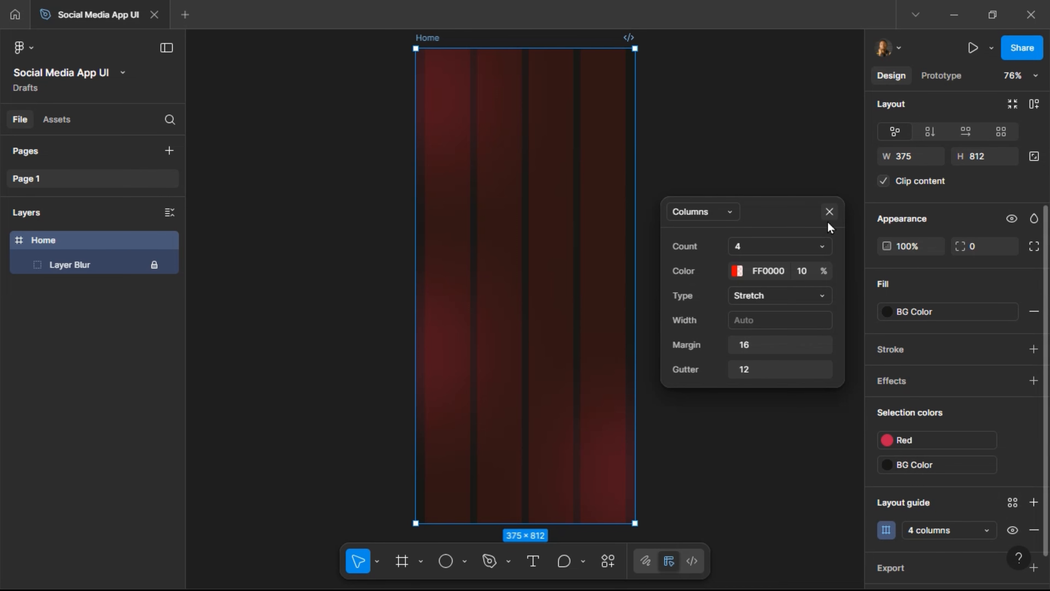
Close the column grid settings, collapse the Home layers and switch to the Assets libraries.
{"action": "left_click", "coordinate": [829, 211]}
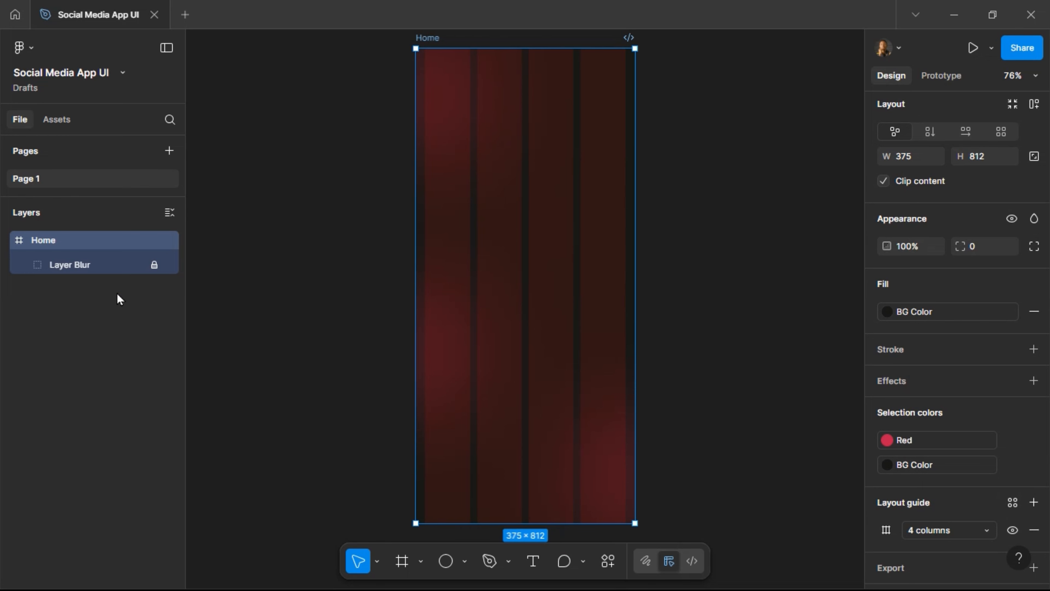
{"action": "left_click", "coordinate": [6, 240]}
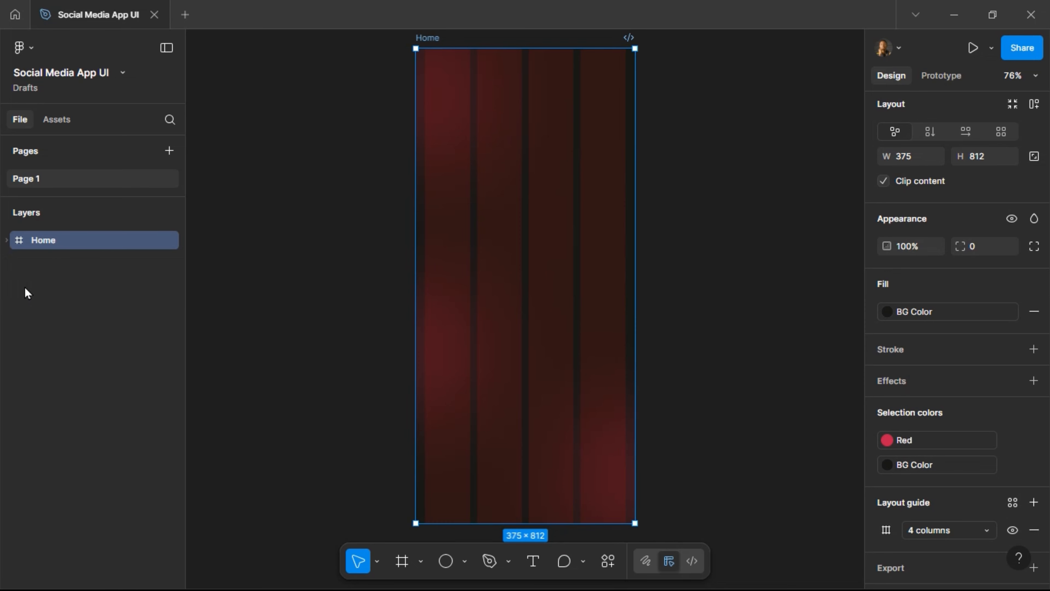
{"action": "left_click", "coordinate": [57, 120]}
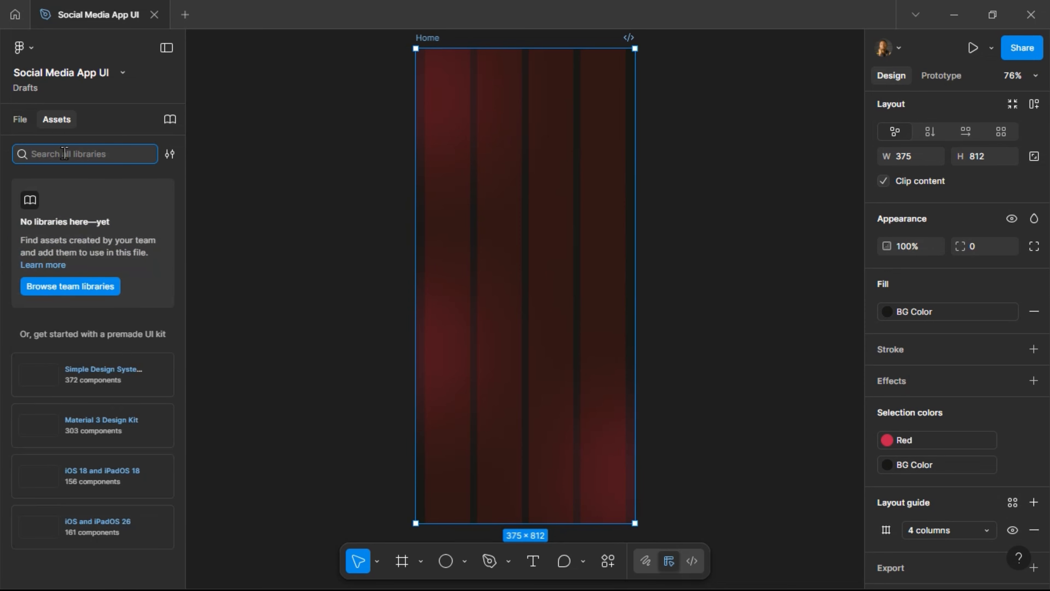
Search Assets for 'St' and drop a Status Bar - iPhone instance onto the canvas.
{"action": "type", "text": "Status"}
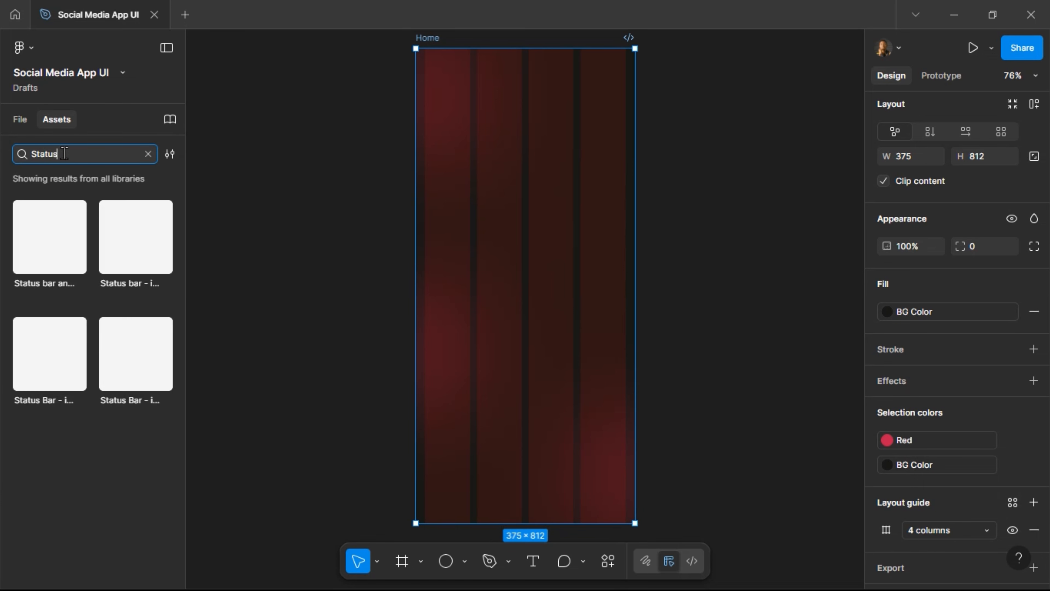
{"action": "left_click", "coordinate": [51, 361]}
{"action": "left_click_drag", "start_coordinate": [327, 232], "coordinate": [327, 228]}
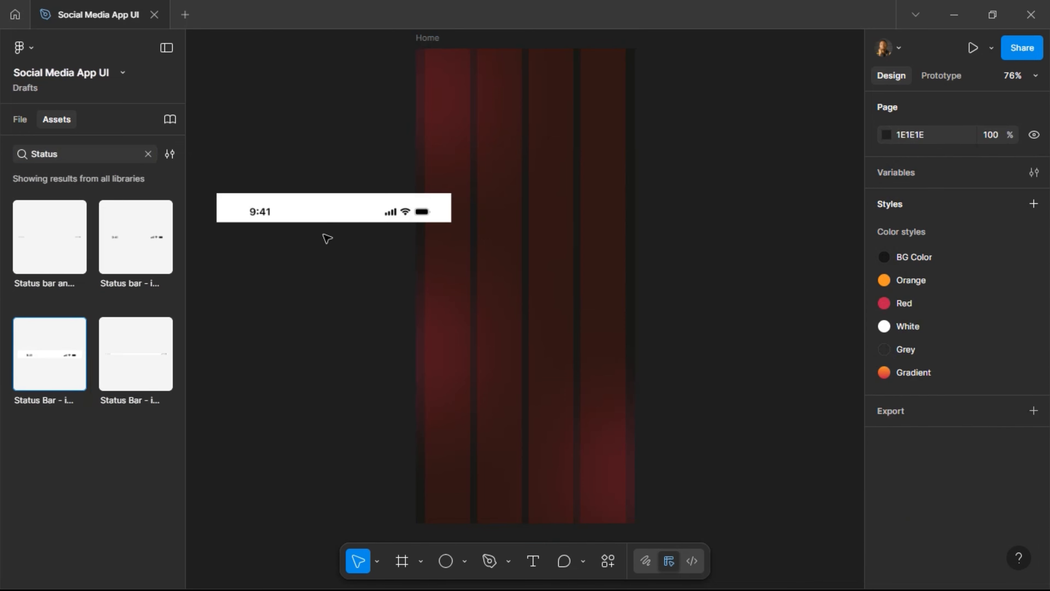
{"action": "left_click", "coordinate": [237, 217]}
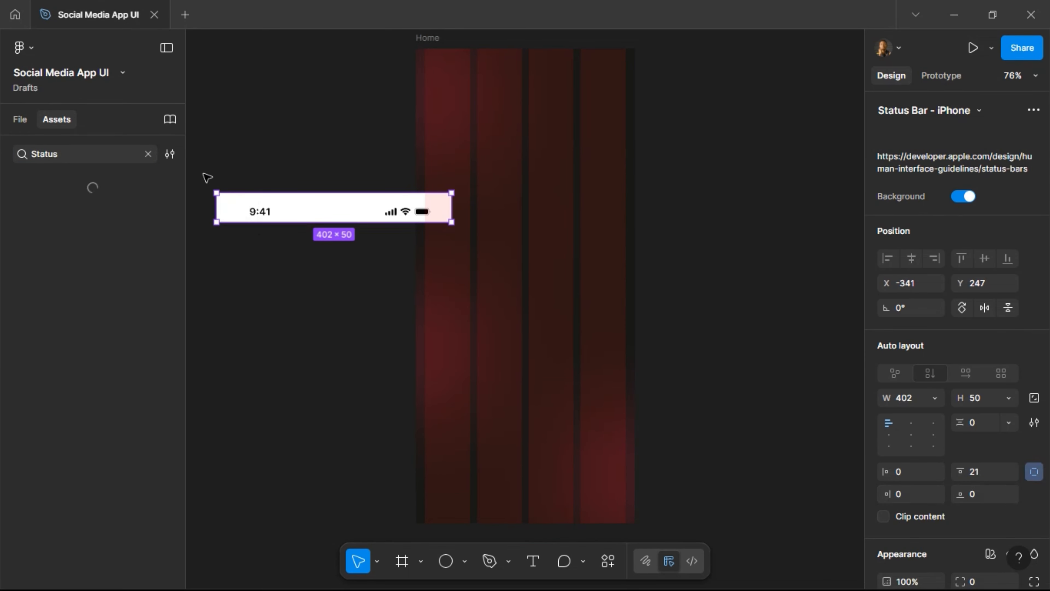
Set the status bar width to 375, remove its fill and make its content White.
{"action": "left_click", "coordinate": [432, 41]}
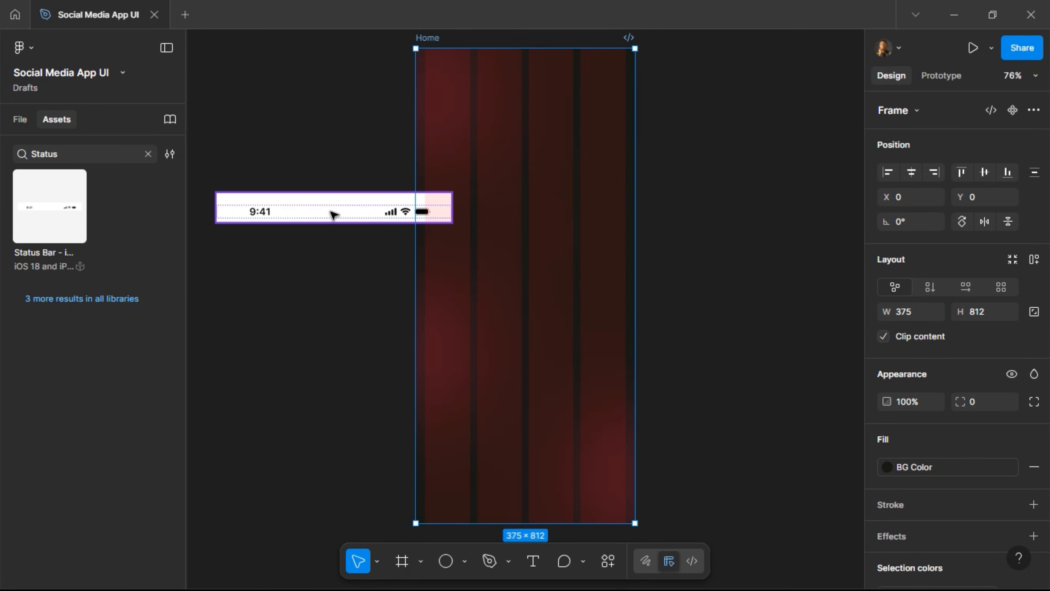
{"action": "left_click", "coordinate": [330, 211]}
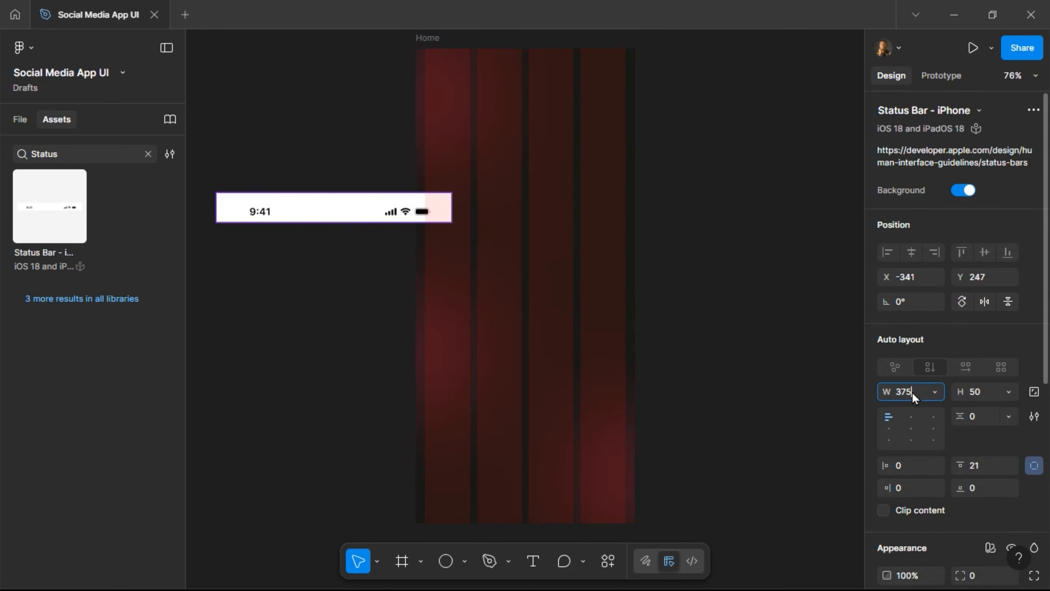
{"action": "key", "text": "Return"}
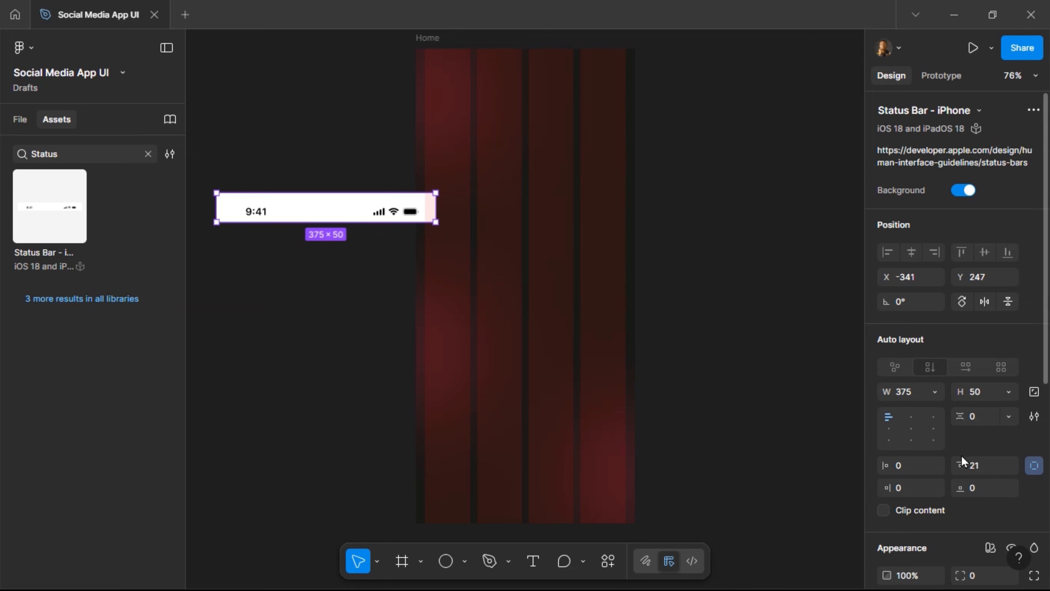
{"action": "scroll", "coordinate": [961, 459], "scroll_direction": "down", "scroll_amount": 4}
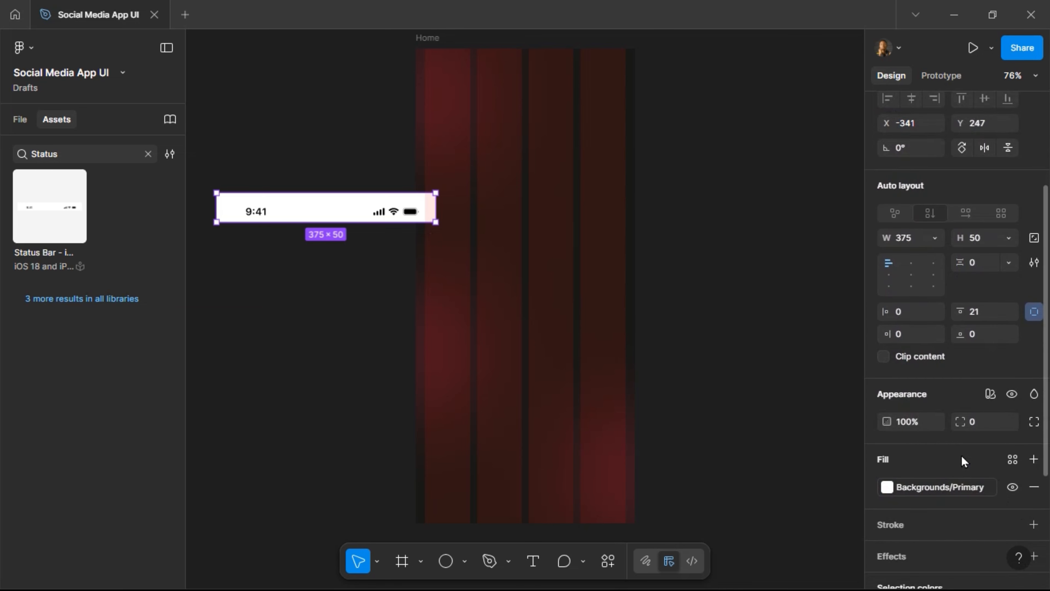
{"action": "left_click", "coordinate": [1033, 490]}
{"action": "scroll", "coordinate": [975, 458], "scroll_direction": "down", "scroll_amount": 2}
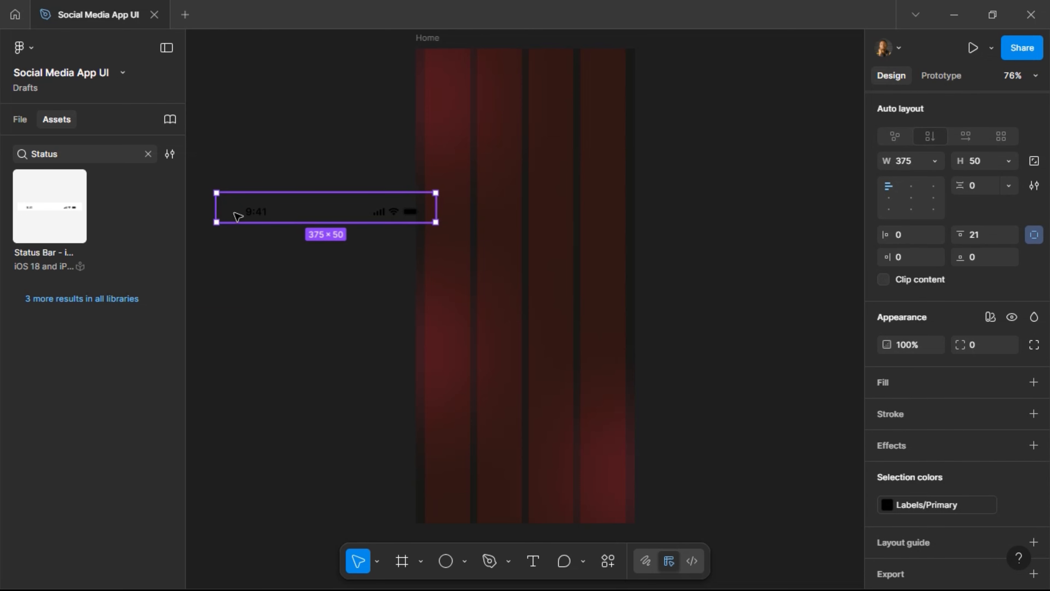
{"action": "left_click", "coordinate": [935, 505]}
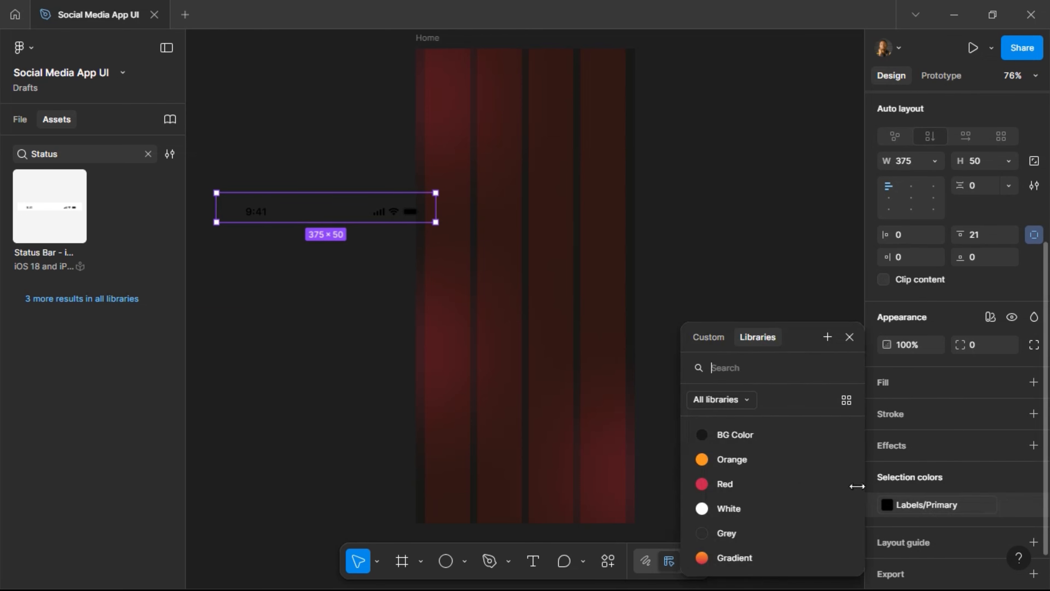
{"action": "left_click", "coordinate": [743, 509]}
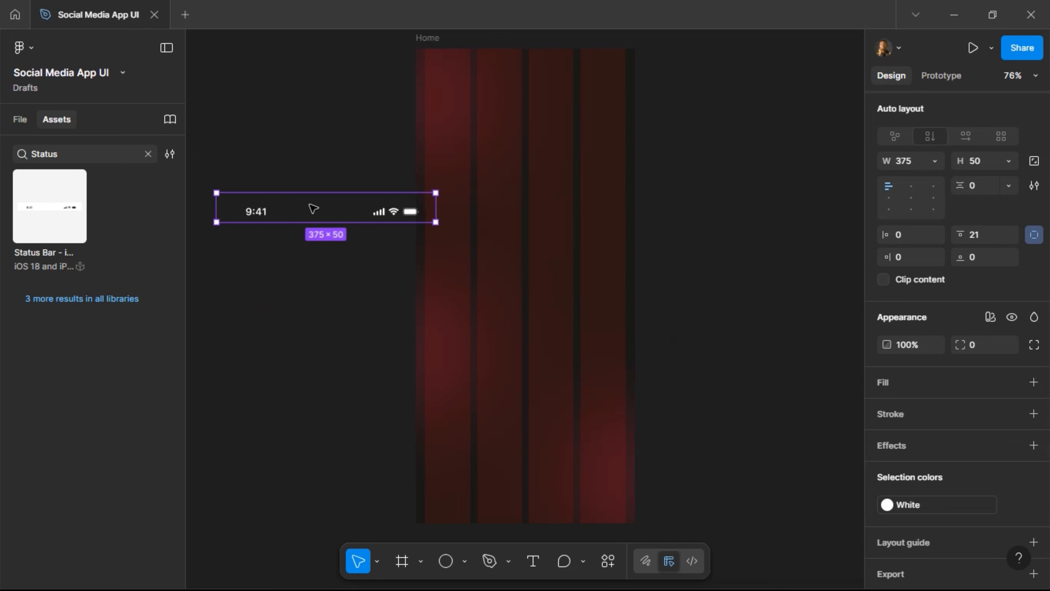
Move the status bar into Home and align it top-centre at X 0, Y 0.
{"action": "left_click_drag", "start_coordinate": [317, 208], "coordinate": [522, 147]}
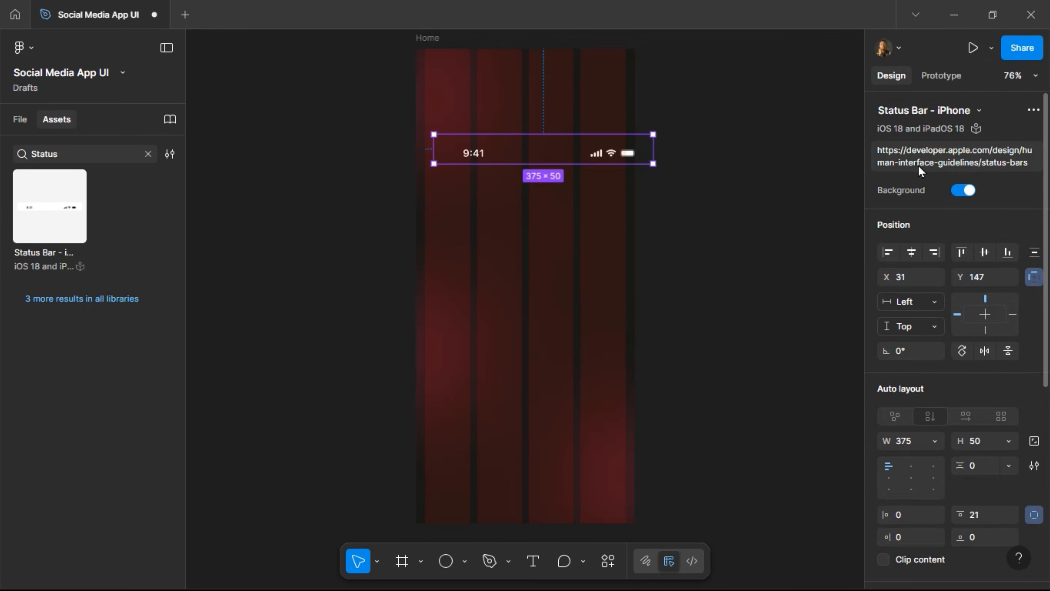
{"action": "left_click", "coordinate": [913, 254]}
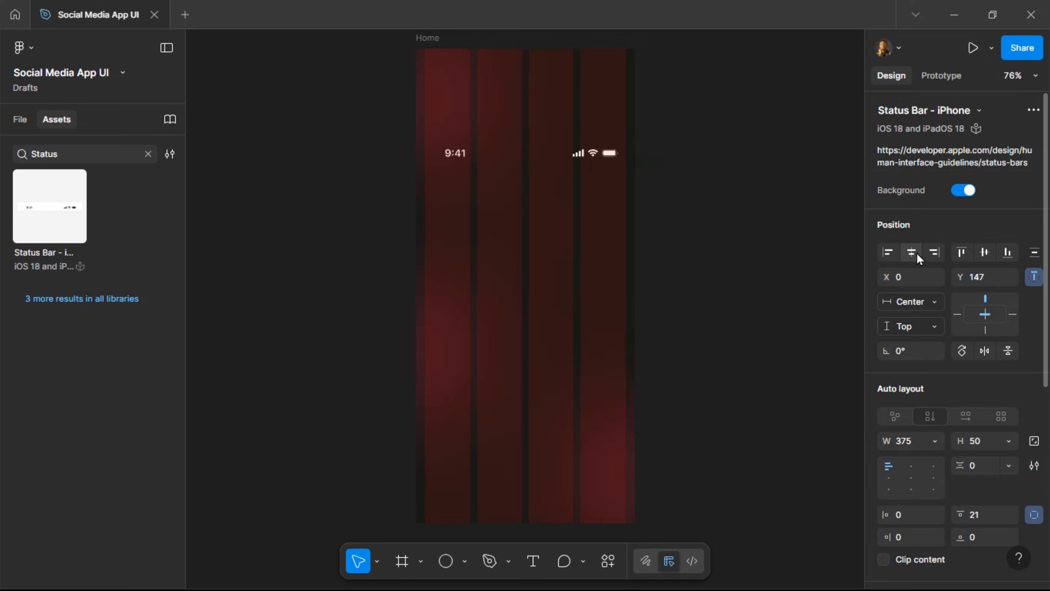
{"action": "left_click", "coordinate": [970, 257]}
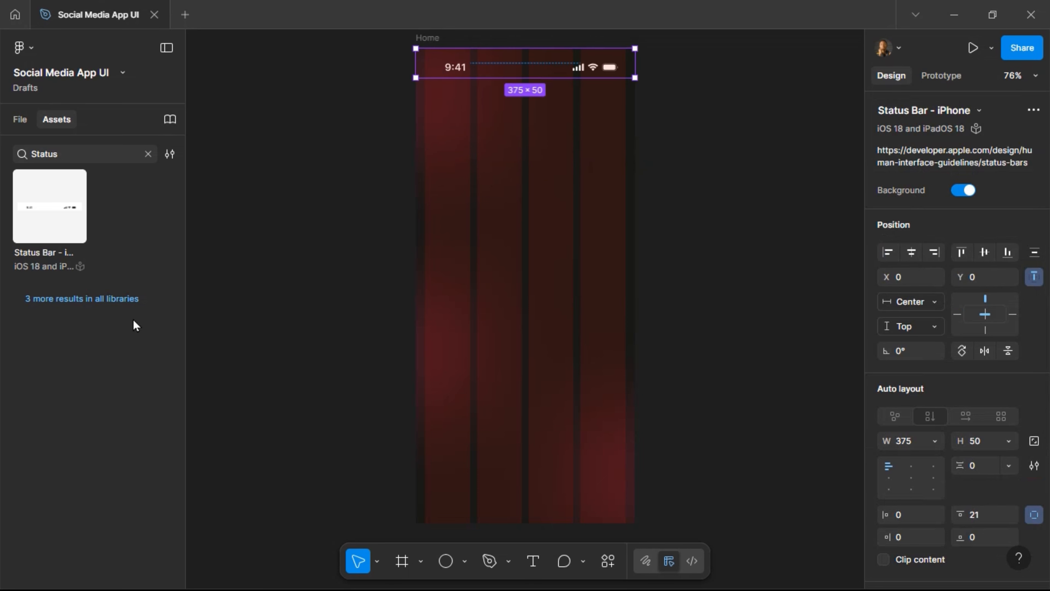
{"action": "left_click", "coordinate": [69, 155]}
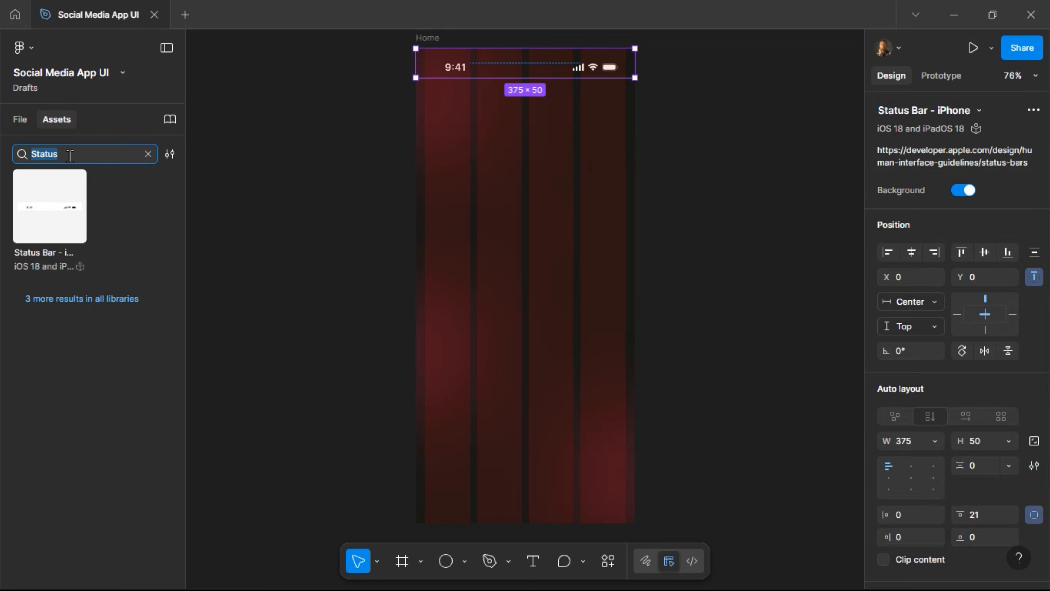
Place a 'home indicator' asset into the Home frame and set its width to 375.
{"action": "type", "text": "home indicator"}
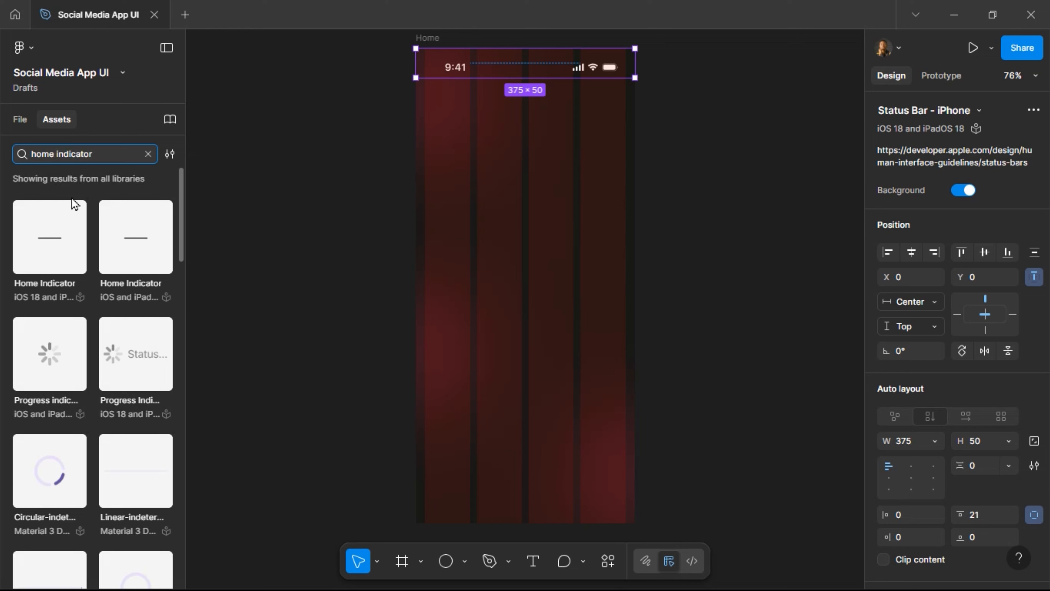
{"action": "left_click_drag", "start_coordinate": [60, 247], "coordinate": [514, 384]}
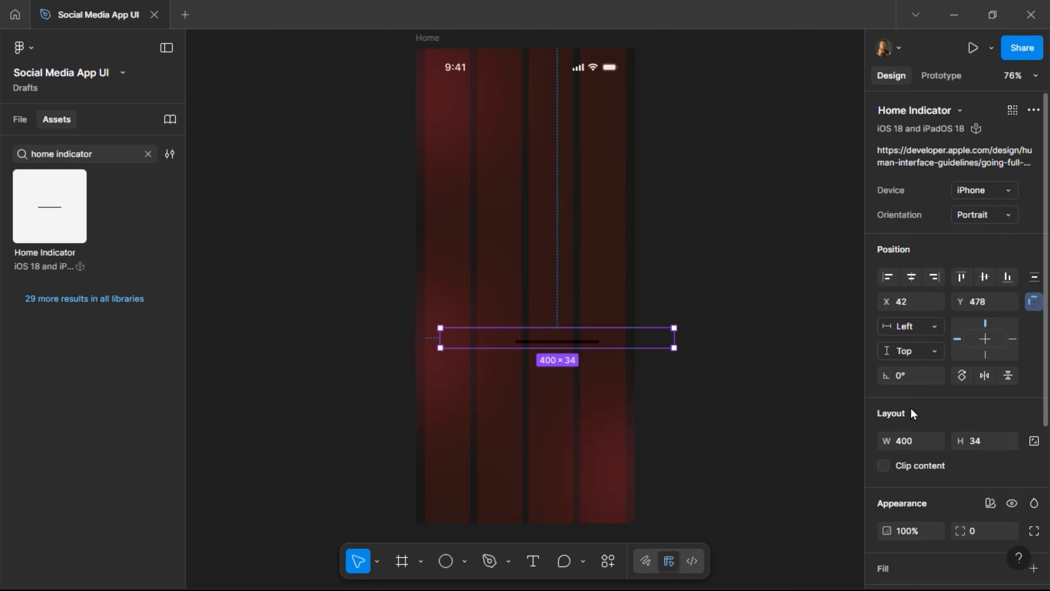
{"action": "left_click", "coordinate": [922, 446]}
{"action": "type", "text": "375"}
{"action": "key", "text": "Return"}
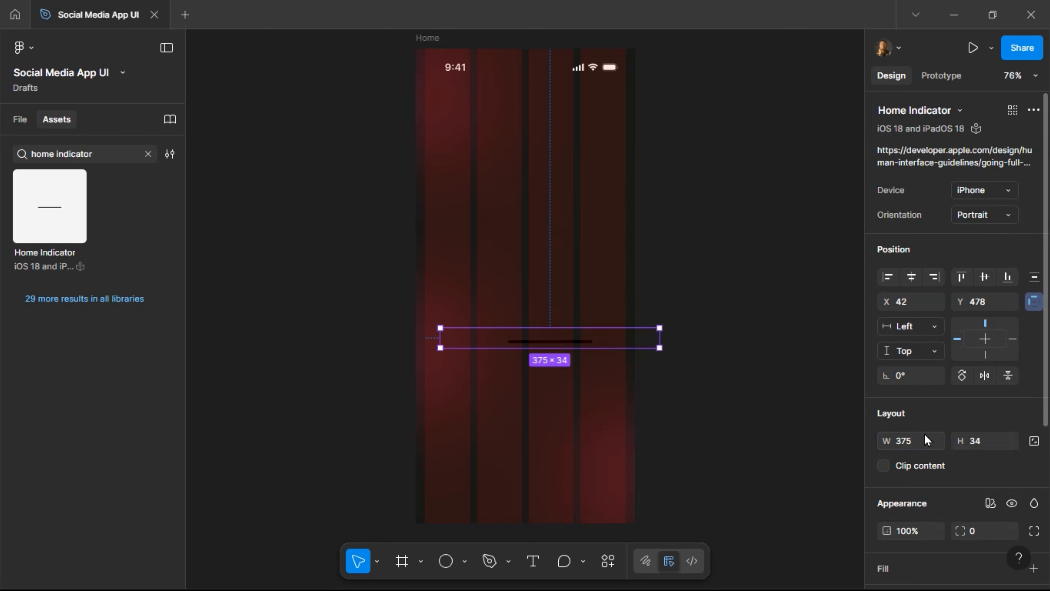
Make the home indicator White and align it centred at the bottom of Home.
{"action": "scroll", "coordinate": [935, 447], "scroll_direction": "down", "scroll_amount": 4}
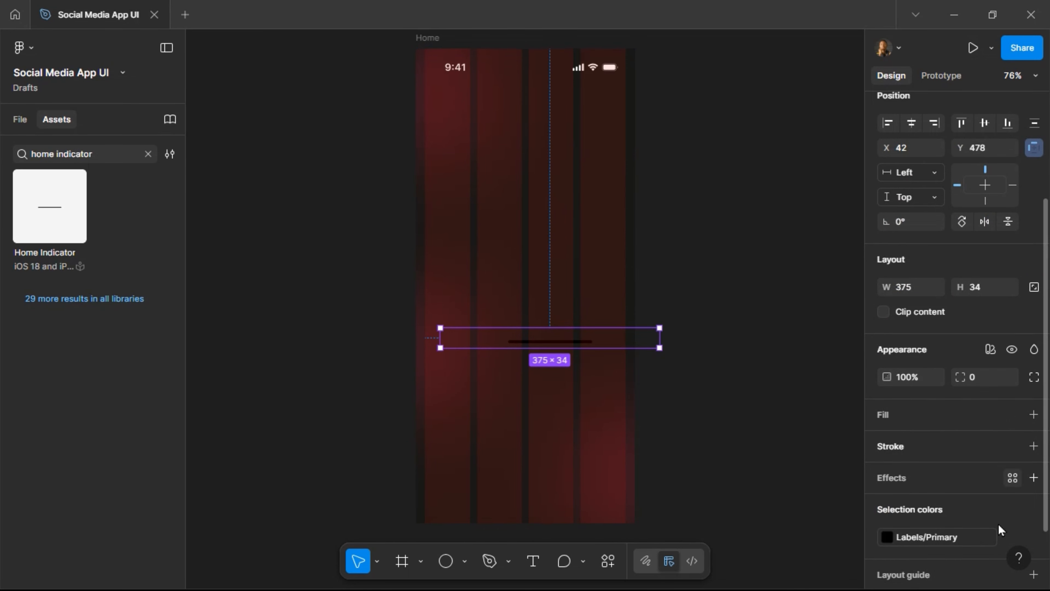
{"action": "left_click", "coordinate": [938, 543]}
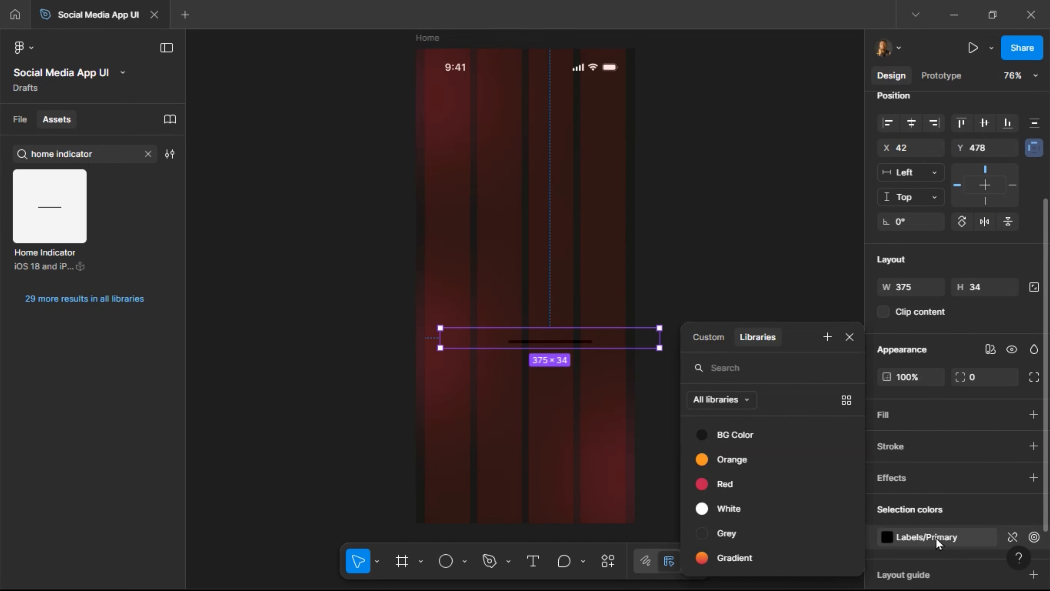
{"action": "left_click", "coordinate": [717, 508]}
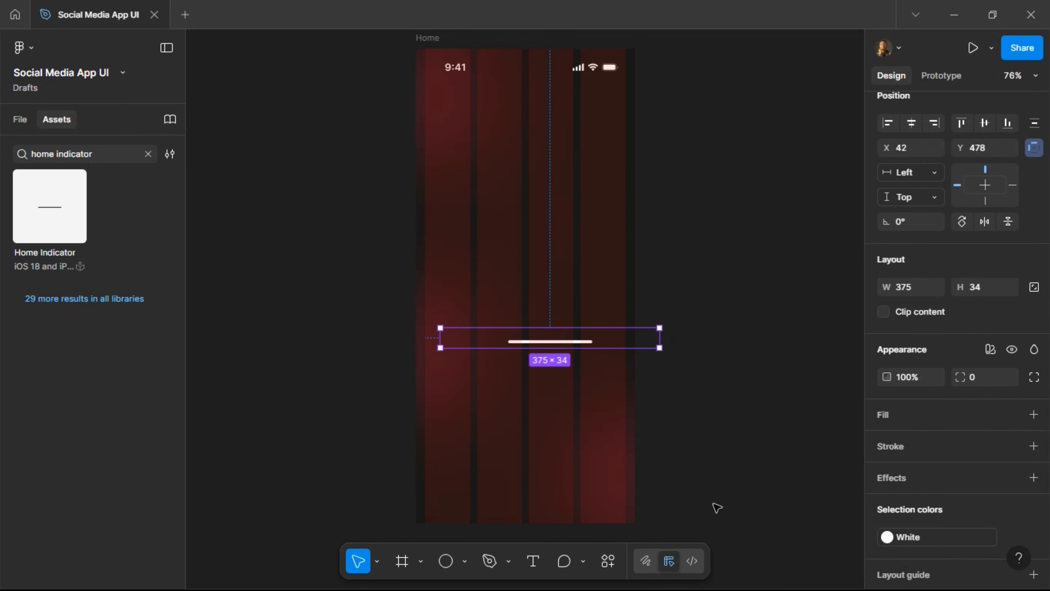
{"action": "left_click_drag", "start_coordinate": [615, 342], "coordinate": [523, 475]}
{"action": "left_click", "coordinate": [912, 123]}
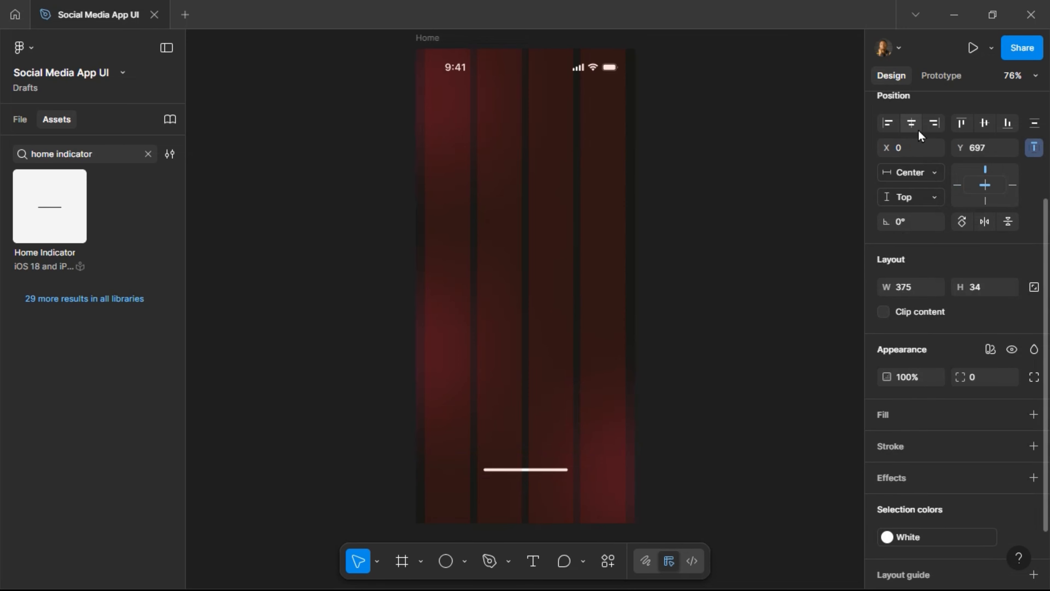
{"action": "left_click", "coordinate": [1005, 126]}
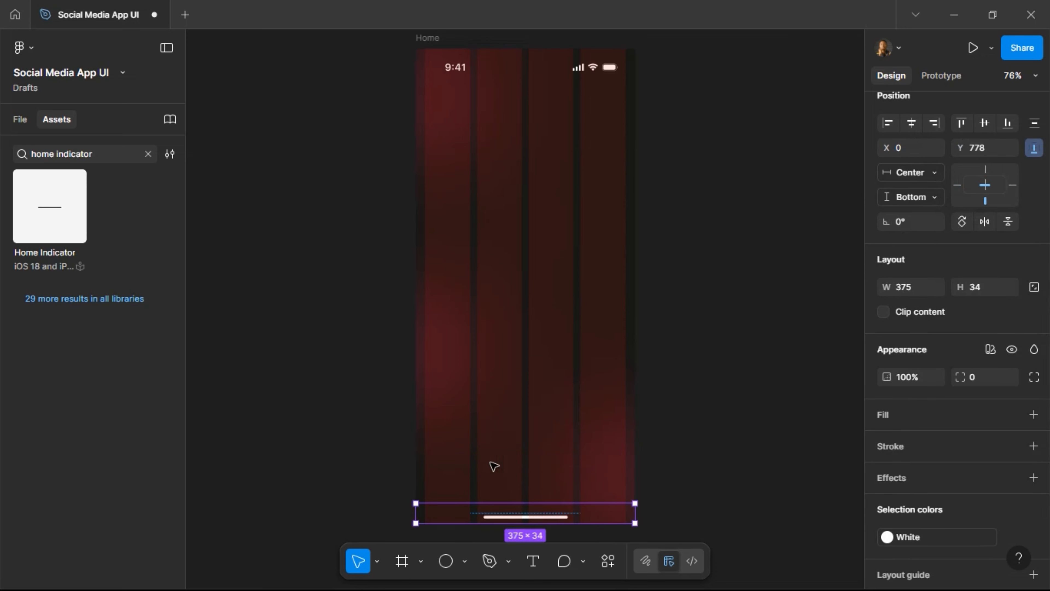
{"action": "left_click", "coordinate": [354, 268]}
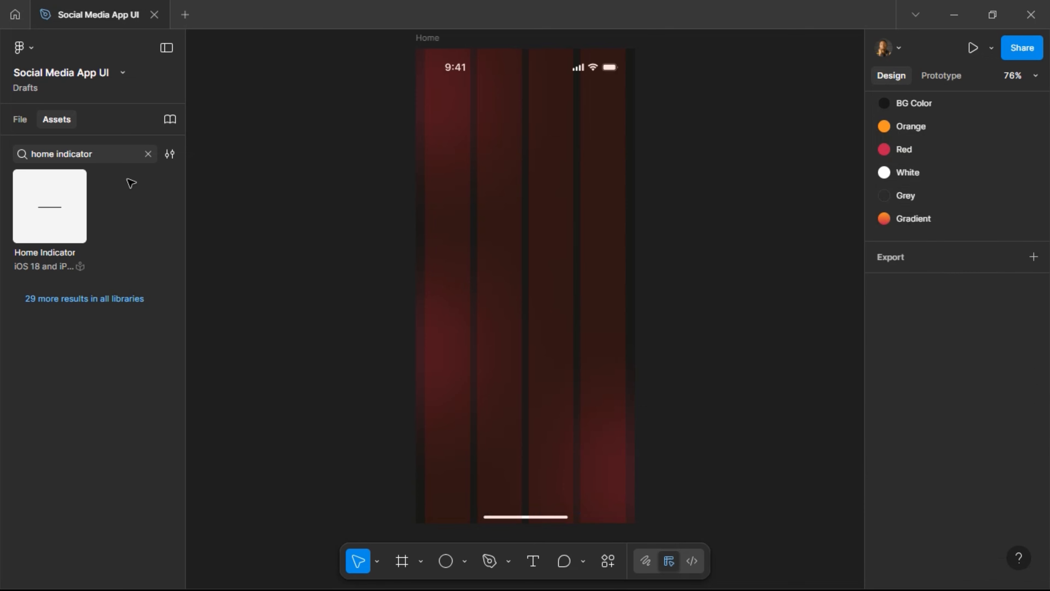
{"action": "left_click", "coordinate": [20, 119]}
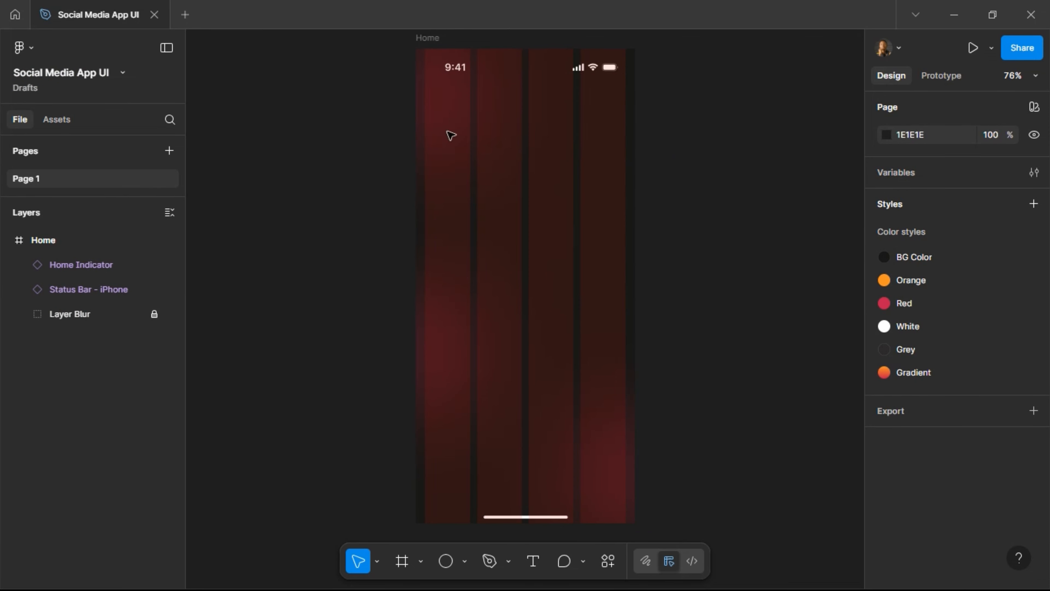
Zoom in on the Home frame and switch to the Text tool.
{"action": "scroll", "coordinate": [486, 78], "scroll_direction": "up", "scroll_amount": 3}
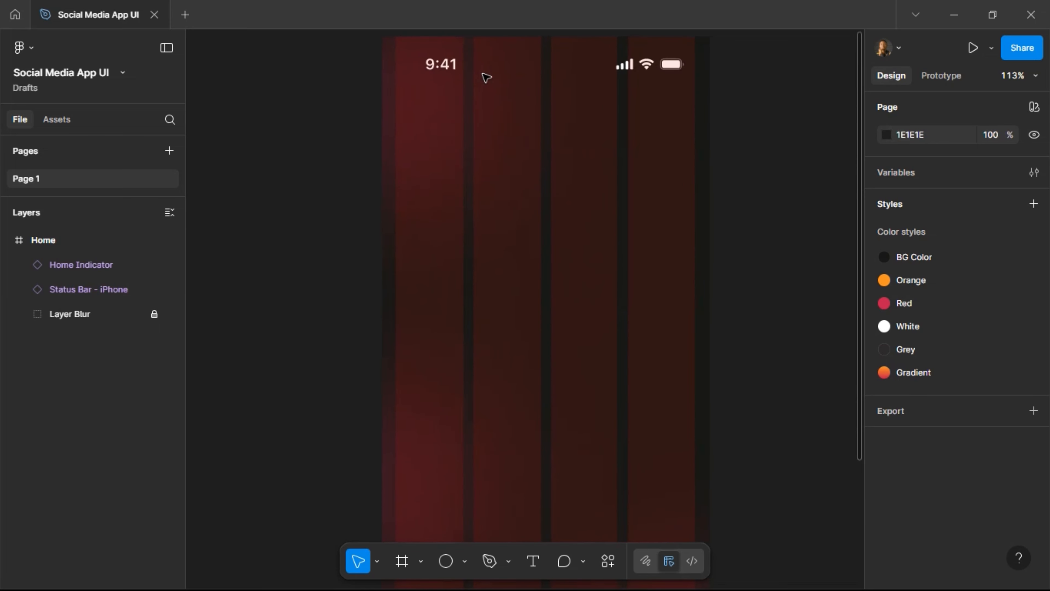
{"action": "scroll", "coordinate": [485, 78], "scroll_direction": "up", "scroll_amount": 3}
{"action": "scroll", "coordinate": [470, 146], "scroll_direction": "up", "scroll_amount": 2}
{"action": "scroll", "coordinate": [470, 147], "scroll_direction": "up", "scroll_amount": 3}
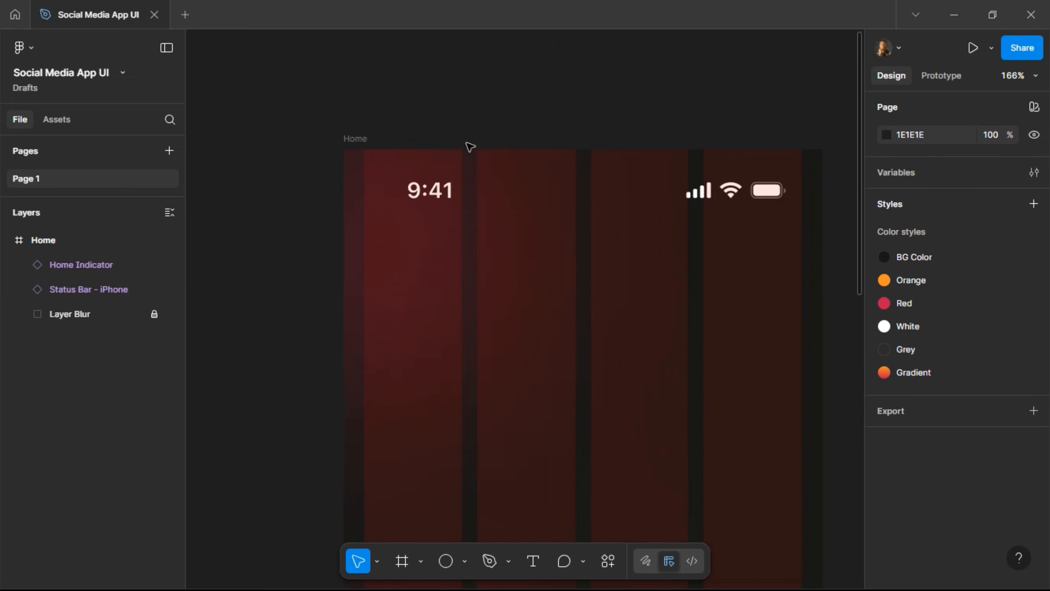
{"action": "left_click", "coordinate": [532, 562]}
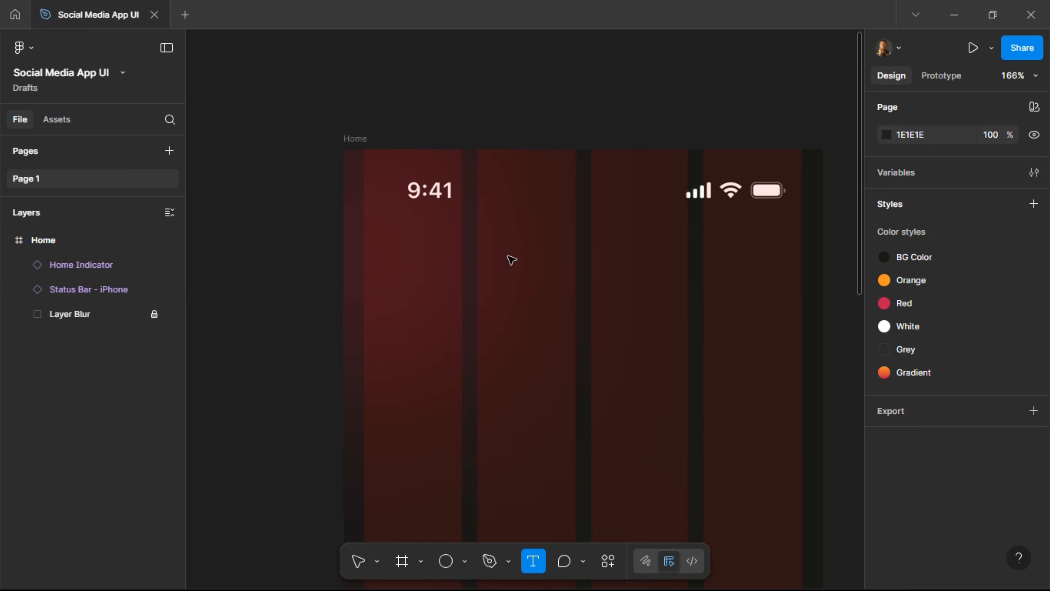
Add a 'Welcome Back!' text layer at the top left of the Home frame.
{"action": "left_click", "coordinate": [375, 260]}
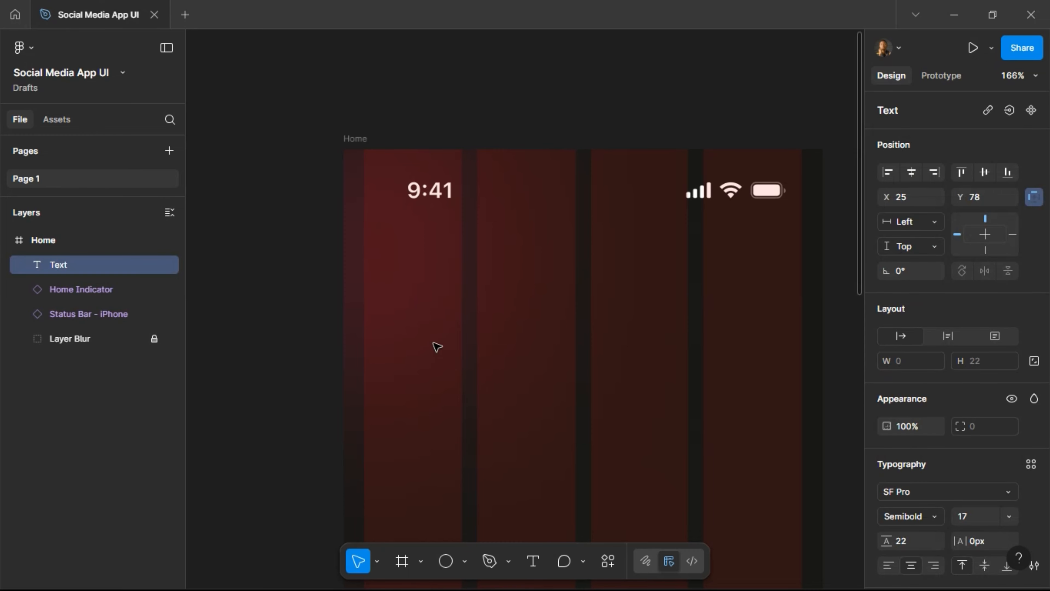
{"action": "type", "text": "Welcome"}
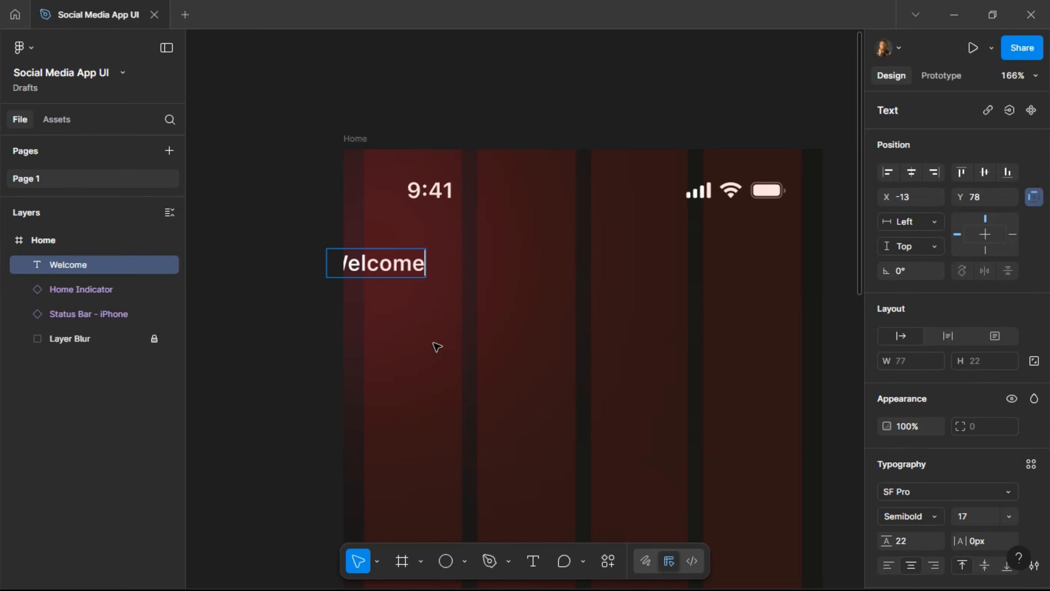
{"action": "type", "text": " Back!"}
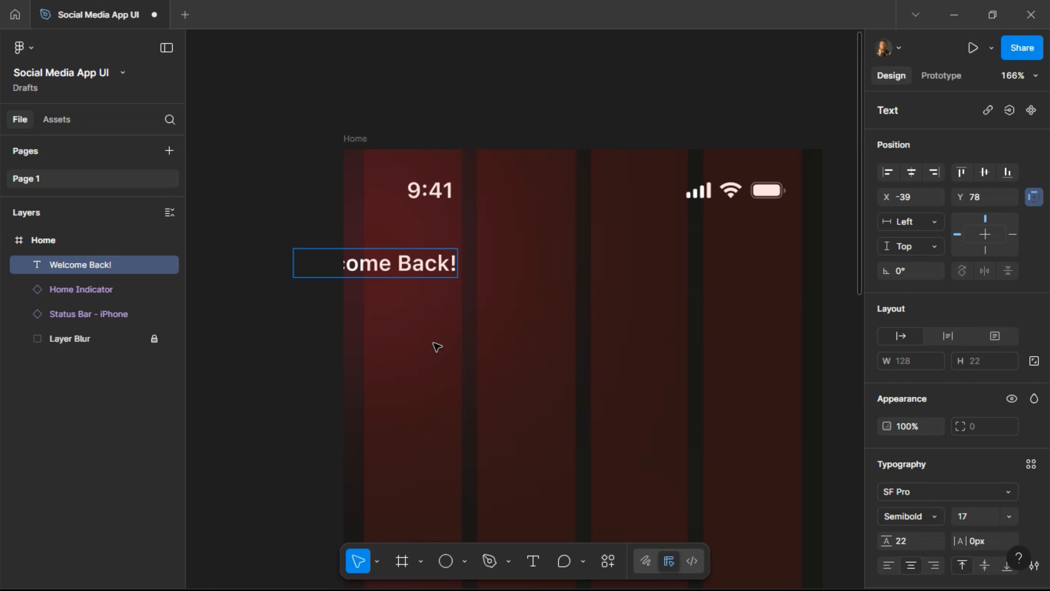
{"action": "key", "text": "Escape"}
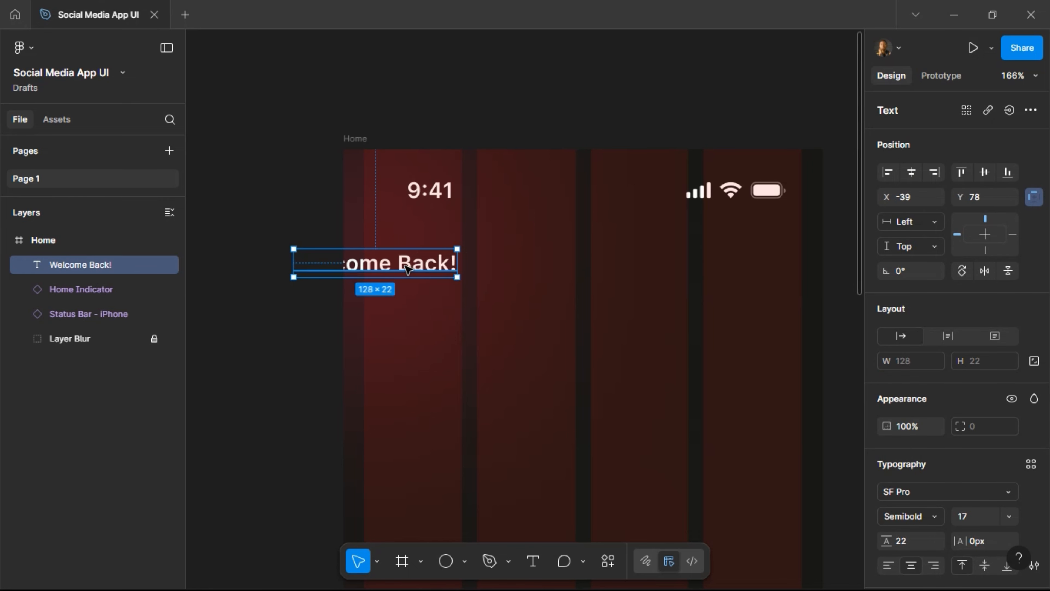
{"action": "left_click_drag", "start_coordinate": [409, 264], "coordinate": [487, 252]}
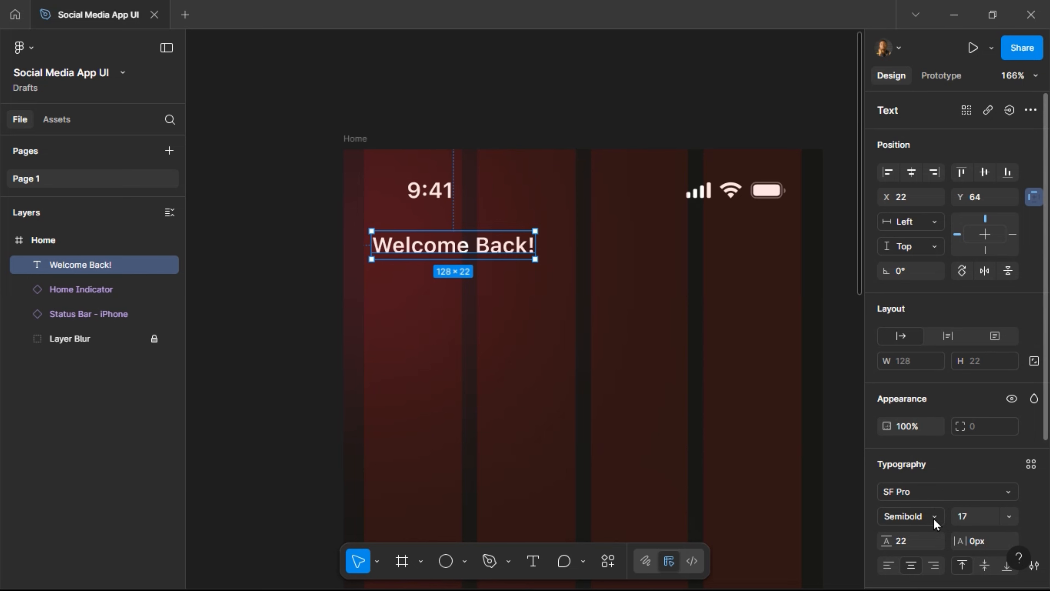
Give the greeting Auto line height, font size 12 and Regular weight.
{"action": "scroll", "coordinate": [930, 516], "scroll_direction": "down", "scroll_amount": 3}
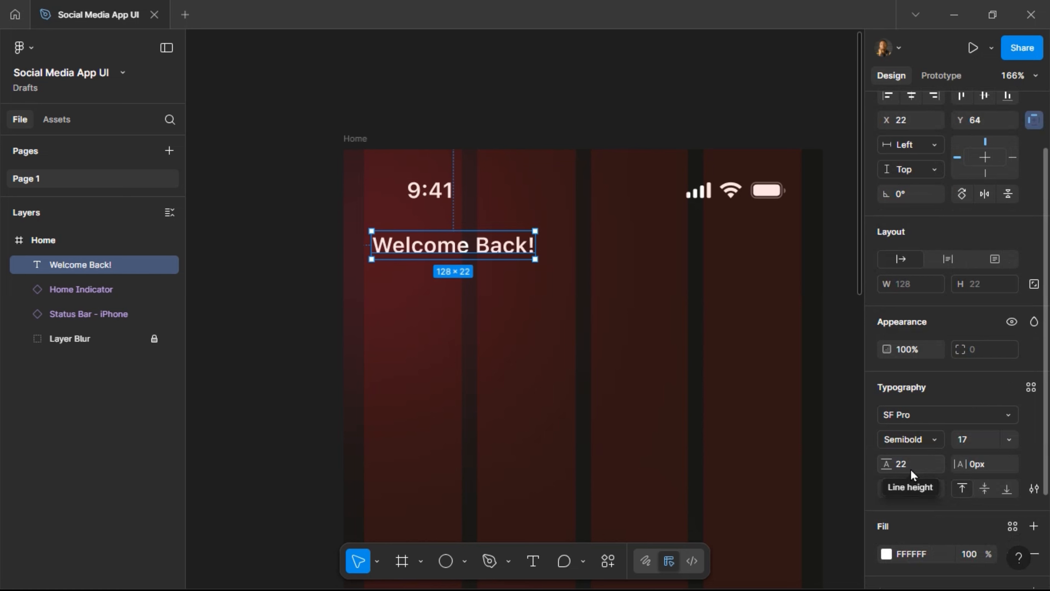
{"action": "left_click", "coordinate": [920, 466]}
{"action": "type", "text": "auto"}
{"action": "key", "text": "Return"}
{"action": "left_click", "coordinate": [987, 442]}
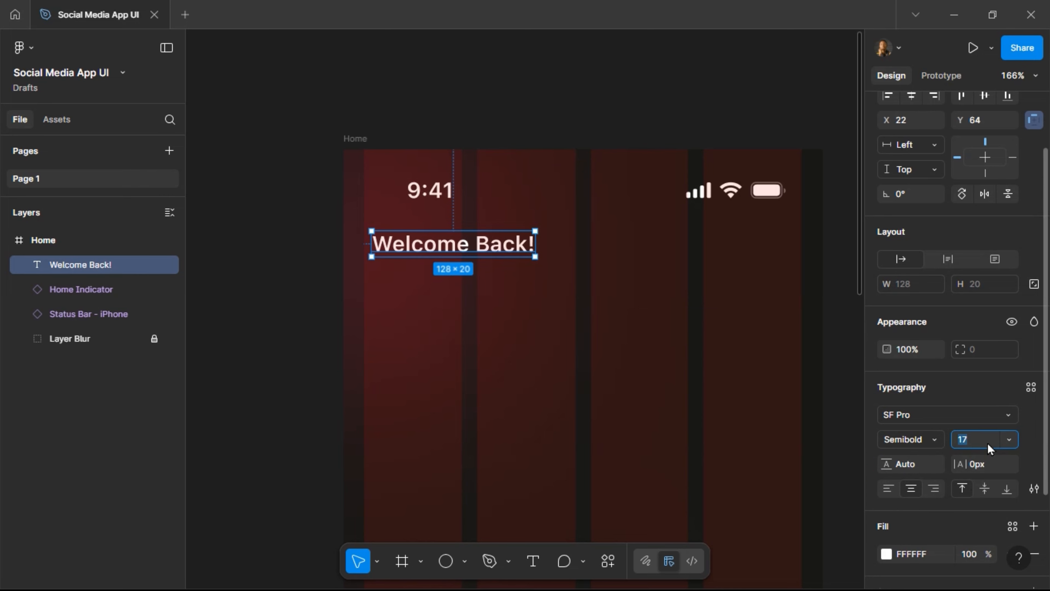
{"action": "type", "text": "12"}
{"action": "key", "text": "Return"}
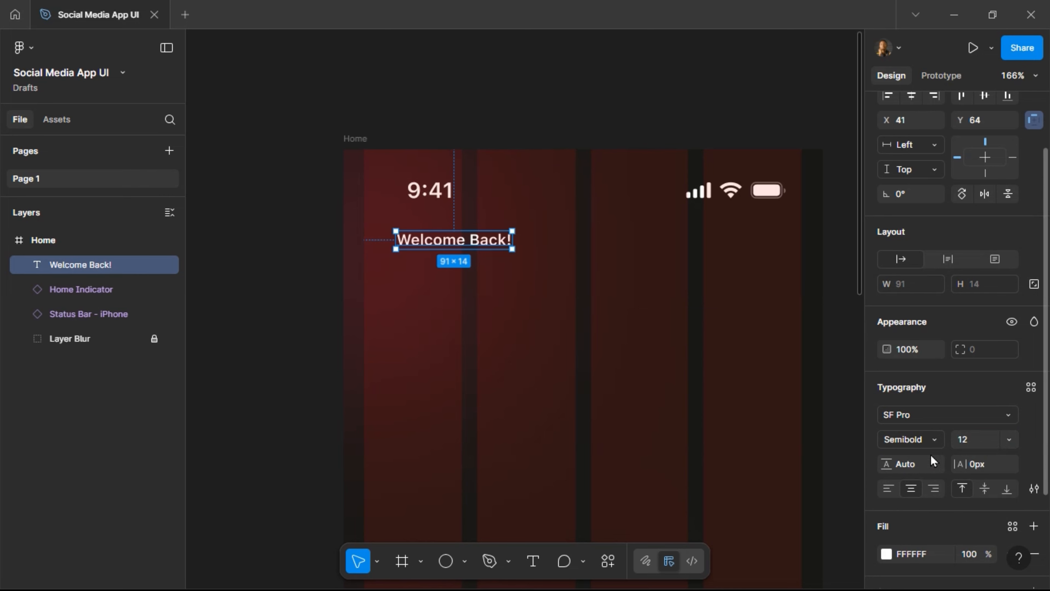
{"action": "left_click", "coordinate": [936, 439]}
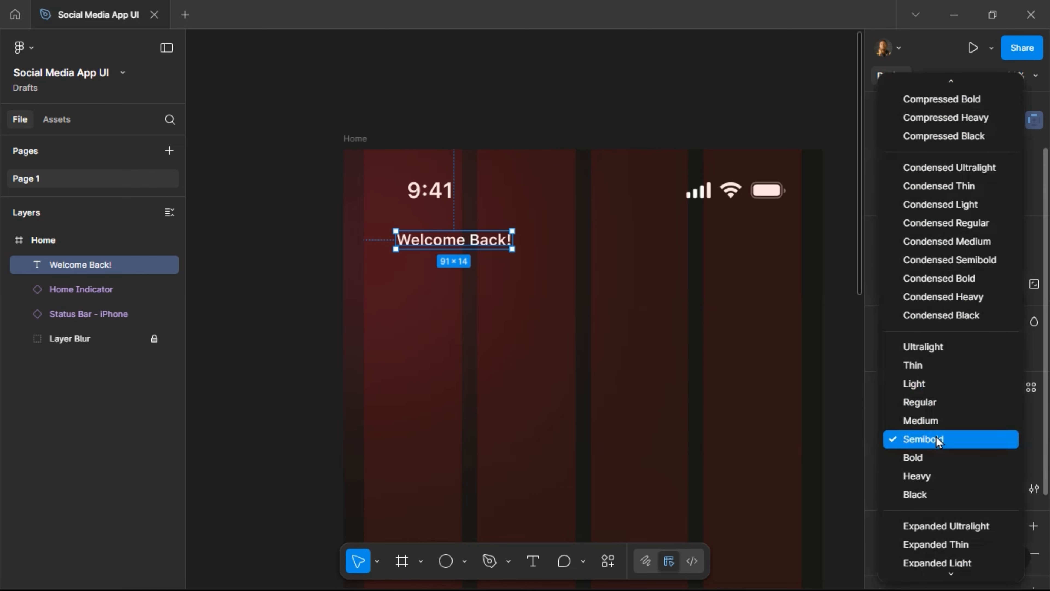
{"action": "left_click", "coordinate": [935, 400]}
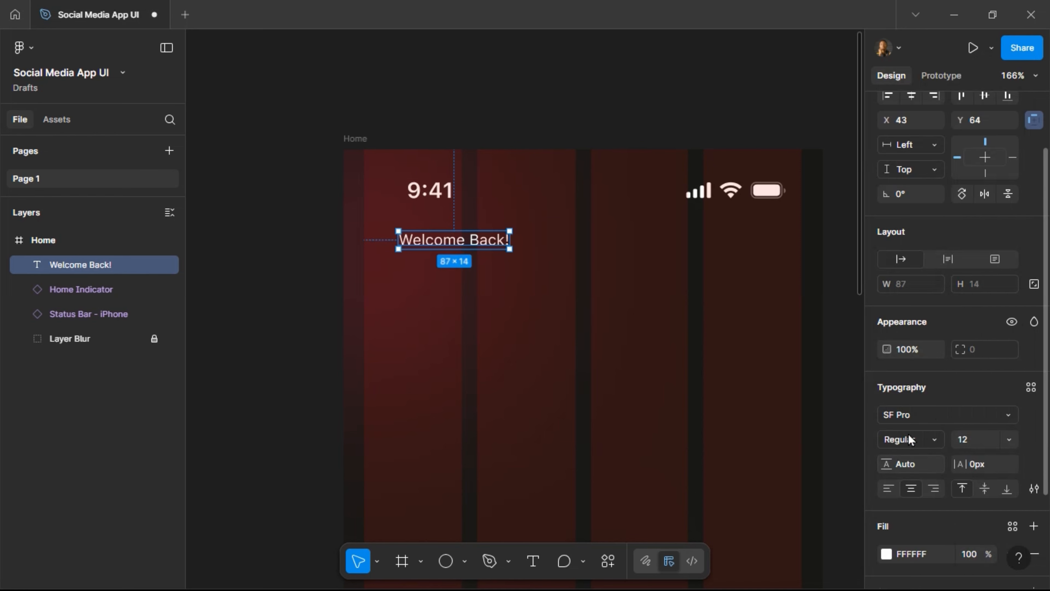
Apply the Grey style to the greeting, then detach and lighten it to BAB5B5.
{"action": "scroll", "coordinate": [920, 488], "scroll_direction": "down", "scroll_amount": 2}
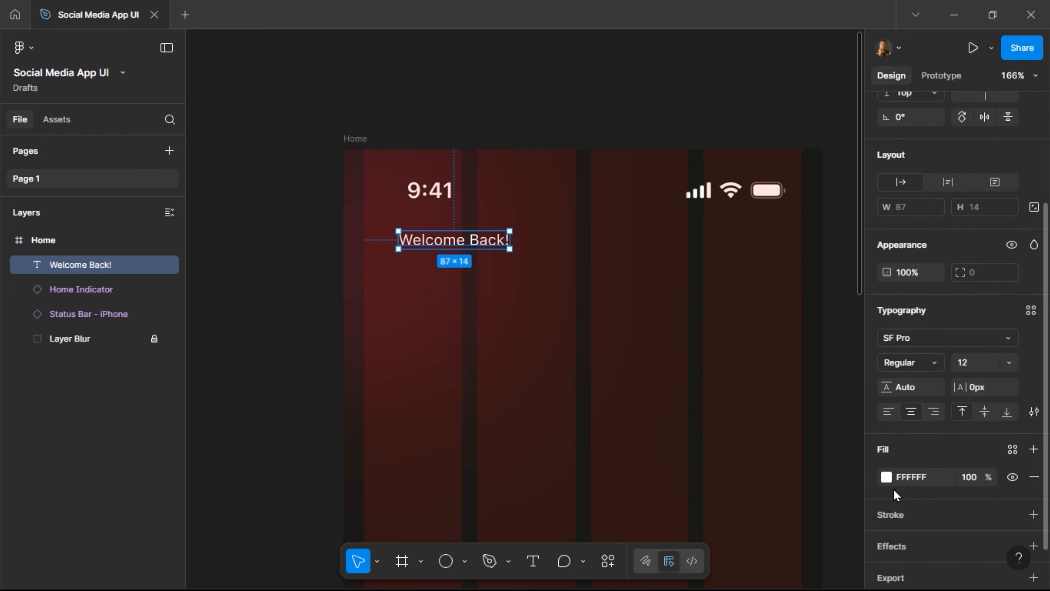
{"action": "left_click", "coordinate": [1012, 449]}
{"action": "left_click", "coordinate": [747, 537]}
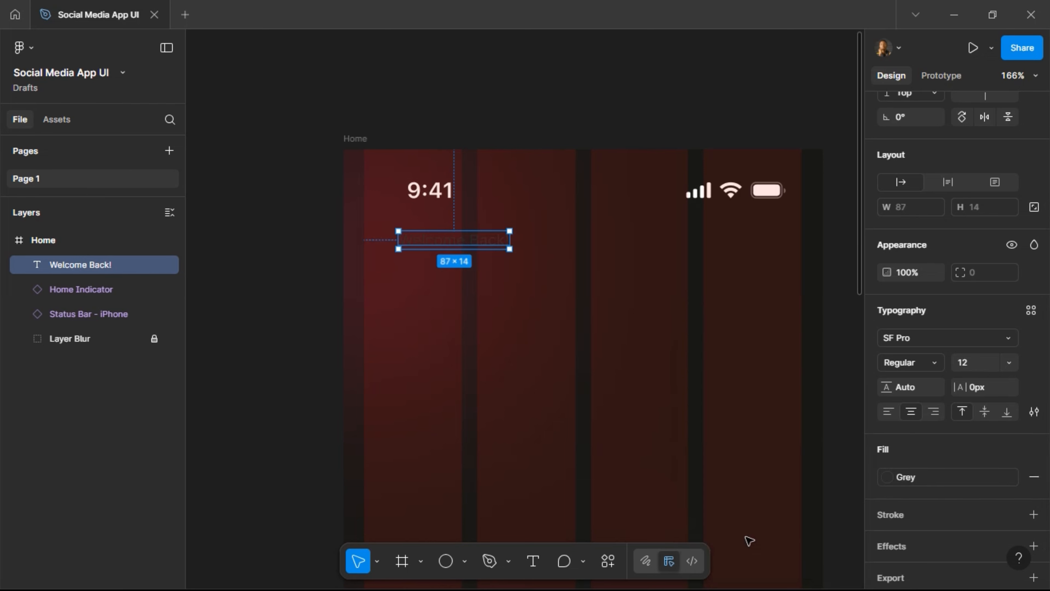
{"action": "scroll", "coordinate": [450, 230], "scroll_direction": "up", "scroll_amount": 3, "text": "ctrl"}
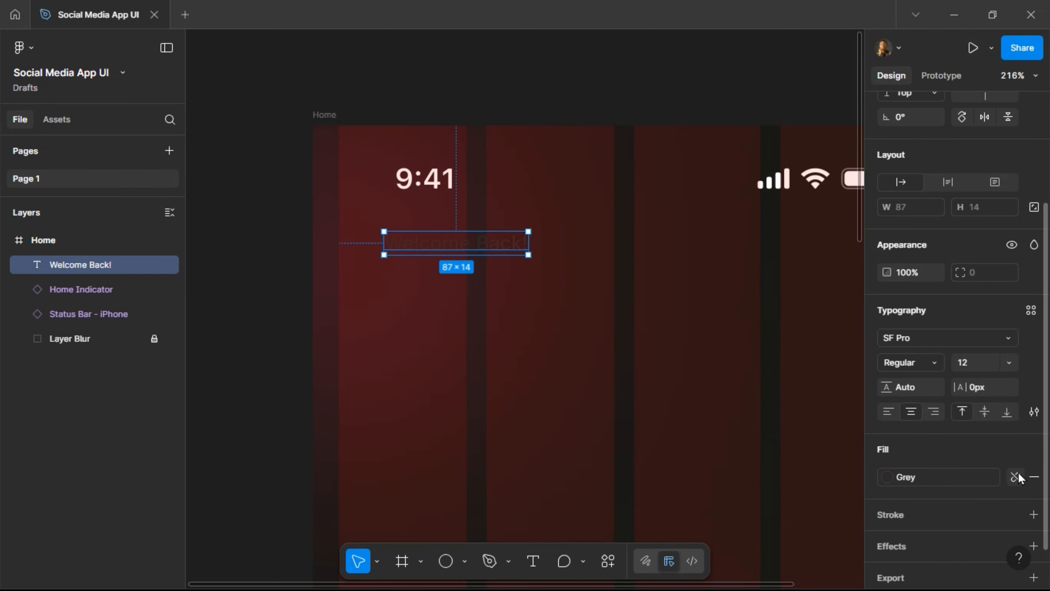
{"action": "left_click", "coordinate": [1015, 476]}
{"action": "left_click", "coordinate": [885, 476]}
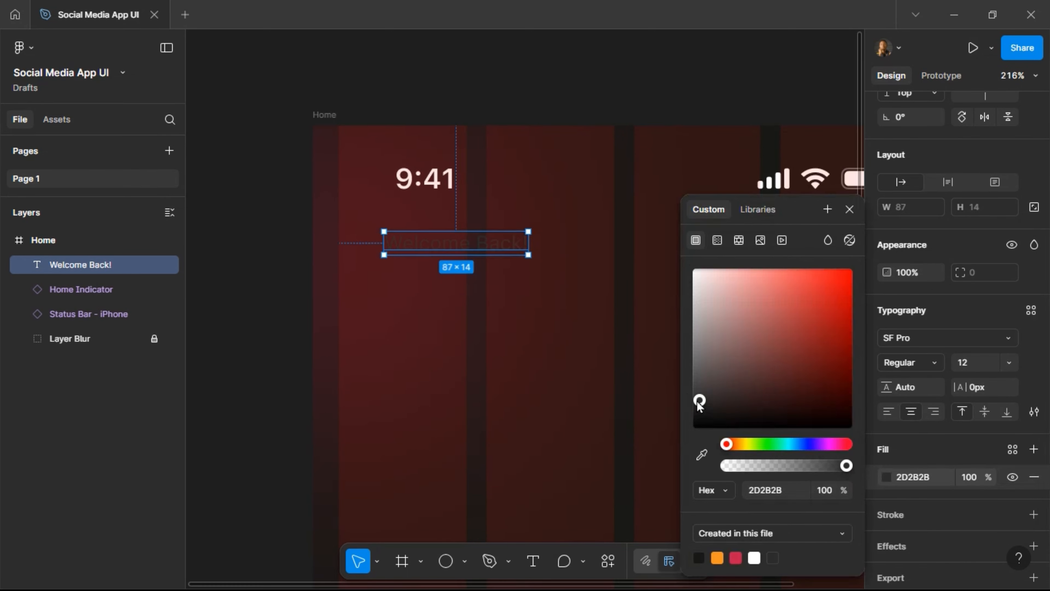
{"action": "left_click_drag", "start_coordinate": [697, 401], "coordinate": [698, 319]}
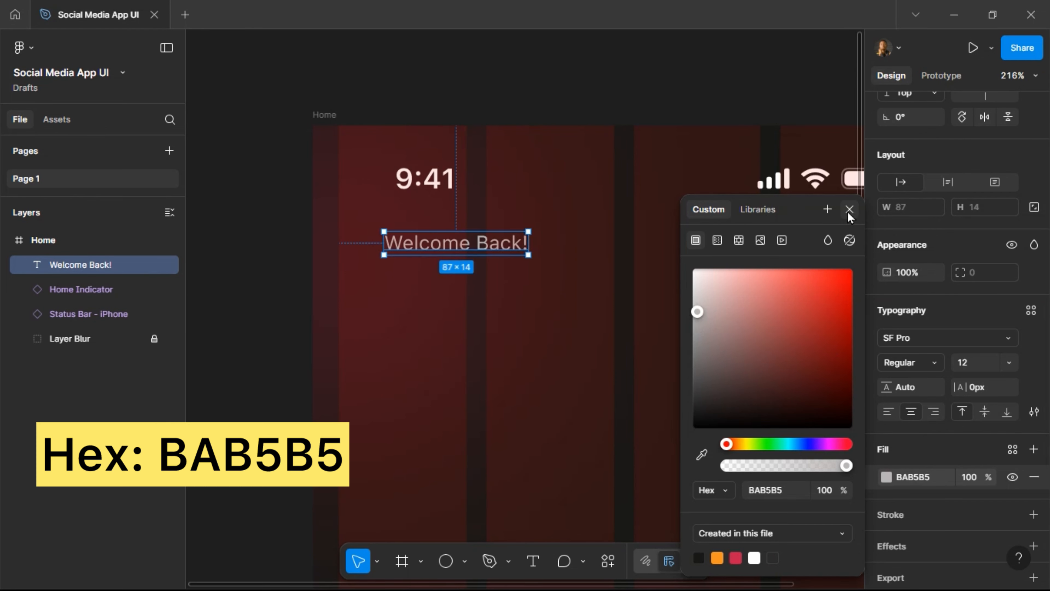
Save the greeting's BAB5B5 colour as a new variable named Color Text.
{"action": "left_click", "coordinate": [827, 209]}
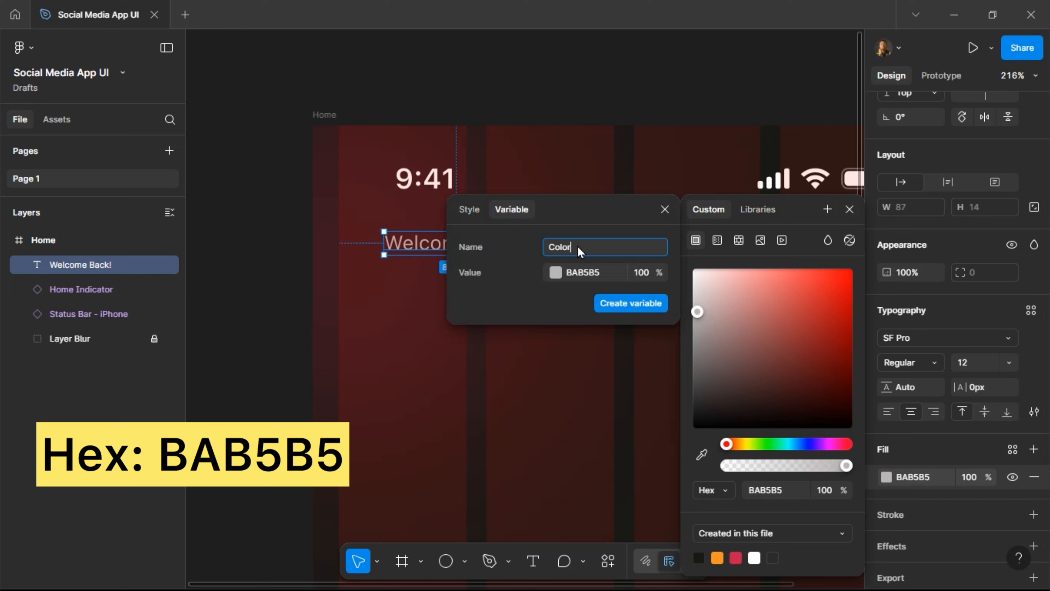
{"action": "left_click_drag", "start_coordinate": [571, 247], "coordinate": [519, 253]}
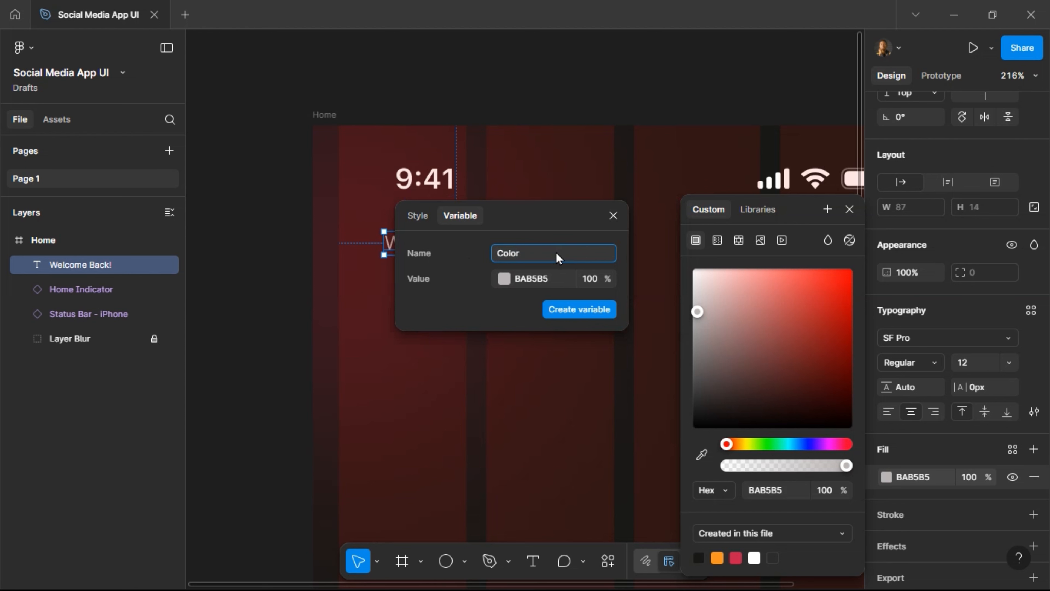
{"action": "type", "text": "Text"}
{"action": "left_click", "coordinate": [573, 307]}
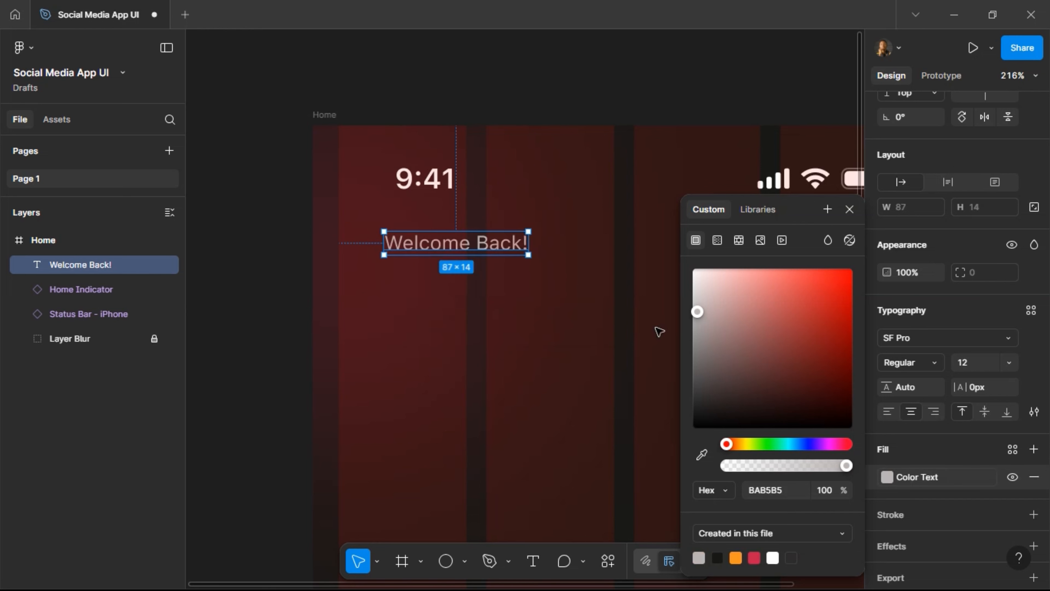
{"action": "left_click", "coordinate": [849, 209]}
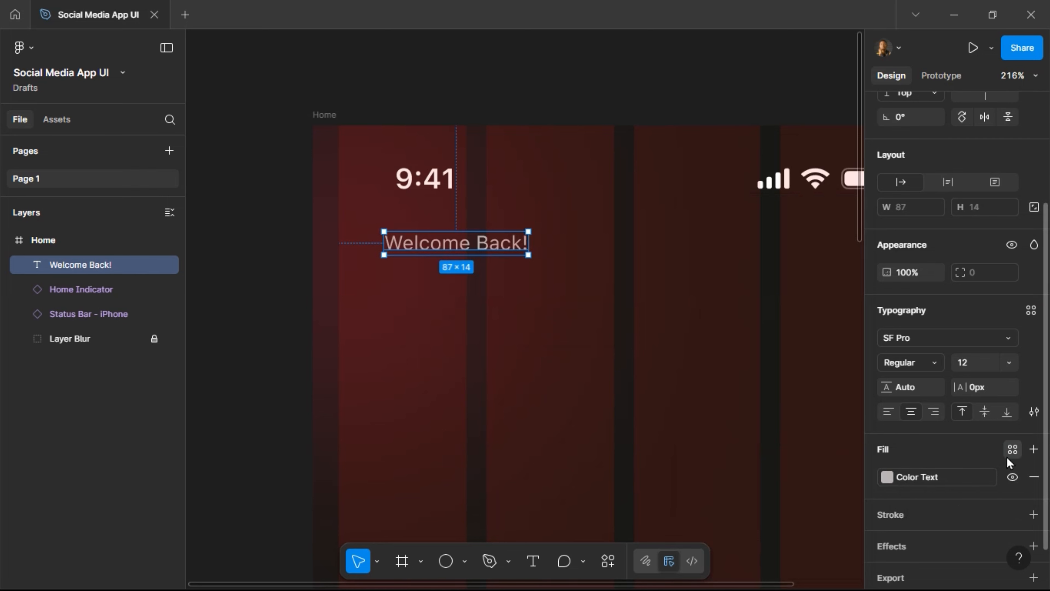
{"action": "left_click", "coordinate": [1012, 449]}
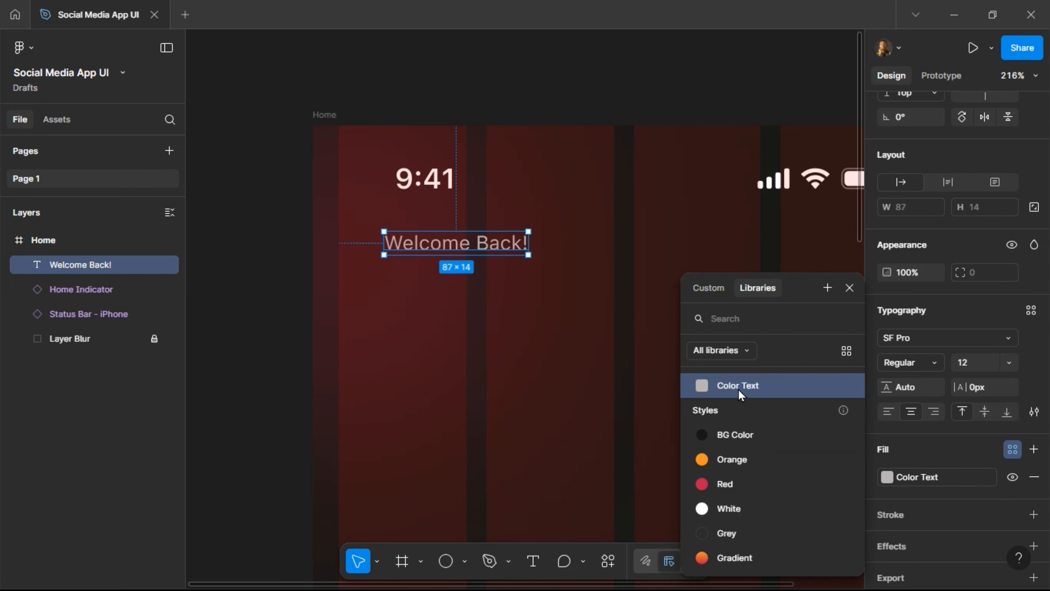
{"action": "left_click", "coordinate": [849, 288]}
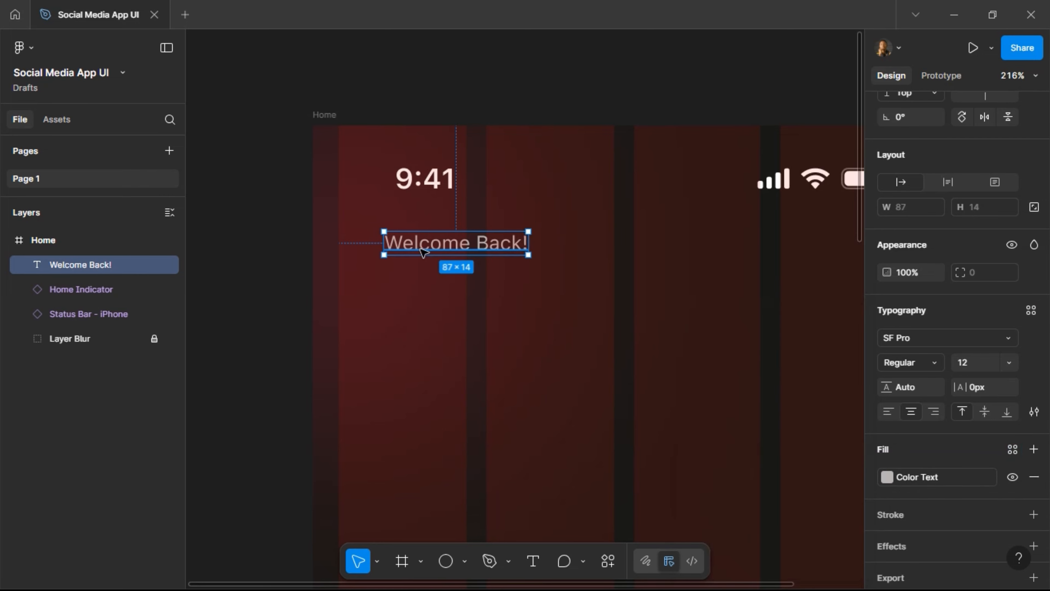
Reposition the Welcome Back! greeting and set it to Medium weight.
{"action": "mouse_move", "coordinate": [419, 250]}
{"action": "left_mouse_down"}
{"action": "mouse_move", "coordinate": [404, 263]}
{"action": "mouse_move", "coordinate": [418, 265]}
{"action": "left_mouse_up"}
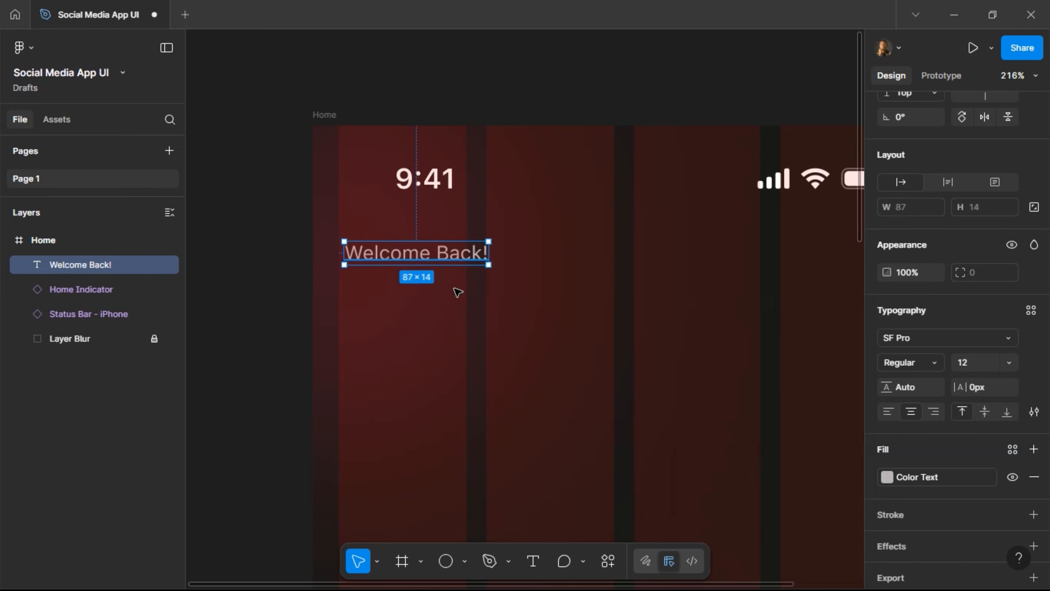
{"action": "left_click", "coordinate": [933, 360]}
{"action": "left_click", "coordinate": [913, 383]}
{"action": "left_click_drag", "start_coordinate": [374, 256], "coordinate": [355, 252]}
{"action": "left_click_drag", "start_coordinate": [427, 252], "coordinate": [387, 261]}
{"action": "key", "text": "Return"}
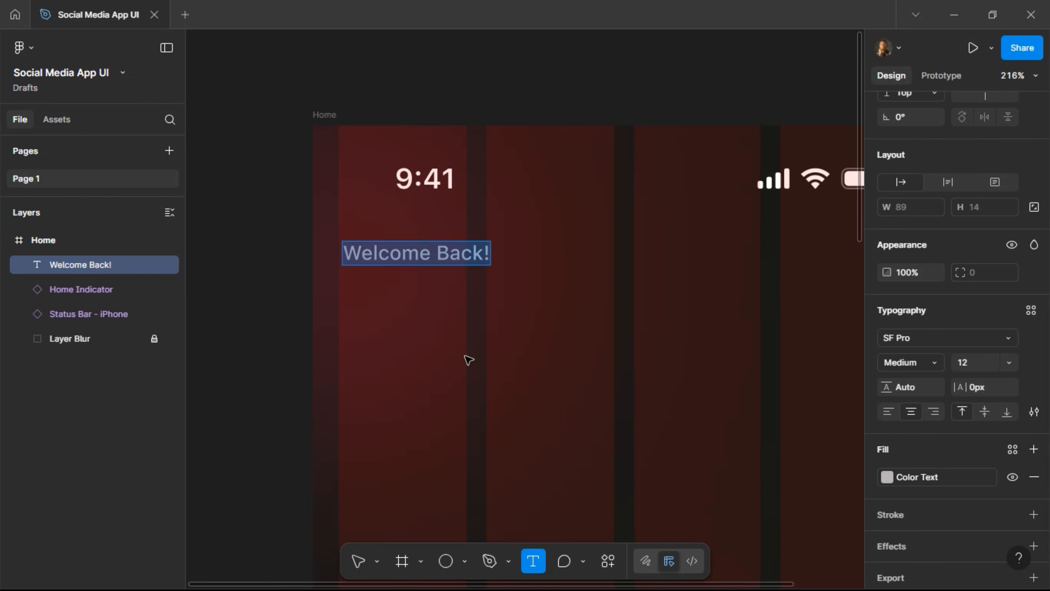
{"action": "left_click", "coordinate": [377, 321]}
{"action": "type", "text": "D"}
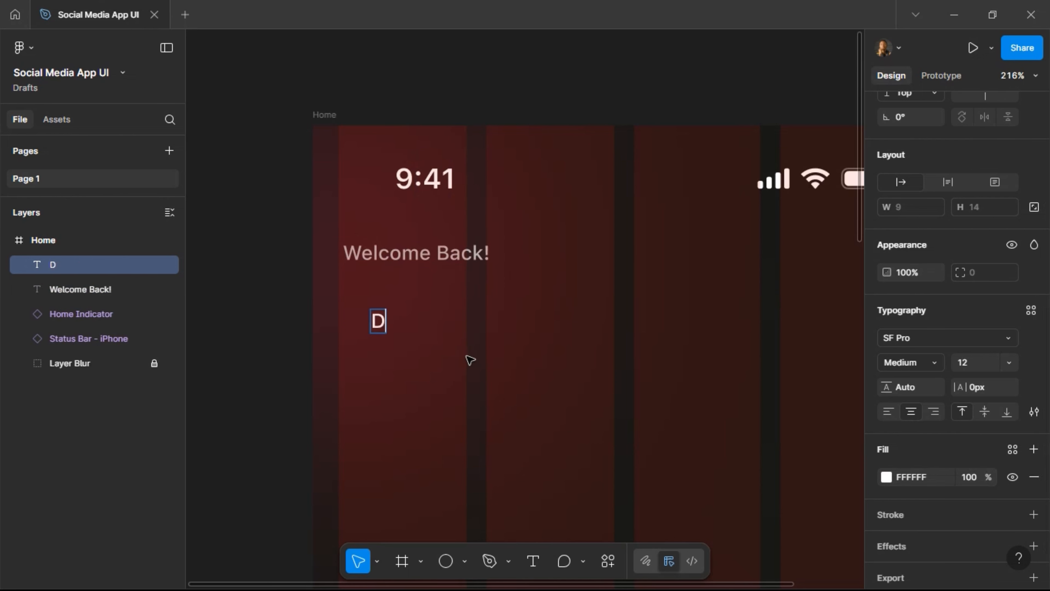
{"action": "type", "text": "acid"}
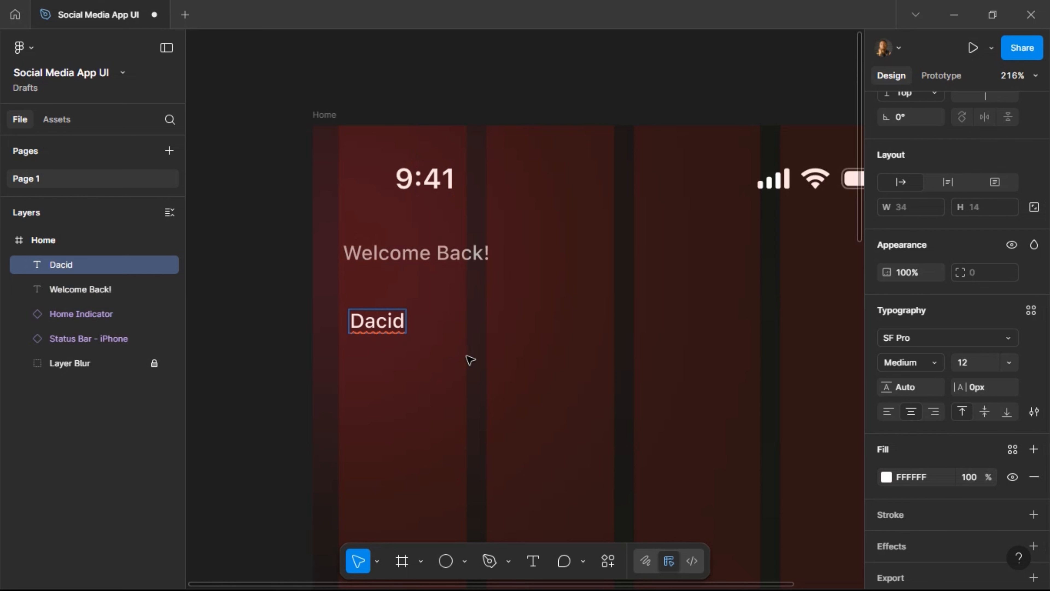
{"action": "key", "text": "ctrl+a"}
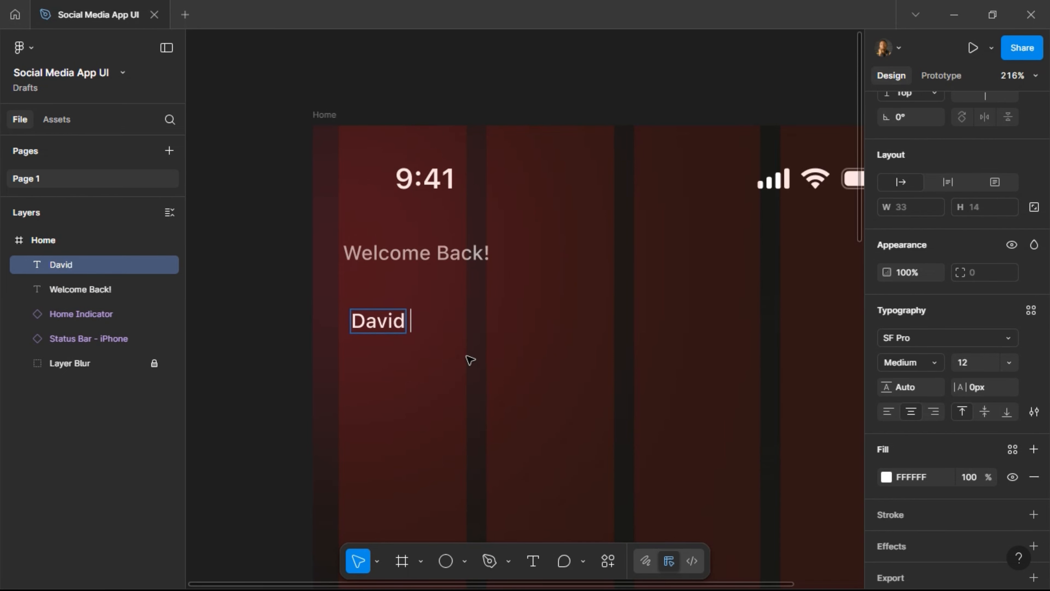
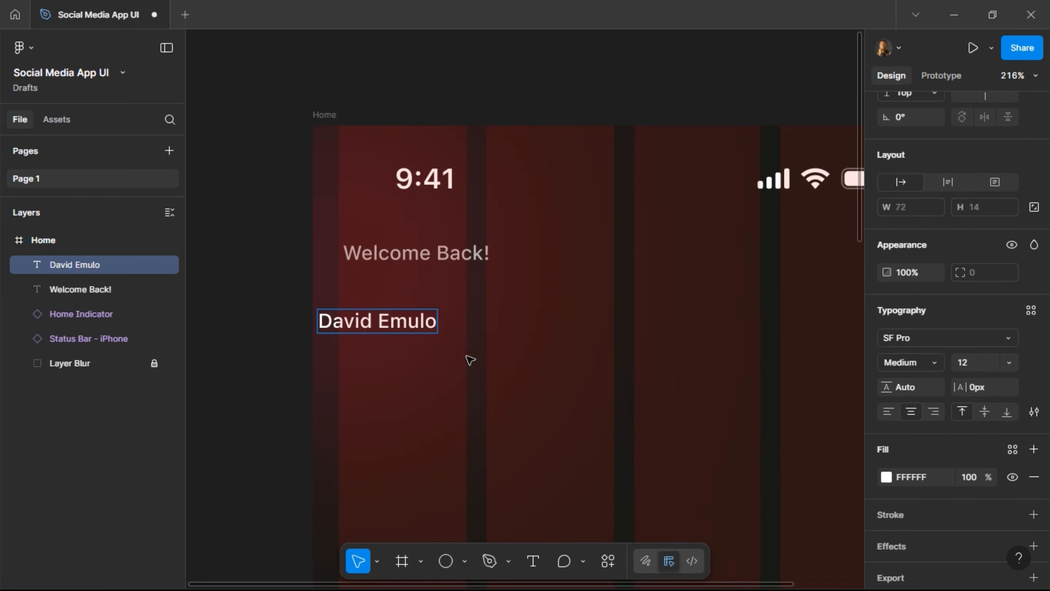
{"action": "key", "text": "Escape"}
{"action": "left_click_drag", "start_coordinate": [395, 331], "coordinate": [457, 308]}
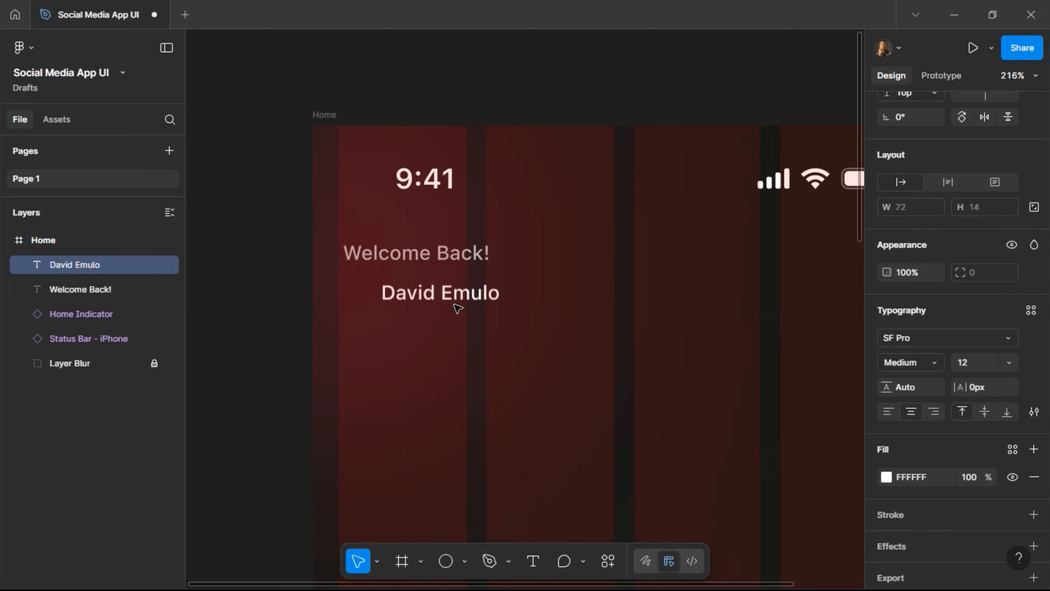
Set the name text to 24 px, keep Medium weight, and select both texts.
{"action": "left_click", "coordinate": [979, 364]}
{"action": "type", "text": "24"}
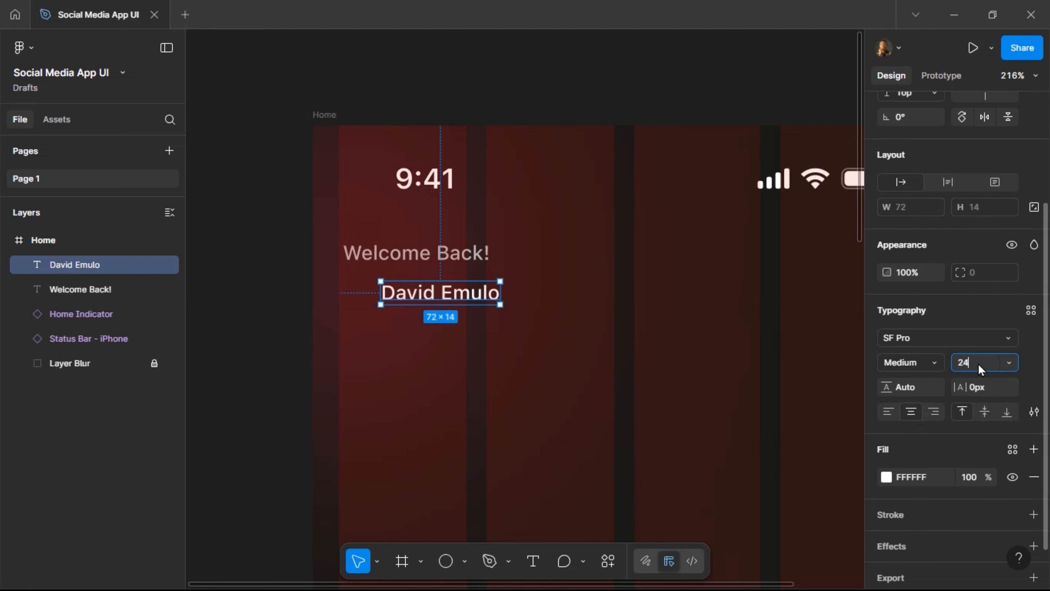
{"action": "key", "text": "Return"}
{"action": "left_click", "coordinate": [934, 366]}
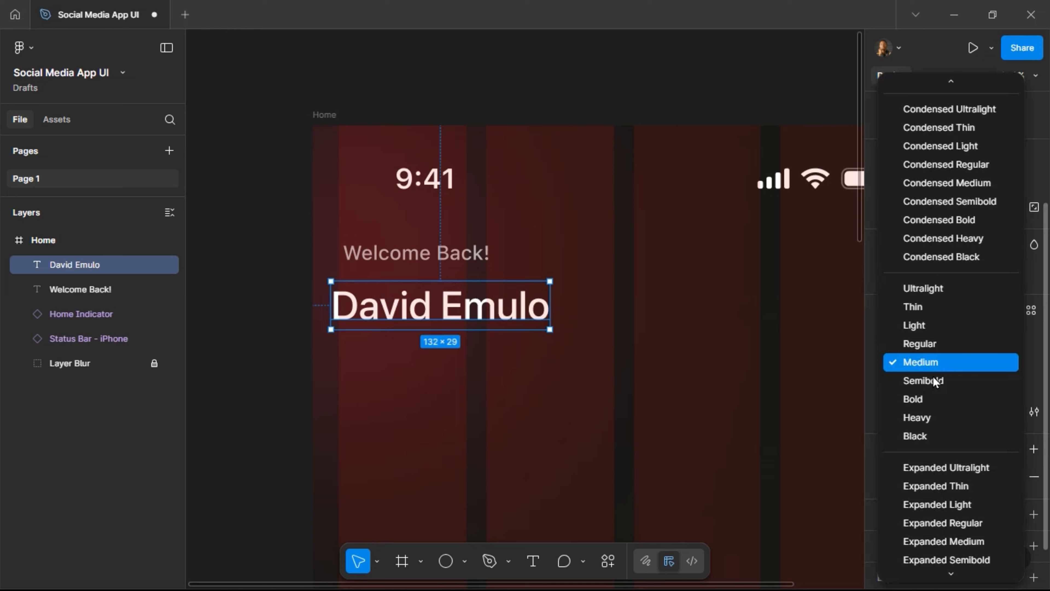
{"action": "left_click", "coordinate": [935, 381]}
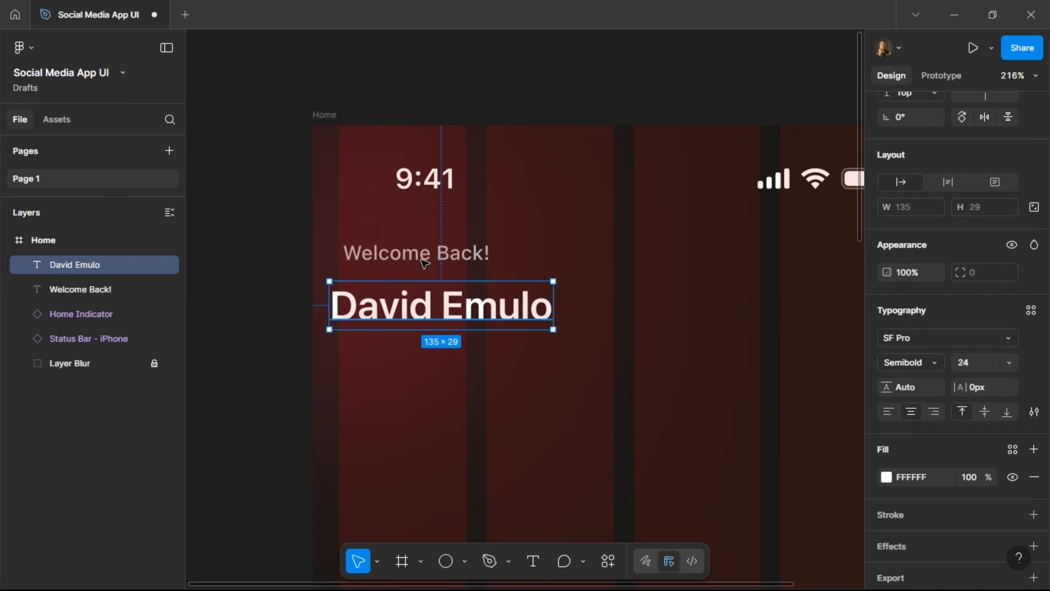
{"action": "key", "text": "ctrl+z"}
{"action": "left_click", "coordinate": [424, 261], "text": "shift"}
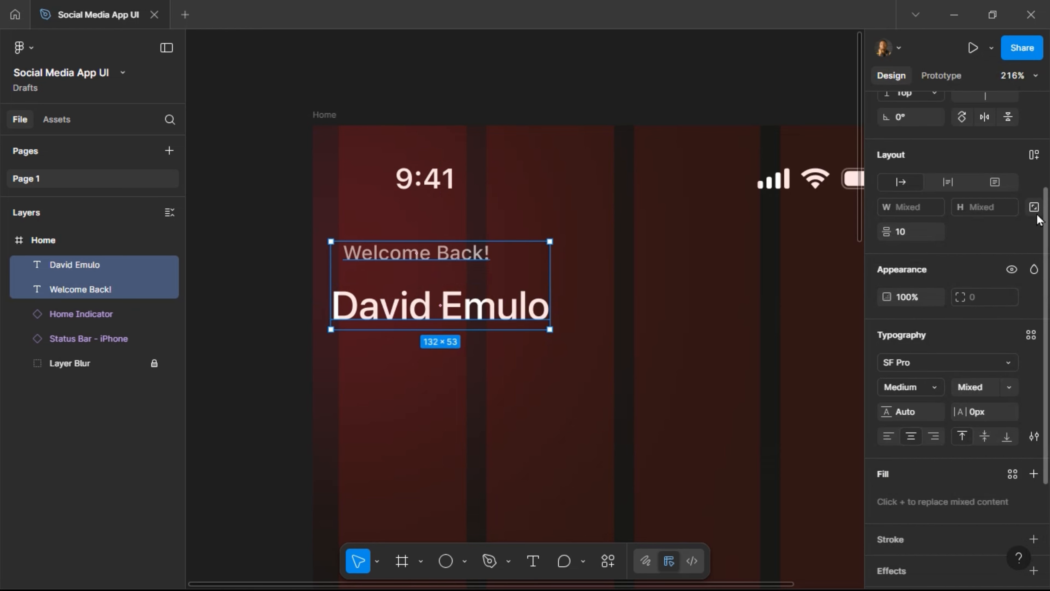
Wrap the two texts in a vertical auto layout with a 4 px gap.
{"action": "left_click", "coordinate": [1034, 156]}
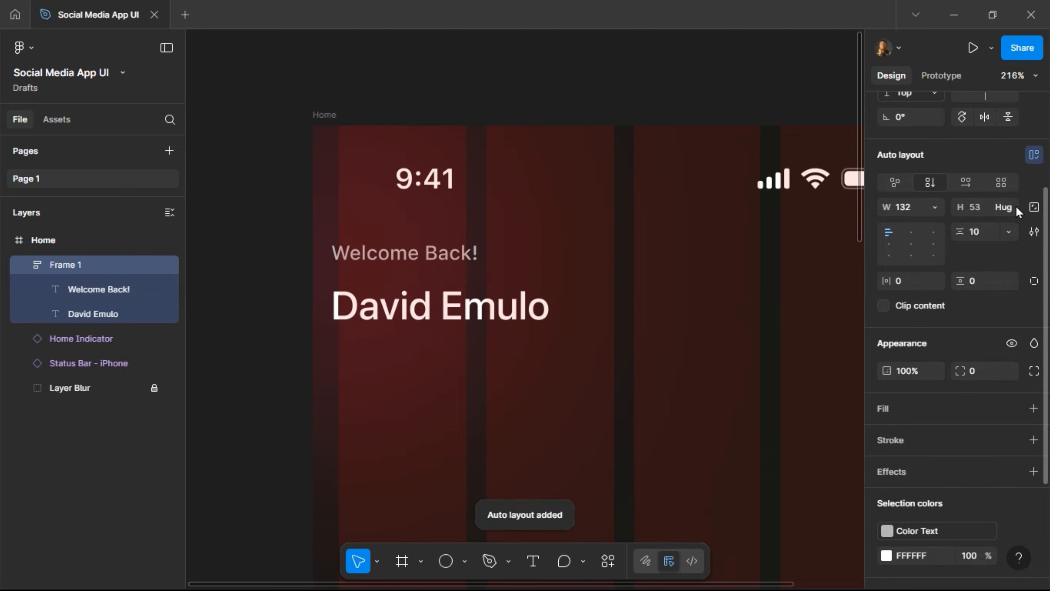
{"action": "left_click", "coordinate": [986, 230]}
{"action": "type", "text": "8"}
{"action": "key", "text": "Return"}
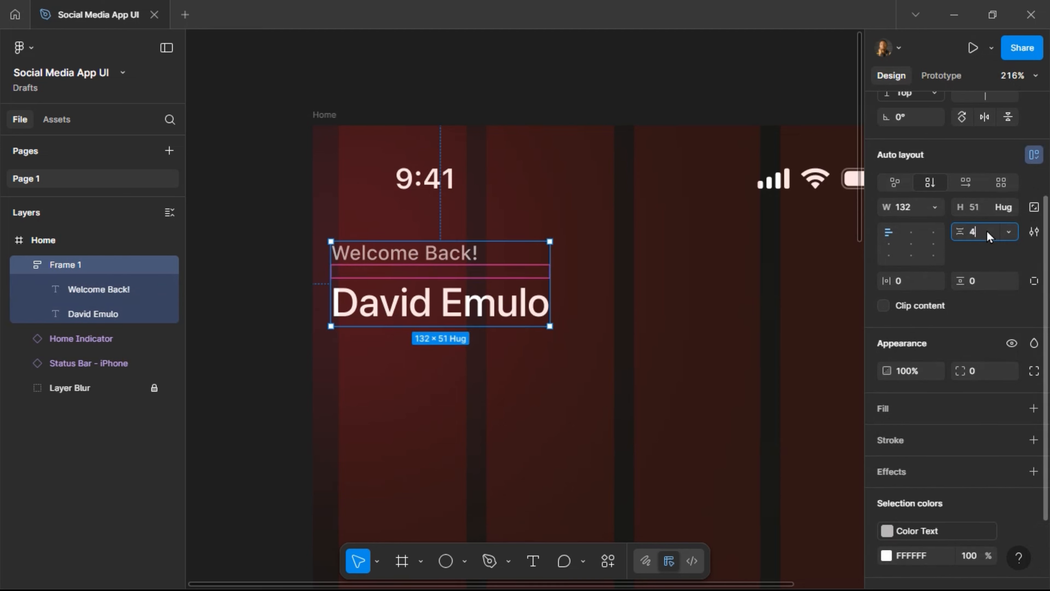
{"action": "type", "text": "4"}
{"action": "key", "text": "Return"}
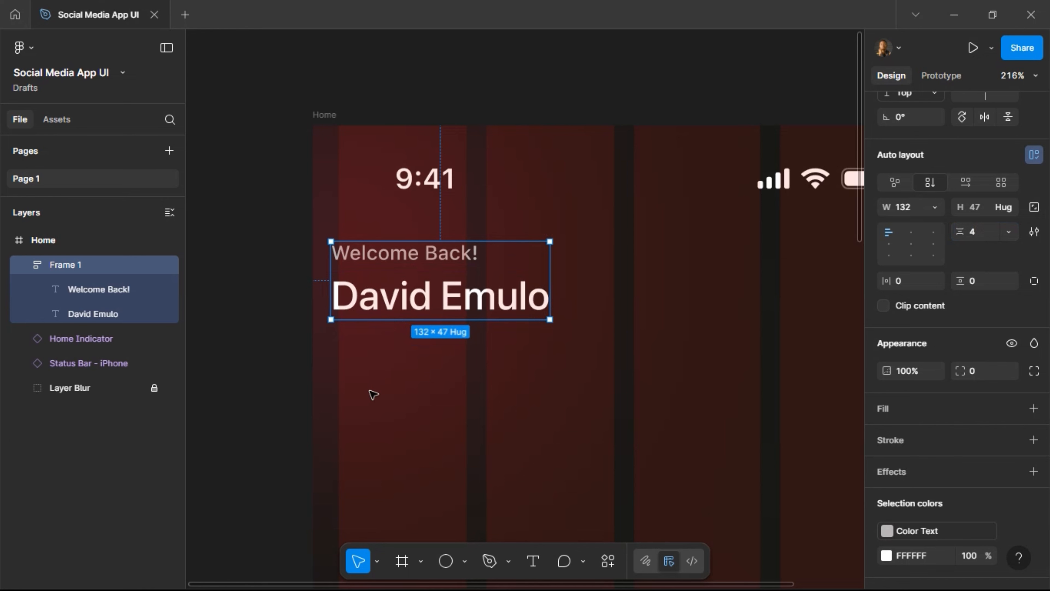
Nudge the text group to sit 16 px from the left and top edges.
{"action": "key", "text": "alt"}
{"action": "key", "text": "alt"}
{"action": "key", "text": "Right"}
{"action": "key", "text": "Right"}
{"action": "key", "text": "Right"}
{"action": "key", "text": "Right"}
{"action": "key", "text": "Right"}
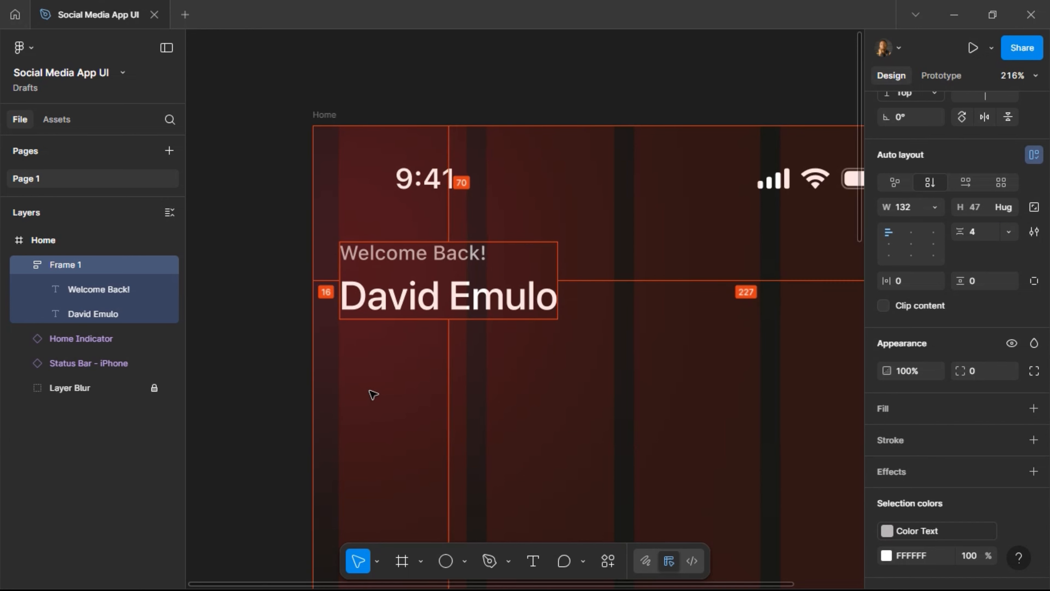
{"action": "key", "text": "alt"}
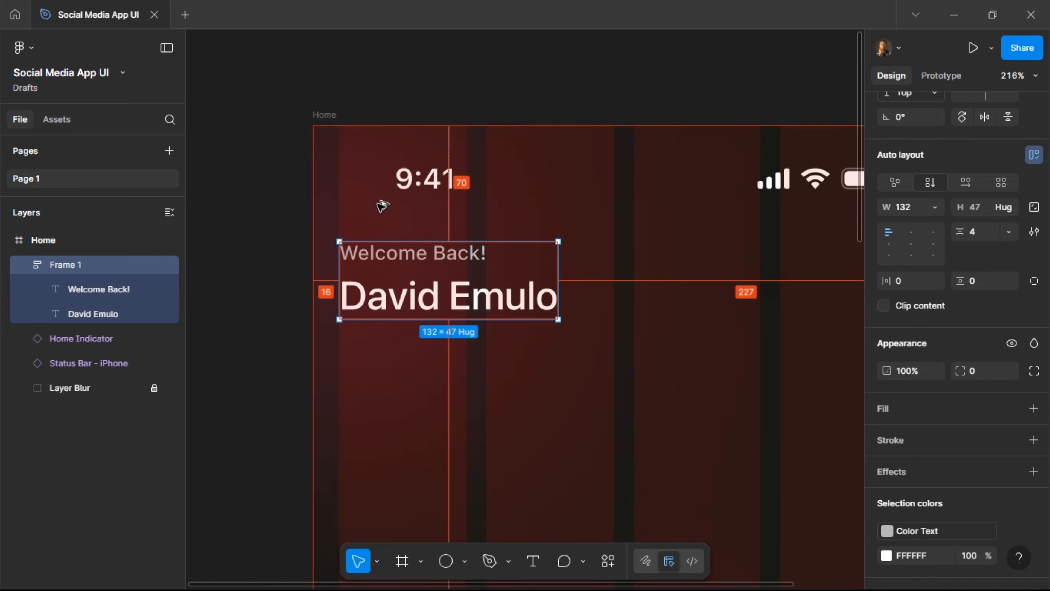
{"action": "key", "text": "Up"}
{"action": "key", "text": "Up"}
{"action": "key", "text": "Up"}
{"action": "key", "text": "Up"}
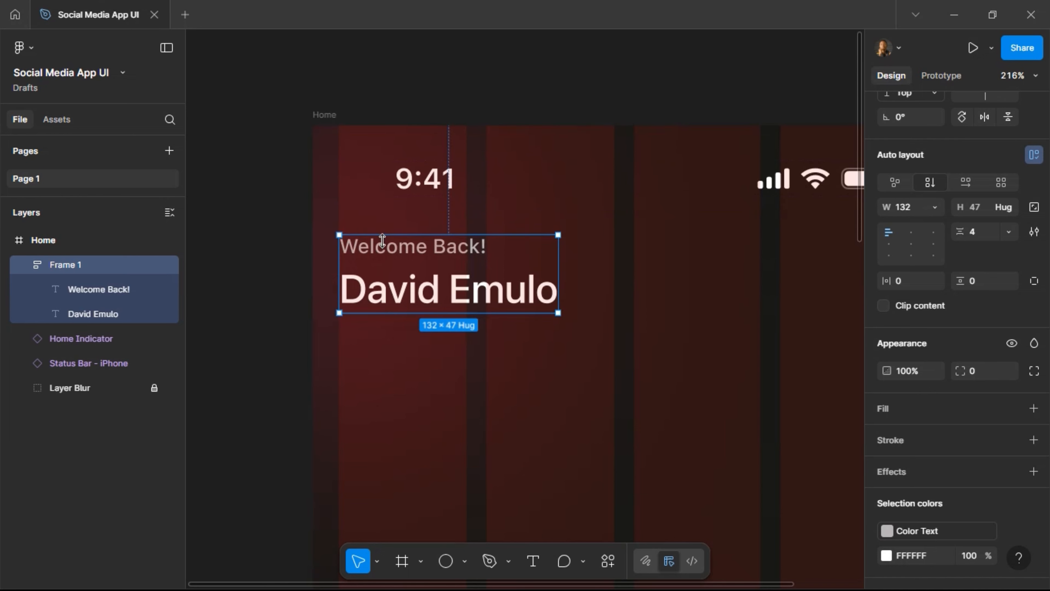
{"action": "scroll", "coordinate": [372, 298], "scroll_direction": "down", "scroll_amount": 3}
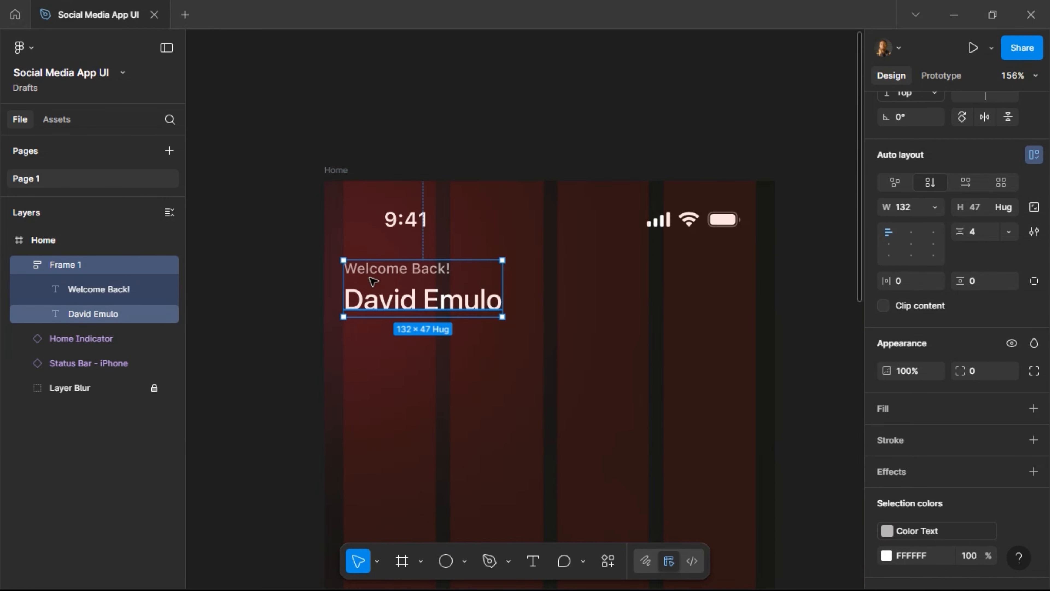
{"action": "scroll", "coordinate": [519, 292], "scroll_direction": "right", "scroll_amount": 2}
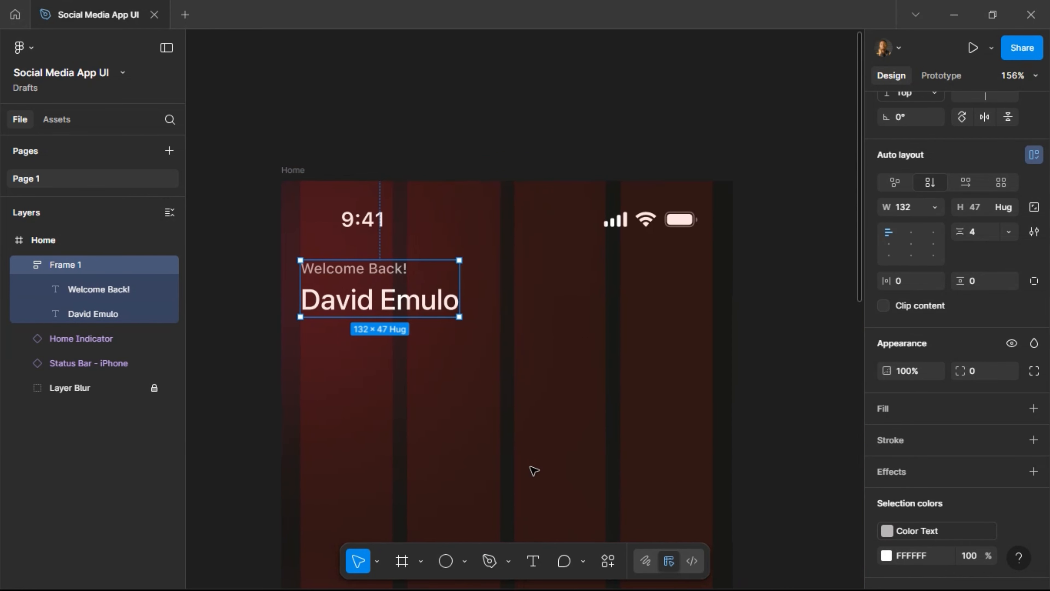
{"action": "left_click", "coordinate": [402, 561]}
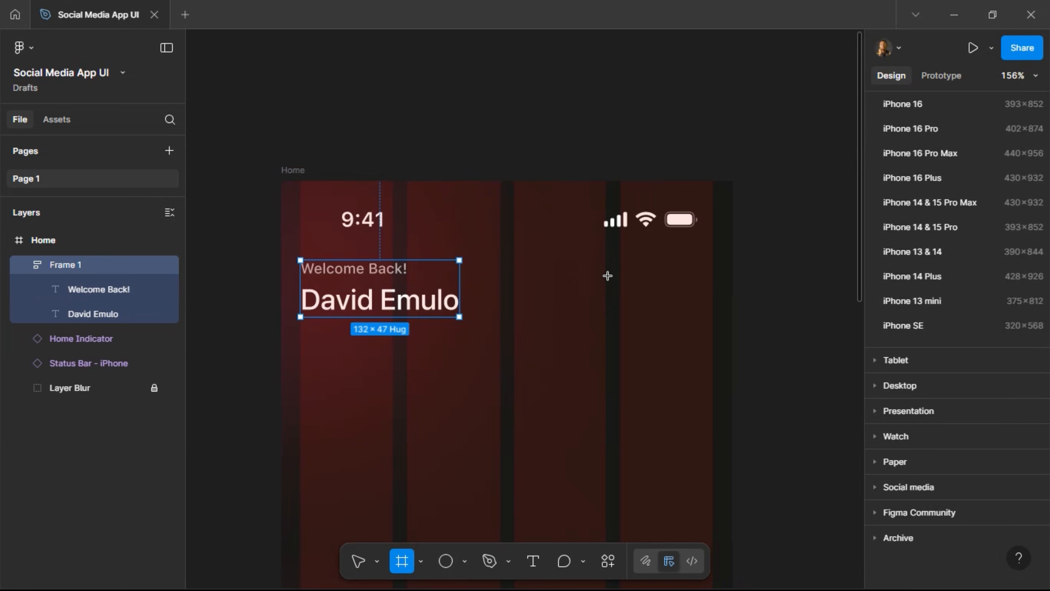
Draw a square frame and lock its proportions at 40×40.
{"action": "left_click_drag", "start_coordinate": [606, 276], "coordinate": [629, 298]}
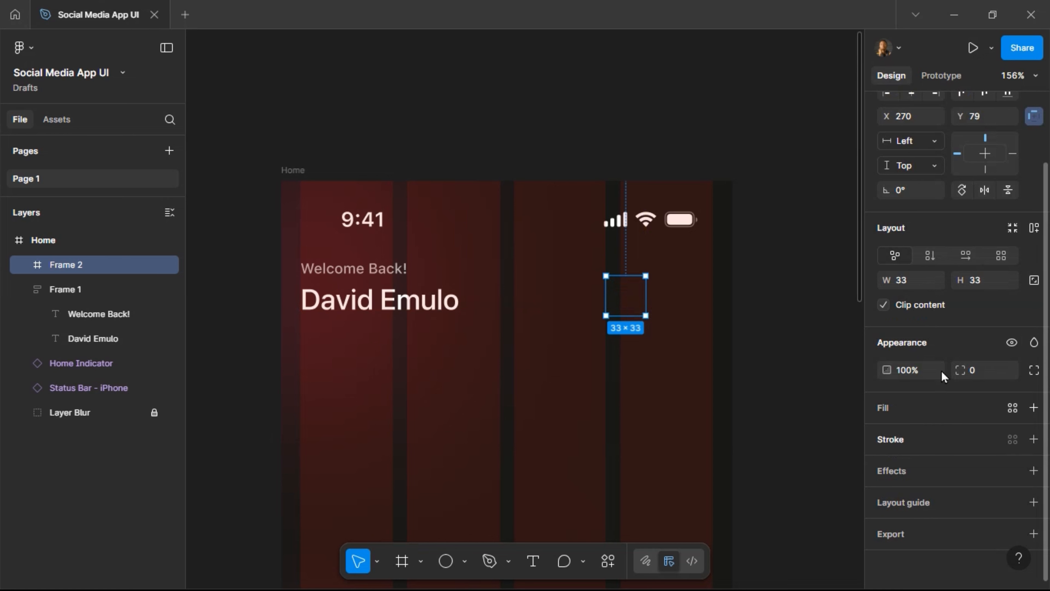
{"action": "left_click", "coordinate": [1035, 281]}
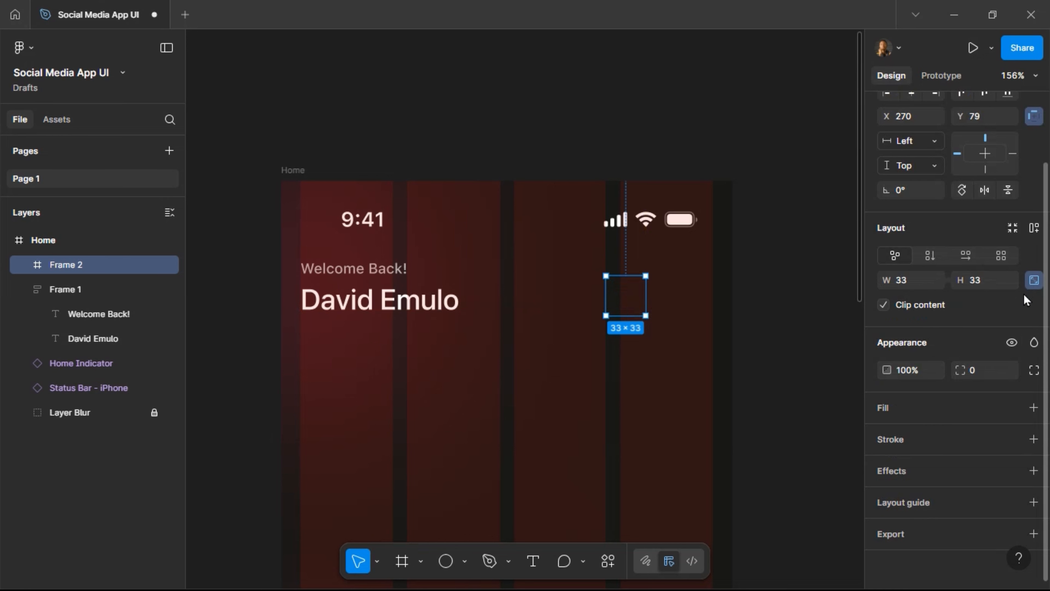
{"action": "left_click", "coordinate": [989, 283]}
{"action": "type", "text": "40"}
{"action": "key", "text": "Return"}
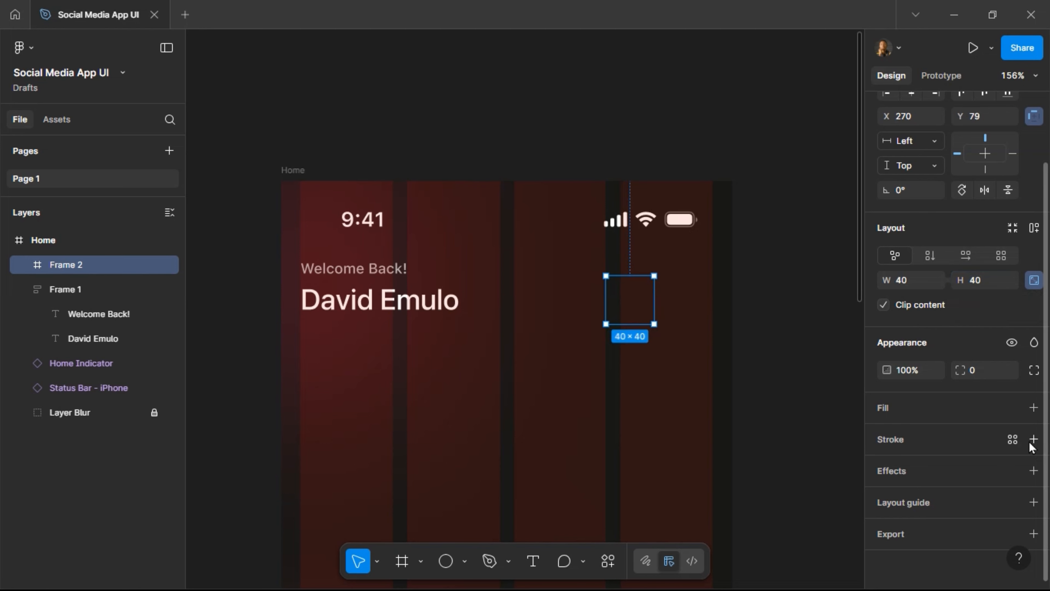
Fill the square with the Grey style, round corners to 8, and move it beside Home.
{"action": "left_click", "coordinate": [1010, 406]}
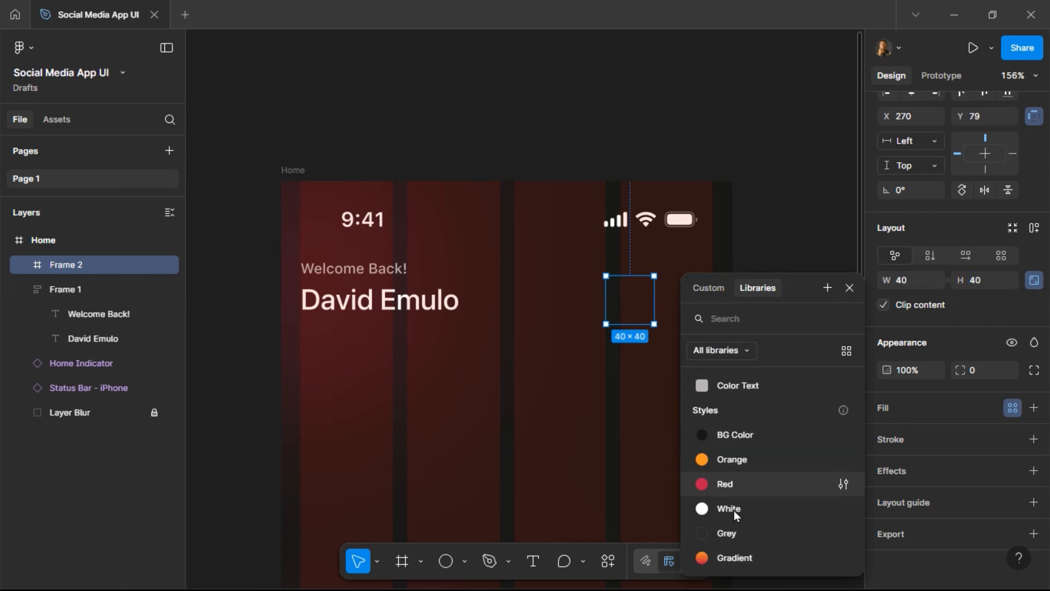
{"action": "left_click", "coordinate": [741, 536]}
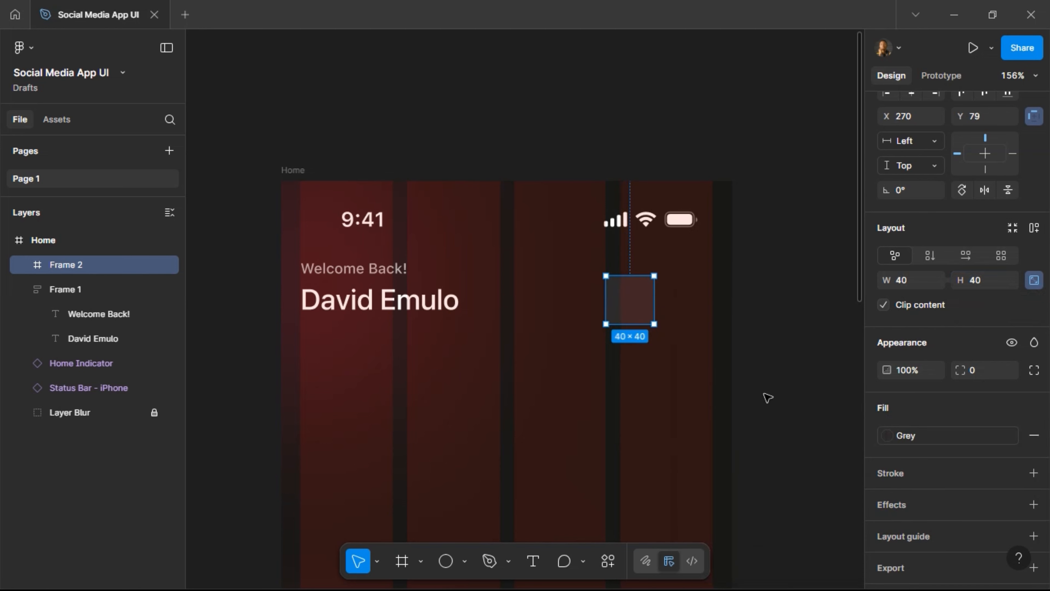
{"action": "left_click", "coordinate": [978, 371]}
{"action": "type", "text": "8"}
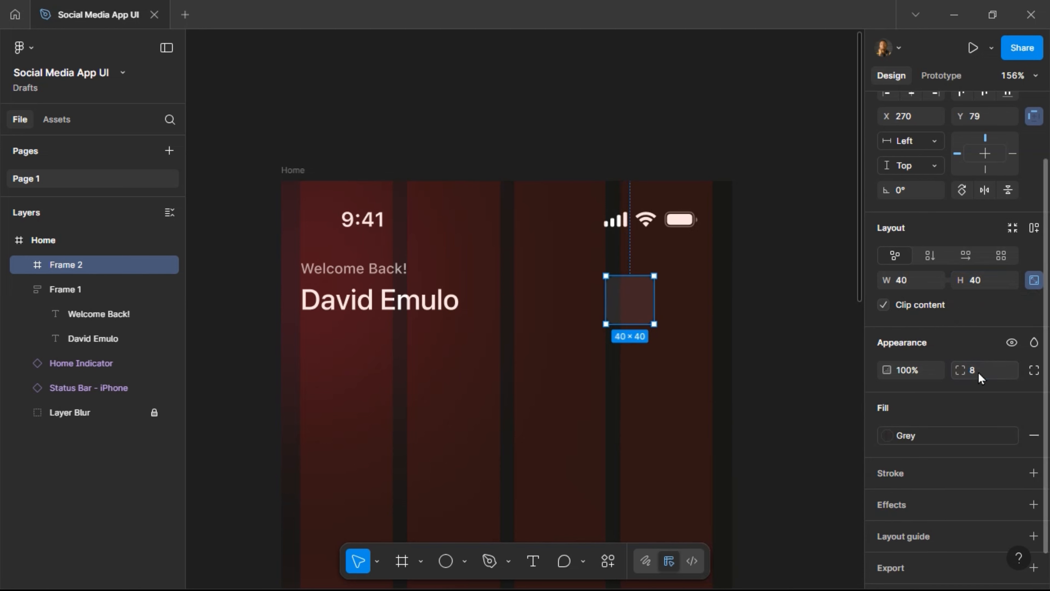
{"action": "key", "text": "Return"}
{"action": "left_click", "coordinate": [780, 311]}
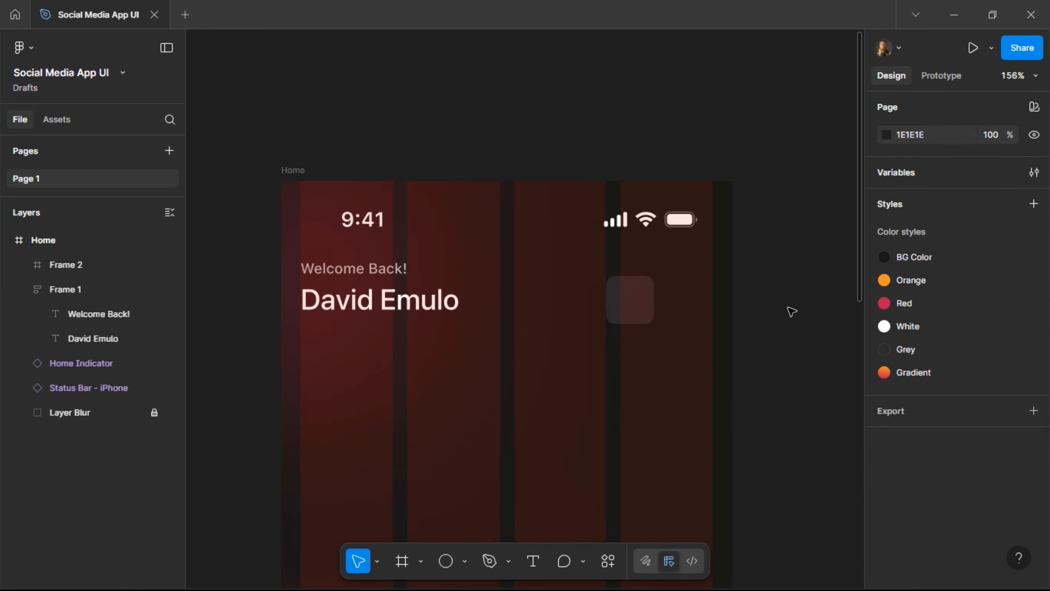
{"action": "scroll", "coordinate": [642, 364], "scroll_direction": "right", "scroll_amount": 3}
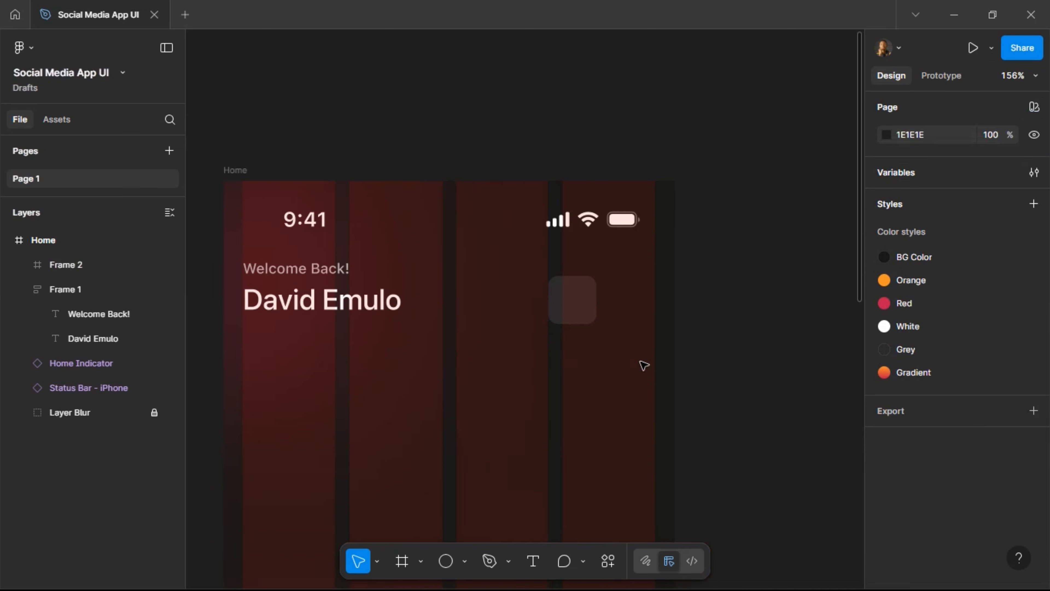
{"action": "left_click_drag", "start_coordinate": [514, 305], "coordinate": [712, 342]}
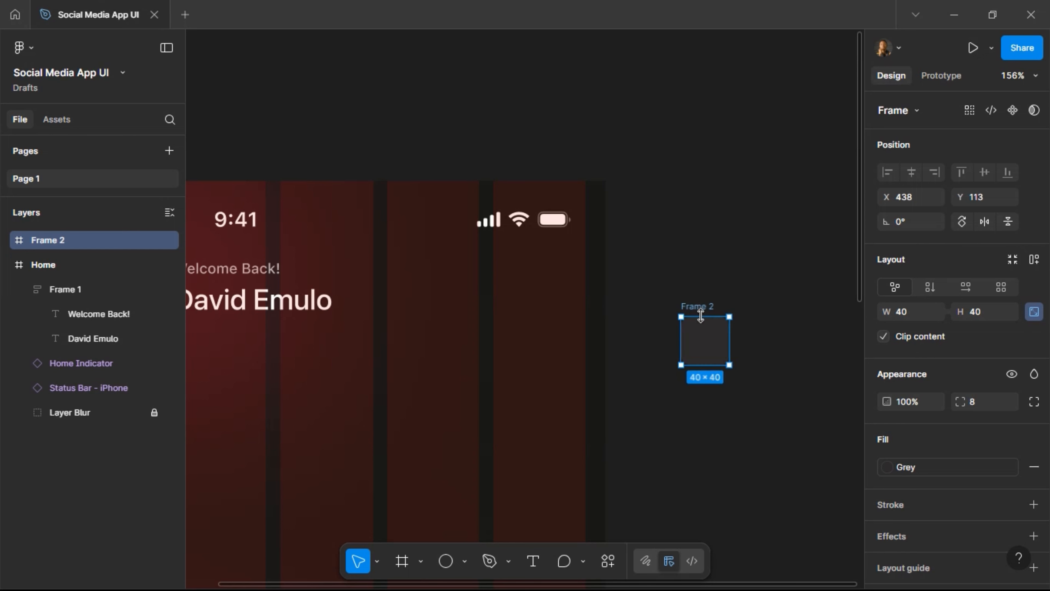
Rename the square frame to 'Icon'.
{"action": "double_click", "coordinate": [702, 307]}
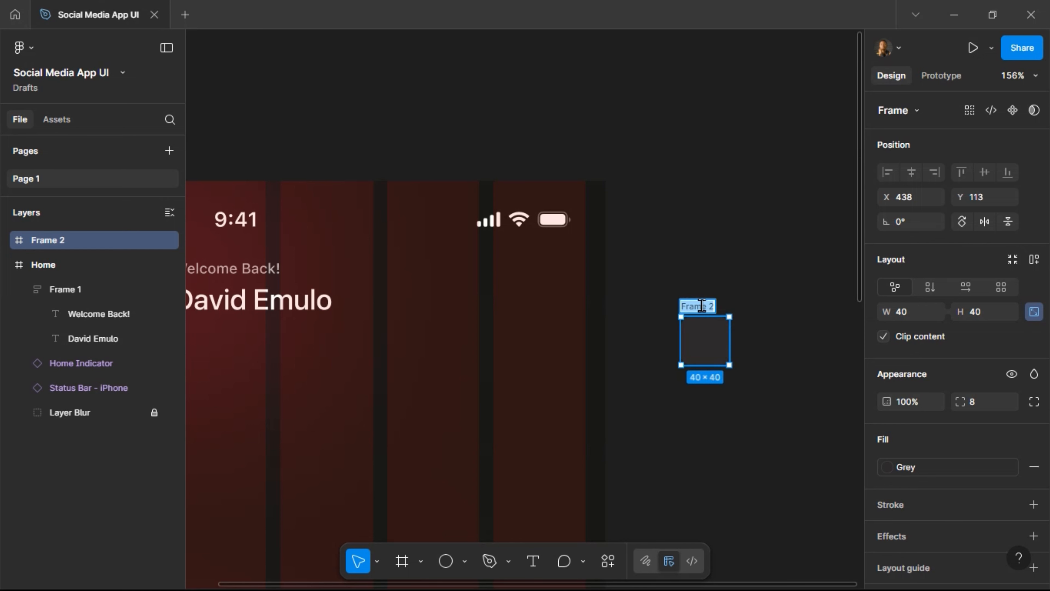
{"action": "type", "text": "Icon"}
{"action": "key", "text": "Return"}
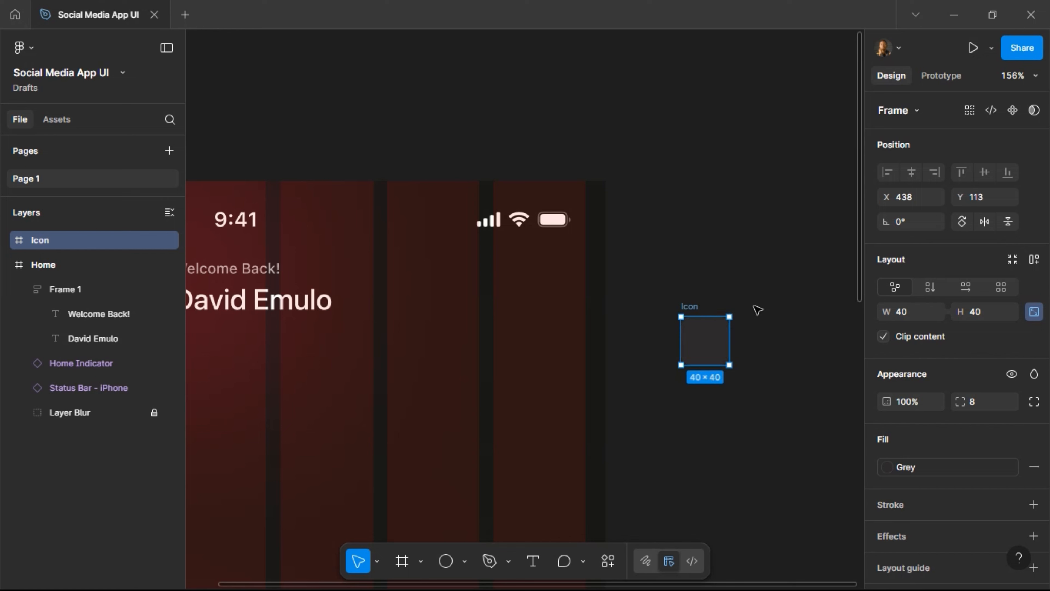
Search Quick Actions for 'huge' and launch the Hugeicons Icon Library plugin.
{"action": "scroll", "coordinate": [718, 342], "scroll_direction": "down", "scroll_amount": 2}
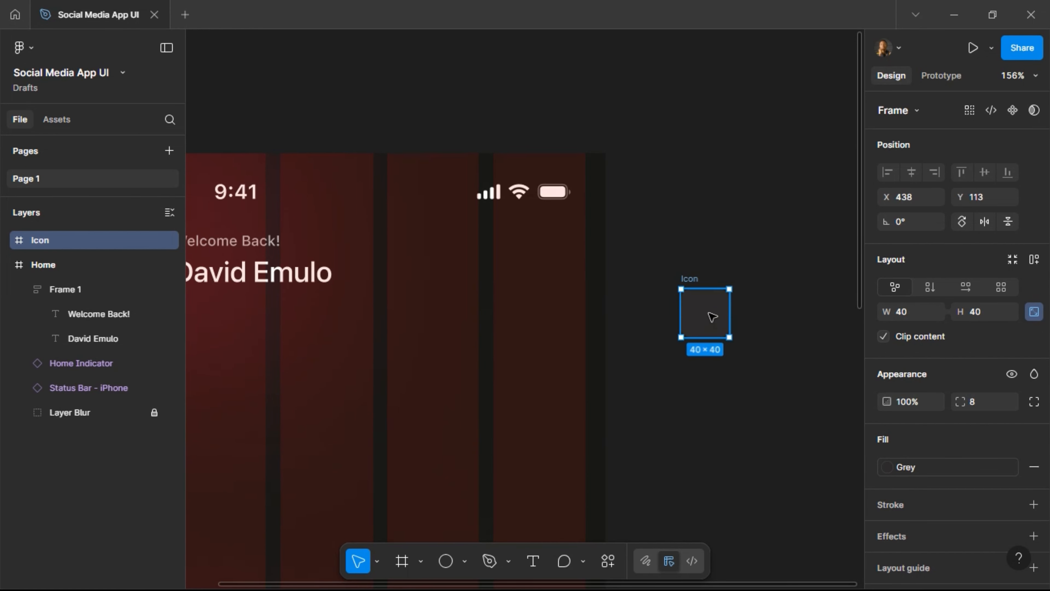
{"action": "right_click", "coordinate": [712, 316]}
{"action": "mouse_move", "coordinate": [738, 409]}
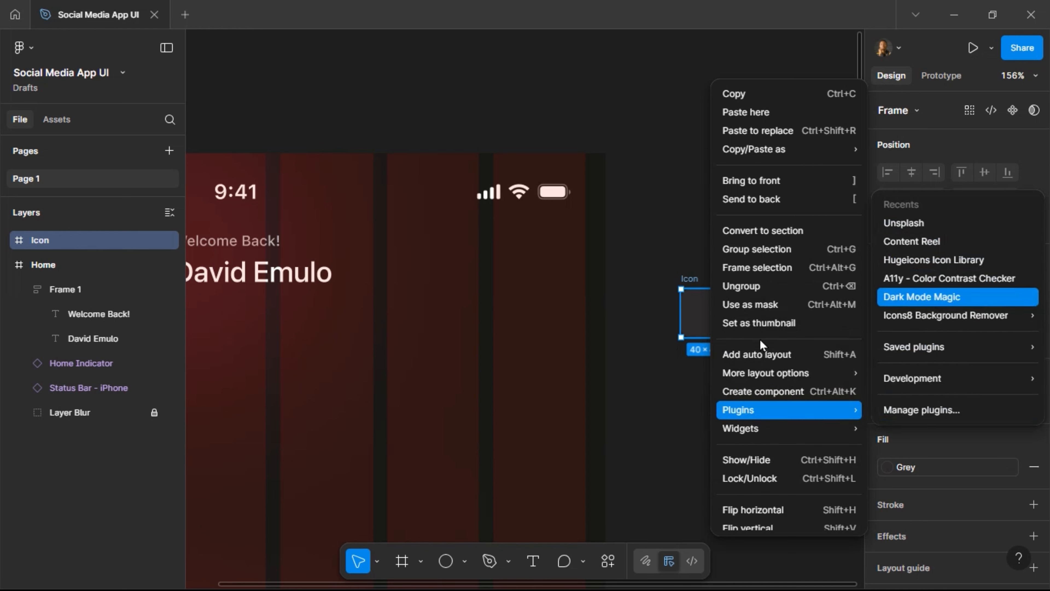
{"action": "left_click", "coordinate": [692, 325]}
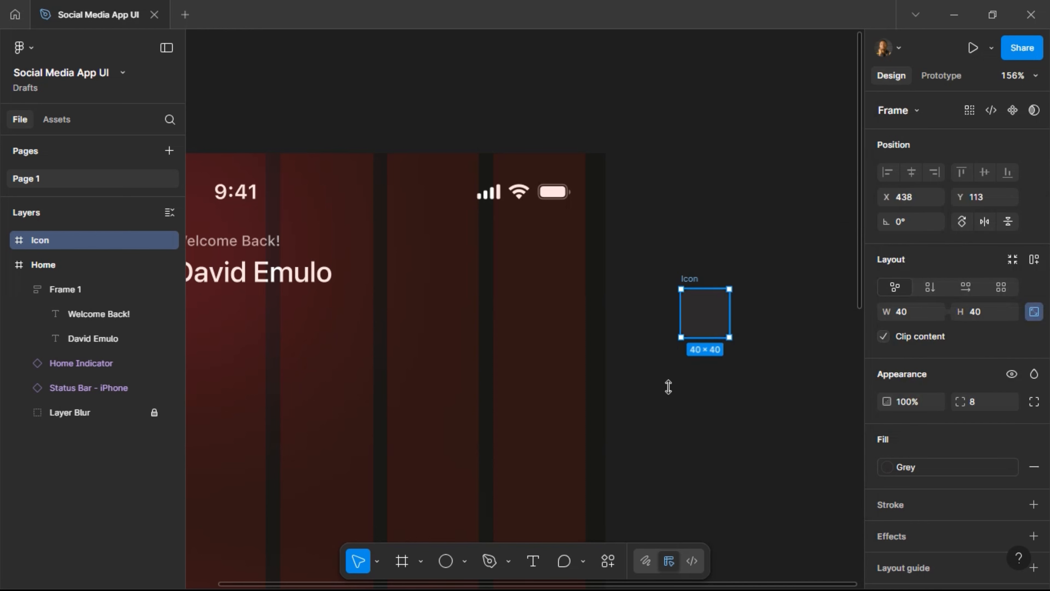
{"action": "left_click", "coordinate": [610, 564]}
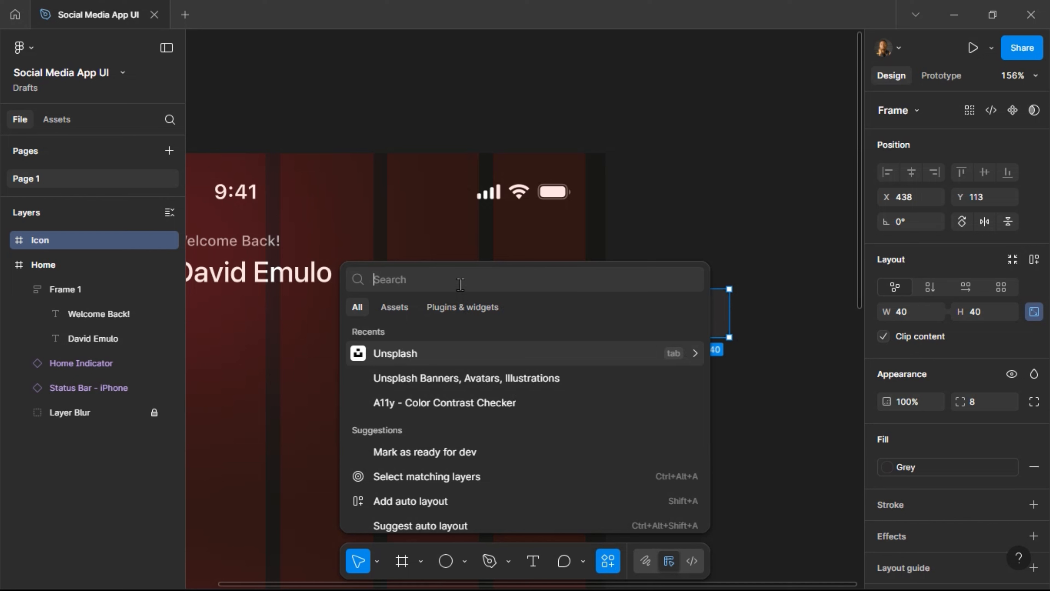
{"action": "type", "text": "huge"}
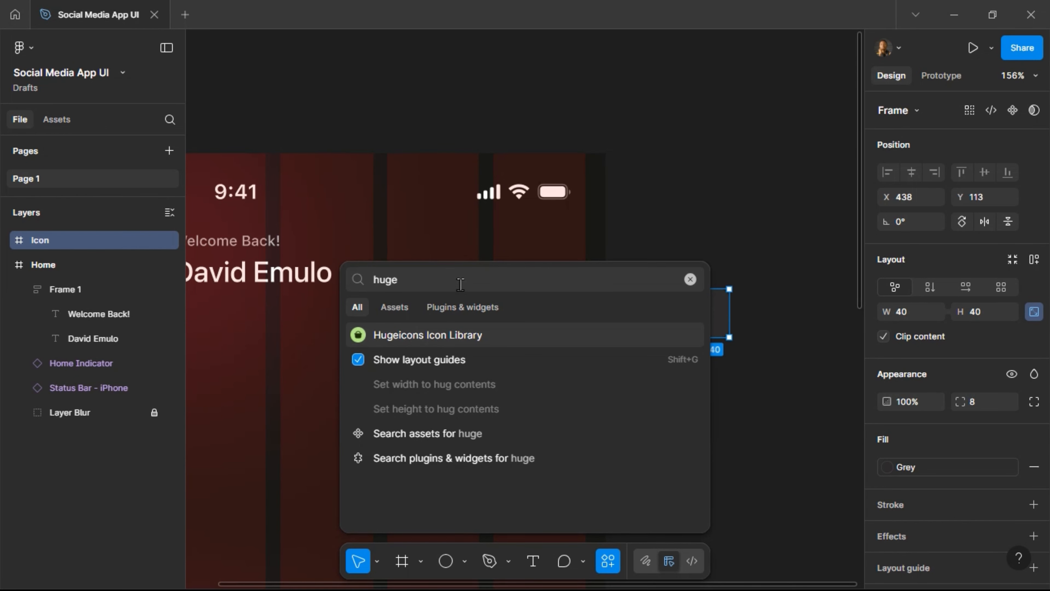
{"action": "left_click", "coordinate": [453, 334]}
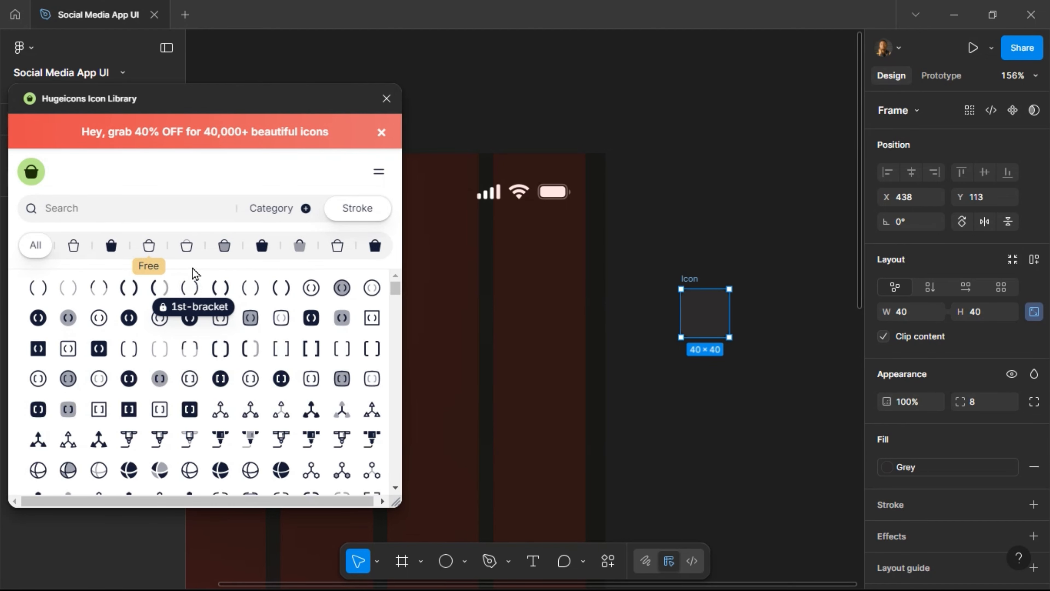
Filter Hugeicons to the Stroke variant and start a search for icons.
{"action": "left_click", "coordinate": [149, 246]}
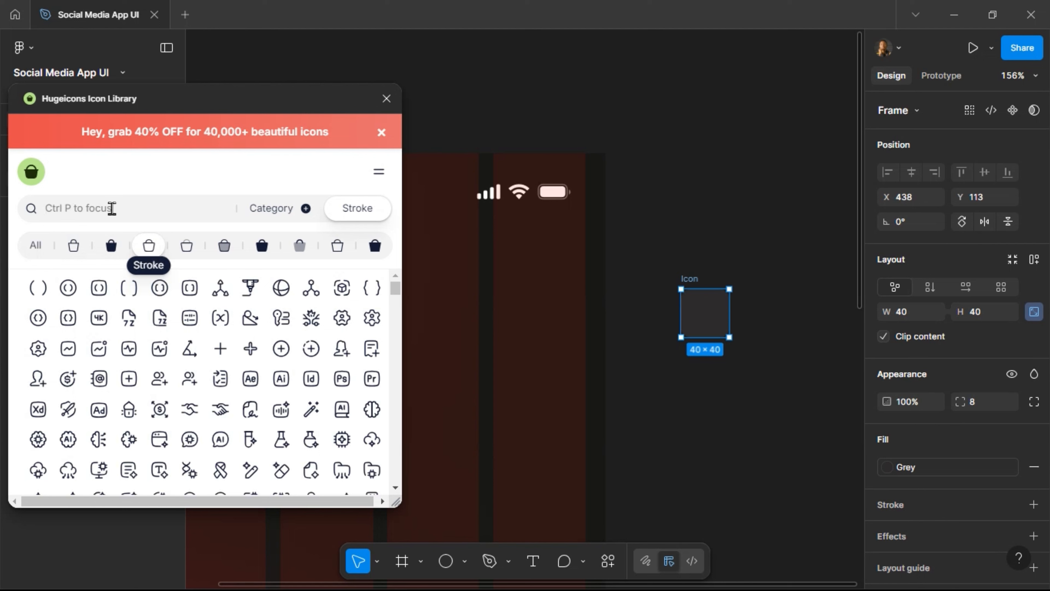
{"action": "left_click", "coordinate": [105, 216]}
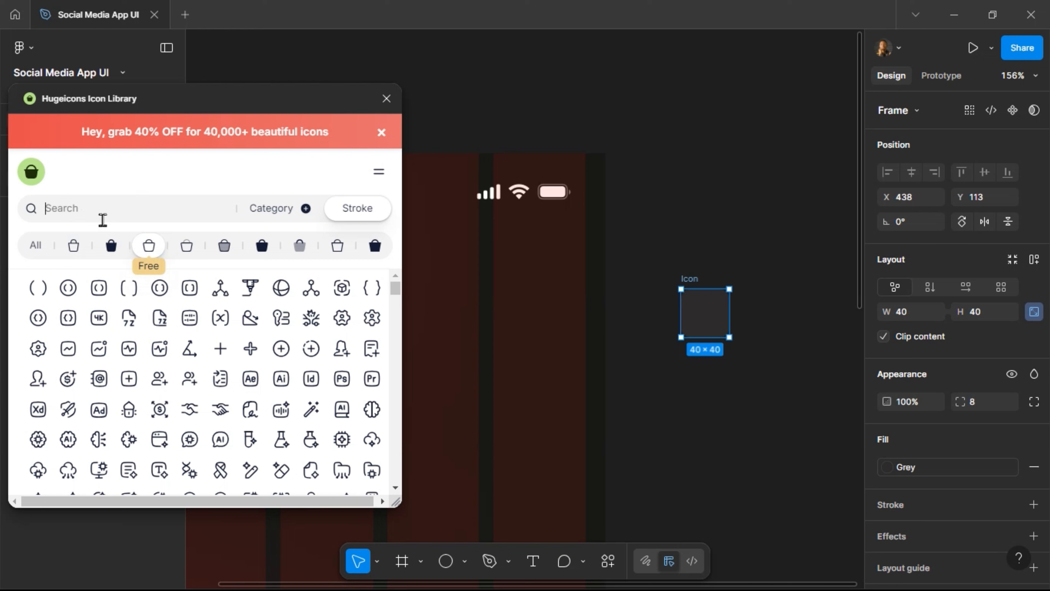
{"action": "type", "text": "s"}
{"action": "key", "text": "BackSpace"}
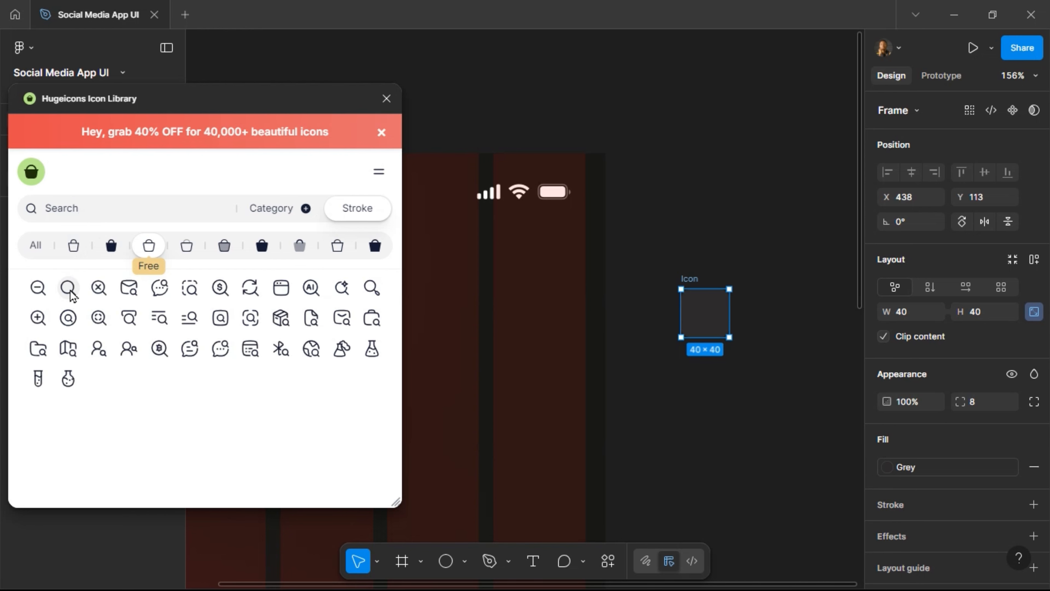
Insert the 24×24 search-01 icon into the Icon frame and centre it horizontally and vertically.
{"action": "left_click", "coordinate": [68, 288]}
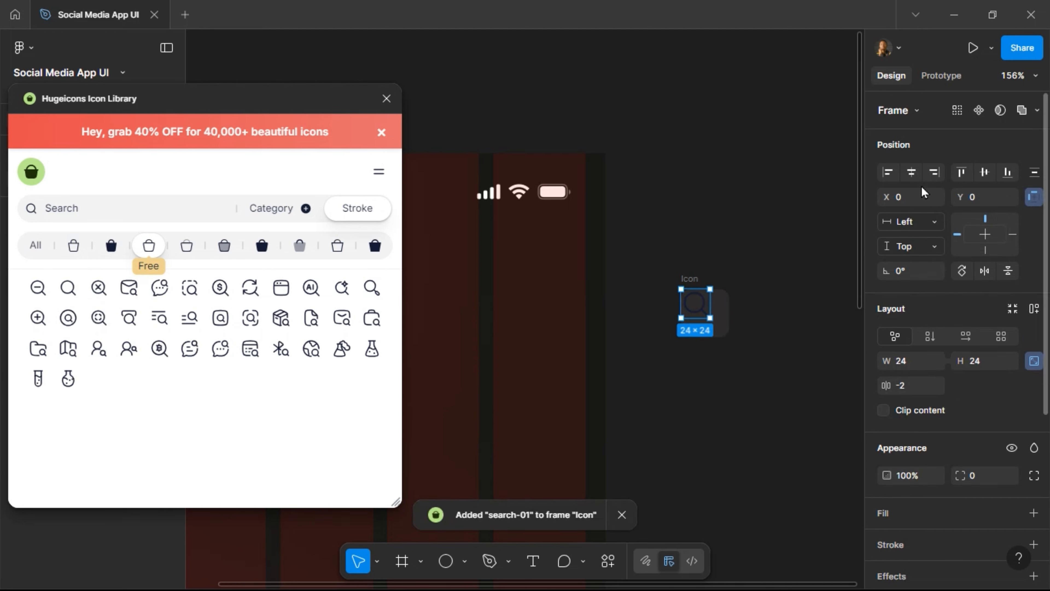
{"action": "left_click", "coordinate": [912, 178]}
{"action": "left_click", "coordinate": [984, 172]}
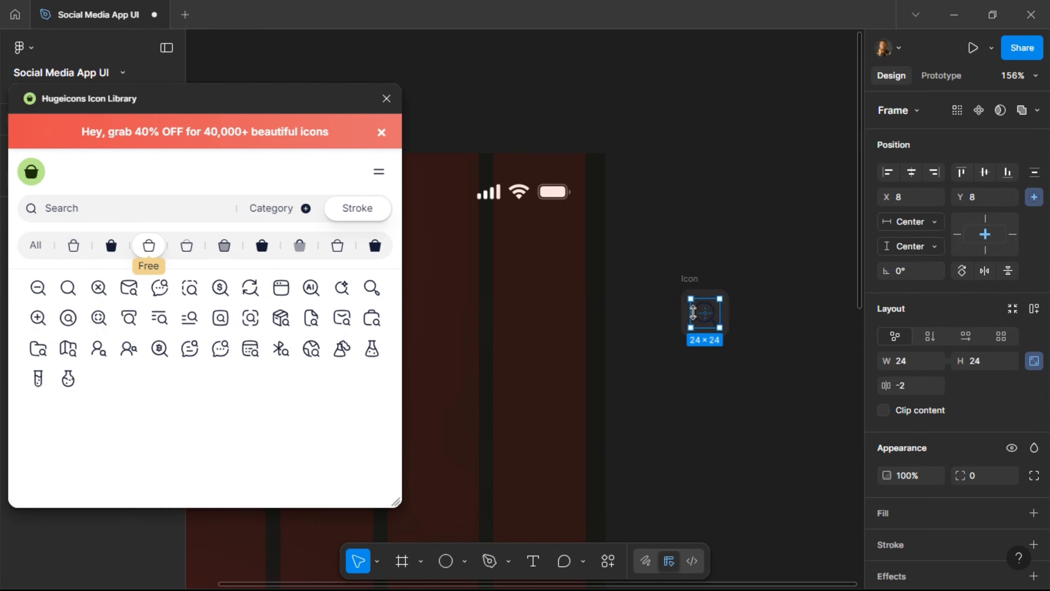
{"action": "left_click_drag", "start_coordinate": [720, 327], "coordinate": [740, 347]}
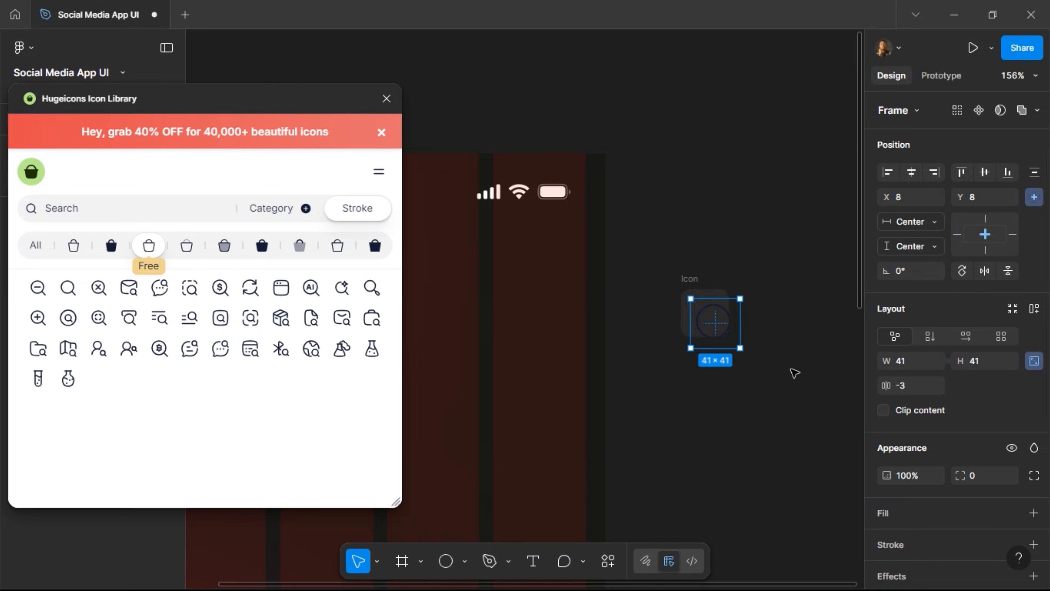
{"action": "key", "text": "ctrl+z"}
{"action": "scroll", "coordinate": [763, 353], "scroll_direction": "right", "scroll_amount": 3}
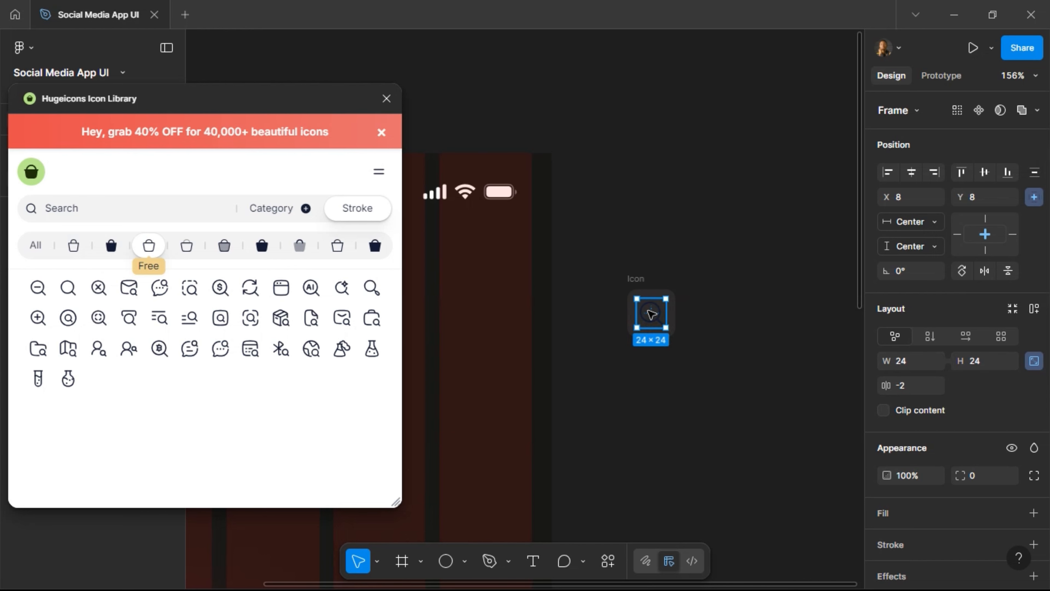
{"action": "left_click", "coordinate": [747, 380]}
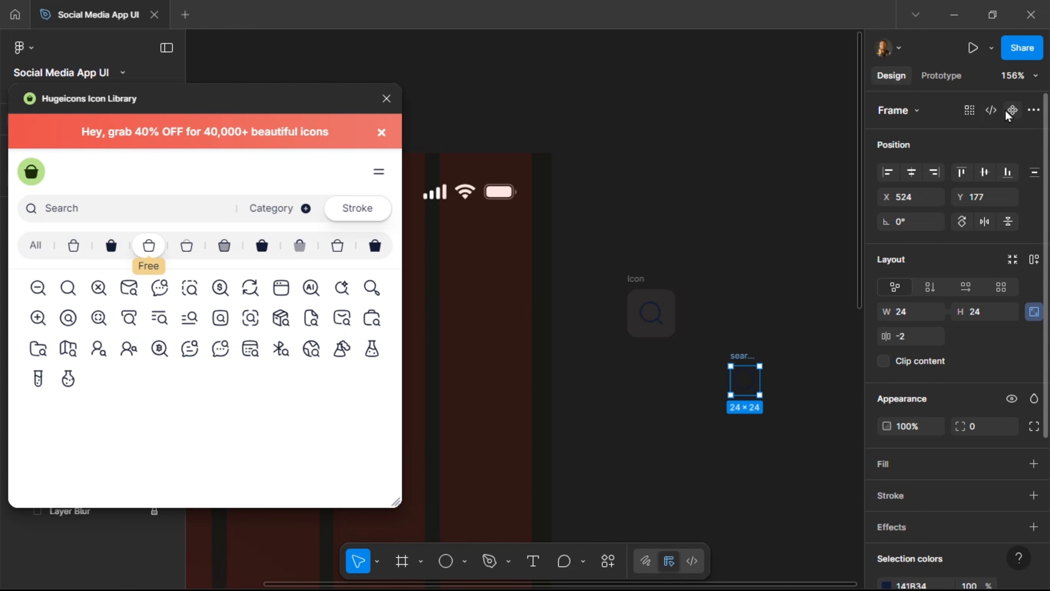
Make search-01 a component, swap the Icon card's icon for its instance, and componentize the card.
{"action": "left_click", "coordinate": [1012, 110]}
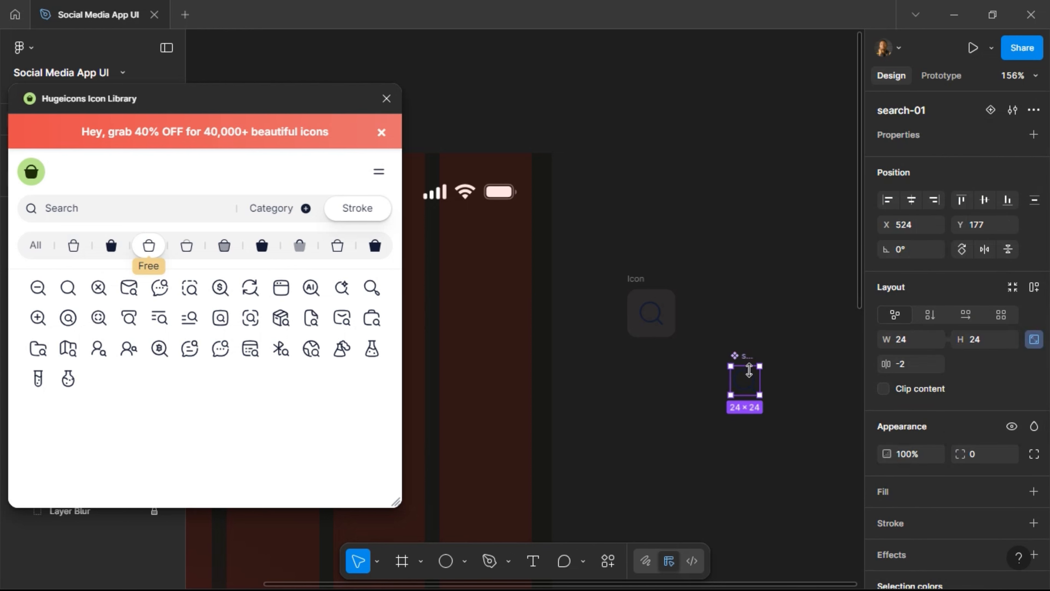
{"action": "scroll", "coordinate": [746, 379], "scroll_direction": "right", "scroll_amount": 2}
{"action": "scroll", "coordinate": [747, 380], "scroll_direction": "right", "scroll_amount": 1}
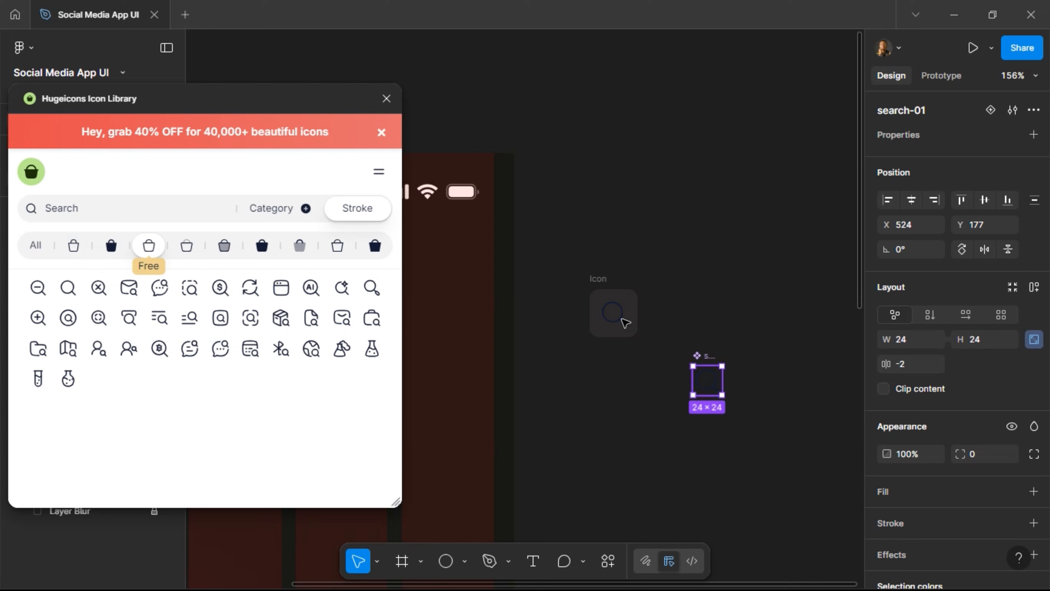
{"action": "left_click", "coordinate": [624, 322]}
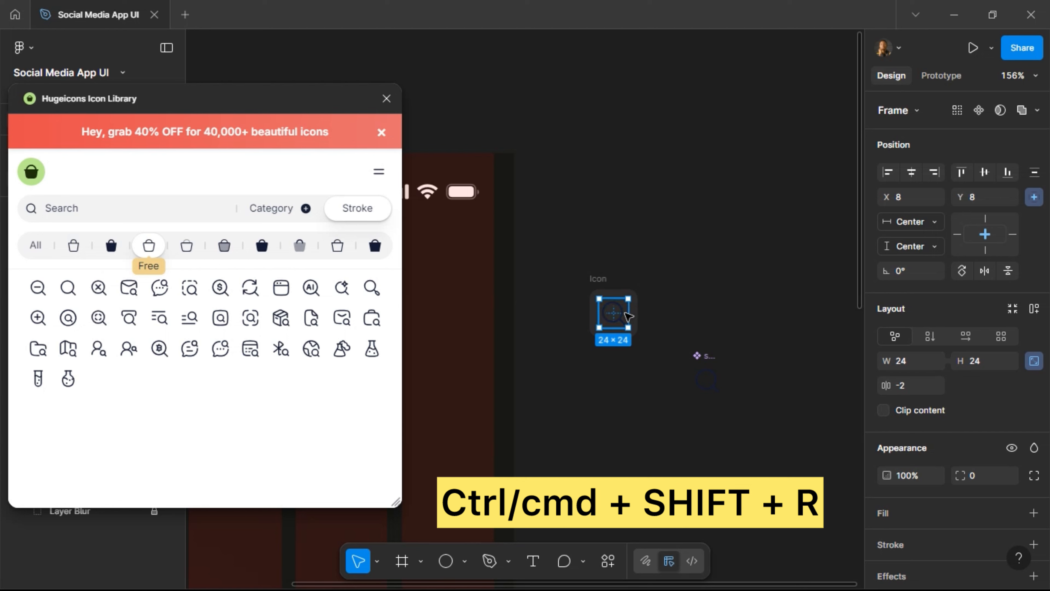
{"action": "key", "text": "ctrl+shift+r"}
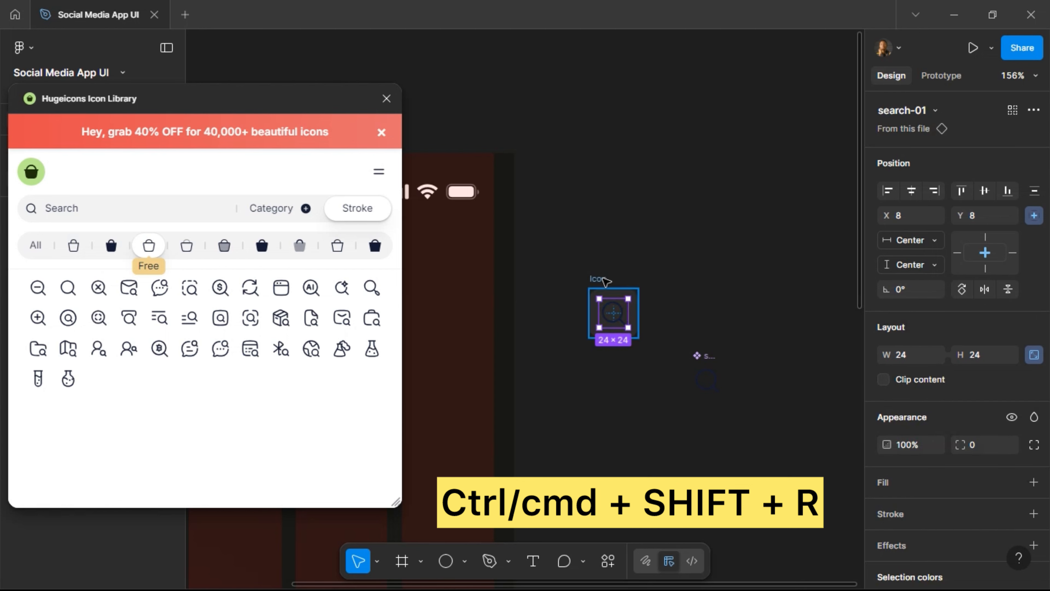
{"action": "left_click", "coordinate": [633, 320]}
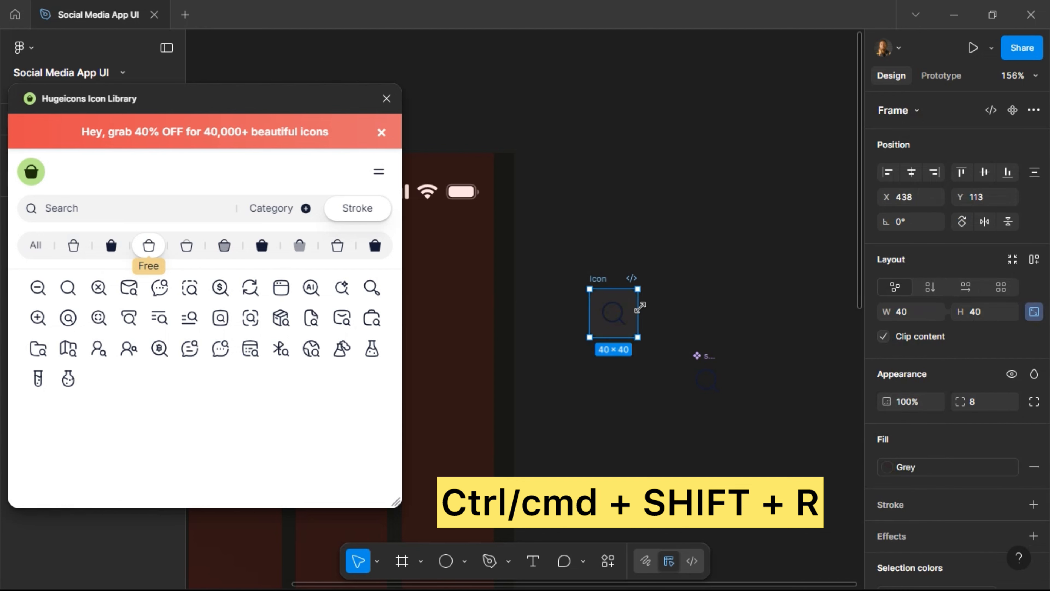
{"action": "left_click", "coordinate": [1011, 110]}
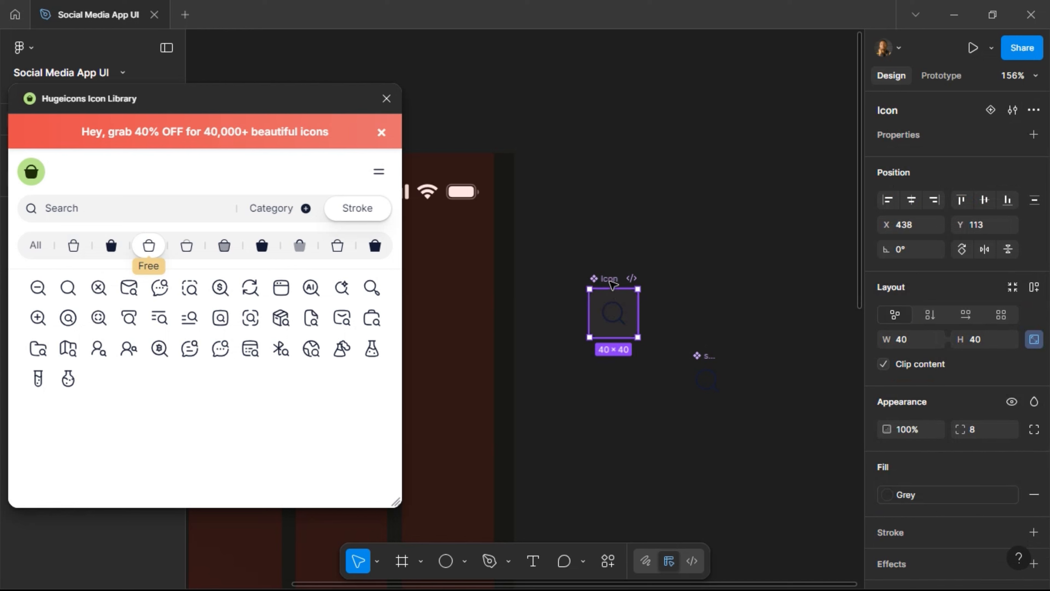
{"action": "left_click_drag", "start_coordinate": [613, 282], "coordinate": [557, 246]}
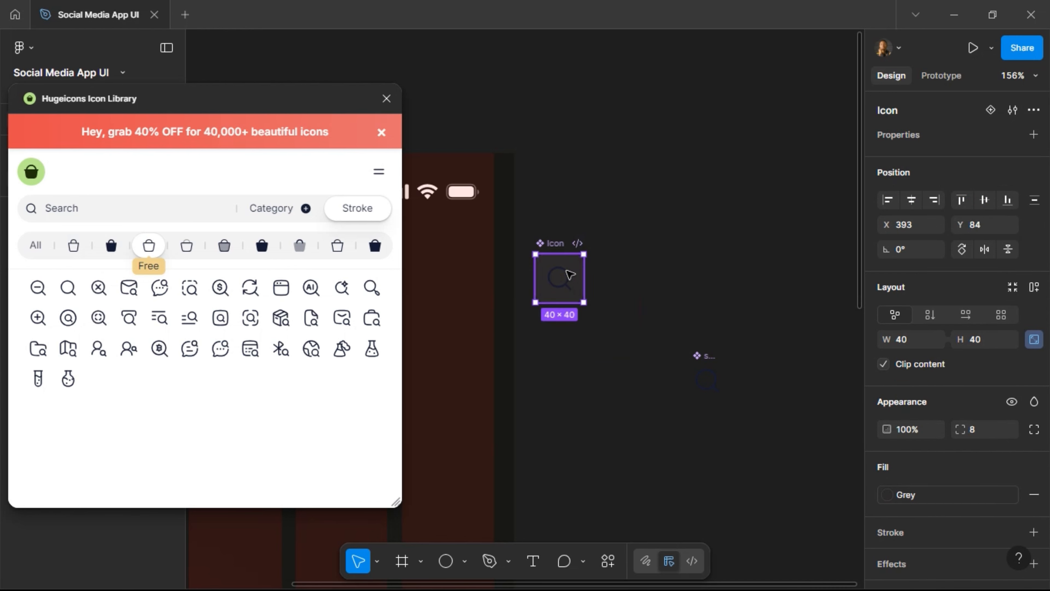
Apply the White colour style to the search-01 main component.
{"action": "left_click", "coordinate": [698, 357]}
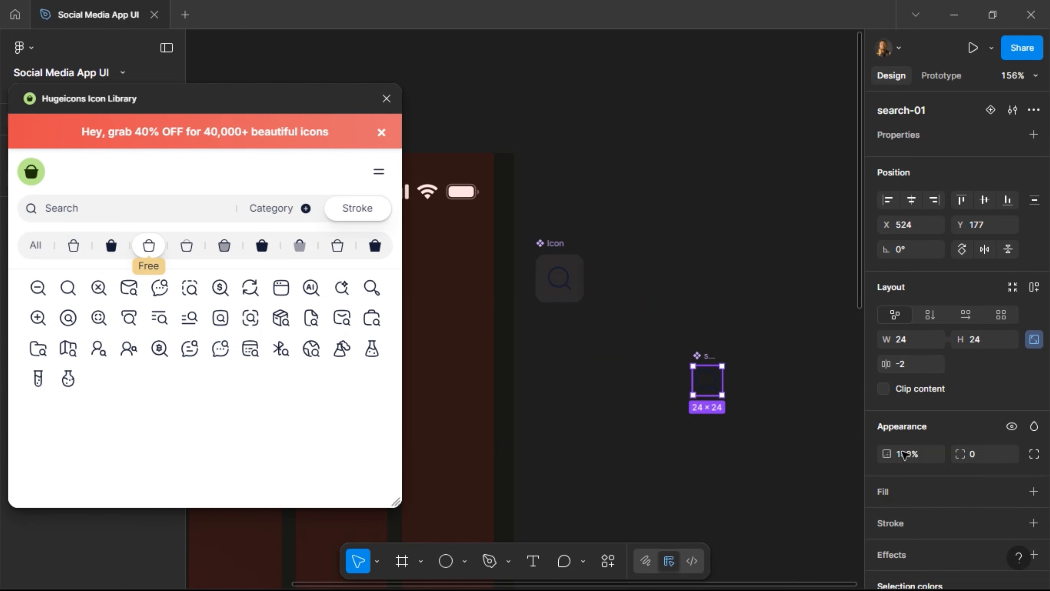
{"action": "scroll", "coordinate": [928, 504], "scroll_direction": "down", "scroll_amount": 4}
{"action": "left_click", "coordinate": [929, 465]}
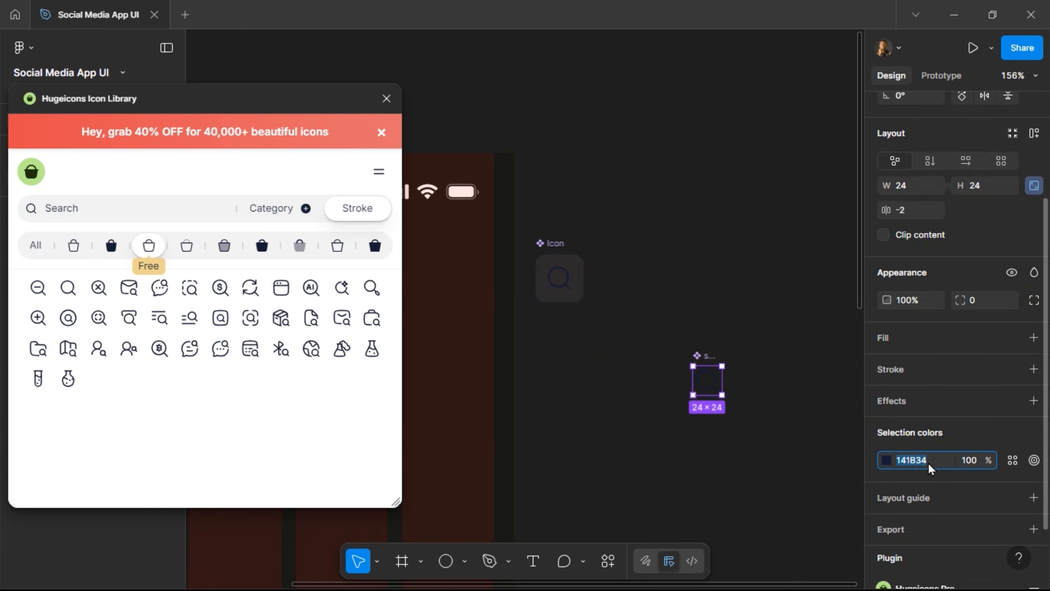
{"action": "left_click", "coordinate": [1012, 460]}
{"action": "left_click", "coordinate": [767, 505]}
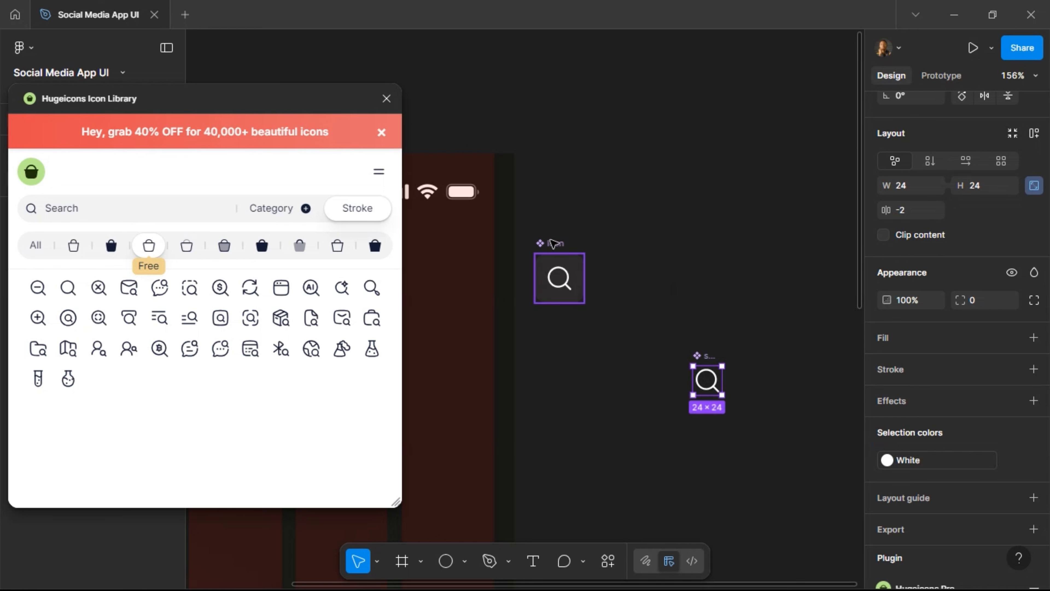
{"action": "left_click_drag", "start_coordinate": [551, 245], "coordinate": [588, 244]}
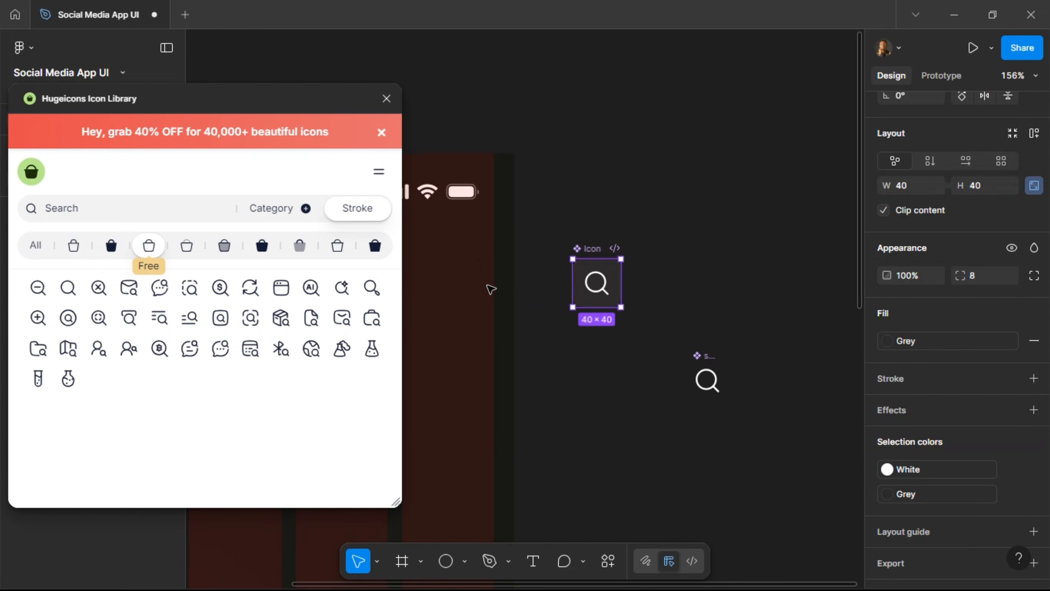
Place an Icon instance in the Home frame's header at X 312, Y 79.
{"action": "left_click_drag", "start_coordinate": [605, 281], "coordinate": [477, 274]}
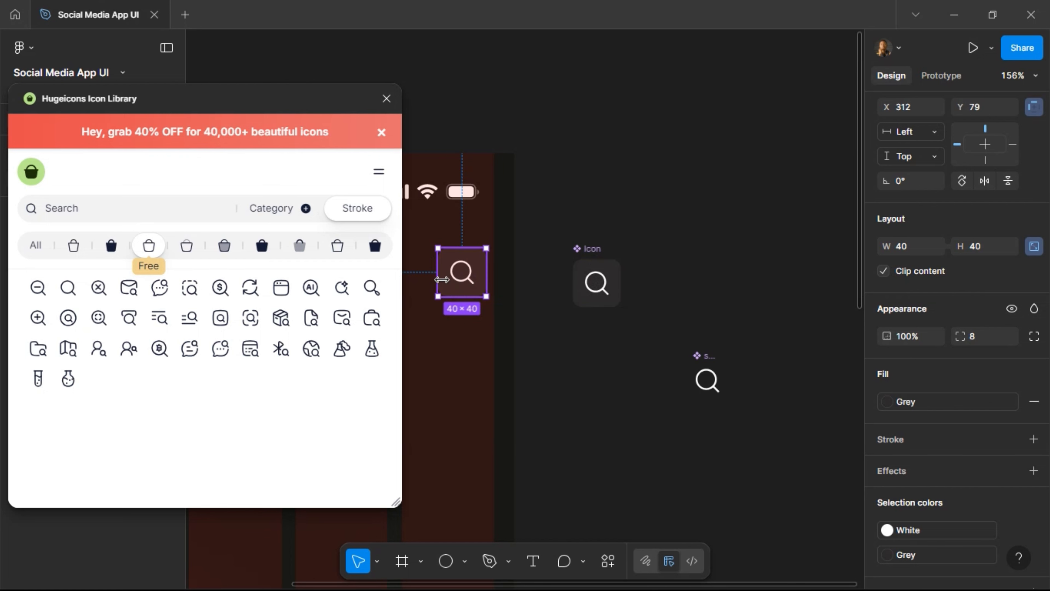
{"action": "scroll", "coordinate": [461, 282], "scroll_direction": "left", "scroll_amount": 5}
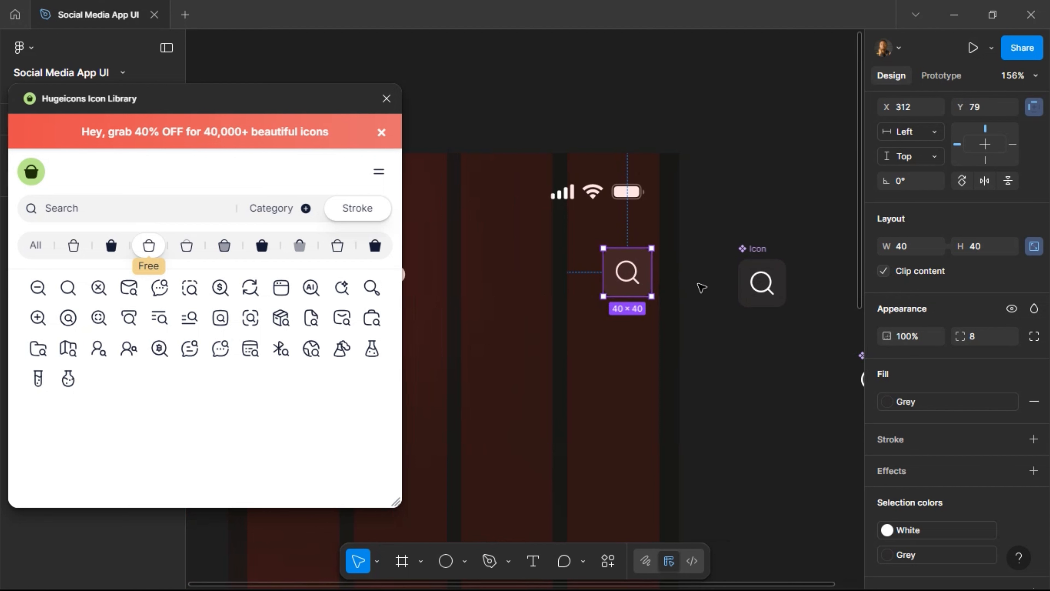
{"action": "scroll", "coordinate": [621, 277], "scroll_direction": "right", "scroll_amount": 6}
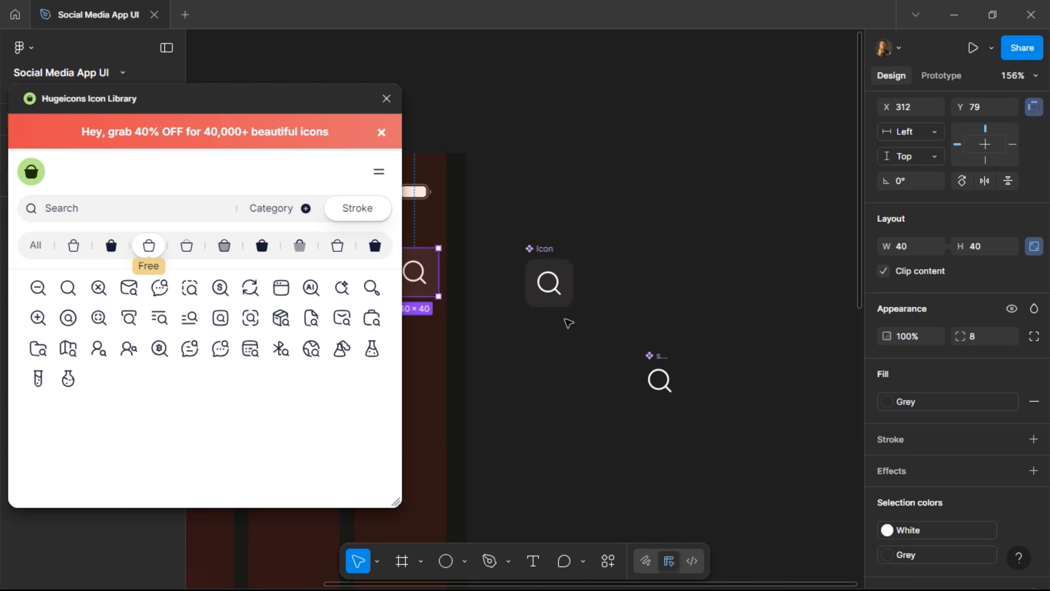
Duplicate search-01, replace the copy with the notification-block-01 bell, and make it a component.
{"action": "left_click", "coordinate": [656, 377]}
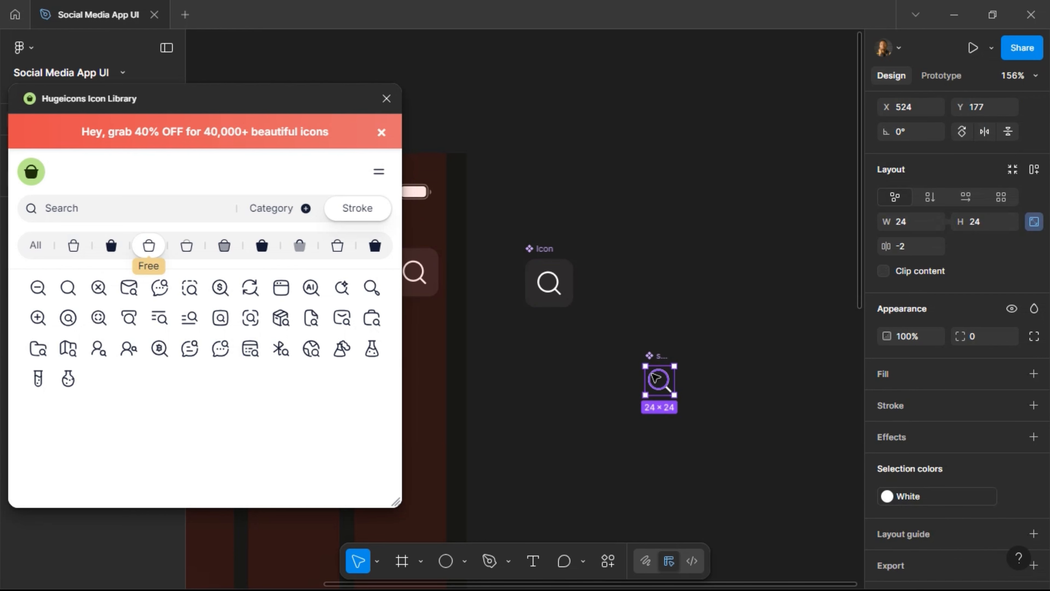
{"action": "key", "text": "ctrl+d"}
{"action": "key", "text": "shift+Right"}
{"action": "key", "text": "shift+Right"}
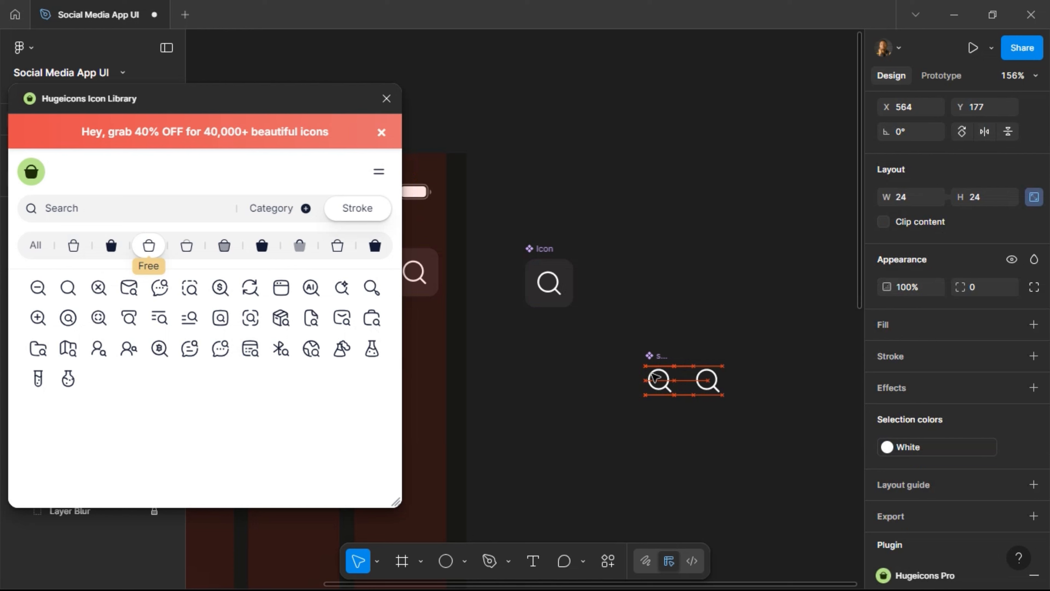
{"action": "left_click_drag", "start_coordinate": [108, 207], "coordinate": [48, 225]}
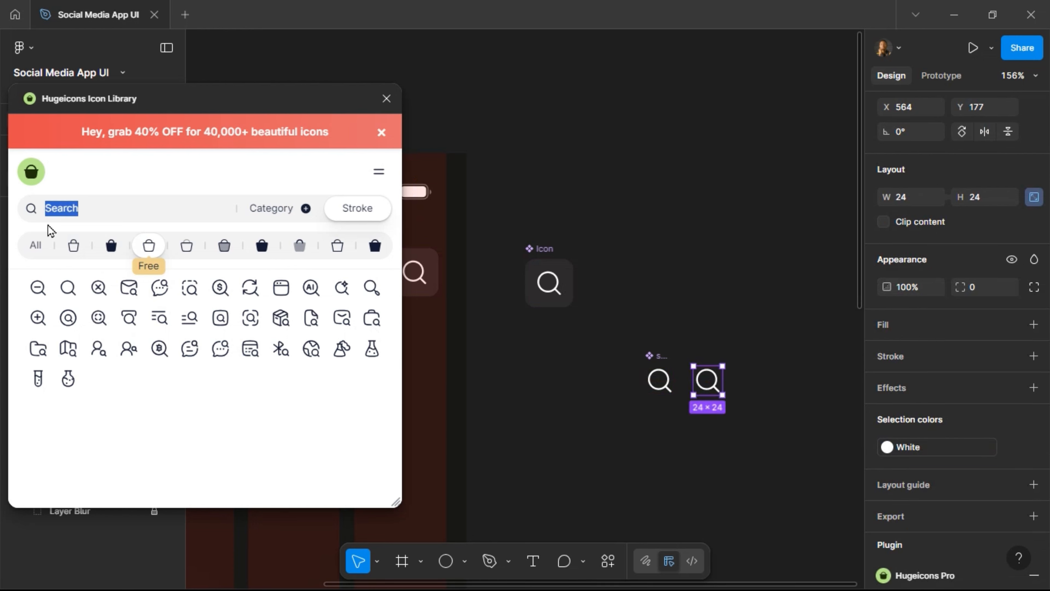
{"action": "type", "text": "notification"}
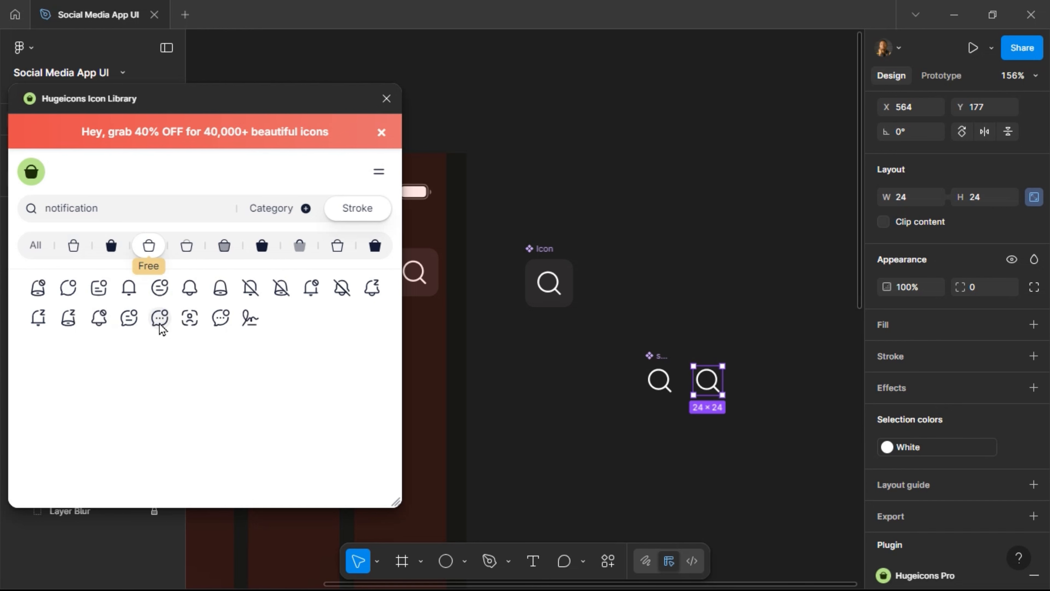
{"action": "left_click", "coordinate": [100, 323]}
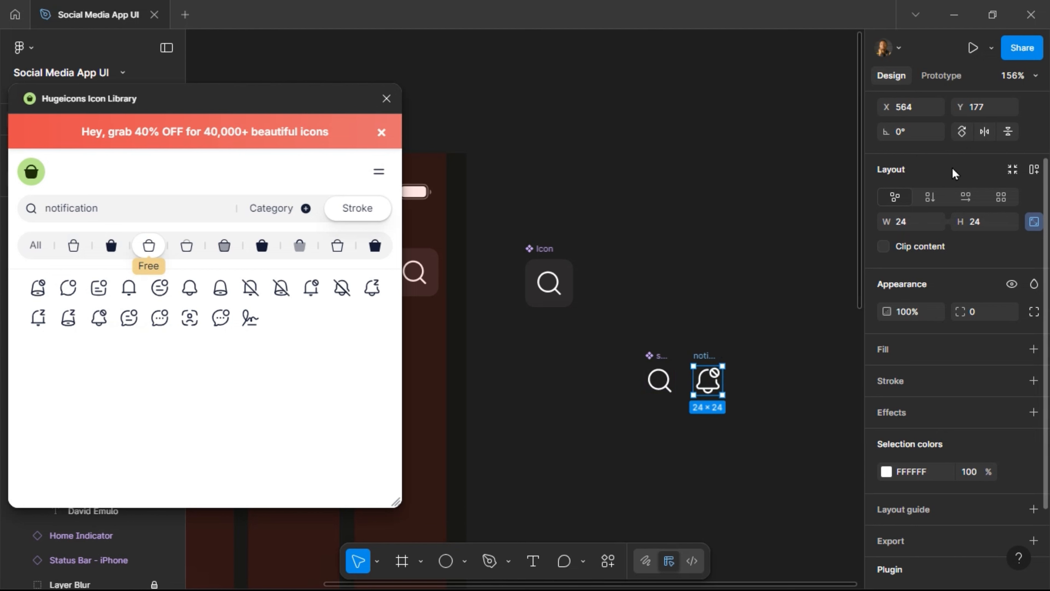
{"action": "scroll", "coordinate": [957, 174], "scroll_direction": "up", "scroll_amount": 2}
{"action": "left_click", "coordinate": [1013, 111]}
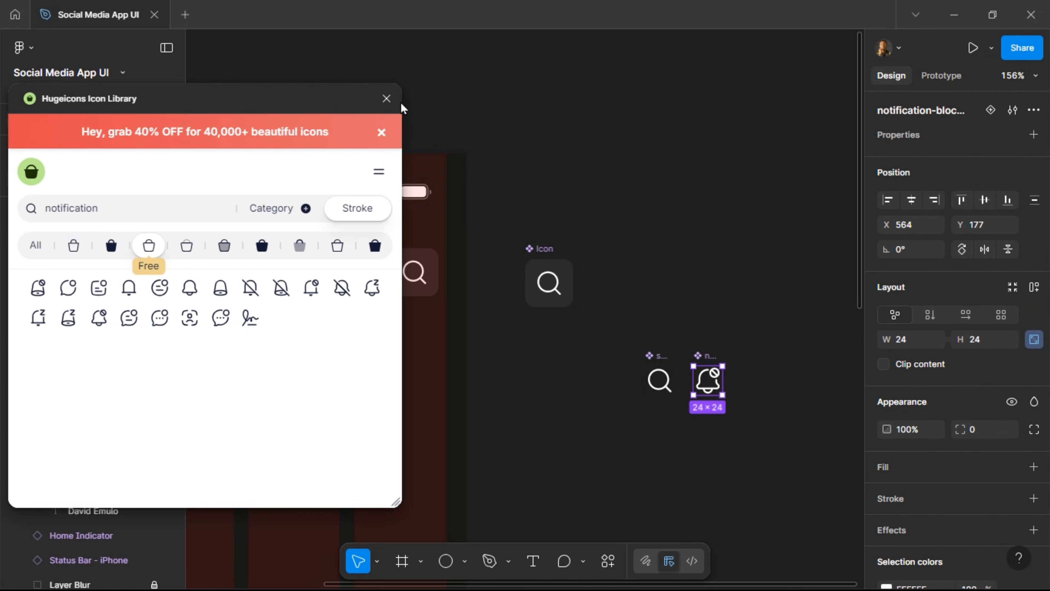
Delete the slashed circle vector from the bell icon.
{"action": "left_click", "coordinate": [386, 99]}
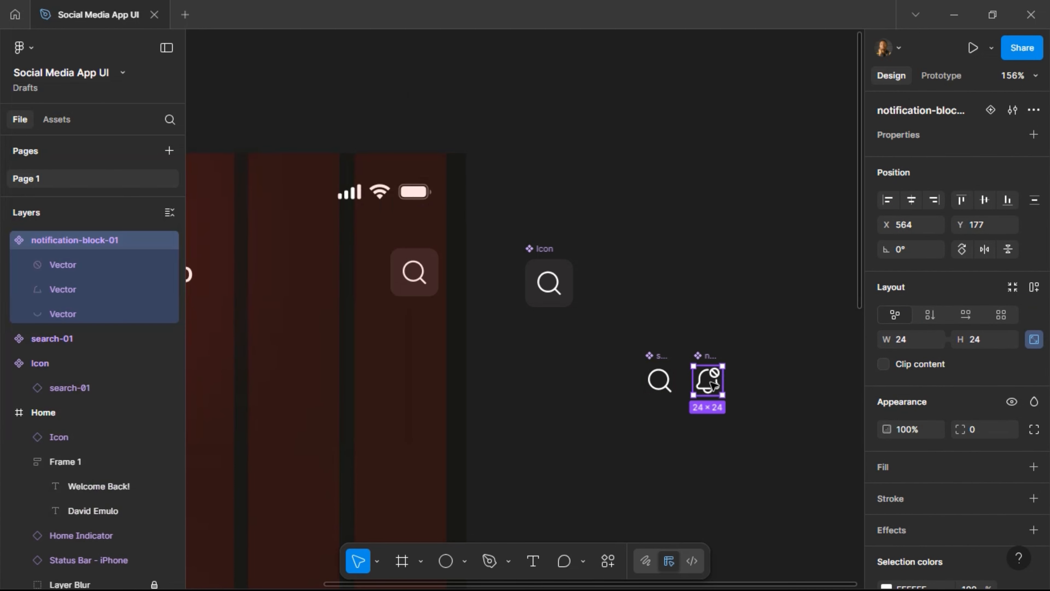
{"action": "scroll", "coordinate": [714, 385], "scroll_direction": "up", "scroll_amount": 4}
{"action": "scroll", "coordinate": [714, 386], "scroll_direction": "up", "scroll_amount": 8}
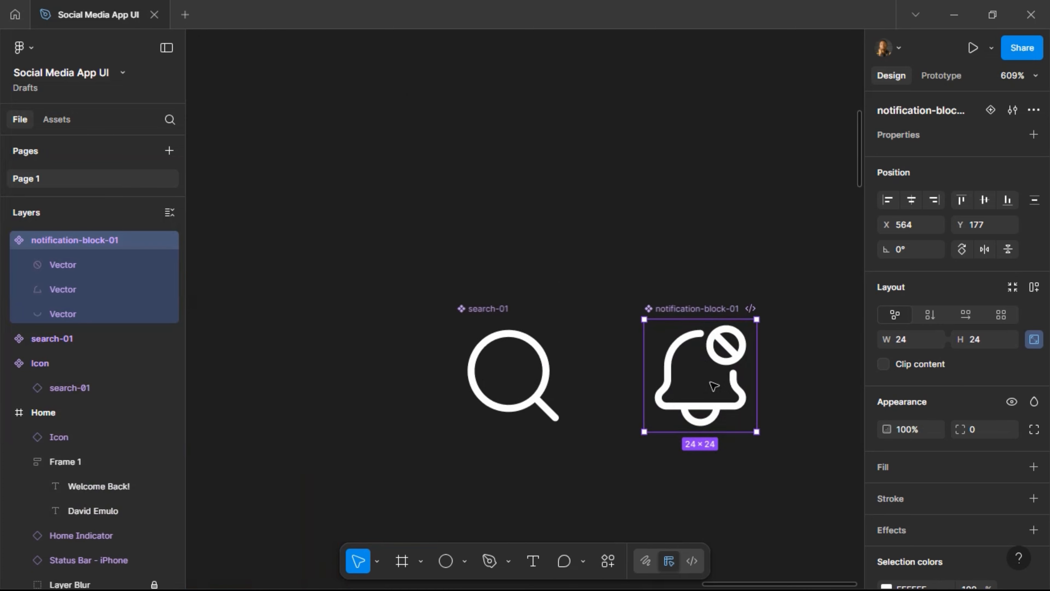
{"action": "scroll", "coordinate": [702, 298], "scroll_direction": "right", "scroll_amount": 5}
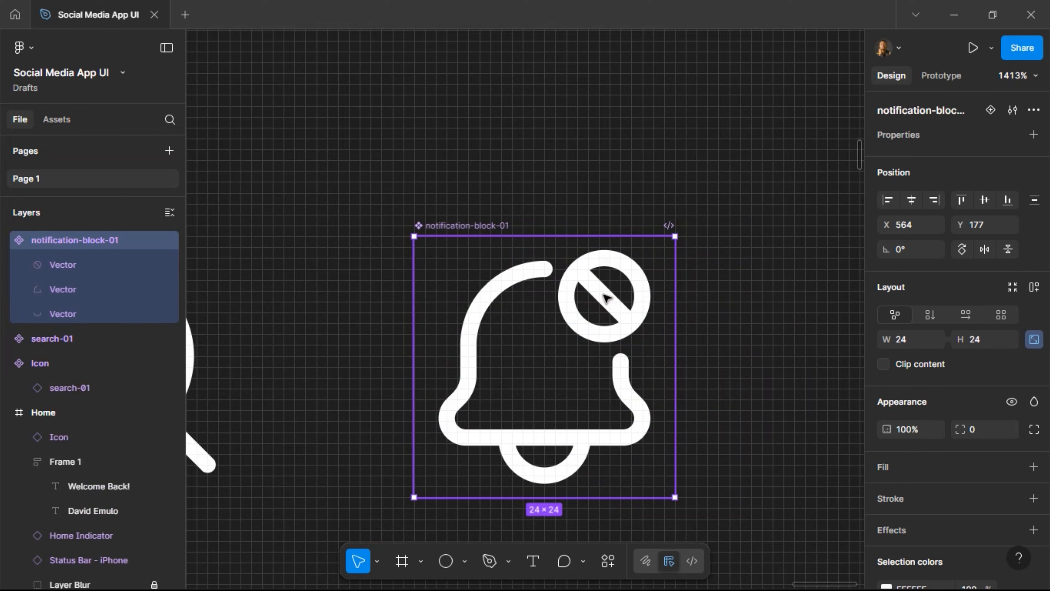
{"action": "double_click", "coordinate": [606, 297]}
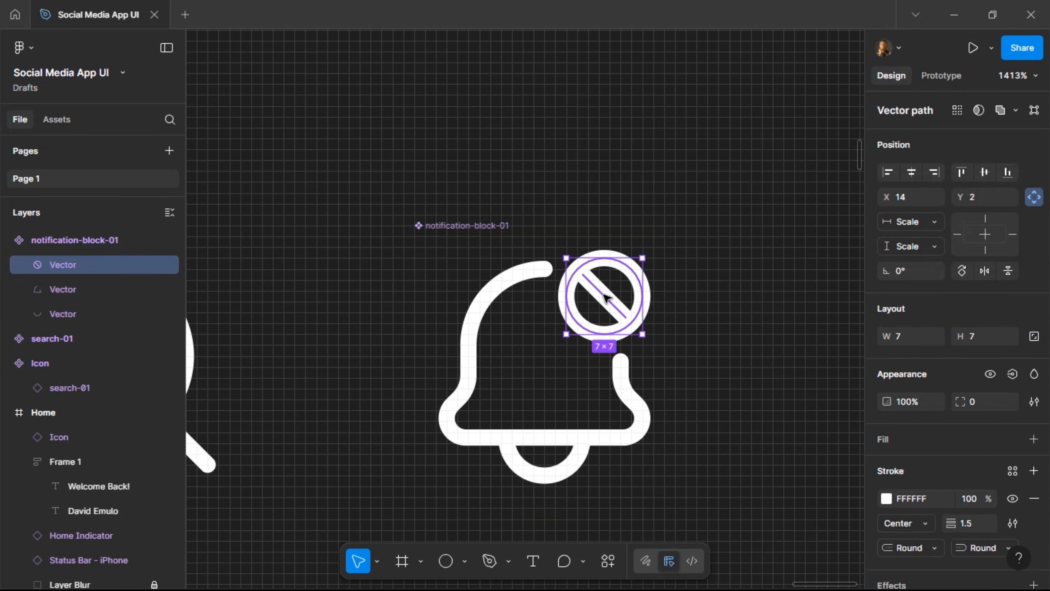
{"action": "key", "text": "Delete"}
Draw a 6×6 dot at the bell's top-right and fill it with the Red style.
{"action": "key", "text": "o"}
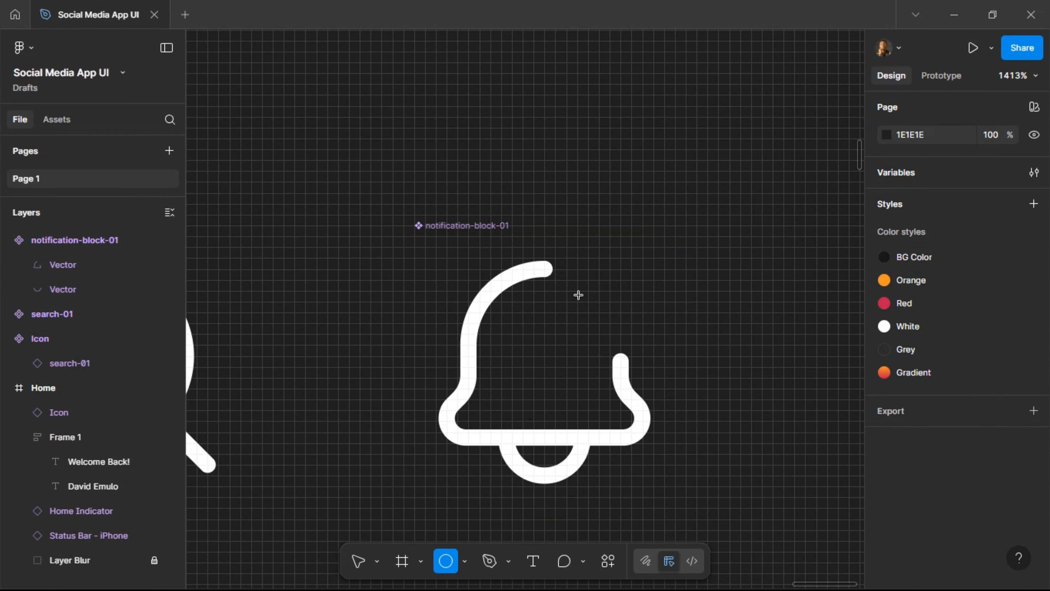
{"action": "mouse_move", "coordinate": [566, 280]}
{"action": "left_mouse_down"}
{"action": "mouse_move", "coordinate": [638, 340]}
{"action": "mouse_move", "coordinate": [596, 302]}
{"action": "left_mouse_up"}
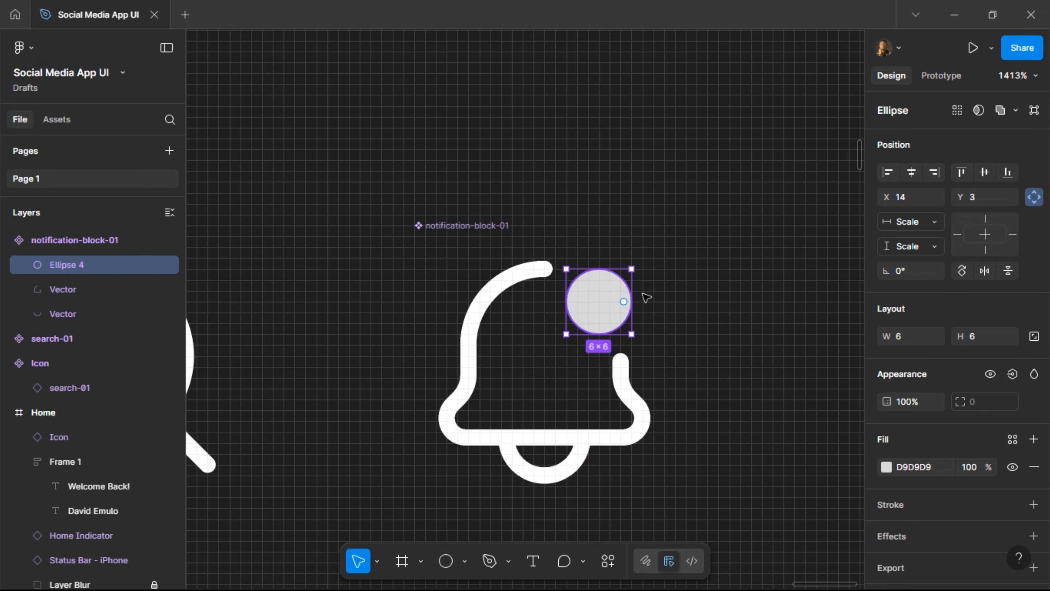
{"action": "left_click", "coordinate": [1012, 438]}
{"action": "left_click", "coordinate": [763, 481]}
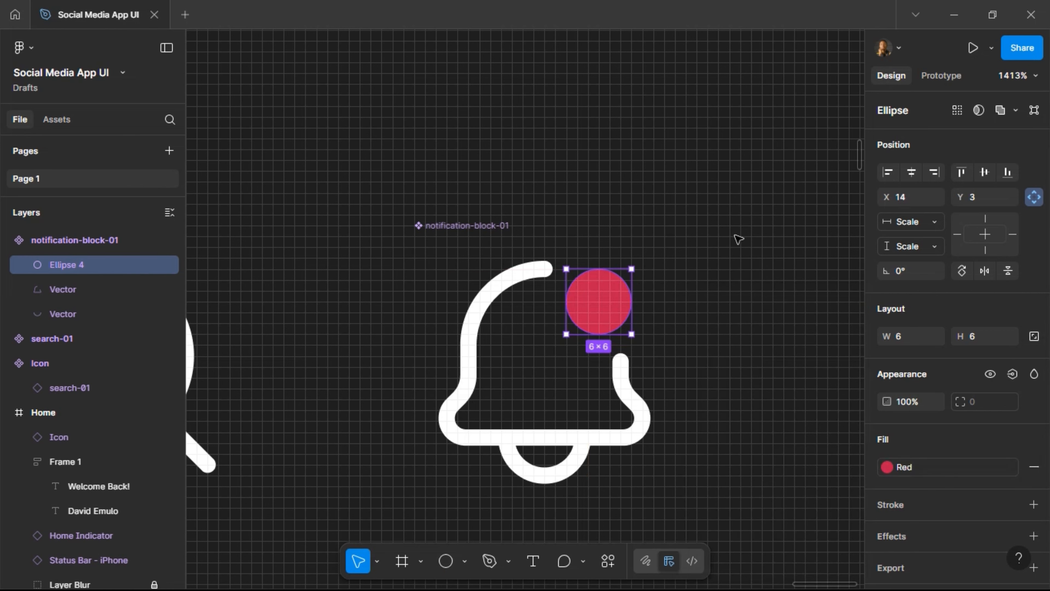
{"action": "left_click", "coordinate": [738, 237]}
{"action": "scroll", "coordinate": [738, 237], "scroll_direction": "down", "scroll_amount": 5}
{"action": "scroll", "coordinate": [738, 241], "scroll_direction": "down", "scroll_amount": 2}
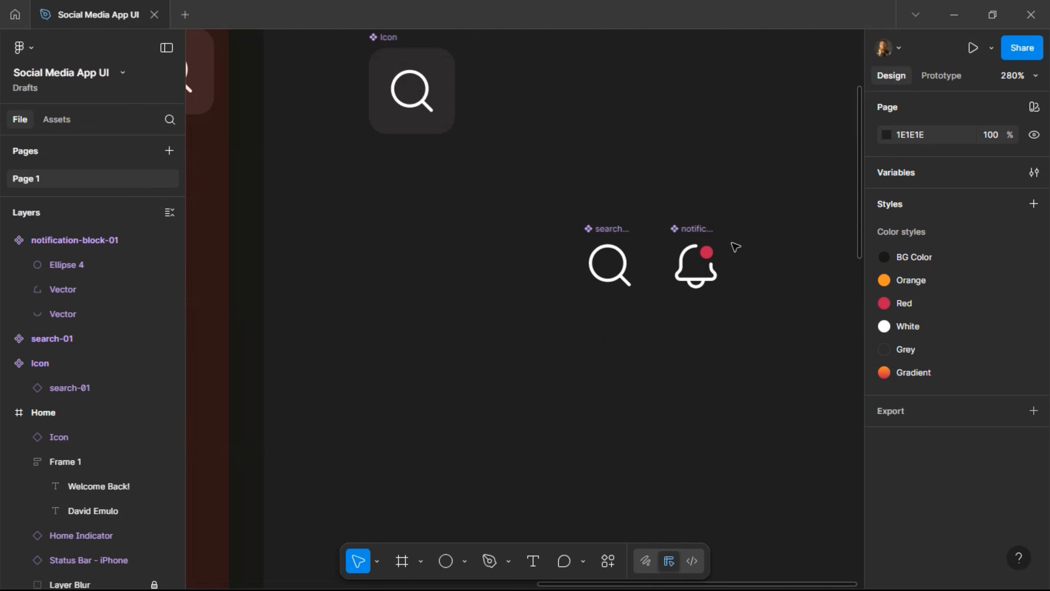
Move the Icon main component above the loose icons on the canvas.
{"action": "scroll", "coordinate": [735, 246], "scroll_direction": "up", "scroll_amount": 4}
{"action": "scroll", "coordinate": [703, 246], "scroll_direction": "left", "scroll_amount": 5}
{"action": "scroll", "coordinate": [741, 143], "scroll_direction": "down", "scroll_amount": 2}
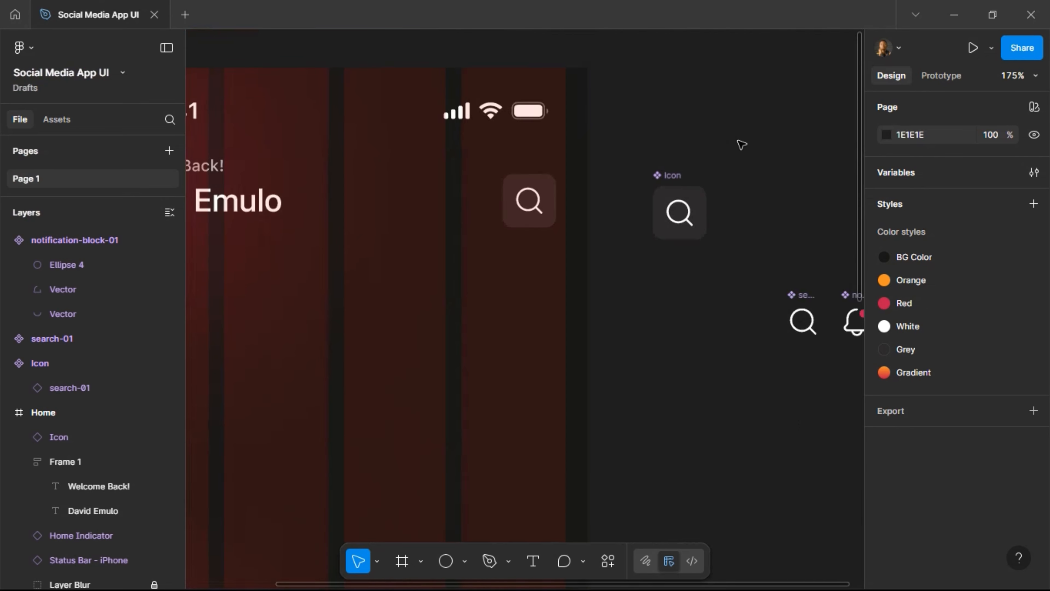
{"action": "scroll", "coordinate": [741, 146], "scroll_direction": "down", "scroll_amount": 1}
{"action": "scroll", "coordinate": [738, 153], "scroll_direction": "left", "scroll_amount": 2}
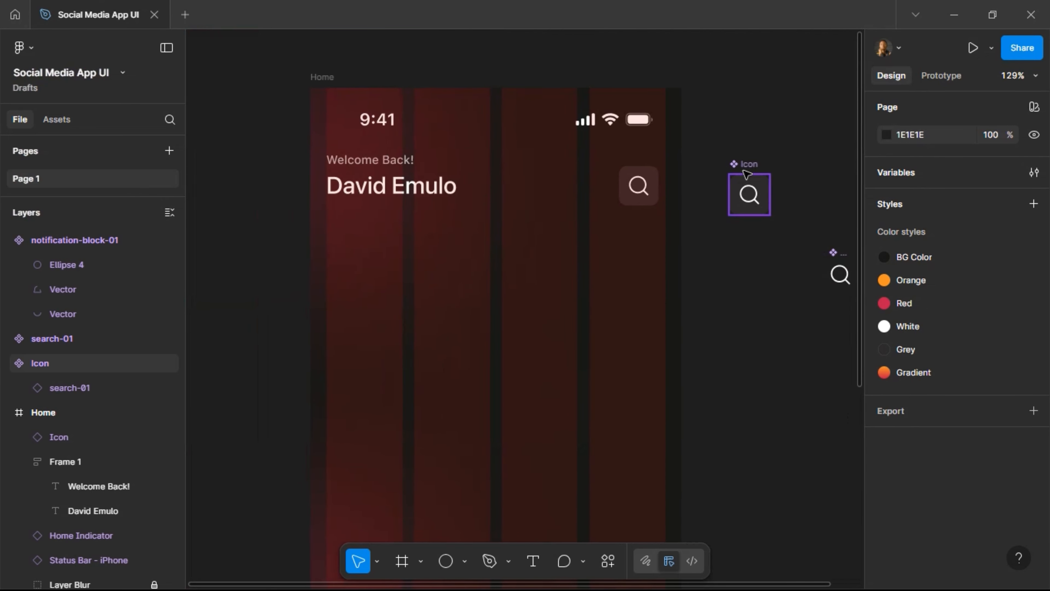
{"action": "left_click_drag", "start_coordinate": [746, 176], "coordinate": [835, 190]}
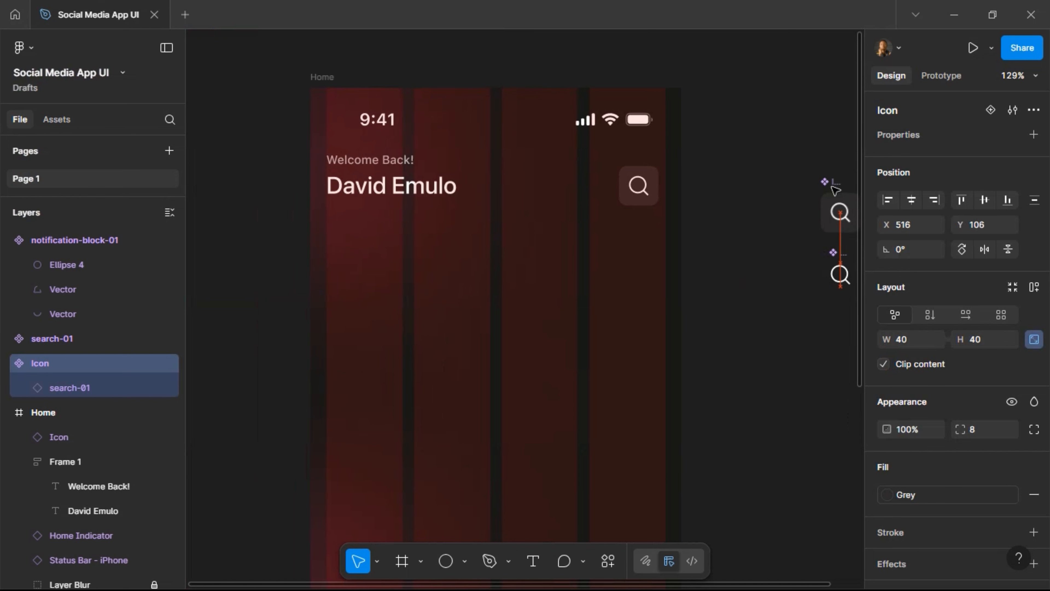
Duplicate the header search button and wrap both buttons in a horizontal auto-layout frame.
{"action": "scroll", "coordinate": [752, 202], "scroll_direction": "right", "scroll_amount": 3}
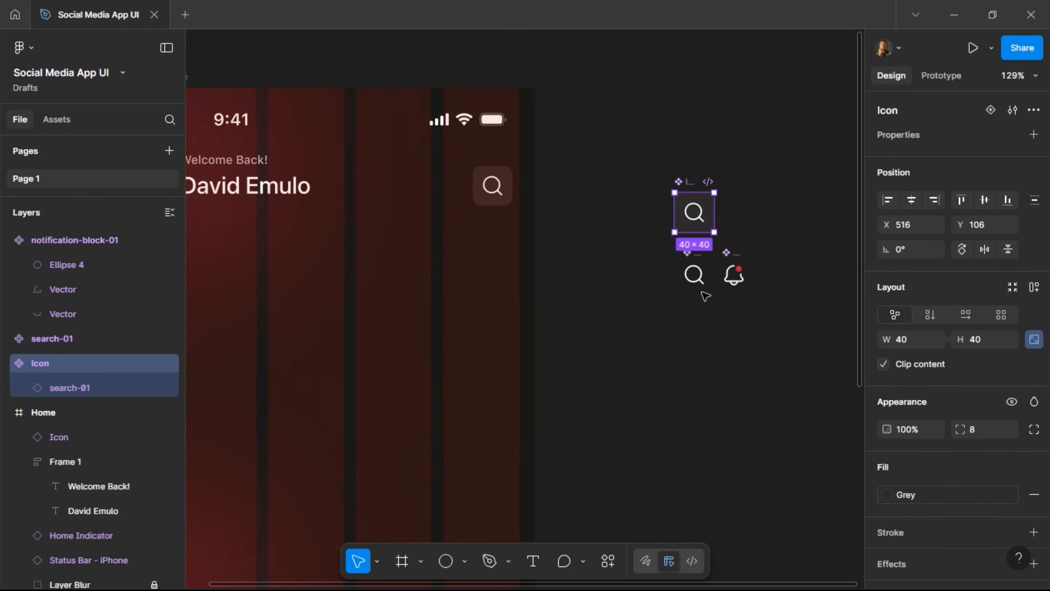
{"action": "scroll", "coordinate": [530, 197], "scroll_direction": "left", "scroll_amount": 3}
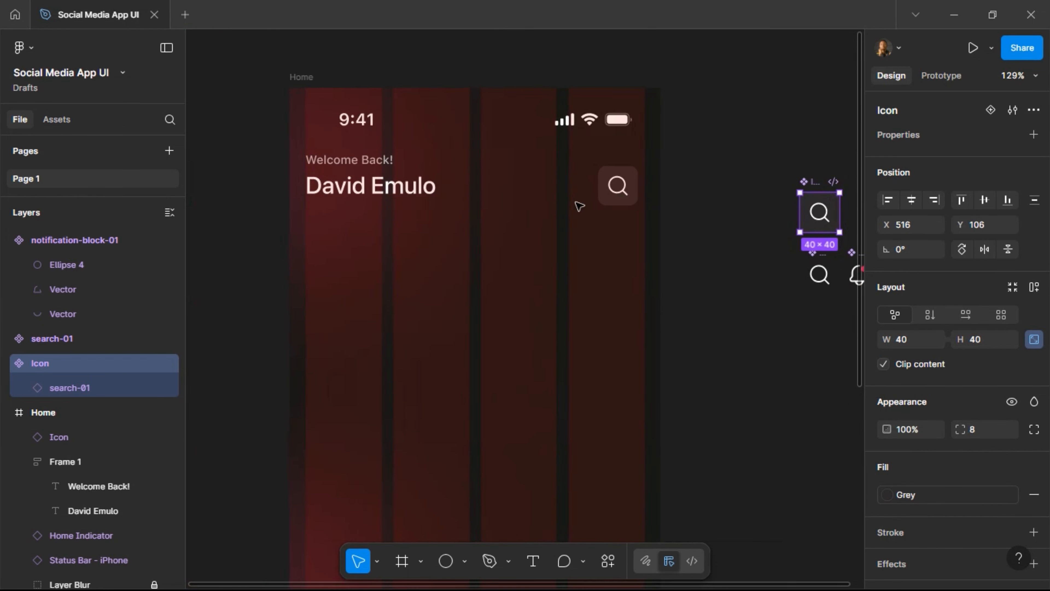
{"action": "left_click_drag", "start_coordinate": [619, 191], "coordinate": [579, 194]}
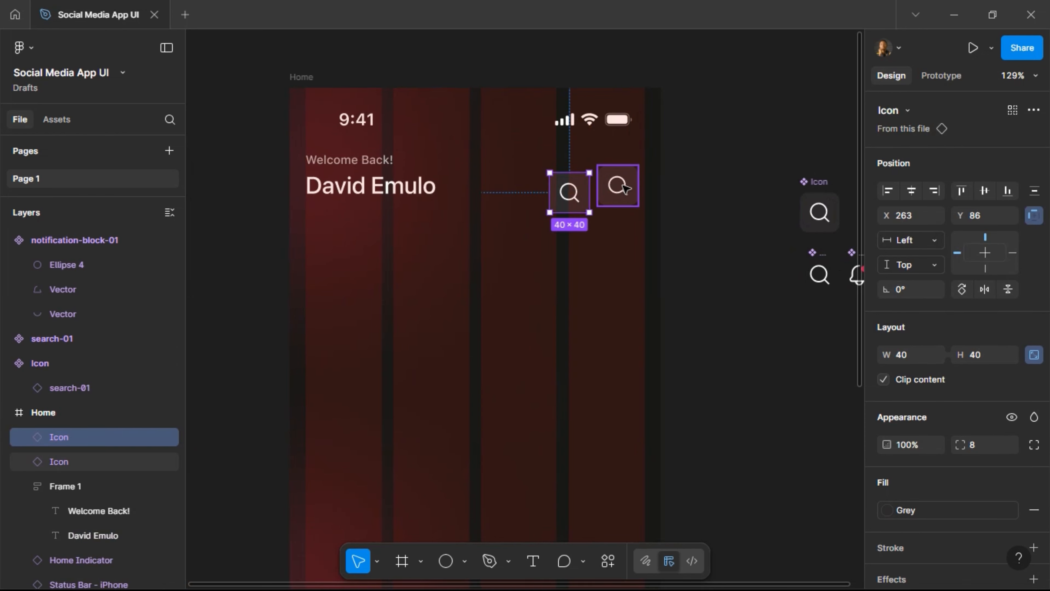
{"action": "left_click", "coordinate": [625, 188], "text": "shift"}
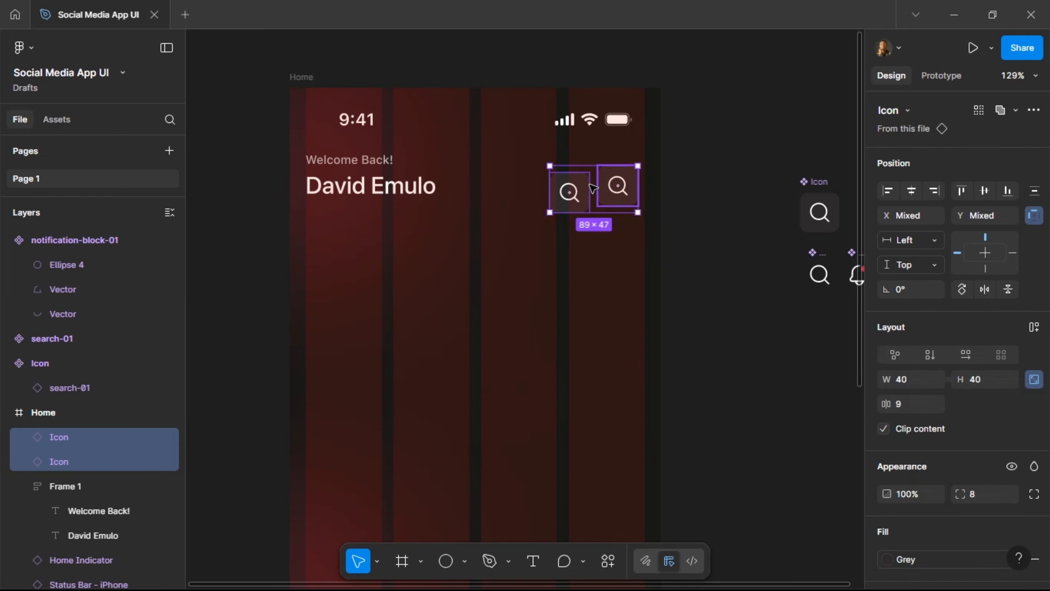
{"action": "left_click", "coordinate": [1033, 329]}
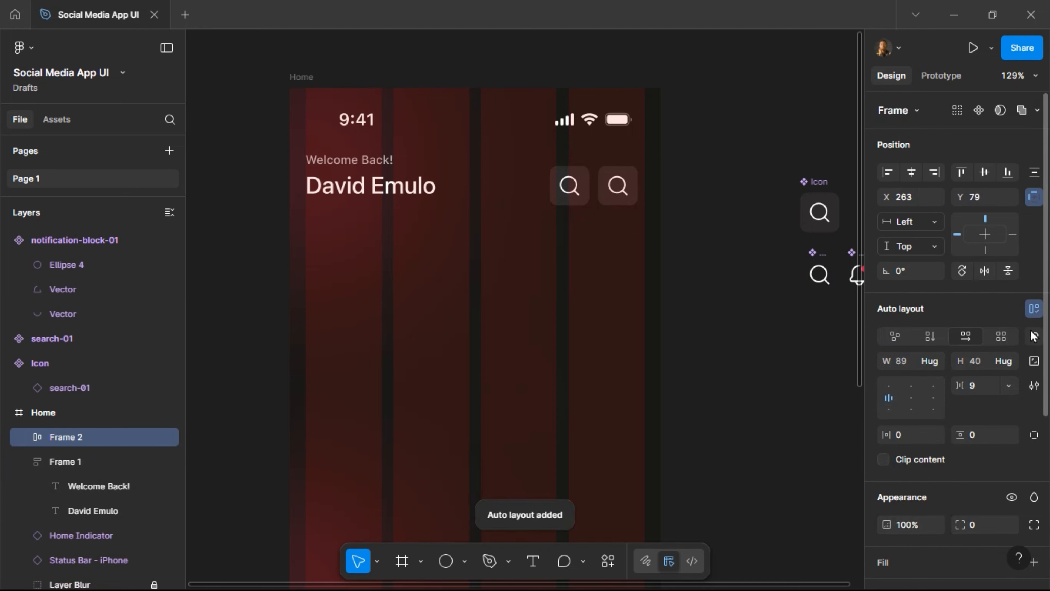
Set the button row's spacing to 12 and rename it 'Icons'.
{"action": "left_click", "coordinate": [972, 387]}
{"action": "type", "text": "12"}
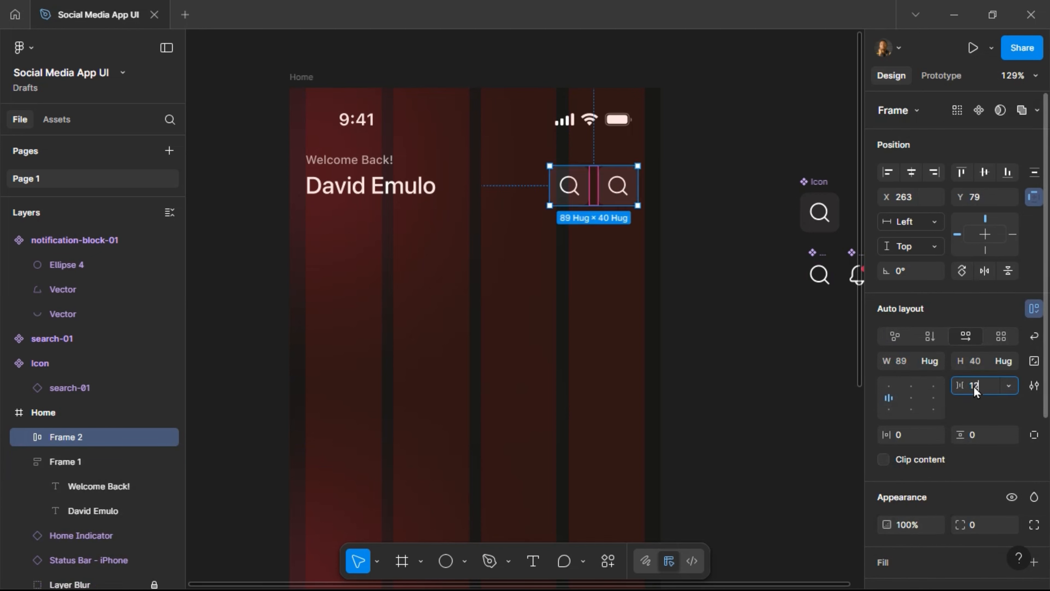
{"action": "key", "text": "Return"}
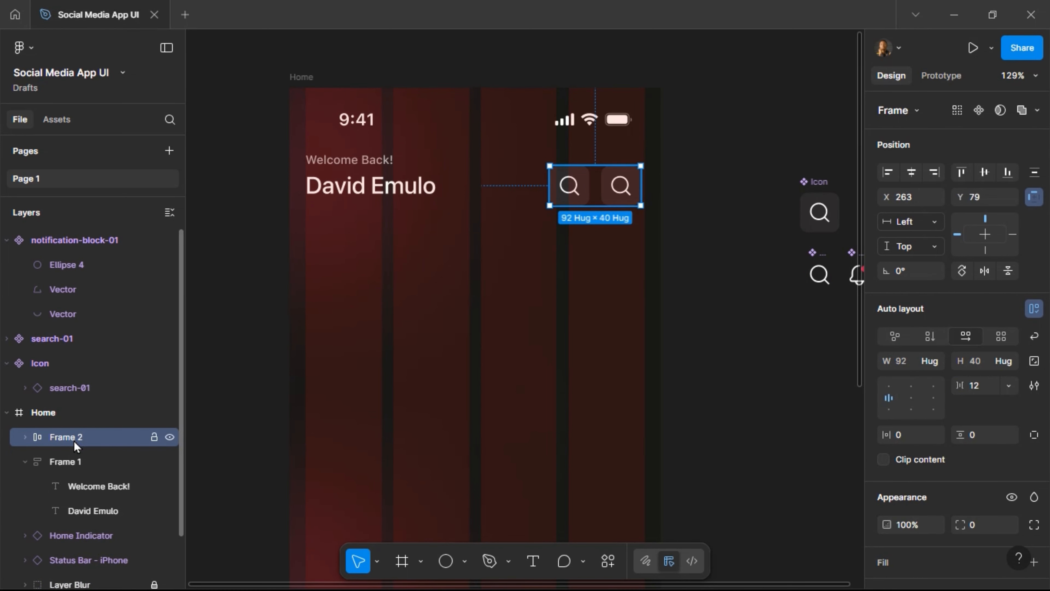
{"action": "double_click", "coordinate": [77, 439]}
{"action": "type", "text": "Icon"}
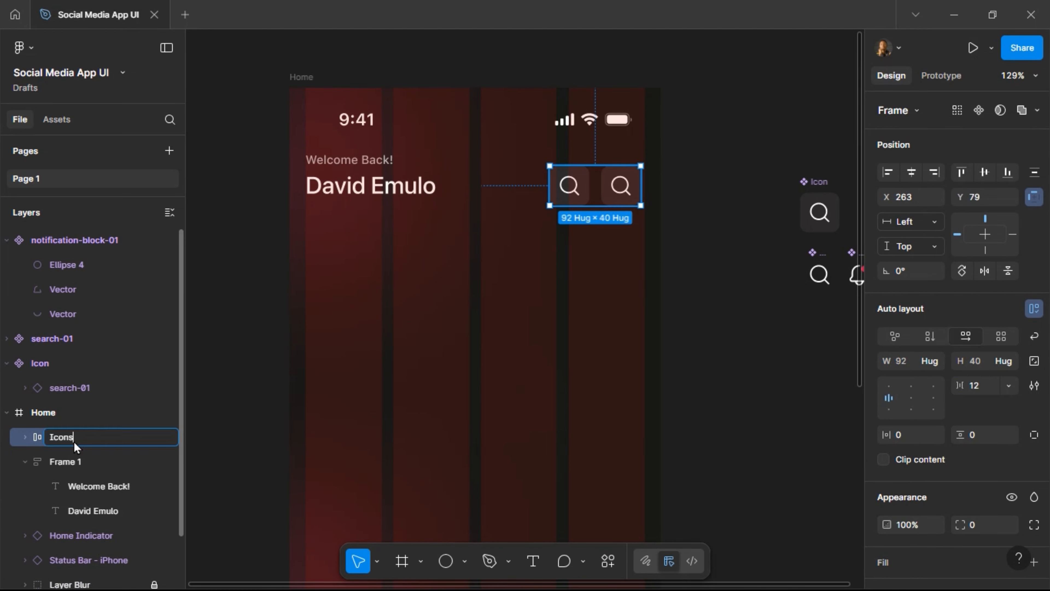
{"action": "type", "text": "s"}
{"action": "key", "text": "Return"}
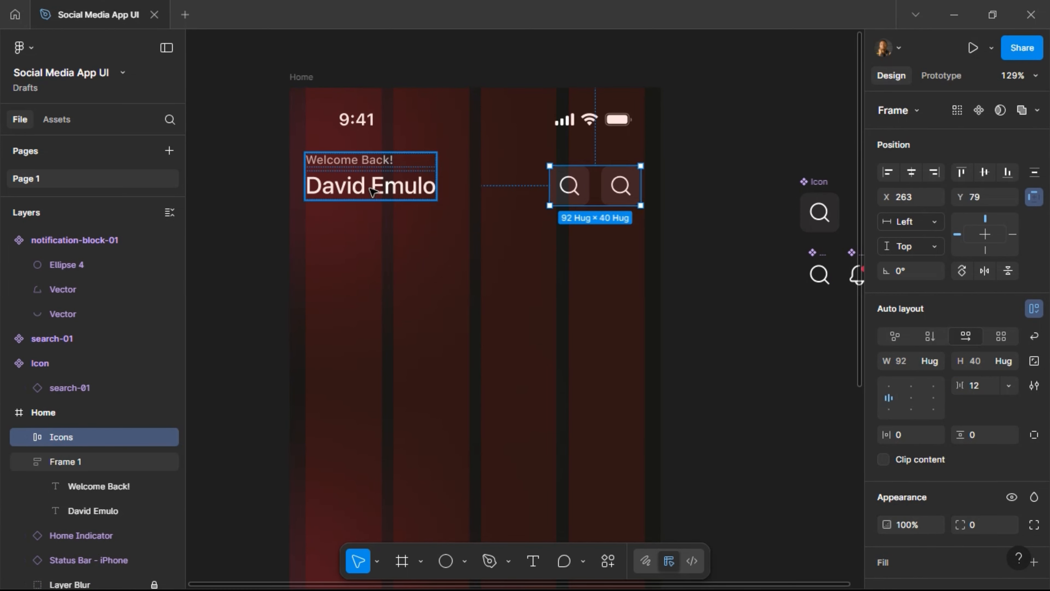
Wrap the greeting text and Icons row in an auto-layout frame named 'Greetings + Icons'.
{"action": "left_click", "coordinate": [374, 191], "text": "shift"}
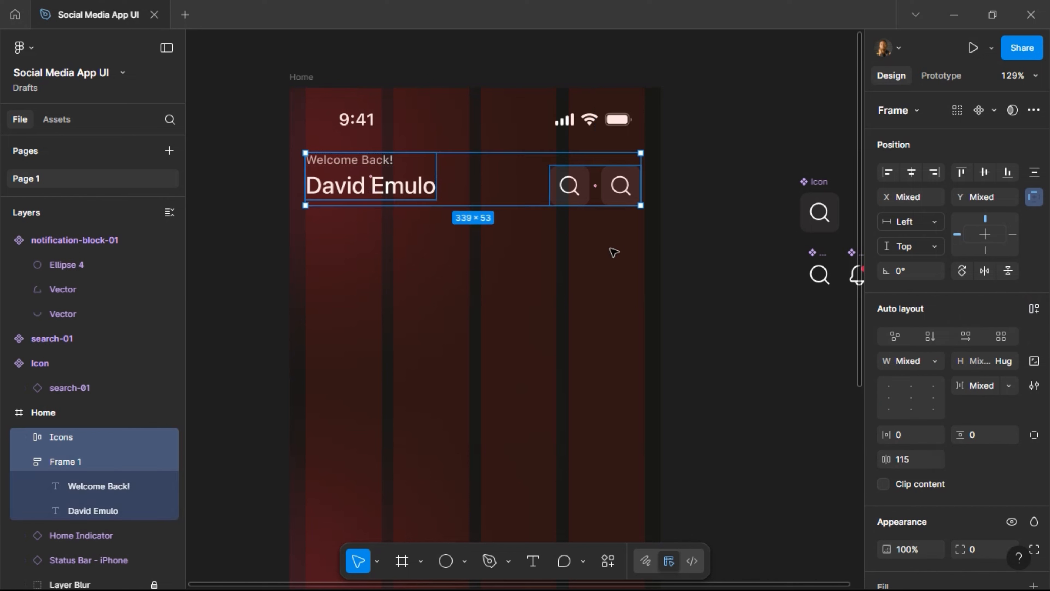
{"action": "left_click", "coordinate": [1033, 309]}
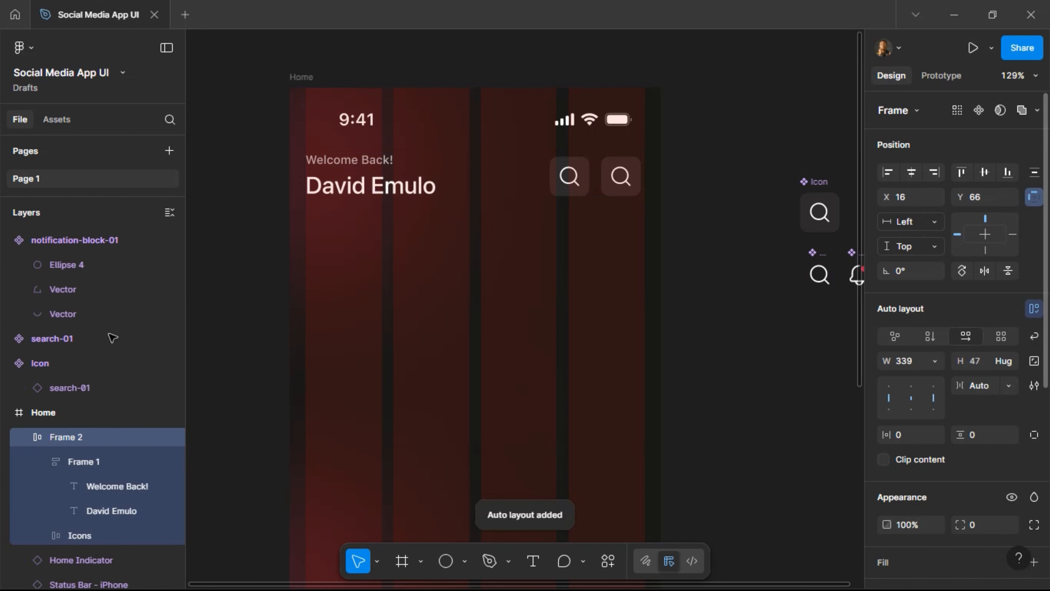
{"action": "double_click", "coordinate": [63, 437]}
{"action": "type", "text": "Greet"}
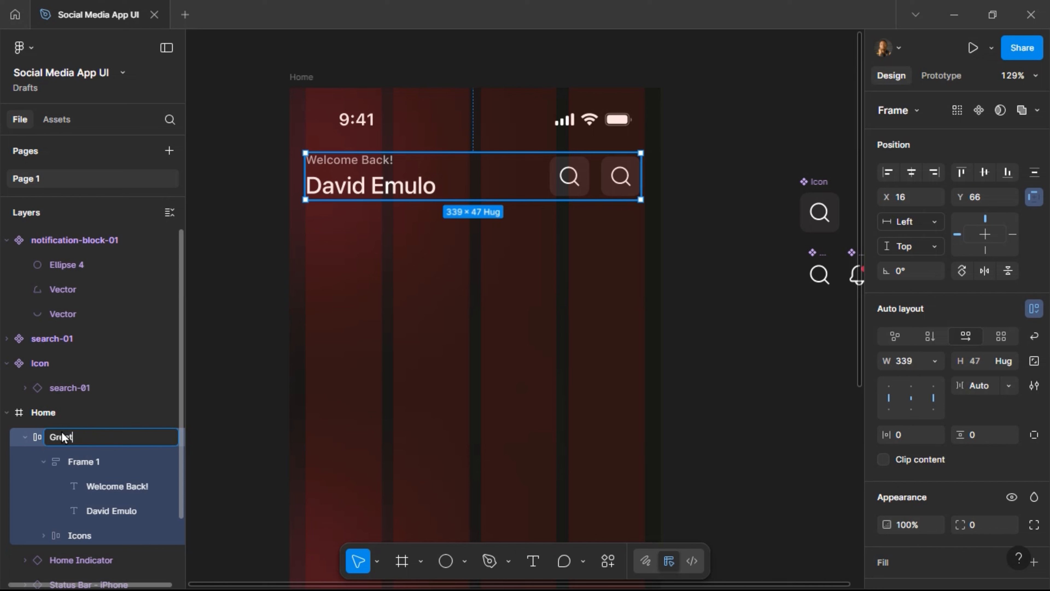
{"action": "type", "text": "ings + Icons"}
{"action": "key", "text": "Return"}
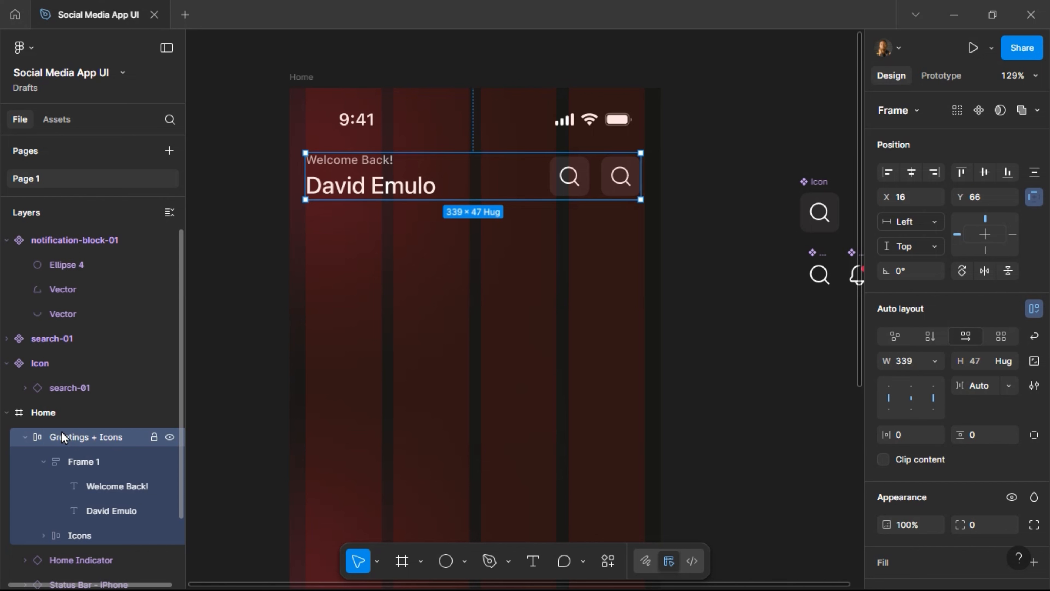
Rename the greeting text group 'Greetings'.
{"action": "left_click", "coordinate": [77, 462]}
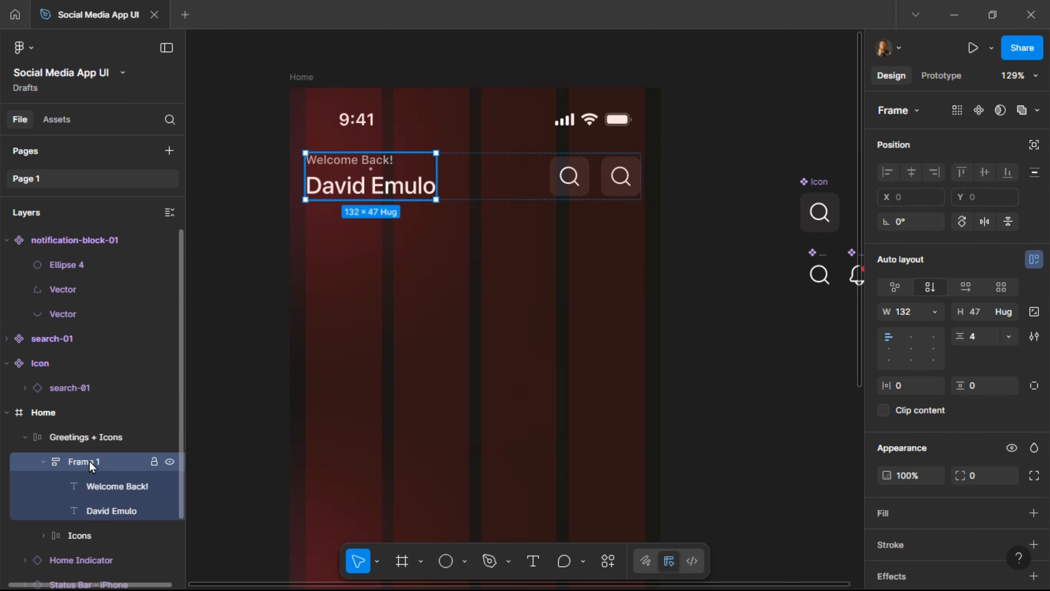
{"action": "double_click", "coordinate": [89, 461]}
{"action": "type", "text": "Greetin"}
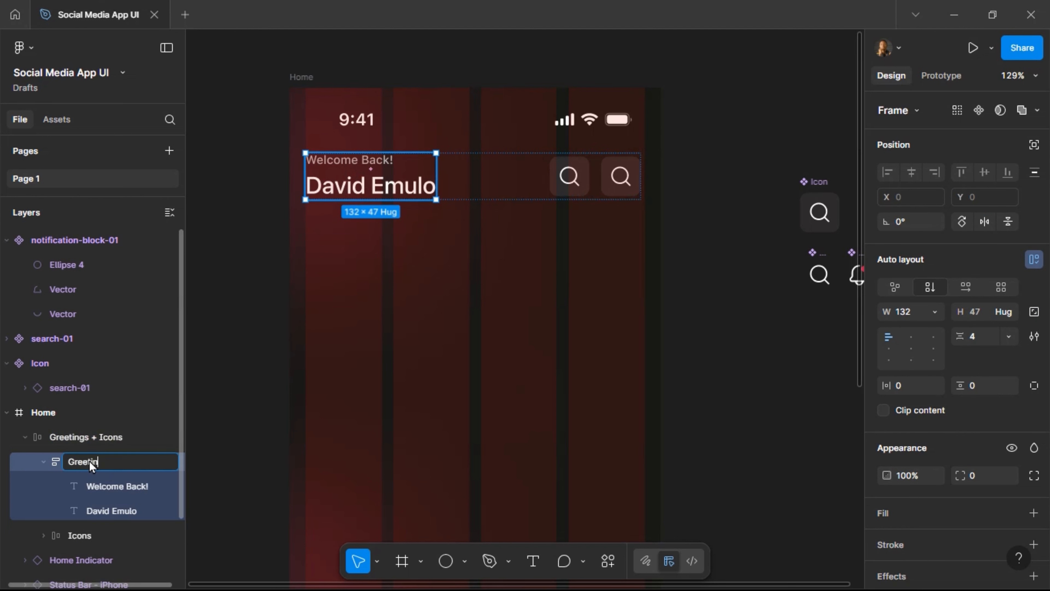
{"action": "type", "text": "gs"}
{"action": "key", "text": "Return"}
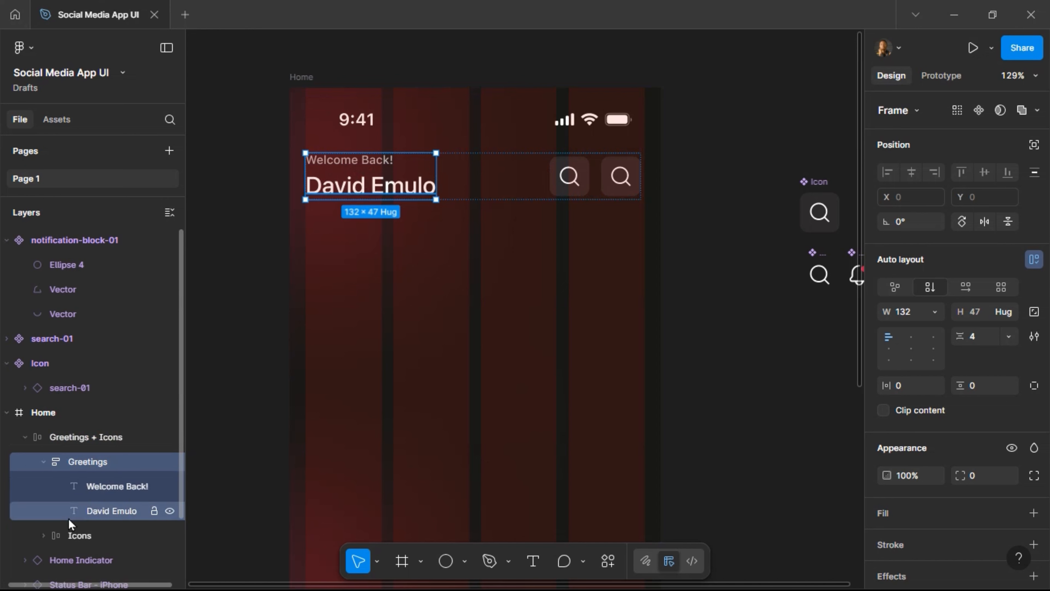
{"action": "left_click", "coordinate": [620, 180]}
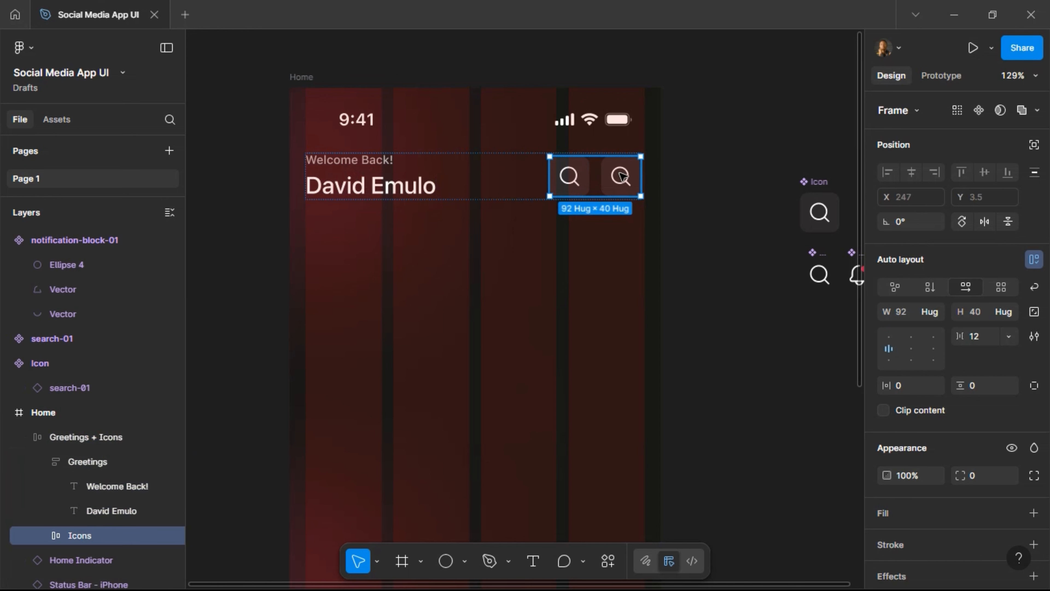
Add an instance-swap property 'Swap Icon' to search-01 inside the main Icon component.
{"action": "double_click", "coordinate": [625, 181]}
{"action": "scroll", "coordinate": [703, 218], "scroll_direction": "right", "scroll_amount": 3}
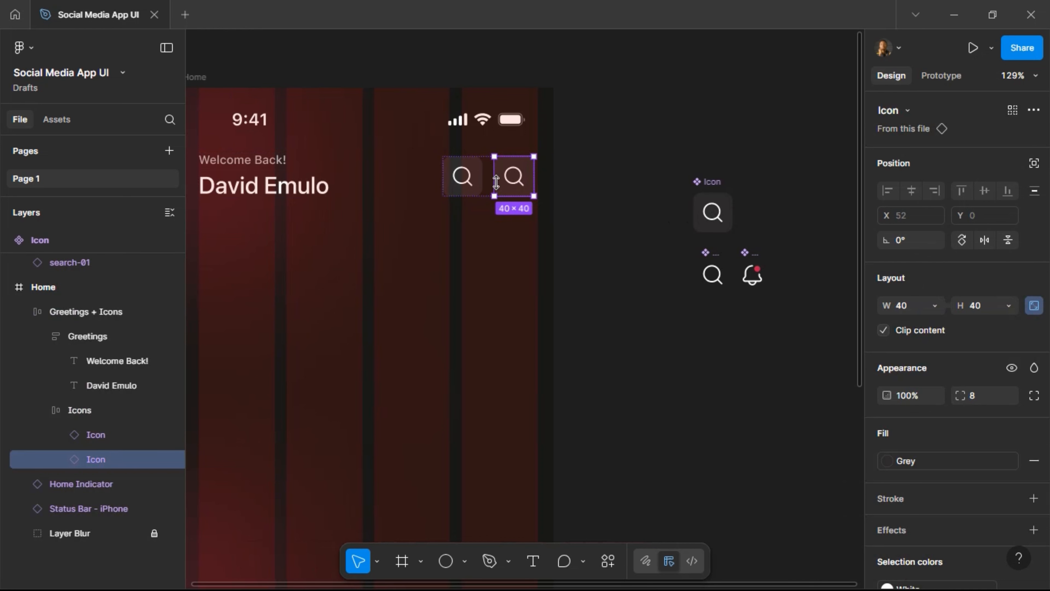
{"action": "double_click", "coordinate": [522, 181]}
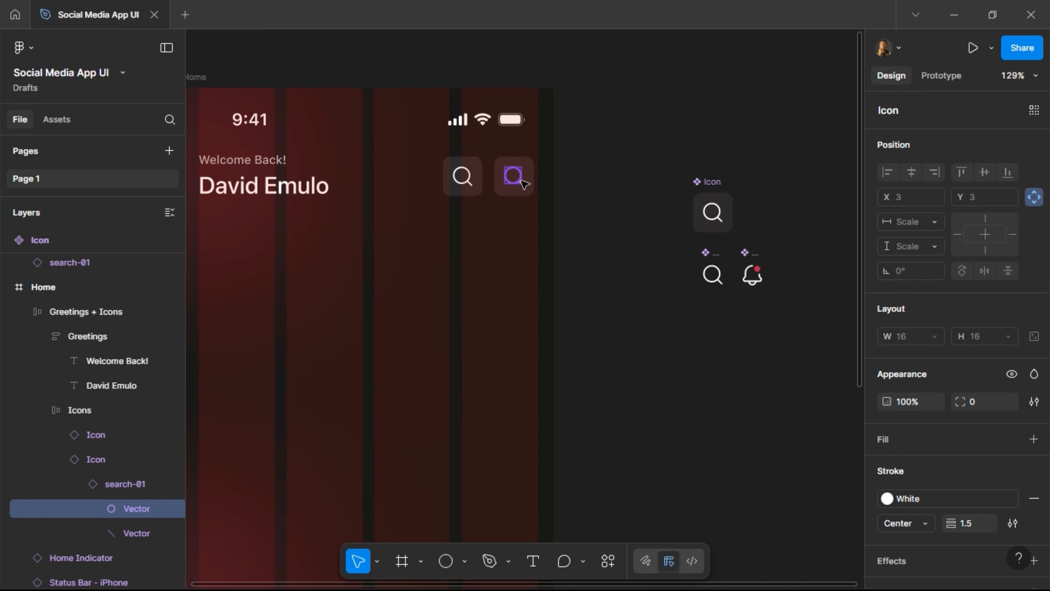
{"action": "left_click", "coordinate": [529, 189]}
{"action": "double_click", "coordinate": [714, 207]}
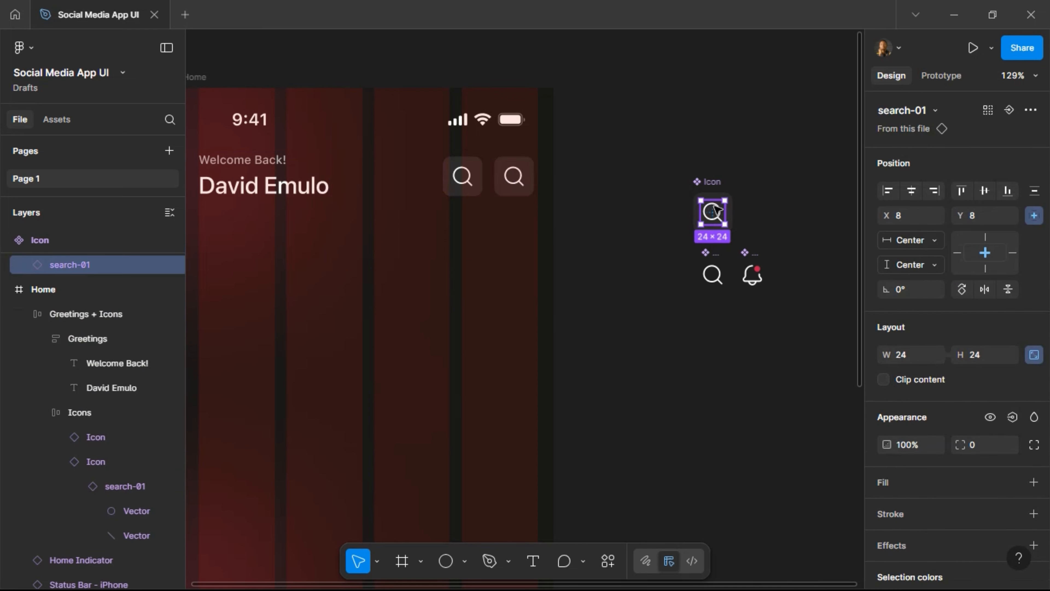
{"action": "left_click", "coordinate": [1009, 109]}
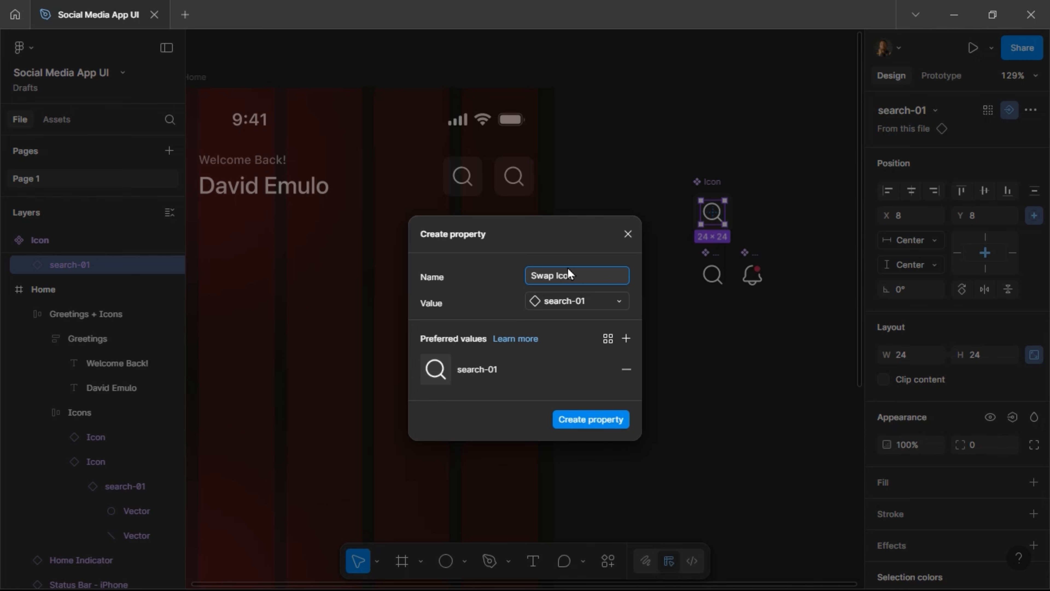
{"action": "type", "text": "Swap Icon"}
{"action": "key", "text": "Return"}
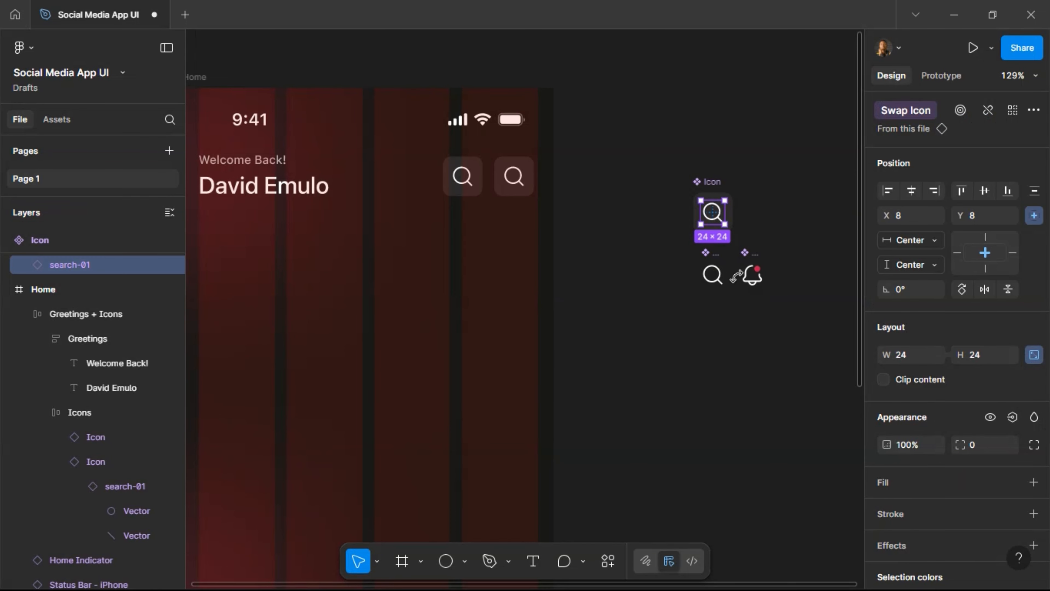
{"action": "left_click", "coordinate": [514, 184]}
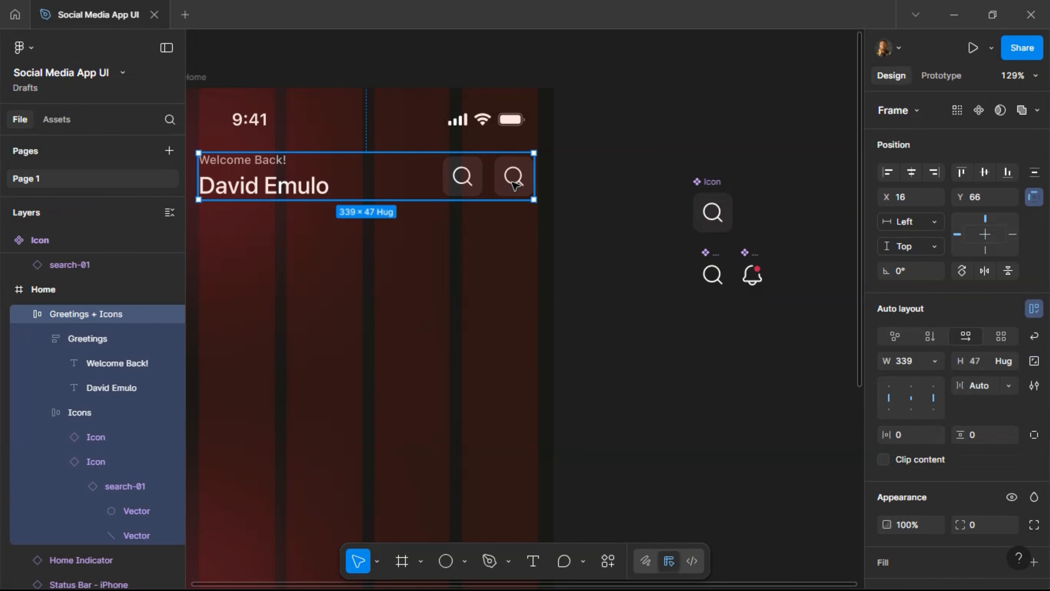
Swap the second header button's icon to notification-block-01.
{"action": "left_click", "coordinate": [515, 184]}
{"action": "left_click", "coordinate": [514, 184]}
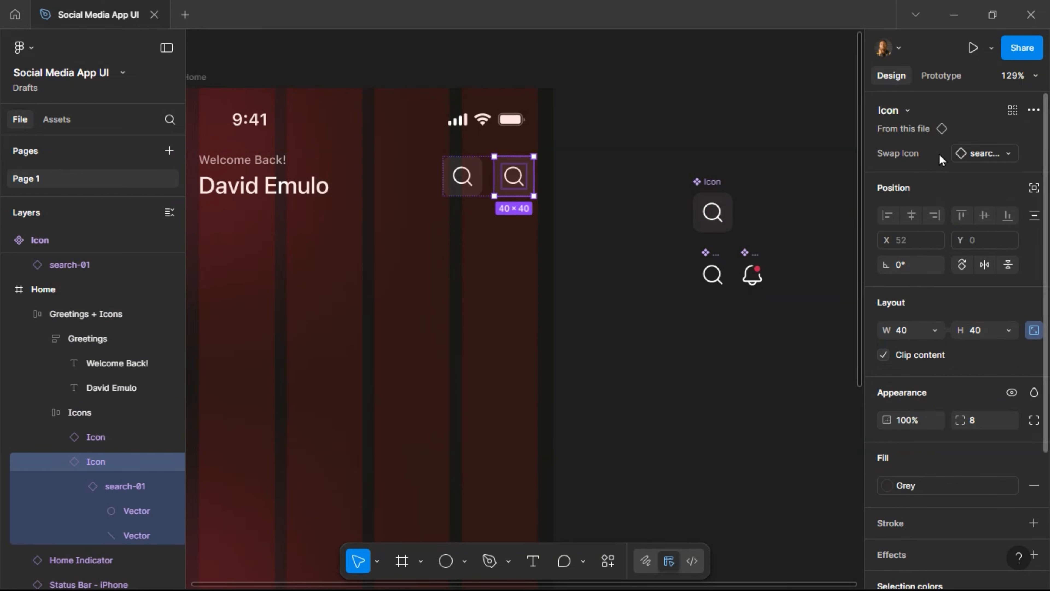
{"action": "left_click", "coordinate": [984, 153]}
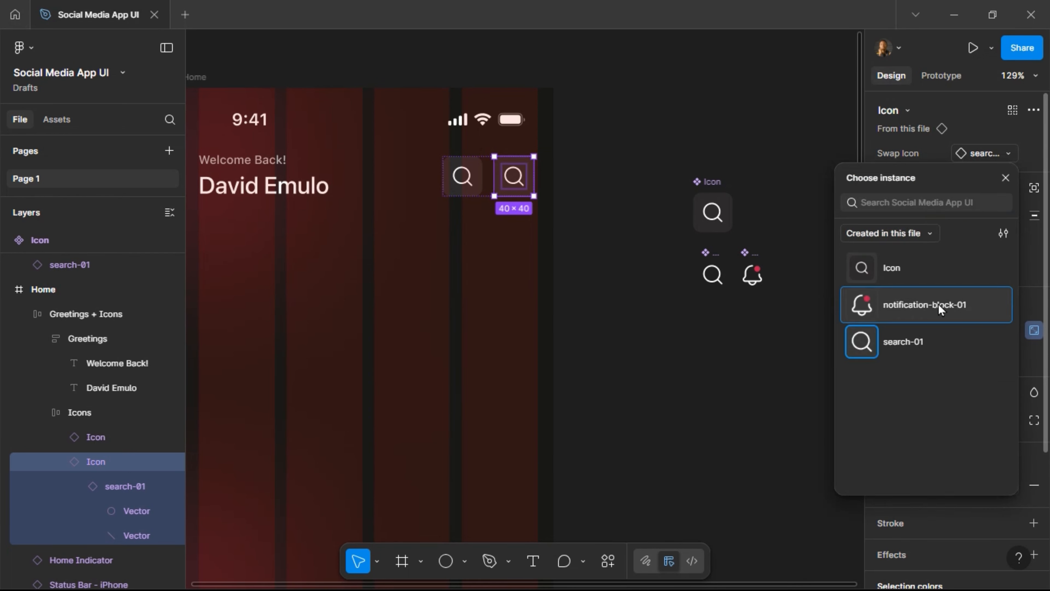
{"action": "left_click", "coordinate": [938, 305]}
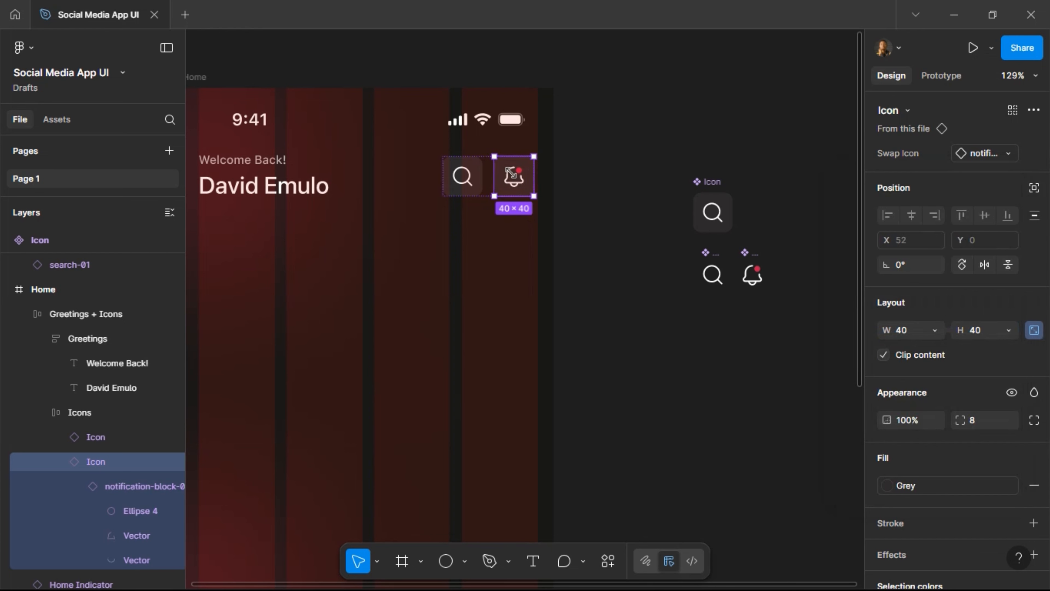
{"action": "scroll", "coordinate": [610, 146], "scroll_direction": "left", "scroll_amount": 5}
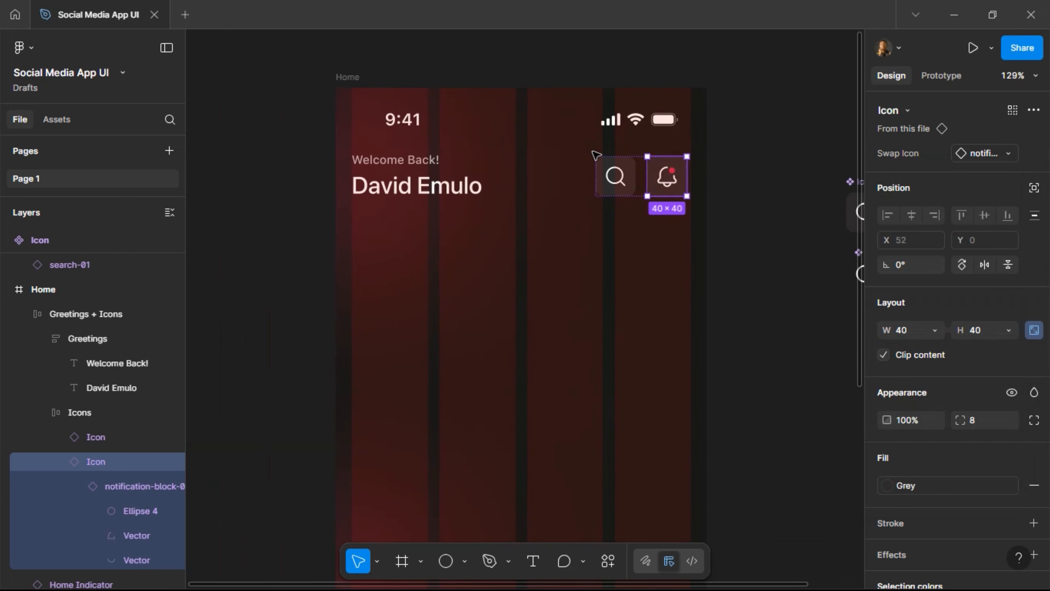
{"action": "left_click", "coordinate": [534, 172]}
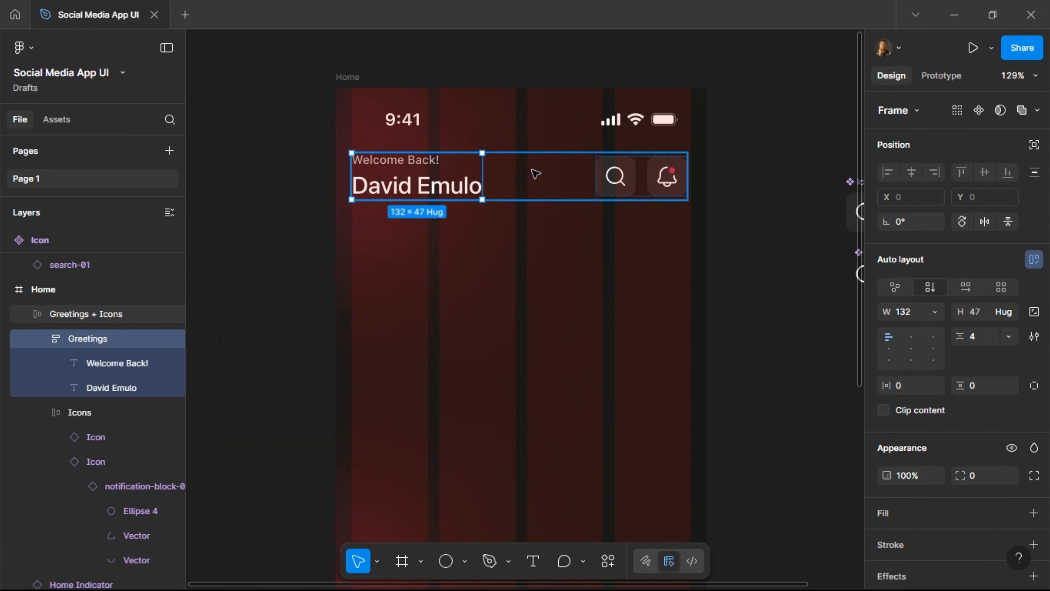
Give Greetings + Icons 16 vertical and 16 horizontal padding, making it 339×79.
{"action": "left_click", "coordinate": [536, 173]}
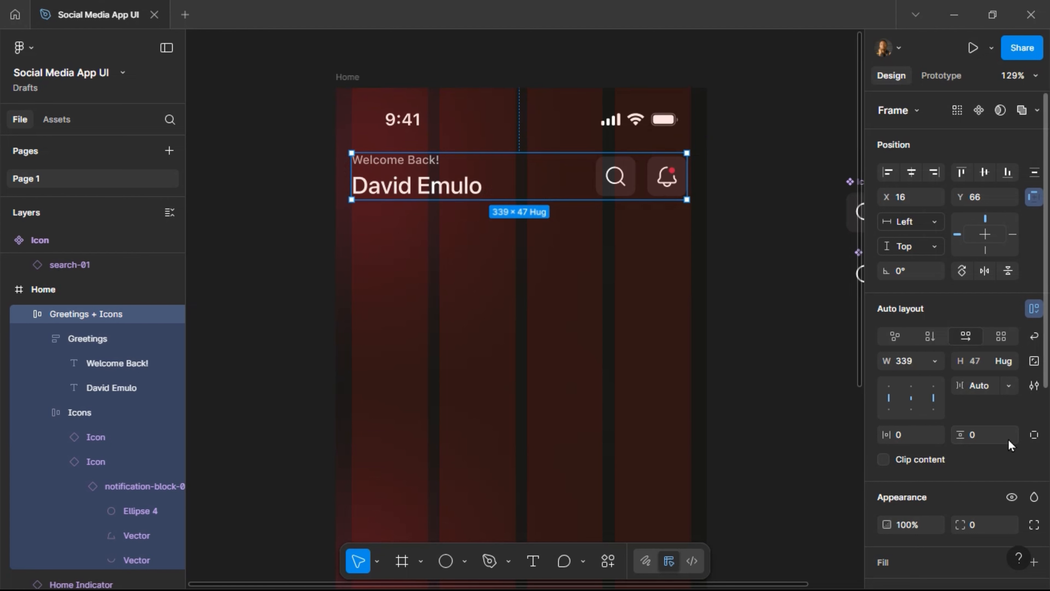
{"action": "type", "text": "16"}
{"action": "key", "text": "Return"}
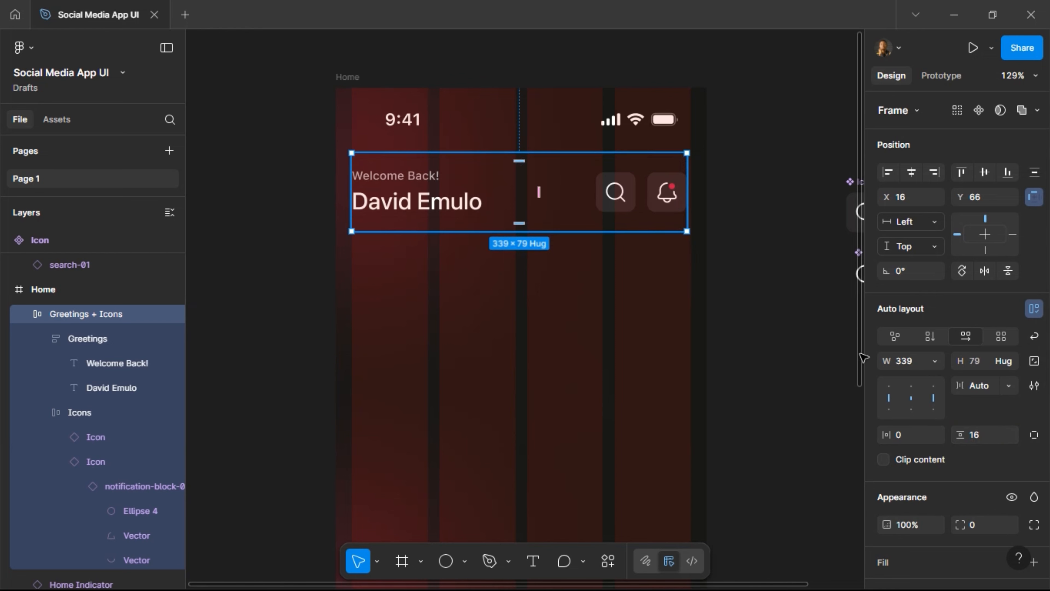
{"action": "key", "text": "ctrl+z"}
{"action": "left_click", "coordinate": [983, 438]}
{"action": "type", "text": "16"}
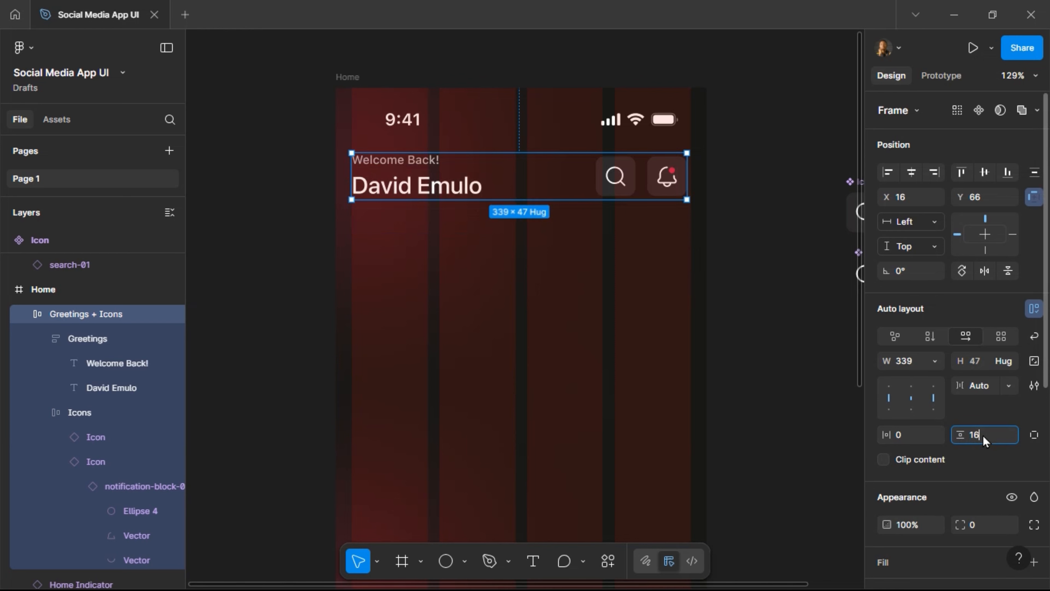
{"action": "key", "text": "Return"}
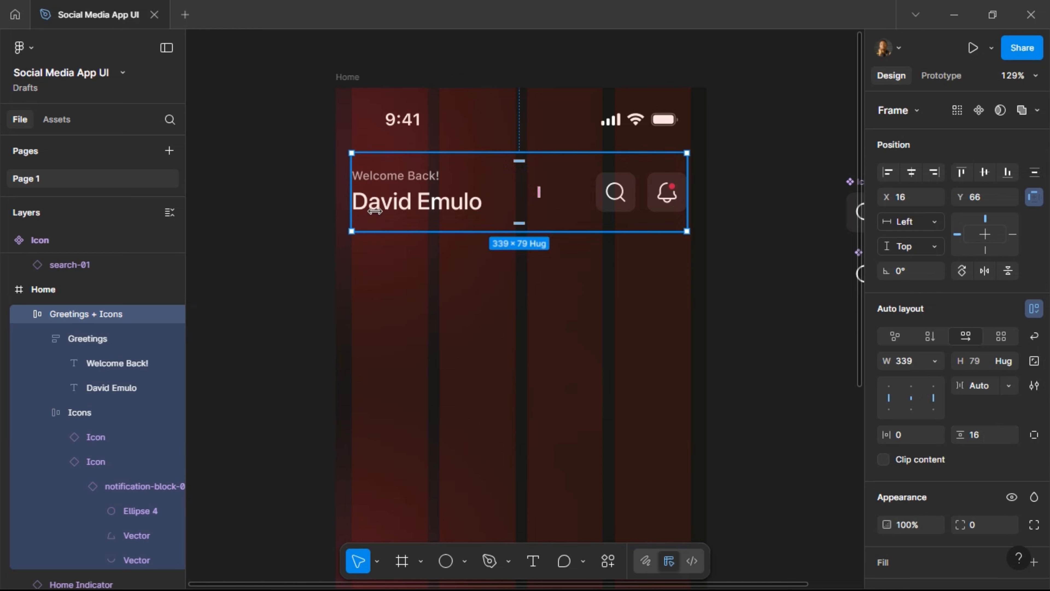
{"action": "left_click", "coordinate": [915, 437]}
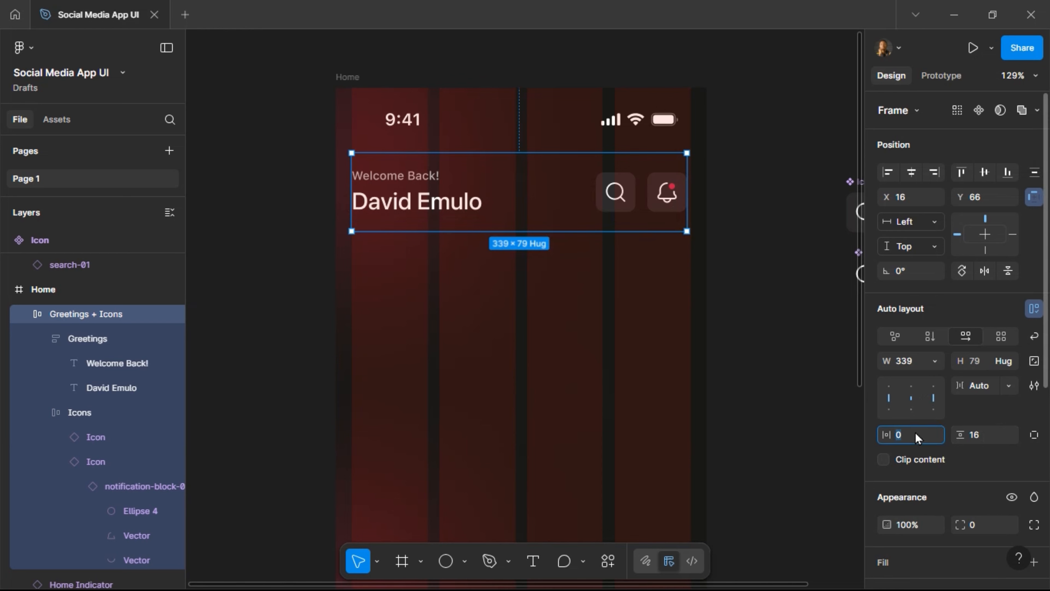
{"action": "key", "text": "Return"}
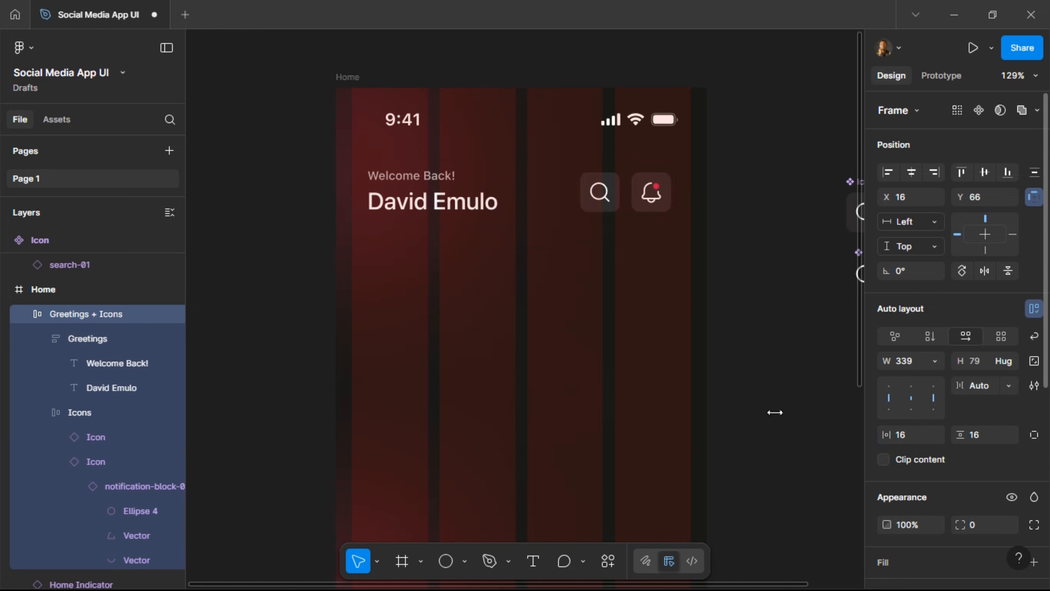
{"action": "left_click", "coordinate": [910, 361]}
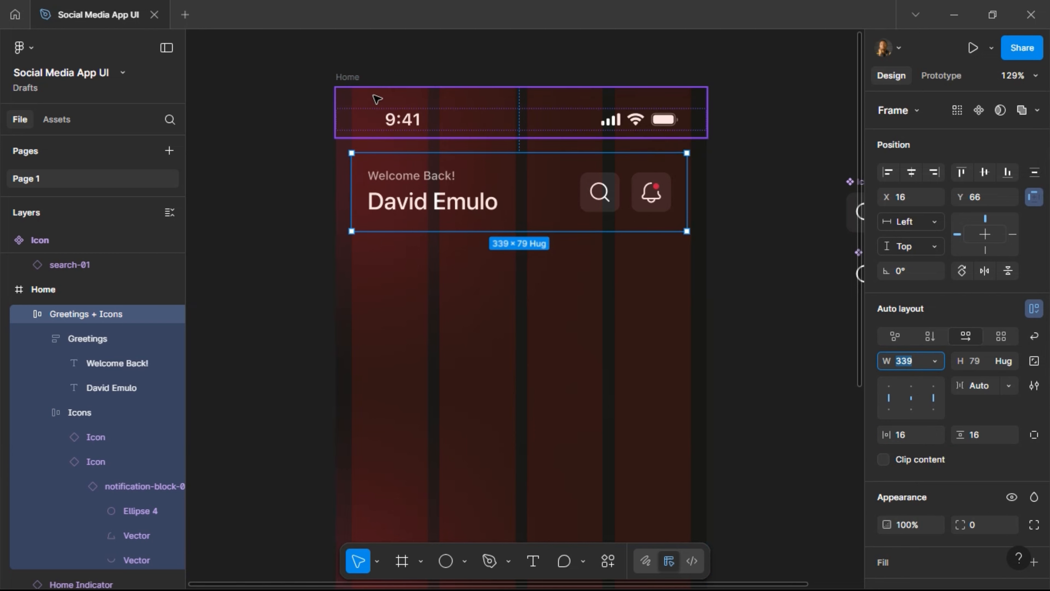
Widen the Greetings + Icons header to 375, centre it horizontally in Home and nudge it to Y 50.
{"action": "left_click", "coordinate": [354, 82]}
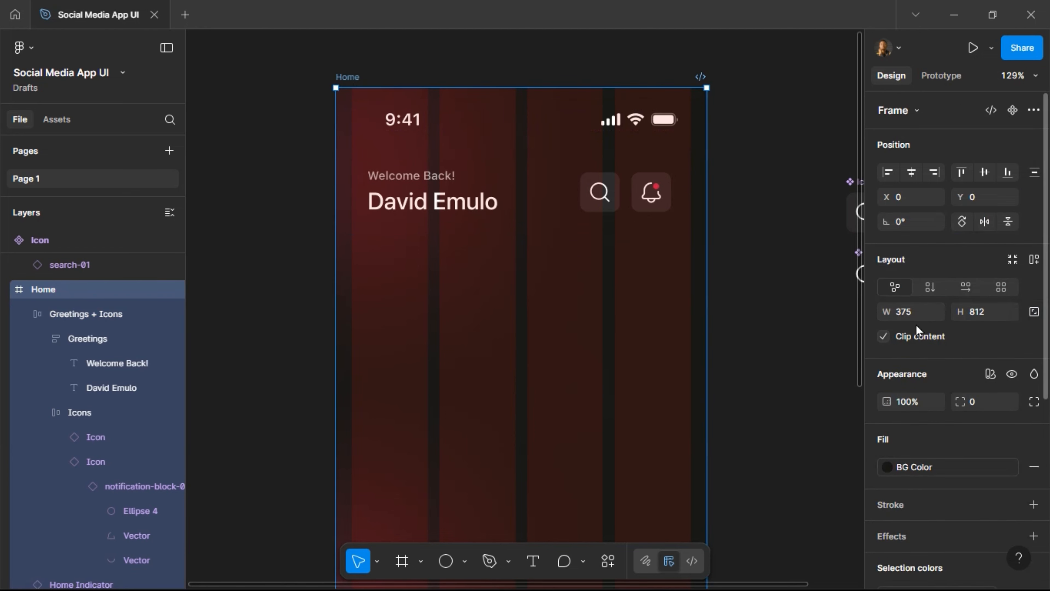
{"action": "left_click", "coordinate": [527, 193]}
{"action": "left_click", "coordinate": [913, 366]}
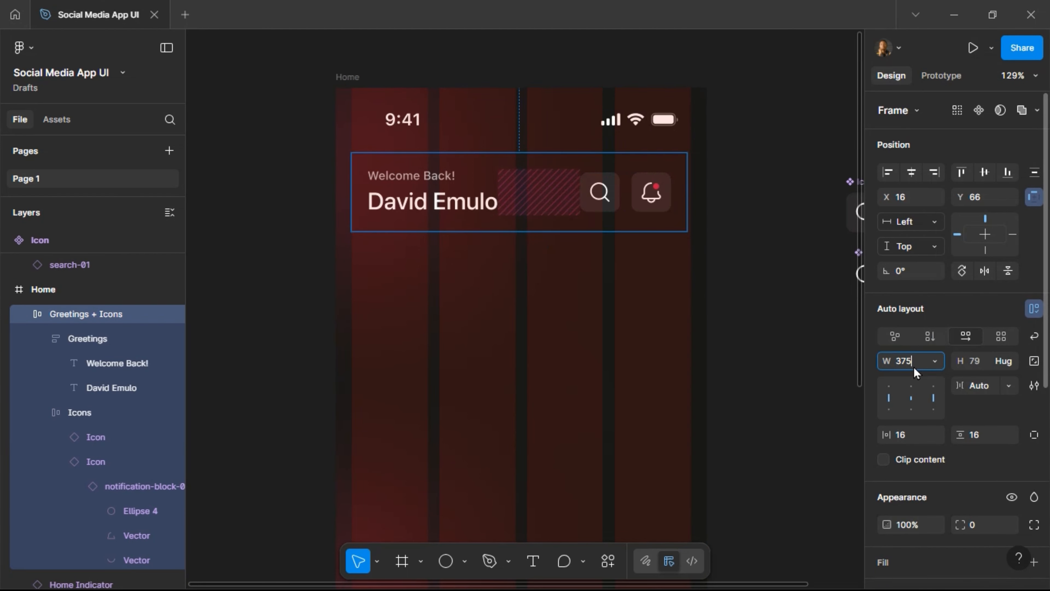
{"action": "key", "text": "Return"}
{"action": "left_click", "coordinate": [914, 173]}
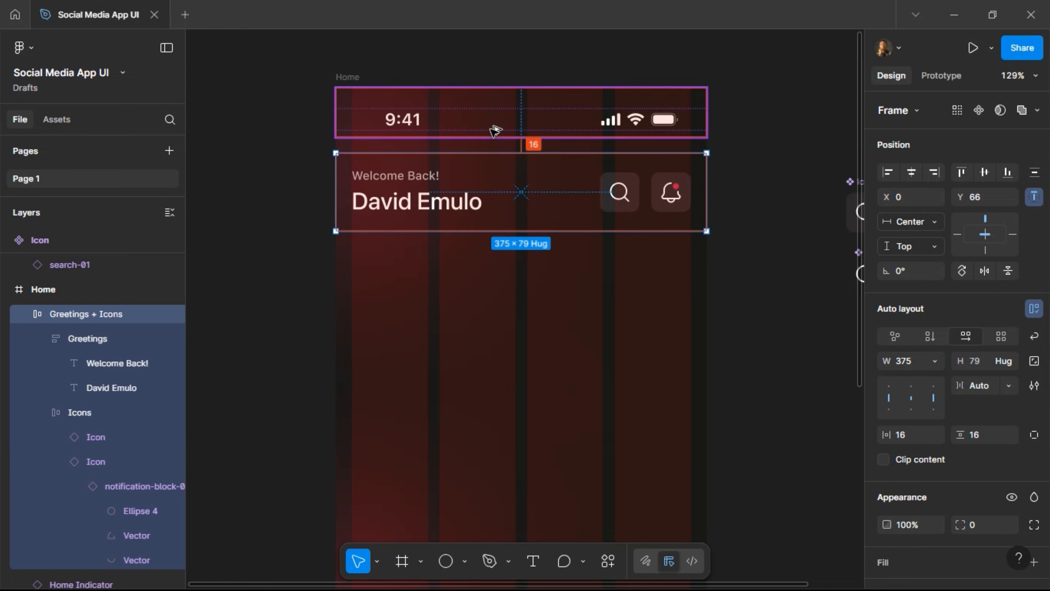
{"action": "key", "text": "Down"}
{"action": "key", "text": "Down"}
{"action": "key", "text": "Down"}
{"action": "key", "text": "Down"}
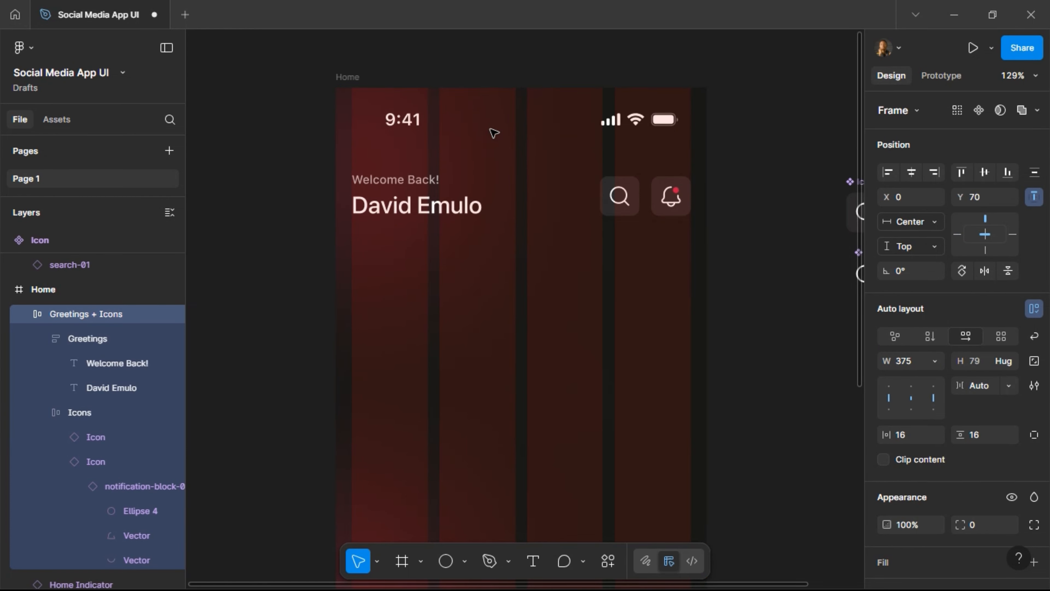
{"action": "key", "text": "shift+Up"}
{"action": "key", "text": "shift+Up"}
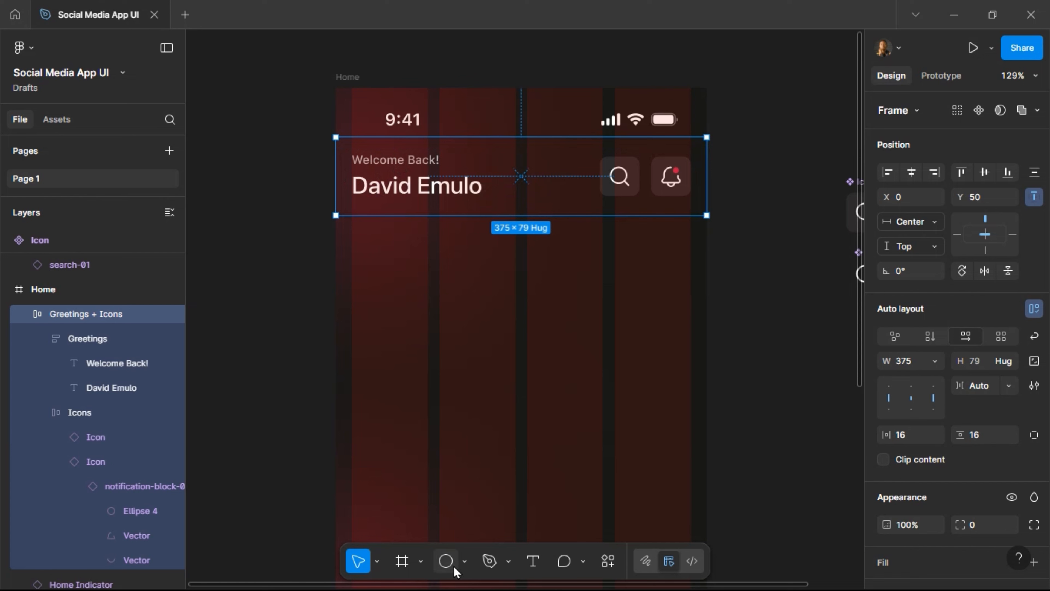
Draw a temporary circle below the greeting to measure offsets, then delete it.
{"action": "left_click", "coordinate": [446, 561]}
{"action": "left_click_drag", "start_coordinate": [362, 239], "coordinate": [409, 282]}
{"action": "key", "text": "v"}
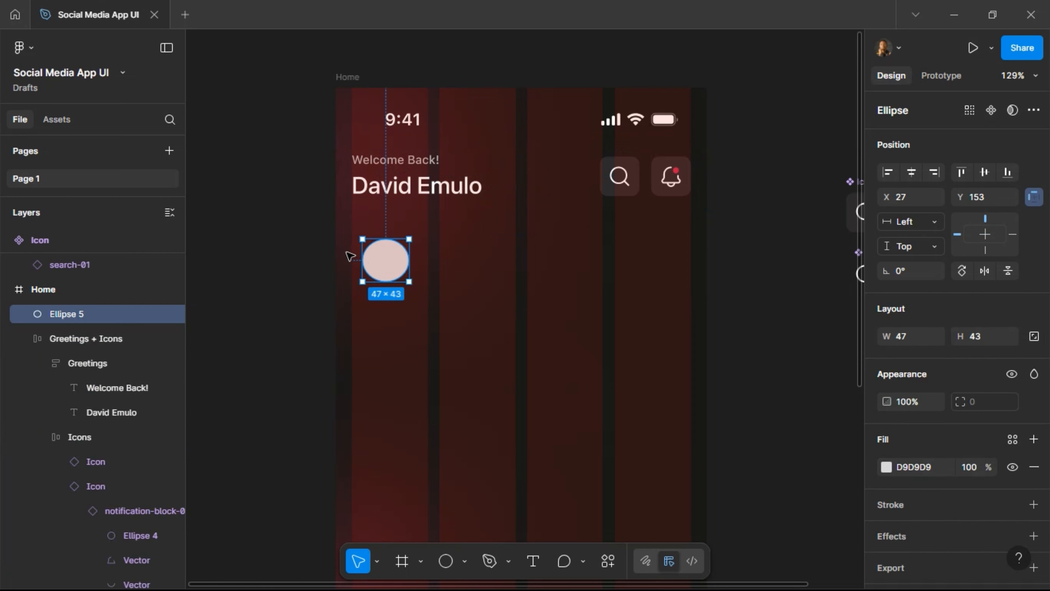
{"action": "key", "text": "alt"}
{"action": "key", "text": "alt"}
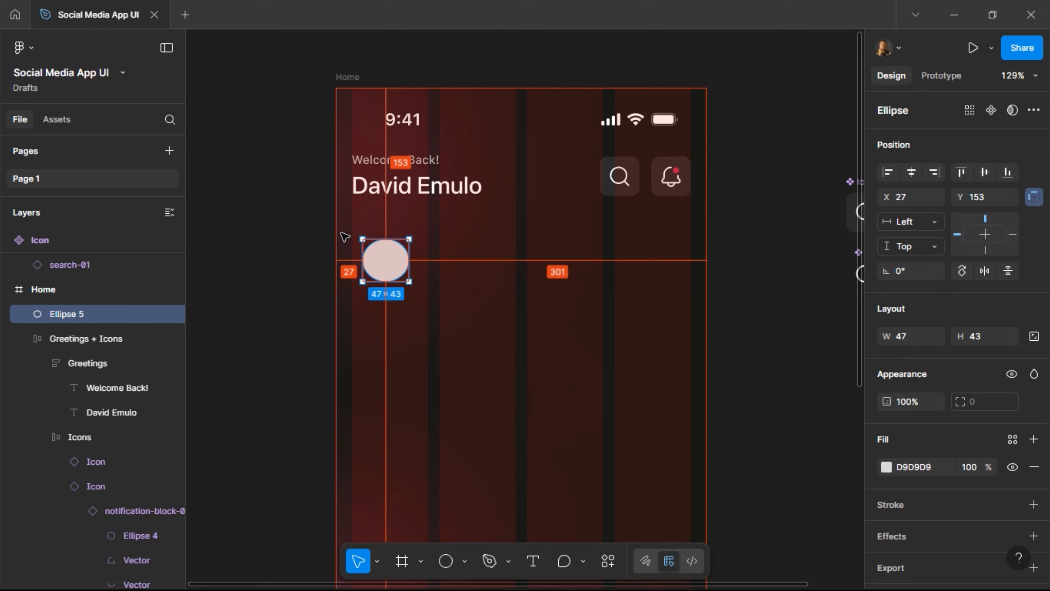
{"action": "key", "text": "Left"}
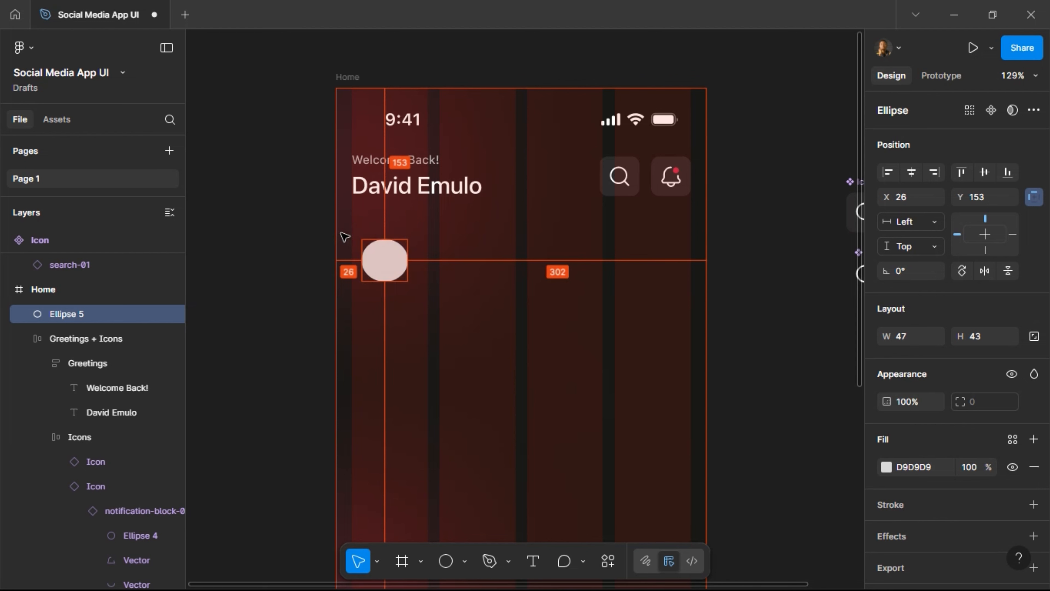
{"action": "key", "text": "shift+Left"}
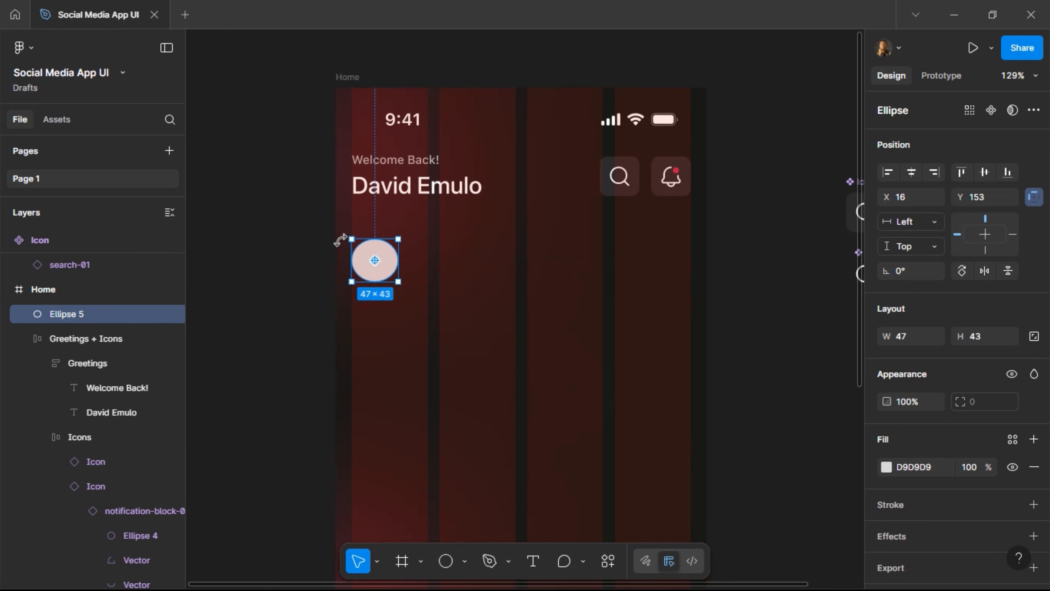
{"action": "key", "text": "Delete"}
Measure the spacing of the header's Icons group and name text against the screen edges.
{"action": "left_click", "coordinate": [404, 187]}
{"action": "double_click", "coordinate": [410, 192]}
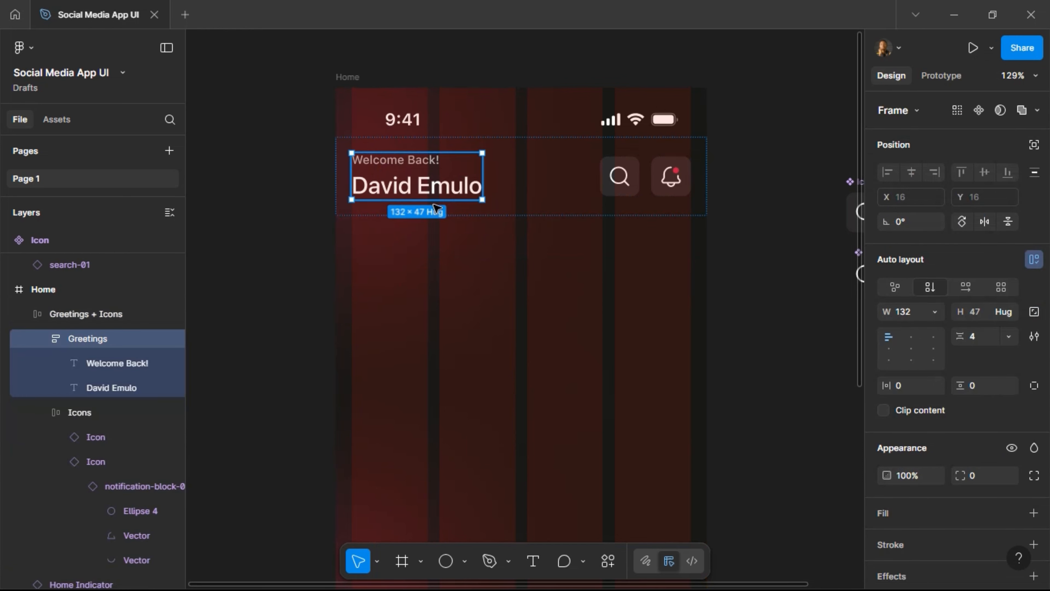
{"action": "key", "text": "Escape"}
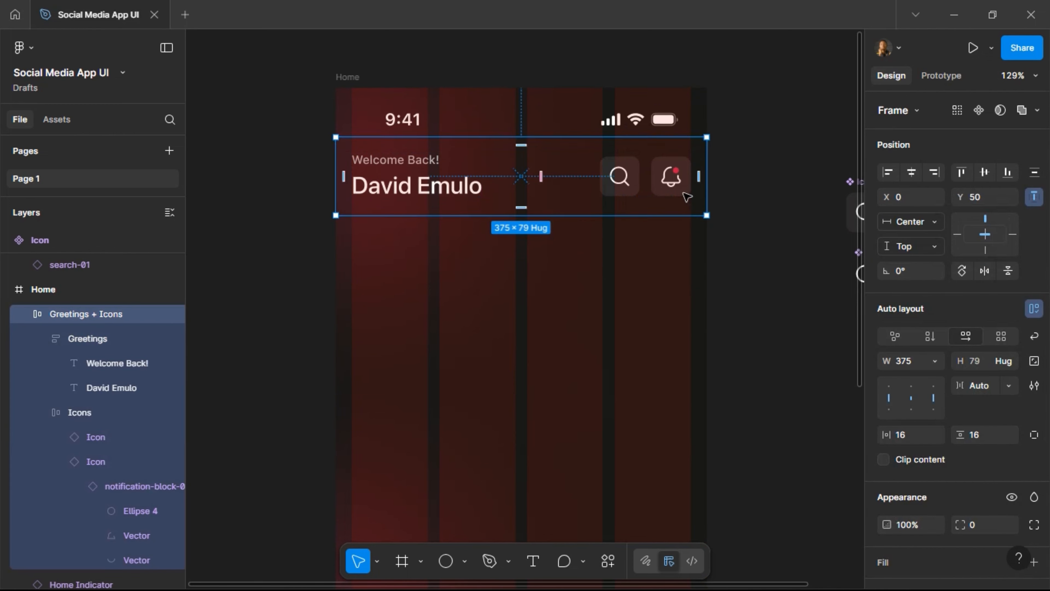
{"action": "left_click", "coordinate": [670, 187]}
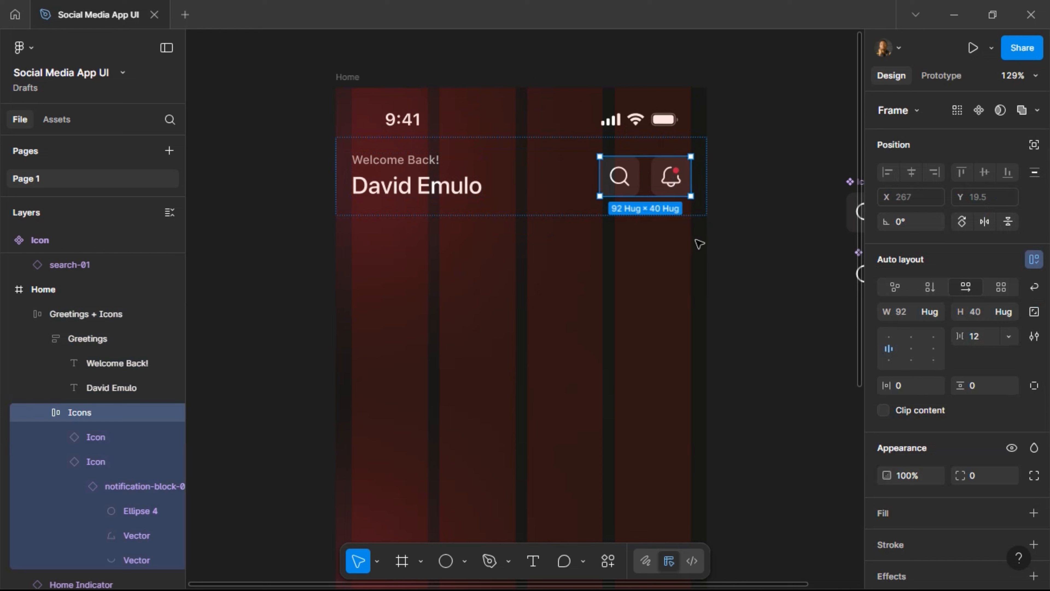
{"action": "key", "text": "alt"}
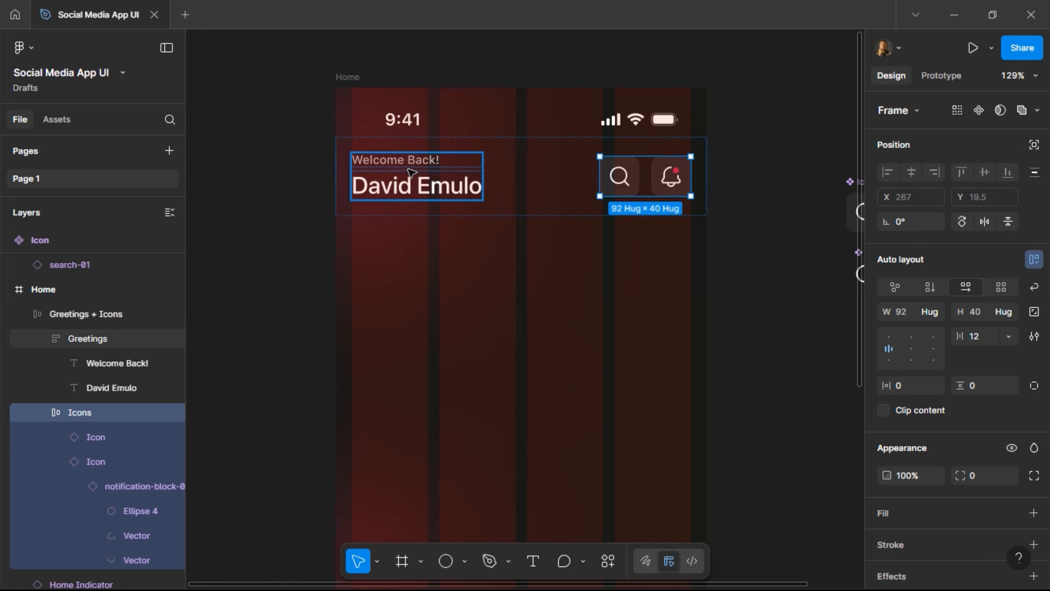
{"action": "left_click", "coordinate": [412, 183]}
{"action": "double_click", "coordinate": [430, 189]}
{"action": "key", "text": "alt"}
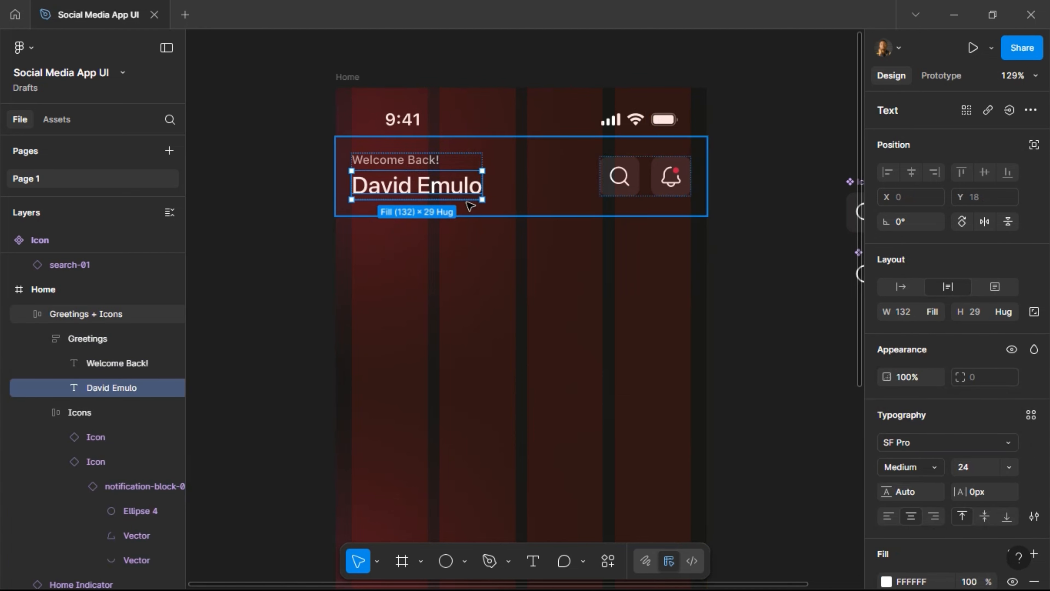
{"action": "left_click", "coordinate": [527, 192]}
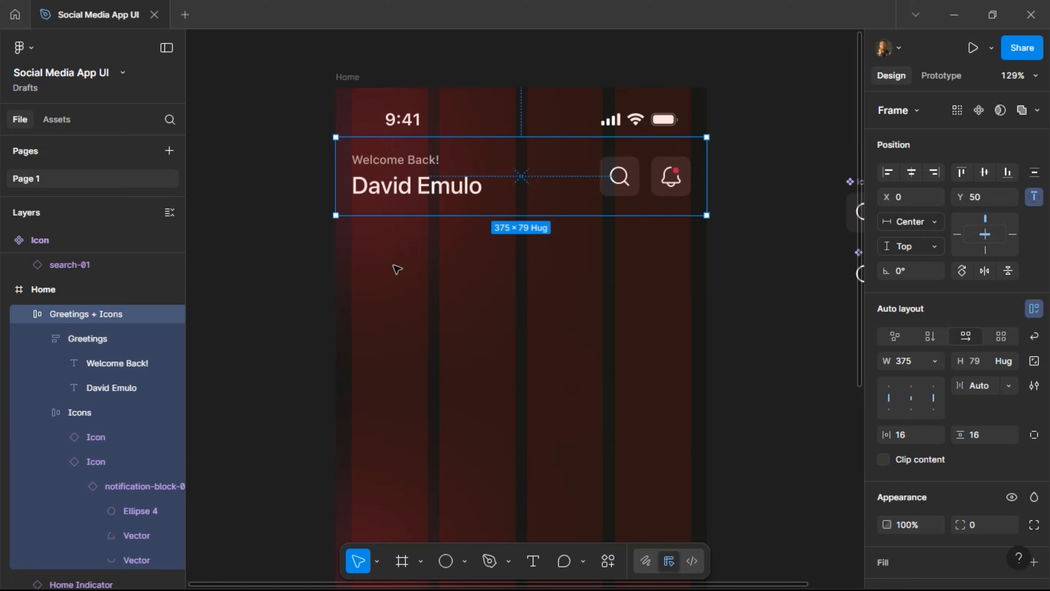
{"action": "left_click", "coordinate": [409, 307]}
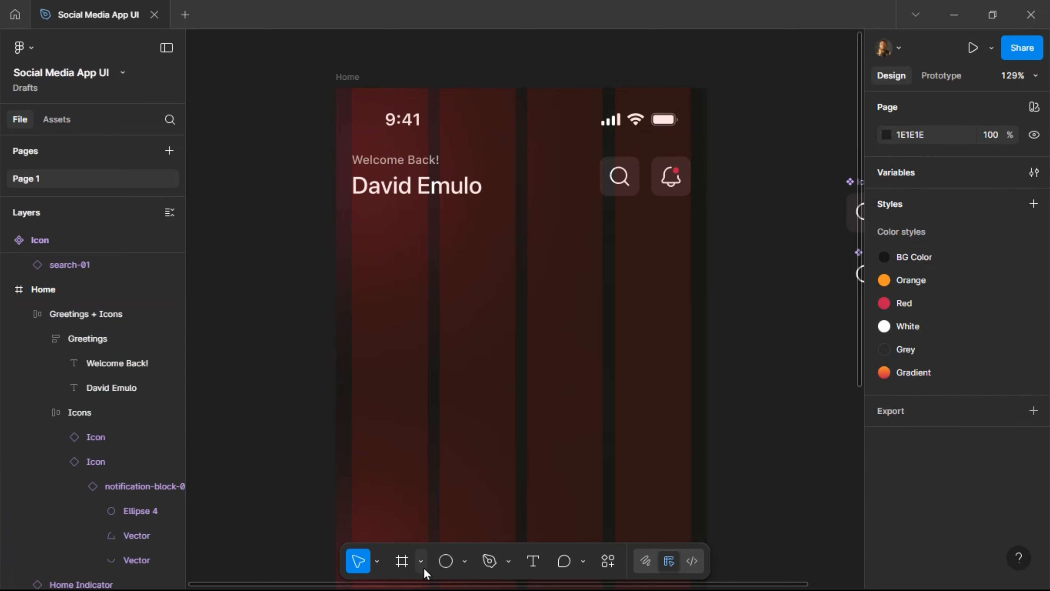
{"action": "left_click", "coordinate": [397, 562]}
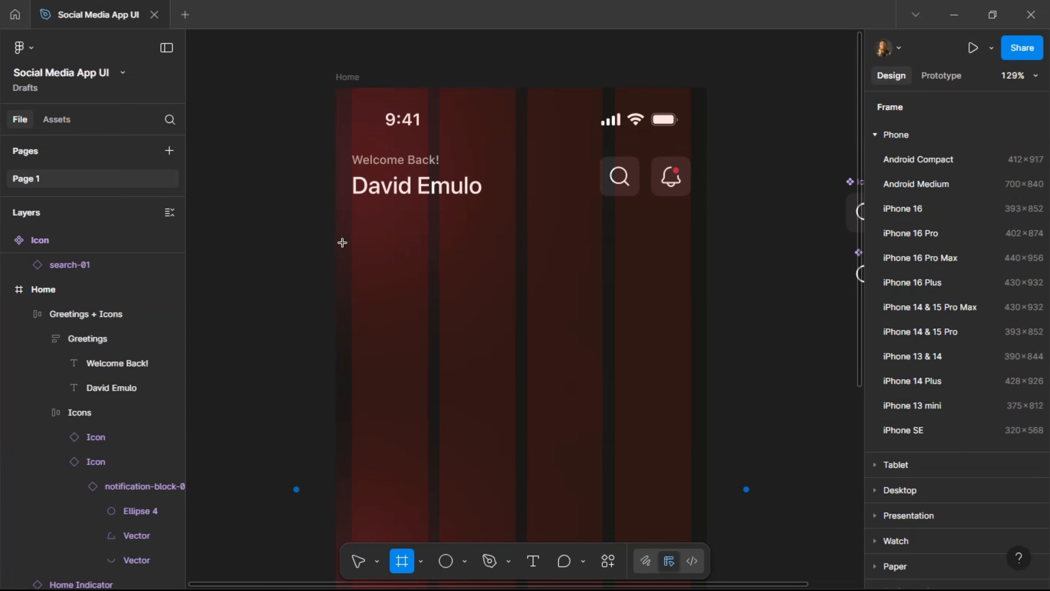
Draw a 375×116 frame at Y 129 named Stories, with a 71×71 frame inside it.
{"action": "left_click_drag", "start_coordinate": [673, 336], "coordinate": [706, 358]}
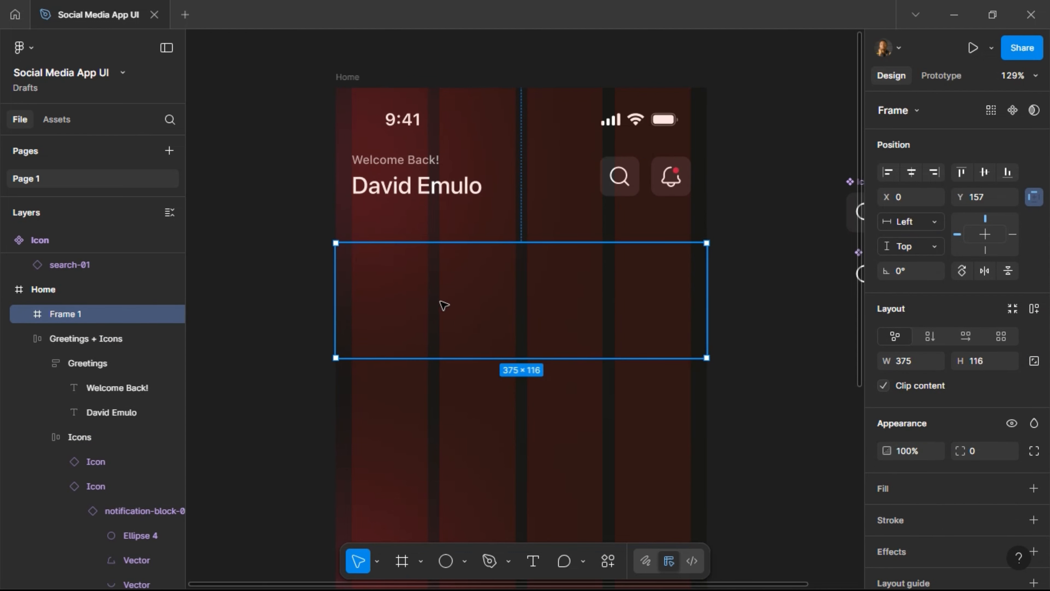
{"action": "key", "text": "alt"}
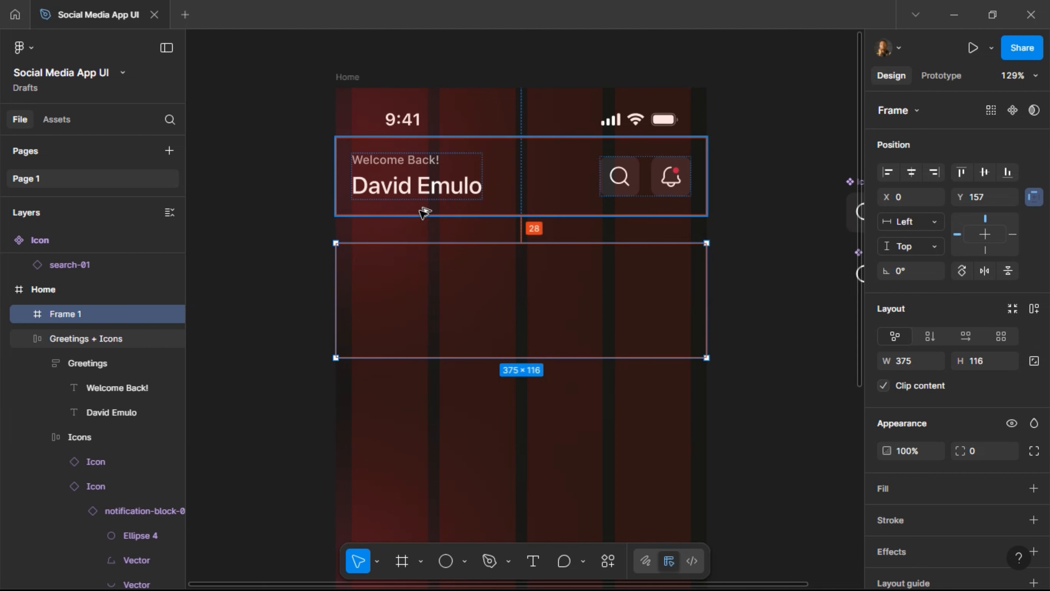
{"action": "key", "text": "Up"}
{"action": "key", "text": "Up"}
{"action": "key", "text": "Up"}
{"action": "key", "text": "Up"}
{"action": "key", "text": "Up"}
{"action": "key", "text": "Up"}
{"action": "key", "text": "Up"}
{"action": "key", "text": "Up"}
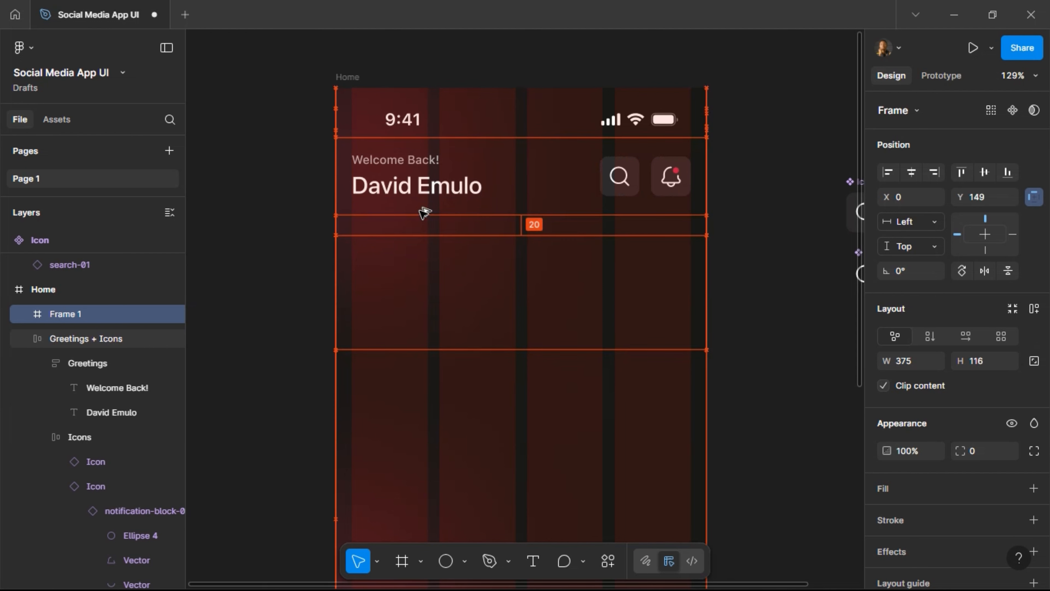
{"action": "key", "text": "shift+Up"}
{"action": "key", "text": "shift+Up"}
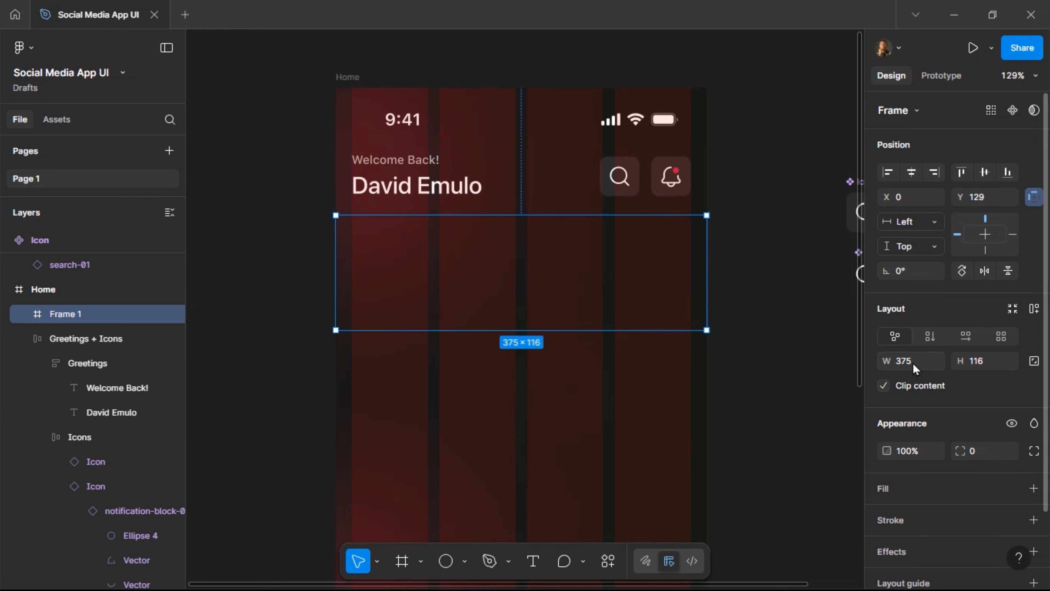
{"action": "double_click", "coordinate": [64, 315]}
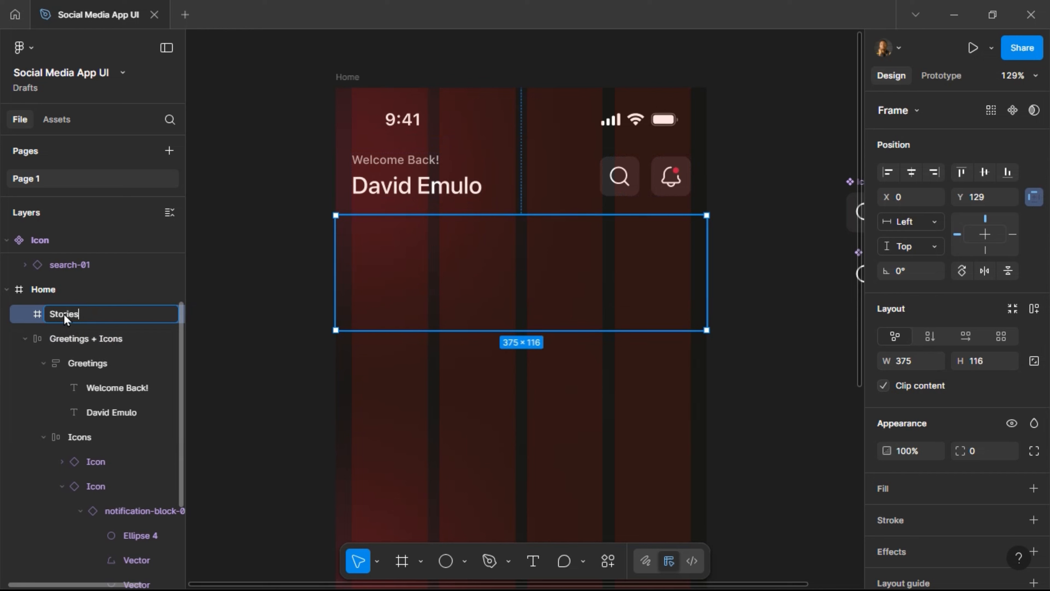
{"action": "key", "text": "Return"}
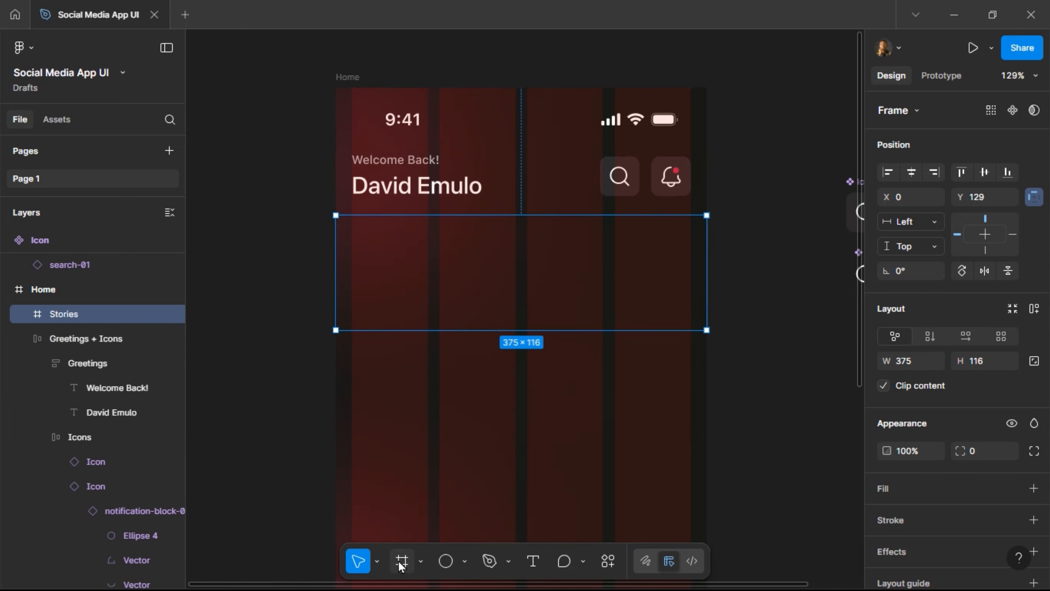
{"action": "key", "text": "f"}
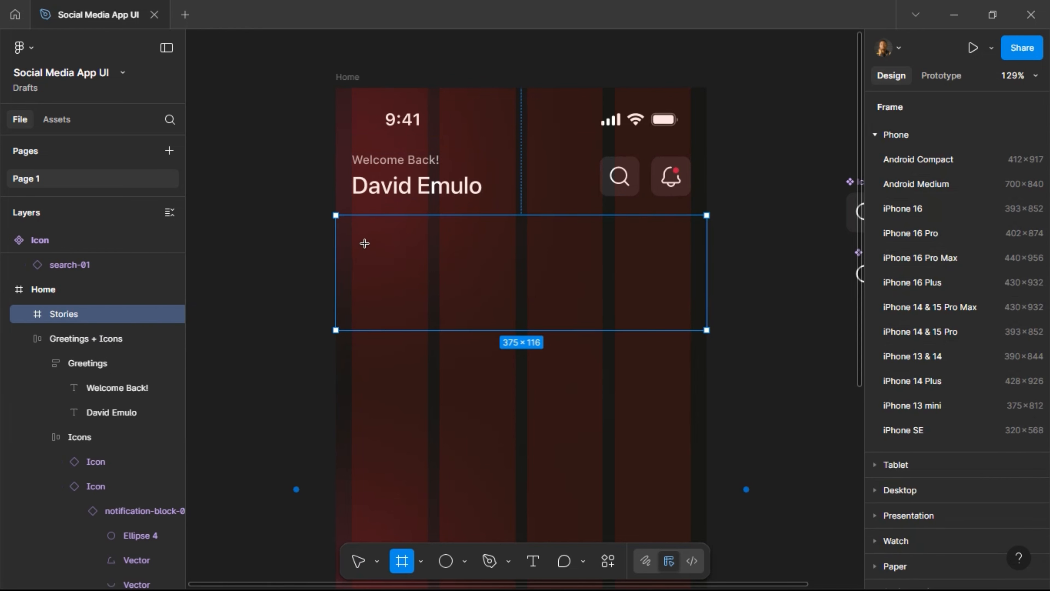
{"action": "left_click_drag", "start_coordinate": [364, 244], "coordinate": [434, 286]}
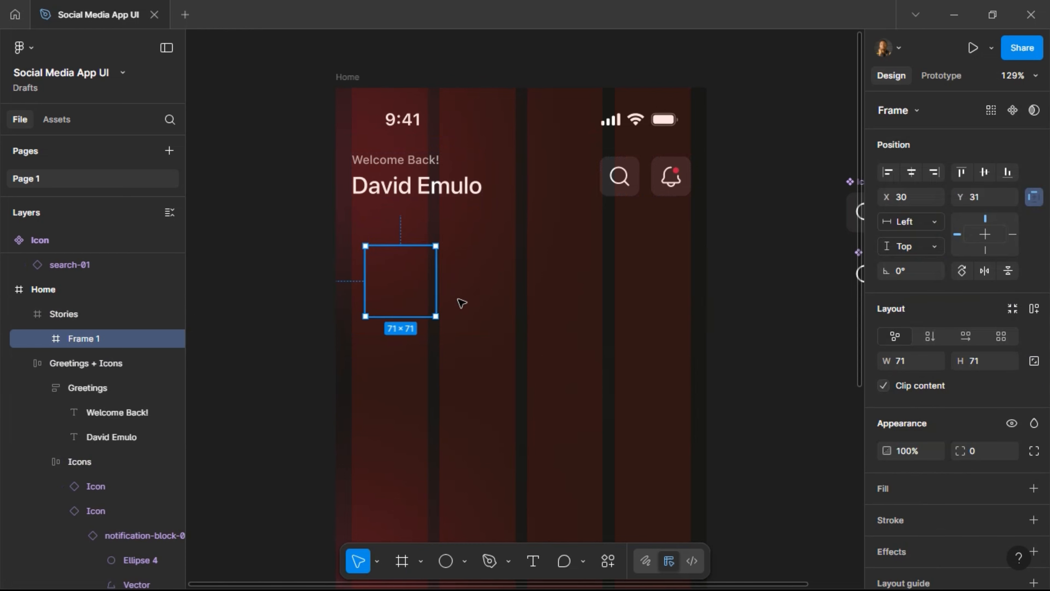
Resize the small frame to 80×80 with locked proportions and centre it vertically in Stories.
{"action": "left_click", "coordinate": [1034, 361]}
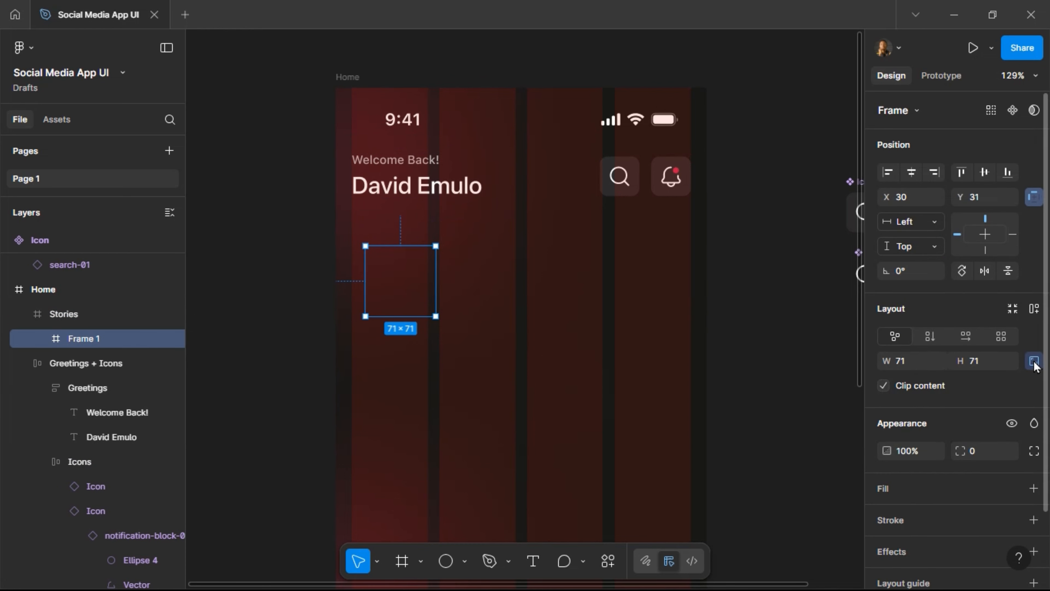
{"action": "left_click", "coordinate": [985, 368]}
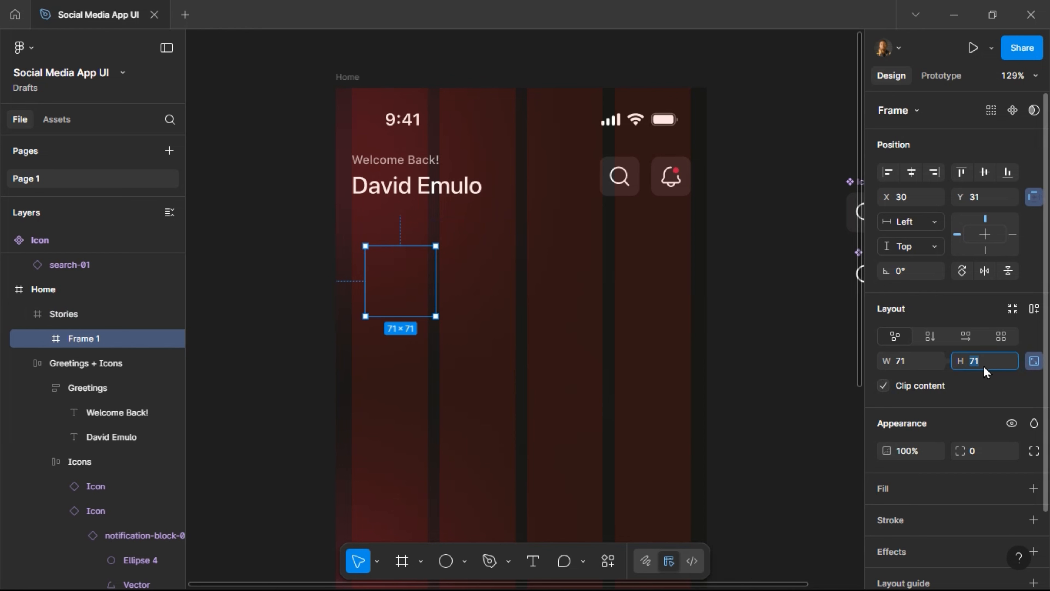
{"action": "type", "text": "80"}
{"action": "key", "text": "Return"}
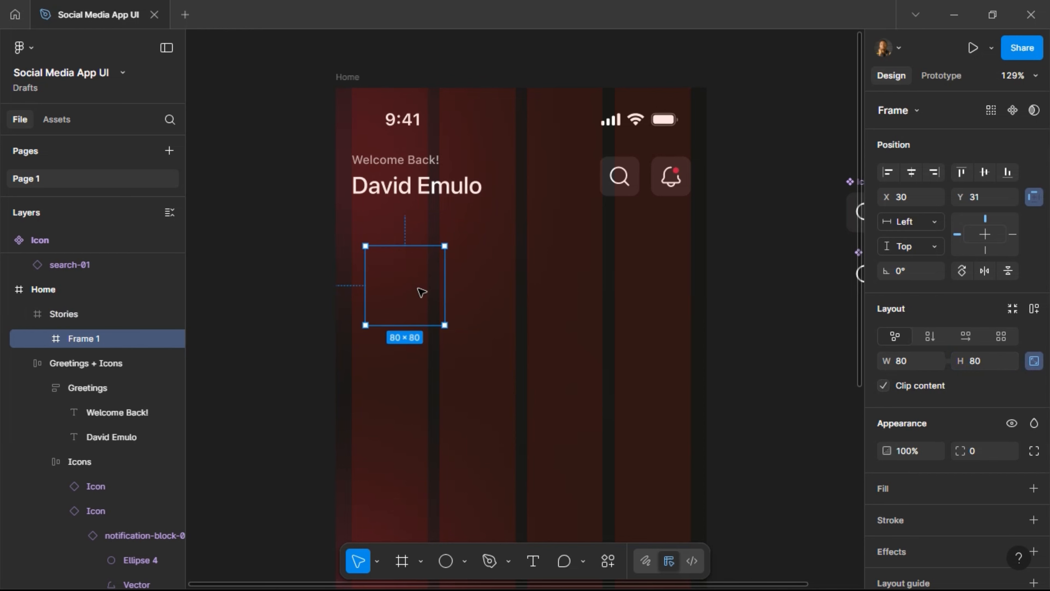
{"action": "key", "text": "alt"}
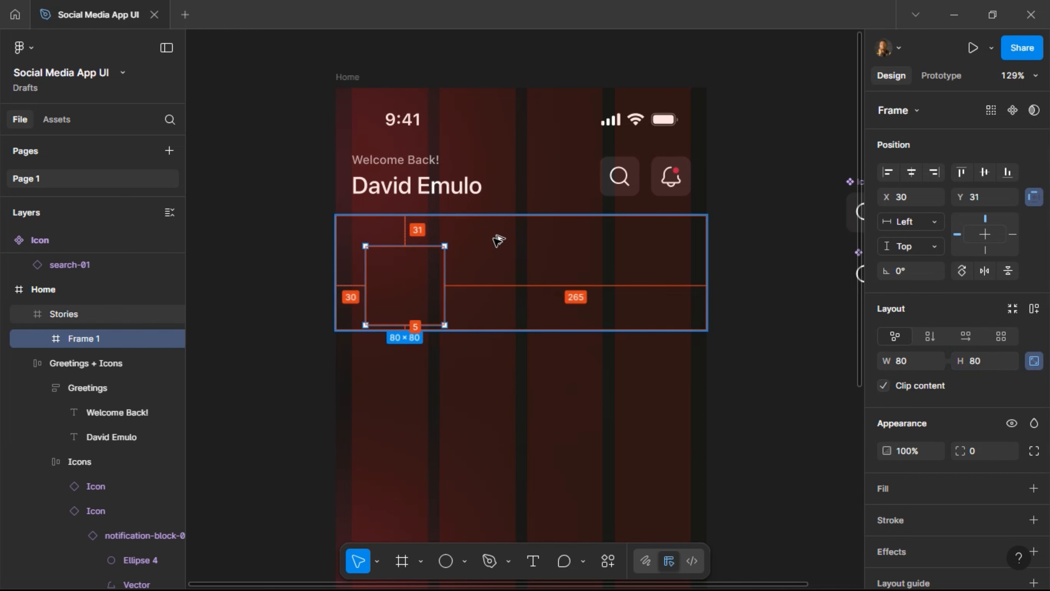
{"action": "left_click", "coordinate": [984, 172]}
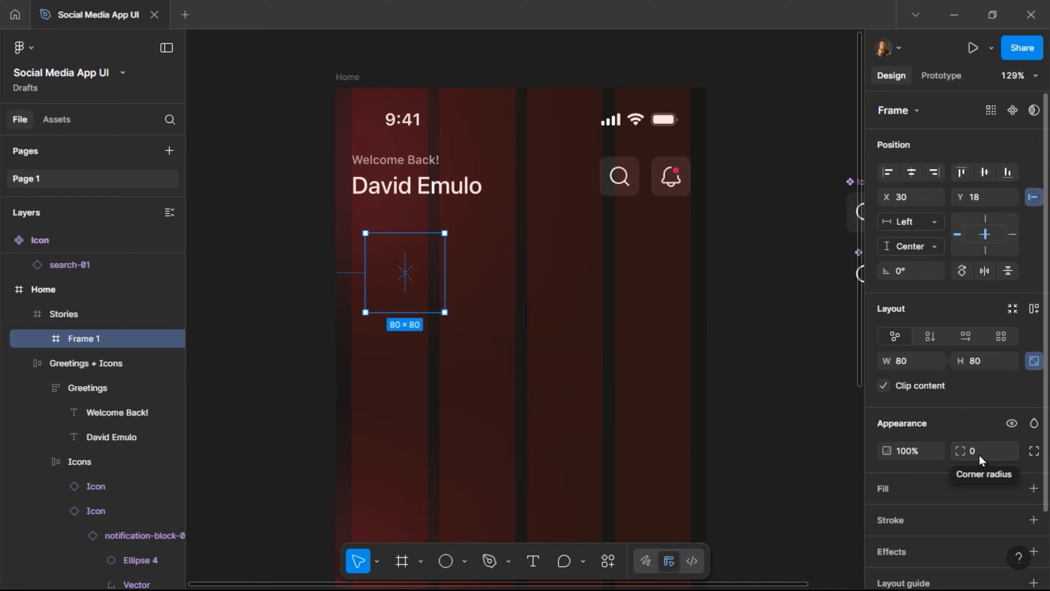
Round it into a circle with corner radius 1000 and a 2 px outside Gradient stroke.
{"action": "scroll", "coordinate": [978, 454], "scroll_direction": "down", "scroll_amount": 2}
{"action": "left_click", "coordinate": [1012, 443]}
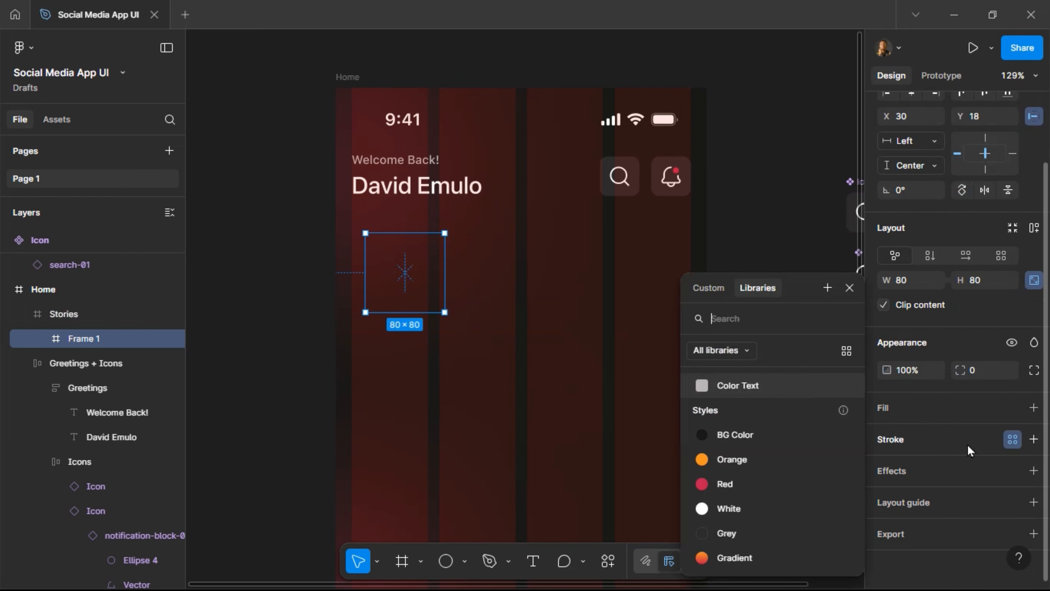
{"action": "left_click", "coordinate": [764, 562]}
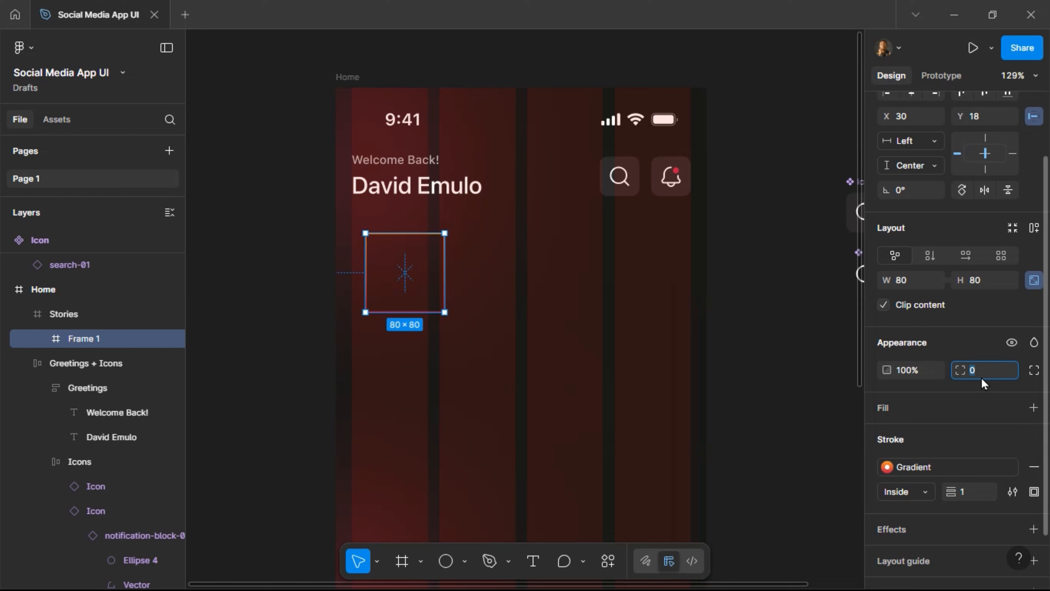
{"action": "type", "text": "1000"}
{"action": "key", "text": "Return"}
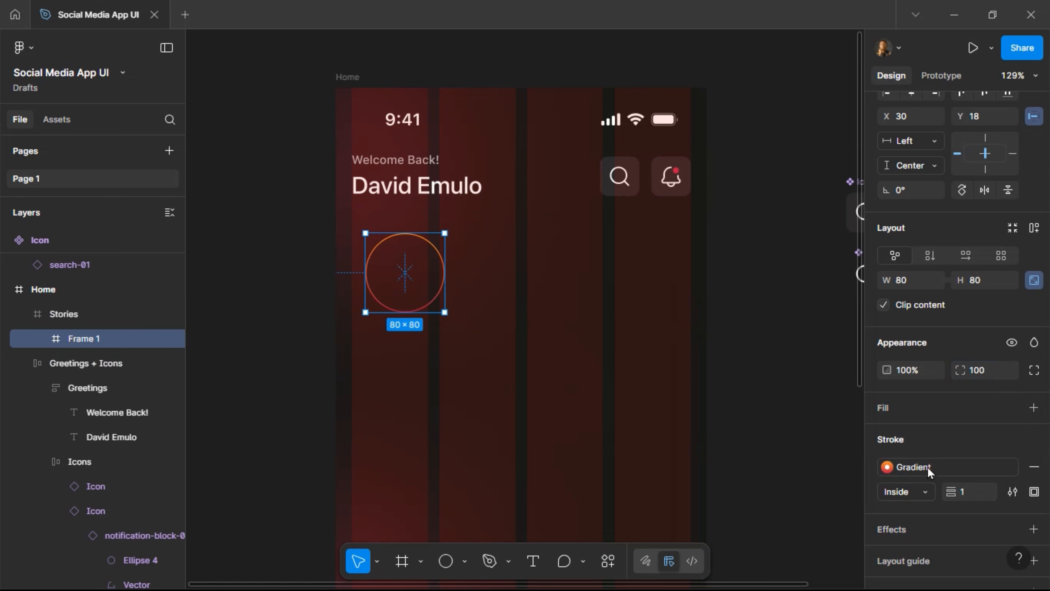
{"action": "left_click", "coordinate": [978, 501]}
{"action": "type", "text": "2"}
{"action": "key", "text": "Return"}
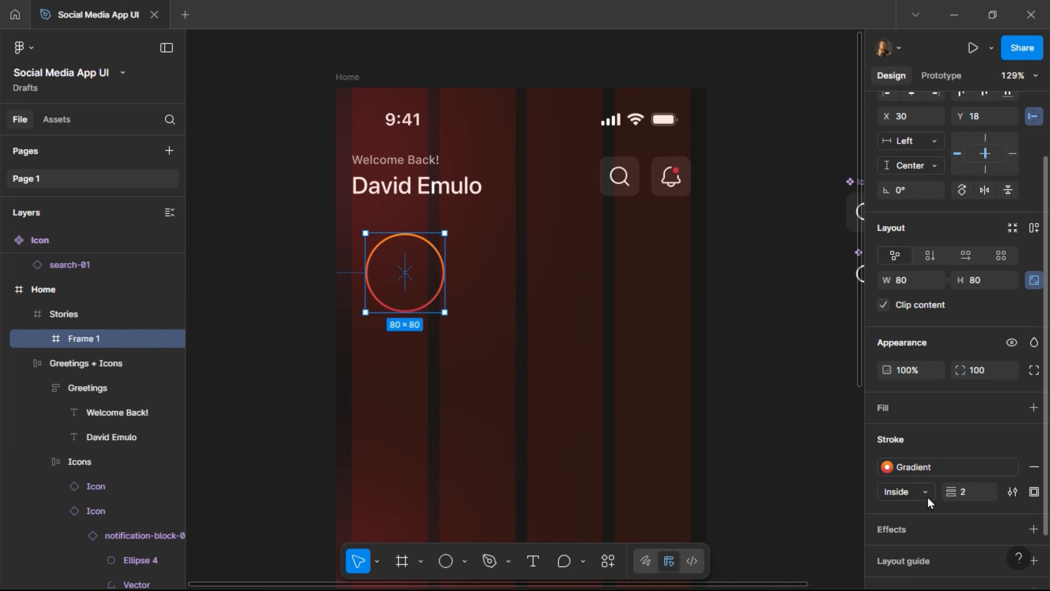
{"action": "left_click", "coordinate": [927, 488]}
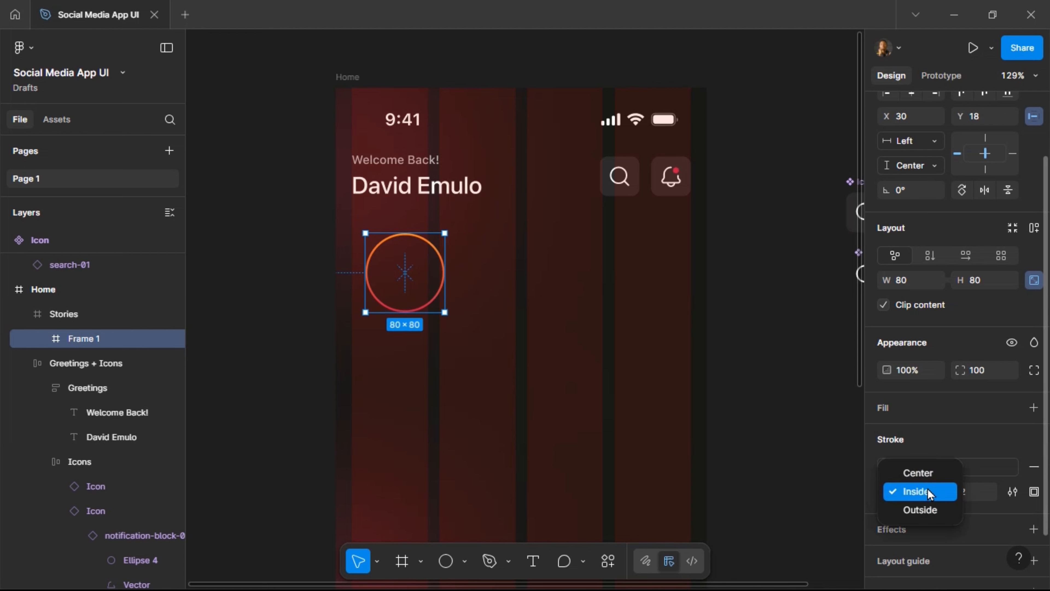
{"action": "left_click", "coordinate": [928, 506]}
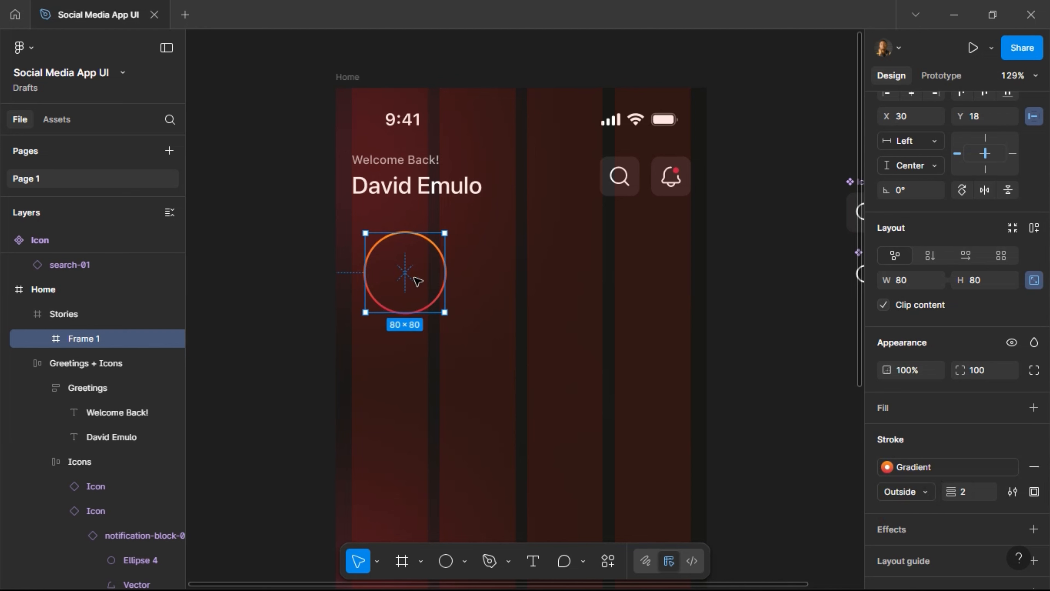
{"action": "scroll", "coordinate": [355, 300], "scroll_direction": "up", "scroll_amount": 5}
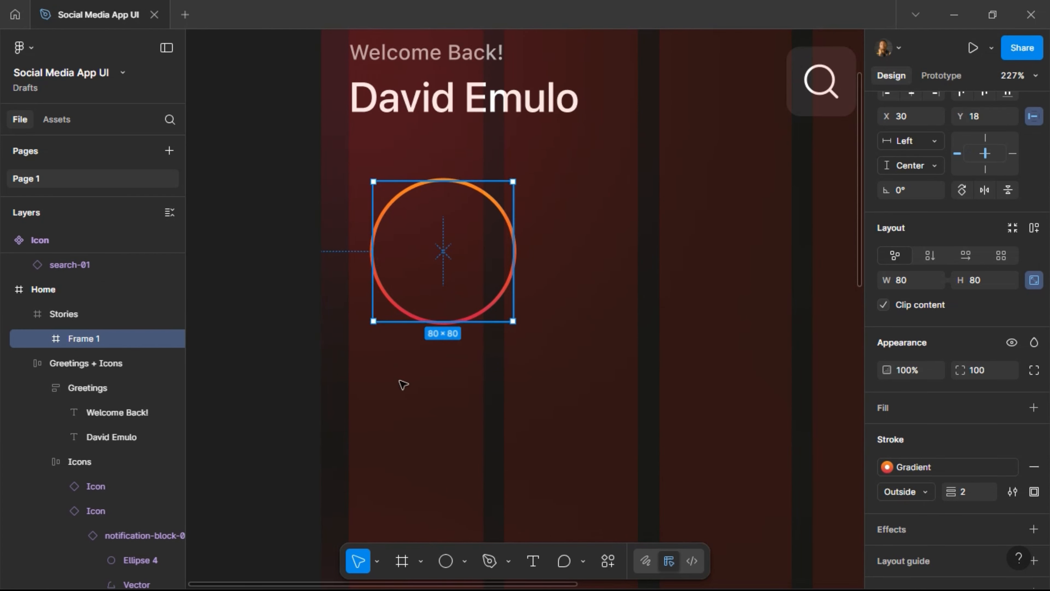
{"action": "left_click", "coordinate": [445, 562]}
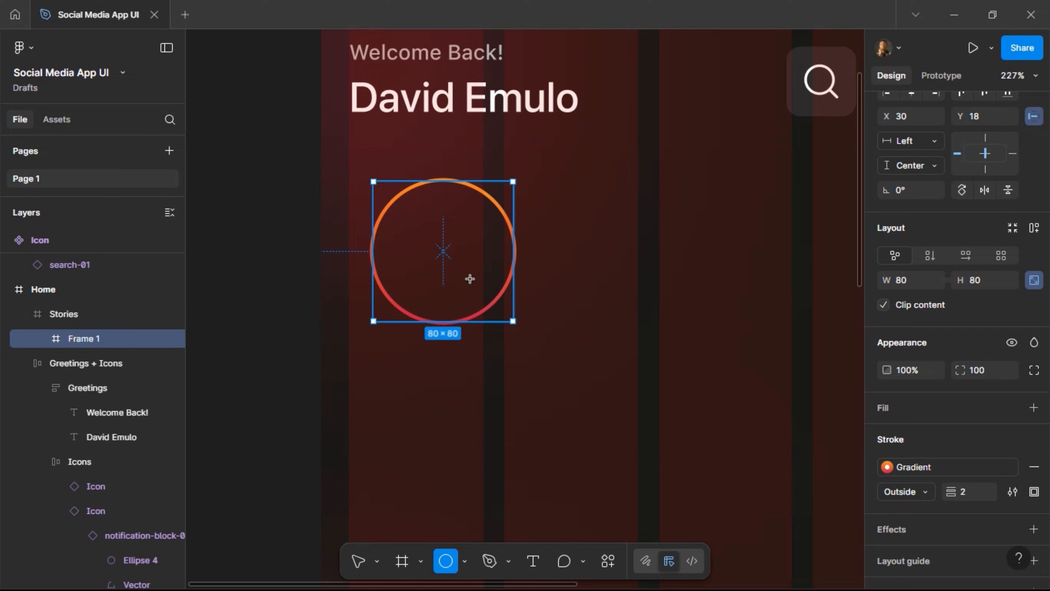
Draw a circle inside the gradient ring and centre it horizontally and vertically.
{"action": "left_click_drag", "start_coordinate": [400, 216], "coordinate": [492, 307]}
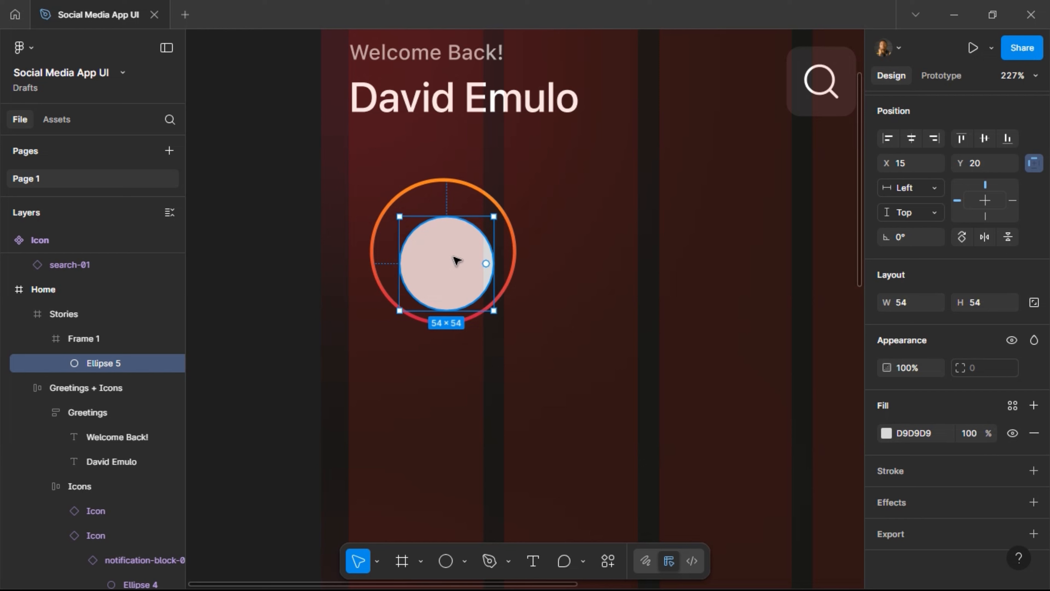
{"action": "left_click_drag", "start_coordinate": [442, 263], "coordinate": [439, 258]}
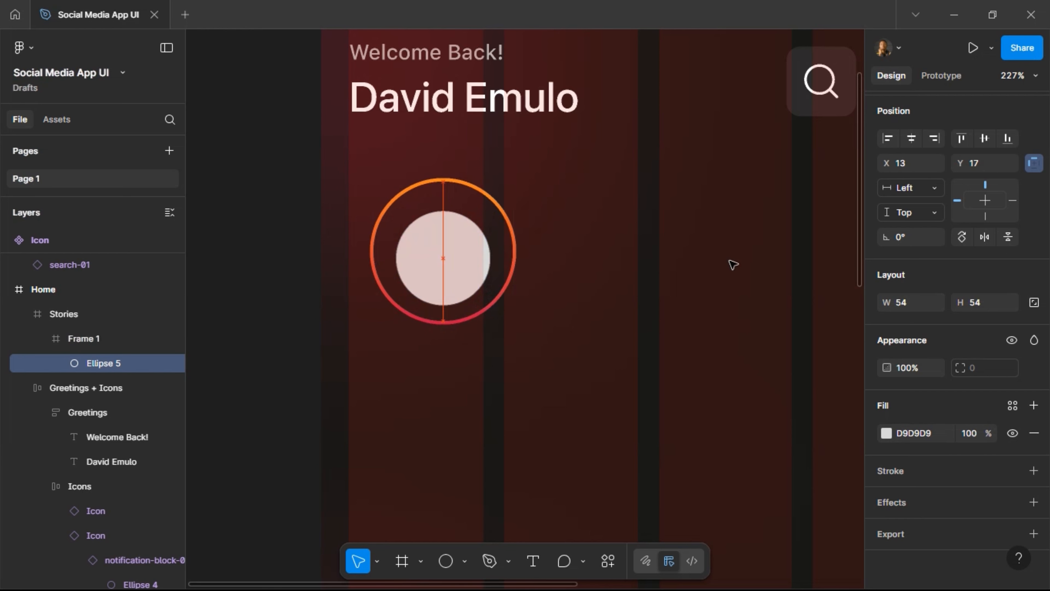
{"action": "key", "text": "Up"}
{"action": "key", "text": "Up"}
{"action": "key", "text": "Up"}
{"action": "key", "text": "Up"}
{"action": "left_click", "coordinate": [914, 139]}
{"action": "left_click", "coordinate": [985, 139]}
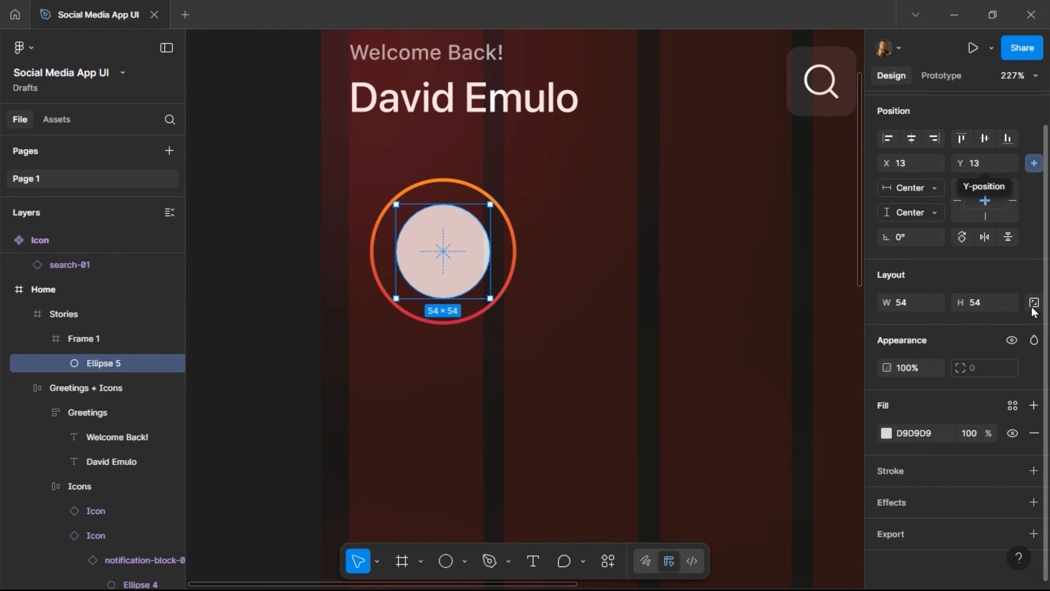
Resize the inner circle to 72×72 with locked proportions and recentre it in the ring.
{"action": "left_click", "coordinate": [993, 306]}
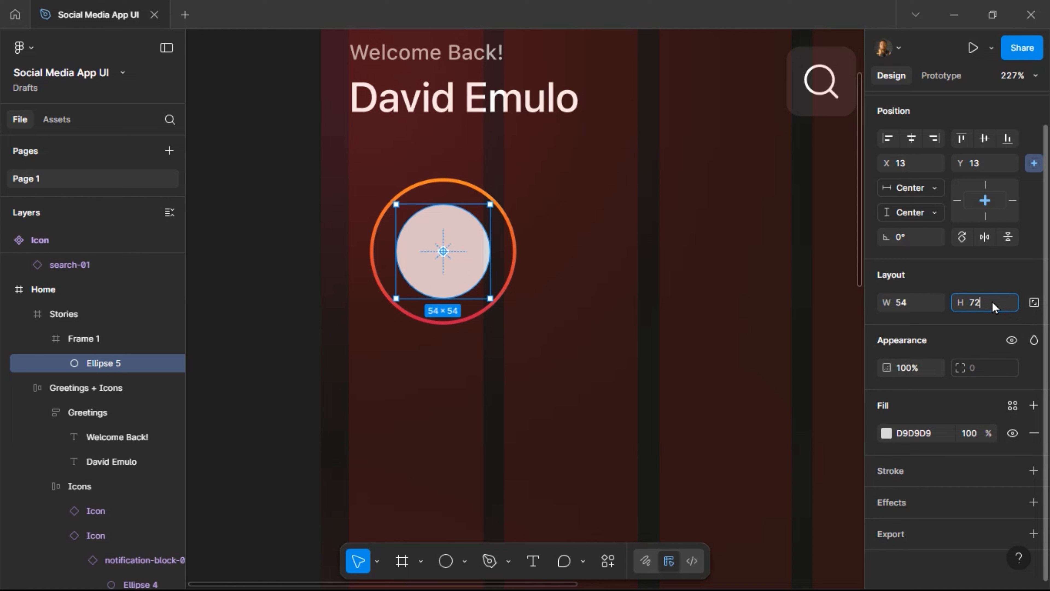
{"action": "key", "text": "Return"}
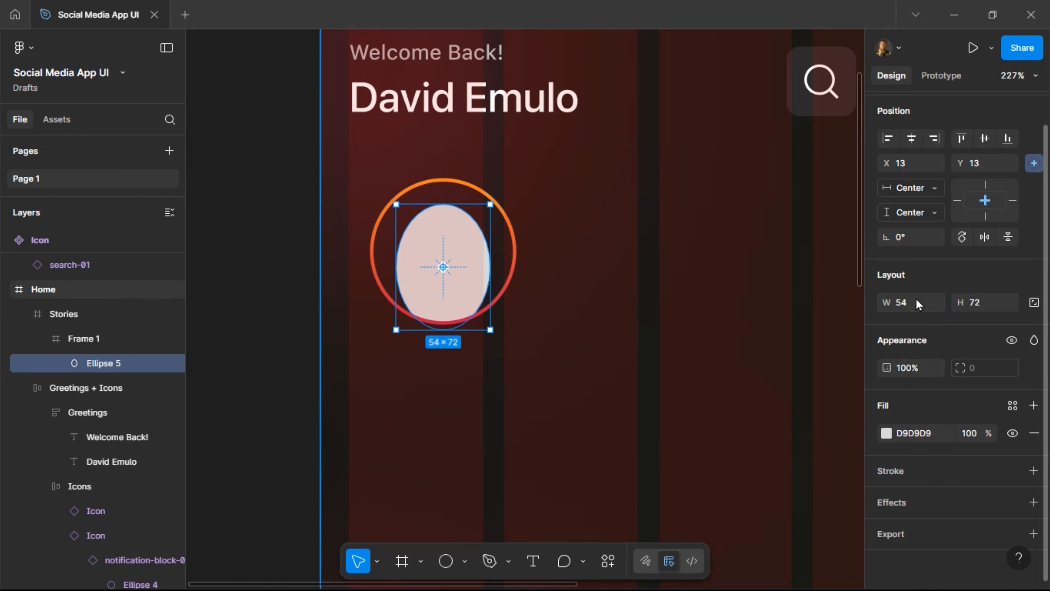
{"action": "key", "text": "ctrl+z"}
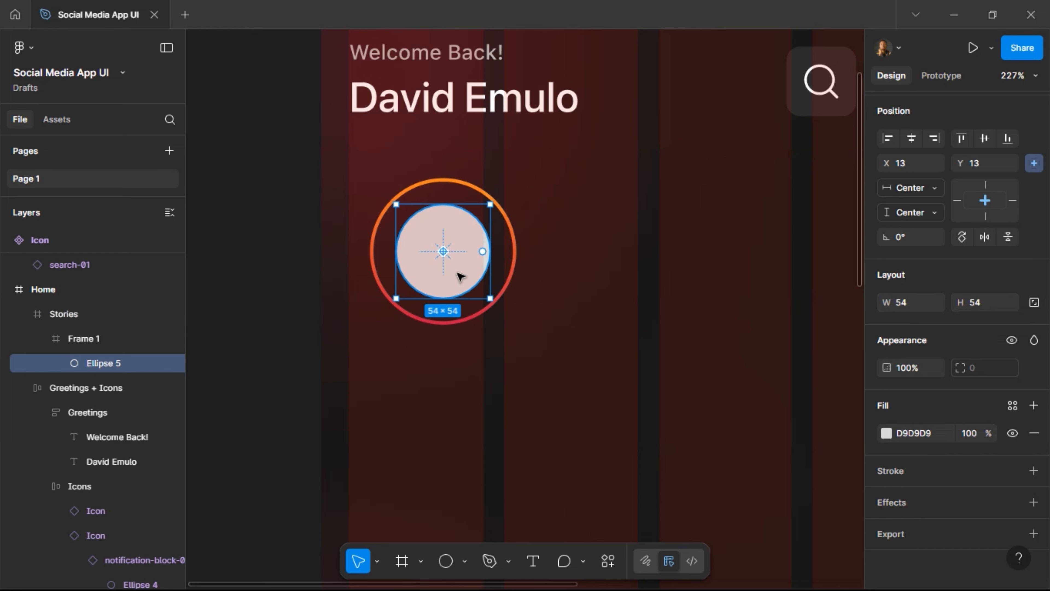
{"action": "left_click", "coordinate": [1034, 302]}
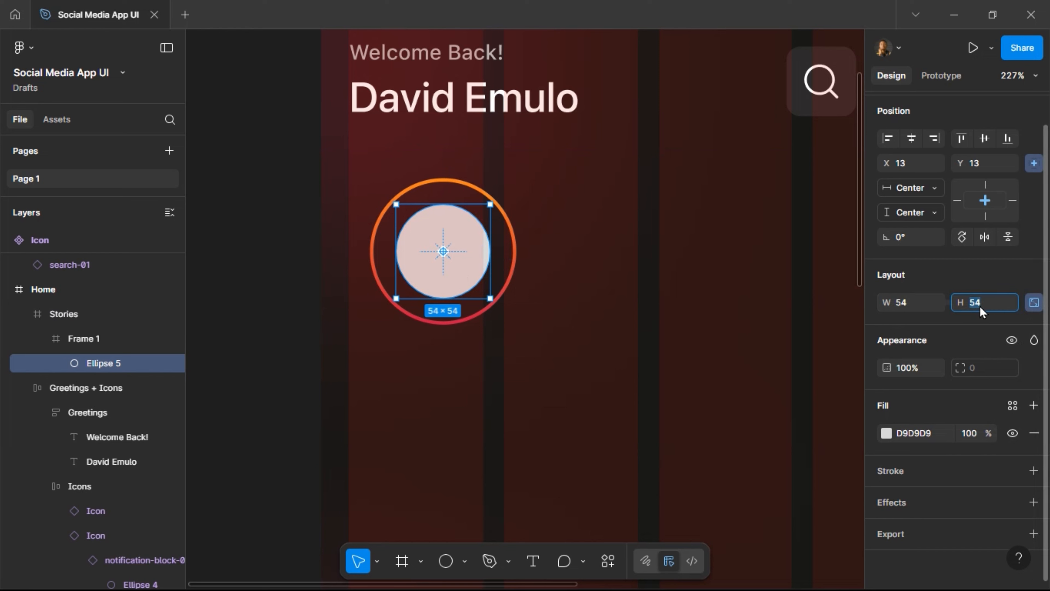
{"action": "type", "text": "72"}
{"action": "key", "text": "Return"}
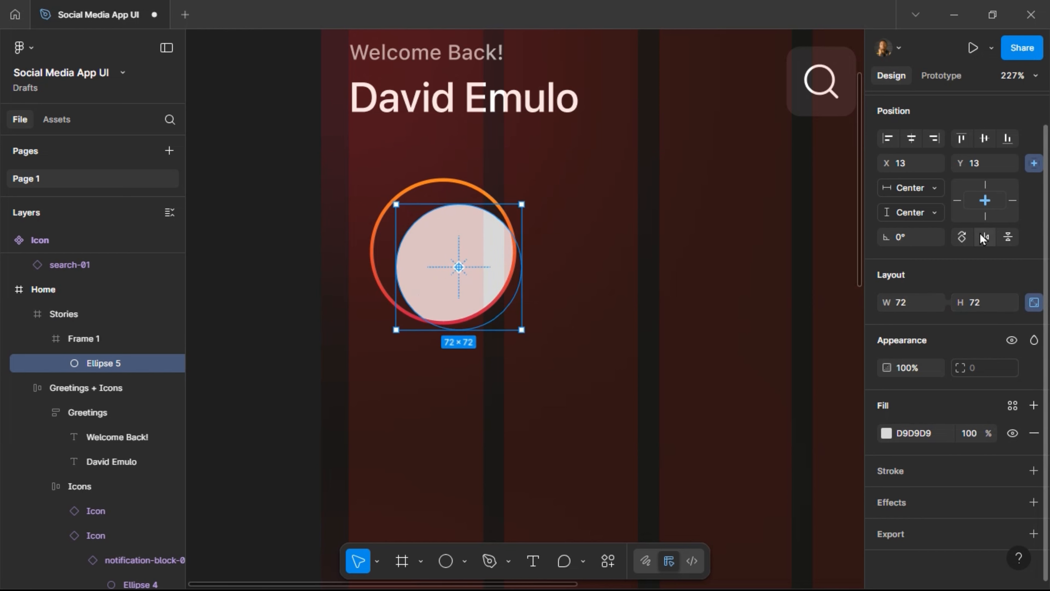
{"action": "left_click", "coordinate": [911, 138]}
{"action": "left_click", "coordinate": [985, 138]}
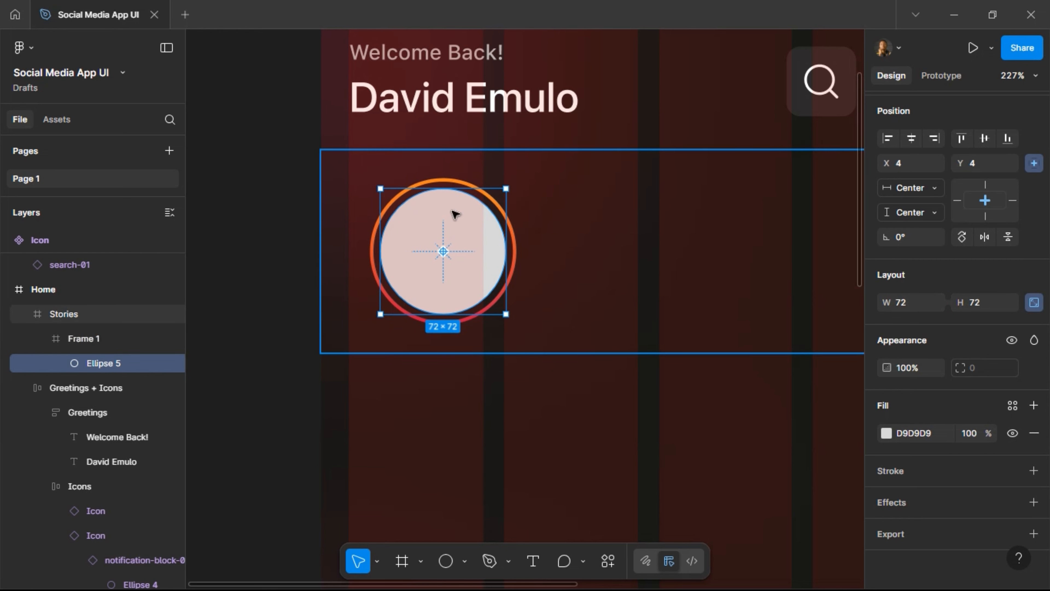
{"action": "left_click", "coordinate": [453, 215]}
{"action": "scroll", "coordinate": [530, 270], "scroll_direction": "left", "scroll_amount": 5}
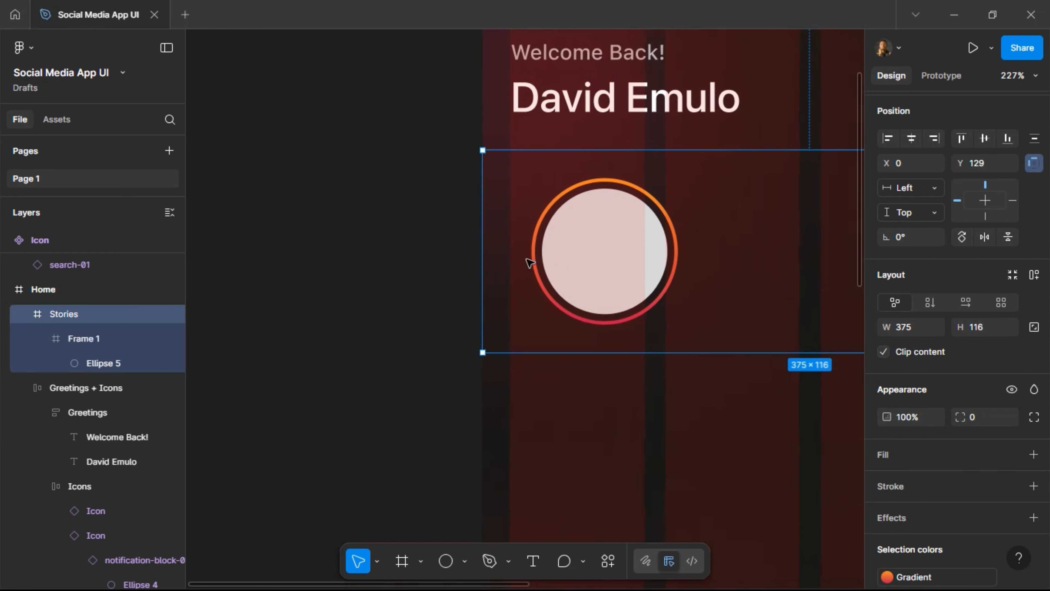
Duplicate the avatar frame off the Home screen and name the copy Story.
{"action": "double_click", "coordinate": [589, 224]}
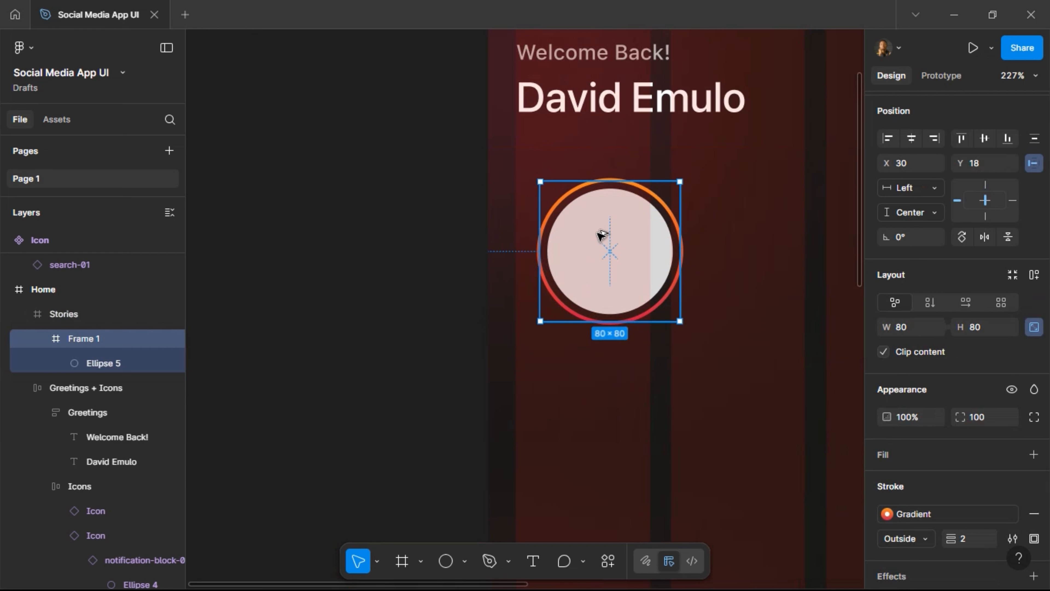
{"action": "left_click_drag", "start_coordinate": [304, 261], "coordinate": [243, 307]}
{"action": "scroll", "coordinate": [392, 283], "scroll_direction": "left", "scroll_amount": 9}
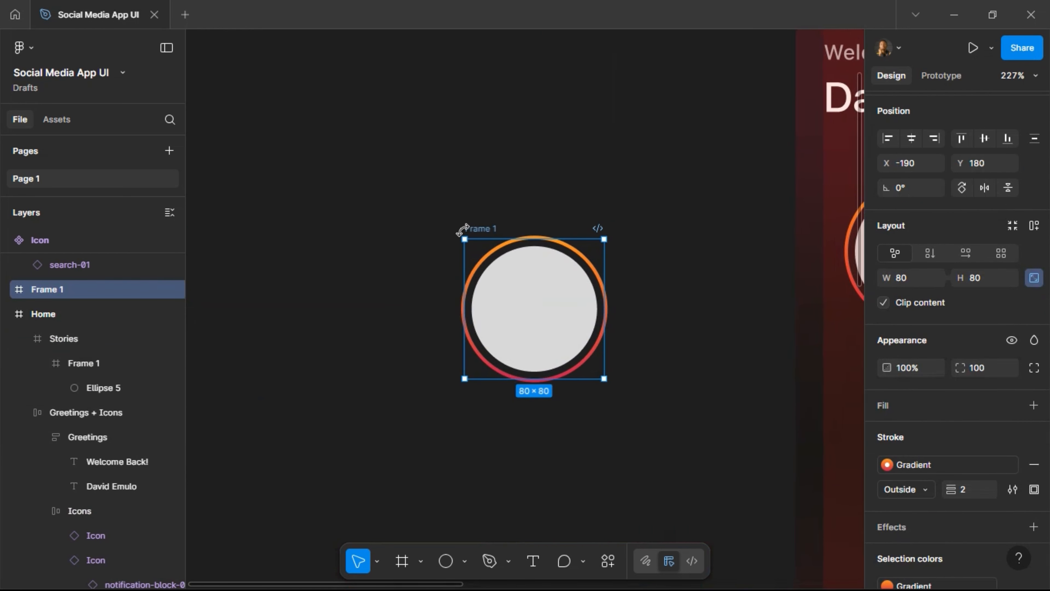
{"action": "double_click", "coordinate": [474, 230]}
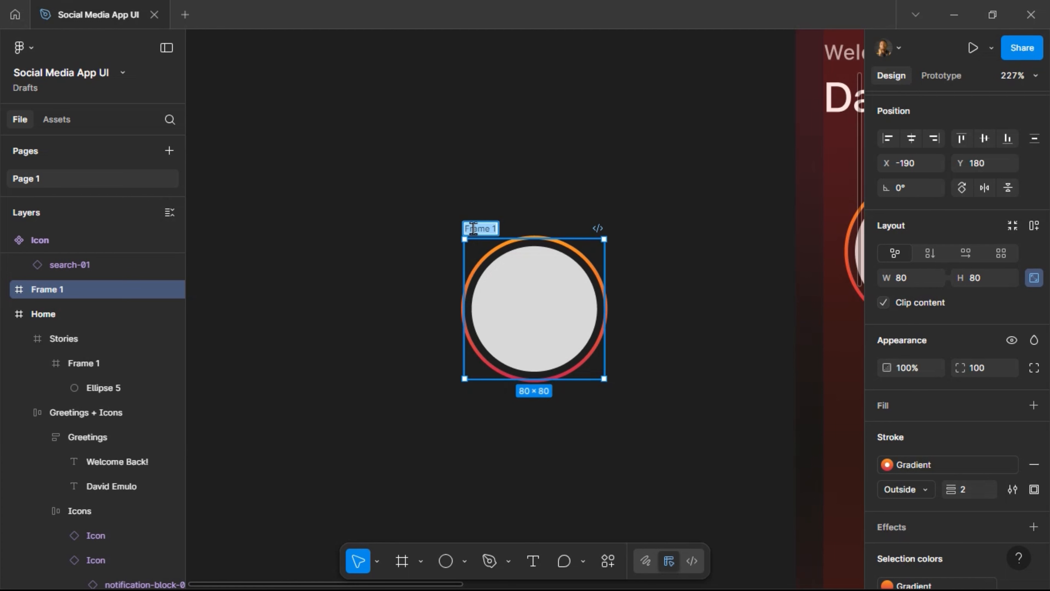
{"action": "type", "text": "Story"}
{"action": "key", "text": "Return"}
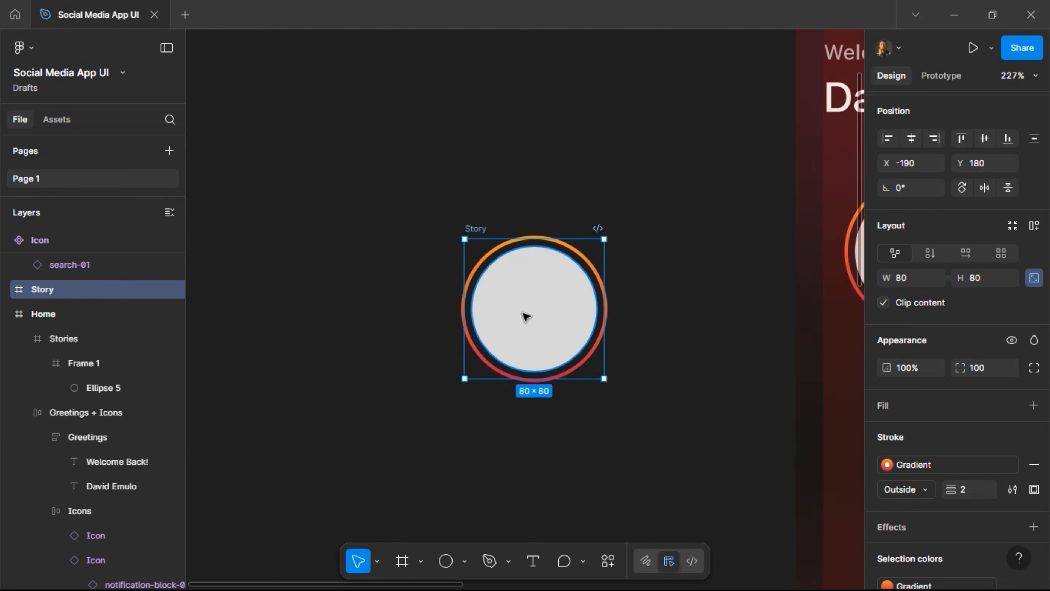
Draw a 16×16 circle at the Story frame's lower right, at X 60, Y 60.
{"action": "left_click", "coordinate": [450, 563]}
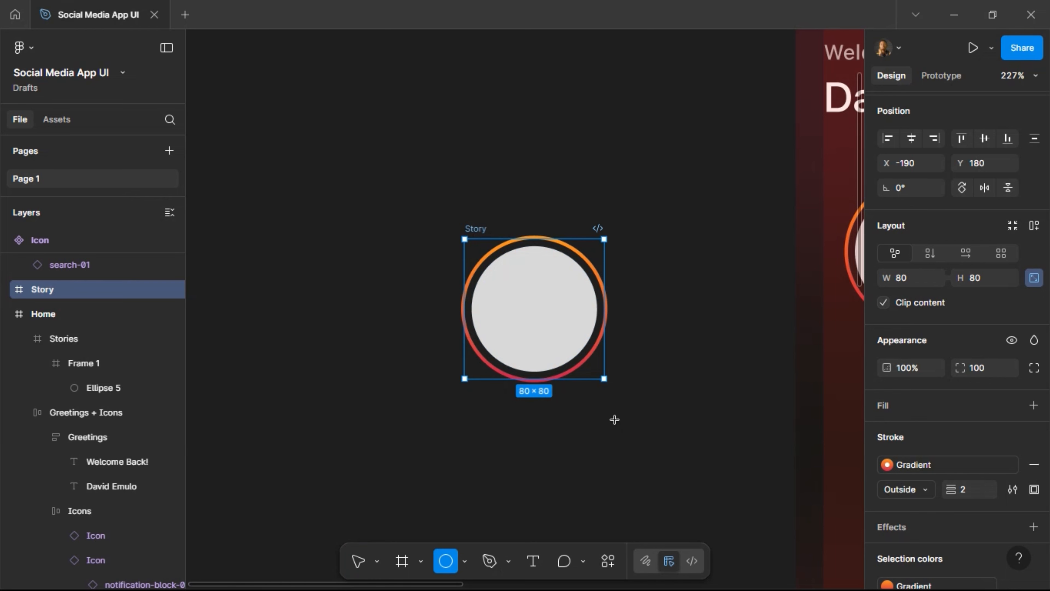
{"action": "mouse_move", "coordinate": [615, 419]}
{"action": "left_mouse_down"}
{"action": "mouse_move", "coordinate": [642, 448]}
{"action": "mouse_move", "coordinate": [588, 355]}
{"action": "left_mouse_up"}
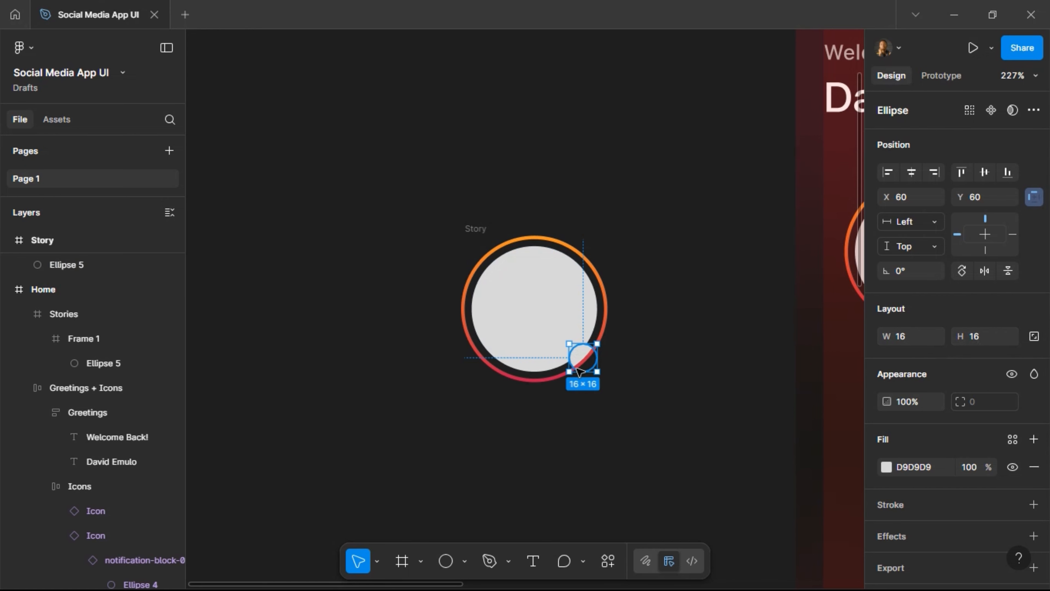
{"action": "key", "text": "alt"}
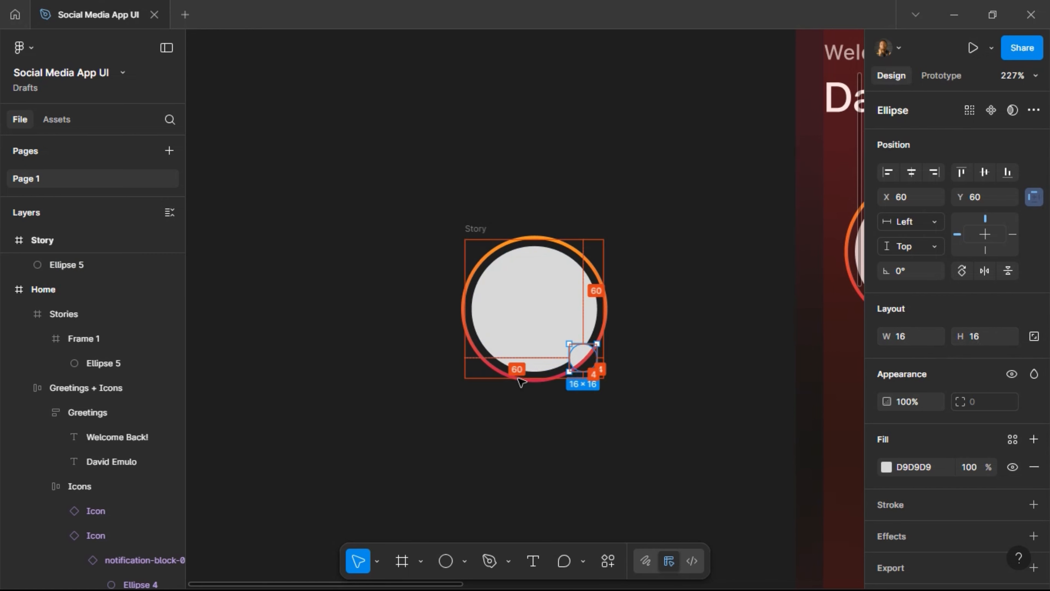
{"action": "scroll", "coordinate": [479, 372], "scroll_direction": "up", "scroll_amount": 5}
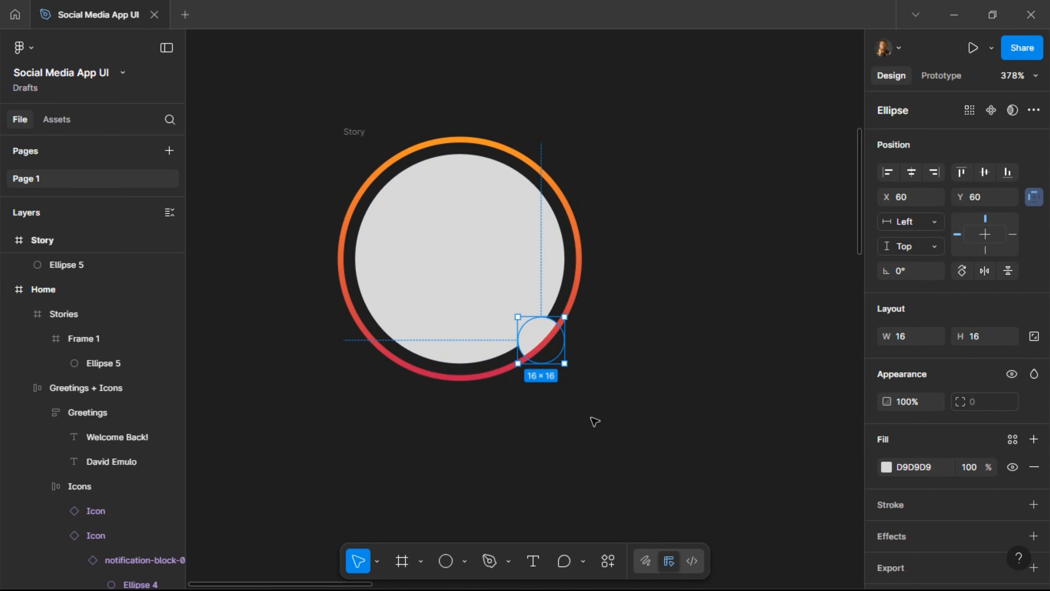
{"action": "left_click", "coordinate": [606, 430]}
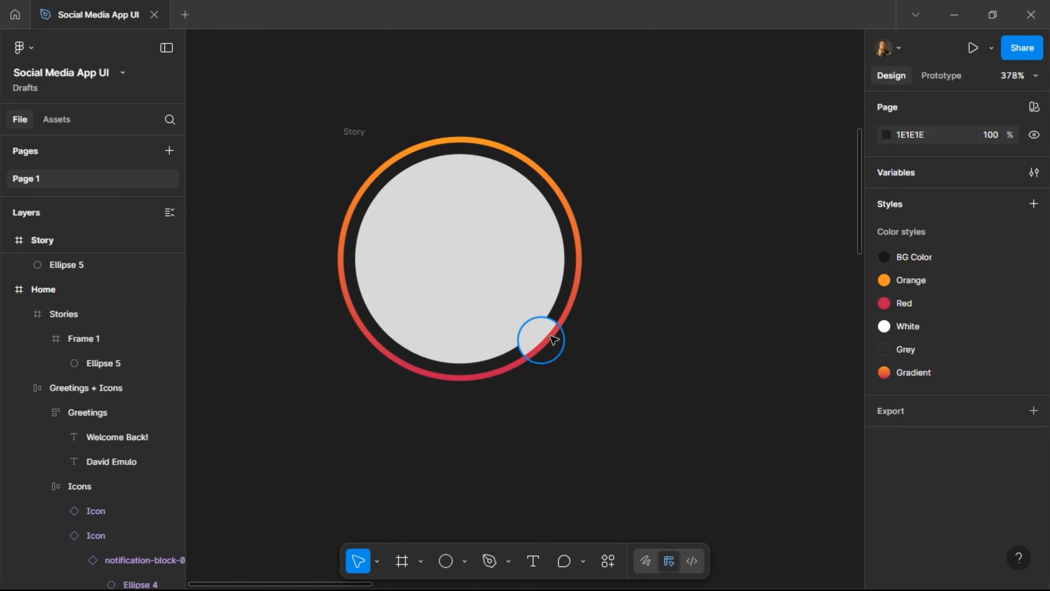
Fill the small badge circle, Ellipse 6, with green 3BBE13.
{"action": "left_click", "coordinate": [535, 351]}
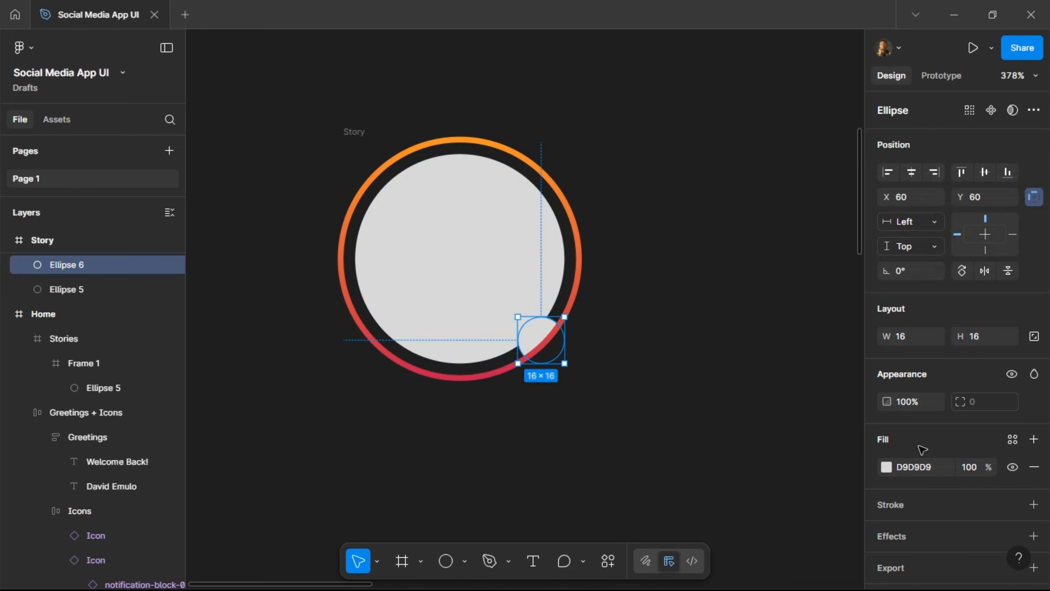
{"action": "left_click", "coordinate": [887, 467]}
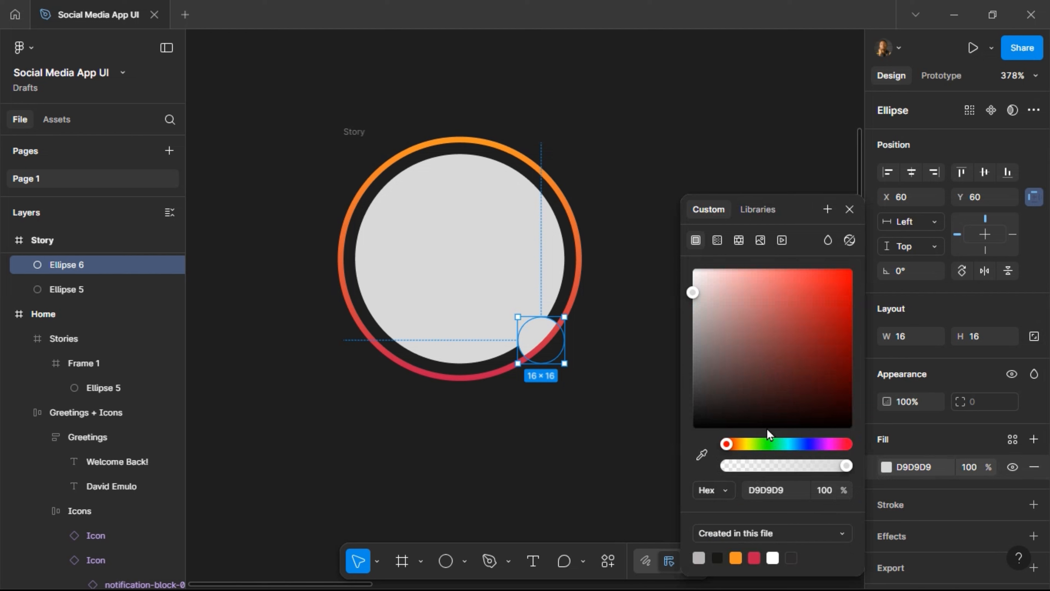
{"action": "left_click", "coordinate": [767, 446]}
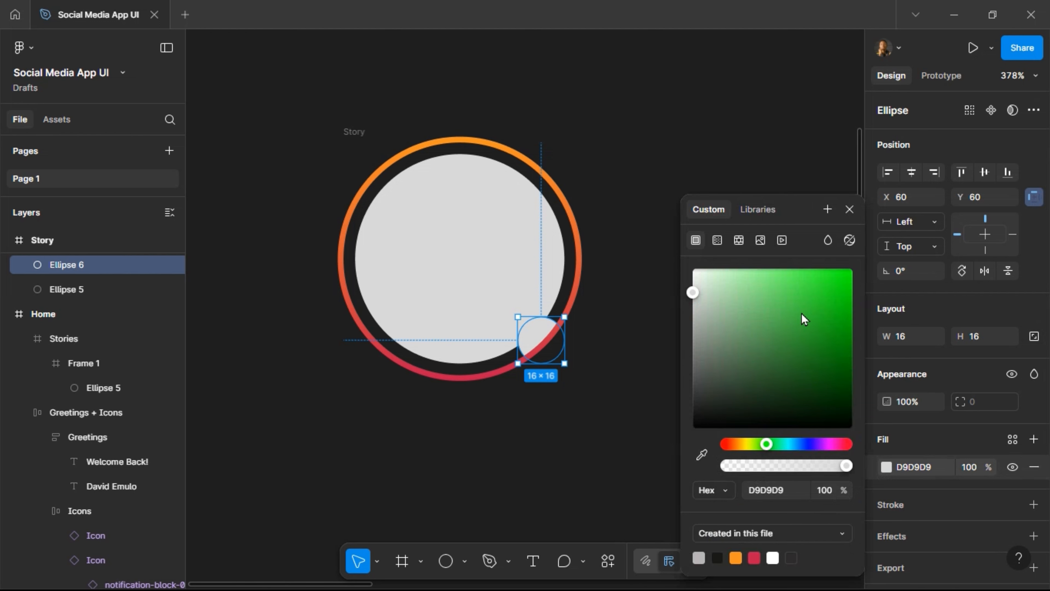
{"action": "mouse_move", "coordinate": [837, 331]}
{"action": "left_mouse_down"}
{"action": "mouse_move", "coordinate": [804, 301]}
{"action": "mouse_move", "coordinate": [836, 319]}
{"action": "mouse_move", "coordinate": [836, 305]}
{"action": "mouse_move", "coordinate": [836, 320]}
{"action": "left_mouse_up"}
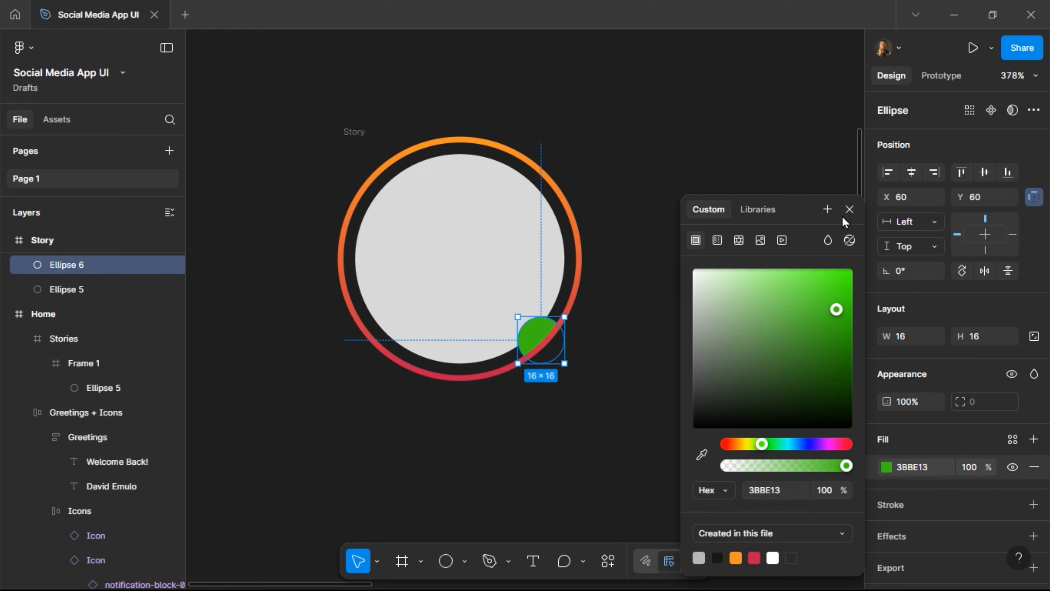
{"action": "left_click", "coordinate": [849, 210]}
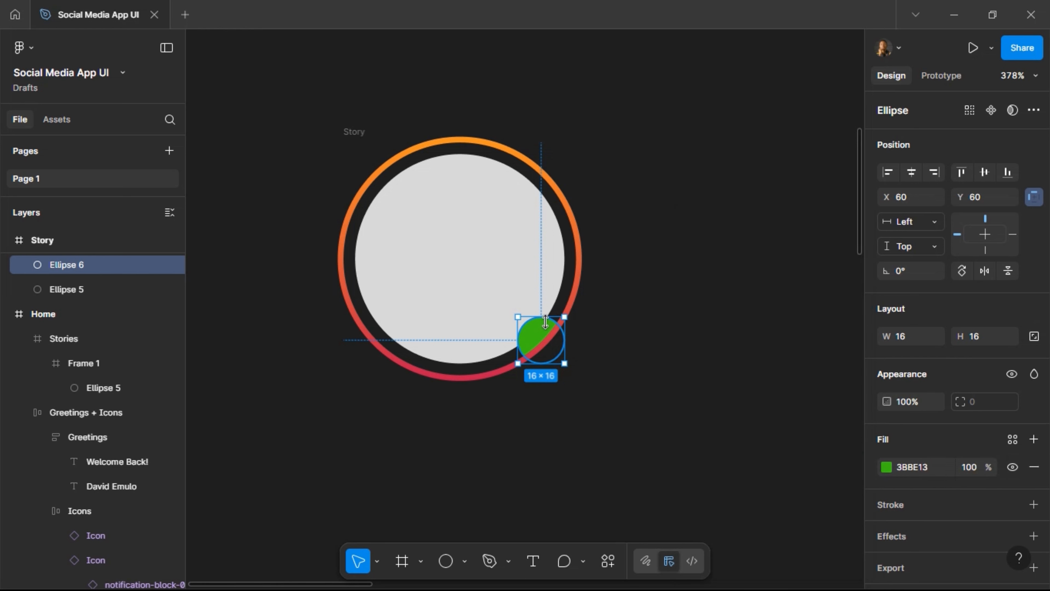
{"action": "left_click", "coordinate": [618, 344]}
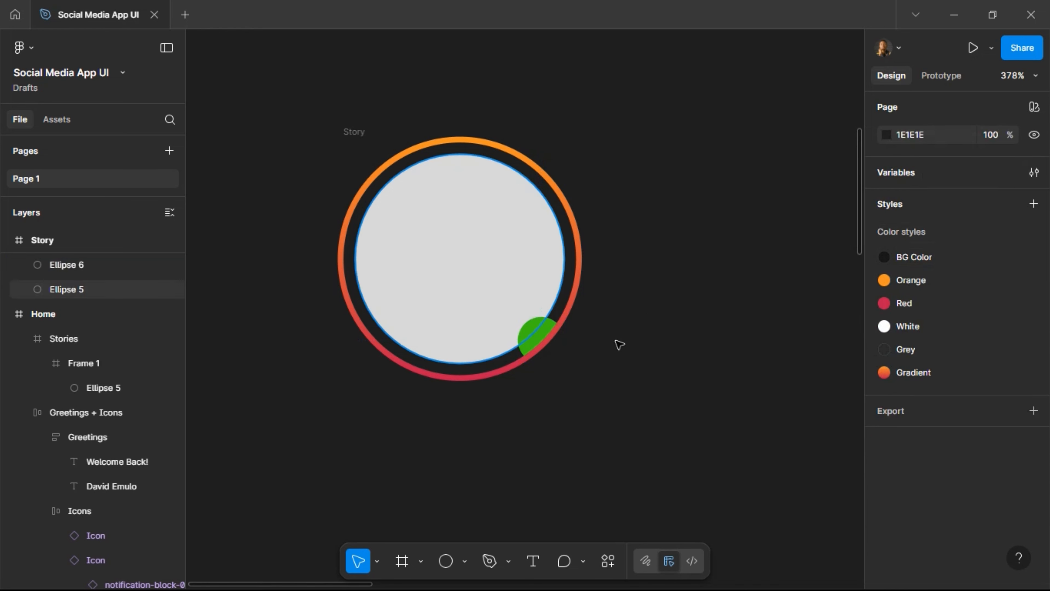
Turn off Clip content on the Story frame so the whole green badge shows.
{"action": "left_click", "coordinate": [362, 137]}
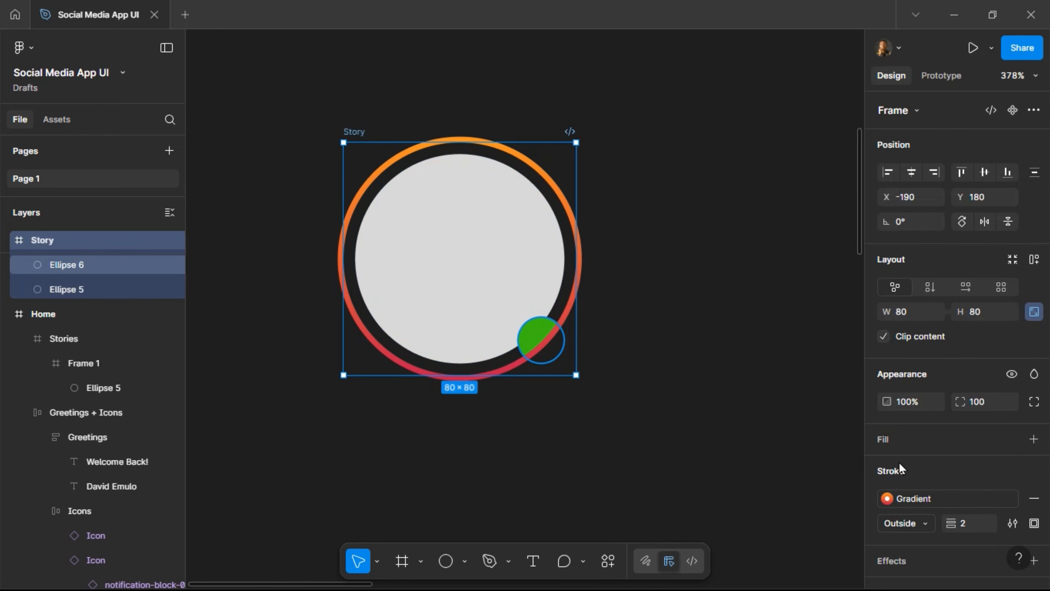
{"action": "left_click", "coordinate": [883, 338]}
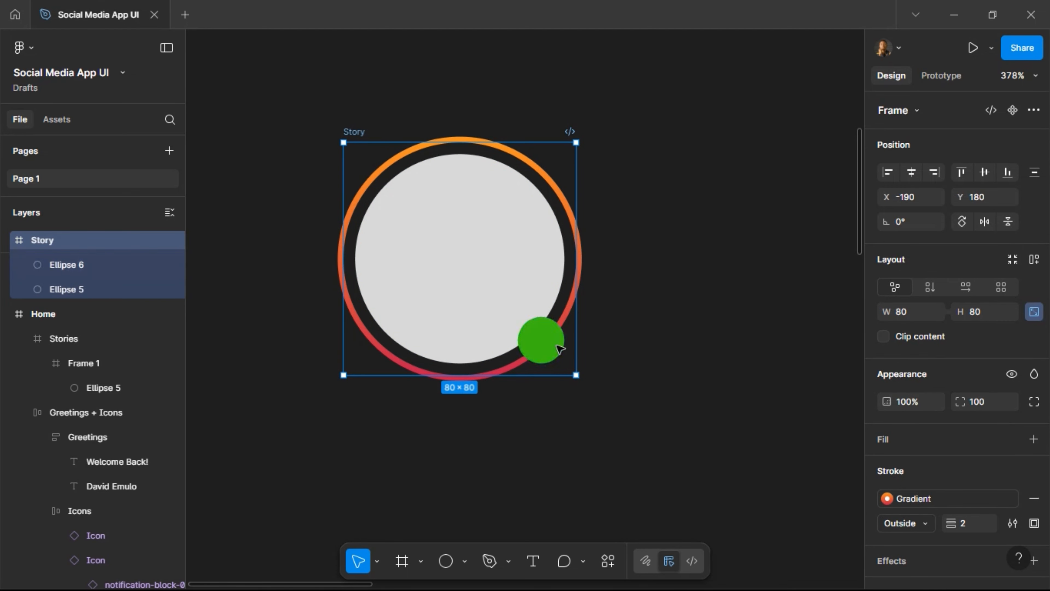
{"action": "left_click", "coordinate": [558, 331]}
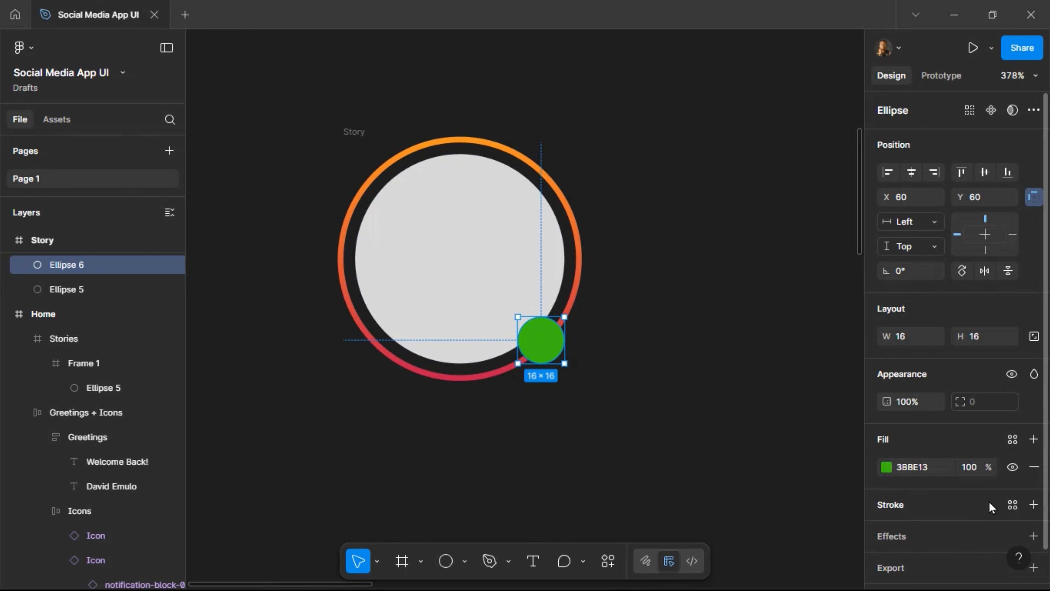
Give the green badge a 2 px outside stroke using the BG Color style.
{"action": "left_click", "coordinate": [1012, 505]}
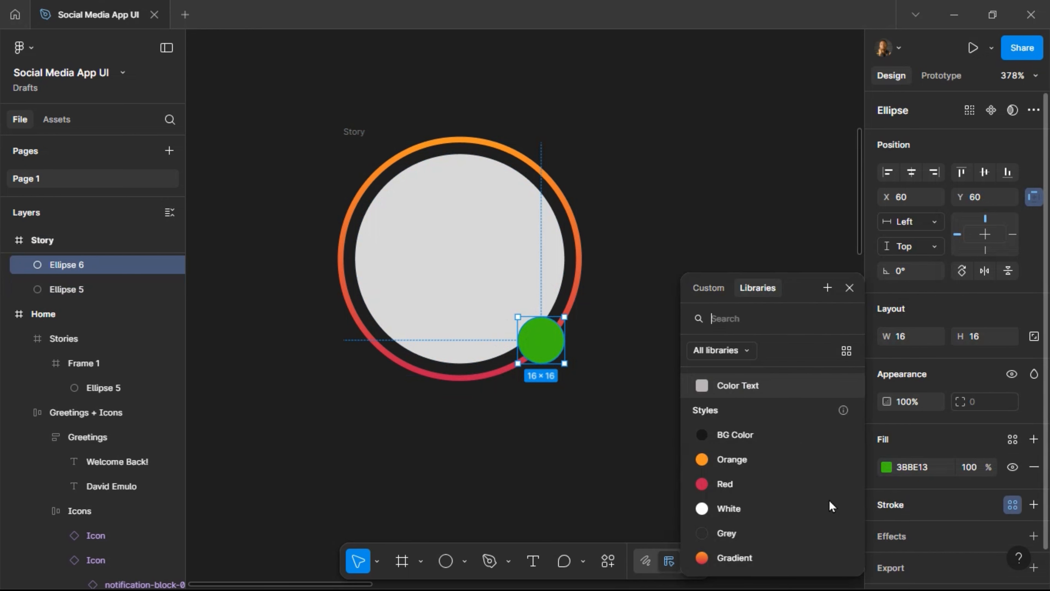
{"action": "left_click", "coordinate": [751, 445]}
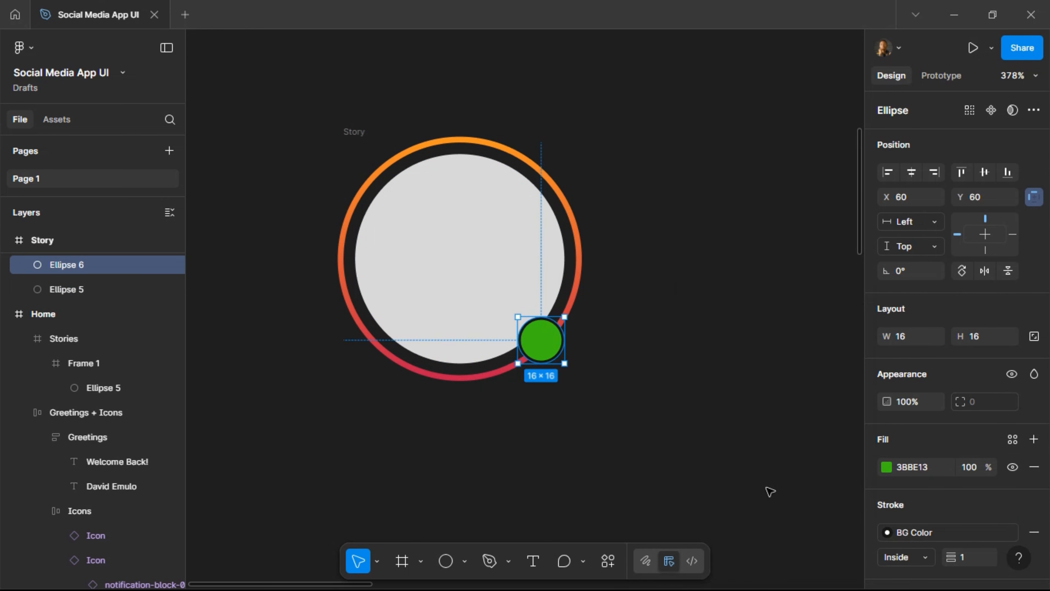
{"action": "left_click", "coordinate": [926, 557]}
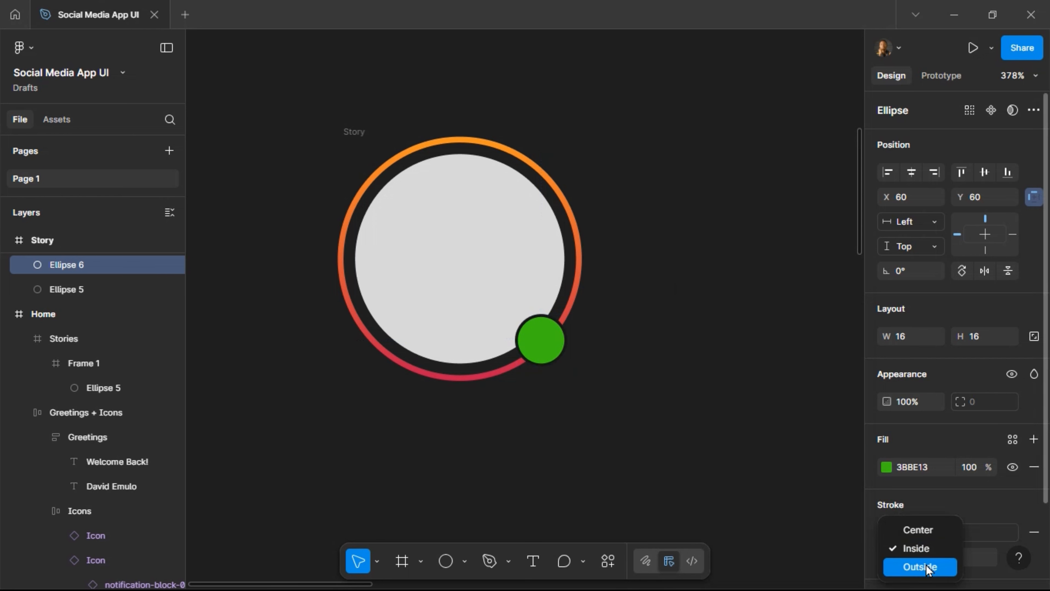
{"action": "left_click", "coordinate": [926, 567]}
{"action": "type", "text": "4"}
{"action": "key", "text": "Return"}
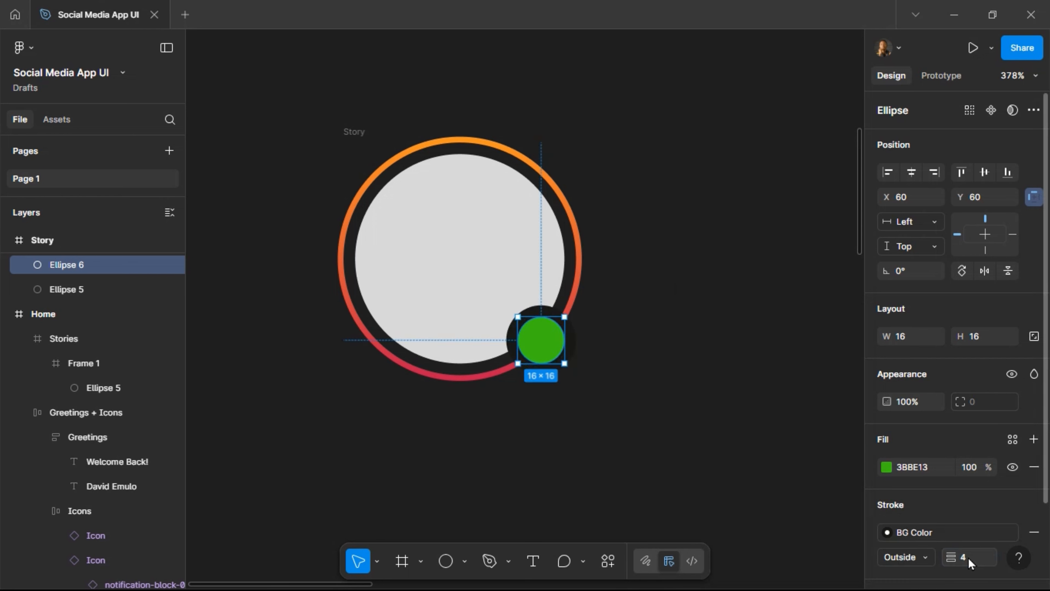
{"action": "key", "text": "Return"}
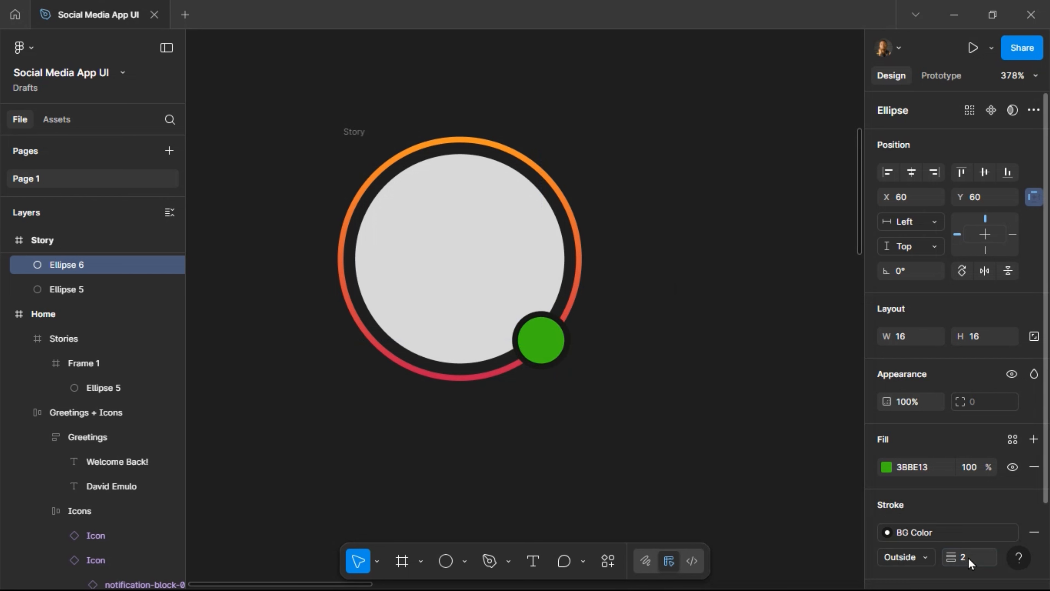
{"action": "scroll", "coordinate": [707, 267], "scroll_direction": "down", "scroll_amount": 5}
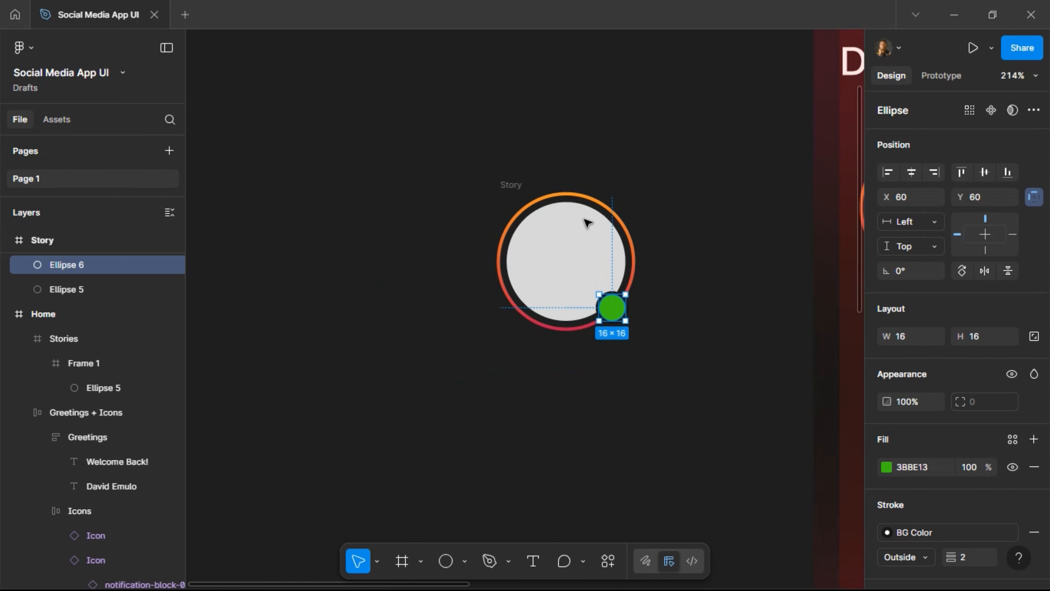
{"action": "key", "text": "Escape"}
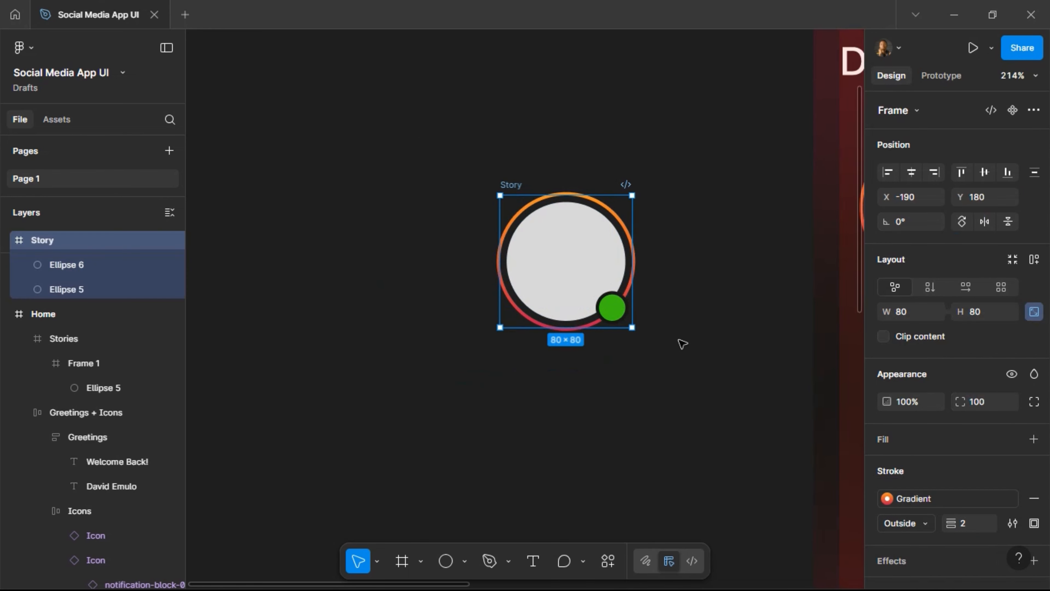
Add a 'Username' text label below the story ring in Medium, size 11.
{"action": "left_click", "coordinate": [536, 562]}
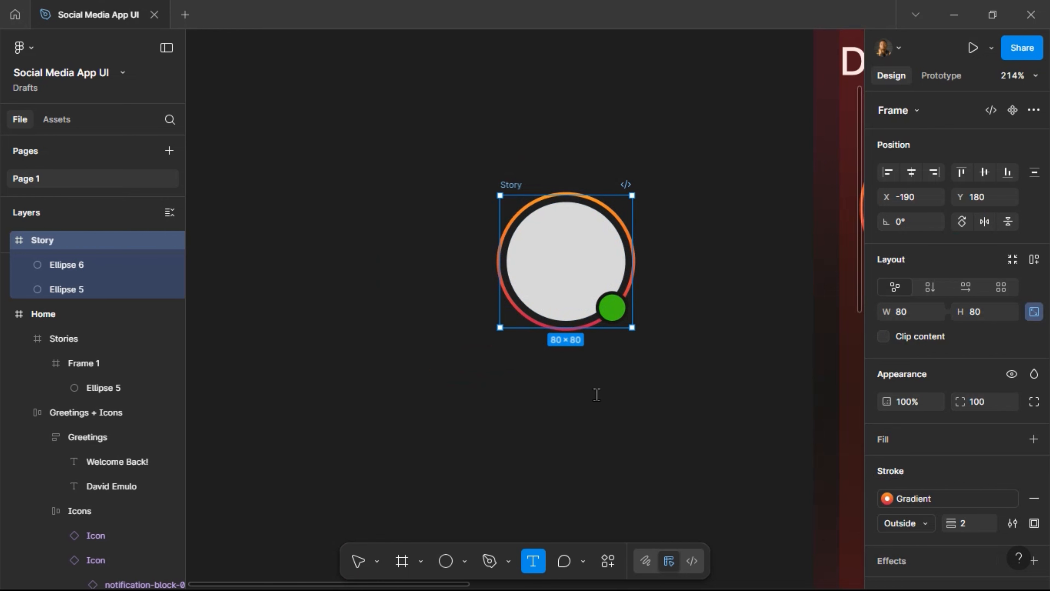
{"action": "left_click", "coordinate": [596, 397]}
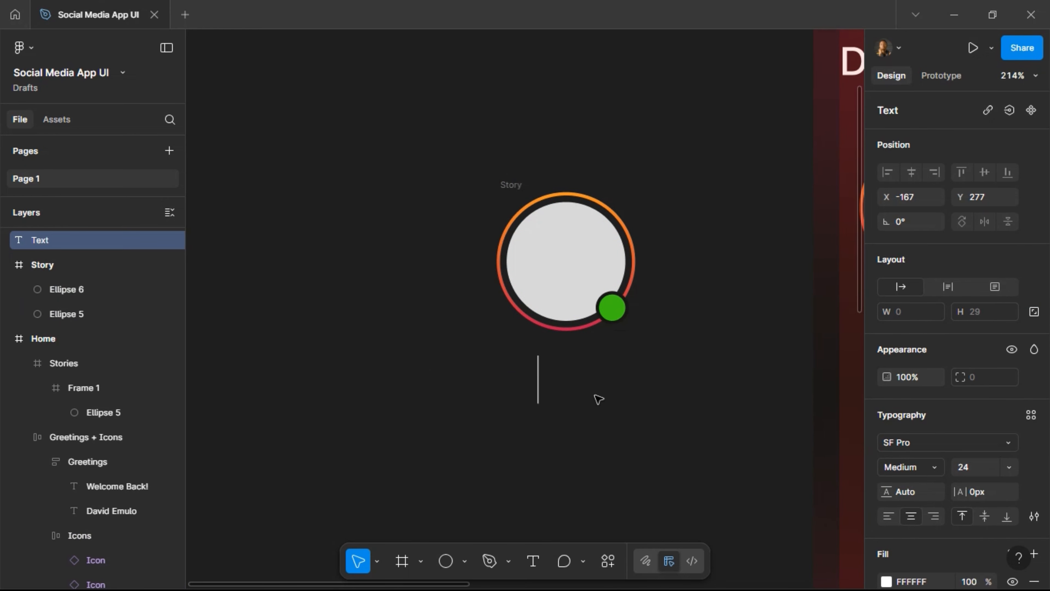
{"action": "type", "text": "User"}
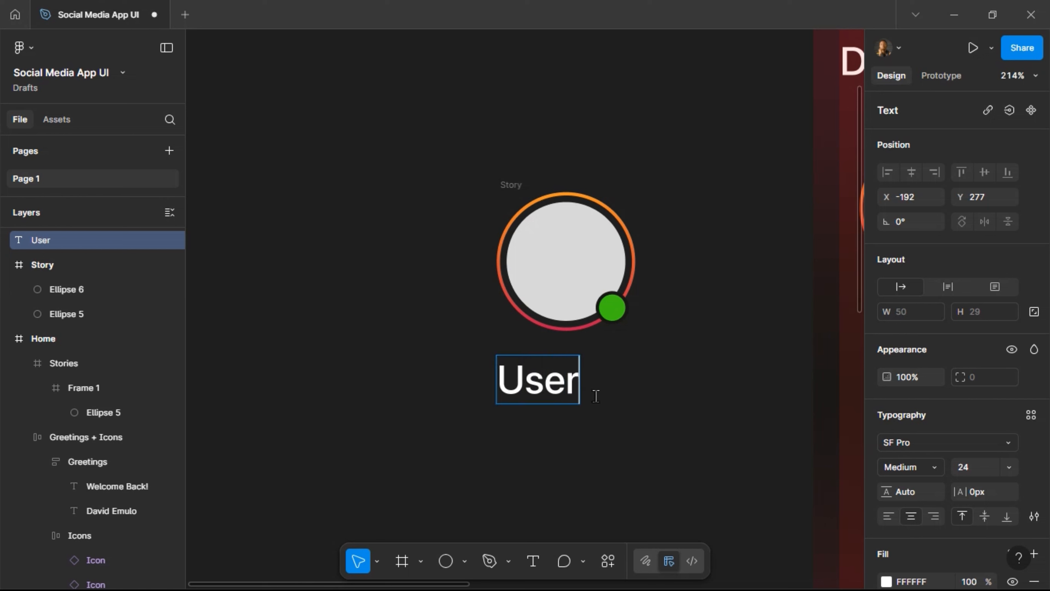
{"action": "type", "text": "name"}
{"action": "key", "text": "Escape"}
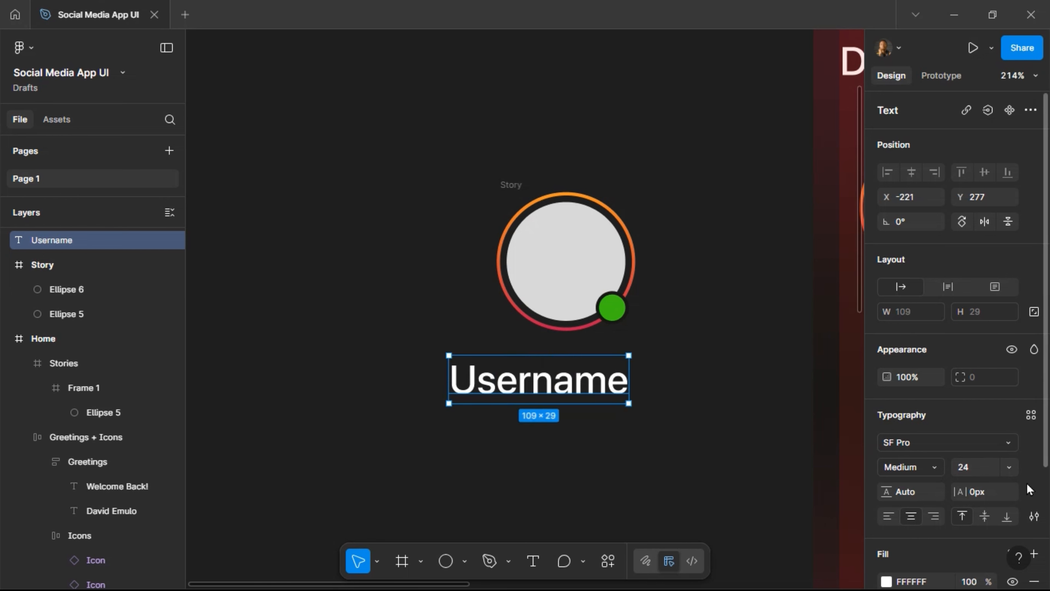
{"action": "left_click", "coordinate": [979, 470]}
{"action": "type", "text": "11"}
{"action": "key", "text": "Return"}
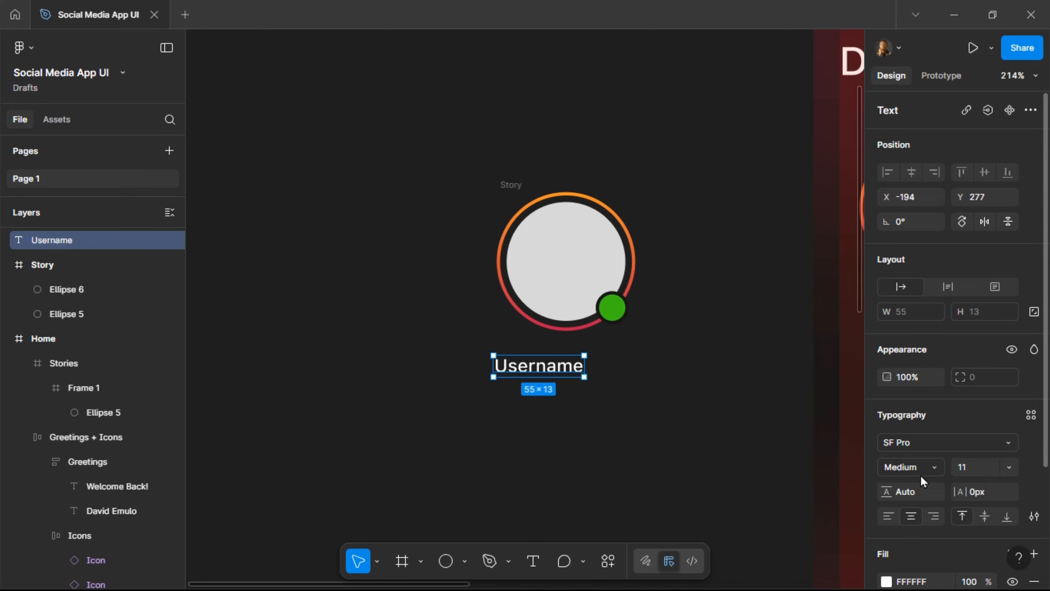
{"action": "left_click", "coordinate": [931, 468]}
{"action": "left_click", "coordinate": [931, 469]}
Apply the Color Text fill style and centre the label just beneath the circle.
{"action": "scroll", "coordinate": [986, 522], "scroll_direction": "down", "scroll_amount": 4}
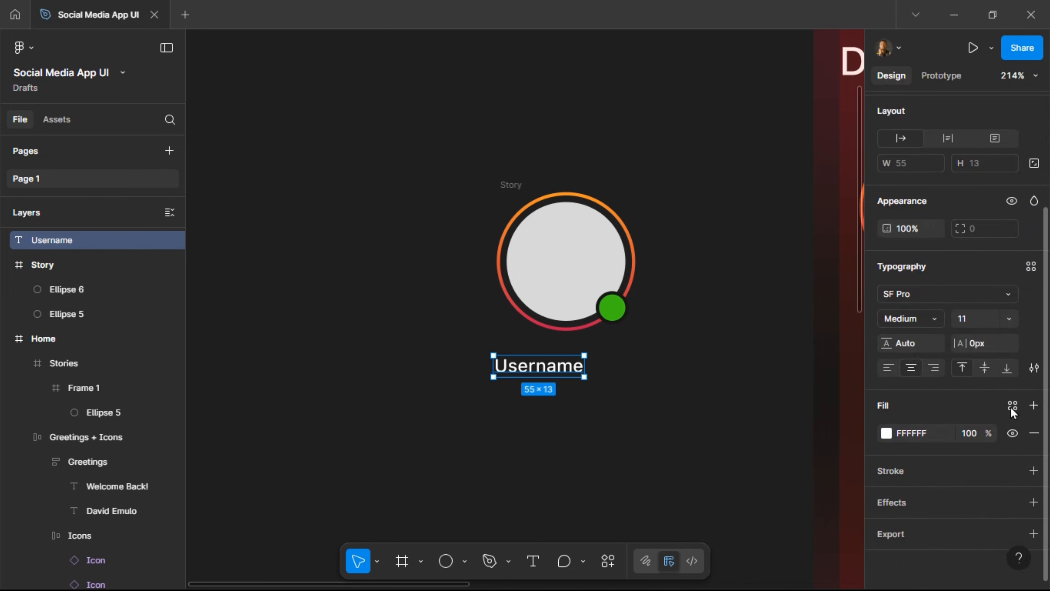
{"action": "left_click", "coordinate": [1012, 405]}
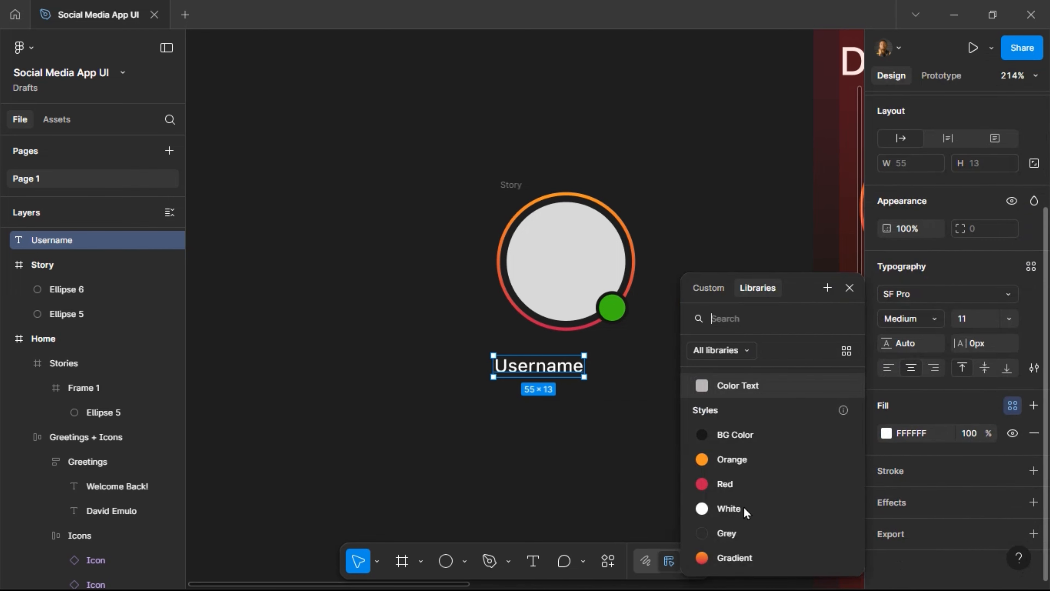
{"action": "left_click", "coordinate": [783, 390]}
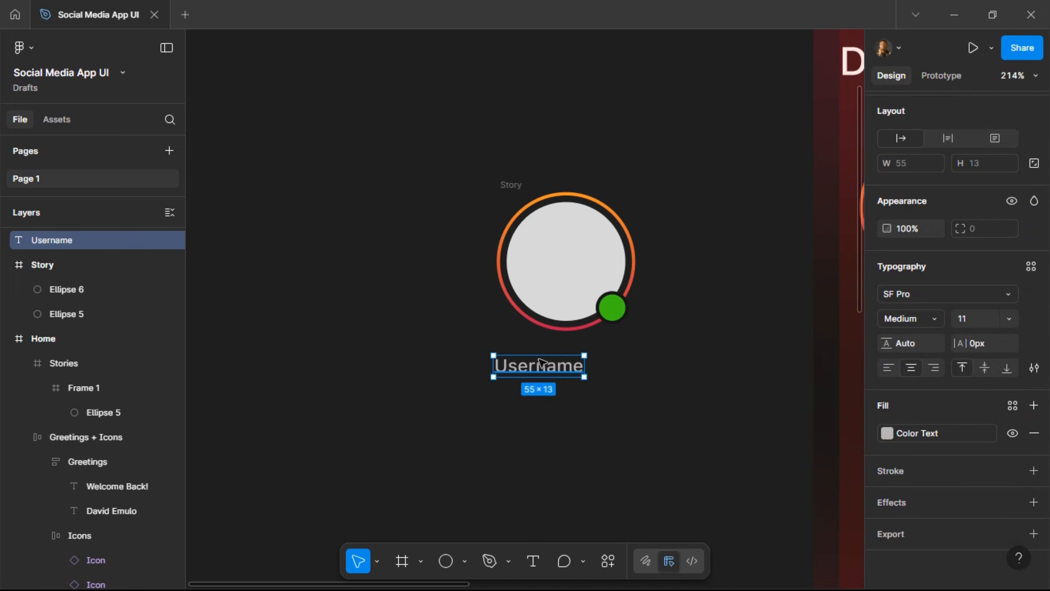
{"action": "left_click_drag", "start_coordinate": [539, 353], "coordinate": [545, 353]}
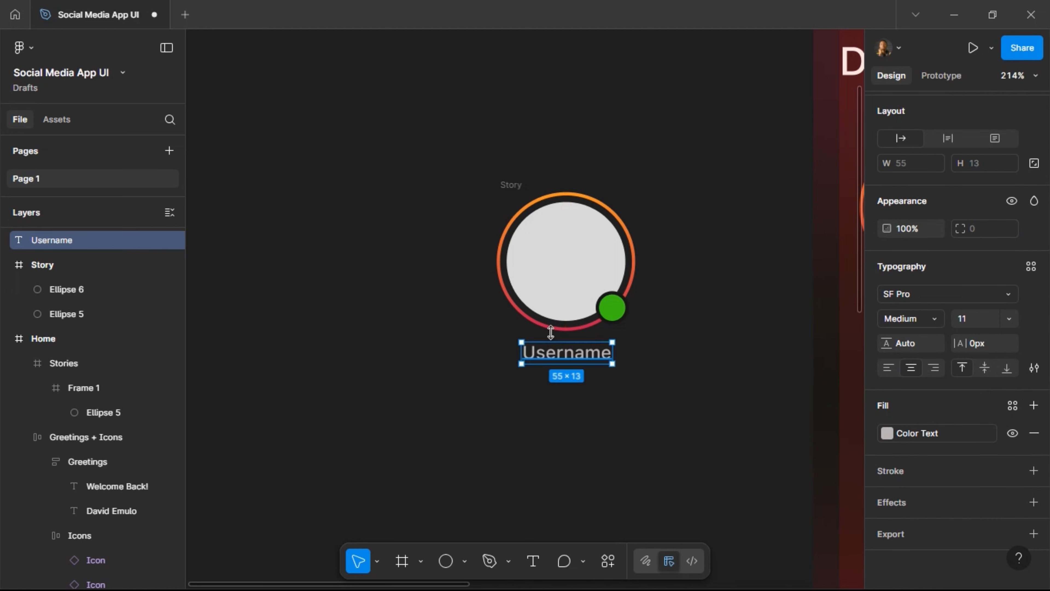
{"action": "key", "text": "alt"}
{"action": "key", "text": "Down"}
{"action": "key", "text": "Down"}
{"action": "key", "text": "Down"}
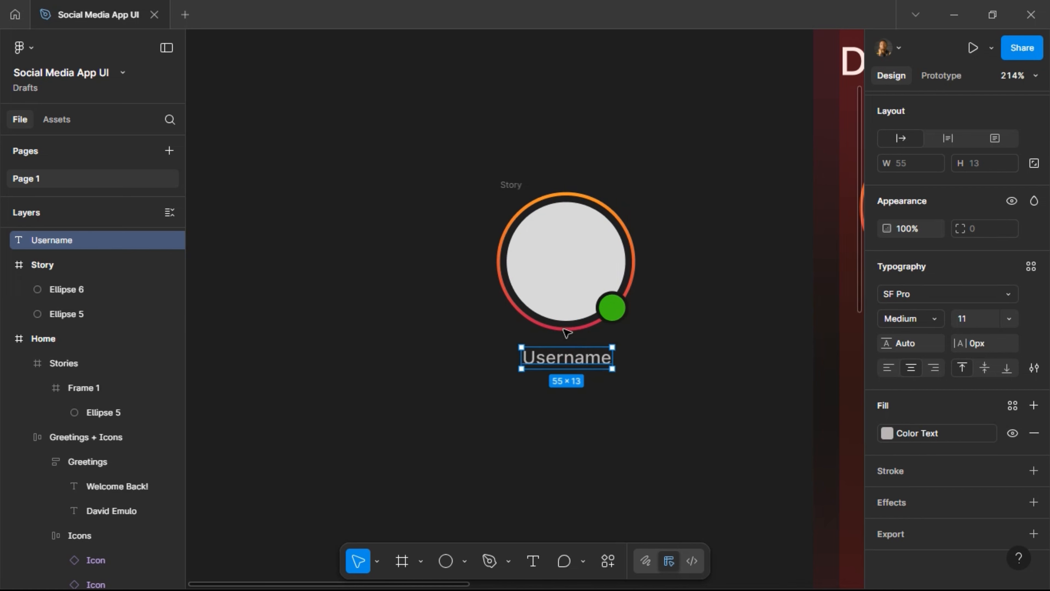
{"action": "key", "text": "Up"}
{"action": "key", "text": "Up"}
{"action": "key", "text": "Up"}
{"action": "key", "text": "Up"}
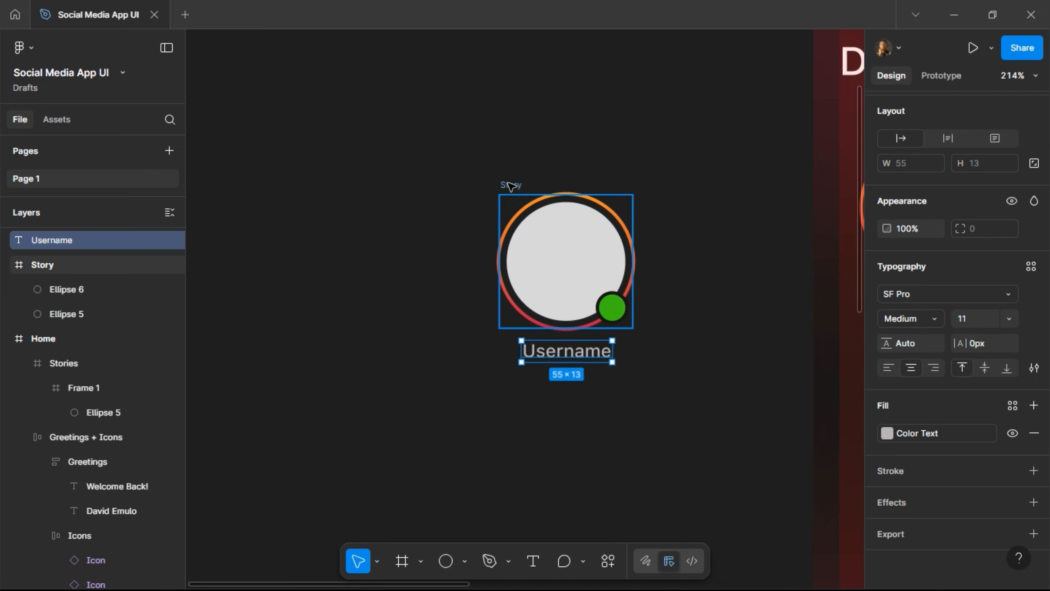
Wrap the Story circle and Username label in a vertical auto-layout frame with 8 spacing.
{"action": "left_click", "coordinate": [511, 185], "text": "shift"}
{"action": "scroll", "coordinate": [1038, 207], "scroll_direction": "up", "scroll_amount": 5}
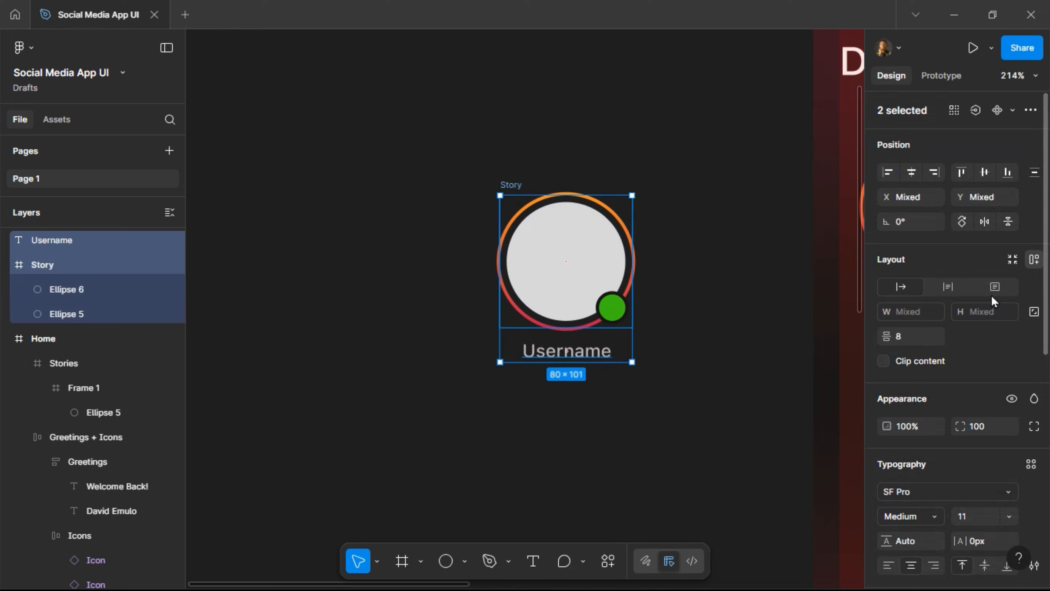
{"action": "key", "text": "shift+a"}
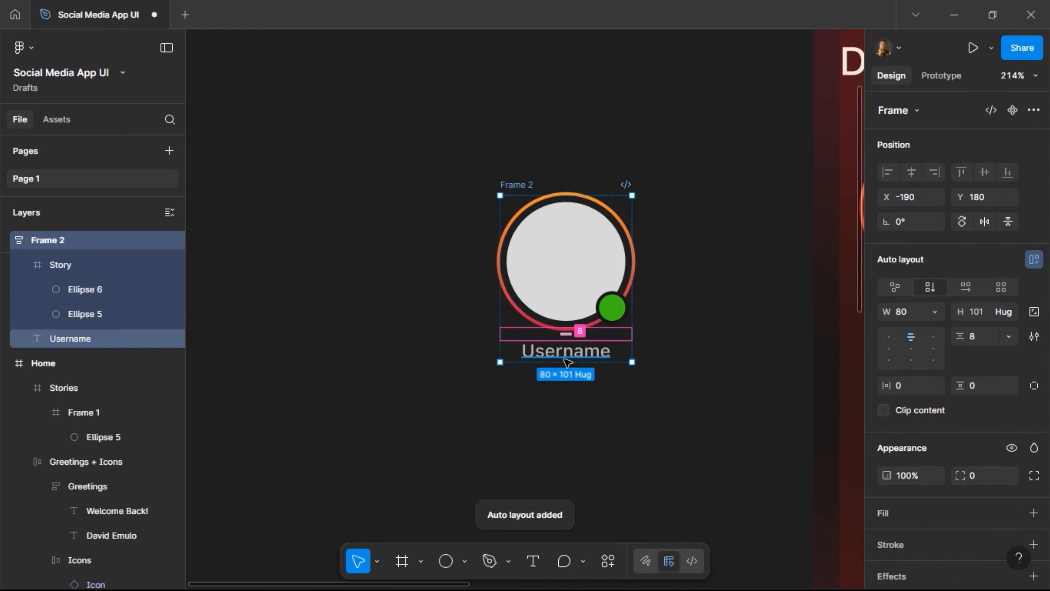
{"action": "left_click", "coordinate": [567, 363]}
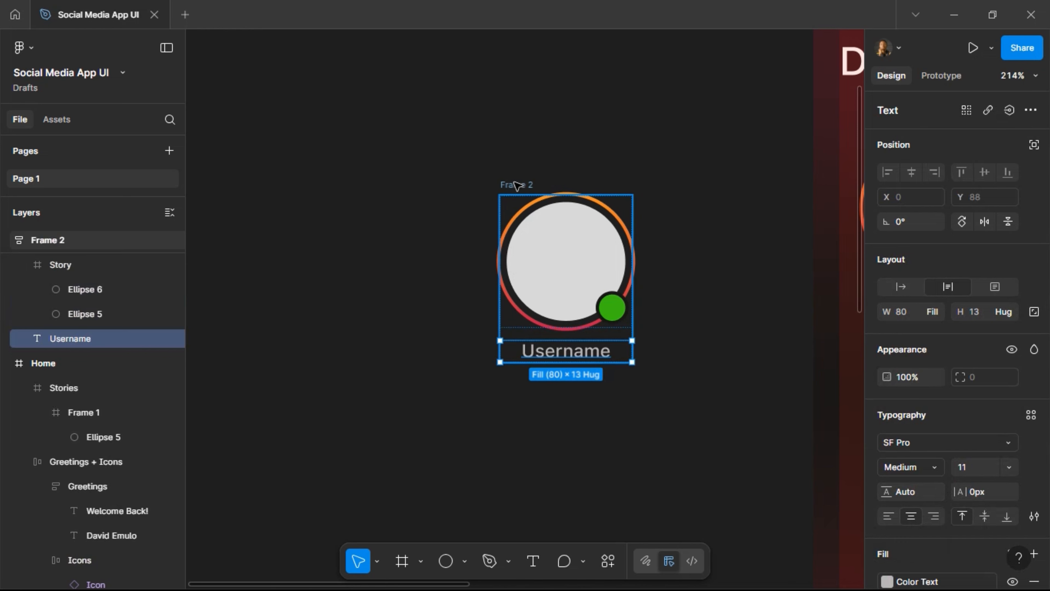
Rename Frame 2 to 'Story + Username'.
{"action": "left_click", "coordinate": [516, 185]}
{"action": "double_click", "coordinate": [516, 185]}
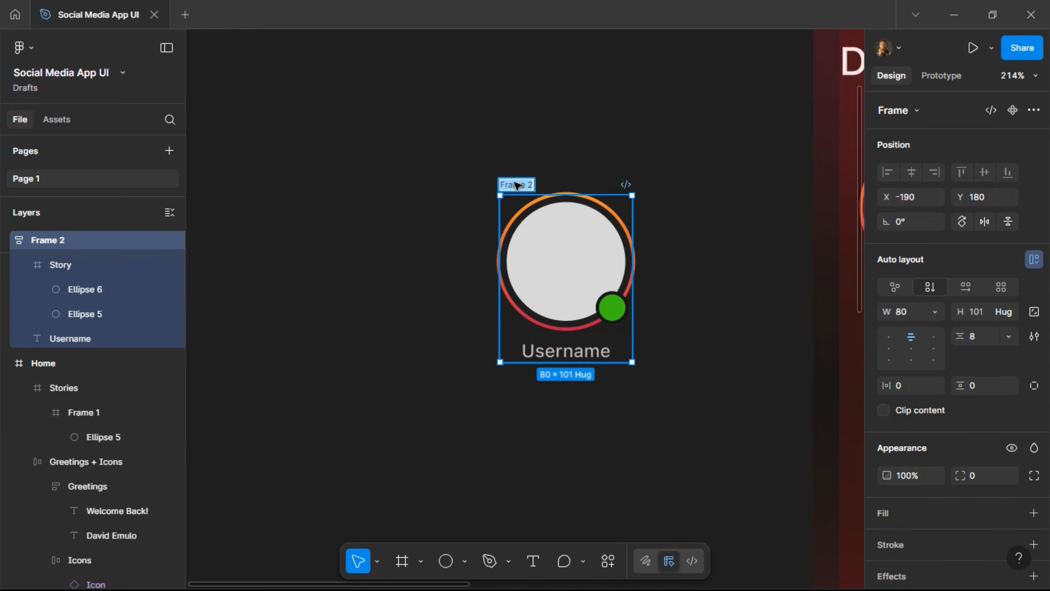
{"action": "left_click", "coordinate": [516, 184]}
{"action": "type", "text": "stor"}
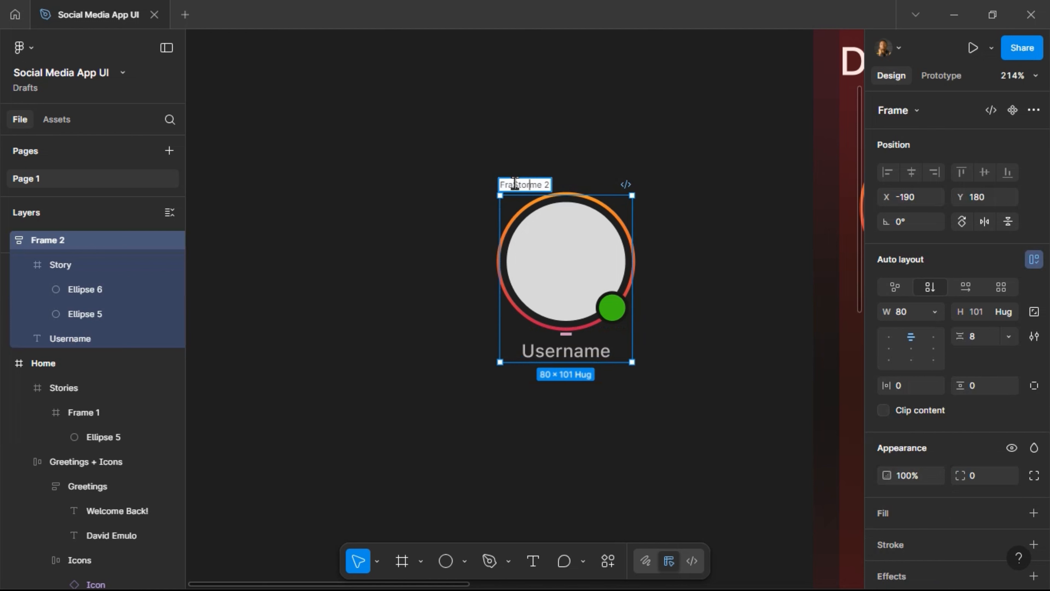
{"action": "key", "text": "ctrl+a"}
{"action": "type", "text": "Story"}
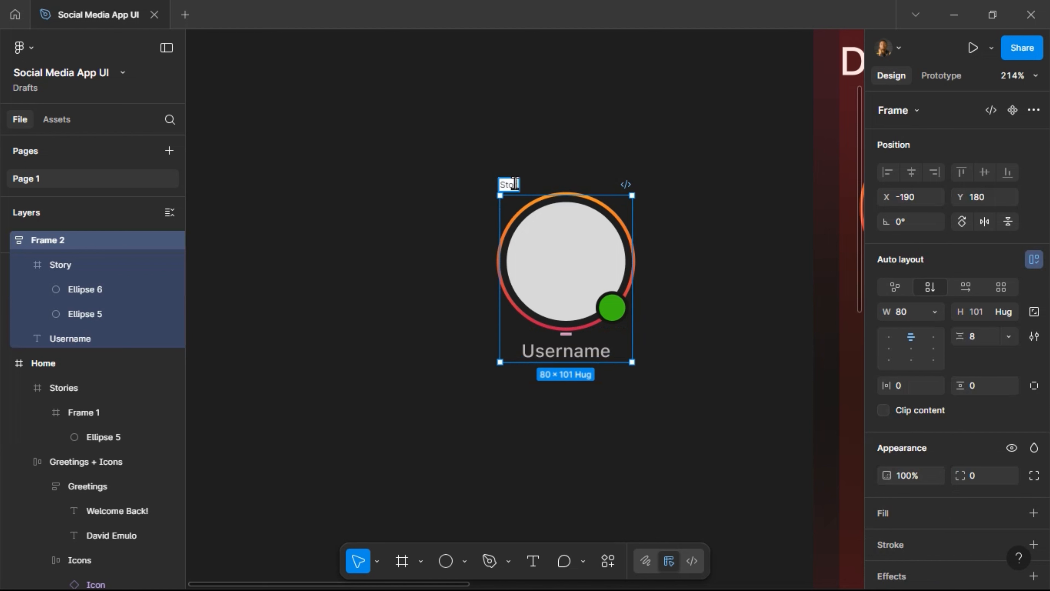
{"action": "type", "text": " + Username"}
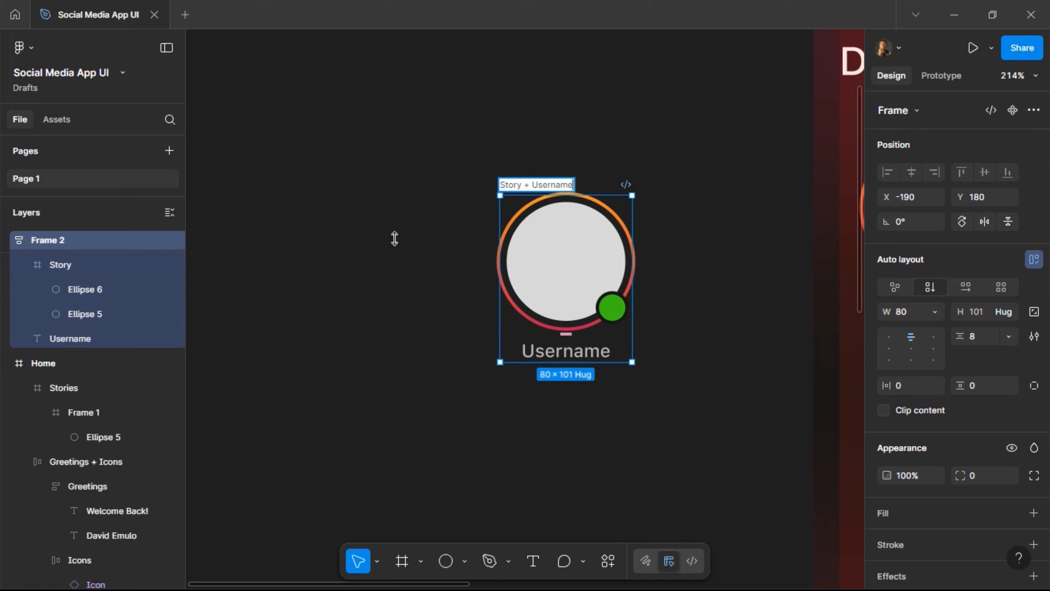
{"action": "key", "text": "Return"}
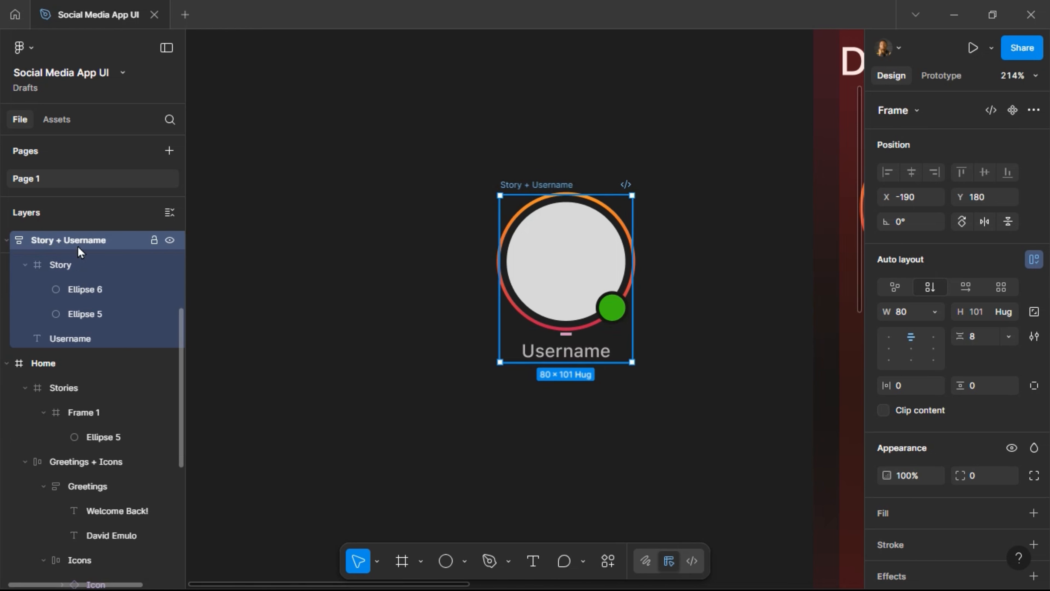
Move Story + Username left of Home to X -547, Y 115 and make it a component.
{"action": "scroll", "coordinate": [498, 313], "scroll_direction": "down", "scroll_amount": 4}
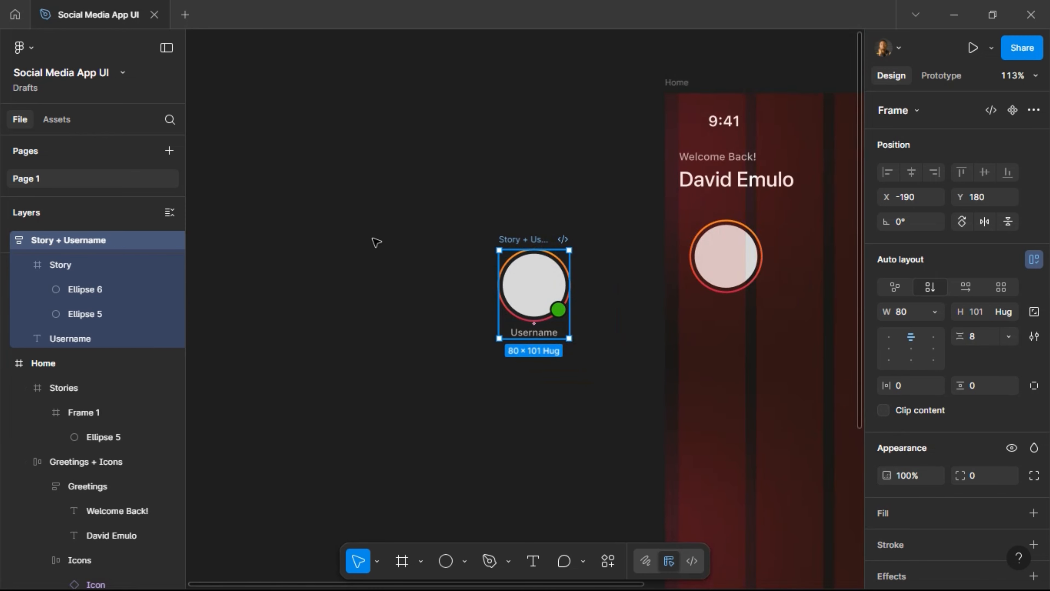
{"action": "left_click_drag", "start_coordinate": [376, 242], "coordinate": [338, 238]}
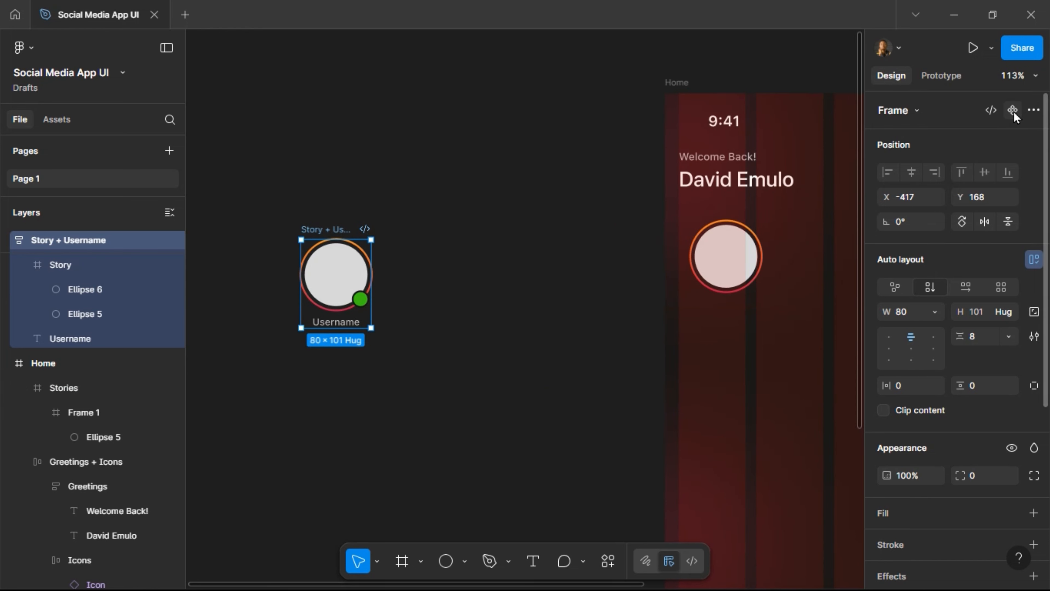
{"action": "key", "text": "ctrl+alt+k"}
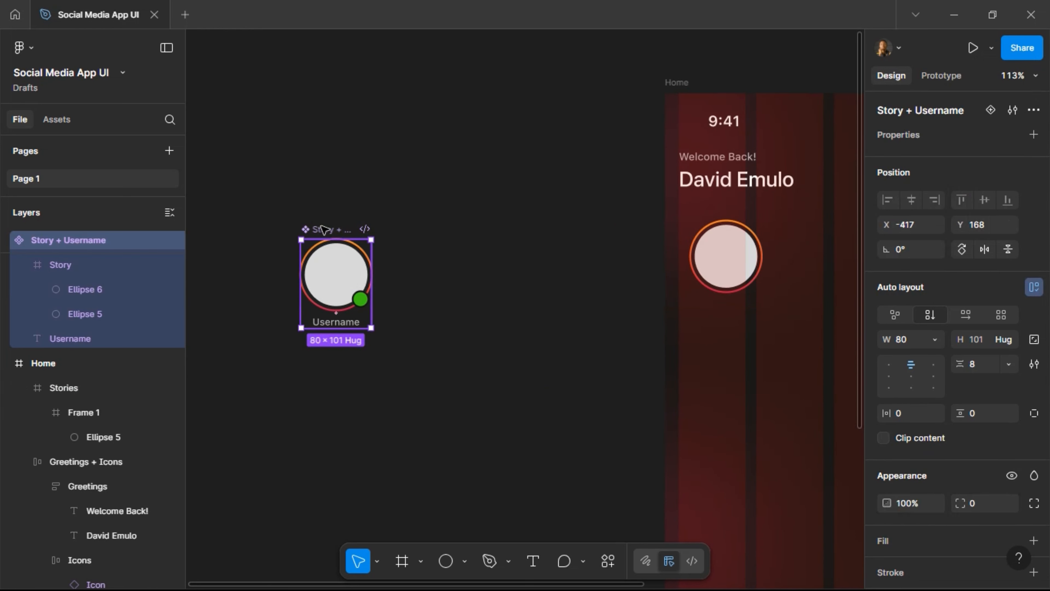
{"action": "scroll", "coordinate": [323, 228], "scroll_direction": "left", "scroll_amount": 5}
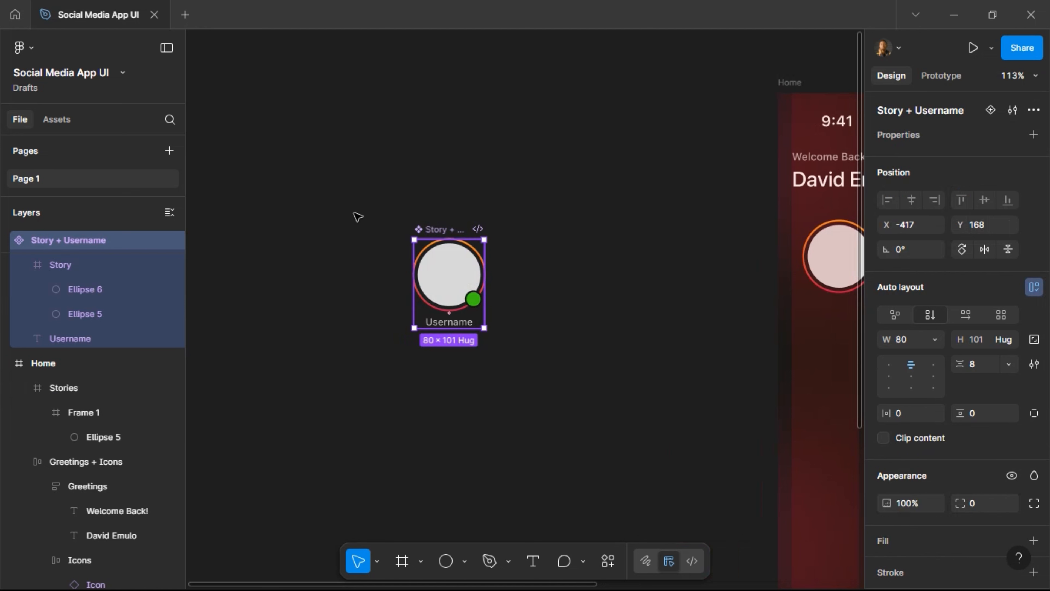
{"action": "key", "text": "ctrl+z"}
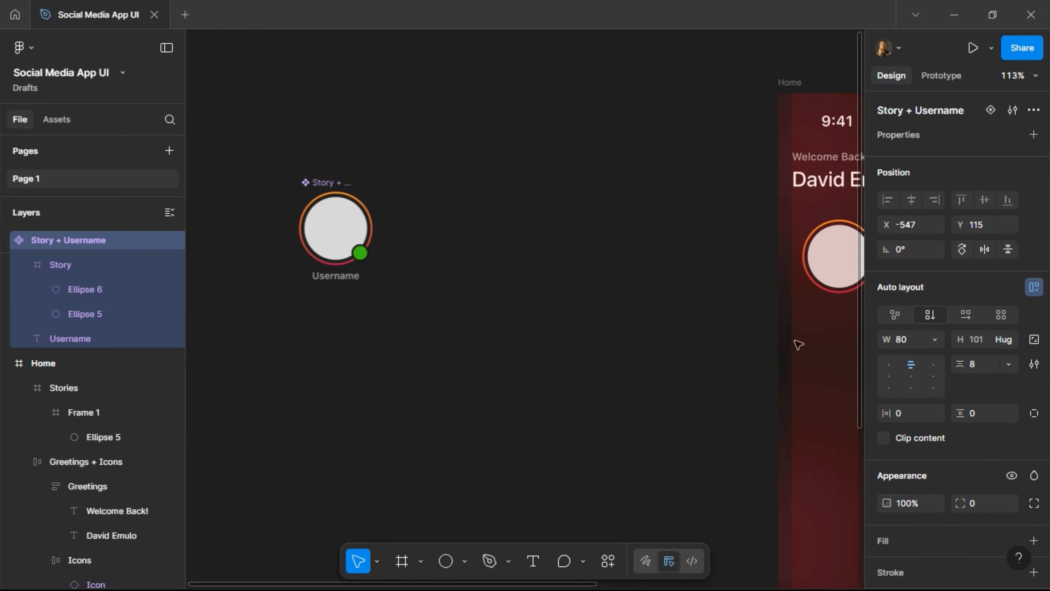
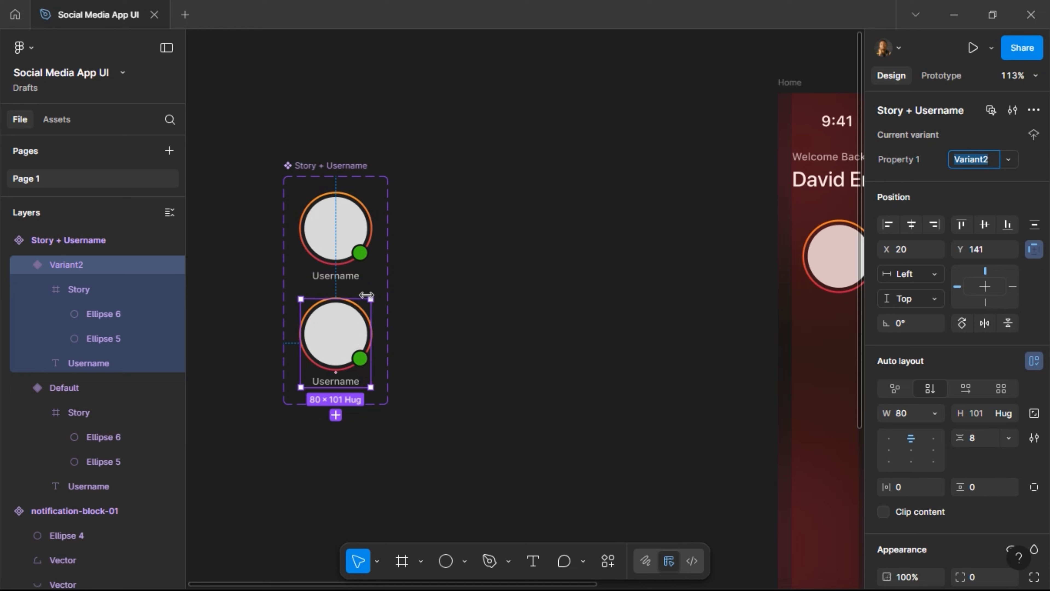
Duplicate the story variant into Variant3 and Variant4, then widen the component set to 397.
{"action": "key", "text": "ctrl+d"}
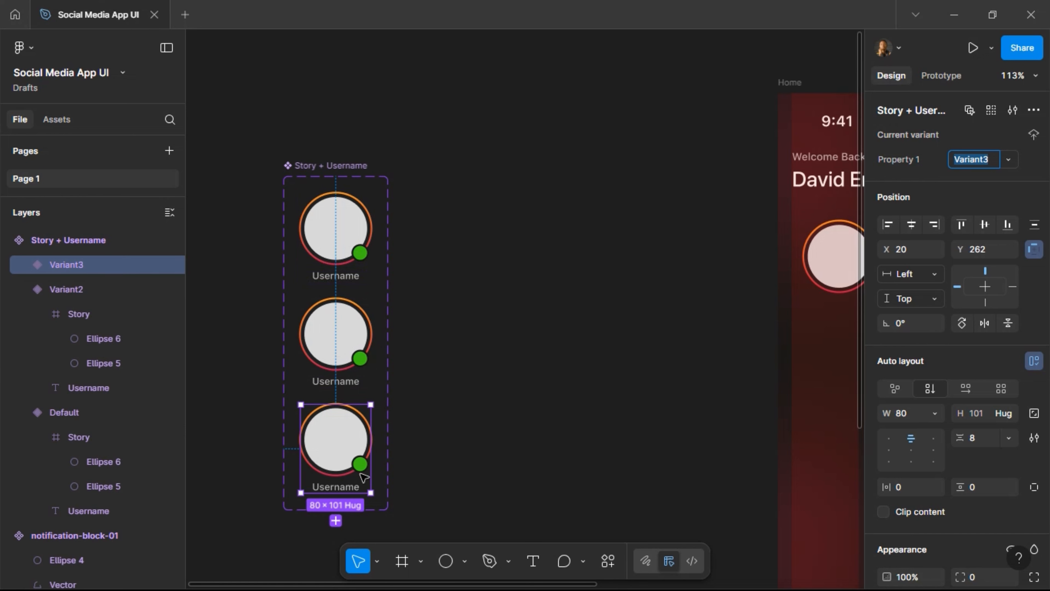
{"action": "scroll", "coordinate": [401, 387], "scroll_direction": "down", "scroll_amount": 1}
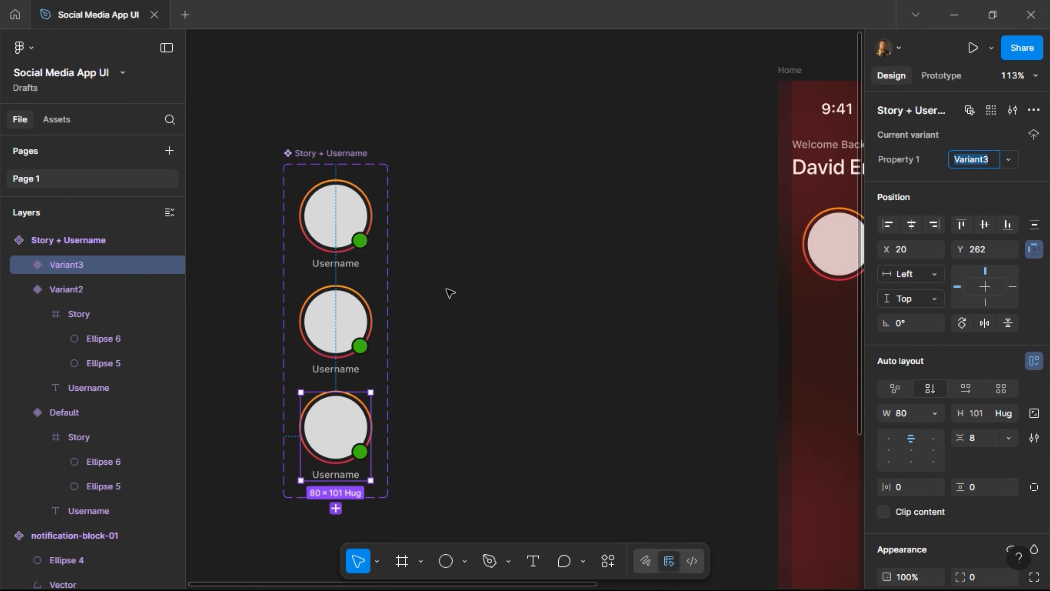
{"action": "key", "text": "ctrl+d"}
{"action": "scroll", "coordinate": [452, 348], "scroll_direction": "down", "scroll_amount": 5}
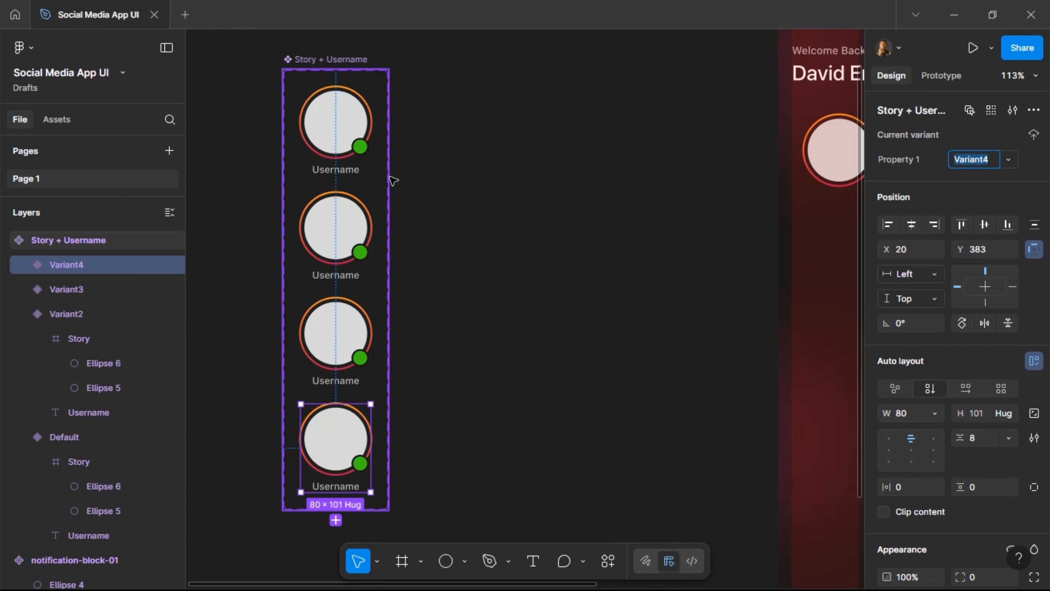
{"action": "left_click", "coordinate": [389, 181]}
{"action": "left_click_drag", "start_coordinate": [388, 176], "coordinate": [629, 191]}
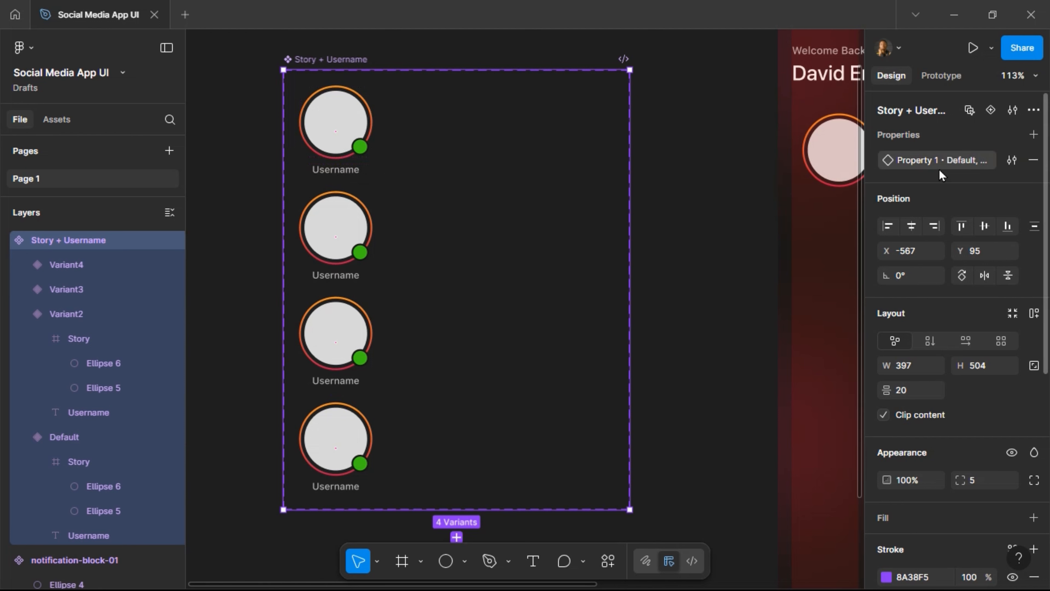
Rename the variant property 'Property 1' to 'State'.
{"action": "double_click", "coordinate": [929, 163]}
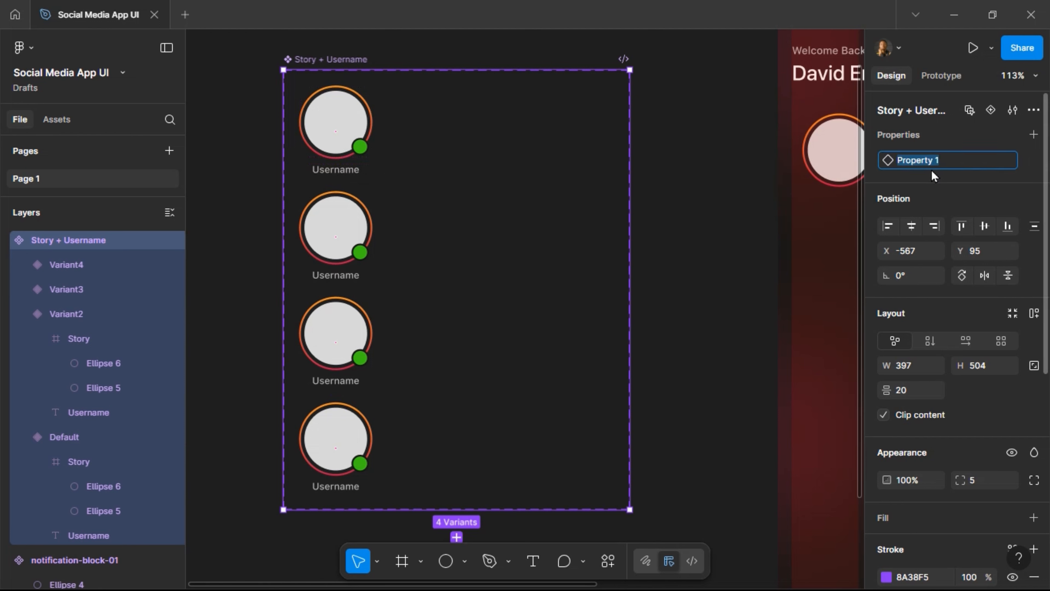
{"action": "type", "text": "TY"}
{"action": "key", "text": "ctrl+a"}
{"action": "type", "text": "Stat"}
{"action": "key", "text": "Return"}
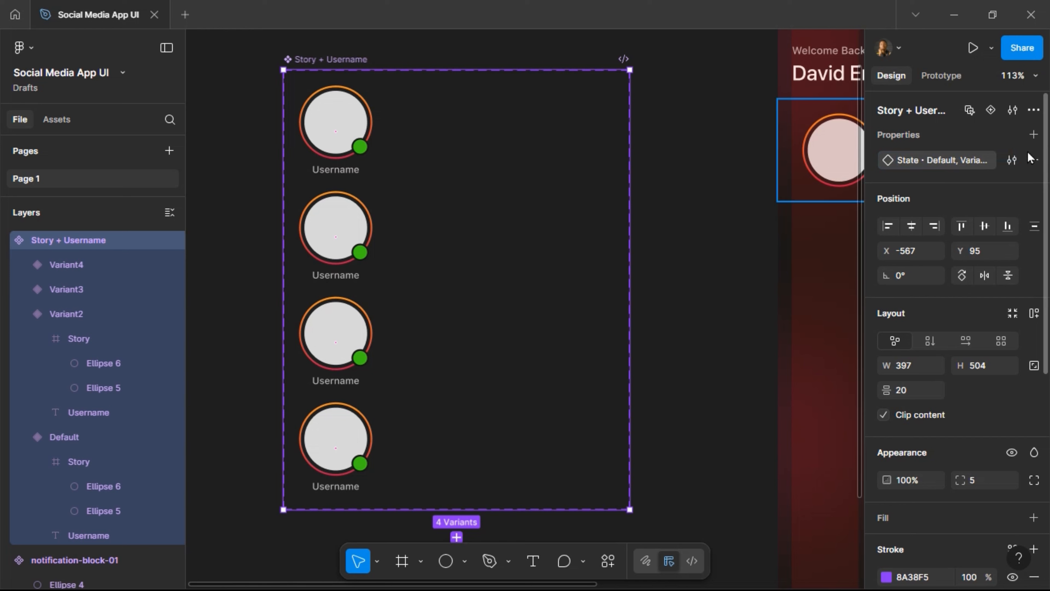
Add a second variant property 'Size' with value 'Default'.
{"action": "left_click", "coordinate": [1033, 134]}
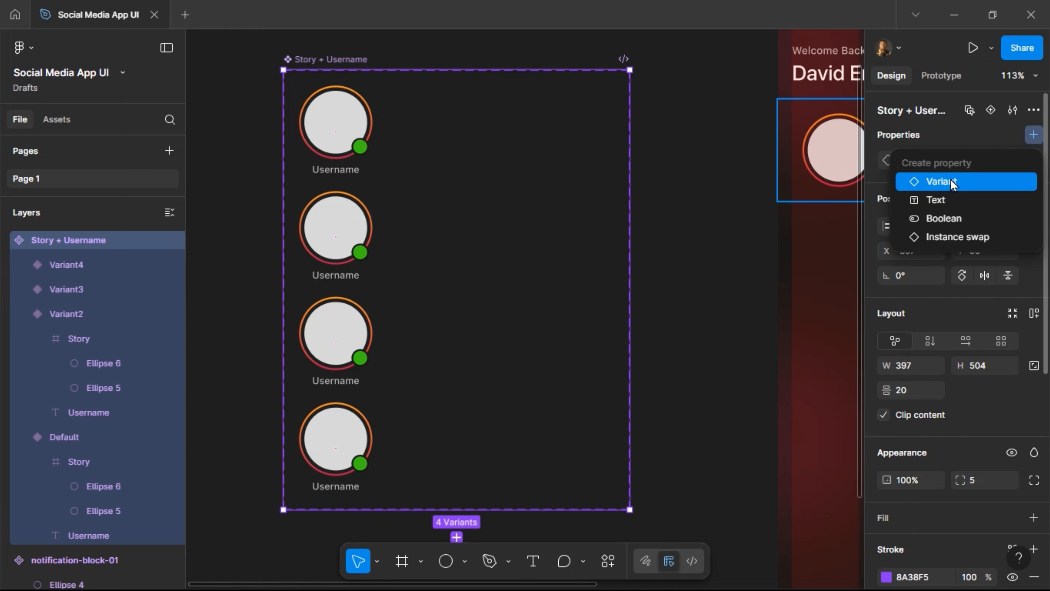
{"action": "left_click", "coordinate": [952, 184]}
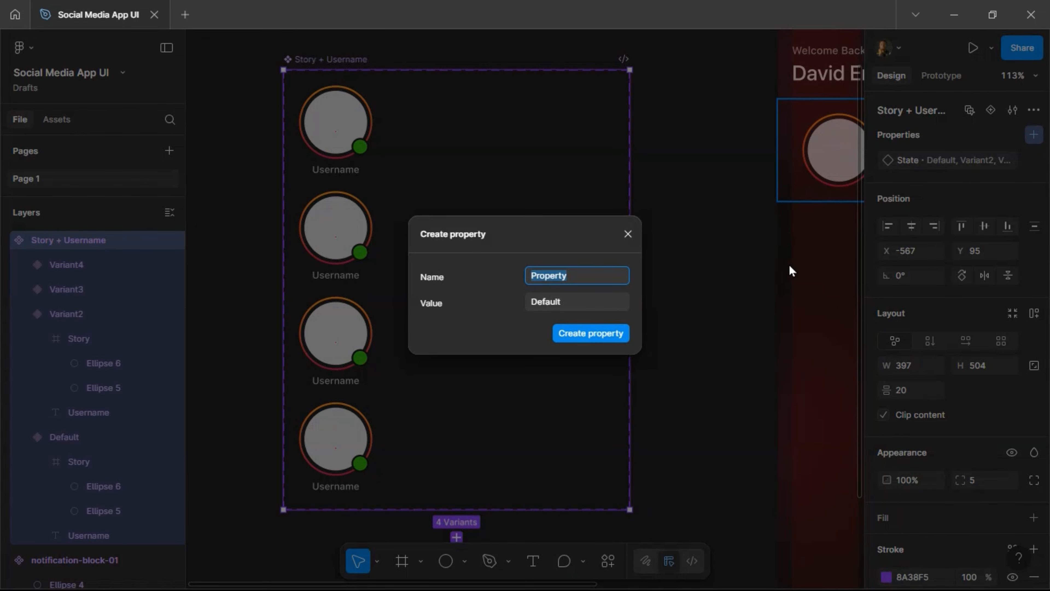
{"action": "type", "text": "Size"}
{"action": "left_click", "coordinate": [613, 339]}
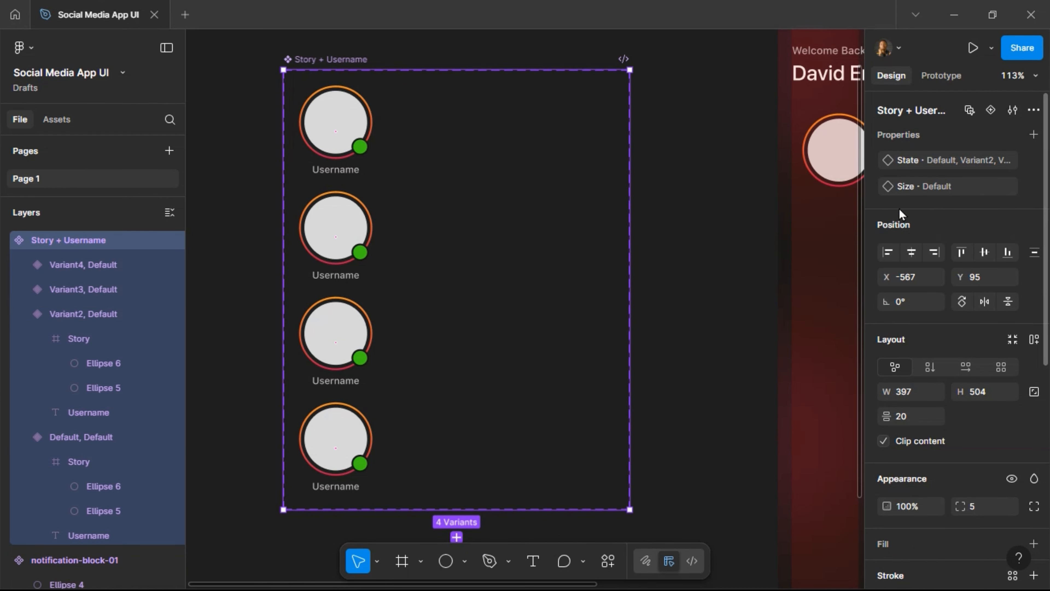
{"action": "left_click", "coordinate": [327, 155]}
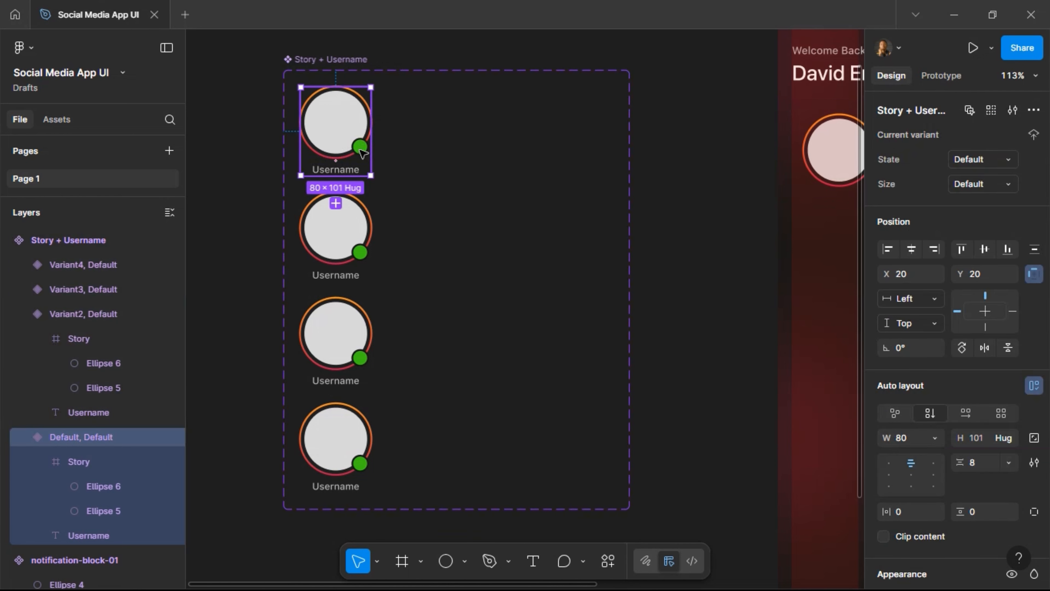
Select the green status dot (Ellipse 6) in all four story variants.
{"action": "left_click", "coordinate": [362, 154]}
{"action": "left_click", "coordinate": [360, 147]}
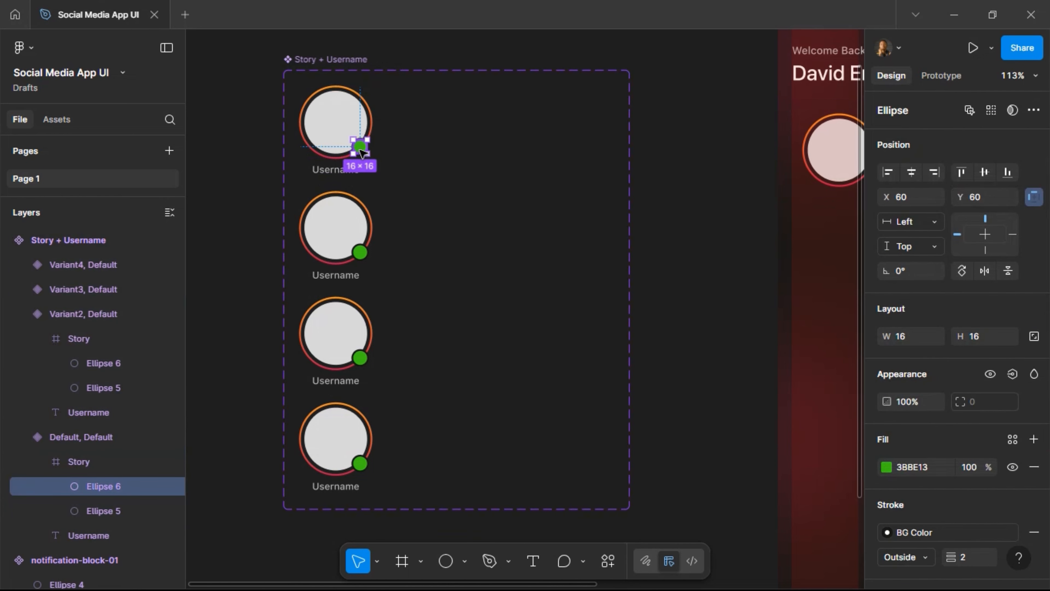
{"action": "double_click", "coordinate": [360, 147]}
{"action": "key", "text": "Escape"}
{"action": "left_click", "coordinate": [360, 252], "text": "ctrl+shift"}
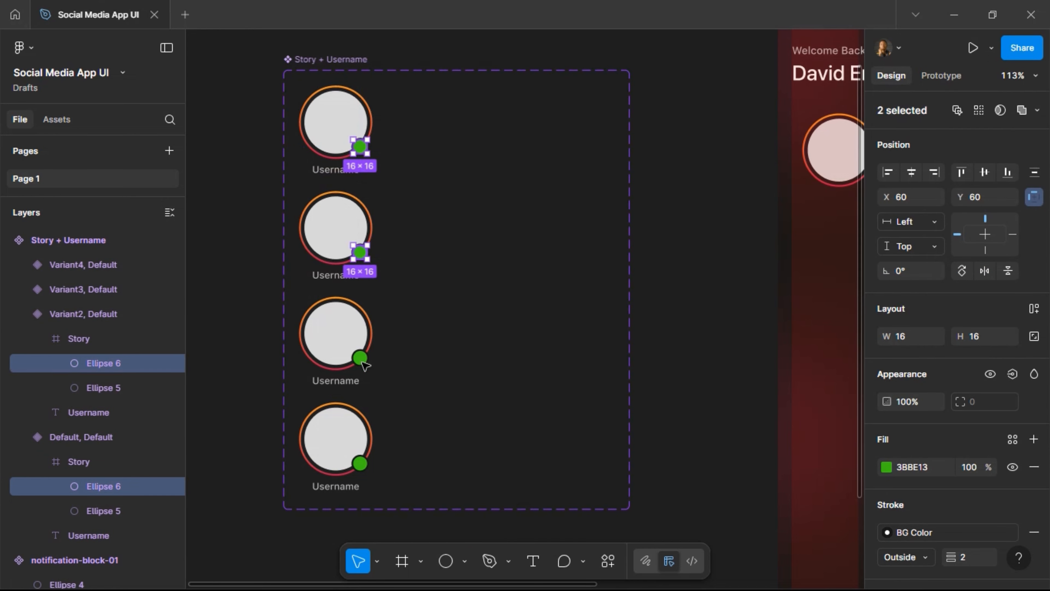
{"action": "left_click", "coordinate": [361, 359], "text": "ctrl+shift"}
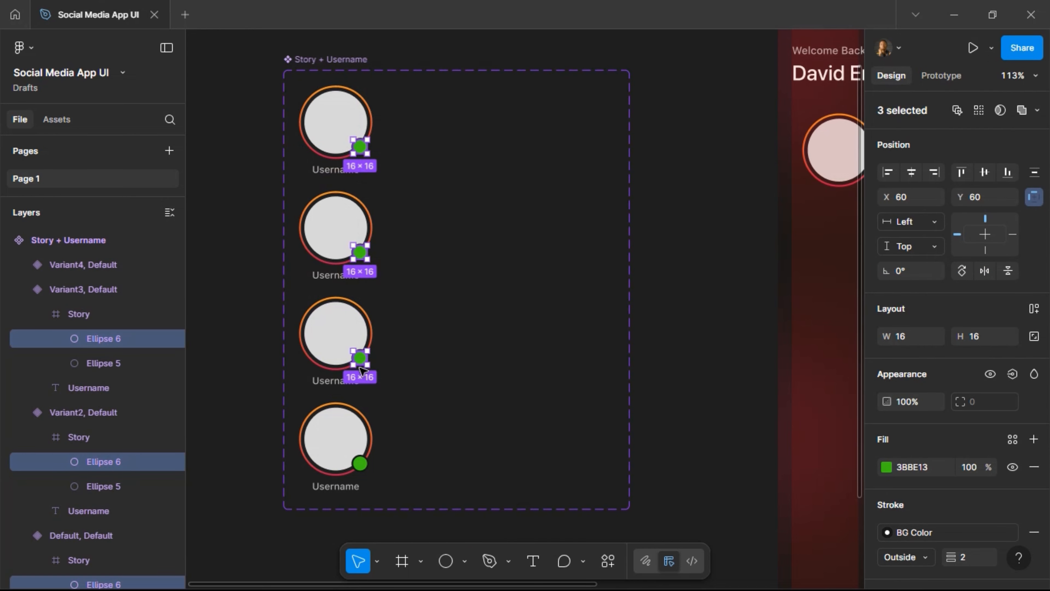
{"action": "left_click", "coordinate": [361, 464], "text": "ctrl+shift"}
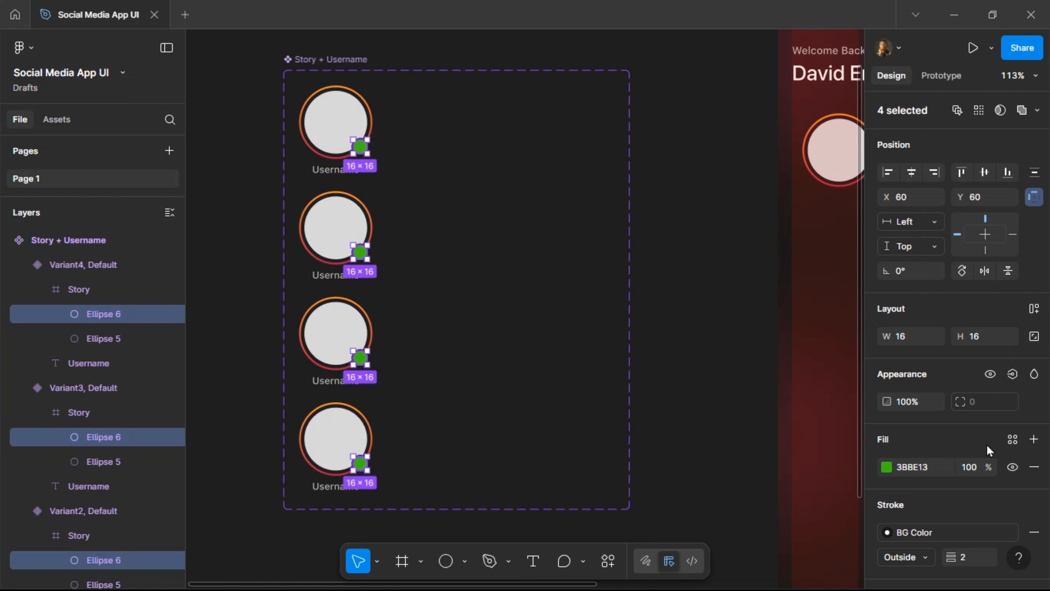
Bind the dots' visibility to a new boolean property 'Show Indicator' defaulting to true.
{"action": "left_click", "coordinate": [1013, 375]}
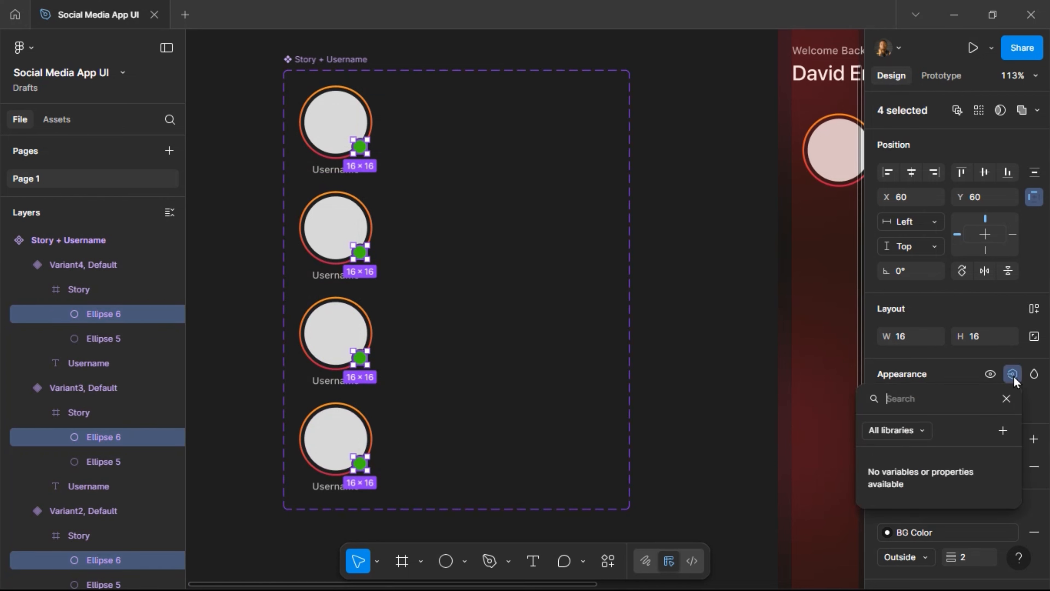
{"action": "left_click", "coordinate": [1002, 430]}
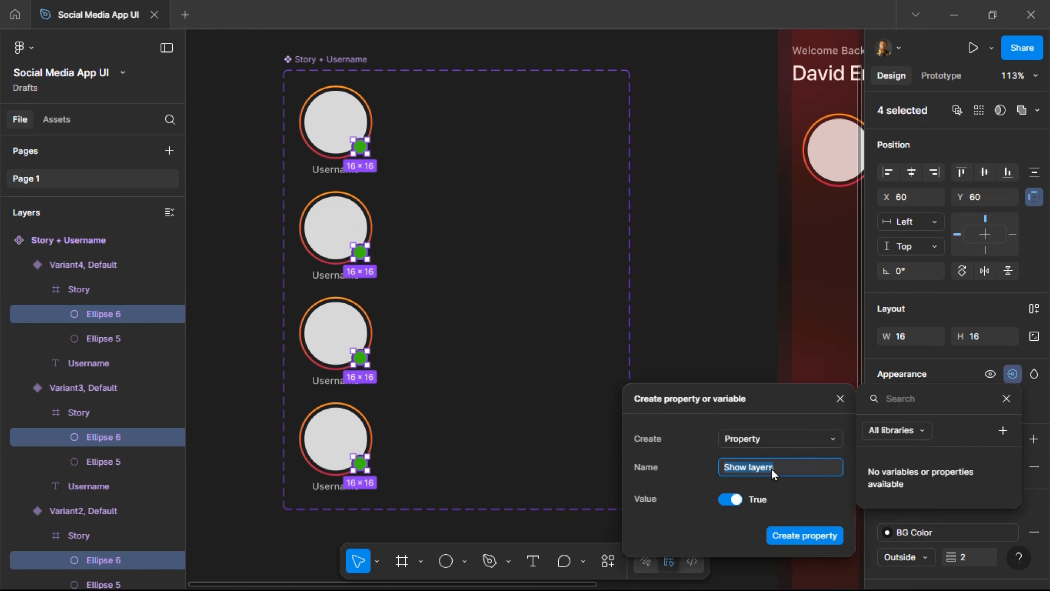
{"action": "type", "text": "Show"}
{"action": "key", "text": "Return"}
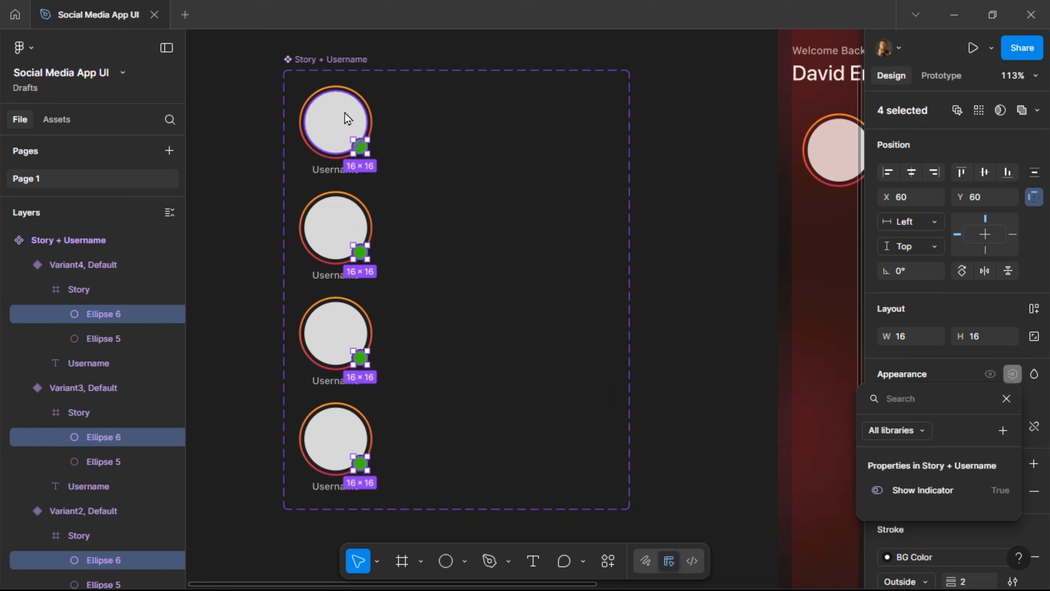
{"action": "left_click", "coordinate": [342, 132]}
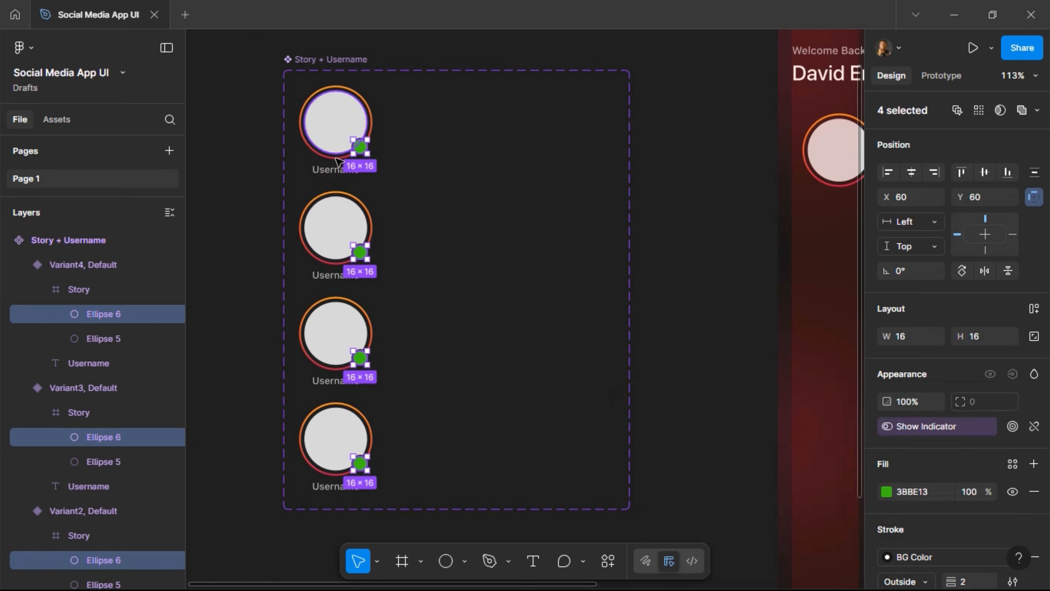
{"action": "left_click", "coordinate": [342, 170]}
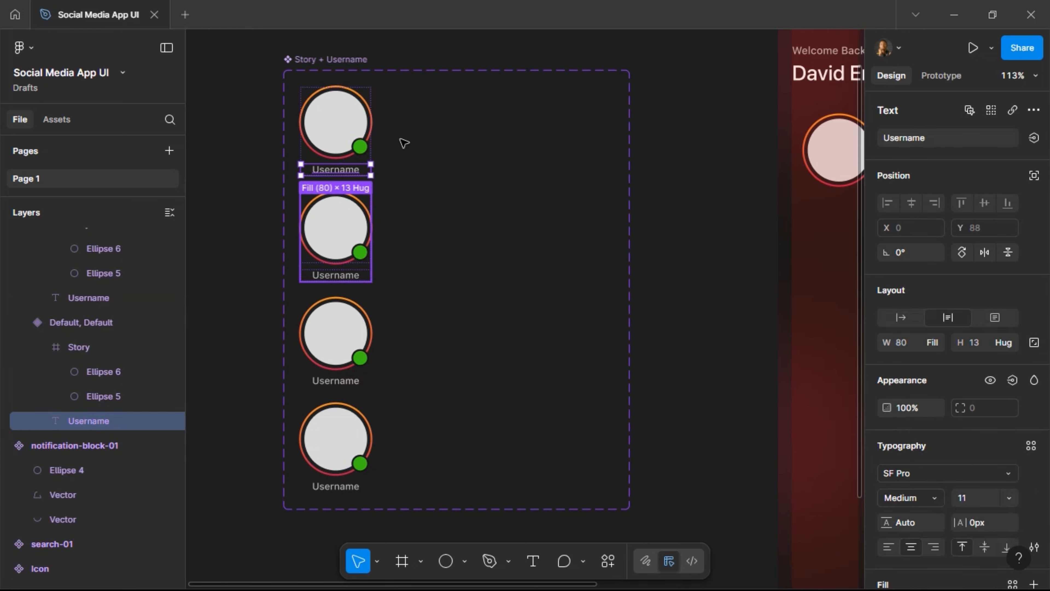
{"action": "key", "text": "Escape"}
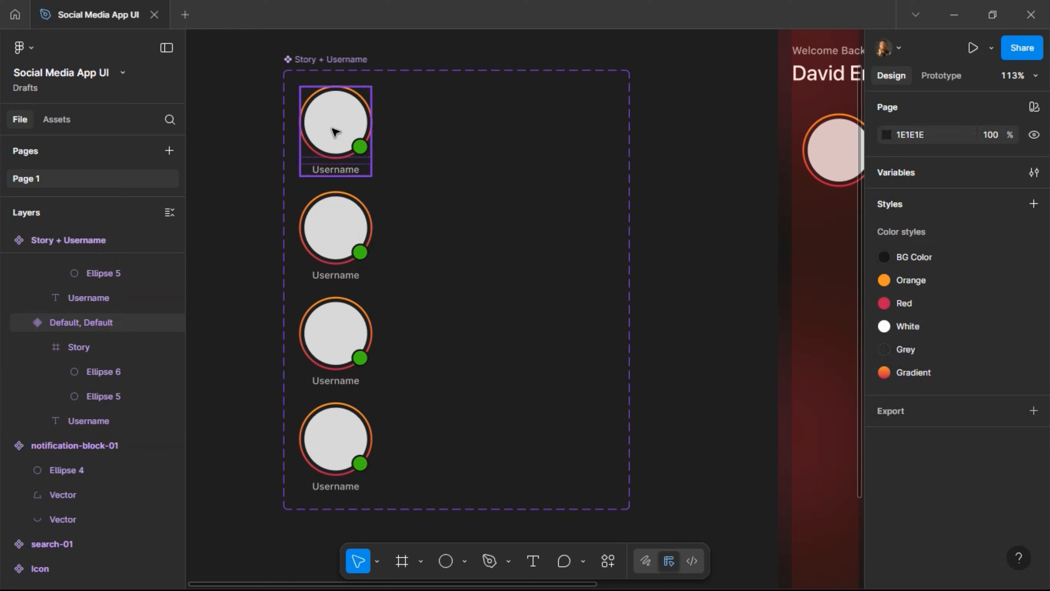
Place a Default story instance beside the set and test toggling Show Indicator off and on.
{"action": "left_click", "coordinate": [344, 158]}
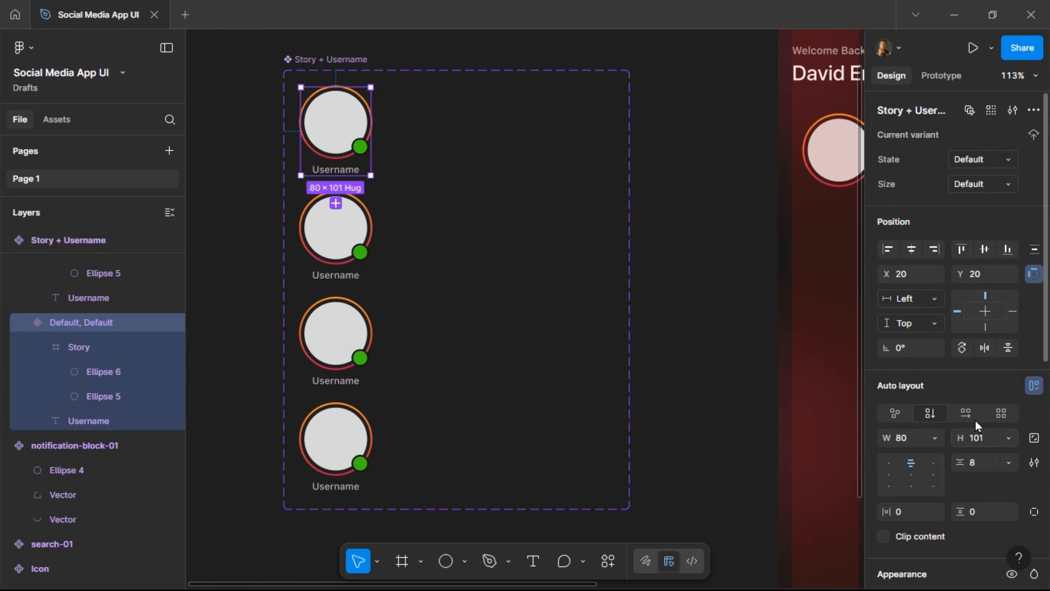
{"action": "scroll", "coordinate": [916, 424], "scroll_direction": "down", "scroll_amount": 3}
{"action": "scroll", "coordinate": [950, 372], "scroll_direction": "up", "scroll_amount": 3}
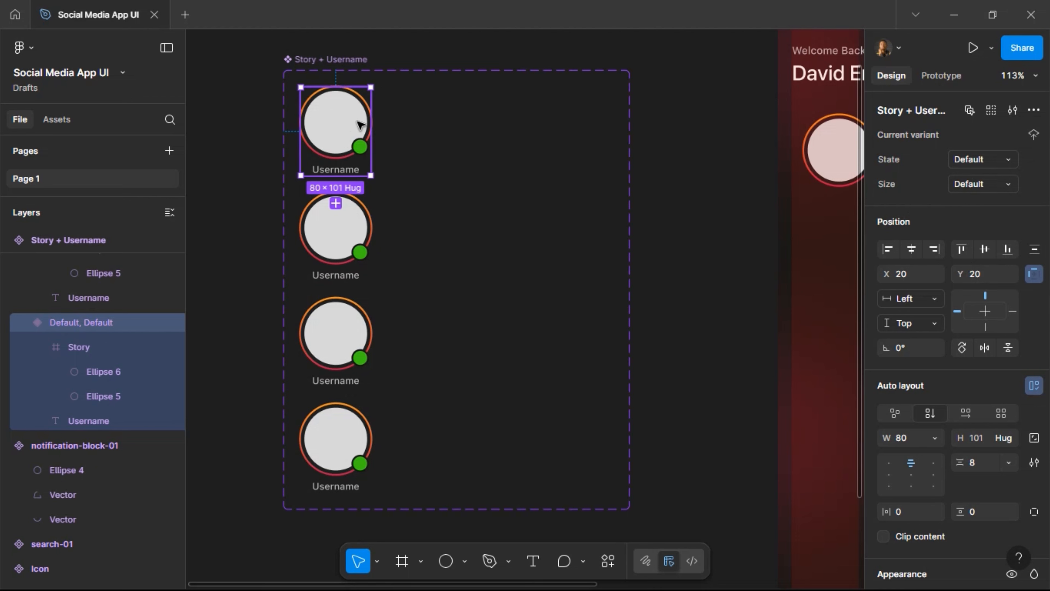
{"action": "scroll", "coordinate": [347, 126], "scroll_direction": "left", "scroll_amount": 5}
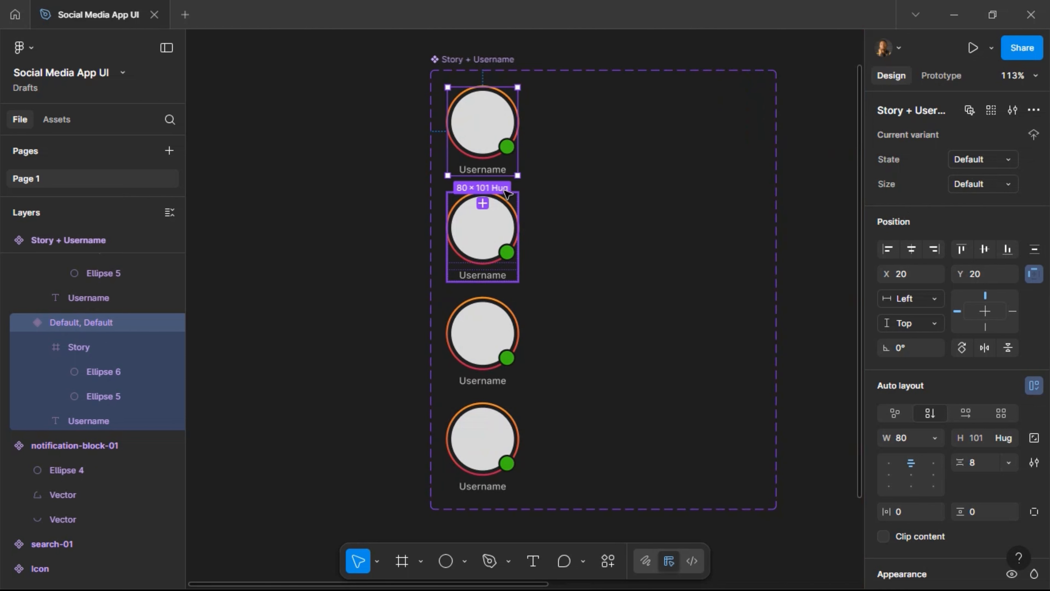
{"action": "left_click_drag", "start_coordinate": [327, 132], "coordinate": [298, 135]}
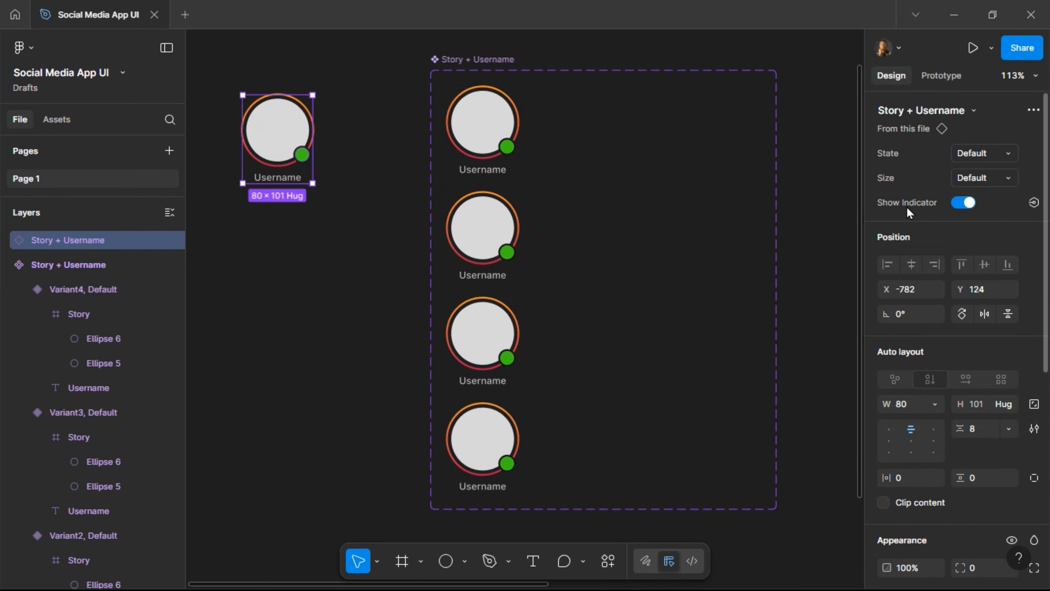
{"action": "left_click", "coordinate": [964, 203]}
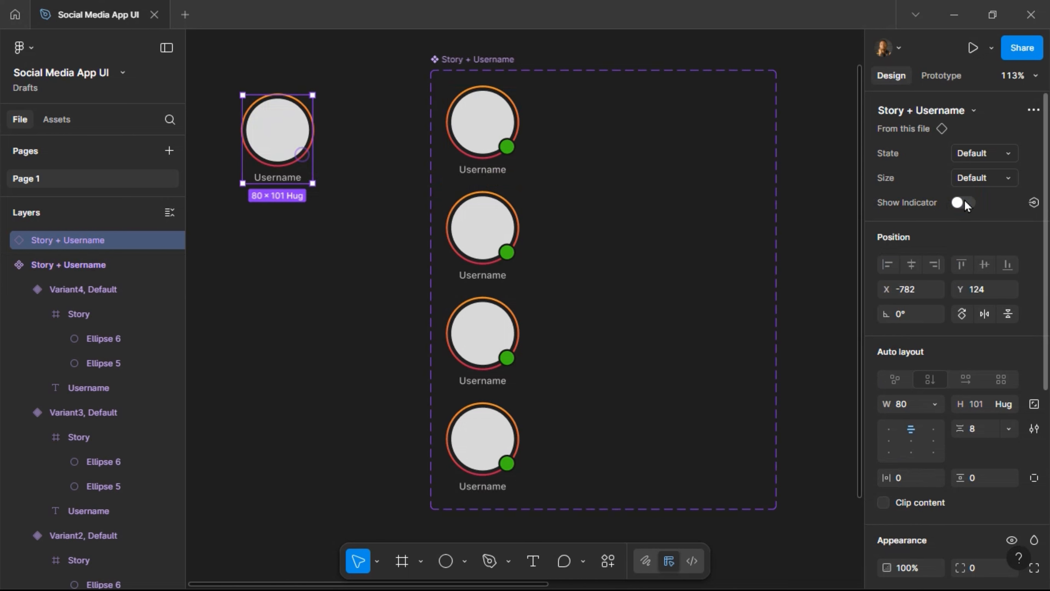
{"action": "left_click", "coordinate": [963, 203]}
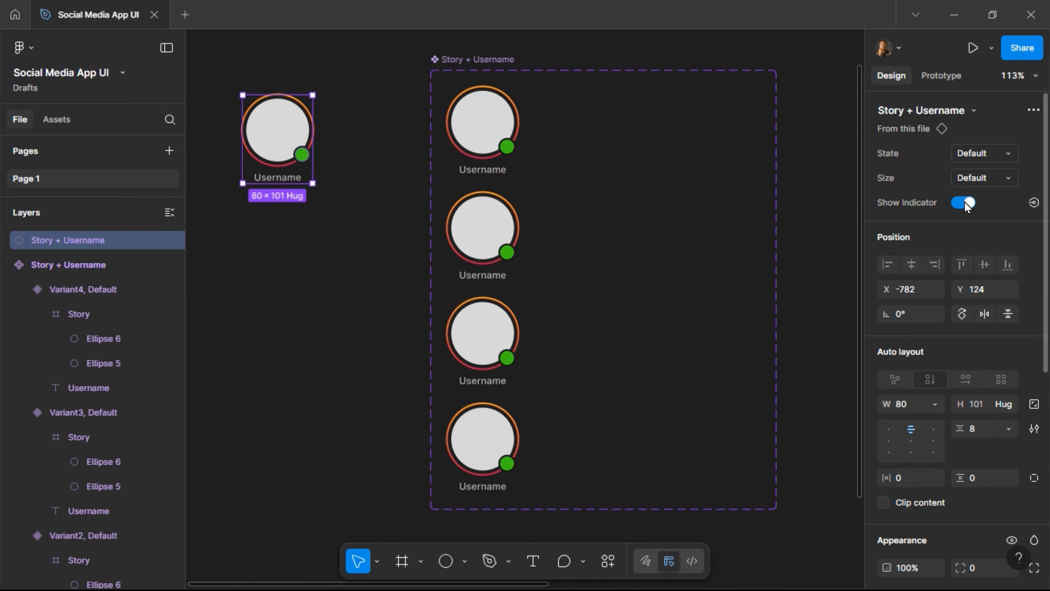
Delete the fourth story variant from the set.
{"action": "left_click", "coordinate": [507, 146], "text": "ctrl"}
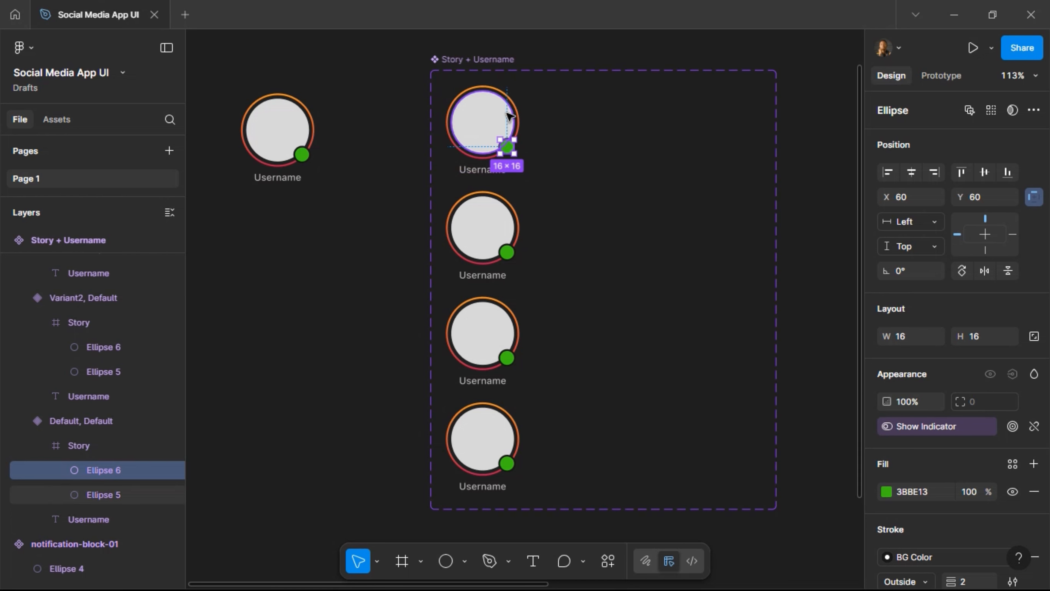
{"action": "left_click", "coordinate": [492, 437]}
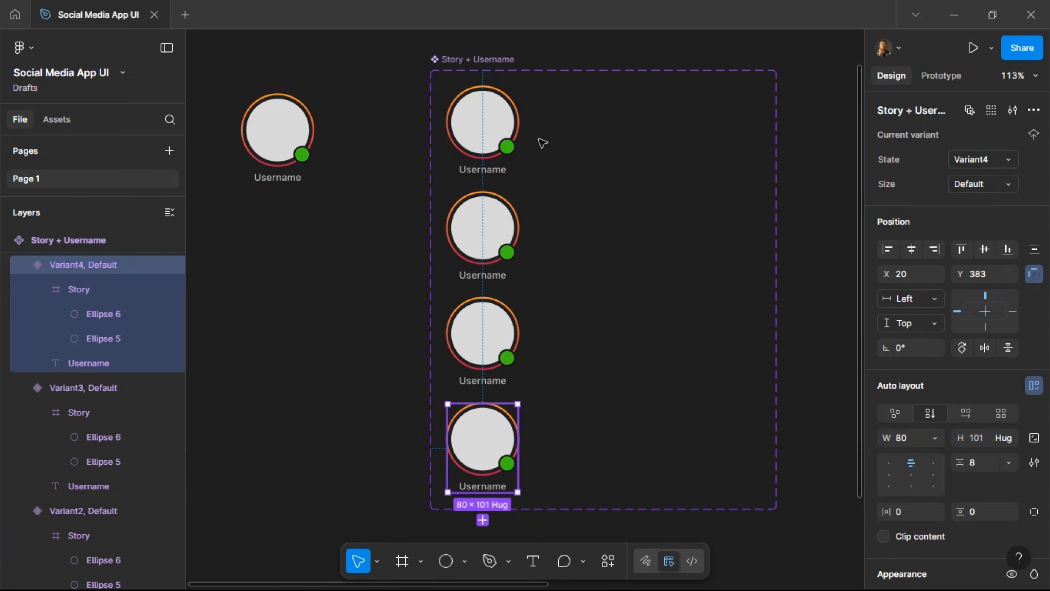
{"action": "key", "text": "Delete"}
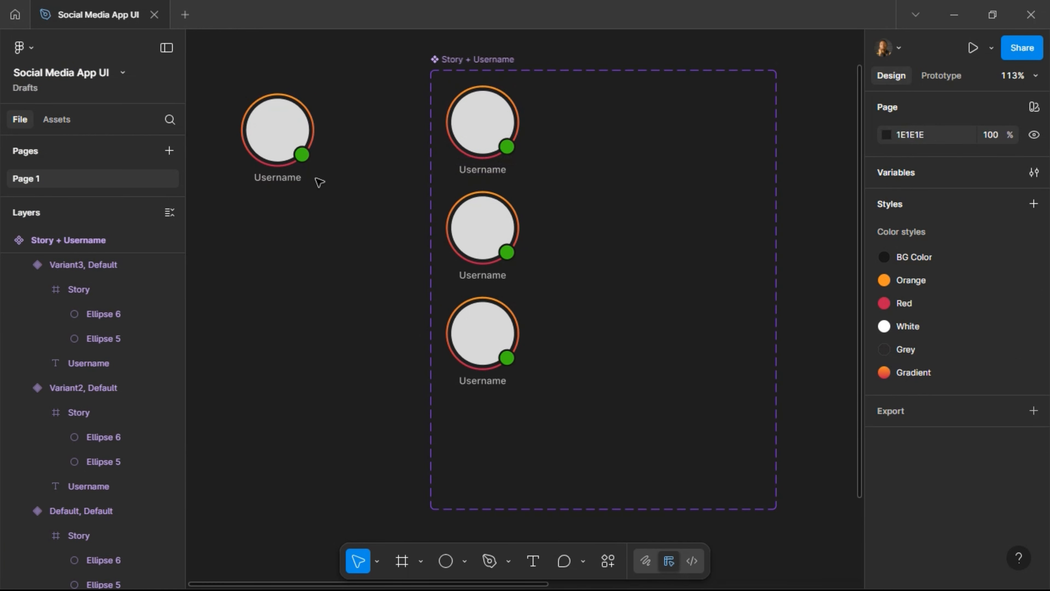
Shorten the component set to fit its three remaining variants.
{"action": "left_click", "coordinate": [566, 513]}
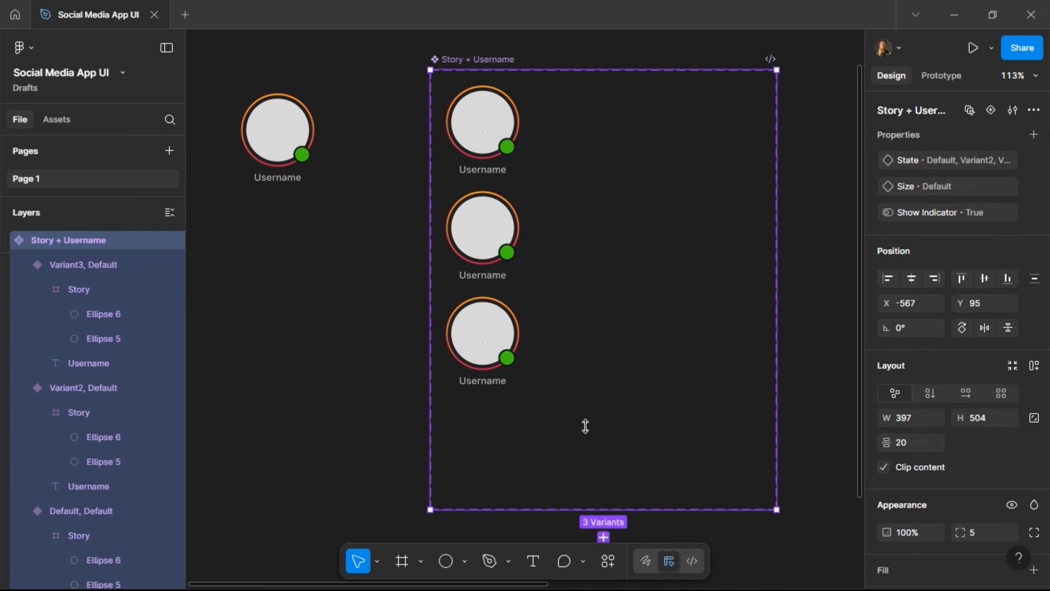
{"action": "left_click_drag", "start_coordinate": [585, 426], "coordinate": [584, 417]}
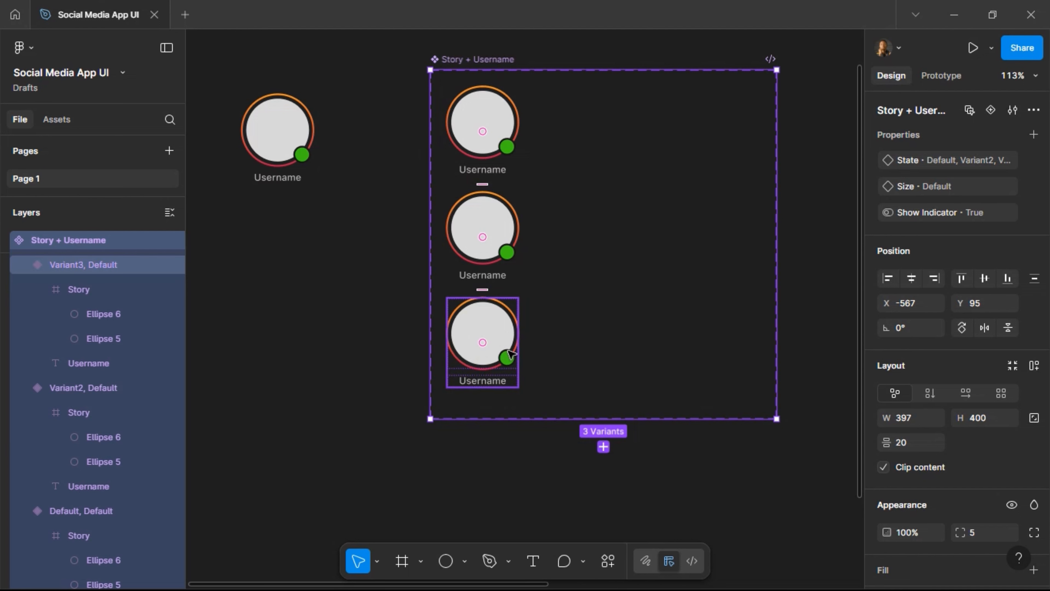
{"action": "scroll", "coordinate": [511, 354], "scroll_direction": "right", "scroll_amount": 2}
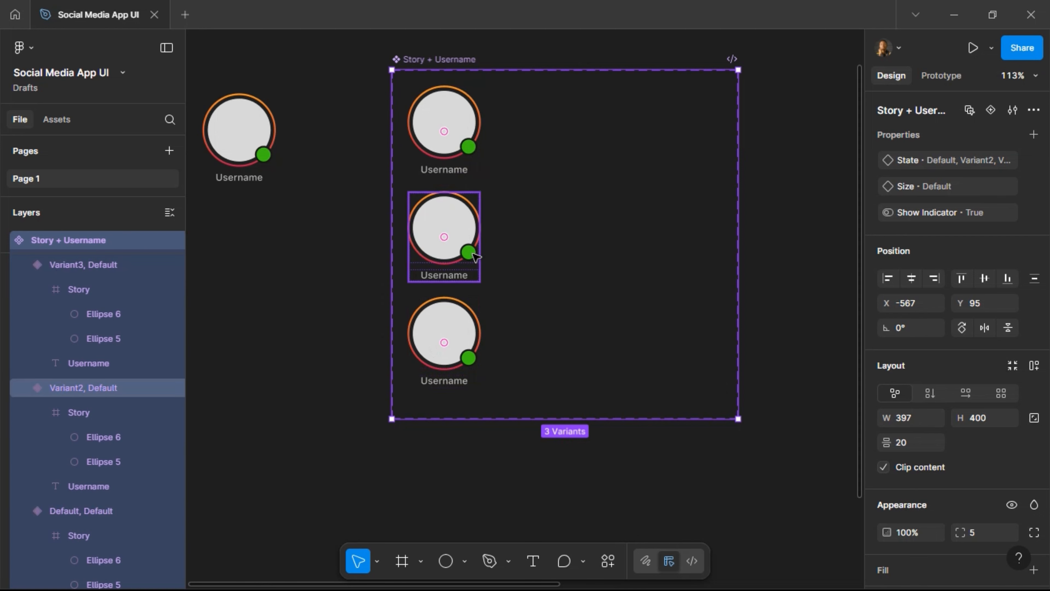
Give the second variant's status dot the Color Text fill style.
{"action": "left_click", "coordinate": [474, 254]}
{"action": "left_click", "coordinate": [474, 254]}
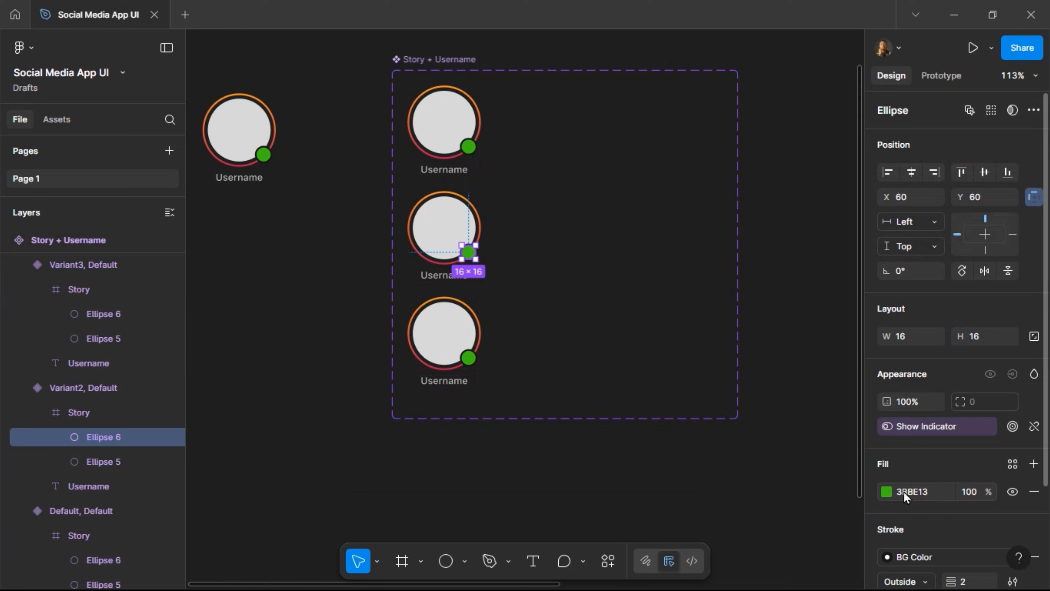
{"action": "left_click", "coordinate": [1010, 466]}
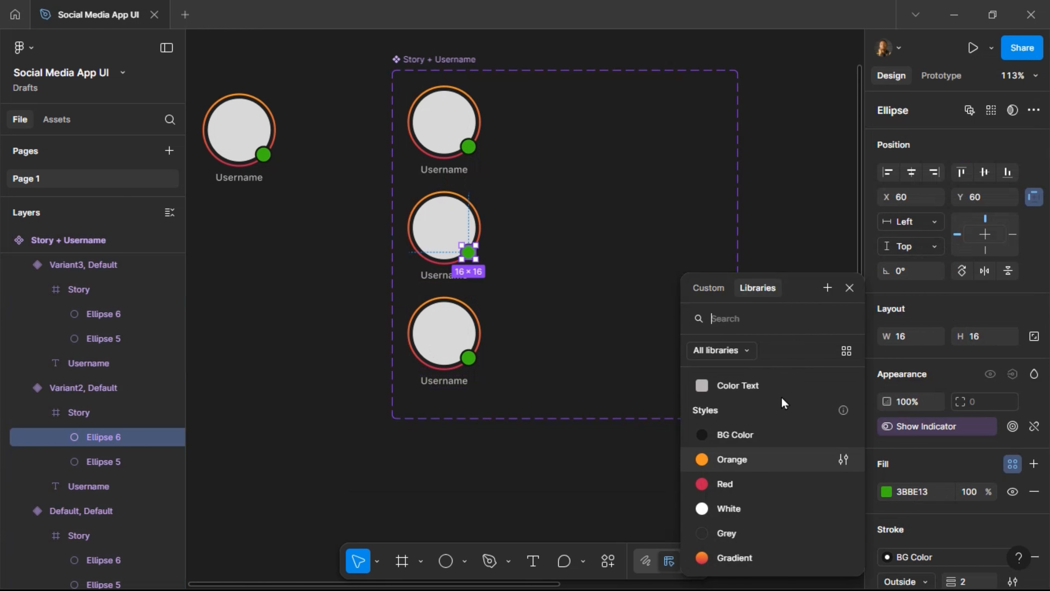
{"action": "left_click", "coordinate": [719, 383]}
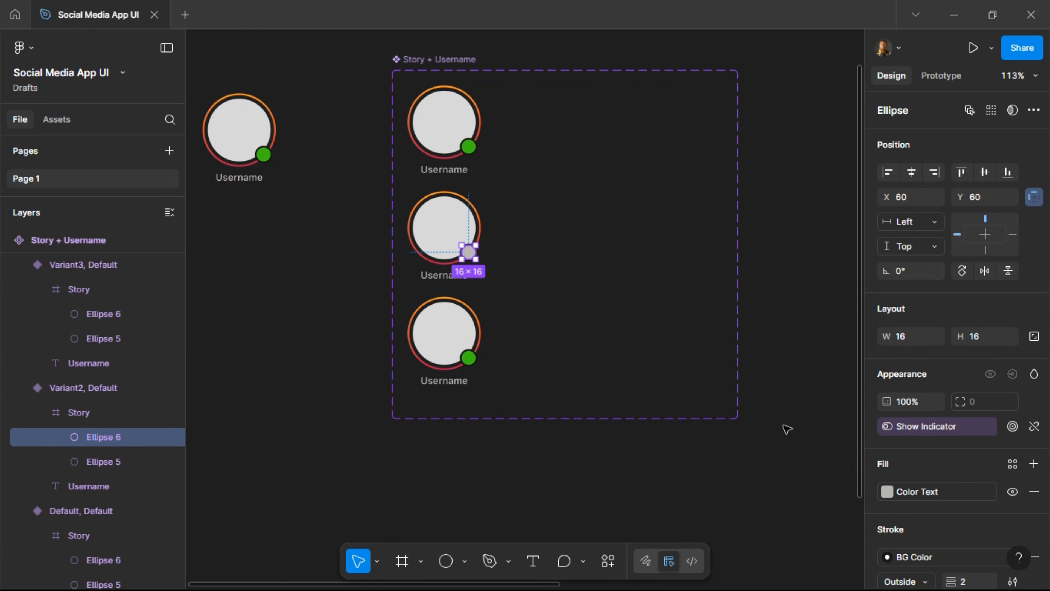
Give the third variant's status dot the orange Gradient fill style.
{"action": "left_click", "coordinate": [473, 366]}
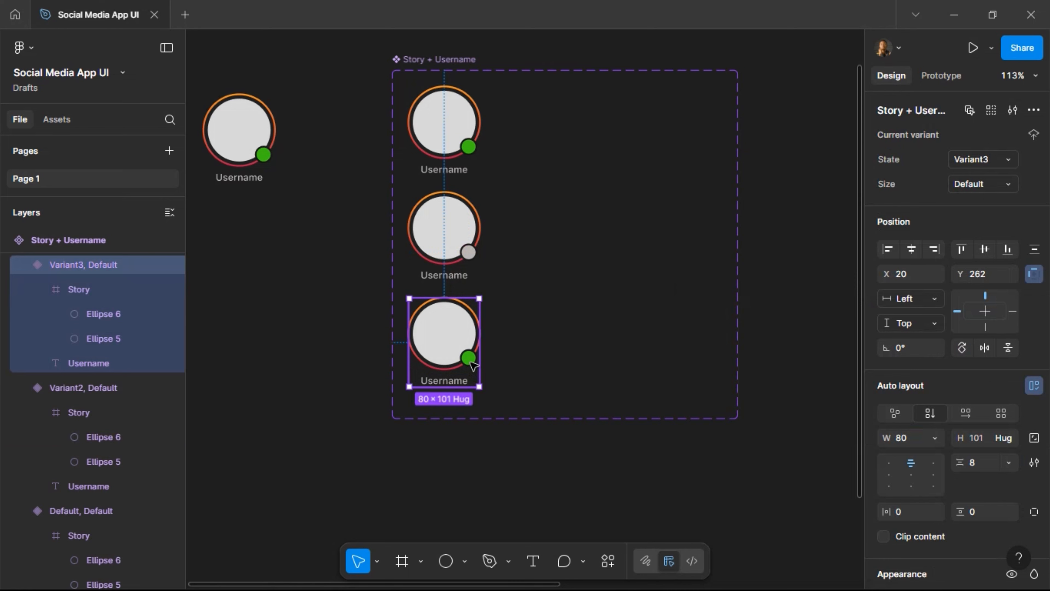
{"action": "double_click", "coordinate": [470, 360]}
{"action": "key", "text": "Escape"}
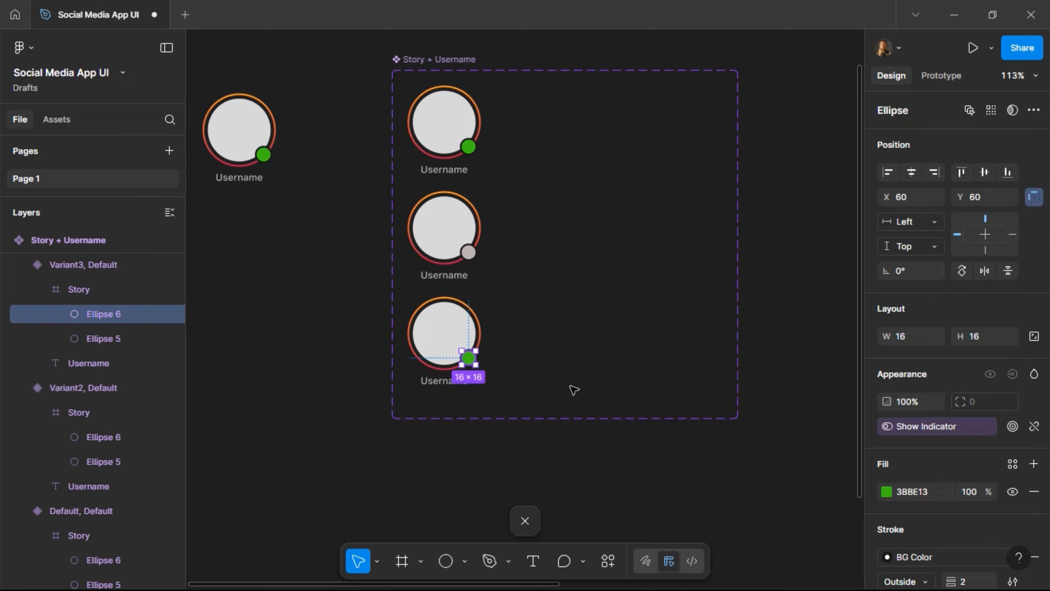
{"action": "left_click", "coordinate": [1012, 464]}
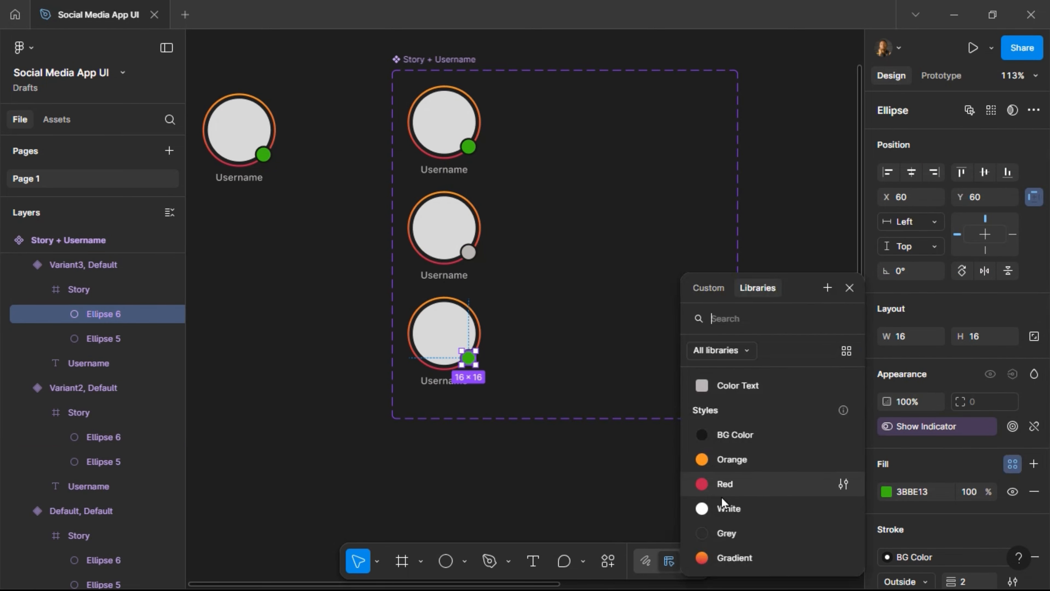
{"action": "left_click", "coordinate": [747, 551]}
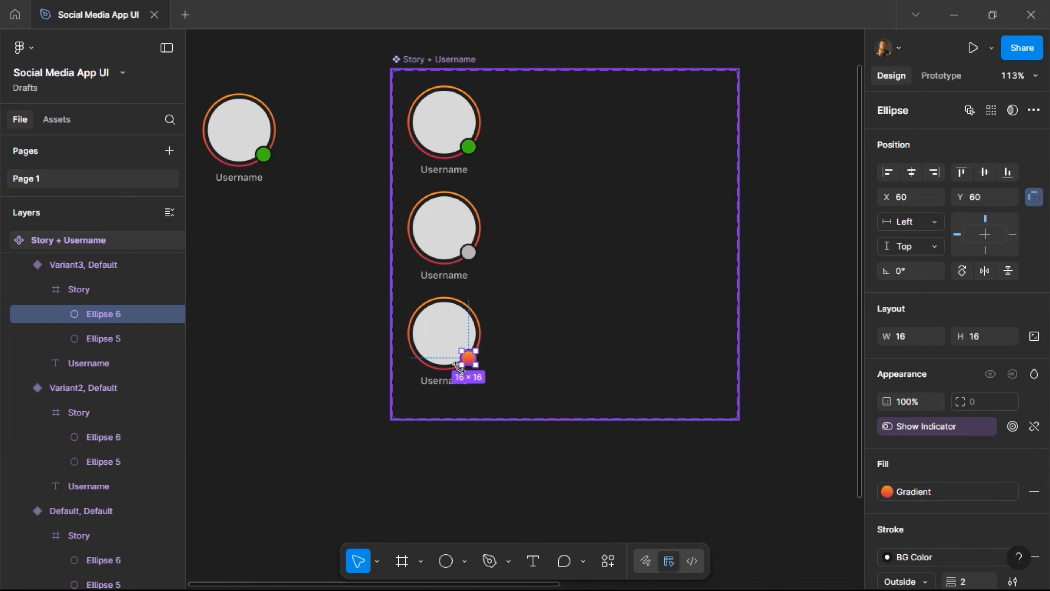
{"action": "scroll", "coordinate": [458, 367], "scroll_direction": "up", "scroll_amount": 5}
{"action": "scroll", "coordinate": [463, 369], "scroll_direction": "up", "scroll_amount": 1}
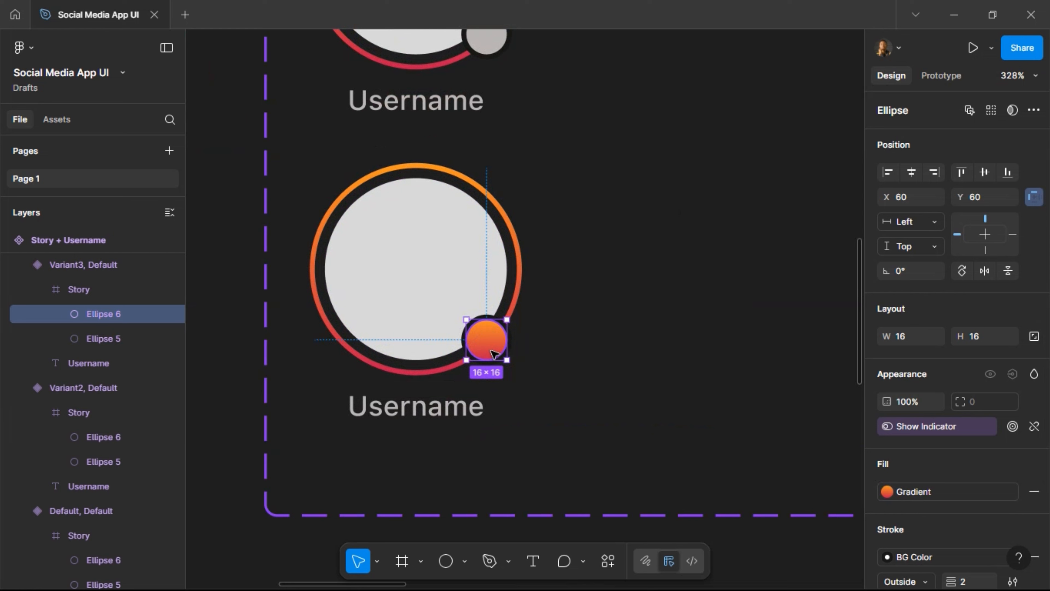
Wrap the gradient dot in Frame 2 and open Hugeicons Icon Library filtered to Stroke (Rounded).
{"action": "right_click", "coordinate": [496, 348]}
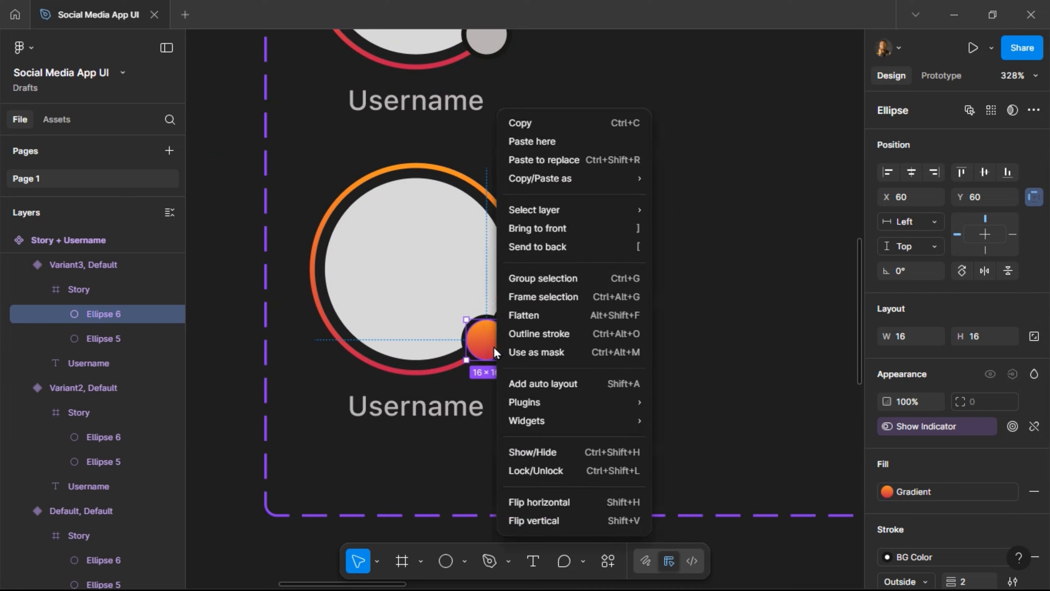
{"action": "left_click", "coordinate": [554, 304]}
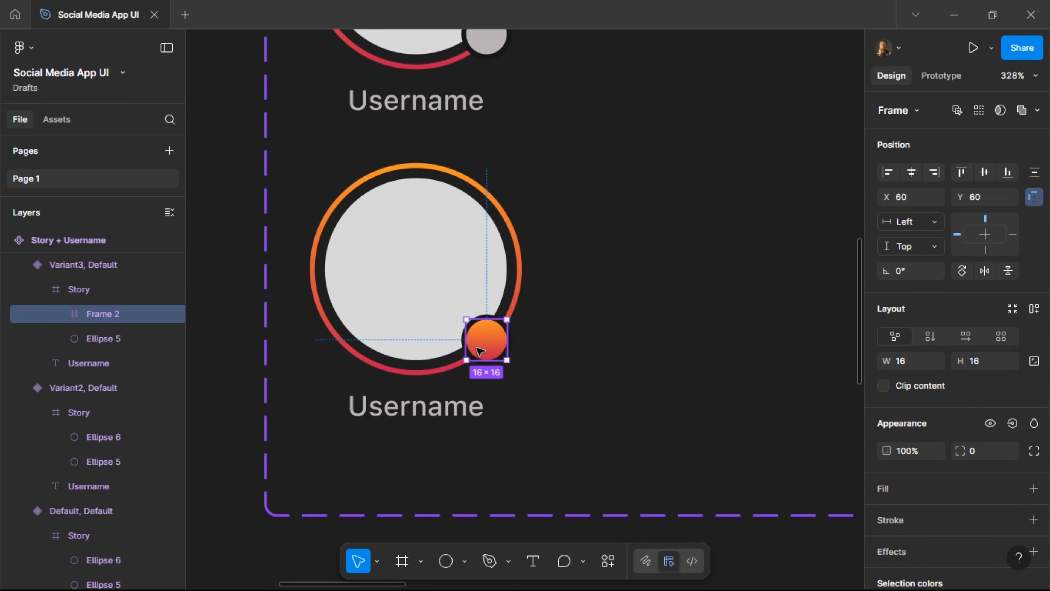
{"action": "right_click", "coordinate": [494, 340]}
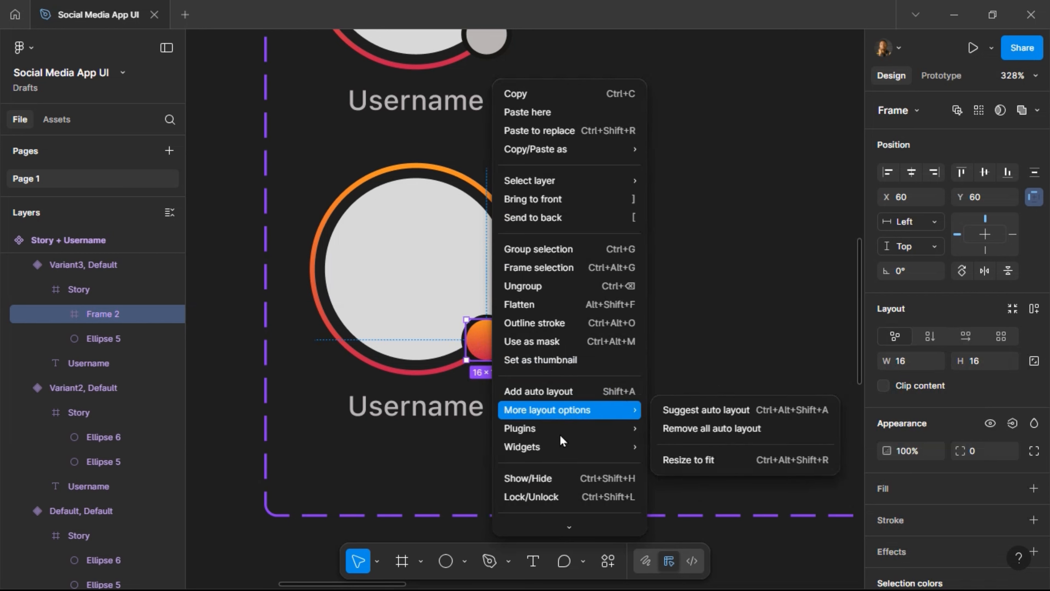
{"action": "mouse_move", "coordinate": [602, 430]}
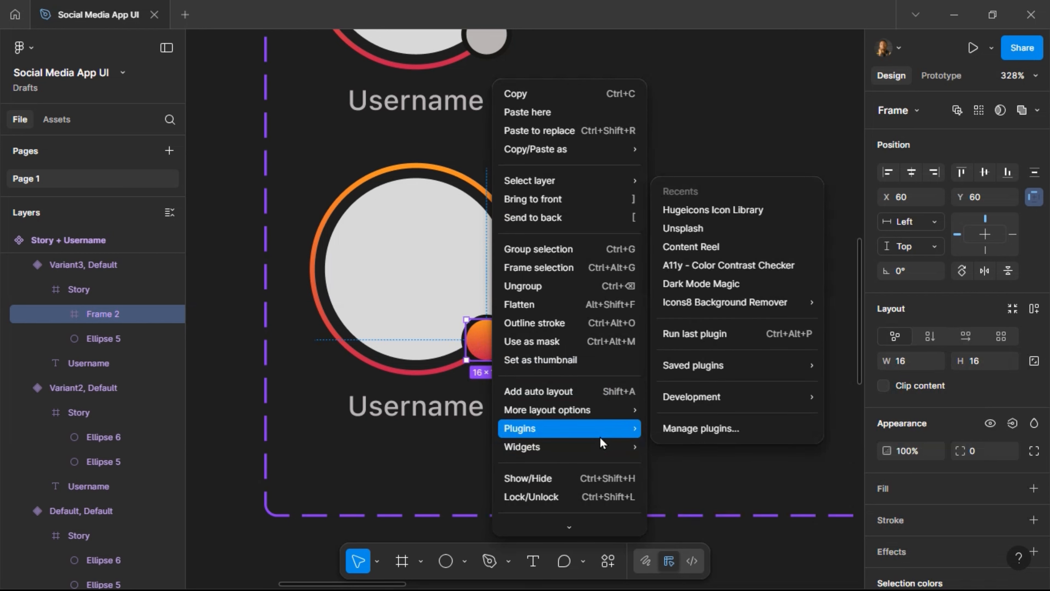
{"action": "left_click", "coordinate": [703, 207]}
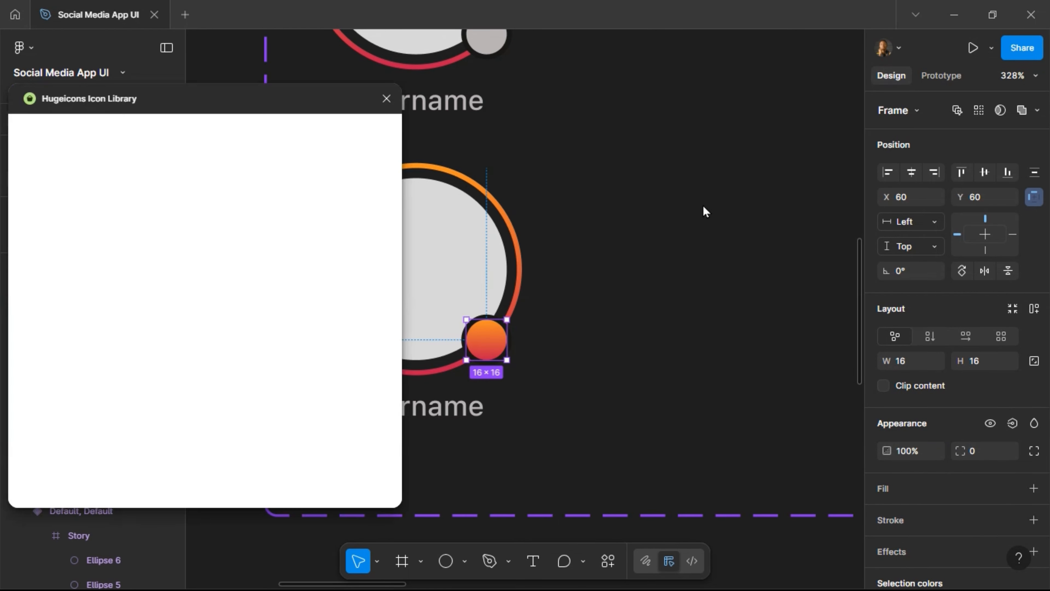
{"action": "left_click", "coordinate": [149, 245]}
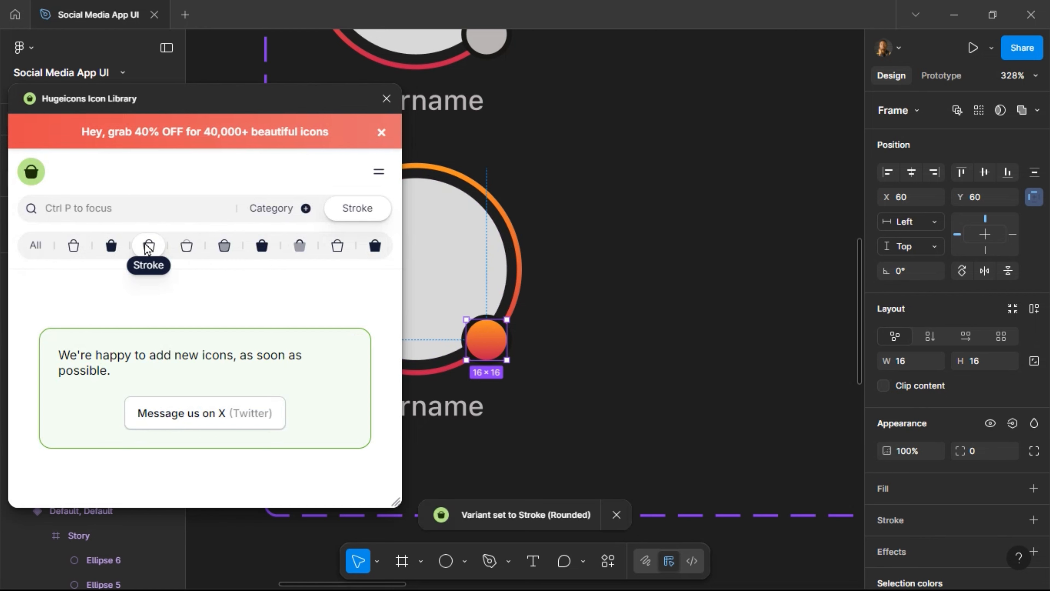
Search the Hugeicons library for 'plus' icons.
{"action": "left_click", "coordinate": [154, 215]}
{"action": "type", "text": "plus"}
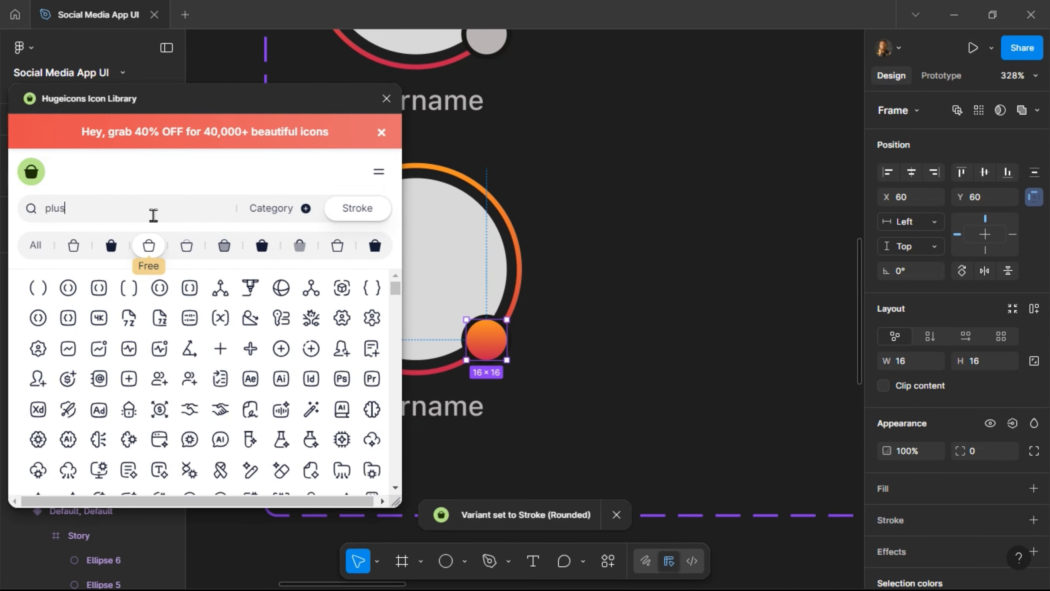
{"action": "scroll", "coordinate": [599, 247], "scroll_direction": "down", "scroll_amount": 10}
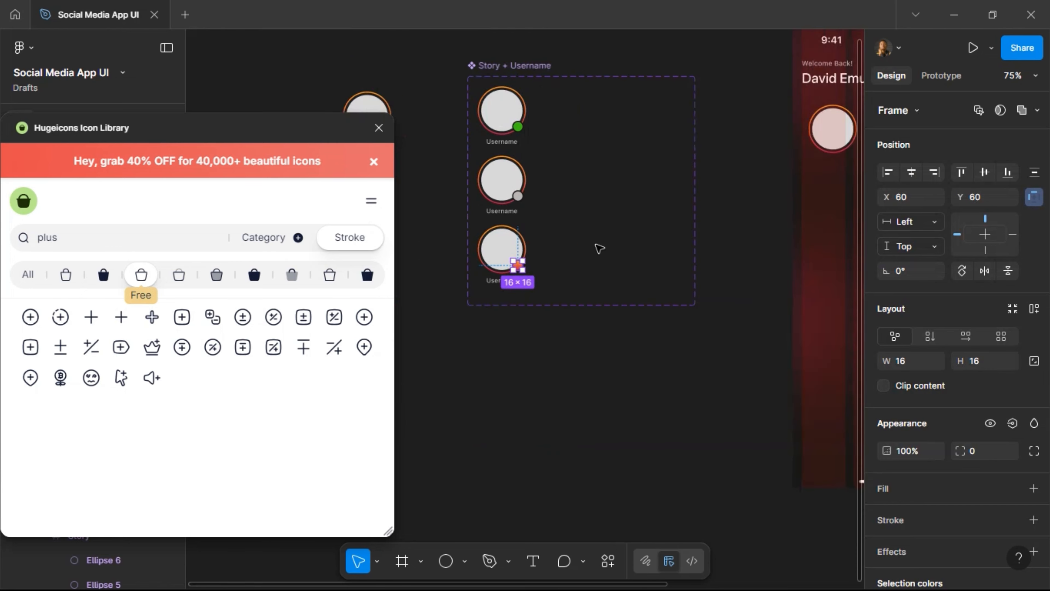
{"action": "scroll", "coordinate": [598, 247], "scroll_direction": "right", "scroll_amount": 10}
{"action": "scroll", "coordinate": [704, 120], "scroll_direction": "up", "scroll_amount": 3}
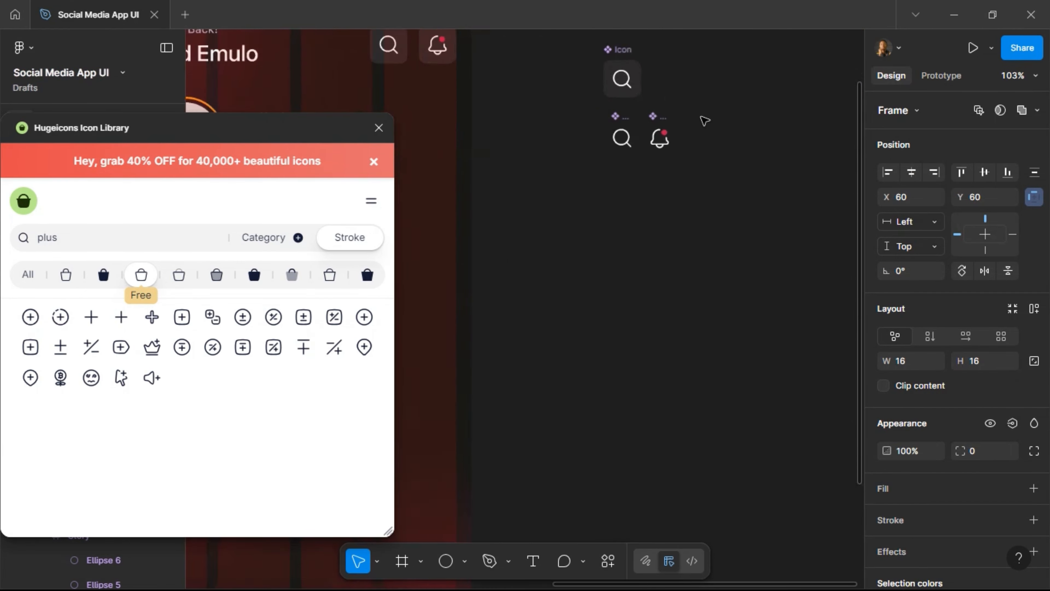
{"action": "scroll", "coordinate": [704, 120], "scroll_direction": "up", "scroll_amount": 6}
Turn a right-nudged copy of the notification bell into a plus-sign icon component and copy it.
{"action": "left_click", "coordinate": [623, 149]}
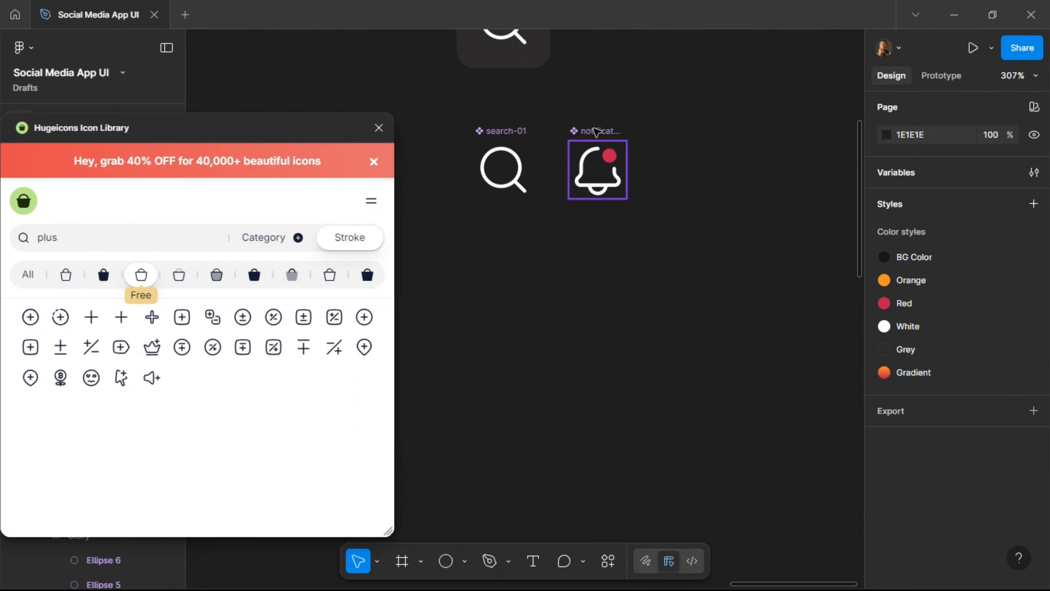
{"action": "left_click", "coordinate": [595, 132]}
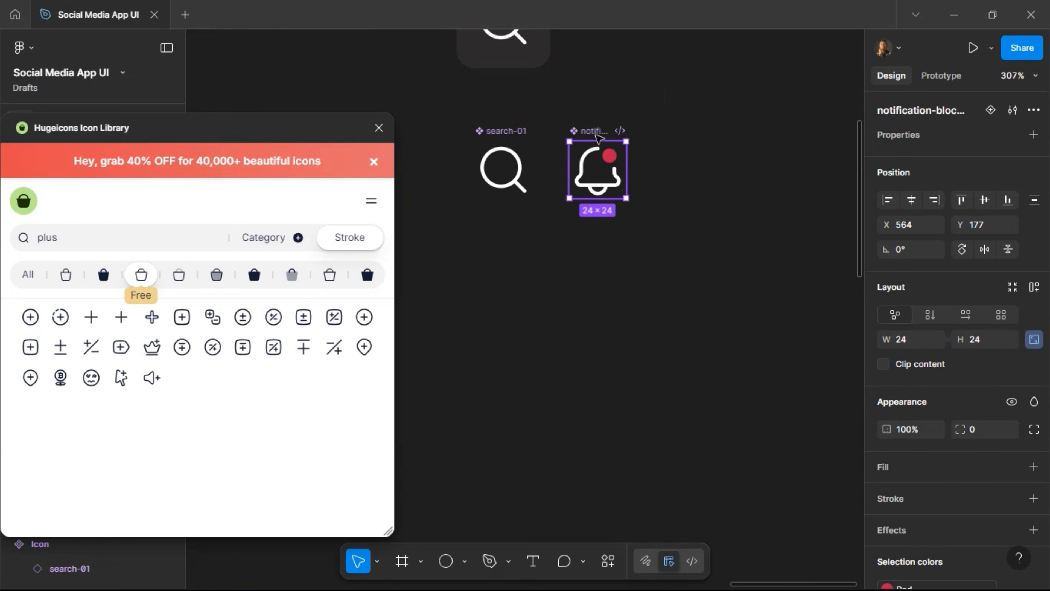
{"action": "key", "text": "ctrl+d"}
{"action": "key", "text": "shift+Right"}
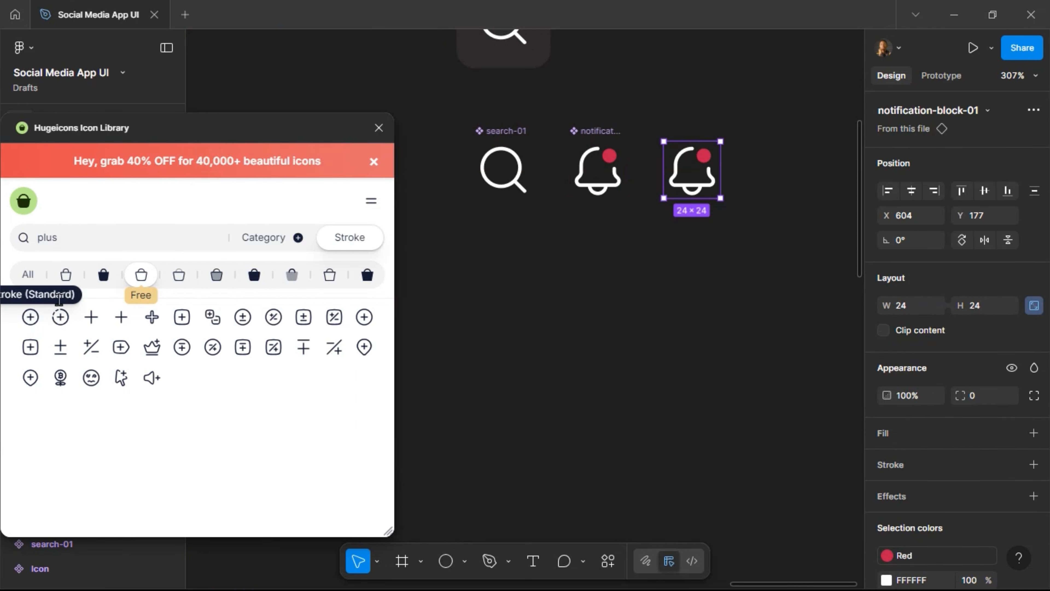
{"action": "left_click", "coordinate": [91, 318]}
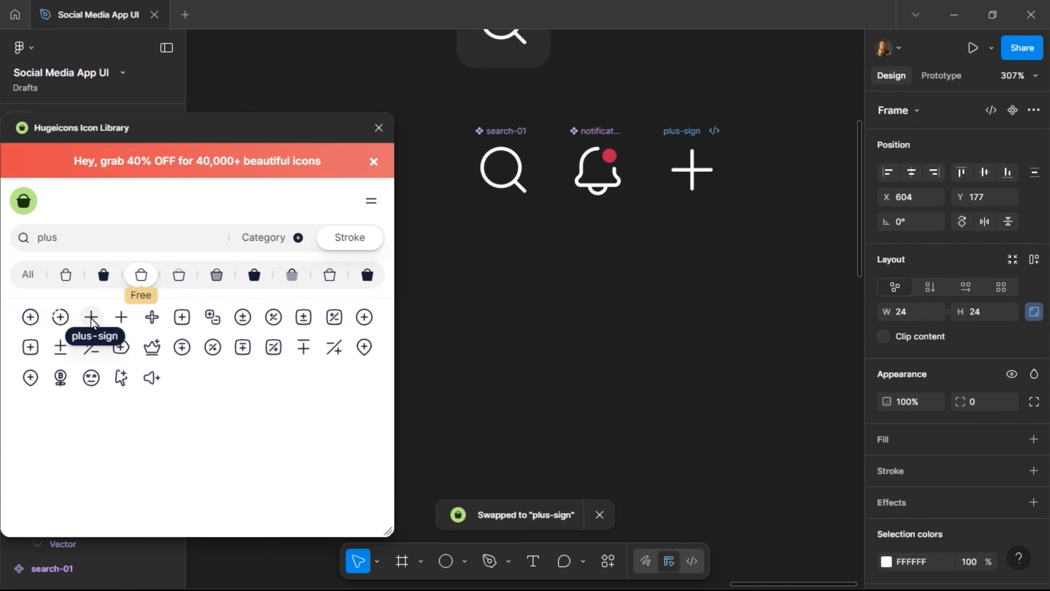
{"action": "left_click", "coordinate": [379, 127]}
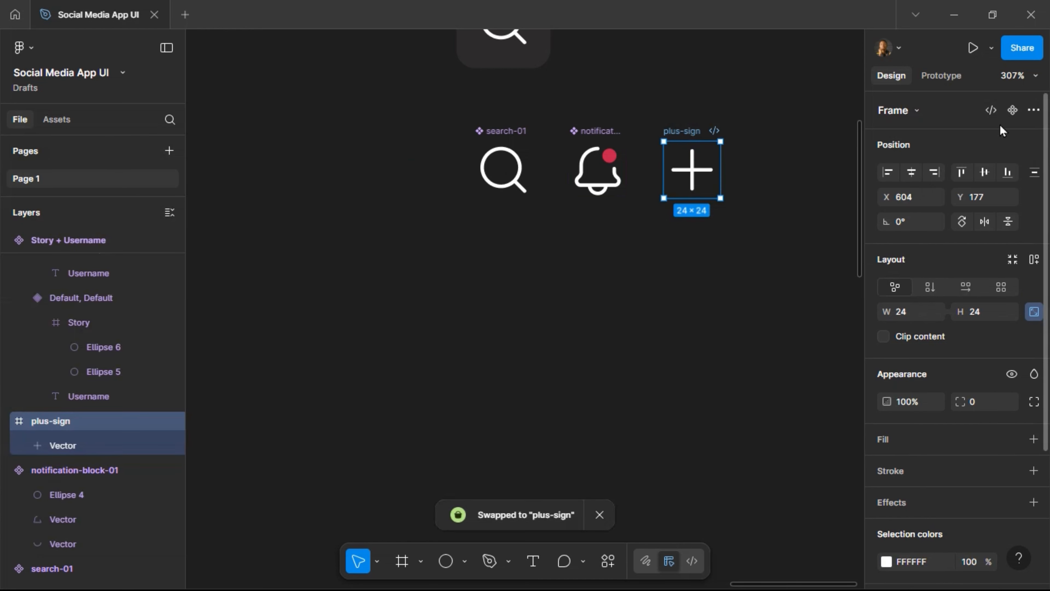
{"action": "key", "text": "ctrl+alt+k"}
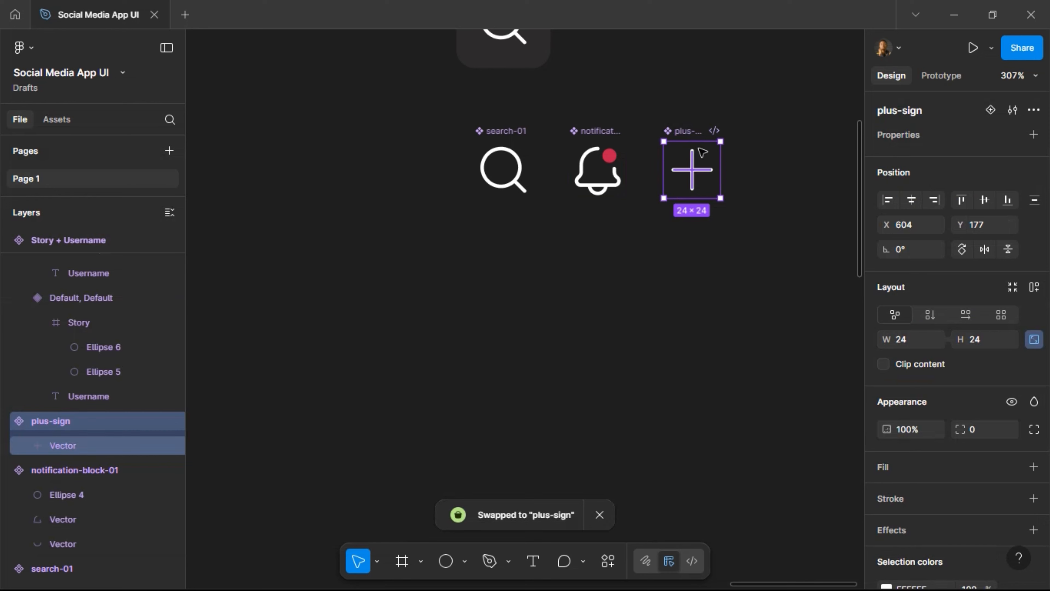
{"action": "key", "text": "ctrl+c"}
Paste the plus-sign icon into the third variant's orange dot frame.
{"action": "scroll", "coordinate": [675, 252], "scroll_direction": "left", "scroll_amount": 10}
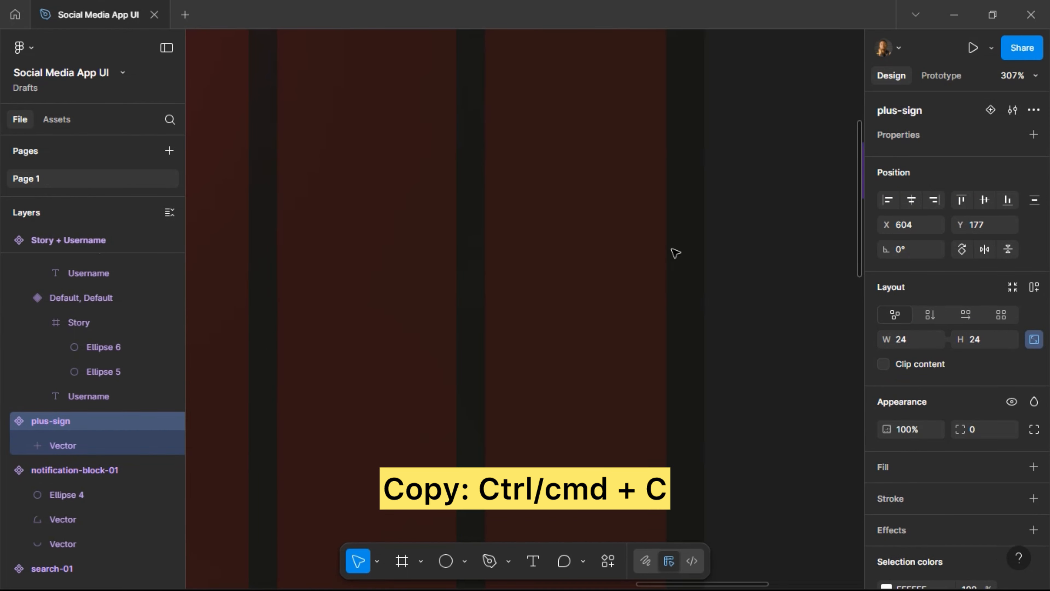
{"action": "scroll", "coordinate": [676, 253], "scroll_direction": "left", "scroll_amount": 20}
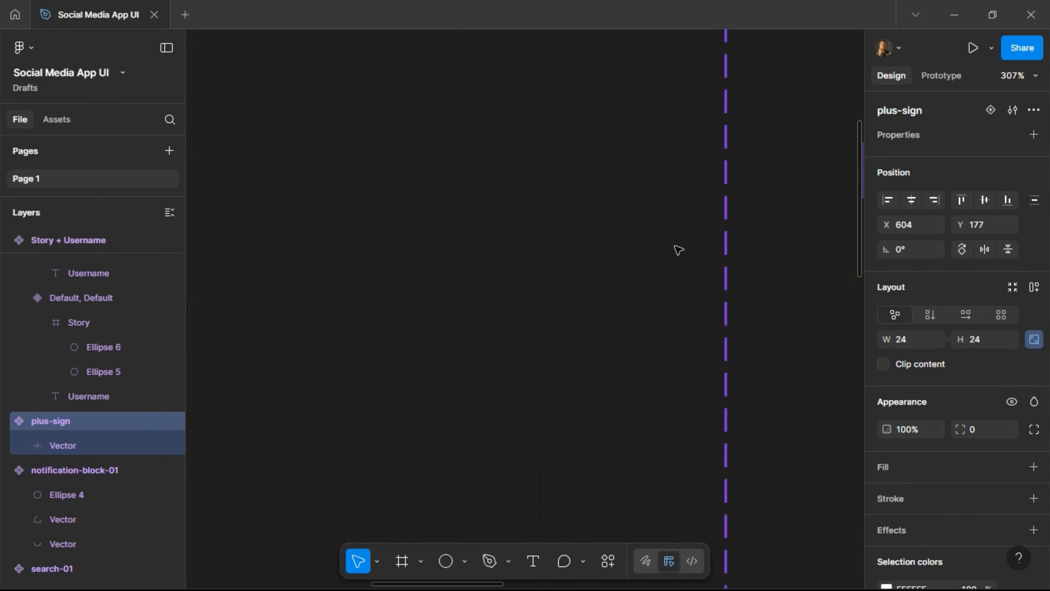
{"action": "scroll", "coordinate": [679, 248], "scroll_direction": "down", "scroll_amount": 9}
{"action": "scroll", "coordinate": [679, 249], "scroll_direction": "left", "scroll_amount": 3}
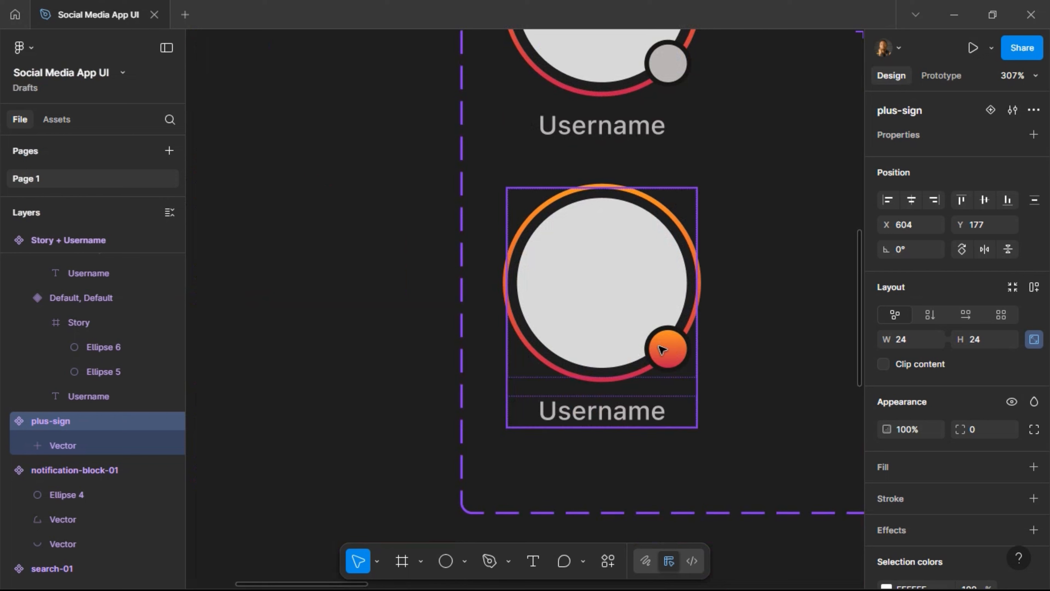
{"action": "left_click", "coordinate": [667, 353]}
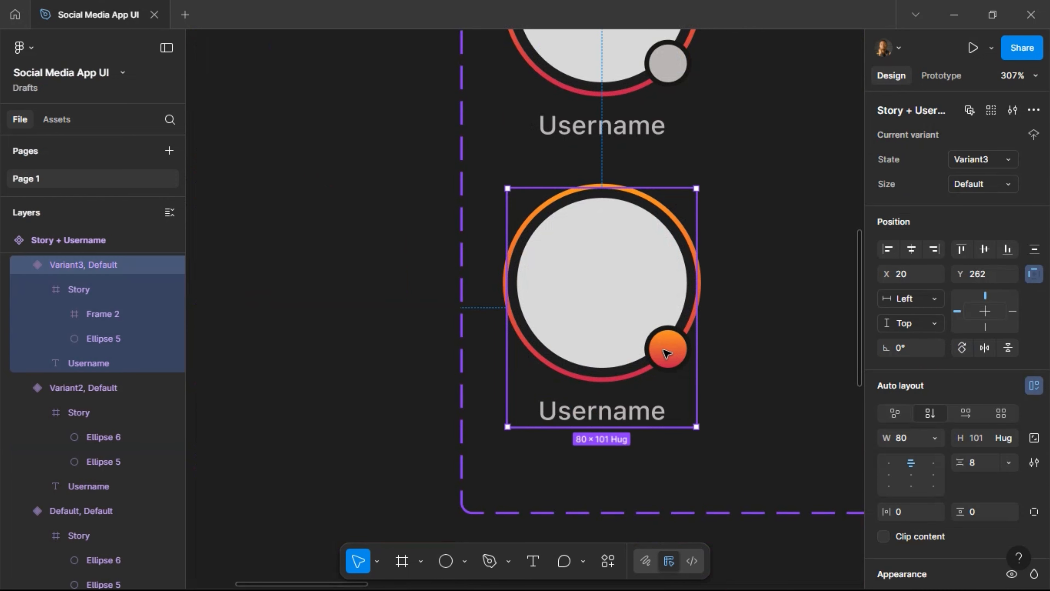
{"action": "double_click", "coordinate": [667, 353]}
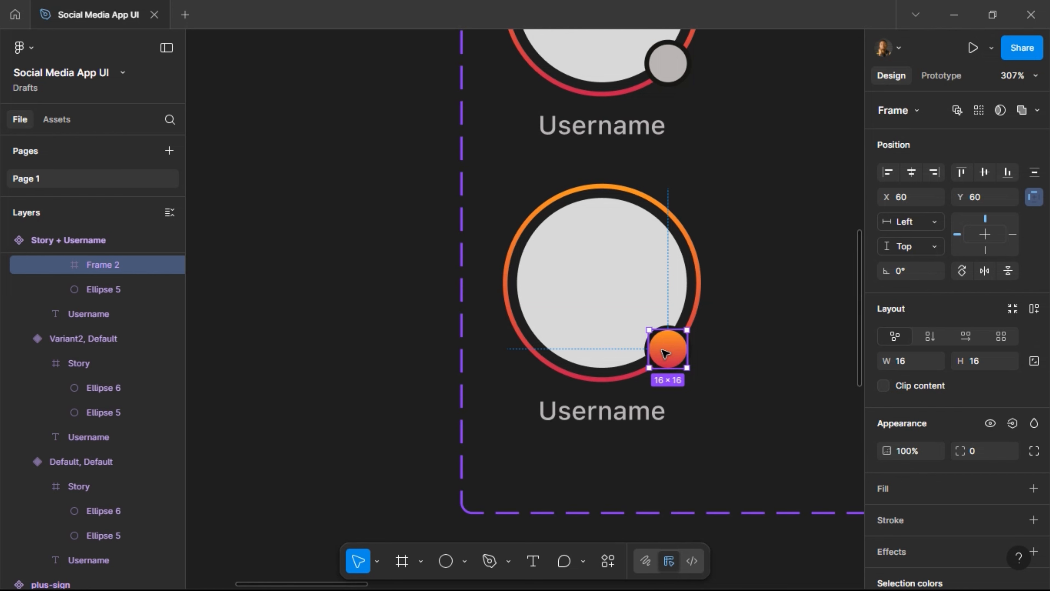
{"action": "key", "text": "ctrl+v"}
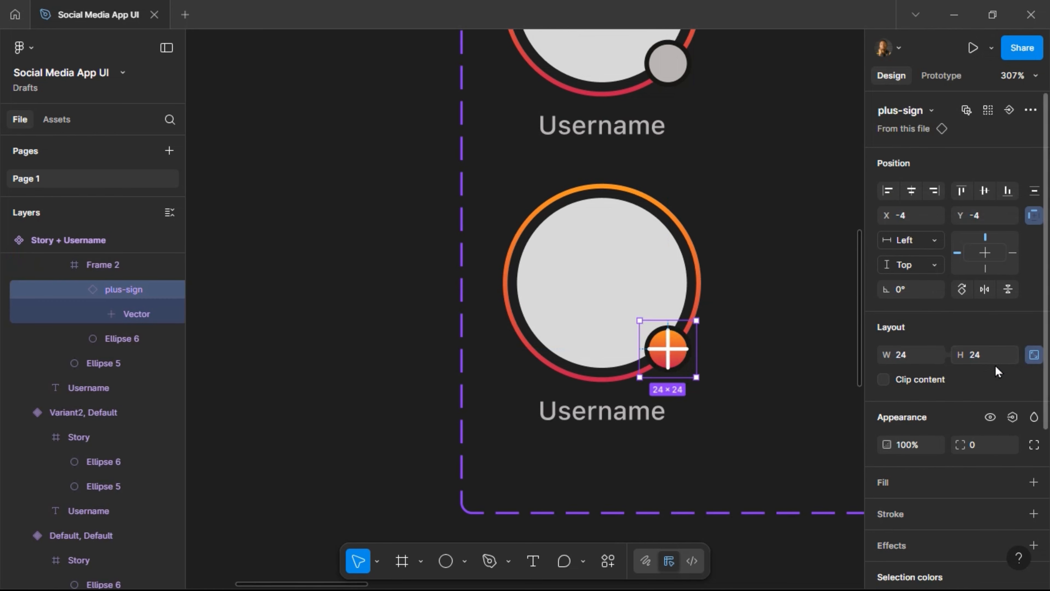
Resize the plus sign to 12×12 and centre it horizontally and vertically in the dot.
{"action": "type", "text": "12"}
{"action": "key", "text": "Return"}
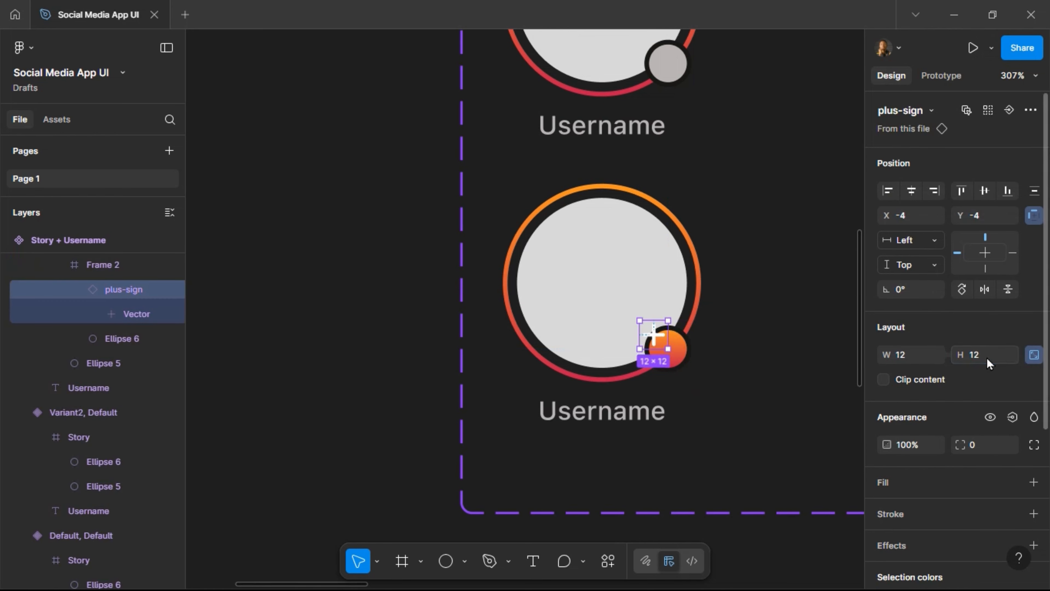
{"action": "left_click", "coordinate": [911, 191]}
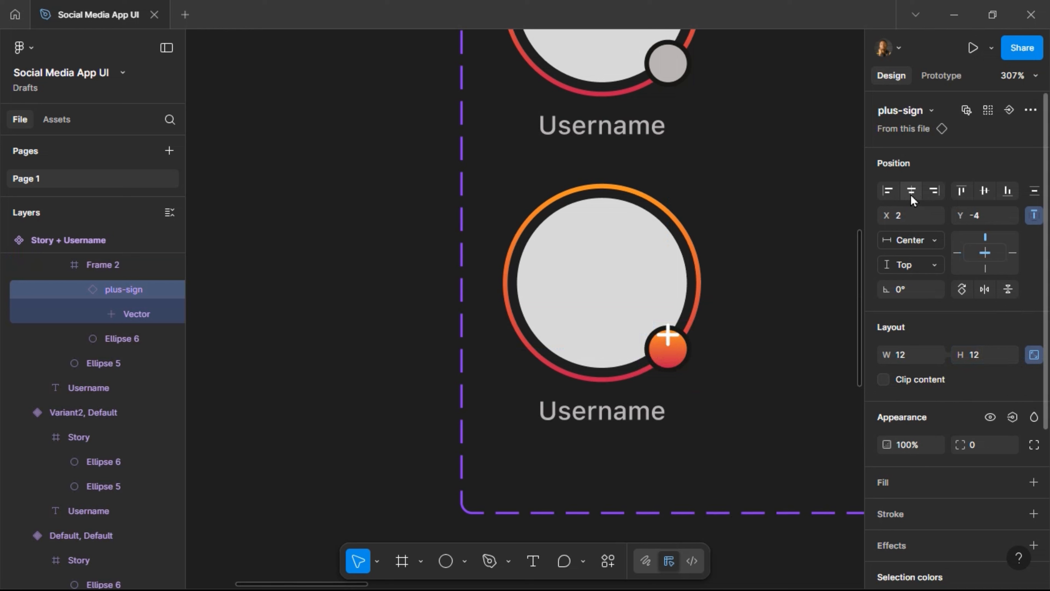
{"action": "left_click", "coordinate": [982, 196]}
{"action": "scroll", "coordinate": [393, 333], "scroll_direction": "down", "scroll_amount": 2}
{"action": "scroll", "coordinate": [393, 333], "scroll_direction": "down", "scroll_amount": 5}
{"action": "scroll", "coordinate": [459, 297], "scroll_direction": "up", "scroll_amount": 2}
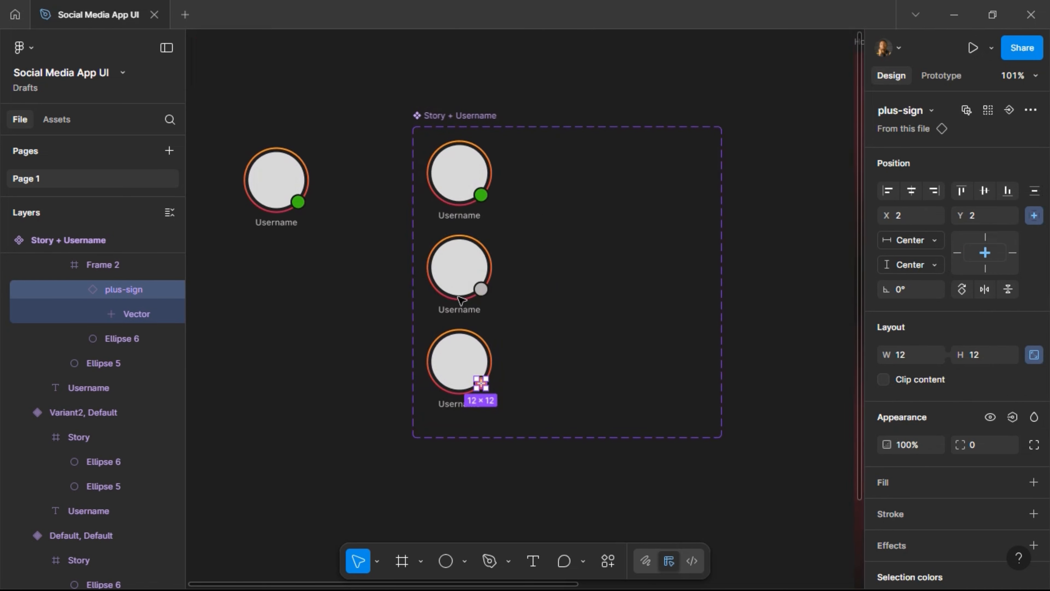
{"action": "scroll", "coordinate": [456, 290], "scroll_direction": "up", "scroll_amount": 1}
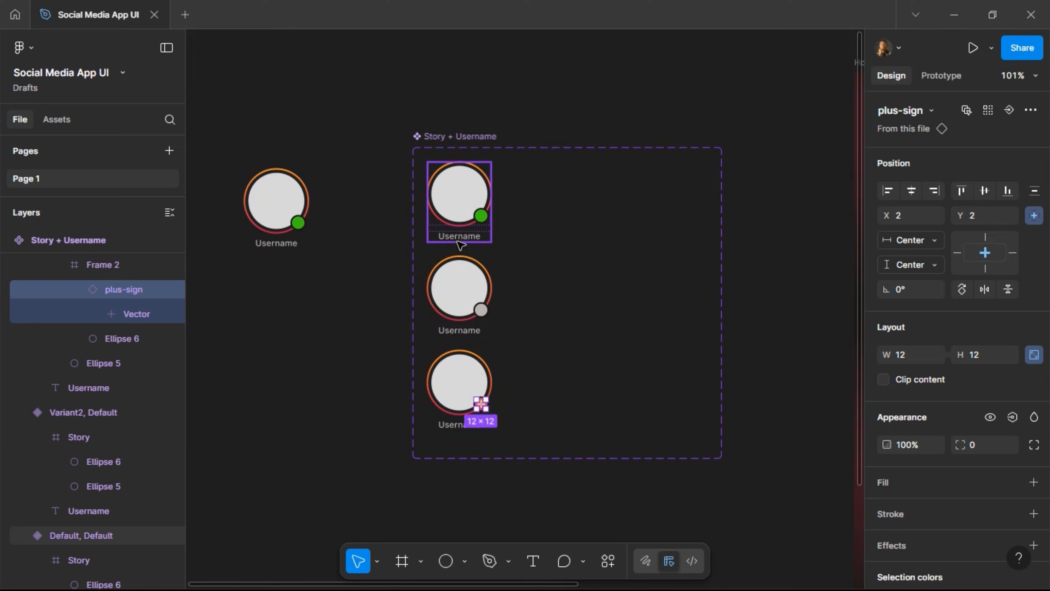
Link the three Username labels to a new text property 'Text' with default 'Username'.
{"action": "left_click", "coordinate": [460, 244]}
{"action": "left_click", "coordinate": [464, 238]}
{"action": "left_click", "coordinate": [457, 331], "text": "shift"}
{"action": "left_click", "coordinate": [468, 426], "text": "shift"}
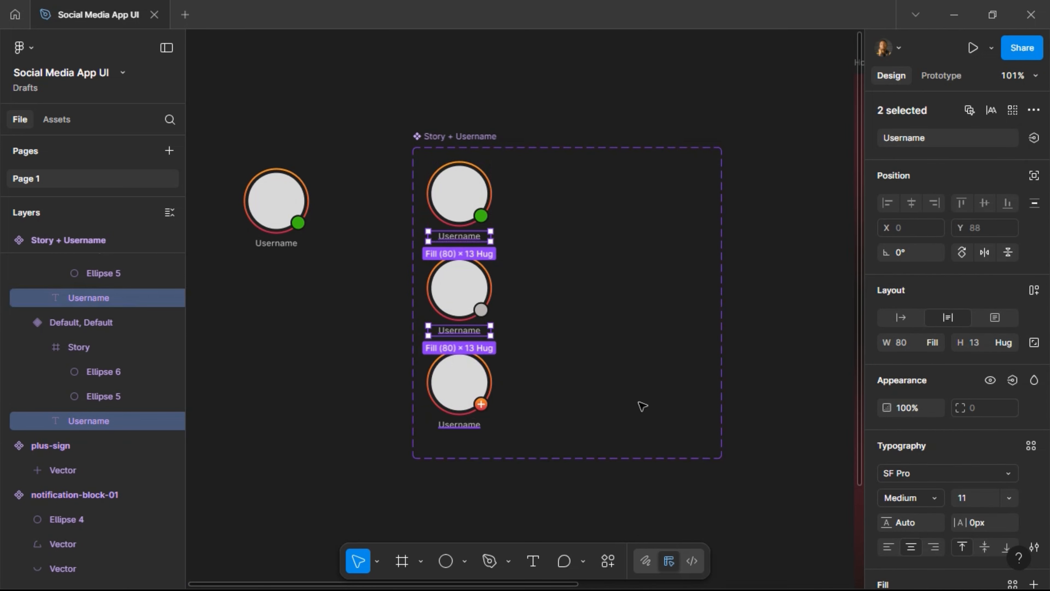
{"action": "left_click", "coordinate": [1033, 139]}
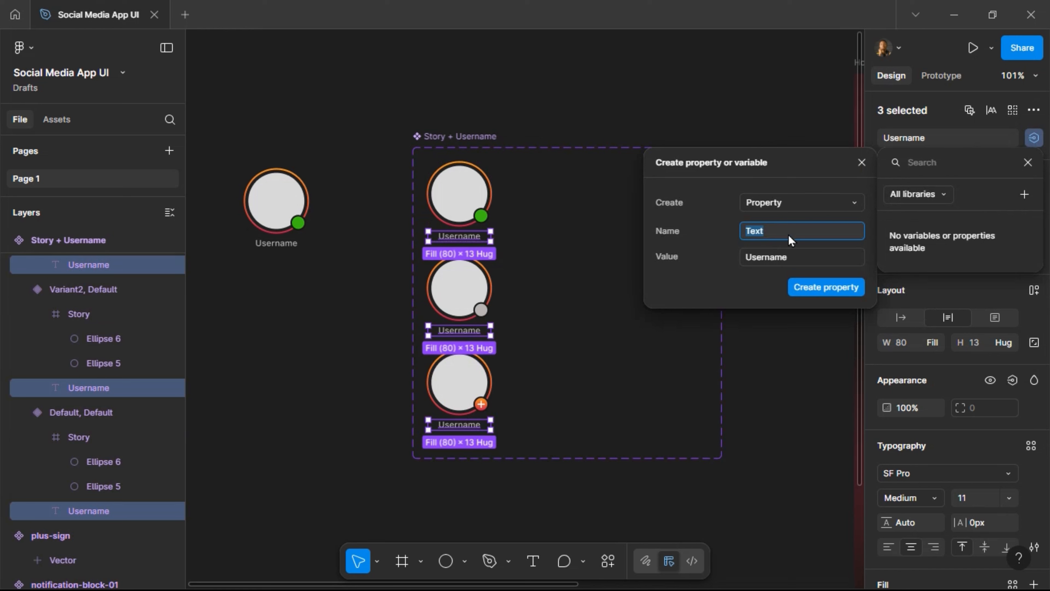
{"action": "left_click", "coordinate": [821, 292]}
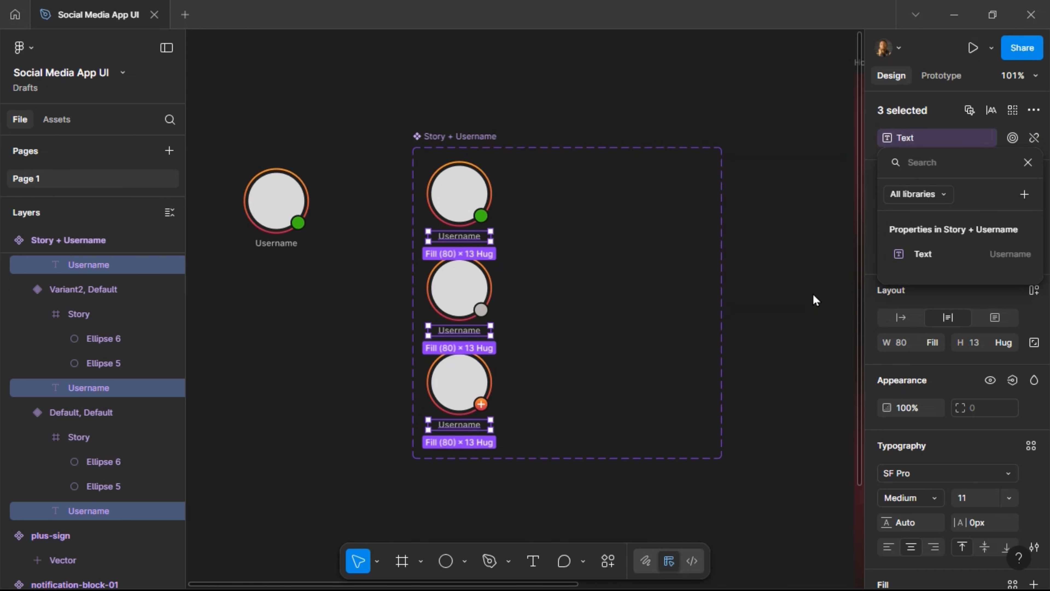
{"action": "key", "text": "Escape"}
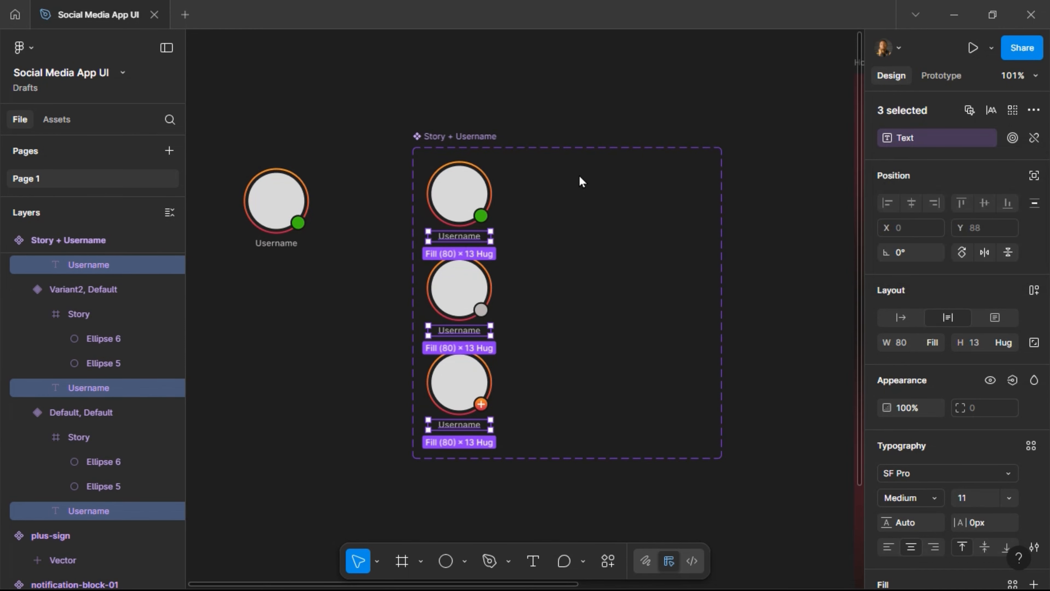
{"action": "key", "text": "Escape"}
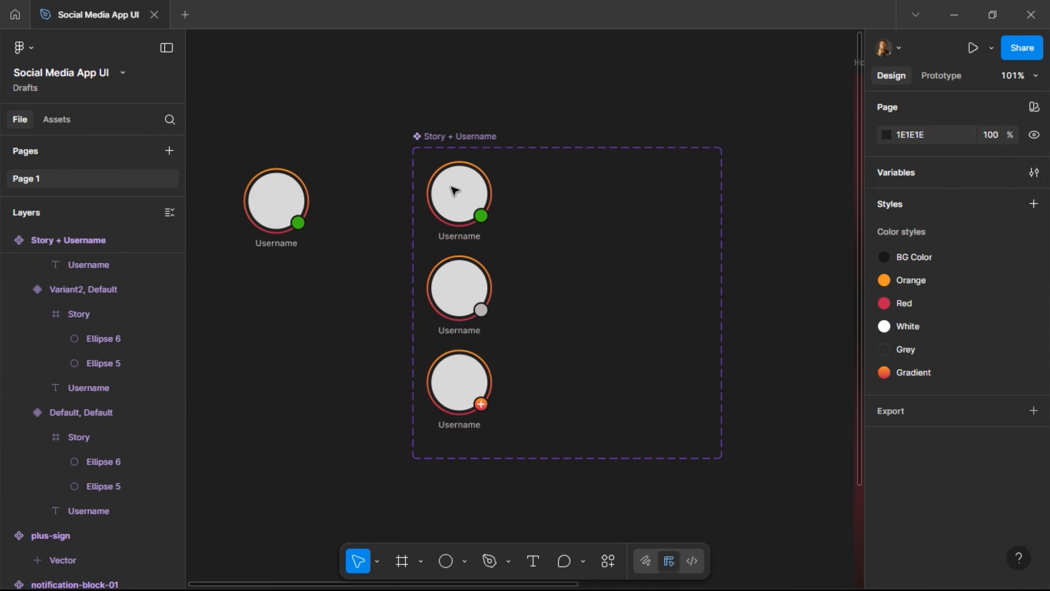
Set the three variants' State values to Online, Offline and Add Story.
{"action": "left_click", "coordinate": [455, 192]}
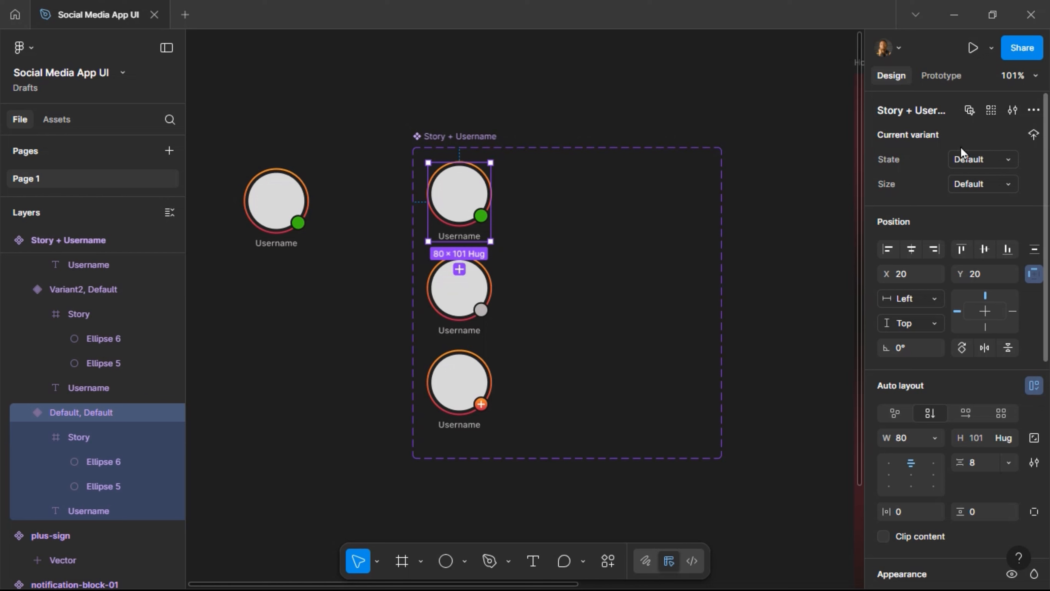
{"action": "left_click", "coordinate": [966, 163]}
{"action": "type", "text": "Online"}
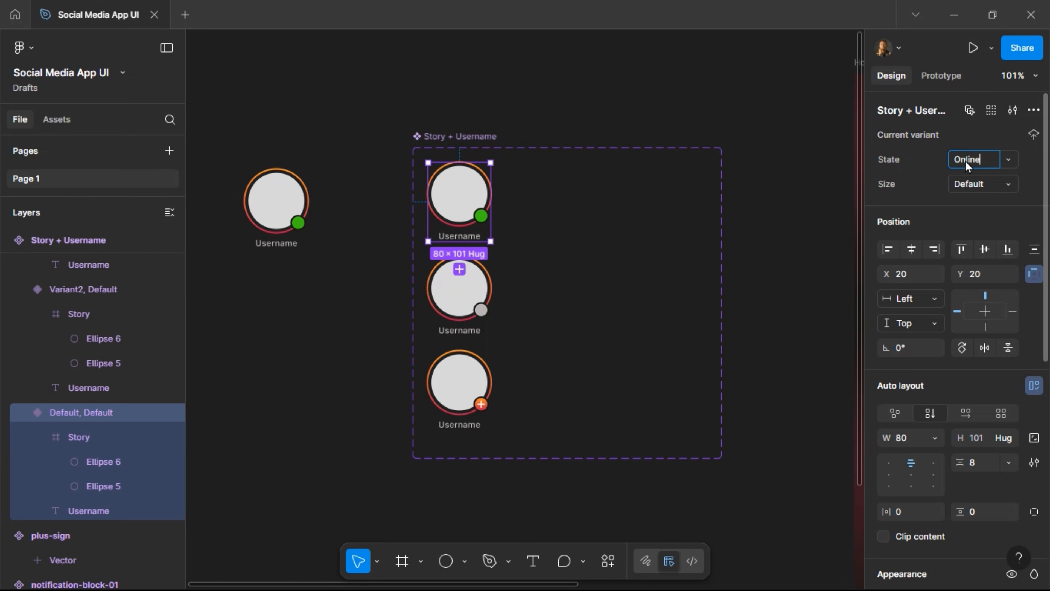
{"action": "key", "text": "Return"}
{"action": "left_click", "coordinate": [446, 300]}
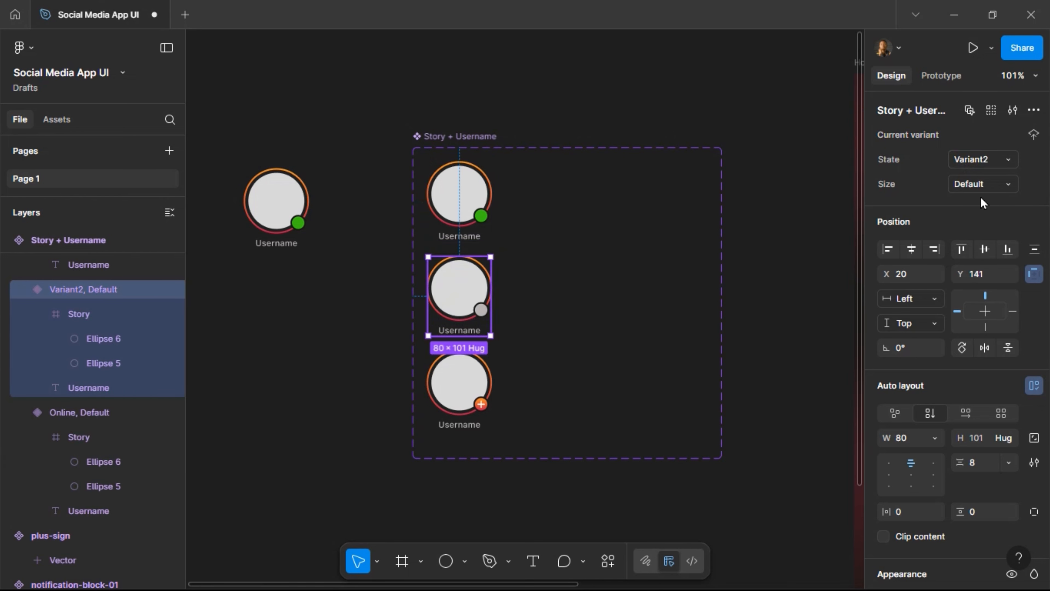
{"action": "left_click", "coordinate": [988, 161]}
{"action": "type", "text": "Offline"}
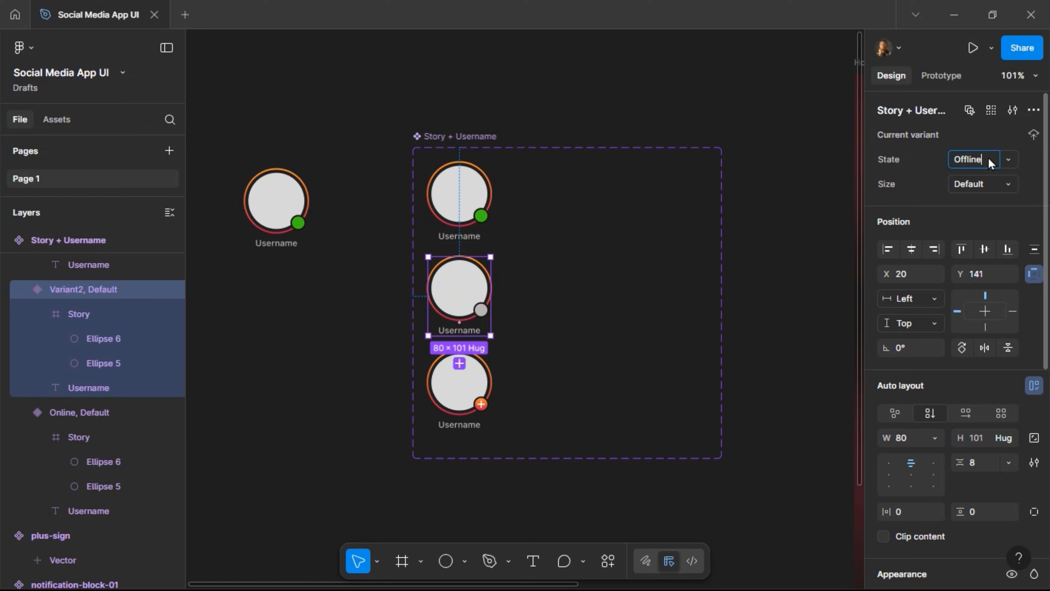
{"action": "key", "text": "Return"}
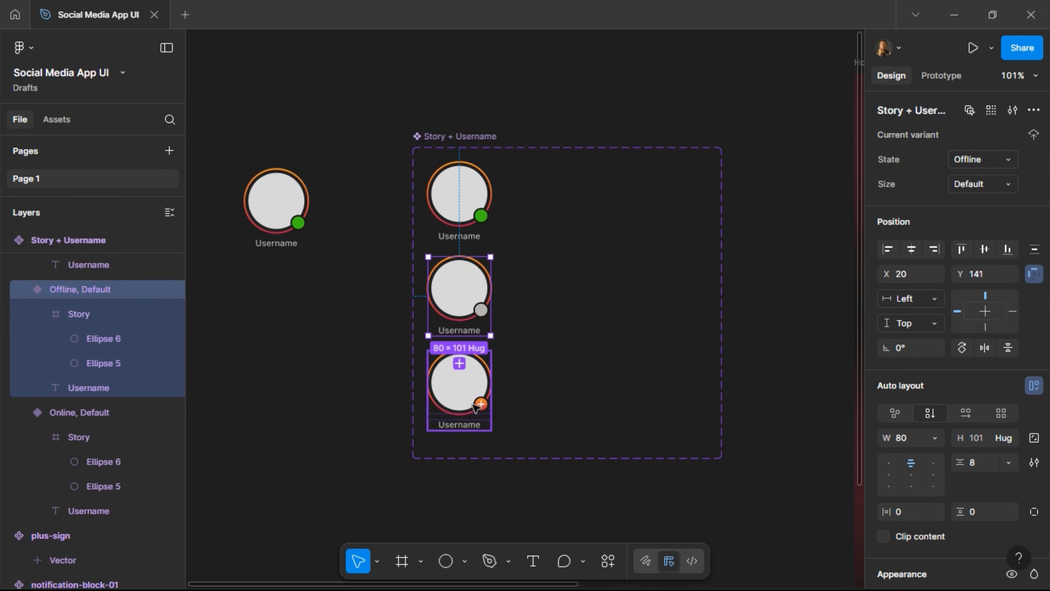
{"action": "left_click", "coordinate": [459, 385]}
{"action": "left_click", "coordinate": [969, 161]}
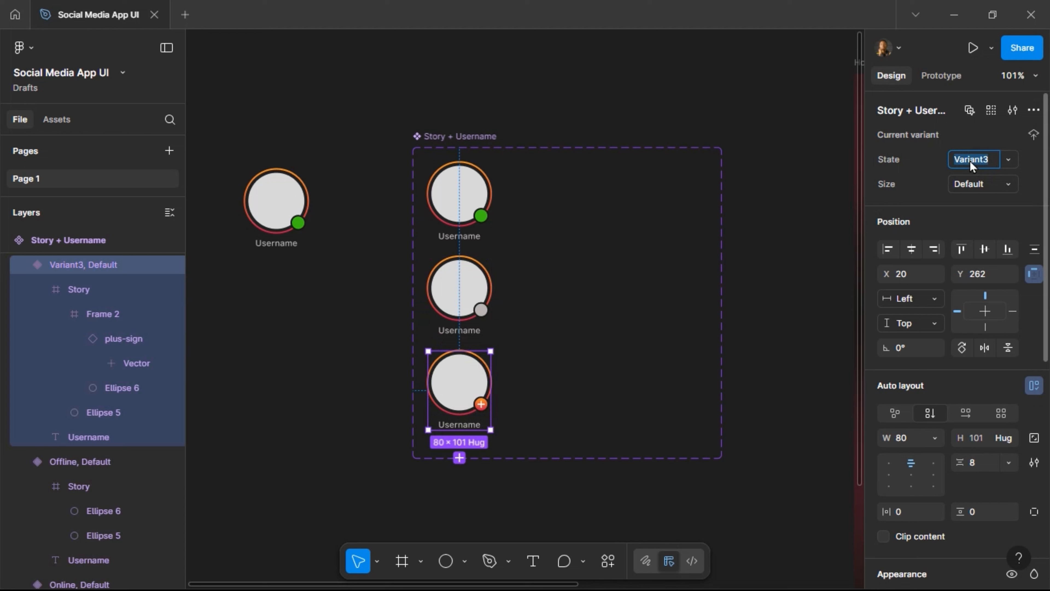
{"action": "type", "text": "Add Story"}
{"action": "key", "text": "Return"}
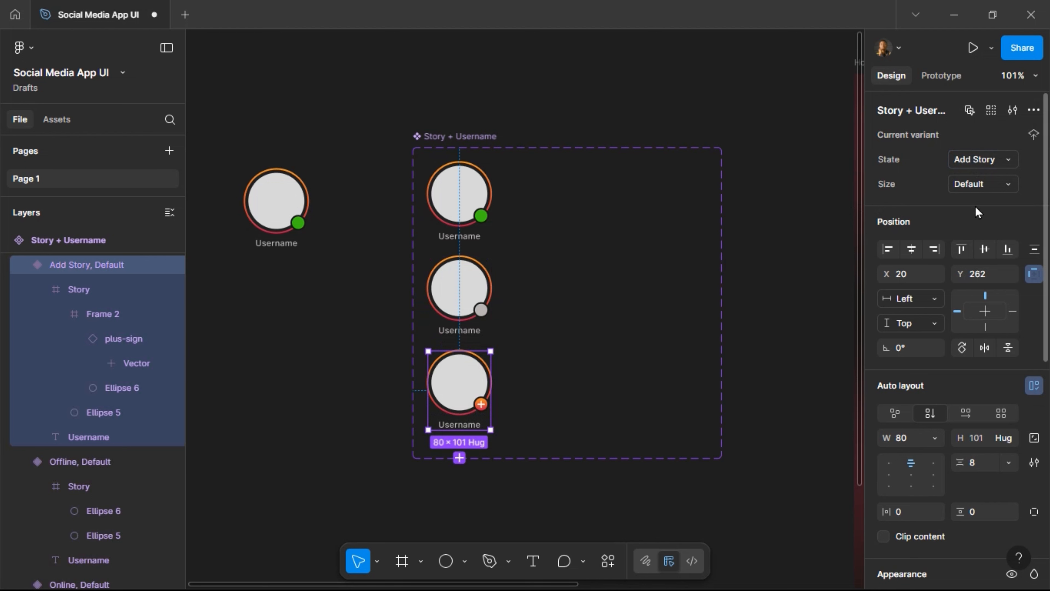
Give all three variants Size 'lg' and duplicate them into a second column.
{"action": "left_click", "coordinate": [461, 244]}
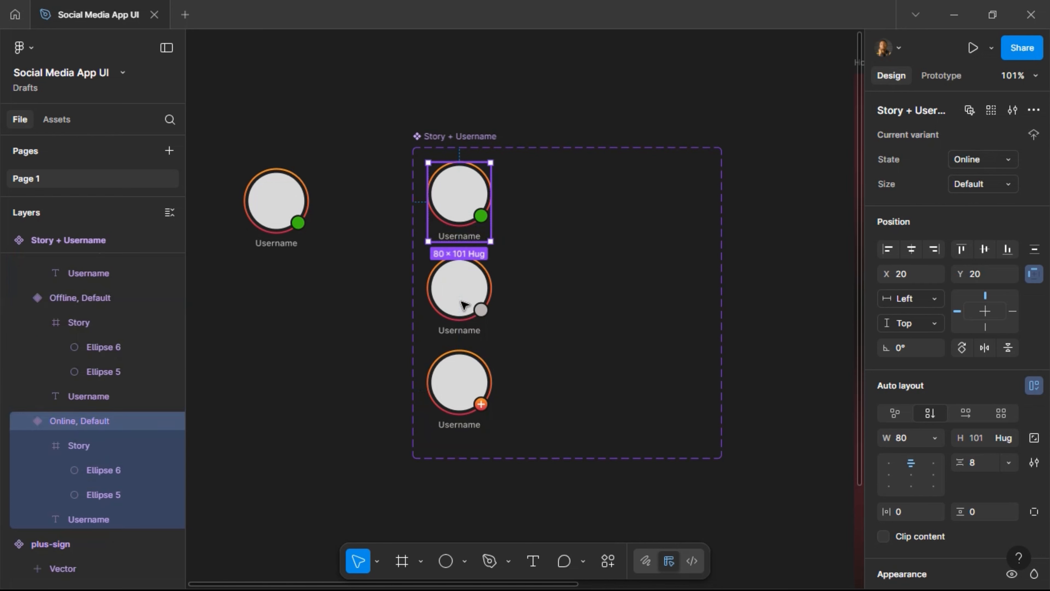
{"action": "left_click", "coordinate": [461, 302], "text": "shift"}
{"action": "left_click", "coordinate": [466, 402], "text": "shift"}
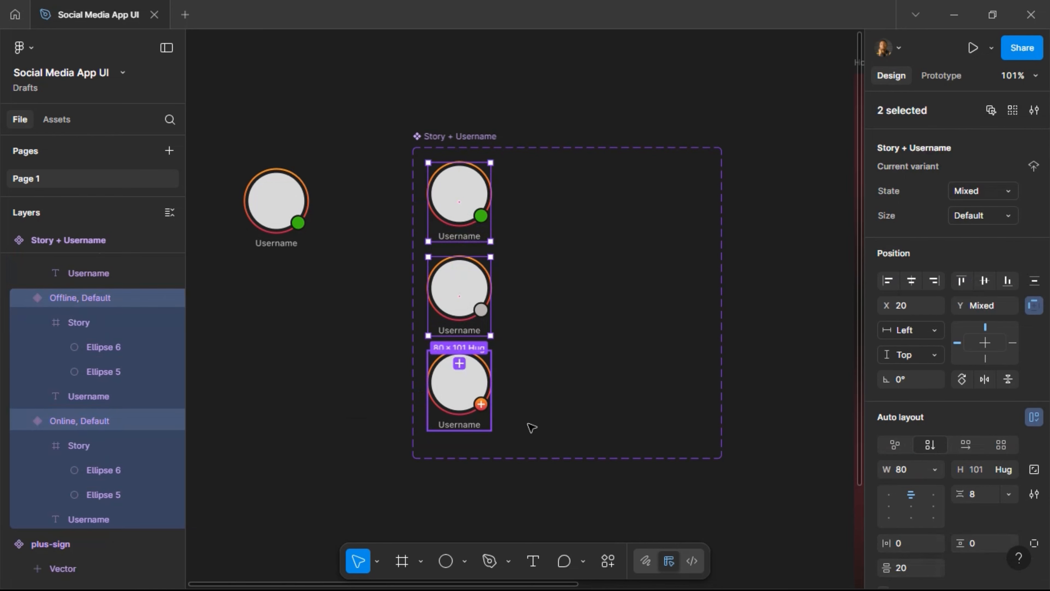
{"action": "left_click", "coordinate": [985, 222]}
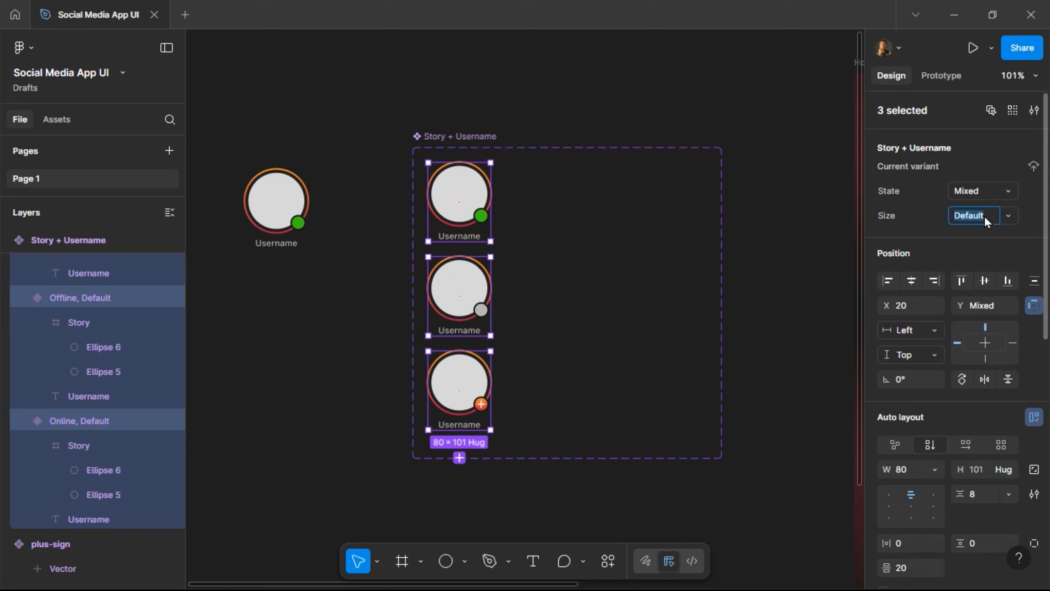
{"action": "type", "text": "lg"}
{"action": "key", "text": "Return"}
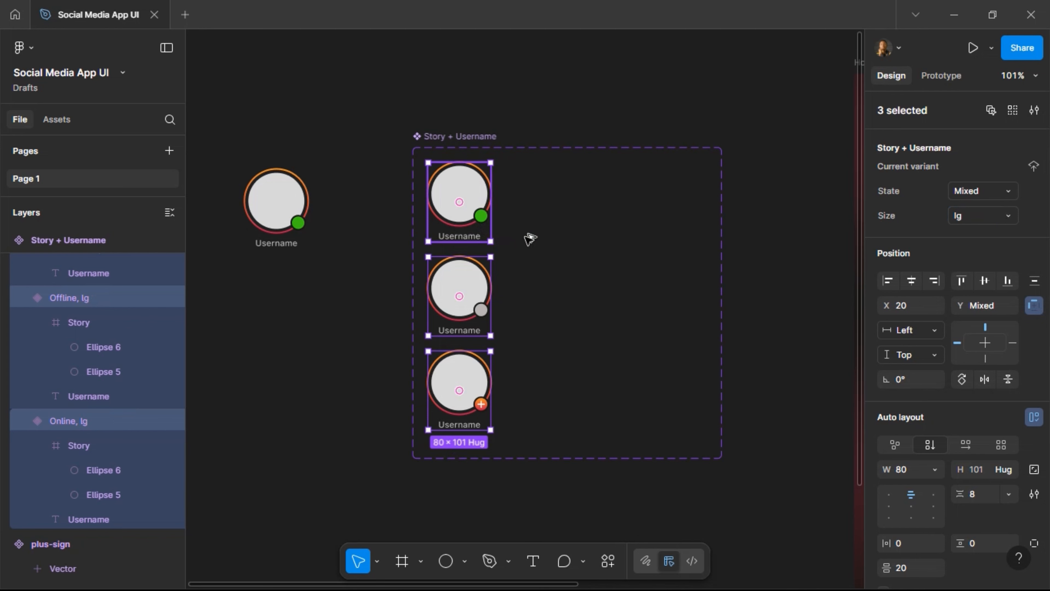
{"action": "key", "text": "ctrl+d"}
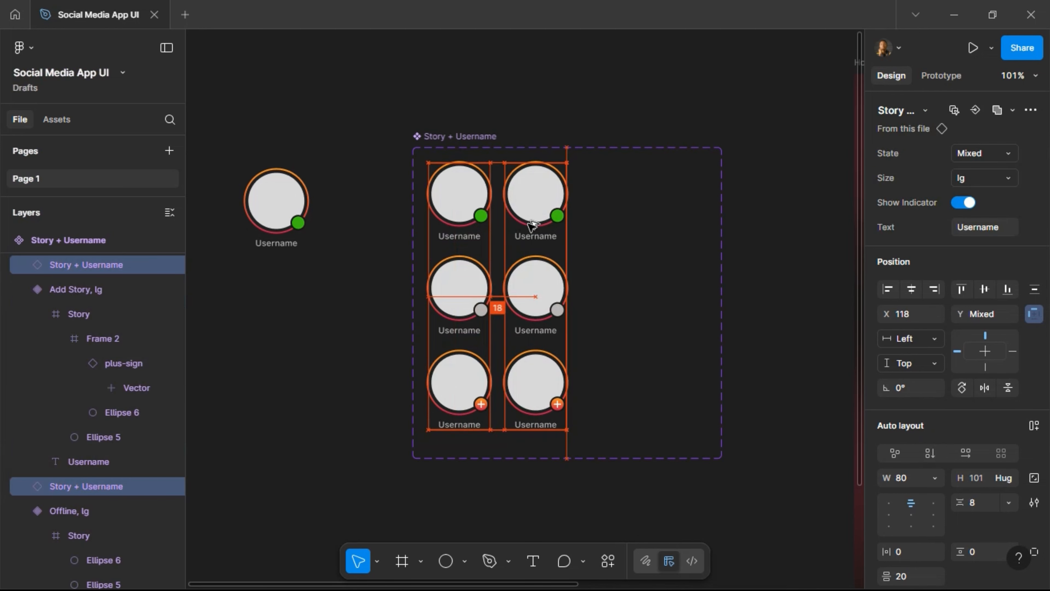
Select the three story circles in the right-hand copies and scale them to 60×60 with the K tool.
{"action": "mouse_move", "coordinate": [529, 222]}
{"action": "left_mouse_down"}
{"action": "mouse_move", "coordinate": [535, 239]}
{"action": "mouse_move", "coordinate": [542, 227]}
{"action": "left_mouse_up"}
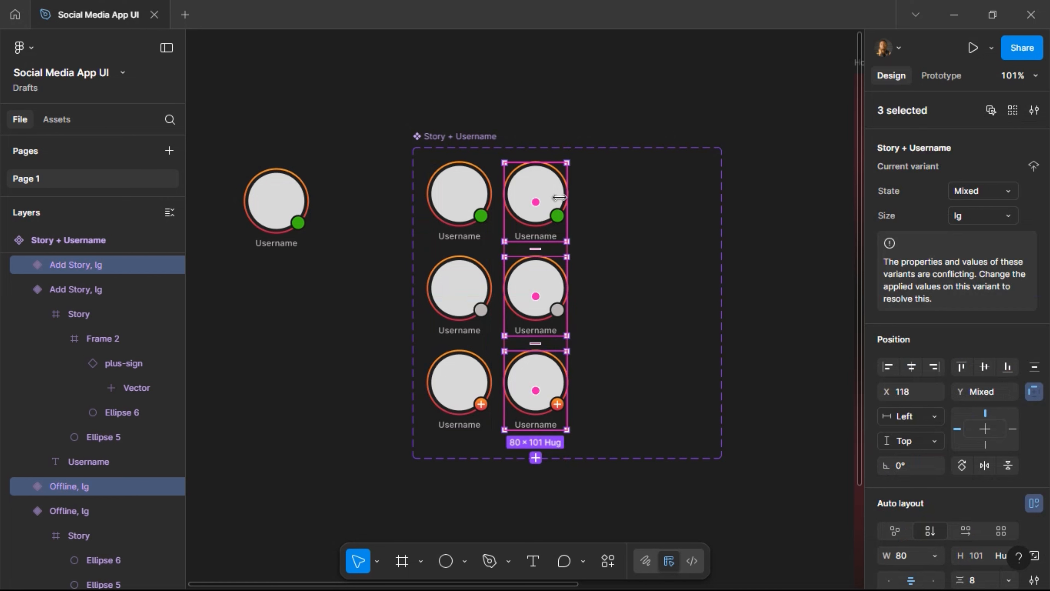
{"action": "left_click", "coordinate": [535, 197]}
{"action": "left_click", "coordinate": [535, 198]}
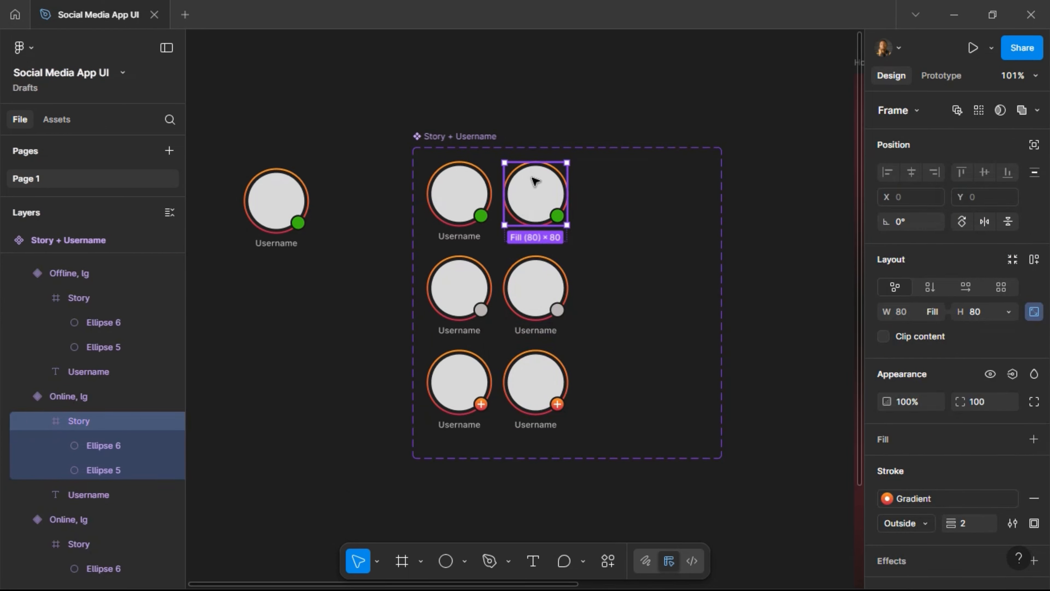
{"action": "scroll", "coordinate": [535, 181], "scroll_direction": "up", "scroll_amount": 2}
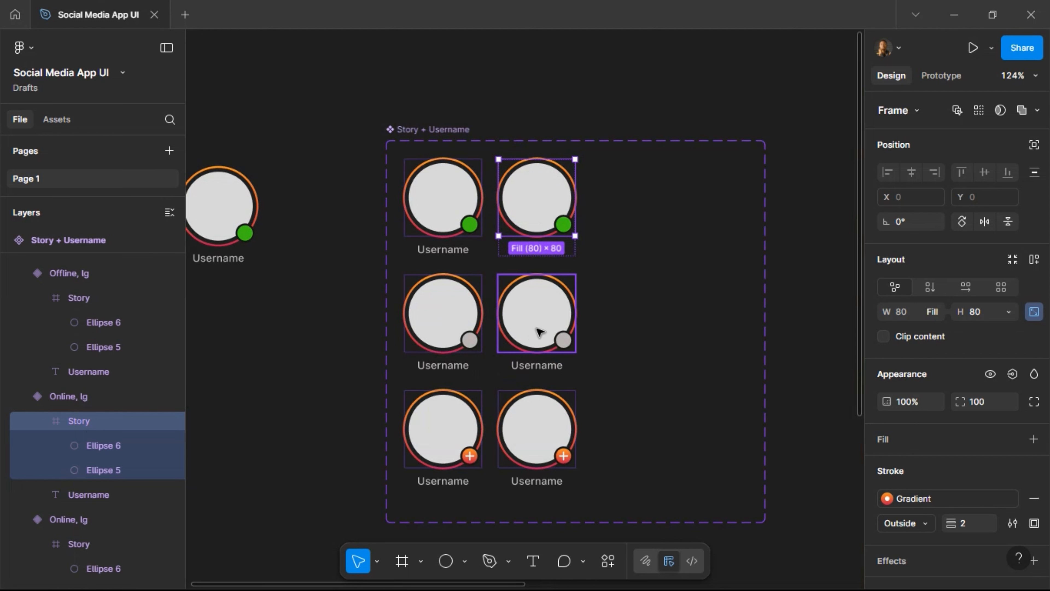
{"action": "left_click", "coordinate": [539, 331], "text": "shift"}
{"action": "left_click", "coordinate": [540, 439], "text": "shift"}
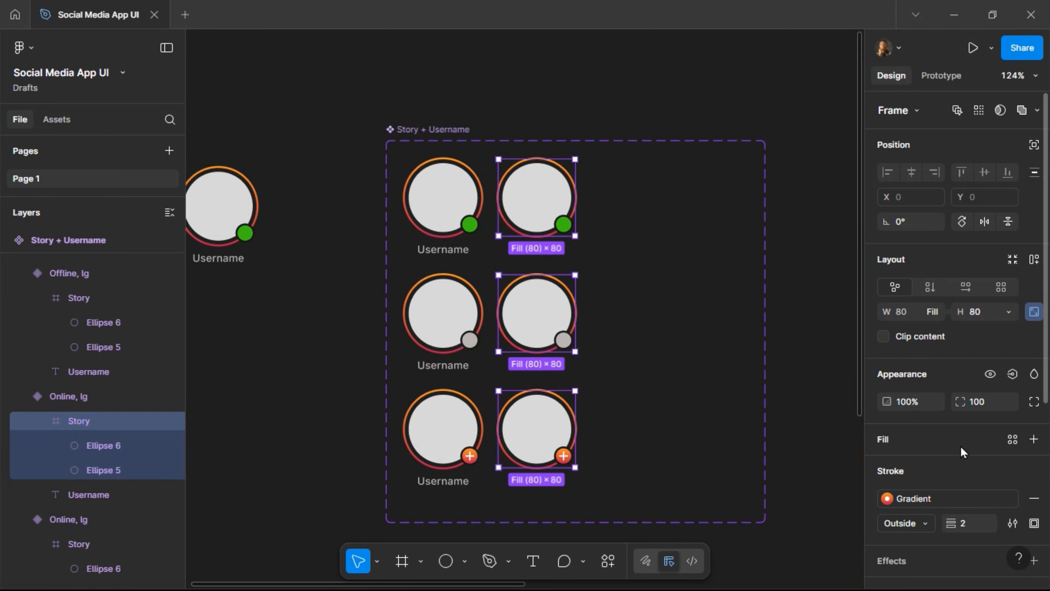
{"action": "key", "text": "k"}
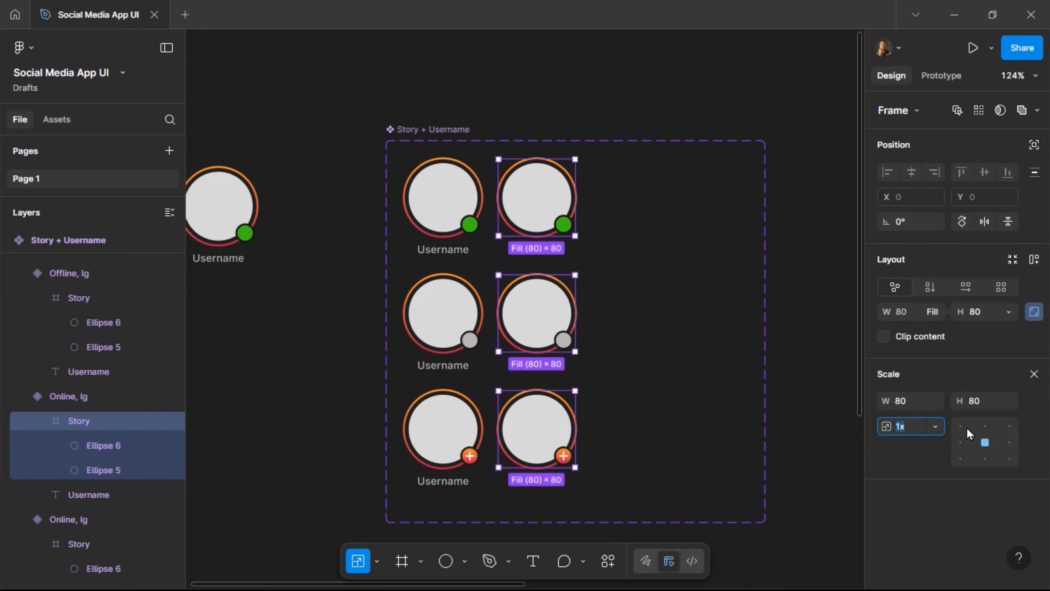
{"action": "left_click", "coordinate": [377, 561]}
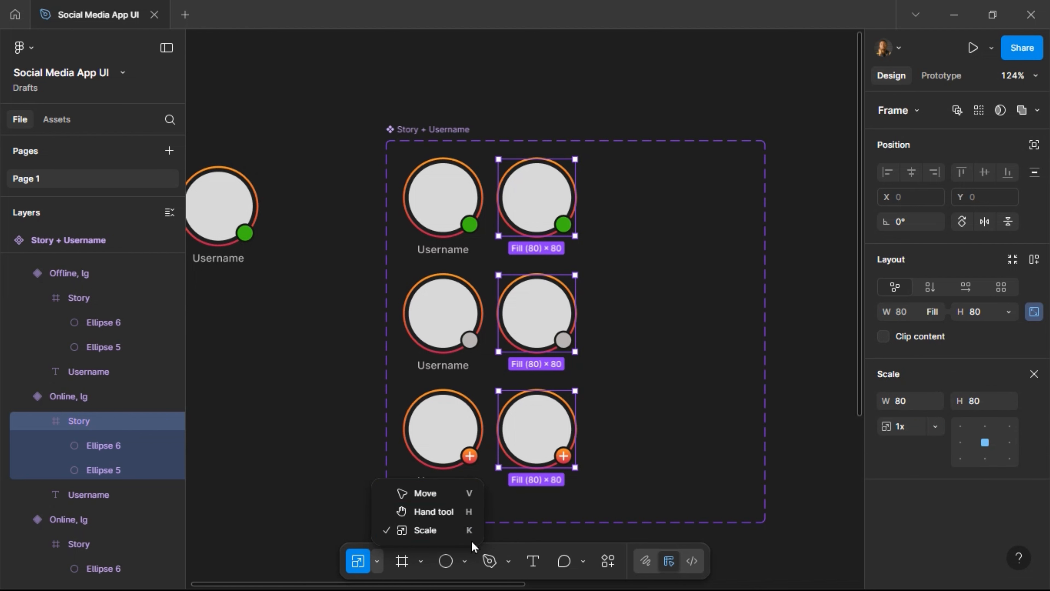
{"action": "left_click", "coordinate": [524, 534]}
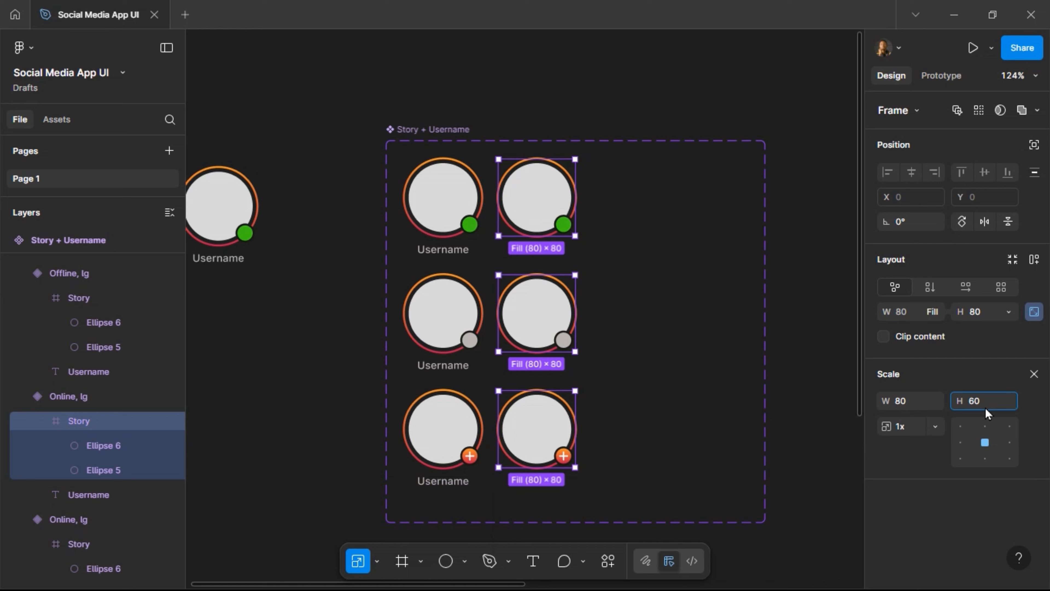
{"action": "key", "text": "Return"}
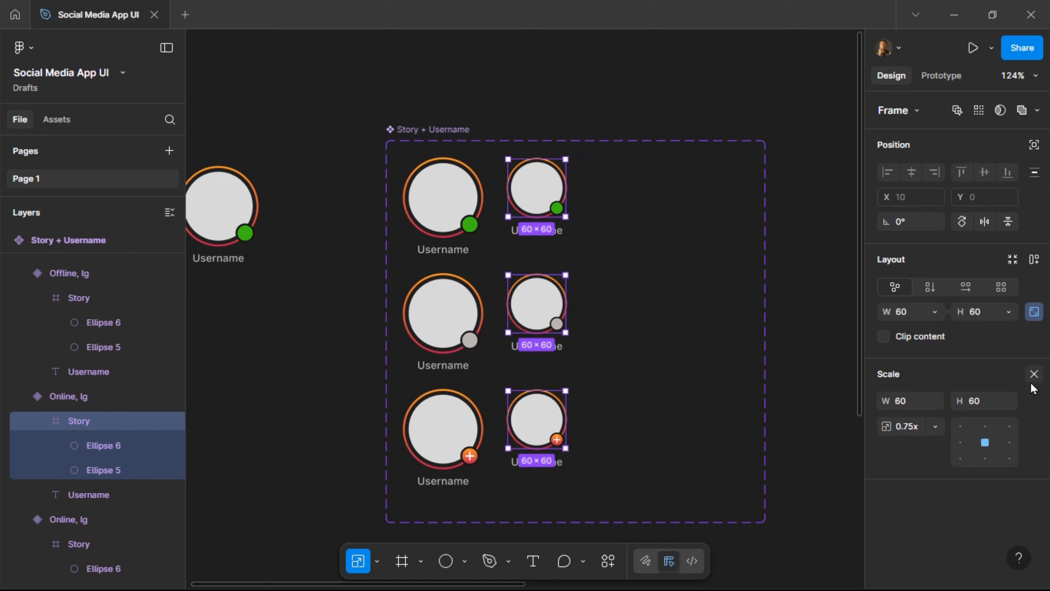
{"action": "left_click", "coordinate": [1034, 373]}
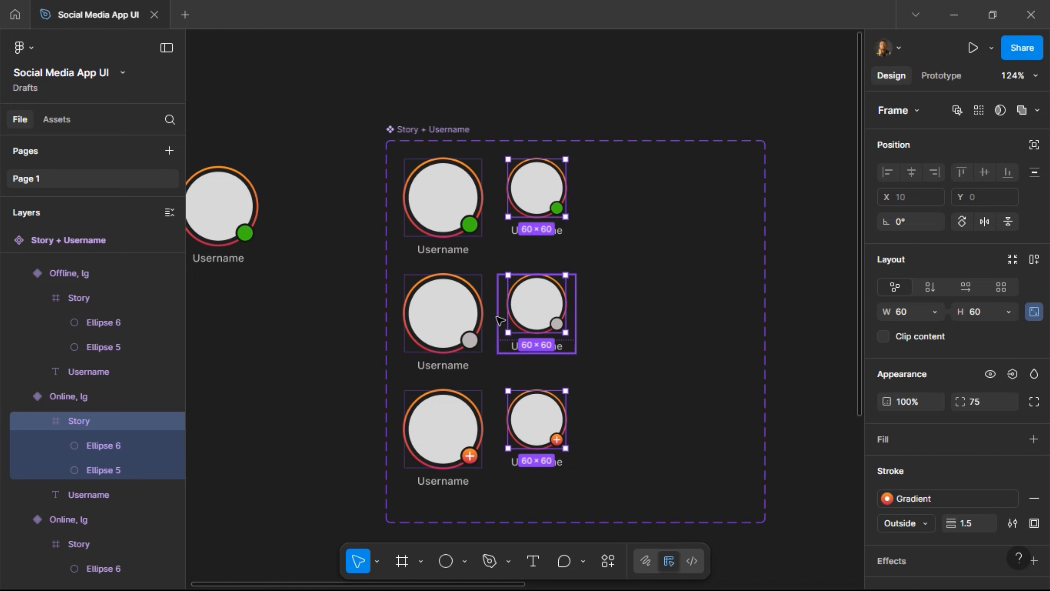
Give the three middle-column variants Size md, then Alt-drag copies of them into a third column.
{"action": "key", "text": "shift+Return"}
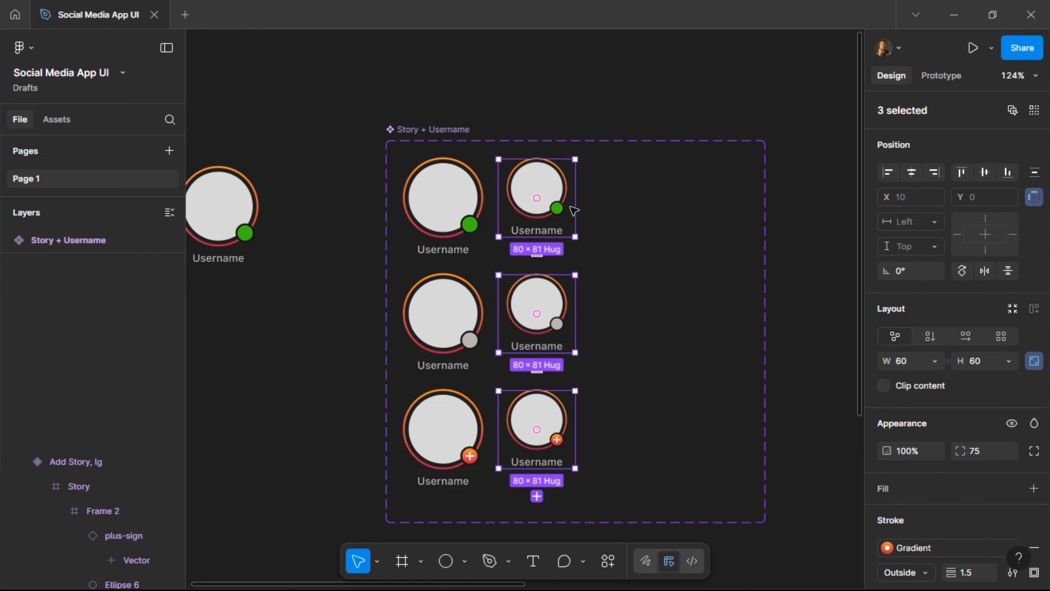
{"action": "left_click", "coordinate": [556, 232]}
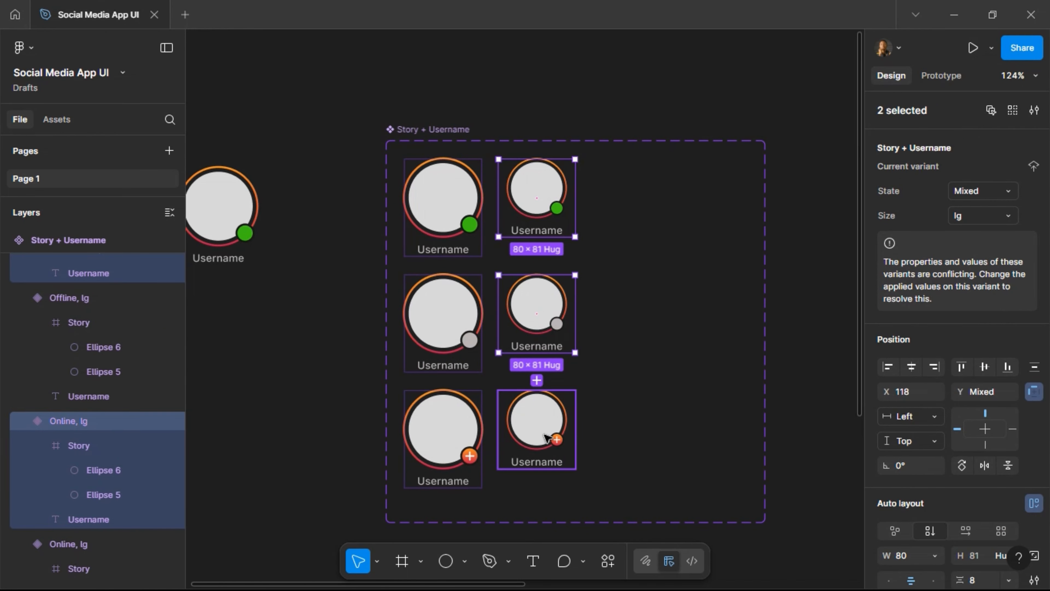
{"action": "left_click", "coordinate": [541, 426], "text": "shift"}
{"action": "left_click", "coordinate": [973, 217]}
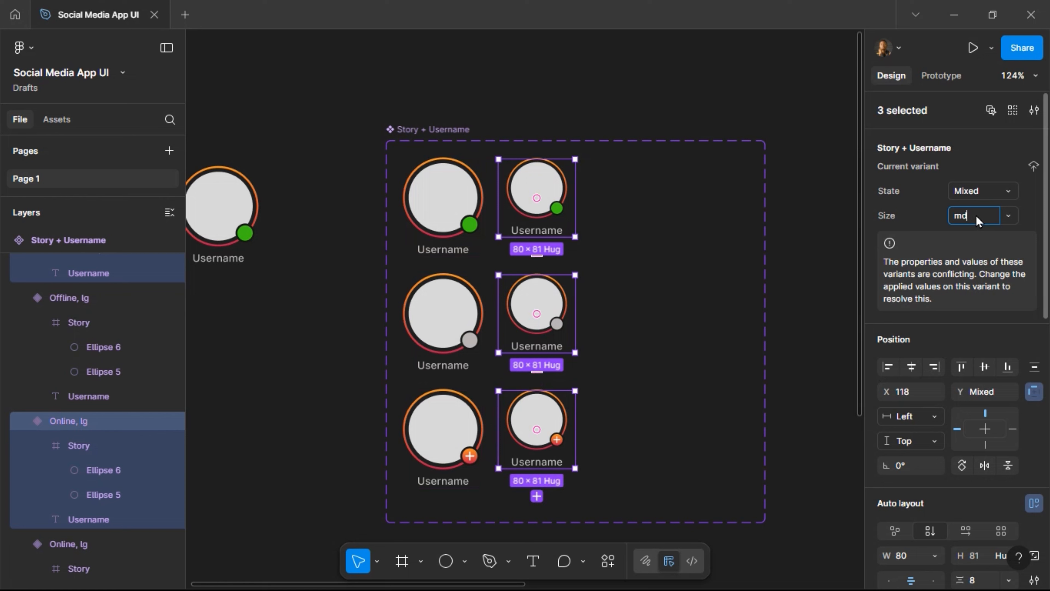
{"action": "key", "text": "Return"}
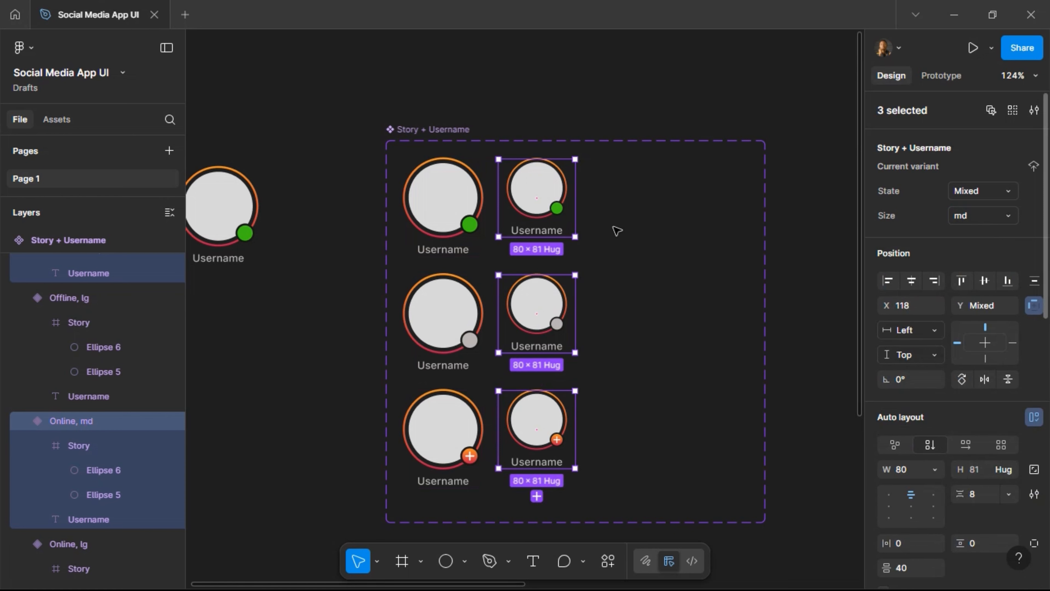
{"action": "left_click_drag", "start_coordinate": [527, 221], "coordinate": [622, 221]}
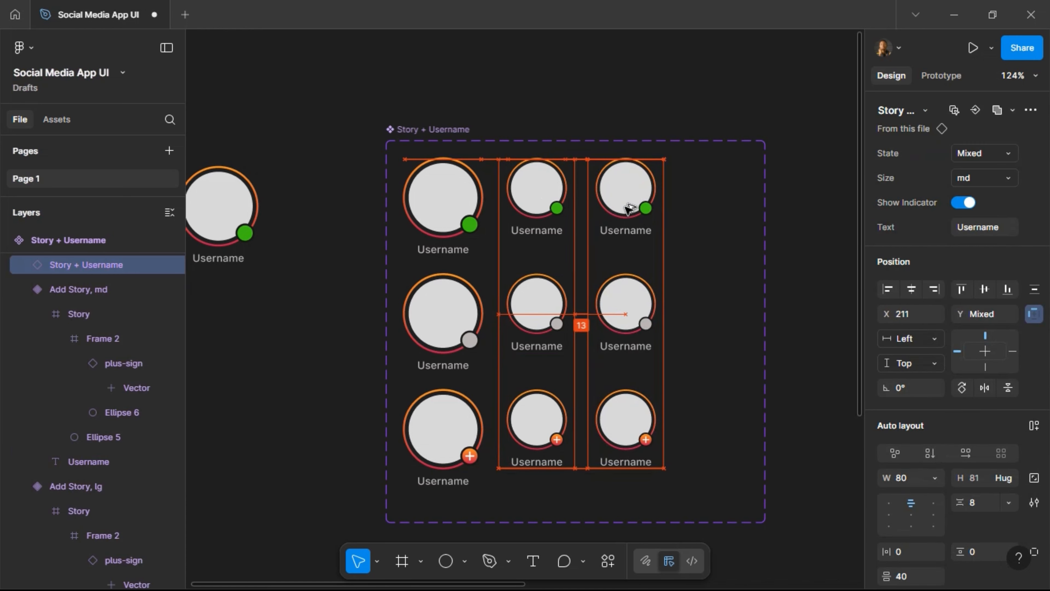
Scale the right-column avatar frames down to 40×40.
{"action": "left_click", "coordinate": [626, 209]}
{"action": "double_click", "coordinate": [626, 208]}
{"action": "left_click", "coordinate": [987, 109]}
{"action": "key", "text": "k"}
{"action": "left_click", "coordinate": [986, 402]}
{"action": "type", "text": "40"}
{"action": "key", "text": "Return"}
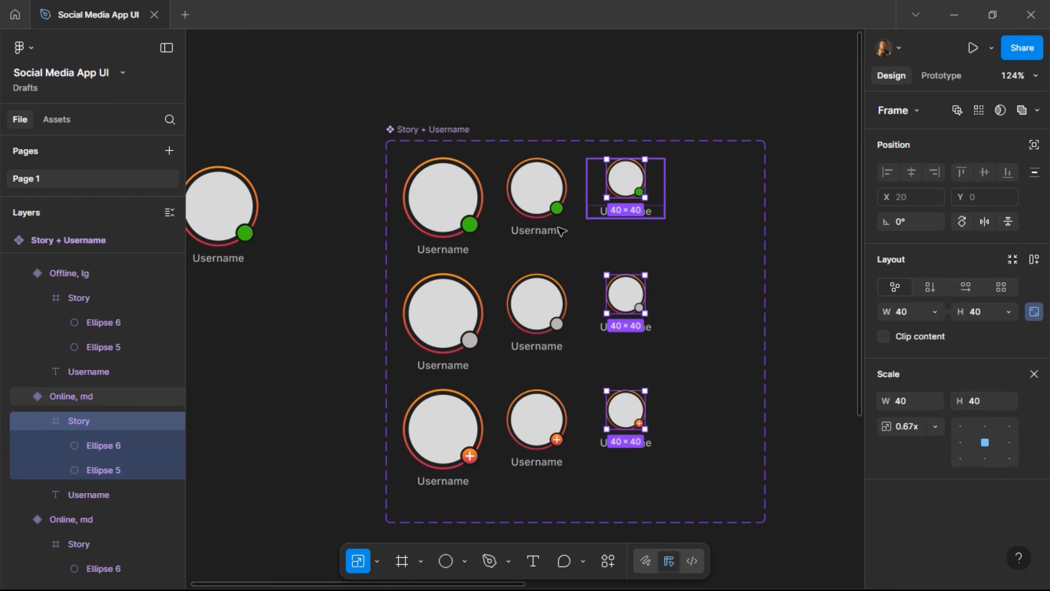
Set the three right-column variants' Size property to sm.
{"action": "left_click", "coordinate": [550, 230]}
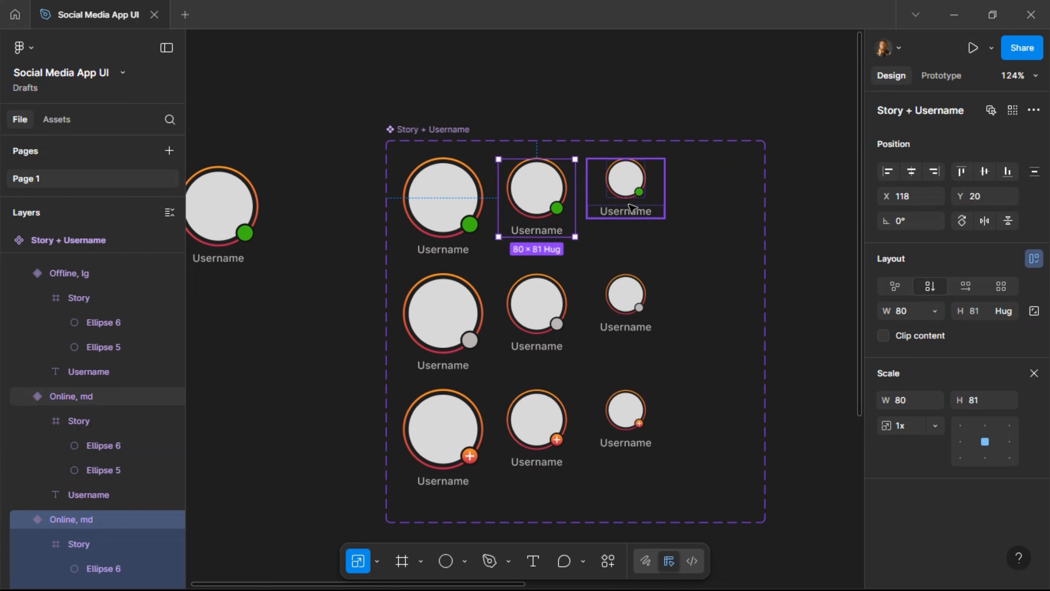
{"action": "left_click", "coordinate": [632, 207]}
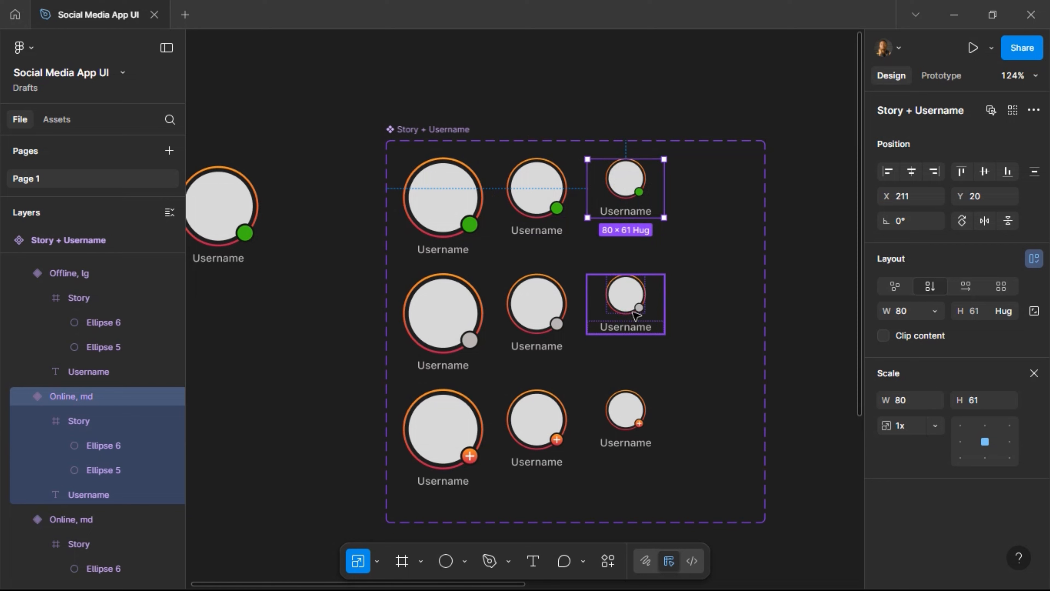
{"action": "left_click", "coordinate": [634, 313], "text": "shift"}
{"action": "left_click", "coordinate": [628, 417], "text": "shift"}
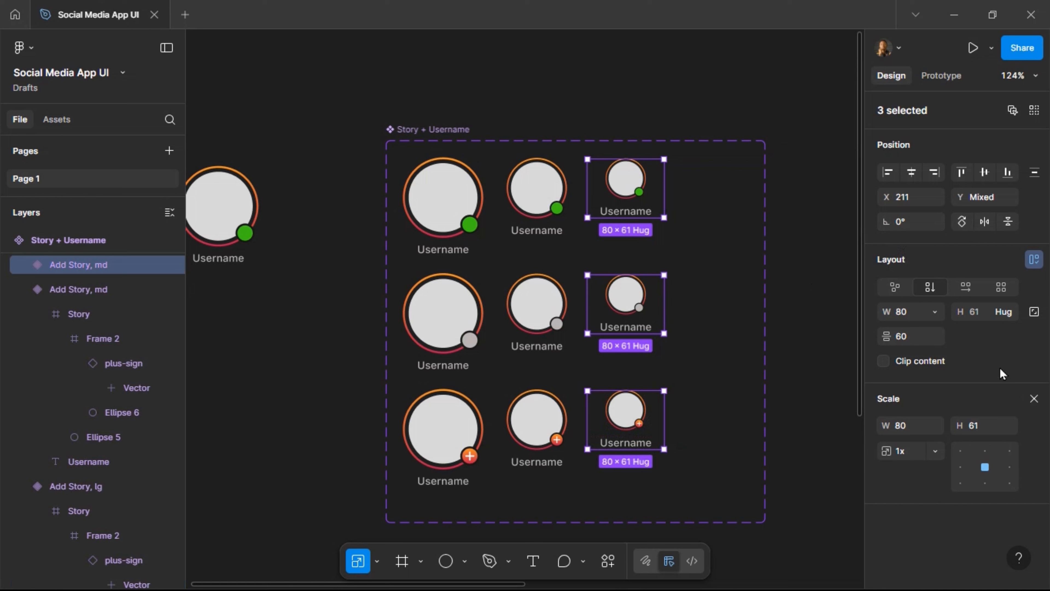
{"action": "left_click", "coordinate": [1033, 398]}
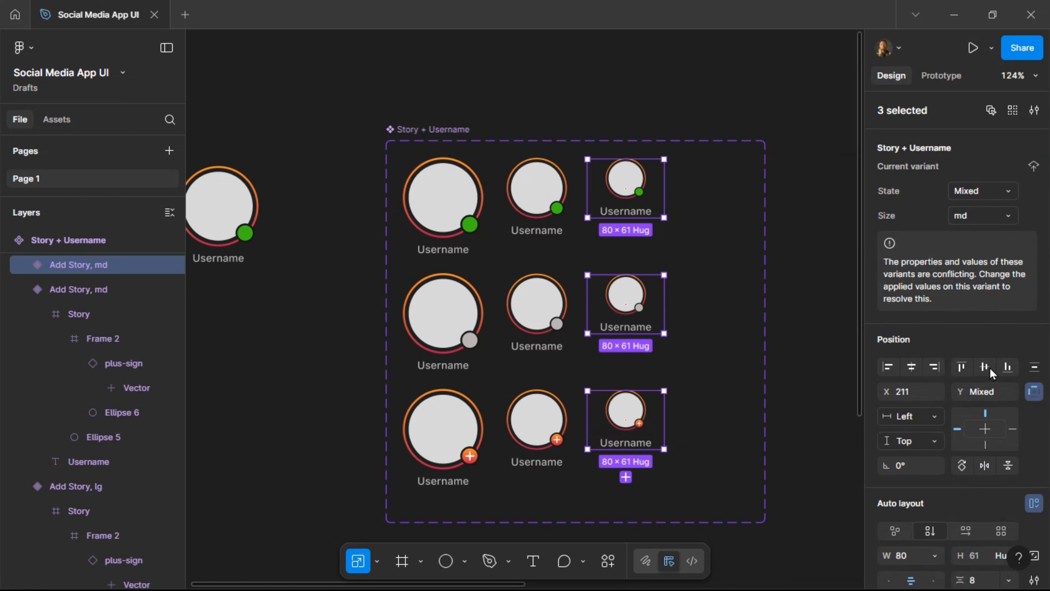
{"action": "left_click", "coordinate": [980, 222]}
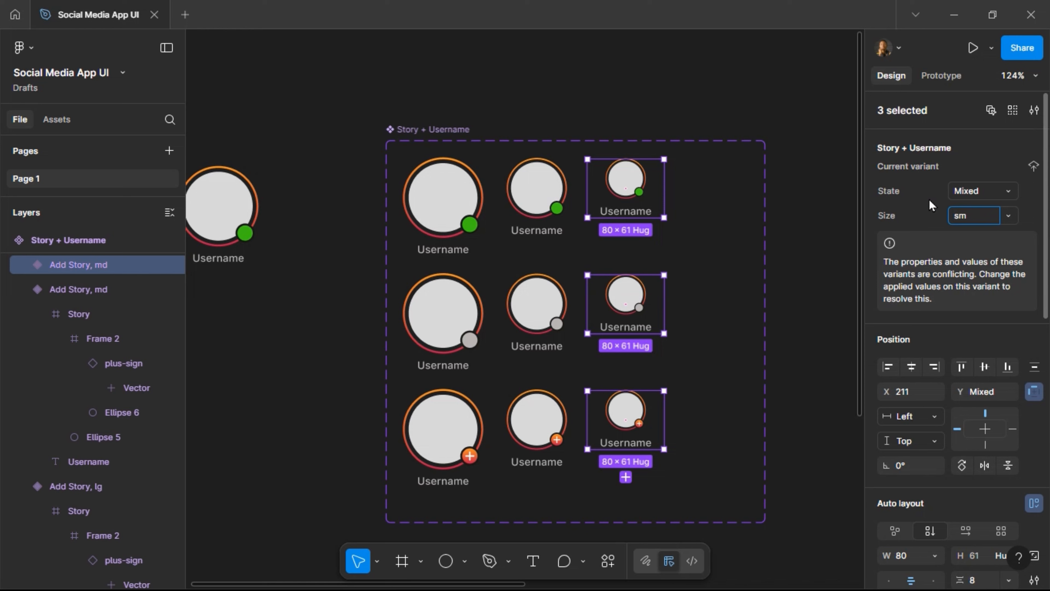
{"action": "key", "text": "Return"}
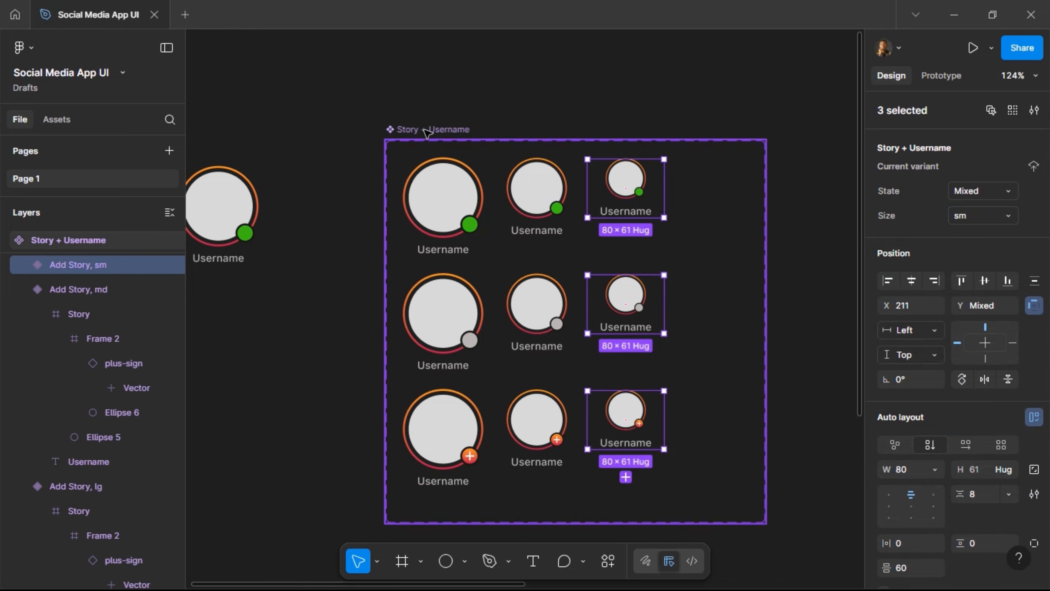
Select all nine Username text labels across the story variants.
{"action": "left_click", "coordinate": [428, 132]}
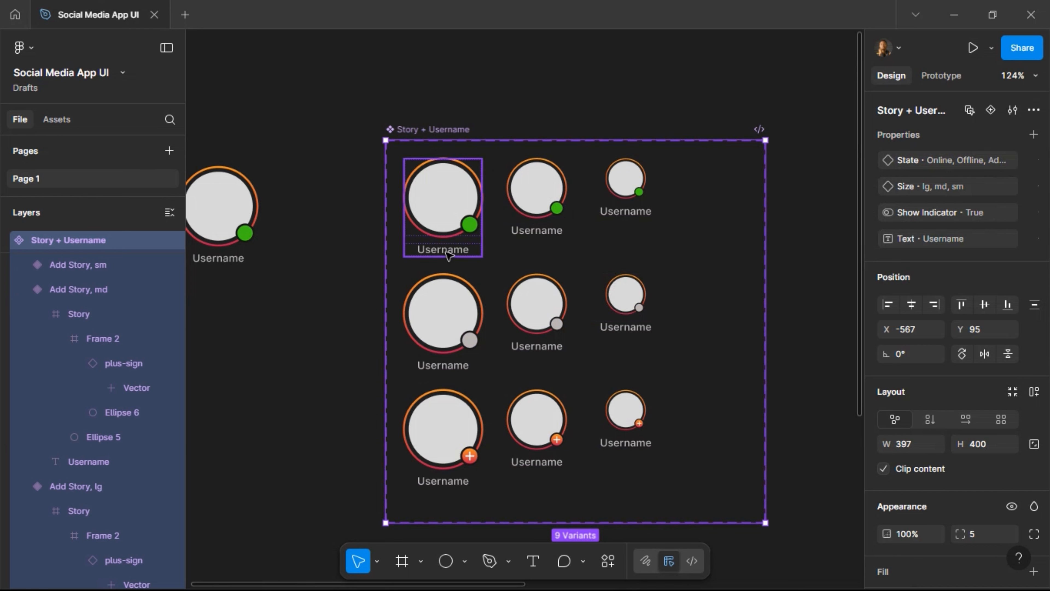
{"action": "double_click", "coordinate": [448, 254]}
{"action": "double_click", "coordinate": [442, 253]}
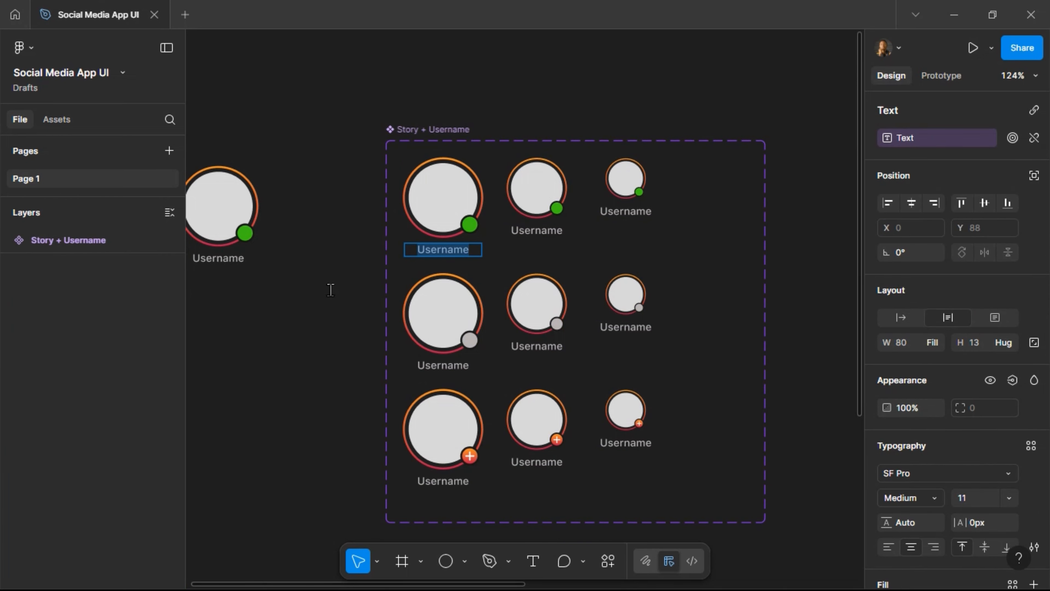
{"action": "key", "text": "Escape"}
{"action": "left_click", "coordinate": [448, 366], "text": "shift"}
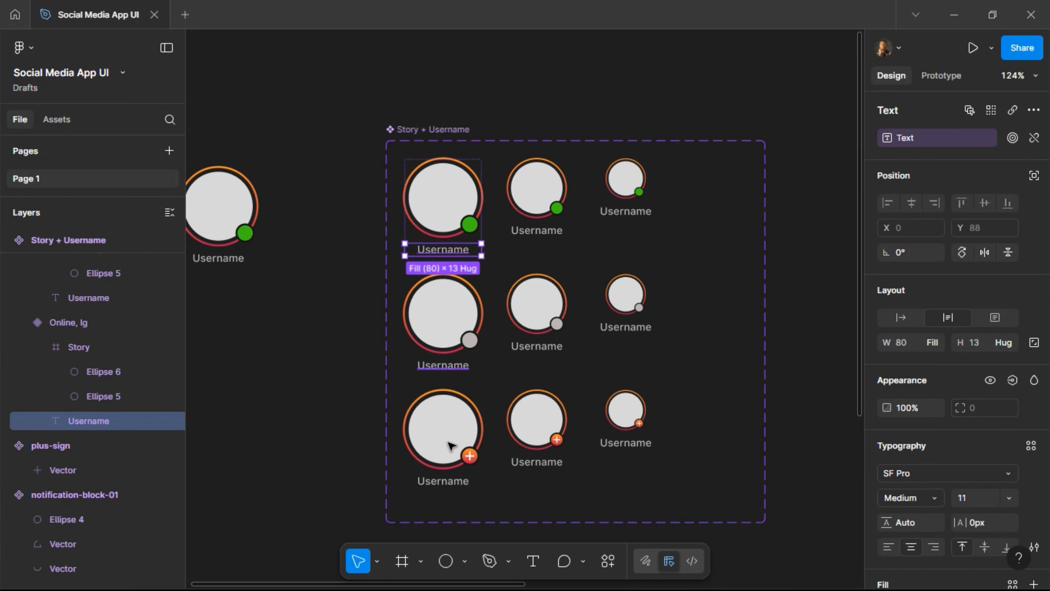
{"action": "left_click", "coordinate": [451, 488], "text": "shift"}
{"action": "left_click", "coordinate": [557, 467], "text": "shift"}
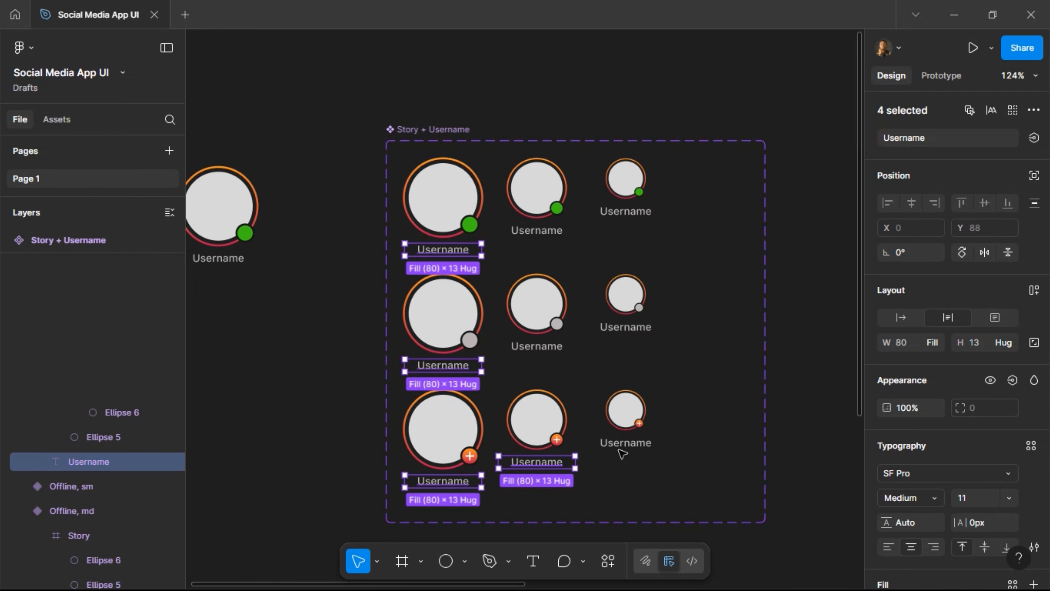
{"action": "left_click", "coordinate": [632, 445], "text": "shift"}
{"action": "left_click", "coordinate": [633, 330], "text": "shift"}
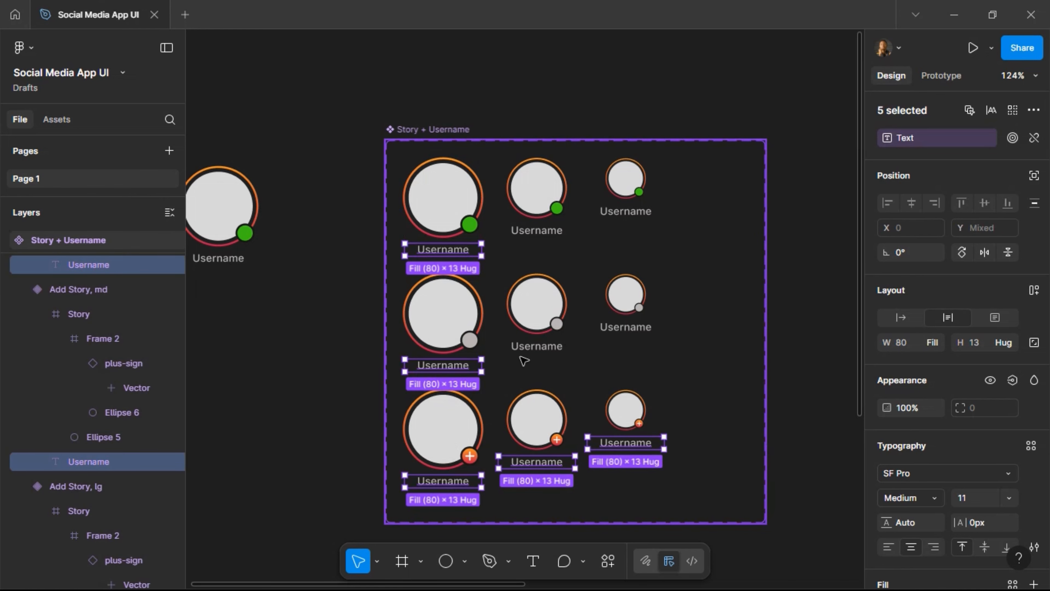
{"action": "left_click", "coordinate": [536, 346], "text": "shift"}
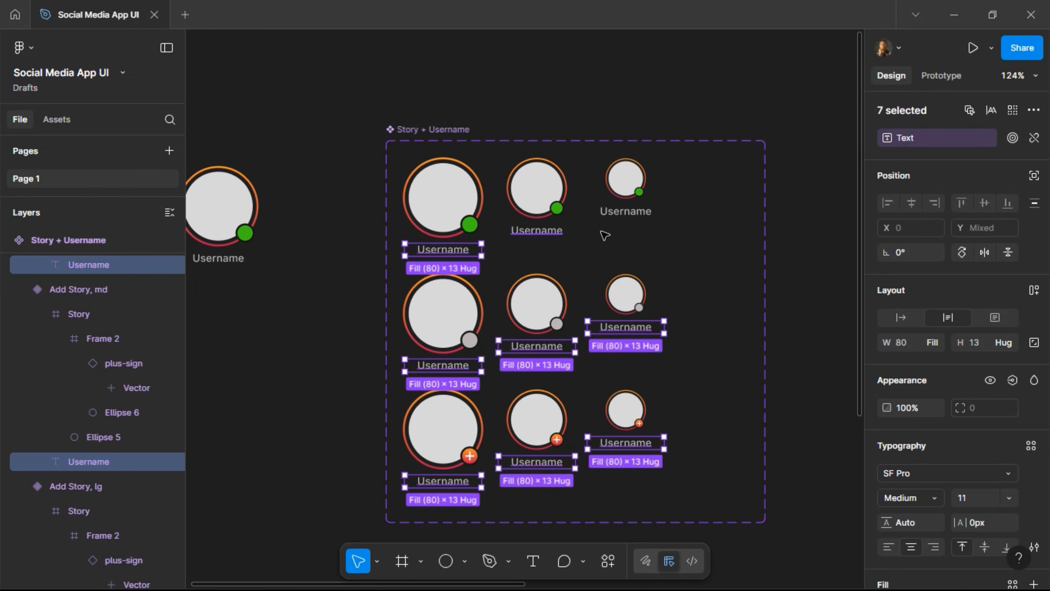
{"action": "left_click", "coordinate": [540, 231], "text": "shift"}
{"action": "left_click", "coordinate": [625, 211], "text": "shift"}
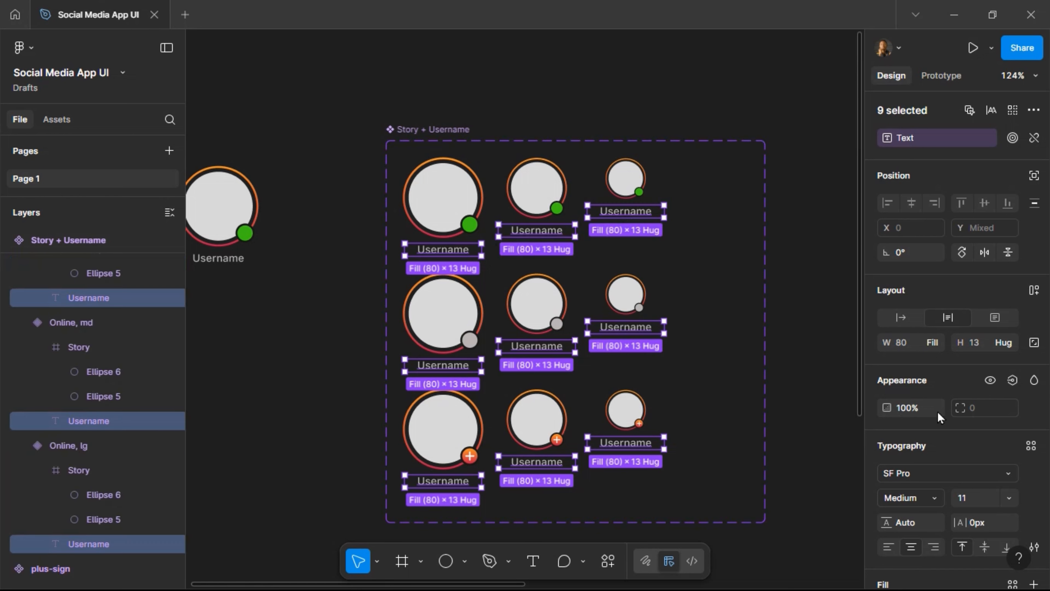
Set the selected labels' font size to 10, after briefly trying 8.
{"action": "left_click", "coordinate": [984, 489]}
{"action": "type", "text": "10"}
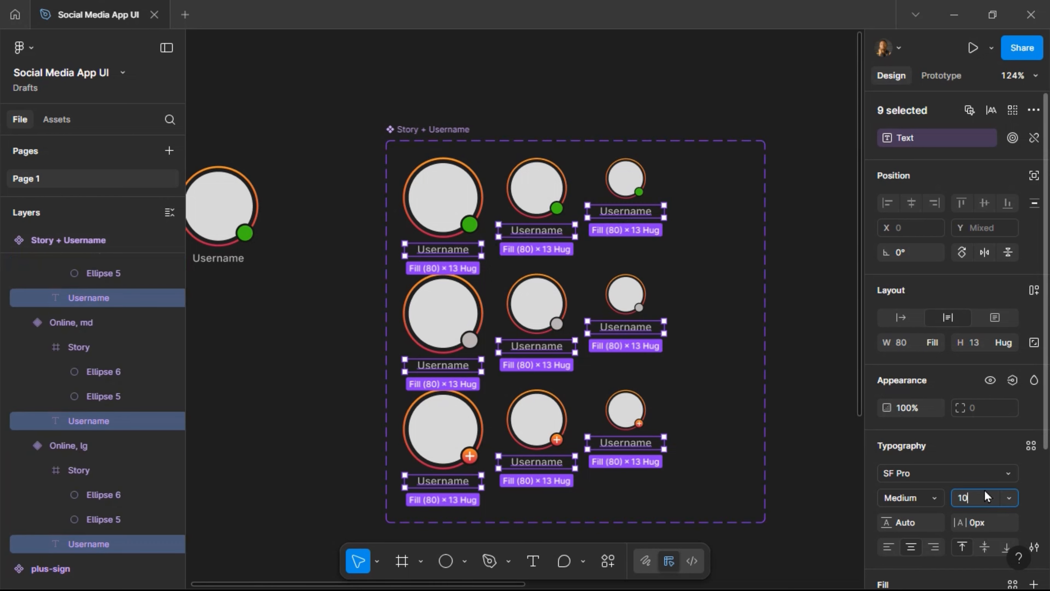
{"action": "key", "text": "Return"}
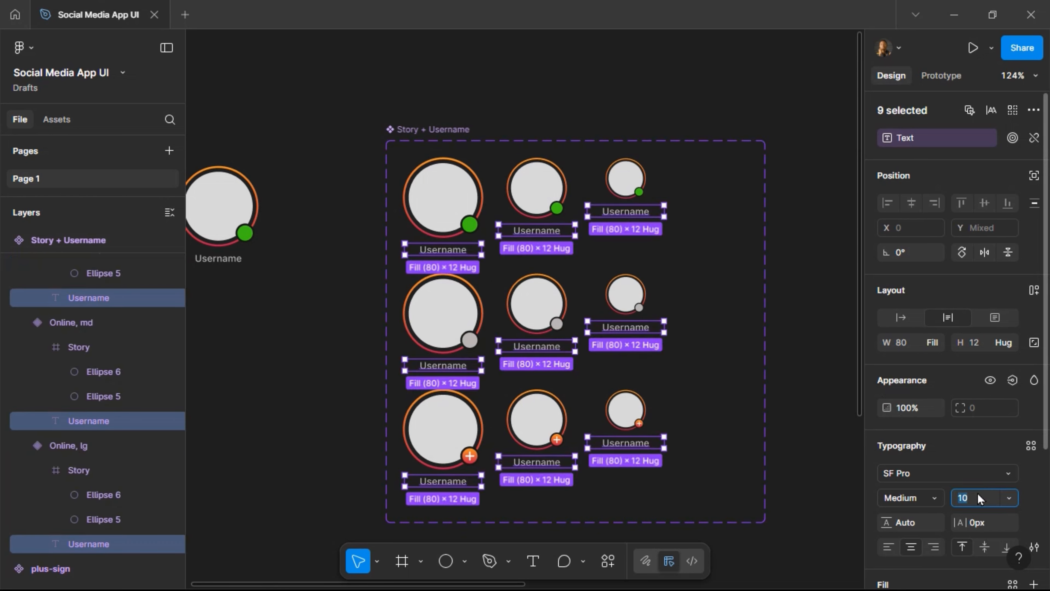
{"action": "type", "text": "8"}
{"action": "key", "text": "Return"}
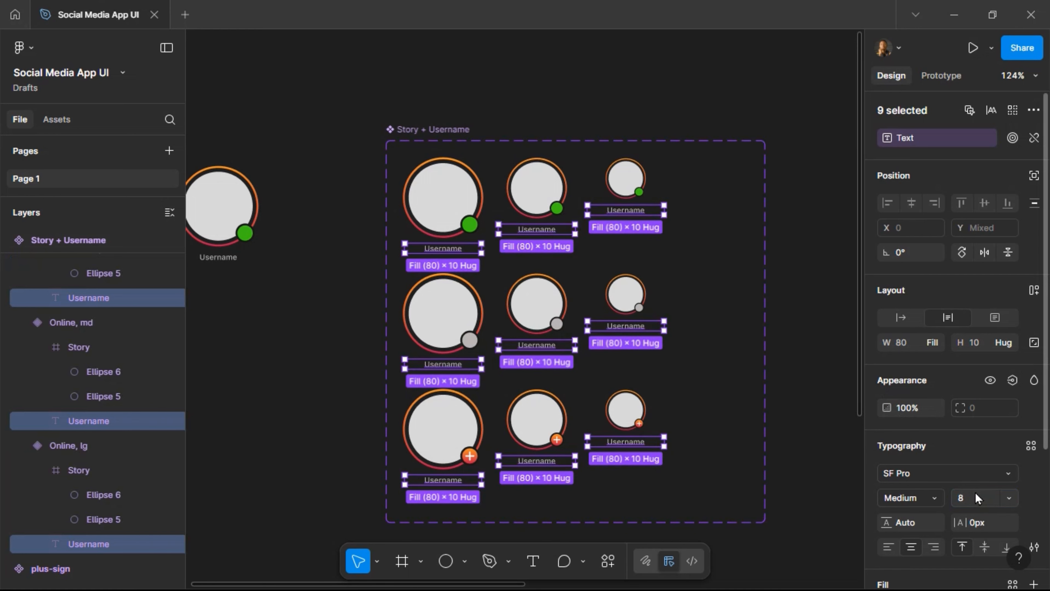
{"action": "left_click", "coordinate": [973, 502]}
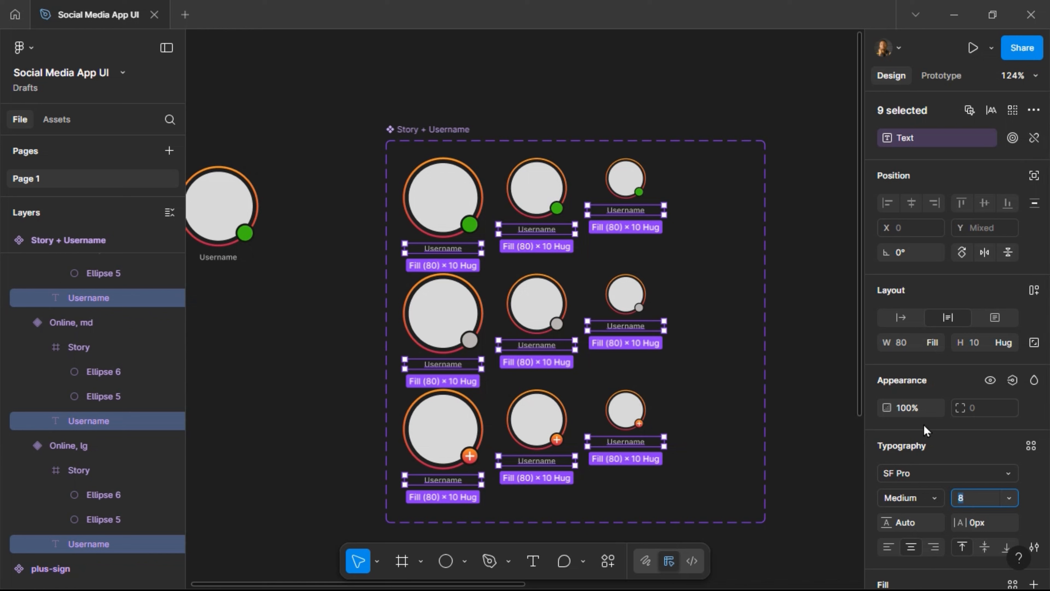
{"action": "type", "text": "10"}
{"action": "key", "text": "Return"}
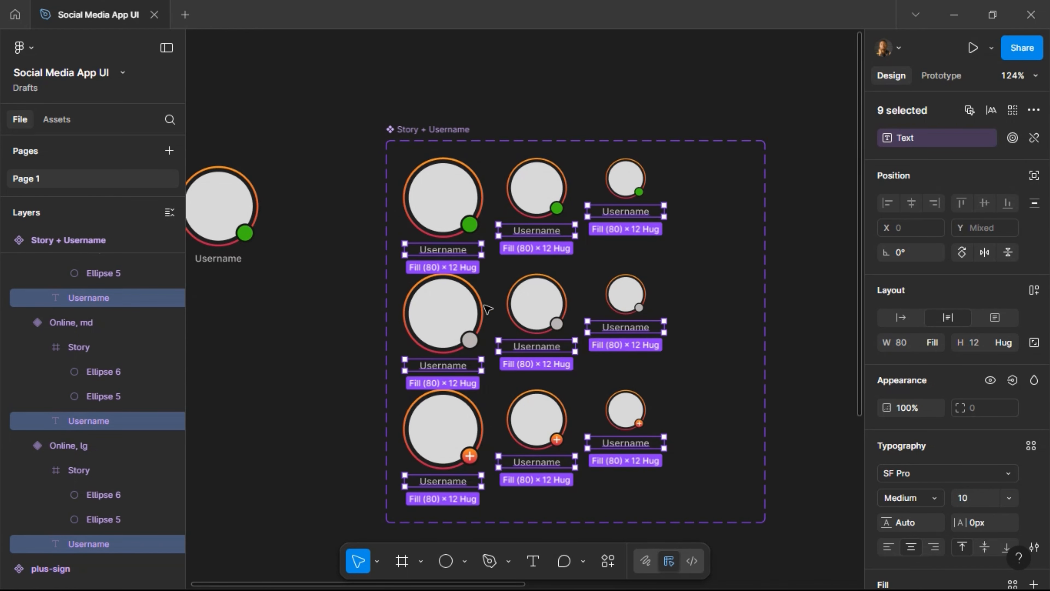
{"action": "left_click", "coordinate": [474, 314]}
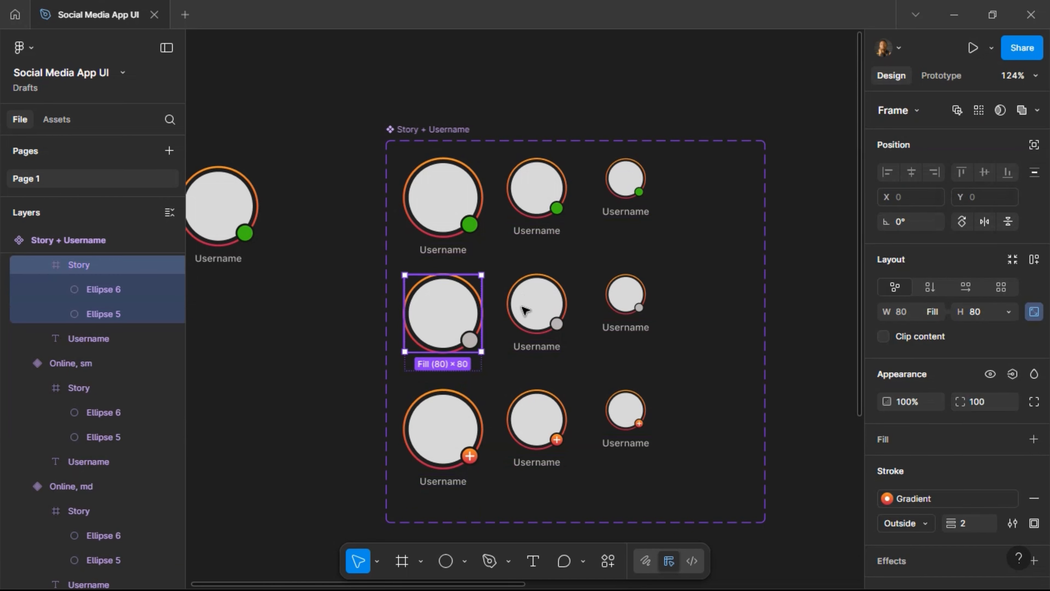
Make the three md variants hug their content width.
{"action": "left_click", "coordinate": [568, 297]}
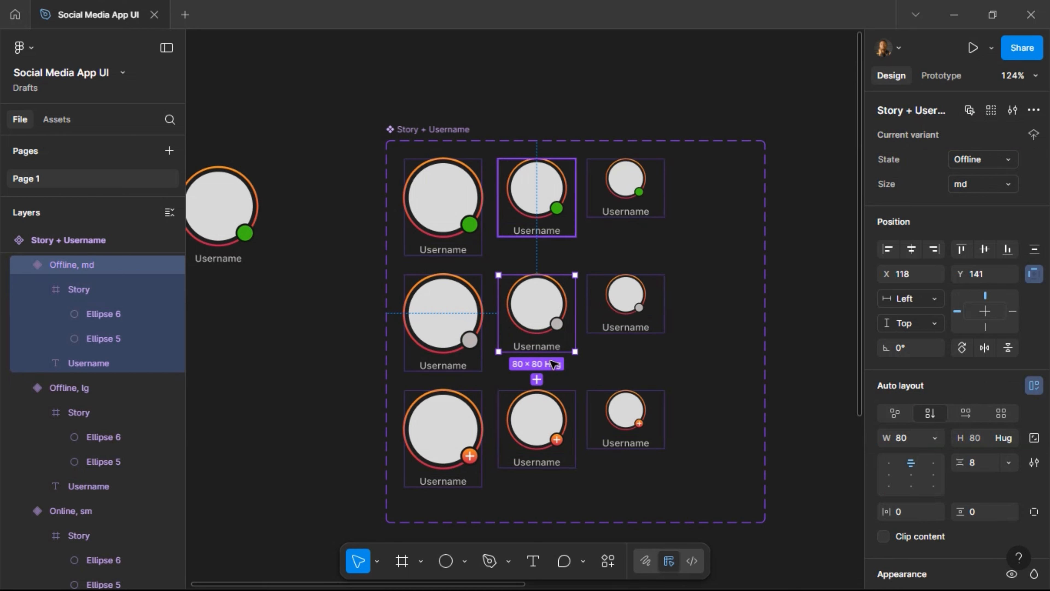
{"action": "left_click", "coordinate": [541, 218], "text": "shift"}
{"action": "left_click", "coordinate": [554, 430], "text": "shift"}
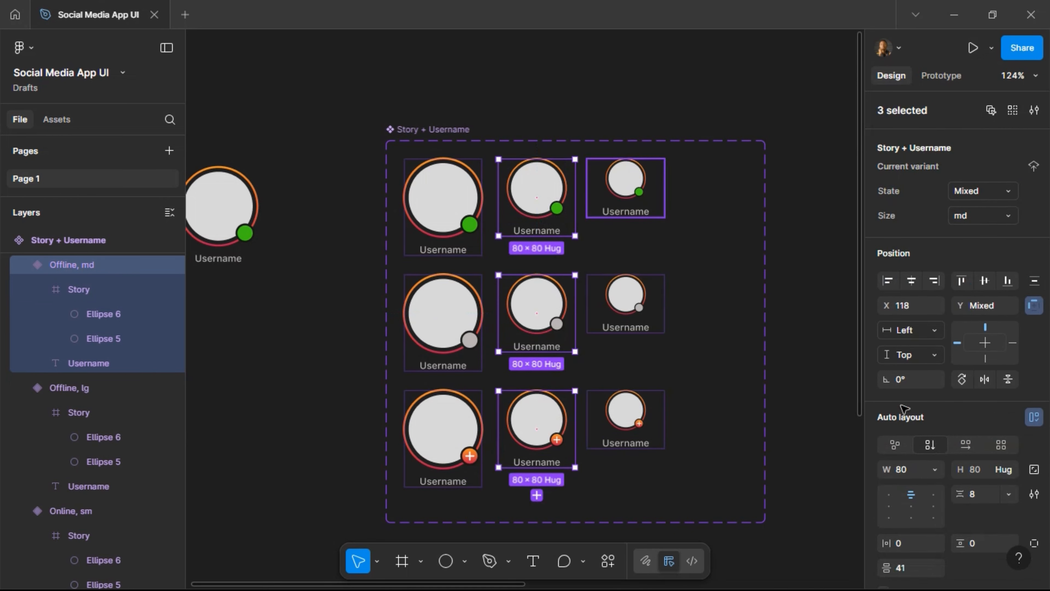
{"action": "left_click", "coordinate": [935, 470]}
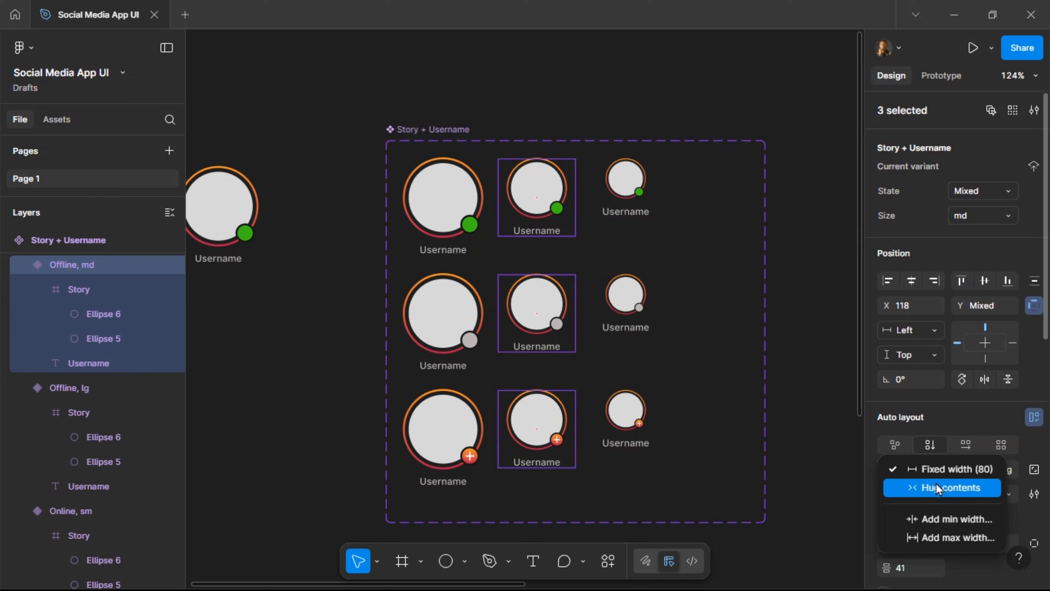
{"action": "left_click", "coordinate": [936, 487]}
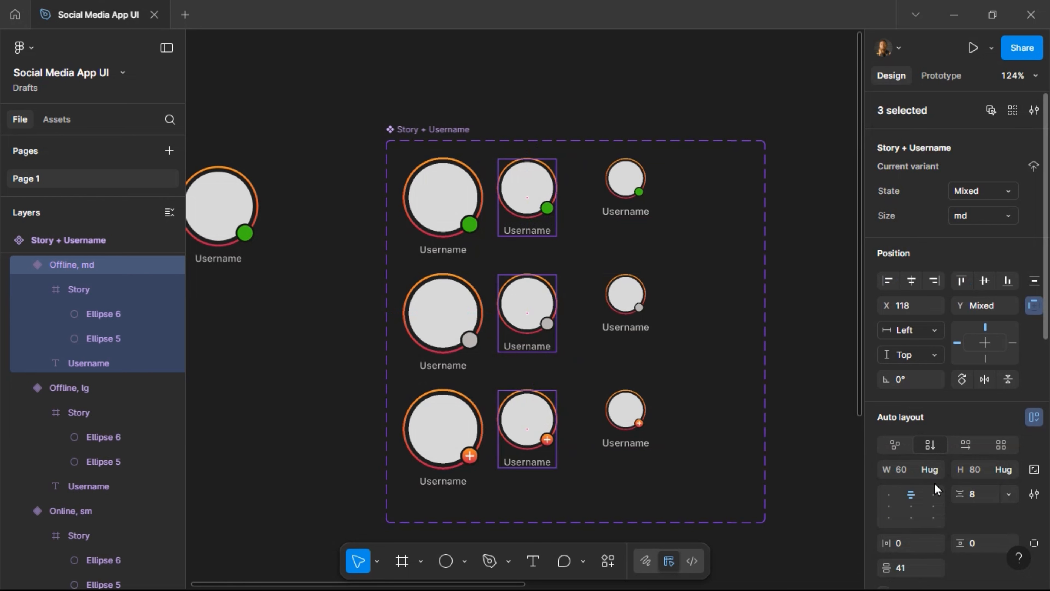
Make the three sm variants hug their content width and nudge them left toward X 198.
{"action": "left_click", "coordinate": [629, 425]}
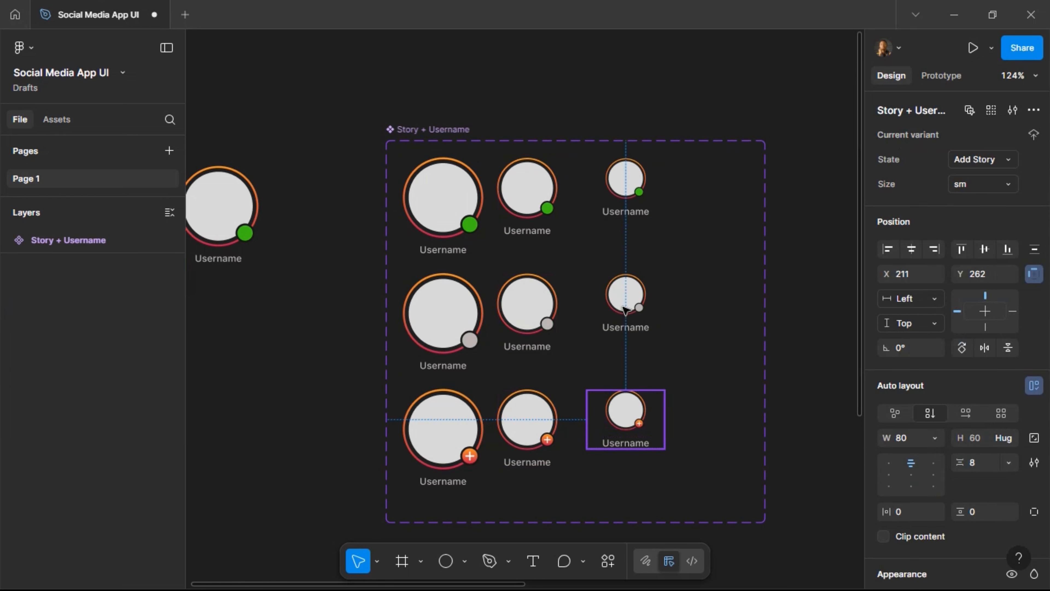
{"action": "left_click", "coordinate": [628, 306], "text": "shift"}
{"action": "left_click", "coordinate": [627, 205], "text": "shift"}
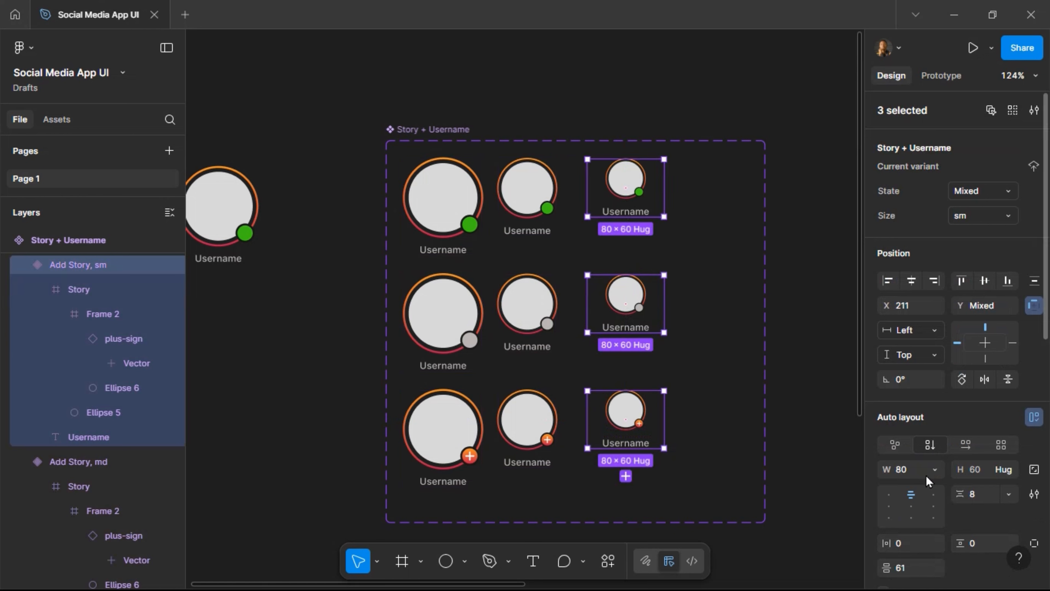
{"action": "left_click", "coordinate": [935, 470]}
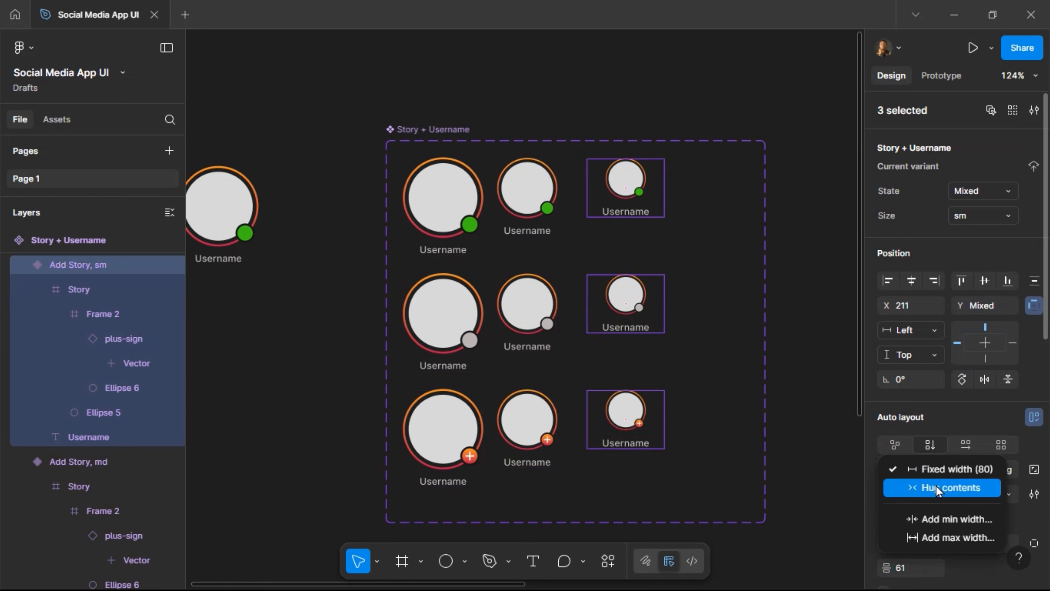
{"action": "left_click", "coordinate": [936, 487]}
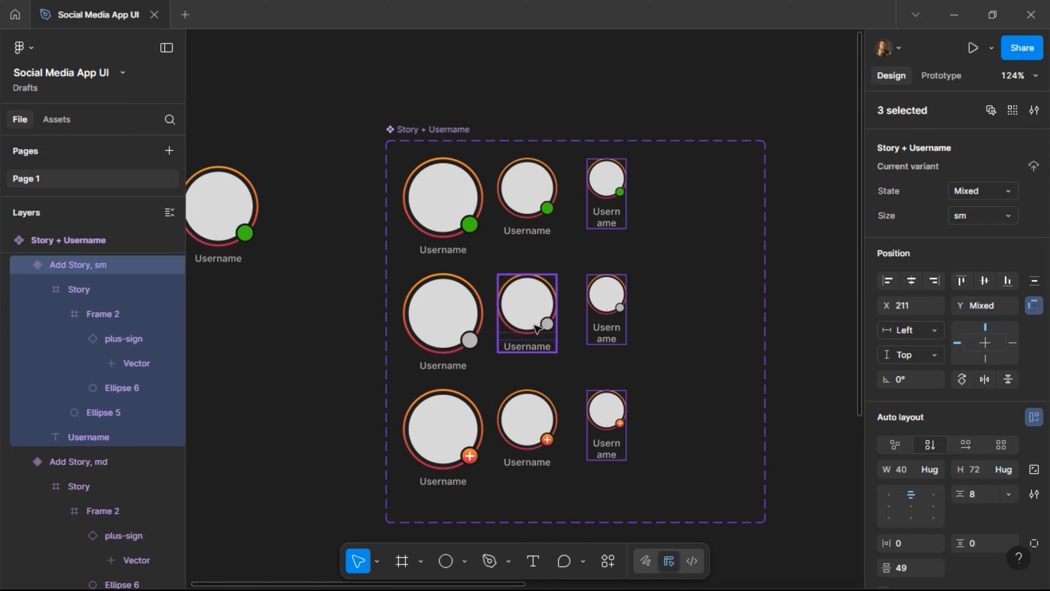
{"action": "key", "text": "alt"}
{"action": "key", "text": "Left"}
{"action": "key", "text": "Left"}
{"action": "key", "text": "Left"}
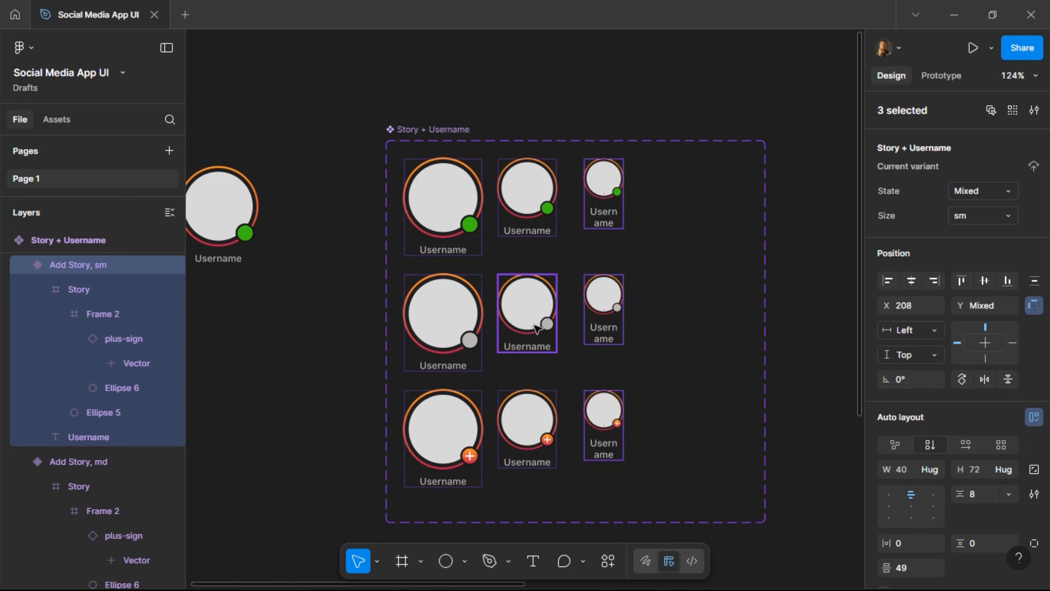
{"action": "key", "text": "shift+Left"}
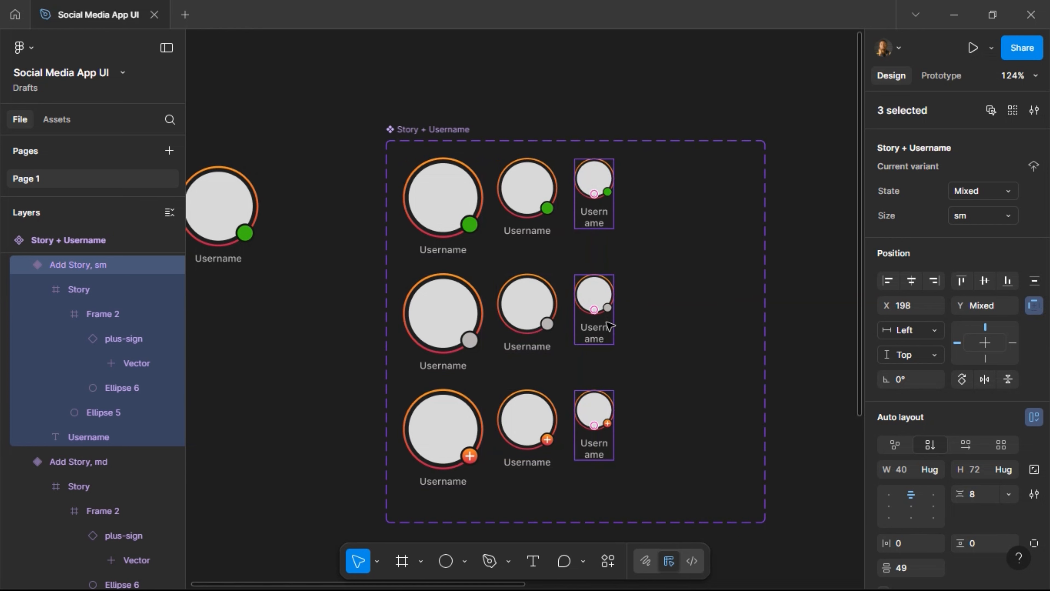
Set the three sm Username labels to font size 8.
{"action": "left_click", "coordinate": [604, 331]}
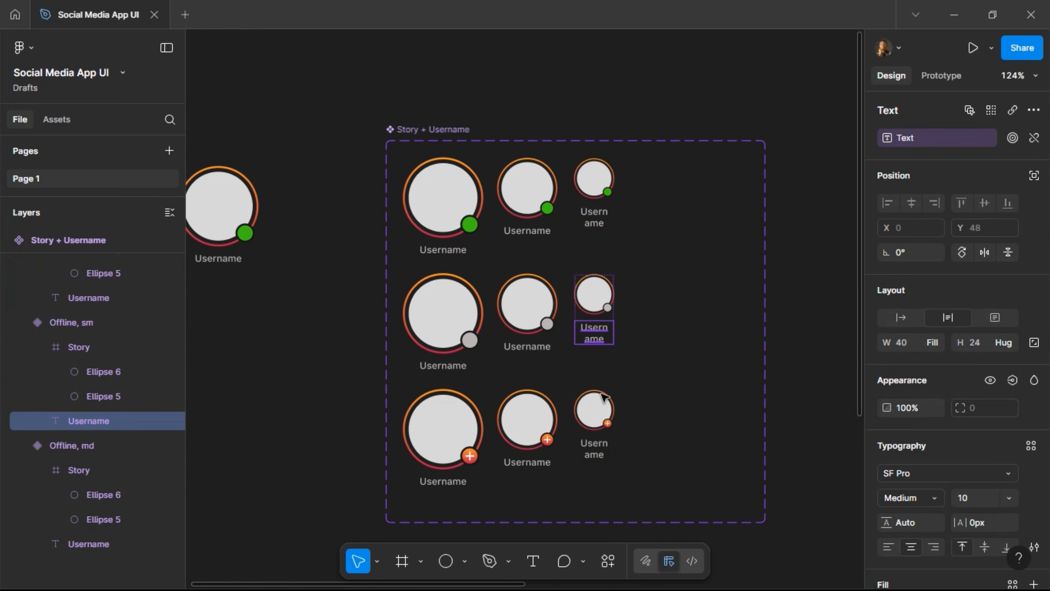
{"action": "left_click", "coordinate": [594, 449], "text": "shift"}
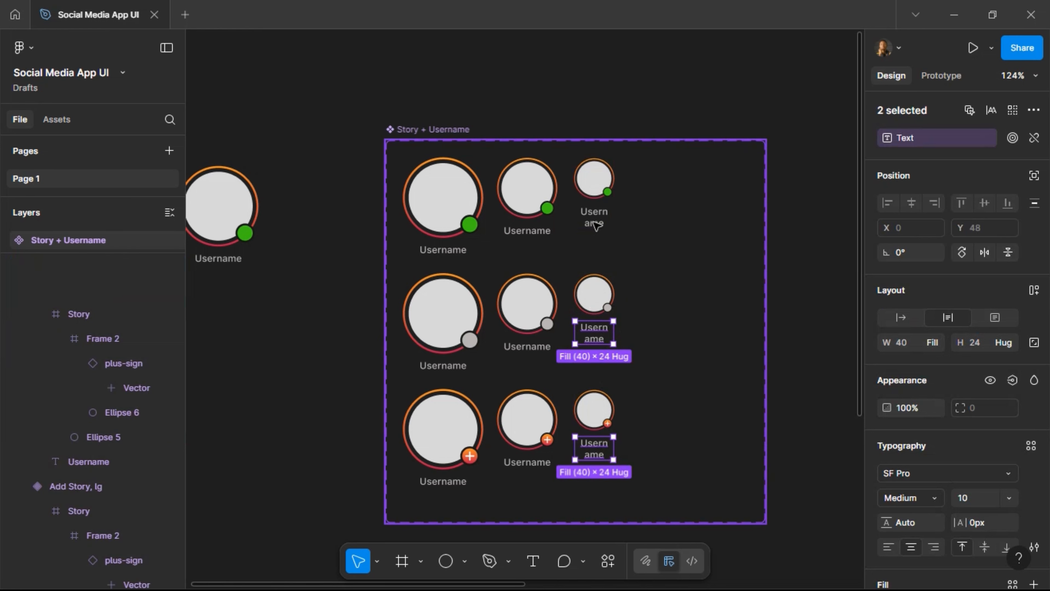
{"action": "left_click", "coordinate": [594, 218], "text": "shift"}
{"action": "left_click", "coordinate": [979, 497]}
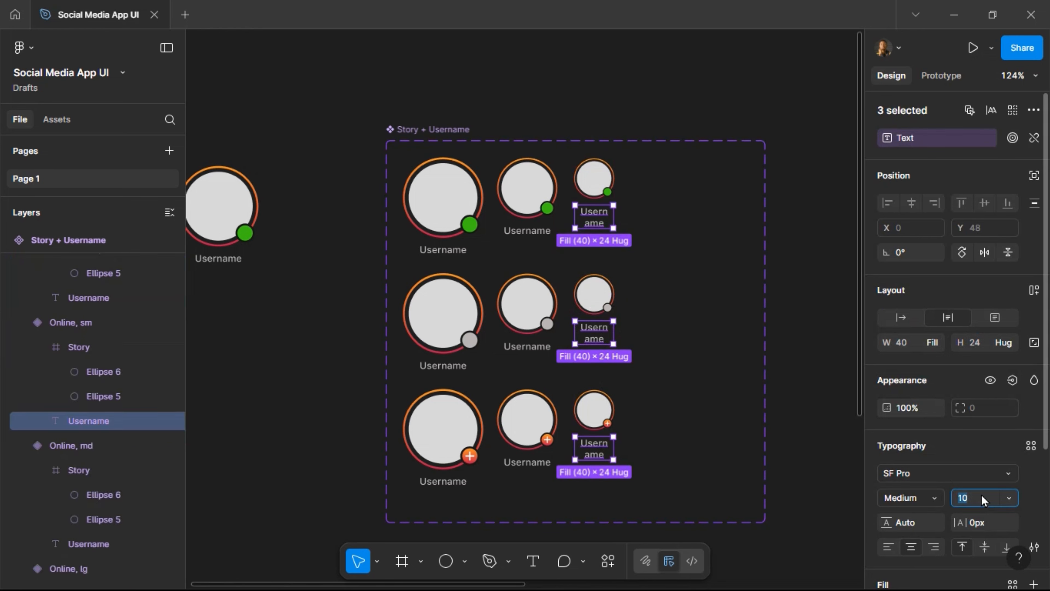
{"action": "key", "text": "Return"}
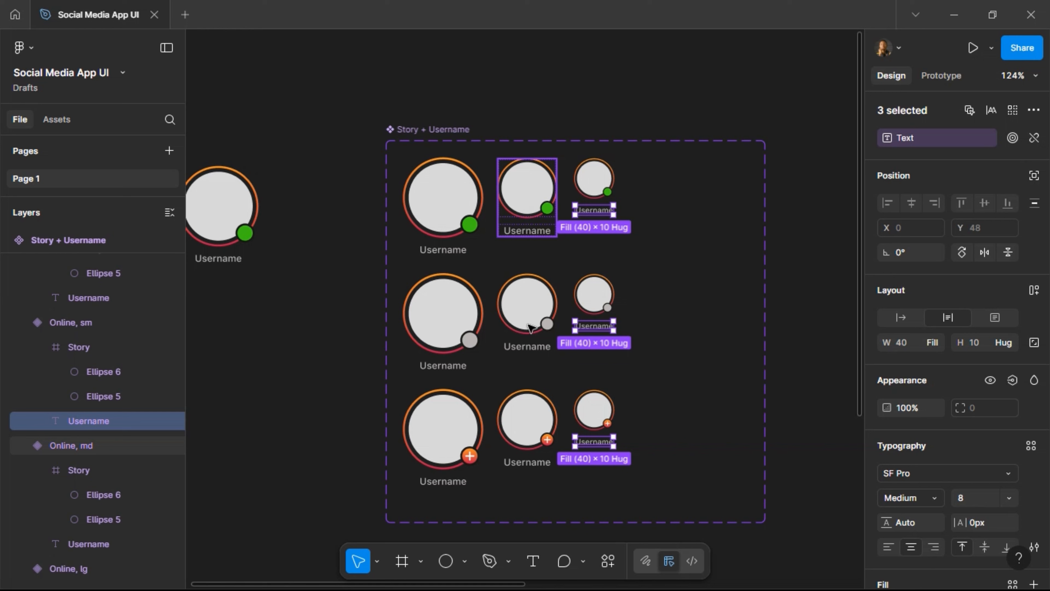
Nudge the md and sm columns right to even spacing and narrow the component set to 266 wide.
{"action": "left_click", "coordinate": [528, 207]}
{"action": "left_click", "coordinate": [527, 310], "text": "shift"}
{"action": "left_click", "coordinate": [535, 420], "text": "shift"}
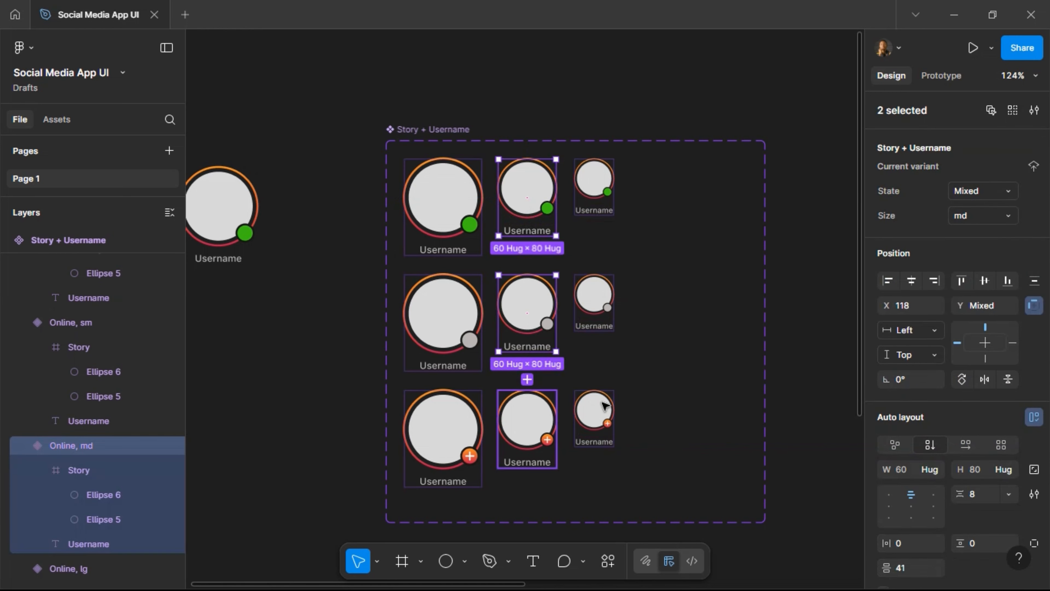
{"action": "left_click", "coordinate": [604, 402], "text": "shift"}
{"action": "left_click", "coordinate": [604, 306], "text": "shift"}
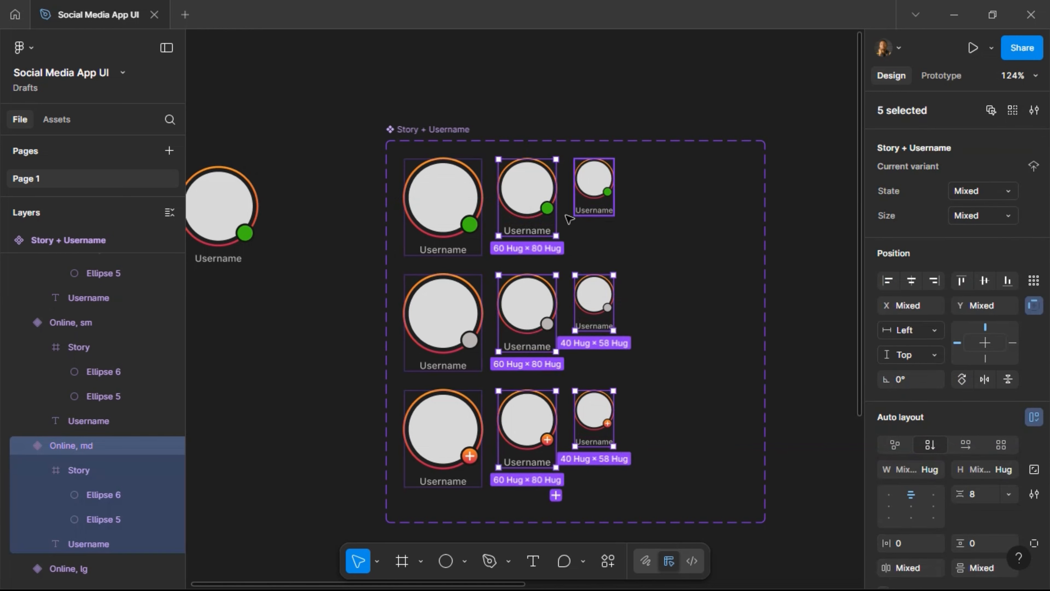
{"action": "left_click", "coordinate": [596, 194], "text": "shift"}
{"action": "key", "text": "Right"}
{"action": "key", "text": "Right"}
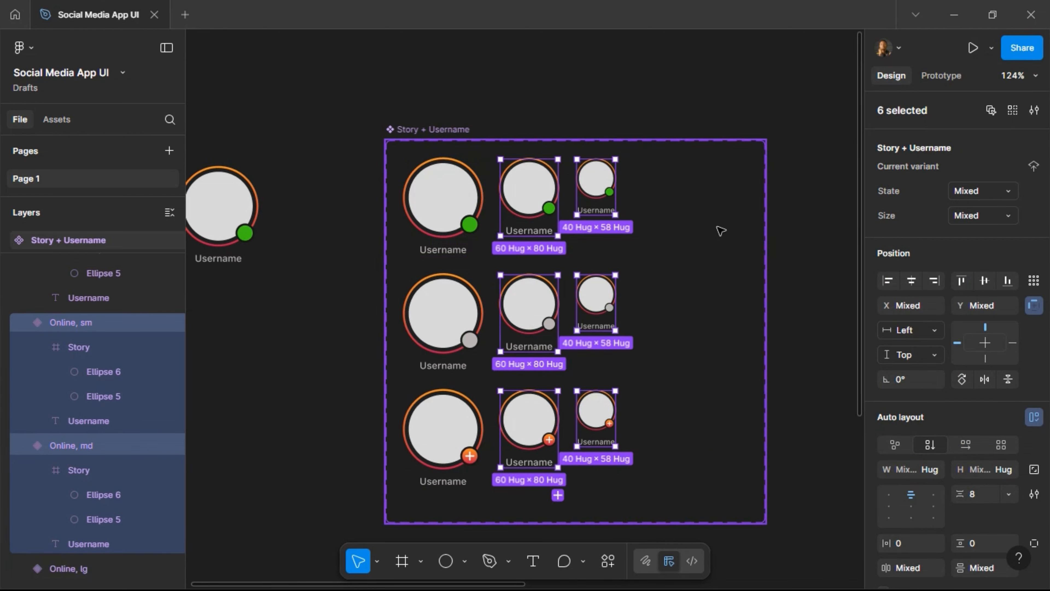
{"action": "left_click", "coordinate": [715, 230]}
{"action": "left_click_drag", "start_coordinate": [766, 229], "coordinate": [639, 246]}
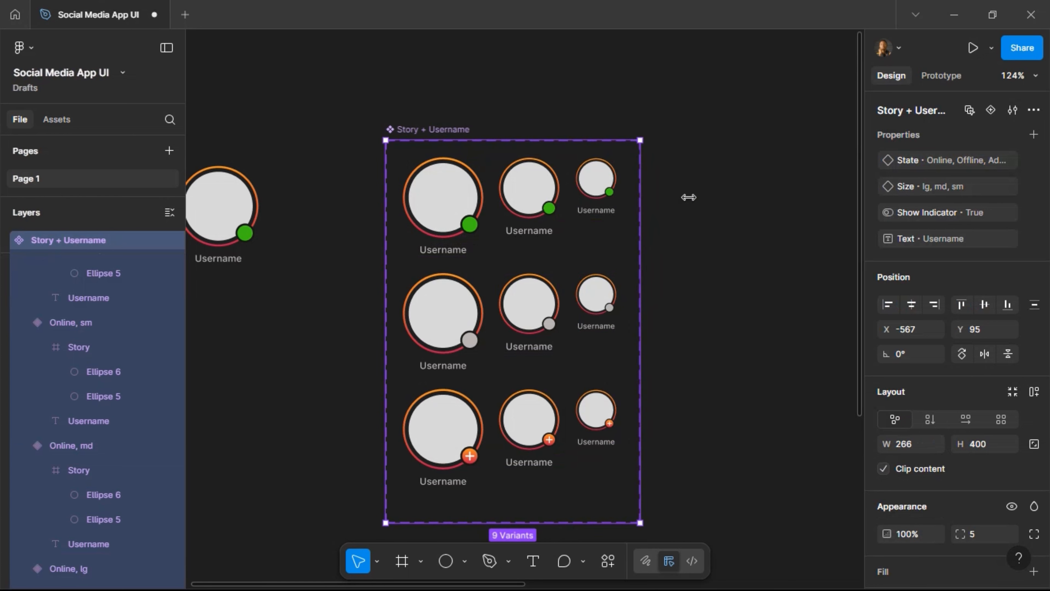
Set the standalone story instance's label text to Text.
{"action": "scroll", "coordinate": [684, 202], "scroll_direction": "left", "scroll_amount": 5}
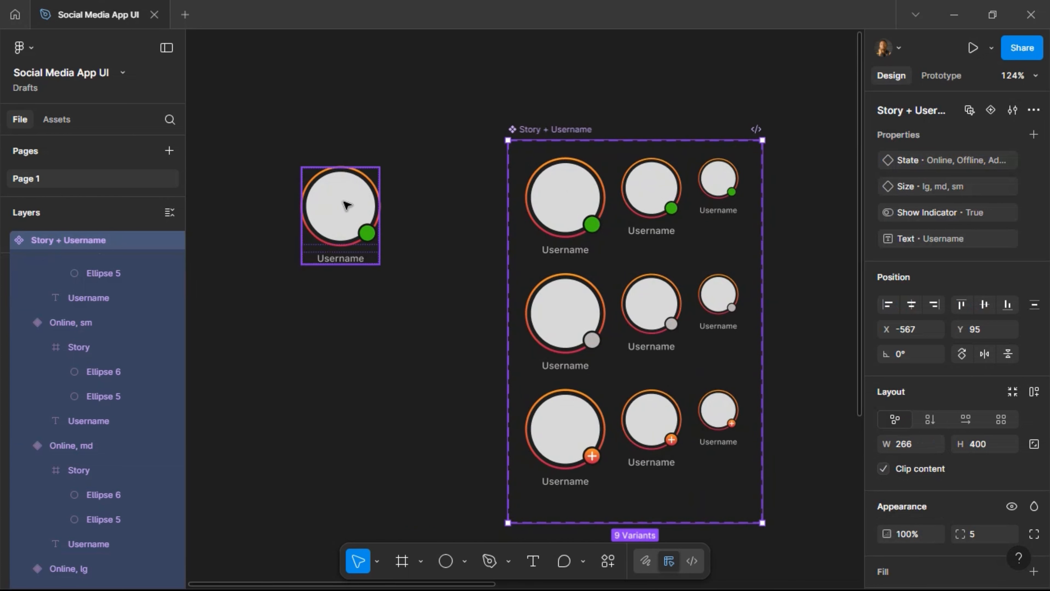
{"action": "left_click", "coordinate": [347, 215]}
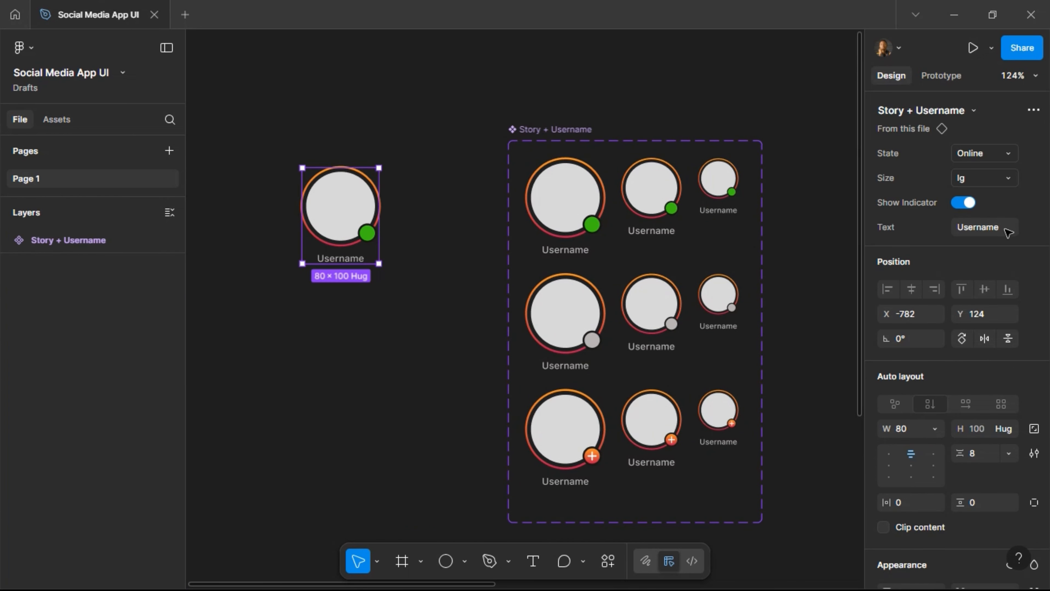
{"action": "left_click", "coordinate": [982, 231]}
{"action": "type", "text": "Text"}
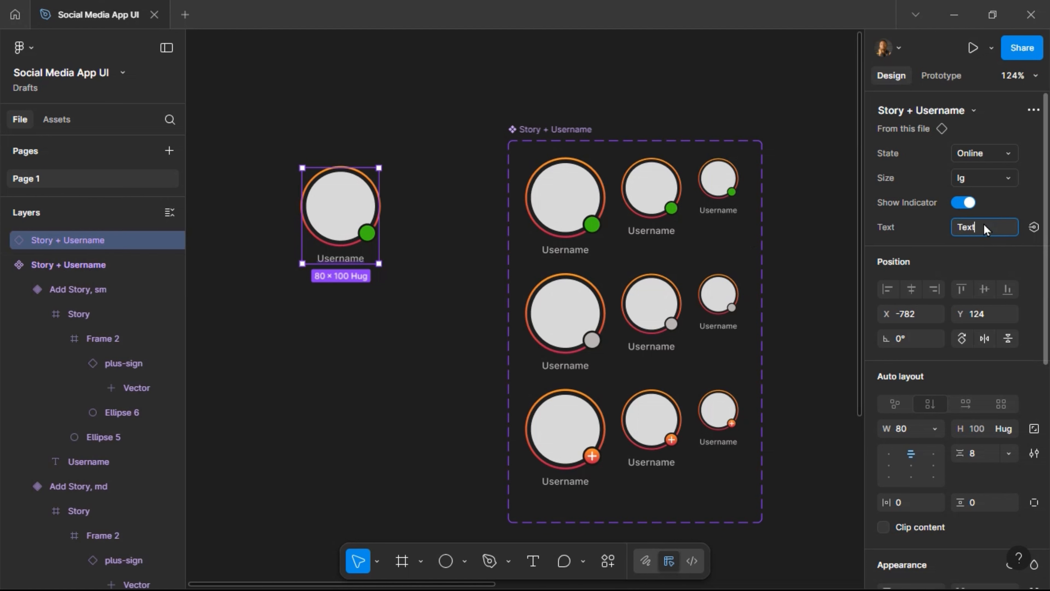
{"action": "key", "text": "Return"}
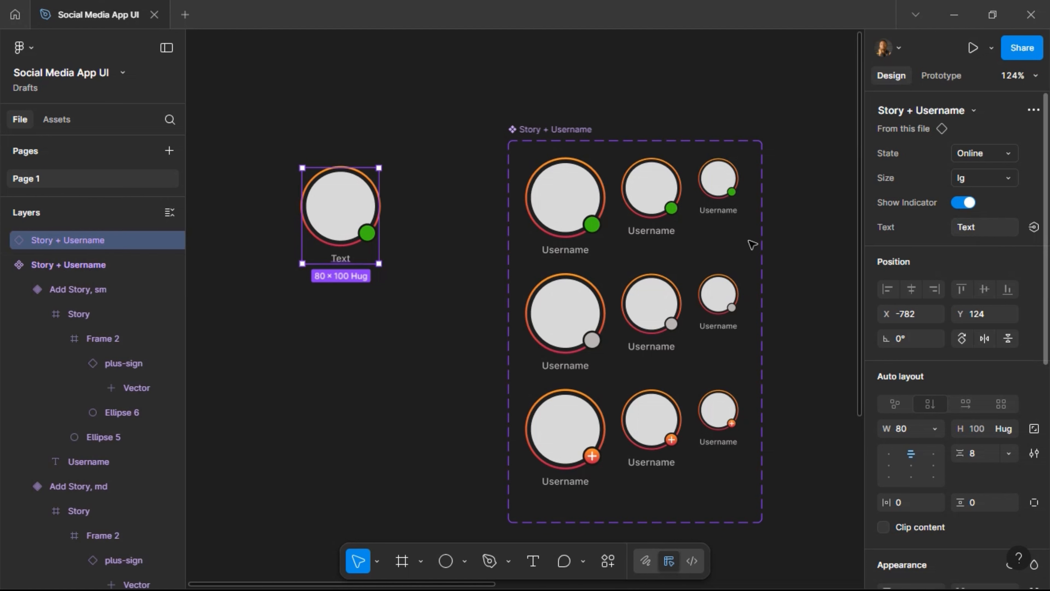
Switch the instance to the Add Story state at lg size, then cut it with Ctrl+X.
{"action": "left_click", "coordinate": [966, 204]}
{"action": "left_click", "coordinate": [965, 204]}
{"action": "left_click", "coordinate": [1004, 180]}
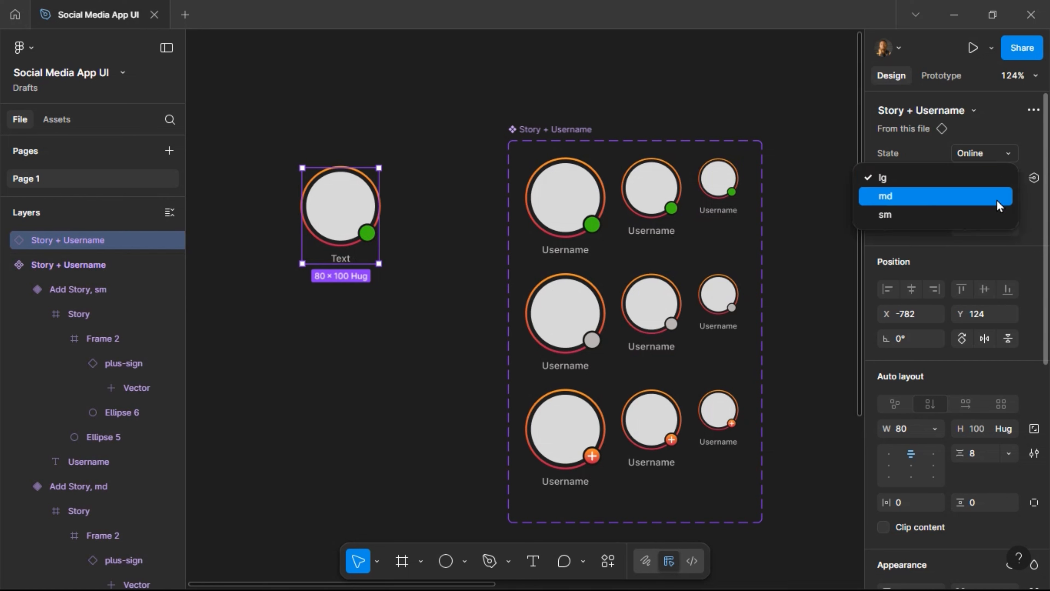
{"action": "left_click", "coordinate": [996, 217]}
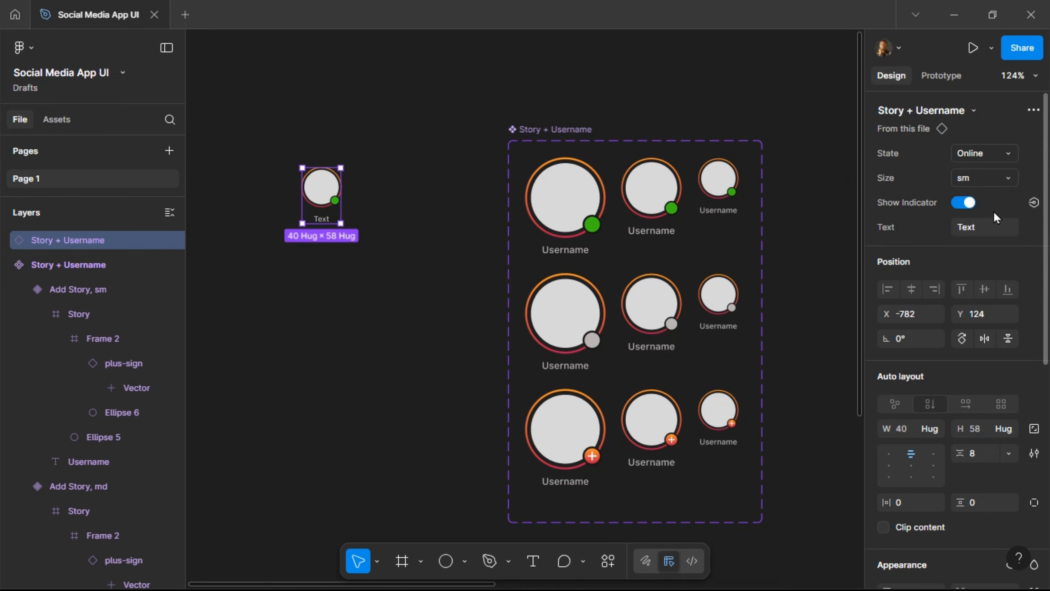
{"action": "left_click", "coordinate": [1004, 188]}
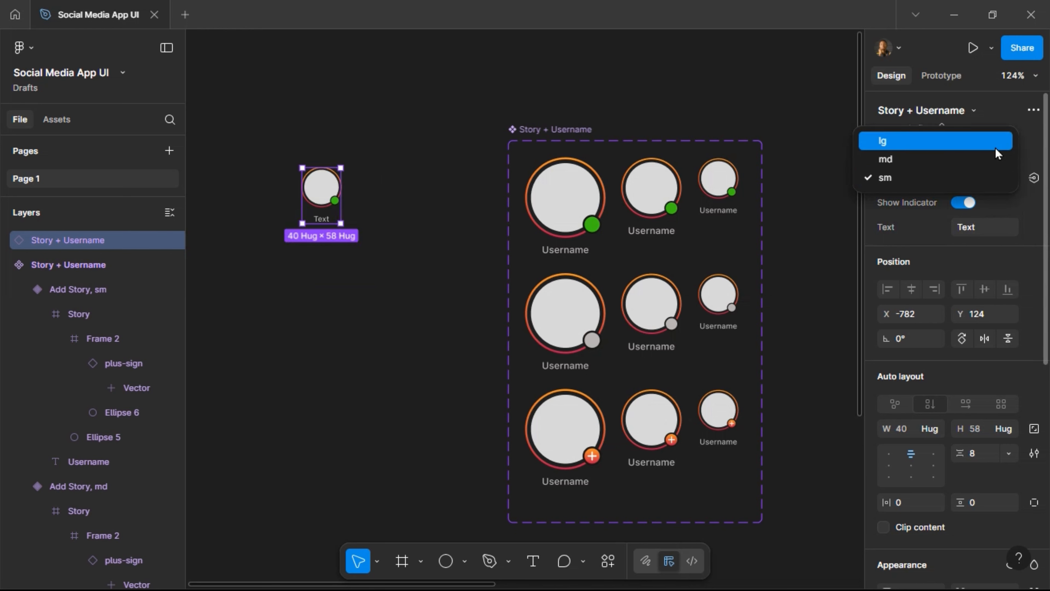
{"action": "left_click", "coordinate": [999, 142]}
{"action": "left_click", "coordinate": [1002, 154]}
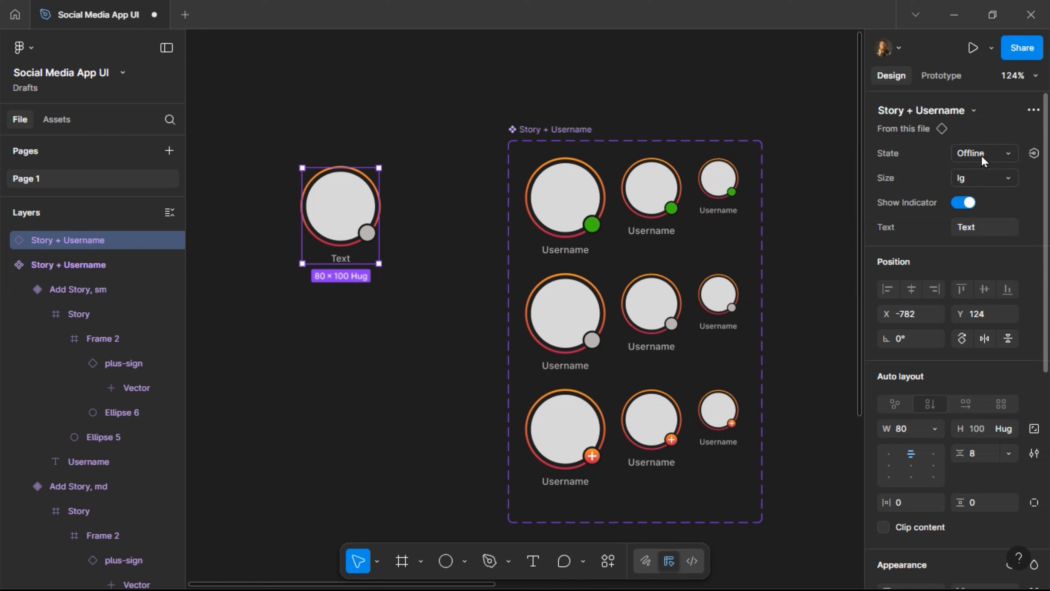
{"action": "left_click", "coordinate": [983, 154]}
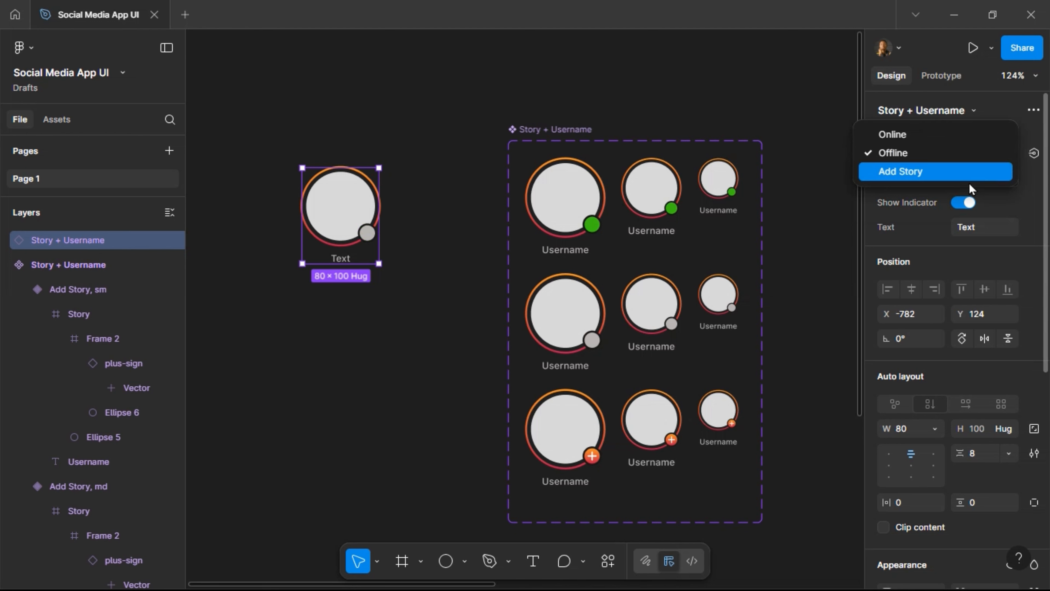
{"action": "left_click", "coordinate": [969, 172]}
{"action": "left_click", "coordinate": [970, 177]}
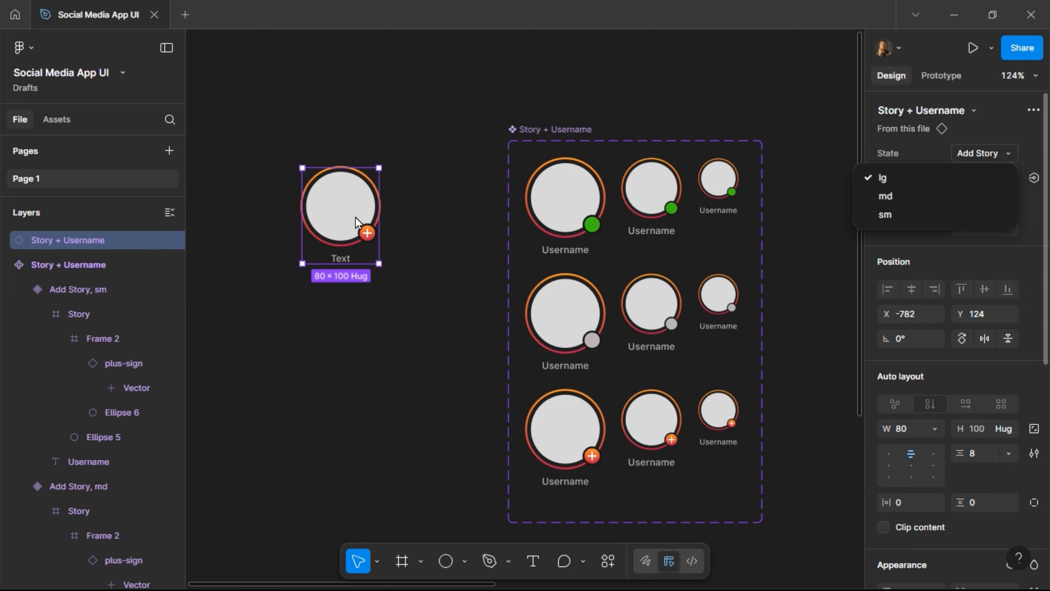
{"action": "left_click", "coordinate": [450, 210]}
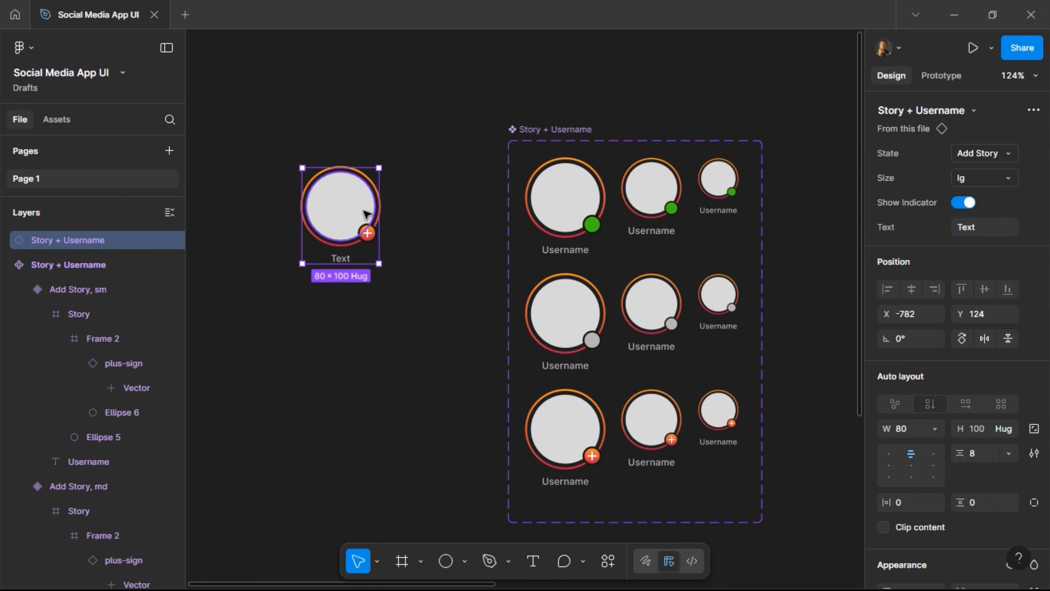
{"action": "key", "text": "ctrl+x"}
{"action": "scroll", "coordinate": [367, 215], "scroll_direction": "right", "scroll_amount": 15}
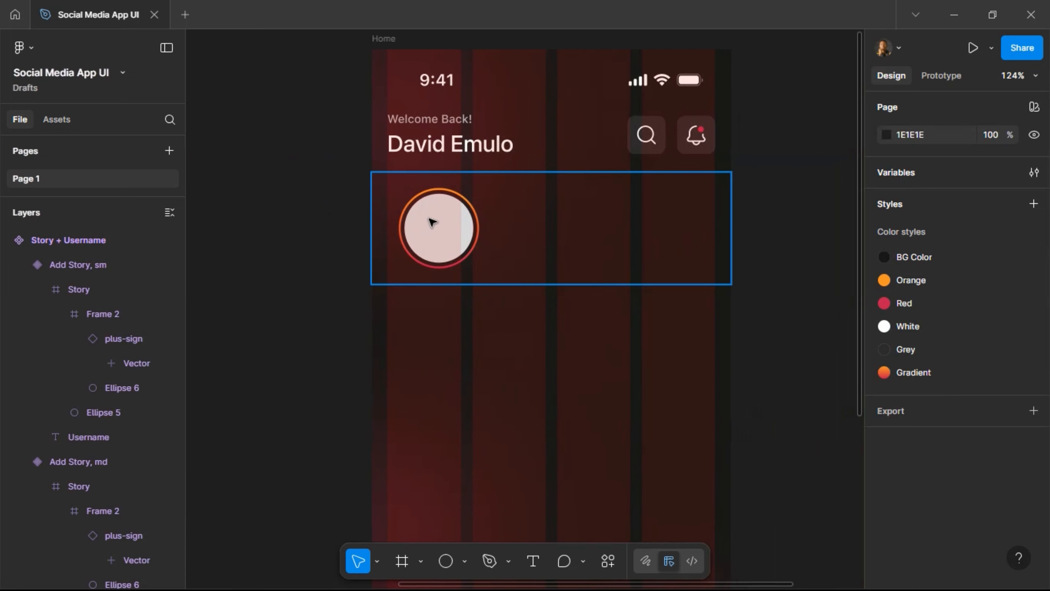
Paste-replace the placeholder Frame 1 in Stories with the Add Story instance and duplicate it alongside.
{"action": "left_click", "coordinate": [432, 222]}
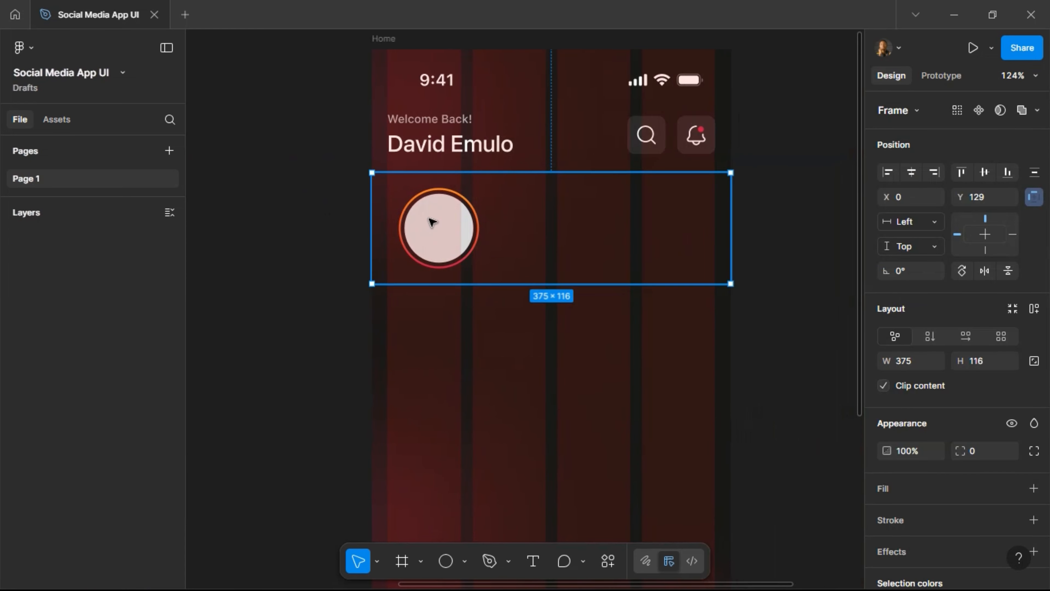
{"action": "left_click", "coordinate": [432, 222]}
{"action": "key", "text": "shift+Return"}
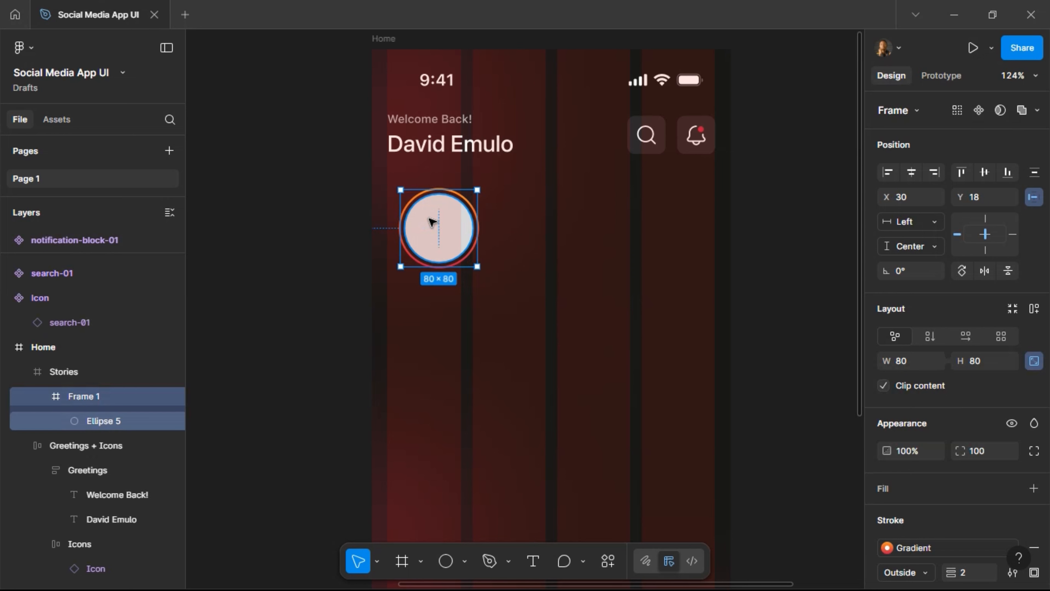
{"action": "key", "text": "ctrl+shift+r"}
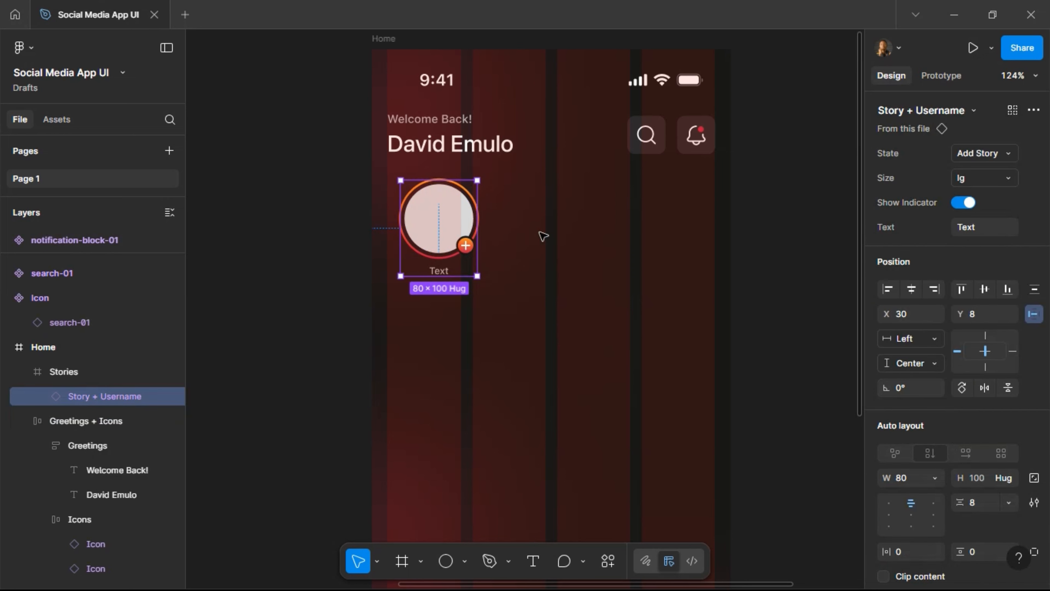
{"action": "key", "text": "ctrl+d"}
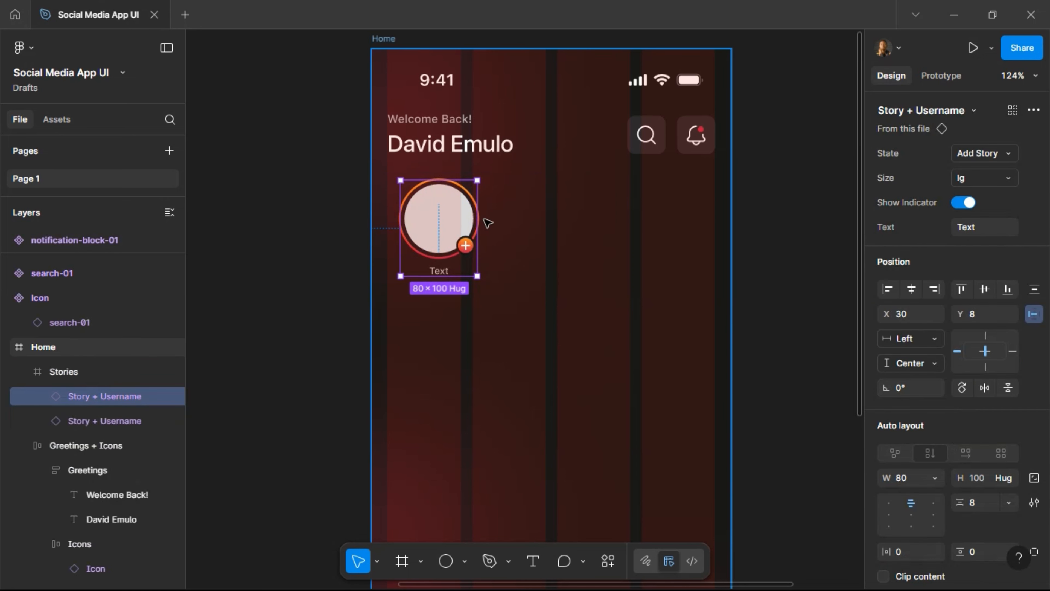
{"action": "left_click_drag", "start_coordinate": [487, 223], "coordinate": [525, 224]}
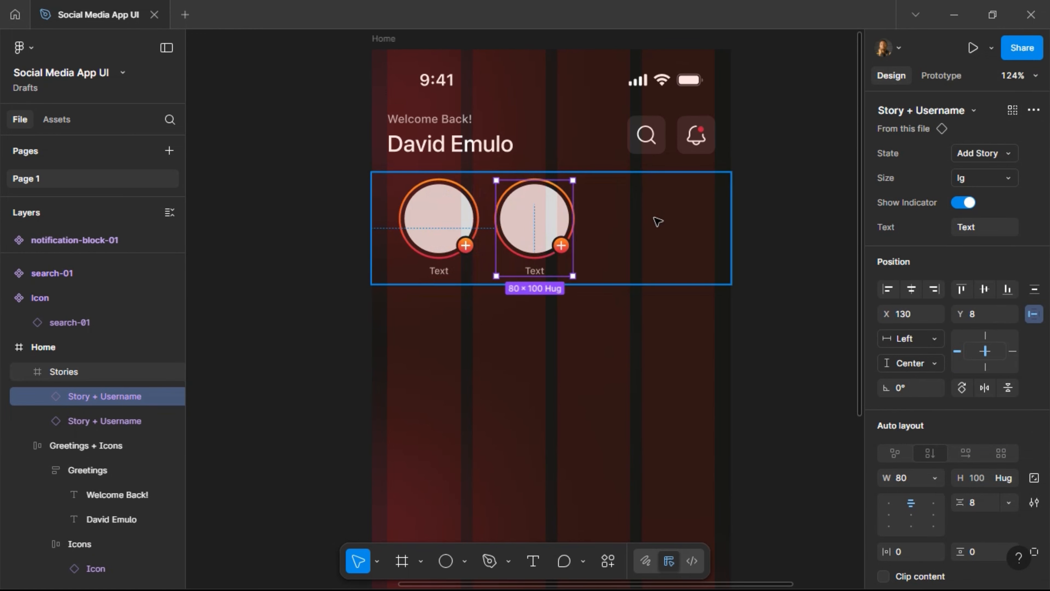
{"action": "left_click", "coordinate": [638, 226]}
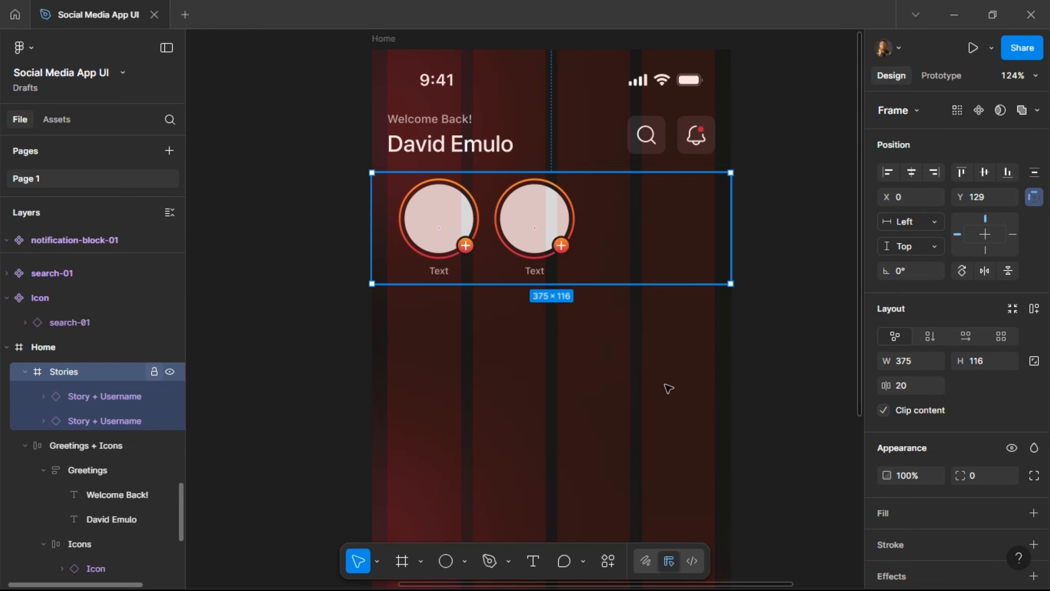
Give the Stories frame horizontal auto layout with a 12 px gap.
{"action": "left_click", "coordinate": [1034, 308]}
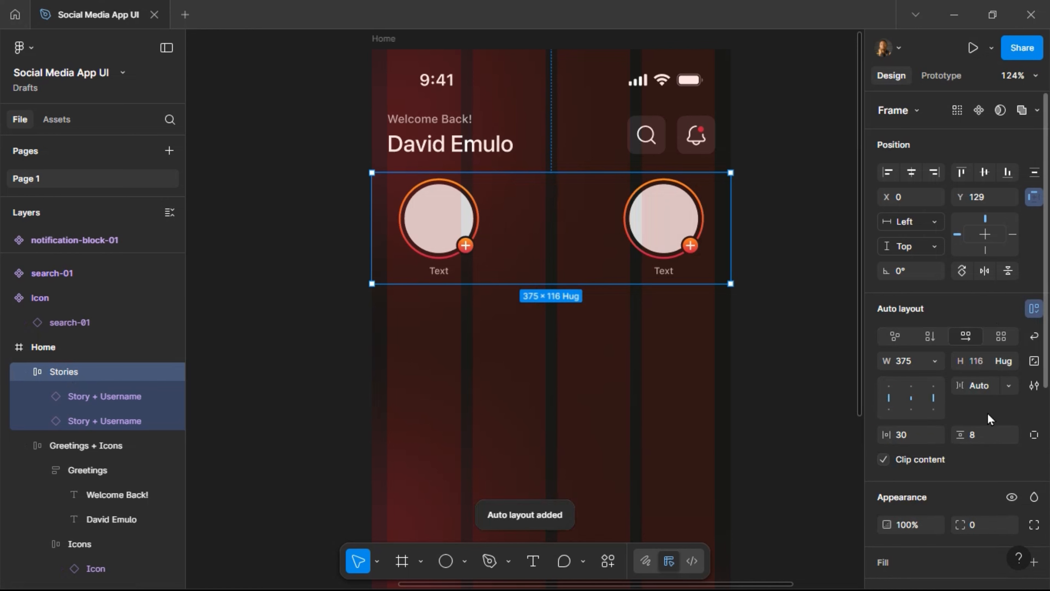
{"action": "left_click", "coordinate": [989, 396]}
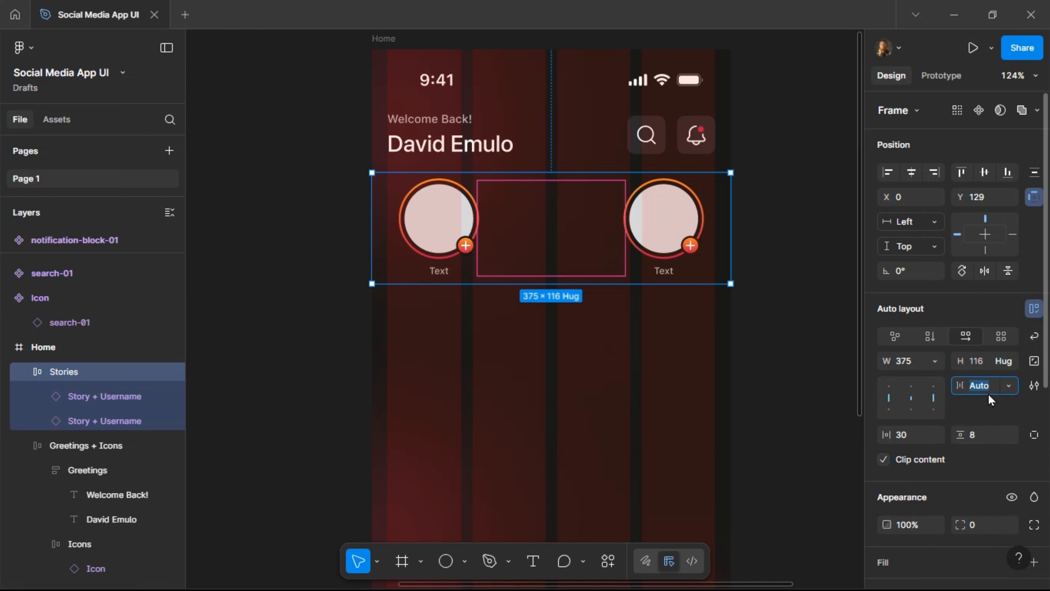
{"action": "type", "text": "12"}
{"action": "key", "text": "Return"}
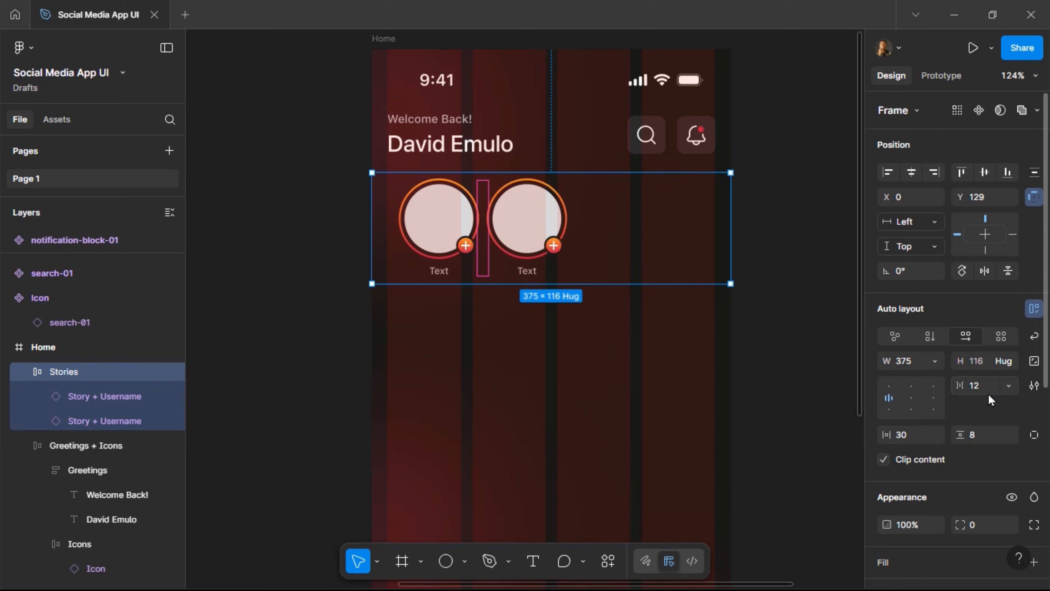
{"action": "left_click", "coordinate": [535, 253]}
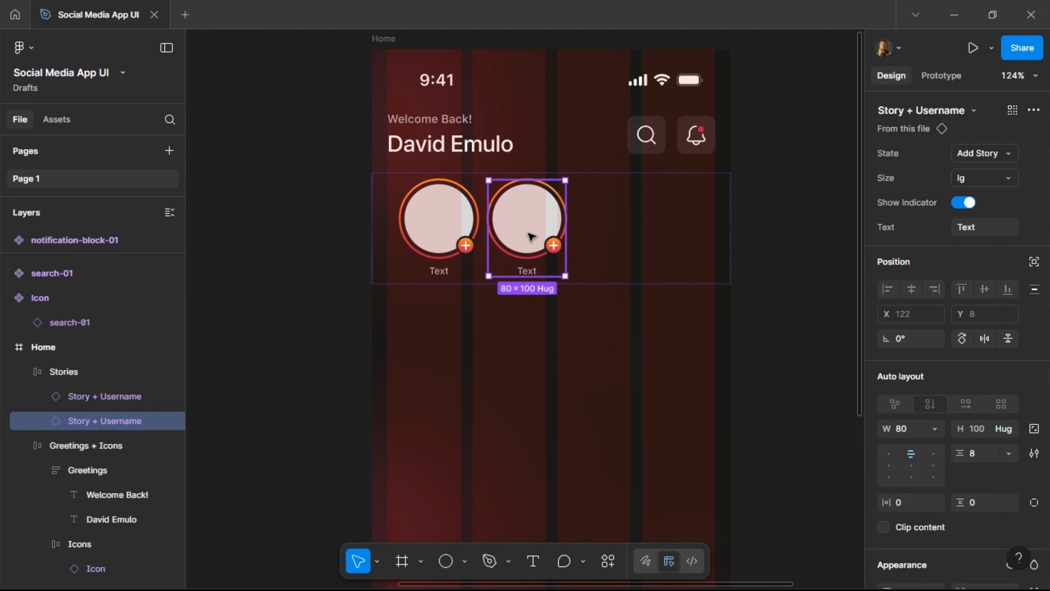
Set the second story to Offline, duplicate it, and make the copy Online.
{"action": "left_click", "coordinate": [1007, 161]}
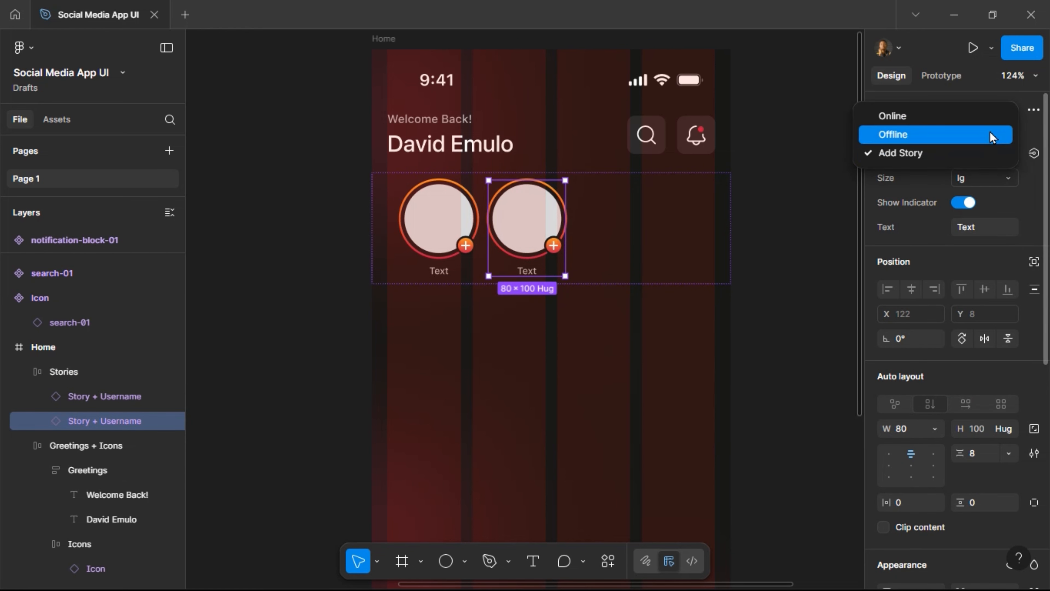
{"action": "left_click", "coordinate": [992, 136]}
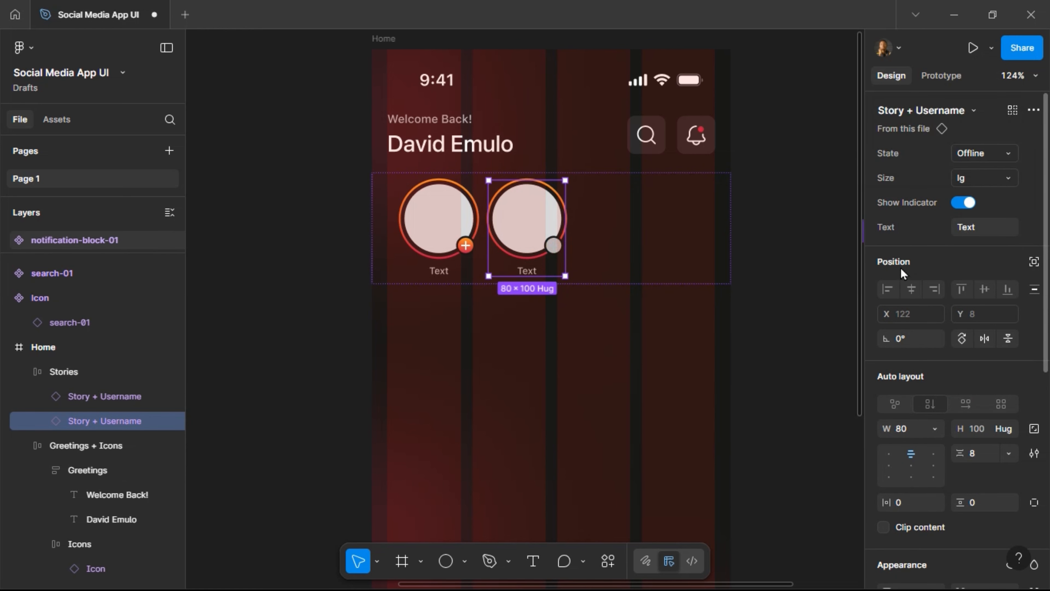
{"action": "key", "text": "ctrl+d"}
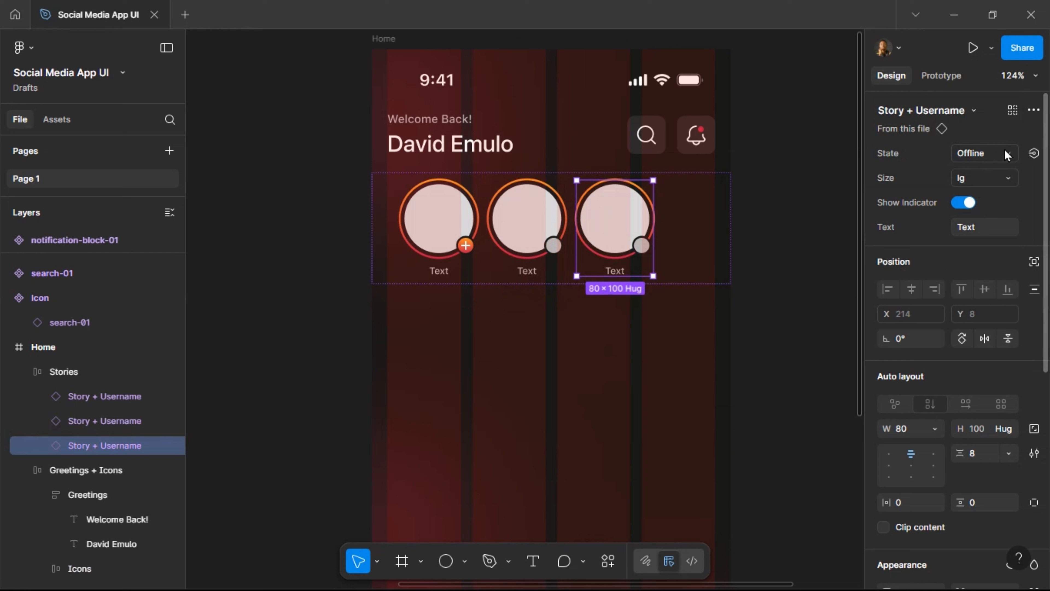
{"action": "left_click", "coordinate": [982, 154]}
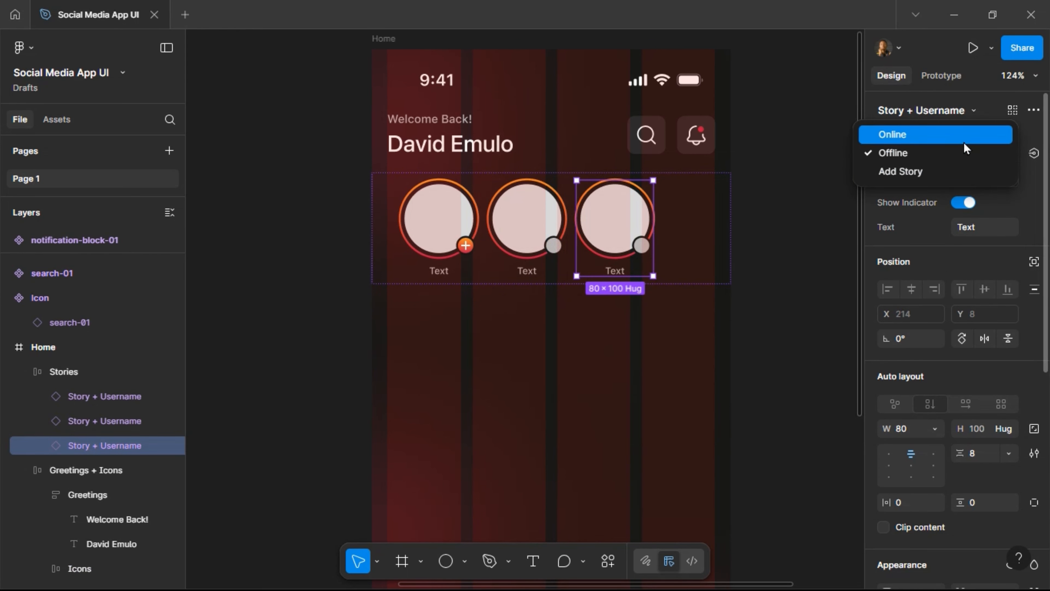
{"action": "key", "text": "Return"}
Duplicate the Offline and Online stories and reorder the copies along the row.
{"action": "left_click", "coordinate": [553, 265], "text": "shift"}
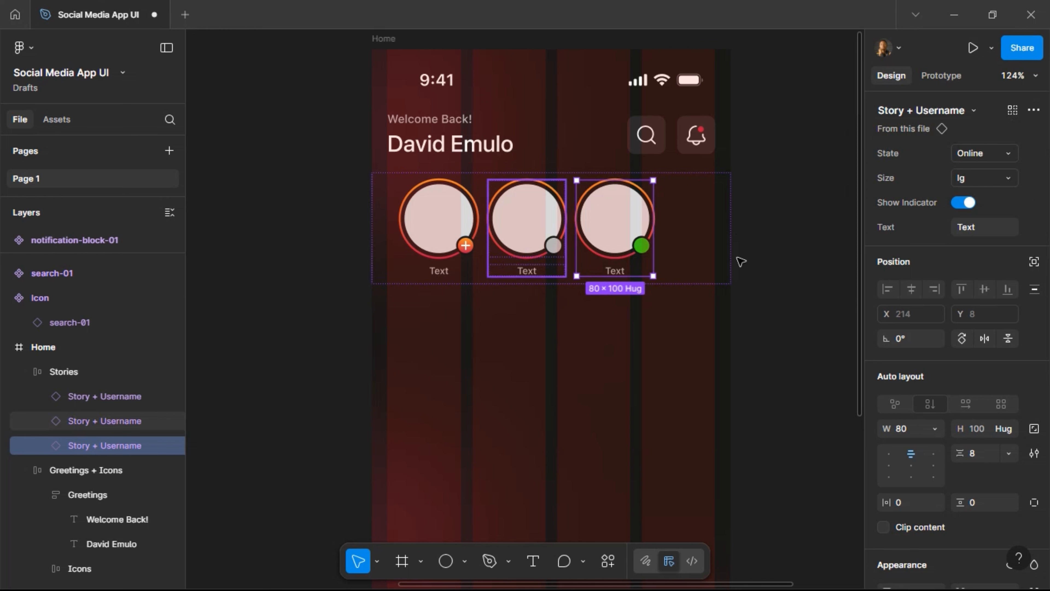
{"action": "key", "text": "ctrl+d"}
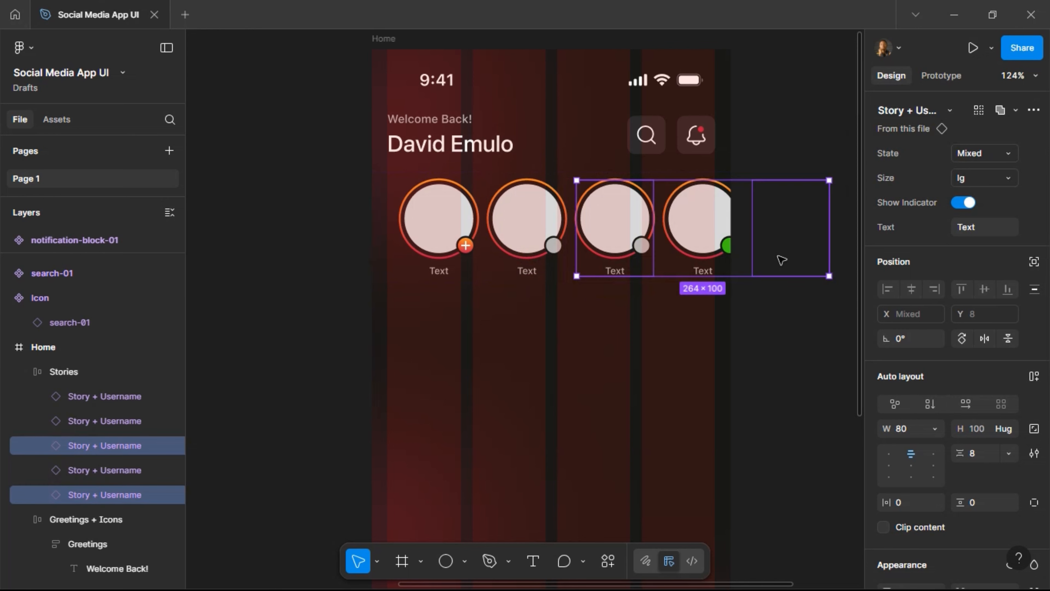
{"action": "key", "text": "Right"}
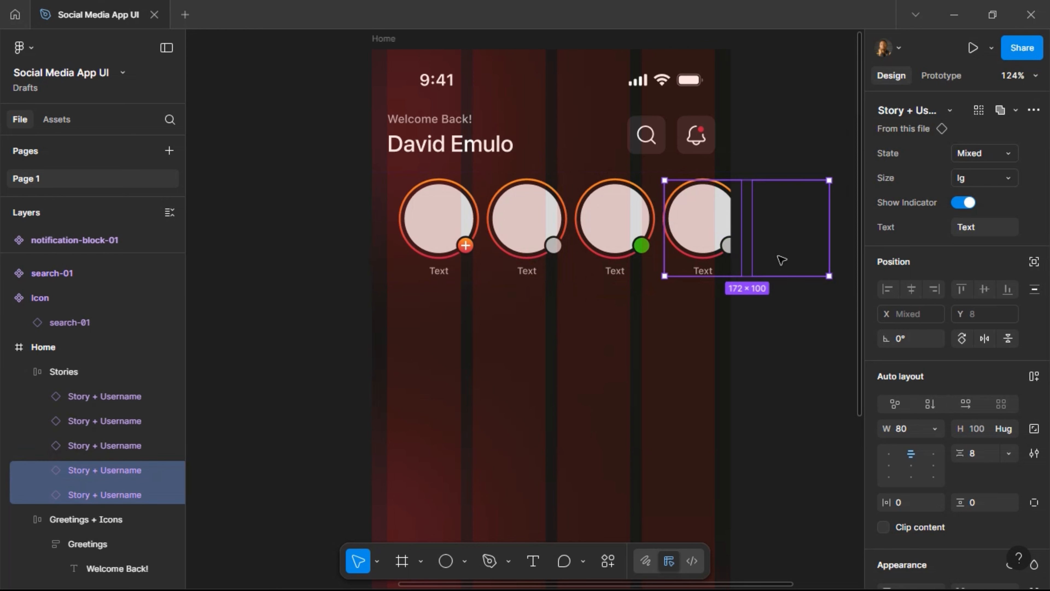
{"action": "left_click", "coordinate": [701, 234]}
{"action": "key", "text": "Right"}
{"action": "key", "text": "Right"}
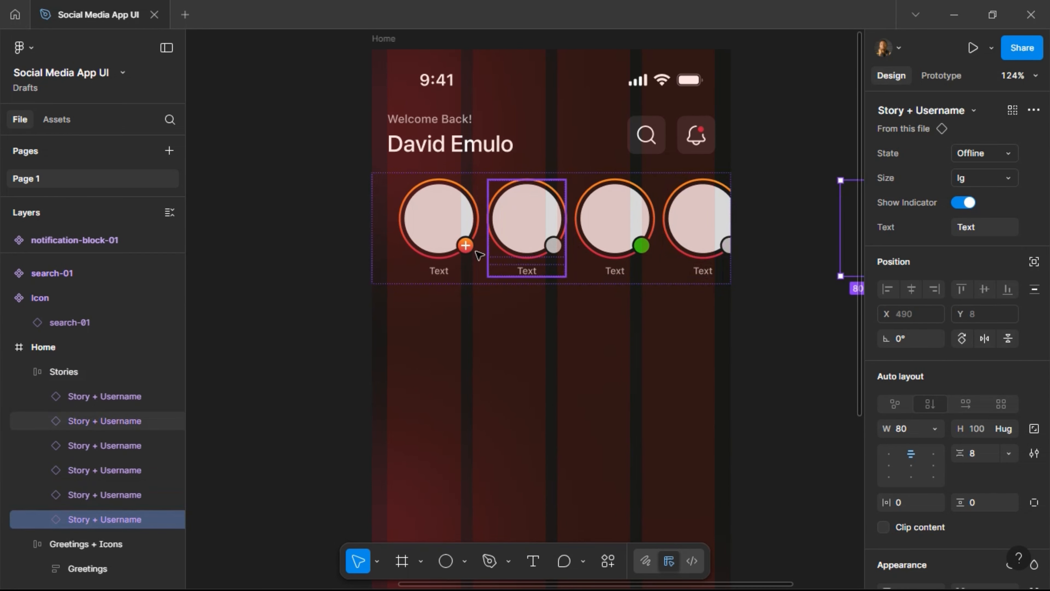
{"action": "left_click", "coordinate": [412, 283]}
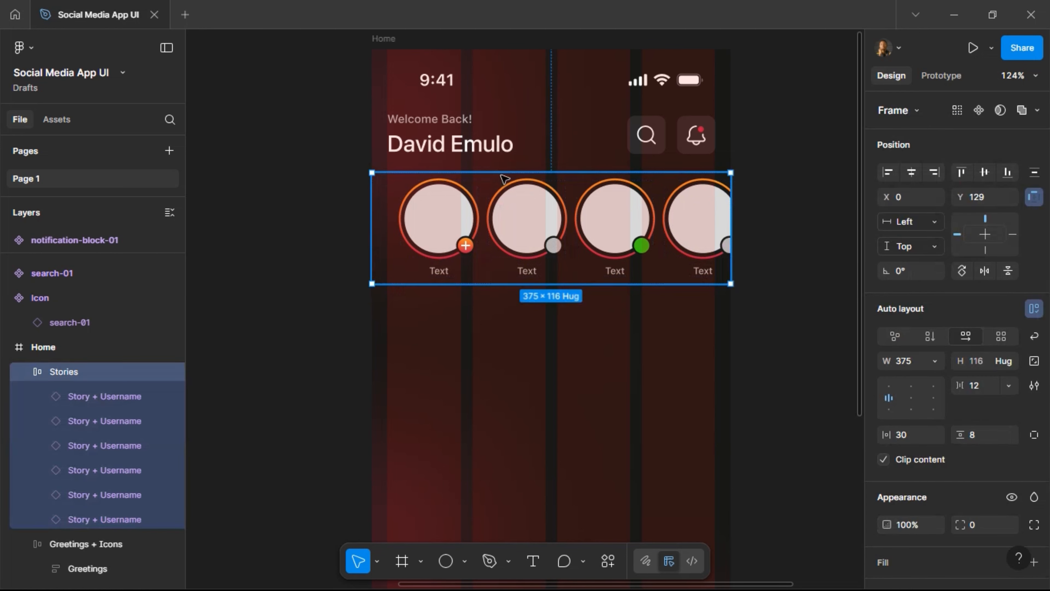
Enter 12 for the row's vertical padding and 16 for its horizontal padding.
{"action": "left_click", "coordinate": [980, 439]}
{"action": "type", "text": "12"}
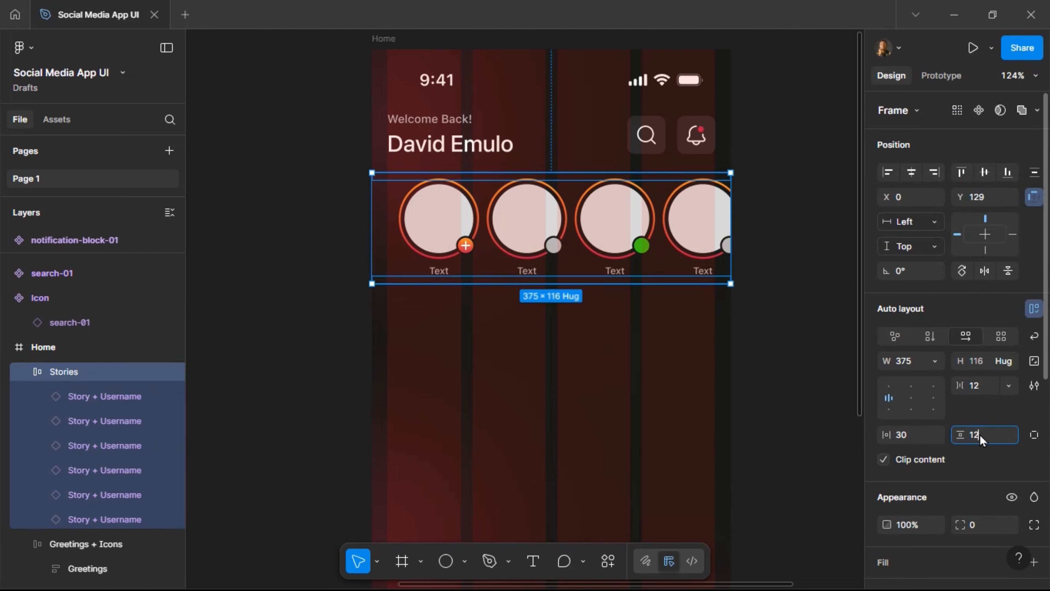
{"action": "key", "text": "Return"}
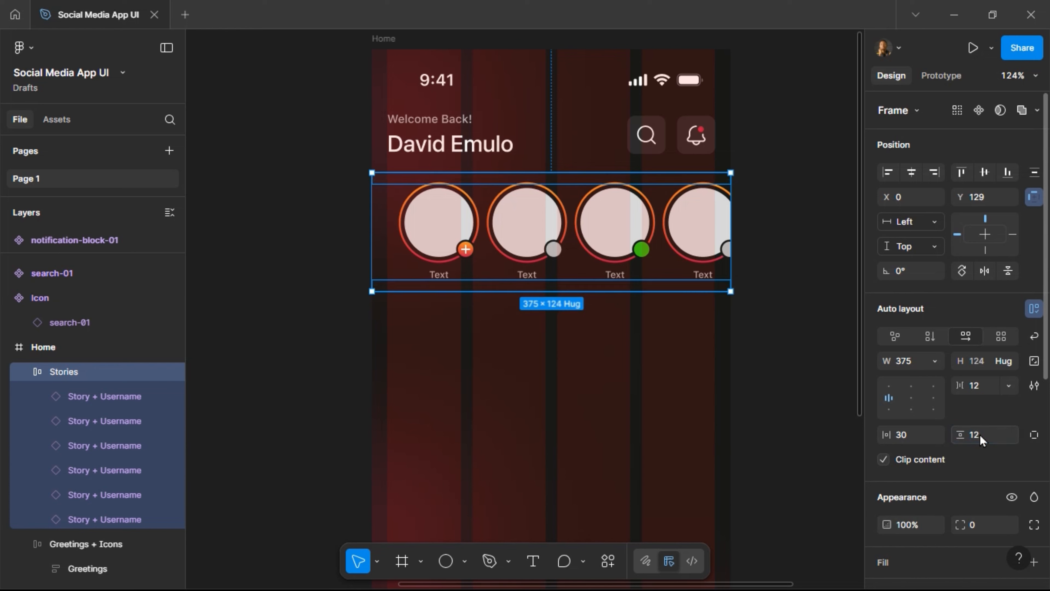
{"action": "left_click", "coordinate": [914, 441]}
{"action": "key", "text": "Return"}
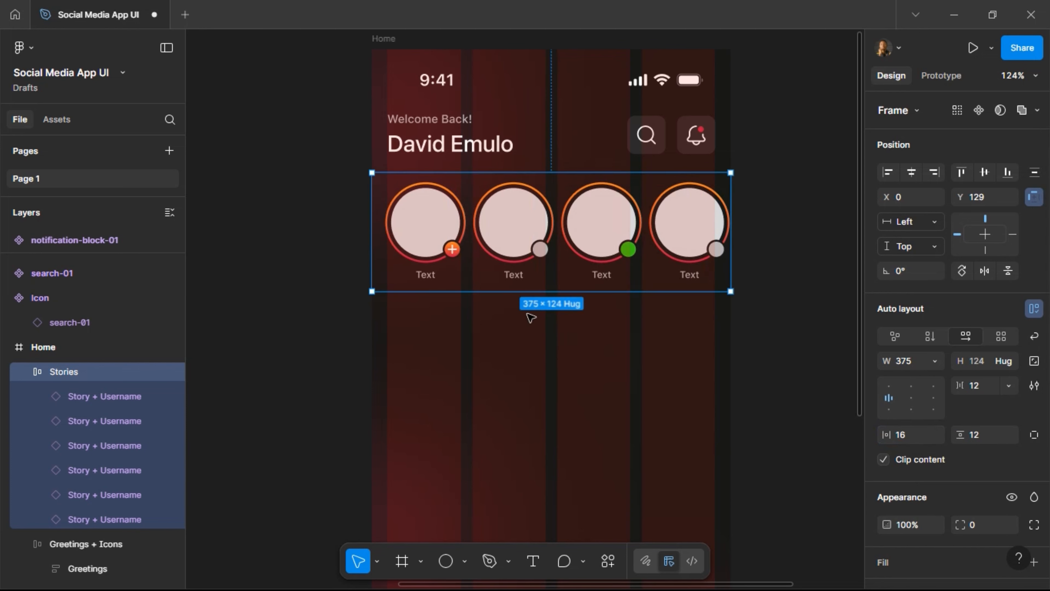
Select the Stories row and nudge it down and back to check its spacing.
{"action": "left_click", "coordinate": [513, 232]}
{"action": "key", "text": "shift+Return"}
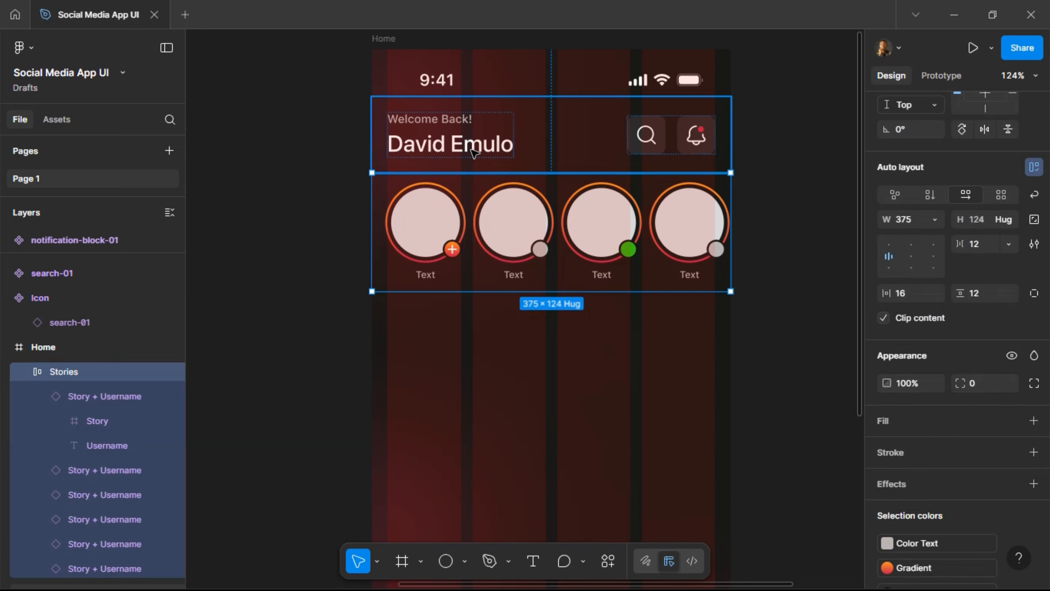
{"action": "key", "text": "shift+Down"}
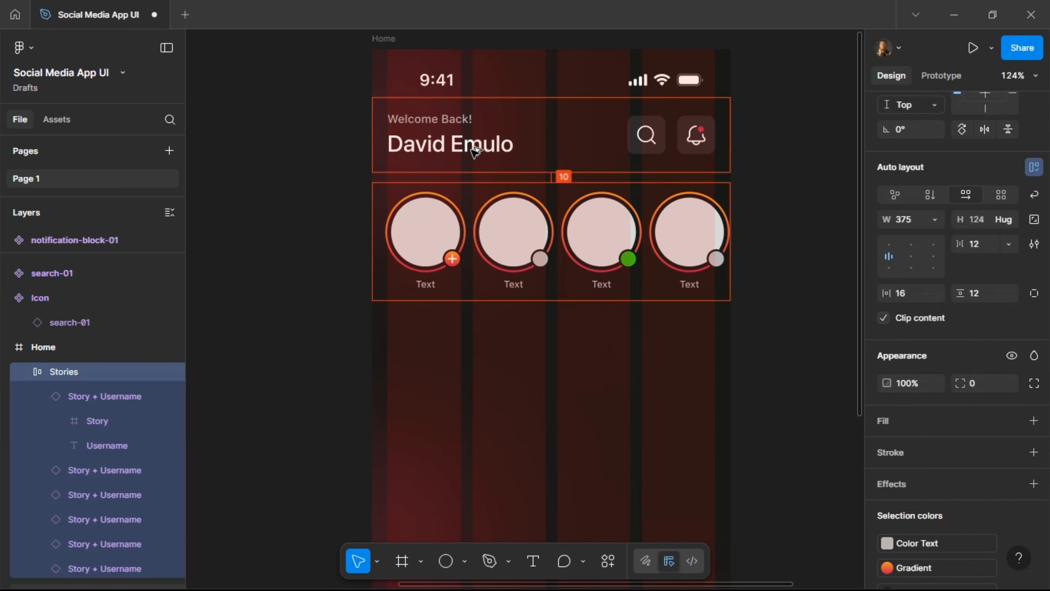
{"action": "key", "text": "shift+Up"}
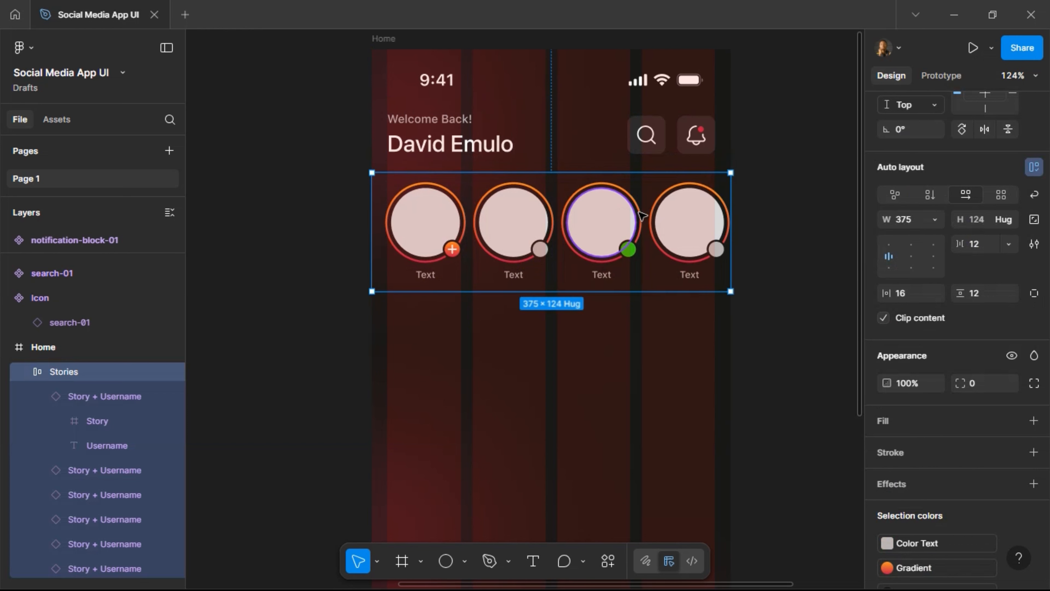
{"action": "scroll", "coordinate": [626, 229], "scroll_direction": "down", "scroll_amount": 3}
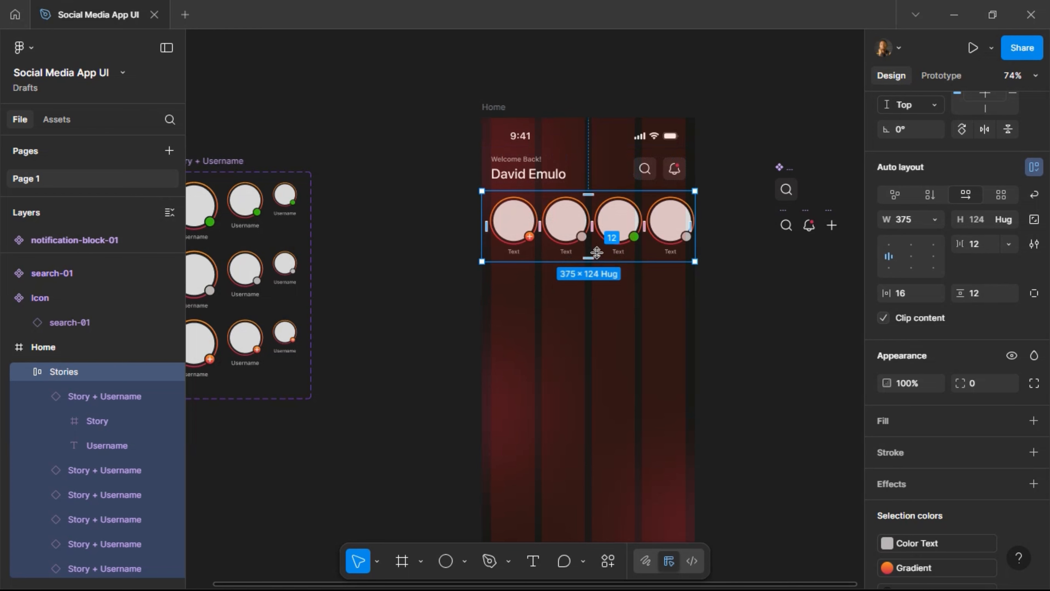
{"action": "scroll", "coordinate": [615, 267], "scroll_direction": "down", "scroll_amount": 1}
{"action": "scroll", "coordinate": [615, 268], "scroll_direction": "down", "scroll_amount": 5}
{"action": "scroll", "coordinate": [606, 410], "scroll_direction": "down", "scroll_amount": 1}
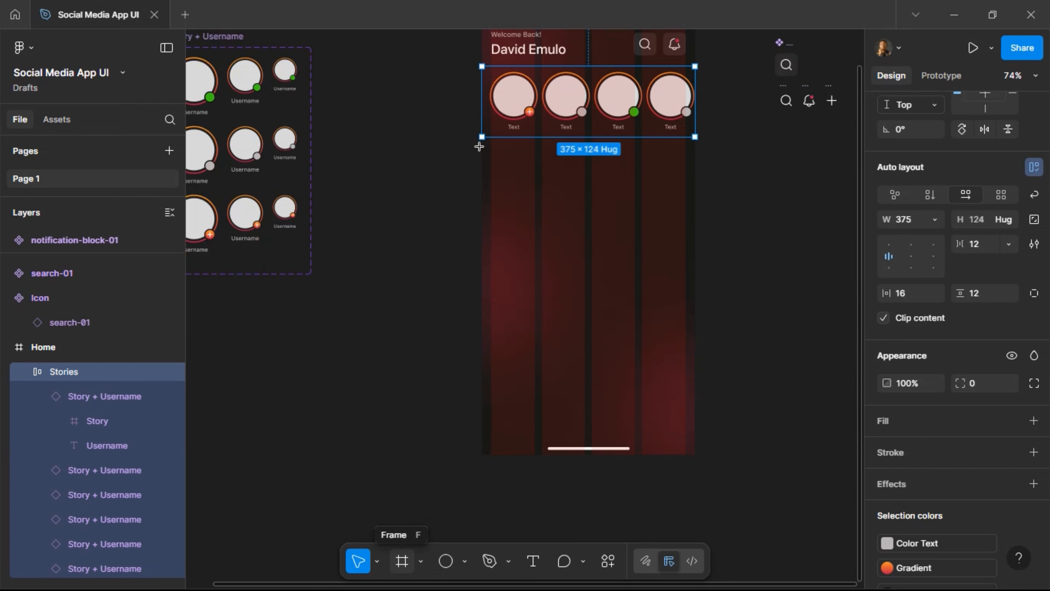
Draw a new frame to the right of the Home screen and name it Post.
{"action": "key", "text": "f"}
{"action": "scroll", "coordinate": [705, 224], "scroll_direction": "right", "scroll_amount": 3}
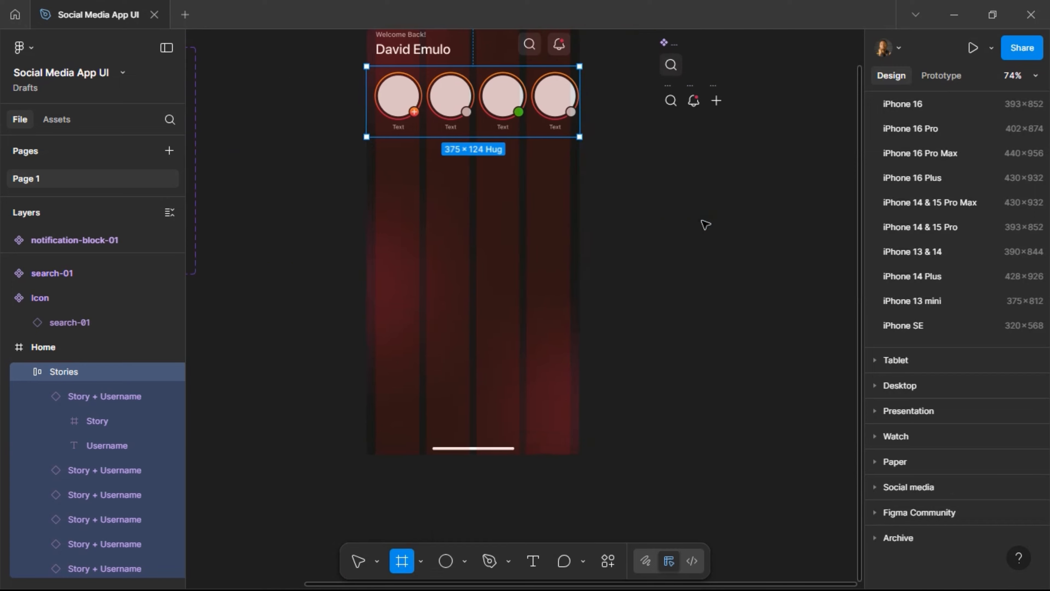
{"action": "scroll", "coordinate": [705, 225], "scroll_direction": "right", "scroll_amount": 1}
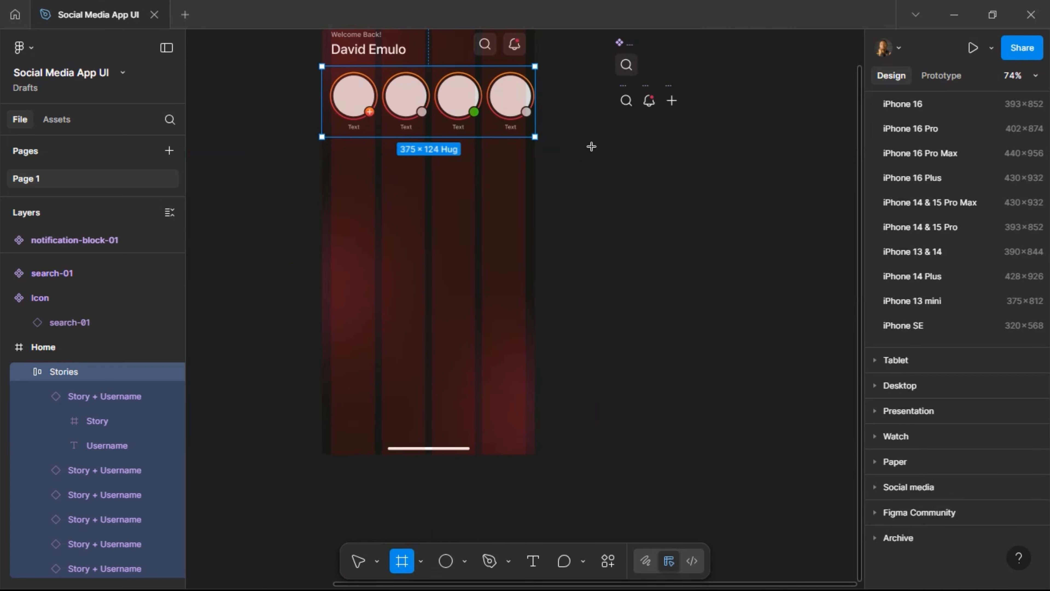
{"action": "mouse_move", "coordinate": [593, 143]}
{"action": "left_mouse_down"}
{"action": "mouse_move", "coordinate": [775, 297]}
{"action": "mouse_move", "coordinate": [800, 357]}
{"action": "left_mouse_up"}
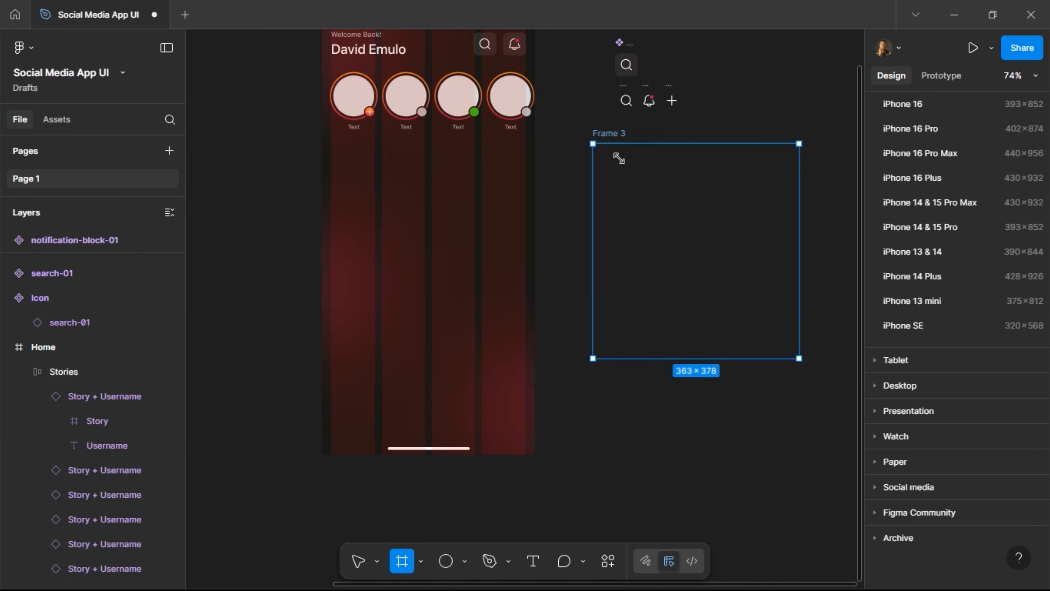
{"action": "double_click", "coordinate": [617, 136]}
{"action": "type", "text": "Post"}
{"action": "key", "text": "Return"}
Set the Post frame's width to 375.
{"action": "scroll", "coordinate": [724, 162], "scroll_direction": "up", "scroll_amount": 3}
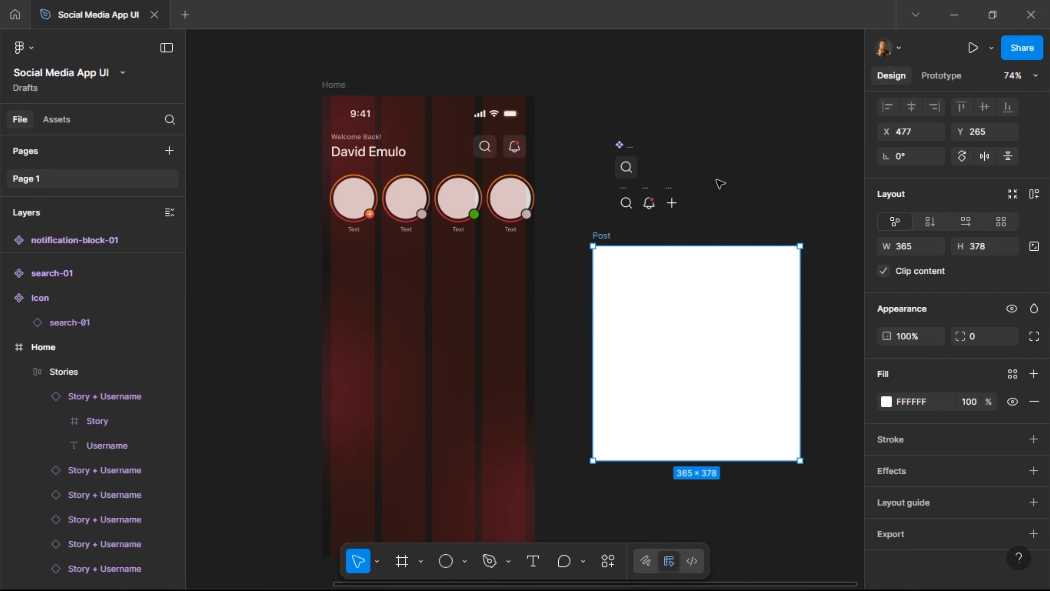
{"action": "scroll", "coordinate": [720, 267], "scroll_direction": "up", "scroll_amount": 5}
{"action": "scroll", "coordinate": [719, 267], "scroll_direction": "right", "scroll_amount": 1}
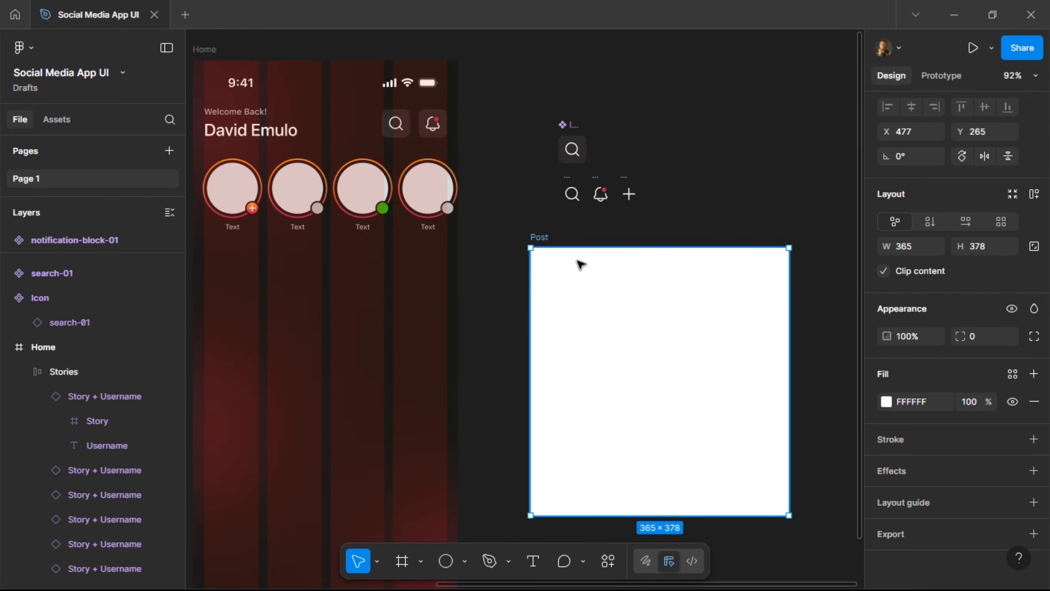
{"action": "left_click", "coordinate": [914, 248]}
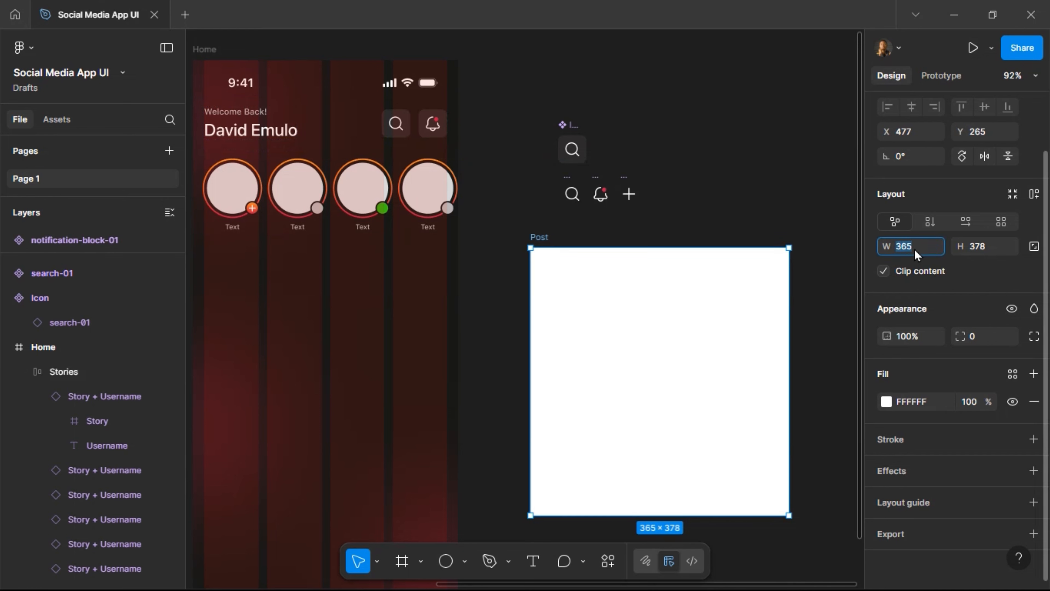
{"action": "type", "text": "375"}
{"action": "key", "text": "Return"}
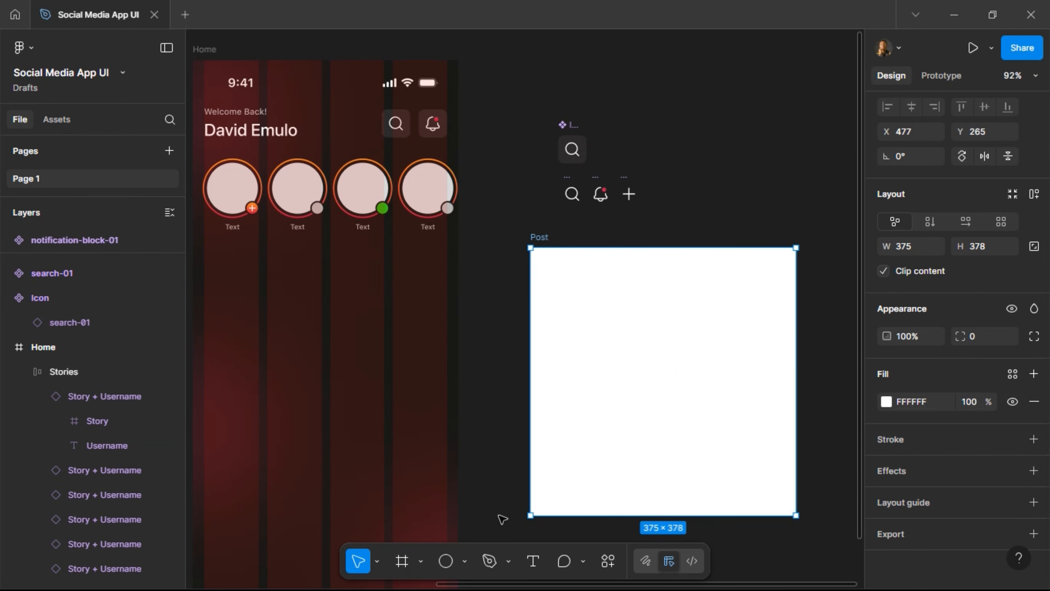
{"action": "left_click", "coordinate": [401, 561]}
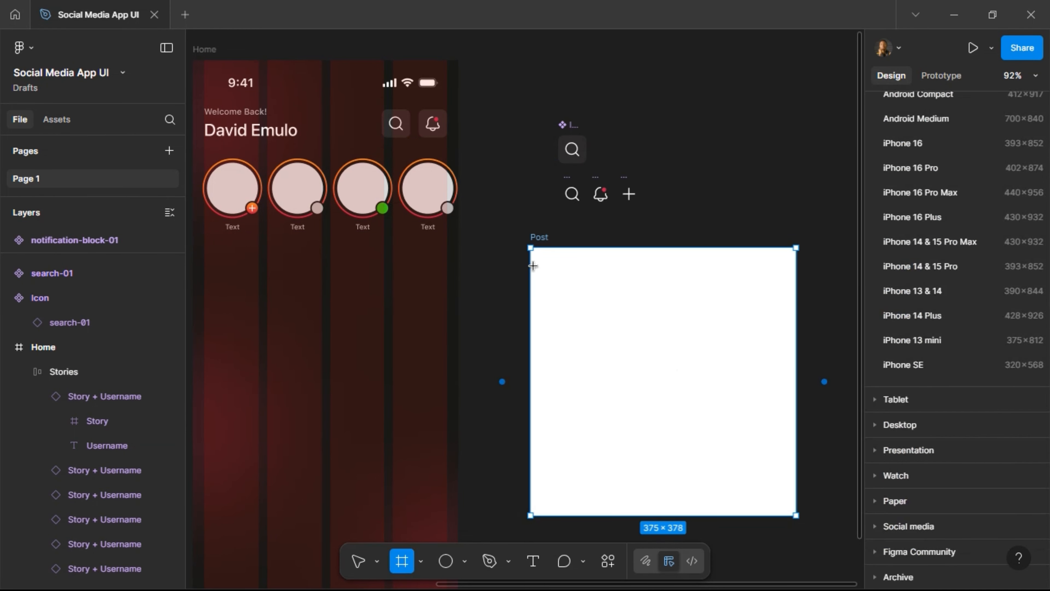
Draw a 375-wide frame named Header snapped to the top of Post.
{"action": "left_click_drag", "start_coordinate": [530, 266], "coordinate": [799, 306]}
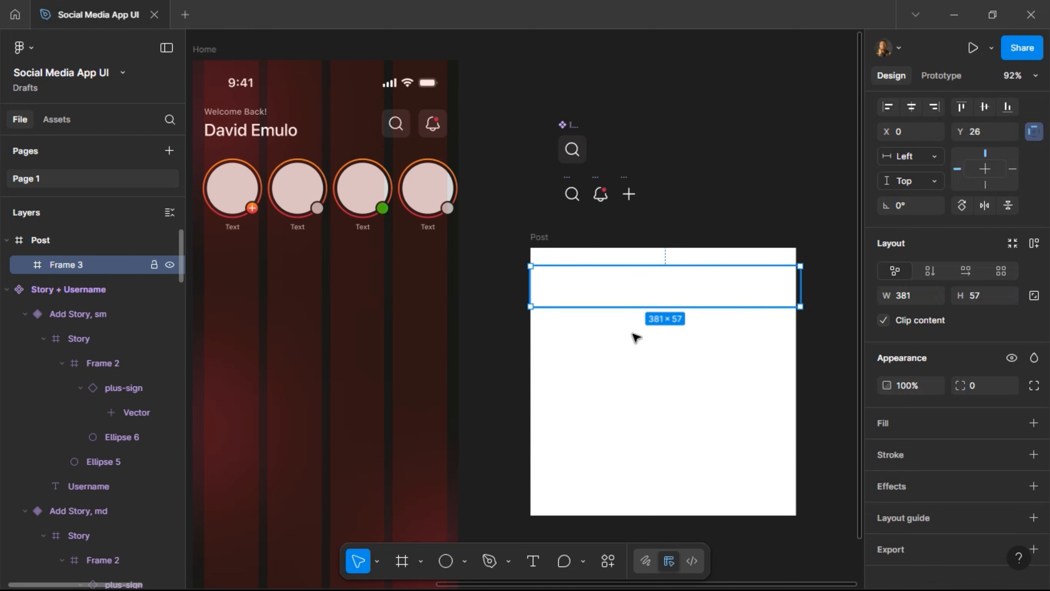
{"action": "double_click", "coordinate": [79, 267]}
{"action": "type", "text": "Header"}
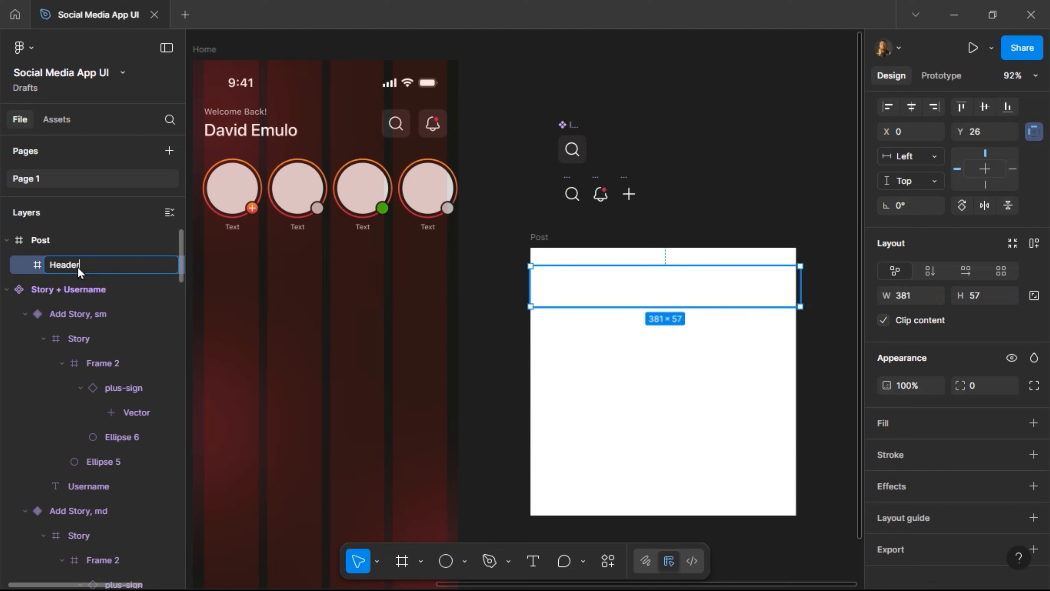
{"action": "key", "text": "Return"}
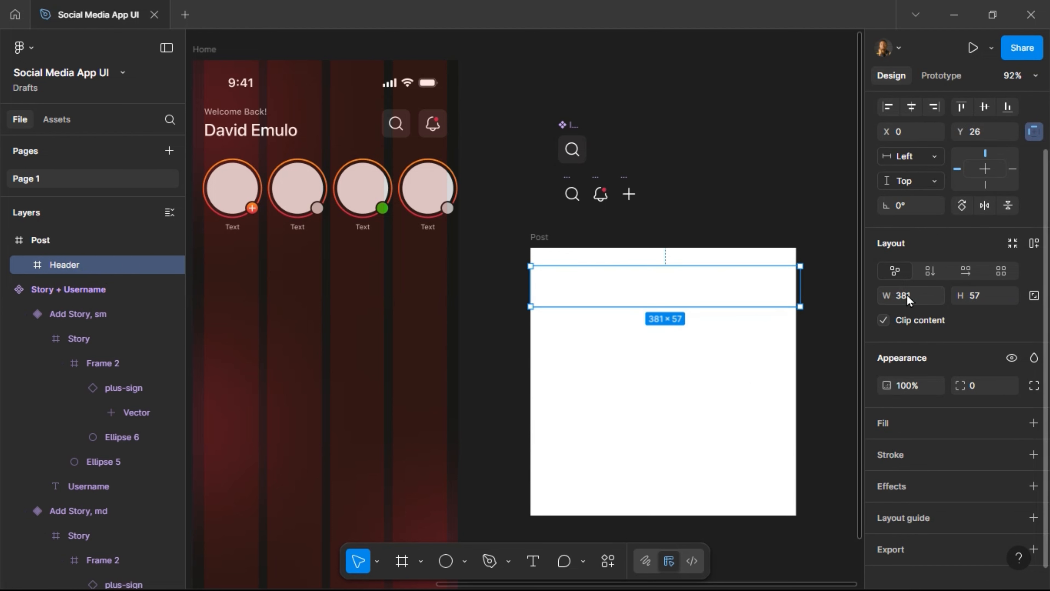
{"action": "left_click", "coordinate": [912, 301]}
{"action": "type", "text": "375"}
{"action": "key", "text": "Return"}
{"action": "scroll", "coordinate": [929, 165], "scroll_direction": "up", "scroll_amount": 3}
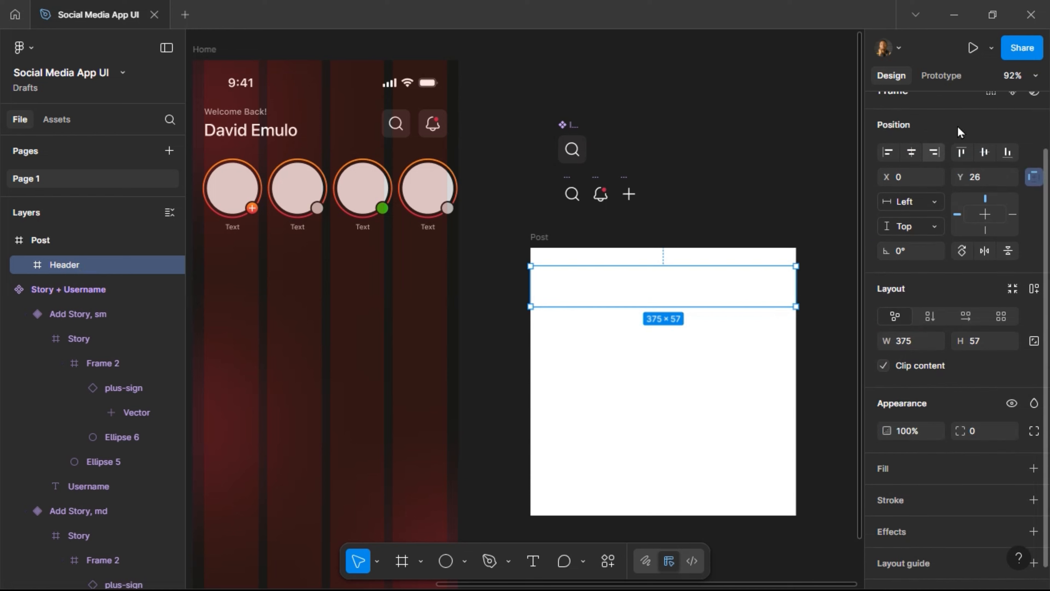
{"action": "left_click", "coordinate": [961, 172]}
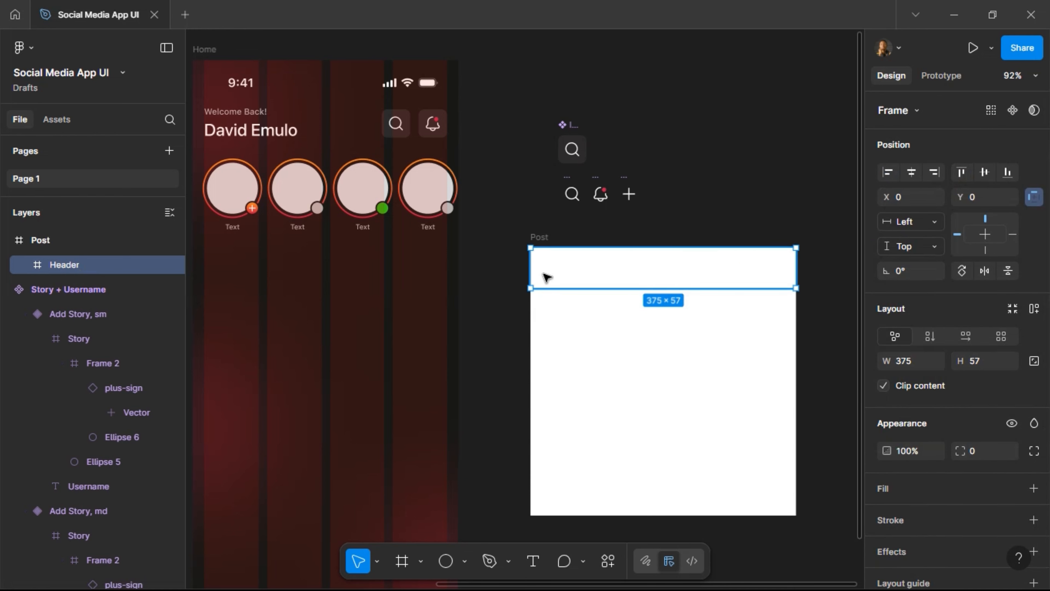
Fill the Header with the Color Text style.
{"action": "left_click", "coordinate": [1009, 488]}
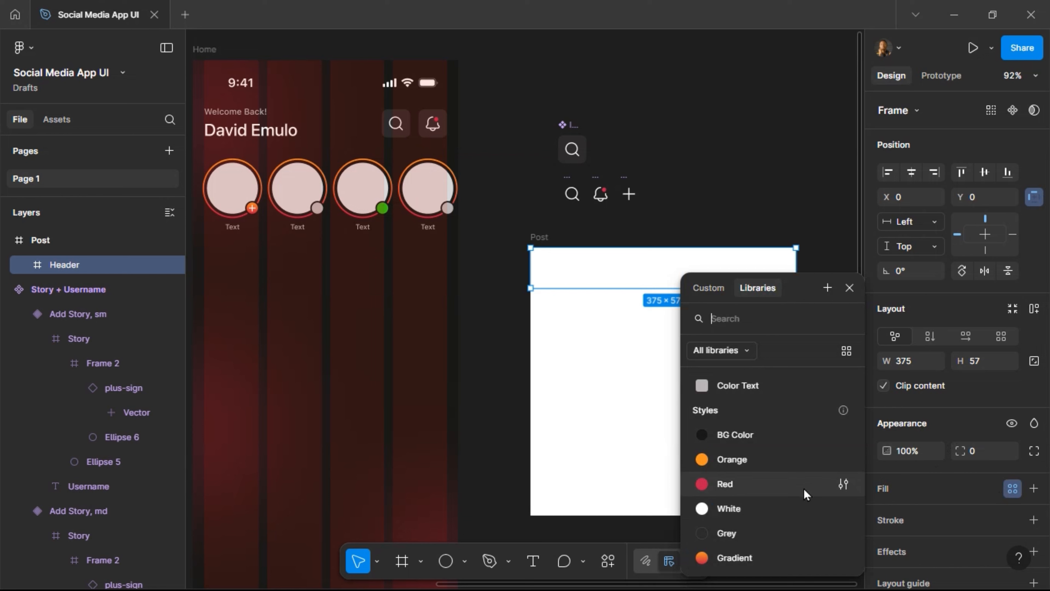
{"action": "left_click", "coordinate": [804, 389]}
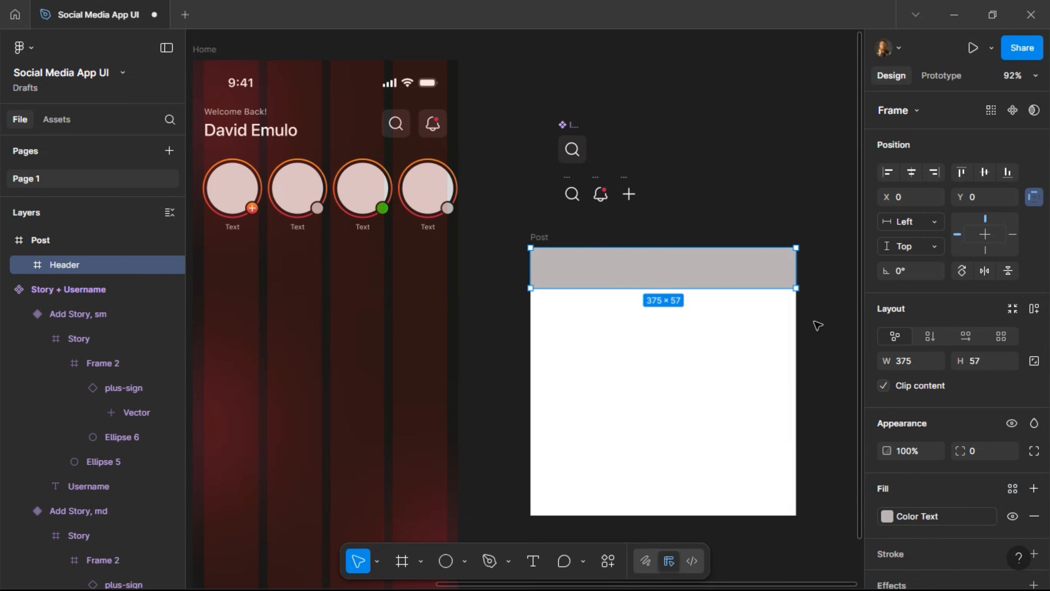
{"action": "scroll", "coordinate": [643, 248], "scroll_direction": "up", "scroll_amount": 3}
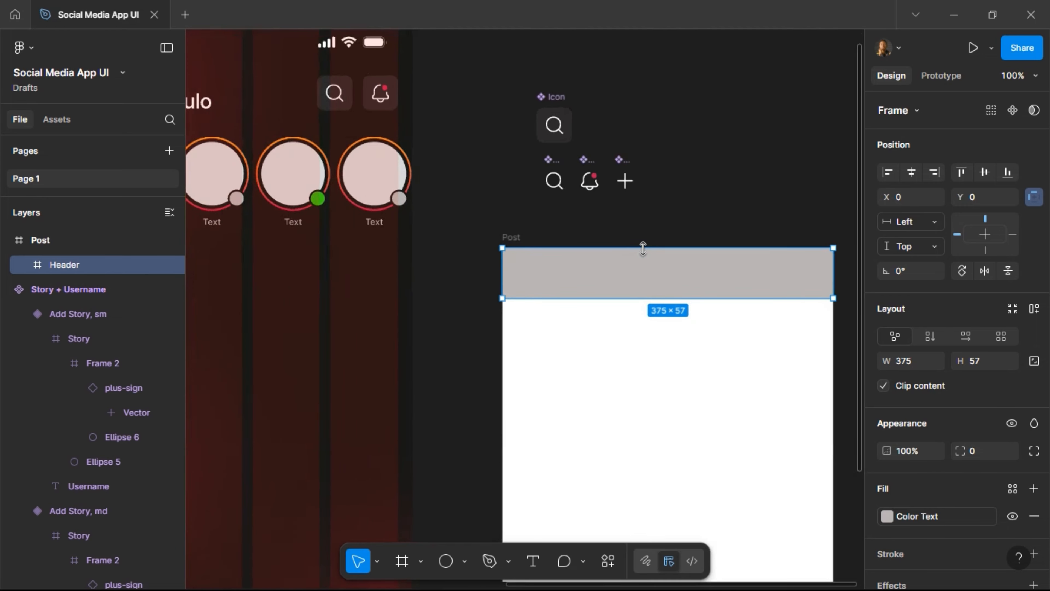
{"action": "scroll", "coordinate": [642, 249], "scroll_direction": "up", "scroll_amount": 2}
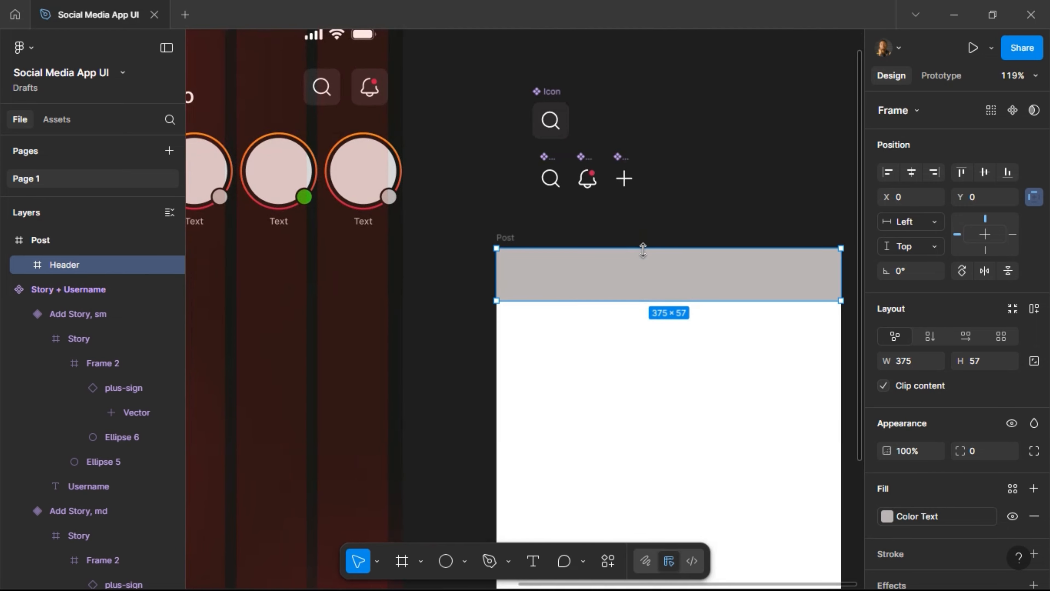
Paste a copy of a story avatar instance into the Post header.
{"action": "left_click", "coordinate": [354, 197]}
{"action": "double_click", "coordinate": [354, 197]}
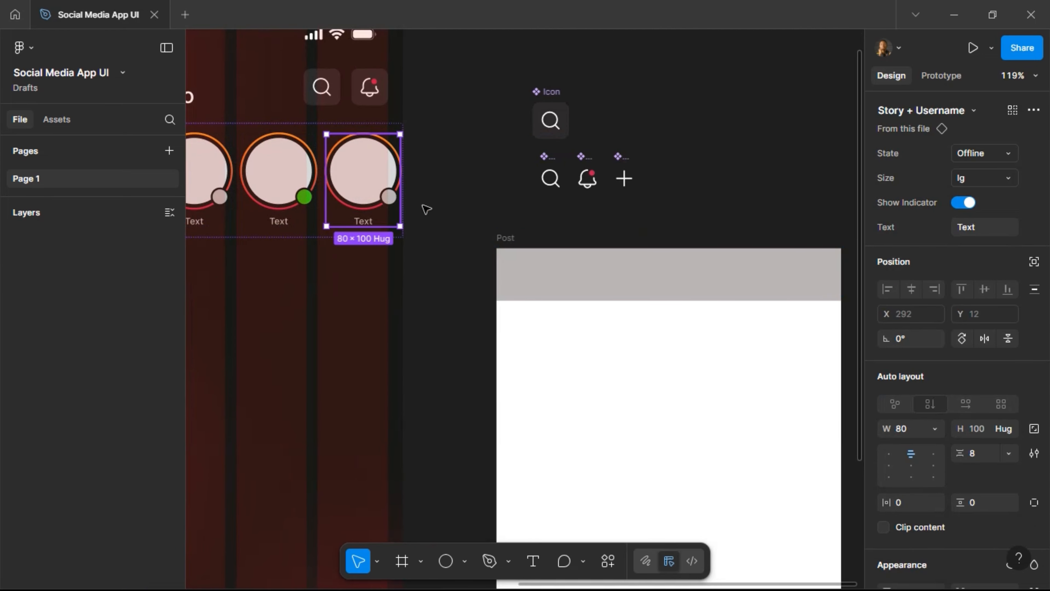
{"action": "left_click_drag", "start_coordinate": [538, 267], "coordinate": [579, 350]}
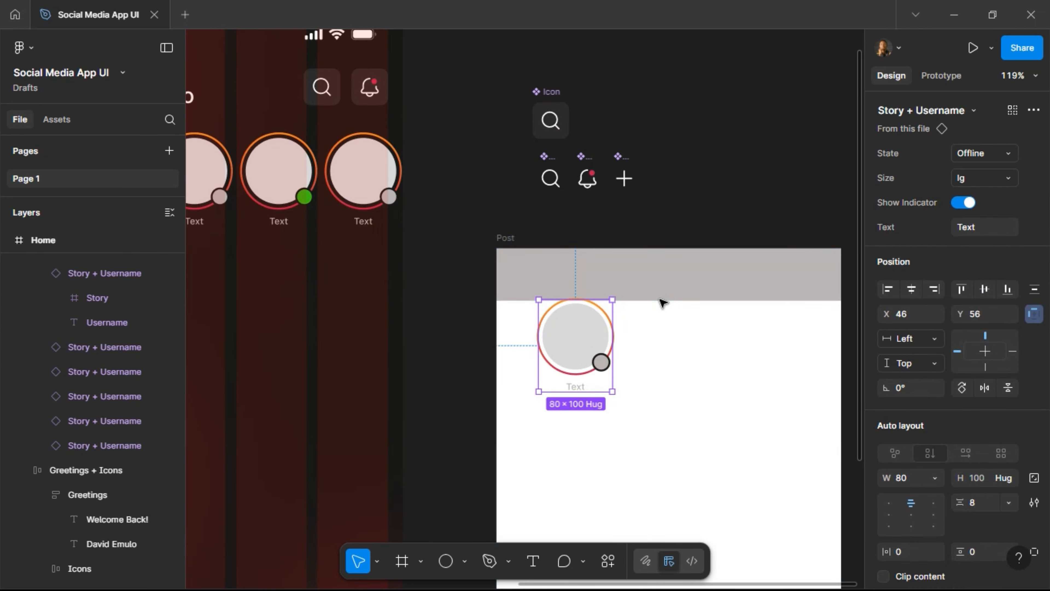
{"action": "key", "text": "Delete"}
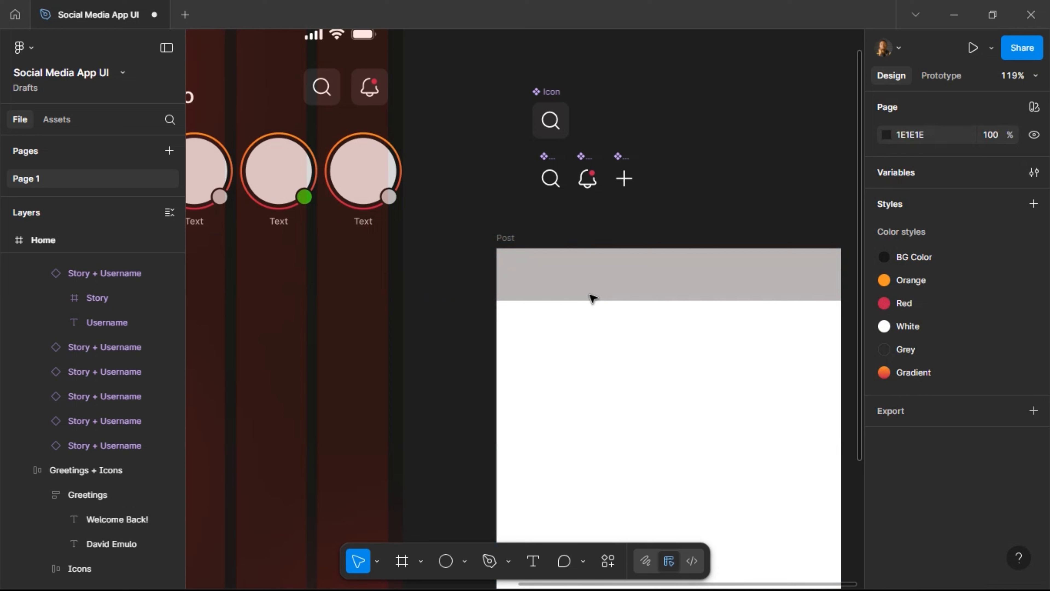
{"action": "left_click", "coordinate": [556, 288]}
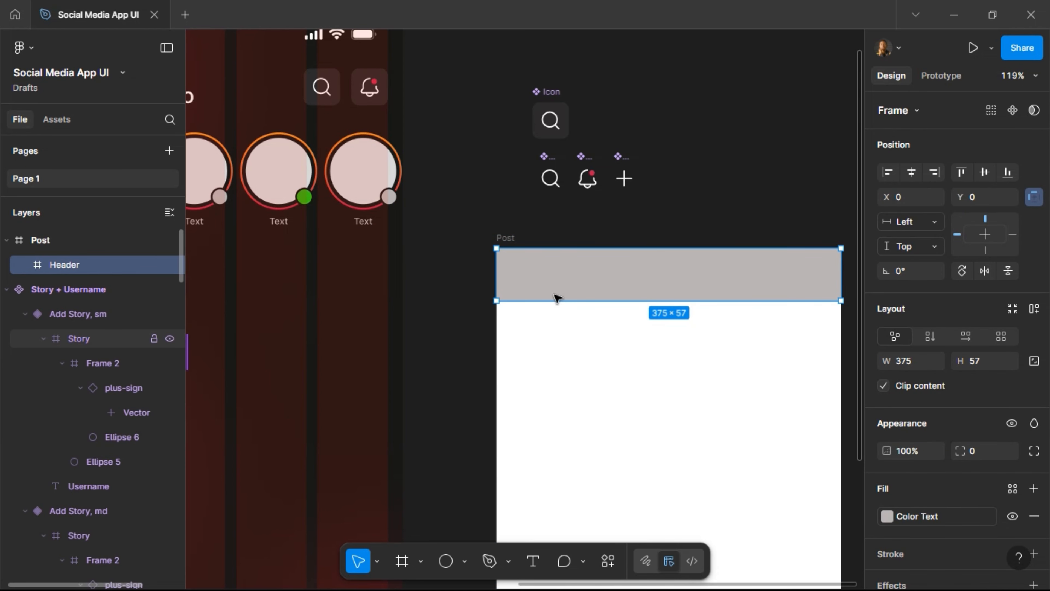
{"action": "key", "text": "ctrl+v"}
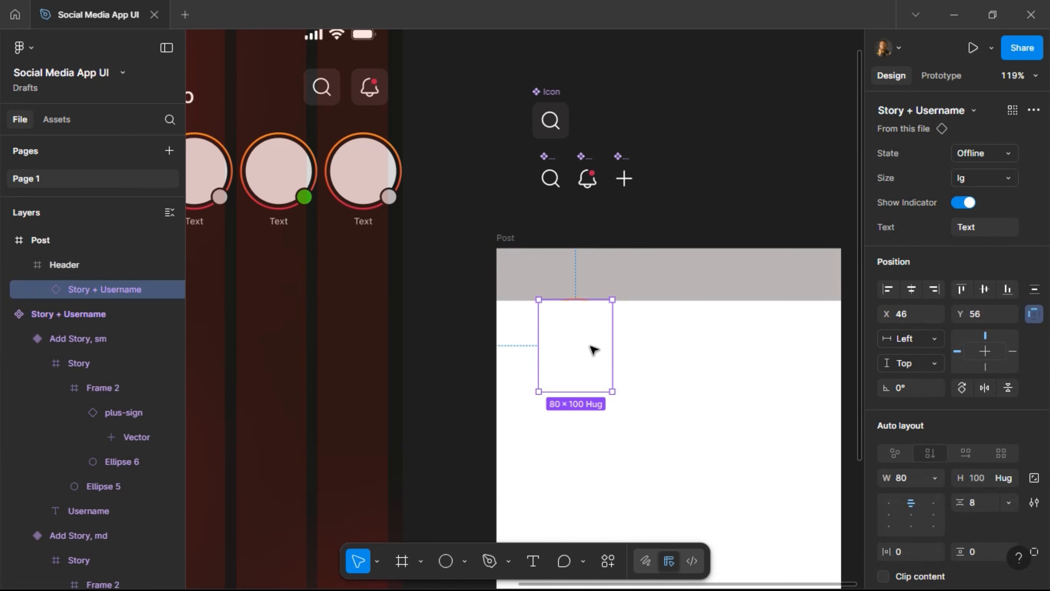
Centre the pasted avatar vertically, set its size to sm, and move it beside the icons.
{"action": "left_click", "coordinate": [984, 289]}
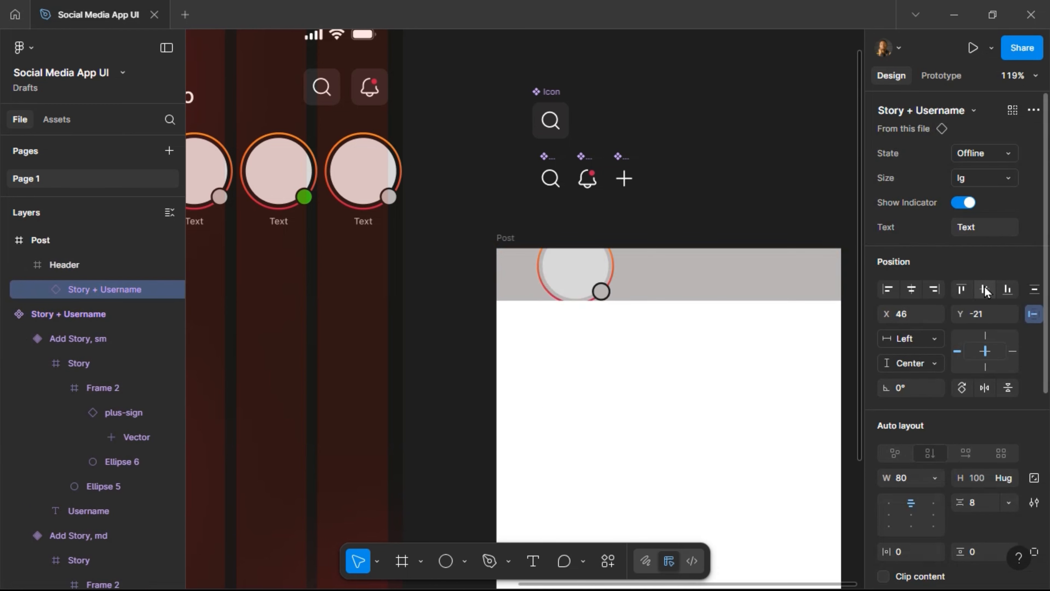
{"action": "left_click", "coordinate": [996, 182]}
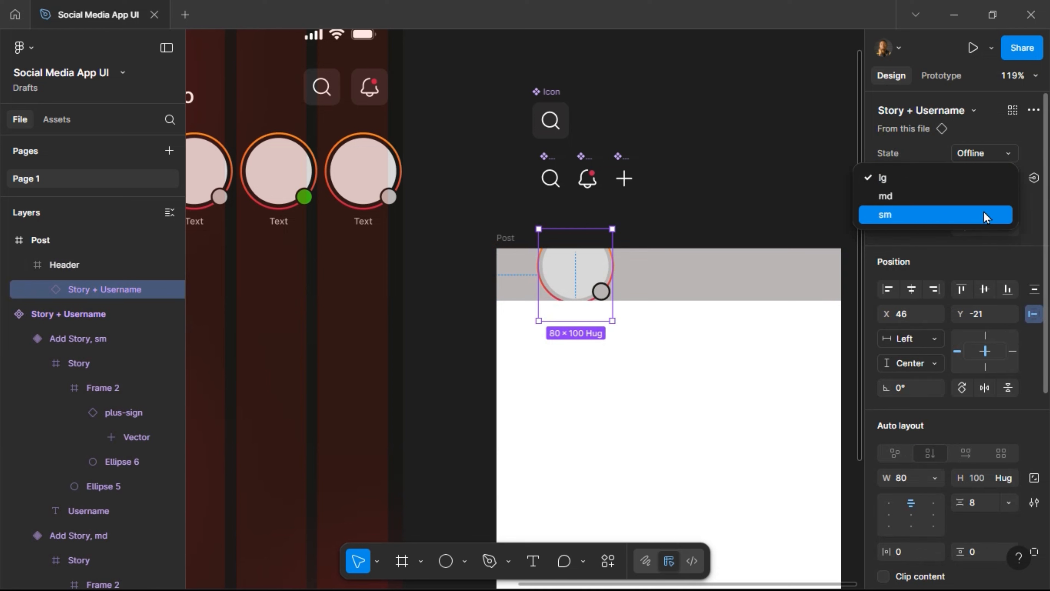
{"action": "left_click", "coordinate": [985, 215]}
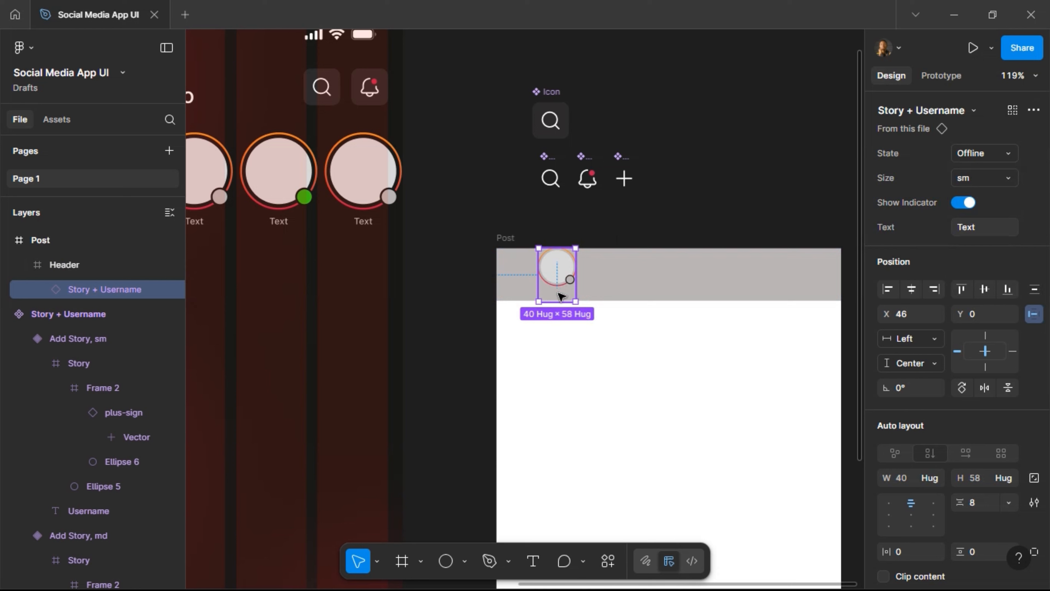
{"action": "left_click_drag", "start_coordinate": [561, 271], "coordinate": [486, 216]}
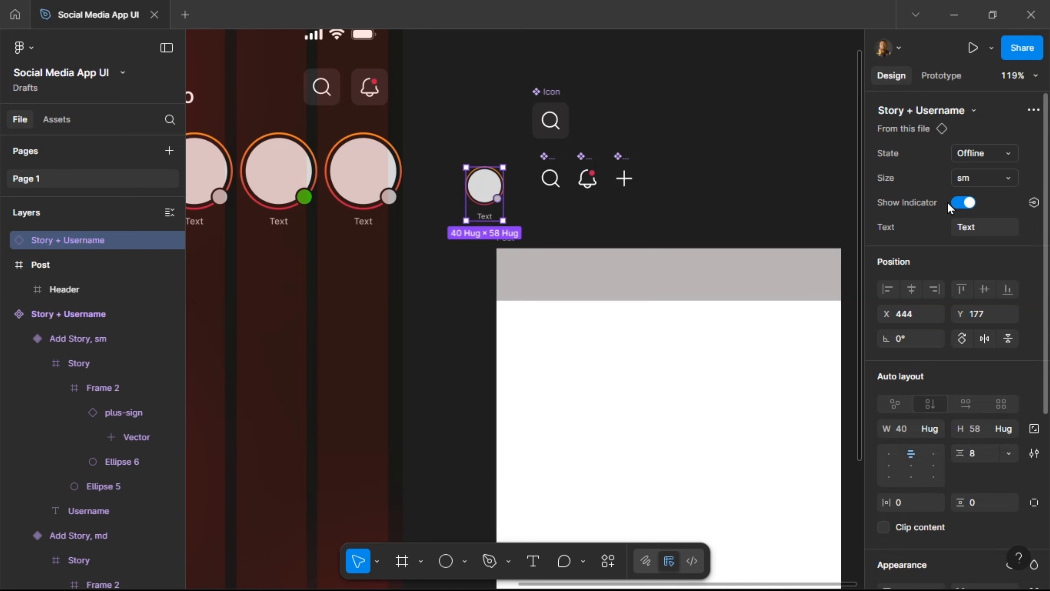
{"action": "left_click", "coordinate": [966, 204]}
{"action": "left_click", "coordinate": [966, 203]}
{"action": "scroll", "coordinate": [529, 232], "scroll_direction": "left", "scroll_amount": 7}
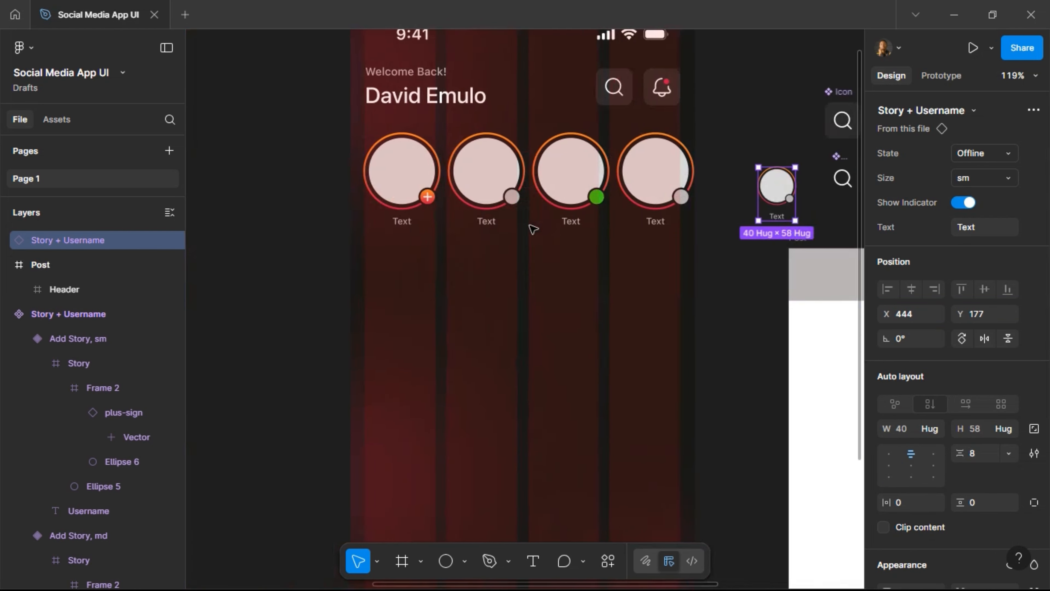
{"action": "scroll", "coordinate": [533, 229], "scroll_direction": "left", "scroll_amount": 8}
{"action": "scroll", "coordinate": [533, 223], "scroll_direction": "left", "scroll_amount": 6}
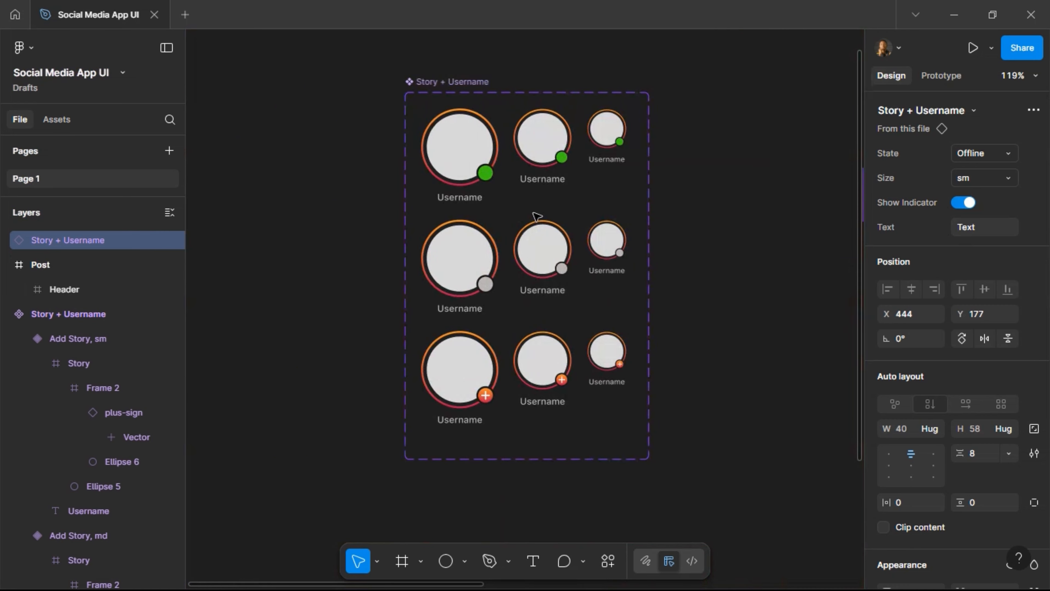
Select all nine Username text labels across the Story + Username variants.
{"action": "scroll", "coordinate": [536, 216], "scroll_direction": "left", "scroll_amount": 1}
{"action": "left_click", "coordinate": [470, 201]}
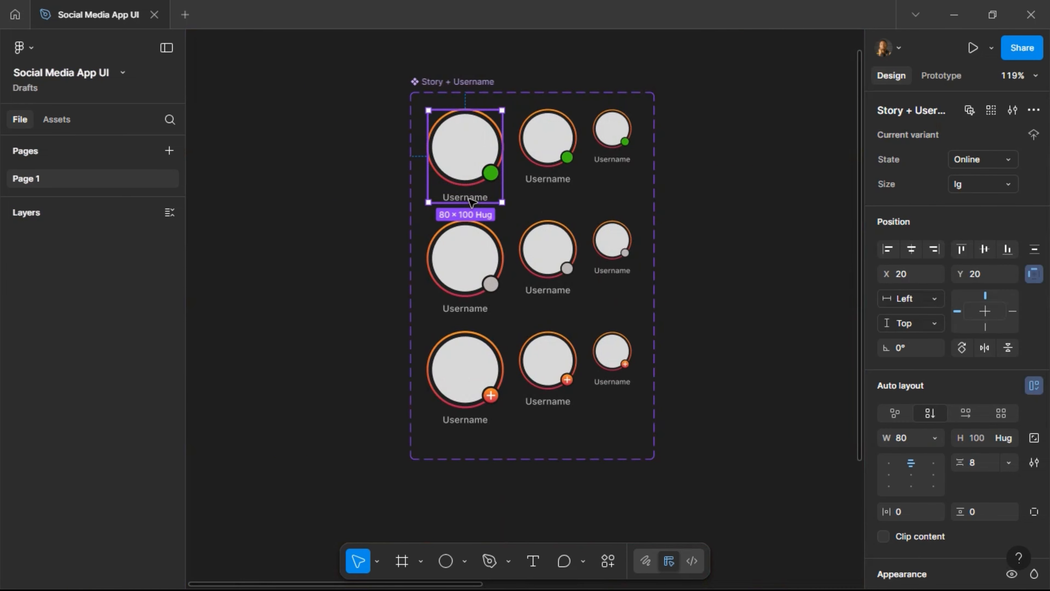
{"action": "left_click", "coordinate": [470, 202]}
{"action": "left_click", "coordinate": [473, 310], "text": "shift"}
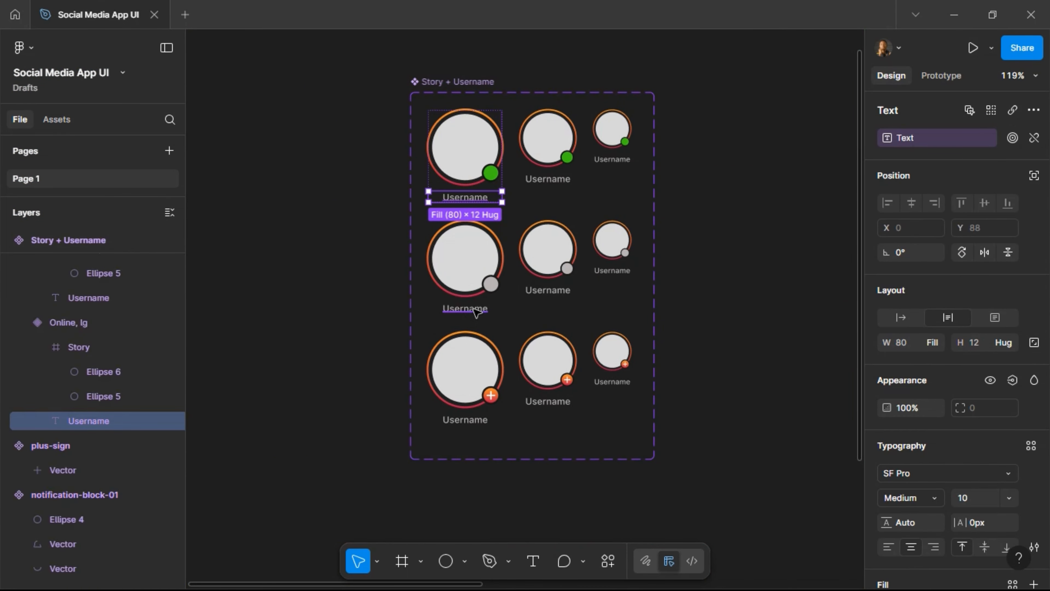
{"action": "left_click", "coordinate": [537, 401], "text": "shift"}
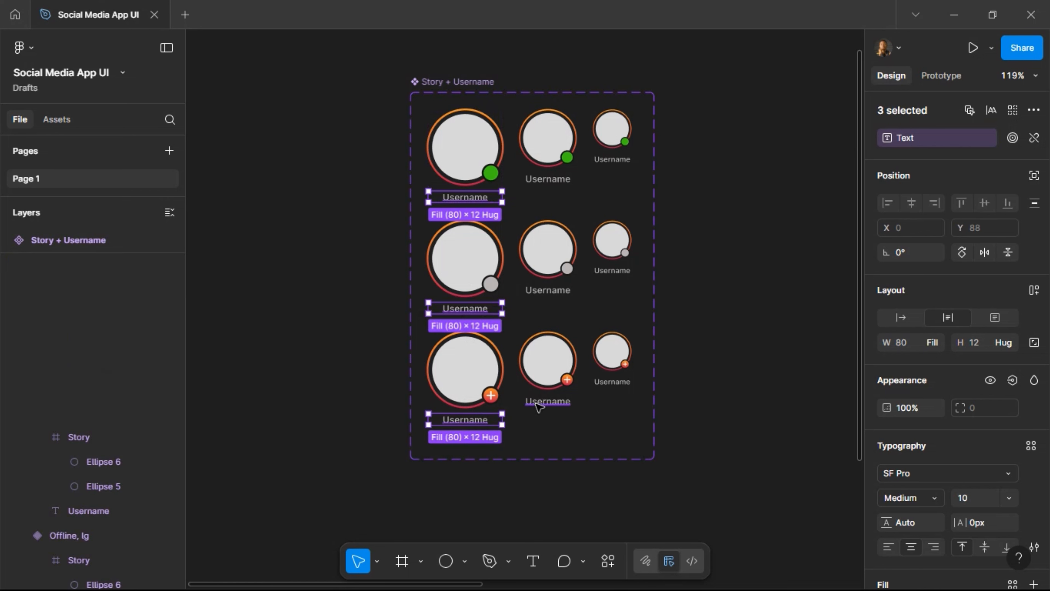
{"action": "left_click", "coordinate": [548, 290], "text": "shift"}
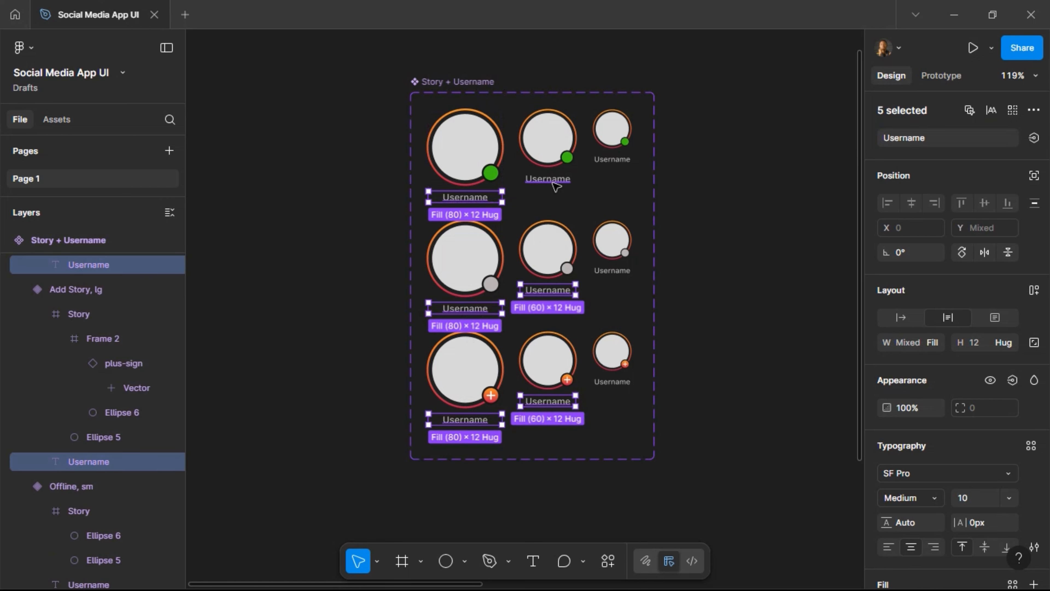
{"action": "left_click", "coordinate": [609, 160], "text": "shift"}
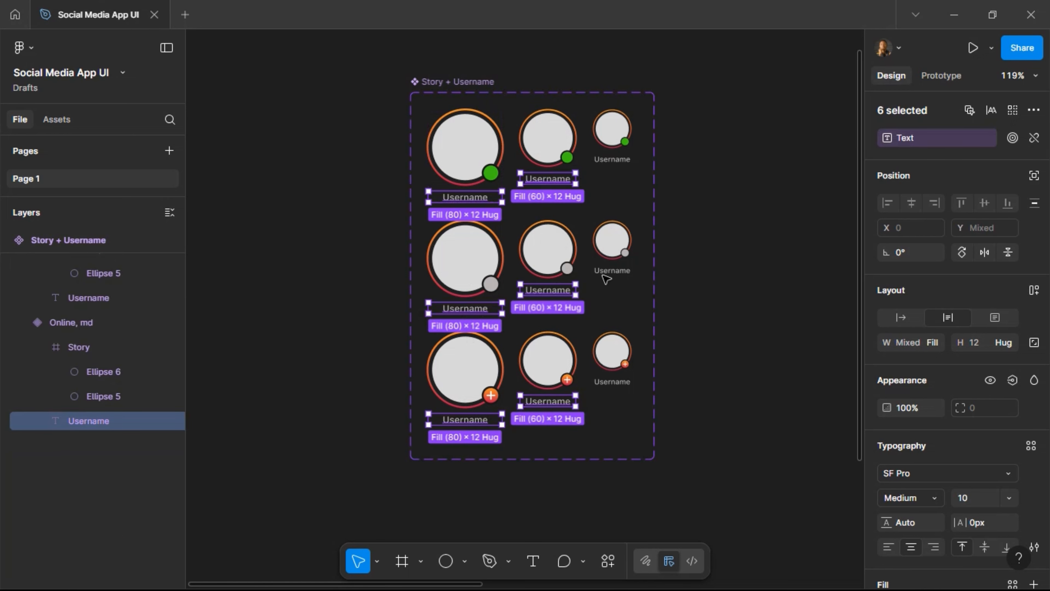
{"action": "left_click", "coordinate": [611, 272], "text": "shift"}
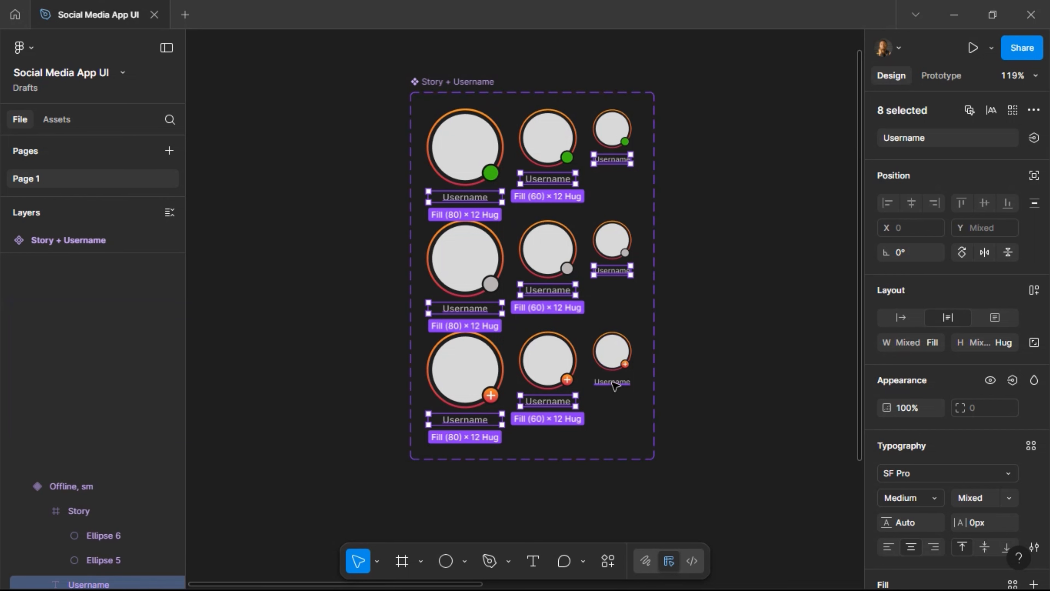
{"action": "left_click", "coordinate": [611, 382], "text": "shift"}
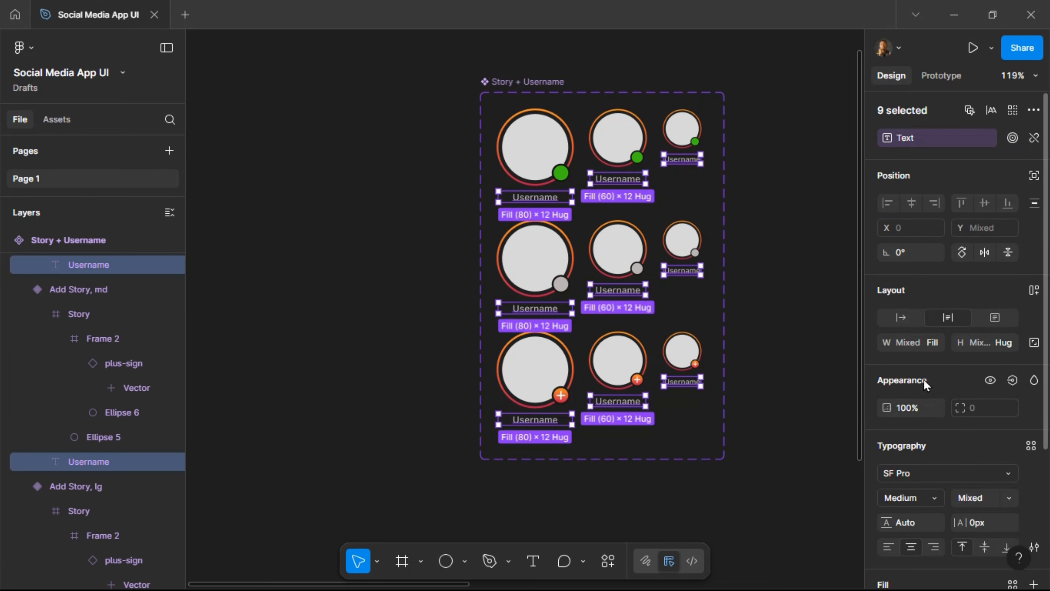
Create a boolean Show Text property controlling the labels' visibility.
{"action": "left_click", "coordinate": [1011, 383]}
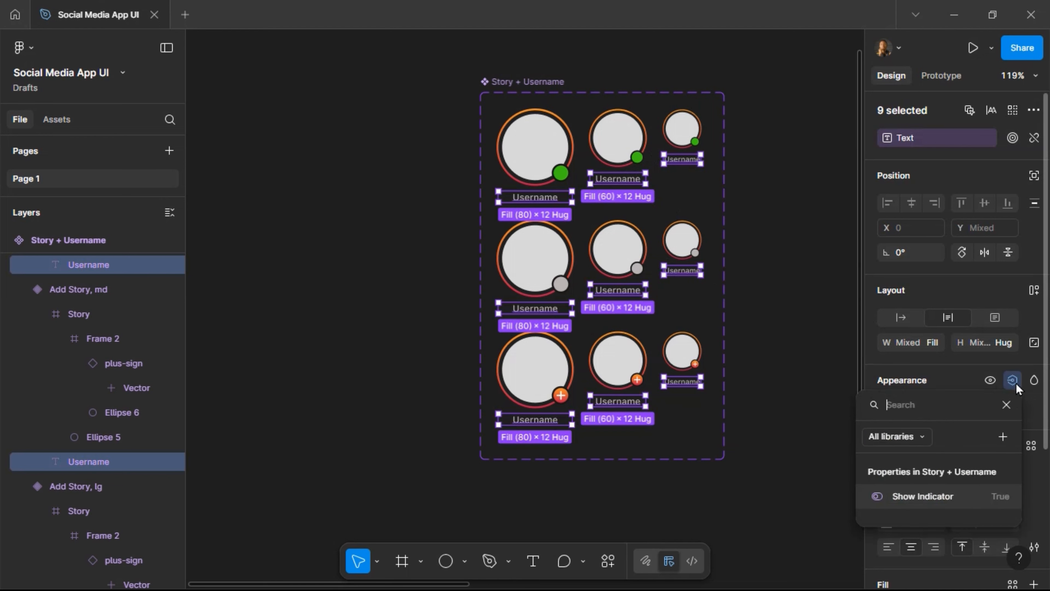
{"action": "left_click", "coordinate": [1004, 436]}
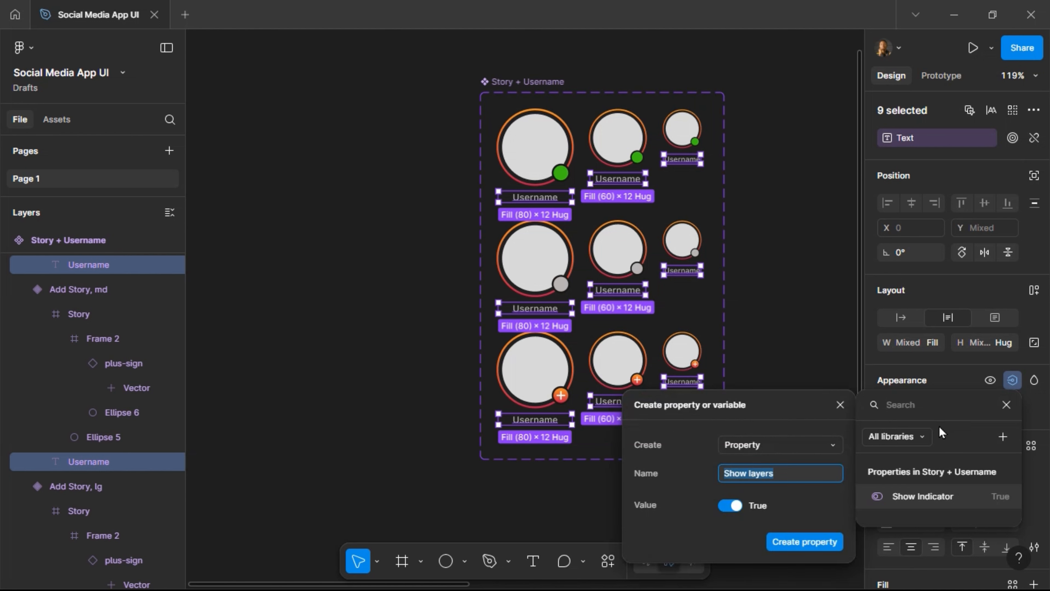
{"action": "type", "text": "Sho"}
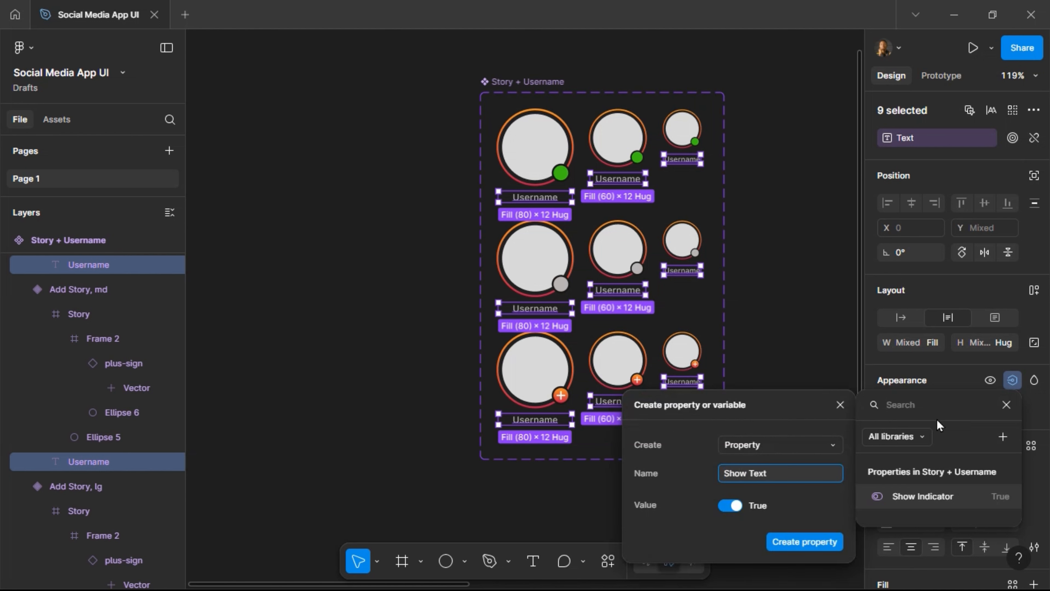
{"action": "key", "text": "Return"}
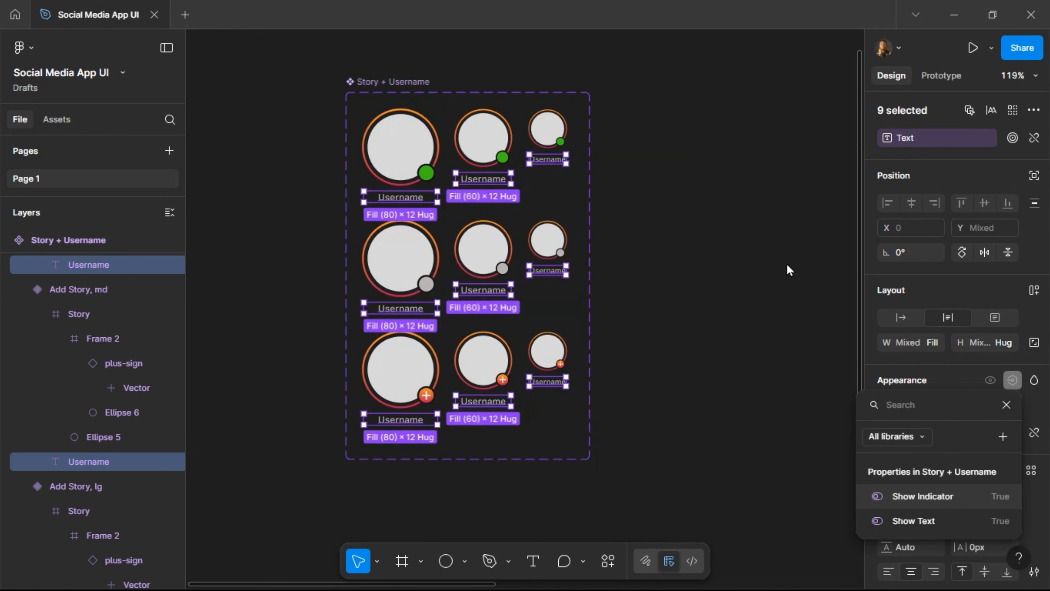
{"action": "scroll", "coordinate": [787, 264], "scroll_direction": "right", "scroll_amount": 10}
{"action": "scroll", "coordinate": [767, 253], "scroll_direction": "right", "scroll_amount": 3}
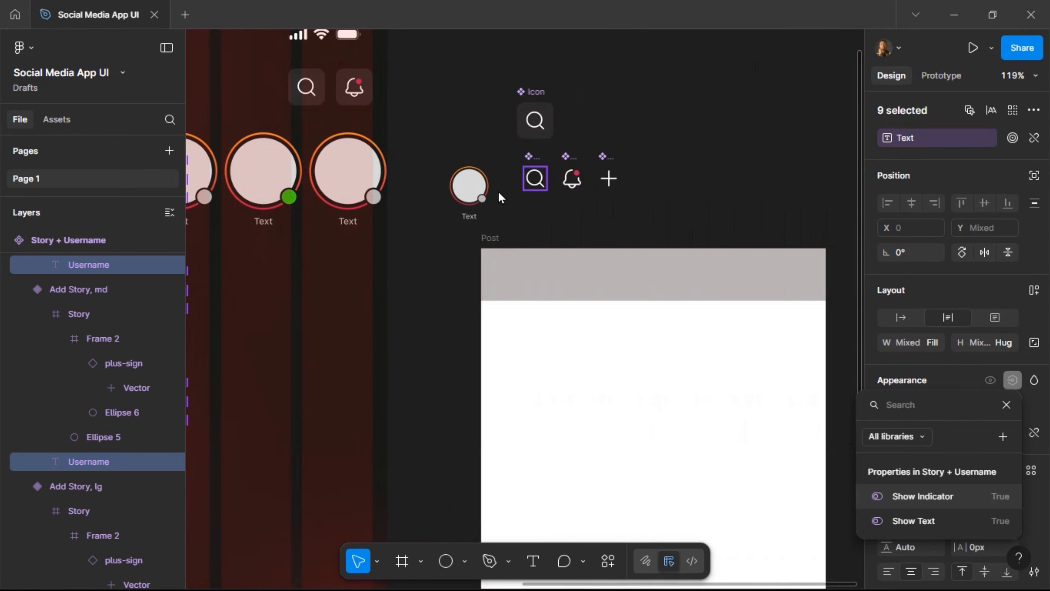
Turn off Show Text on the sm avatar and place it at X 29, Y 9 in the header.
{"action": "left_click", "coordinate": [601, 220]}
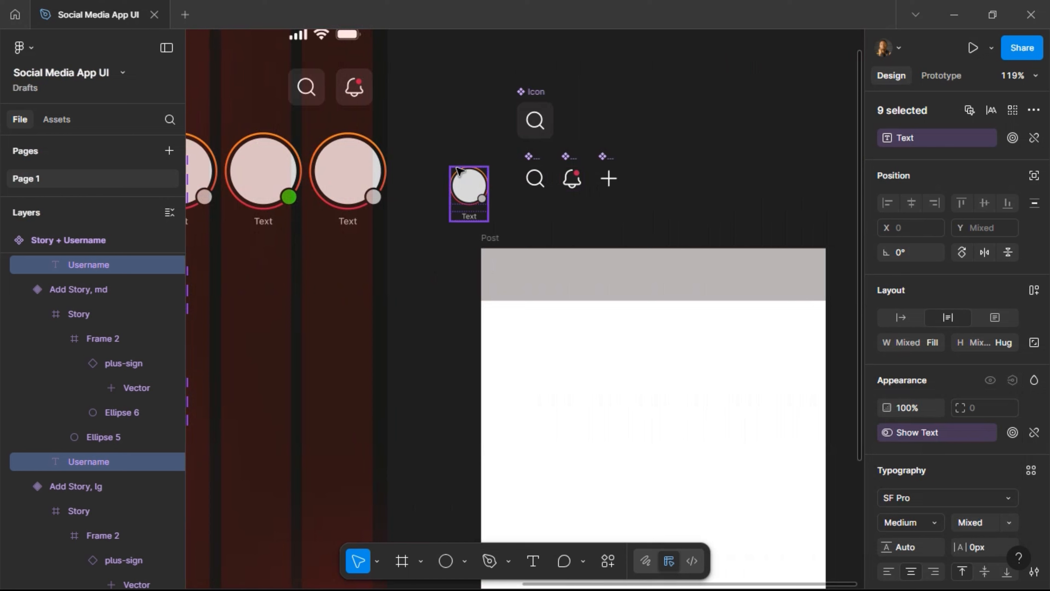
{"action": "left_click", "coordinate": [486, 197]}
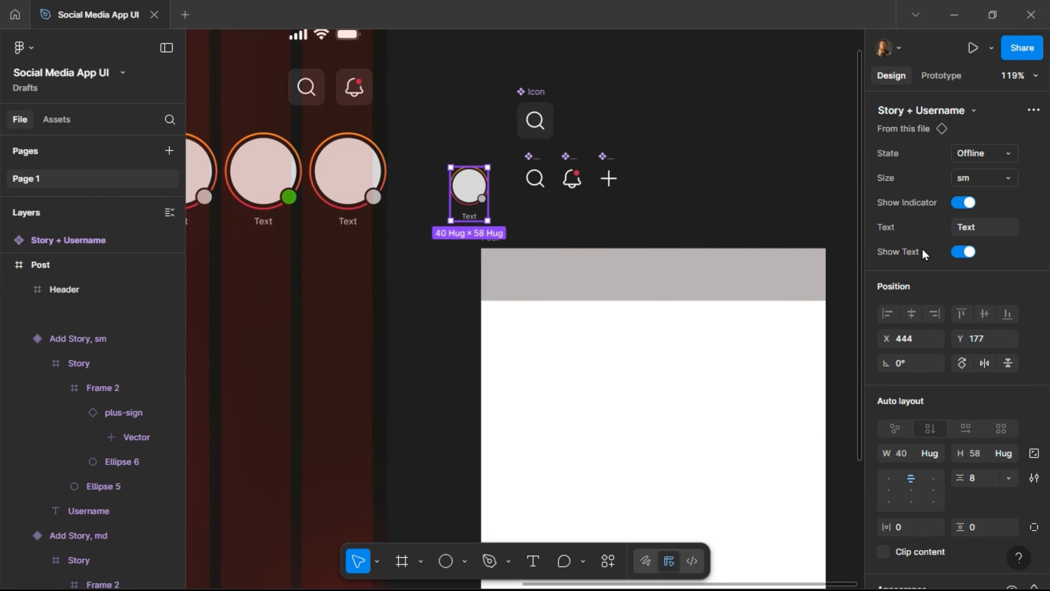
{"action": "left_click", "coordinate": [964, 252]}
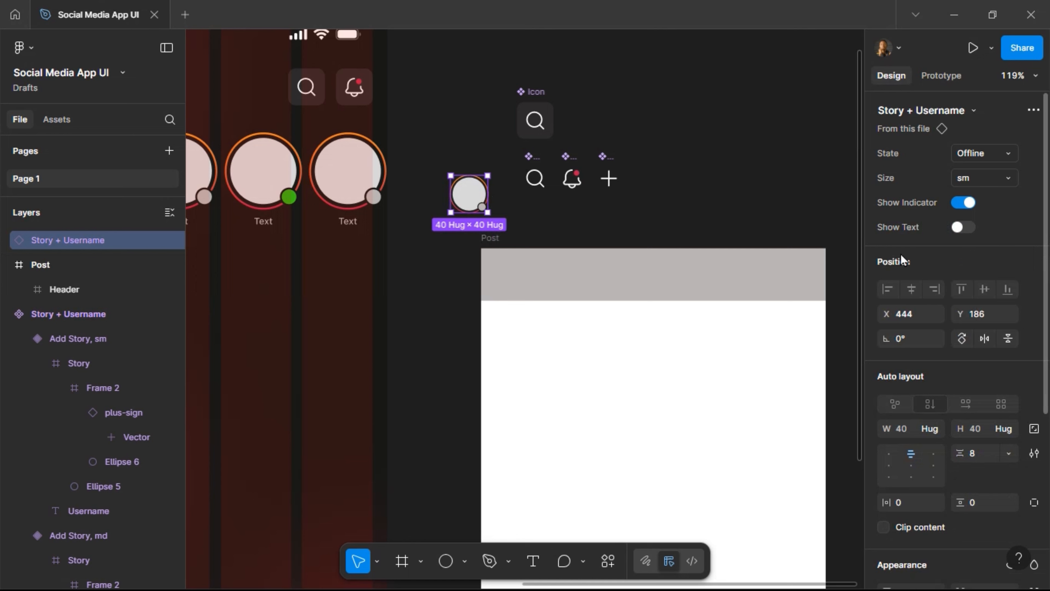
{"action": "left_click_drag", "start_coordinate": [471, 196], "coordinate": [524, 280]}
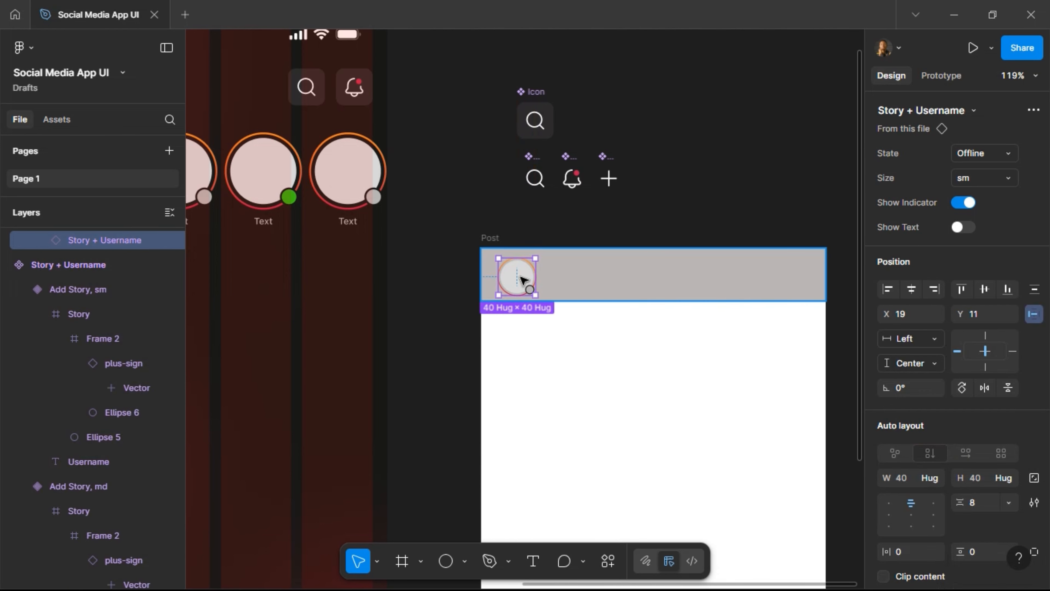
{"action": "mouse_move", "coordinate": [523, 279]}
{"action": "left_mouse_down"}
{"action": "mouse_move", "coordinate": [569, 269]}
{"action": "mouse_move", "coordinate": [535, 283]}
{"action": "left_mouse_up"}
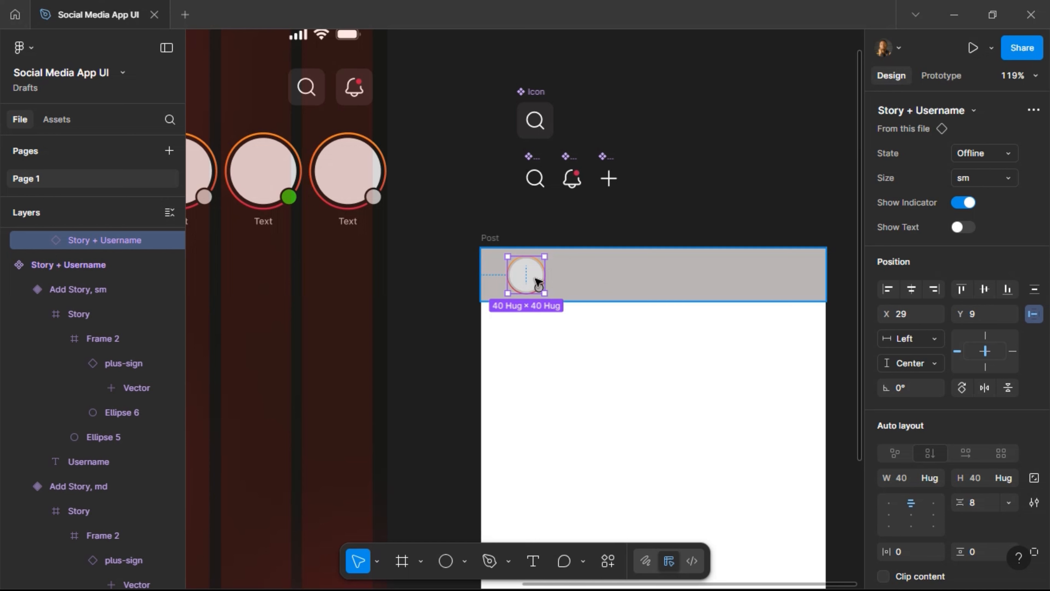
{"action": "scroll", "coordinate": [462, 226], "scroll_direction": "left", "scroll_amount": 7}
{"action": "scroll", "coordinate": [462, 224], "scroll_direction": "right", "scroll_amount": 2}
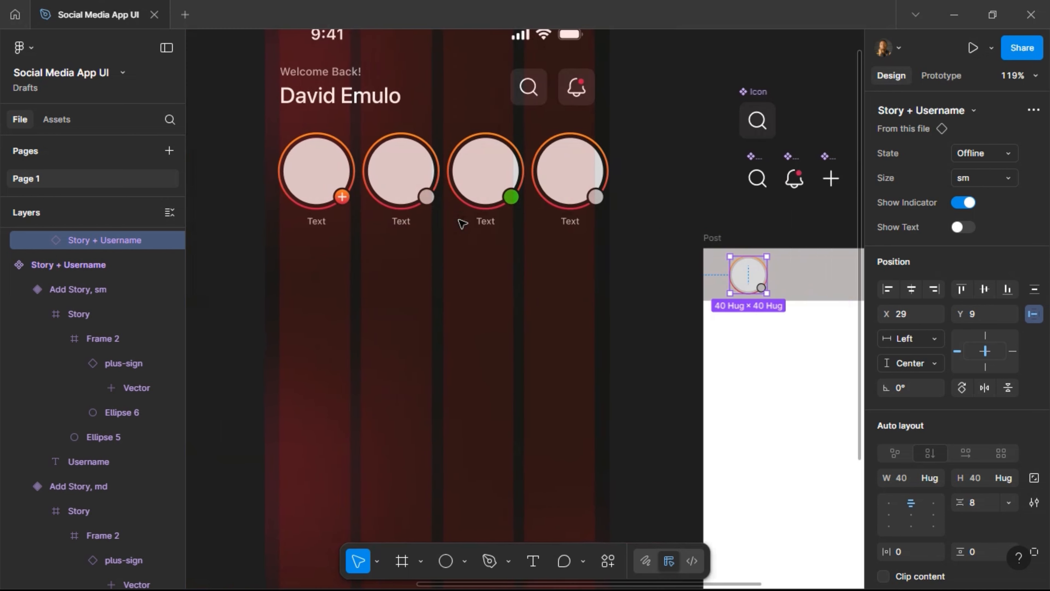
Paste the Home screen's Greetings group into the Post header, nudged level with the avatar.
{"action": "left_click", "coordinate": [347, 94]}
{"action": "left_click", "coordinate": [347, 95]}
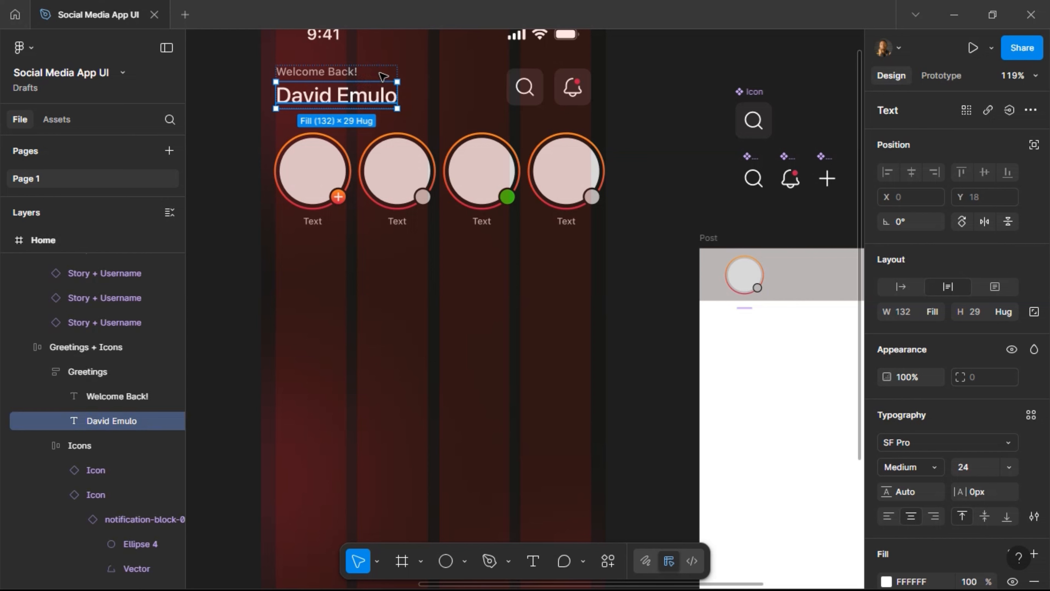
{"action": "key", "text": "shift+Return"}
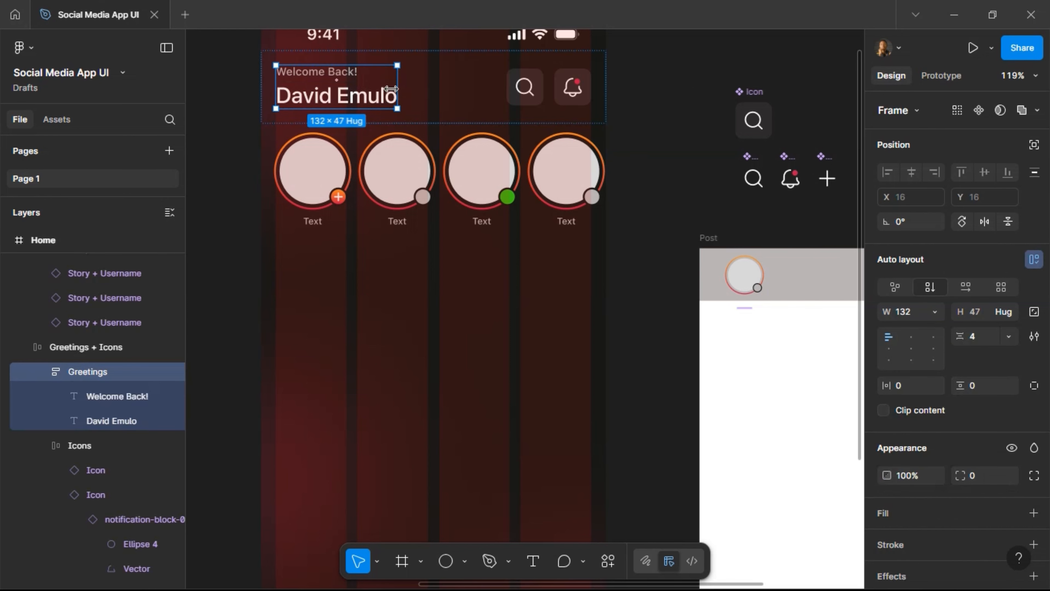
{"action": "scroll", "coordinate": [626, 307], "scroll_direction": "right", "scroll_amount": 5}
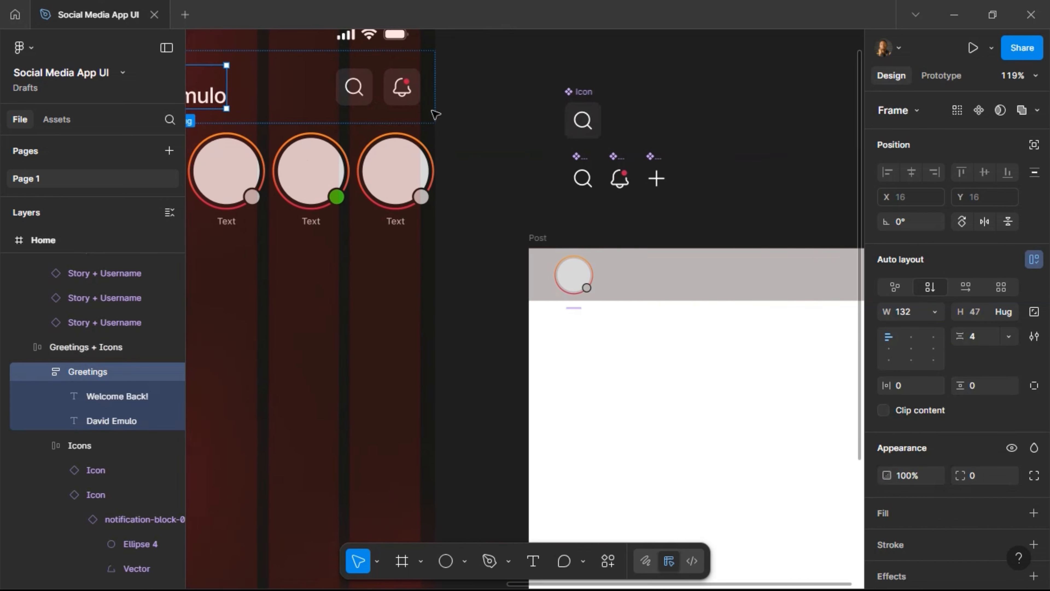
{"action": "left_click", "coordinate": [621, 276]}
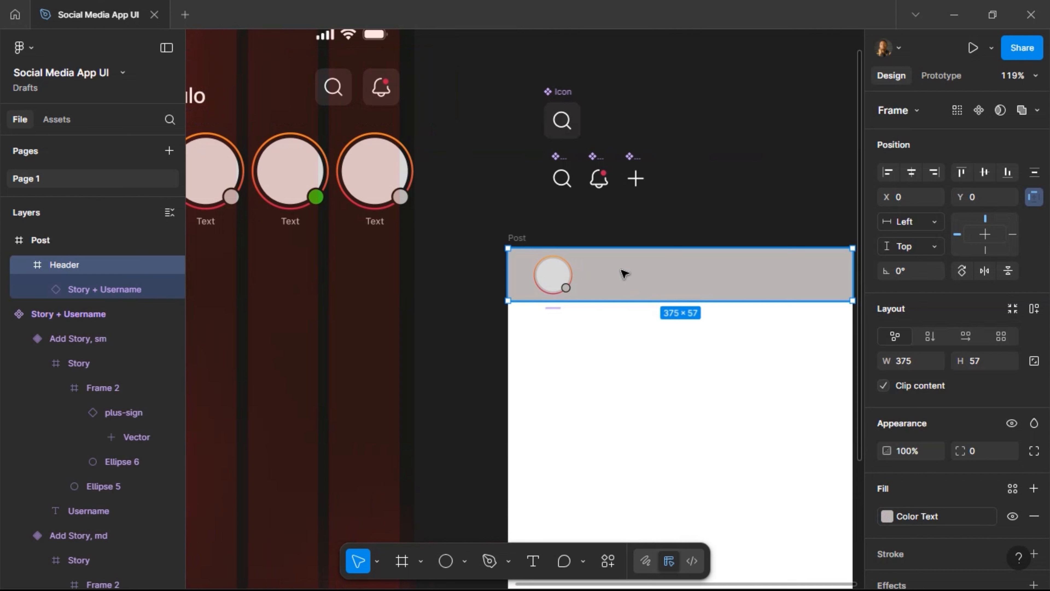
{"action": "key", "text": "ctrl+v"}
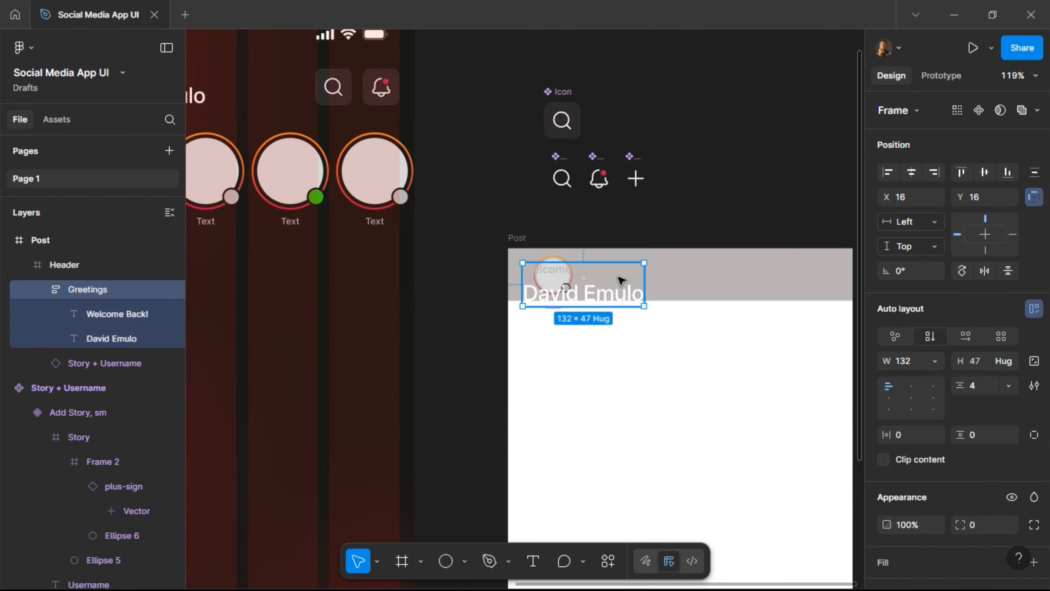
{"action": "scroll", "coordinate": [618, 277], "scroll_direction": "right", "scroll_amount": 4}
{"action": "key", "text": "shift+Right"}
{"action": "key", "text": "shift+Right"}
{"action": "key", "text": "shift+Right"}
{"action": "key", "text": "shift+Right"}
{"action": "key", "text": "shift+Right"}
{"action": "key", "text": "shift+Right"}
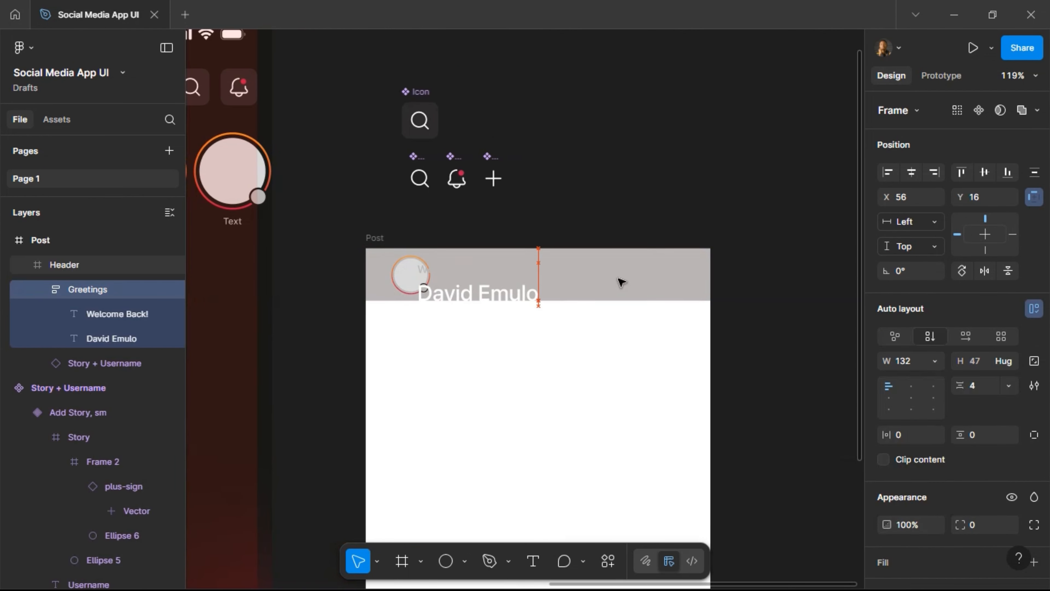
{"action": "key", "text": "shift+Up"}
{"action": "key", "text": "shift+Up"}
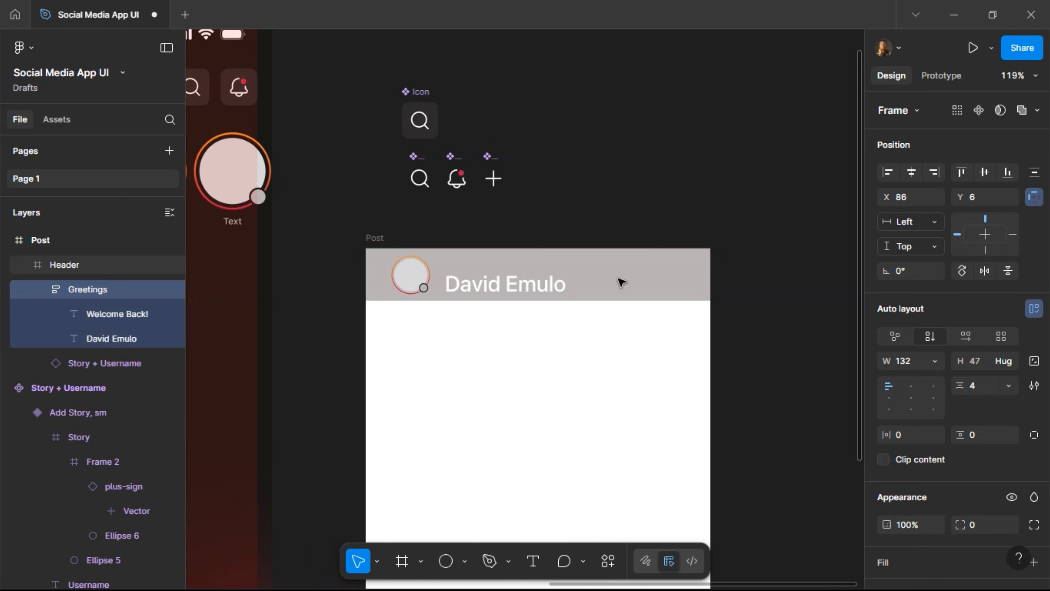
{"action": "key", "text": "shift+Down"}
Remove the Header's grey fill and the Post frame's white fill.
{"action": "left_click", "coordinate": [369, 237]}
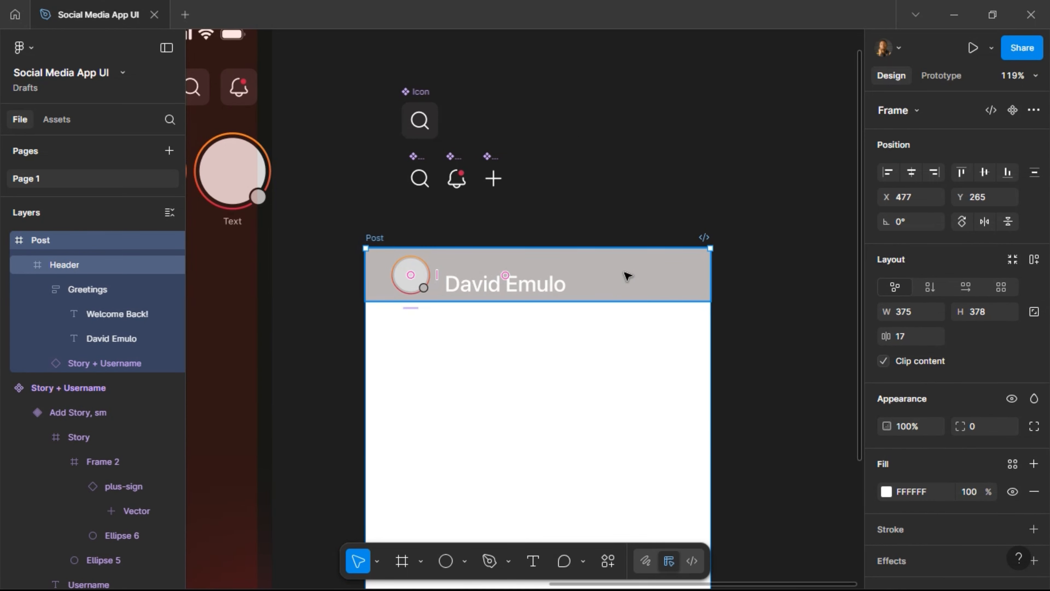
{"action": "key", "text": "Return"}
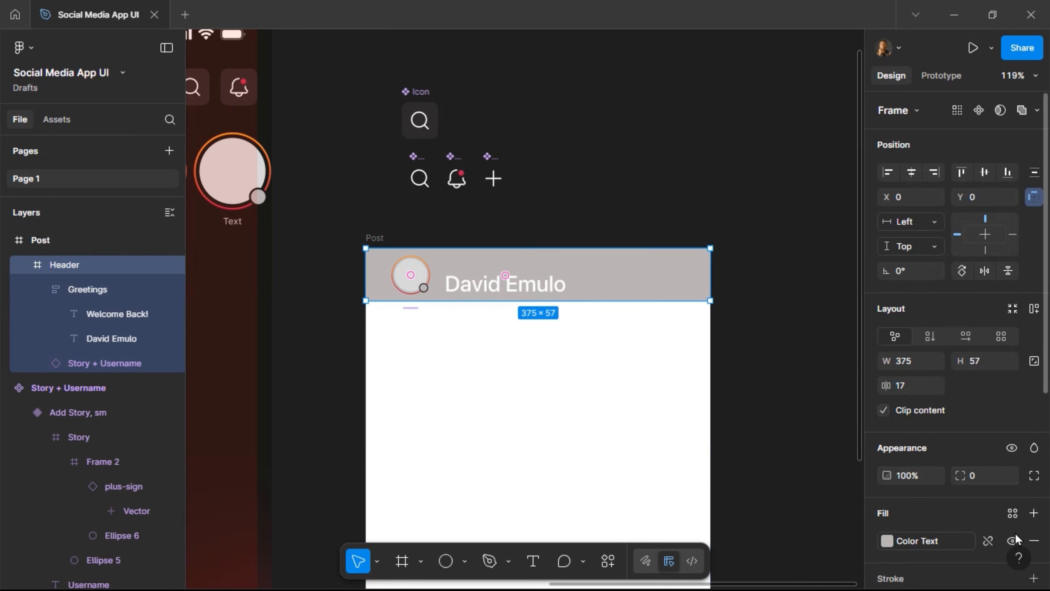
{"action": "left_click", "coordinate": [1034, 540]}
{"action": "scroll", "coordinate": [958, 491], "scroll_direction": "down", "scroll_amount": 3}
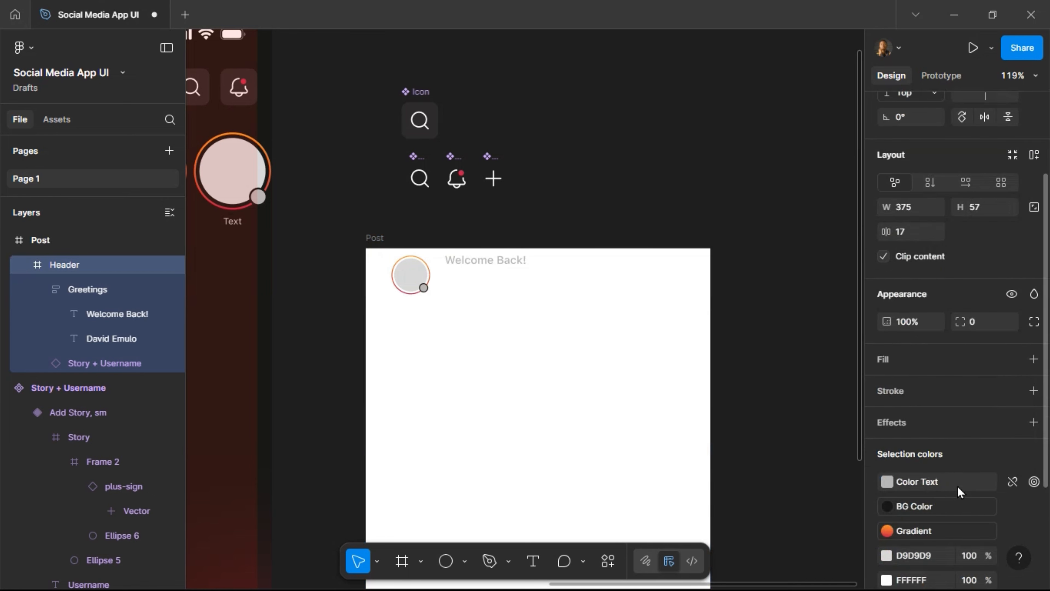
{"action": "left_click", "coordinate": [379, 238]}
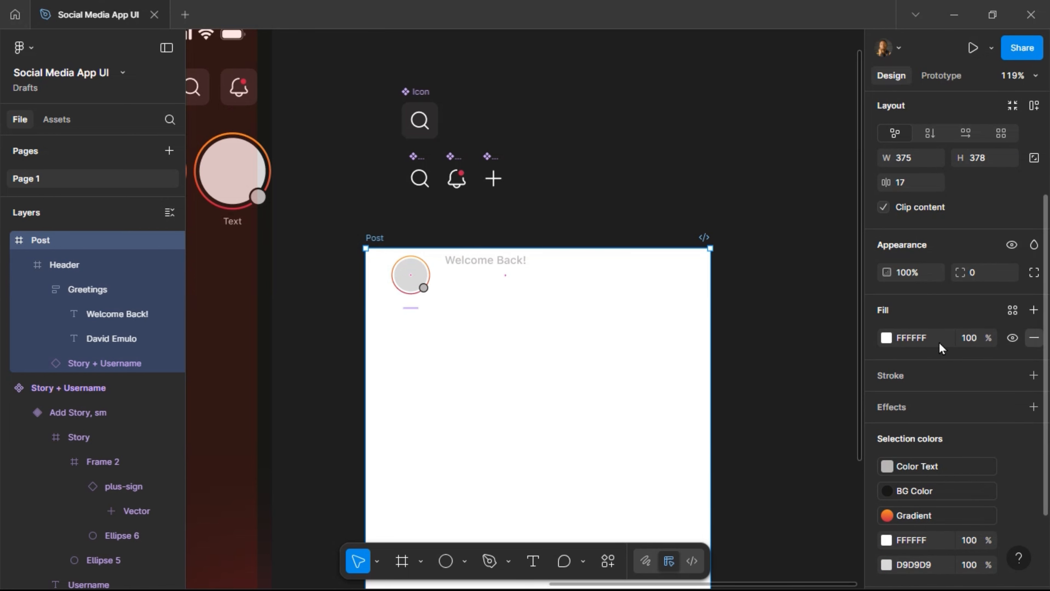
{"action": "left_click", "coordinate": [1034, 338]}
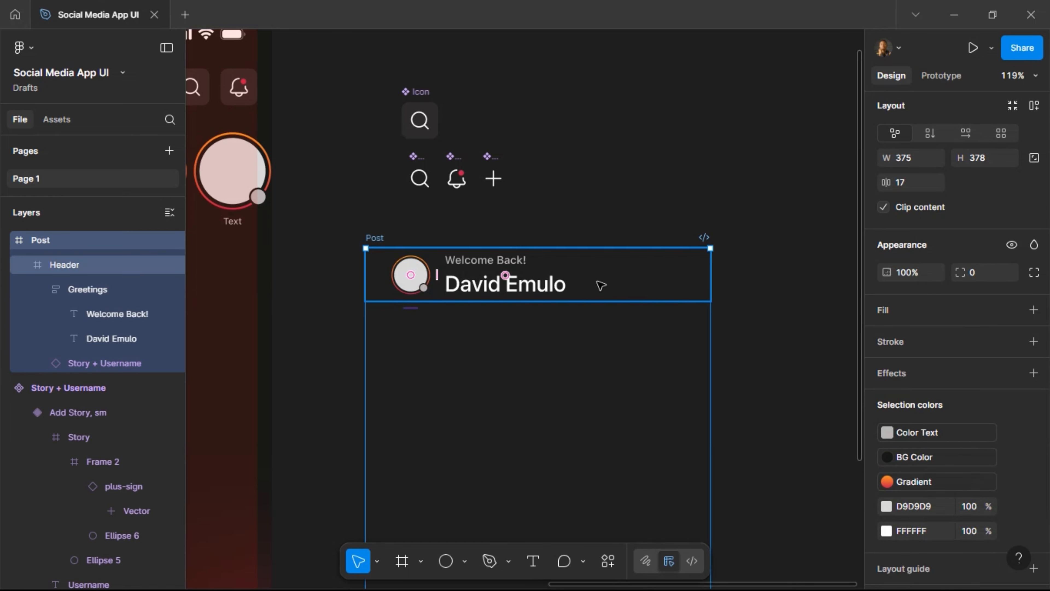
{"action": "left_click", "coordinate": [601, 284]}
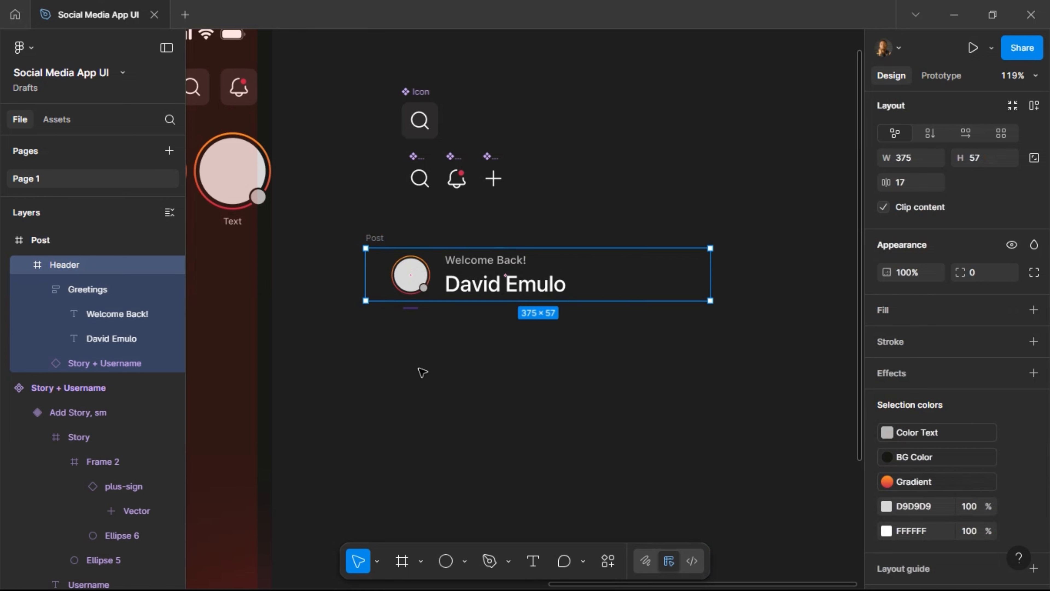
{"action": "left_click", "coordinate": [375, 236]}
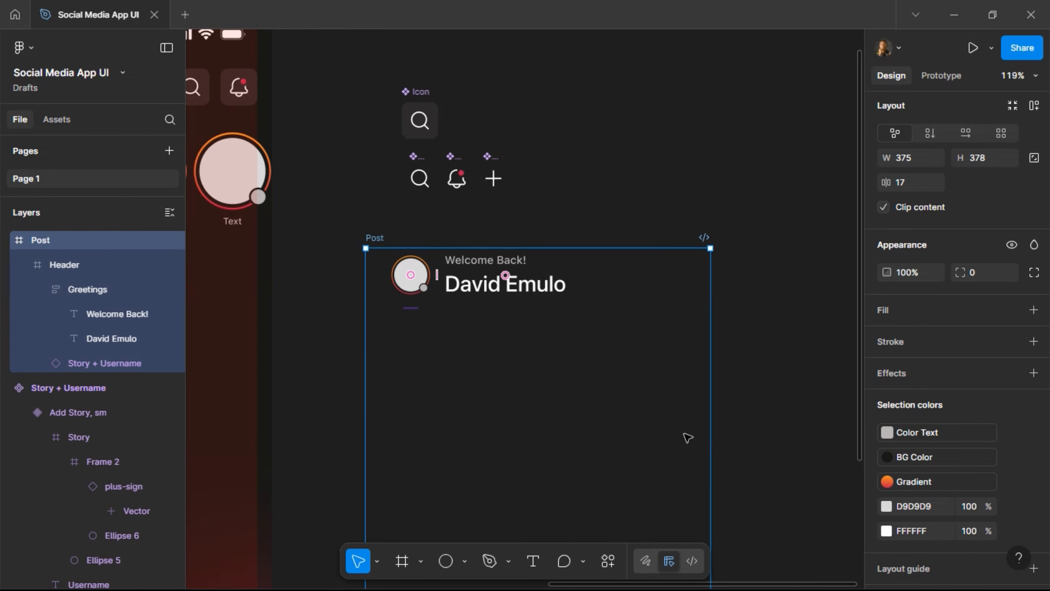
{"action": "scroll", "coordinate": [479, 273], "scroll_direction": "down", "scroll_amount": 2}
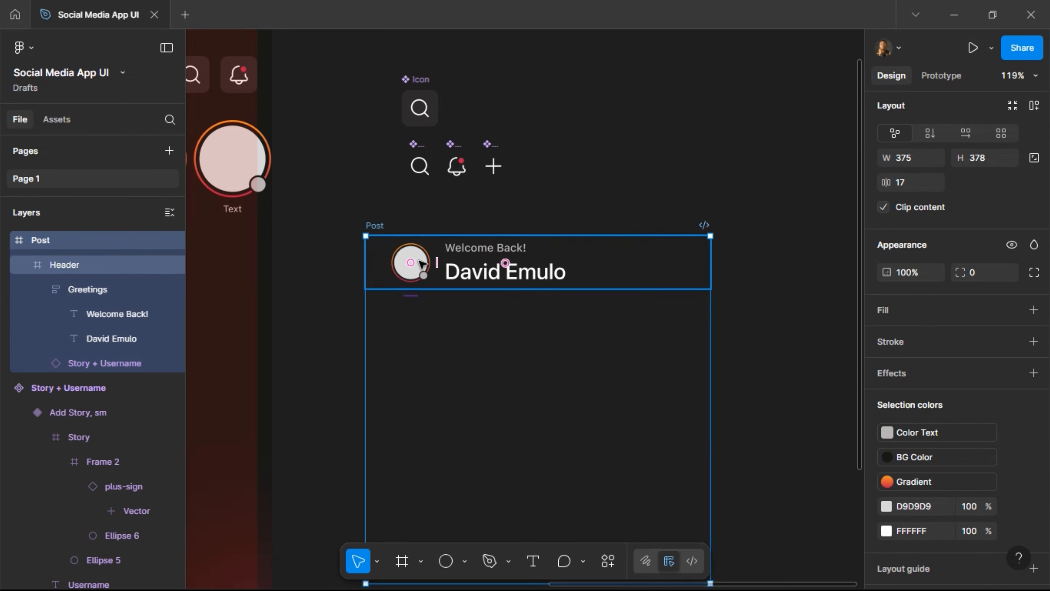
{"action": "left_click", "coordinate": [466, 257]}
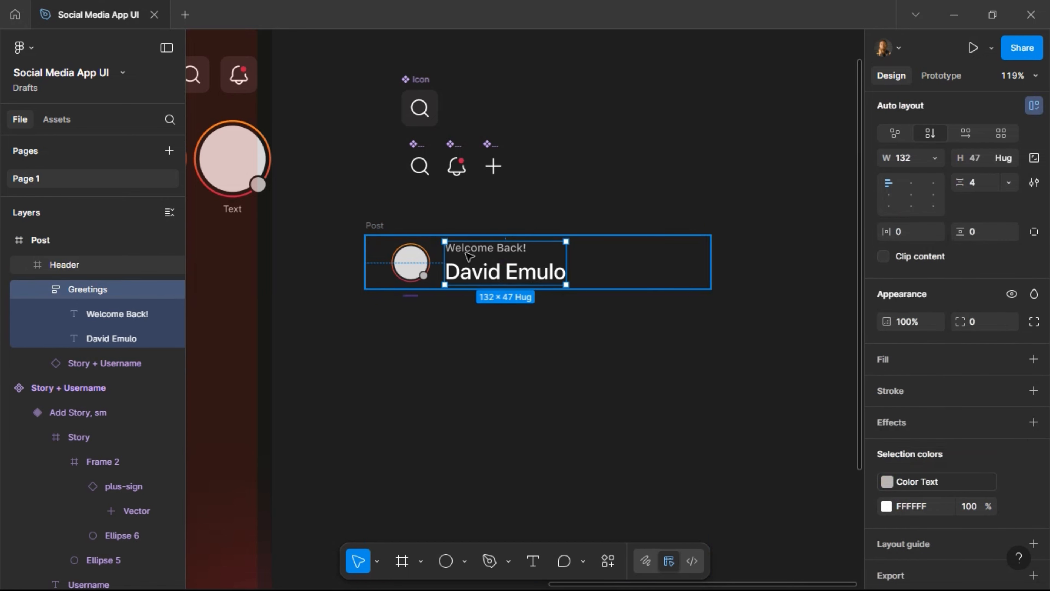
{"action": "left_click", "coordinate": [467, 254]}
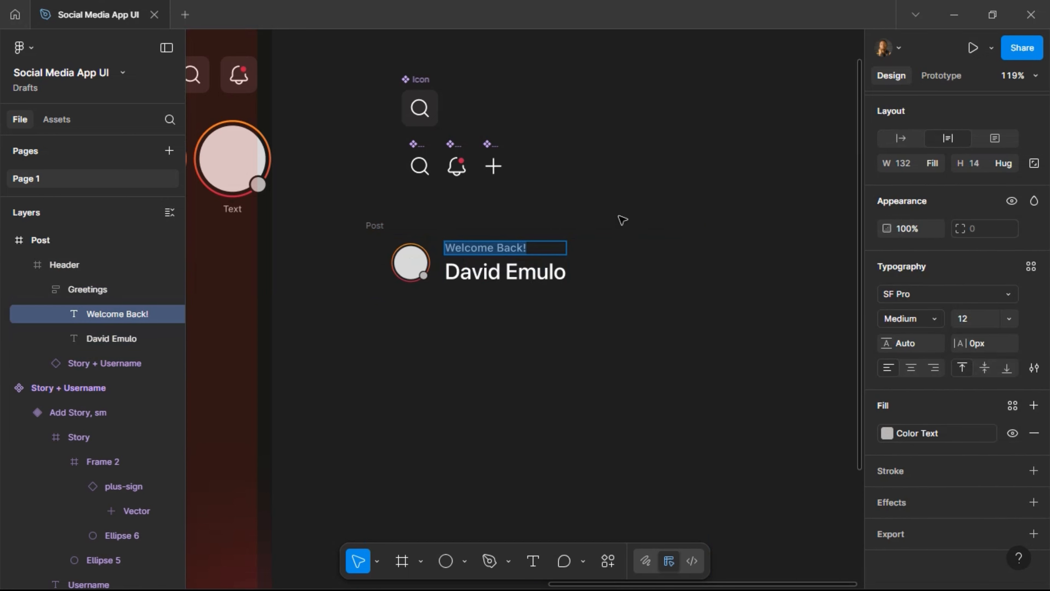
Move the Welcome Back! text below the name and replace it with the user's handle.
{"action": "key", "text": "Down"}
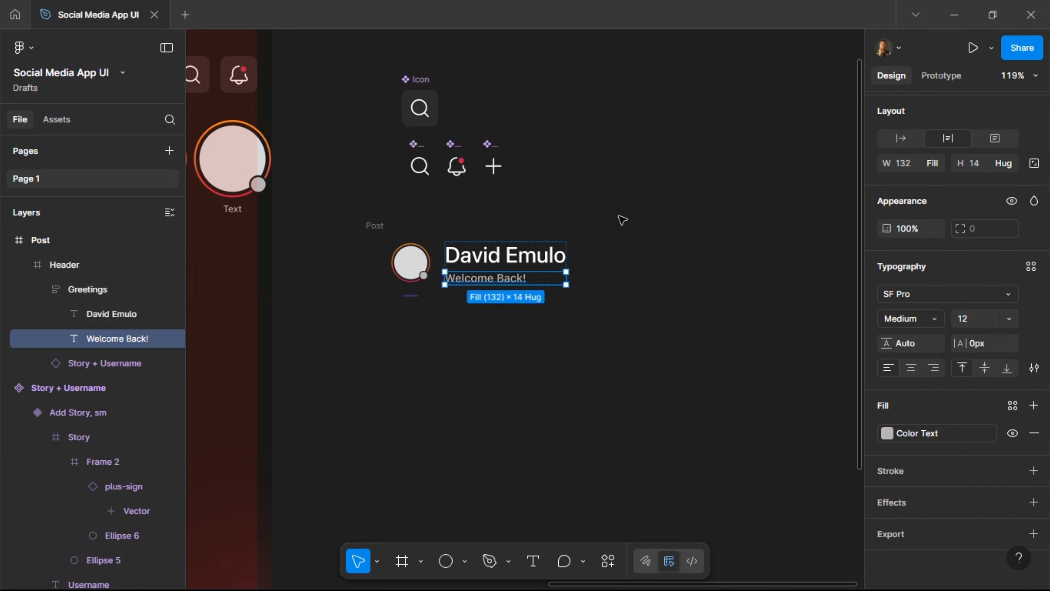
{"action": "double_click", "coordinate": [482, 283]}
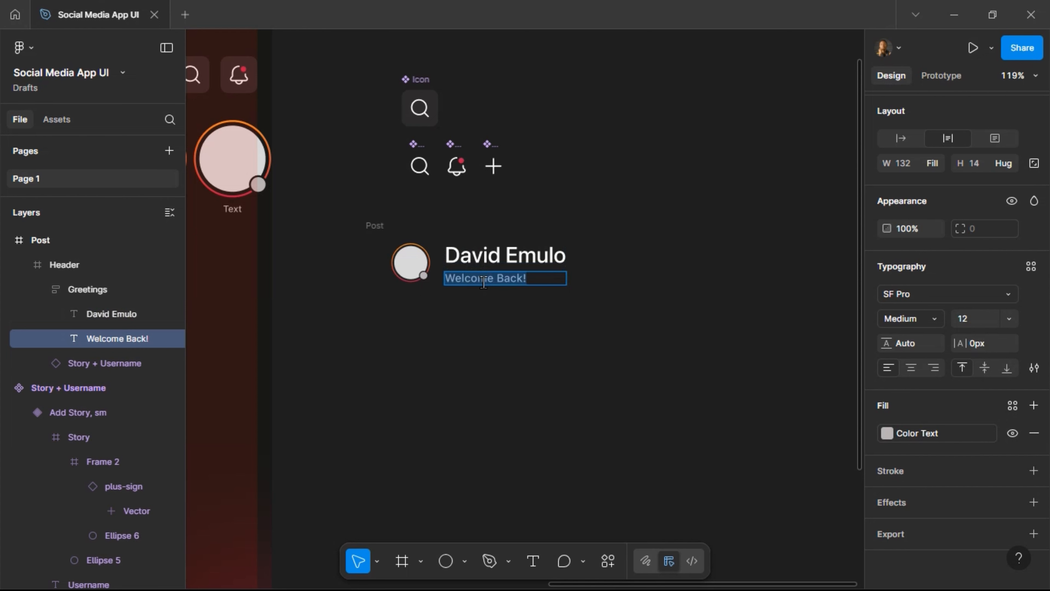
{"action": "type", "text": "@"}
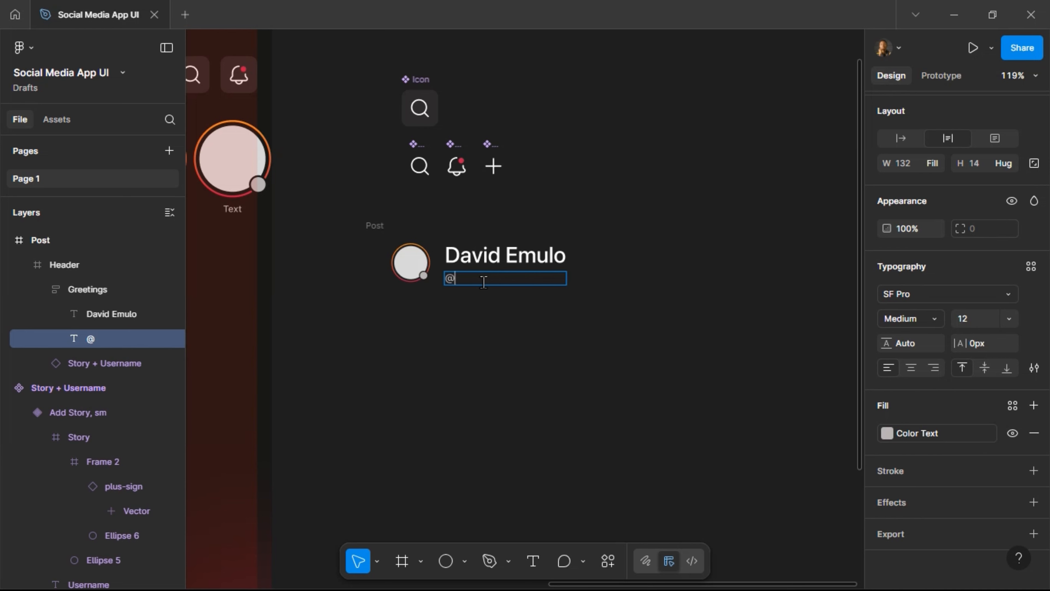
{"action": "type", "text": "jessi"}
{"action": "type", "text": "ca324"}
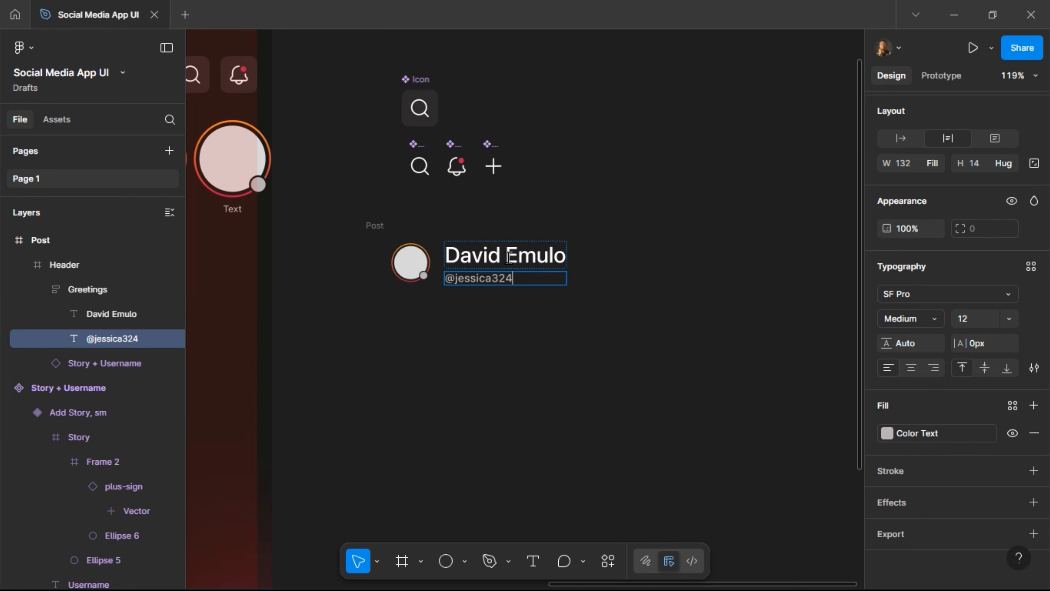
Change the display name text to the user's full name.
{"action": "double_click", "coordinate": [510, 257]}
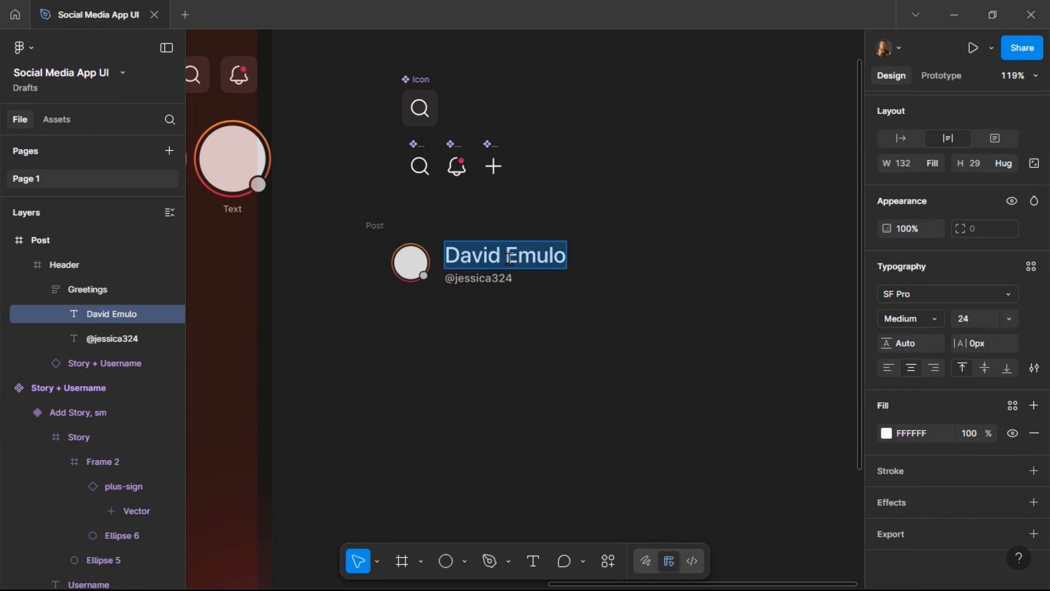
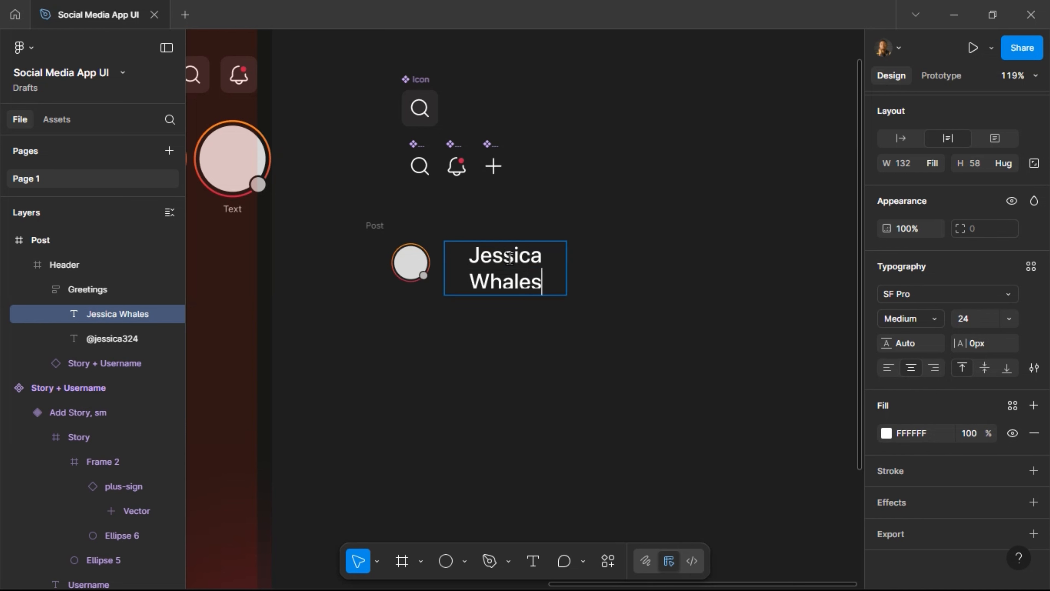
{"action": "key", "text": "Escape"}
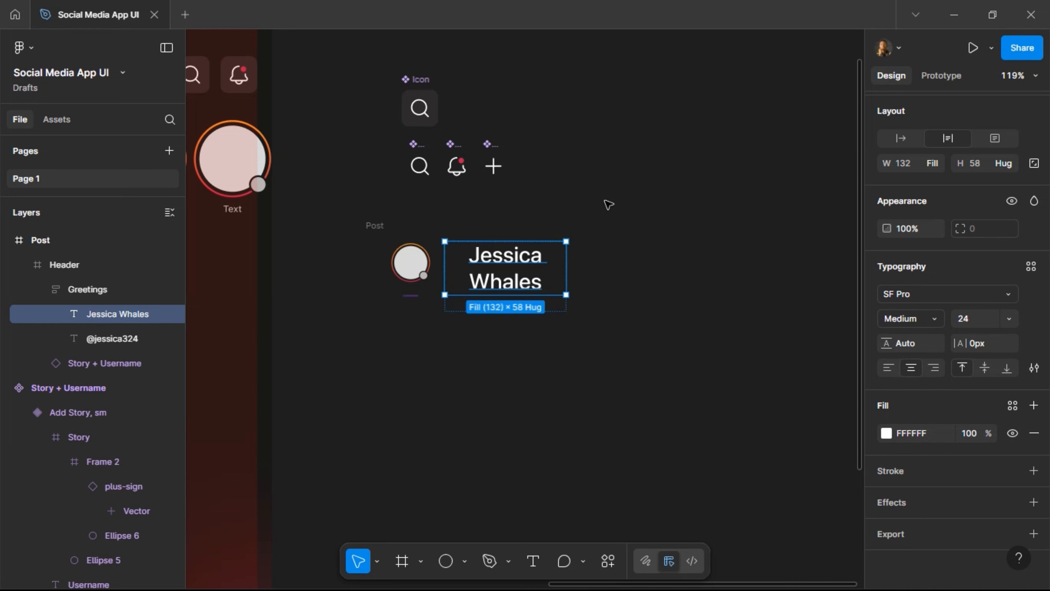
{"action": "double_click", "coordinate": [529, 288]}
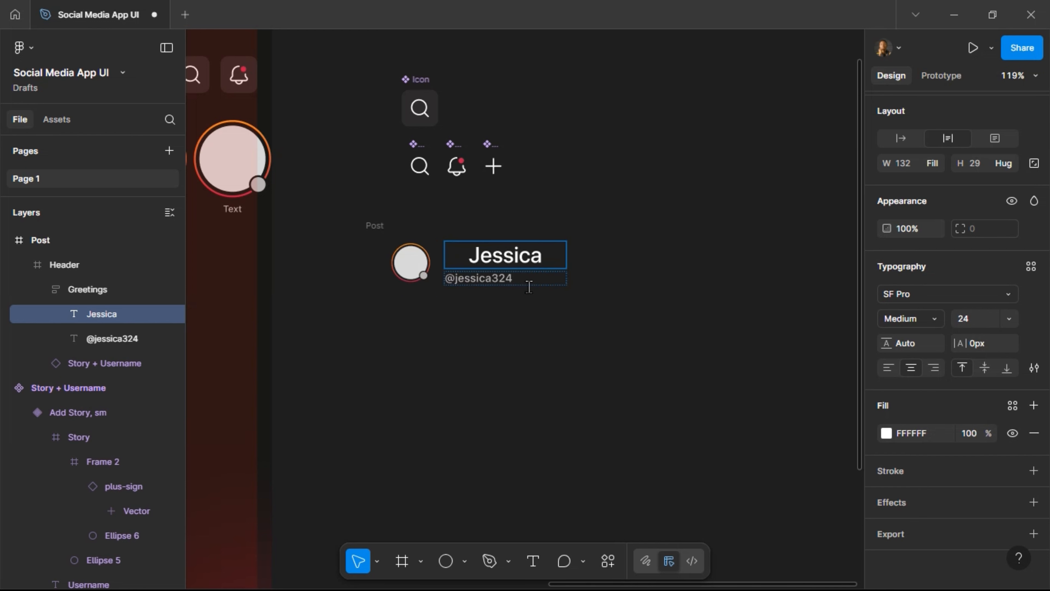
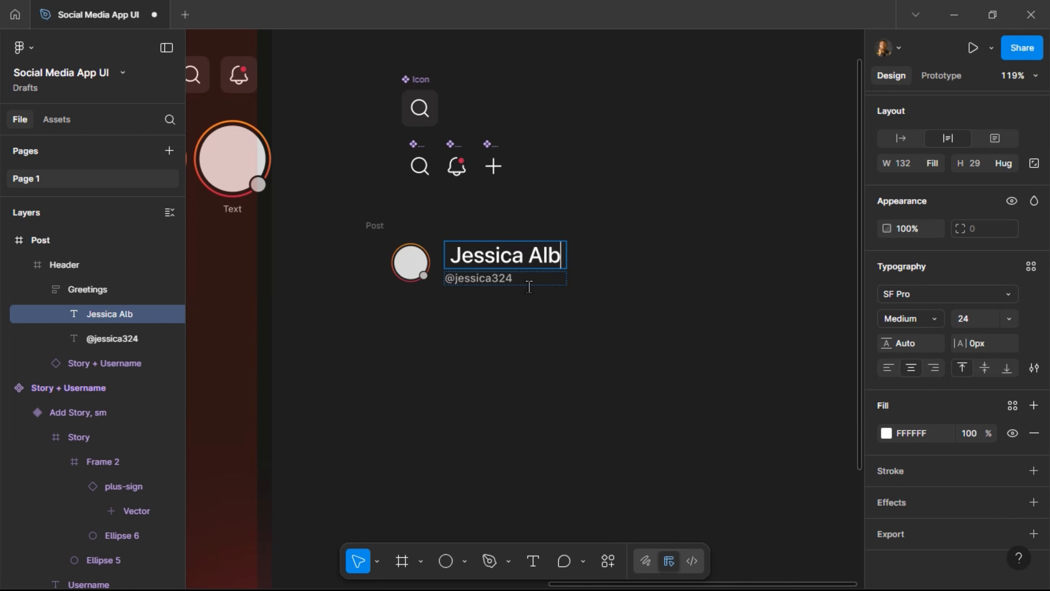
{"action": "key", "text": "Escape"}
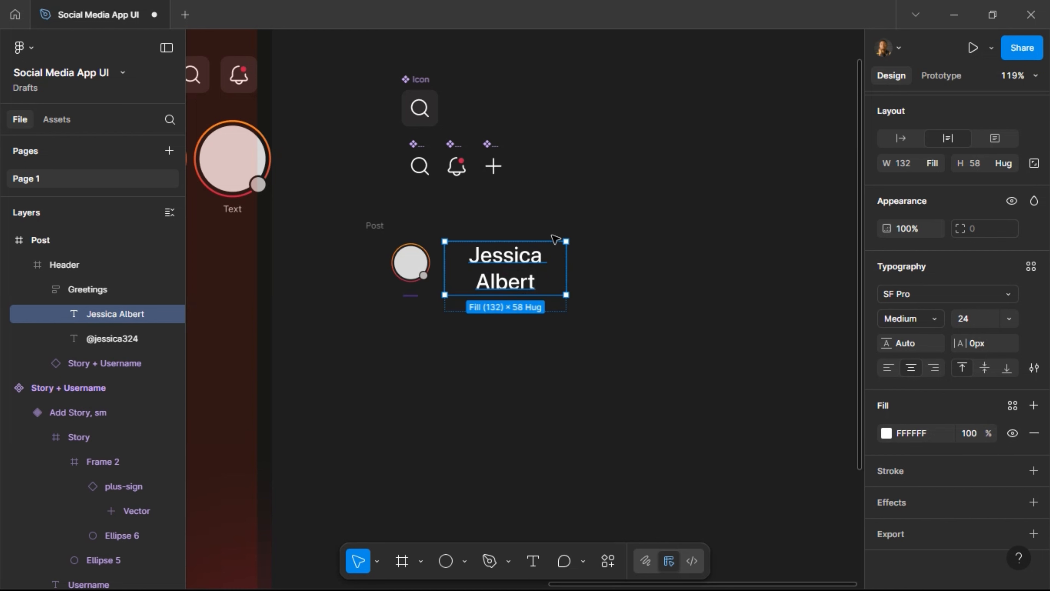
Set the name text to font size 16 and left-align it.
{"action": "left_click", "coordinate": [979, 317]}
{"action": "type", "text": "1"}
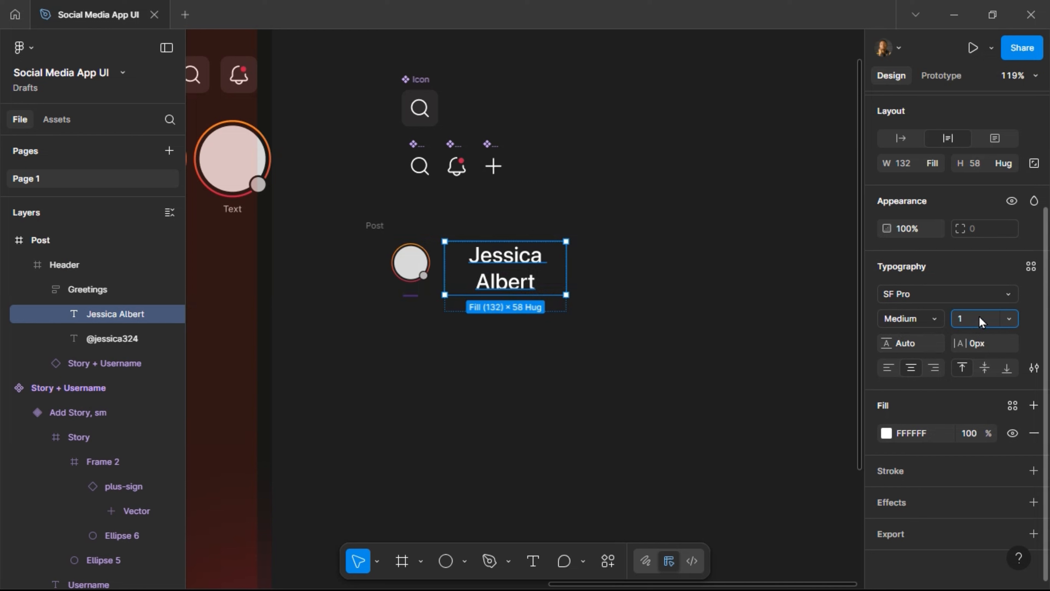
{"action": "type", "text": "6"}
{"action": "key", "text": "Return"}
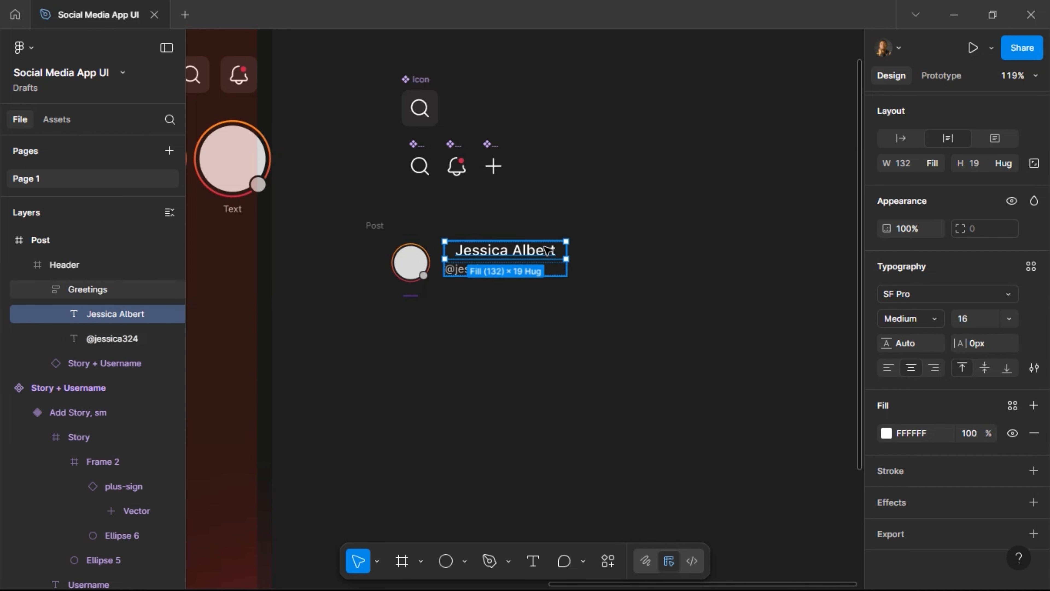
{"action": "left_click", "coordinate": [971, 321]}
{"action": "type", "text": "12"}
{"action": "key", "text": "Return"}
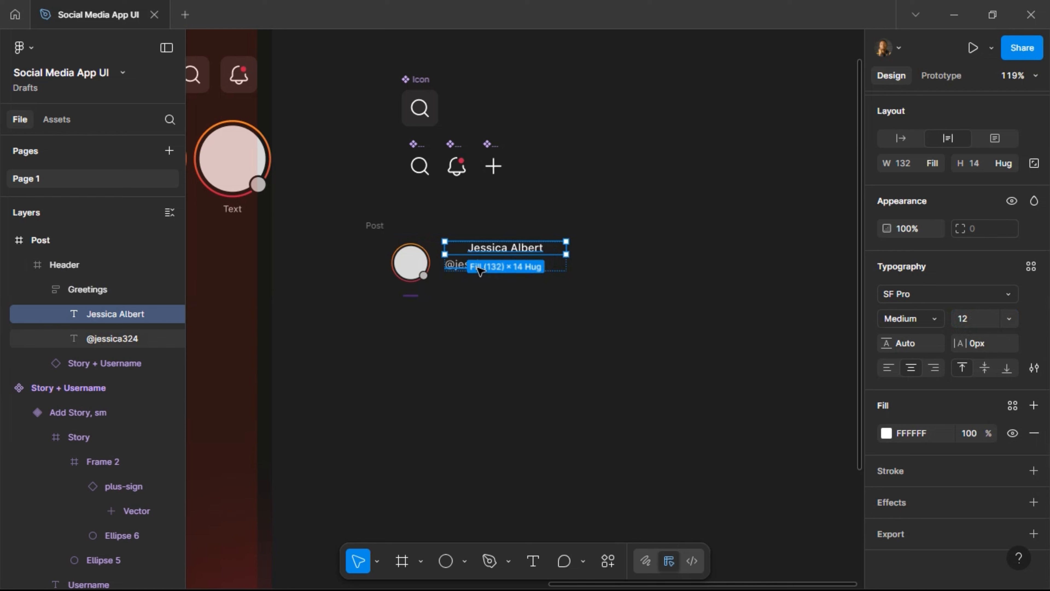
{"action": "left_click", "coordinate": [987, 322]}
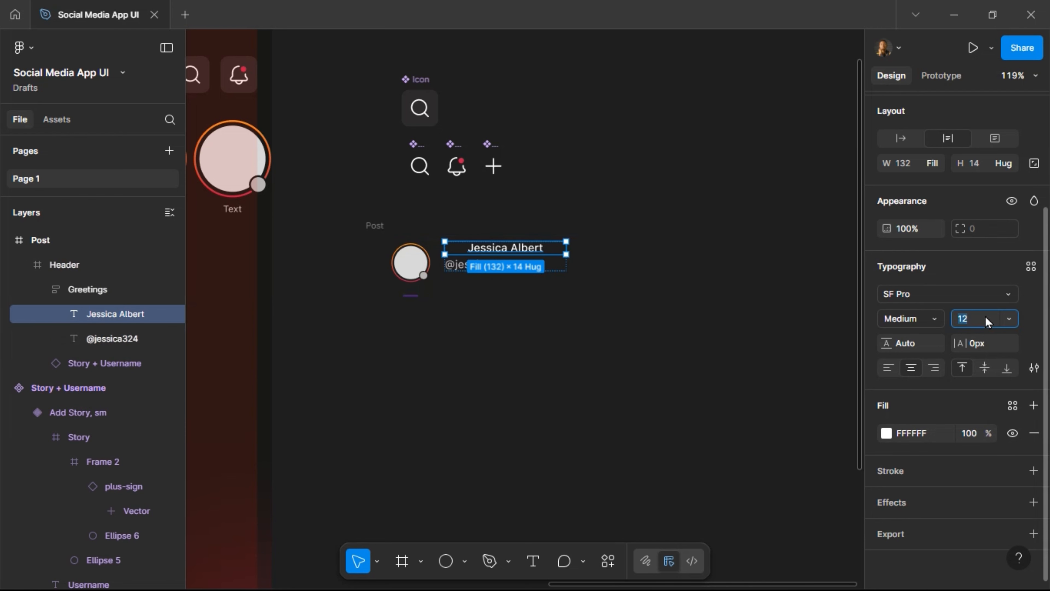
{"action": "key", "text": "Return"}
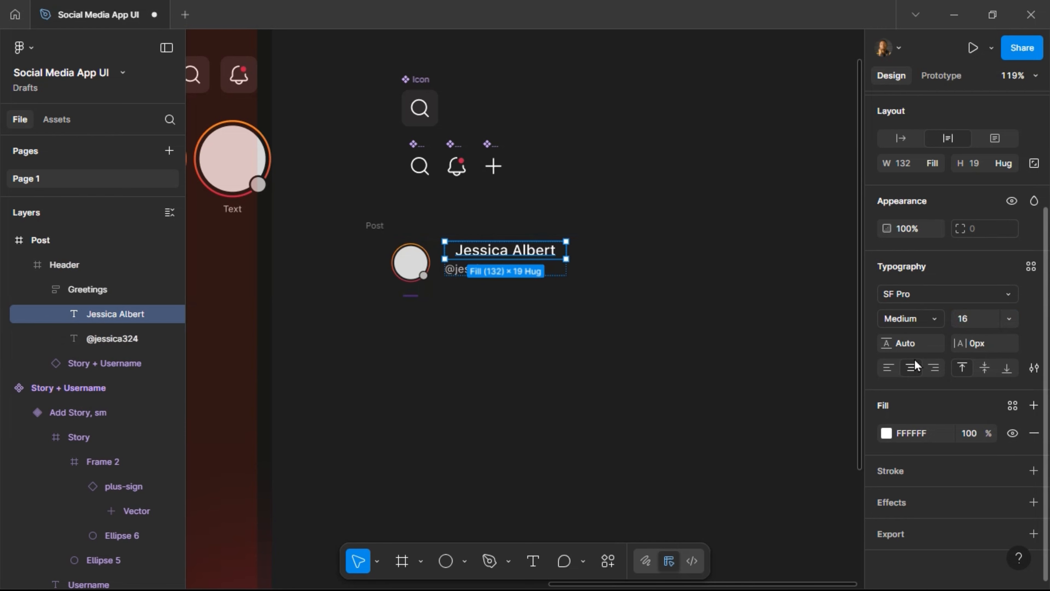
{"action": "left_click", "coordinate": [896, 365]}
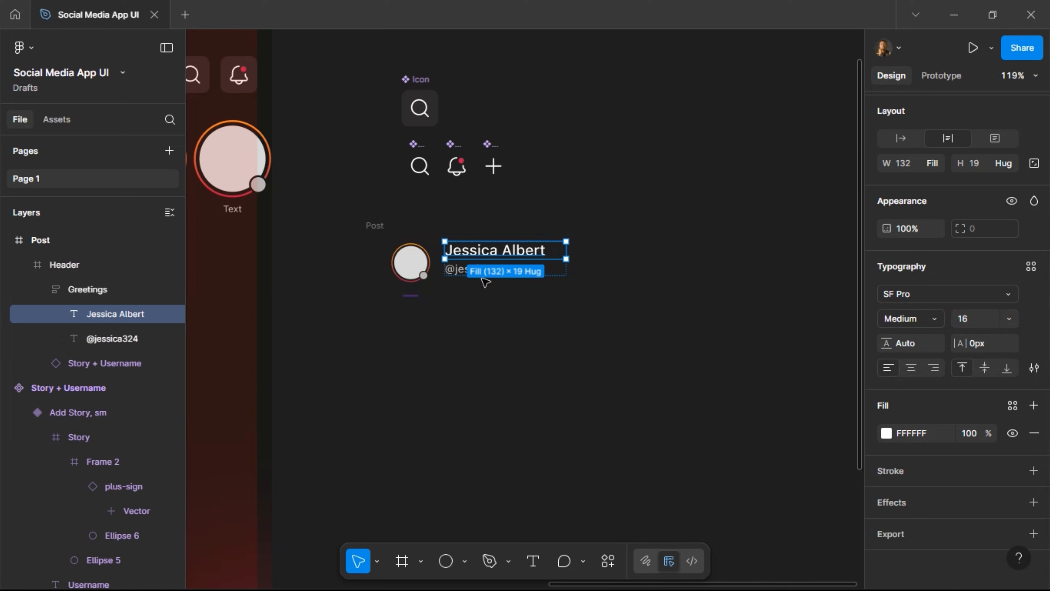
{"action": "left_click", "coordinate": [426, 269]}
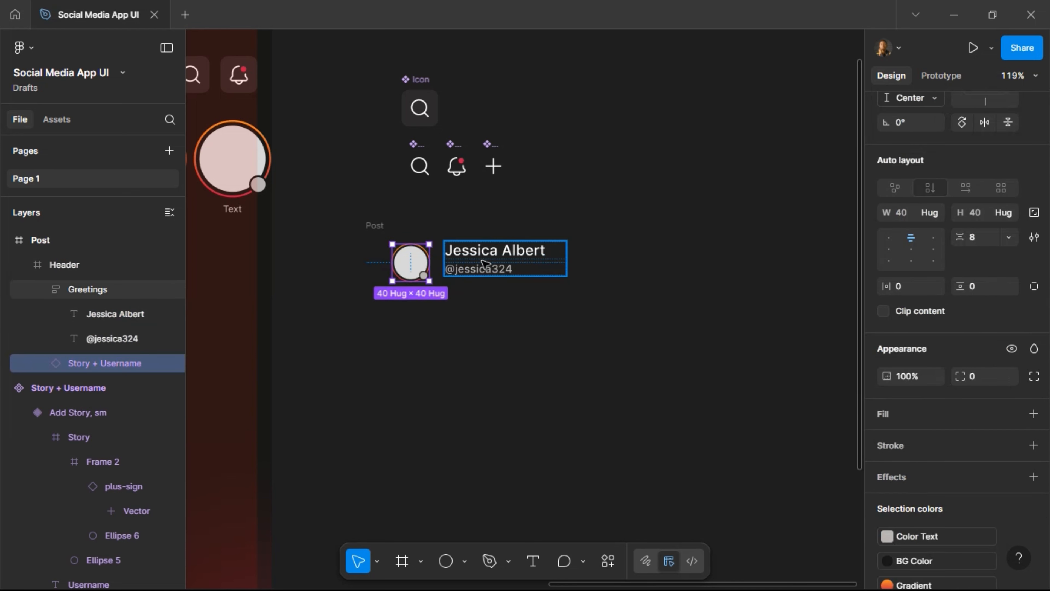
Wrap the avatar and name text in an auto-layout frame named Username + Img.
{"action": "key", "text": "ctrl+a"}
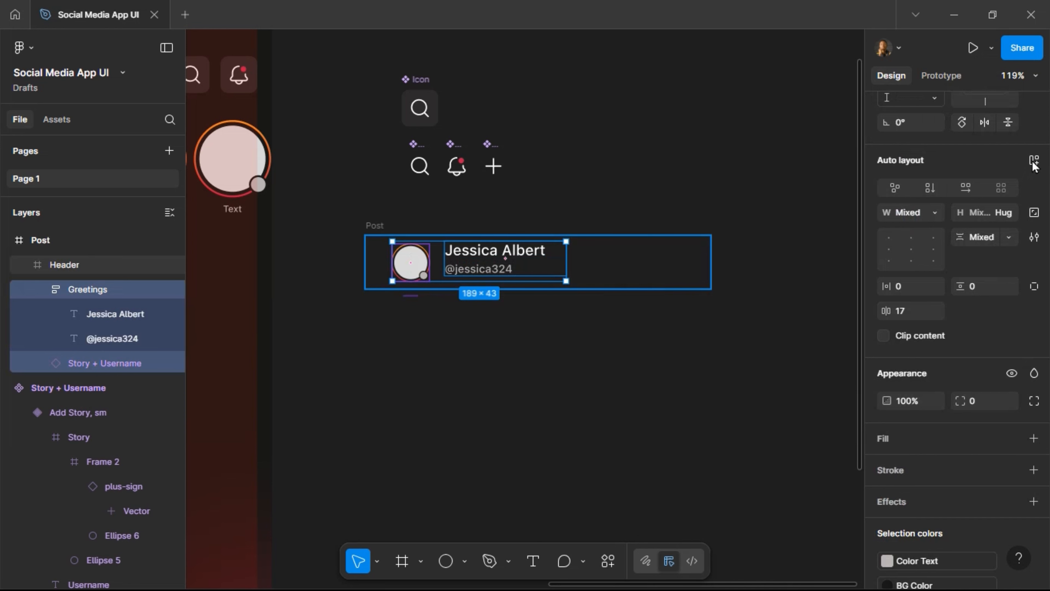
{"action": "key", "text": "shift+a"}
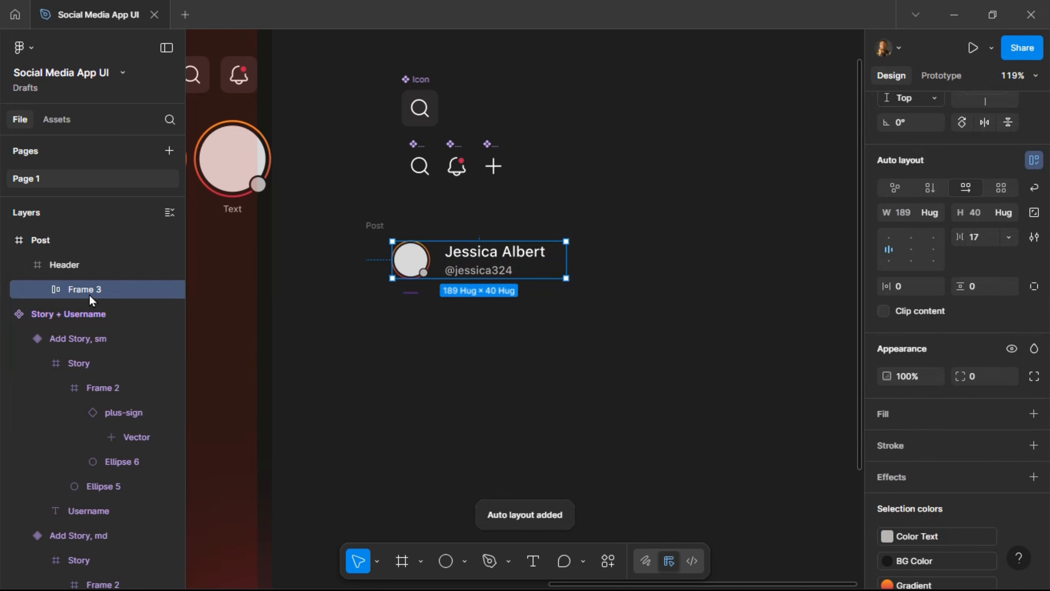
{"action": "double_click", "coordinate": [80, 289]}
{"action": "type", "text": "Username"}
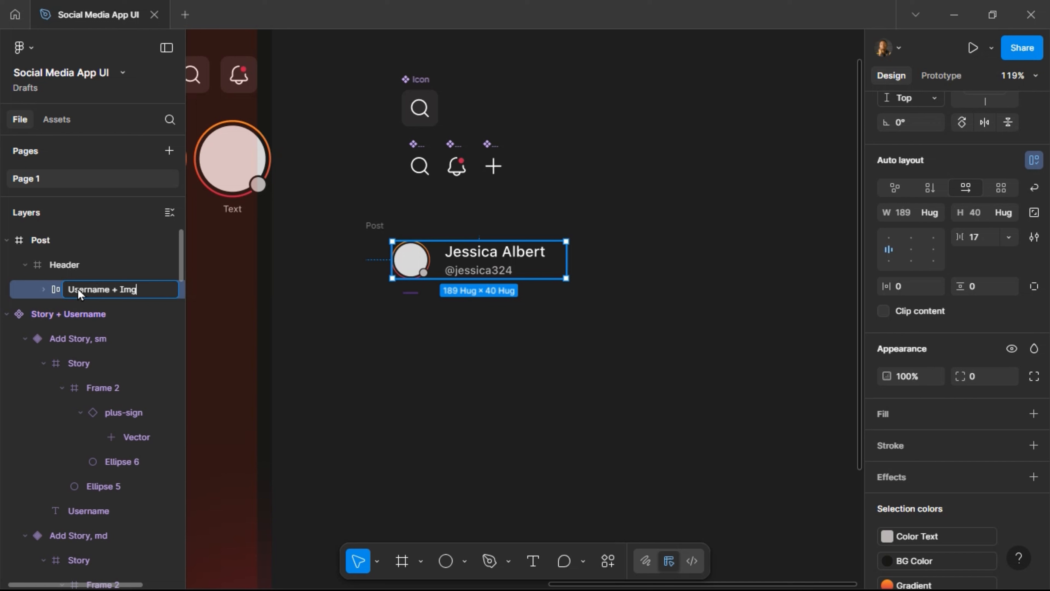
{"action": "key", "text": "Return"}
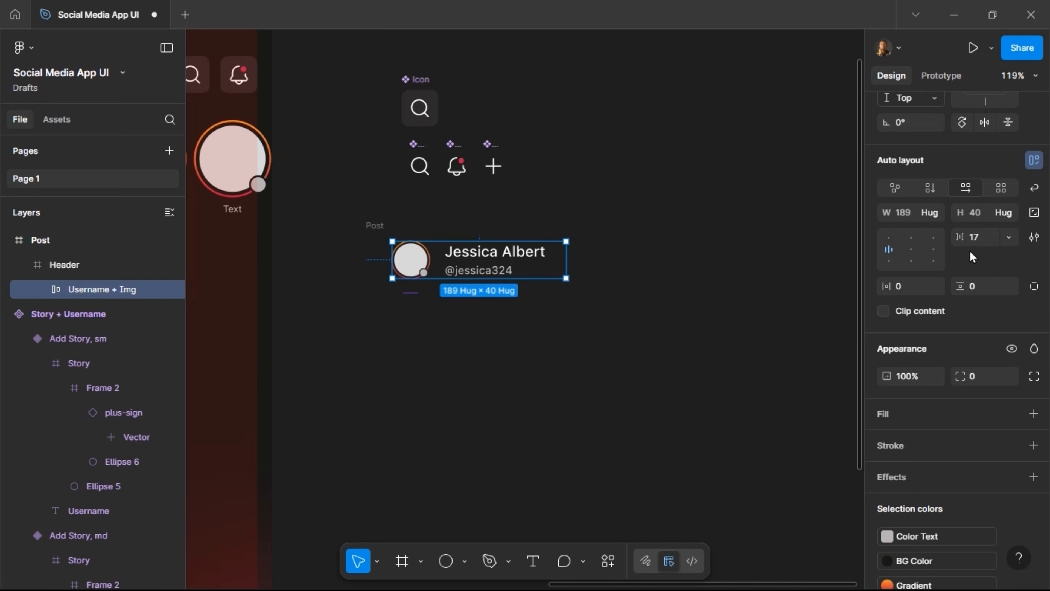
Give the Username + Img frame 12 spacing and vertically centre its contents.
{"action": "left_click", "coordinate": [985, 235]}
{"action": "type", "text": "12"}
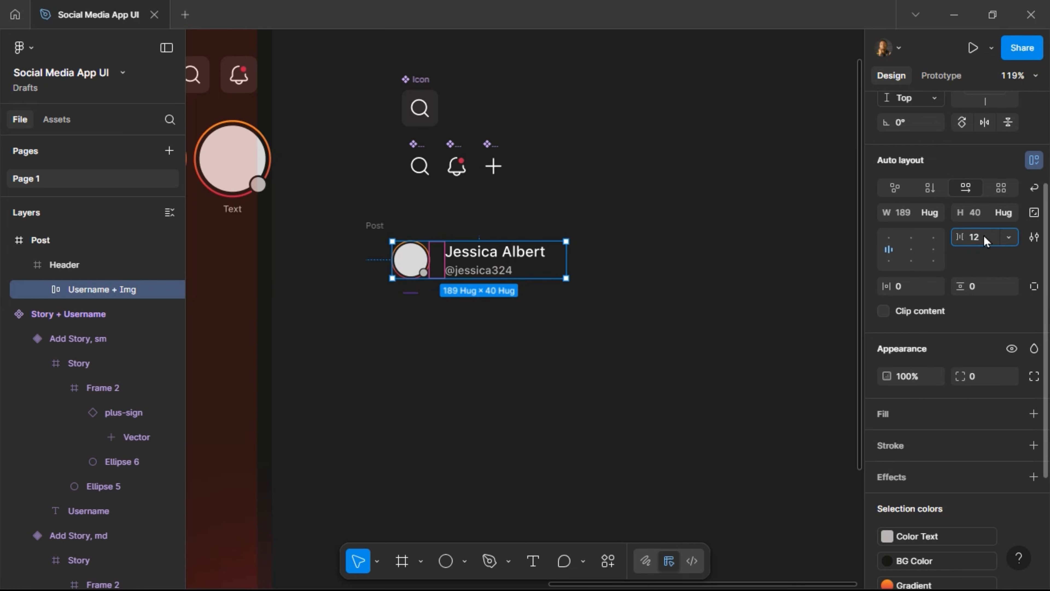
{"action": "key", "text": "Return"}
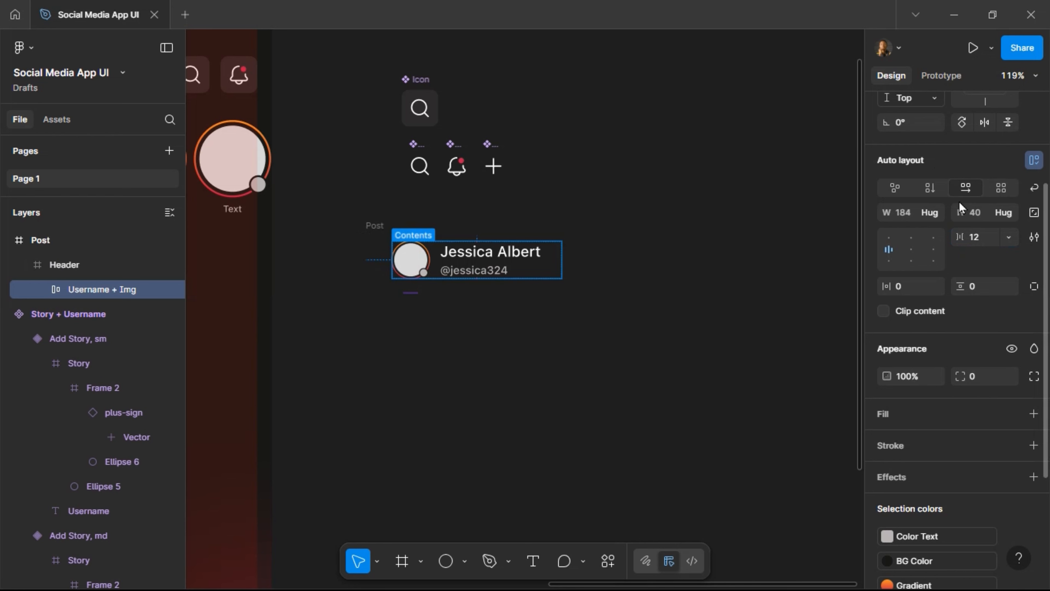
{"action": "scroll", "coordinate": [985, 184], "scroll_direction": "up", "scroll_amount": 4}
{"action": "left_click", "coordinate": [983, 174]}
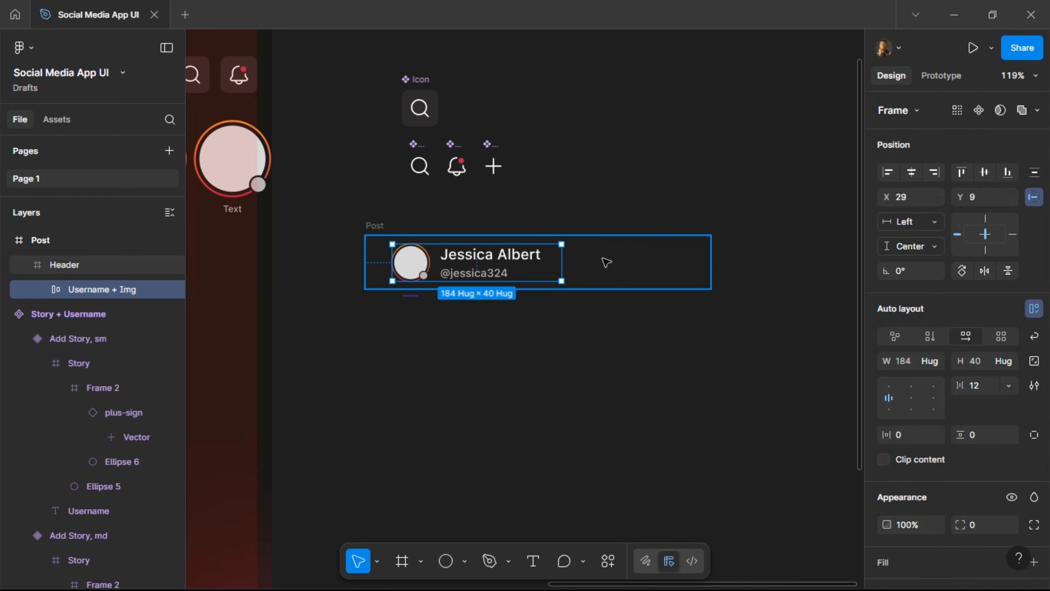
{"action": "scroll", "coordinate": [606, 261], "scroll_direction": "right", "scroll_amount": 3}
{"action": "scroll", "coordinate": [608, 260], "scroll_direction": "left", "scroll_amount": 3}
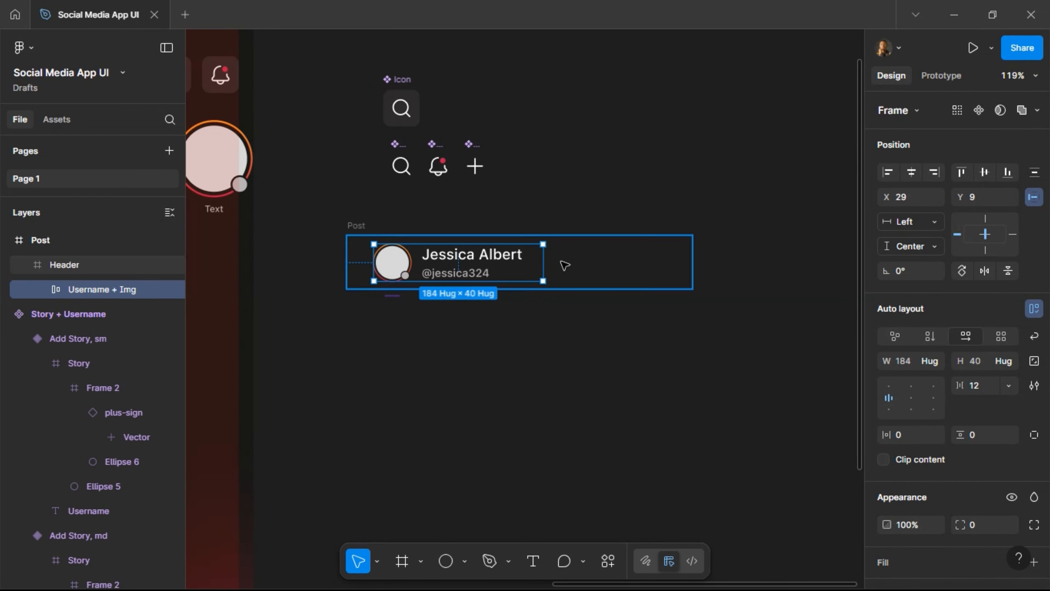
{"action": "left_click", "coordinate": [358, 225]}
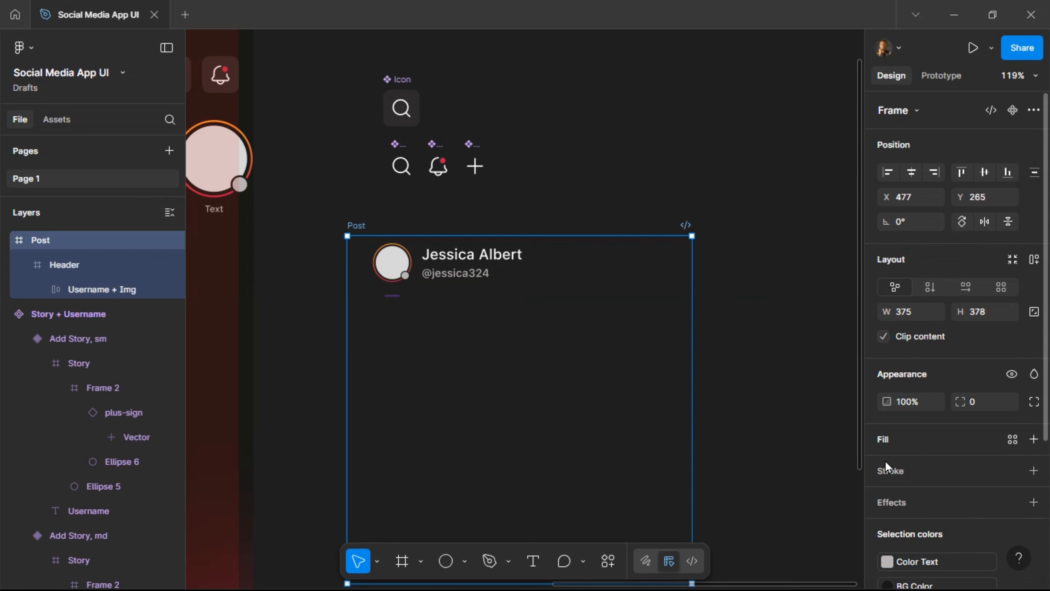
Give the Post frame a solid black 000000 background fill.
{"action": "left_click", "coordinate": [884, 440]}
{"action": "left_click", "coordinate": [886, 464]}
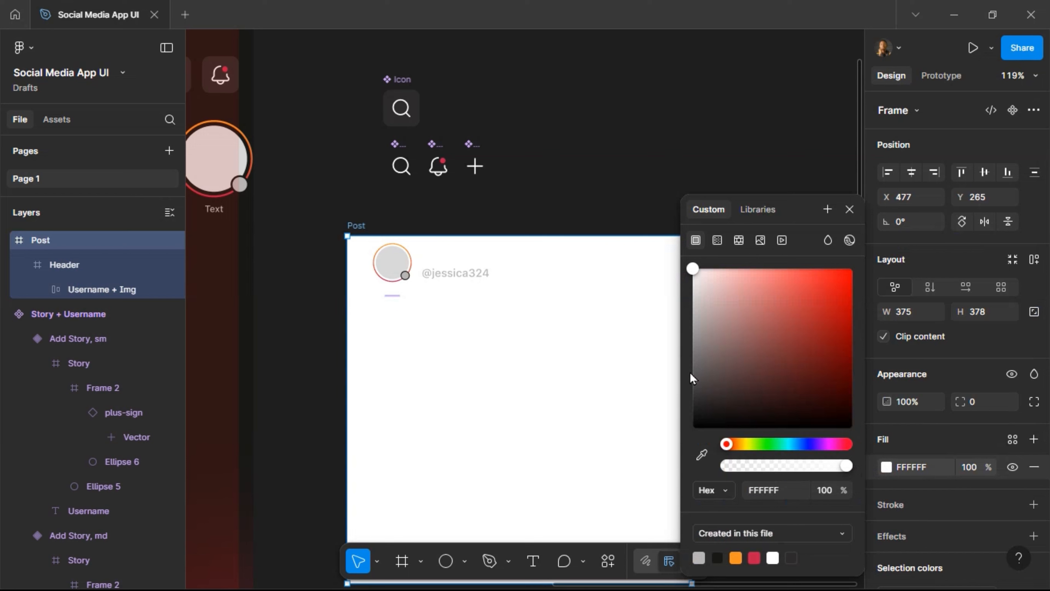
{"action": "left_click_drag", "start_coordinate": [692, 378], "coordinate": [686, 435]}
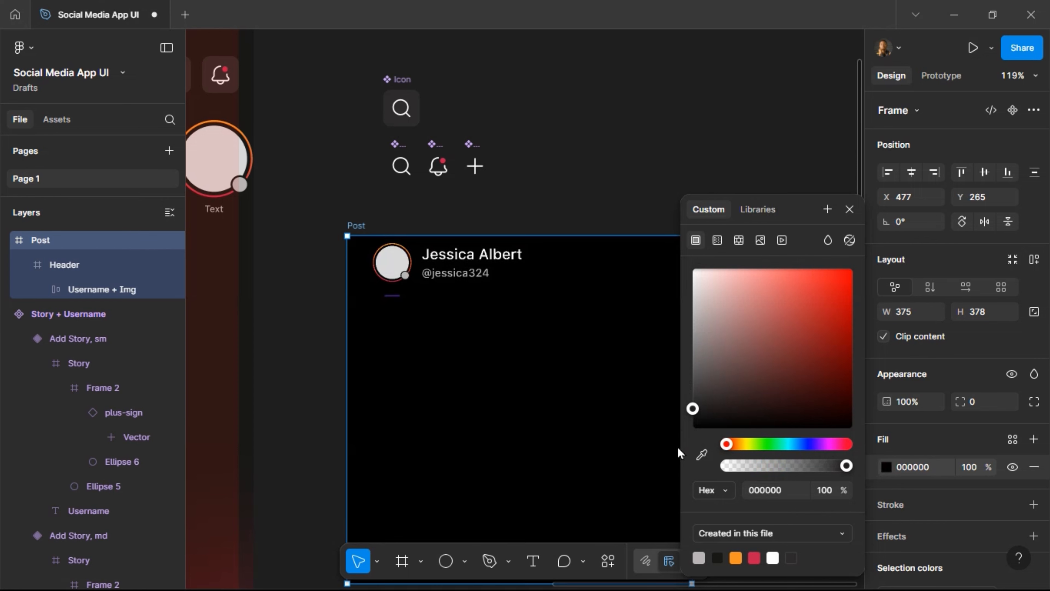
{"action": "left_click", "coordinate": [849, 210]}
Fill the Post's Header frame with dark grey 282828, then deselect to review it.
{"action": "key", "text": "Return"}
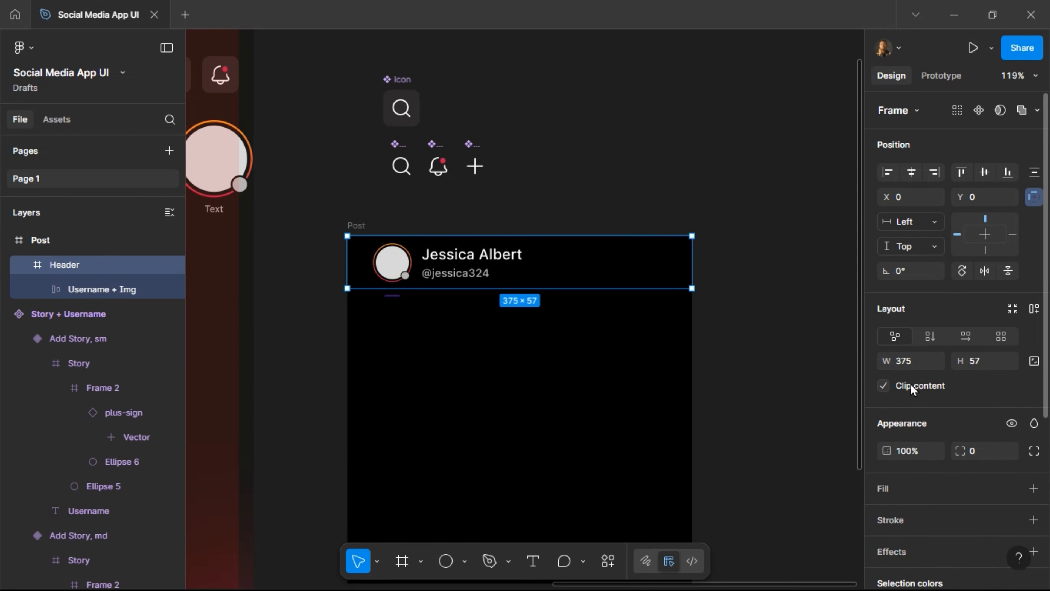
{"action": "scroll", "coordinate": [912, 389], "scroll_direction": "down", "scroll_amount": 4}
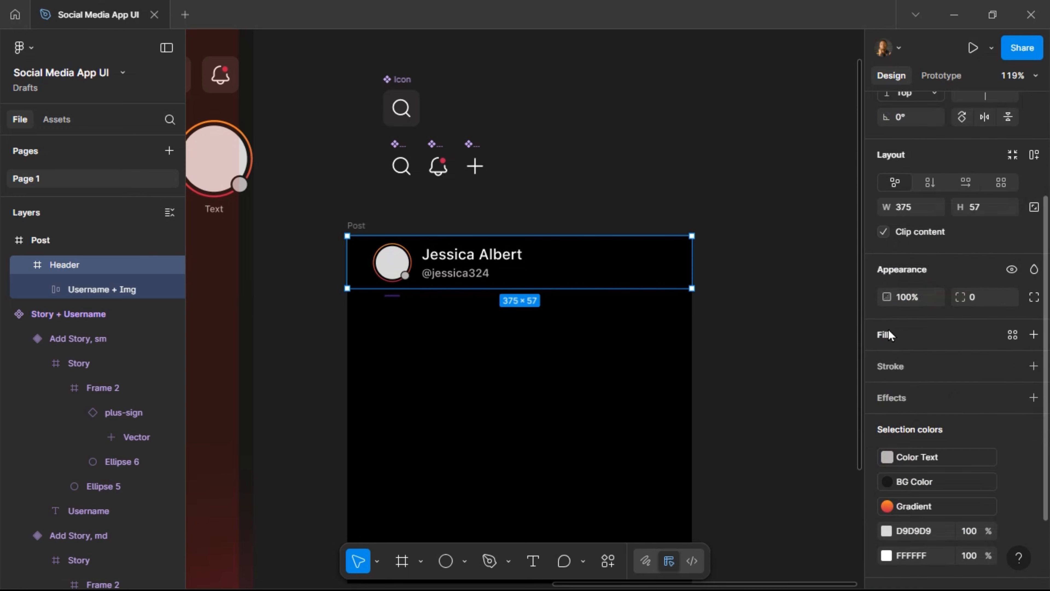
{"action": "left_click", "coordinate": [887, 336]}
{"action": "left_click_drag", "start_coordinate": [693, 270], "coordinate": [680, 413]}
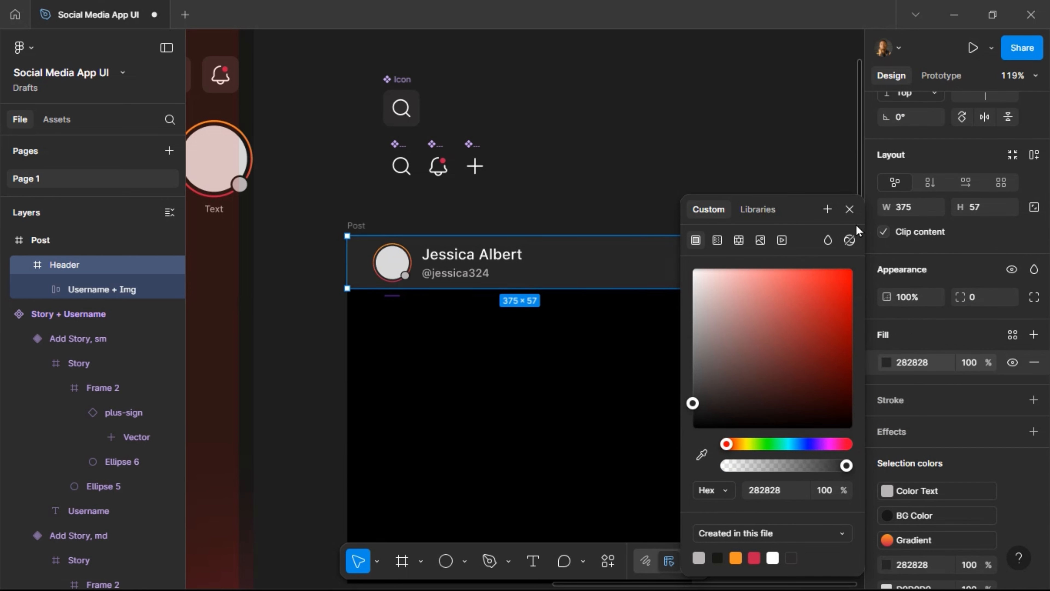
{"action": "left_click", "coordinate": [850, 209]}
{"action": "left_click", "coordinate": [555, 194]}
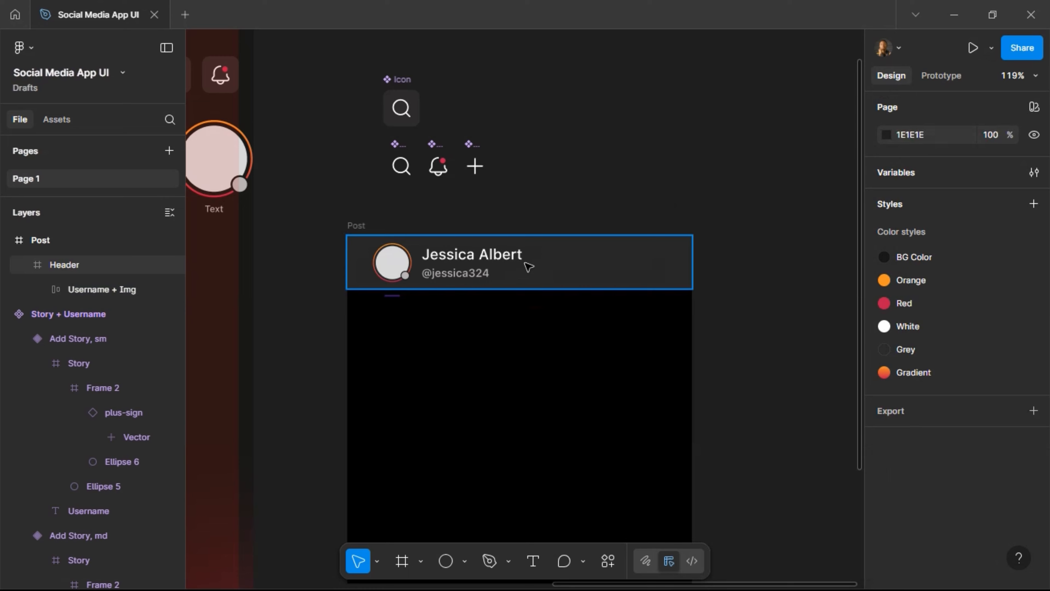
{"action": "scroll", "coordinate": [529, 267], "scroll_direction": "left", "scroll_amount": 5}
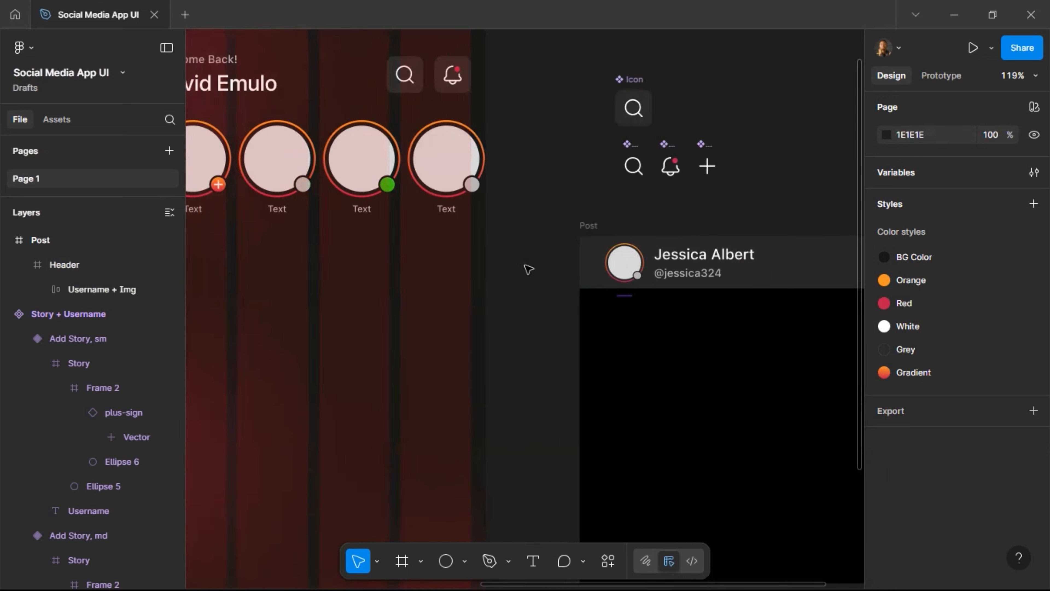
Copy the Home header's search and bell Icons group into the Post header, centred vertically.
{"action": "double_click", "coordinate": [422, 71]}
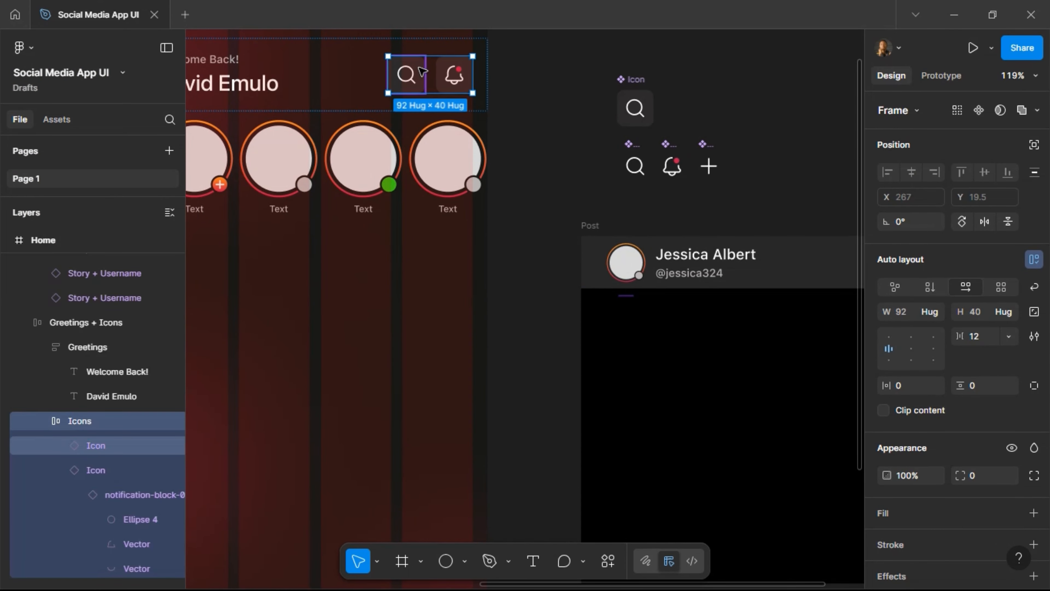
{"action": "scroll", "coordinate": [545, 174], "scroll_direction": "right", "scroll_amount": 3}
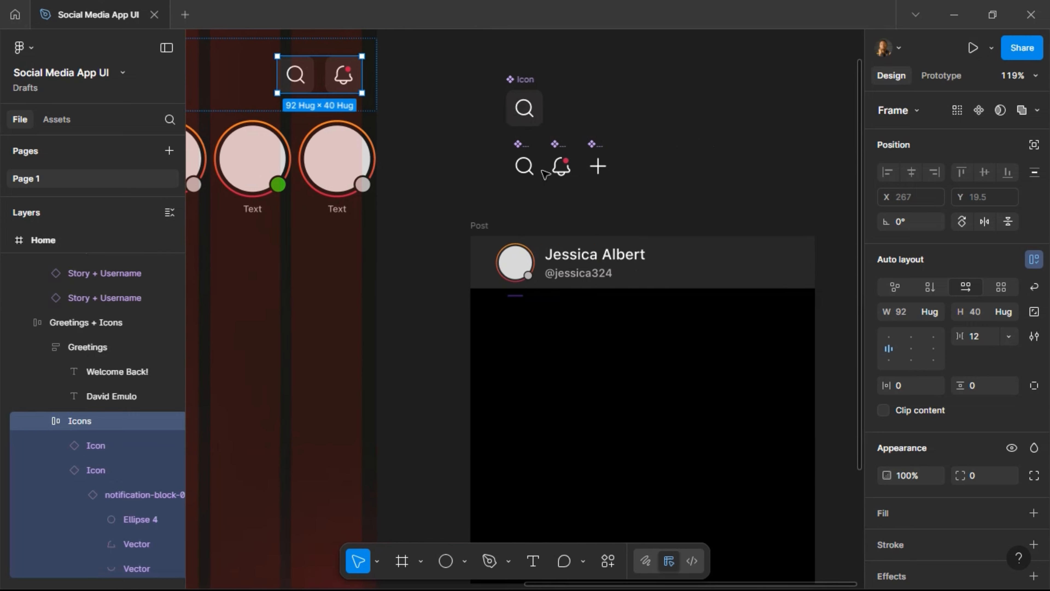
{"action": "left_click", "coordinate": [724, 260]}
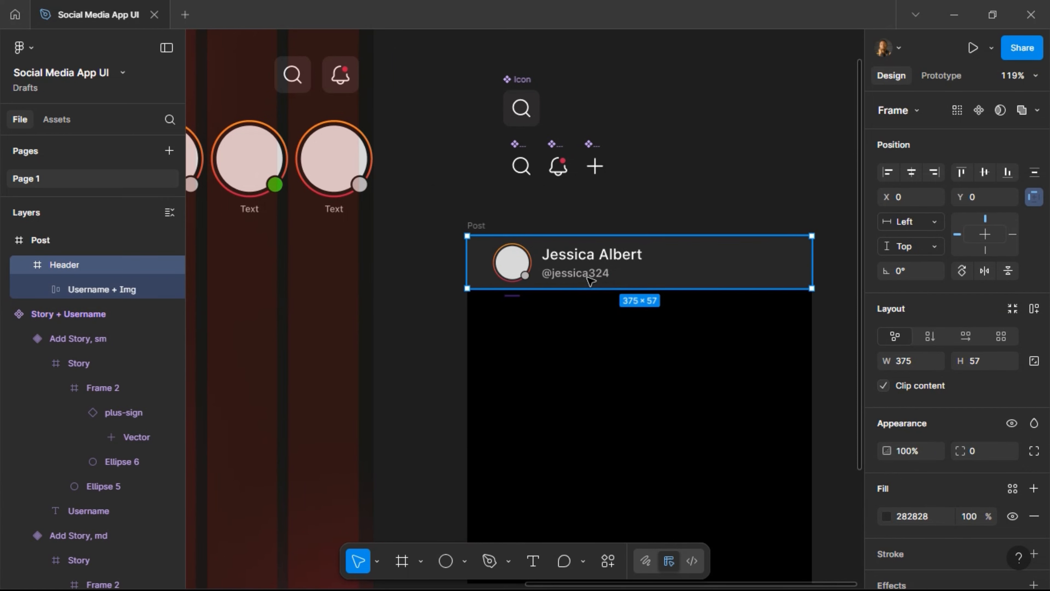
{"action": "key", "text": "ctrl+v"}
{"action": "scroll", "coordinate": [703, 300], "scroll_direction": "right", "scroll_amount": 2}
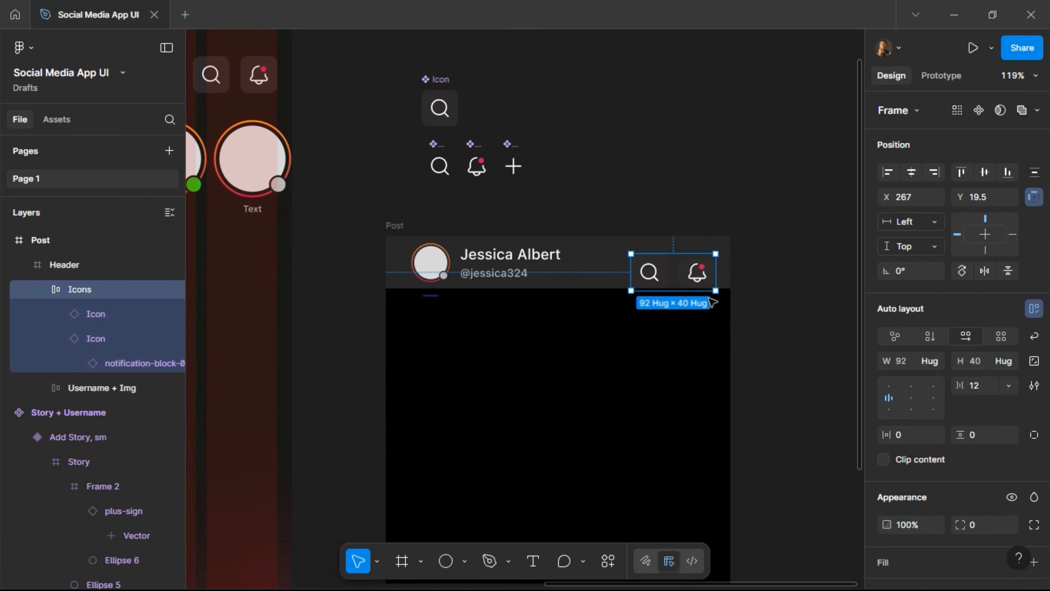
{"action": "left_click", "coordinate": [983, 173]}
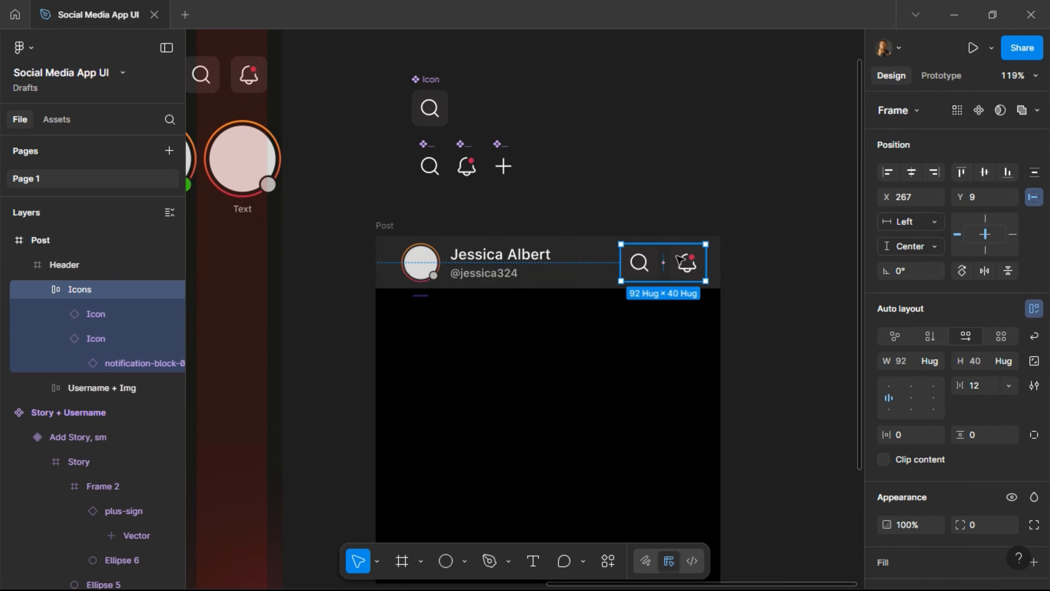
{"action": "scroll", "coordinate": [702, 261], "scroll_direction": "up", "scroll_amount": 5}
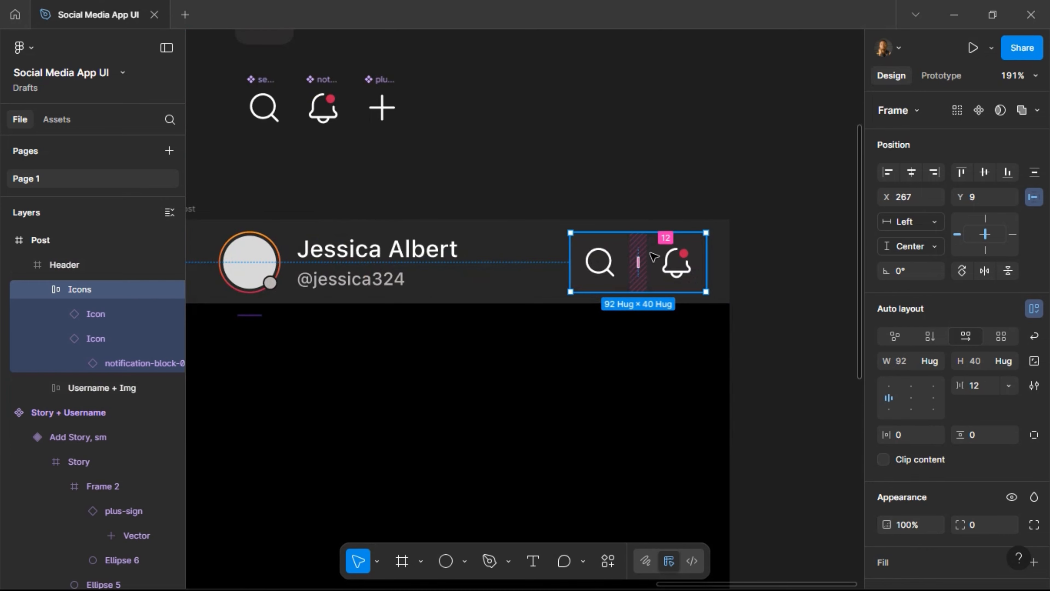
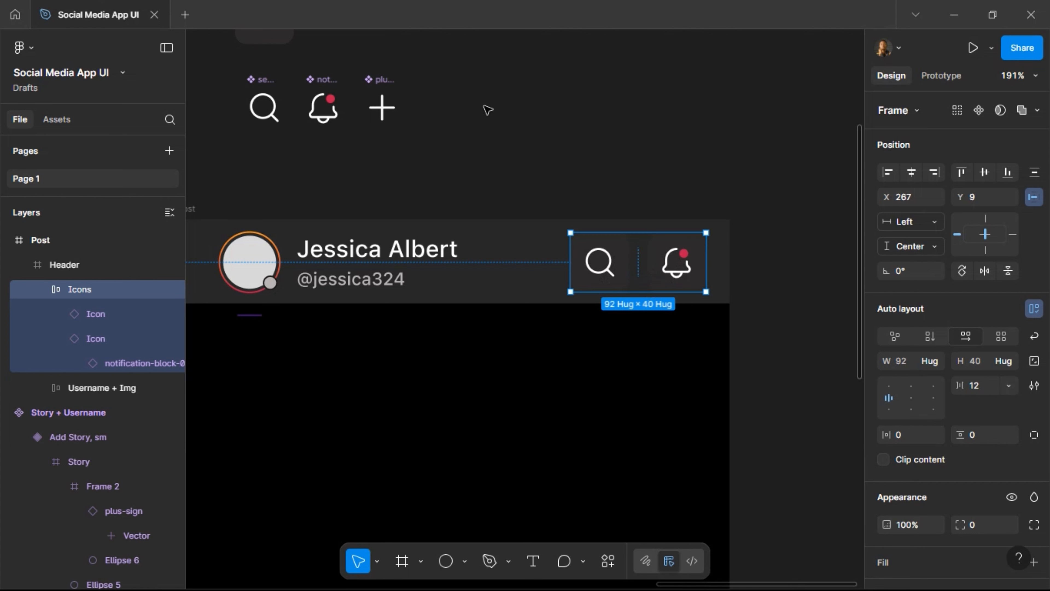
Duplicate the plus-sign icon and nudge the copy to the right.
{"action": "left_click", "coordinate": [398, 121]}
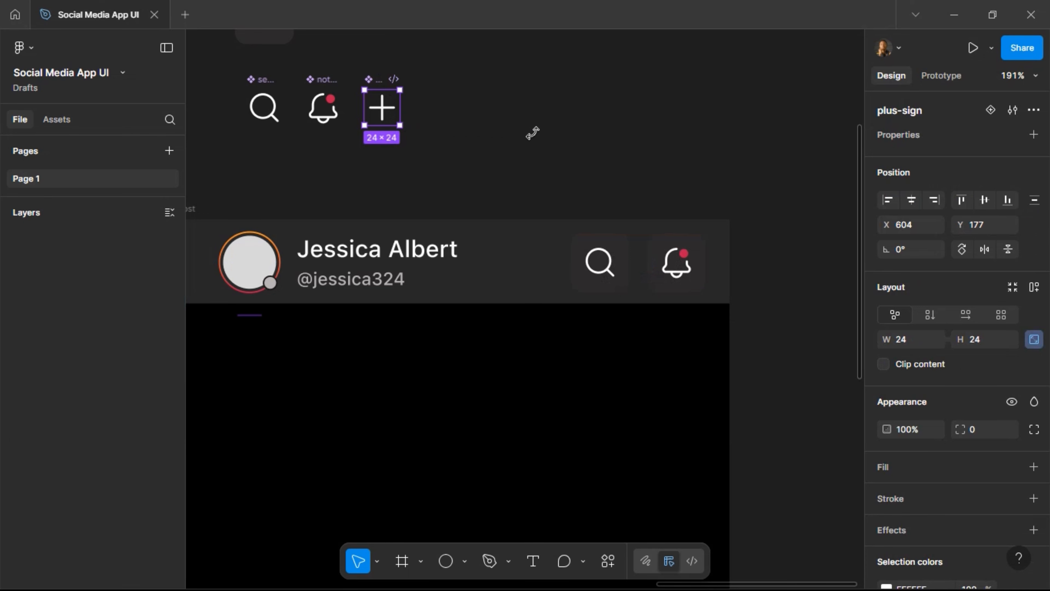
{"action": "key", "text": "ctrl+d"}
{"action": "key", "text": "shift+Right"}
{"action": "key", "text": "shift+Right"}
{"action": "key", "text": "shift+Right"}
{"action": "key", "text": "shift+Right"}
{"action": "key", "text": "shift+Right"}
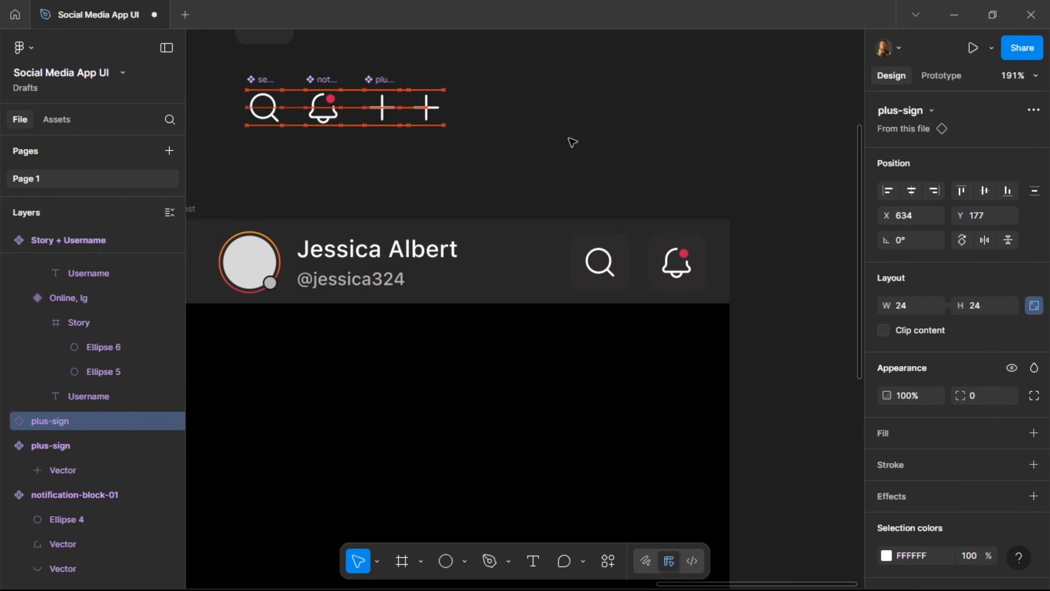
Swap the copied plus for the Stroke Rounded more-vertical-circle-01 icon via Hugeicons.
{"action": "right_click", "coordinate": [571, 142]}
{"action": "mouse_move", "coordinate": [645, 268]}
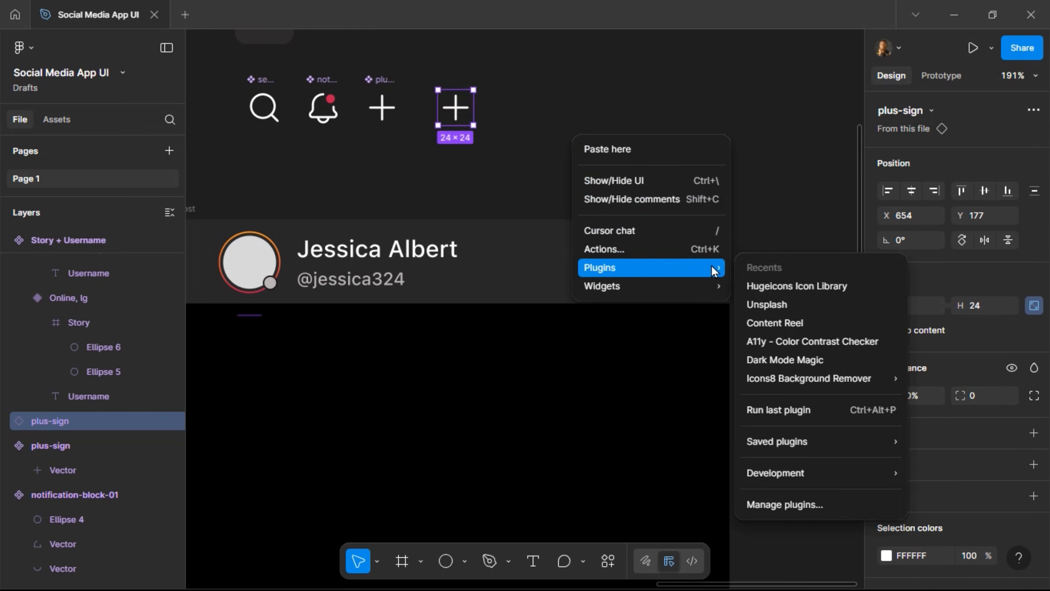
{"action": "left_click", "coordinate": [775, 287]}
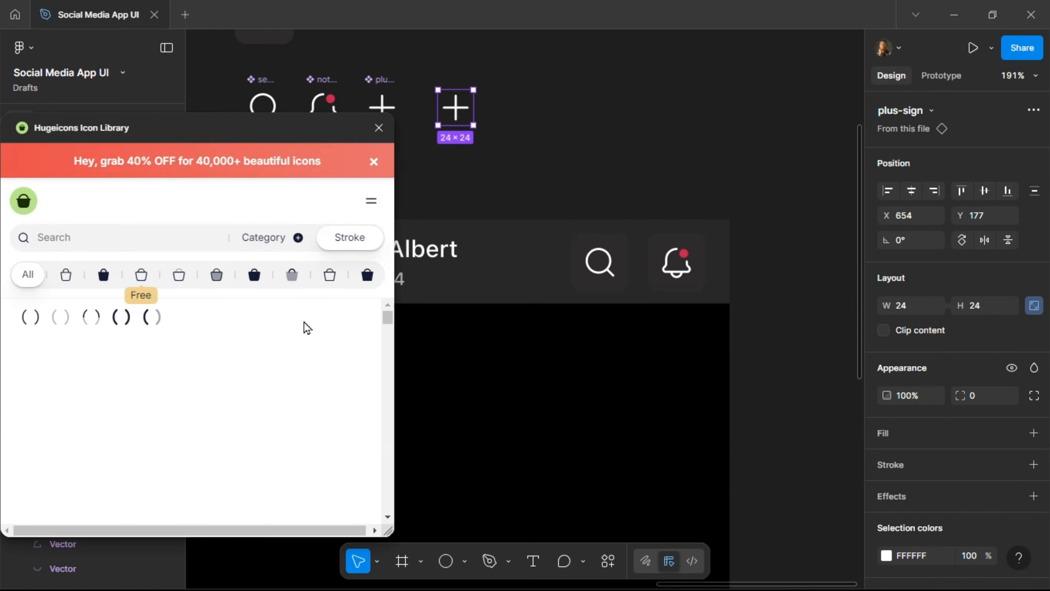
{"action": "left_click", "coordinate": [143, 271]}
{"action": "left_click", "coordinate": [151, 241]}
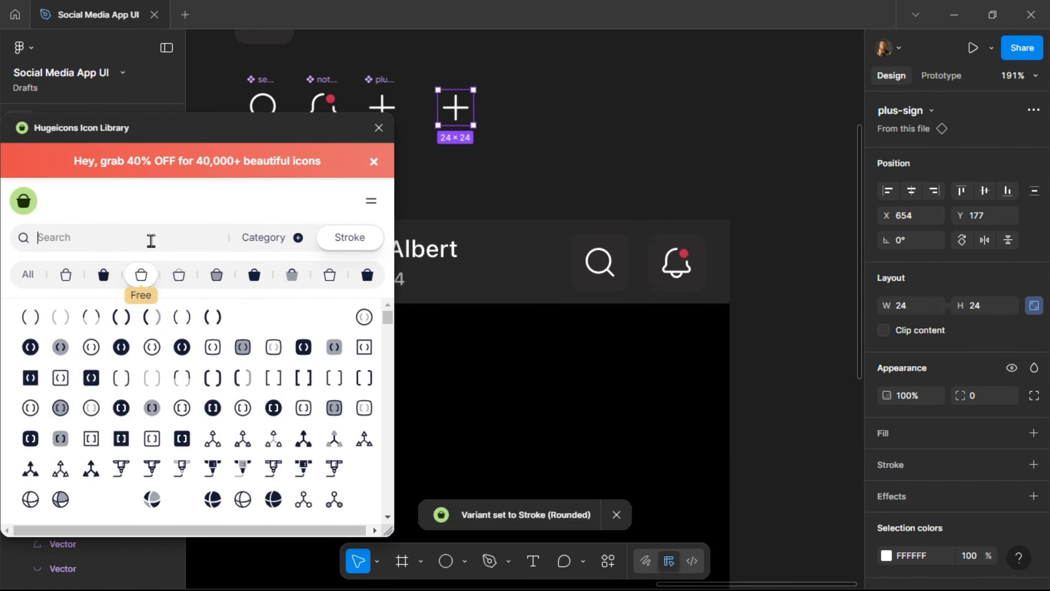
{"action": "type", "text": "more"}
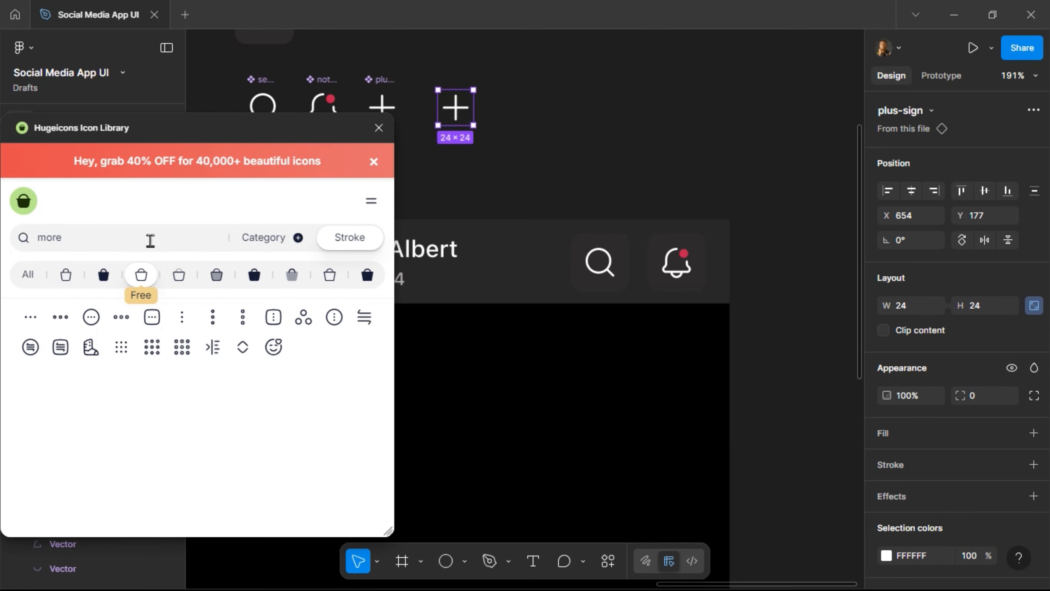
{"action": "left_click", "coordinate": [214, 323]}
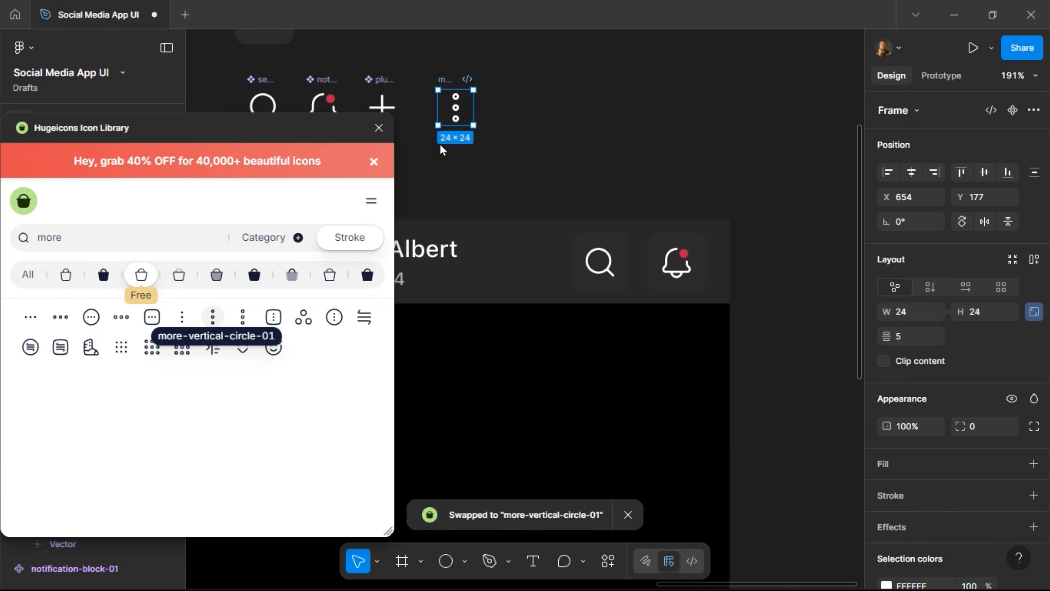
{"action": "left_click", "coordinate": [378, 129]}
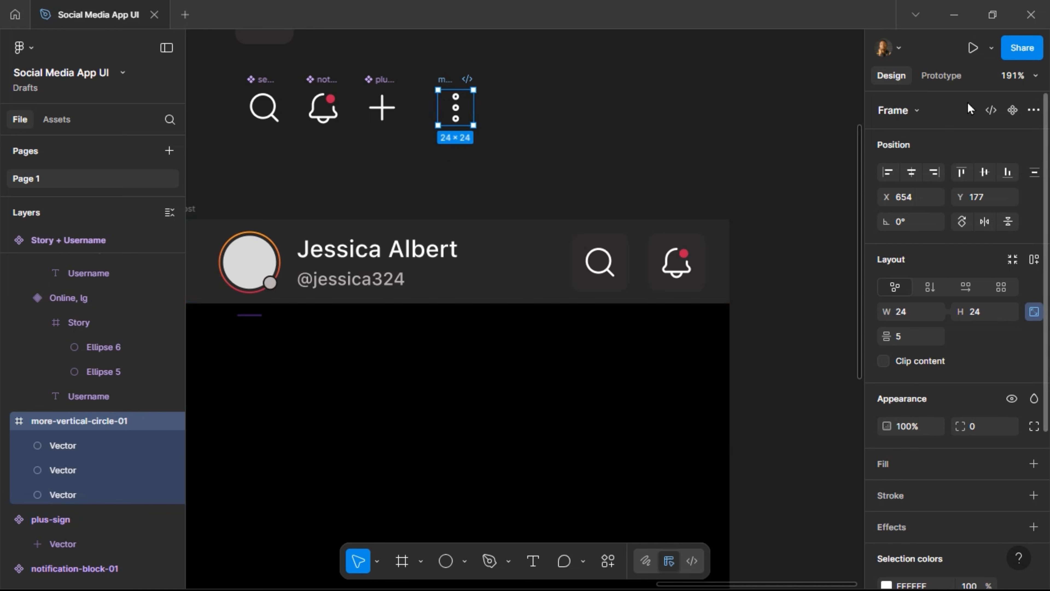
Make the more-vertical icon a component and place an instance beside it.
{"action": "key", "text": "ctrl+alt+k"}
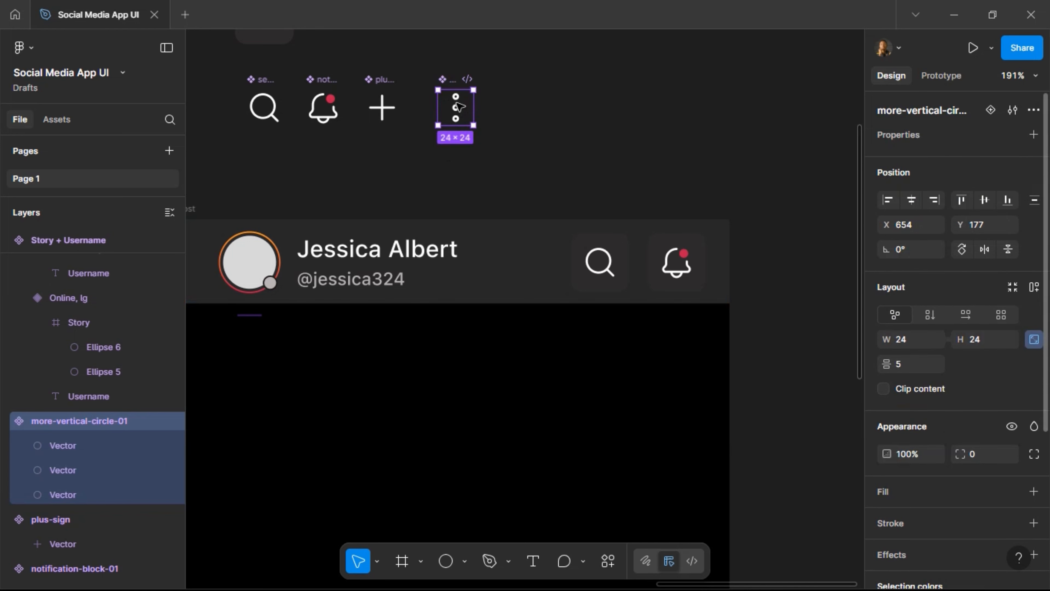
{"action": "left_click_drag", "start_coordinate": [456, 107], "coordinate": [432, 105]}
{"action": "key", "text": "ctrl+d"}
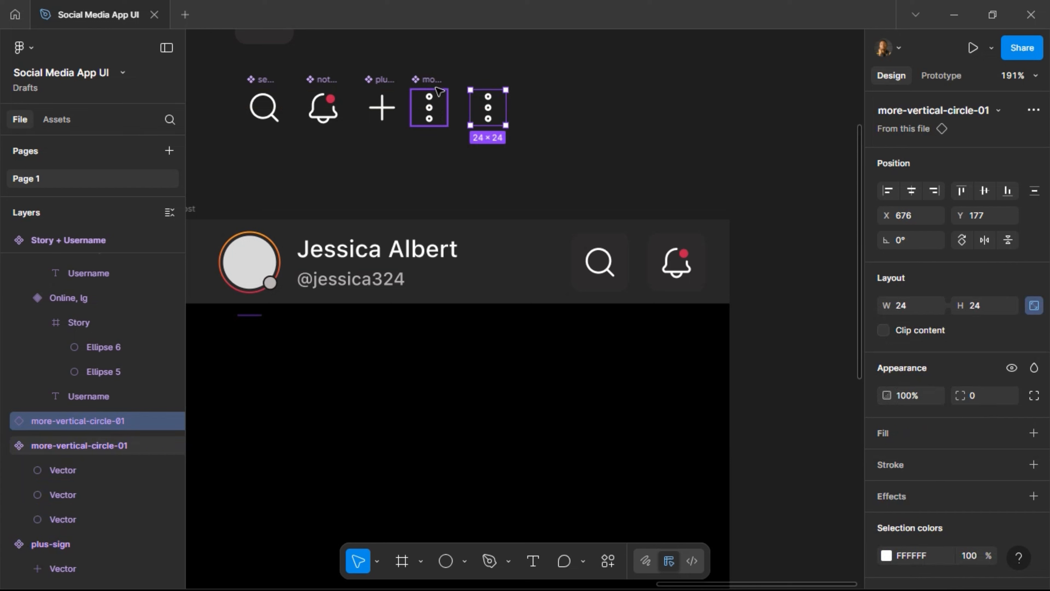
Add two more more-vertical instances and swap the first for the Stroke Rounded heart icon.
{"action": "key", "text": "ctrl+d"}
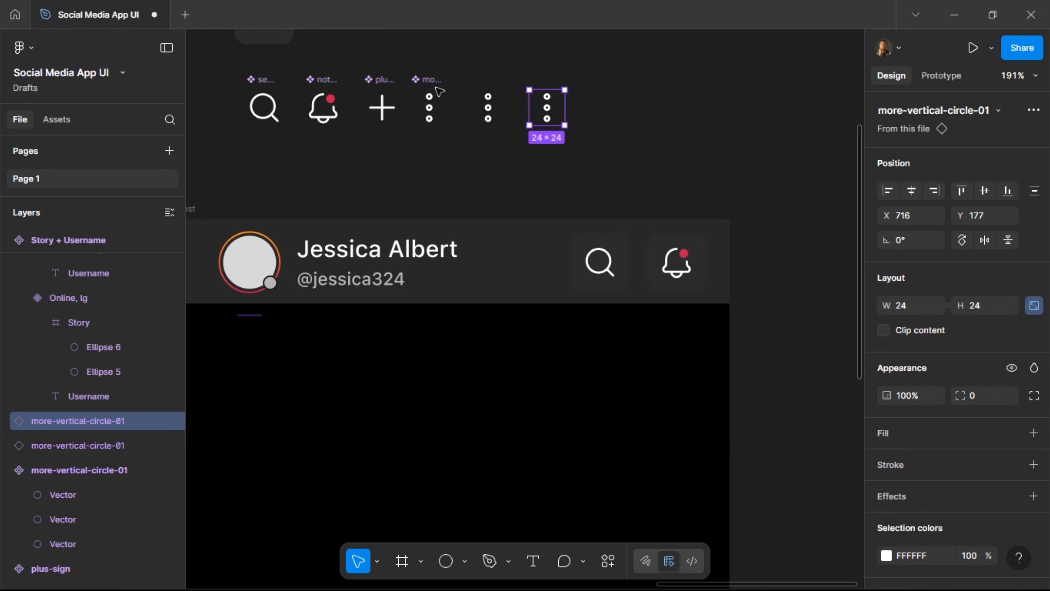
{"action": "key", "text": "ctrl+d"}
{"action": "key", "text": "ctrl+d"}
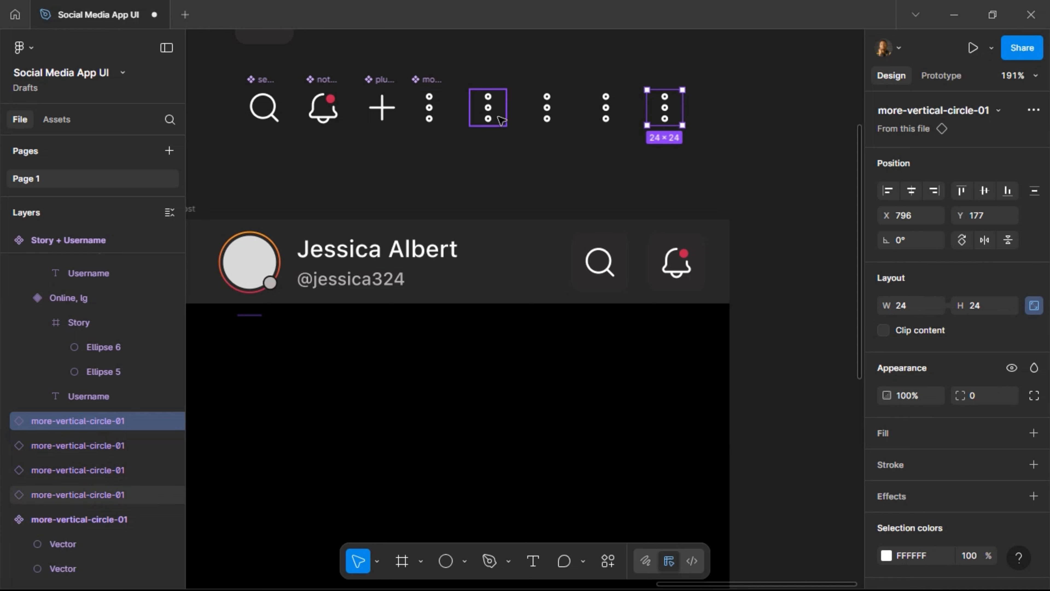
{"action": "left_click", "coordinate": [499, 116]}
{"action": "scroll", "coordinate": [952, 383], "scroll_direction": "down", "scroll_amount": 4}
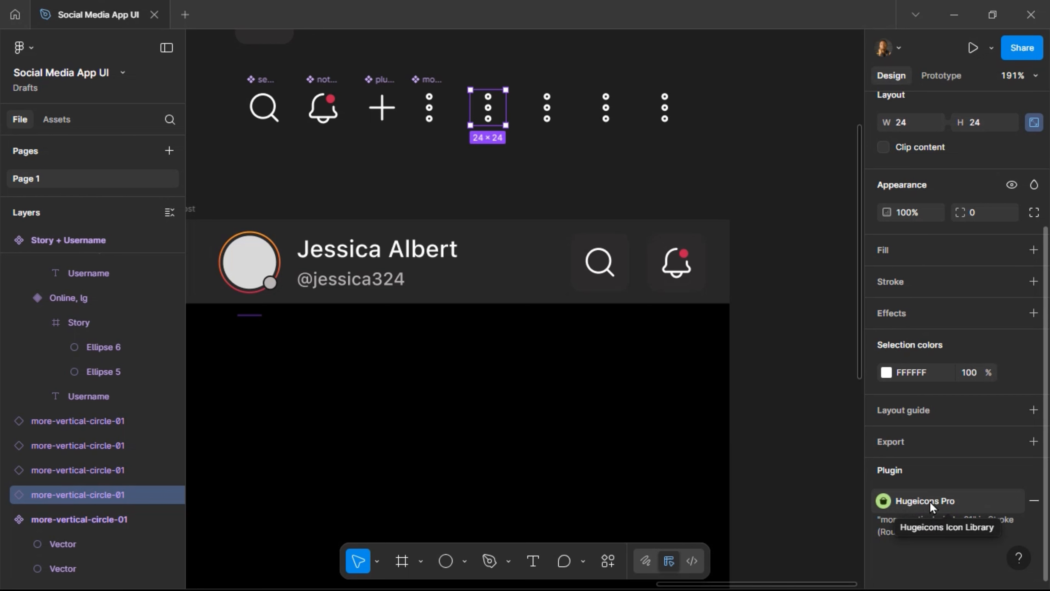
{"action": "left_click", "coordinate": [930, 502]}
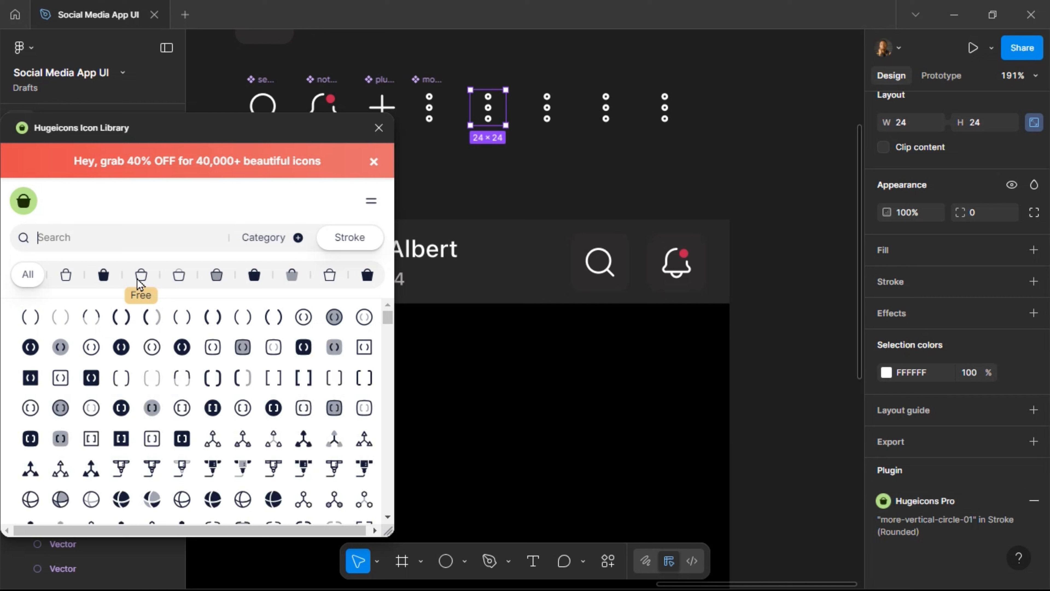
{"action": "left_click", "coordinate": [141, 274]}
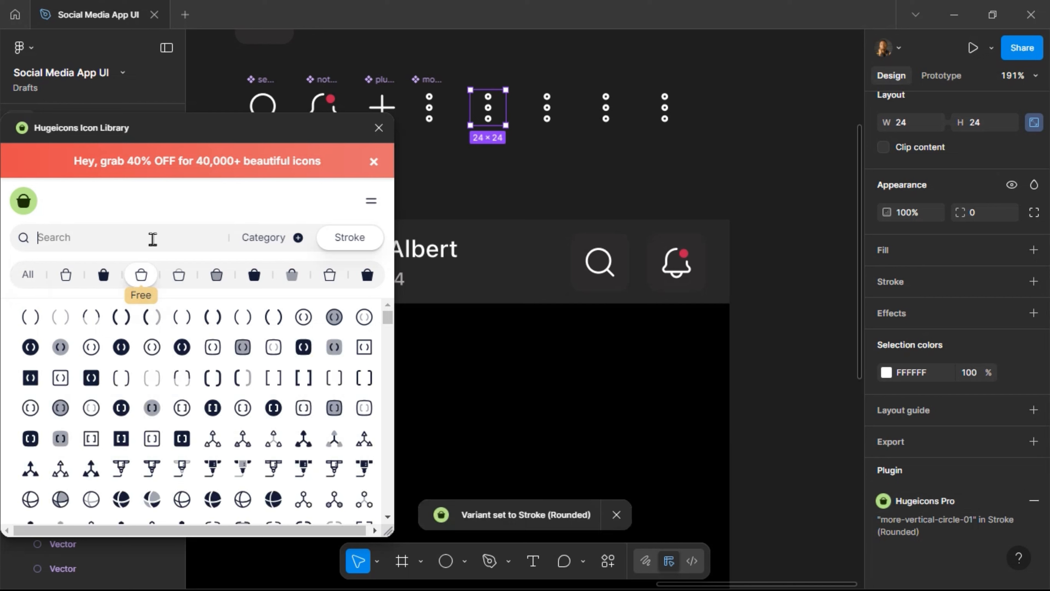
{"action": "type", "text": "heart"}
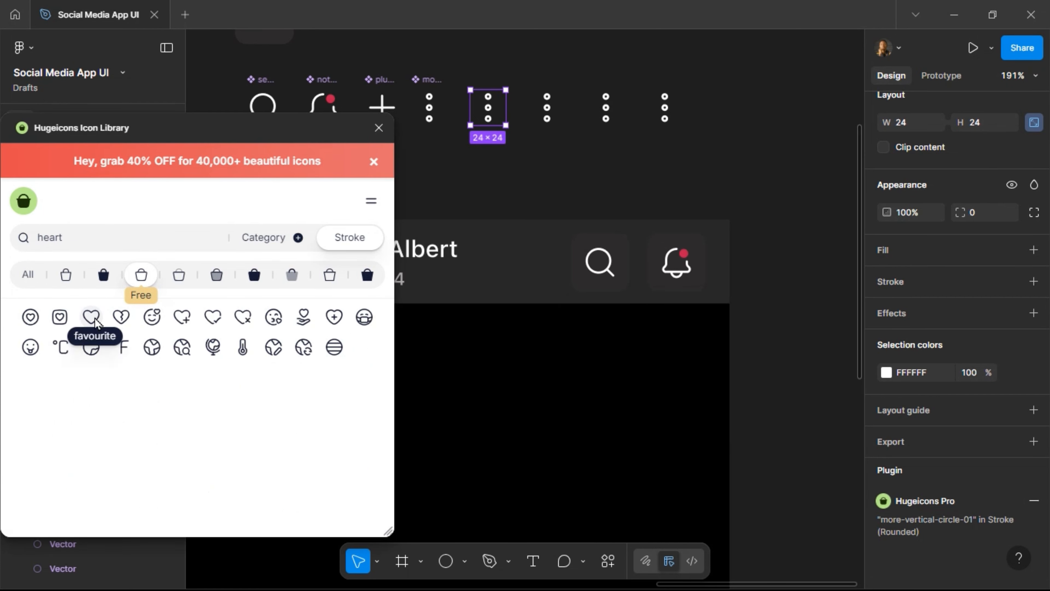
{"action": "left_click", "coordinate": [91, 317]}
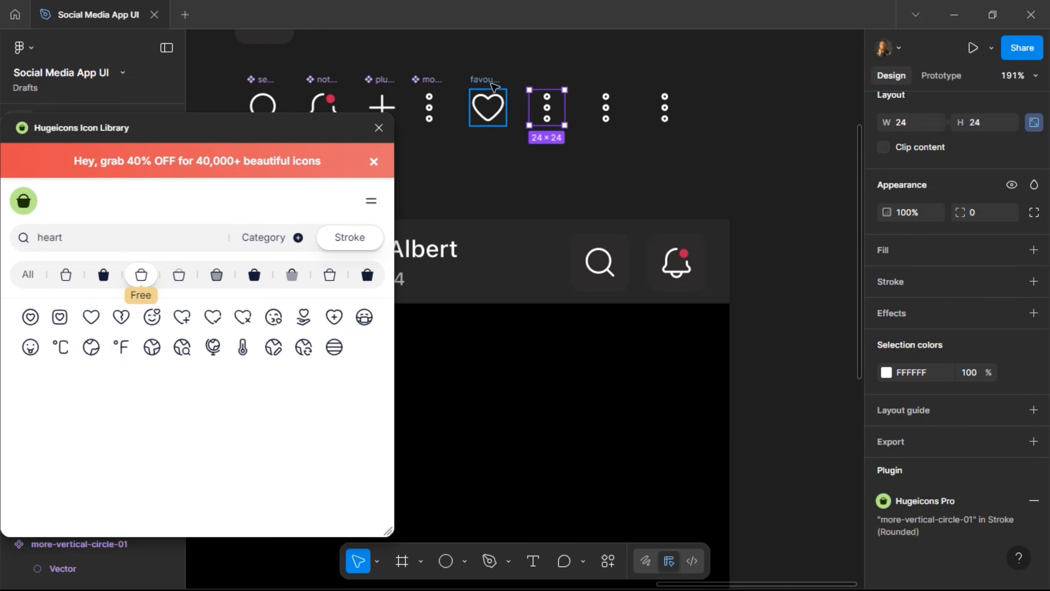
{"action": "left_click", "coordinate": [488, 120]}
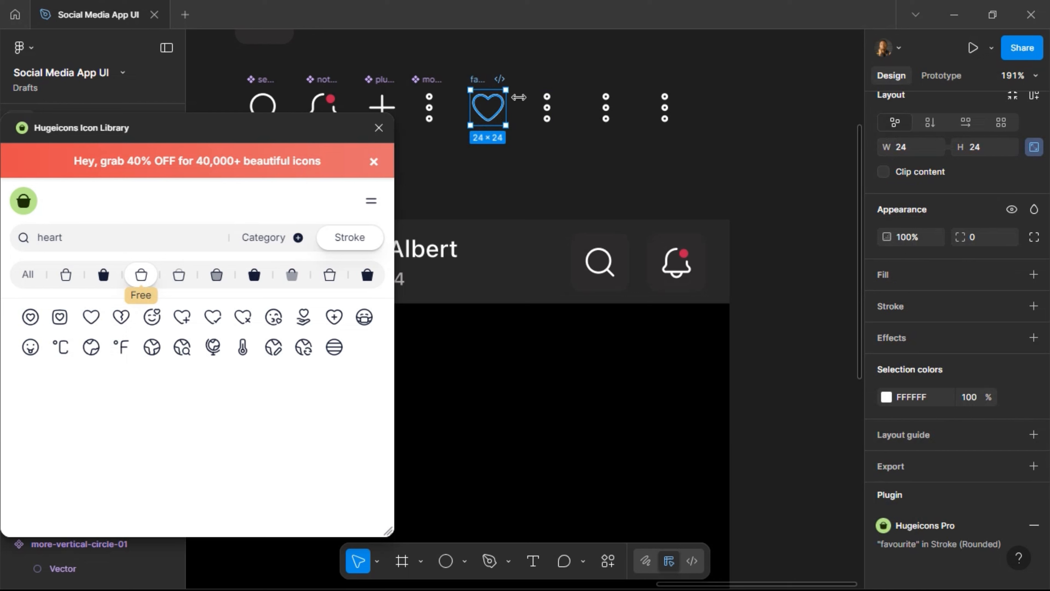
Swap the next more-vertical instance for the bubble-chat icon.
{"action": "left_click", "coordinate": [561, 110]}
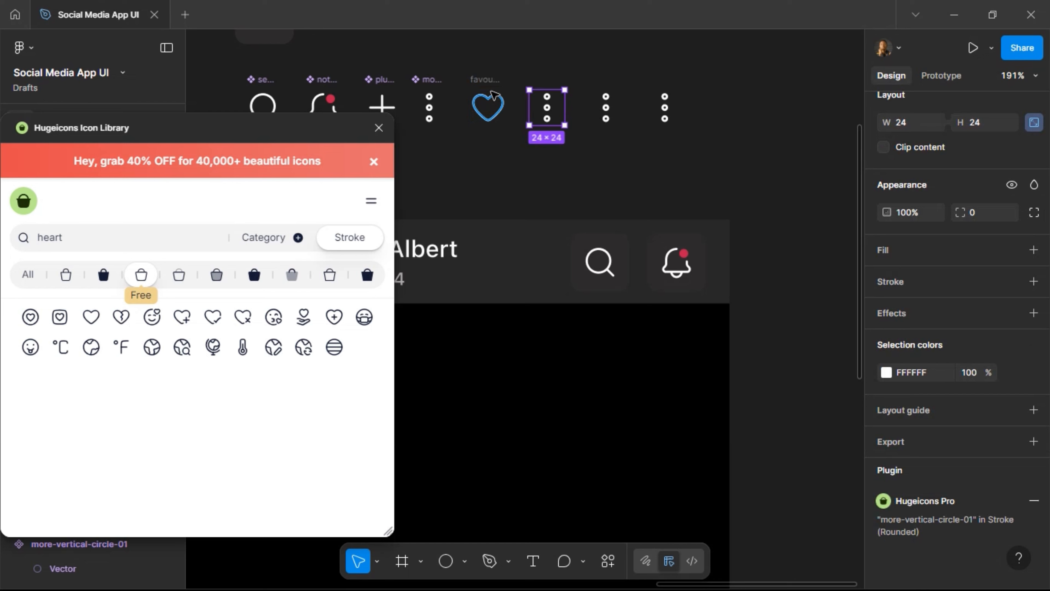
{"action": "left_click", "coordinate": [491, 97]}
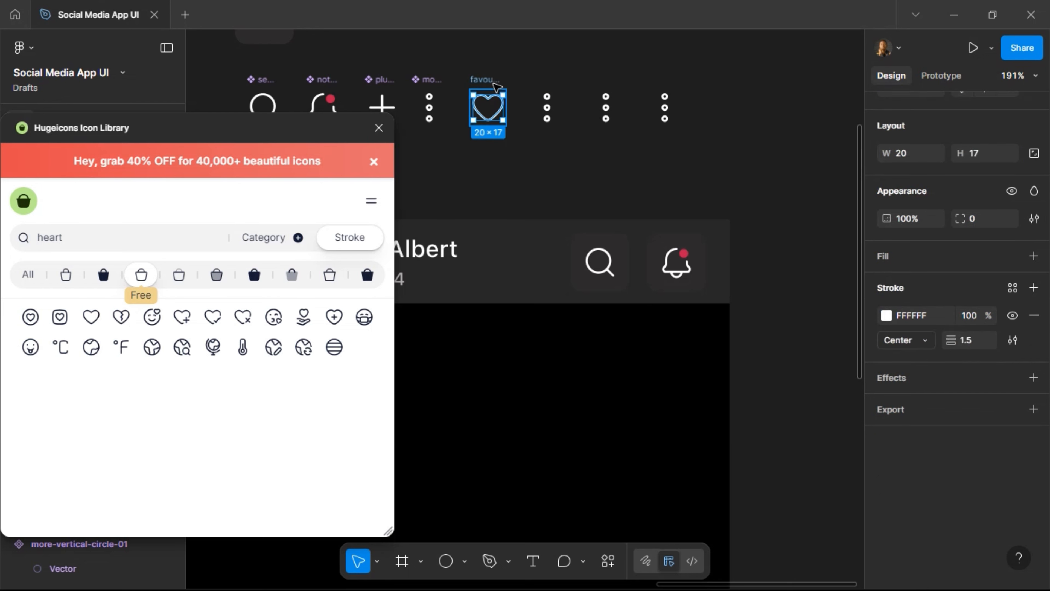
{"action": "left_click", "coordinate": [549, 102]}
{"action": "left_click_drag", "start_coordinate": [87, 235], "coordinate": [36, 253]}
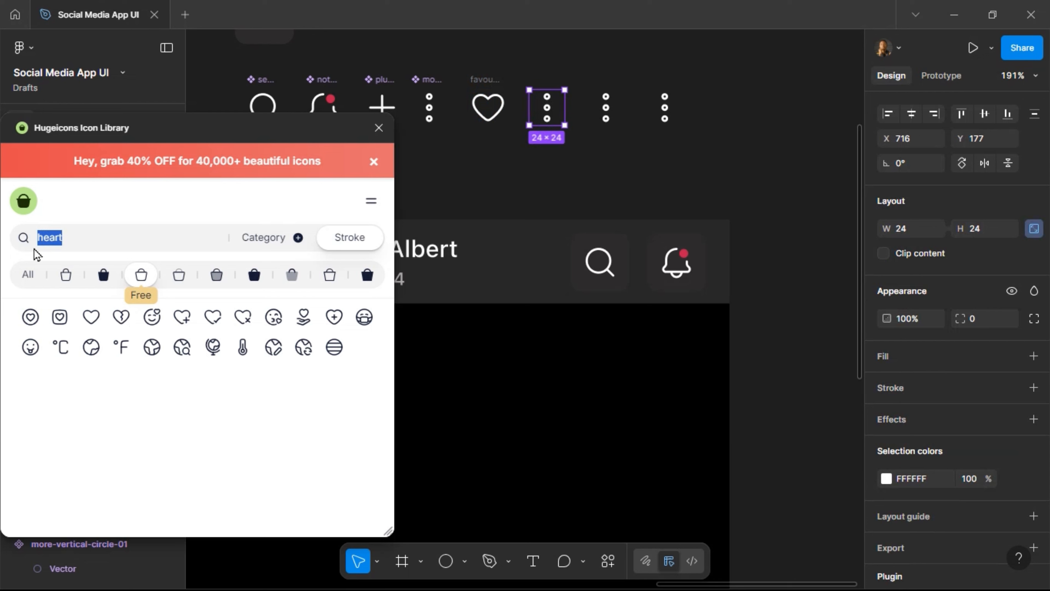
{"action": "type", "text": "chat"}
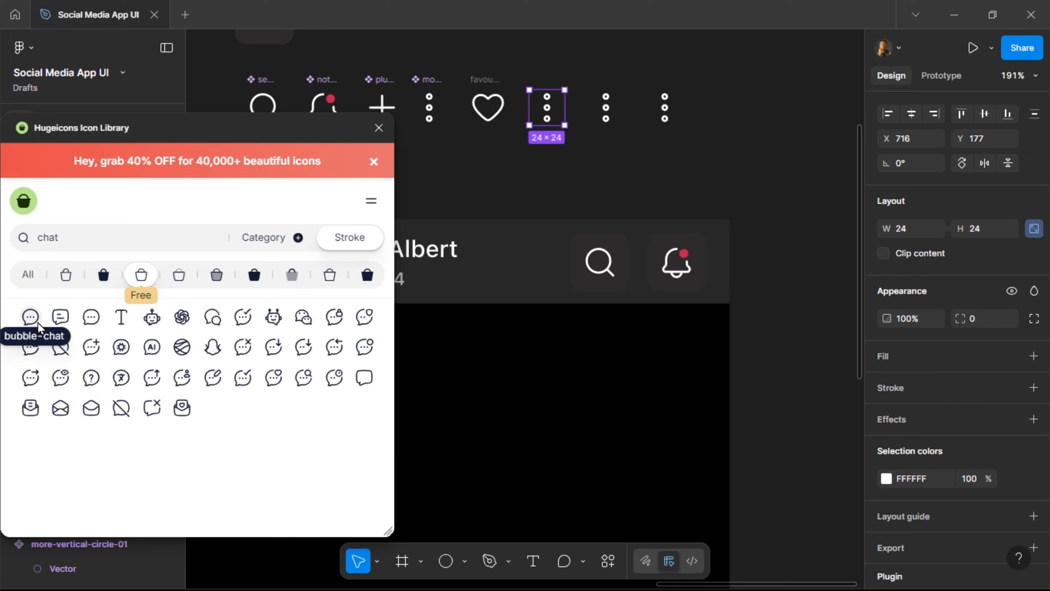
{"action": "left_click", "coordinate": [37, 324]}
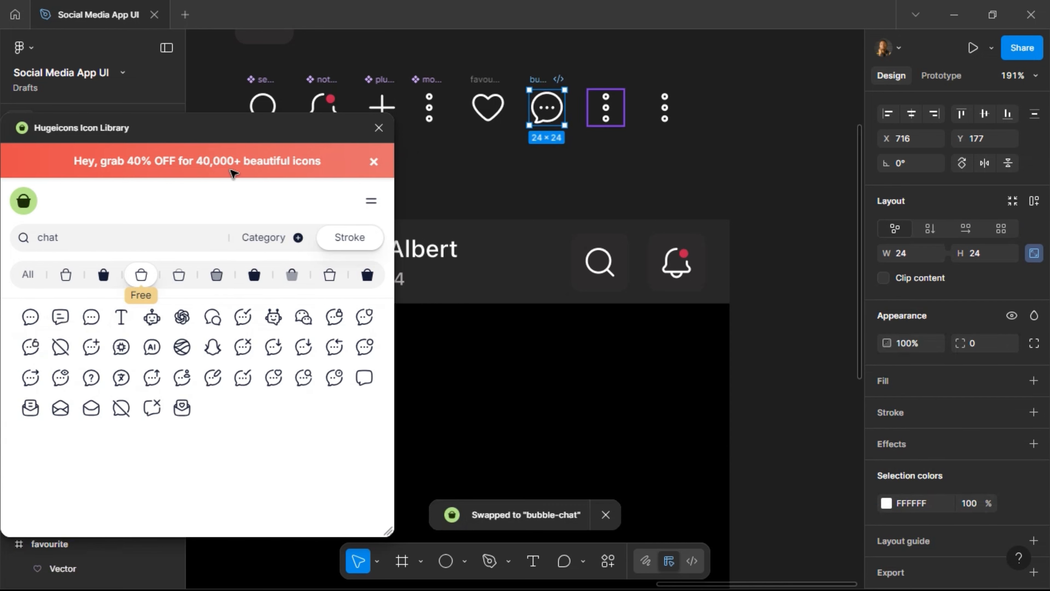
Swap the remaining two instances for the sent and bookmark-02 icons.
{"action": "left_click_drag", "start_coordinate": [76, 236], "coordinate": [21, 238]}
{"action": "type", "text": "sh"}
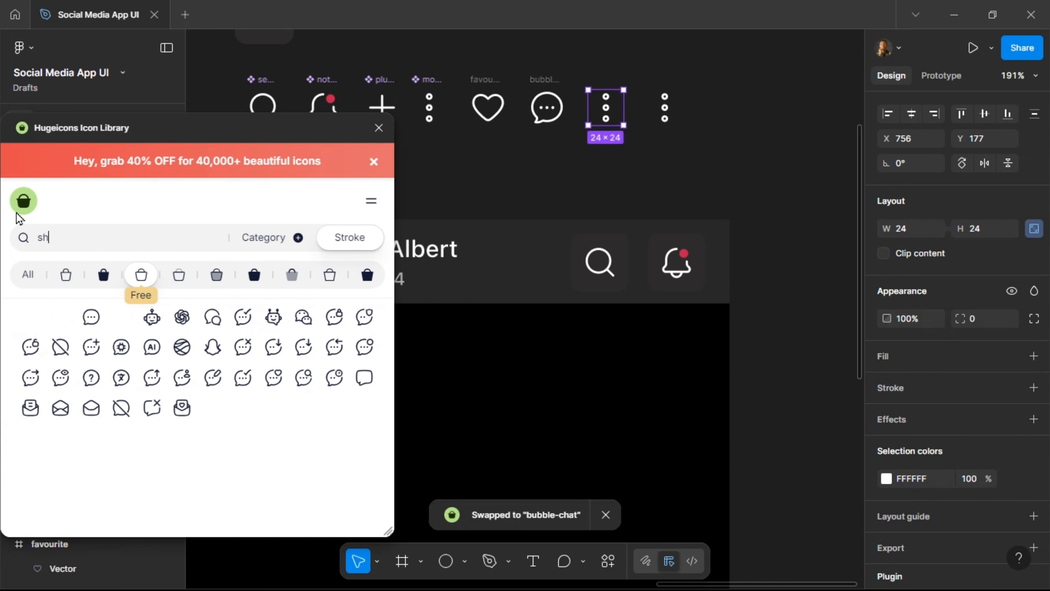
{"action": "type", "text": "are"}
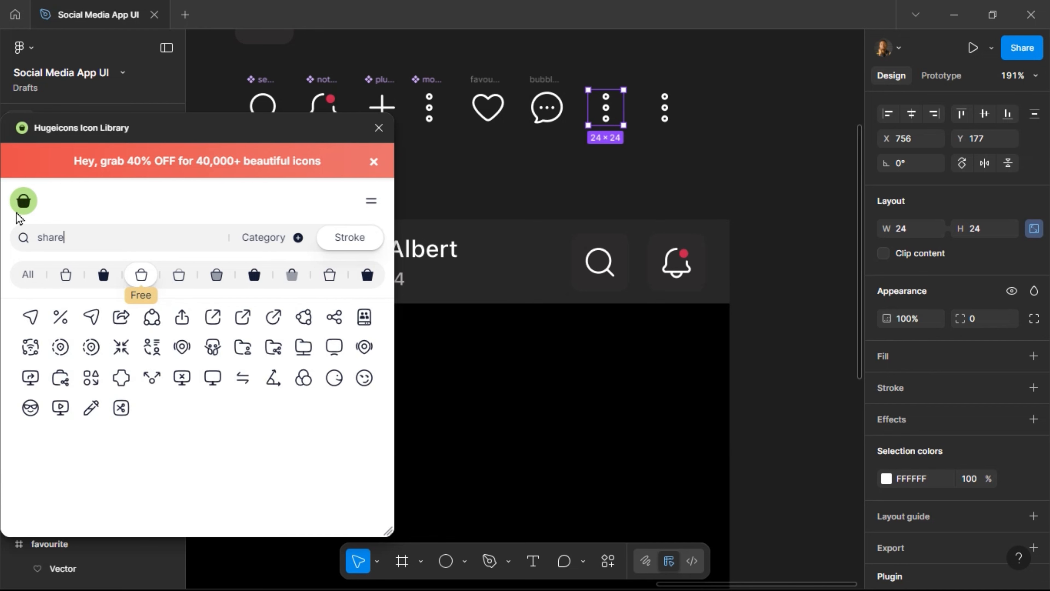
{"action": "left_click", "coordinate": [92, 318]}
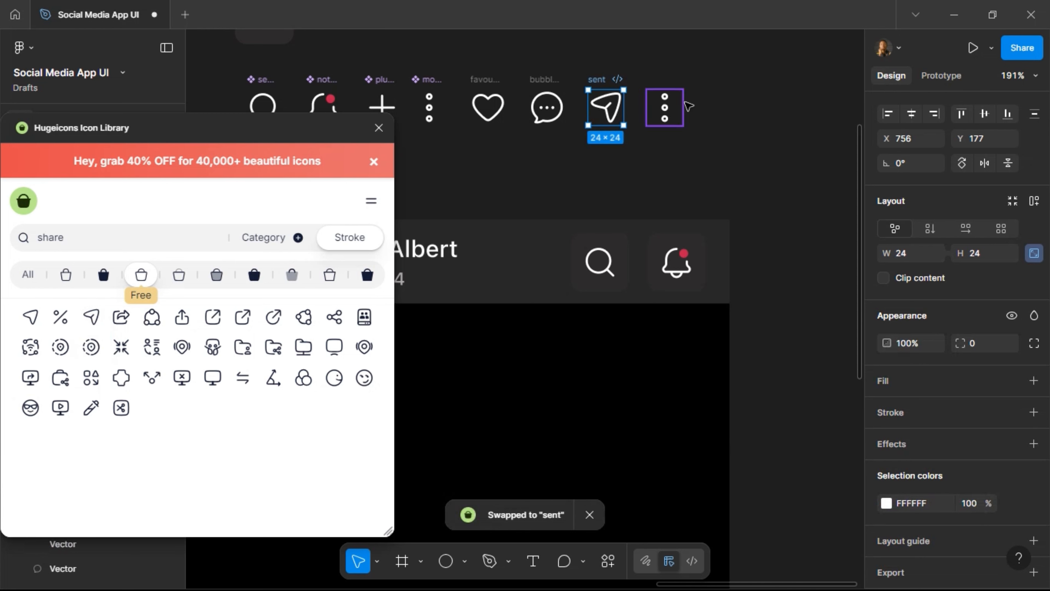
{"action": "left_click", "coordinate": [662, 123]}
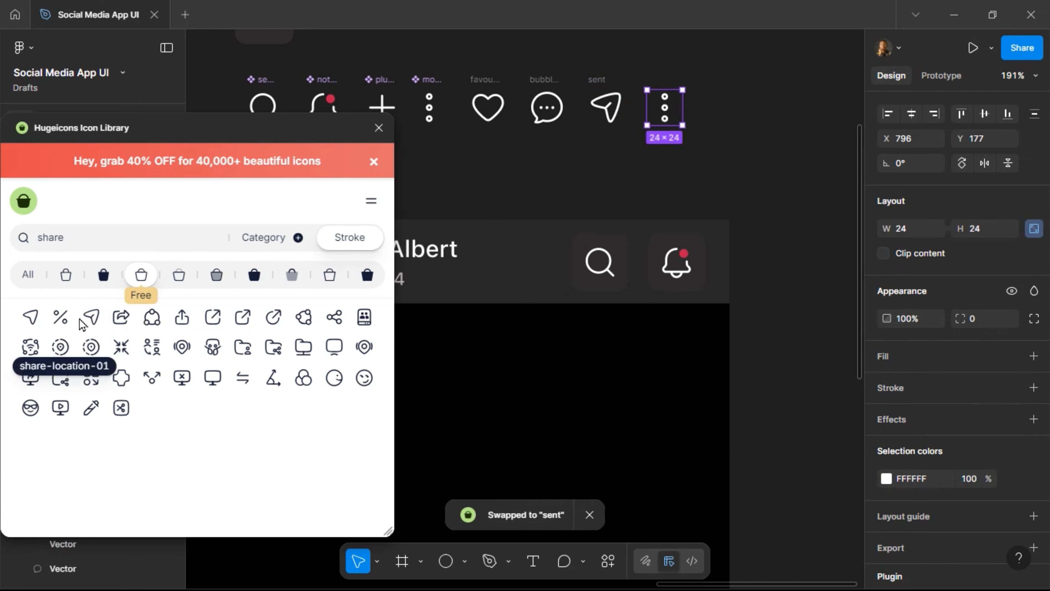
{"action": "left_click_drag", "start_coordinate": [95, 231], "coordinate": [24, 243]}
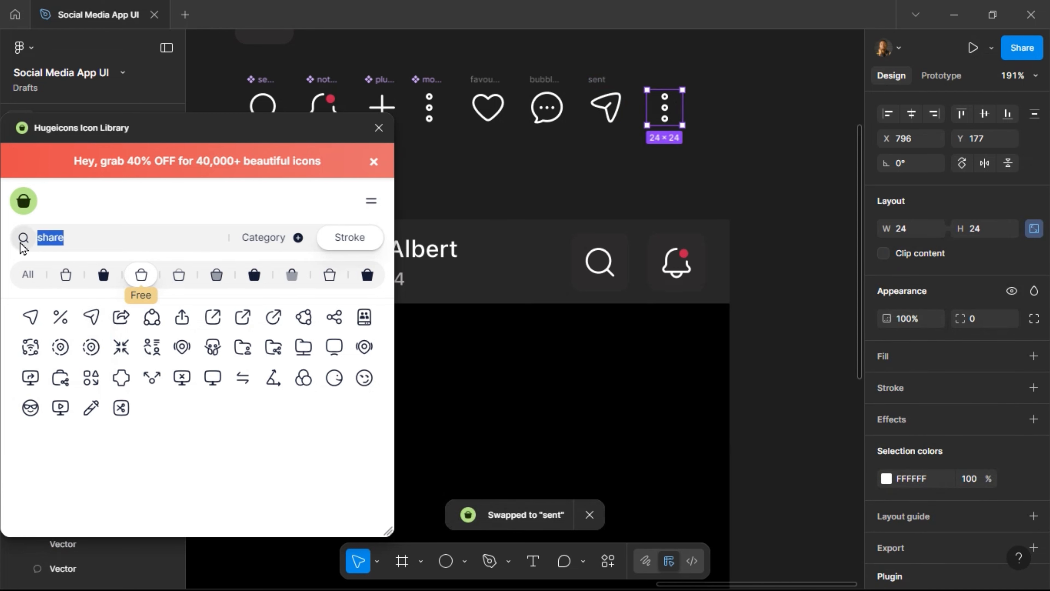
{"action": "type", "text": "save"}
{"action": "left_click", "coordinate": [91, 317]}
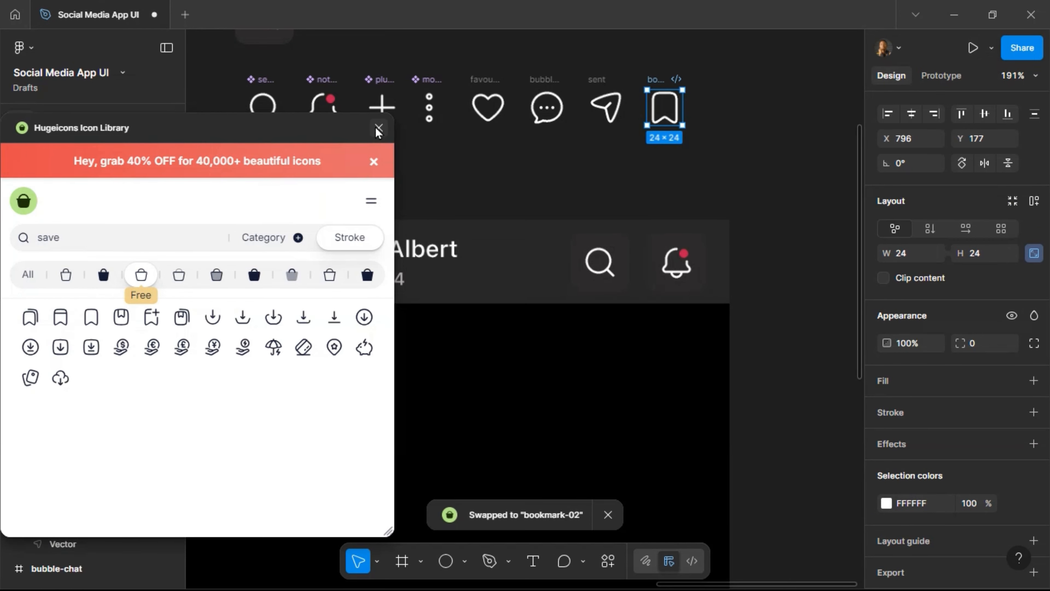
{"action": "left_click", "coordinate": [378, 128]}
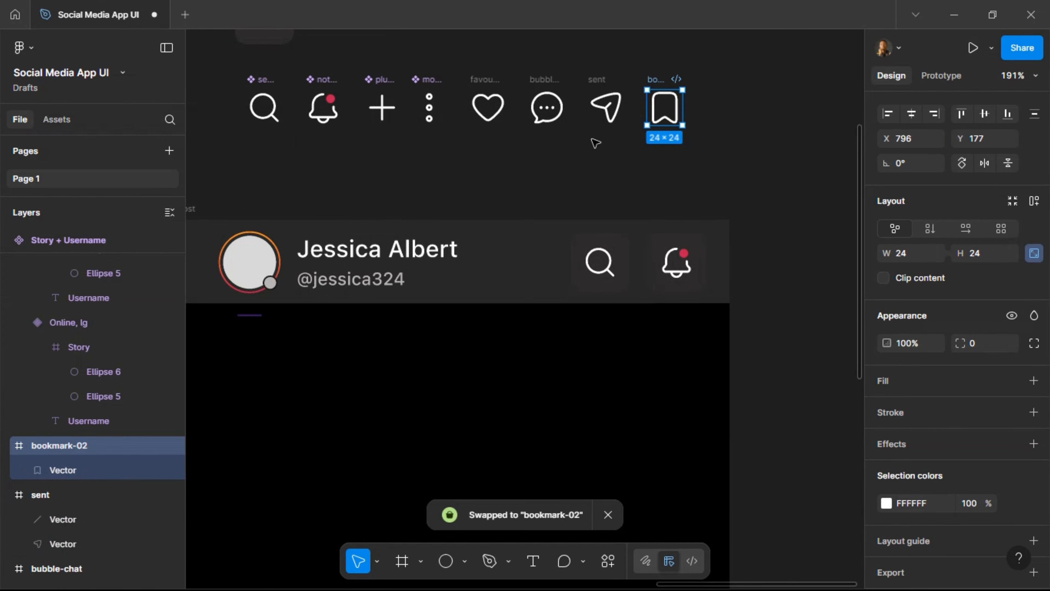
Select the four action icons and create multiple components from them.
{"action": "left_click_drag", "start_coordinate": [761, 60], "coordinate": [485, 141]}
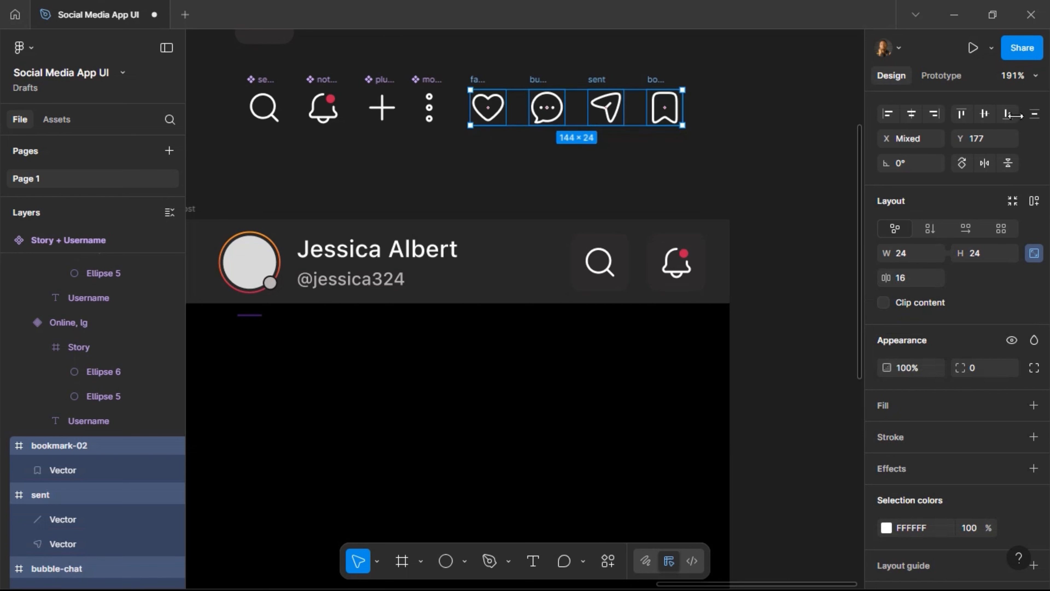
{"action": "scroll", "coordinate": [978, 151], "scroll_direction": "up", "scroll_amount": 2}
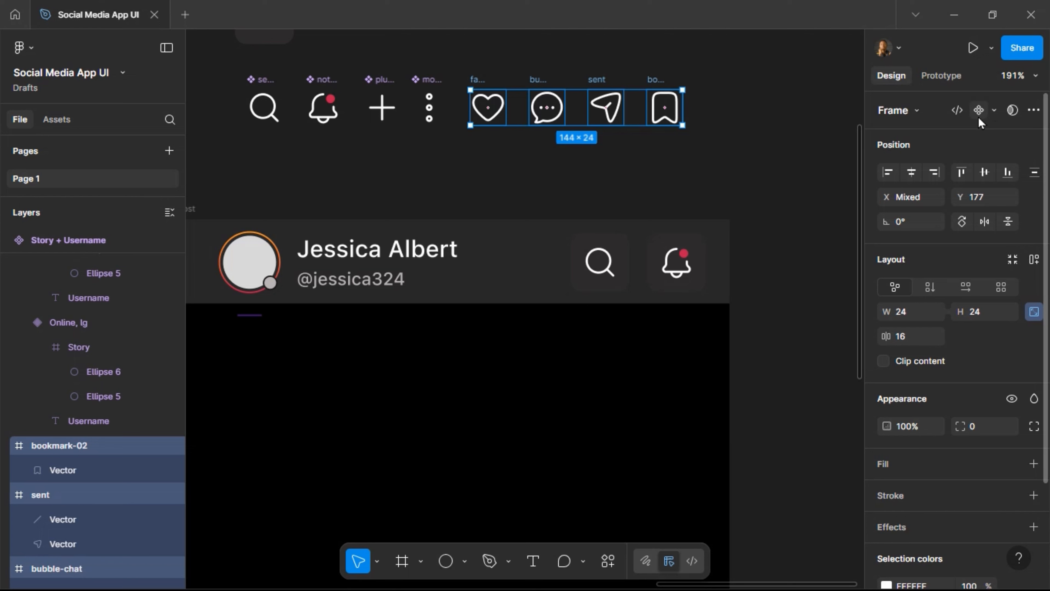
{"action": "left_click", "coordinate": [994, 111]}
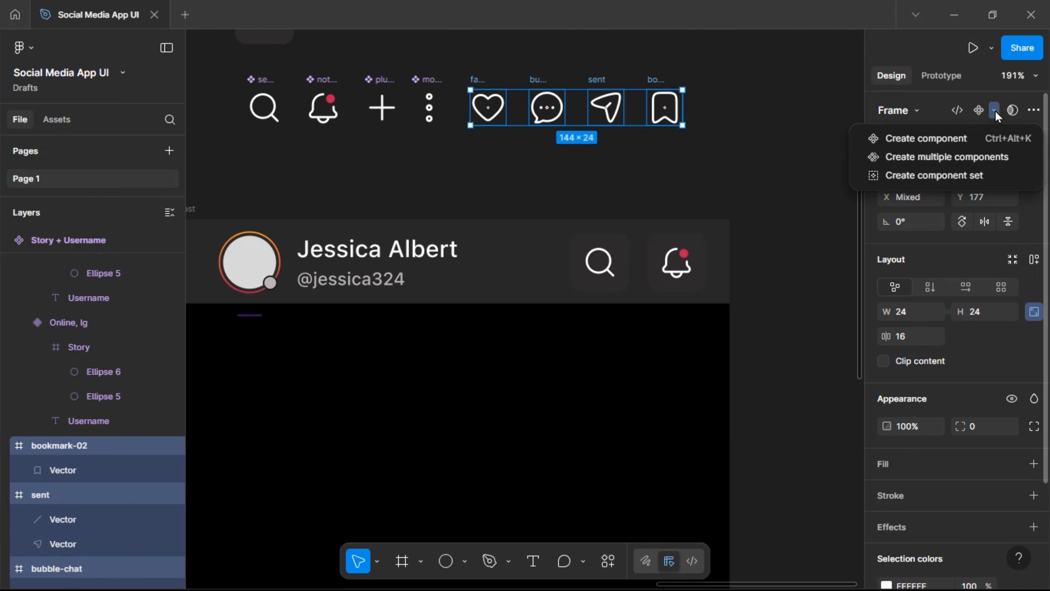
{"action": "left_click", "coordinate": [988, 163]}
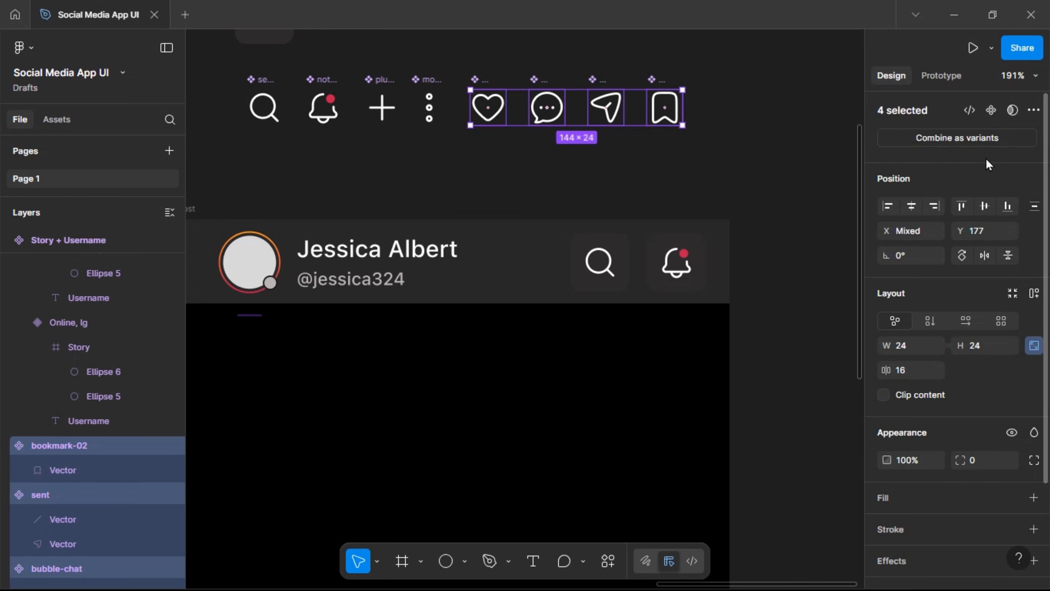
{"action": "left_click", "coordinate": [747, 151]}
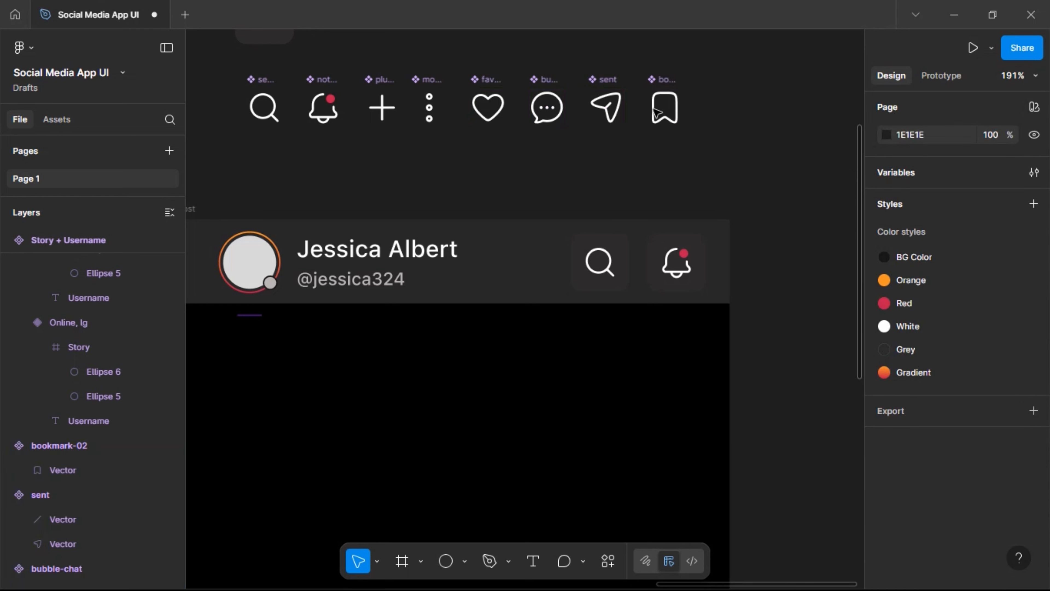
Swap the post header's bell instance for the more-vertical-circle-01 three-dot icon.
{"action": "left_click", "coordinate": [683, 266]}
{"action": "double_click", "coordinate": [682, 266]}
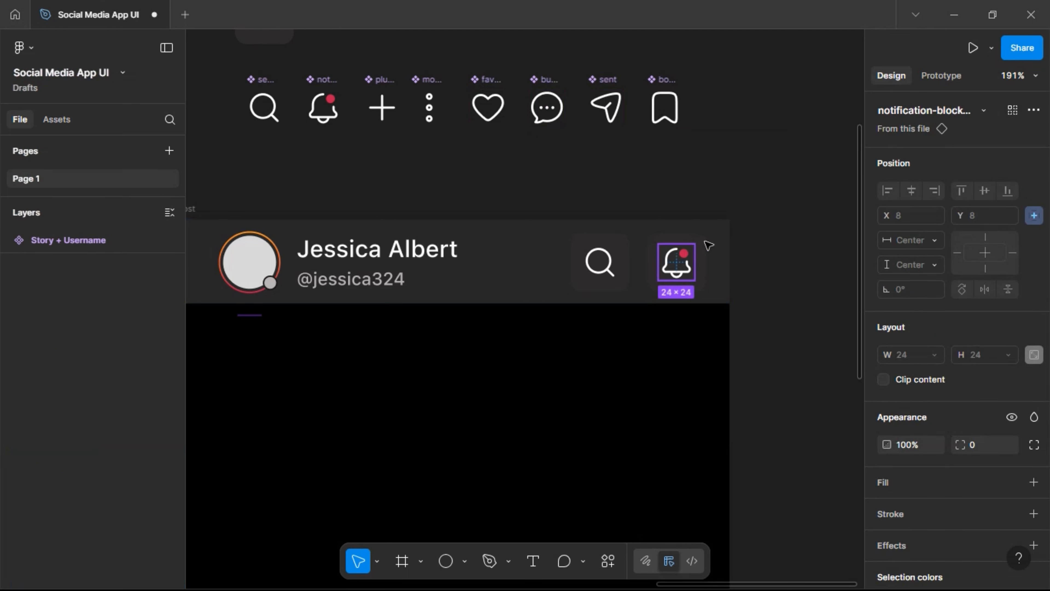
{"action": "key", "text": "Escape"}
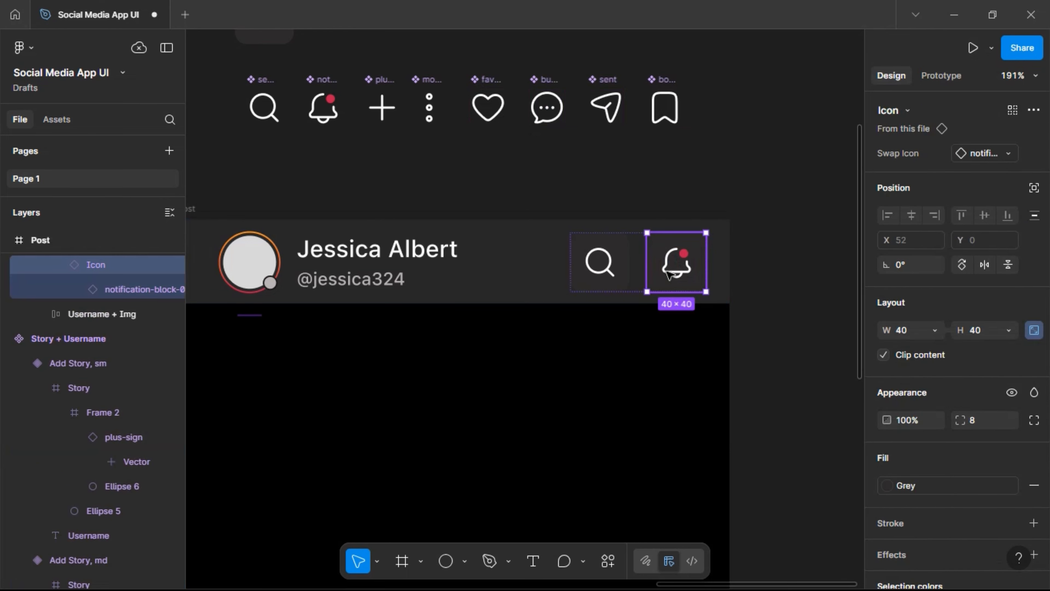
{"action": "left_click", "coordinate": [999, 158]}
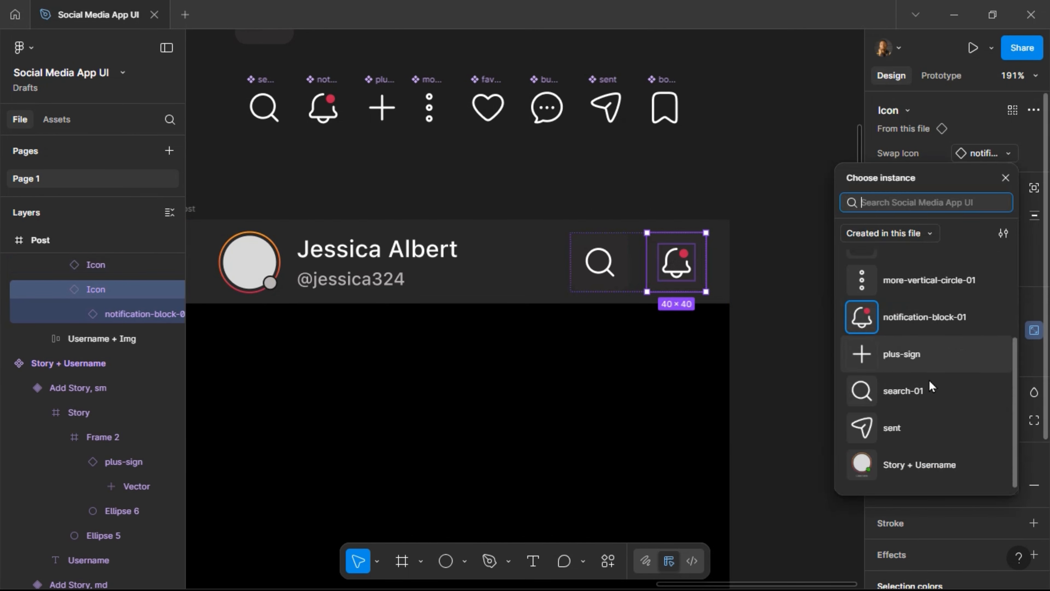
{"action": "scroll", "coordinate": [922, 406], "scroll_direction": "up", "scroll_amount": 3}
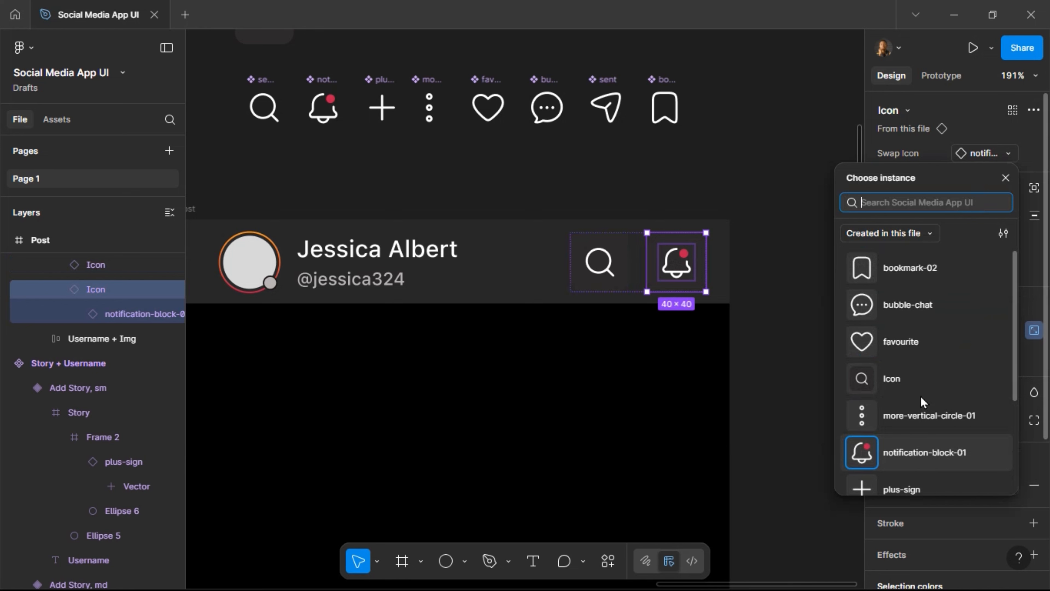
{"action": "left_click", "coordinate": [917, 416]}
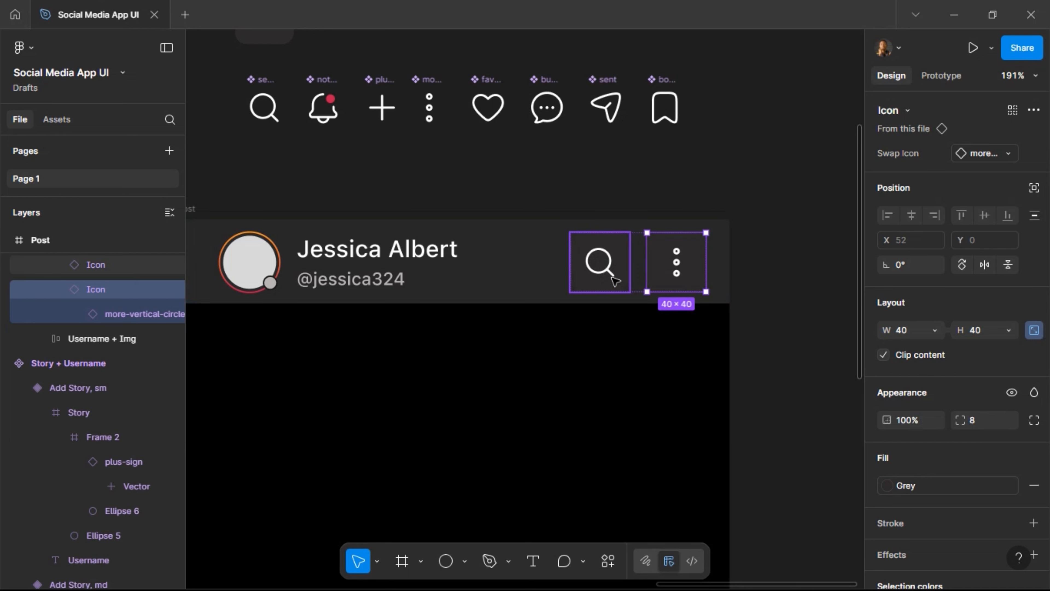
{"action": "scroll", "coordinate": [766, 267], "scroll_direction": "right", "scroll_amount": 5}
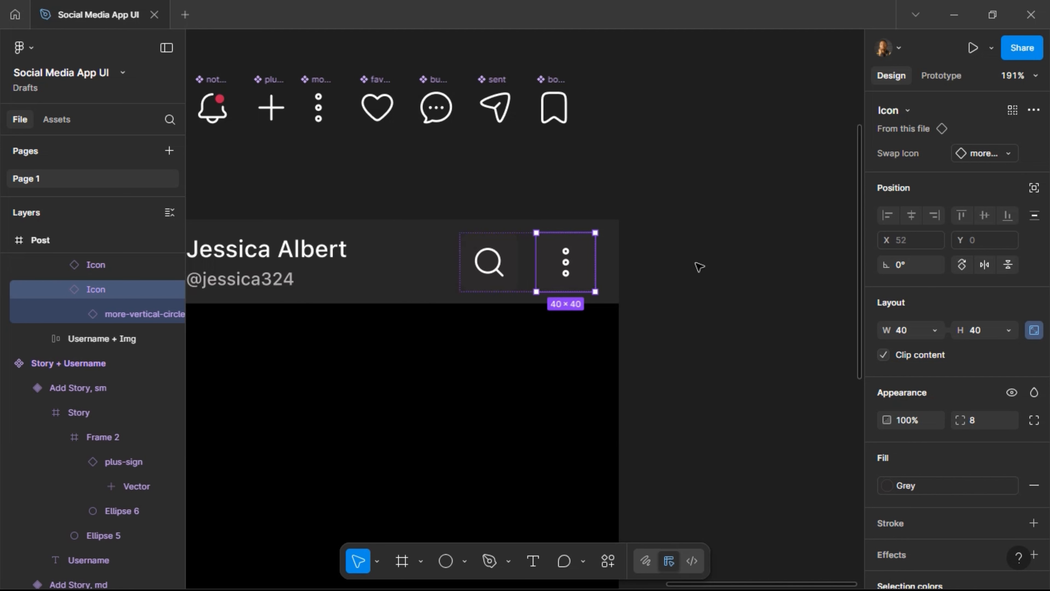
{"action": "left_click", "coordinate": [647, 354]}
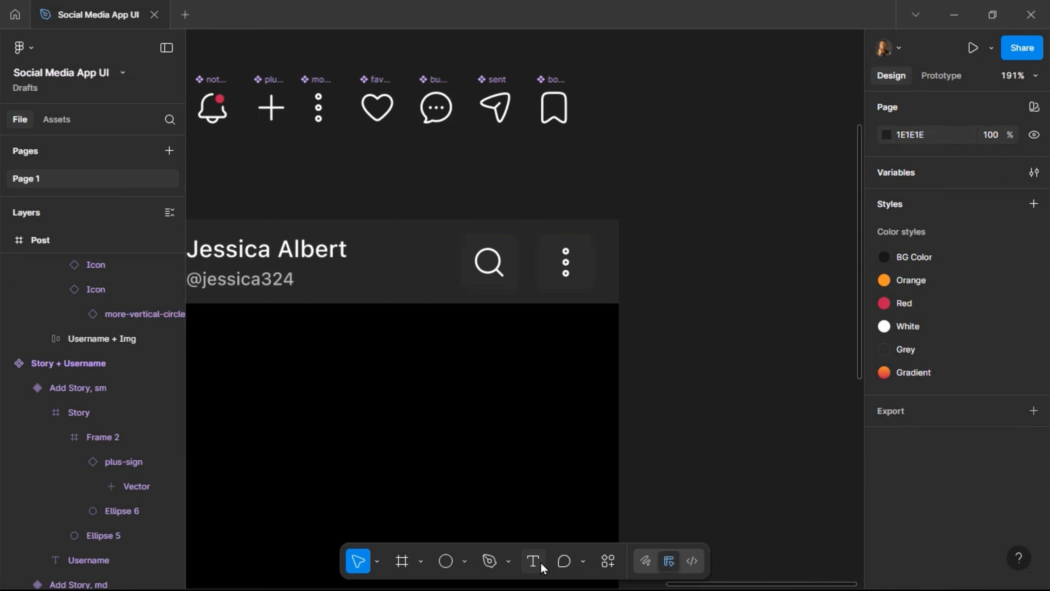
Add a 'Follow' text beside the post at size 12, Medium weight.
{"action": "left_click", "coordinate": [533, 561]}
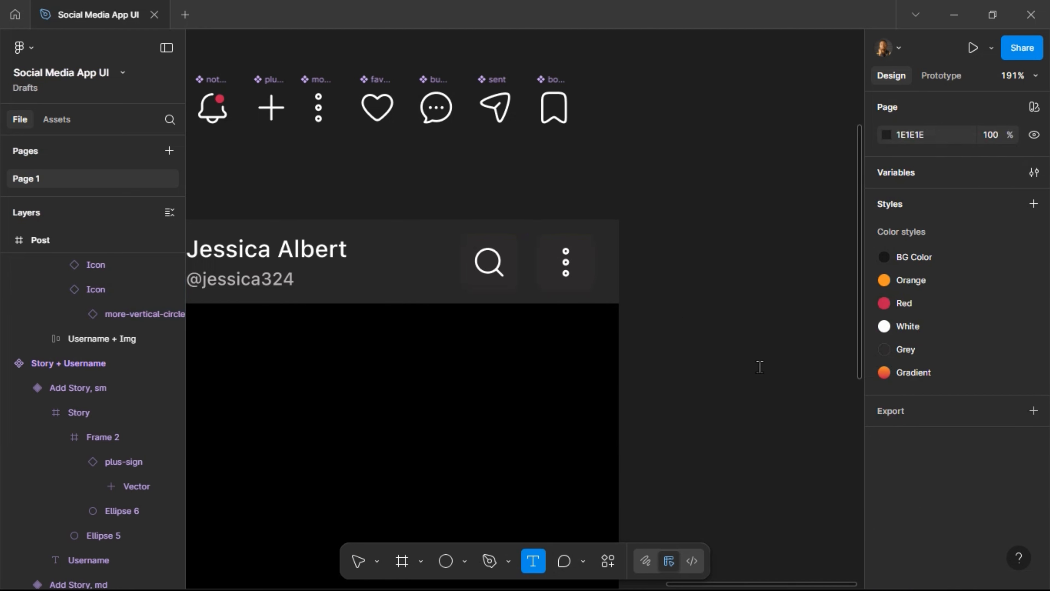
{"action": "left_click", "coordinate": [668, 310]}
{"action": "type", "text": "Folo"}
{"action": "key", "text": "Escape"}
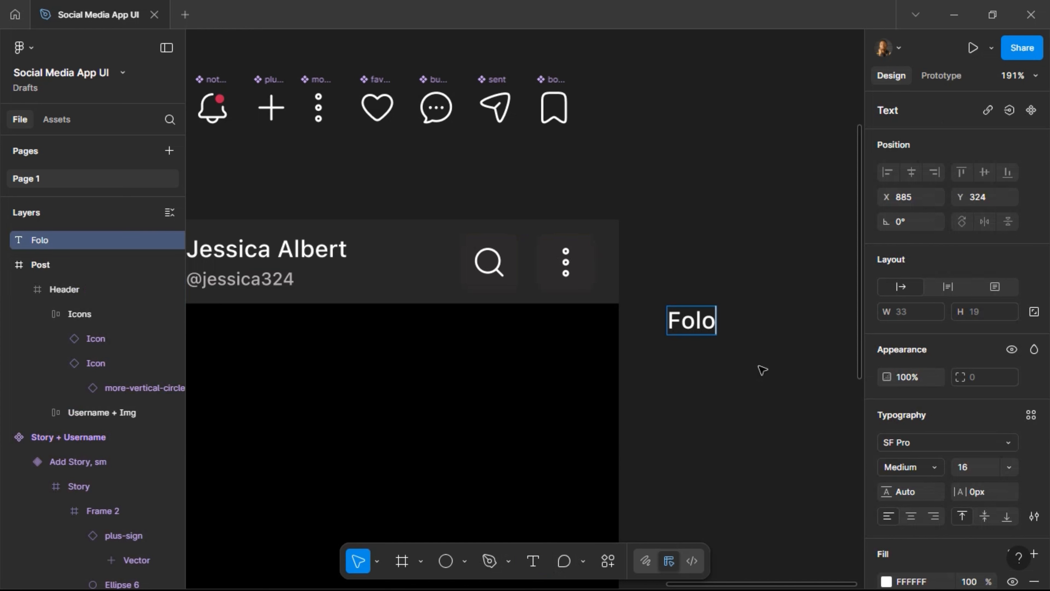
{"action": "key", "text": "BackSpace"}
{"action": "type", "text": "low"}
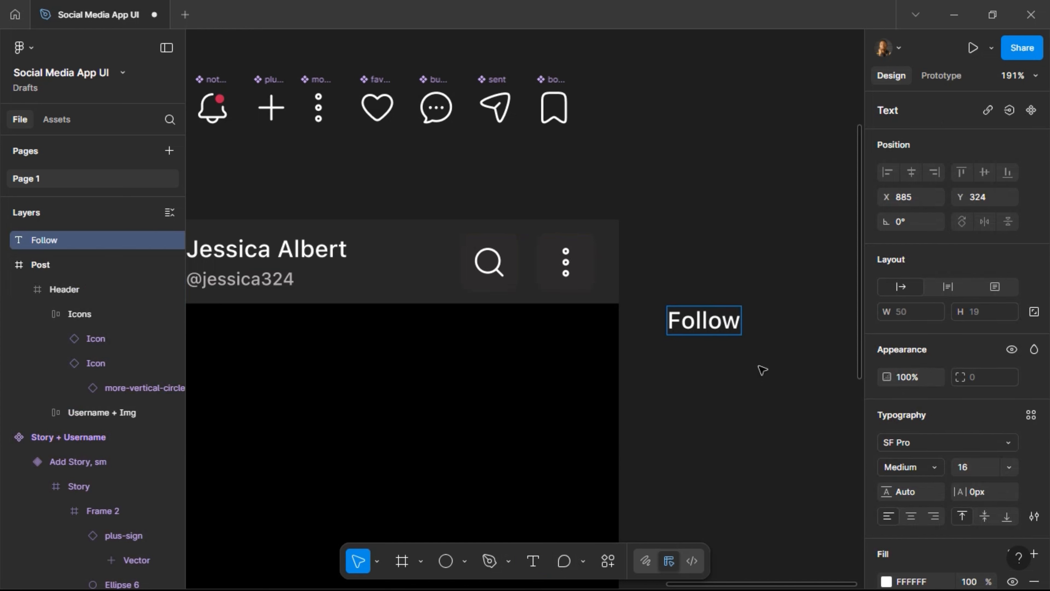
{"action": "key", "text": "Escape"}
{"action": "left_click", "coordinate": [981, 473]}
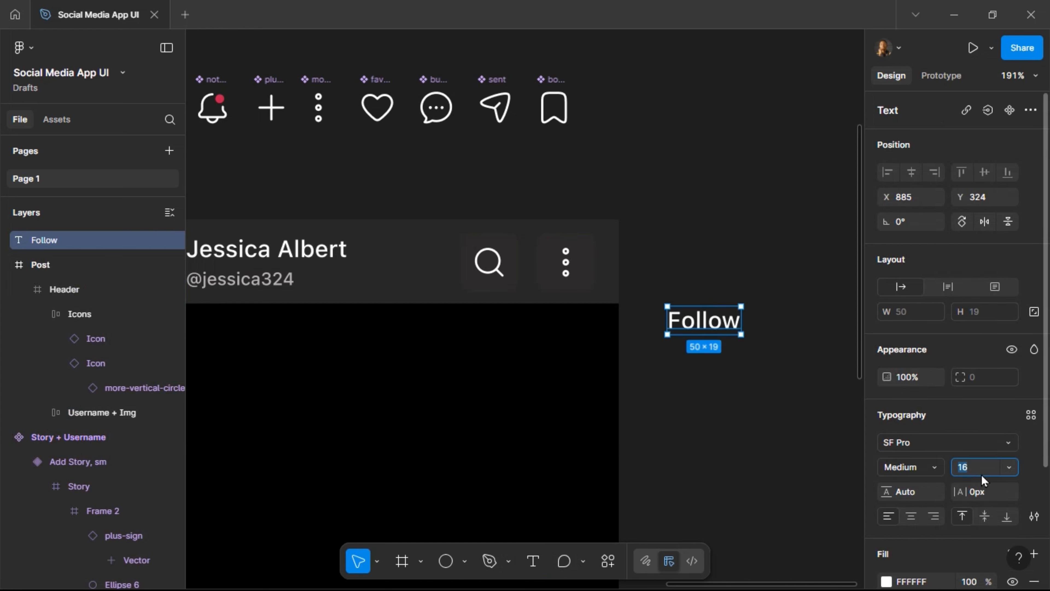
{"action": "key", "text": "Return"}
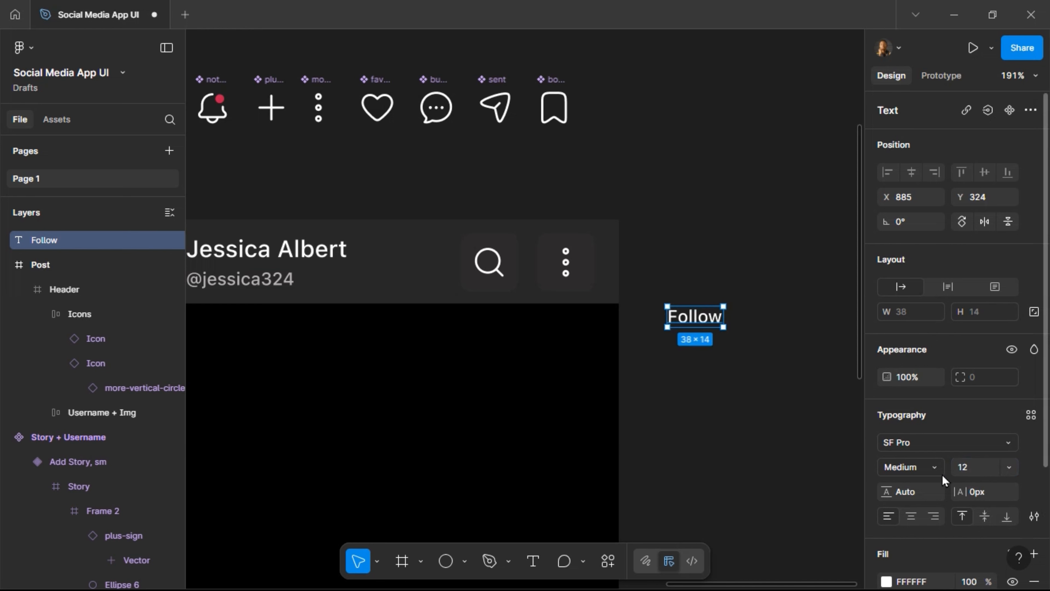
{"action": "left_click", "coordinate": [942, 479]}
{"action": "left_click", "coordinate": [941, 472]}
Wrap Follow in an auto-layout frame named Button with Gradient fill and radius 8.
{"action": "key", "text": "shift+a"}
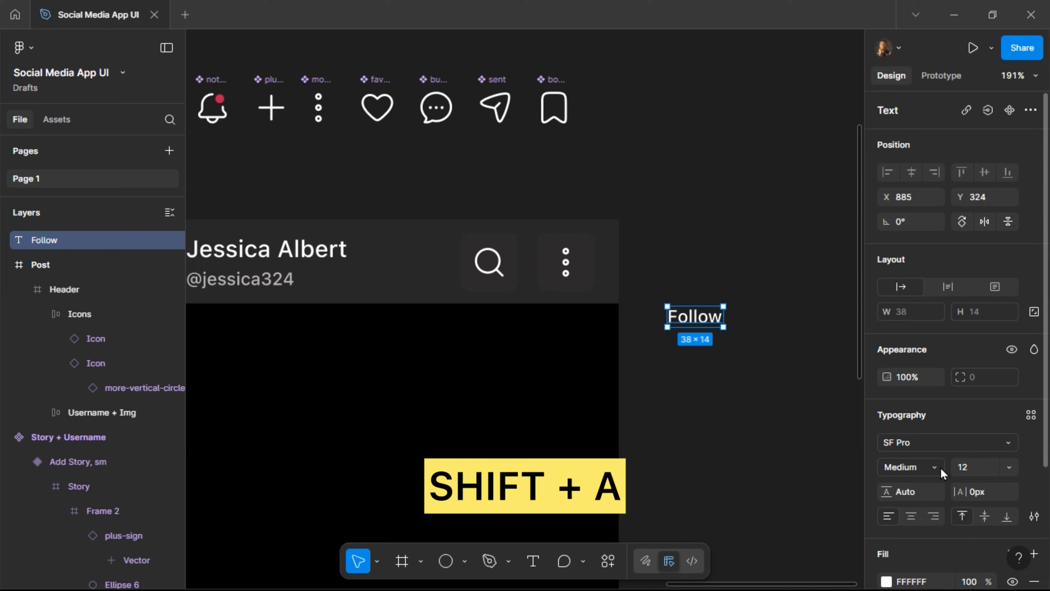
{"action": "key", "text": "shift+a"}
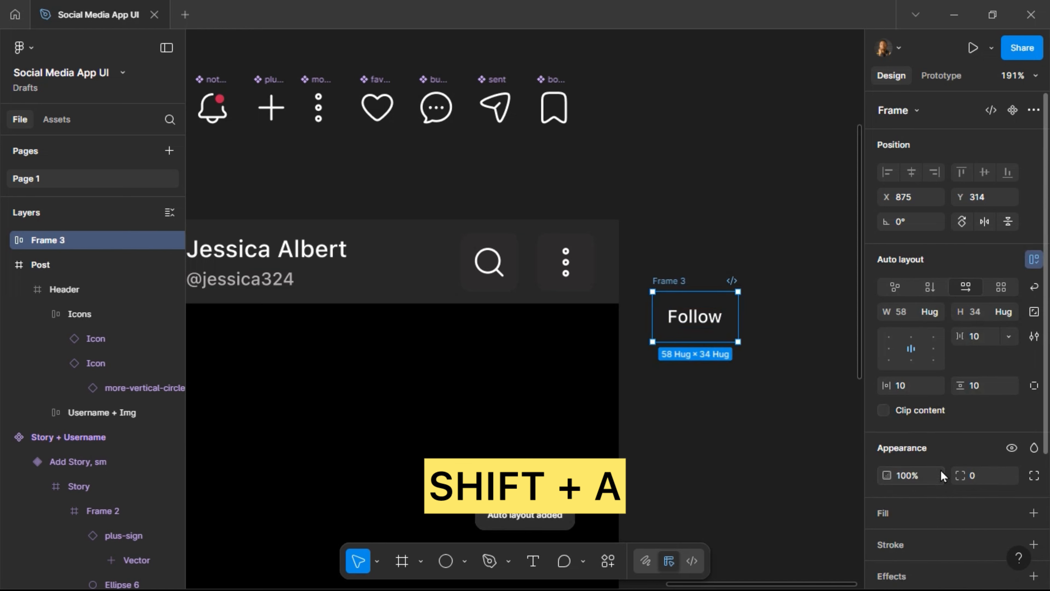
{"action": "double_click", "coordinate": [682, 282]}
{"action": "type", "text": "B"}
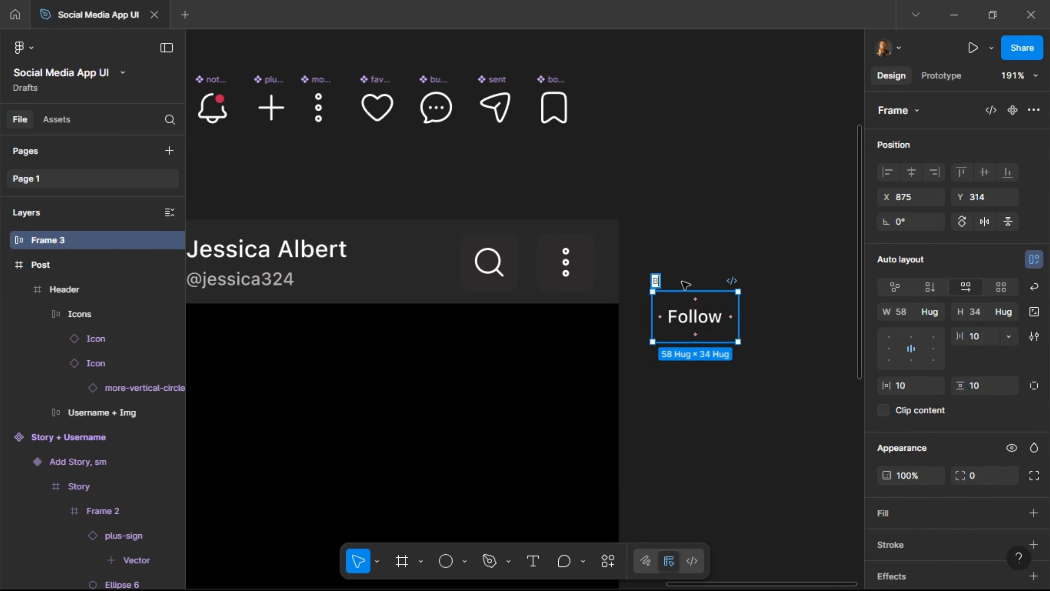
{"action": "type", "text": "utton"}
{"action": "key", "text": "Return"}
{"action": "scroll", "coordinate": [956, 440], "scroll_direction": "down", "scroll_amount": 3}
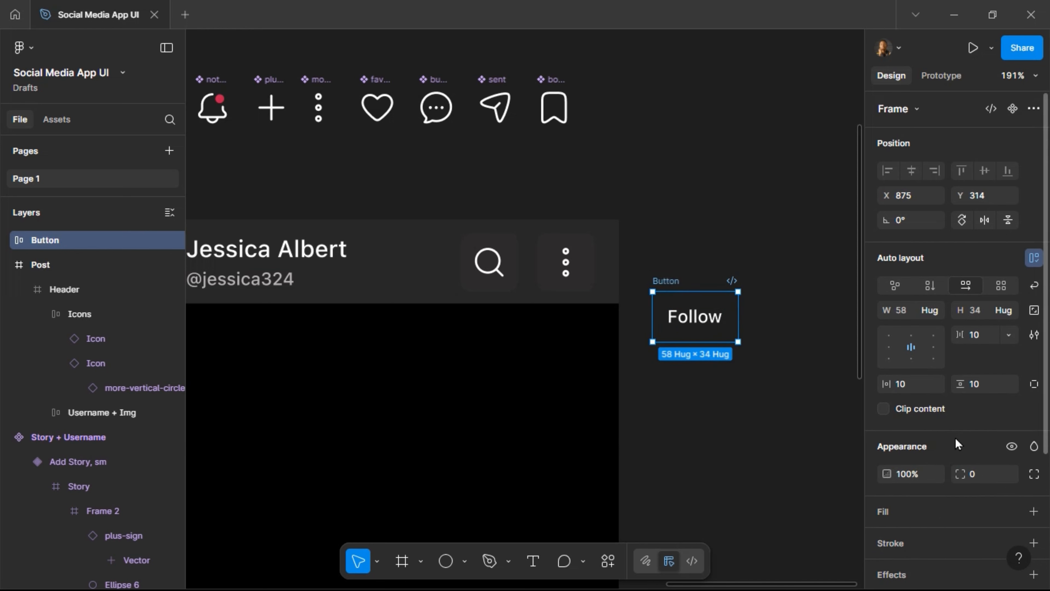
{"action": "left_click", "coordinate": [1013, 440]}
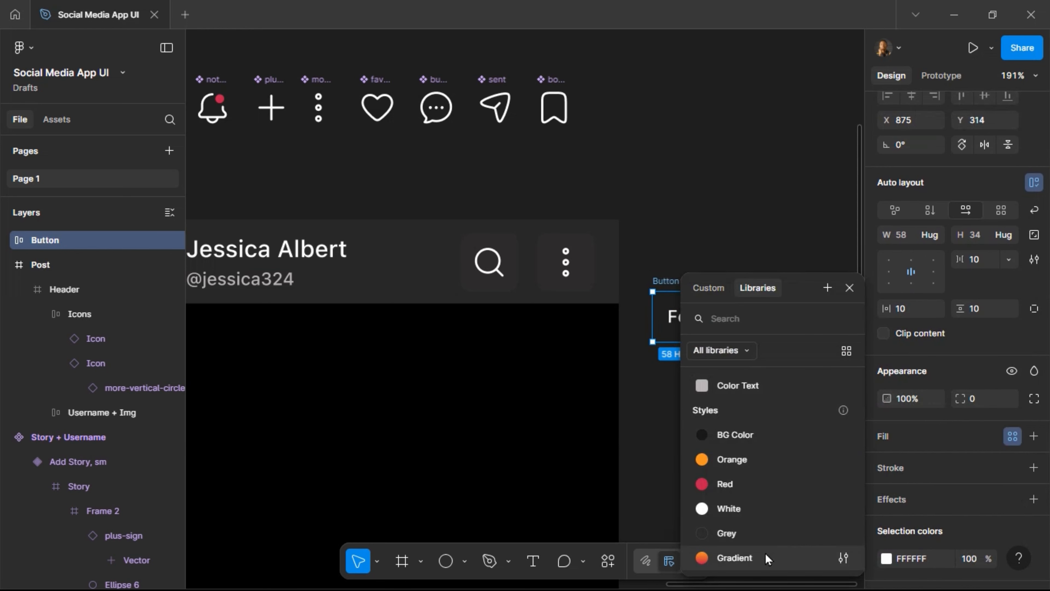
{"action": "left_click", "coordinate": [827, 558]}
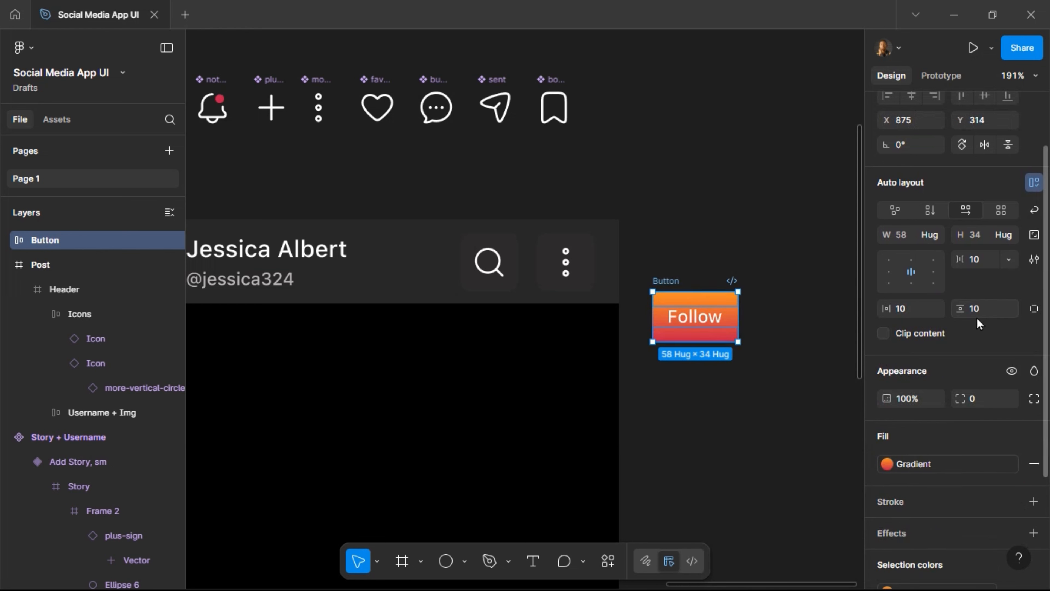
{"action": "left_click", "coordinate": [976, 402]}
{"action": "key", "text": "Return"}
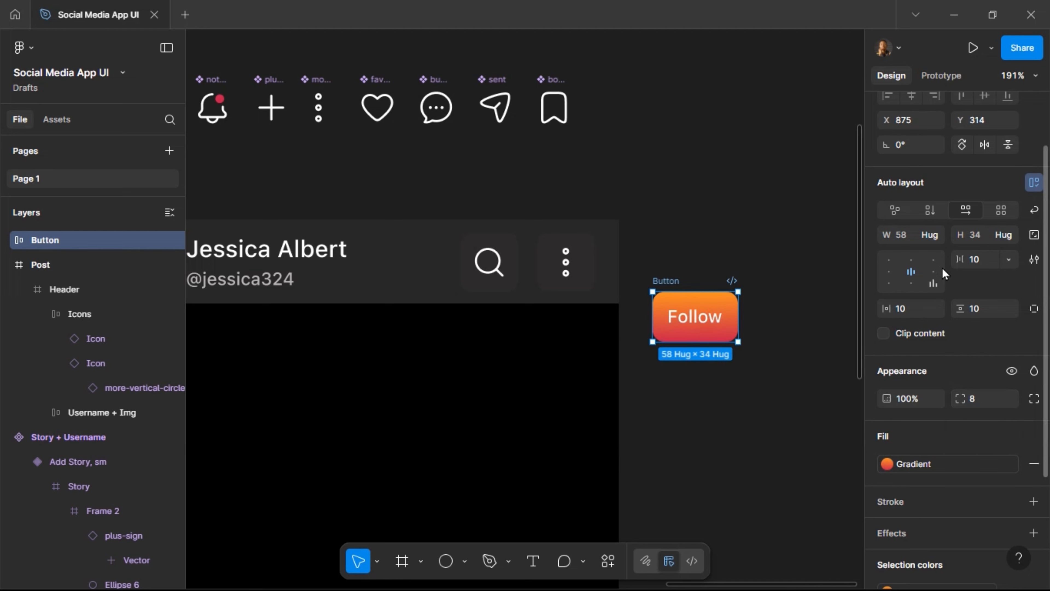
{"action": "scroll", "coordinate": [963, 145], "scroll_direction": "up", "scroll_amount": 3}
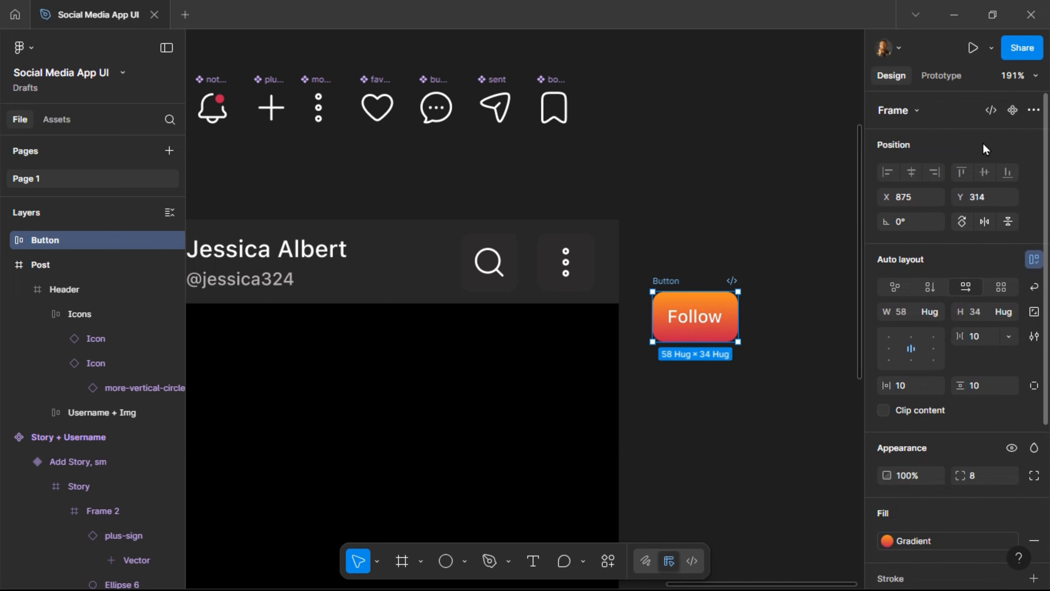
Make the Follow button a component and give its second variant a Grey fill.
{"action": "left_click", "coordinate": [1009, 116]}
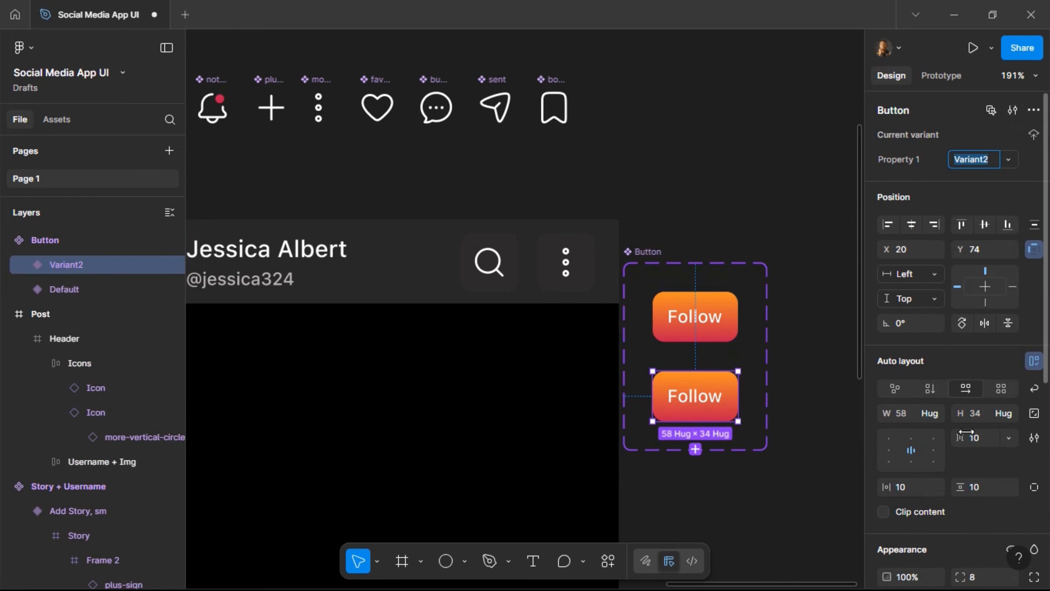
{"action": "scroll", "coordinate": [967, 432], "scroll_direction": "down", "scroll_amount": 1}
{"action": "scroll", "coordinate": [971, 434], "scroll_direction": "down", "scroll_amount": 6}
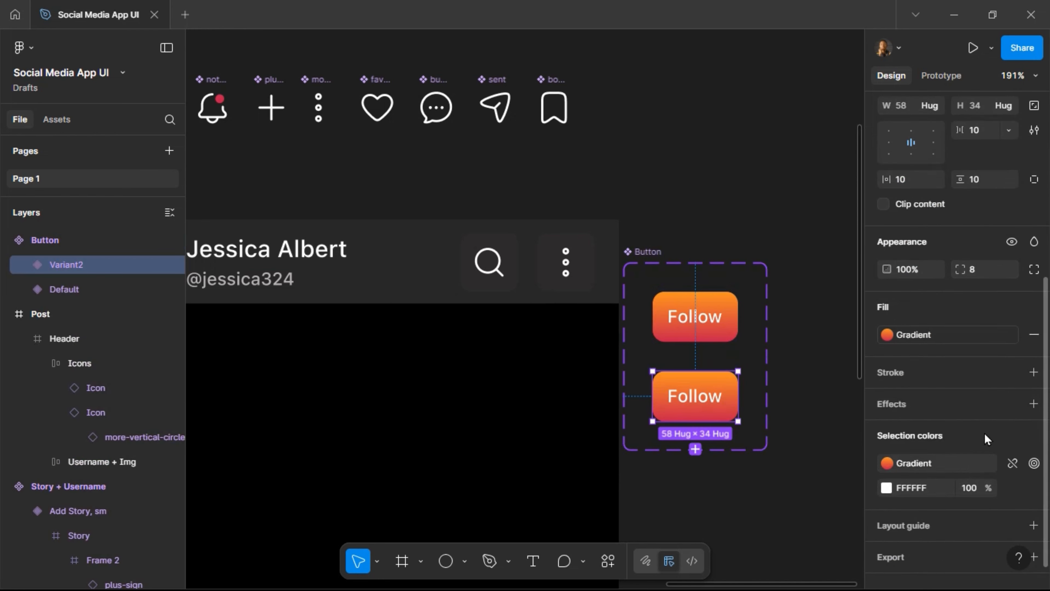
{"action": "left_click", "coordinate": [974, 339]}
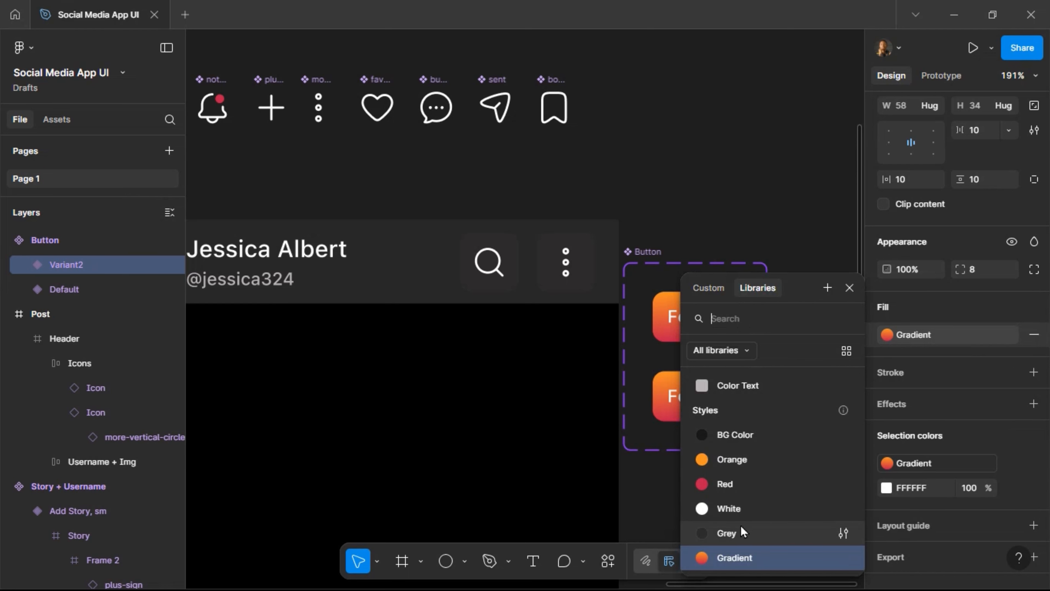
{"action": "left_click", "coordinate": [741, 533]}
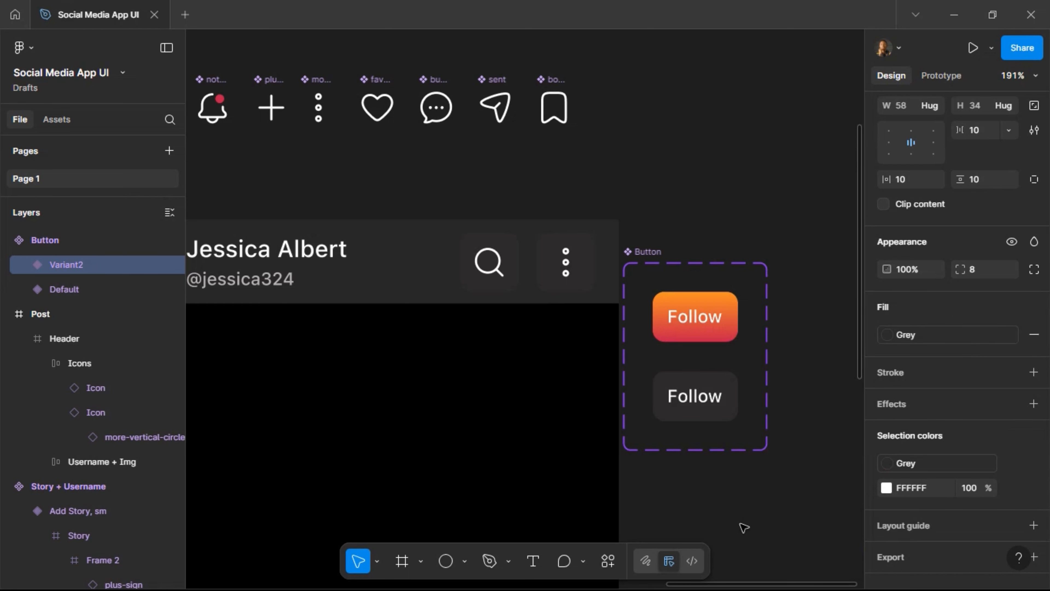
Relabel the second variant's text to 'Unfollow'.
{"action": "double_click", "coordinate": [694, 397]}
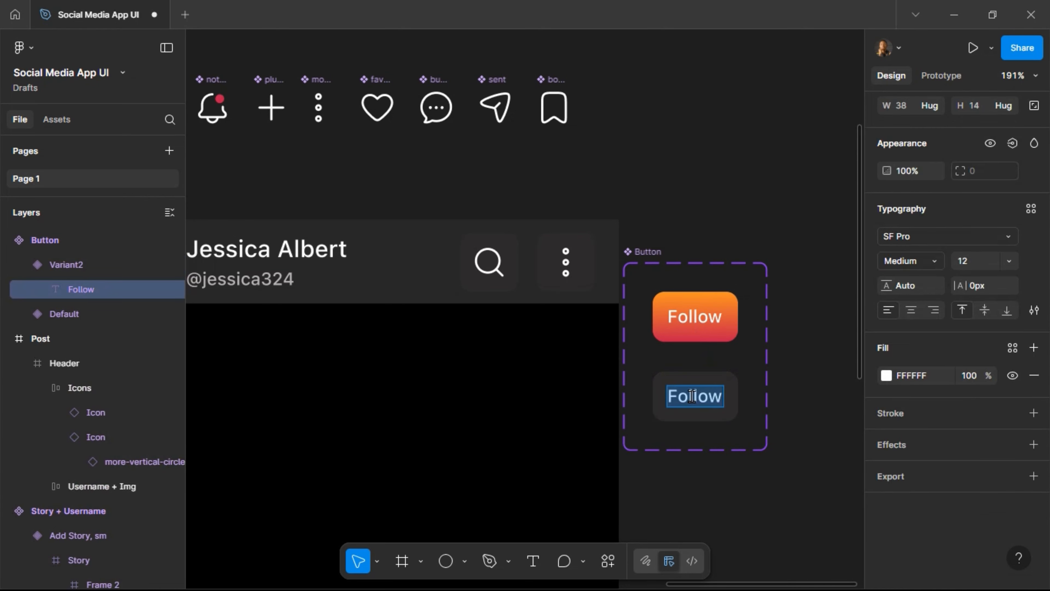
{"action": "type", "text": "Un"}
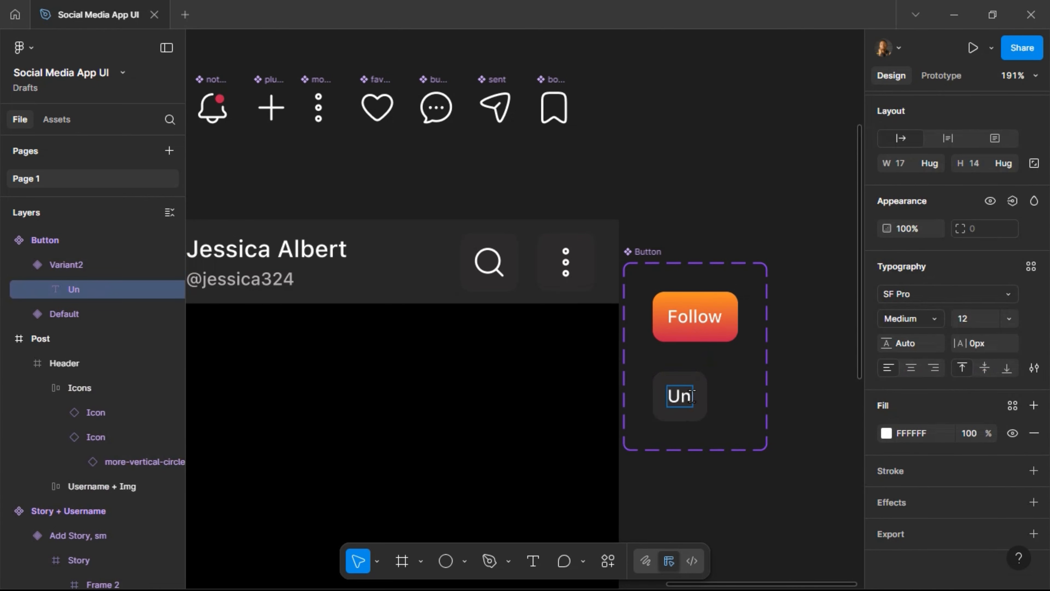
{"action": "key", "text": "ctrl+z"}
{"action": "type", "text": "U"}
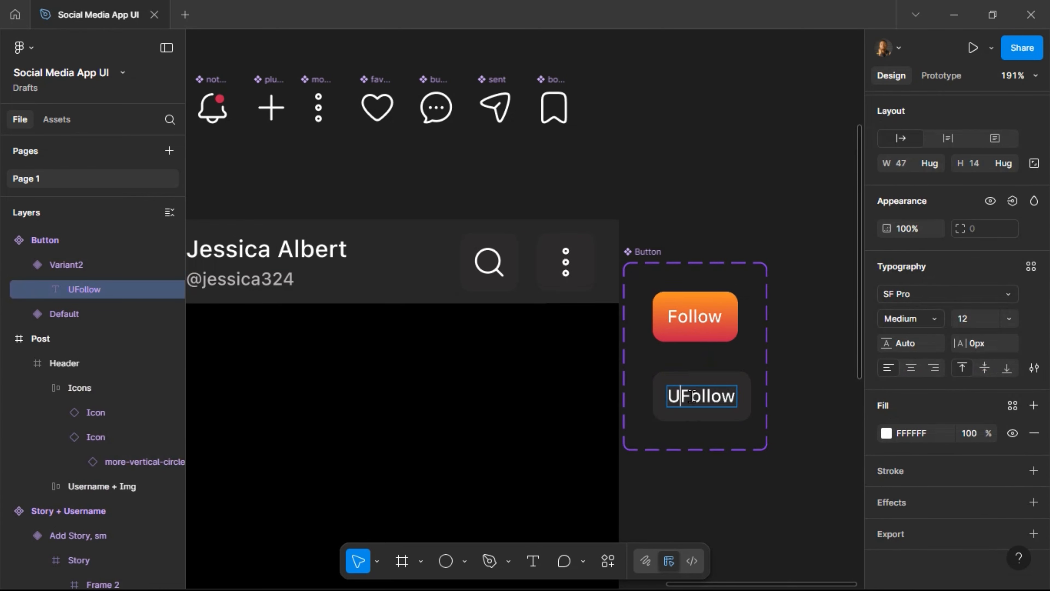
{"action": "type", "text": "n"}
{"action": "key", "text": "Delete"}
{"action": "type", "text": "f"}
{"action": "key", "text": "Escape"}
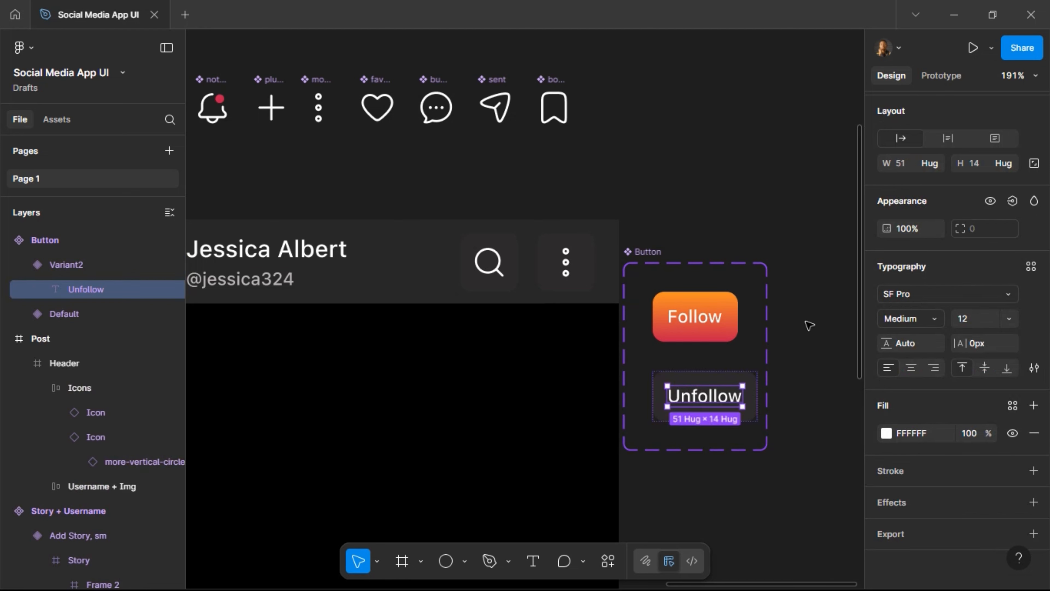
Set the Follow variant width to 71, widen the component set to 111, and reposition it.
{"action": "left_click", "coordinate": [701, 337]}
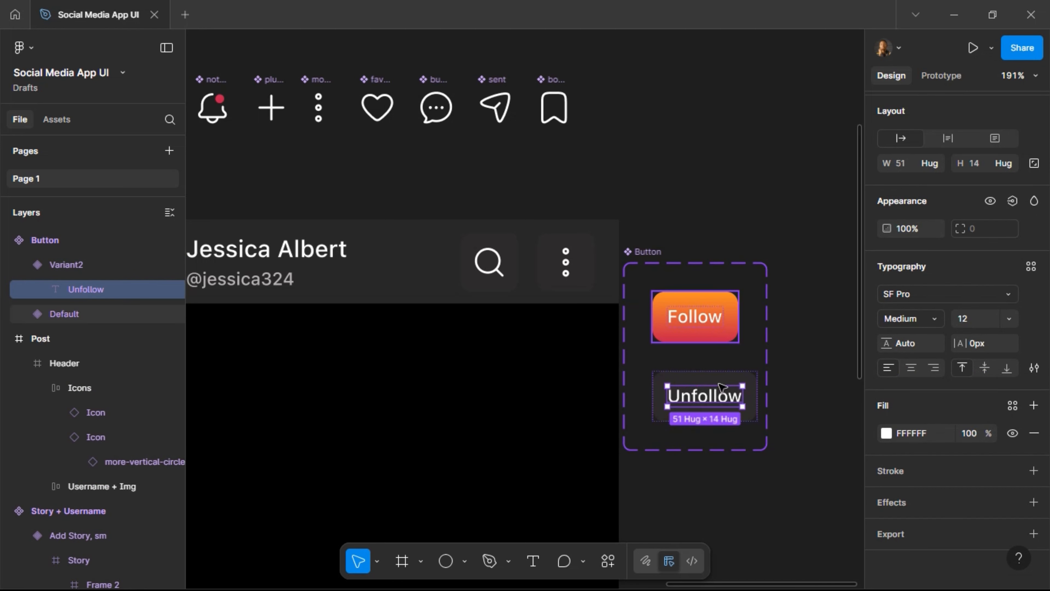
{"action": "left_click", "coordinate": [723, 397]}
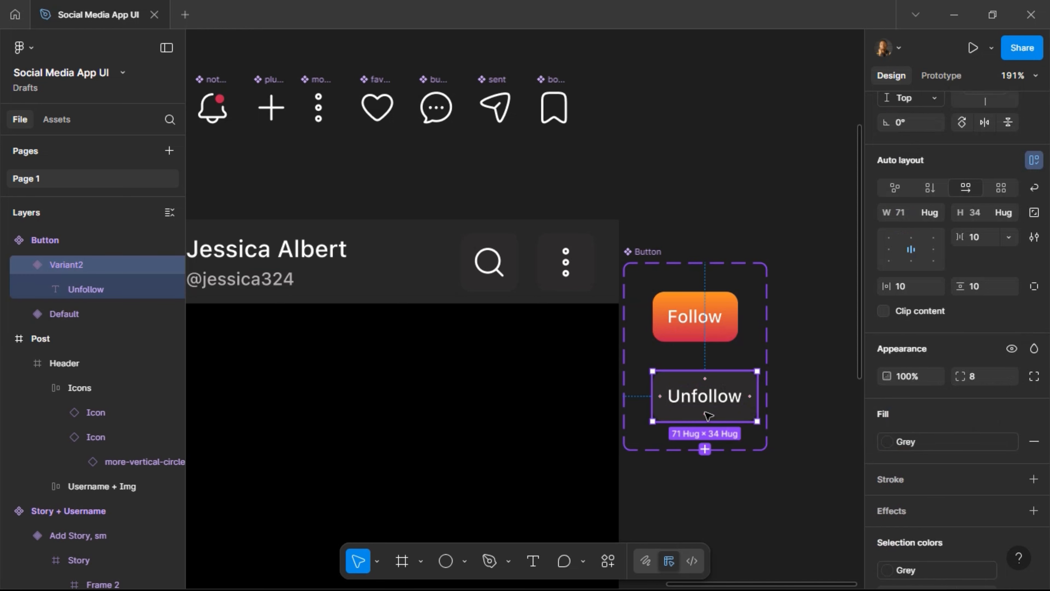
{"action": "left_click", "coordinate": [721, 321]}
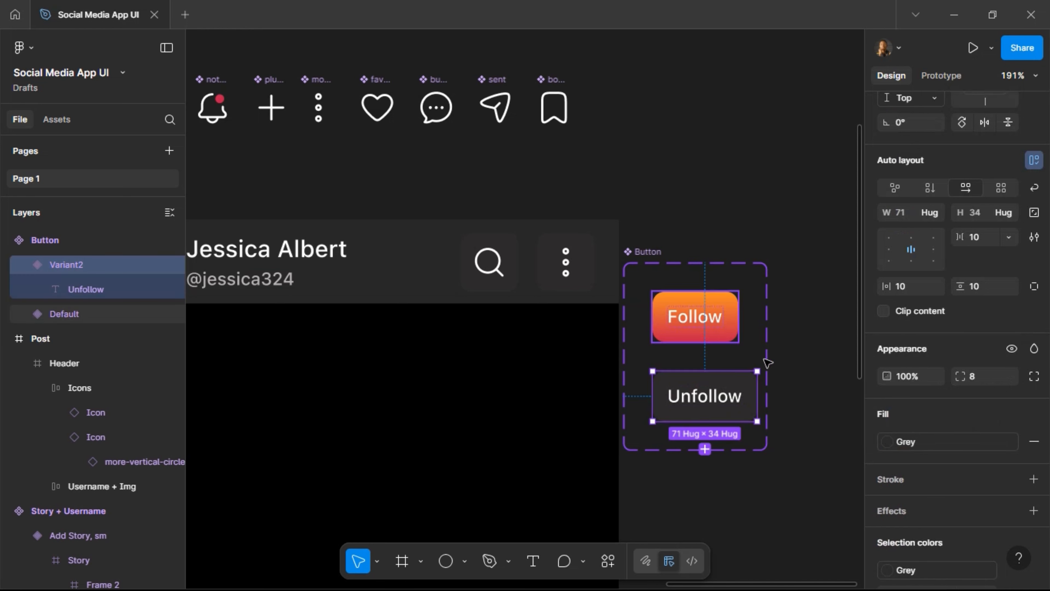
{"action": "left_click", "coordinate": [911, 218]}
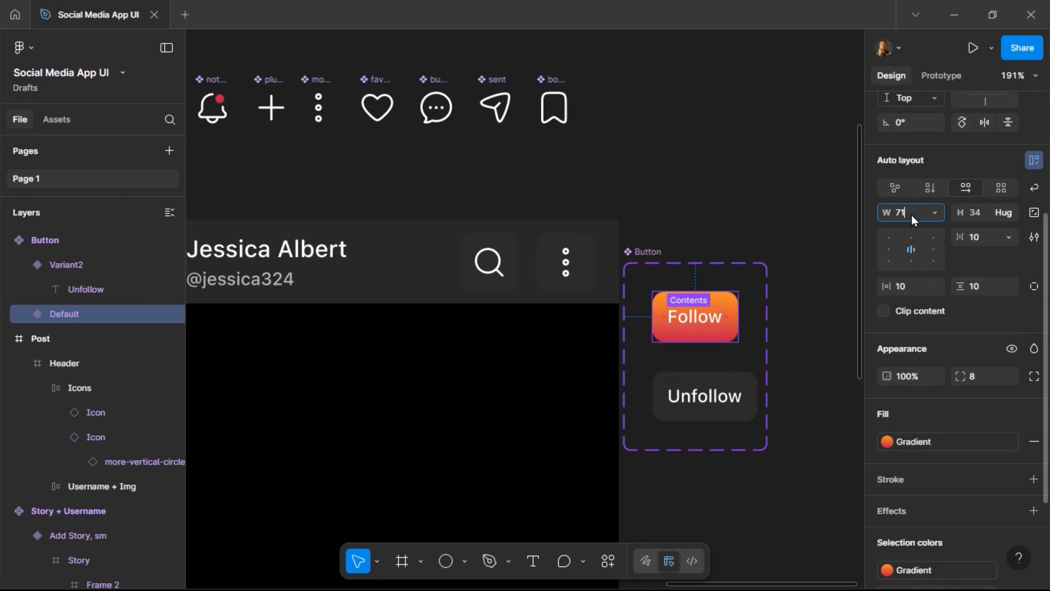
{"action": "type", "text": "71"}
{"action": "key", "text": "Return"}
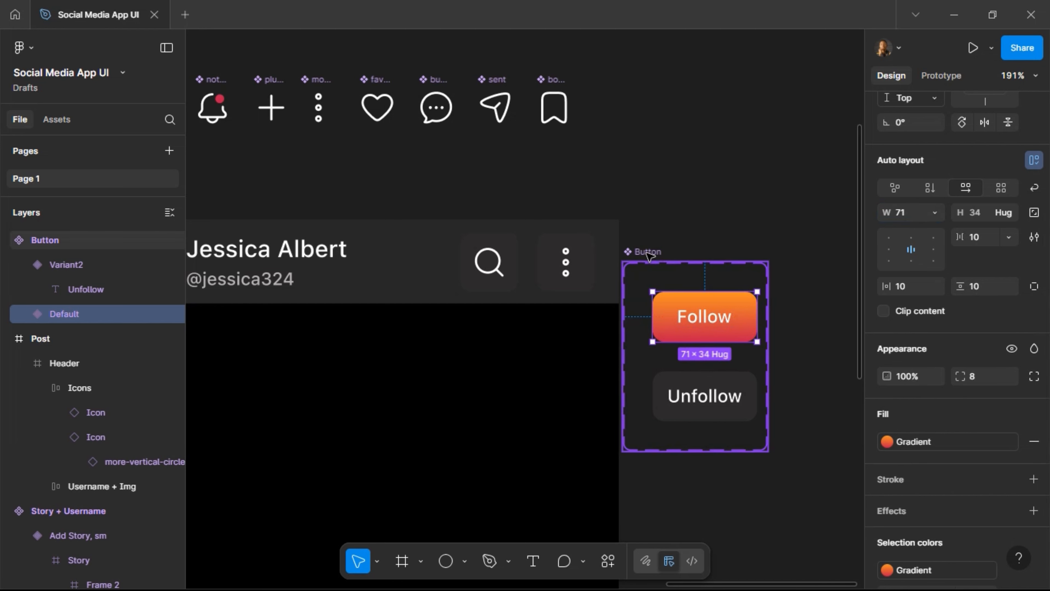
{"action": "key", "text": "Escape"}
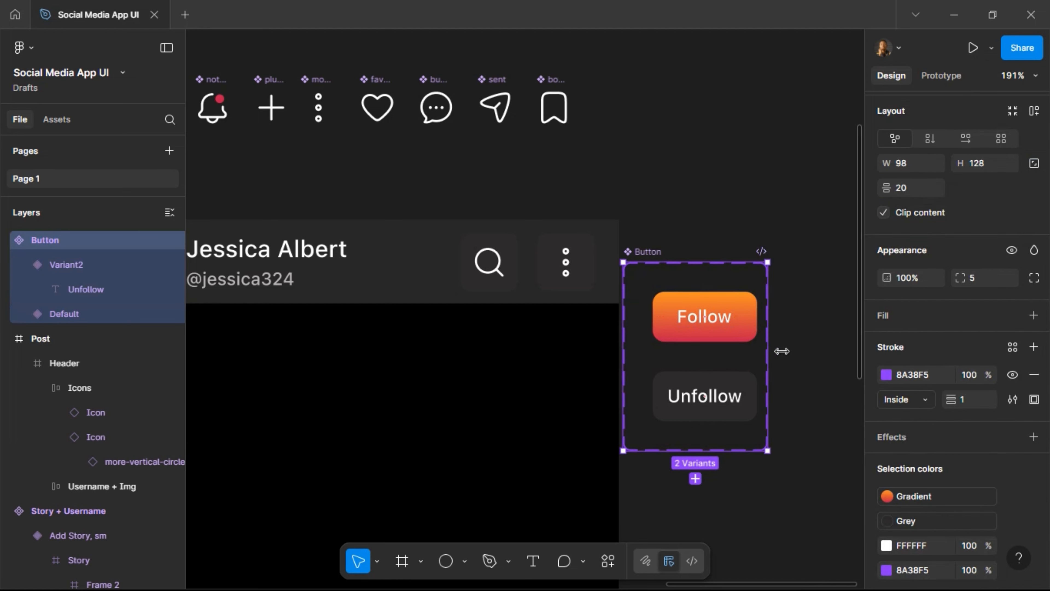
{"action": "left_click_drag", "start_coordinate": [781, 350], "coordinate": [791, 351]}
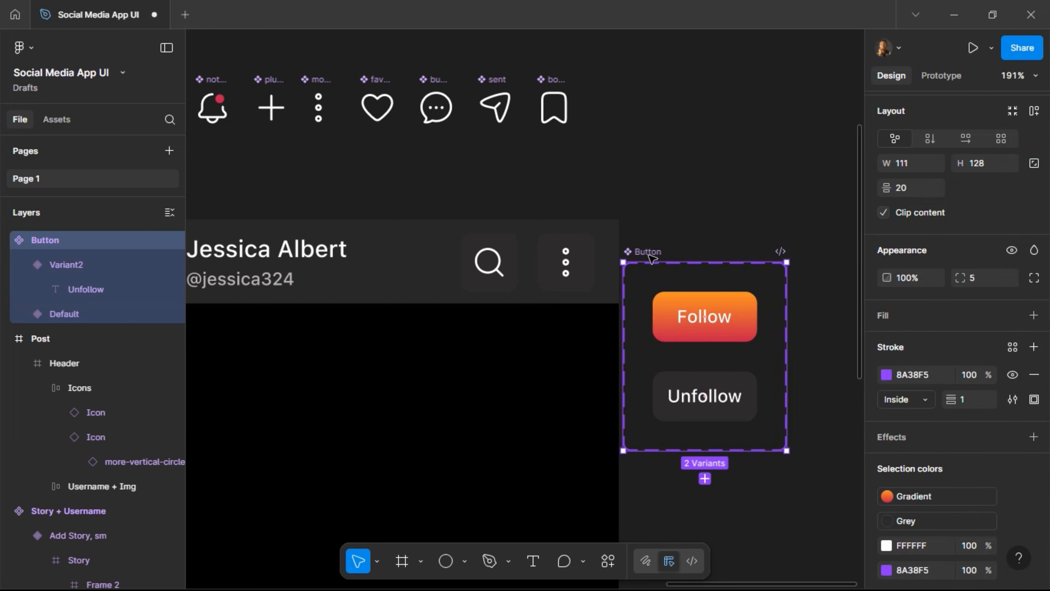
{"action": "left_click_drag", "start_coordinate": [651, 258], "coordinate": [691, 250]}
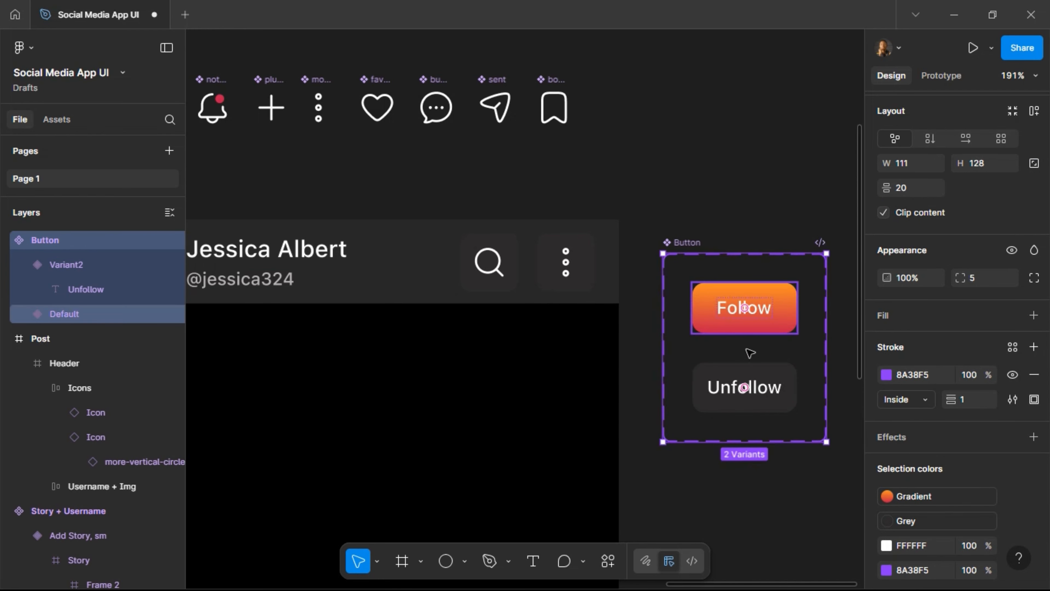
Replace the header's search icon with the Follow button, set to fill container height.
{"action": "left_click", "coordinate": [746, 327]}
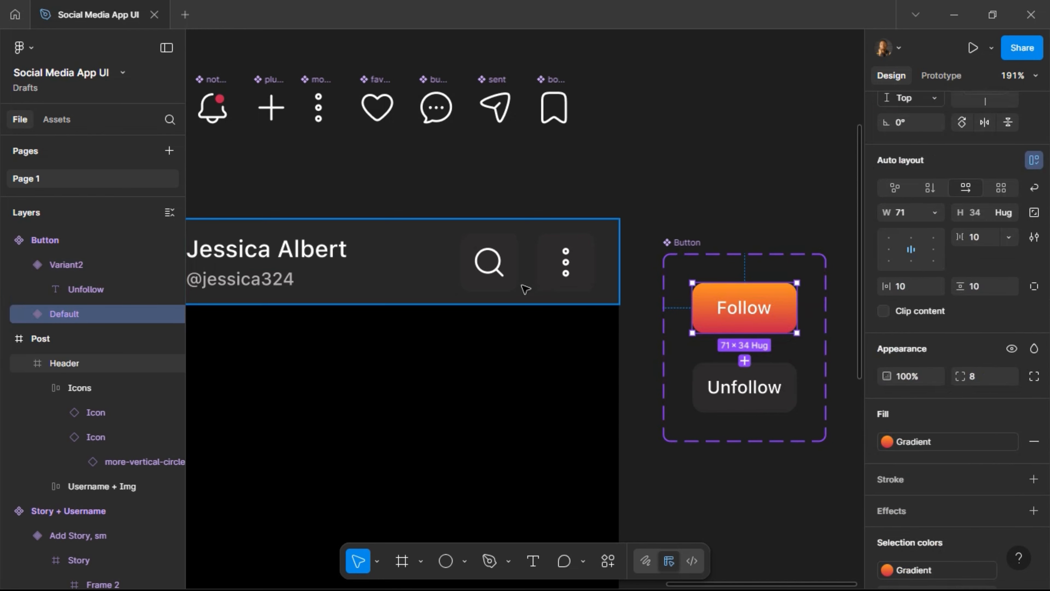
{"action": "left_click", "coordinate": [490, 279]}
{"action": "left_click", "coordinate": [491, 280]}
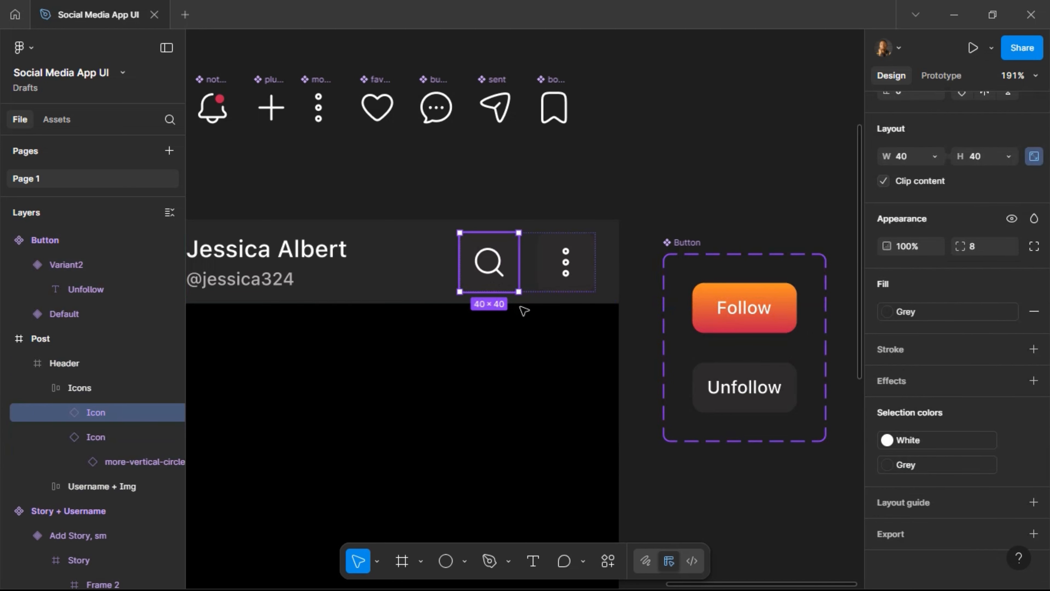
{"action": "key", "text": "ctrl+shift+r"}
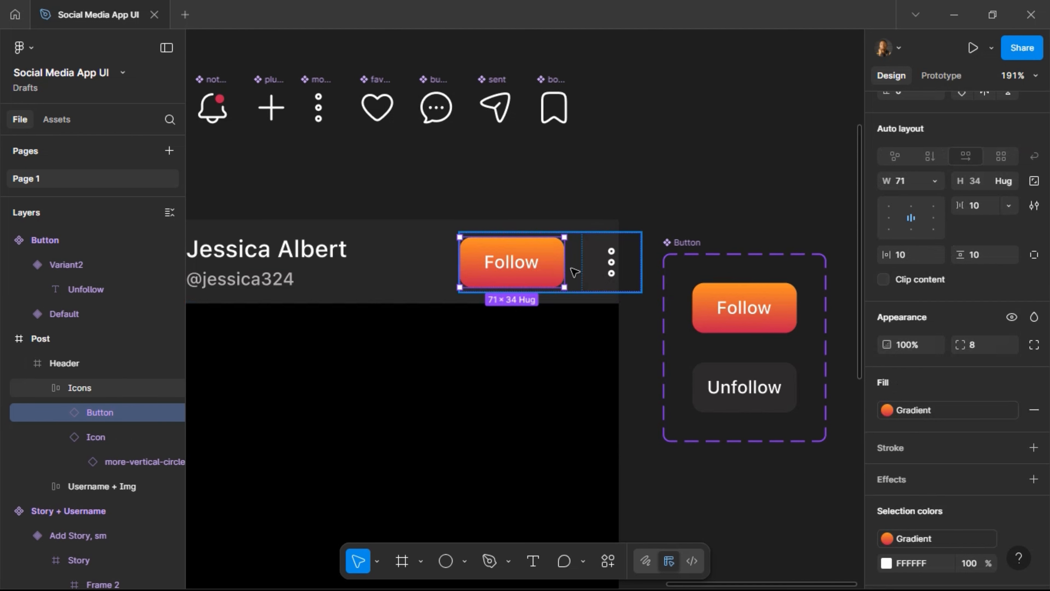
{"action": "left_click", "coordinate": [1008, 182]}
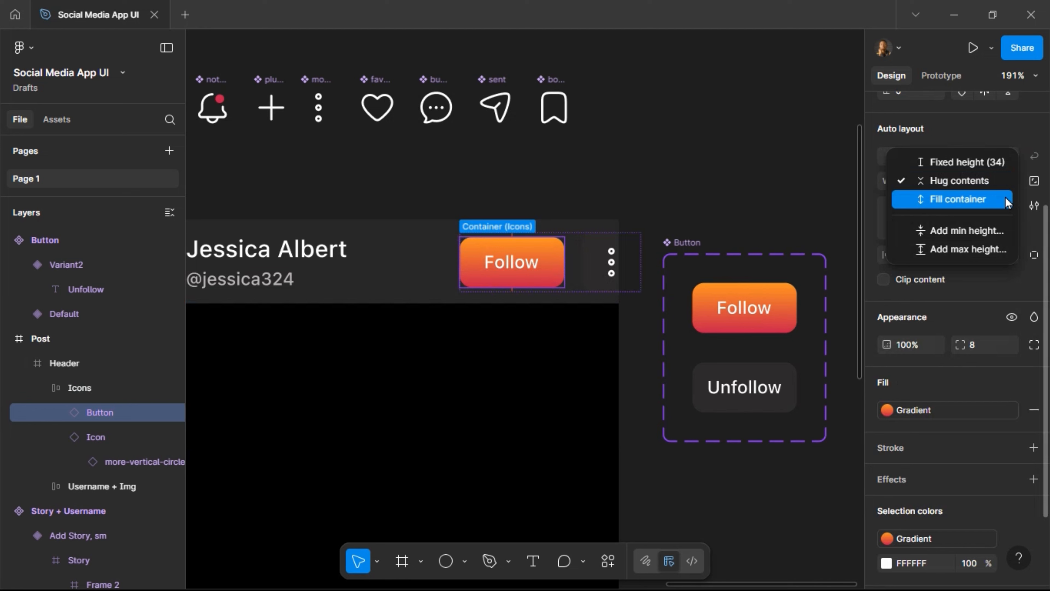
{"action": "left_click", "coordinate": [1004, 202]}
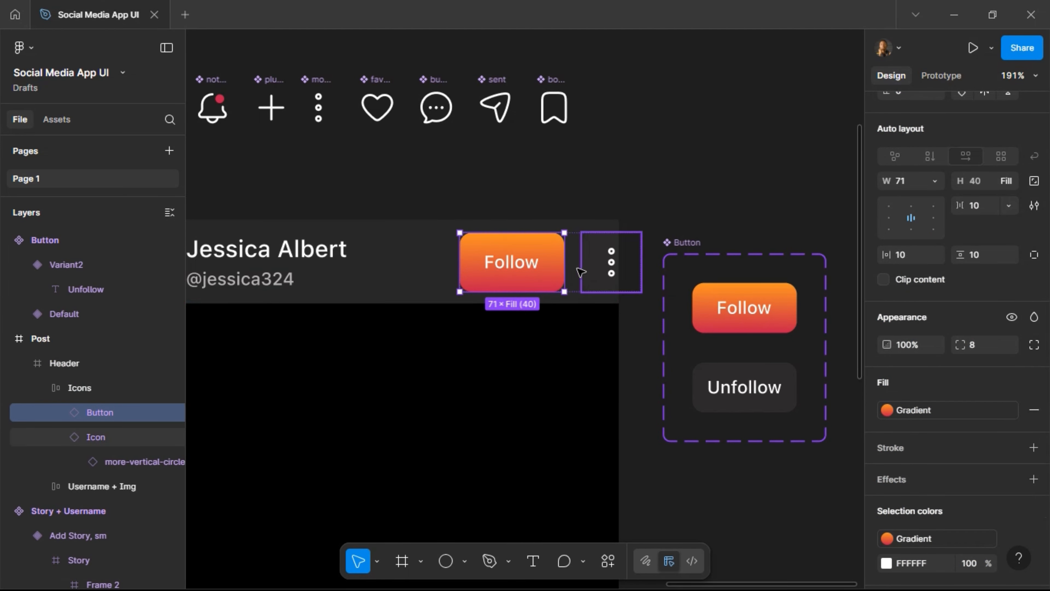
Give the post Header auto layout with 16 px vertical and horizontal padding.
{"action": "left_click", "coordinate": [573, 273]}
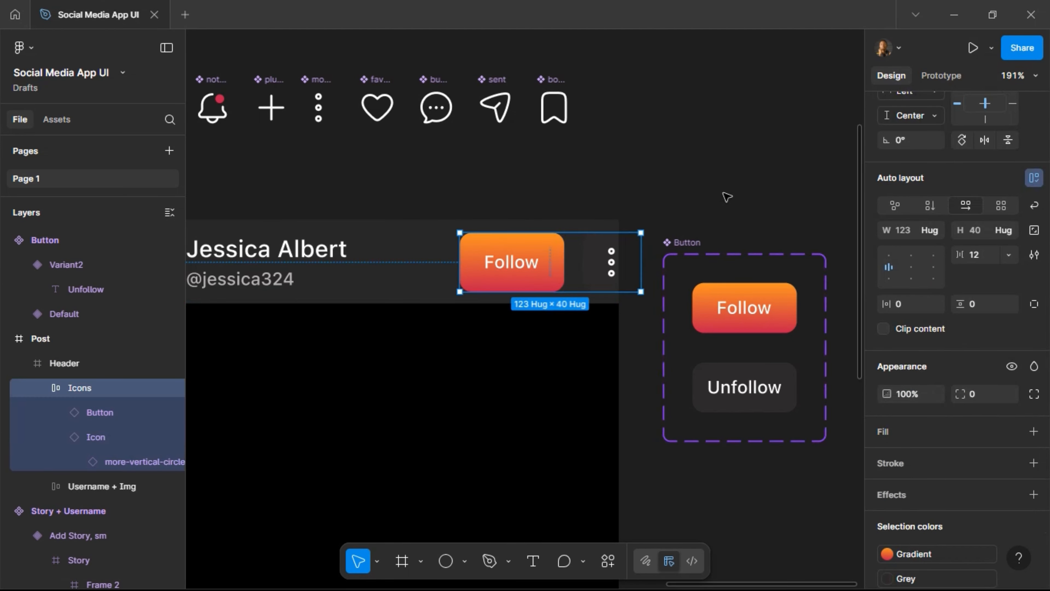
{"action": "scroll", "coordinate": [726, 197], "scroll_direction": "down", "scroll_amount": 3}
{"action": "scroll", "coordinate": [727, 196], "scroll_direction": "left", "scroll_amount": 3}
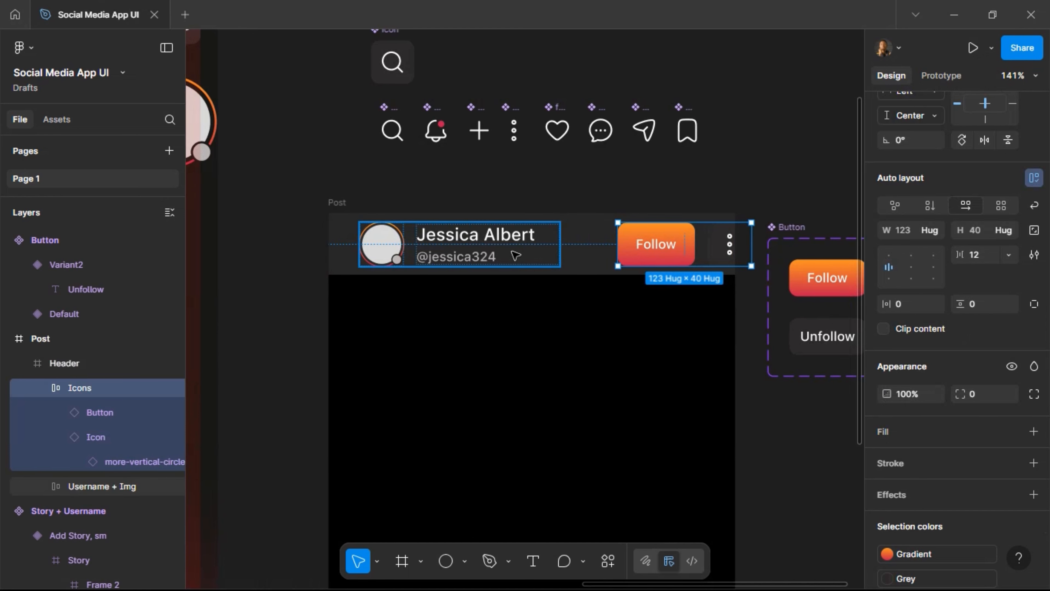
{"action": "left_click", "coordinate": [586, 262]}
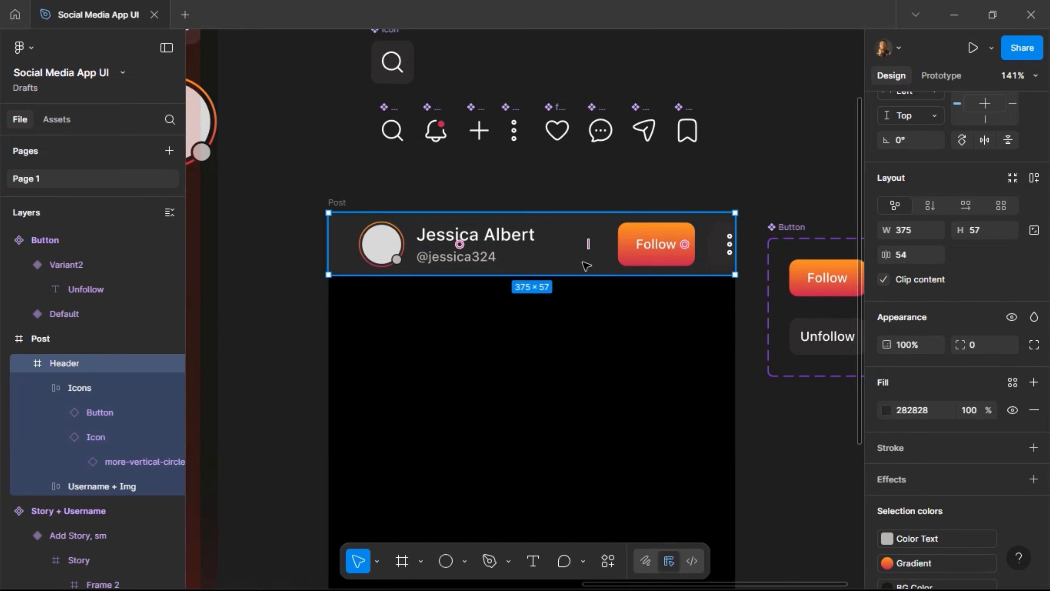
{"action": "left_click", "coordinate": [1034, 179]}
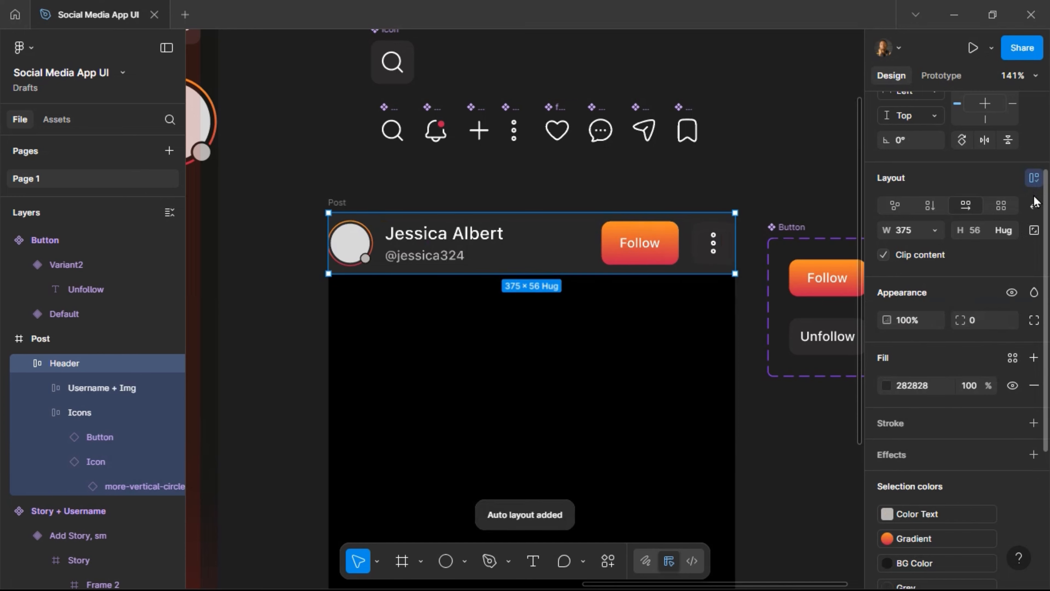
{"action": "left_click", "coordinate": [984, 304]}
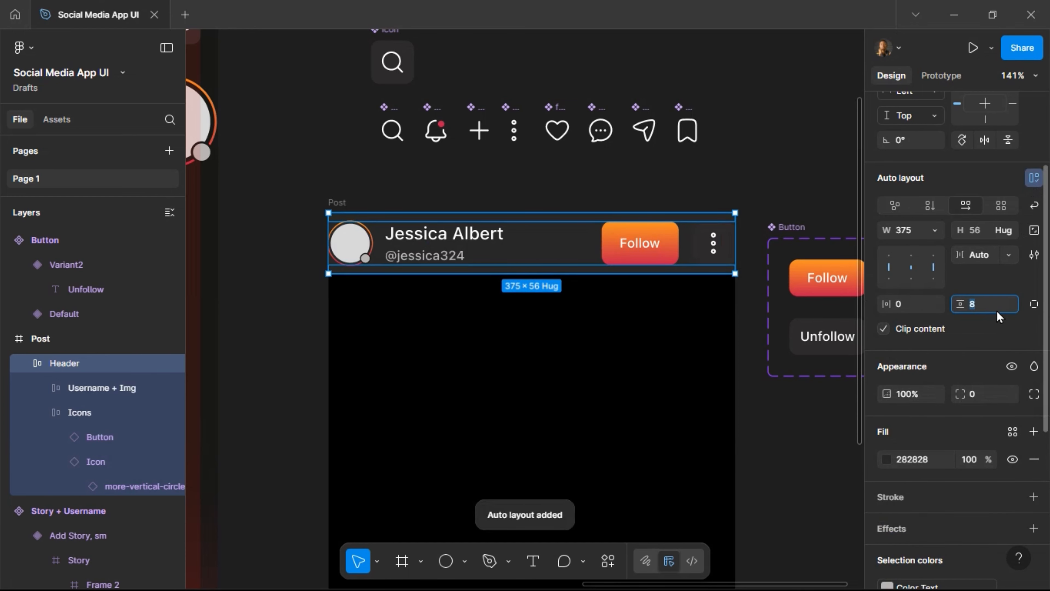
{"action": "type", "text": "16"}
{"action": "key", "text": "Return"}
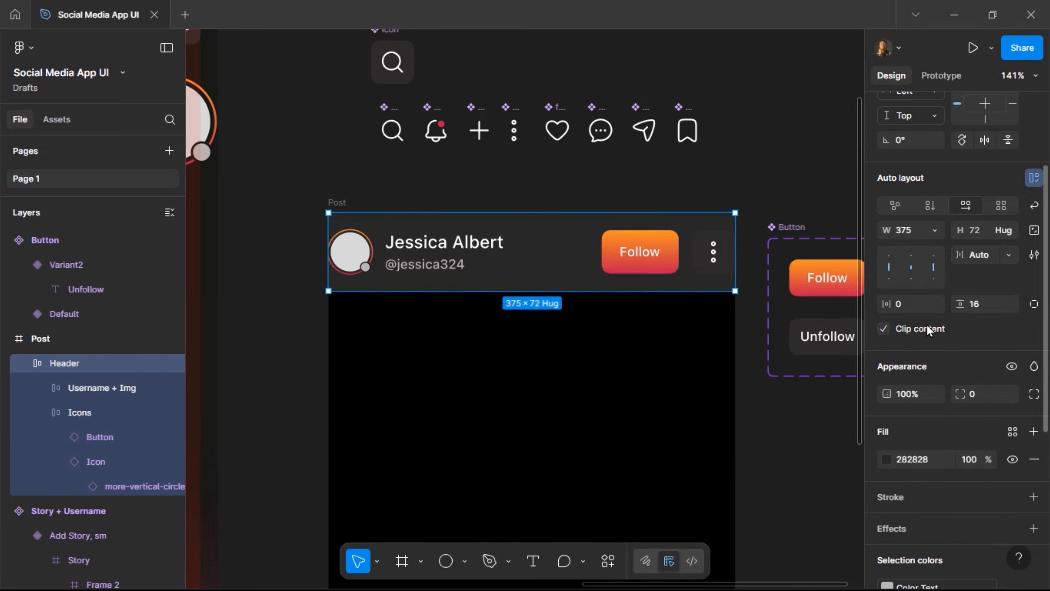
{"action": "left_click", "coordinate": [912, 309]}
{"action": "type", "text": "16"}
{"action": "key", "text": "Return"}
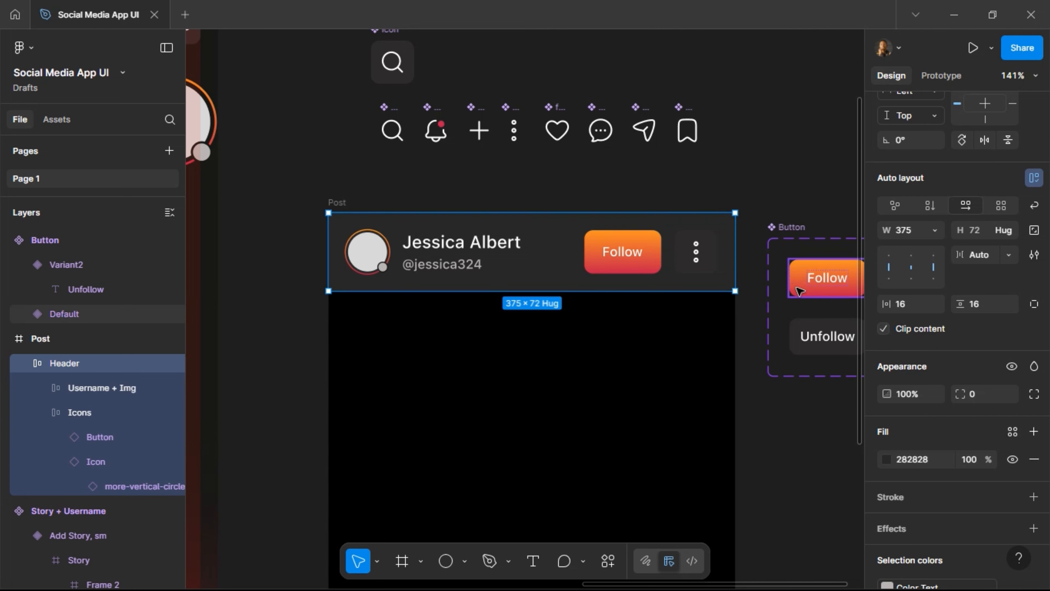
{"action": "scroll", "coordinate": [799, 291], "scroll_direction": "right", "scroll_amount": 5}
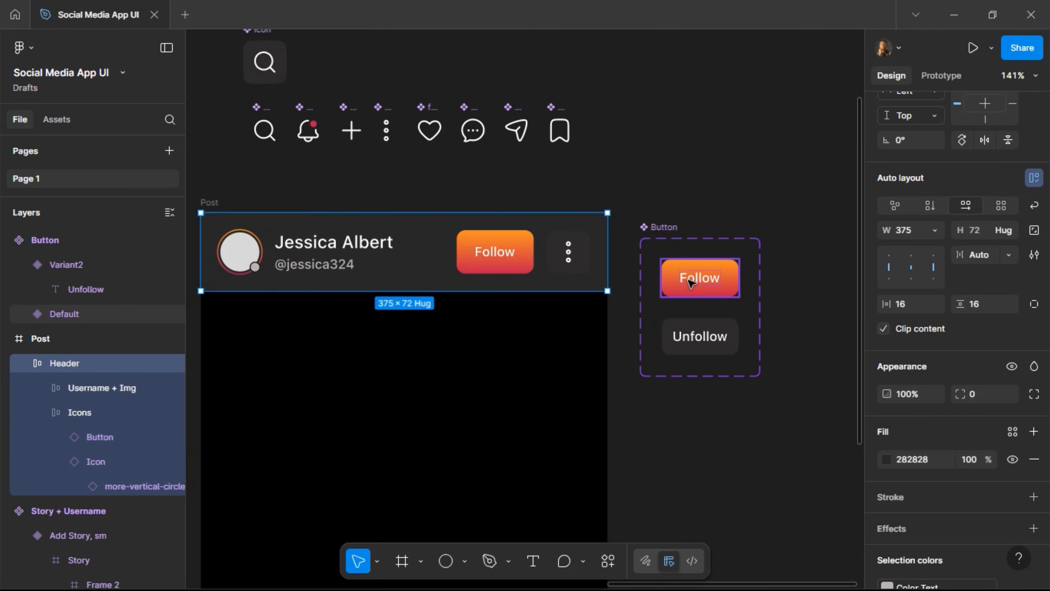
Set both Follow and Unfollow button labels to font size 10.
{"action": "left_click", "coordinate": [691, 282]}
{"action": "key", "text": "Return"}
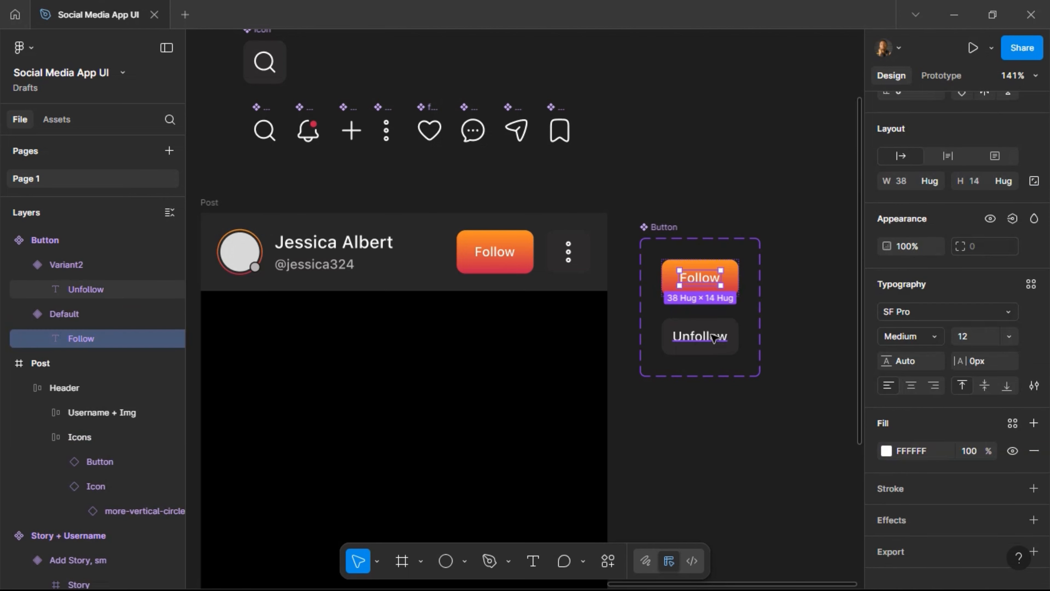
{"action": "key", "text": "ctrl+alt+a"}
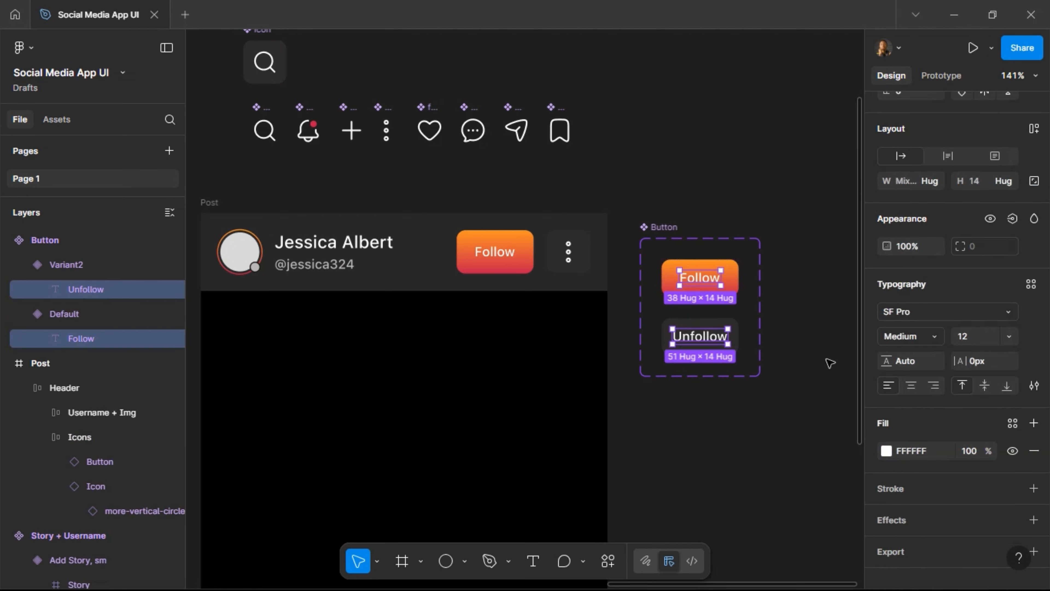
{"action": "left_click", "coordinate": [969, 338]}
{"action": "type", "text": "10"}
{"action": "key", "text": "Return"}
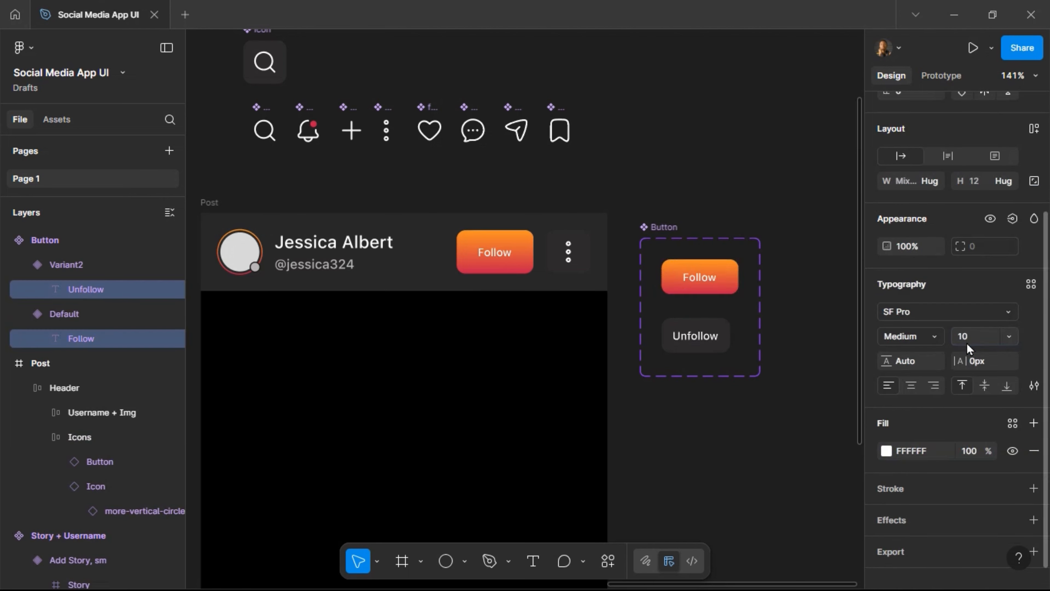
{"action": "scroll", "coordinate": [337, 264], "scroll_direction": "left", "scroll_amount": 2}
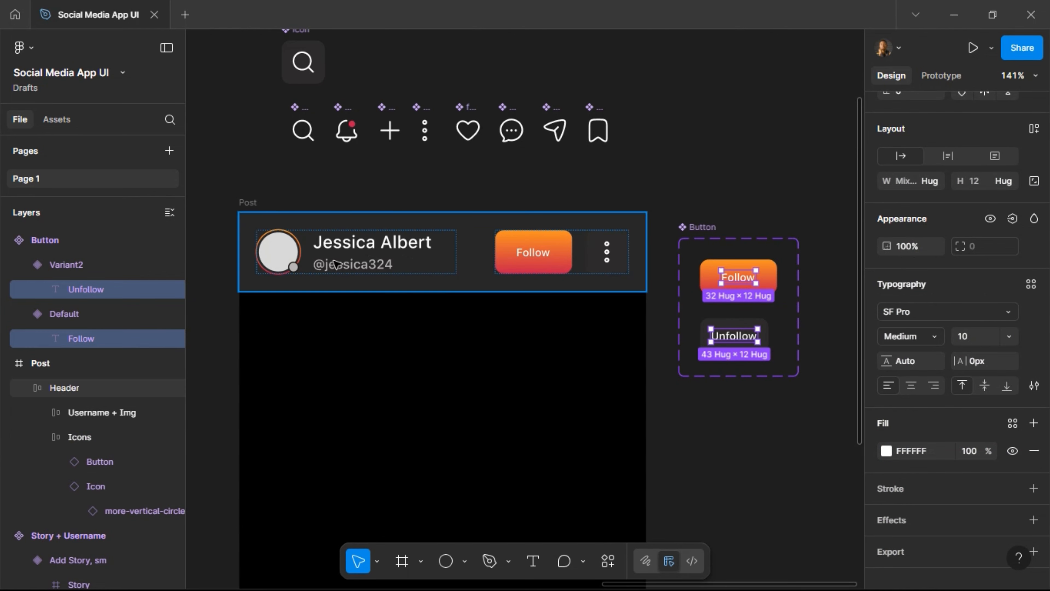
Set the post header's username handle to size 11 and display name to 14.
{"action": "left_click", "coordinate": [337, 264]}
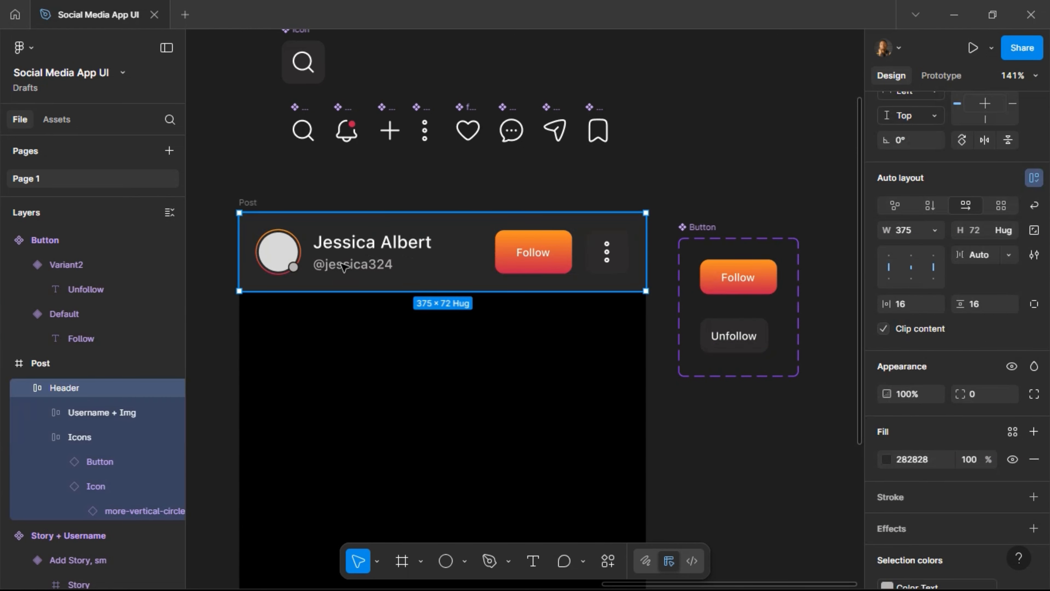
{"action": "left_click", "coordinate": [342, 266], "text": "ctrl"}
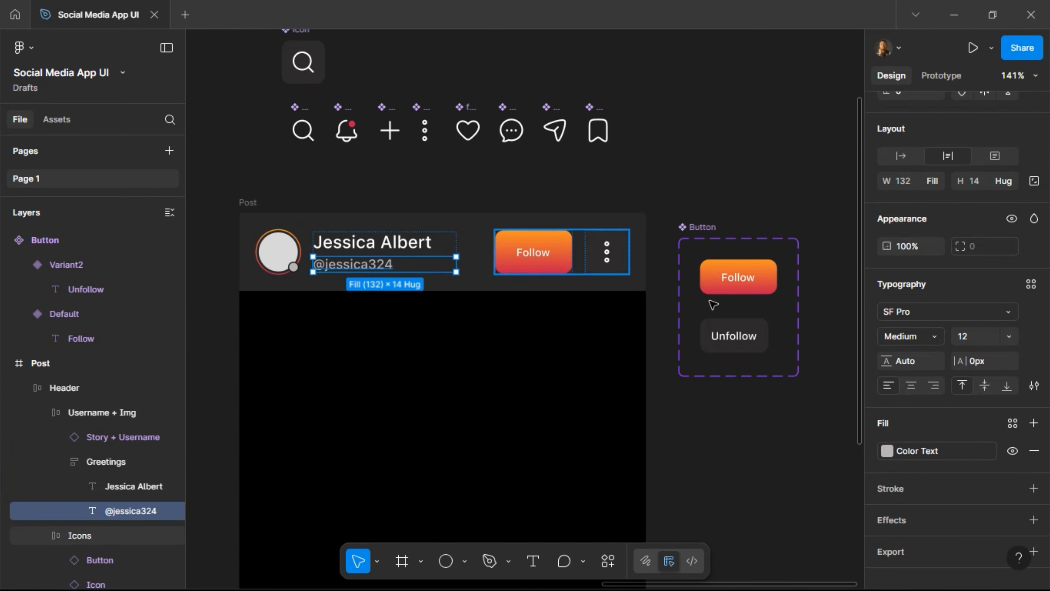
{"action": "left_click", "coordinate": [982, 339]}
{"action": "type", "text": "11"}
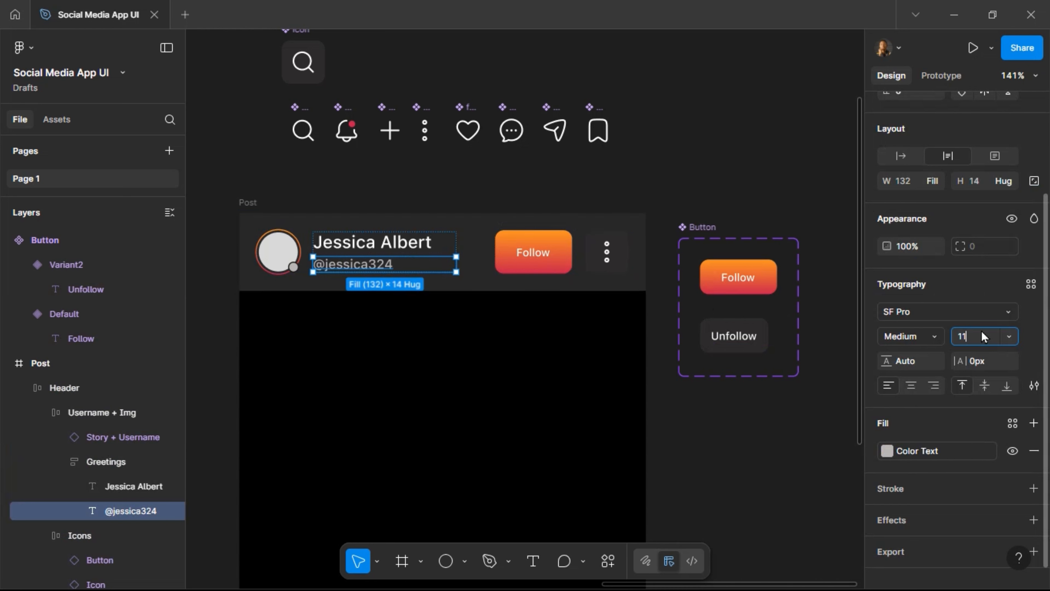
{"action": "key", "text": "Return"}
{"action": "left_click", "coordinate": [396, 241]}
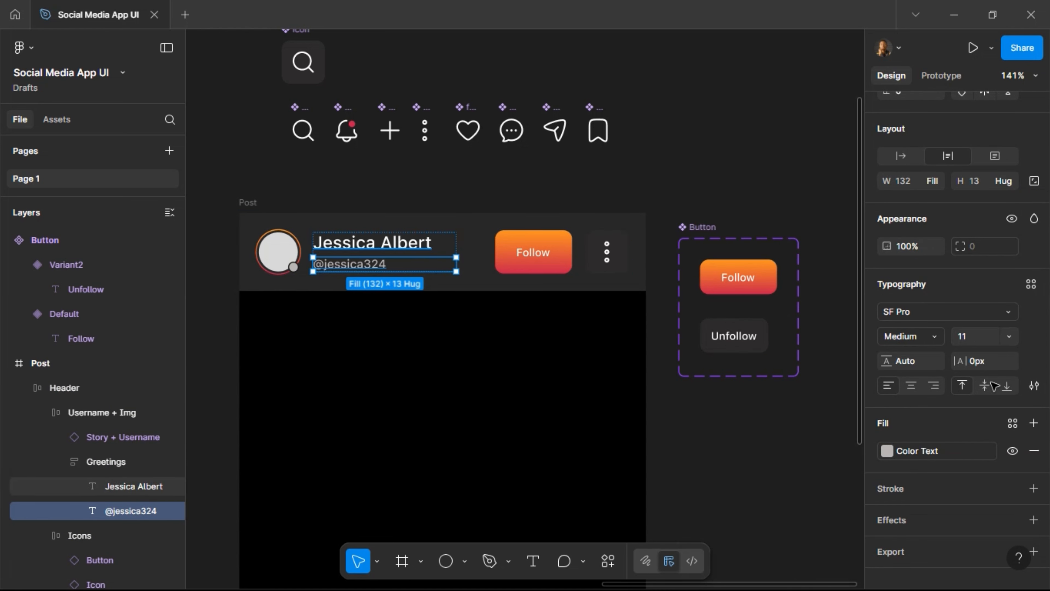
{"action": "left_click", "coordinate": [978, 338]}
{"action": "type", "text": "14"}
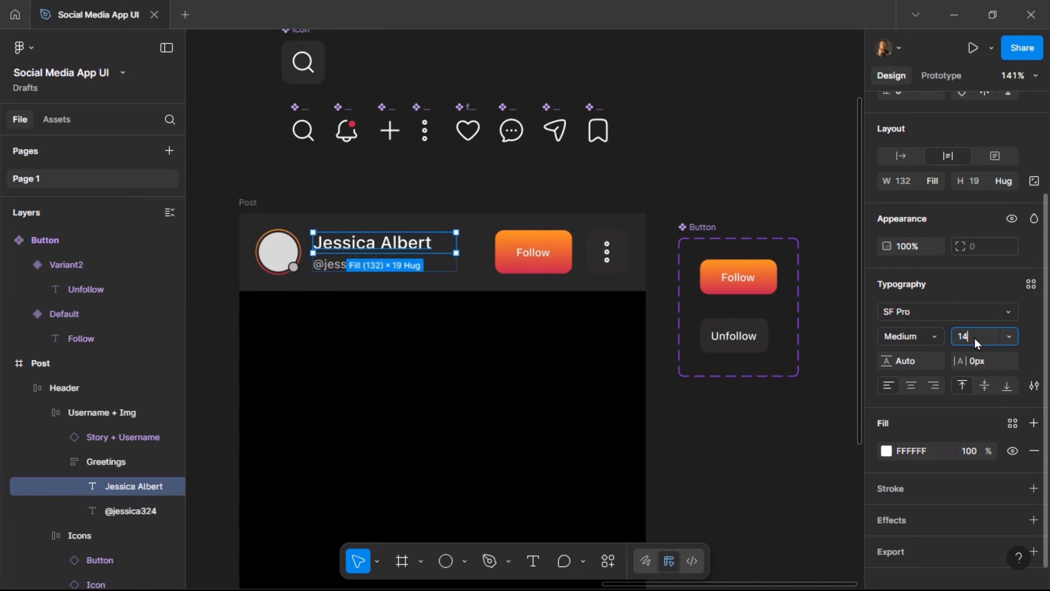
{"action": "key", "text": "Return"}
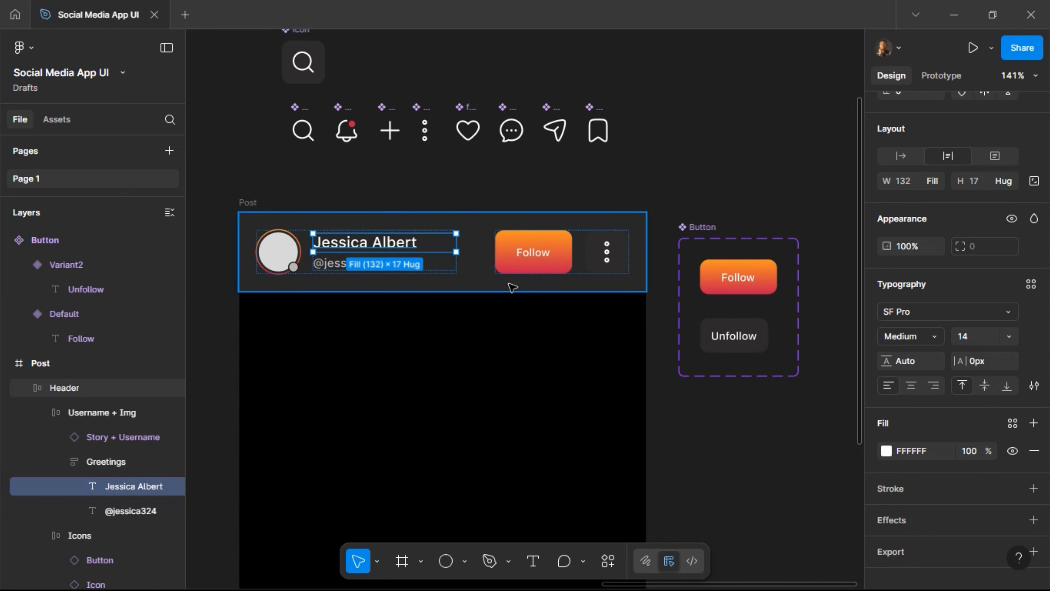
{"action": "left_click", "coordinate": [420, 276]}
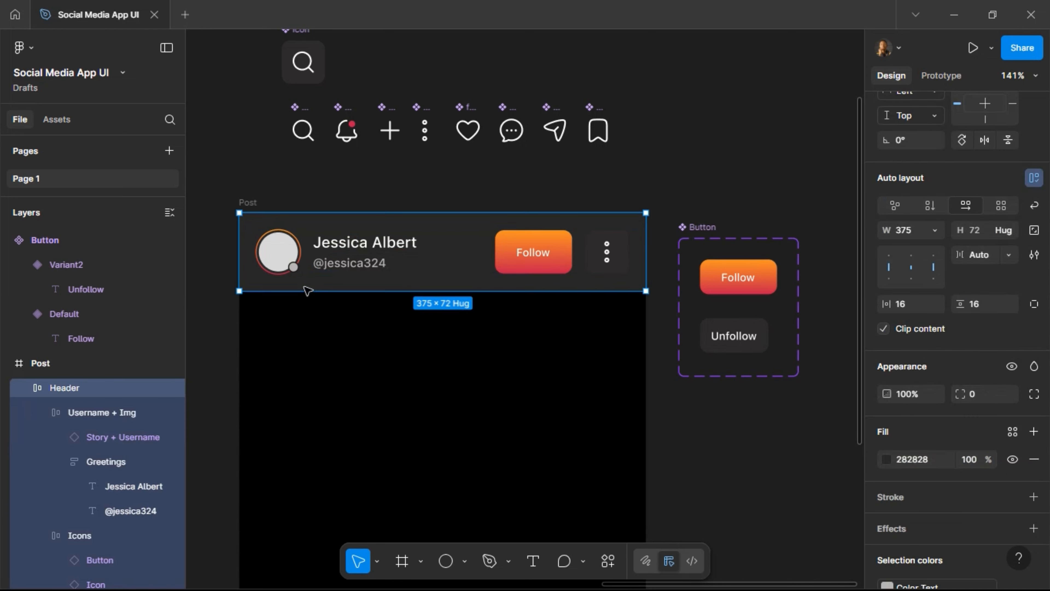
Drag the Post frame's bottom edge down so it is about 501 tall.
{"action": "scroll", "coordinate": [637, 240], "scroll_direction": "down", "scroll_amount": 3}
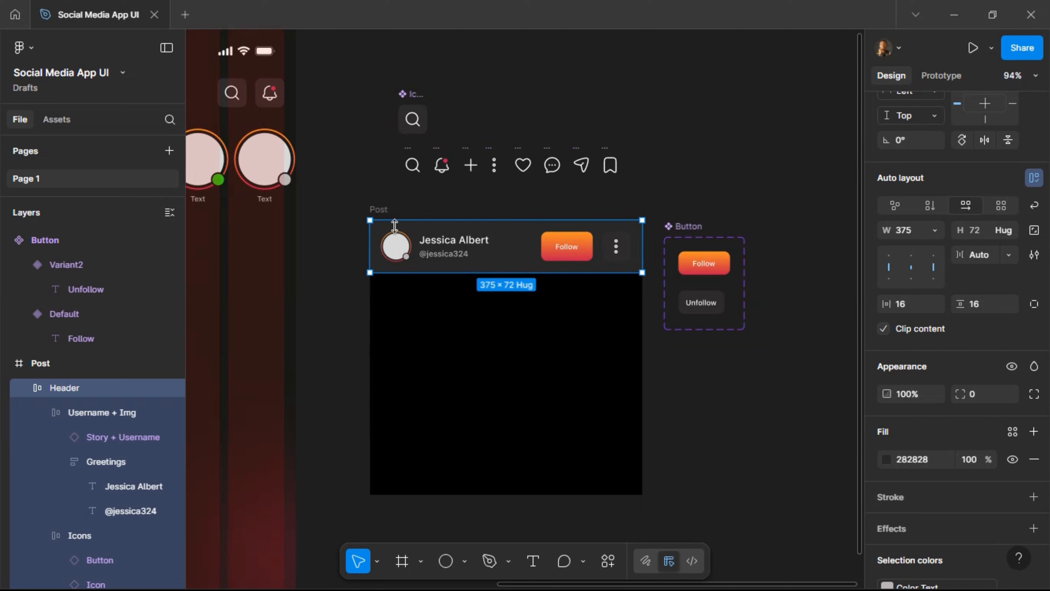
{"action": "left_click", "coordinate": [386, 209]}
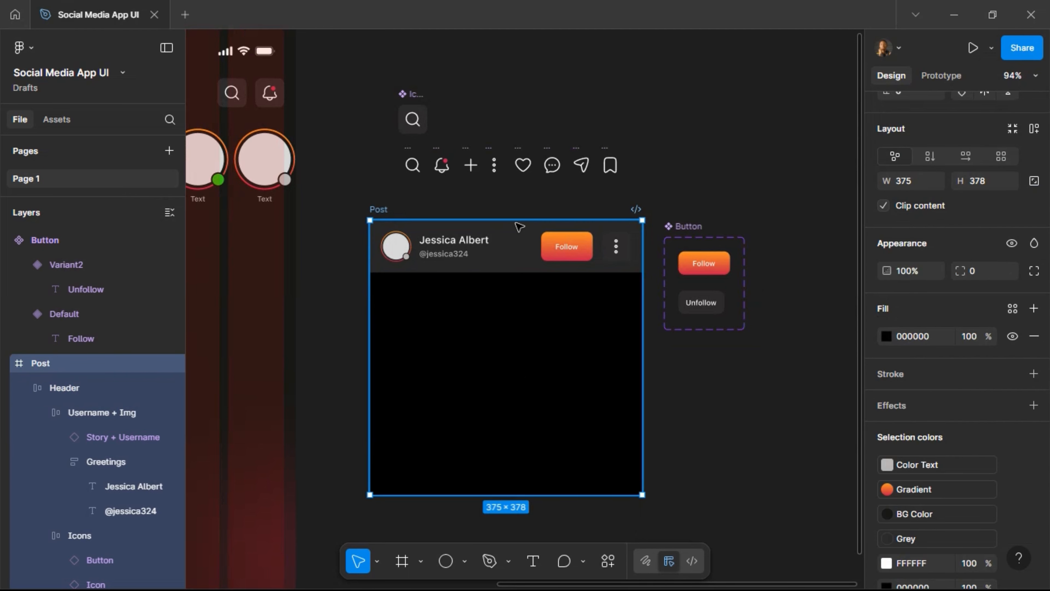
{"action": "scroll", "coordinate": [531, 372], "scroll_direction": "down", "scroll_amount": 2}
{"action": "left_click_drag", "start_coordinate": [527, 450], "coordinate": [525, 540]}
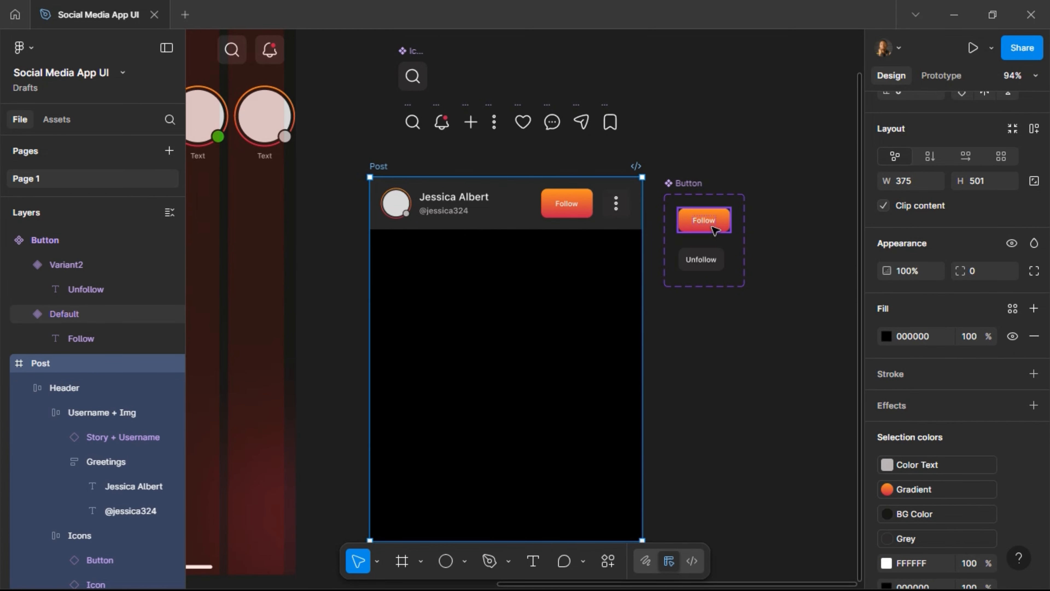
Check the Unfollow variant's width and set the Follow variant's width to 63.
{"action": "left_click", "coordinate": [714, 230]}
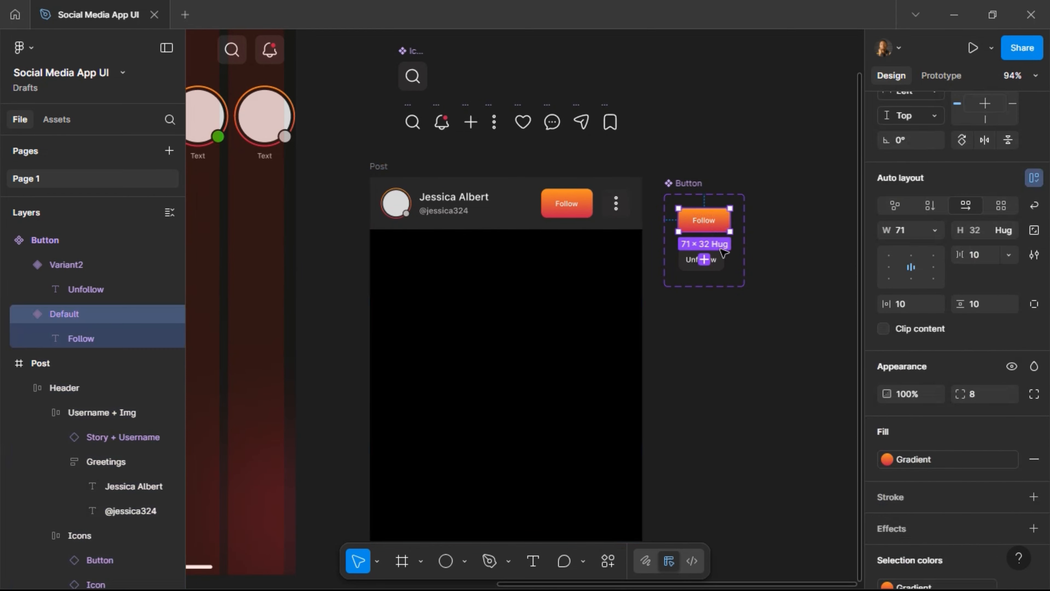
{"action": "left_click", "coordinate": [723, 270]}
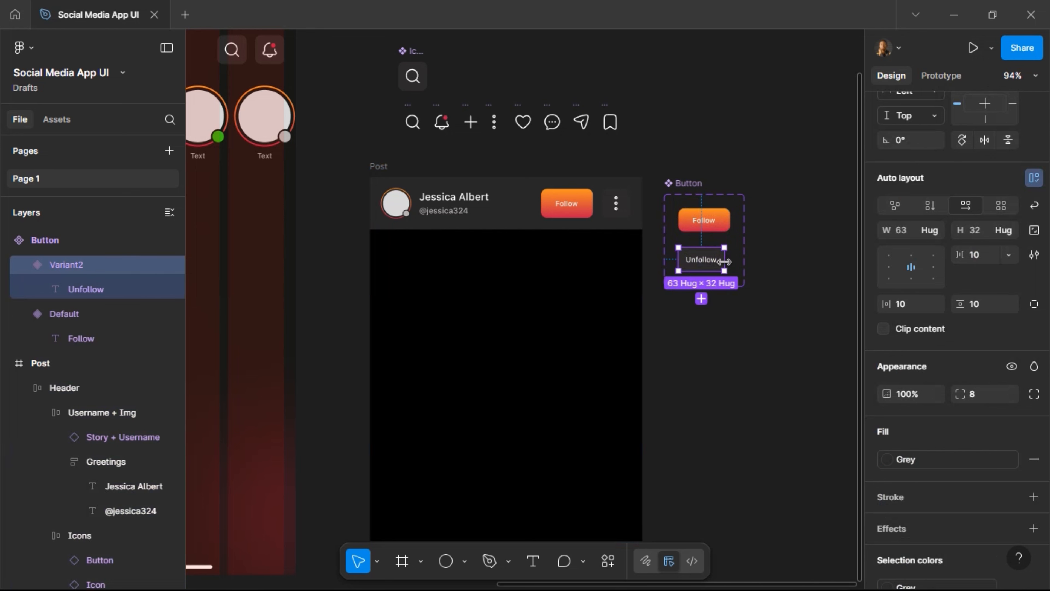
{"action": "left_click", "coordinate": [908, 229]}
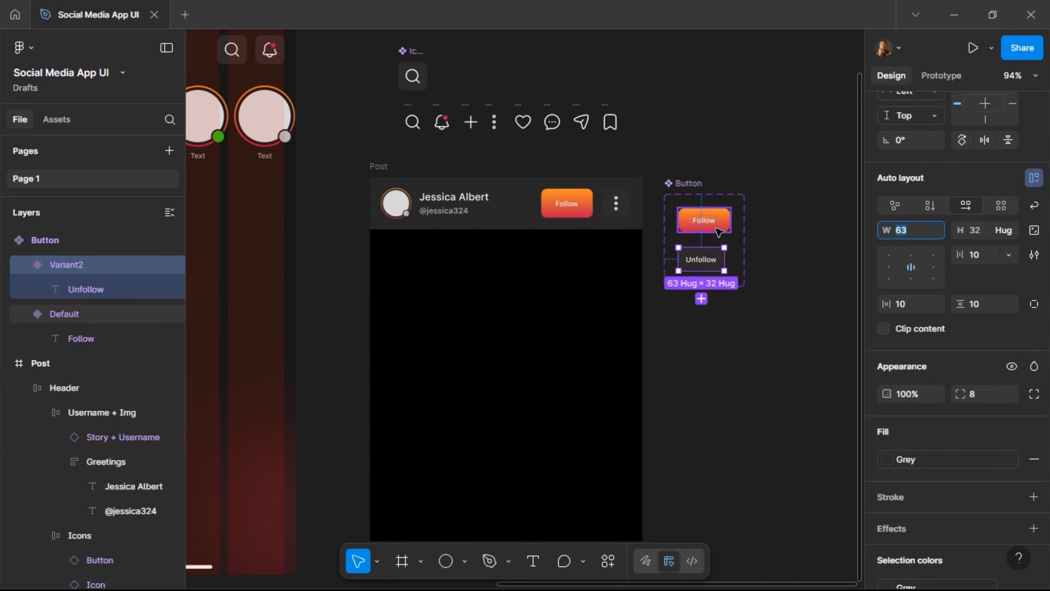
{"action": "left_click", "coordinate": [719, 230]}
{"action": "left_click", "coordinate": [913, 232]}
{"action": "type", "text": "6"}
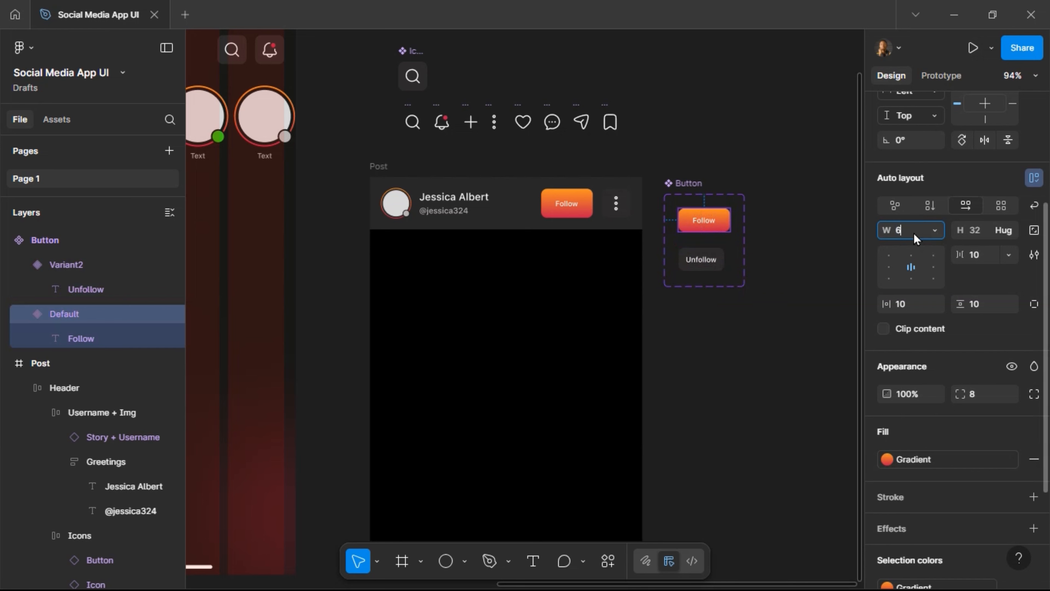
{"action": "key", "text": "BackSpace"}
{"action": "key", "text": "Return"}
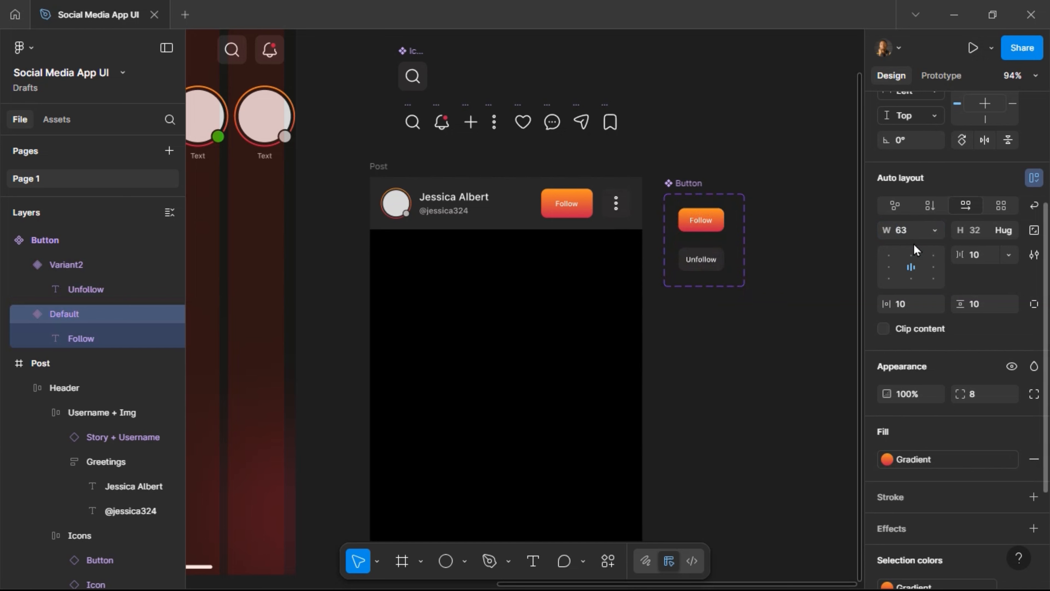
Select the Header frame inside the post, briefly drilling into its icons group.
{"action": "left_click", "coordinate": [583, 214]}
{"action": "left_click", "coordinate": [583, 214]}
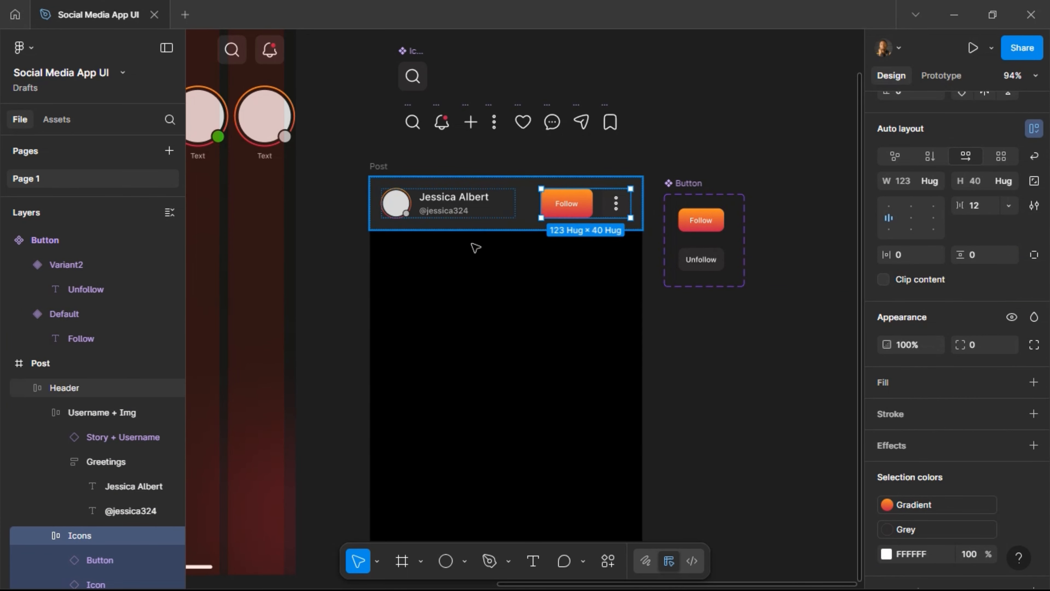
{"action": "key", "text": "Escape"}
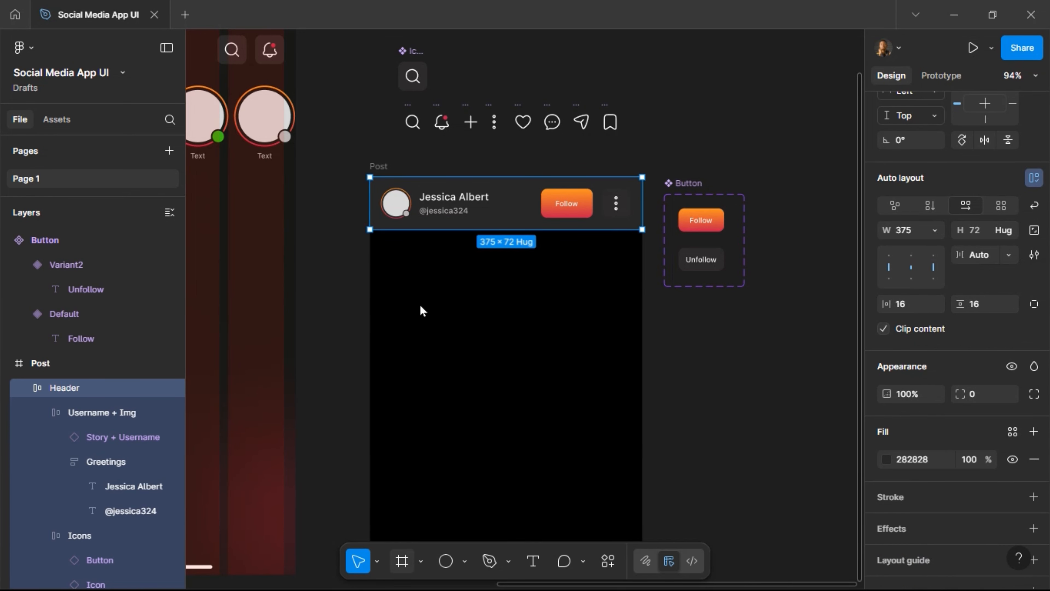
Draw a grey 375 × 375 rectangle flush under the post header.
{"action": "key", "text": "f"}
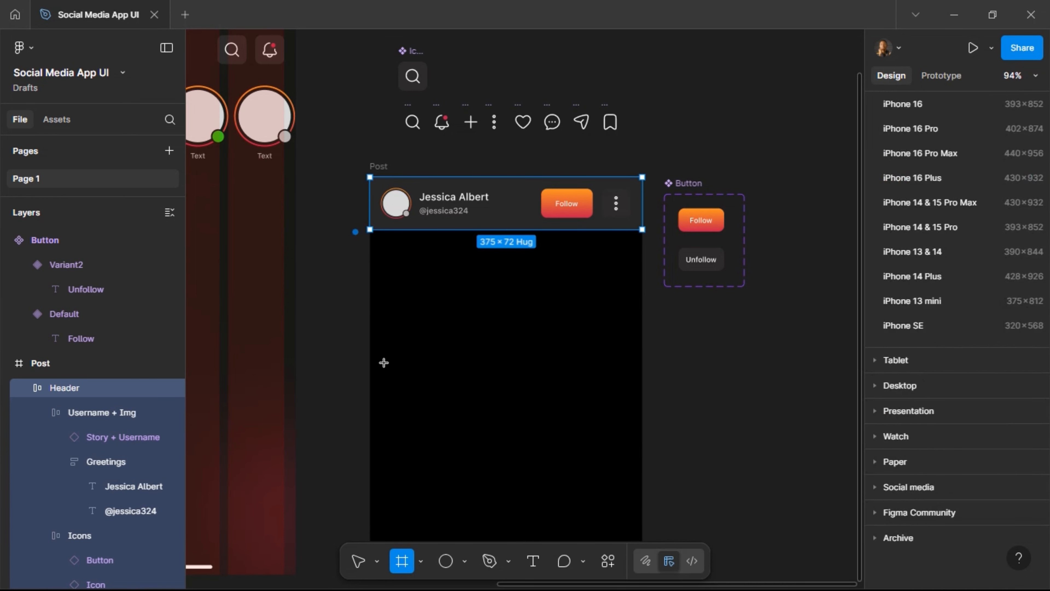
{"action": "left_click", "coordinate": [465, 562]}
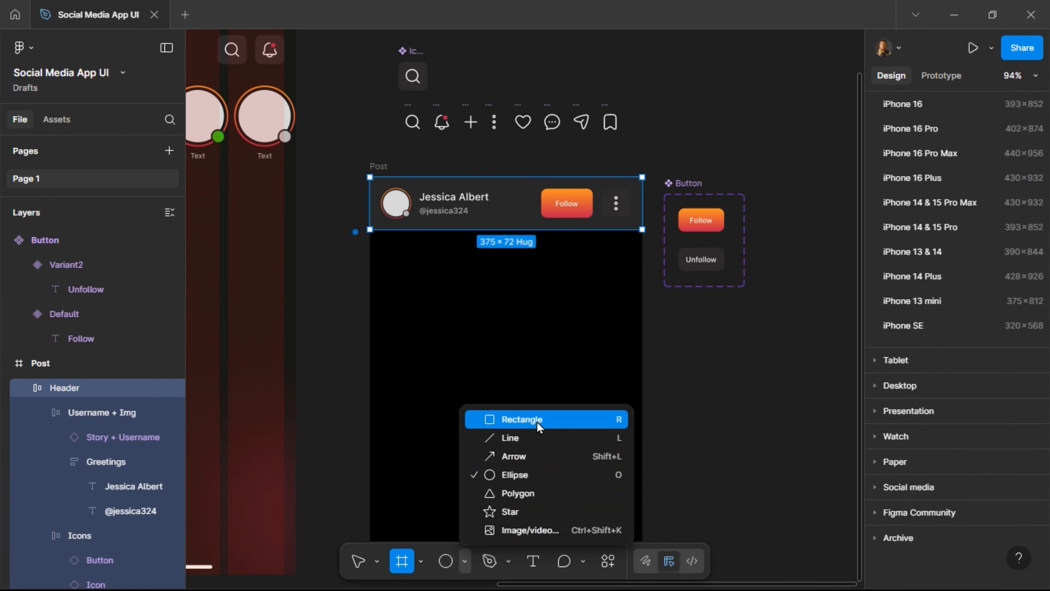
{"action": "key", "text": "r"}
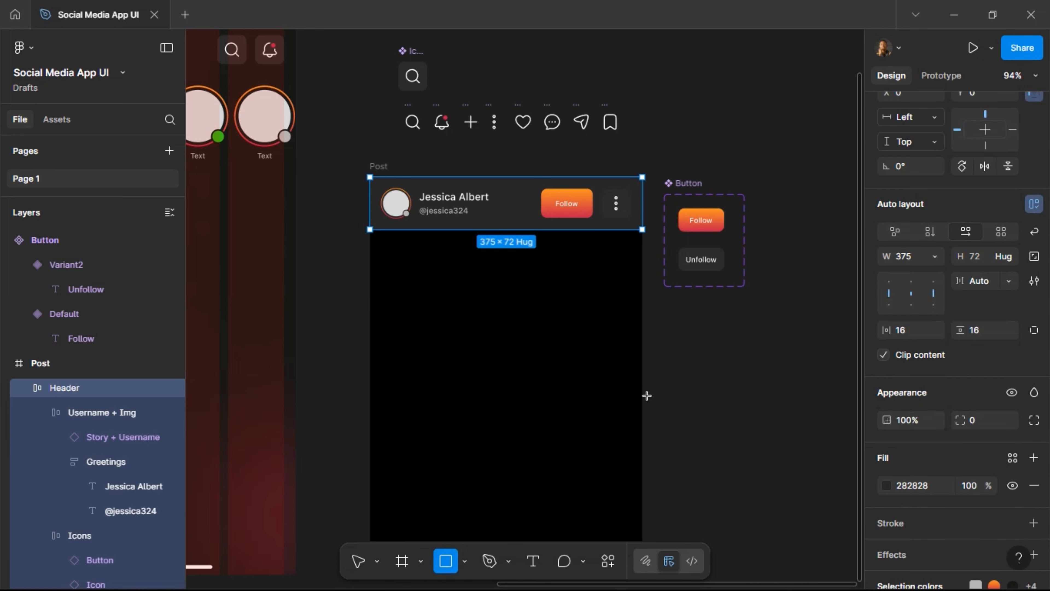
{"action": "left_click_drag", "start_coordinate": [370, 240], "coordinate": [642, 402]}
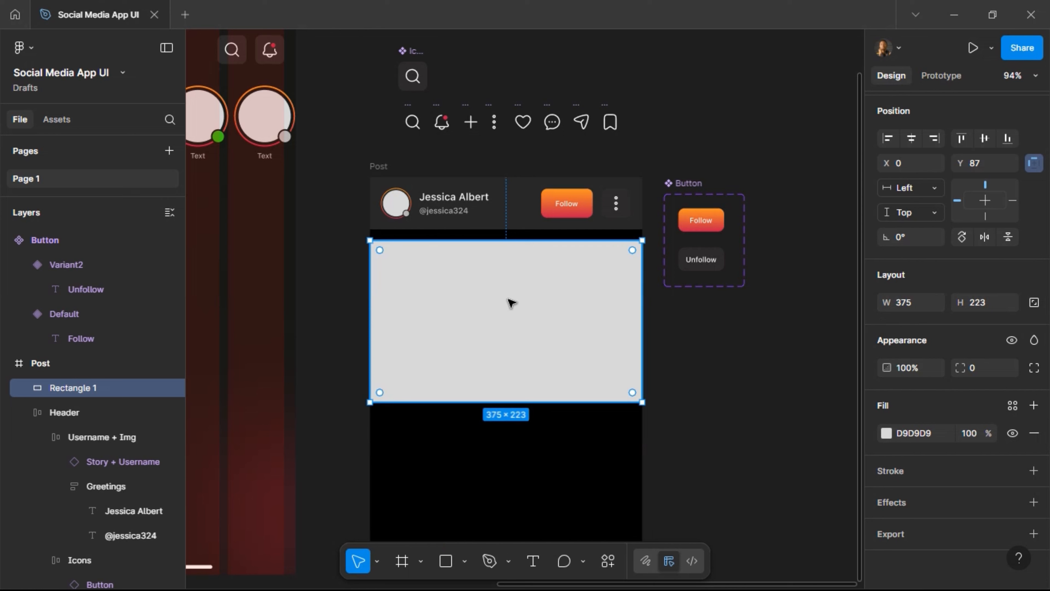
{"action": "key", "text": "alt"}
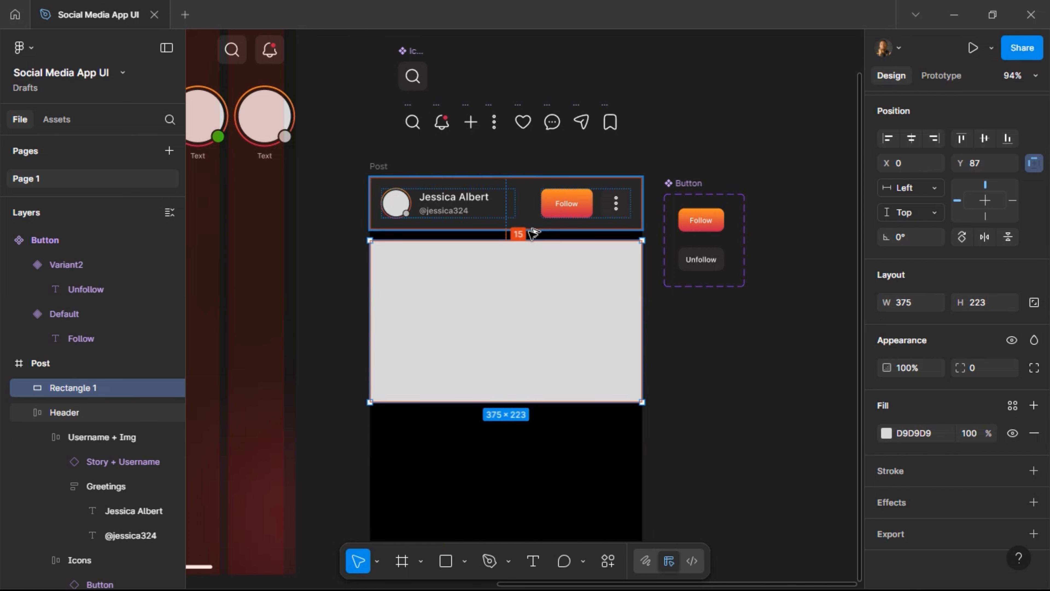
{"action": "key", "text": "Down"}
{"action": "key", "text": "Down"}
{"action": "key", "text": "Down"}
{"action": "key", "text": "Down"}
{"action": "key", "text": "Down"}
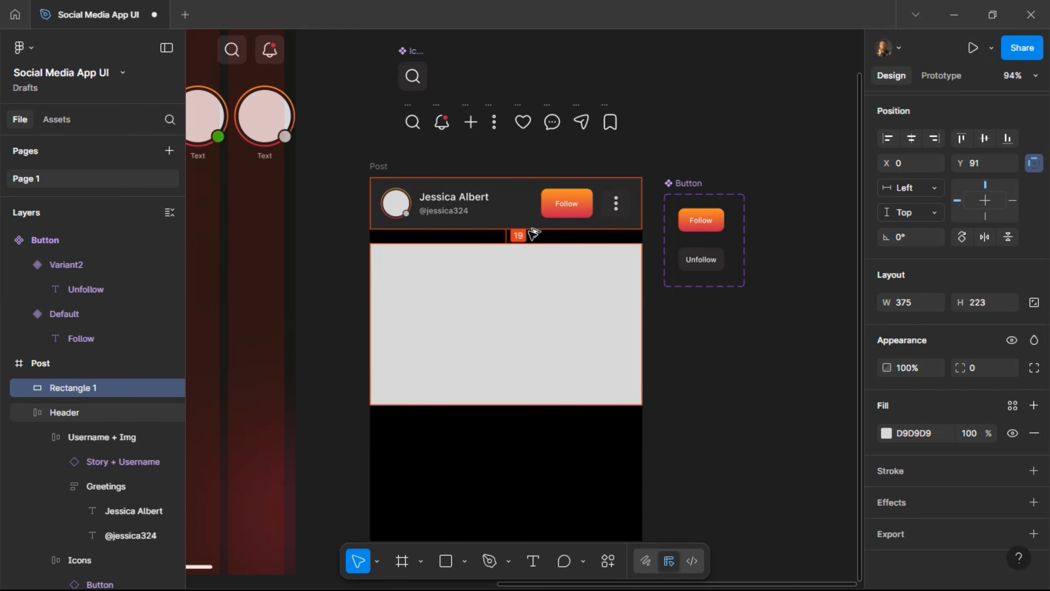
{"action": "key", "text": "shift+Up"}
{"action": "key", "text": "shift+Up"}
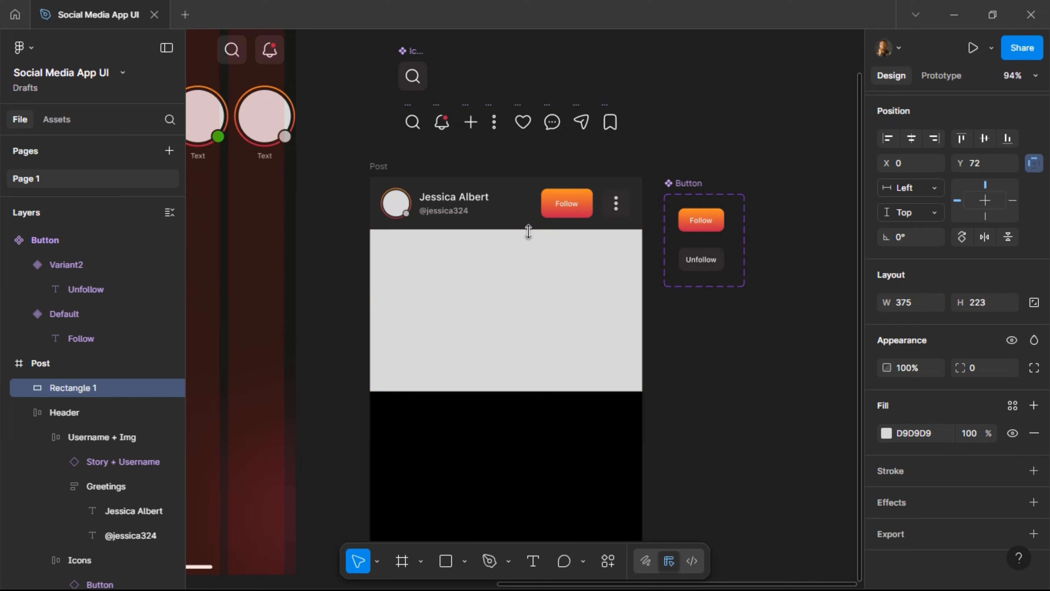
{"action": "left_click", "coordinate": [986, 308]}
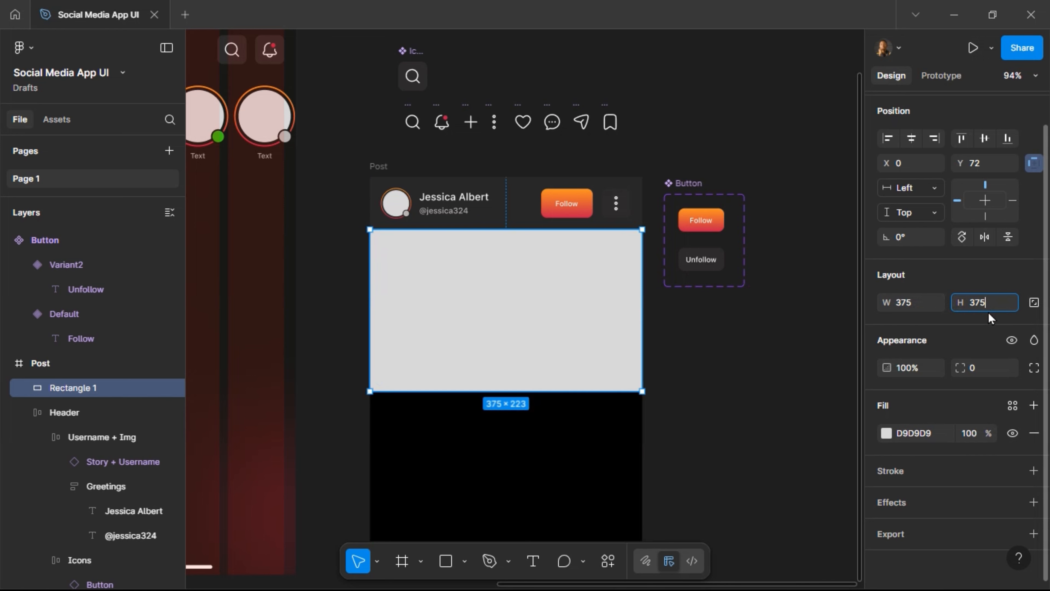
{"action": "key", "text": "Return"}
Duplicate the Header frame, undo that, and select the Post frame.
{"action": "scroll", "coordinate": [685, 104], "scroll_direction": "down", "scroll_amount": 1}
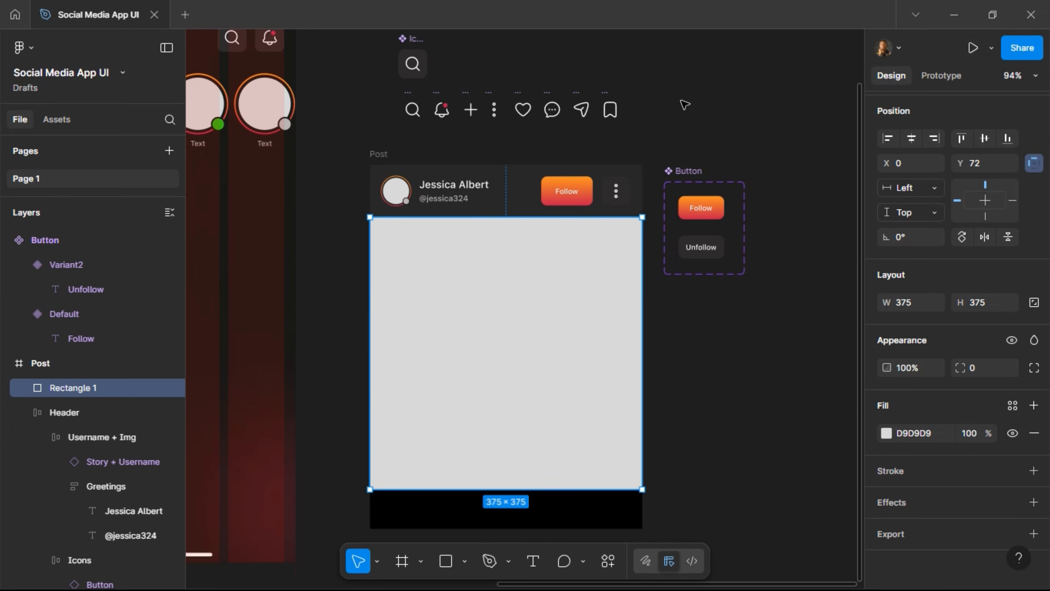
{"action": "left_click", "coordinate": [638, 171]}
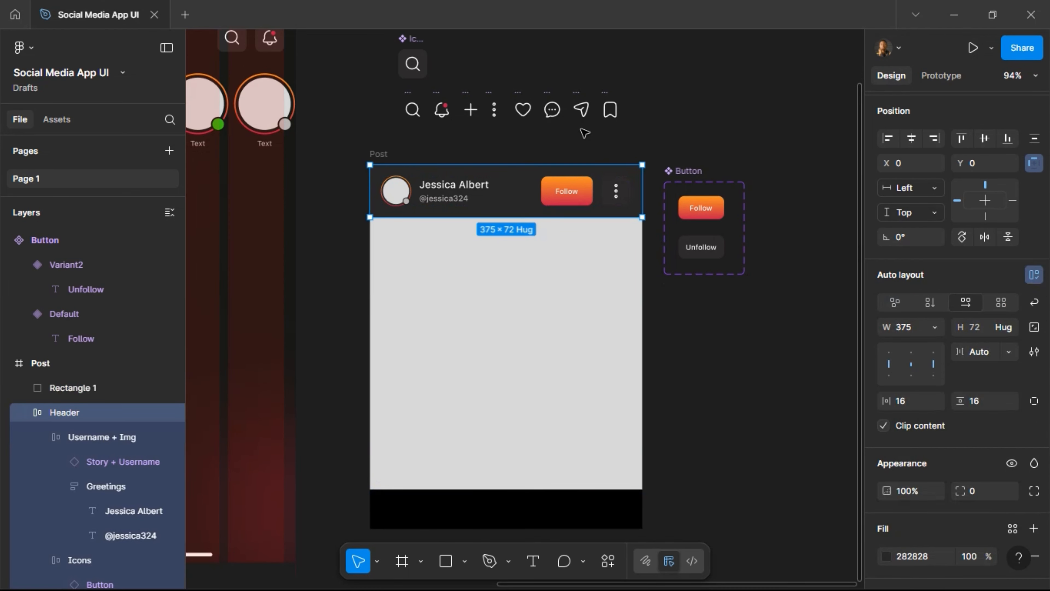
{"action": "key", "text": "ctrl+d"}
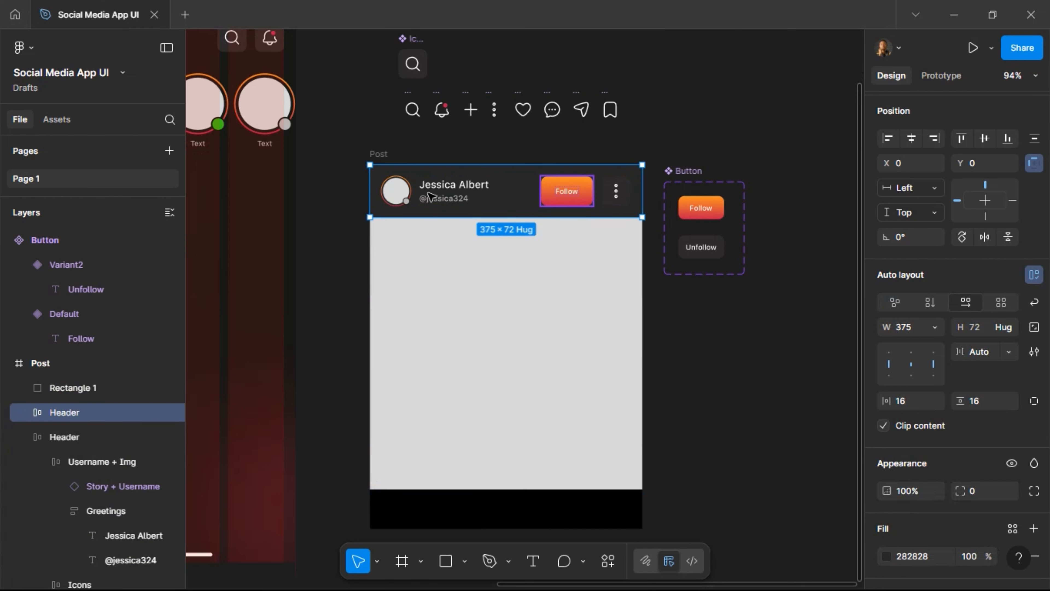
{"action": "key", "text": "ctrl+z"}
{"action": "left_click", "coordinate": [374, 155]}
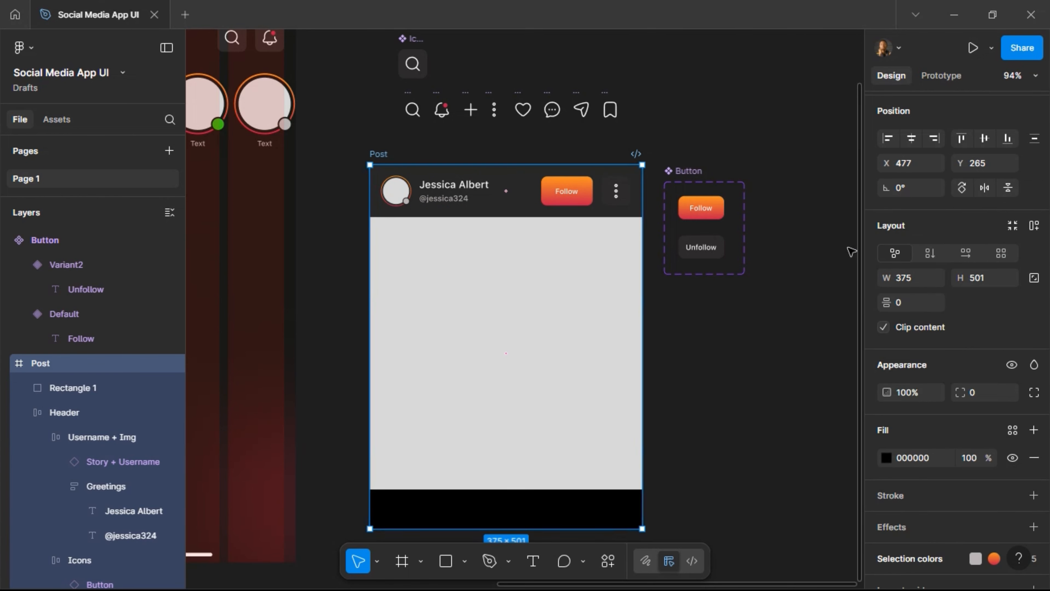
Apply auto layout to the Post frame and duplicate the header row below the grey image.
{"action": "left_click", "coordinate": [1033, 225]}
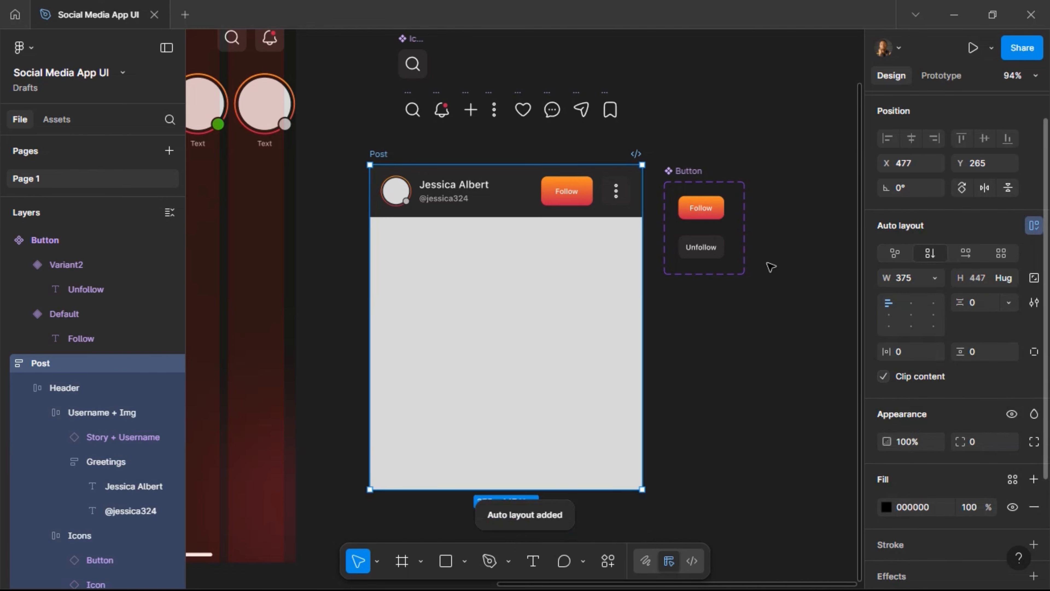
{"action": "left_click", "coordinate": [479, 208]}
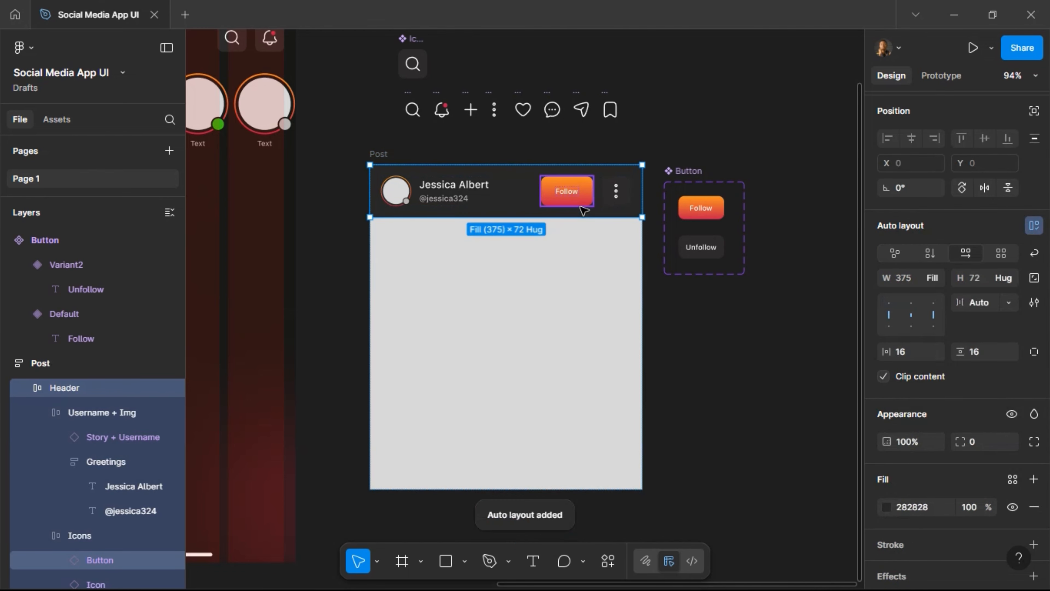
{"action": "key", "text": "ctrl+d"}
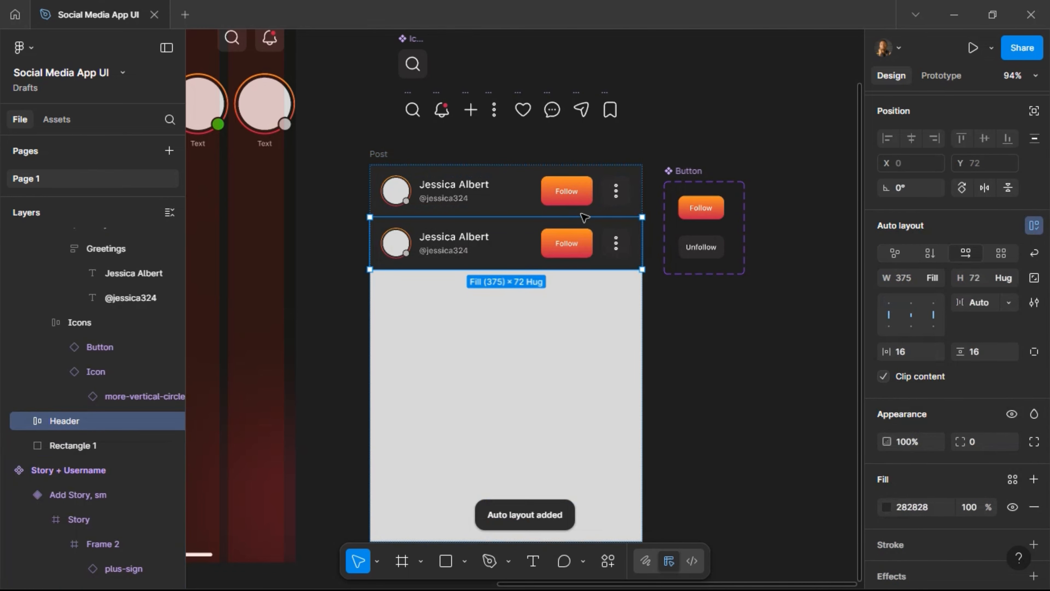
{"action": "key", "text": "Down"}
{"action": "scroll", "coordinate": [506, 307], "scroll_direction": "down", "scroll_amount": 1}
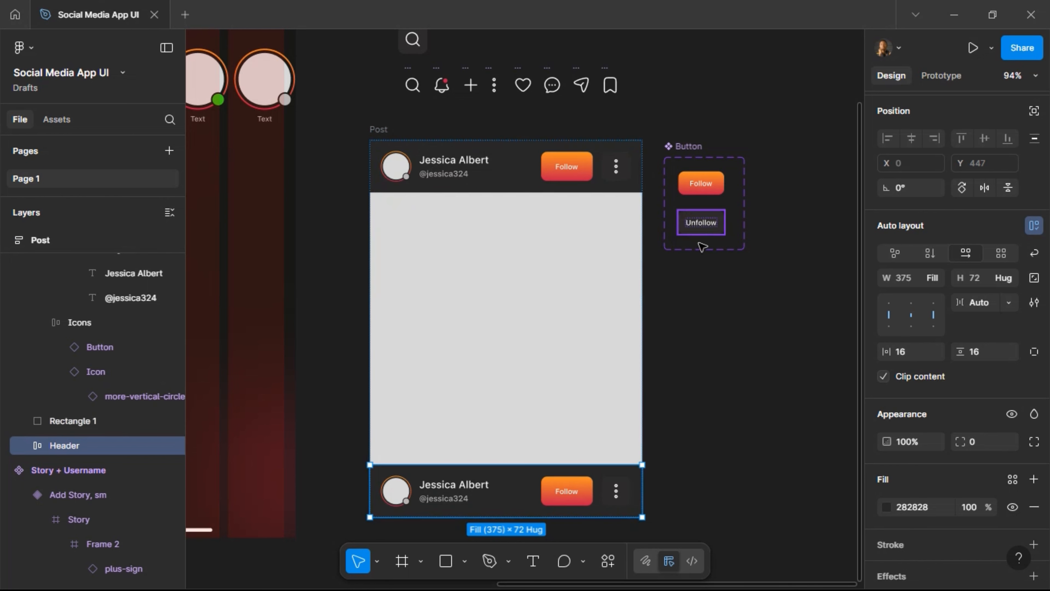
{"action": "scroll", "coordinate": [702, 247], "scroll_direction": "down", "scroll_amount": 2}
{"action": "scroll", "coordinate": [682, 268], "scroll_direction": "down", "scroll_amount": 5}
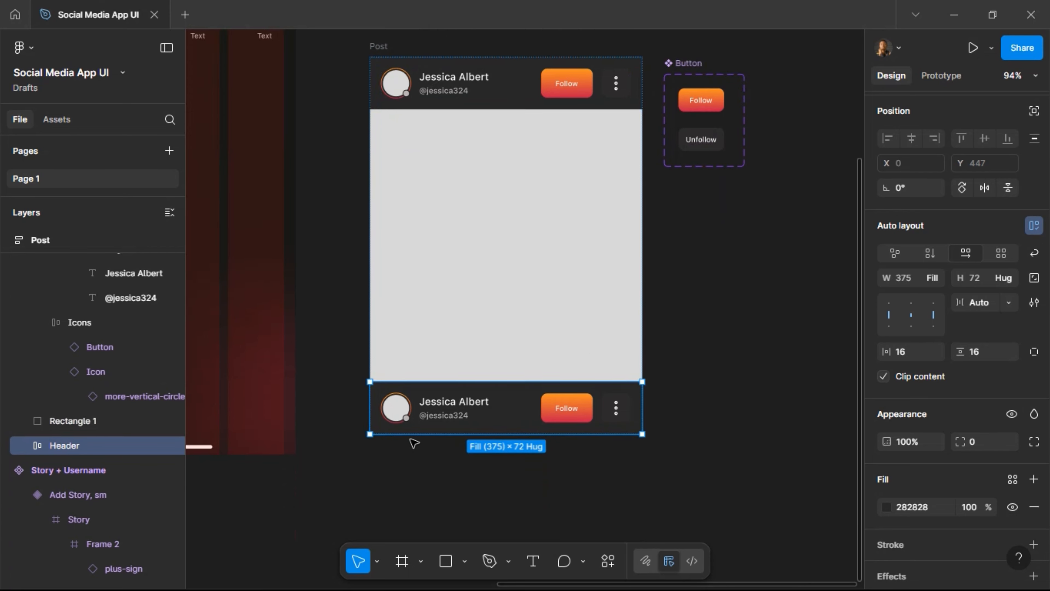
{"action": "scroll", "coordinate": [372, 455], "scroll_direction": "up", "scroll_amount": 5}
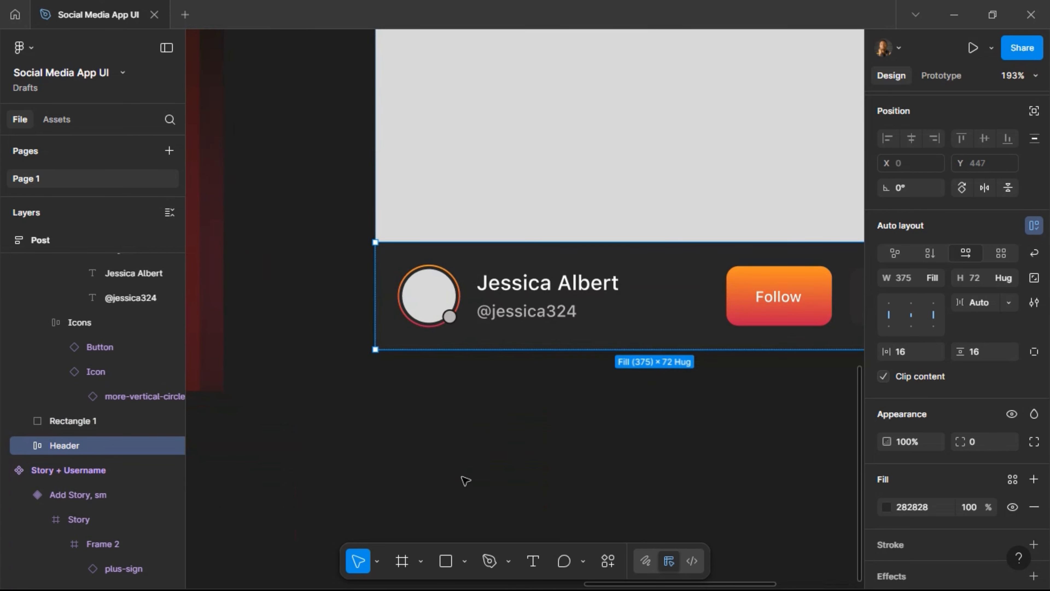
{"action": "scroll", "coordinate": [478, 438], "scroll_direction": "down", "scroll_amount": 4}
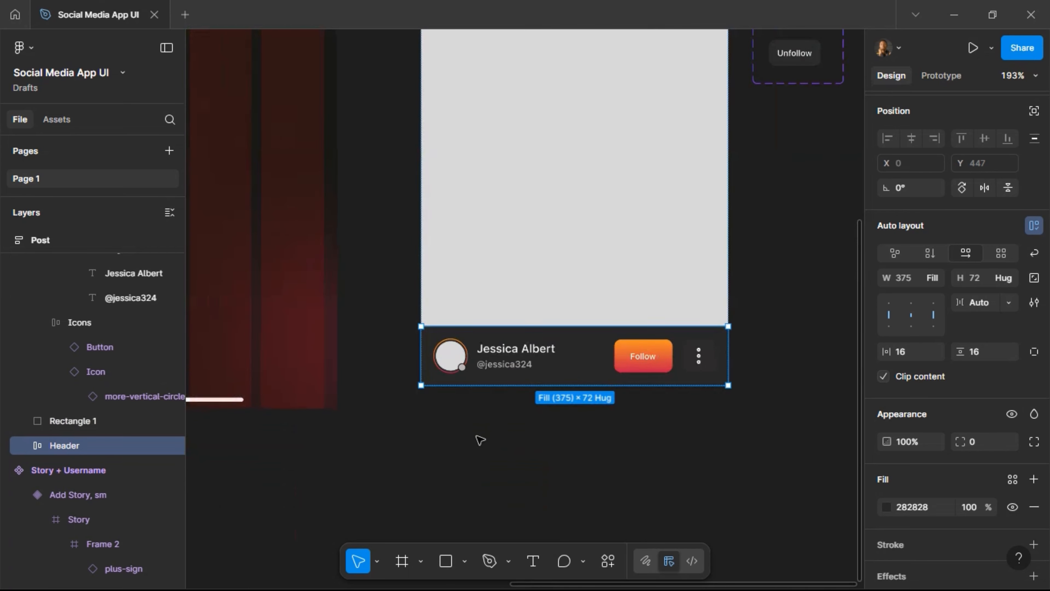
{"action": "scroll", "coordinate": [597, 274], "scroll_direction": "up", "scroll_amount": 10}
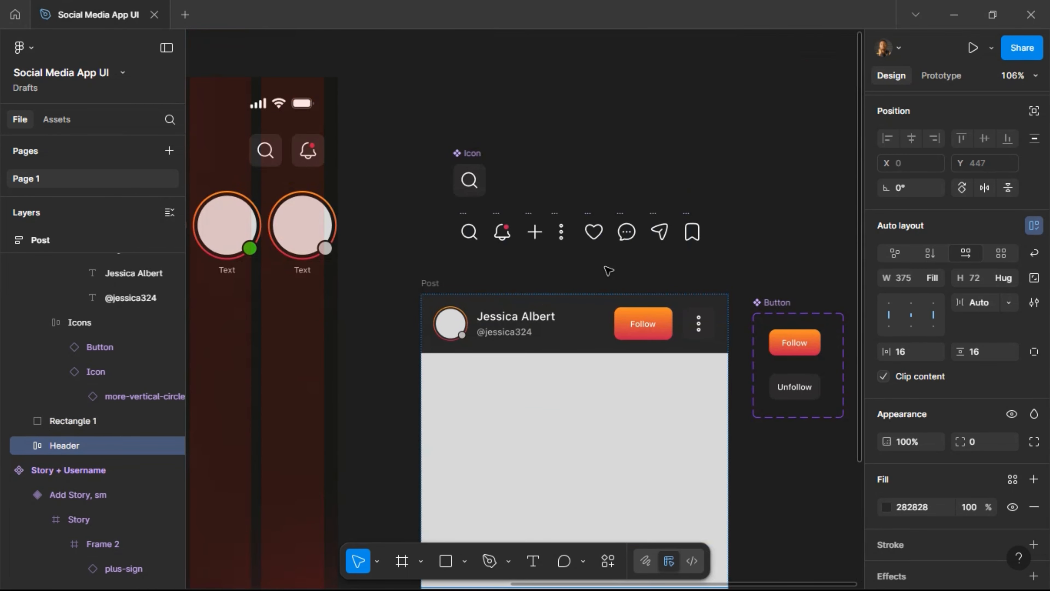
Copy the heart, comment, send and bookmark icons as a row beneath the second header.
{"action": "left_click", "coordinate": [625, 248]}
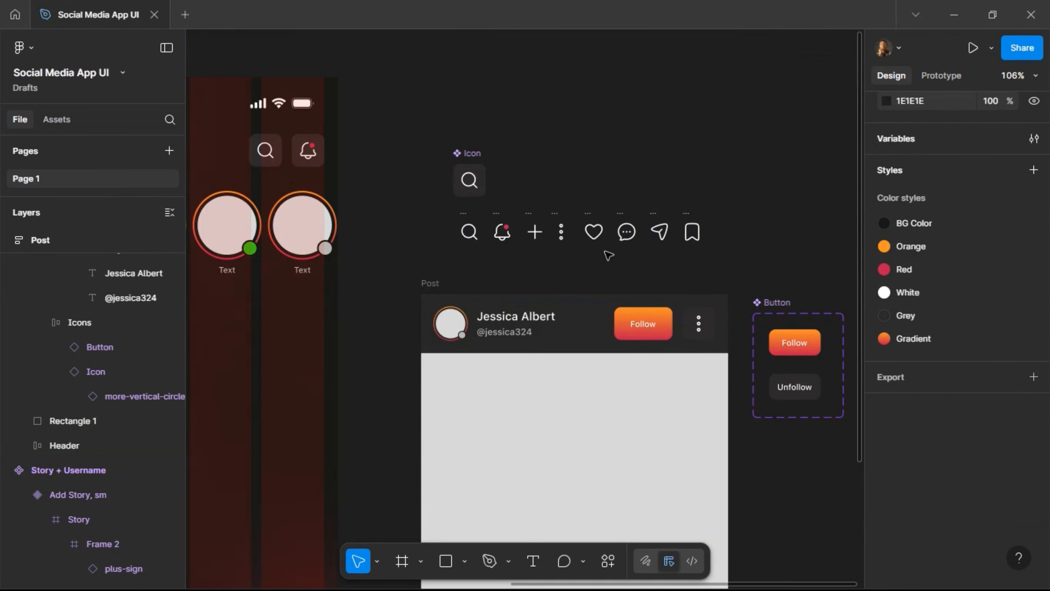
{"action": "left_click_drag", "start_coordinate": [726, 195], "coordinate": [580, 256]}
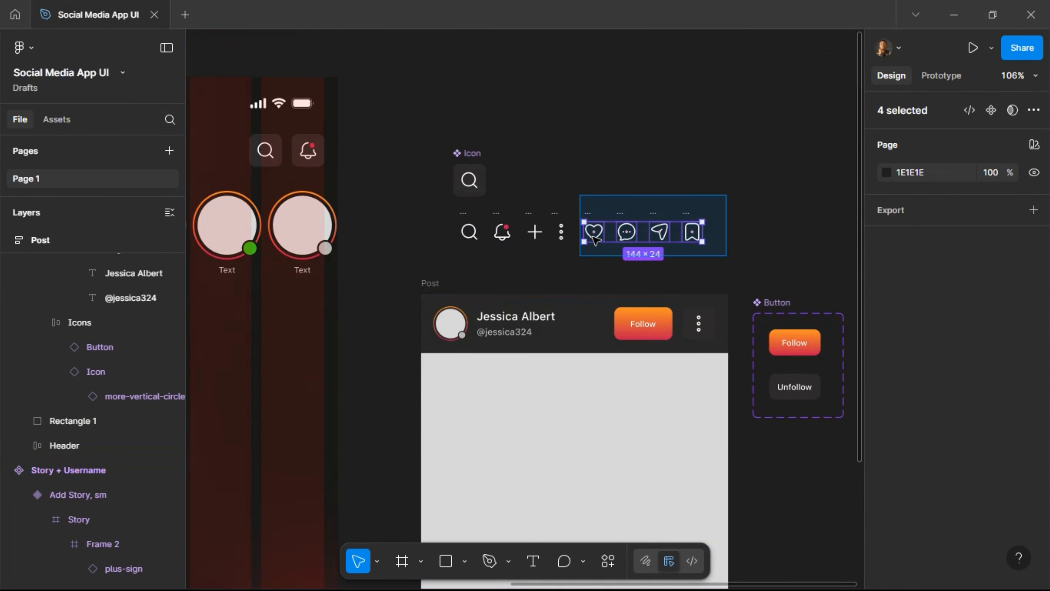
{"action": "left_click_drag", "start_coordinate": [582, 329], "coordinate": [461, 78]}
{"action": "scroll", "coordinate": [587, 587], "scroll_direction": "down", "scroll_amount": 8}
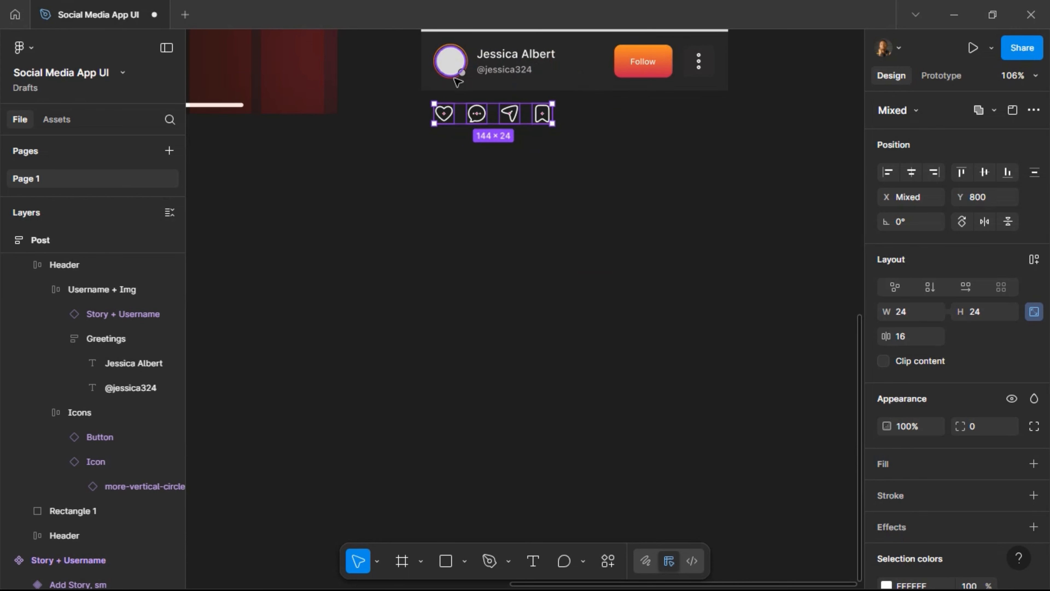
{"action": "scroll", "coordinate": [459, 79], "scroll_direction": "up", "scroll_amount": 5}
{"action": "scroll", "coordinate": [455, 79], "scroll_direction": "up", "scroll_amount": 5}
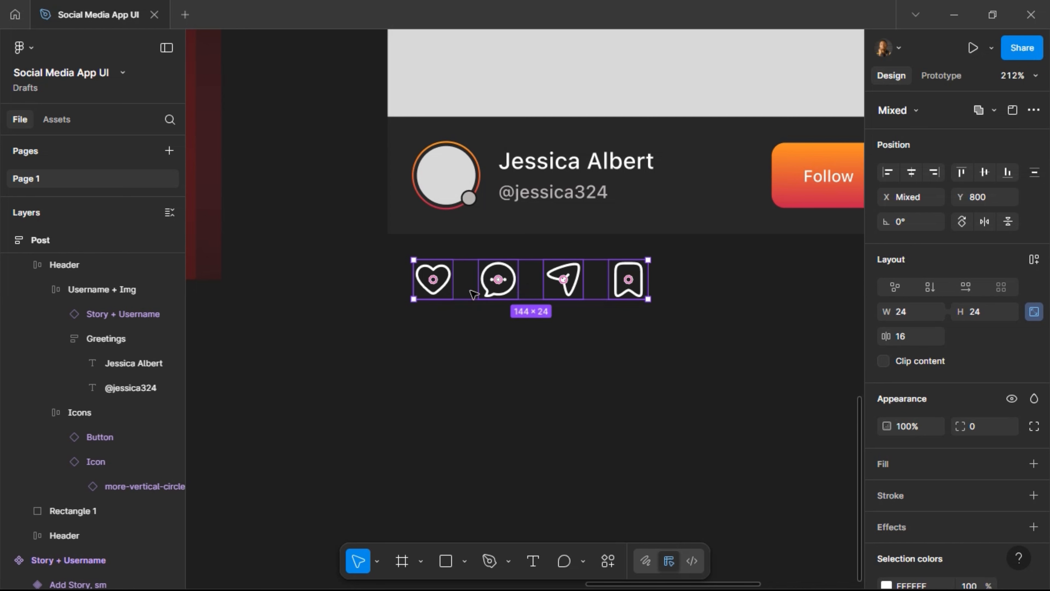
{"action": "left_click", "coordinate": [433, 336]}
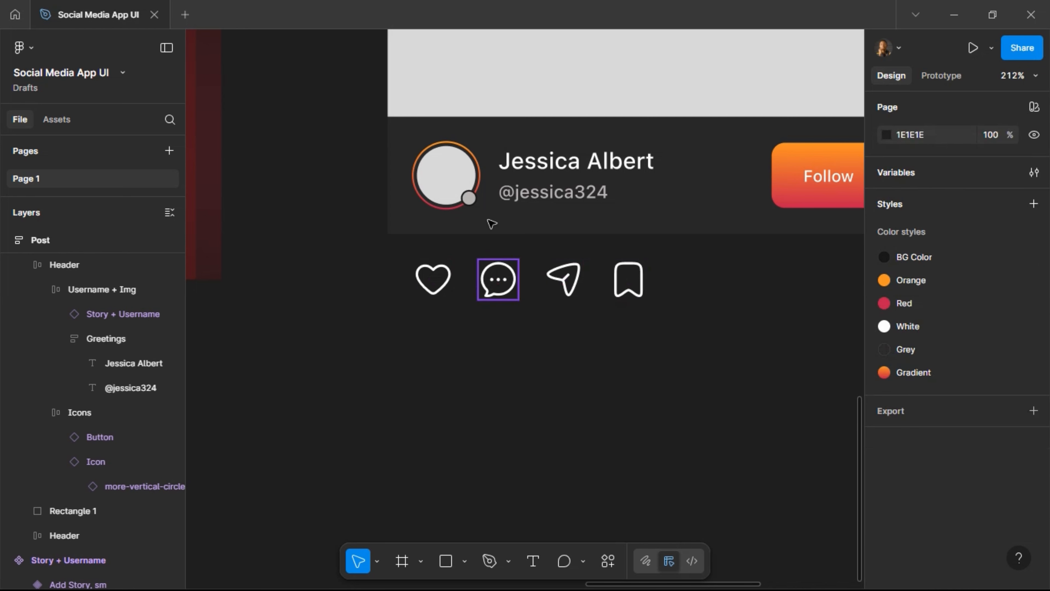
Duplicate the name text below the icon row and move the heart icon beside it.
{"action": "left_click", "coordinate": [527, 170]}
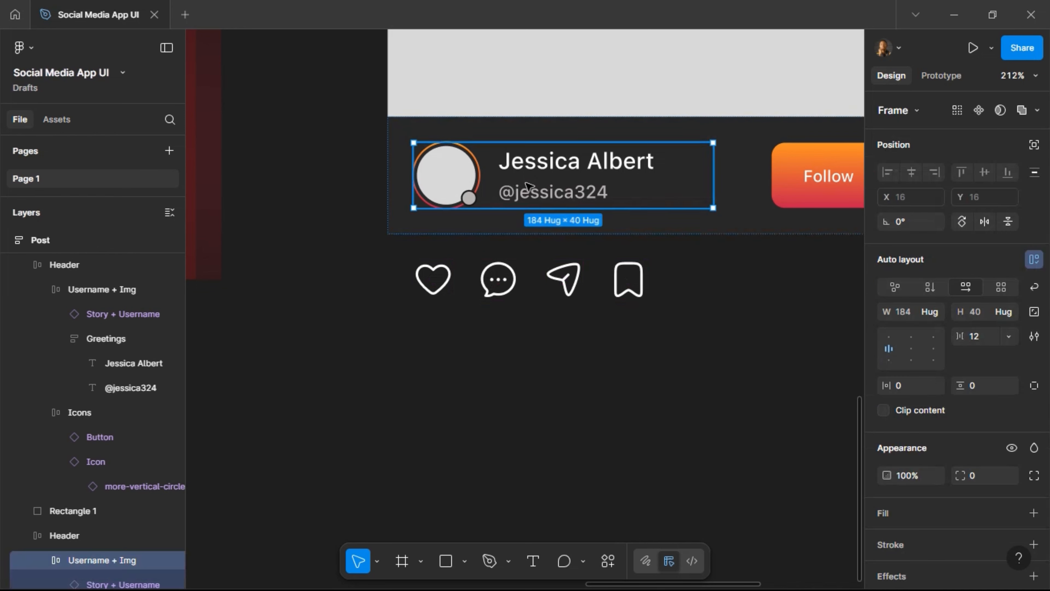
{"action": "double_click", "coordinate": [534, 168]}
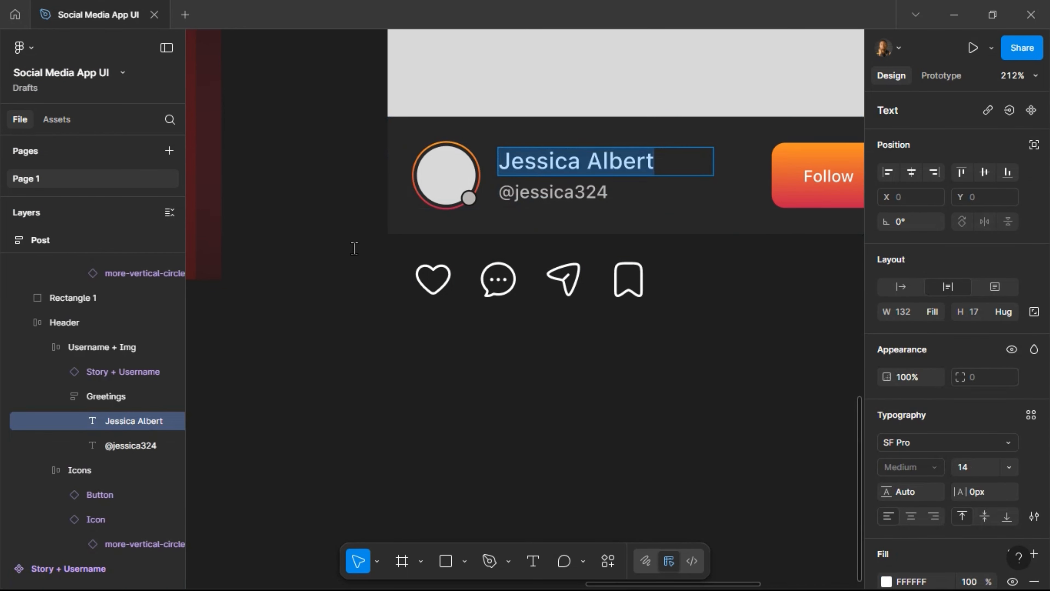
{"action": "key", "text": "Escape"}
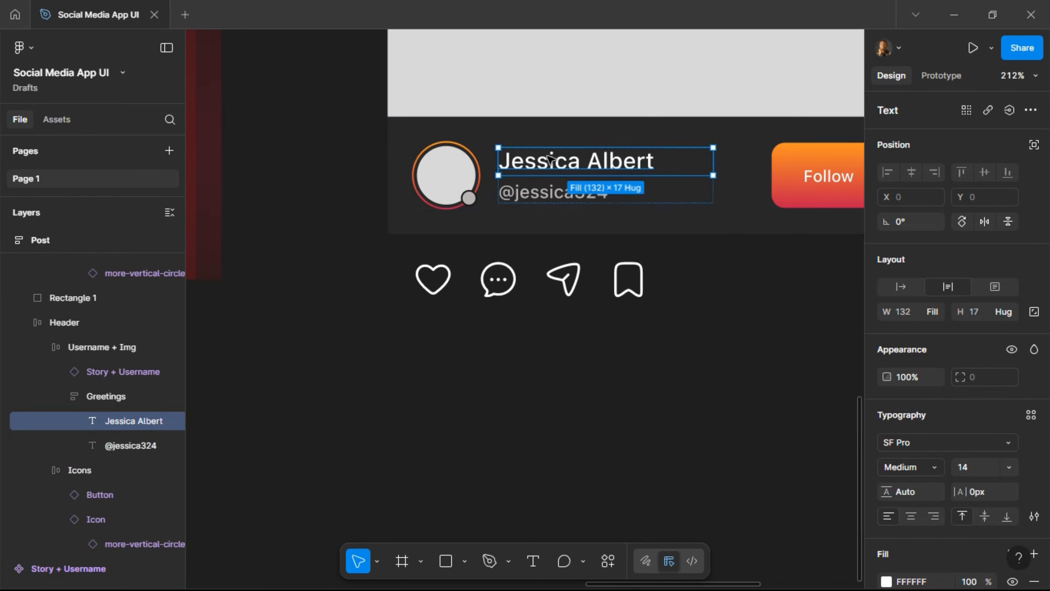
{"action": "left_click_drag", "start_coordinate": [476, 330], "coordinate": [477, 340]}
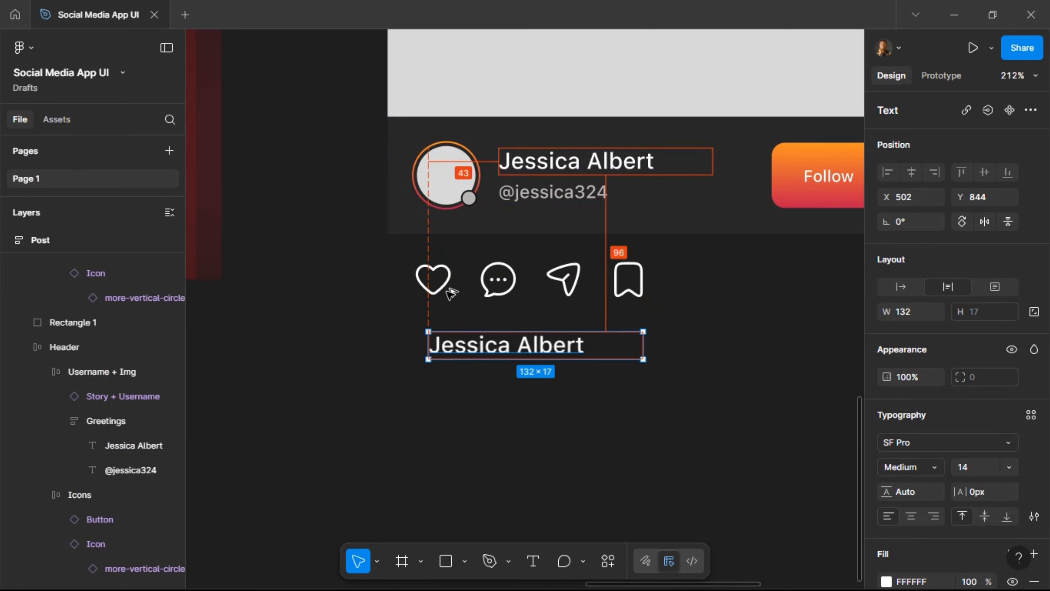
{"action": "left_click", "coordinate": [433, 281]}
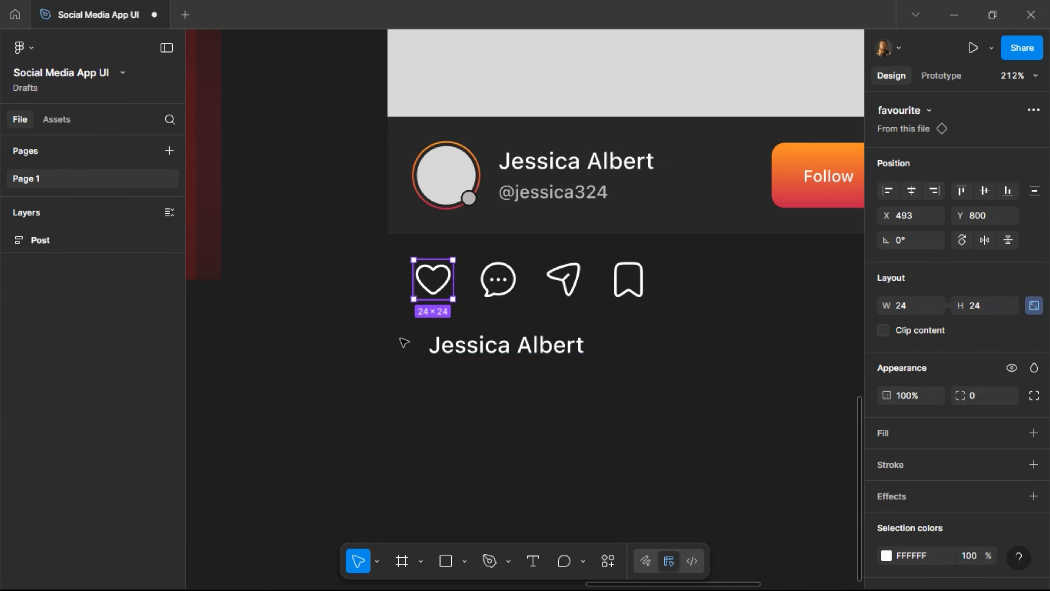
{"action": "left_click_drag", "start_coordinate": [436, 286], "coordinate": [401, 346]}
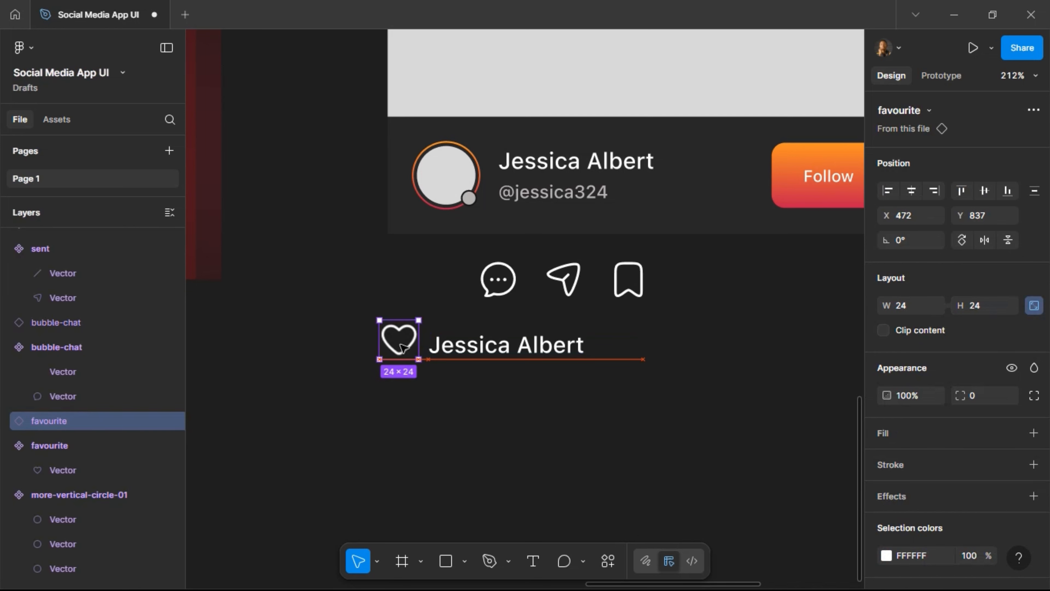
Change the copied text to '1.3k' and set its box to Auto width.
{"action": "double_click", "coordinate": [454, 349]}
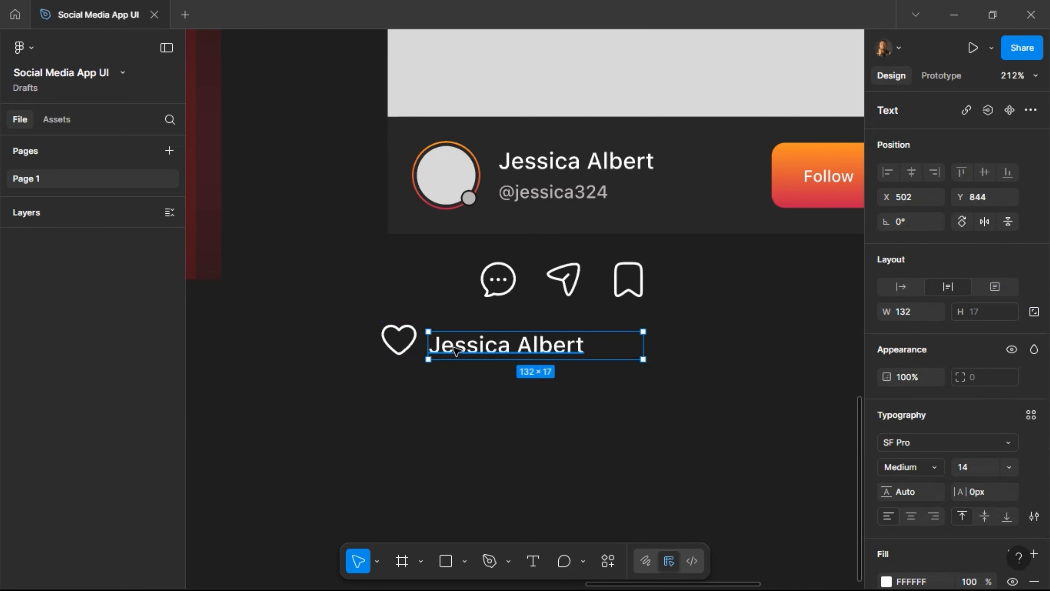
{"action": "key", "text": "ctrl+a"}
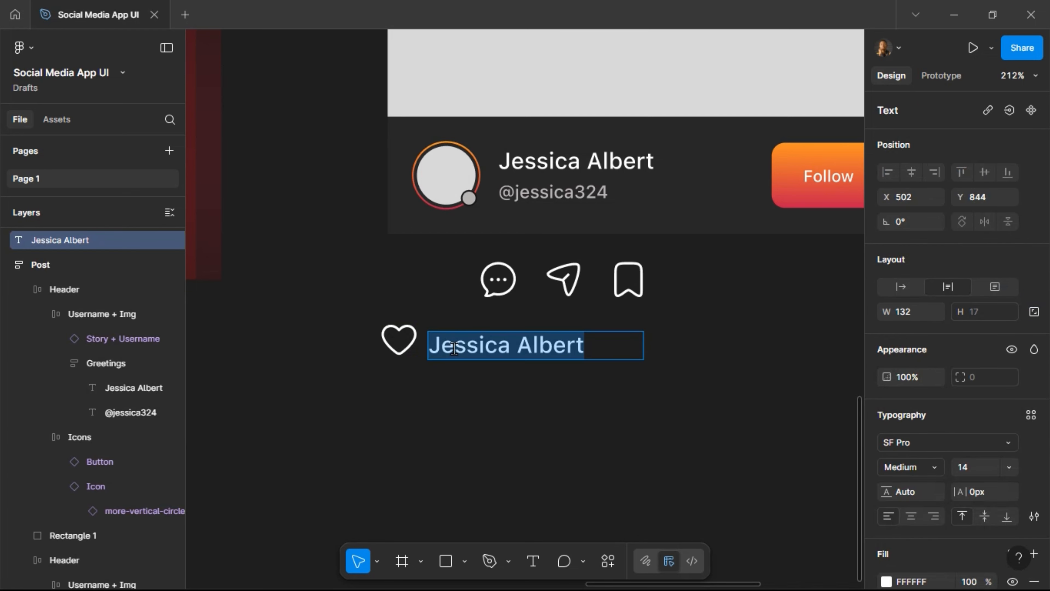
{"action": "type", "text": "1.3k"}
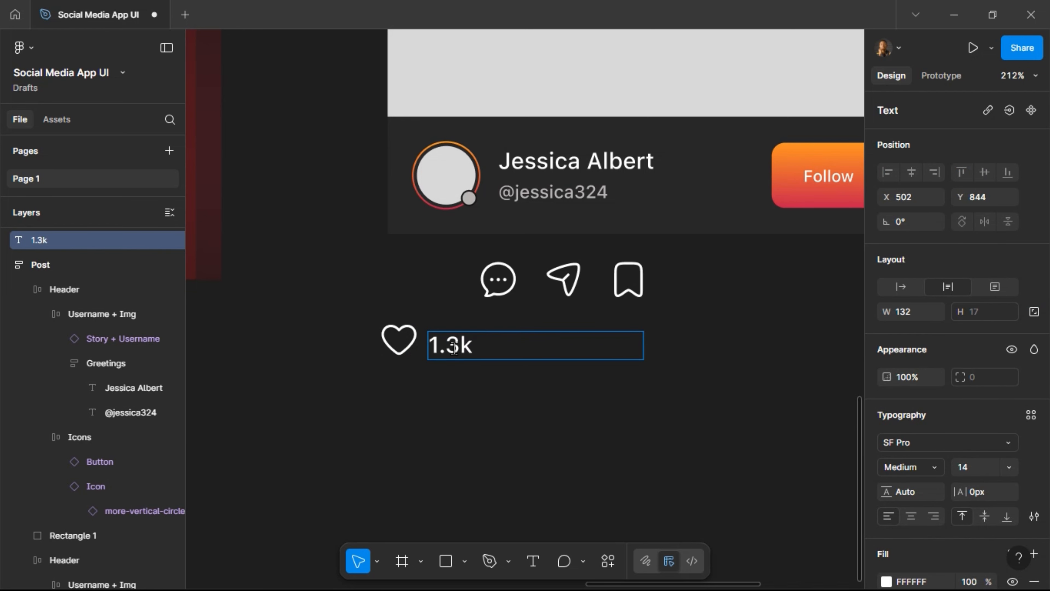
{"action": "key", "text": "Escape"}
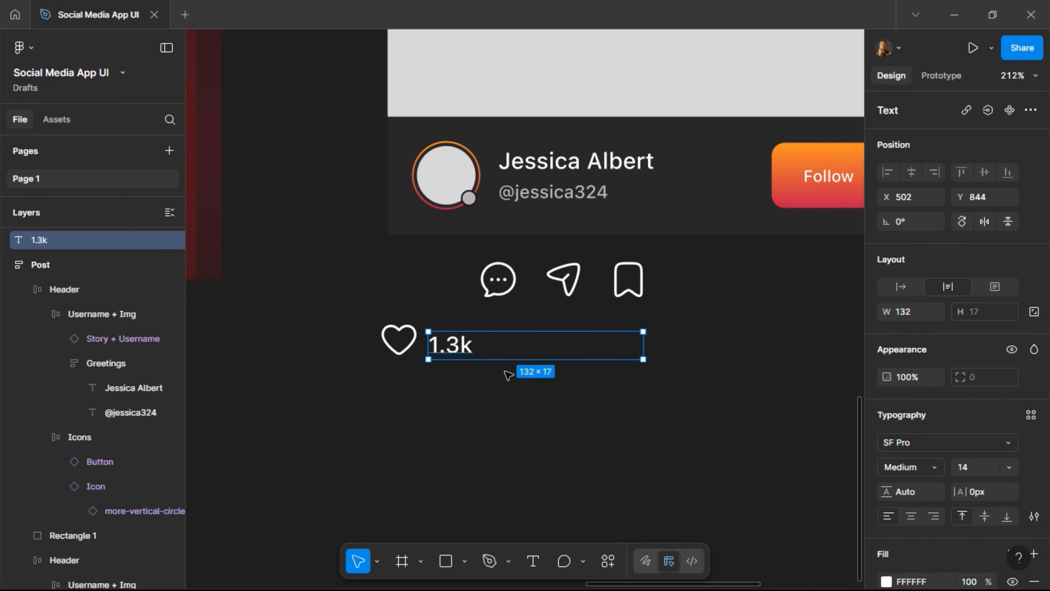
{"action": "left_click", "coordinate": [902, 287]}
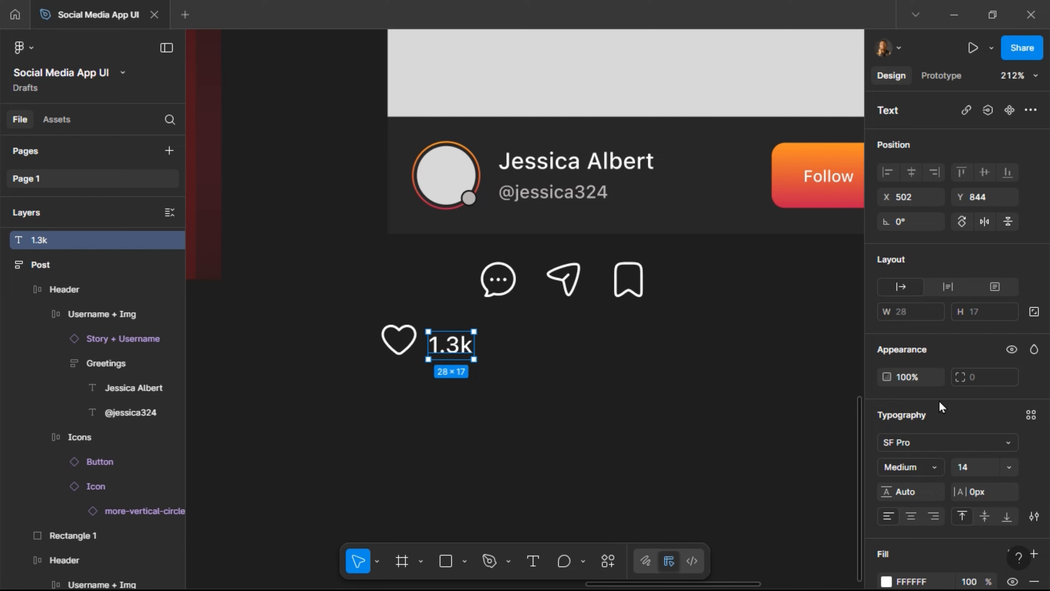
{"action": "left_click", "coordinate": [935, 466]}
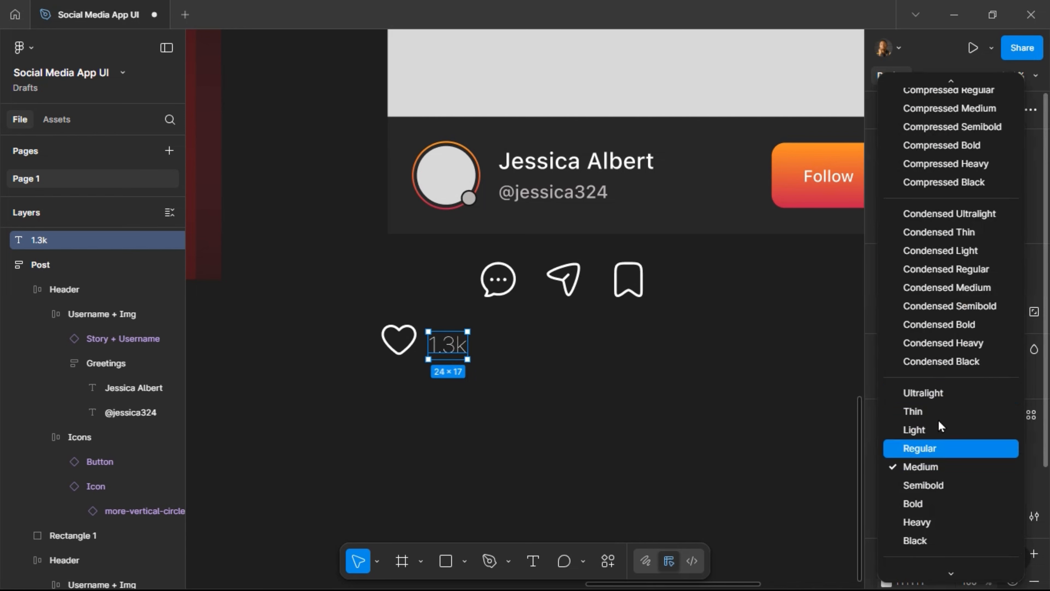
Set the 1.3k text to Regular weight at 12 px after trying Thin and the Color Text fill.
{"action": "left_click", "coordinate": [947, 448]}
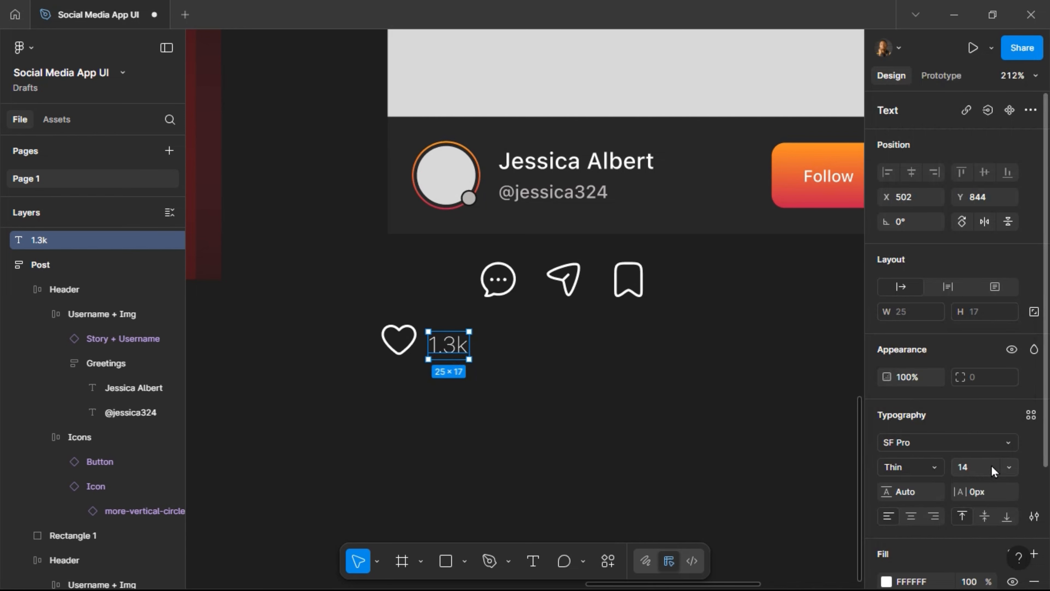
{"action": "scroll", "coordinate": [991, 462], "scroll_direction": "down", "scroll_amount": 1}
{"action": "left_click", "coordinate": [1012, 476]}
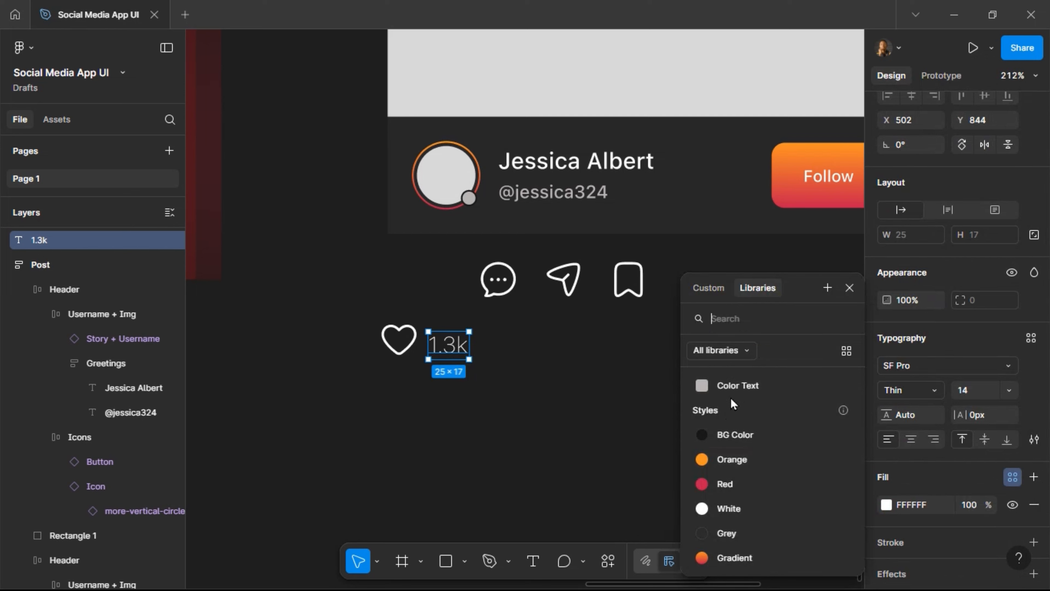
{"action": "left_click", "coordinate": [748, 386]}
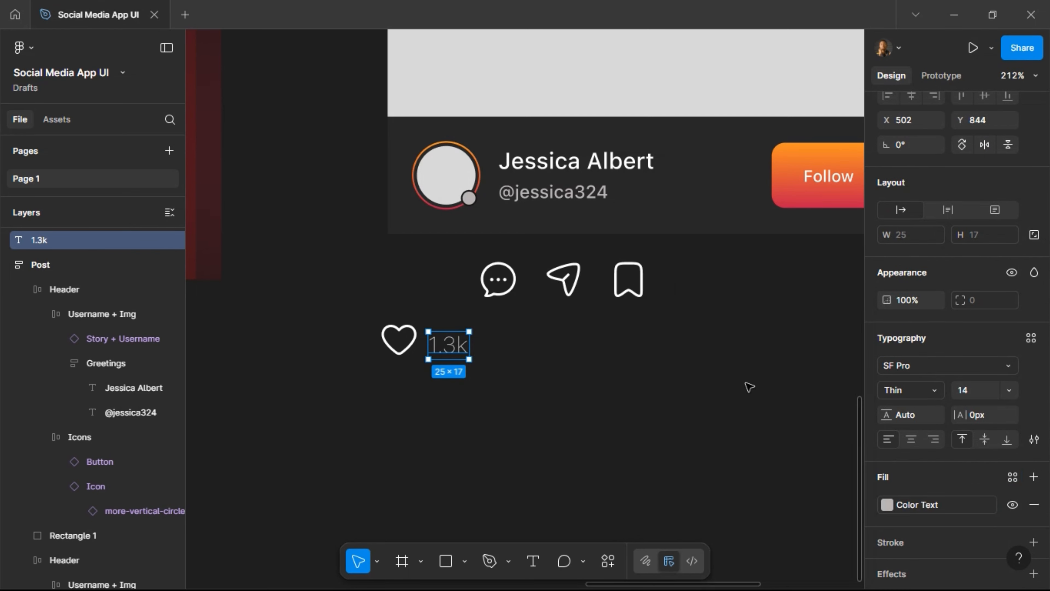
{"action": "left_click", "coordinate": [940, 395]}
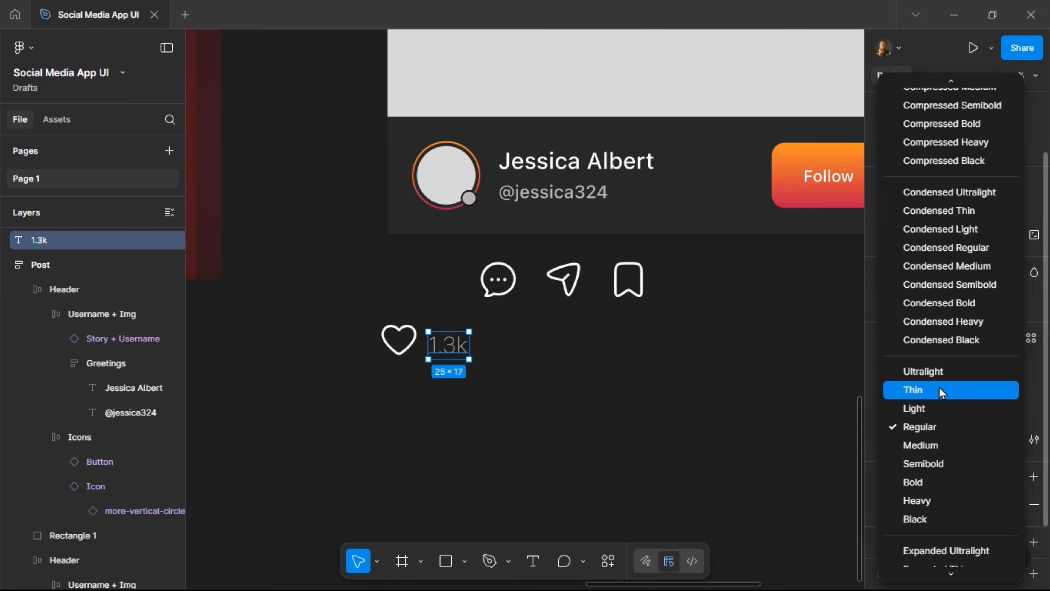
{"action": "left_click", "coordinate": [937, 423]}
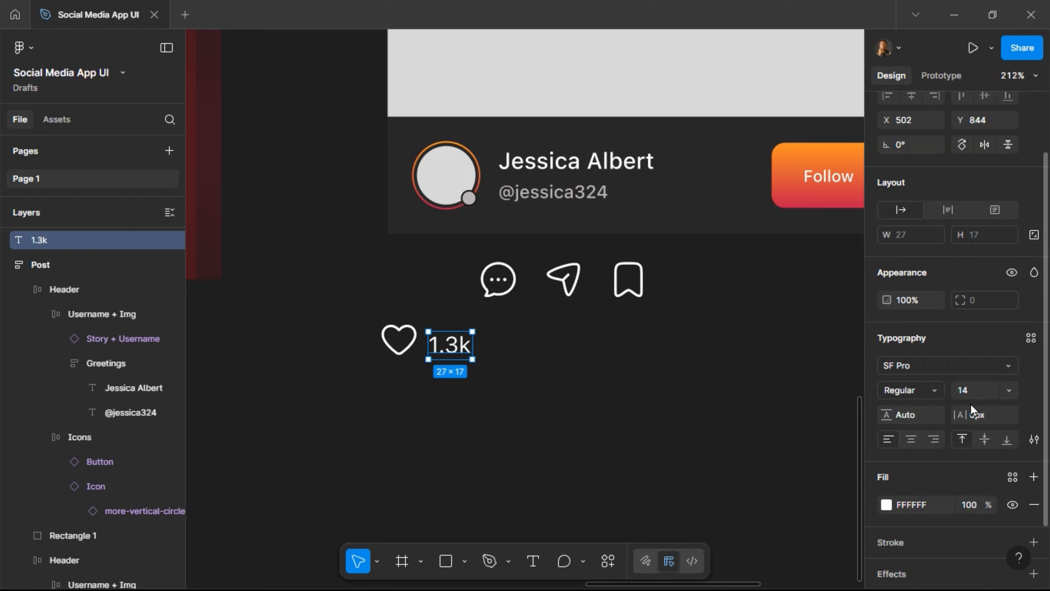
{"action": "left_click", "coordinate": [976, 393]}
{"action": "key", "text": "Return"}
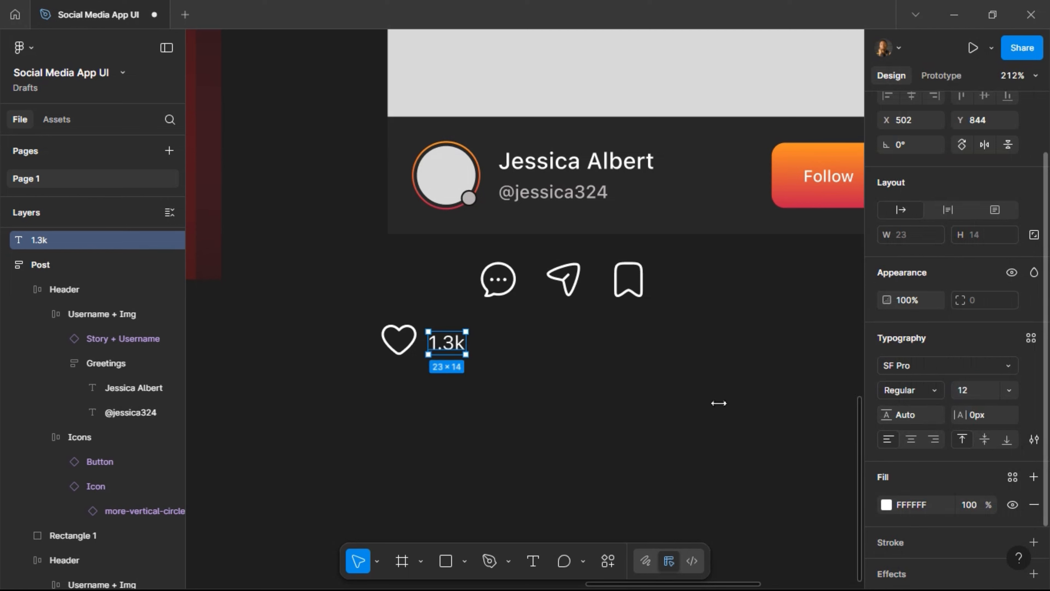
{"action": "left_click", "coordinate": [400, 352], "text": "shift"}
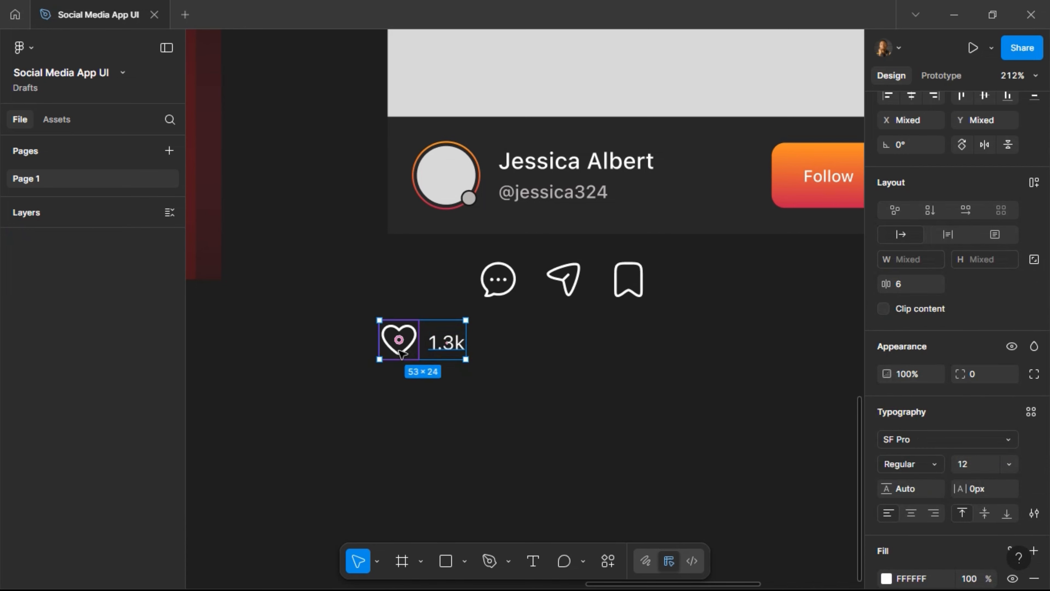
Wrap the heart and 1.3k text in an auto-layout frame named 'Likes'.
{"action": "left_click", "coordinate": [1034, 184]}
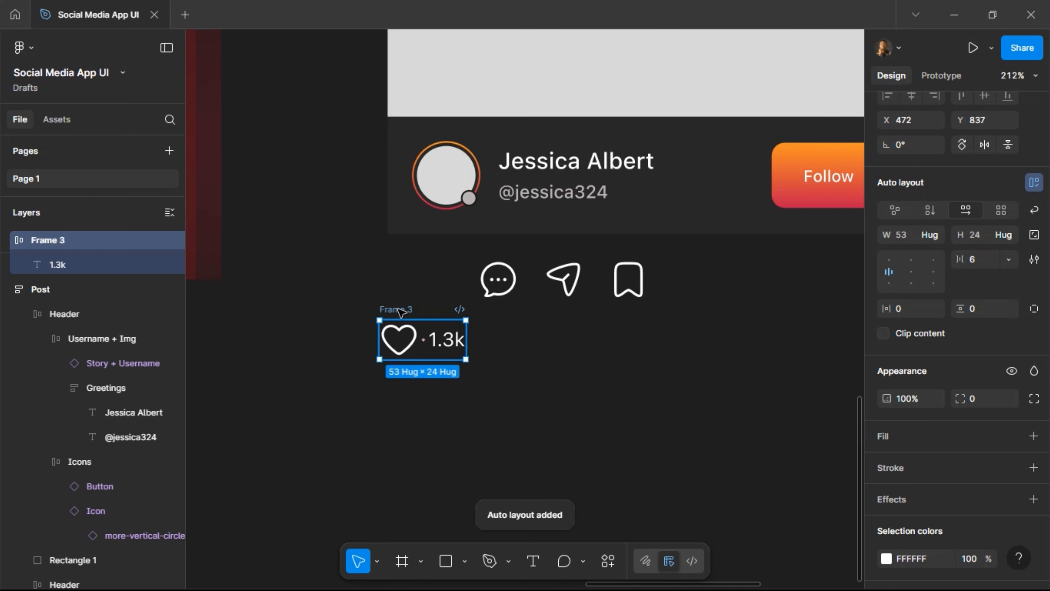
{"action": "double_click", "coordinate": [408, 308]}
{"action": "type", "text": "Likes"}
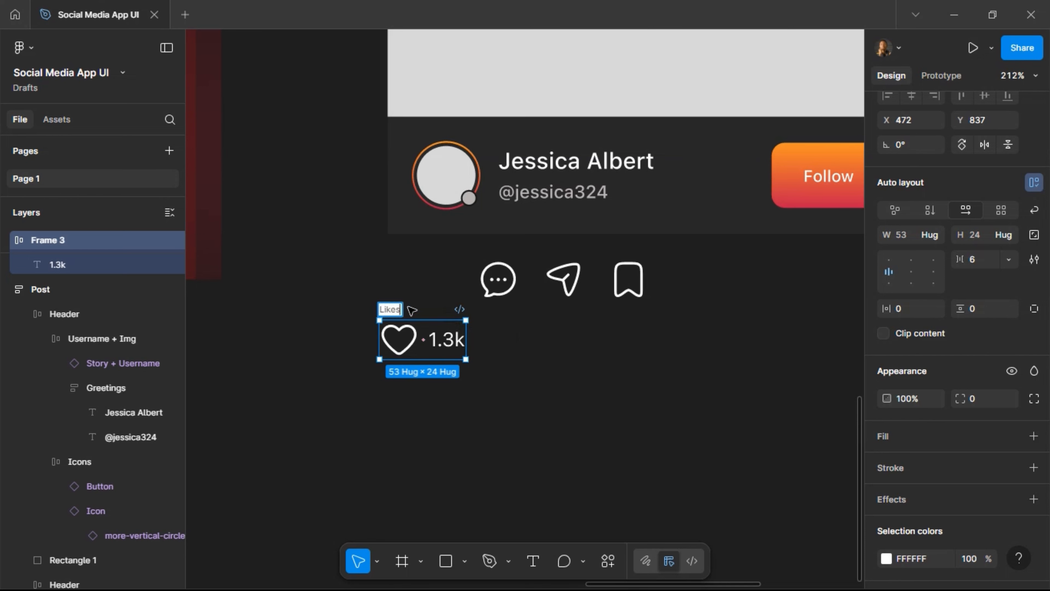
{"action": "key", "text": "Return"}
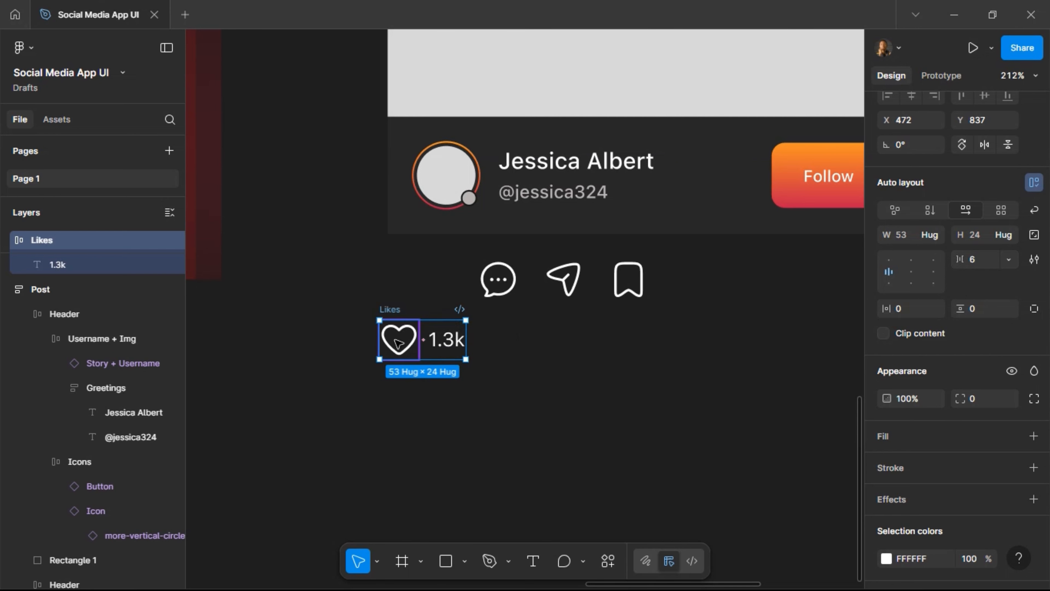
Try shrinking the heart icon to 16×16, then undo back to 24×24.
{"action": "left_click", "coordinate": [399, 352]}
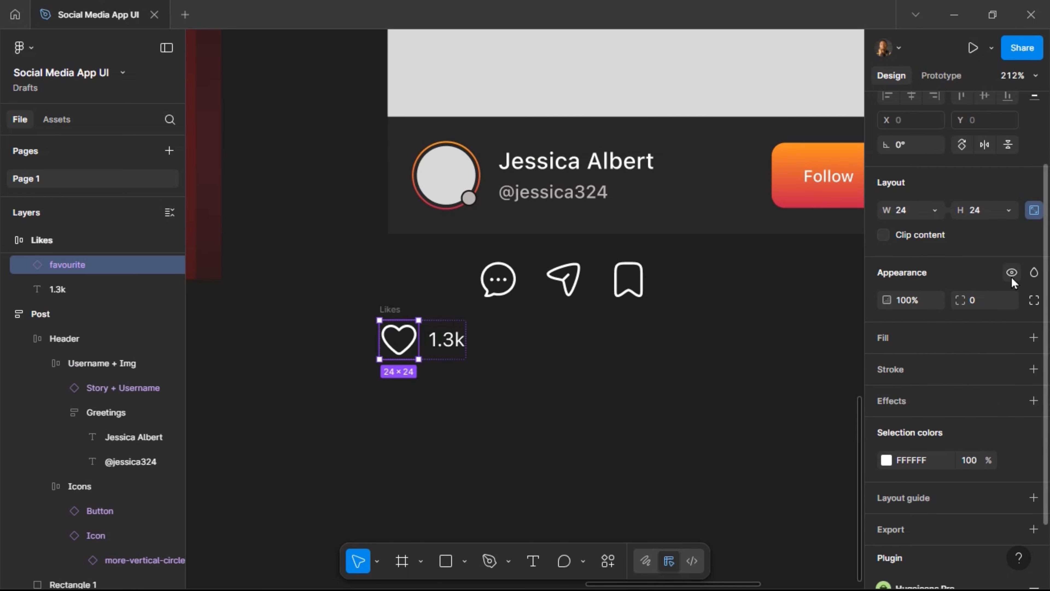
{"action": "left_click", "coordinate": [1008, 213]}
{"action": "key", "text": "Return"}
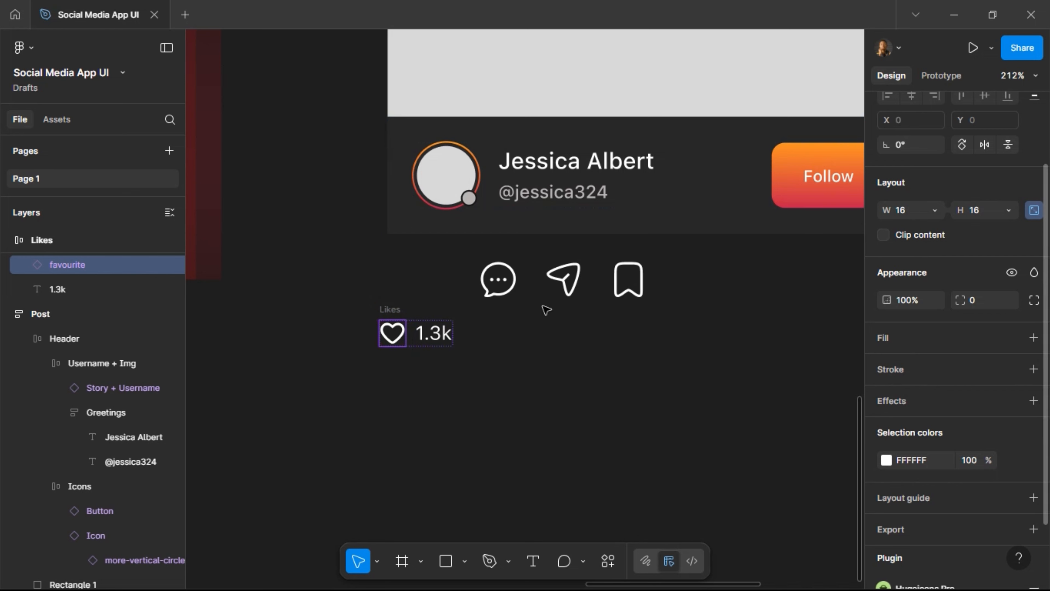
{"action": "key", "text": "ctrl+z"}
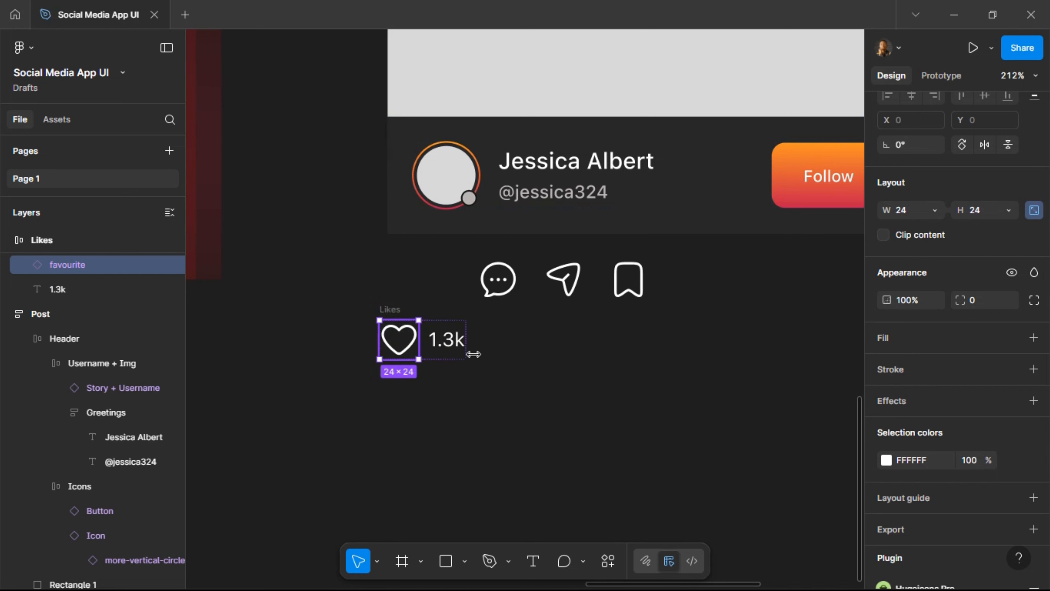
Apply the Color Text fill style to the 1.3k text inside Likes.
{"action": "left_click", "coordinate": [446, 343]}
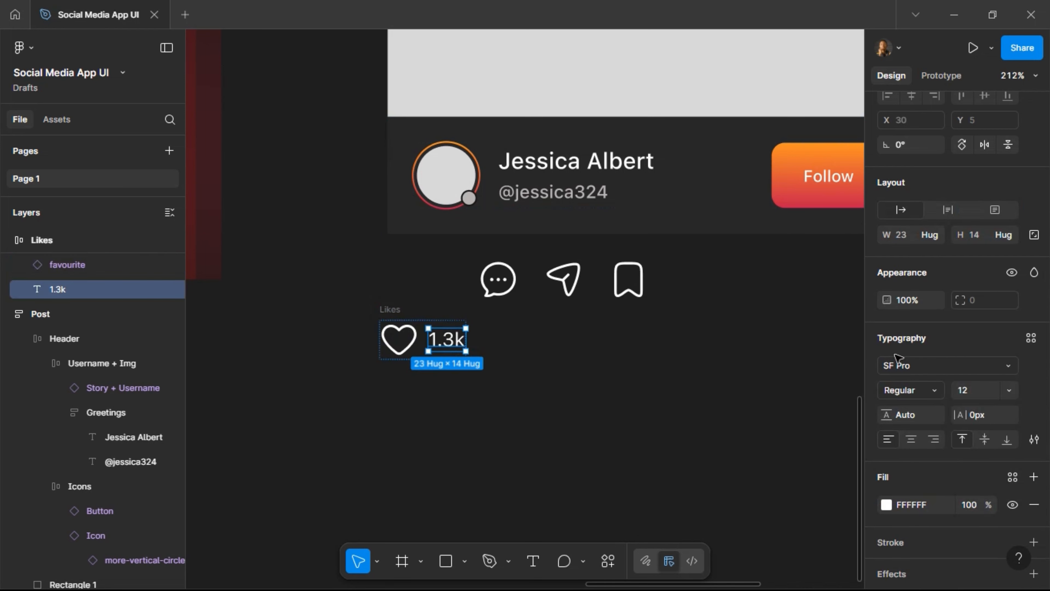
{"action": "left_click", "coordinate": [1009, 481]}
{"action": "left_click", "coordinate": [765, 384]}
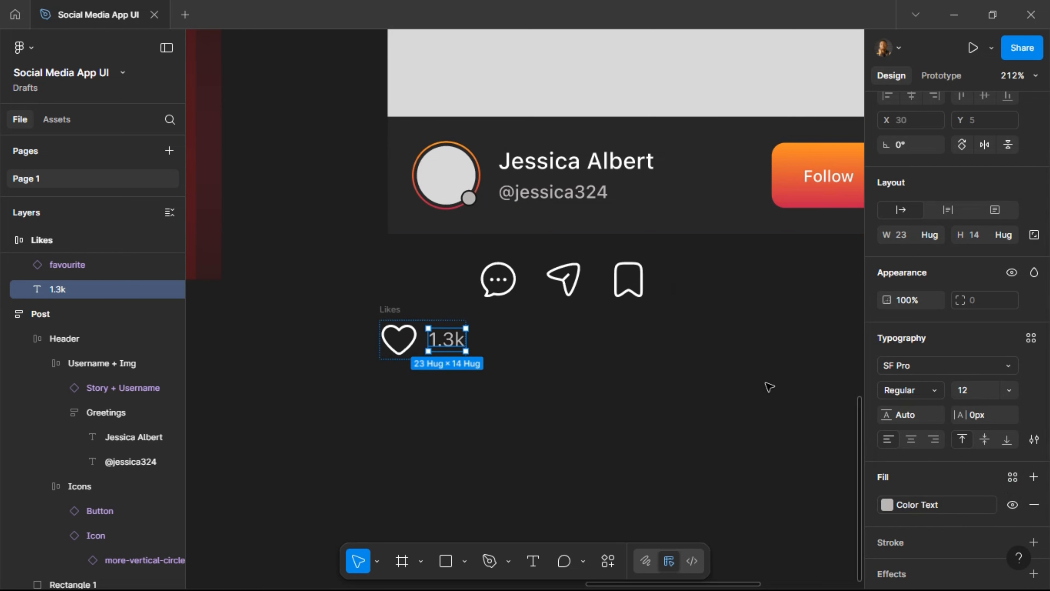
{"action": "left_click", "coordinate": [391, 310]}
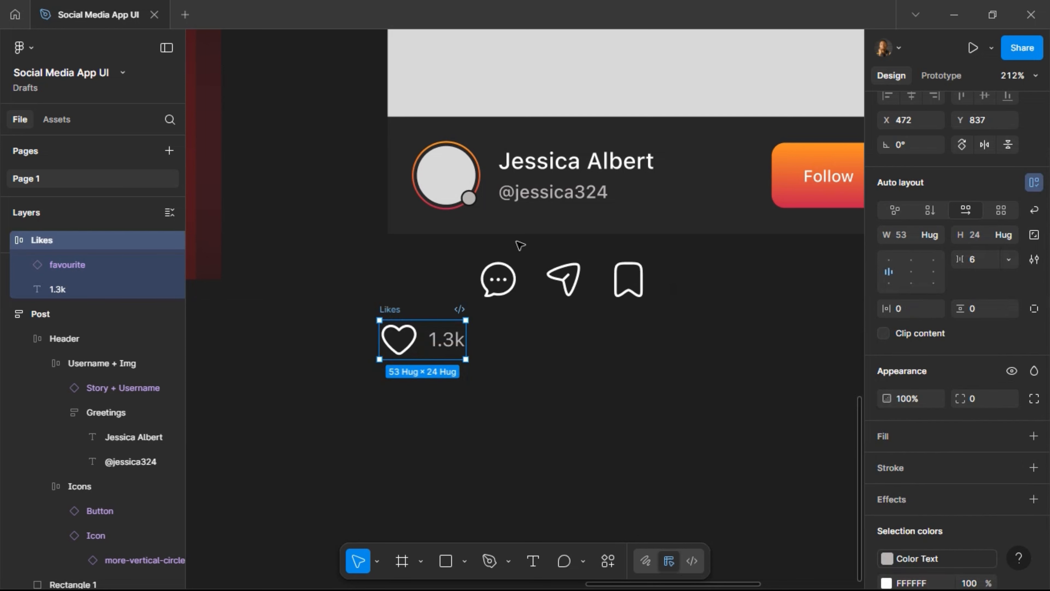
{"action": "left_click", "coordinate": [500, 189]}
{"action": "left_click", "coordinate": [500, 188]}
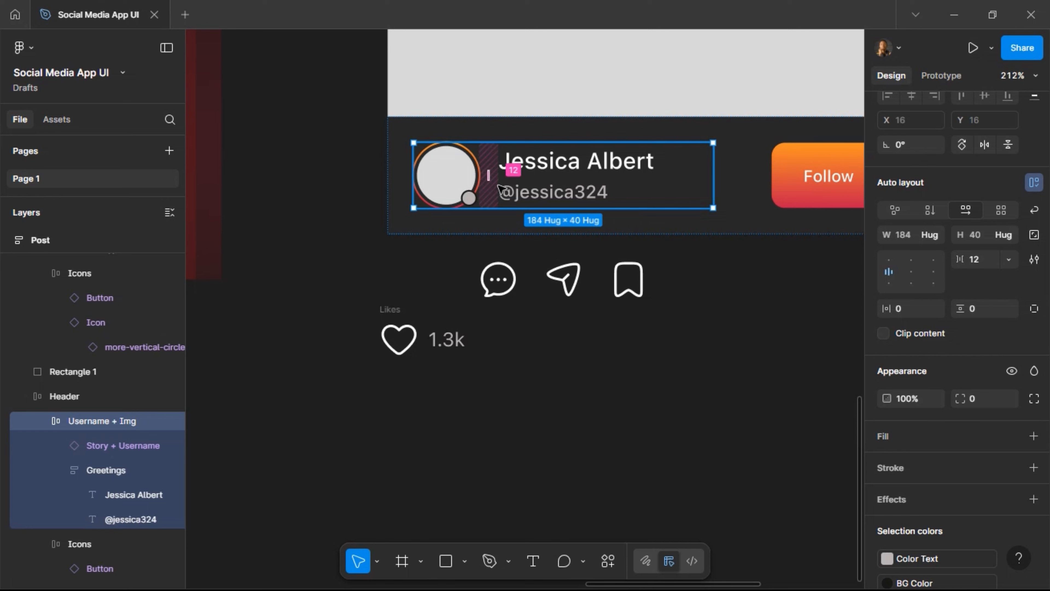
Replace the header's profile group with three Likes copies and delete the Follow button and menu.
{"action": "key", "text": "ctrl+shift+r"}
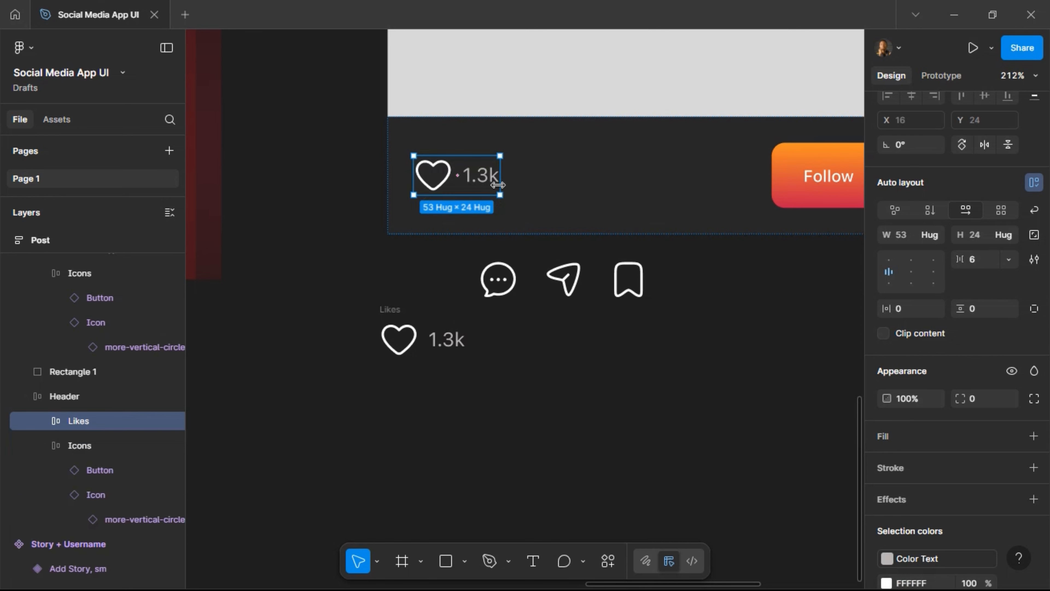
{"action": "key", "text": "ctrl+d"}
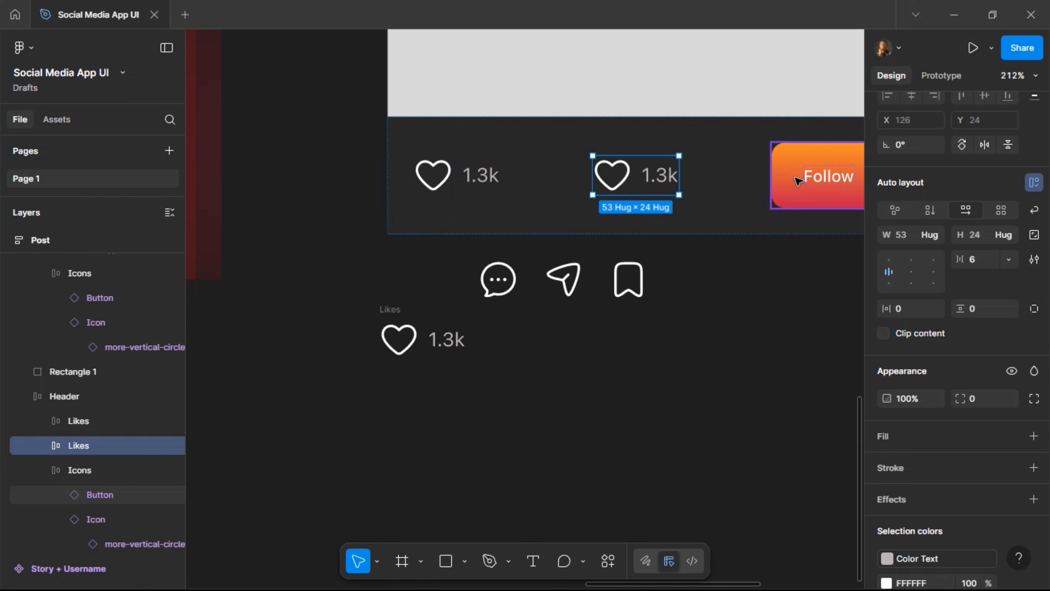
{"action": "key", "text": "ctrl+d"}
{"action": "scroll", "coordinate": [797, 181], "scroll_direction": "right", "scroll_amount": 4}
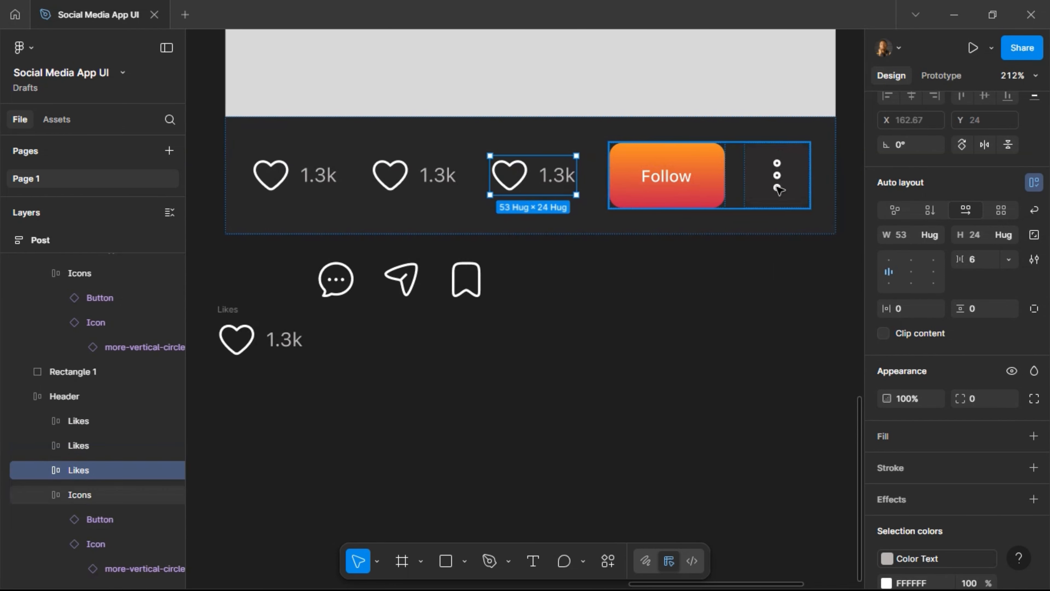
{"action": "left_click", "coordinate": [695, 188]}
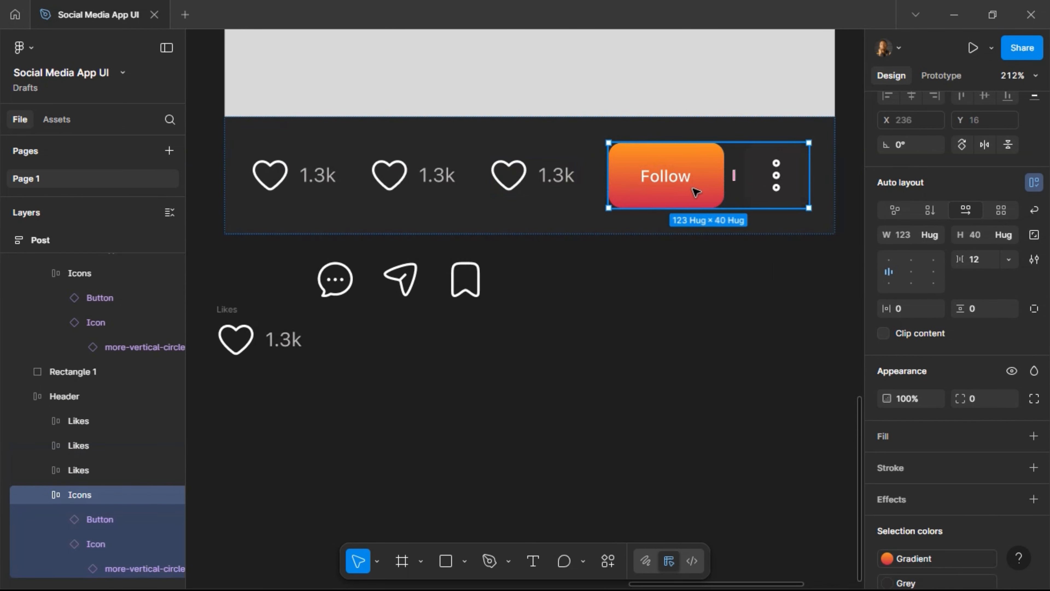
{"action": "key", "text": "Delete"}
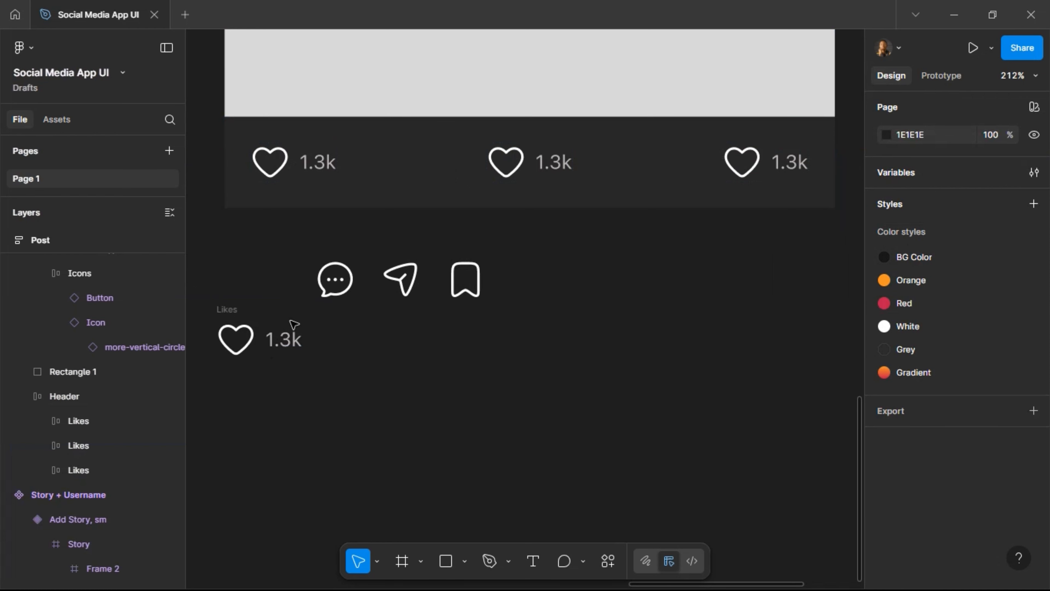
{"action": "left_click", "coordinate": [334, 291]}
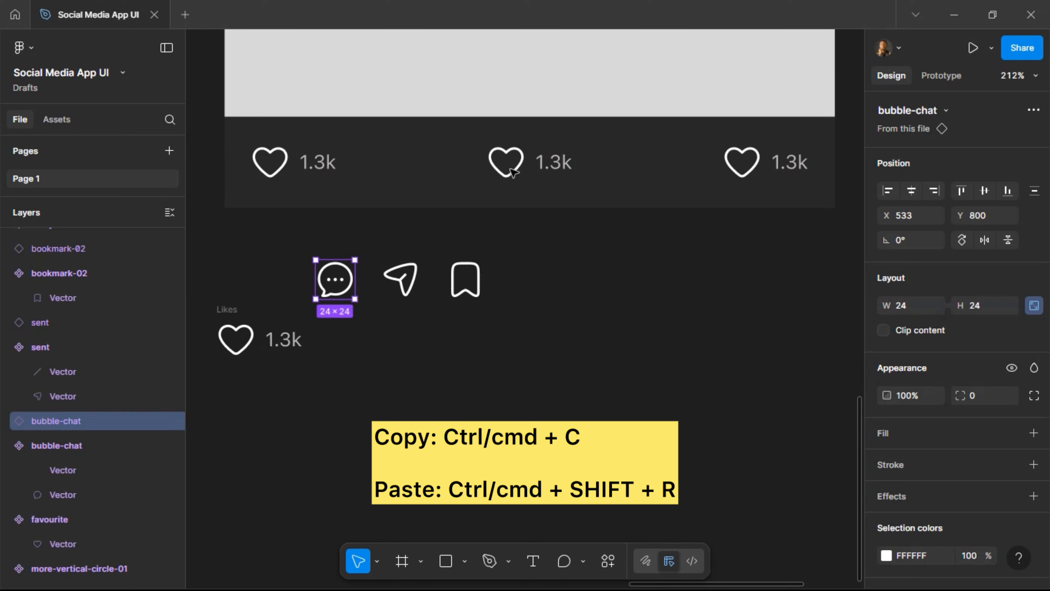
Swap the middle group's heart icon for the comment bubble icon.
{"action": "key", "text": "ctrl+x"}
{"action": "left_click", "coordinate": [512, 169]}
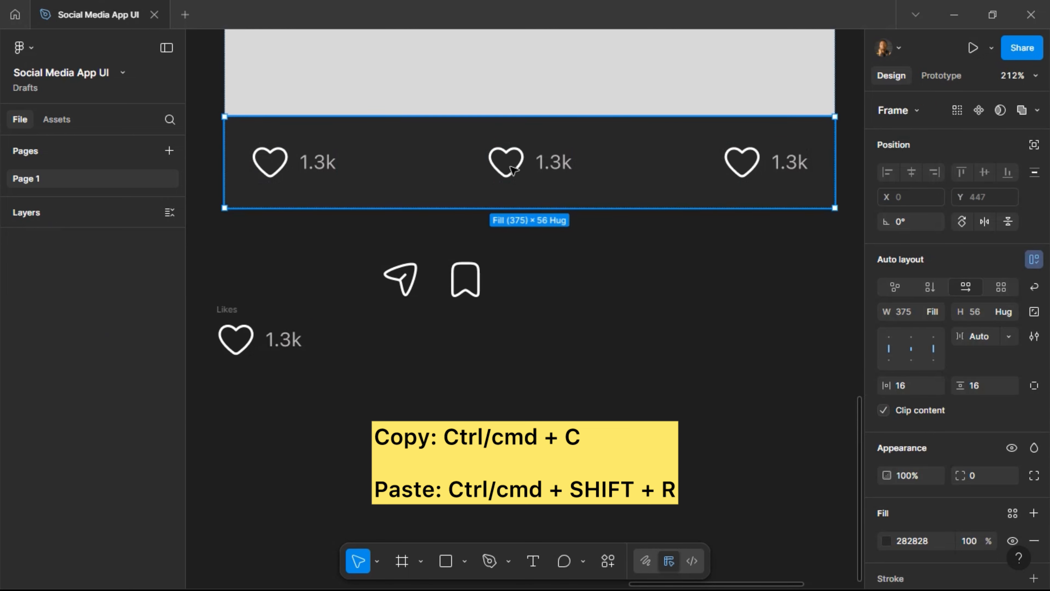
{"action": "left_click", "coordinate": [513, 169]}
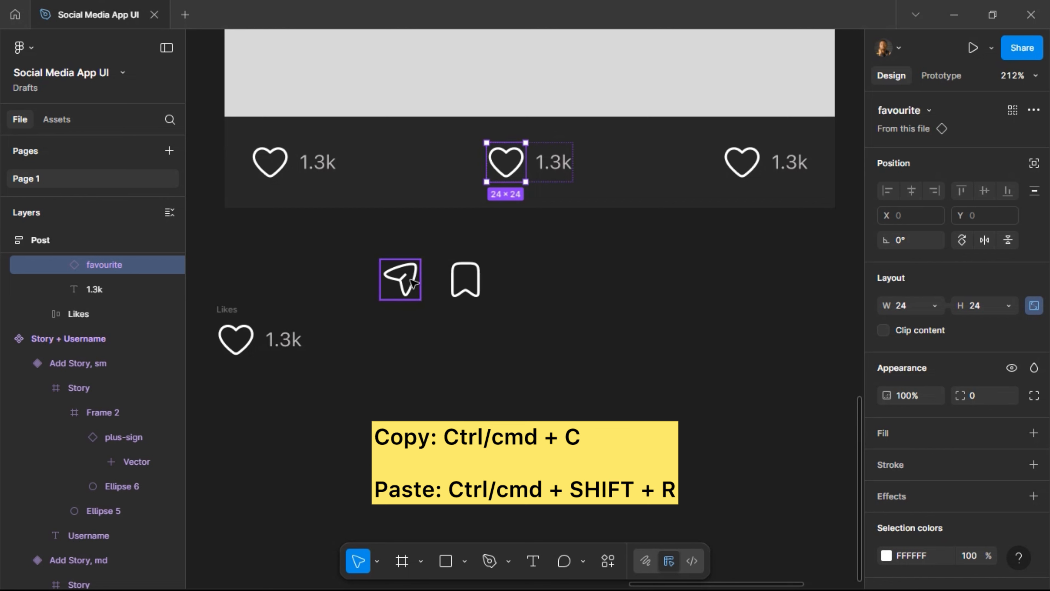
{"action": "key", "text": "ctrl+shift+r"}
Swap the right group's heart for the send icon and duplicate that send group.
{"action": "left_click", "coordinate": [412, 282]}
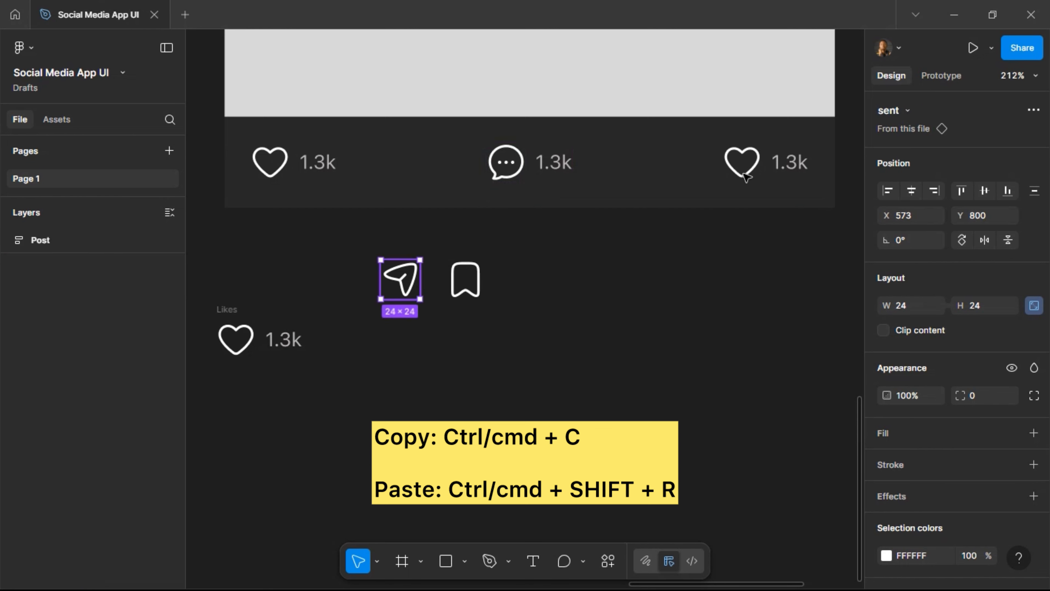
{"action": "key", "text": "ctrl+x"}
{"action": "left_click", "coordinate": [745, 176]}
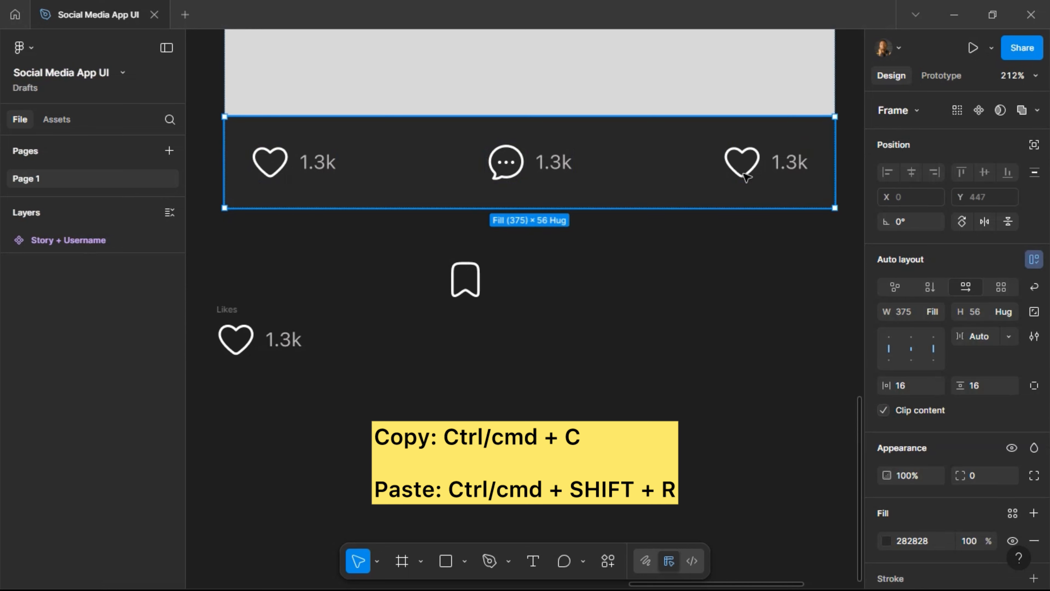
{"action": "left_click", "coordinate": [744, 177]}
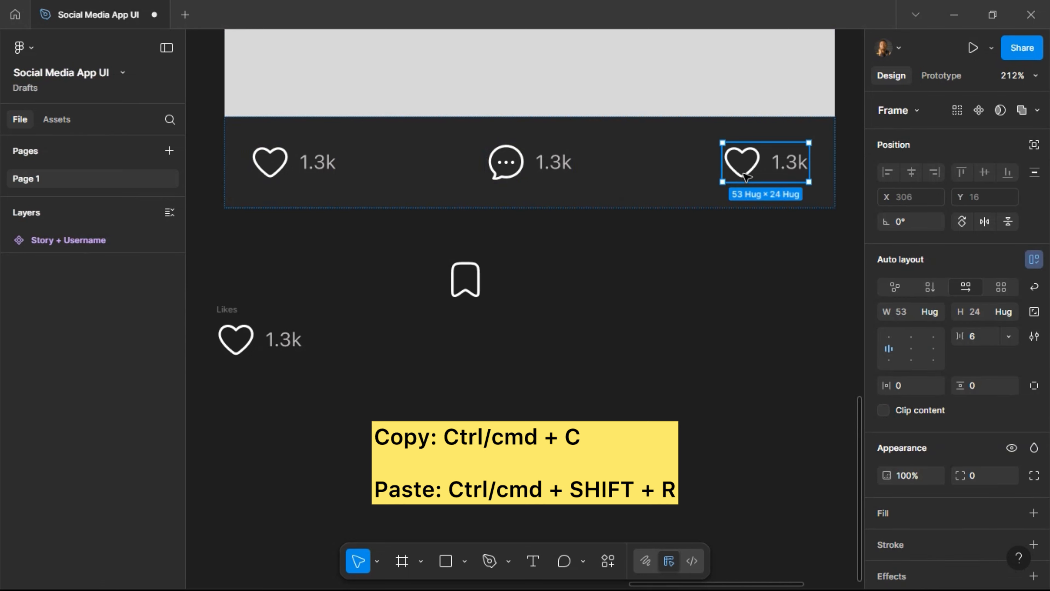
{"action": "left_click", "coordinate": [744, 177]}
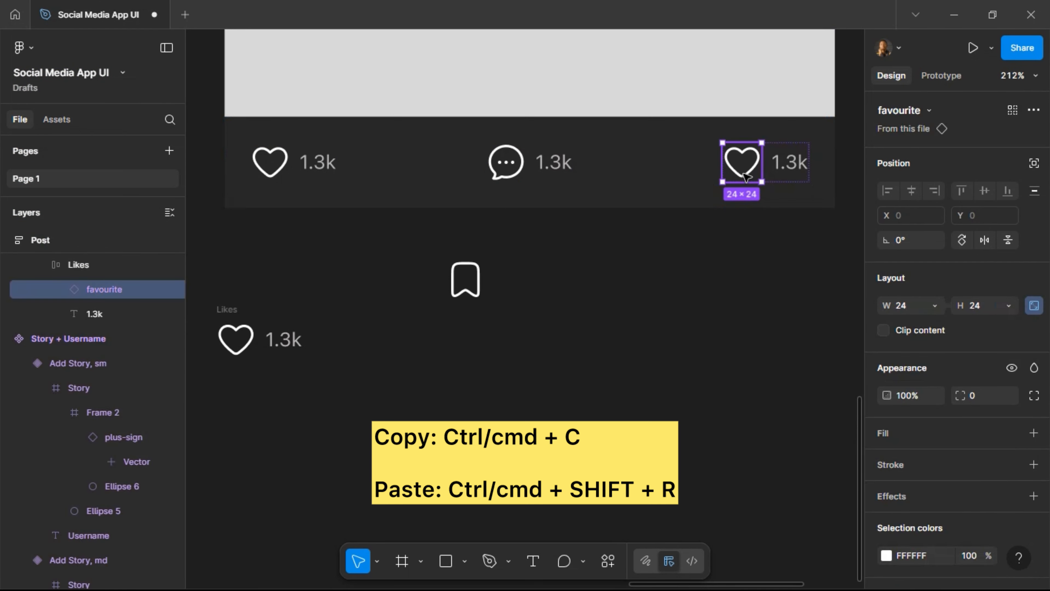
{"action": "key", "text": "ctrl+shift+r"}
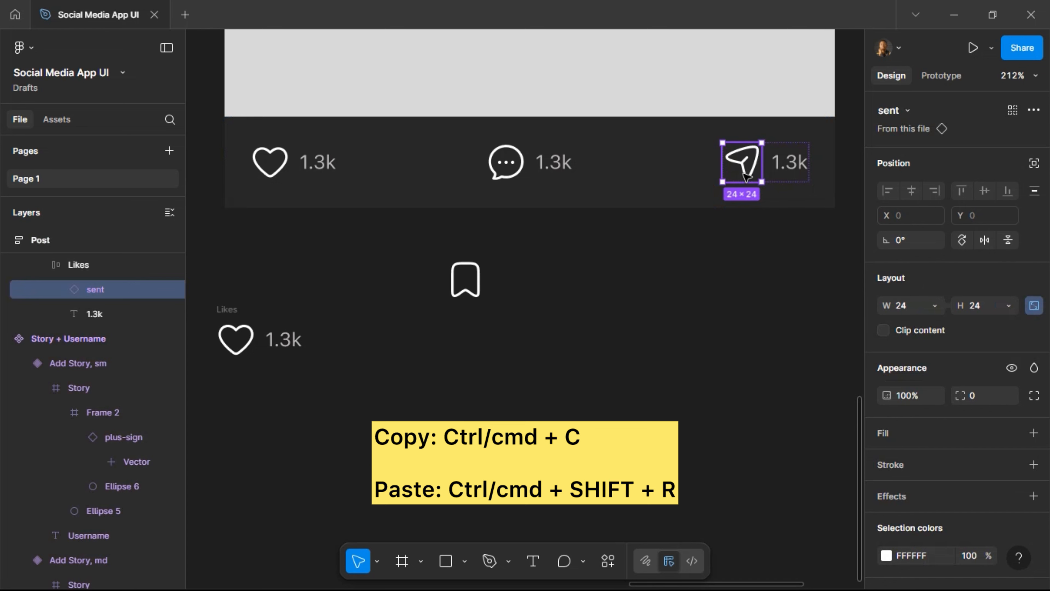
{"action": "key", "text": "shift+Return"}
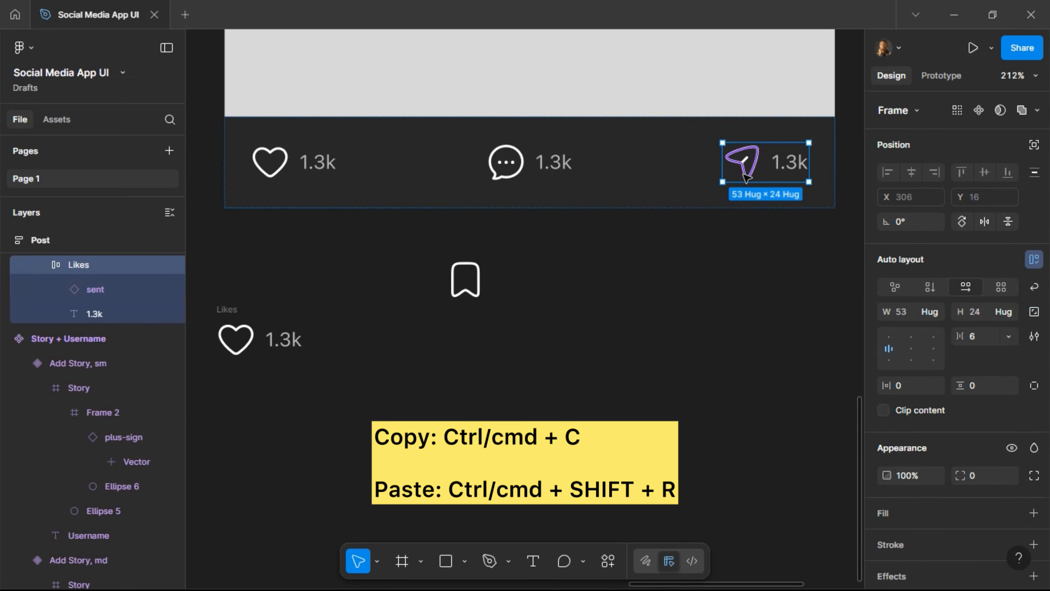
{"action": "key", "text": "ctrl+d"}
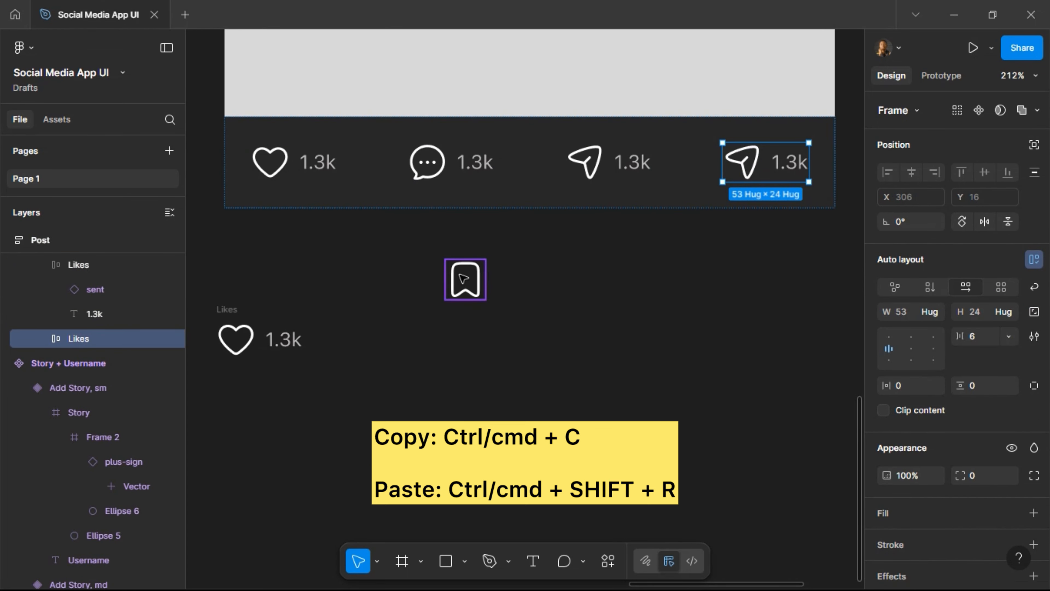
Replace the last send group with the bookmark icon.
{"action": "left_click", "coordinate": [463, 279]}
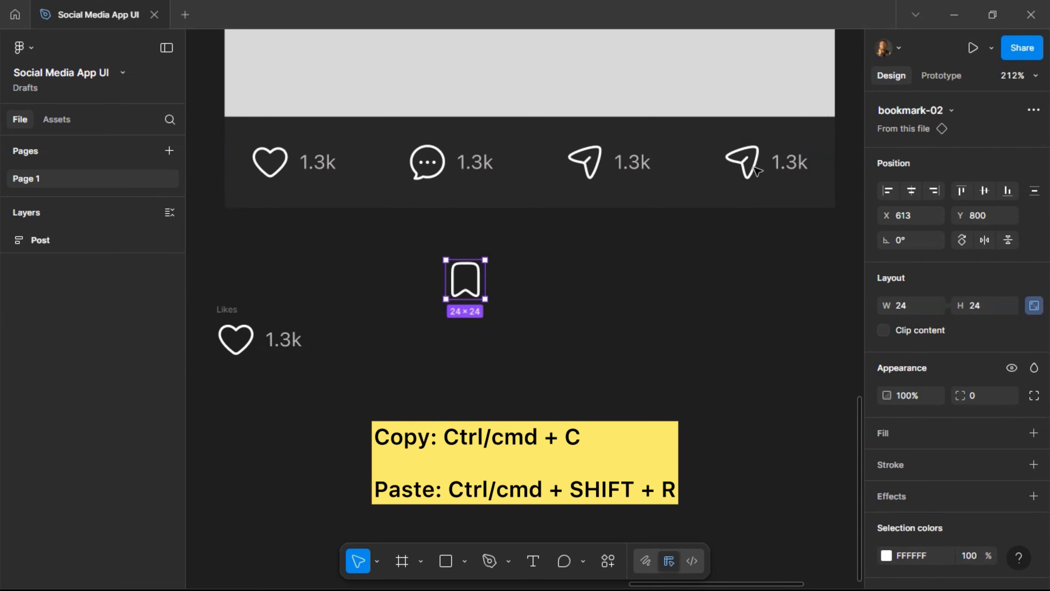
{"action": "key", "text": "Escape"}
{"action": "left_click", "coordinate": [759, 171]}
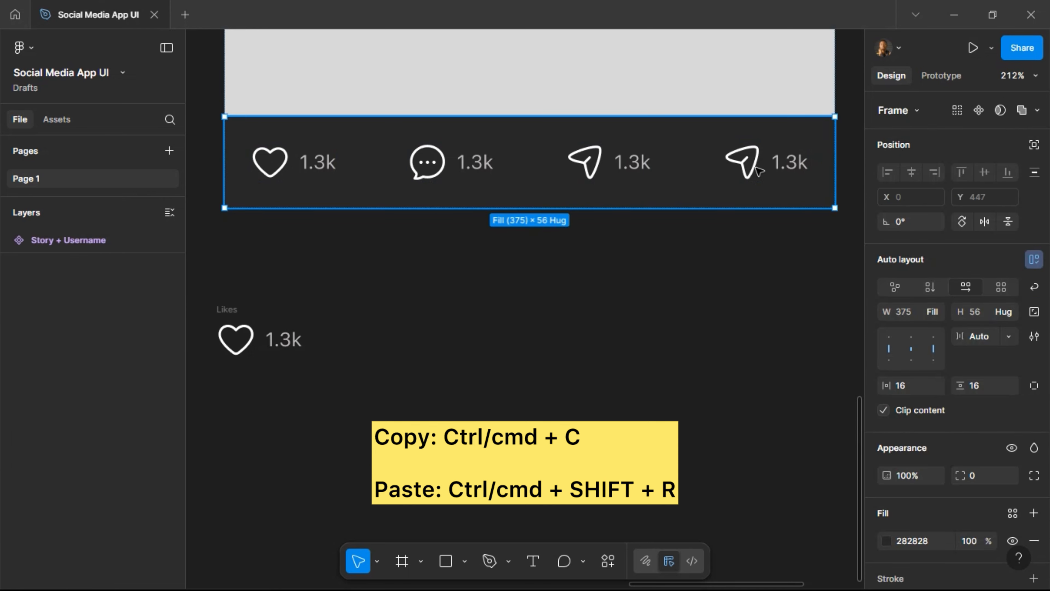
{"action": "left_click", "coordinate": [758, 171]}
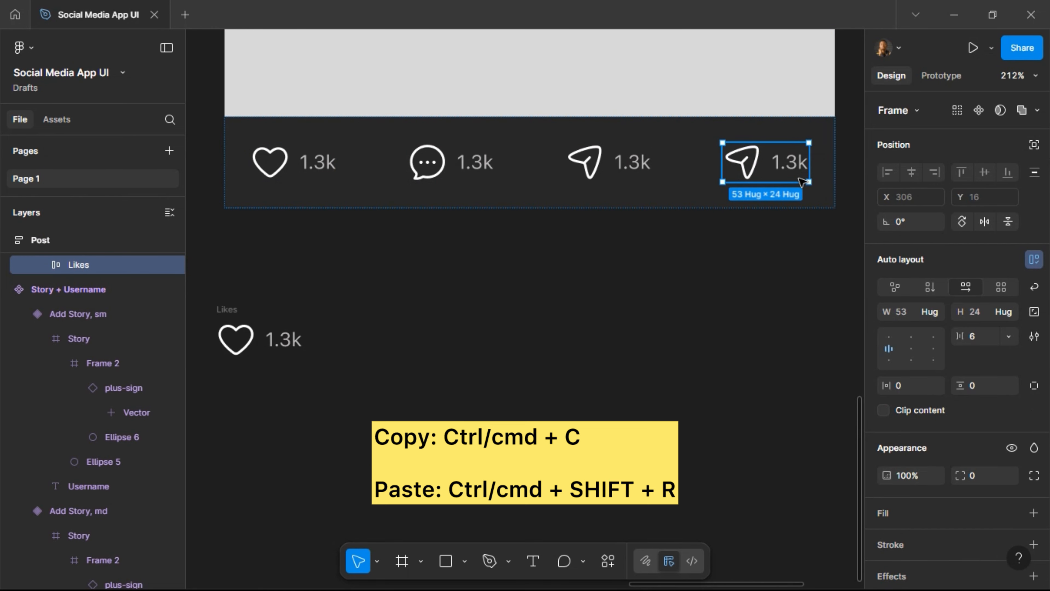
{"action": "key", "text": "ctrl+shift+r"}
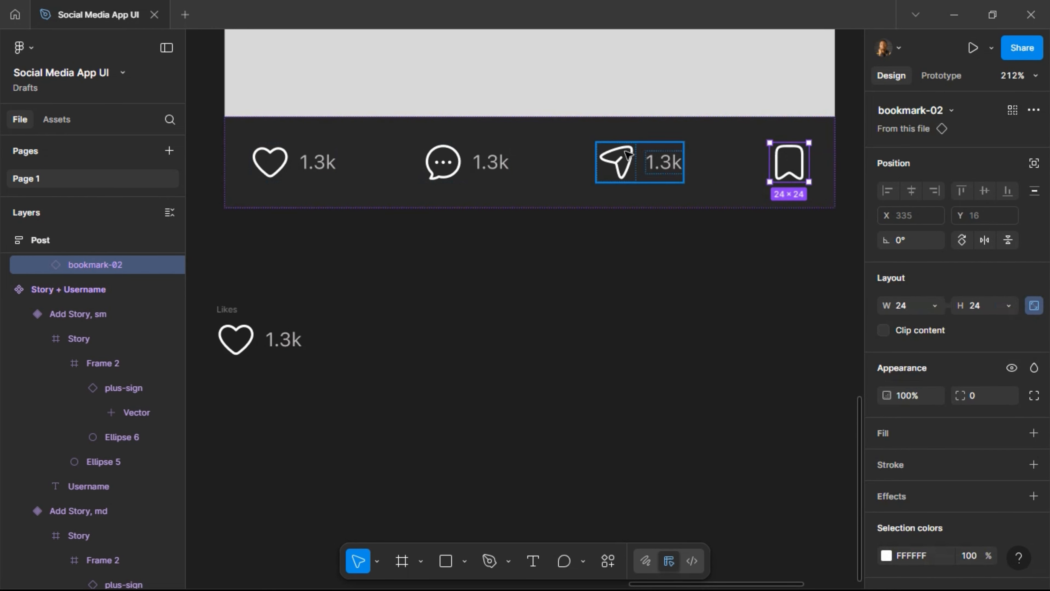
Wrap the heart, comment and send count groups in auto layout with a 16 gap.
{"action": "left_click", "coordinate": [630, 157]}
{"action": "left_click", "coordinate": [451, 168], "text": "shift"}
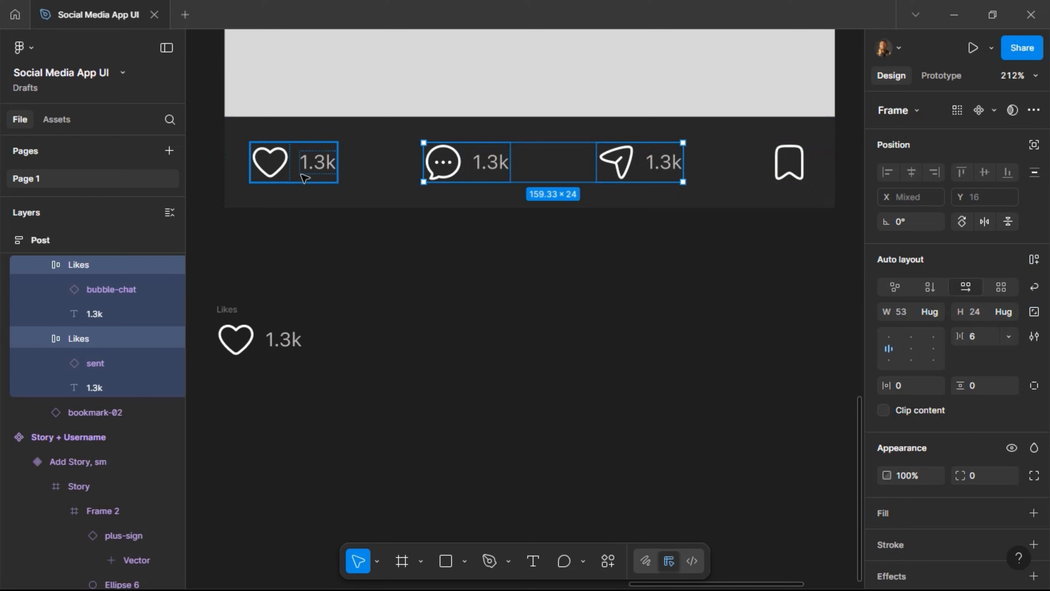
{"action": "left_click", "coordinate": [314, 173], "text": "shift"}
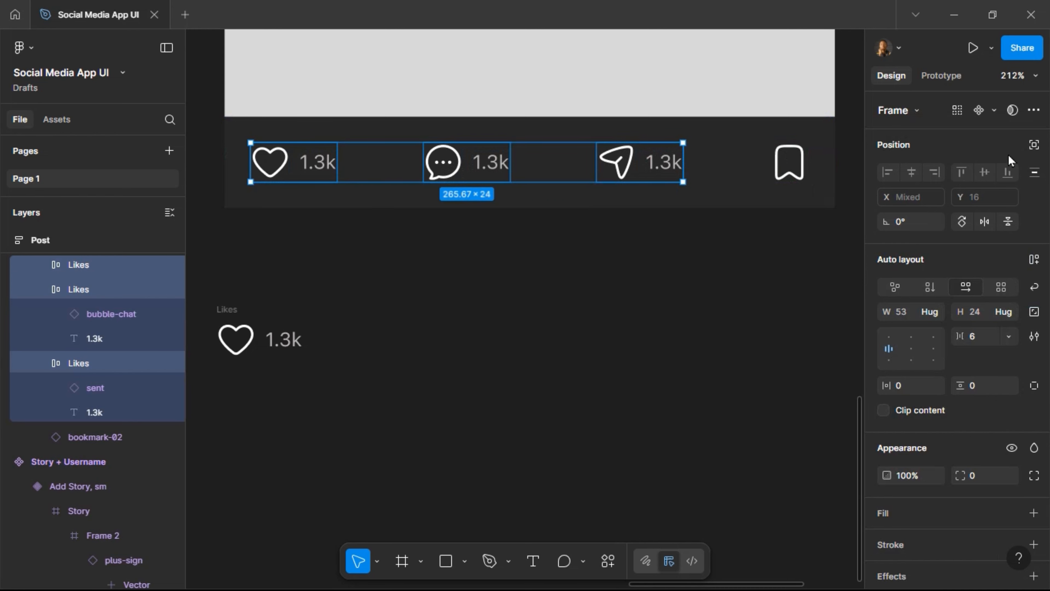
{"action": "left_click", "coordinate": [1034, 258]}
{"action": "left_click", "coordinate": [985, 341]}
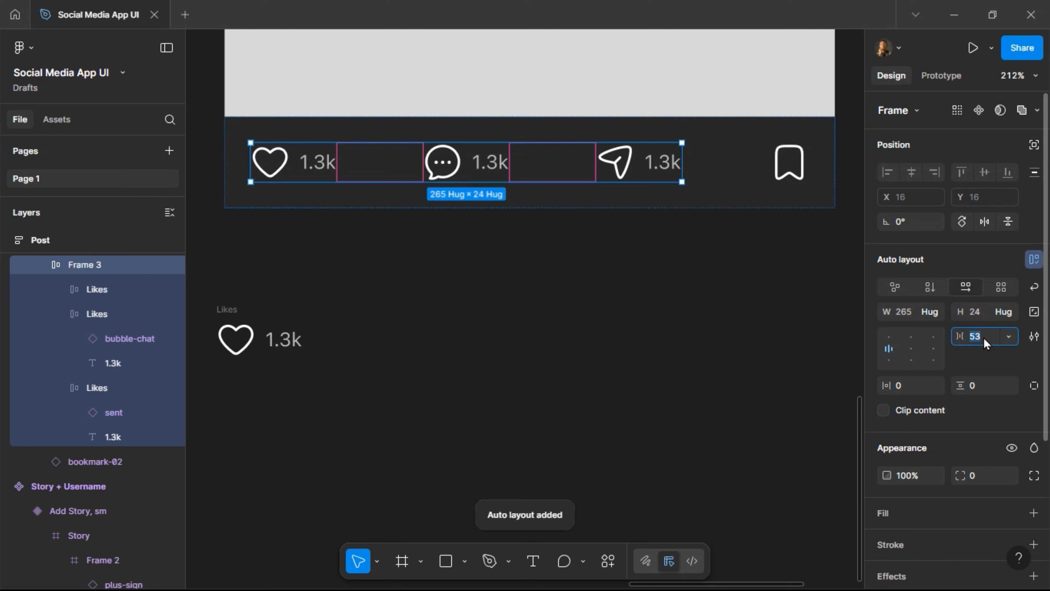
{"action": "type", "text": "12"}
{"action": "key", "text": "Return"}
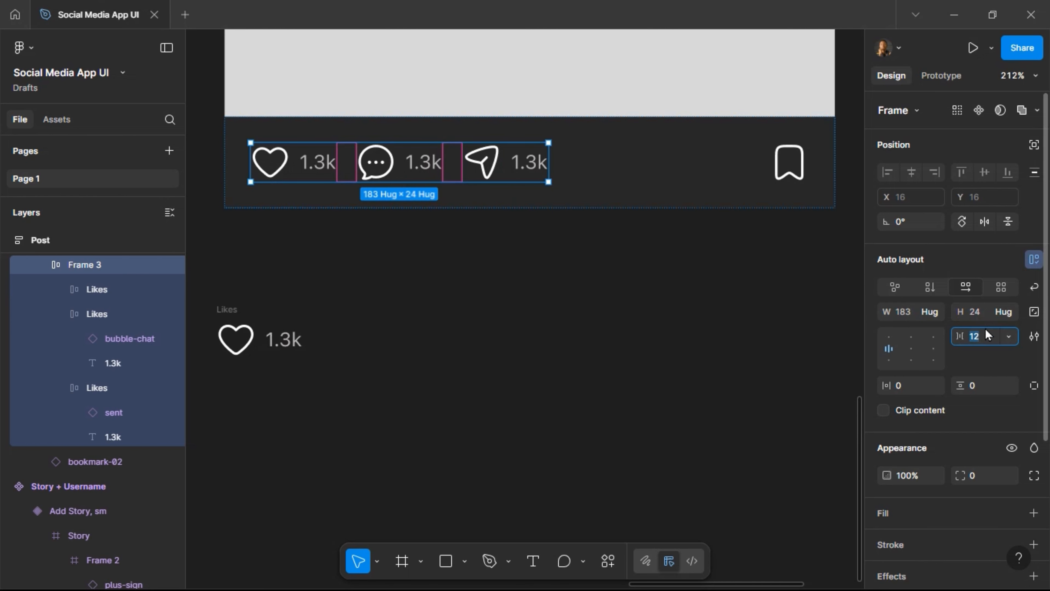
{"action": "type", "text": "16"}
{"action": "key", "text": "Return"}
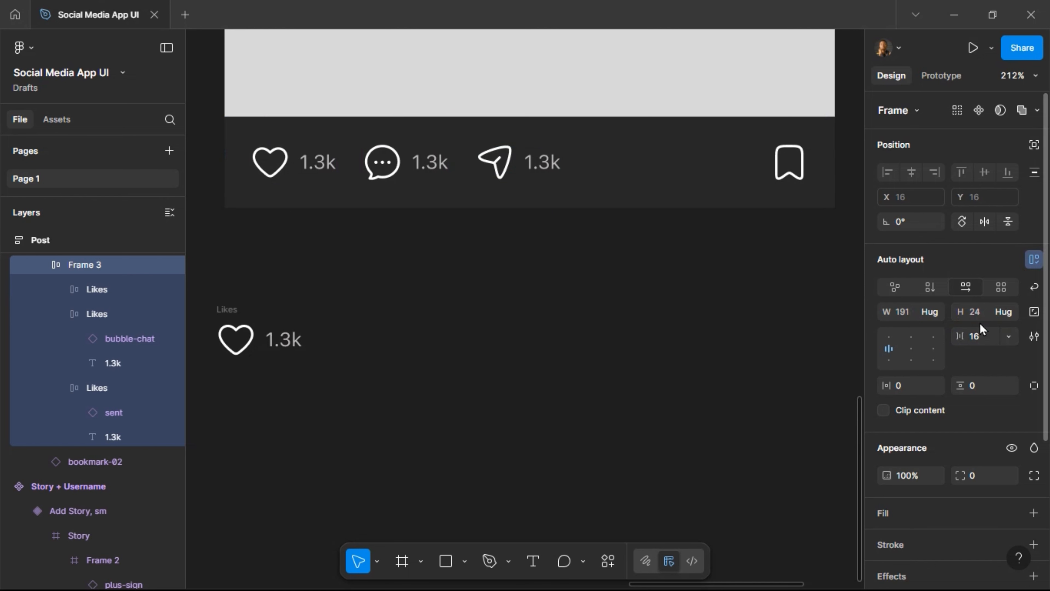
{"action": "scroll", "coordinate": [454, 189], "scroll_direction": "up", "scroll_amount": 5}
{"action": "scroll", "coordinate": [462, 194], "scroll_direction": "down", "scroll_amount": 5}
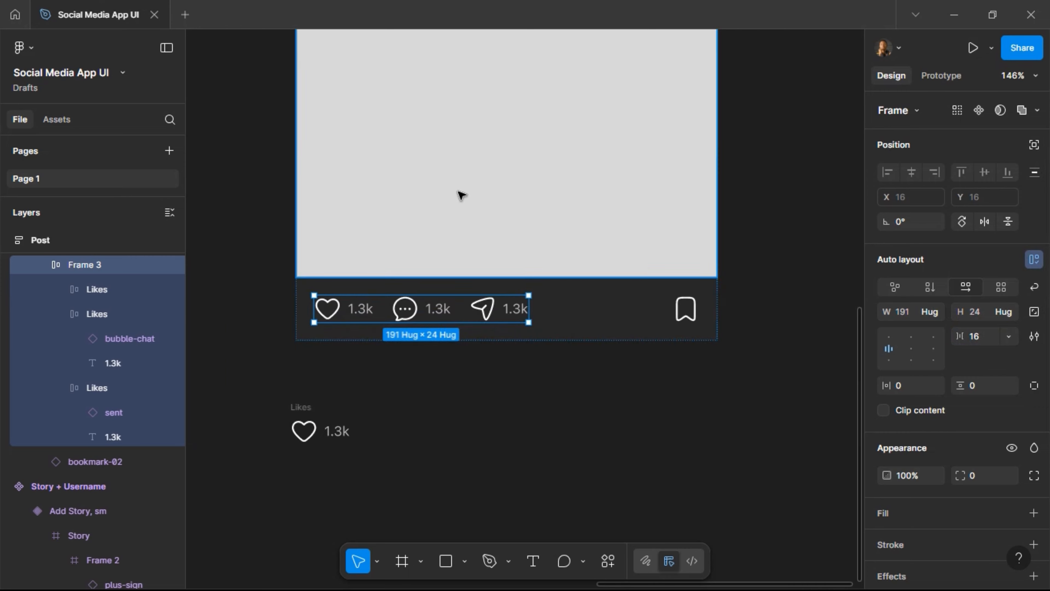
{"action": "scroll", "coordinate": [462, 195], "scroll_direction": "up", "scroll_amount": 5}
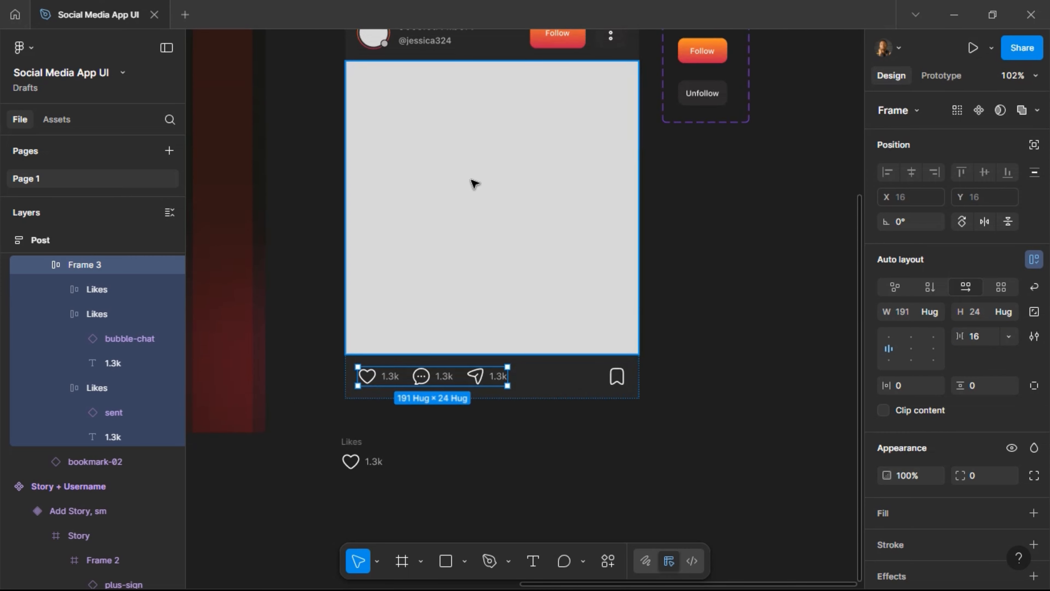
{"action": "scroll", "coordinate": [378, 365], "scroll_direction": "down", "scroll_amount": 2}
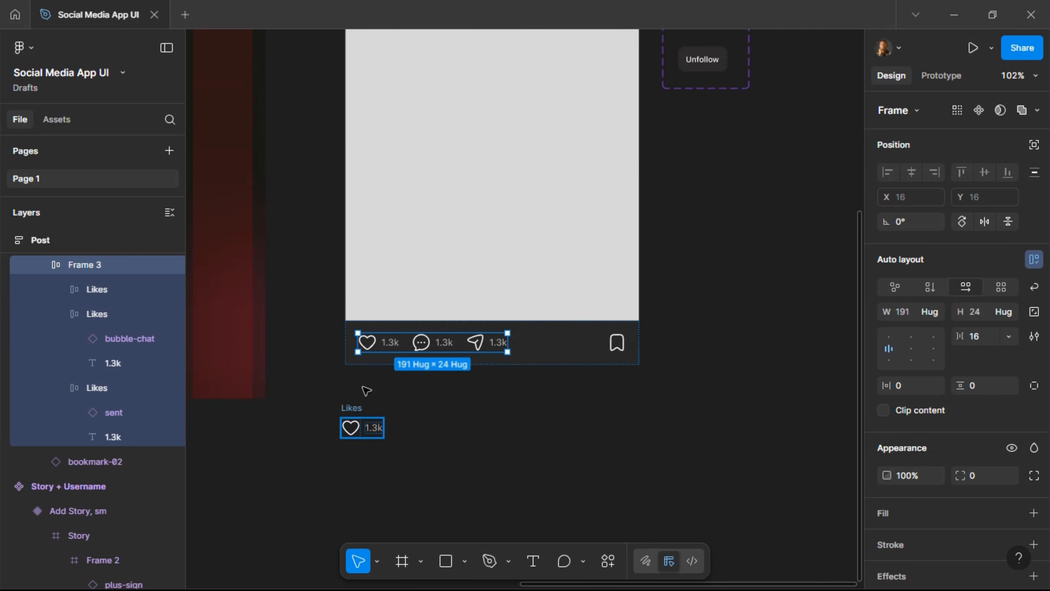
Delete the leftover standalone Likes component.
{"action": "left_click", "coordinate": [353, 409]}
{"action": "key", "text": "Delete"}
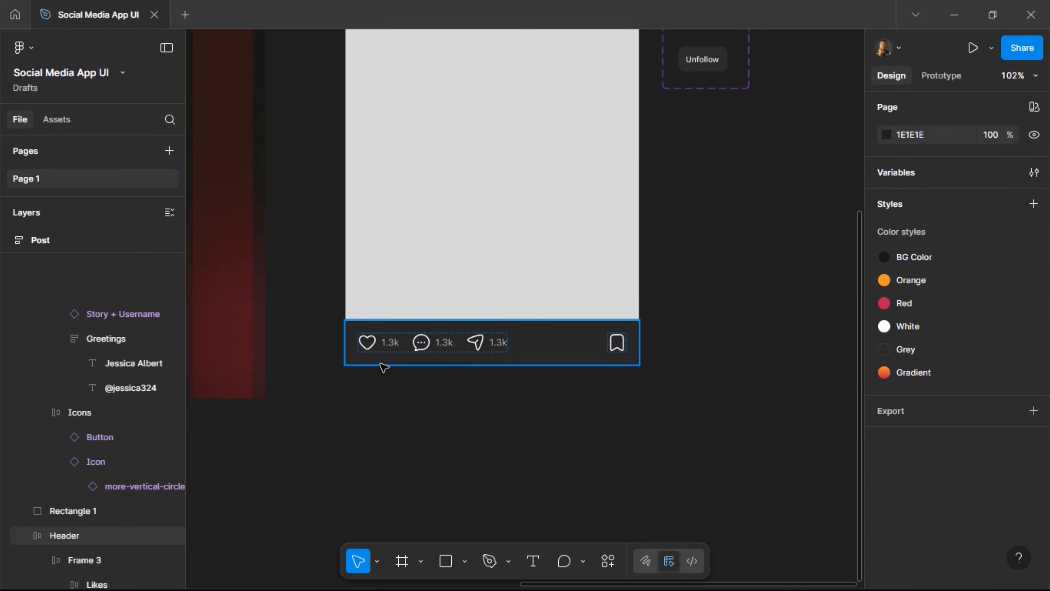
{"action": "scroll", "coordinate": [390, 331], "scroll_direction": "up", "scroll_amount": 3}
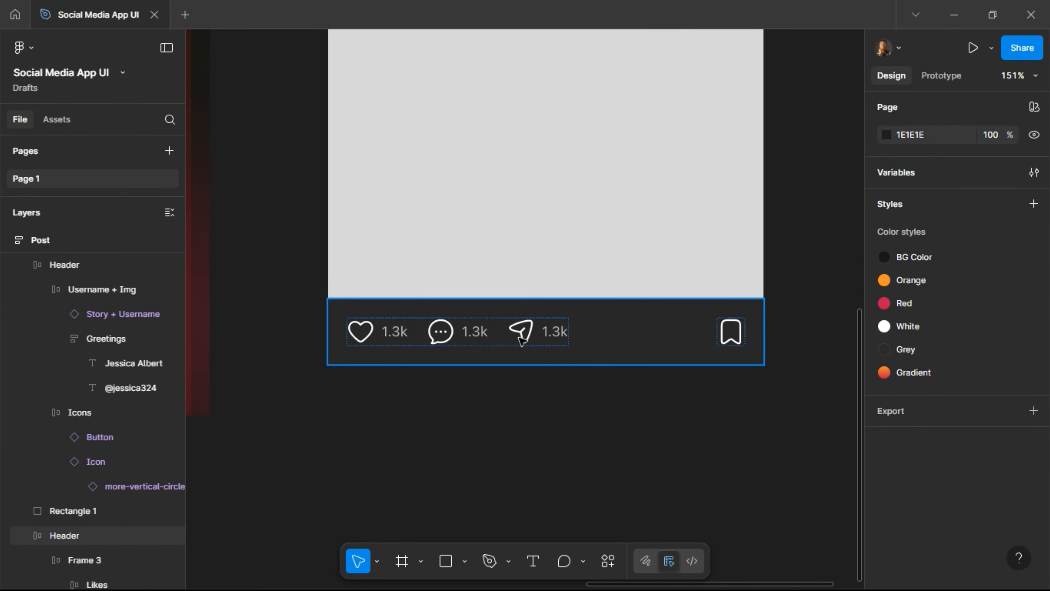
Paste a copy of the 1.3k text at the end of the action bar.
{"action": "left_click", "coordinate": [556, 336]}
{"action": "left_click", "coordinate": [556, 335]}
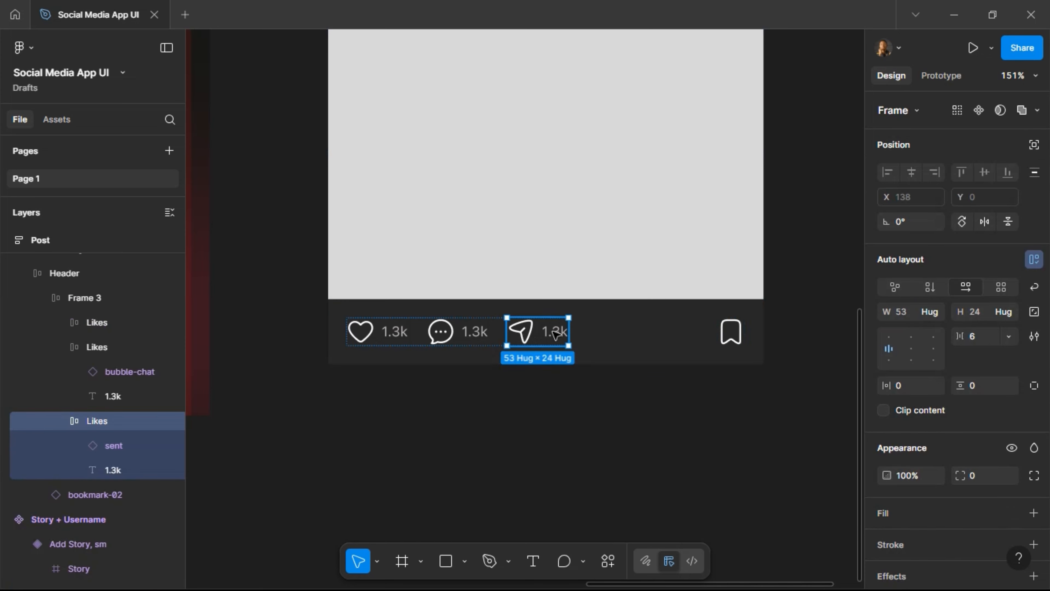
{"action": "left_click", "coordinate": [556, 334]}
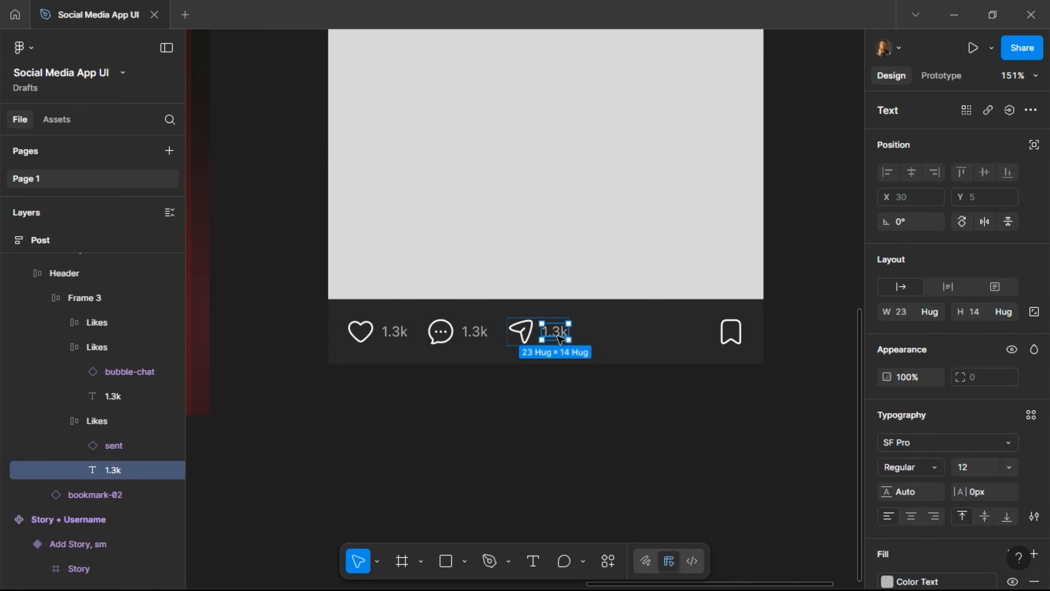
{"action": "left_click", "coordinate": [600, 336]}
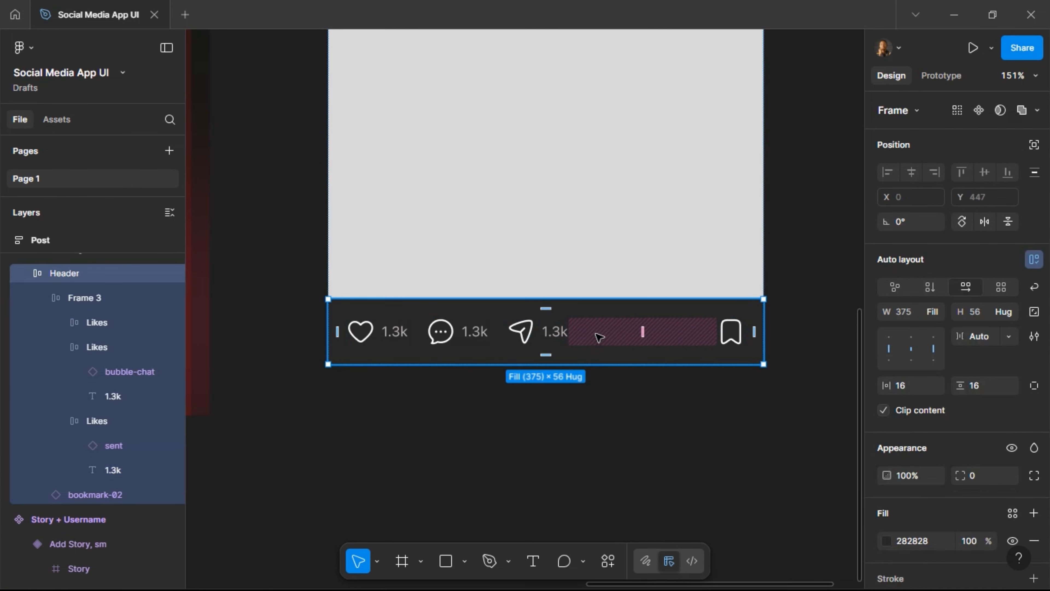
{"action": "key", "text": "ctrl+v"}
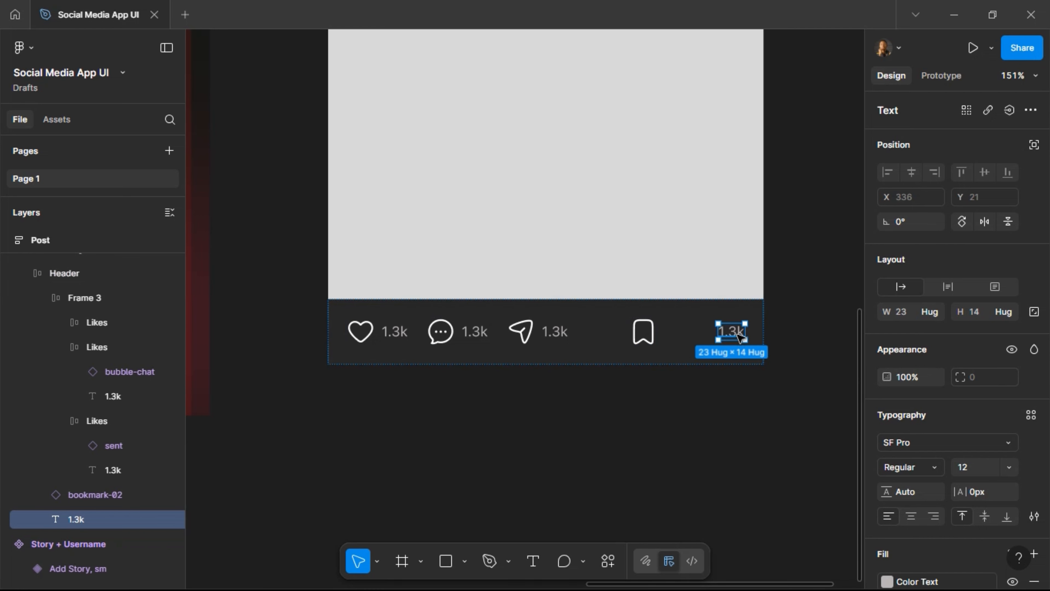
{"action": "double_click", "coordinate": [739, 333]}
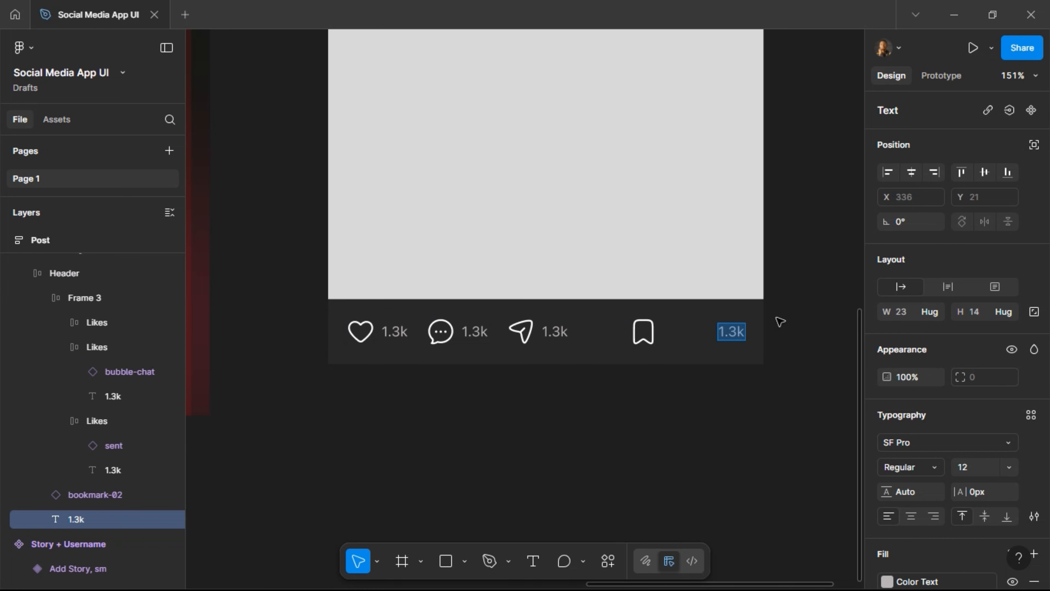
Draft the caption text, then stack the icon row and a duplicate in a vertical auto layout.
{"action": "type", "text": "Wander"}
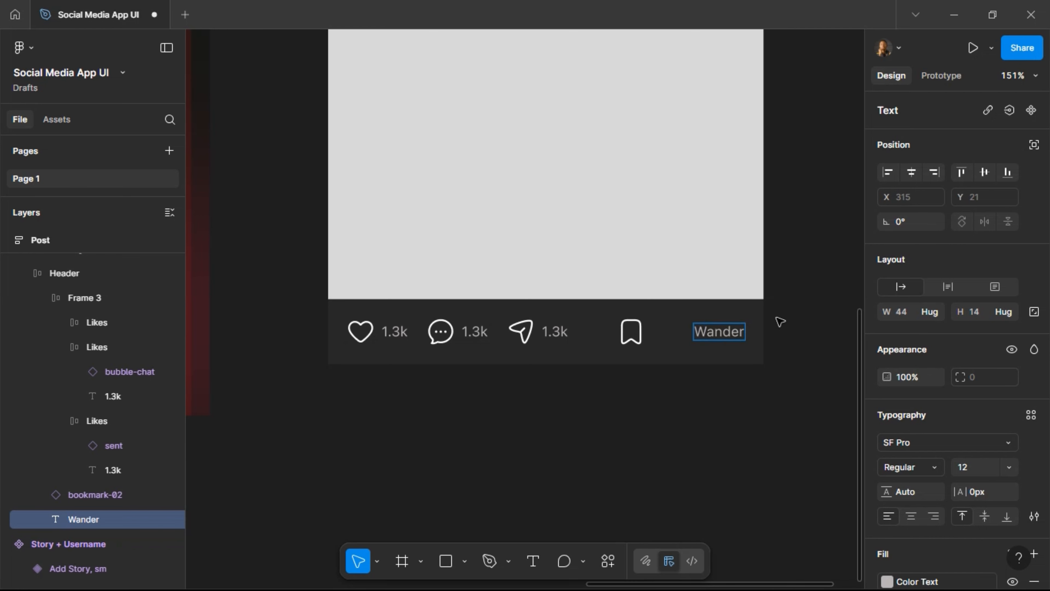
{"action": "type", "text": "ed F"}
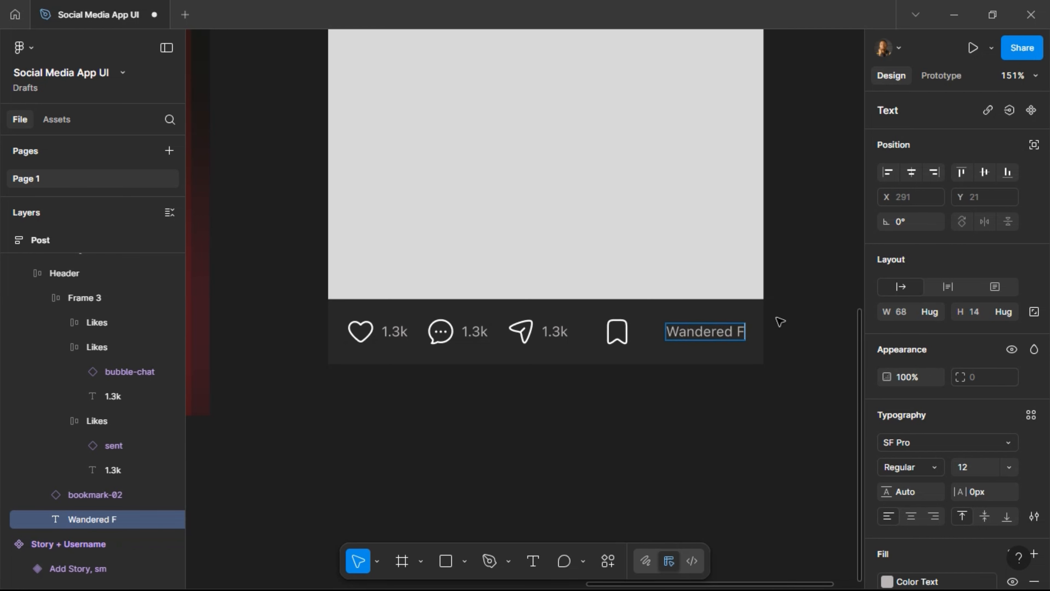
{"action": "type", "text": "ar,"}
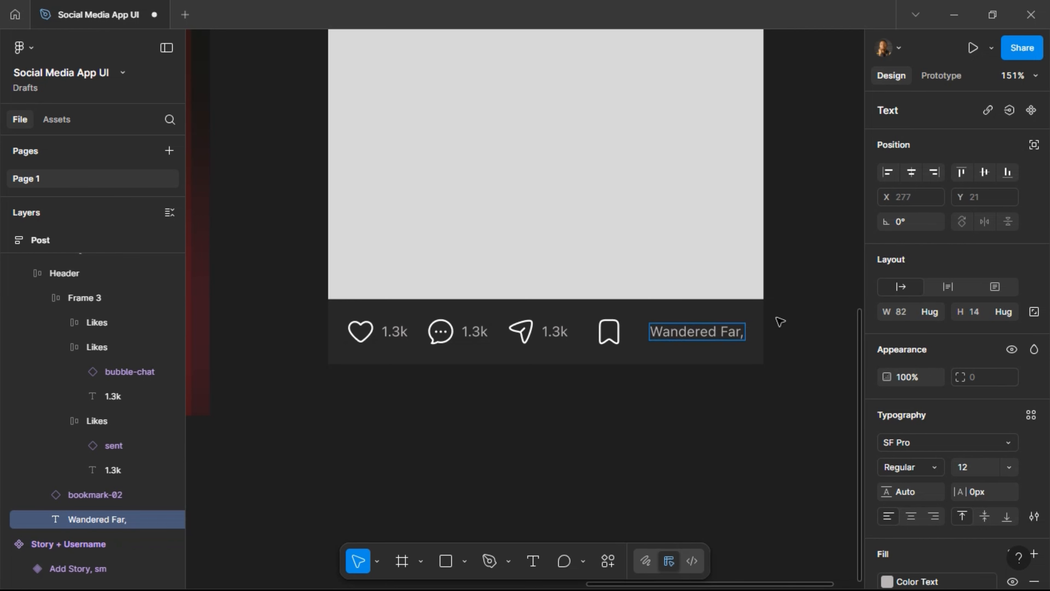
{"action": "type", "text": " Found"}
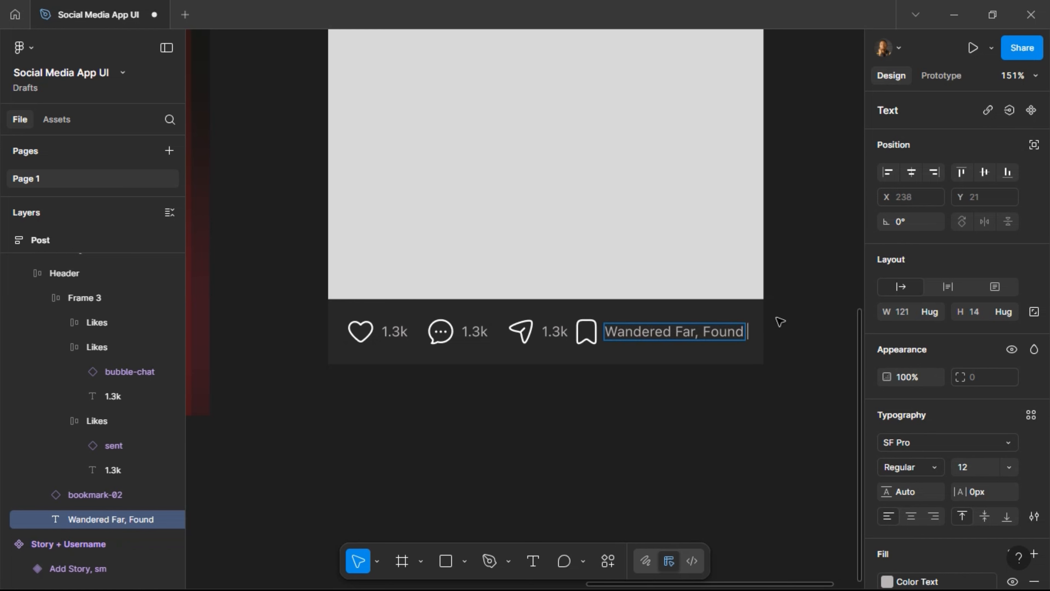
{"action": "type", "text": " Love"}
{"action": "key", "text": "Escape"}
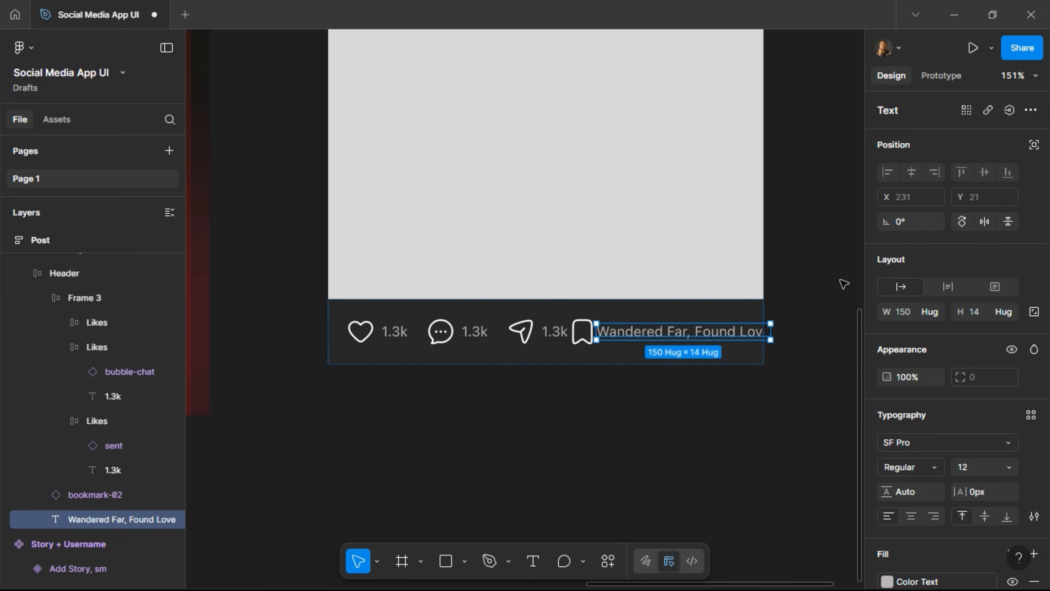
{"action": "key", "text": "Delete"}
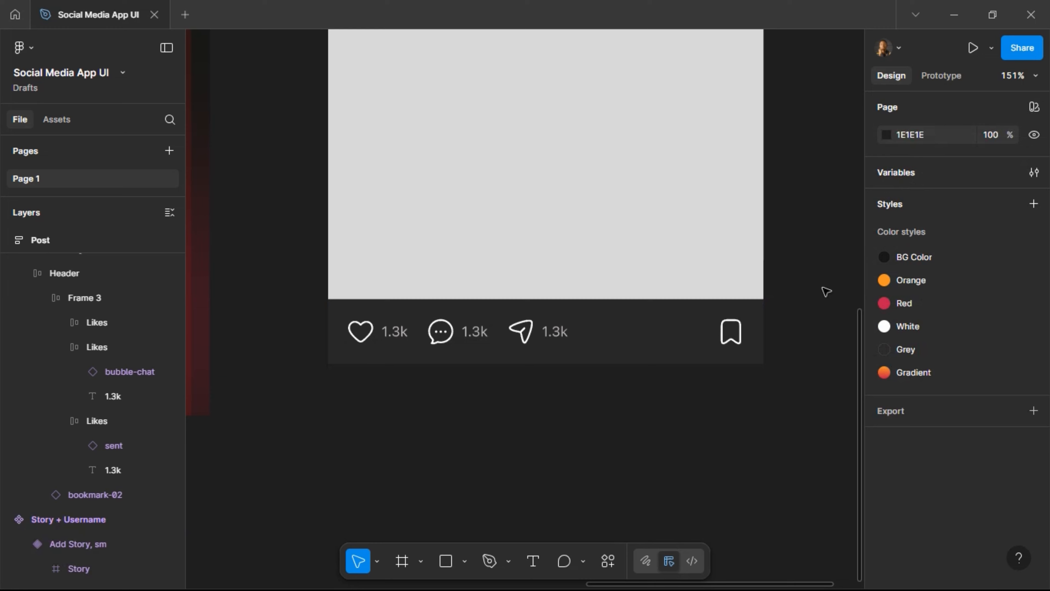
{"action": "left_click", "coordinate": [522, 345]}
{"action": "left_click", "coordinate": [521, 344]}
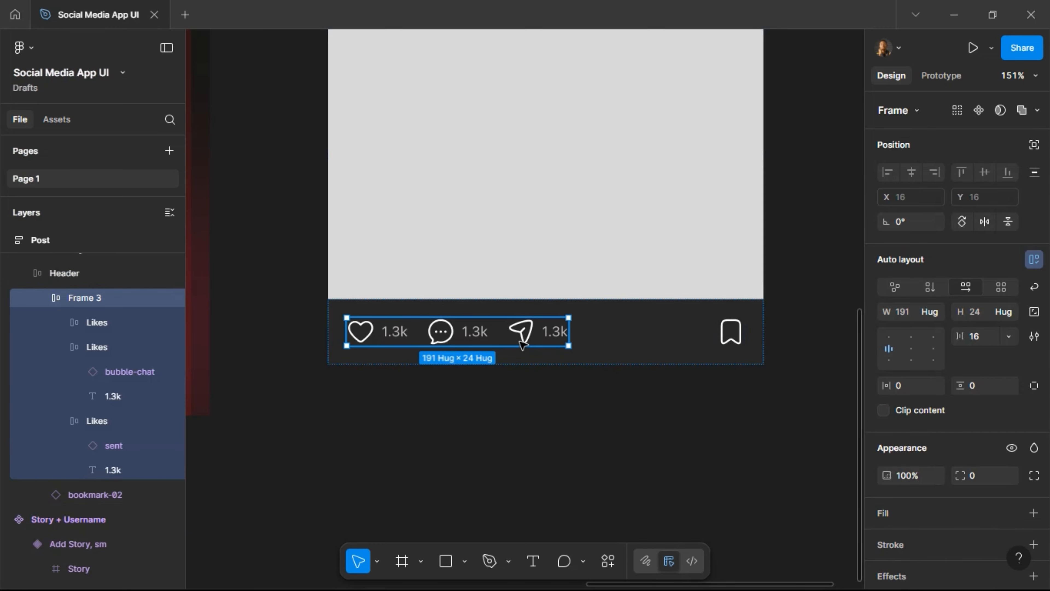
{"action": "key", "text": "ctrl+d"}
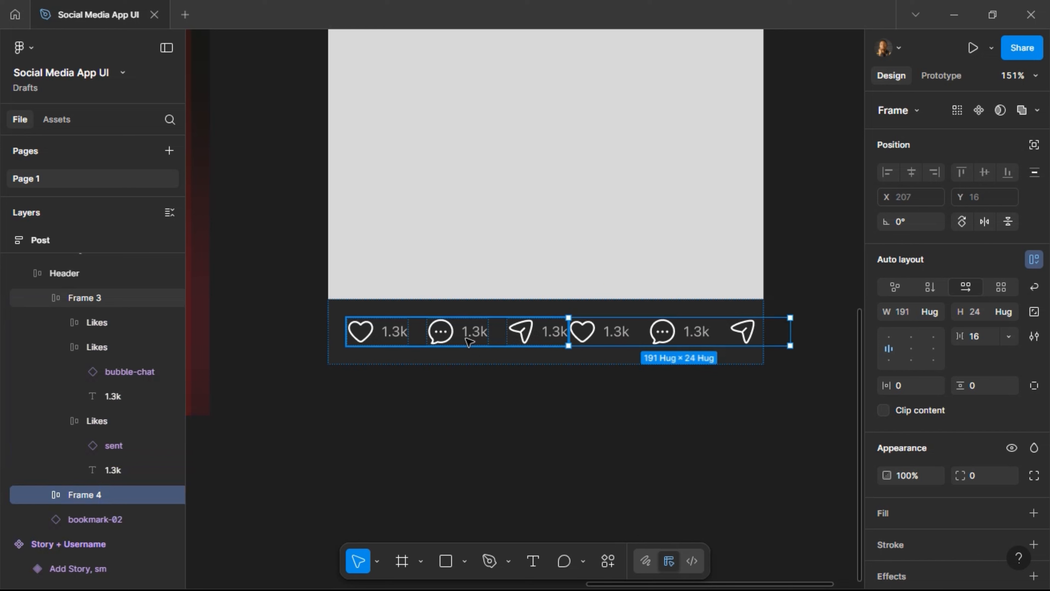
{"action": "left_click", "coordinate": [469, 340], "text": "shift"}
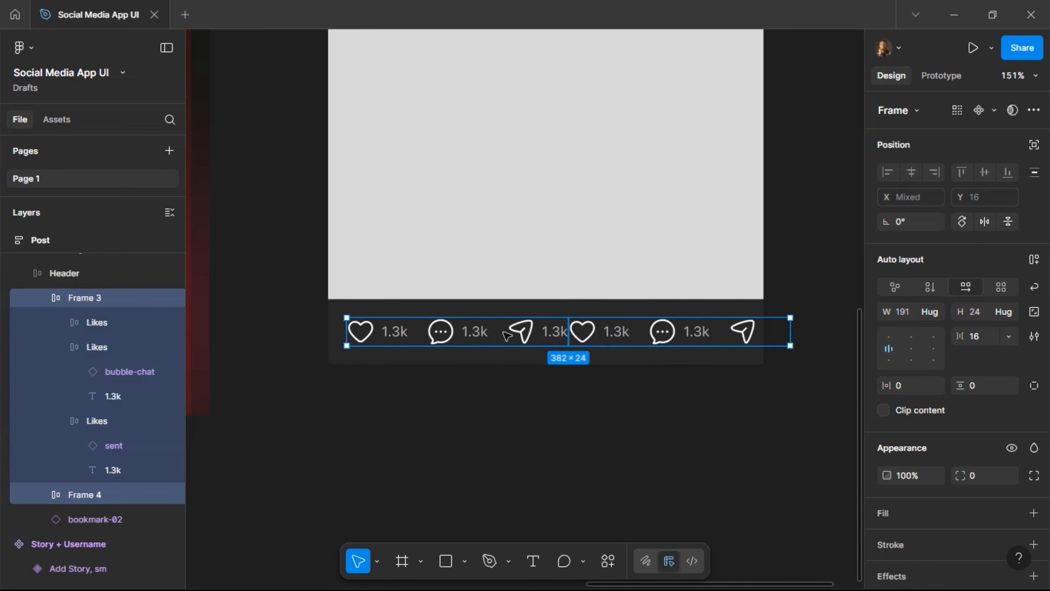
{"action": "left_click", "coordinate": [1036, 267]}
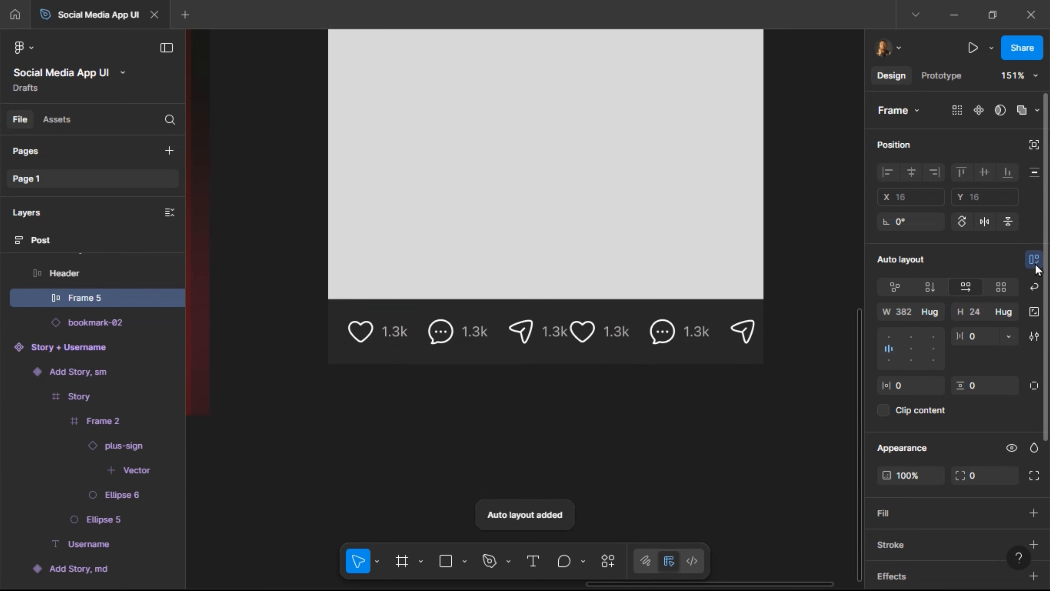
{"action": "left_click", "coordinate": [933, 295]}
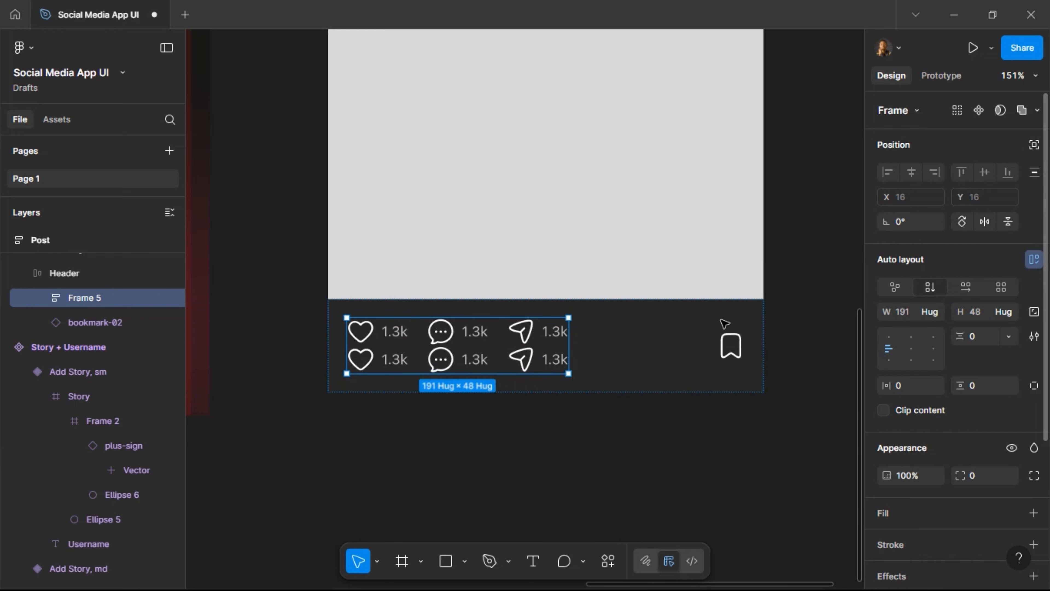
Replace the lower duplicate row with the 'Wandered Far, Found Love' caption text.
{"action": "double_click", "coordinate": [523, 366]}
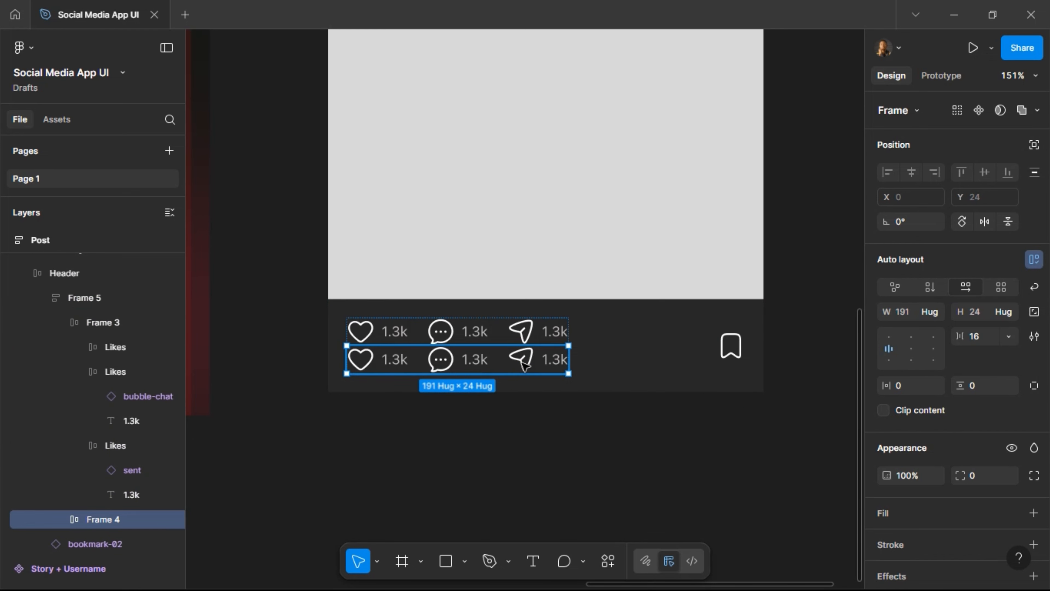
{"action": "key", "text": "ctrl+shift+r"}
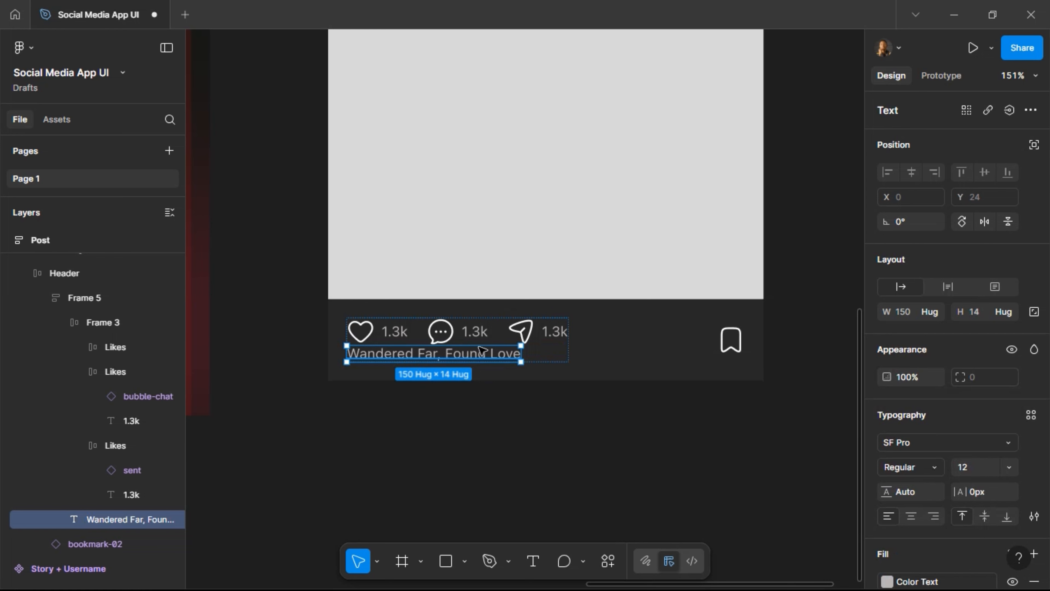
{"action": "key", "text": "ctrl+z"}
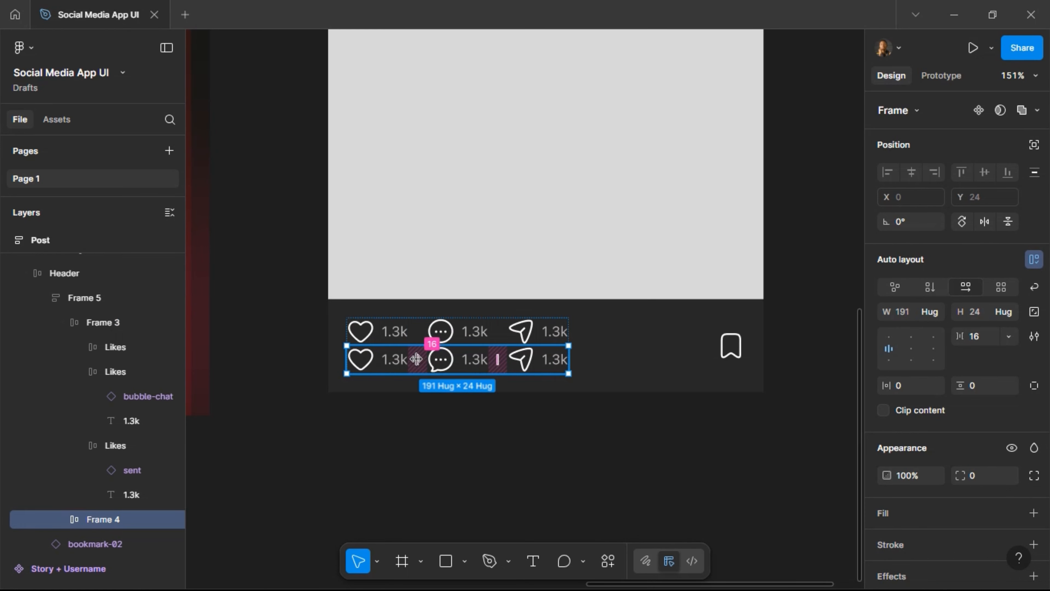
{"action": "key", "text": "ctrl+shift+r"}
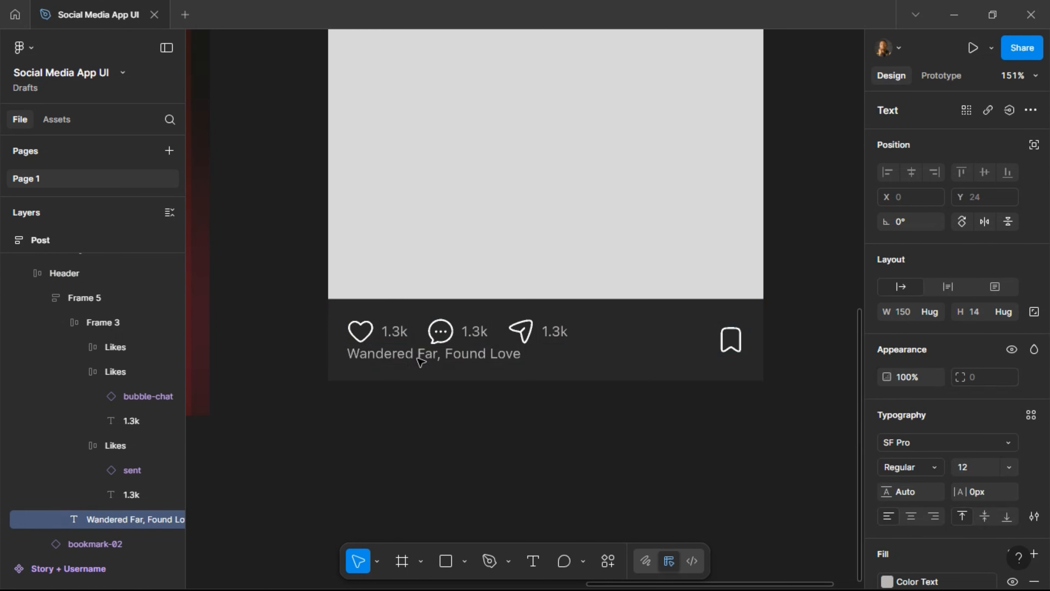
Set a 12 px gap between icons and caption, and top-align the bookmark in the bar.
{"action": "key", "text": "shift+Return"}
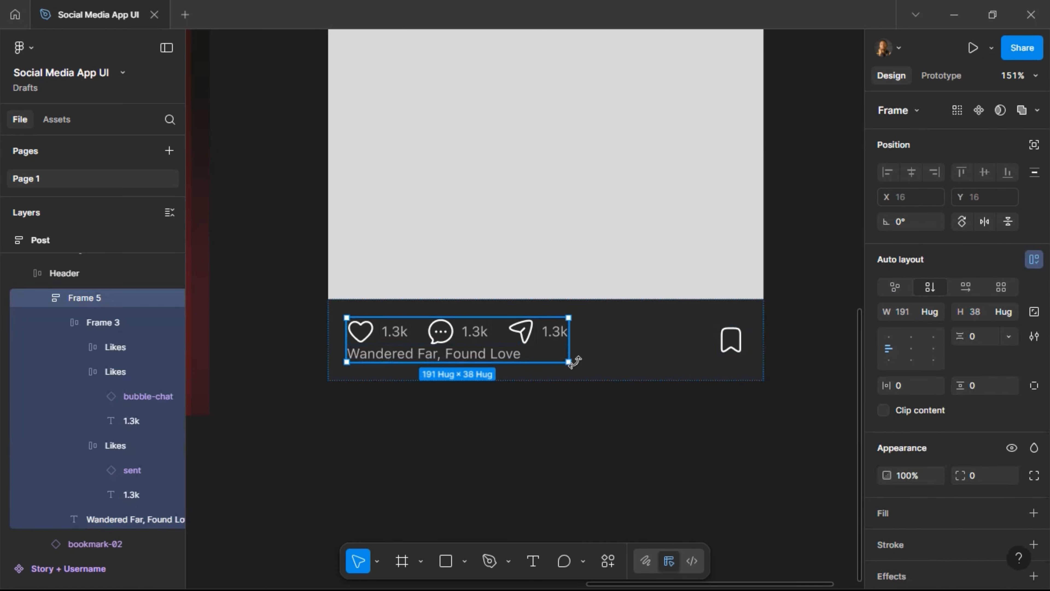
{"action": "left_click", "coordinate": [985, 341]}
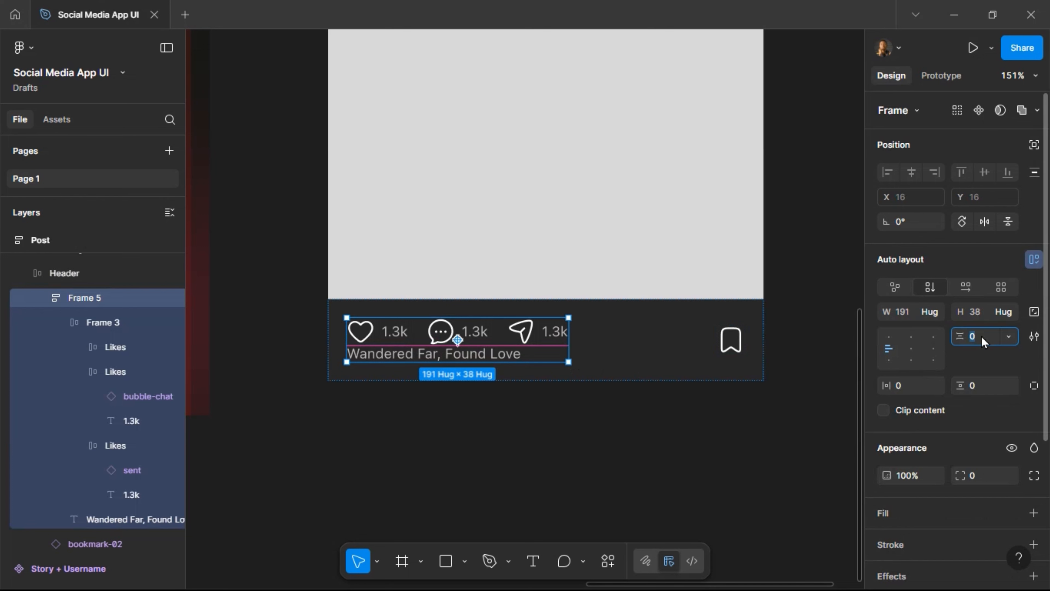
{"action": "key", "text": "Return"}
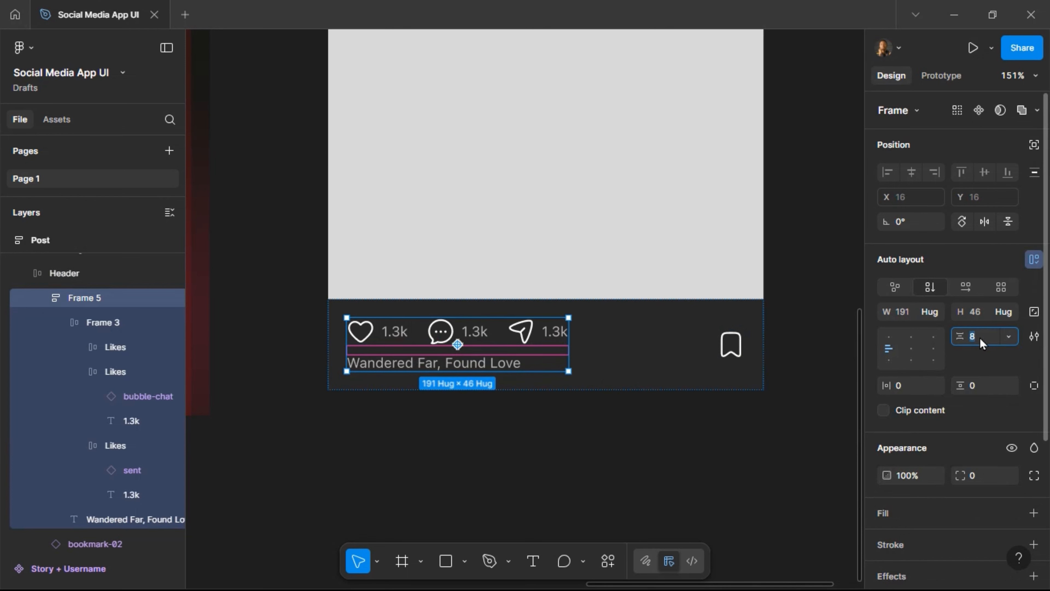
{"action": "type", "text": "12"}
{"action": "key", "text": "Return"}
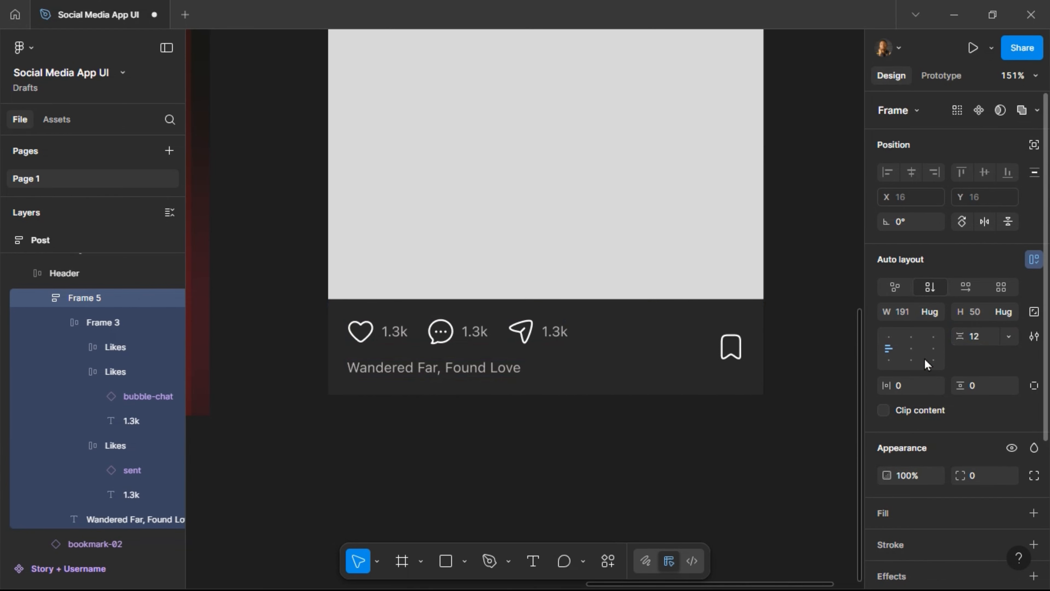
{"action": "left_click", "coordinate": [695, 349]}
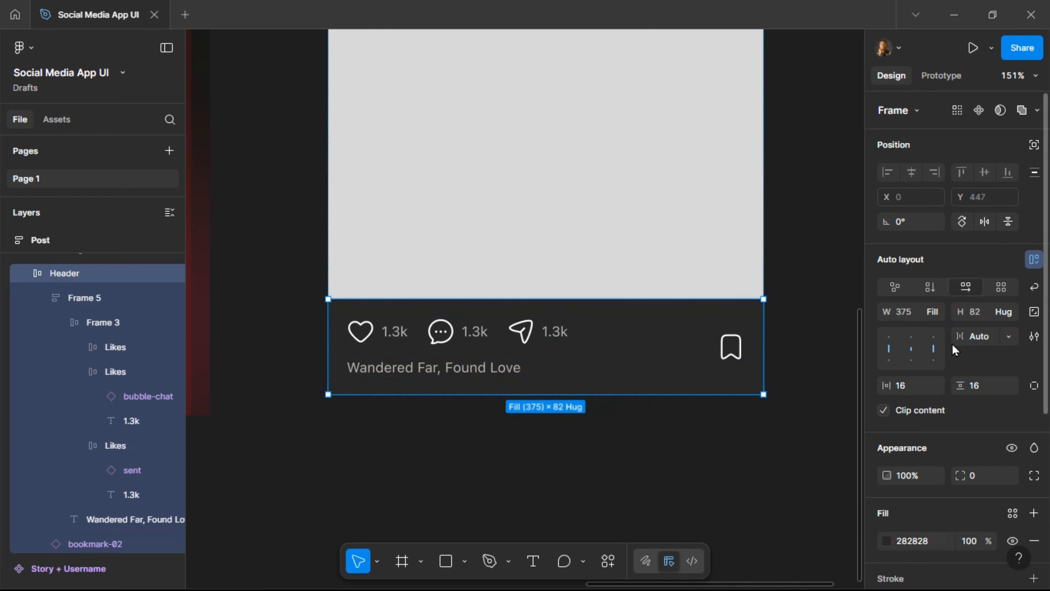
{"action": "left_click", "coordinate": [914, 339]}
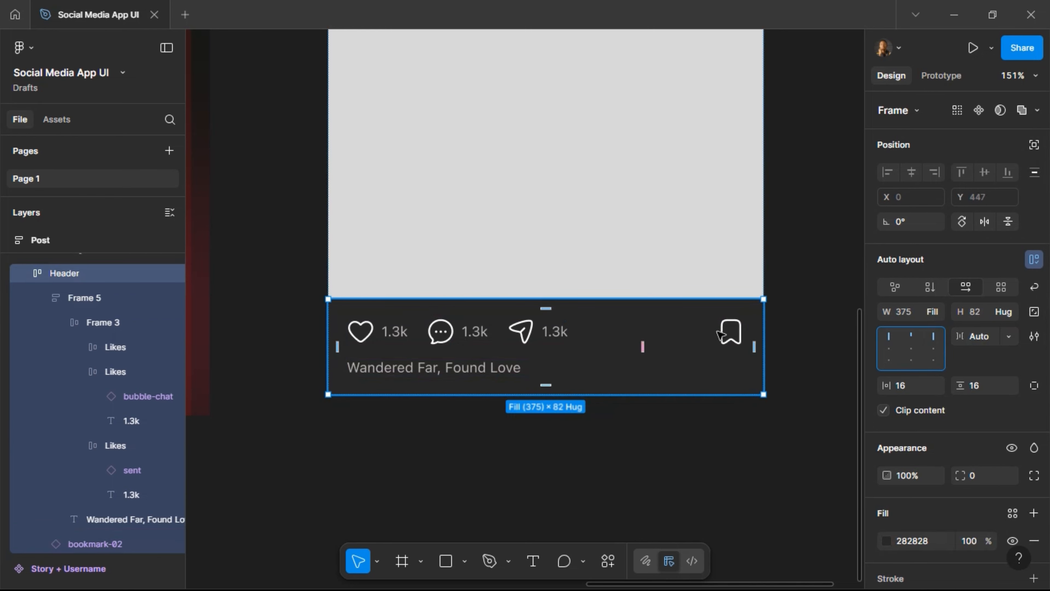
{"action": "left_click", "coordinate": [417, 371]}
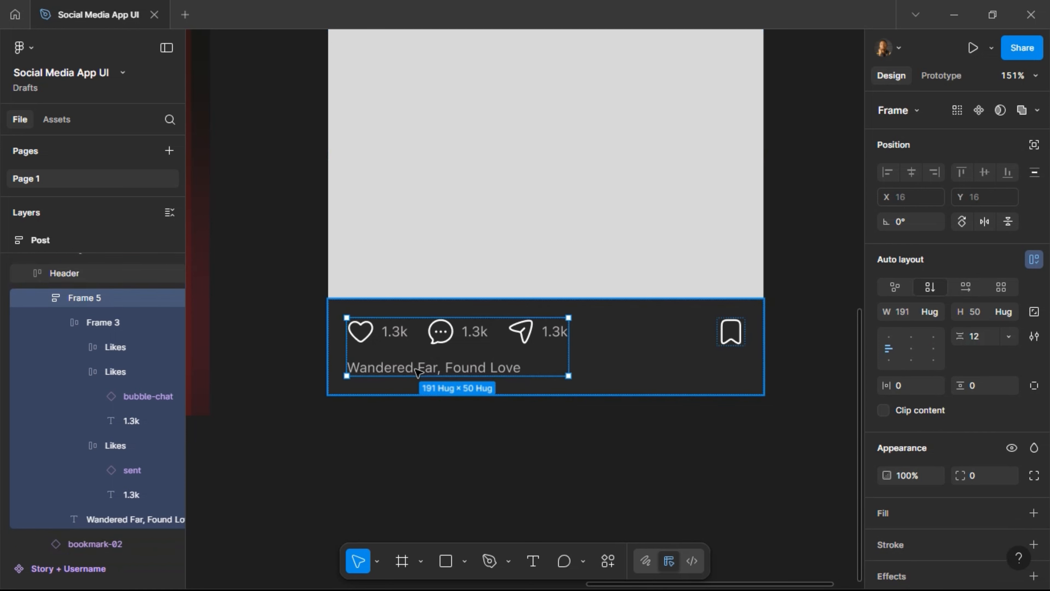
Add 'New City, Same Love.' and the line '#TravelTogether #CoupleGoals #Wanderlust' to the caption.
{"action": "double_click", "coordinate": [417, 371]}
{"action": "double_click", "coordinate": [505, 372]}
{"action": "key", "text": "Return"}
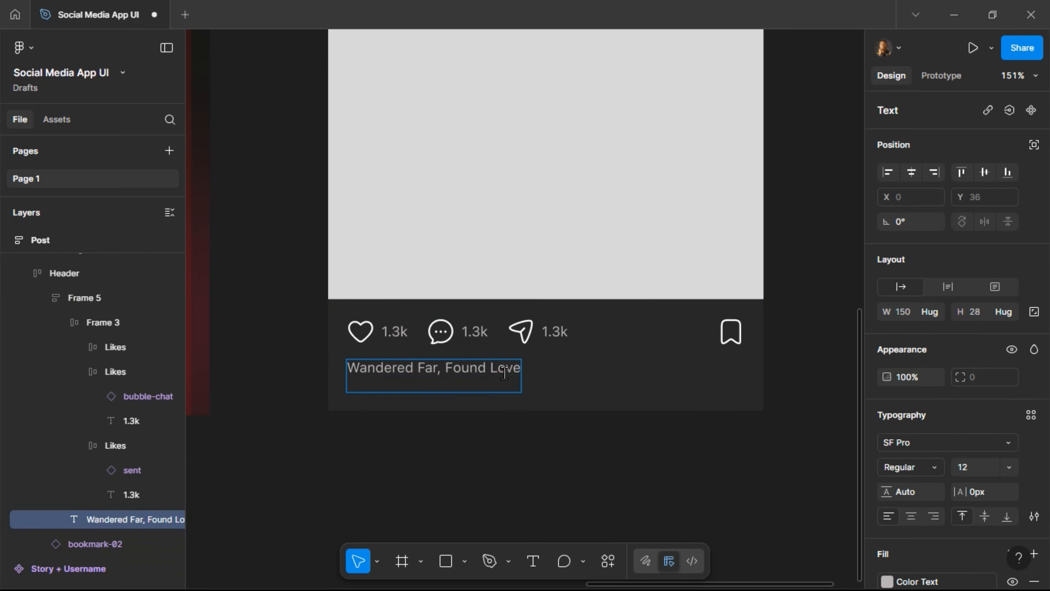
{"action": "type", "text": "New City, Smae"}
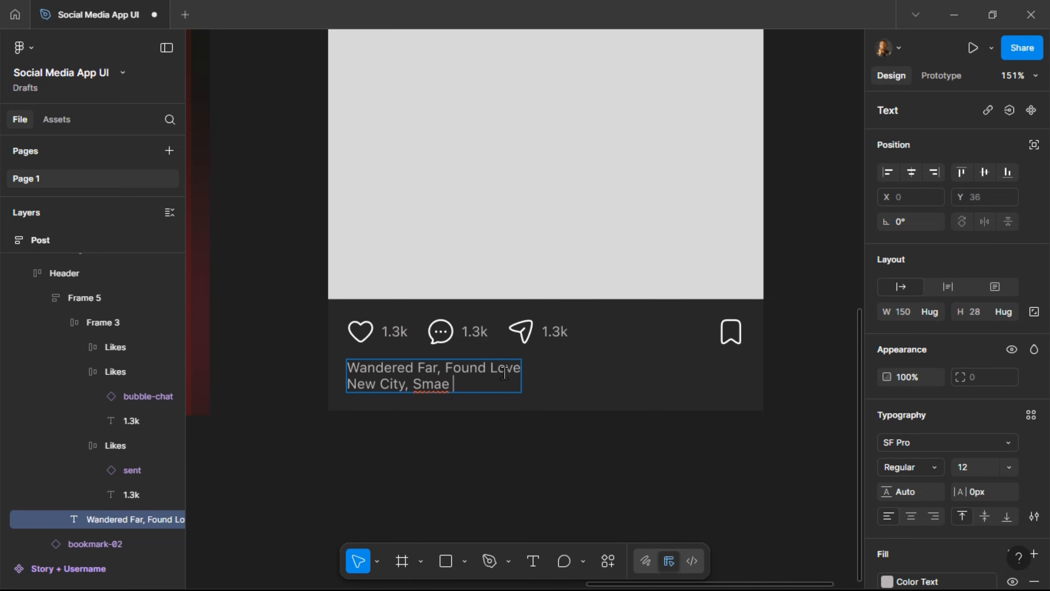
{"action": "key", "text": "BackSpace"}
{"action": "key", "text": "BackSpace"}
{"action": "key", "text": "BackSpace"}
{"action": "type", "text": "ame Love."}
{"action": "key", "text": "Return"}
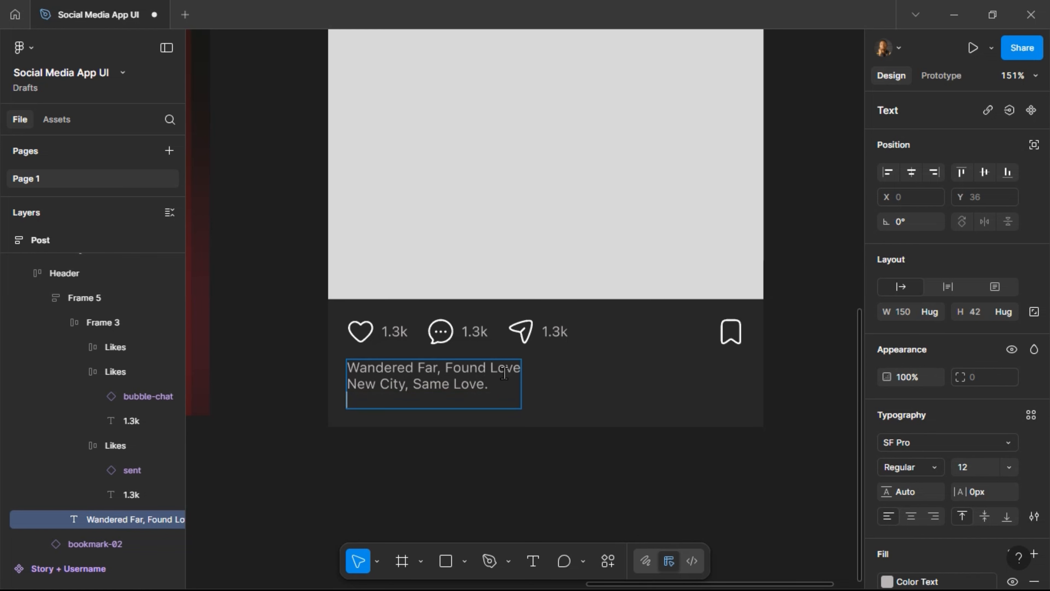
{"action": "key", "text": "Return"}
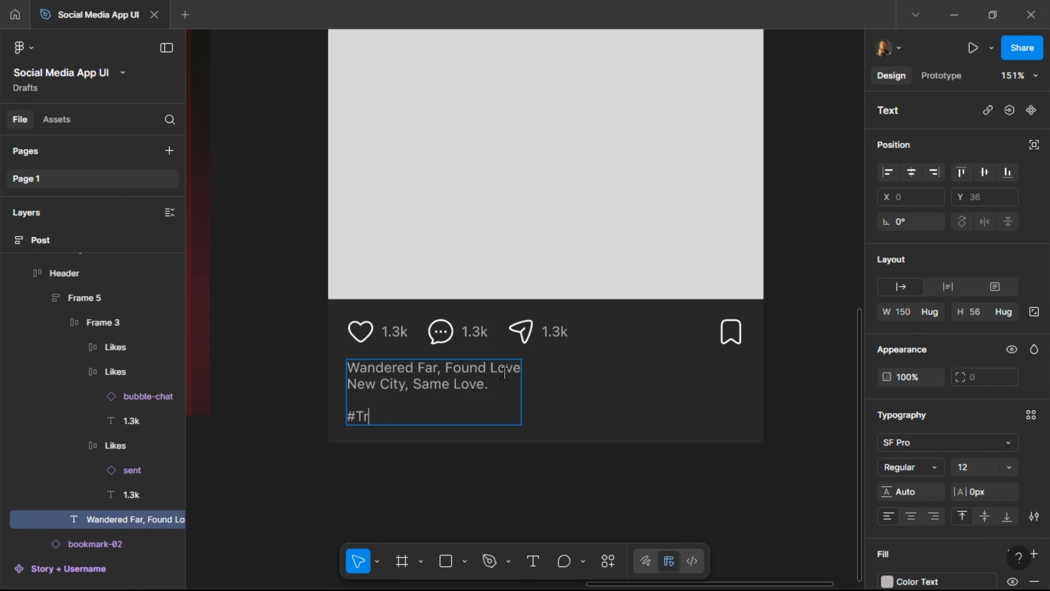
{"action": "type", "text": "T"}
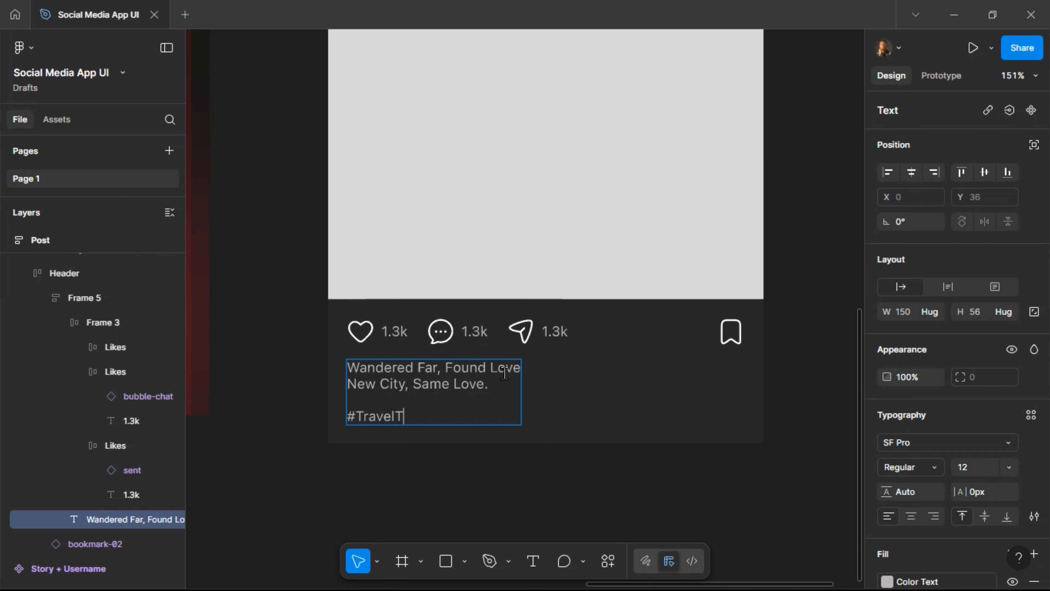
{"action": "type", "text": "ogether "}
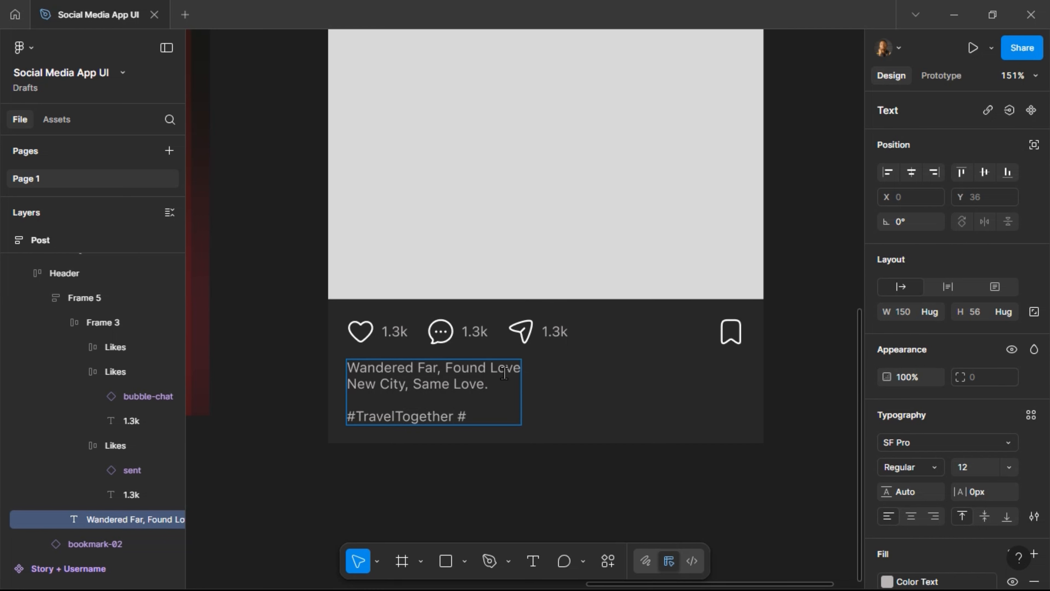
{"action": "type", "text": "#CoupleGoals"}
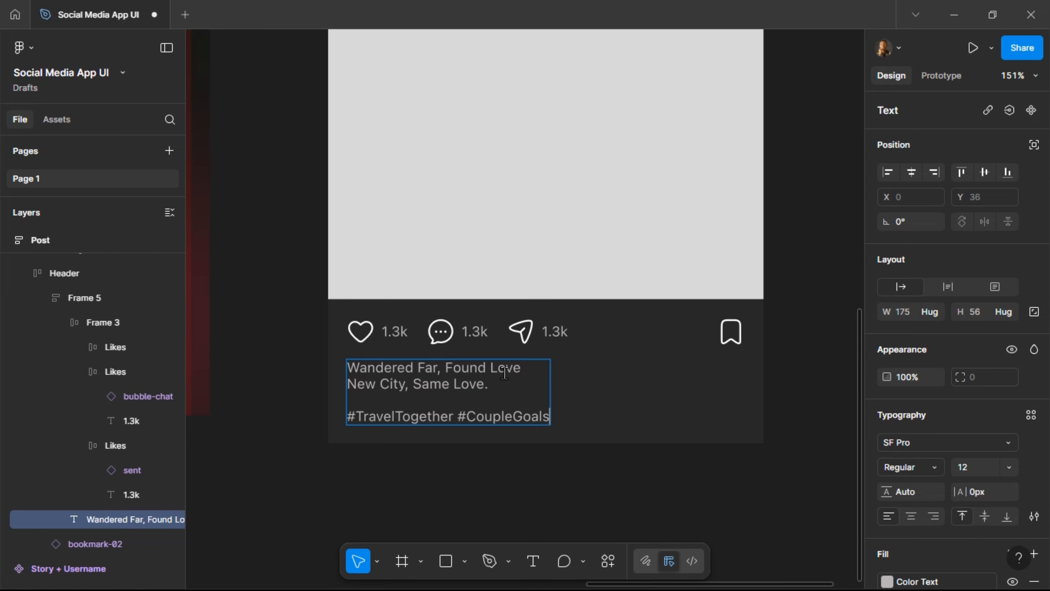
{"action": "type", "text": " #"}
{"action": "type", "text": "Wa"}
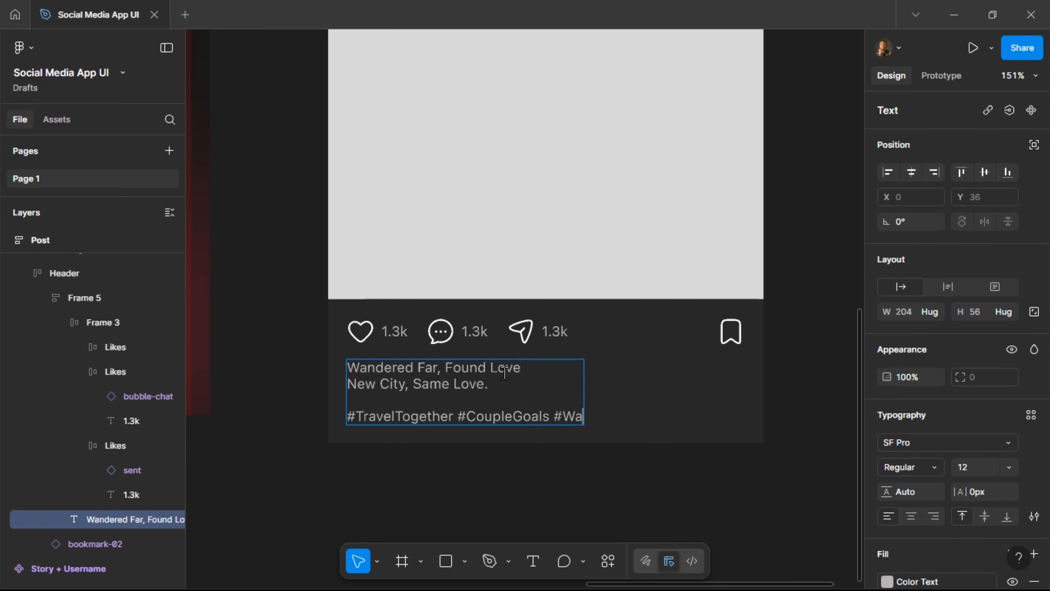
{"action": "type", "text": "nderlust"}
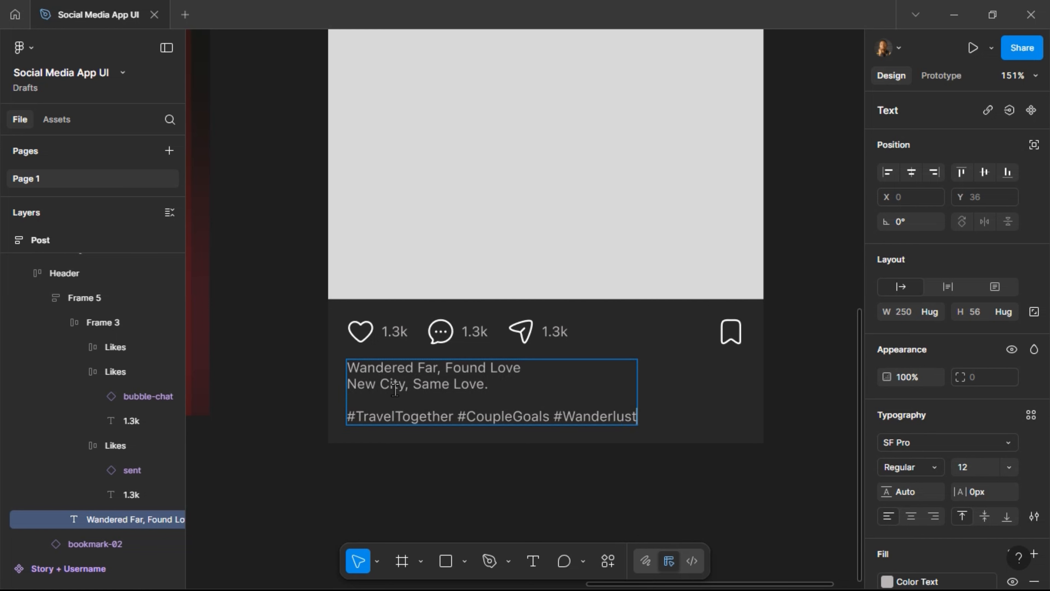
{"action": "key", "text": "Escape"}
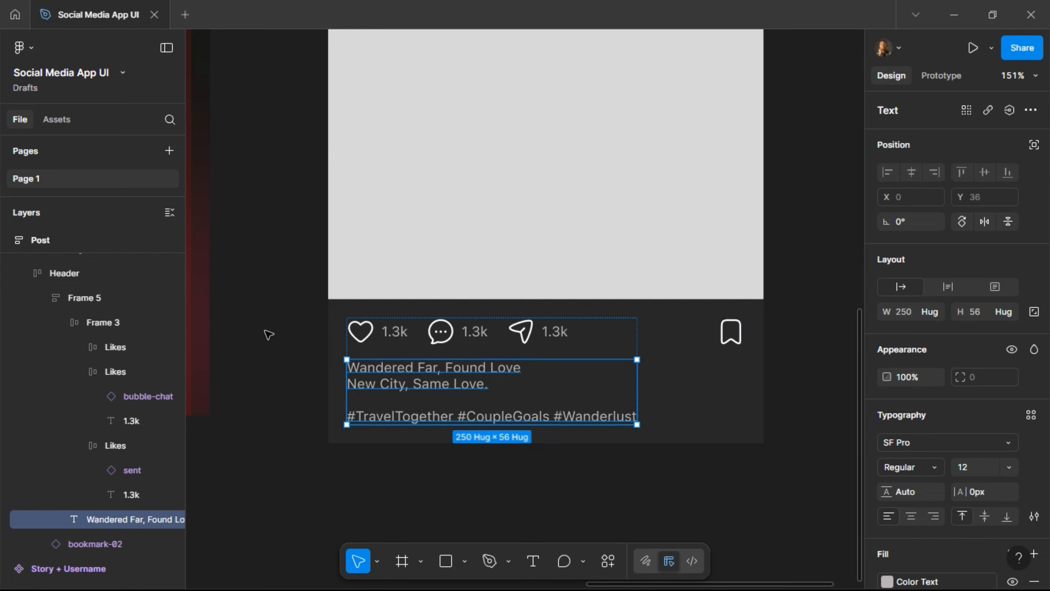
Turn the Post frame into a component.
{"action": "left_click", "coordinate": [270, 332]}
{"action": "scroll", "coordinate": [311, 295], "scroll_direction": "down", "scroll_amount": 5}
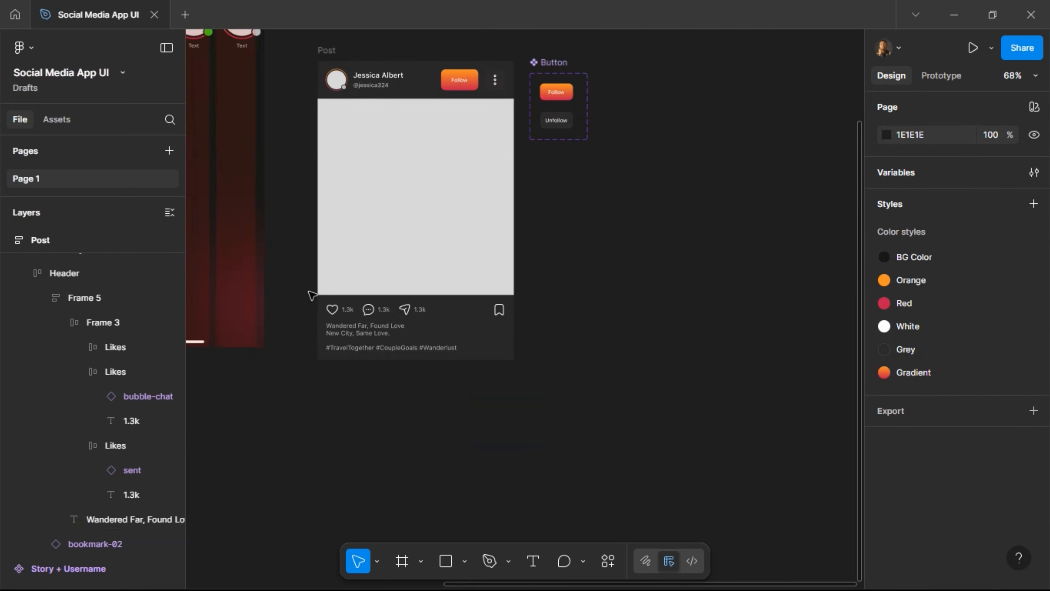
{"action": "scroll", "coordinate": [311, 294], "scroll_direction": "left", "scroll_amount": 4}
{"action": "scroll", "coordinate": [347, 276], "scroll_direction": "up", "scroll_amount": 2}
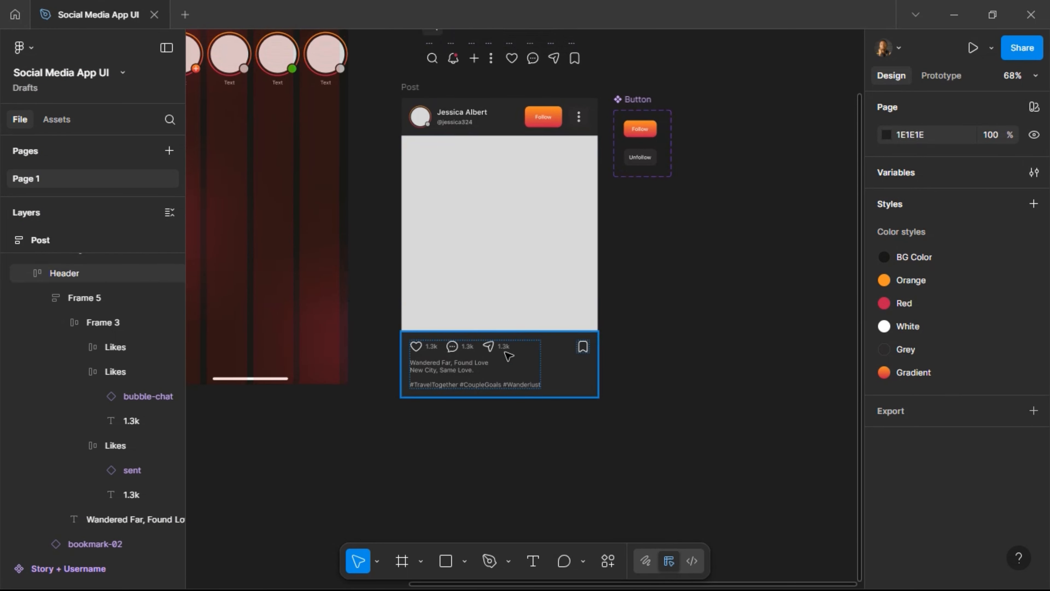
{"action": "left_click", "coordinate": [409, 88]}
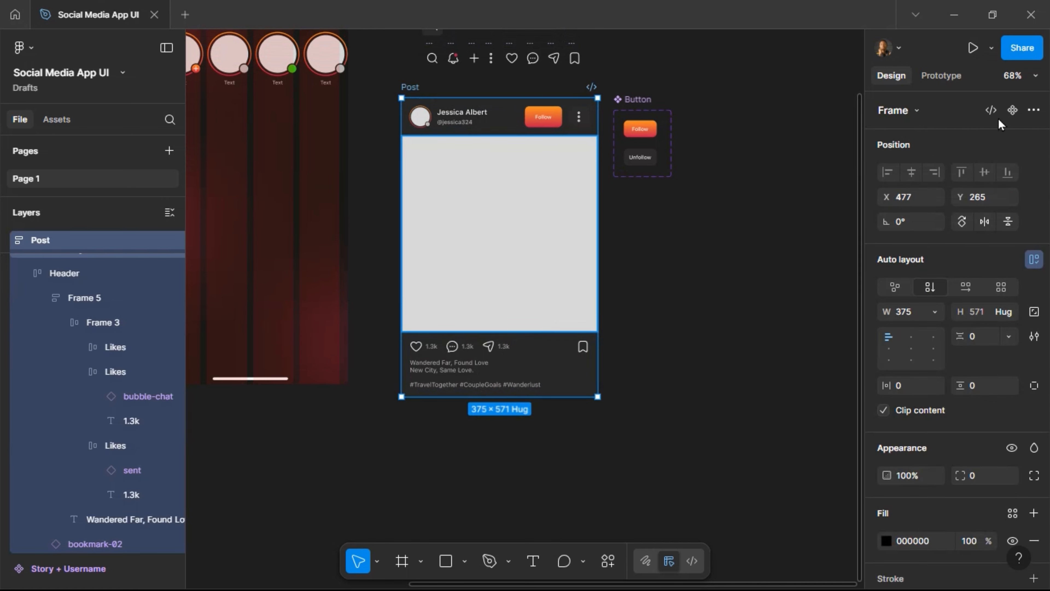
{"action": "left_click", "coordinate": [1012, 110]}
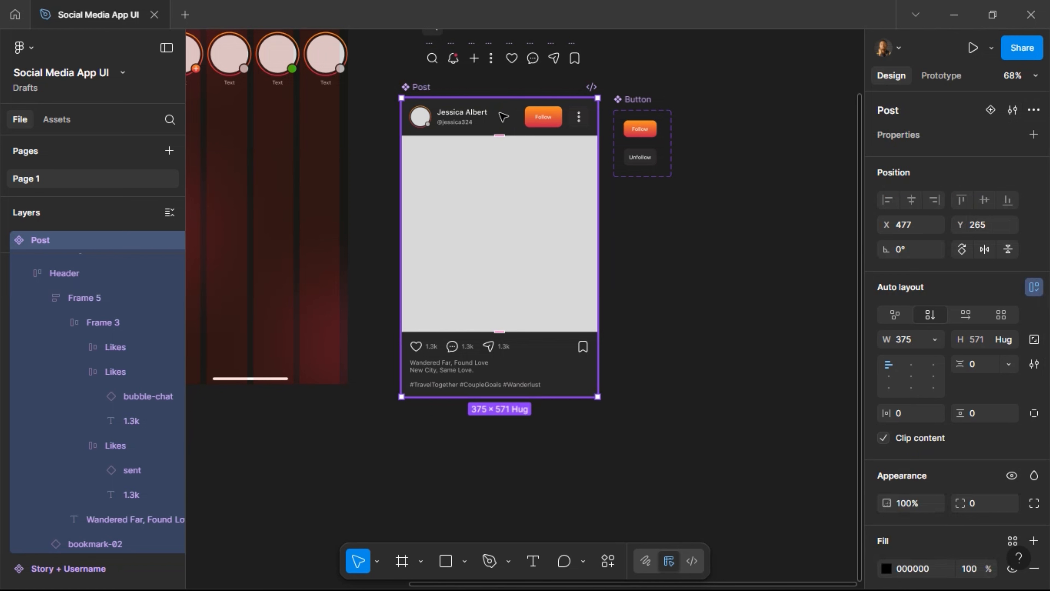
Remove the fills from both Header frames and from the Post component itself.
{"action": "double_click", "coordinate": [501, 114]}
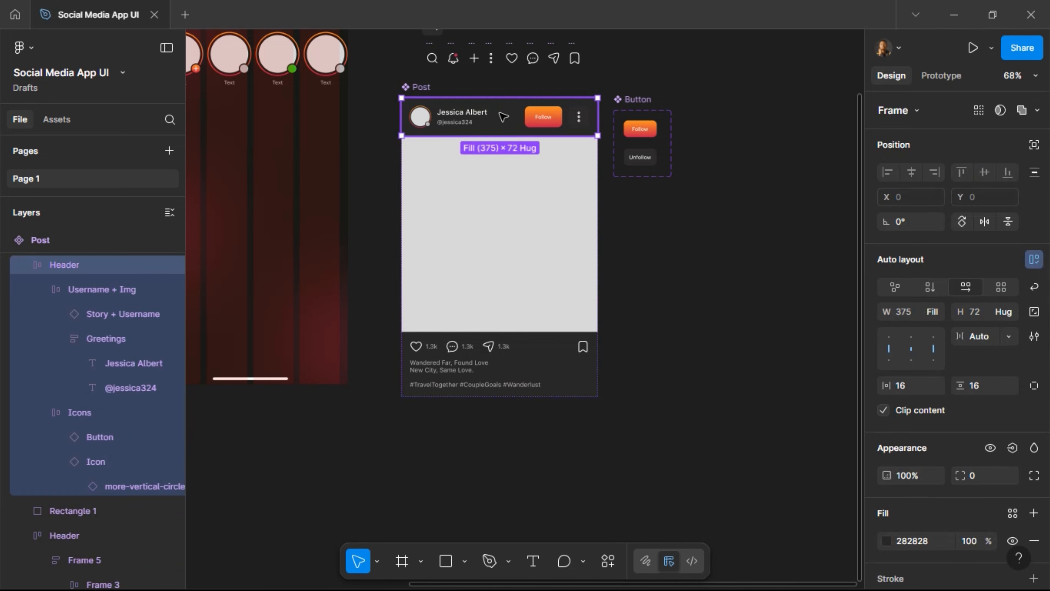
{"action": "left_click", "coordinate": [569, 344], "text": "shift"}
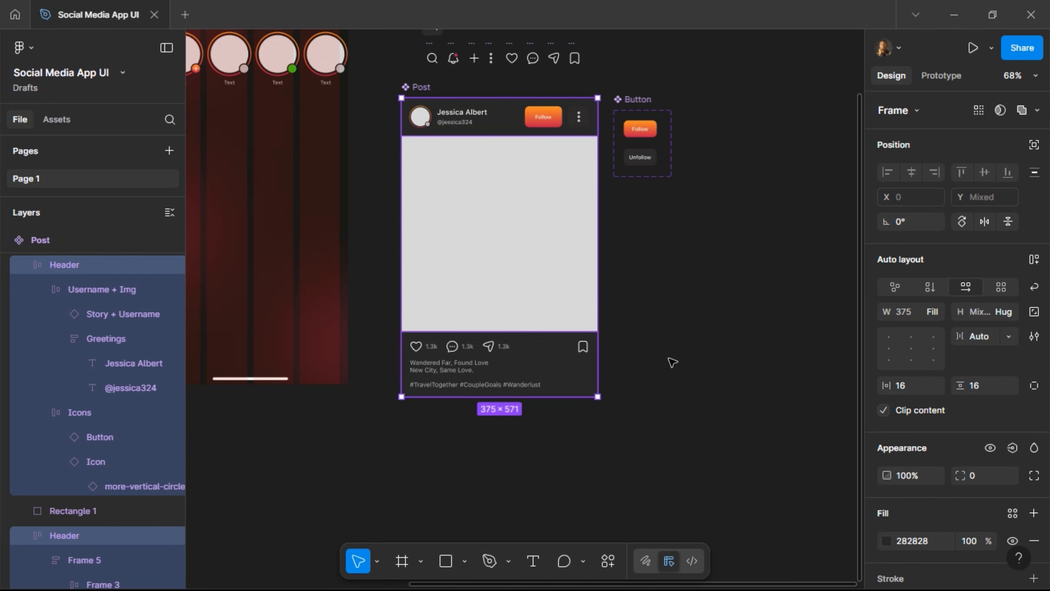
{"action": "scroll", "coordinate": [992, 372], "scroll_direction": "down", "scroll_amount": 2}
{"action": "left_click", "coordinate": [1033, 464]}
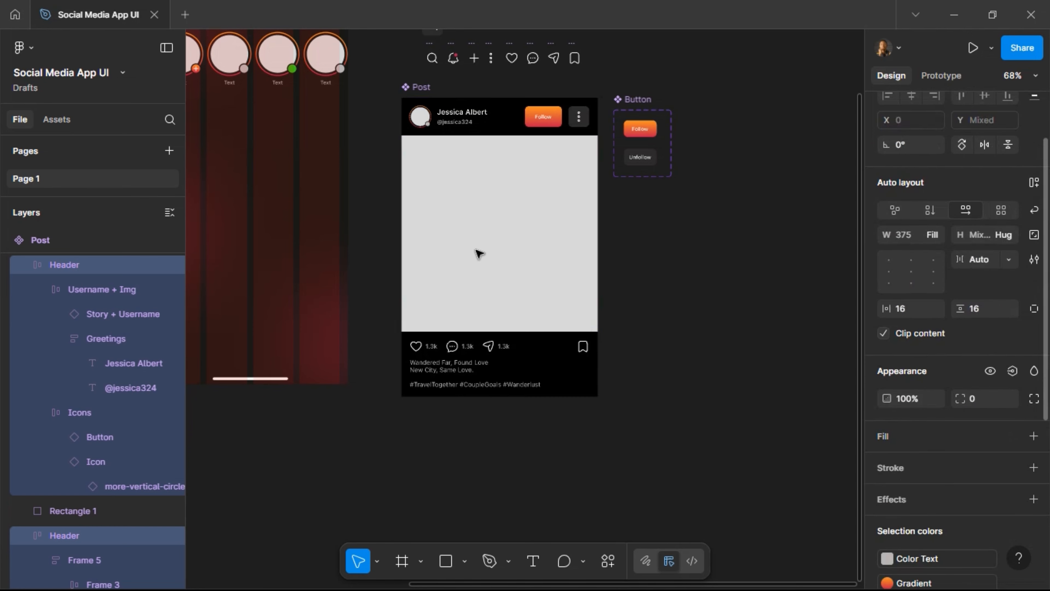
{"action": "key", "text": "Escape"}
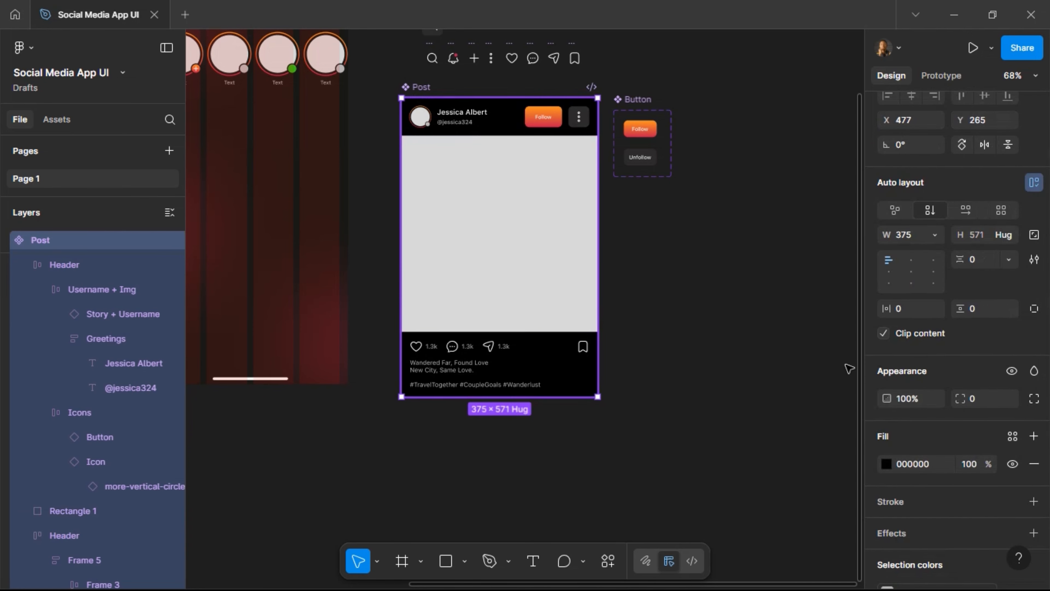
{"action": "left_click", "coordinate": [1034, 464]}
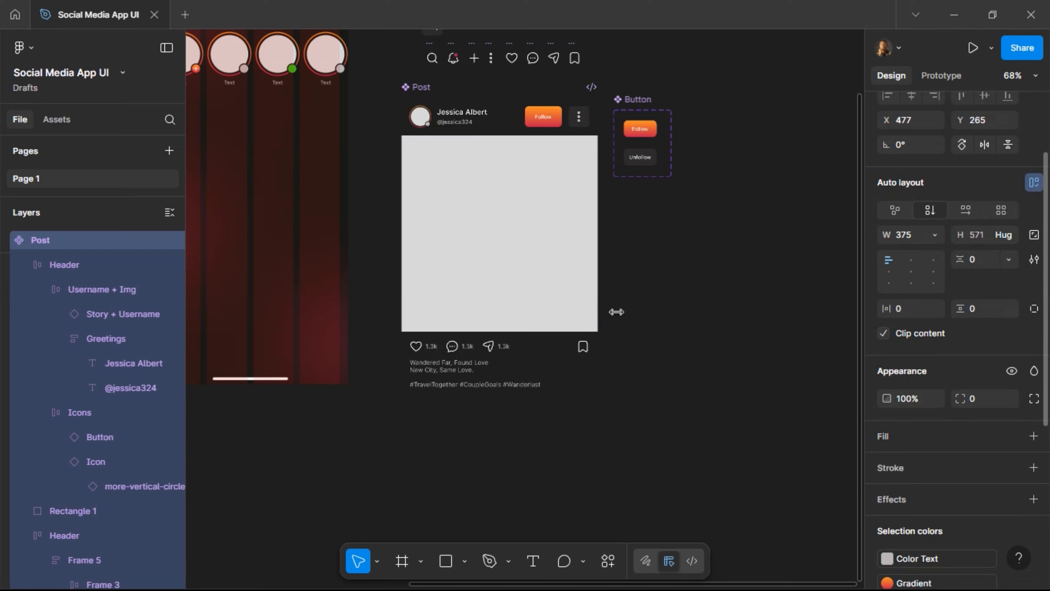
{"action": "scroll", "coordinate": [662, 244], "scroll_direction": "left", "scroll_amount": 3}
{"action": "scroll", "coordinate": [662, 243], "scroll_direction": "left", "scroll_amount": 2}
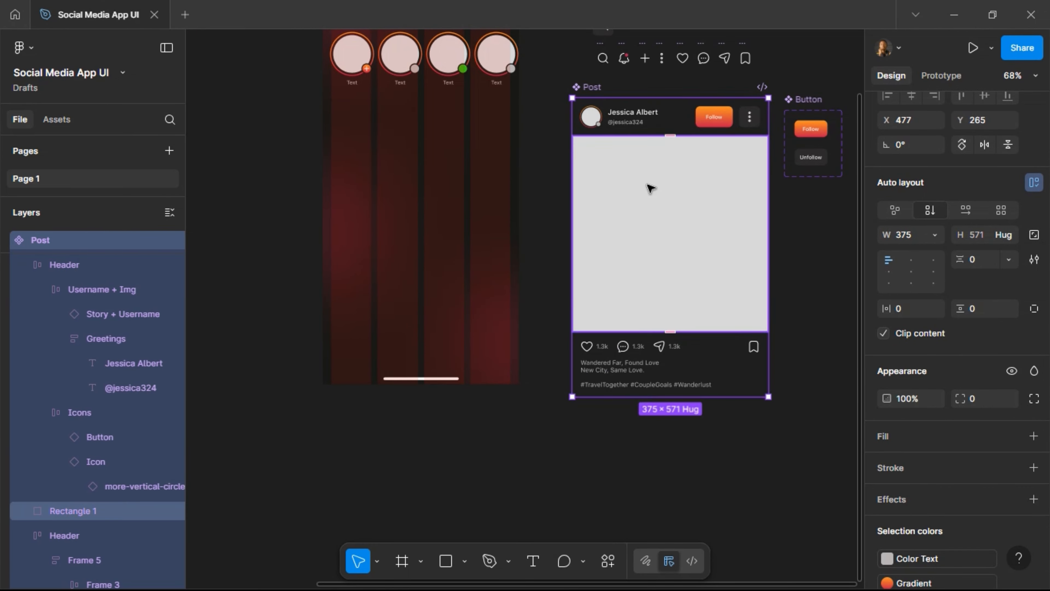
{"action": "scroll", "coordinate": [648, 192], "scroll_direction": "up", "scroll_amount": 2}
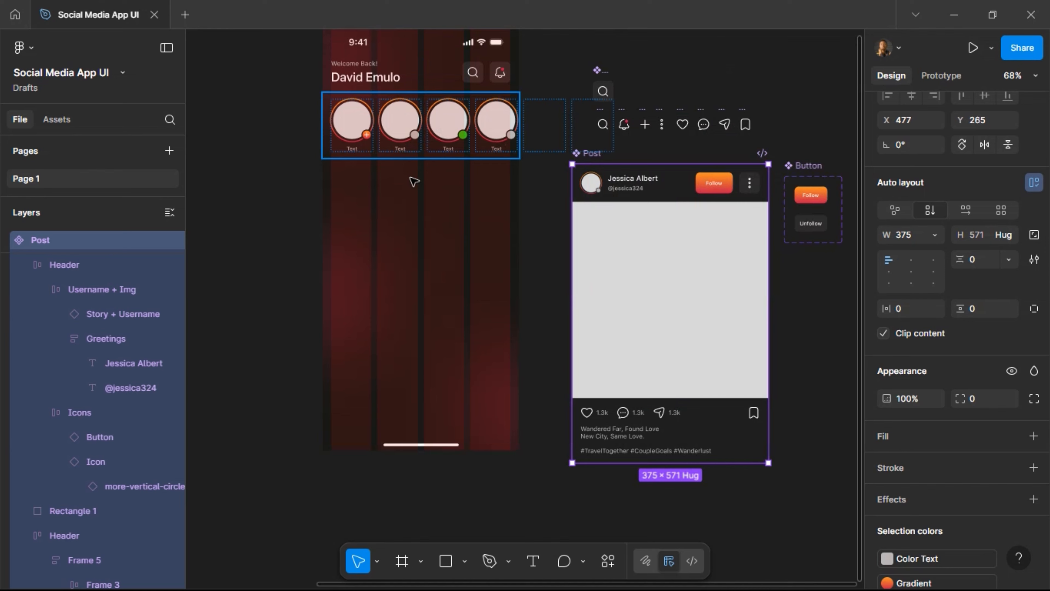
Duplicate the Stories row, swap the copy for a Post instance, and set it flush beneath Stories.
{"action": "left_click", "coordinate": [414, 182]}
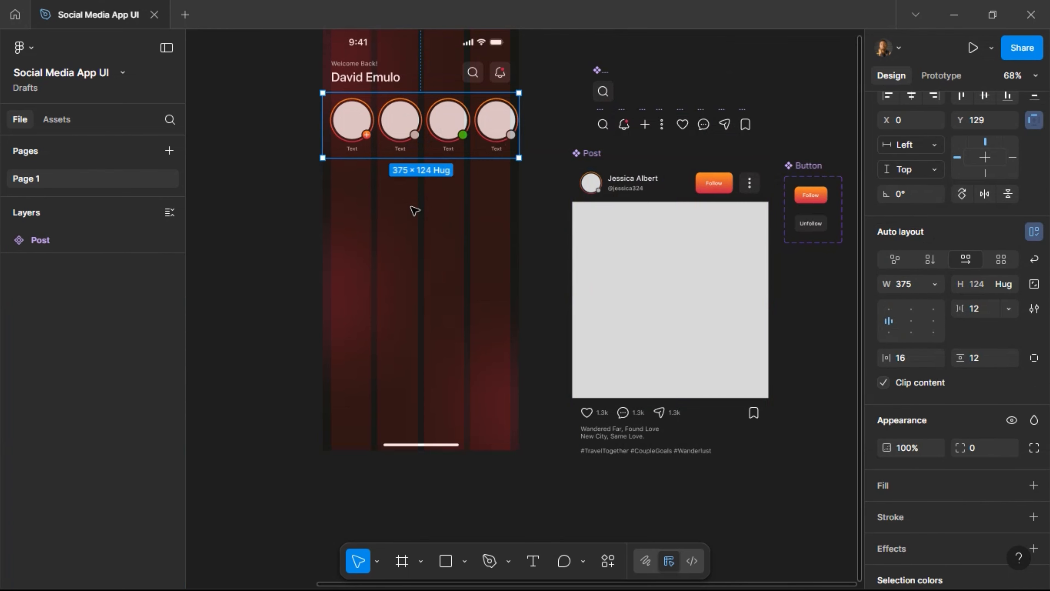
{"action": "key", "text": "ctrl+d"}
{"action": "key", "text": "shift+Down"}
{"action": "key", "text": "shift+Down"}
{"action": "key", "text": "shift+Down"}
{"action": "key", "text": "shift+Down"}
{"action": "key", "text": "shift+Down"}
{"action": "key", "text": "shift+Down"}
{"action": "key", "text": "shift+Down"}
{"action": "key", "text": "shift+Down"}
{"action": "key", "text": "shift+Down"}
{"action": "key", "text": "shift+Down"}
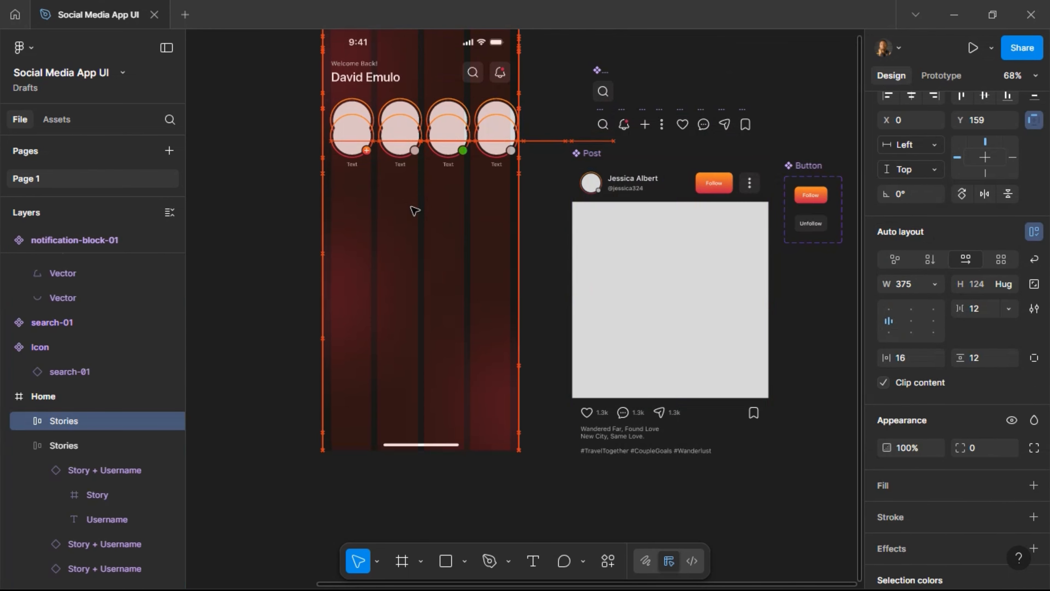
{"action": "key", "text": "shift+Down"}
{"action": "key", "text": "shift+Down"}
{"action": "key", "text": "shift+Down"}
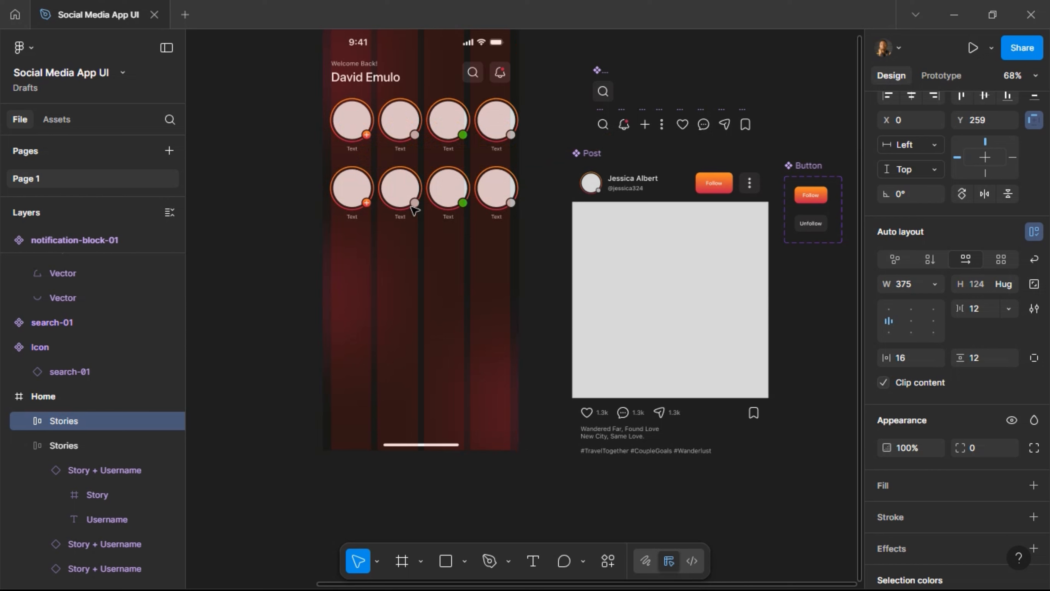
{"action": "key", "text": "ctrl+shift+r"}
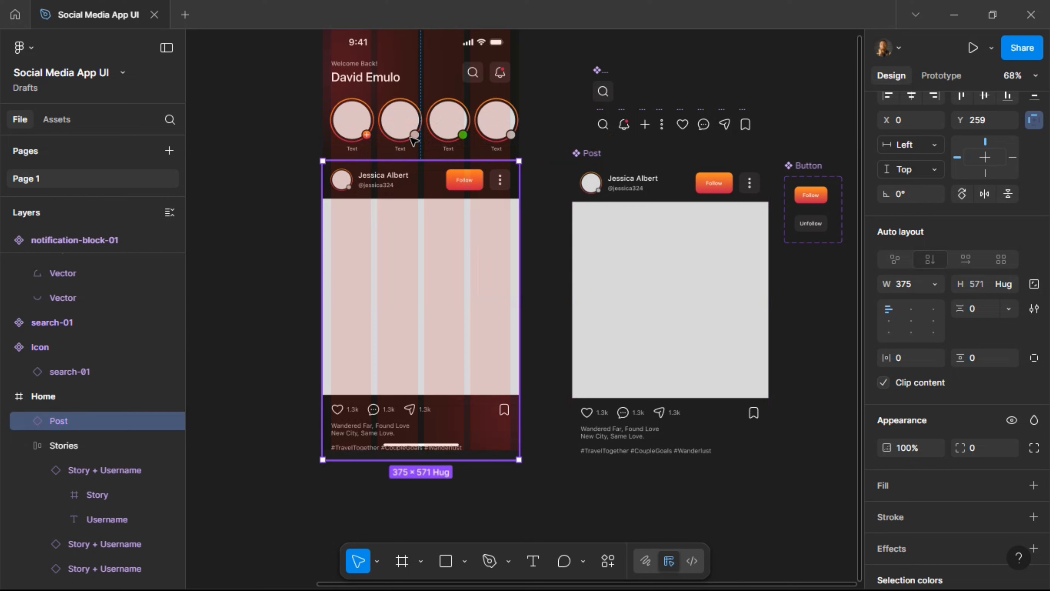
{"action": "key", "text": "alt+shift+Down"}
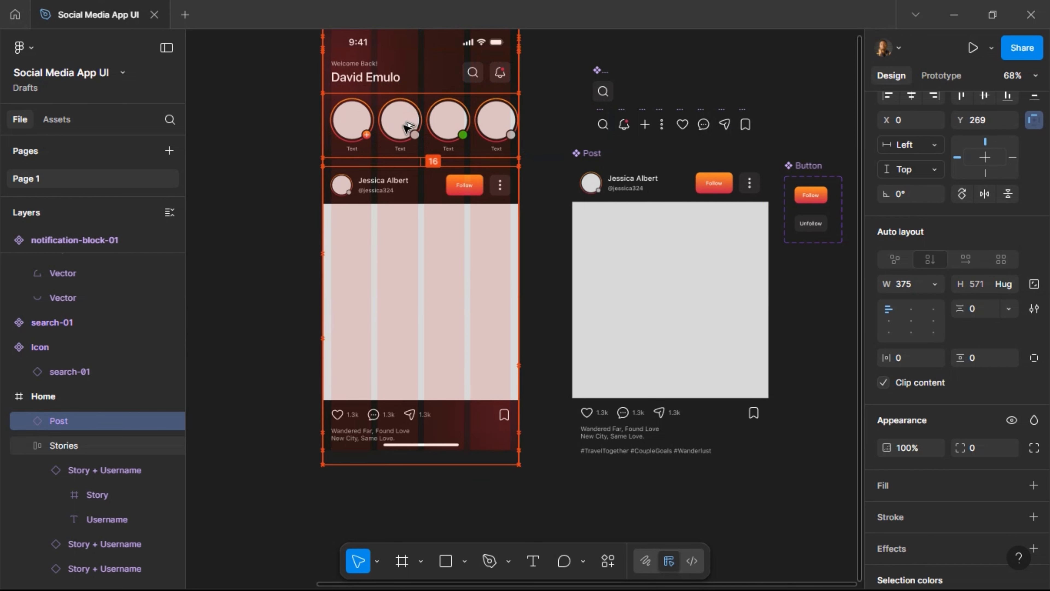
{"action": "key", "text": "alt+Down"}
{"action": "key", "text": "alt+Down"}
{"action": "key", "text": "alt+Down"}
{"action": "key", "text": "alt+Down"}
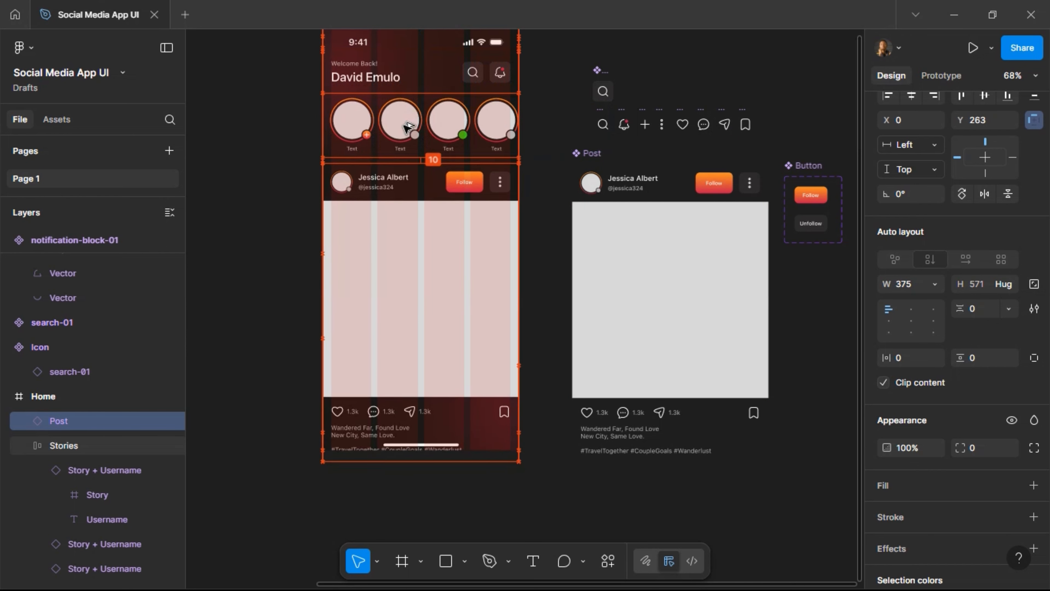
{"action": "key", "text": "shift+Up"}
{"action": "key", "text": "shift+Up"}
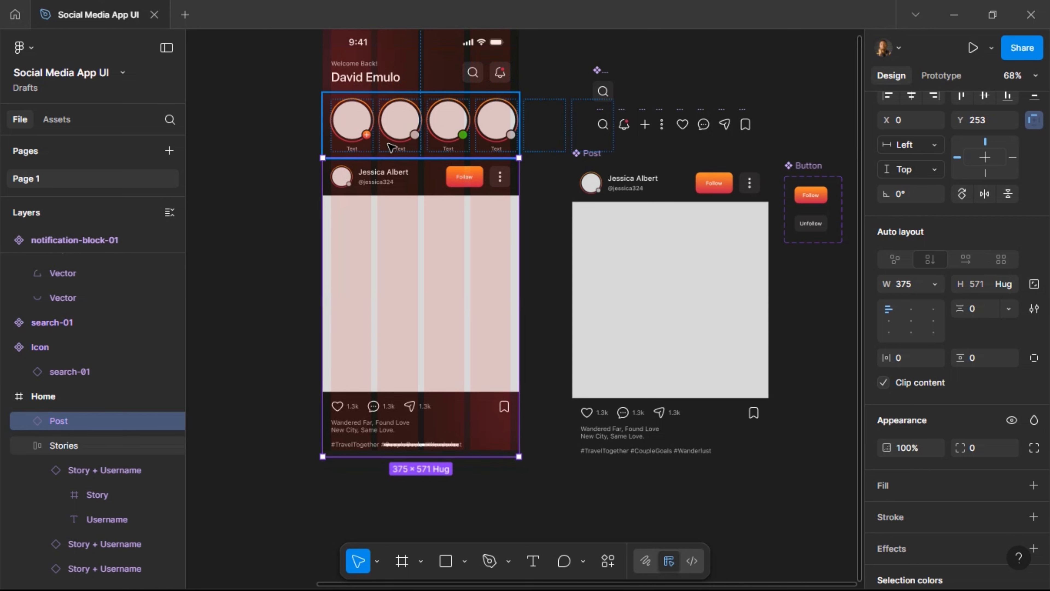
{"action": "scroll", "coordinate": [364, 198], "scroll_direction": "up", "scroll_amount": 2}
{"action": "key", "text": "shift+Return"}
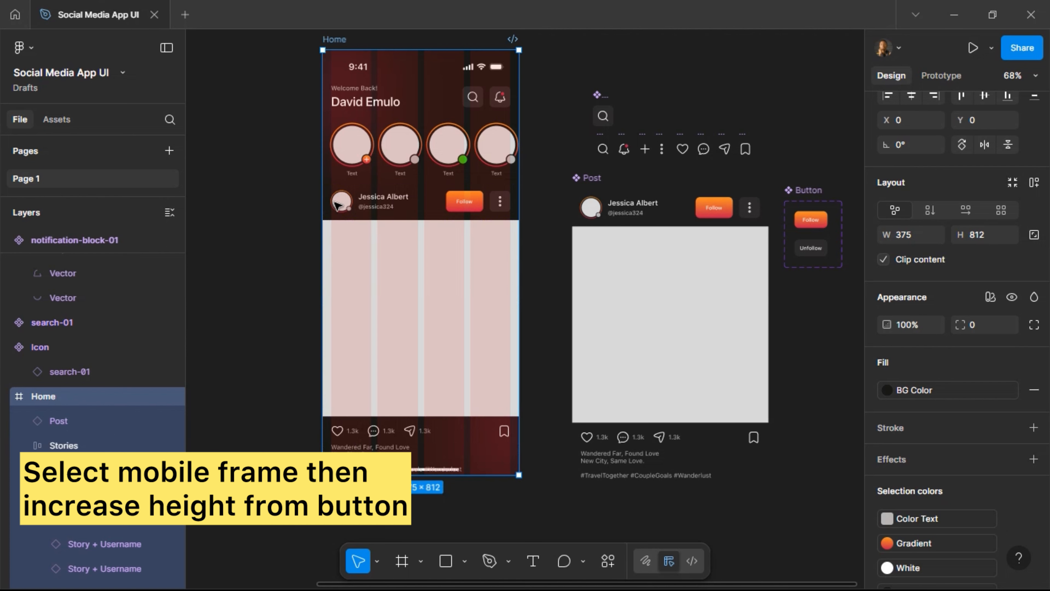
Stretch the Home frame to 375 × 1397 and hide its 4-column layout grid.
{"action": "scroll", "coordinate": [440, 252], "scroll_direction": "down", "scroll_amount": 4}
{"action": "scroll", "coordinate": [442, 257], "scroll_direction": "down", "scroll_amount": 3}
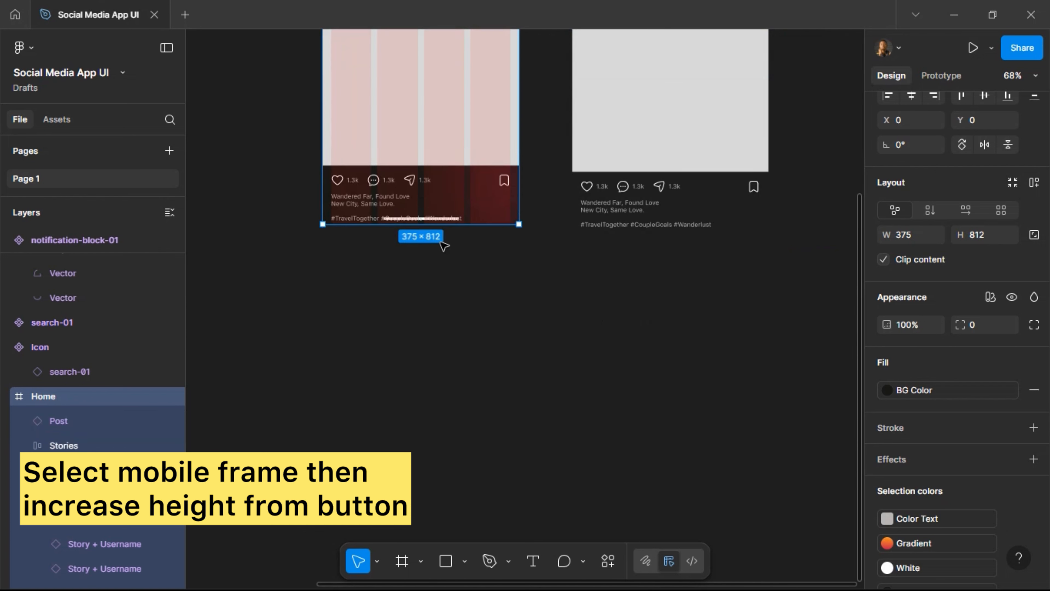
{"action": "left_click_drag", "start_coordinate": [445, 225], "coordinate": [472, 530]}
{"action": "scroll", "coordinate": [535, 235], "scroll_direction": "up", "scroll_amount": 5}
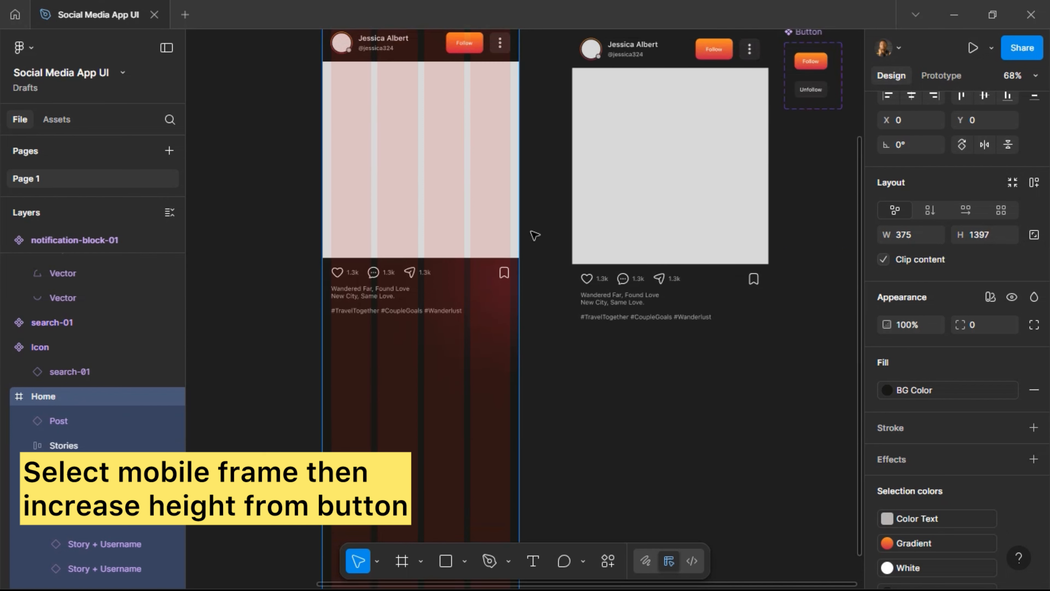
{"action": "scroll", "coordinate": [535, 236], "scroll_direction": "up", "scroll_amount": 5}
{"action": "scroll", "coordinate": [535, 236], "scroll_direction": "down", "scroll_amount": 5}
{"action": "scroll", "coordinate": [534, 235], "scroll_direction": "up", "scroll_amount": 5}
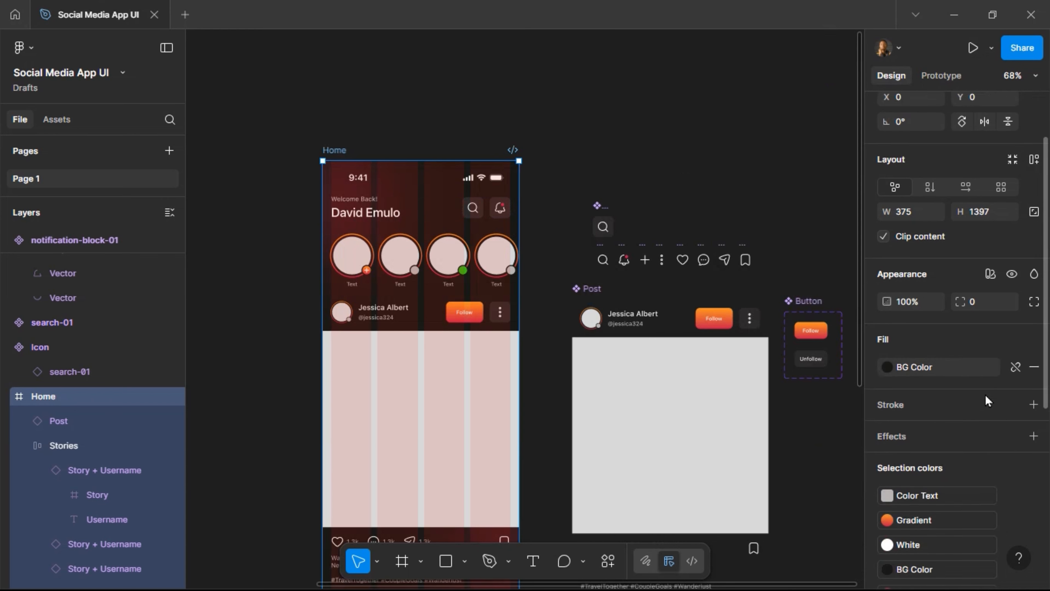
{"action": "scroll", "coordinate": [987, 414], "scroll_direction": "down", "scroll_amount": 6}
{"action": "left_click", "coordinate": [1012, 497]}
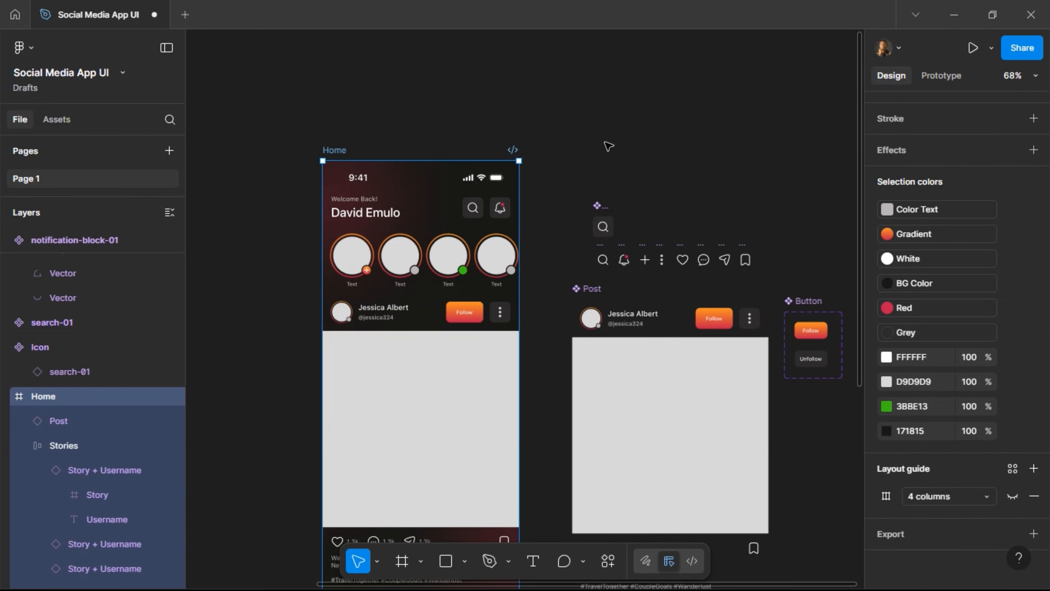
{"action": "scroll", "coordinate": [600, 143], "scroll_direction": "down", "scroll_amount": 3}
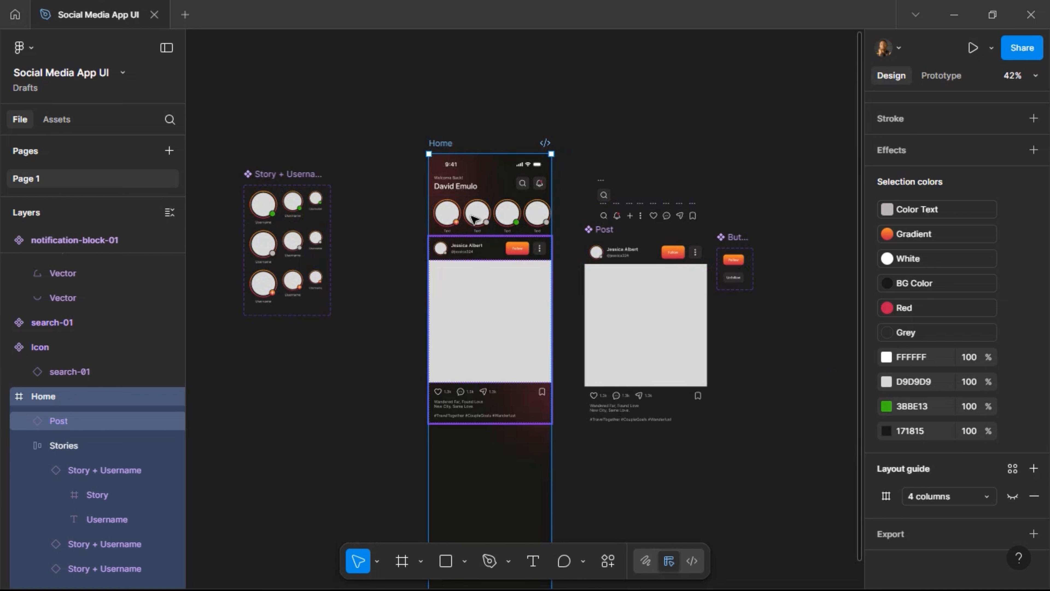
Wrap the status bar, greeting, stories and Post rows in a vertical auto layout.
{"action": "left_click", "coordinate": [474, 218]}
{"action": "left_click", "coordinate": [475, 213], "text": "shift"}
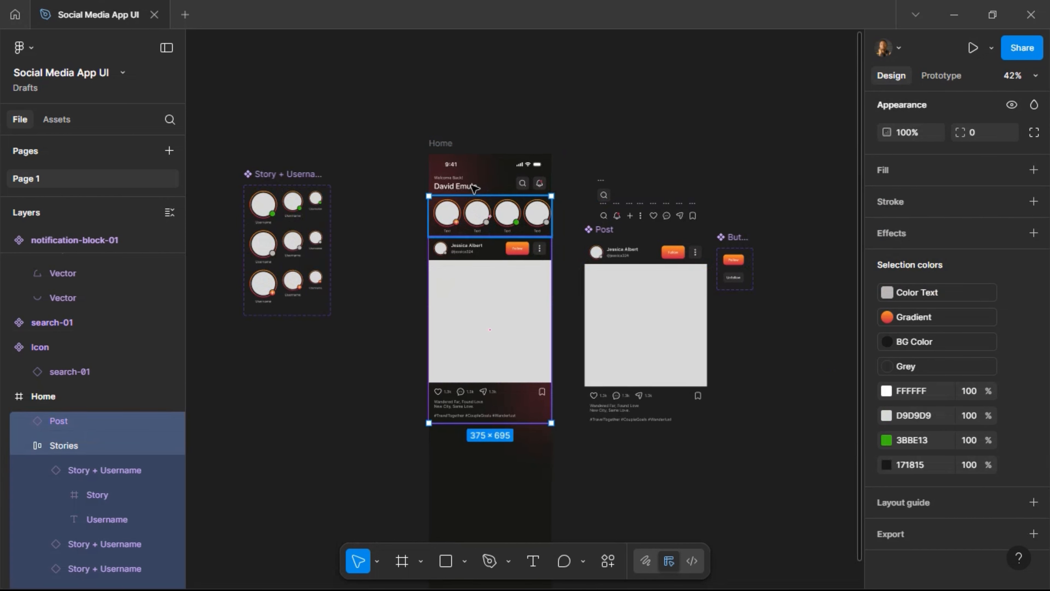
{"action": "left_click", "coordinate": [476, 184], "text": "shift"}
{"action": "left_click", "coordinate": [481, 162], "text": "shift"}
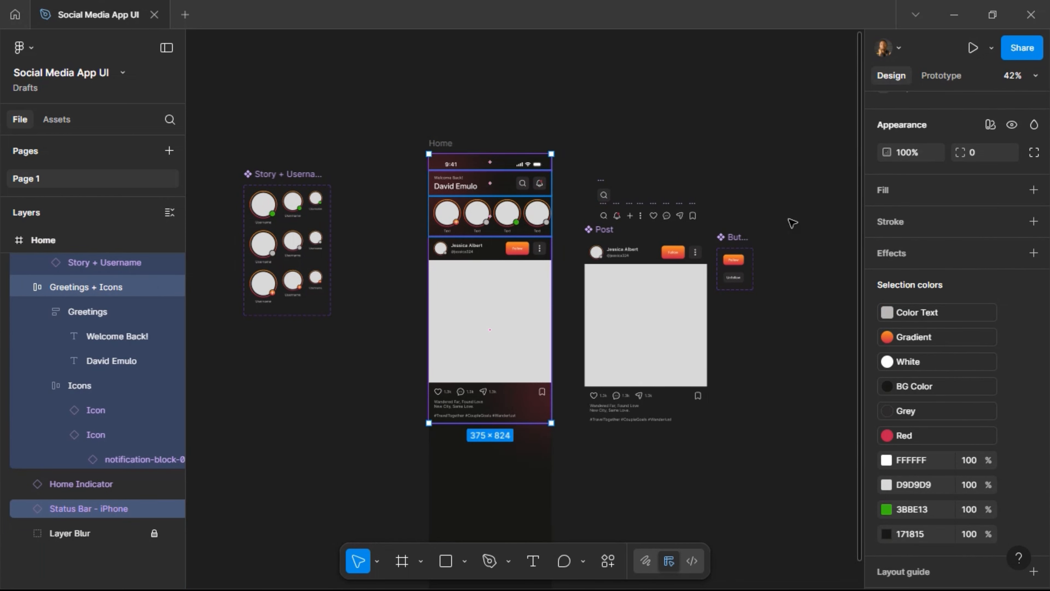
{"action": "scroll", "coordinate": [1019, 199], "scroll_direction": "up", "scroll_amount": 5}
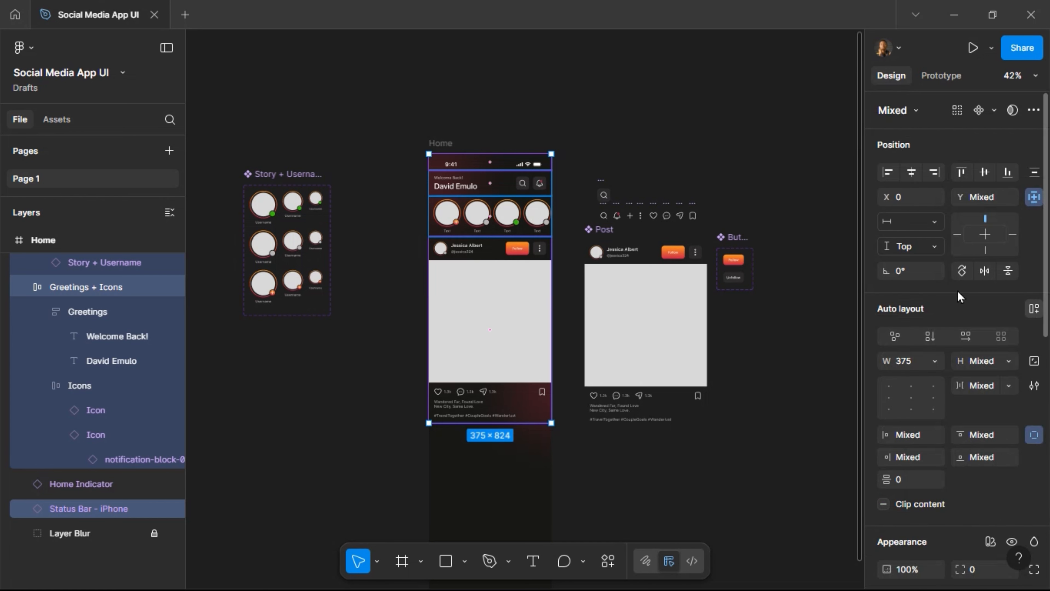
{"action": "key", "text": "shift+a"}
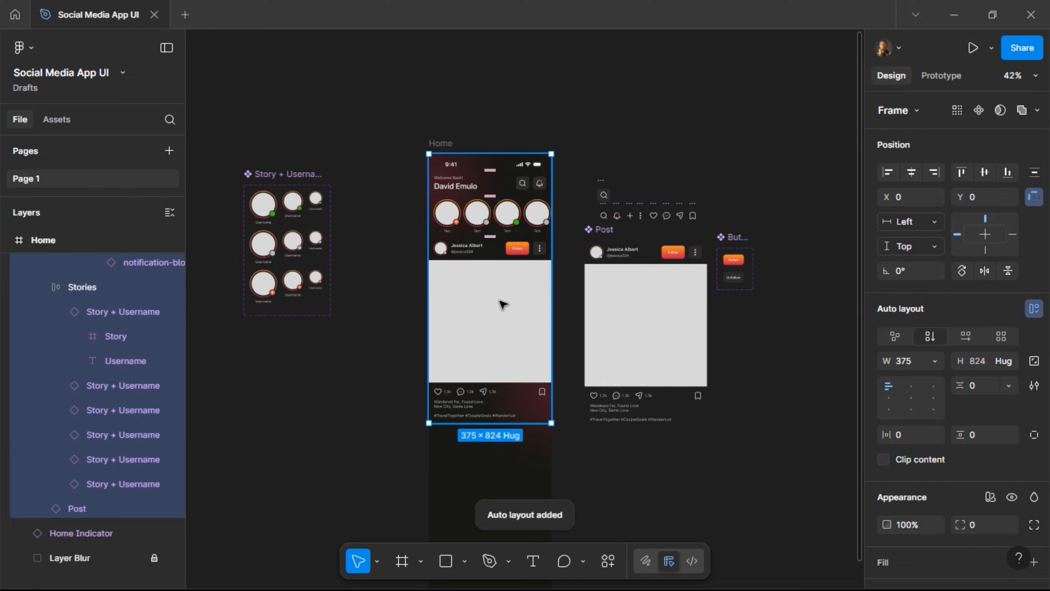
Duplicate the Post beneath the first and extend the Home frame to 375 × 1541.
{"action": "left_click", "coordinate": [499, 306]}
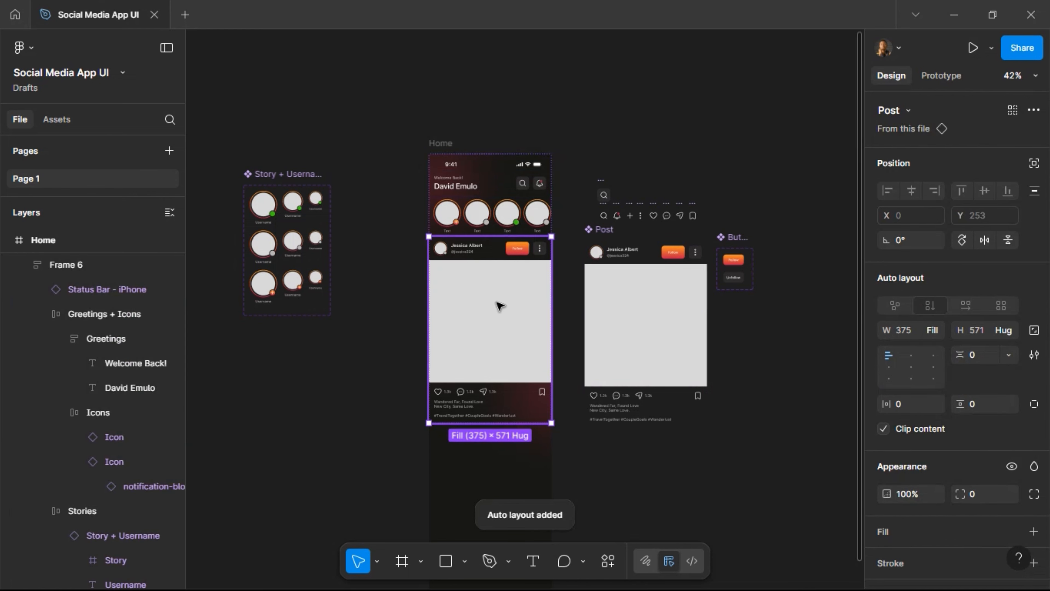
{"action": "key", "text": "ctrl+d"}
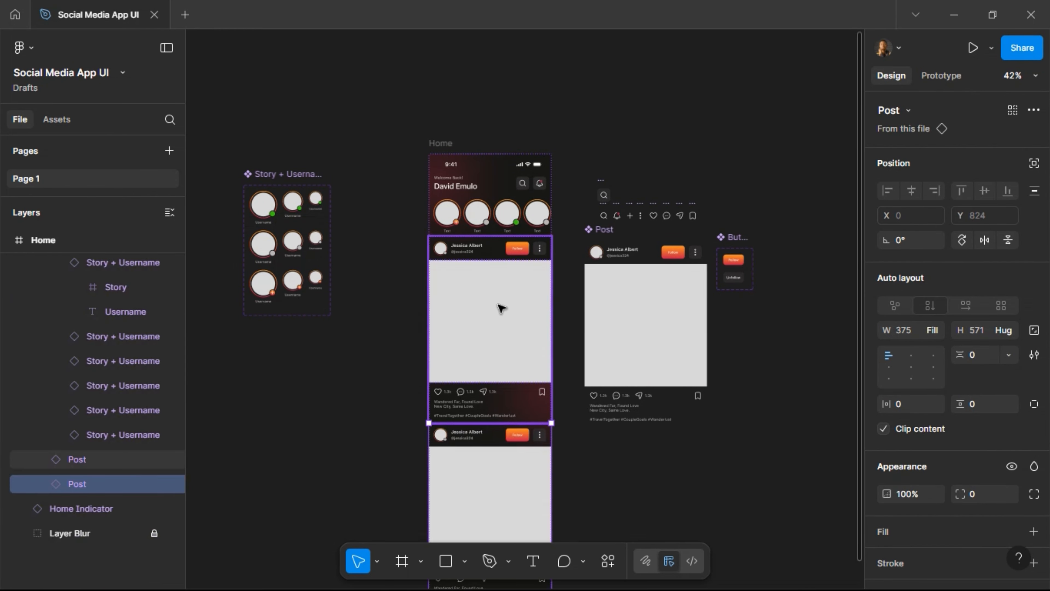
{"action": "scroll", "coordinate": [583, 148], "scroll_direction": "down", "scroll_amount": 6}
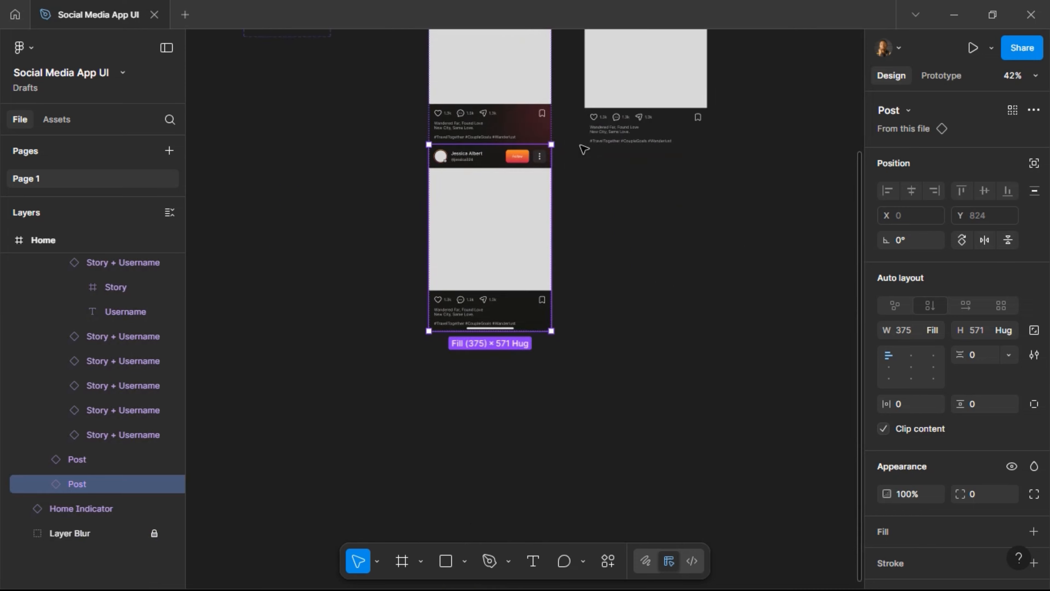
{"action": "scroll", "coordinate": [583, 148], "scroll_direction": "up", "scroll_amount": 3}
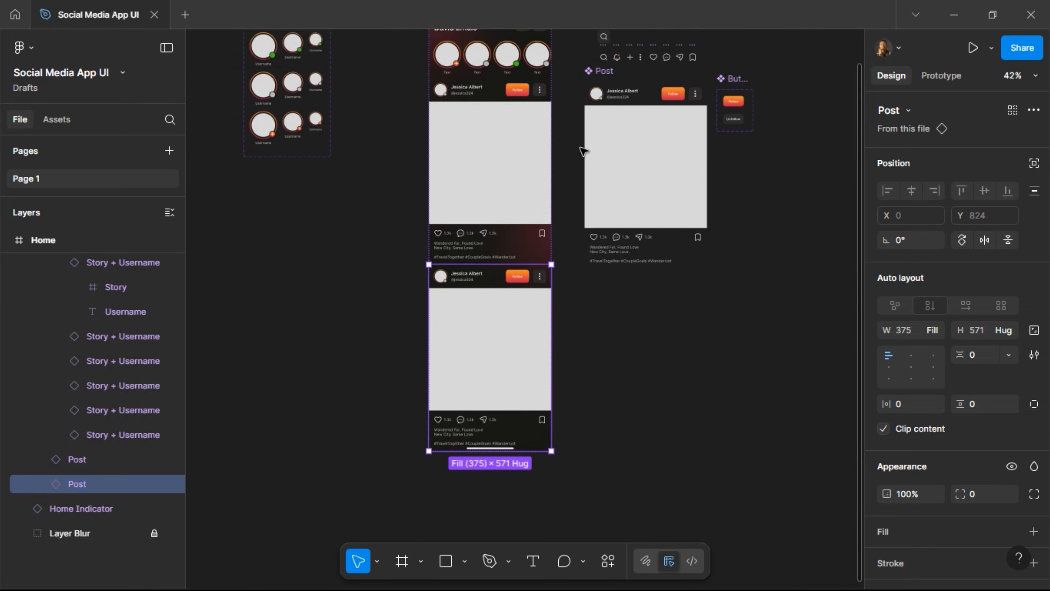
{"action": "scroll", "coordinate": [586, 153], "scroll_direction": "up", "scroll_amount": 1}
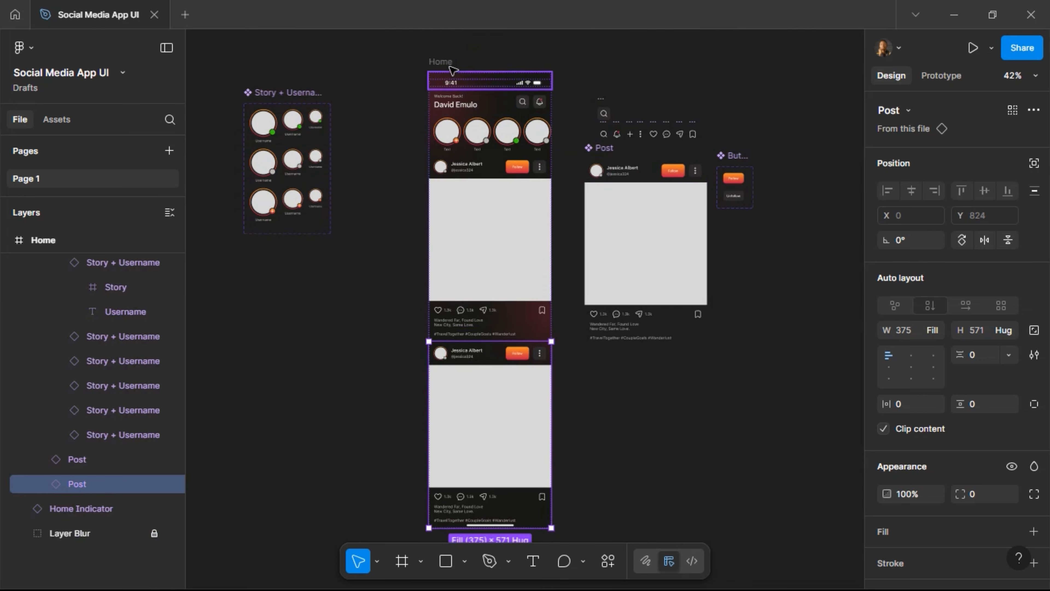
{"action": "key", "text": "Escape"}
{"action": "scroll", "coordinate": [562, 154], "scroll_direction": "down", "scroll_amount": 2}
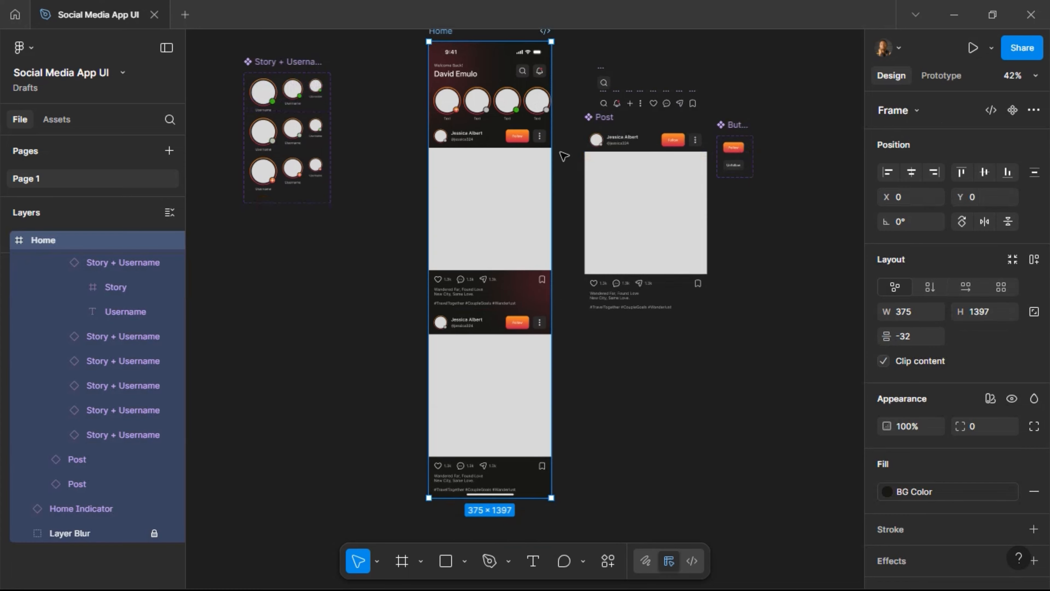
{"action": "left_click_drag", "start_coordinate": [522, 457], "coordinate": [523, 502]}
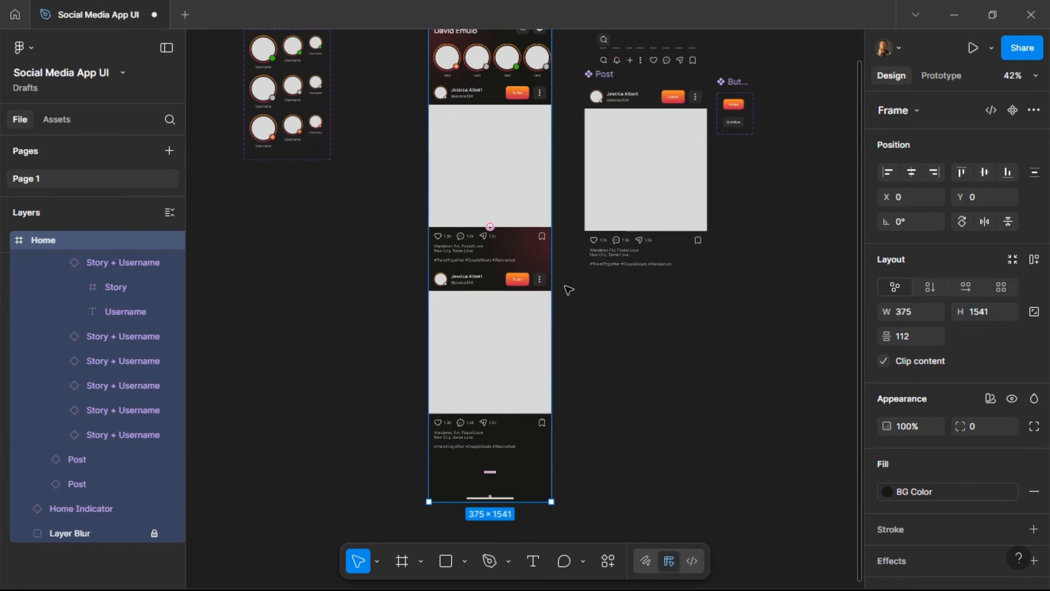
{"action": "left_click", "coordinate": [569, 230]}
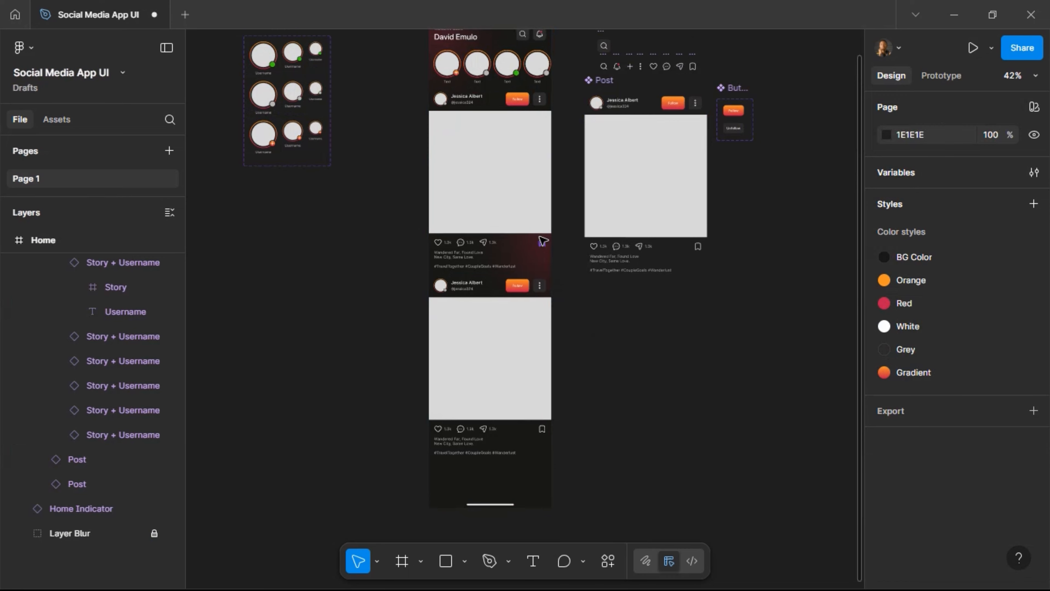
Give the Post component a stroke using the Grey colour style.
{"action": "scroll", "coordinate": [543, 241], "scroll_direction": "up", "scroll_amount": 5}
{"action": "scroll", "coordinate": [509, 290], "scroll_direction": "down", "scroll_amount": 3}
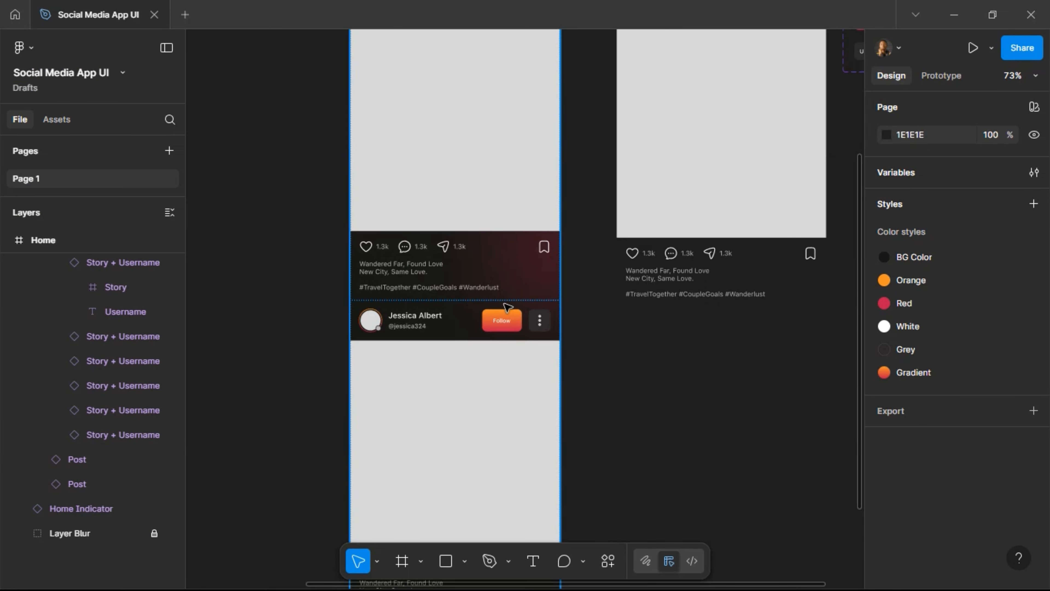
{"action": "scroll", "coordinate": [602, 264], "scroll_direction": "up", "scroll_amount": 3}
{"action": "scroll", "coordinate": [606, 259], "scroll_direction": "up", "scroll_amount": 2}
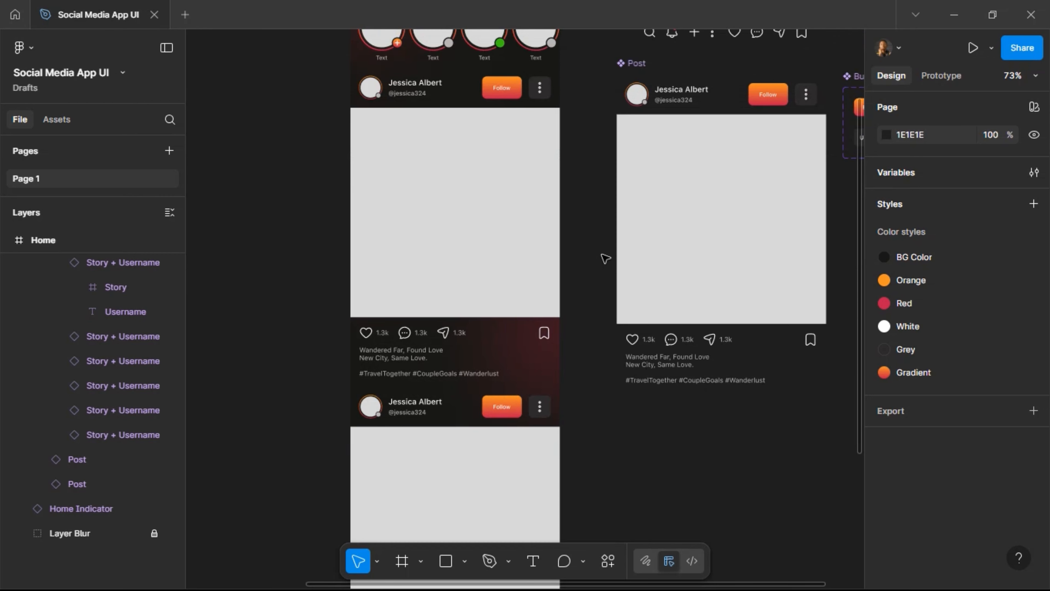
{"action": "left_click", "coordinate": [710, 229]}
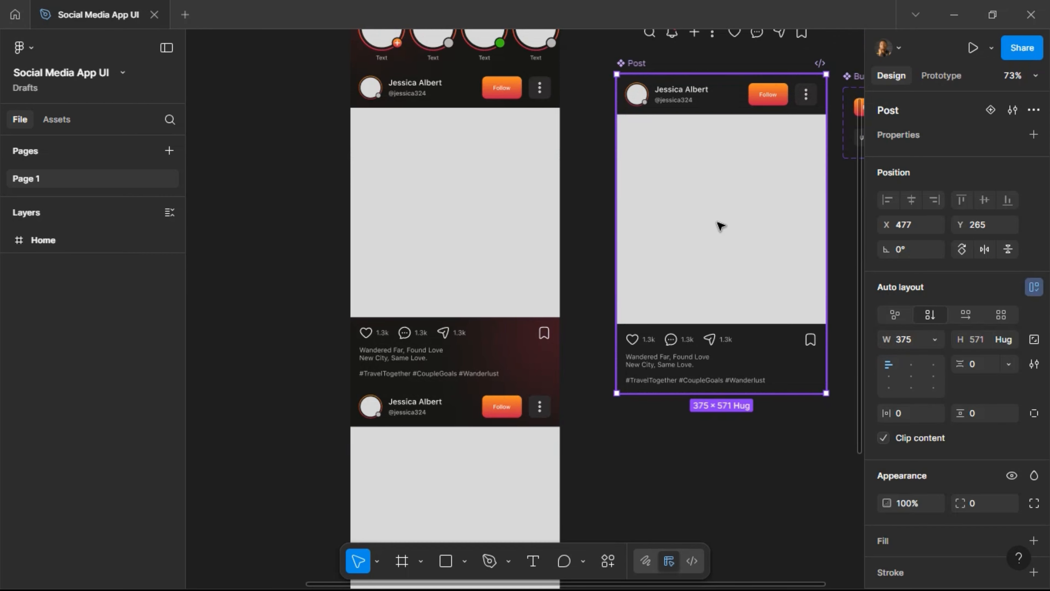
{"action": "scroll", "coordinate": [984, 353], "scroll_direction": "down", "scroll_amount": 6}
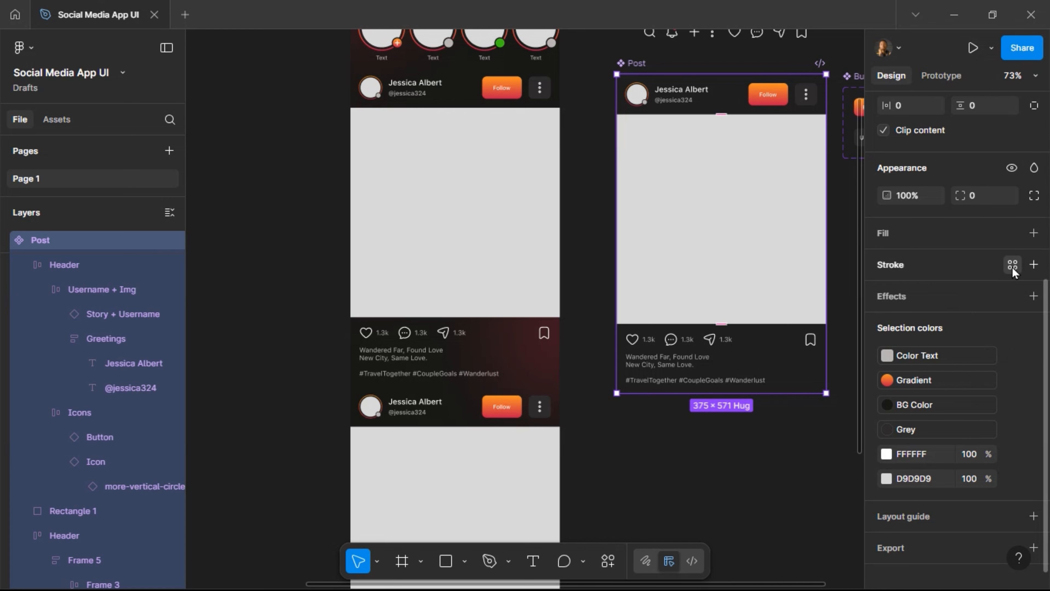
{"action": "left_click", "coordinate": [1012, 264]}
{"action": "left_click", "coordinate": [764, 510]}
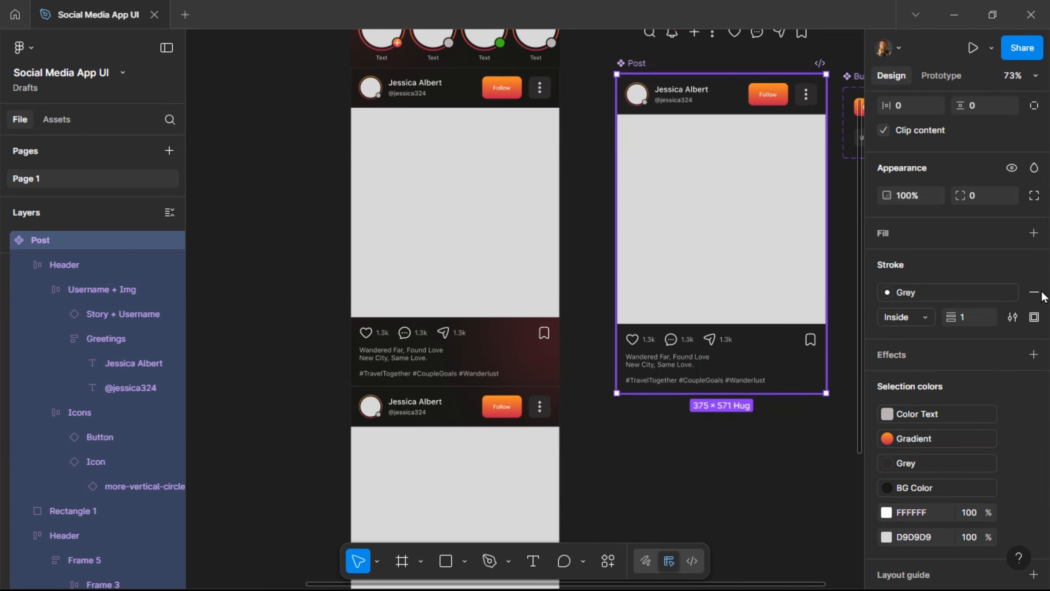
Set the stroke weight to 0.5 and limit it to the top side only.
{"action": "left_click", "coordinate": [972, 320]}
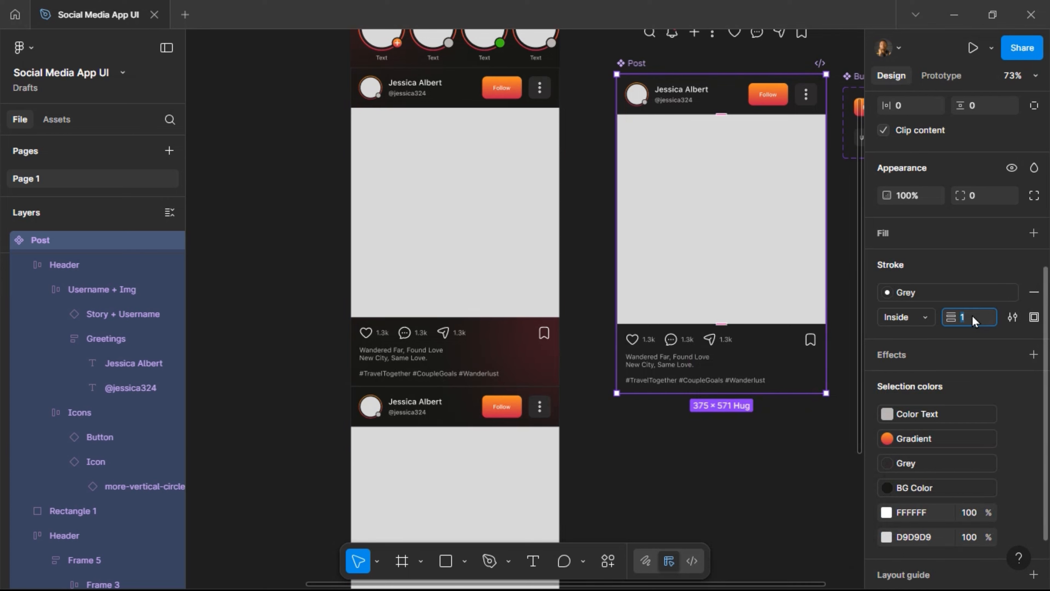
{"action": "key", "text": "Return"}
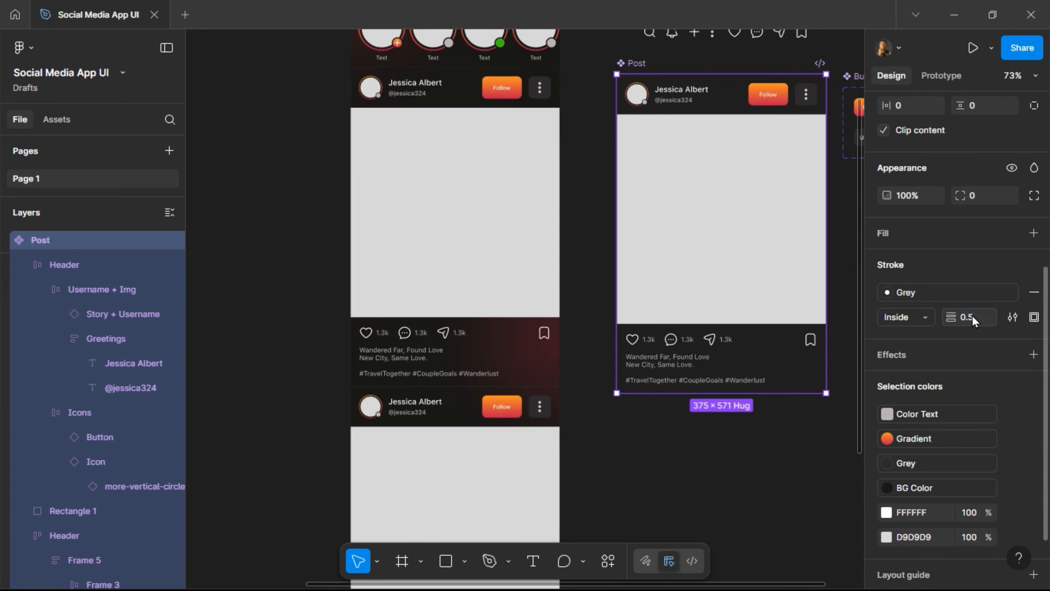
{"action": "left_click", "coordinate": [1033, 317]}
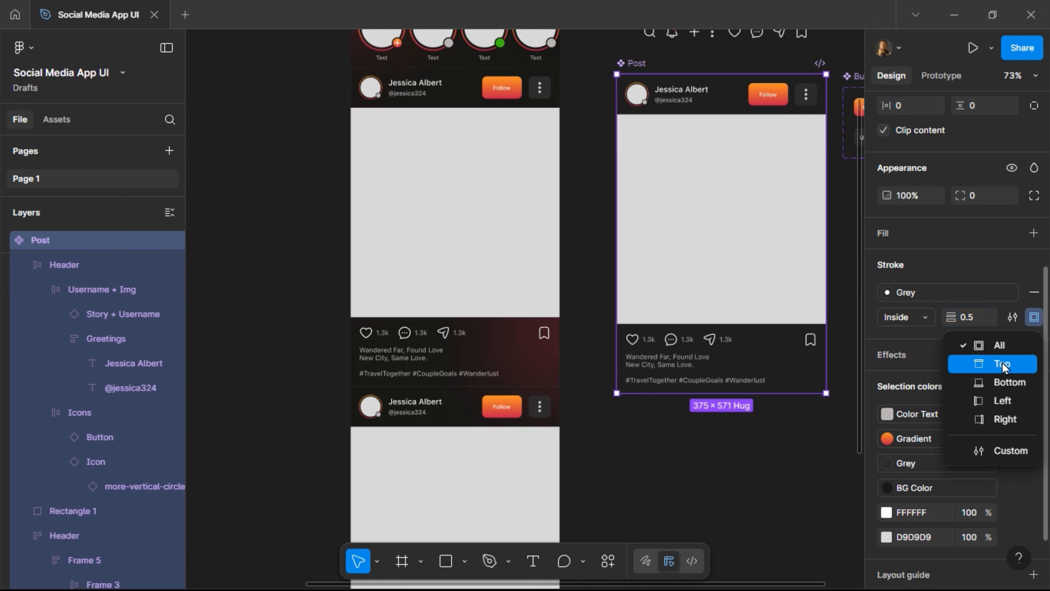
{"action": "key", "text": "Return"}
{"action": "scroll", "coordinate": [588, 165], "scroll_direction": "up", "scroll_amount": 4}
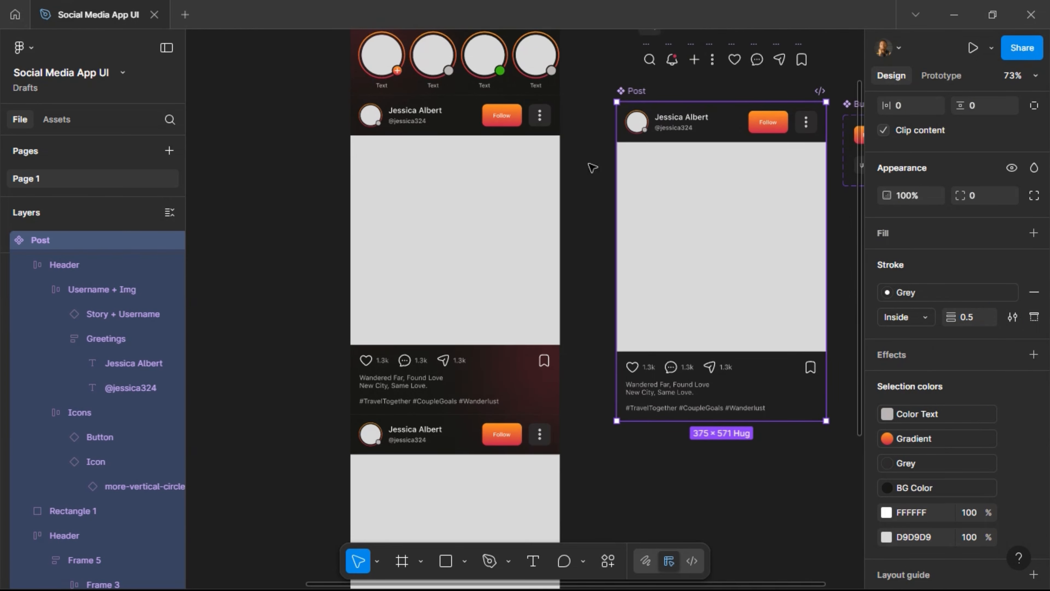
{"action": "scroll", "coordinate": [466, 154], "scroll_direction": "up", "scroll_amount": 5}
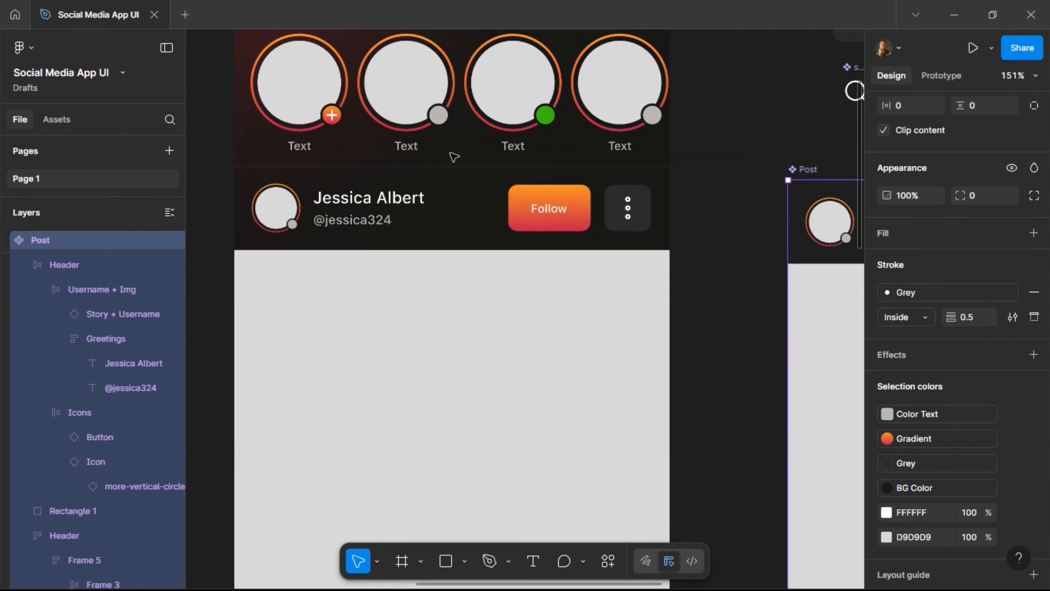
{"action": "scroll", "coordinate": [521, 216], "scroll_direction": "down", "scroll_amount": 5}
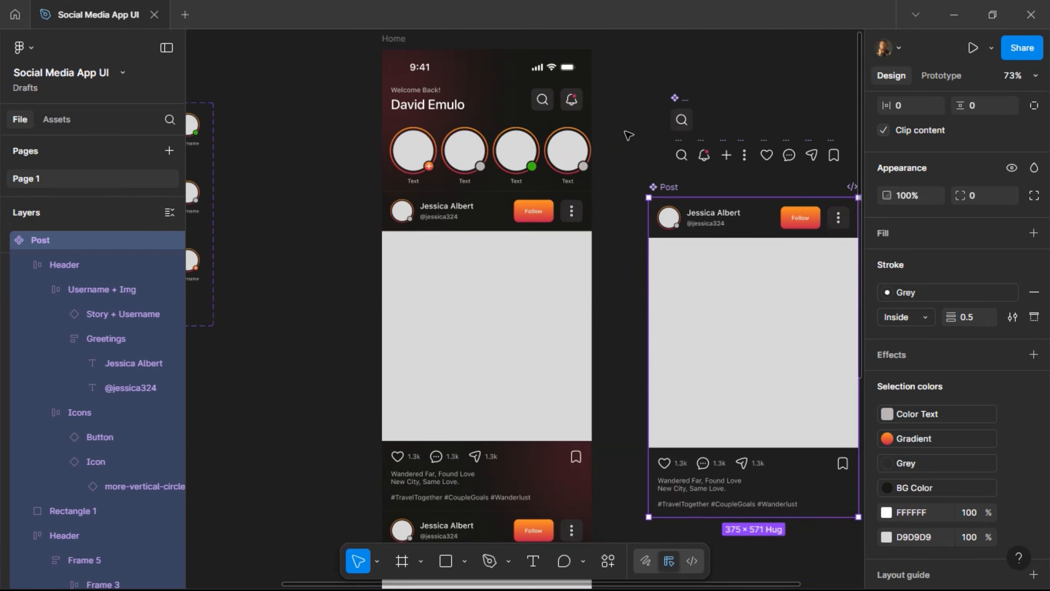
{"action": "scroll", "coordinate": [628, 134], "scroll_direction": "up", "scroll_amount": 2}
{"action": "scroll", "coordinate": [638, 136], "scroll_direction": "down", "scroll_amount": 4}
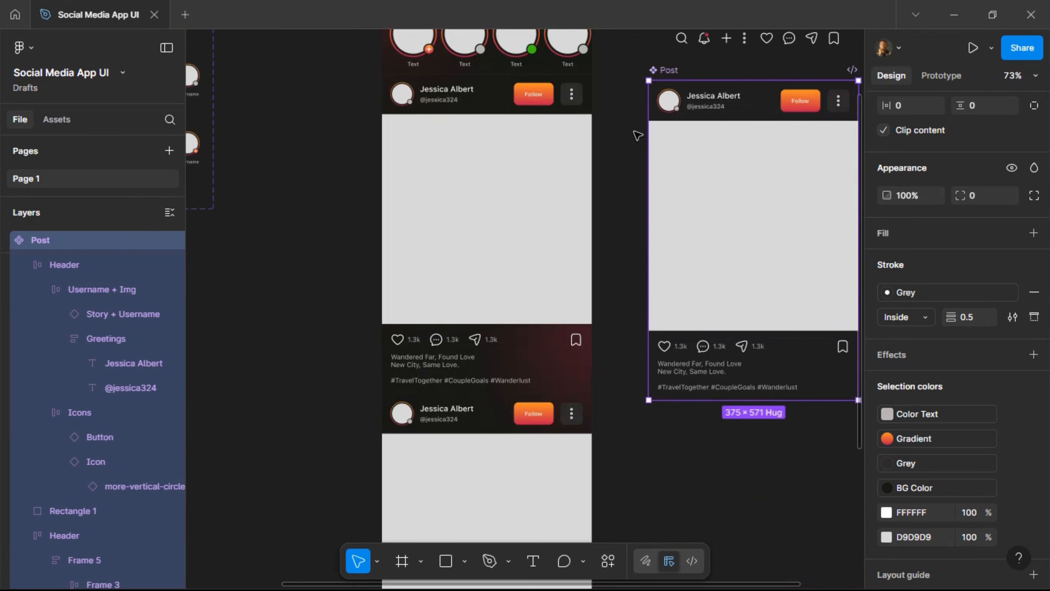
{"action": "scroll", "coordinate": [639, 144], "scroll_direction": "up", "scroll_amount": 3}
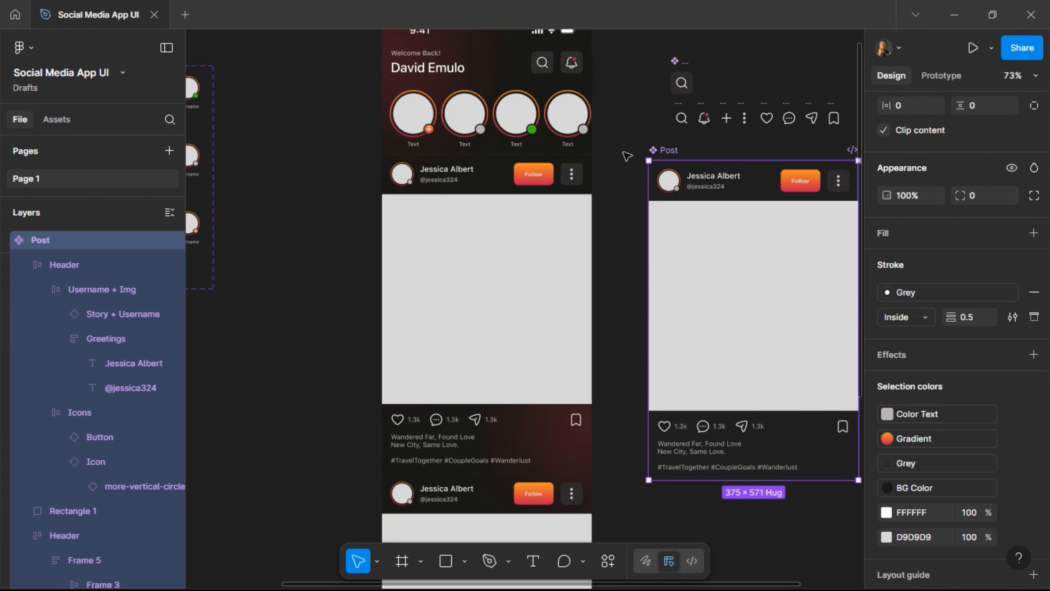
{"action": "scroll", "coordinate": [630, 158], "scroll_direction": "up", "scroll_amount": 2}
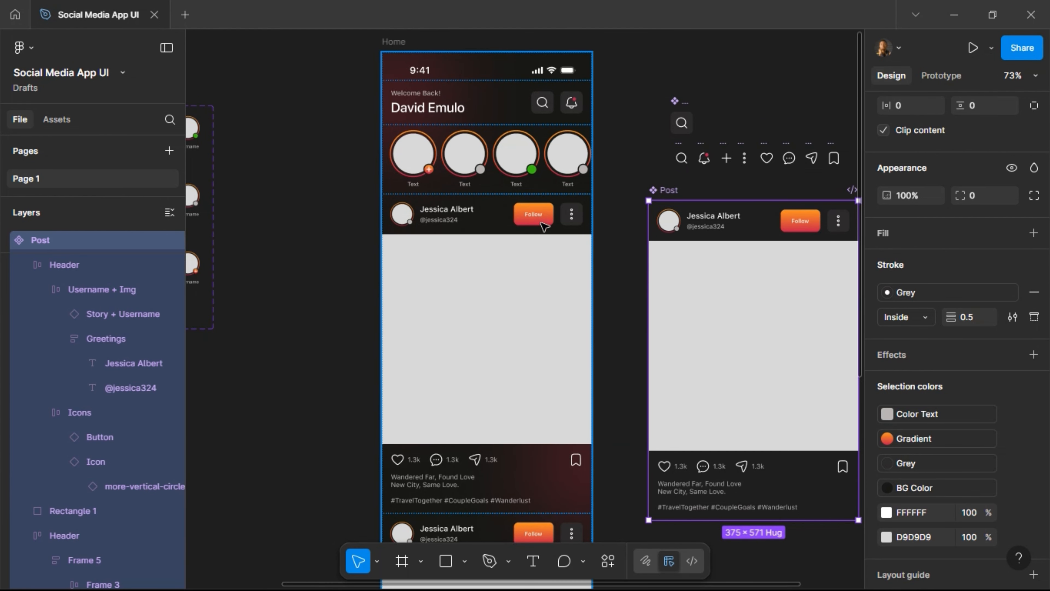
Open the Actions panel listing recent plugins such as Hugeicons Icon Library and Unsplash.
{"action": "right_click", "coordinate": [554, 288]}
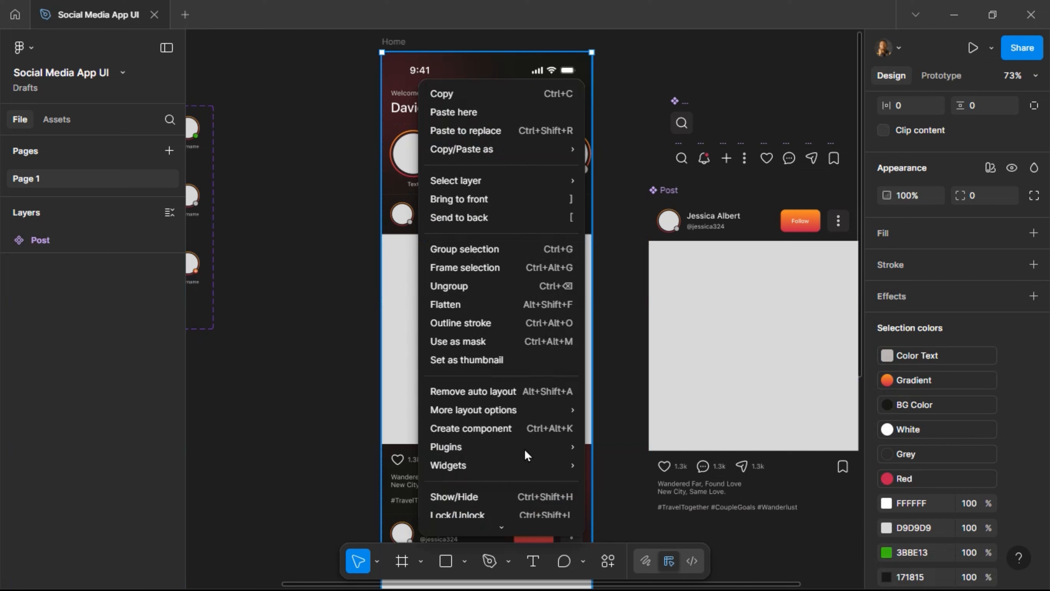
{"action": "mouse_move", "coordinate": [530, 452]}
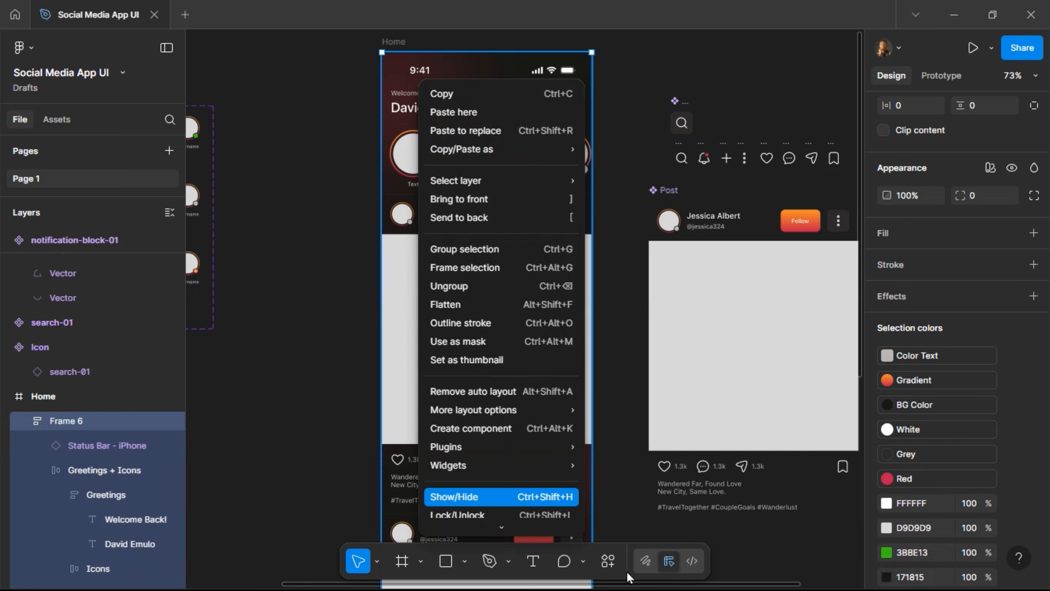
{"action": "key", "text": "Escape"}
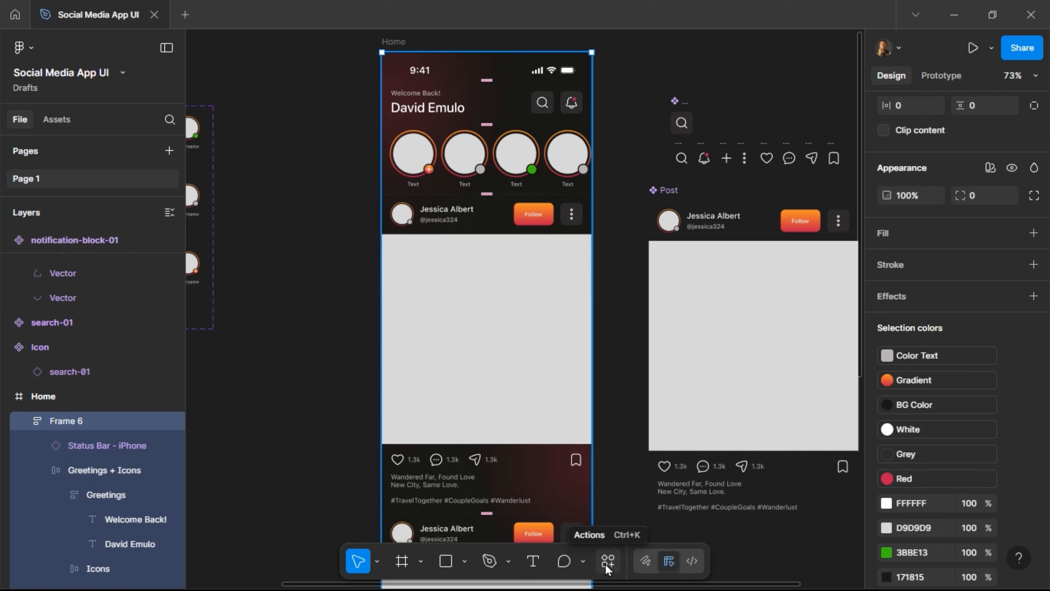
{"action": "left_click", "coordinate": [606, 569]}
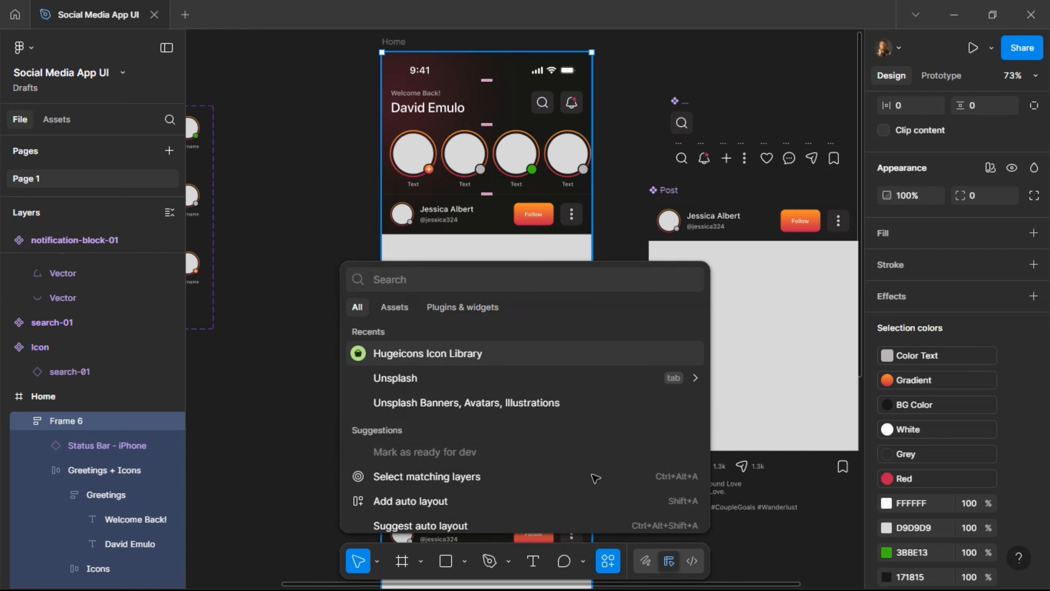
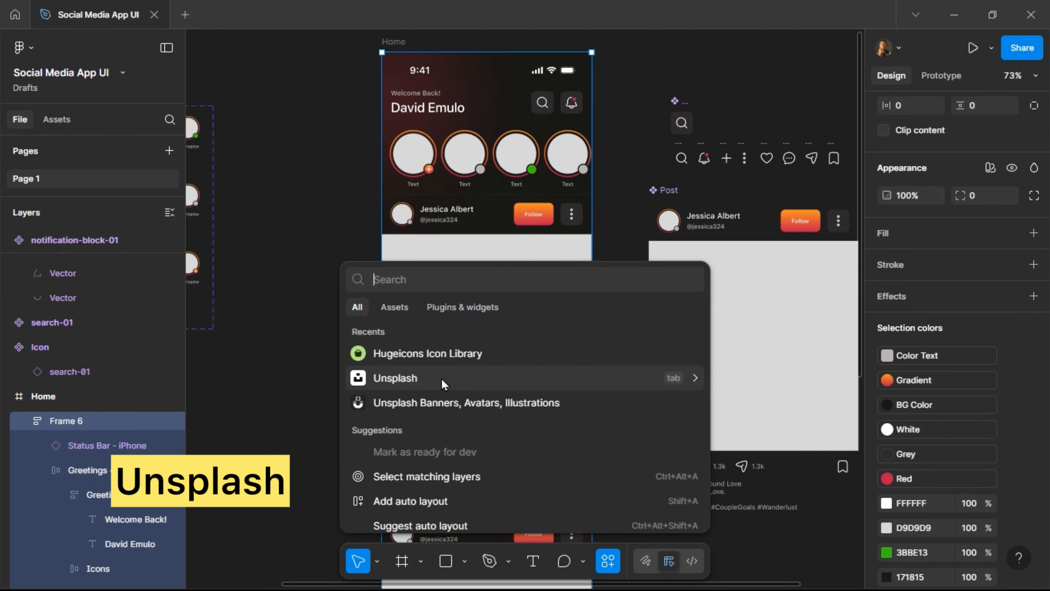
Launch the Unsplash plugin from the recent plugins list.
{"action": "left_click", "coordinate": [419, 378]}
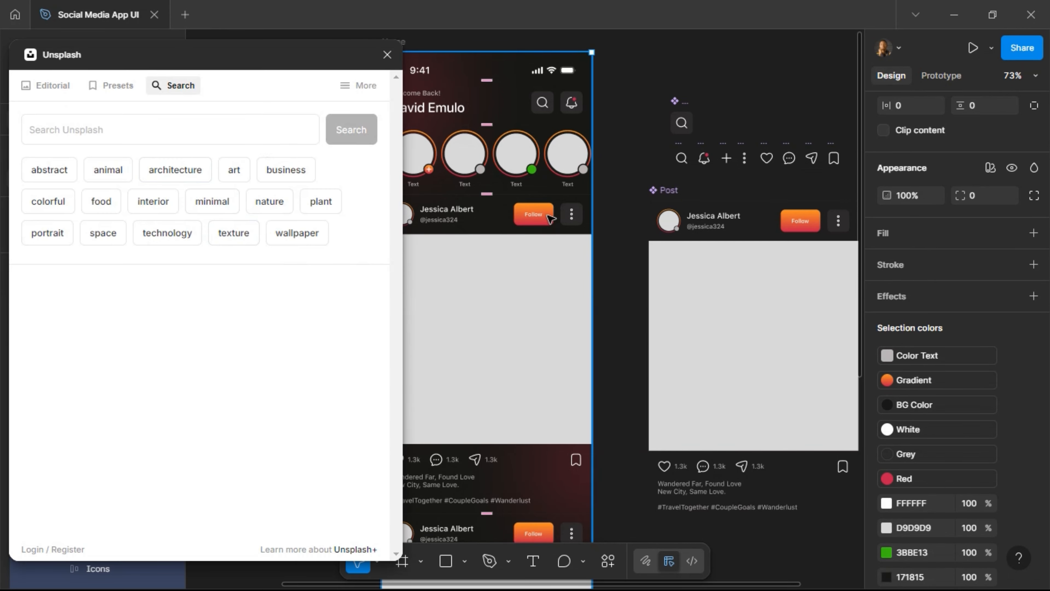
Run an Unsplash photo search for 'tourists'.
{"action": "scroll", "coordinate": [551, 218], "scroll_direction": "left", "scroll_amount": 6}
{"action": "scroll", "coordinate": [545, 224], "scroll_direction": "down", "scroll_amount": 5}
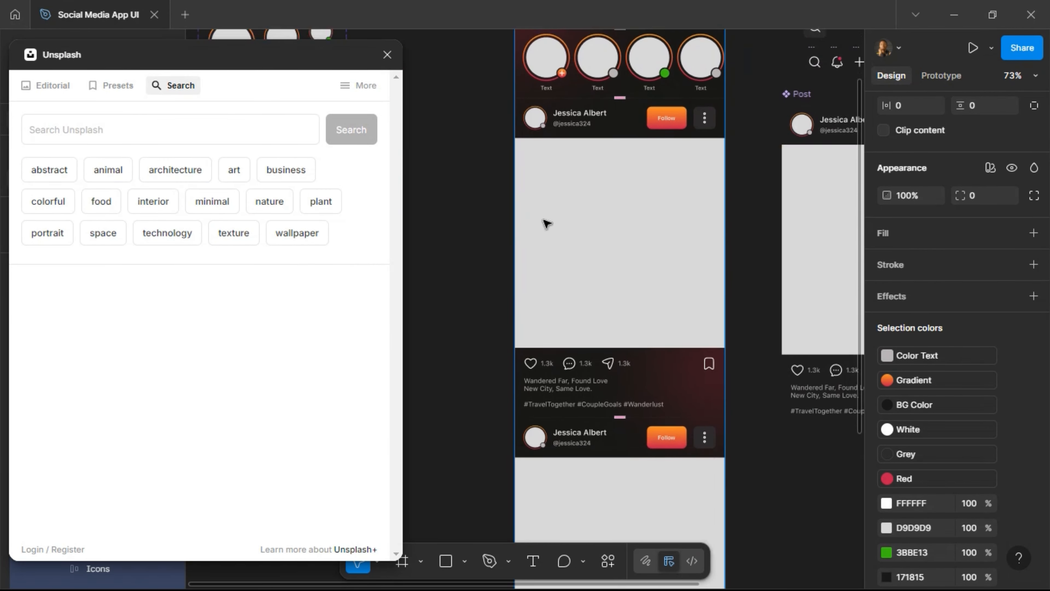
{"action": "scroll", "coordinate": [546, 223], "scroll_direction": "down", "scroll_amount": 1}
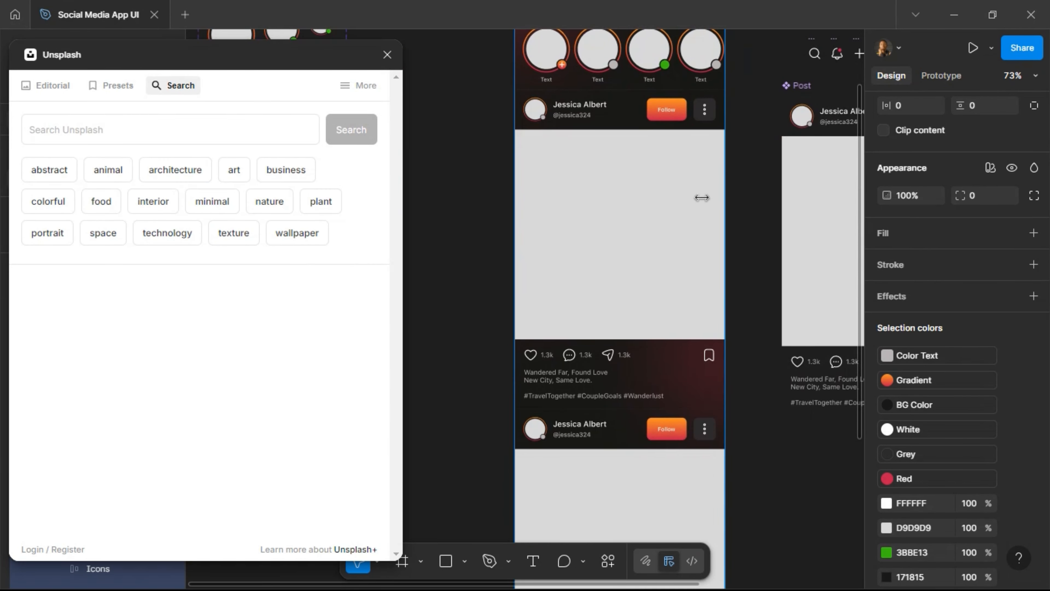
{"action": "scroll", "coordinate": [631, 240], "scroll_direction": "down", "scroll_amount": 2}
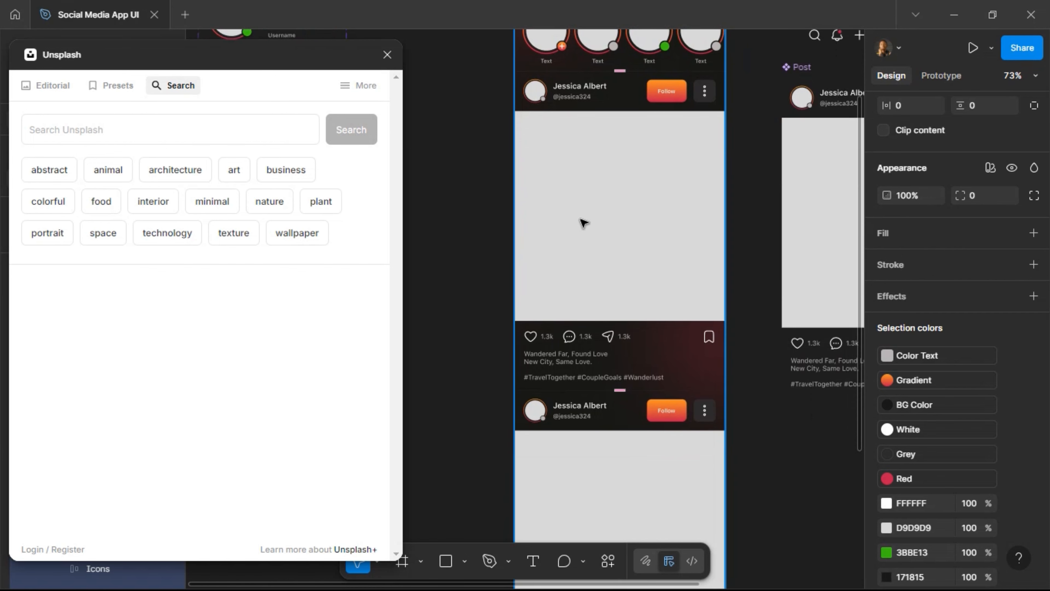
{"action": "left_click", "coordinate": [207, 128]}
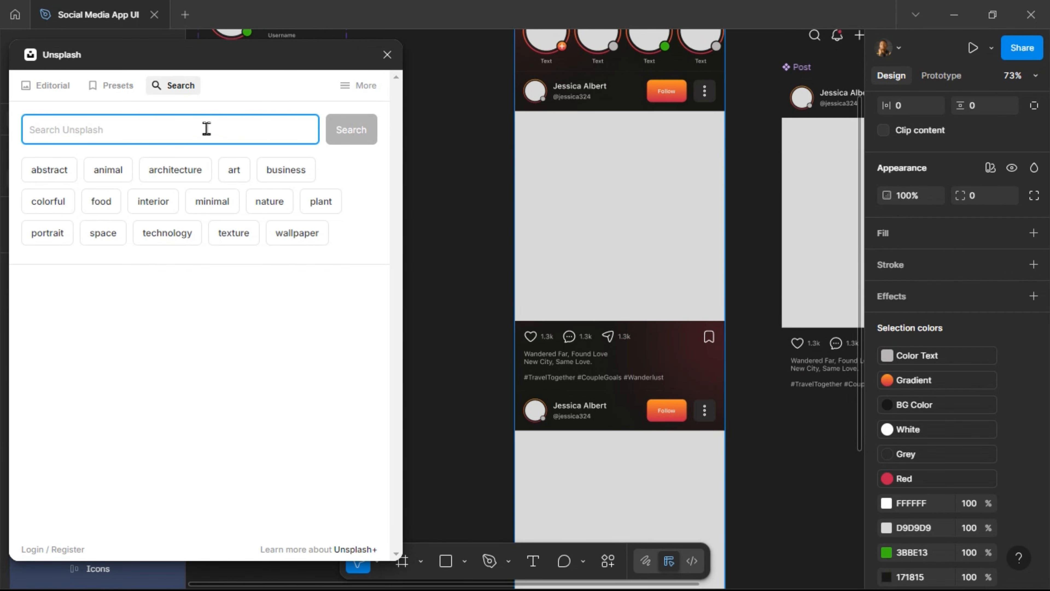
{"action": "type", "text": "tourists"}
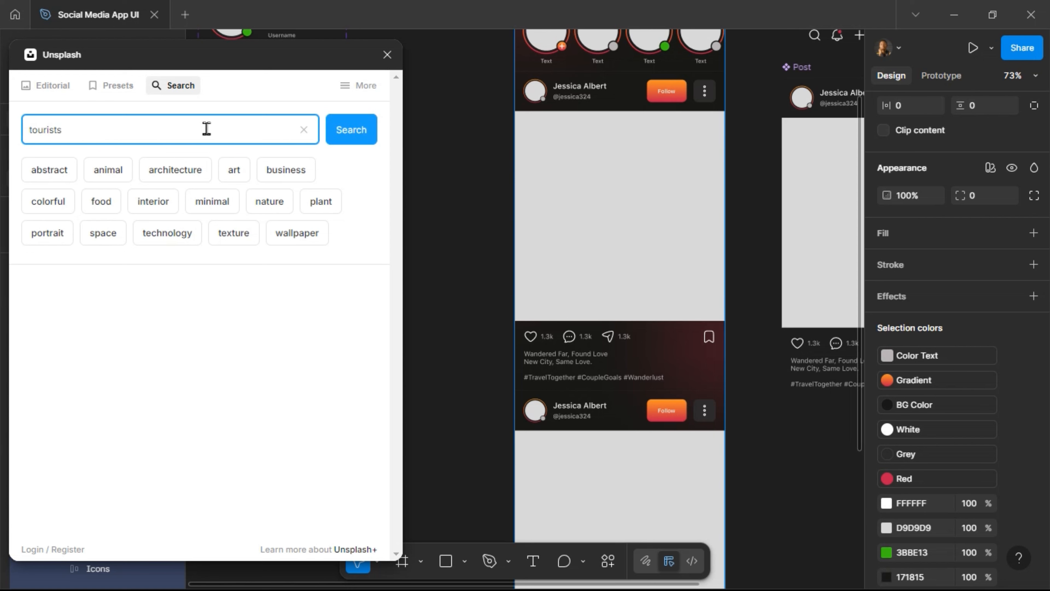
{"action": "key", "text": "Return"}
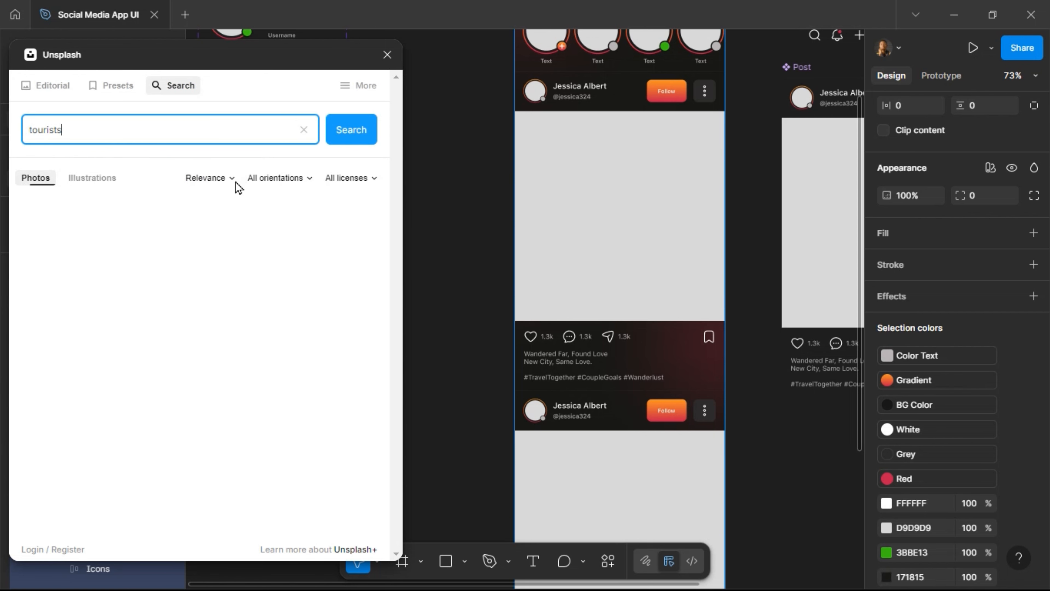
Fill the first post's grey image placeholder with the seaside tourists photo.
{"action": "scroll", "coordinate": [240, 242], "scroll_direction": "down", "scroll_amount": 5}
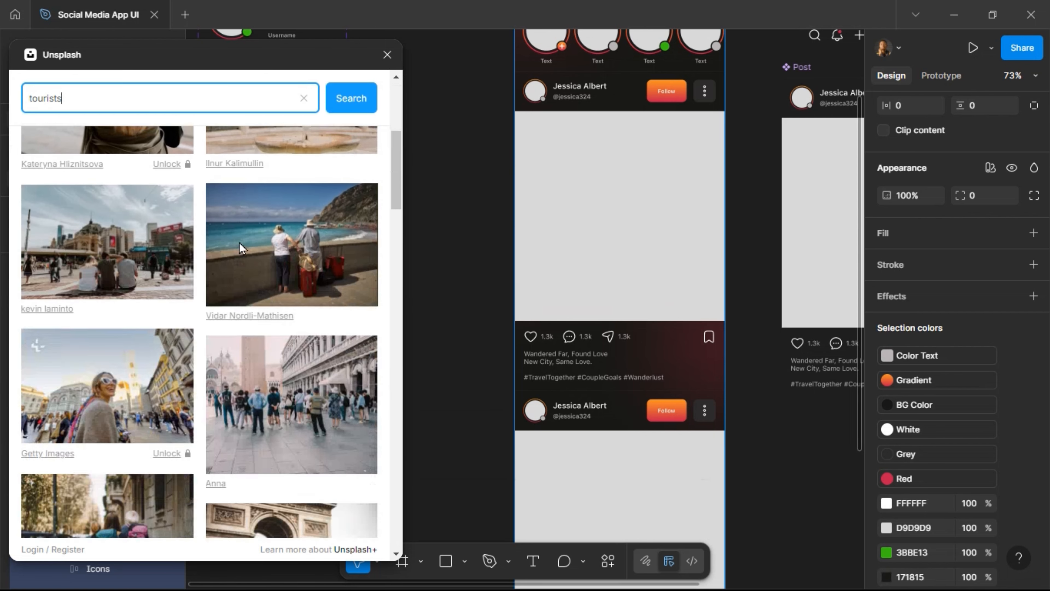
{"action": "scroll", "coordinate": [167, 289], "scroll_direction": "down", "scroll_amount": 4}
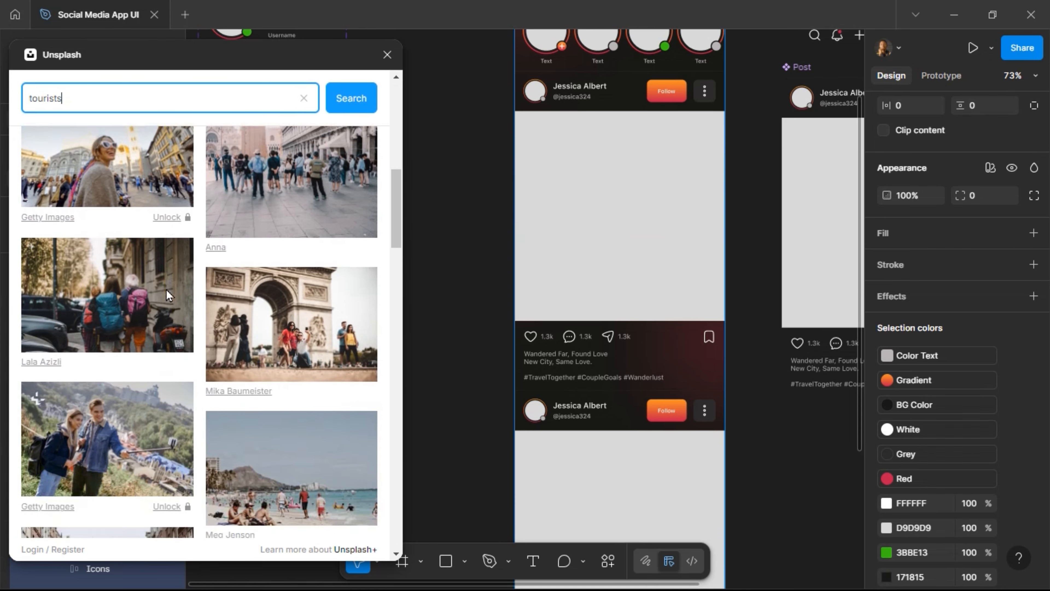
{"action": "scroll", "coordinate": [167, 290], "scroll_direction": "up", "scroll_amount": 4}
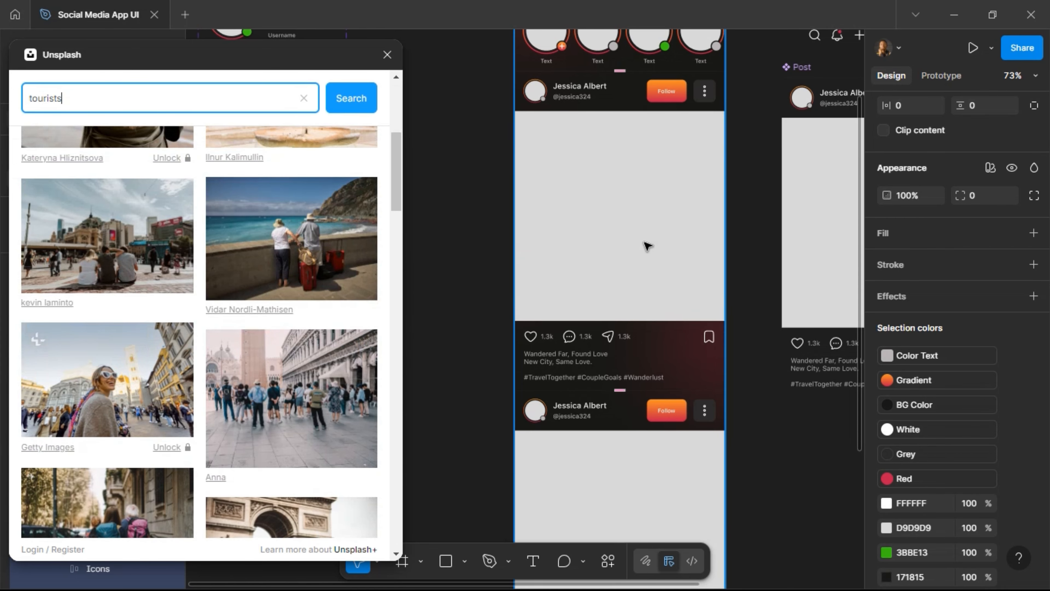
{"action": "left_click", "coordinate": [644, 242]}
{"action": "left_click", "coordinate": [644, 243]}
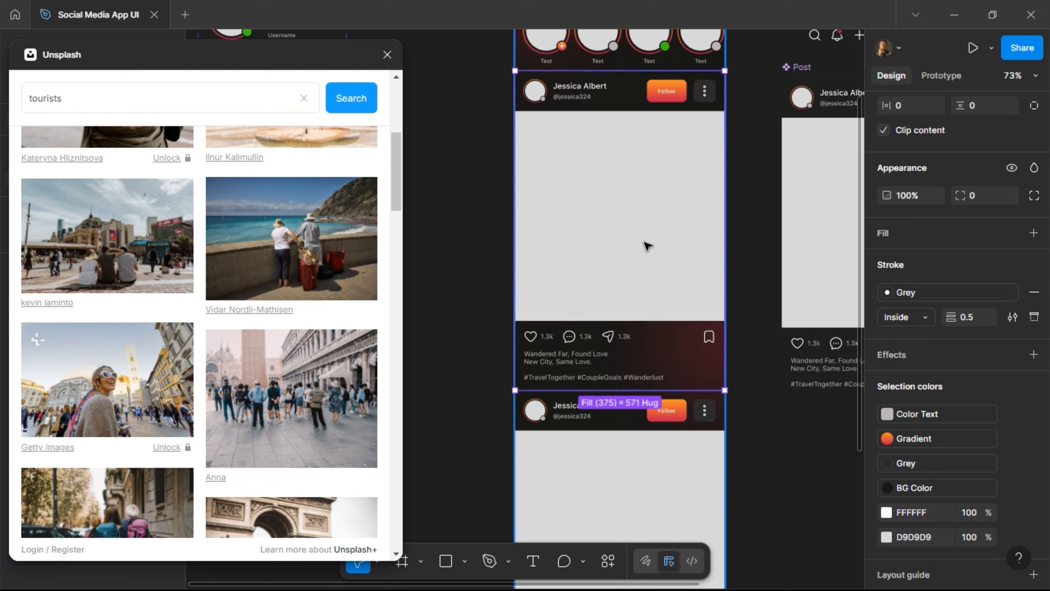
{"action": "left_click", "coordinate": [643, 241]}
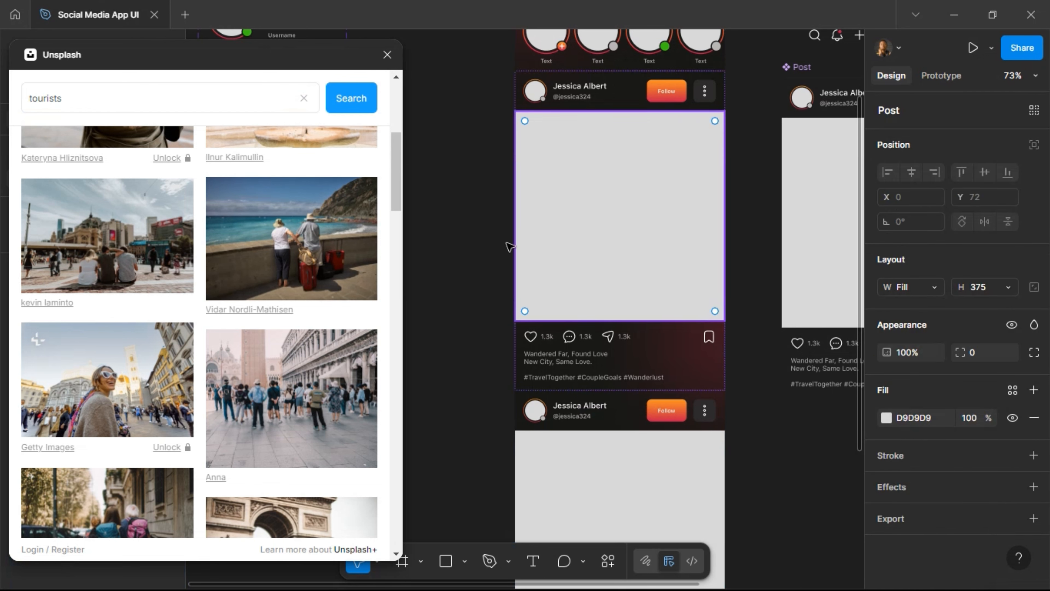
{"action": "left_click", "coordinate": [234, 248]}
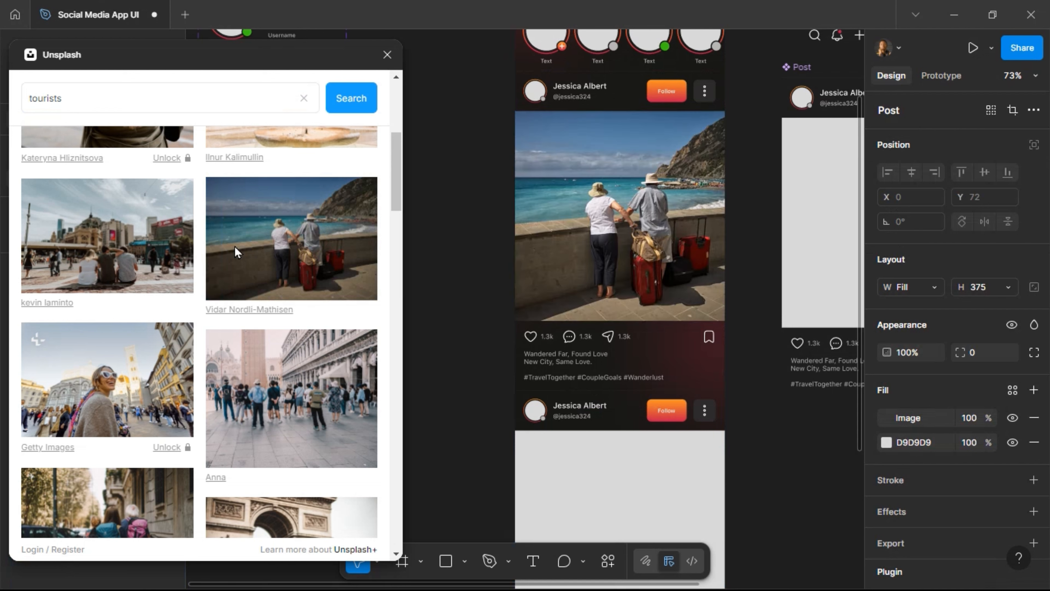
Fill the second post's image placeholder with the couple-by-the-sea photo.
{"action": "scroll", "coordinate": [573, 212], "scroll_direction": "up", "scroll_amount": 2}
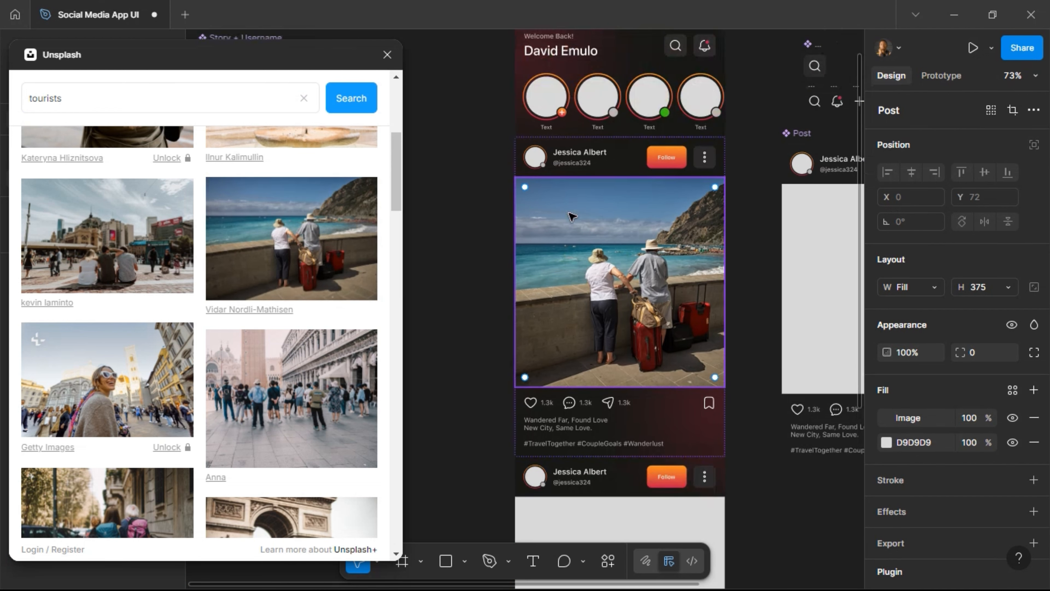
{"action": "scroll", "coordinate": [570, 215], "scroll_direction": "down", "scroll_amount": 5}
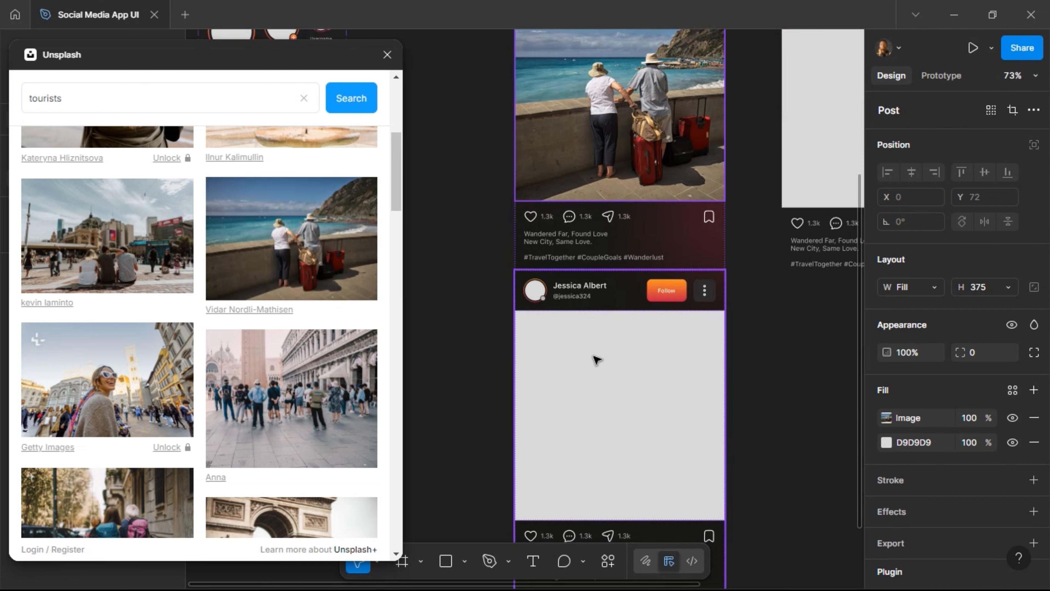
{"action": "scroll", "coordinate": [250, 353], "scroll_direction": "down", "scroll_amount": 10}
{"action": "scroll", "coordinate": [250, 352], "scroll_direction": "down", "scroll_amount": 15}
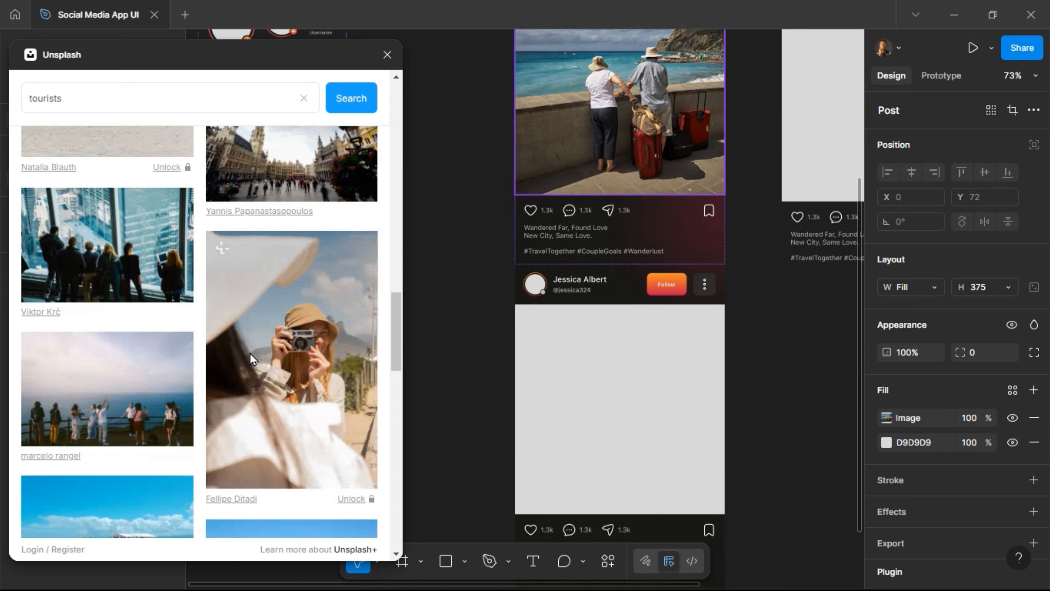
{"action": "scroll", "coordinate": [250, 352], "scroll_direction": "down", "scroll_amount": 8}
{"action": "scroll", "coordinate": [250, 351], "scroll_direction": "up", "scroll_amount": 7}
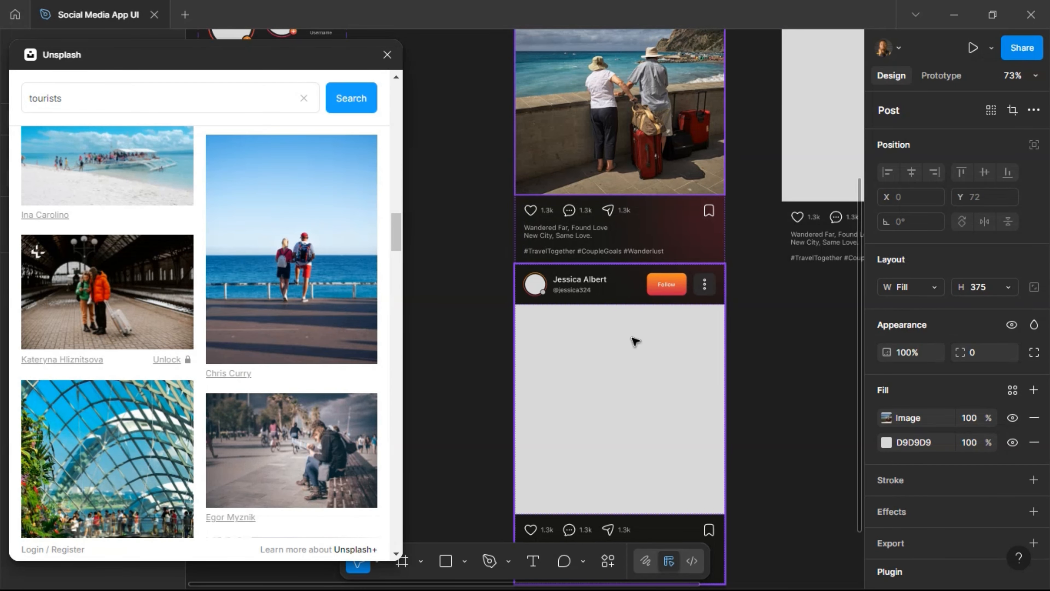
{"action": "left_click", "coordinate": [635, 341]}
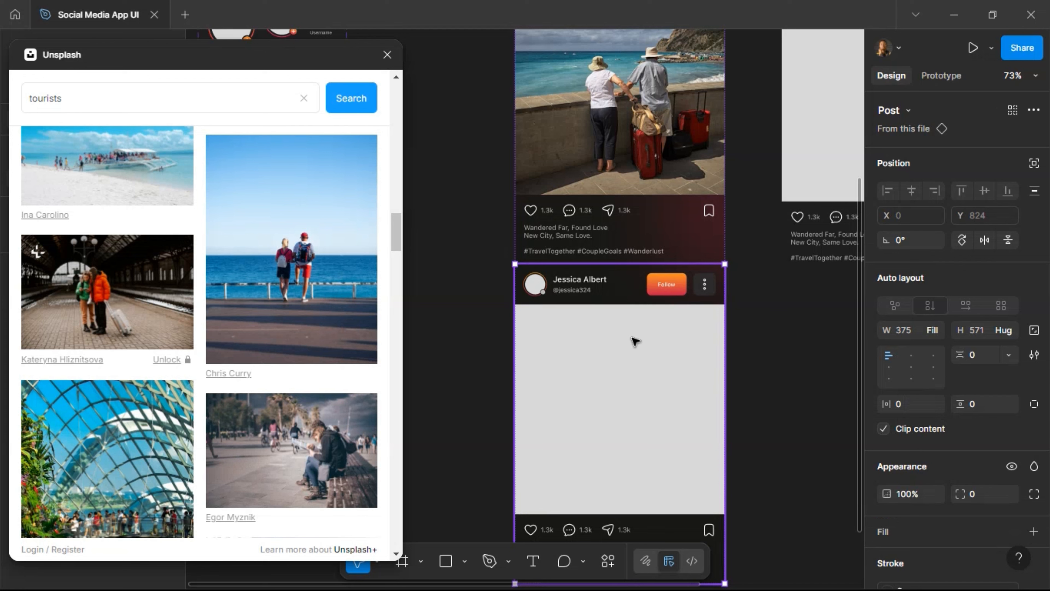
{"action": "double_click", "coordinate": [636, 342]}
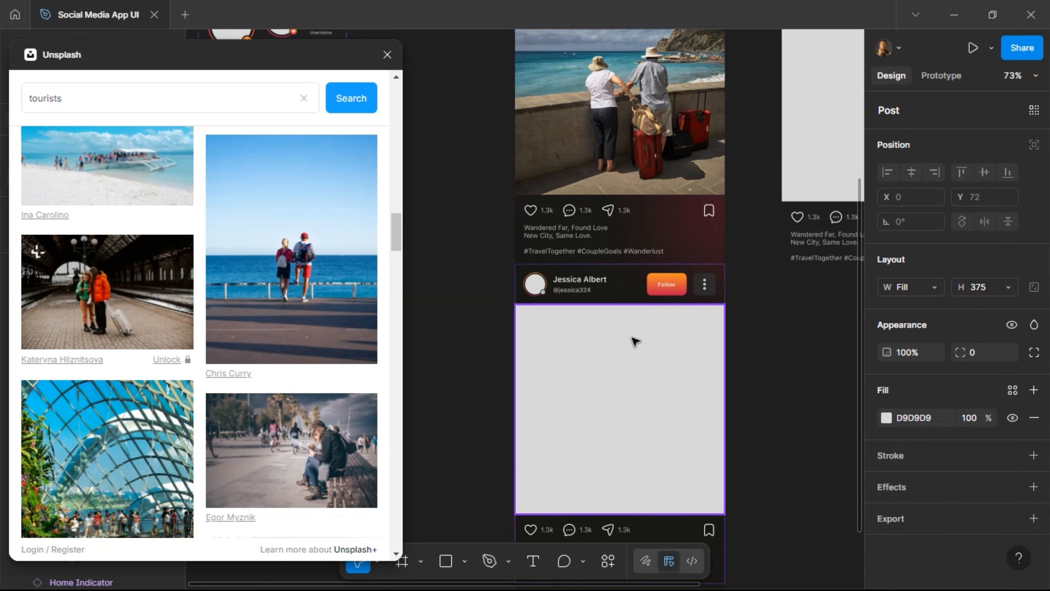
{"action": "left_click", "coordinate": [225, 261]}
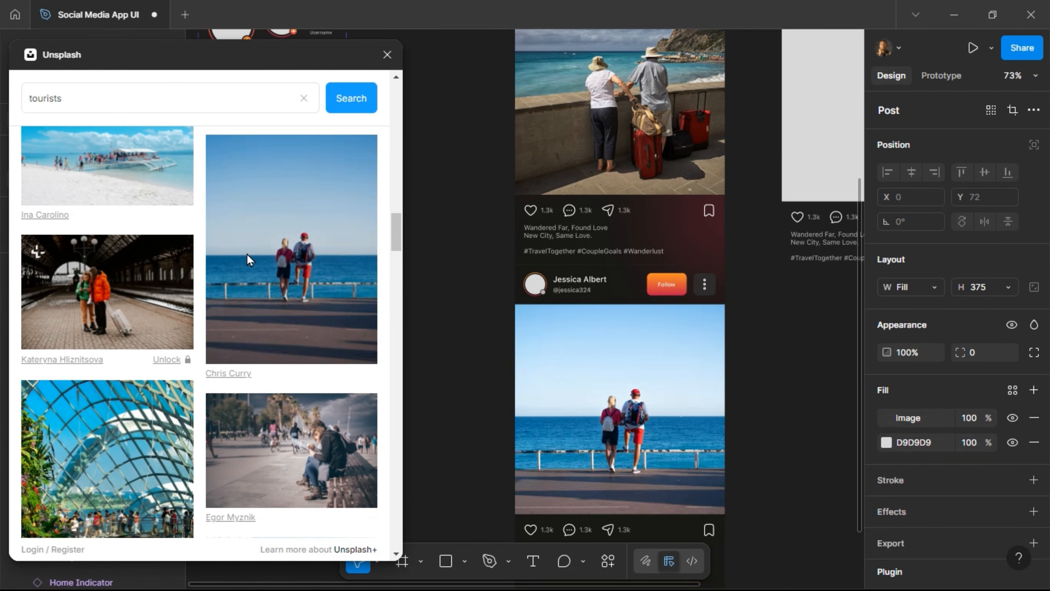
Close the Unsplash plugin and clear the canvas selection.
{"action": "scroll", "coordinate": [247, 254], "scroll_direction": "up", "scroll_amount": 3}
{"action": "scroll", "coordinate": [140, 263], "scroll_direction": "down", "scroll_amount": 10}
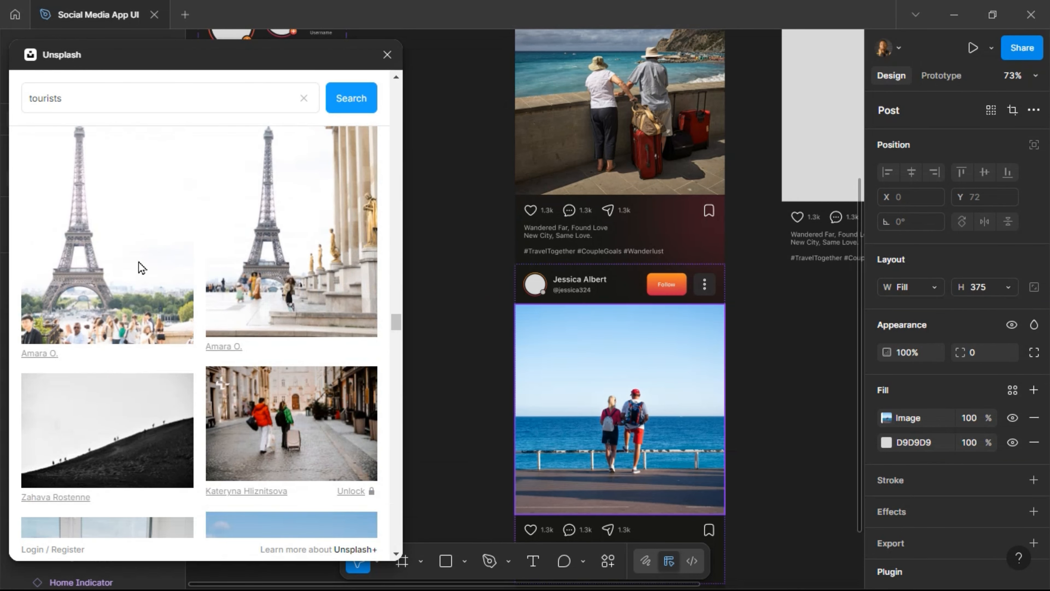
{"action": "scroll", "coordinate": [141, 260], "scroll_direction": "up", "scroll_amount": 5}
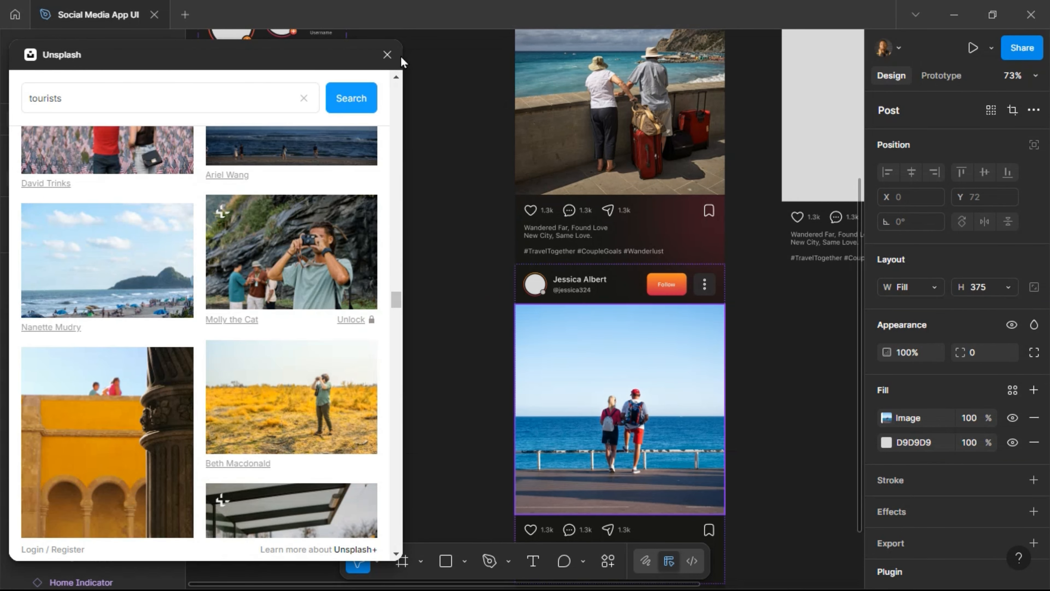
{"action": "left_click", "coordinate": [387, 55]}
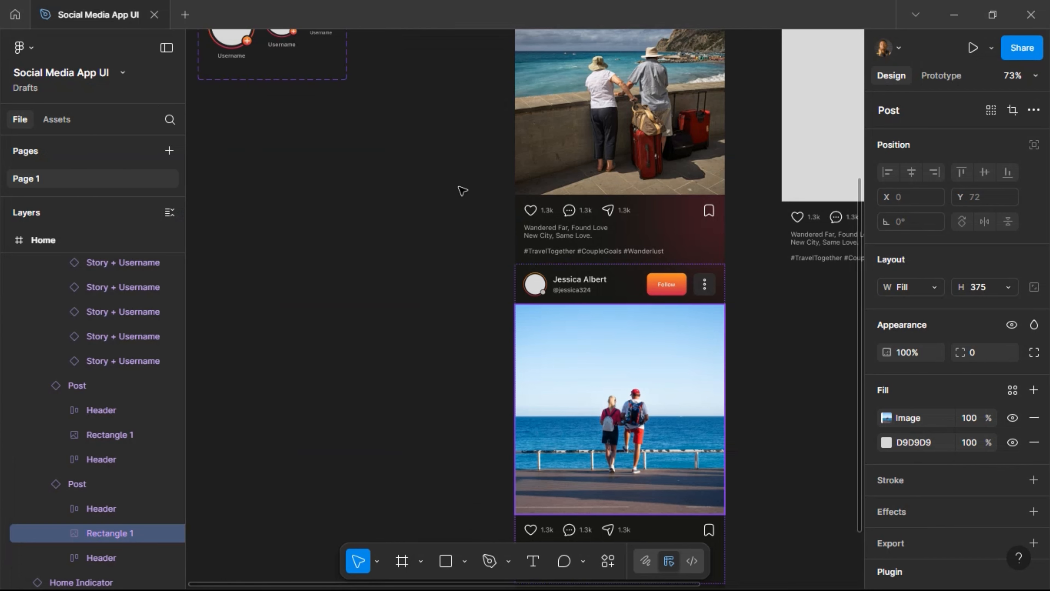
{"action": "left_click", "coordinate": [455, 232]}
{"action": "scroll", "coordinate": [458, 231], "scroll_direction": "right", "scroll_amount": 5}
{"action": "scroll", "coordinate": [461, 233], "scroll_direction": "down", "scroll_amount": 4}
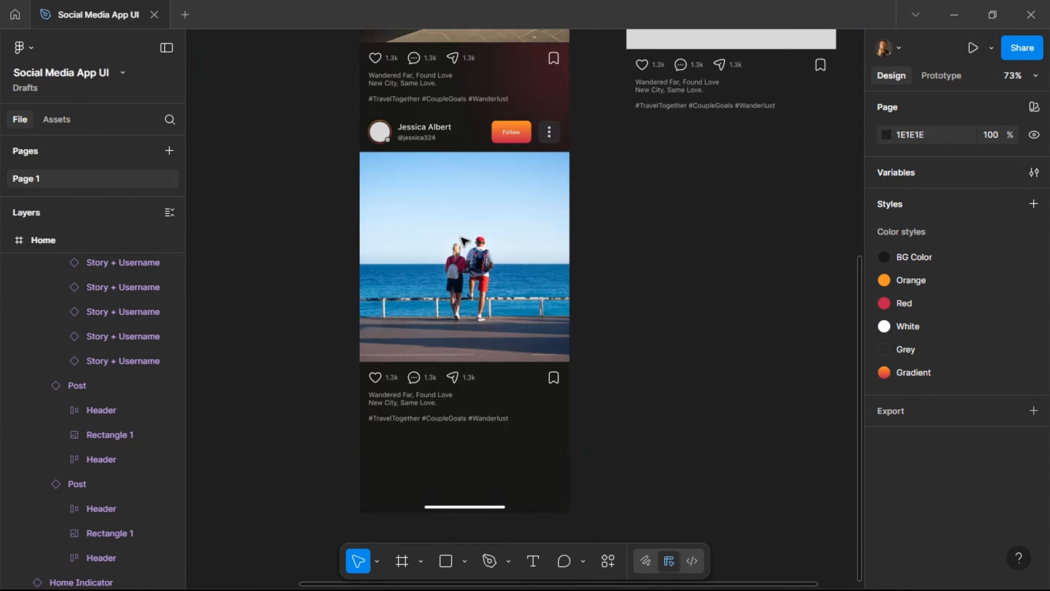
{"action": "scroll", "coordinate": [465, 241], "scroll_direction": "up", "scroll_amount": 7}
{"action": "scroll", "coordinate": [466, 241], "scroll_direction": "up", "scroll_amount": 3}
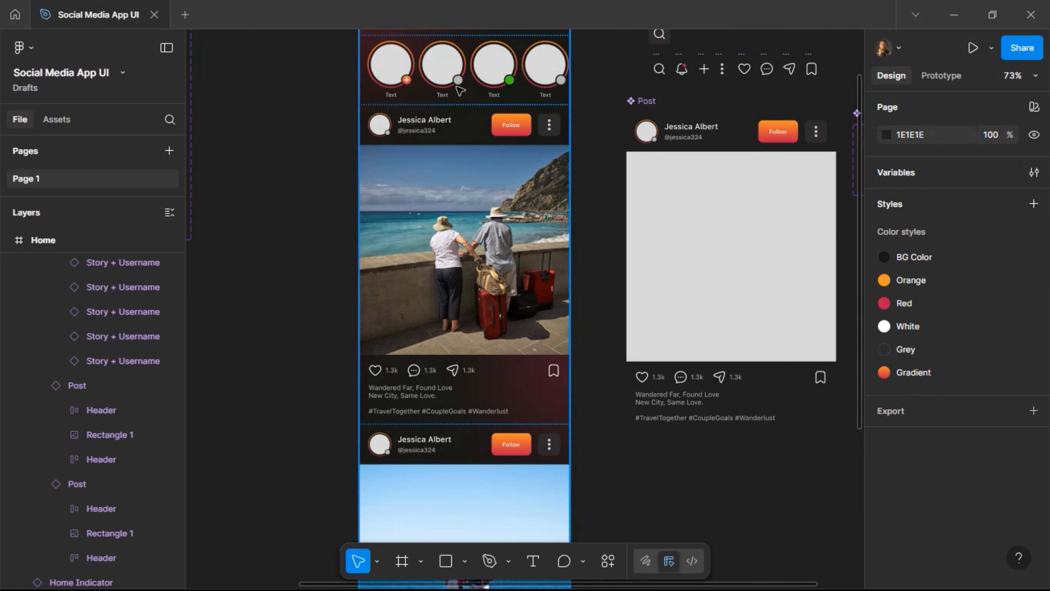
{"action": "scroll", "coordinate": [400, 98], "scroll_direction": "up", "scroll_amount": 2}
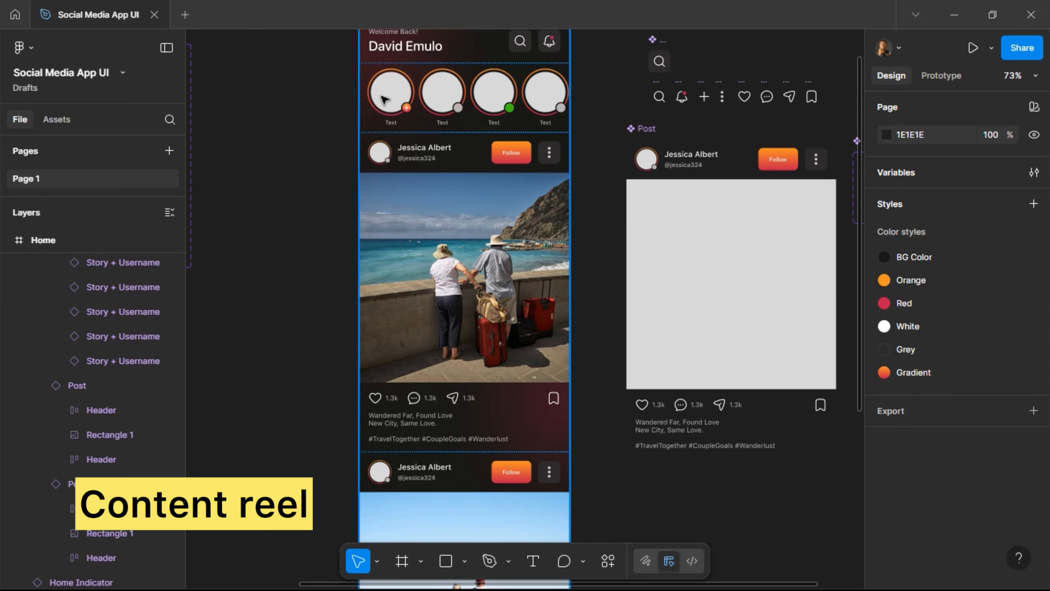
Launch Content Reel from the Home frame's Plugins menu and select the first story circle.
{"action": "right_click", "coordinate": [418, 121]}
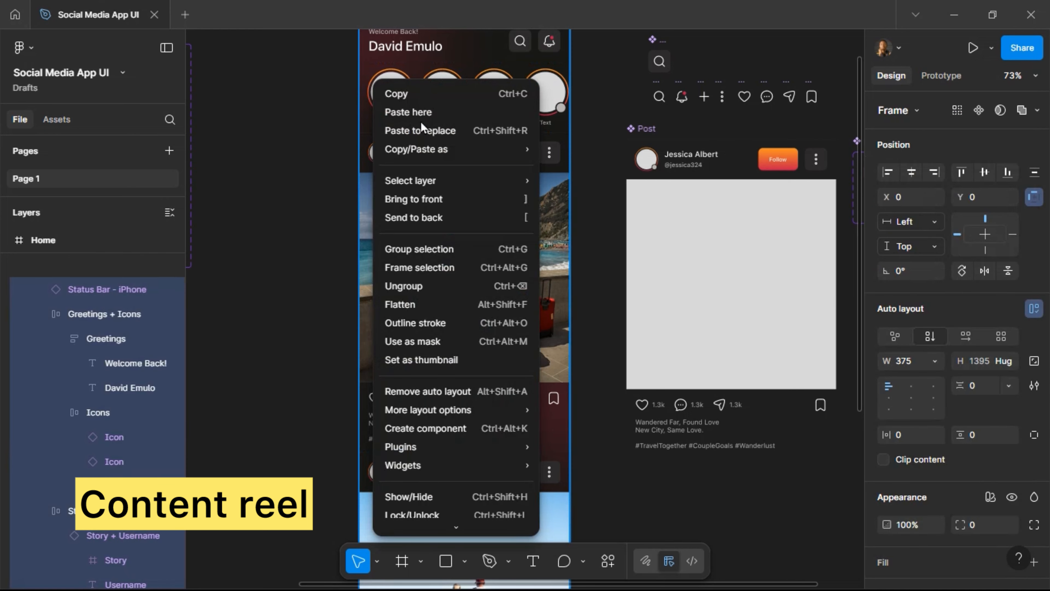
{"action": "mouse_move", "coordinate": [526, 450]}
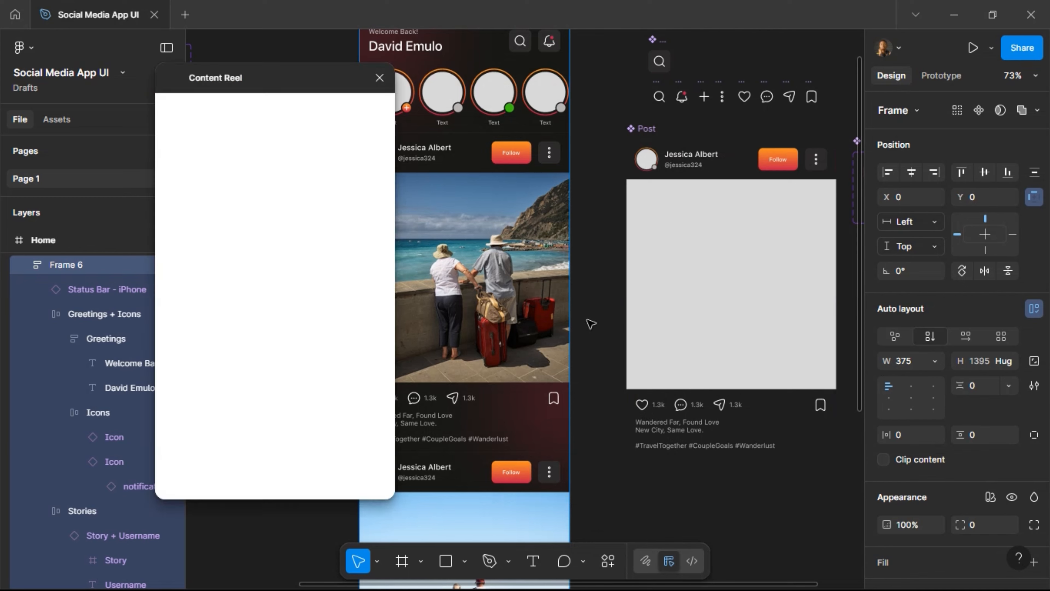
{"action": "scroll", "coordinate": [517, 124], "scroll_direction": "left", "scroll_amount": 5}
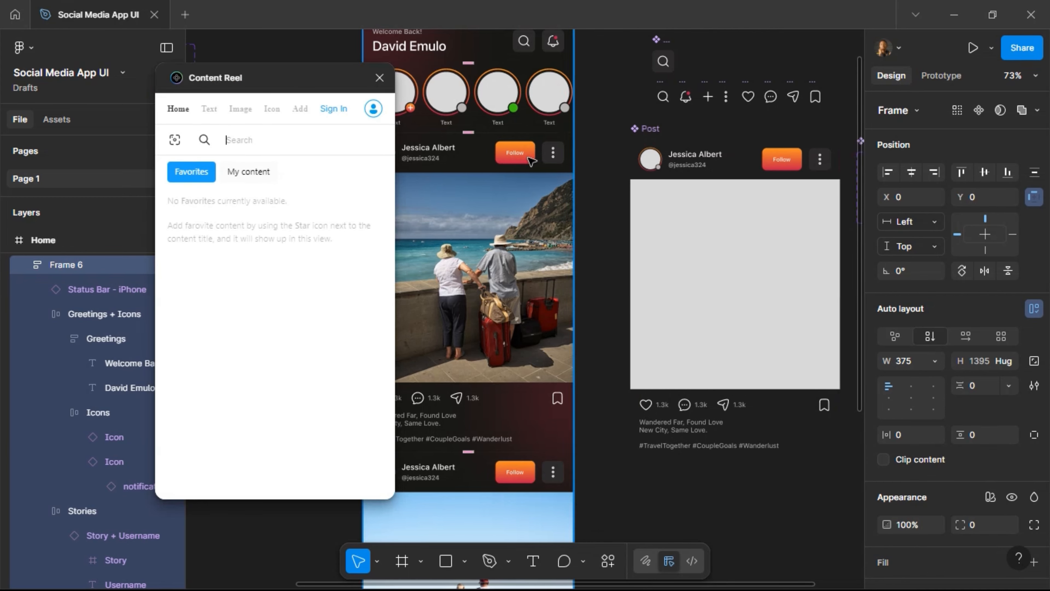
{"action": "left_click", "coordinate": [507, 93]}
{"action": "left_click", "coordinate": [508, 93]}
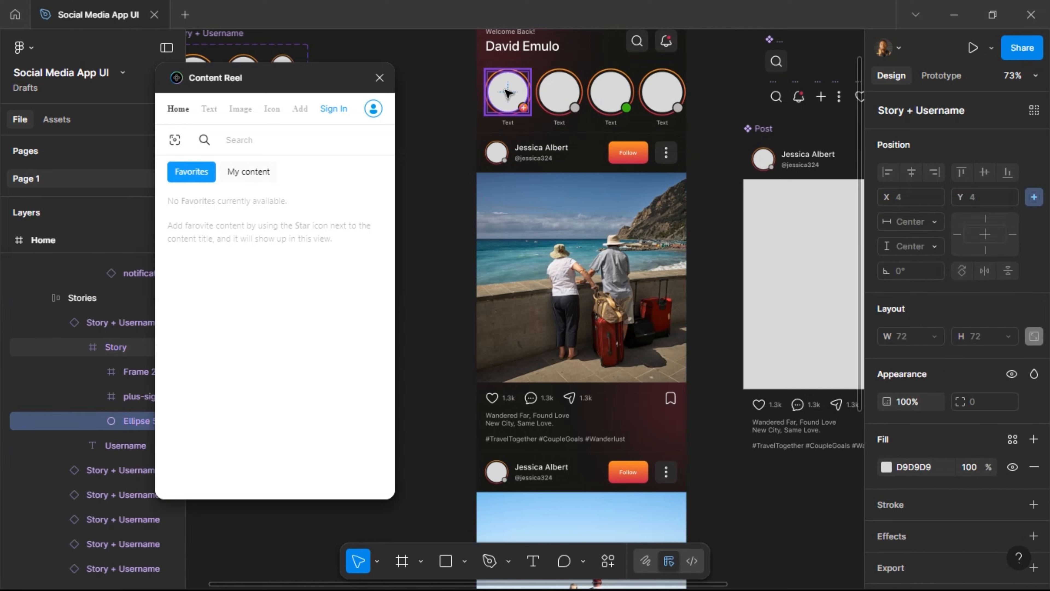
Select all four story avatar ellipses and fill them with Content Reel's male avatar photos.
{"action": "double_click", "coordinate": [507, 93]}
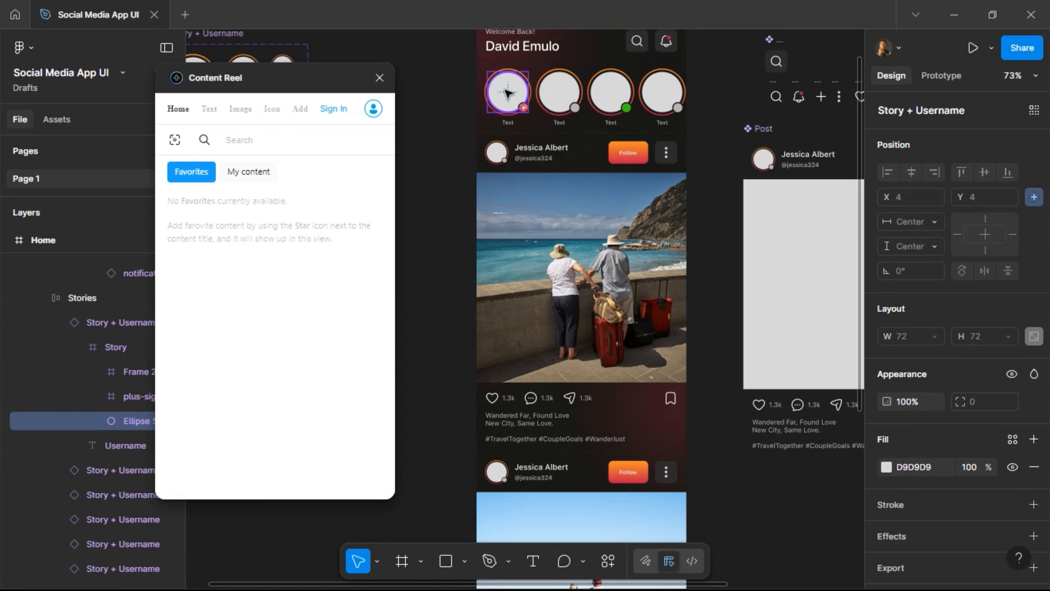
{"action": "left_click", "coordinate": [559, 91], "text": "shift"}
{"action": "left_click", "coordinate": [611, 92], "text": "shift"}
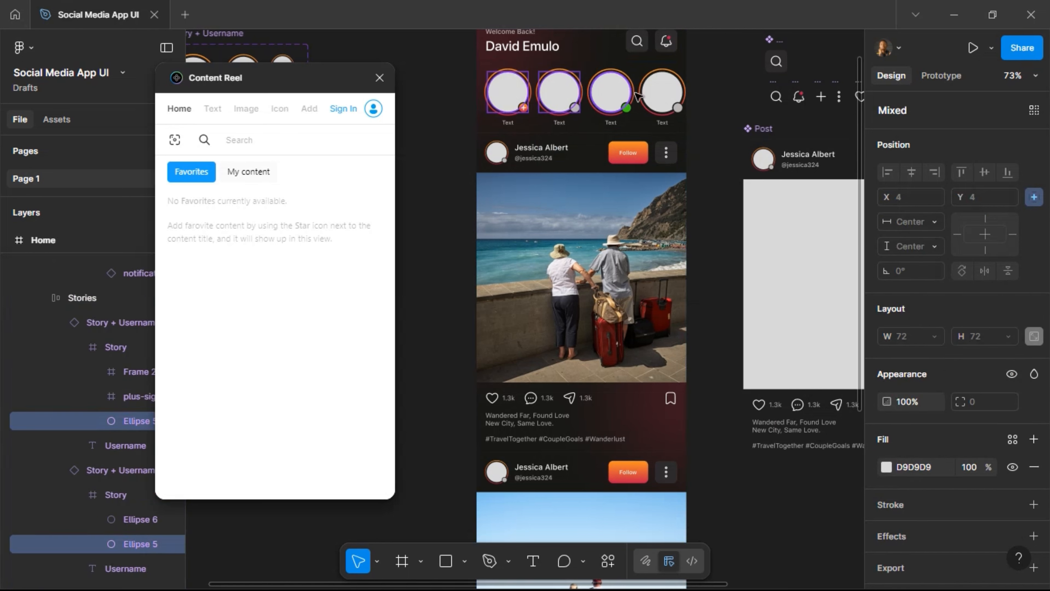
{"action": "left_click", "coordinate": [660, 94], "text": "shift"}
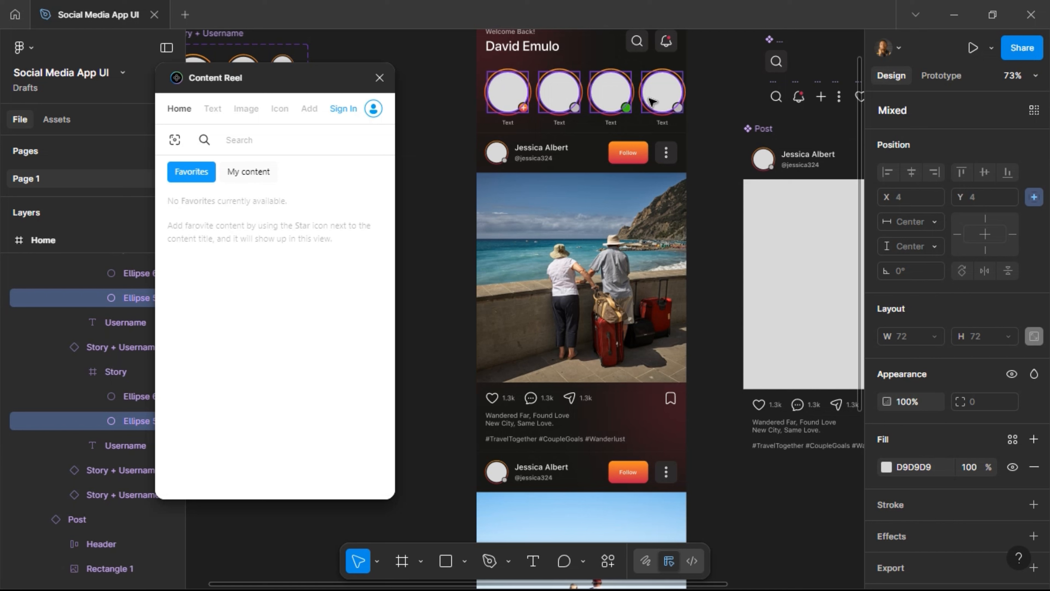
{"action": "left_click", "coordinate": [245, 108]}
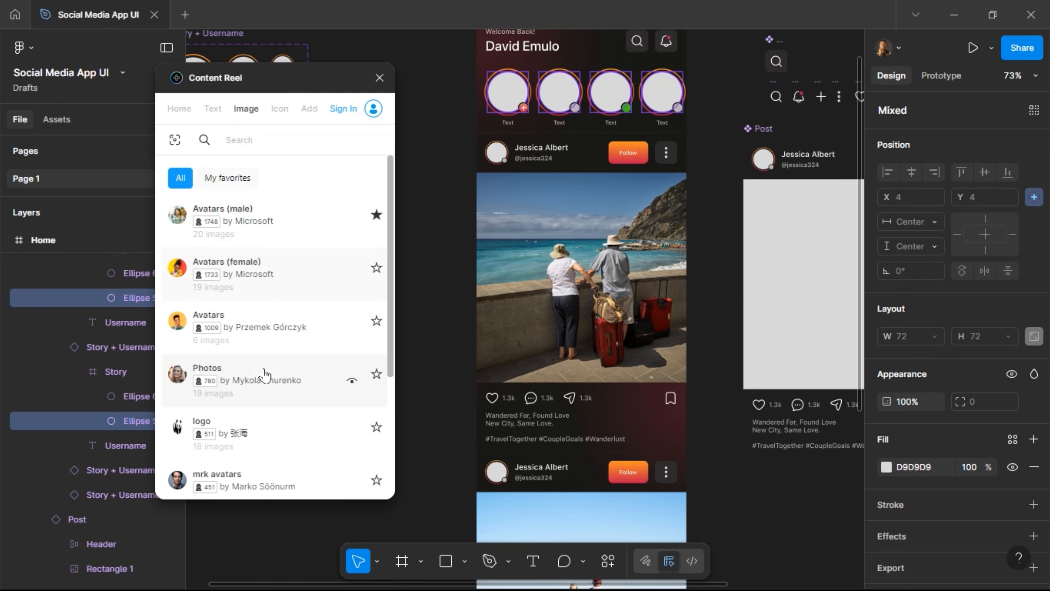
{"action": "left_click", "coordinate": [280, 381]}
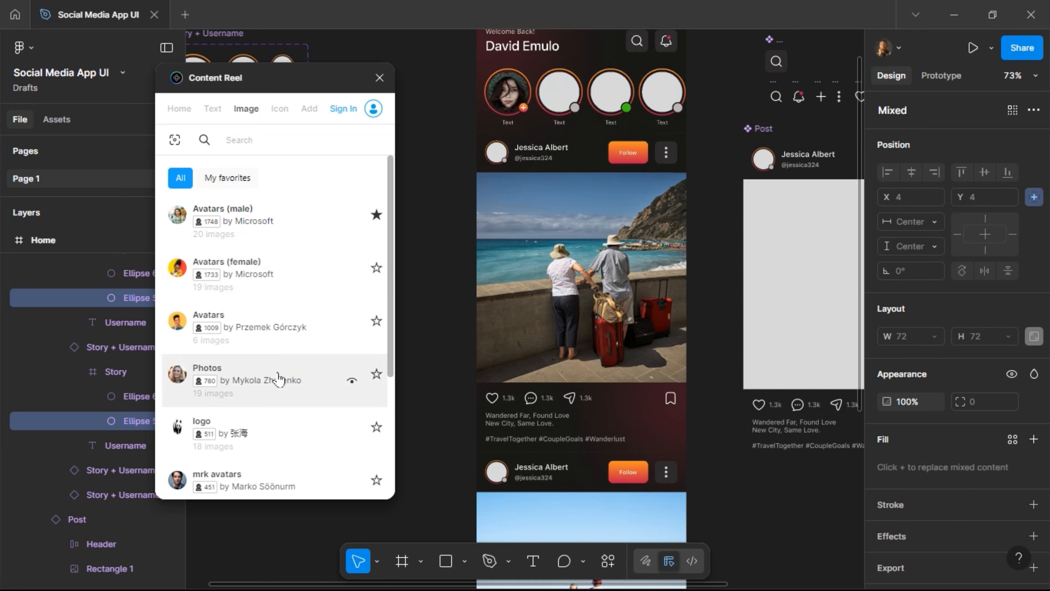
Move the bald man's story instance to the first position in the row.
{"action": "left_click", "coordinate": [568, 106]}
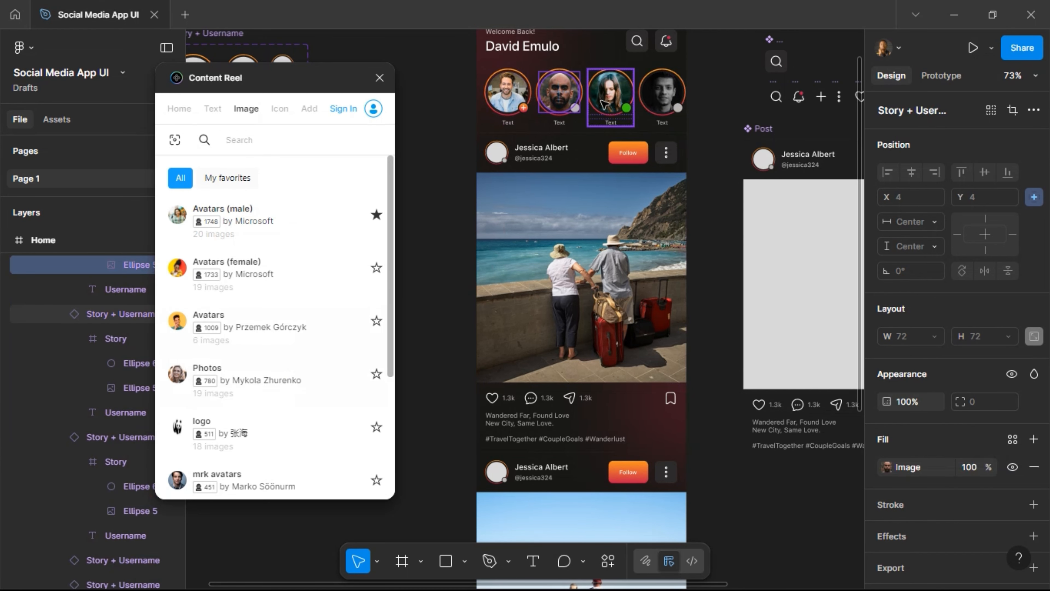
{"action": "left_click", "coordinate": [556, 120]}
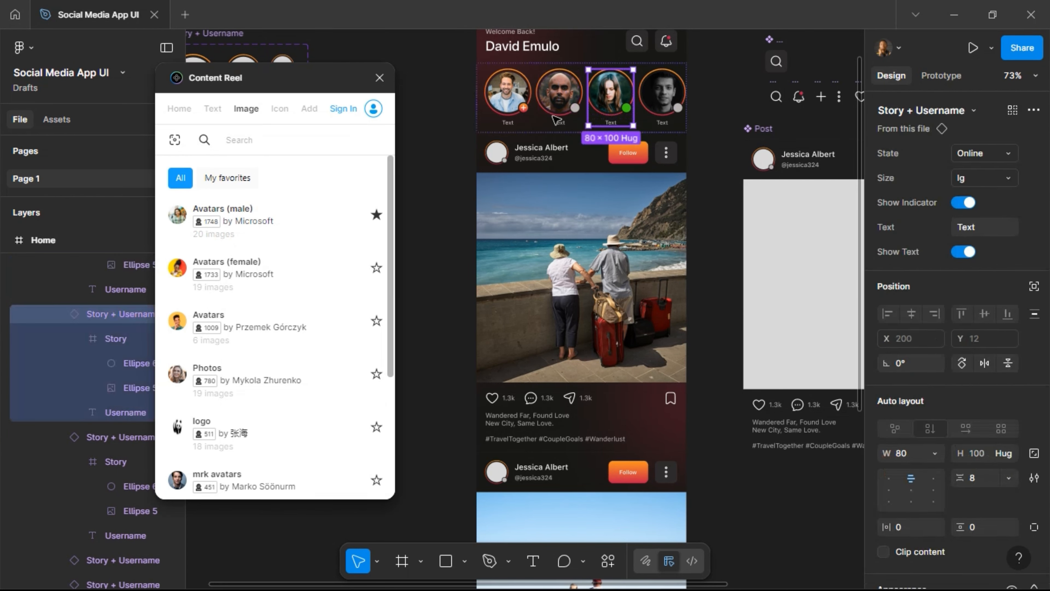
{"action": "left_click", "coordinate": [557, 120]}
{"action": "key", "text": "Left"}
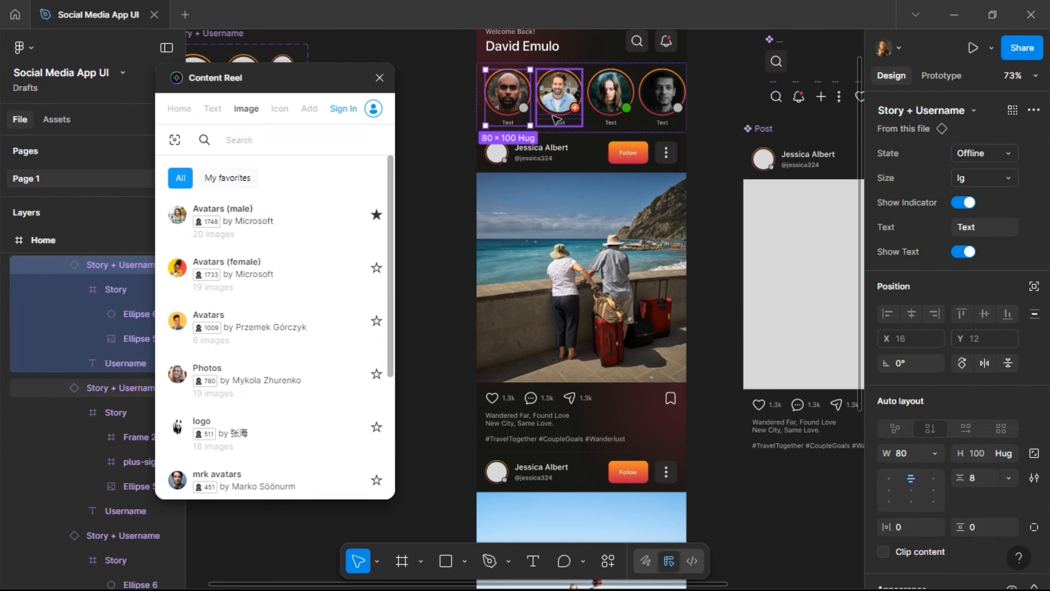
{"action": "scroll", "coordinate": [563, 89], "scroll_direction": "up", "scroll_amount": 2}
{"action": "scroll", "coordinate": [575, 166], "scroll_direction": "up", "scroll_amount": 5}
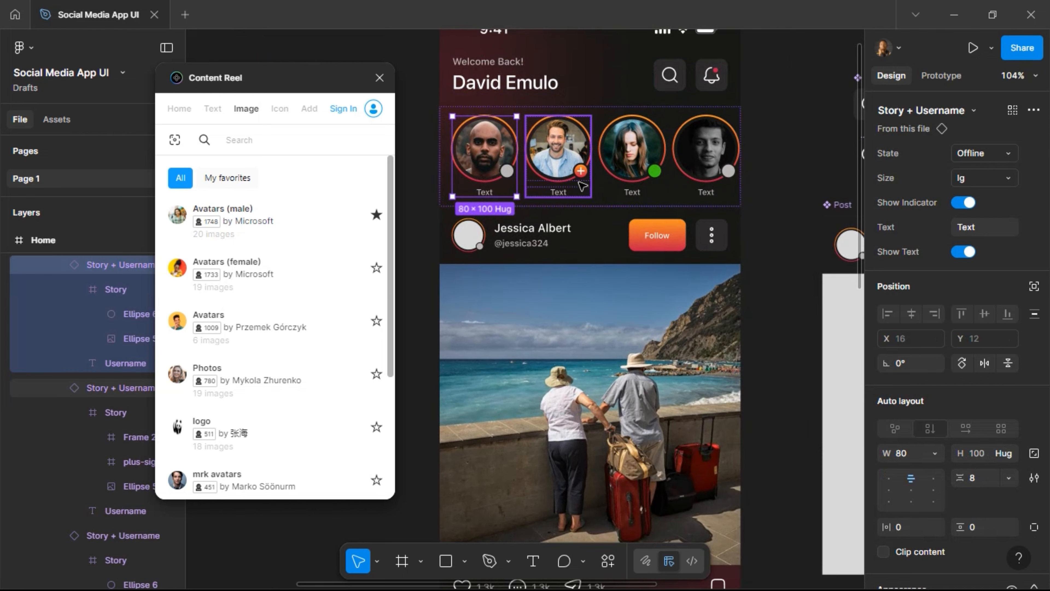
Set the second story's state to Online and the first story's state to Add Story.
{"action": "left_click", "coordinate": [583, 186]}
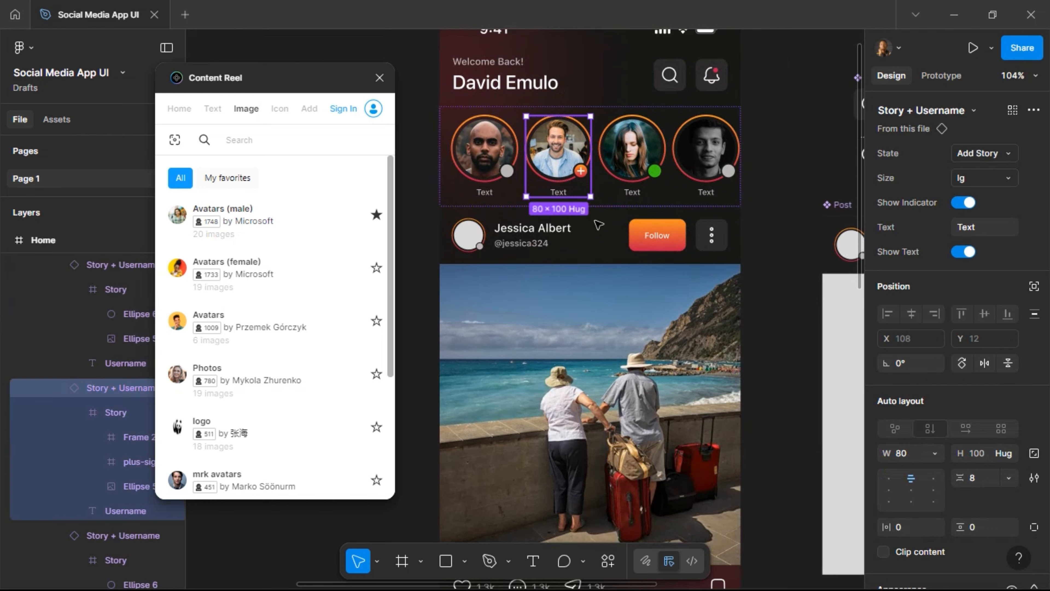
{"action": "left_click", "coordinate": [996, 159]}
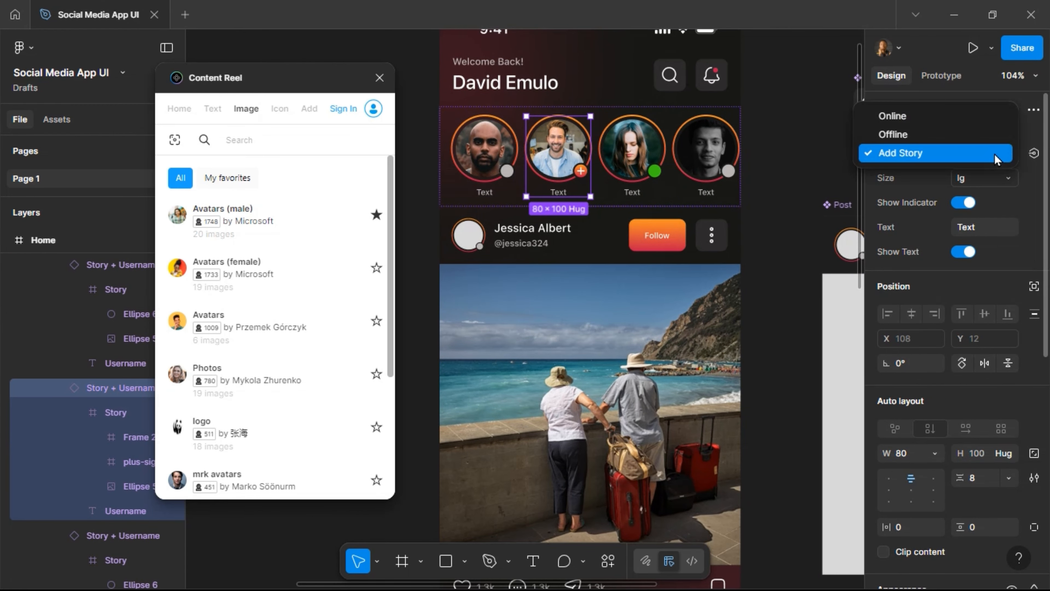
{"action": "left_click", "coordinate": [988, 121]}
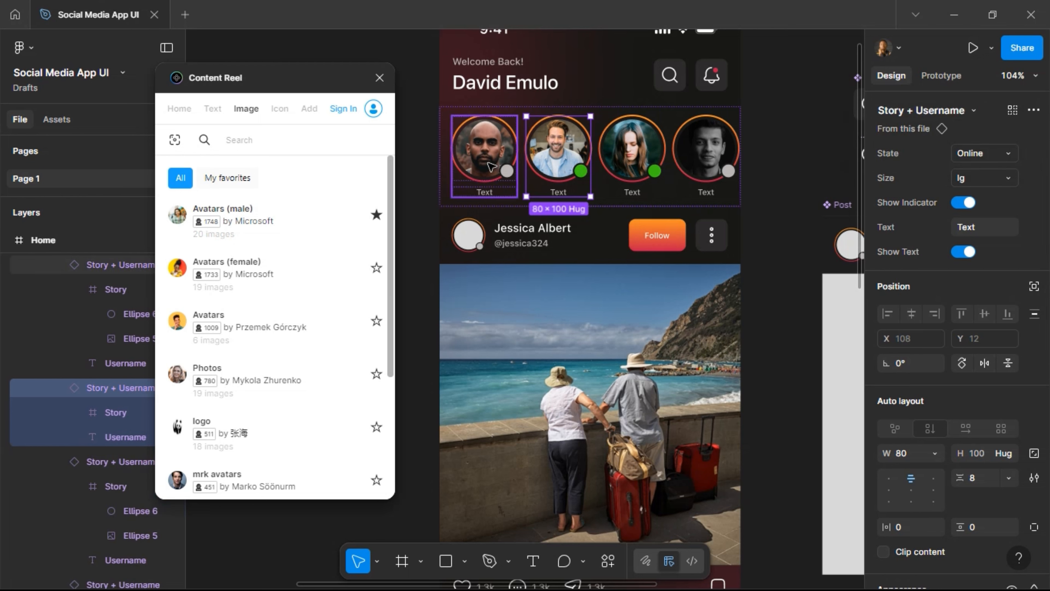
{"action": "left_click", "coordinate": [491, 166]}
{"action": "left_click", "coordinate": [976, 154]}
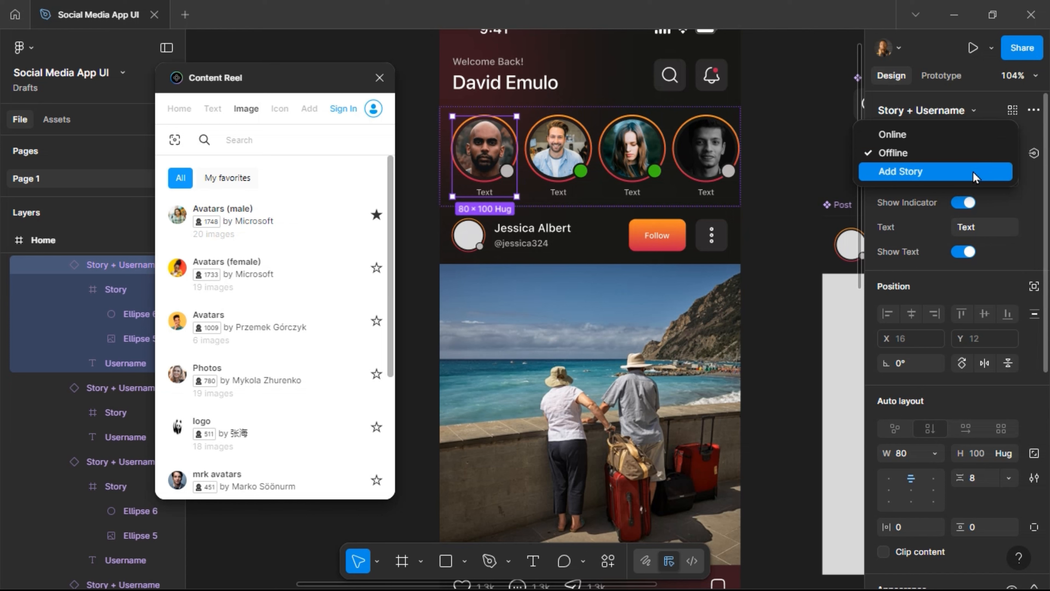
{"action": "left_click", "coordinate": [977, 172]}
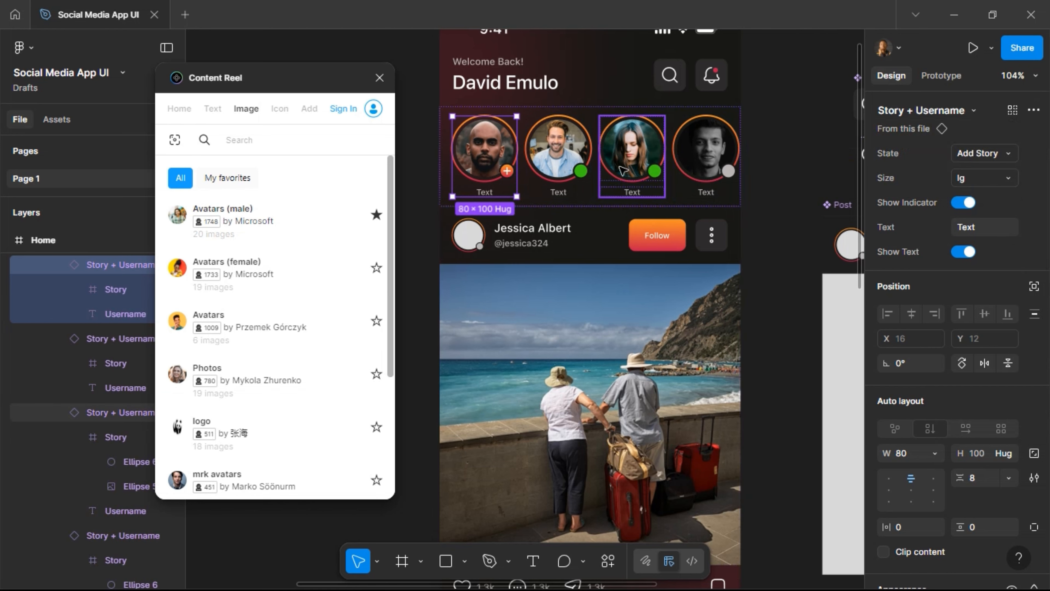
Move the second, third and fourth stories two places right along the row.
{"action": "left_click", "coordinate": [563, 160]}
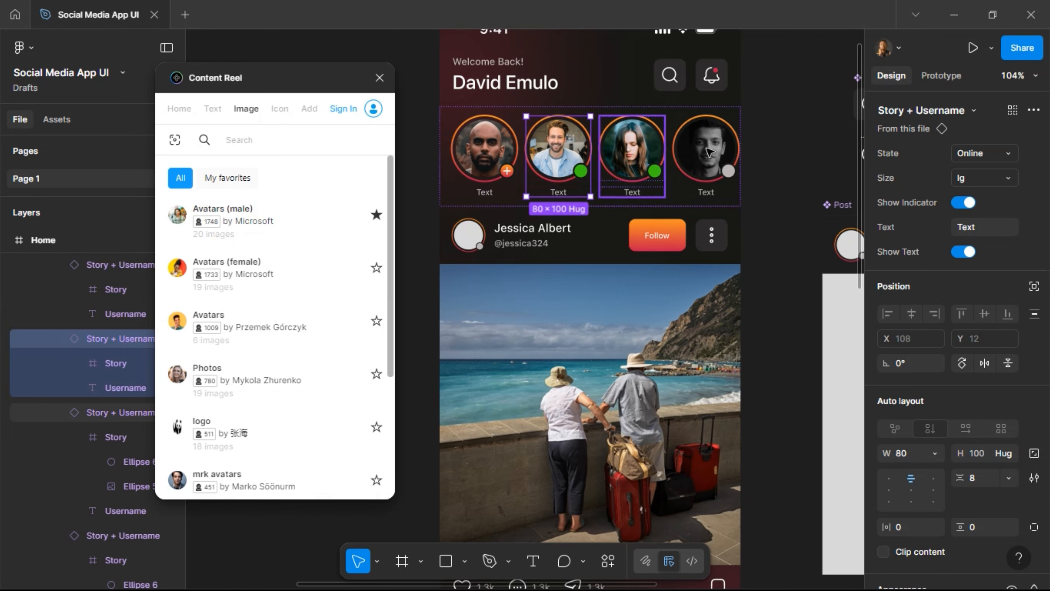
{"action": "left_click", "coordinate": [639, 159], "text": "shift"}
{"action": "left_click", "coordinate": [707, 165], "text": "shift"}
{"action": "key", "text": "Right"}
{"action": "key", "text": "Right"}
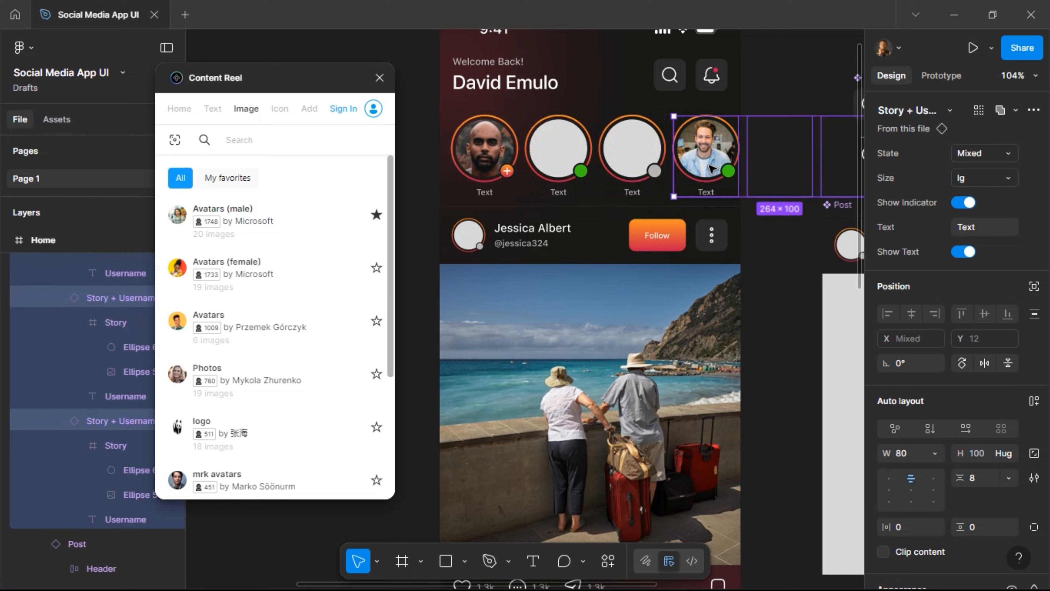
Fill the two empty story circles with Content Reel's male avatar photos.
{"action": "left_click", "coordinate": [633, 152]}
{"action": "double_click", "coordinate": [637, 153]}
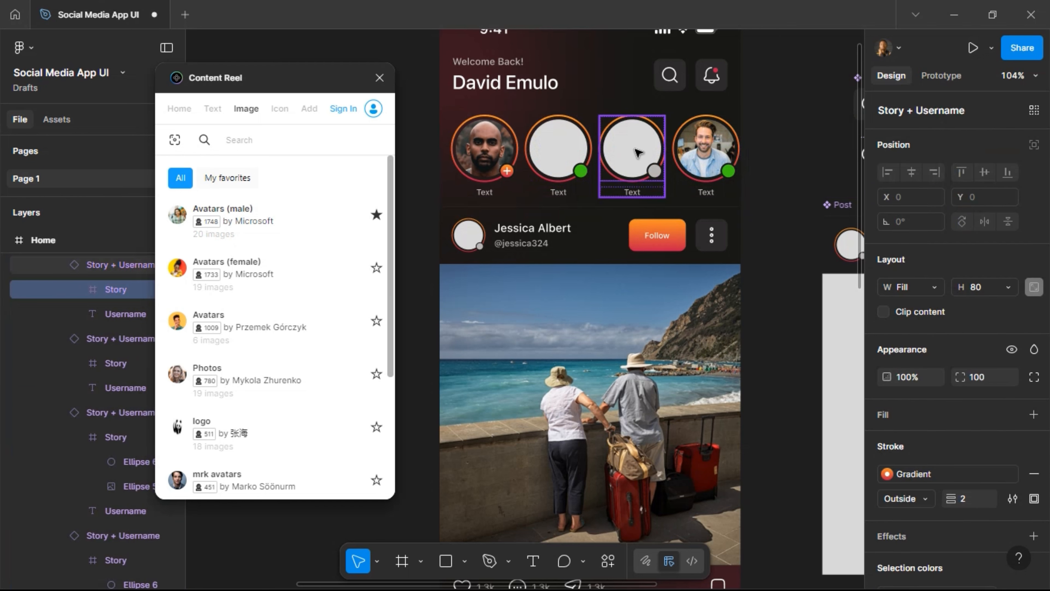
{"action": "double_click", "coordinate": [637, 153]}
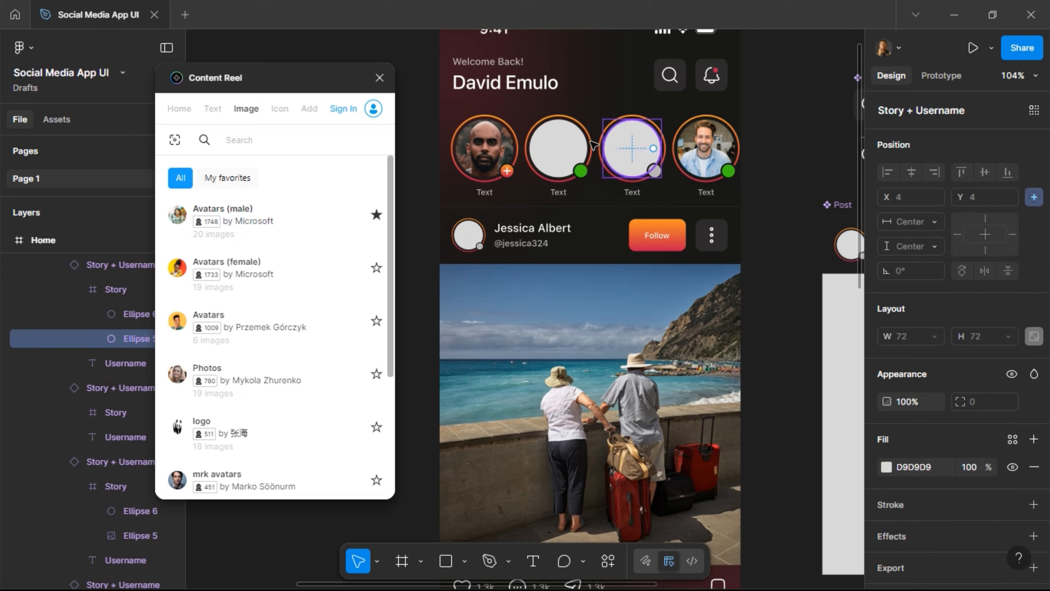
{"action": "left_click", "coordinate": [557, 139], "text": "ctrl+shift"}
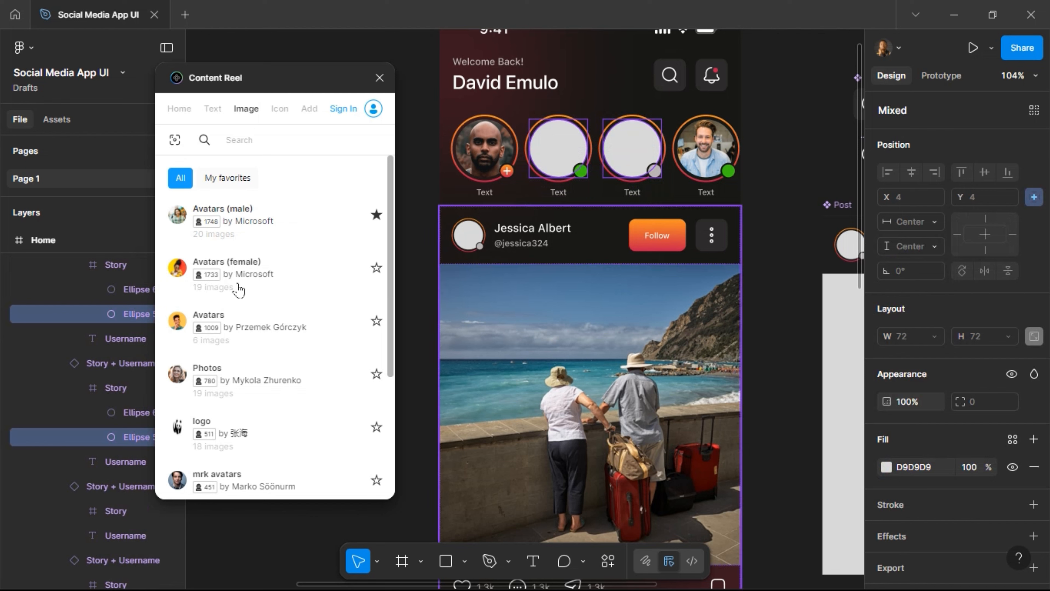
{"action": "left_click", "coordinate": [254, 219]}
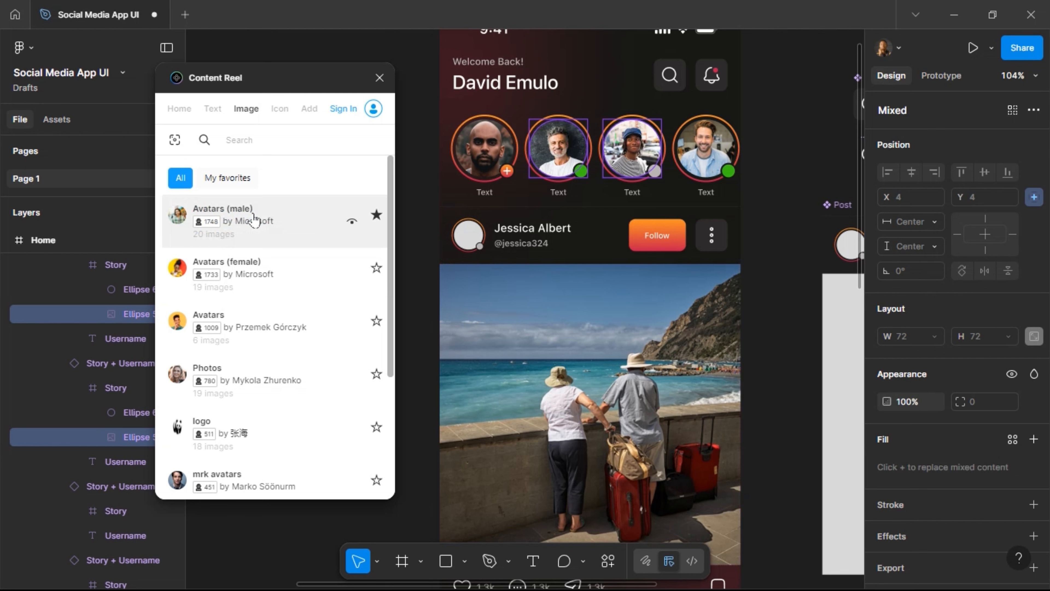
Reorder the second and third stories, then select their name labels.
{"action": "left_click", "coordinate": [554, 159]}
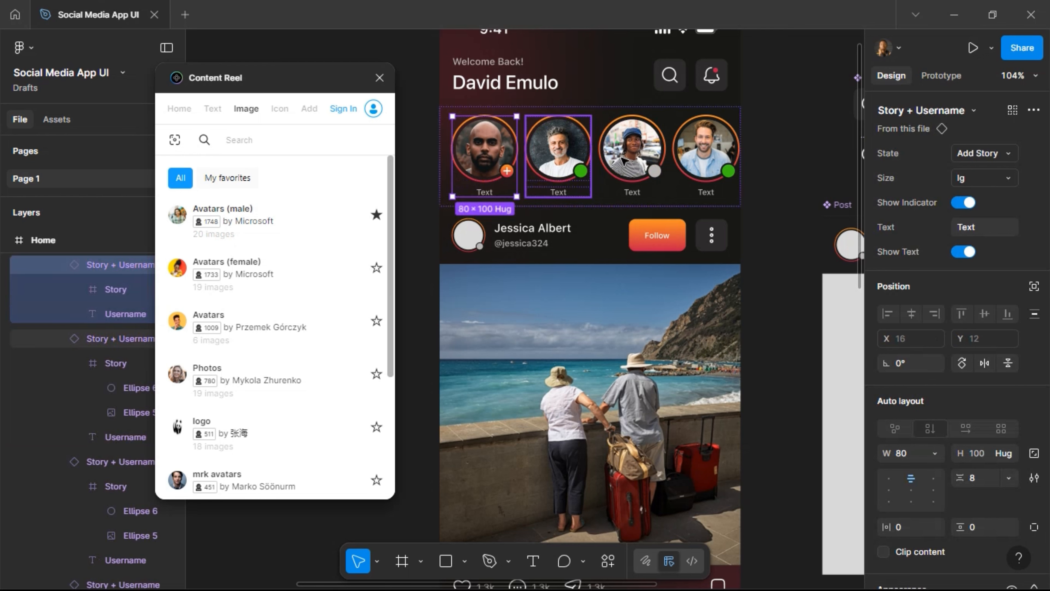
{"action": "left_click", "coordinate": [635, 163], "text": "shift"}
{"action": "key", "text": "Right"}
{"action": "key", "text": "Right"}
{"action": "key", "text": "Right"}
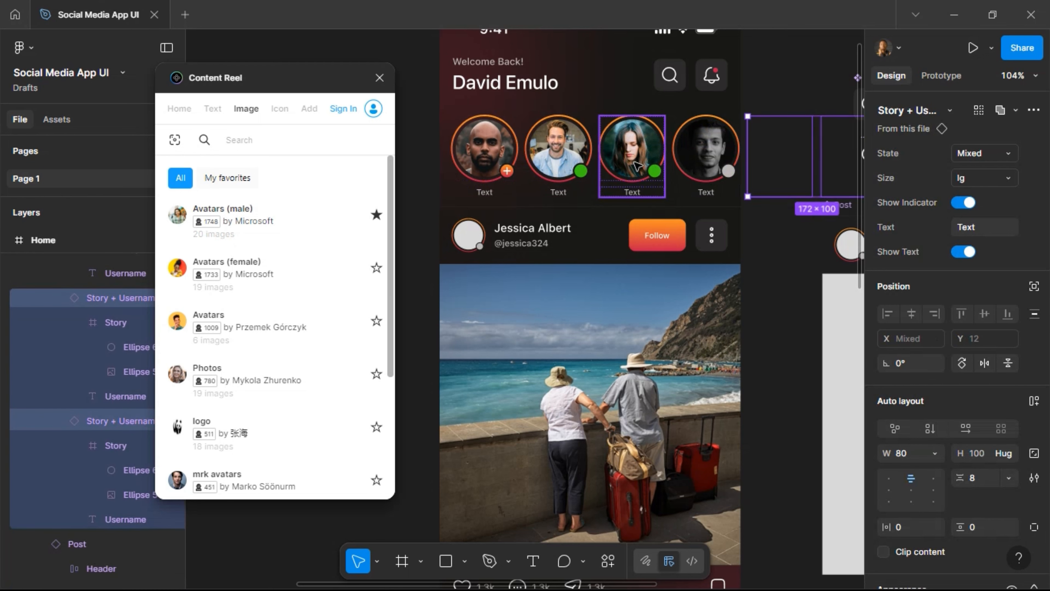
{"action": "key", "text": "Left"}
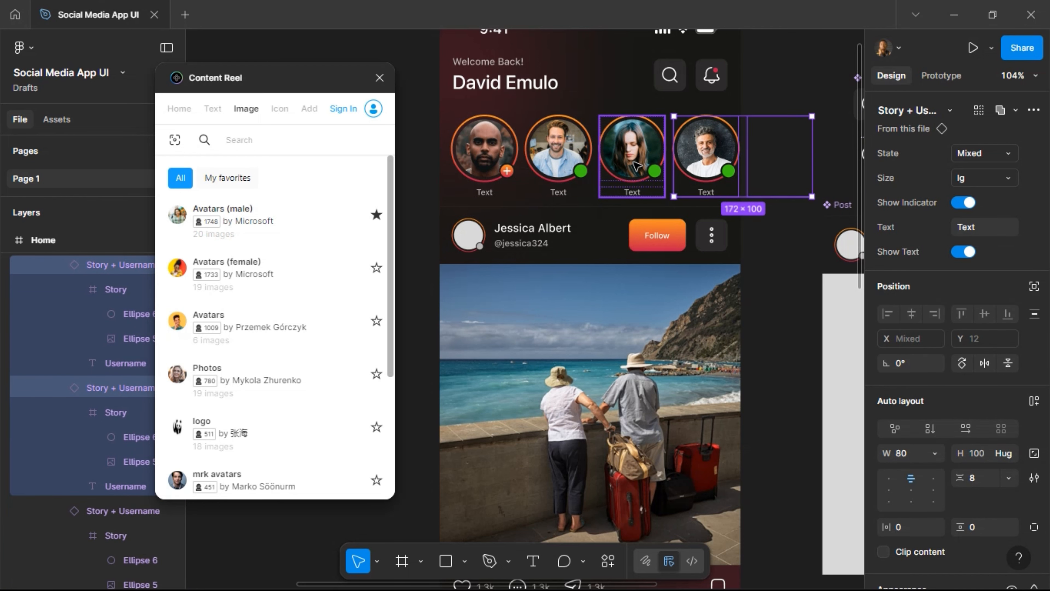
{"action": "key", "text": "Left"}
{"action": "key", "text": "Left"}
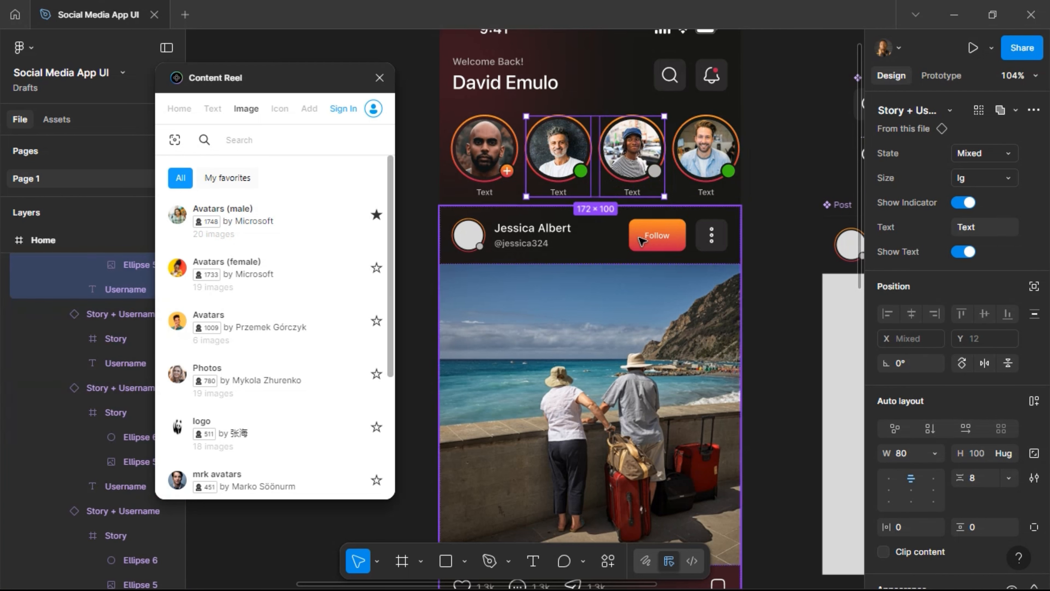
{"action": "left_click", "coordinate": [644, 227]}
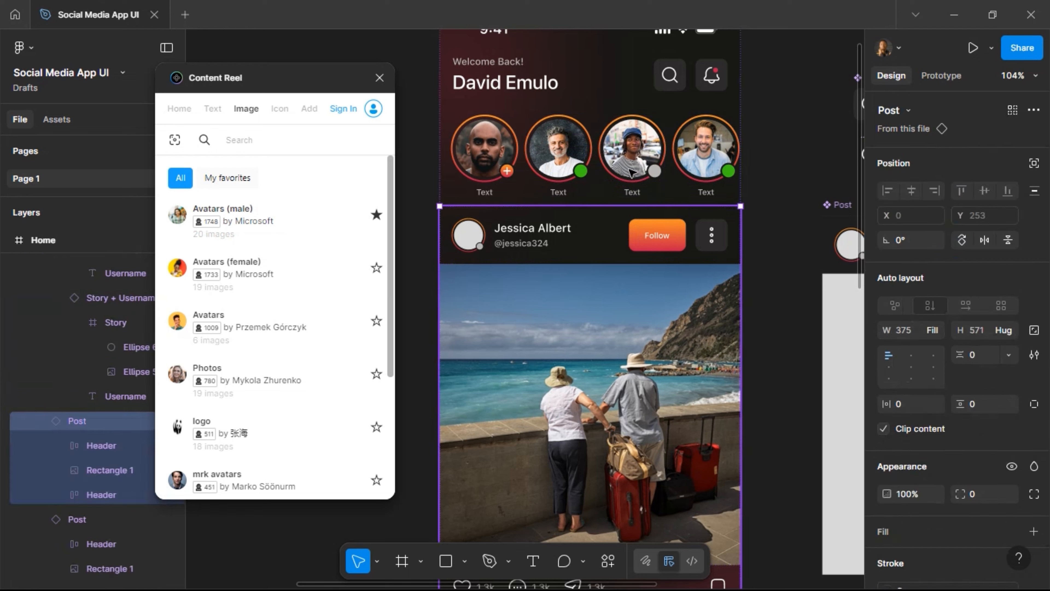
{"action": "left_click", "coordinate": [633, 194]}
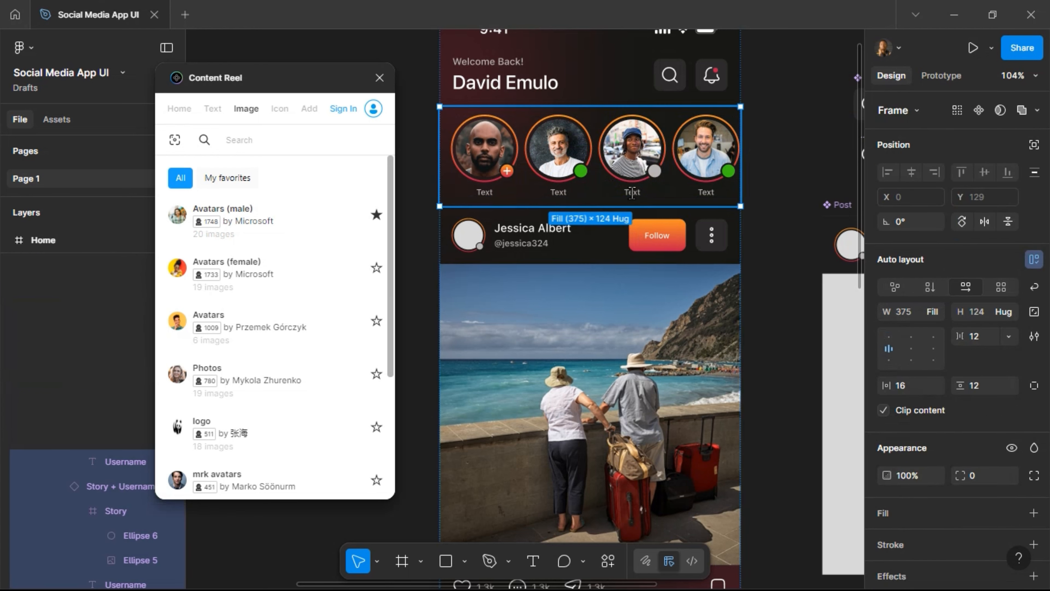
{"action": "left_click", "coordinate": [632, 193]}
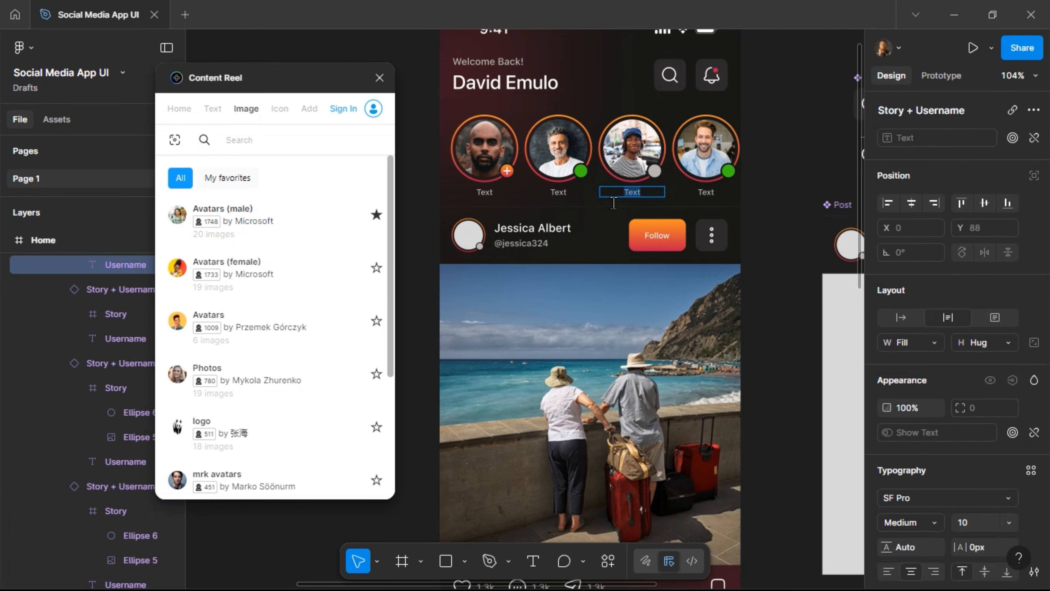
{"action": "left_click", "coordinate": [564, 198], "text": "shift"}
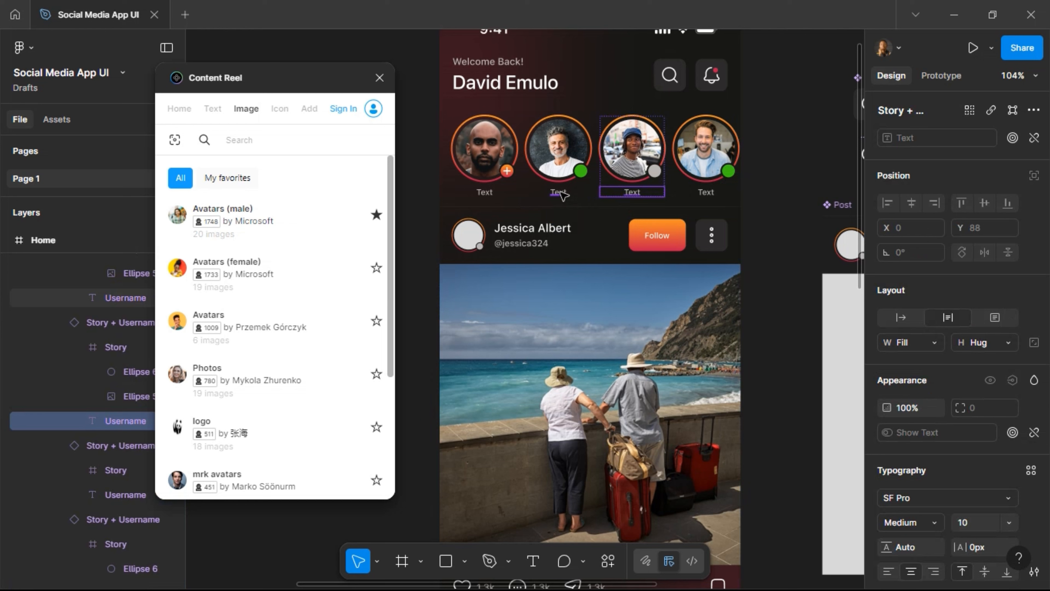
Fill two story labels with full names and move those stories to the row's end.
{"action": "left_click", "coordinate": [219, 116]}
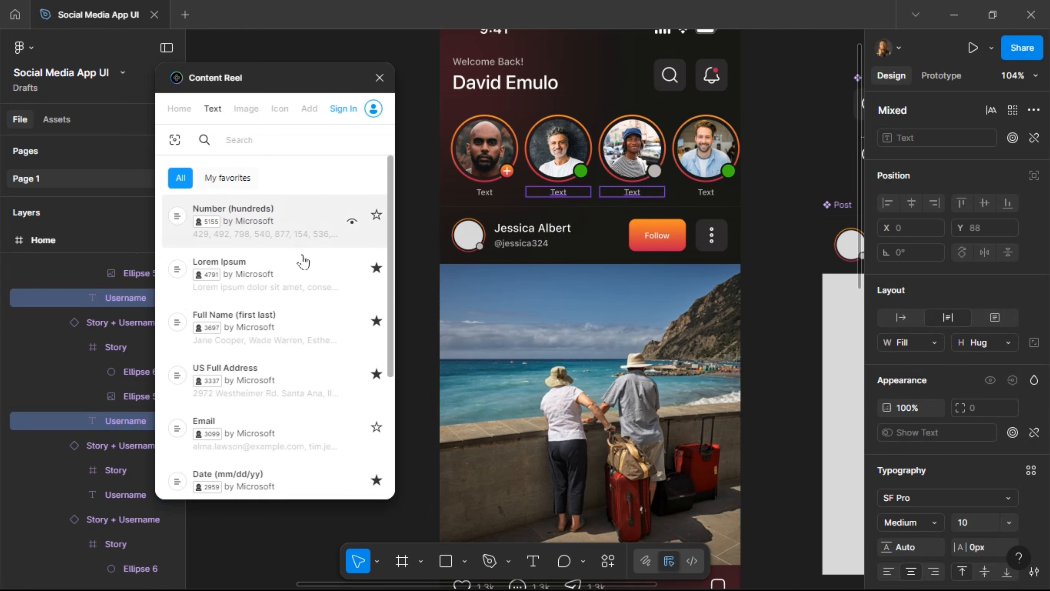
{"action": "left_click", "coordinate": [284, 335]}
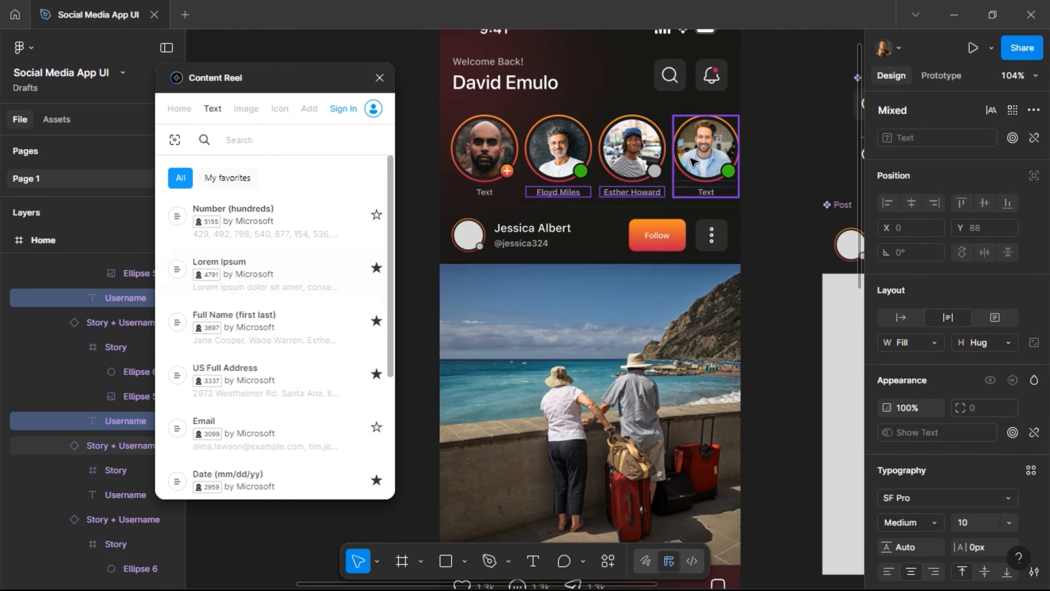
{"action": "left_click", "coordinate": [629, 171]}
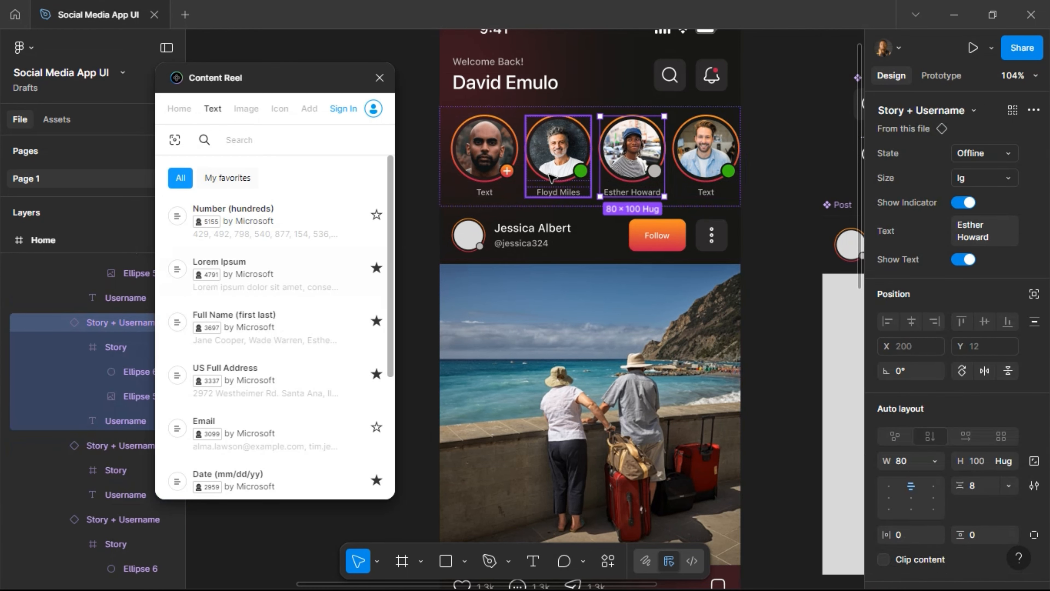
{"action": "left_click", "coordinate": [549, 174], "text": "shift"}
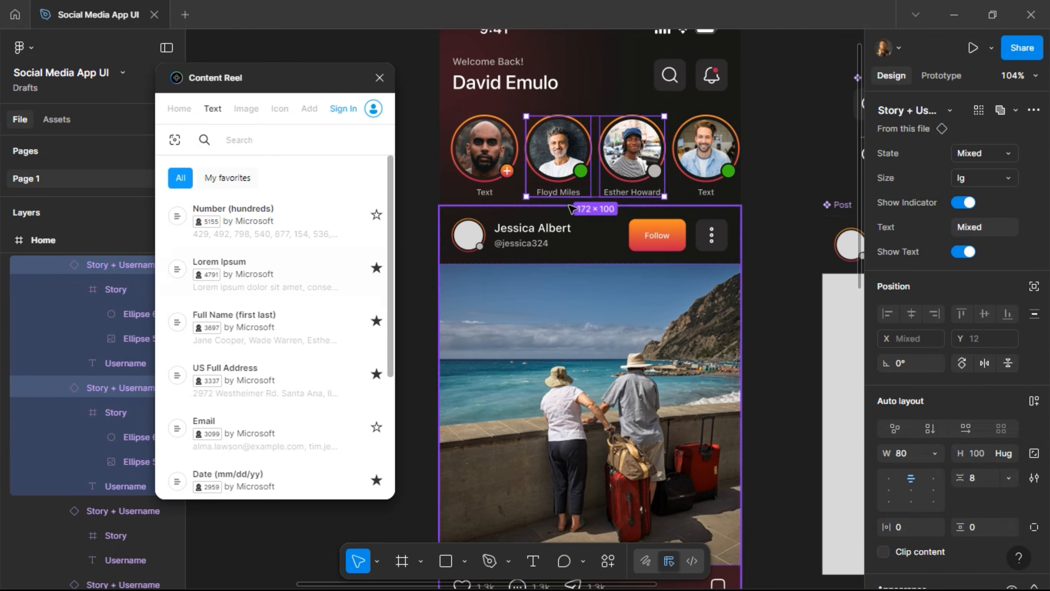
{"action": "key", "text": "Right"}
{"action": "key", "text": "Right"}
{"action": "key", "text": "Right"}
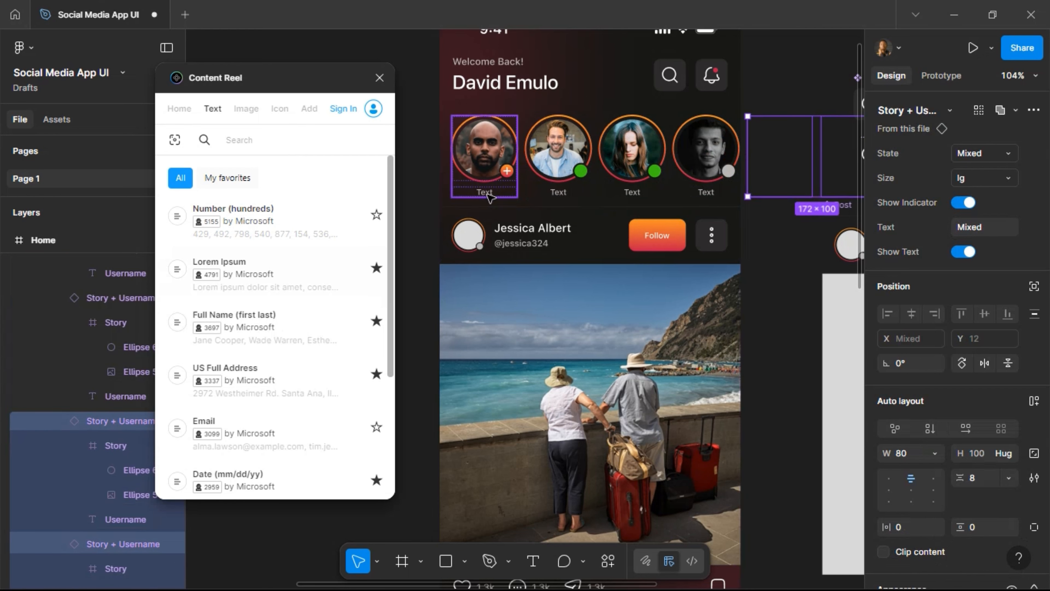
Set the first story instance's Text property to 'You'.
{"action": "left_click", "coordinate": [489, 196]}
{"action": "double_click", "coordinate": [486, 192]}
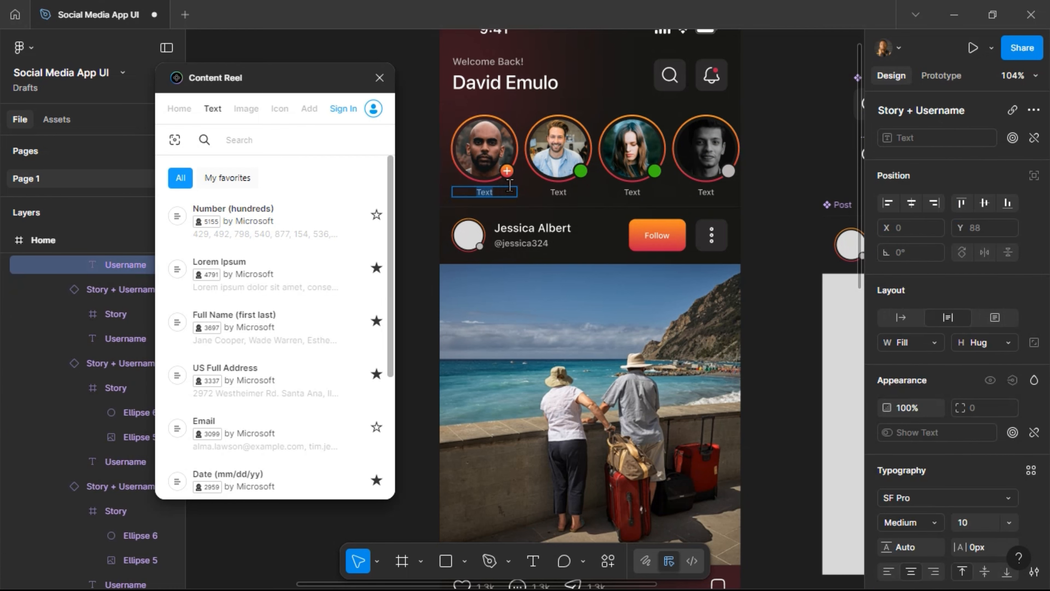
{"action": "left_click", "coordinate": [421, 214]}
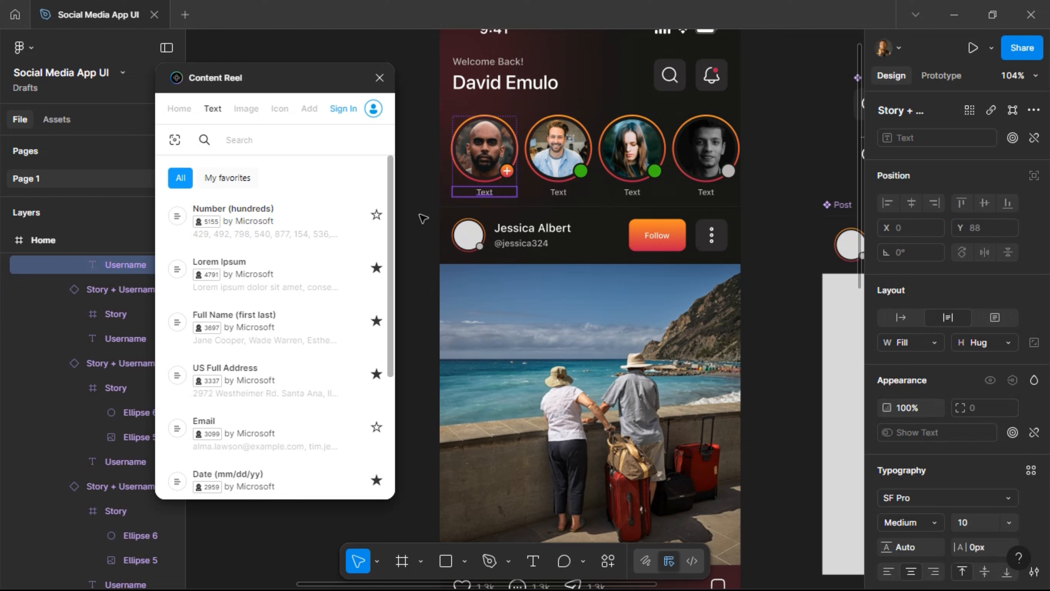
{"action": "left_click", "coordinate": [487, 175]}
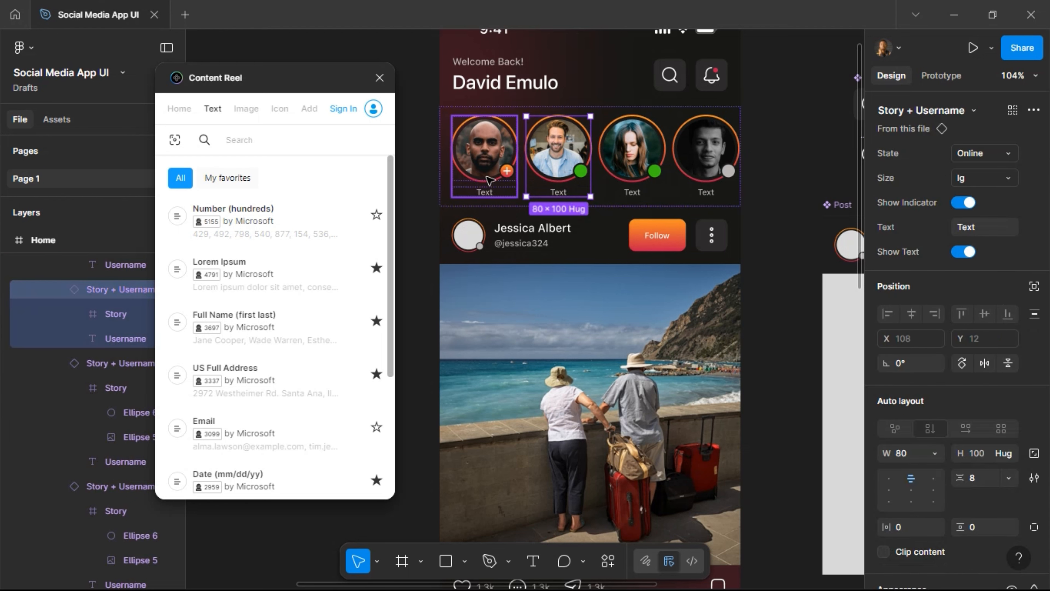
{"action": "left_click", "coordinate": [987, 233]}
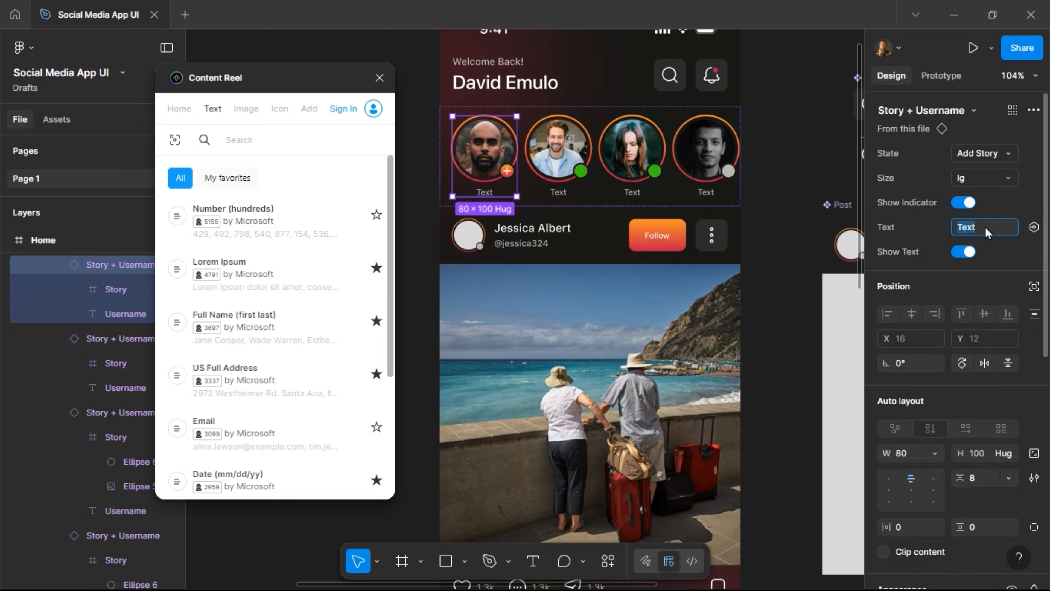
{"action": "type", "text": "You"}
{"action": "key", "text": "Return"}
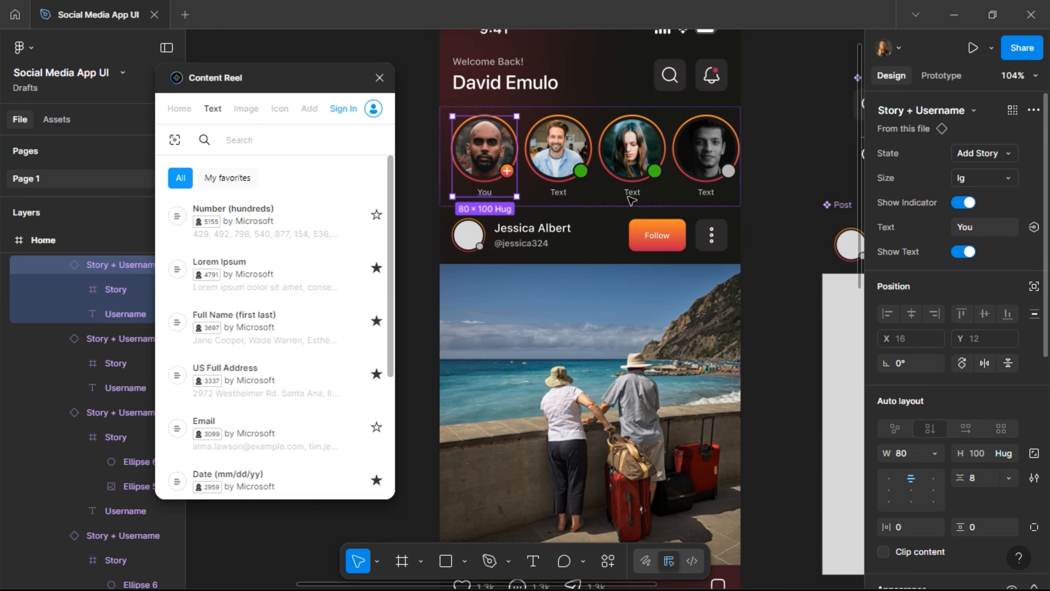
Fill the other three story usernames with Content Reel's Full Name (first last) samples.
{"action": "left_click", "coordinate": [564, 194]}
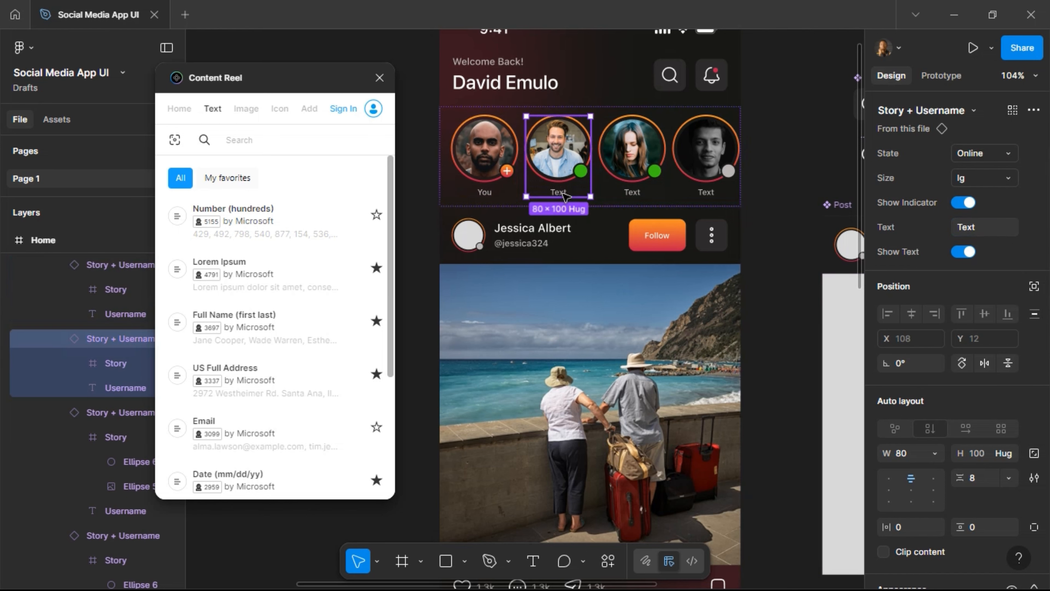
{"action": "left_click", "coordinate": [561, 194]}
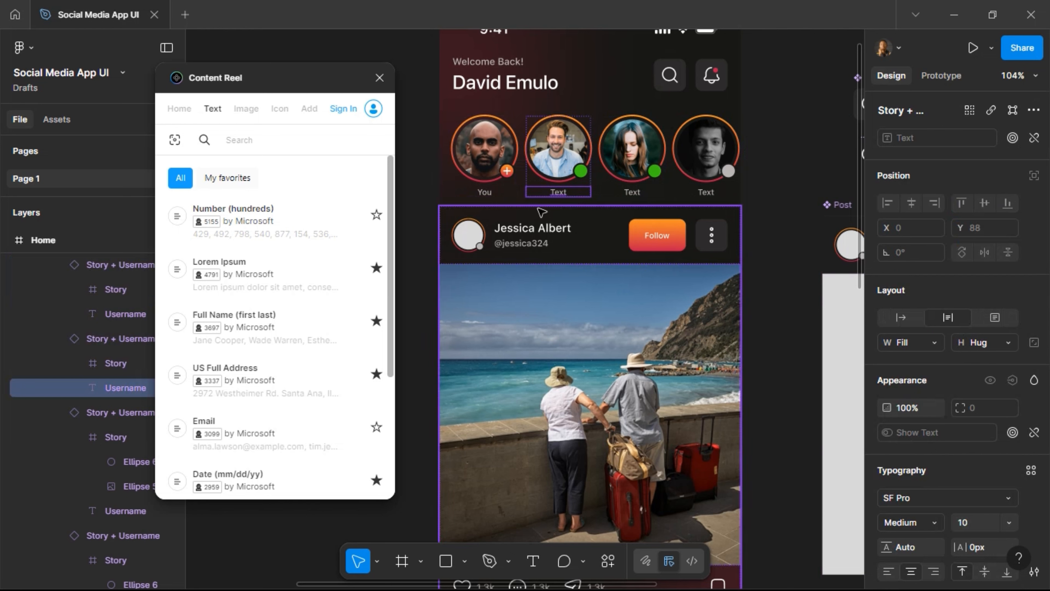
{"action": "left_click", "coordinate": [633, 192], "text": "shift"}
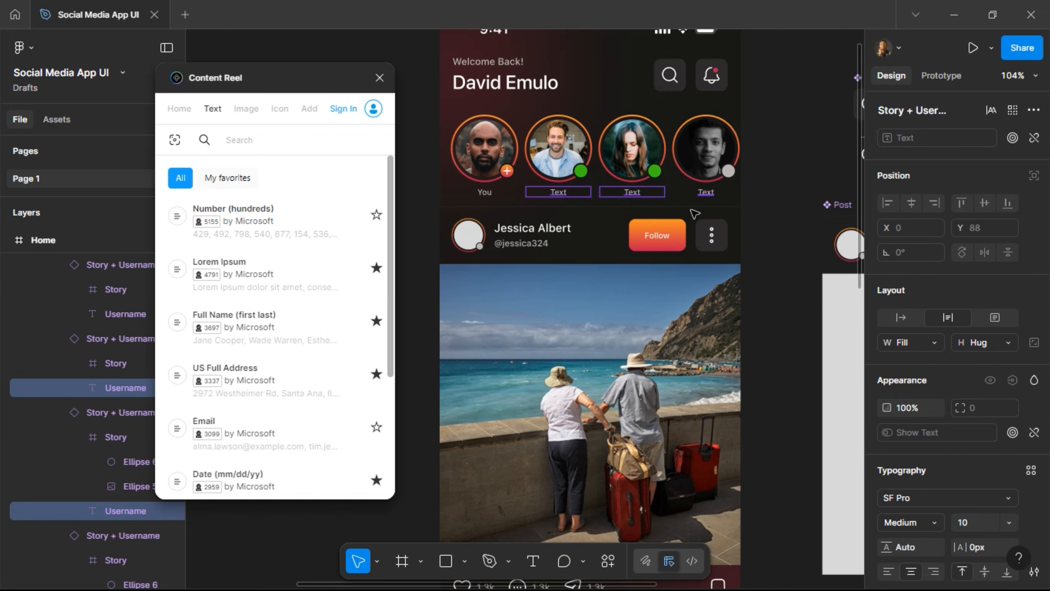
{"action": "left_click", "coordinate": [705, 192], "text": "shift"}
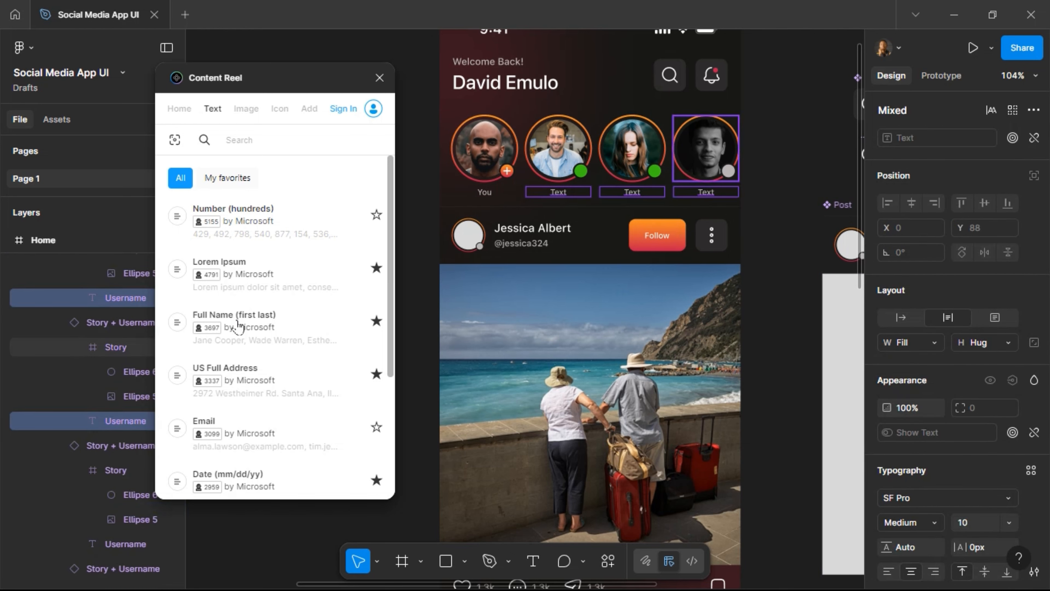
{"action": "left_click", "coordinate": [250, 328]}
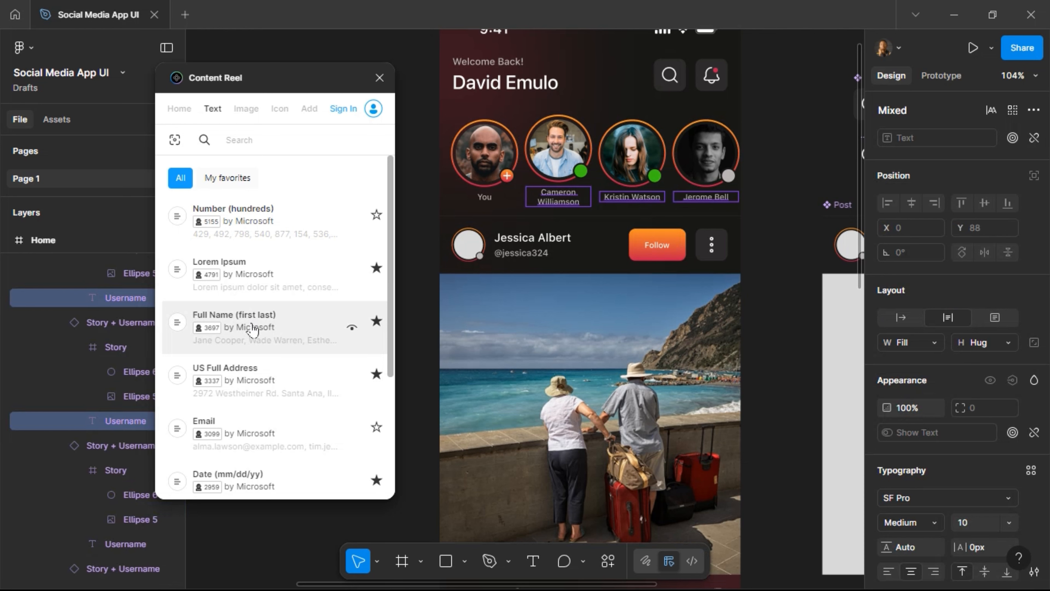
{"action": "left_click", "coordinate": [258, 327]}
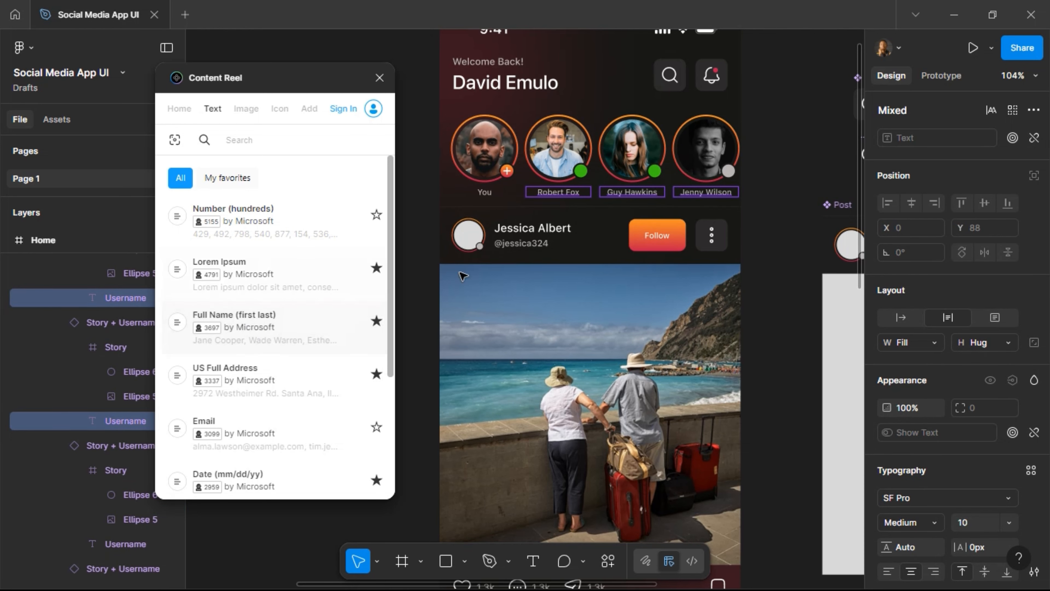
{"action": "left_click", "coordinate": [519, 240]}
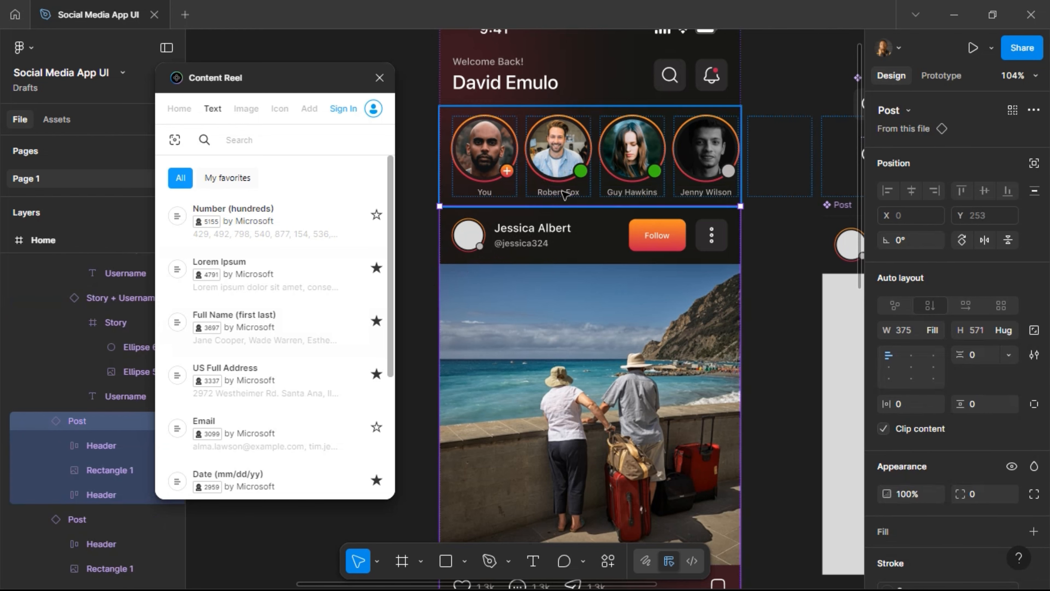
{"action": "key", "text": "ctrl+z"}
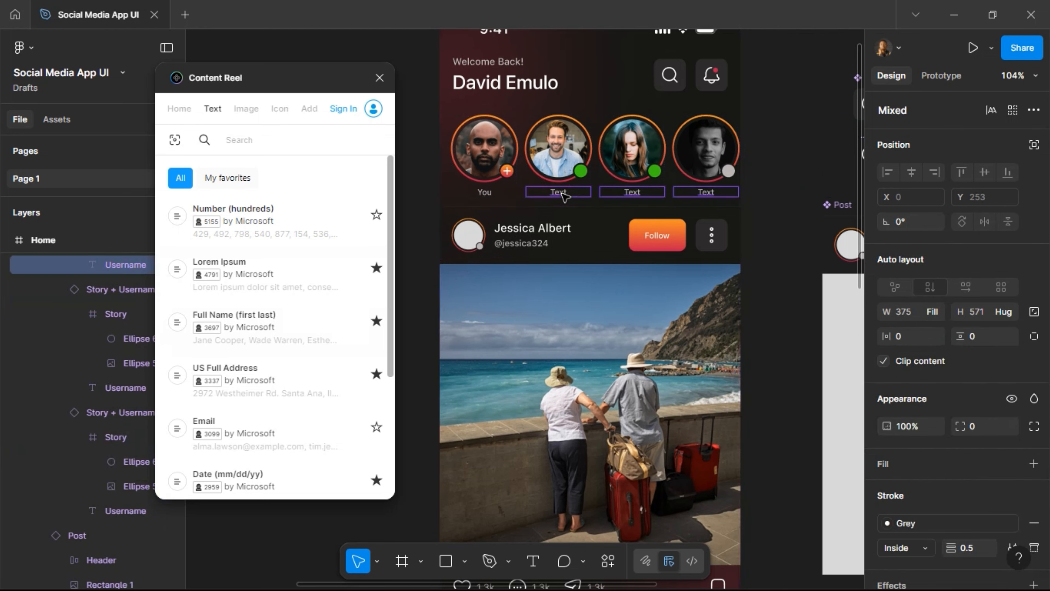
{"action": "left_click", "coordinate": [262, 318]}
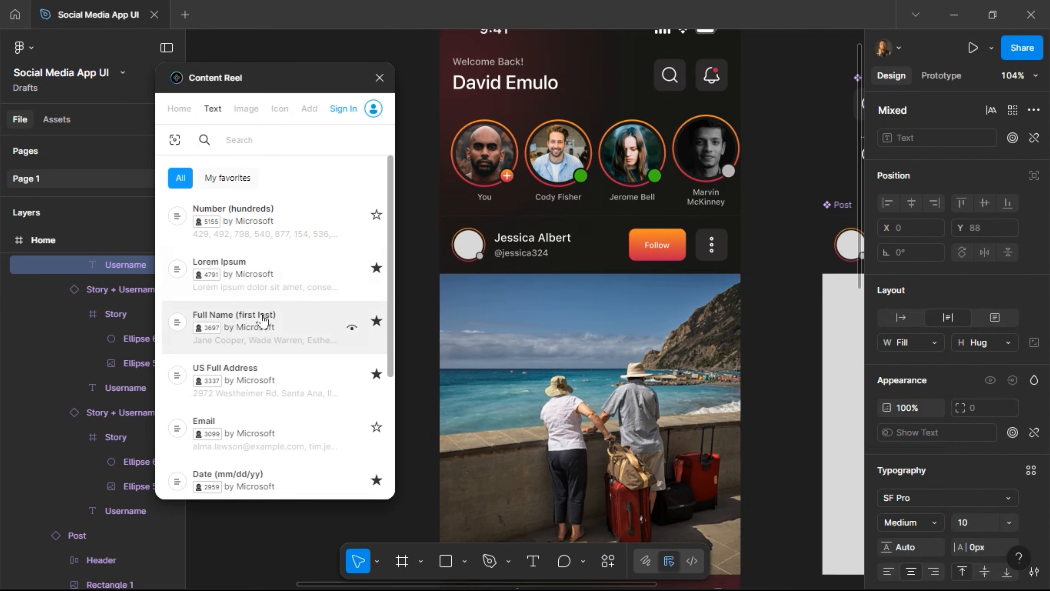
{"action": "left_click", "coordinate": [716, 188]}
{"action": "left_click", "coordinate": [716, 188]}
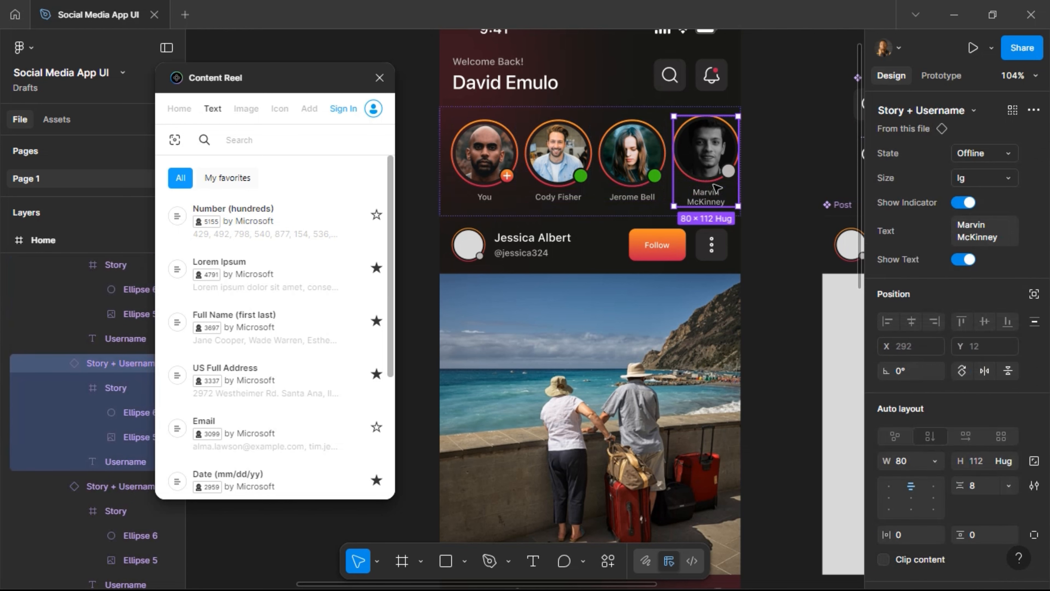
Go to the Story + Username main component and select all nine variants' Username texts.
{"action": "right_click", "coordinate": [717, 188]}
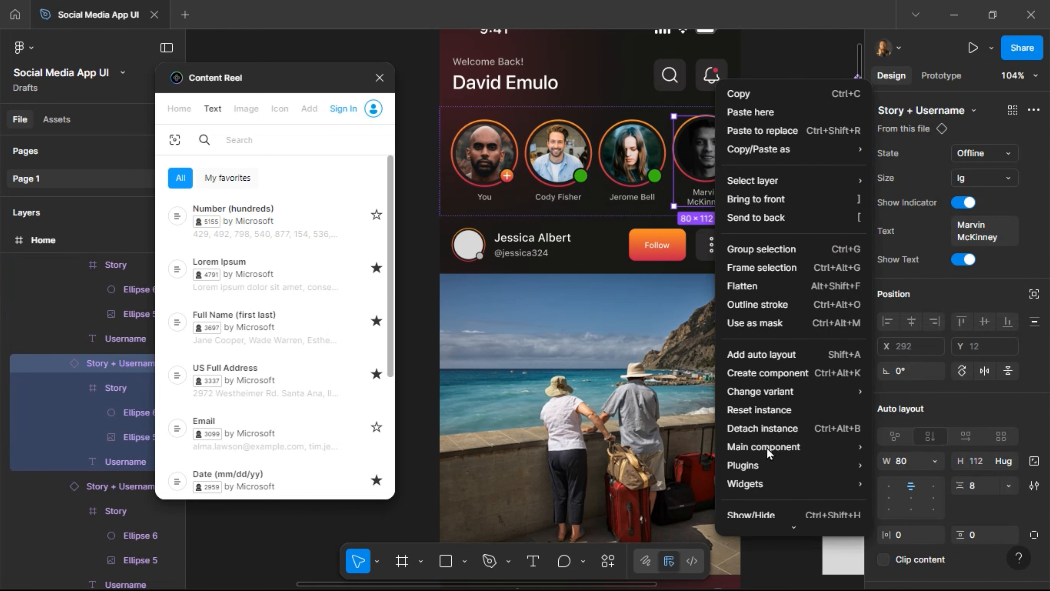
{"action": "mouse_move", "coordinate": [774, 450]}
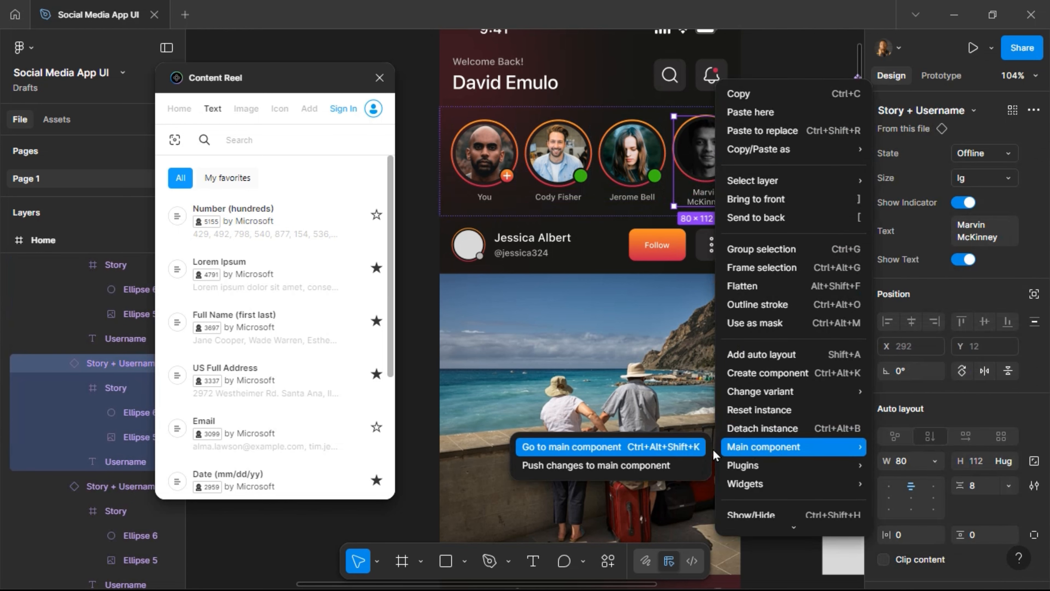
{"action": "left_click", "coordinate": [653, 450]}
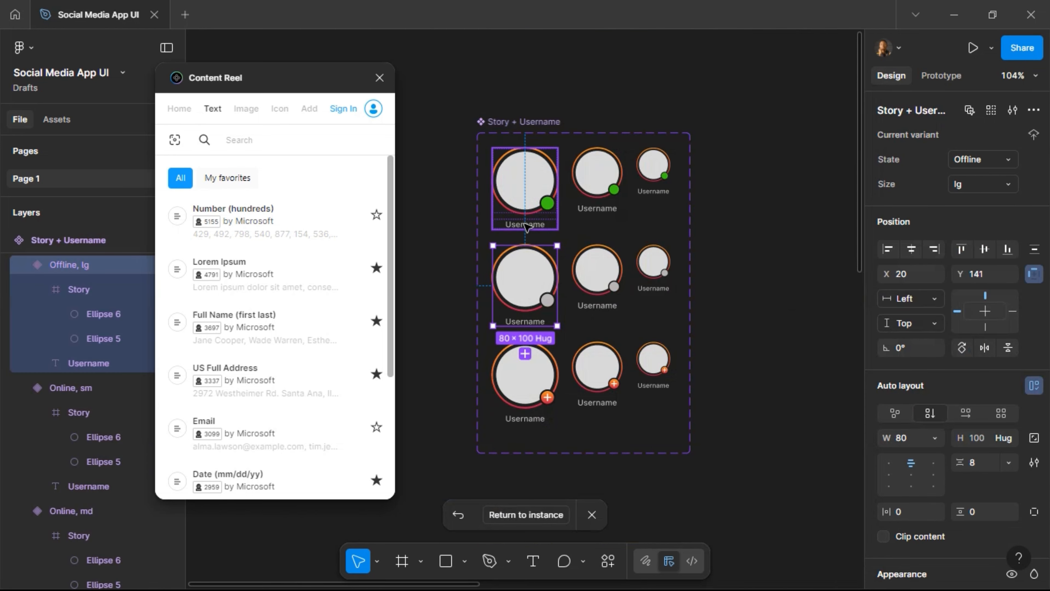
{"action": "left_click", "coordinate": [526, 226]}
{"action": "left_click", "coordinate": [527, 227]}
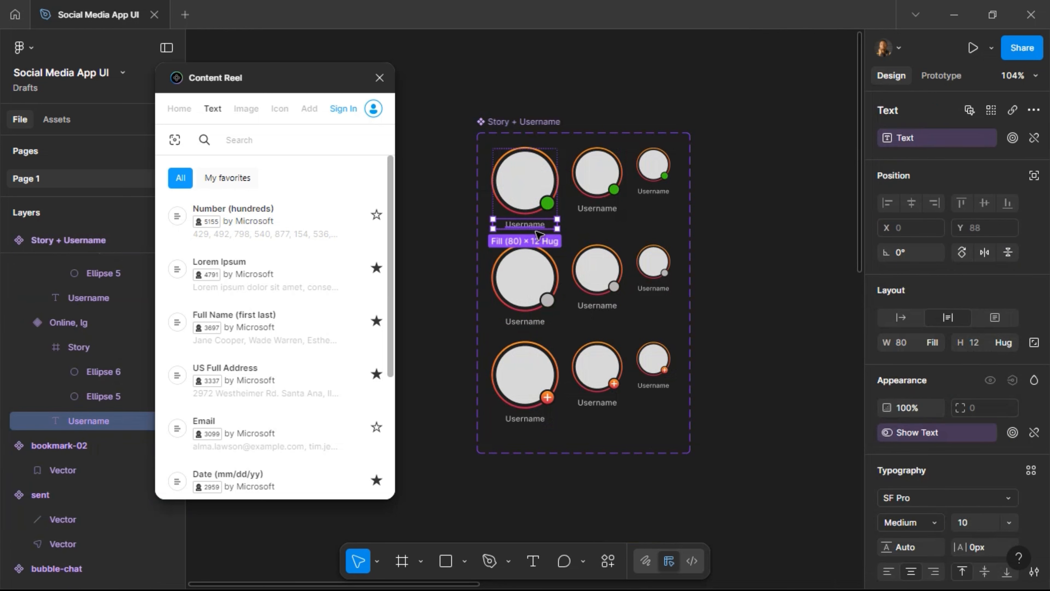
{"action": "left_click", "coordinate": [537, 324], "text": "shift"}
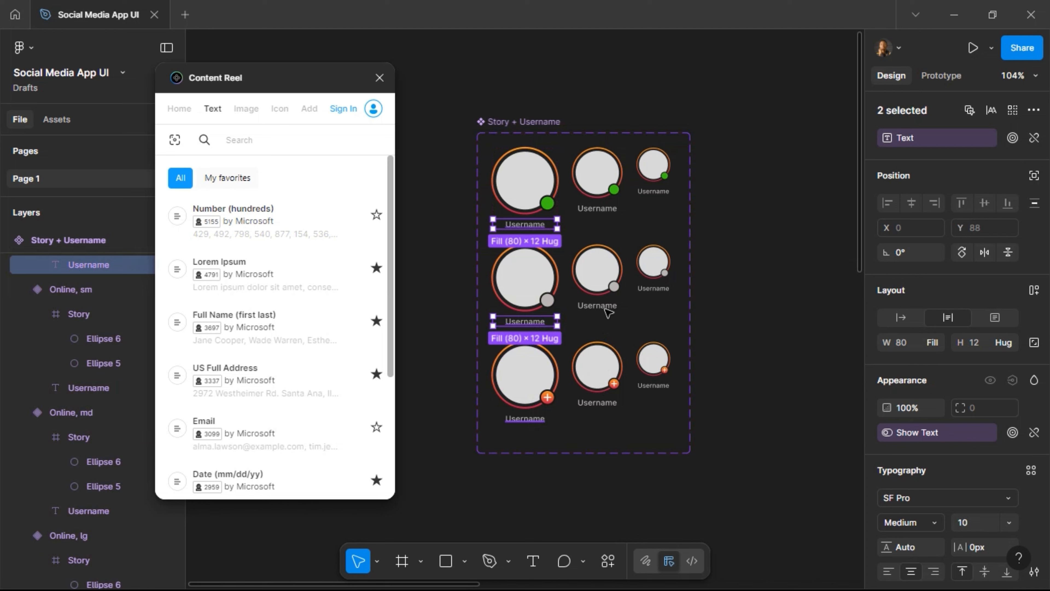
{"action": "left_click", "coordinate": [524, 418], "text": "shift"}
{"action": "left_click", "coordinate": [597, 402], "text": "shift"}
{"action": "left_click", "coordinate": [596, 305], "text": "shift"}
{"action": "left_click", "coordinate": [596, 208], "text": "shift"}
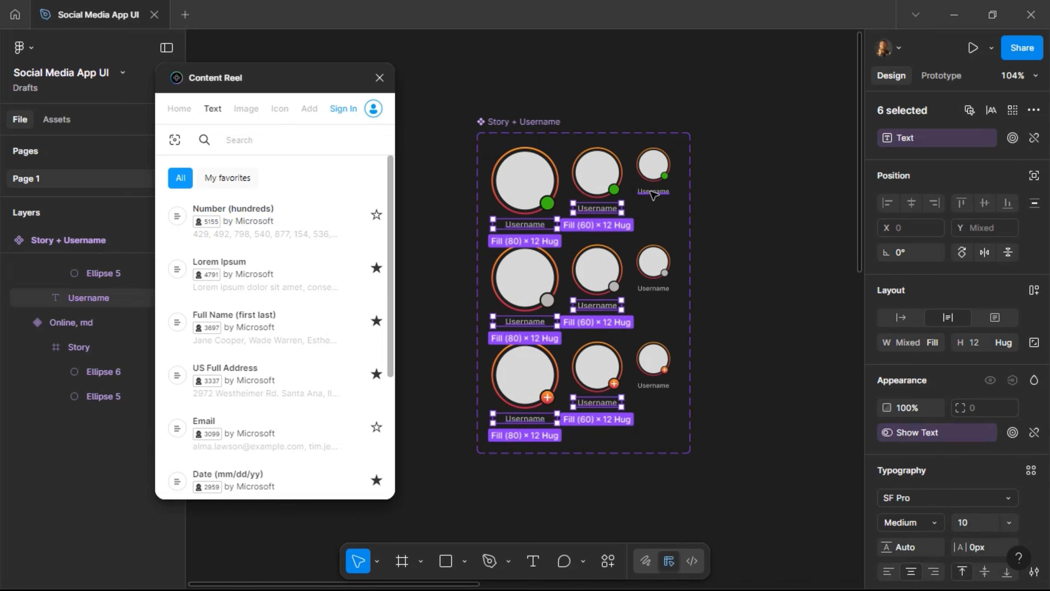
{"action": "left_click", "coordinate": [652, 192], "text": "shift"}
{"action": "left_click", "coordinate": [664, 384], "text": "shift"}
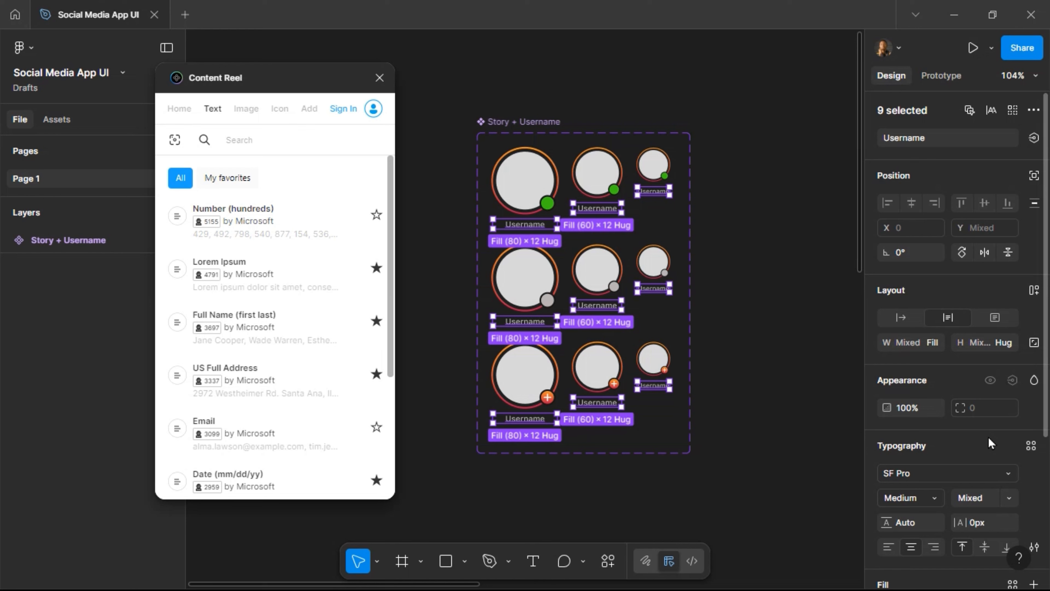
Enable Truncate text with Max lines 1 for the selected usernames.
{"action": "scroll", "coordinate": [990, 449], "scroll_direction": "down", "scroll_amount": 3}
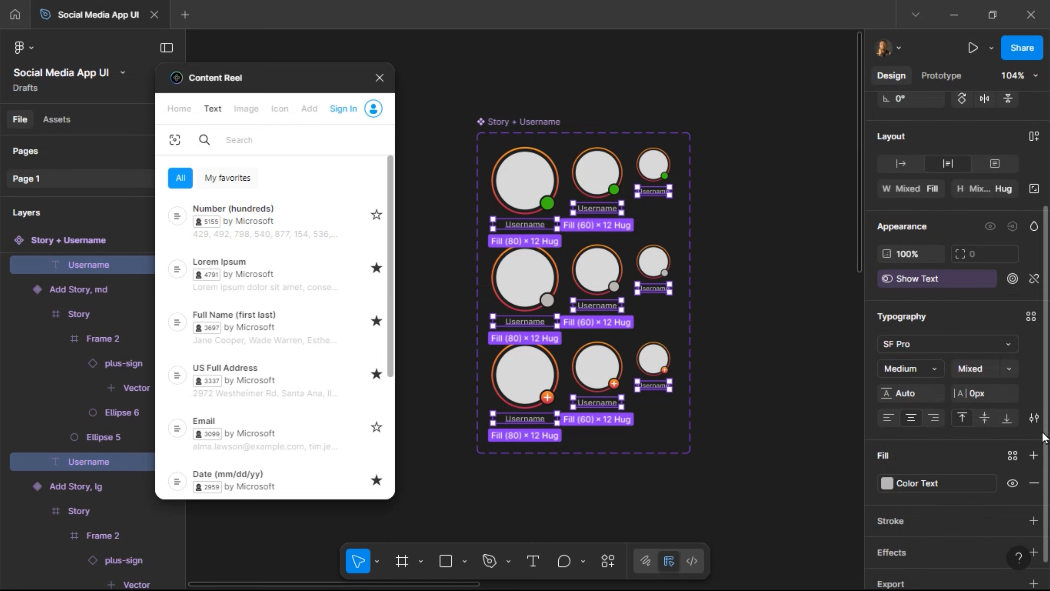
{"action": "left_click", "coordinate": [1033, 418]}
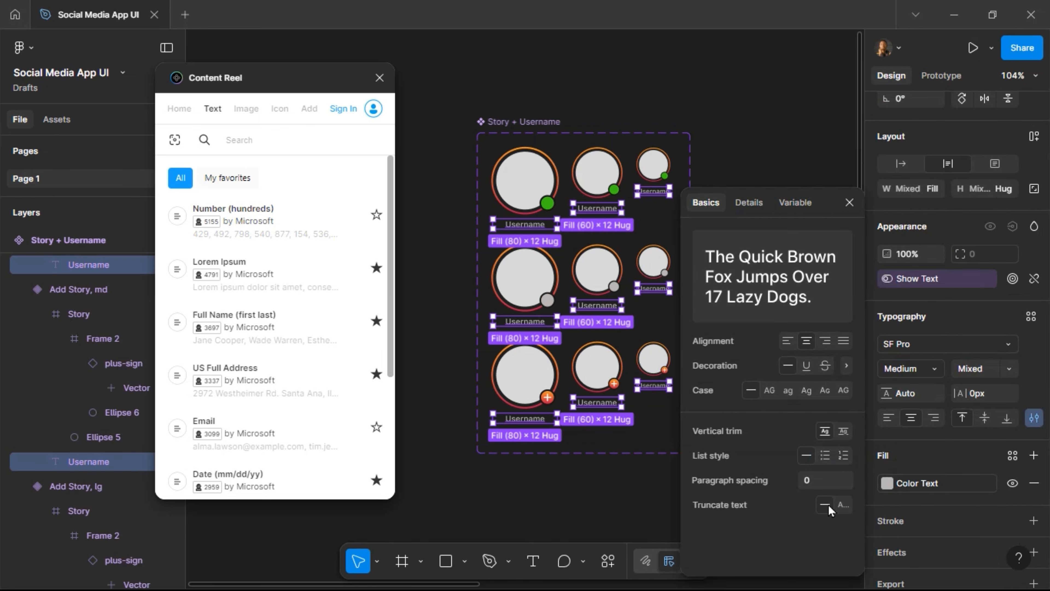
{"action": "left_click", "coordinate": [842, 505]}
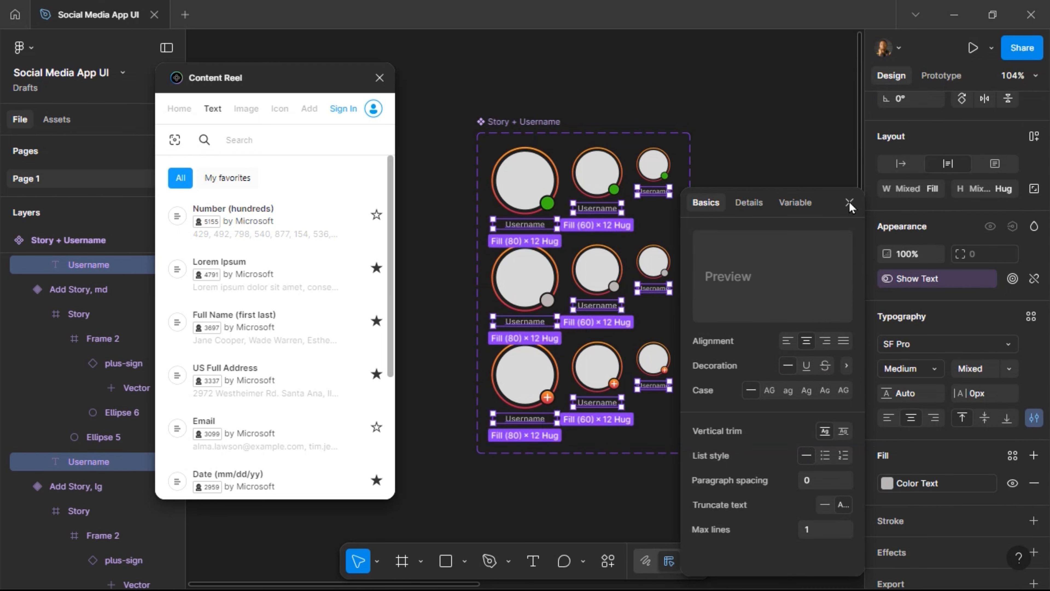
{"action": "left_click", "coordinate": [514, 281]}
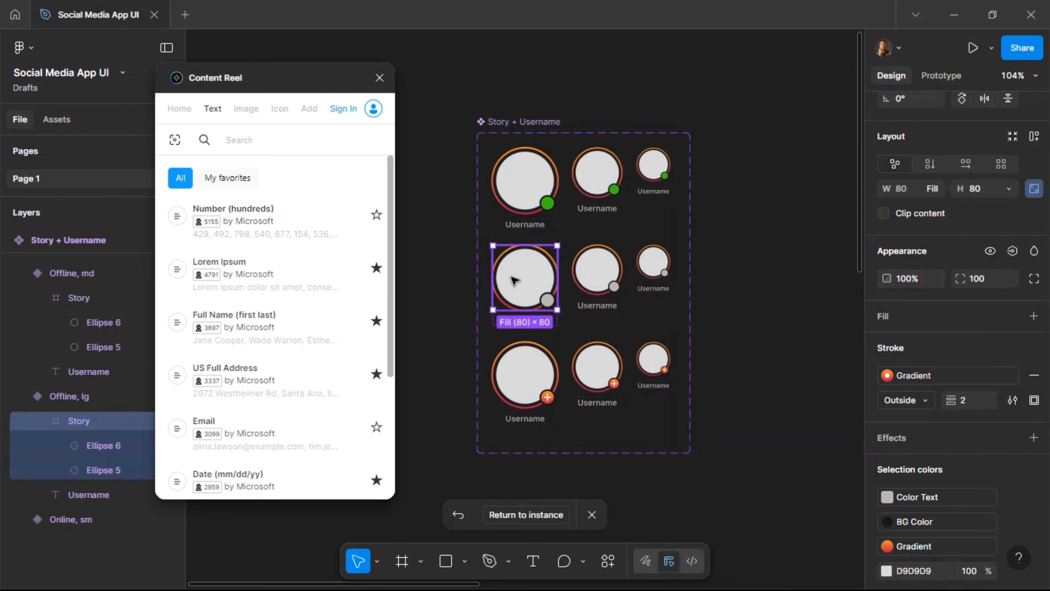
Return from the main component to the story instance in the Home design.
{"action": "left_click", "coordinate": [532, 518]}
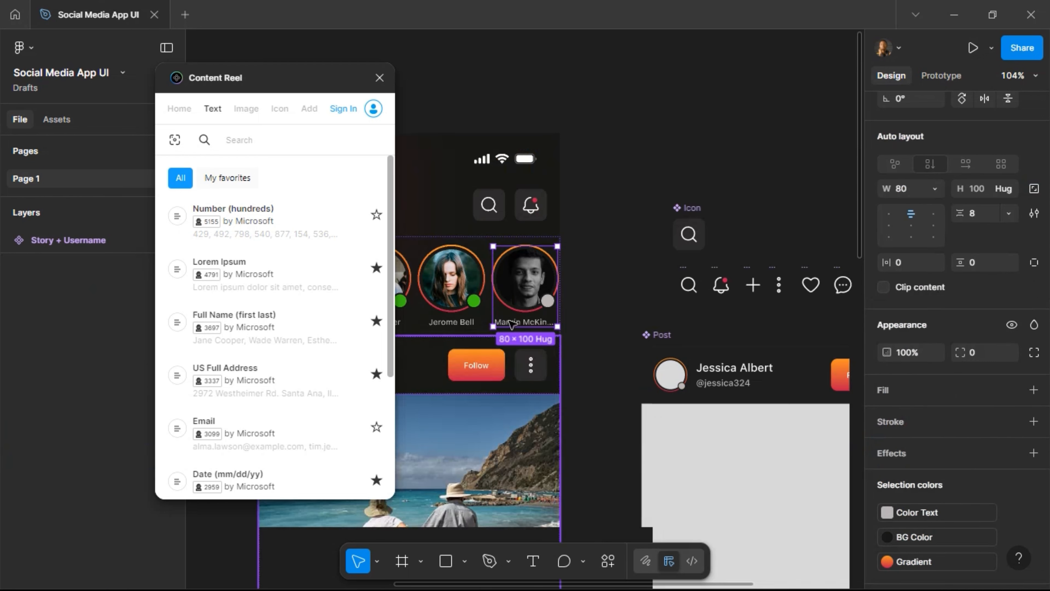
{"action": "scroll", "coordinate": [549, 335], "scroll_direction": "left", "scroll_amount": 3}
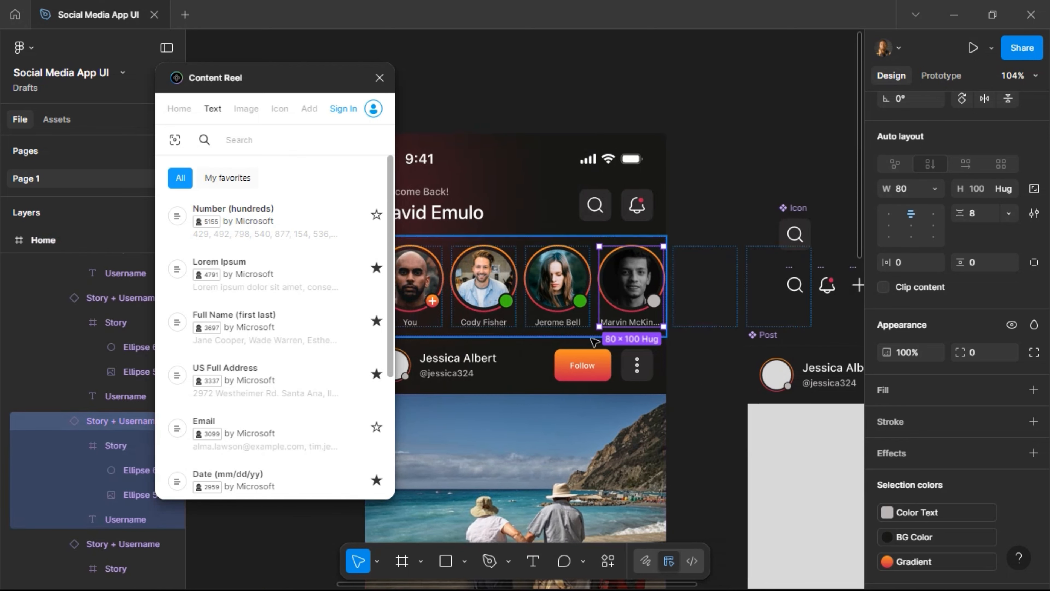
{"action": "left_click", "coordinate": [514, 309]}
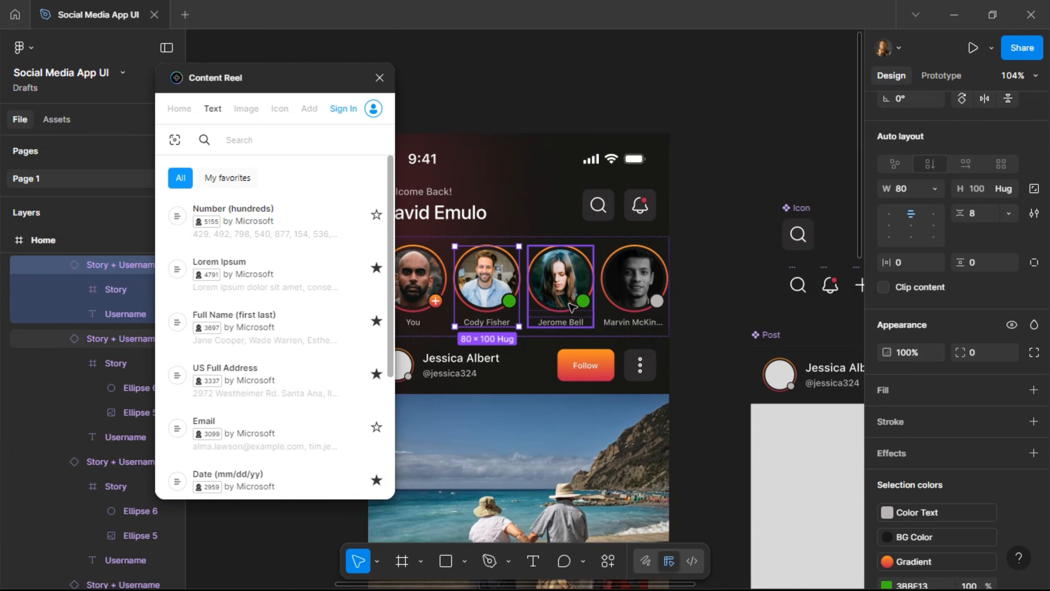
{"action": "scroll", "coordinate": [591, 195], "scroll_direction": "down", "scroll_amount": 3}
{"action": "scroll", "coordinate": [591, 194], "scroll_direction": "left", "scroll_amount": 4}
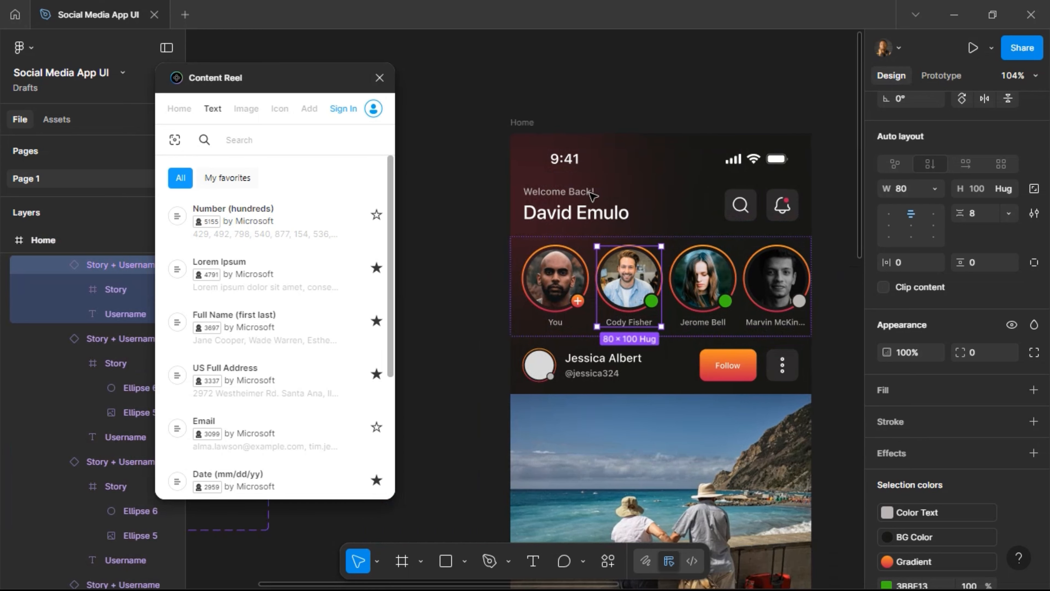
Select the first post header's empty avatar circle and show Content Reel's Image collections.
{"action": "left_click", "coordinate": [545, 261]}
{"action": "double_click", "coordinate": [545, 261]}
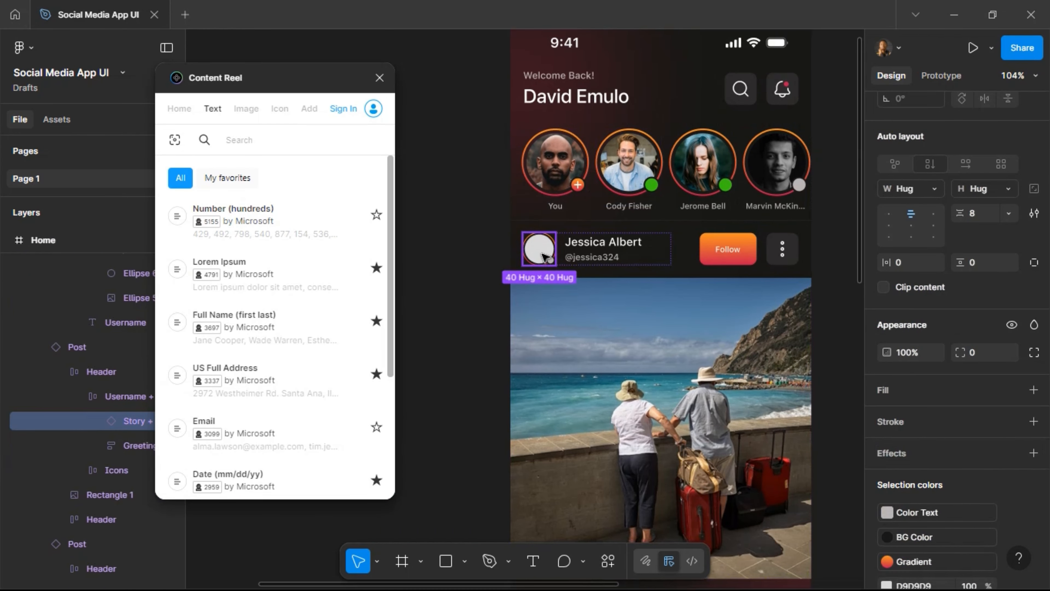
{"action": "double_click", "coordinate": [545, 257]}
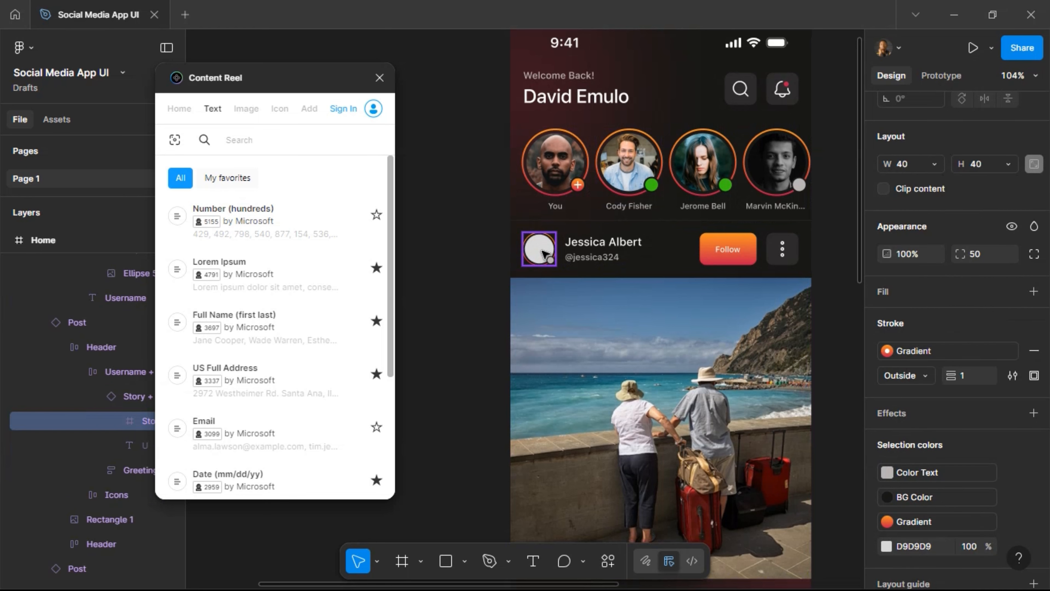
{"action": "double_click", "coordinate": [544, 254]}
{"action": "scroll", "coordinate": [578, 221], "scroll_direction": "down", "scroll_amount": 5}
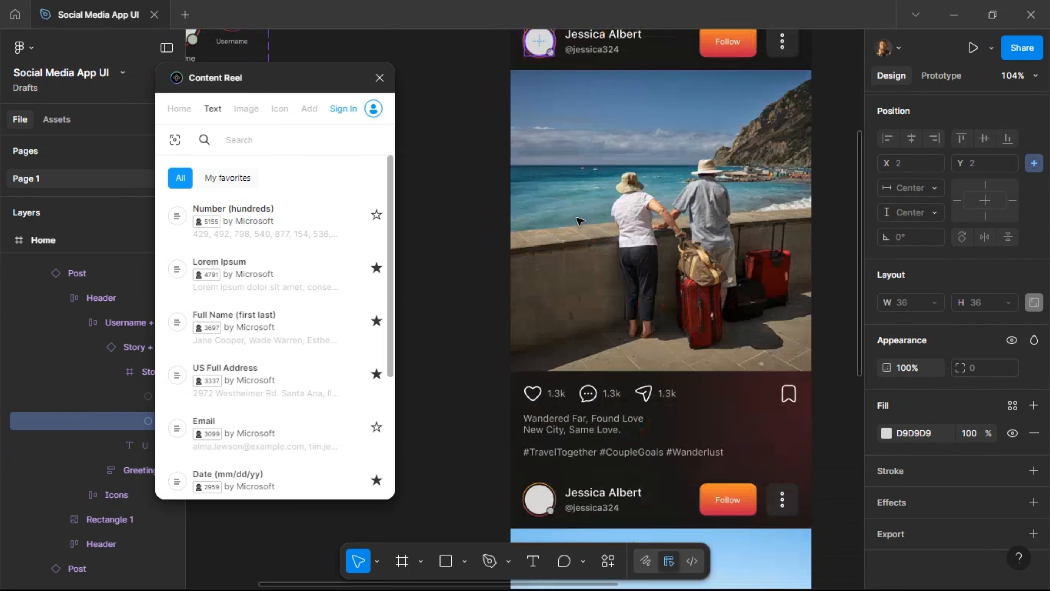
{"action": "scroll", "coordinate": [579, 221], "scroll_direction": "down", "scroll_amount": 4}
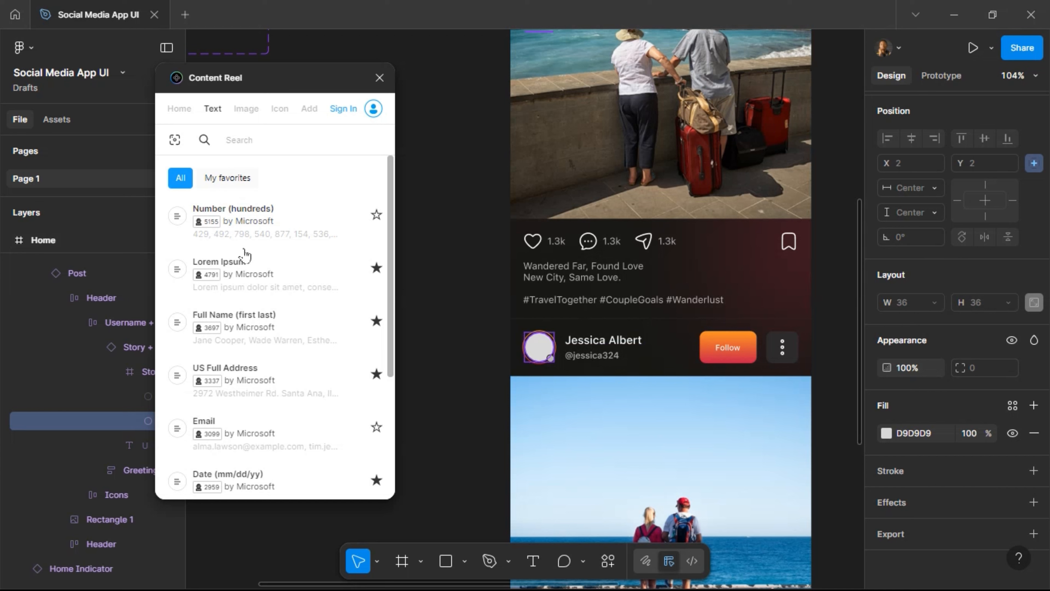
{"action": "left_click_drag", "start_coordinate": [228, 319], "coordinate": [233, 319]}
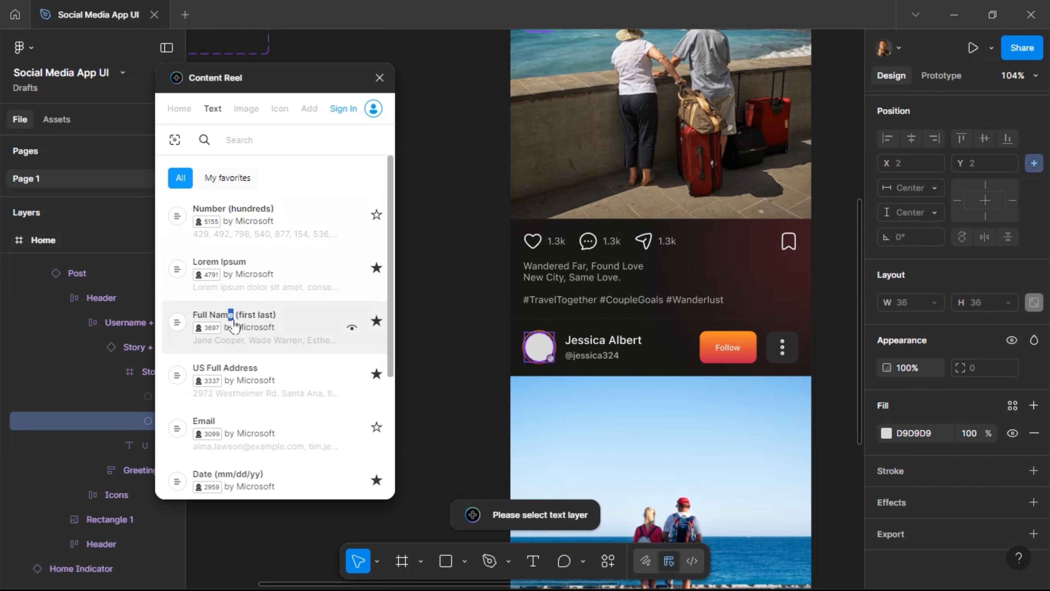
{"action": "left_click", "coordinate": [246, 109]}
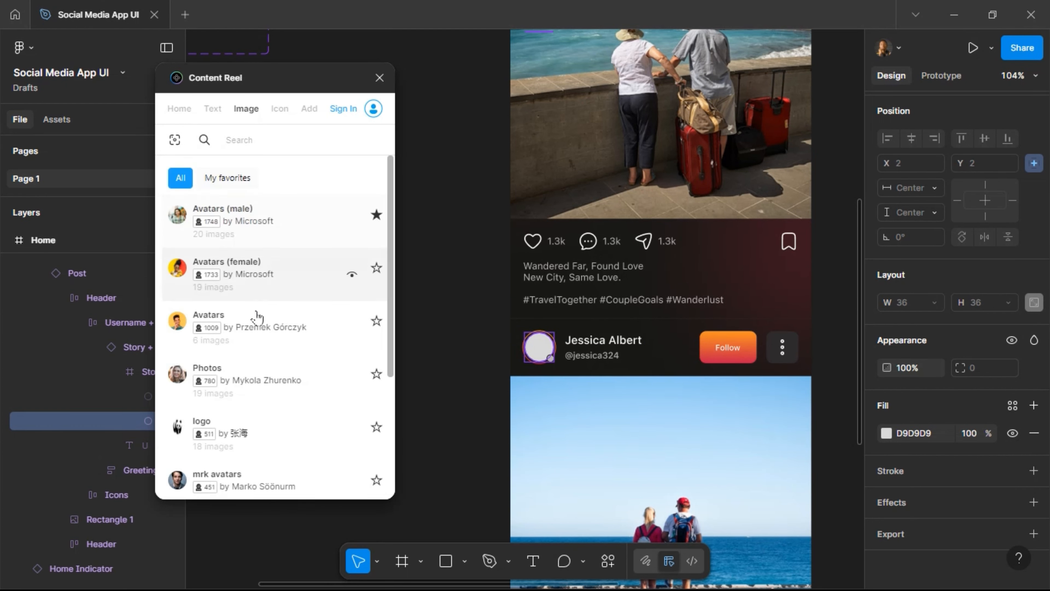
Fill the post author's avatar circle with a Content Reel portrait of a bearded man.
{"action": "left_click", "coordinate": [277, 370]}
{"action": "left_click", "coordinate": [277, 373]}
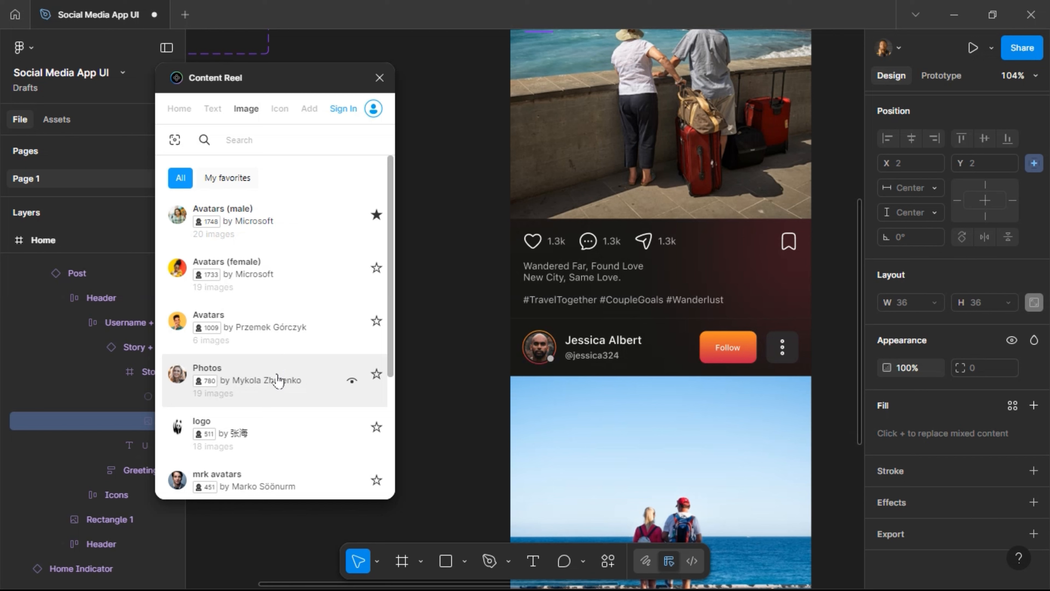
{"action": "left_click", "coordinate": [277, 379]}
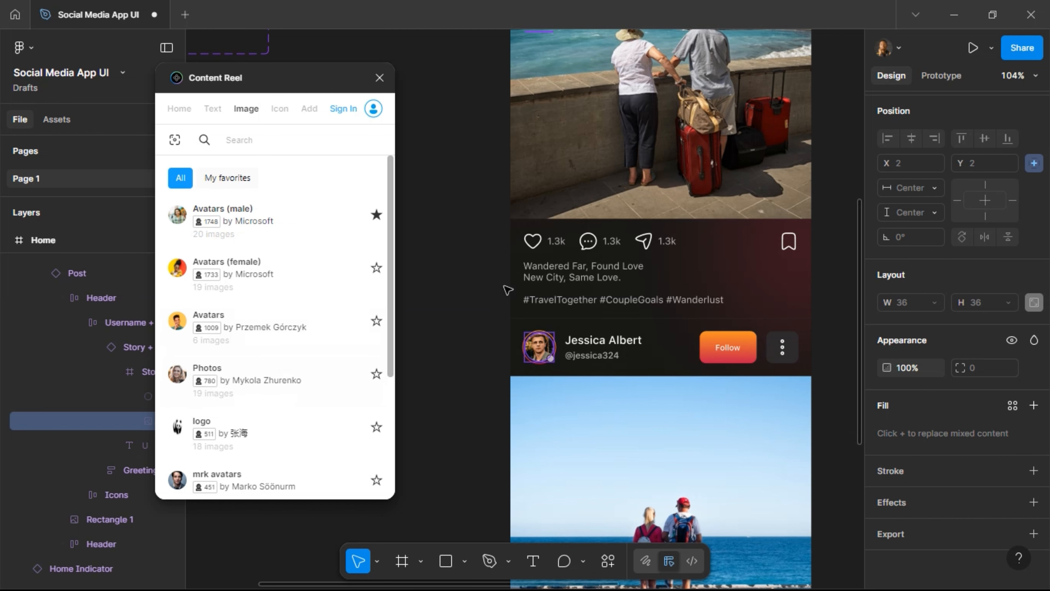
{"action": "left_click", "coordinate": [602, 344]}
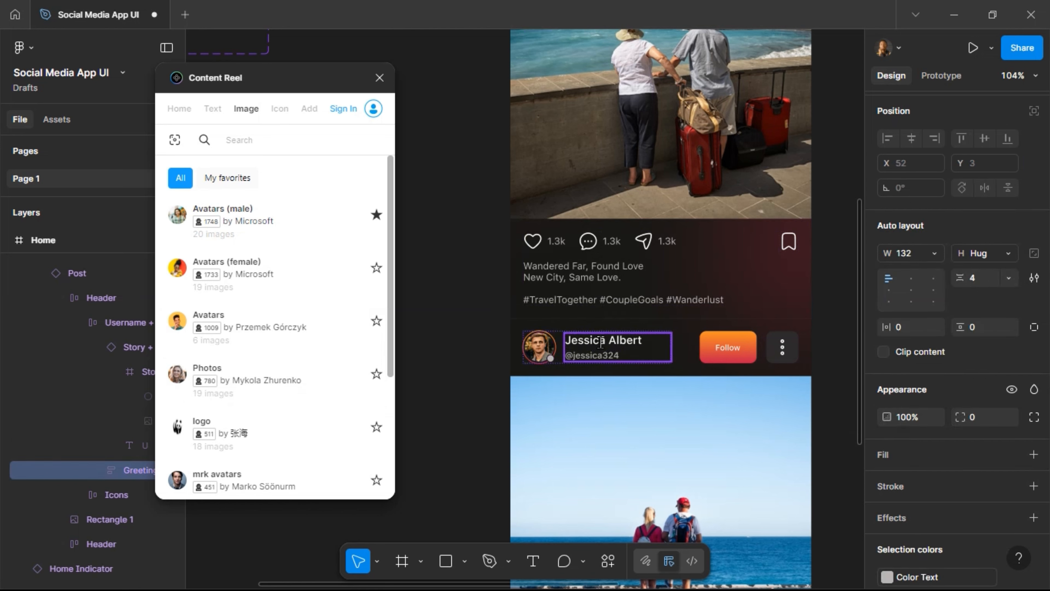
{"action": "left_click", "coordinate": [584, 349]}
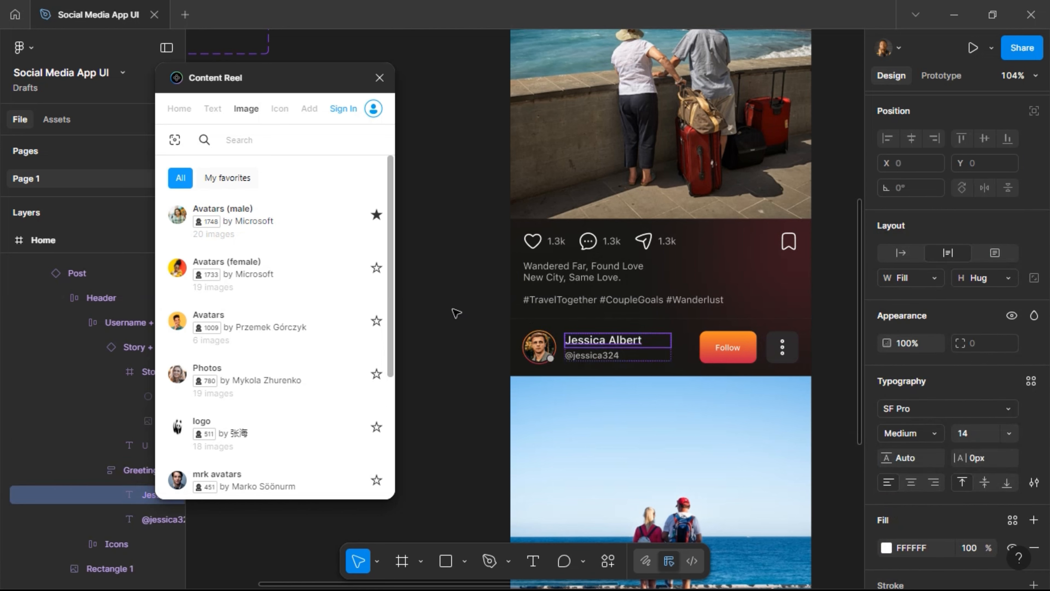
Replace the post author's name with a random Content Reel full name.
{"action": "left_click", "coordinate": [212, 110]}
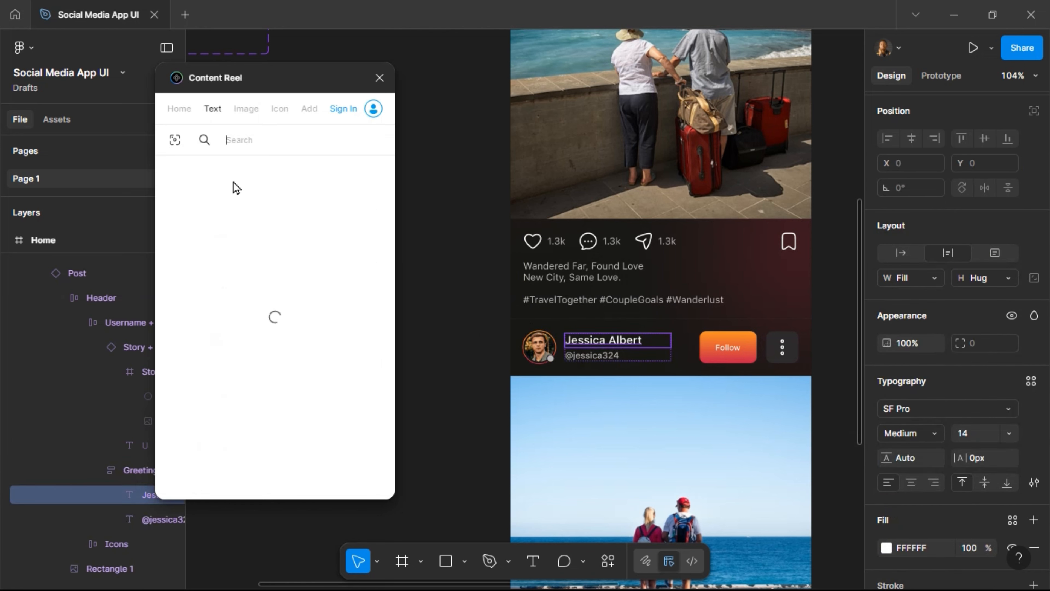
{"action": "left_click", "coordinate": [274, 329]}
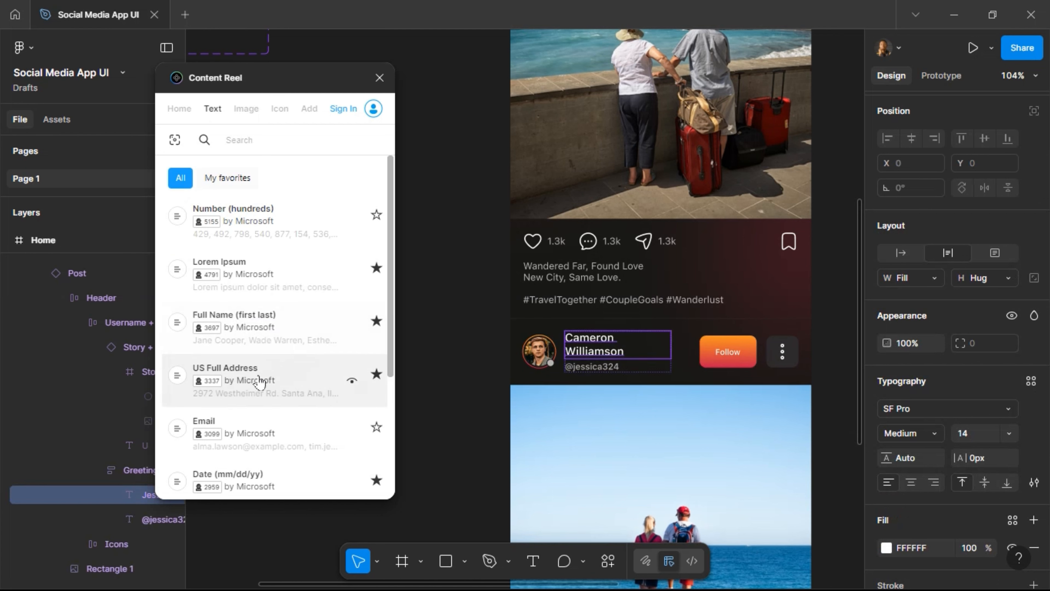
{"action": "left_click", "coordinate": [250, 389]}
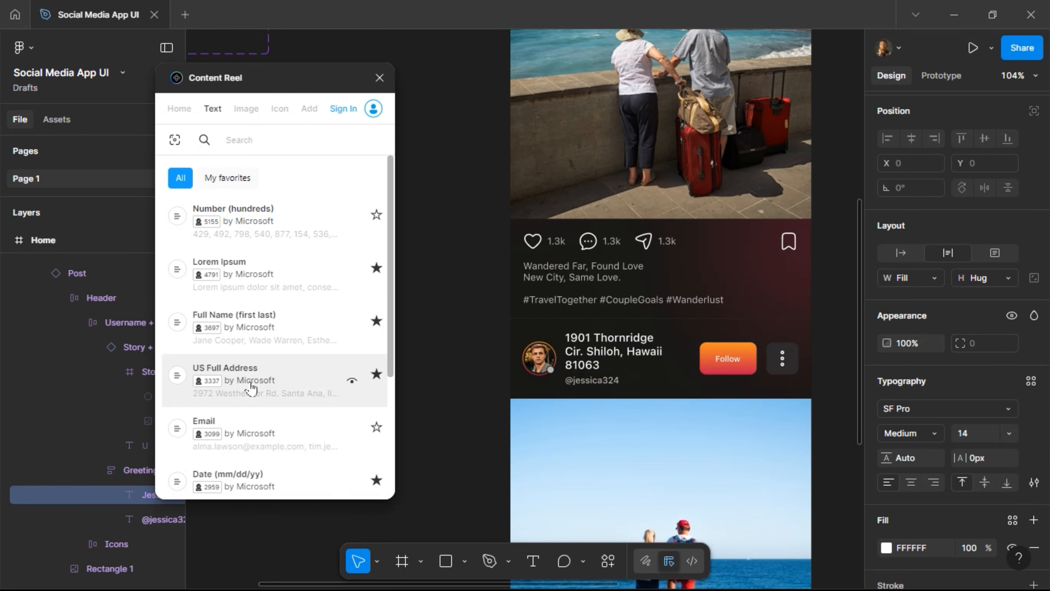
{"action": "left_click", "coordinate": [252, 333]}
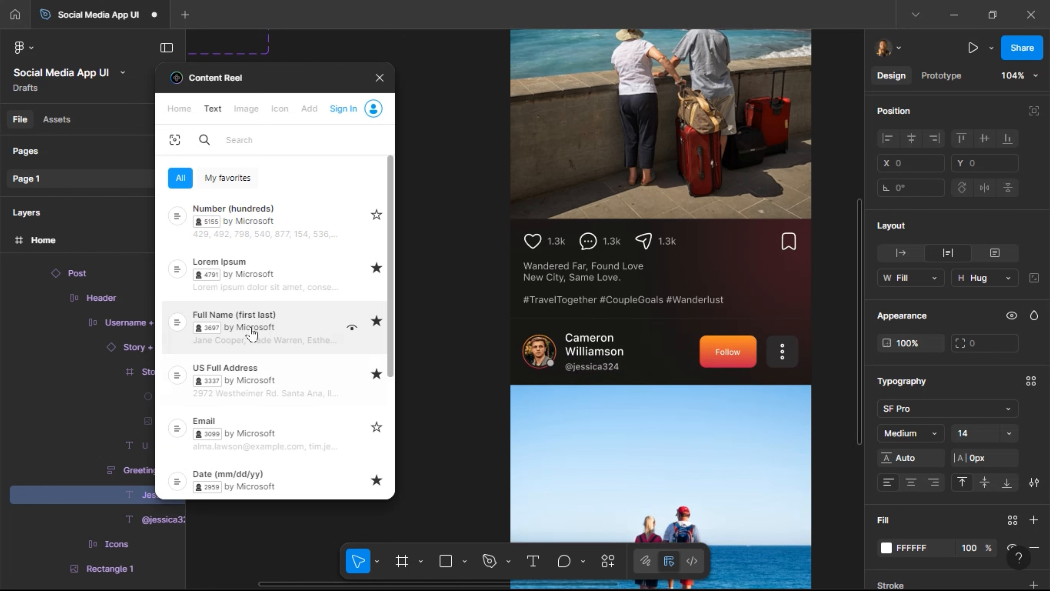
{"action": "left_click", "coordinate": [252, 333]}
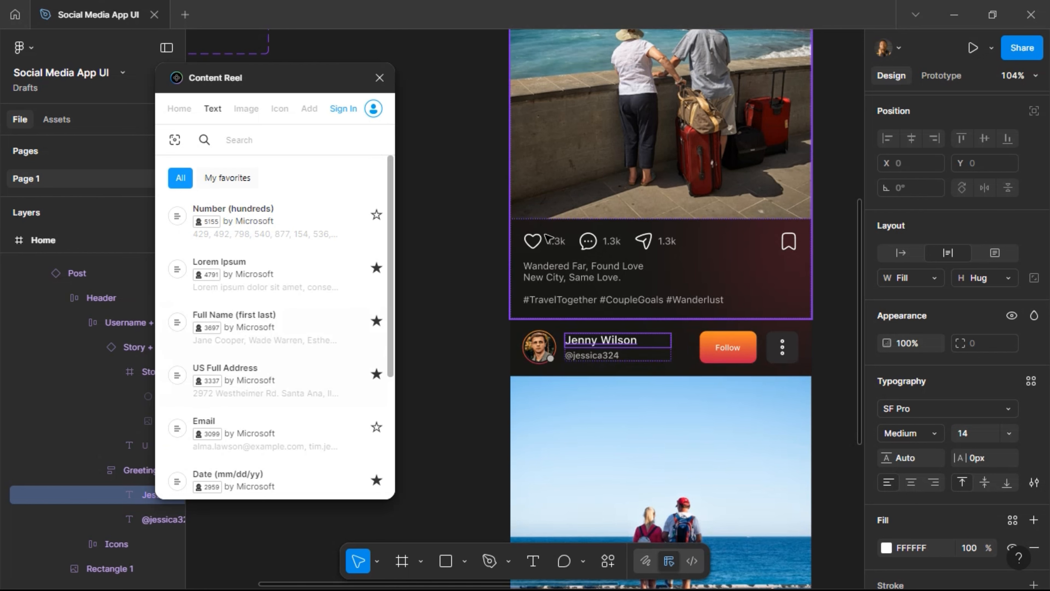
{"action": "scroll", "coordinate": [546, 237], "scroll_direction": "up", "scroll_amount": 3}
{"action": "scroll", "coordinate": [546, 237], "scroll_direction": "down", "scroll_amount": 2}
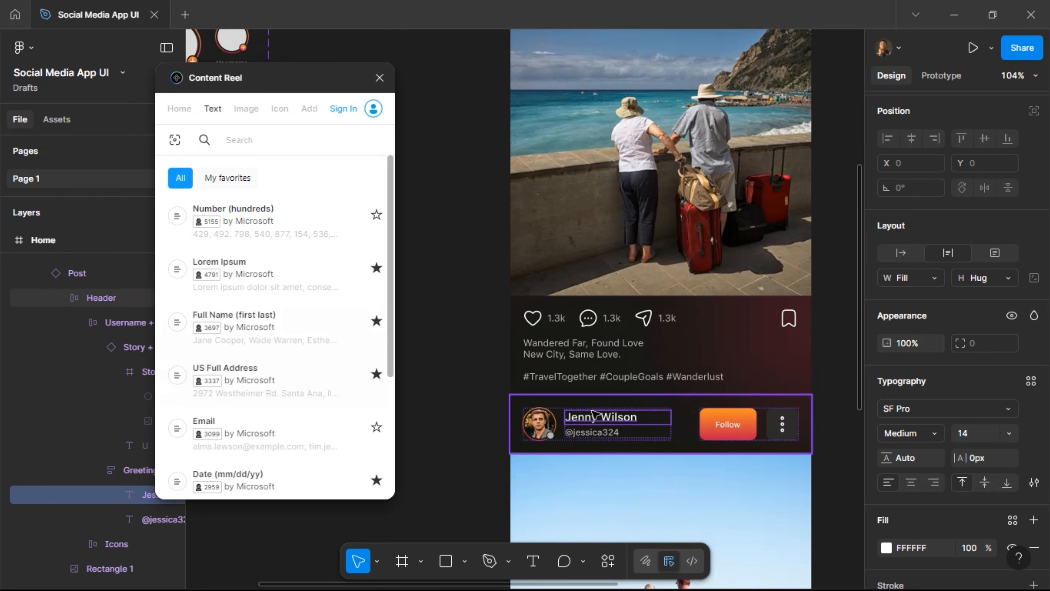
Retype the author's handle to match the new name and close the Content Reel plugin.
{"action": "double_click", "coordinate": [589, 433]}
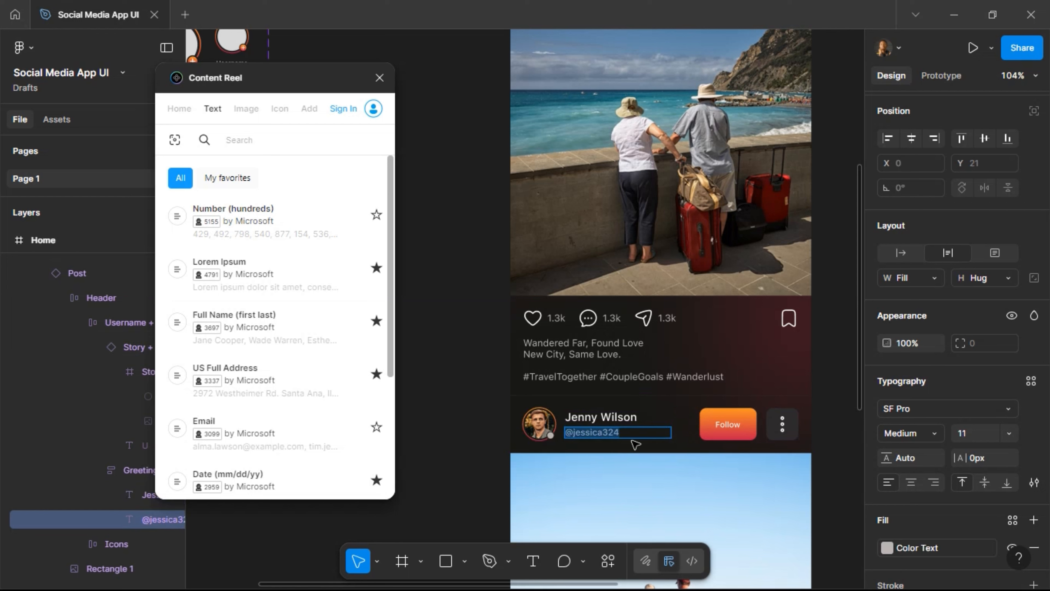
{"action": "type", "text": "@jennywilson"}
{"action": "left_click", "coordinate": [380, 78]}
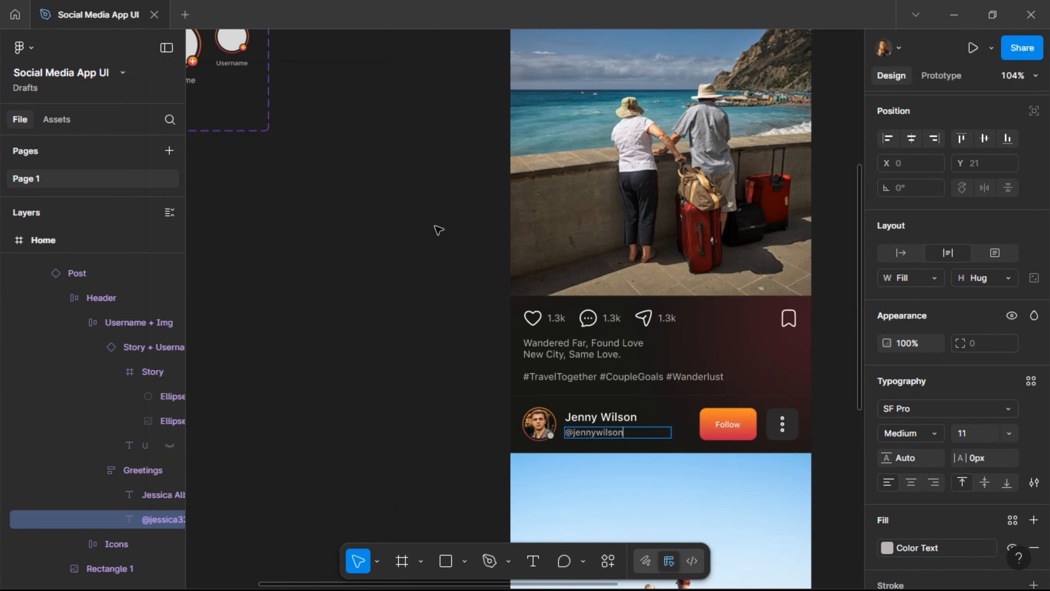
{"action": "key", "text": "Escape"}
{"action": "left_click", "coordinate": [547, 432]}
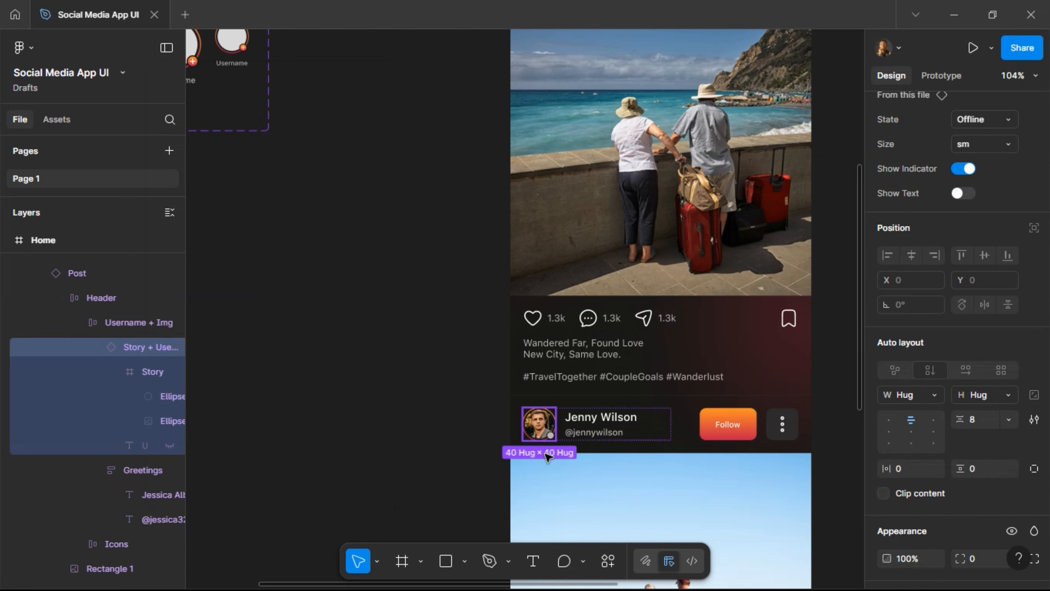
Change the author's Story + Username State property from Offline to Online.
{"action": "left_click", "coordinate": [989, 121]}
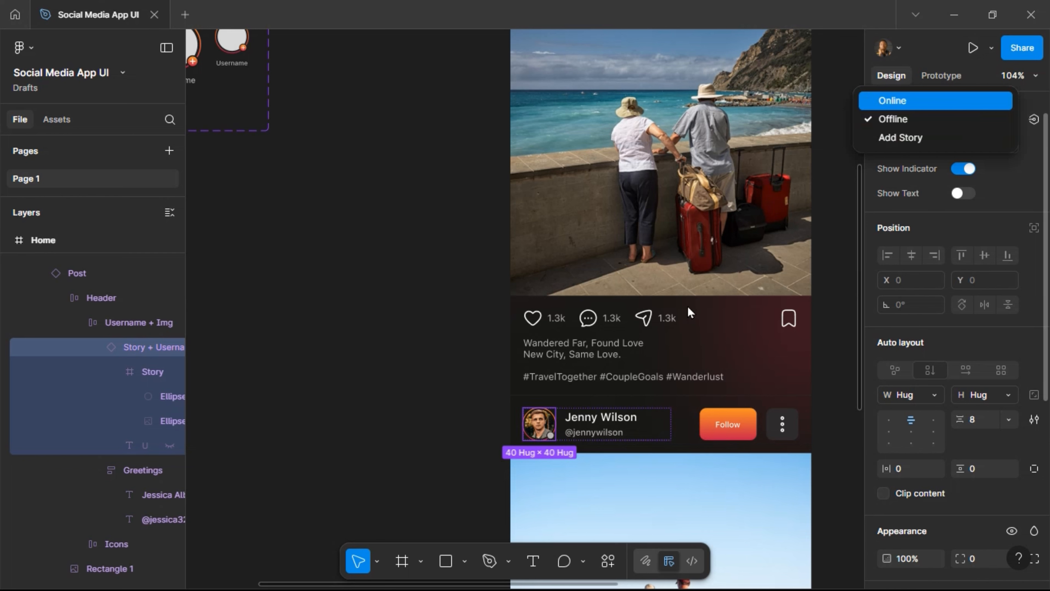
{"action": "key", "text": "Return"}
{"action": "scroll", "coordinate": [689, 306], "scroll_direction": "up", "scroll_amount": 3}
{"action": "scroll", "coordinate": [690, 303], "scroll_direction": "up", "scroll_amount": 4}
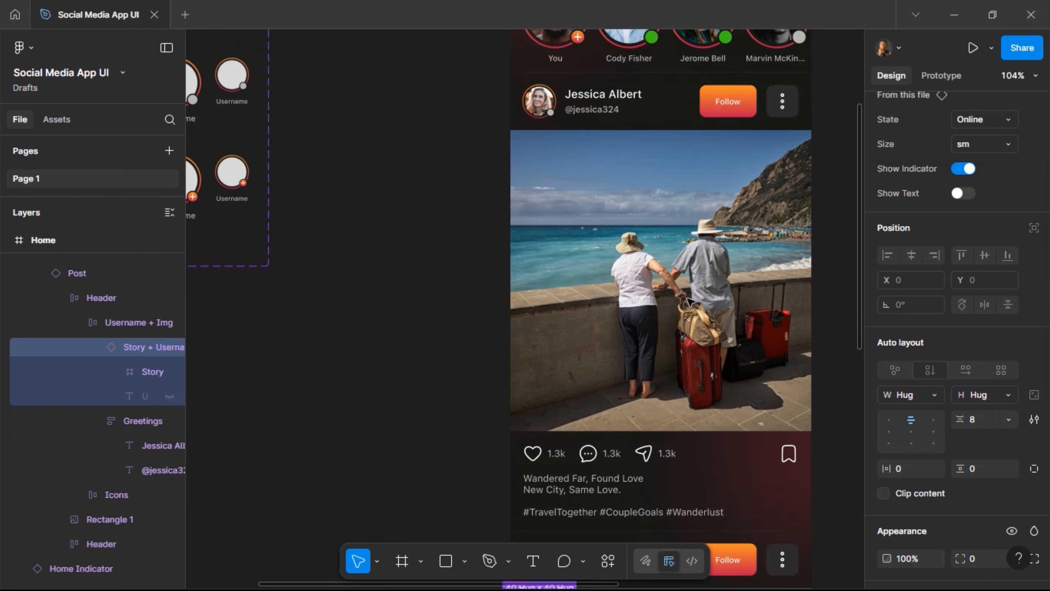
{"action": "scroll", "coordinate": [692, 302], "scroll_direction": "right", "scroll_amount": 3}
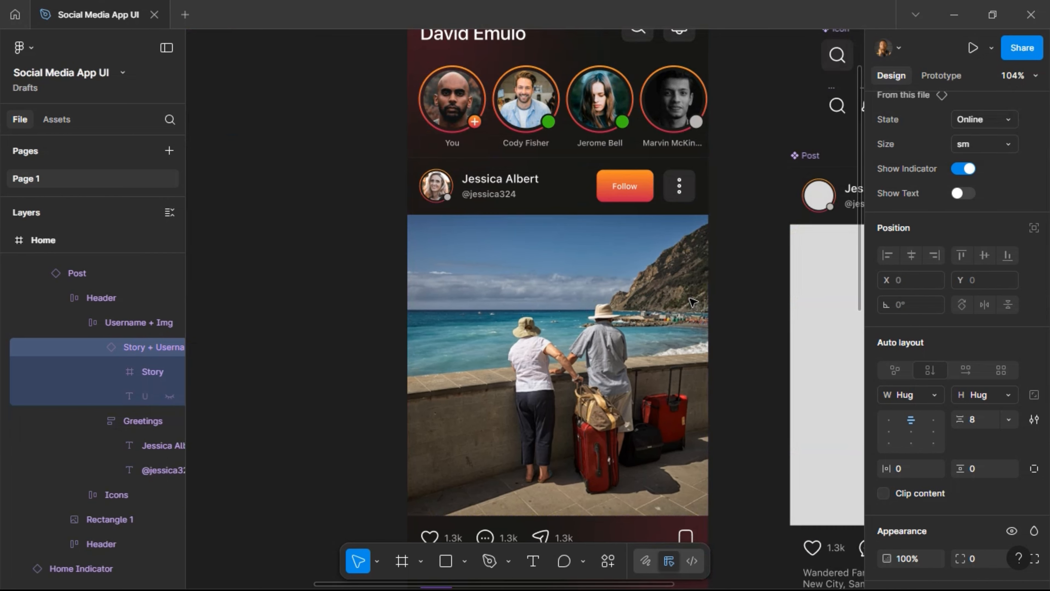
{"action": "scroll", "coordinate": [692, 302], "scroll_direction": "down", "scroll_amount": 10}
{"action": "scroll", "coordinate": [692, 301], "scroll_direction": "up", "scroll_amount": 8}
{"action": "scroll", "coordinate": [693, 301], "scroll_direction": "up", "scroll_amount": 3}
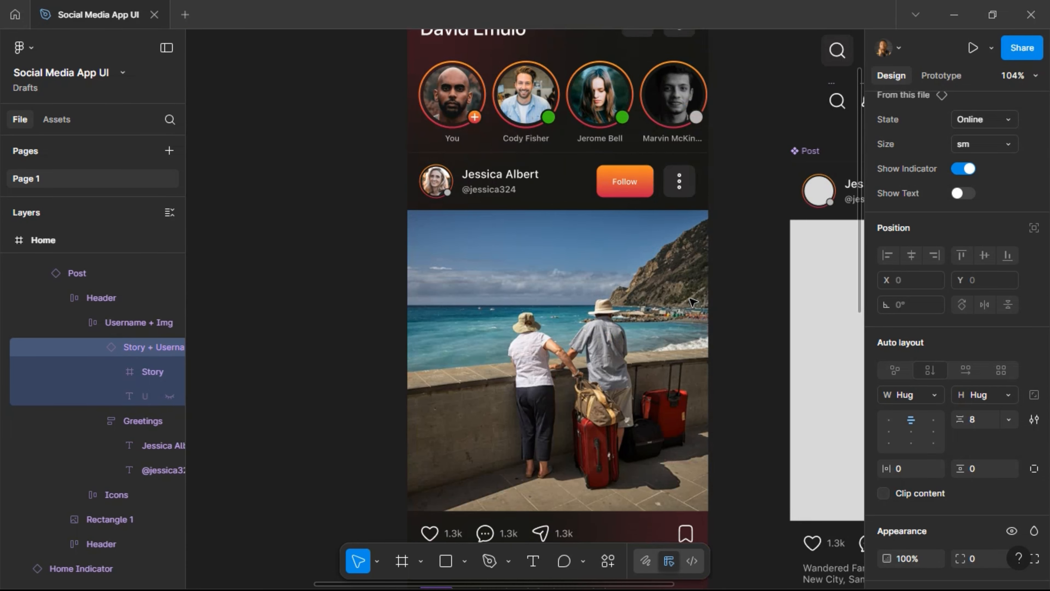
{"action": "scroll", "coordinate": [693, 301], "scroll_direction": "up", "scroll_amount": 2}
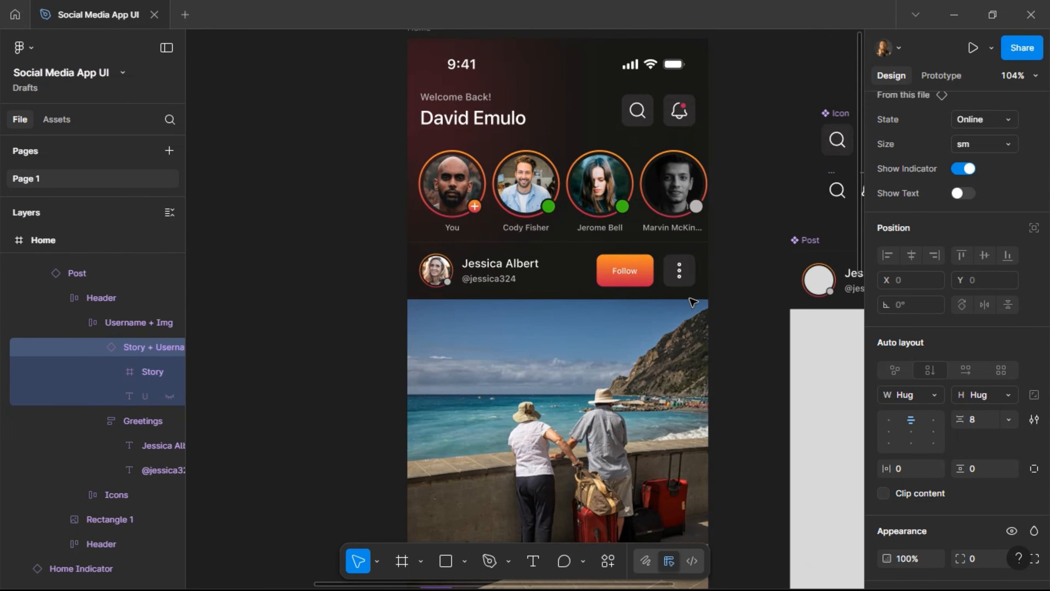
{"action": "scroll", "coordinate": [667, 293], "scroll_direction": "up", "scroll_amount": 4}
{"action": "left_click", "coordinate": [419, 187]}
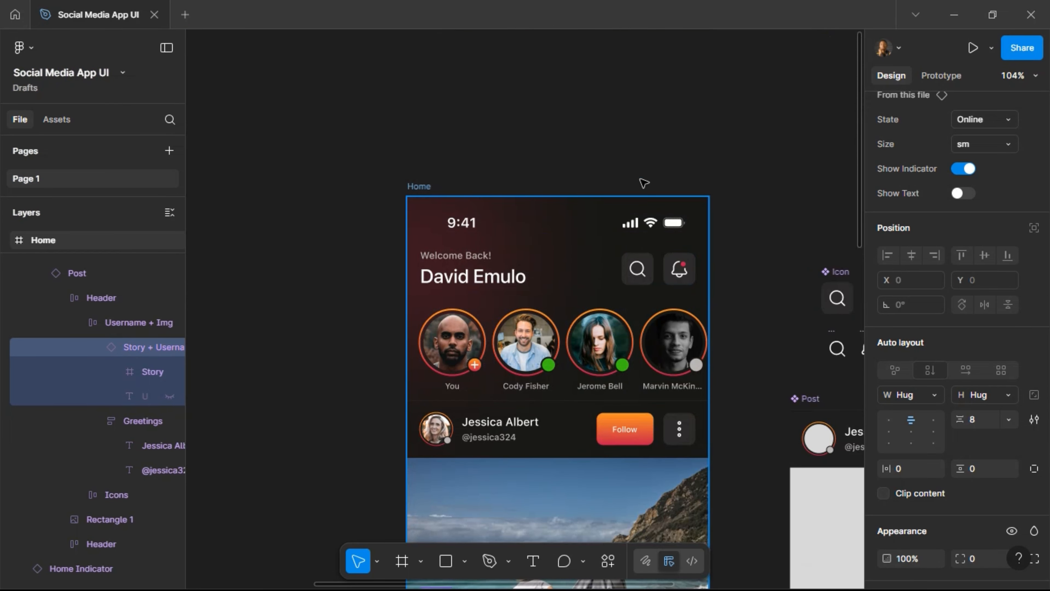
Collapse the Button, Post, Story + Username, bookmark-02 and sent layer trees.
{"action": "scroll", "coordinate": [741, 153], "scroll_direction": "down", "scroll_amount": 5}
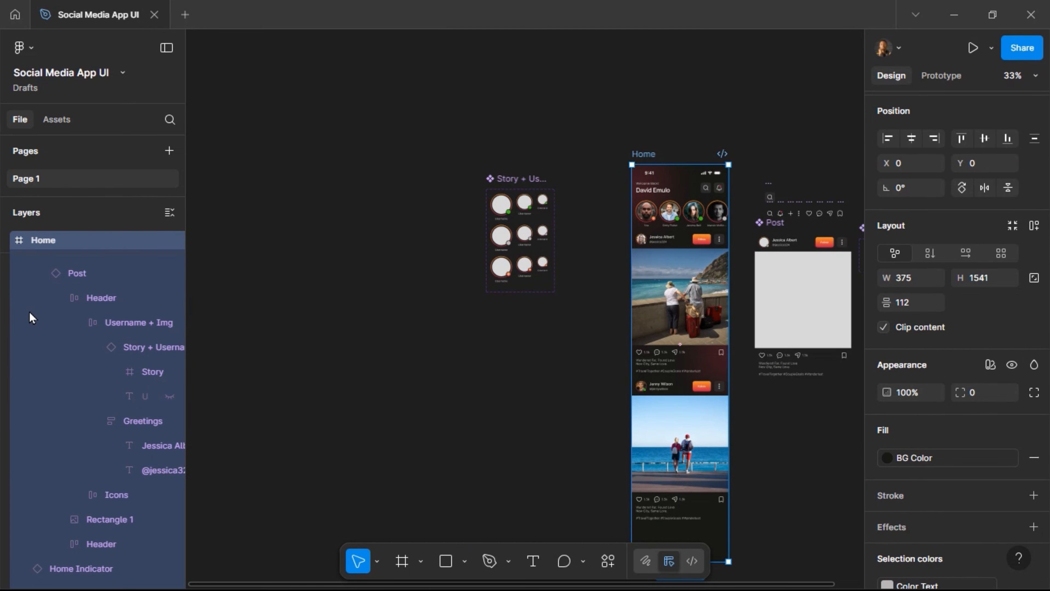
{"action": "scroll", "coordinate": [51, 269], "scroll_direction": "up", "scroll_amount": 3}
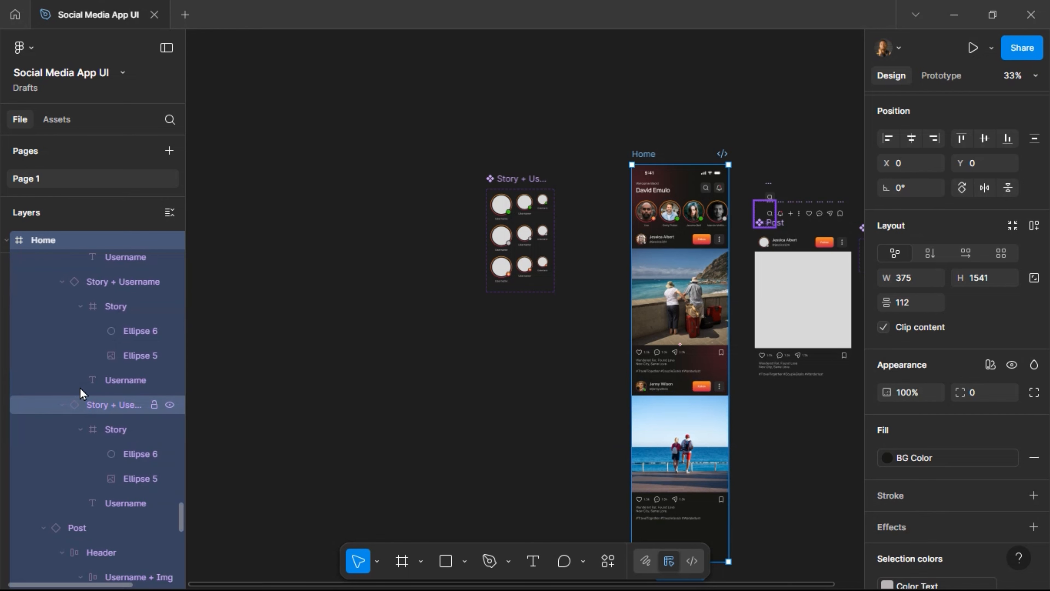
{"action": "scroll", "coordinate": [84, 393], "scroll_direction": "up", "scroll_amount": 3}
{"action": "scroll", "coordinate": [83, 393], "scroll_direction": "up", "scroll_amount": 5}
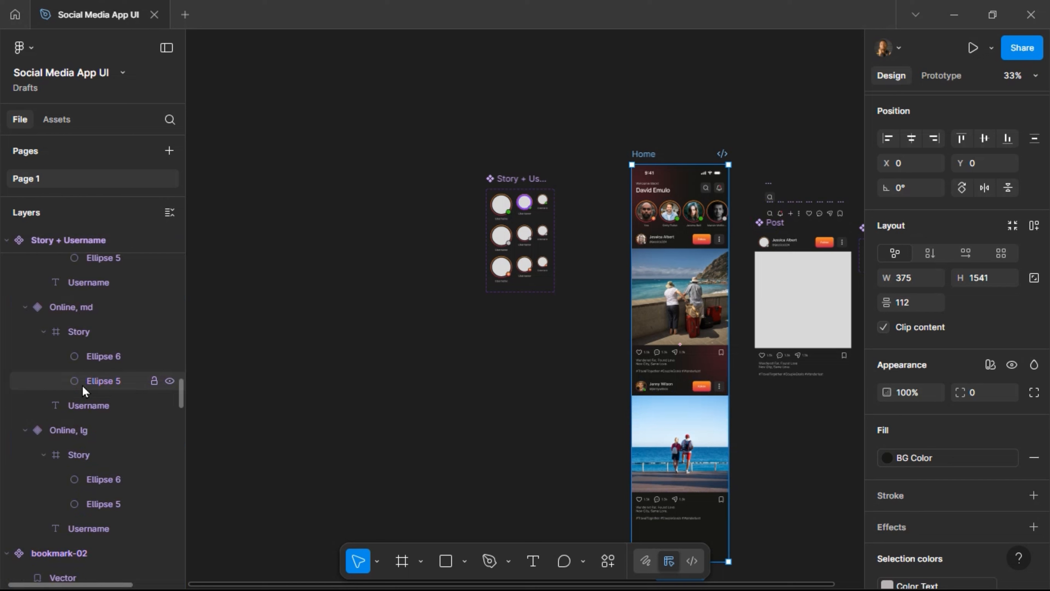
{"action": "scroll", "coordinate": [88, 391], "scroll_direction": "up", "scroll_amount": 5}
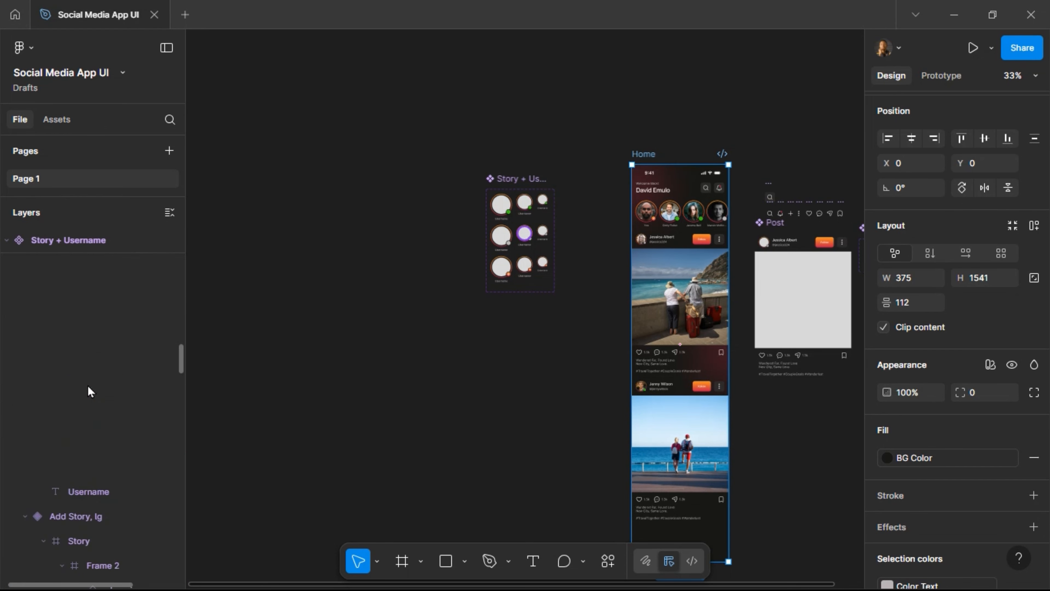
{"action": "scroll", "coordinate": [88, 391], "scroll_direction": "up", "scroll_amount": 2}
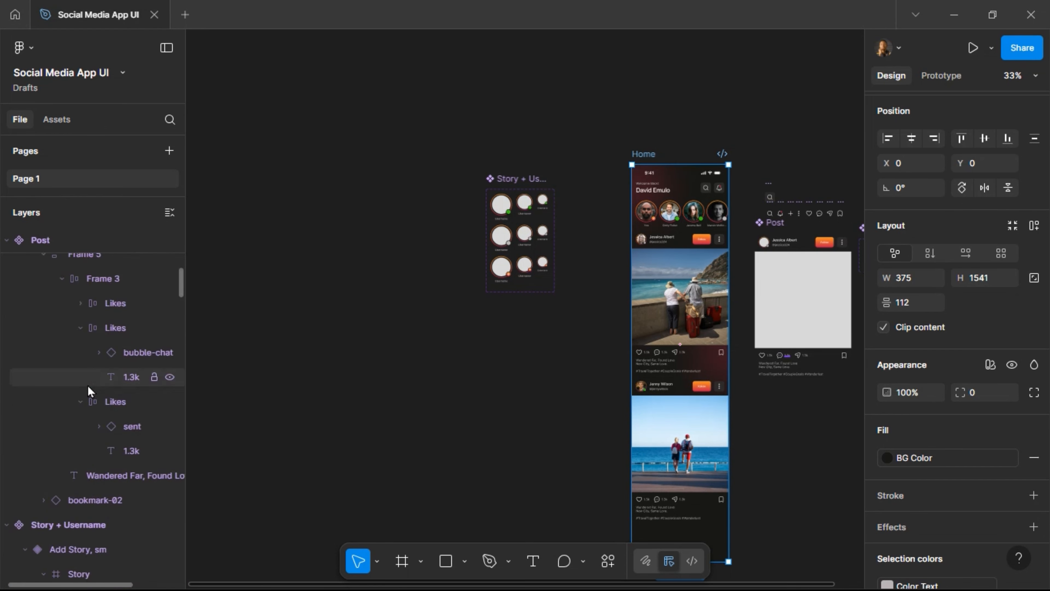
{"action": "scroll", "coordinate": [88, 390], "scroll_direction": "up", "scroll_amount": 3}
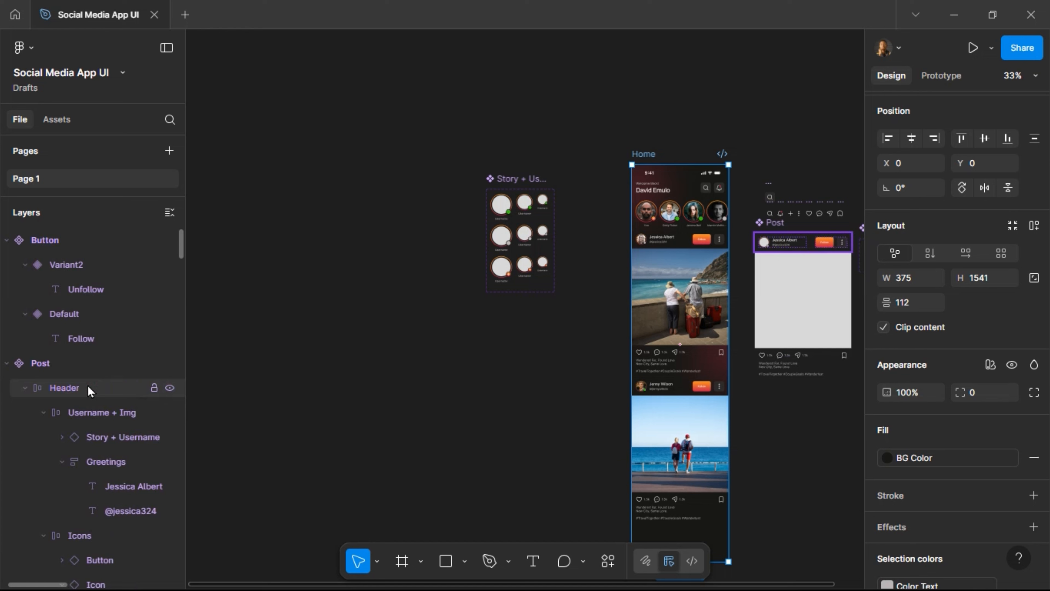
{"action": "left_click", "coordinate": [7, 241]}
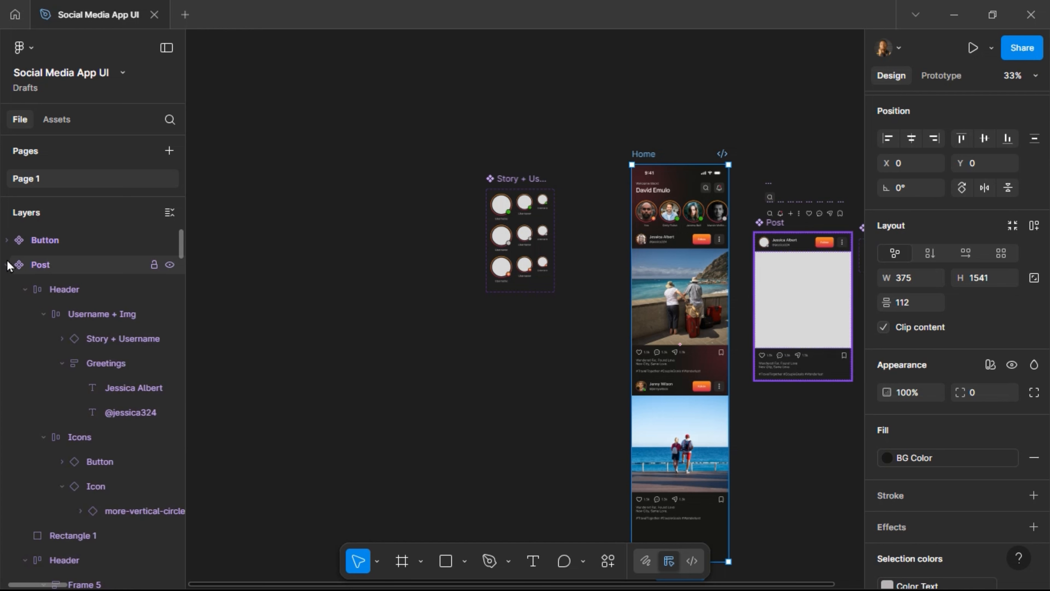
{"action": "left_click", "coordinate": [6, 267]}
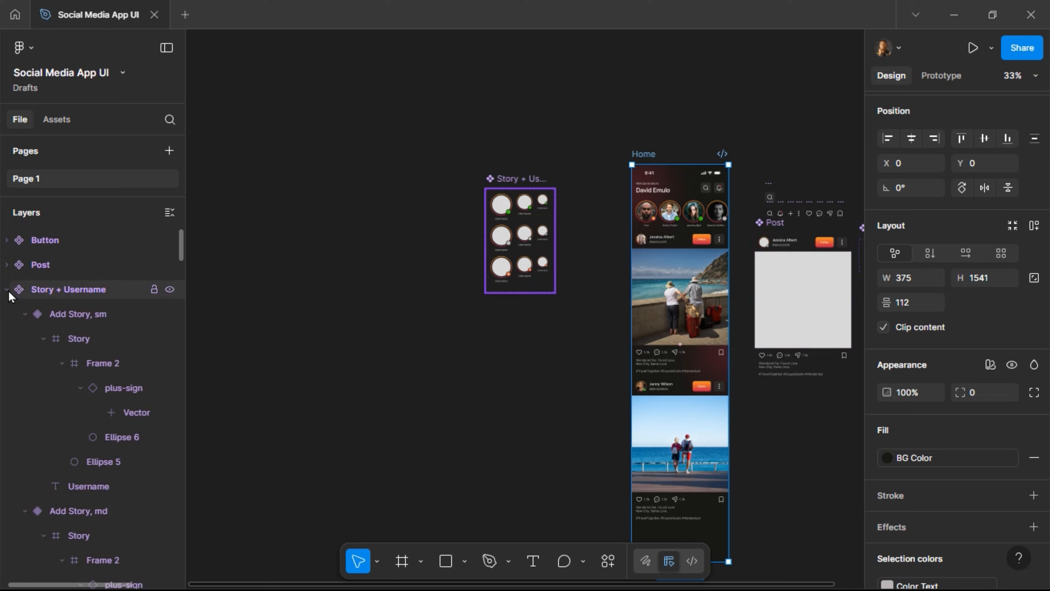
{"action": "left_click", "coordinate": [8, 292]}
{"action": "left_click", "coordinate": [7, 314]}
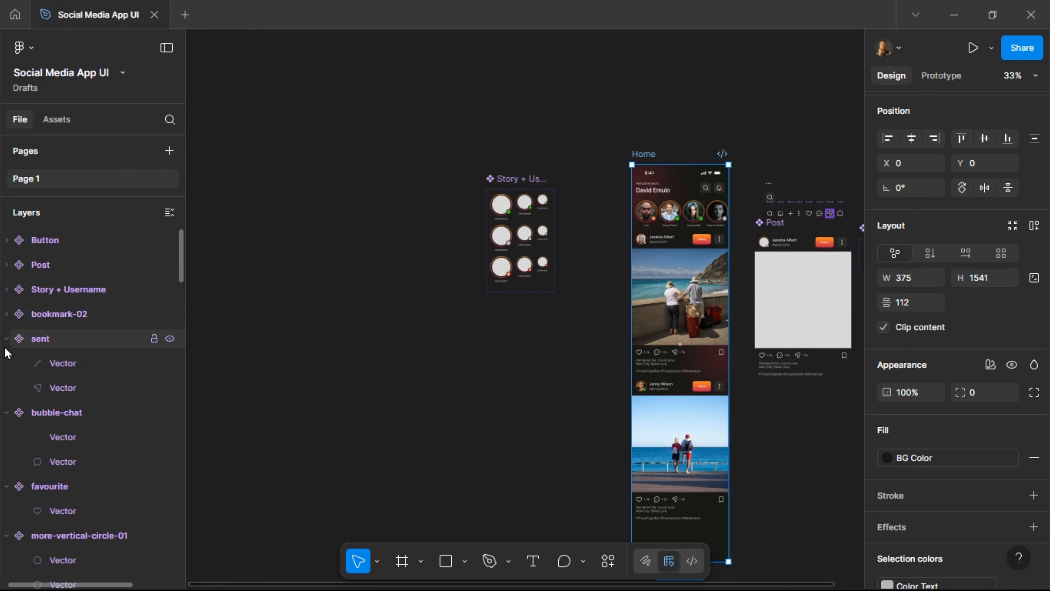
{"action": "left_click", "coordinate": [6, 340]}
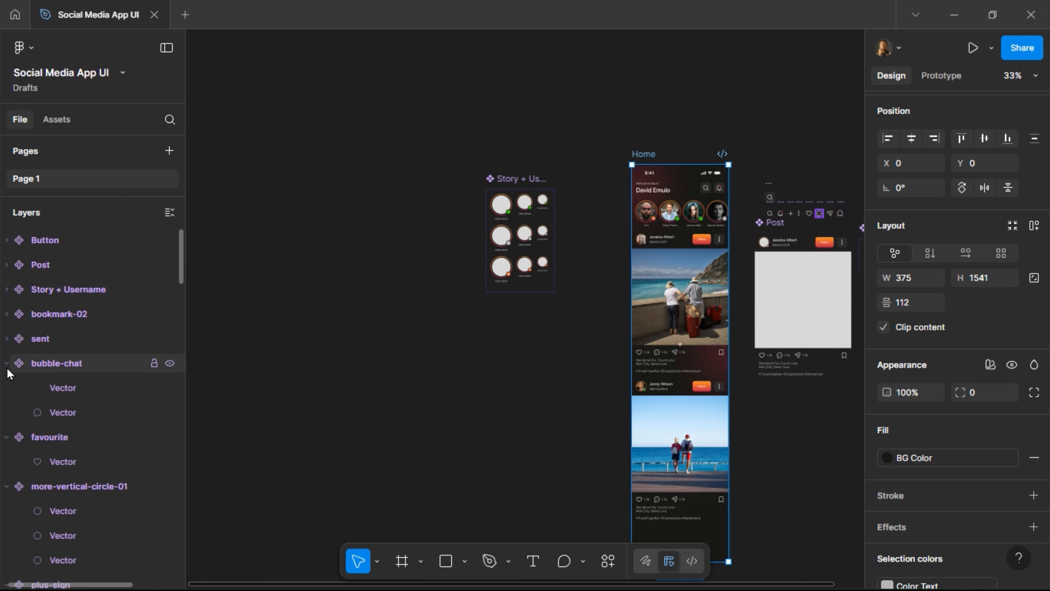
{"action": "scroll", "coordinate": [56, 358], "scroll_direction": "down", "scroll_amount": 5}
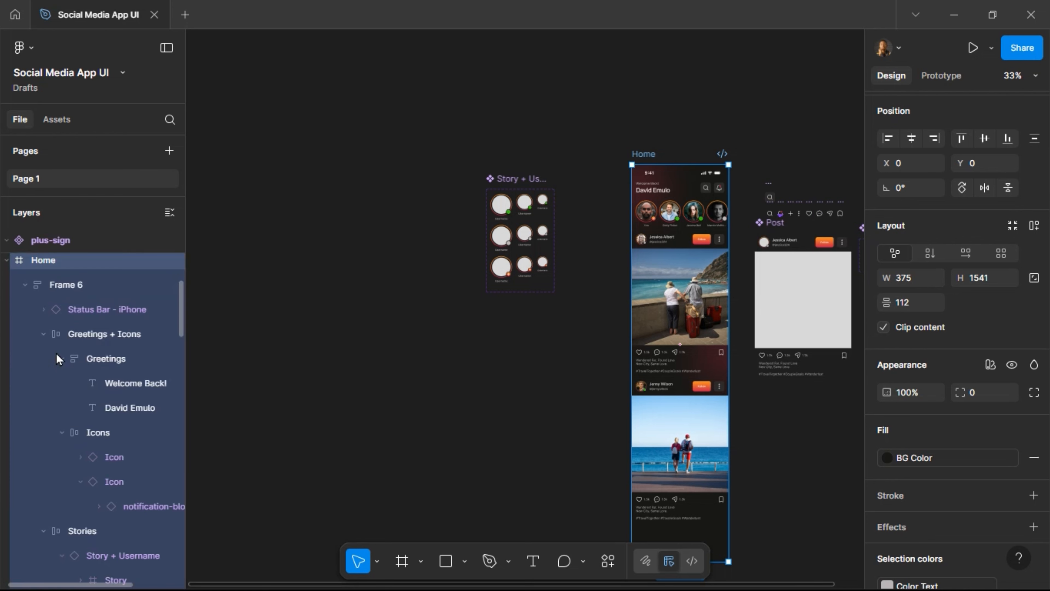
{"action": "scroll", "coordinate": [56, 358], "scroll_direction": "down", "scroll_amount": 2}
{"action": "scroll", "coordinate": [56, 357], "scroll_direction": "up", "scroll_amount": 5}
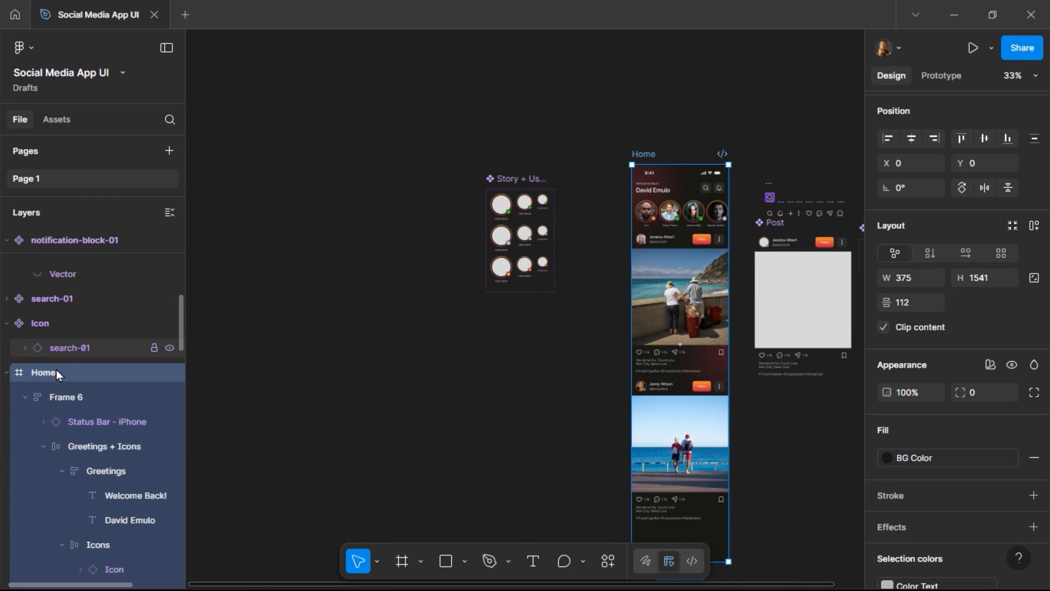
Rename the Home frame's Frame 6 layer to MAIN.
{"action": "left_click", "coordinate": [82, 403]}
{"action": "scroll", "coordinate": [80, 405], "scroll_direction": "up", "scroll_amount": 2}
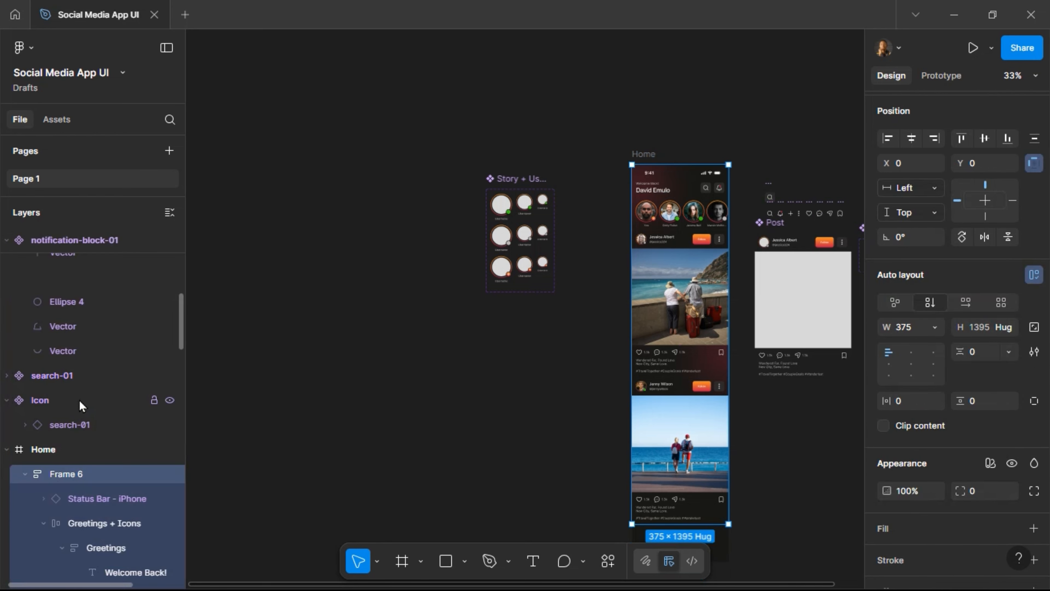
{"action": "scroll", "coordinate": [688, 324], "scroll_direction": "down", "scroll_amount": 1}
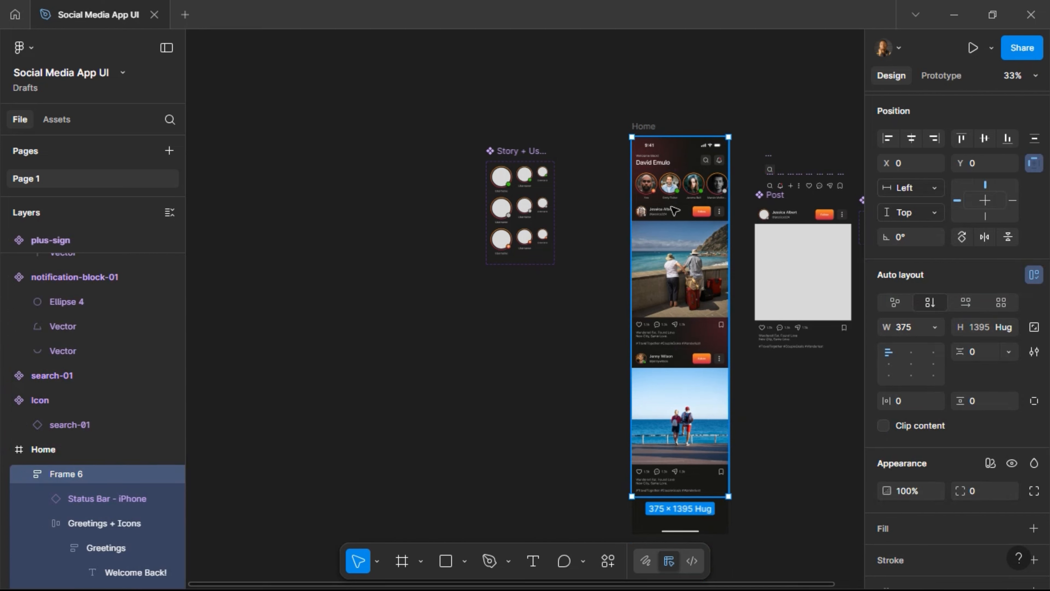
{"action": "scroll", "coordinate": [670, 247], "scroll_direction": "down", "scroll_amount": 1}
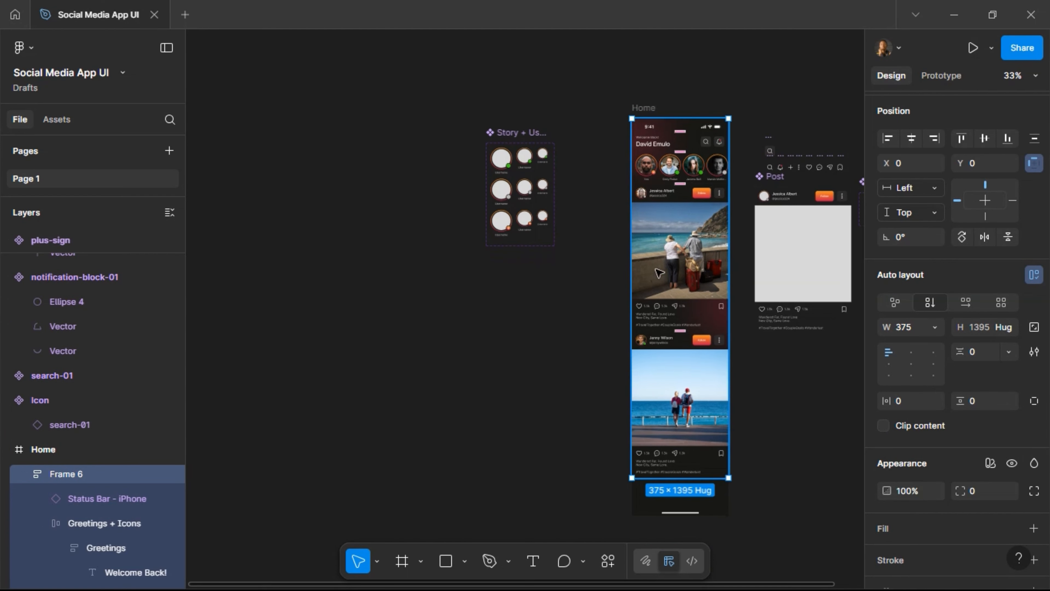
{"action": "double_click", "coordinate": [81, 479]}
{"action": "type", "text": "MAIN"}
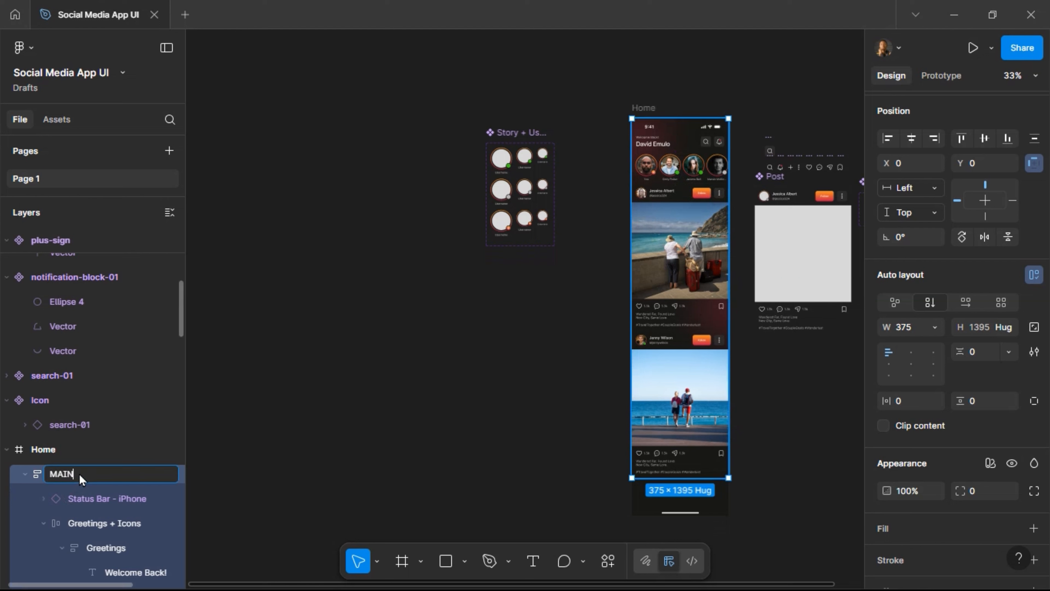
{"action": "key", "text": "Return"}
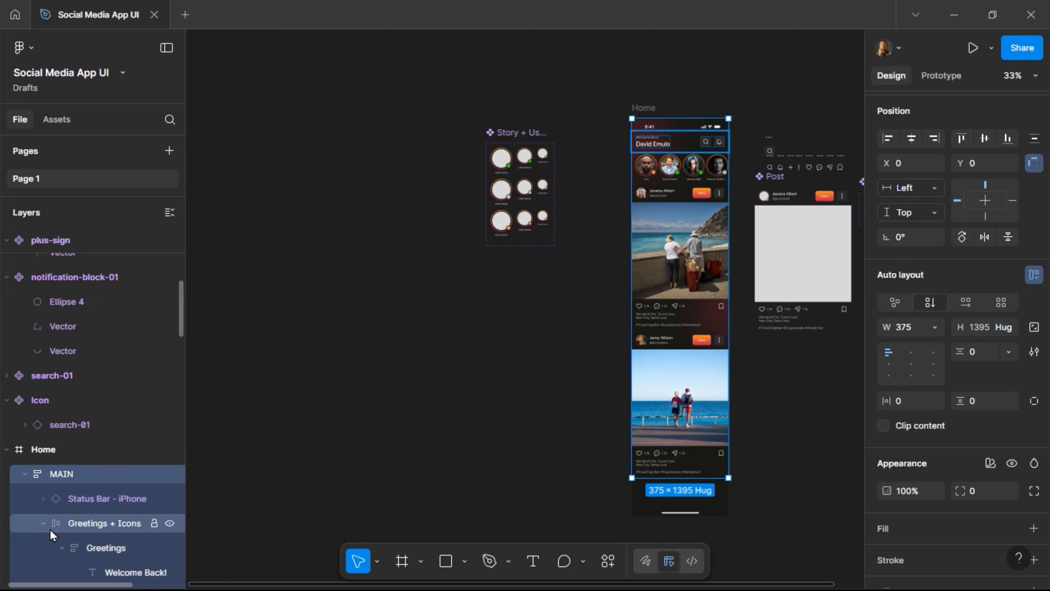
Collapse Greetings + Icons, Stories and both Post layers inside MAIN.
{"action": "left_click", "coordinate": [43, 524]}
{"action": "scroll", "coordinate": [53, 494], "scroll_direction": "down", "scroll_amount": 1}
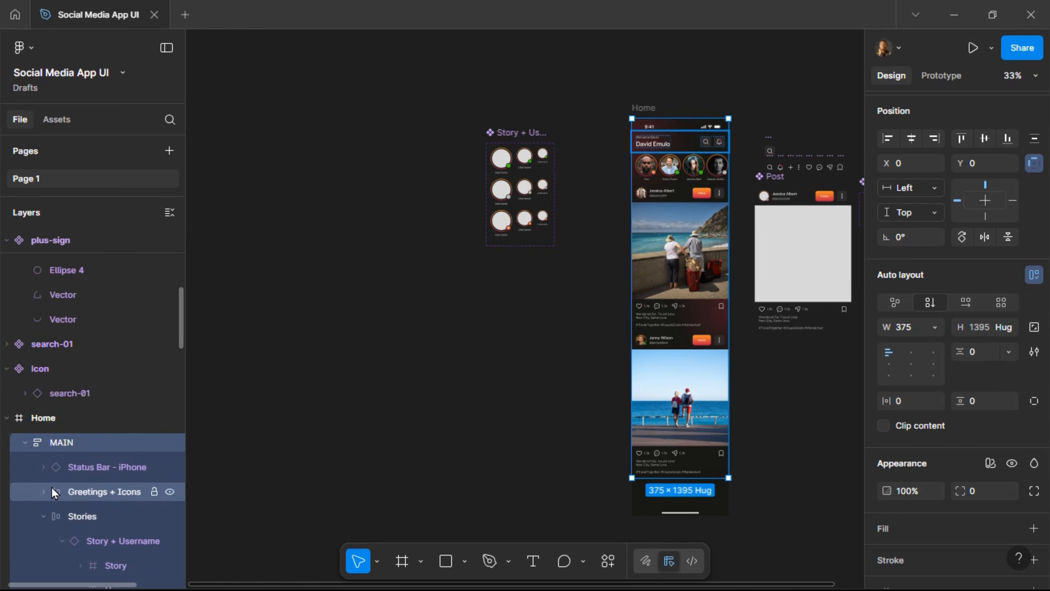
{"action": "scroll", "coordinate": [45, 513], "scroll_direction": "down", "scroll_amount": 2}
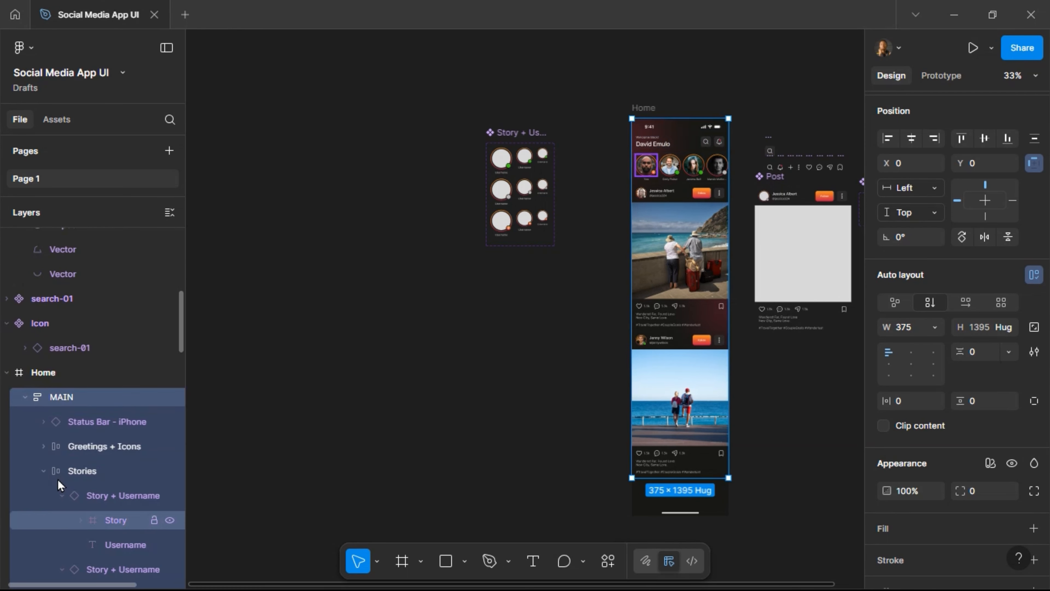
{"action": "left_click", "coordinate": [46, 474]}
{"action": "left_click", "coordinate": [45, 473]}
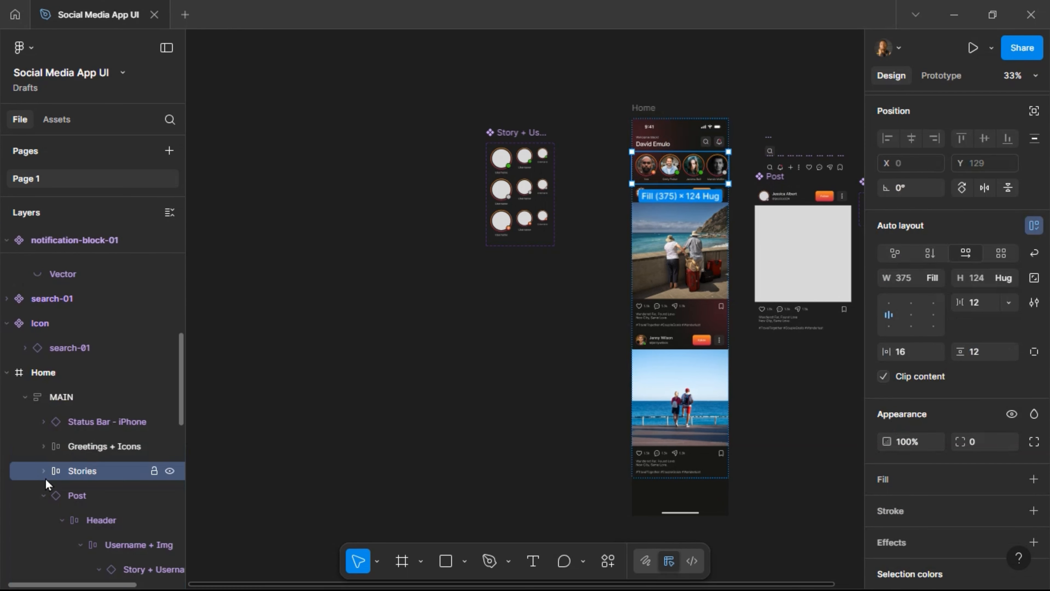
{"action": "left_click", "coordinate": [43, 495]}
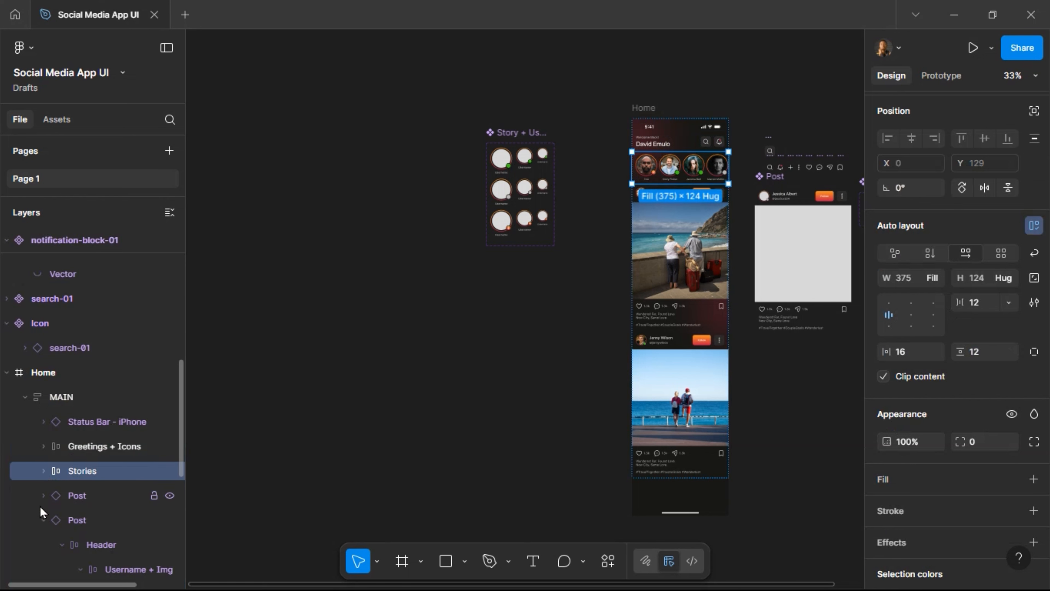
{"action": "left_click", "coordinate": [42, 518]}
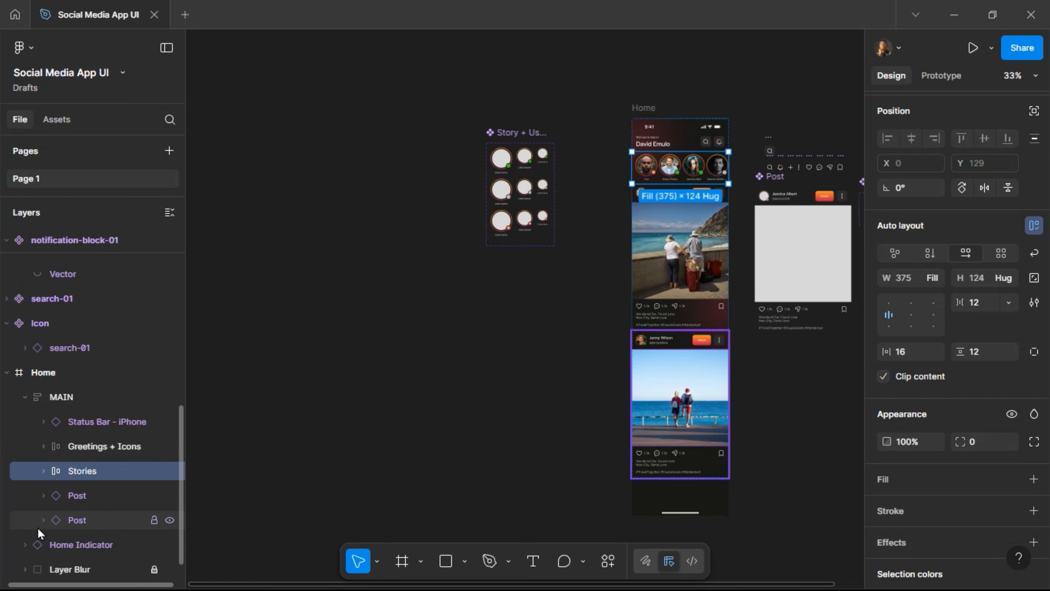
{"action": "left_click", "coordinate": [50, 540]}
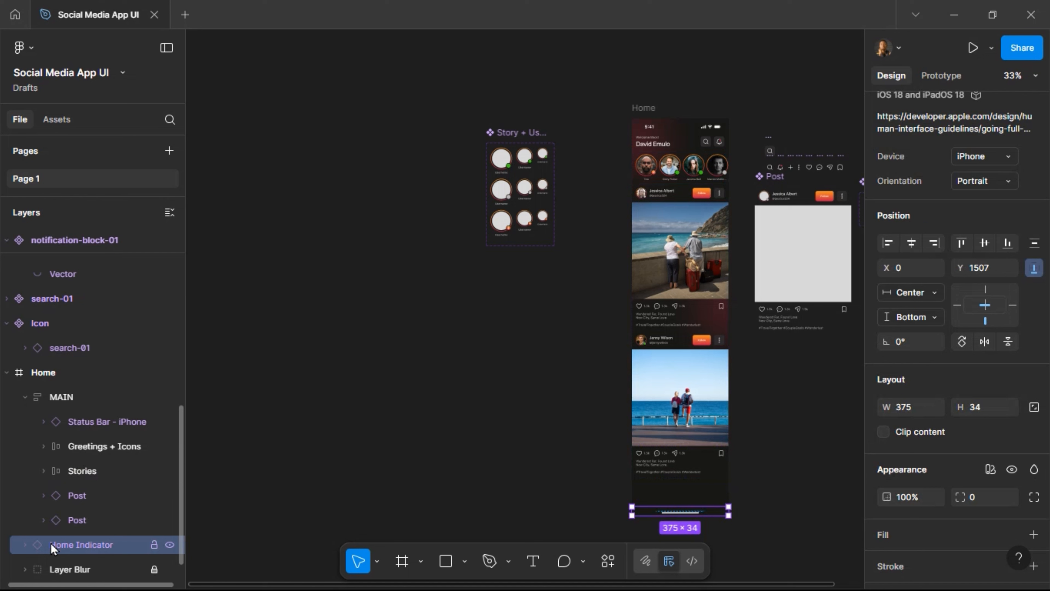
{"action": "left_click", "coordinate": [70, 569]}
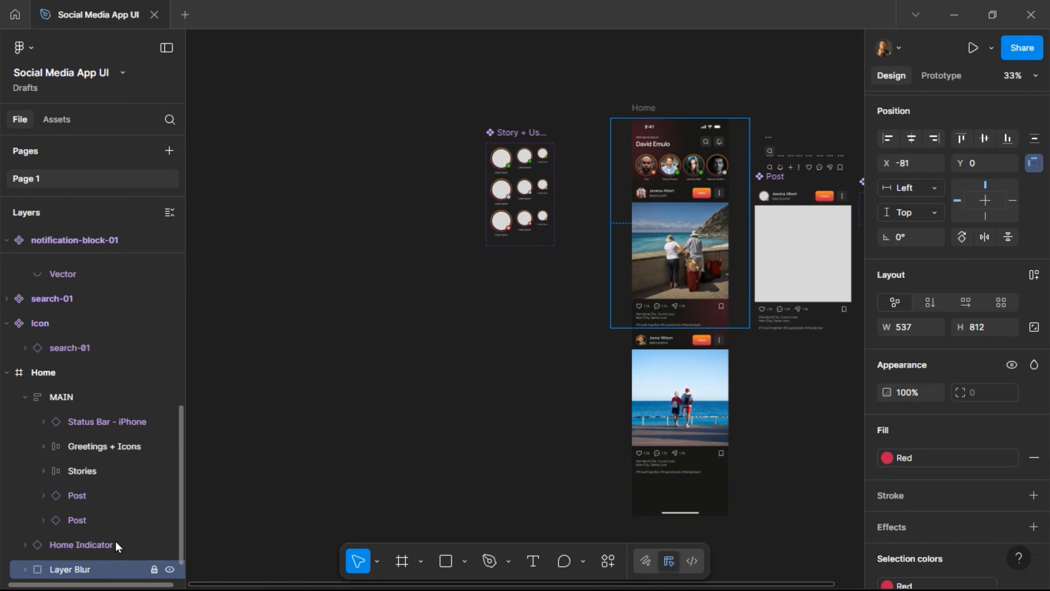
{"action": "scroll", "coordinate": [131, 504], "scroll_direction": "down", "scroll_amount": 1}
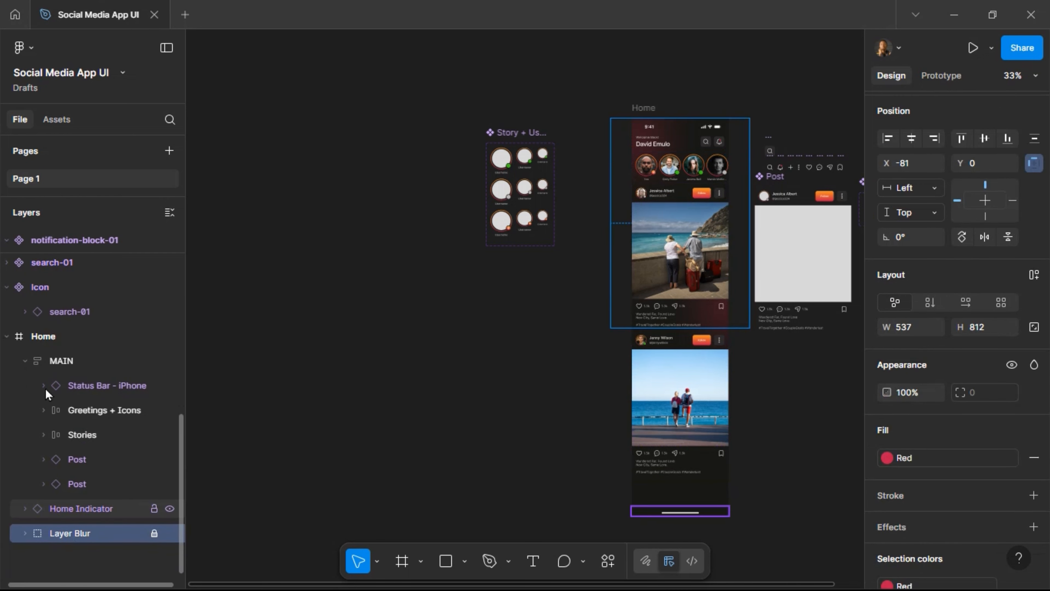
{"action": "scroll", "coordinate": [26, 434], "scroll_direction": "up", "scroll_amount": 6}
{"action": "left_click", "coordinate": [646, 108]}
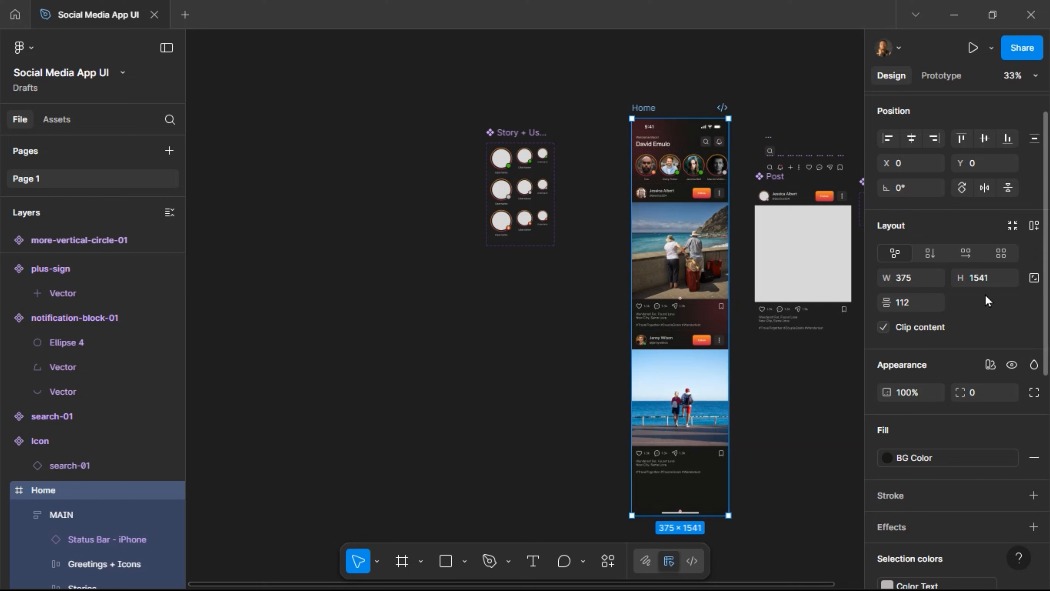
Set the Home frame's height to 812.
{"action": "left_click", "coordinate": [987, 282]}
{"action": "type", "text": "812"}
{"action": "key", "text": "Return"}
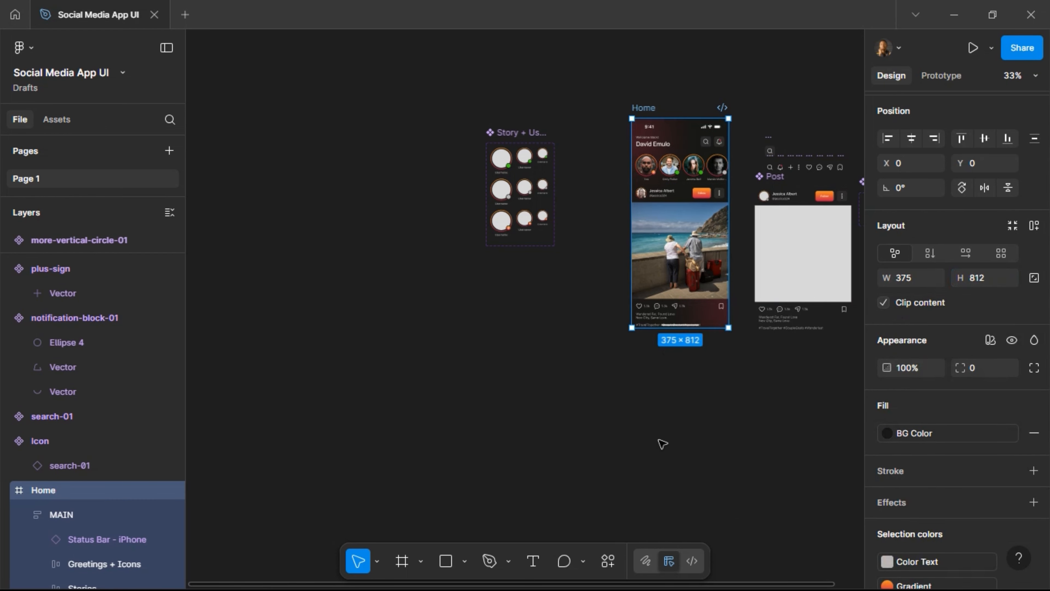
{"action": "scroll", "coordinate": [740, 262], "scroll_direction": "up", "scroll_amount": 5}
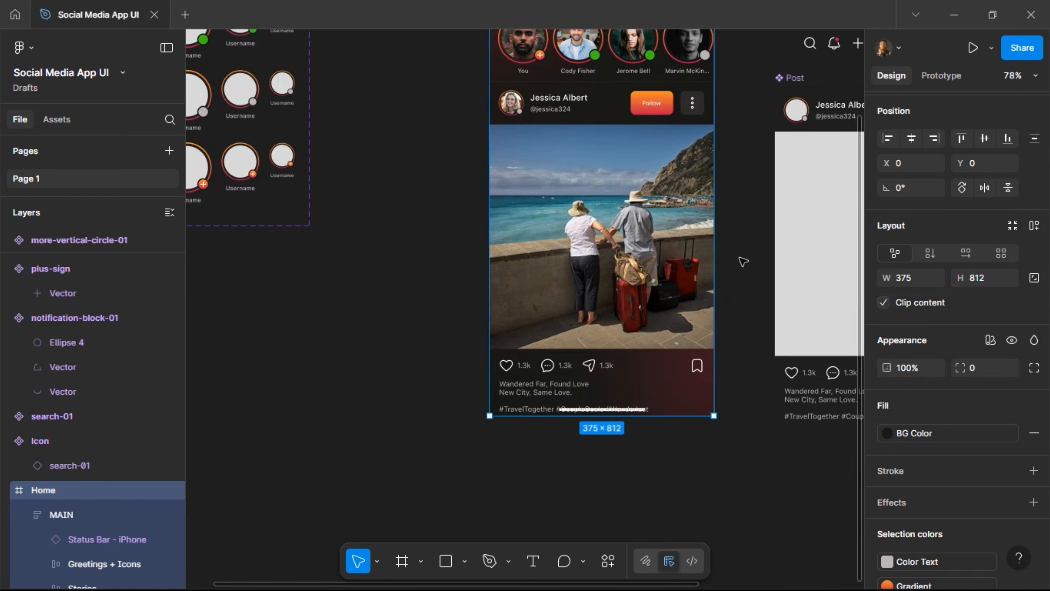
Drag the Home Indicator out of the Home frame onto empty canvas.
{"action": "left_click", "coordinate": [422, 309]}
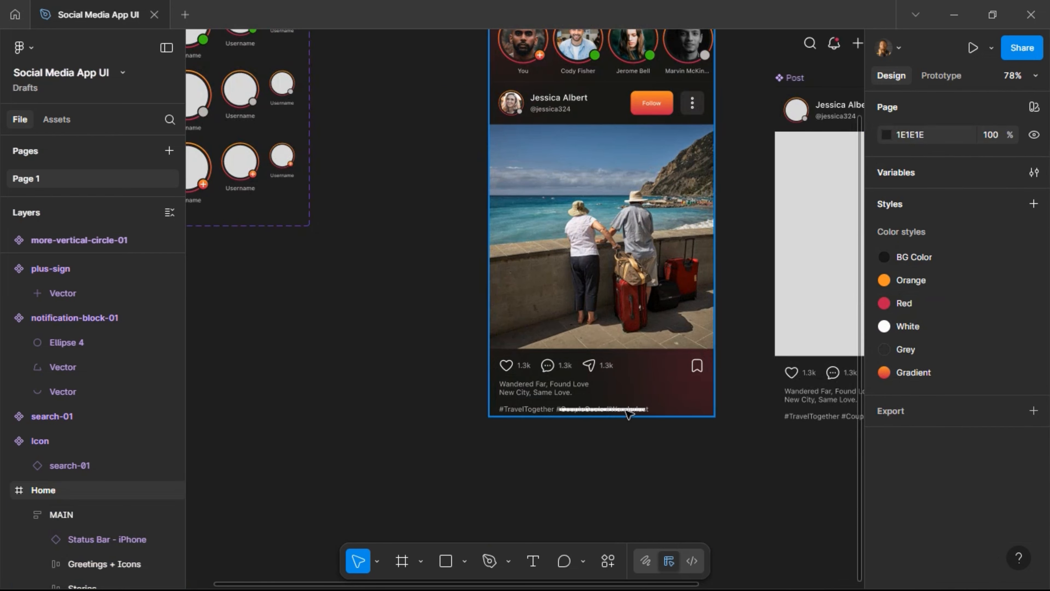
{"action": "left_click", "coordinate": [616, 430]}
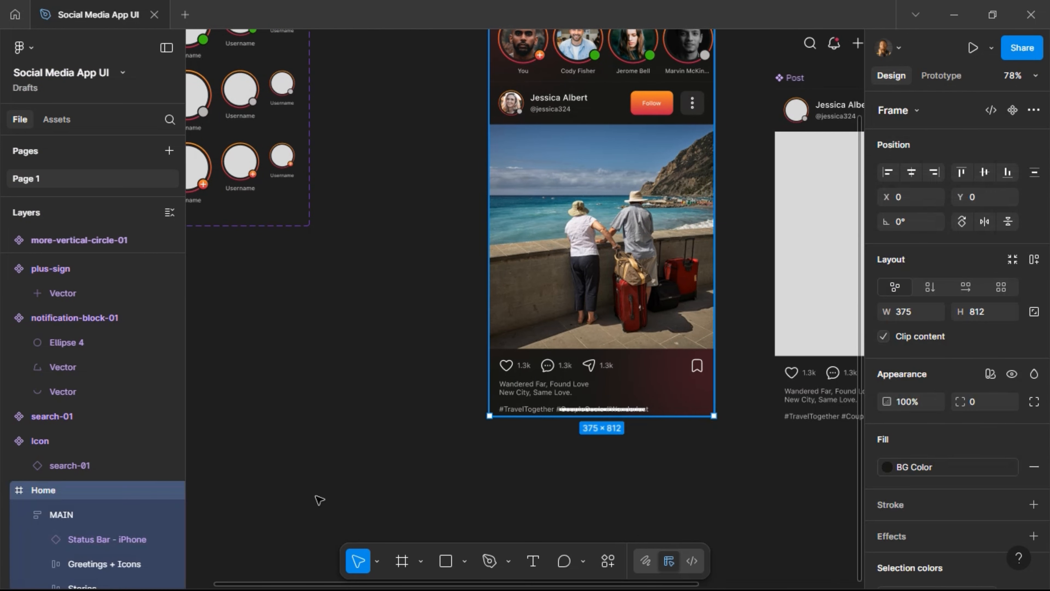
{"action": "left_click", "coordinate": [25, 515]}
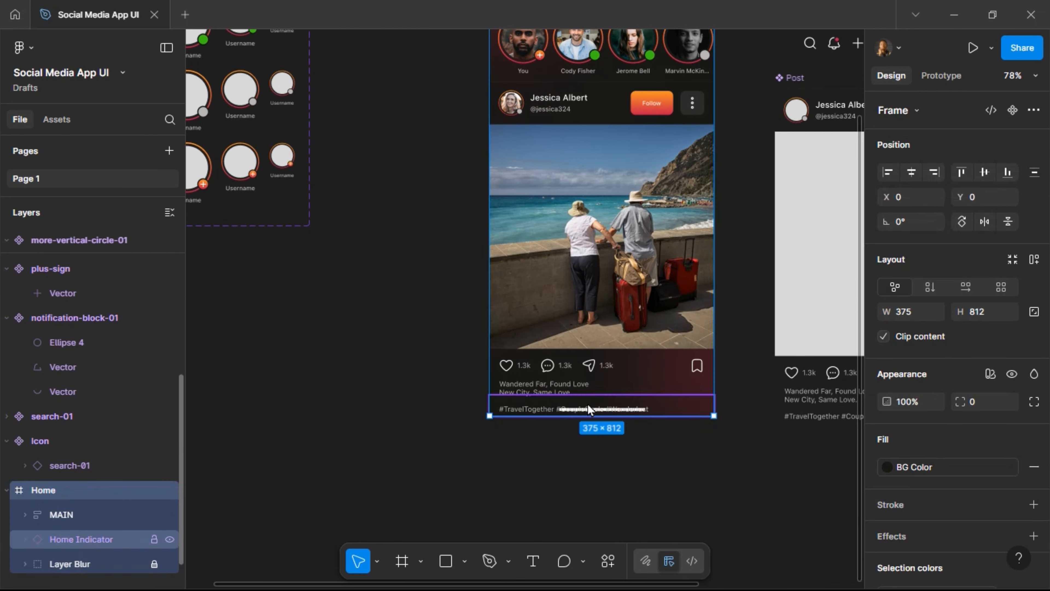
{"action": "left_click_drag", "start_coordinate": [601, 409], "coordinate": [380, 443]}
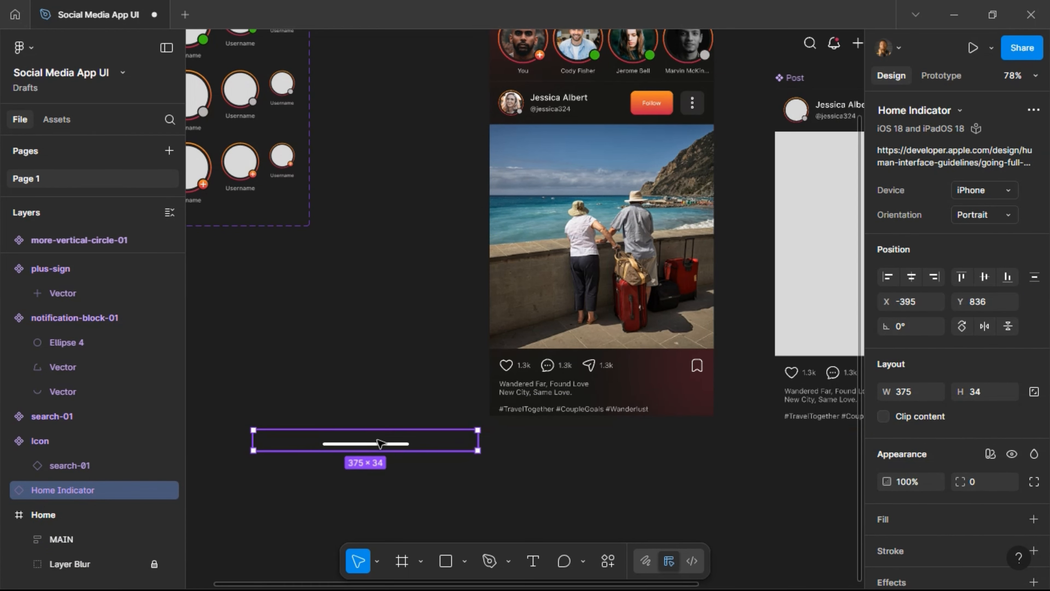
{"action": "scroll", "coordinate": [384, 443], "scroll_direction": "left", "scroll_amount": 5}
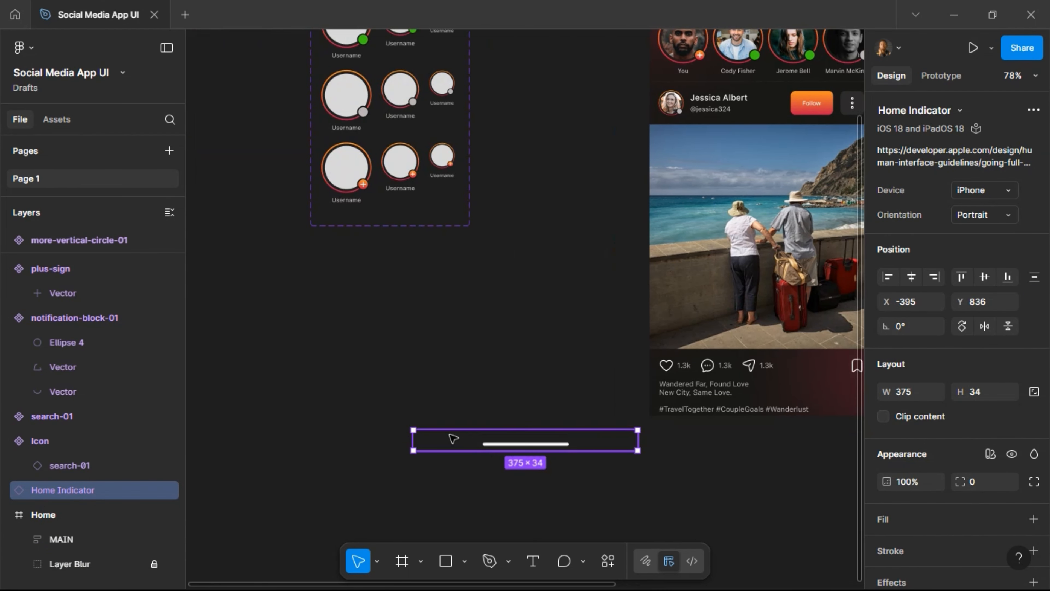
{"action": "left_click_drag", "start_coordinate": [516, 444], "coordinate": [421, 437]}
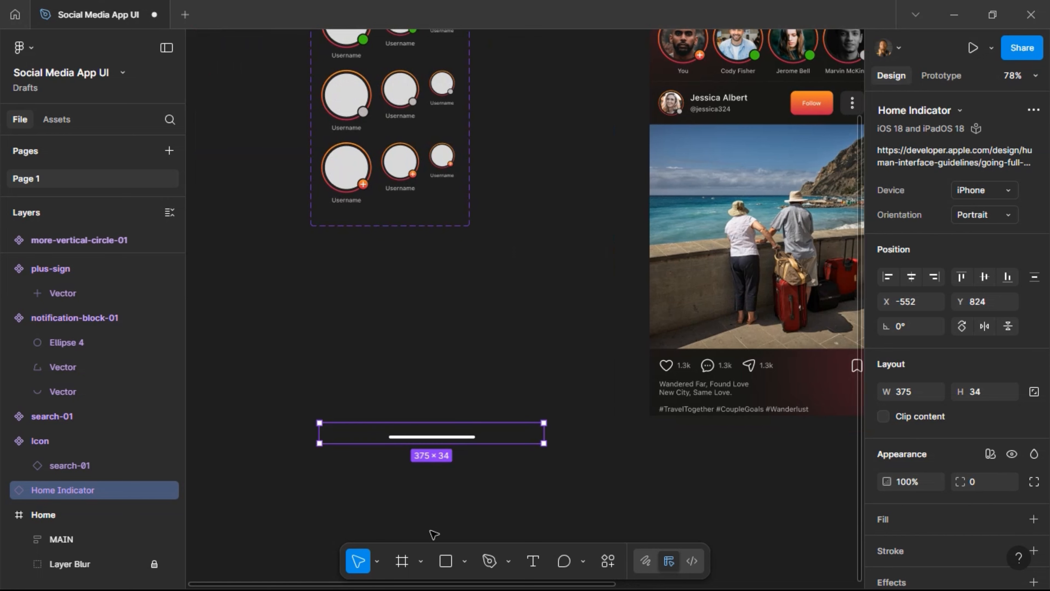
{"action": "left_click", "coordinate": [401, 561]}
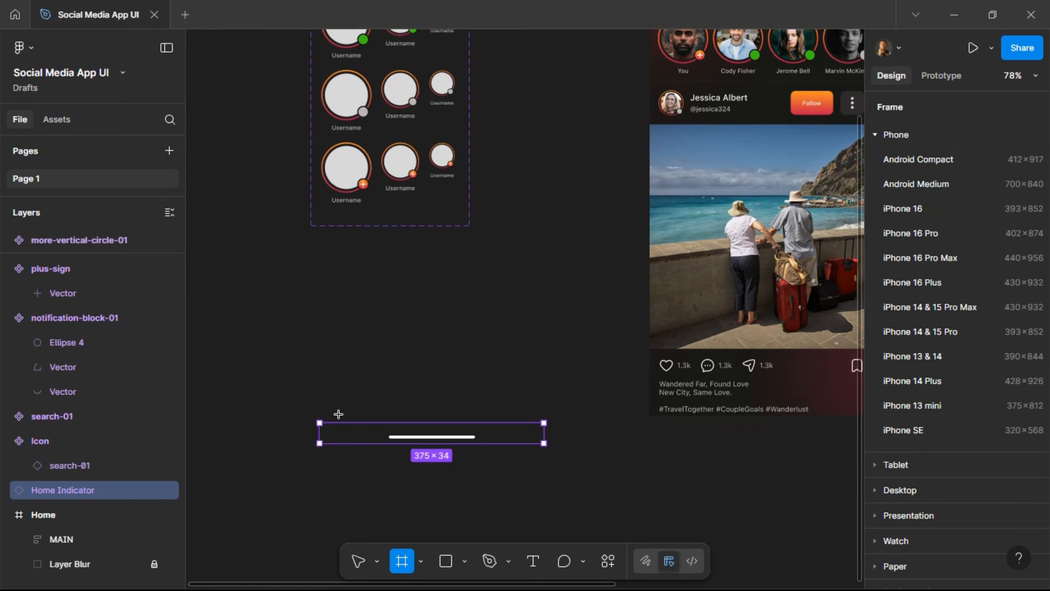
Draw a 427 × 124 frame around the Home Indicator and name it Nav BAr.
{"action": "left_click_drag", "start_coordinate": [310, 381], "coordinate": [566, 455]}
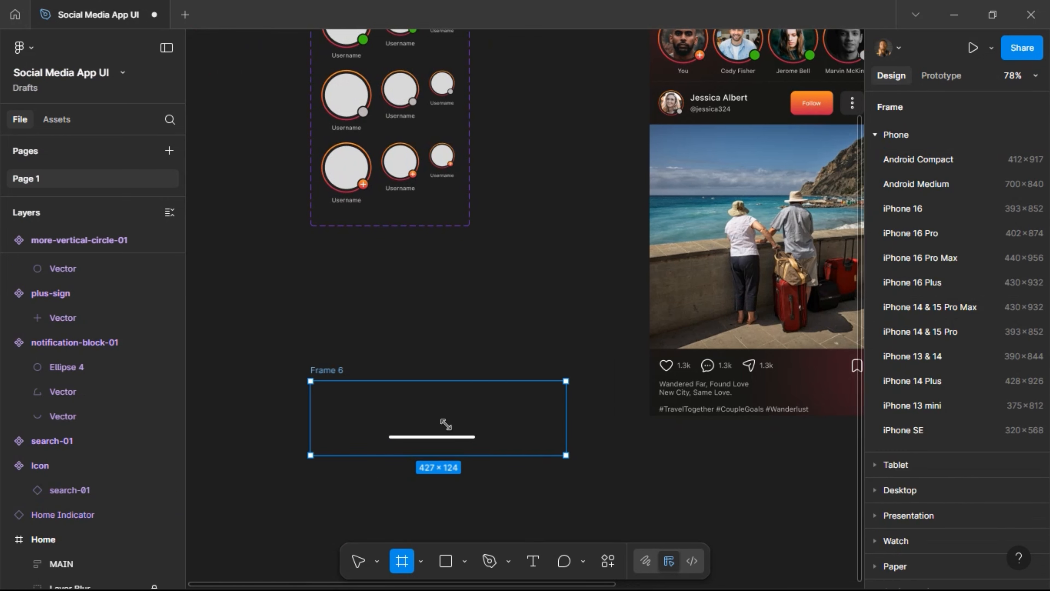
{"action": "double_click", "coordinate": [333, 369]}
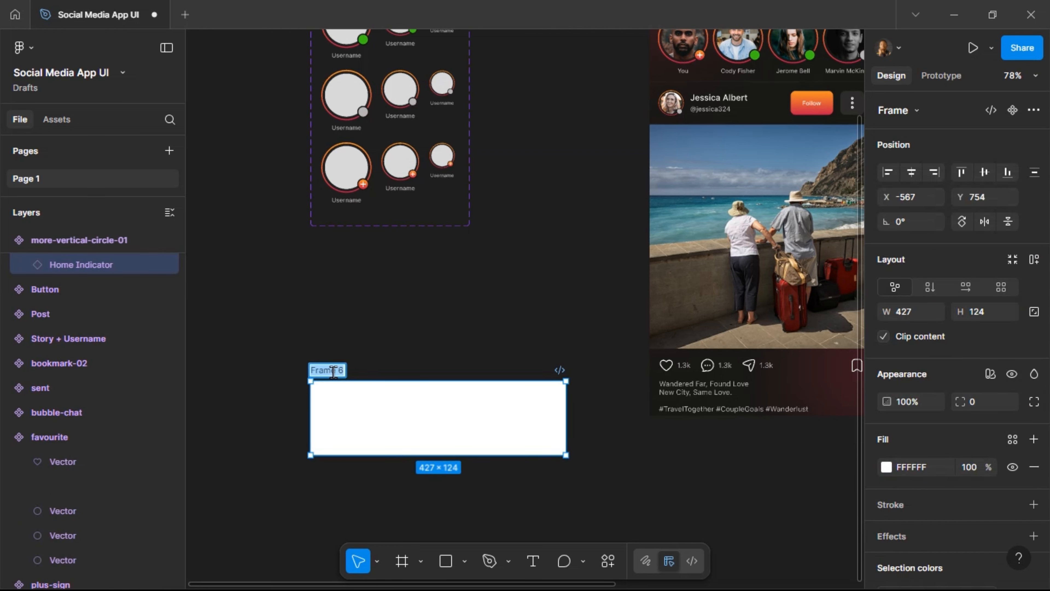
{"action": "type", "text": "Bu"}
{"action": "key", "text": "BackSpace"}
{"action": "key", "text": "BackSpace"}
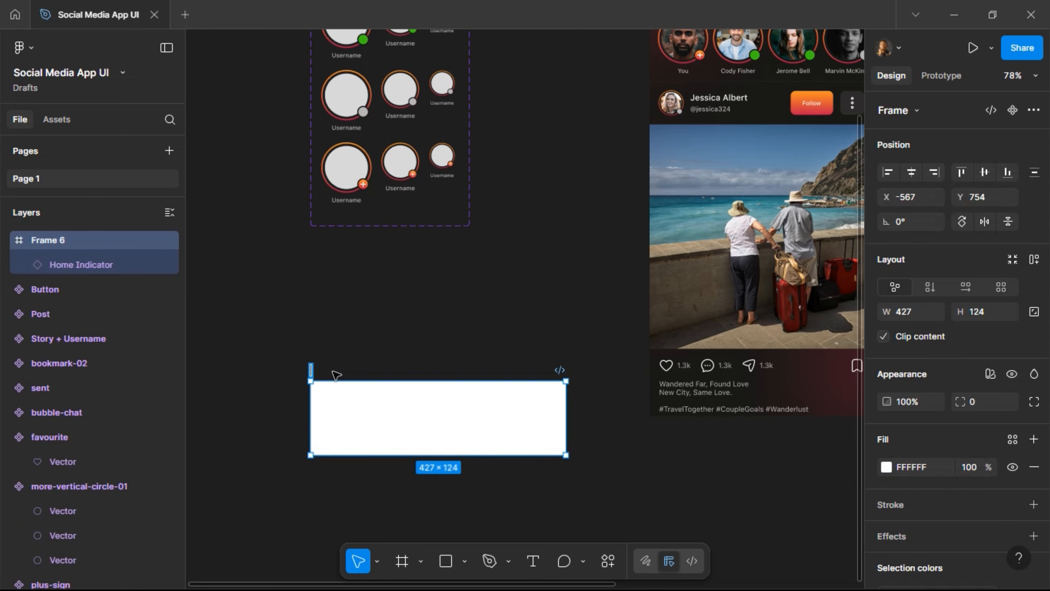
{"action": "type", "text": "Nav Bar"}
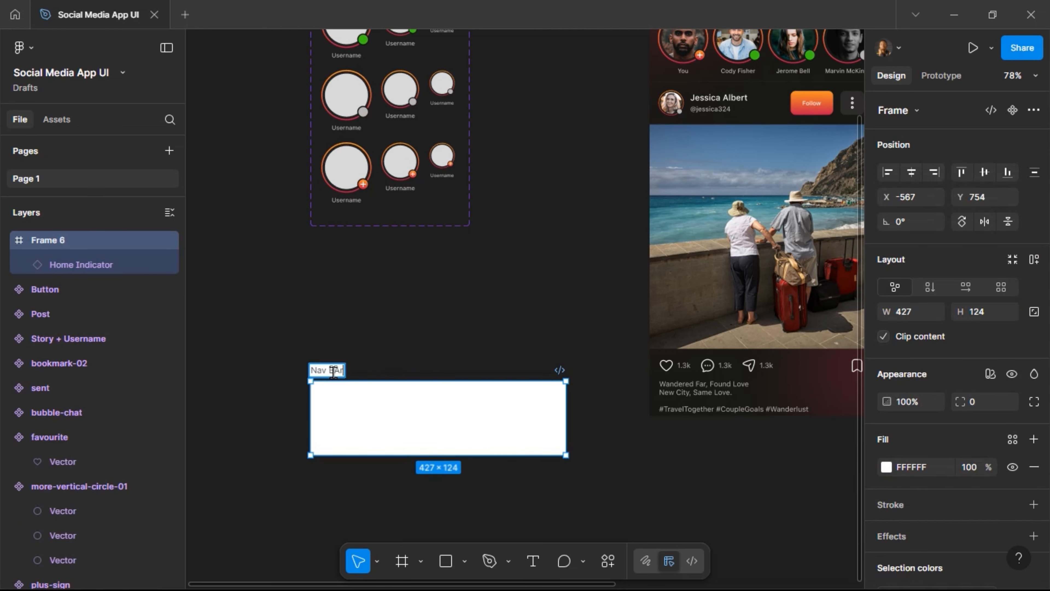
{"action": "key", "text": "Return"}
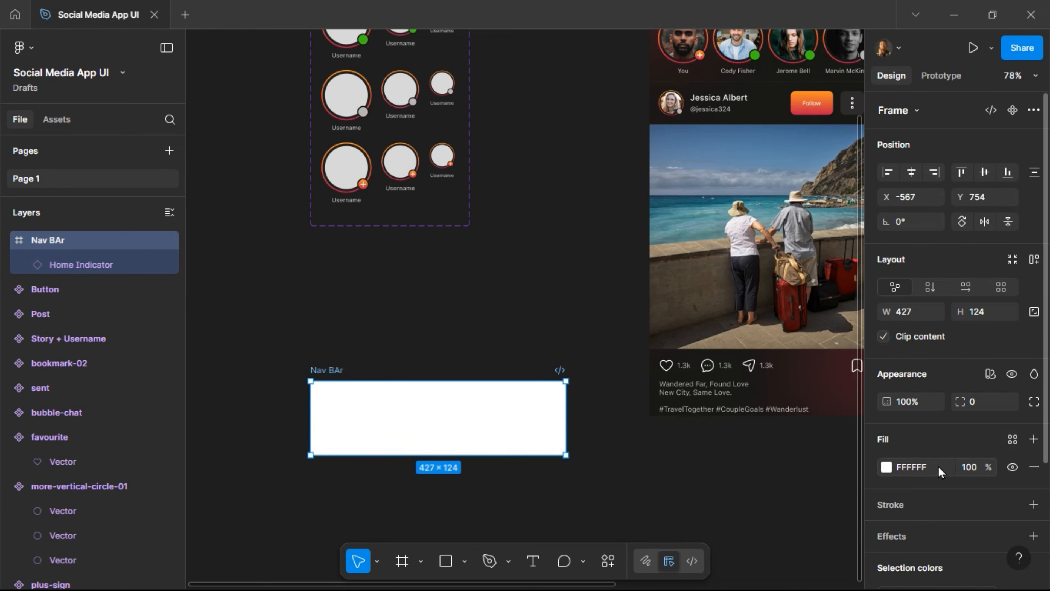
{"action": "scroll", "coordinate": [942, 446], "scroll_direction": "down", "scroll_amount": 5}
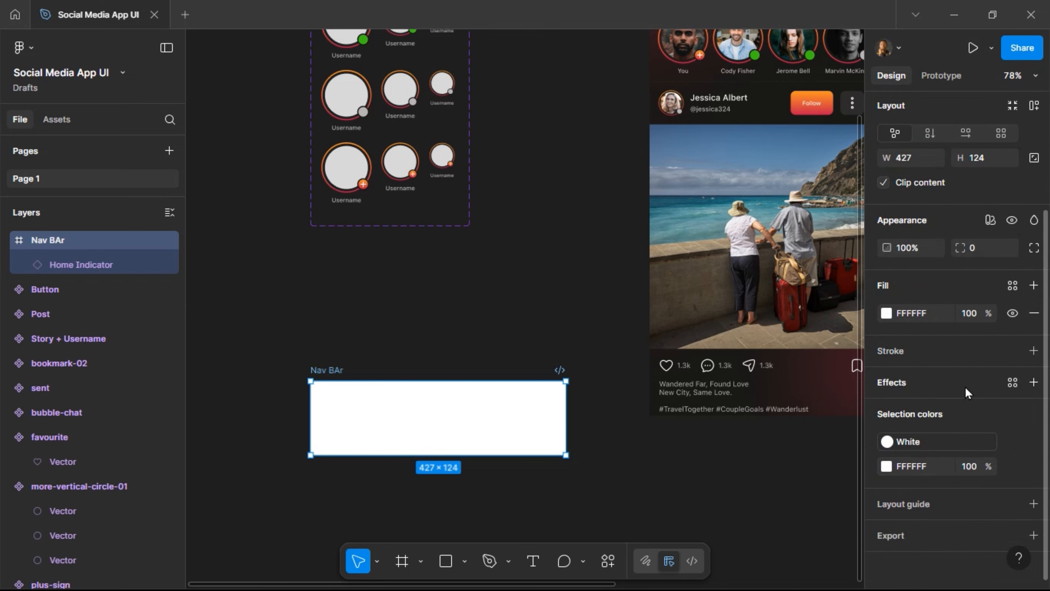
Give the Nav BAr a plain 000000 black fill at 20%.
{"action": "left_click", "coordinate": [937, 317]}
{"action": "type", "text": "0"}
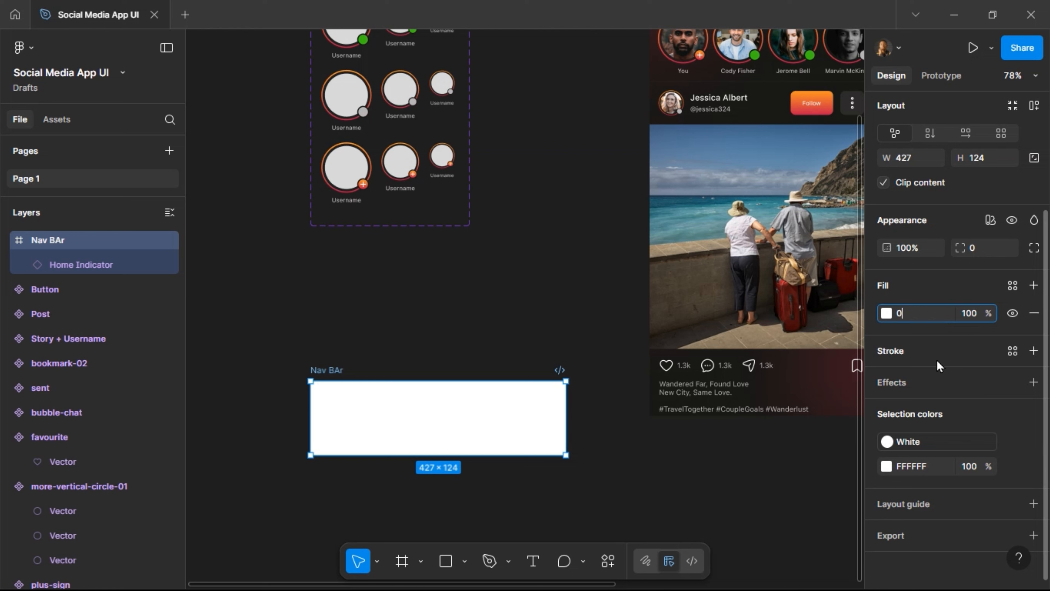
{"action": "key", "text": "Return"}
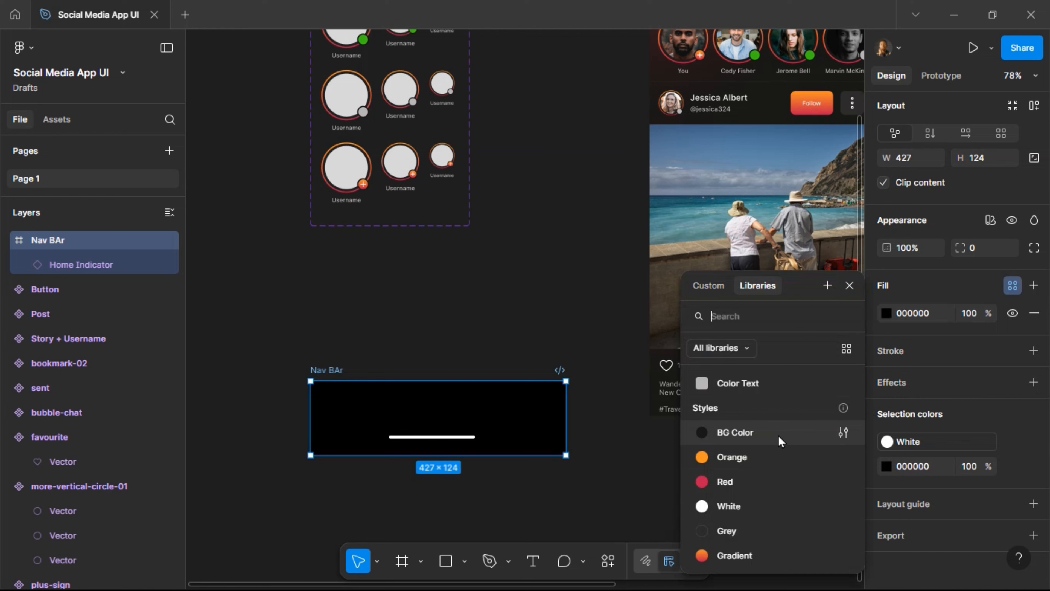
{"action": "left_click", "coordinate": [779, 441]}
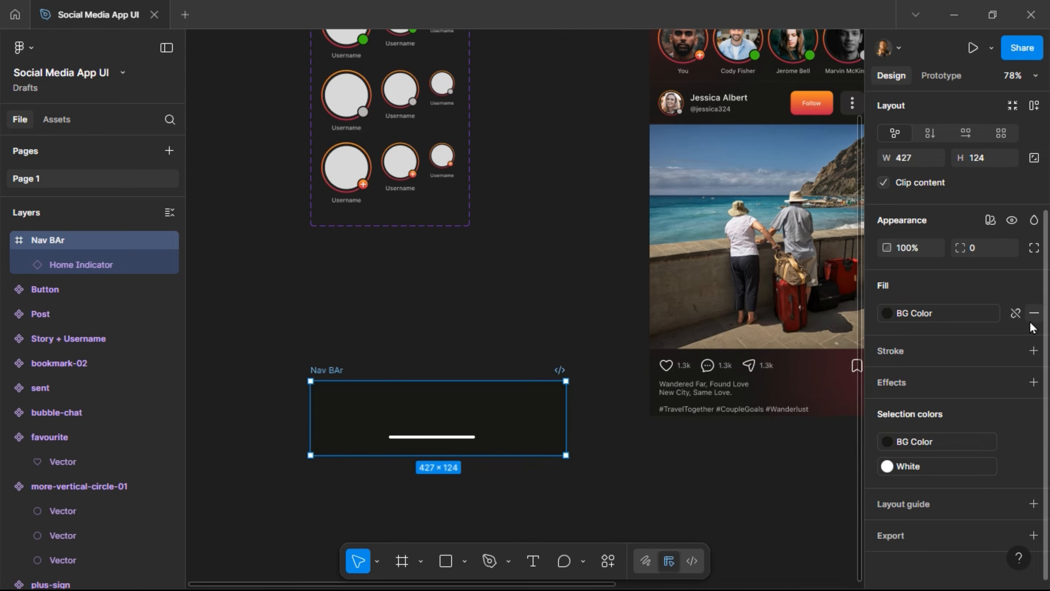
{"action": "left_click", "coordinate": [1015, 313]}
{"action": "left_click", "coordinate": [932, 315]}
{"action": "type", "text": "0"}
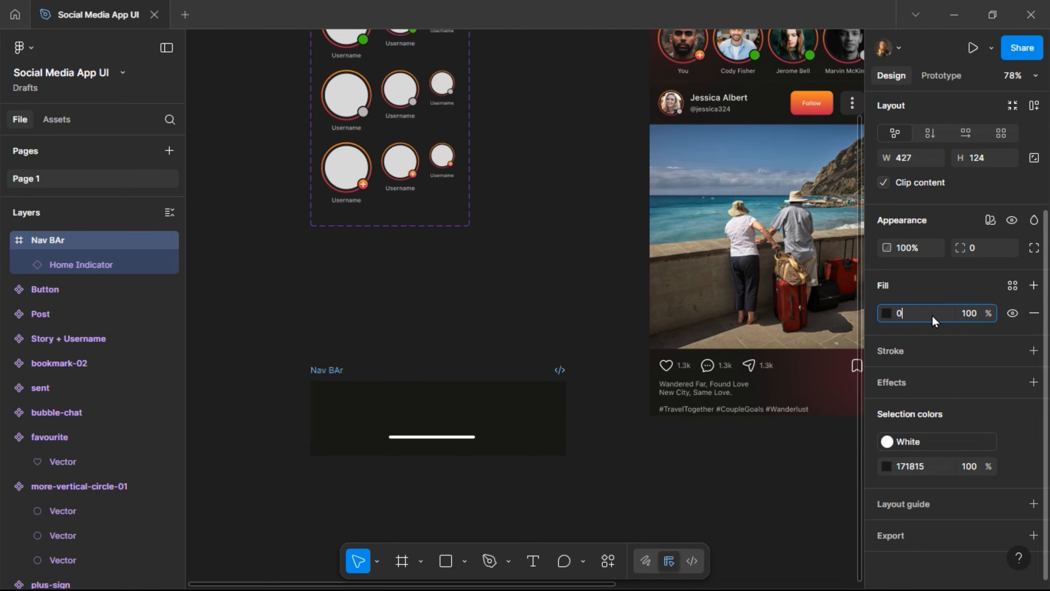
{"action": "key", "text": "Return"}
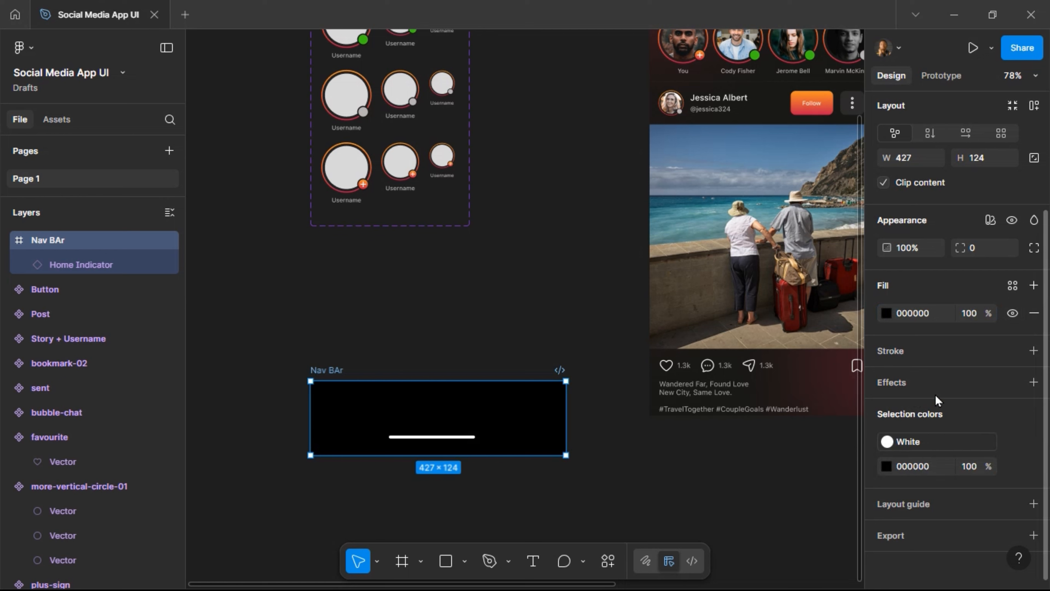
Add a Glass effect to the Nav BAr.
{"action": "left_click", "coordinate": [943, 381]}
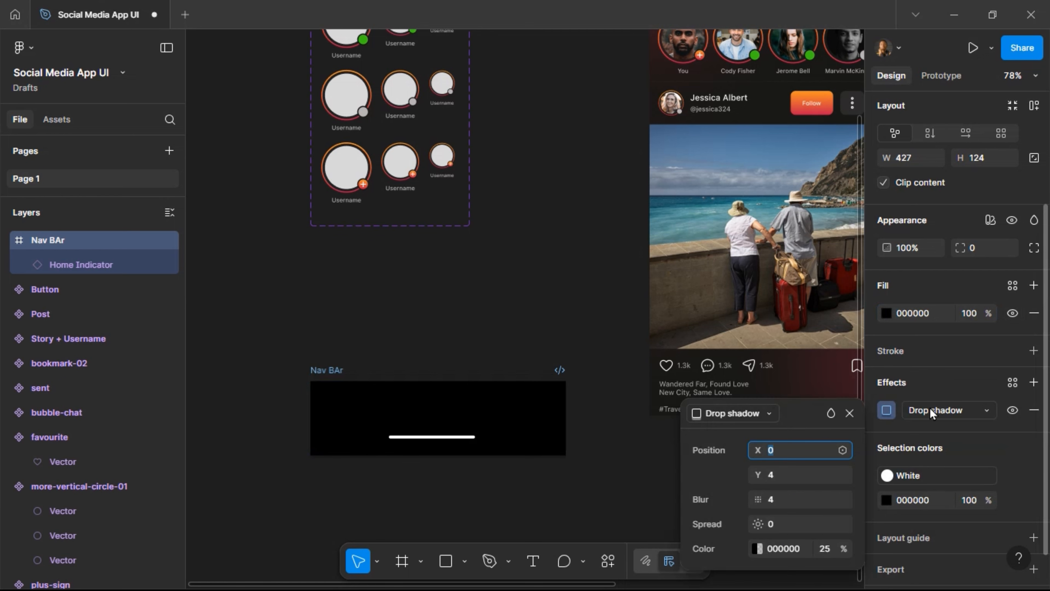
{"action": "left_click", "coordinate": [931, 410]}
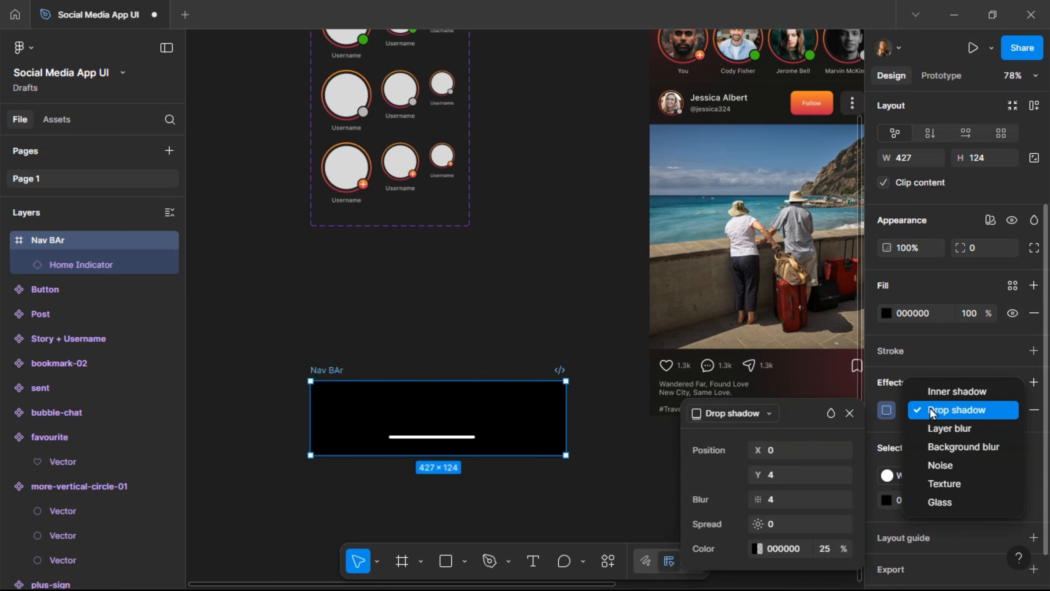
{"action": "left_click", "coordinate": [937, 502]}
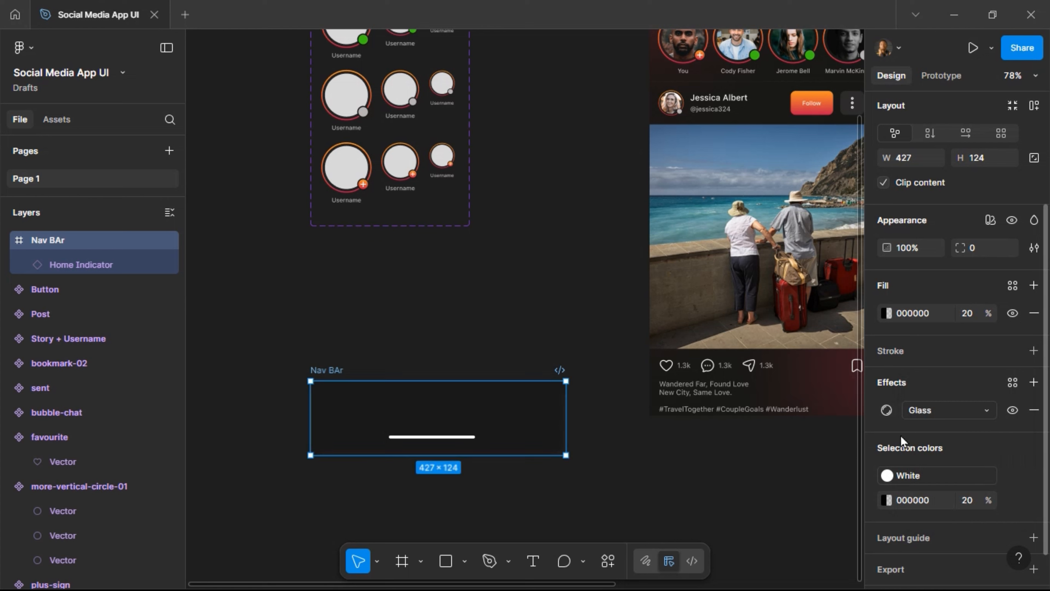
{"action": "left_click", "coordinate": [886, 410]}
Set the Glass effect to intensity 70%, refraction 70, depth 80, dispersion 100, frost 4.
{"action": "left_click", "coordinate": [829, 437]}
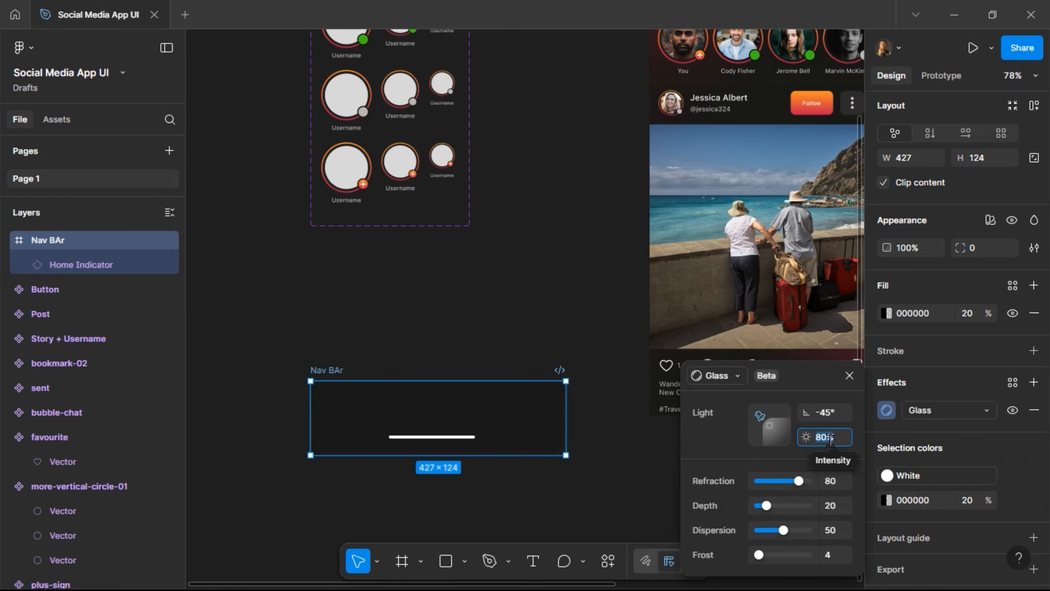
{"action": "type", "text": "70"}
{"action": "left_click", "coordinate": [833, 480]}
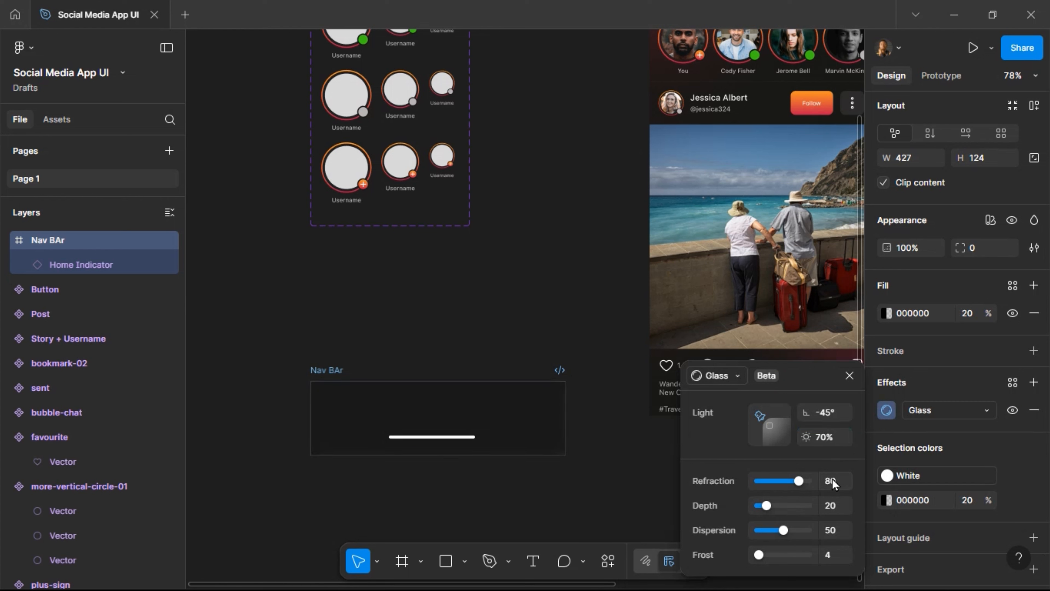
{"action": "type", "text": "70"}
{"action": "left_click", "coordinate": [832, 504]}
{"action": "type", "text": "80"}
{"action": "key", "text": "Return"}
{"action": "type", "text": "100"}
{"action": "key", "text": "Return"}
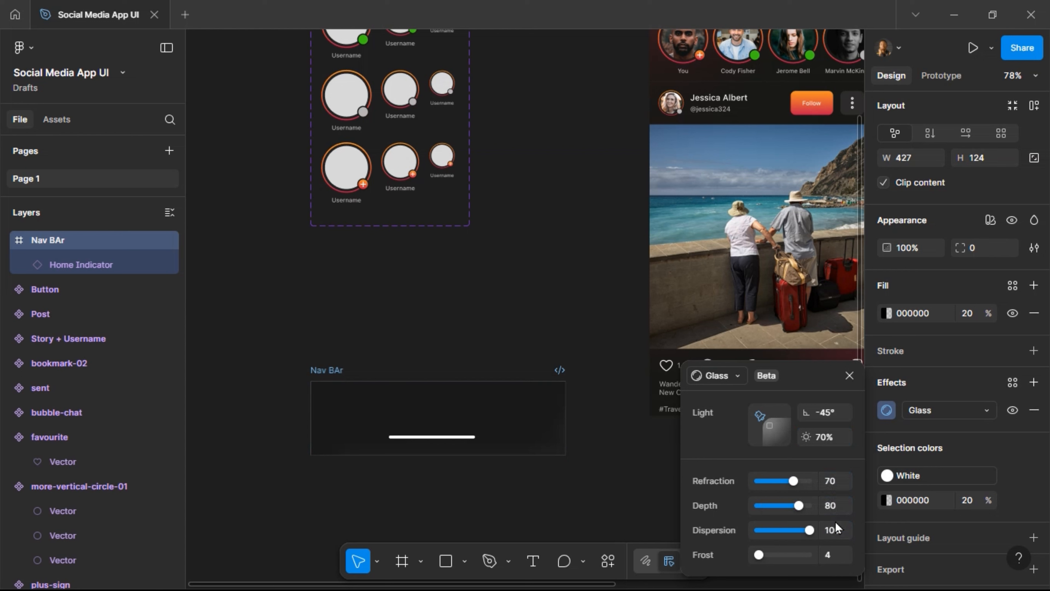
{"action": "left_click", "coordinate": [827, 556]}
{"action": "type", "text": "4"}
{"action": "key", "text": "Return"}
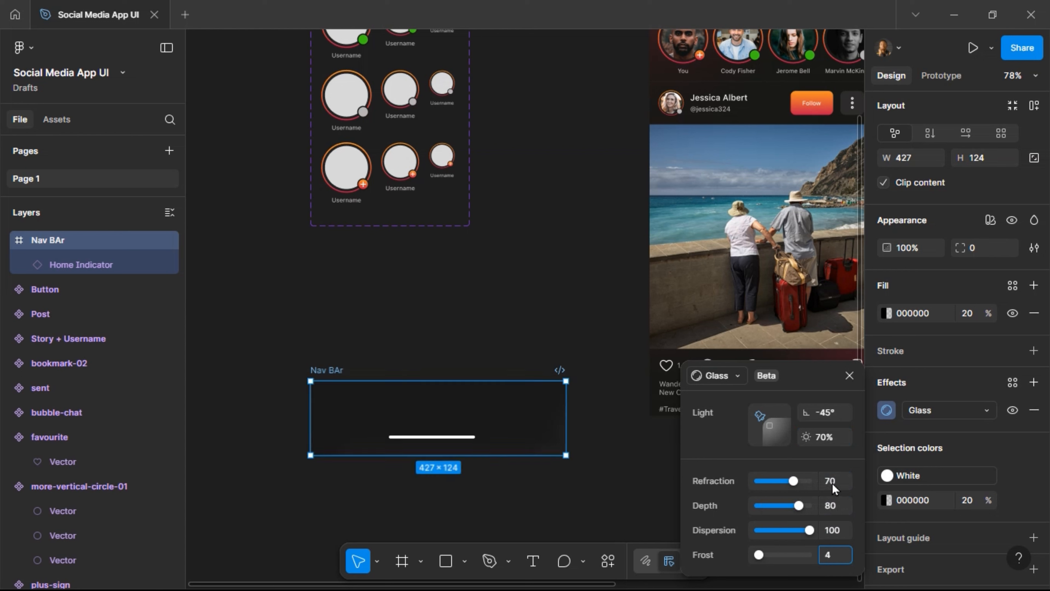
{"action": "left_click", "coordinate": [851, 381]}
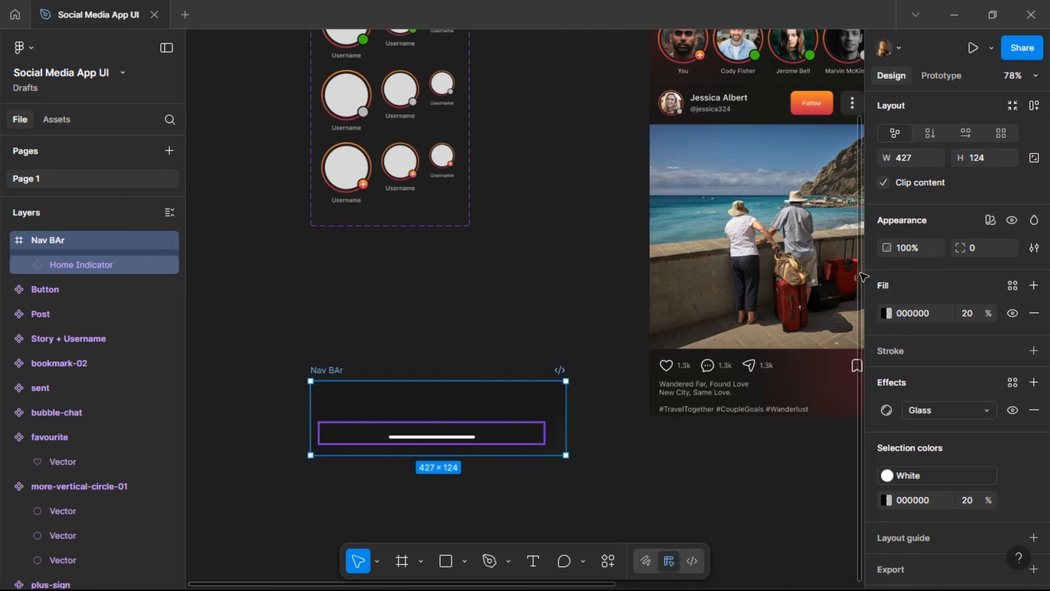
{"action": "key", "text": "Return"}
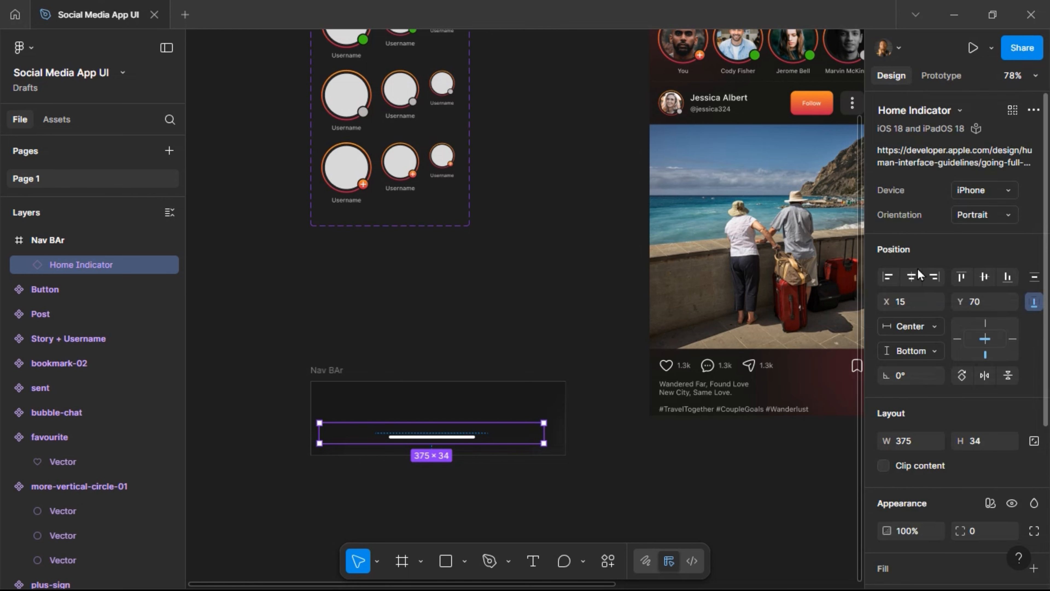
Center the Home Indicator along the Nav BAr's bottom and set the frame width to 375.
{"action": "left_click", "coordinate": [915, 276]}
{"action": "left_click", "coordinate": [1005, 277]}
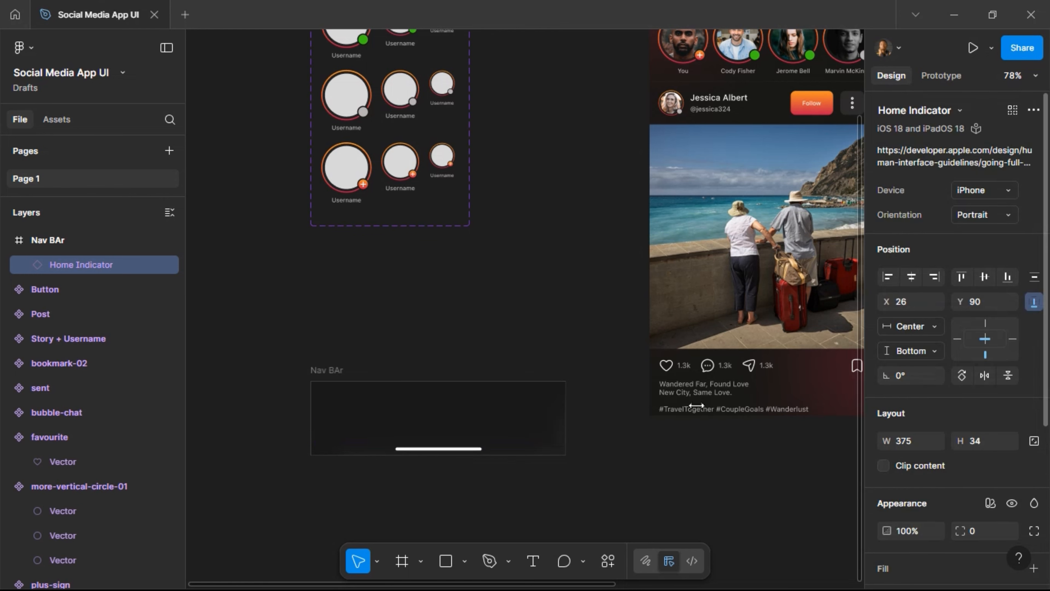
{"action": "key", "text": "shift+Return"}
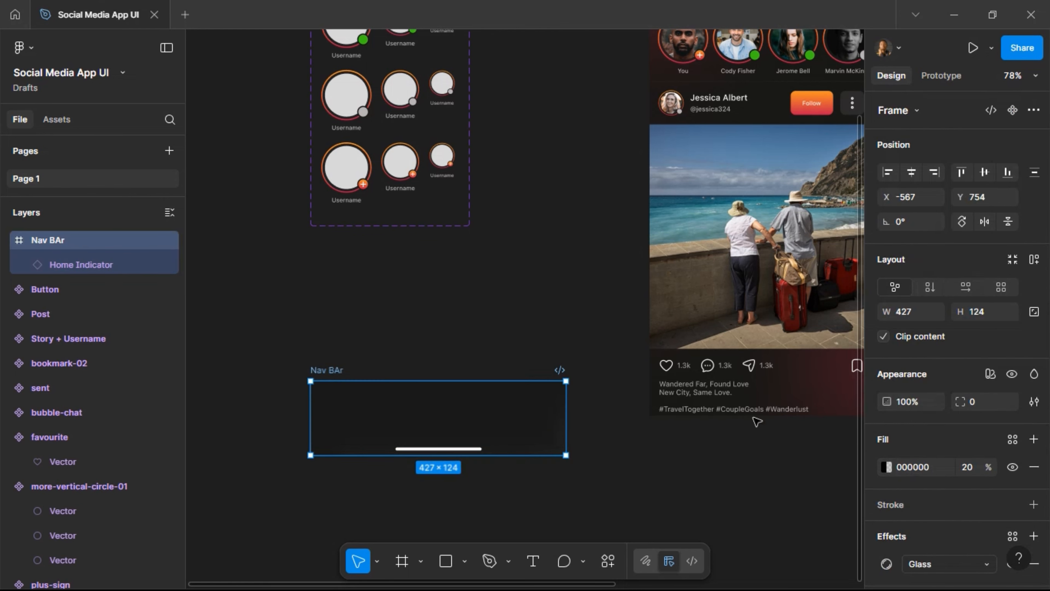
{"action": "left_click", "coordinate": [921, 320]}
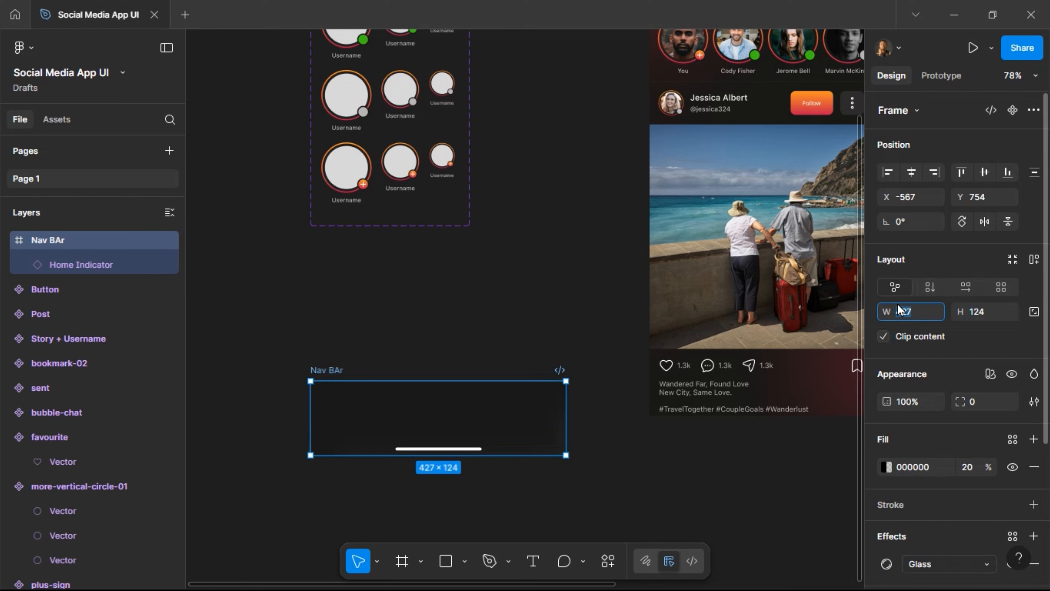
{"action": "type", "text": "375"}
{"action": "key", "text": "Return"}
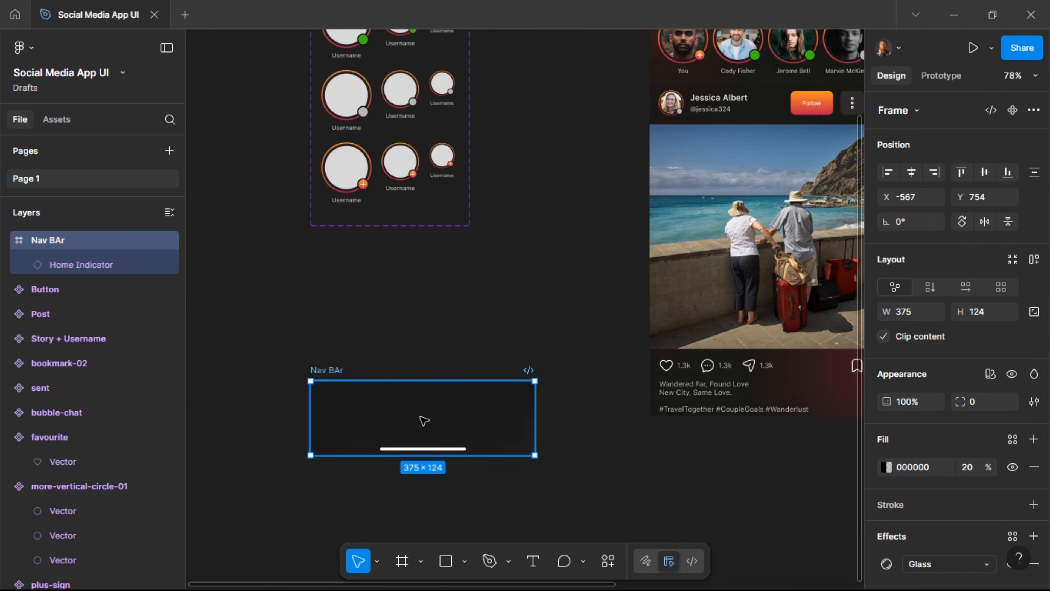
{"action": "scroll", "coordinate": [432, 424], "scroll_direction": "left", "scroll_amount": 3}
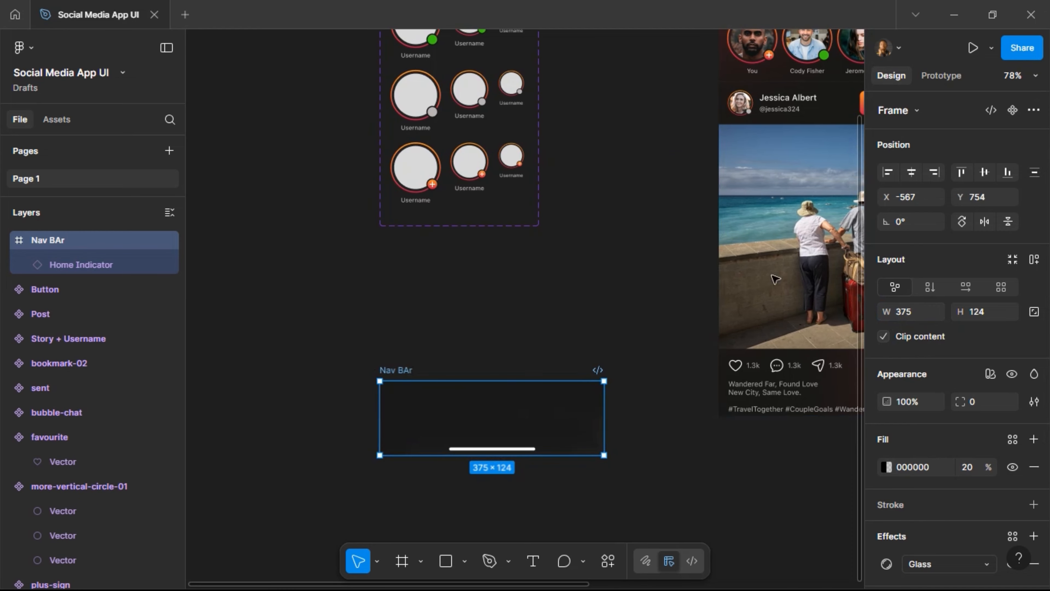
{"action": "scroll", "coordinate": [404, 446], "scroll_direction": "up", "scroll_amount": 5}
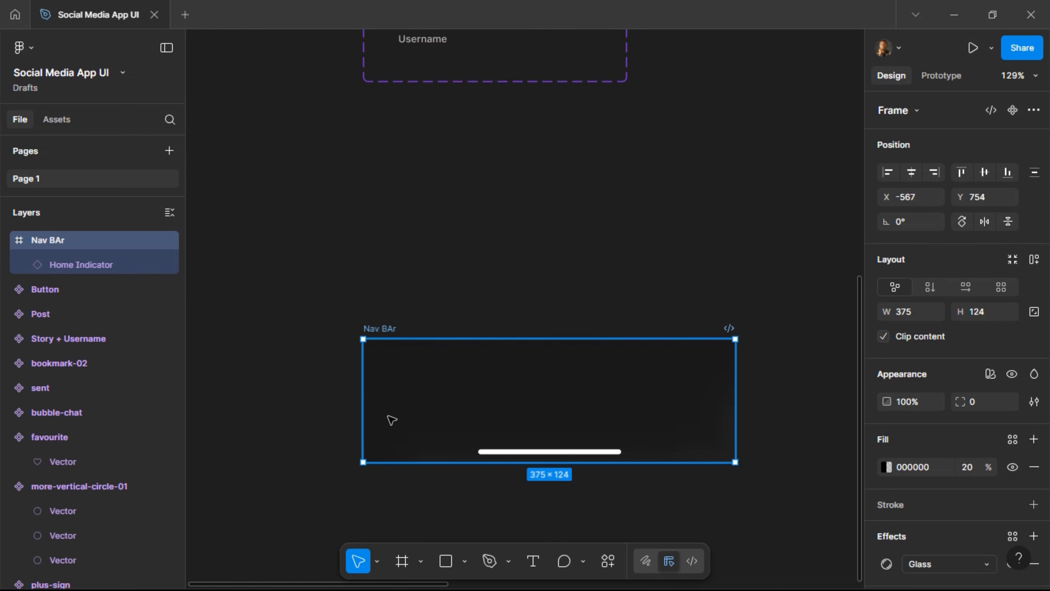
Draw a 52×52 frame below the Nav BAr, rename it Nav_Link and set its height to 40.
{"action": "scroll", "coordinate": [445, 508], "scroll_direction": "down", "scroll_amount": 2}
{"action": "scroll", "coordinate": [444, 507], "scroll_direction": "down", "scroll_amount": 1}
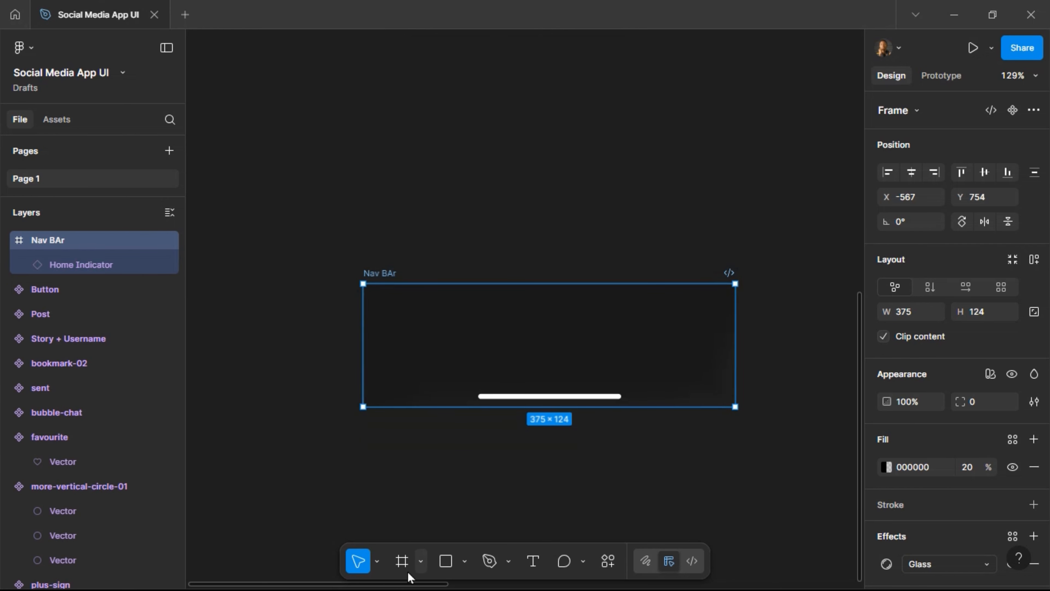
{"action": "left_click", "coordinate": [402, 561]}
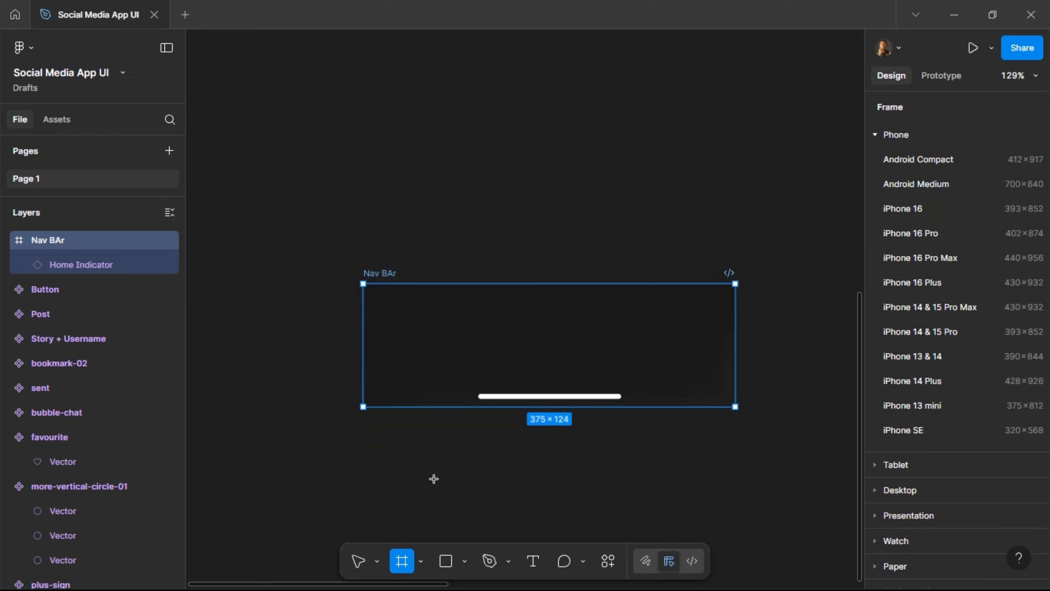
{"action": "left_click_drag", "start_coordinate": [402, 443], "coordinate": [453, 495]}
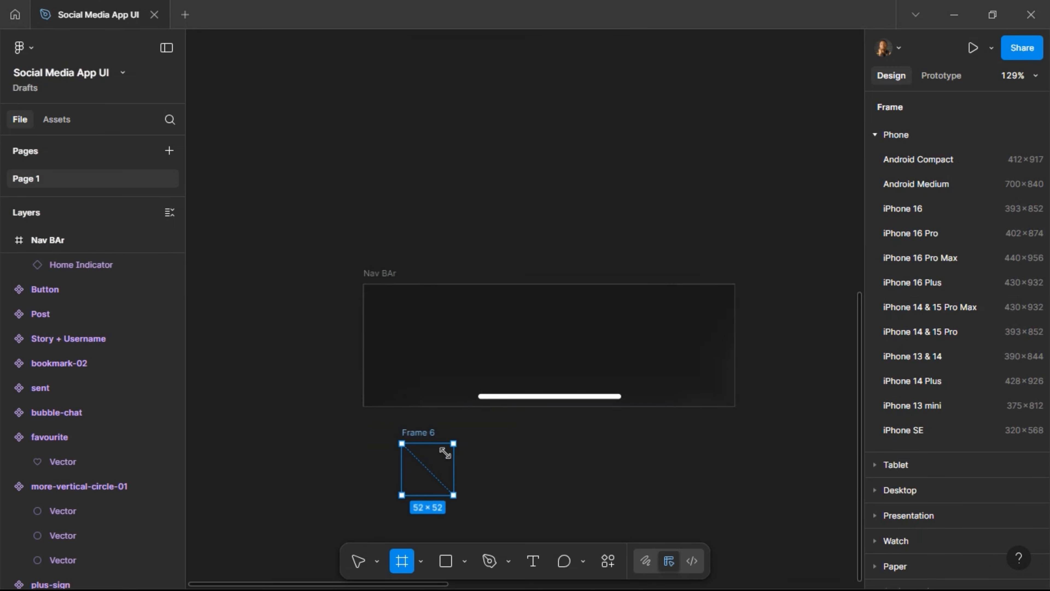
{"action": "double_click", "coordinate": [429, 433]}
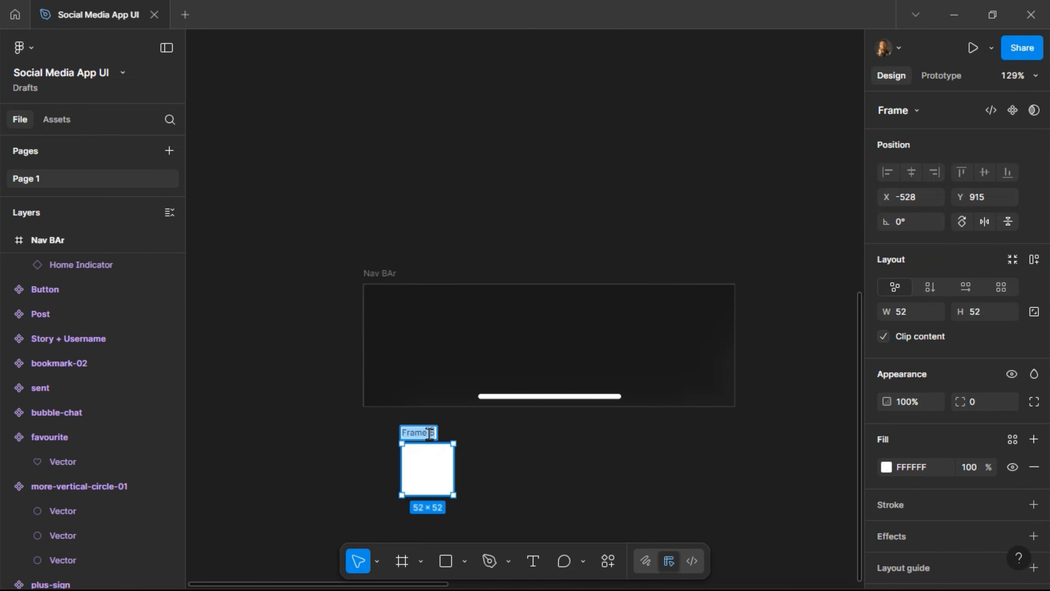
{"action": "type", "text": "Nav_Link"}
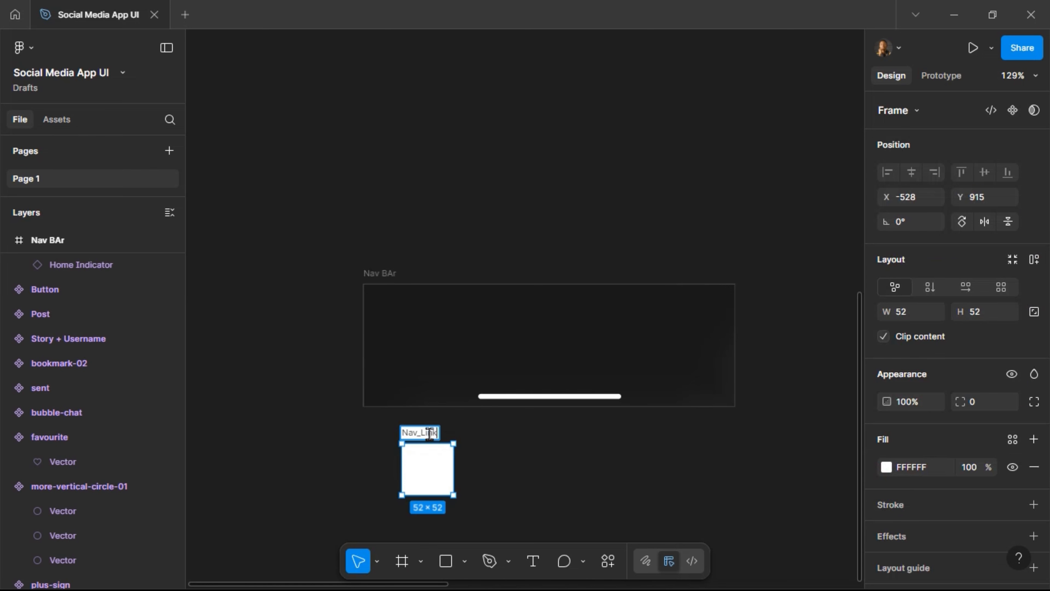
{"action": "key", "text": "Return"}
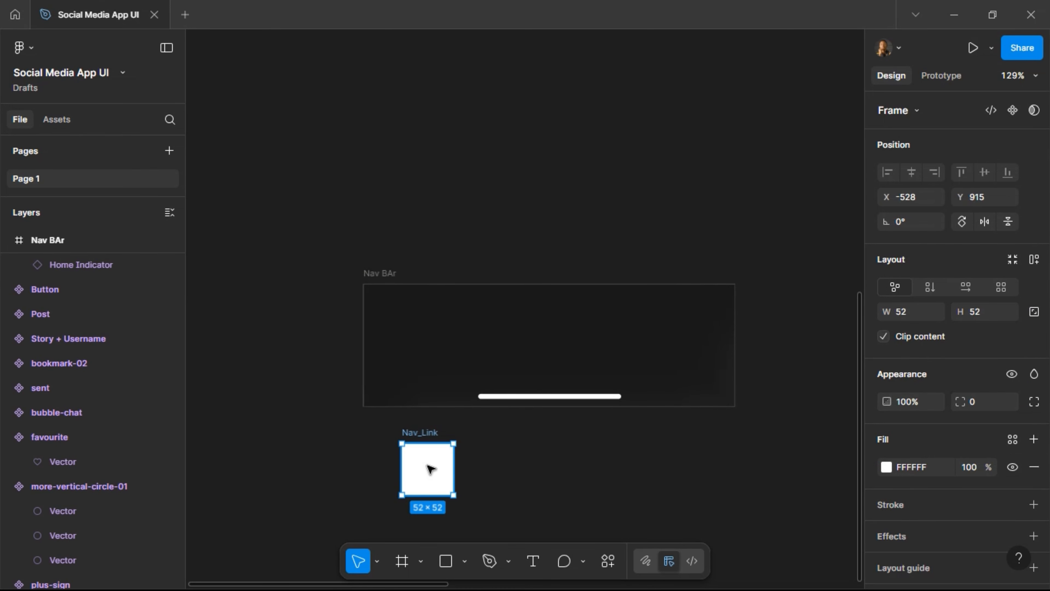
{"action": "left_click", "coordinate": [985, 318]}
{"action": "type", "text": "40"}
{"action": "key", "text": "Return"}
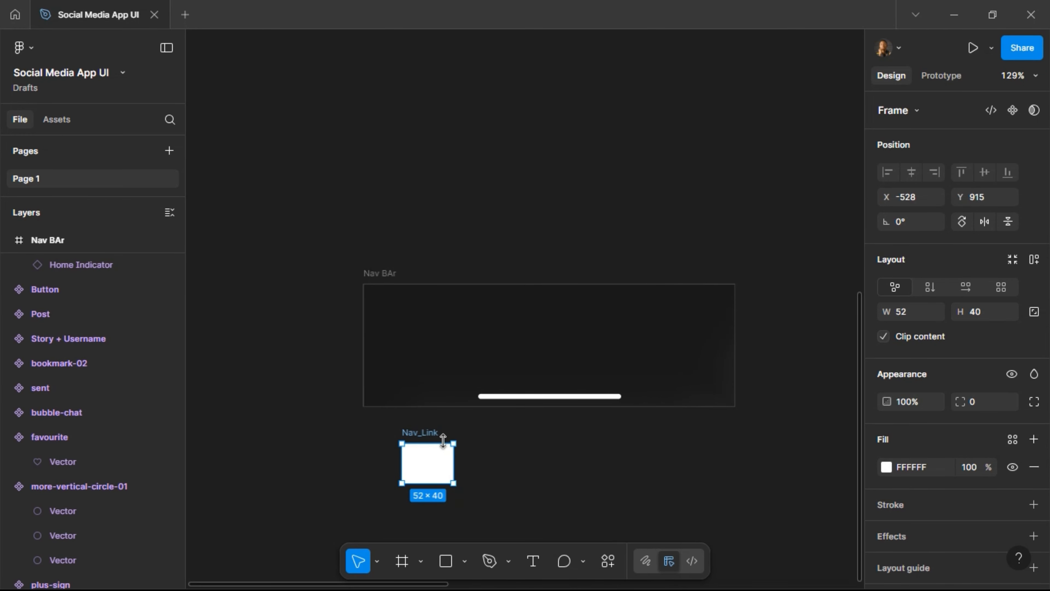
{"action": "scroll", "coordinate": [443, 440], "scroll_direction": "down", "scroll_amount": 6}
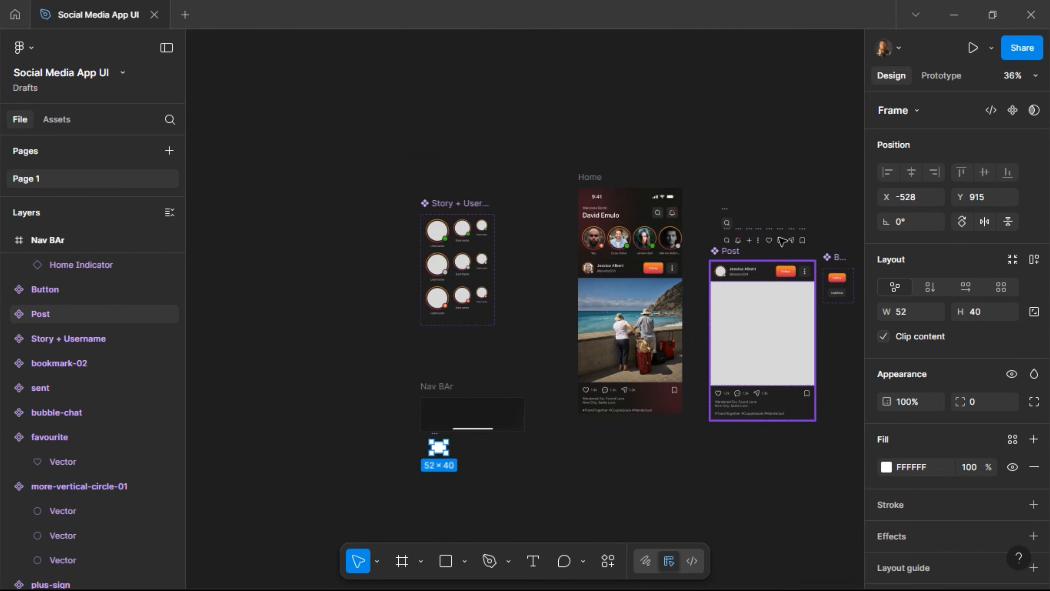
Paste a copy of the bookmark-02 icon into Nav_Link, centred horizontally and vertically.
{"action": "left_click", "coordinate": [806, 238]}
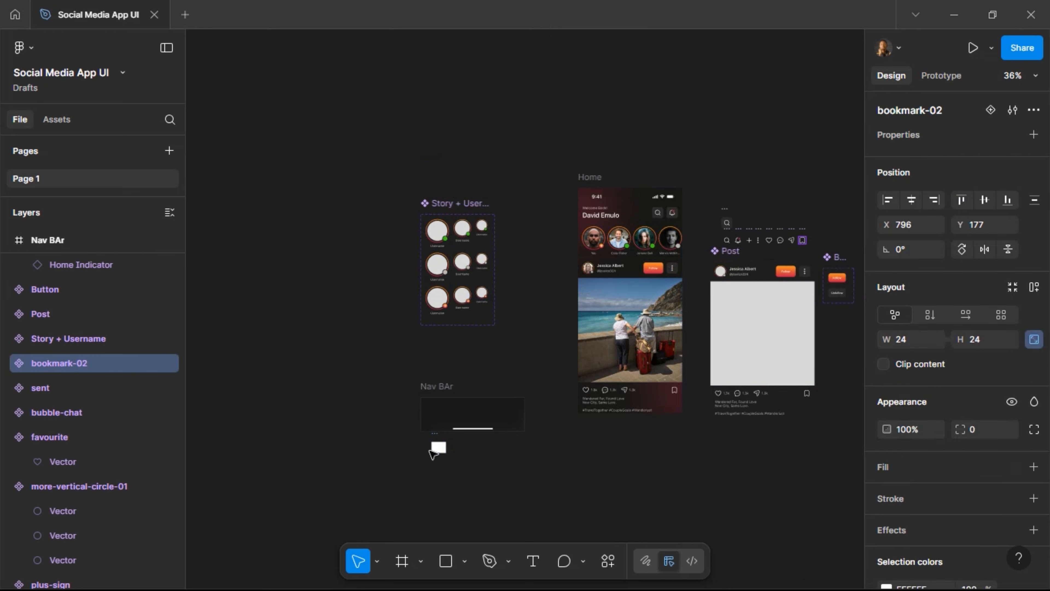
{"action": "left_click", "coordinate": [437, 447]}
{"action": "scroll", "coordinate": [438, 459], "scroll_direction": "up", "scroll_amount": 6}
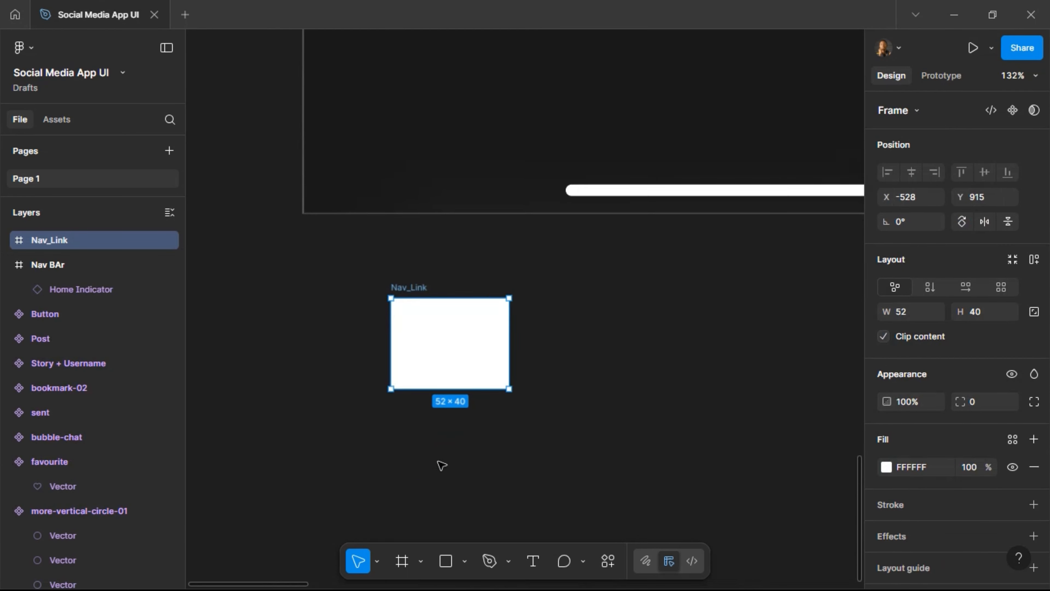
{"action": "scroll", "coordinate": [442, 464], "scroll_direction": "up", "scroll_amount": 5}
{"action": "key", "text": "ctrl+v"}
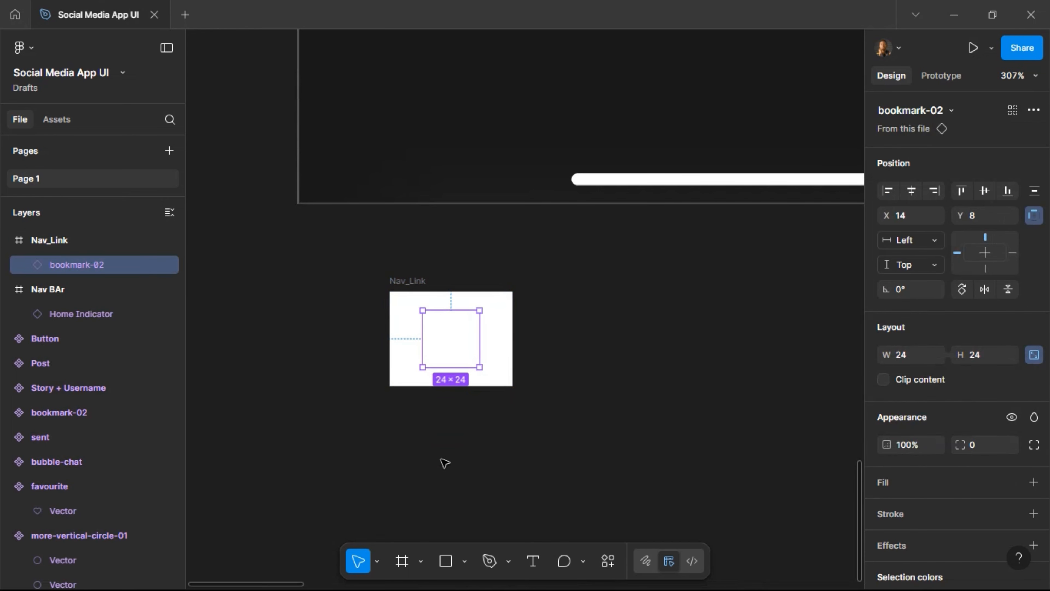
{"action": "left_click", "coordinate": [912, 192]}
{"action": "left_click", "coordinate": [984, 192]}
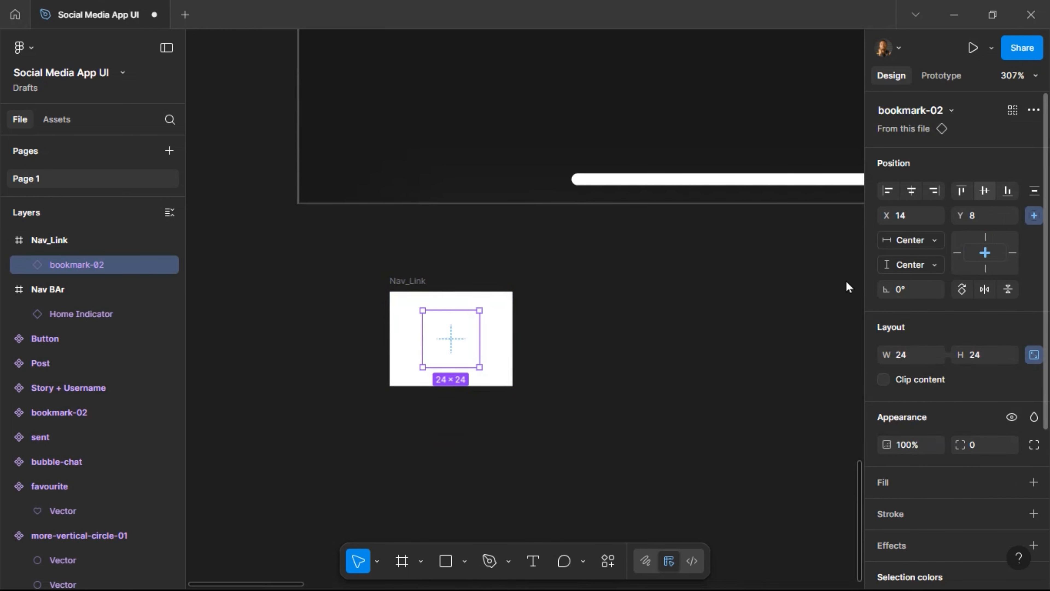
Remove the white fill from the Nav_Link frame.
{"action": "key", "text": "Escape"}
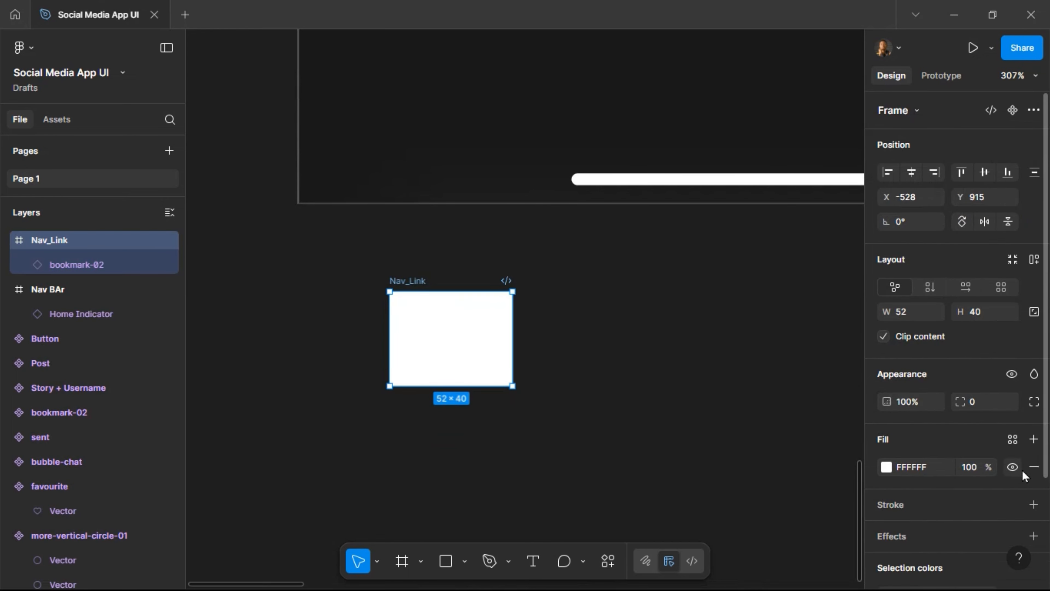
{"action": "left_click", "coordinate": [1034, 467]}
{"action": "scroll", "coordinate": [342, 363], "scroll_direction": "down", "scroll_amount": 3}
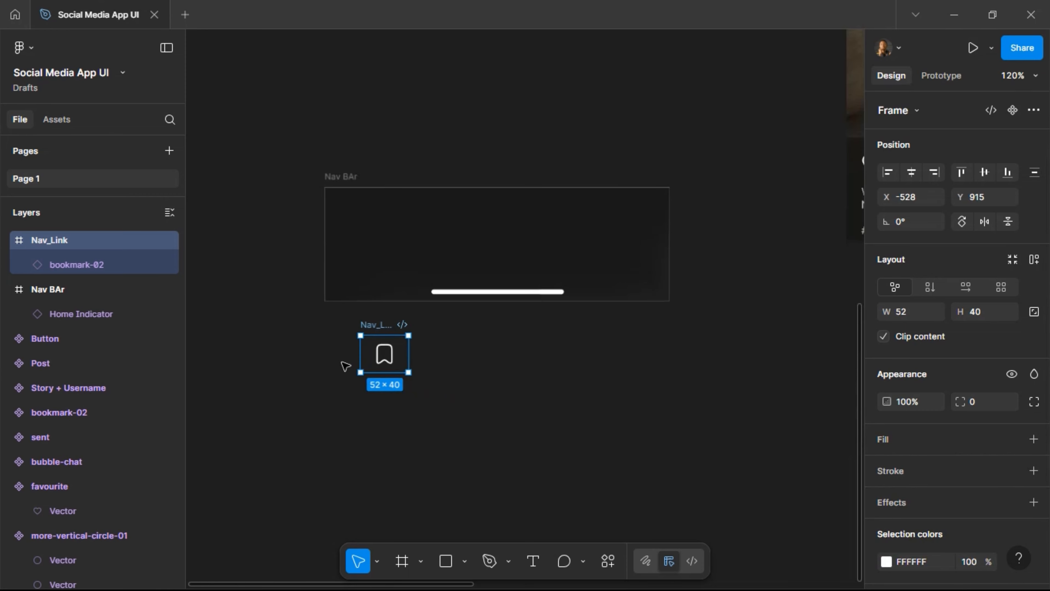
{"action": "scroll", "coordinate": [537, 236], "scroll_direction": "right", "scroll_amount": 6}
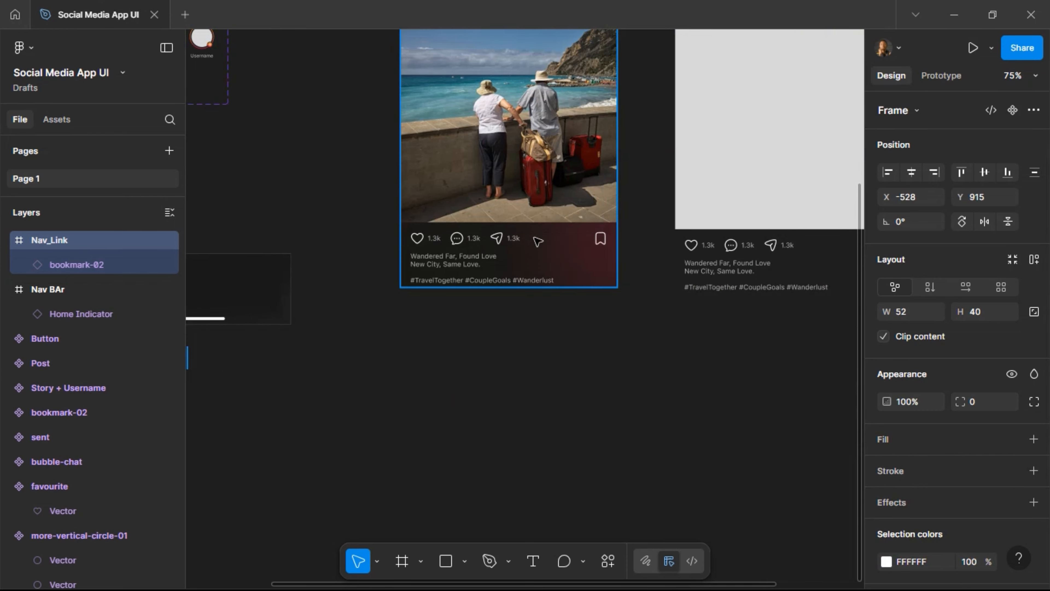
{"action": "scroll", "coordinate": [536, 242], "scroll_direction": "up", "scroll_amount": 4}
{"action": "scroll", "coordinate": [532, 245], "scroll_direction": "up", "scroll_amount": 4}
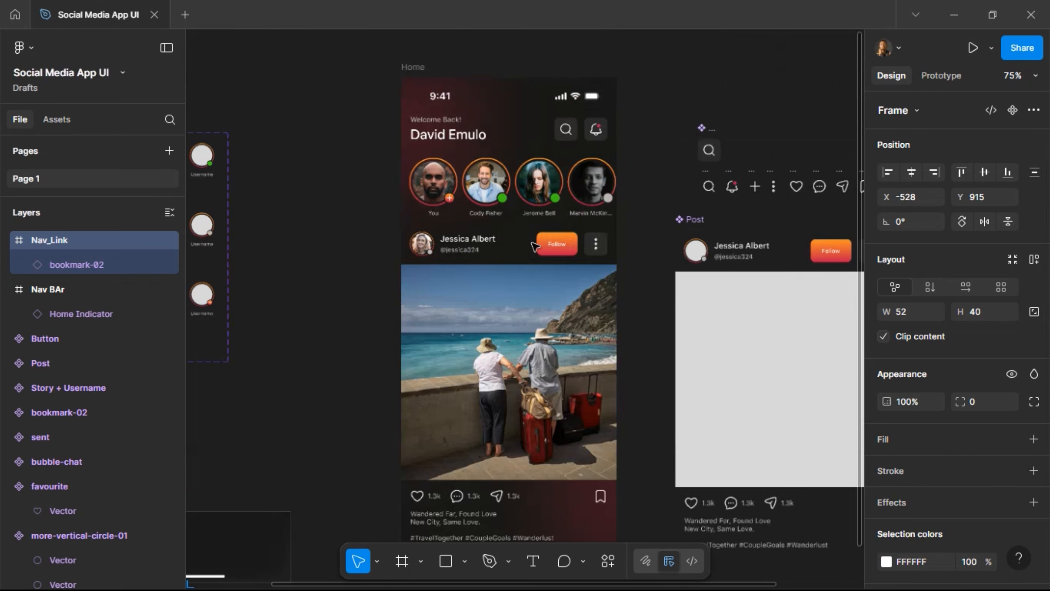
{"action": "scroll", "coordinate": [532, 245], "scroll_direction": "right", "scroll_amount": 7}
{"action": "scroll", "coordinate": [646, 178], "scroll_direction": "up", "scroll_amount": 5}
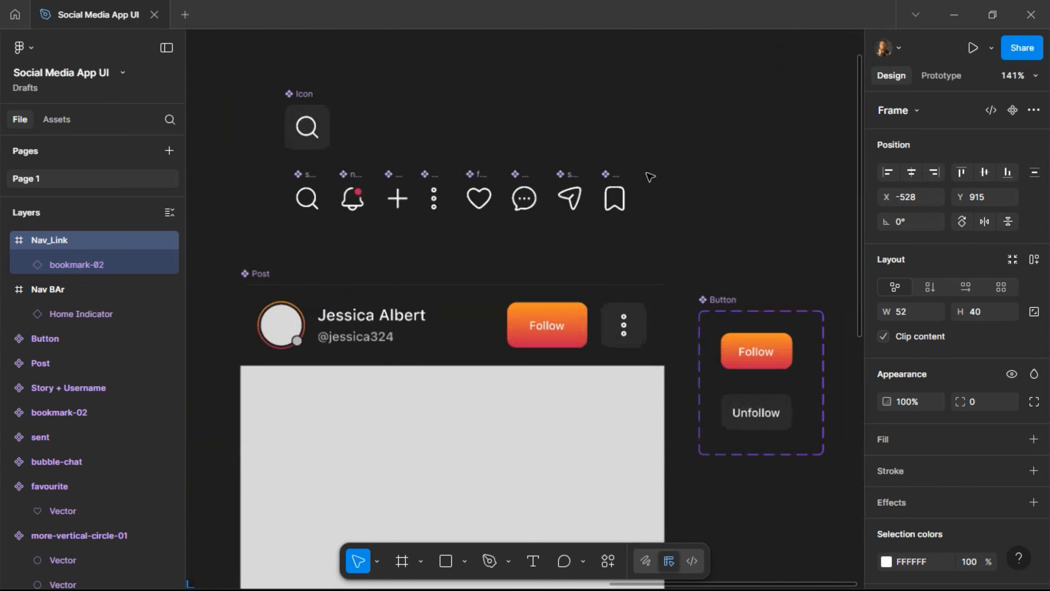
{"action": "scroll", "coordinate": [590, 187], "scroll_direction": "right", "scroll_amount": 5}
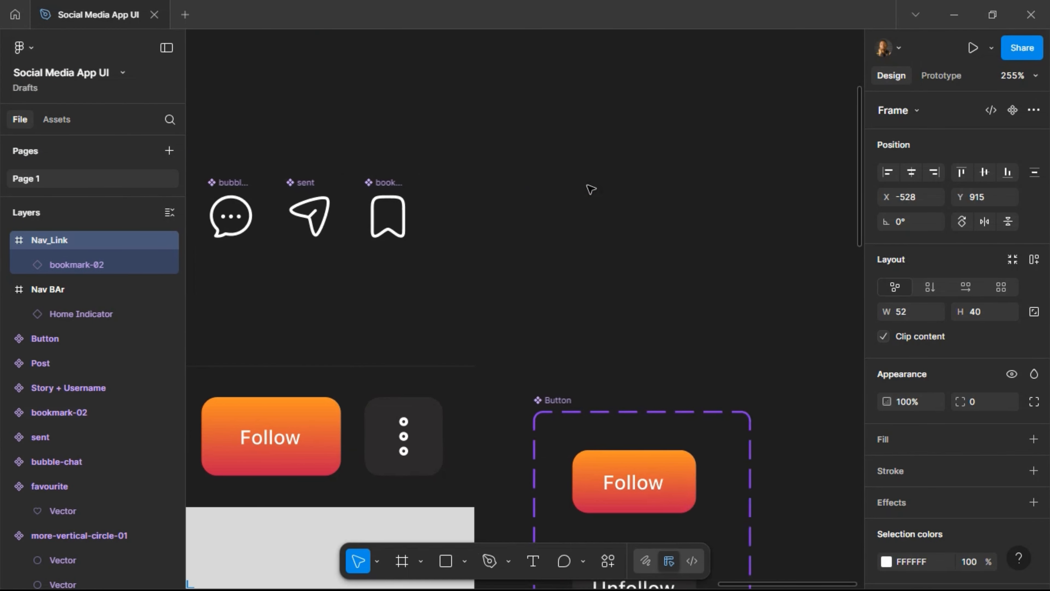
Duplicate the bookmark-02 icon three times, each copy shifted further right in the row.
{"action": "left_click", "coordinate": [374, 182]}
{"action": "key", "text": "ctrl+d"}
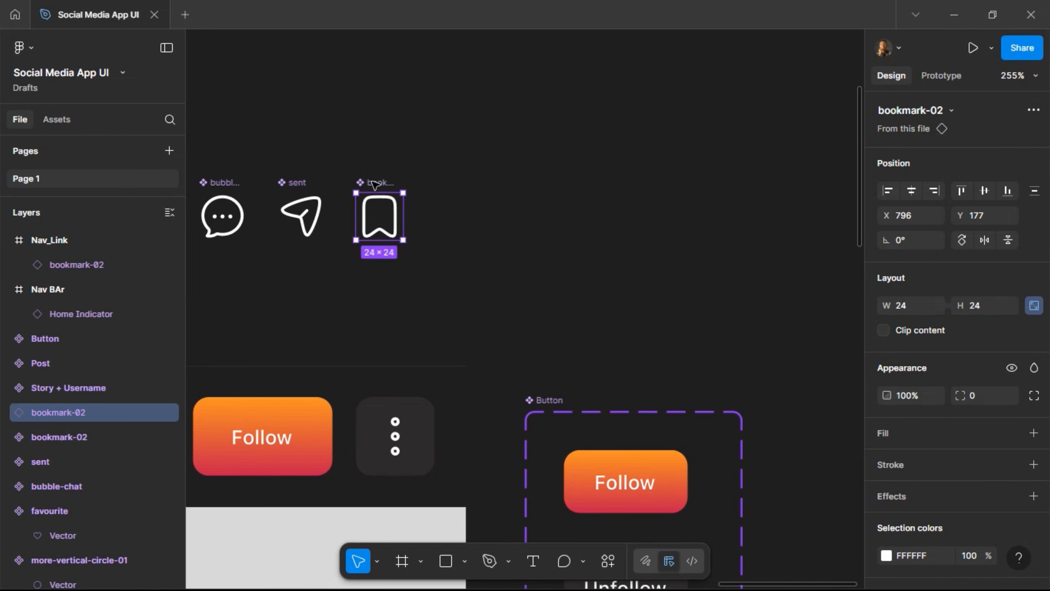
{"action": "key", "text": "shift+Right"}
{"action": "key", "text": "shift+Right"}
{"action": "key", "text": "shift+Right"}
{"action": "key", "text": "shift+Right"}
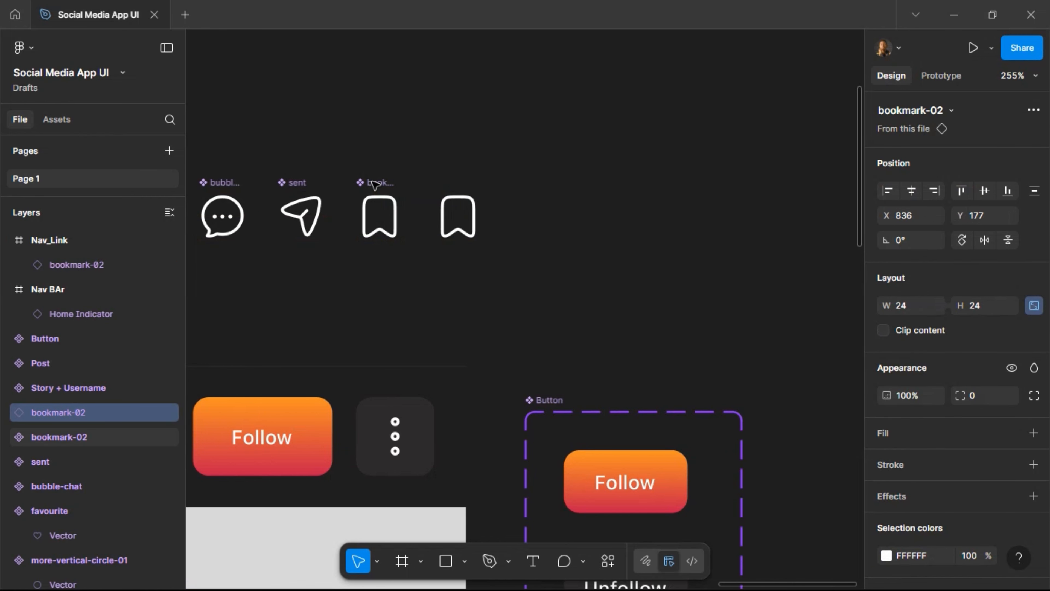
{"action": "key", "text": "ctrl+d"}
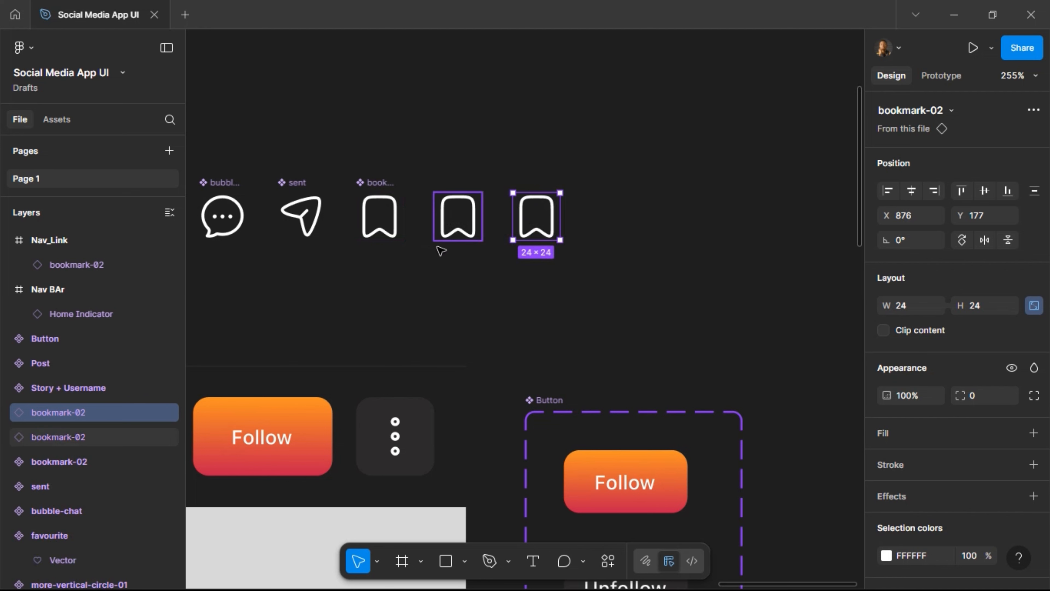
{"action": "scroll", "coordinate": [546, 223], "scroll_direction": "left", "scroll_amount": 5}
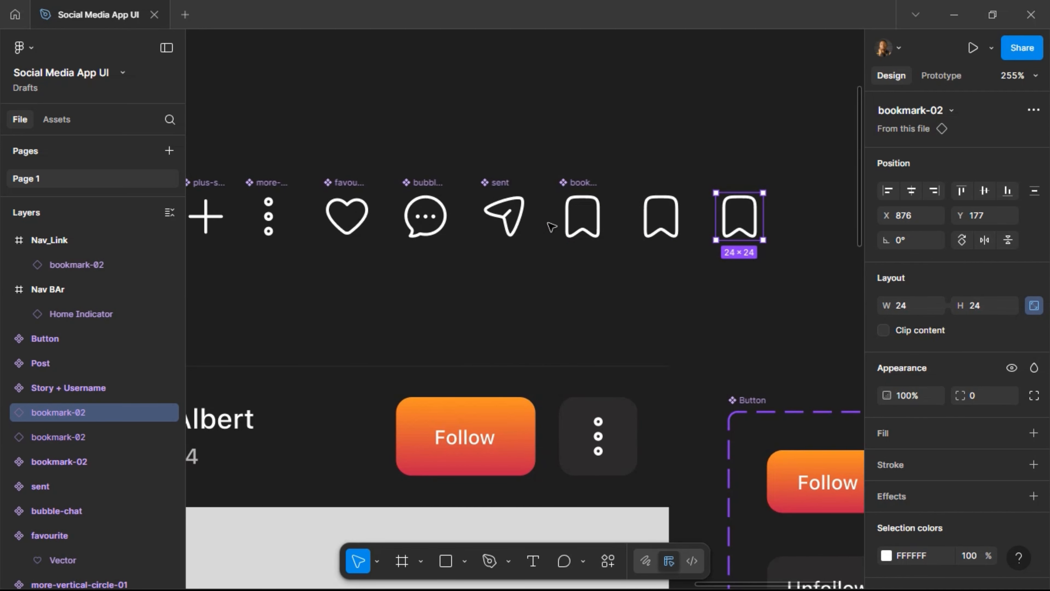
{"action": "scroll", "coordinate": [551, 226], "scroll_direction": "right", "scroll_amount": 3}
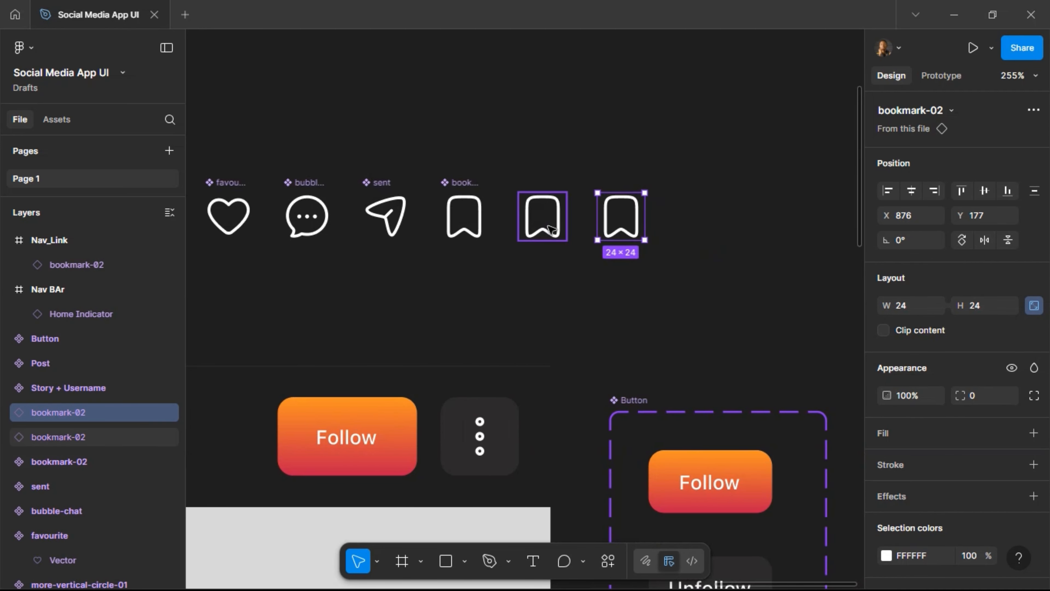
{"action": "key", "text": "ctrl+d"}
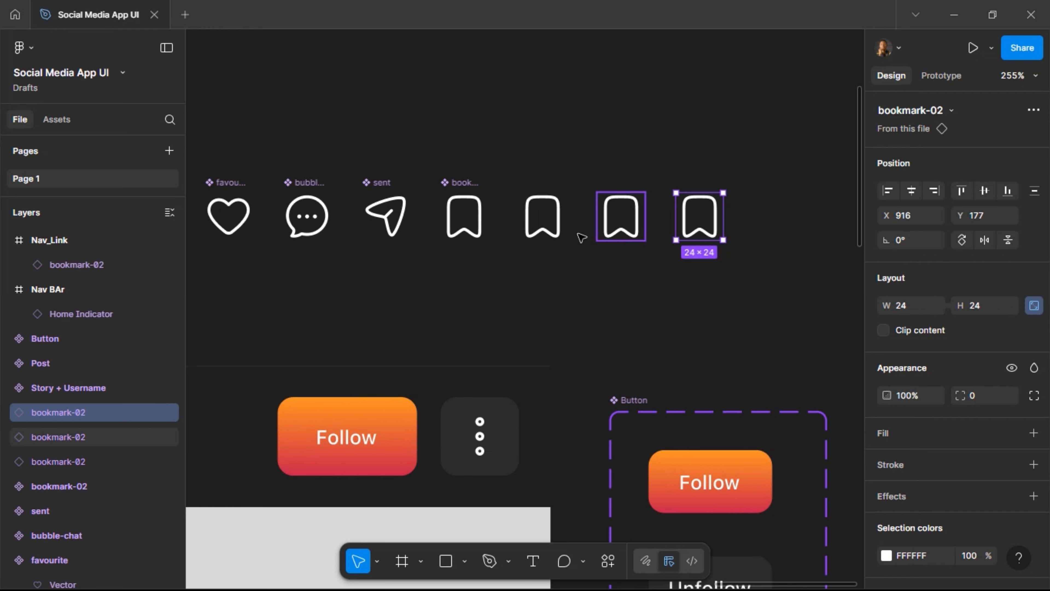
{"action": "left_click", "coordinate": [541, 225]}
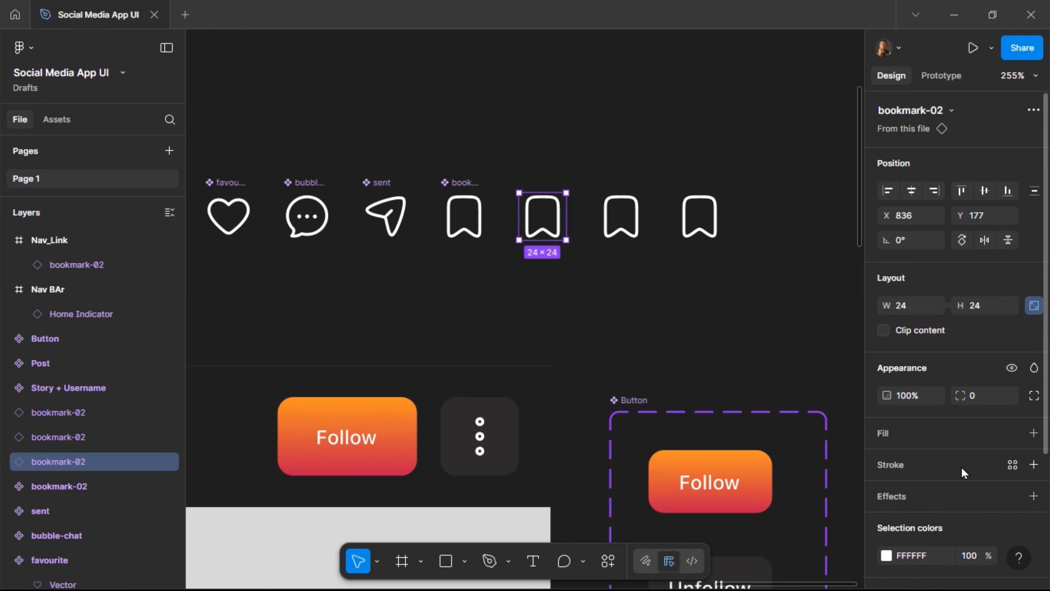
{"action": "scroll", "coordinate": [960, 466], "scroll_direction": "down", "scroll_amount": 4}
In the Hugeicons library, swap the first two bookmark copies for home-08 and discover-circle.
{"action": "left_click", "coordinate": [947, 515]}
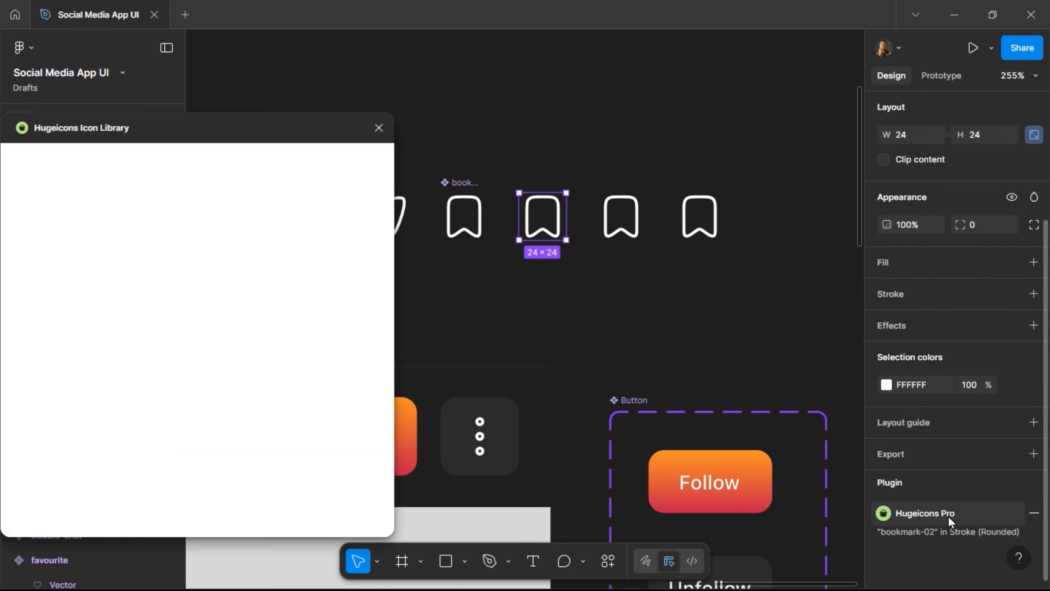
{"action": "left_click", "coordinate": [159, 239]}
{"action": "type", "text": "home"}
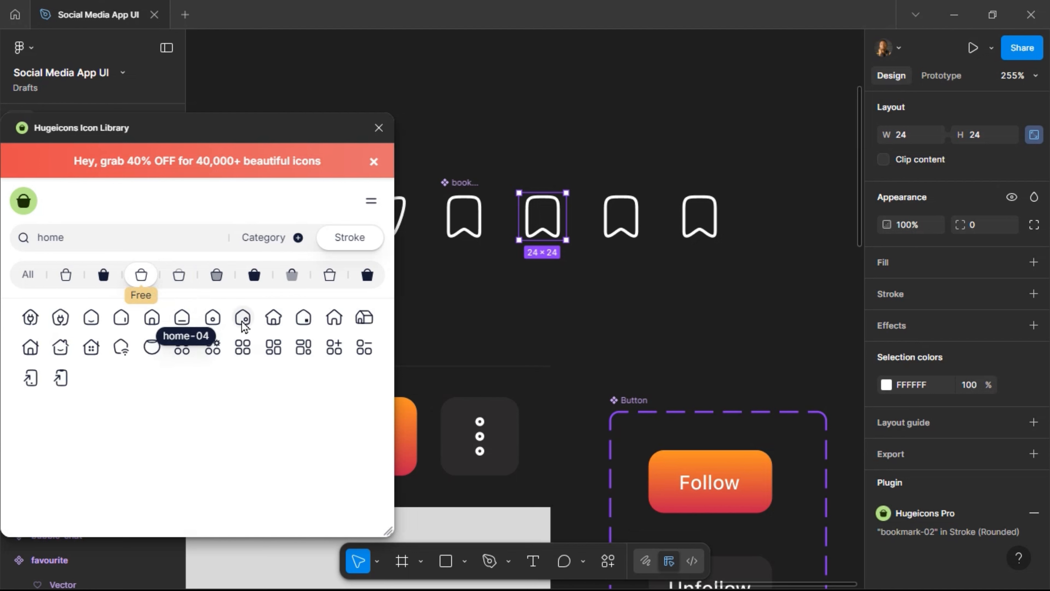
{"action": "left_click", "coordinate": [304, 319]}
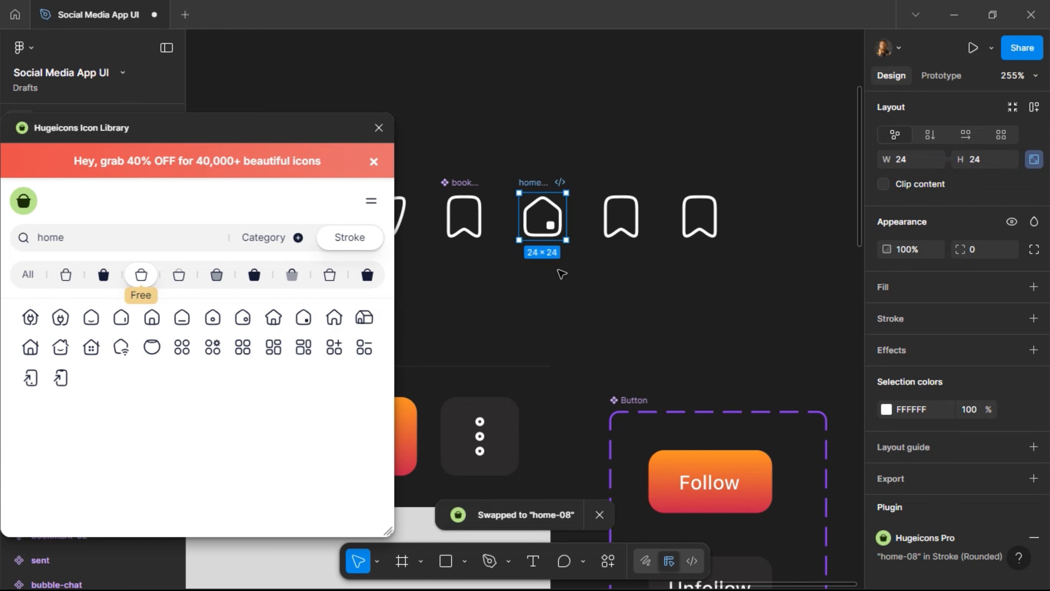
{"action": "left_click", "coordinate": [621, 217]}
{"action": "left_click_drag", "start_coordinate": [125, 239], "coordinate": [15, 245]}
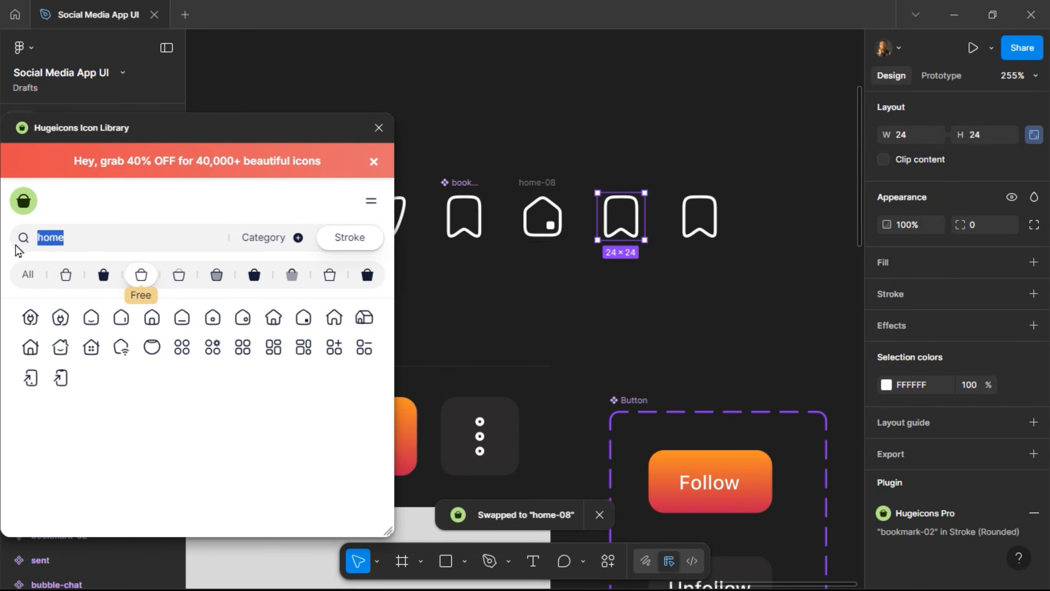
{"action": "type", "text": "explor"}
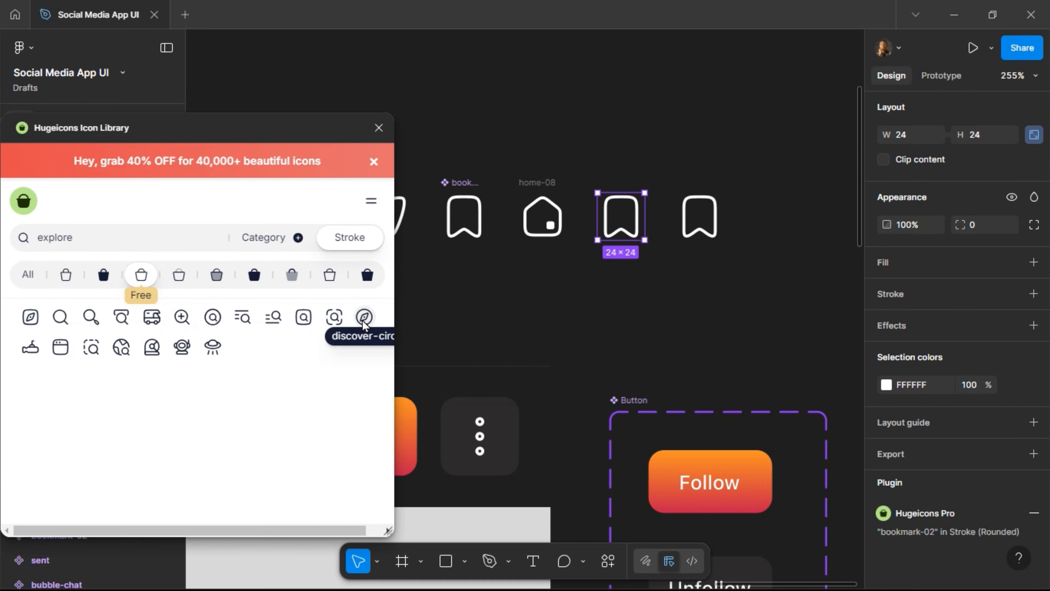
{"action": "left_click", "coordinate": [363, 323]}
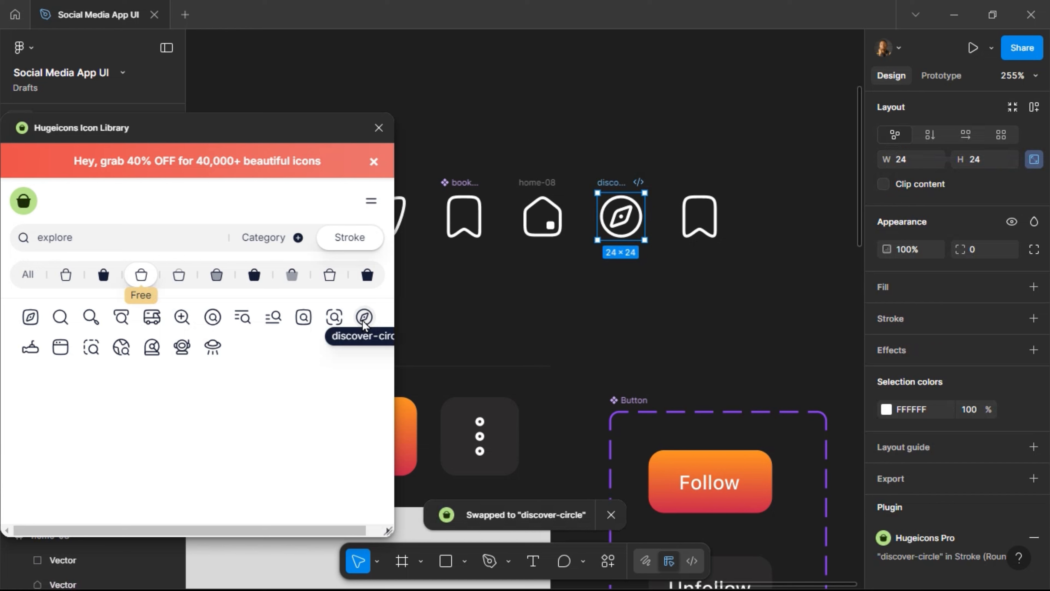
Swap the last bookmark copy for user-03, close the plugin and select the three icons.
{"action": "left_click", "coordinate": [700, 216]}
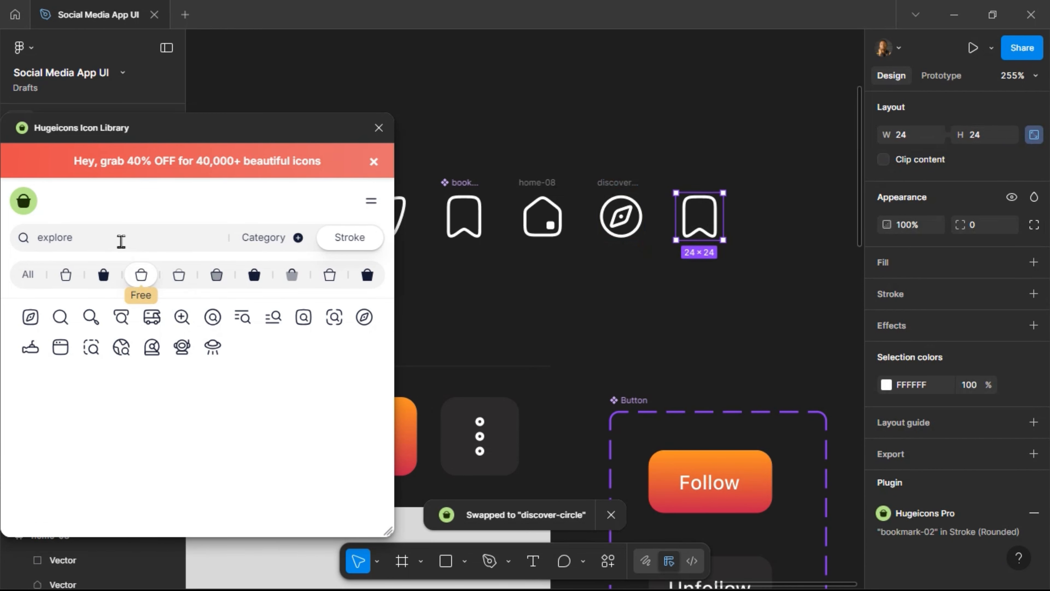
{"action": "left_click_drag", "start_coordinate": [120, 241], "coordinate": [23, 238]}
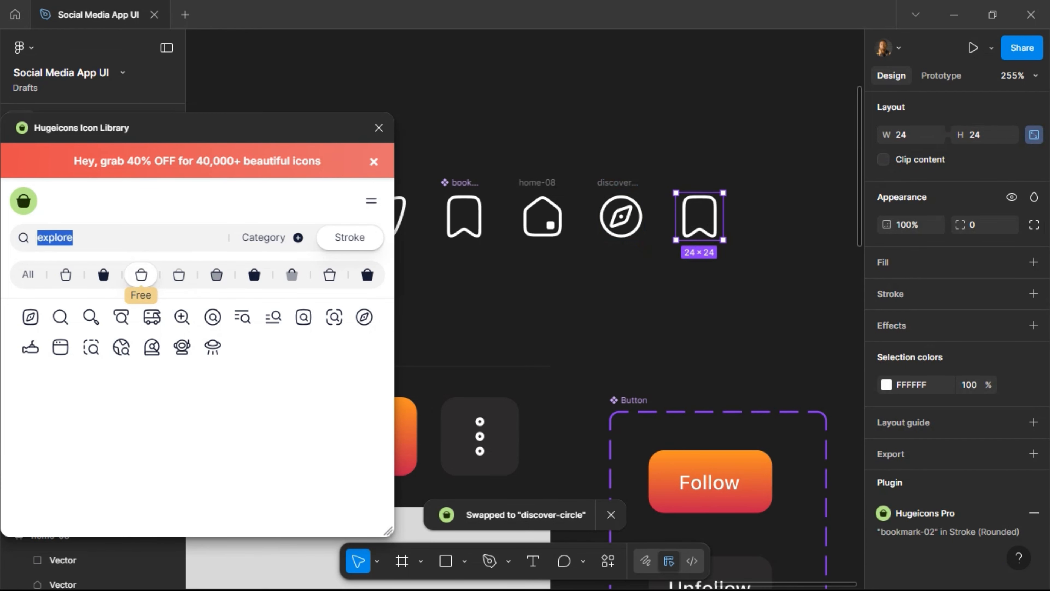
{"action": "type", "text": "user"}
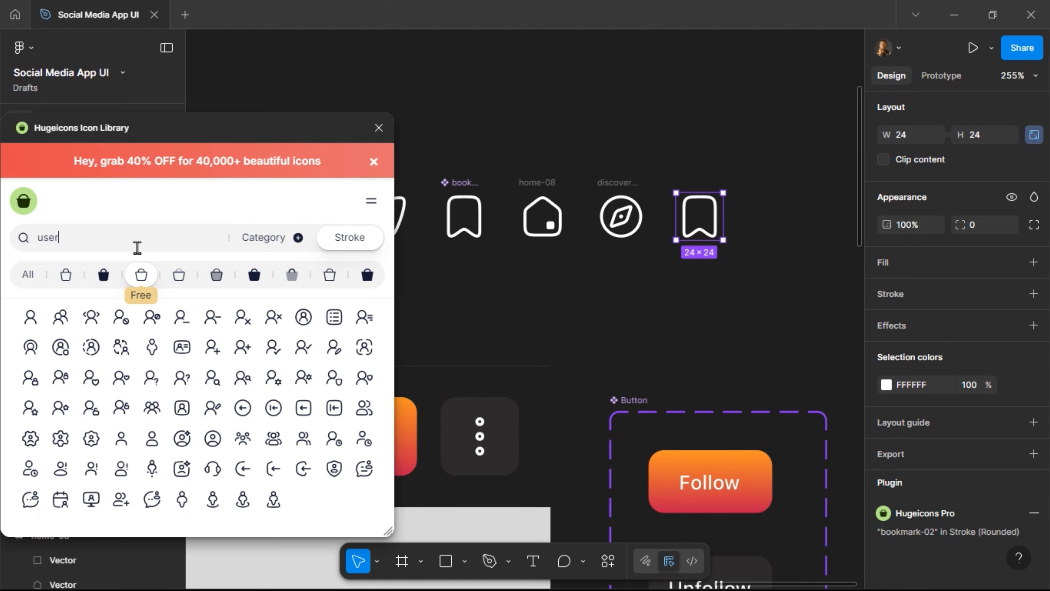
{"action": "left_click", "coordinate": [152, 442]}
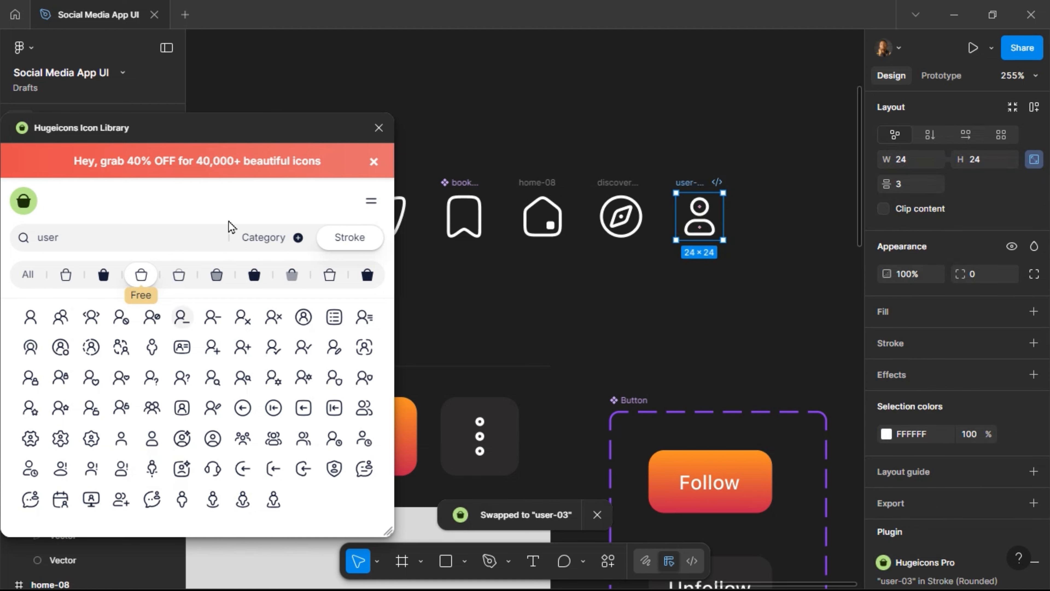
{"action": "left_click", "coordinate": [378, 128]}
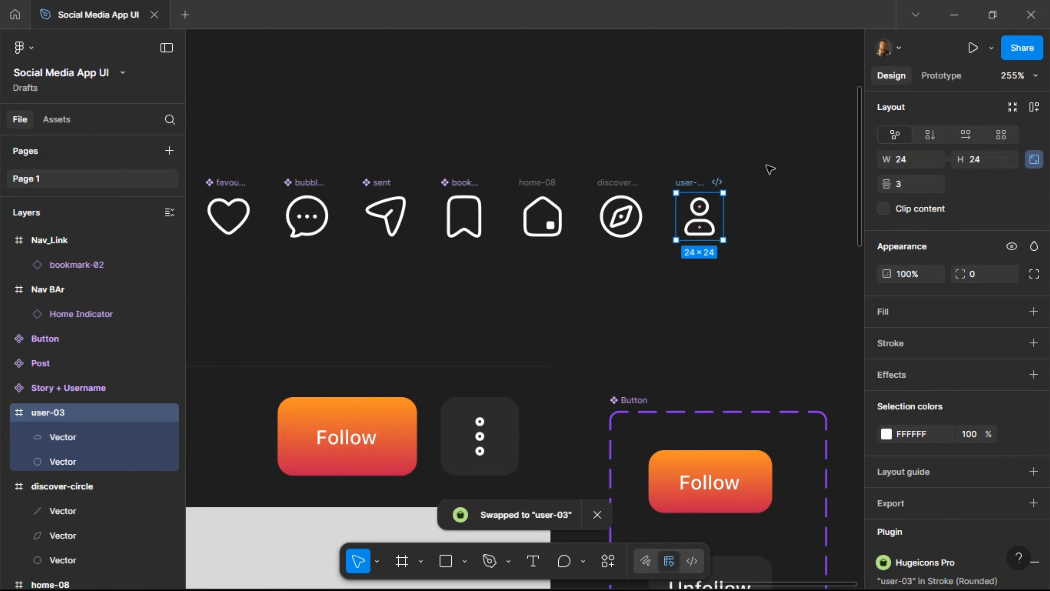
{"action": "left_click_drag", "start_coordinate": [765, 166], "coordinate": [509, 264]}
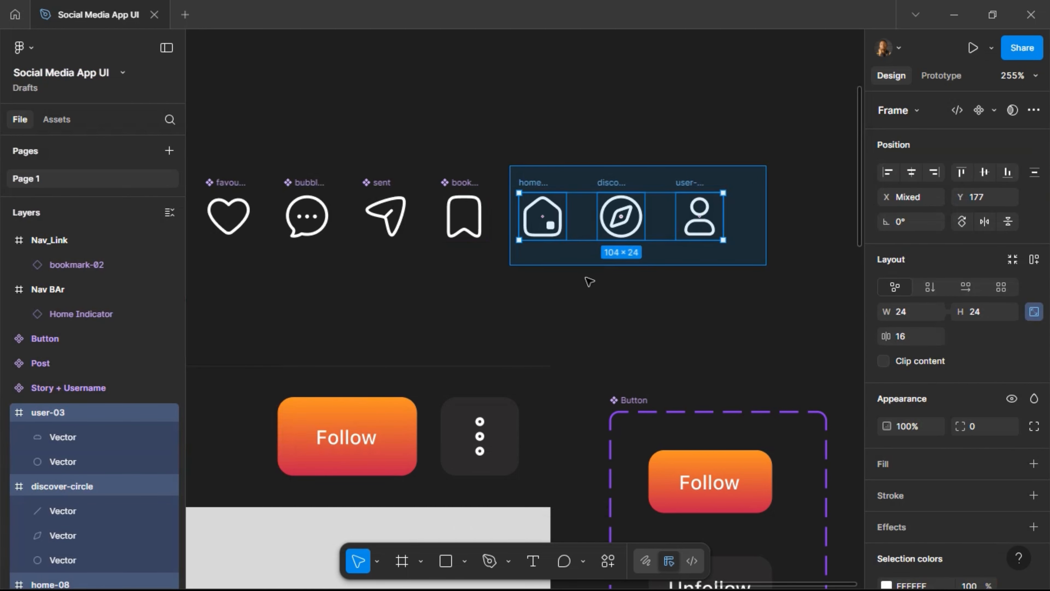
Make the home, discover and user icons into separate components.
{"action": "left_click", "coordinate": [994, 111]}
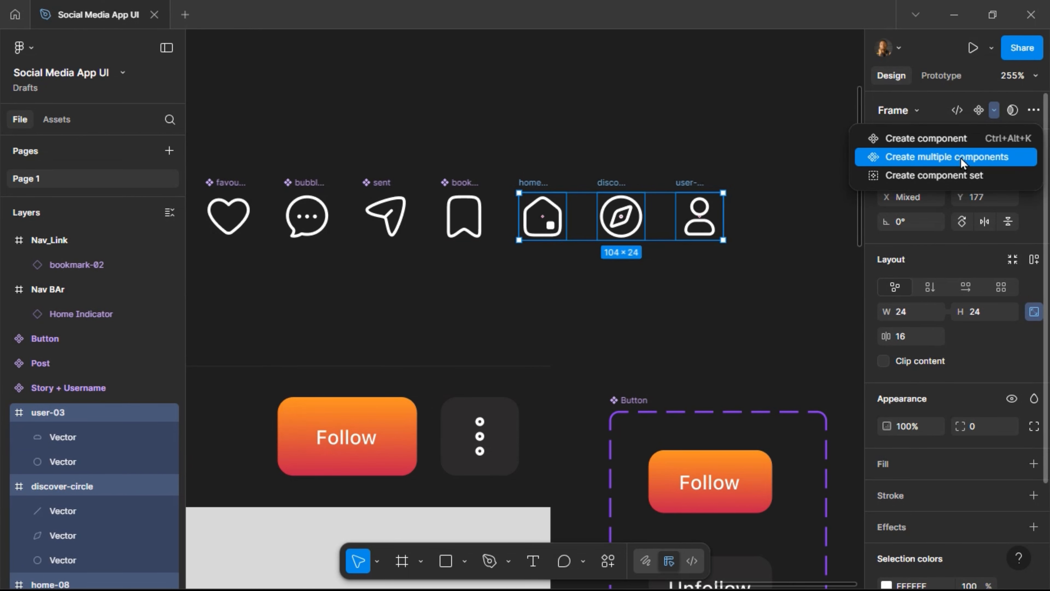
{"action": "key", "text": "Return"}
{"action": "scroll", "coordinate": [658, 247], "scroll_direction": "down", "scroll_amount": 10}
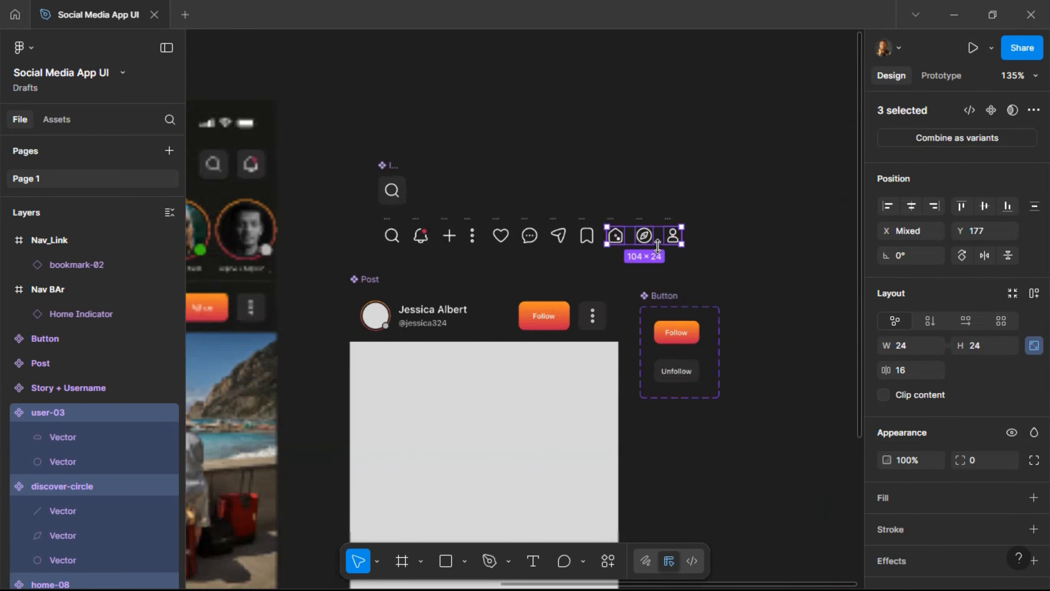
{"action": "scroll", "coordinate": [657, 247], "scroll_direction": "left", "scroll_amount": 5}
{"action": "scroll", "coordinate": [659, 248], "scroll_direction": "down", "scroll_amount": 8}
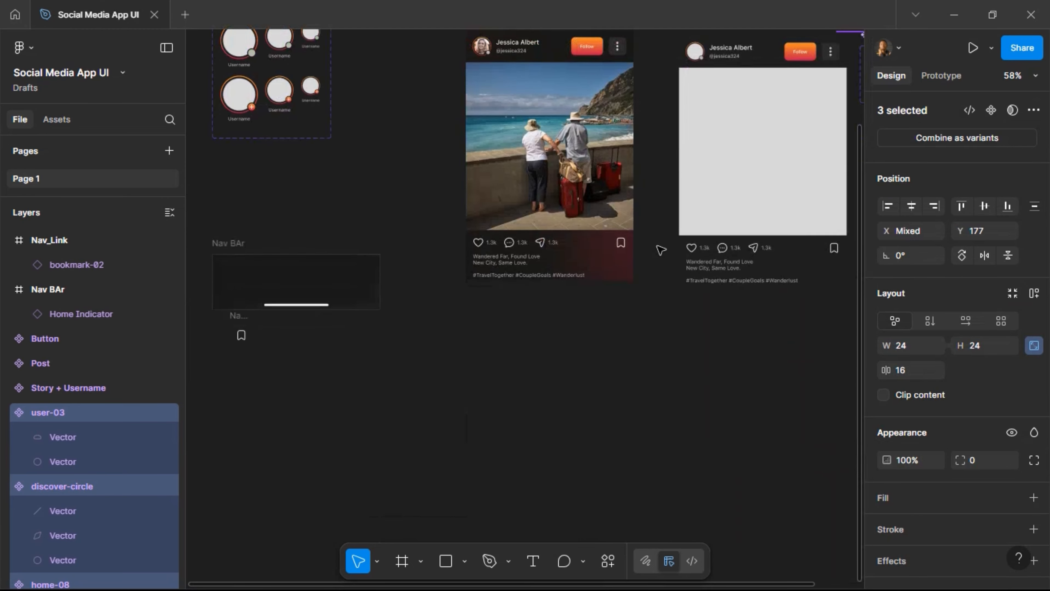
{"action": "scroll", "coordinate": [581, 260], "scroll_direction": "left", "scroll_amount": 3}
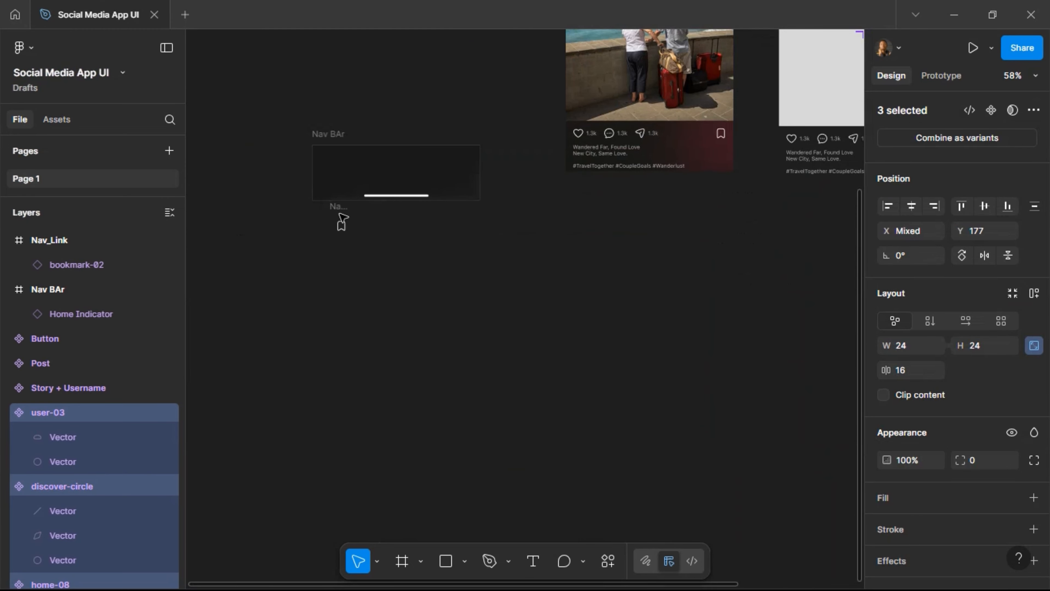
{"action": "scroll", "coordinate": [340, 221], "scroll_direction": "up", "scroll_amount": 3}
{"action": "scroll", "coordinate": [338, 216], "scroll_direction": "up", "scroll_amount": 5}
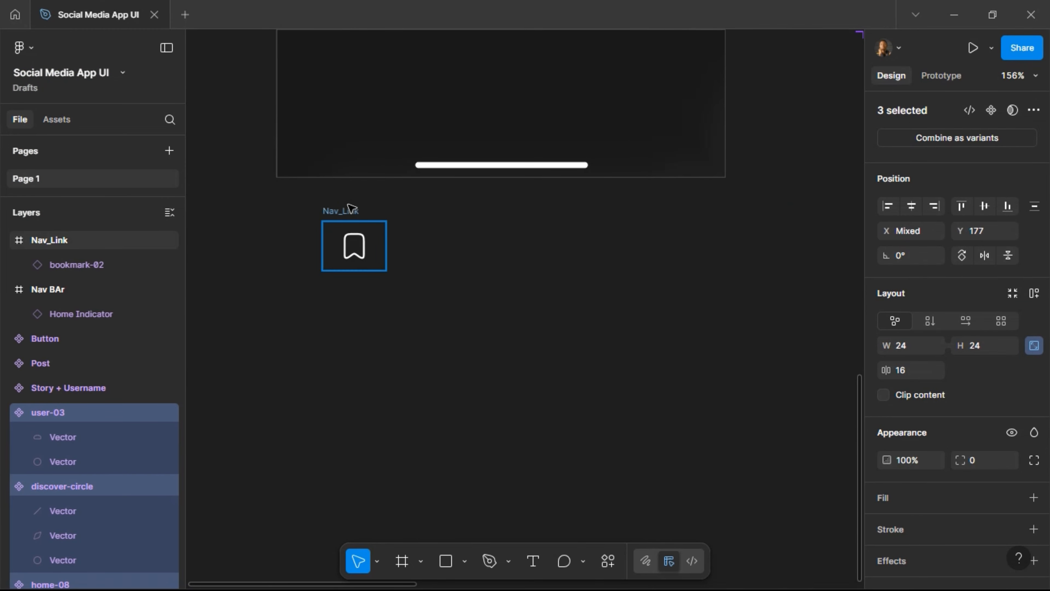
Move the Nav_Link frame inside the Nav BAr frame, at X 40, Y 22.
{"action": "mouse_move", "coordinate": [345, 213]}
{"action": "left_mouse_down"}
{"action": "mouse_move", "coordinate": [344, 159]}
{"action": "mouse_move", "coordinate": [345, 209]}
{"action": "left_mouse_up"}
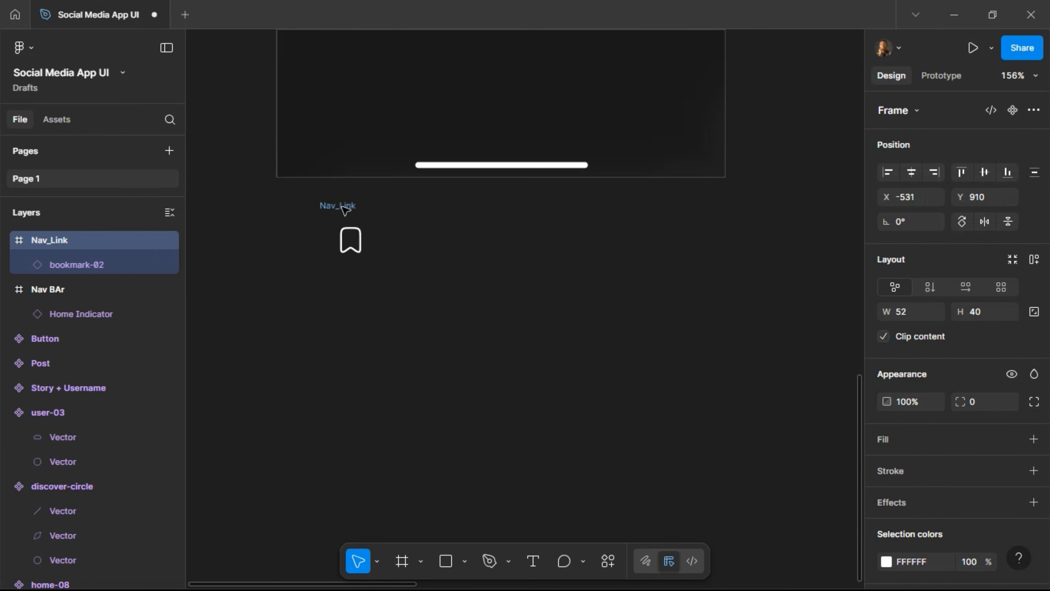
{"action": "left_click", "coordinate": [346, 241]}
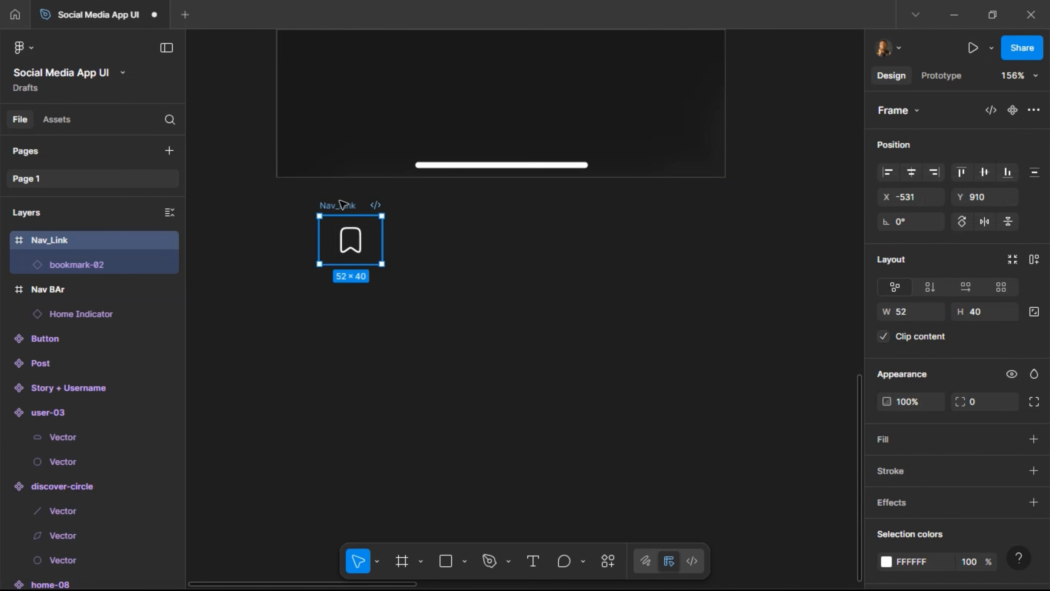
{"action": "left_click_drag", "start_coordinate": [343, 208], "coordinate": [344, 47]}
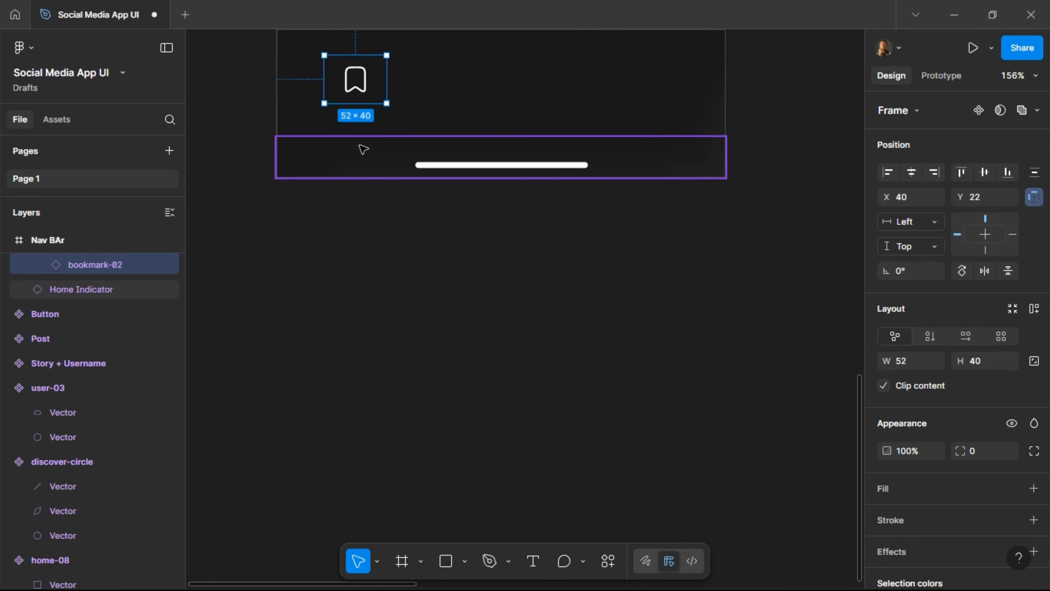
{"action": "scroll", "coordinate": [354, 150], "scroll_direction": "up", "scroll_amount": 3}
{"action": "scroll", "coordinate": [346, 154], "scroll_direction": "up", "scroll_amount": 2}
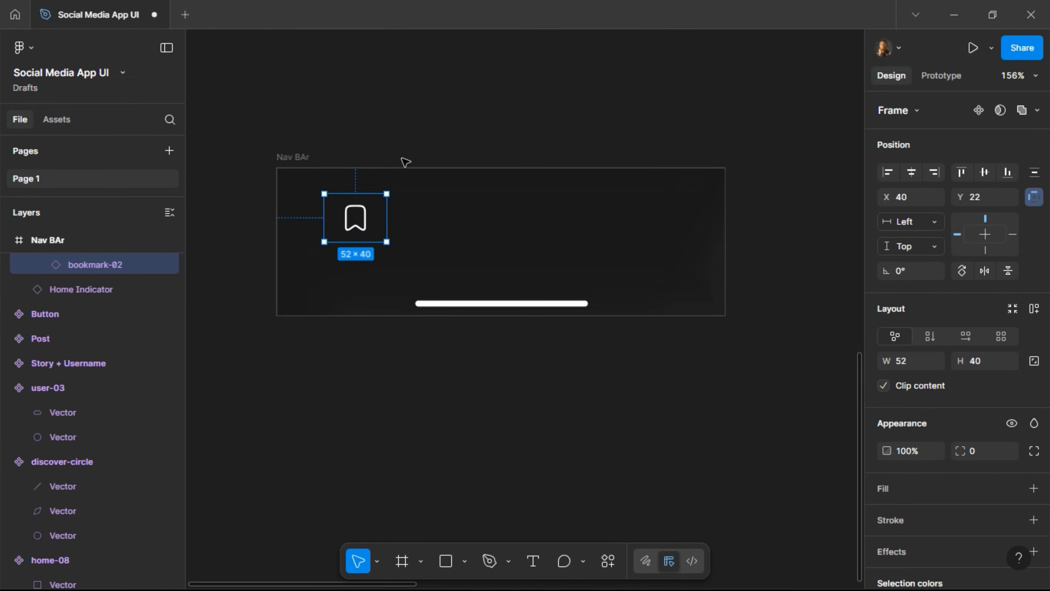
Duplicate Nav_Link and wrap both copies in a 375-wide auto-layout row.
{"action": "key", "text": "ctrl+d"}
{"action": "key", "text": "shift+Right"}
{"action": "key", "text": "shift+Right"}
{"action": "key", "text": "shift+Right"}
{"action": "key", "text": "shift+Right"}
{"action": "key", "text": "shift+Right"}
{"action": "key", "text": "shift+Right"}
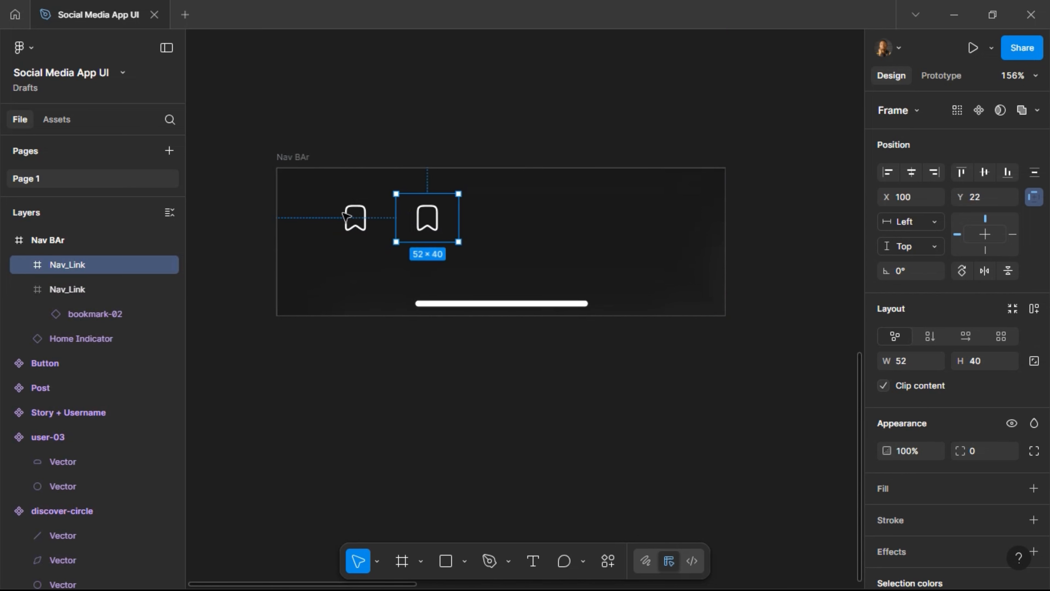
{"action": "left_click", "coordinate": [348, 220], "text": "shift"}
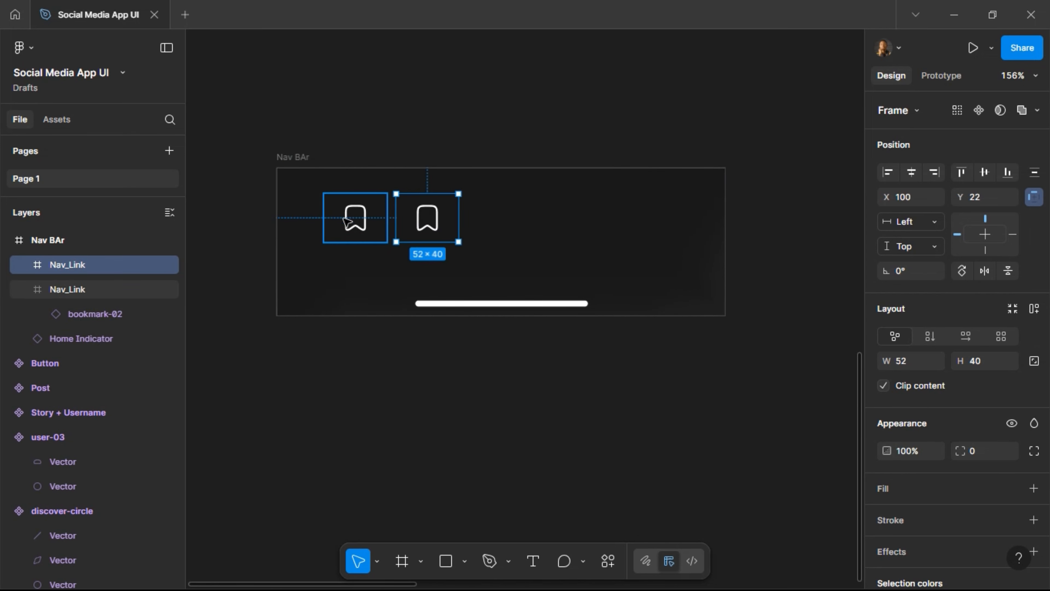
{"action": "left_click", "coordinate": [1032, 317]}
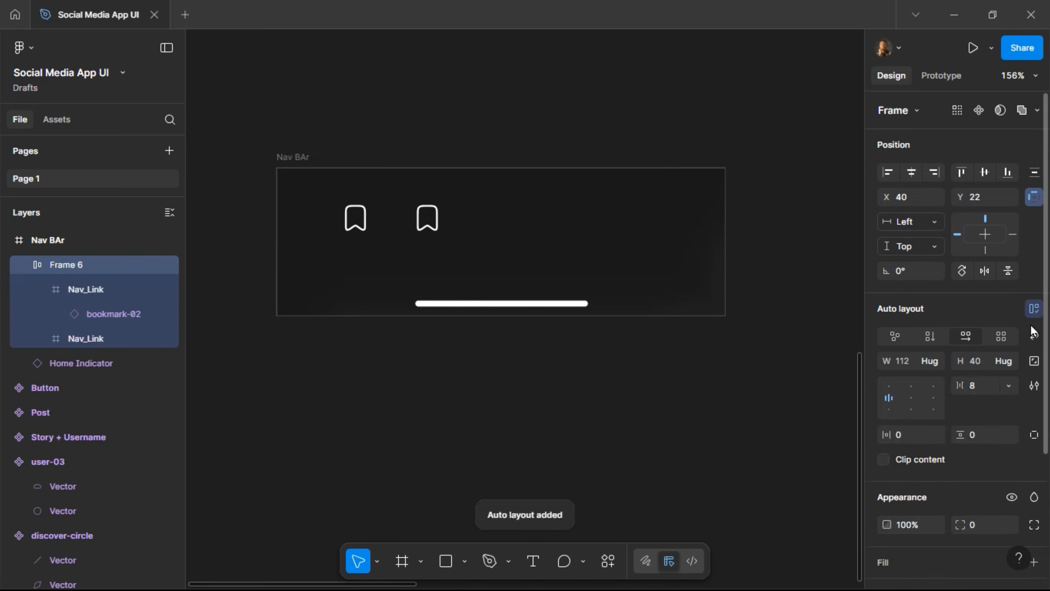
{"action": "left_click", "coordinate": [915, 361]}
{"action": "type", "text": "37"}
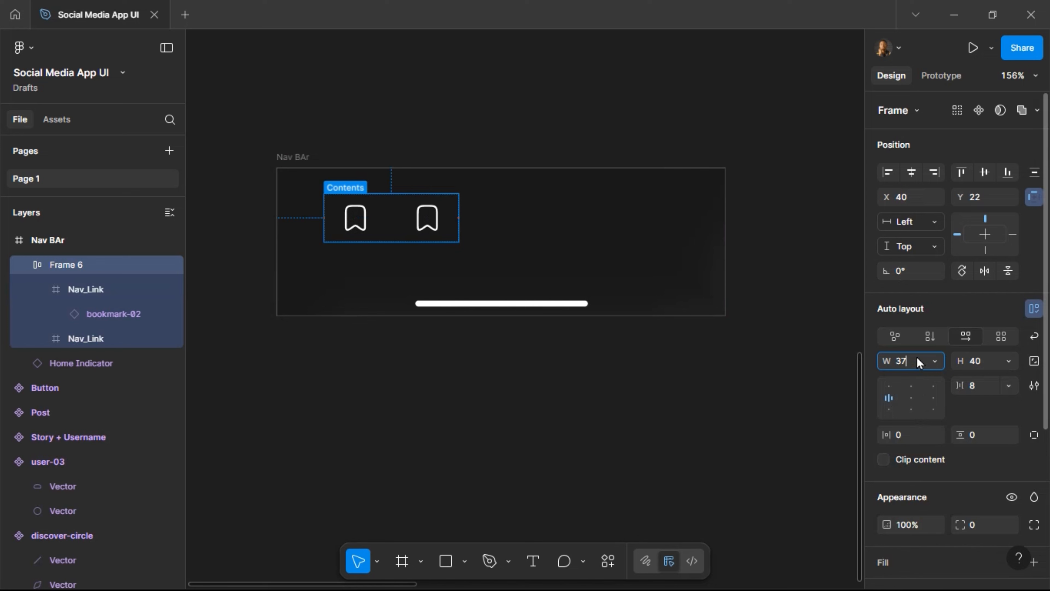
{"action": "type", "text": "5"}
{"action": "key", "text": "Return"}
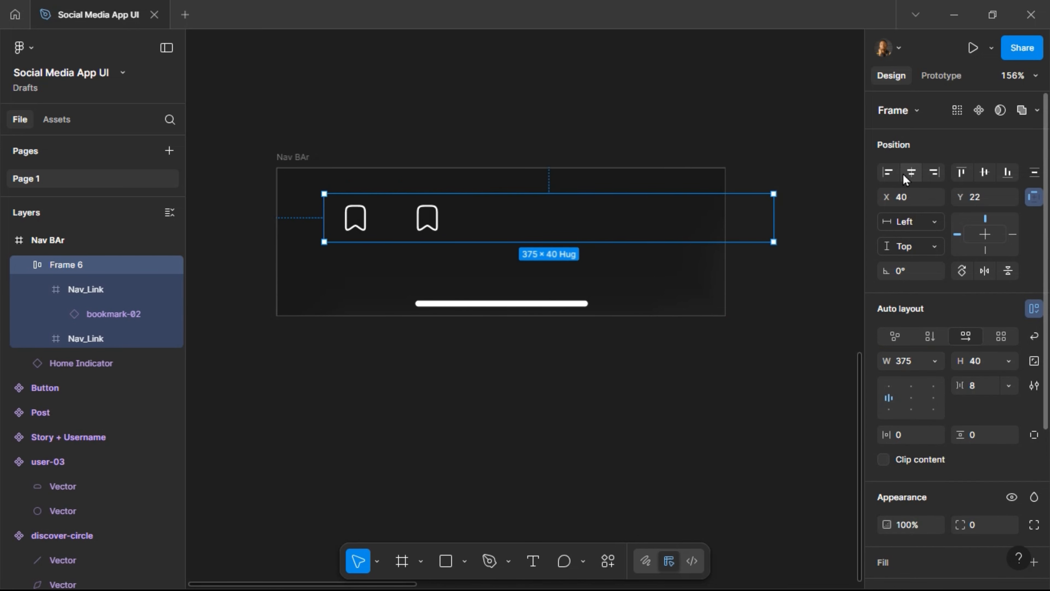
Give the row 16 vertical and horizontal padding and centre it horizontally in the Nav BAr.
{"action": "left_click", "coordinate": [979, 437]}
{"action": "type", "text": "16"}
{"action": "key", "text": "Return"}
{"action": "left_click", "coordinate": [913, 438]}
{"action": "type", "text": "1"}
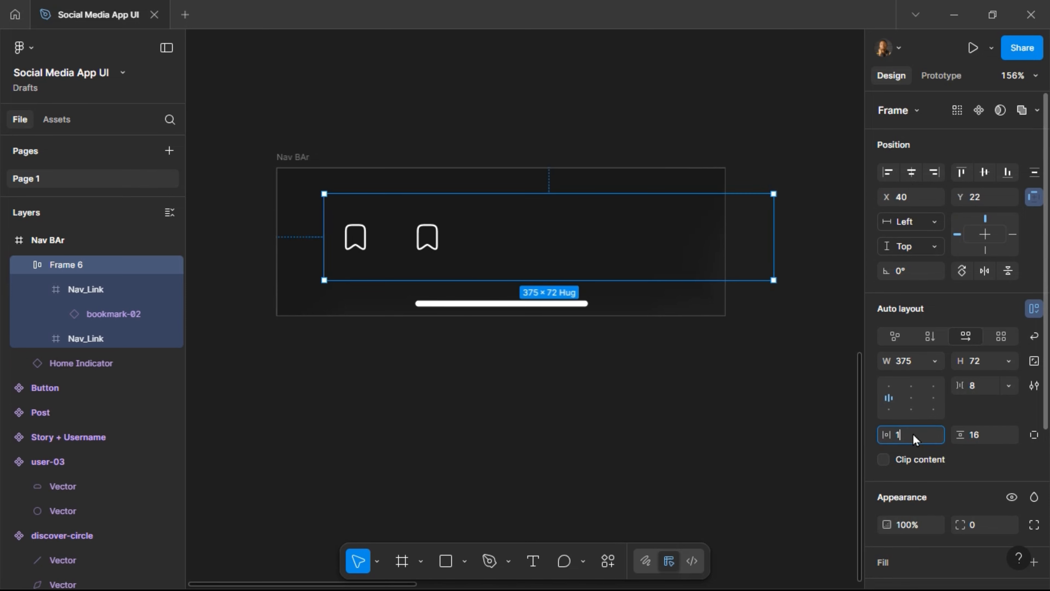
{"action": "key", "text": "Return"}
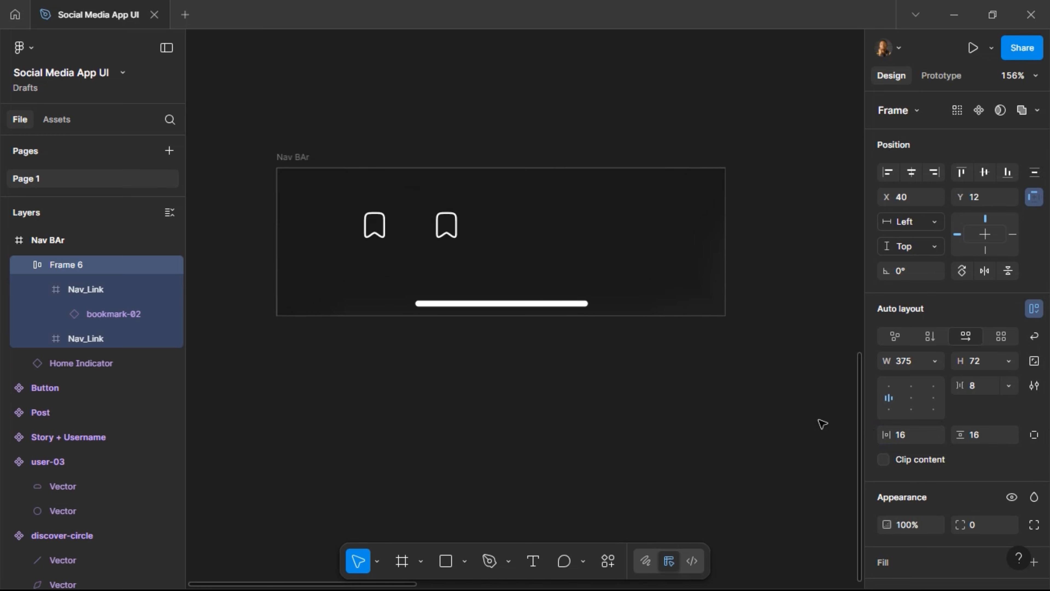
{"action": "key", "text": "shift+Up"}
{"action": "key", "text": "shift+Up"}
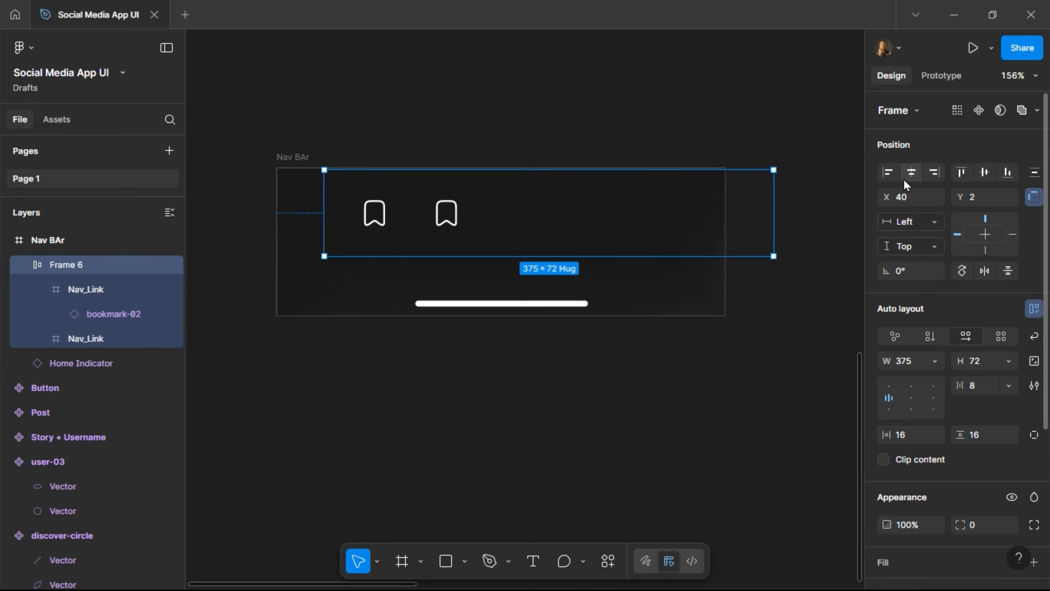
{"action": "left_click", "coordinate": [910, 172]}
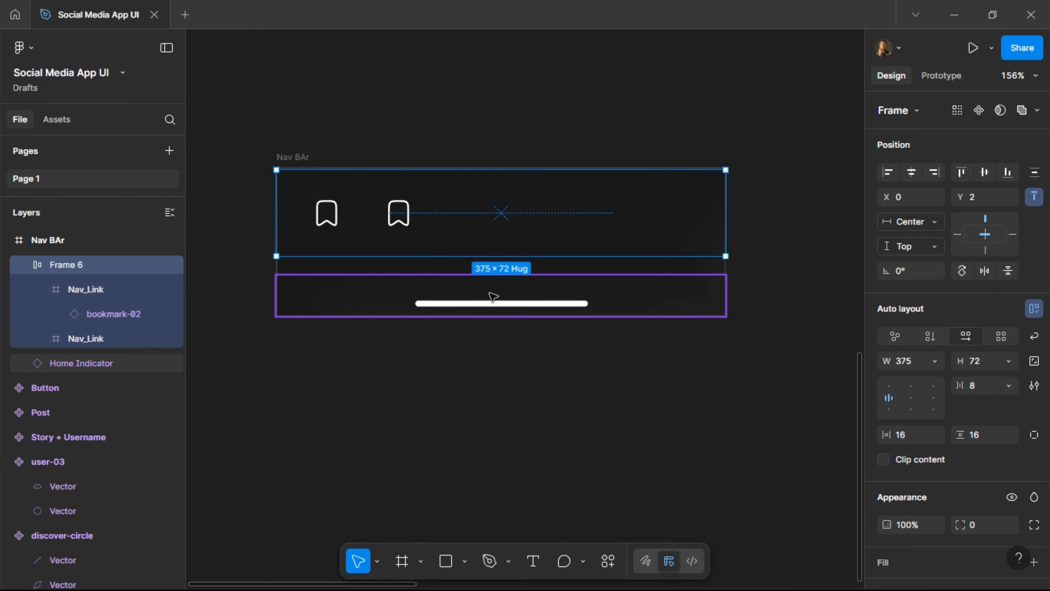
{"action": "key", "text": "alt"}
{"action": "key", "text": "Down"}
{"action": "key", "text": "Down"}
{"action": "key", "text": "Down"}
{"action": "key", "text": "Down"}
{"action": "key", "text": "Down"}
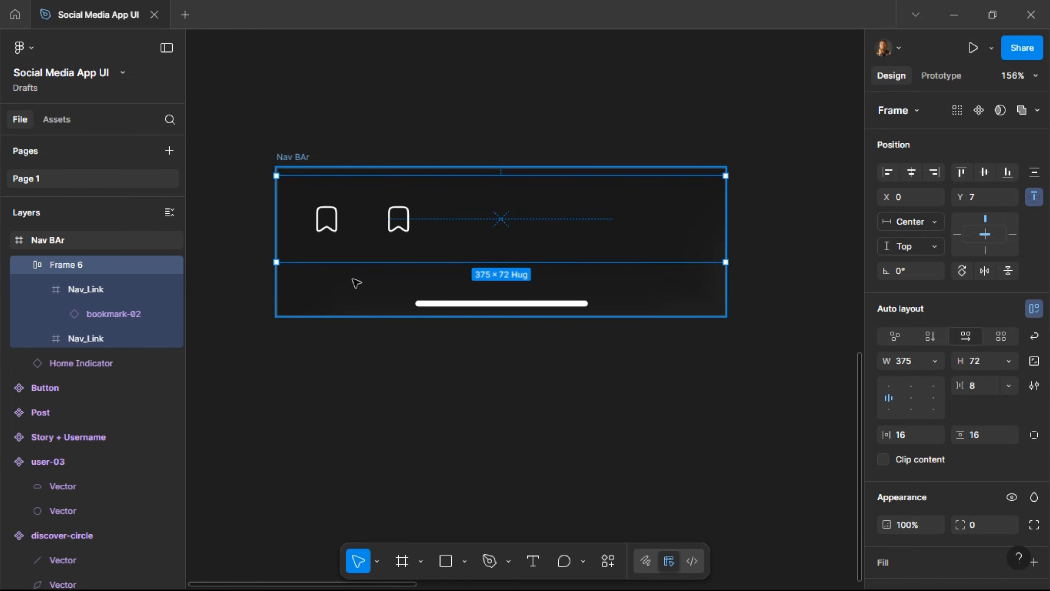
{"action": "left_click", "coordinate": [407, 290]}
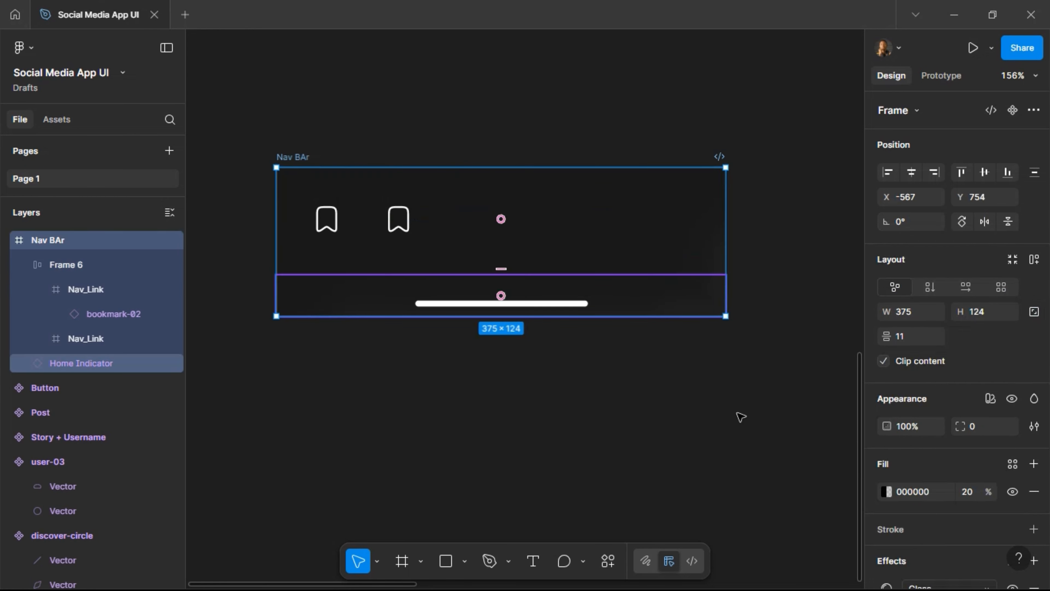
Add auto layout to the Nav BAr with 0 spacing between its children.
{"action": "left_click", "coordinate": [1033, 260]}
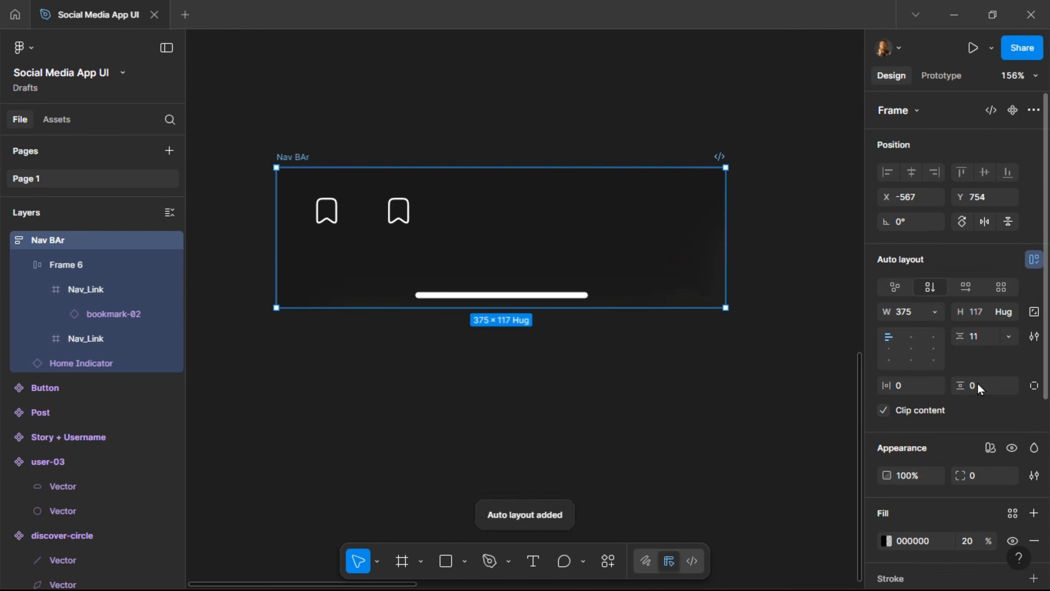
{"action": "left_click", "coordinate": [987, 342]}
{"action": "mouse_move", "coordinate": [495, 260]}
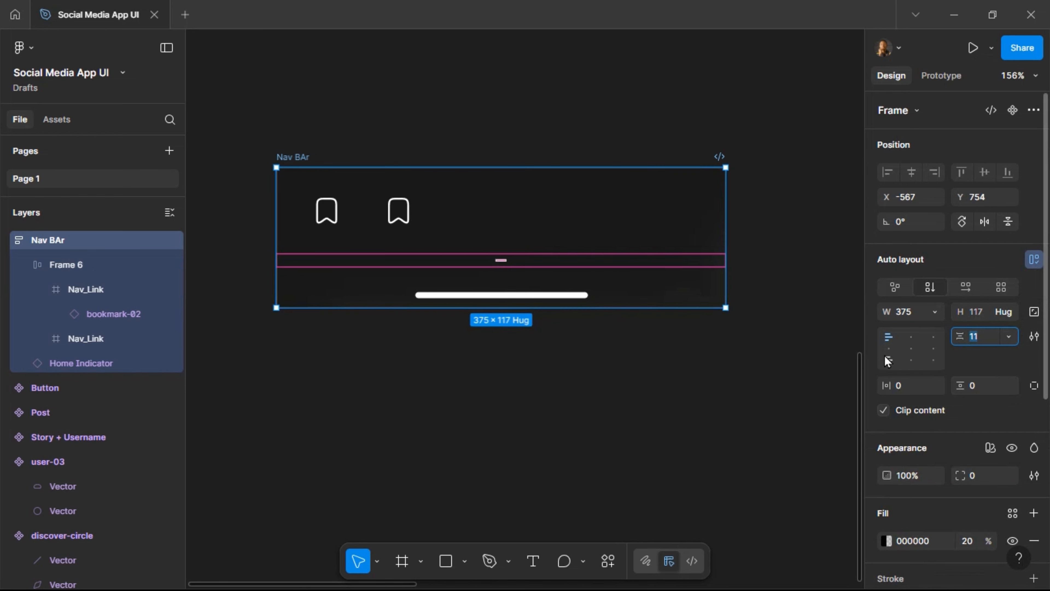
{"action": "type", "text": "0"}
{"action": "key", "text": "Return"}
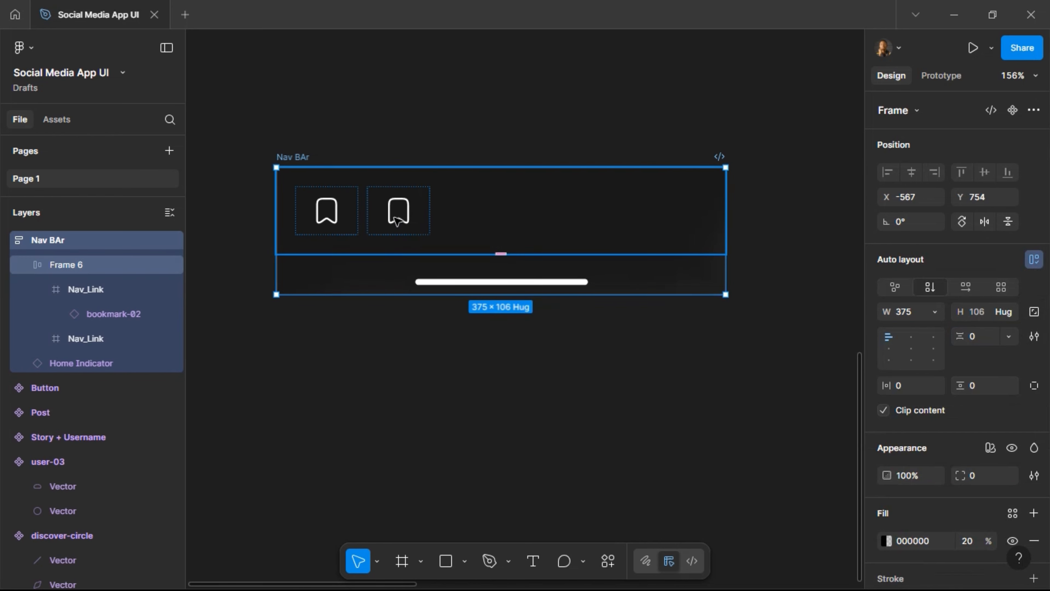
Duplicate the Nav_Link until the row holds five links.
{"action": "left_click", "coordinate": [396, 221]}
{"action": "left_click", "coordinate": [397, 221]}
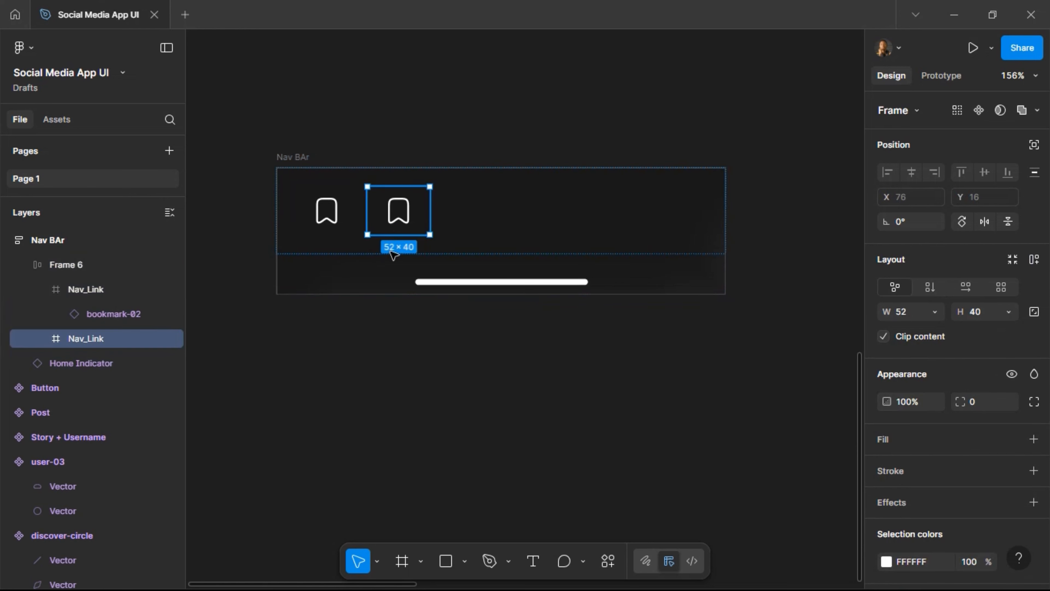
{"action": "key", "text": "ctrl+d"}
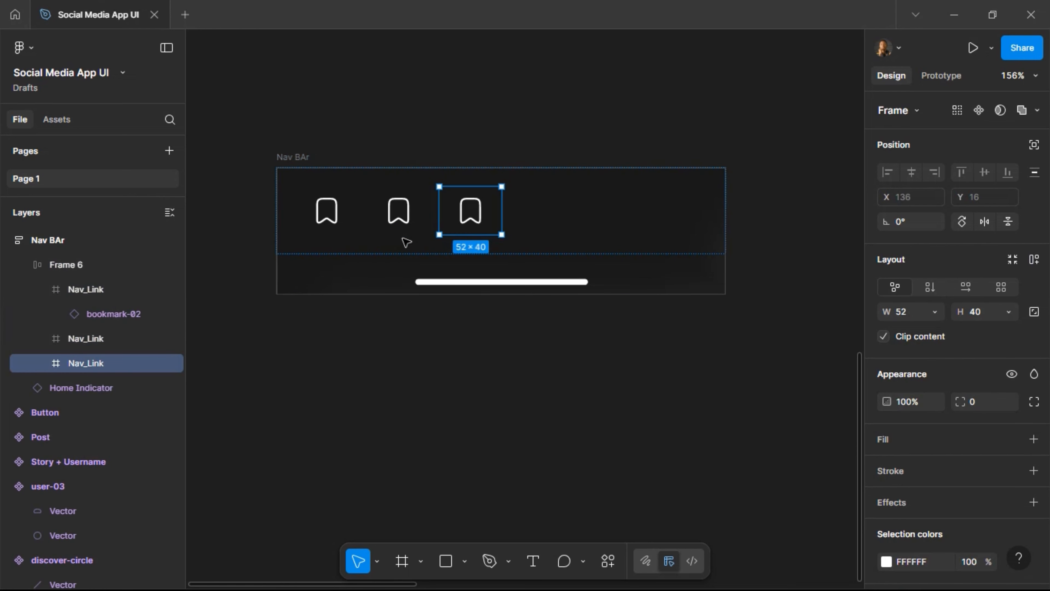
{"action": "key", "text": "ctrl+d"}
{"action": "key", "text": "ctrl+d"}
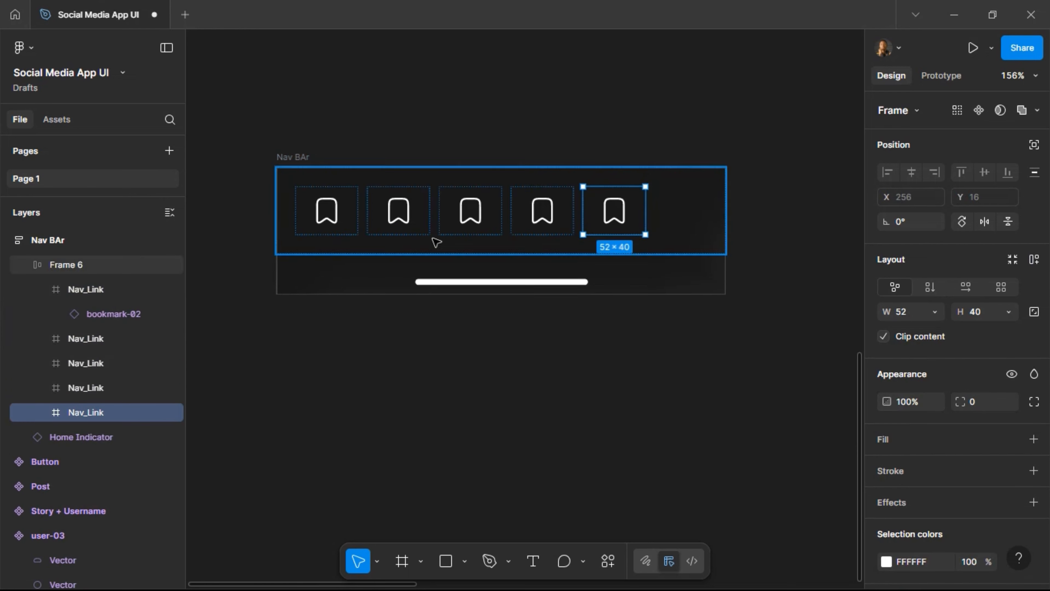
{"action": "key", "text": "Escape"}
Rename the row frame to Nav Links and set its gap to Auto.
{"action": "double_click", "coordinate": [69, 267]}
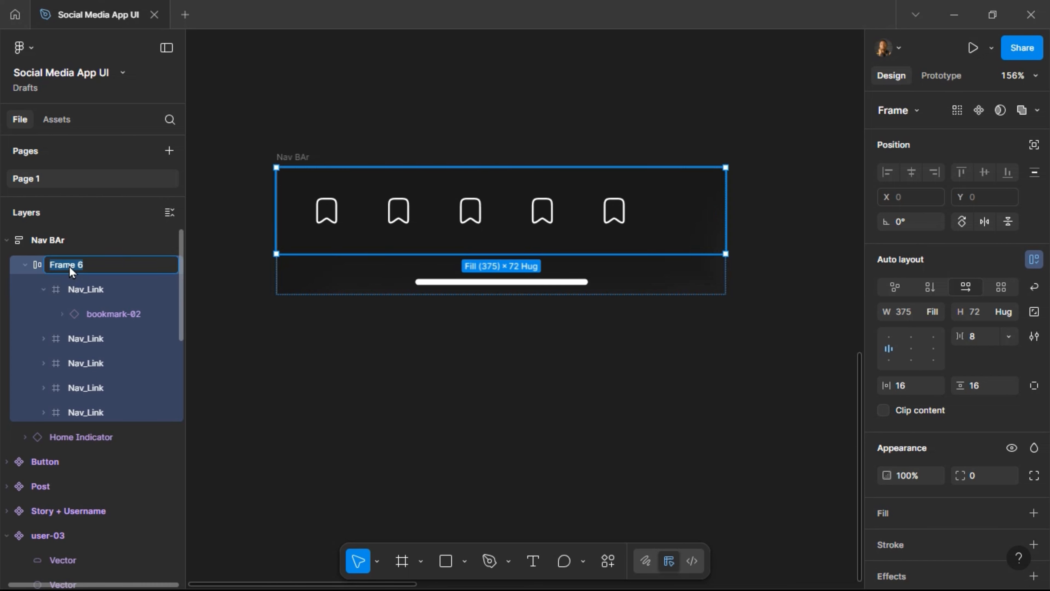
{"action": "type", "text": "Nav Links"}
{"action": "key", "text": "Return"}
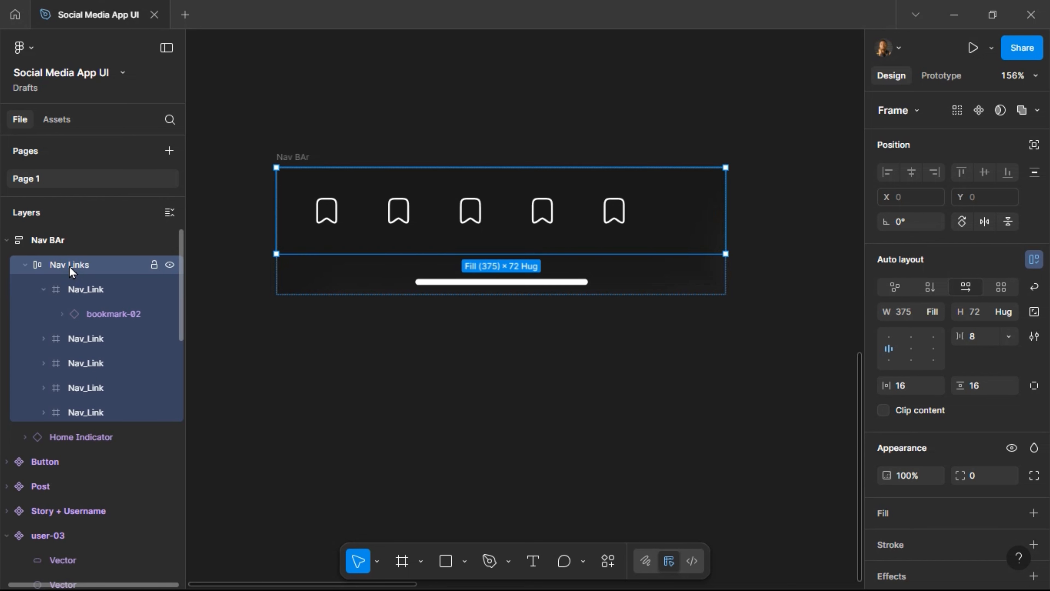
{"action": "left_click", "coordinate": [983, 339]}
{"action": "key", "text": "Return"}
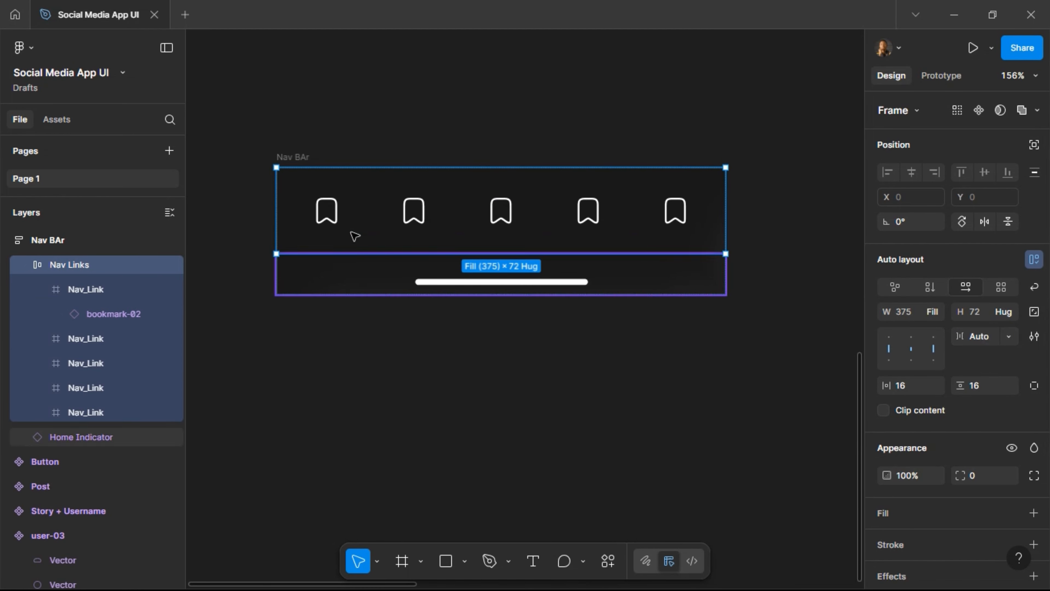
{"action": "double_click", "coordinate": [334, 219]}
{"action": "double_click", "coordinate": [335, 219]}
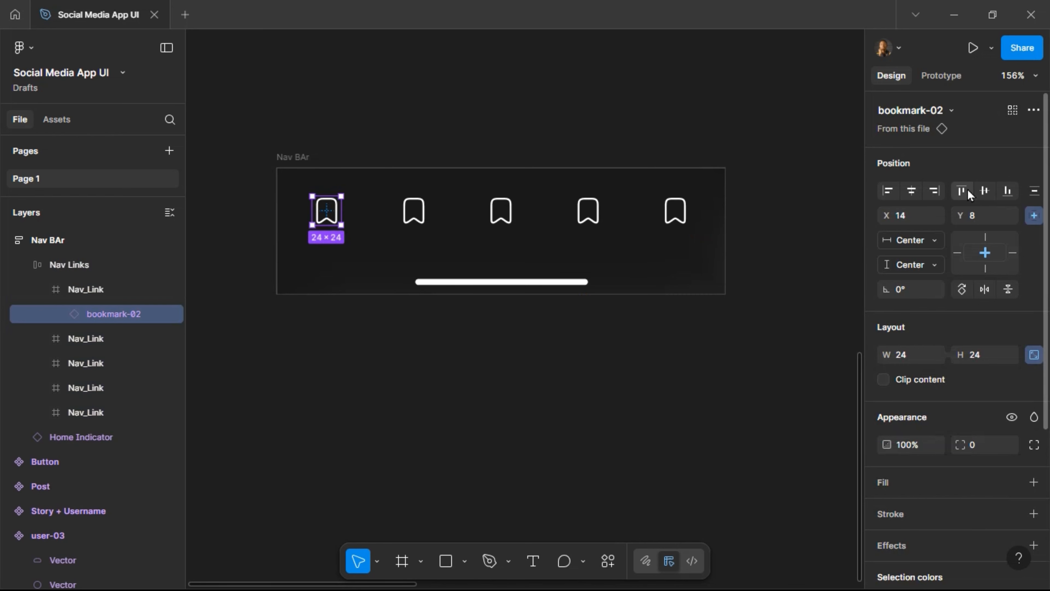
Swap the first three bookmark icons for home-08, favourite and discover-circle.
{"action": "left_click", "coordinate": [950, 111]}
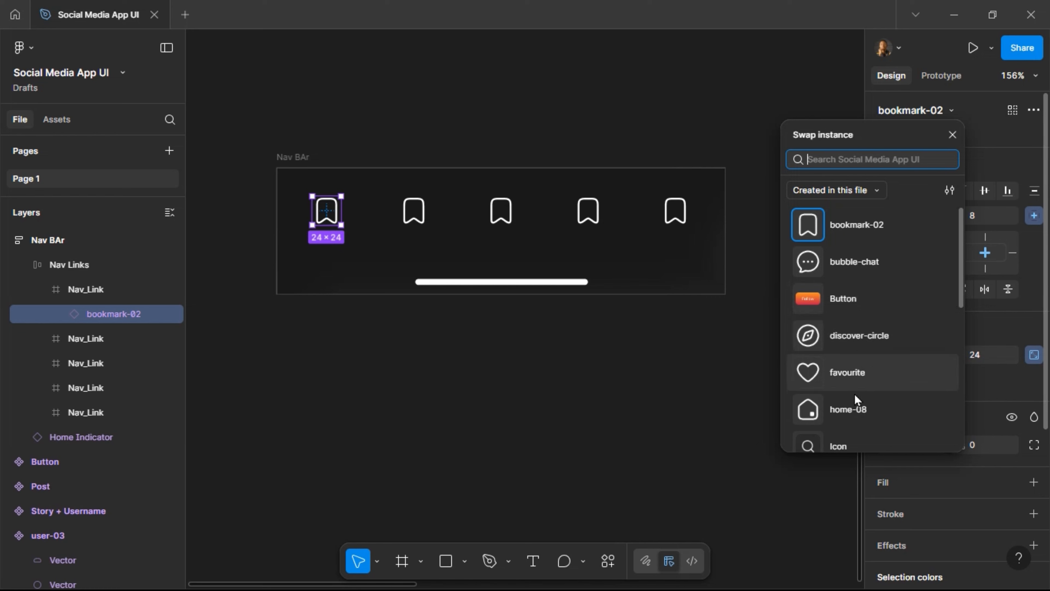
{"action": "left_click", "coordinate": [854, 412]}
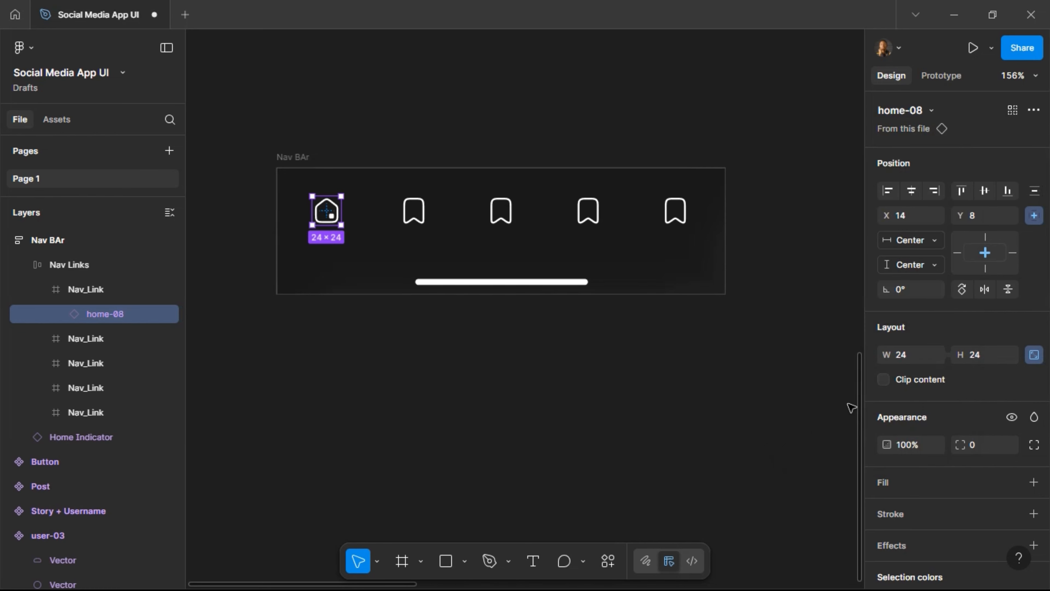
{"action": "left_click", "coordinate": [414, 211]}
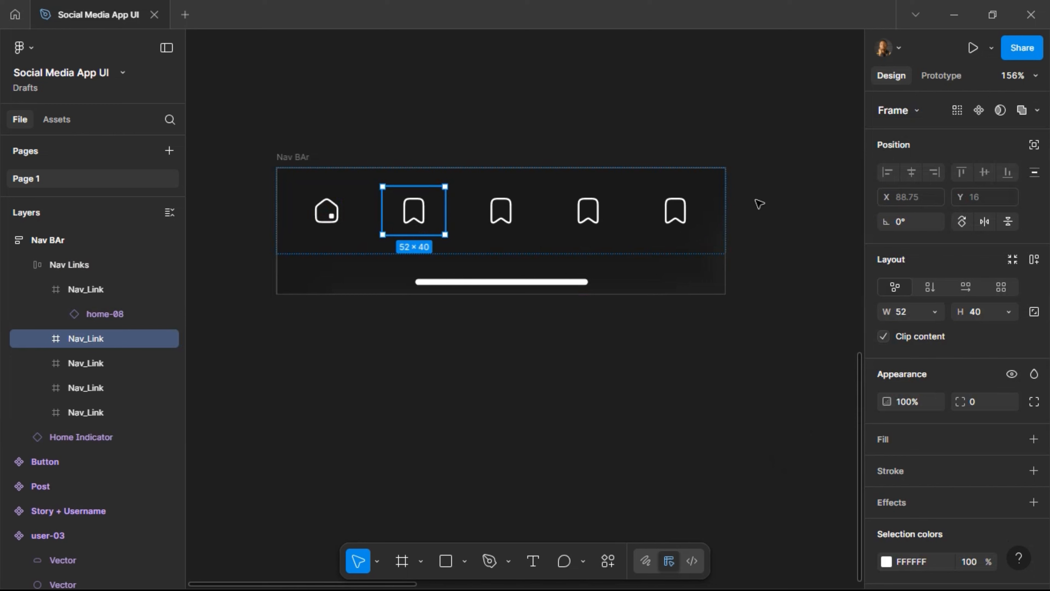
{"action": "key", "text": "Return"}
{"action": "left_click", "coordinate": [952, 108]}
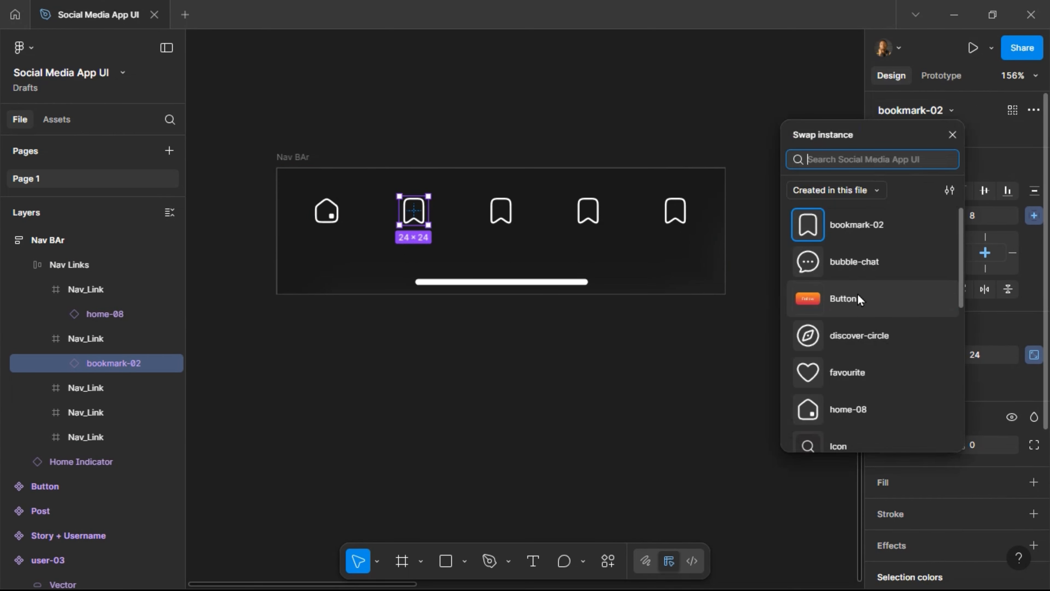
{"action": "left_click", "coordinate": [853, 373]}
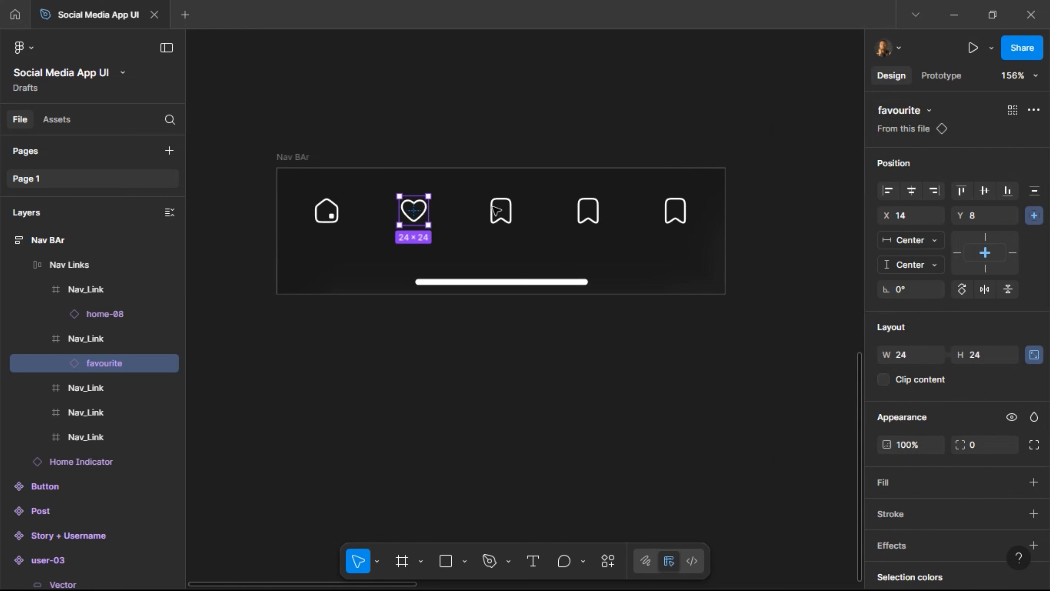
{"action": "left_click", "coordinate": [497, 210]}
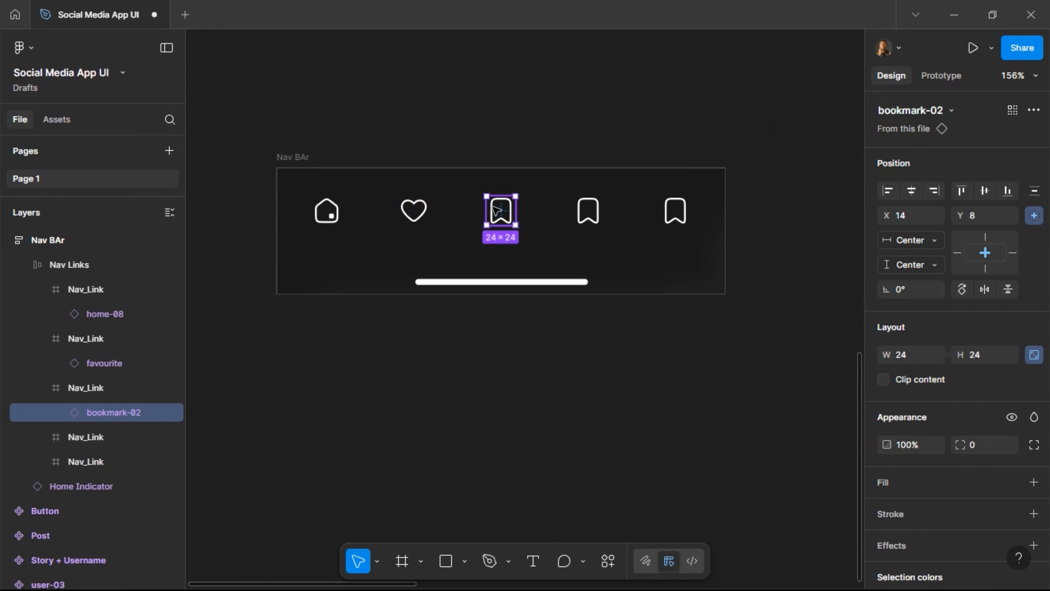
{"action": "left_click", "coordinate": [946, 107]}
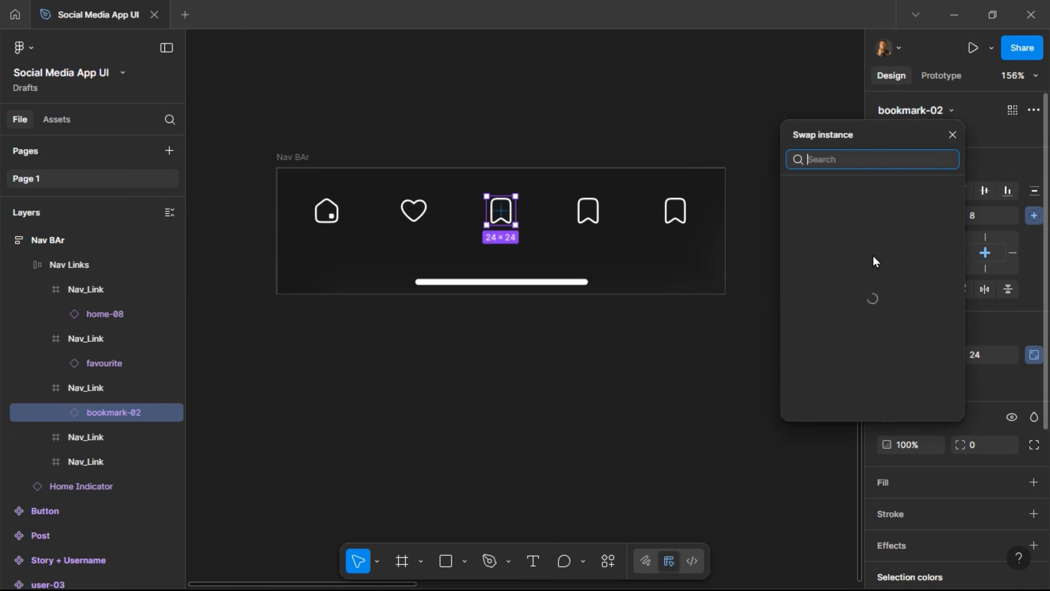
{"action": "left_click", "coordinate": [867, 338]}
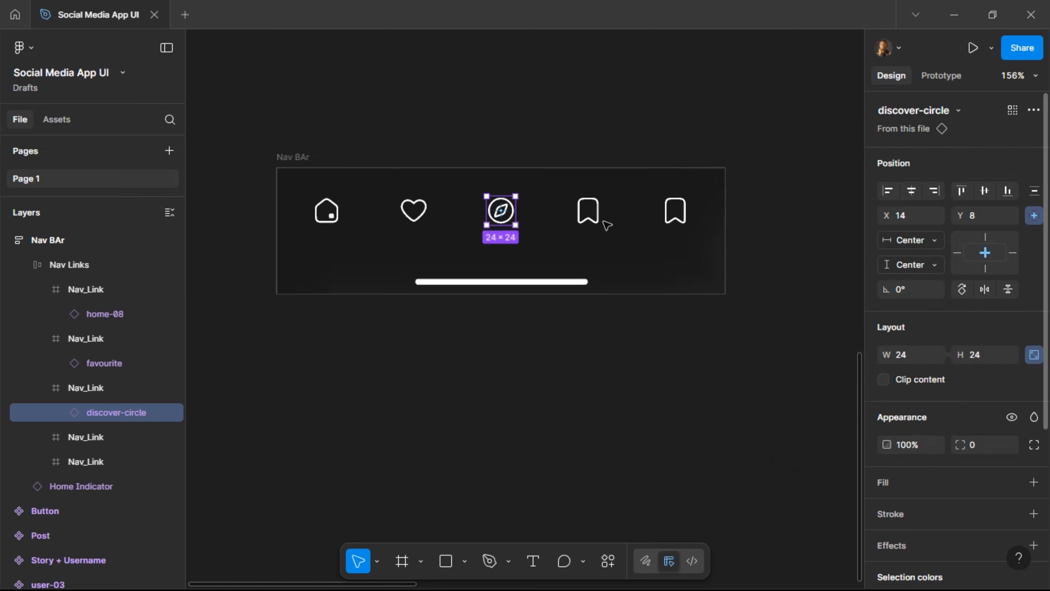
Swap the last two icons for bubble-chat and user-03, then select the 375 × 106 Nav BAr.
{"action": "left_click", "coordinate": [591, 210]}
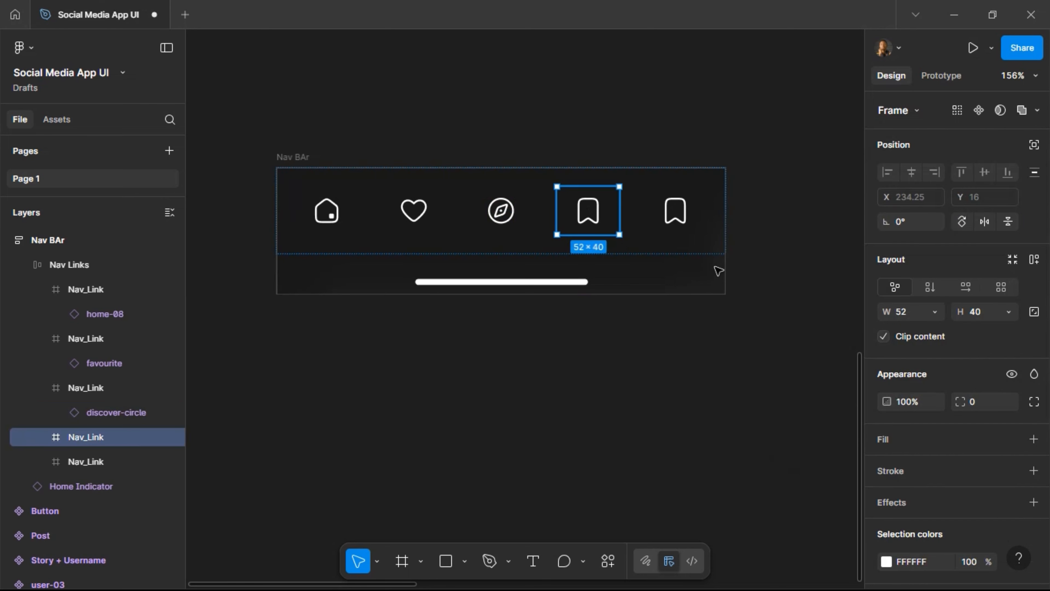
{"action": "key", "text": "Return"}
{"action": "left_click", "coordinate": [950, 111]}
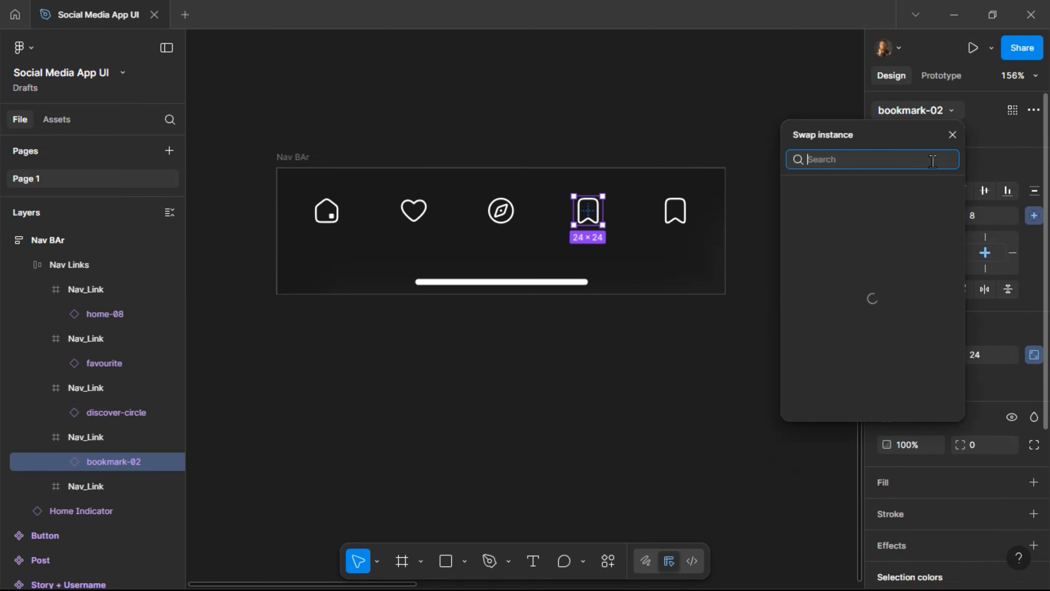
{"action": "left_click", "coordinate": [874, 266]}
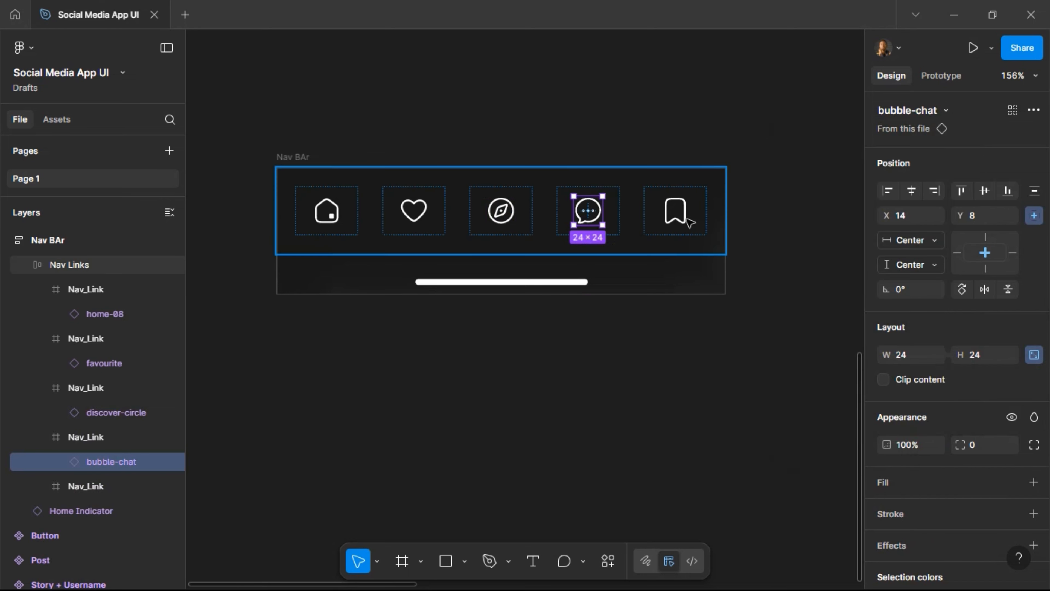
{"action": "left_click", "coordinate": [685, 222]}
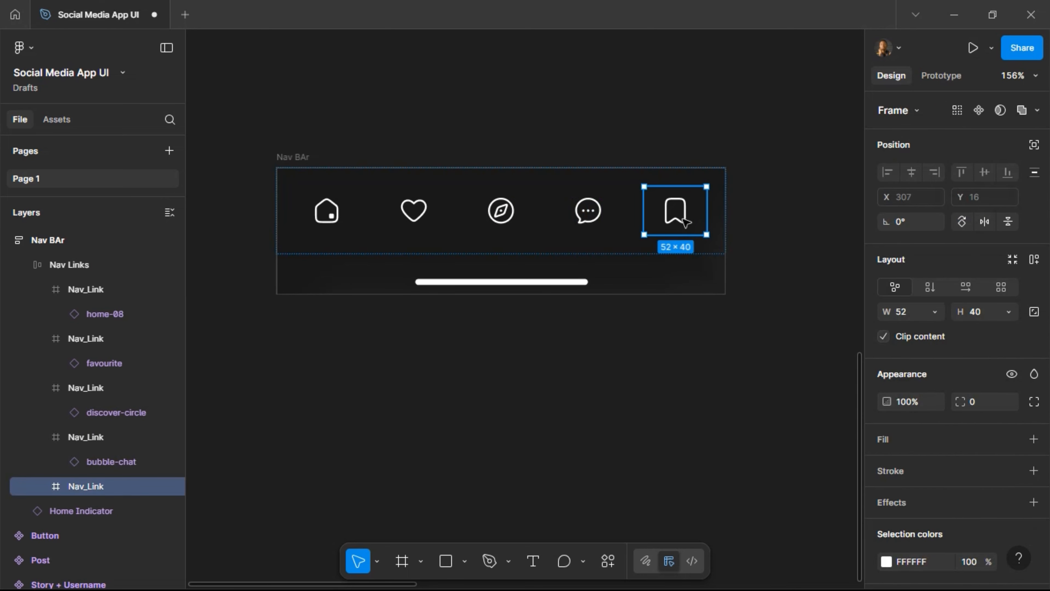
{"action": "key", "text": "Return"}
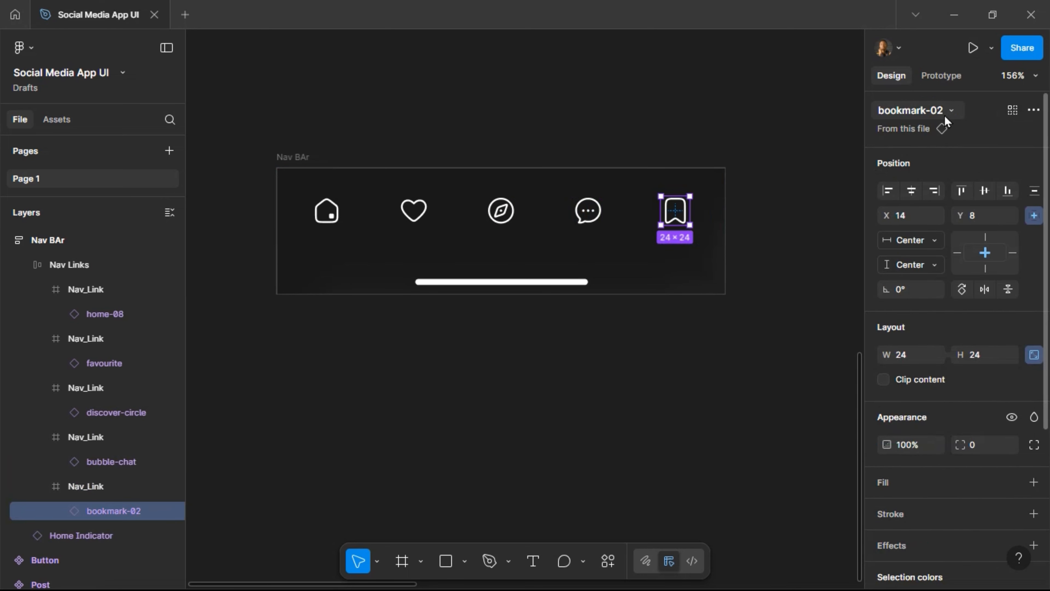
{"action": "left_click", "coordinate": [951, 111]}
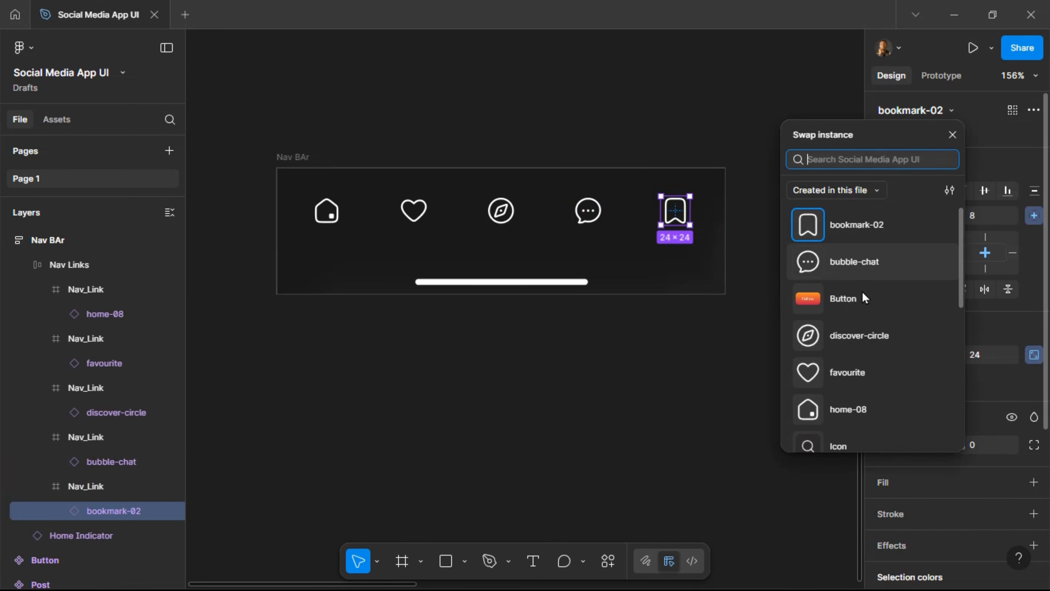
{"action": "scroll", "coordinate": [866, 391], "scroll_direction": "down", "scroll_amount": 3}
{"action": "scroll", "coordinate": [867, 390], "scroll_direction": "up", "scroll_amount": 3}
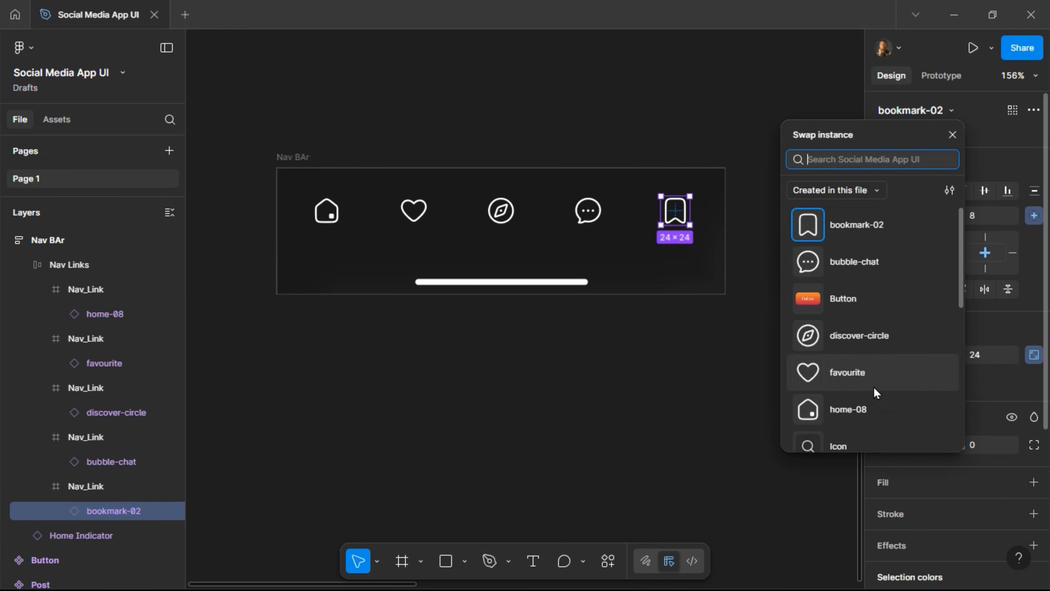
{"action": "scroll", "coordinate": [872, 389], "scroll_direction": "down", "scroll_amount": 6}
{"action": "left_click", "coordinate": [858, 413]}
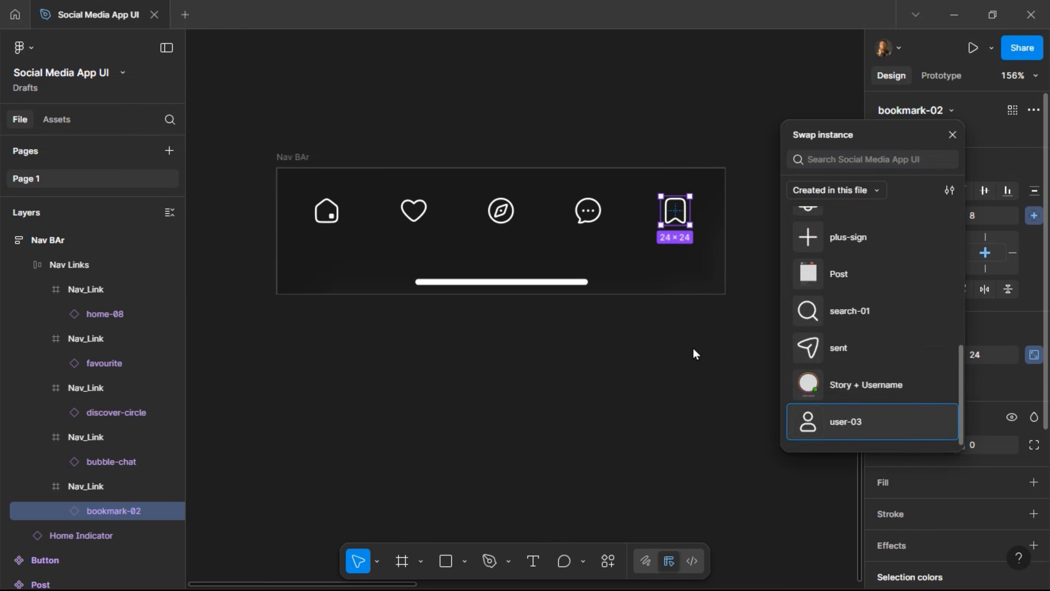
{"action": "key", "text": "Escape"}
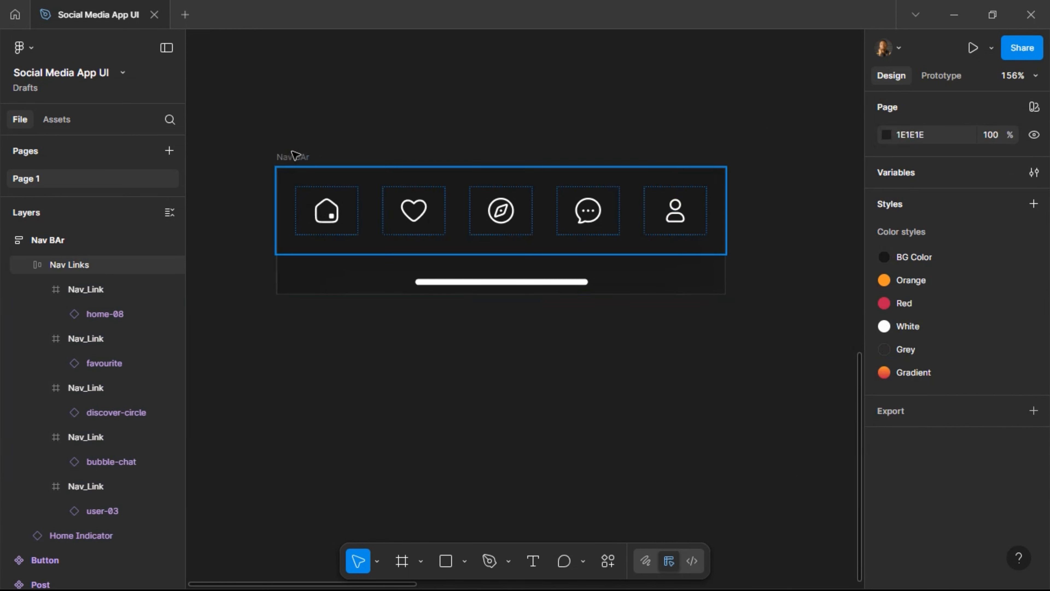
{"action": "left_click", "coordinate": [294, 155]}
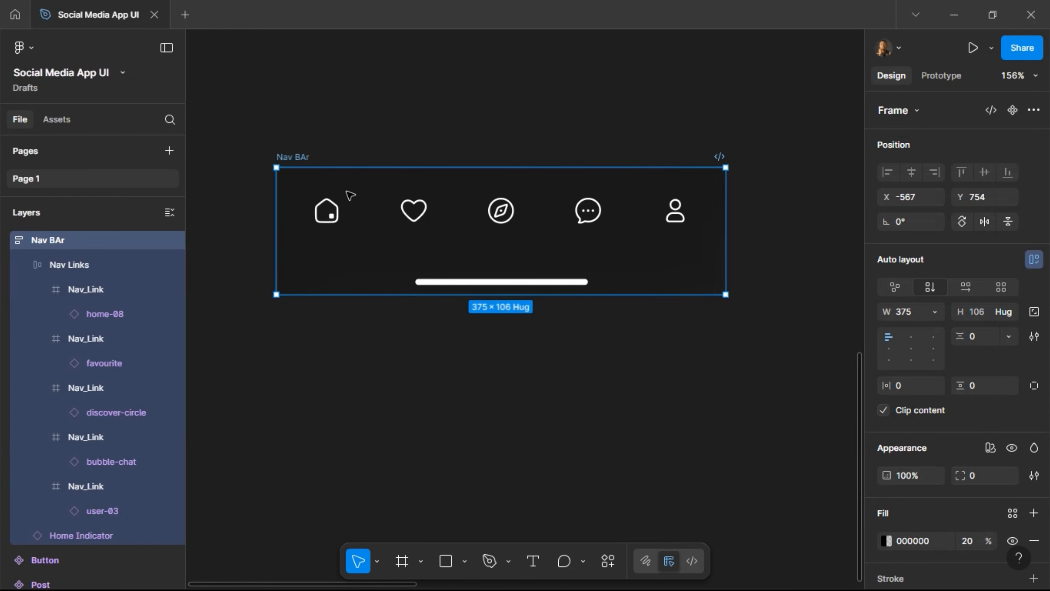
{"action": "scroll", "coordinate": [350, 194], "scroll_direction": "down", "scroll_amount": 6}
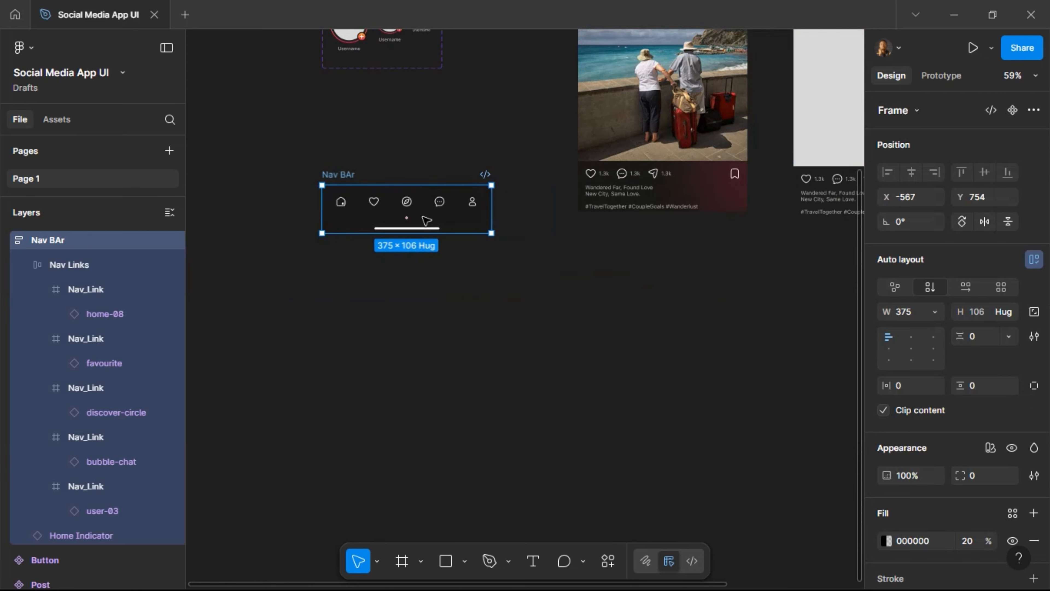
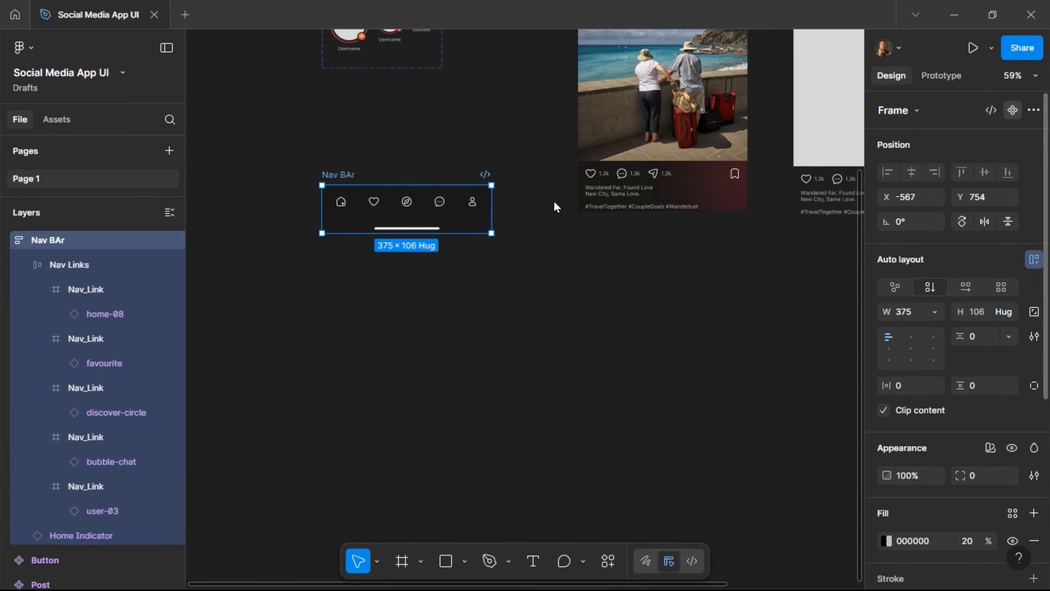
Make Nav BAr a component and paste a 375 × 106 instance into Home, nudged to Y 514.
{"action": "key", "text": "ctrl+alt+k"}
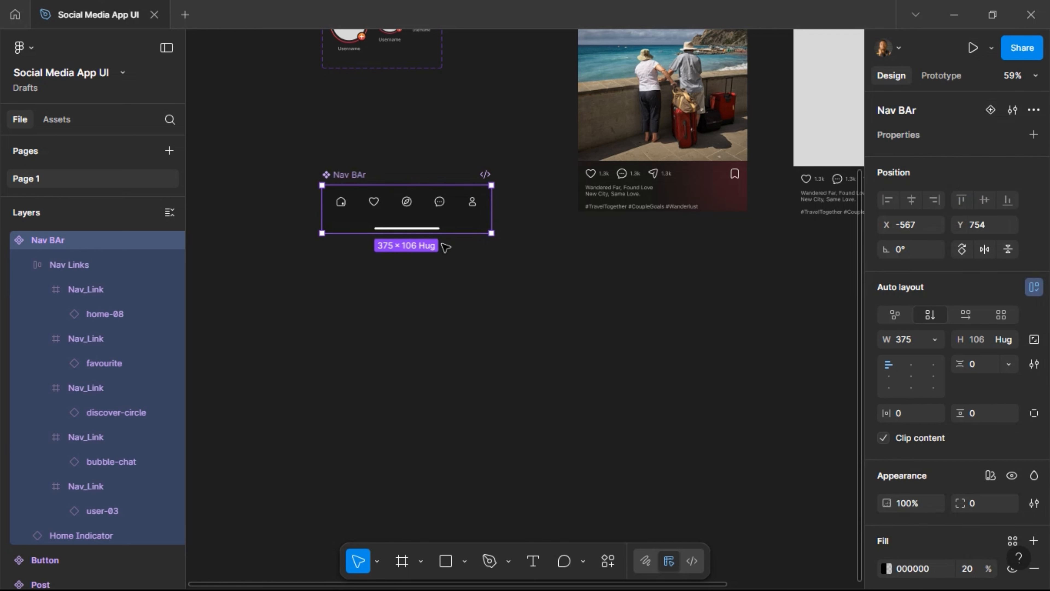
{"action": "scroll", "coordinate": [640, 254], "scroll_direction": "up", "scroll_amount": 10}
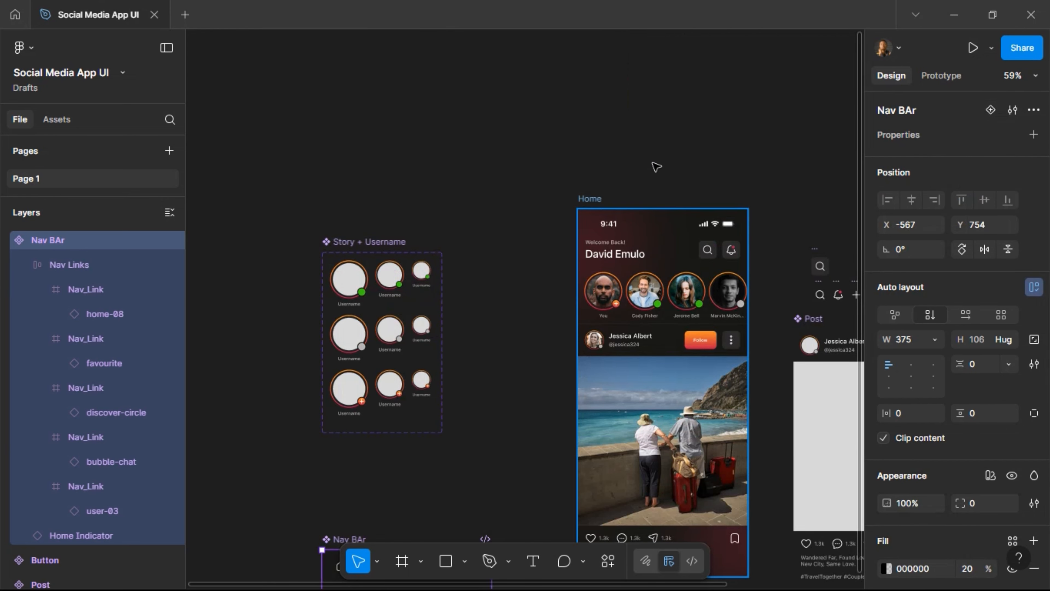
{"action": "left_click", "coordinate": [589, 199]}
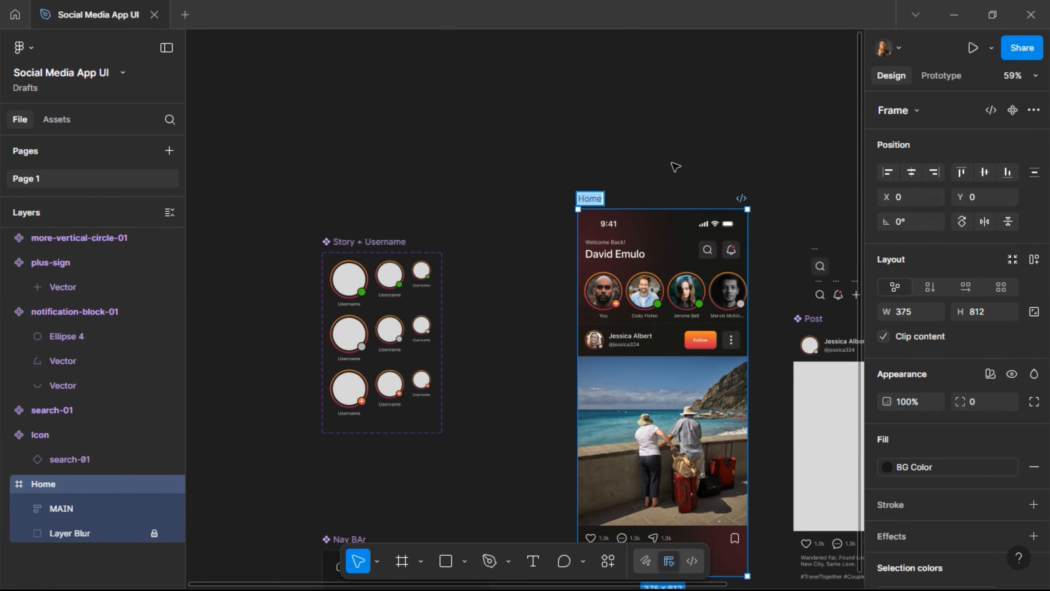
{"action": "left_click", "coordinate": [655, 191]}
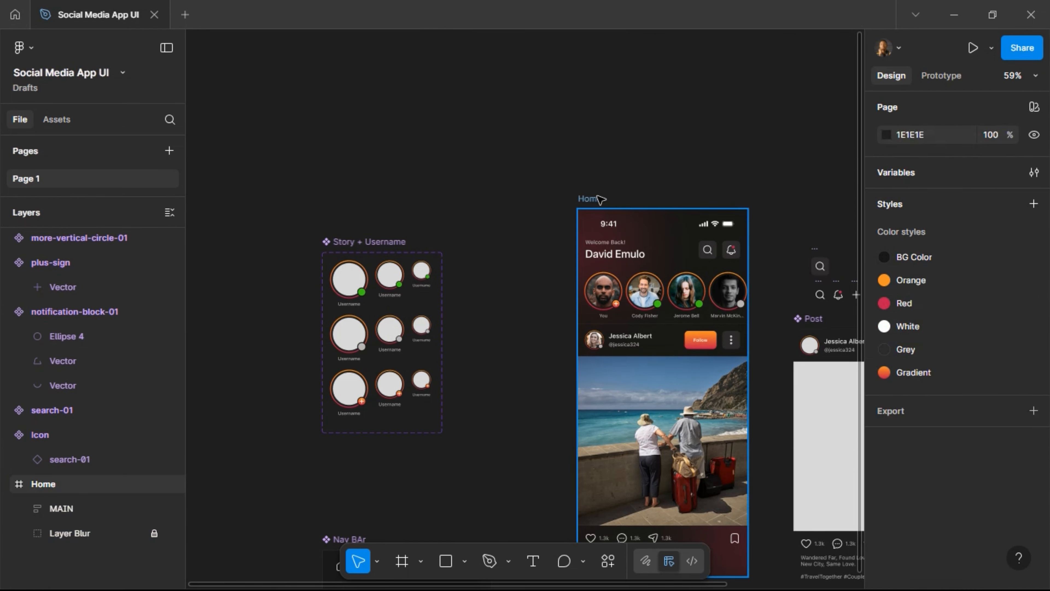
{"action": "left_click", "coordinate": [589, 199]}
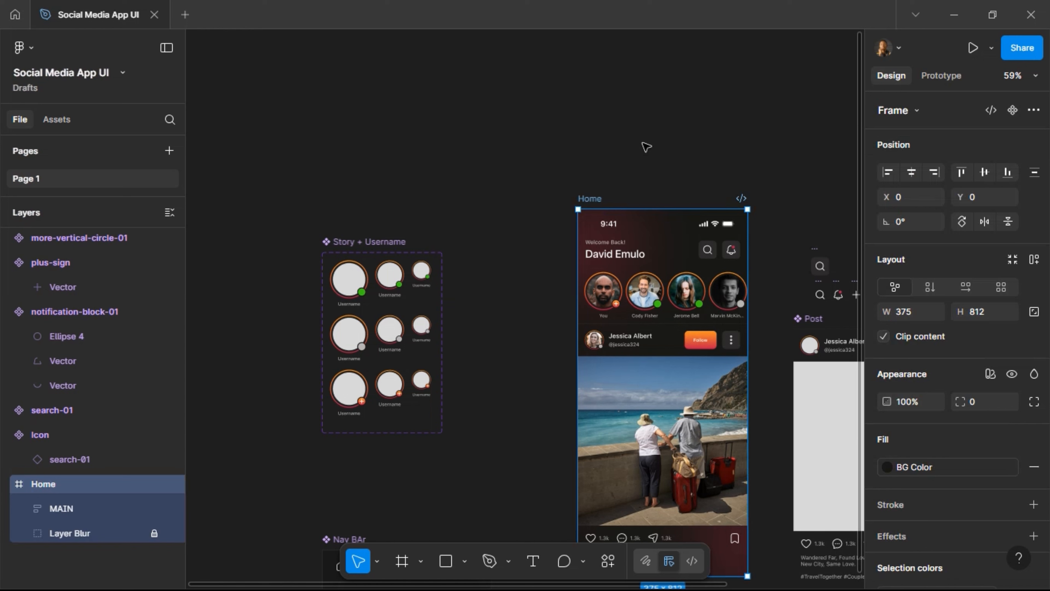
{"action": "key", "text": "ctrl+v"}
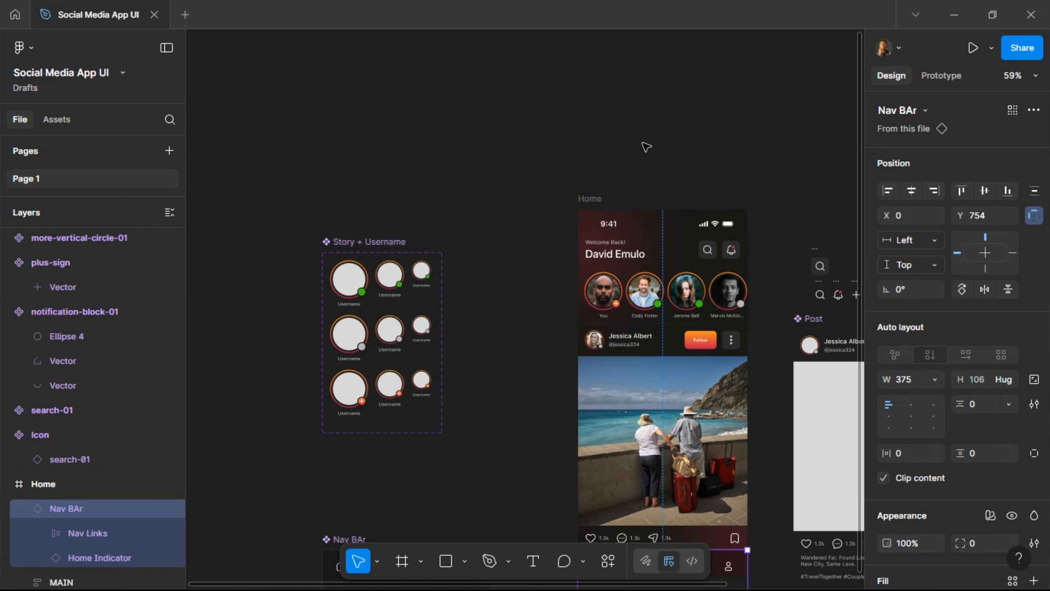
{"action": "key", "text": "shift+Up"}
{"action": "key", "text": "shift+Up"}
{"action": "key", "text": "shift+Up"}
{"action": "key", "text": "shift+Up"}
{"action": "key", "text": "shift+Up"}
{"action": "key", "text": "shift+Up"}
{"action": "key", "text": "shift+Up"}
{"action": "key", "text": "shift+Up"}
{"action": "key", "text": "shift+Up"}
{"action": "key", "text": "shift+Up"}
{"action": "key", "text": "shift+Up"}
{"action": "key", "text": "shift+Up"}
{"action": "key", "text": "shift+Up"}
{"action": "key", "text": "shift+Up"}
{"action": "key", "text": "shift+Up"}
{"action": "key", "text": "shift+Up"}
{"action": "key", "text": "shift+Up"}
{"action": "key", "text": "shift+Up"}
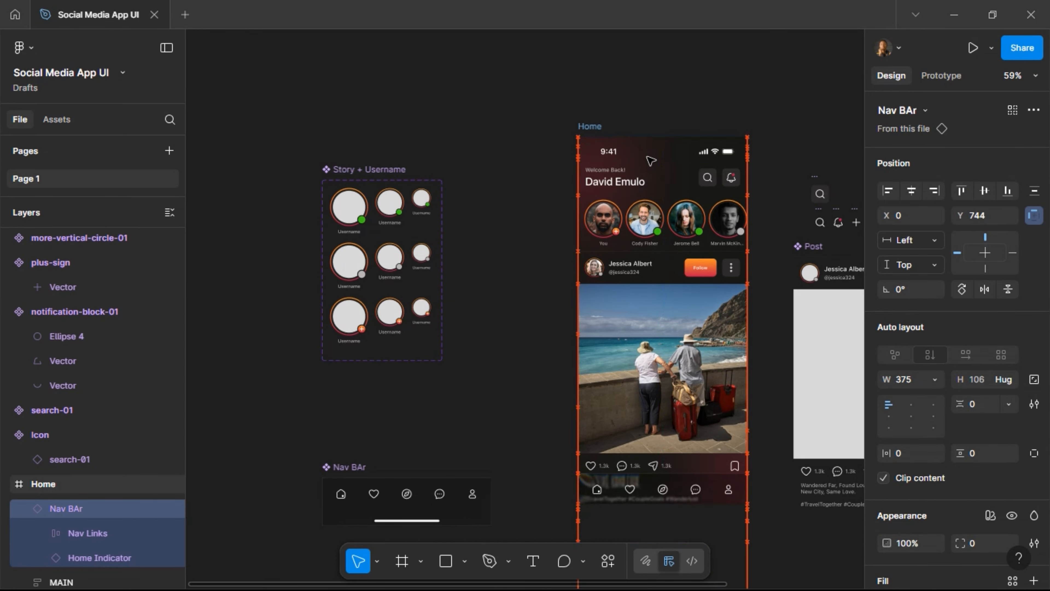
{"action": "key", "text": "shift+Up"}
{"action": "key", "text": "shift+Up"}
{"action": "key", "text": "shift+Up"}
{"action": "key", "text": "shift+Up"}
{"action": "key", "text": "shift+Up"}
{"action": "key", "text": "shift+Up"}
{"action": "key", "text": "shift+Up"}
{"action": "key", "text": "shift+Up"}
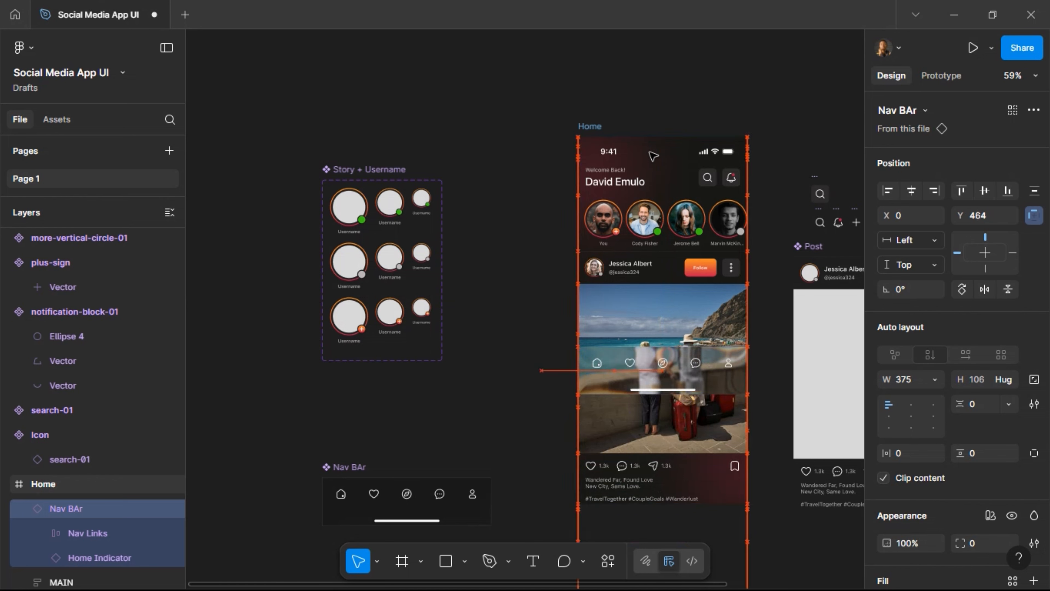
{"action": "key", "text": "shift+Down"}
{"action": "key", "text": "shift+Down"}
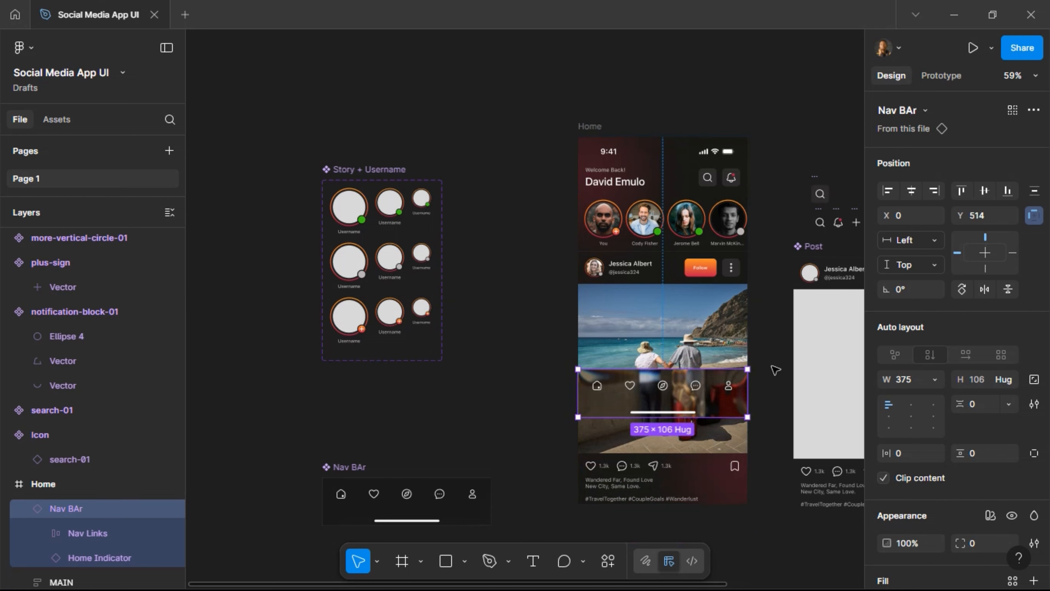
{"action": "scroll", "coordinate": [776, 346], "scroll_direction": "down", "scroll_amount": 2}
{"action": "scroll", "coordinate": [775, 346], "scroll_direction": "down", "scroll_amount": 4}
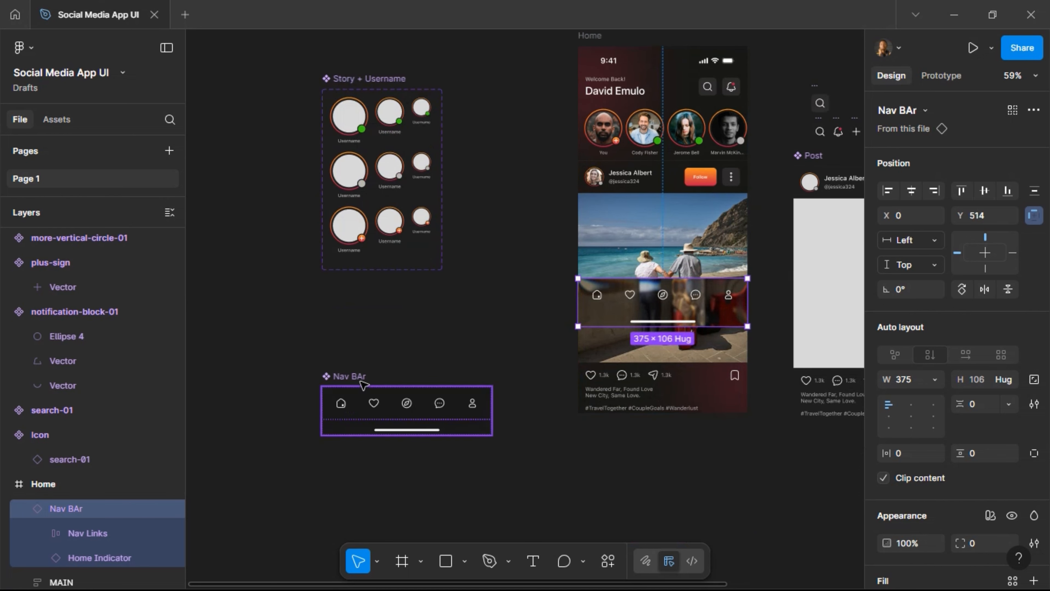
Set the Nav BAr component's black fill opacity to 40%.
{"action": "left_click", "coordinate": [345, 378]}
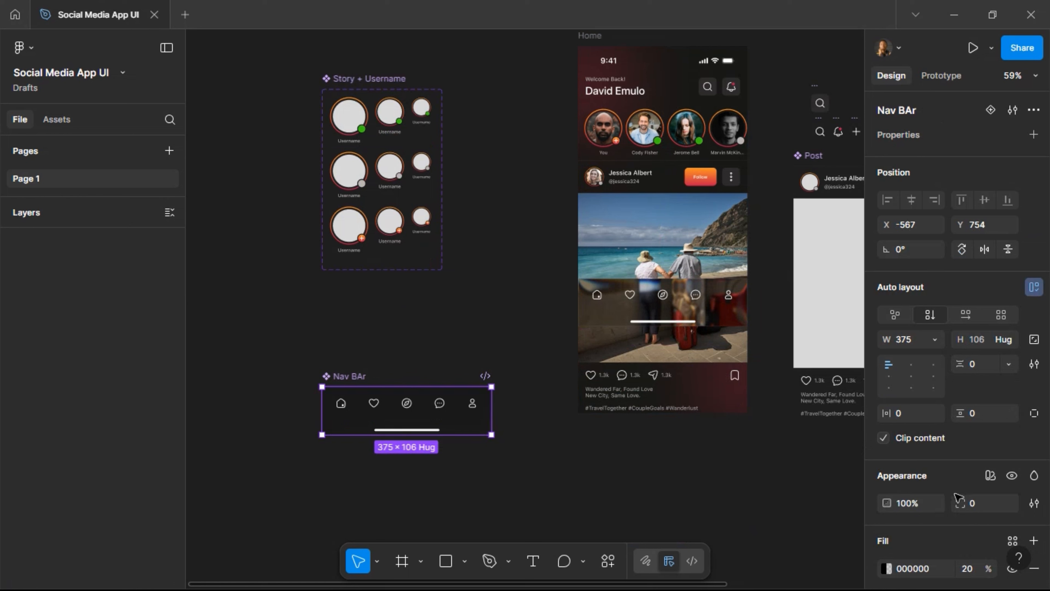
{"action": "scroll", "coordinate": [930, 515], "scroll_direction": "down", "scroll_amount": 6}
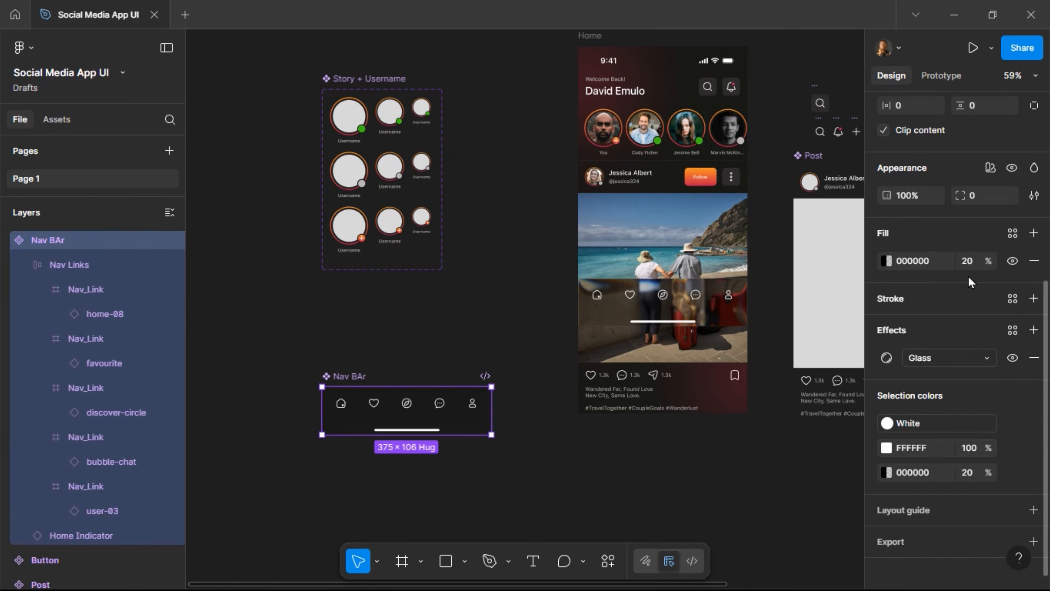
{"action": "left_click", "coordinate": [968, 261]}
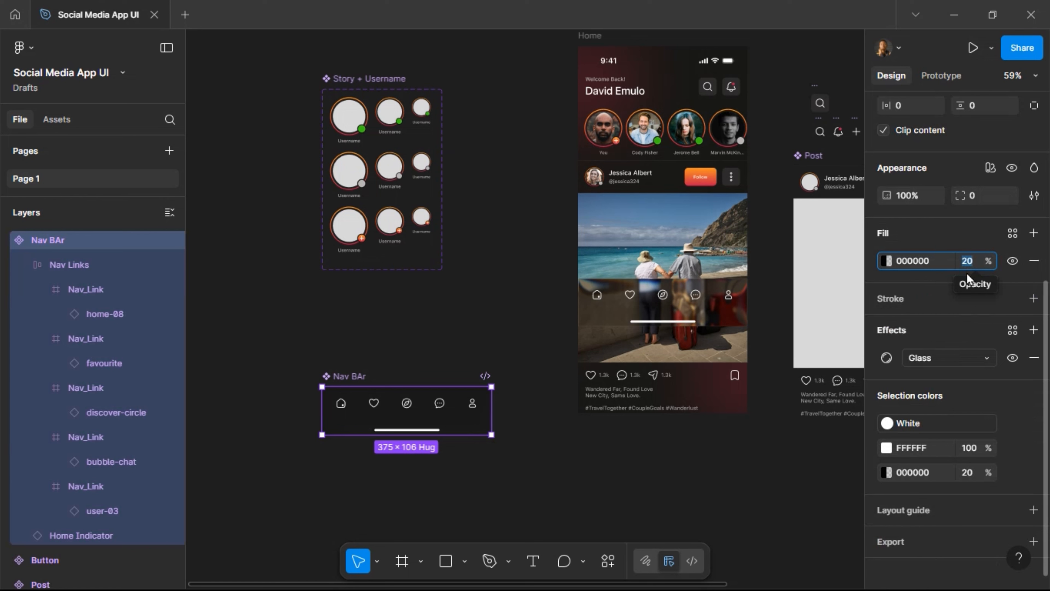
{"action": "type", "text": "40"}
{"action": "key", "text": "Return"}
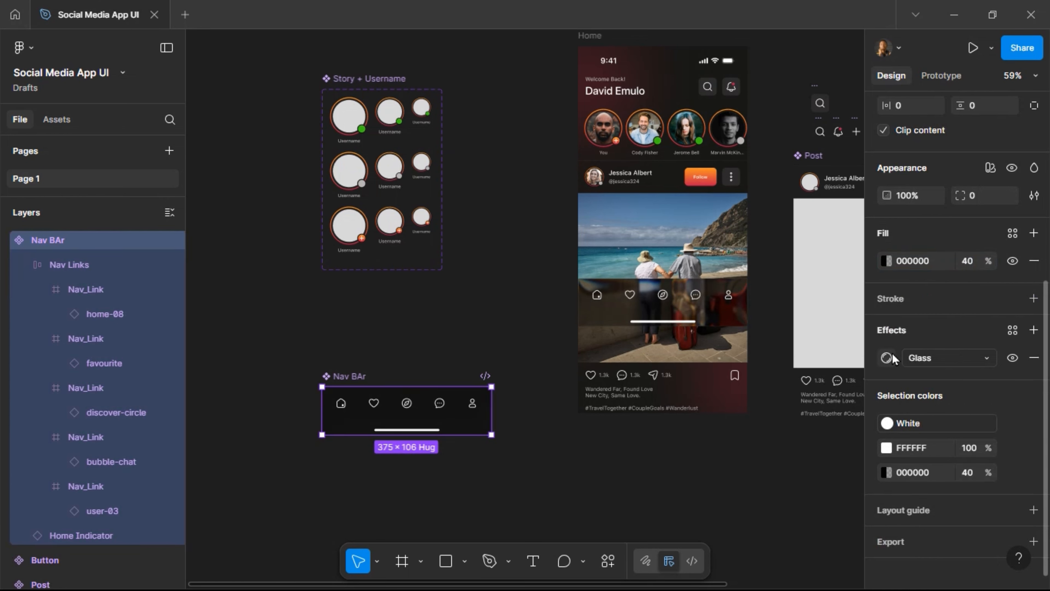
In the Glass effect settings, try Dispersion 60, then restore it to 100.
{"action": "left_click", "coordinate": [886, 358]}
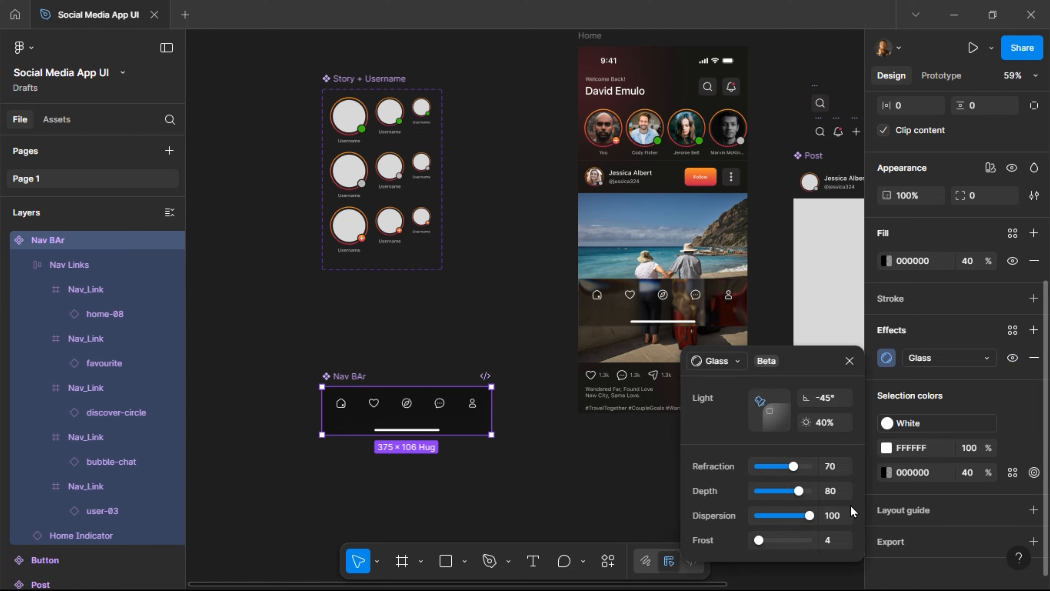
{"action": "left_click", "coordinate": [840, 522]}
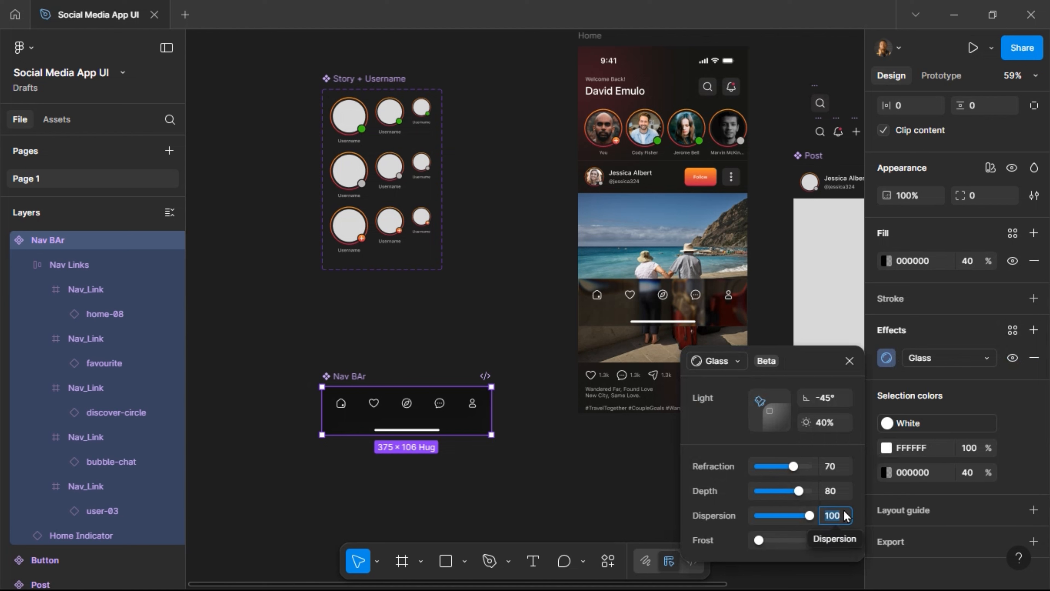
{"action": "type", "text": "60"}
{"action": "key", "text": "Return"}
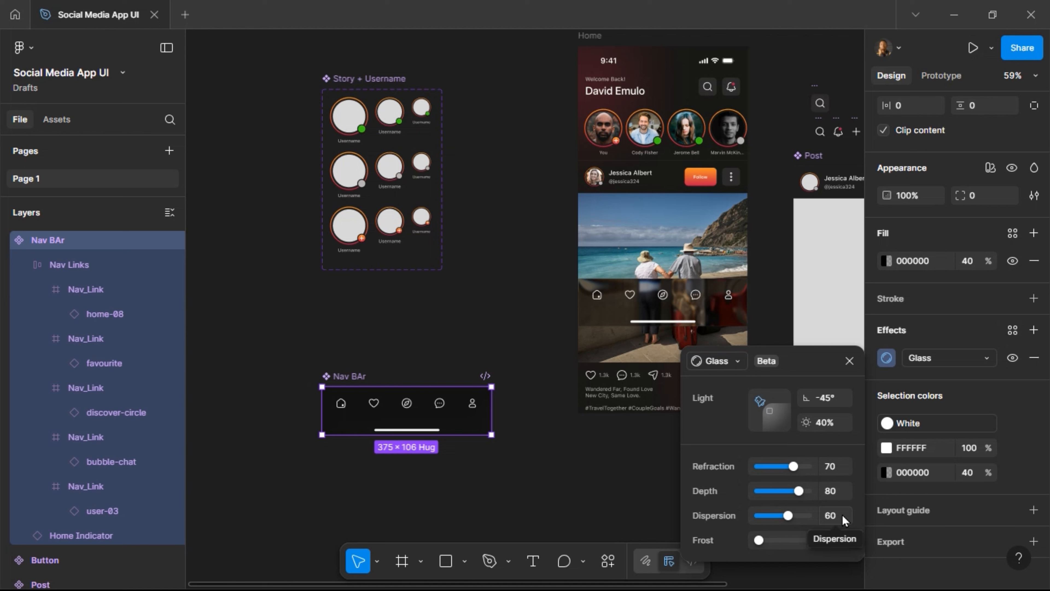
{"action": "left_click", "coordinate": [842, 519]}
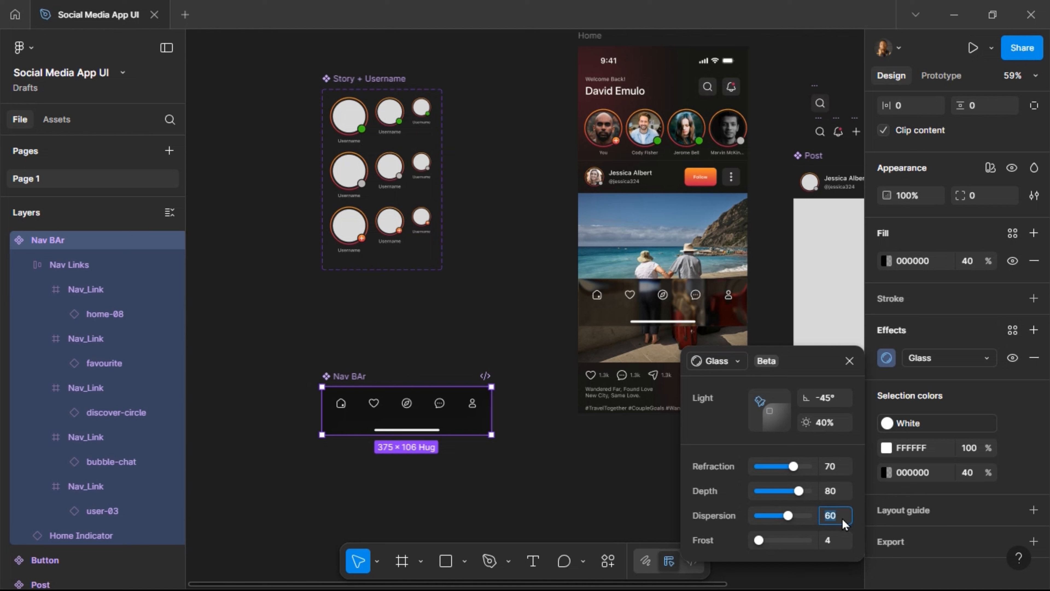
{"action": "type", "text": "100"}
{"action": "key", "text": "Return"}
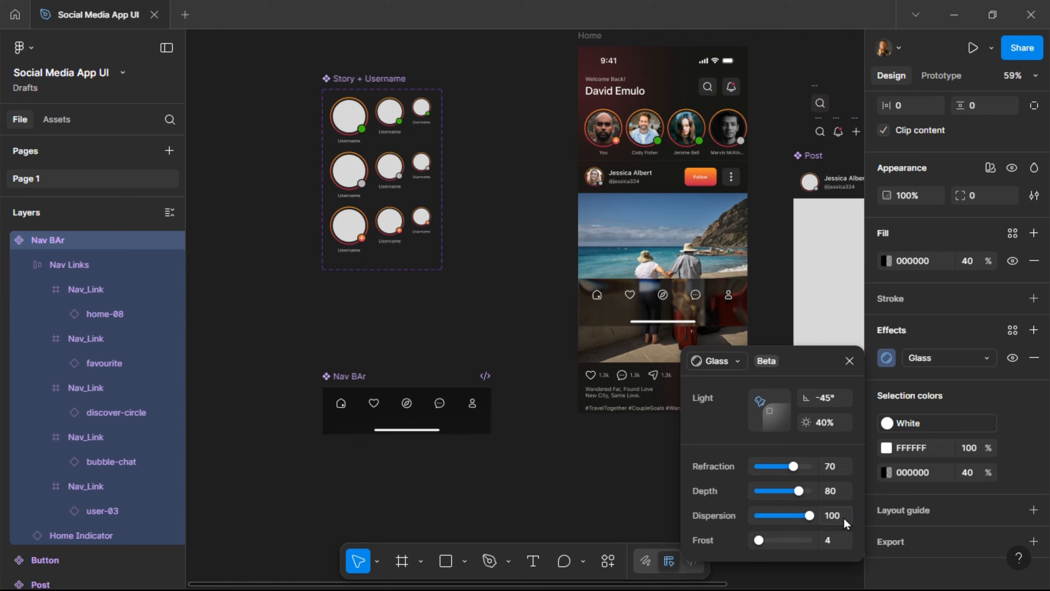
{"action": "left_click", "coordinate": [849, 361]}
Try a 60% fill opacity, then return it to 40%.
{"action": "left_click", "coordinate": [972, 266]}
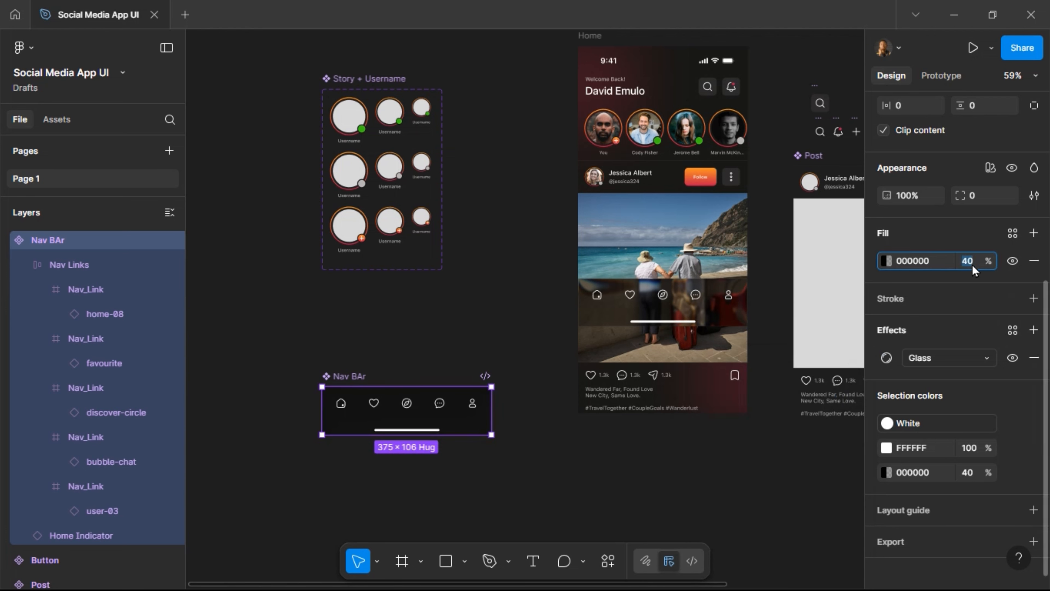
{"action": "type", "text": "60"}
{"action": "key", "text": "Return"}
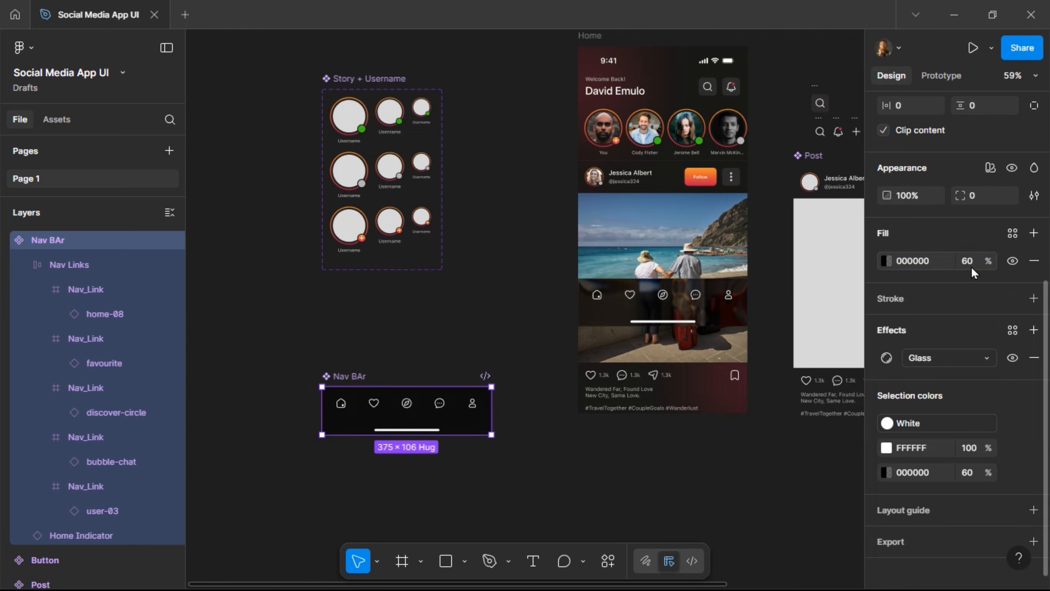
{"action": "left_click", "coordinate": [972, 267]}
{"action": "key", "text": "Return"}
{"action": "scroll", "coordinate": [994, 166], "scroll_direction": "up", "scroll_amount": 5}
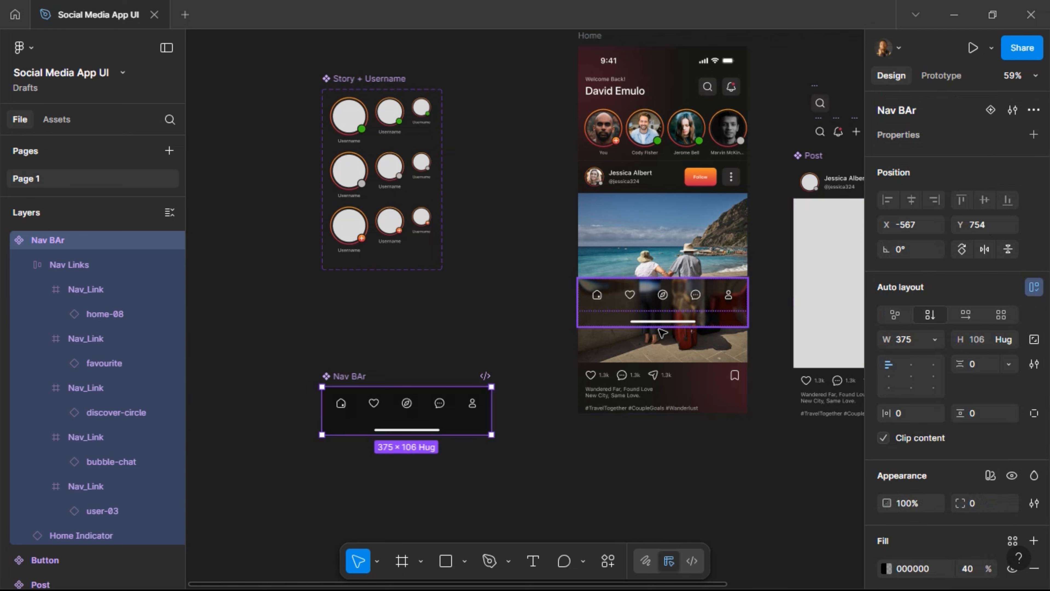
Align the Nav BAr instance to Home's bottom edge, at Y 706 with a Bottom constraint.
{"action": "left_click", "coordinate": [659, 327]}
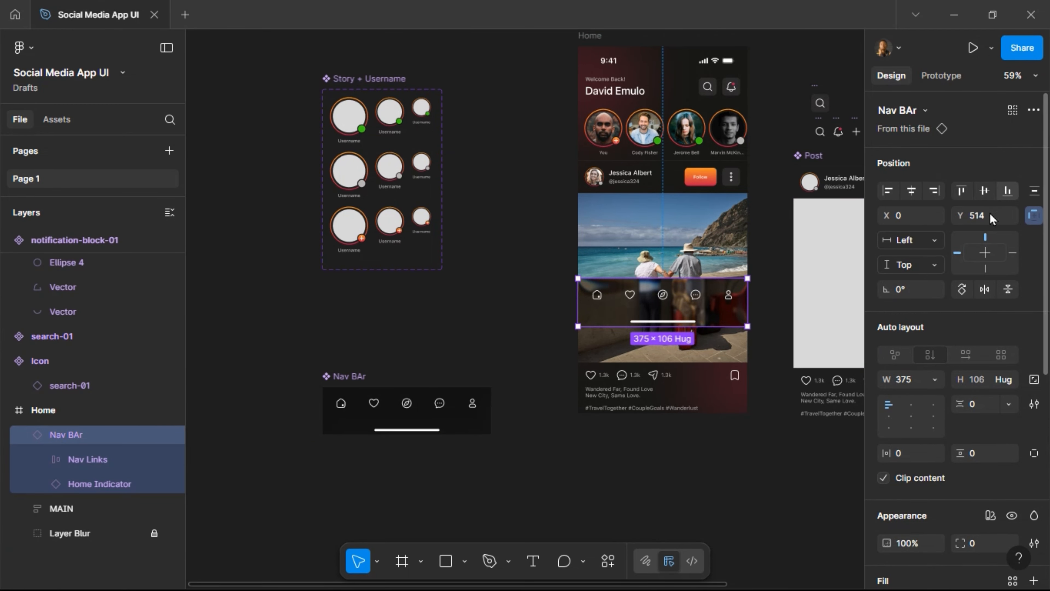
{"action": "left_click", "coordinate": [1007, 190]}
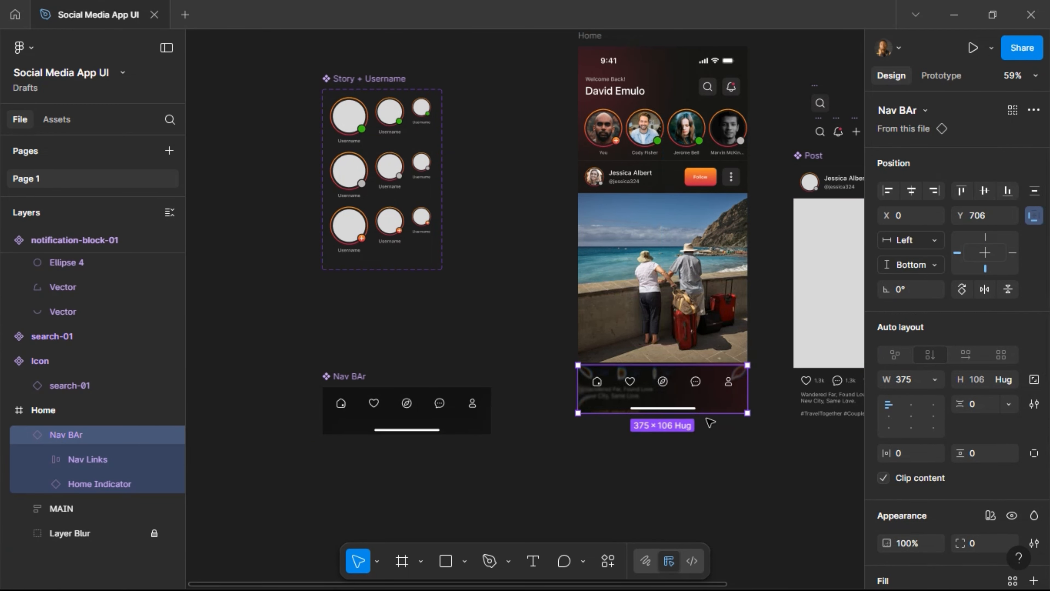
{"action": "scroll", "coordinate": [710, 422], "scroll_direction": "up", "scroll_amount": 5}
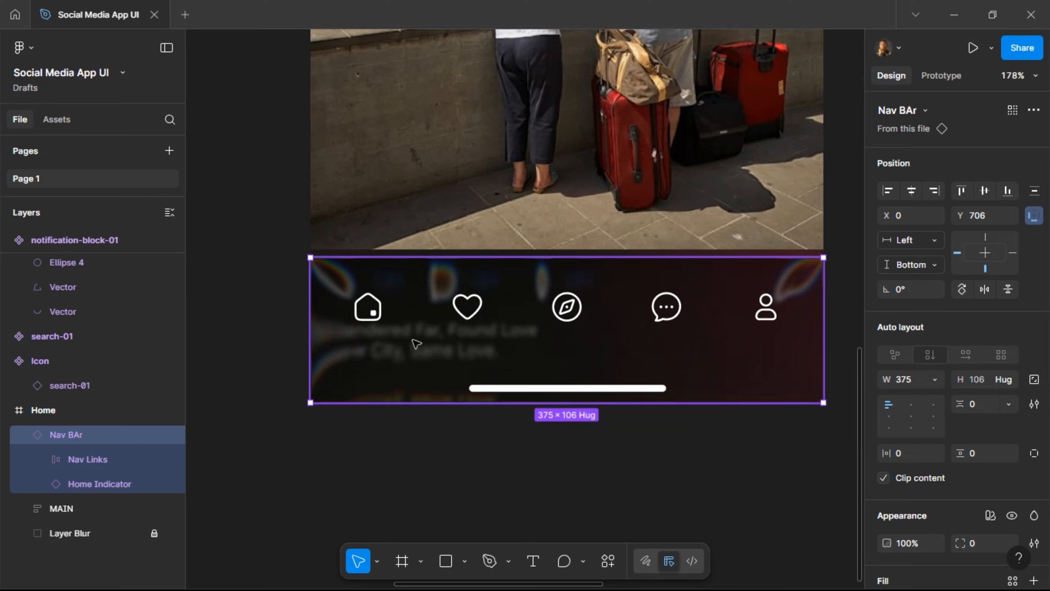
{"action": "scroll", "coordinate": [416, 343], "scroll_direction": "down", "scroll_amount": 8}
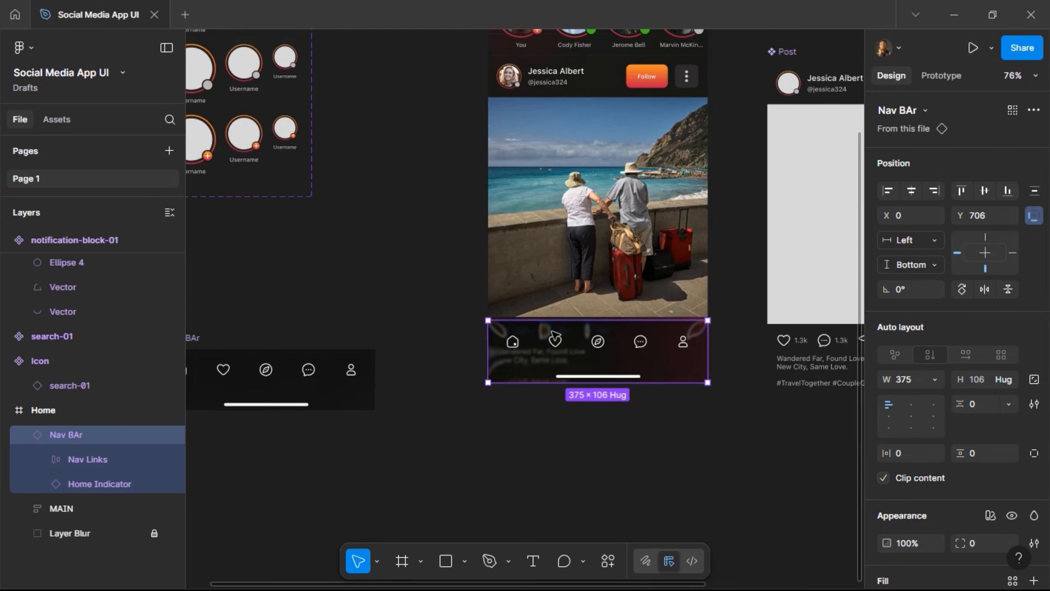
{"action": "scroll", "coordinate": [554, 337], "scroll_direction": "up", "scroll_amount": 5}
{"action": "scroll", "coordinate": [554, 338], "scroll_direction": "down", "scroll_amount": 5}
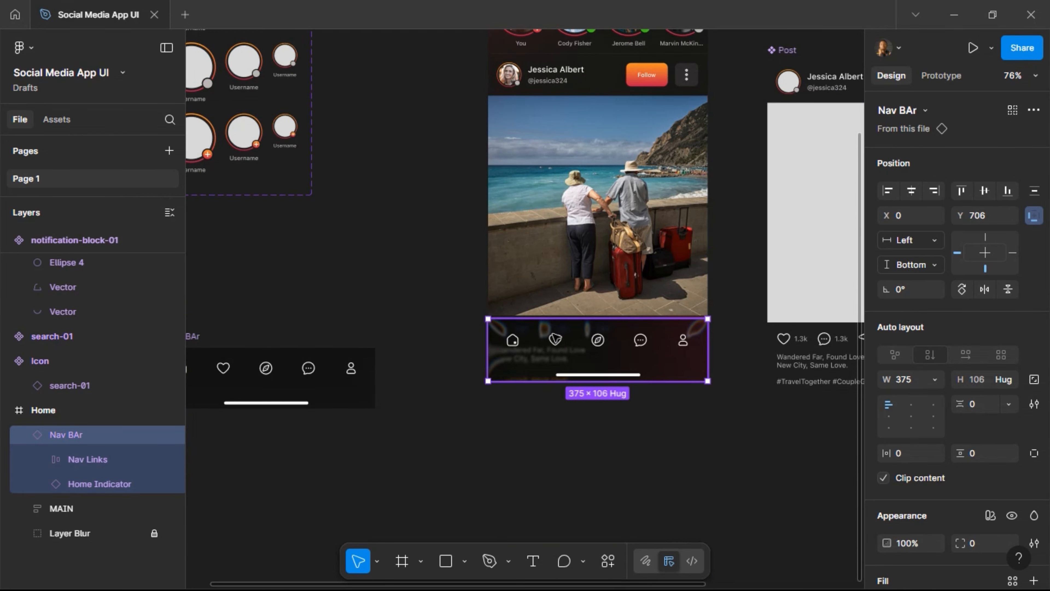
{"action": "scroll", "coordinate": [555, 339], "scroll_direction": "left", "scroll_amount": 5}
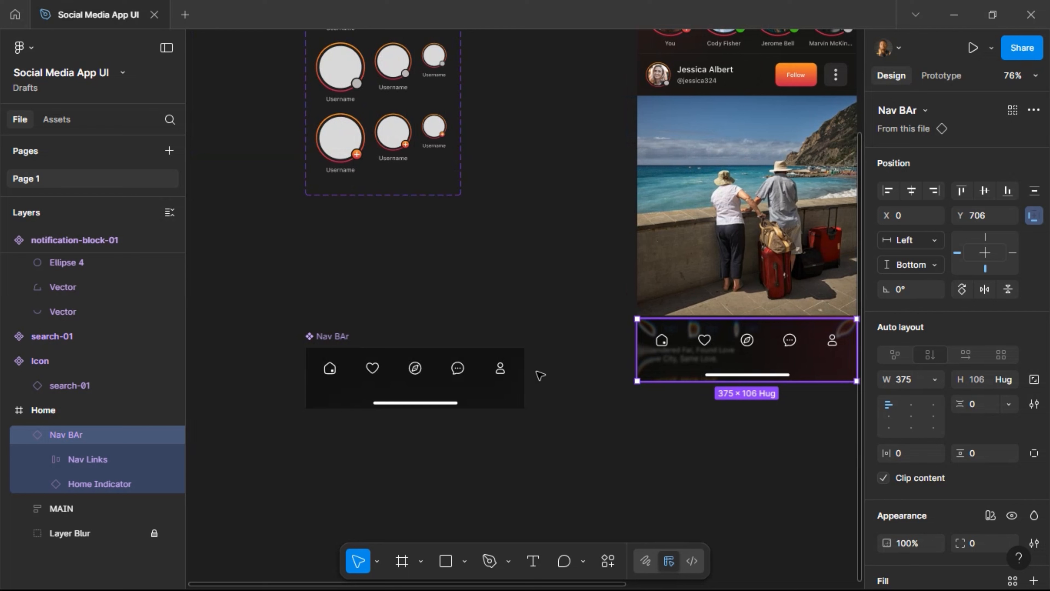
Set the Nav Links row's vertical padding to 8.
{"action": "left_click", "coordinate": [456, 380]}
{"action": "left_click", "coordinate": [444, 368]}
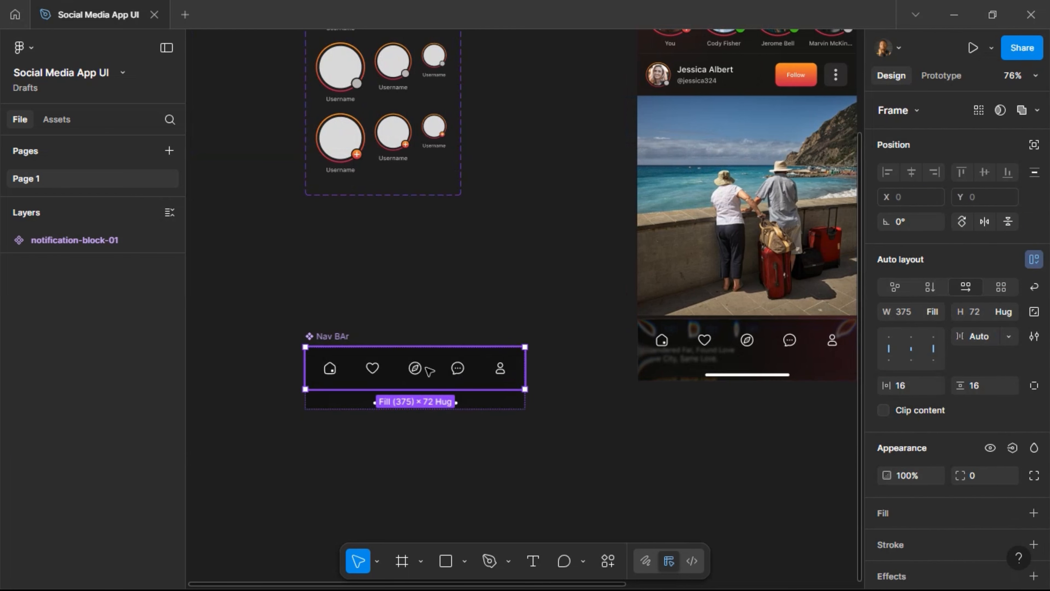
{"action": "left_click", "coordinate": [980, 385]}
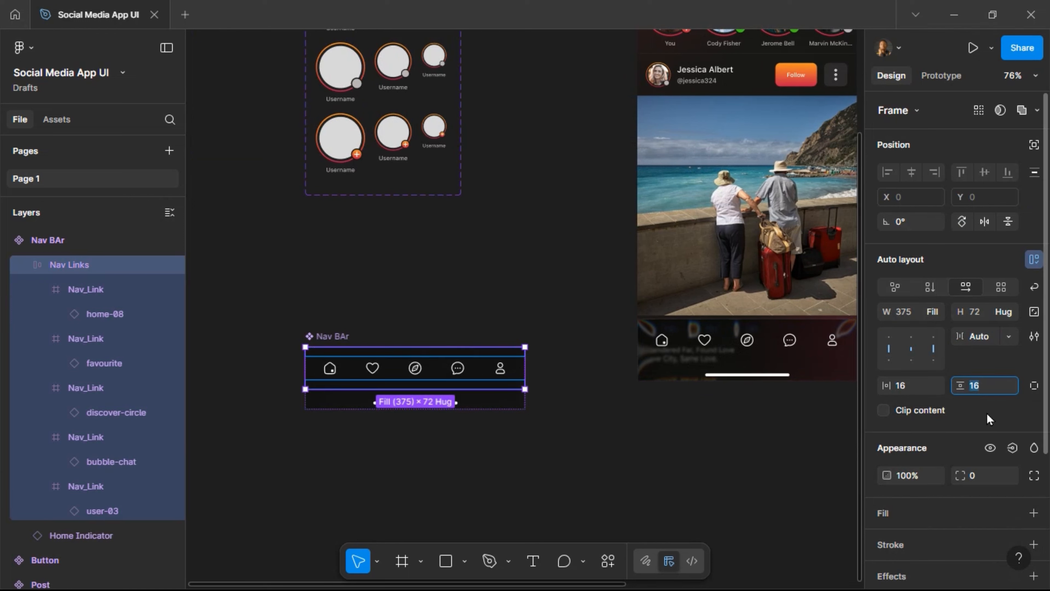
{"action": "type", "text": "8"}
{"action": "key", "text": "Return"}
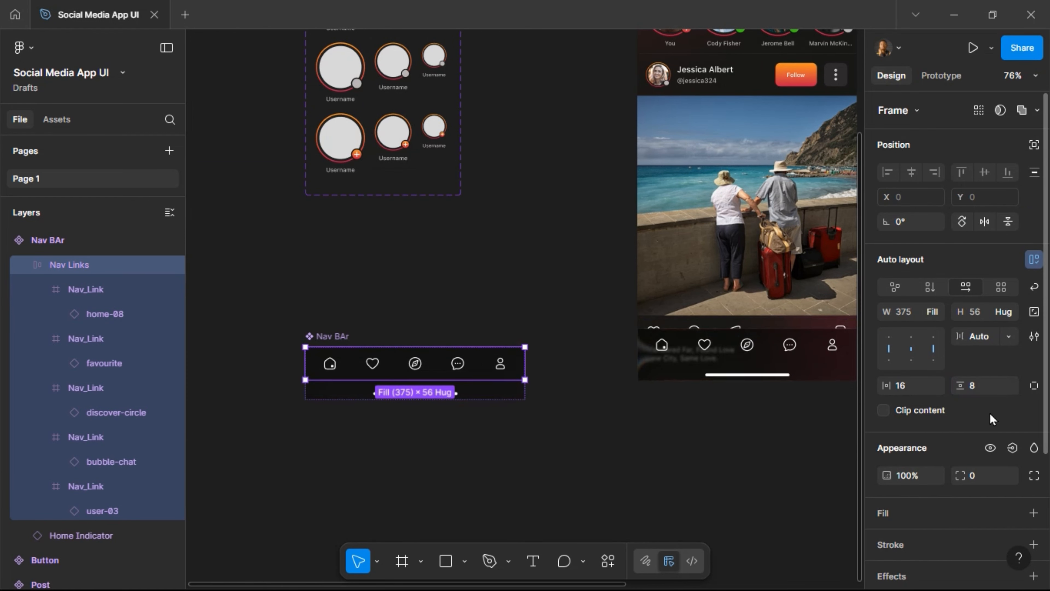
Test a vertical padding of 4, revert to 8, and drag Nav BAr up near the other components.
{"action": "left_click", "coordinate": [975, 383]}
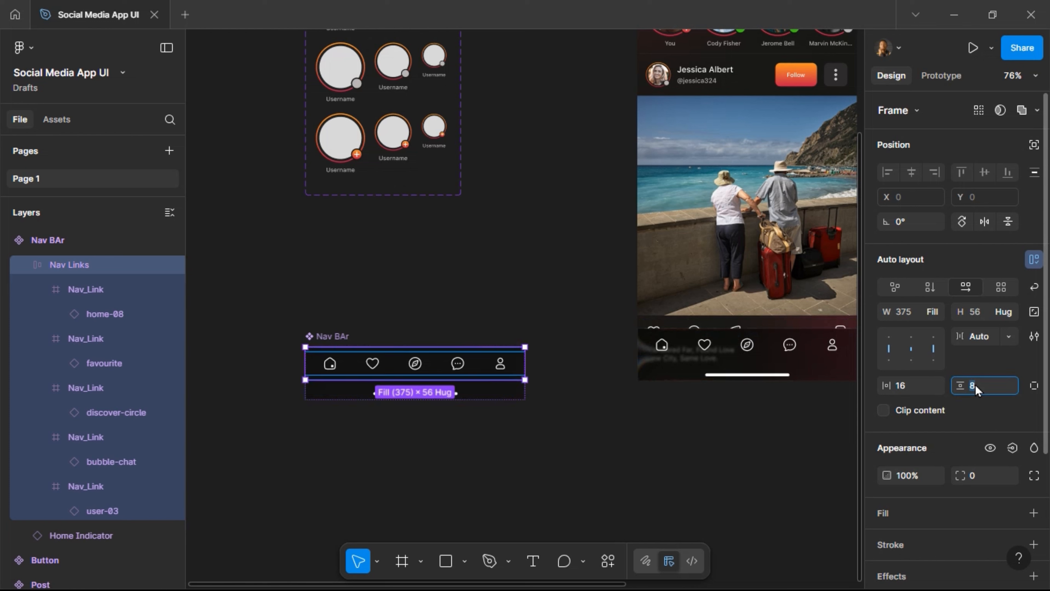
{"action": "type", "text": "4"}
{"action": "key", "text": "Return"}
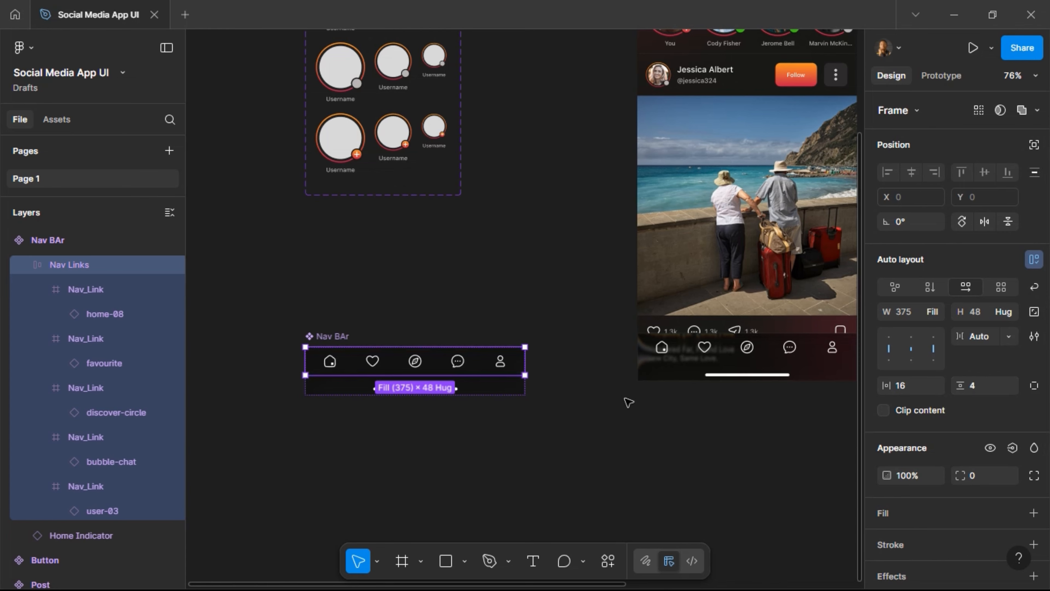
{"action": "scroll", "coordinate": [629, 399], "scroll_direction": "right", "scroll_amount": 4}
{"action": "scroll", "coordinate": [629, 399], "scroll_direction": "left", "scroll_amount": 2}
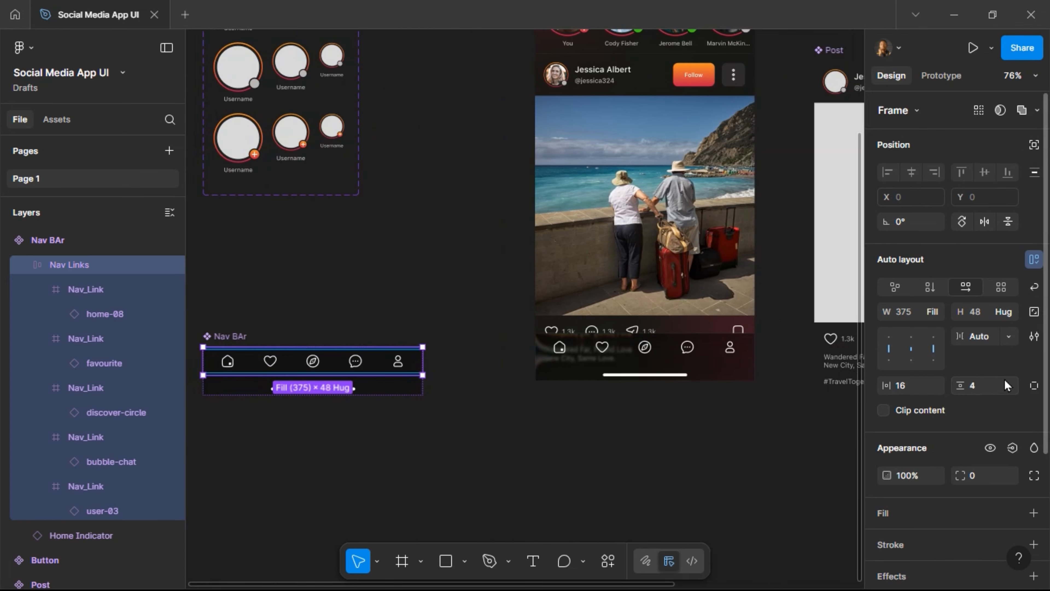
{"action": "left_click", "coordinate": [983, 390]}
{"action": "type", "text": "8"}
{"action": "key", "text": "Return"}
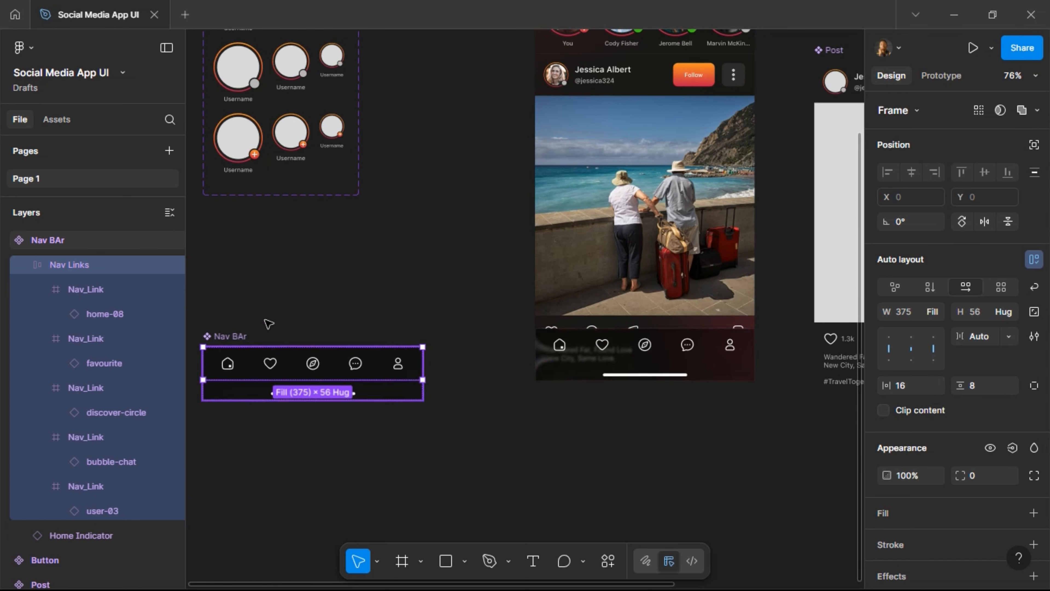
{"action": "left_click", "coordinate": [237, 337]}
{"action": "left_click_drag", "start_coordinate": [238, 336], "coordinate": [264, 233]}
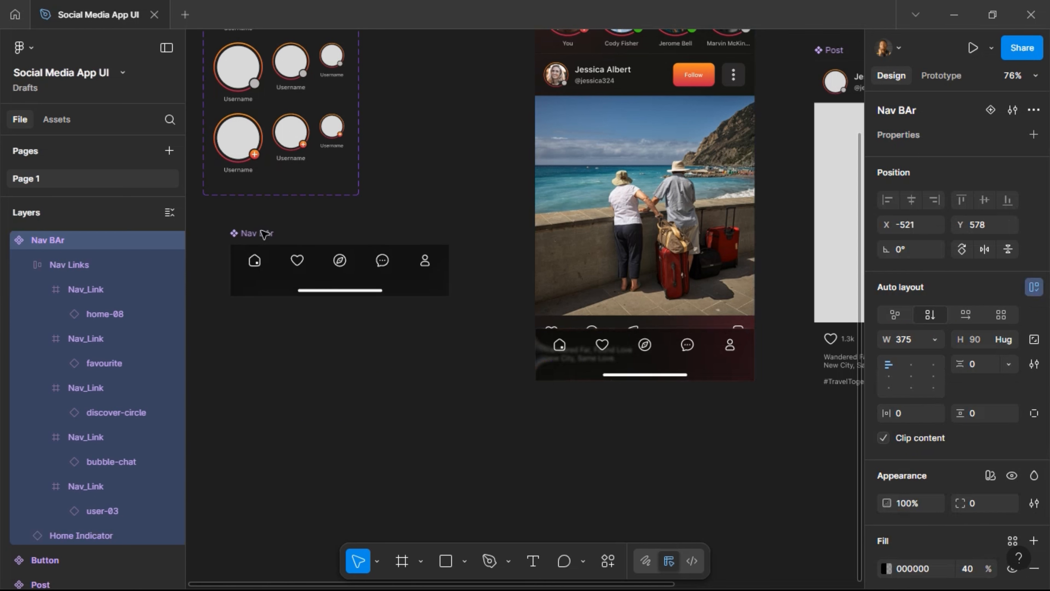
Add Nav BAr variants 2 through 5, pasting the Nav Links row into the empty Variant5.
{"action": "scroll", "coordinate": [265, 233], "scroll_direction": "left", "scroll_amount": 5}
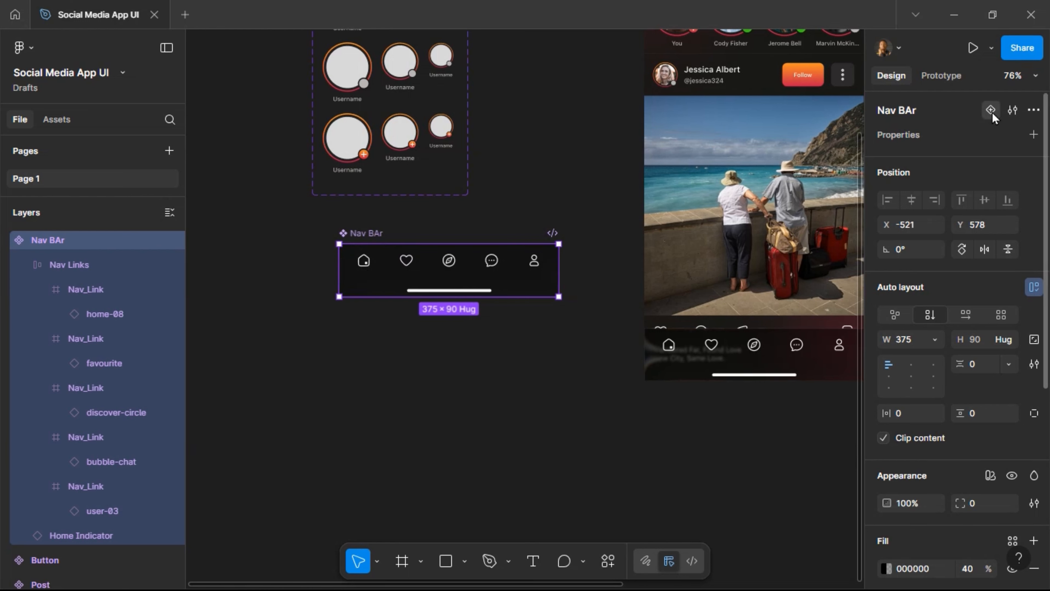
{"action": "left_click", "coordinate": [991, 111]}
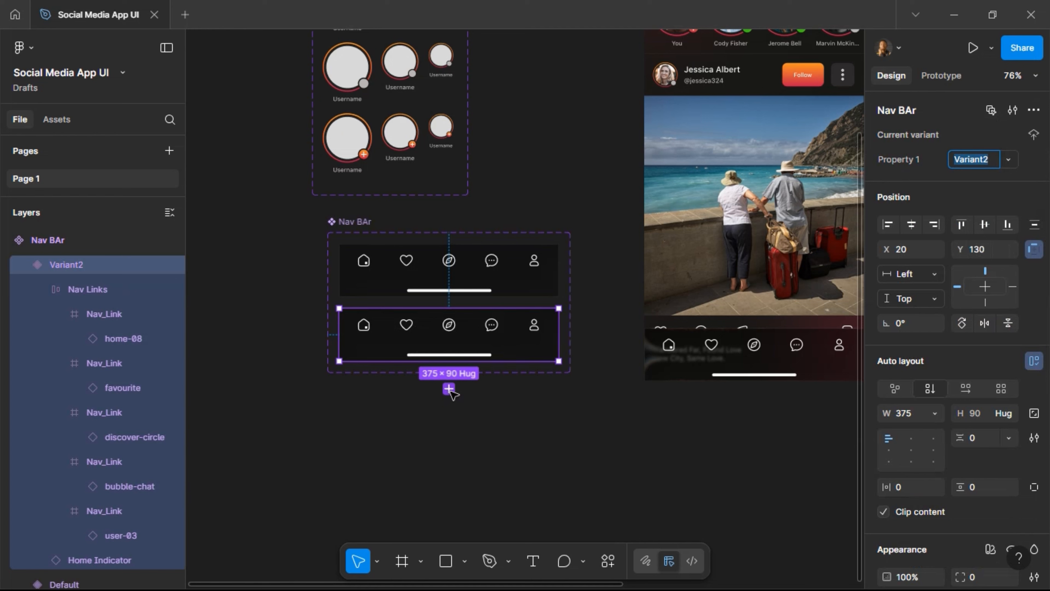
{"action": "left_click", "coordinate": [449, 389]}
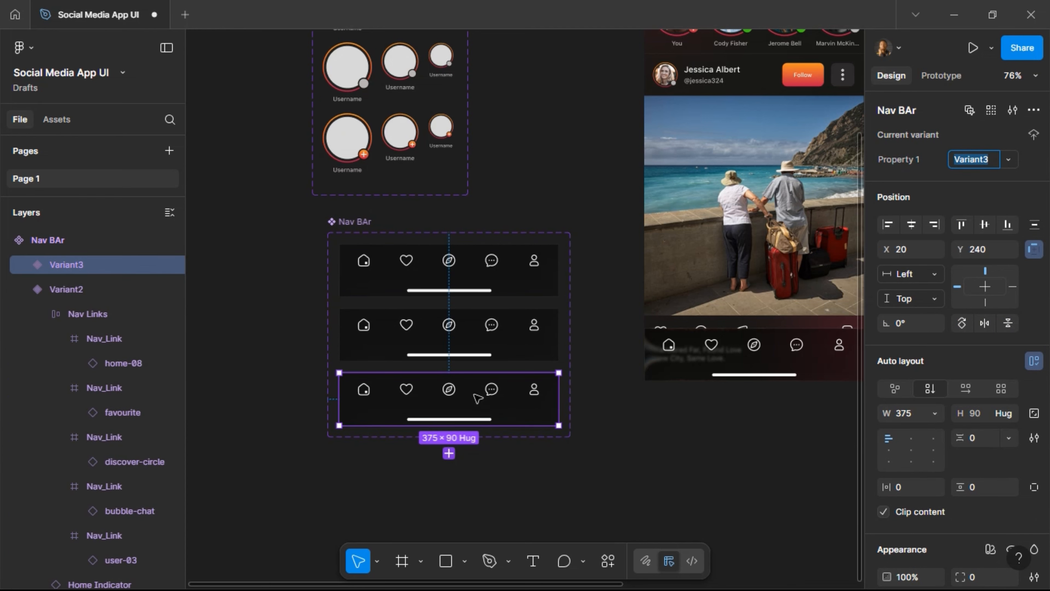
{"action": "left_click", "coordinate": [448, 453]}
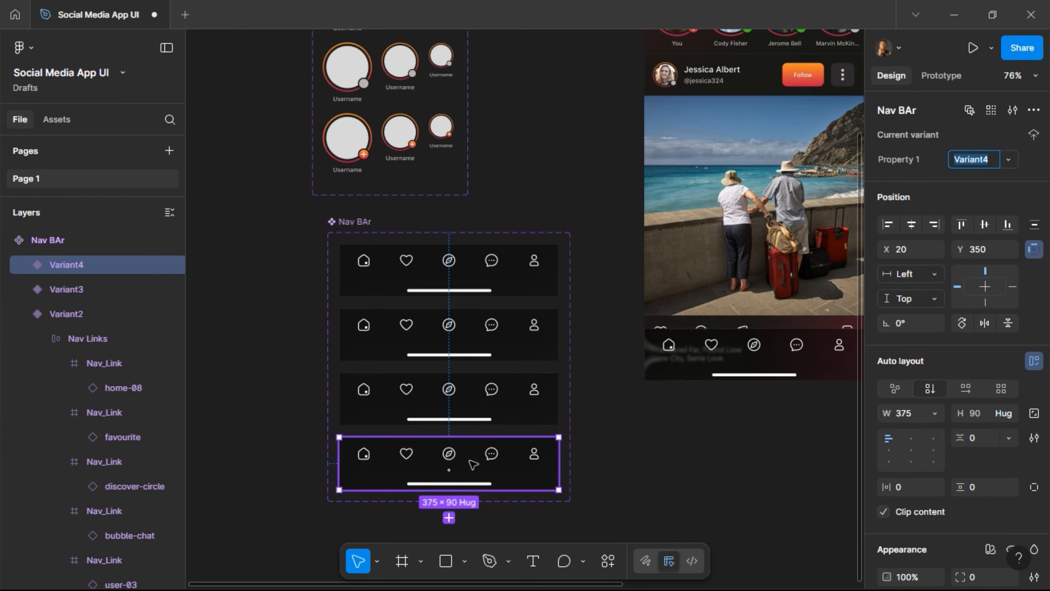
{"action": "scroll", "coordinate": [452, 496], "scroll_direction": "down", "scroll_amount": 1}
{"action": "left_click", "coordinate": [449, 505]}
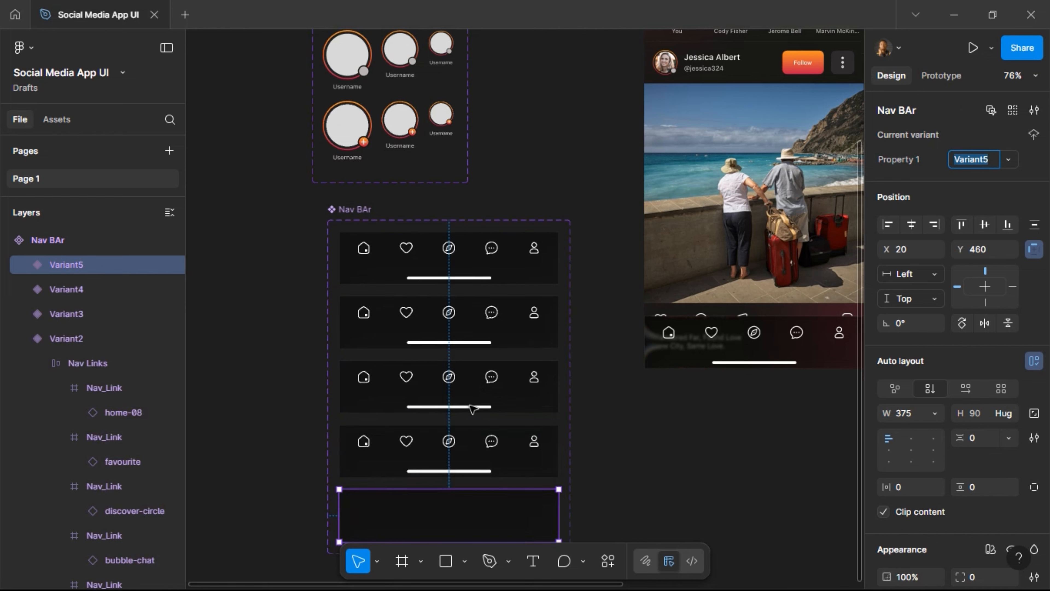
{"action": "key", "text": "ctrl+v"}
Duplicate the fifth variant to create Variant6 at Y 570.
{"action": "scroll", "coordinate": [471, 416], "scroll_direction": "down", "scroll_amount": 3}
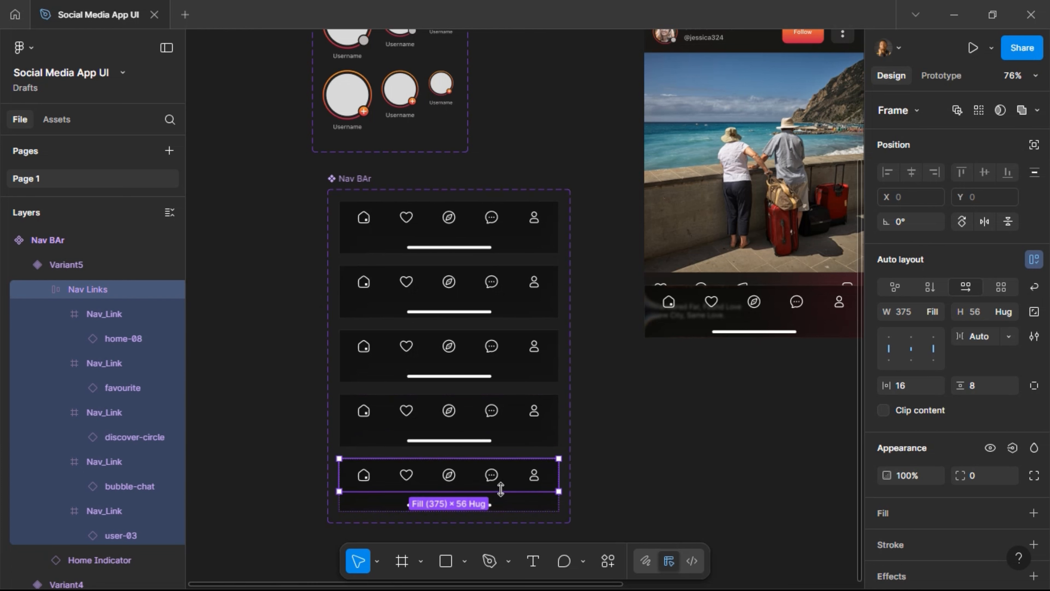
{"action": "scroll", "coordinate": [502, 489], "scroll_direction": "down", "scroll_amount": 1}
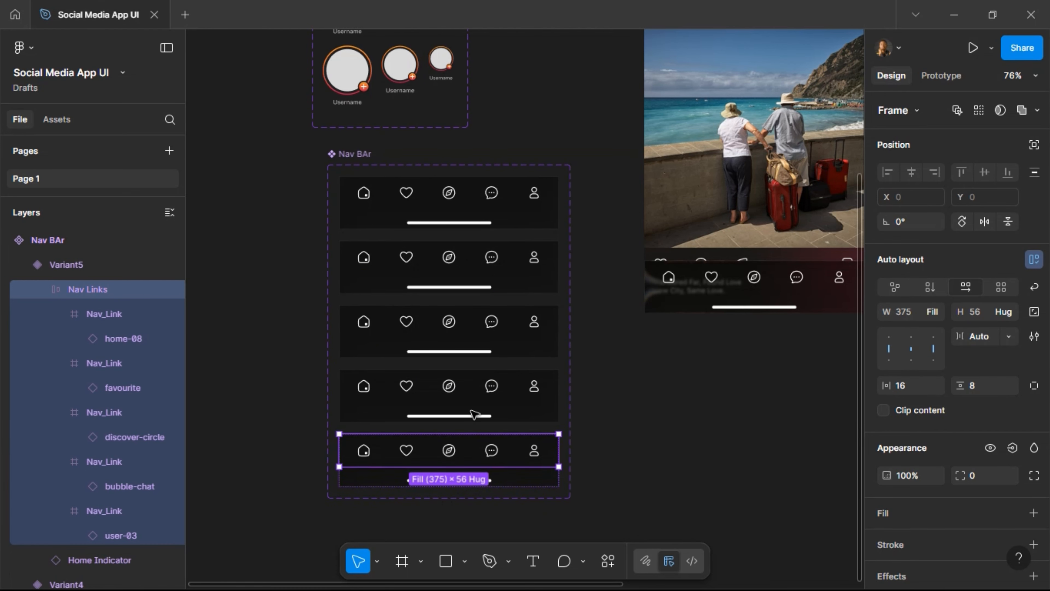
{"action": "left_click", "coordinate": [463, 480]}
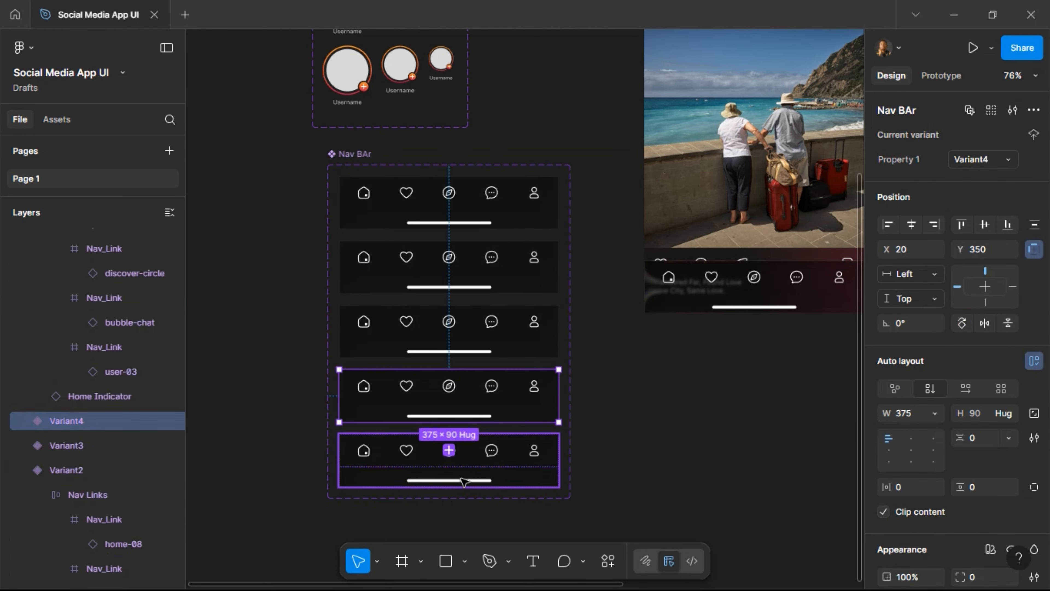
{"action": "left_click", "coordinate": [460, 479]}
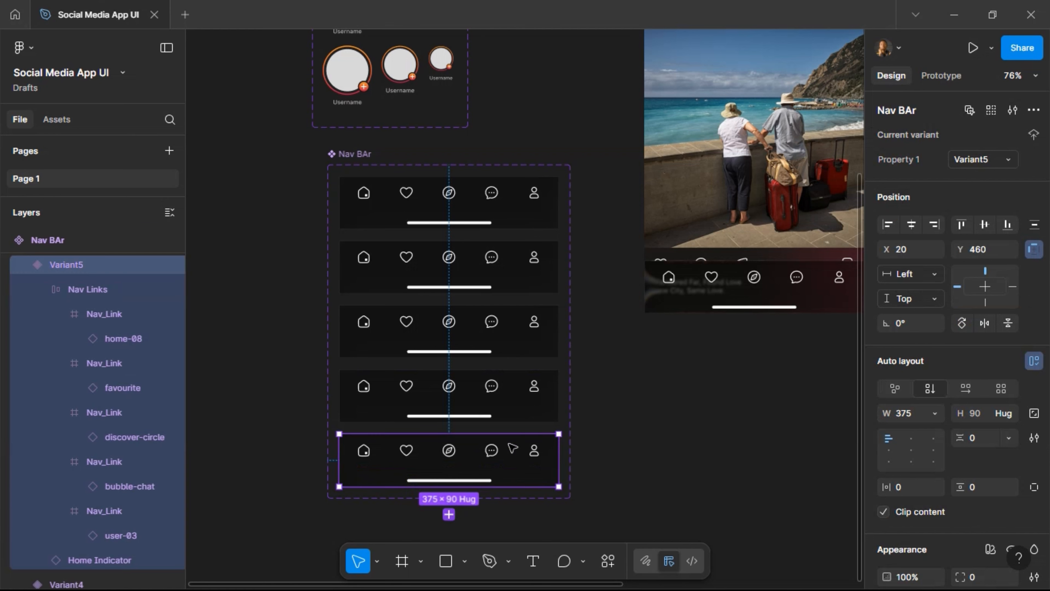
{"action": "key", "text": "ctrl+d"}
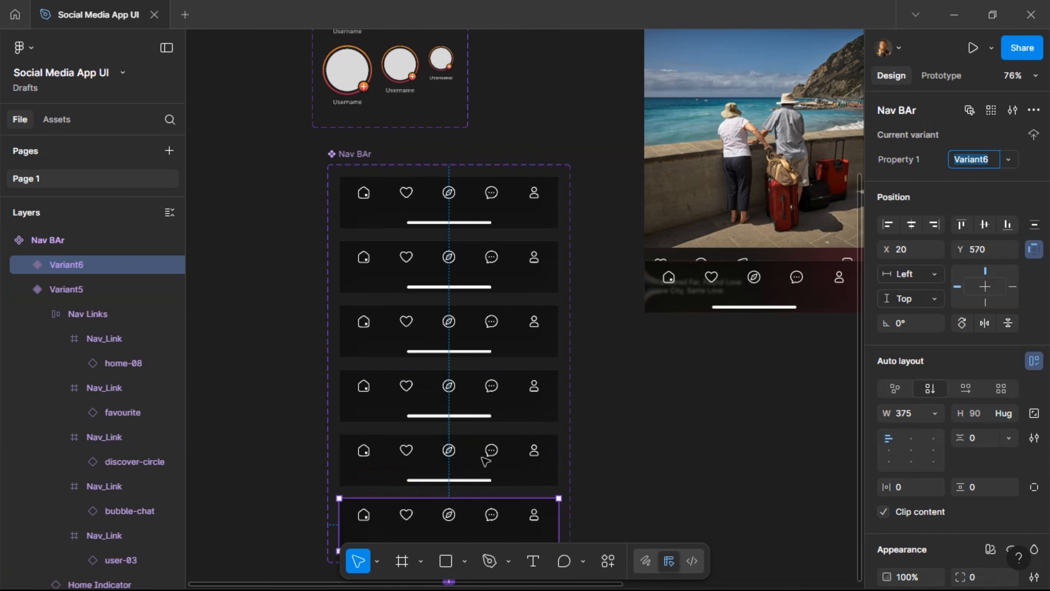
{"action": "scroll", "coordinate": [377, 247], "scroll_direction": "up", "scroll_amount": 3}
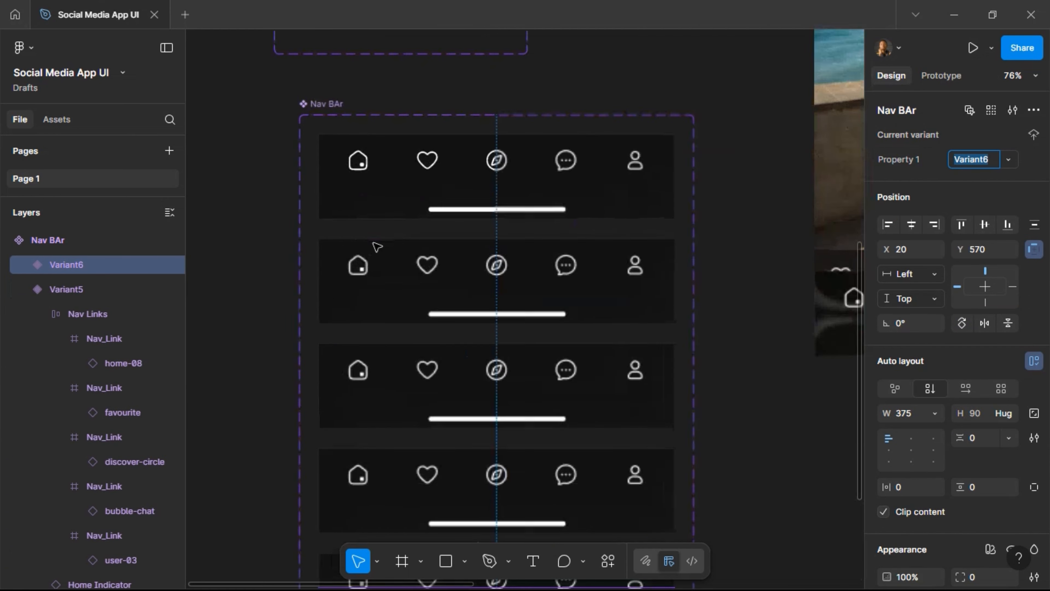
Fill Variant2's house icon vector with the Gradient colour style.
{"action": "scroll", "coordinate": [377, 247], "scroll_direction": "up", "scroll_amount": 3}
{"action": "left_click", "coordinate": [366, 273]}
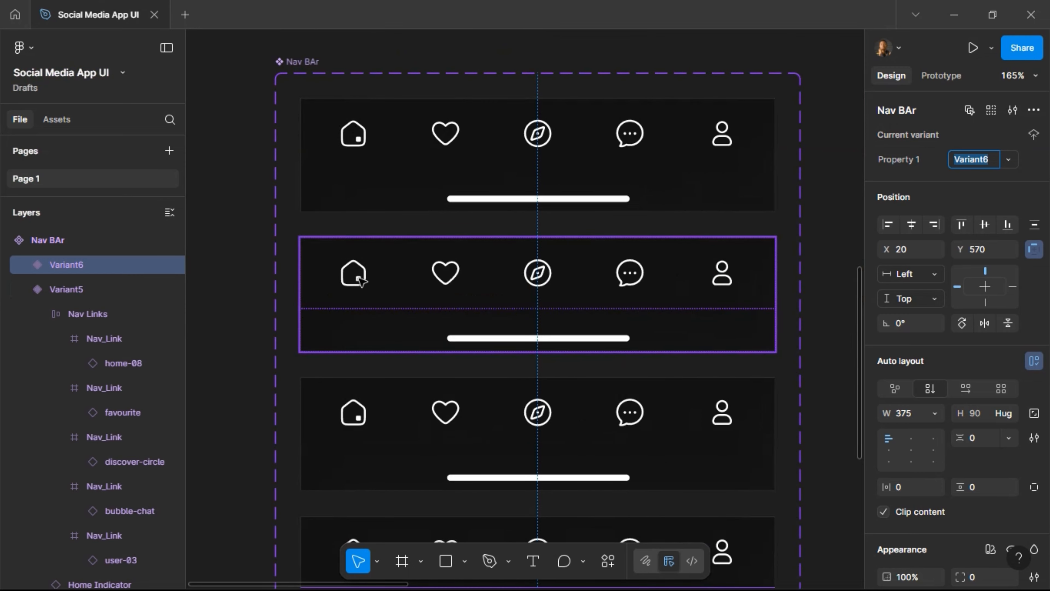
{"action": "scroll", "coordinate": [362, 278], "scroll_direction": "up", "scroll_amount": 2}
{"action": "left_click", "coordinate": [360, 282]}
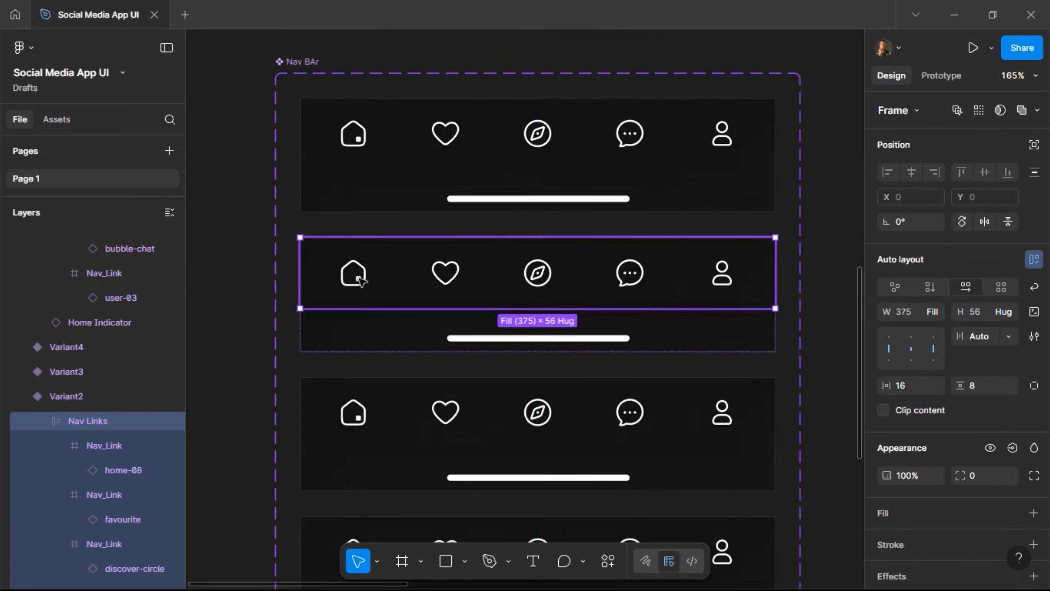
{"action": "left_click", "coordinate": [360, 281]}
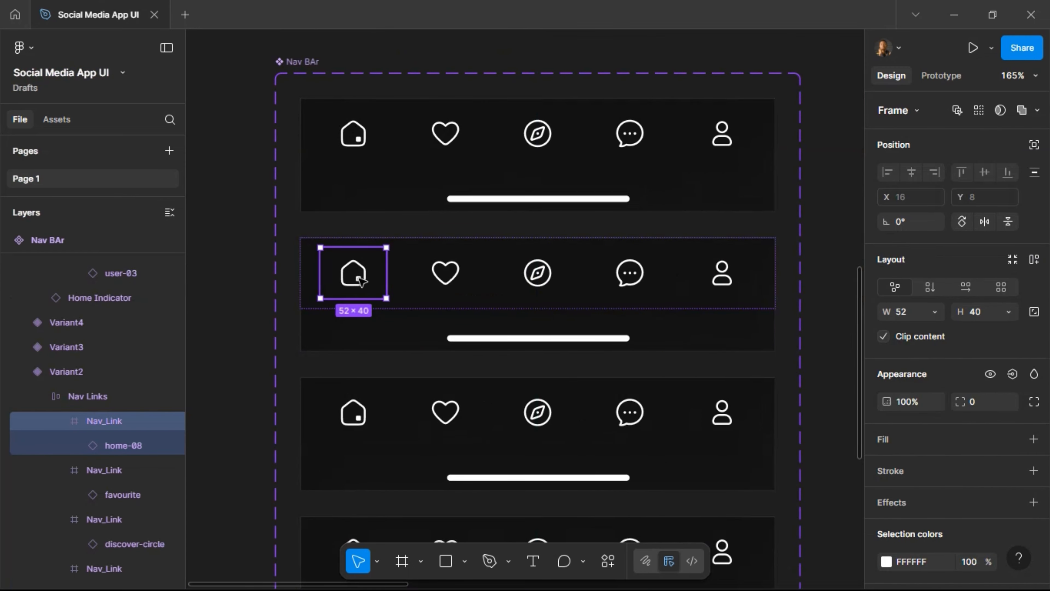
{"action": "left_click", "coordinate": [360, 281]}
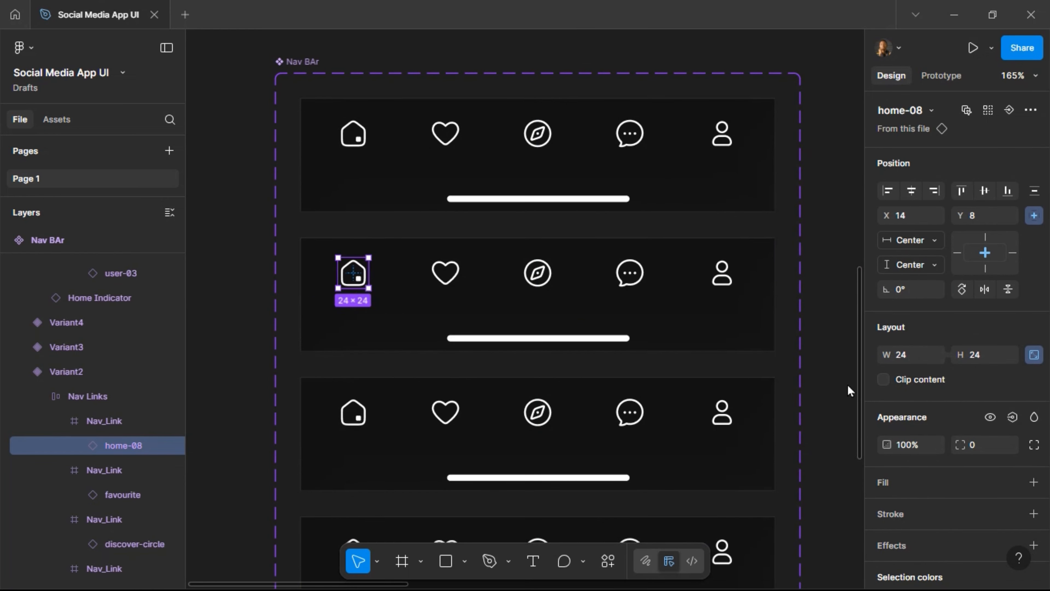
{"action": "key", "text": "Return"}
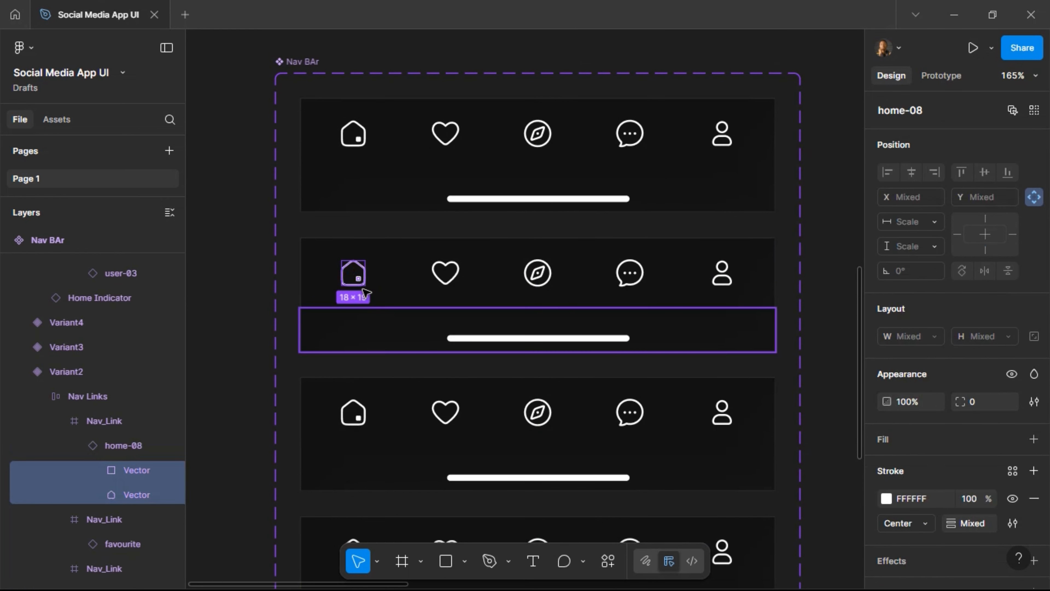
{"action": "left_click", "coordinate": [123, 497]}
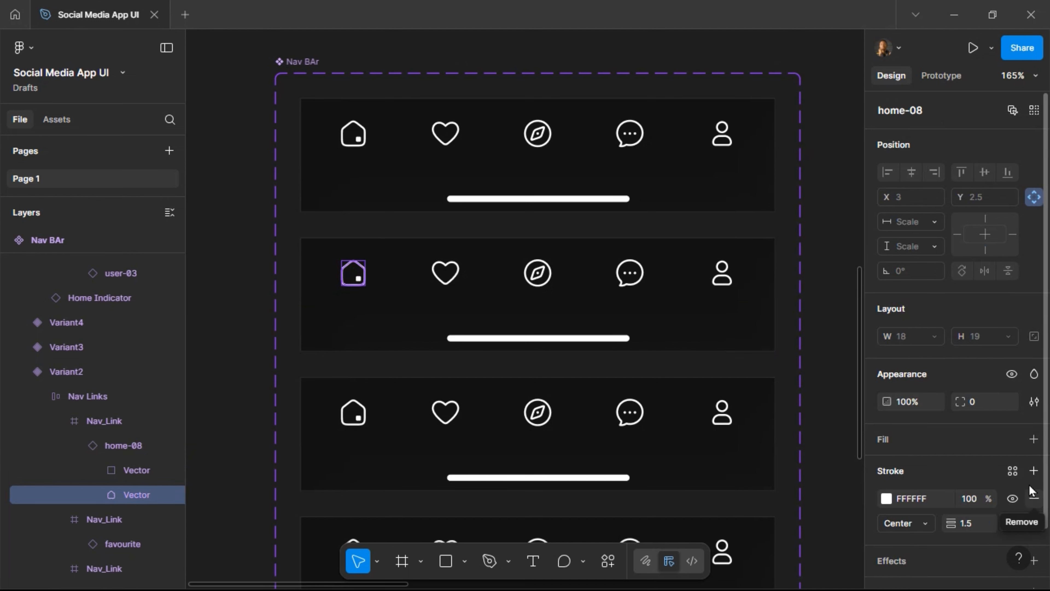
{"action": "left_click", "coordinate": [1011, 441]}
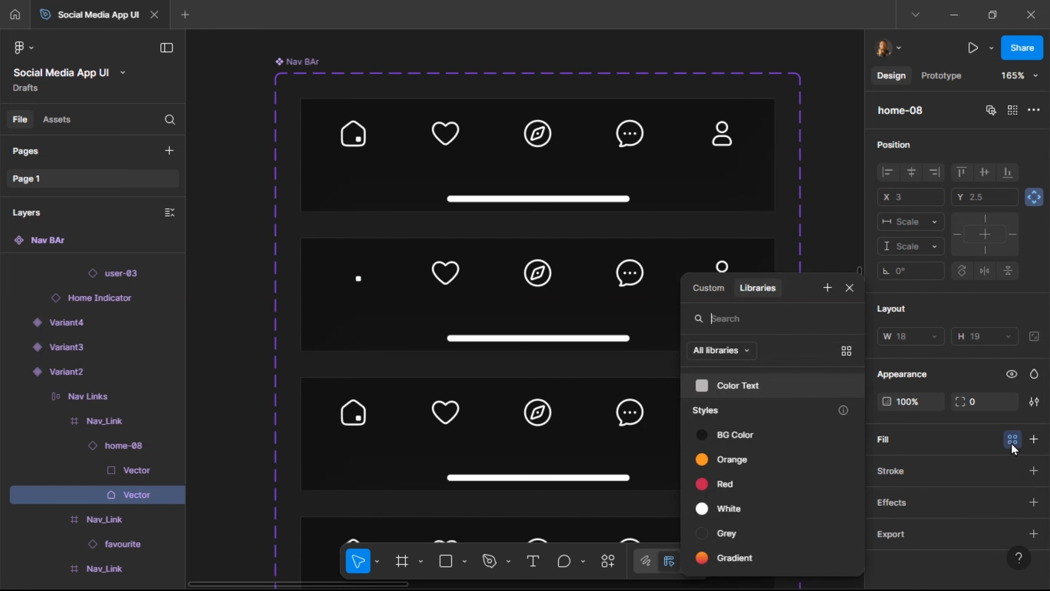
{"action": "left_click", "coordinate": [764, 552]}
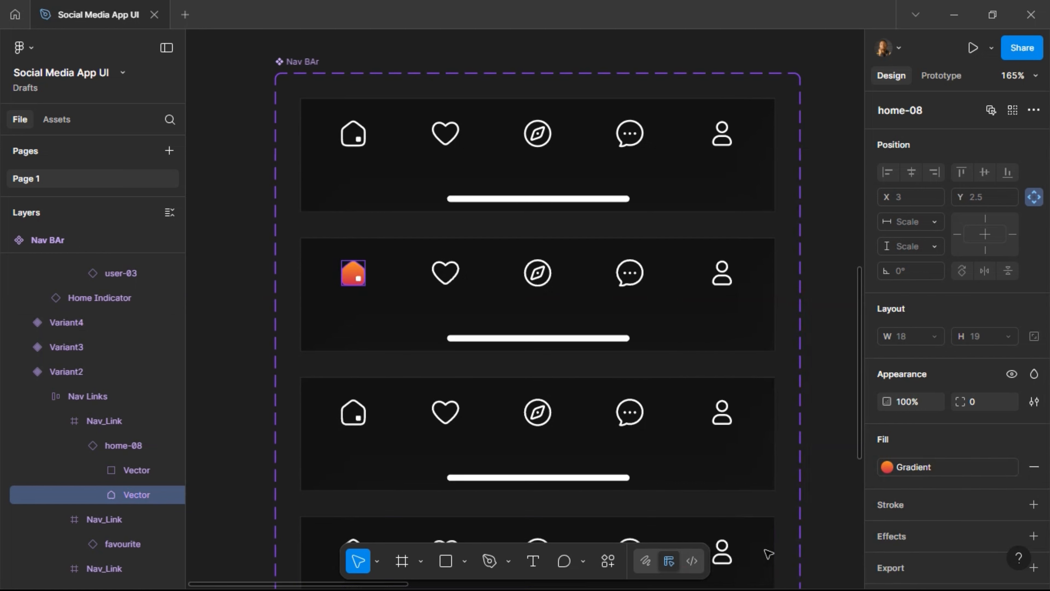
Remove the Variant3 heart's white stroke and fill it with the Gradient style.
{"action": "left_click", "coordinate": [460, 421]}
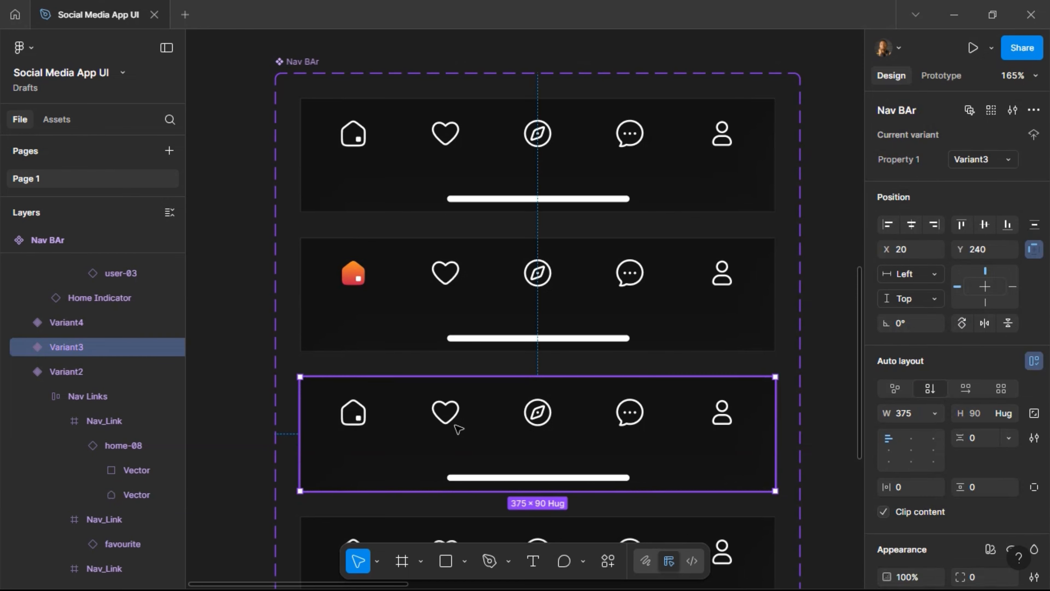
{"action": "double_click", "coordinate": [453, 428]}
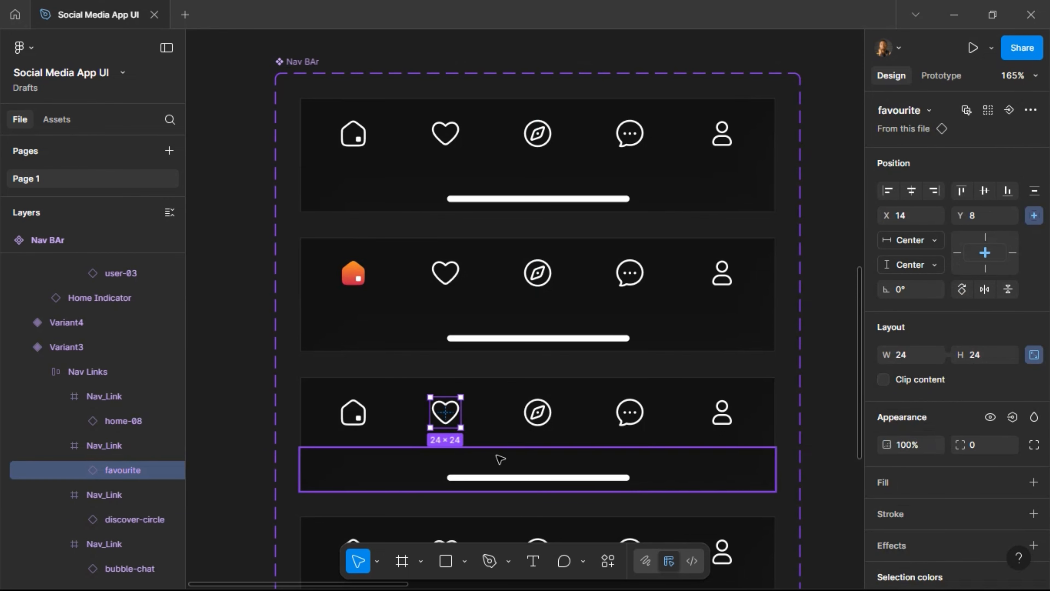
{"action": "key", "text": "Return"}
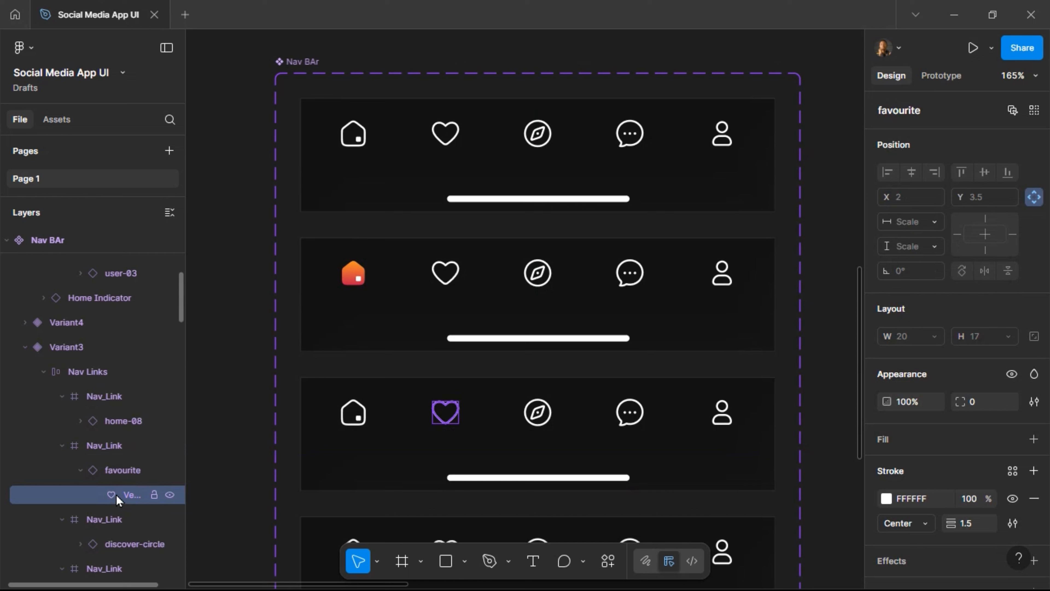
{"action": "left_click", "coordinate": [1035, 499]}
{"action": "left_click", "coordinate": [1013, 438]}
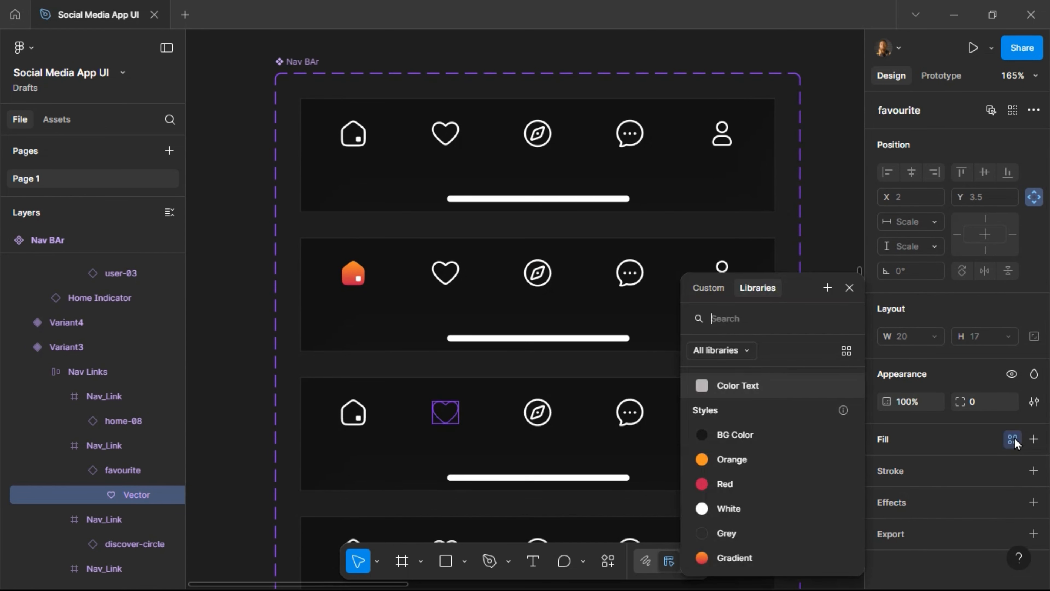
{"action": "left_click", "coordinate": [763, 557]}
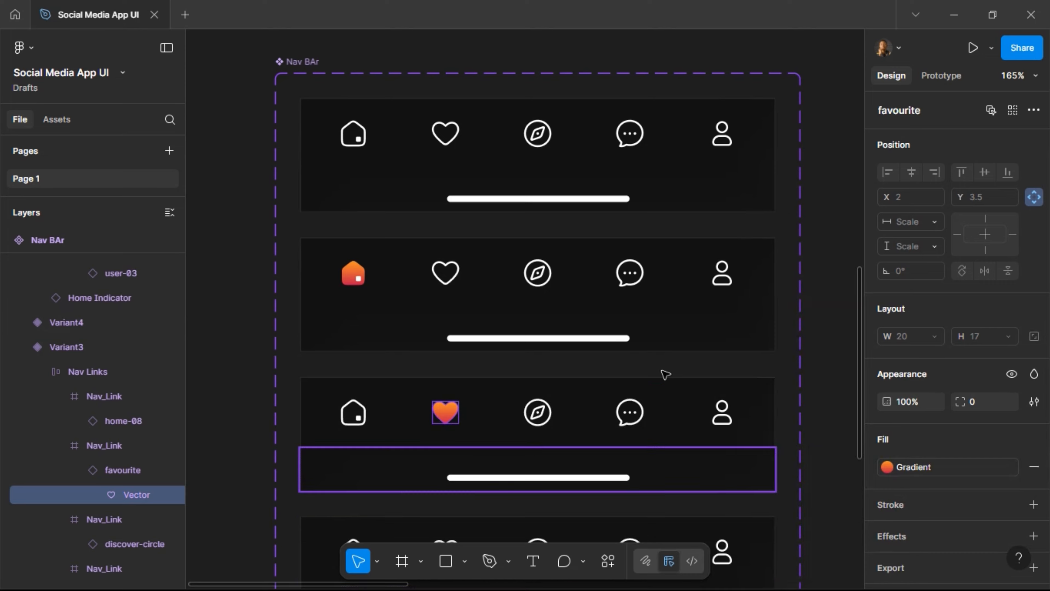
{"action": "scroll", "coordinate": [663, 370], "scroll_direction": "down", "scroll_amount": 5}
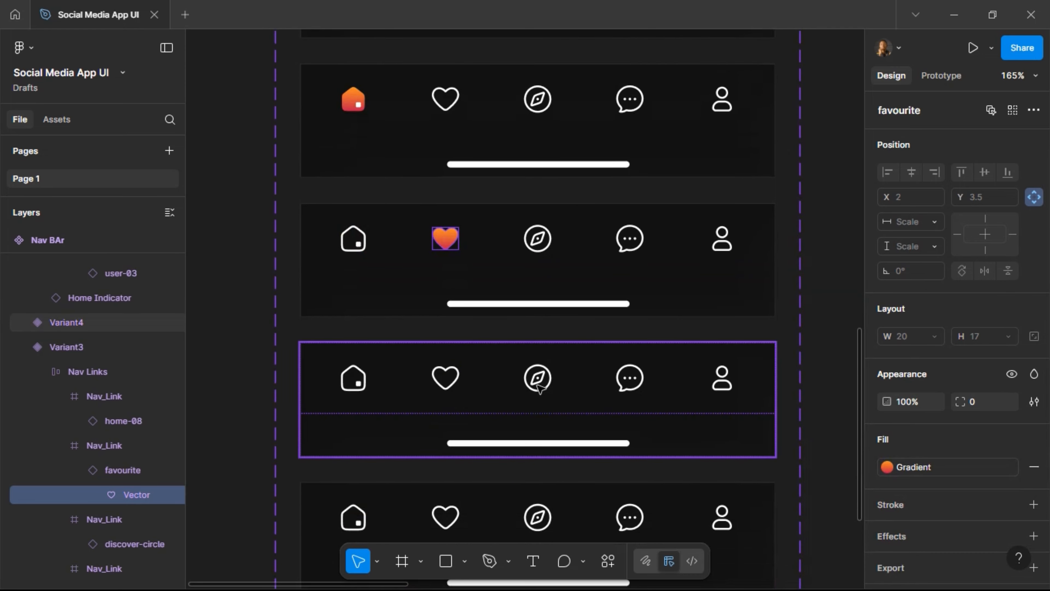
Fill Variant4's Discover compass circle with the Gradient colour style.
{"action": "left_click", "coordinate": [538, 387]}
{"action": "double_click", "coordinate": [538, 388]}
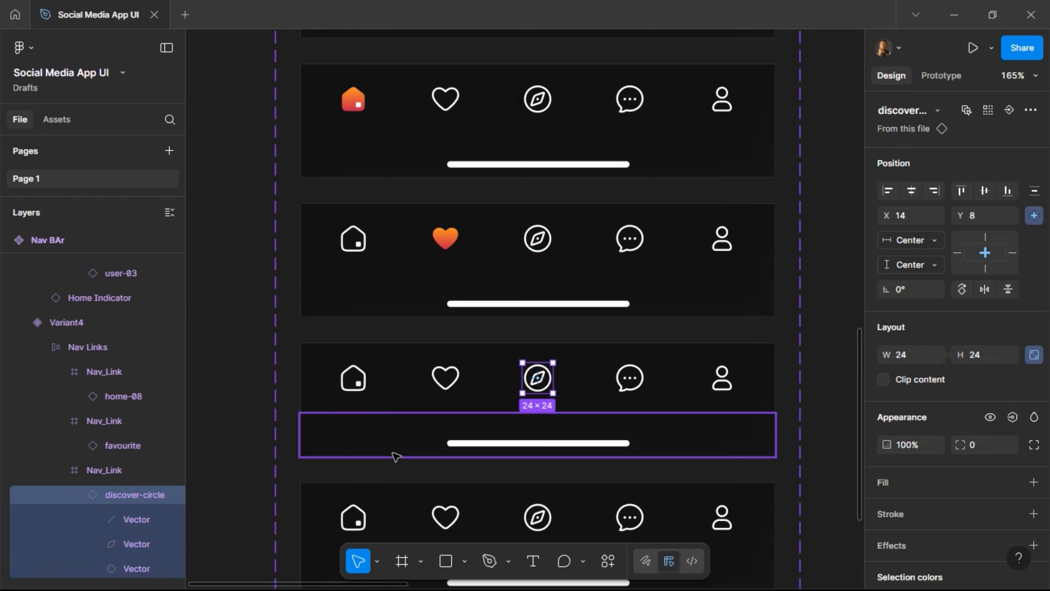
{"action": "left_click", "coordinate": [129, 568]}
{"action": "scroll", "coordinate": [151, 479], "scroll_direction": "down", "scroll_amount": 1}
{"action": "scroll", "coordinate": [167, 477], "scroll_direction": "down", "scroll_amount": 1}
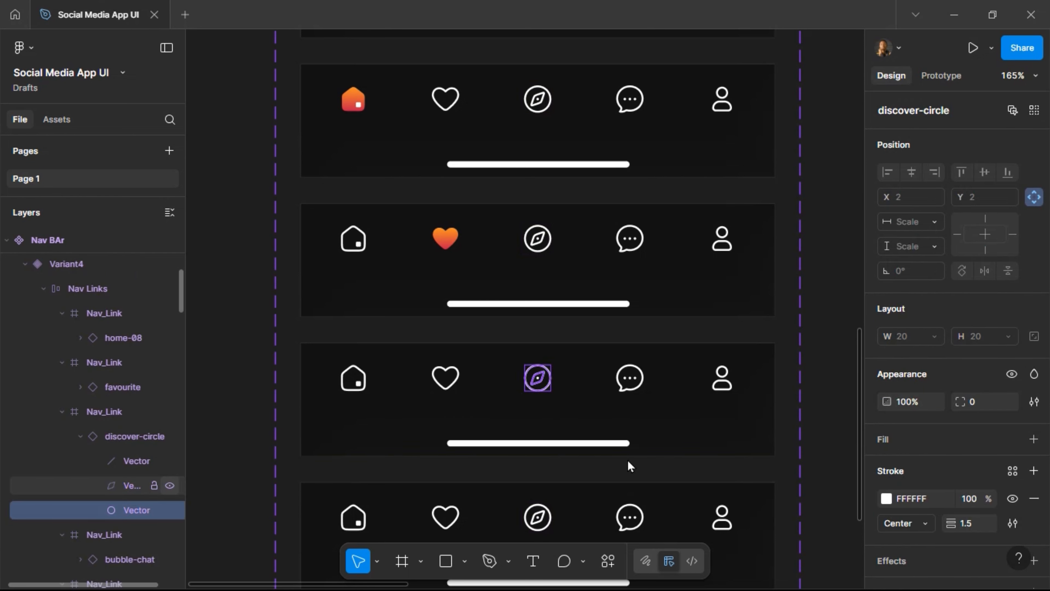
{"action": "left_click", "coordinate": [1013, 440]}
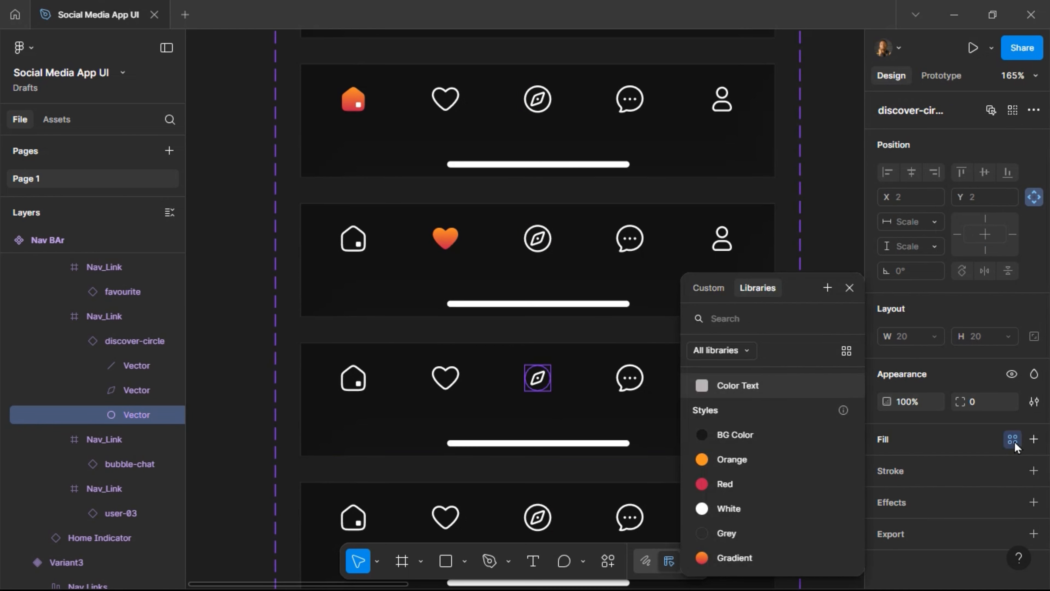
{"action": "left_click", "coordinate": [735, 557]}
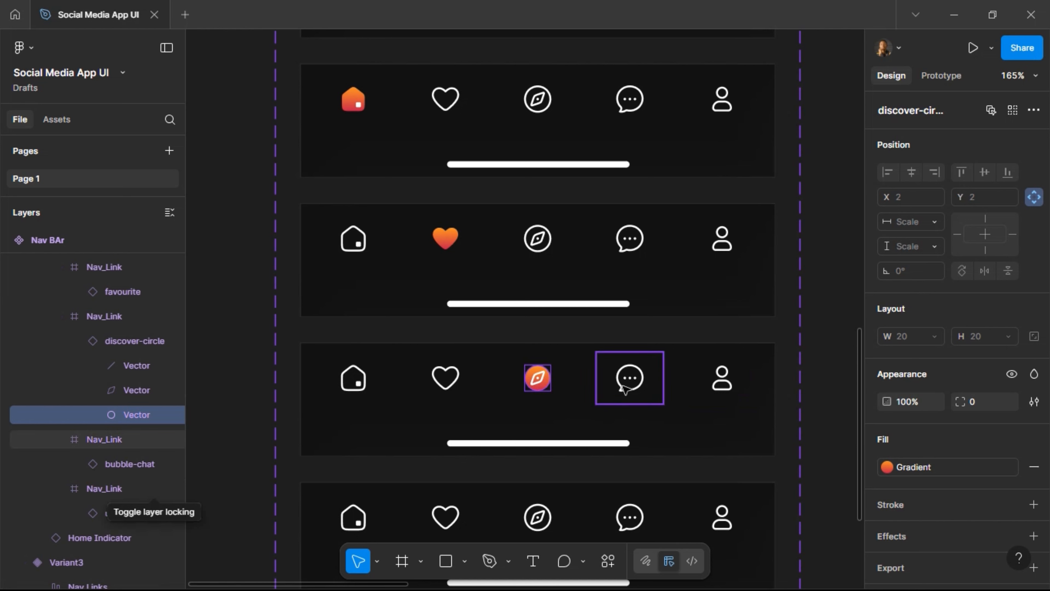
Remove Variant5's chat bubble outline stroke and fill it with the Gradient style.
{"action": "left_click", "coordinate": [625, 393]}
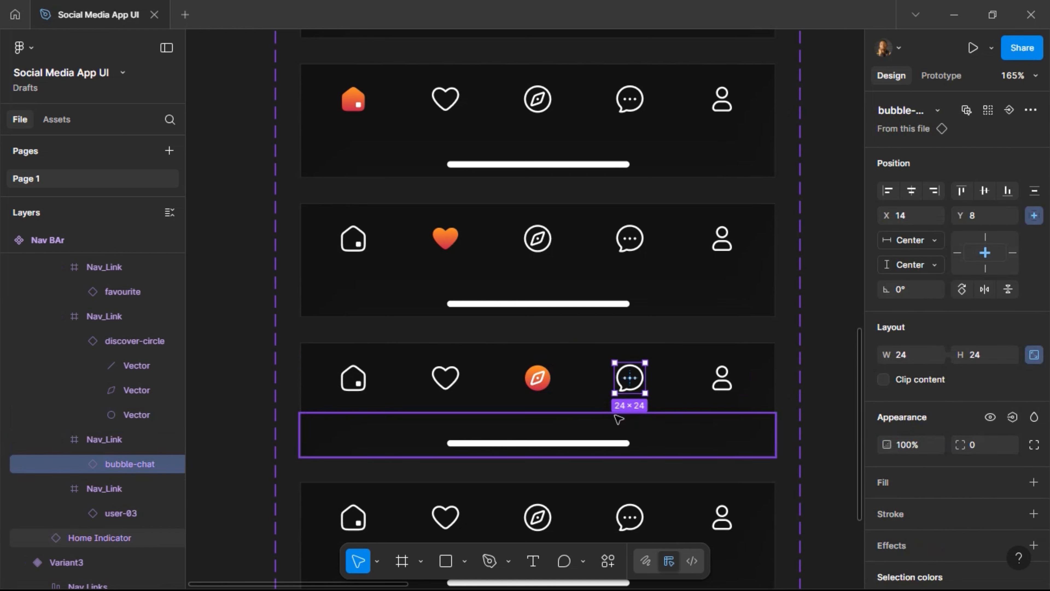
{"action": "scroll", "coordinate": [618, 419], "scroll_direction": "down", "scroll_amount": 1}
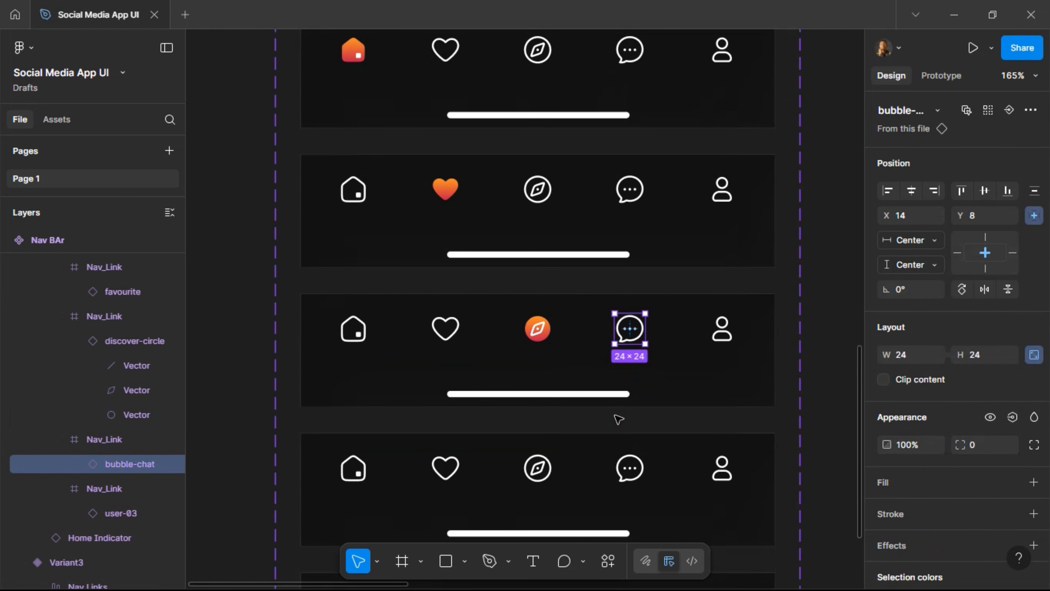
{"action": "left_click", "coordinate": [629, 474]}
{"action": "left_click", "coordinate": [629, 474]}
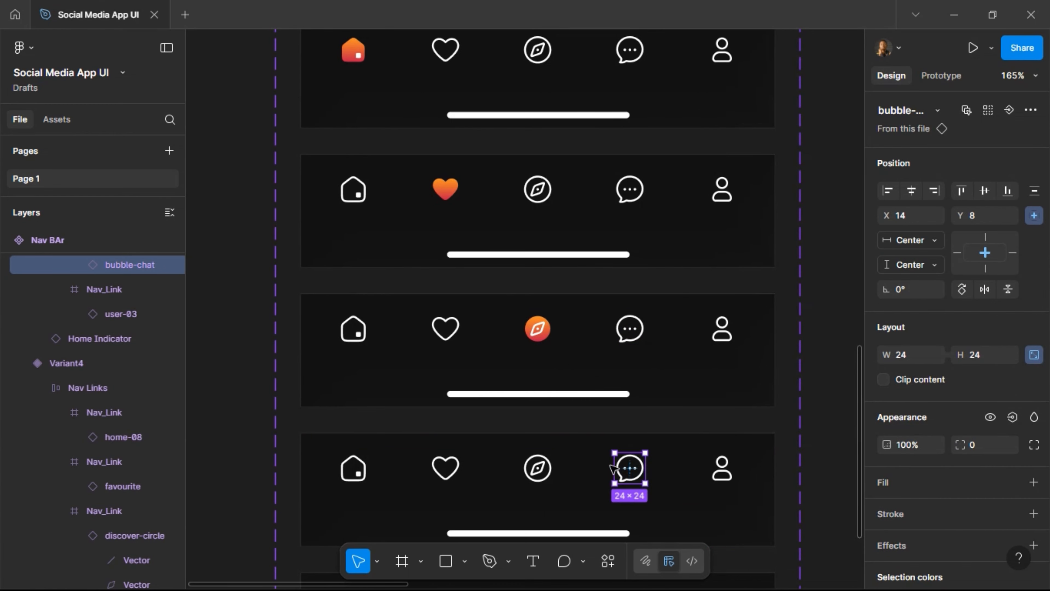
{"action": "key", "text": "Return"}
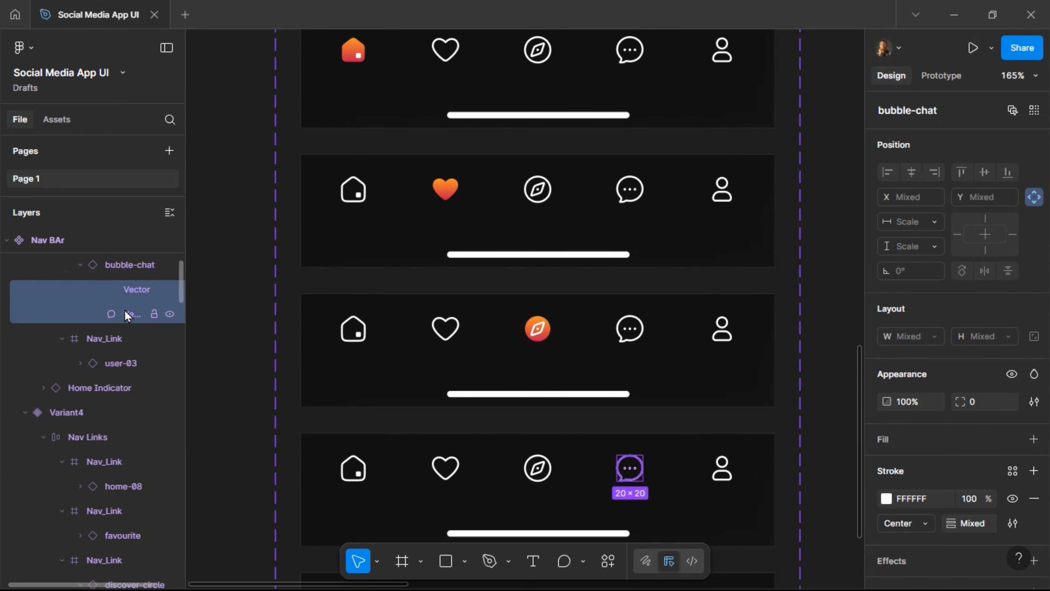
{"action": "left_click", "coordinate": [125, 313]}
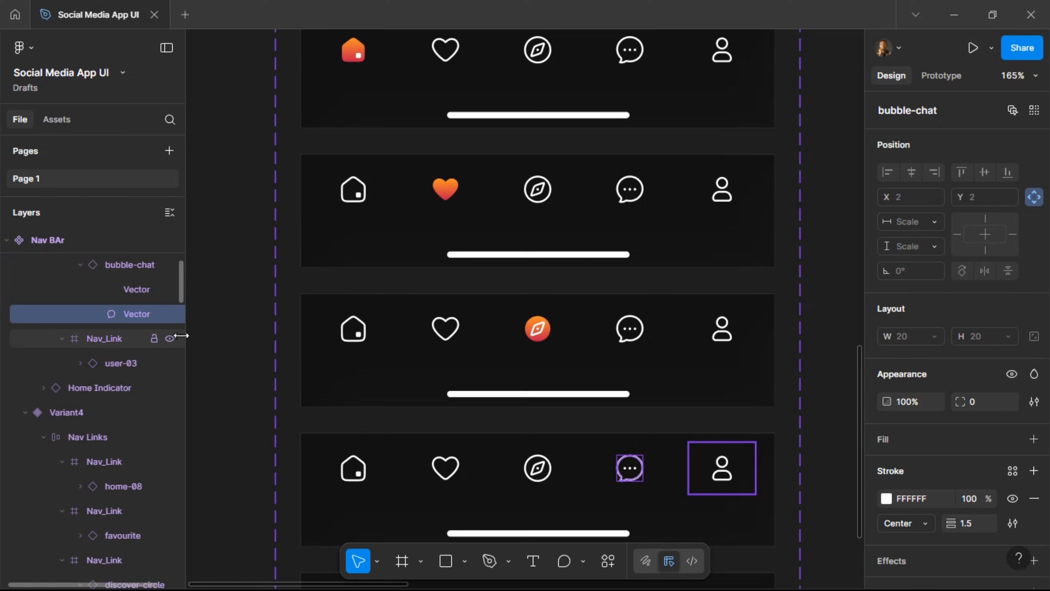
{"action": "left_click", "coordinate": [1033, 498]}
{"action": "left_click", "coordinate": [1011, 445]}
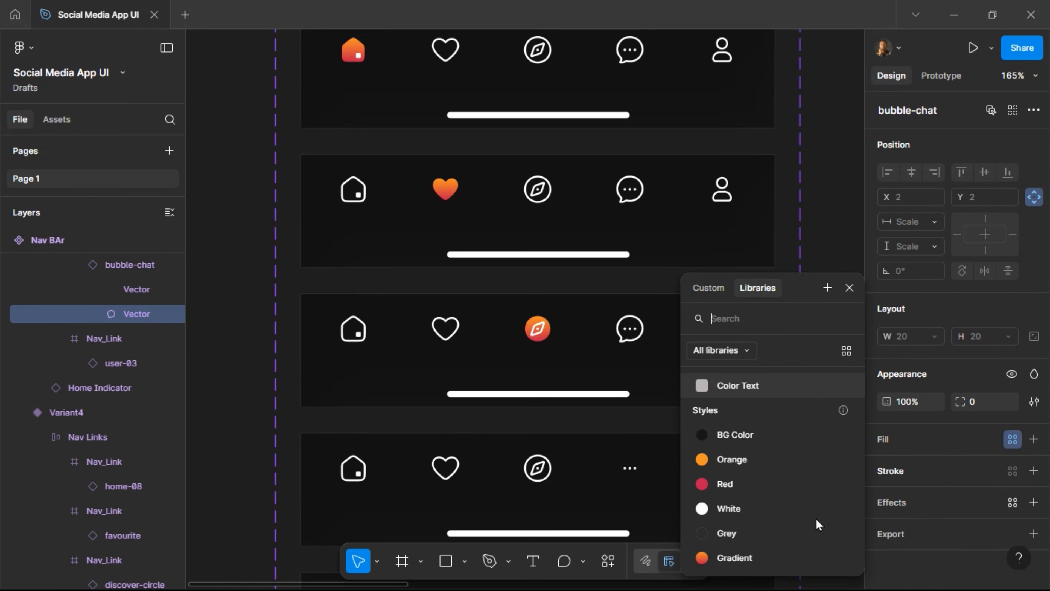
{"action": "left_click", "coordinate": [775, 550]}
{"action": "scroll", "coordinate": [777, 382], "scroll_direction": "down", "scroll_amount": 3}
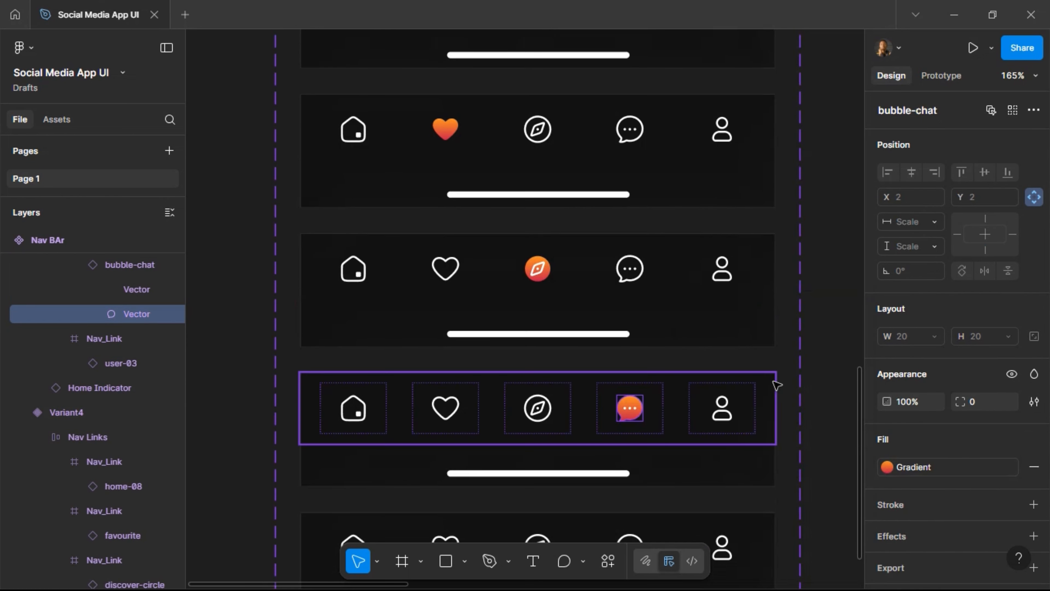
Fill both shapes of Variant6's profile icon with the Gradient style.
{"action": "left_click", "coordinate": [727, 519]}
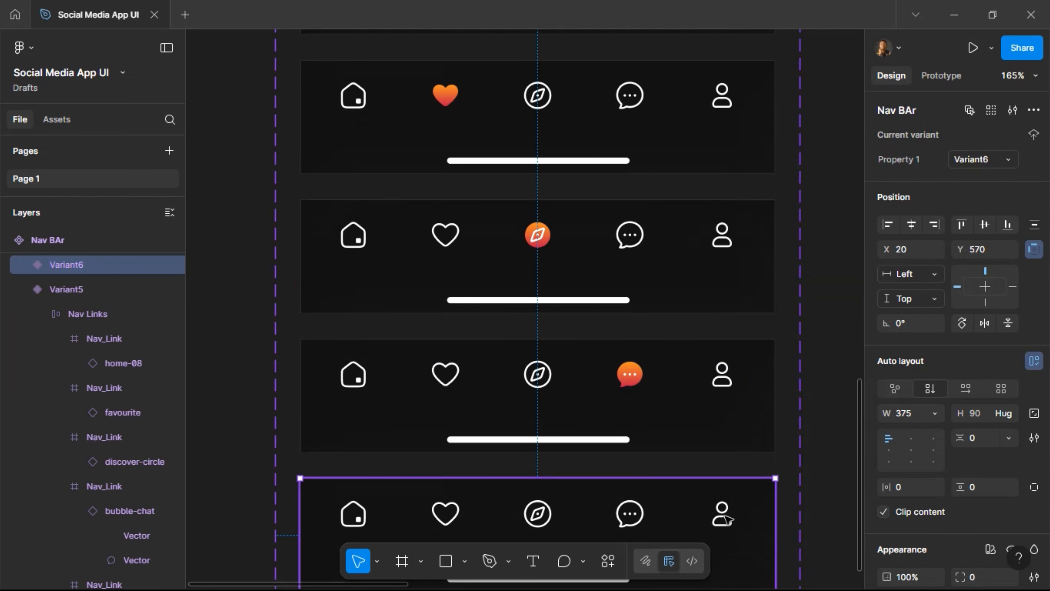
{"action": "double_click", "coordinate": [727, 519]}
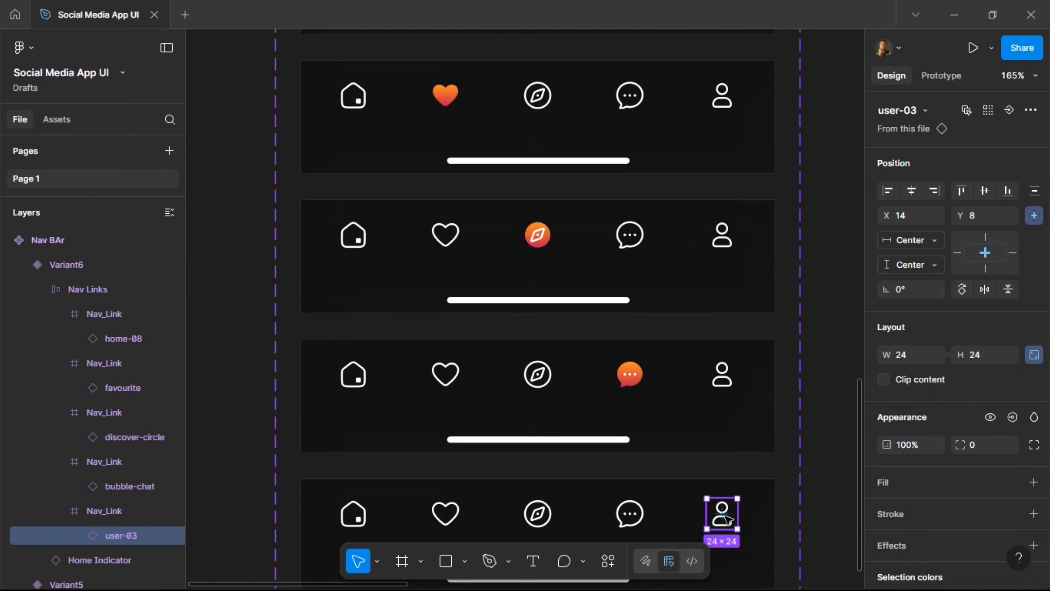
{"action": "left_click", "coordinate": [80, 536]}
{"action": "scroll", "coordinate": [111, 492], "scroll_direction": "down", "scroll_amount": 1}
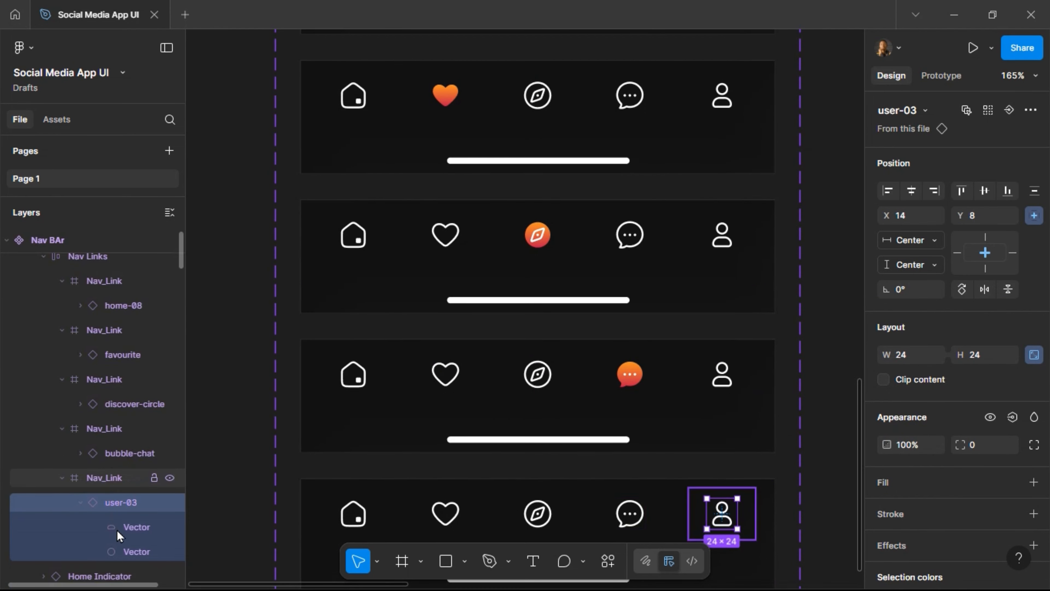
{"action": "scroll", "coordinate": [118, 536], "scroll_direction": "down", "scroll_amount": 5}
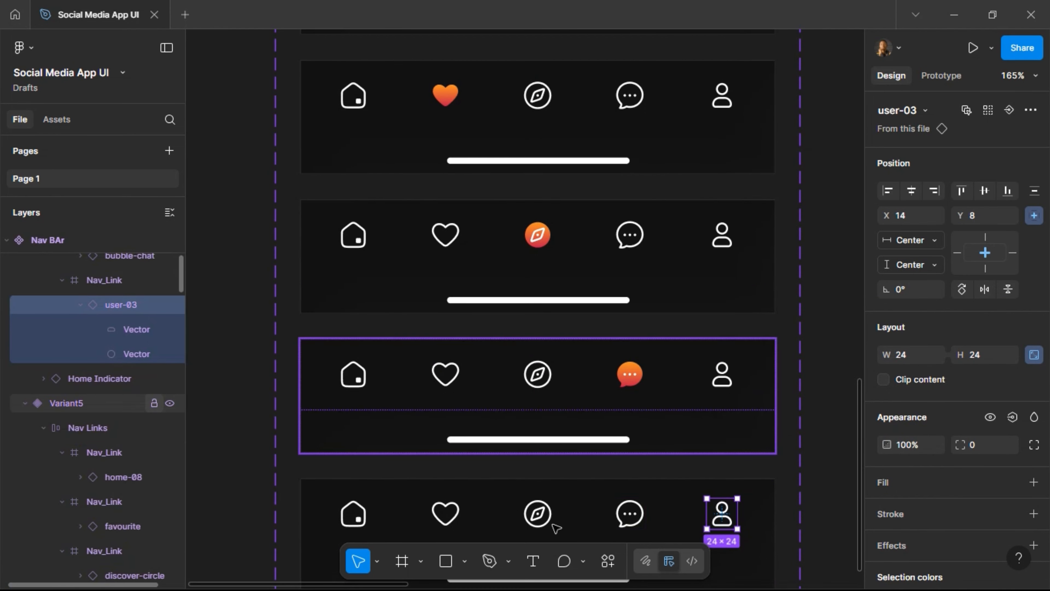
{"action": "key", "text": "Return"}
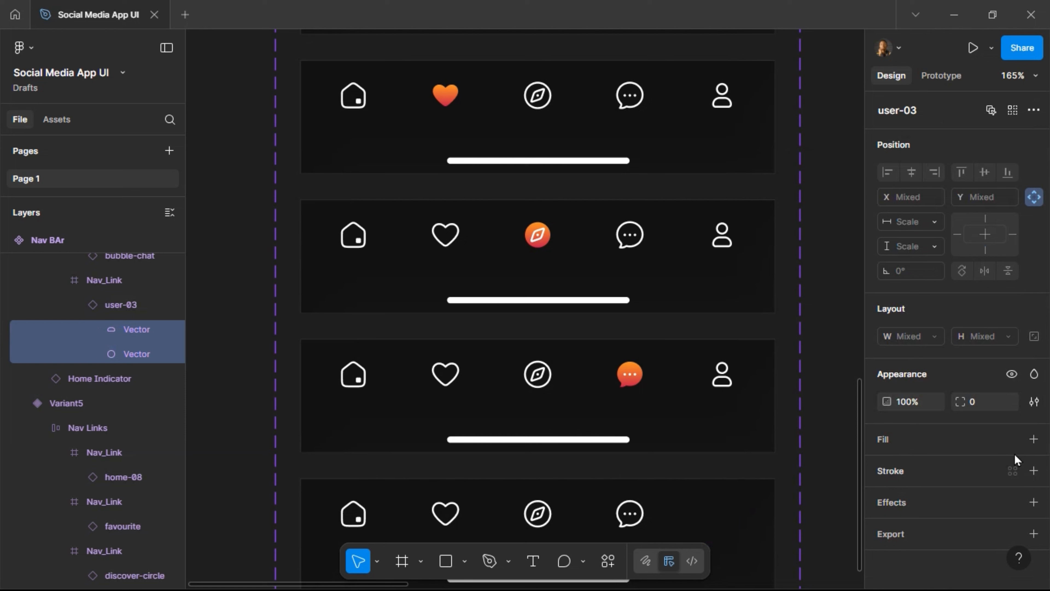
{"action": "left_click", "coordinate": [1012, 439]}
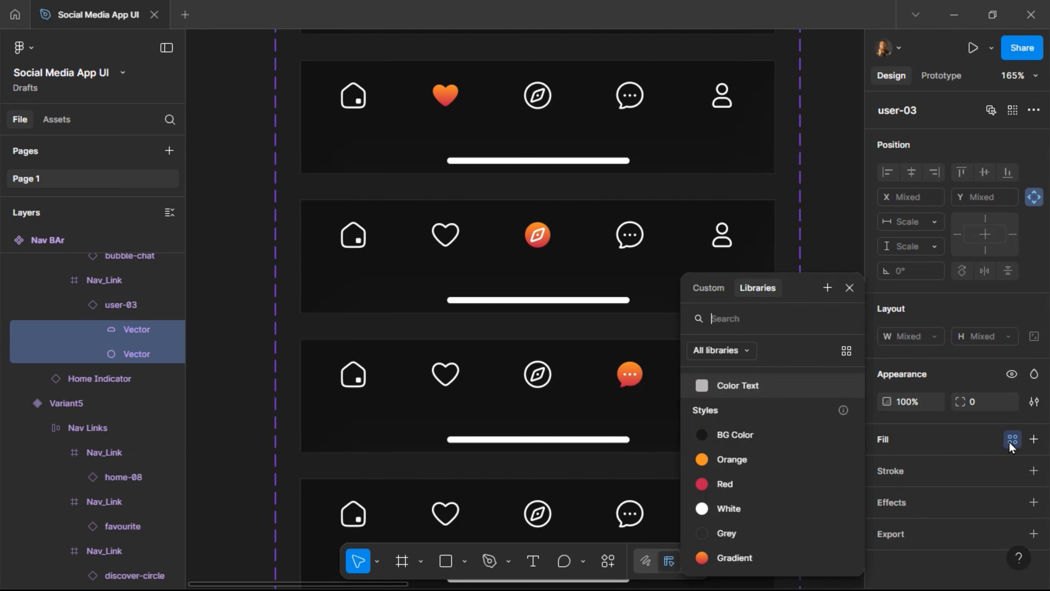
{"action": "left_click", "coordinate": [734, 557]}
{"action": "scroll", "coordinate": [774, 367], "scroll_direction": "down", "scroll_amount": 3}
{"action": "scroll", "coordinate": [774, 367], "scroll_direction": "down", "scroll_amount": 3}
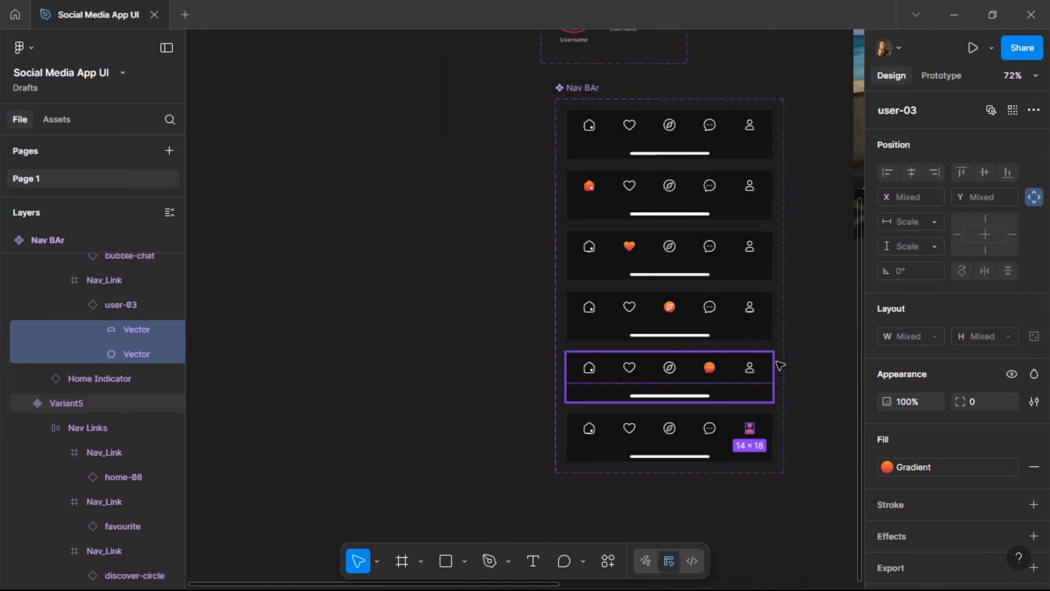
Rename the variant property to State and name the second variant Home.
{"action": "left_click", "coordinate": [698, 146]}
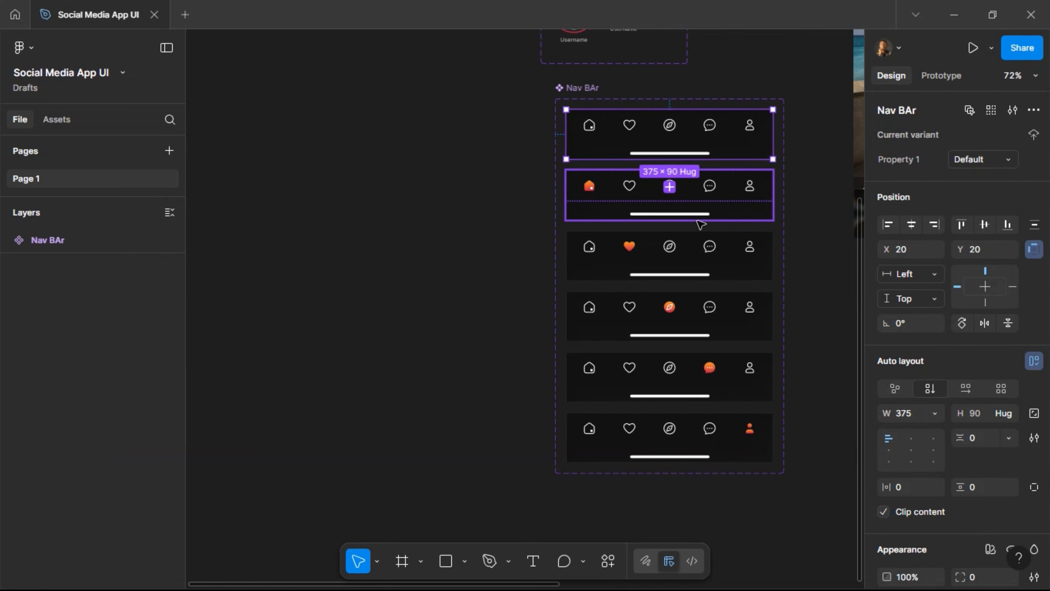
{"action": "double_click", "coordinate": [909, 164]}
{"action": "type", "text": "State"}
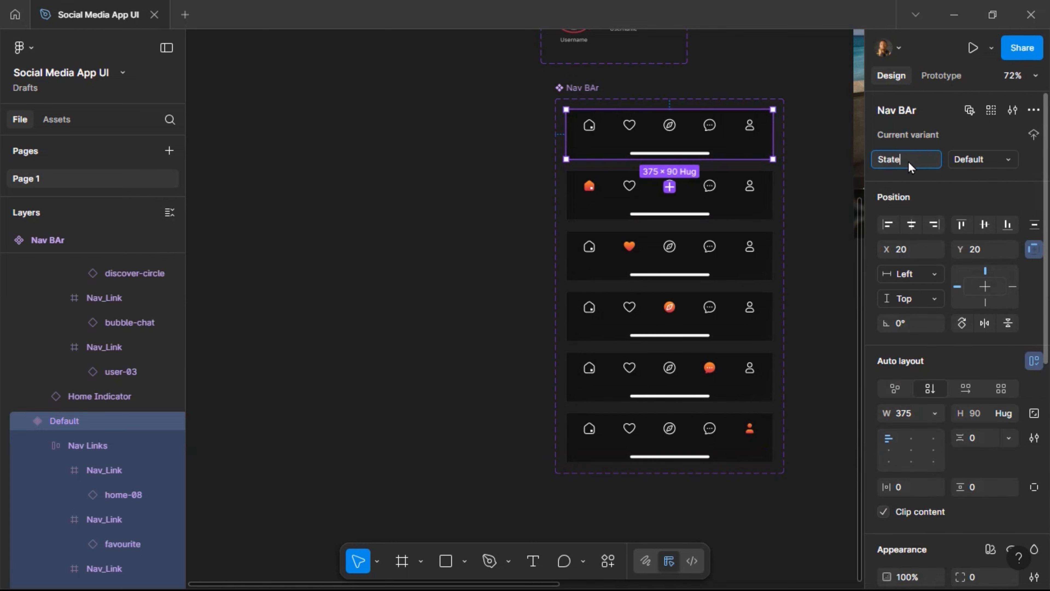
{"action": "key", "text": "Return"}
{"action": "left_click", "coordinate": [720, 202]}
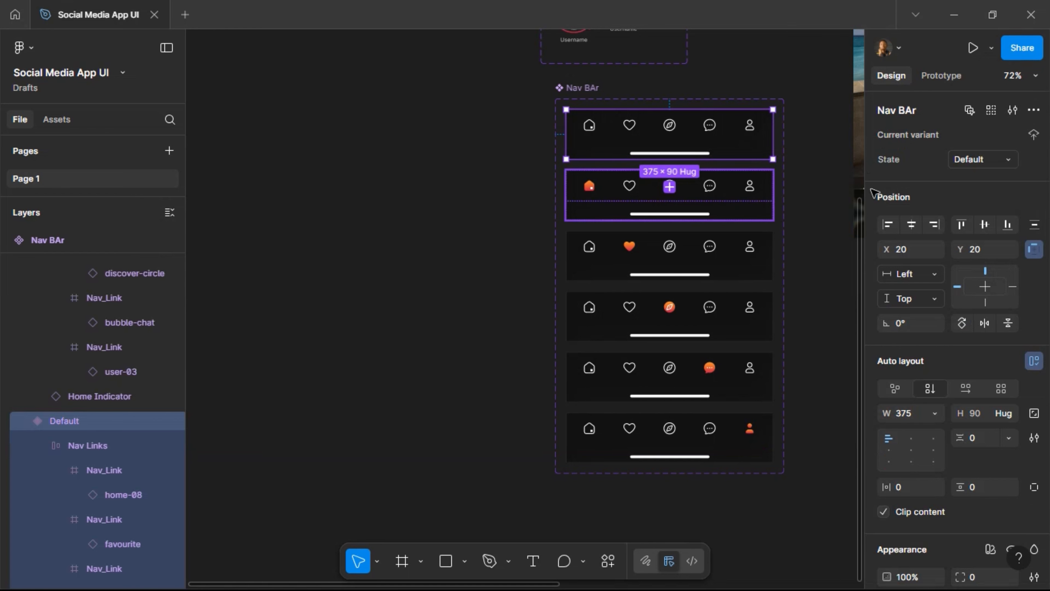
{"action": "double_click", "coordinate": [972, 161]}
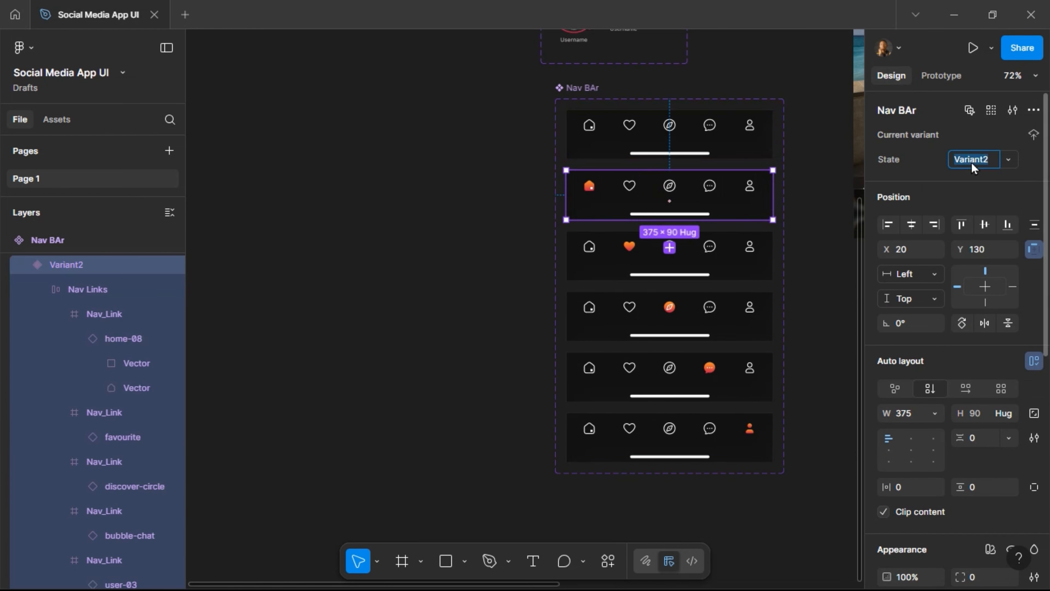
{"action": "type", "text": "Home"}
{"action": "key", "text": "Return"}
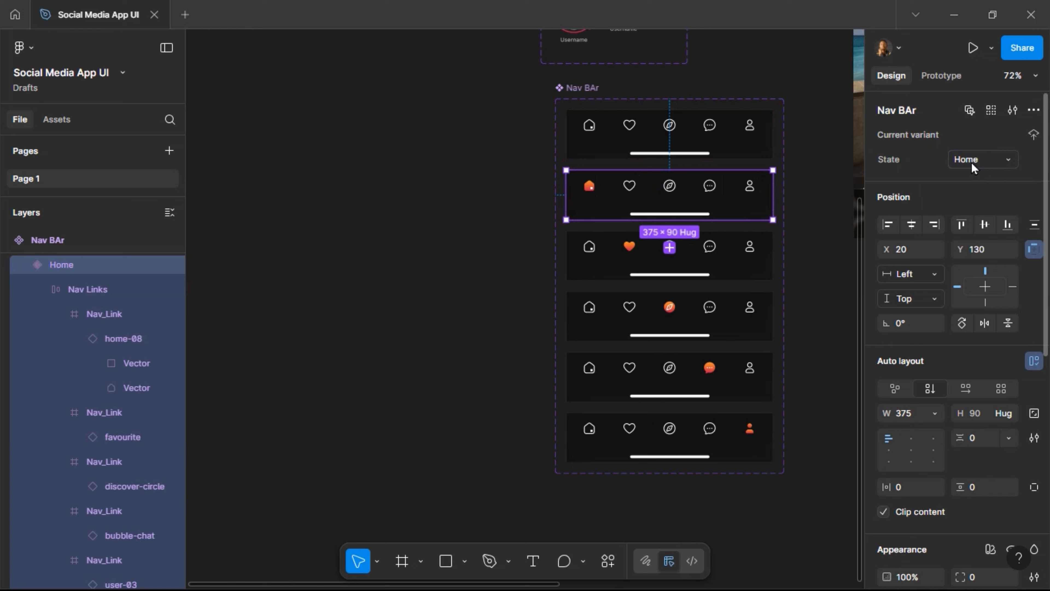
Name the third and fourth variants' states Favorite and Explore.
{"action": "left_click", "coordinate": [727, 259]}
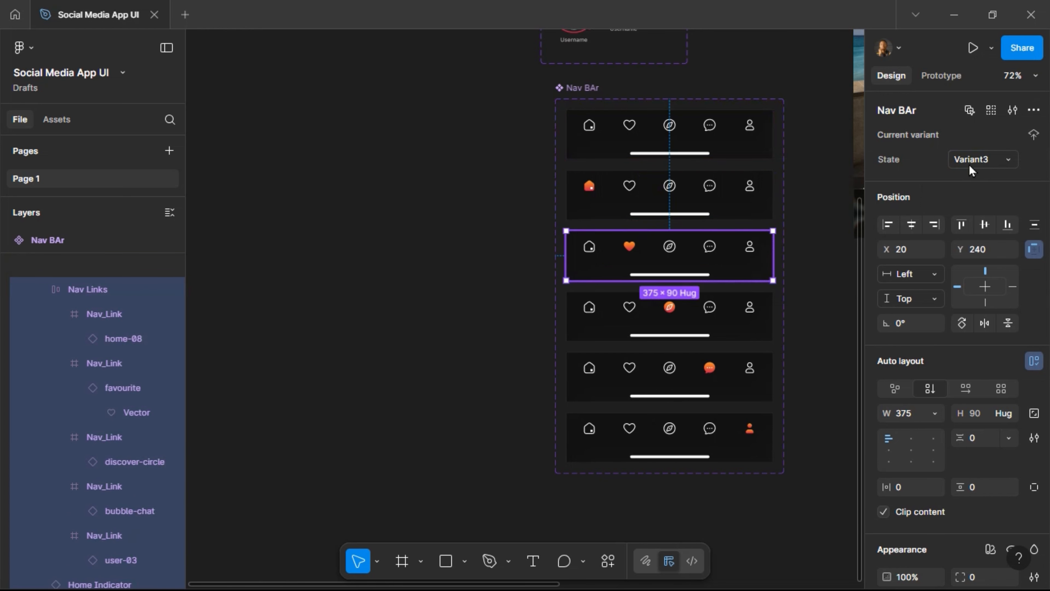
{"action": "left_click", "coordinate": [972, 161]}
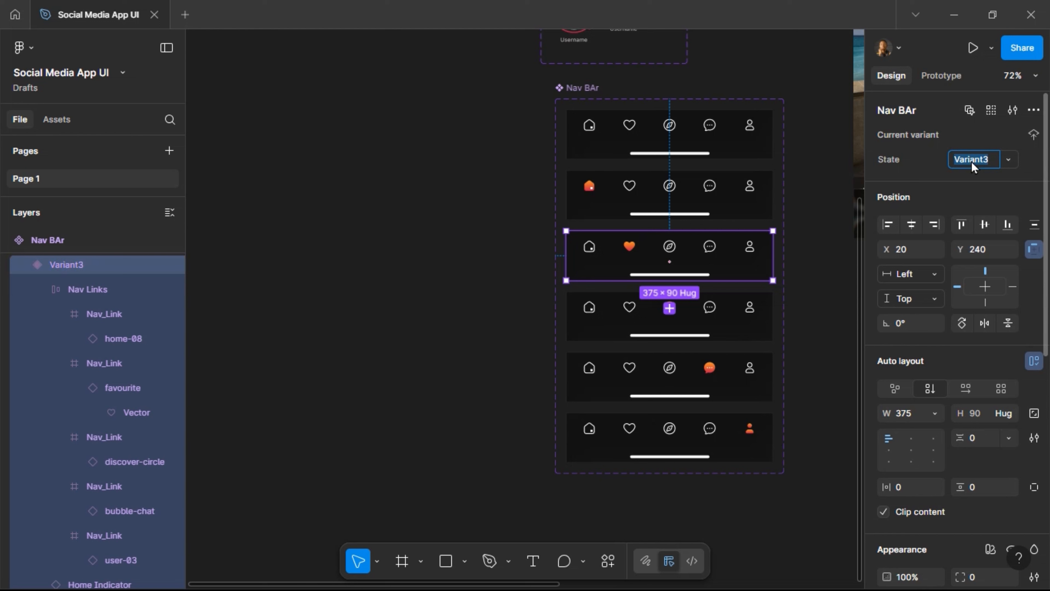
{"action": "type", "text": "FAvo"}
{"action": "key", "text": "ctrl+a"}
{"action": "type", "text": "Favorite"}
{"action": "key", "text": "Return"}
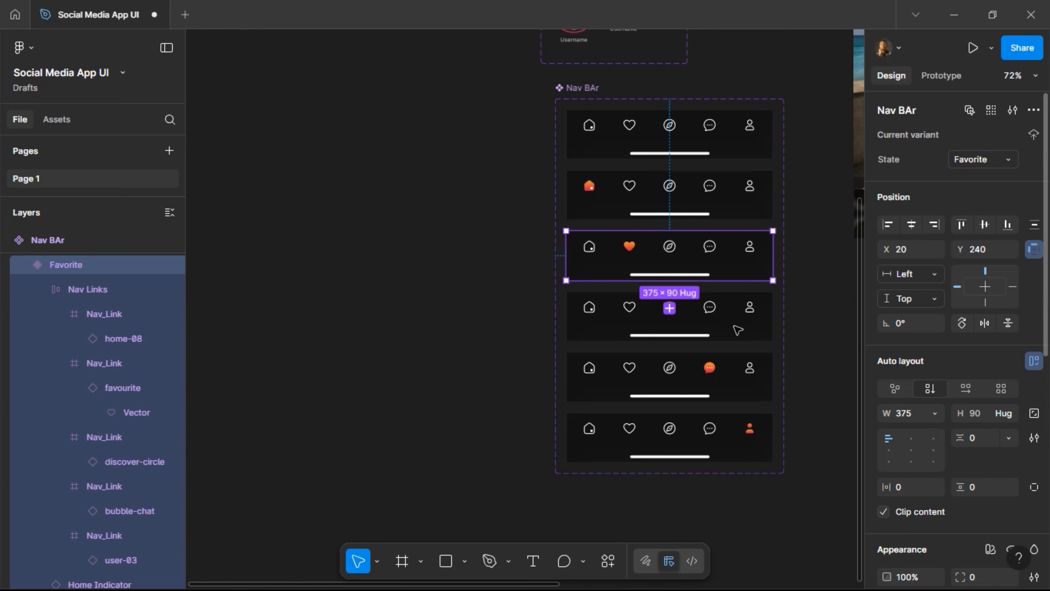
{"action": "key", "text": "Tab"}
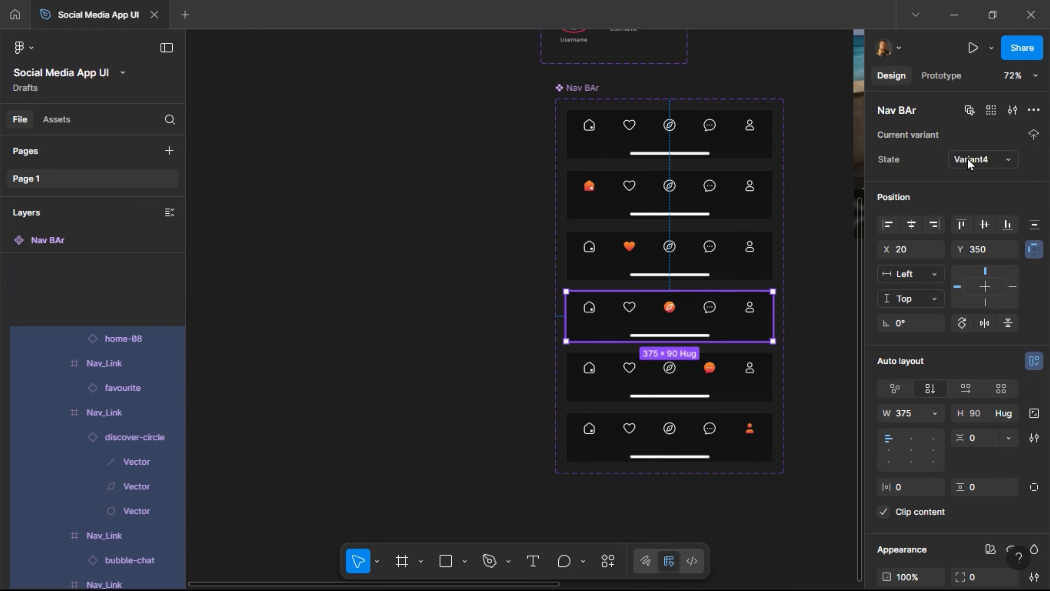
{"action": "left_click", "coordinate": [969, 163]}
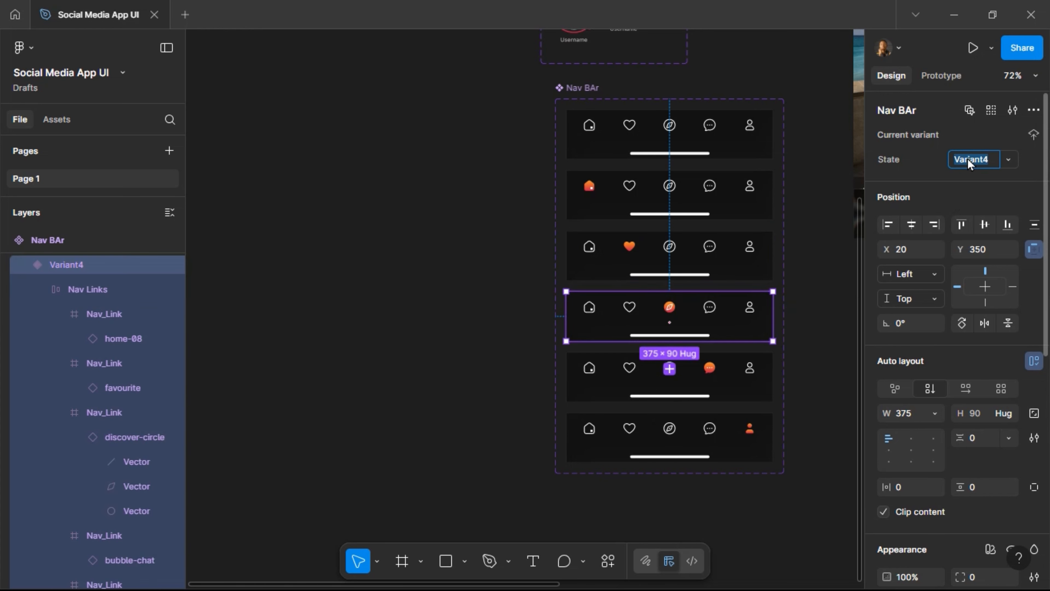
{"action": "type", "text": "Explore"}
{"action": "key", "text": "Return"}
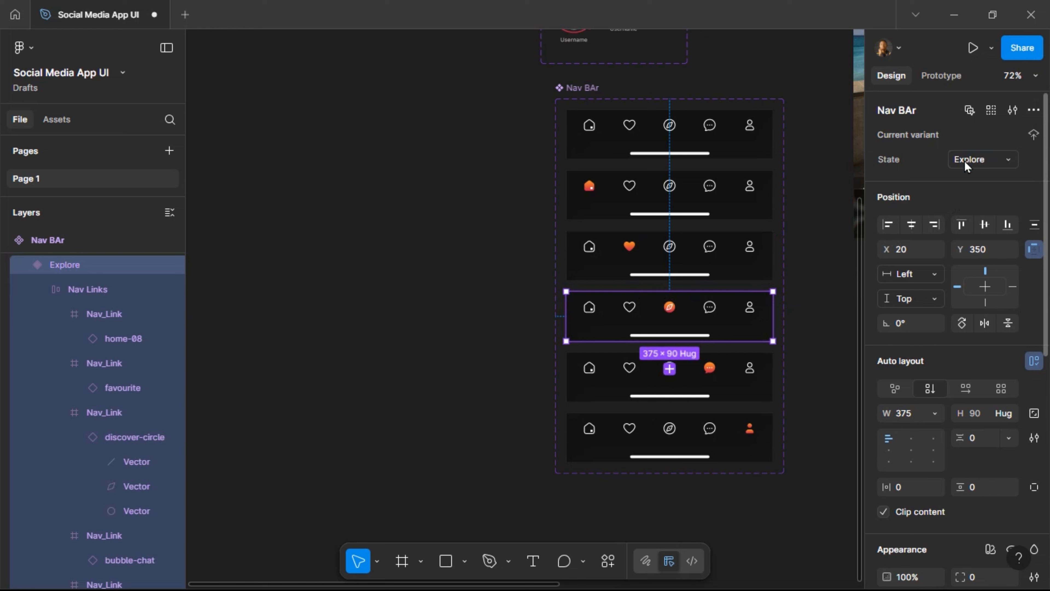
{"action": "key", "text": "Tab"}
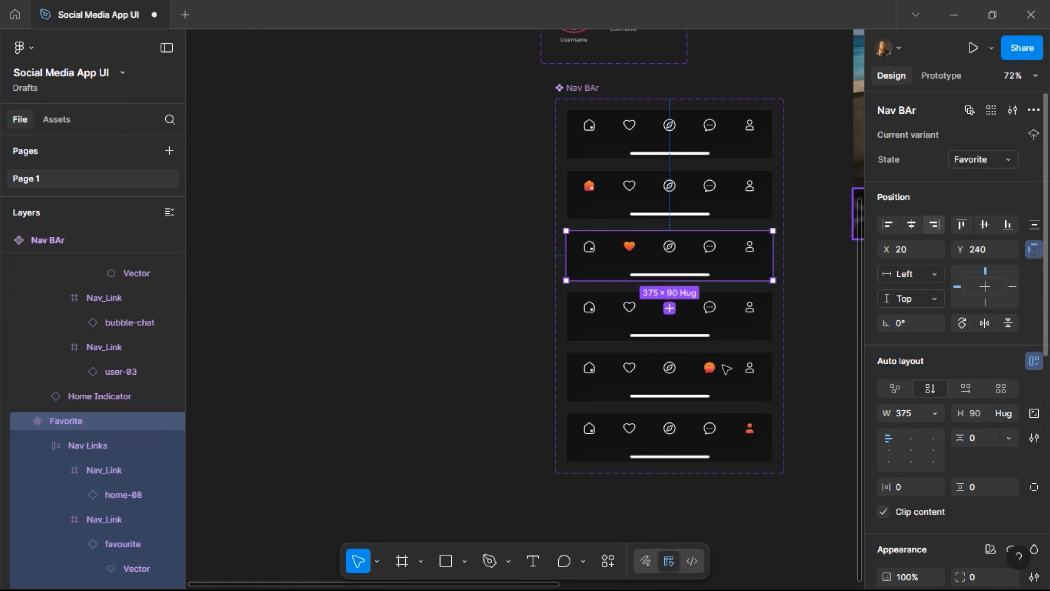
Set the fifth variant's state to Chats and the sixth's to Profile.
{"action": "left_click", "coordinate": [727, 366]}
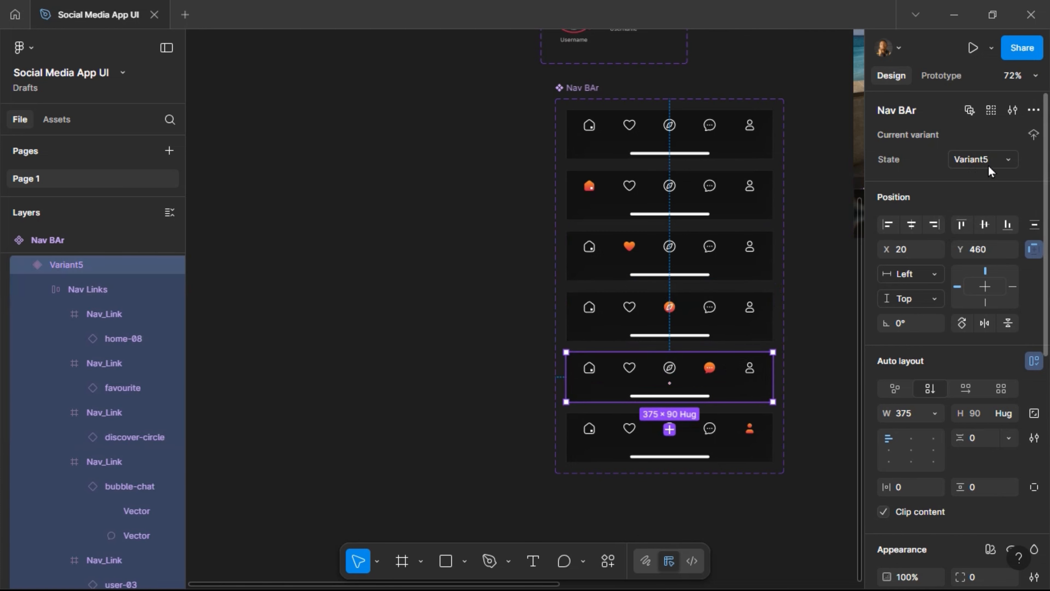
{"action": "left_click", "coordinate": [978, 162]}
{"action": "type", "text": "Chats"}
{"action": "key", "text": "Return"}
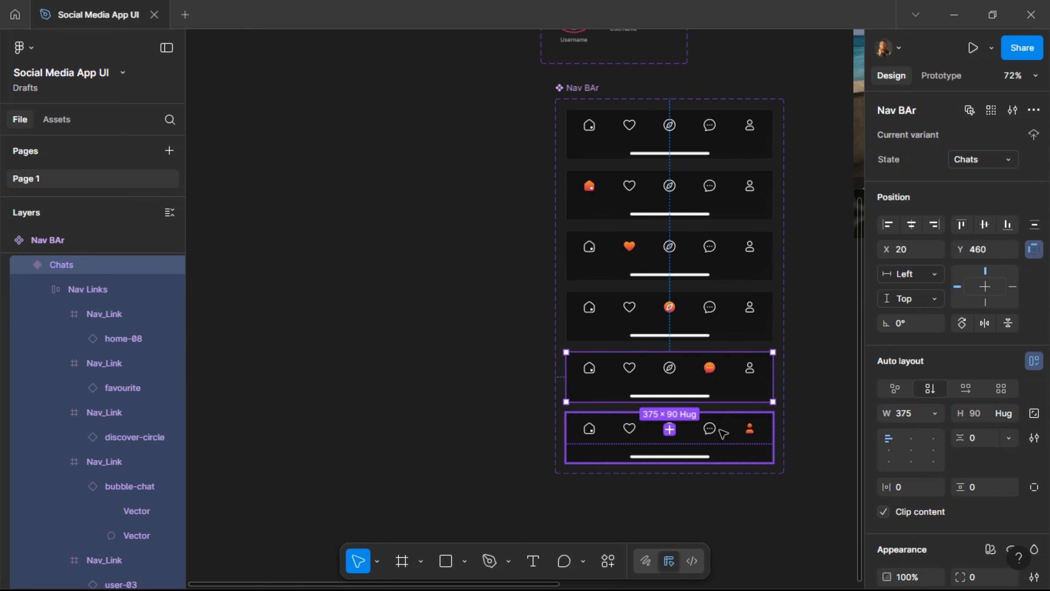
{"action": "left_click", "coordinate": [723, 432]}
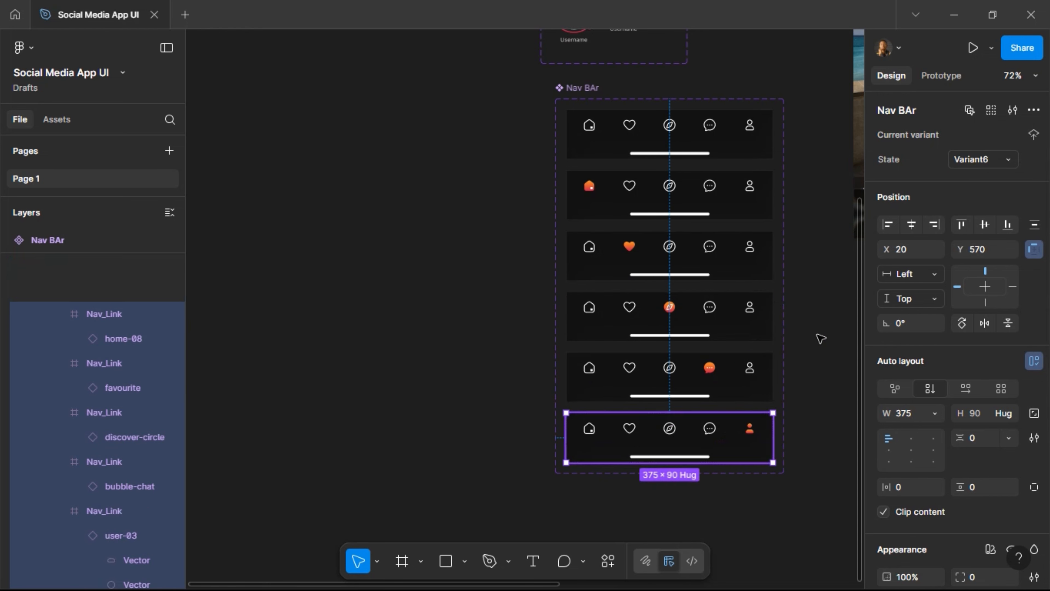
{"action": "left_click", "coordinate": [980, 171]}
{"action": "type", "text": "Pro"}
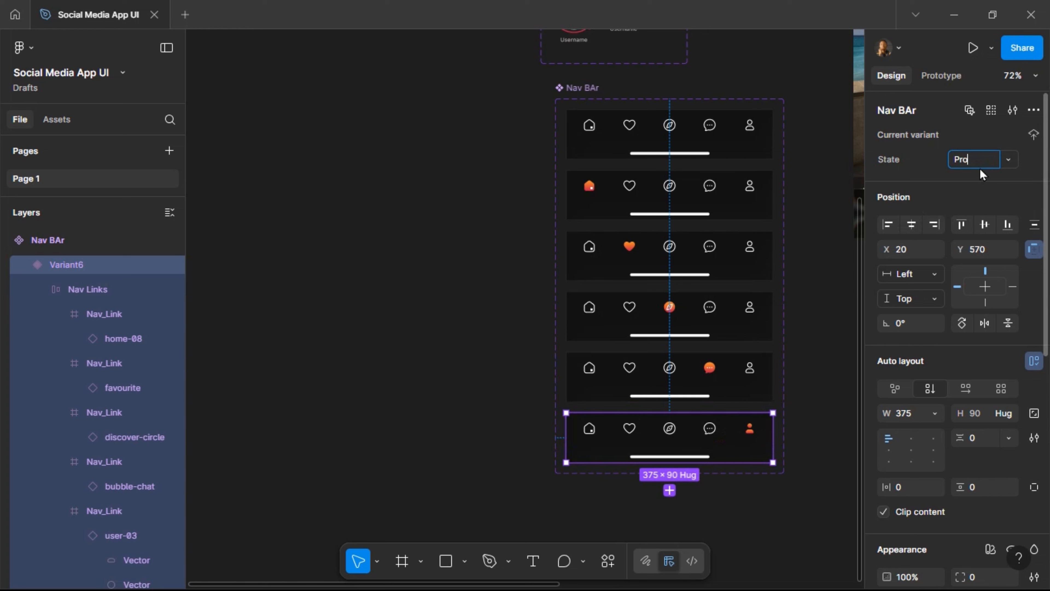
{"action": "type", "text": "file"}
{"action": "key", "text": "Return"}
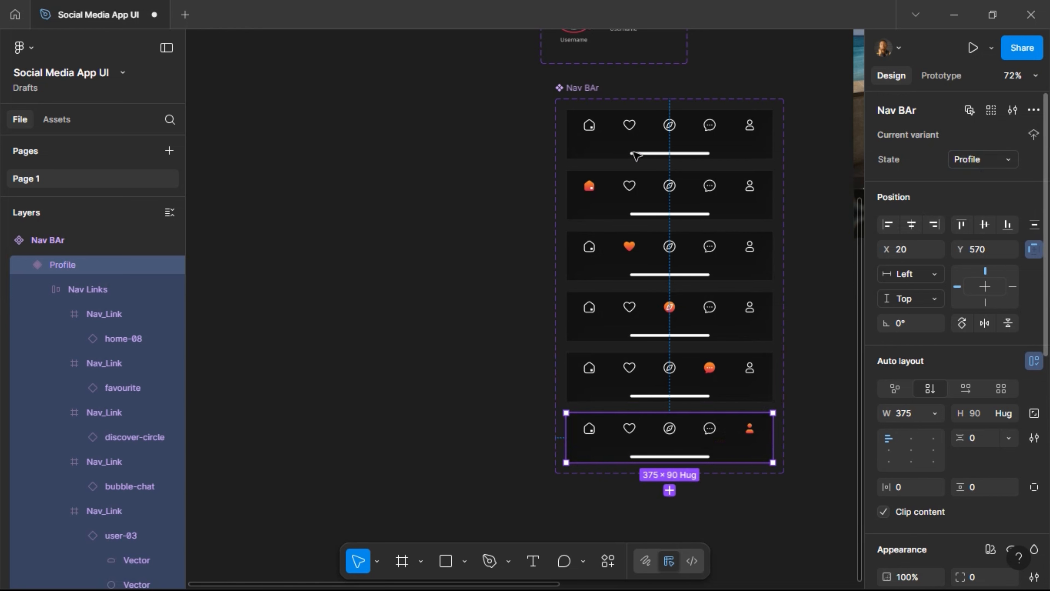
{"action": "scroll", "coordinate": [718, 83], "scroll_direction": "right", "scroll_amount": 5}
Switch the Home screen's Nav BAr instance to its Home state, turning the home icon orange.
{"action": "scroll", "coordinate": [716, 83], "scroll_direction": "right", "scroll_amount": 2}
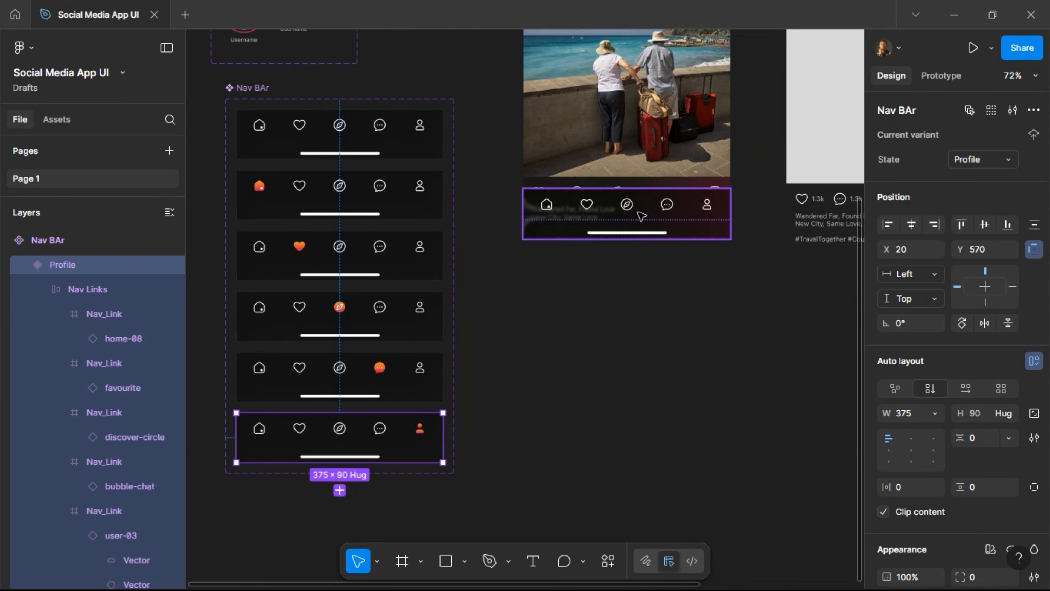
{"action": "left_click", "coordinate": [688, 216]}
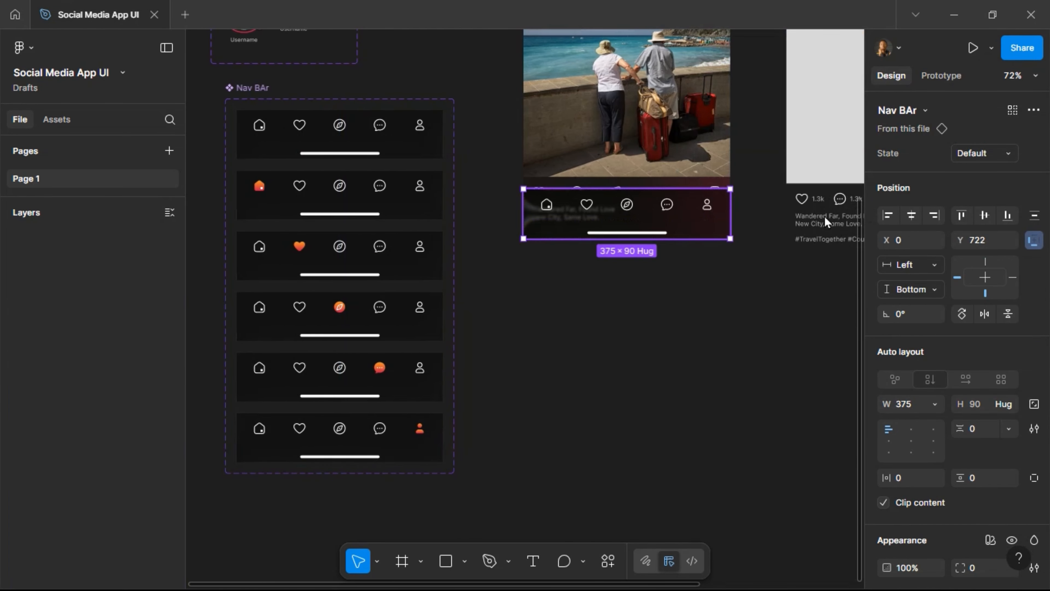
{"action": "left_click", "coordinate": [1007, 160]}
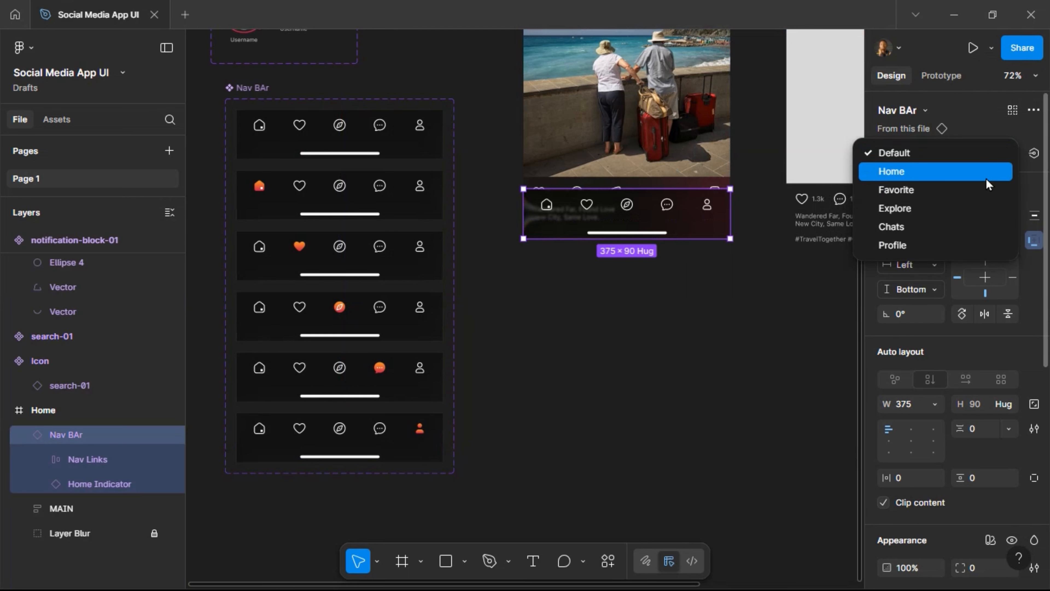
{"action": "key", "text": "Return"}
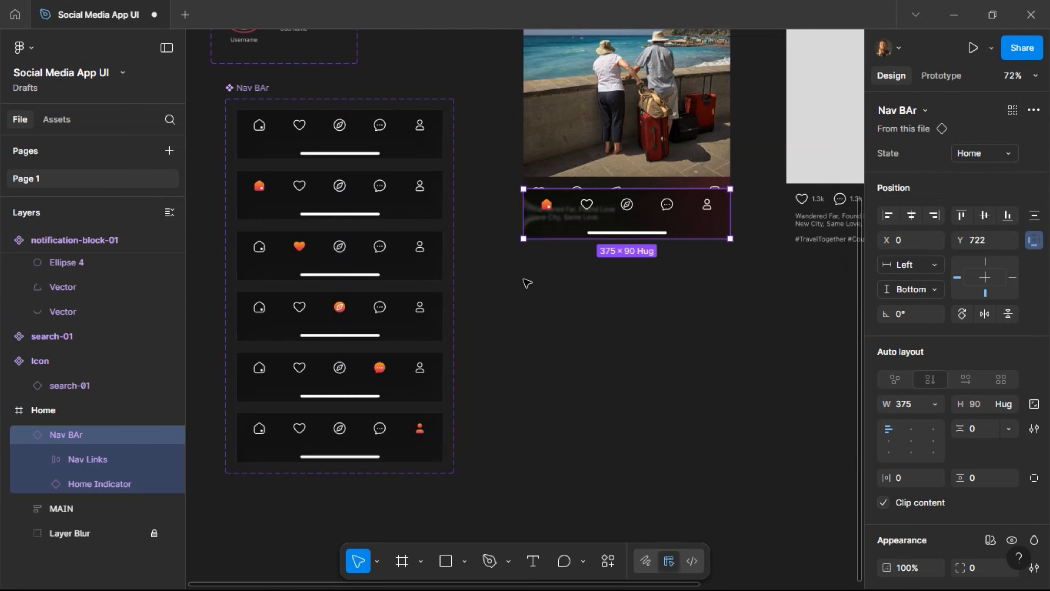
{"action": "left_click", "coordinate": [545, 305]}
{"action": "scroll", "coordinate": [622, 311], "scroll_direction": "up", "scroll_amount": 1}
{"action": "scroll", "coordinate": [621, 310], "scroll_direction": "up", "scroll_amount": 8}
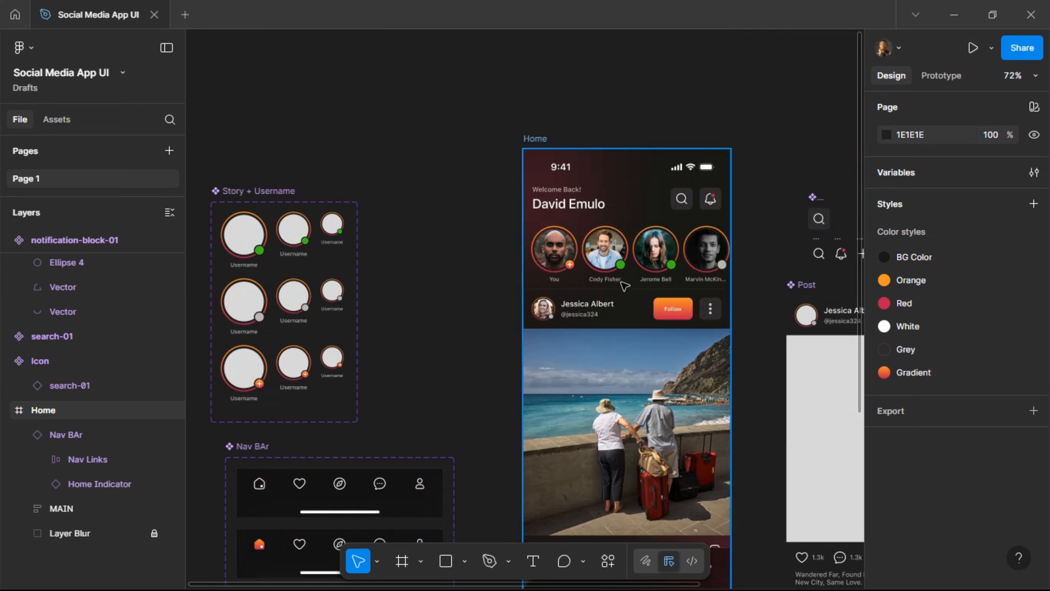
{"action": "scroll", "coordinate": [576, 298], "scroll_direction": "down", "scroll_amount": 4, "text": "ctrl"}
Move the Nav BAr variants to the left of Story + Username.
{"action": "scroll", "coordinate": [529, 312], "scroll_direction": "down", "scroll_amount": 5}
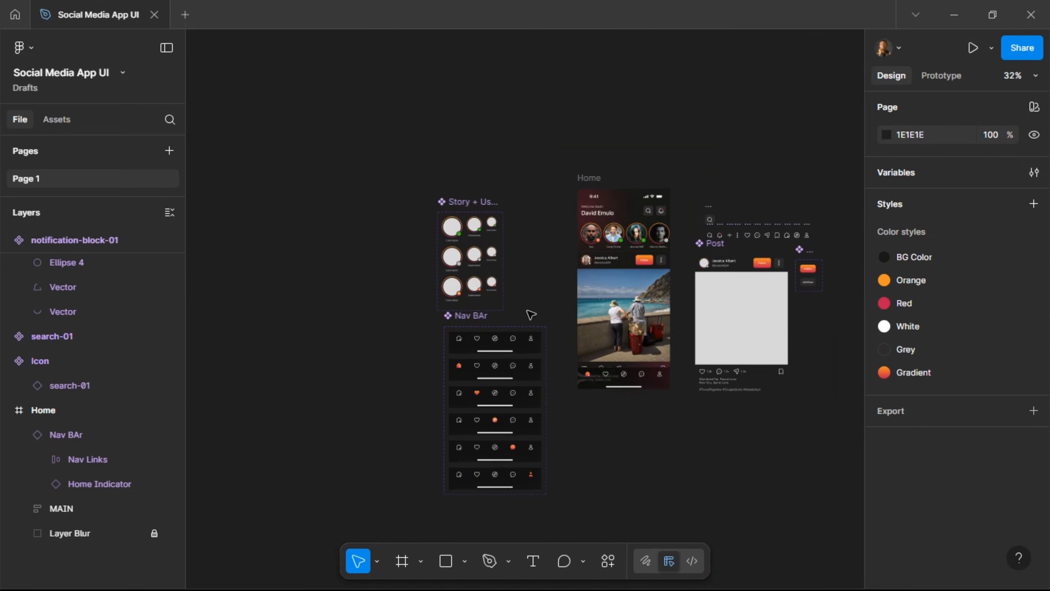
{"action": "left_click_drag", "start_coordinate": [479, 263], "coordinate": [362, 148]}
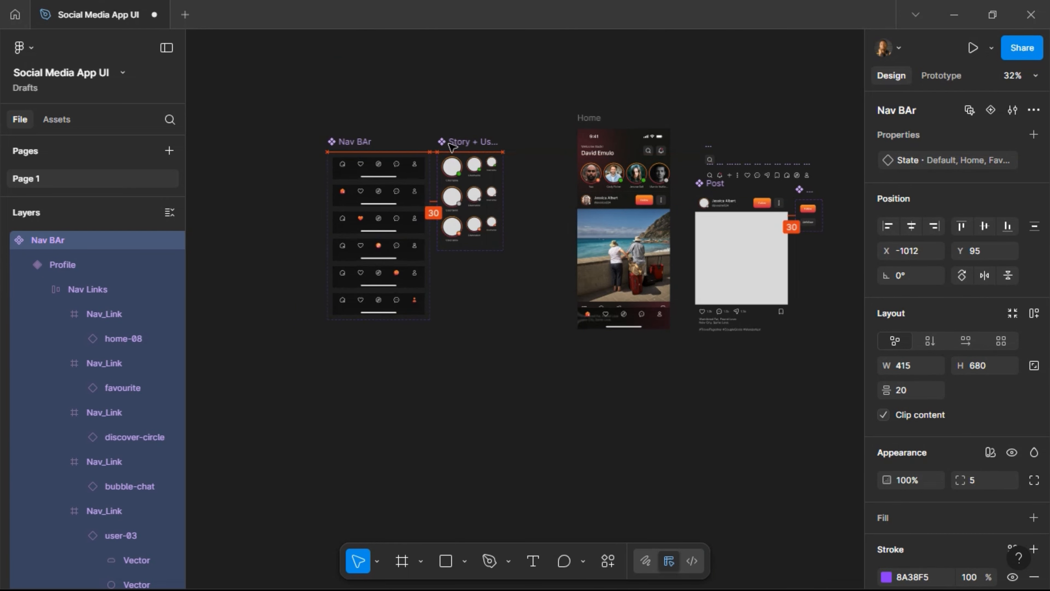
{"action": "scroll", "coordinate": [637, 219], "scroll_direction": "up", "scroll_amount": 5}
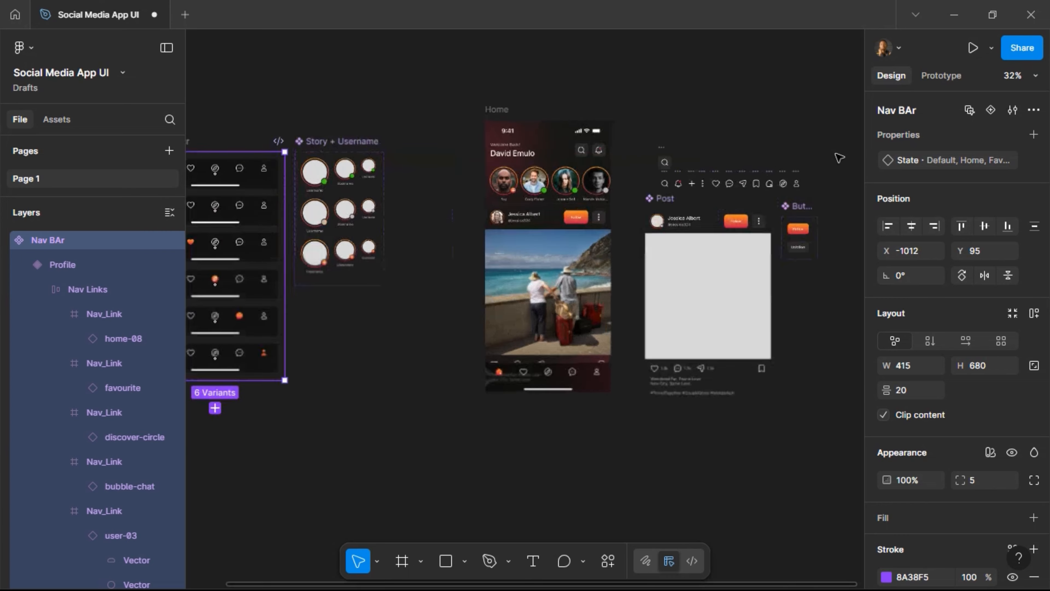
{"action": "scroll", "coordinate": [607, 265], "scroll_direction": "left", "scroll_amount": 5}
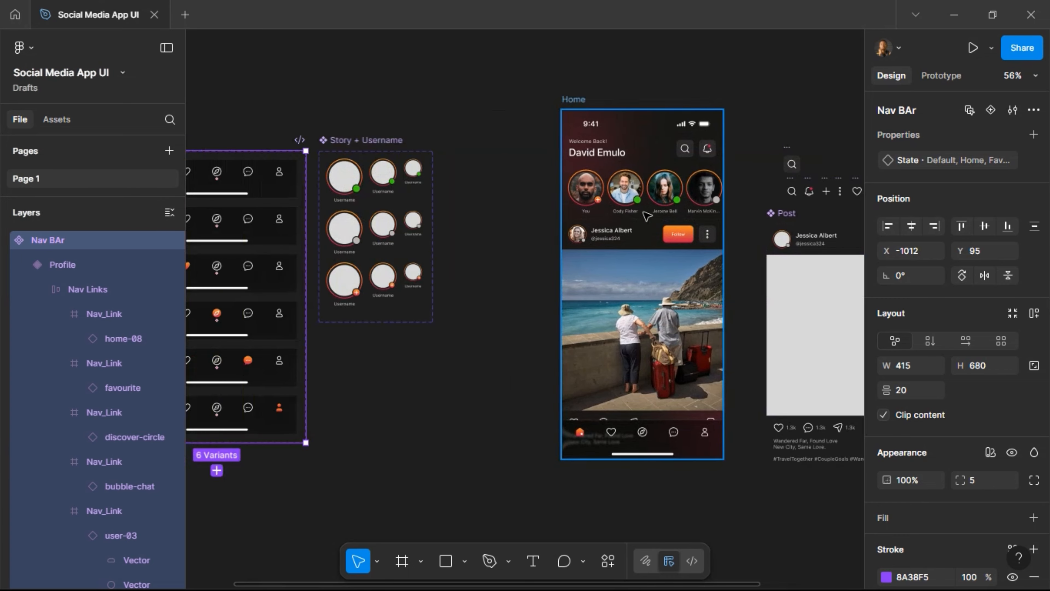
{"action": "scroll", "coordinate": [603, 266], "scroll_direction": "down", "scroll_amount": 3}
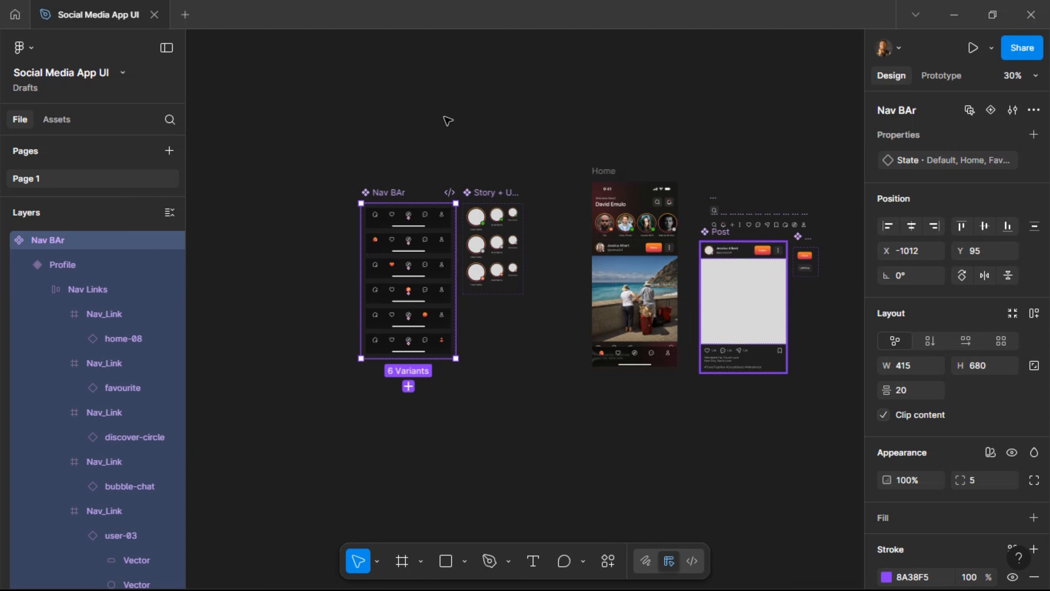
Place Post and the Button set above Nav BAr, and move the twelve icons below it.
{"action": "left_click_drag", "start_coordinate": [421, 100], "coordinate": [384, 52]}
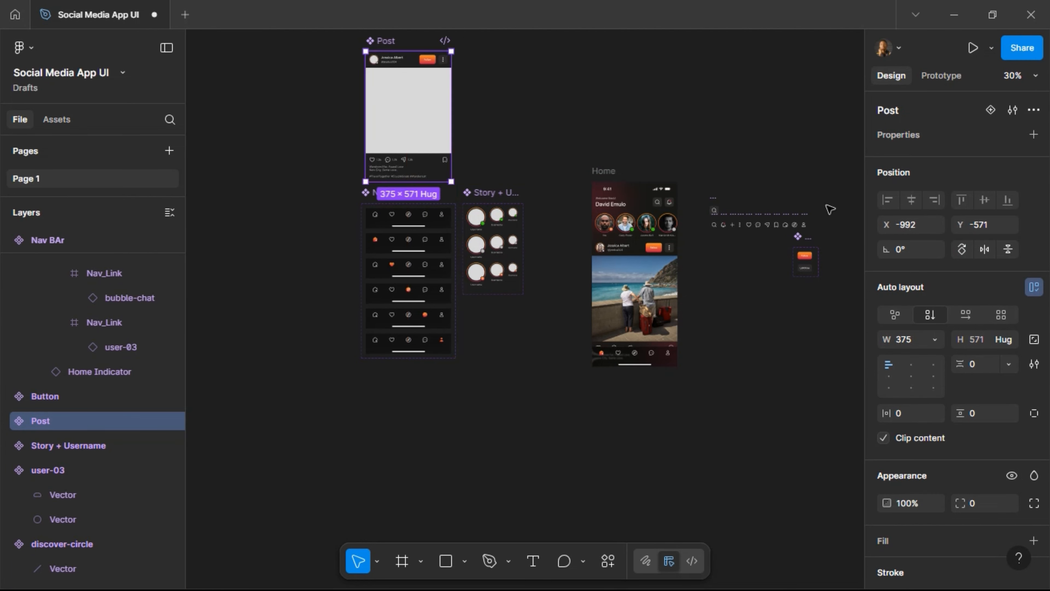
{"action": "left_click", "coordinate": [807, 241]}
{"action": "left_click_drag", "start_coordinate": [512, 106], "coordinate": [473, 54]}
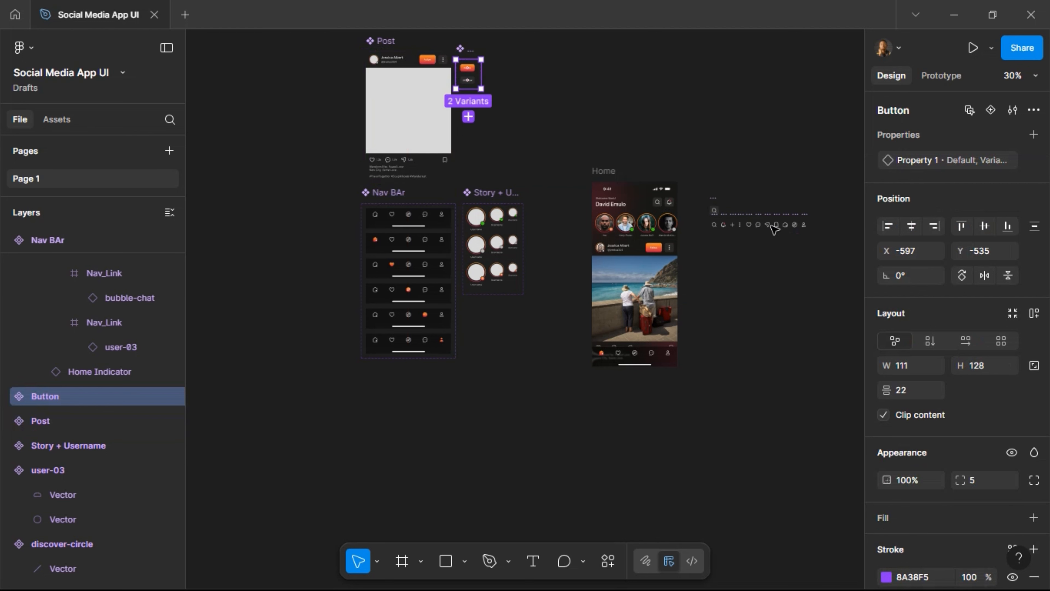
{"action": "left_click", "coordinate": [822, 251]}
{"action": "left_click_drag", "start_coordinate": [699, 180], "coordinate": [820, 249]}
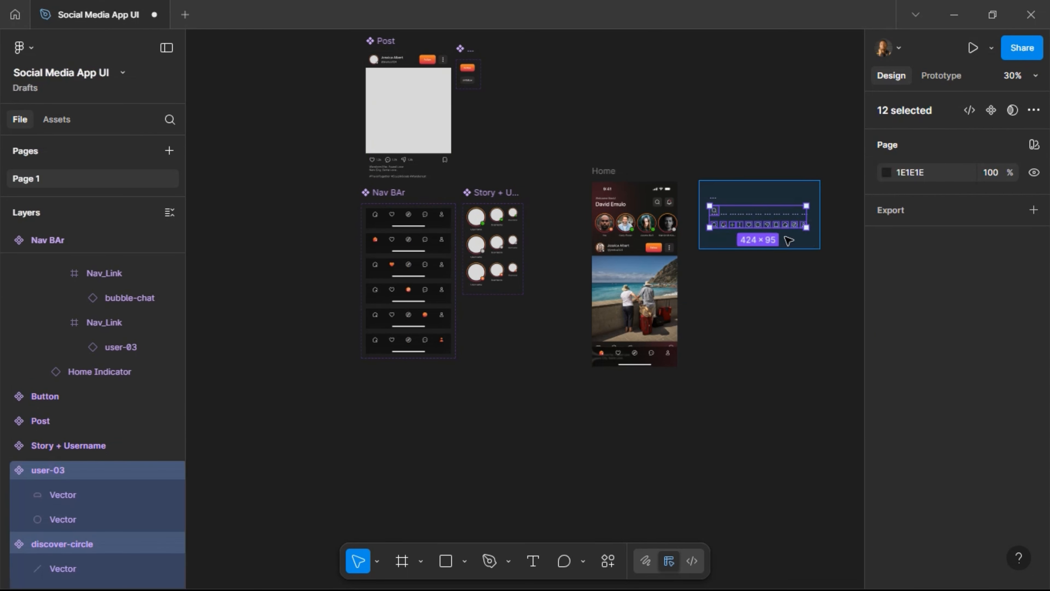
{"action": "left_click_drag", "start_coordinate": [750, 224], "coordinate": [407, 400]}
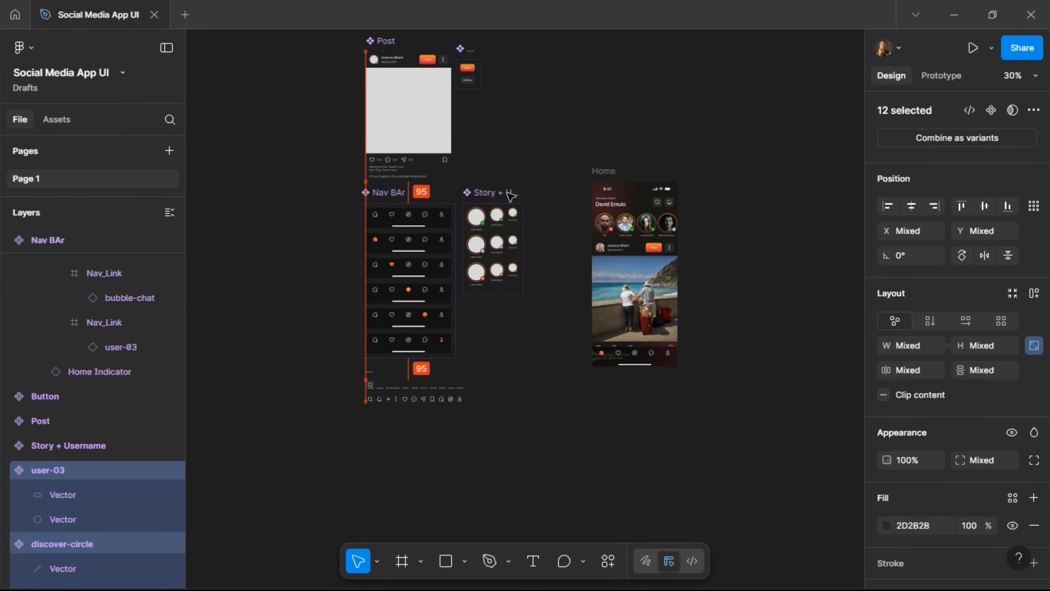
Duplicate the Home screen frame with Ctrl+D.
{"action": "left_click", "coordinate": [540, 137]}
{"action": "scroll", "coordinate": [541, 136], "scroll_direction": "right", "scroll_amount": 3}
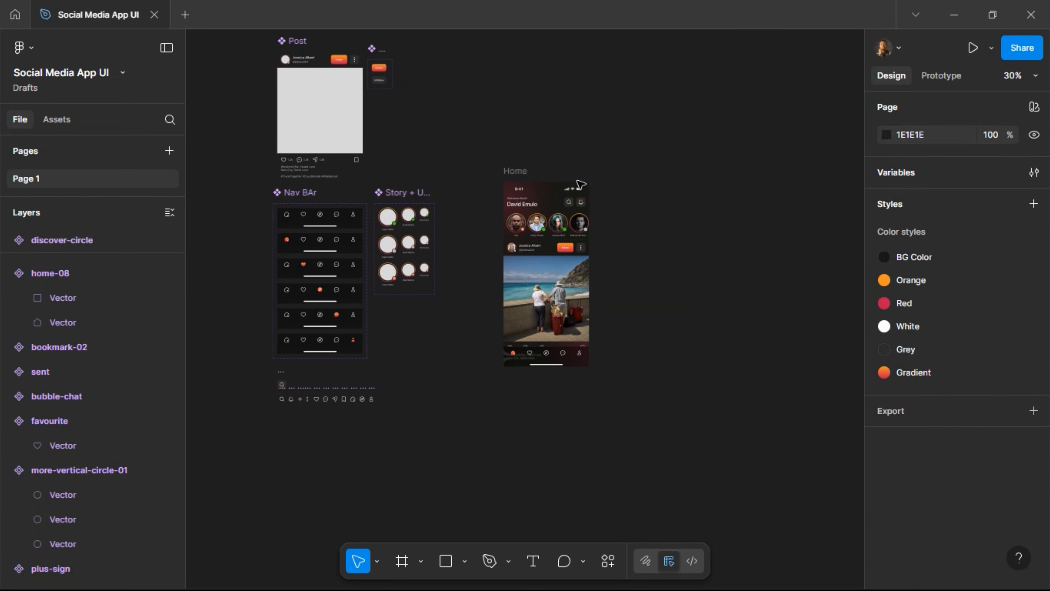
{"action": "scroll", "coordinate": [582, 183], "scroll_direction": "up", "scroll_amount": 5}
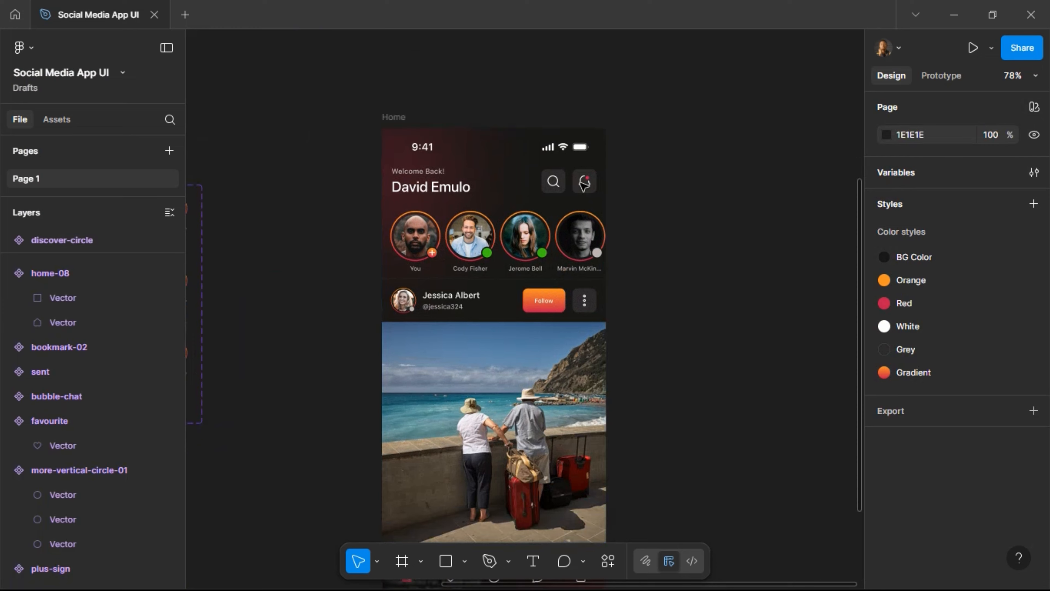
{"action": "scroll", "coordinate": [583, 182], "scroll_direction": "down", "scroll_amount": 5}
{"action": "scroll", "coordinate": [583, 182], "scroll_direction": "down", "scroll_amount": 3}
{"action": "scroll", "coordinate": [582, 182], "scroll_direction": "up", "scroll_amount": 5}
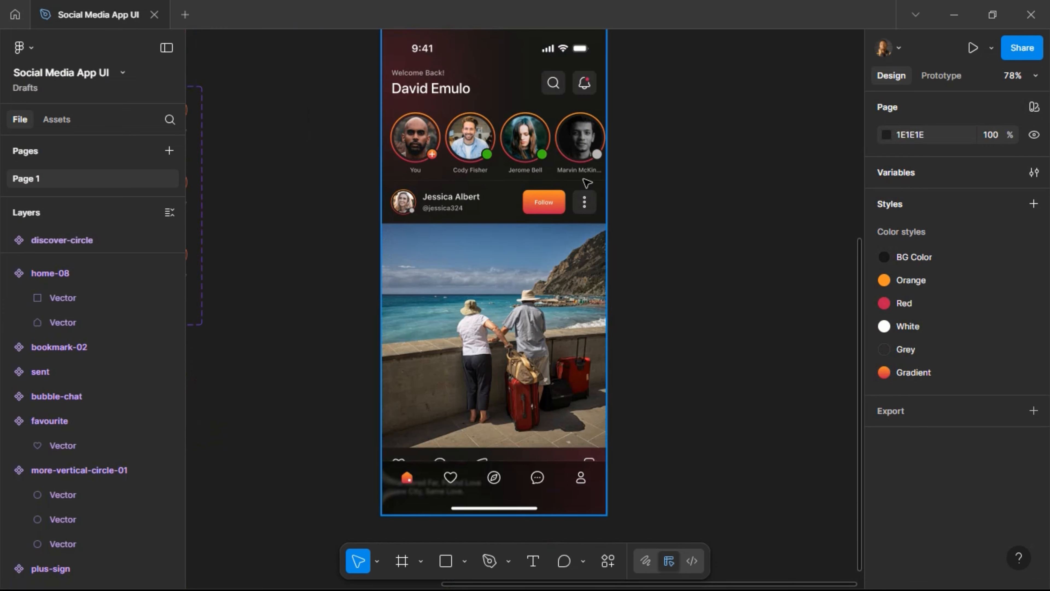
{"action": "scroll", "coordinate": [585, 182], "scroll_direction": "up", "scroll_amount": 2}
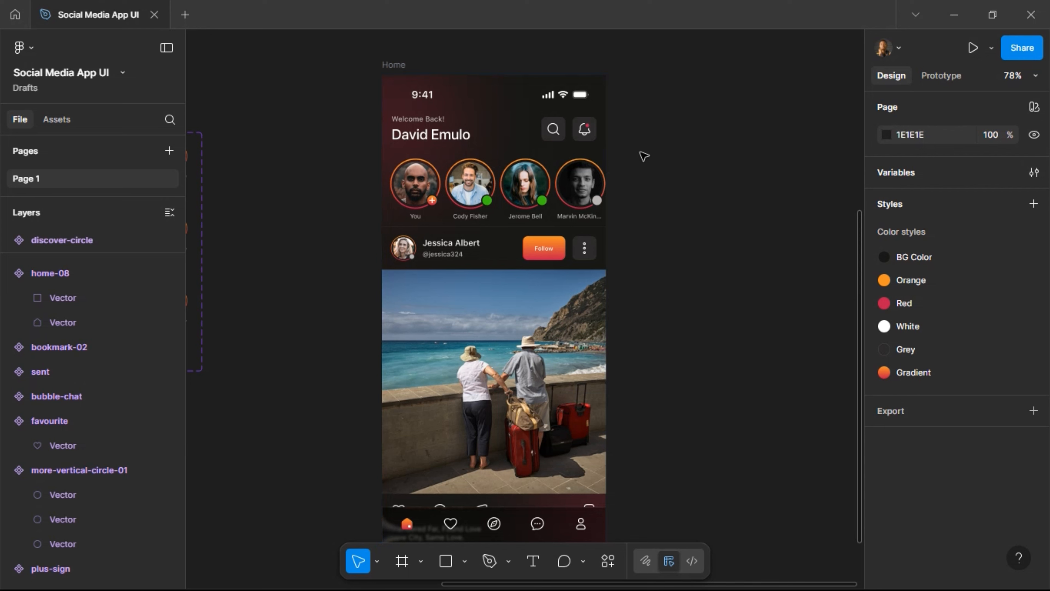
{"action": "left_click", "coordinate": [496, 73]}
{"action": "key", "text": "ctrl+d"}
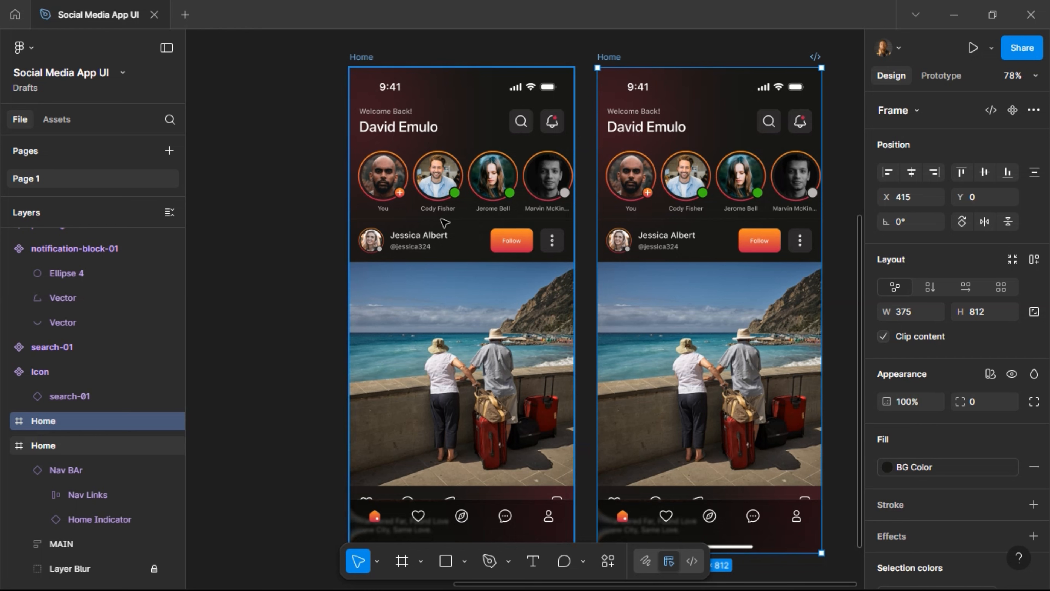
Delete both Post instances from the copy's MAIN group, leaving the header and stories.
{"action": "scroll", "coordinate": [449, 213], "scroll_direction": "right", "scroll_amount": 4}
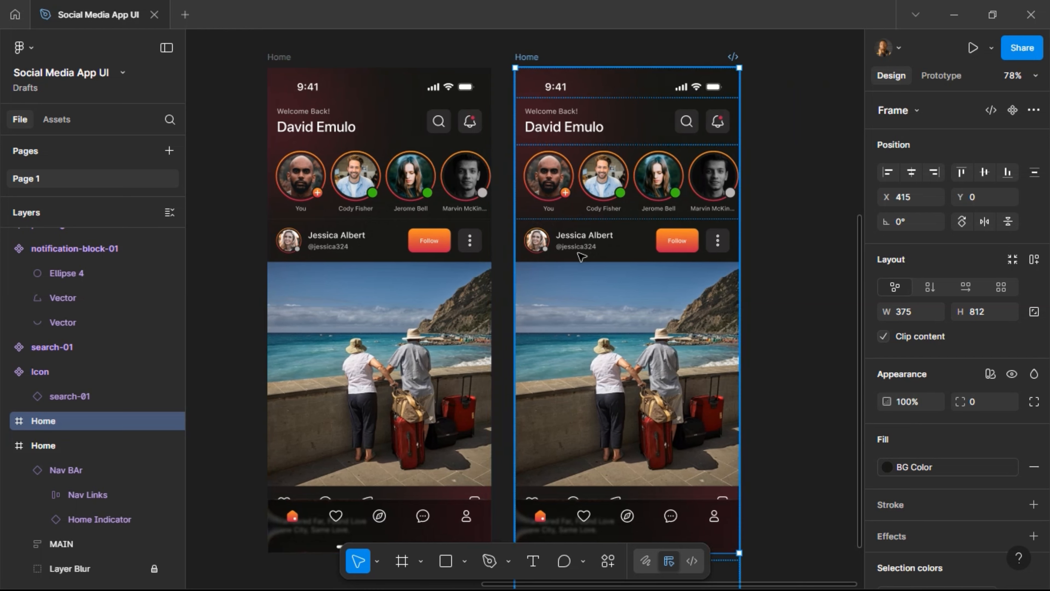
{"action": "left_click", "coordinate": [578, 253]}
{"action": "double_click", "coordinate": [584, 256]}
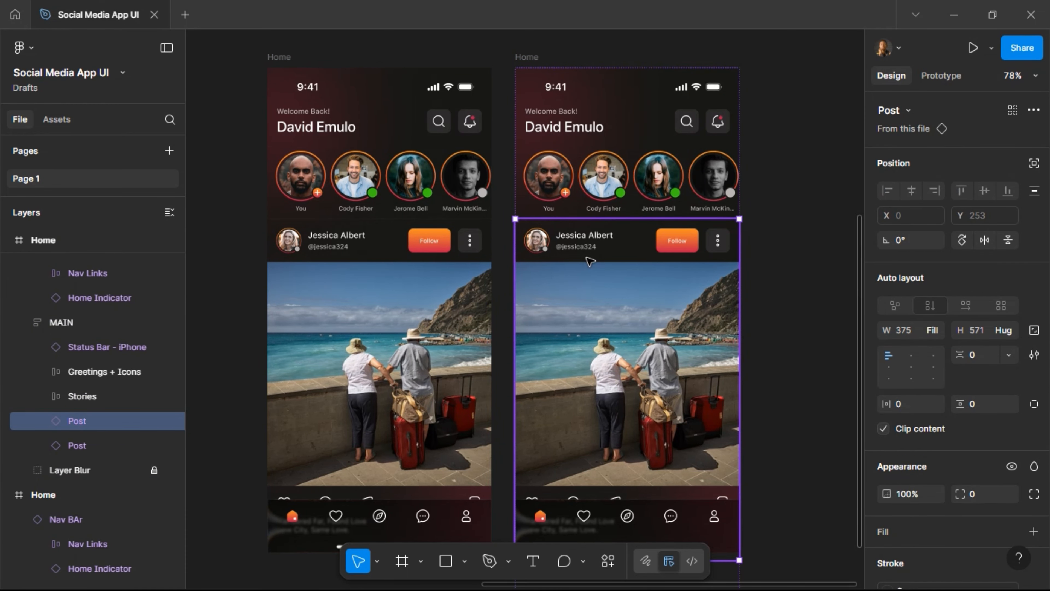
{"action": "key", "text": "Delete"}
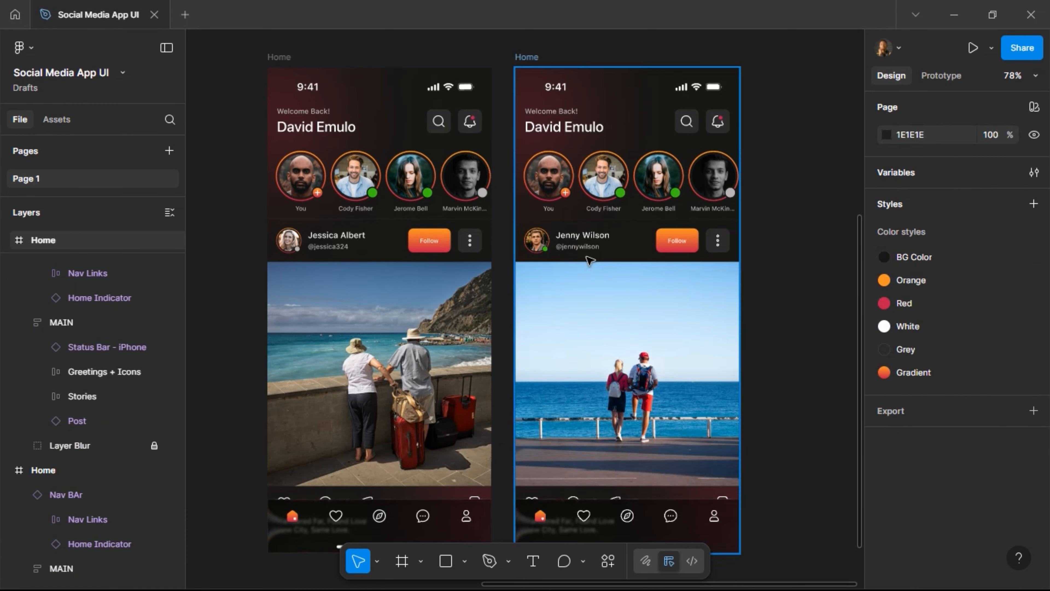
{"action": "left_click", "coordinate": [590, 260]}
{"action": "double_click", "coordinate": [589, 259]}
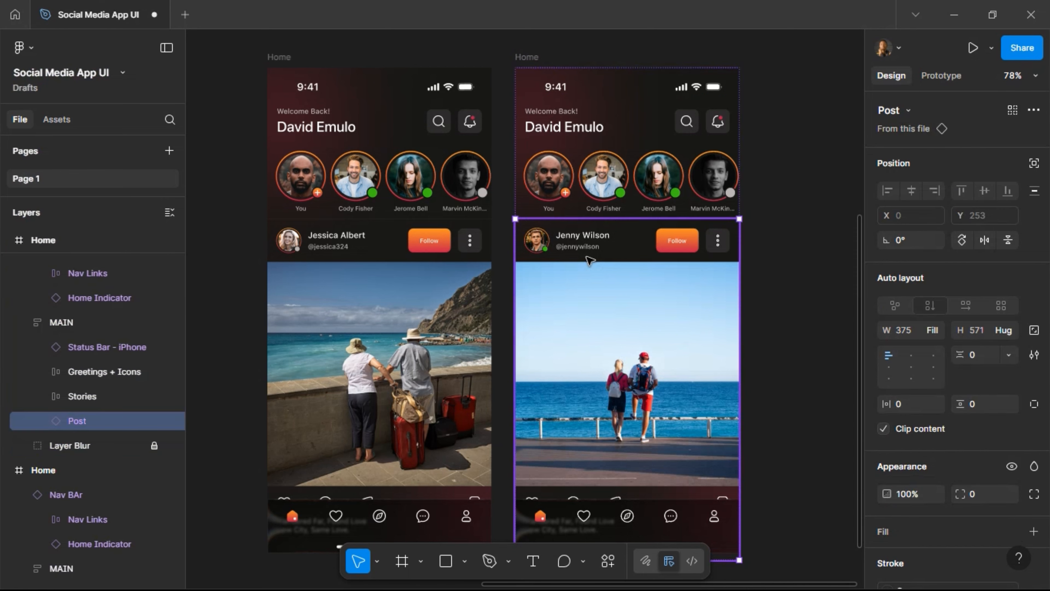
{"action": "key", "text": "Delete"}
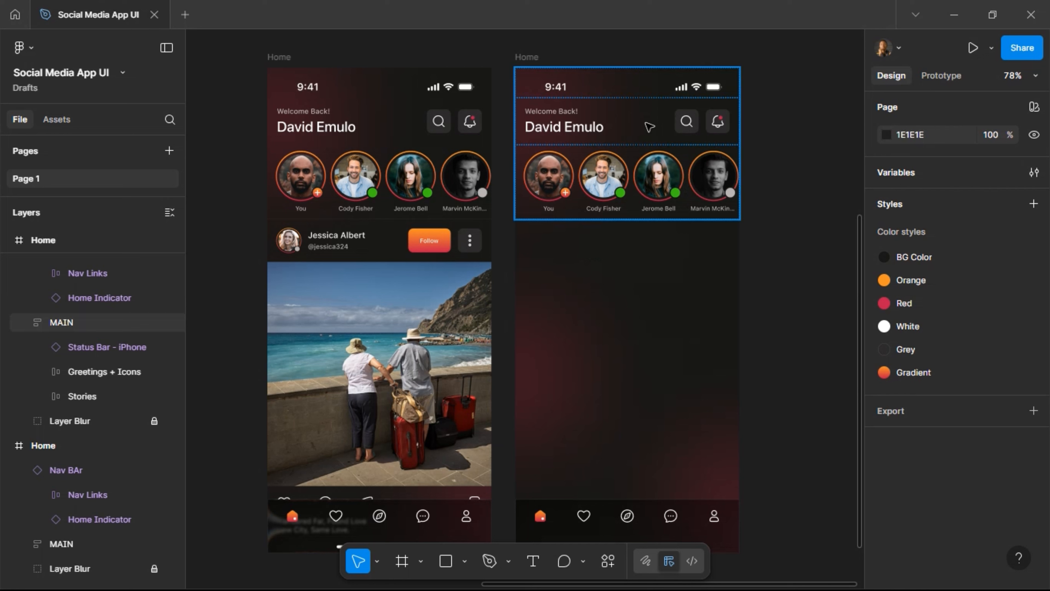
{"action": "left_click", "coordinate": [573, 130]}
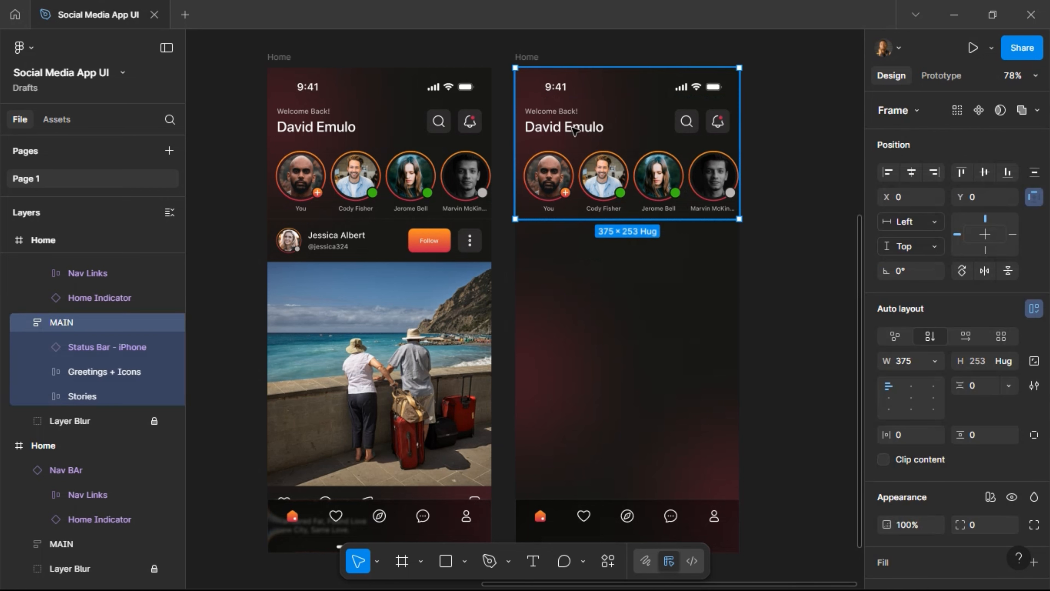
{"action": "left_click", "coordinate": [574, 129], "text": "ctrl"}
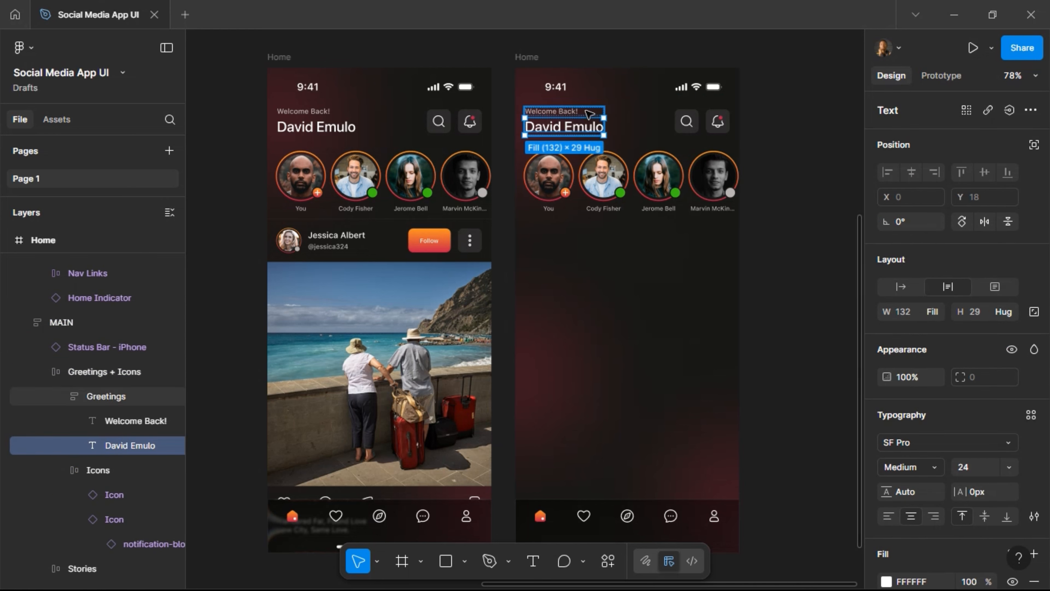
{"action": "left_click", "coordinate": [541, 116]}
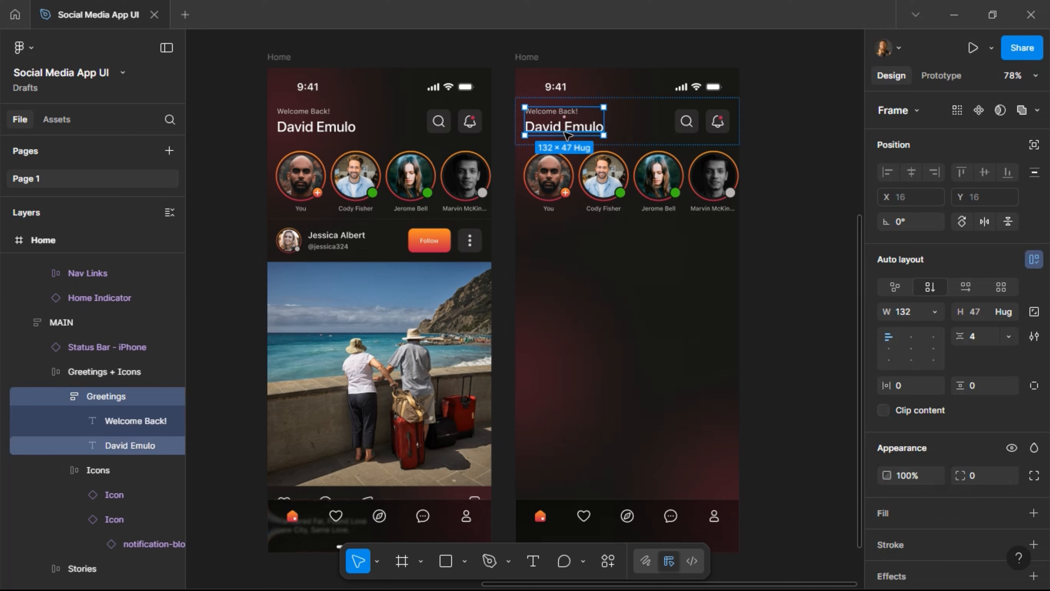
Change the header name text to a left-aligned Semibold 'Chats' title.
{"action": "key", "text": "ctrl+shift+r"}
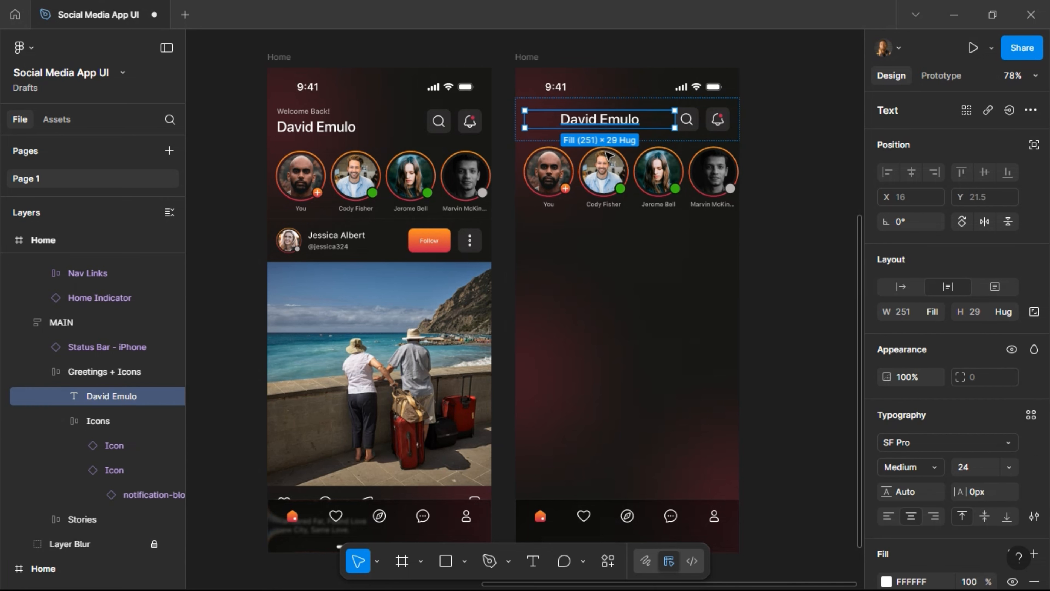
{"action": "left_click", "coordinate": [892, 517]}
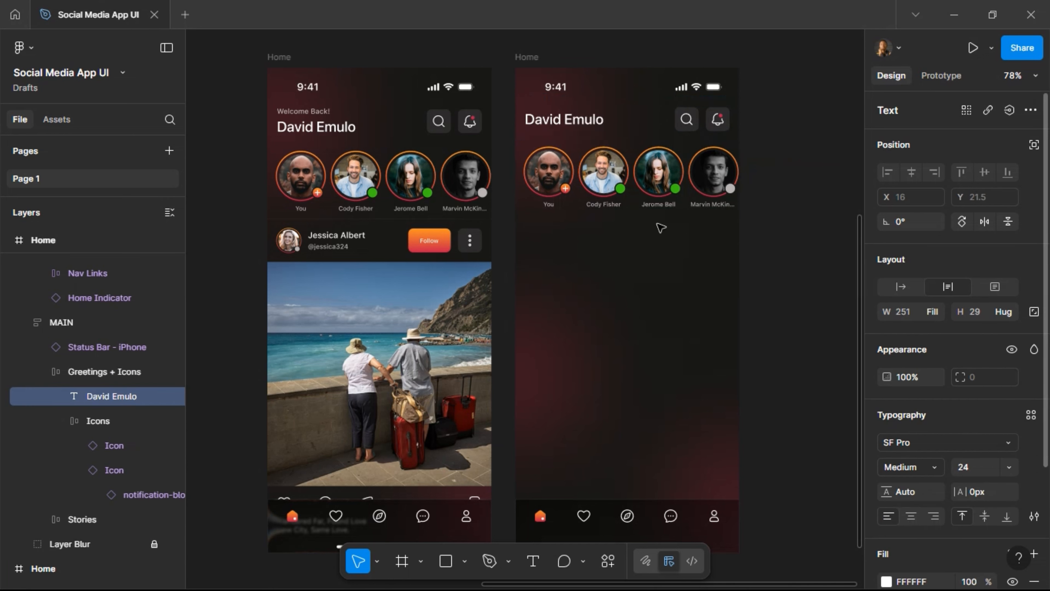
{"action": "double_click", "coordinate": [557, 121]}
{"action": "type", "text": "Chats"}
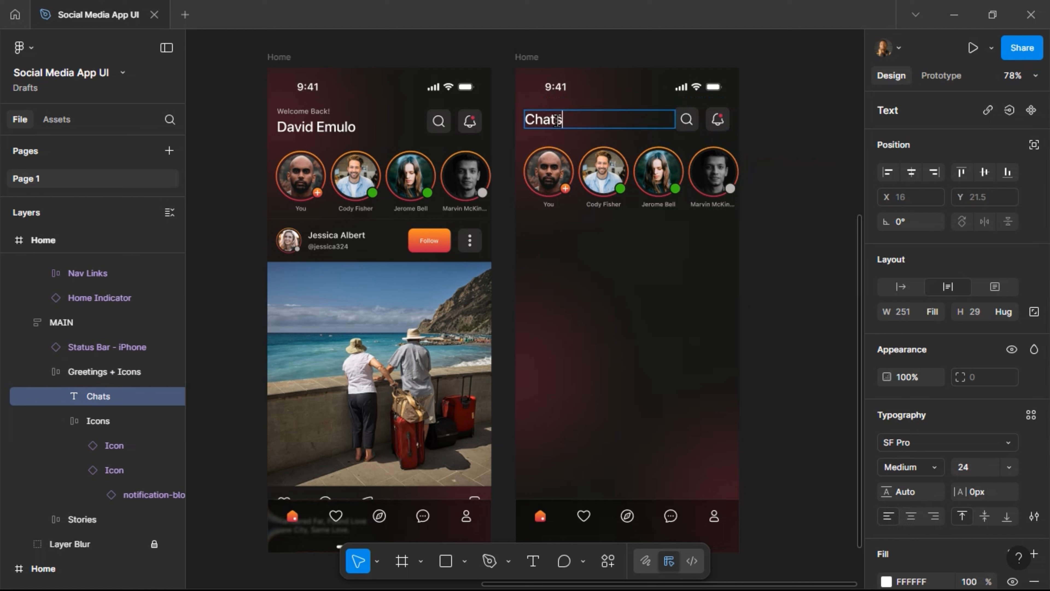
{"action": "key", "text": "Escape"}
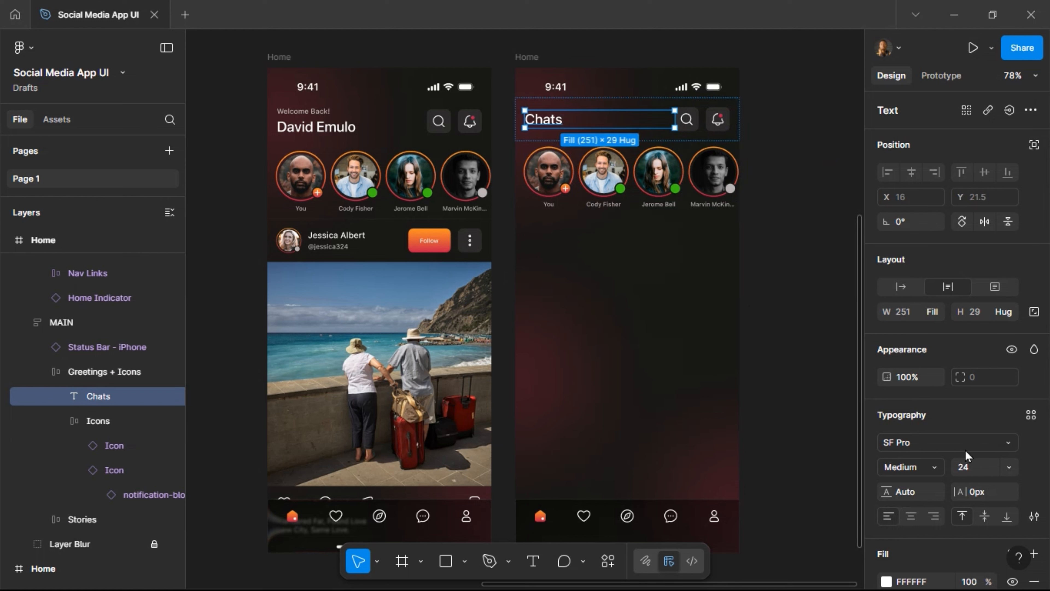
{"action": "left_click", "coordinate": [940, 471]}
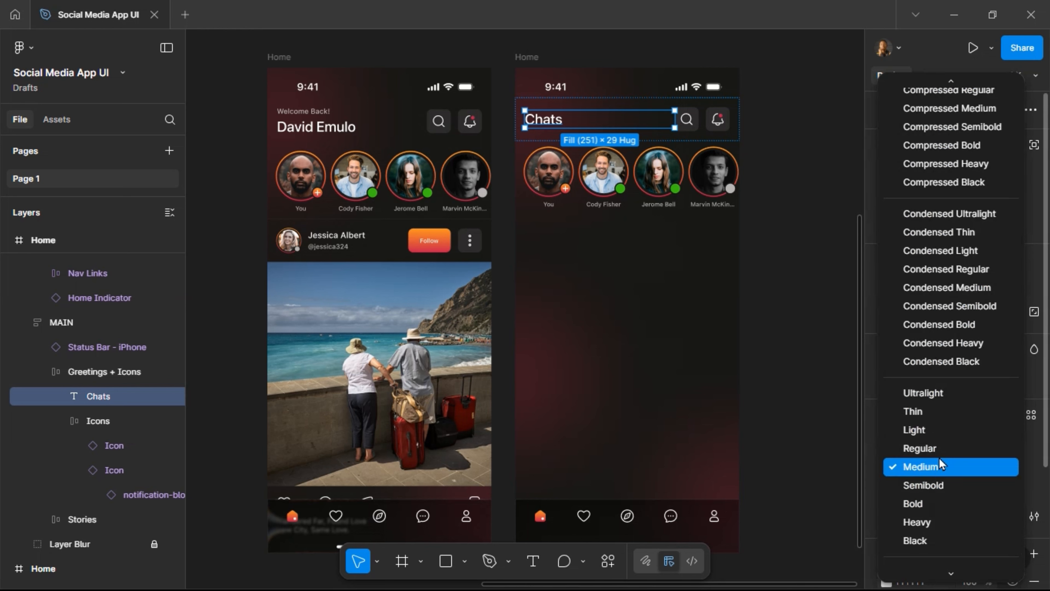
{"action": "left_click", "coordinate": [938, 486]}
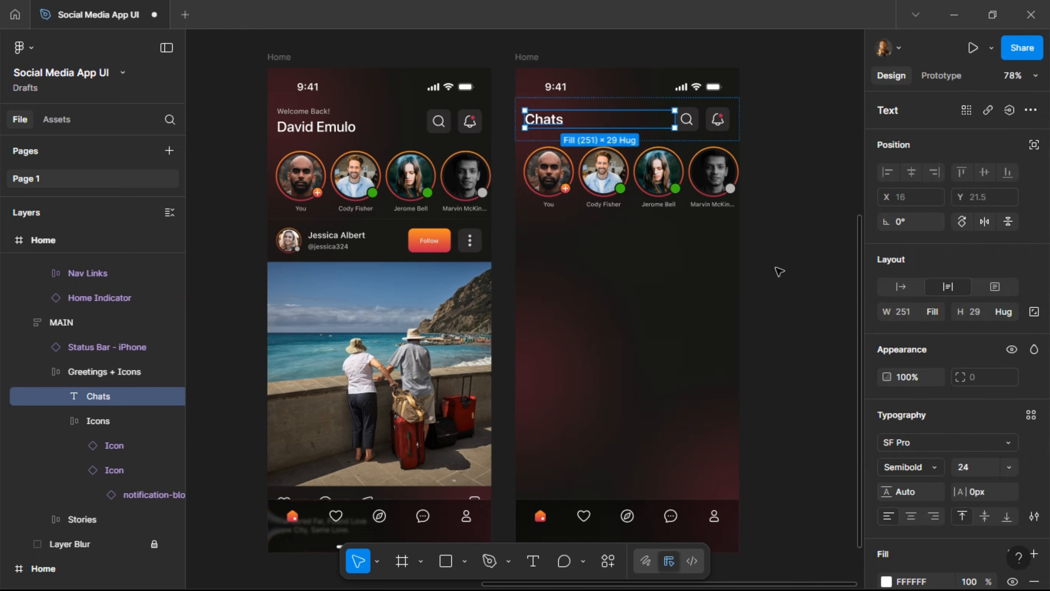
Swap the header's bell icon for the more-vertical-circle-01 icon.
{"action": "left_click", "coordinate": [719, 123]}
{"action": "left_click", "coordinate": [720, 124]}
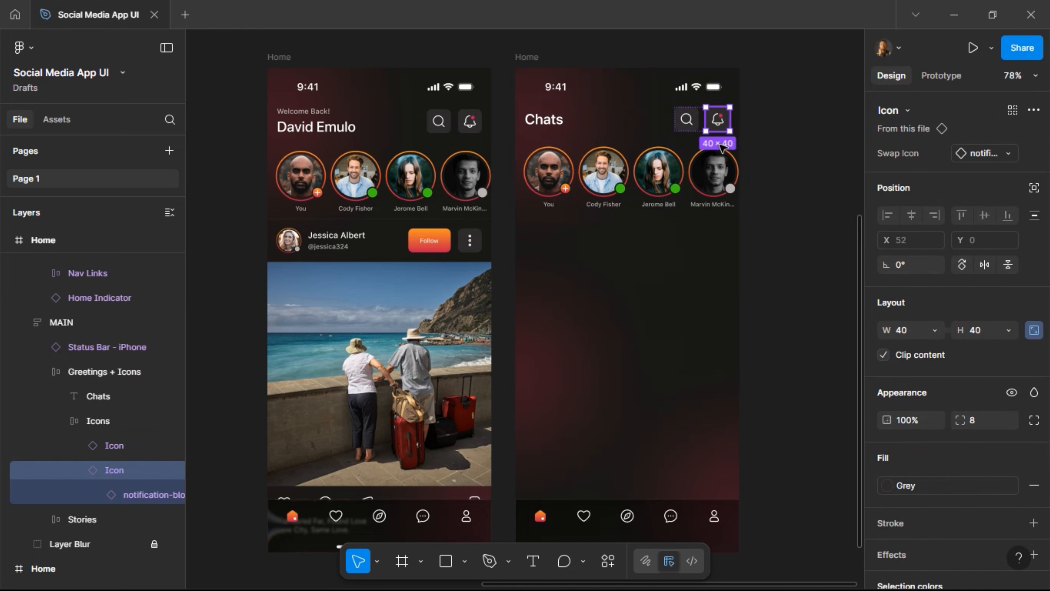
{"action": "left_click", "coordinate": [1006, 154]}
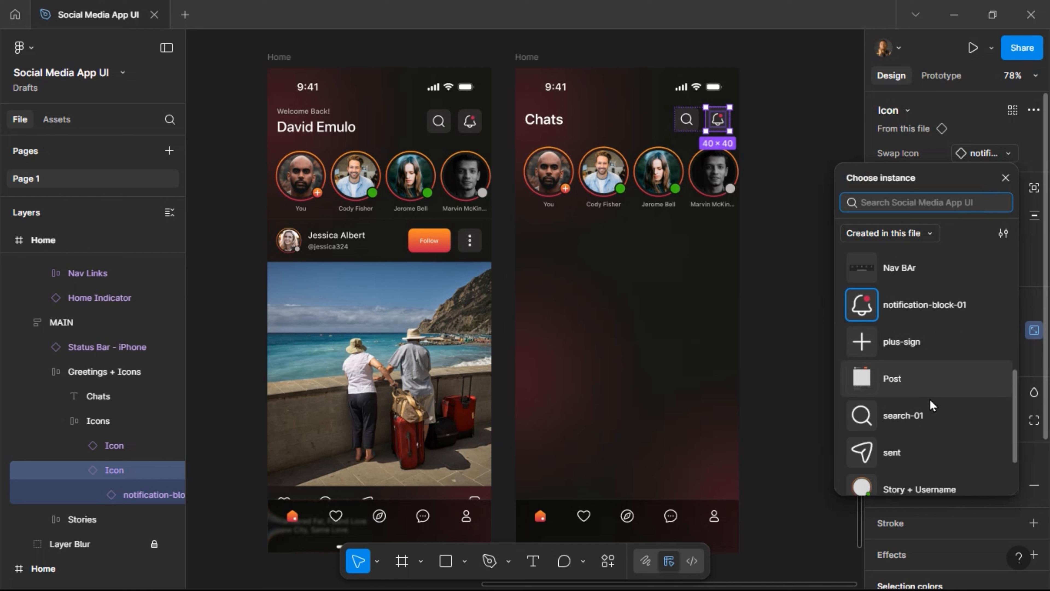
{"action": "scroll", "coordinate": [935, 411], "scroll_direction": "down", "scroll_amount": 2}
{"action": "scroll", "coordinate": [935, 408], "scroll_direction": "up", "scroll_amount": 8}
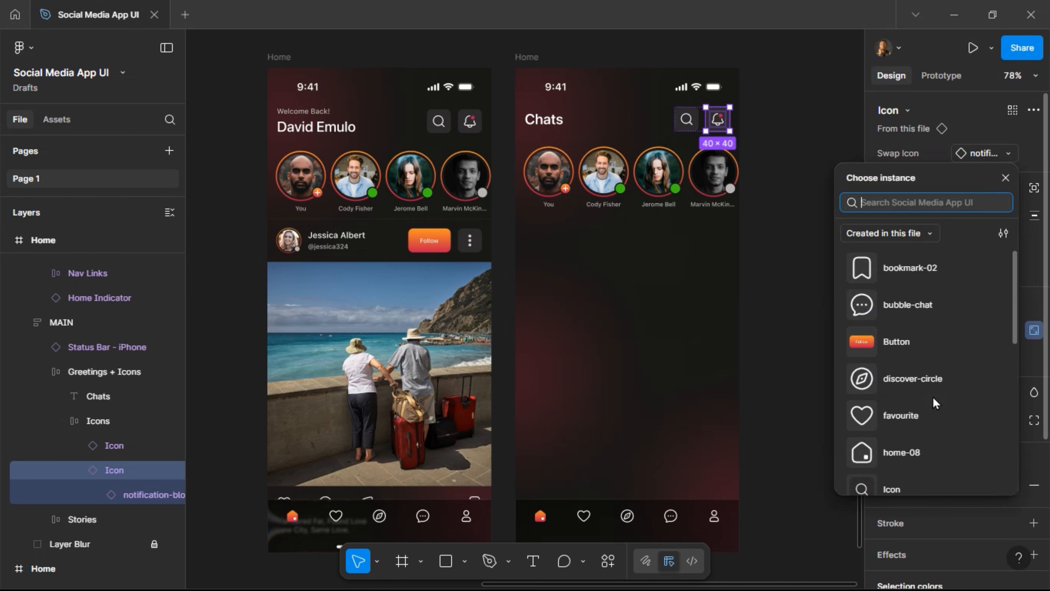
{"action": "scroll", "coordinate": [935, 403], "scroll_direction": "down", "scroll_amount": 5}
{"action": "scroll", "coordinate": [928, 403], "scroll_direction": "up", "scroll_amount": 4}
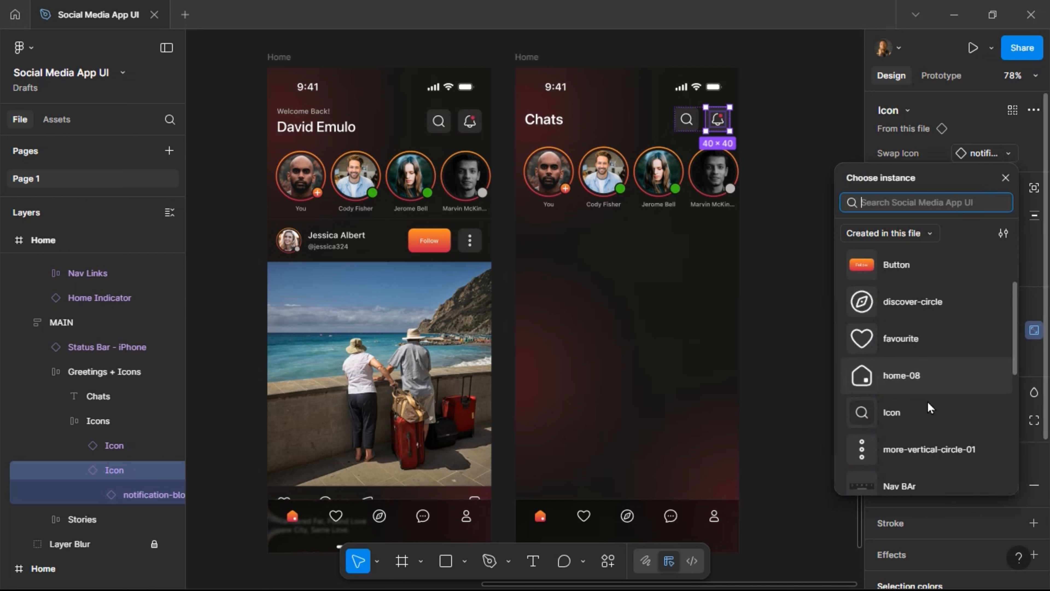
{"action": "left_click", "coordinate": [913, 443]}
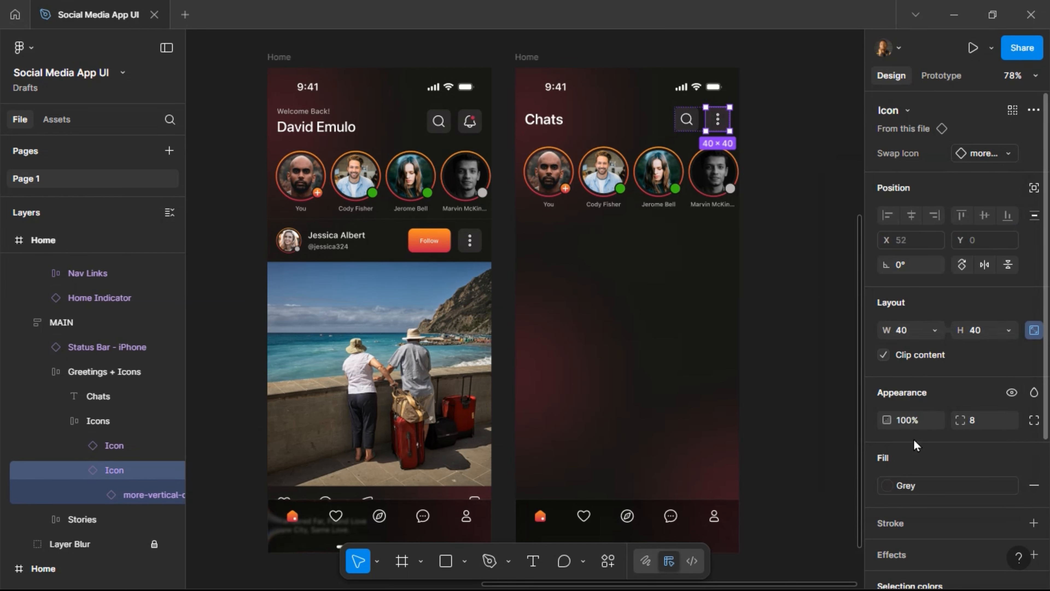
{"action": "left_click", "coordinate": [789, 177]}
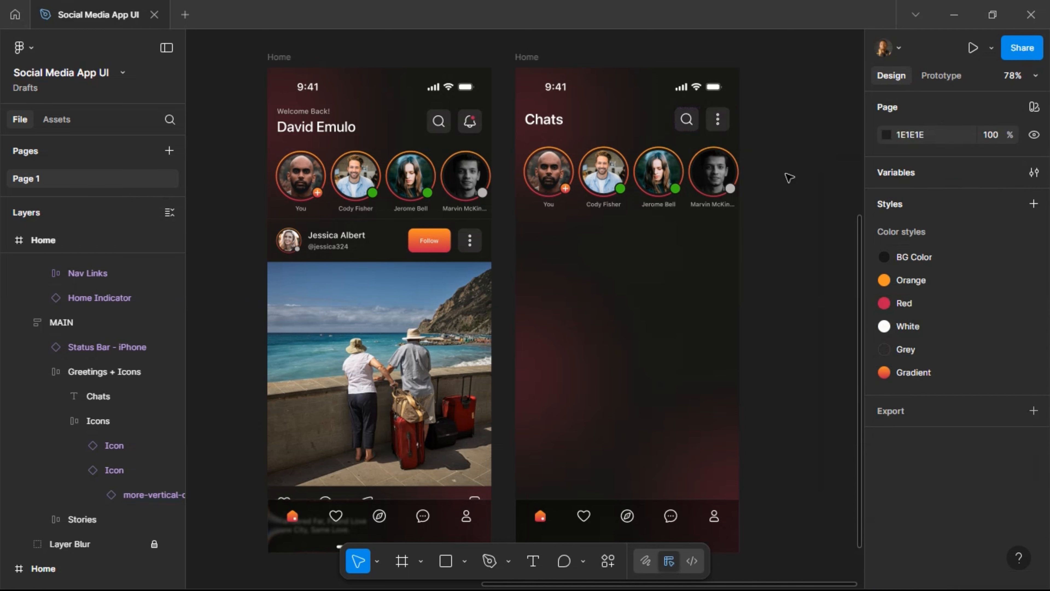
Change every Story + Username instance in the Chats screen's stories row from lg to md size.
{"action": "double_click", "coordinate": [611, 180]}
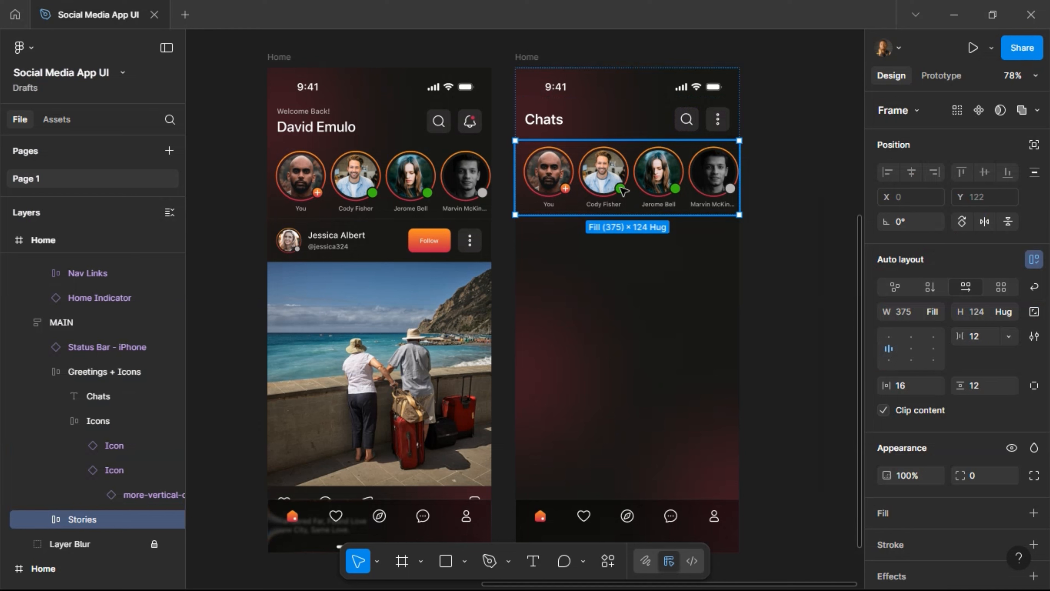
{"action": "key", "text": "Return"}
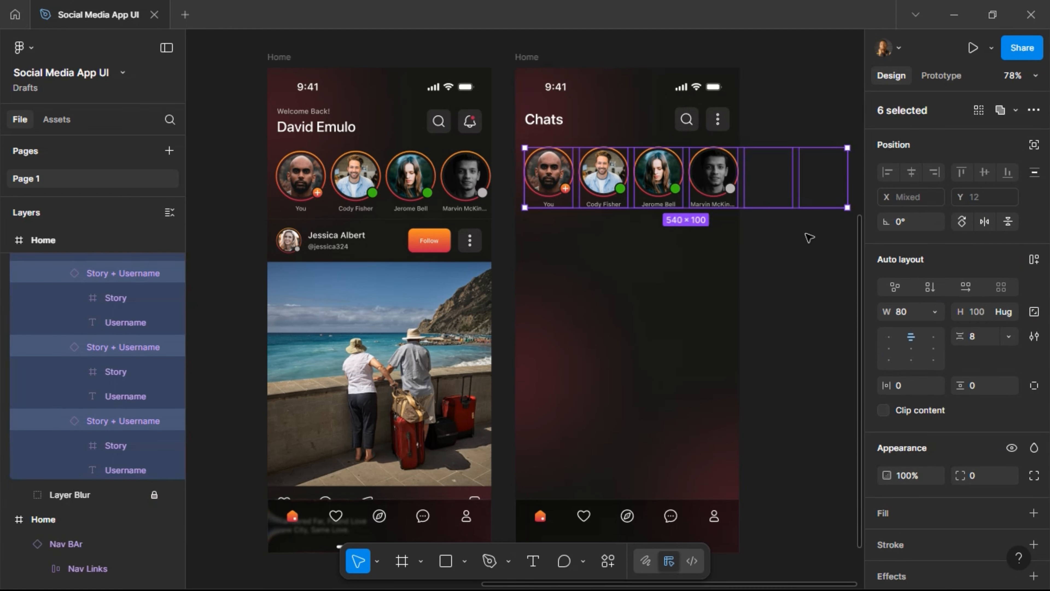
{"action": "left_click", "coordinate": [982, 178]}
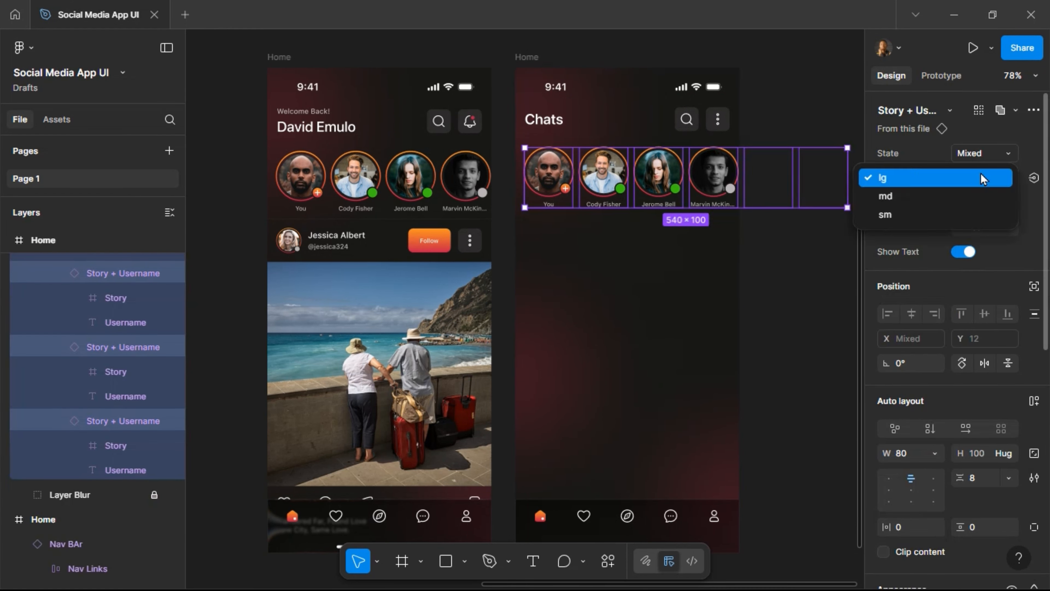
{"action": "left_click", "coordinate": [974, 206]}
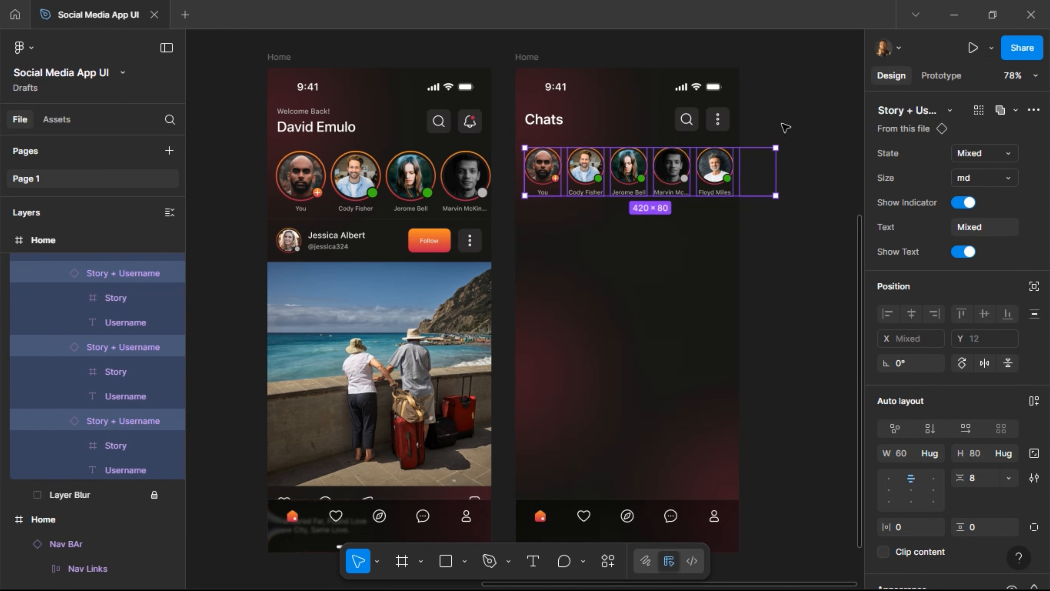
{"action": "left_click", "coordinate": [781, 124]}
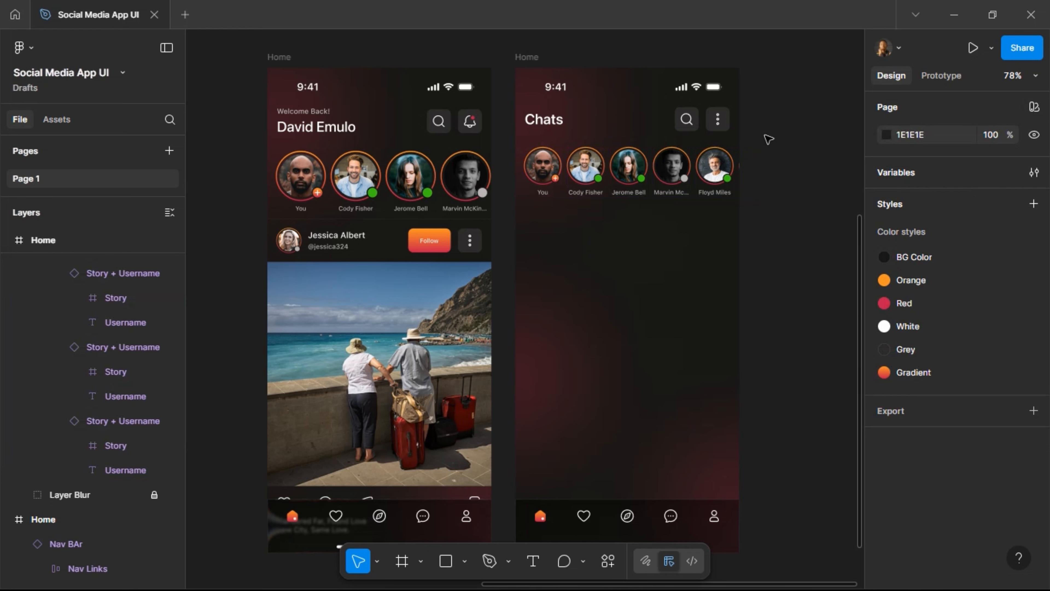
{"action": "scroll", "coordinate": [747, 117], "scroll_direction": "up", "scroll_amount": 5}
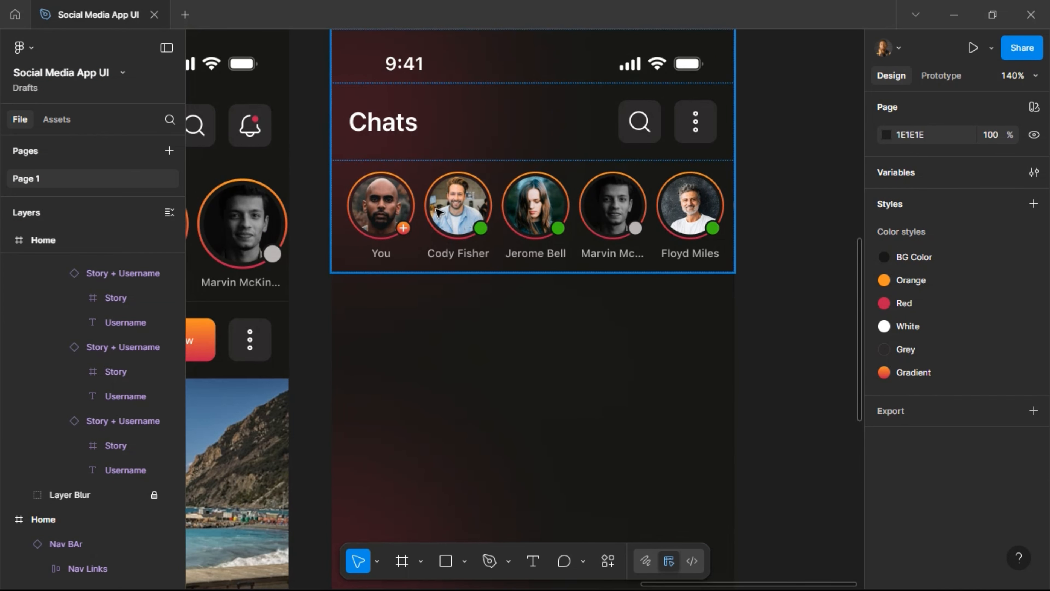
{"action": "scroll", "coordinate": [691, 211], "scroll_direction": "right", "scroll_amount": 5}
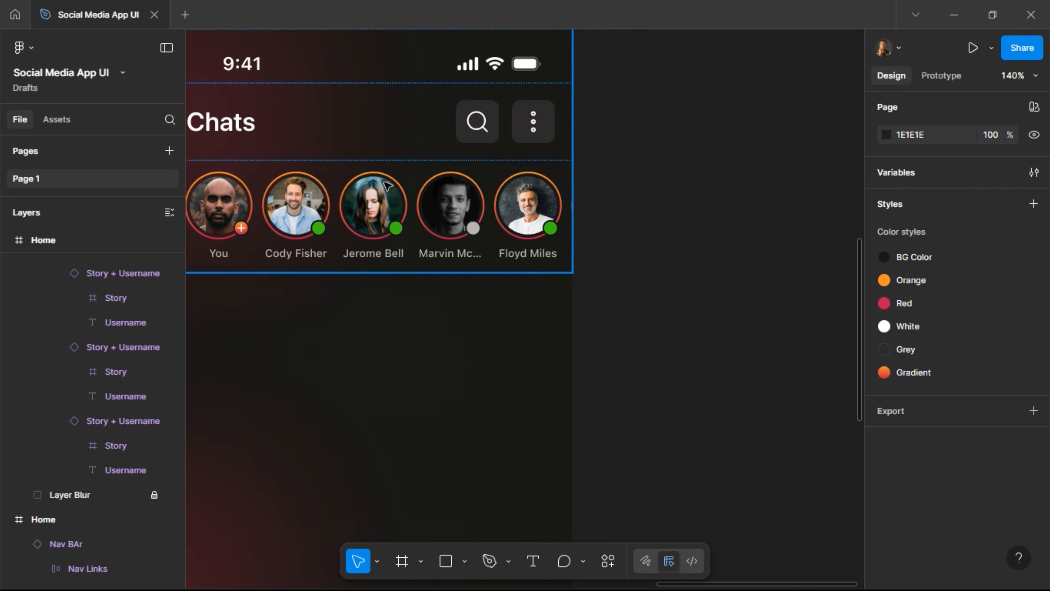
{"action": "left_click", "coordinate": [577, 232]}
{"action": "scroll", "coordinate": [577, 230], "scroll_direction": "down", "scroll_amount": 2}
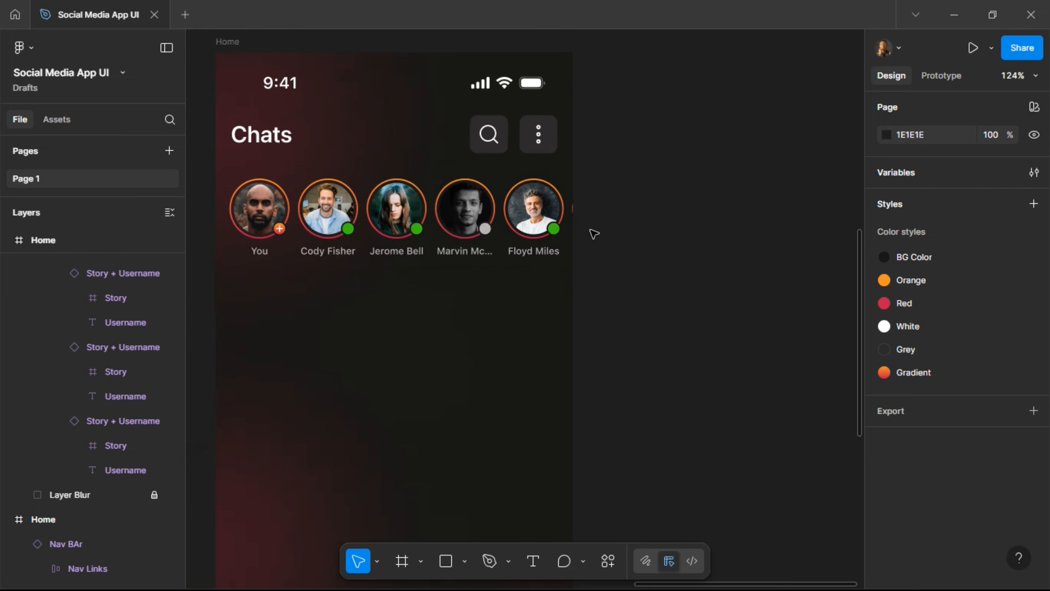
Draw a frame beside the Chats screen with height 44, corner radius 8 and Grey fill.
{"action": "left_click", "coordinate": [401, 560]}
{"action": "left_click_drag", "start_coordinate": [596, 178], "coordinate": [848, 211]}
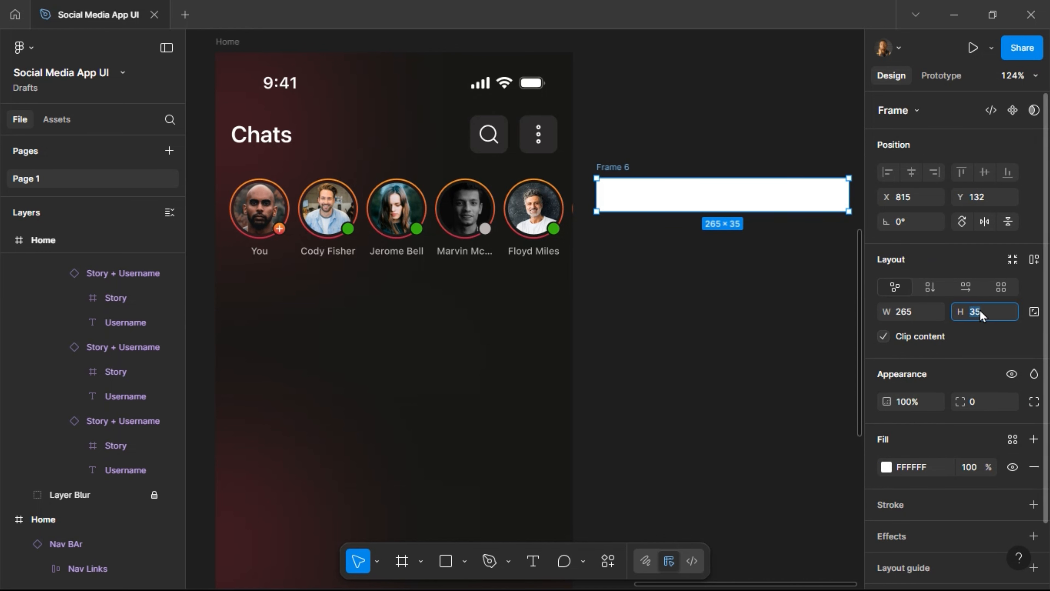
{"action": "type", "text": "44"}
{"action": "key", "text": "Return"}
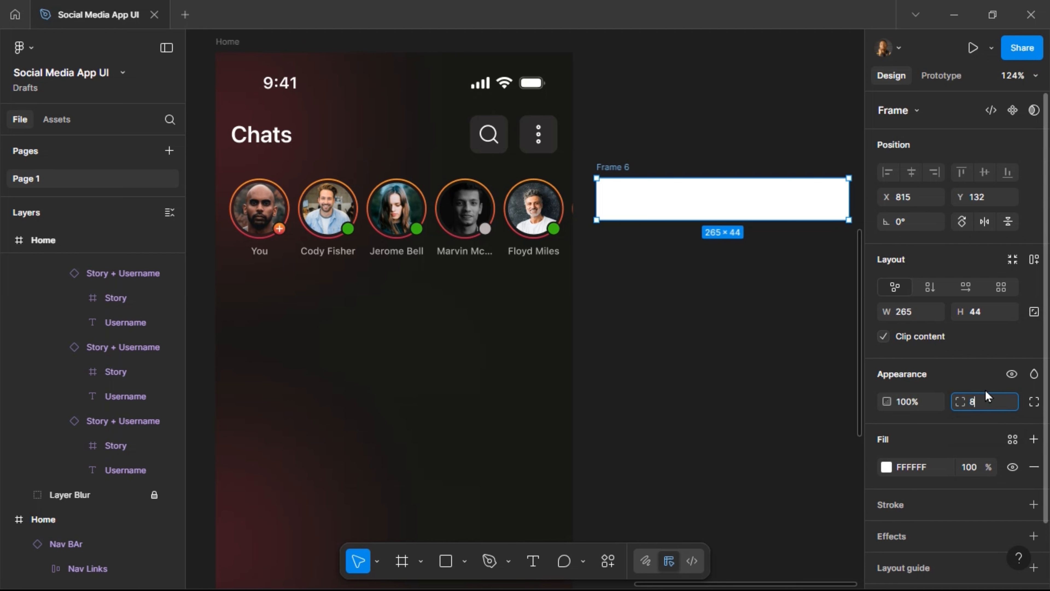
{"action": "type", "text": "8"}
{"action": "key", "text": "Return"}
{"action": "left_click", "coordinate": [1011, 439]}
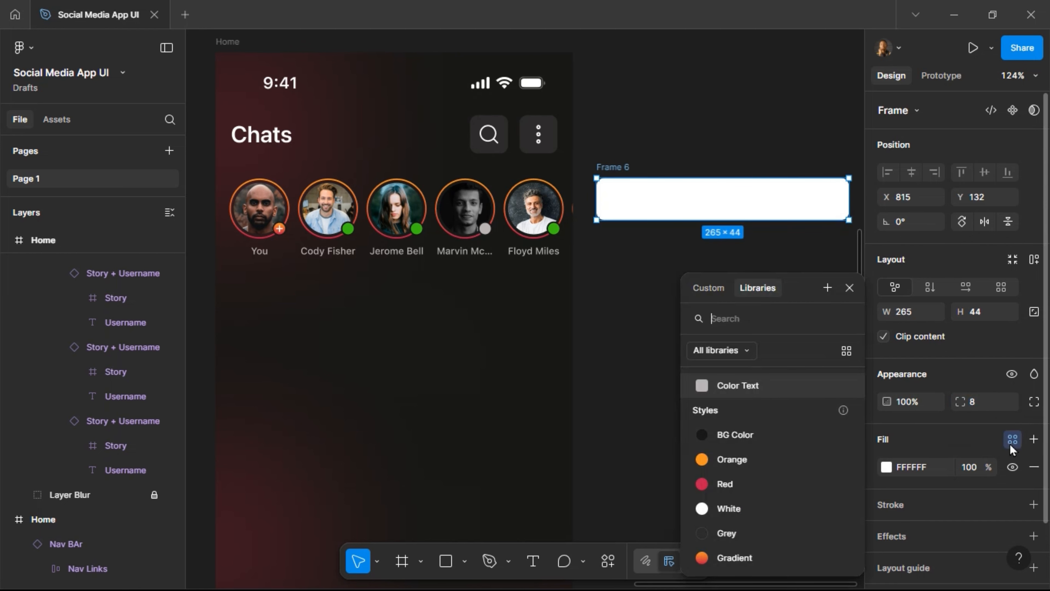
{"action": "left_click", "coordinate": [783, 538]}
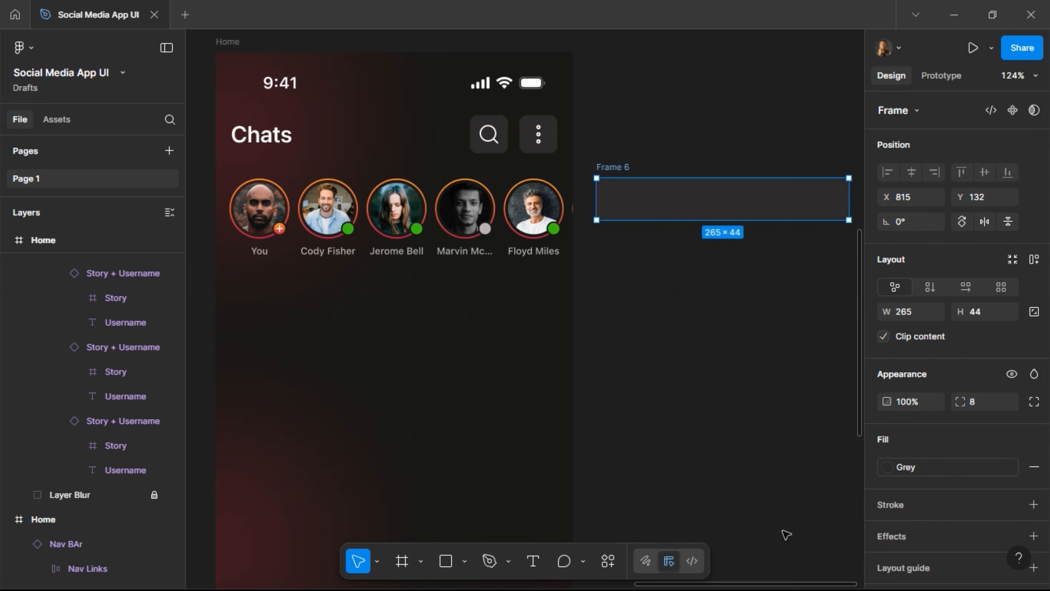
Rename the new frame to 'Toggle'.
{"action": "scroll", "coordinate": [778, 300], "scroll_direction": "right", "scroll_amount": 3}
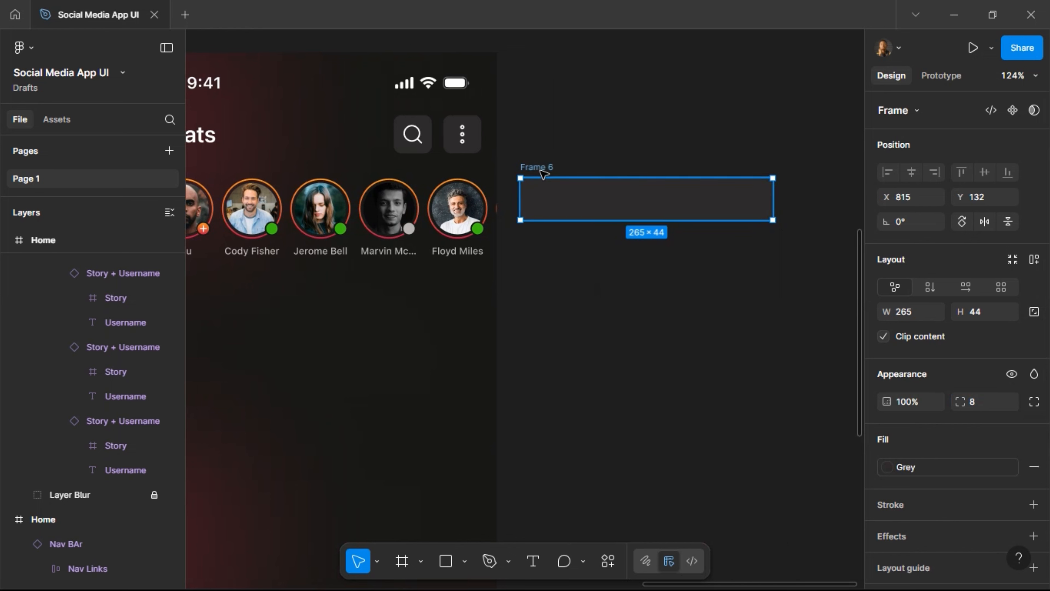
{"action": "double_click", "coordinate": [542, 170]}
{"action": "type", "text": "Tott"}
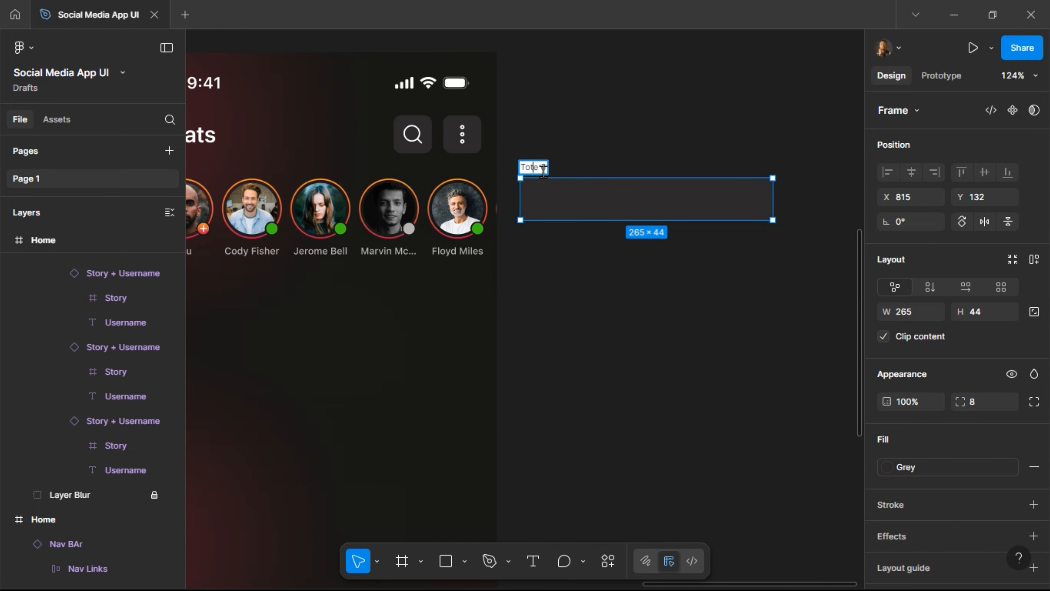
{"action": "key", "text": "BackSpace"}
{"action": "key", "text": "BackSpace"}
{"action": "key", "text": "Delete"}
{"action": "key", "text": "Delete"}
{"action": "key", "text": "Delete"}
{"action": "type", "text": "ggle"}
{"action": "key", "text": "Return"}
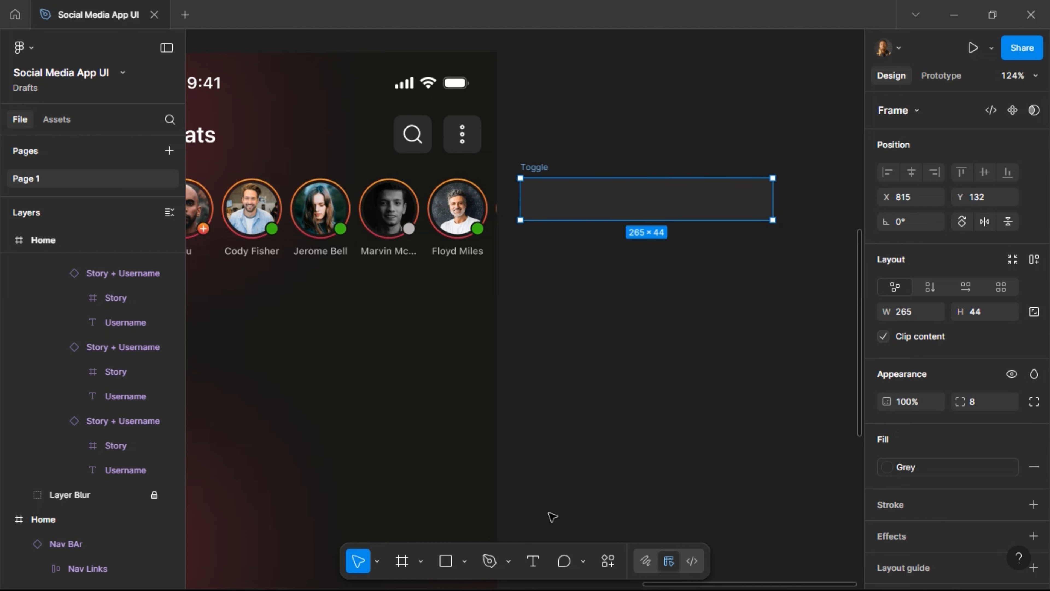
Draw Frame 6 inside Toggle and add a centred 'Chats' text label.
{"action": "key", "text": "f"}
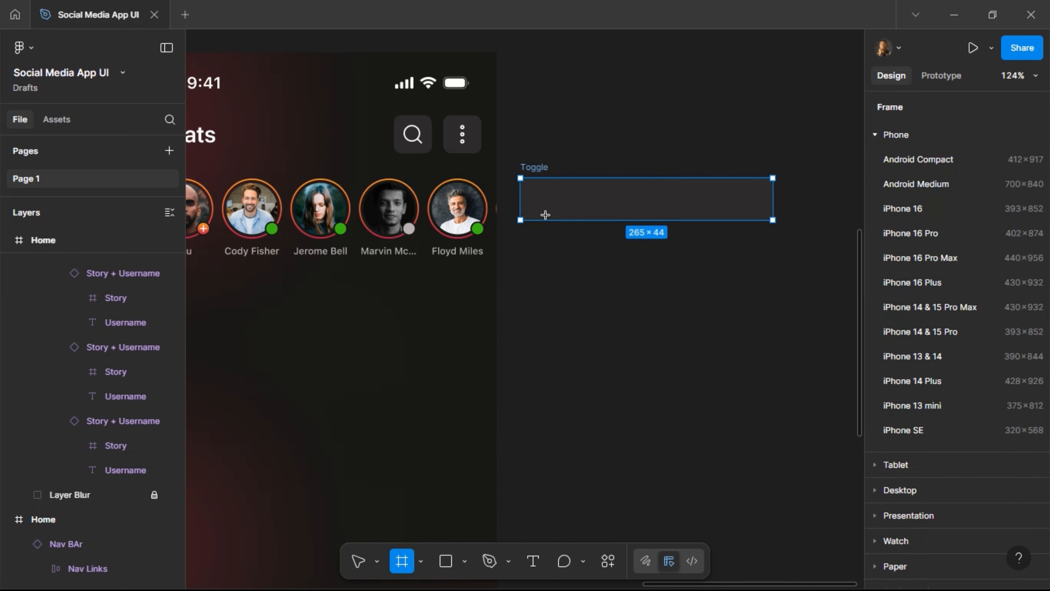
{"action": "left_click_drag", "start_coordinate": [529, 191], "coordinate": [600, 213]}
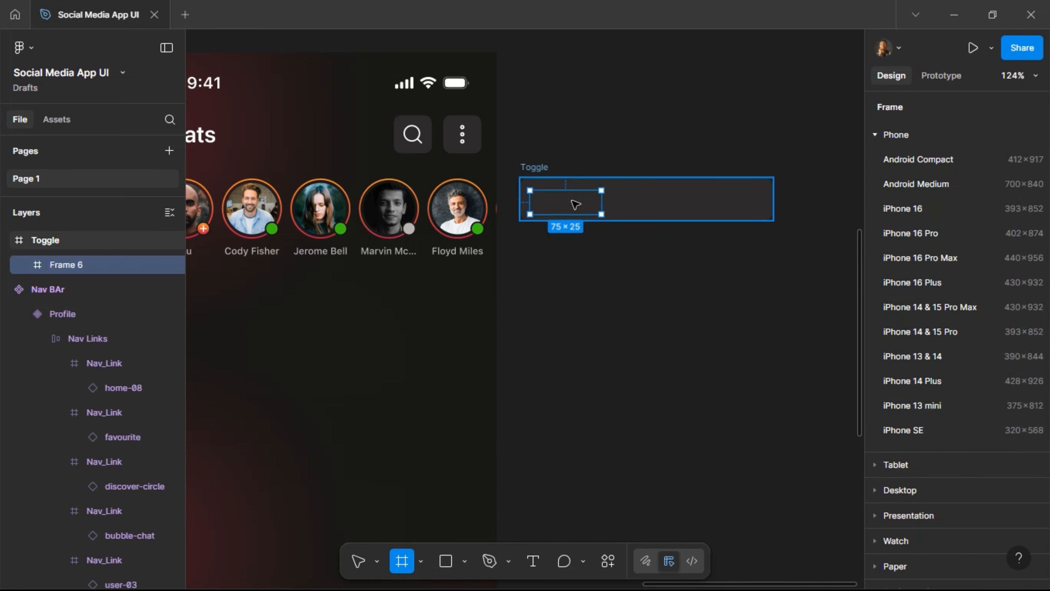
{"action": "key", "text": "v"}
{"action": "scroll", "coordinate": [574, 201], "scroll_direction": "up", "scroll_amount": 3}
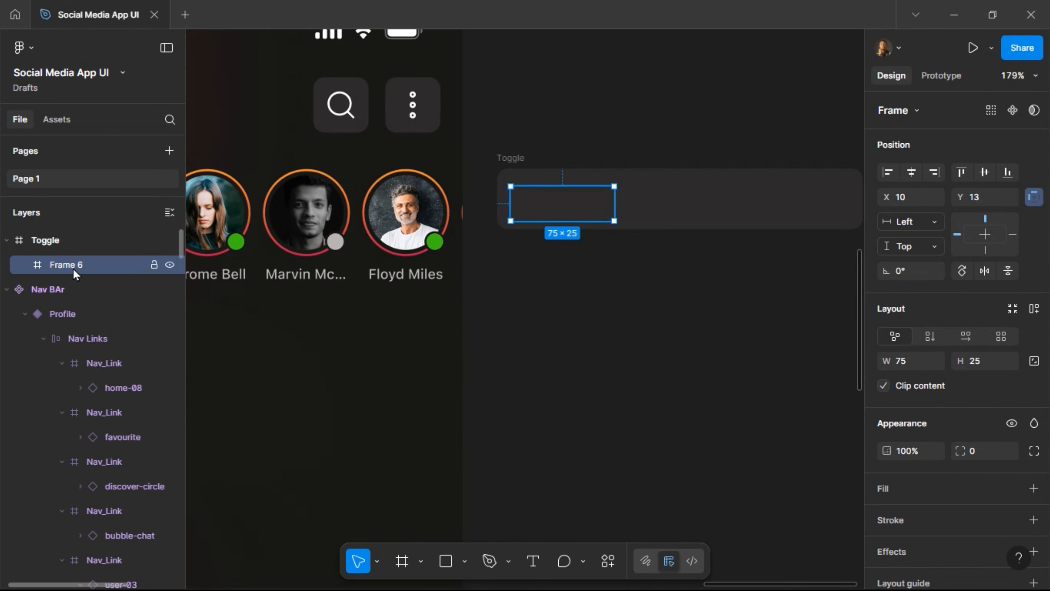
{"action": "left_click", "coordinate": [533, 560]}
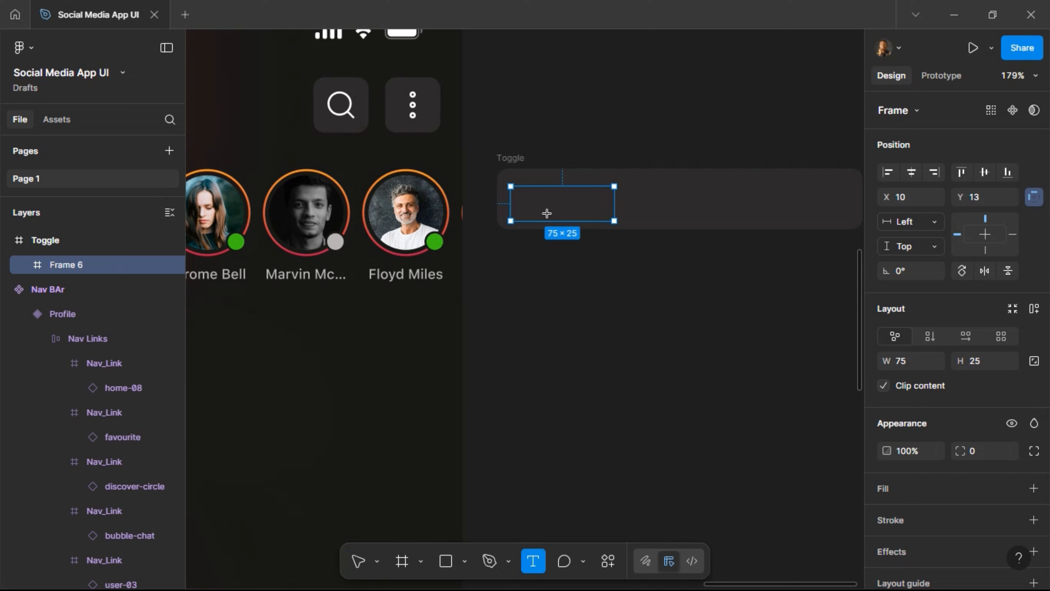
{"action": "left_click", "coordinate": [663, 218]}
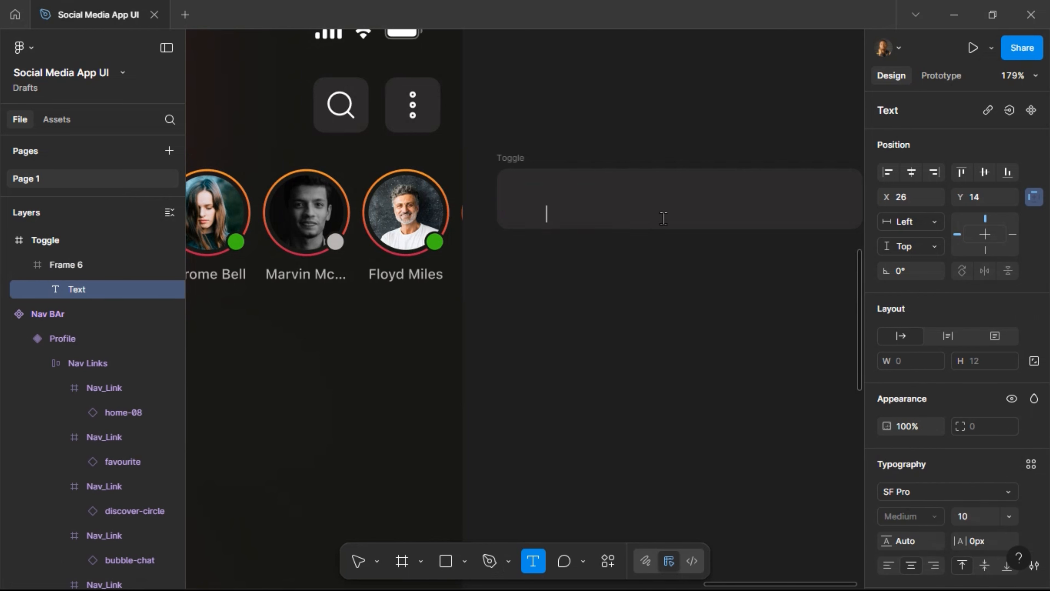
{"action": "type", "text": "Chats"}
{"action": "key", "text": "Escape"}
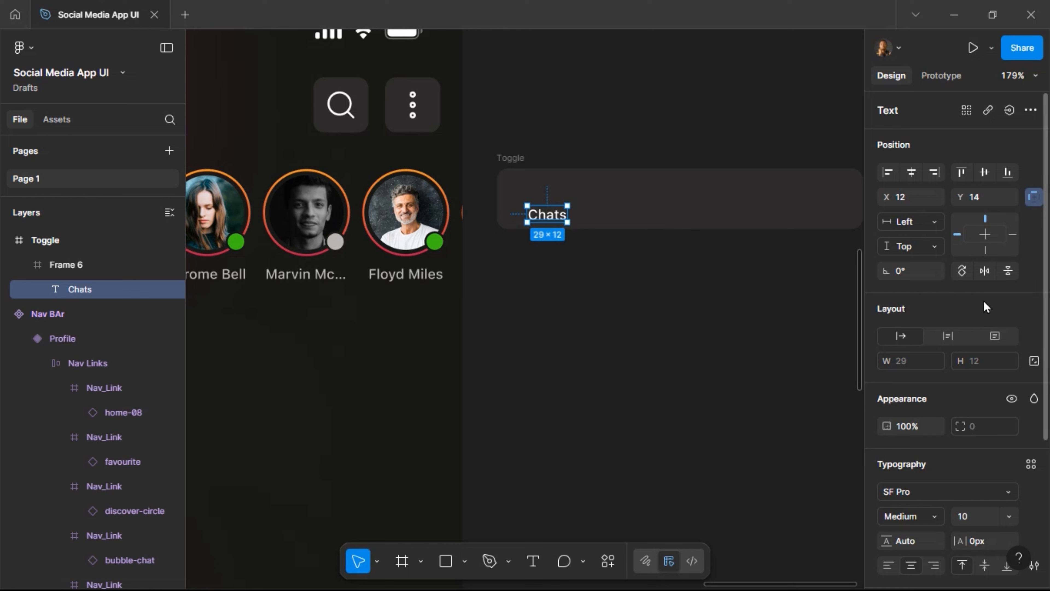
{"action": "left_click", "coordinate": [911, 172]}
{"action": "left_click", "coordinate": [984, 172]}
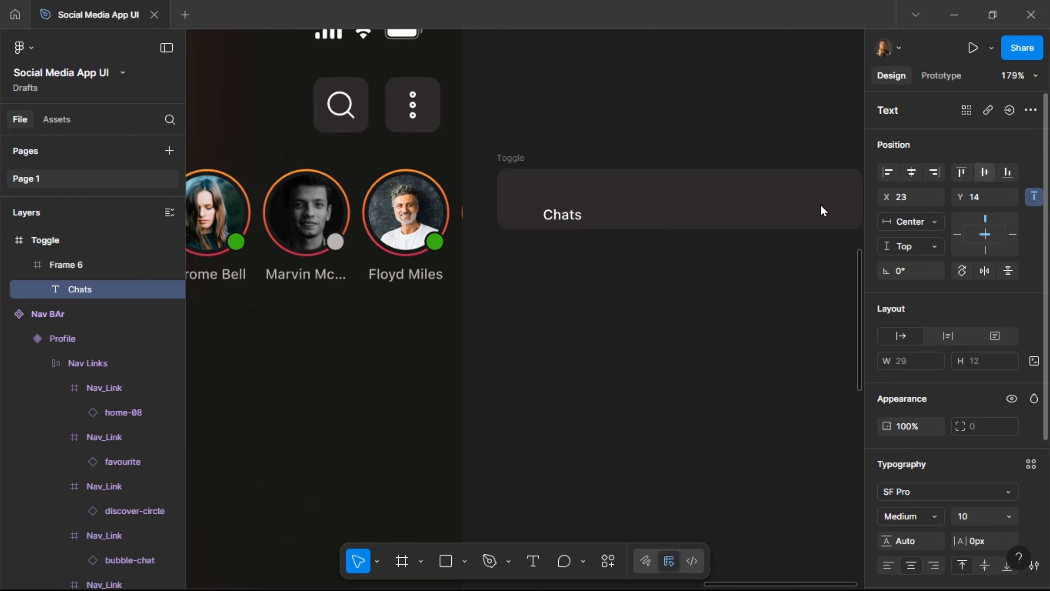
Make Frame 6 hug the Chats label with BG Color fill and corner radius 4.
{"action": "left_click", "coordinate": [521, 201]}
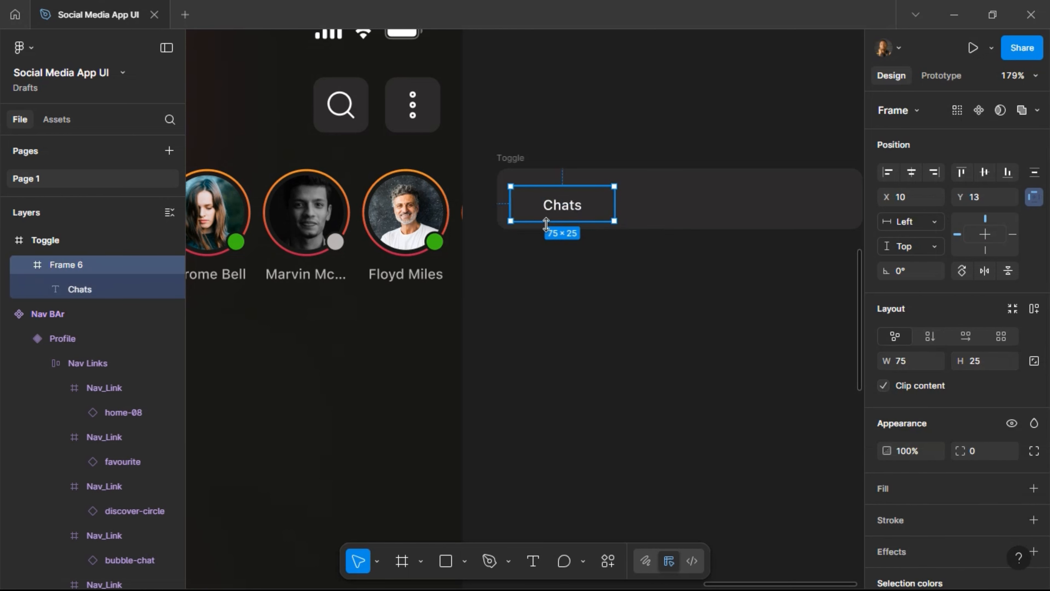
{"action": "left_click", "coordinate": [1033, 309]}
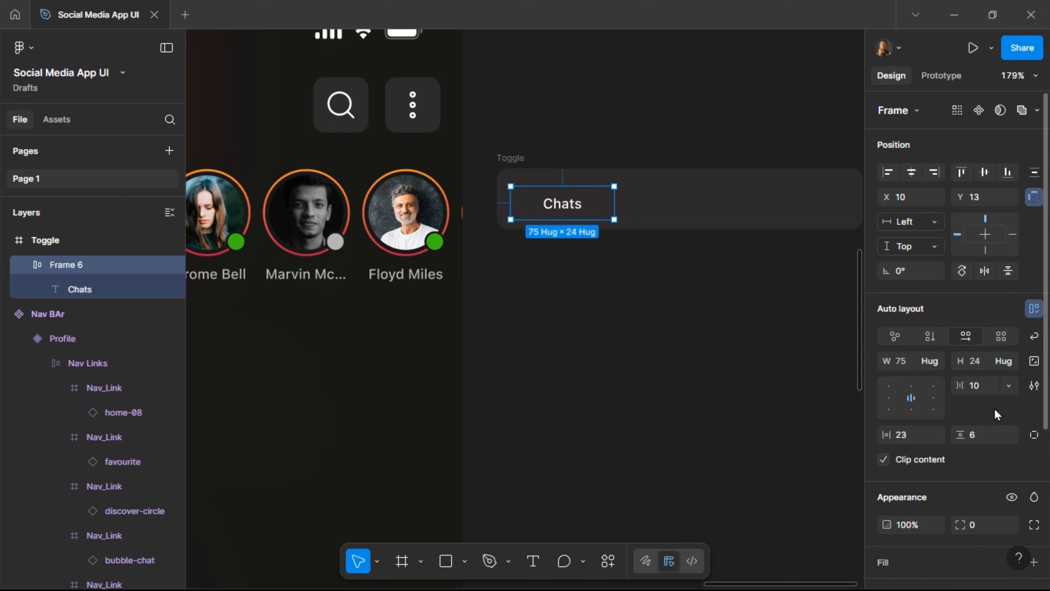
{"action": "scroll", "coordinate": [960, 493], "scroll_direction": "down", "scroll_amount": 4}
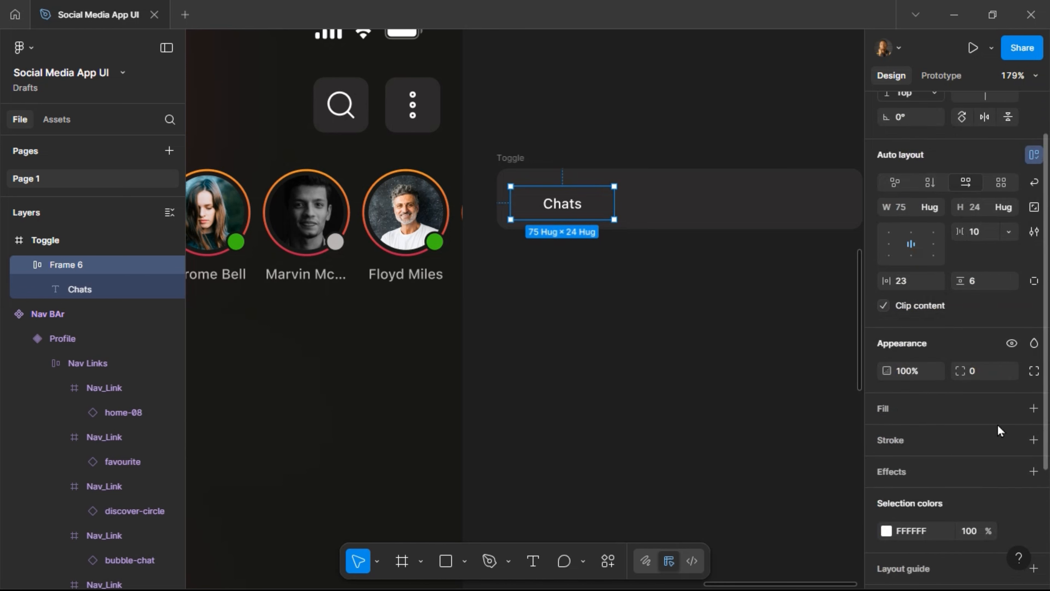
{"action": "left_click", "coordinate": [1011, 410]}
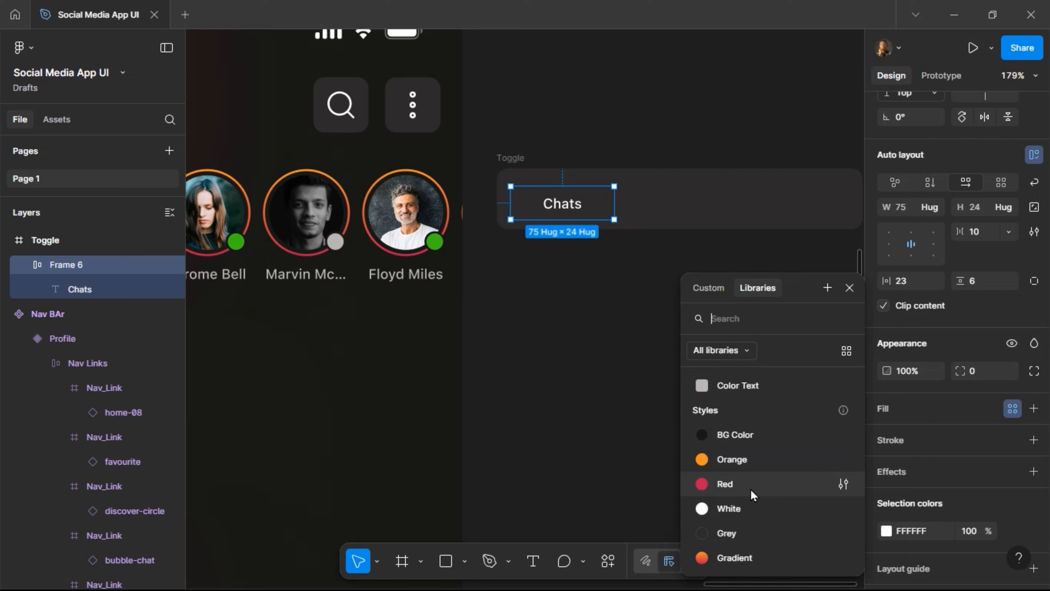
{"action": "left_click", "coordinate": [762, 434]}
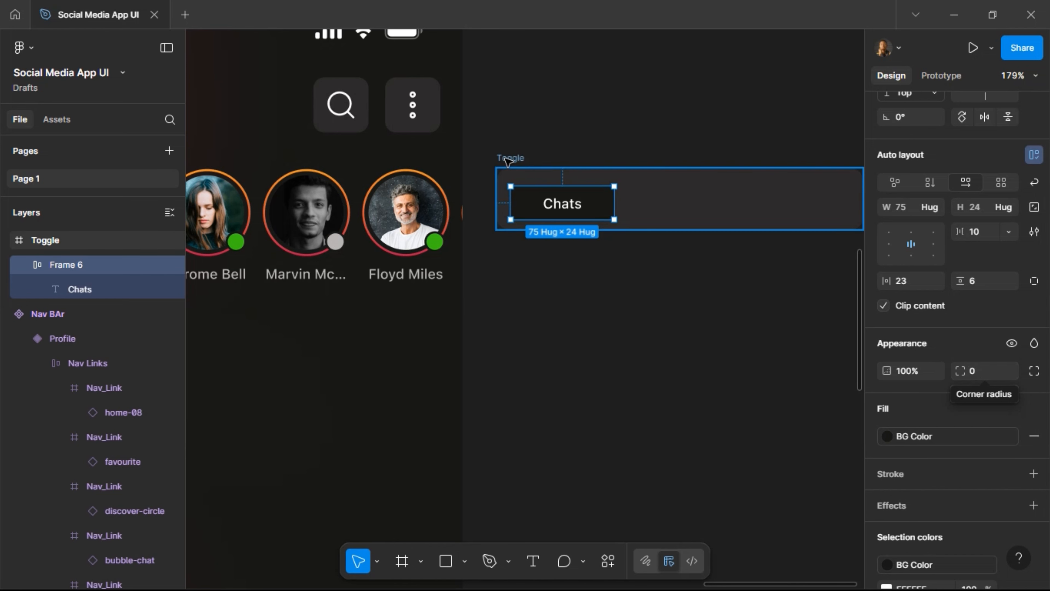
{"action": "left_click", "coordinate": [510, 160]}
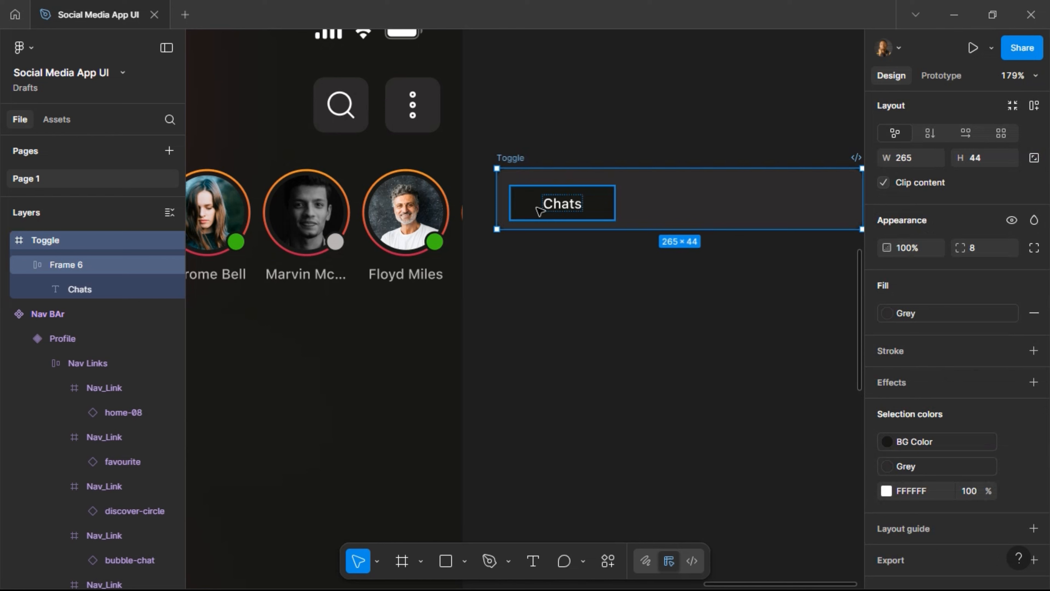
{"action": "left_click", "coordinate": [540, 211]}
{"action": "left_click", "coordinate": [986, 285]}
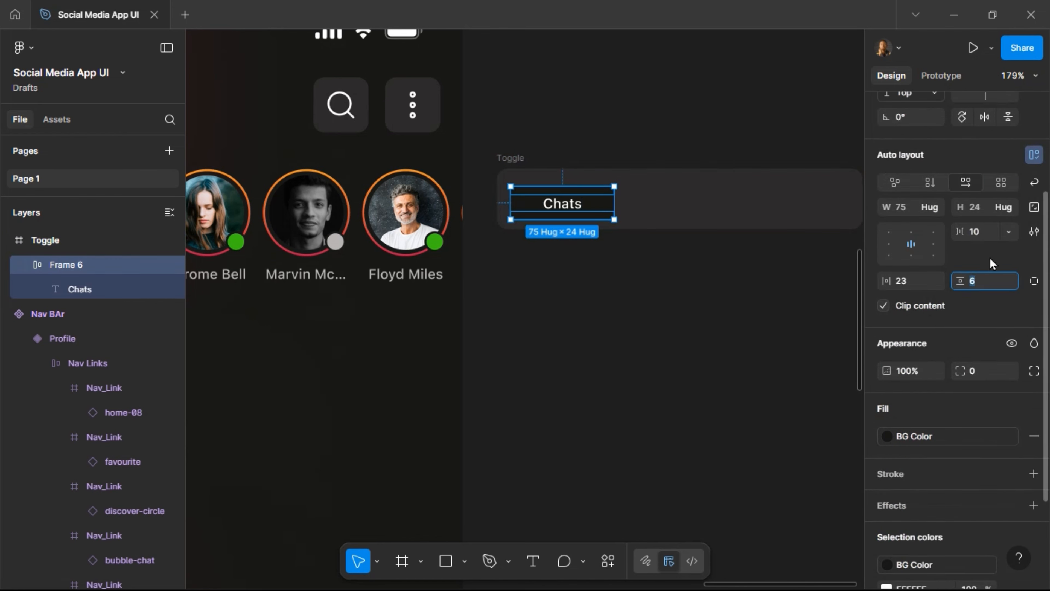
{"action": "left_click", "coordinate": [980, 372]}
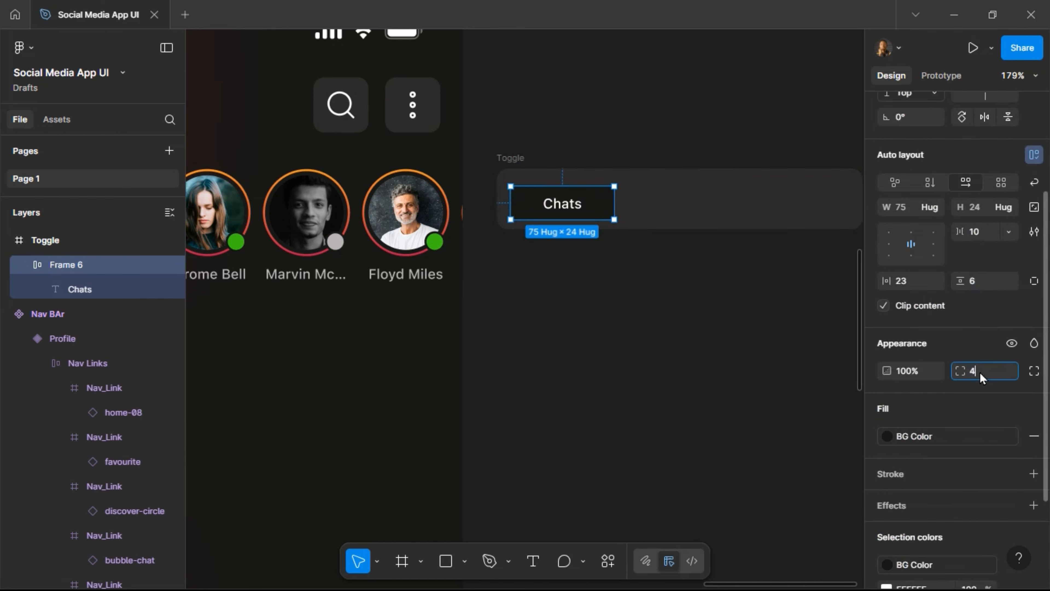
{"action": "key", "text": "Return"}
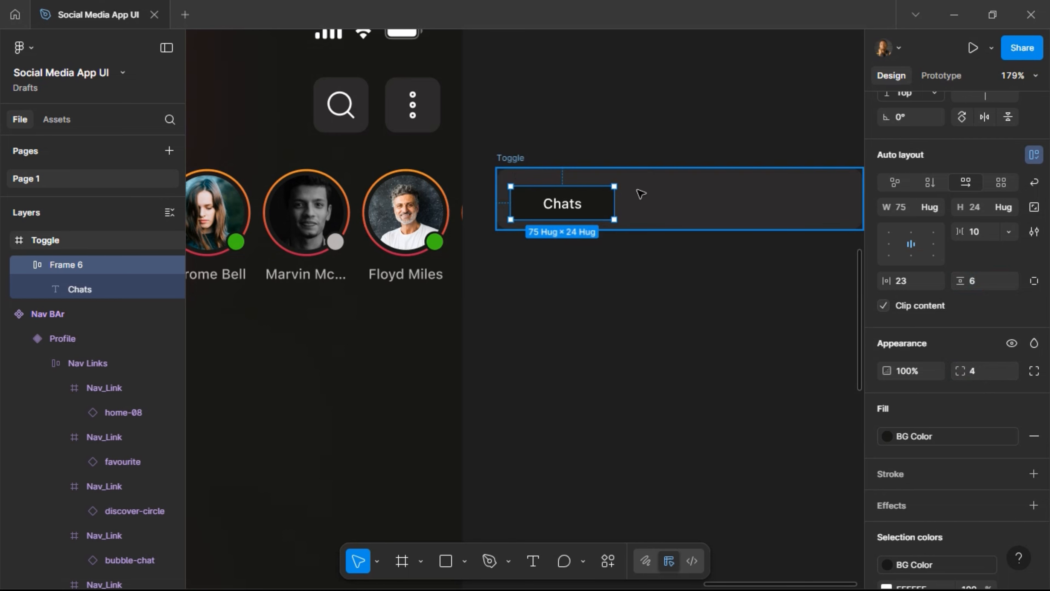
Give Toggle auto layout hugging the Chats tab with 4 horizontal and vertical padding.
{"action": "left_click", "coordinate": [641, 193]}
{"action": "scroll", "coordinate": [1030, 164], "scroll_direction": "up", "scroll_amount": 3}
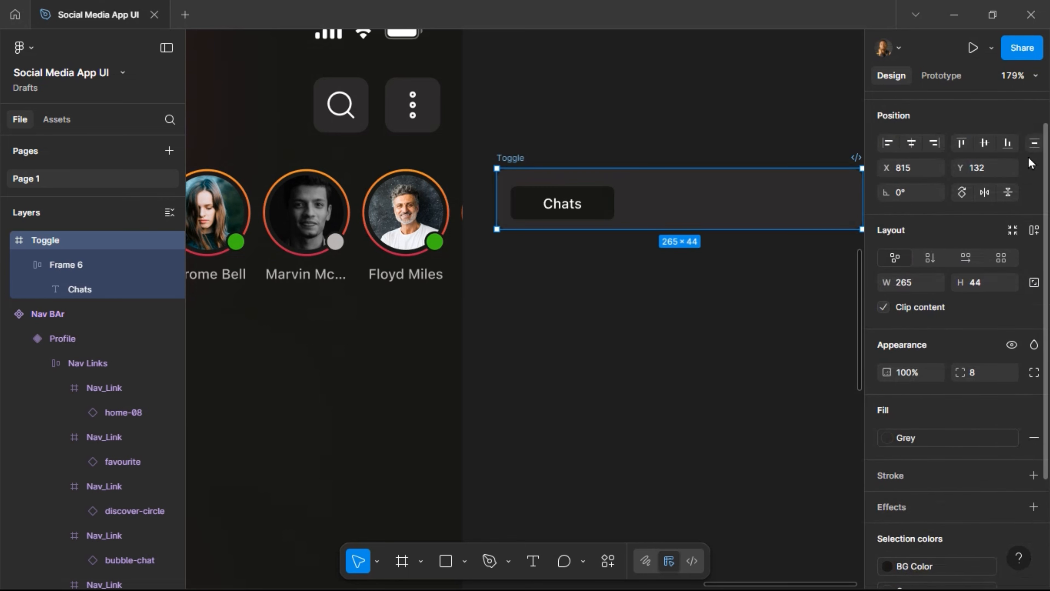
{"action": "left_click", "coordinate": [1033, 259]}
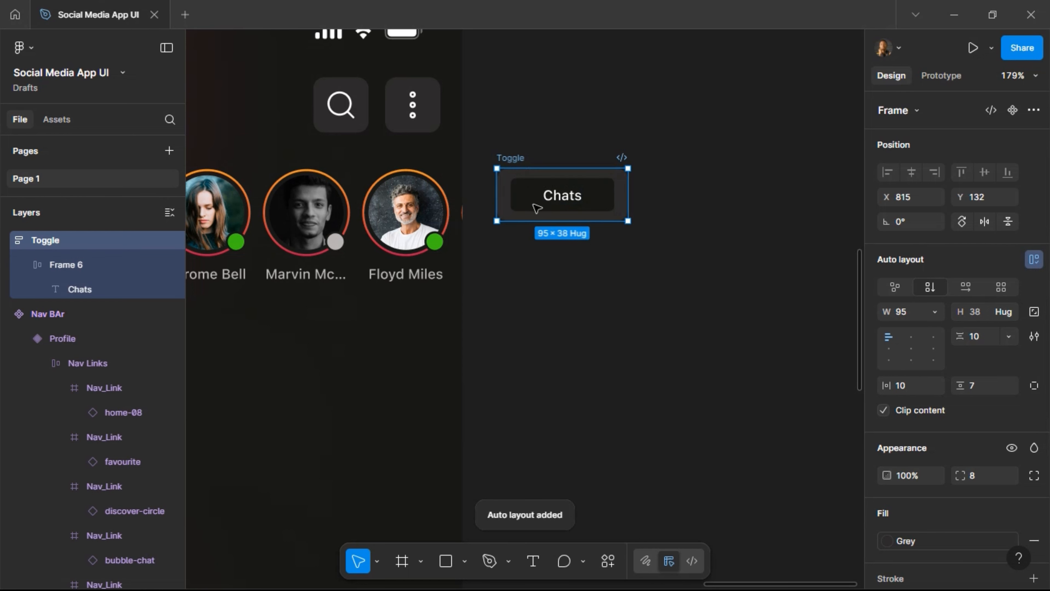
{"action": "left_click", "coordinate": [914, 385]}
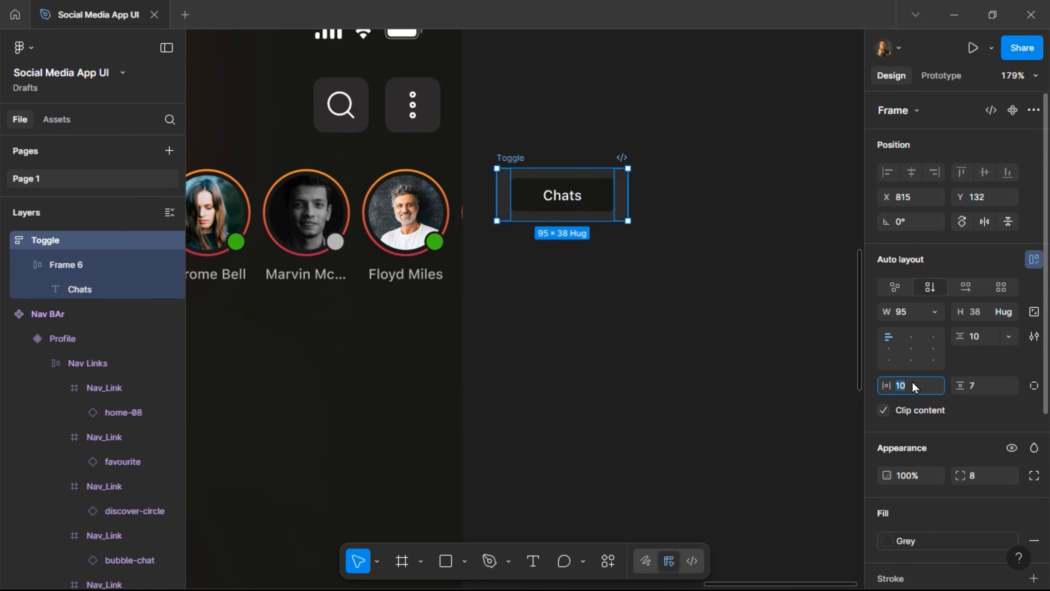
{"action": "type", "text": "4"}
{"action": "key", "text": "Return"}
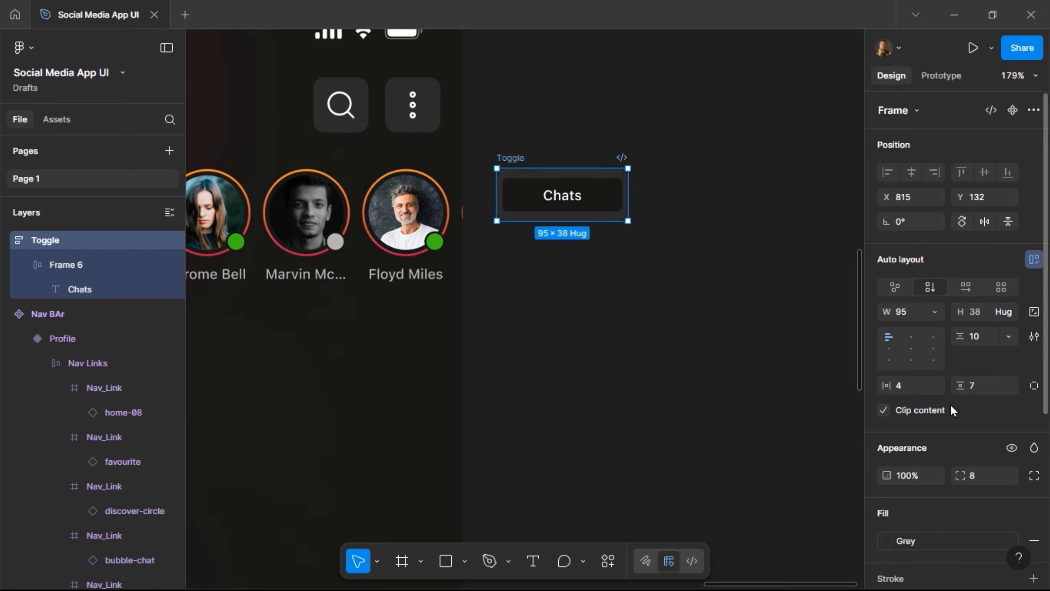
{"action": "left_click", "coordinate": [982, 388]}
{"action": "key", "text": "Return"}
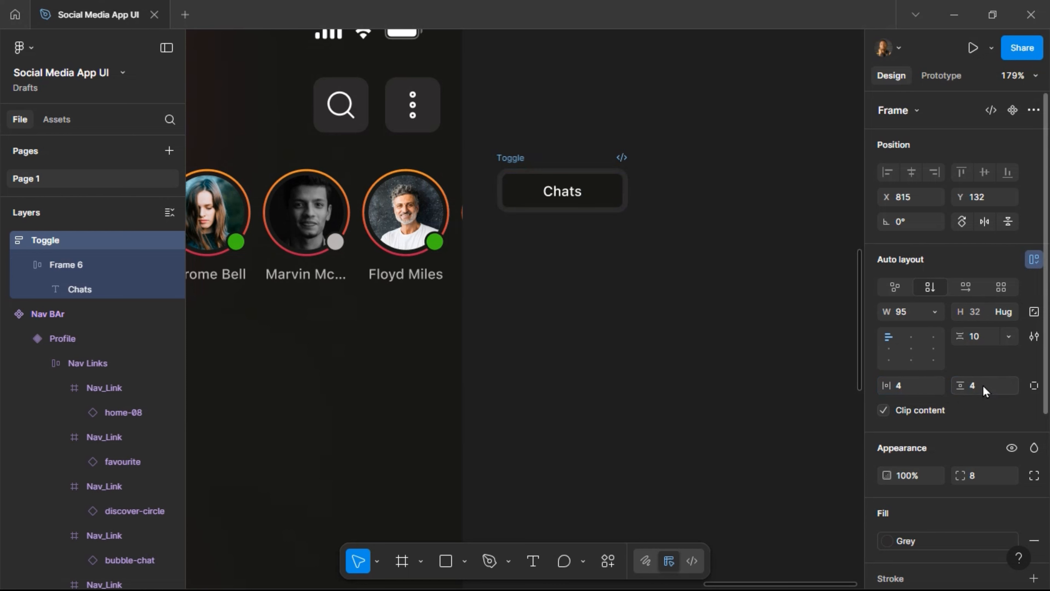
{"action": "left_click", "coordinate": [581, 203]}
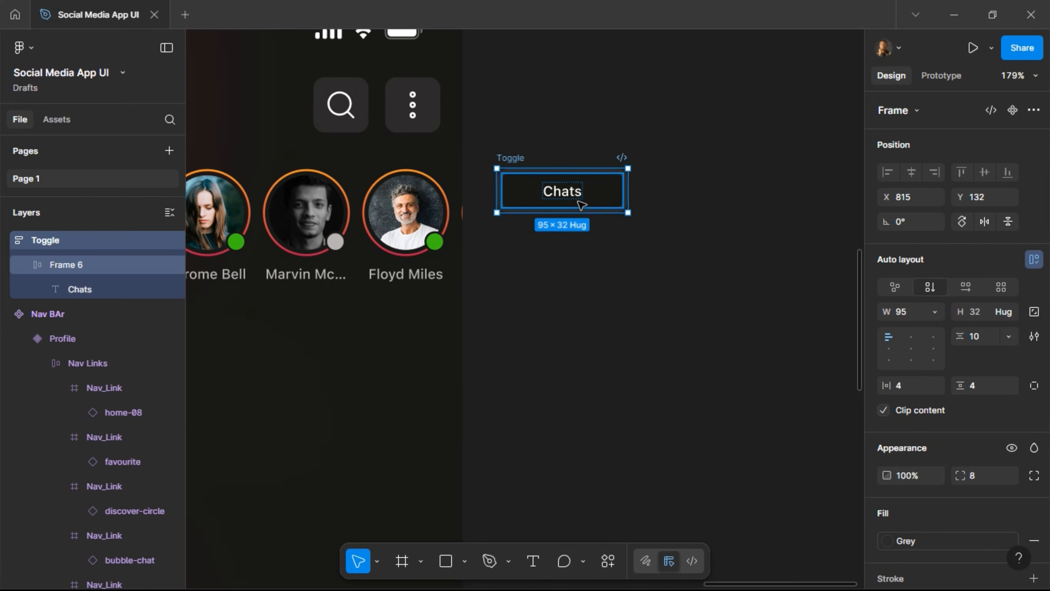
{"action": "left_click", "coordinate": [581, 202]}
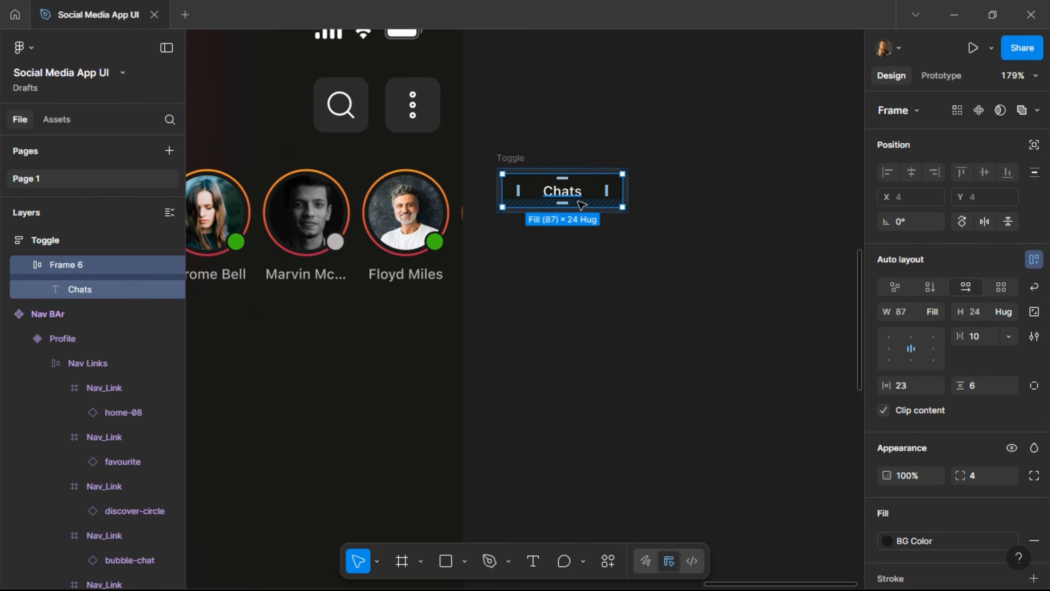
Add two copies of the Chats tab with no fill and Color Text style text.
{"action": "key", "text": "ctrl+d"}
{"action": "key", "text": "ctrl+d"}
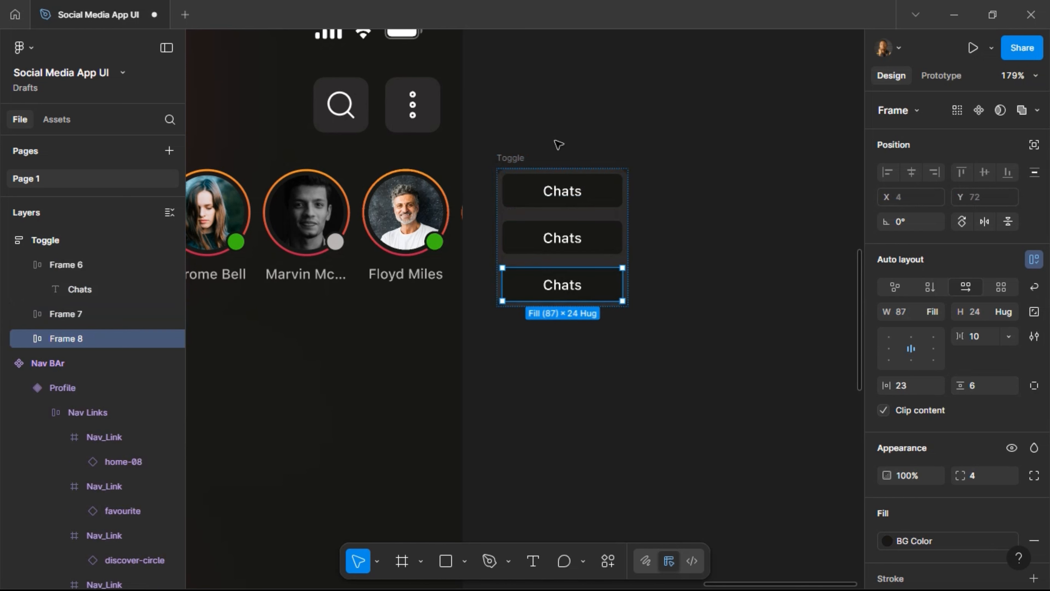
{"action": "left_click", "coordinate": [546, 239], "text": "shift"}
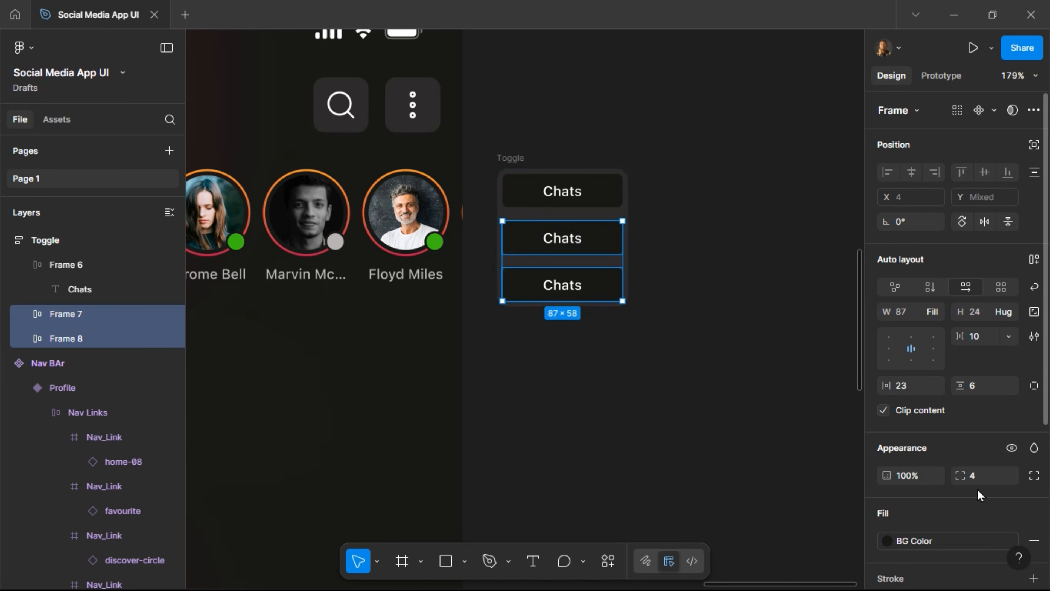
{"action": "scroll", "coordinate": [979, 494], "scroll_direction": "down", "scroll_amount": 2}
{"action": "left_click", "coordinate": [1034, 464]}
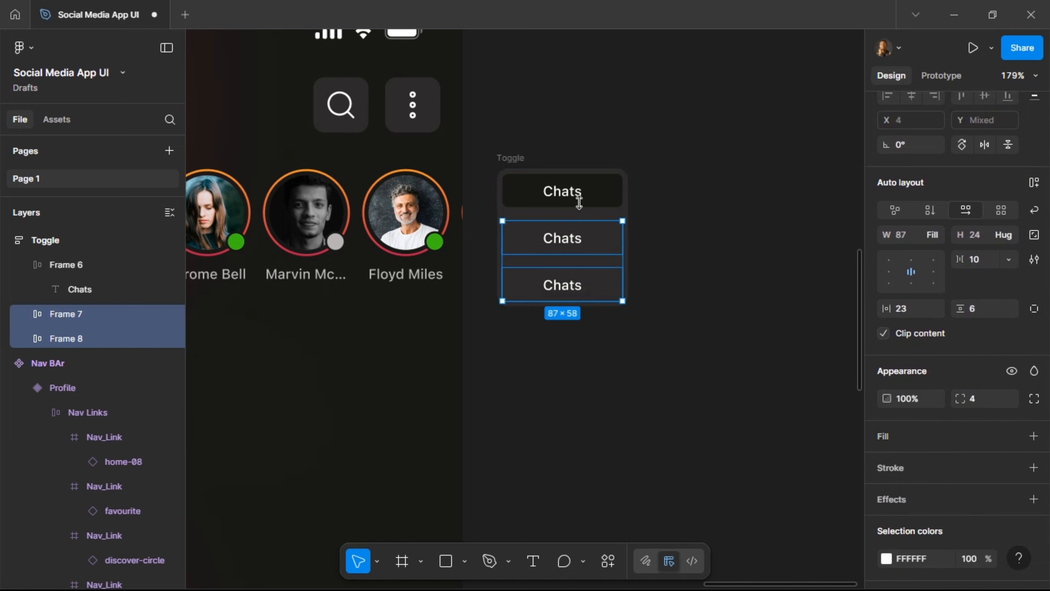
{"action": "scroll", "coordinate": [951, 459], "scroll_direction": "down", "scroll_amount": 2}
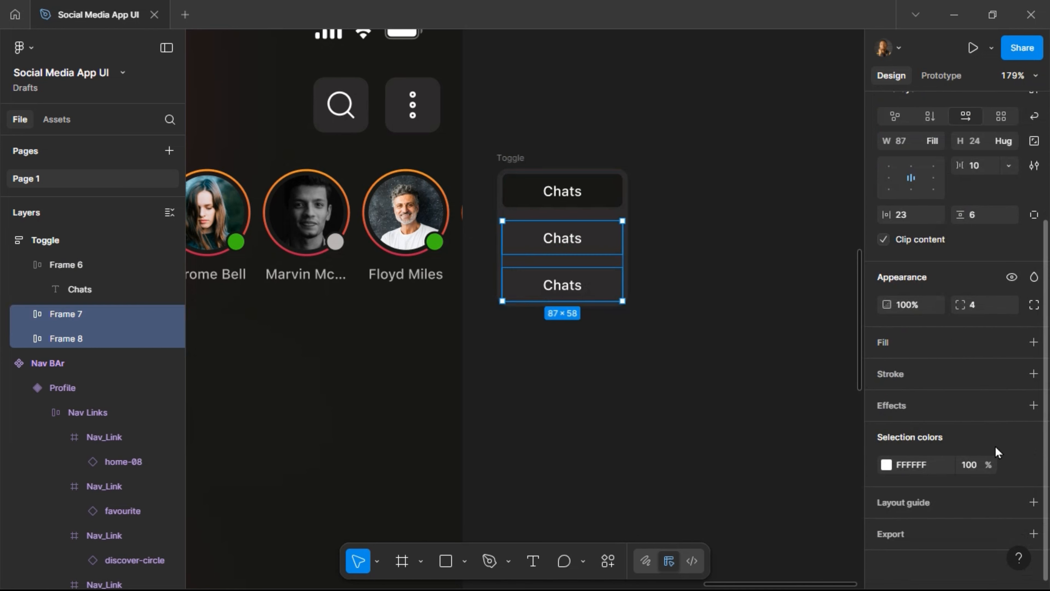
{"action": "left_click", "coordinate": [1016, 464]}
{"action": "left_click", "coordinate": [735, 385]}
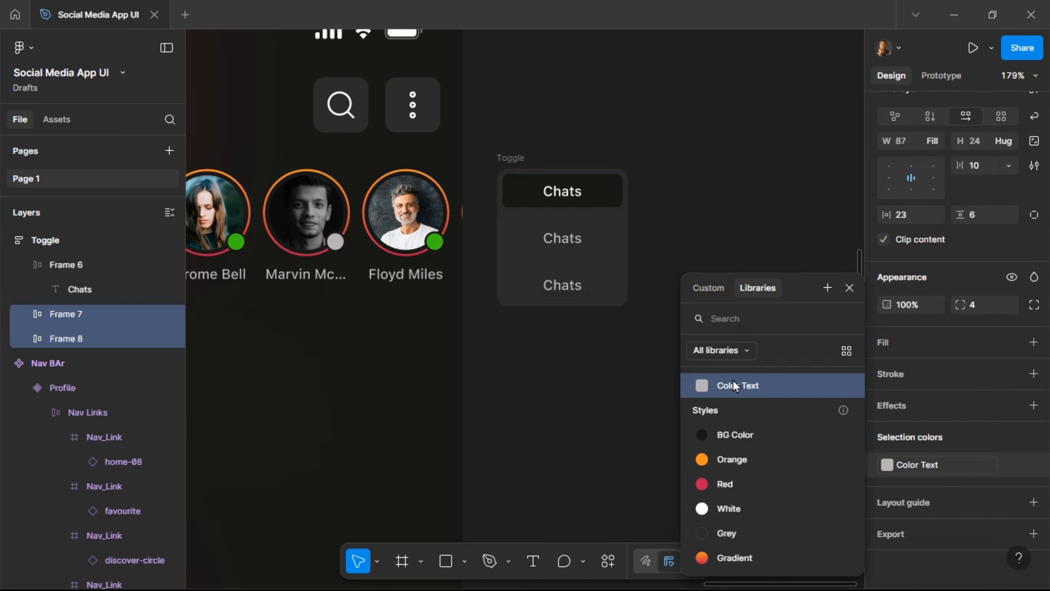
Widen the Toggle frame to 355.
{"action": "left_click", "coordinate": [511, 158]}
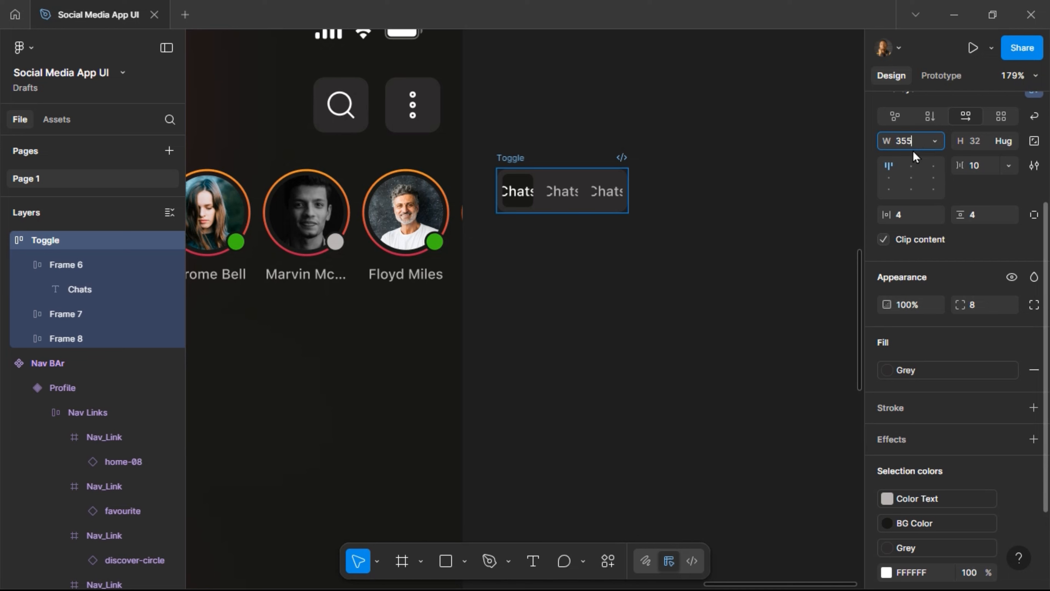
{"action": "key", "text": "Return"}
{"action": "scroll", "coordinate": [663, 228], "scroll_direction": "right", "scroll_amount": 3}
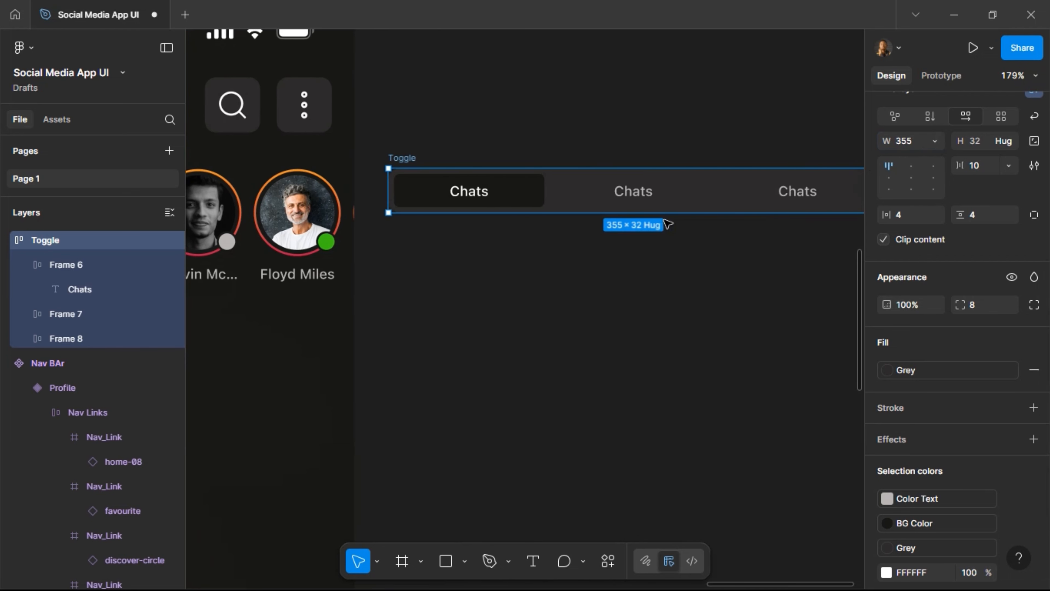
{"action": "scroll", "coordinate": [668, 224], "scroll_direction": "right", "scroll_amount": 5}
{"action": "scroll", "coordinate": [677, 224], "scroll_direction": "down", "scroll_amount": 3}
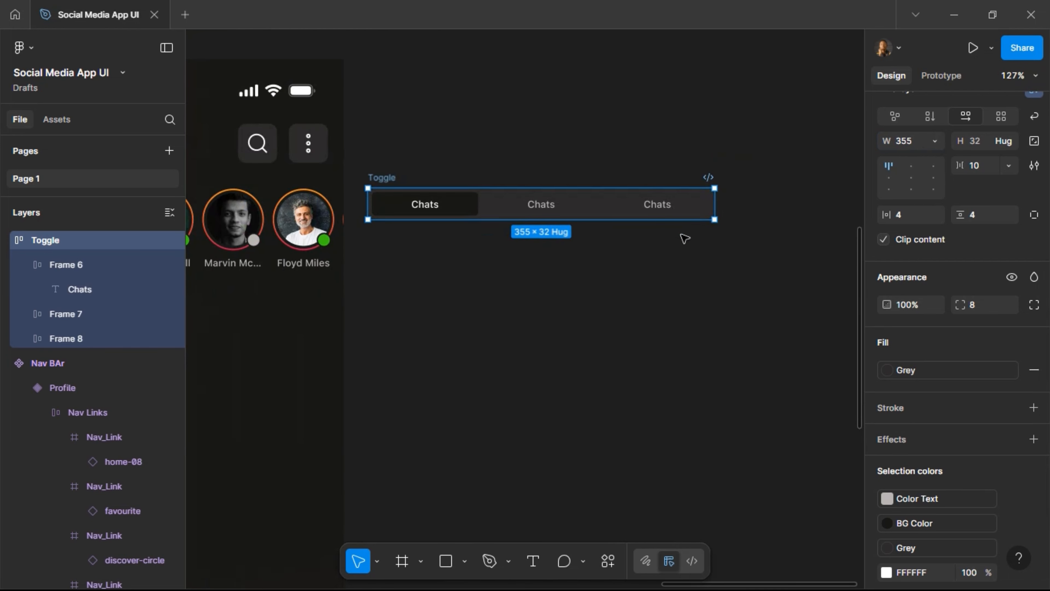
{"action": "scroll", "coordinate": [685, 239], "scroll_direction": "down", "scroll_amount": 3}
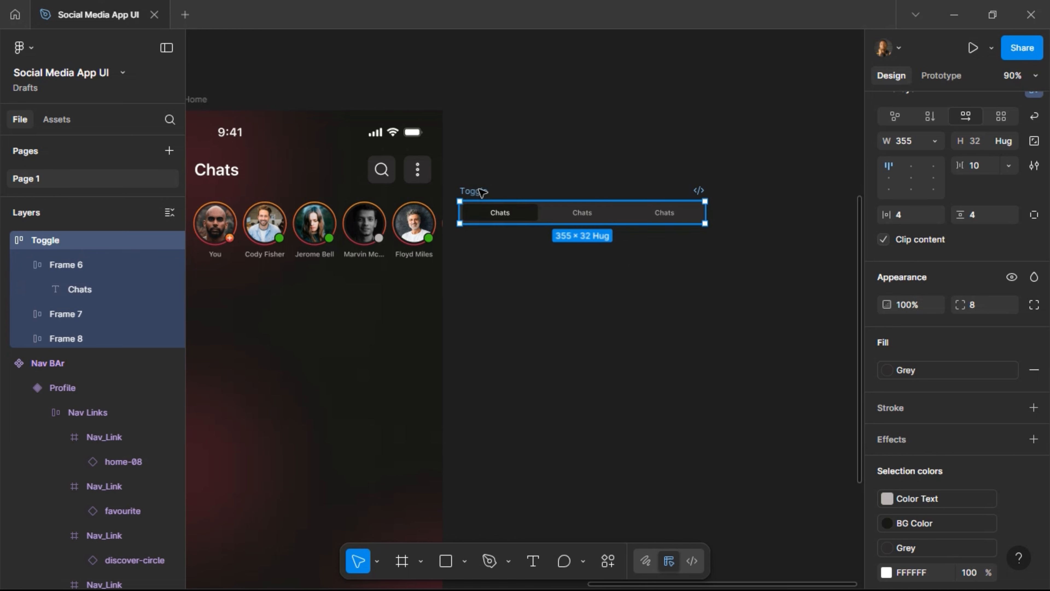
{"action": "left_click", "coordinate": [402, 560]}
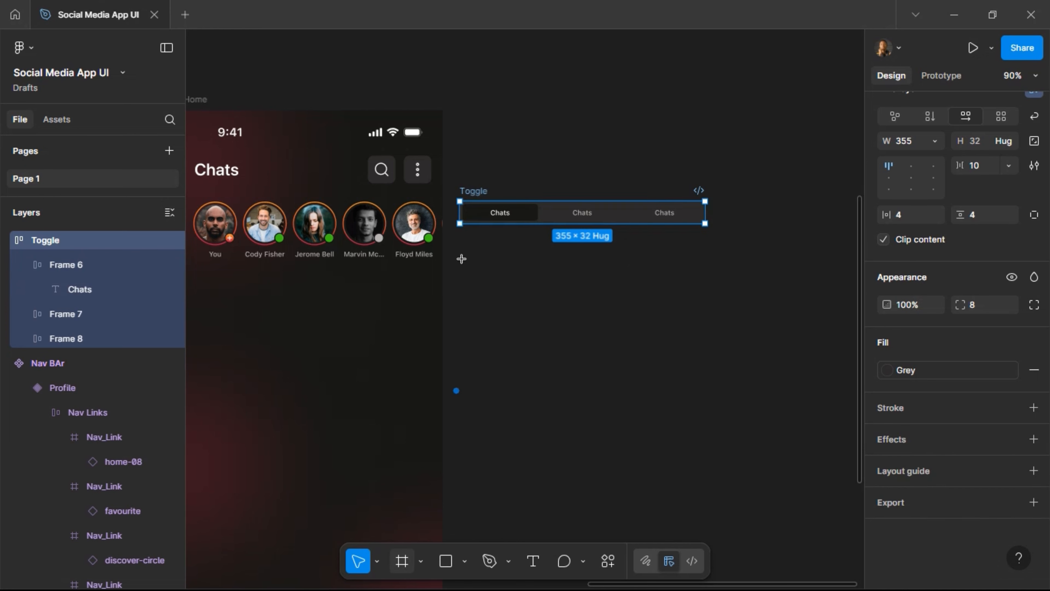
Wrap the Toggle in a new auto-layout frame with 16 padding on all sides and no fill.
{"action": "mouse_move", "coordinate": [449, 176]}
{"action": "left_mouse_down"}
{"action": "mouse_move", "coordinate": [505, 206]}
{"action": "mouse_move", "coordinate": [674, 240]}
{"action": "mouse_move", "coordinate": [720, 238]}
{"action": "left_mouse_up"}
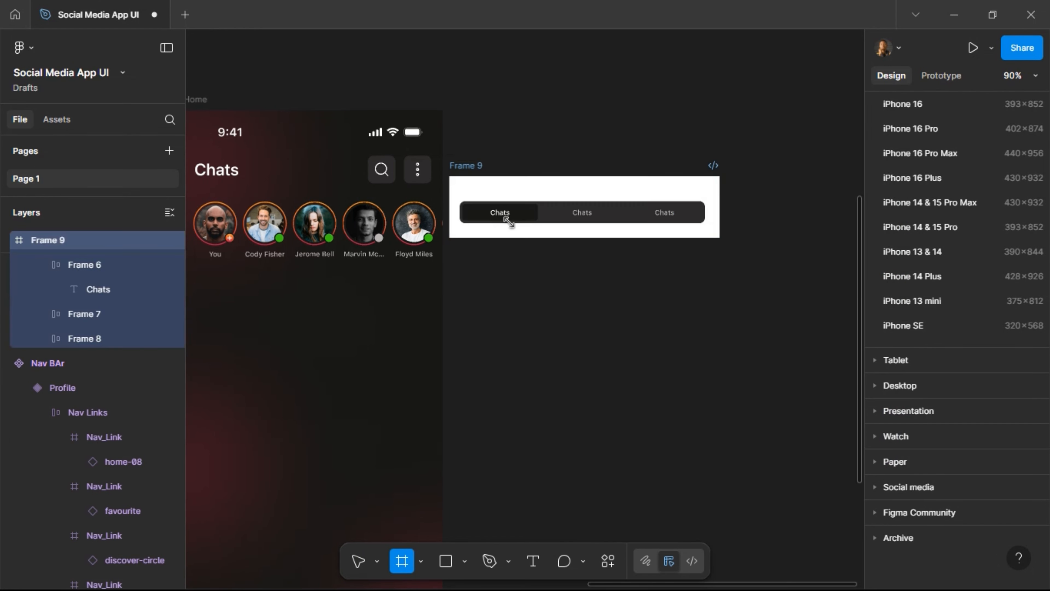
{"action": "key", "text": "v"}
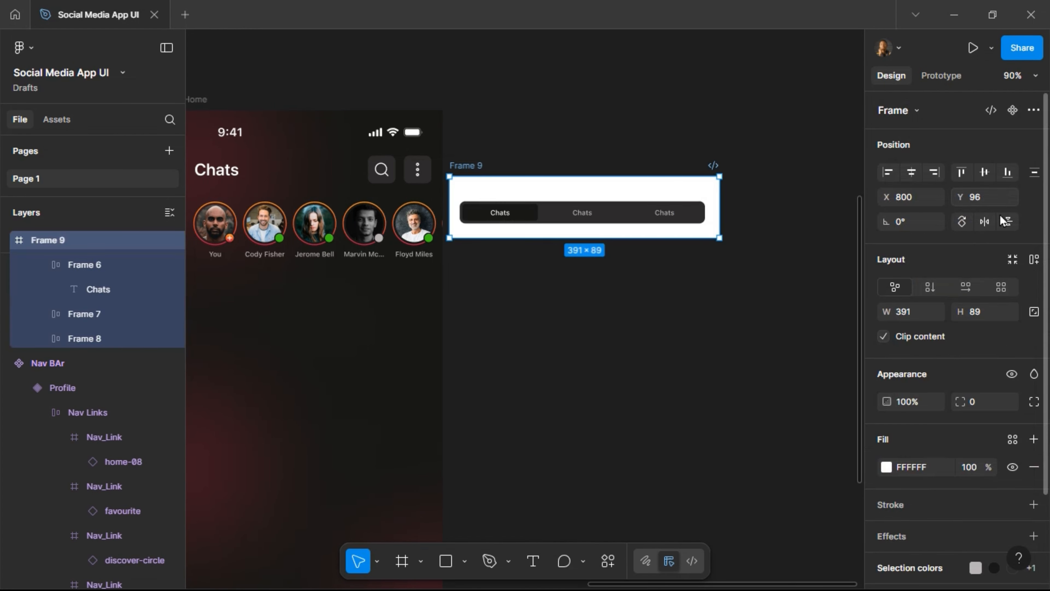
{"action": "left_click", "coordinate": [1032, 259]}
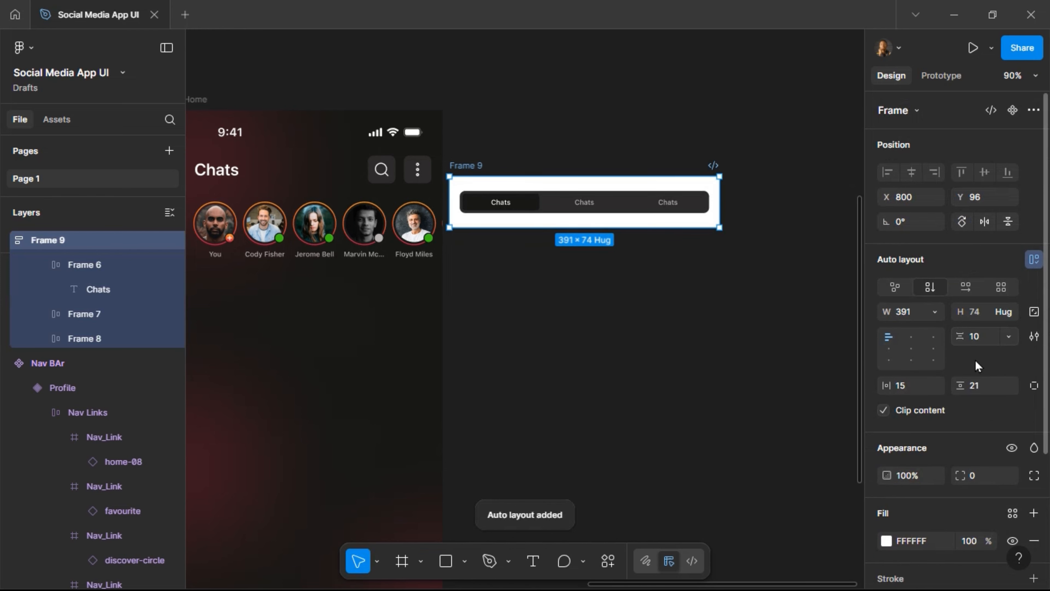
{"action": "left_click", "coordinate": [993, 383]}
{"action": "type", "text": "16"}
{"action": "key", "text": "Return"}
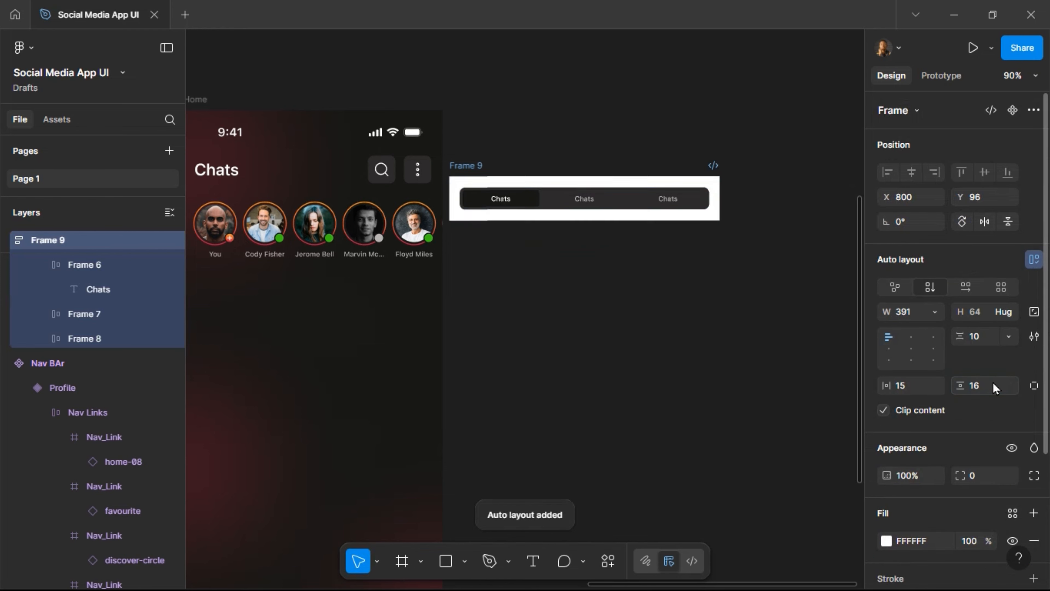
{"action": "left_click", "coordinate": [919, 390]}
{"action": "type", "text": "16"}
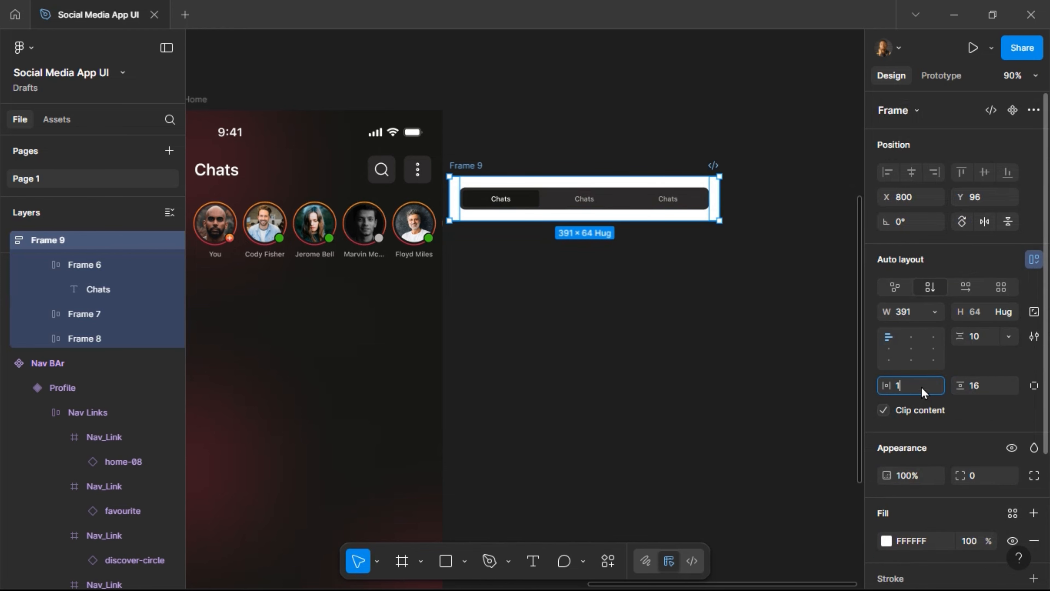
{"action": "key", "text": "Return"}
{"action": "scroll", "coordinate": [955, 475], "scroll_direction": "down", "scroll_amount": 4}
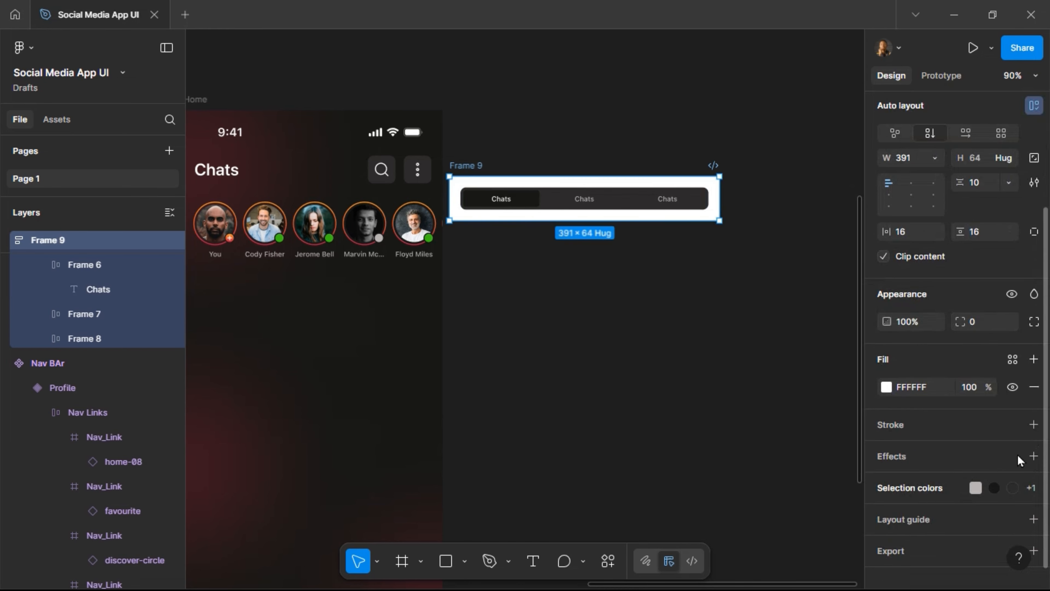
{"action": "left_click", "coordinate": [1034, 386]}
{"action": "scroll", "coordinate": [674, 287], "scroll_direction": "left", "scroll_amount": 6}
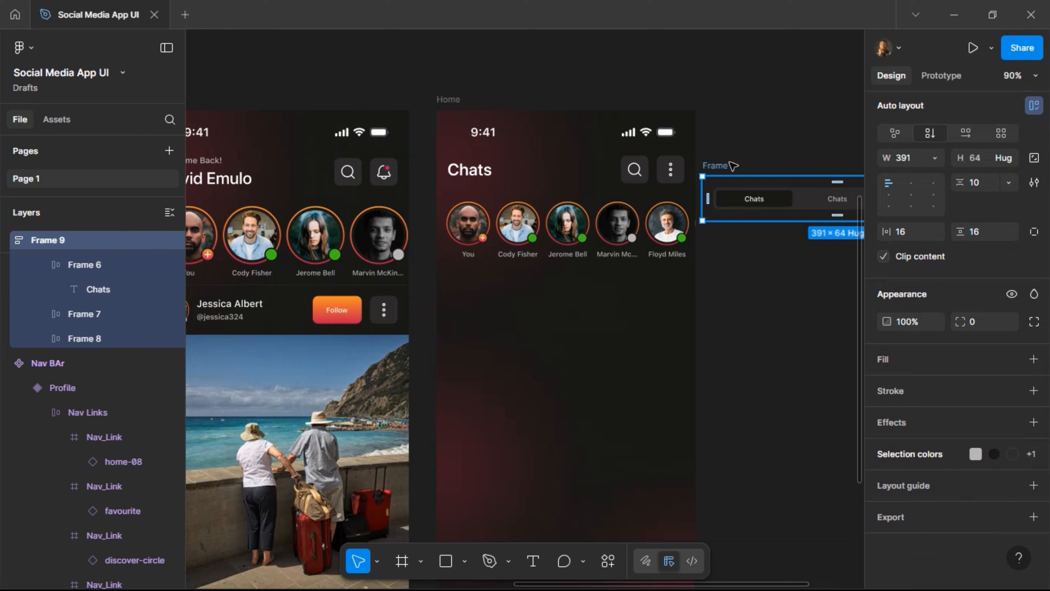
Rename the wrapper frame 'Toggle Section' and cut it off the canvas.
{"action": "double_click", "coordinate": [721, 165]}
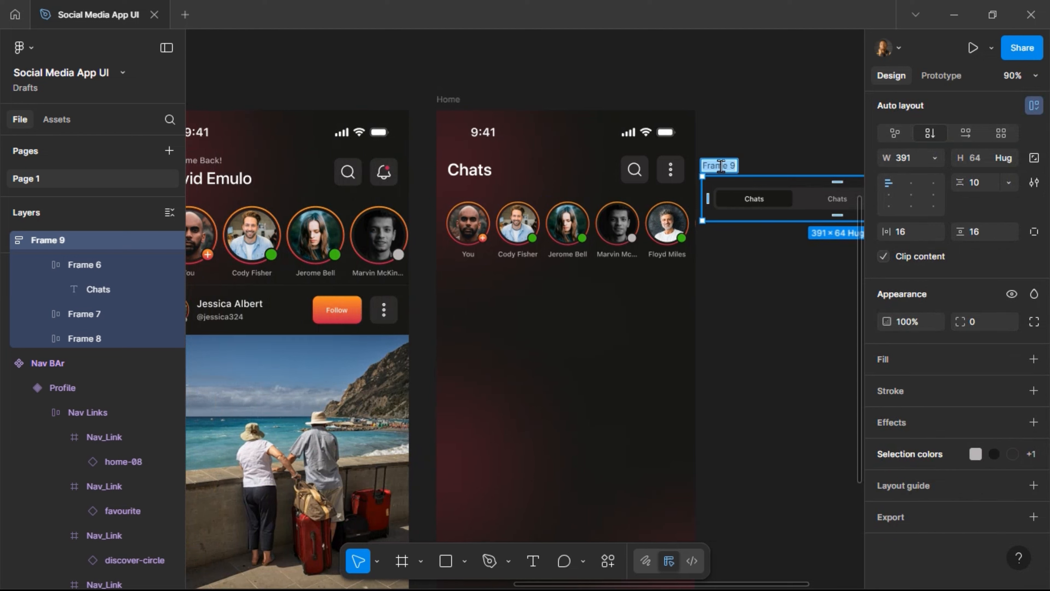
{"action": "type", "text": "Toggle"}
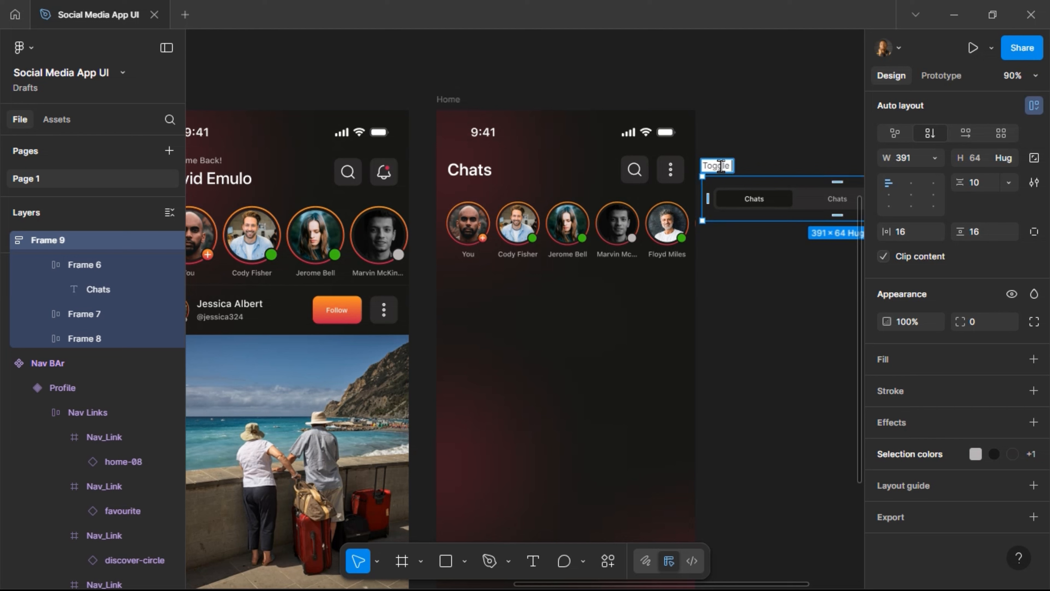
{"action": "type", "text": " Section"}
{"action": "key", "text": "Return"}
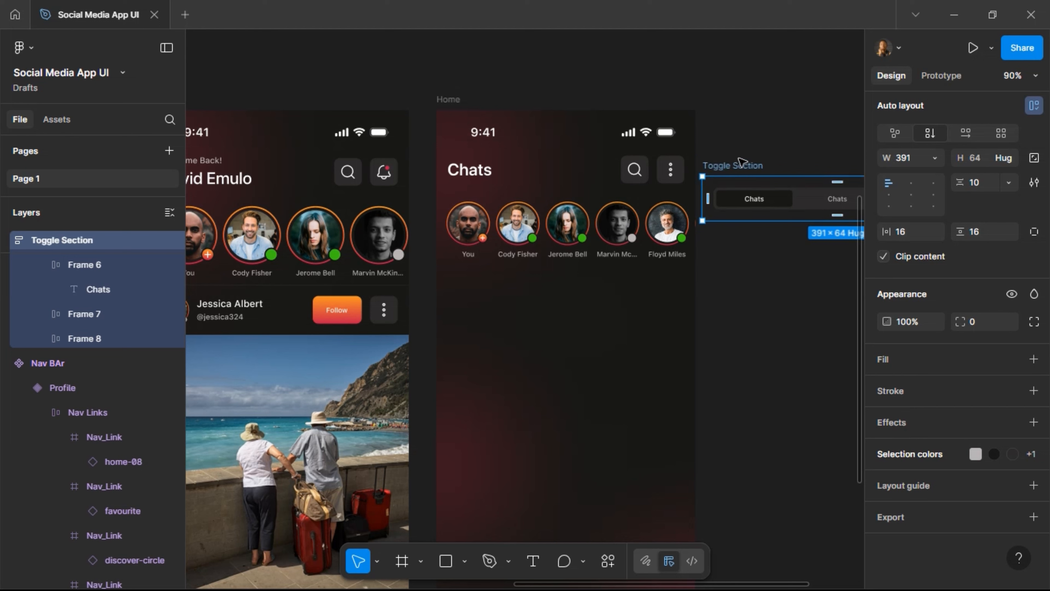
{"action": "key", "text": "Delete"}
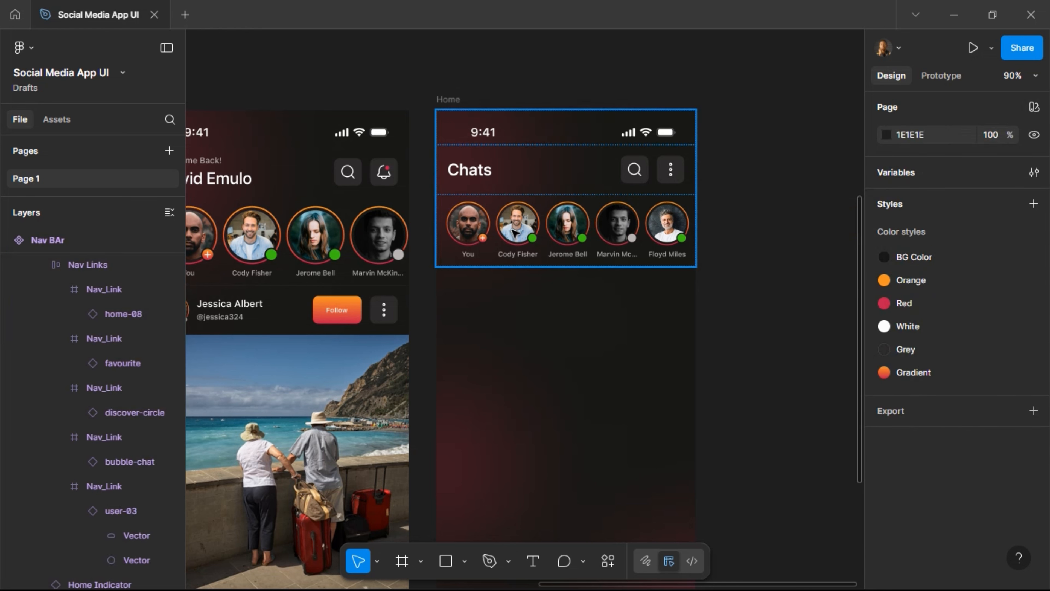
Replace a duplicate of the stories row with the Toggle Section, 375 wide.
{"action": "left_click", "coordinate": [514, 235]}
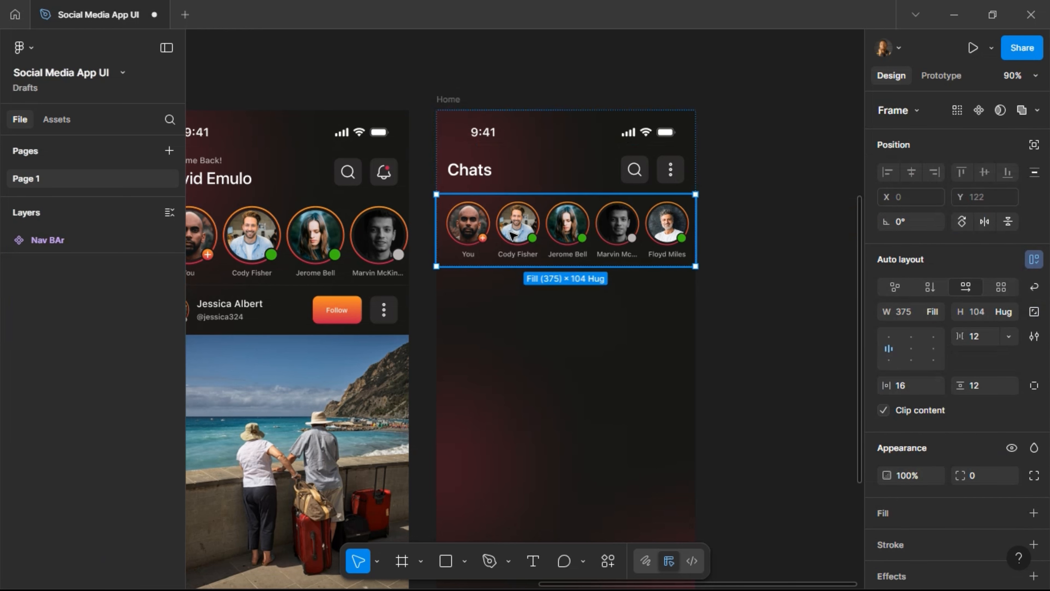
{"action": "key", "text": "ctrl+d"}
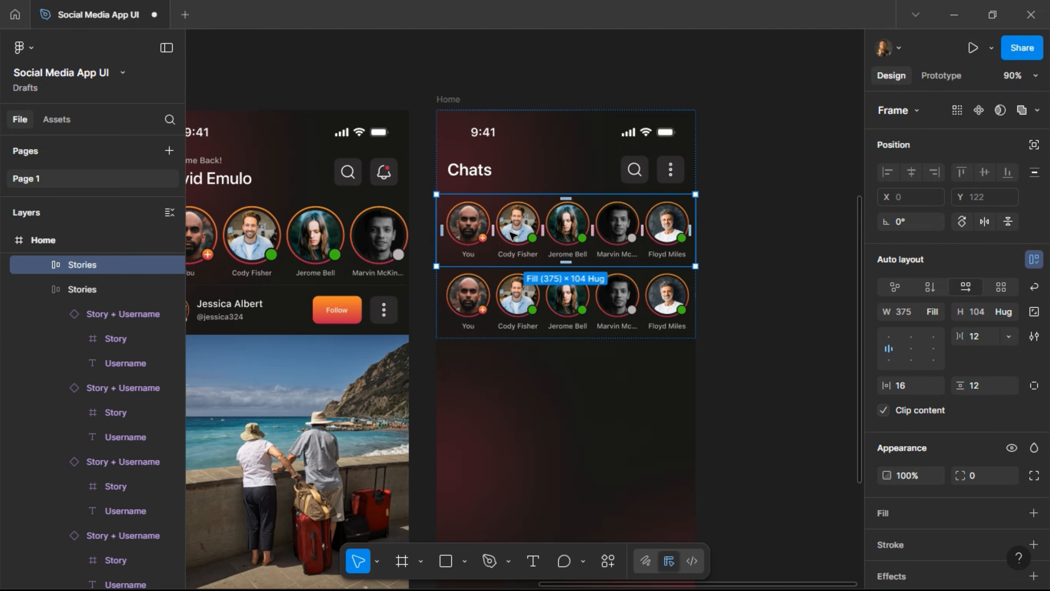
{"action": "key", "text": "ctrl+shift+r"}
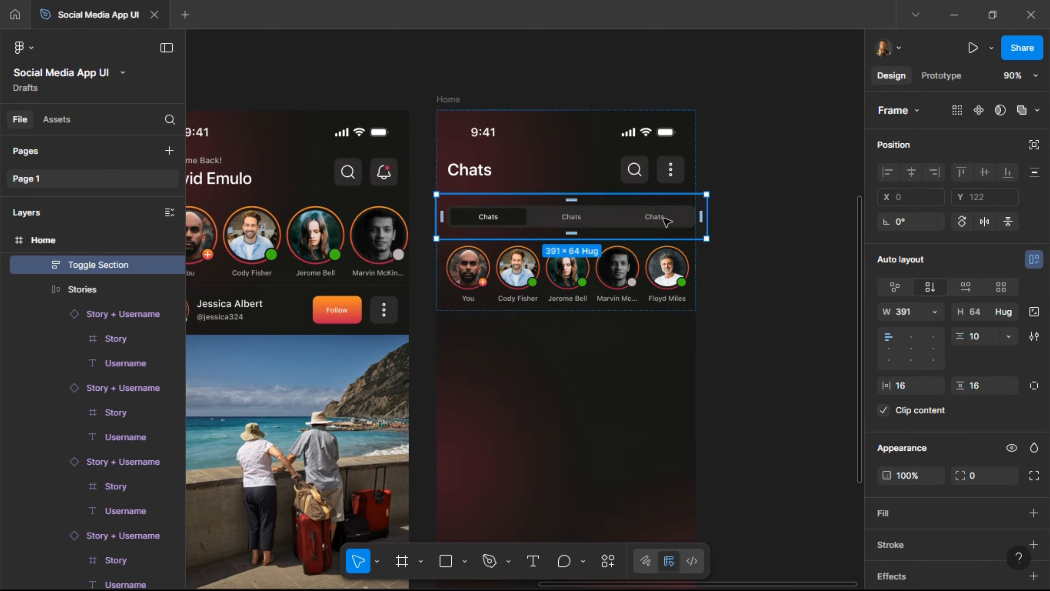
{"action": "left_click", "coordinate": [918, 313]}
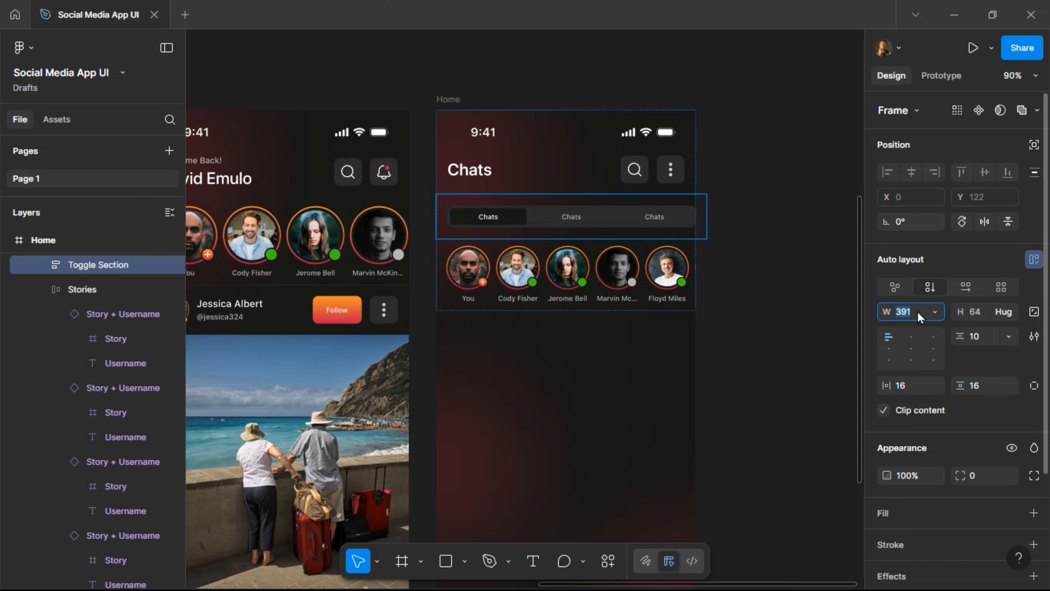
{"action": "key", "text": "Return"}
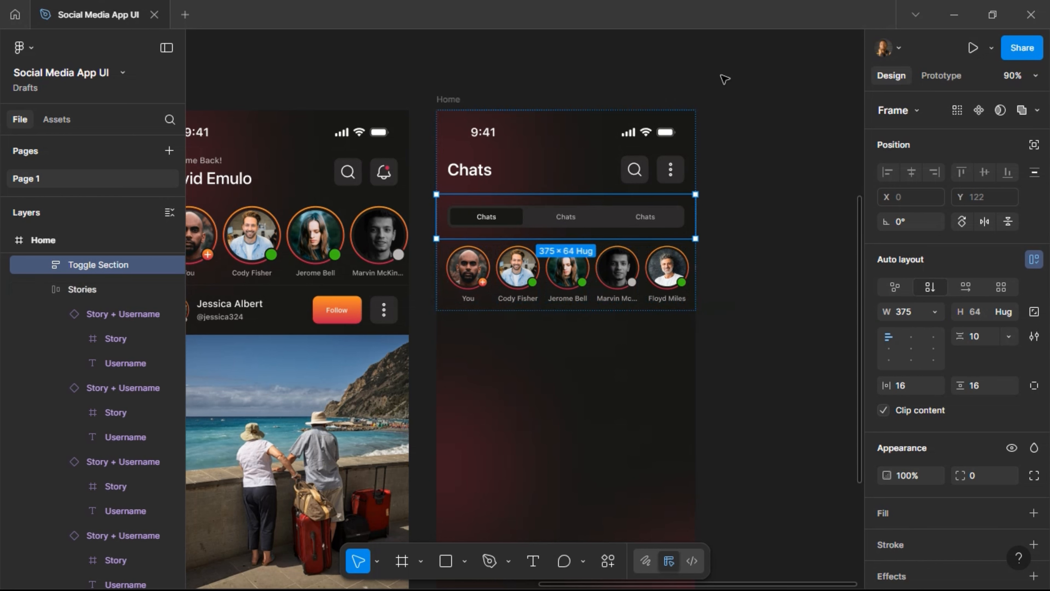
Set the Toggle Section's vertical padding to 4, after briefly trying 12.
{"action": "left_click", "coordinate": [725, 77]}
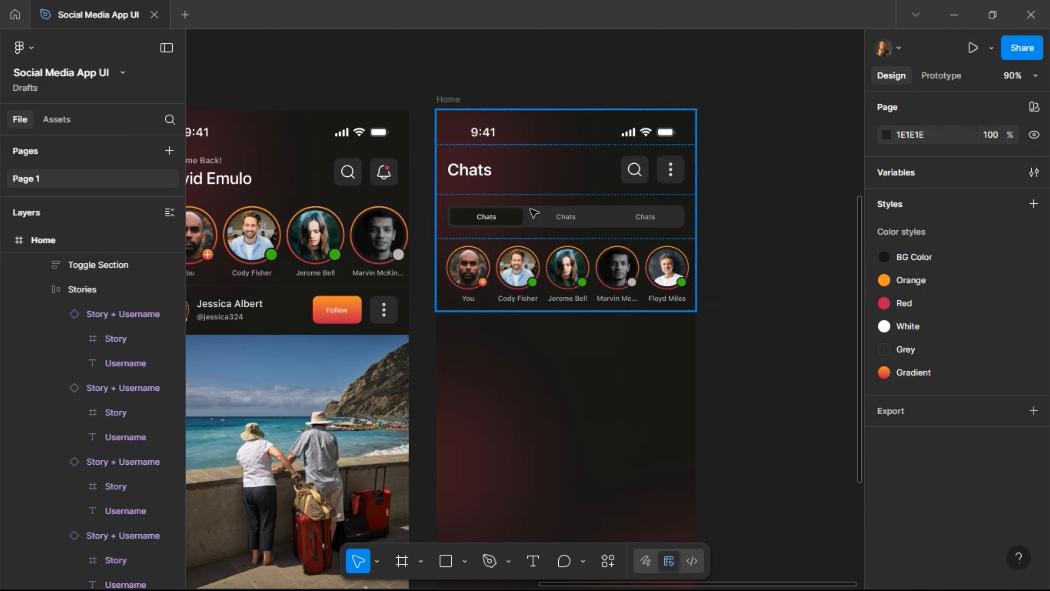
{"action": "left_click", "coordinate": [621, 225]}
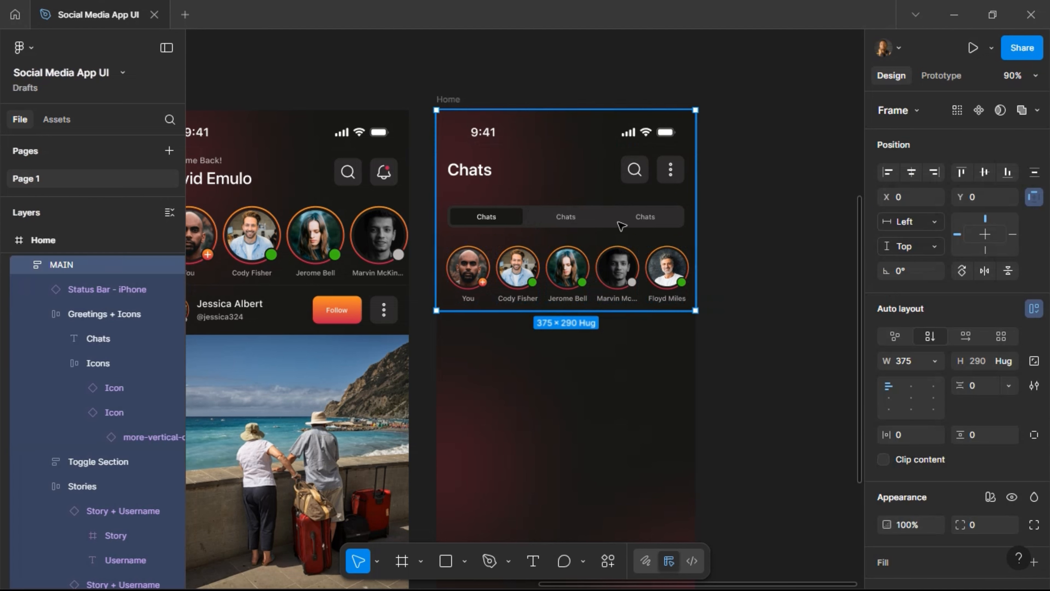
{"action": "left_click", "coordinate": [621, 225]}
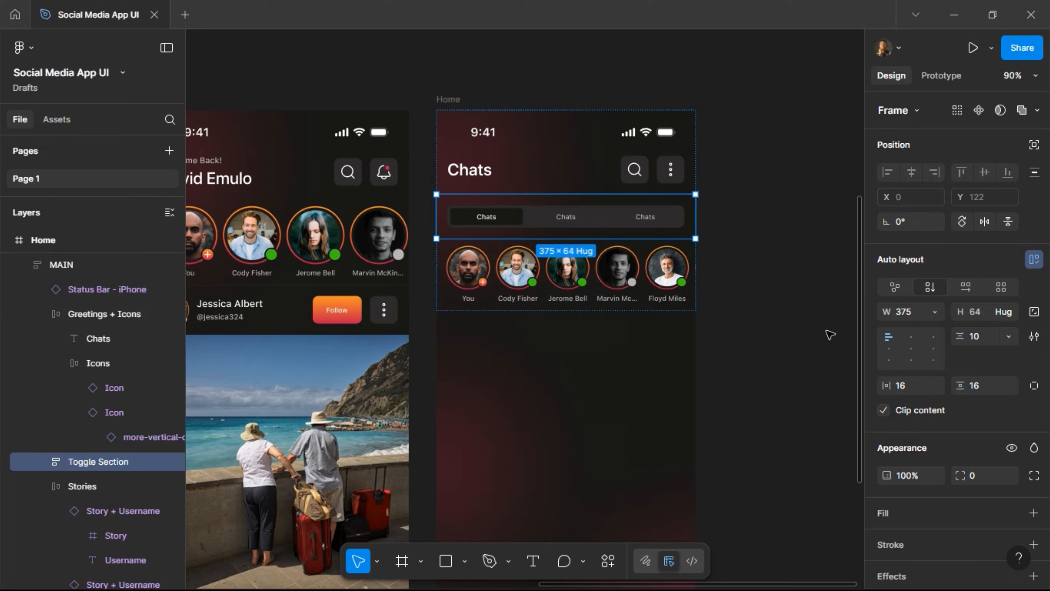
{"action": "left_click", "coordinate": [991, 389]}
{"action": "type", "text": "12"}
{"action": "key", "text": "Return"}
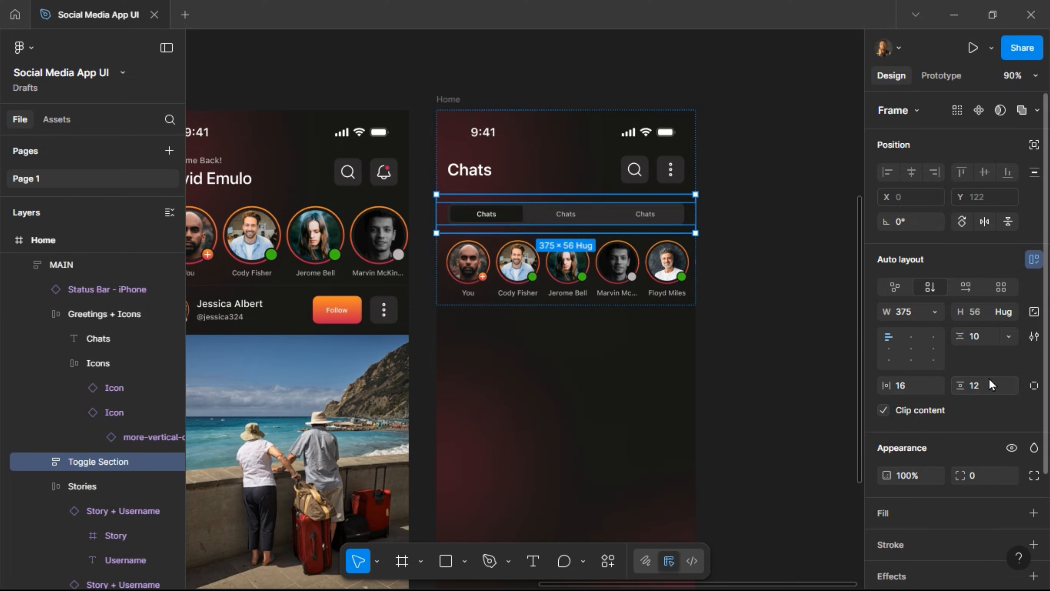
{"action": "key", "text": "Return"}
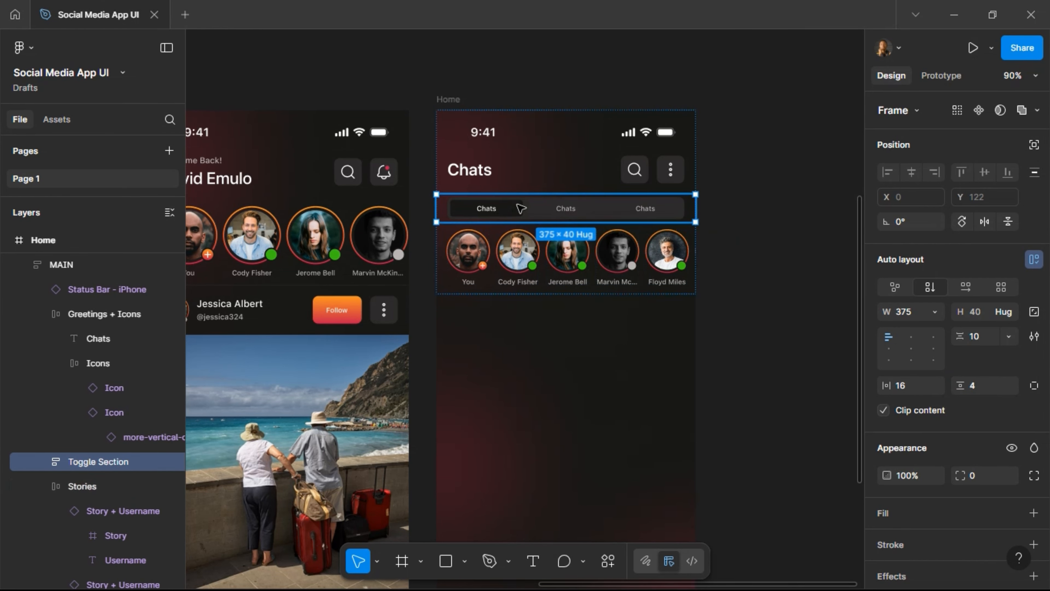
{"action": "scroll", "coordinate": [520, 207], "scroll_direction": "up", "scroll_amount": 5}
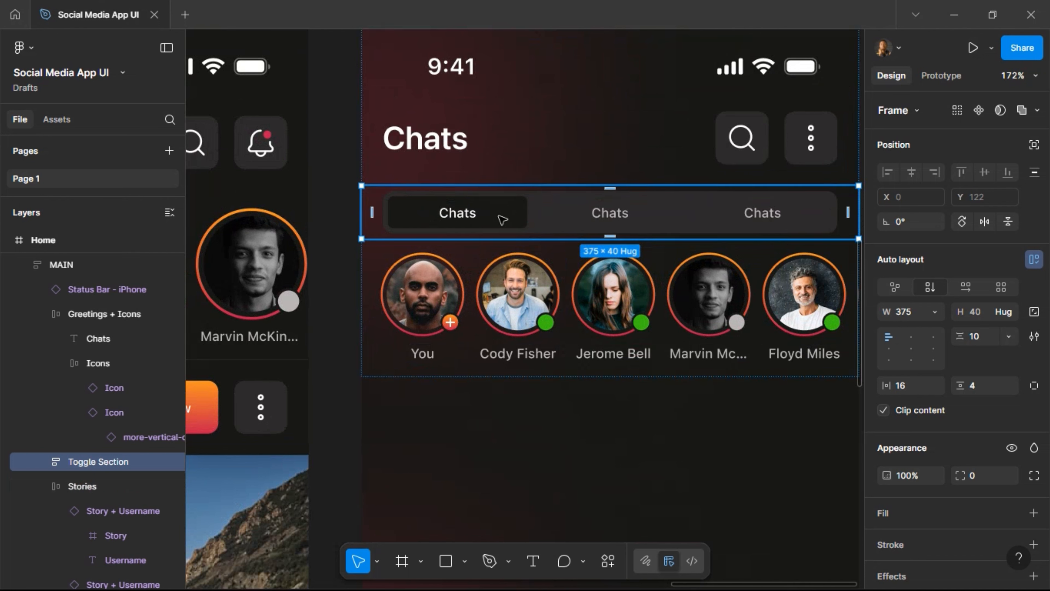
Give all three tabs in the toggle 12 vertical padding.
{"action": "double_click", "coordinate": [502, 219]}
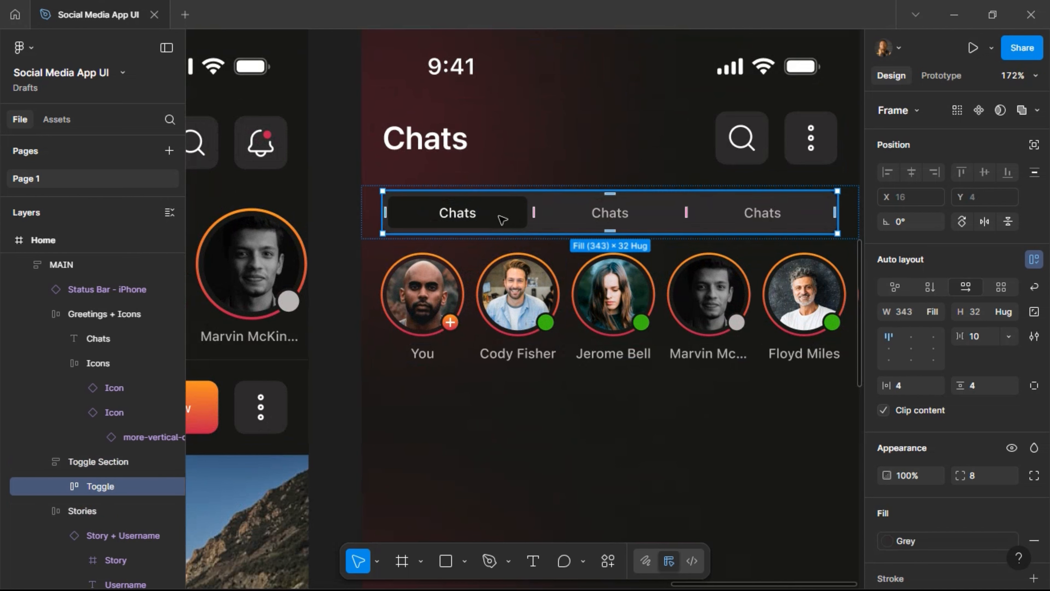
{"action": "double_click", "coordinate": [502, 219]}
{"action": "left_click", "coordinate": [611, 219]}
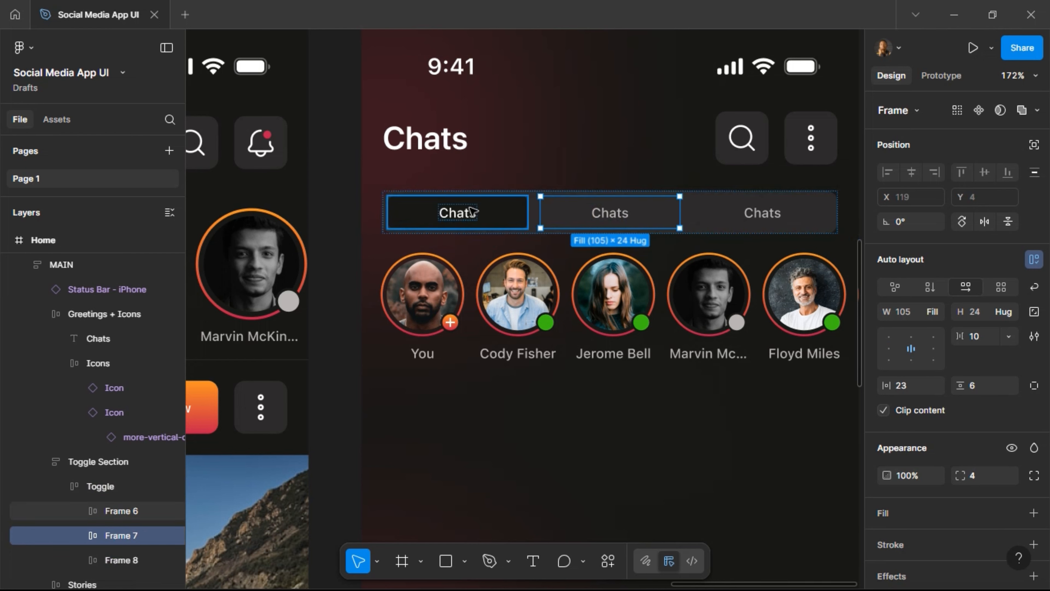
{"action": "left_click", "coordinate": [493, 215], "text": "shift"}
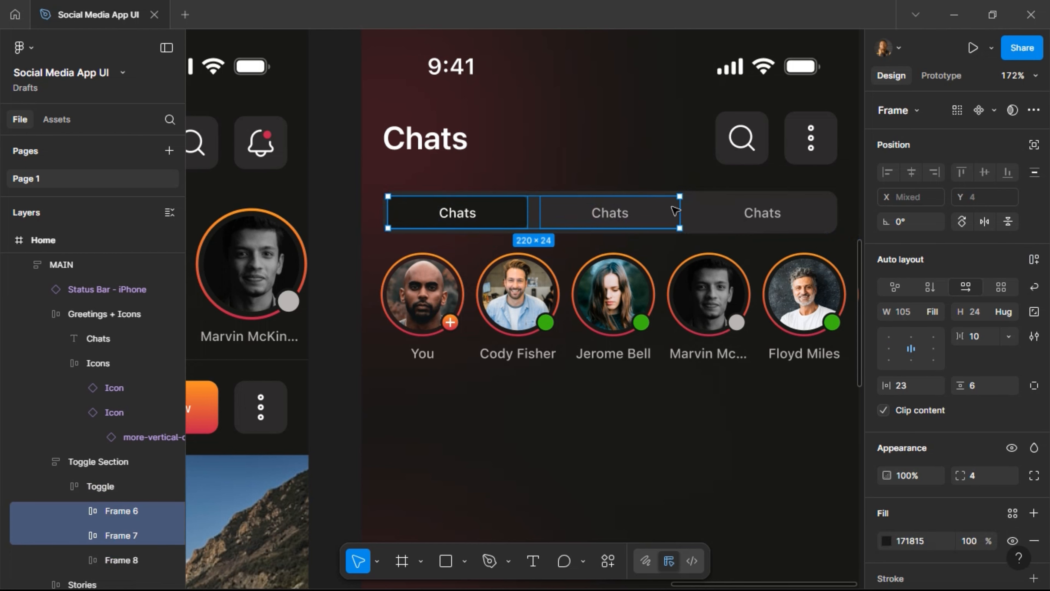
{"action": "left_click", "coordinate": [712, 225], "text": "shift"}
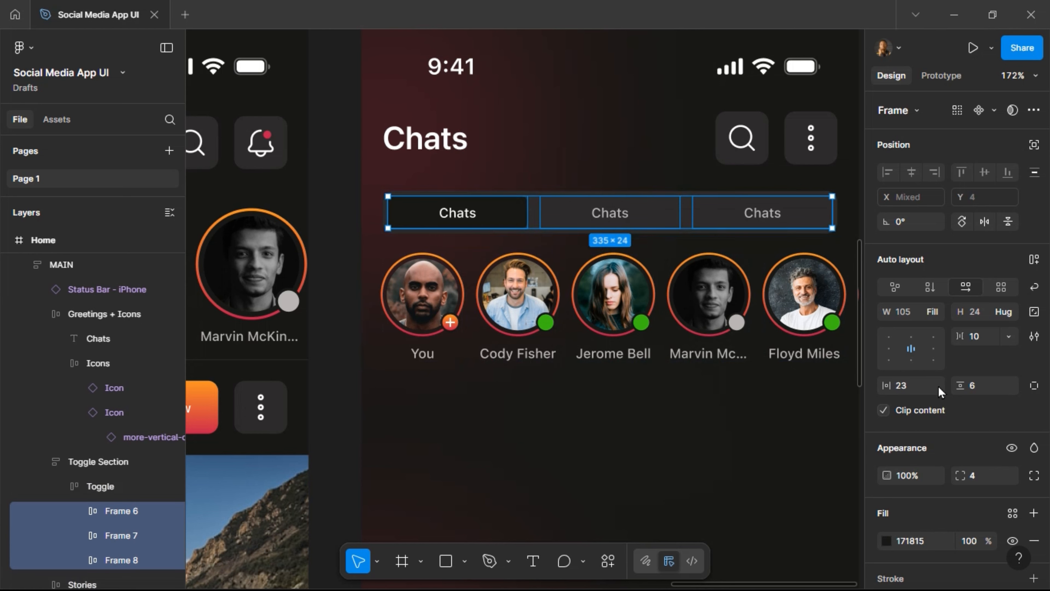
{"action": "left_click", "coordinate": [982, 389]}
{"action": "type", "text": "12"}
{"action": "key", "text": "Return"}
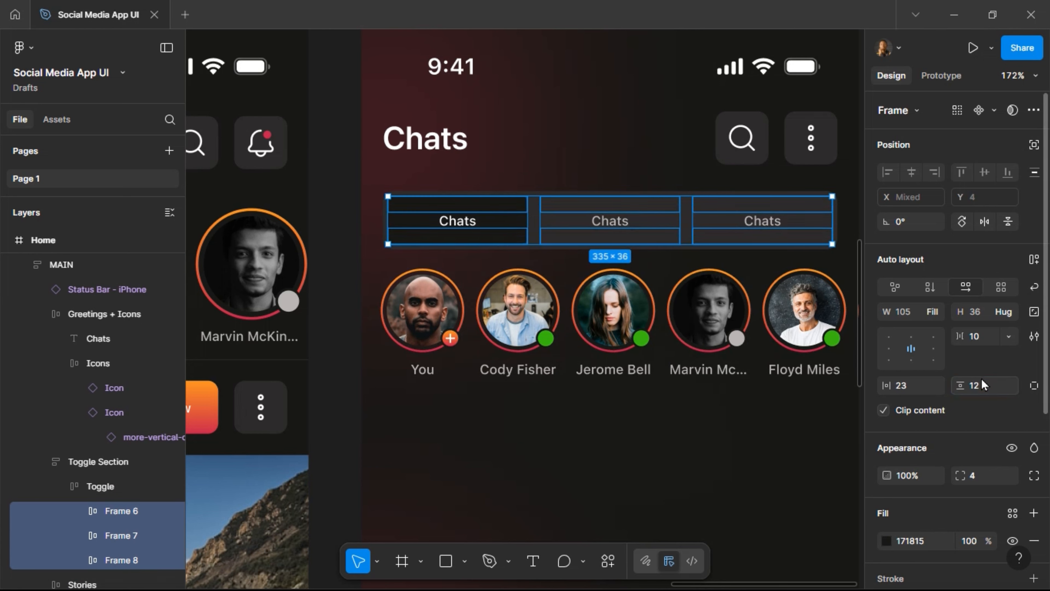
Set the Toggle frame's auto-layout gap between tabs to 0.
{"action": "key", "text": "Return"}
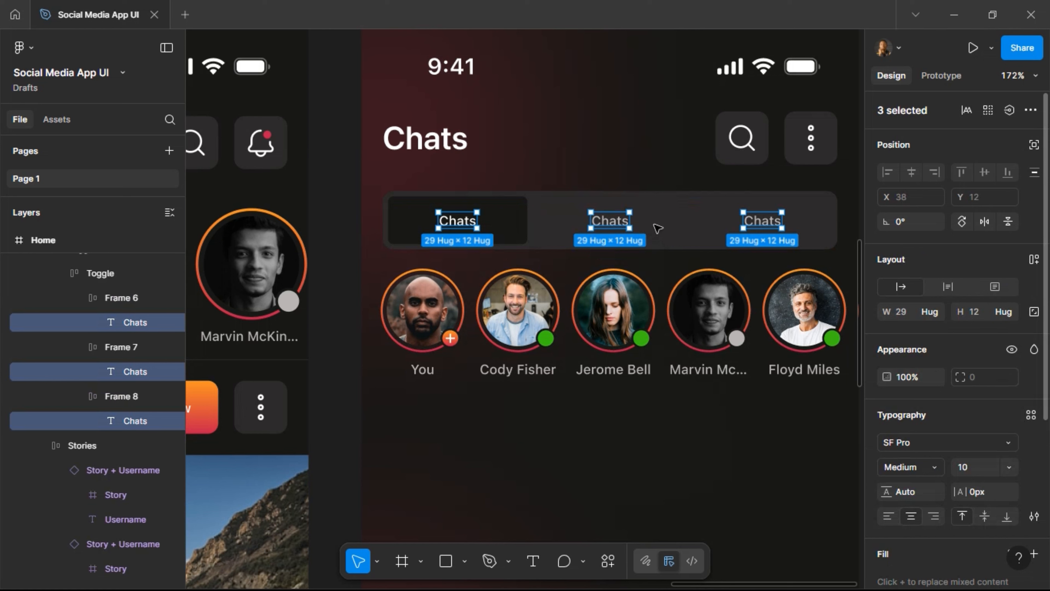
{"action": "key", "text": "shift+Return"}
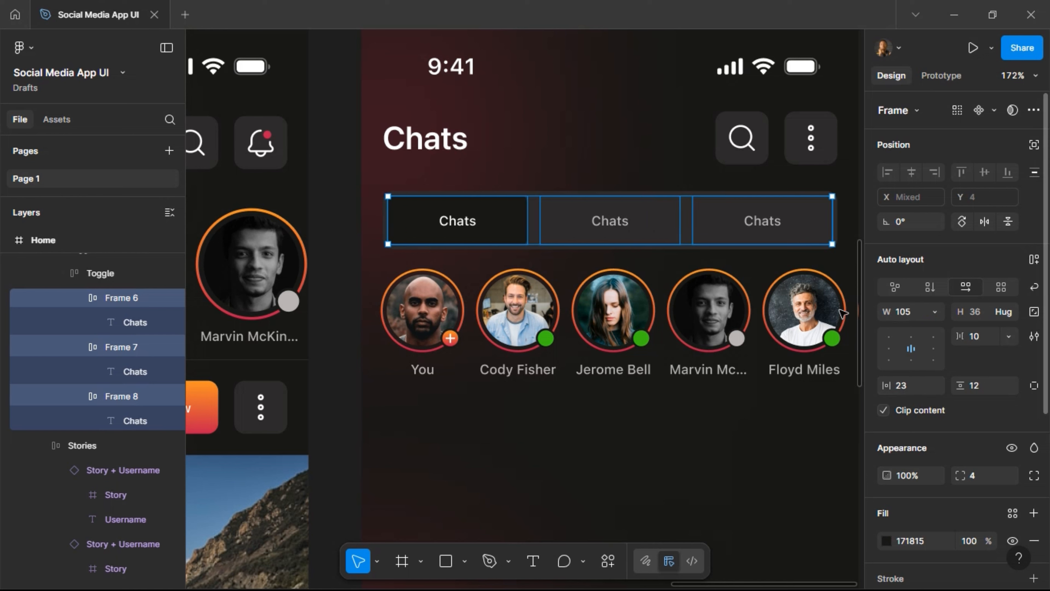
{"action": "key", "text": "shift+Return"}
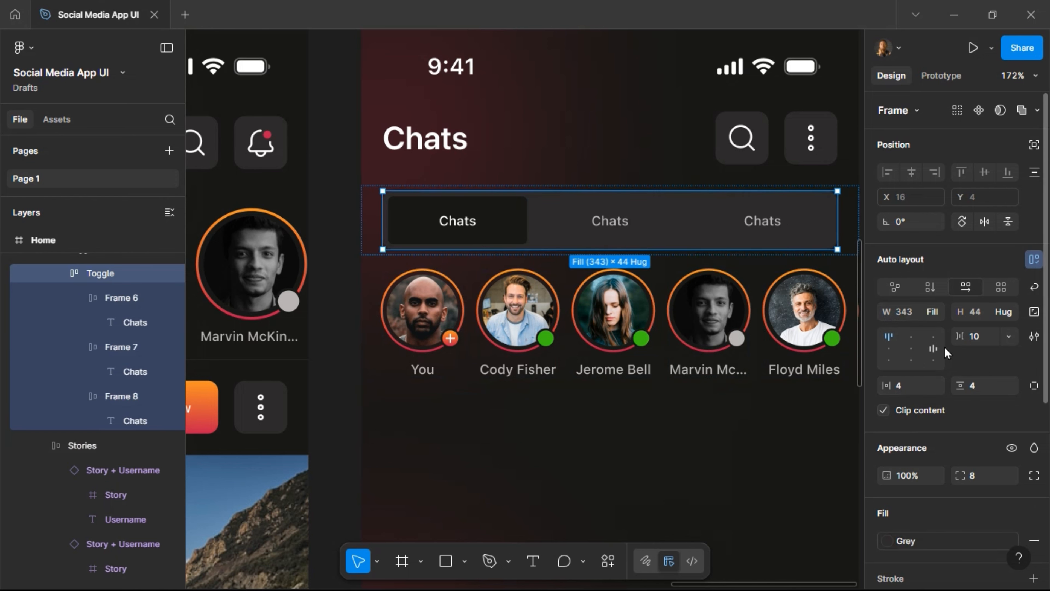
{"action": "left_click", "coordinate": [976, 342]}
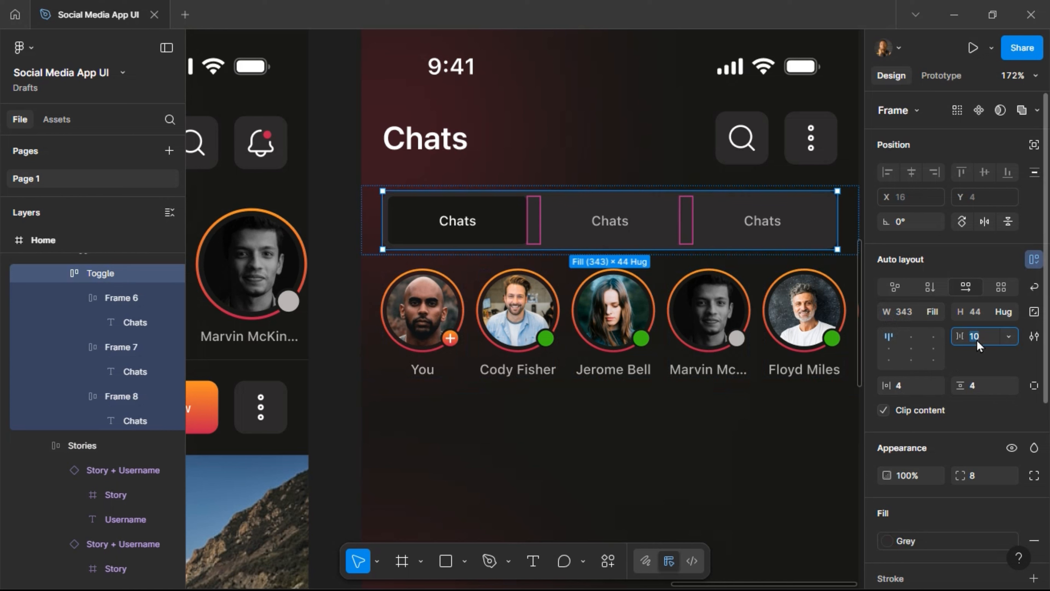
{"action": "type", "text": "0"}
{"action": "key", "text": "Return"}
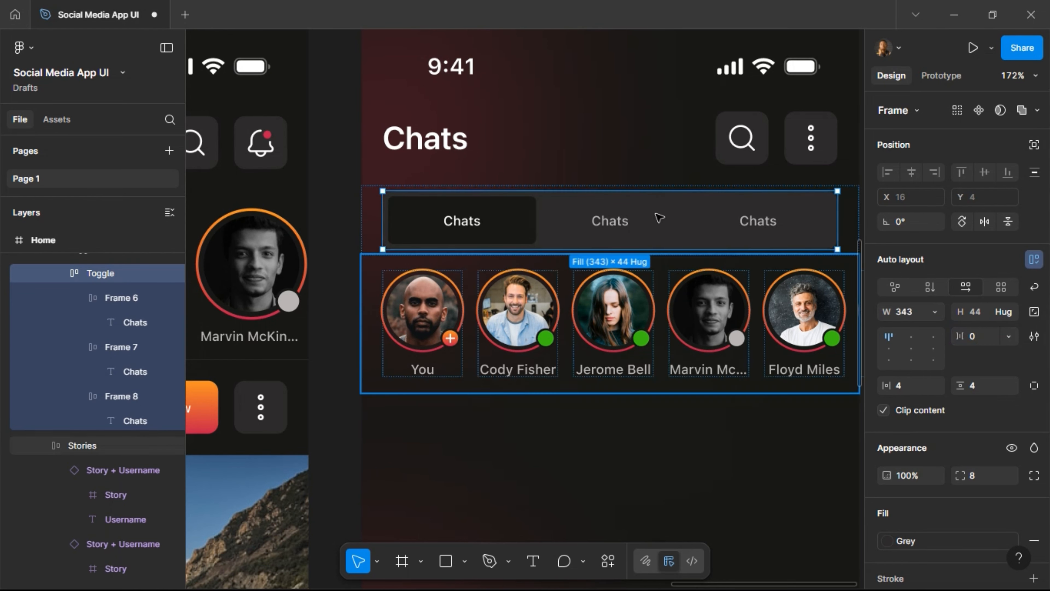
{"action": "left_click", "coordinate": [370, 220]}
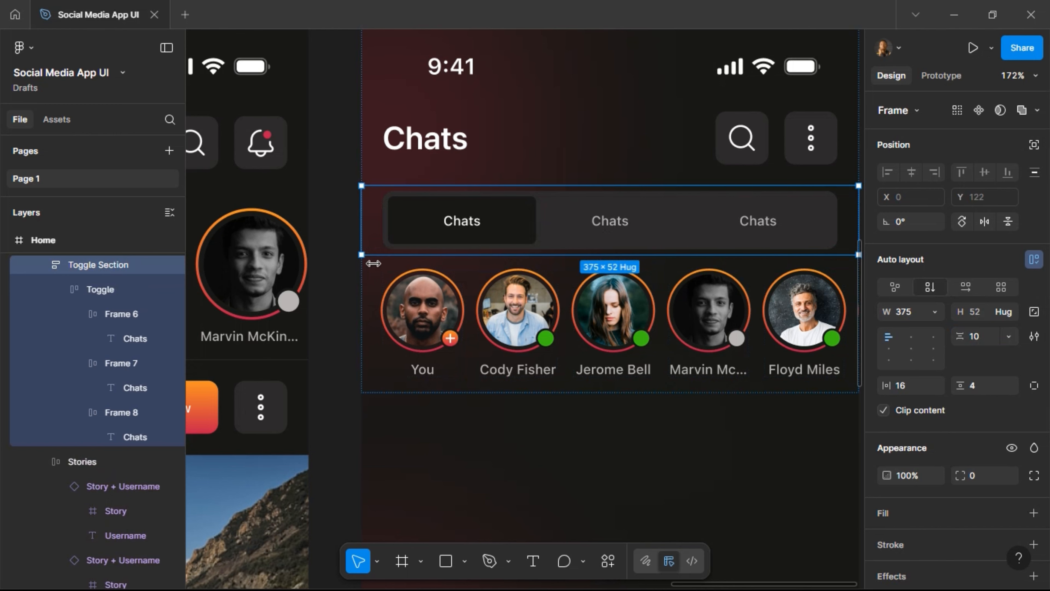
Try a vertical padding of 12 on the Toggle Section and check the result.
{"action": "scroll", "coordinate": [373, 263], "scroll_direction": "down", "scroll_amount": 5}
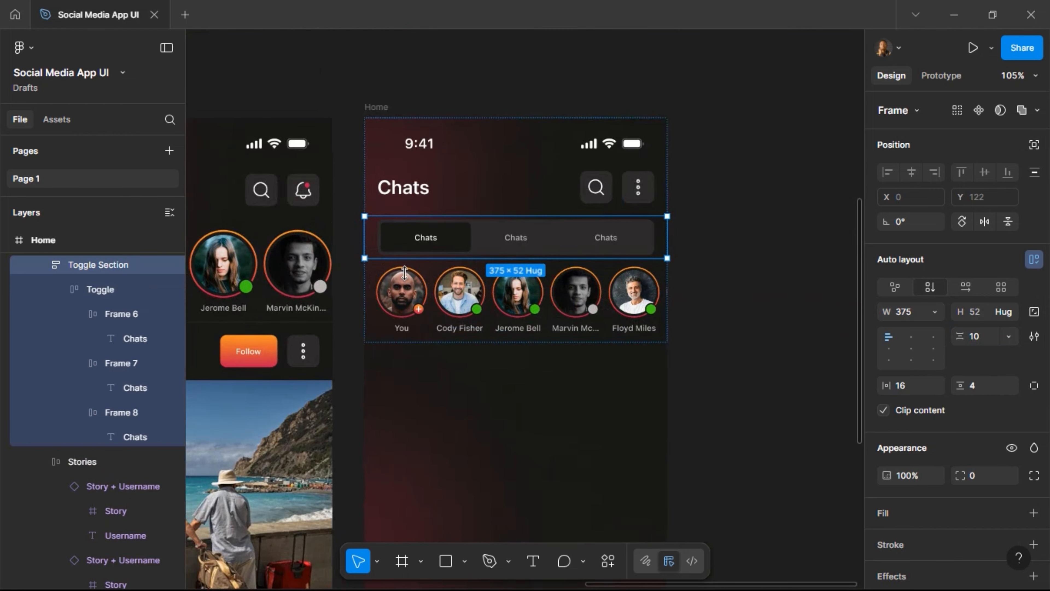
{"action": "left_click", "coordinate": [979, 389]}
{"action": "type", "text": "12"}
{"action": "key", "text": "Return"}
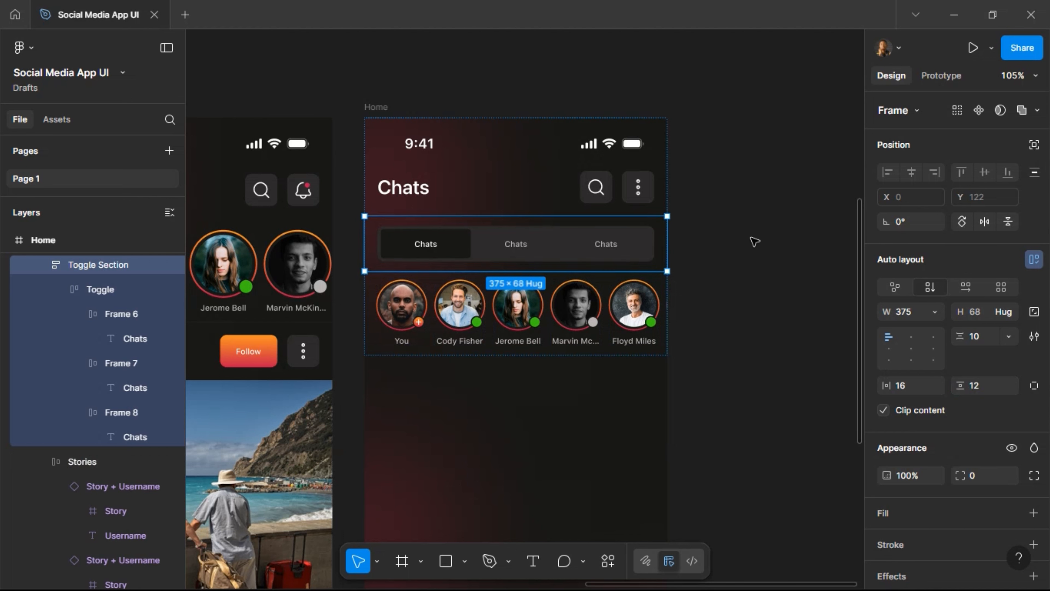
{"action": "left_click", "coordinate": [754, 241]}
{"action": "scroll", "coordinate": [740, 241], "scroll_direction": "down", "scroll_amount": 3}
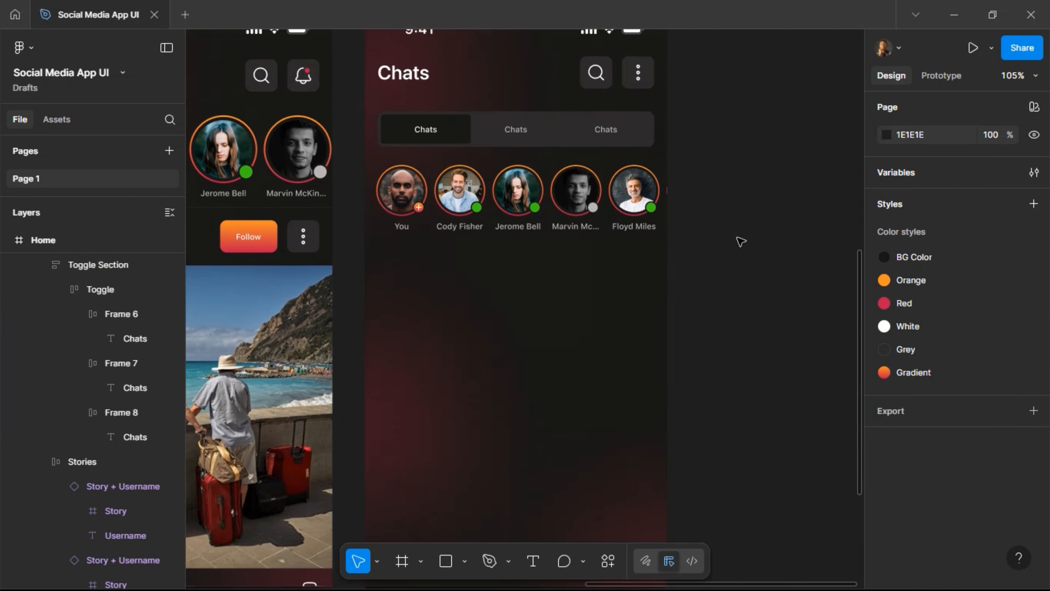
{"action": "scroll", "coordinate": [740, 241], "scroll_direction": "up", "scroll_amount": 1}
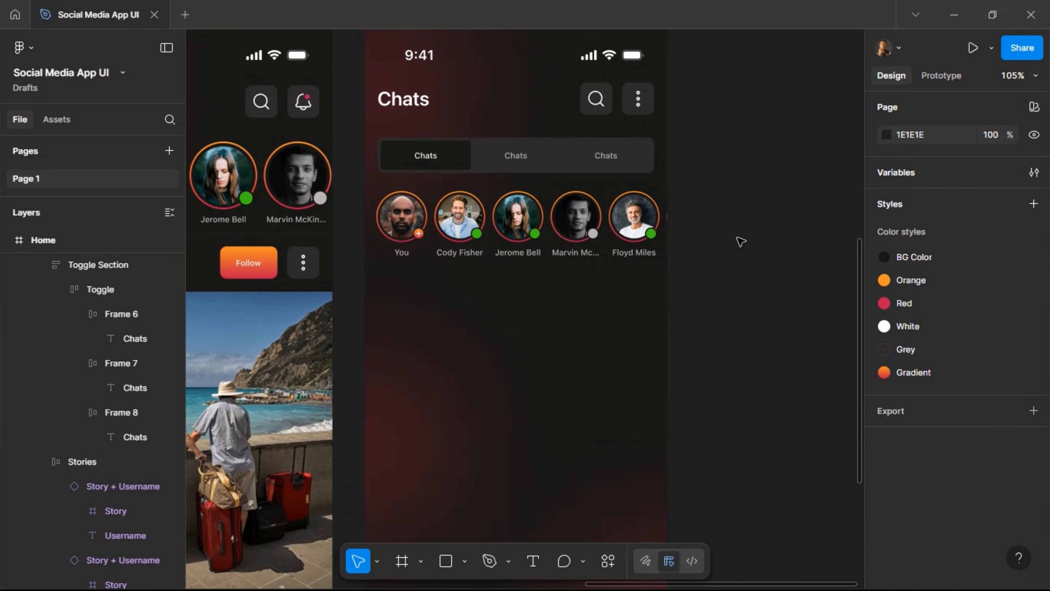
{"action": "scroll", "coordinate": [740, 241], "scroll_direction": "up", "scroll_amount": 1}
{"action": "scroll", "coordinate": [747, 176], "scroll_direction": "down", "scroll_amount": 5}
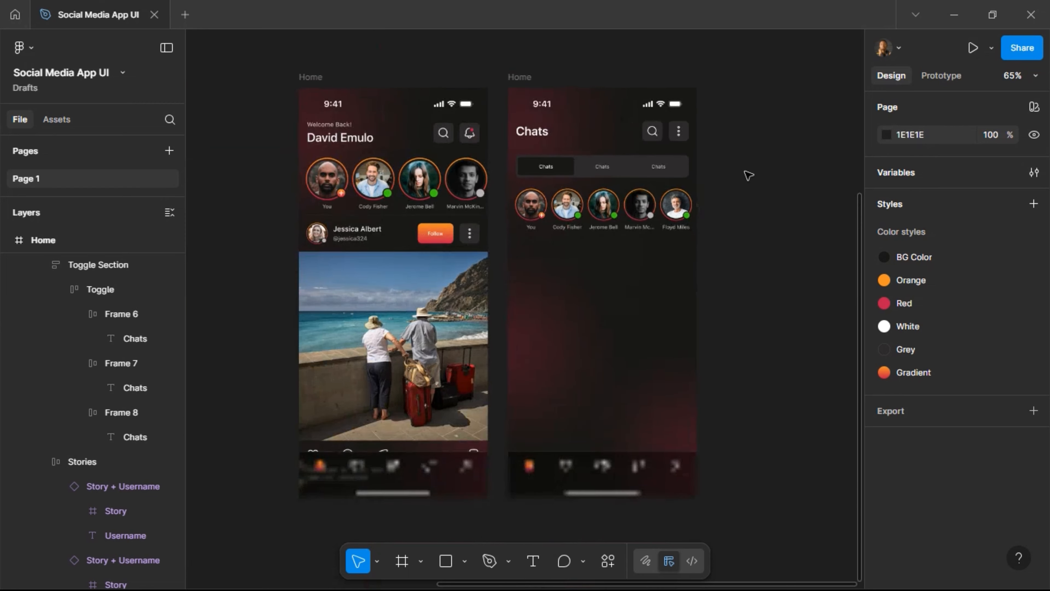
Settle the Toggle Section's vertical padding at 8 after testing 18, giving 375 × 60.
{"action": "left_click", "coordinate": [556, 174]}
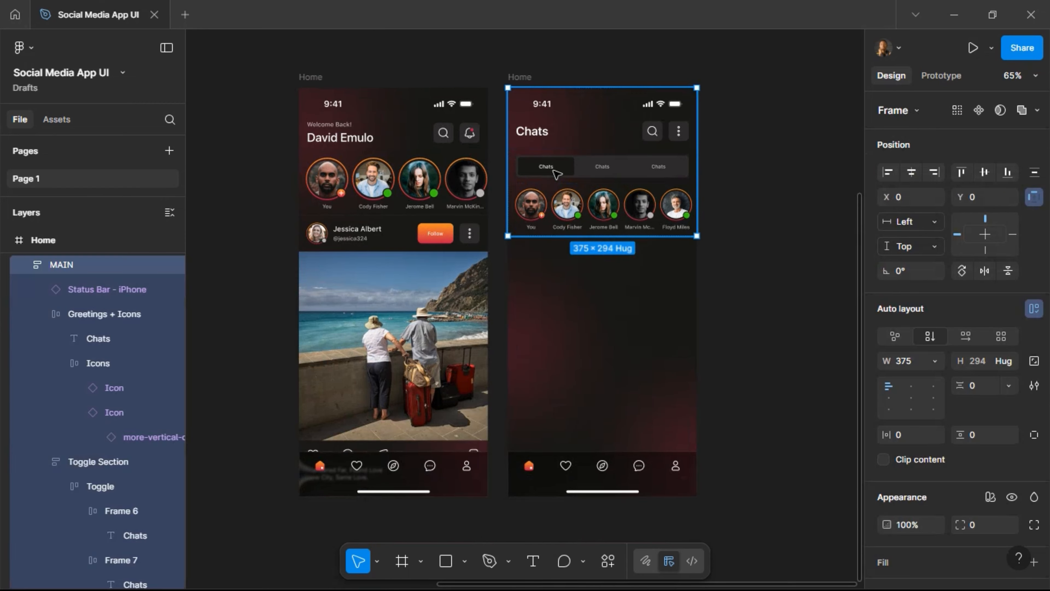
{"action": "double_click", "coordinate": [556, 173]}
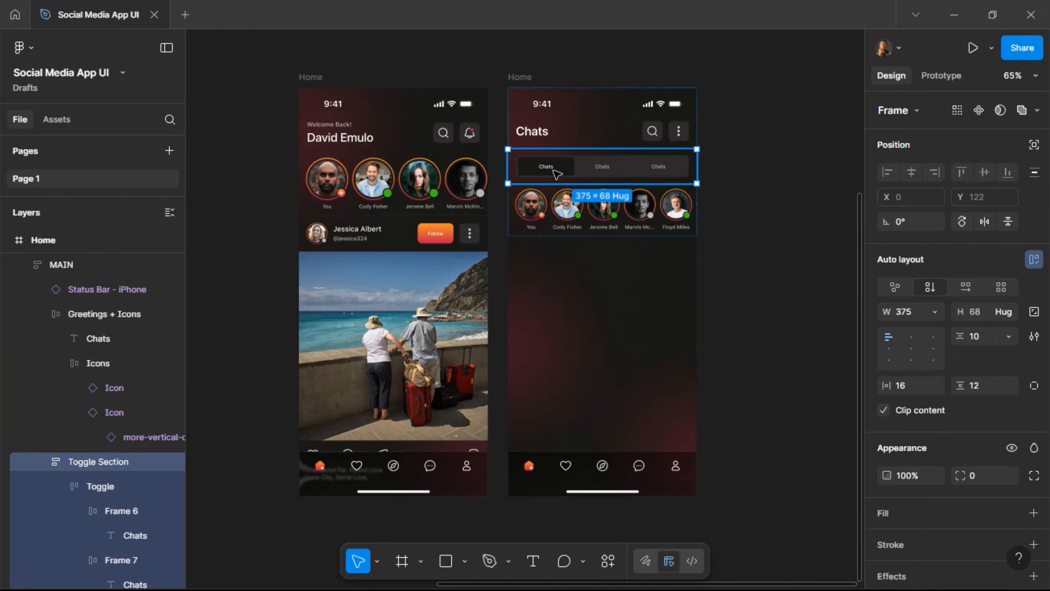
{"action": "left_click", "coordinate": [978, 385]}
{"action": "type", "text": "18"}
{"action": "key", "text": "Return"}
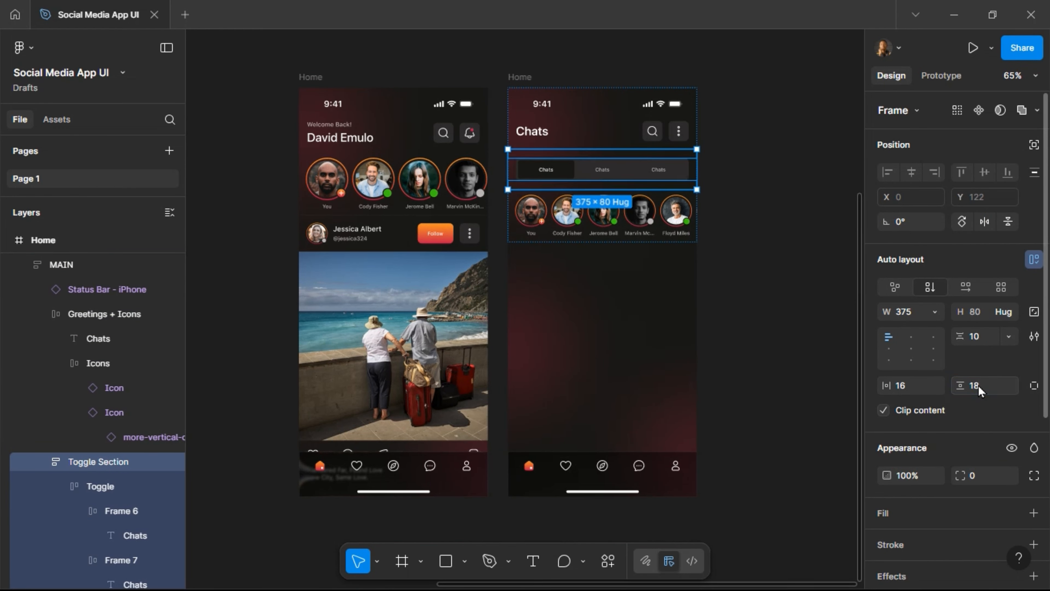
{"action": "key", "text": "Delete"}
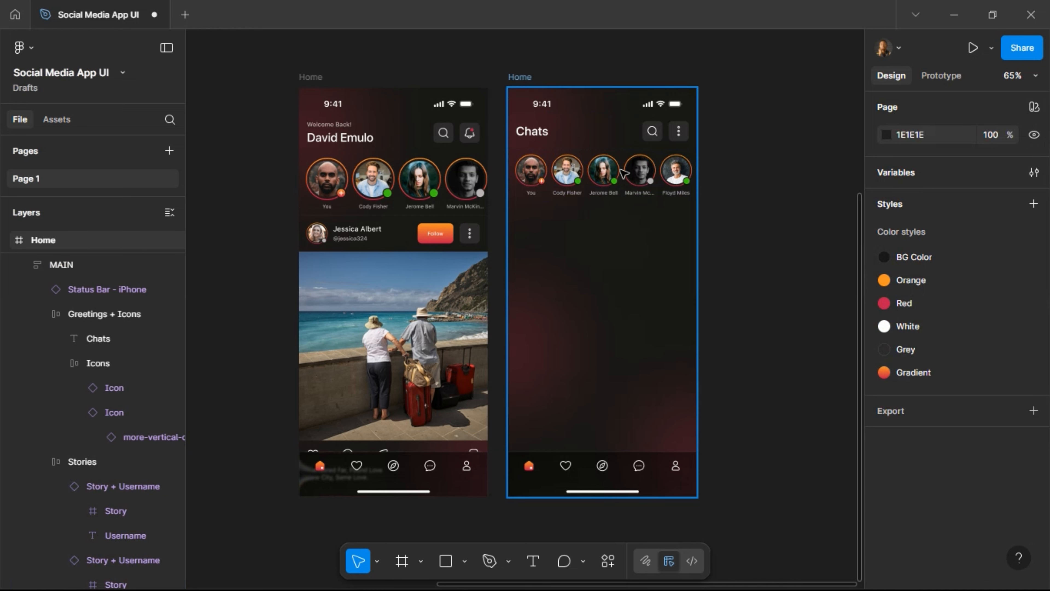
{"action": "key", "text": "ctrl+z"}
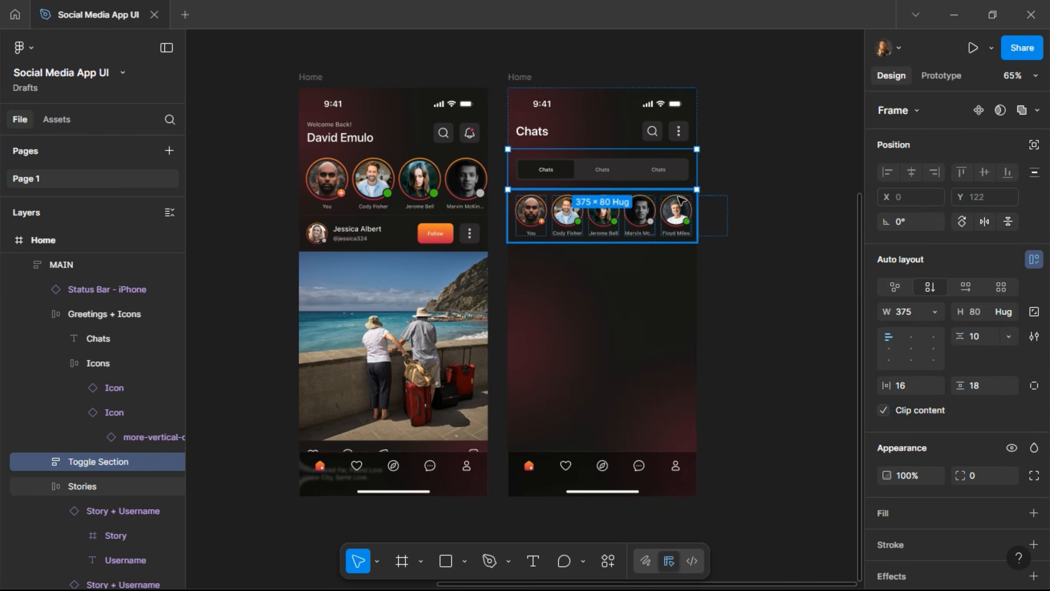
{"action": "left_click", "coordinate": [982, 391]}
{"action": "type", "text": "8"}
{"action": "key", "text": "Return"}
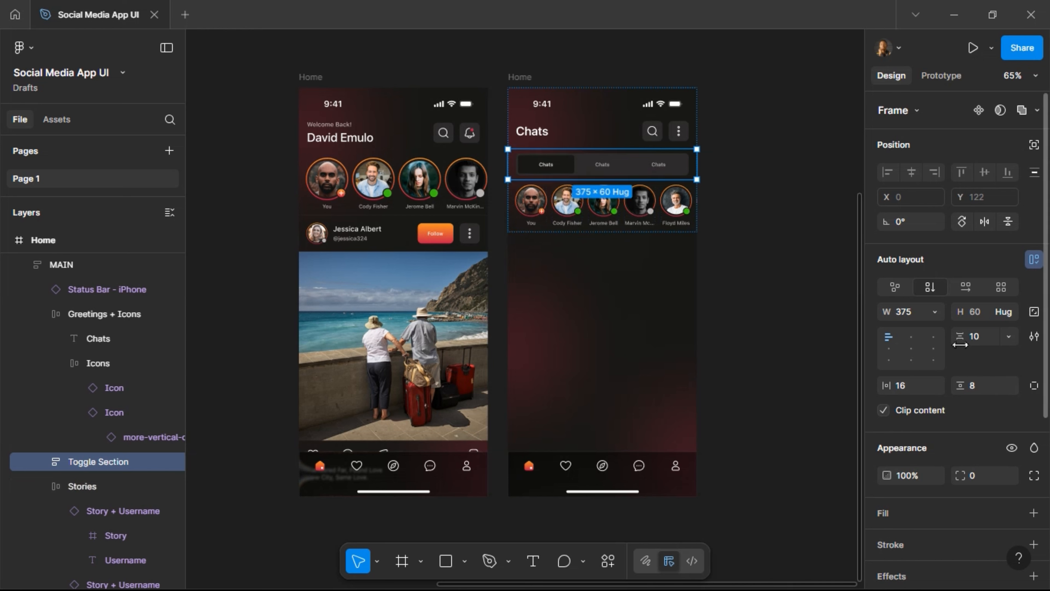
{"action": "left_click", "coordinate": [740, 164]}
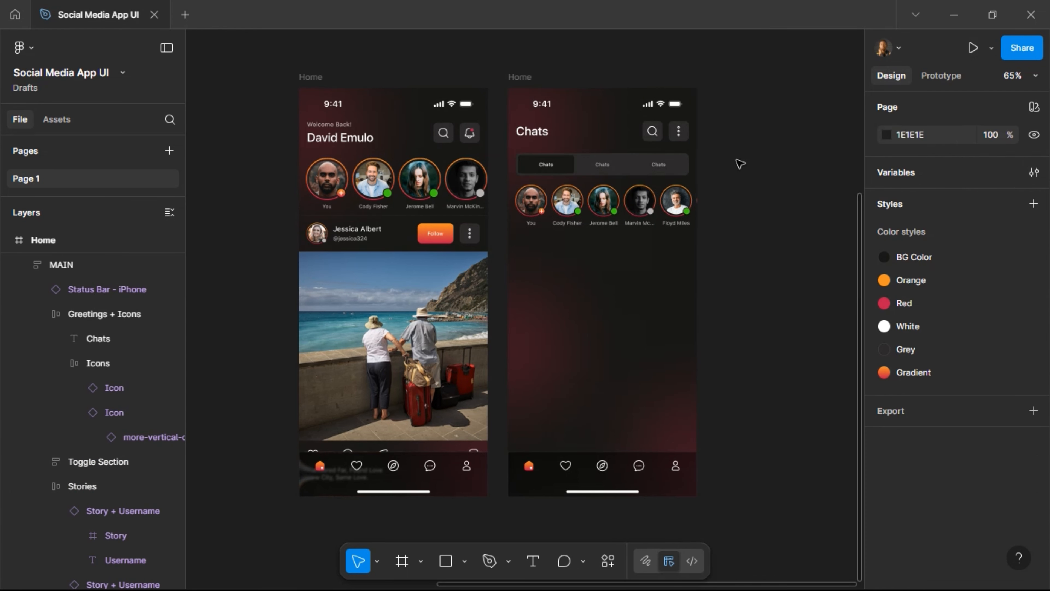
Replace the middle tab's label with 'Groups' and the third tab's with 'Calls'.
{"action": "scroll", "coordinate": [618, 177], "scroll_direction": "up", "scroll_amount": 5}
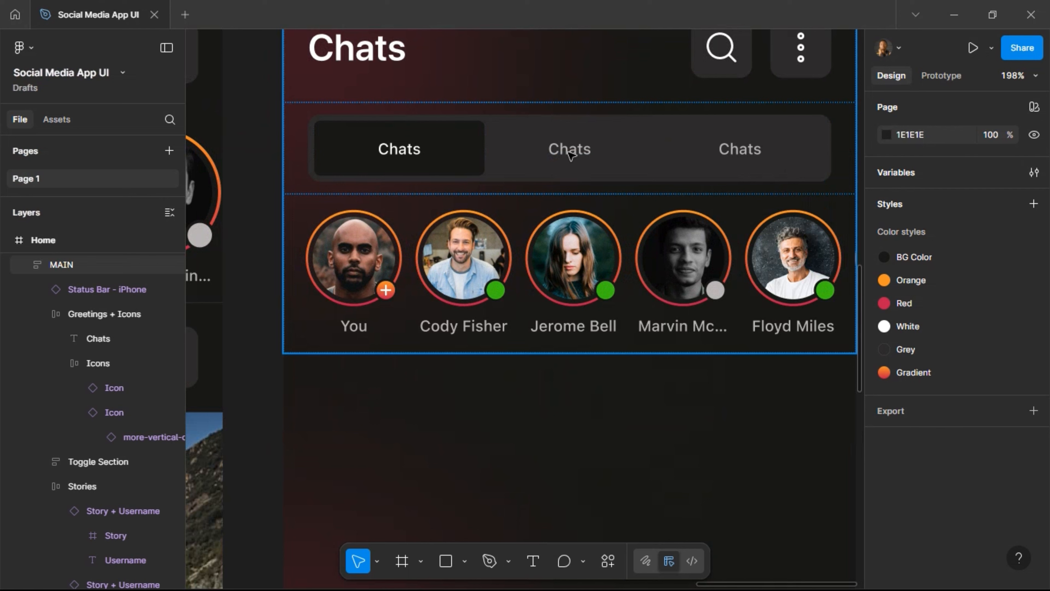
{"action": "left_click", "coordinate": [569, 154]}
{"action": "double_click", "coordinate": [567, 153]}
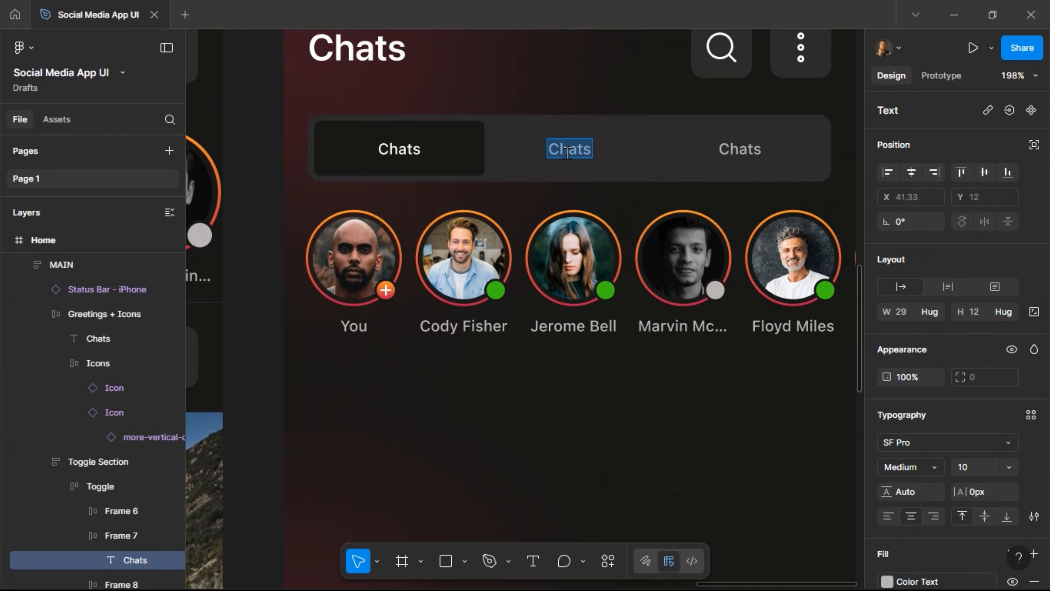
{"action": "type", "text": "Groups"}
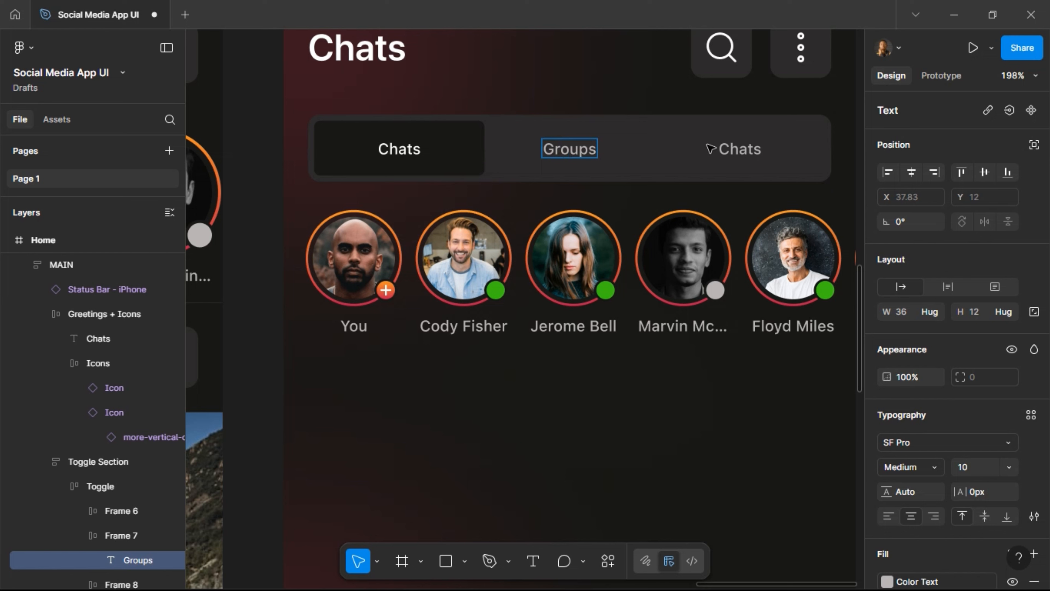
{"action": "left_click", "coordinate": [738, 154]}
{"action": "double_click", "coordinate": [738, 153]}
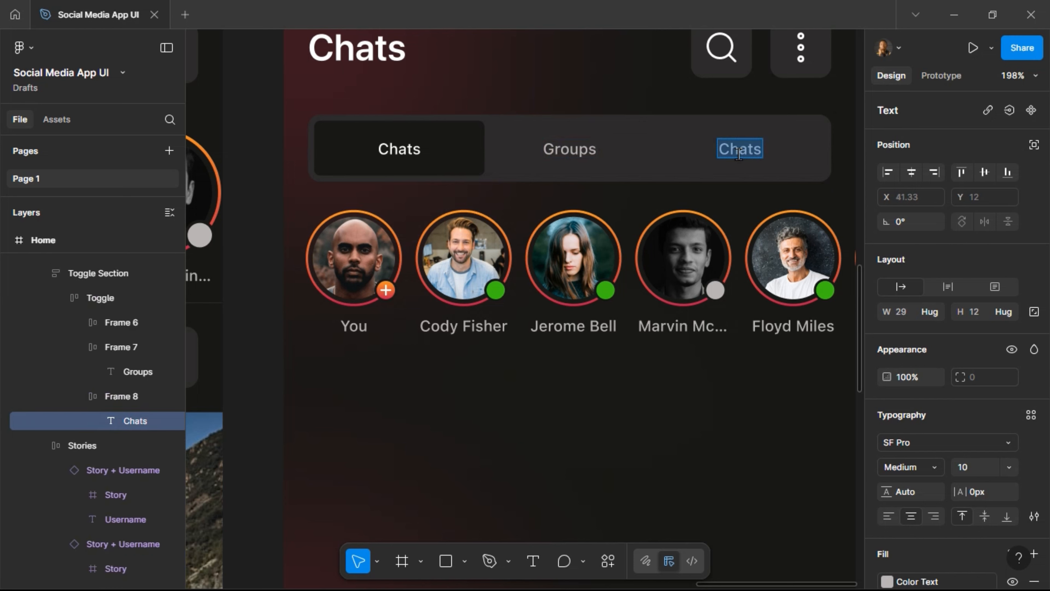
{"action": "type", "text": "Calls"}
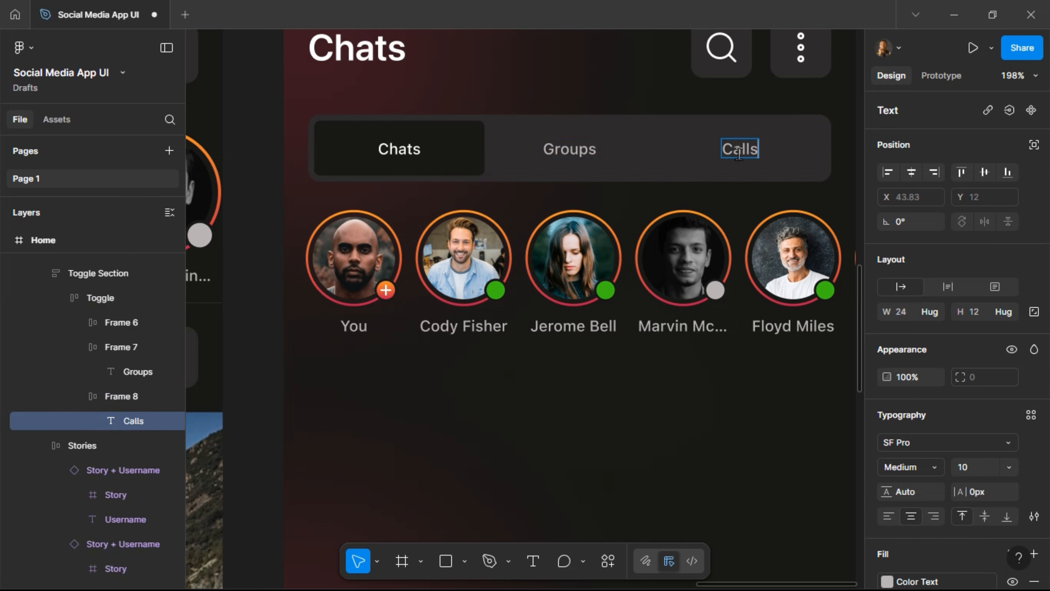
{"action": "scroll", "coordinate": [541, 182], "scroll_direction": "down", "scroll_amount": 5}
{"action": "scroll", "coordinate": [542, 184], "scroll_direction": "down", "scroll_amount": 3}
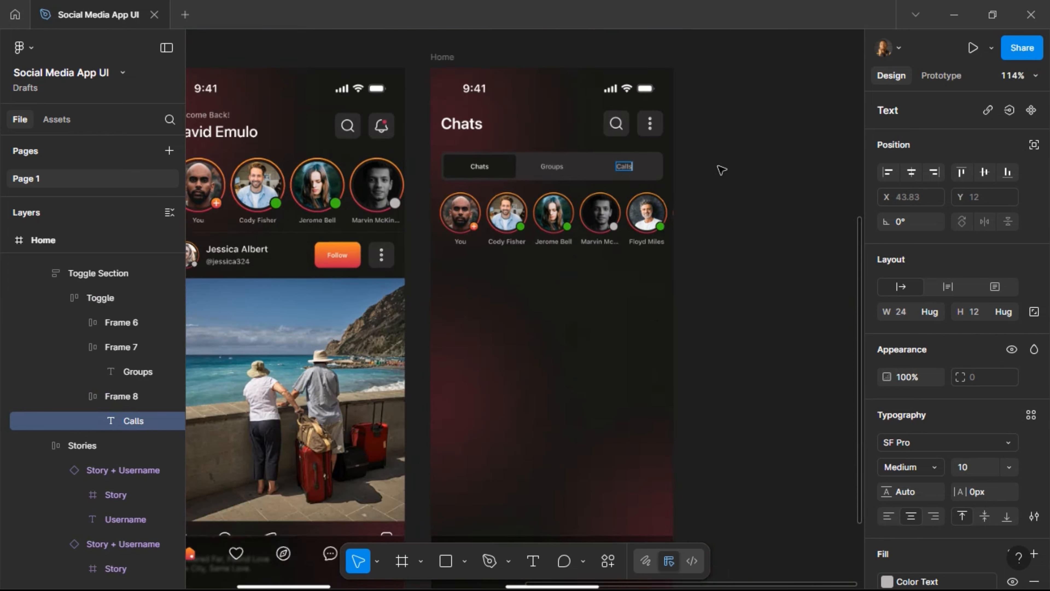
{"action": "key", "text": "Escape"}
{"action": "key", "text": "Escape"}
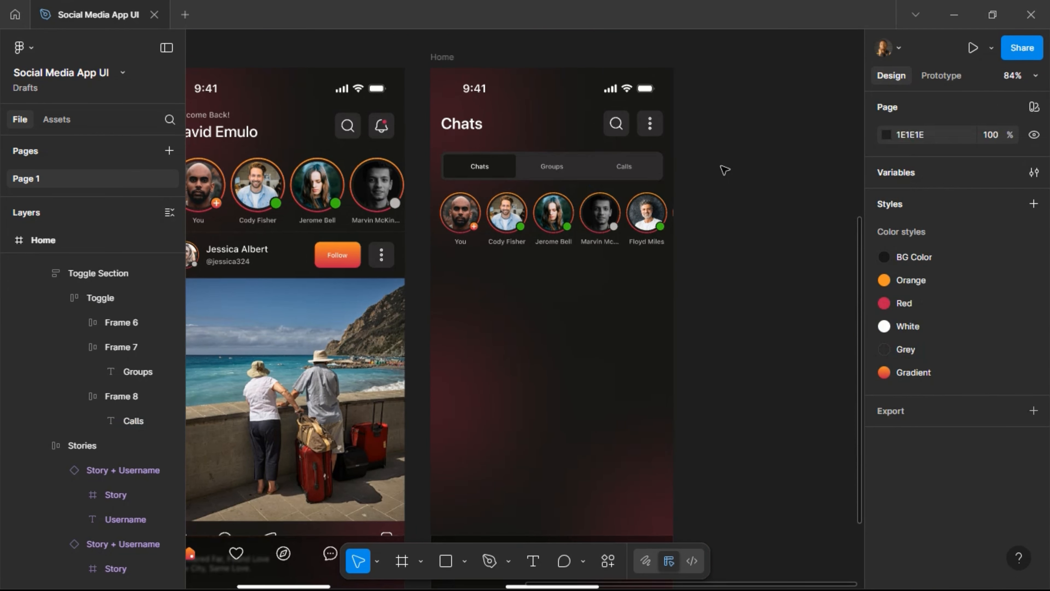
Duplicate the Chats screen's stories row so a 375 × 104 copy sits below it at Y 286.
{"action": "scroll", "coordinate": [724, 170], "scroll_direction": "down", "scroll_amount": 1}
{"action": "scroll", "coordinate": [725, 170], "scroll_direction": "down", "scroll_amount": 5}
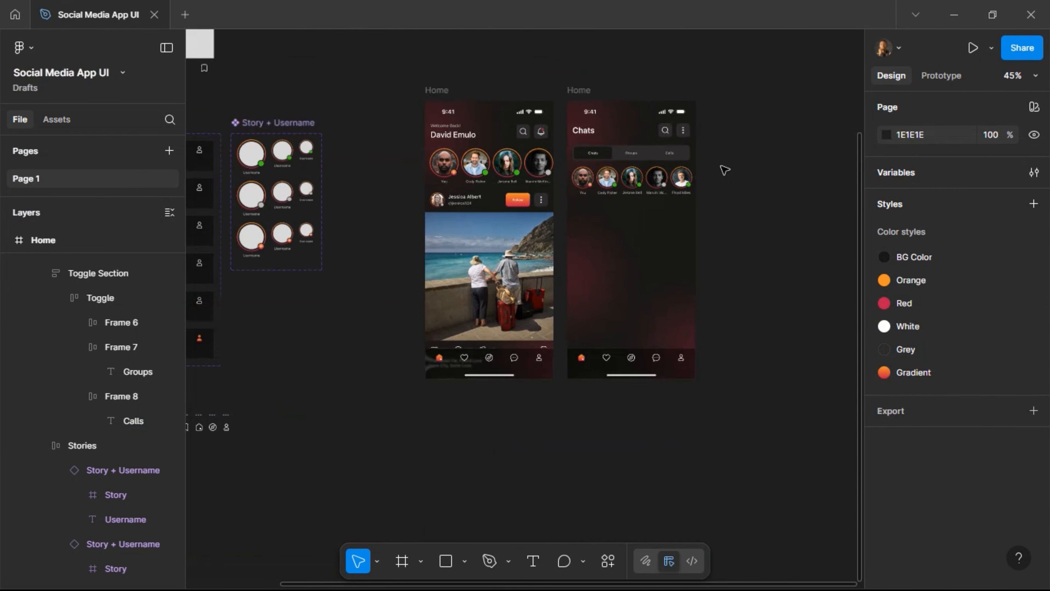
{"action": "scroll", "coordinate": [725, 170], "scroll_direction": "up", "scroll_amount": 5}
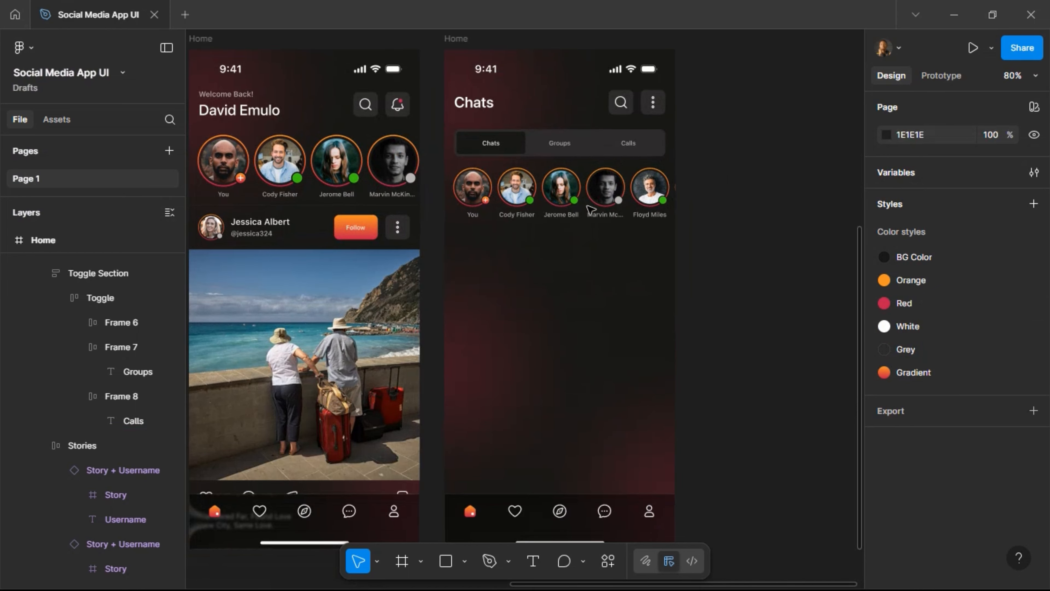
{"action": "left_click", "coordinate": [281, 242]}
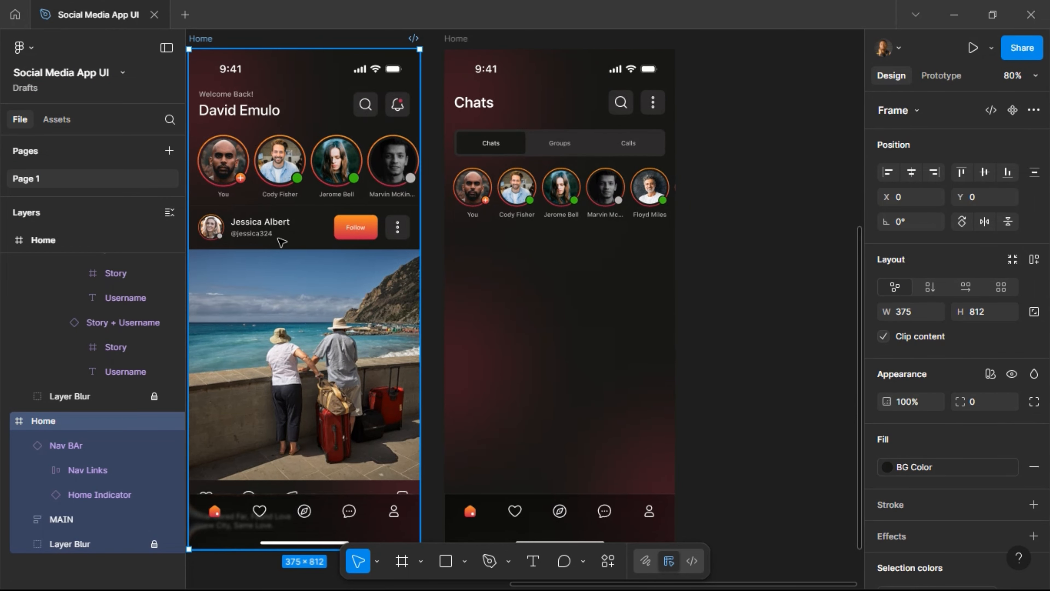
{"action": "left_click", "coordinate": [282, 242]}
{"action": "left_click", "coordinate": [282, 241]}
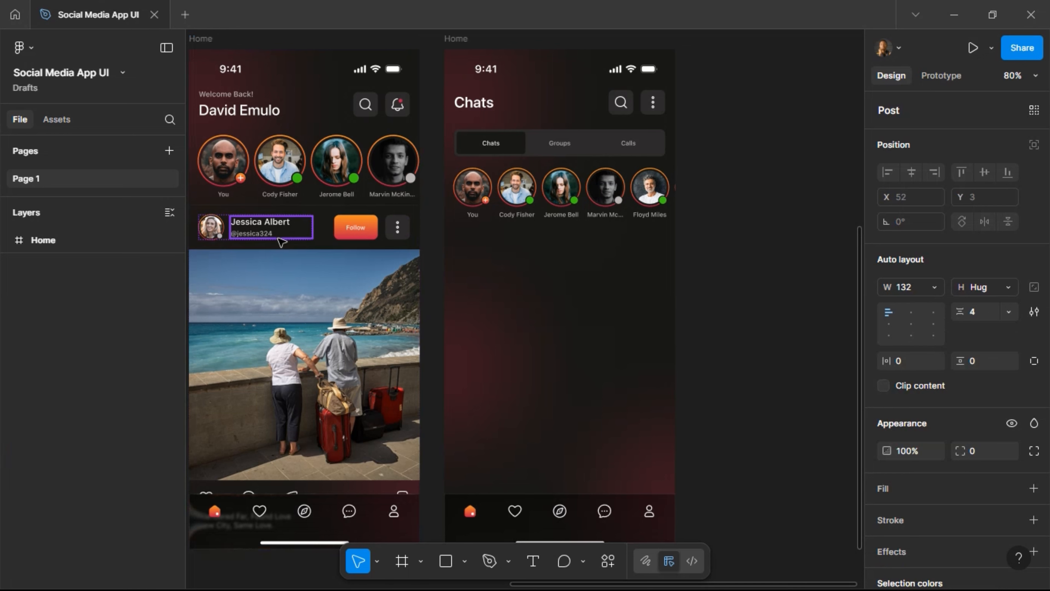
{"action": "left_click", "coordinate": [327, 230]}
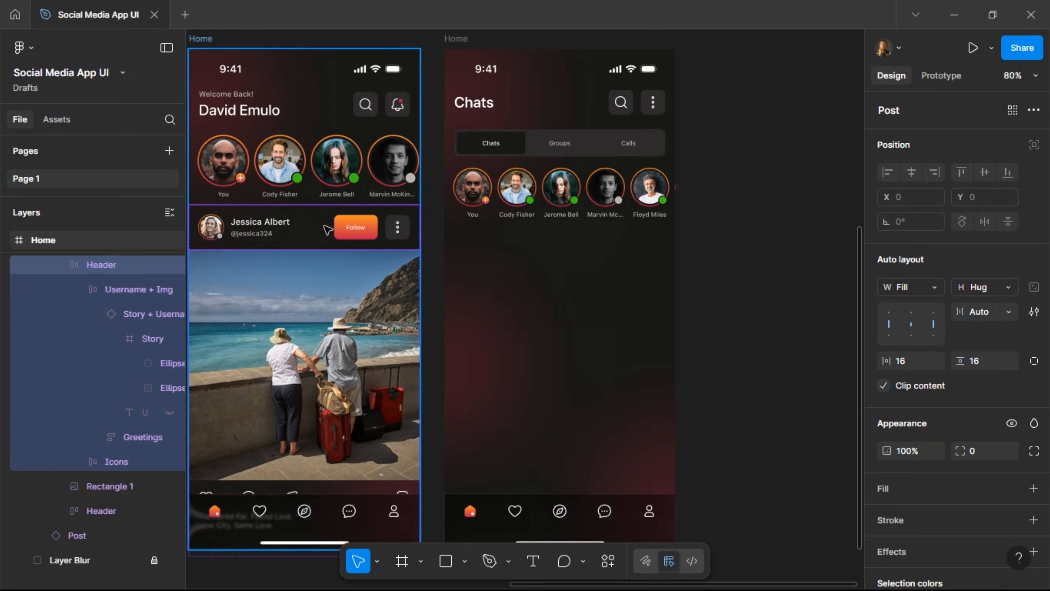
{"action": "double_click", "coordinate": [544, 203]}
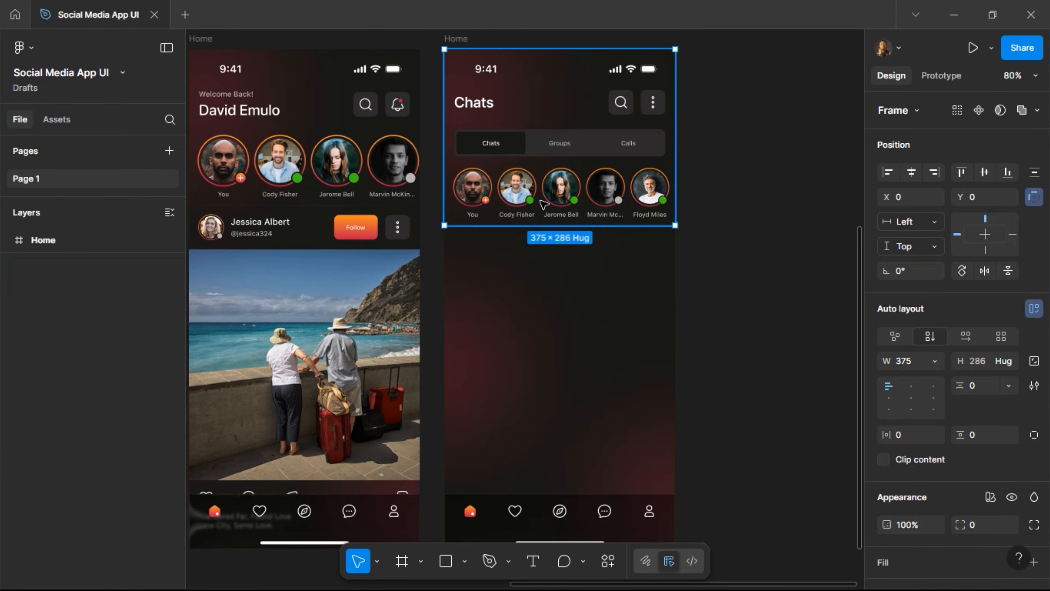
{"action": "key", "text": "ctrl+d"}
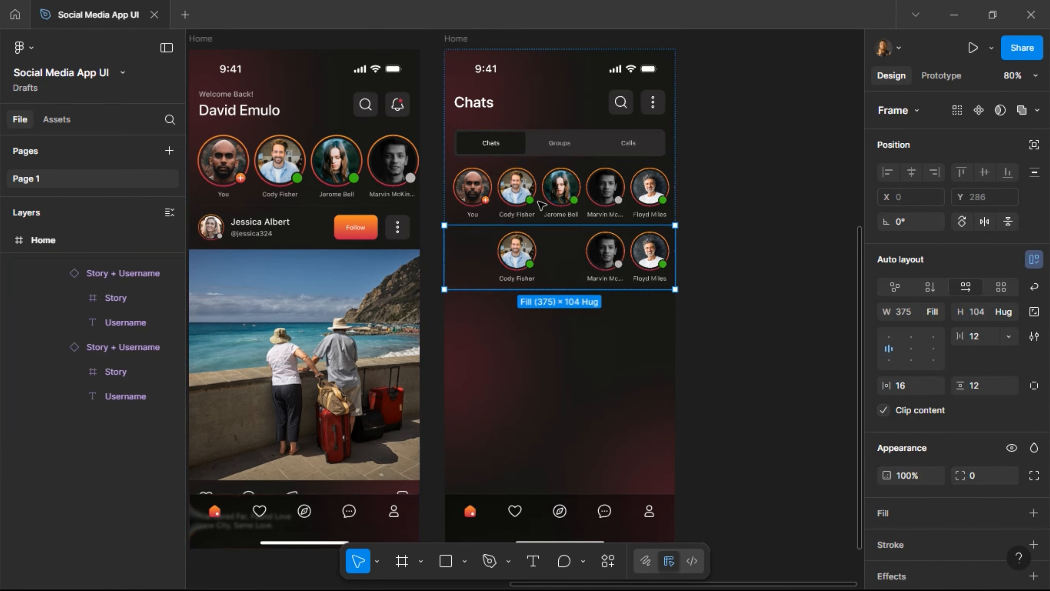
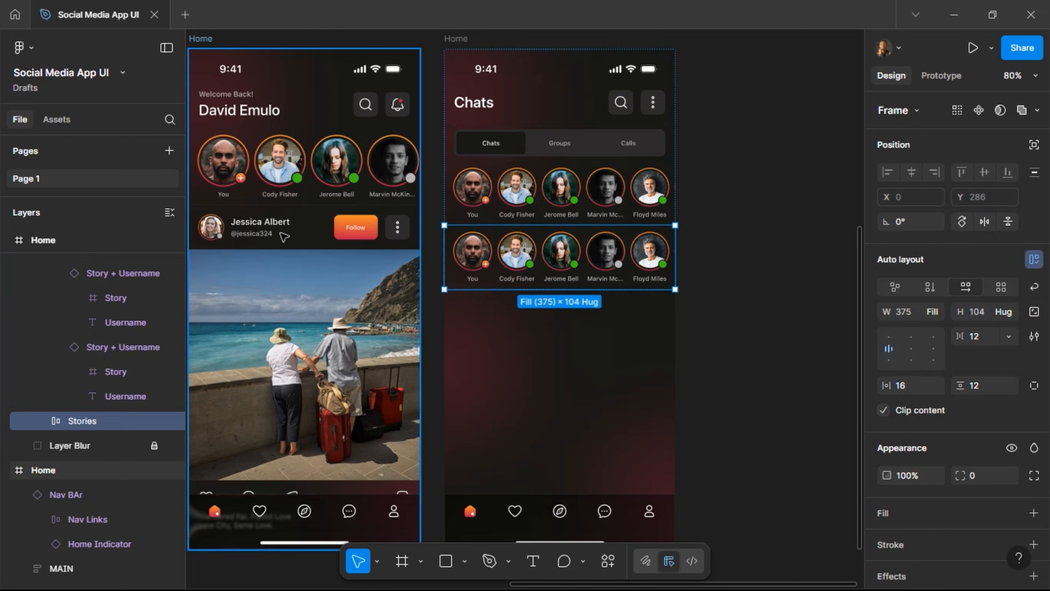
{"action": "key", "text": "ctrl+shift+r"}
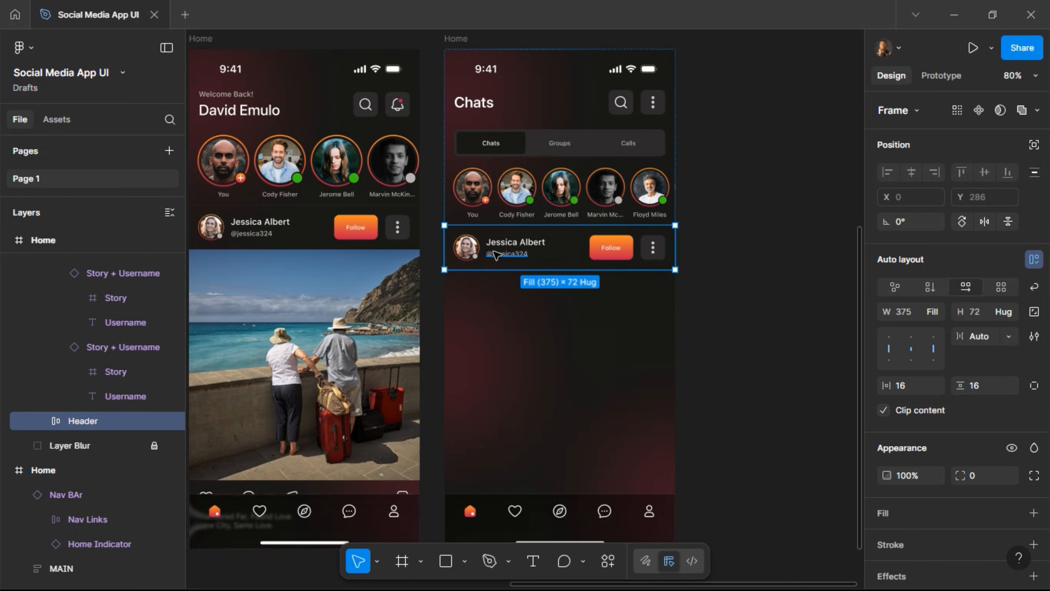
{"action": "scroll", "coordinate": [496, 254], "scroll_direction": "up", "scroll_amount": 5}
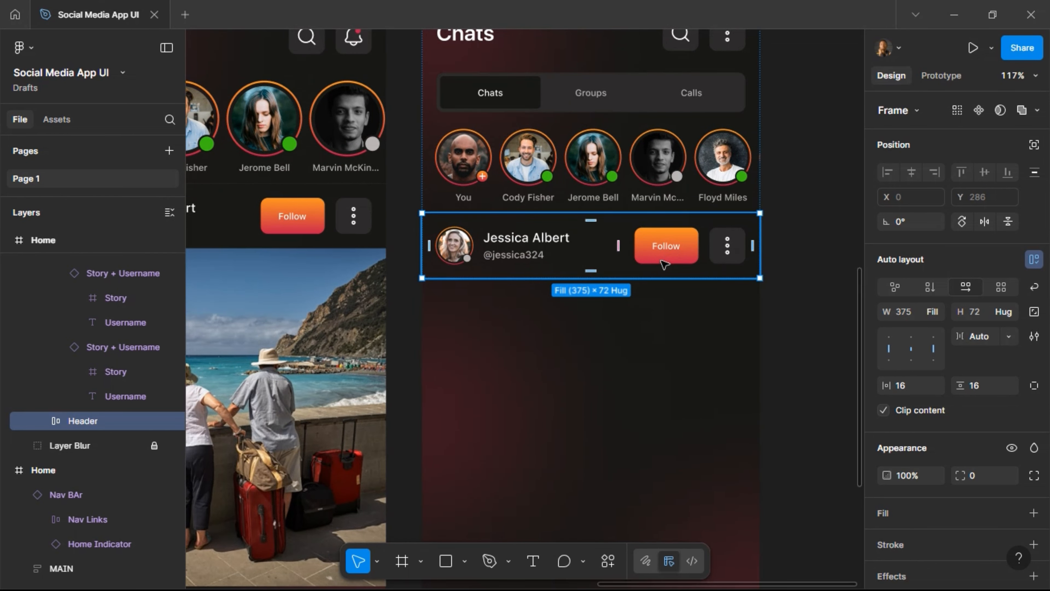
{"action": "double_click", "coordinate": [520, 252]}
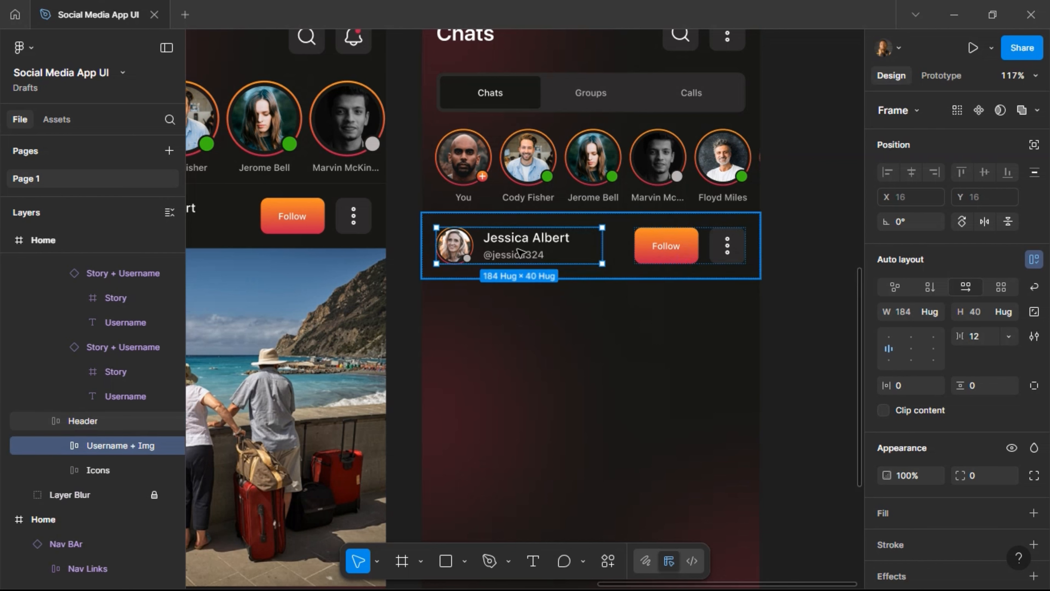
{"action": "double_click", "coordinate": [520, 252]}
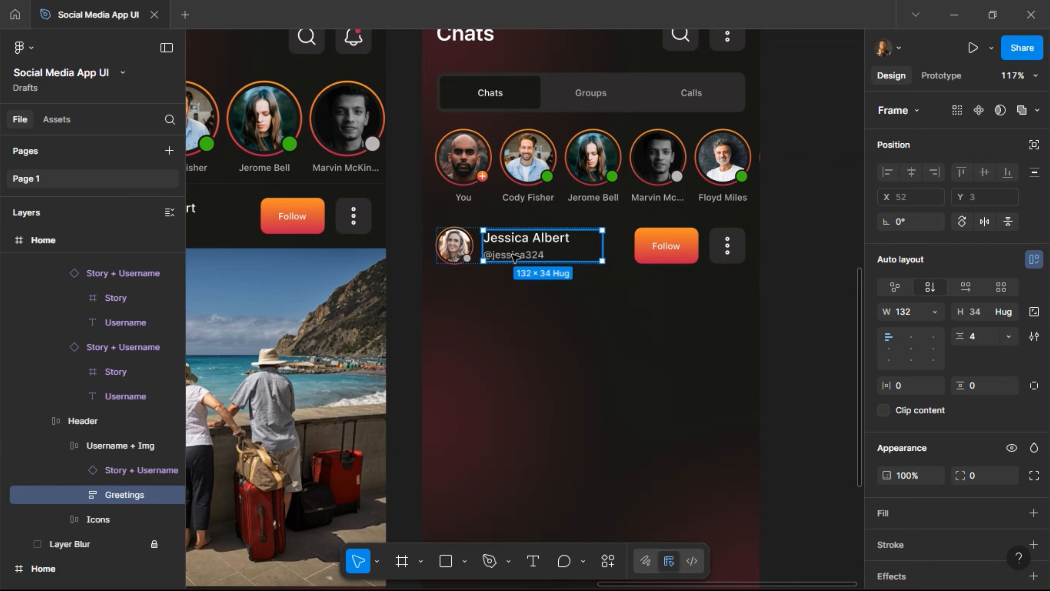
{"action": "double_click", "coordinate": [512, 257]}
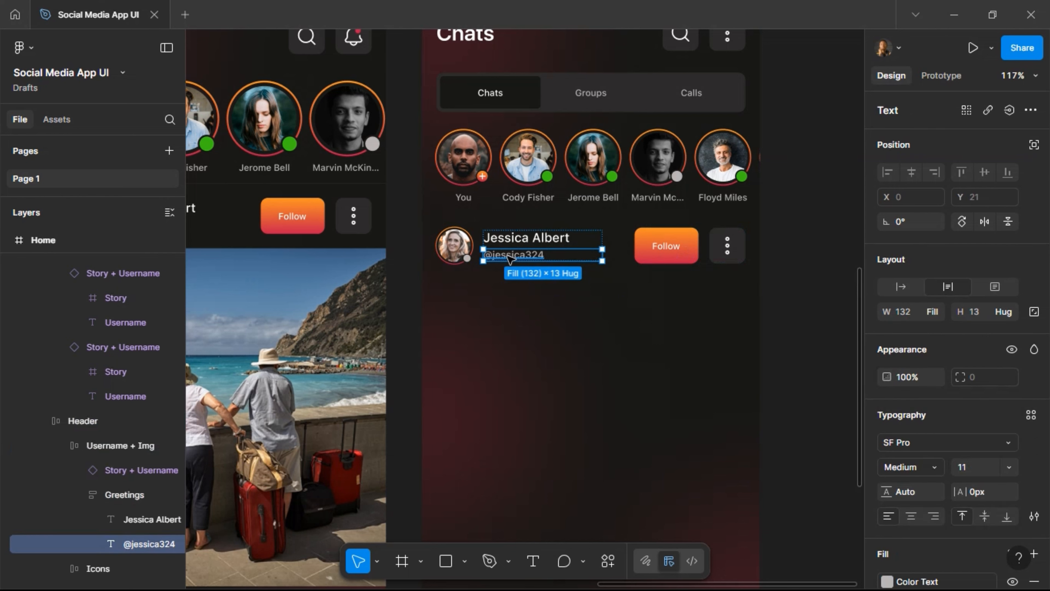
{"action": "left_click", "coordinate": [512, 247]}
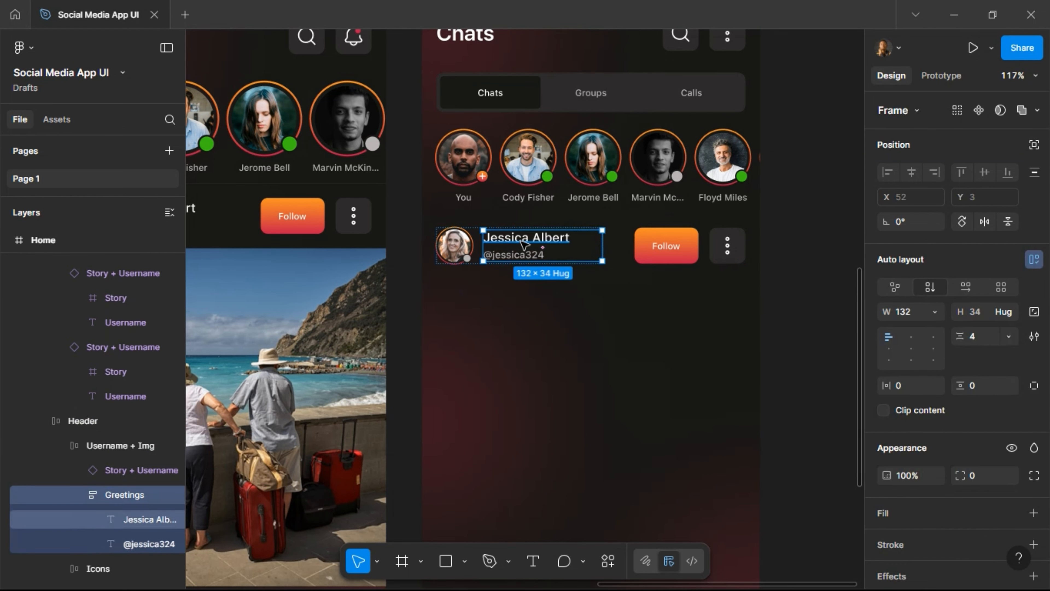
{"action": "left_click", "coordinate": [665, 252]}
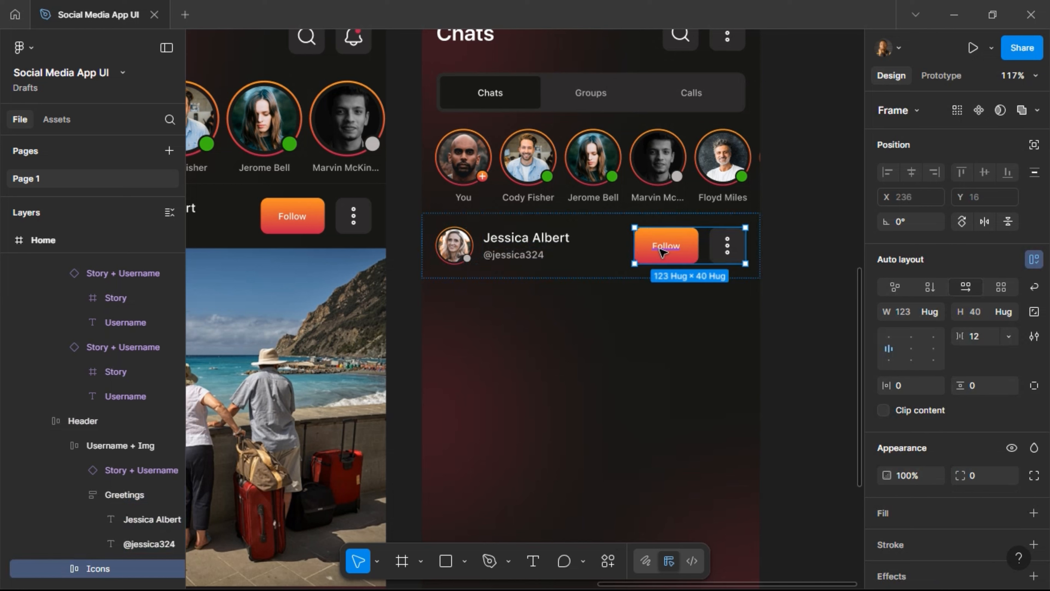
Swap the Follow group for the name stack, moving the handle on top as '2 mins ago' with Hug width.
{"action": "key", "text": "ctrl+shift+r"}
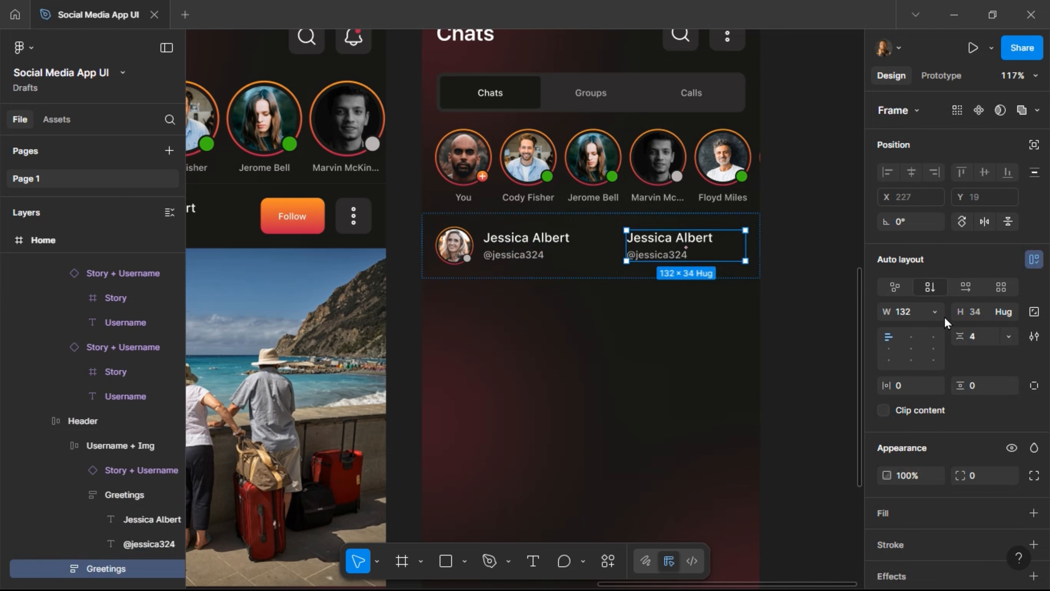
{"action": "left_click", "coordinate": [934, 310]}
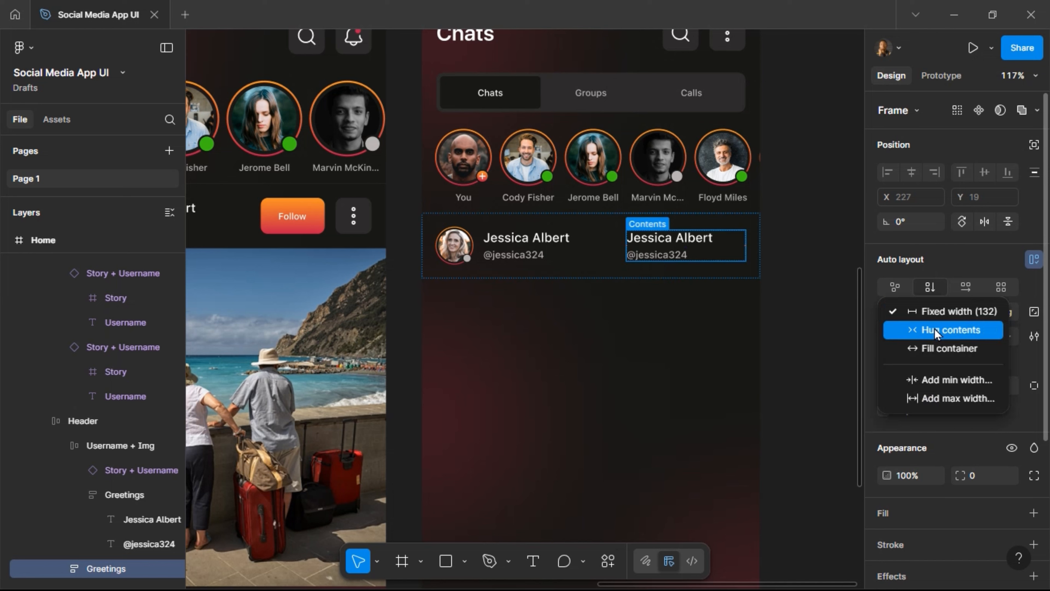
{"action": "left_click", "coordinate": [936, 330]}
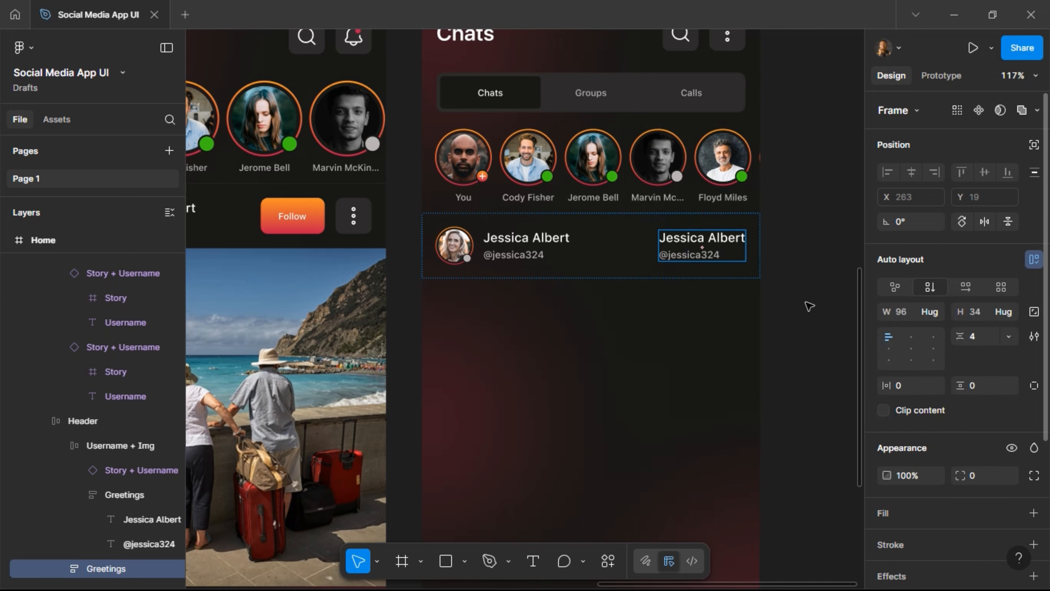
{"action": "left_click", "coordinate": [707, 258]}
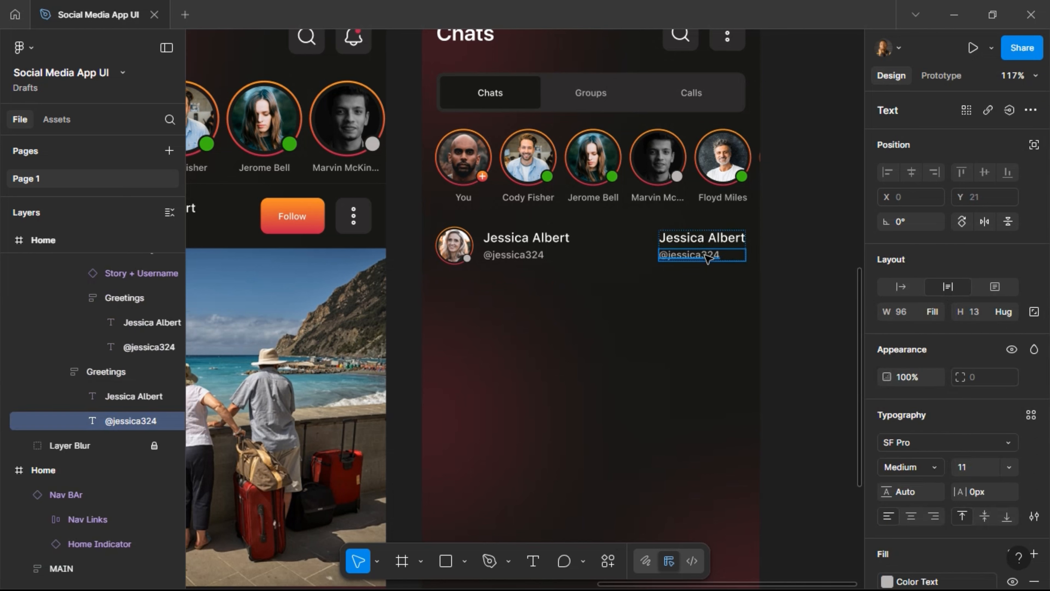
{"action": "key", "text": "Up"}
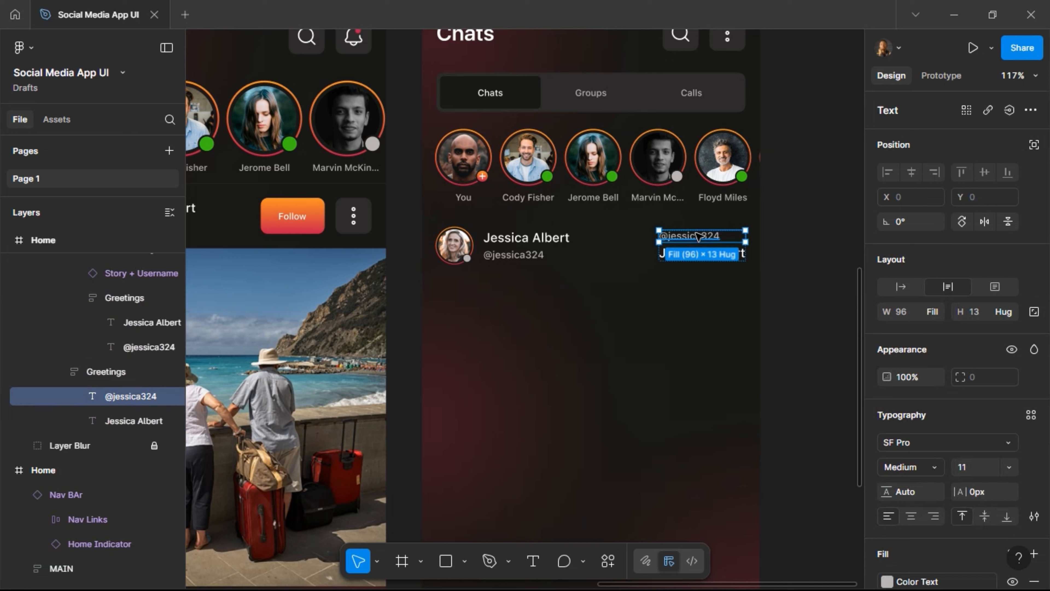
{"action": "double_click", "coordinate": [698, 236]}
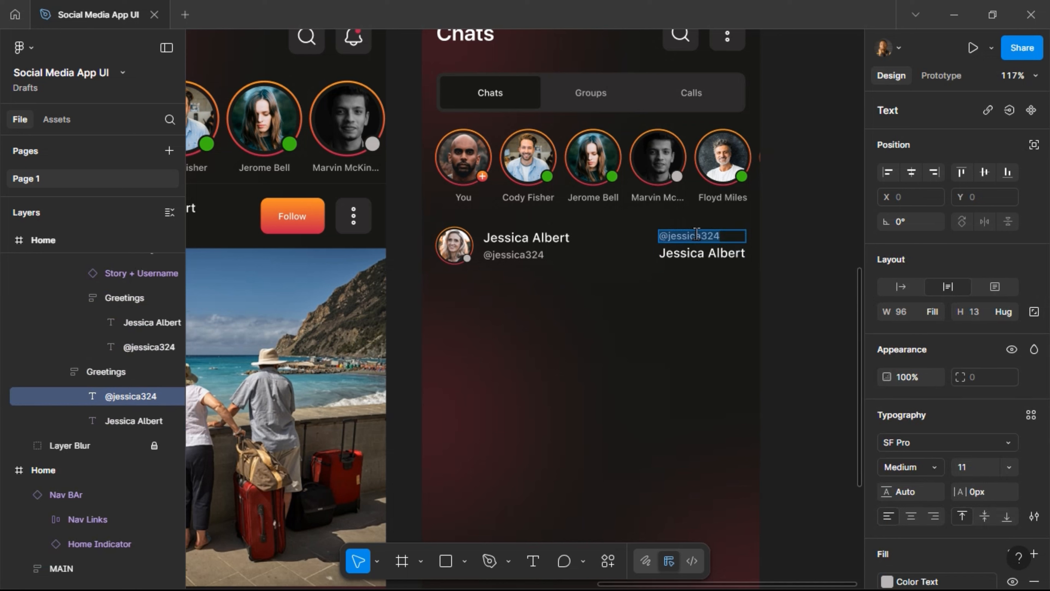
{"action": "type", "text": "2 mi"}
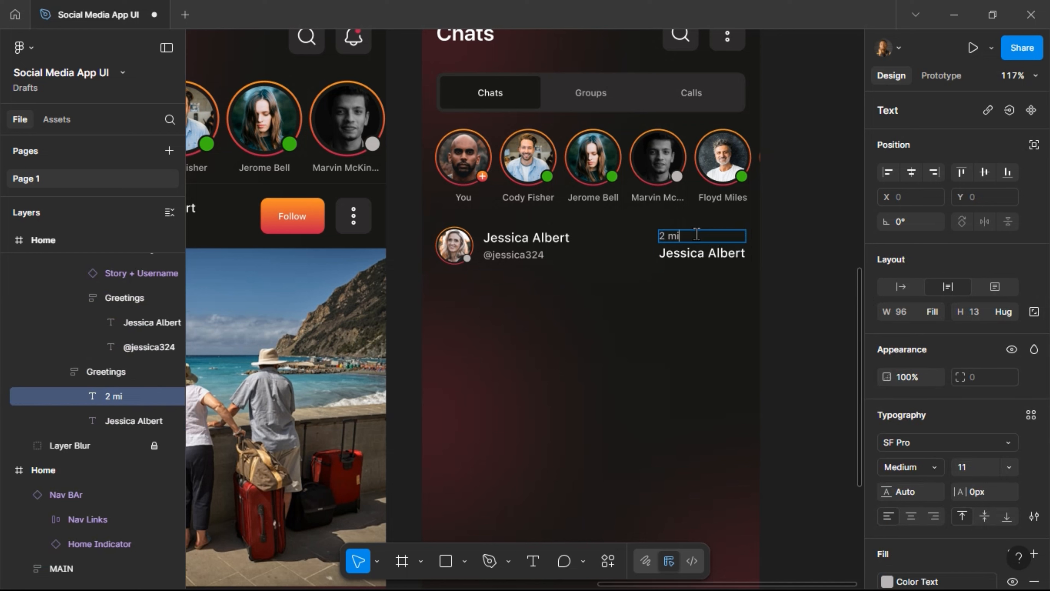
{"action": "type", "text": "ns ago"}
{"action": "key", "text": "Escape"}
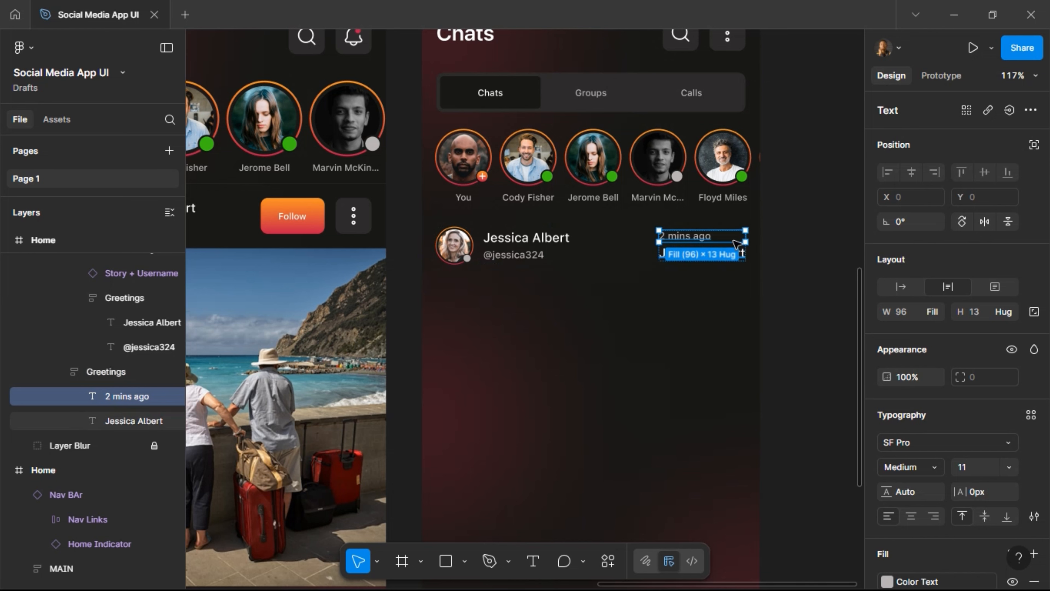
{"action": "left_click", "coordinate": [904, 292]}
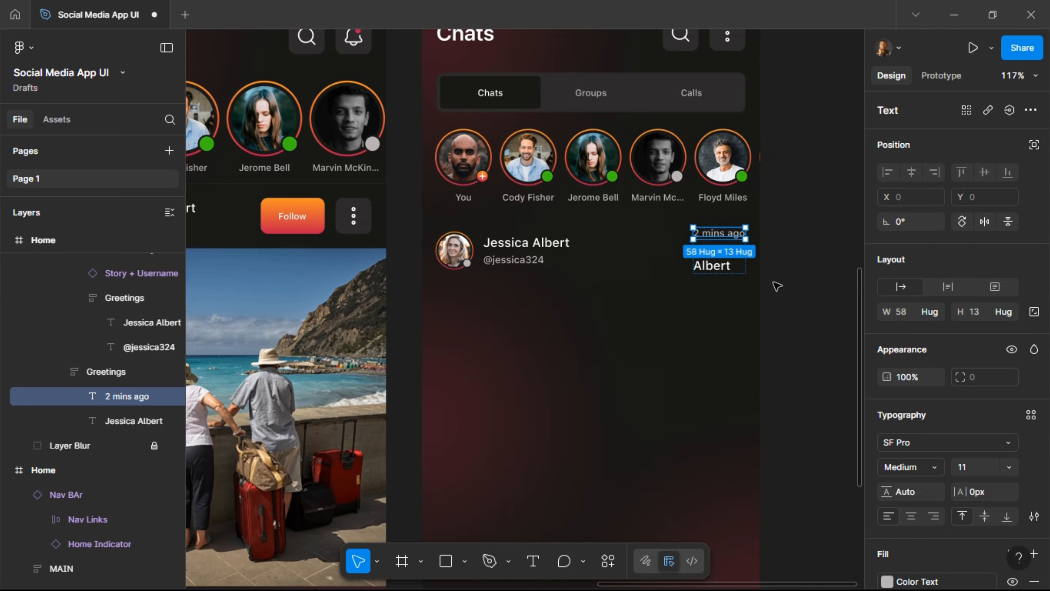
Copy Jerome Bell's green online dot from the Home screen and select the right-side name text.
{"action": "left_click", "coordinate": [612, 180]}
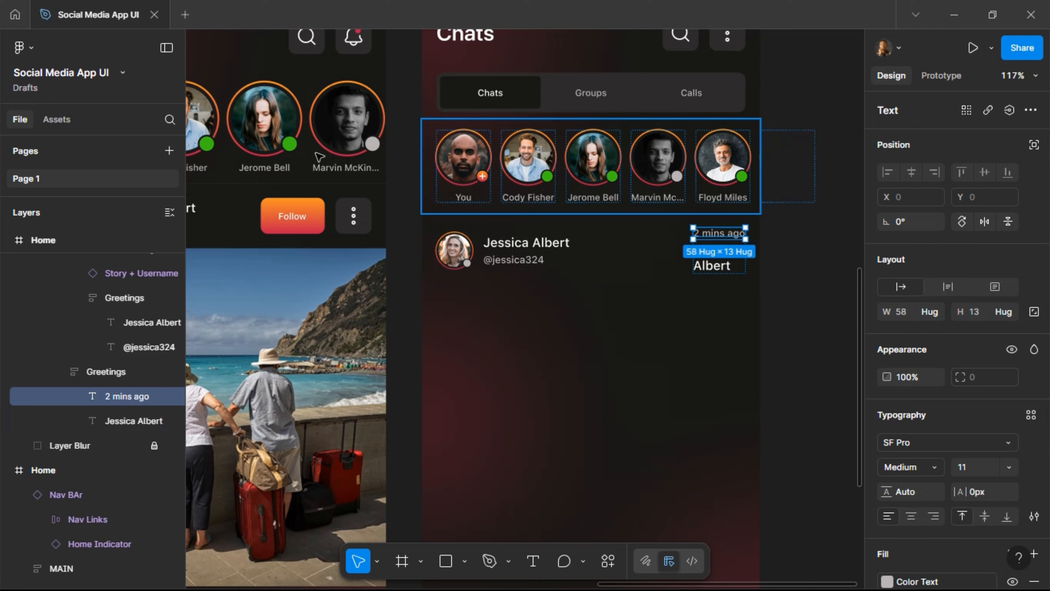
{"action": "left_click", "coordinate": [292, 147]}
{"action": "left_click", "coordinate": [292, 148]}
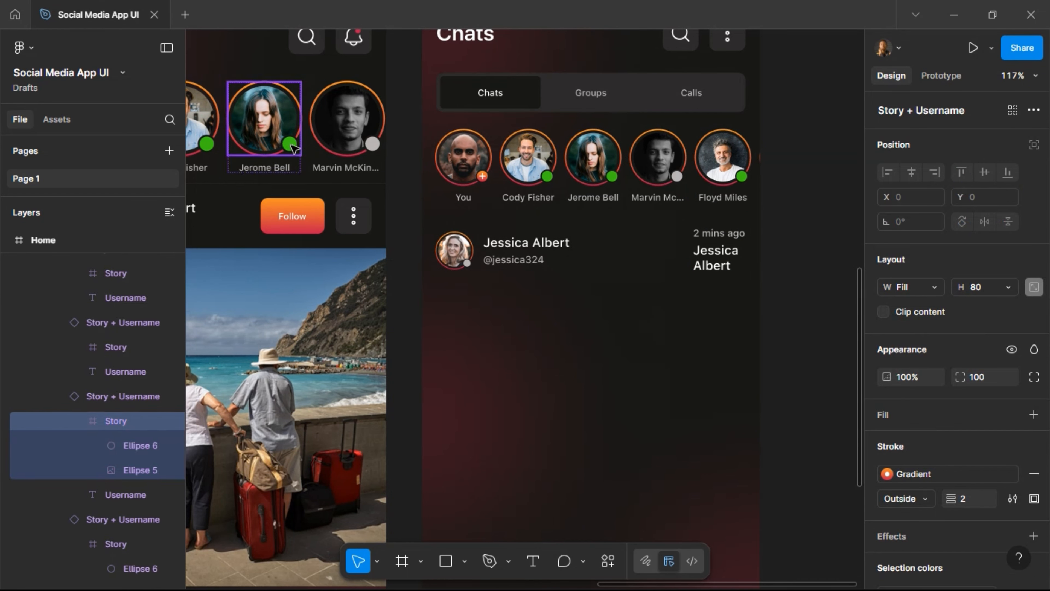
{"action": "double_click", "coordinate": [291, 148]}
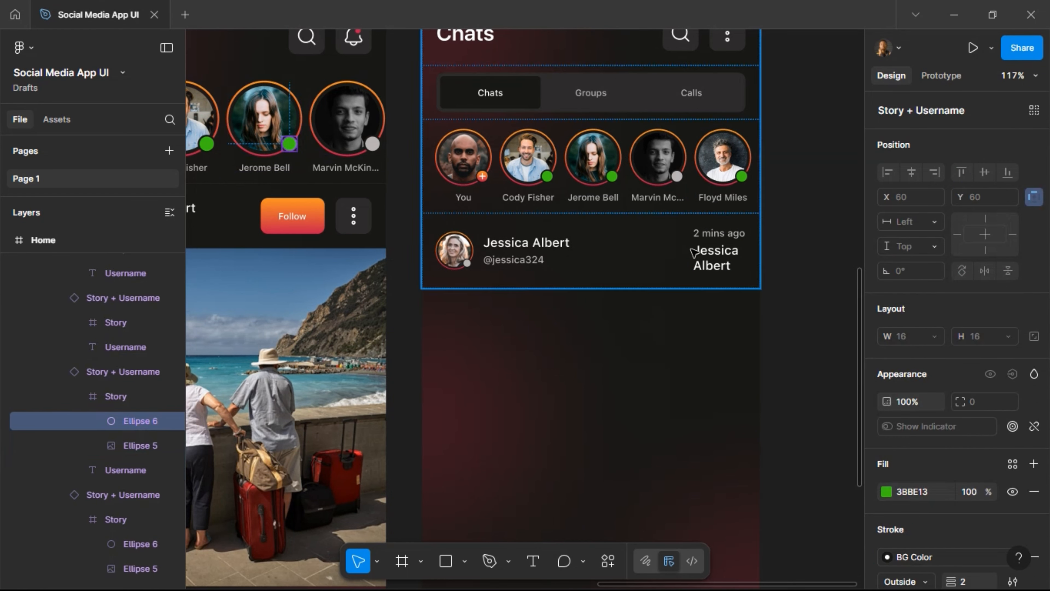
{"action": "left_click", "coordinate": [714, 264]}
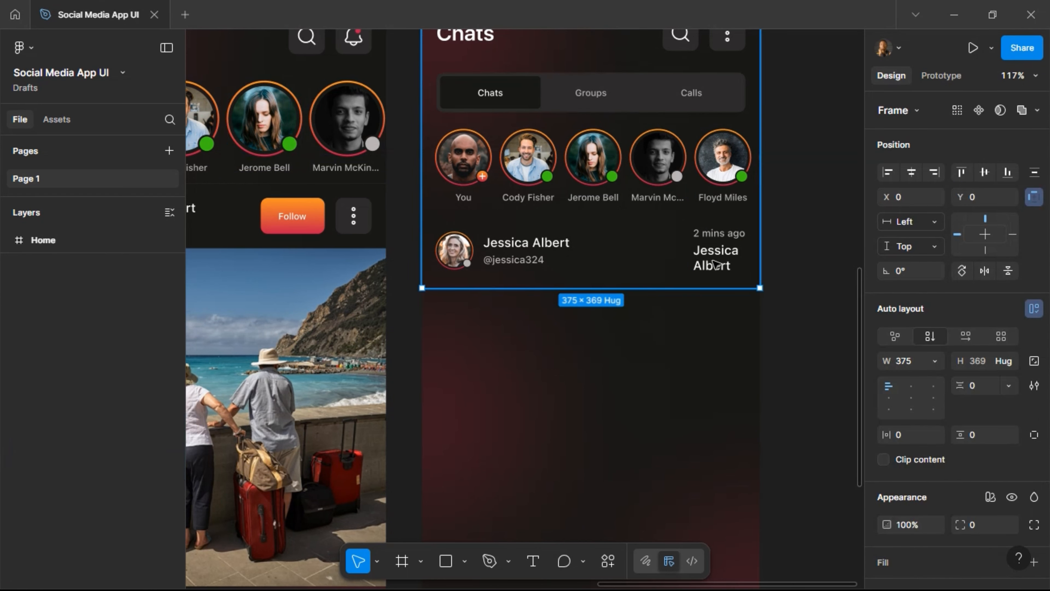
{"action": "double_click", "coordinate": [713, 264]}
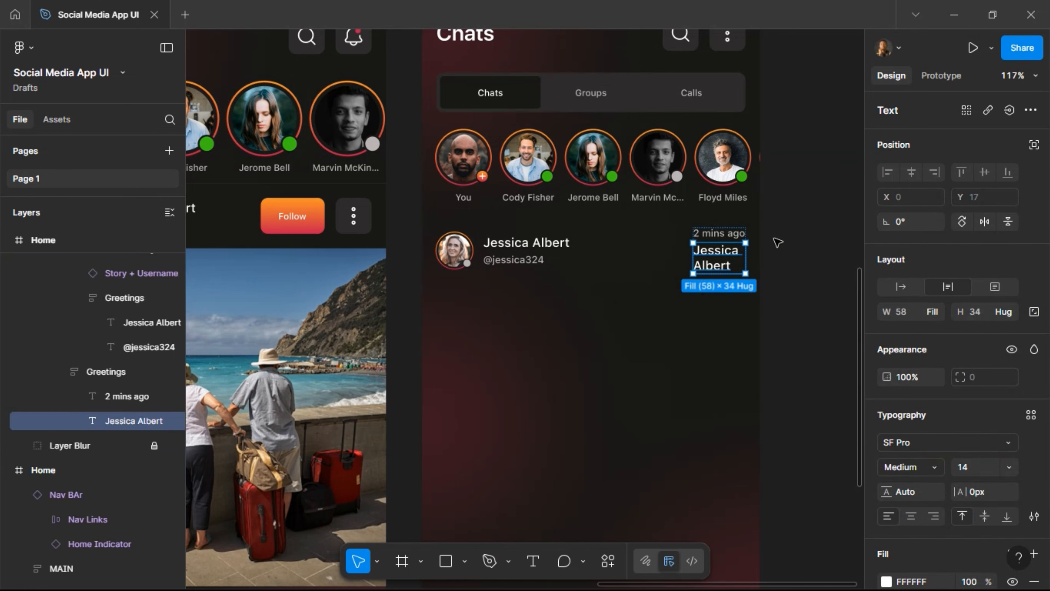
Put the green dot under the timestamp, right-aligned and centred, with an 8 gap.
{"action": "key", "text": "ctrl+shift+r"}
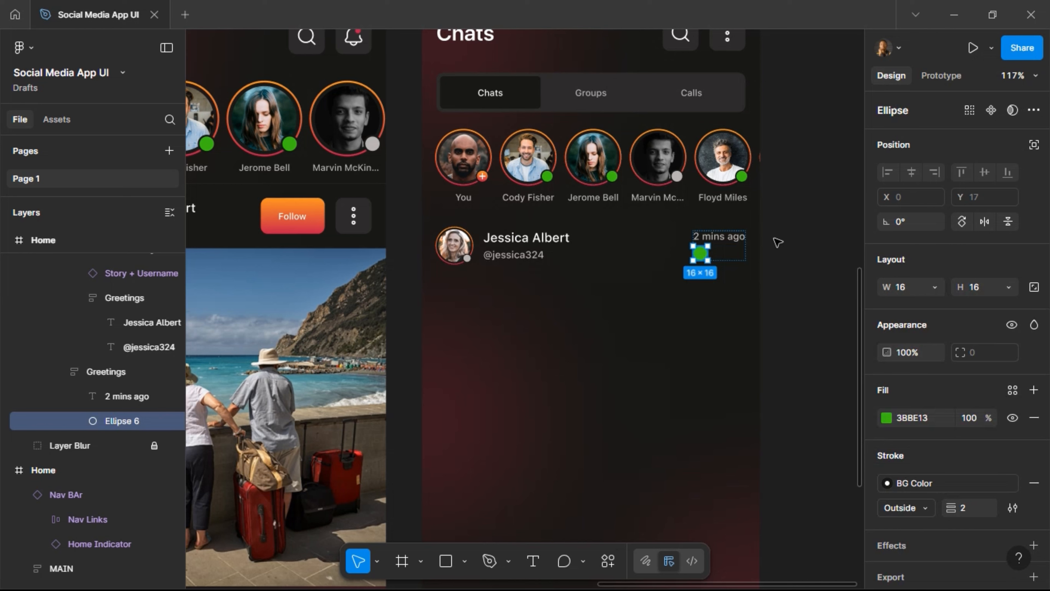
{"action": "left_click", "coordinate": [736, 260]}
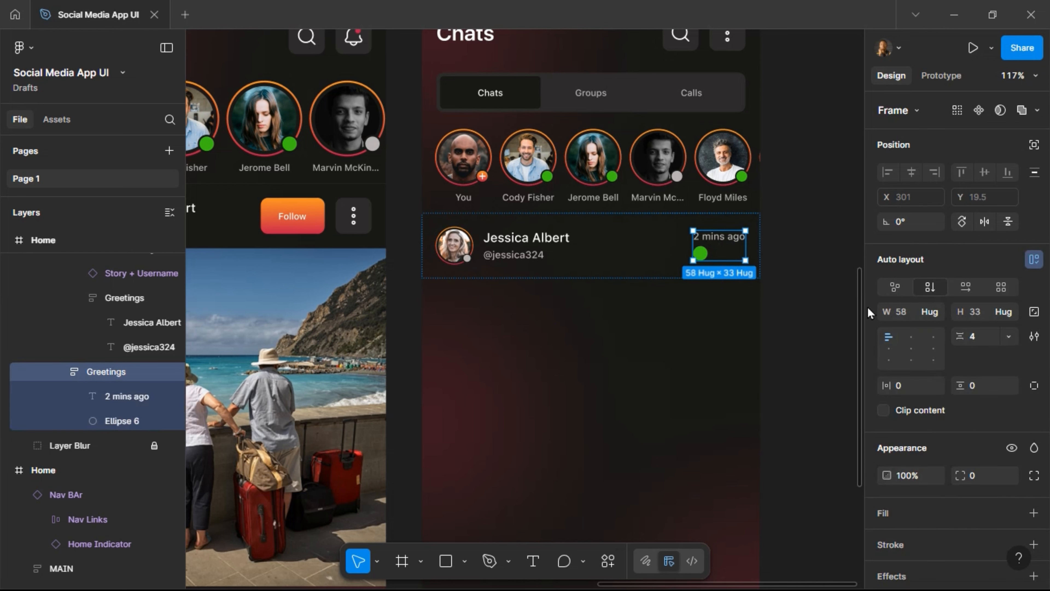
{"action": "left_click", "coordinate": [932, 337]}
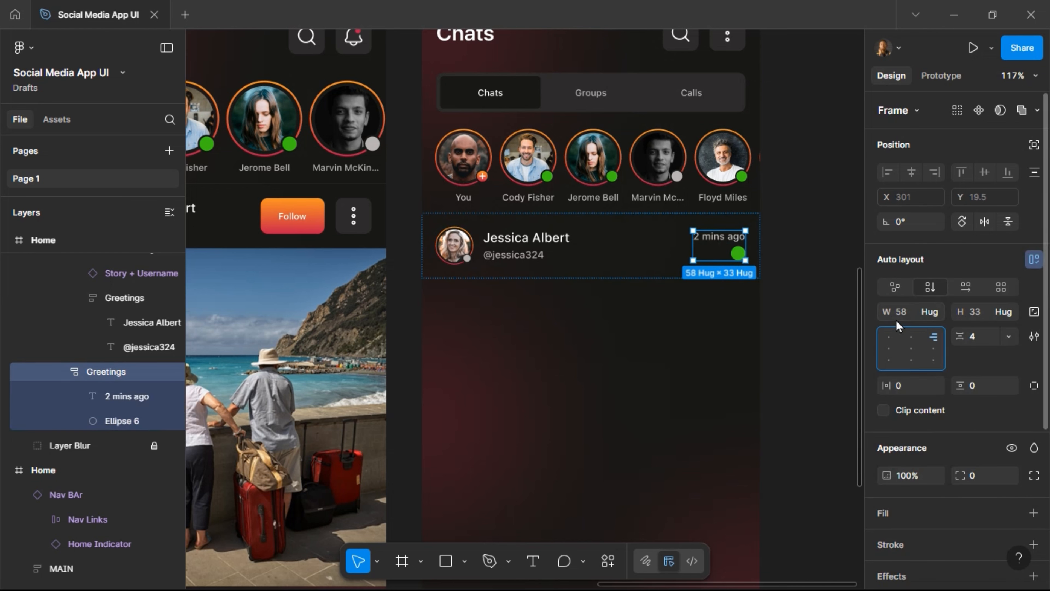
{"action": "left_click", "coordinate": [978, 337]}
{"action": "type", "text": "8"}
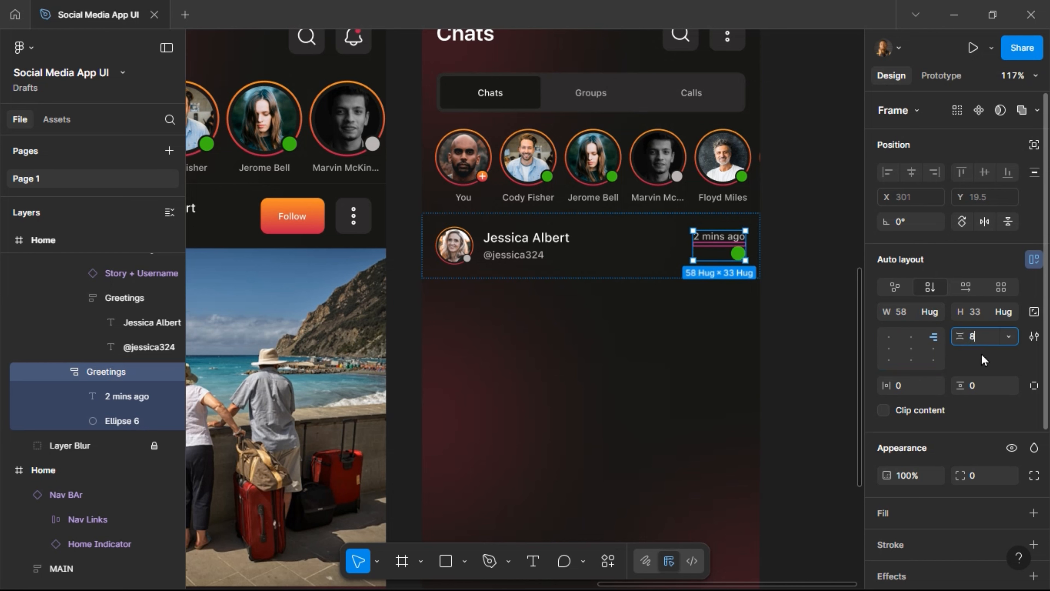
{"action": "key", "text": "Return"}
{"action": "scroll", "coordinate": [759, 279], "scroll_direction": "up", "scroll_amount": 5}
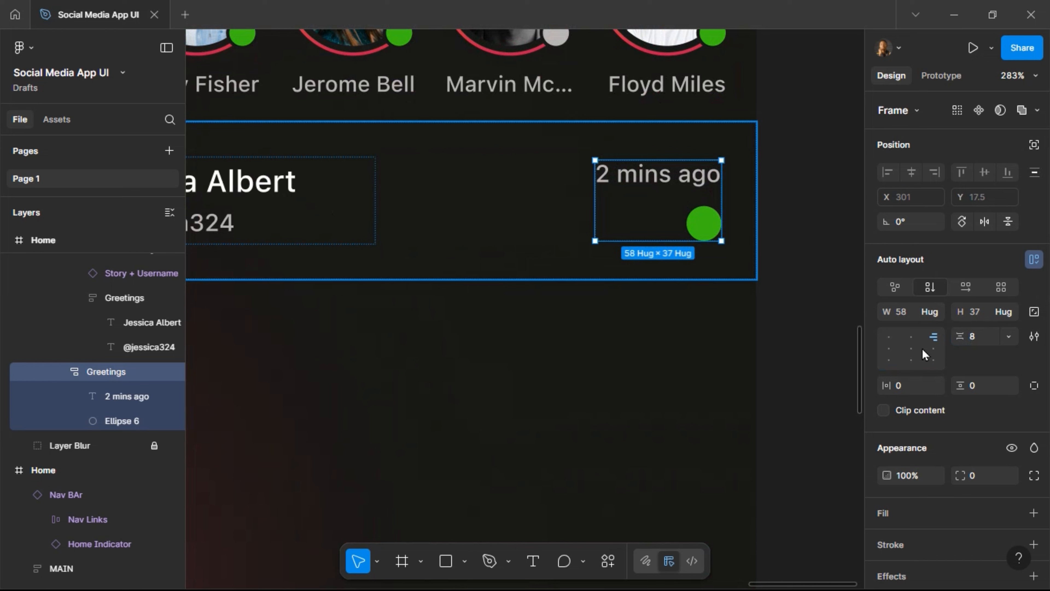
{"action": "left_click", "coordinate": [912, 338]}
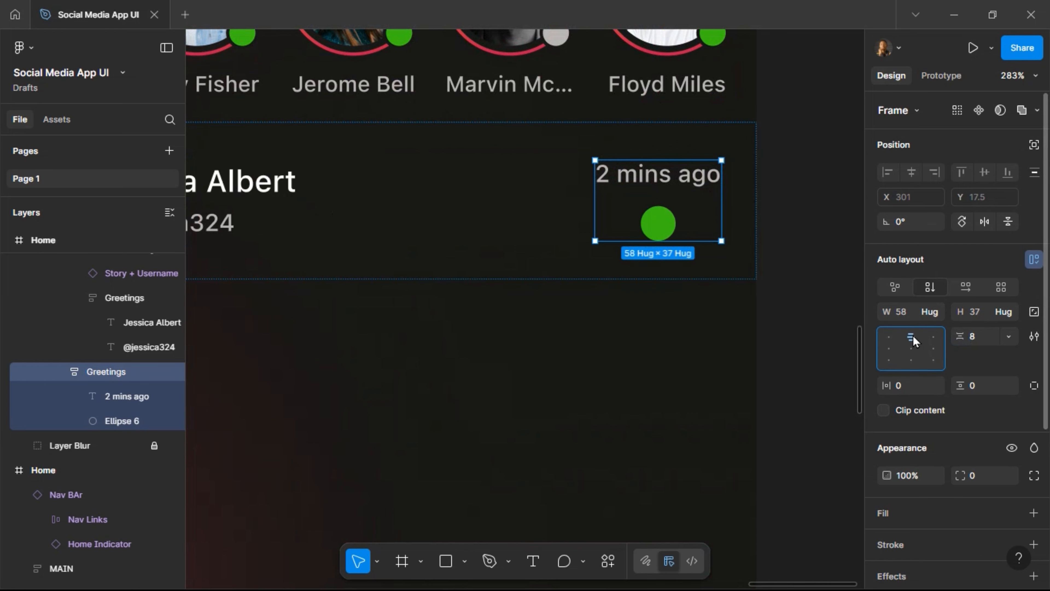
{"action": "scroll", "coordinate": [820, 243], "scroll_direction": "down", "scroll_amount": 3}
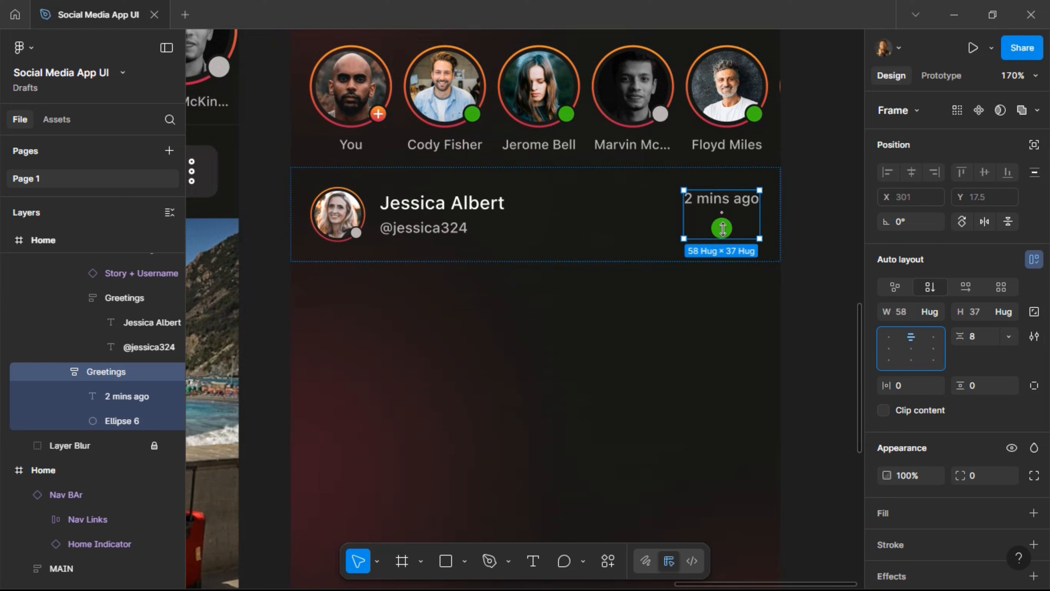
Fill the dot with the Gradient colour style instead of green.
{"action": "left_click", "coordinate": [725, 232]}
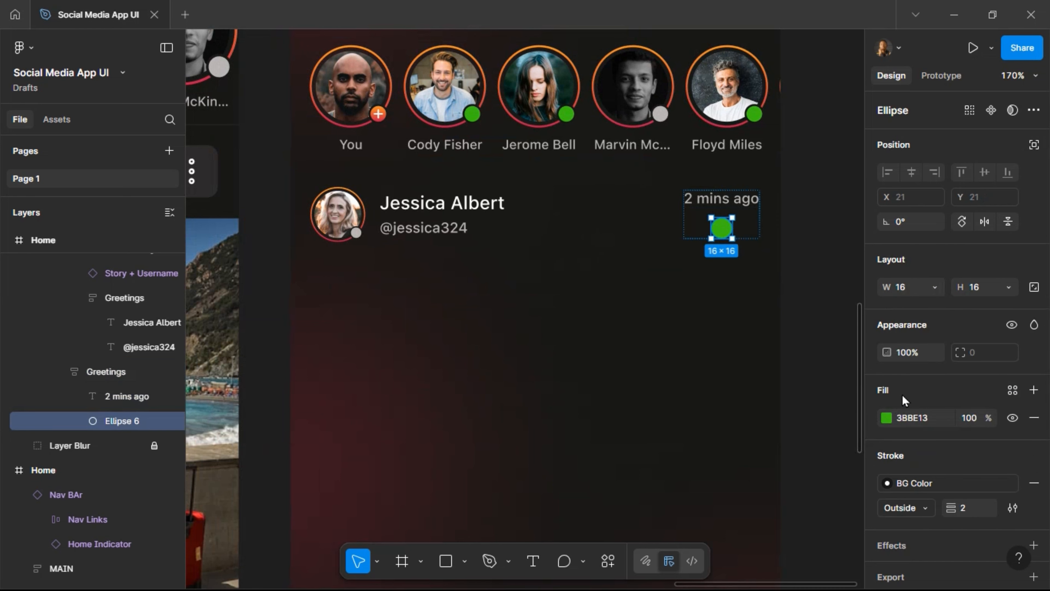
{"action": "left_click", "coordinate": [1009, 398]}
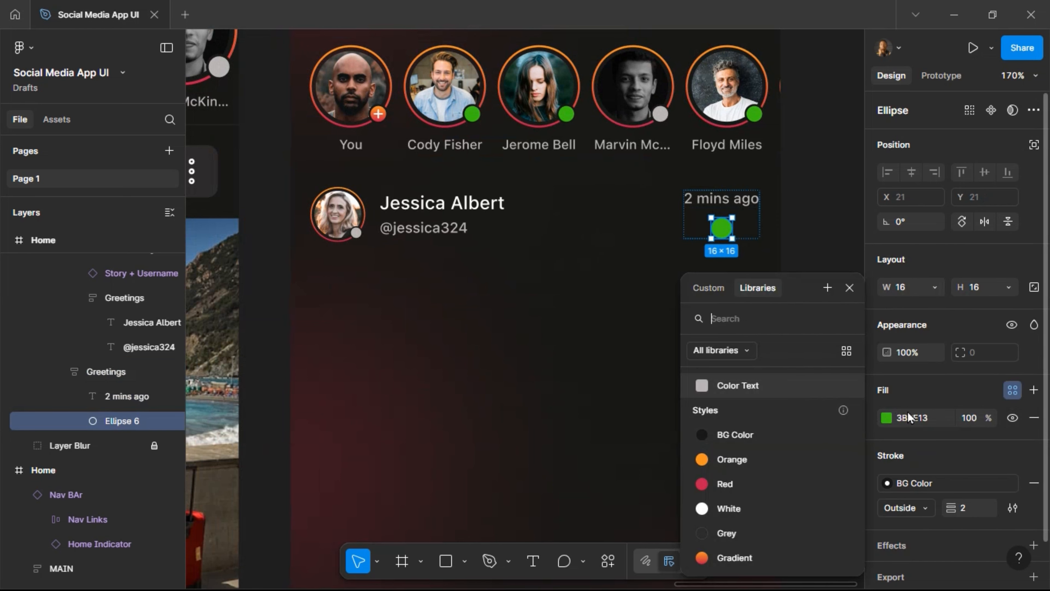
{"action": "left_click", "coordinate": [759, 554]}
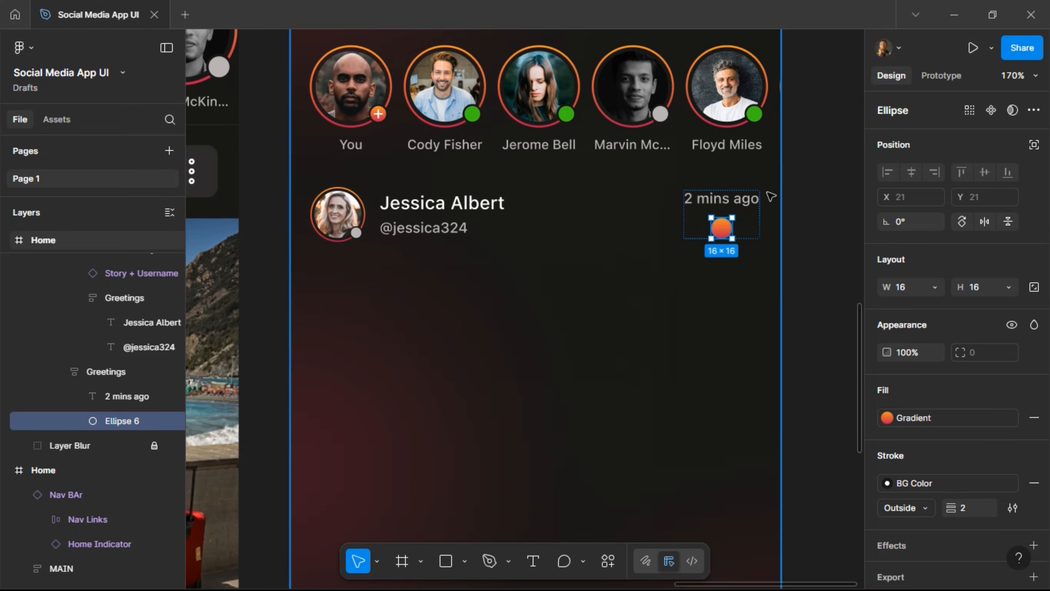
{"action": "scroll", "coordinate": [761, 202], "scroll_direction": "up", "scroll_amount": 10}
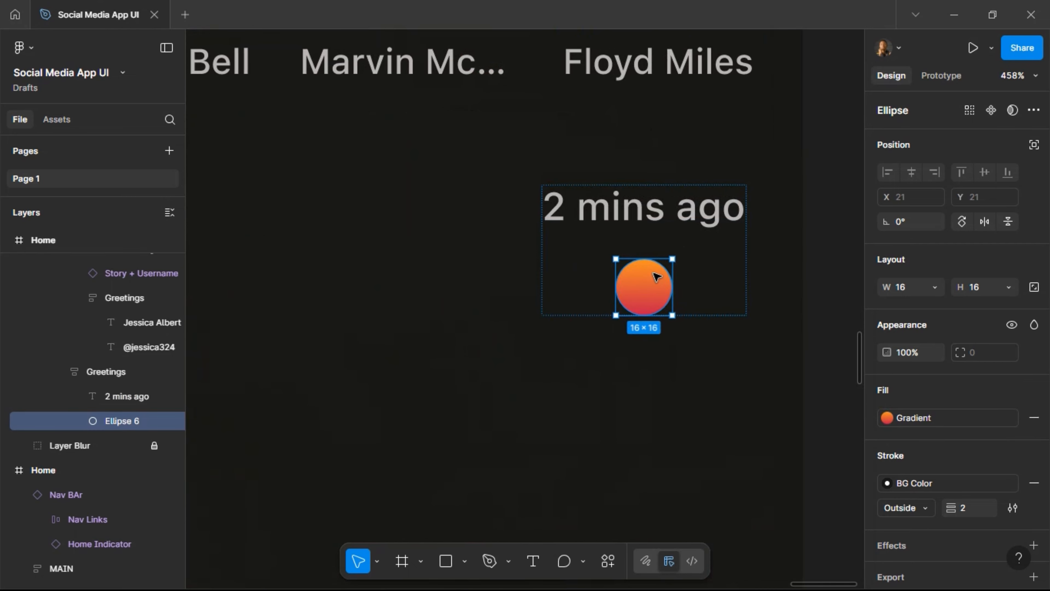
{"action": "scroll", "coordinate": [620, 290], "scroll_direction": "right", "scroll_amount": 3}
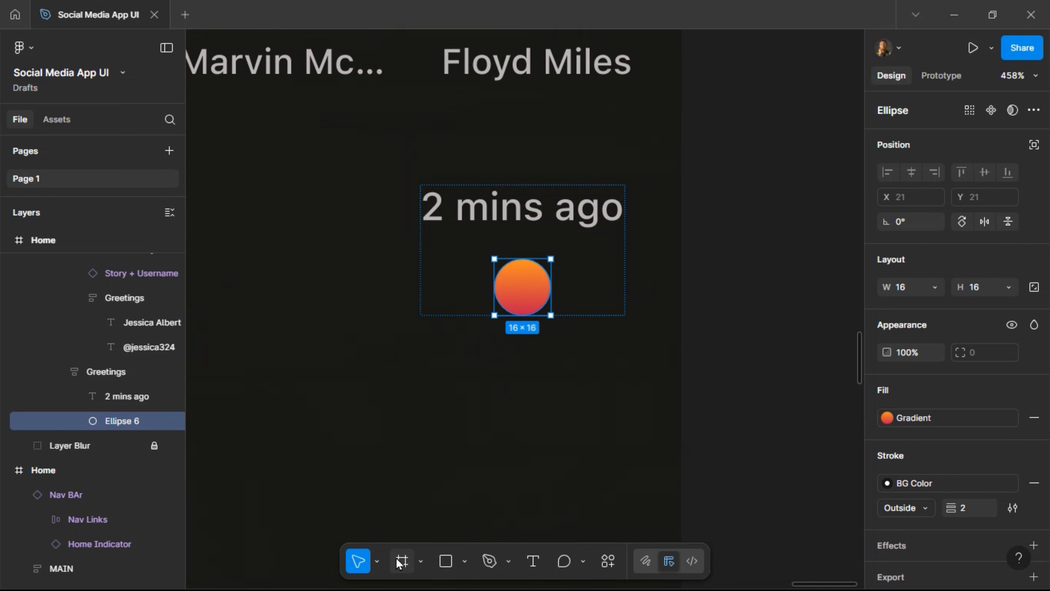
Draw a 14×14 frame beside the timestamp and name it Numbering.
{"action": "left_click_drag", "start_coordinate": [720, 285], "coordinate": [769, 334]}
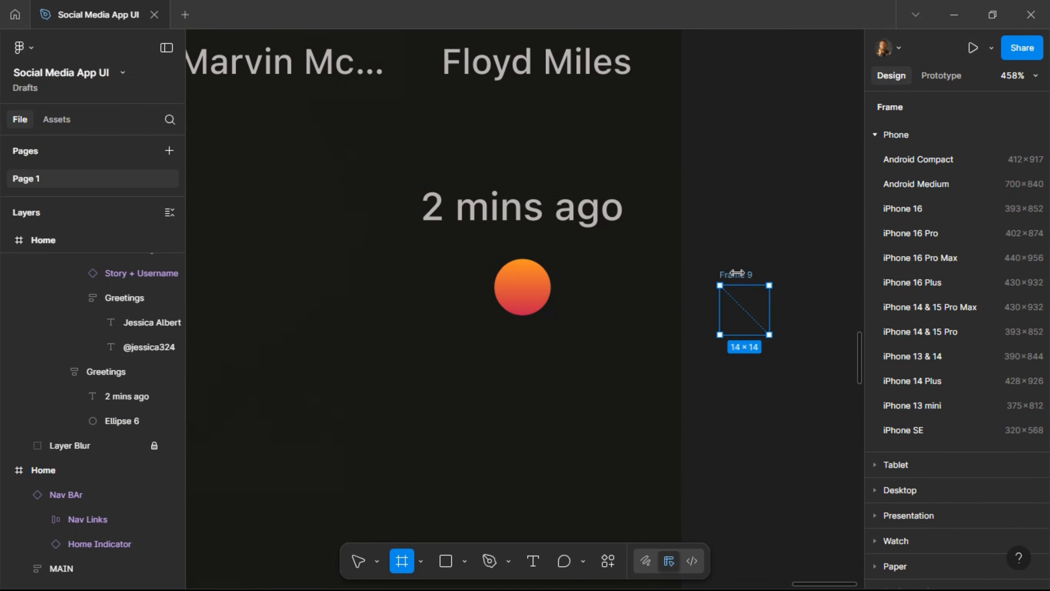
{"action": "double_click", "coordinate": [737, 275]}
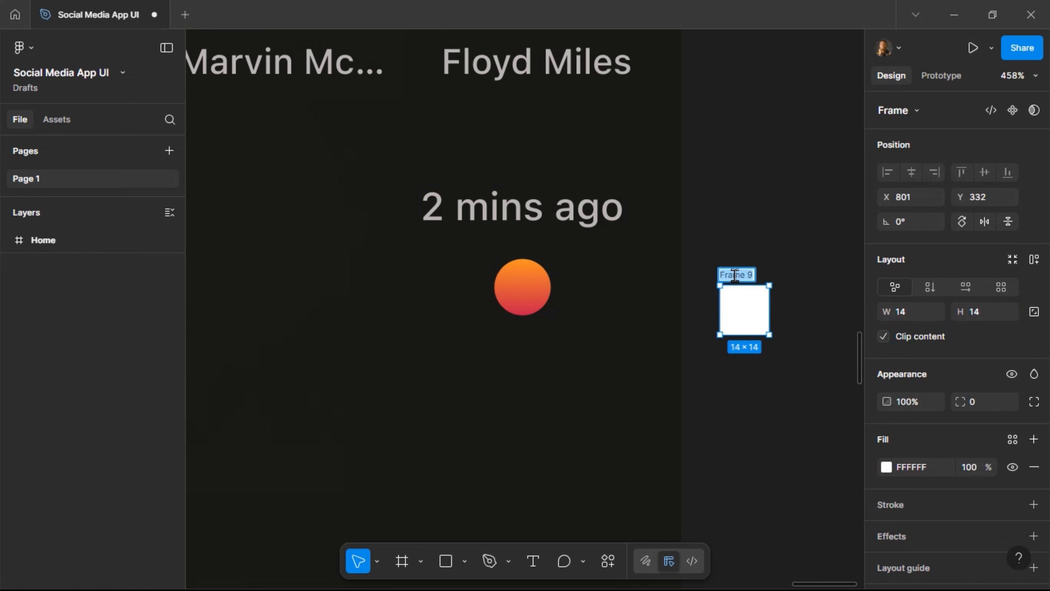
{"action": "type", "text": "Numbering"}
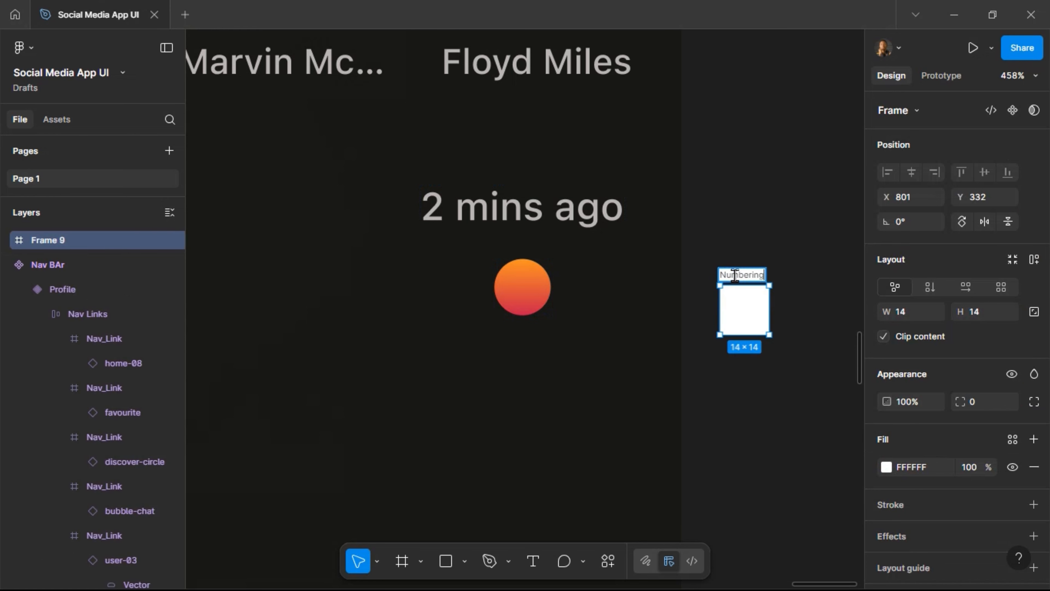
{"action": "key", "text": "Return"}
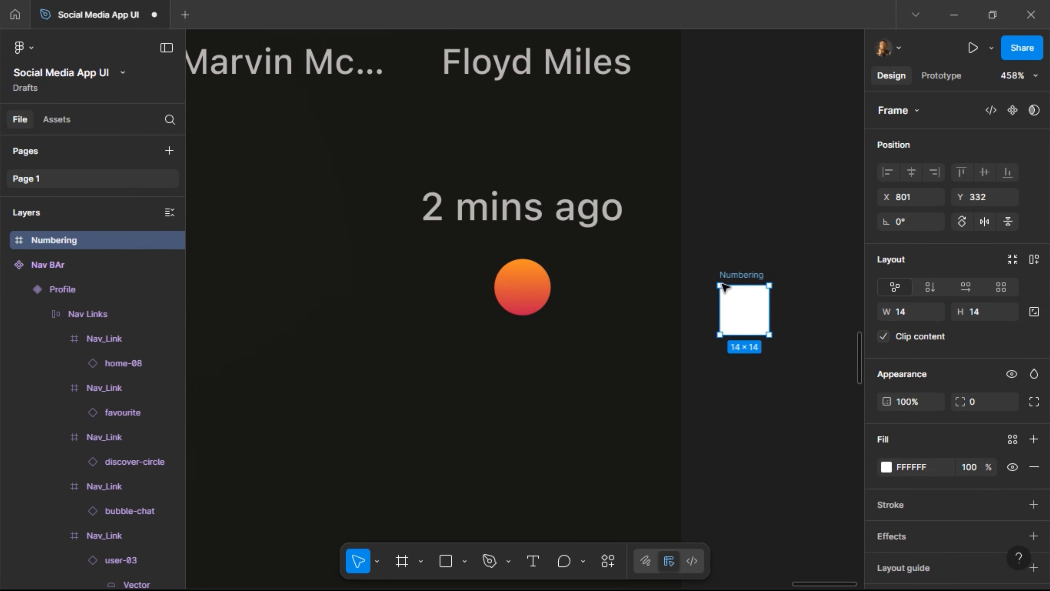
{"action": "left_click", "coordinate": [537, 231]}
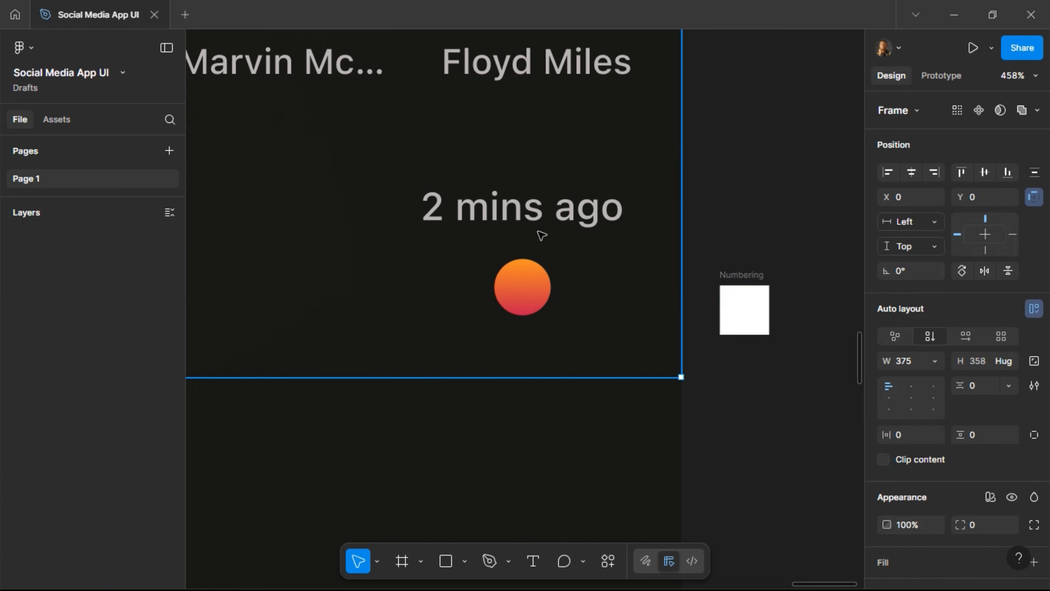
{"action": "double_click", "coordinate": [538, 232]}
{"action": "left_click", "coordinate": [749, 278]}
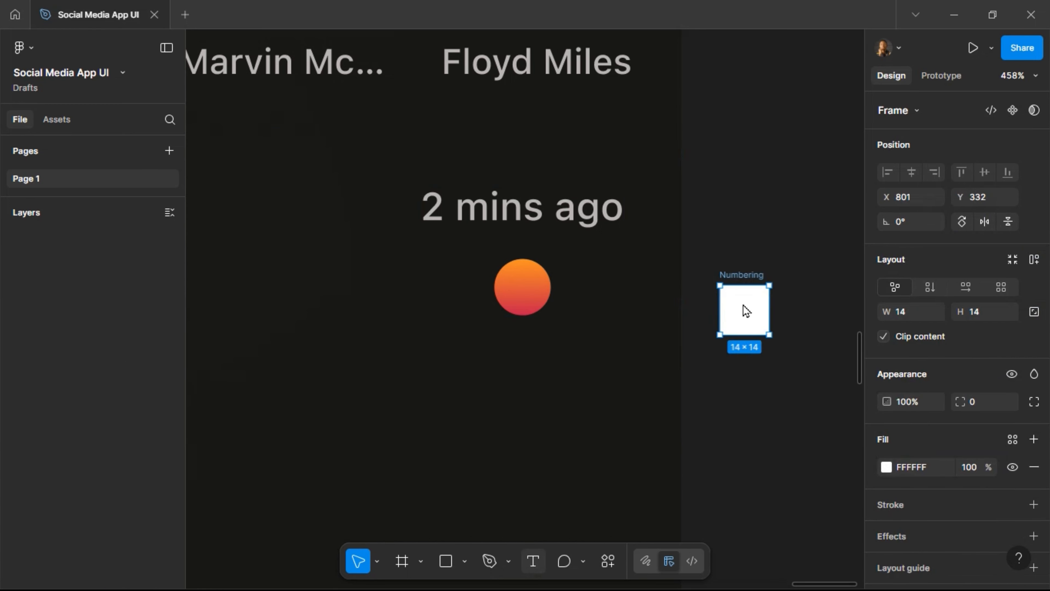
Add a '2' at 10 px font size, centred horizontally and vertically in the Numbering frame.
{"action": "key", "text": "t"}
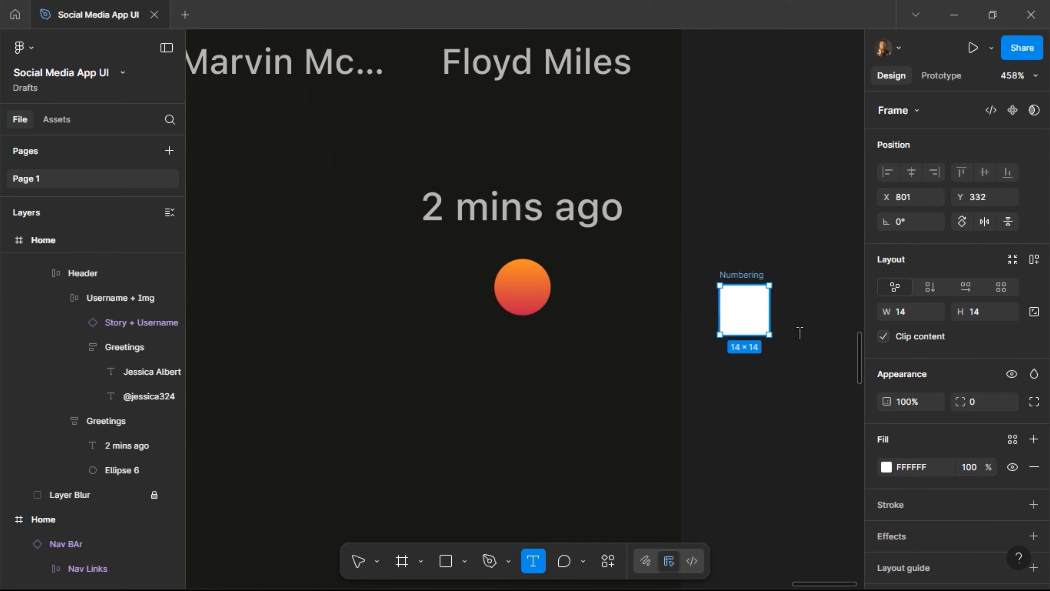
{"action": "left_click", "coordinate": [742, 306]}
{"action": "type", "text": "2"}
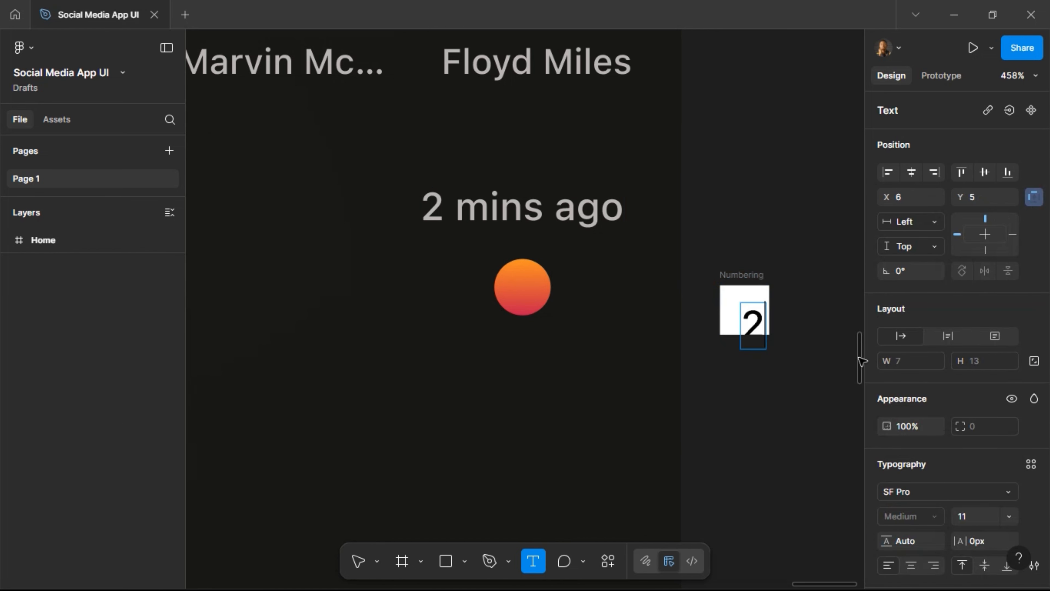
{"action": "key", "text": "Escape"}
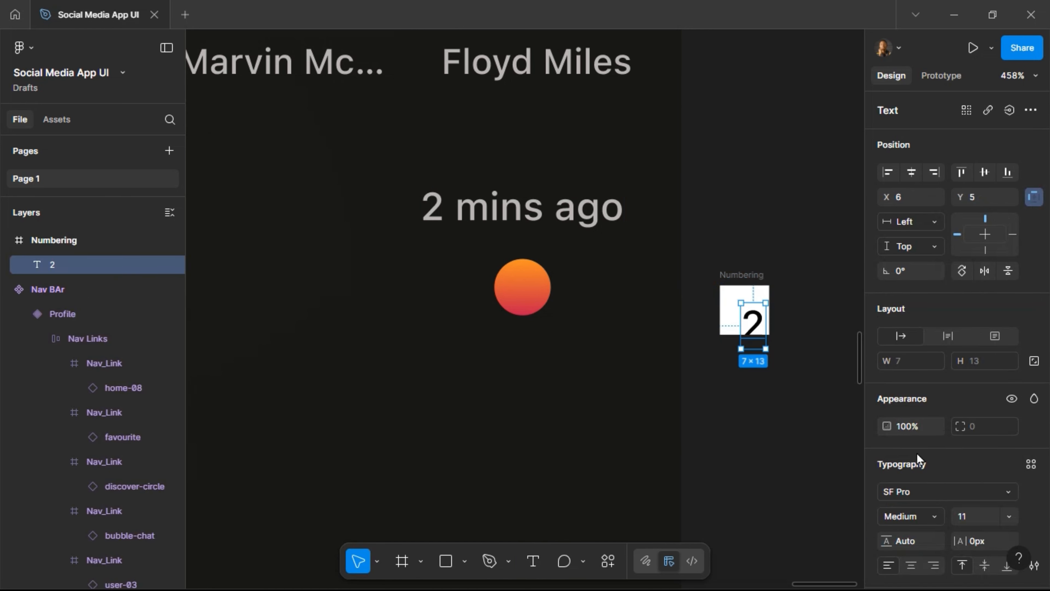
{"action": "left_click", "coordinate": [970, 514]}
{"action": "type", "text": "10"}
{"action": "key", "text": "Return"}
{"action": "left_click", "coordinate": [911, 171]}
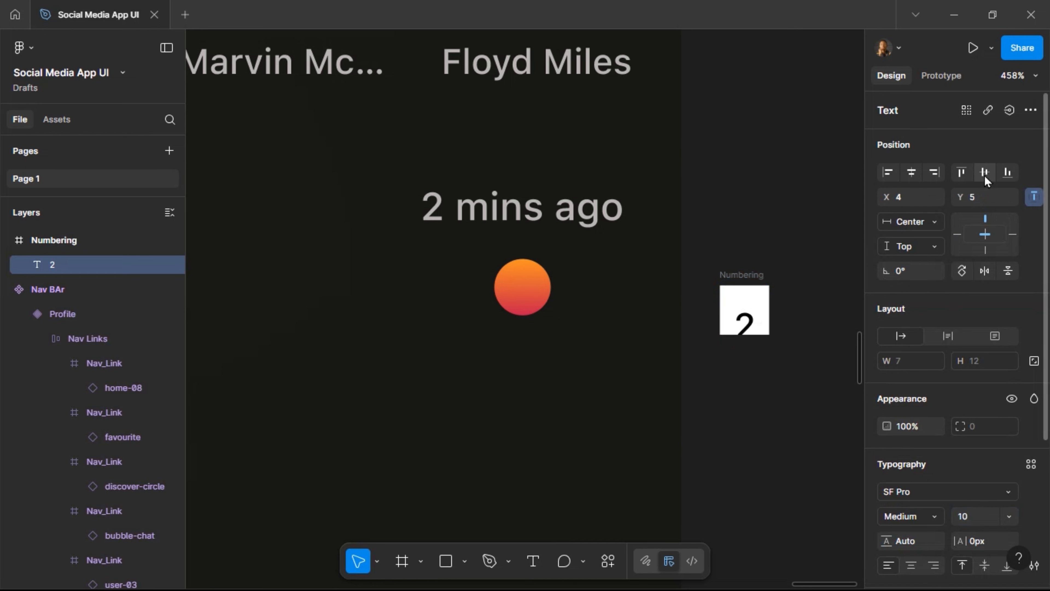
{"action": "left_click", "coordinate": [985, 178]}
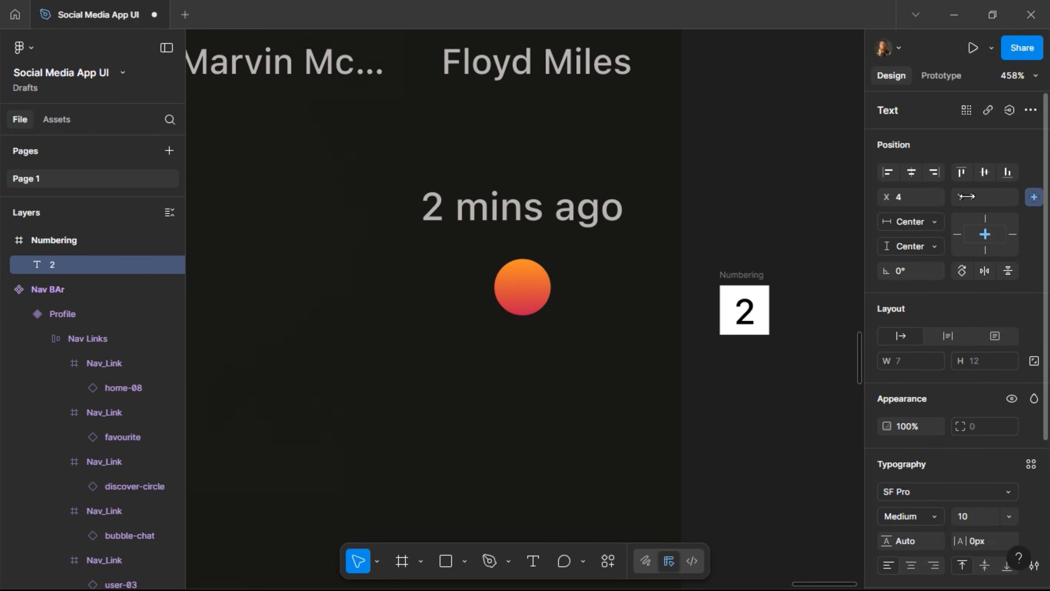
Give the Numbering frame corner radius 100 and the Gradient fill style.
{"action": "left_click", "coordinate": [761, 292]}
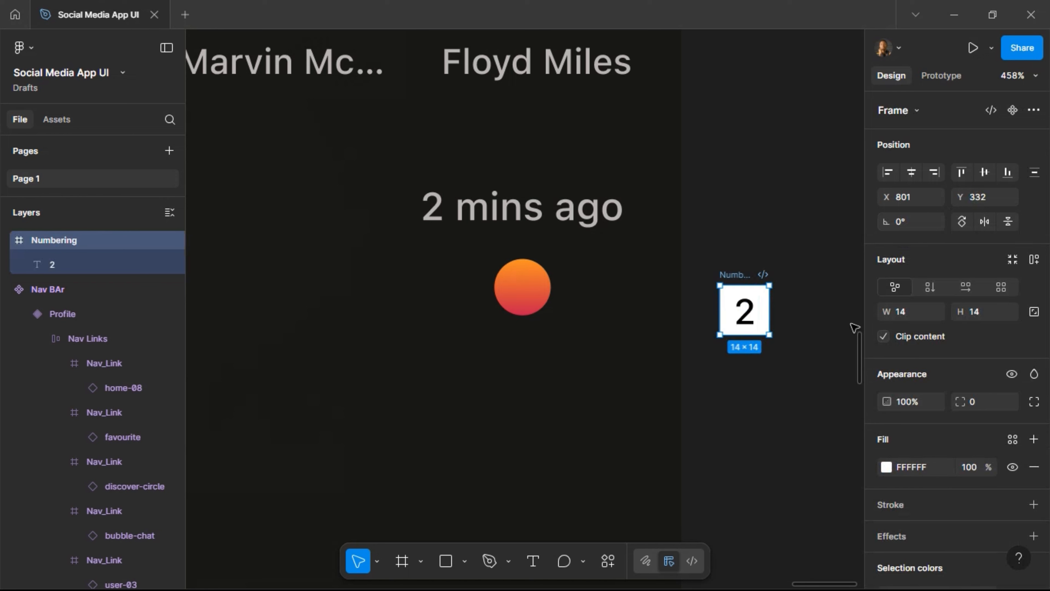
{"action": "left_click", "coordinate": [980, 398]}
{"action": "type", "text": "100"}
{"action": "key", "text": "Return"}
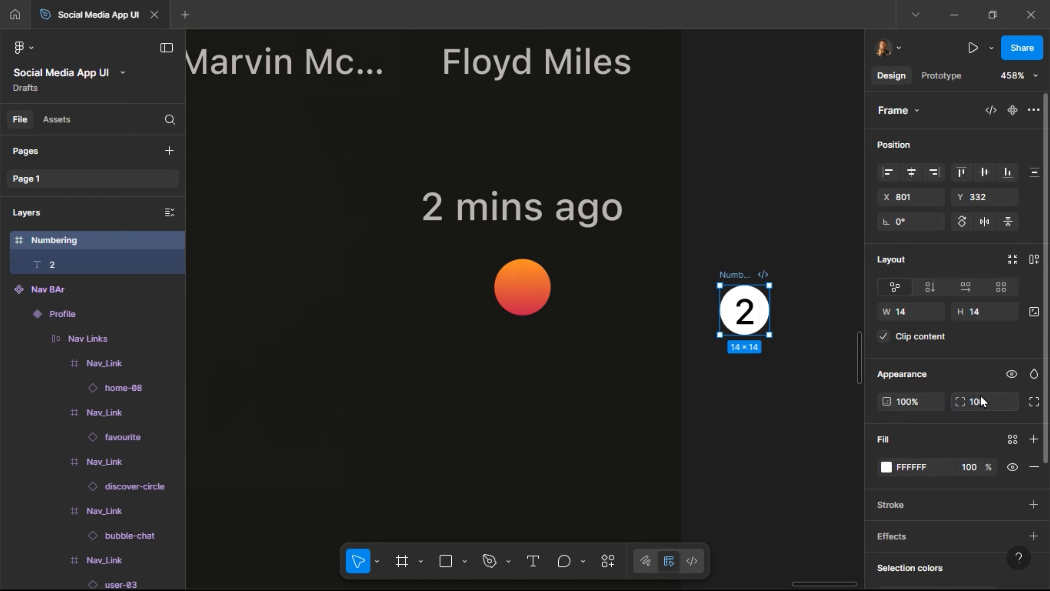
{"action": "scroll", "coordinate": [948, 427], "scroll_direction": "down", "scroll_amount": 4}
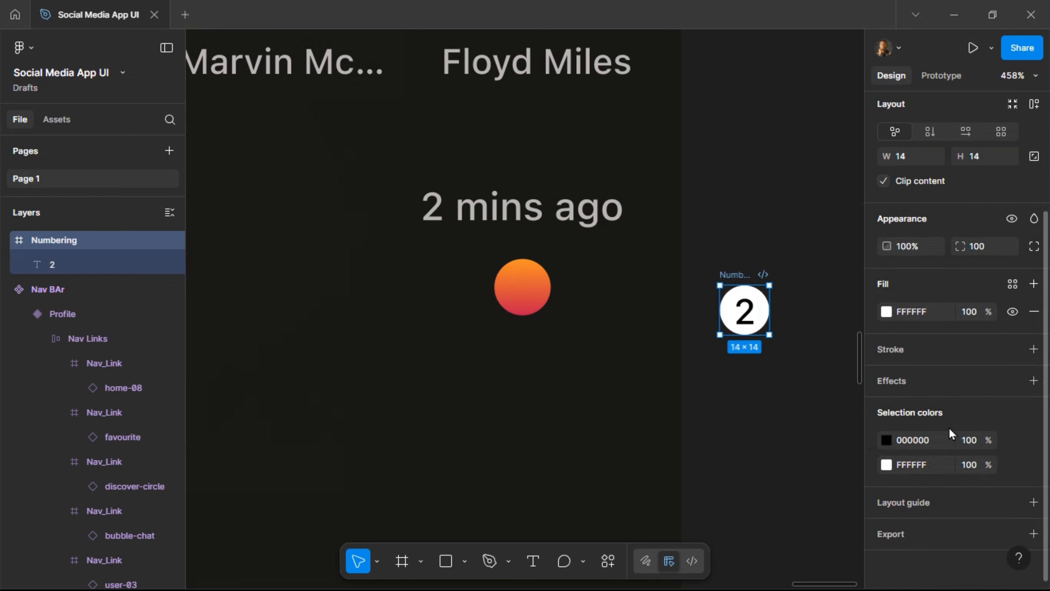
{"action": "left_click", "coordinate": [1012, 284]}
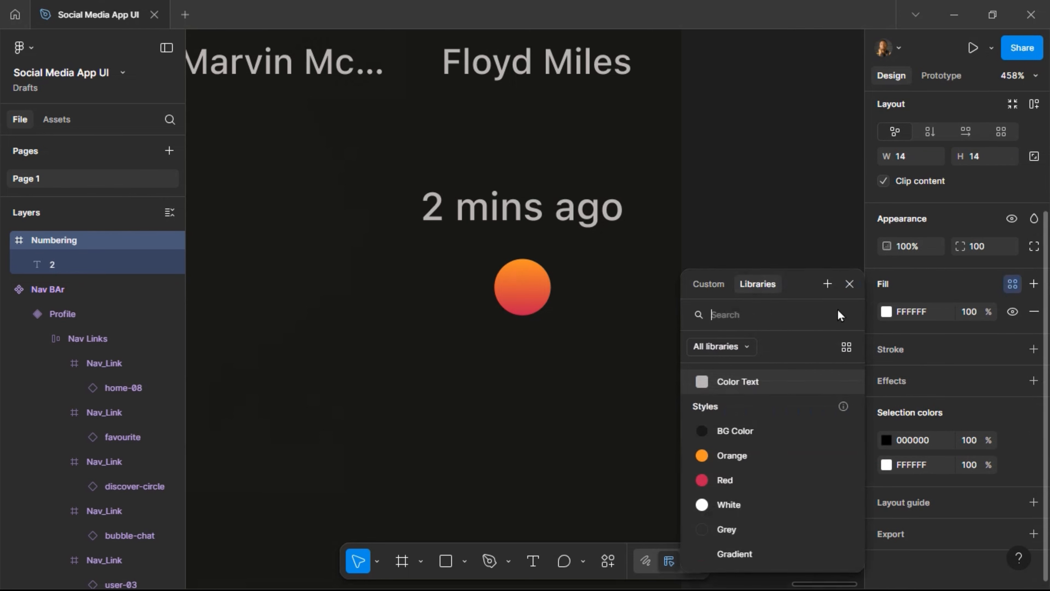
{"action": "left_click", "coordinate": [757, 546]}
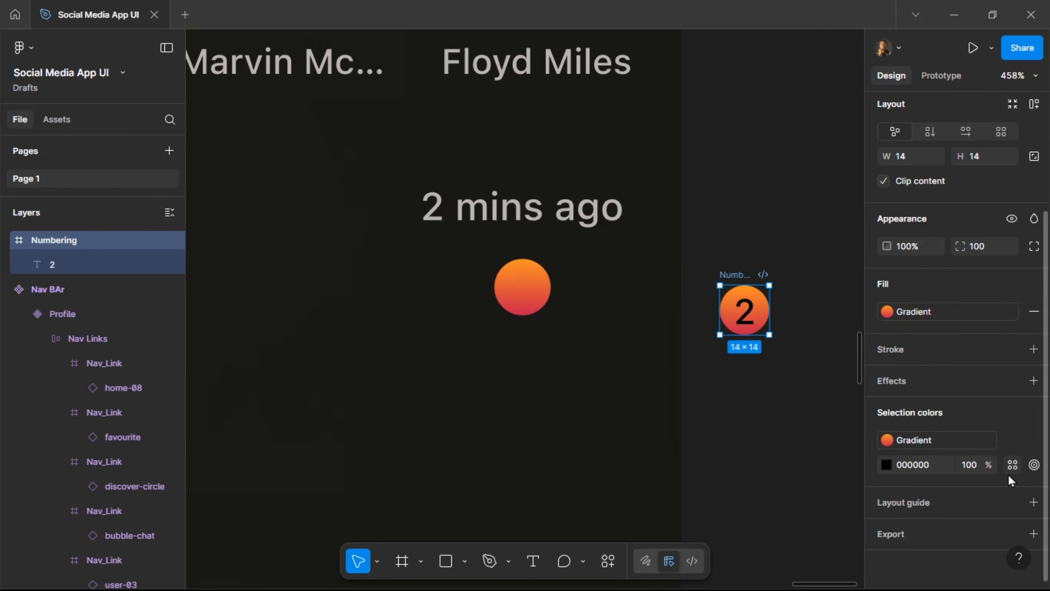
Make the 2 White and Semibold, then cut the badge to the clipboard.
{"action": "left_click", "coordinate": [1012, 465]}
{"action": "left_click", "coordinate": [773, 514]}
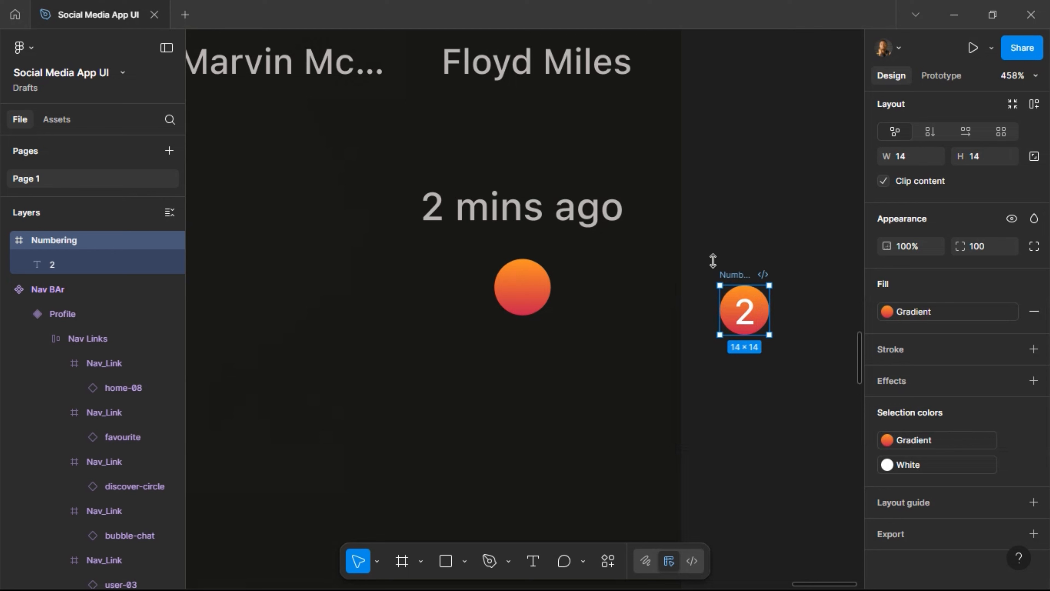
{"action": "left_click", "coordinate": [744, 319]}
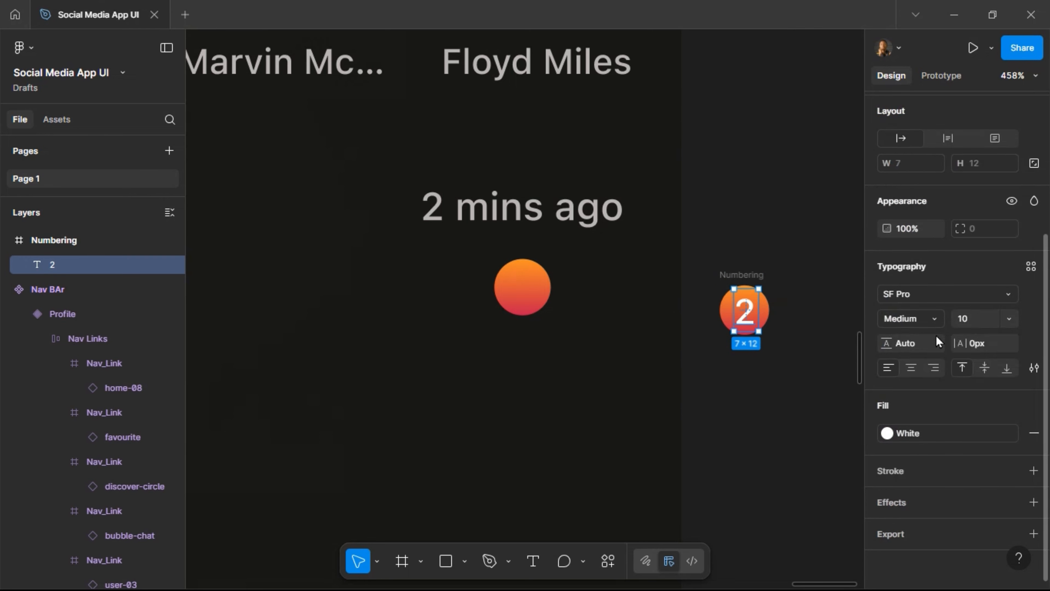
{"action": "left_click", "coordinate": [936, 323]}
{"action": "left_click", "coordinate": [931, 339]}
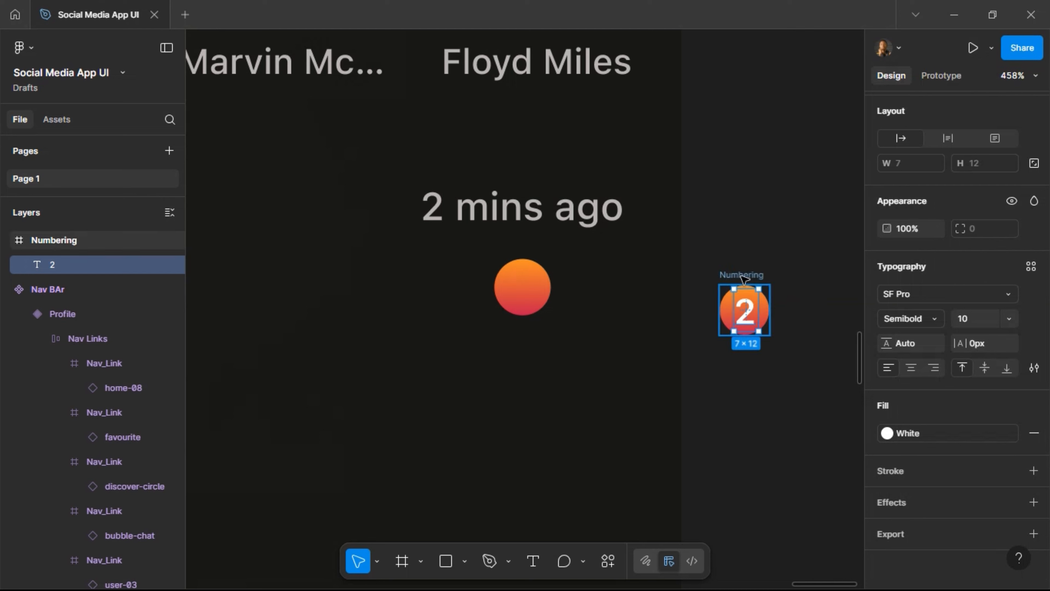
{"action": "left_click", "coordinate": [743, 276]}
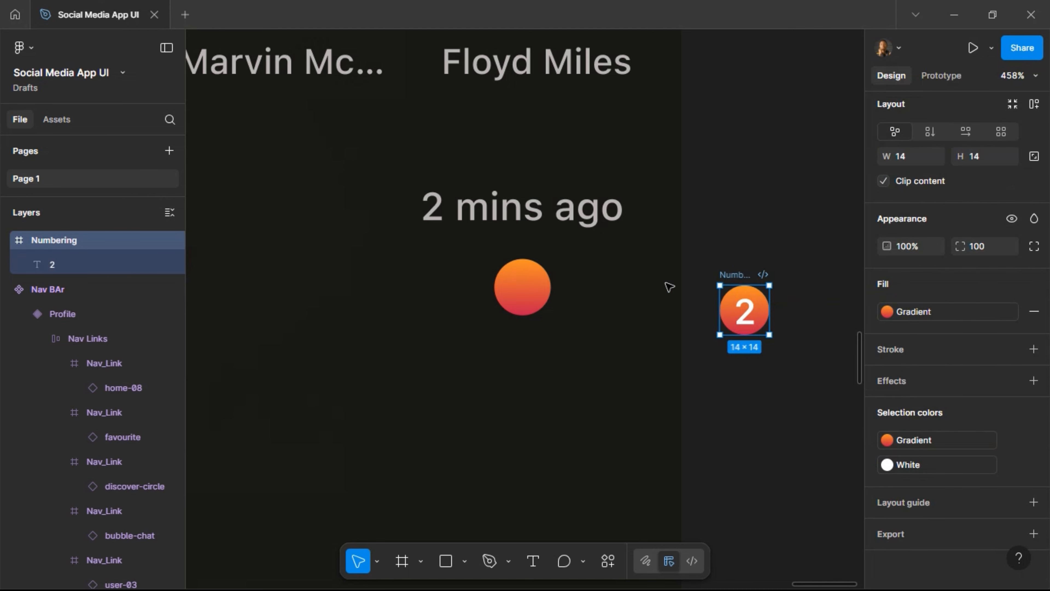
{"action": "key", "text": "Delete"}
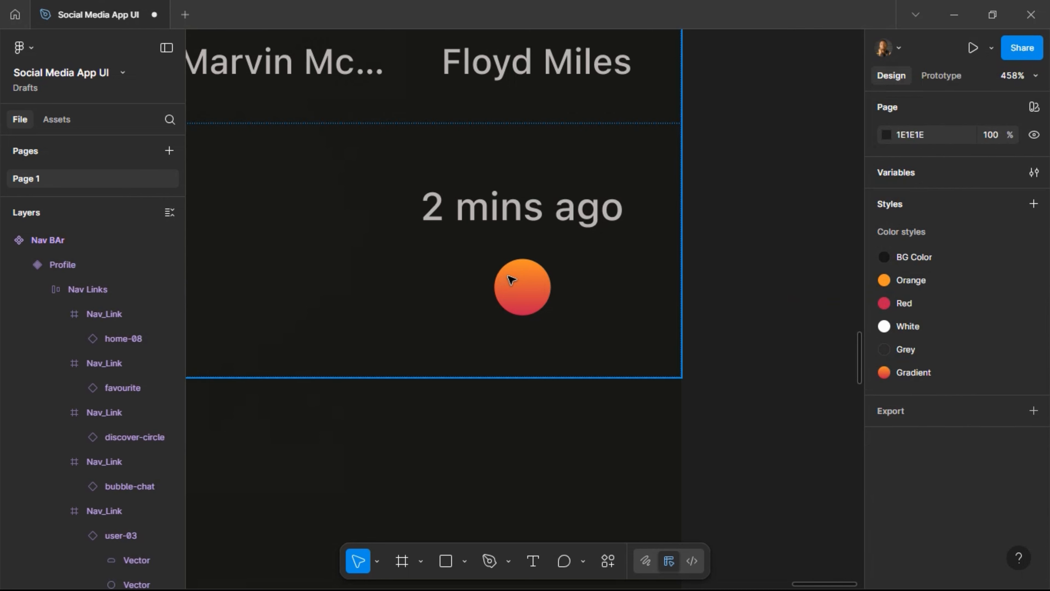
Replace the gradient dot with the Numbering badge at 16×16, its 2 re-centred vertically.
{"action": "left_click", "coordinate": [511, 280]}
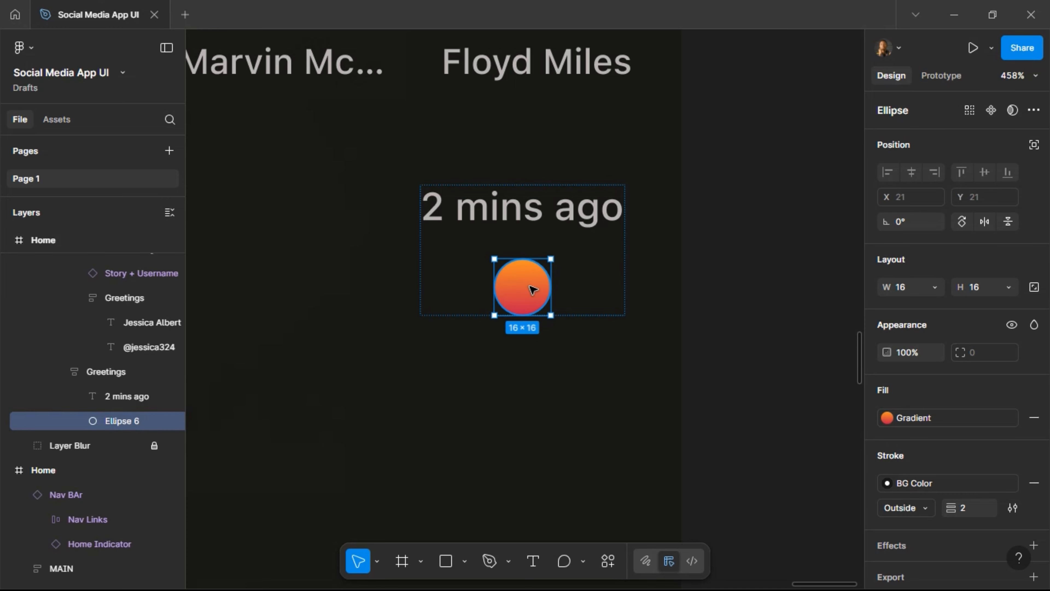
{"action": "key", "text": "ctrl+z"}
{"action": "scroll", "coordinate": [748, 250], "scroll_direction": "down", "scroll_amount": 3}
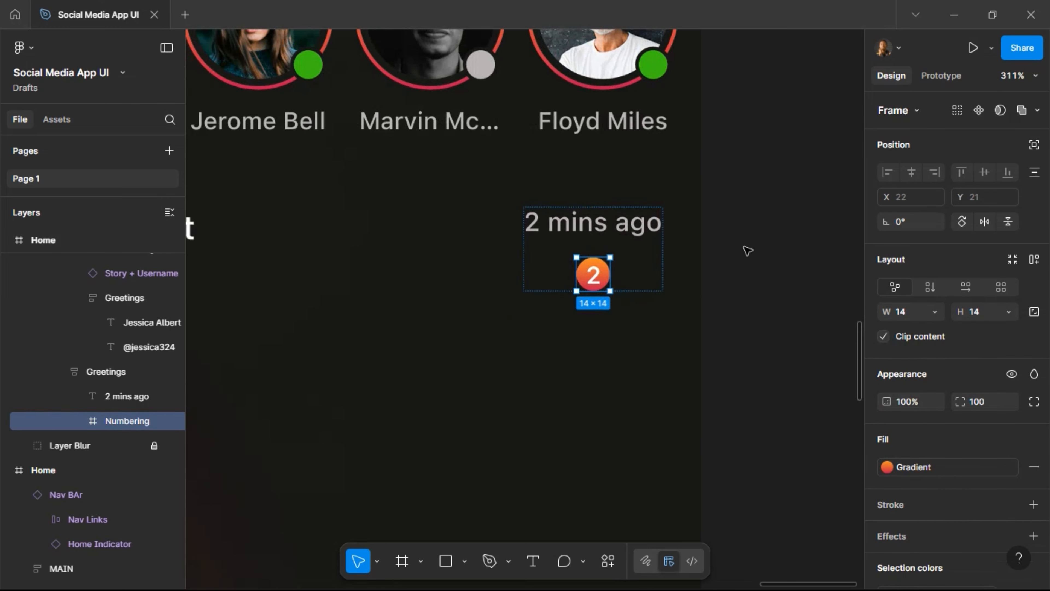
{"action": "scroll", "coordinate": [748, 250], "scroll_direction": "down", "scroll_amount": 3}
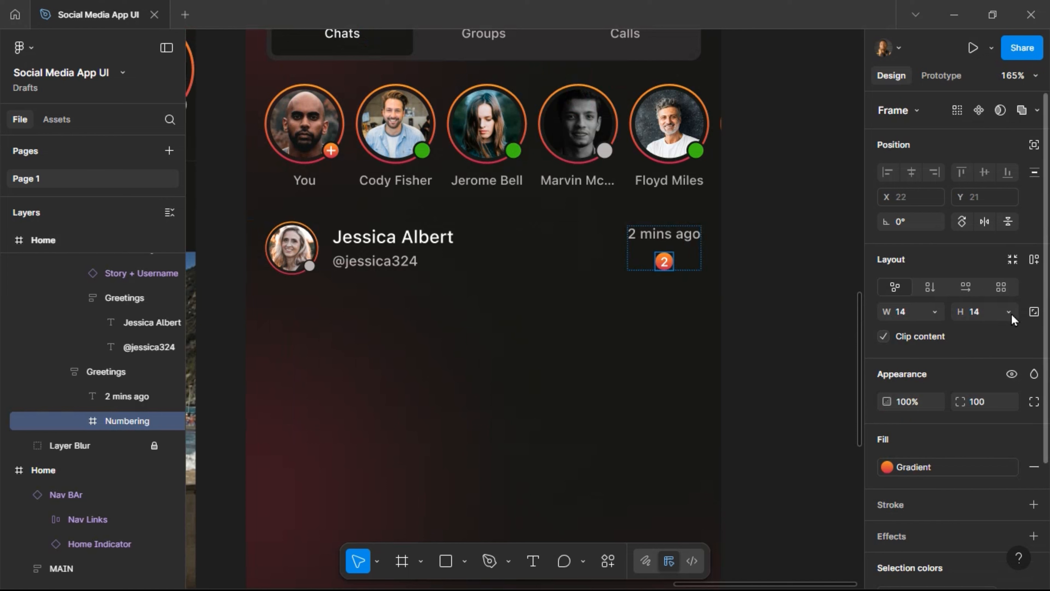
{"action": "left_click", "coordinate": [977, 311]}
{"action": "type", "text": "16"}
{"action": "key", "text": "Return"}
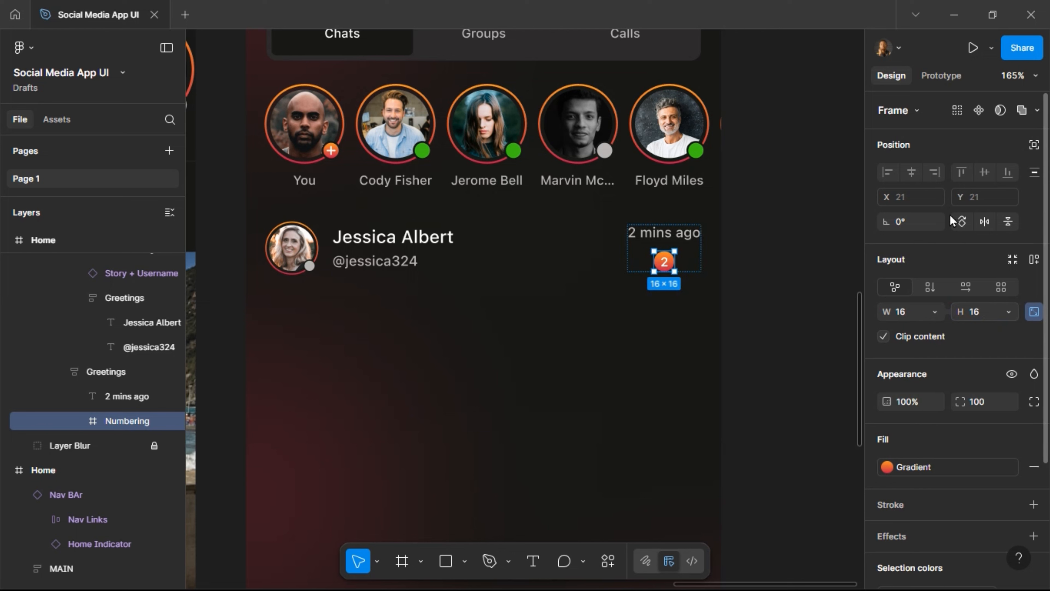
{"action": "key", "text": "Return"}
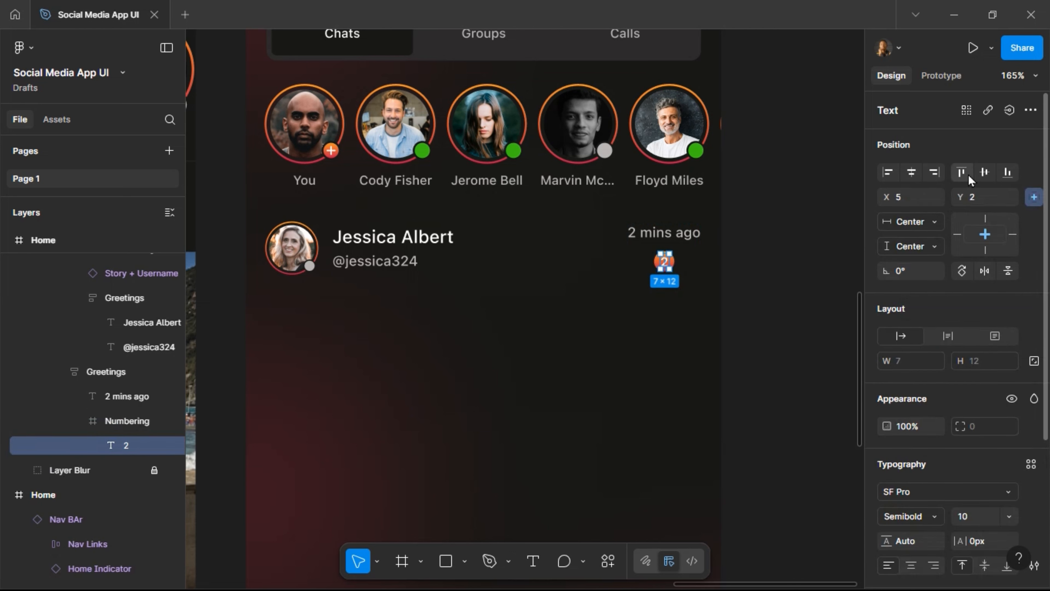
{"action": "left_click", "coordinate": [984, 171]}
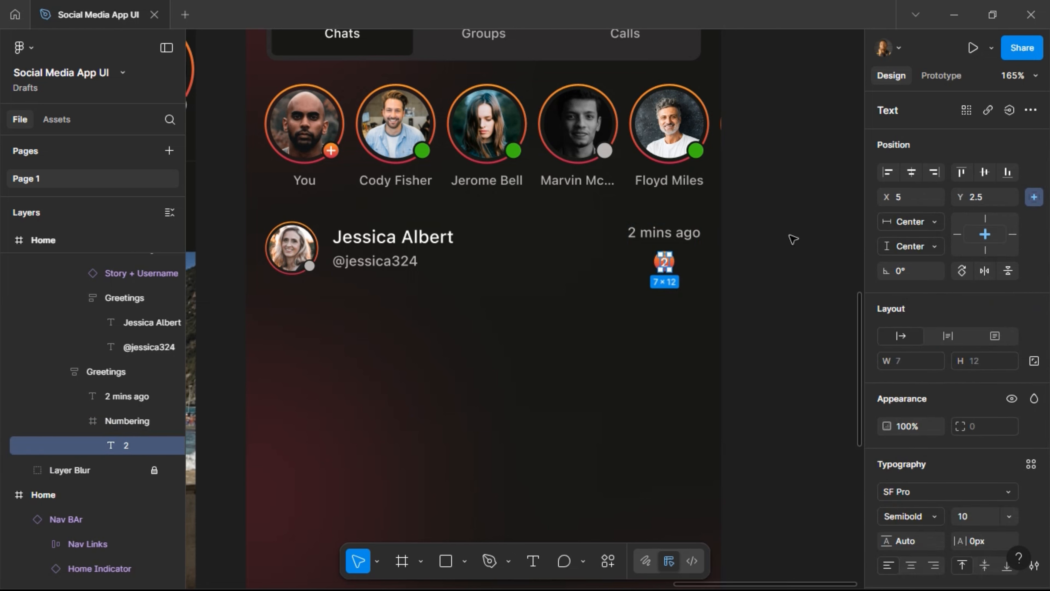
{"action": "left_click", "coordinate": [785, 197]}
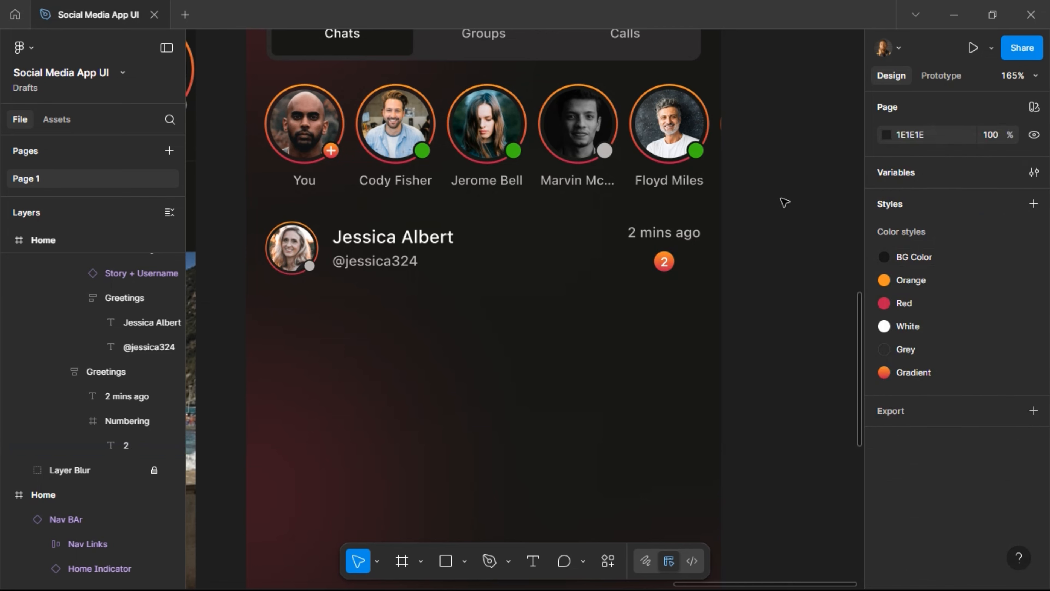
{"action": "scroll", "coordinate": [784, 202], "scroll_direction": "down", "scroll_amount": 5}
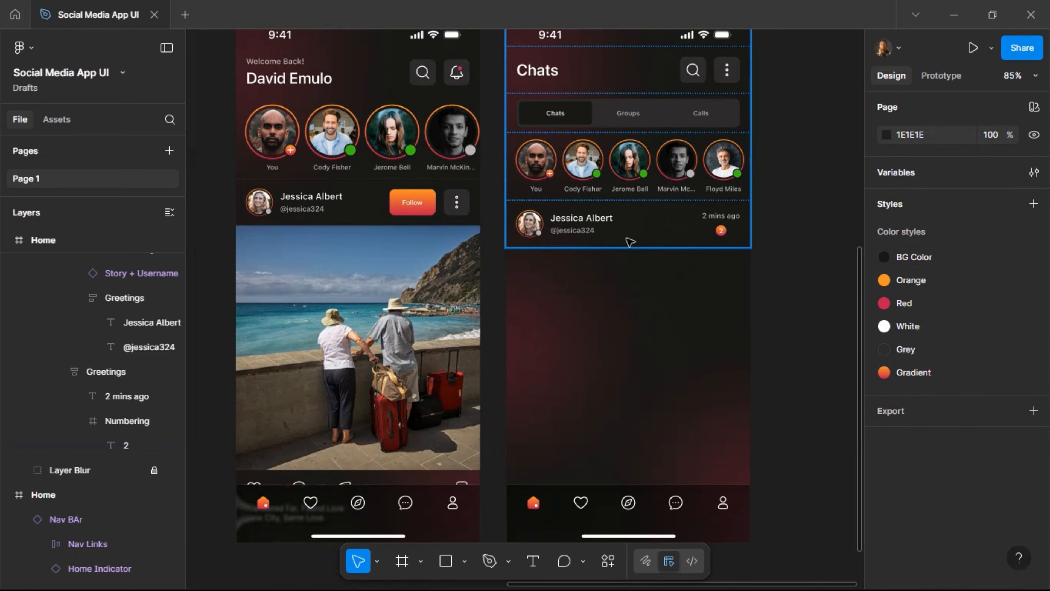
{"action": "left_click", "coordinate": [575, 234]}
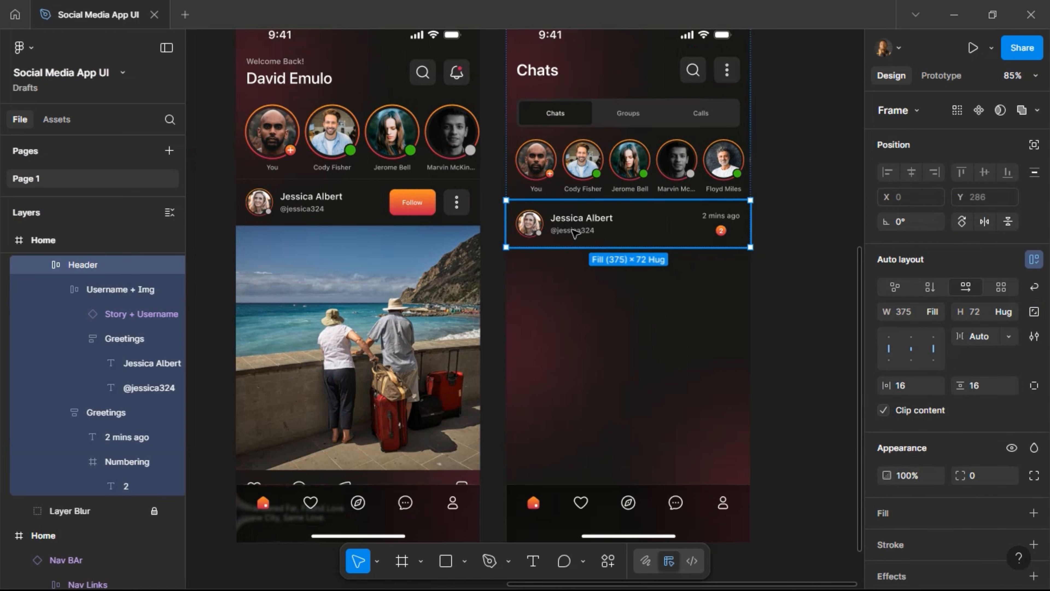
{"action": "key", "text": "ctrl+d"}
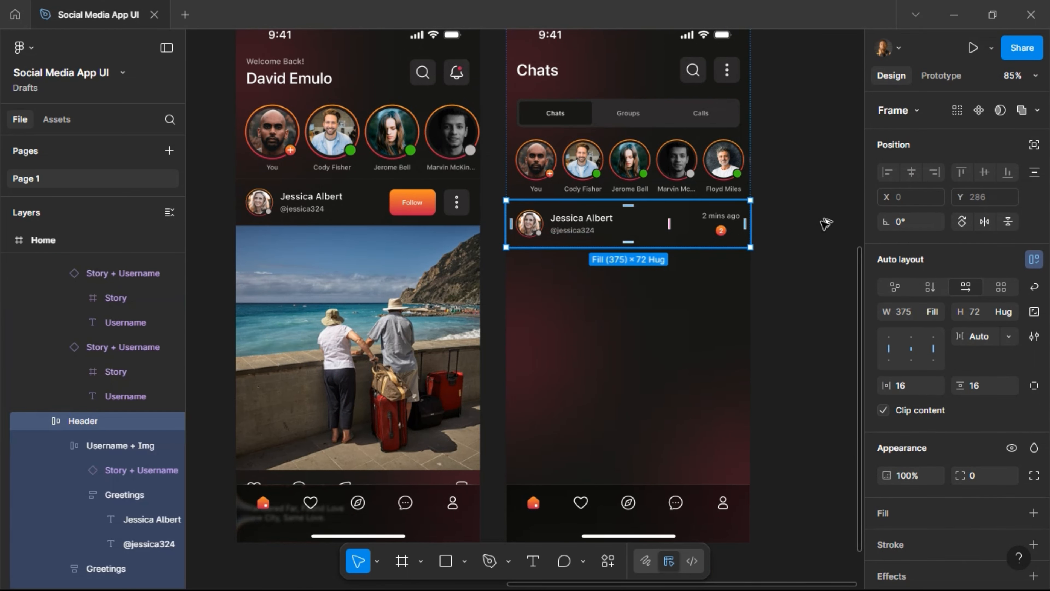
{"action": "key", "text": "shift+Return"}
{"action": "mouse_move", "coordinate": [838, 223]}
{"action": "left_mouse_down"}
{"action": "mouse_move", "coordinate": [852, 222]}
{"action": "mouse_move", "coordinate": [825, 216]}
{"action": "left_mouse_up"}
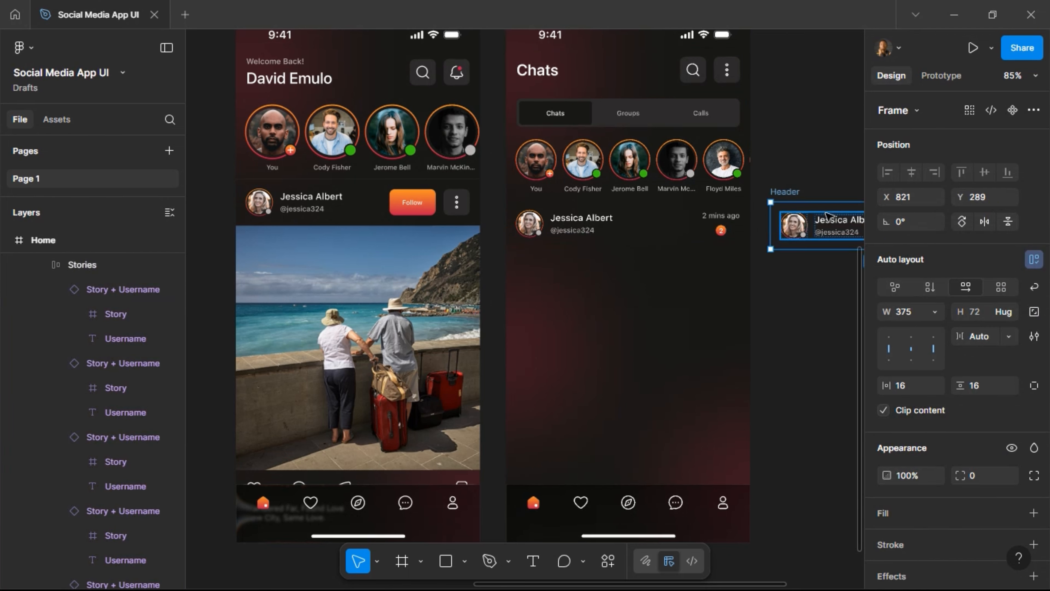
{"action": "scroll", "coordinate": [604, 192], "scroll_direction": "right", "scroll_amount": 5}
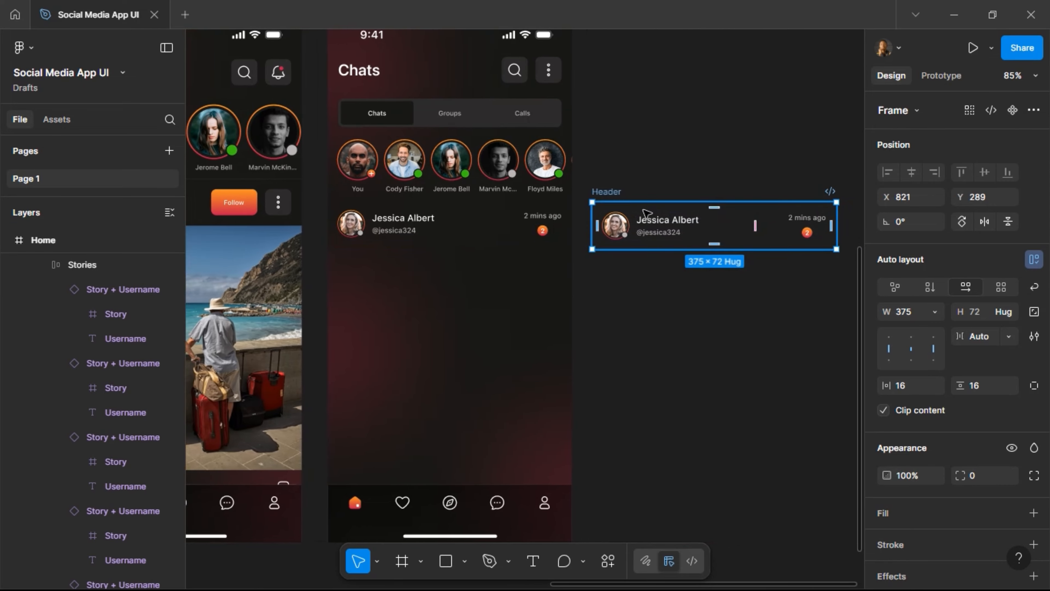
{"action": "double_click", "coordinate": [604, 192]}
{"action": "type", "text": "Cha"}
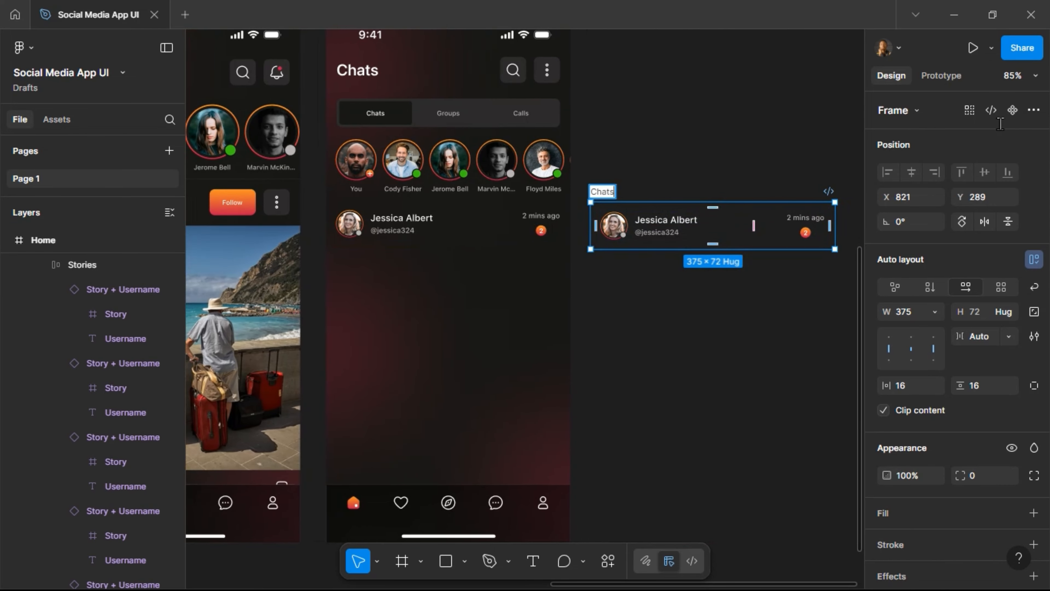
{"action": "type", "text": "ts"}
{"action": "key", "text": "Return"}
{"action": "left_click", "coordinate": [1012, 110]}
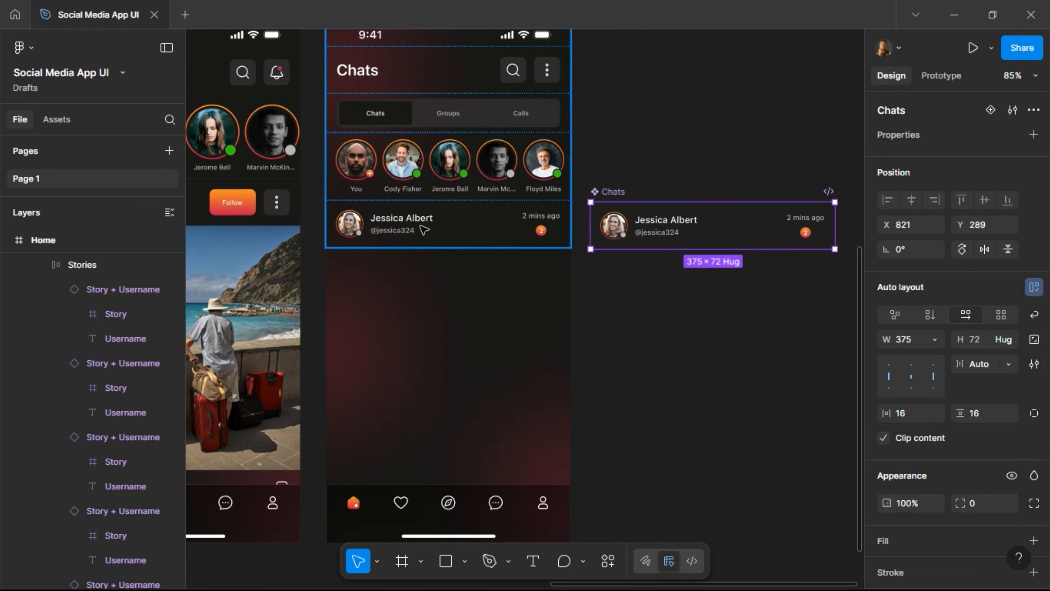
{"action": "left_click", "coordinate": [425, 230]}
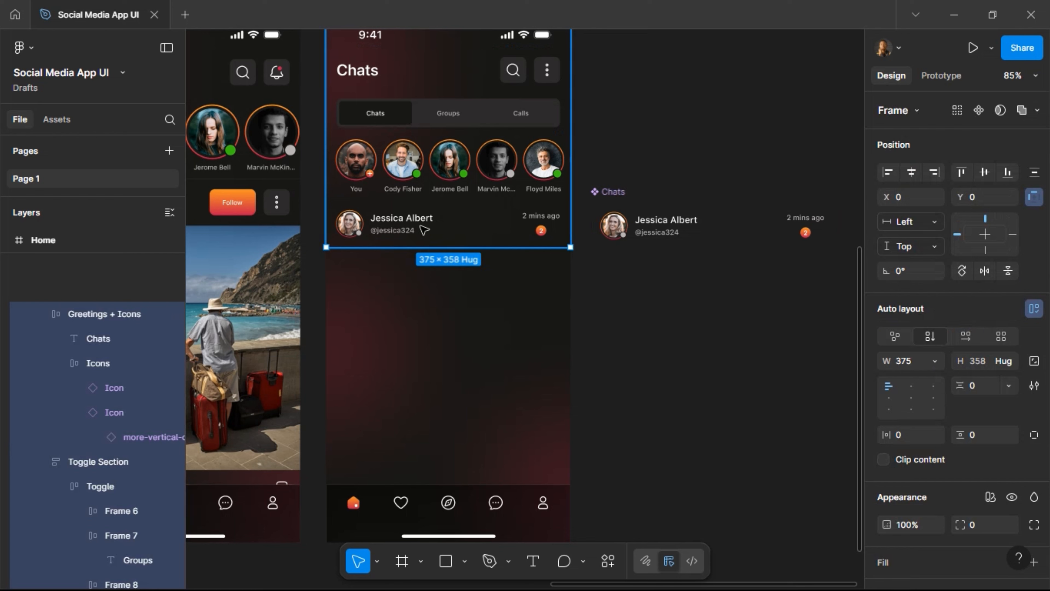
Replace the original row with a Chats instance and duplicate it into five rows.
{"action": "left_click", "coordinate": [424, 230]}
{"action": "key", "text": "ctrl+shift+r"}
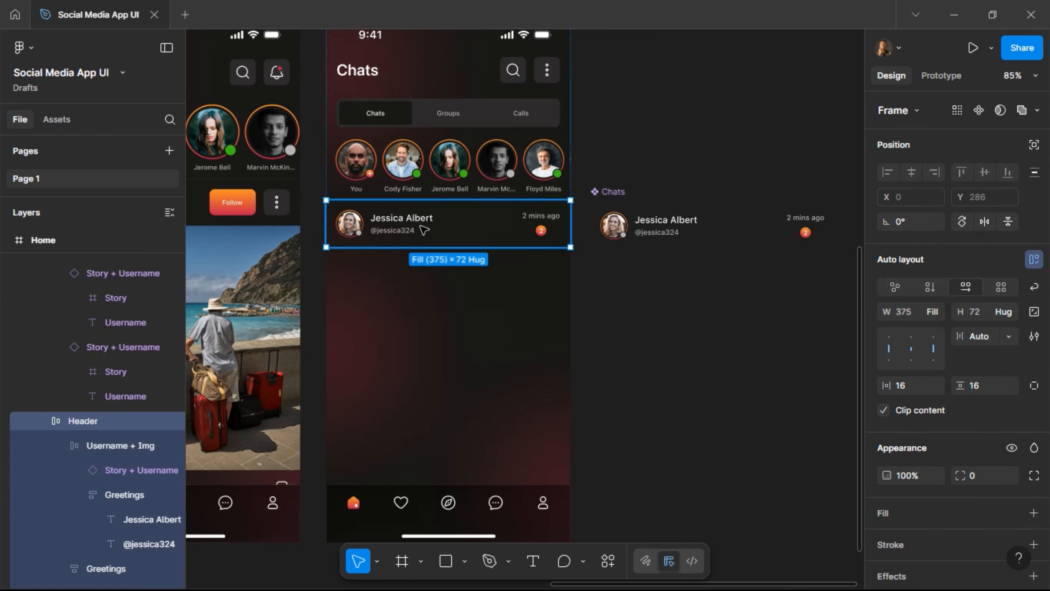
{"action": "key", "text": "ctrl+shift+r"}
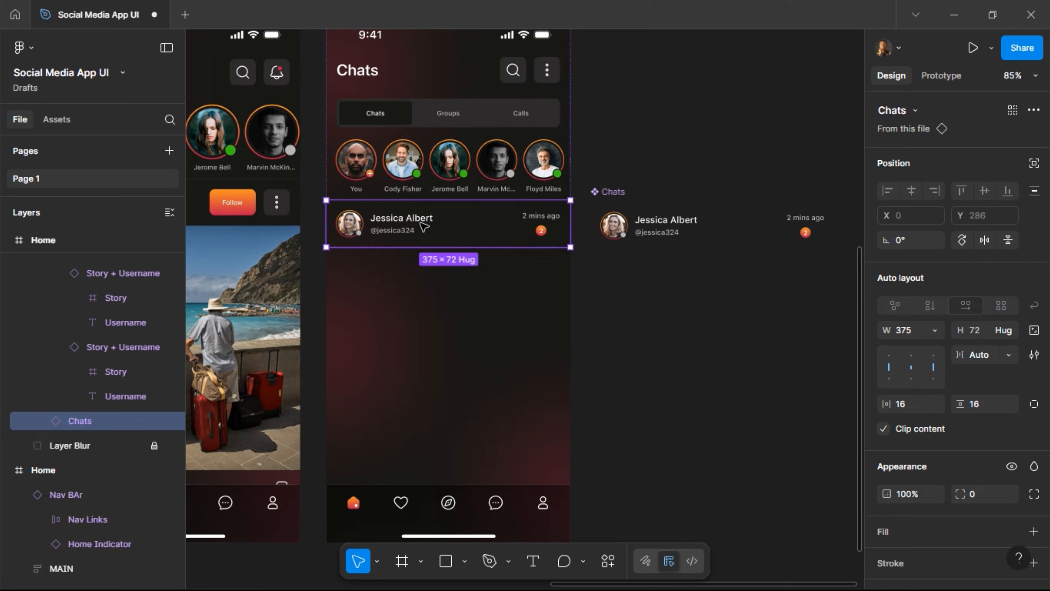
{"action": "key", "text": "ctrl+d"}
{"action": "key", "text": "ctrl+d"}
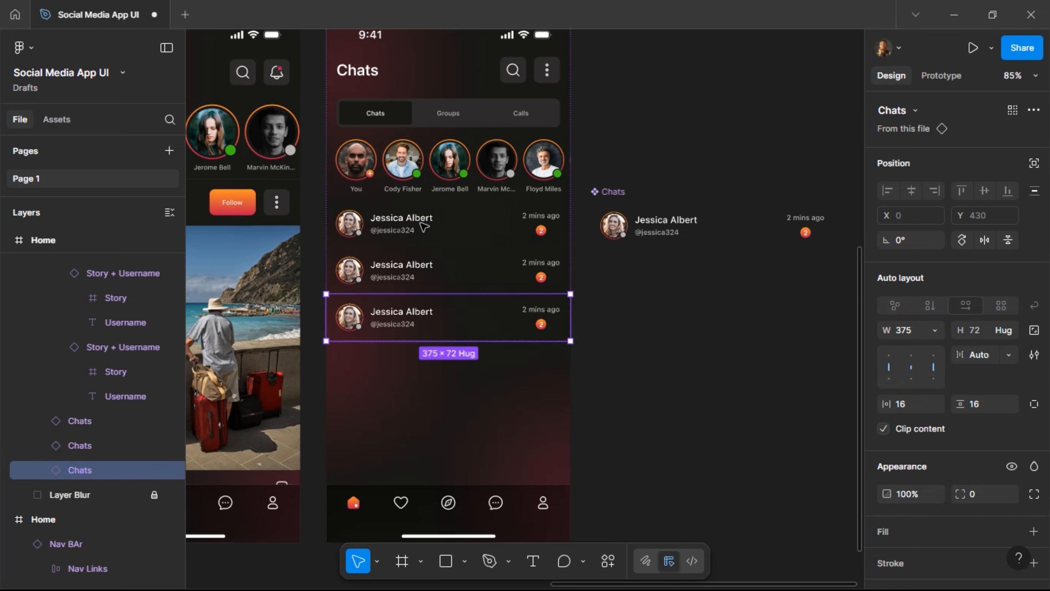
{"action": "key", "text": "ctrl+d"}
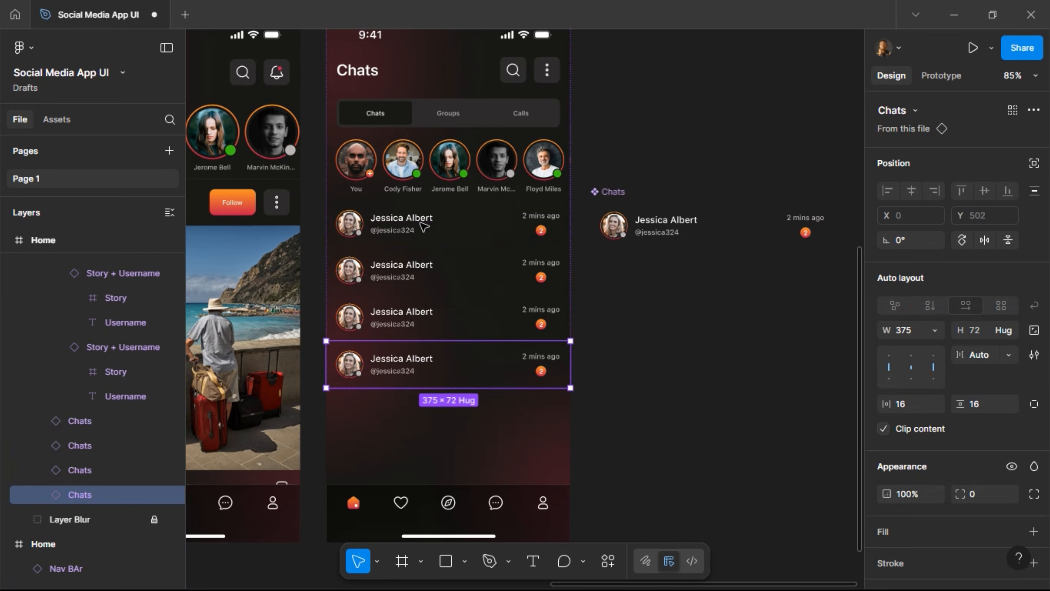
{"action": "key", "text": "ctrl+d"}
{"action": "key", "text": "ctrl+d"}
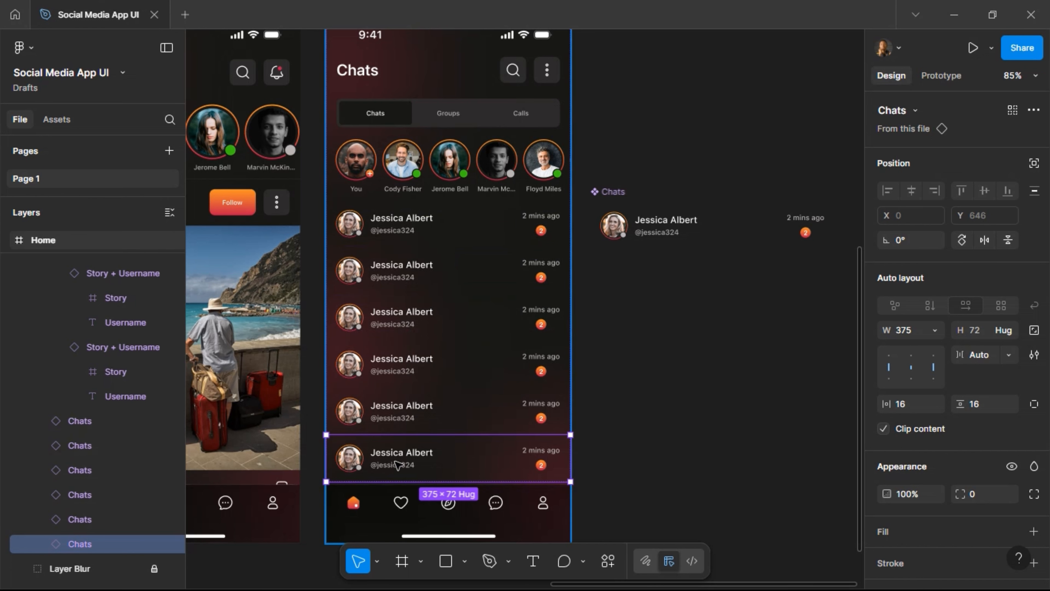
{"action": "key", "text": "ctrl+z"}
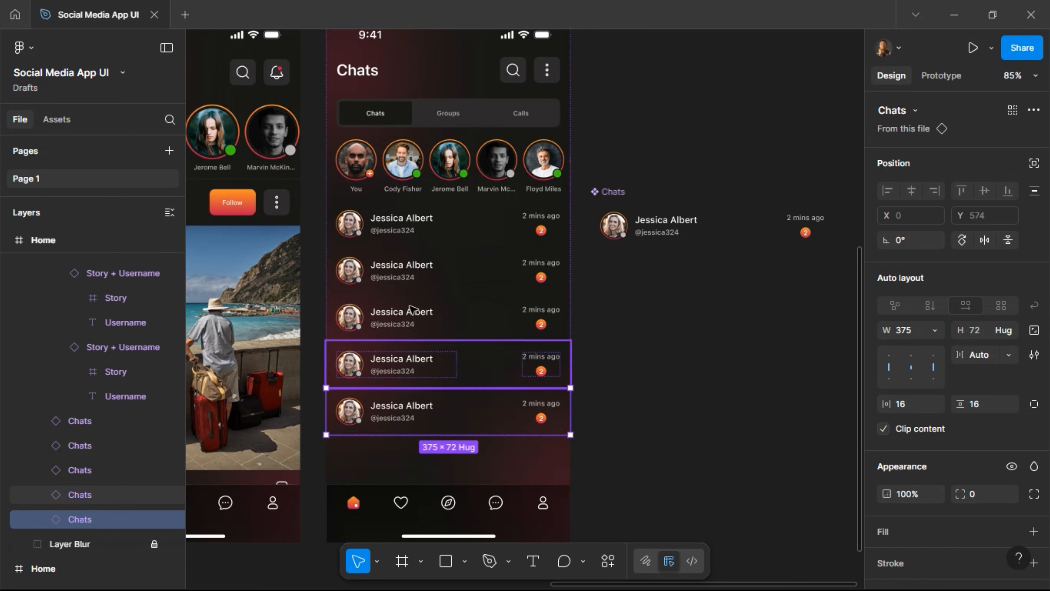
Wrap the five chat rows in an auto-layout frame named Chats.
{"action": "left_click", "coordinate": [411, 314], "text": "shift"}
{"action": "left_click", "coordinate": [429, 265], "text": "shift"}
{"action": "left_click", "coordinate": [441, 228], "text": "shift"}
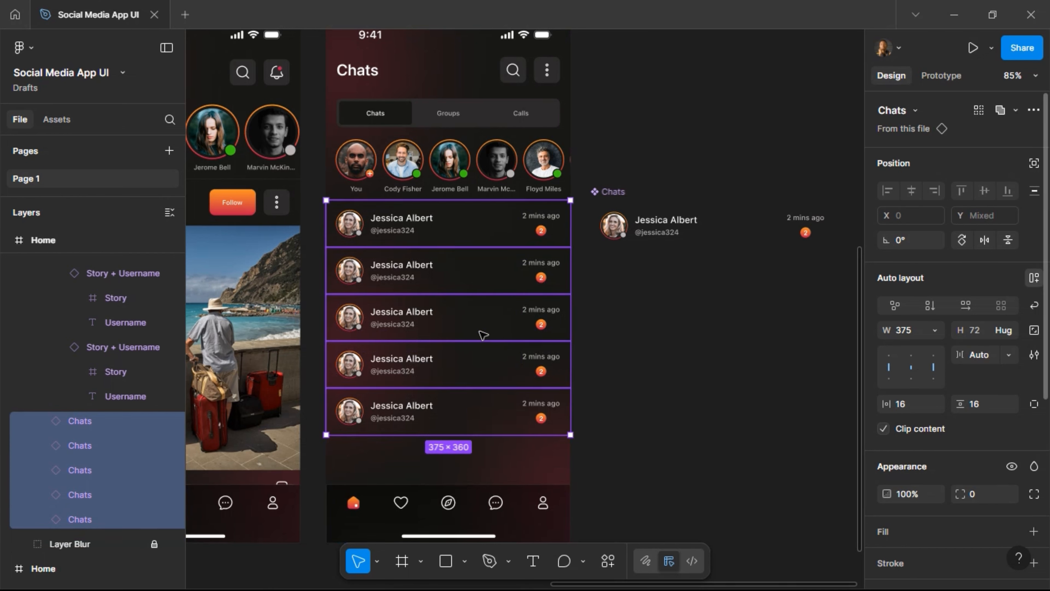
{"action": "key", "text": "shift+a"}
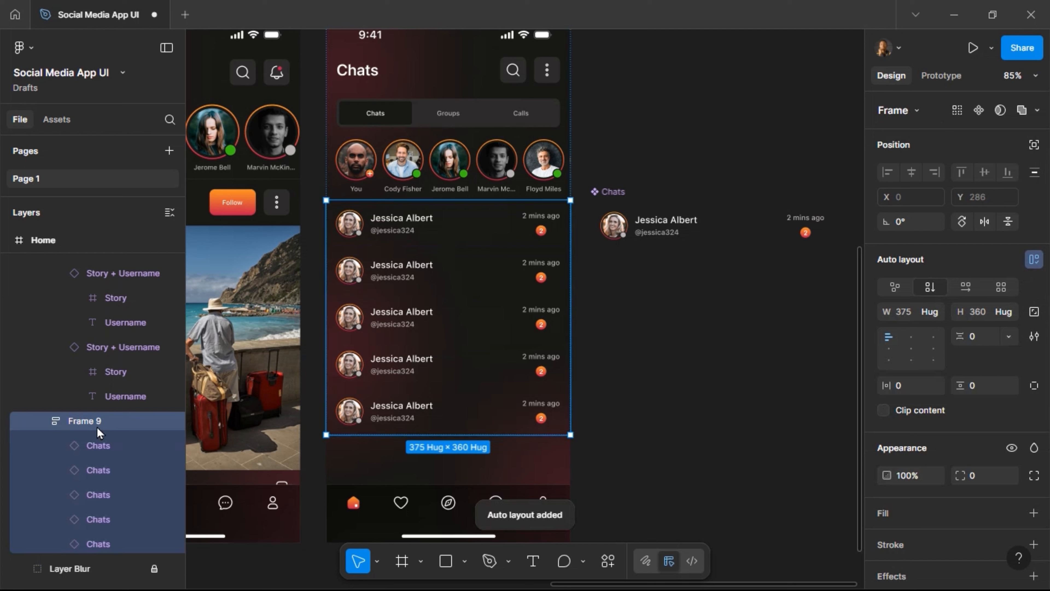
{"action": "double_click", "coordinate": [96, 428]}
{"action": "type", "text": "Chats"}
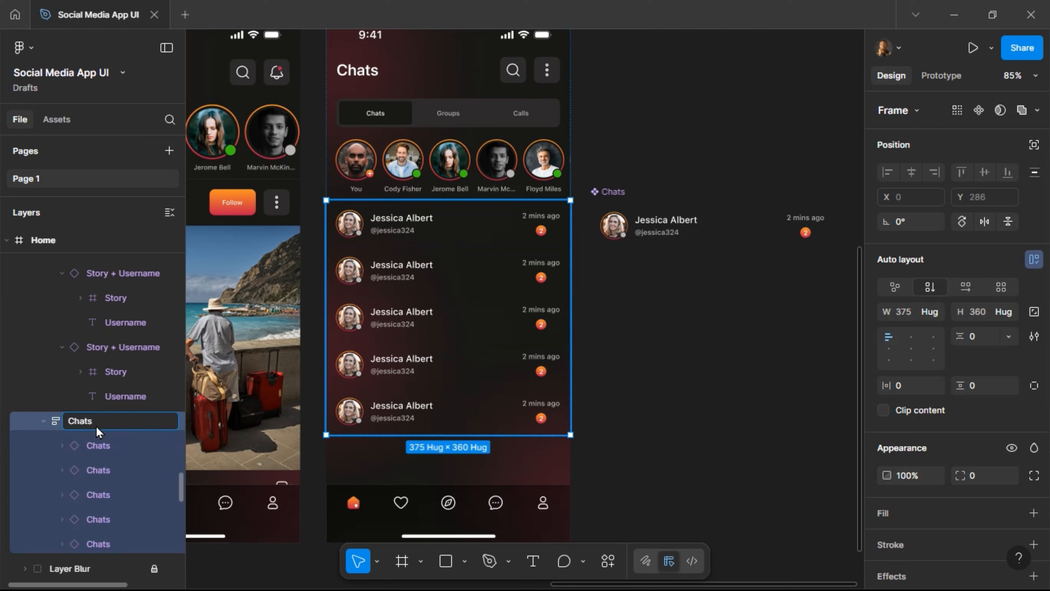
{"action": "key", "text": "Return"}
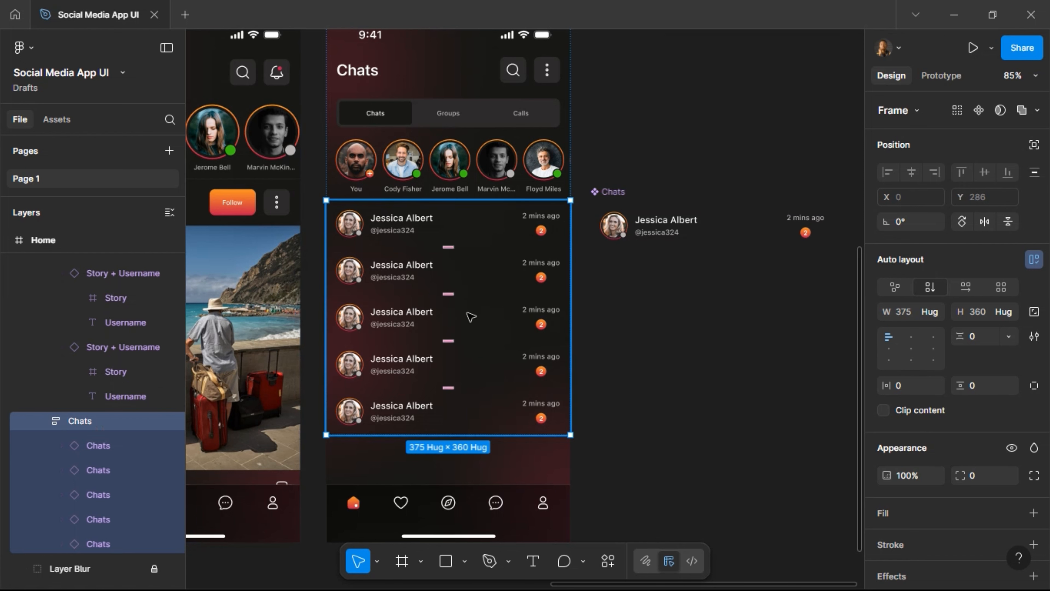
{"action": "left_click", "coordinate": [682, 232]}
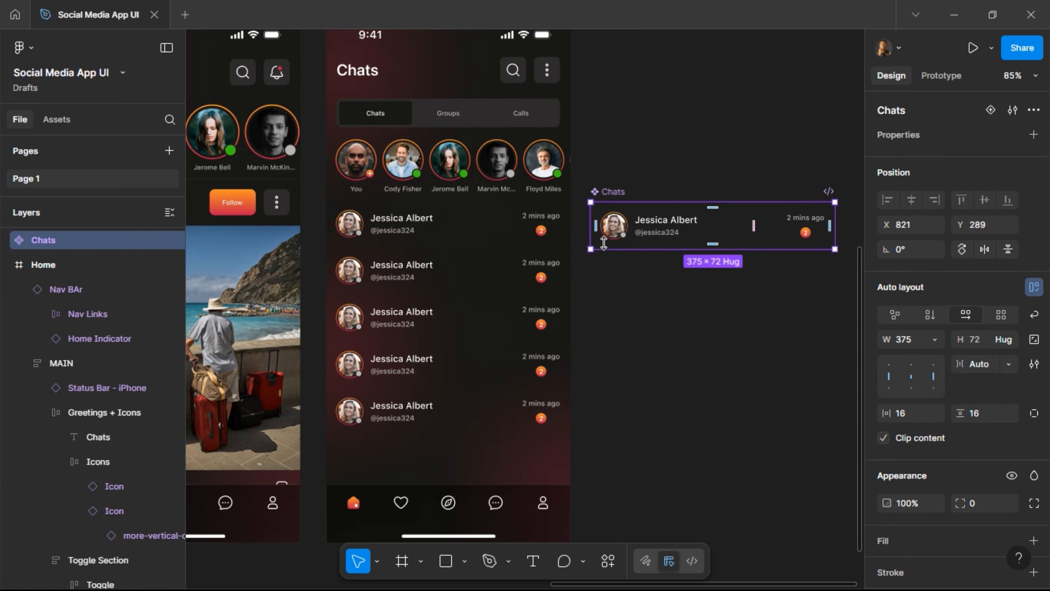
Add a Color Text stroke to the Chats component with per-side weights, zeroing left and right.
{"action": "scroll", "coordinate": [963, 447], "scroll_direction": "down", "scroll_amount": 5}
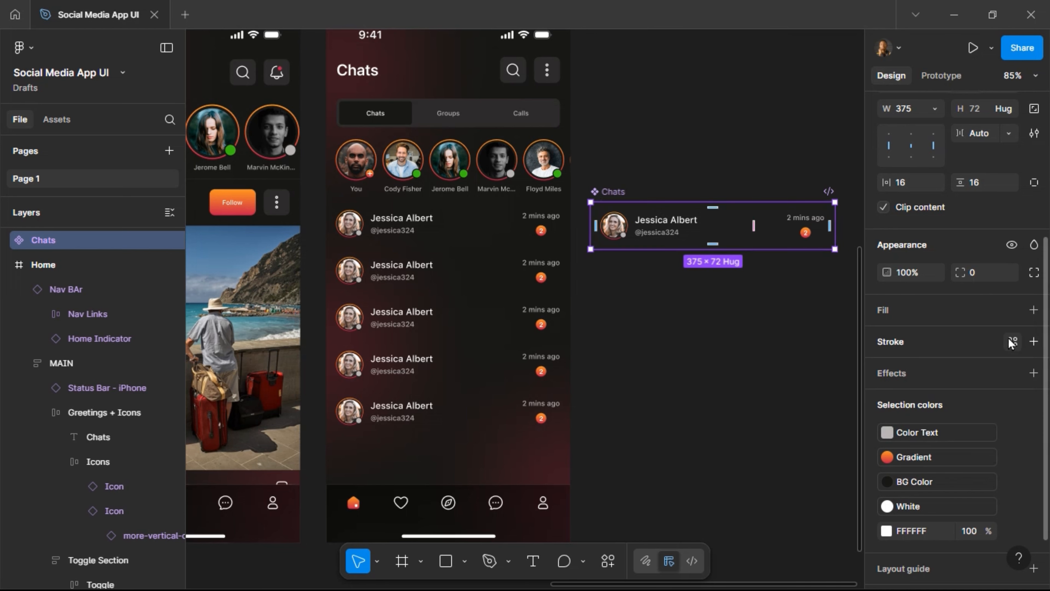
{"action": "left_click", "coordinate": [1012, 342]}
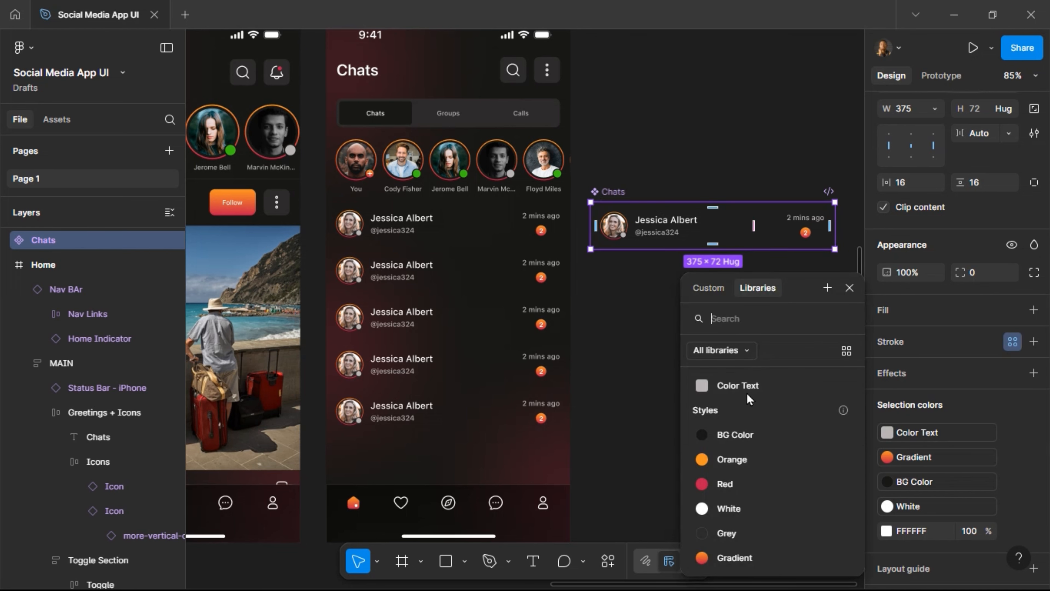
{"action": "left_click", "coordinate": [748, 385]}
{"action": "left_click", "coordinate": [965, 393]}
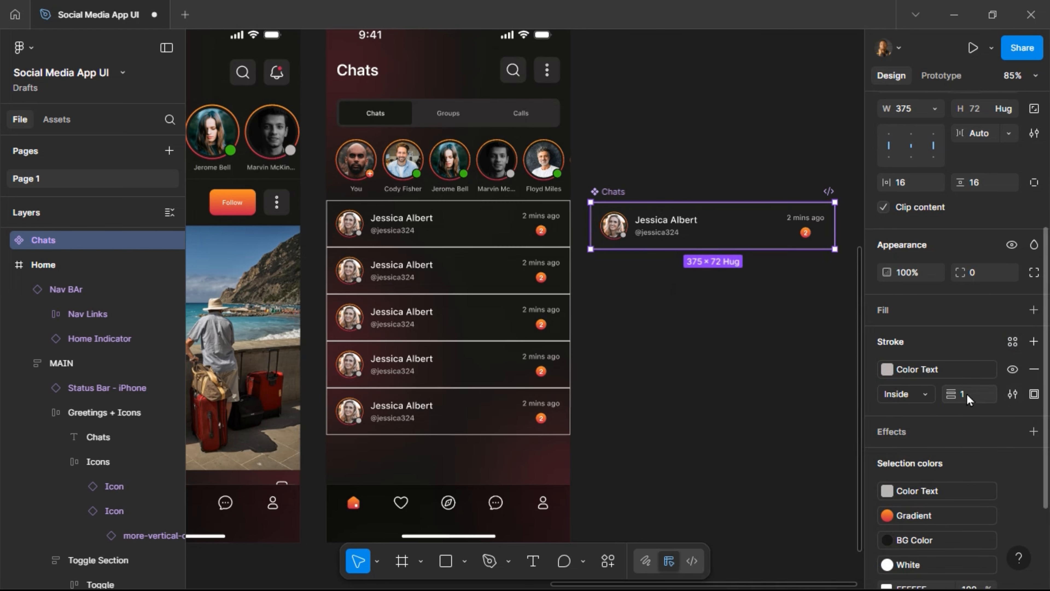
{"action": "key", "text": "Return"}
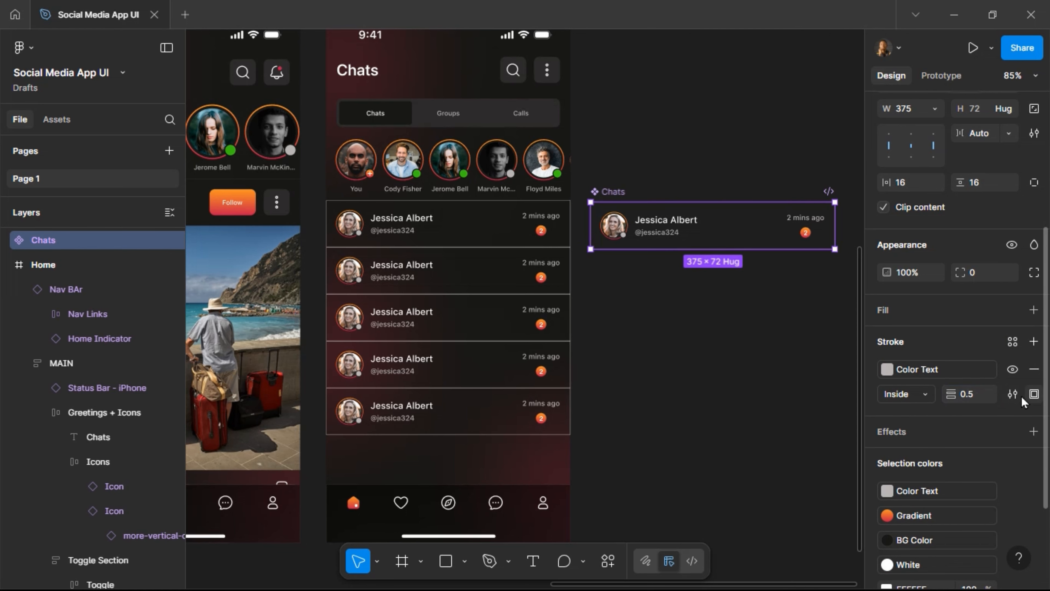
{"action": "left_click", "coordinate": [1031, 395]}
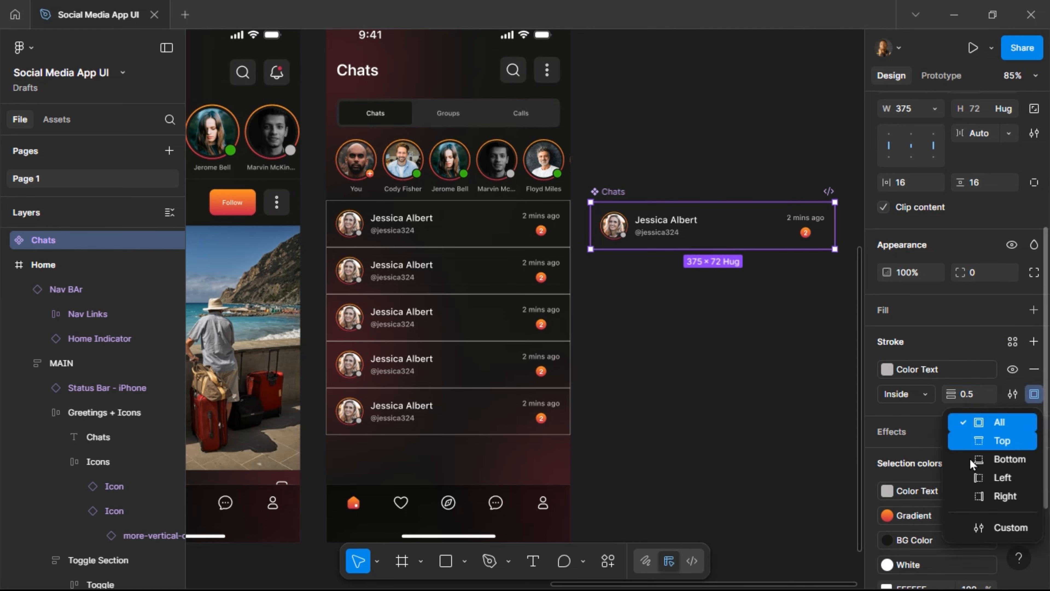
{"action": "left_click", "coordinate": [993, 533]}
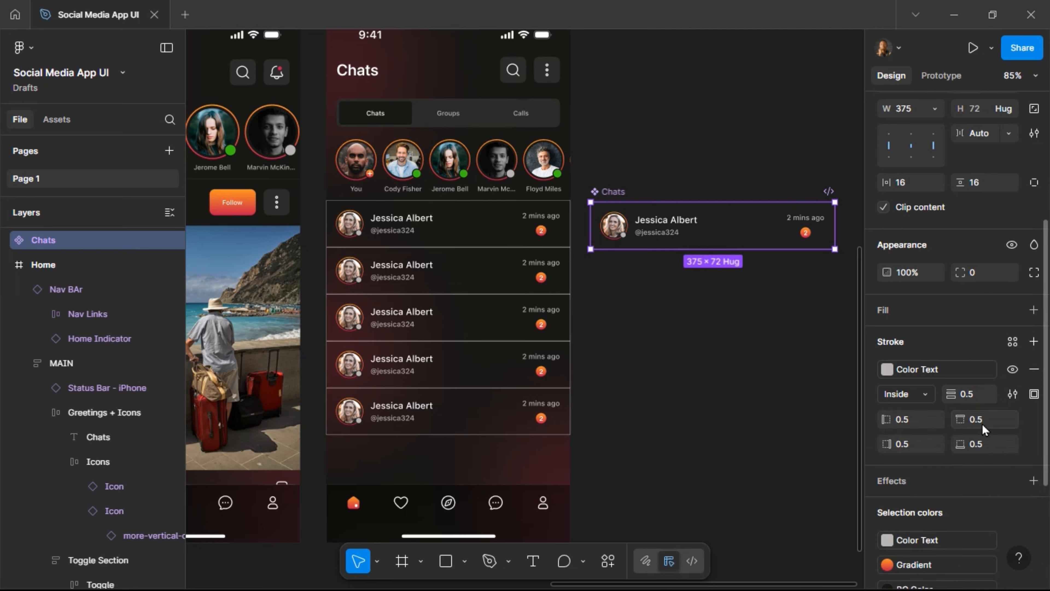
{"action": "left_click", "coordinate": [921, 426]}
{"action": "left_click", "coordinate": [913, 444]}
{"action": "type", "text": "0"}
{"action": "key", "text": "Return"}
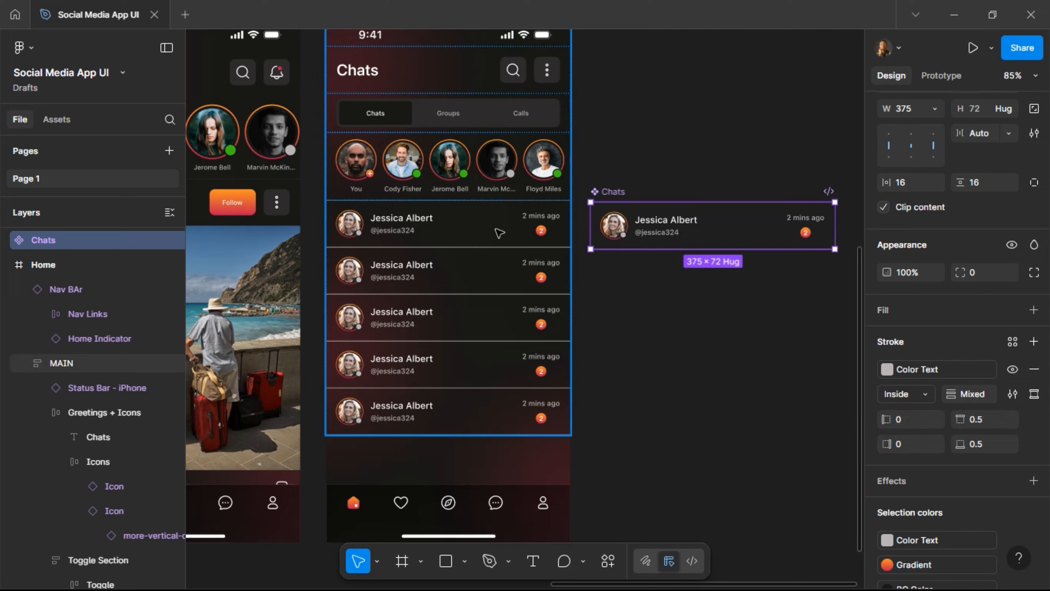
Keep the stroke on the top edge only, in Grey at weight 0.8.
{"action": "left_click", "coordinate": [1033, 400]}
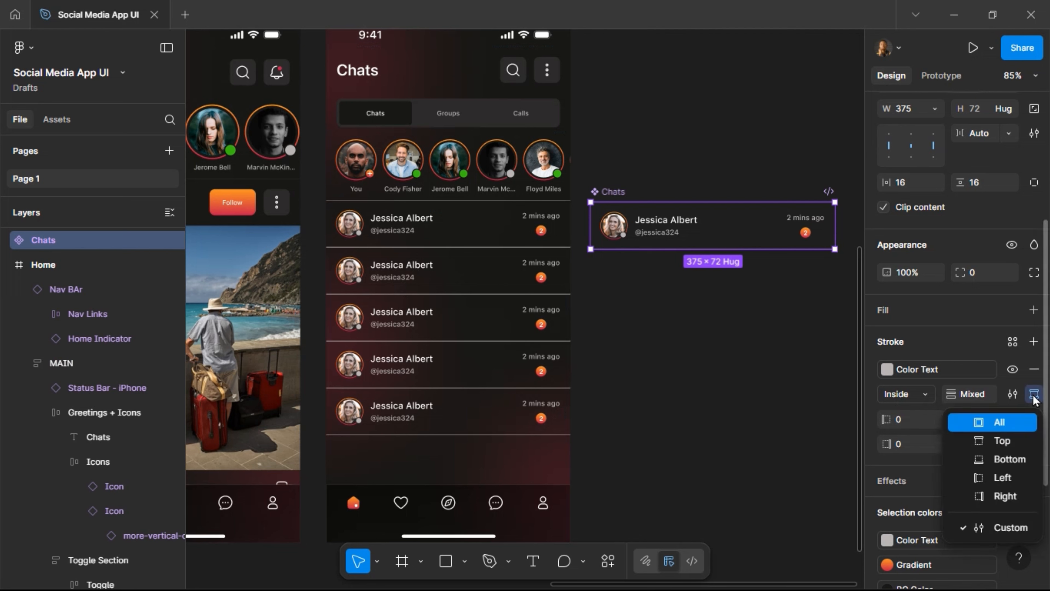
{"action": "left_click", "coordinate": [1002, 445]}
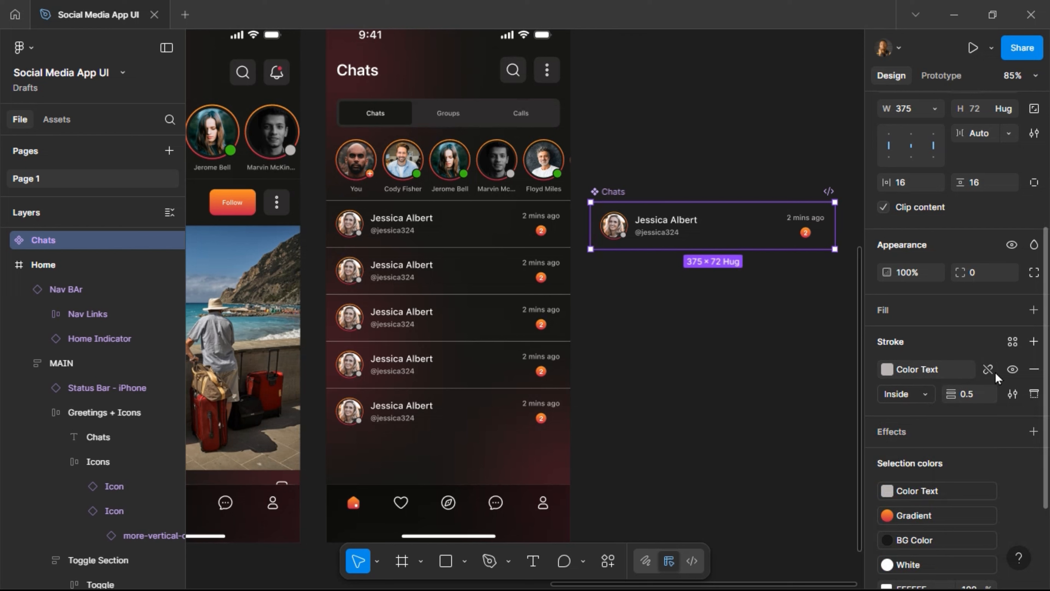
{"action": "left_click", "coordinate": [945, 379]}
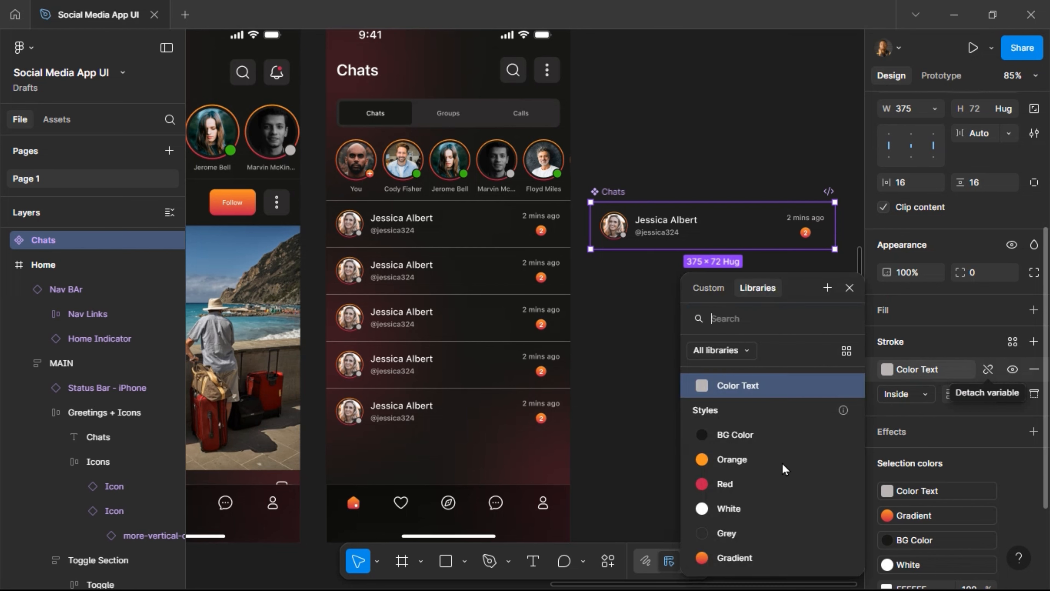
{"action": "left_click", "coordinate": [728, 534]}
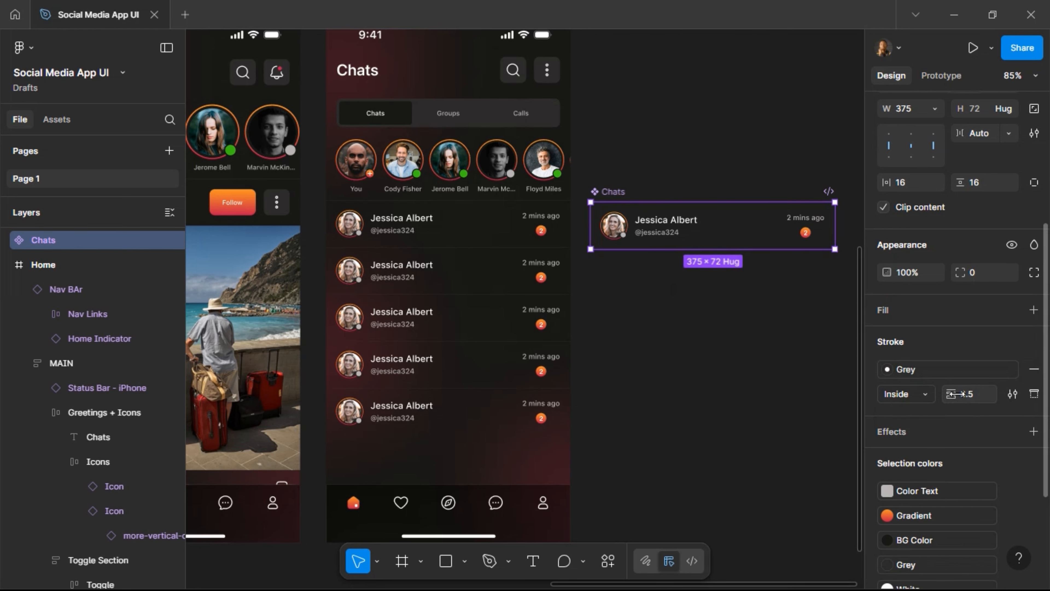
{"action": "left_click", "coordinate": [977, 403]}
{"action": "type", "text": "0.8"}
{"action": "key", "text": "Return"}
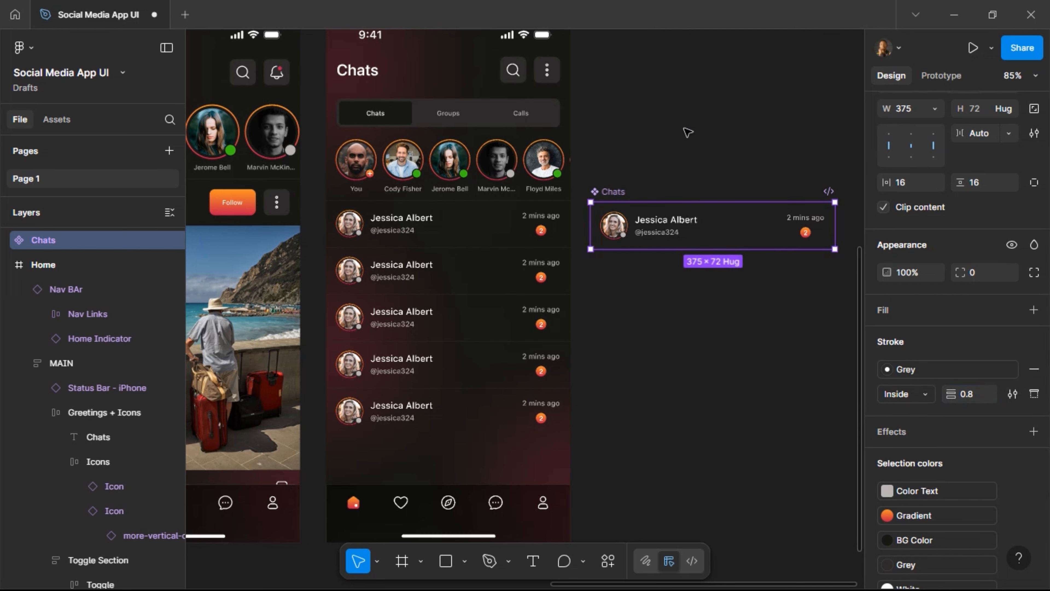
{"action": "left_click", "coordinate": [738, 122]}
Move the Chats component under Story + Username on the canvas.
{"action": "scroll", "coordinate": [752, 121], "scroll_direction": "down", "scroll_amount": 5, "text": "ctrl"}
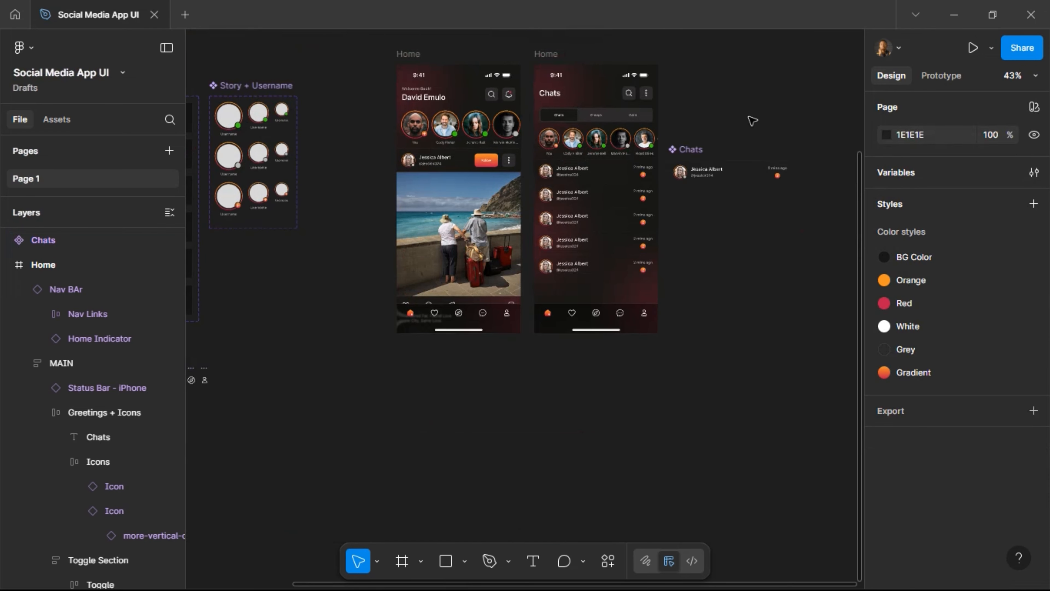
{"action": "left_click", "coordinate": [730, 170]}
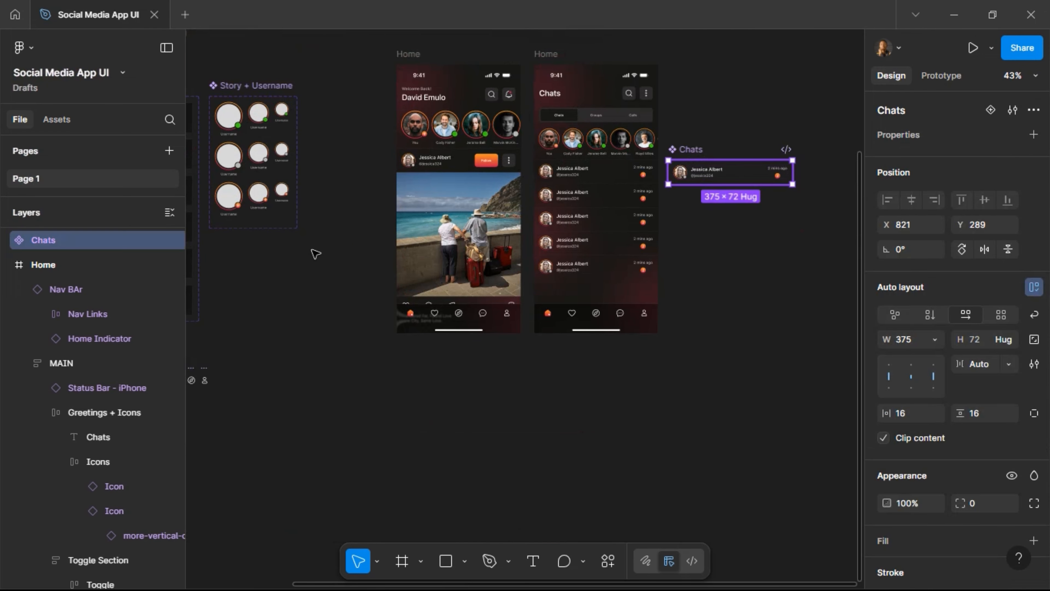
{"action": "left_click_drag", "start_coordinate": [277, 258], "coordinate": [237, 242]}
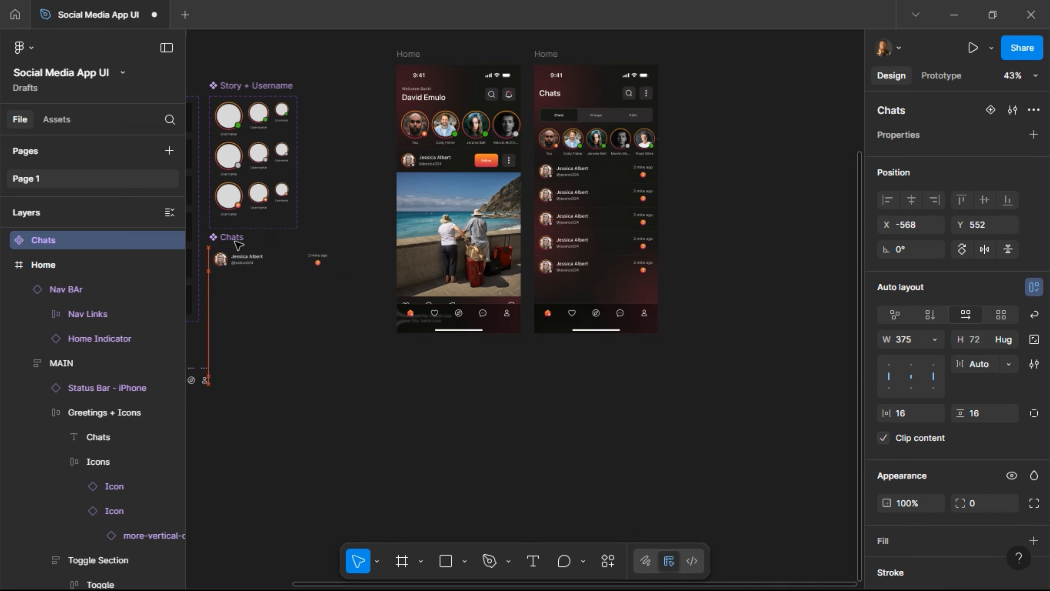
{"action": "key", "text": "Escape"}
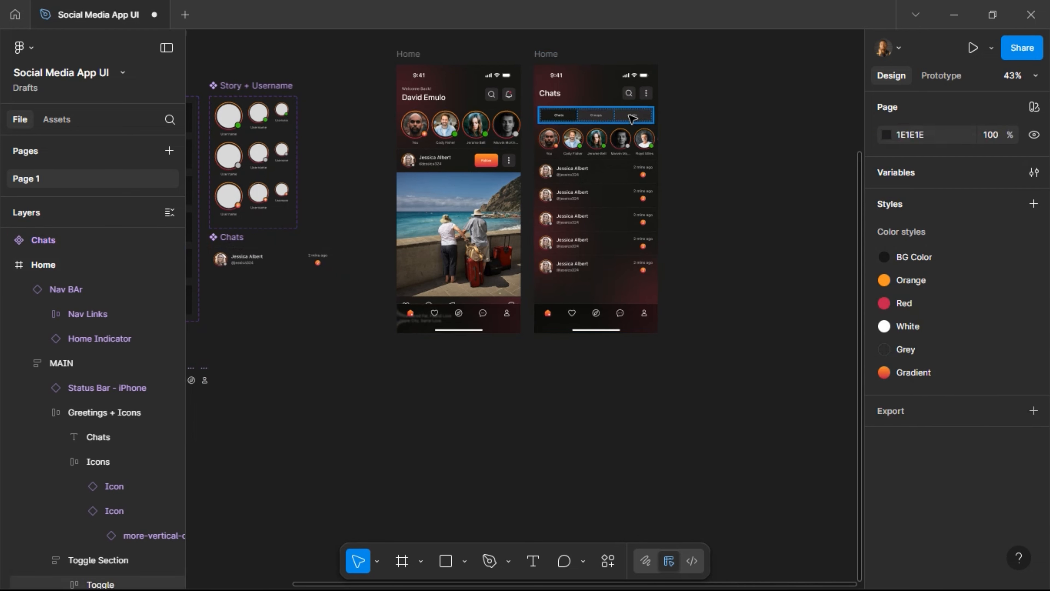
{"action": "scroll", "coordinate": [632, 119], "scroll_direction": "up", "scroll_amount": 3}
{"action": "scroll", "coordinate": [633, 119], "scroll_direction": "up", "scroll_amount": 3}
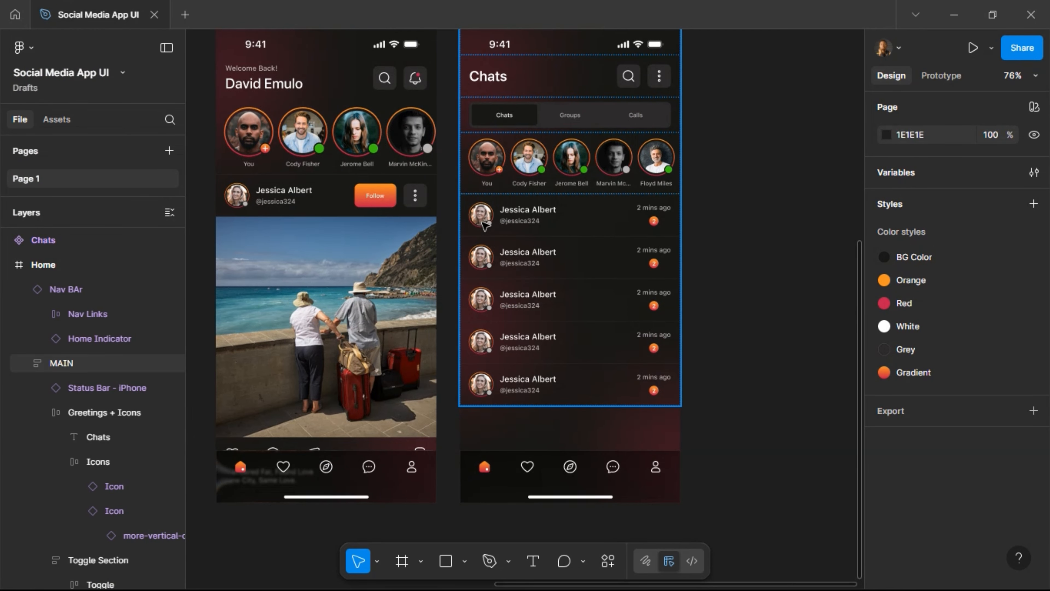
Select the photo circles in all five chat-row avatars on the Chats screen.
{"action": "left_click", "coordinate": [484, 225]}
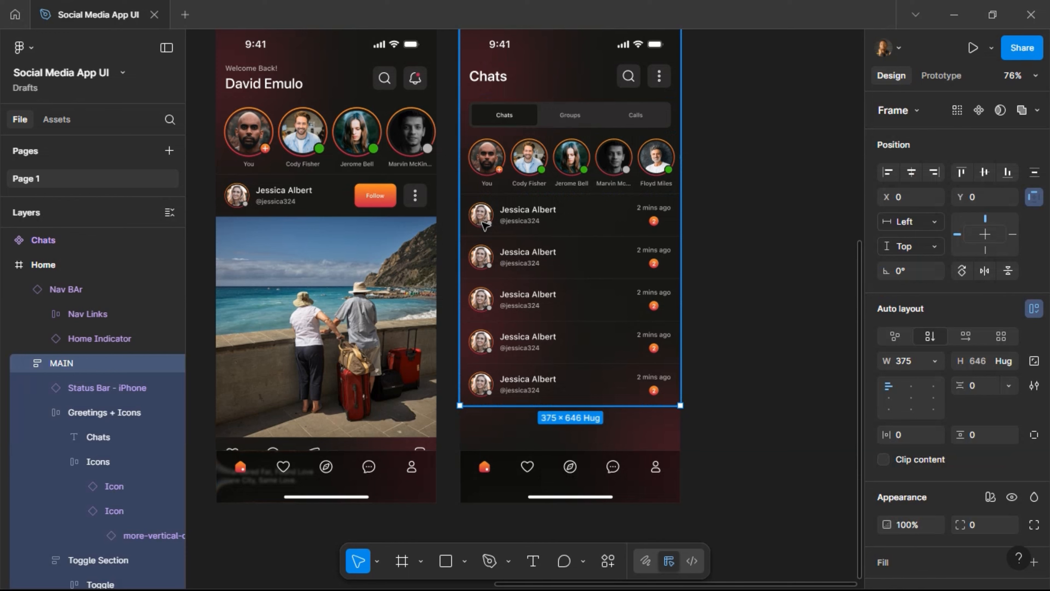
{"action": "double_click", "coordinate": [484, 225]}
{"action": "double_click", "coordinate": [484, 225]}
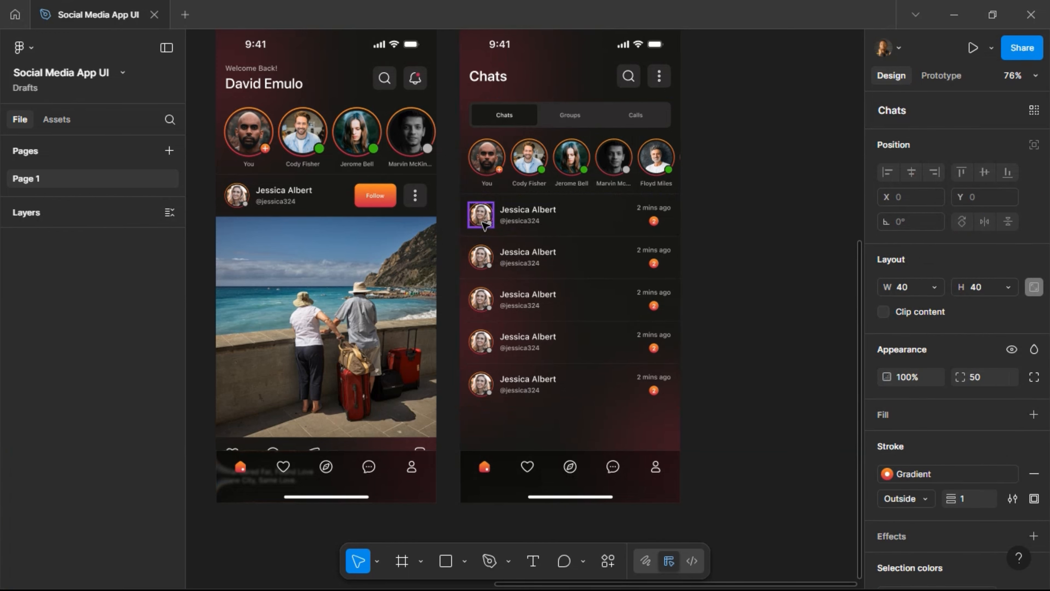
{"action": "double_click", "coordinate": [484, 222]}
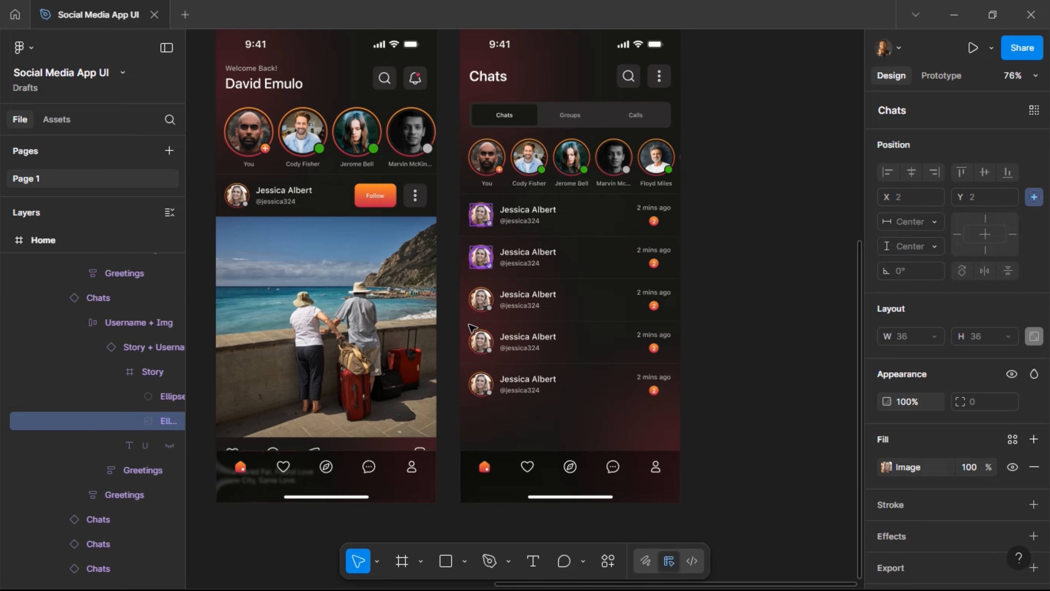
{"action": "left_click", "coordinate": [480, 386], "text": "ctrl+shift"}
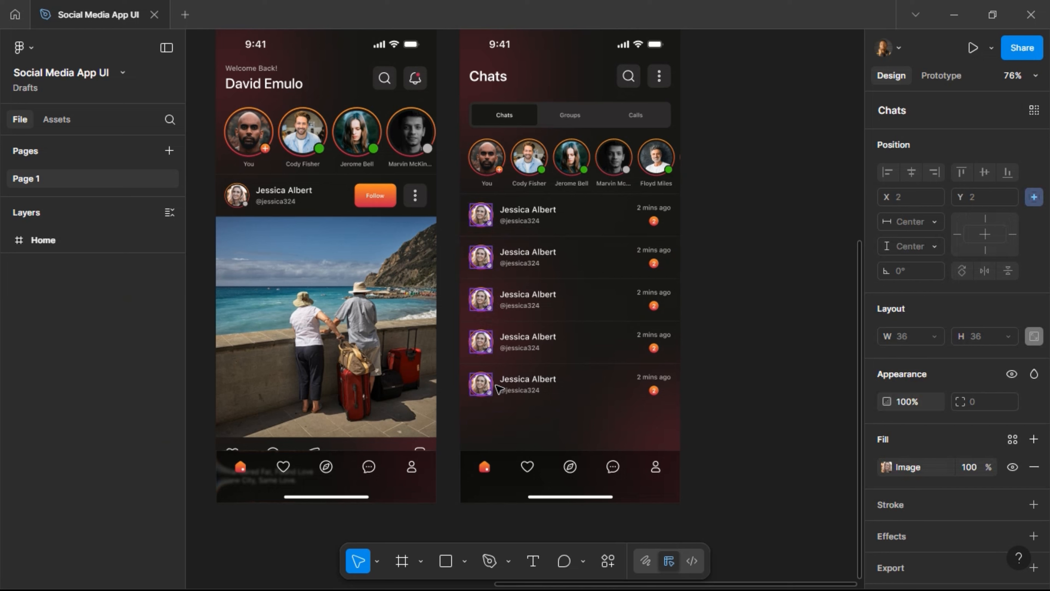
Fill the selected chat avatars with random Photos from Content Reel, reshuffling twice.
{"action": "right_click", "coordinate": [491, 387]}
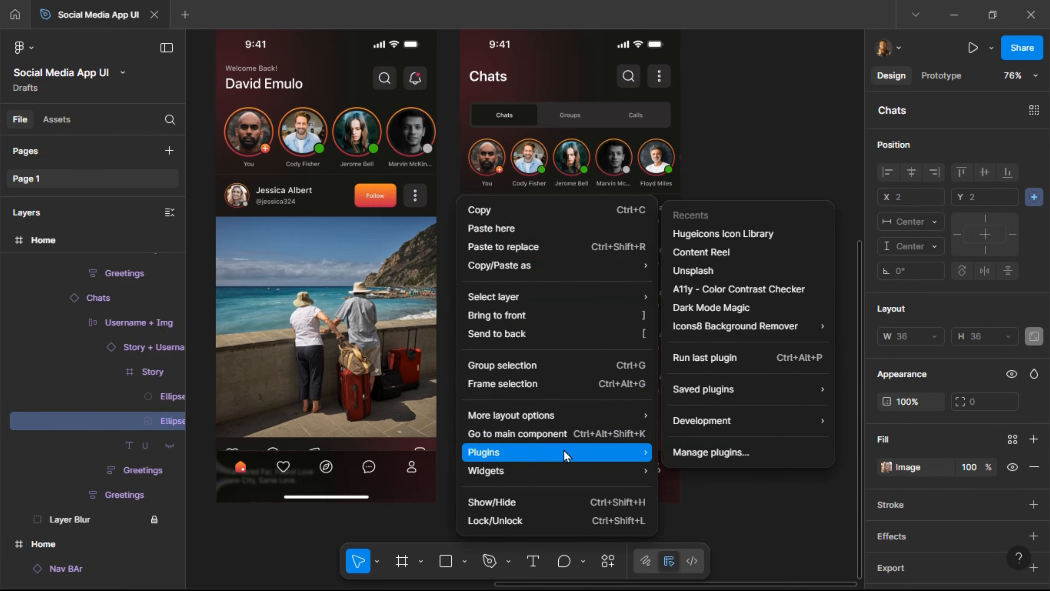
{"action": "mouse_move", "coordinate": [640, 451]}
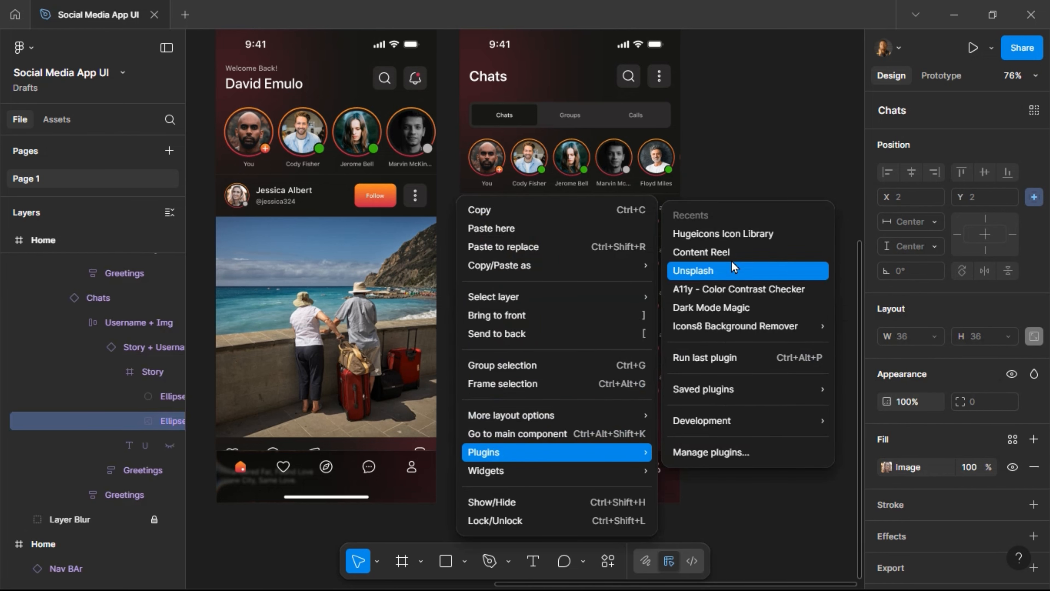
{"action": "left_click", "coordinate": [723, 251]}
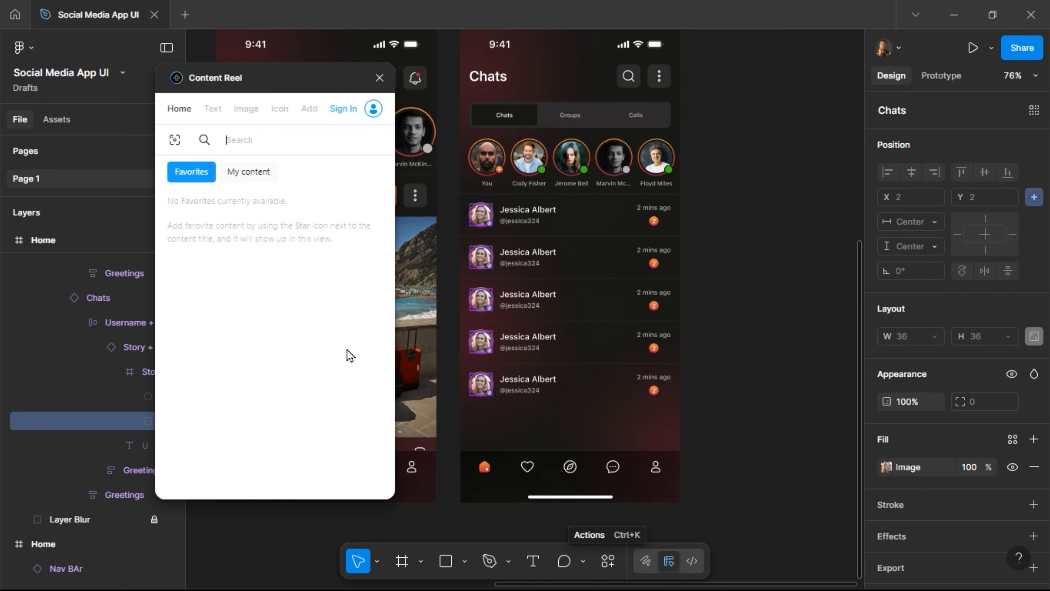
{"action": "left_click", "coordinate": [239, 110]}
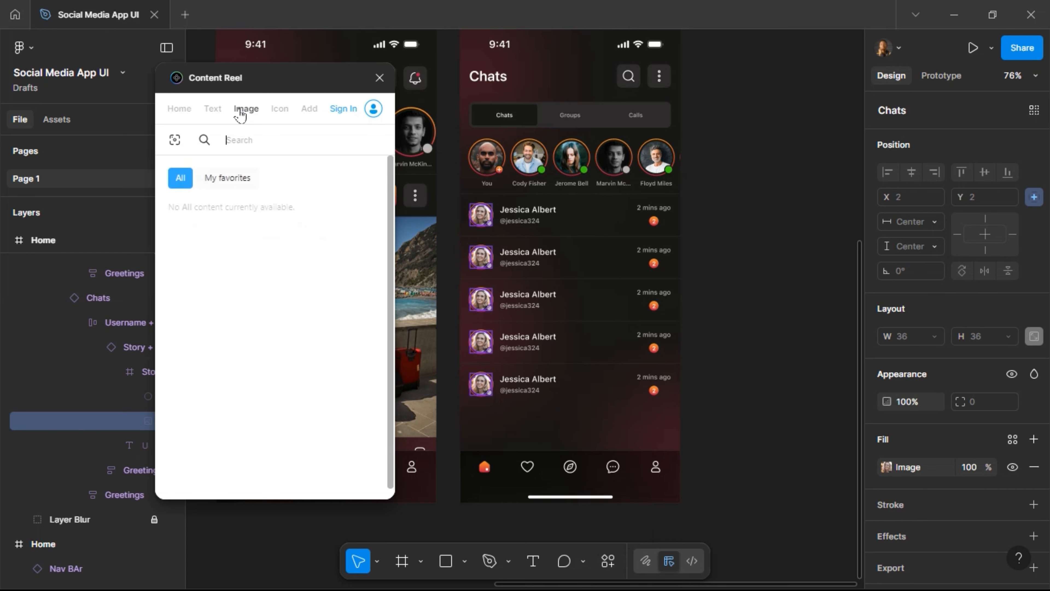
{"action": "left_click", "coordinate": [251, 373]}
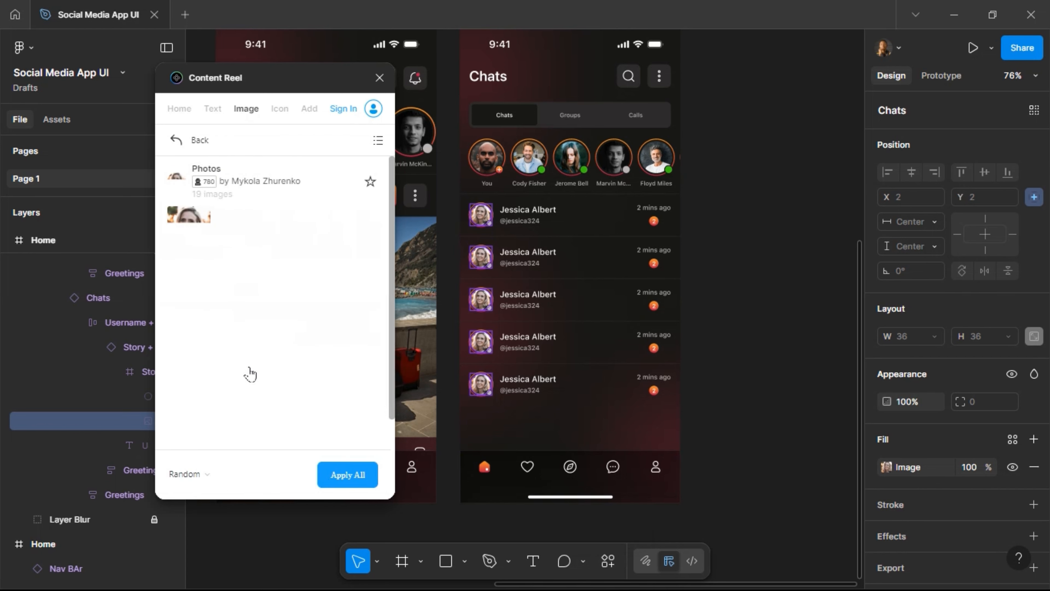
{"action": "left_click", "coordinate": [347, 475]}
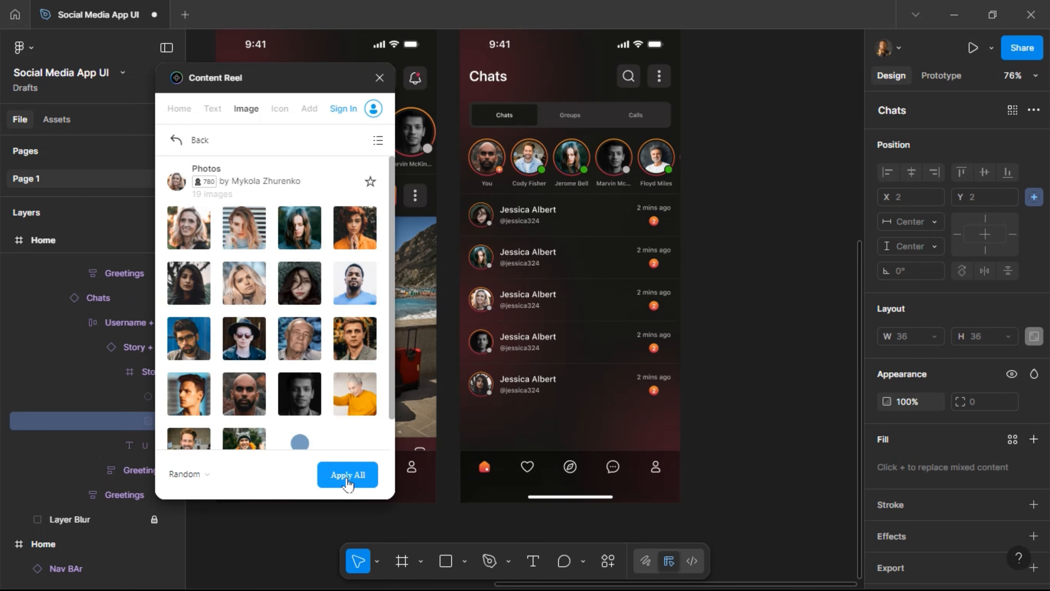
{"action": "left_click", "coordinate": [347, 480]}
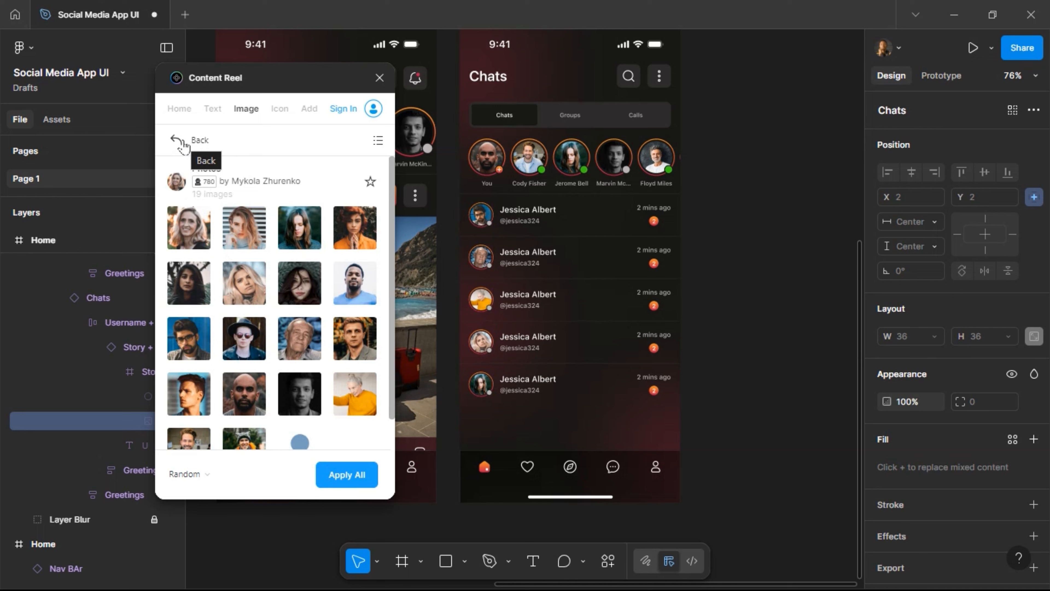
{"action": "left_click", "coordinate": [346, 476]}
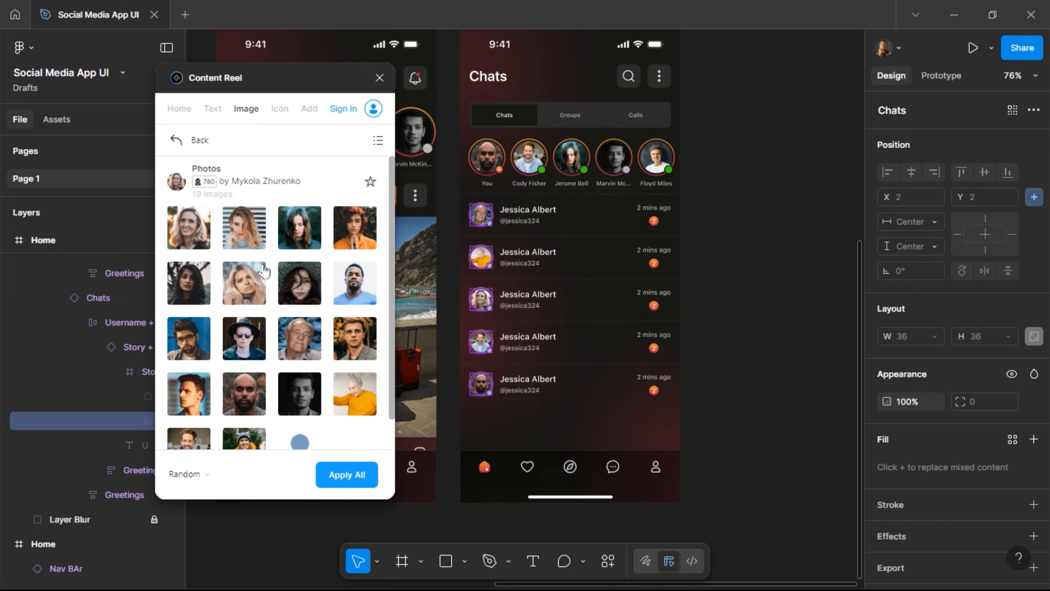
Apply the Avatars (male) collection to the chat avatars, reshuffling twice.
{"action": "left_click", "coordinate": [195, 139]}
{"action": "left_click", "coordinate": [211, 216]}
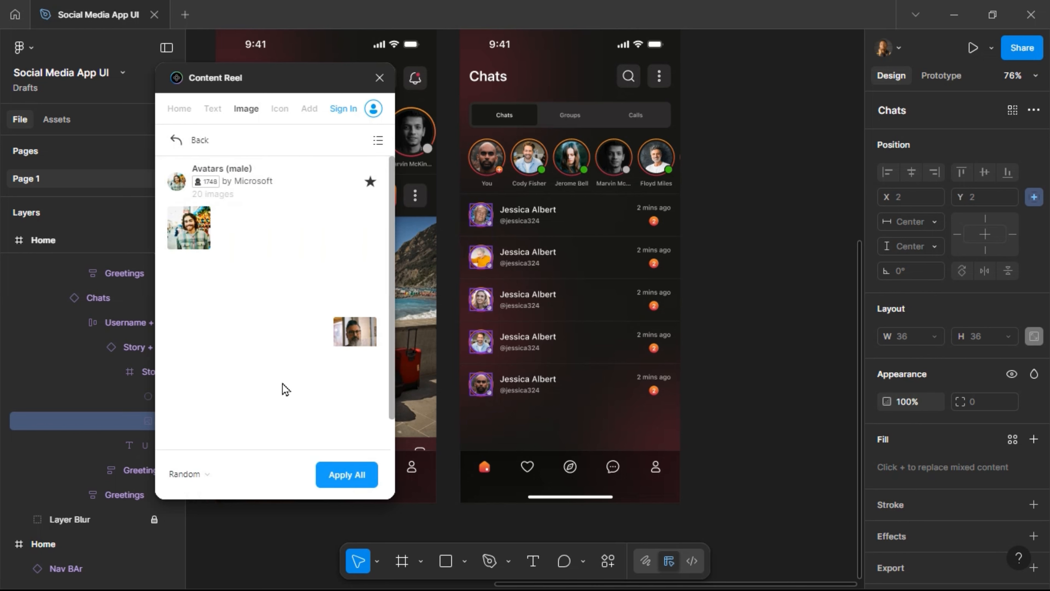
{"action": "left_click", "coordinate": [349, 476]}
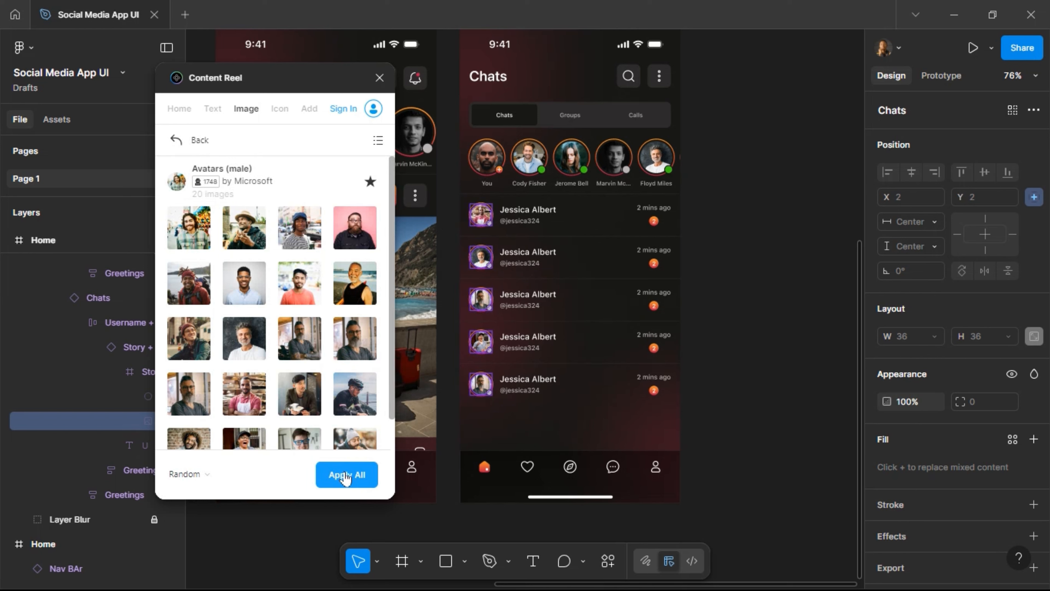
{"action": "left_click", "coordinate": [346, 478]}
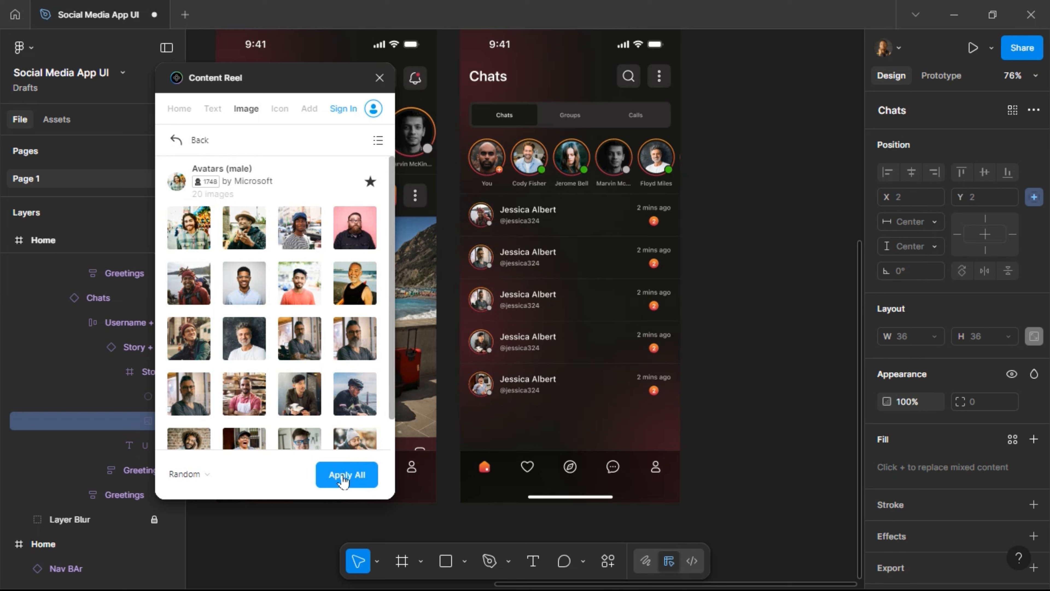
{"action": "left_click", "coordinate": [343, 477]}
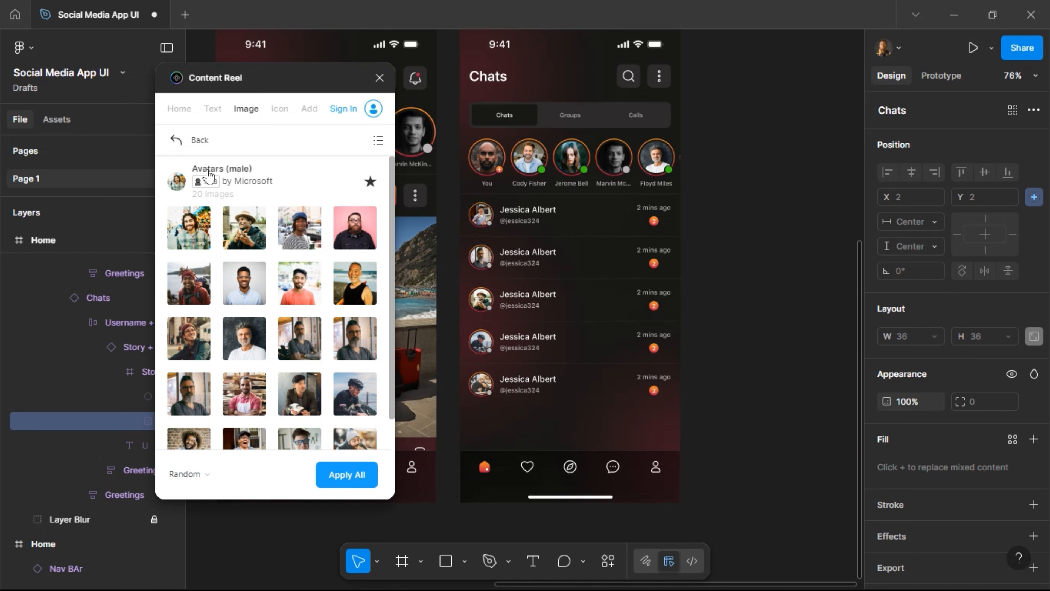
Try the Avatars and Avatars (Female) collections on the chat-row avatars.
{"action": "left_click", "coordinate": [170, 141]}
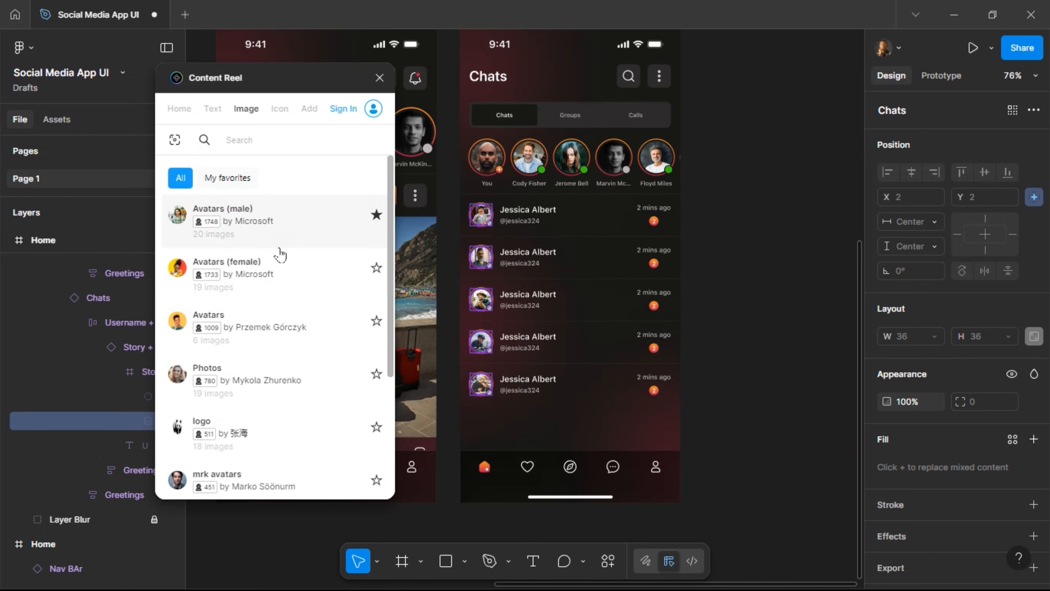
{"action": "scroll", "coordinate": [275, 351], "scroll_direction": "down", "scroll_amount": 2}
{"action": "left_click", "coordinate": [276, 343]}
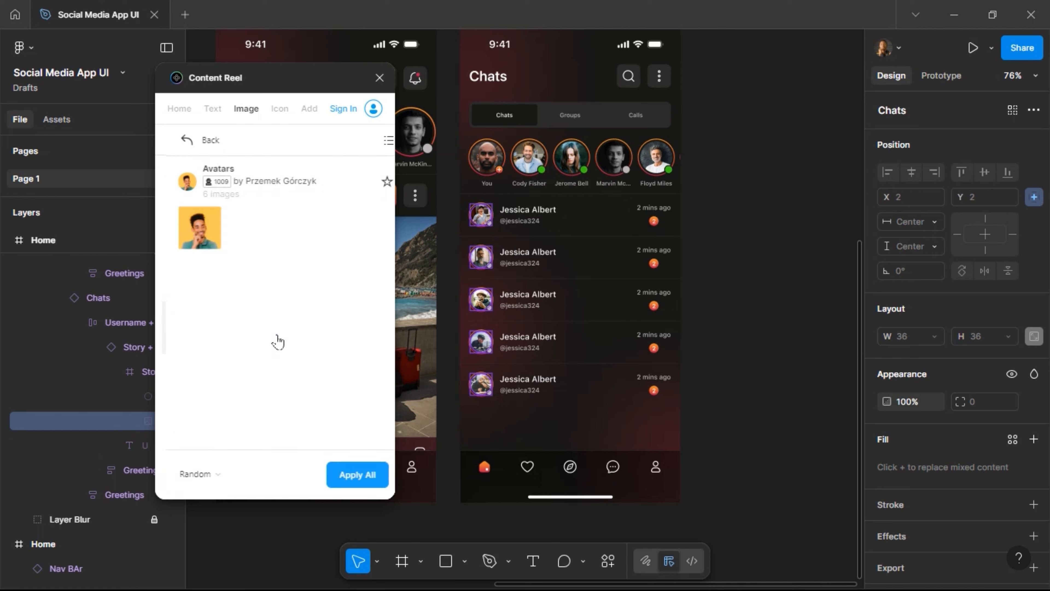
{"action": "left_click", "coordinate": [346, 479]}
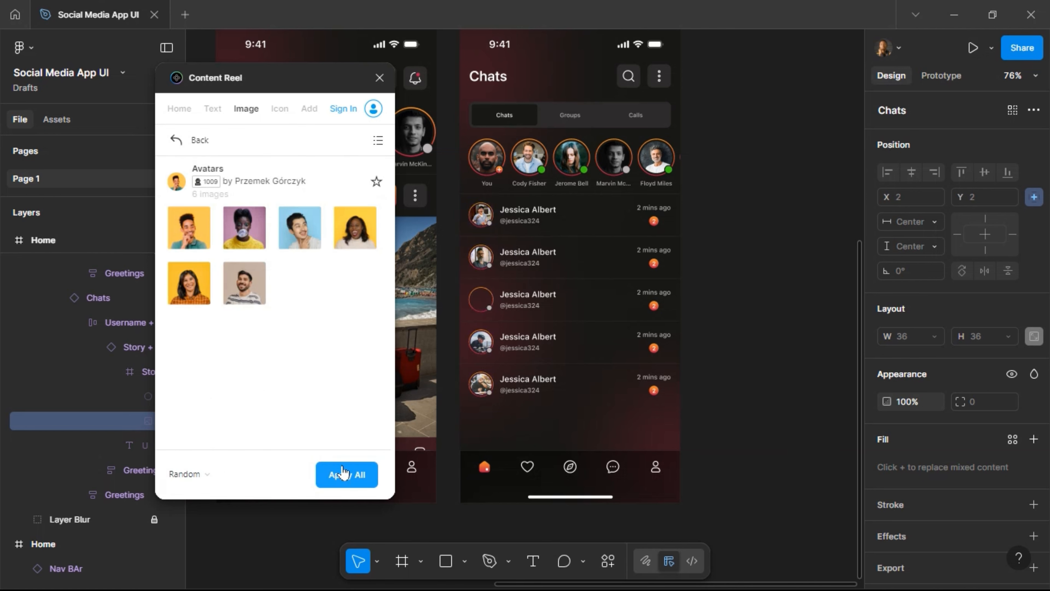
{"action": "left_click", "coordinate": [344, 471]}
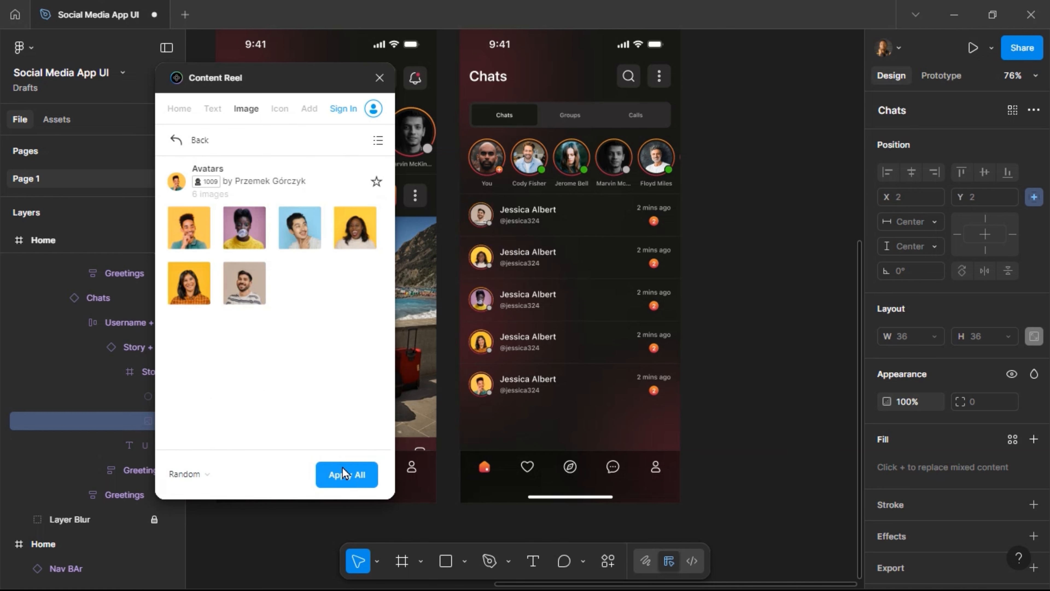
{"action": "left_click", "coordinate": [178, 146]}
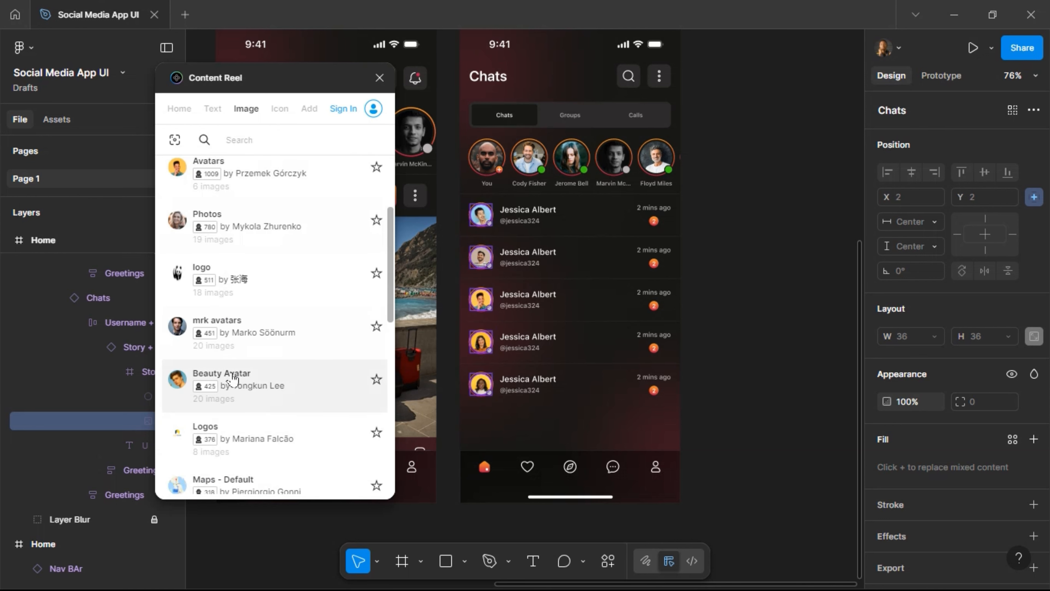
{"action": "scroll", "coordinate": [244, 372], "scroll_direction": "down", "scroll_amount": 2}
{"action": "scroll", "coordinate": [253, 368], "scroll_direction": "down", "scroll_amount": 5}
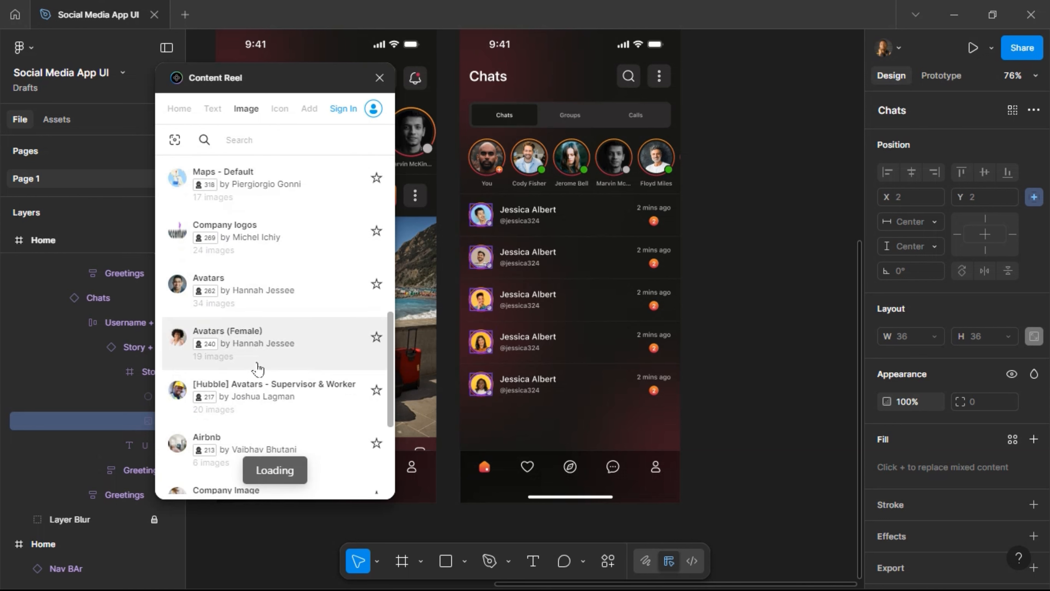
{"action": "left_click", "coordinate": [268, 338]}
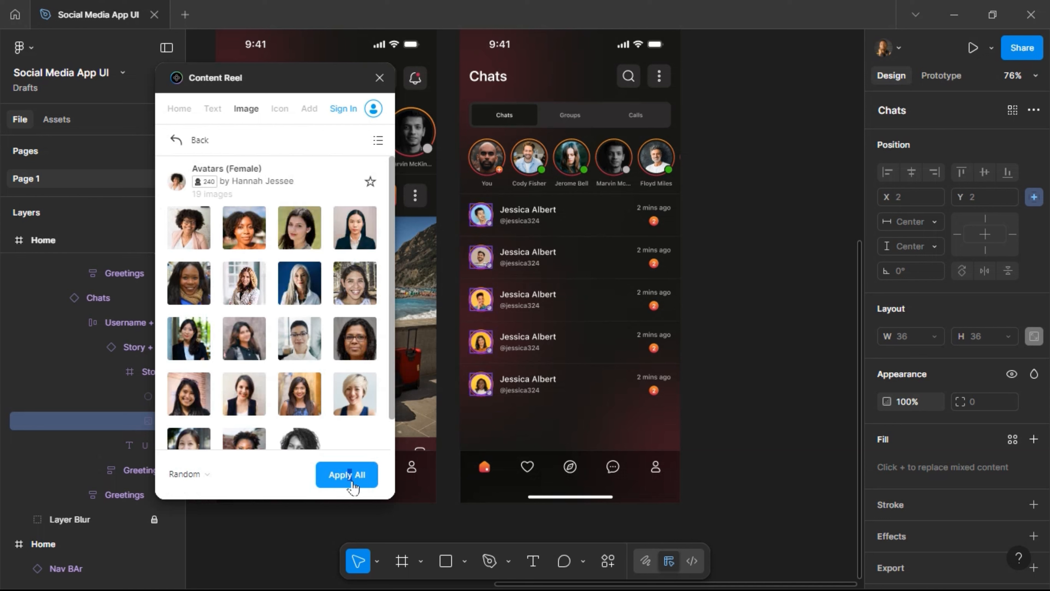
{"action": "left_click", "coordinate": [360, 473]}
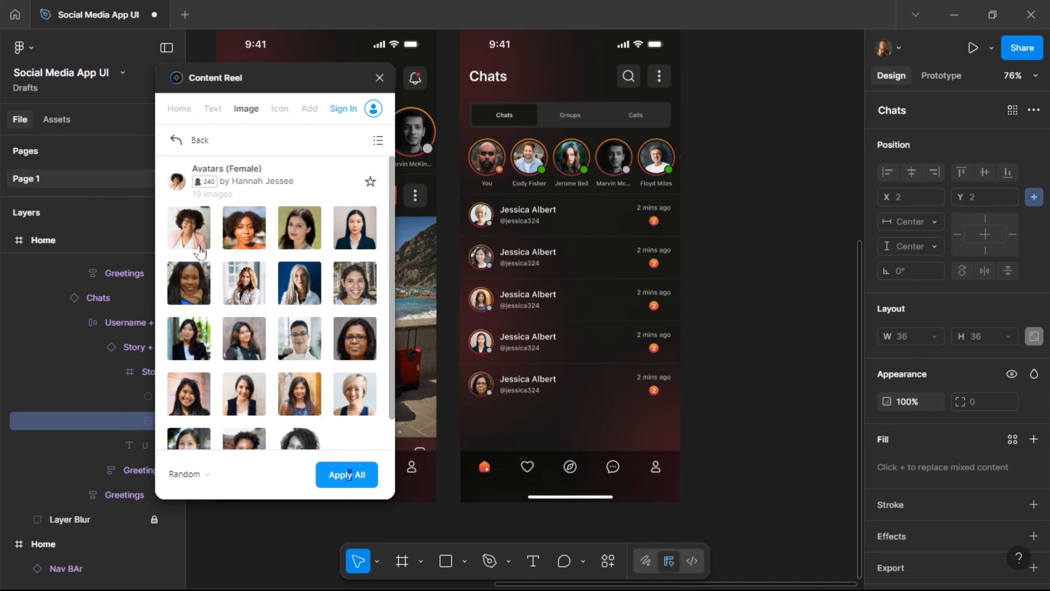
Apply the Diverse UI collection to the avatars, reshuffling until the faces look varied.
{"action": "left_click", "coordinate": [177, 144]}
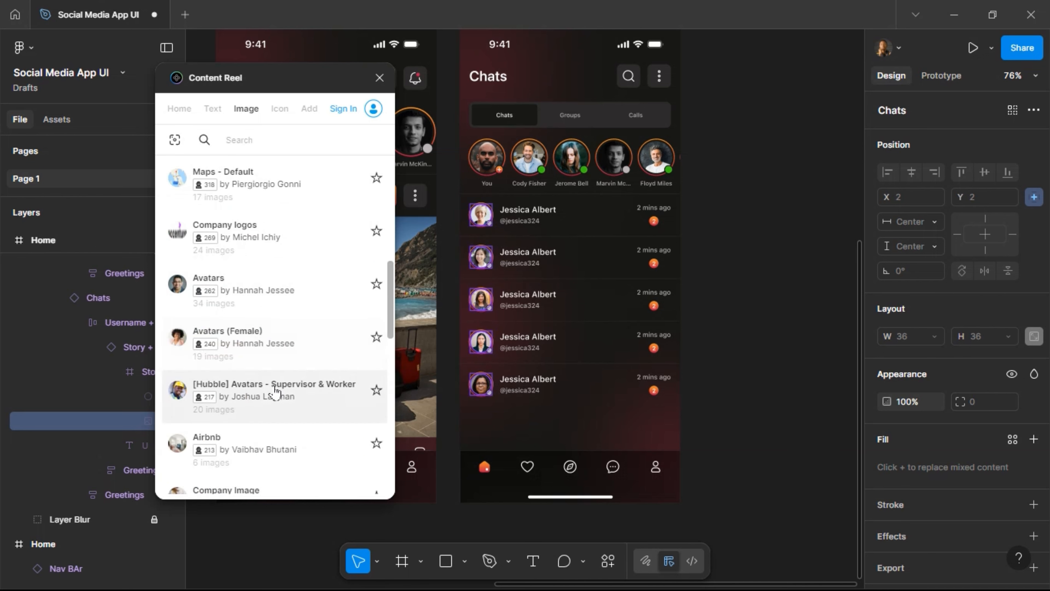
{"action": "scroll", "coordinate": [278, 403], "scroll_direction": "down", "scroll_amount": 2}
{"action": "scroll", "coordinate": [278, 402], "scroll_direction": "down", "scroll_amount": 4}
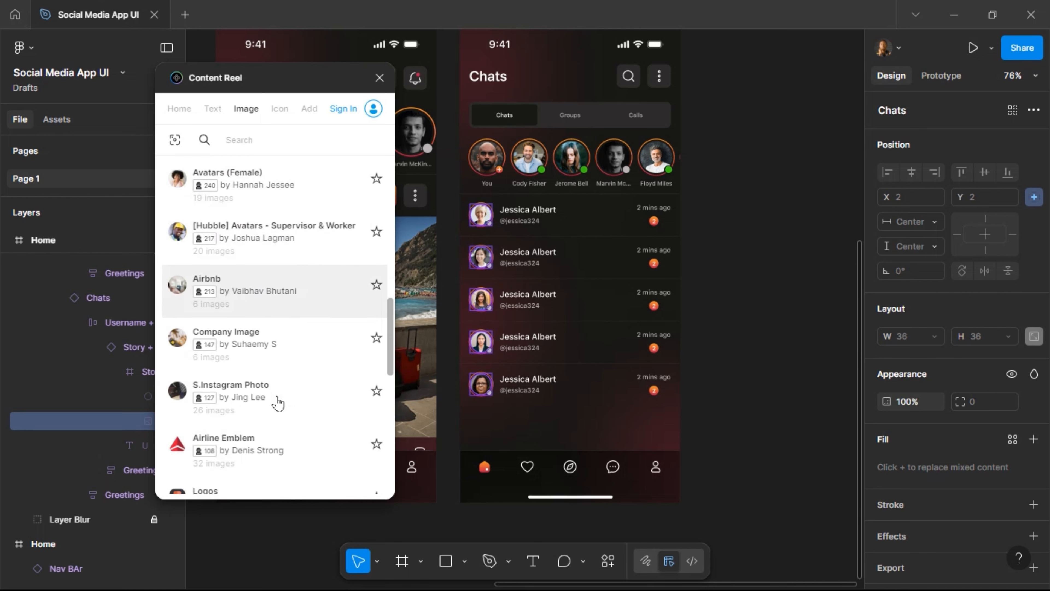
{"action": "scroll", "coordinate": [277, 402], "scroll_direction": "down", "scroll_amount": 4}
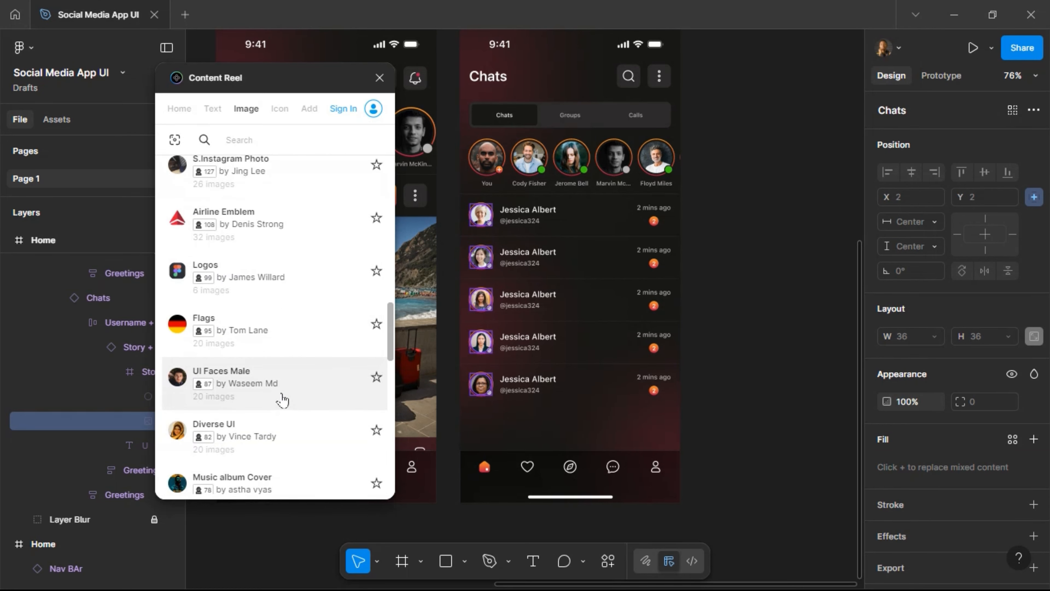
{"action": "scroll", "coordinate": [281, 399], "scroll_direction": "down", "scroll_amount": 3}
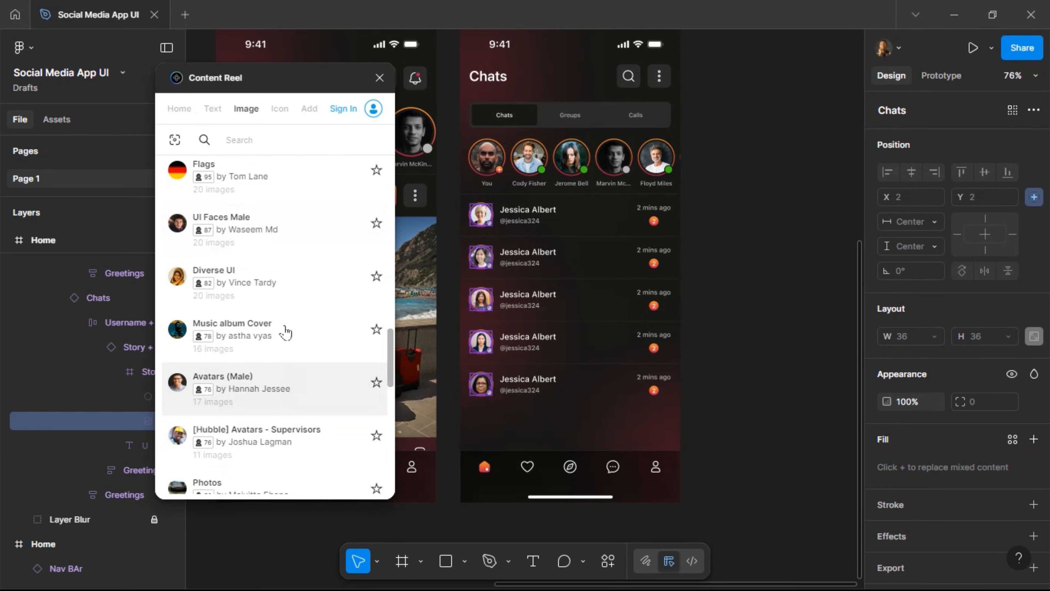
{"action": "left_click", "coordinate": [292, 294]}
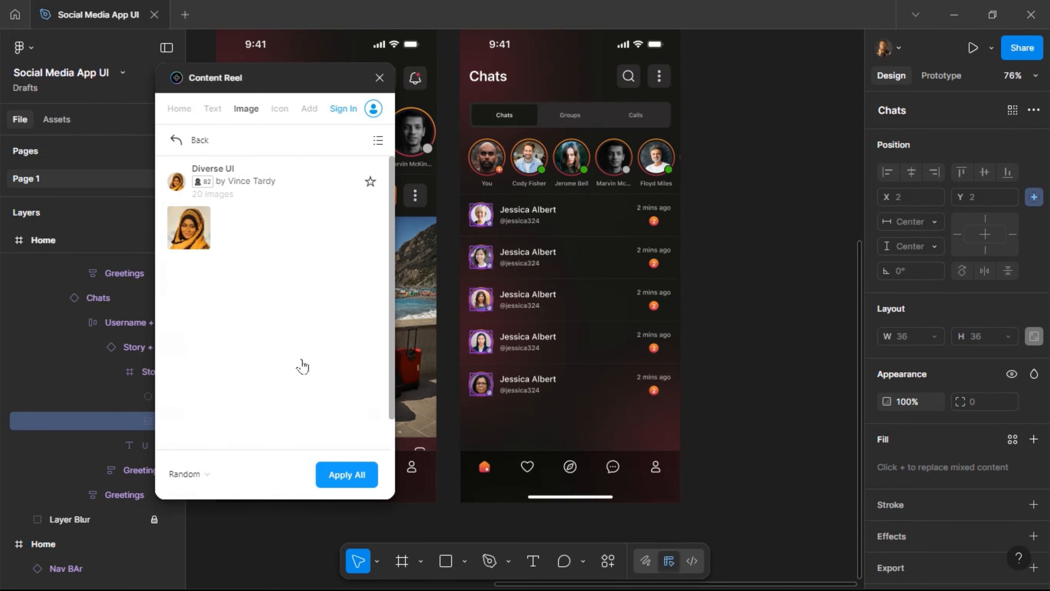
{"action": "left_click", "coordinate": [357, 476]}
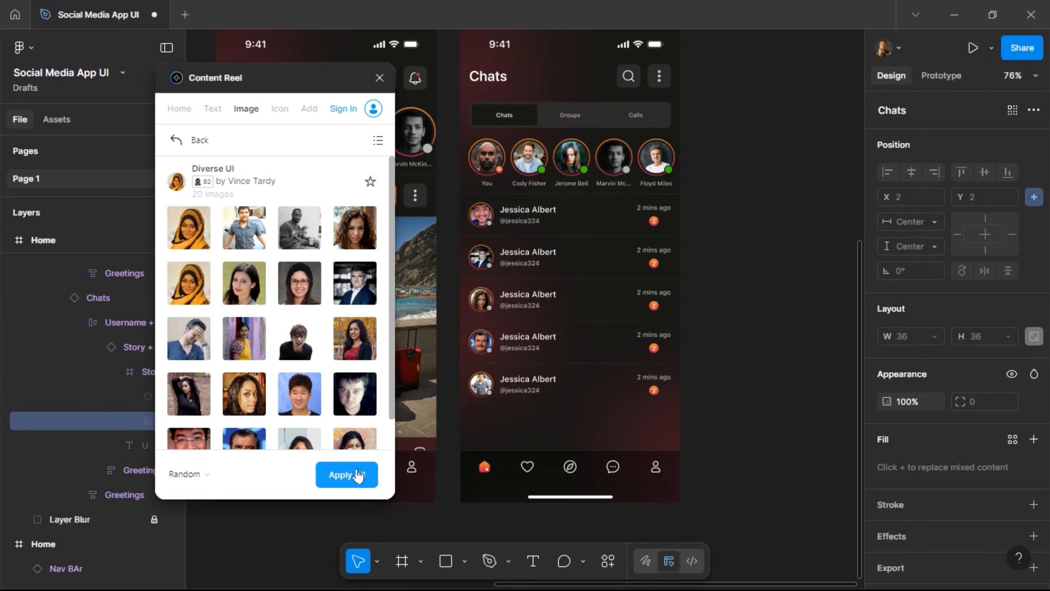
{"action": "left_click", "coordinate": [358, 475]}
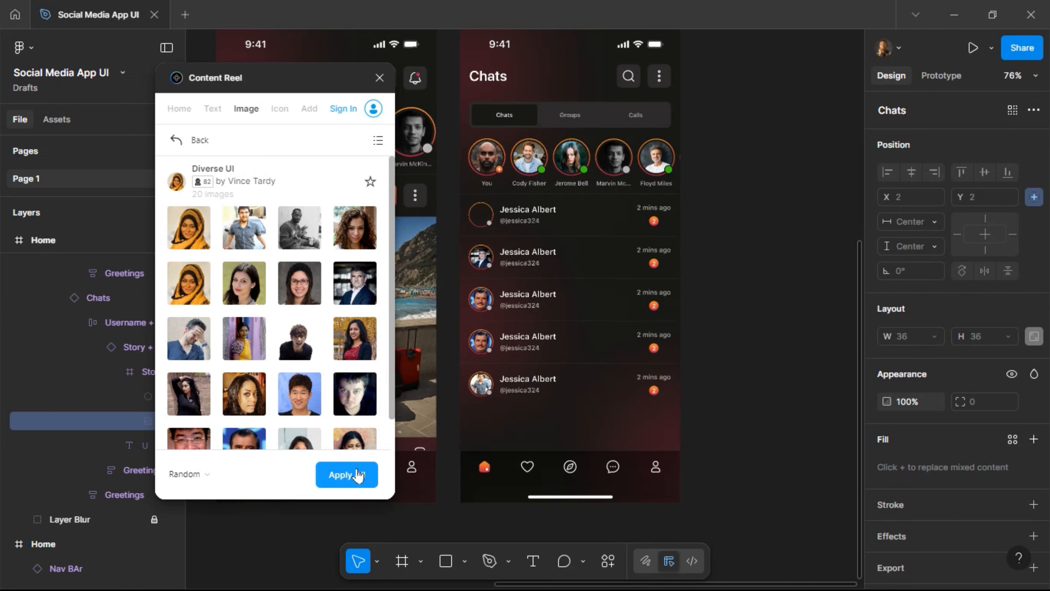
{"action": "left_click", "coordinate": [359, 476]}
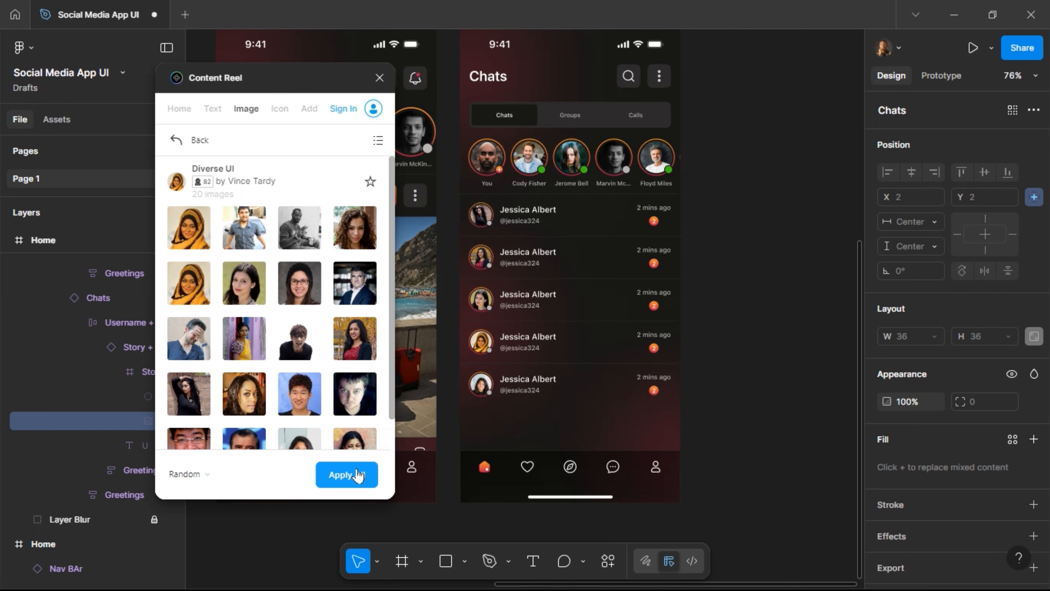
{"action": "left_click", "coordinate": [359, 475]}
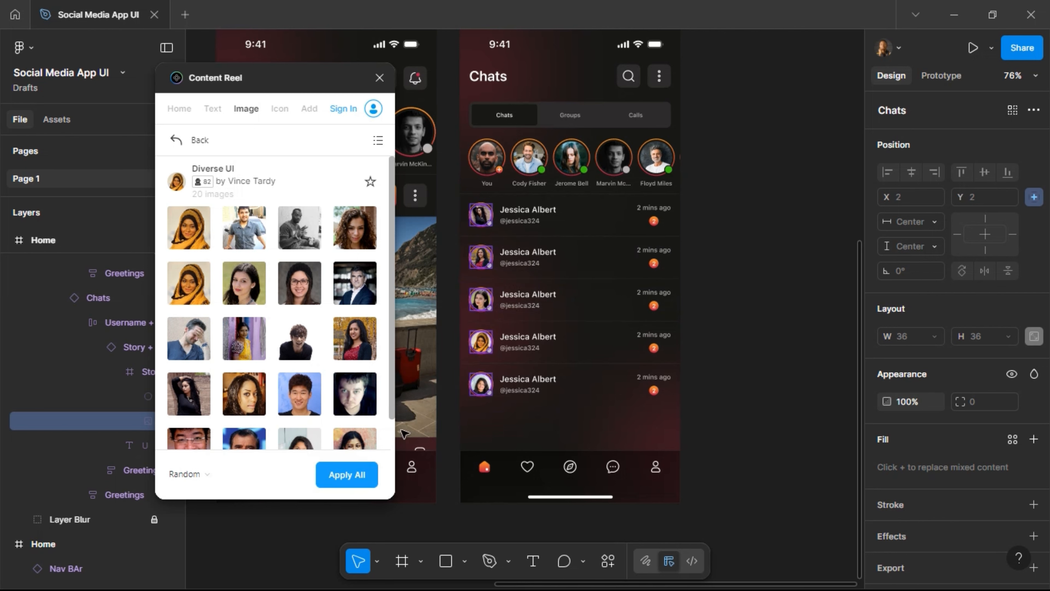
{"action": "left_click", "coordinate": [352, 474]}
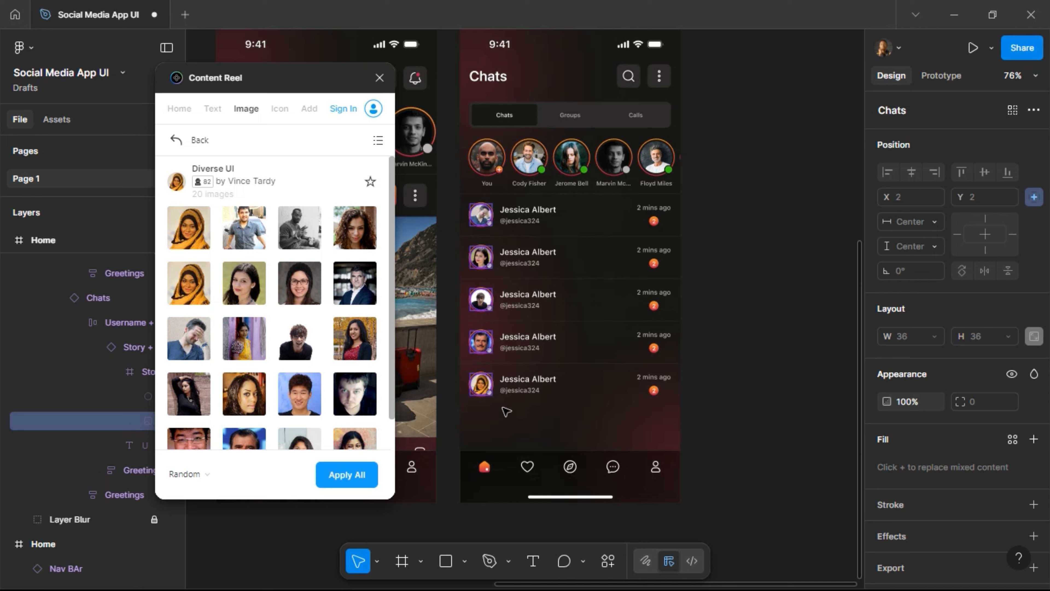
Select the name text layers in all five chat rows.
{"action": "left_click", "coordinate": [532, 382]}
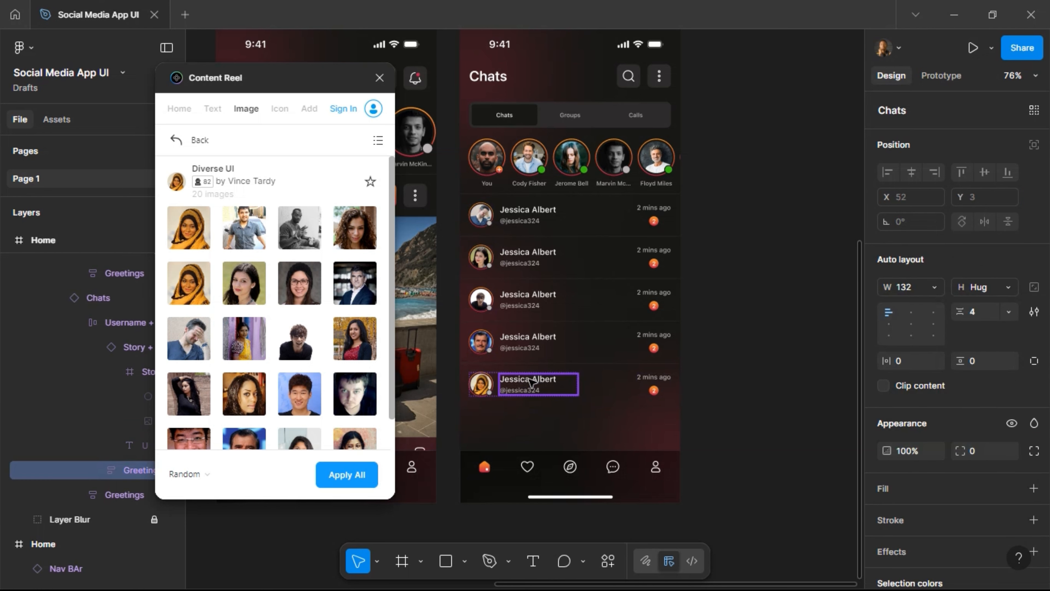
{"action": "double_click", "coordinate": [531, 381]}
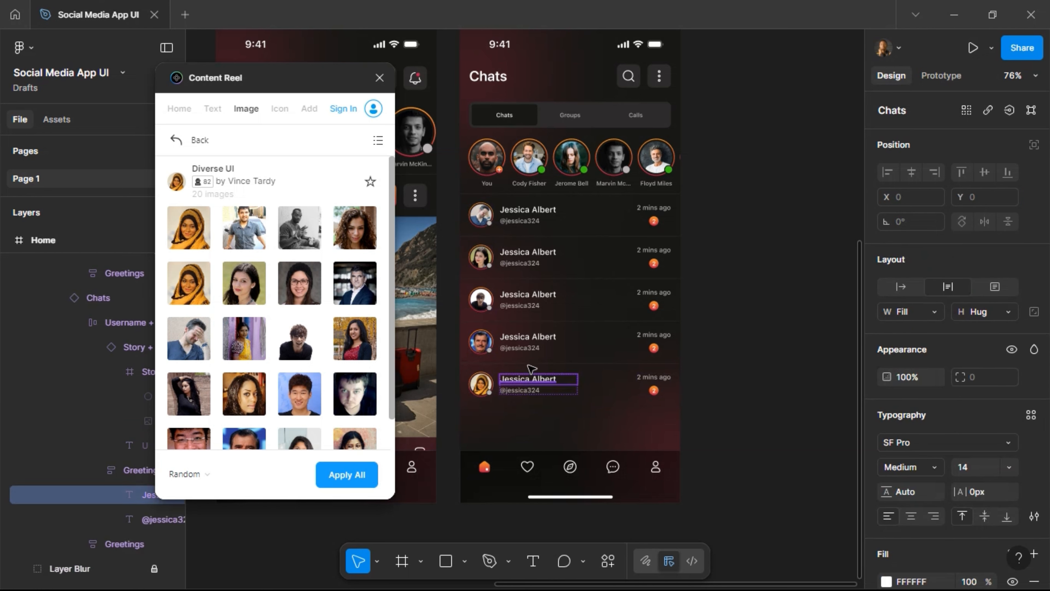
{"action": "left_click", "coordinate": [529, 297], "text": "ctrl+shift"}
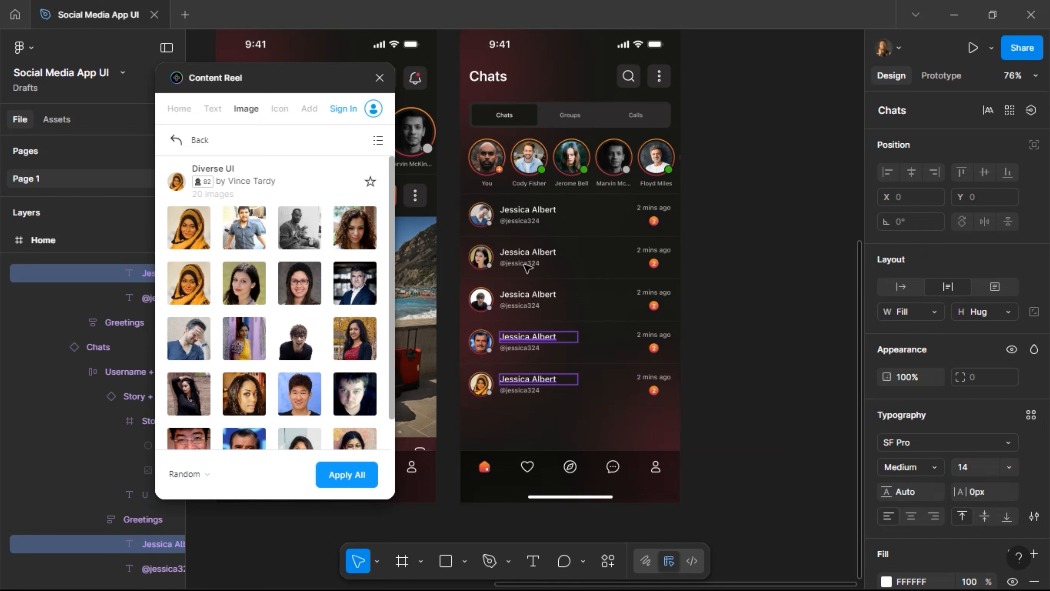
{"action": "left_click", "coordinate": [529, 213], "text": "ctrl+shift"}
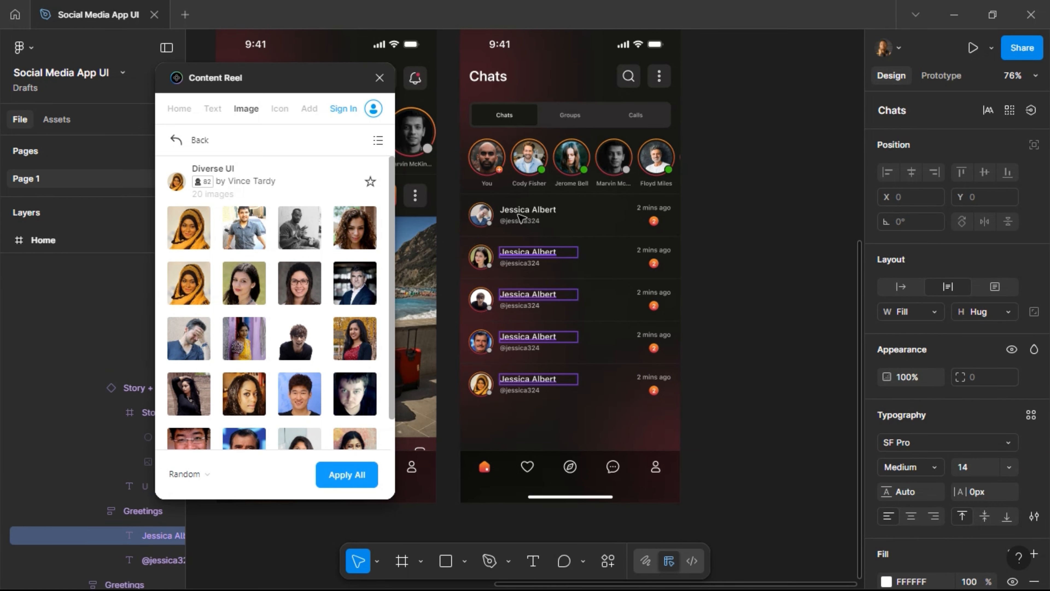
Fill the selected name layers with random Full Name text from Content Reel, then close the plugin.
{"action": "left_click", "coordinate": [213, 109]}
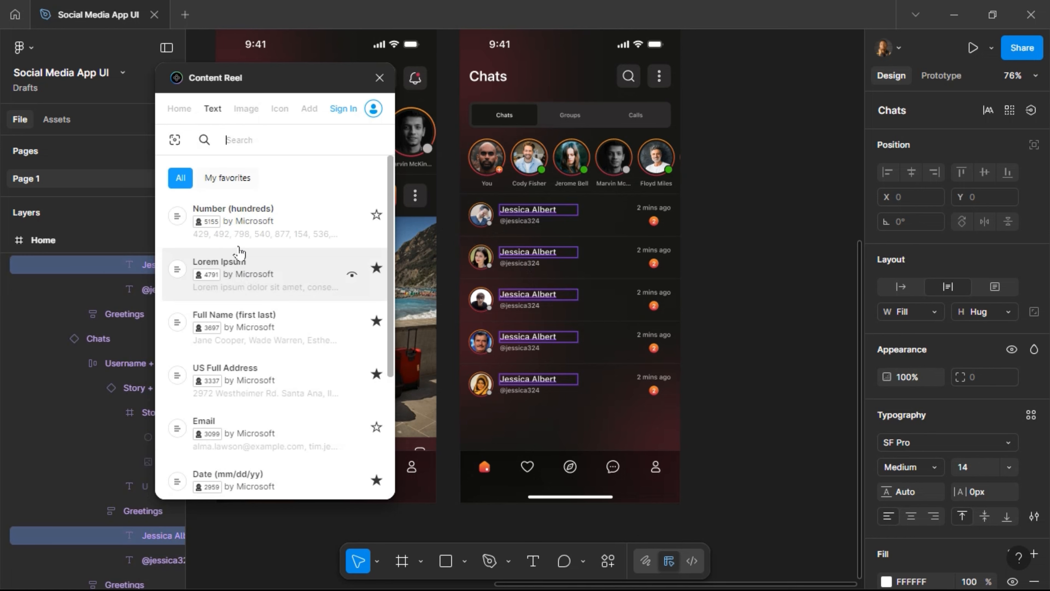
{"action": "left_click", "coordinate": [245, 327]}
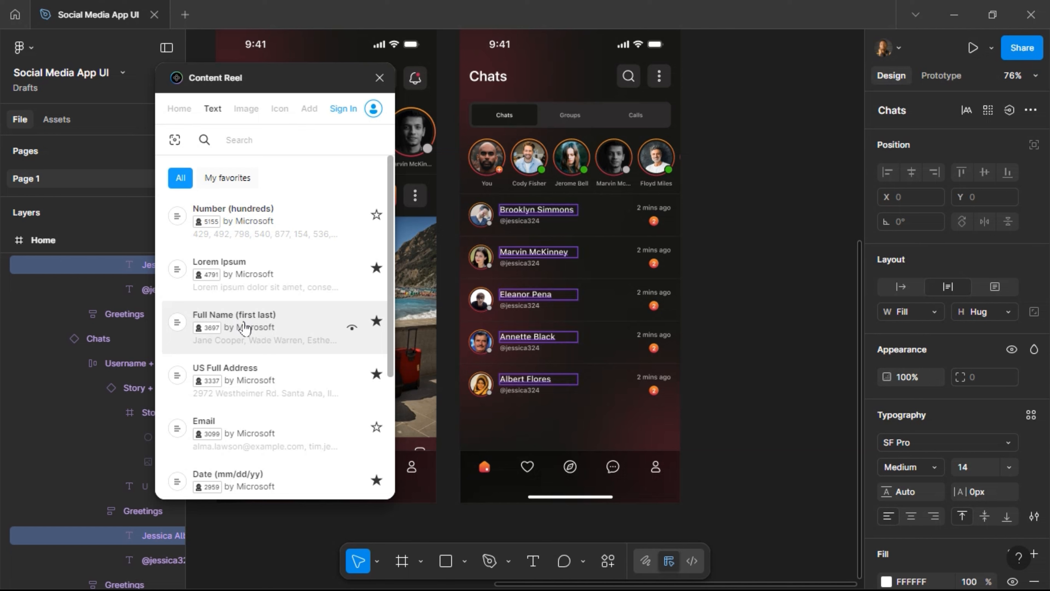
{"action": "left_click", "coordinate": [377, 79]}
{"action": "scroll", "coordinate": [525, 225], "scroll_direction": "up", "scroll_amount": 5}
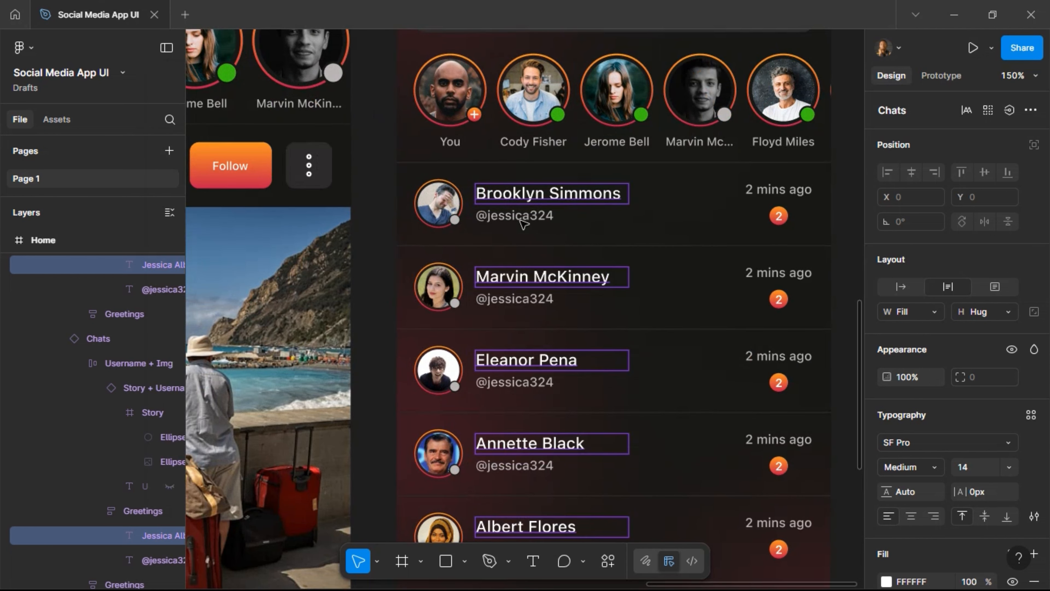
{"action": "double_click", "coordinate": [521, 219]}
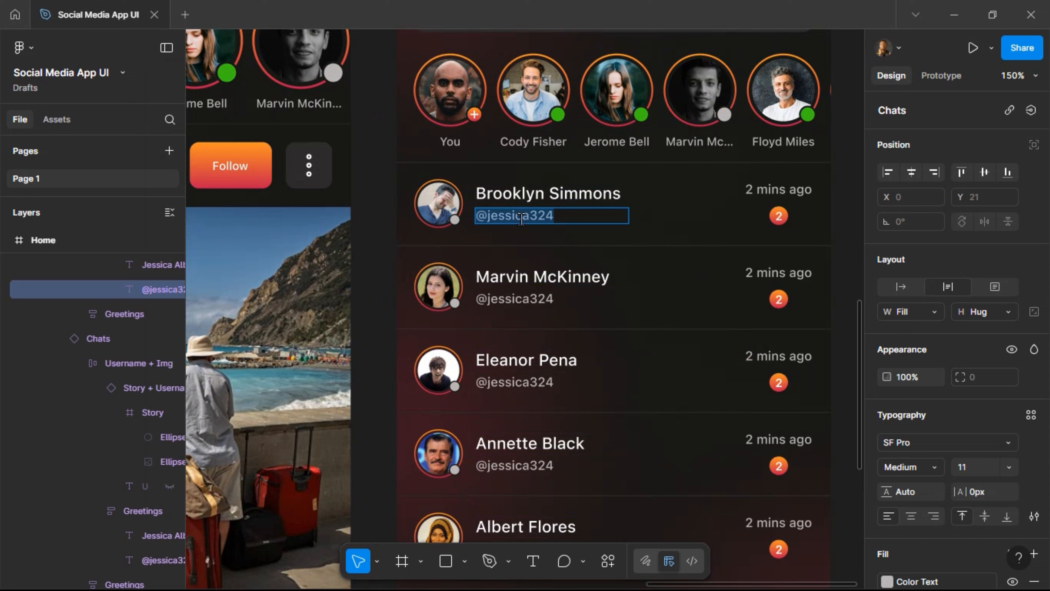
{"action": "type", "text": "@bro"}
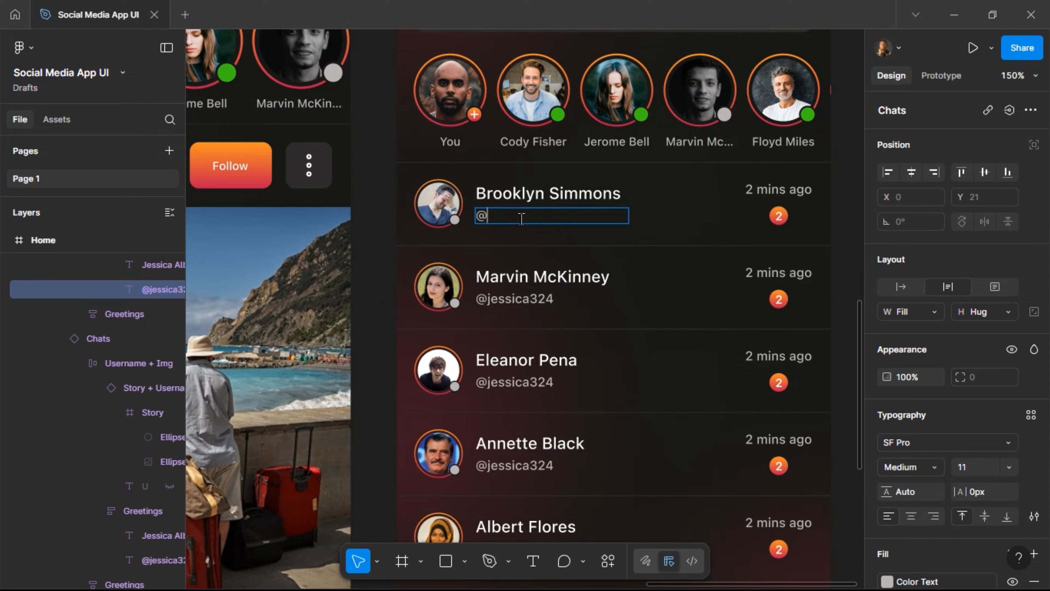
{"action": "type", "text": "oklynsims"}
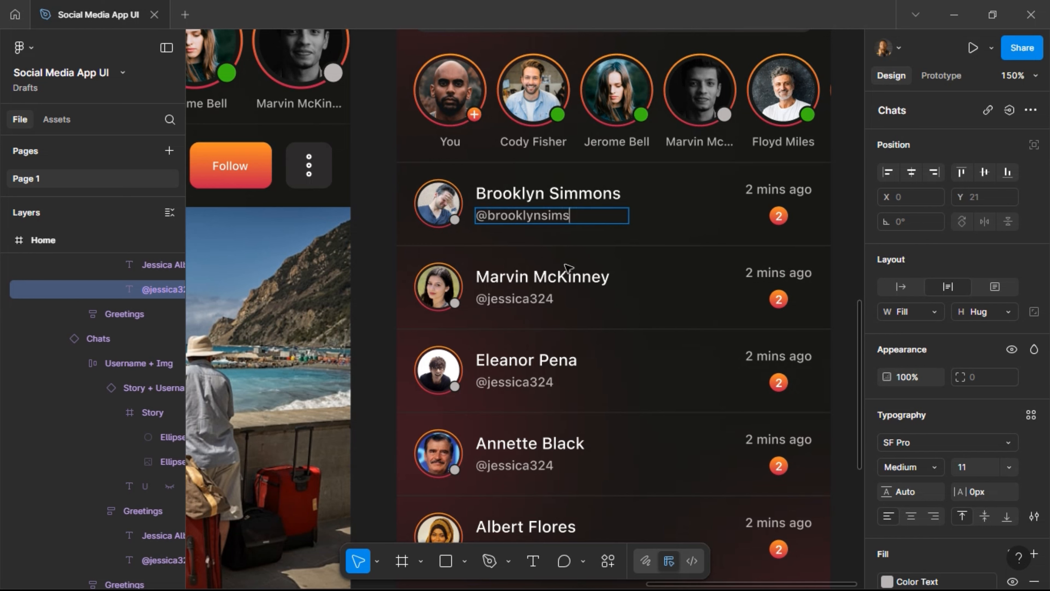
{"action": "double_click", "coordinate": [520, 299]}
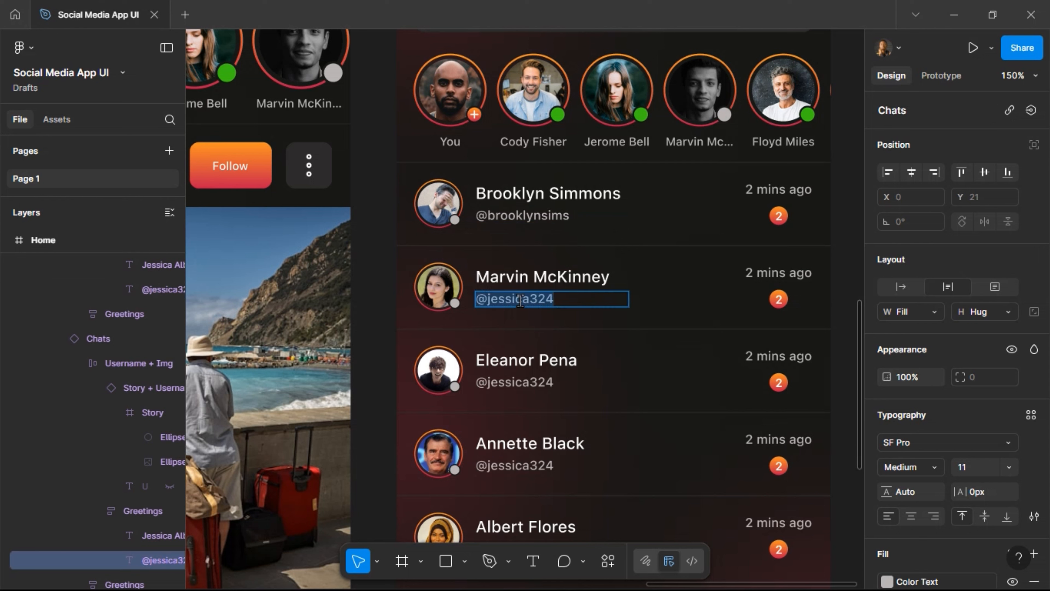
{"action": "type", "text": "@"}
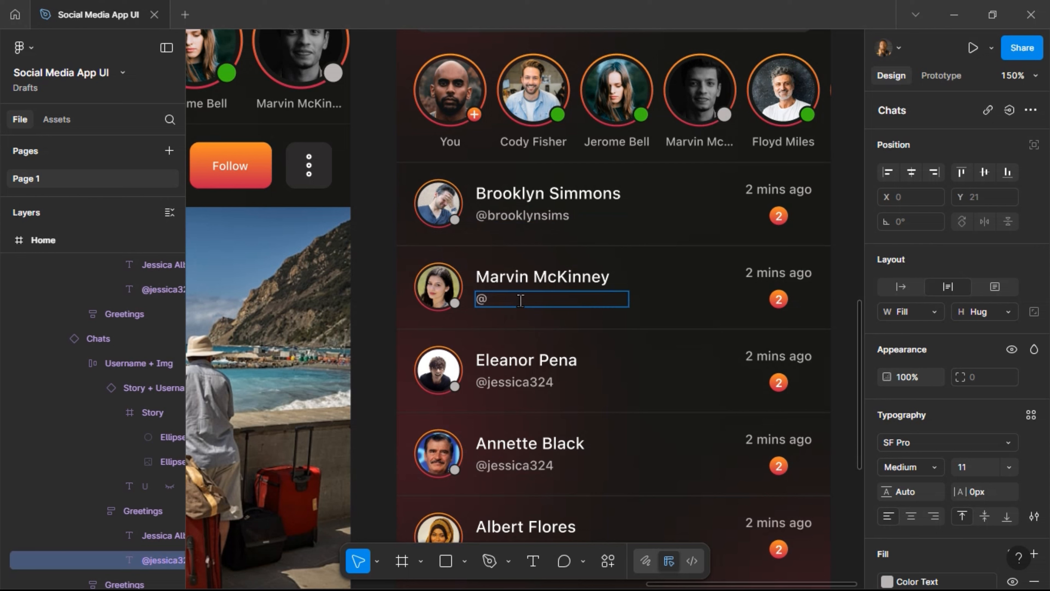
{"action": "type", "text": "marviny4"}
{"action": "left_click", "coordinate": [526, 387]}
{"action": "double_click", "coordinate": [526, 387]}
{"action": "key", "text": "BackSpace"}
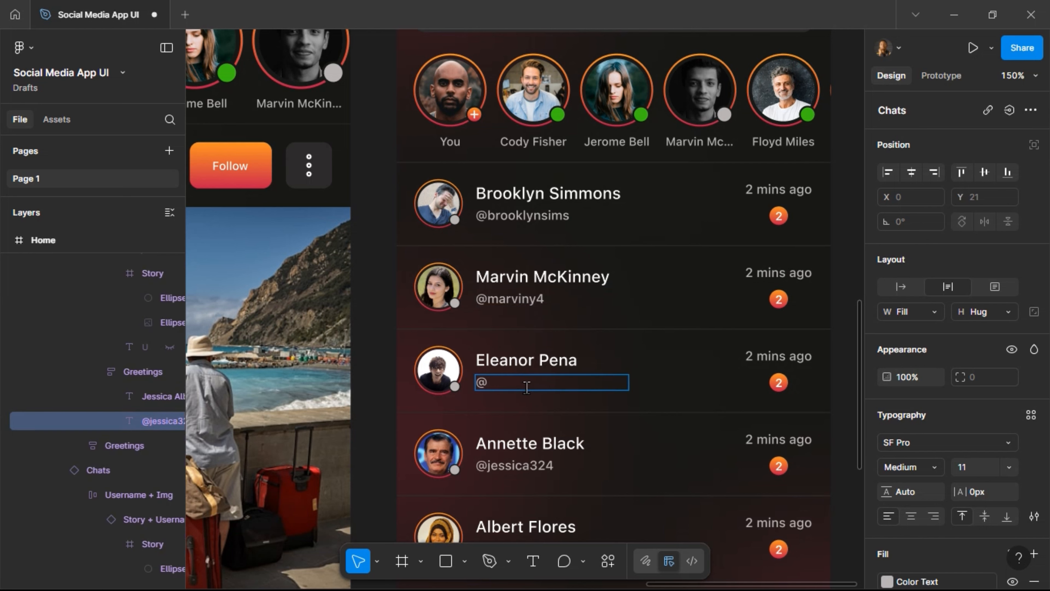
{"action": "type", "text": "pena094"}
Retype the last two rows' handles as usernames matching their contact names.
{"action": "scroll", "coordinate": [546, 379], "scroll_direction": "down", "scroll_amount": 5}
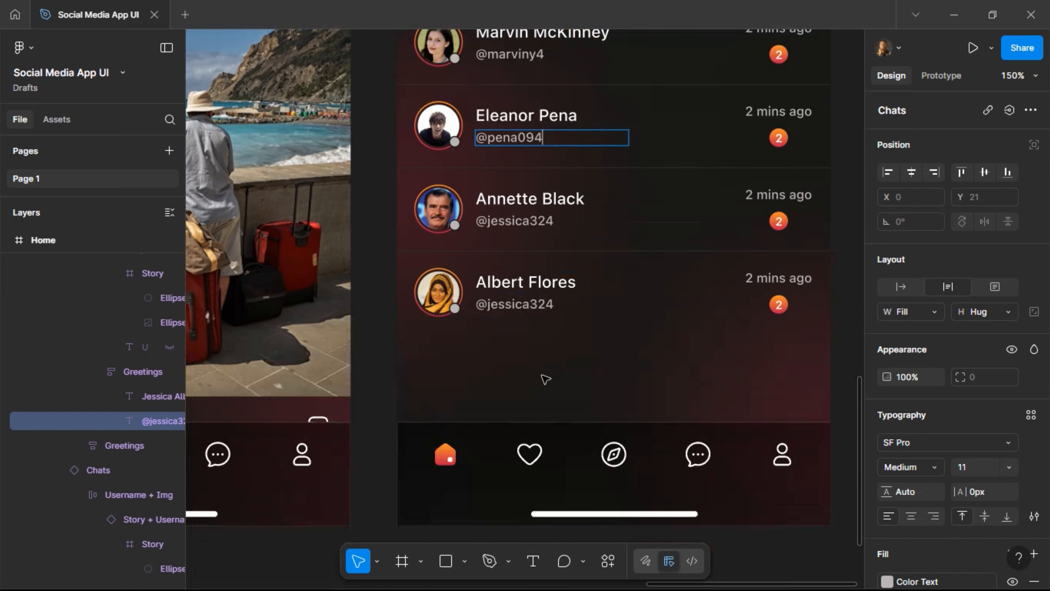
{"action": "left_click", "coordinate": [548, 231]}
{"action": "key", "text": "ctrl+a"}
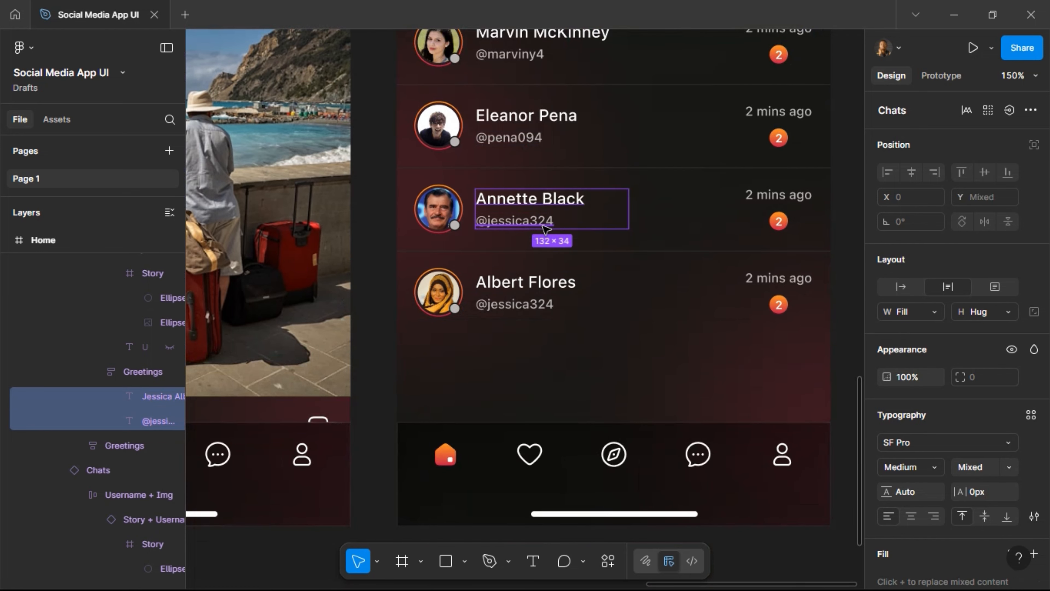
{"action": "double_click", "coordinate": [540, 220]}
{"action": "type", "text": "@"}
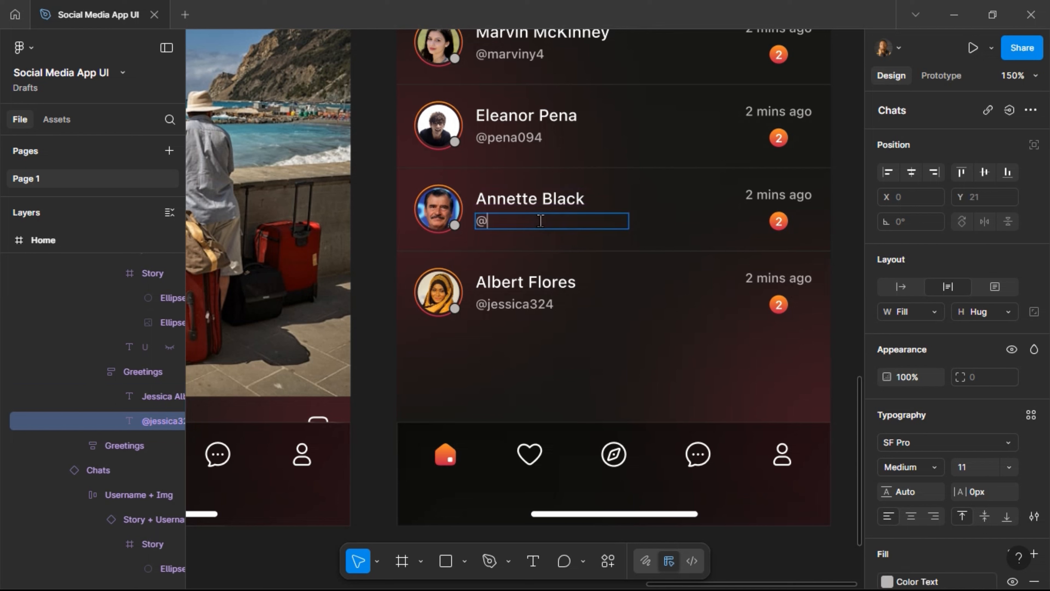
{"action": "type", "text": "Blackannette"}
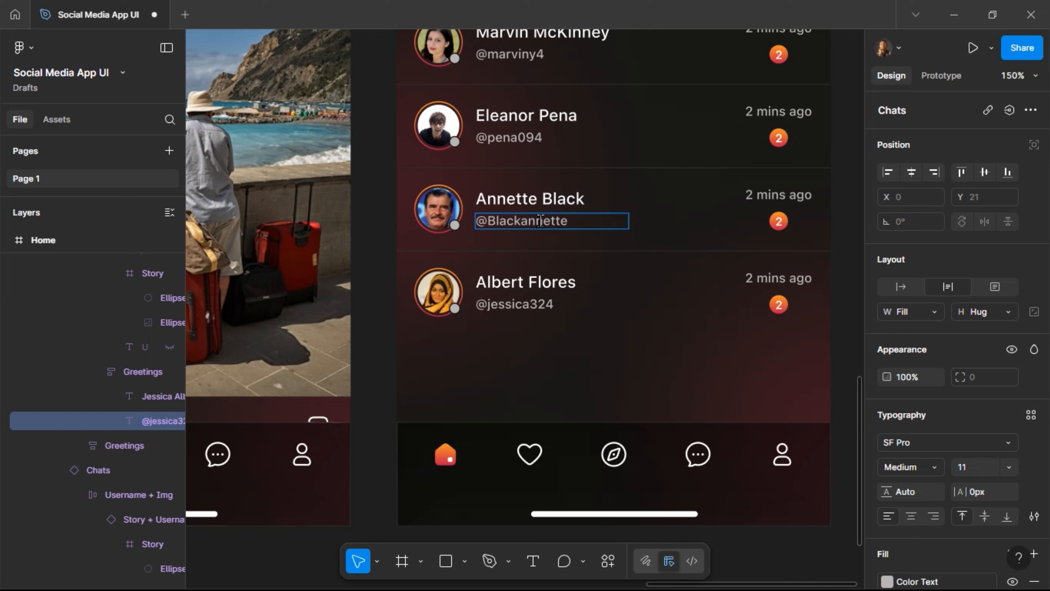
{"action": "double_click", "coordinate": [500, 307]}
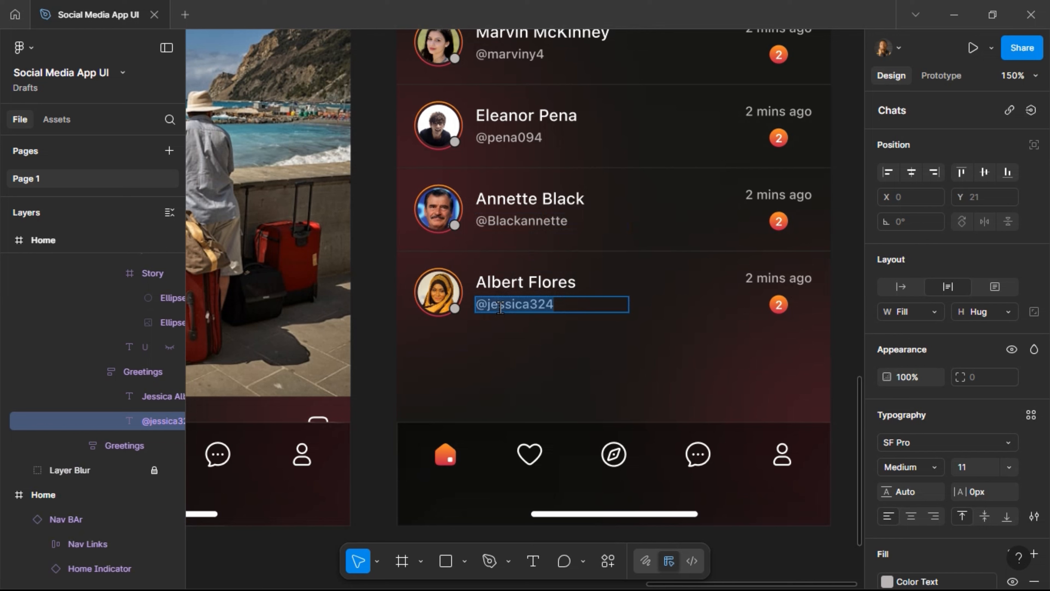
{"action": "type", "text": "@A"}
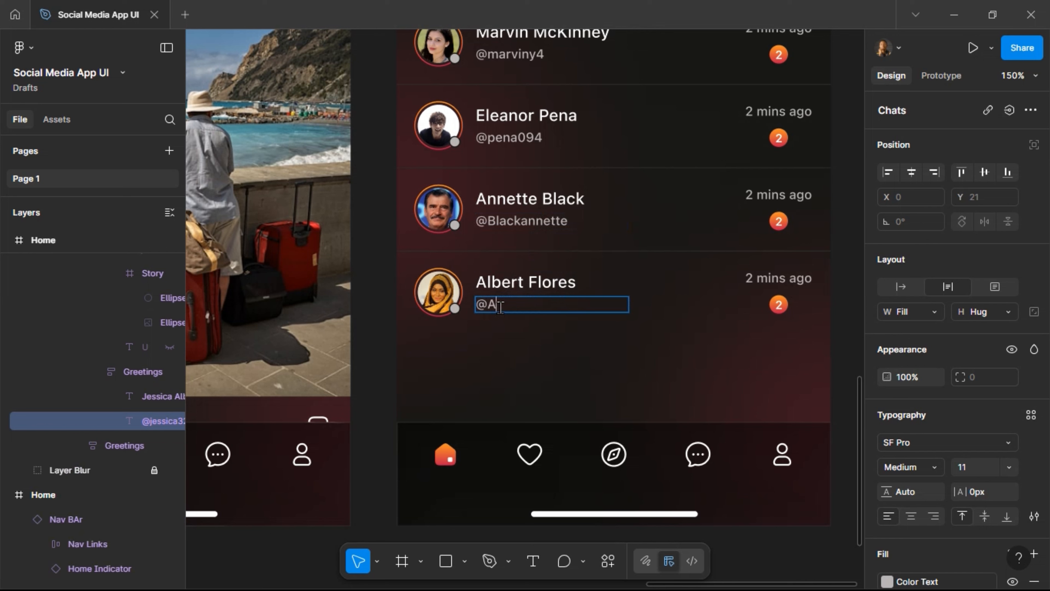
{"action": "key", "text": "BackSpace"}
{"action": "type", "text": "albertflores"}
{"action": "scroll", "coordinate": [592, 398], "scroll_direction": "down", "scroll_amount": 8, "text": "ctrl"}
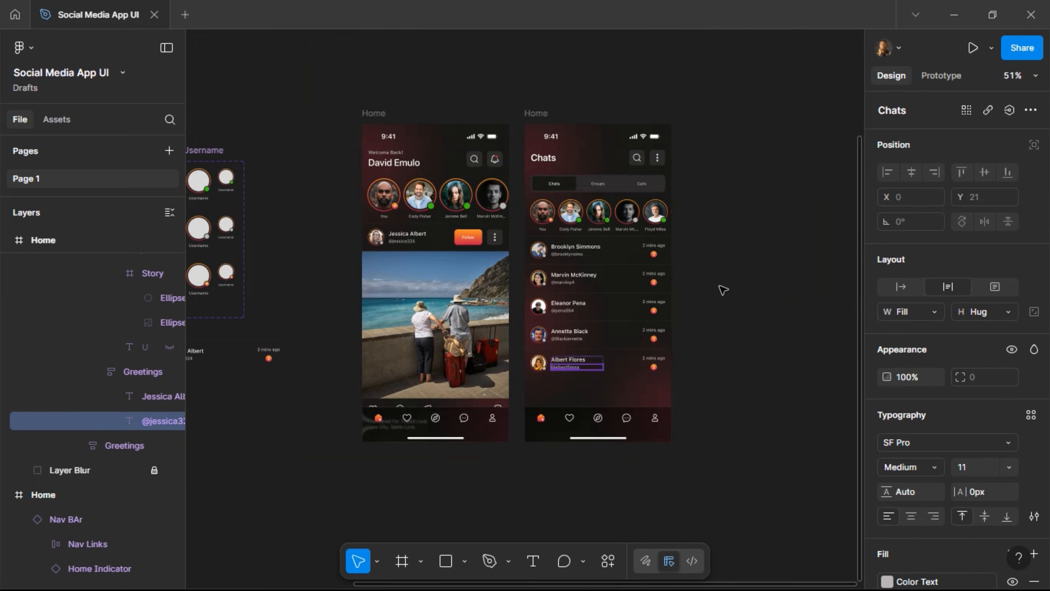
Set the screen's Nav BAr instance State to Chats.
{"action": "left_click", "coordinate": [751, 246]}
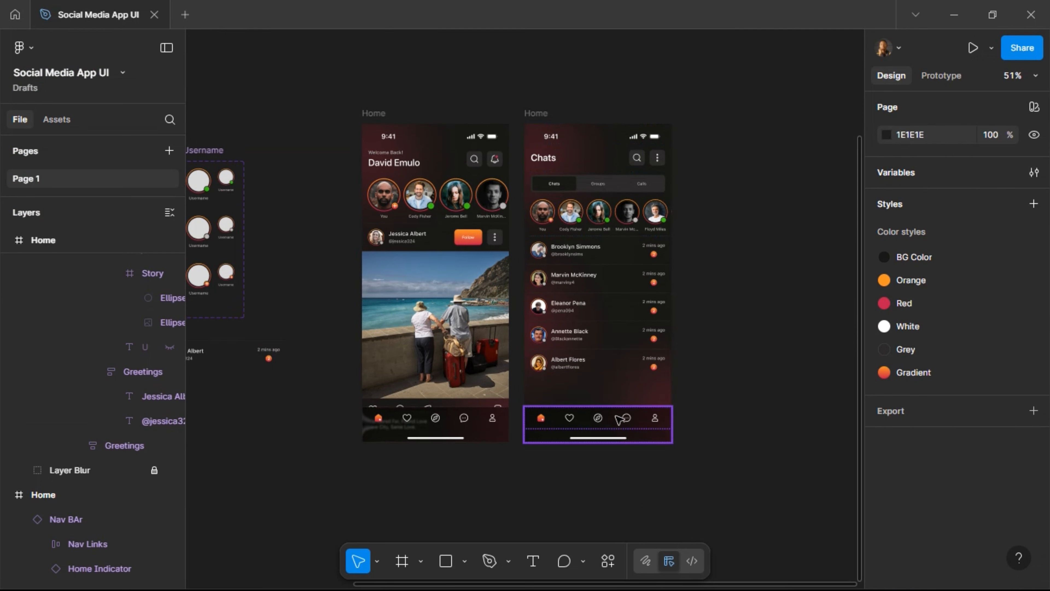
{"action": "left_click", "coordinate": [608, 428]}
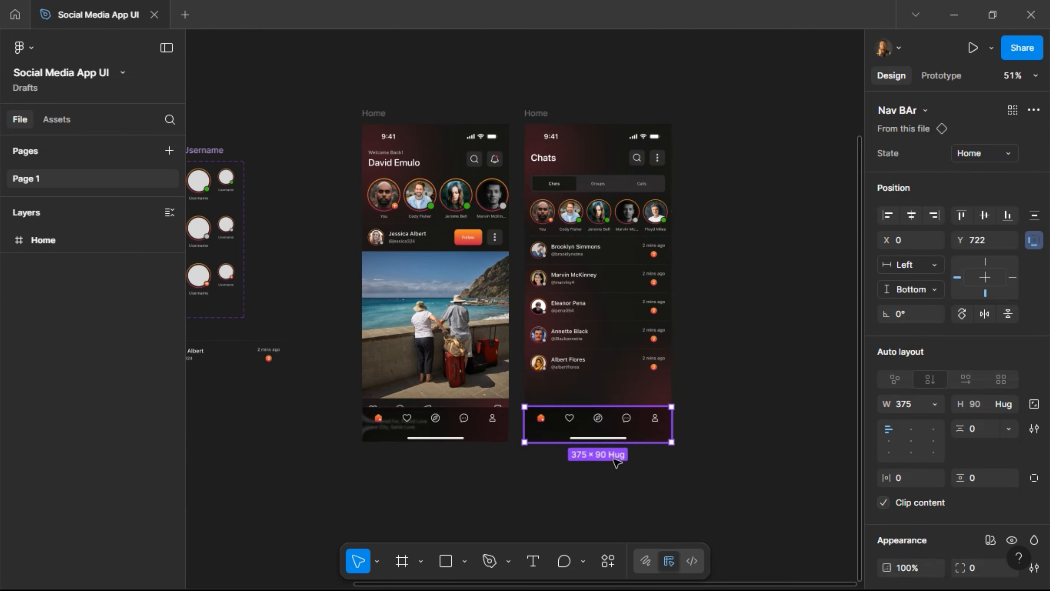
{"action": "left_click", "coordinate": [997, 161]}
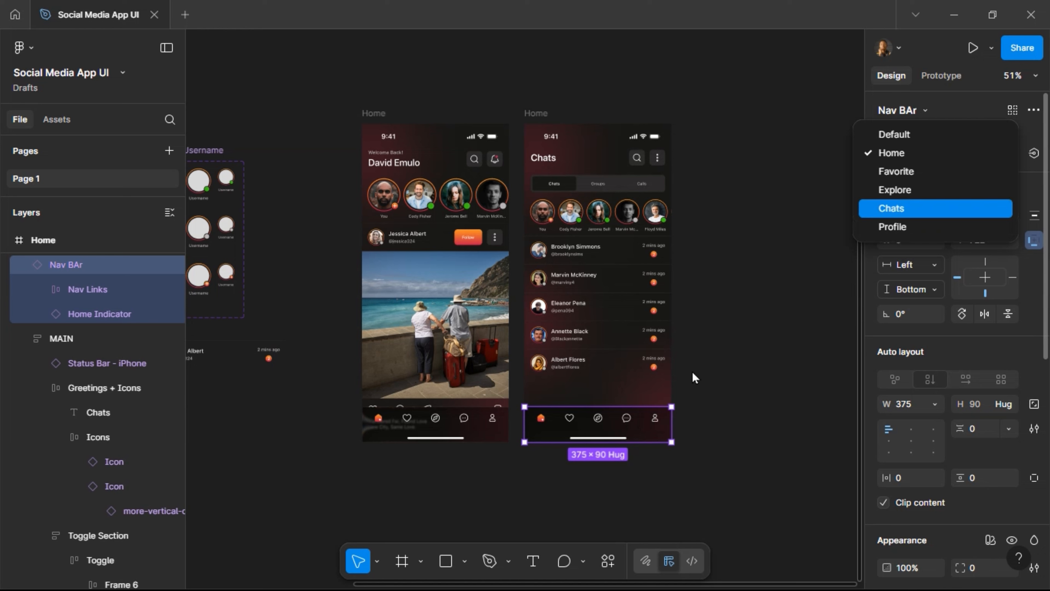
{"action": "key", "text": "Return"}
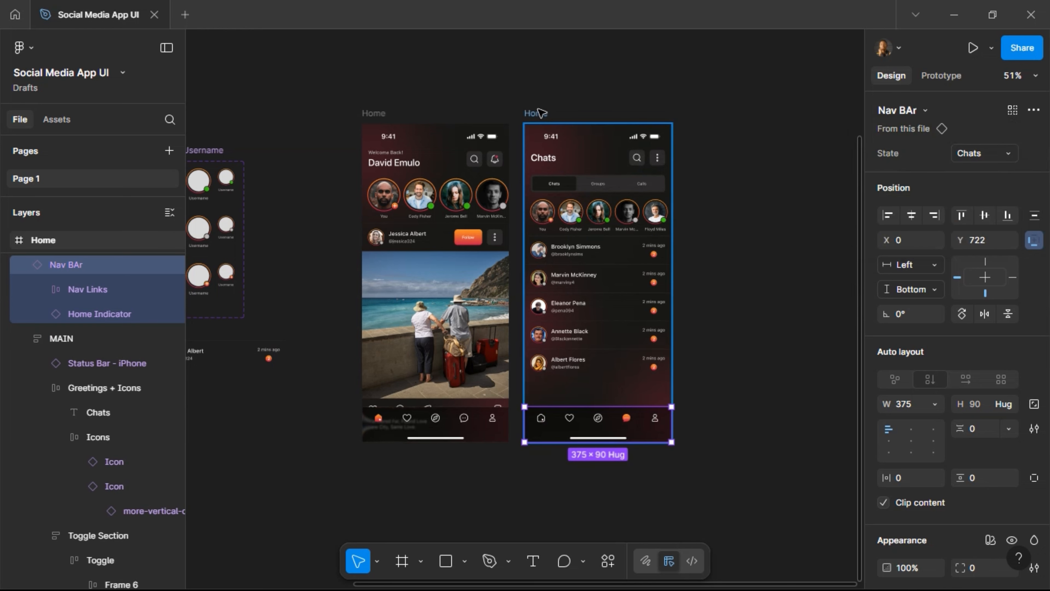
Rename the screen frame to Chats and duplicate it with Ctrl+D.
{"action": "left_click", "coordinate": [535, 113]}
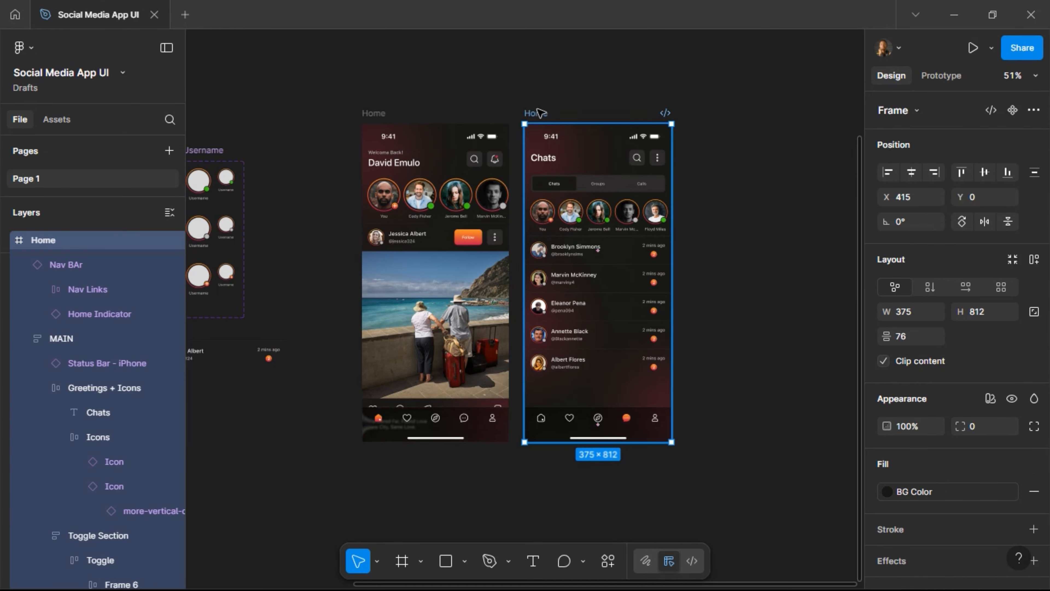
{"action": "double_click", "coordinate": [536, 113]}
{"action": "type", "text": "Chats"}
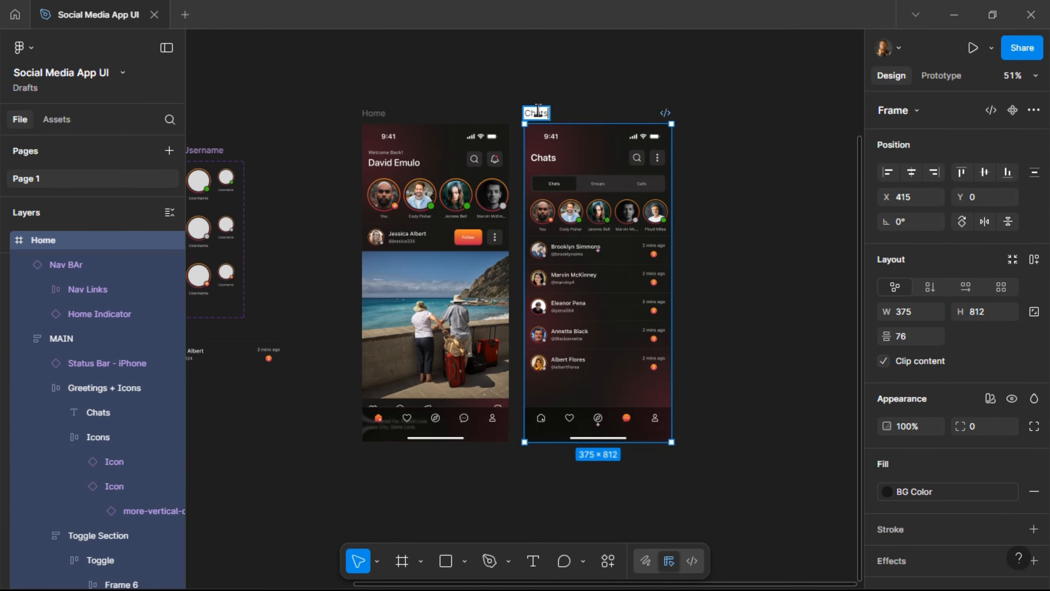
{"action": "key", "text": "Return"}
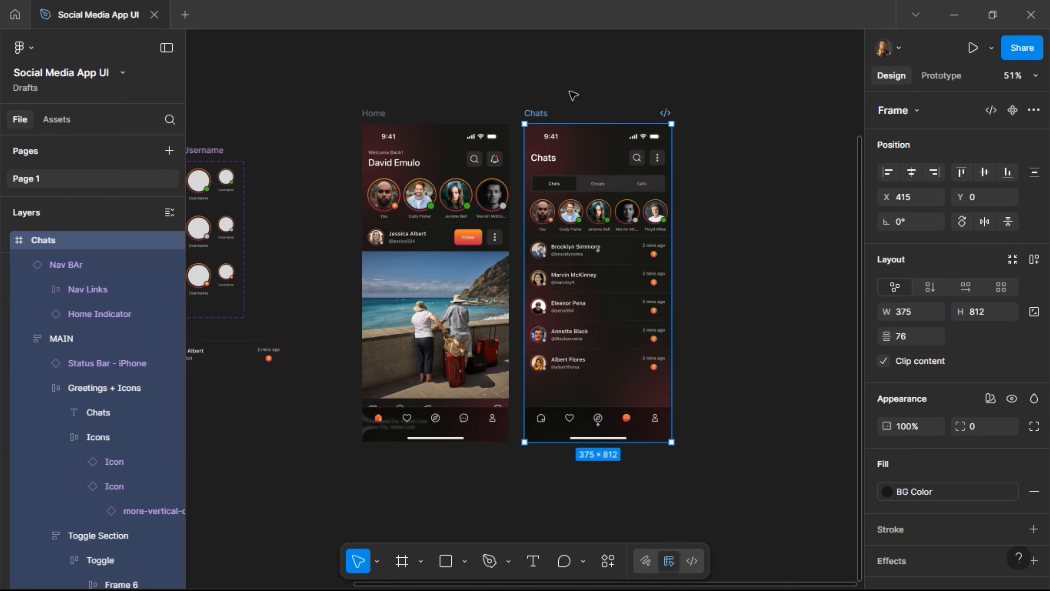
{"action": "key", "text": "ctrl+d"}
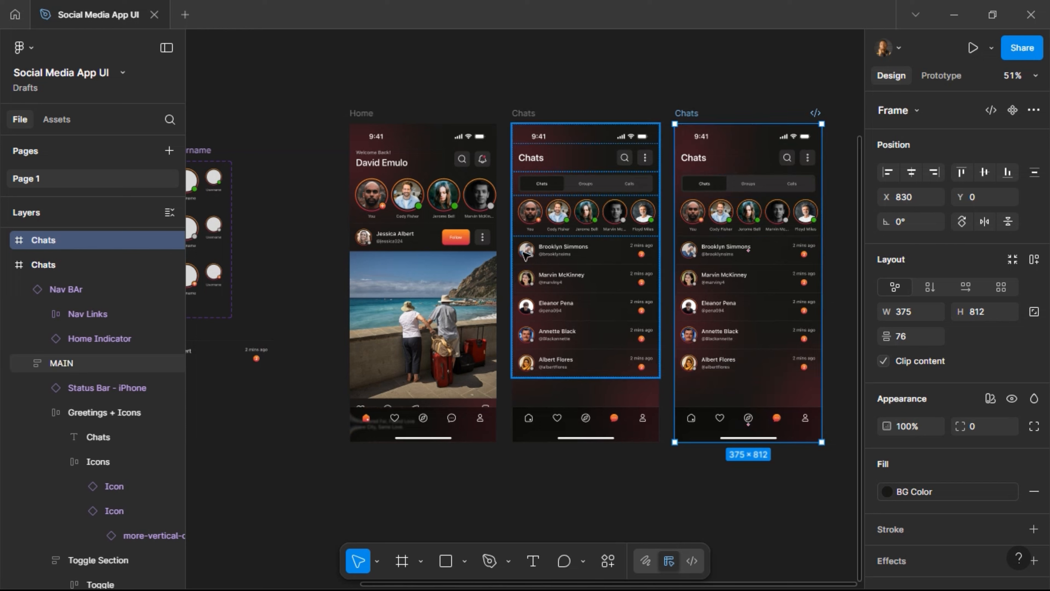
Select the author's Username + Img group in the Home screen's post header.
{"action": "left_click", "coordinate": [371, 243]}
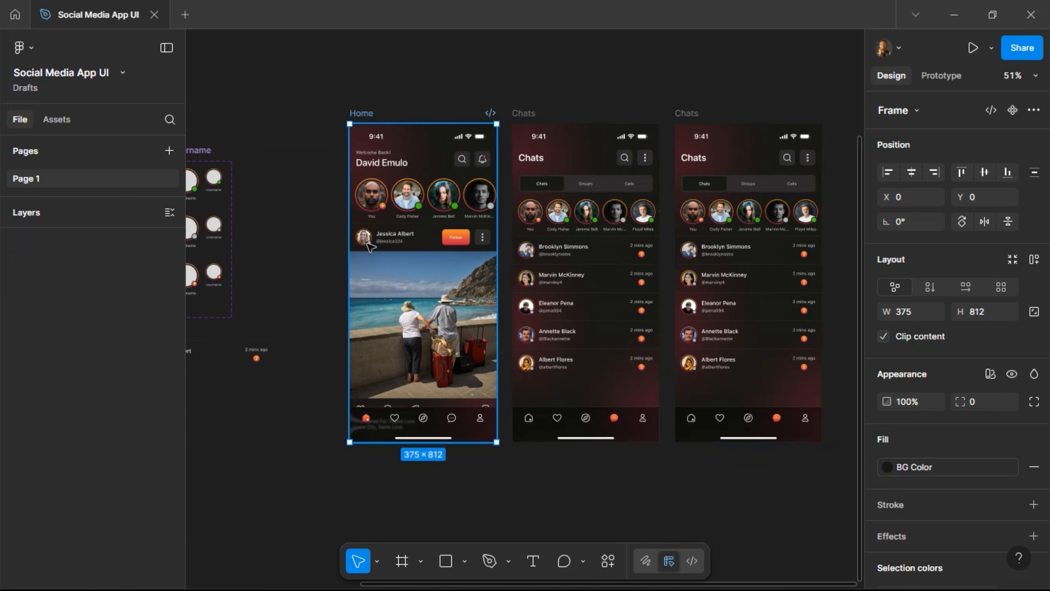
{"action": "left_click", "coordinate": [370, 244]}
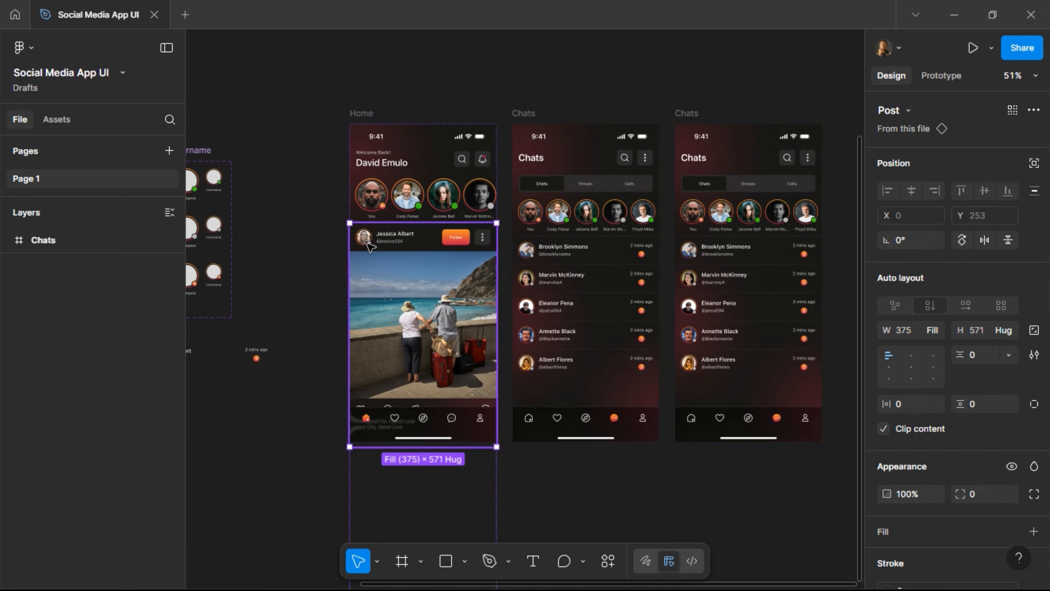
{"action": "double_click", "coordinate": [367, 243]}
{"action": "double_click", "coordinate": [367, 243]}
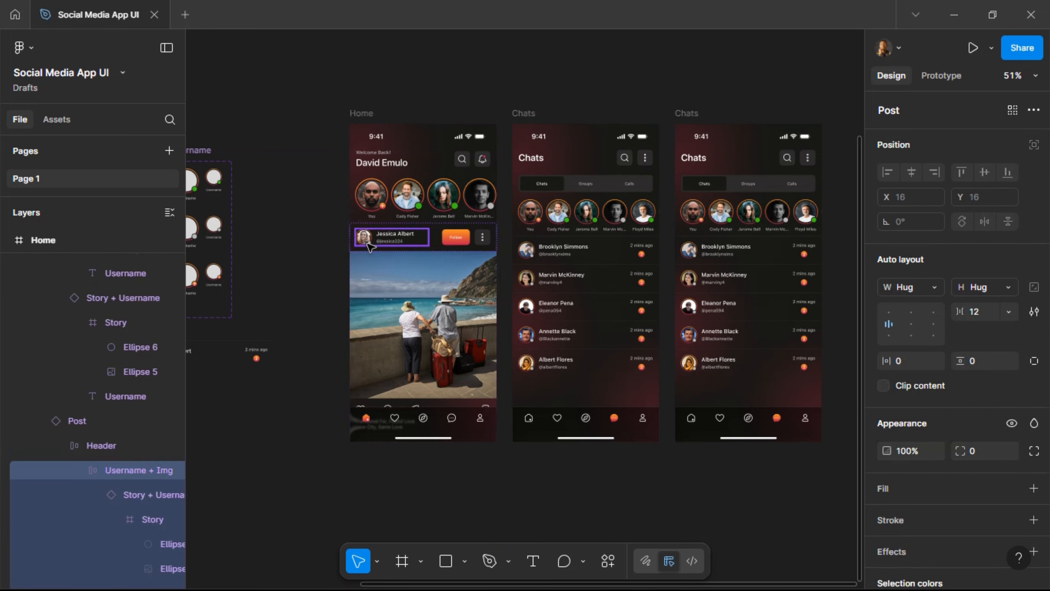
{"action": "double_click", "coordinate": [367, 243]}
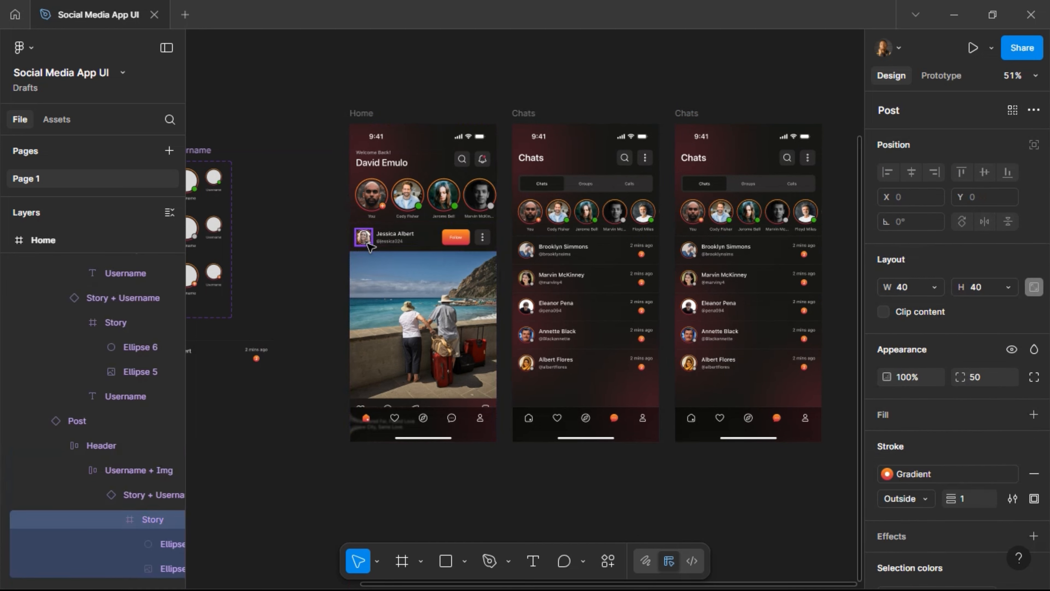
{"action": "left_click", "coordinate": [451, 240]}
{"action": "left_click", "coordinate": [381, 239]}
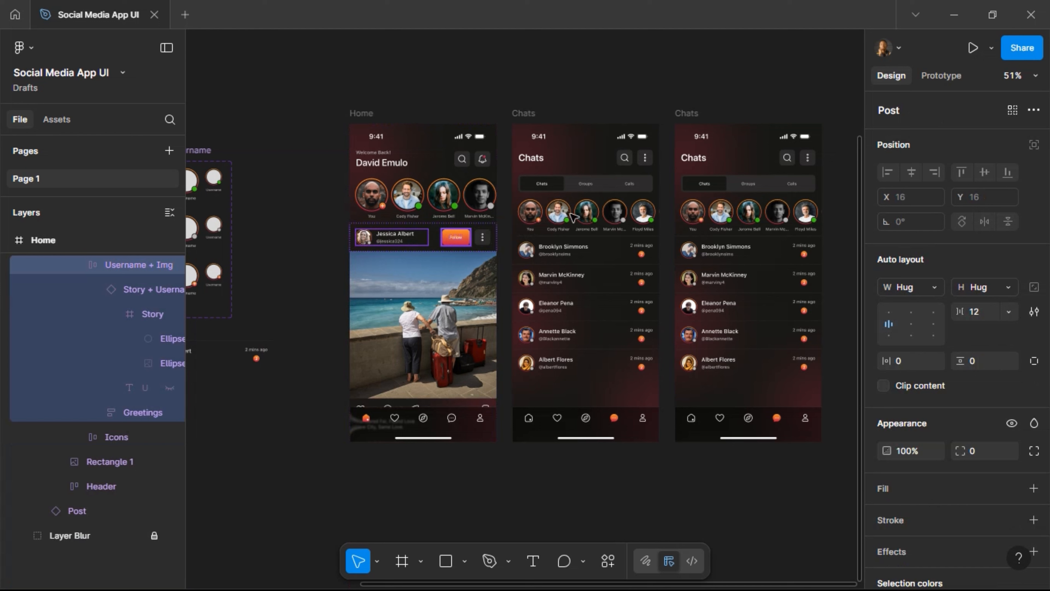
Replace the third frame's Chats title with the copied author avatar and name group.
{"action": "left_click", "coordinate": [690, 162]}
{"action": "double_click", "coordinate": [689, 163]}
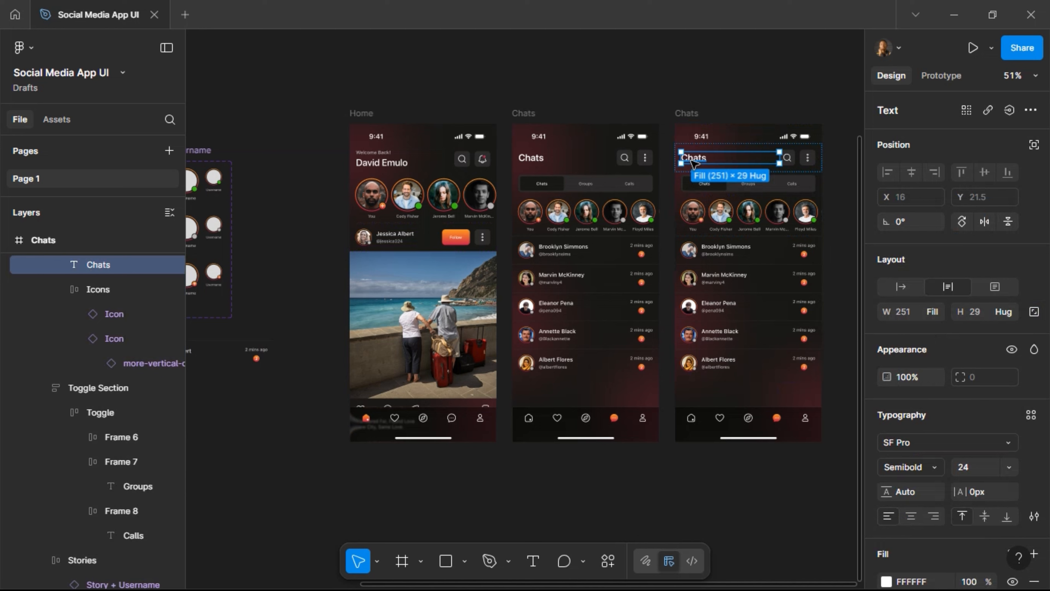
{"action": "key", "text": "ctrl+shift+r"}
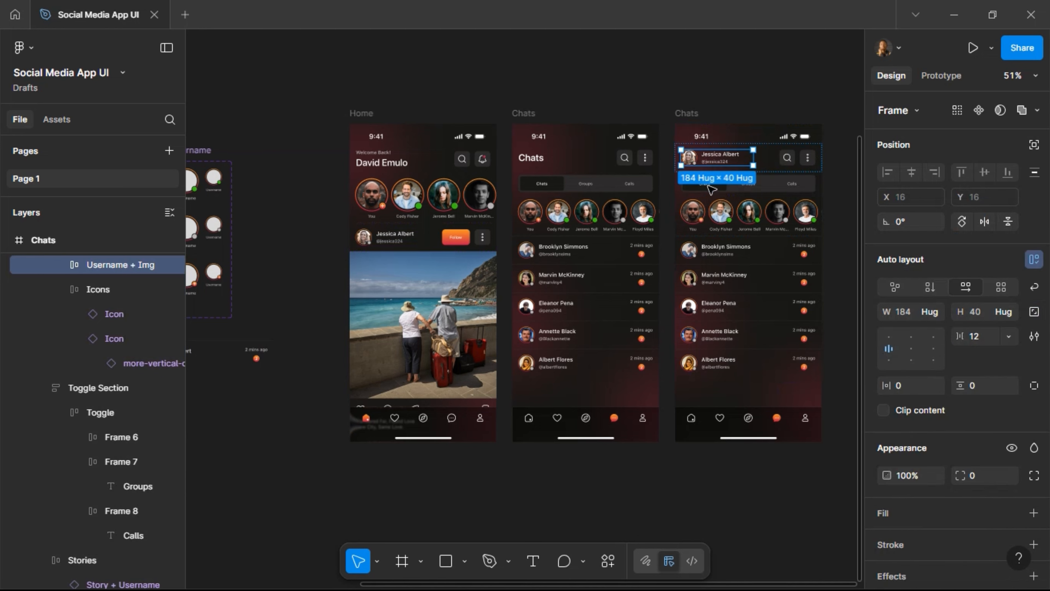
{"action": "scroll", "coordinate": [835, 160], "scroll_direction": "up", "scroll_amount": 3}
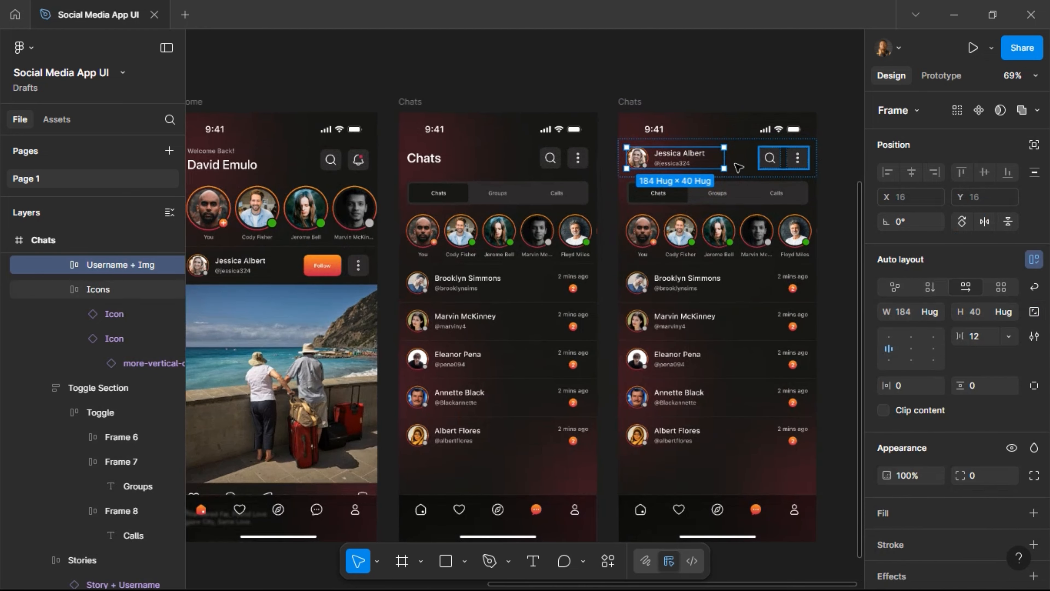
{"action": "scroll", "coordinate": [746, 162], "scroll_direction": "up", "scroll_amount": 2}
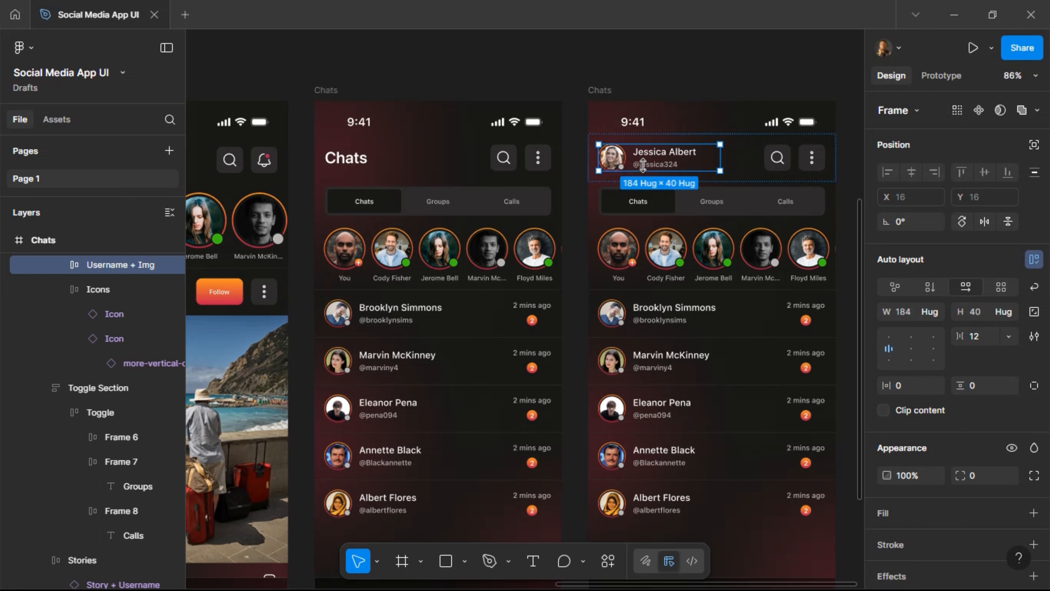
Delete the Chats/Groups/Calls tab section, stories row and chat list from that frame.
{"action": "left_click", "coordinate": [684, 217]}
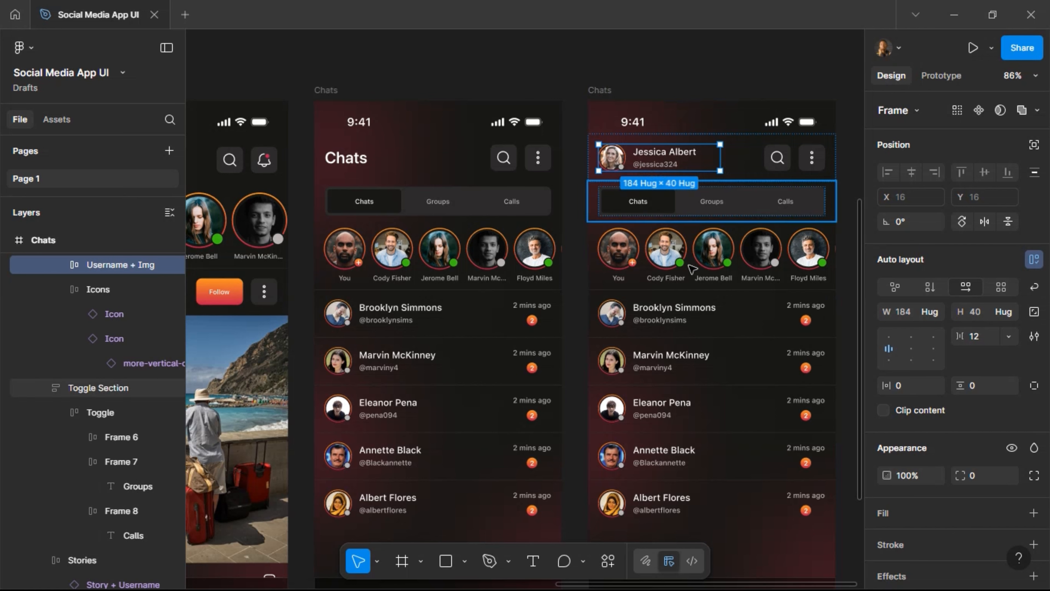
{"action": "left_click", "coordinate": [678, 261], "text": "shift"}
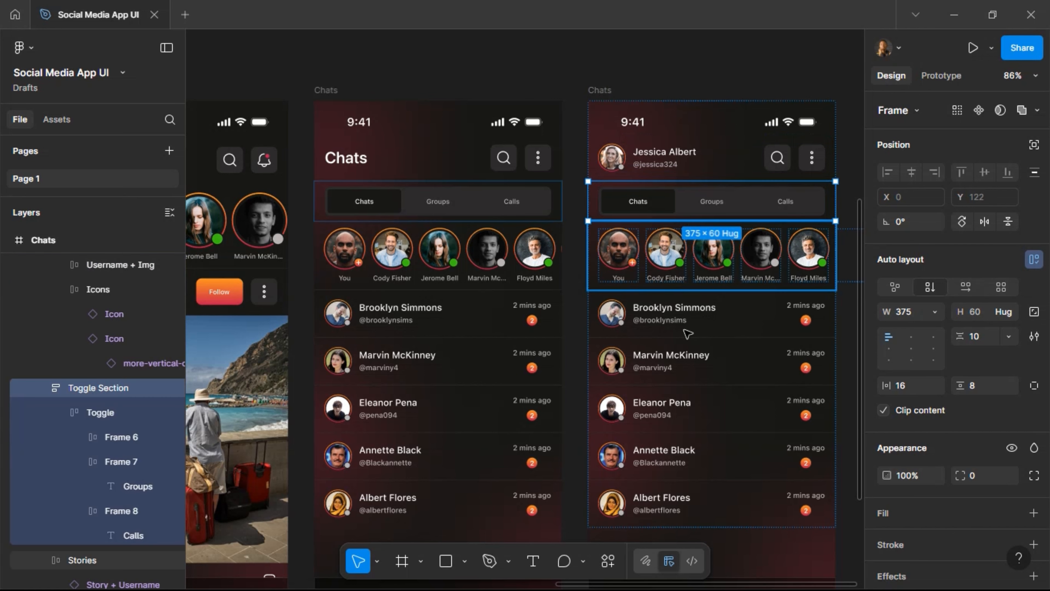
{"action": "left_click", "coordinate": [687, 325], "text": "shift"}
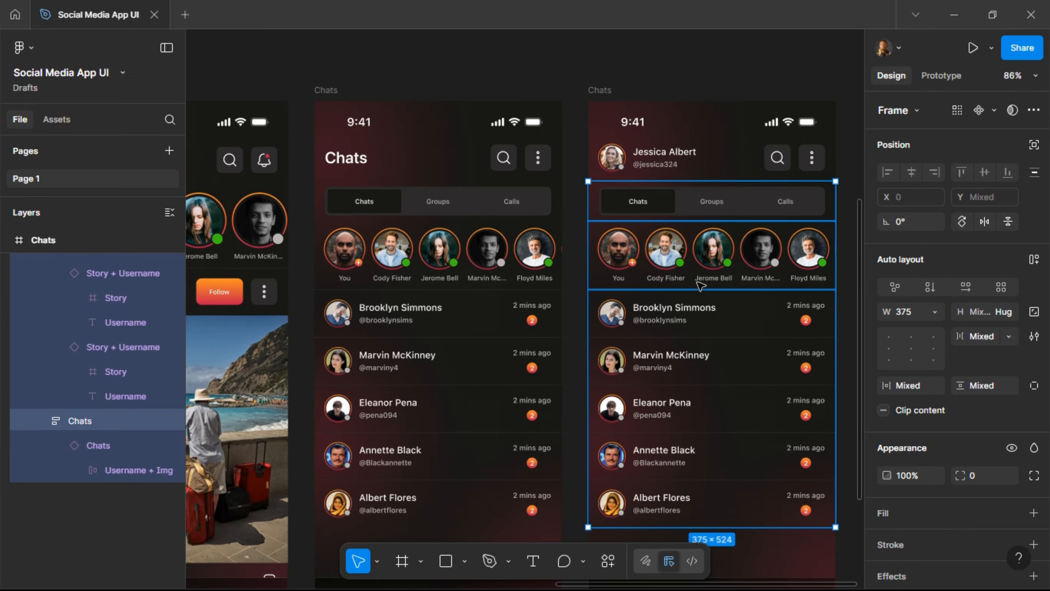
{"action": "key", "text": "Delete"}
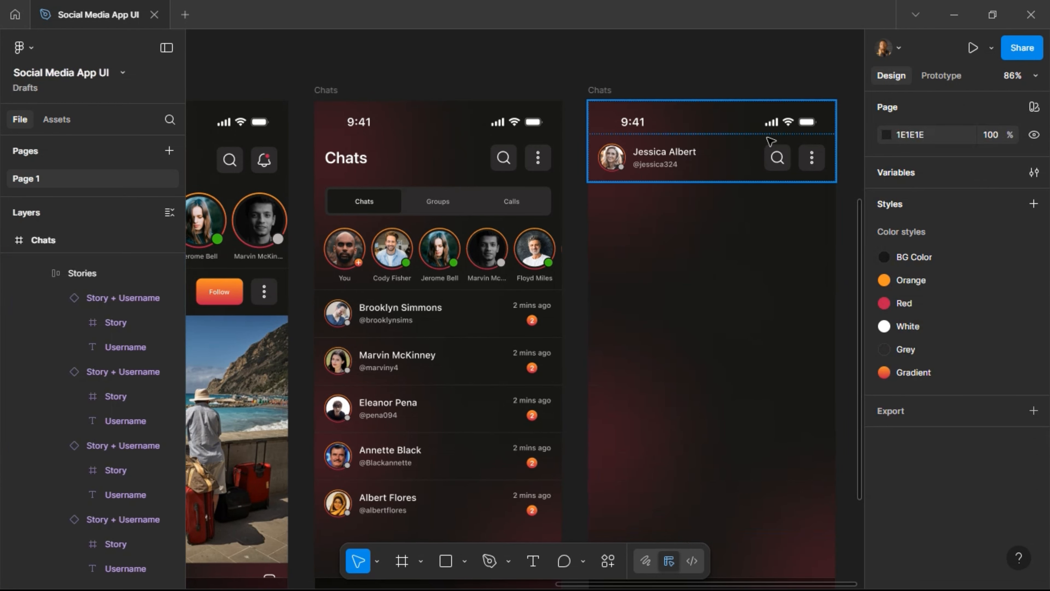
{"action": "scroll", "coordinate": [660, 254], "scroll_direction": "down", "scroll_amount": 3}
{"action": "scroll", "coordinate": [661, 254], "scroll_direction": "down", "scroll_amount": 1}
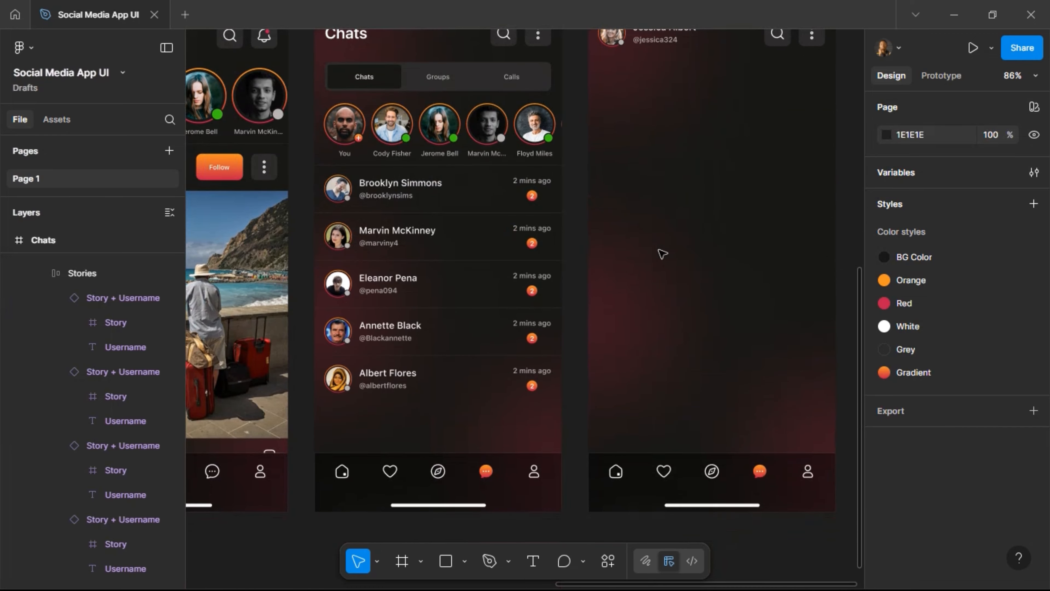
Duplicate the user-03 icon five times, spaced evenly in a row to its right.
{"action": "scroll", "coordinate": [657, 256], "scroll_direction": "right", "scroll_amount": 4}
{"action": "scroll", "coordinate": [657, 260], "scroll_direction": "down", "scroll_amount": 3}
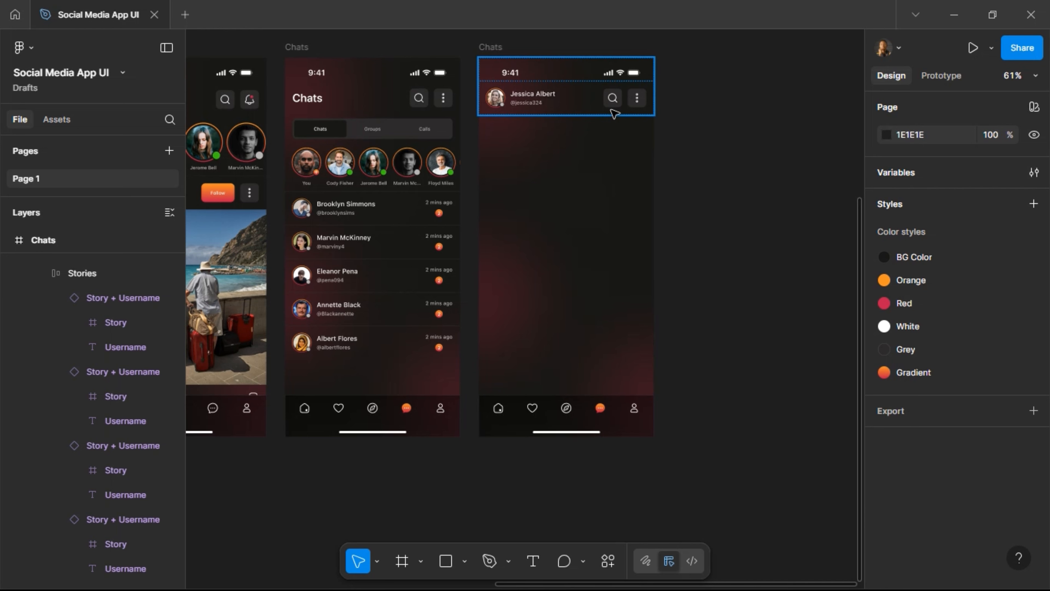
{"action": "scroll", "coordinate": [614, 113], "scroll_direction": "left", "scroll_amount": 20}
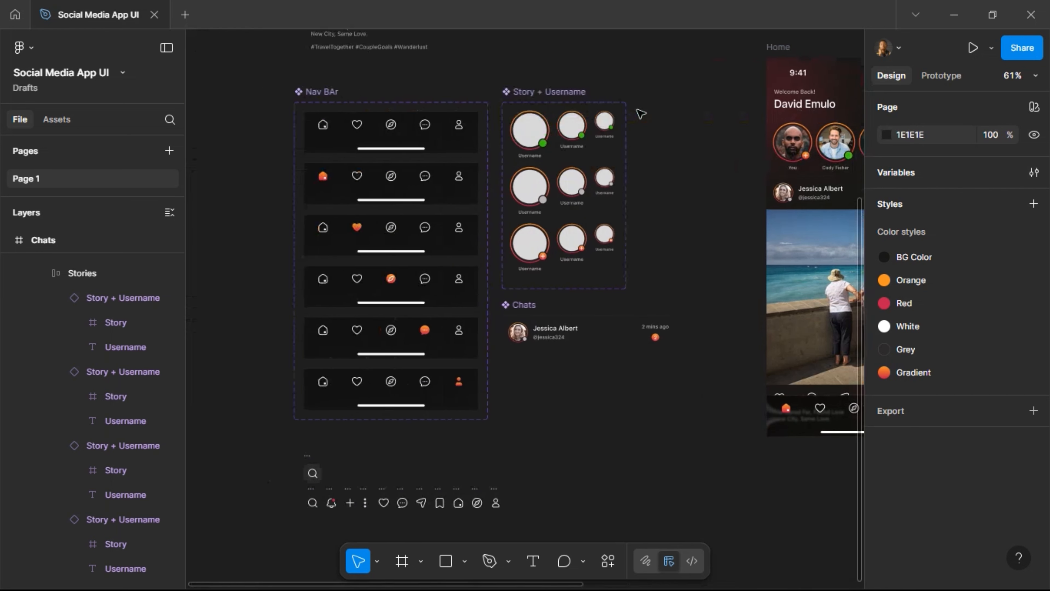
{"action": "scroll", "coordinate": [640, 113], "scroll_direction": "down", "scroll_amount": 5}
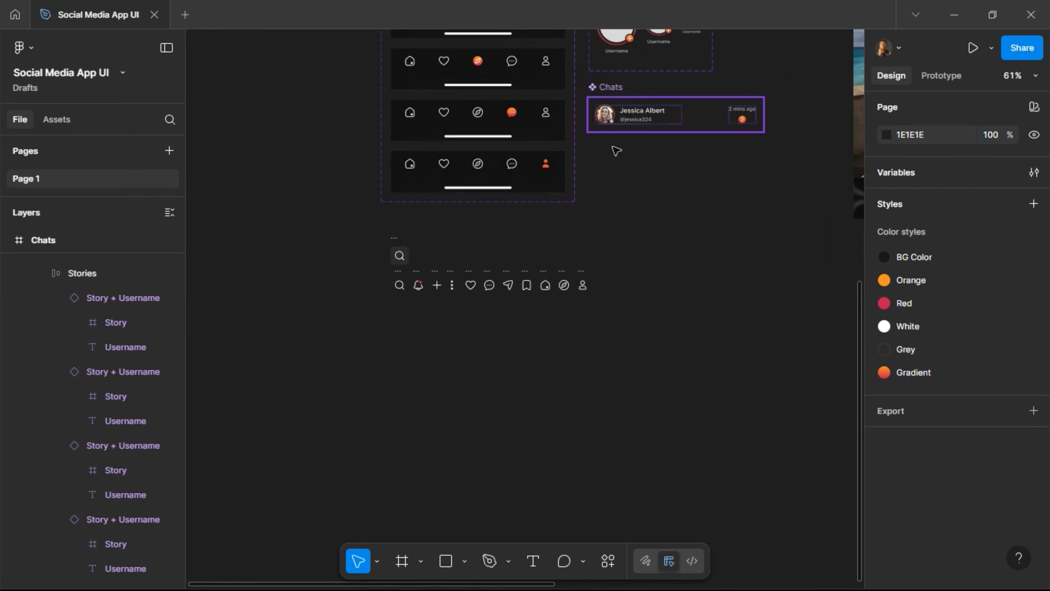
{"action": "scroll", "coordinate": [626, 300], "scroll_direction": "up", "scroll_amount": 3}
{"action": "scroll", "coordinate": [620, 298], "scroll_direction": "up", "scroll_amount": 3}
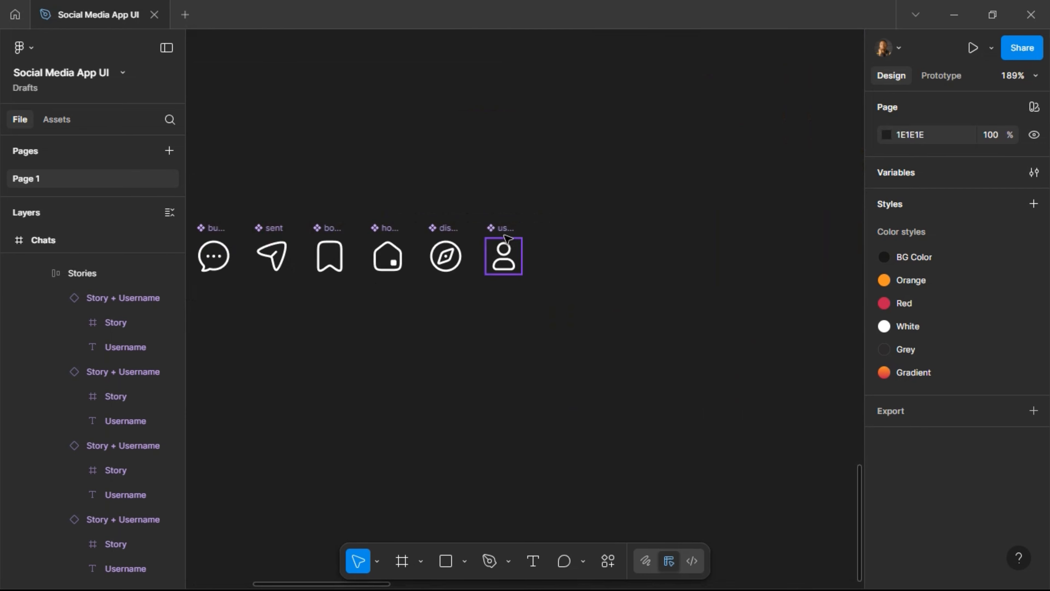
{"action": "left_click", "coordinate": [504, 237]}
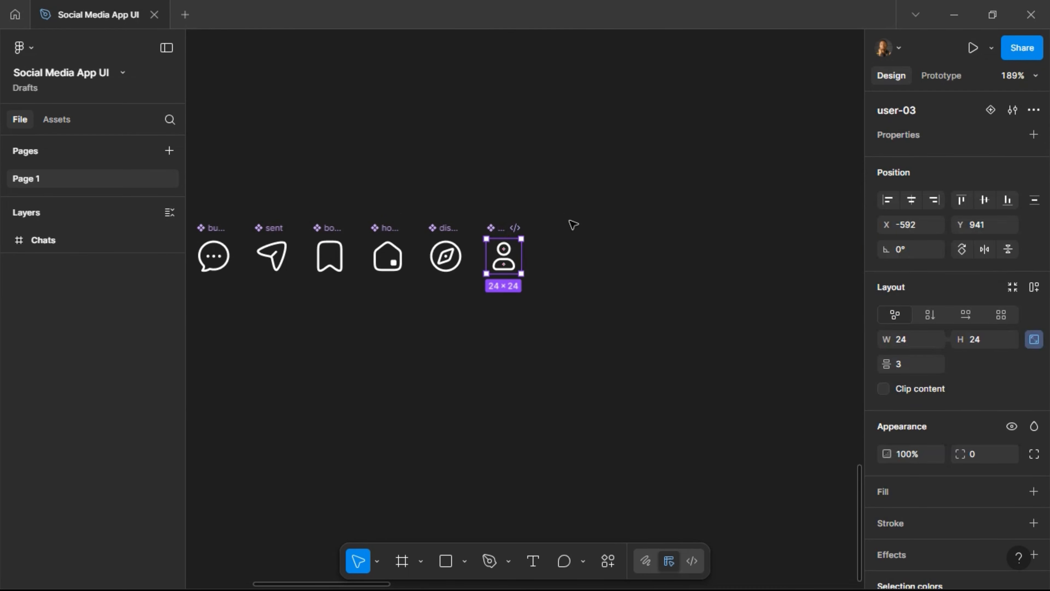
{"action": "key", "text": "ctrl+d"}
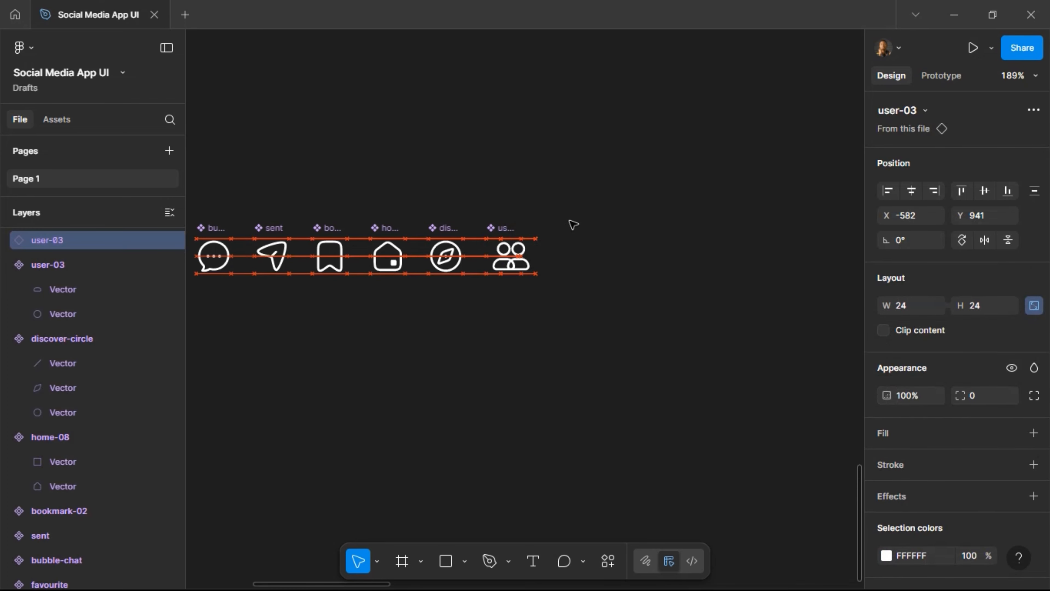
{"action": "key", "text": "shift+Right"}
{"action": "key", "text": "shift+Right"}
{"action": "key", "text": "shift+Right"}
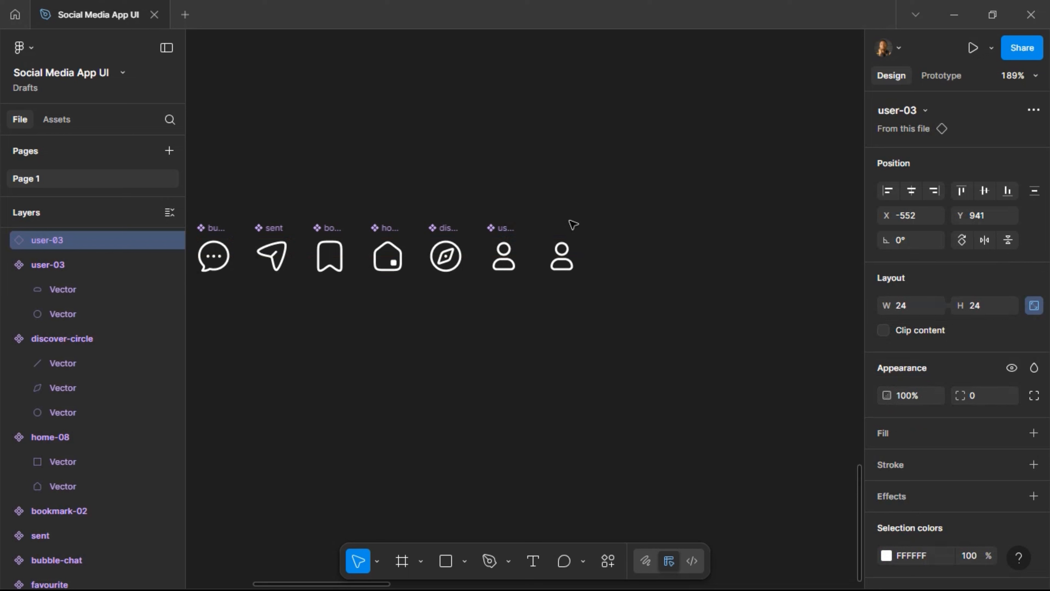
{"action": "key", "text": "ctrl+d"}
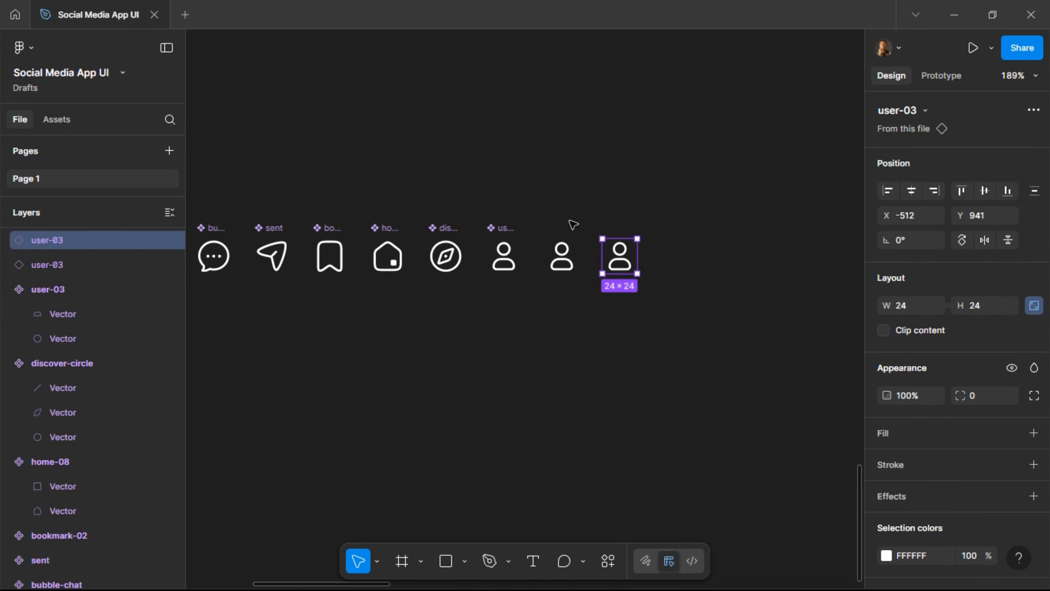
{"action": "key", "text": "ctrl+d"}
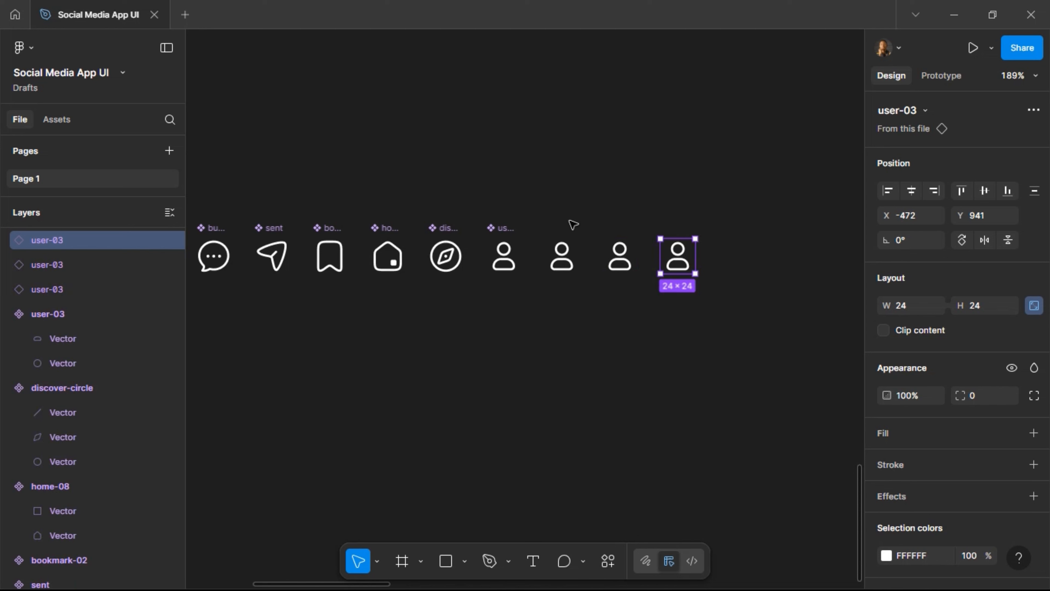
{"action": "key", "text": "ctrl+d"}
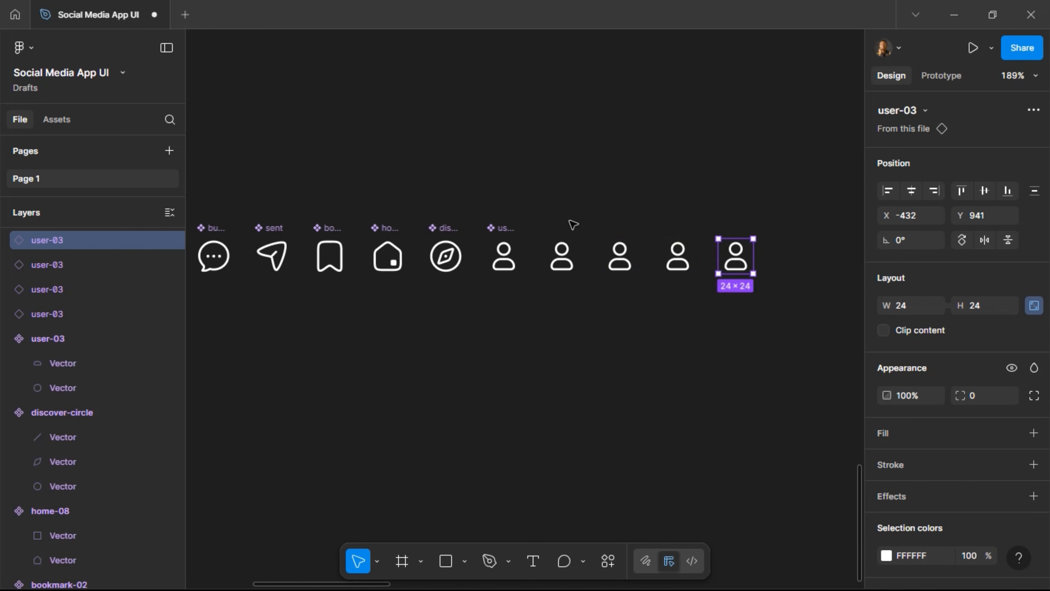
{"action": "key", "text": "ctrl+d"}
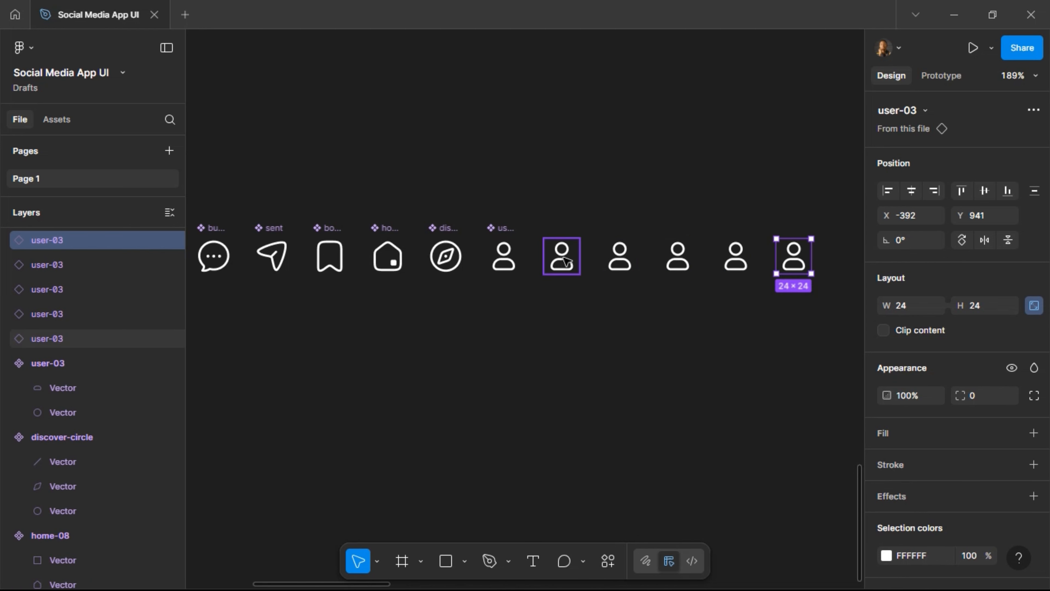
{"action": "left_click", "coordinate": [566, 260]}
{"action": "scroll", "coordinate": [874, 397], "scroll_direction": "down", "scroll_amount": 4}
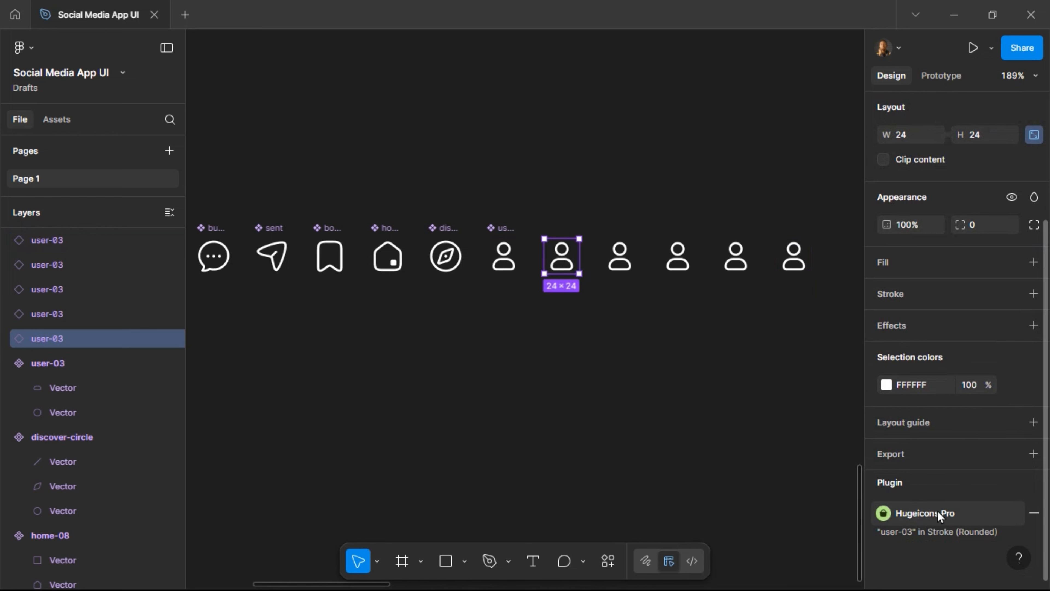
Swap the first two user icons for Hugeicons call-02 and video-01.
{"action": "left_click", "coordinate": [956, 517]}
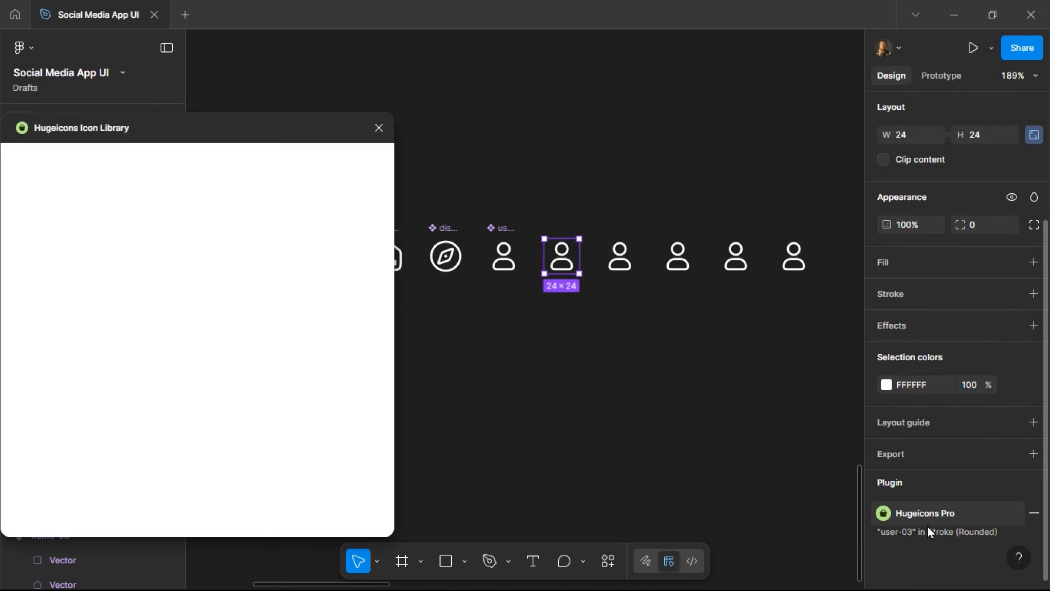
{"action": "left_click", "coordinate": [139, 244]}
{"action": "type", "text": "cal"}
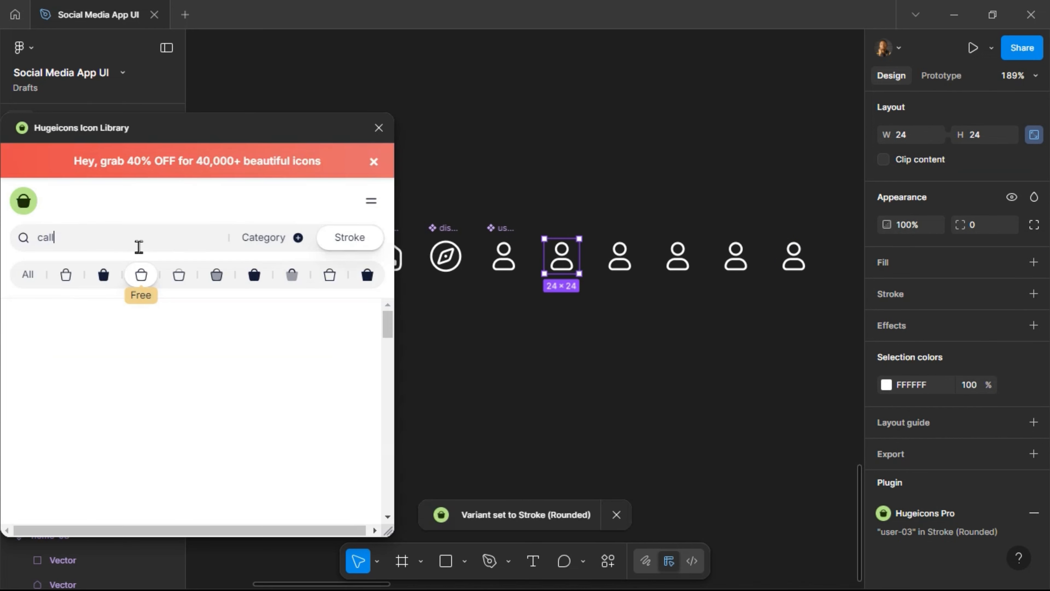
{"action": "type", "text": "l"}
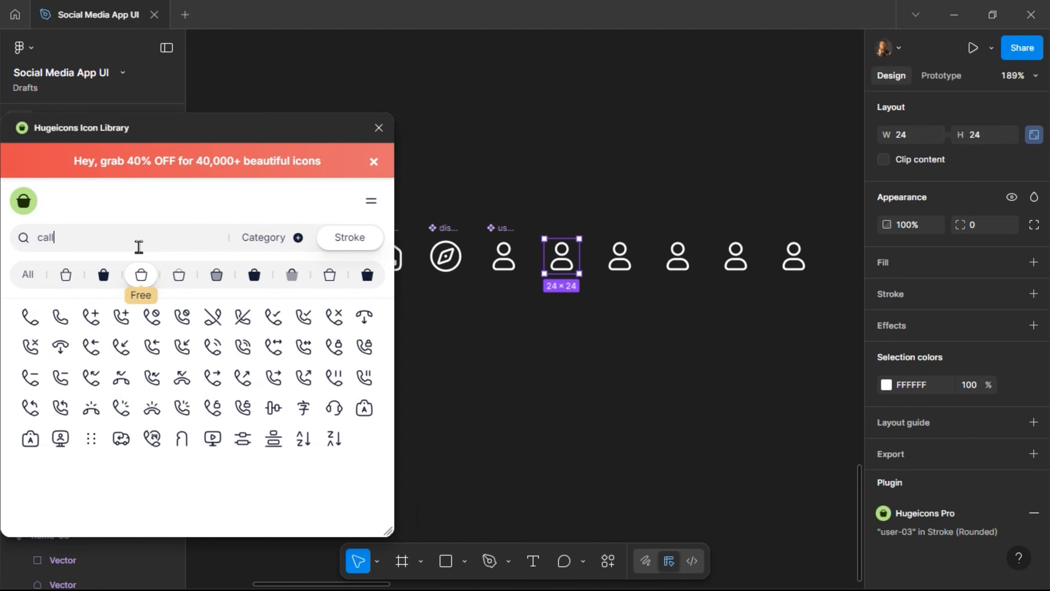
{"action": "left_click", "coordinate": [61, 327]}
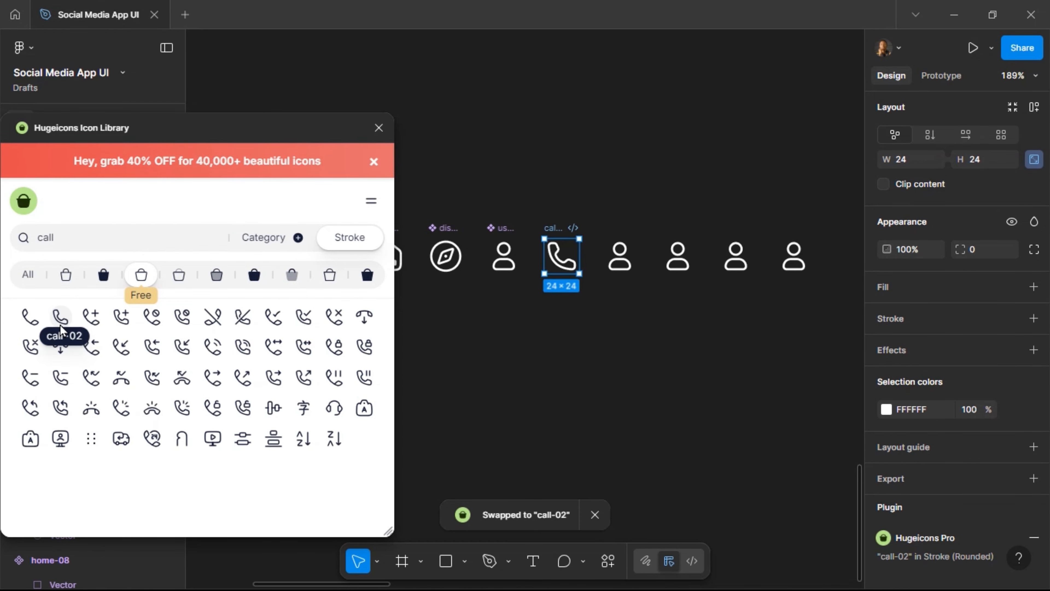
{"action": "left_click", "coordinate": [616, 258]}
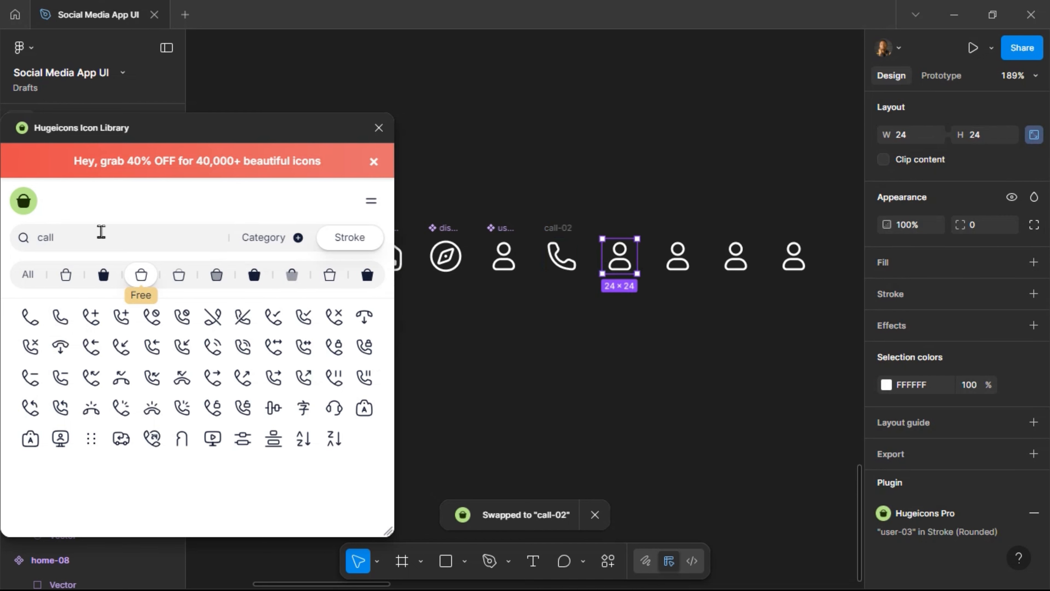
{"action": "left_click_drag", "start_coordinate": [101, 236], "coordinate": [23, 235]}
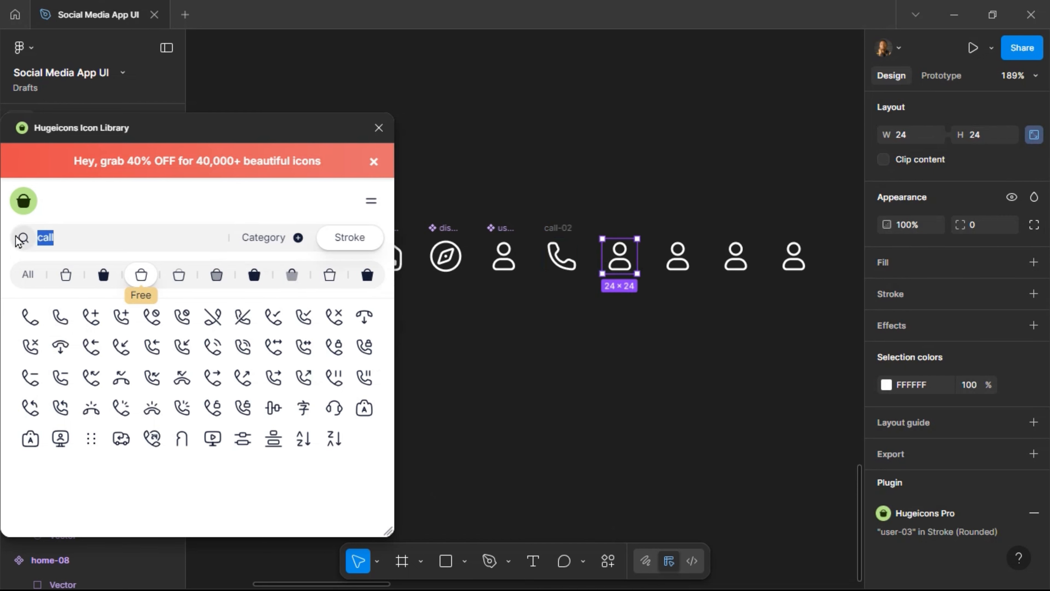
{"action": "type", "text": "video"}
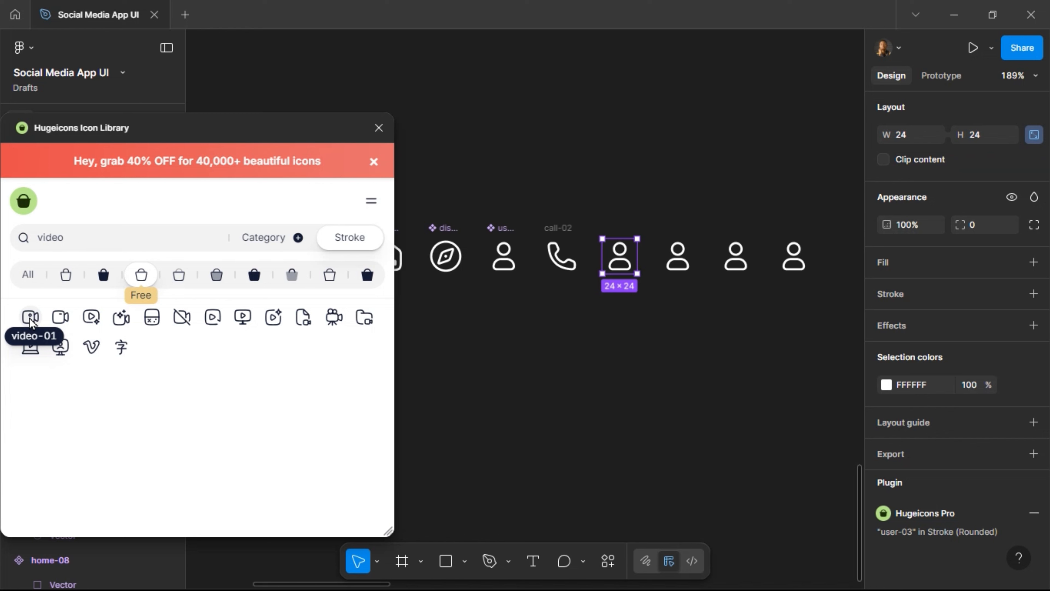
{"action": "left_click", "coordinate": [30, 319]}
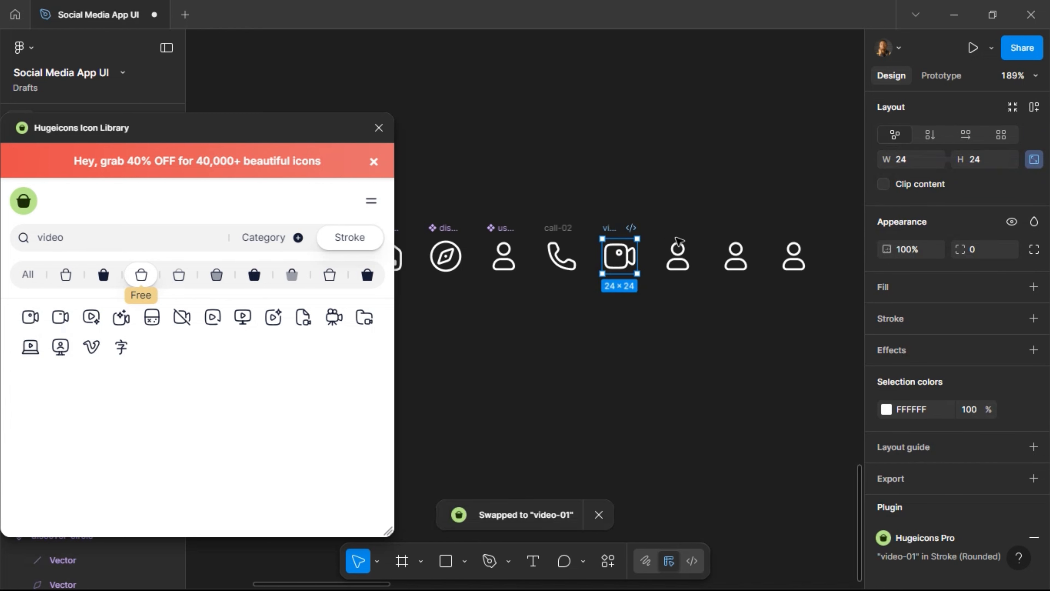
Swap the next two user icons for attachment and camera-01.
{"action": "left_click", "coordinate": [678, 248]}
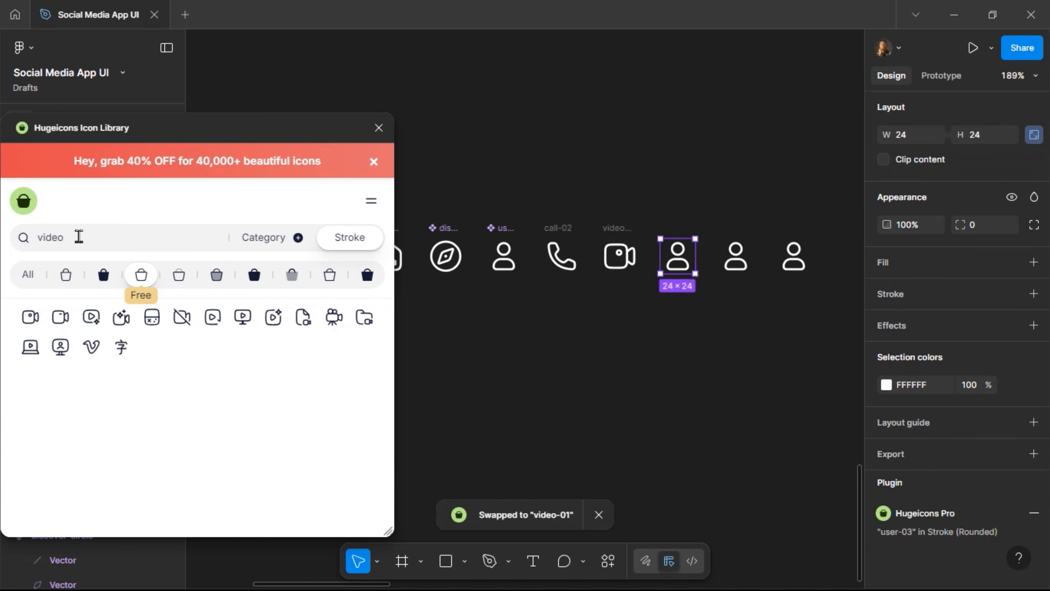
{"action": "left_click_drag", "start_coordinate": [78, 237], "coordinate": [21, 237]}
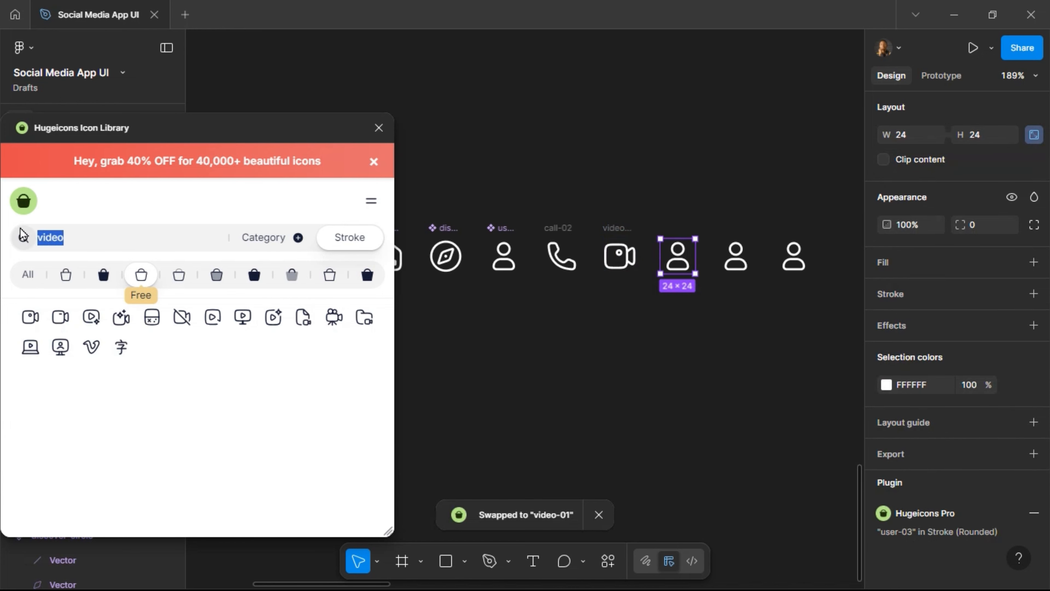
{"action": "type", "text": "attachment"}
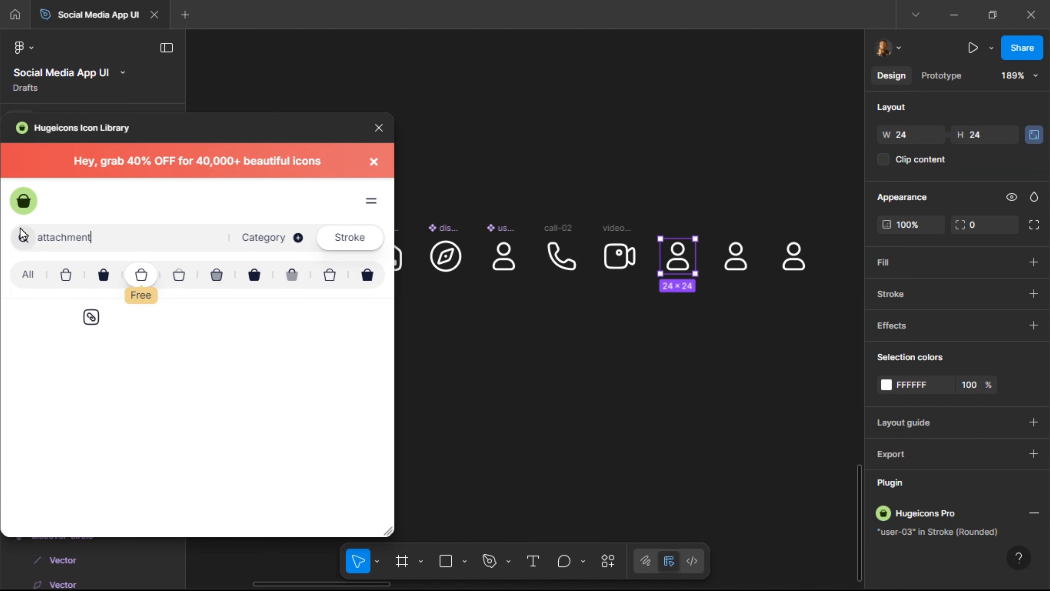
{"action": "left_click", "coordinate": [29, 318]}
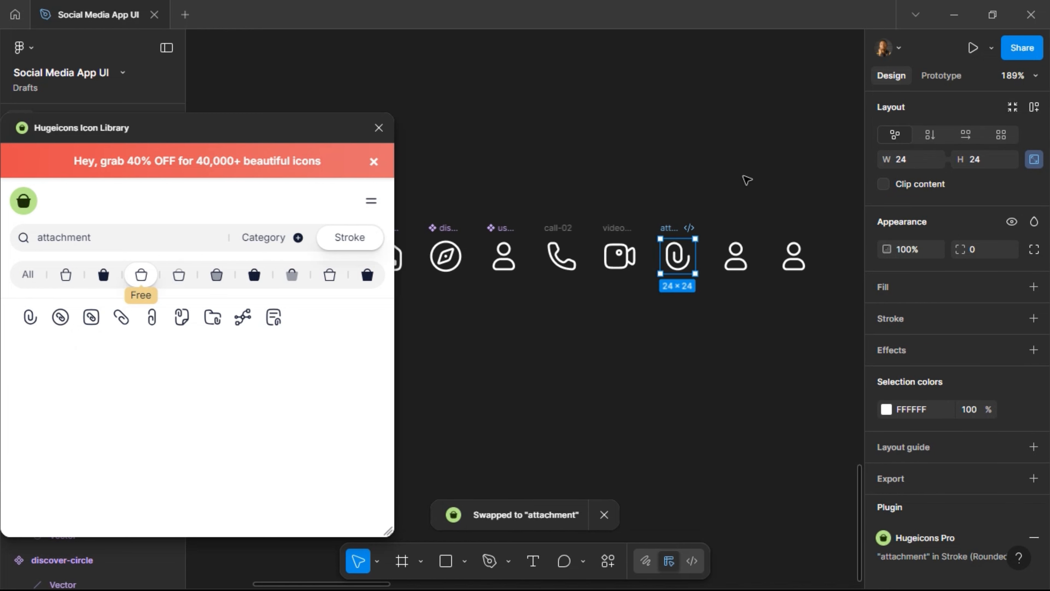
{"action": "left_click", "coordinate": [735, 256]}
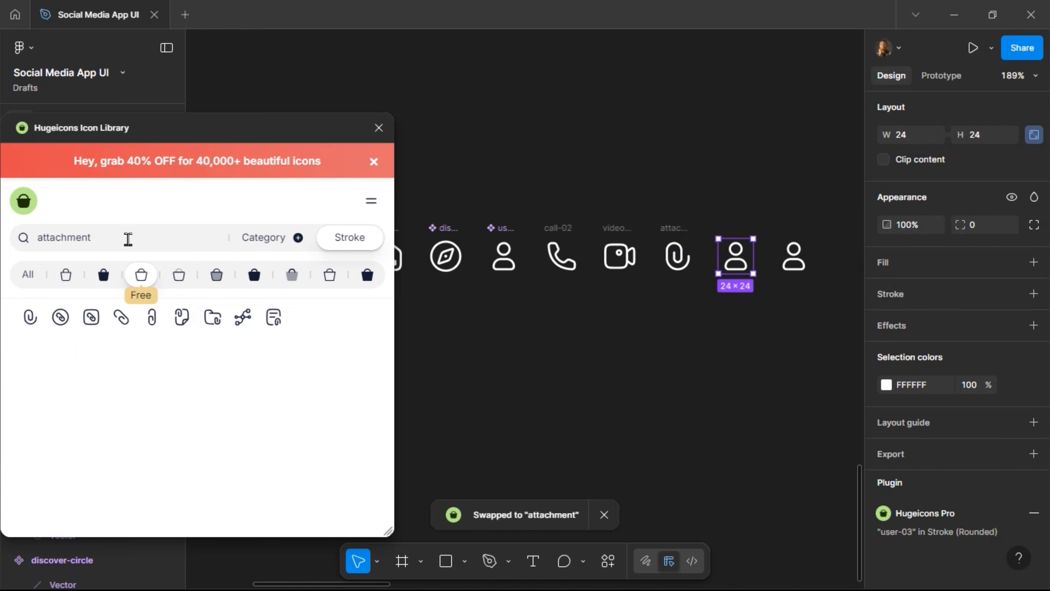
{"action": "left_click_drag", "start_coordinate": [128, 238], "coordinate": [17, 248]}
{"action": "type", "text": "camera"}
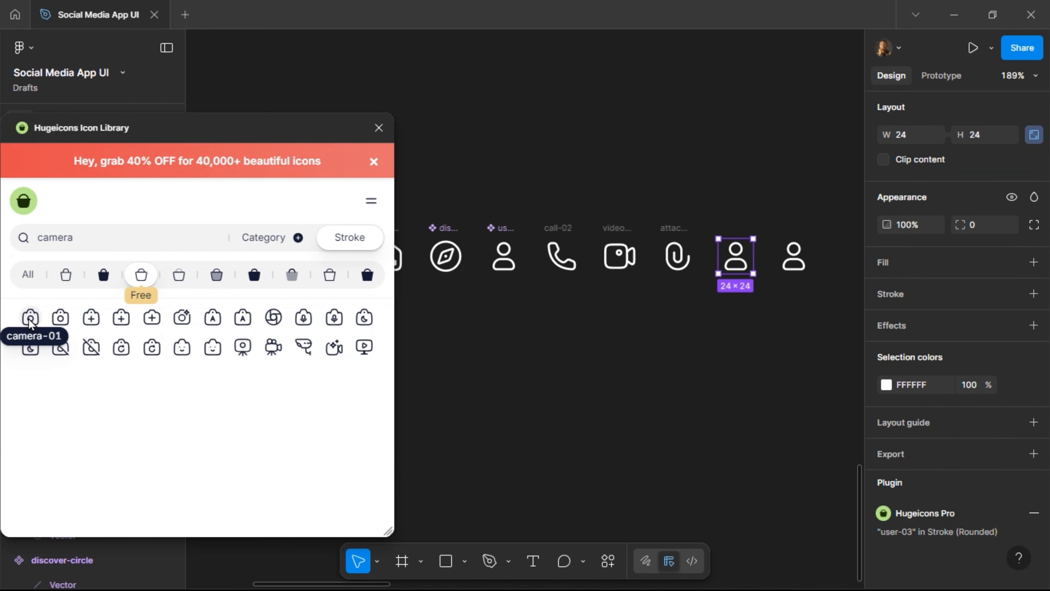
{"action": "left_click", "coordinate": [30, 317]}
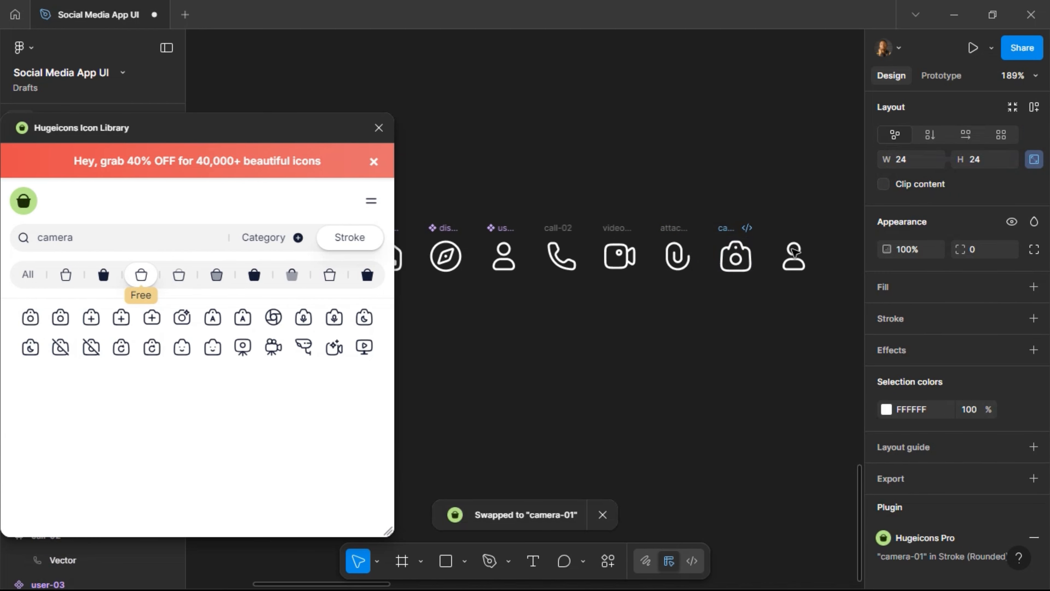
Add one more icon copy, swap the last two for mic-01 and arrow-left-01, and select all six.
{"action": "left_click", "coordinate": [795, 259]}
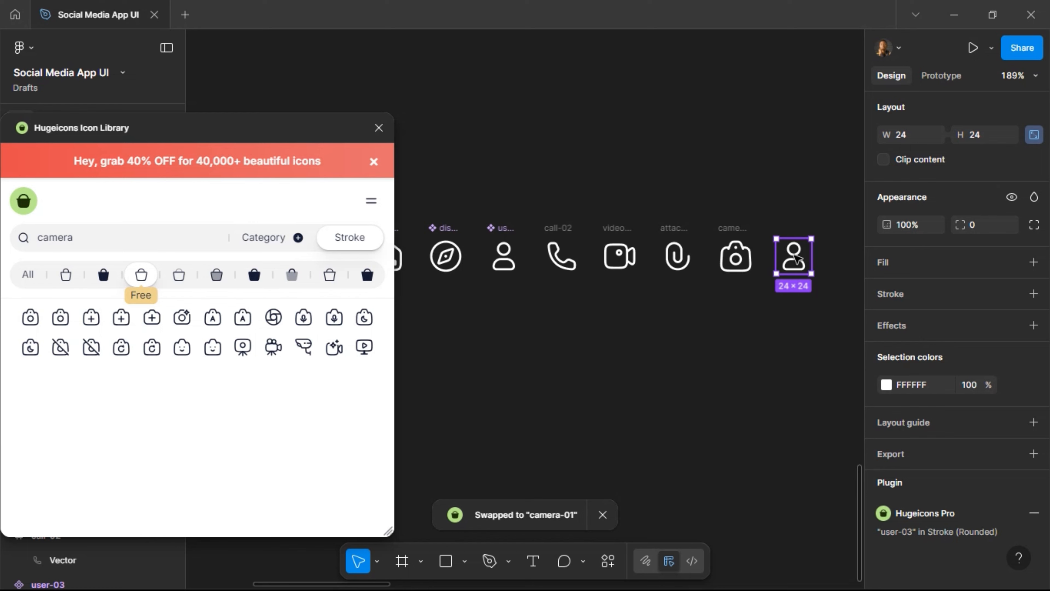
{"action": "scroll", "coordinate": [796, 259], "scroll_direction": "right", "scroll_amount": 5}
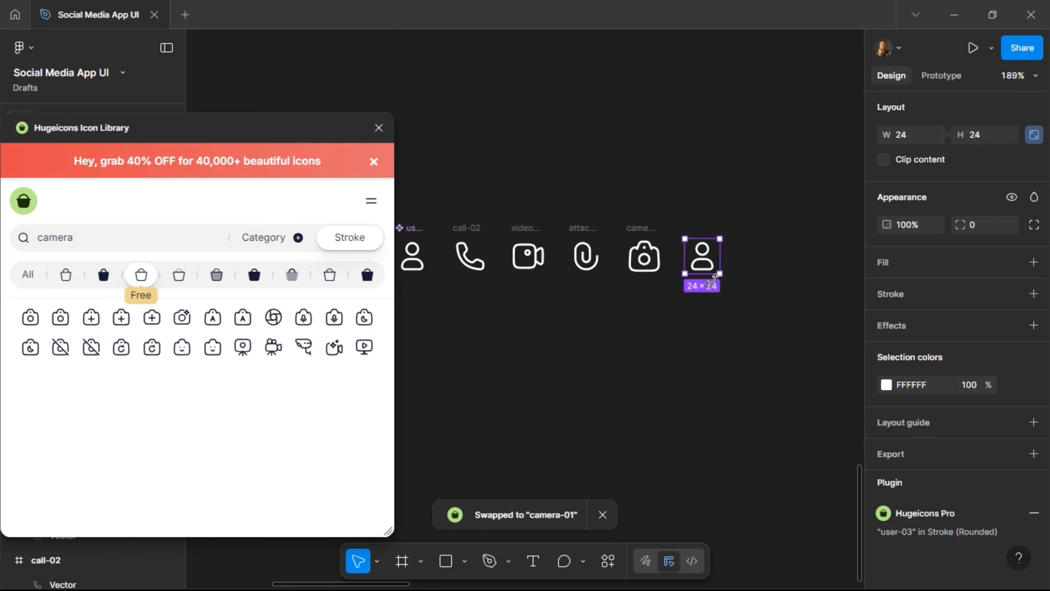
{"action": "left_click_drag", "start_coordinate": [710, 261], "coordinate": [767, 260]}
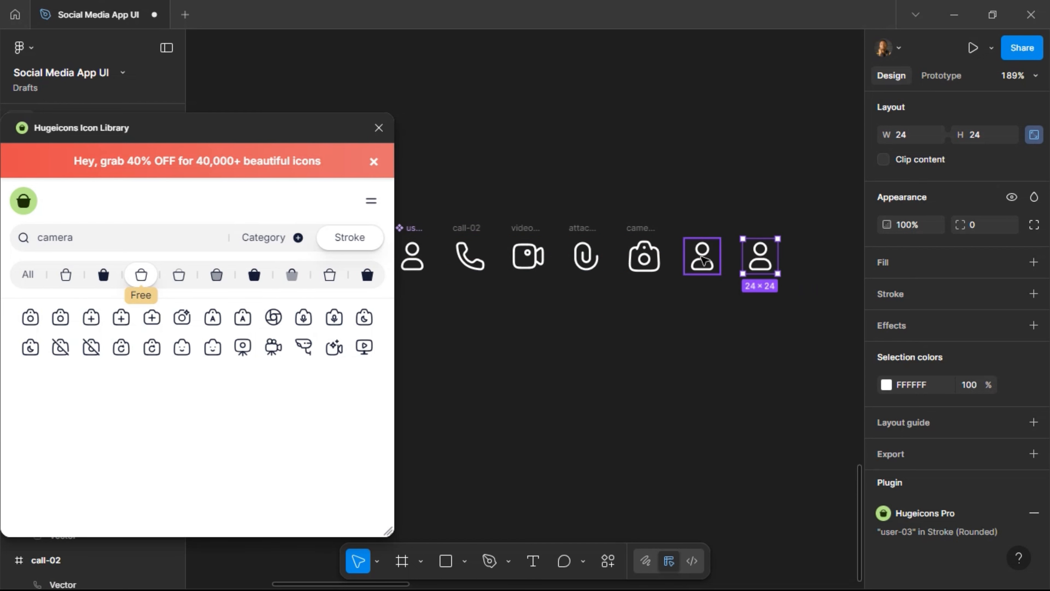
{"action": "left_click", "coordinate": [704, 260]}
{"action": "double_click", "coordinate": [81, 237]}
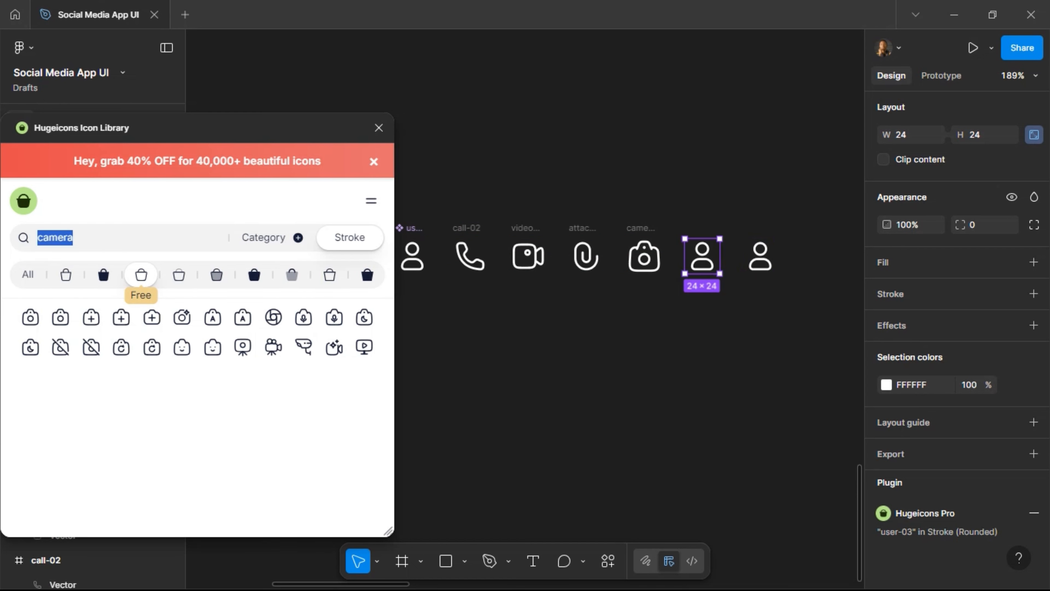
{"action": "type", "text": "mic"}
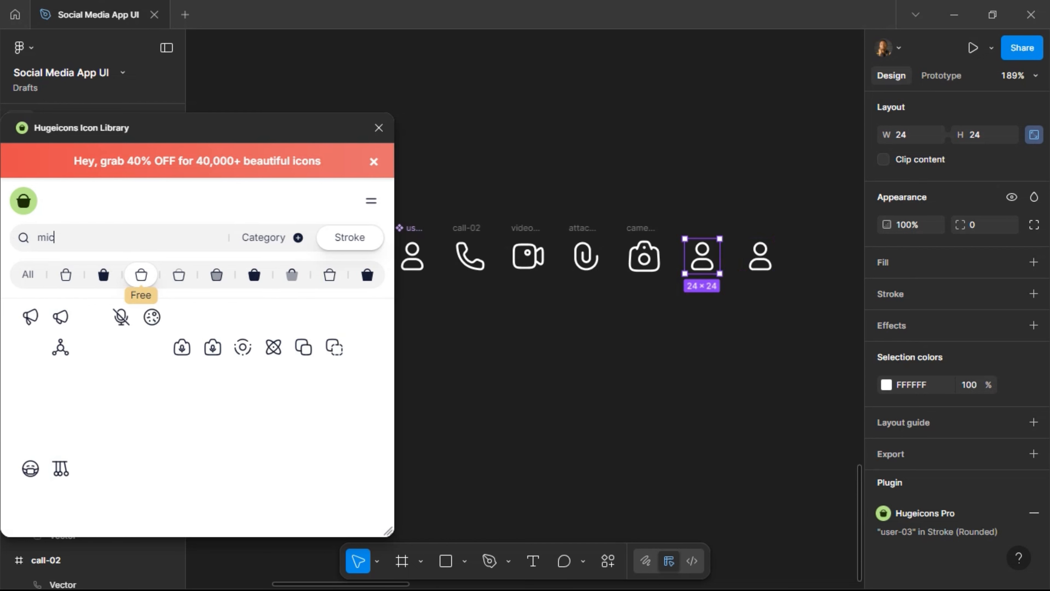
{"action": "left_click", "coordinate": [213, 318]}
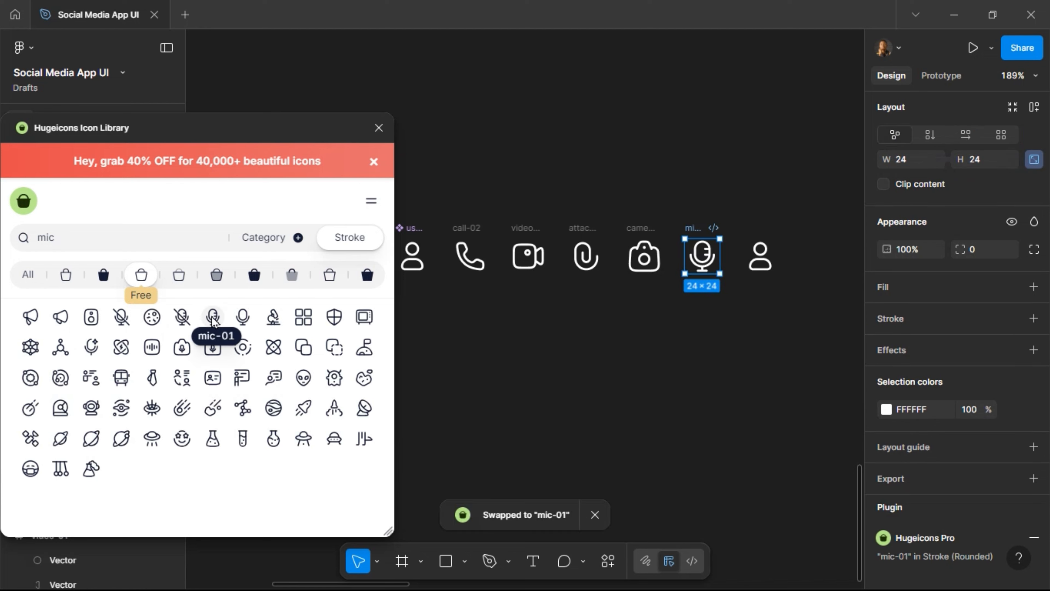
{"action": "key", "text": "Tab"}
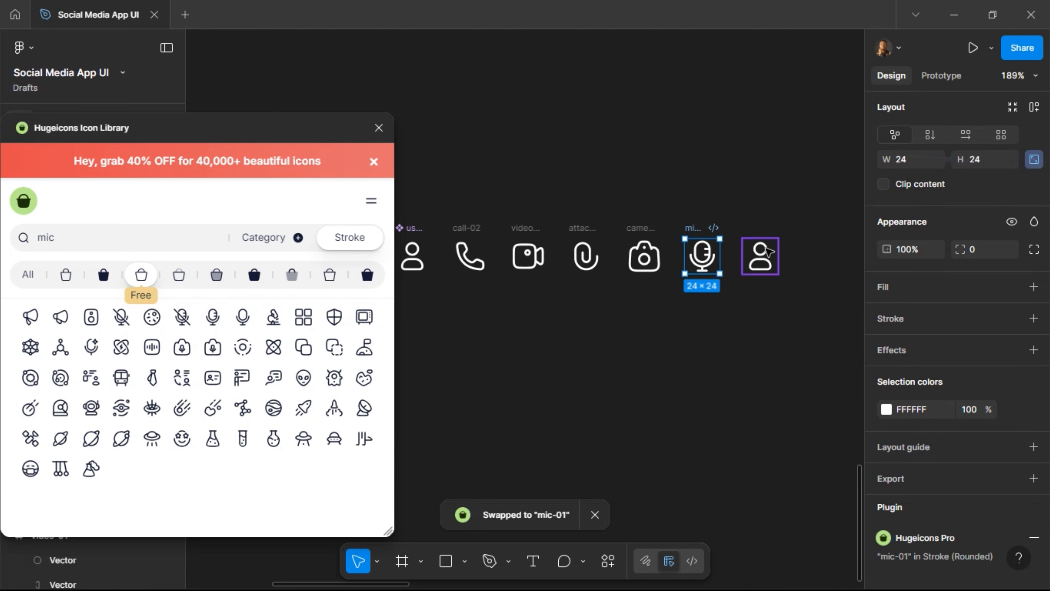
{"action": "double_click", "coordinate": [45, 237]}
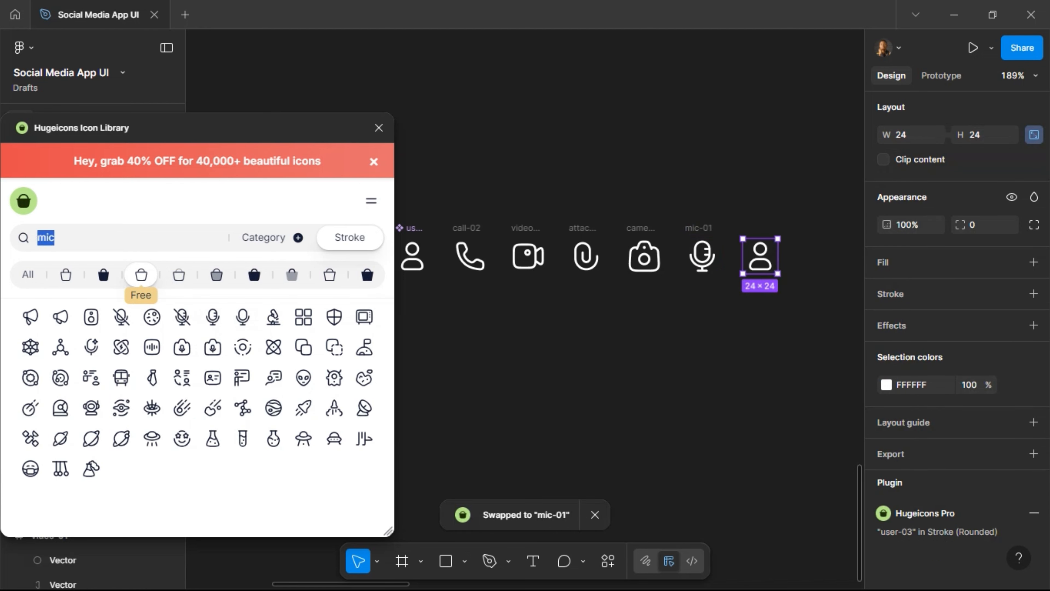
{"action": "type", "text": "back"}
{"action": "left_click", "coordinate": [121, 317]}
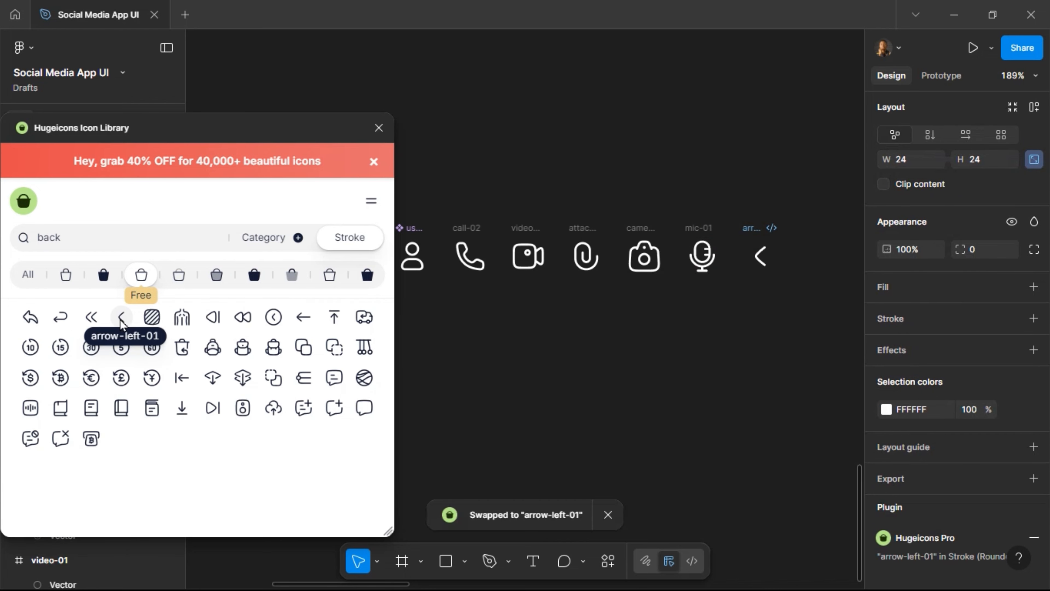
{"action": "left_click_drag", "start_coordinate": [819, 200], "coordinate": [442, 297]}
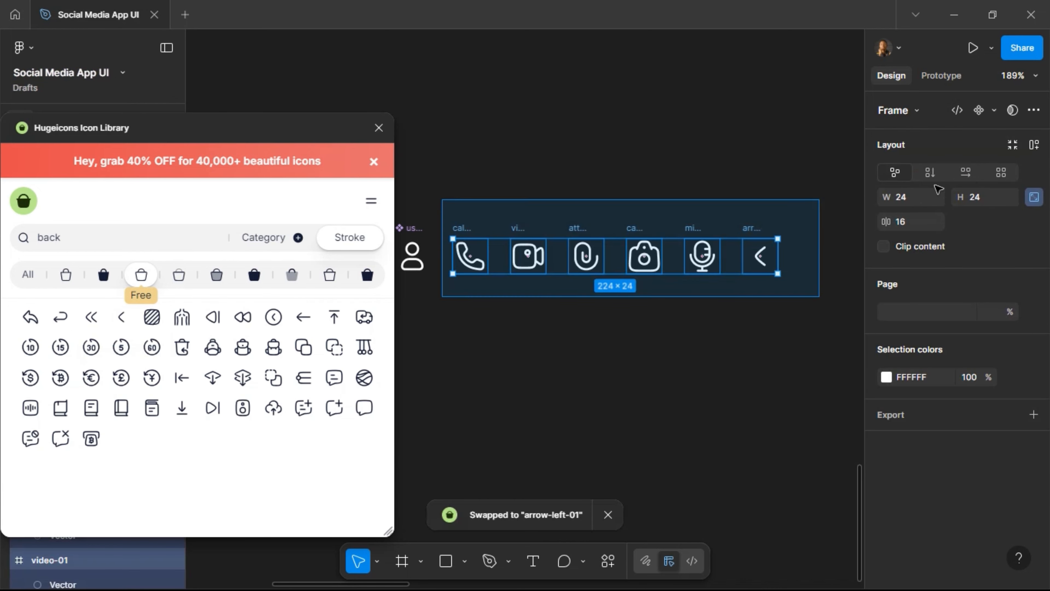
Turn the six selected icons into separate components and close the Hugeicons plugin.
{"action": "left_click", "coordinate": [994, 111]}
{"action": "left_click", "coordinate": [975, 160]}
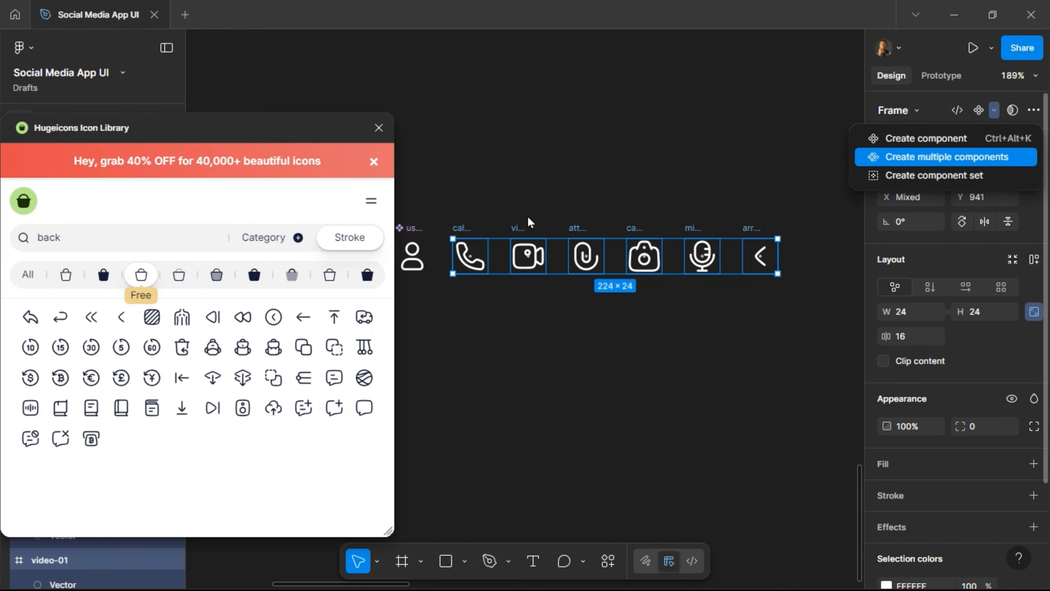
{"action": "left_click", "coordinate": [378, 128]}
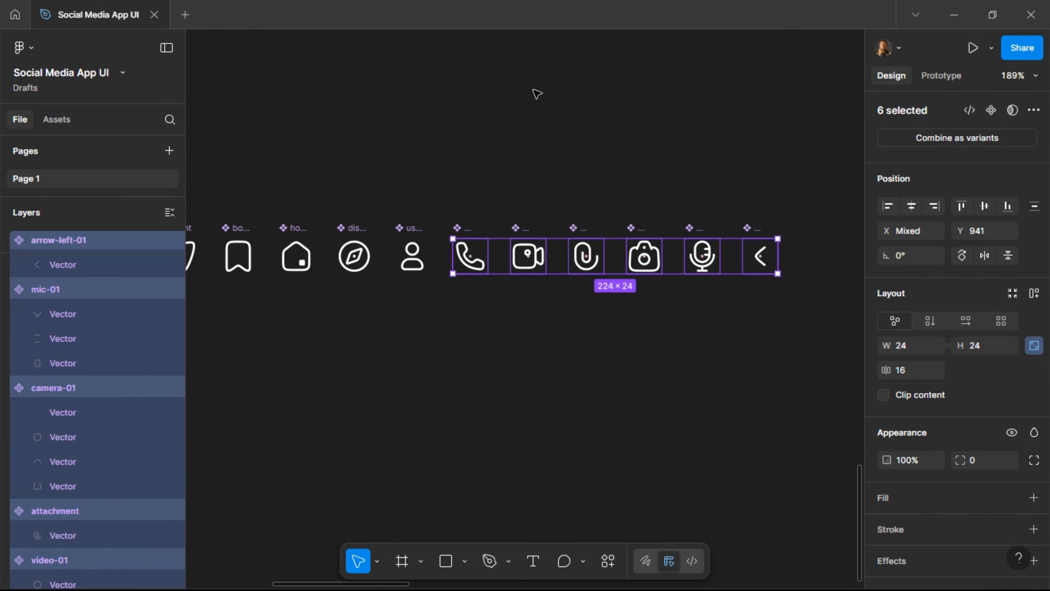
Select the whole row of icon components and nudge it down.
{"action": "left_click", "coordinate": [513, 189]}
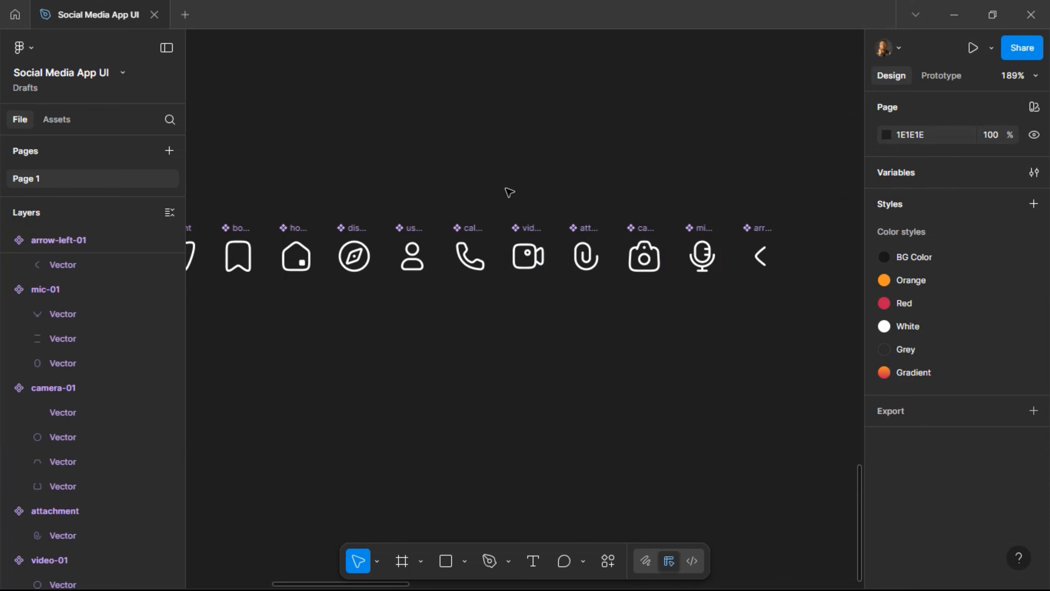
{"action": "scroll", "coordinate": [509, 192], "scroll_direction": "down", "scroll_amount": 10}
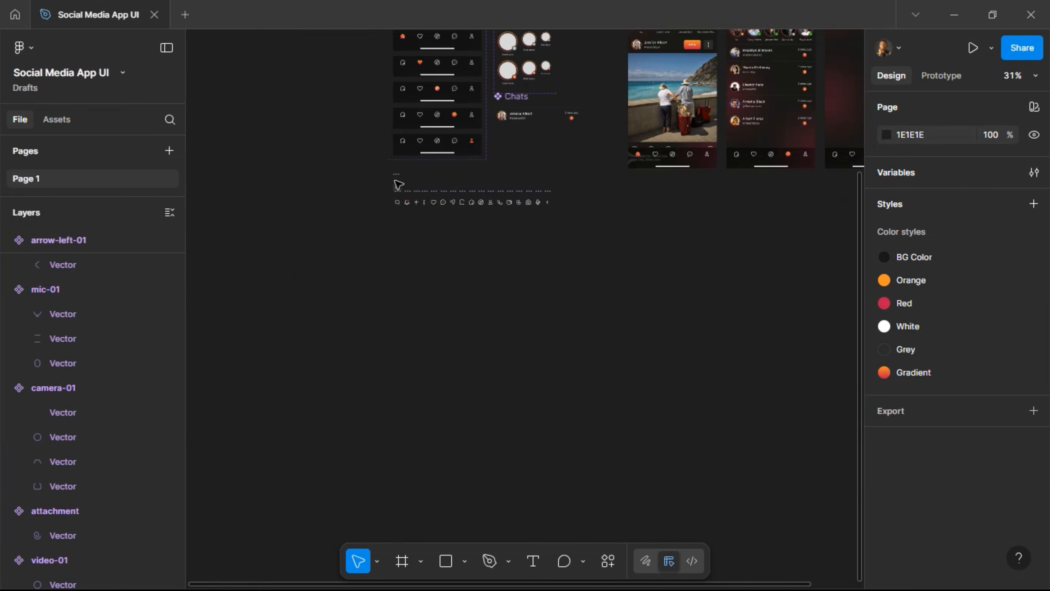
{"action": "scroll", "coordinate": [377, 170], "scroll_direction": "up", "scroll_amount": 2}
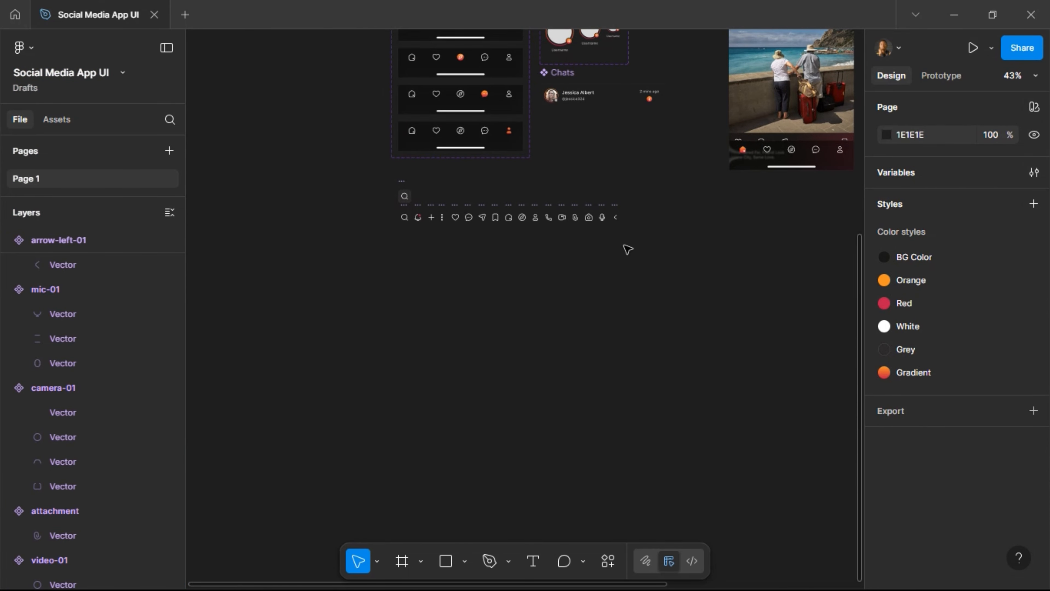
{"action": "left_click_drag", "start_coordinate": [371, 175], "coordinate": [654, 250]}
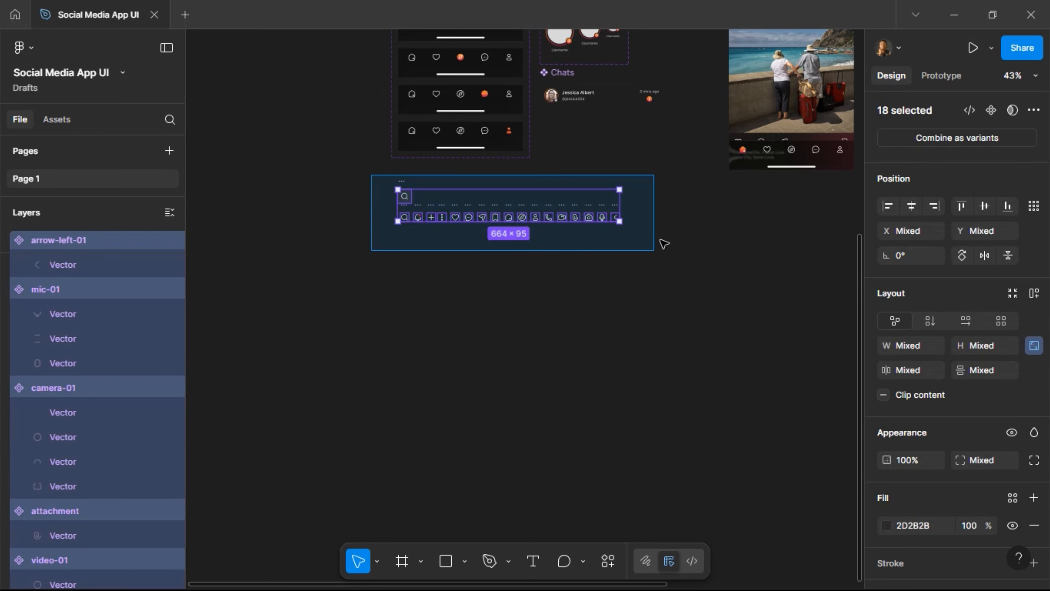
{"action": "key", "text": "shift+Down"}
{"action": "key", "text": "shift+Down"}
{"action": "key", "text": "shift+Down"}
{"action": "key", "text": "shift+Down"}
{"action": "key", "text": "shift+Down"}
{"action": "key", "text": "shift+Down"}
{"action": "key", "text": "shift+Down"}
{"action": "key", "text": "shift+Down"}
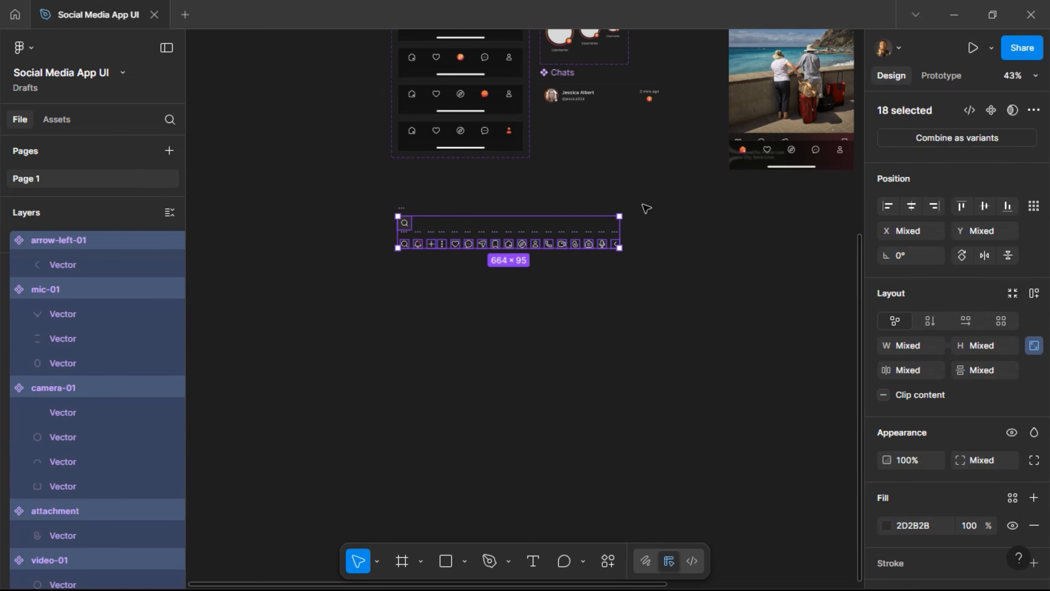
{"action": "key", "text": "shift+Up"}
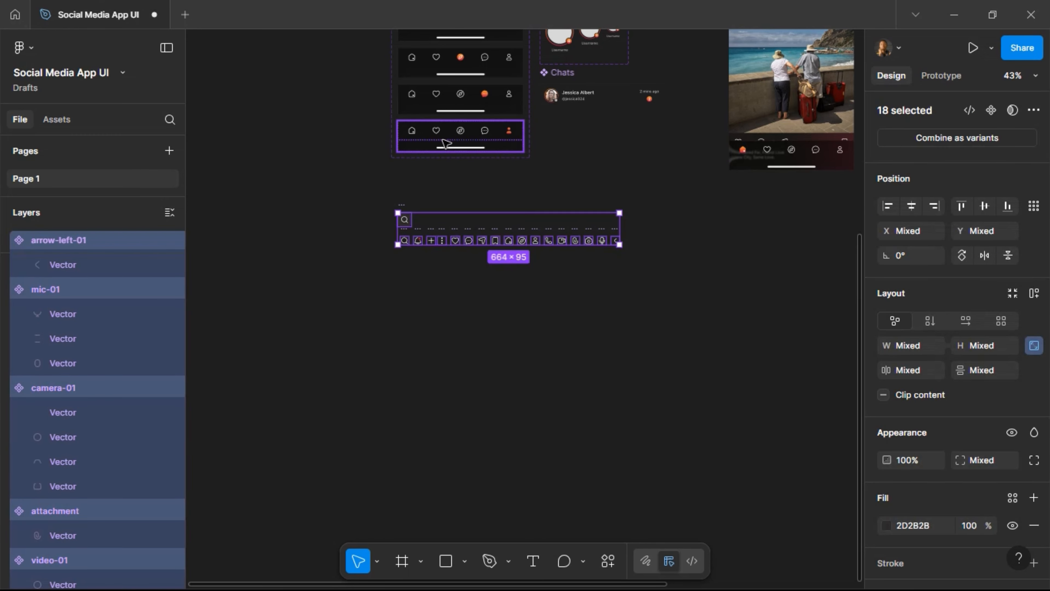
Duplicate the Profile Nav BAr variant and set the copy's State to 'Chats'.
{"action": "left_click", "coordinate": [444, 140]}
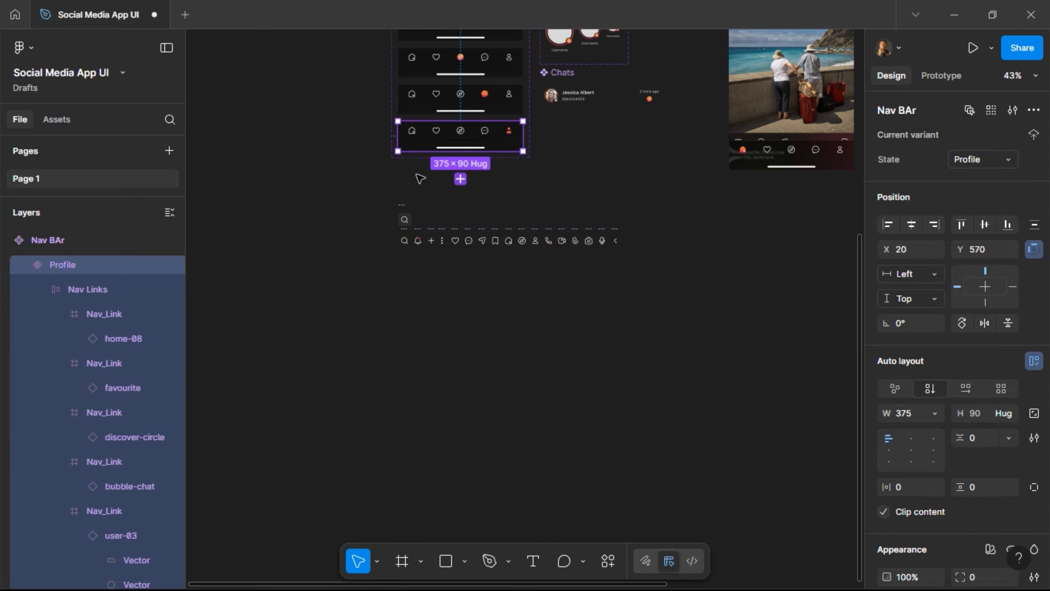
{"action": "key", "text": "ctrl+d"}
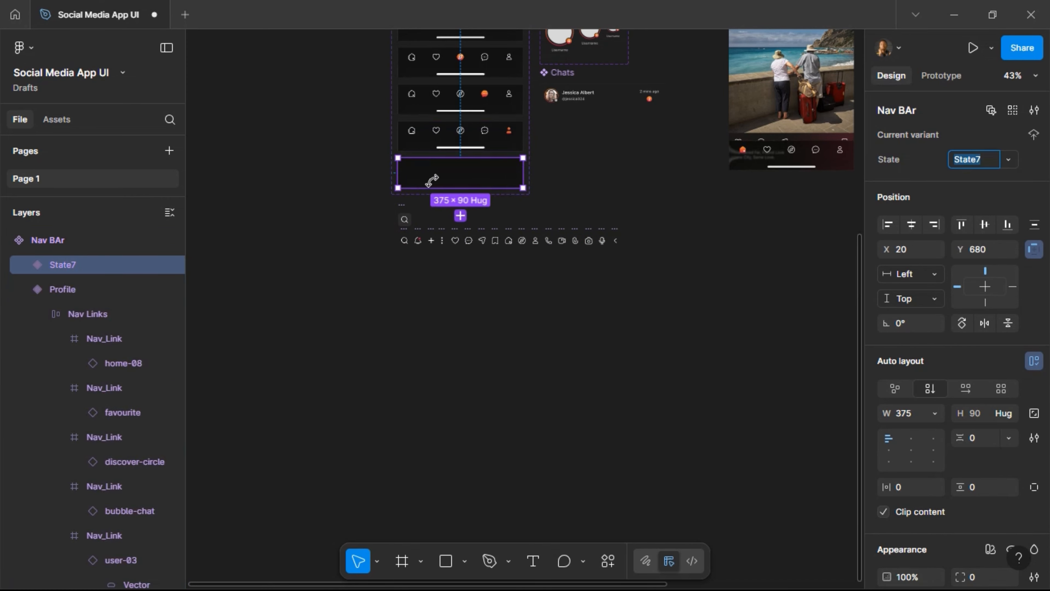
{"action": "scroll", "coordinate": [426, 165], "scroll_direction": "up", "scroll_amount": 2}
{"action": "scroll", "coordinate": [445, 178], "scroll_direction": "up", "scroll_amount": 3}
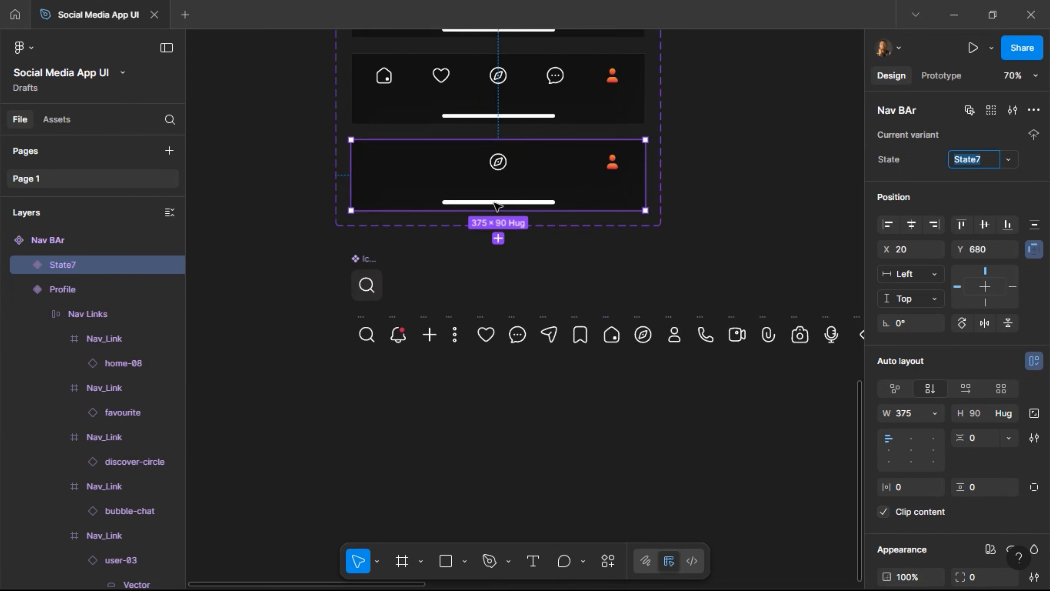
{"action": "type", "text": "Chats"}
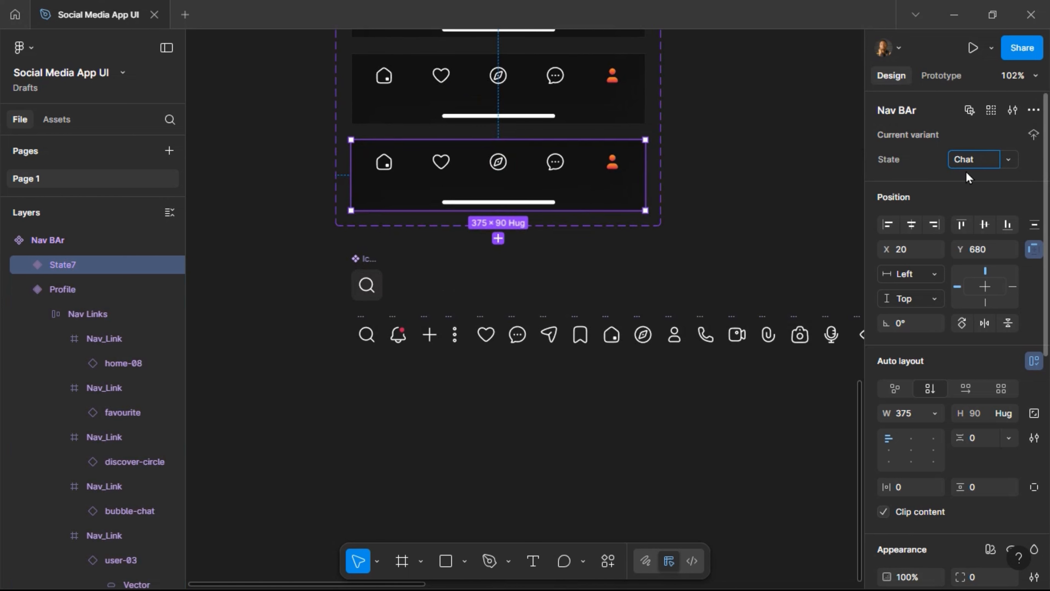
Change the seventh Nav BAr variant's State value from Chat to 'Send Message'.
{"action": "key", "text": "ctrl+a"}
{"action": "type", "text": "Sen"}
{"action": "type", "text": "d Message"}
{"action": "key", "text": "Return"}
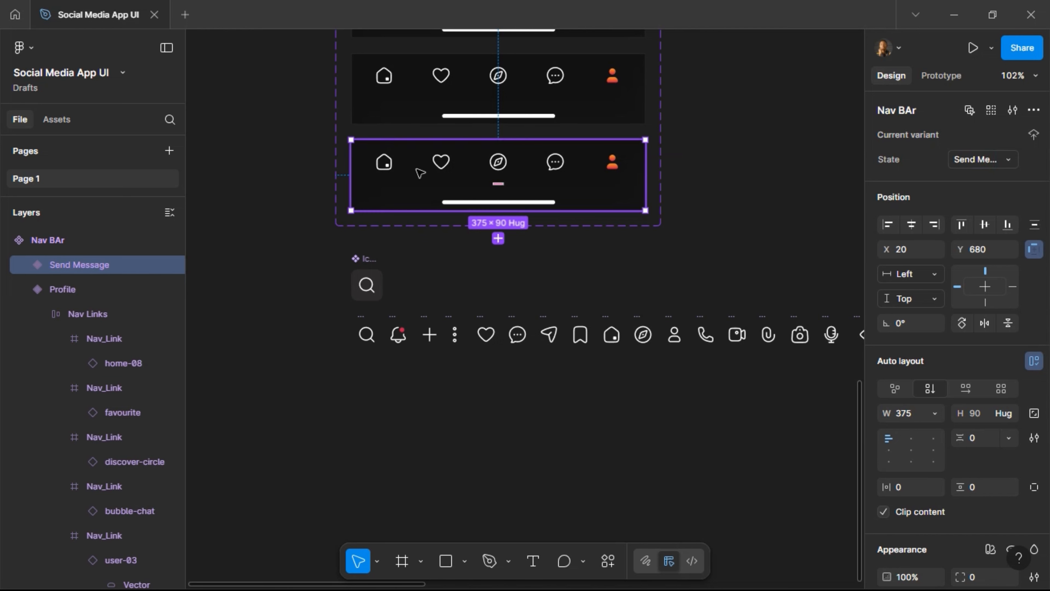
{"action": "scroll", "coordinate": [417, 170], "scroll_direction": "up", "scroll_amount": 5}
{"action": "scroll", "coordinate": [498, 157], "scroll_direction": "up", "scroll_amount": 2}
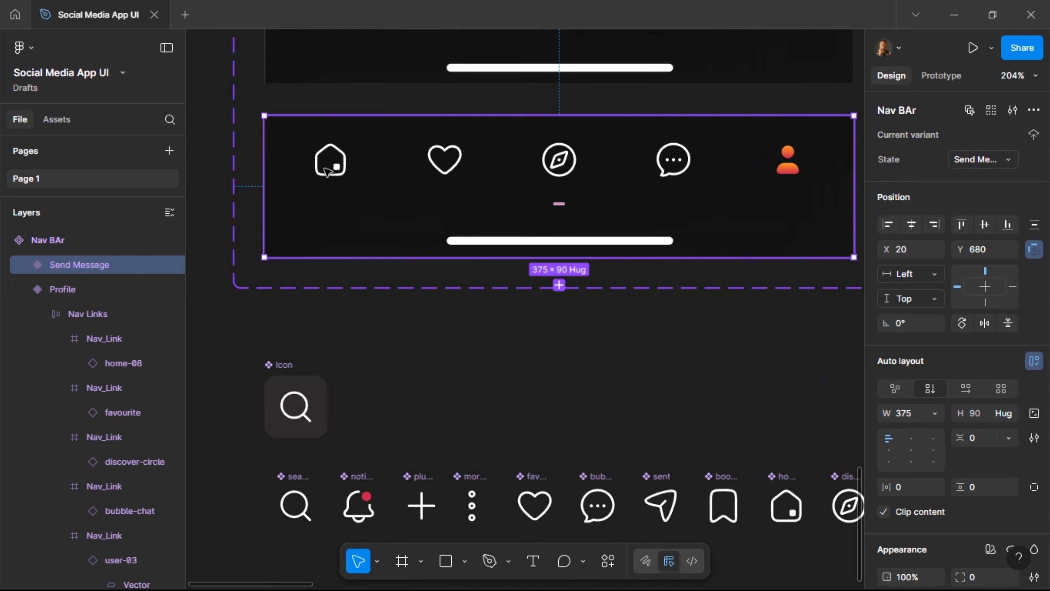
Unwrap the home-08 icon from its Nav_Link frame and duplicate it twice.
{"action": "left_click", "coordinate": [337, 167]}
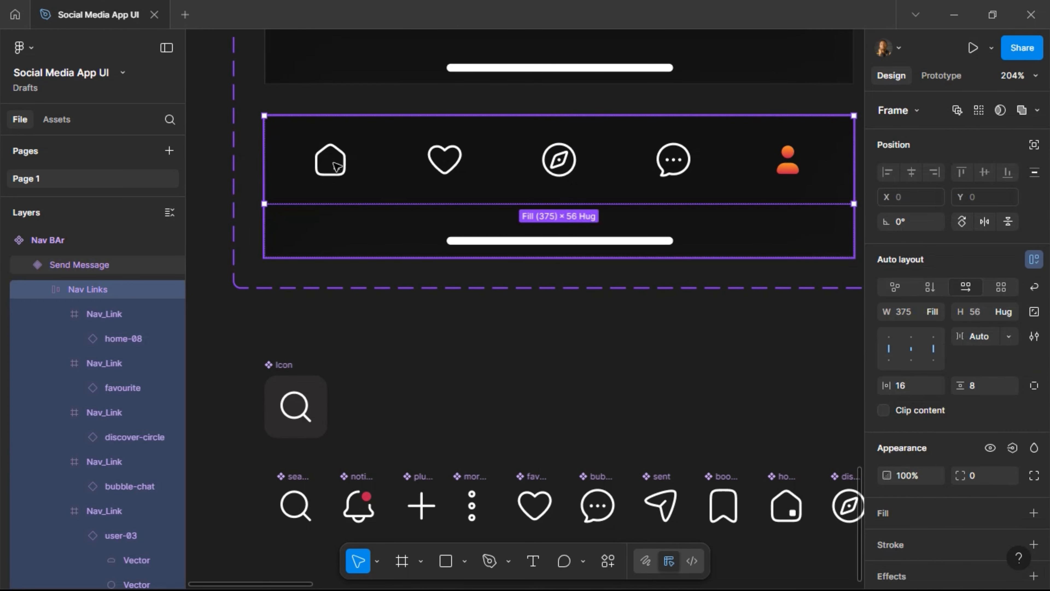
{"action": "left_click", "coordinate": [337, 167]}
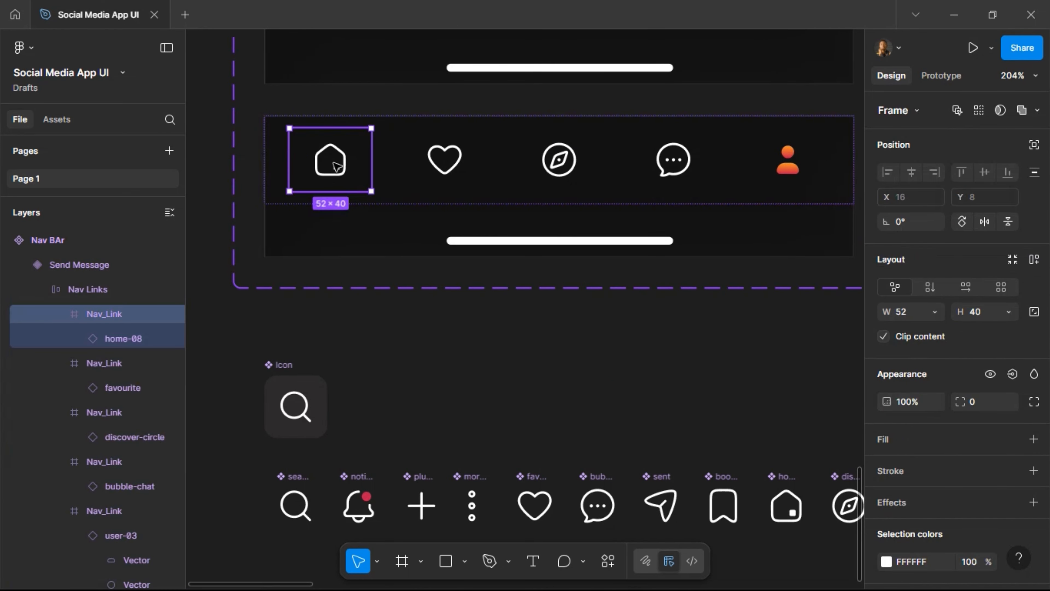
{"action": "left_click", "coordinate": [337, 166]}
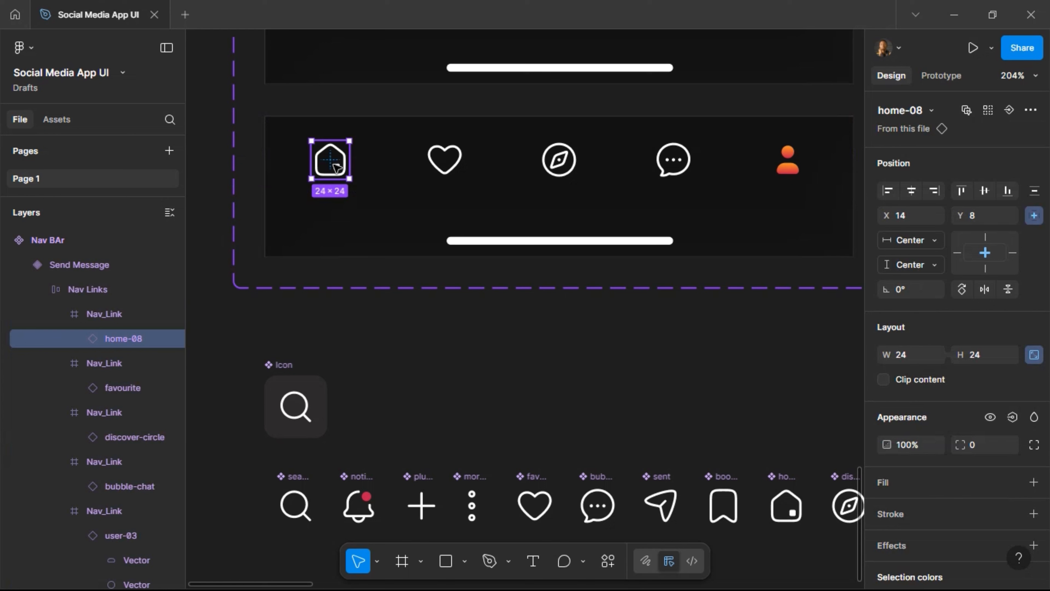
{"action": "left_click", "coordinate": [365, 174]}
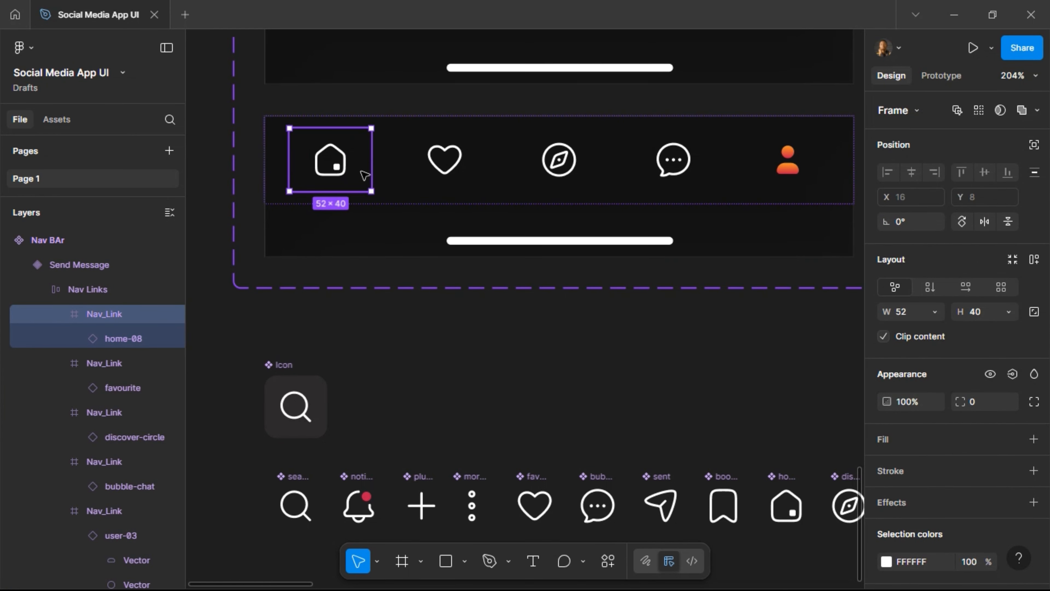
{"action": "key", "text": "ctrl+shift+g"}
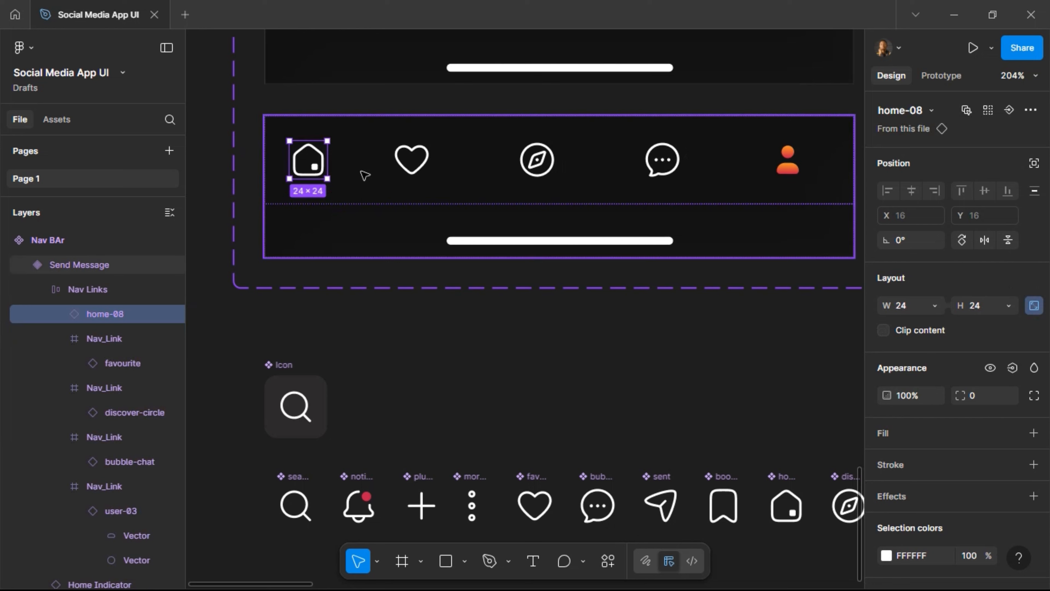
{"action": "key", "text": "ctrl+d"}
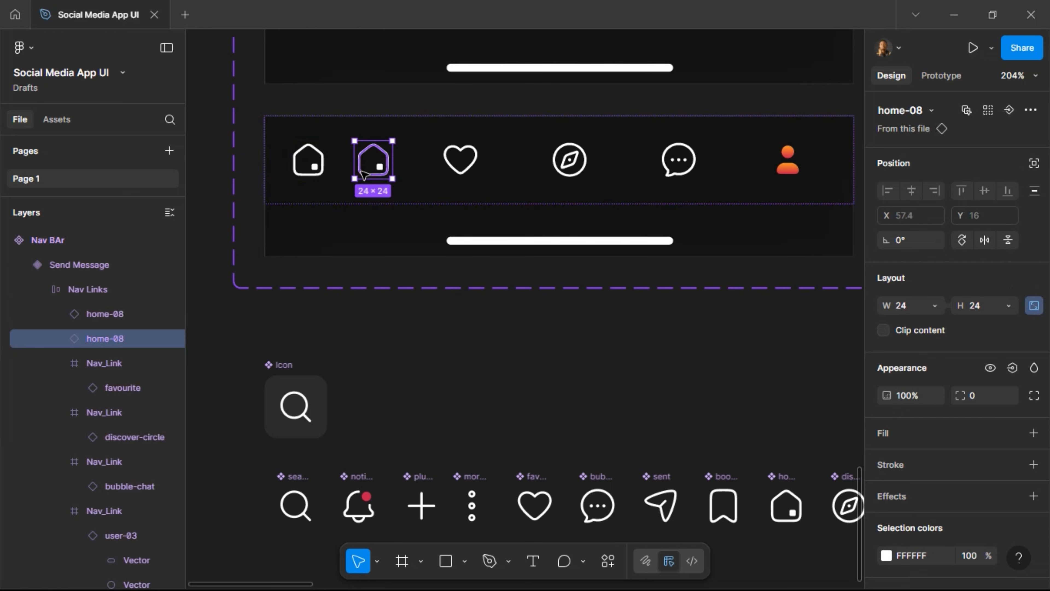
{"action": "key", "text": "ctrl+d"}
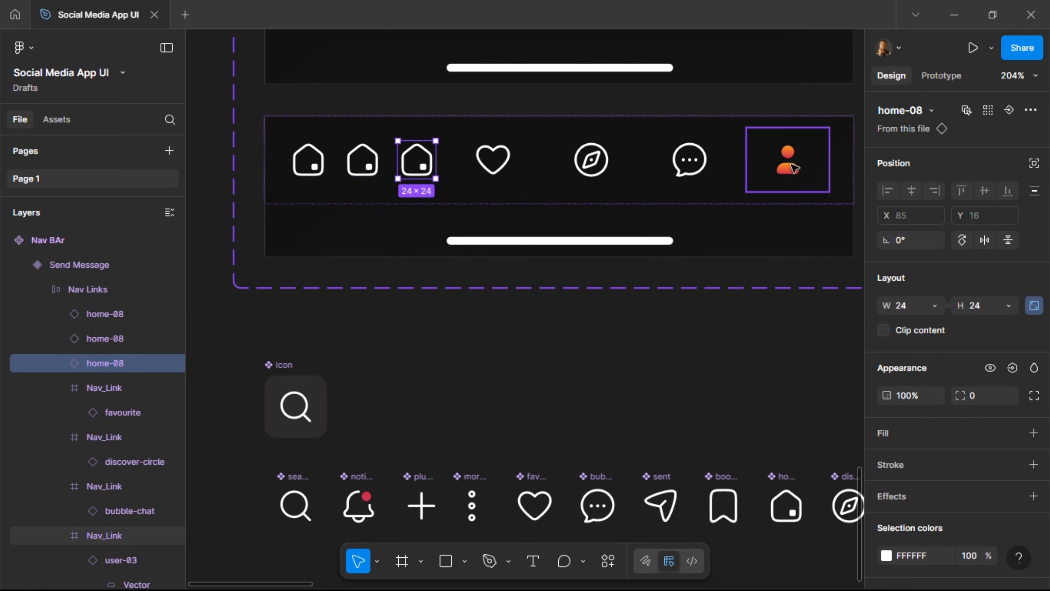
Delete the compass, chat and user Nav_Links from the variant.
{"action": "left_click", "coordinate": [789, 166]}
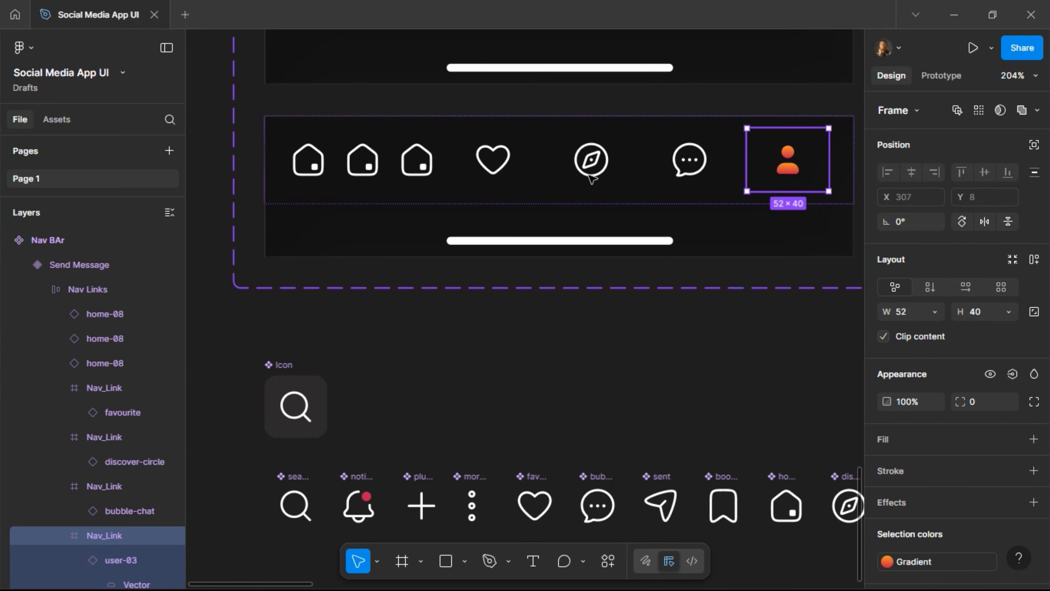
{"action": "left_click", "coordinate": [689, 160], "text": "shift"}
{"action": "left_click", "coordinate": [592, 159], "text": "shift"}
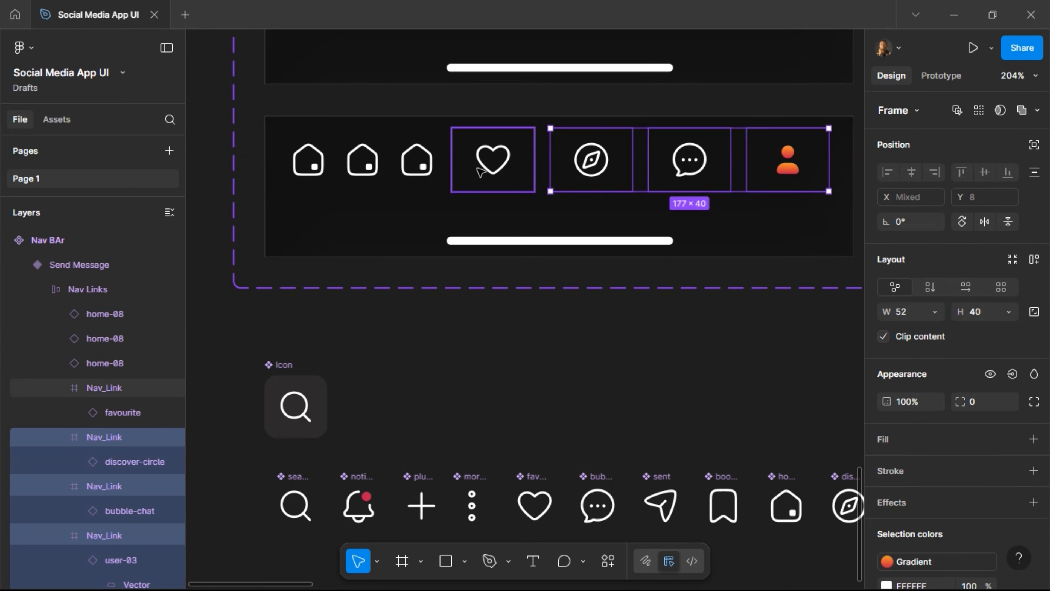
{"action": "key", "text": "Delete"}
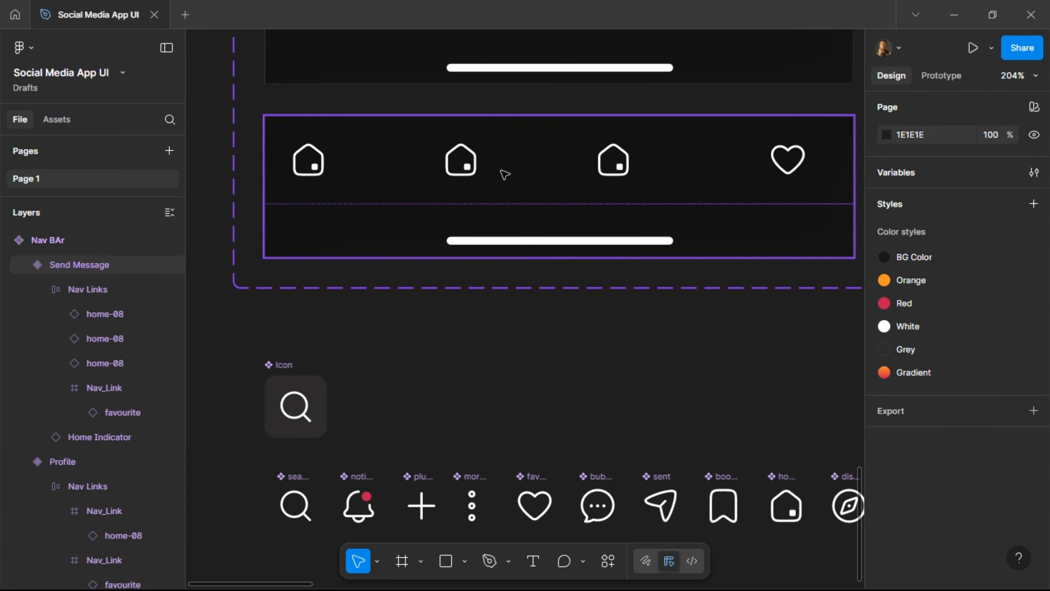
Give the heart's Nav_Link frame the Grey fill and radius 100, then remove the heart icon.
{"action": "left_click", "coordinate": [797, 165]}
{"action": "left_click", "coordinate": [797, 165]}
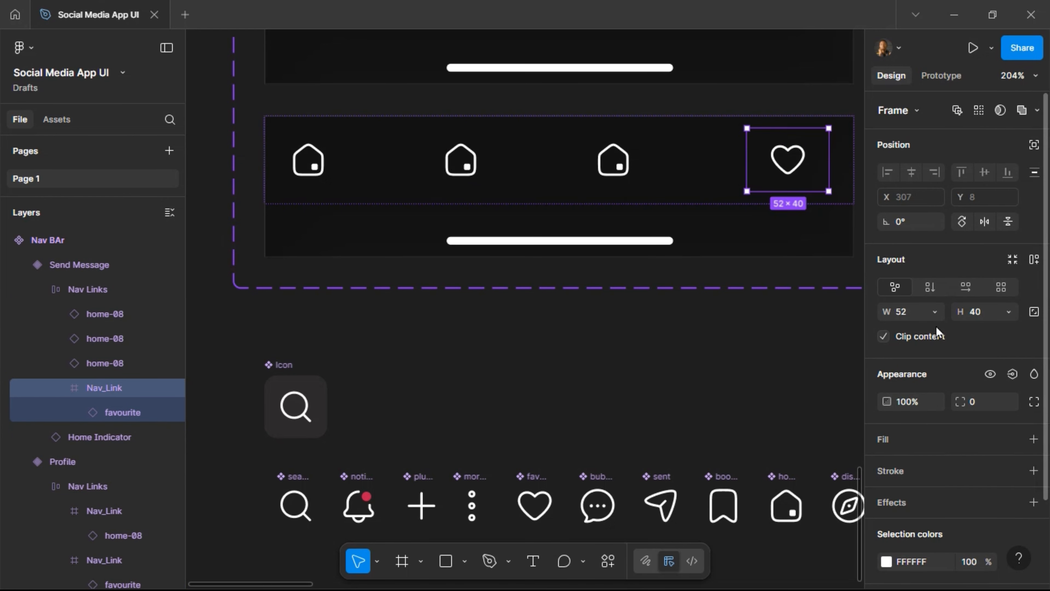
{"action": "left_click", "coordinate": [1012, 438]}
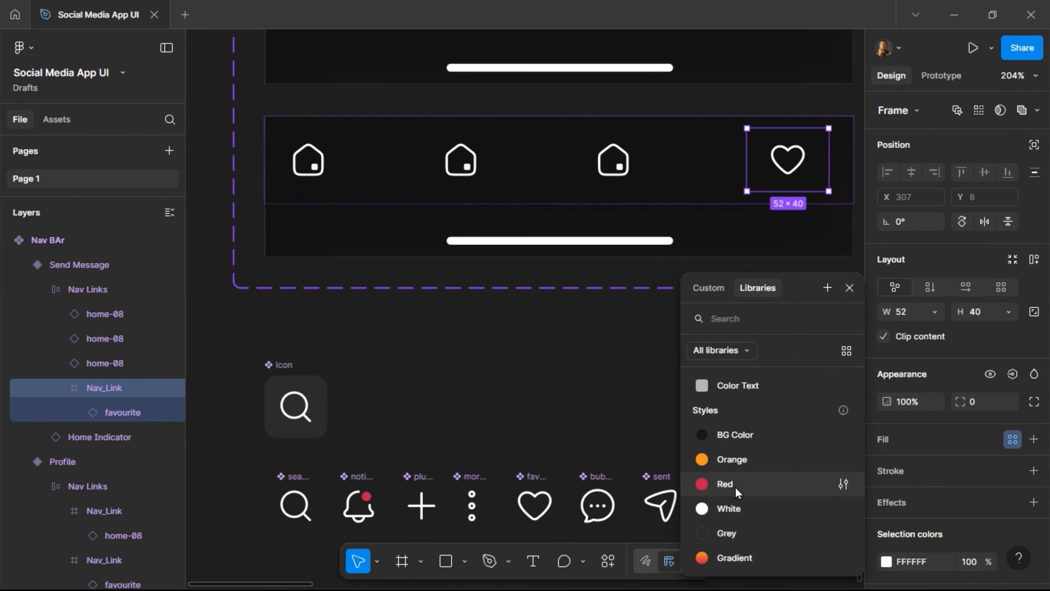
{"action": "left_click", "coordinate": [750, 533]}
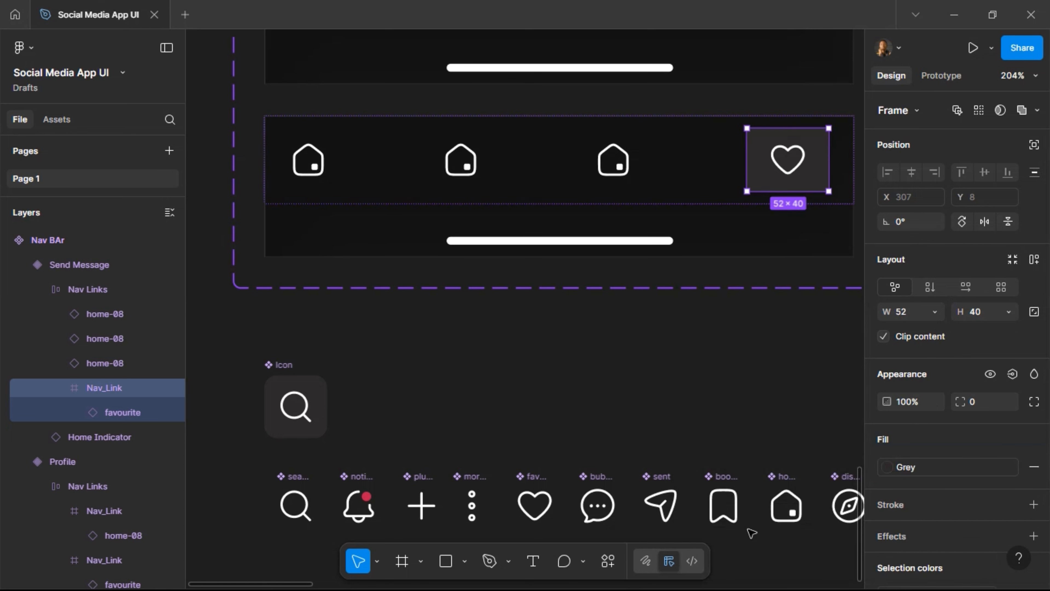
{"action": "left_click", "coordinate": [990, 407]}
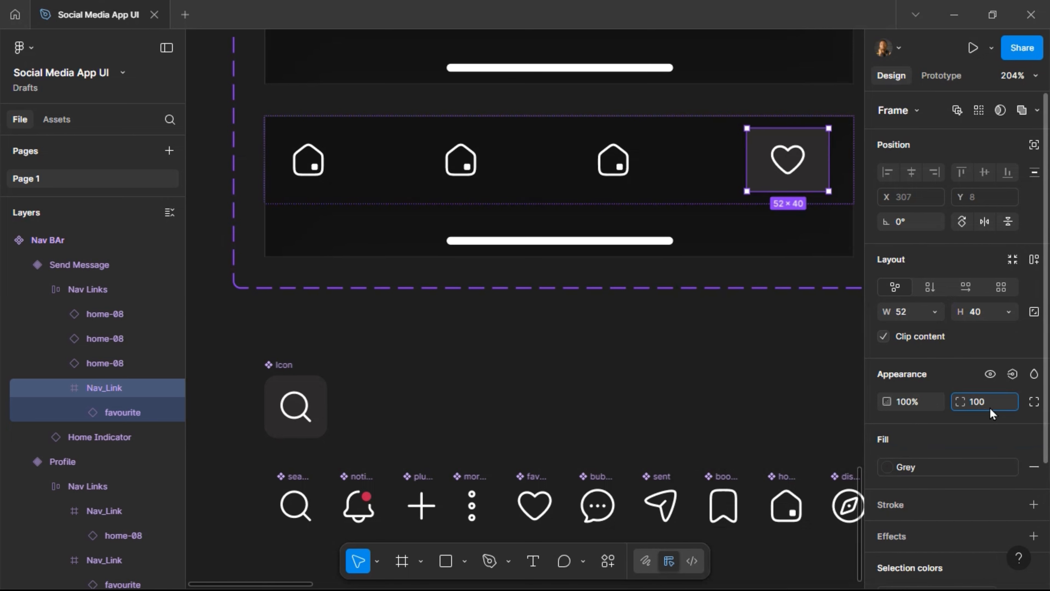
{"action": "type", "text": "100"}
{"action": "key", "text": "Return"}
{"action": "key", "text": "Return"}
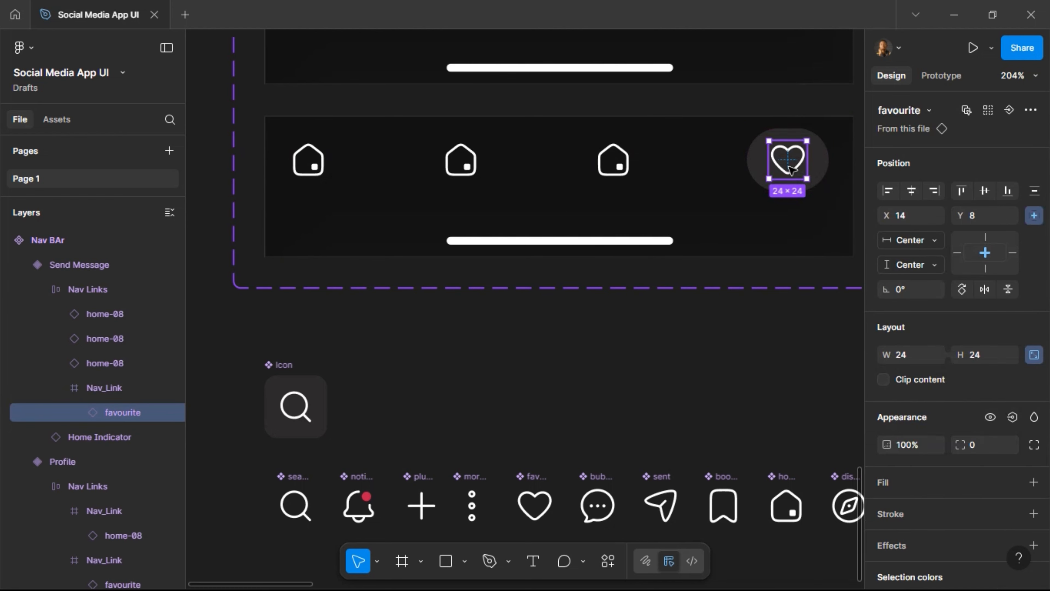
{"action": "key", "text": "Delete"}
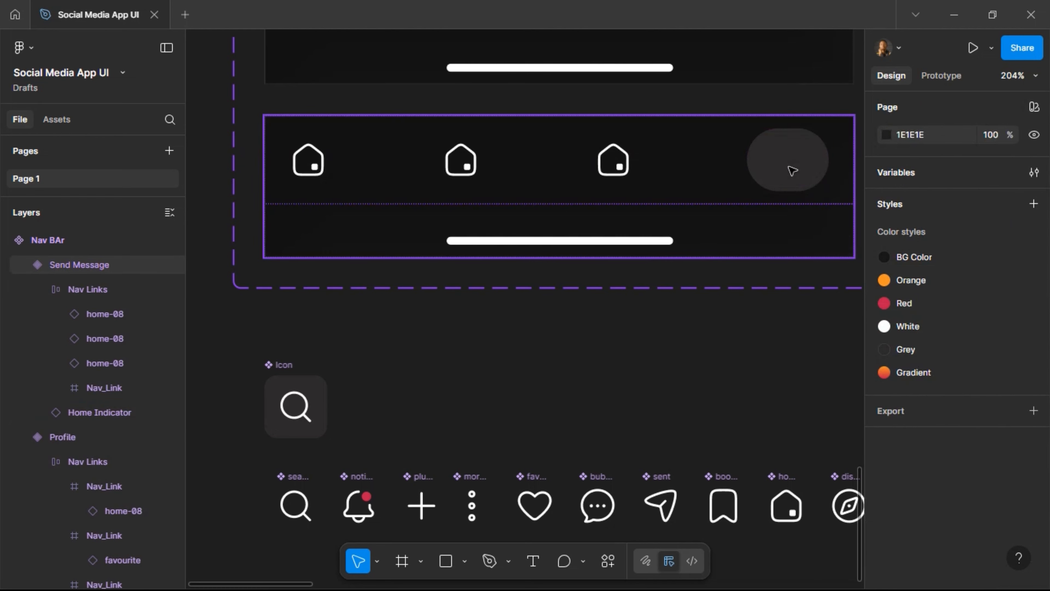
Set the grey pill to Fill container width and move it after the first home icon.
{"action": "left_click", "coordinate": [792, 169]}
{"action": "left_click", "coordinate": [792, 168]}
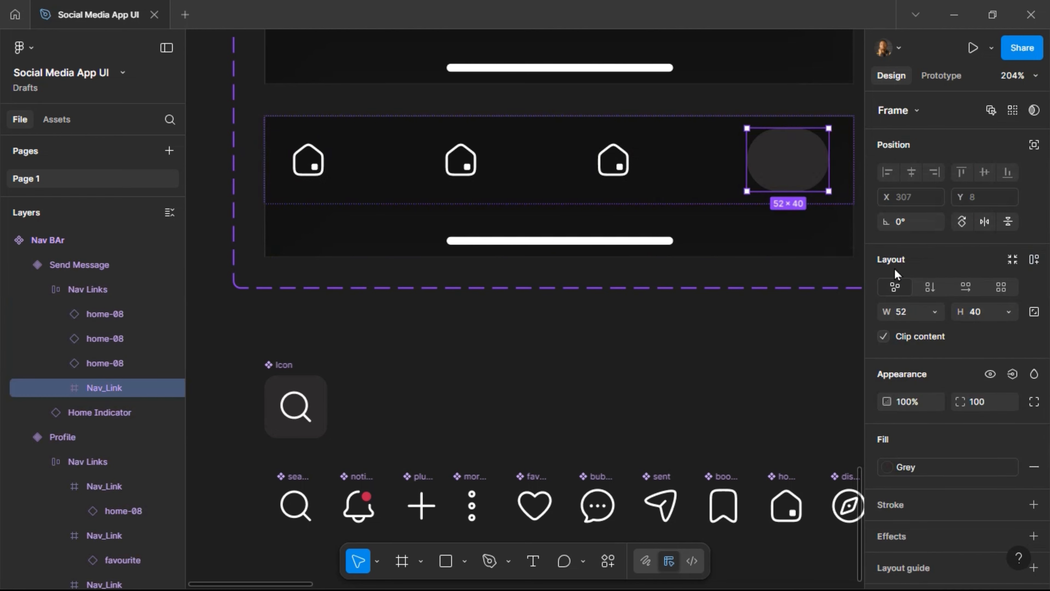
{"action": "left_click", "coordinate": [936, 313]}
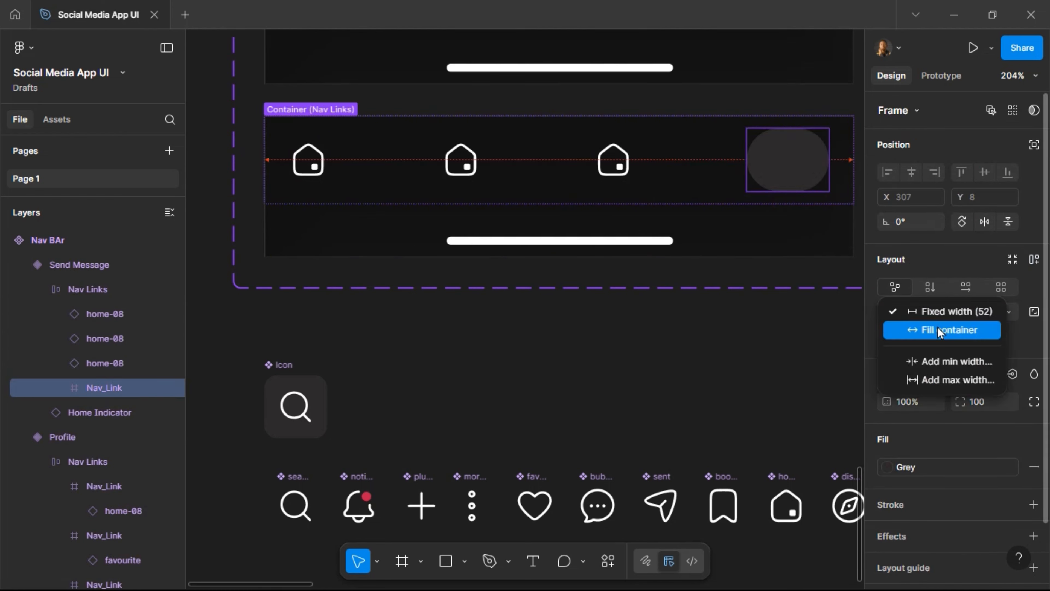
{"action": "left_click", "coordinate": [937, 327]}
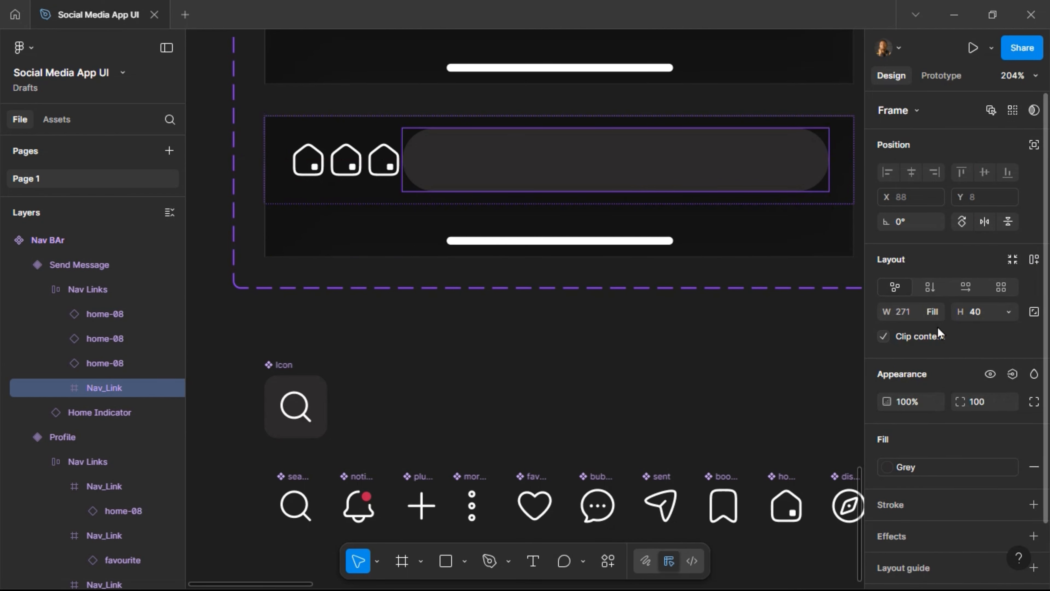
{"action": "key", "text": "Left"}
{"action": "key", "text": "Left"}
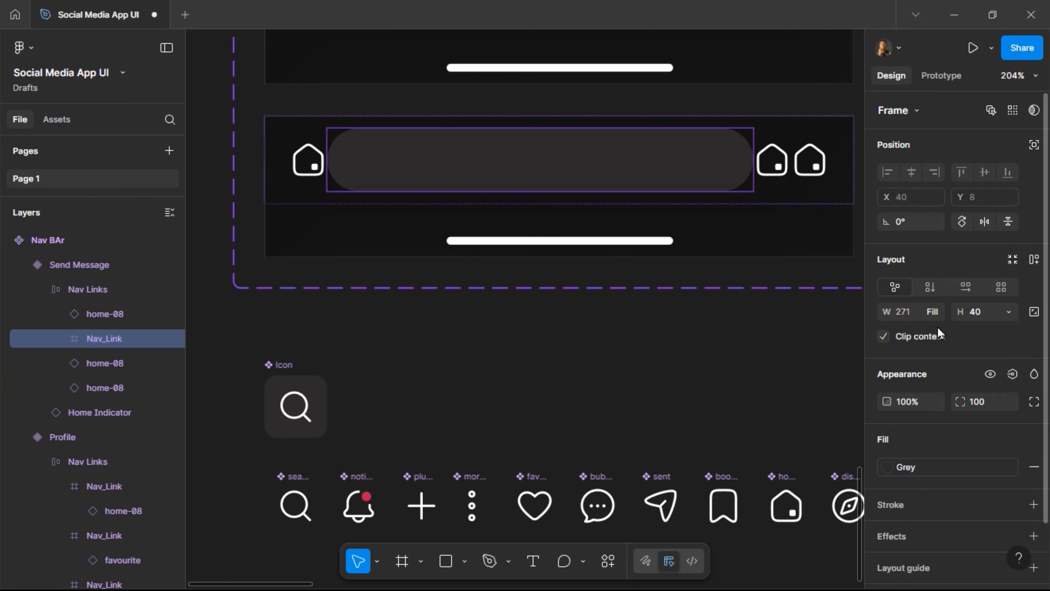
{"action": "key", "text": "Escape"}
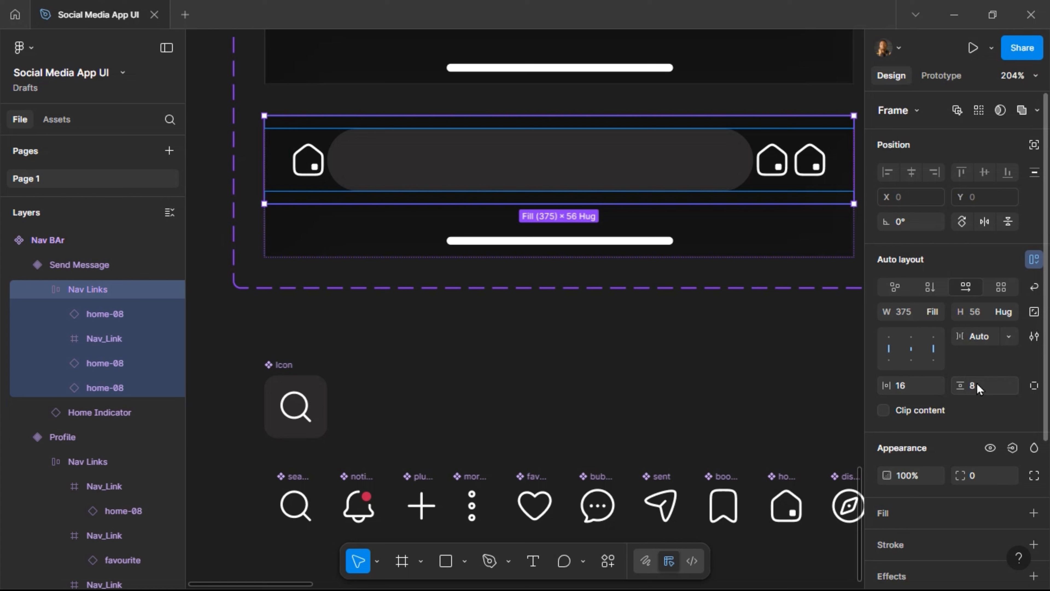
Set a 16 gap between bar items and swap the first home icon for the attachment icon.
{"action": "left_click", "coordinate": [975, 342]}
{"action": "type", "text": "1"}
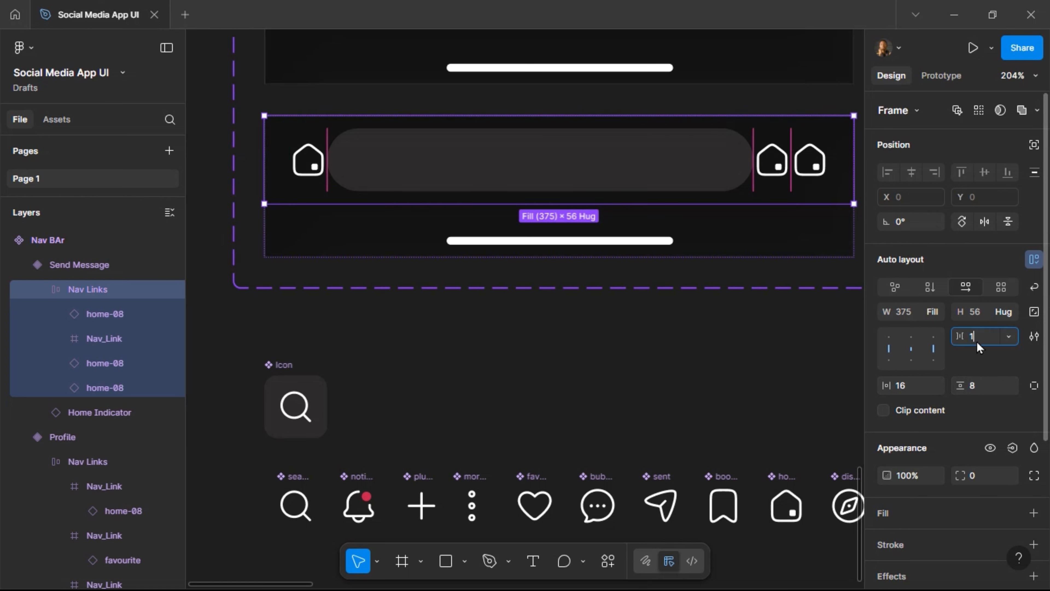
{"action": "type", "text": "6"}
{"action": "key", "text": "Return"}
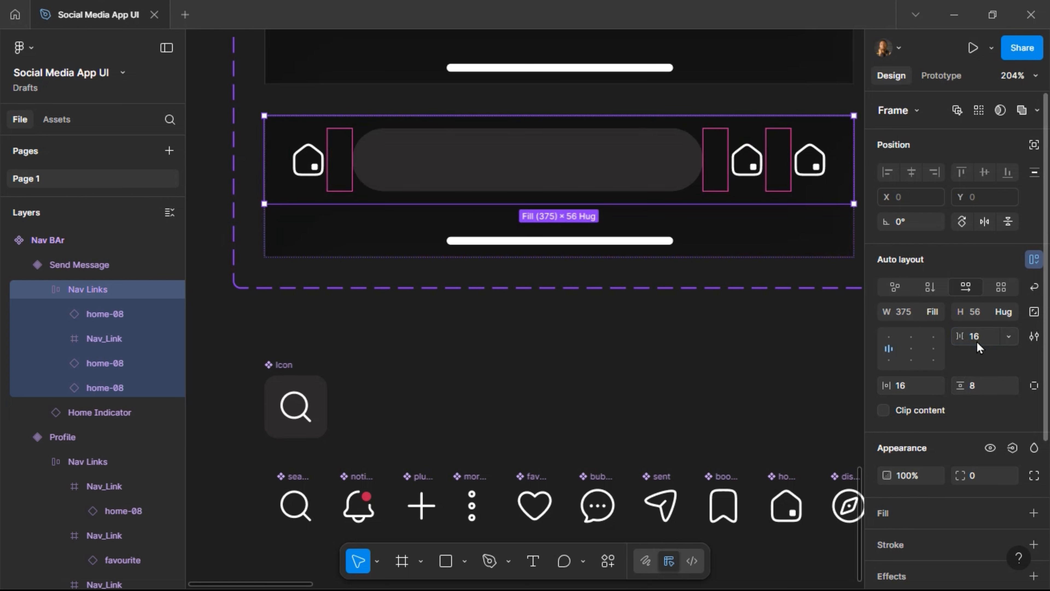
{"action": "left_click", "coordinate": [306, 173]}
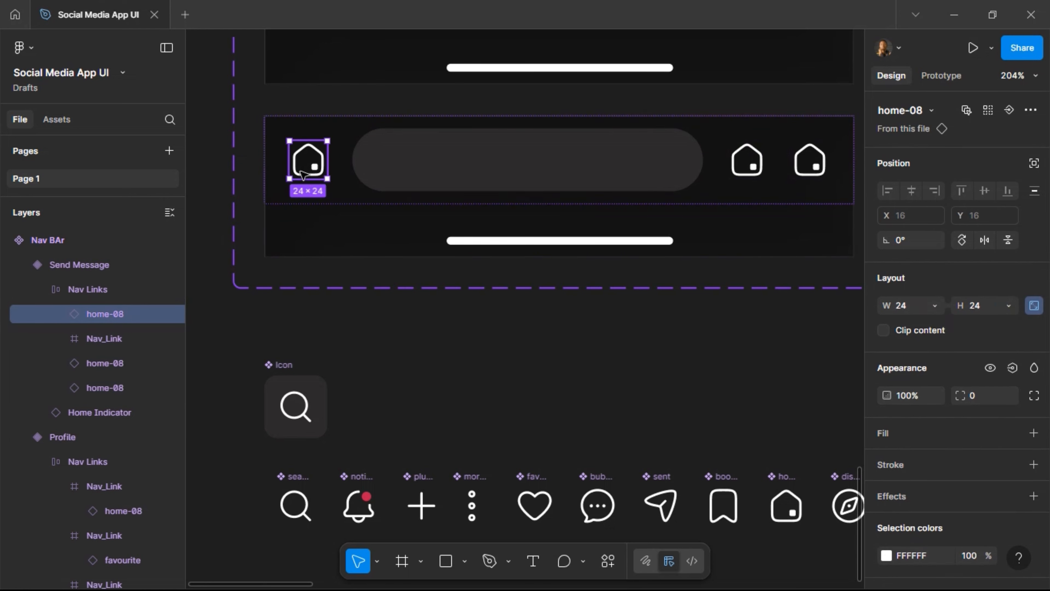
{"action": "left_click", "coordinate": [933, 111]}
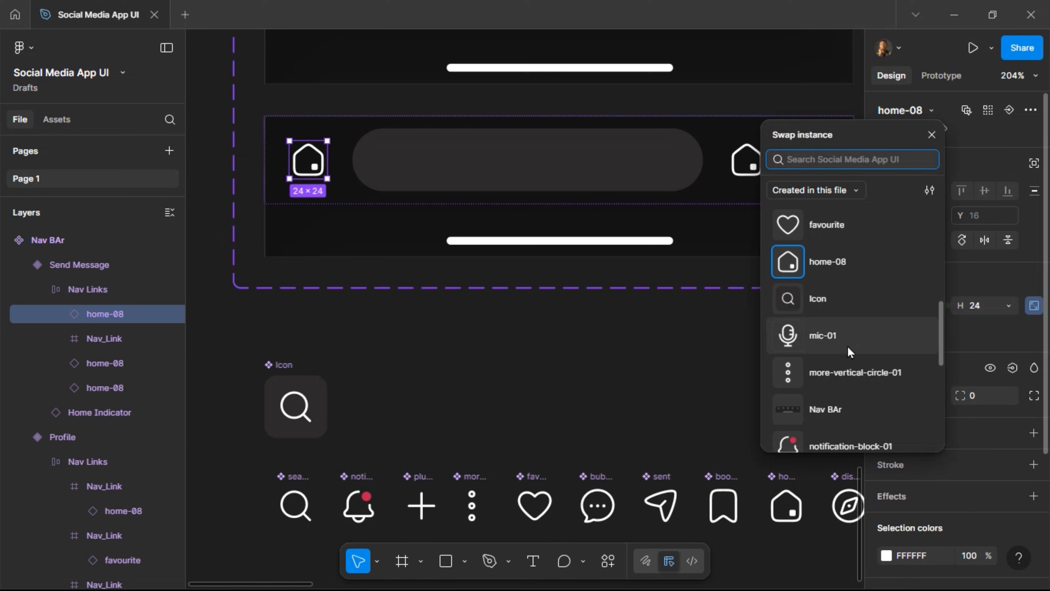
{"action": "scroll", "coordinate": [848, 352], "scroll_direction": "up", "scroll_amount": 5}
{"action": "left_click", "coordinate": [840, 259]}
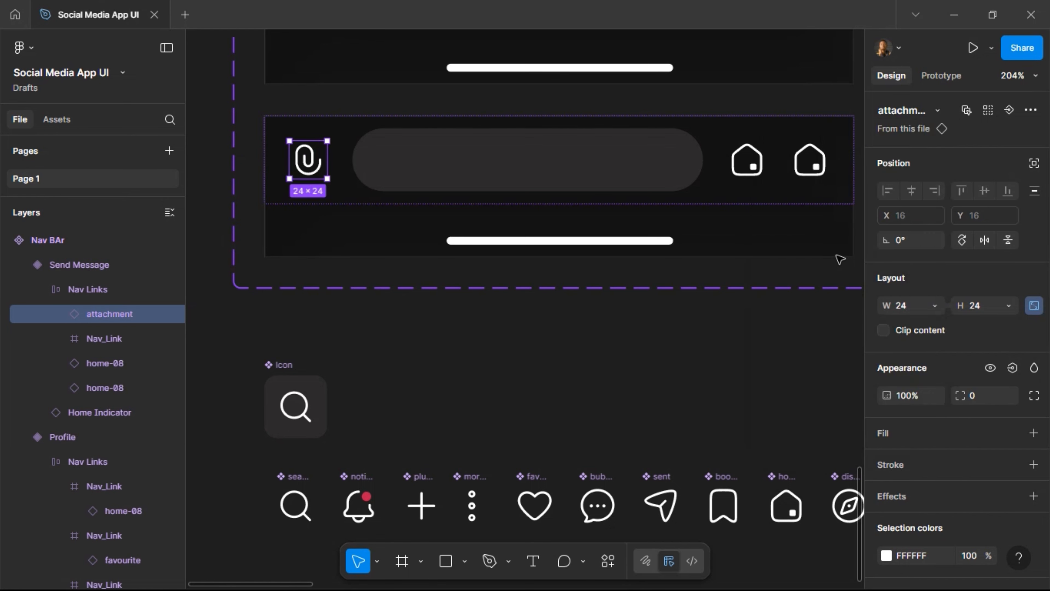
Swap the two remaining home icons for camera-01 and mic-01.
{"action": "key", "text": "Tab"}
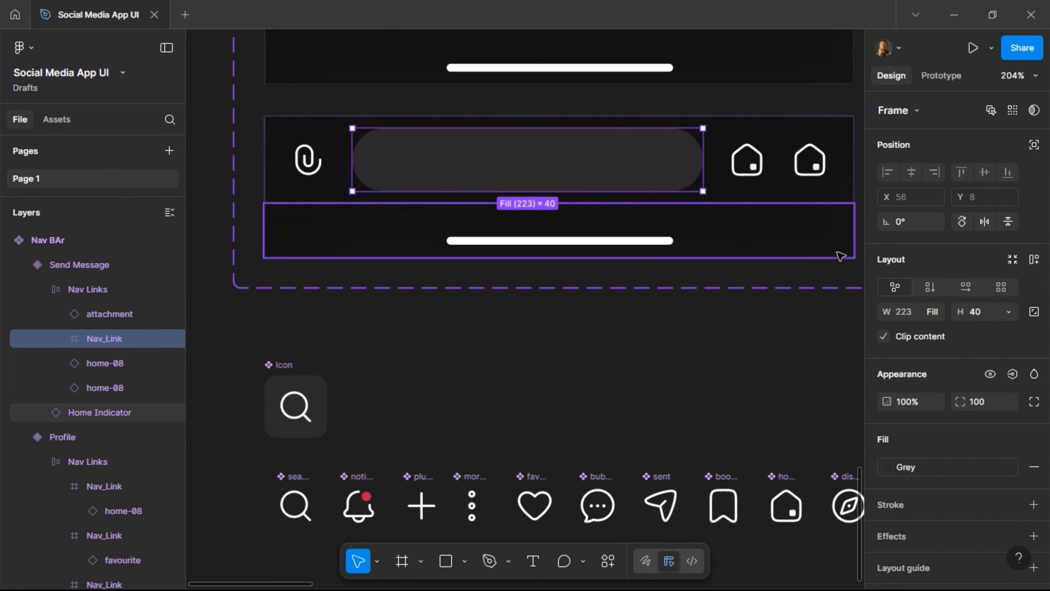
{"action": "key", "text": "Tab"}
{"action": "left_click", "coordinate": [930, 111]}
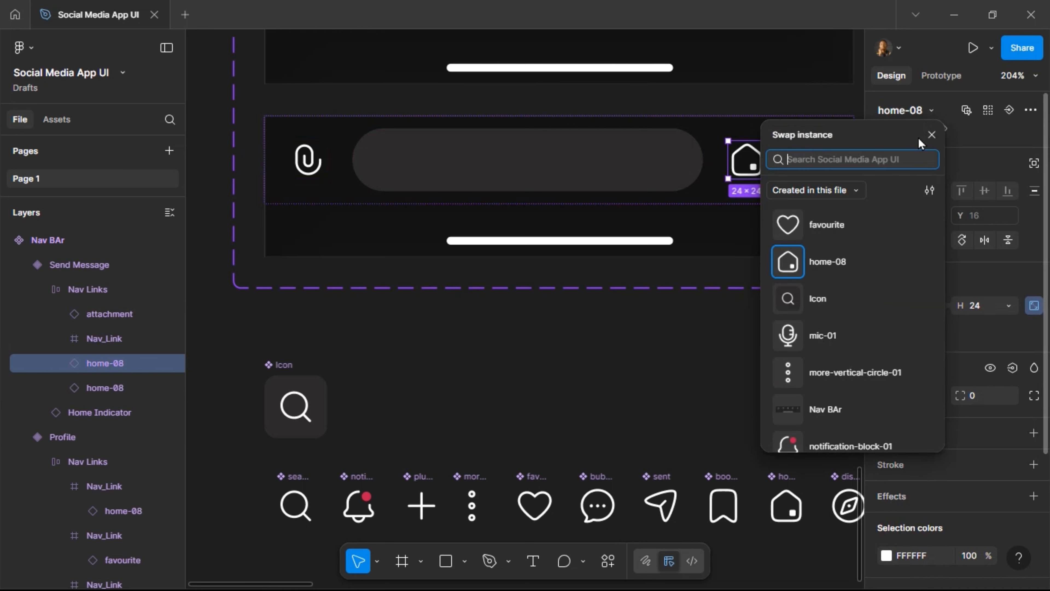
{"action": "scroll", "coordinate": [857, 302], "scroll_direction": "up", "scroll_amount": 5}
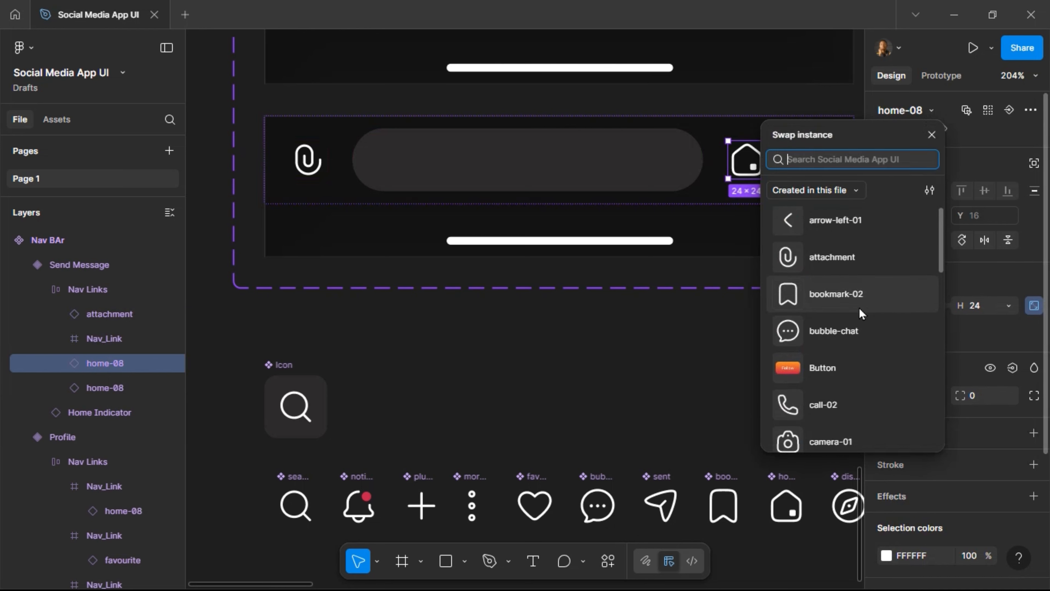
{"action": "scroll", "coordinate": [859, 302], "scroll_direction": "down", "scroll_amount": 5}
{"action": "left_click", "coordinate": [857, 302]}
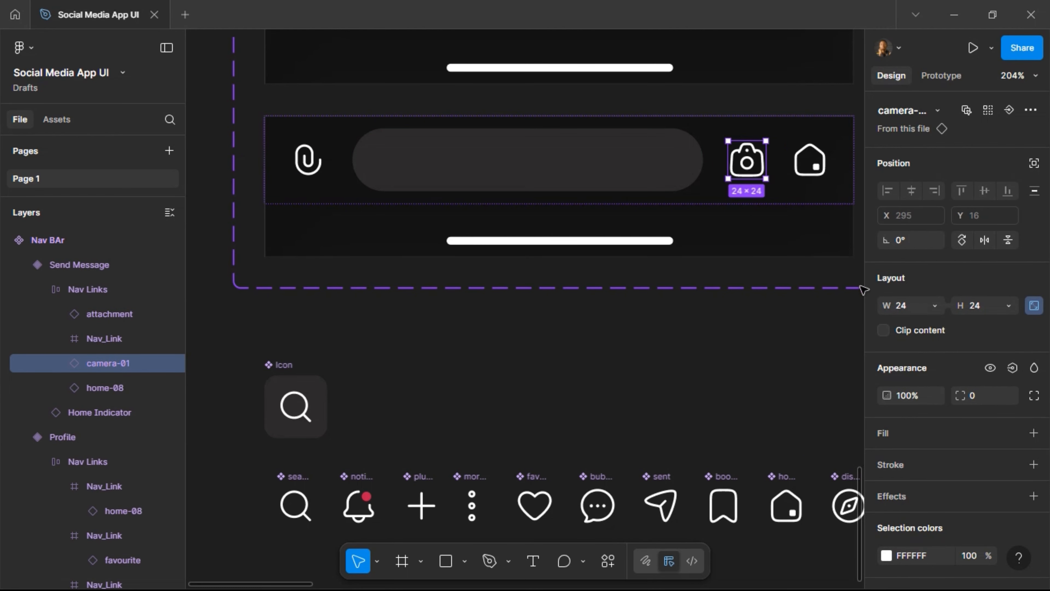
{"action": "key", "text": "Tab"}
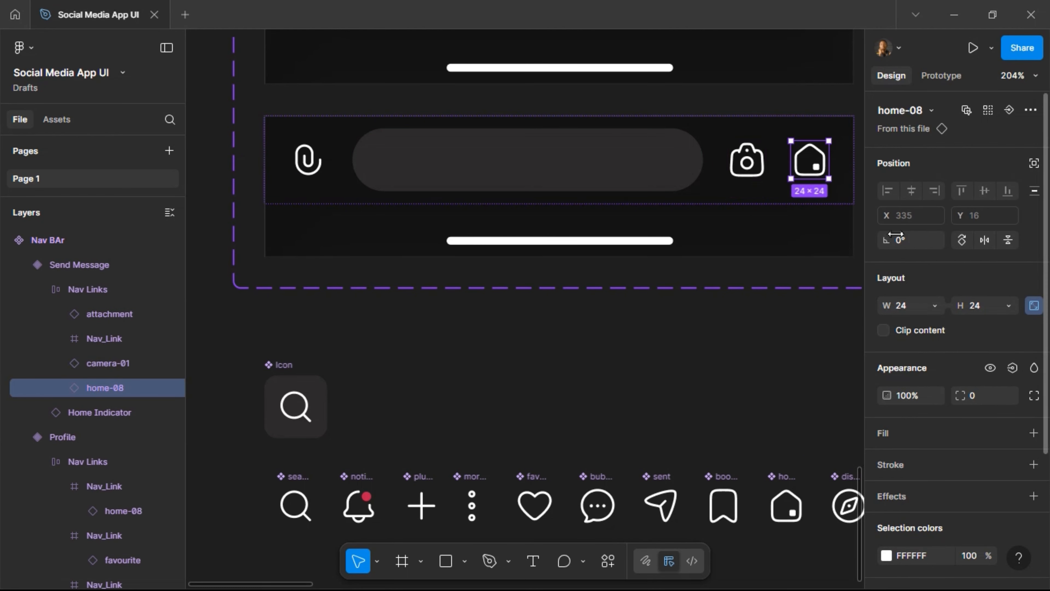
{"action": "left_click", "coordinate": [935, 110]}
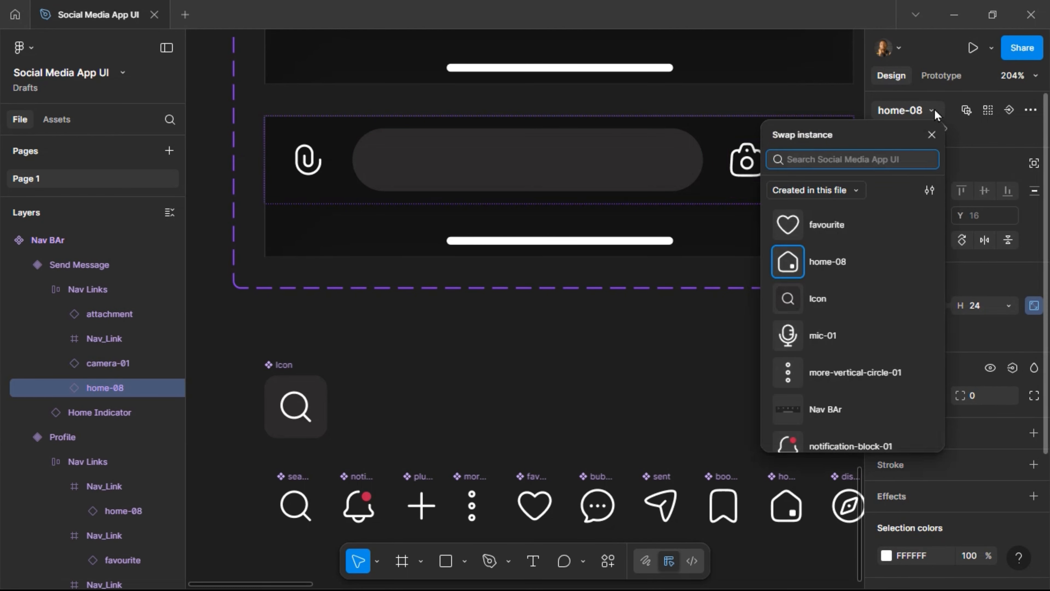
{"action": "left_click", "coordinate": [851, 343]}
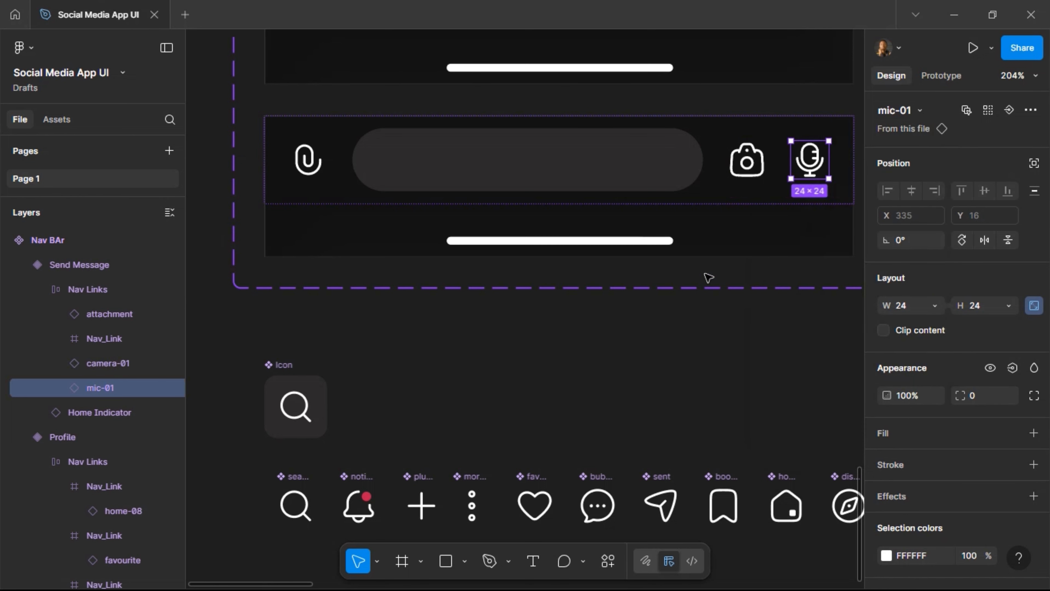
{"action": "left_click", "coordinate": [549, 161]}
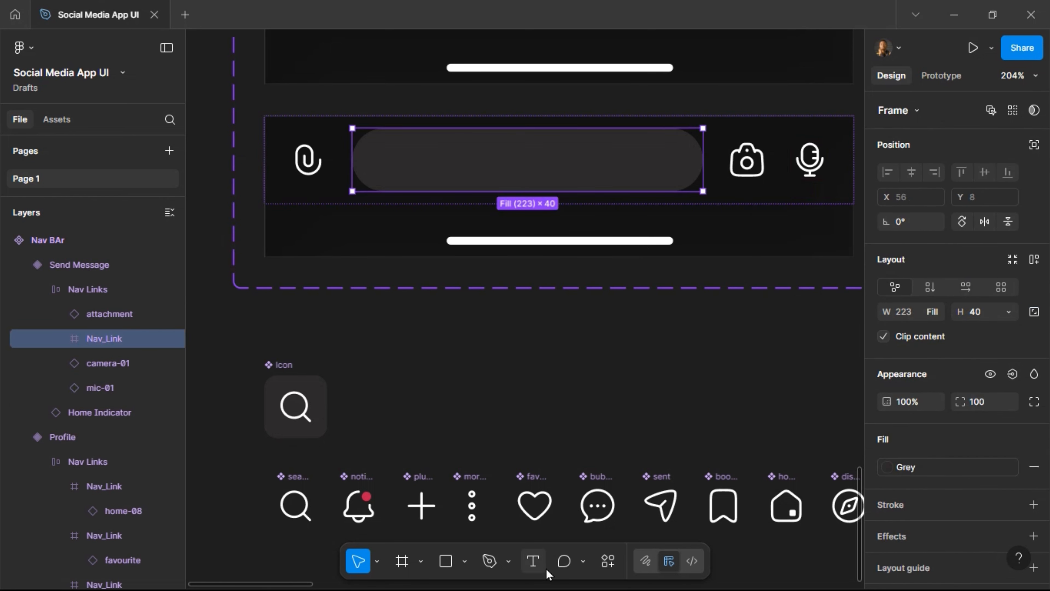
Add the placeholder text 'Send Message...' inside the grey pill.
{"action": "key", "text": "t"}
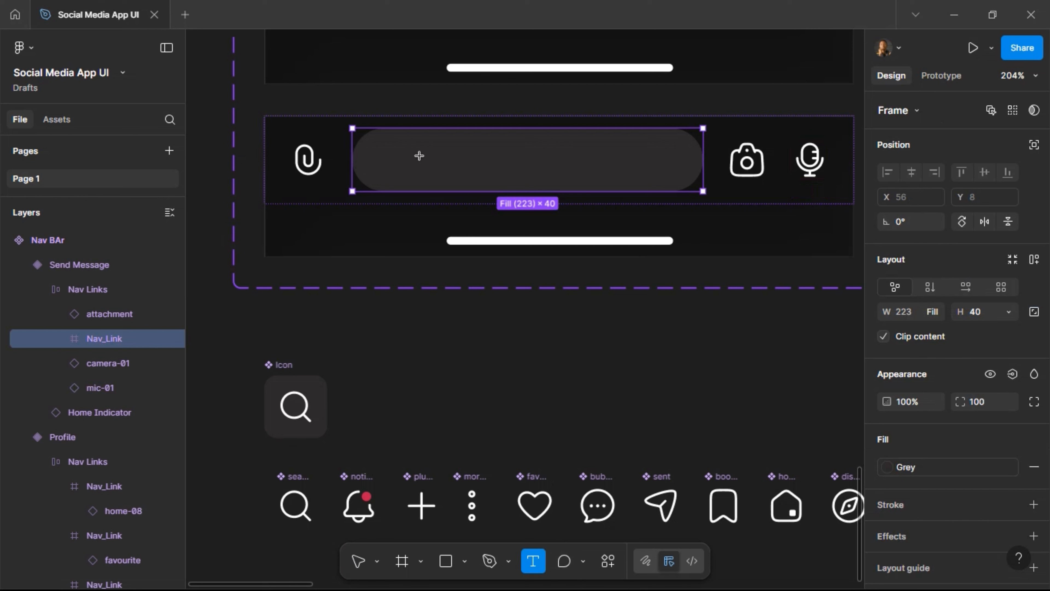
{"action": "left_click", "coordinate": [546, 201]}
{"action": "type", "text": "Se"}
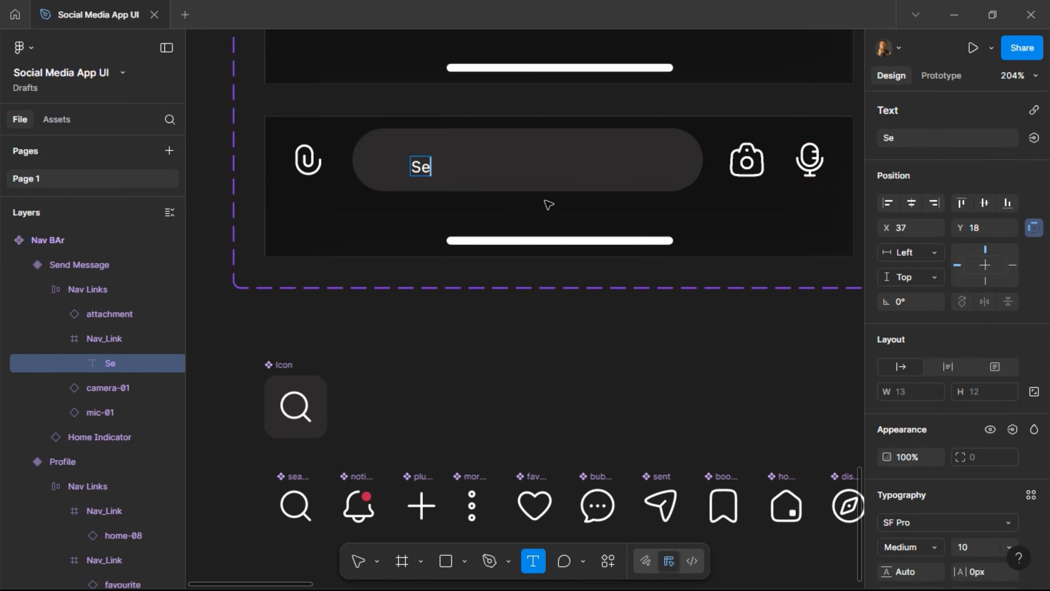
{"action": "type", "text": "nd Me"}
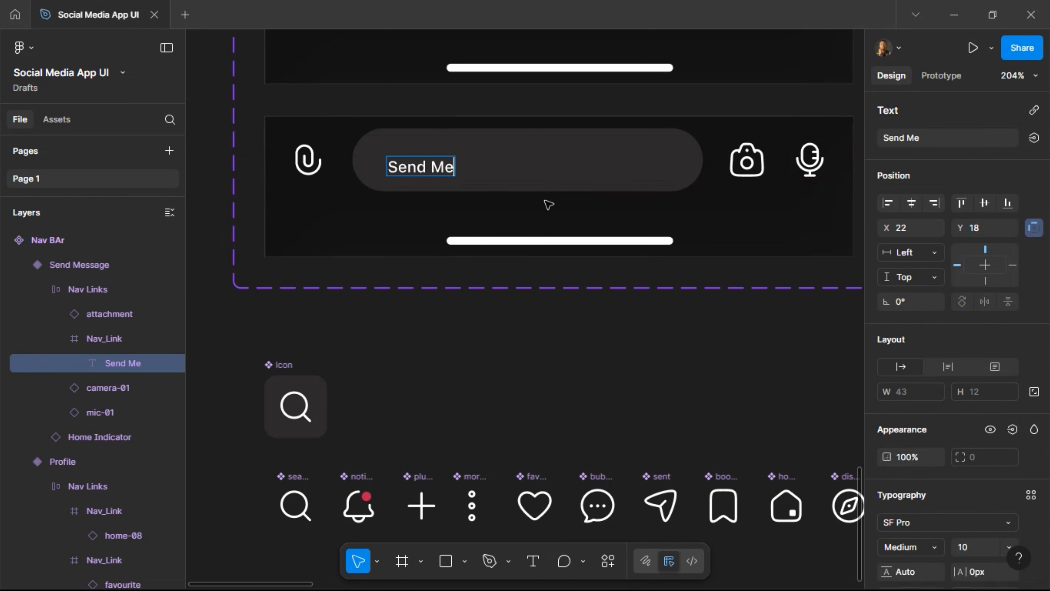
{"action": "type", "text": "ssage.."}
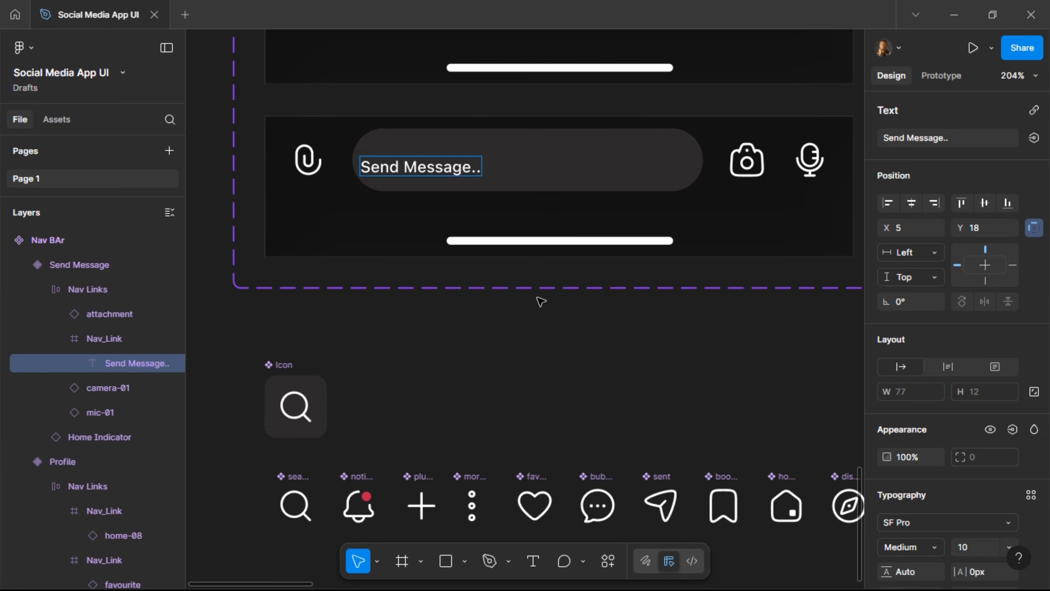
{"action": "key", "text": "Escape"}
{"action": "key", "text": "Return"}
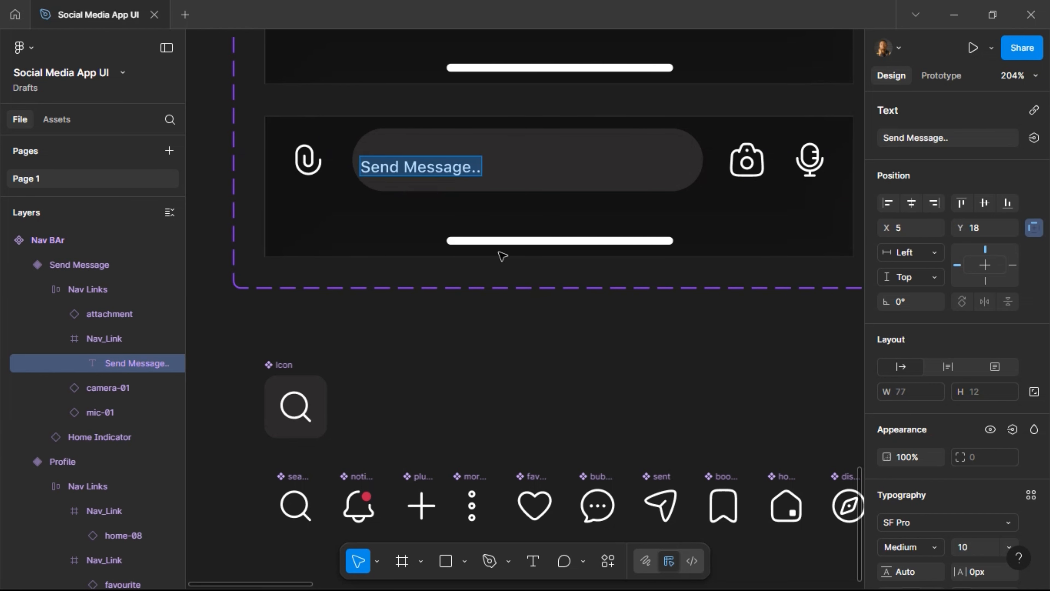
{"action": "key", "text": "Right"}
{"action": "type", "text": "."}
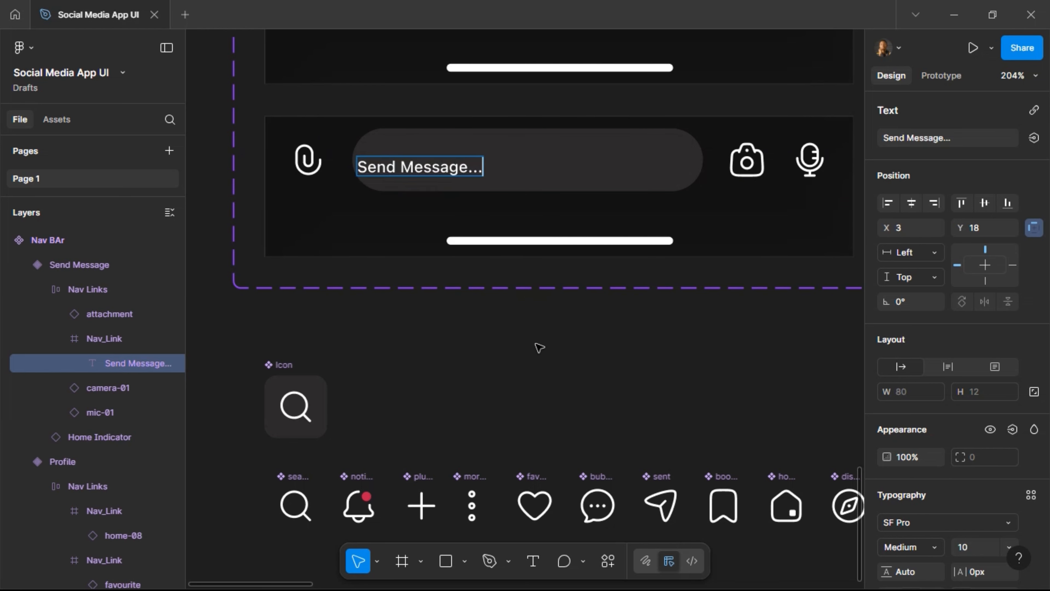
{"action": "key", "text": "Escape"}
Set the placeholder text to Regular weight with the Color Text fill style.
{"action": "scroll", "coordinate": [961, 532], "scroll_direction": "down", "scroll_amount": 2}
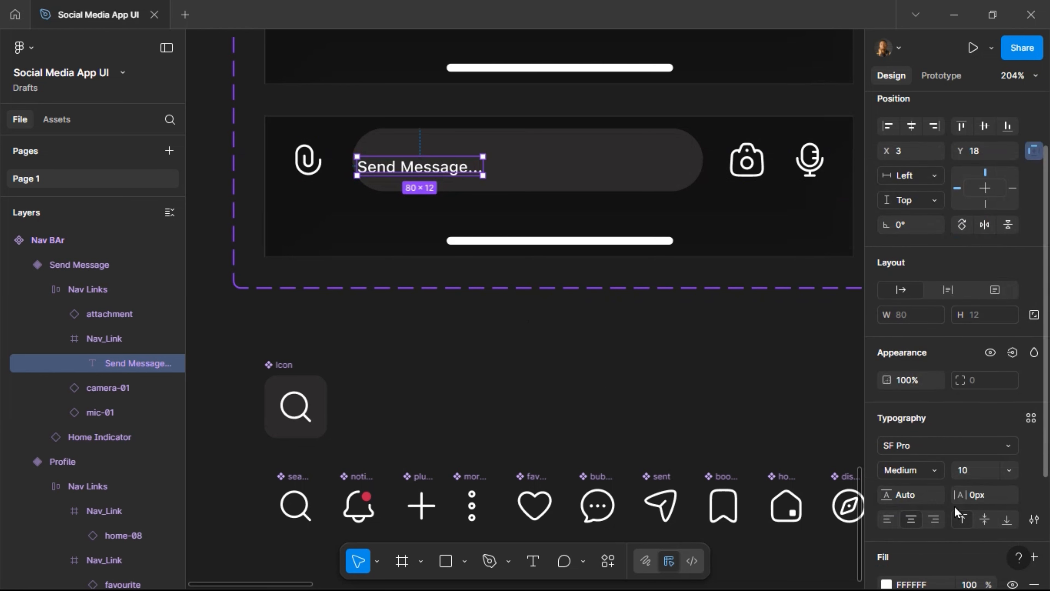
{"action": "left_click", "coordinate": [933, 470]}
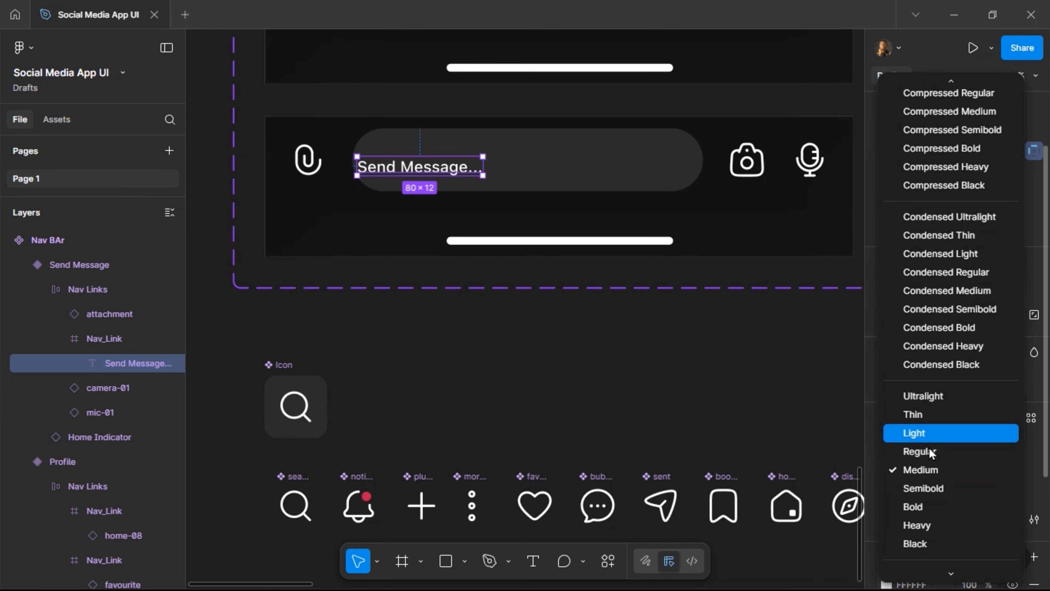
{"action": "left_click", "coordinate": [919, 451]}
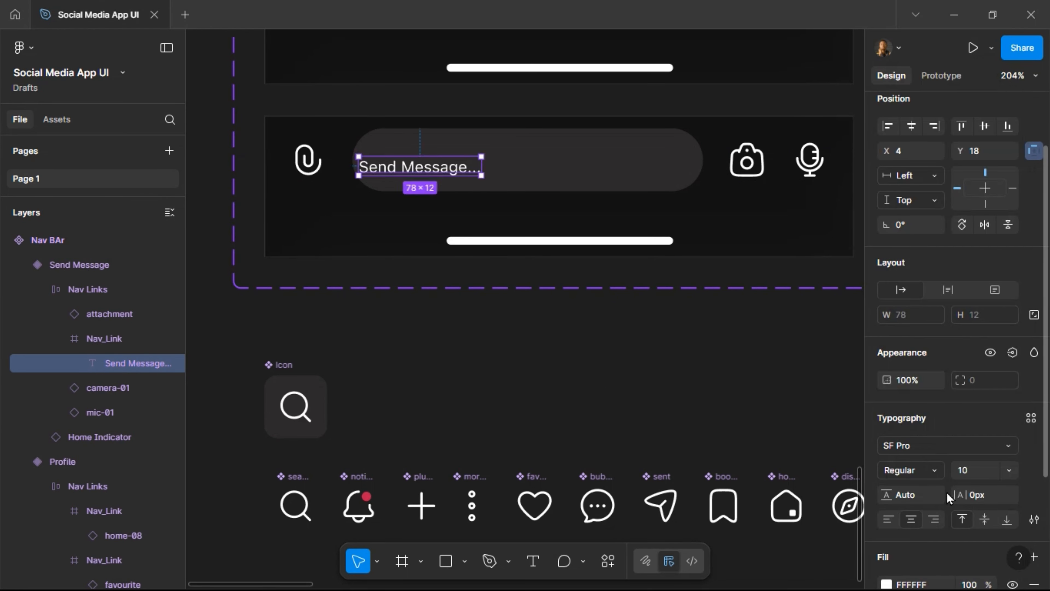
{"action": "scroll", "coordinate": [949, 492], "scroll_direction": "down", "scroll_amount": 4}
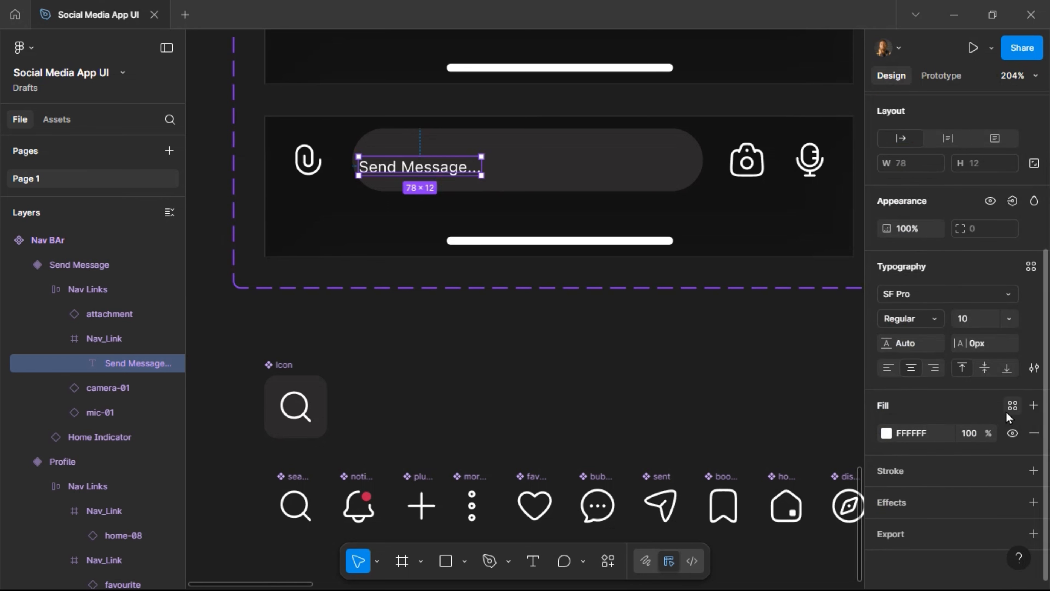
{"action": "left_click", "coordinate": [1011, 409]}
{"action": "left_click", "coordinate": [765, 386]}
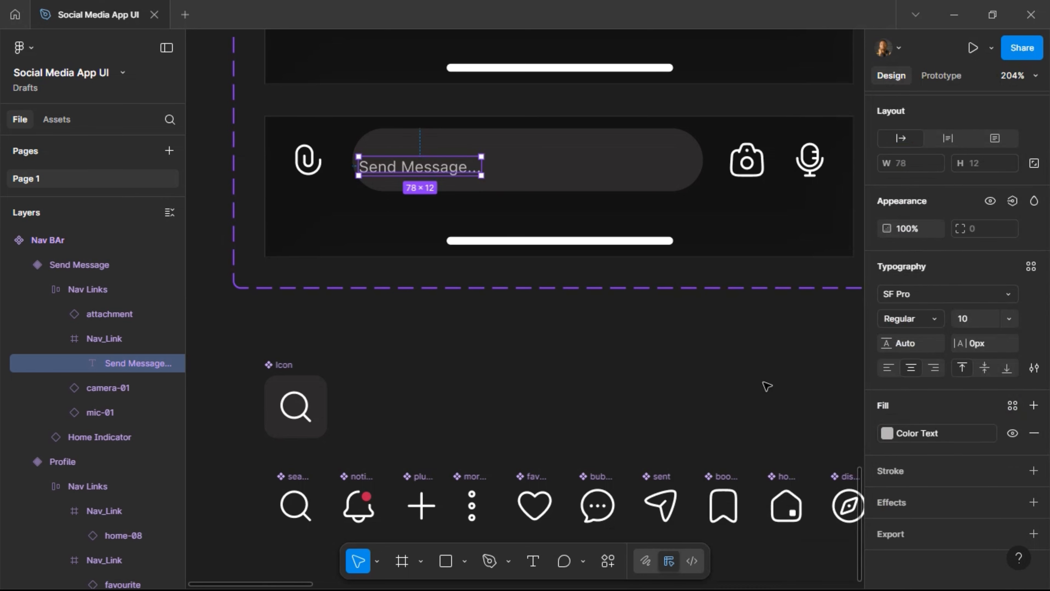
Give the message pill auto layout, height 40, left-center alignment and 16 horizontal padding.
{"action": "scroll", "coordinate": [909, 192], "scroll_direction": "up", "scroll_amount": 5}
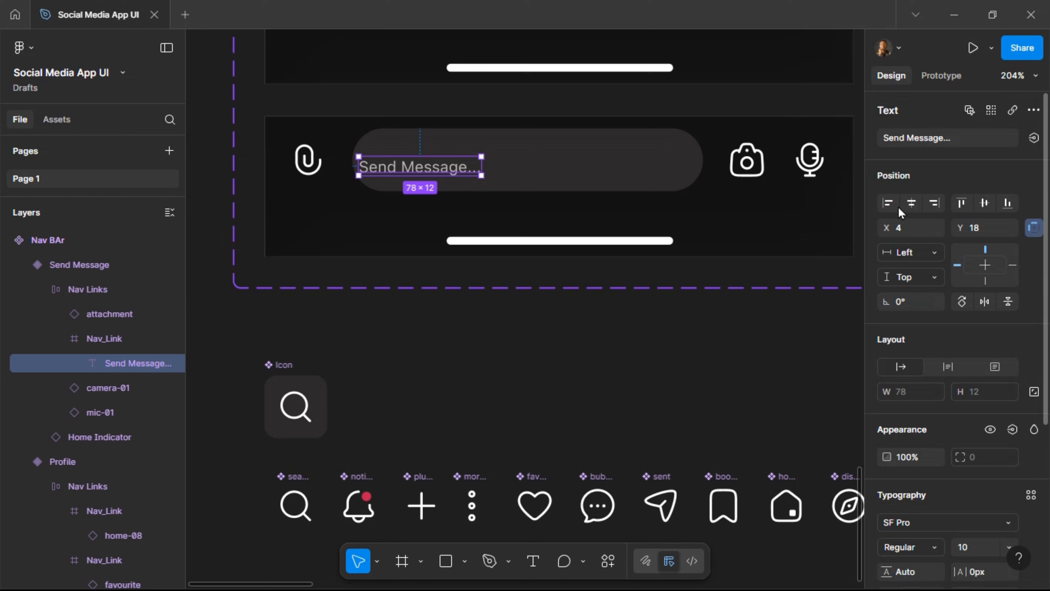
{"action": "left_click", "coordinate": [592, 174]}
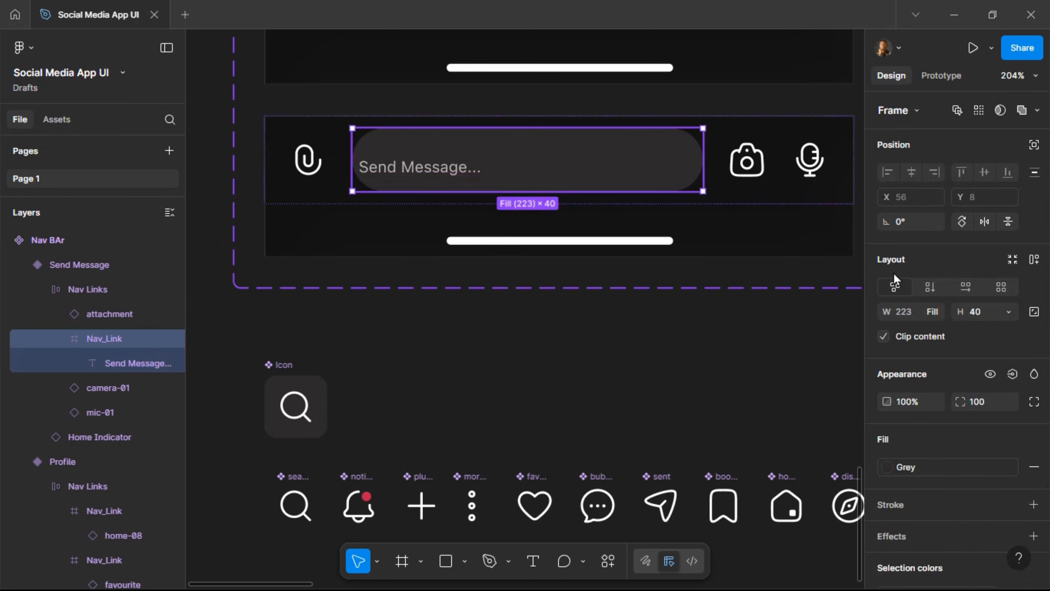
{"action": "left_click", "coordinate": [1033, 260]}
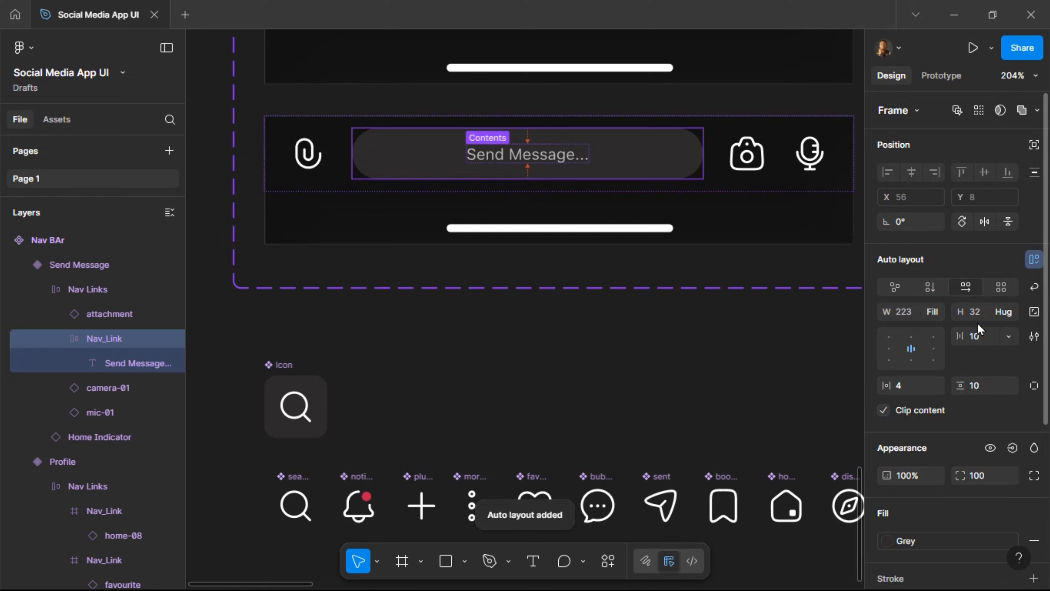
{"action": "left_click", "coordinate": [983, 313]}
{"action": "type", "text": "40"}
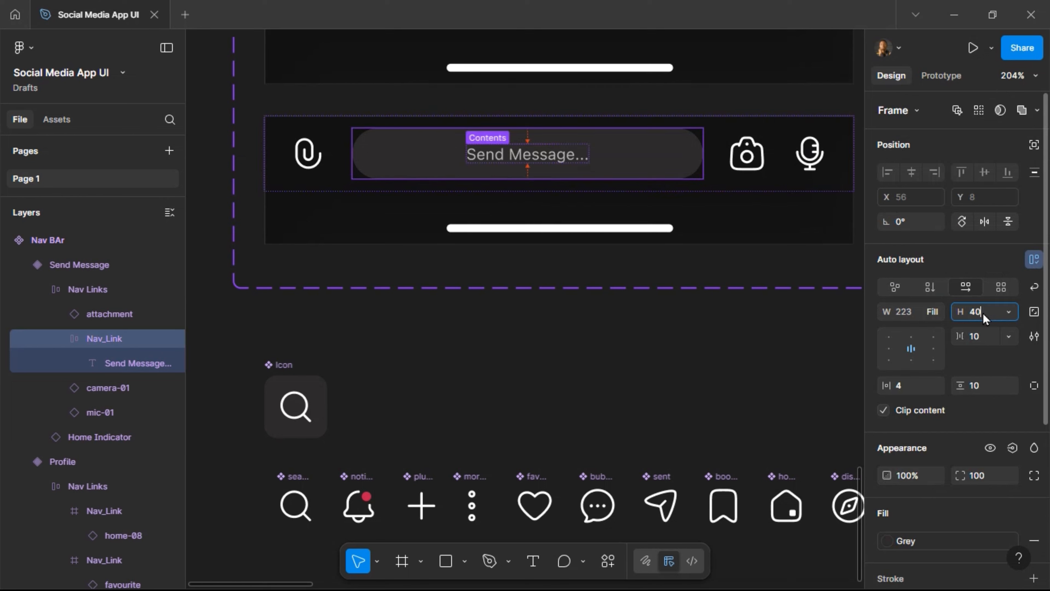
{"action": "key", "text": "Return"}
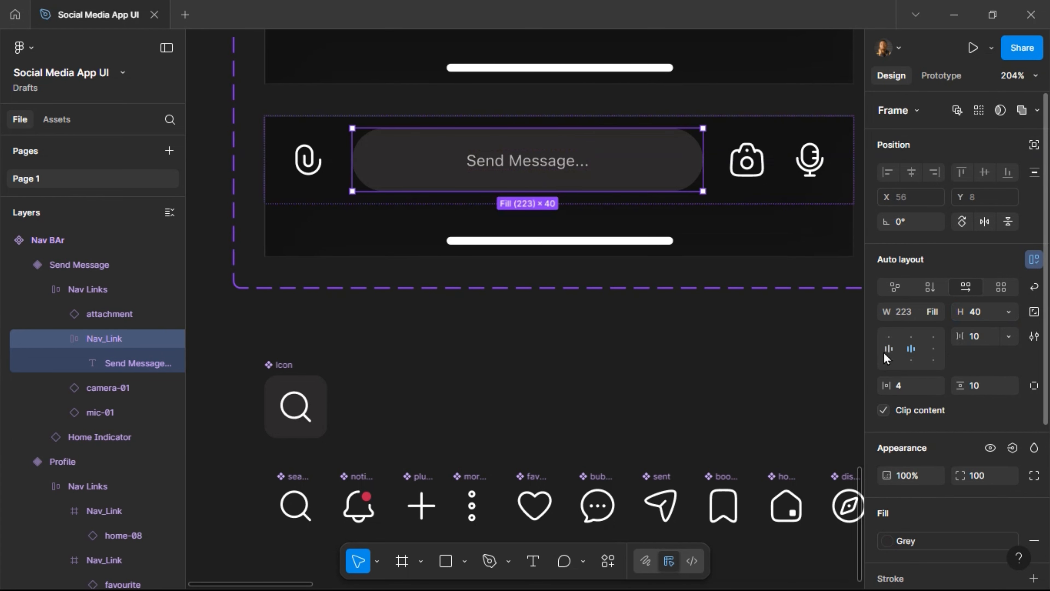
{"action": "left_click", "coordinate": [888, 348]}
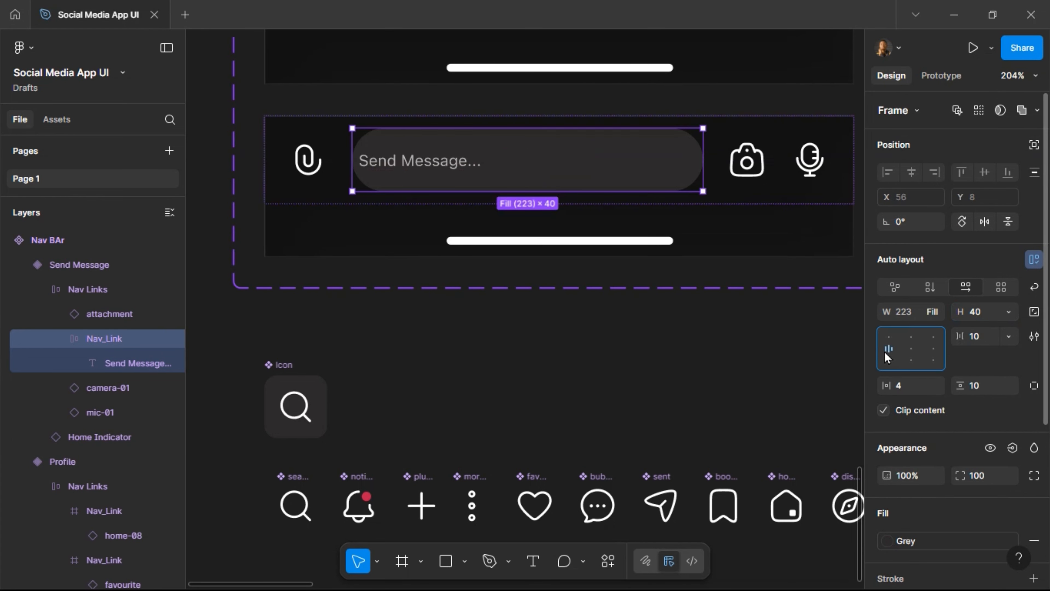
{"action": "left_click", "coordinate": [908, 395]}
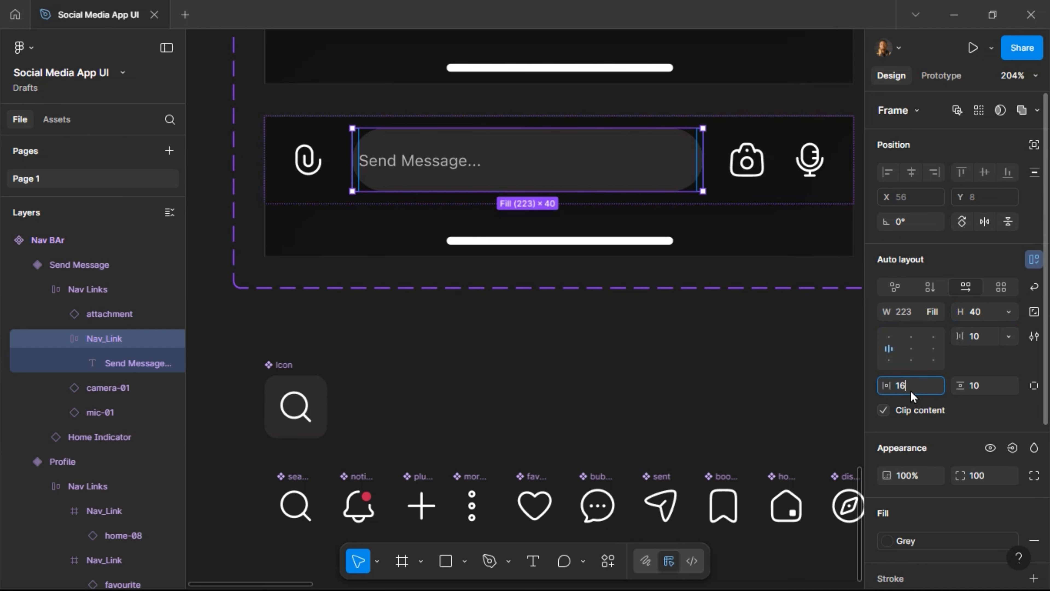
{"action": "key", "text": "Return"}
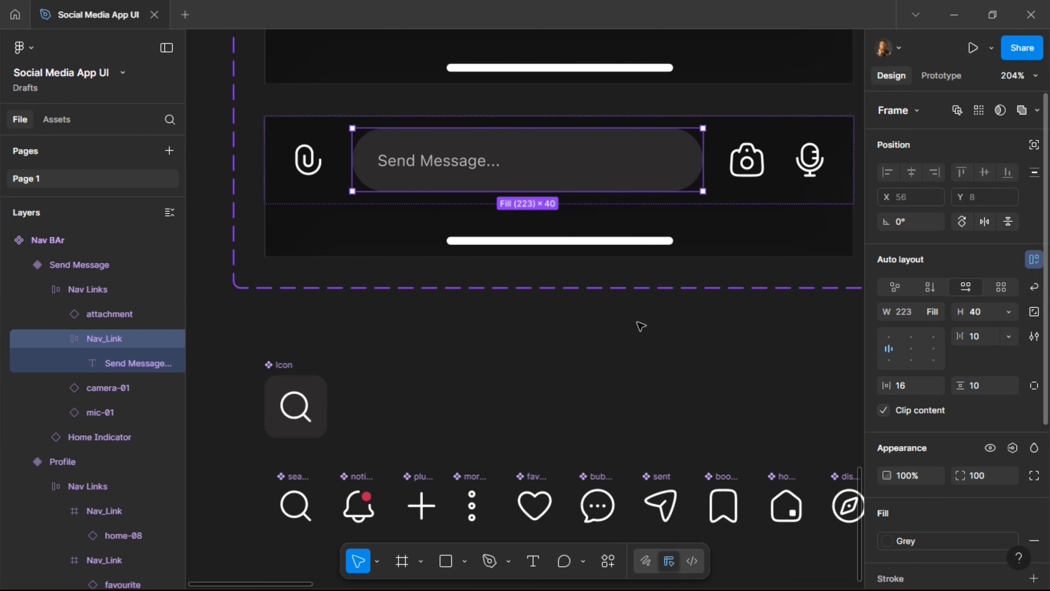
{"action": "scroll", "coordinate": [590, 287], "scroll_direction": "down", "scroll_amount": 5}
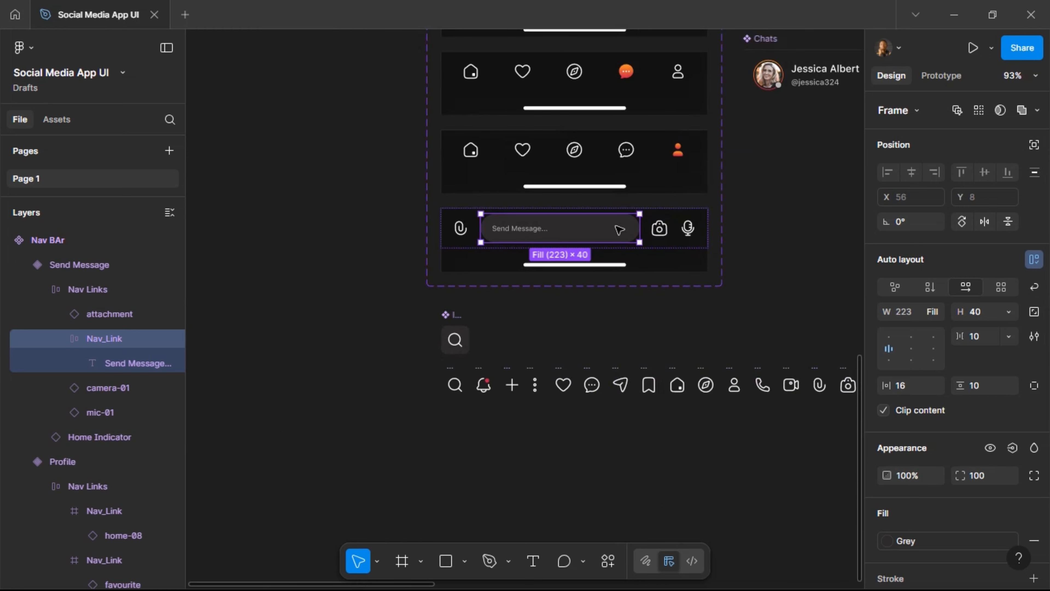
{"action": "left_click", "coordinate": [590, 323]}
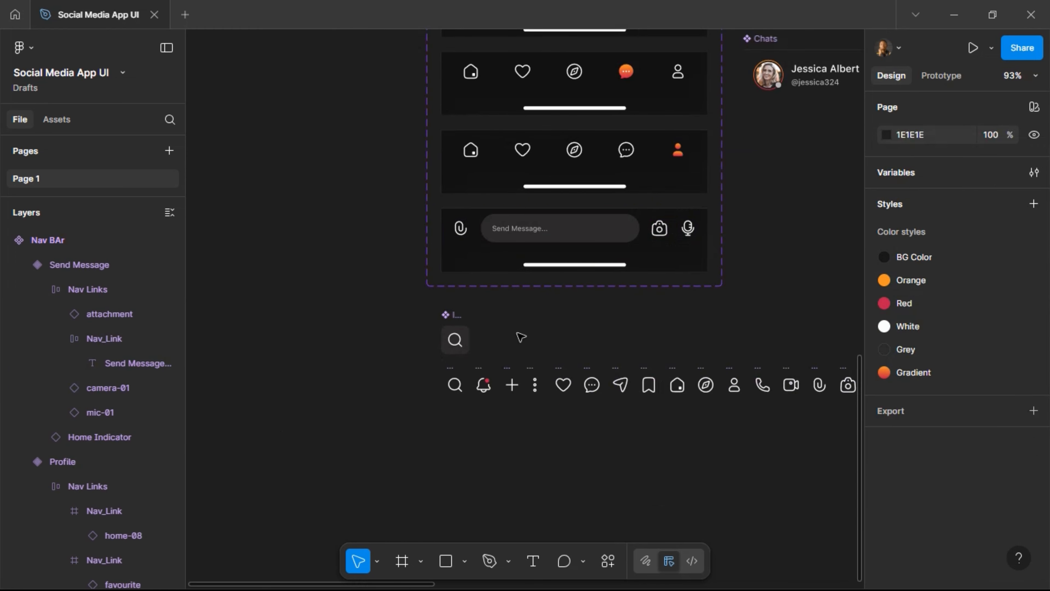
{"action": "scroll", "coordinate": [505, 347], "scroll_direction": "up", "scroll_amount": 1}
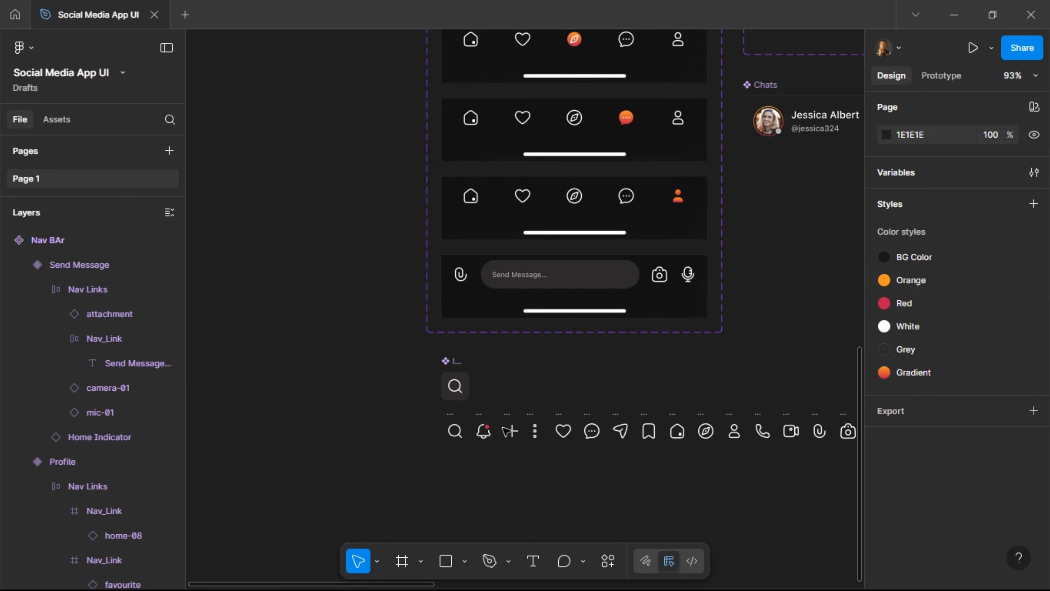
{"action": "scroll", "coordinate": [580, 413], "scroll_direction": "right", "scroll_amount": 1}
{"action": "scroll", "coordinate": [583, 415], "scroll_direction": "right", "scroll_amount": 5}
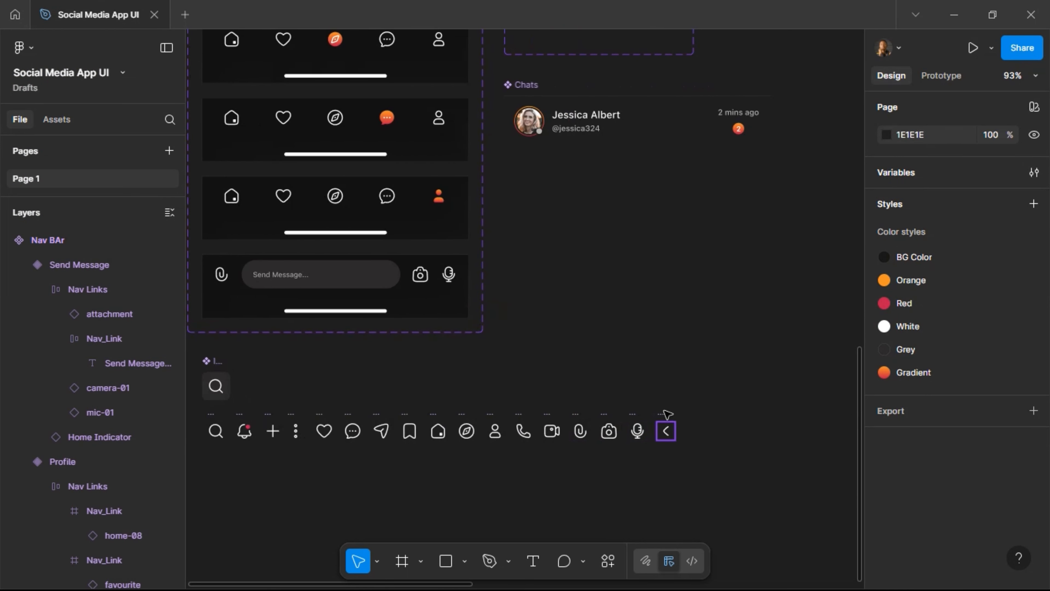
Duplicate the header's name block, replace it with arrow-left-01, and place it before the avatar.
{"action": "left_click", "coordinate": [666, 428]}
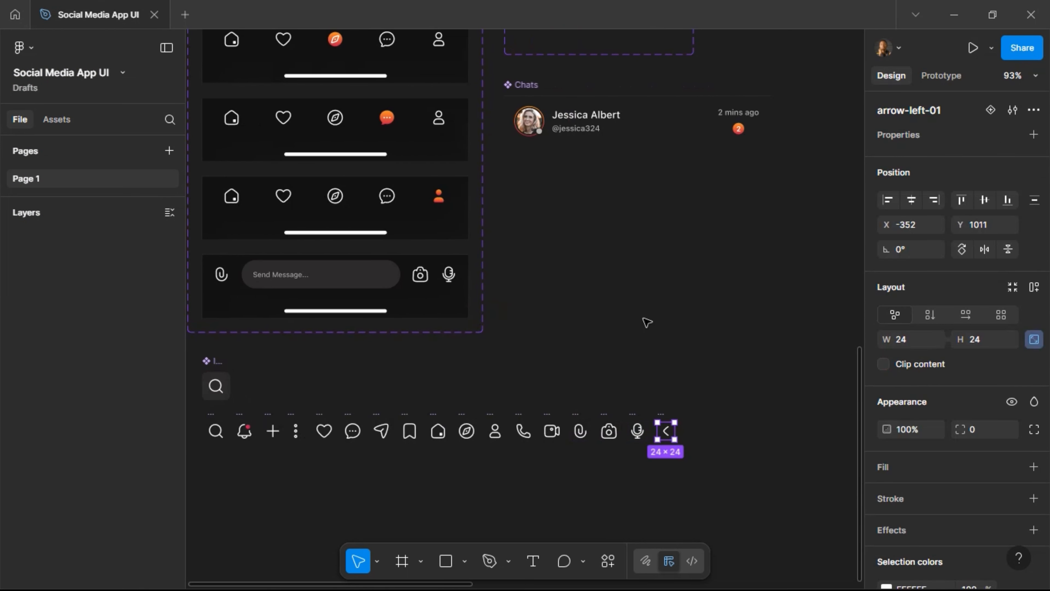
{"action": "scroll", "coordinate": [500, 346], "scroll_direction": "right", "scroll_amount": 6}
{"action": "scroll", "coordinate": [500, 347], "scroll_direction": "right", "scroll_amount": 15}
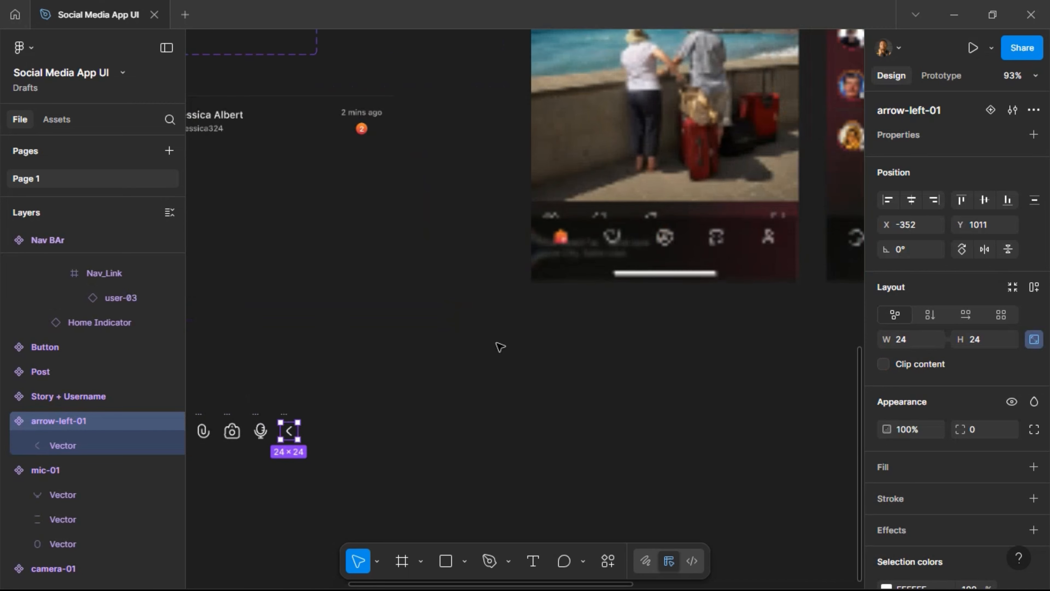
{"action": "scroll", "coordinate": [500, 347], "scroll_direction": "up", "scroll_amount": 10}
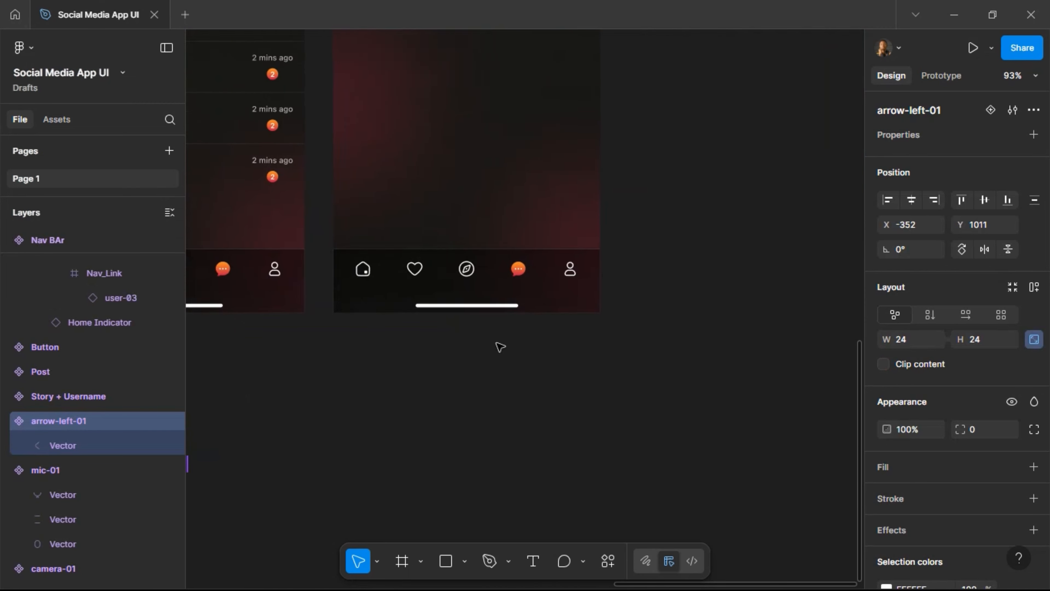
{"action": "scroll", "coordinate": [385, 237], "scroll_direction": "up", "scroll_amount": 5}
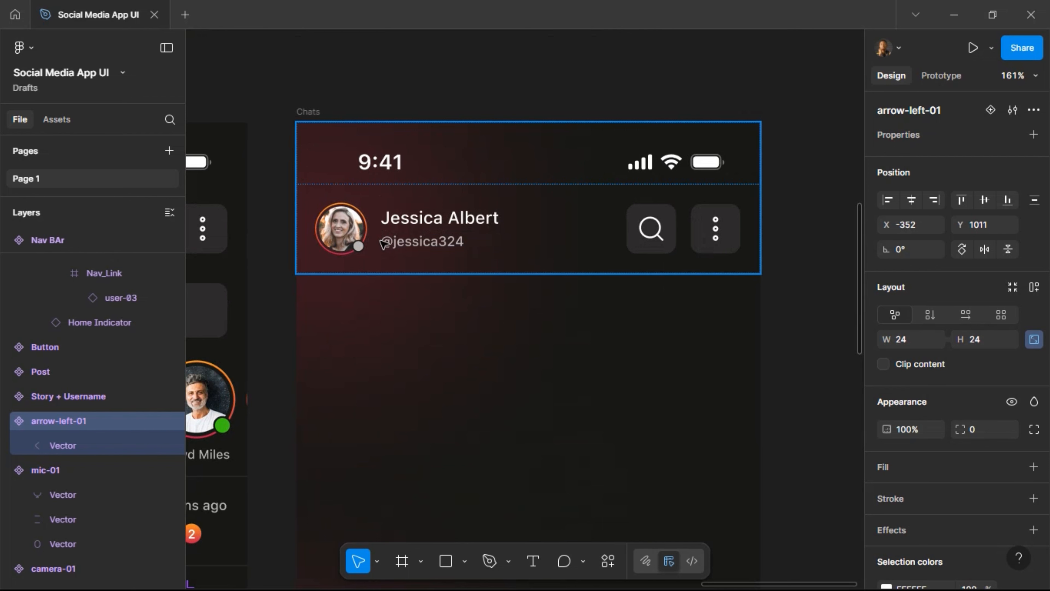
{"action": "double_click", "coordinate": [405, 244]}
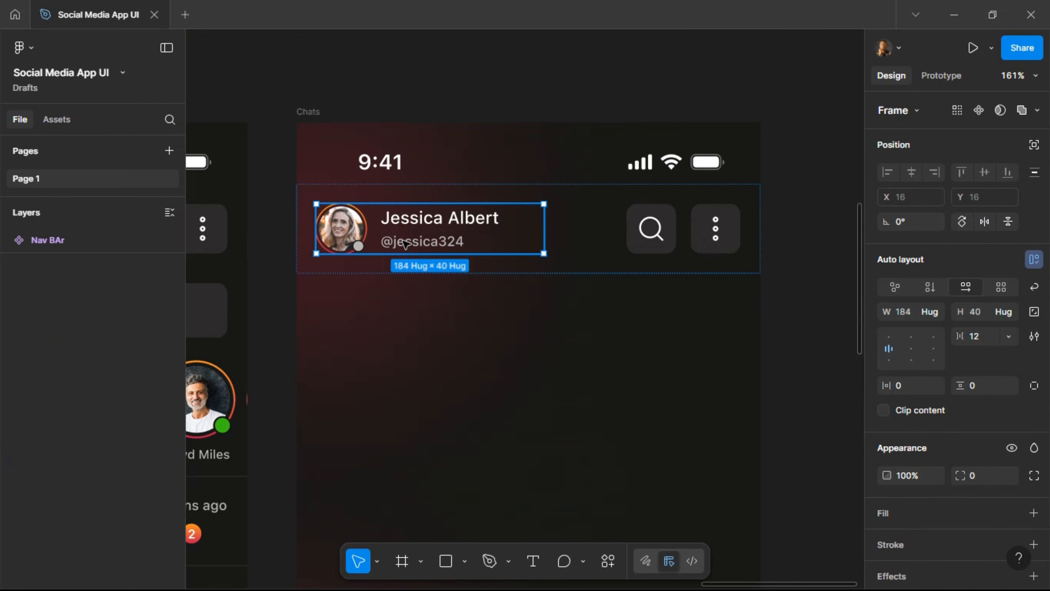
{"action": "double_click", "coordinate": [405, 244]}
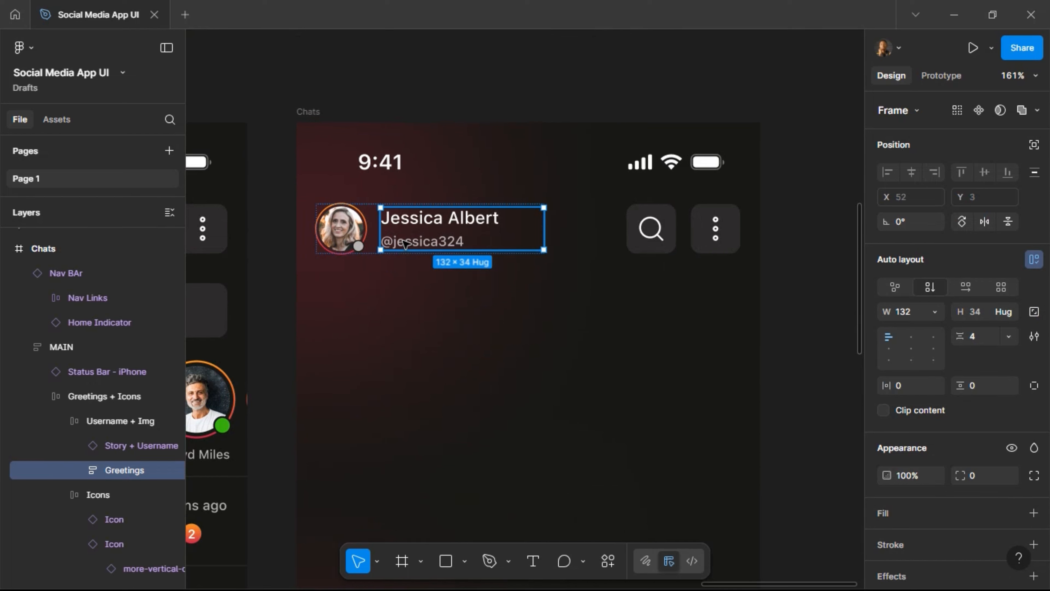
{"action": "key", "text": "ctrl+d"}
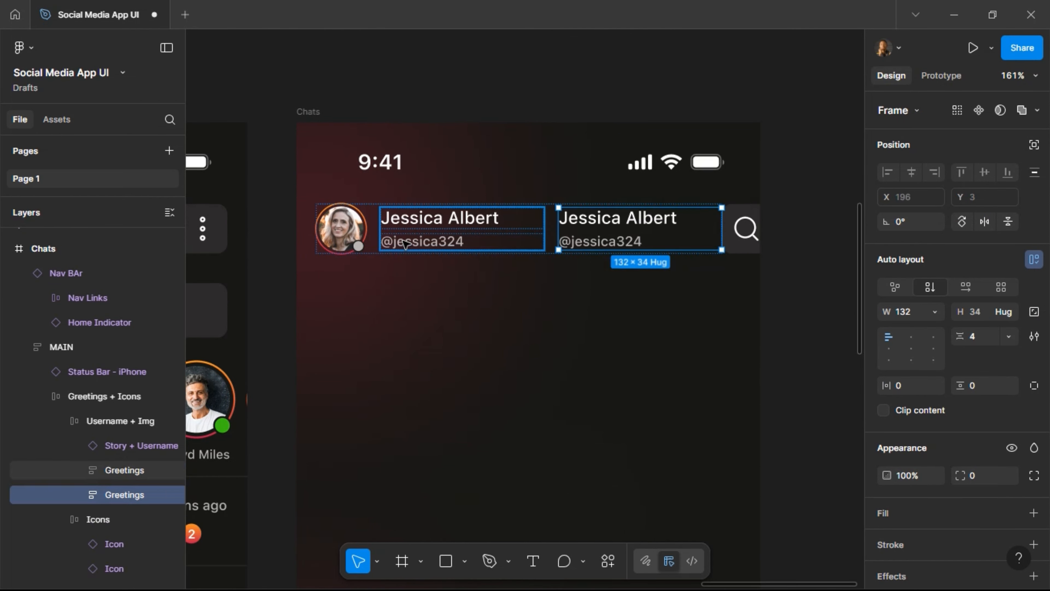
{"action": "key", "text": "ctrl+shift+r"}
{"action": "key", "text": "Left"}
{"action": "key", "text": "Left"}
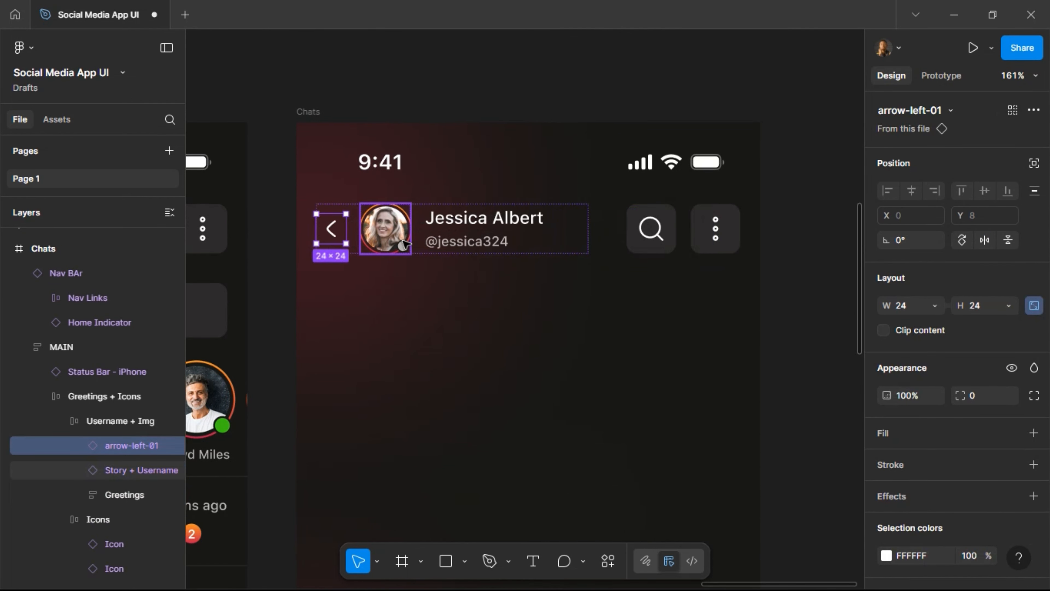
Swap the header's search icon for call-02 and the three-dot icon for video-01.
{"action": "left_click", "coordinate": [644, 233]}
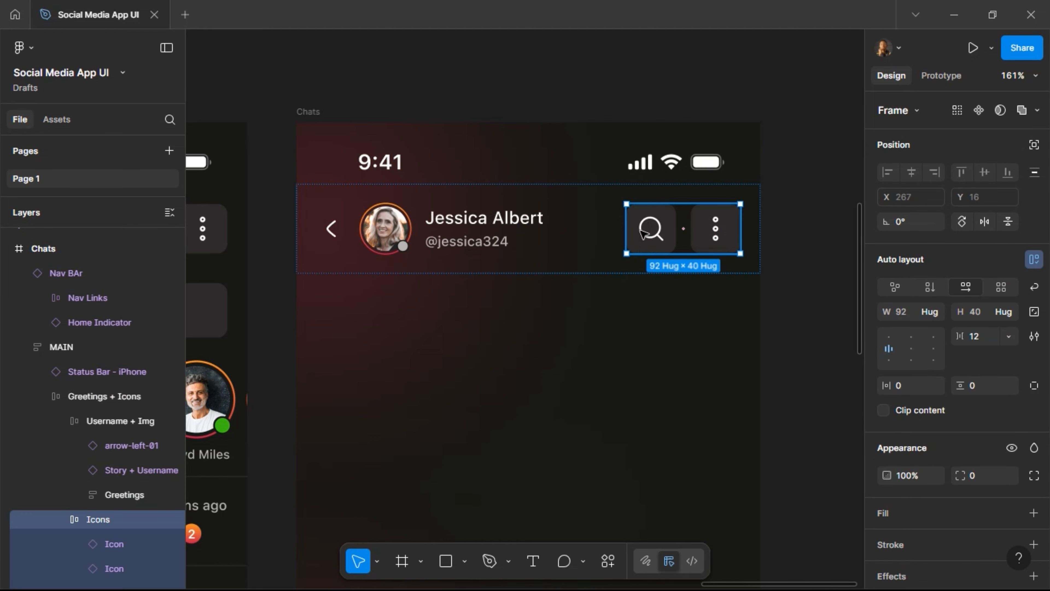
{"action": "left_click", "coordinate": [644, 233]}
{"action": "left_click", "coordinate": [984, 153]}
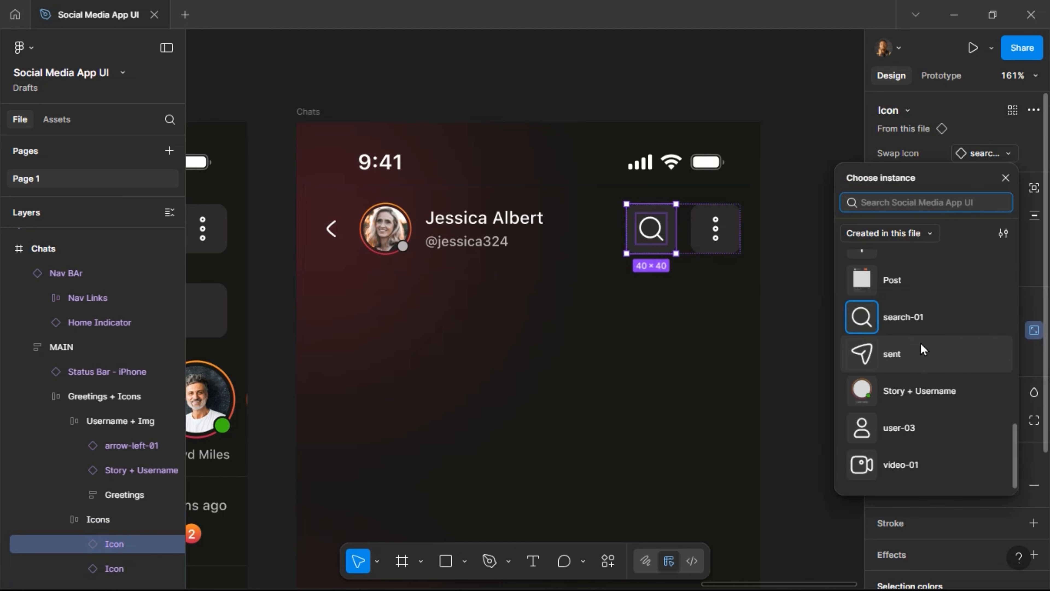
{"action": "scroll", "coordinate": [924, 347], "scroll_direction": "up", "scroll_amount": 5}
{"action": "scroll", "coordinate": [922, 347], "scroll_direction": "up", "scroll_amount": 4}
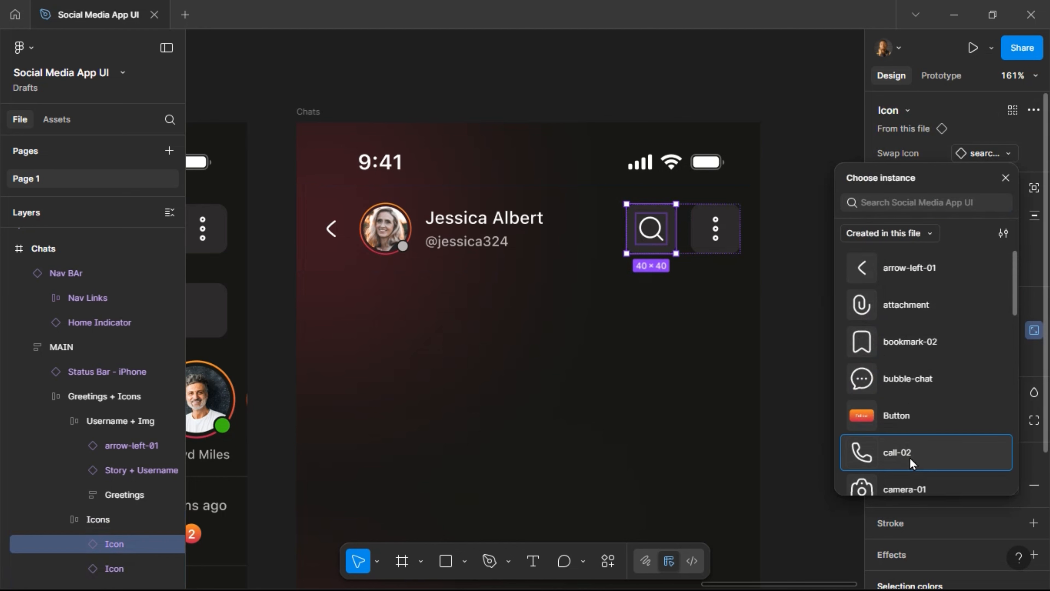
{"action": "left_click", "coordinate": [911, 453]}
{"action": "key", "text": "Tab"}
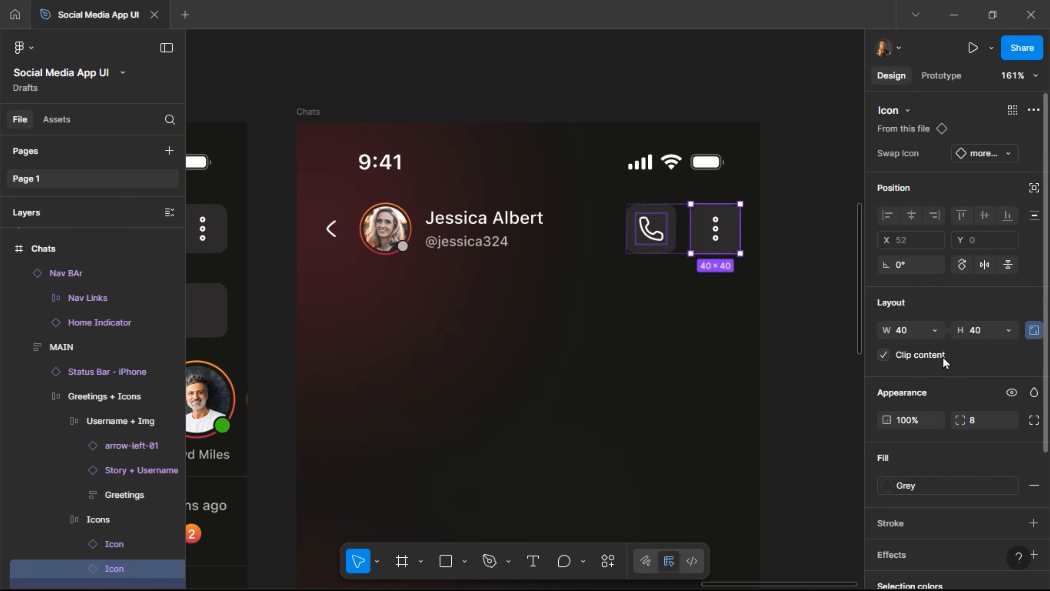
{"action": "left_click", "coordinate": [1002, 154]}
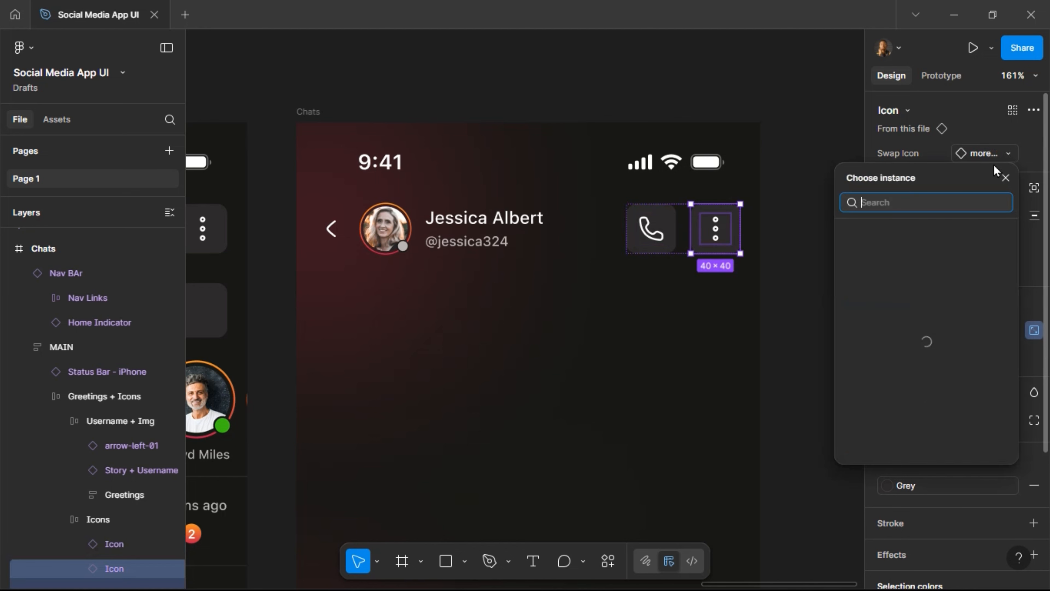
{"action": "scroll", "coordinate": [930, 328], "scroll_direction": "up", "scroll_amount": 10}
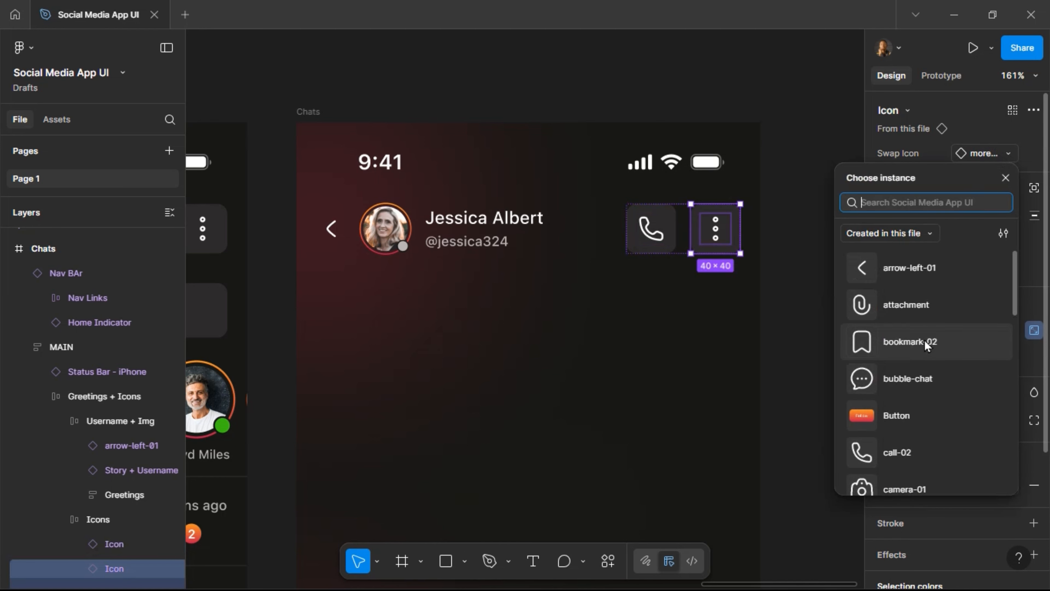
{"action": "scroll", "coordinate": [924, 348], "scroll_direction": "down", "scroll_amount": 10}
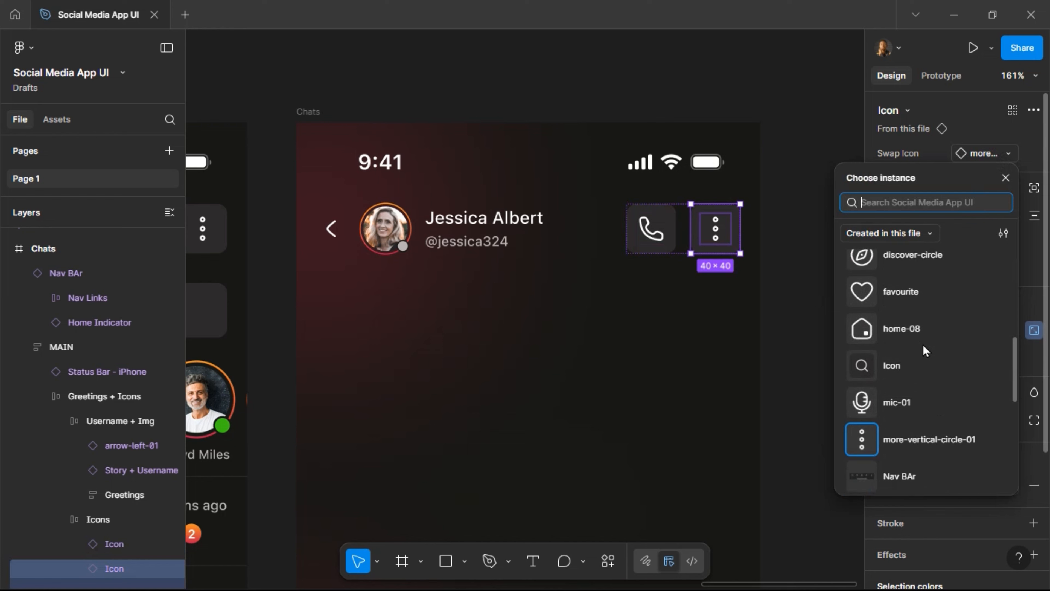
{"action": "scroll", "coordinate": [924, 349], "scroll_direction": "down", "scroll_amount": 3}
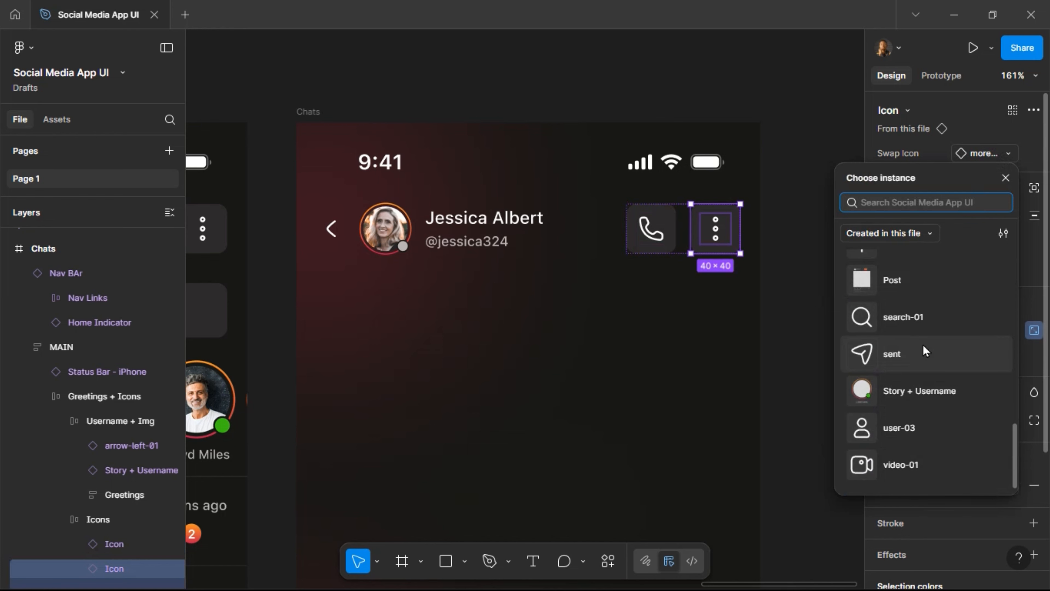
{"action": "left_click", "coordinate": [909, 467]}
{"action": "left_click", "coordinate": [777, 114]}
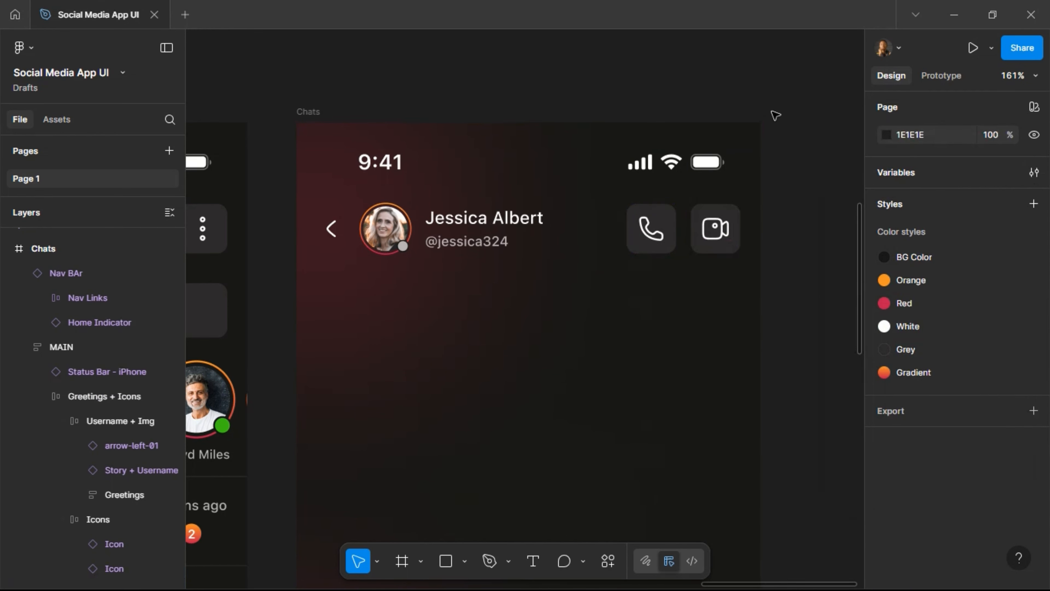
{"action": "scroll", "coordinate": [773, 119], "scroll_direction": "down", "scroll_amount": 10}
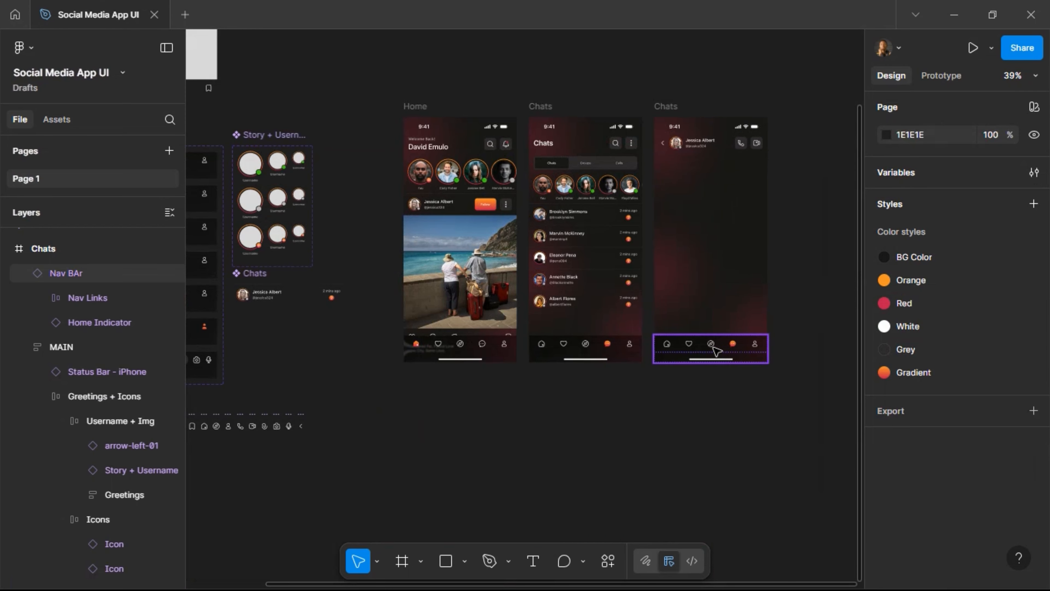
Switch the chat screen's bottom Nav BAr instance to the Send Message state.
{"action": "left_click", "coordinate": [734, 353]}
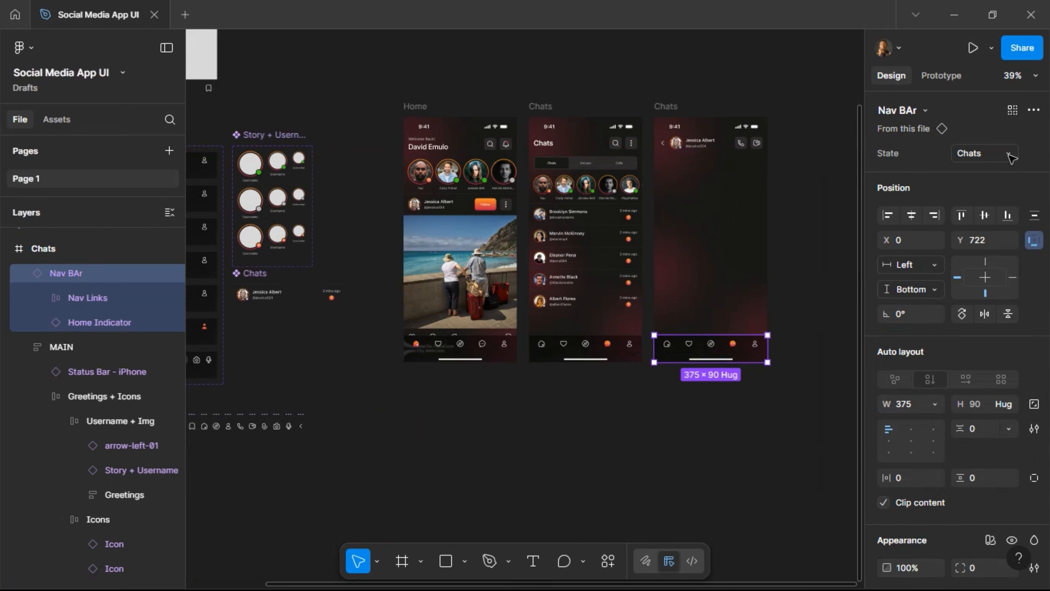
{"action": "left_click", "coordinate": [1007, 154]}
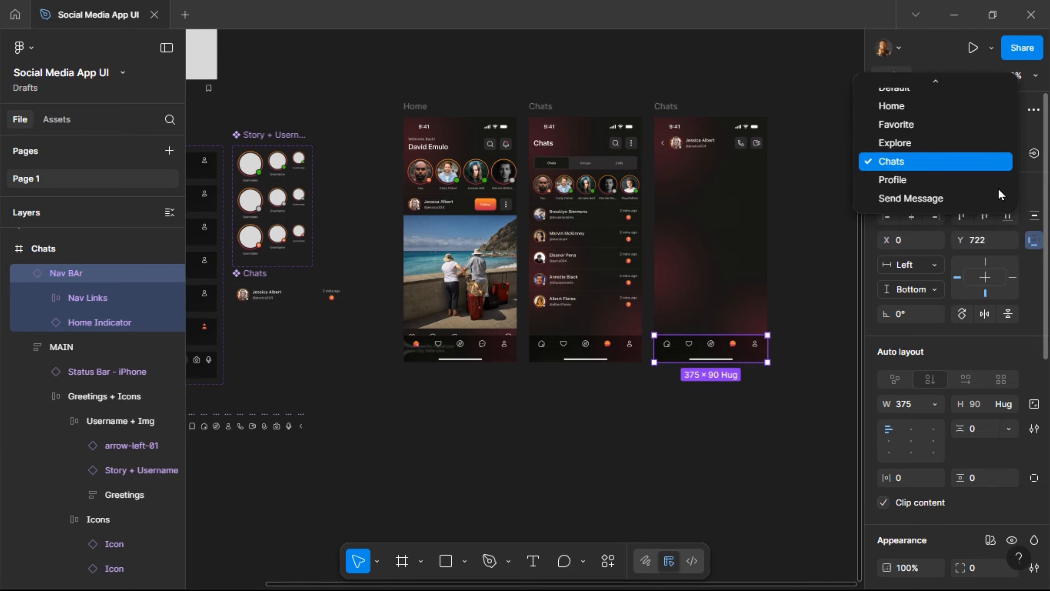
{"action": "key", "text": "Return"}
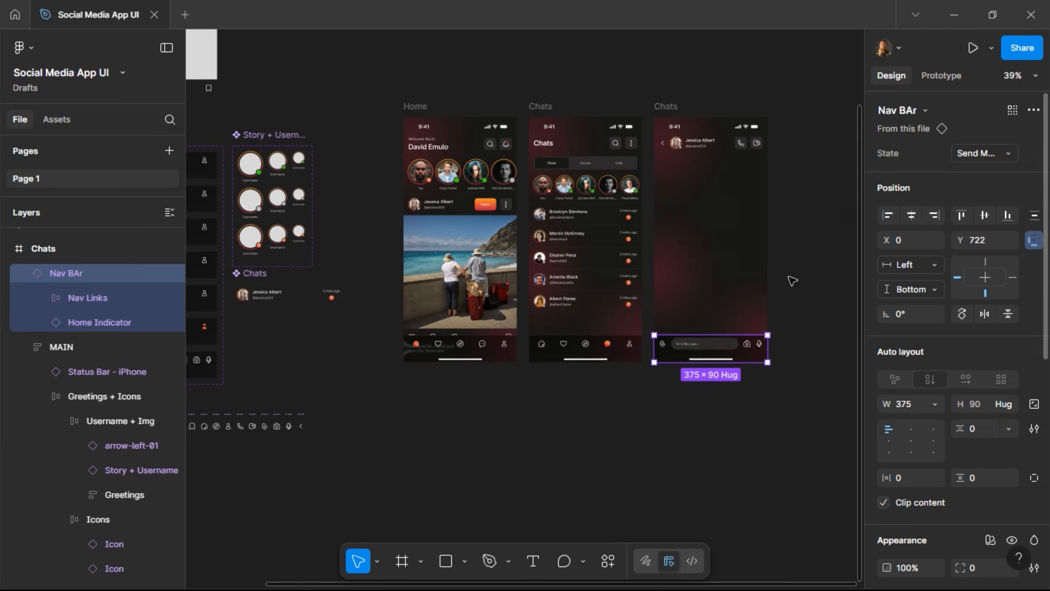
{"action": "left_click", "coordinate": [792, 280]}
{"action": "scroll", "coordinate": [793, 280], "scroll_direction": "right", "scroll_amount": 5}
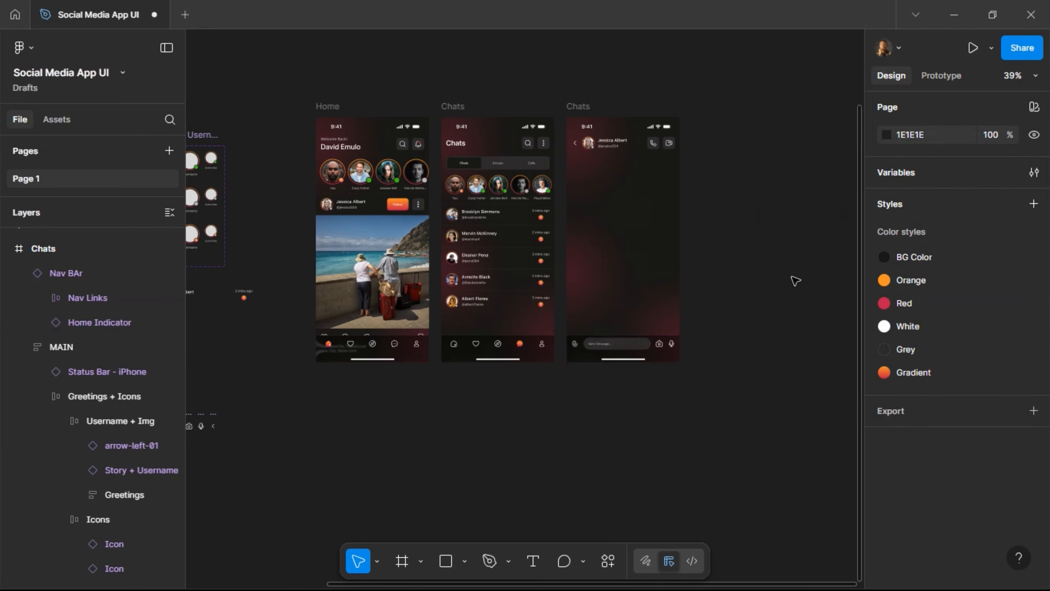
{"action": "left_click", "coordinate": [645, 198]}
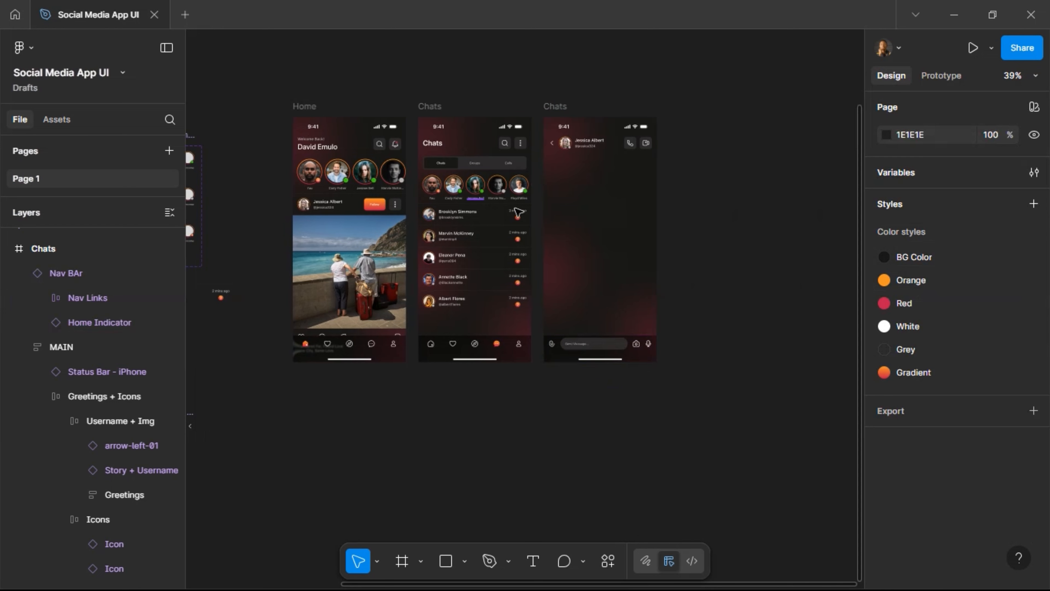
{"action": "scroll", "coordinate": [666, 183], "scroll_direction": "up", "scroll_amount": 1}
{"action": "scroll", "coordinate": [665, 183], "scroll_direction": "up", "scroll_amount": 3}
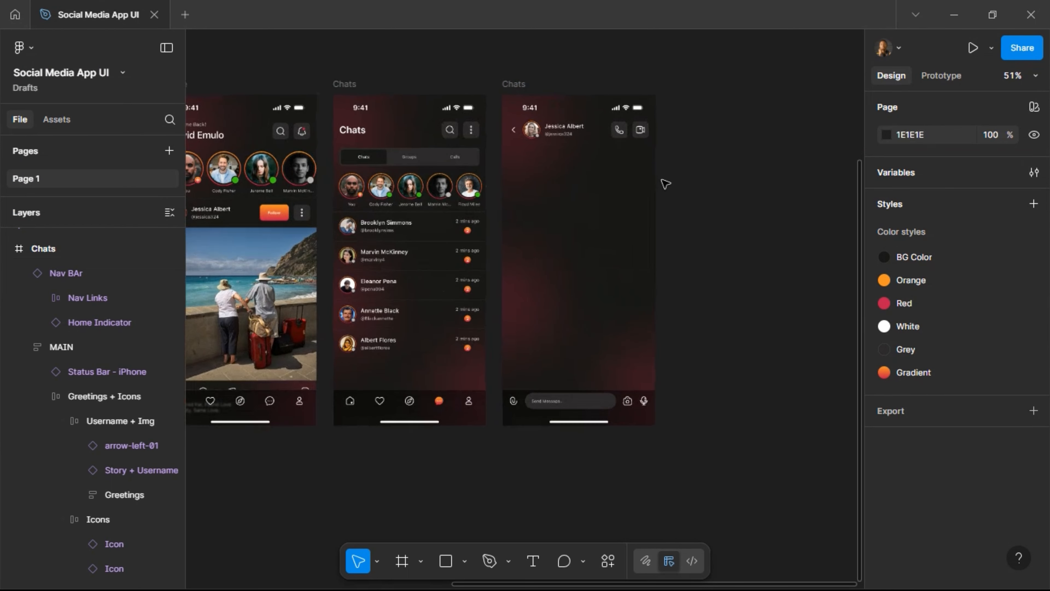
{"action": "scroll", "coordinate": [666, 183], "scroll_direction": "down", "scroll_amount": 2}
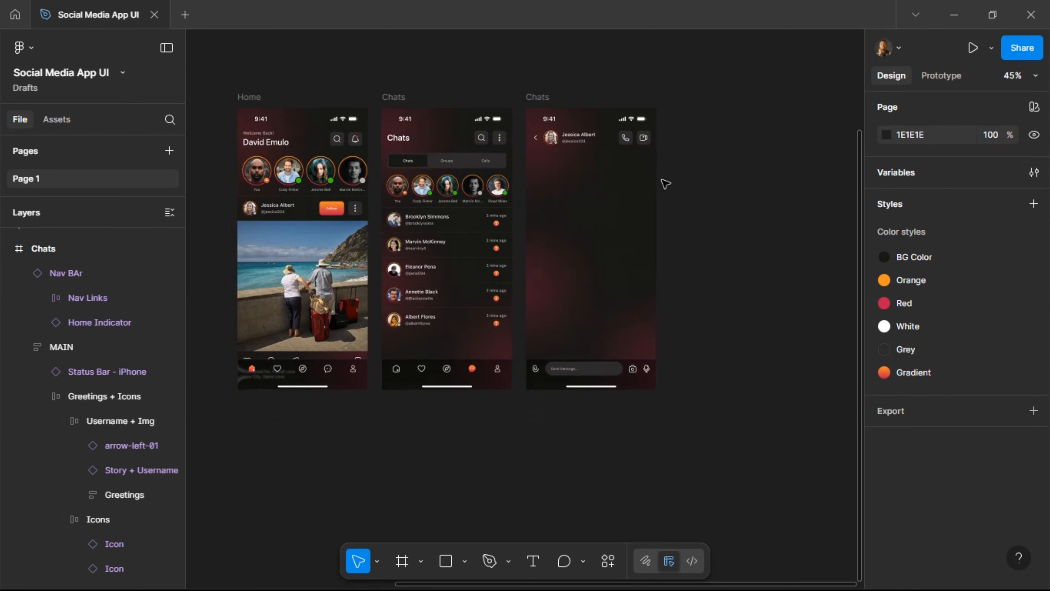
Set the Chats screen's Chats/Groups/Calls toggle section vertical padding to 12.
{"action": "left_click", "coordinate": [451, 167]}
{"action": "double_click", "coordinate": [450, 166]}
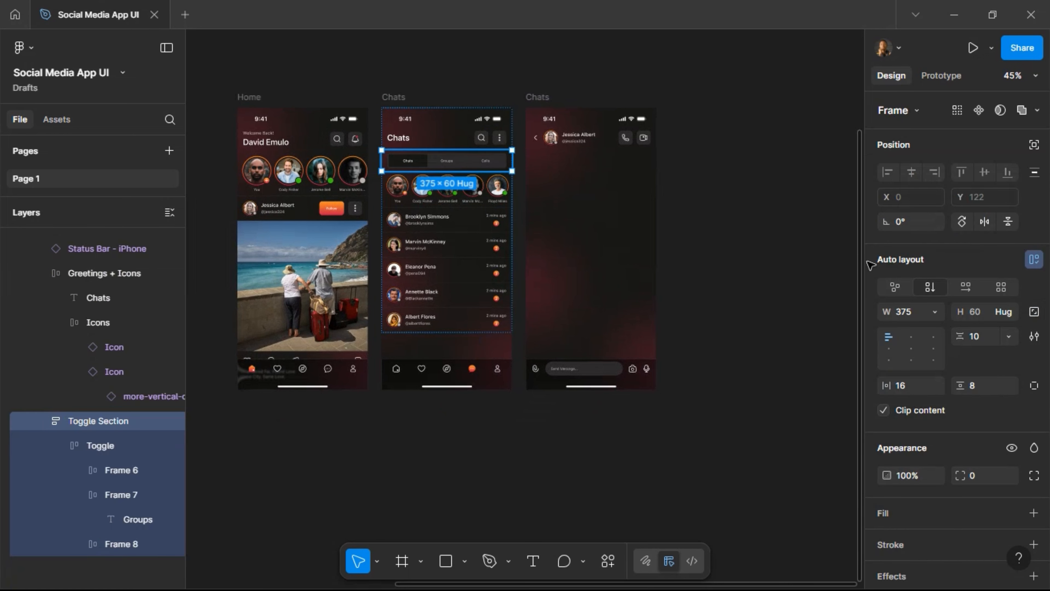
{"action": "left_click", "coordinate": [987, 391]}
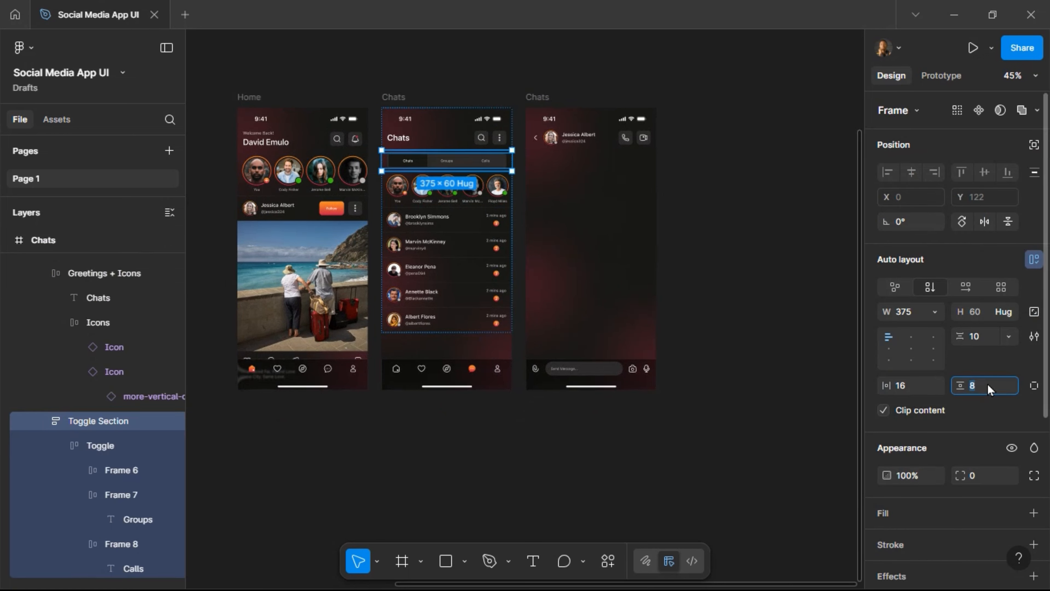
{"action": "type", "text": "12"}
{"action": "key", "text": "Return"}
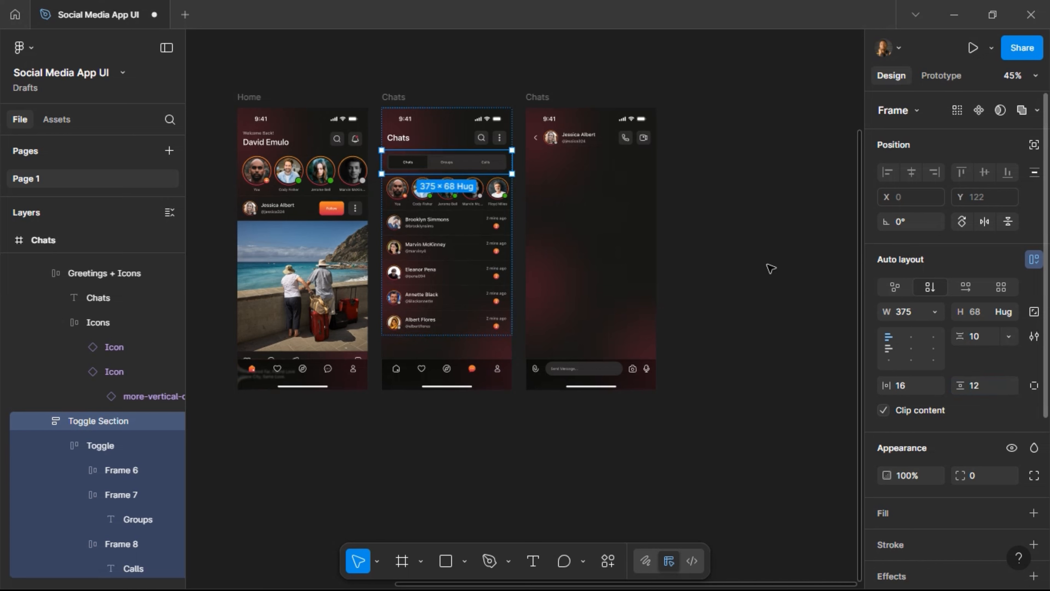
{"action": "left_click", "coordinate": [701, 174]}
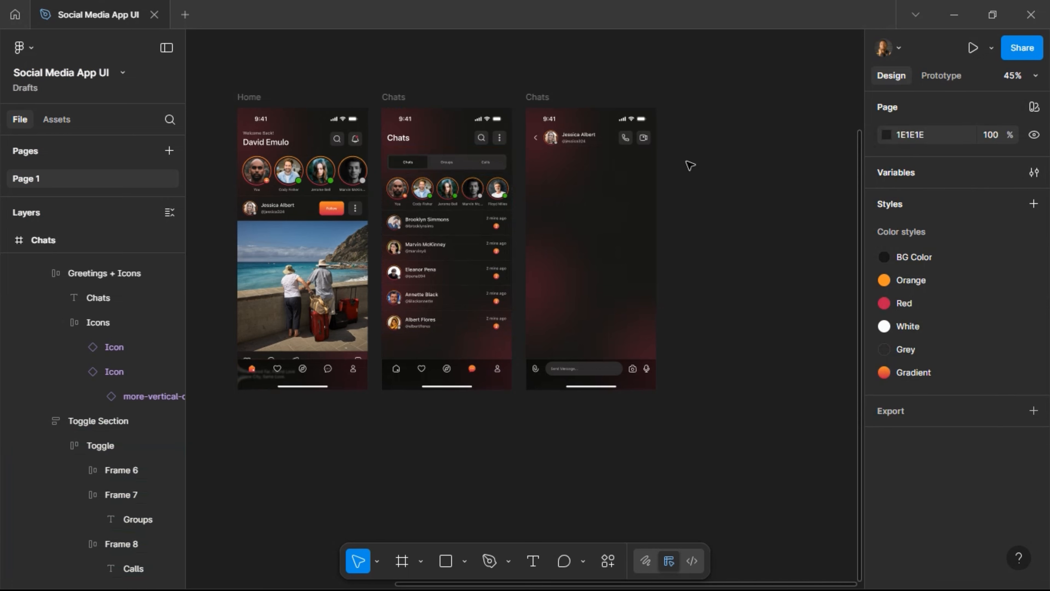
{"action": "scroll", "coordinate": [690, 166], "scroll_direction": "up", "scroll_amount": 5, "text": "ctrl"}
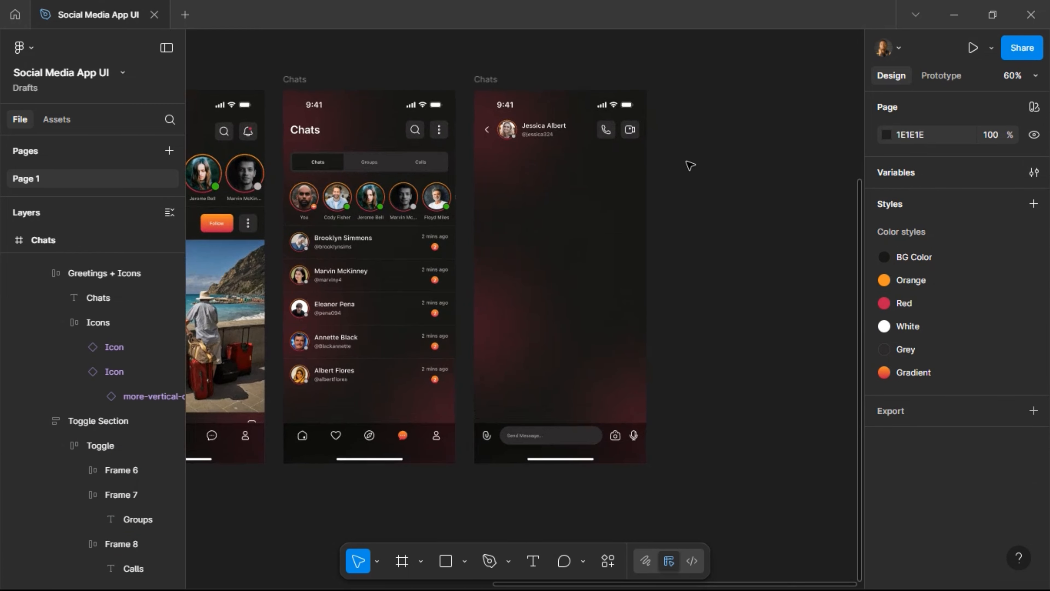
{"action": "scroll", "coordinate": [689, 165], "scroll_direction": "up", "scroll_amount": 1, "text": "ctrl"}
{"action": "scroll", "coordinate": [689, 166], "scroll_direction": "up", "scroll_amount": 3, "text": "ctrl"}
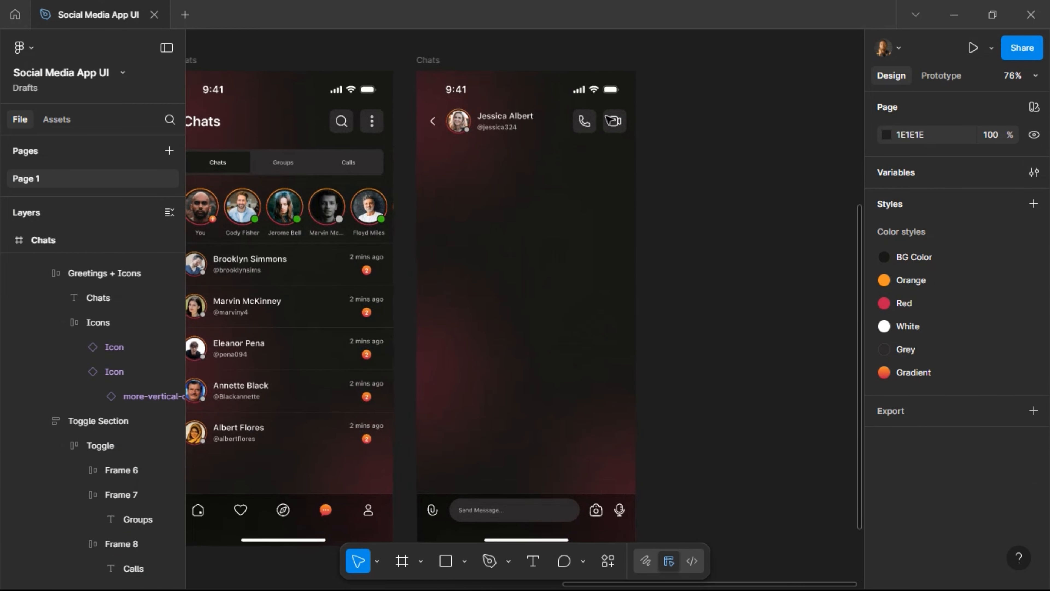
{"action": "scroll", "coordinate": [484, 168], "scroll_direction": "up", "scroll_amount": 5, "text": "ctrl"}
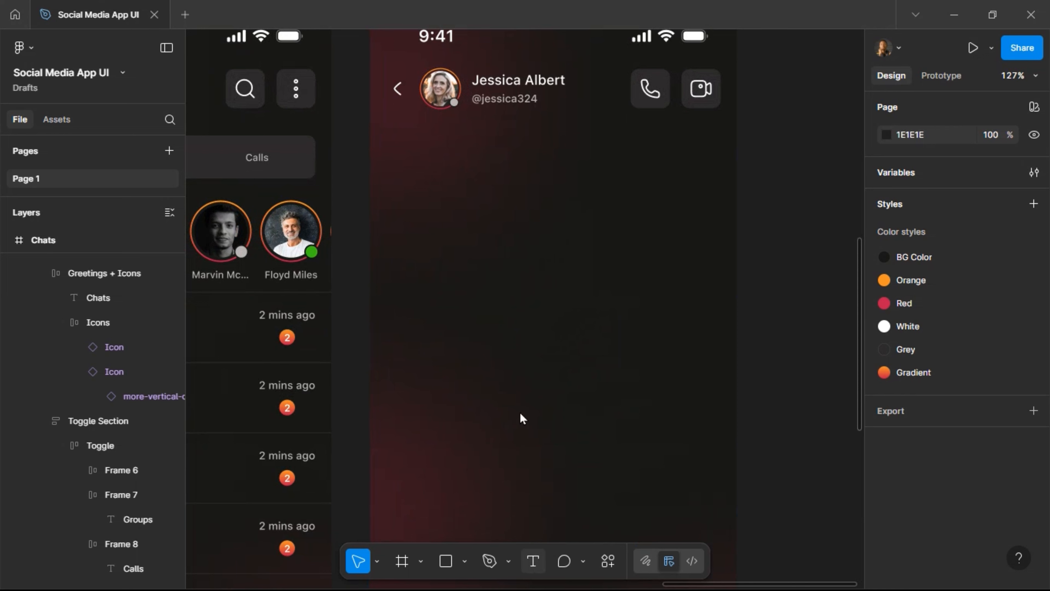
Add a 'Today' text label just below the chat header.
{"action": "key", "text": "t"}
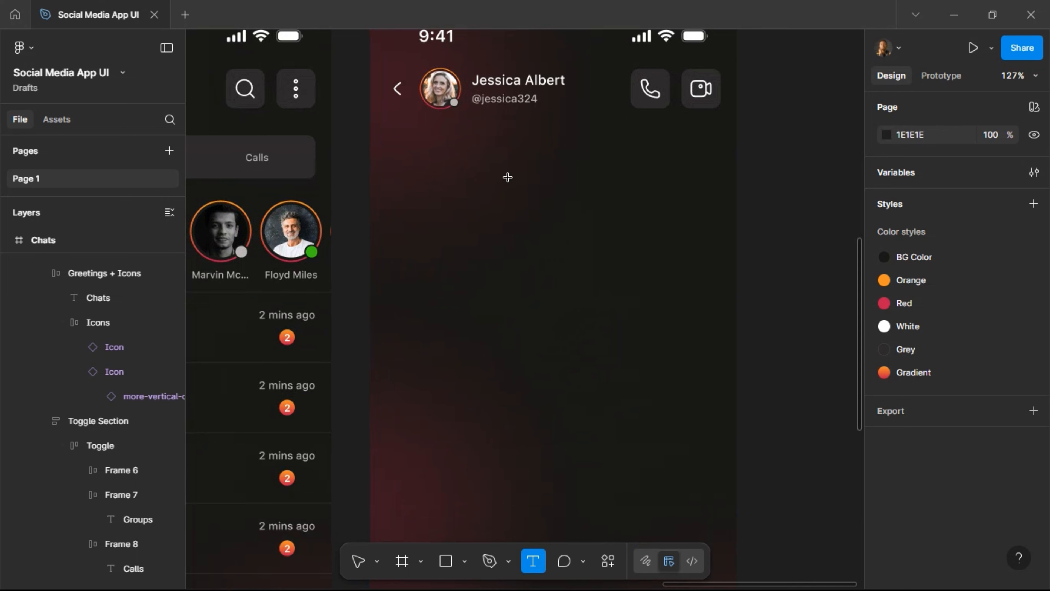
{"action": "left_click", "coordinate": [603, 222]}
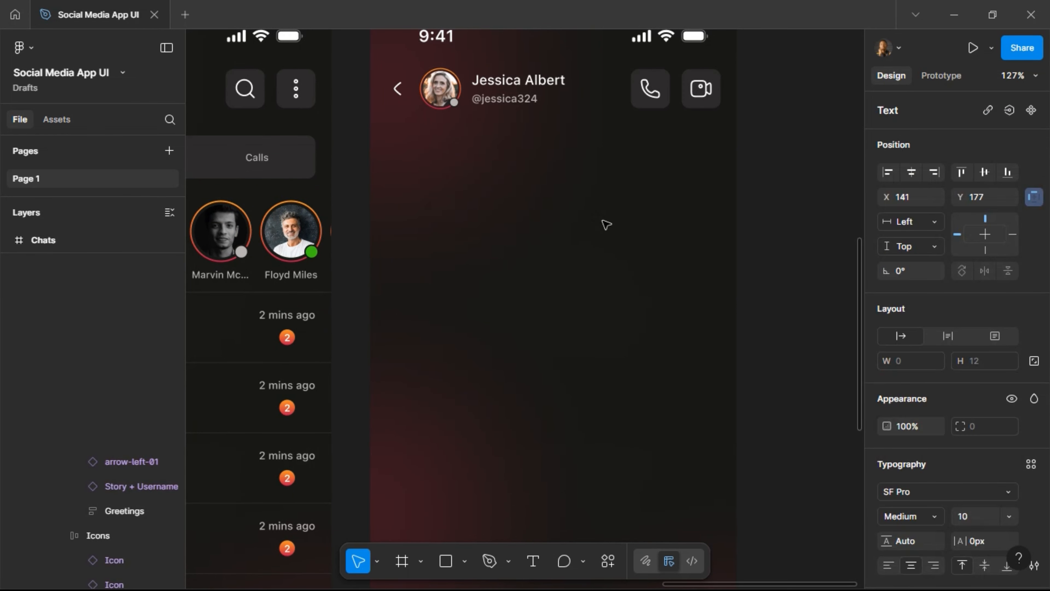
{"action": "type", "text": "Today"}
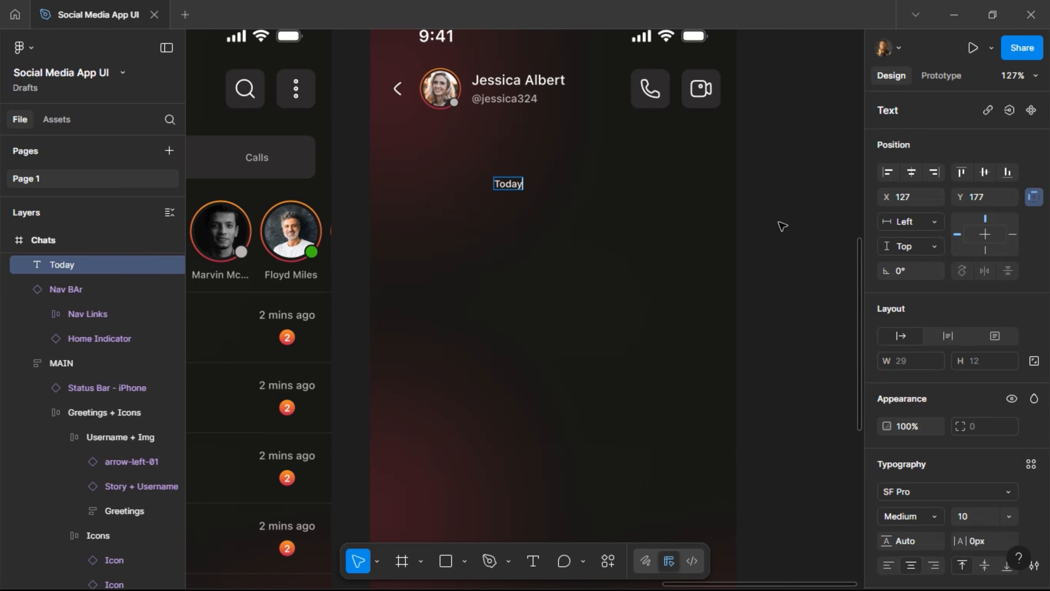
{"action": "key", "text": "Escape"}
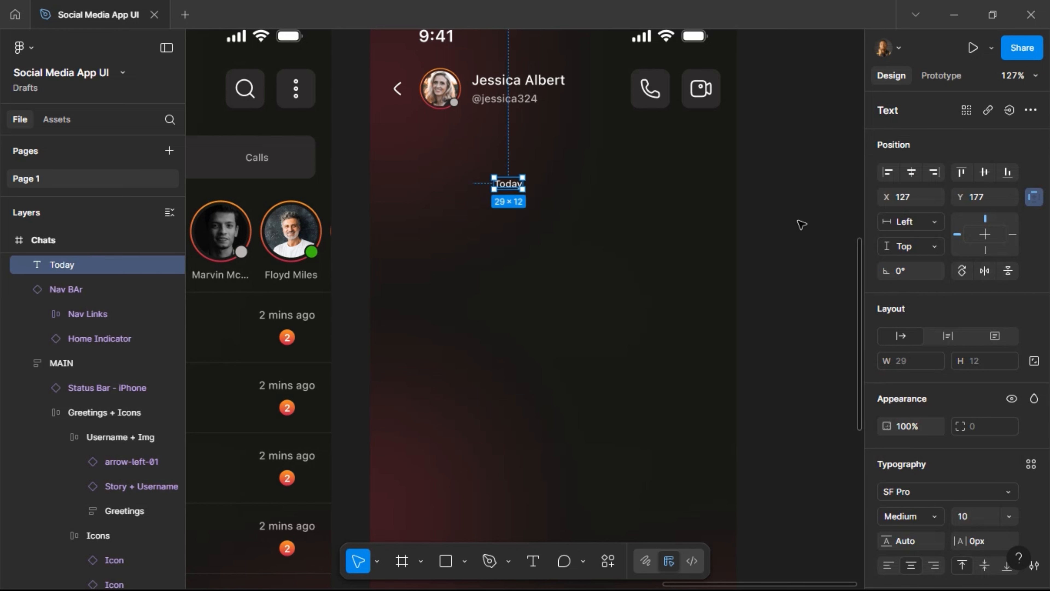
Wrap the Today label in auto layout with 8 × 4 padding.
{"action": "key", "text": "shift+a"}
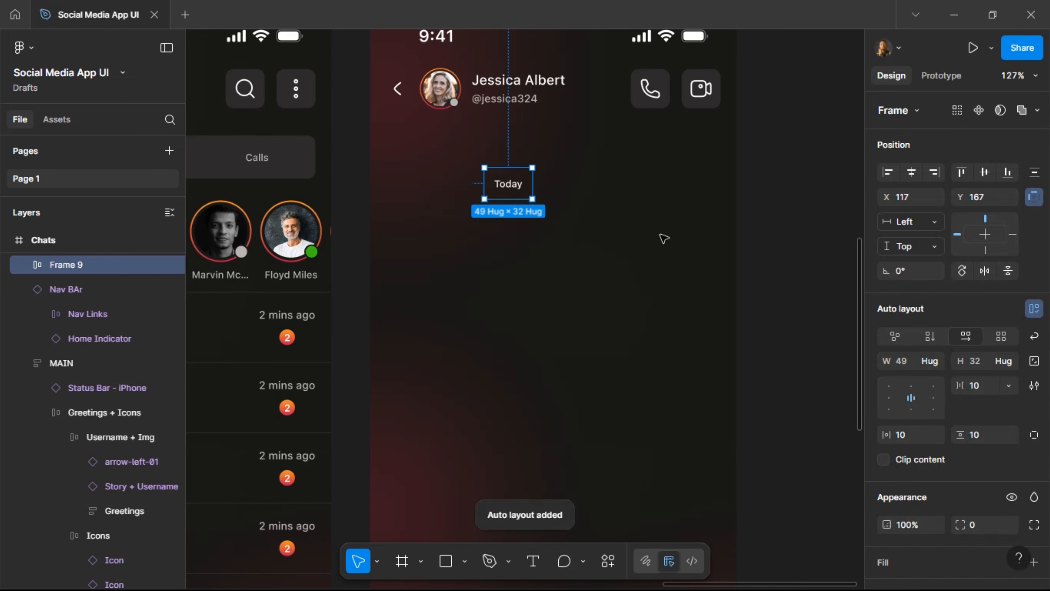
{"action": "left_click", "coordinate": [987, 439]}
{"action": "type", "text": "8"}
{"action": "key", "text": "Return"}
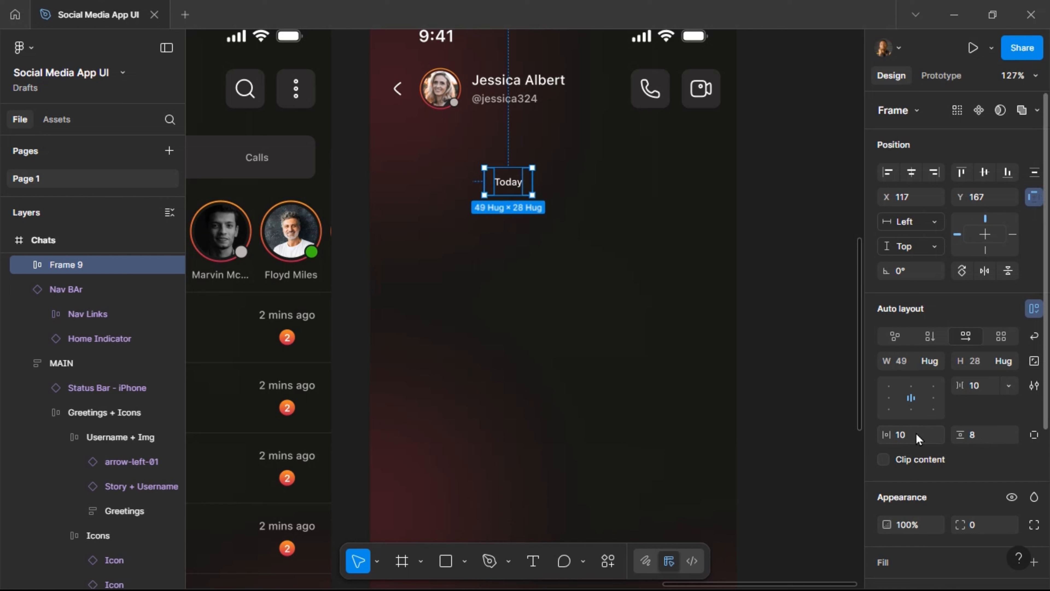
{"action": "left_click", "coordinate": [983, 437]}
{"action": "key", "text": "Return"}
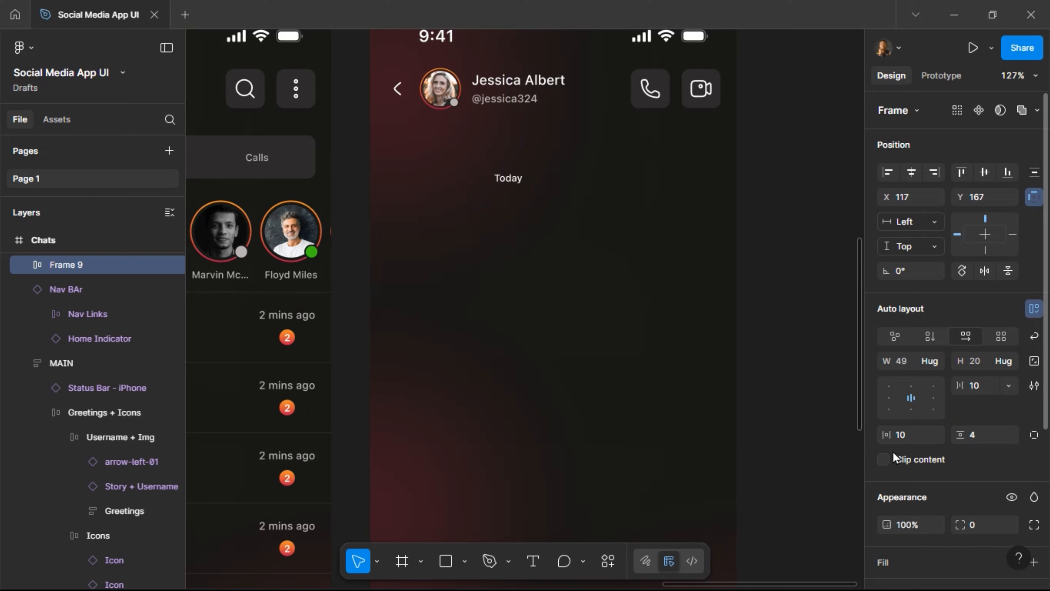
{"action": "left_click", "coordinate": [904, 438]}
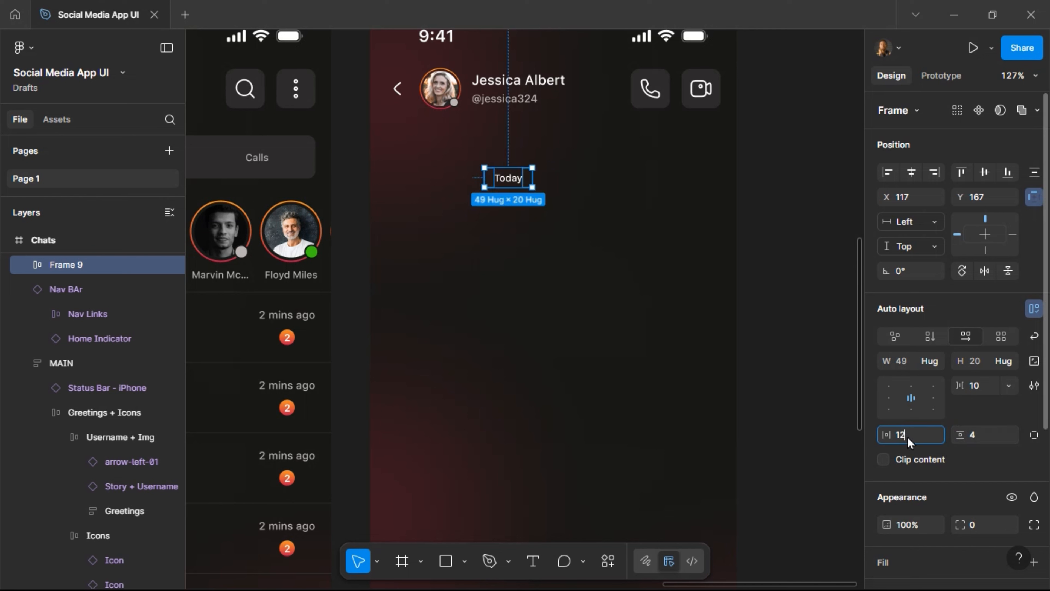
{"action": "key", "text": "Return"}
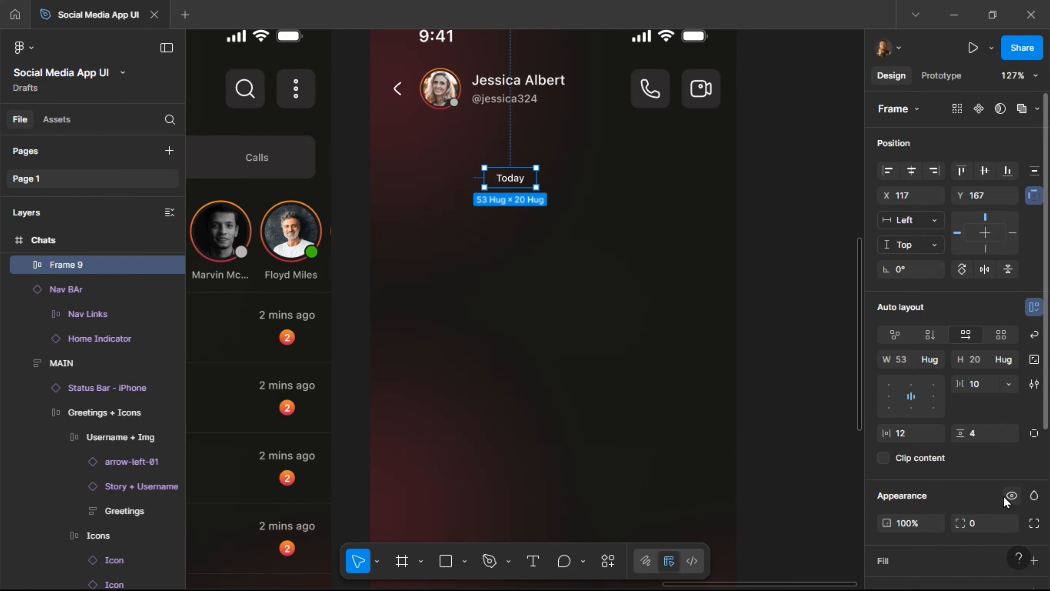
Fill the Today frame with the Grey style and centre it 16 below the header.
{"action": "scroll", "coordinate": [1003, 496], "scroll_direction": "down", "scroll_amount": 3}
{"action": "left_click", "coordinate": [1012, 407]}
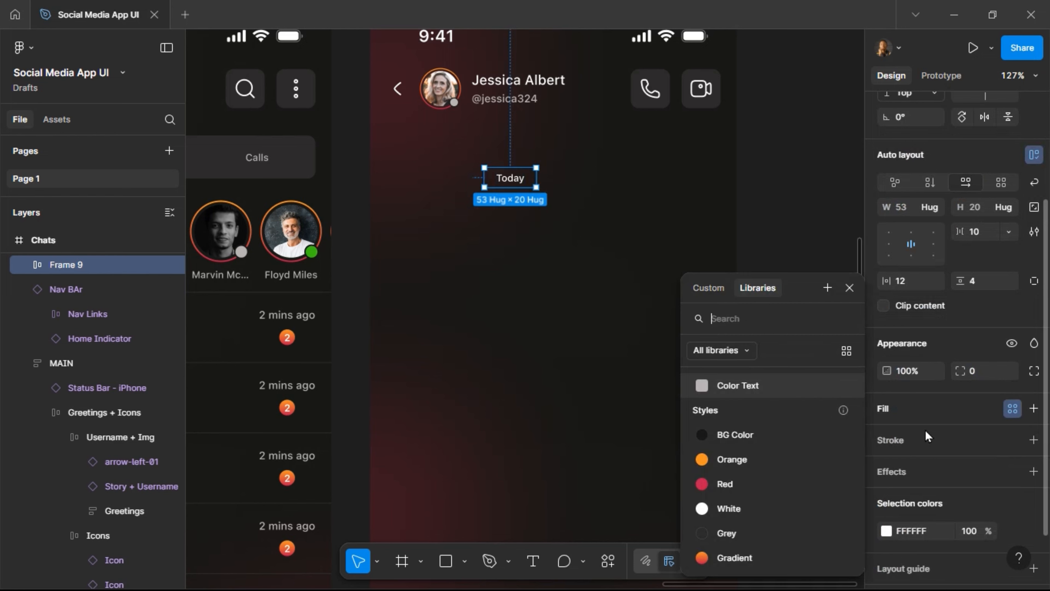
{"action": "left_click", "coordinate": [758, 533]}
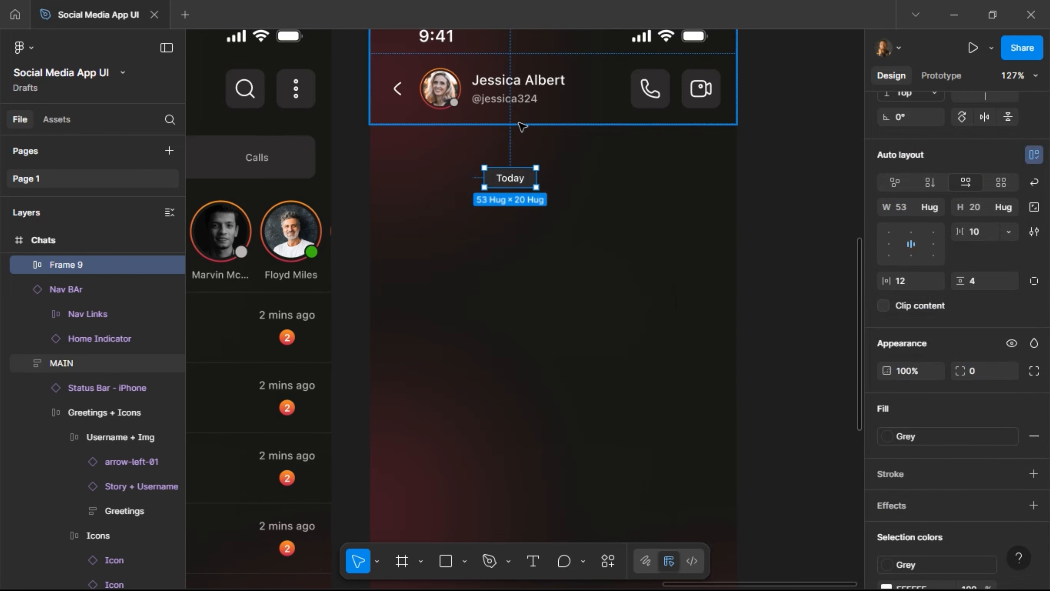
{"action": "key", "text": "alt"}
{"action": "key", "text": "alt+Down"}
{"action": "key", "text": "alt+shift+Up"}
{"action": "key", "text": "alt+shift+Up"}
{"action": "key", "text": "alt+shift+Up"}
{"action": "key", "text": "alt+shift+Up"}
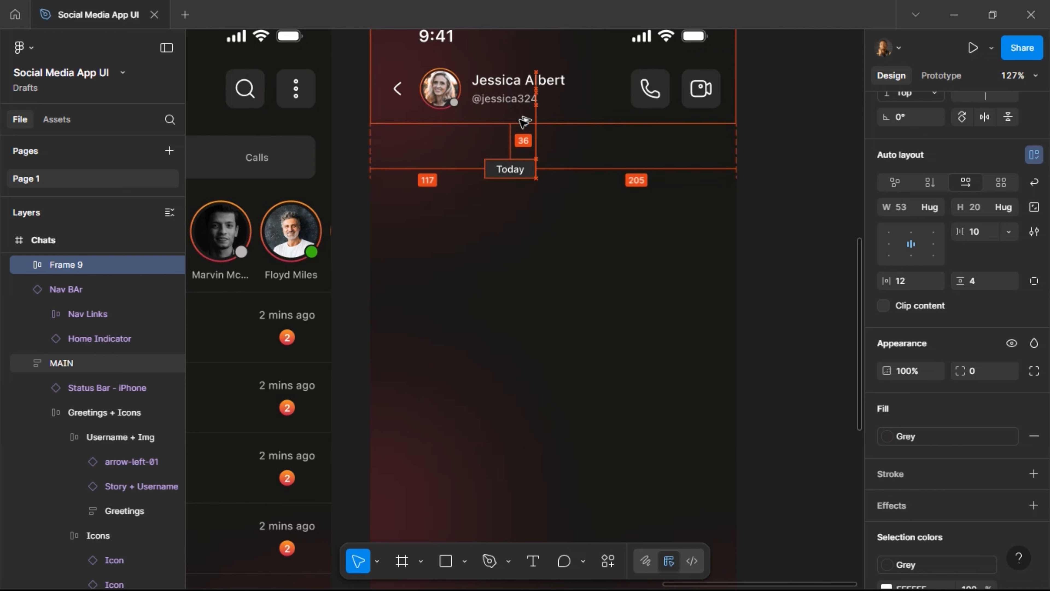
{"action": "key", "text": "alt+shift+Down"}
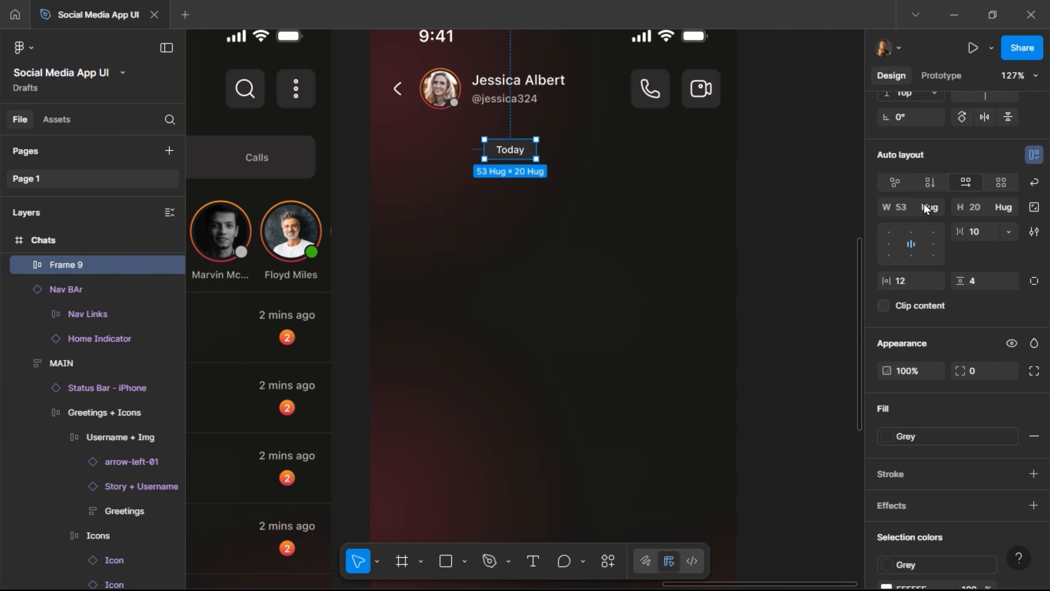
{"action": "scroll", "coordinate": [930, 166], "scroll_direction": "up", "scroll_amount": 4}
{"action": "left_click", "coordinate": [911, 175]}
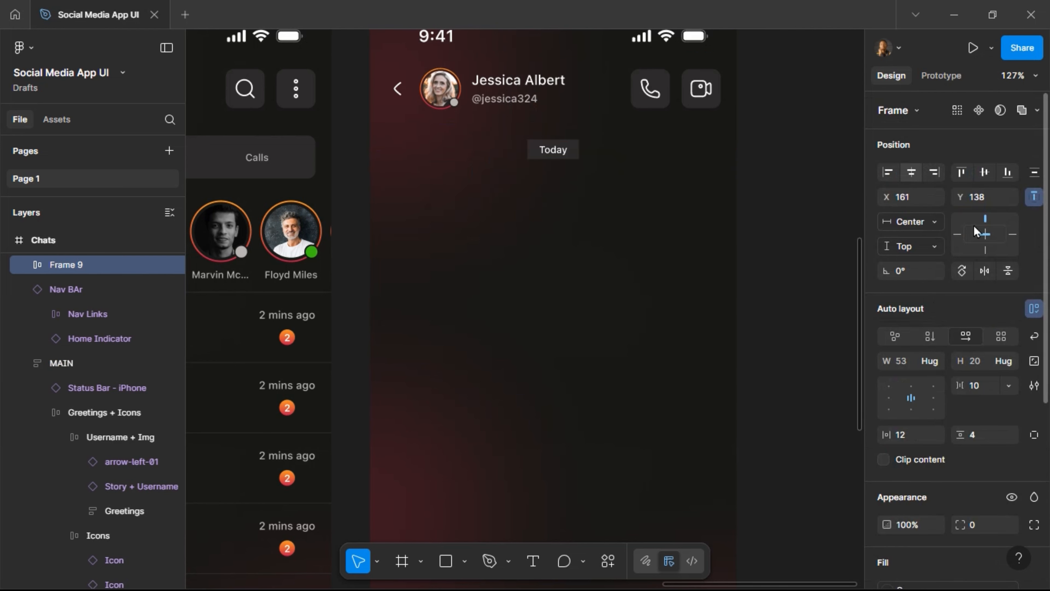
Give the Today frame a corner radius of 4.
{"action": "left_click", "coordinate": [973, 522]}
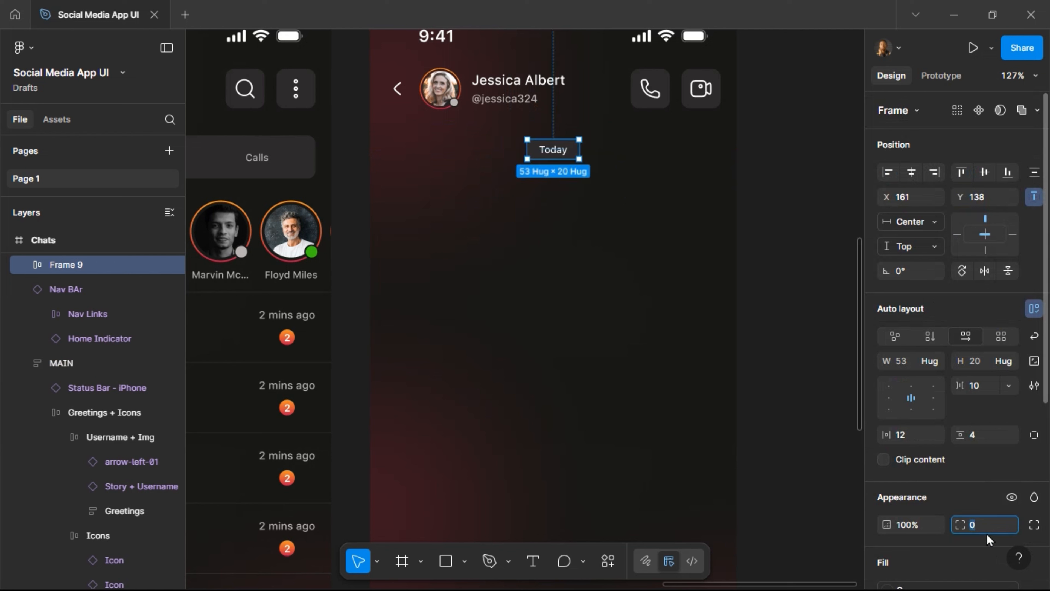
{"action": "type", "text": "8"}
{"action": "key", "text": "Return"}
{"action": "left_click", "coordinate": [781, 368]}
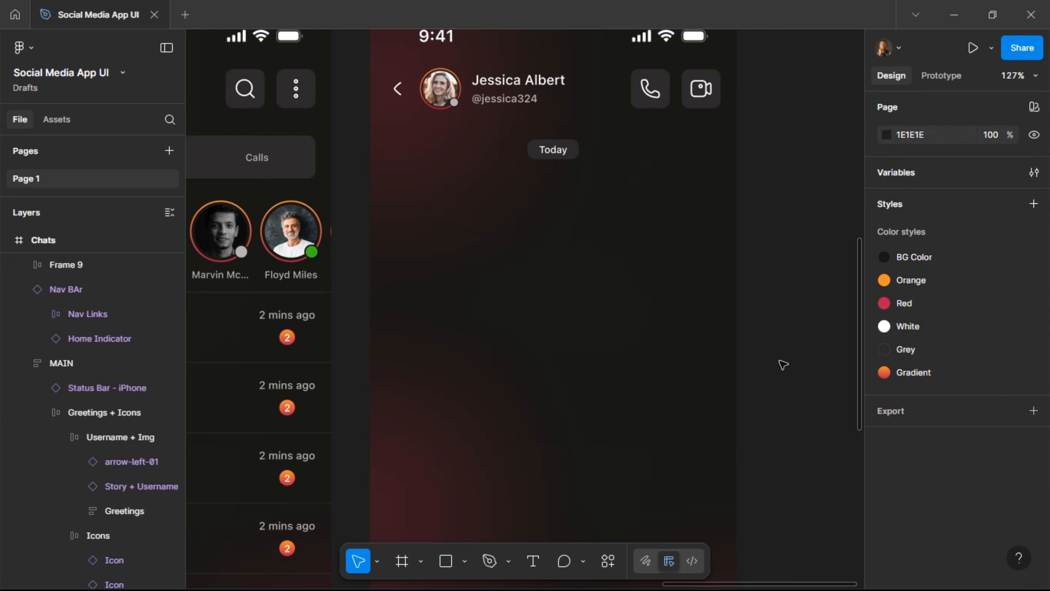
{"action": "key", "text": "ctrl+z"}
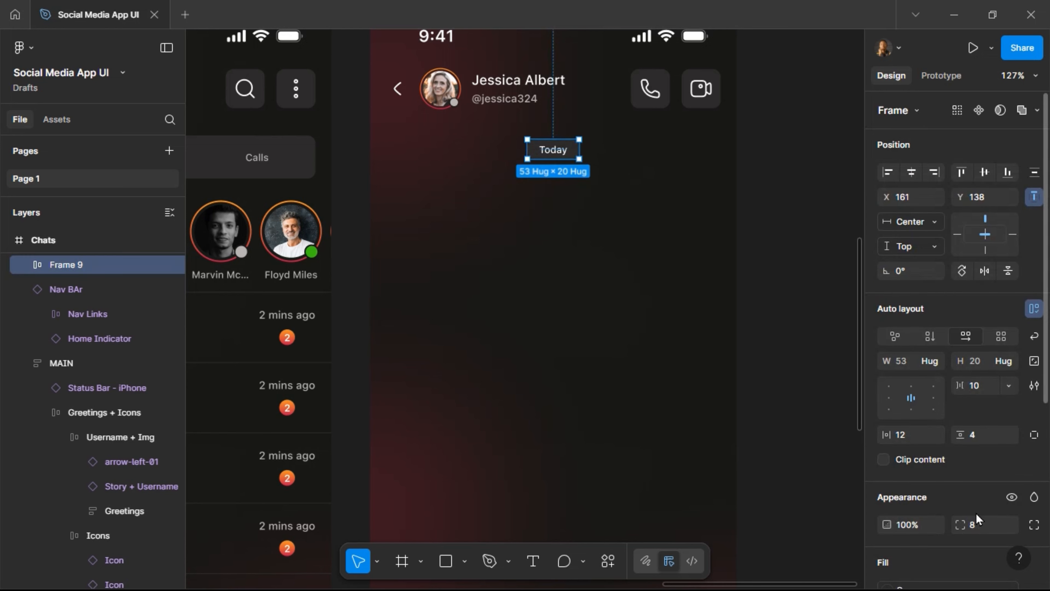
{"action": "left_click", "coordinate": [983, 527]}
{"action": "key", "text": "Return"}
{"action": "key", "text": "Return"}
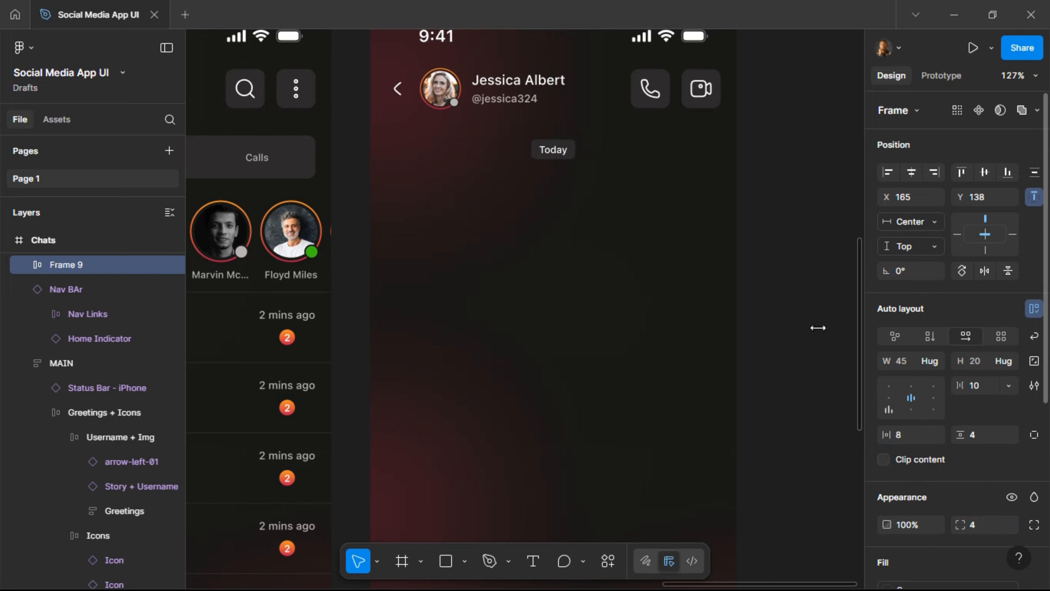
{"action": "scroll", "coordinate": [748, 199], "scroll_direction": "down", "scroll_amount": 3}
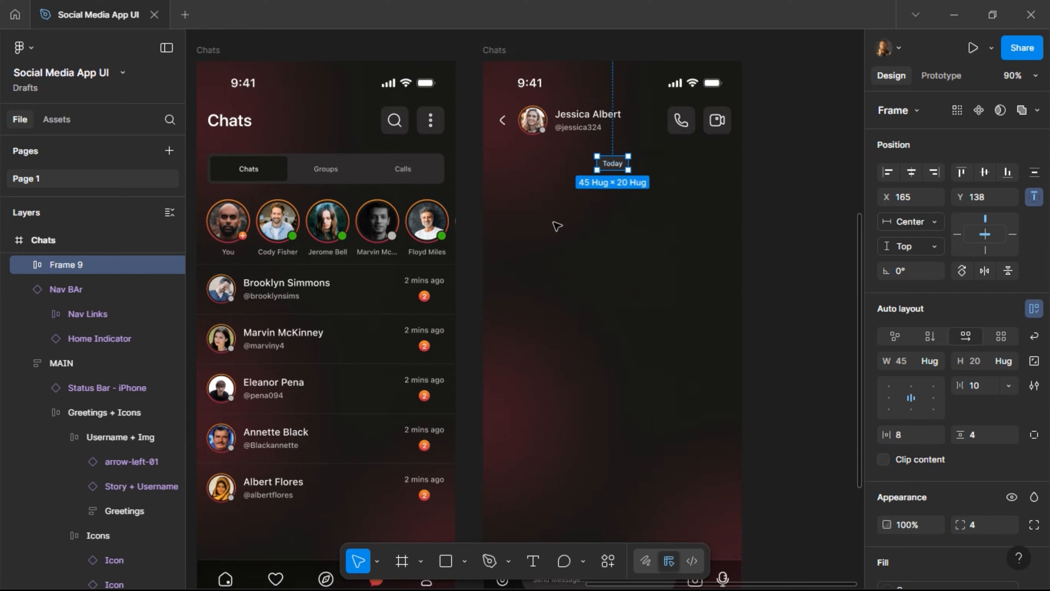
Select Brooklyn Simmons' avatar-and-name group in the Chats list to copy it.
{"action": "left_click", "coordinate": [246, 291]}
{"action": "double_click", "coordinate": [246, 291]}
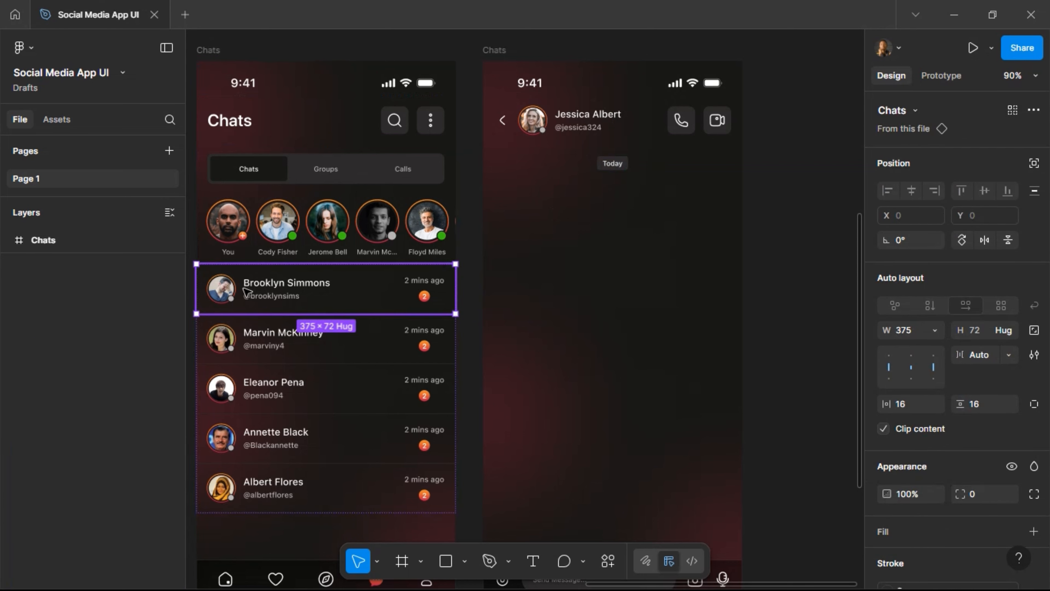
{"action": "double_click", "coordinate": [245, 291]}
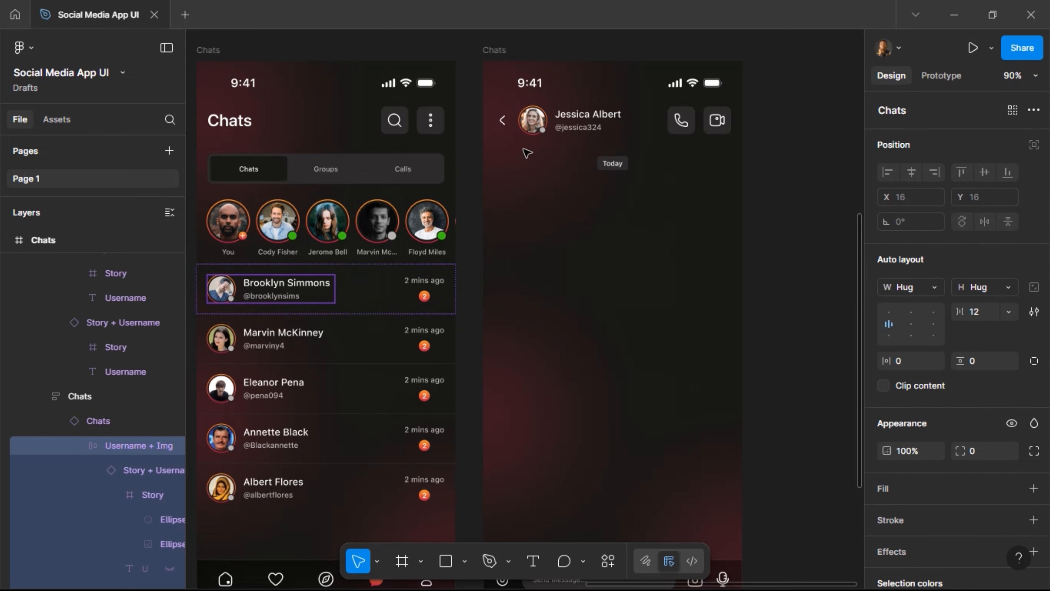
{"action": "left_click", "coordinate": [505, 59]}
Rename the right frame 'Chat Screens' and paste the copied avatar-and-name group into it.
{"action": "left_click", "coordinate": [492, 58]}
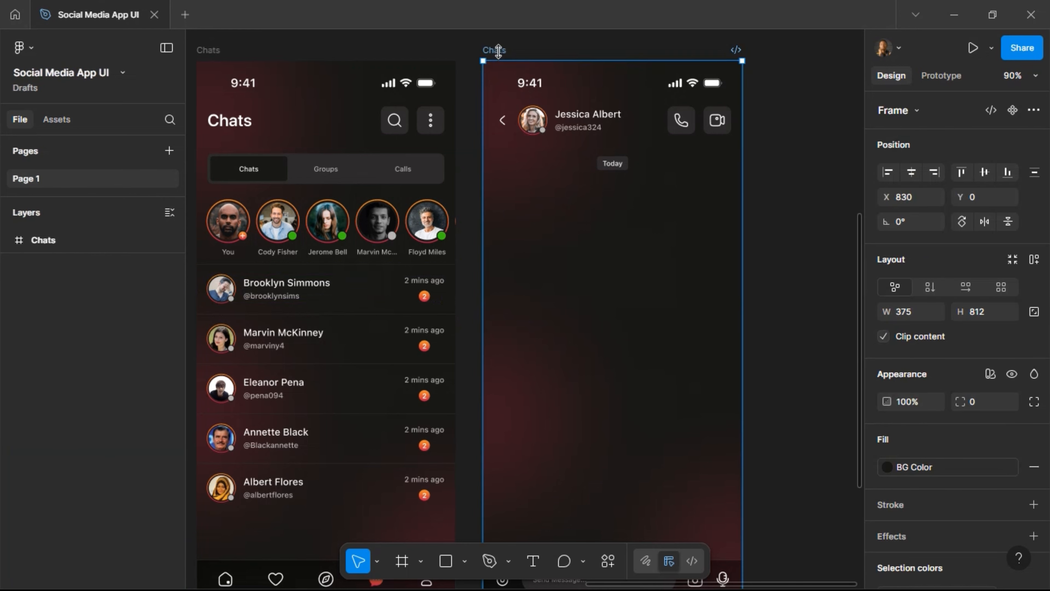
{"action": "double_click", "coordinate": [496, 50]}
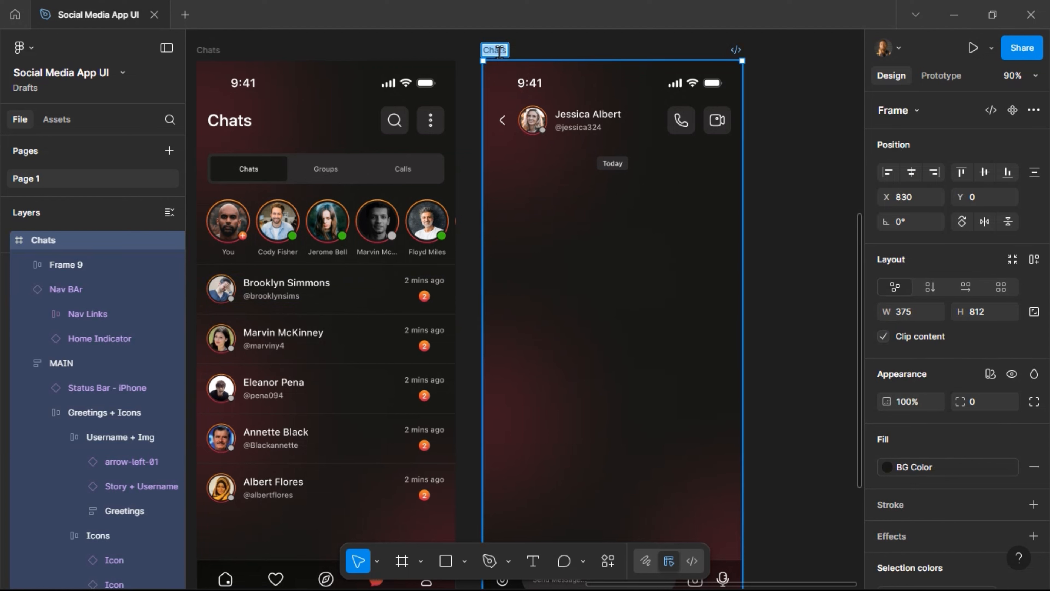
{"action": "type", "text": "Chat Screens"}
{"action": "key", "text": "Return"}
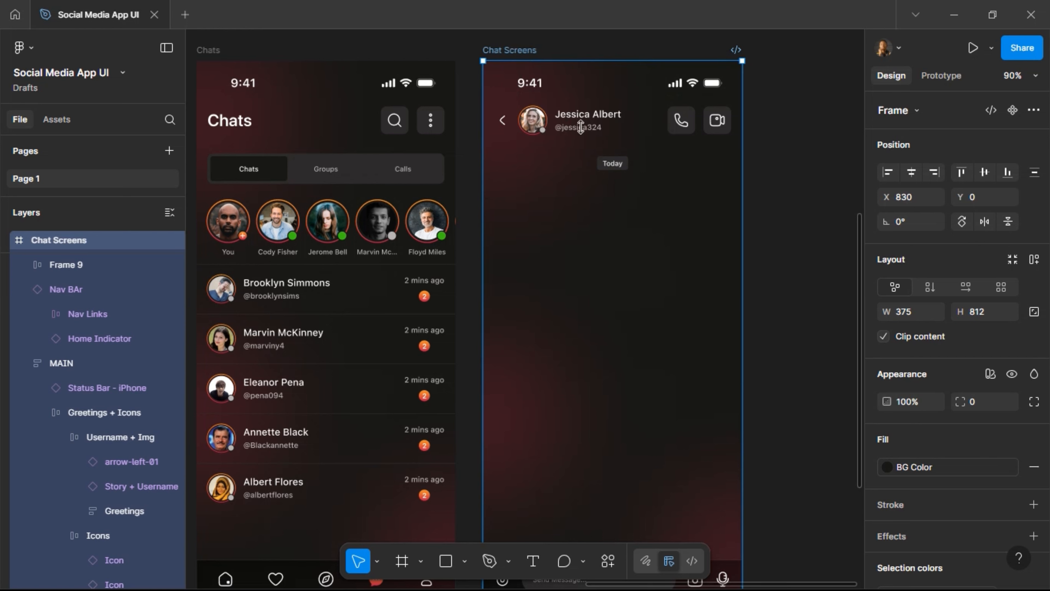
{"action": "key", "text": "ctrl+v"}
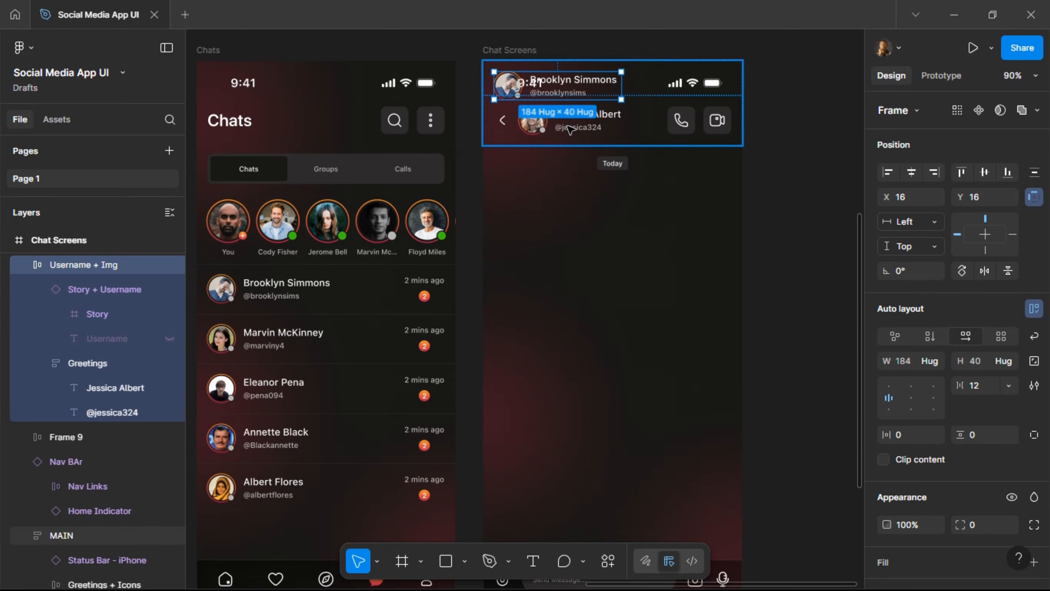
Move the pasted group to Y 196, hide the status dot, and remove the gradient ring stroke.
{"action": "key", "text": "shift+Down"}
{"action": "key", "text": "shift+Down"}
{"action": "key", "text": "shift+Down"}
{"action": "key", "text": "shift+Down"}
{"action": "key", "text": "shift+Down"}
{"action": "key", "text": "shift+Down"}
{"action": "key", "text": "shift+Down"}
{"action": "key", "text": "shift+Down"}
{"action": "key", "text": "shift+Down"}
{"action": "key", "text": "shift+Down"}
{"action": "key", "text": "shift+Down"}
{"action": "key", "text": "shift+Down"}
{"action": "key", "text": "shift+Down"}
{"action": "key", "text": "shift+Down"}
{"action": "key", "text": "shift+Down"}
{"action": "key", "text": "shift+Down"}
{"action": "key", "text": "shift+Down"}
{"action": "key", "text": "shift+Down"}
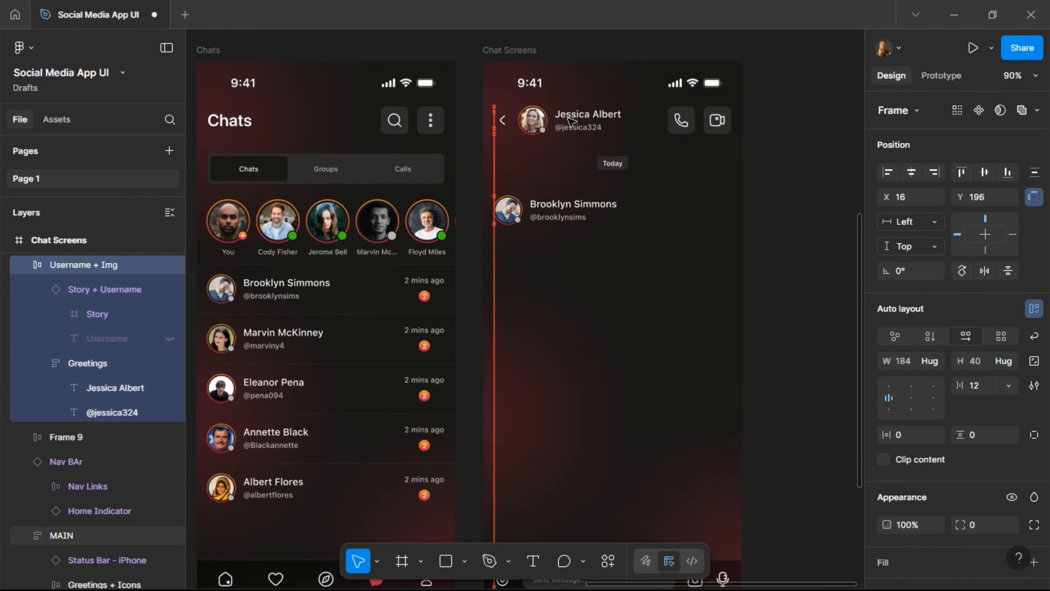
{"action": "scroll", "coordinate": [651, 221], "scroll_direction": "up", "scroll_amount": 3}
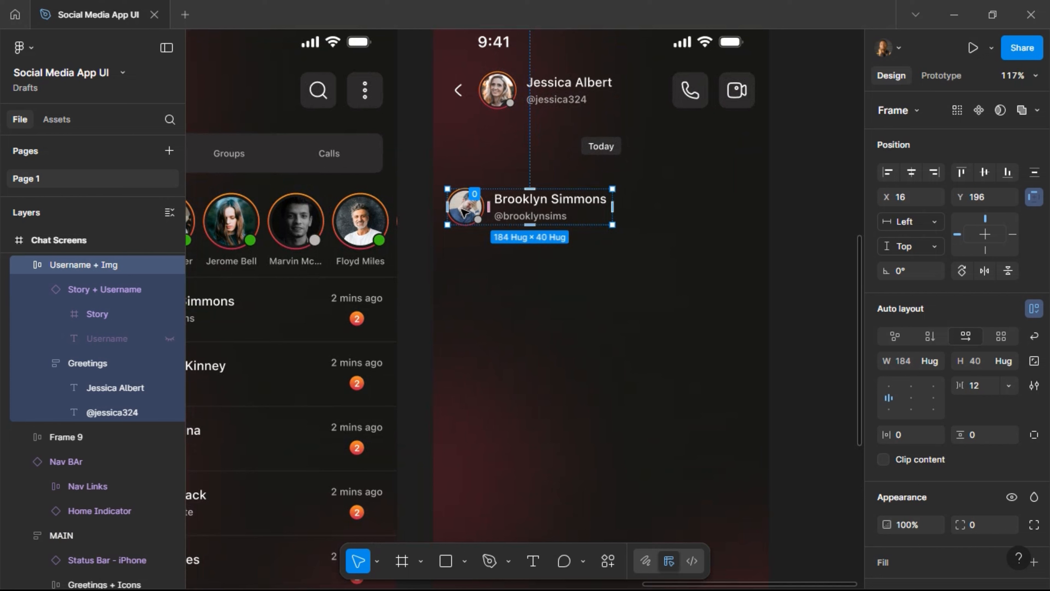
{"action": "double_click", "coordinate": [463, 220]}
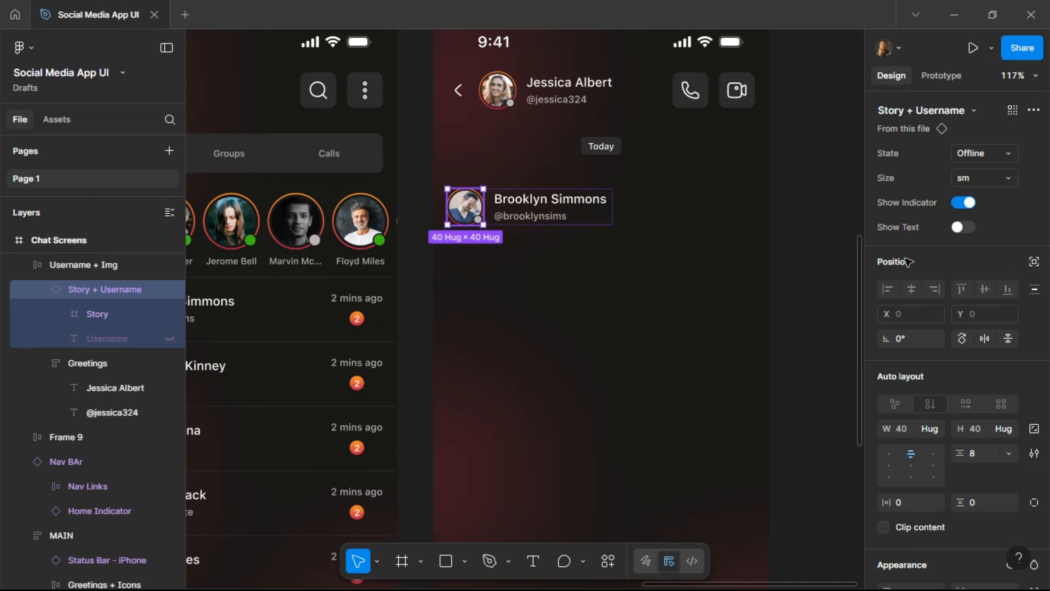
{"action": "left_click", "coordinate": [963, 202]}
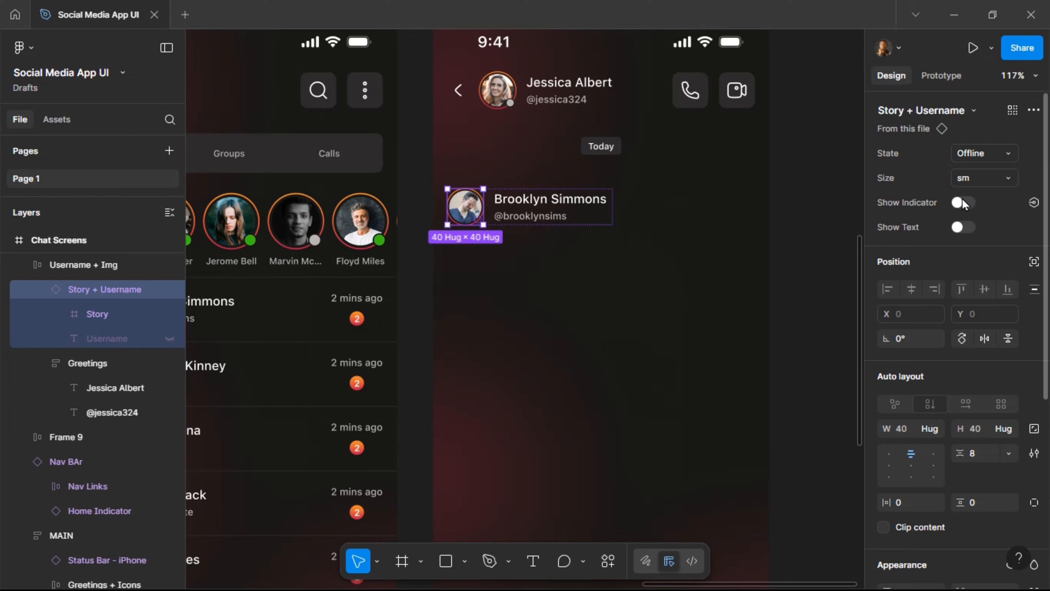
{"action": "scroll", "coordinate": [982, 372], "scroll_direction": "down", "scroll_amount": 6}
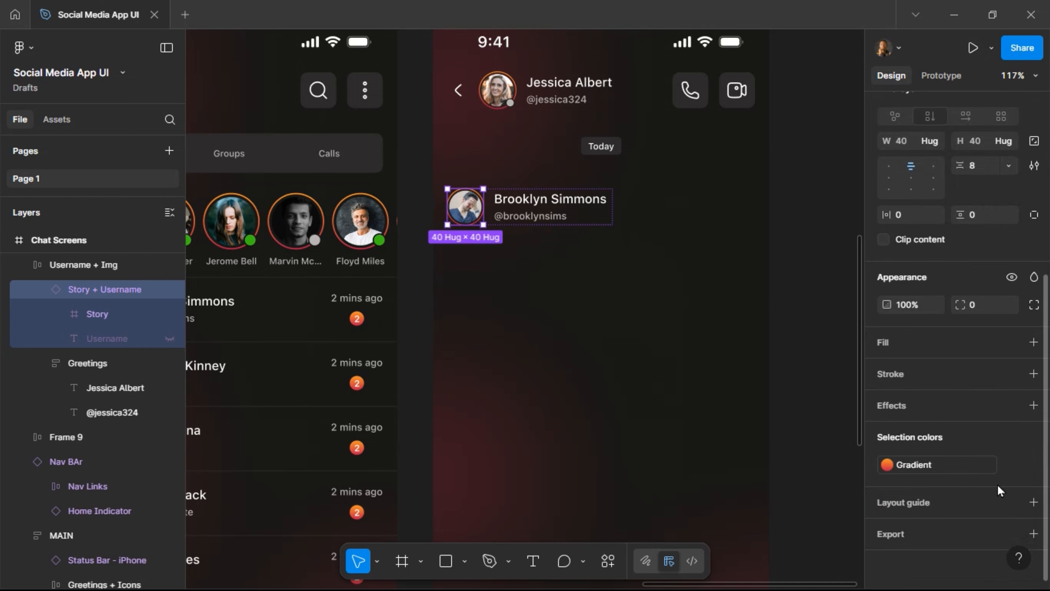
{"action": "left_click", "coordinate": [1013, 469]}
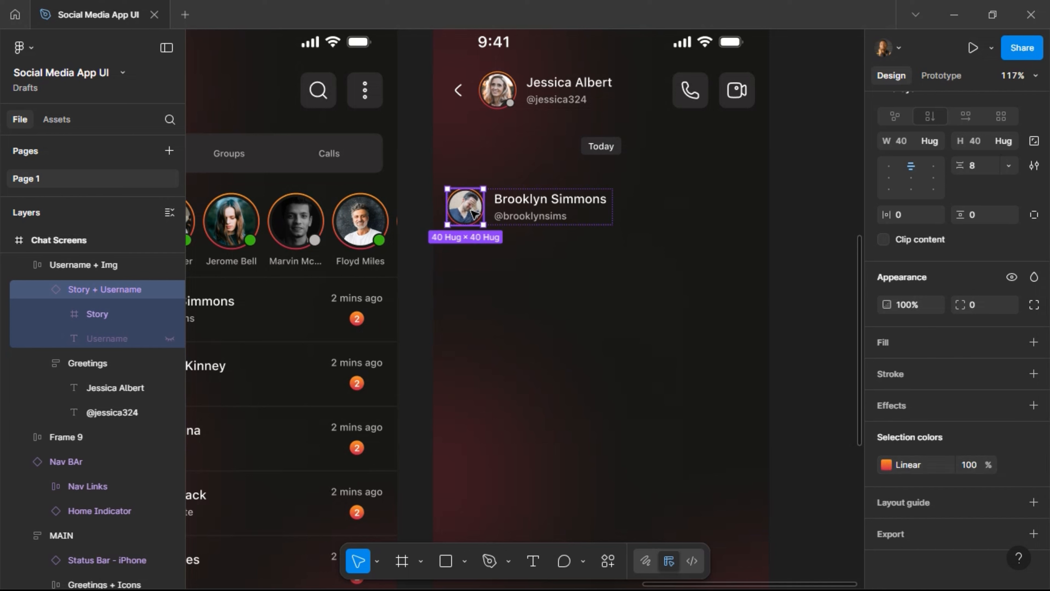
{"action": "left_click", "coordinate": [1013, 465]}
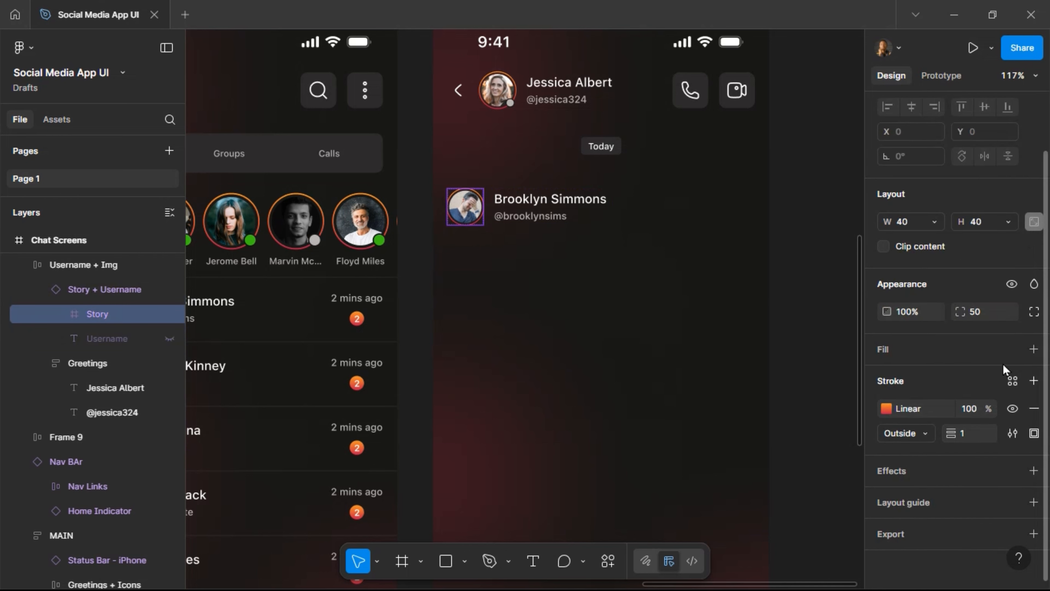
{"action": "left_click", "coordinate": [1033, 408]}
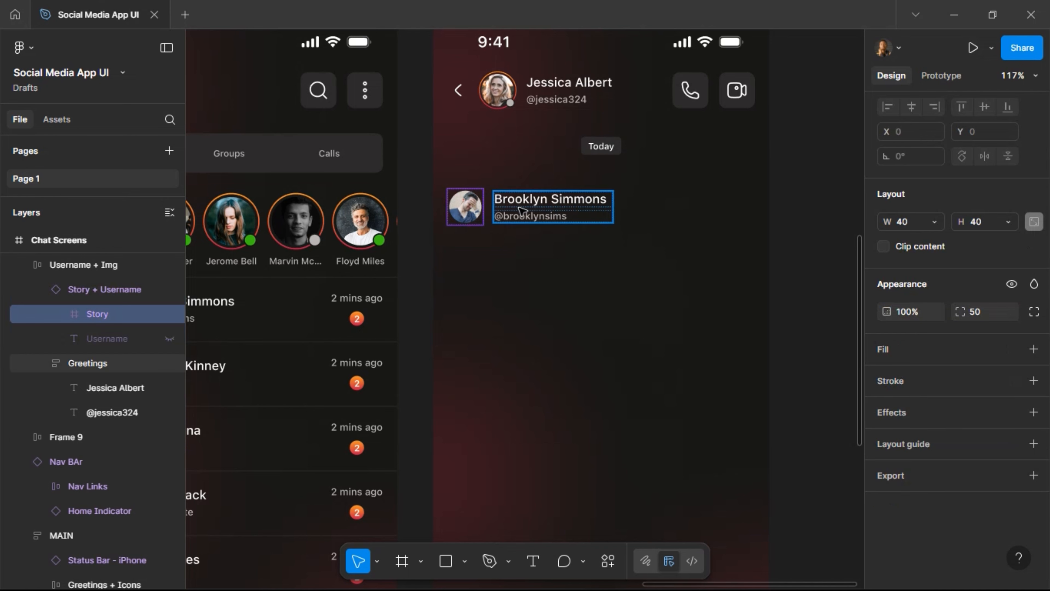
{"action": "scroll", "coordinate": [527, 223], "scroll_direction": "up", "scroll_amount": 2}
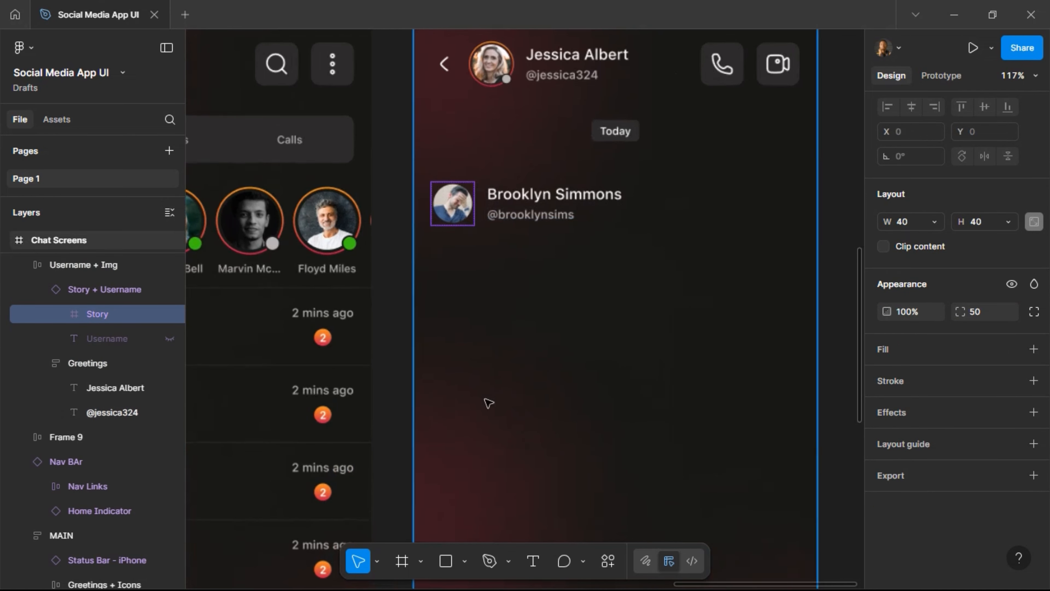
{"action": "left_click", "coordinate": [401, 561]}
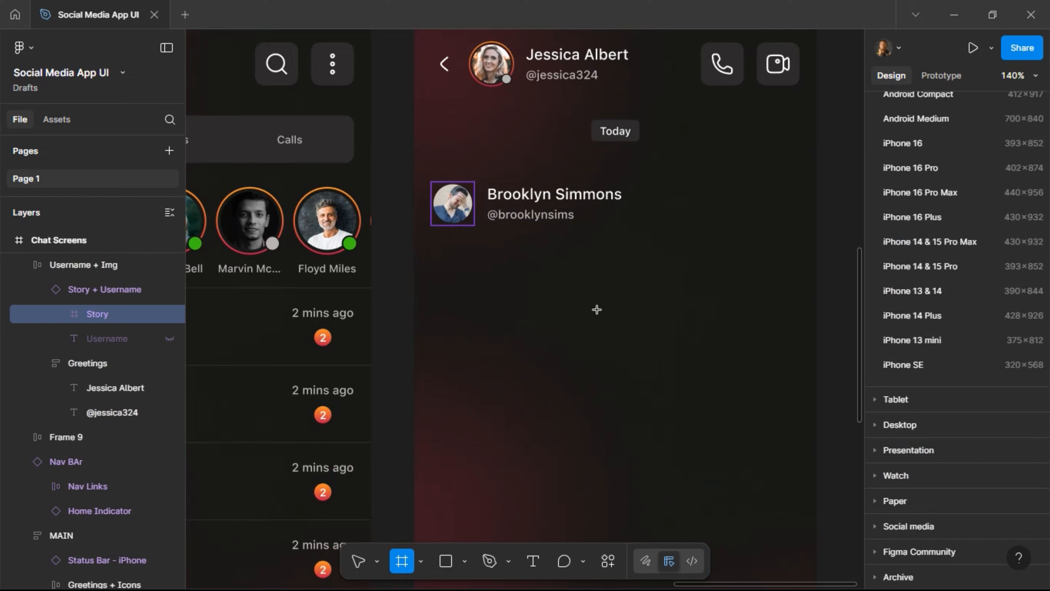
Draw a 139 × 43 frame below Brooklyn Simmons filled with the Grey style.
{"action": "left_click_drag", "start_coordinate": [485, 255], "coordinate": [635, 302]}
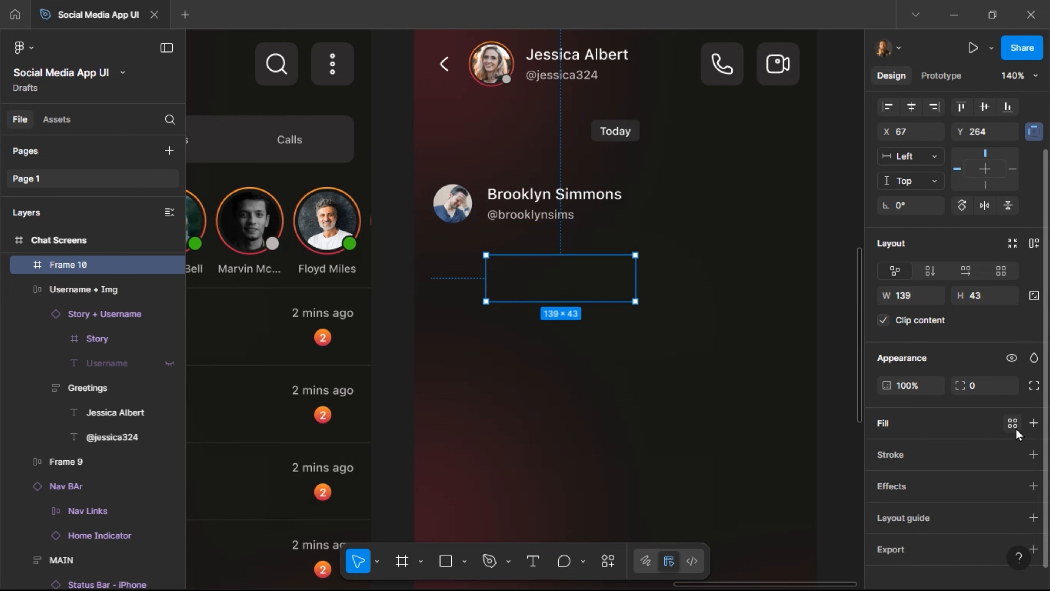
{"action": "left_click", "coordinate": [1012, 423]}
{"action": "left_click", "coordinate": [755, 533]}
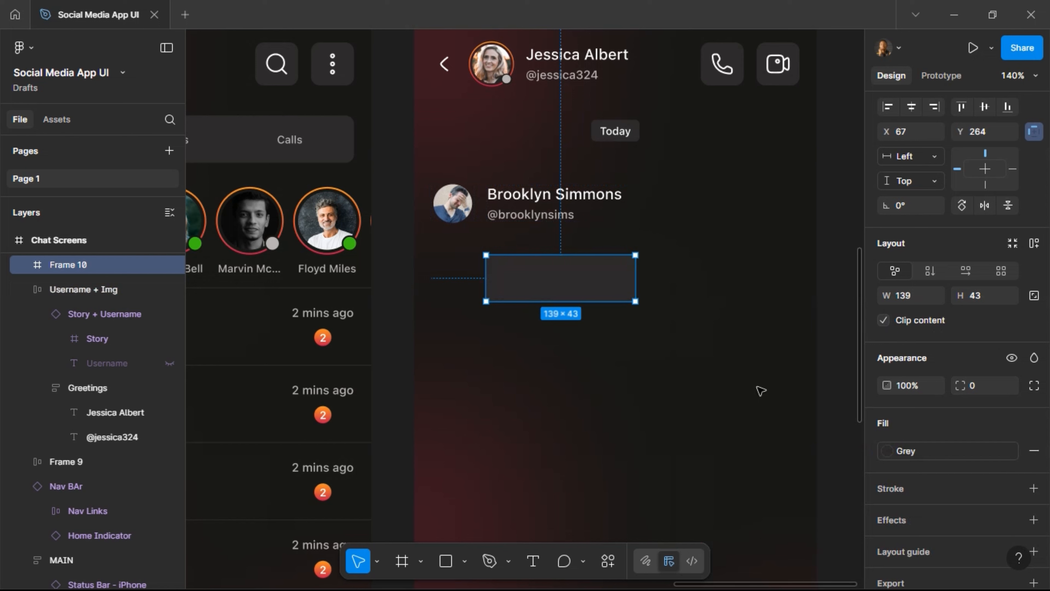
Round all corners of the bubble frame to 36.
{"action": "left_click", "coordinate": [986, 390]}
{"action": "type", "text": "36"}
{"action": "key", "text": "Return"}
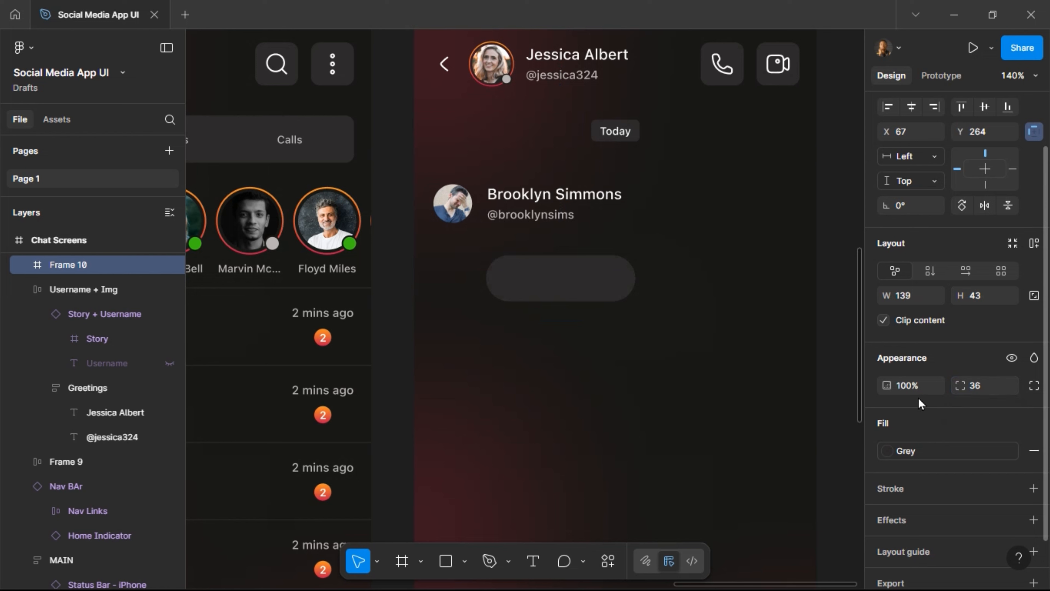
{"action": "left_click", "coordinate": [588, 295]}
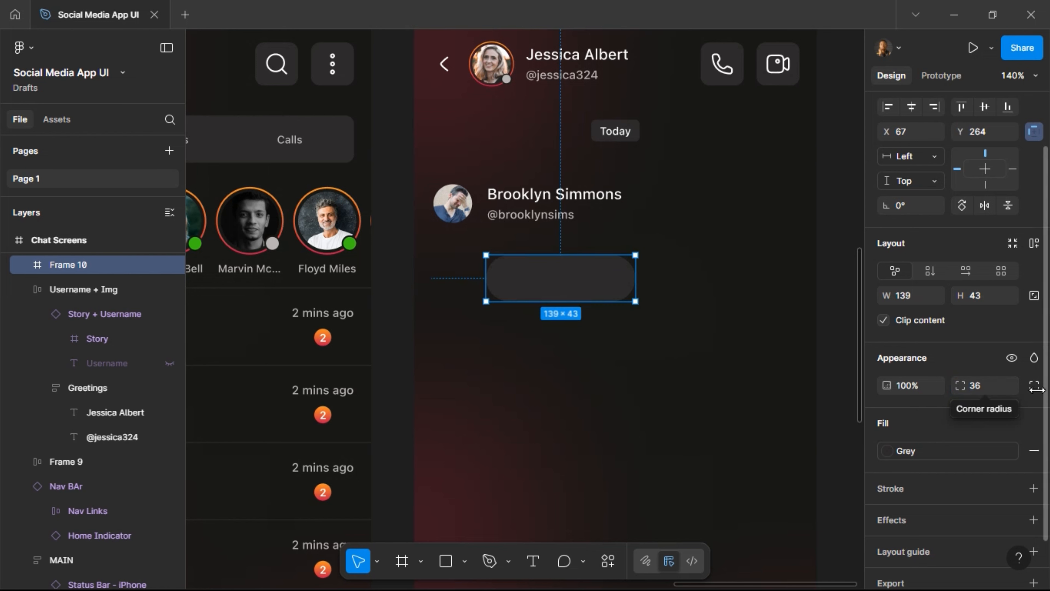
Switch to independent corners with top-left 4 and bottom-left 16.
{"action": "left_click", "coordinate": [1035, 385]}
{"action": "left_click", "coordinate": [902, 410]}
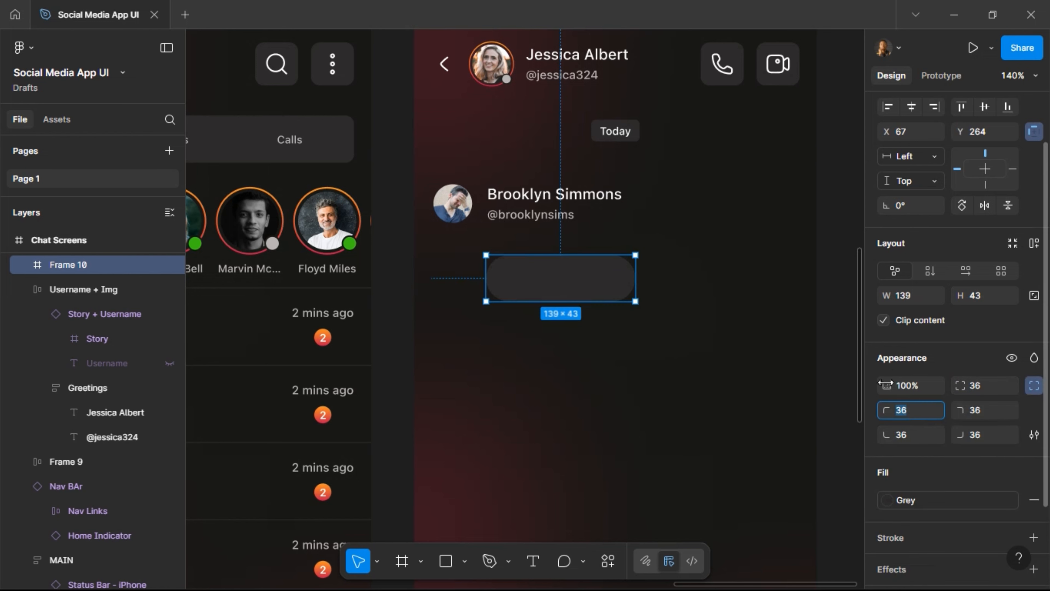
{"action": "type", "text": "3"}
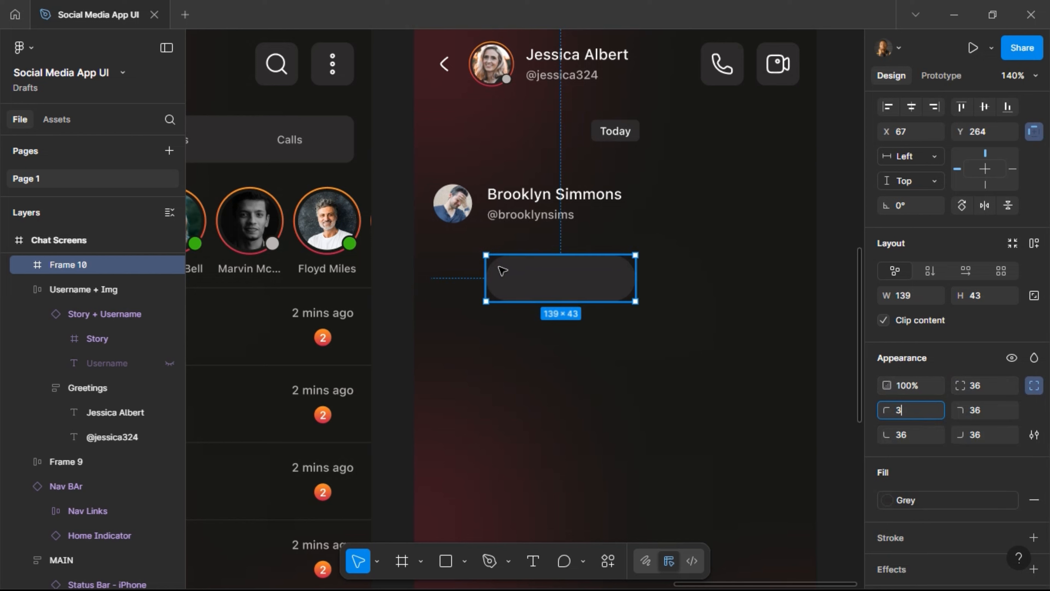
{"action": "key", "text": "BackSpace"}
{"action": "type", "text": "4"}
{"action": "key", "text": "Return"}
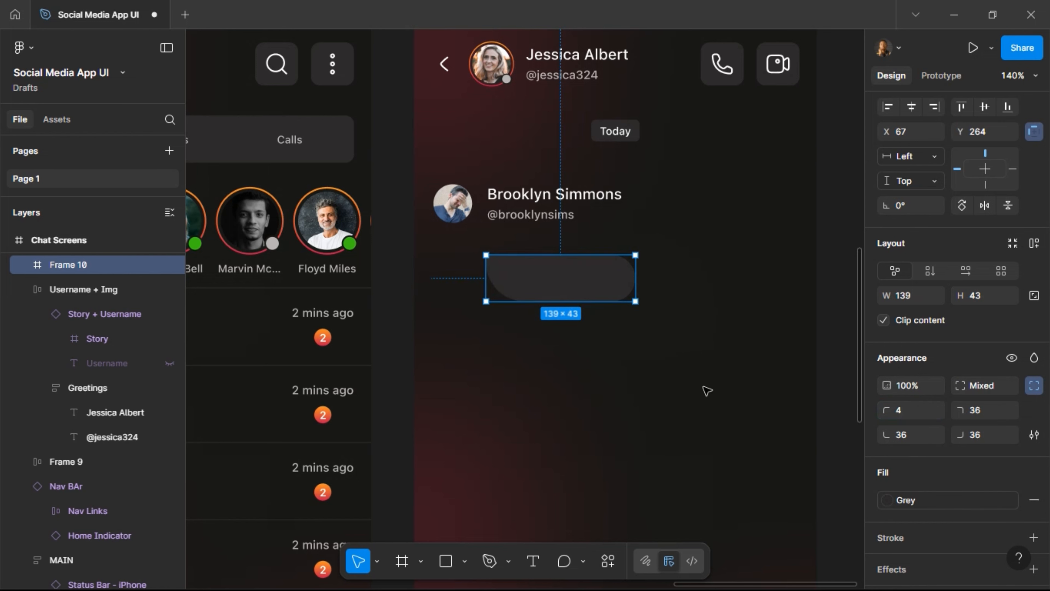
{"action": "left_click", "coordinate": [911, 435]}
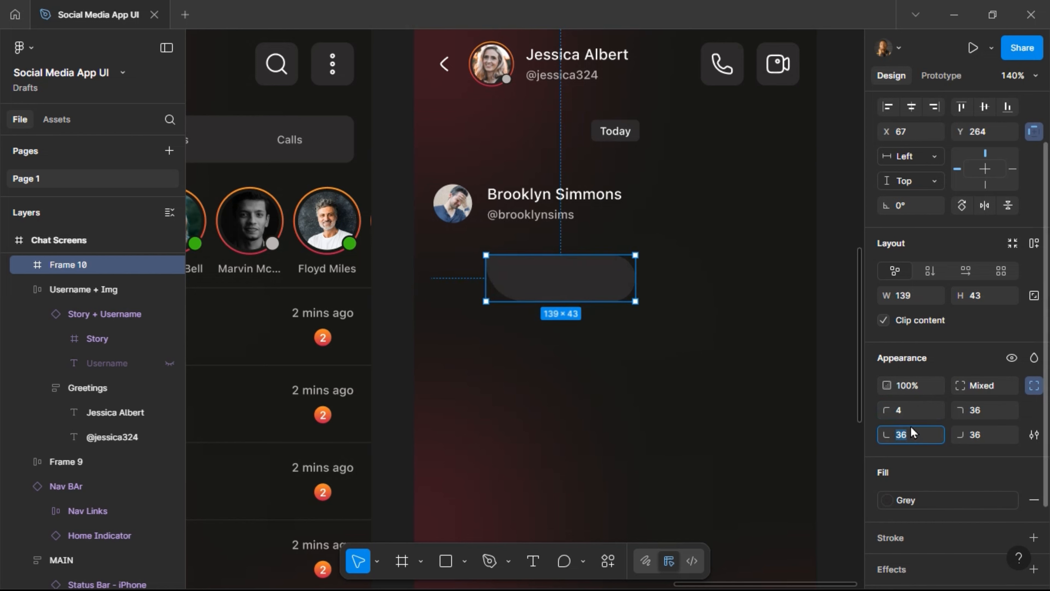
{"action": "type", "text": "16"}
{"action": "key", "text": "Return"}
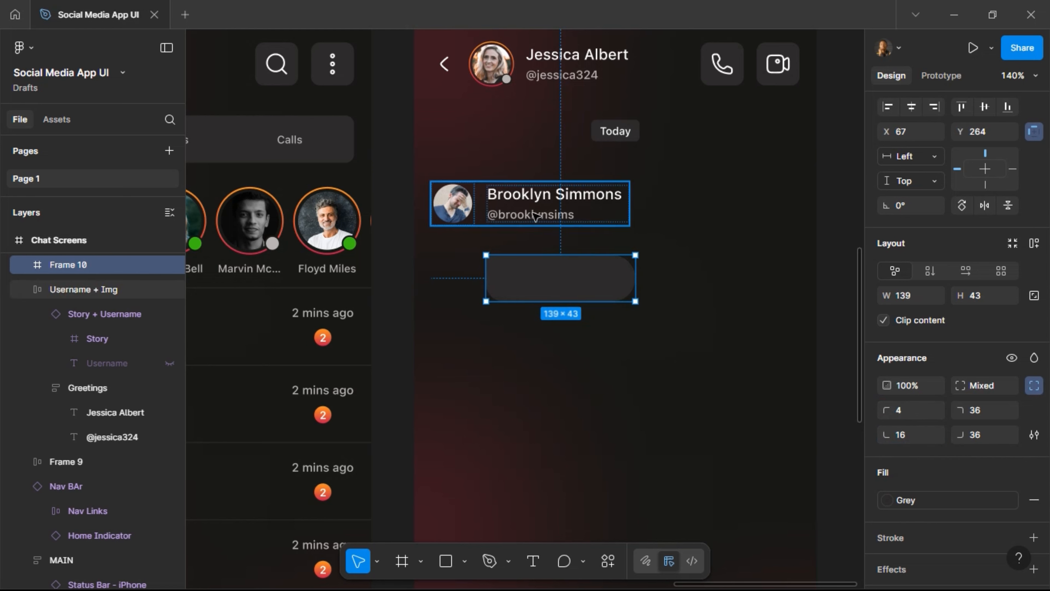
{"action": "left_click", "coordinate": [535, 215]}
{"action": "left_click", "coordinate": [536, 215]}
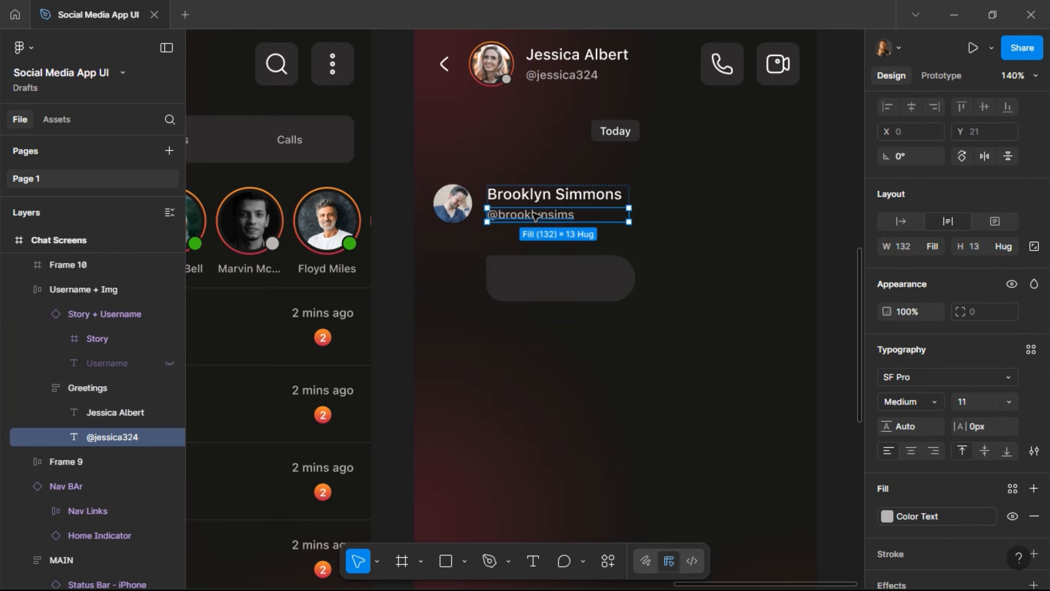
{"action": "left_click", "coordinate": [542, 277]}
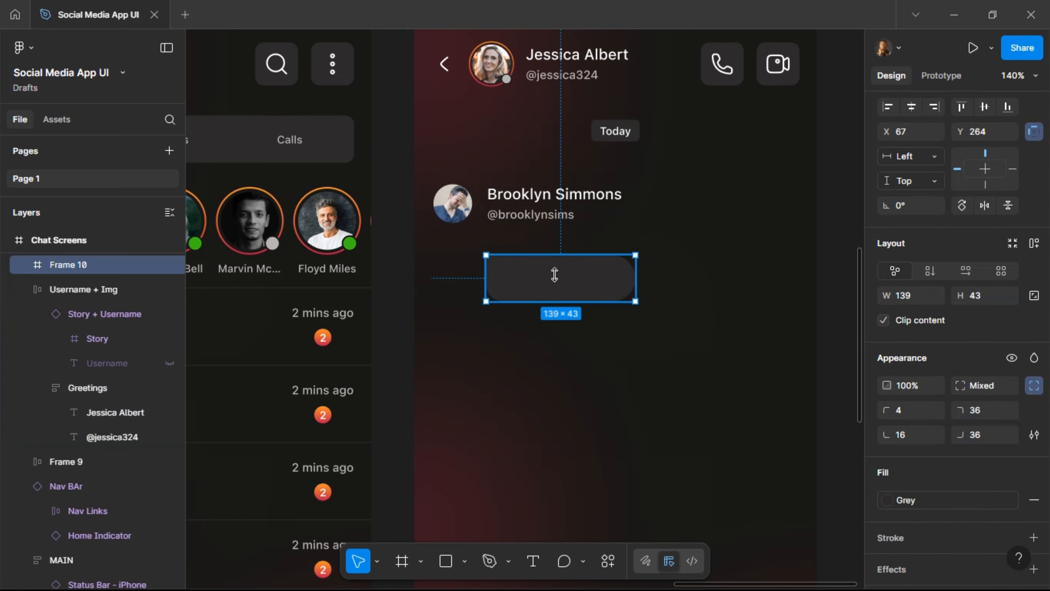
{"action": "key", "text": "ctrl+v"}
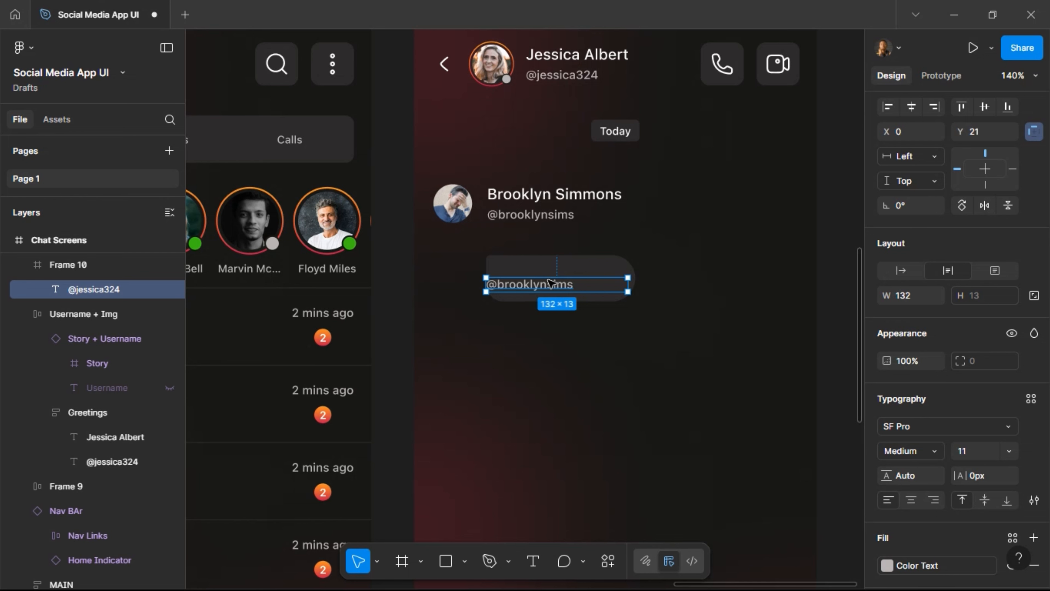
{"action": "key", "text": "Delete"}
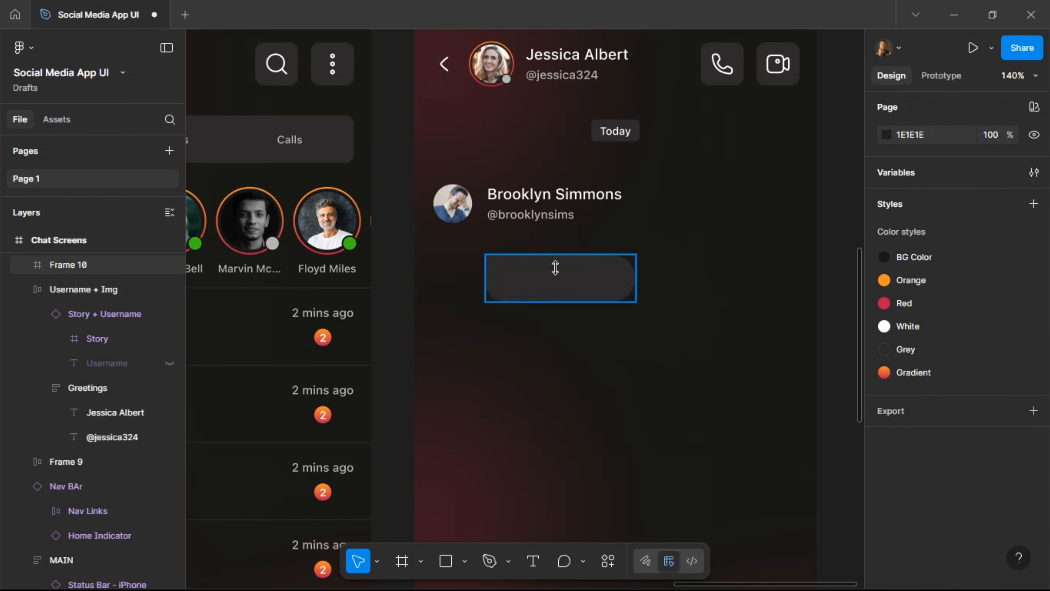
{"action": "key", "text": "ctrl+z"}
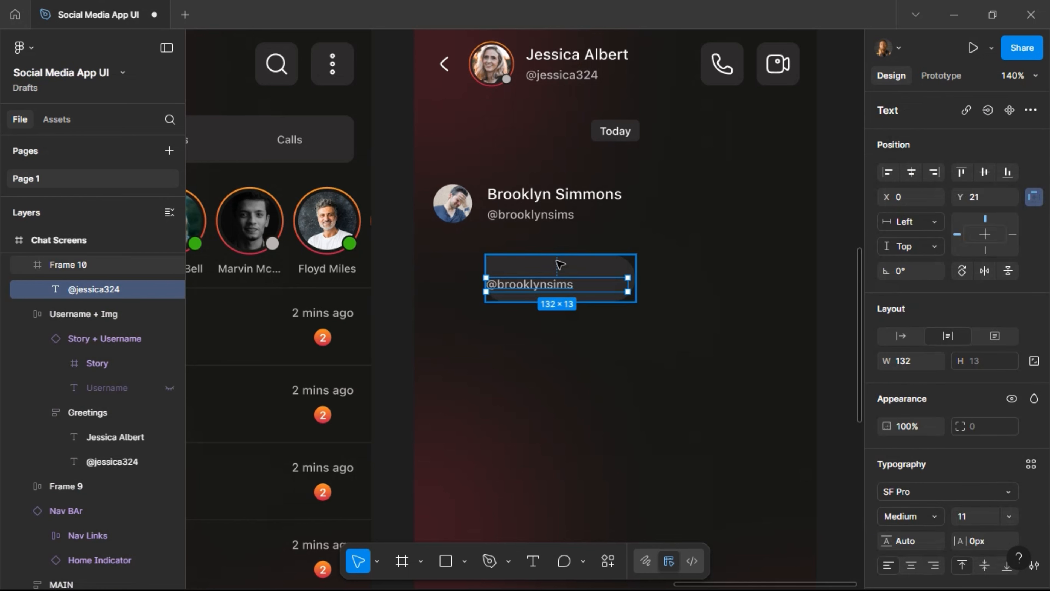
Cut the bubble frame off the screen and select the contact's handle text.
{"action": "left_click", "coordinate": [555, 274]}
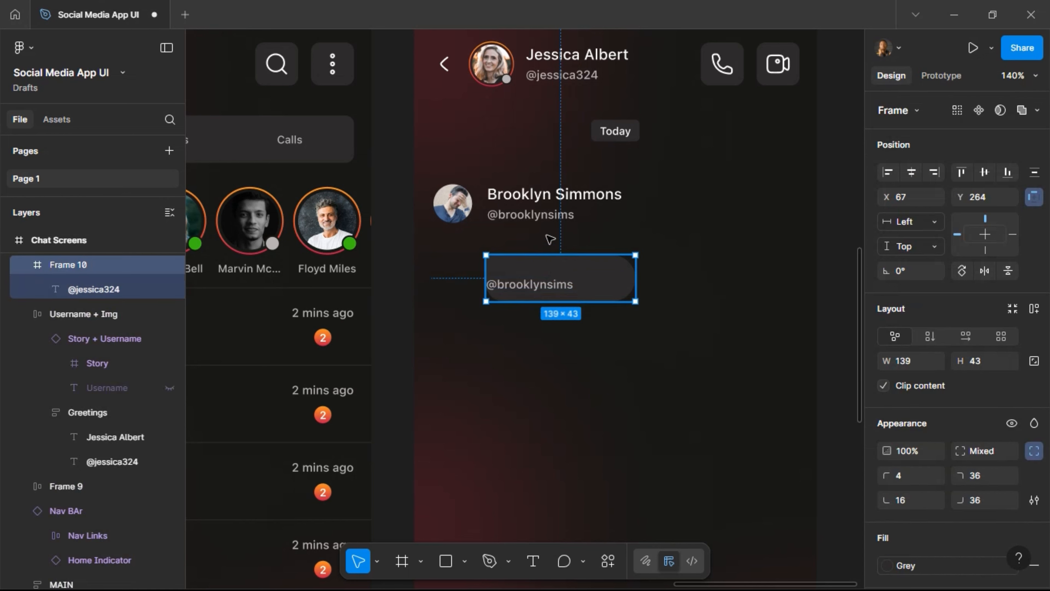
{"action": "key", "text": "Delete"}
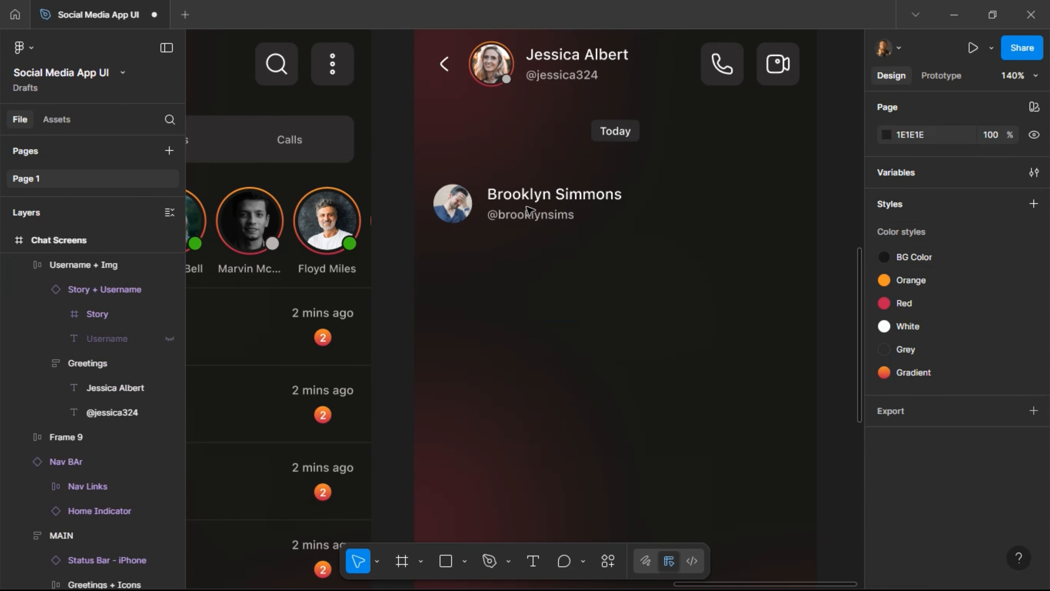
{"action": "left_click", "coordinate": [529, 209]}
{"action": "left_click", "coordinate": [534, 205]}
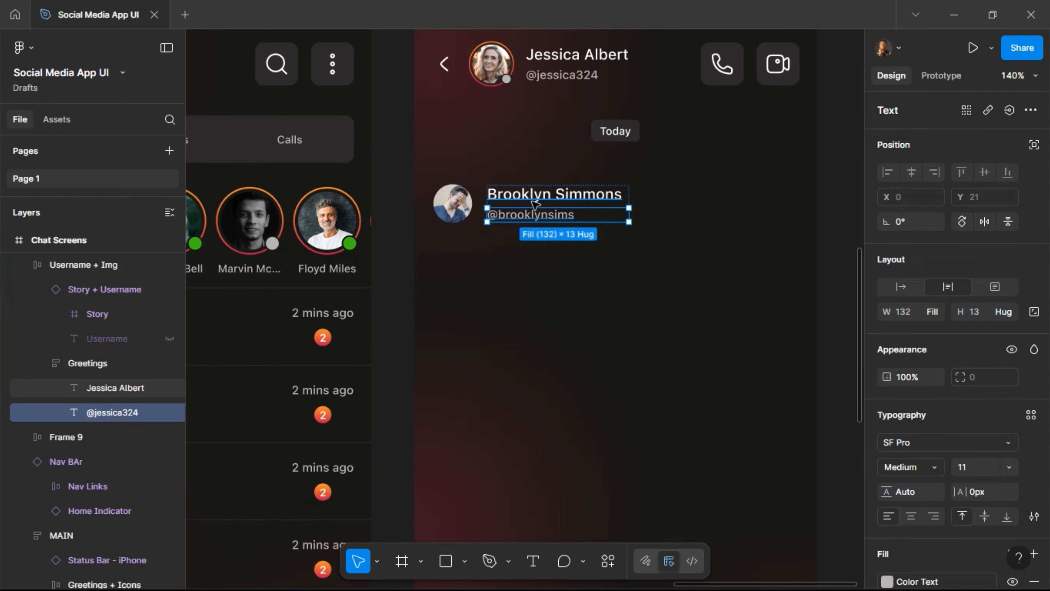
Replace the contact's name-and-handle stack with the cut grey bubble.
{"action": "key", "text": "shift+Return"}
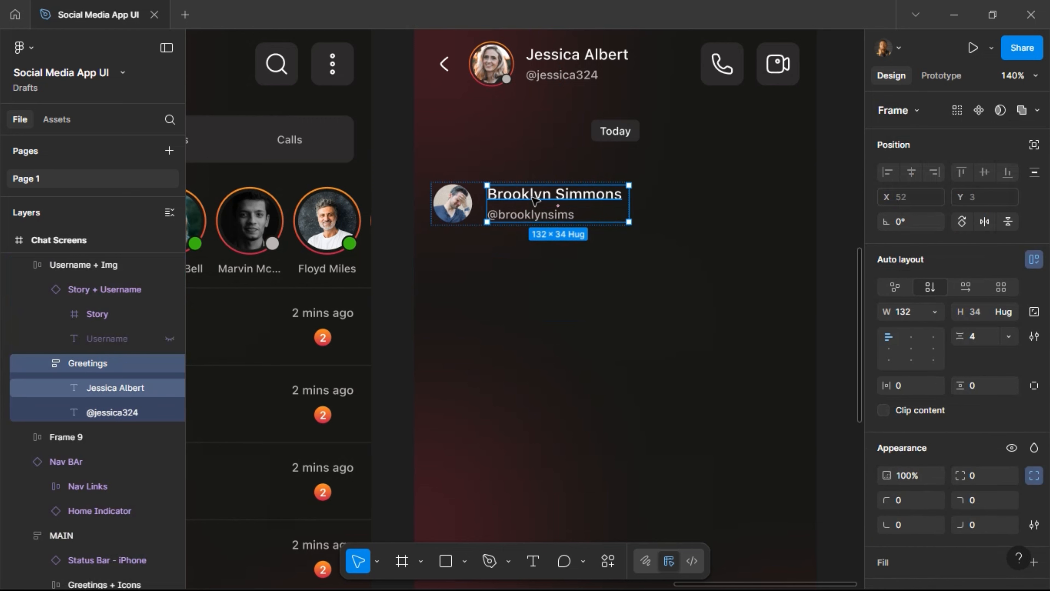
{"action": "key", "text": "ctrl+z"}
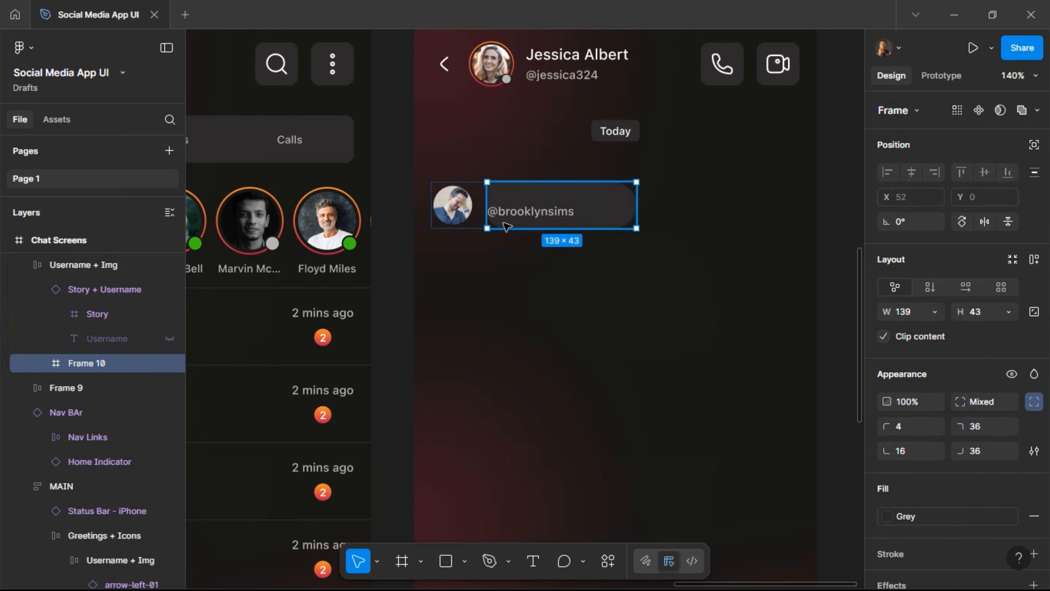
{"action": "left_click", "coordinate": [457, 205]}
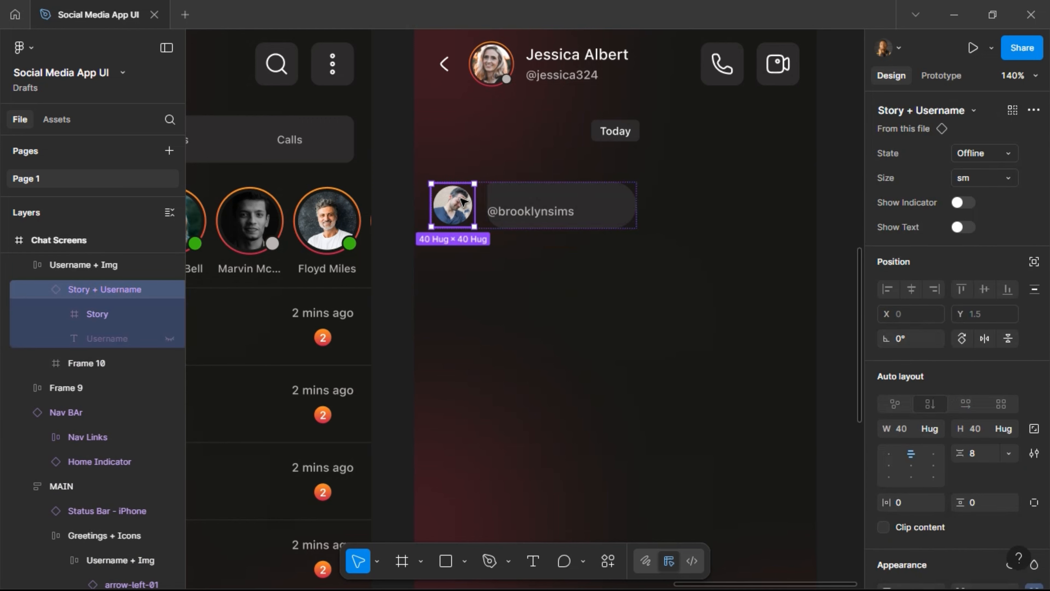
Copy the header avatar's photo and paste it over the avatar beside the bubble.
{"action": "left_click", "coordinate": [487, 66]}
{"action": "left_click", "coordinate": [488, 66]}
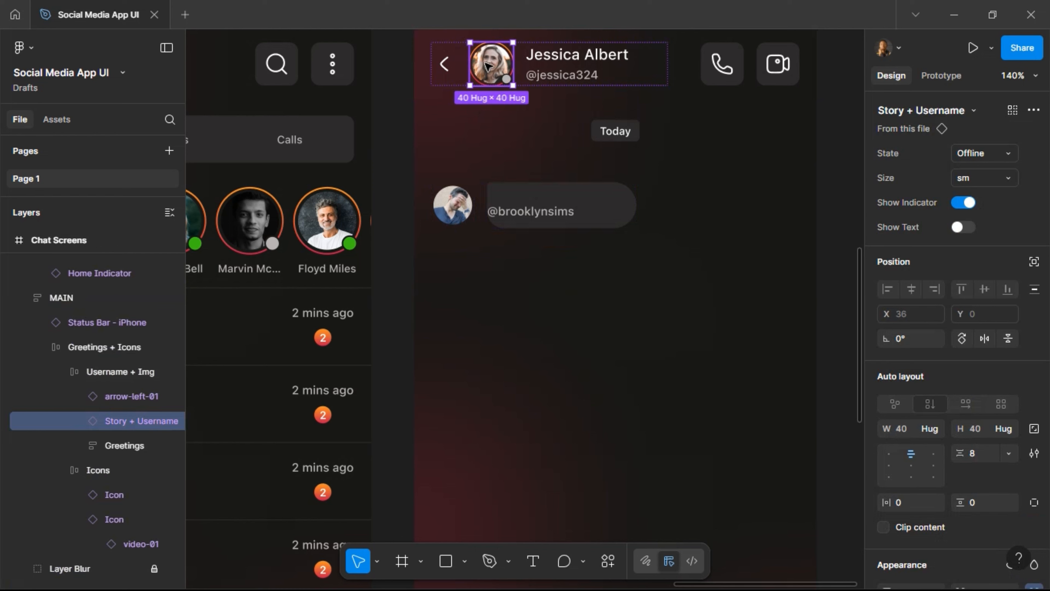
{"action": "double_click", "coordinate": [488, 67]}
{"action": "double_click", "coordinate": [488, 67]}
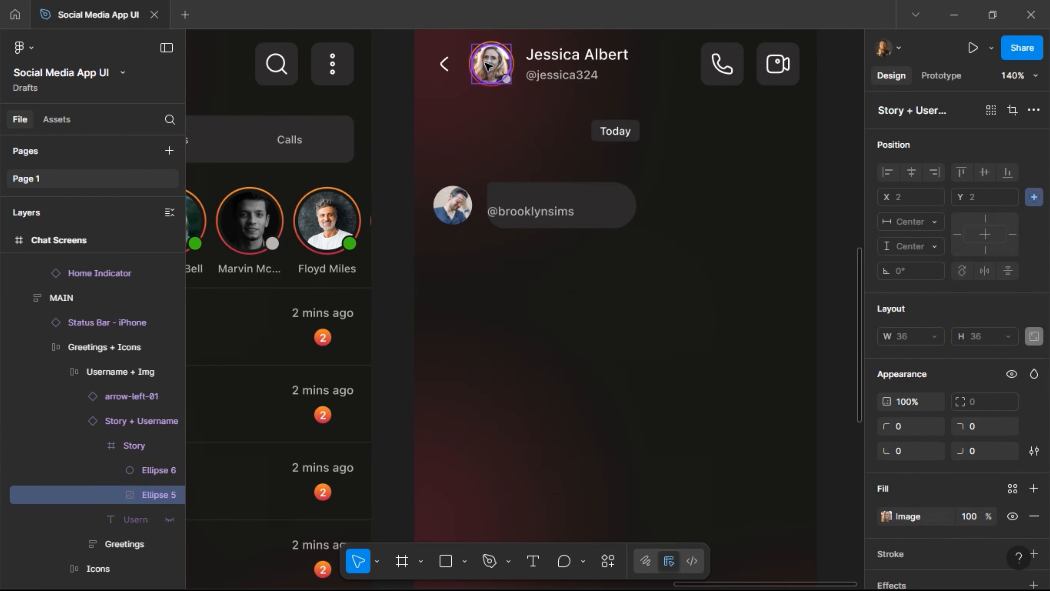
{"action": "left_click", "coordinate": [458, 215]}
{"action": "left_click", "coordinate": [458, 214]}
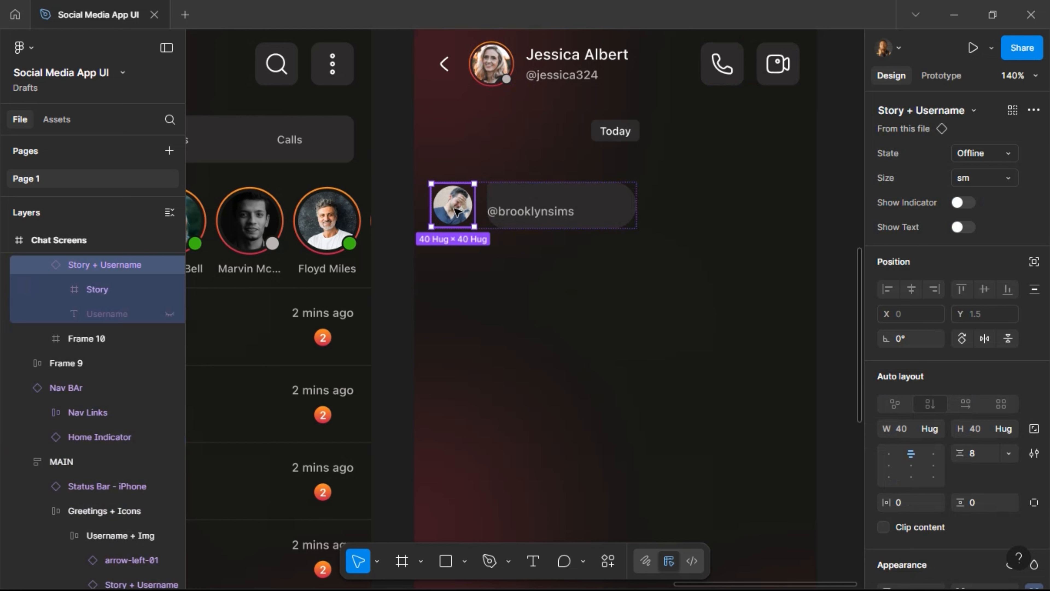
{"action": "key", "text": "ctrl+shift+r"}
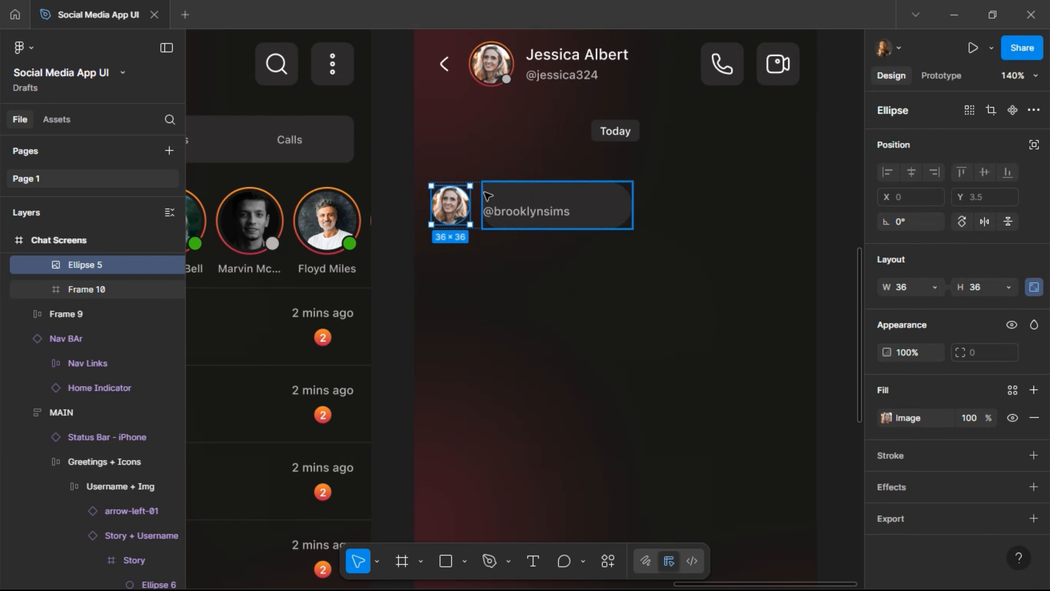
{"action": "left_click", "coordinate": [512, 219]}
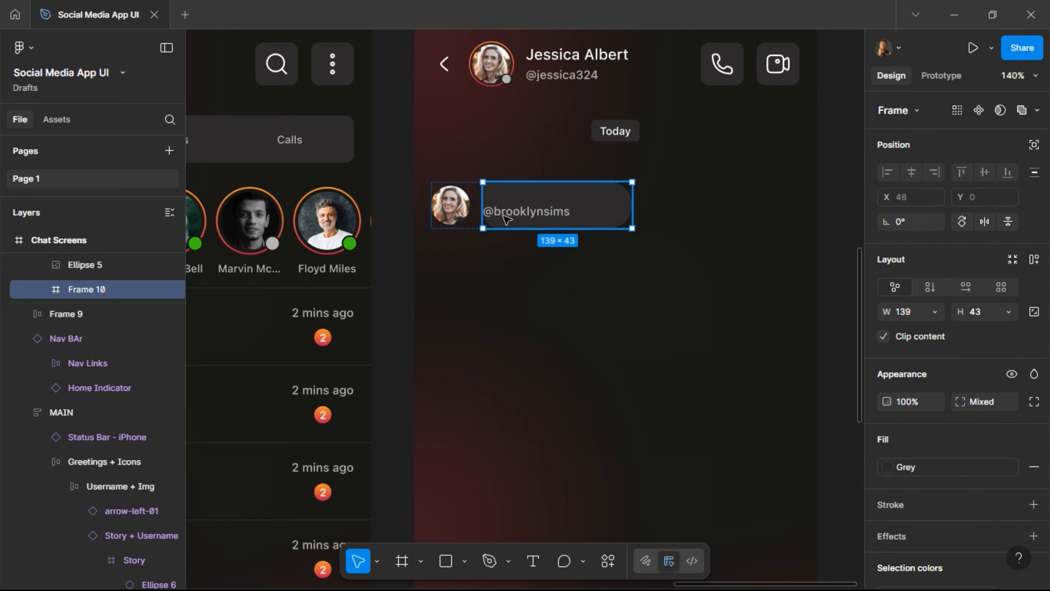
Give the bubble auto layout with 12 px padding on the sides and top/bottom.
{"action": "left_click", "coordinate": [1035, 260]}
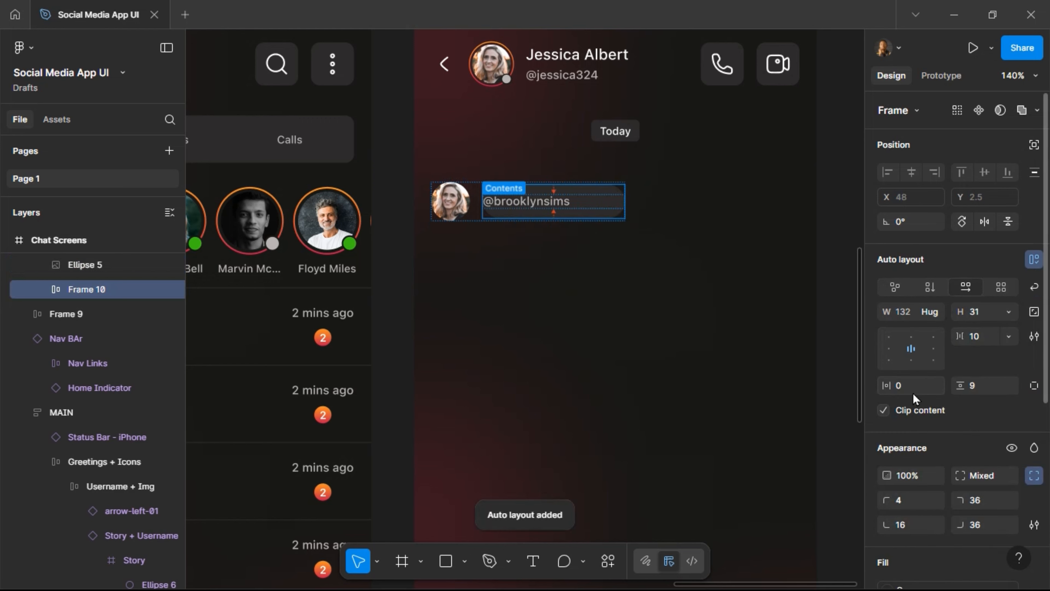
{"action": "type", "text": "16"}
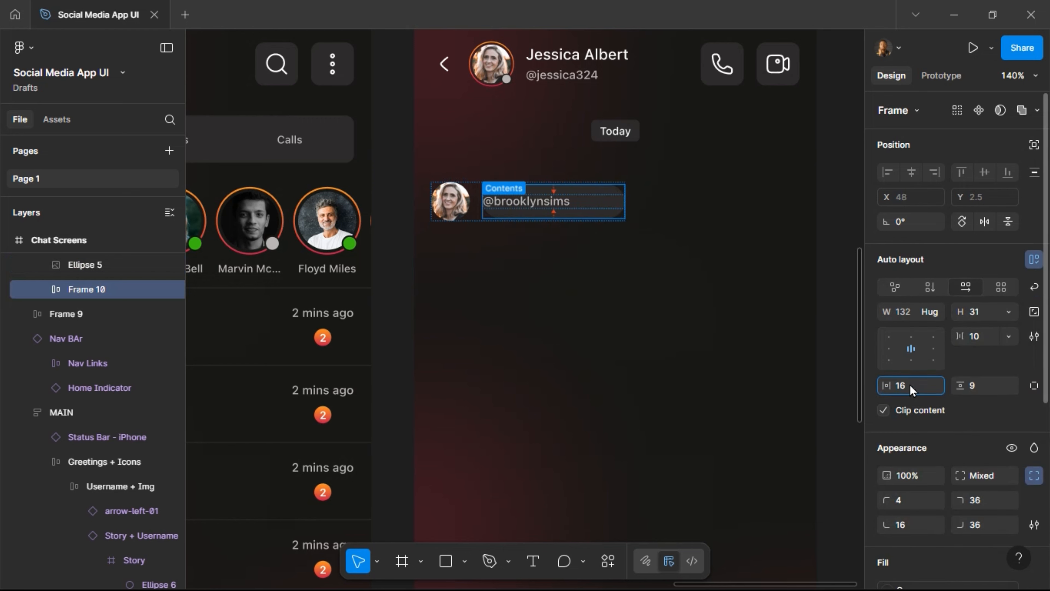
{"action": "key", "text": "Return"}
{"action": "left_click", "coordinate": [913, 393]}
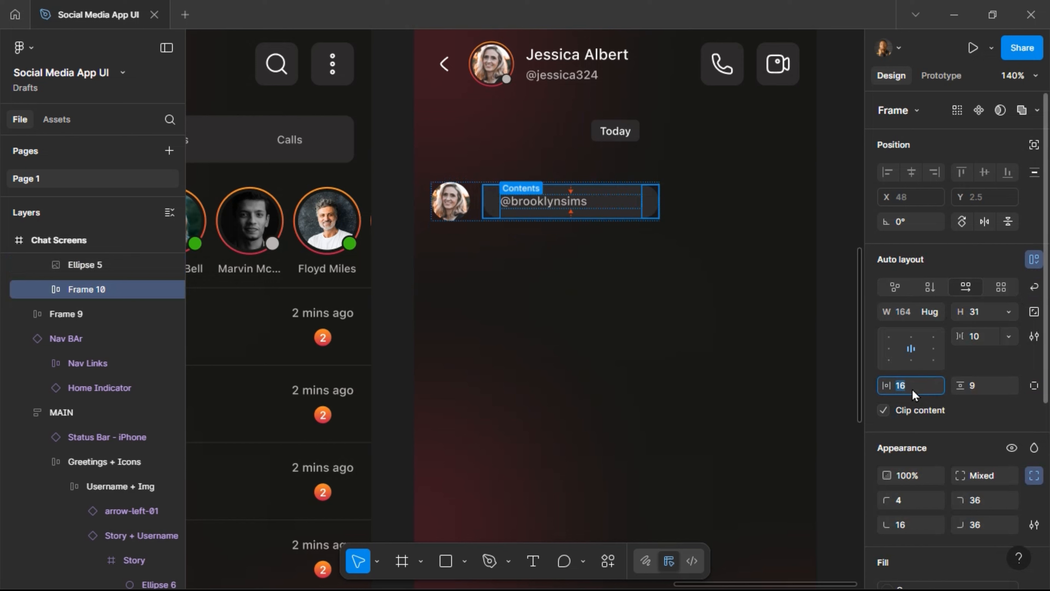
{"action": "type", "text": "12"}
{"action": "key", "text": "Return"}
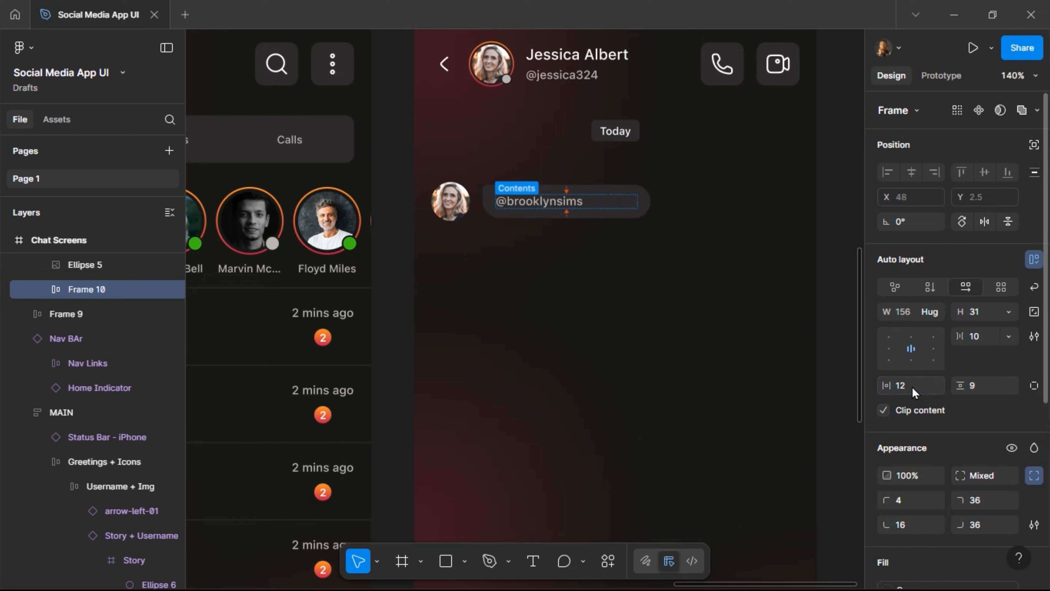
{"action": "left_click", "coordinate": [978, 389]}
{"action": "key", "text": "Return"}
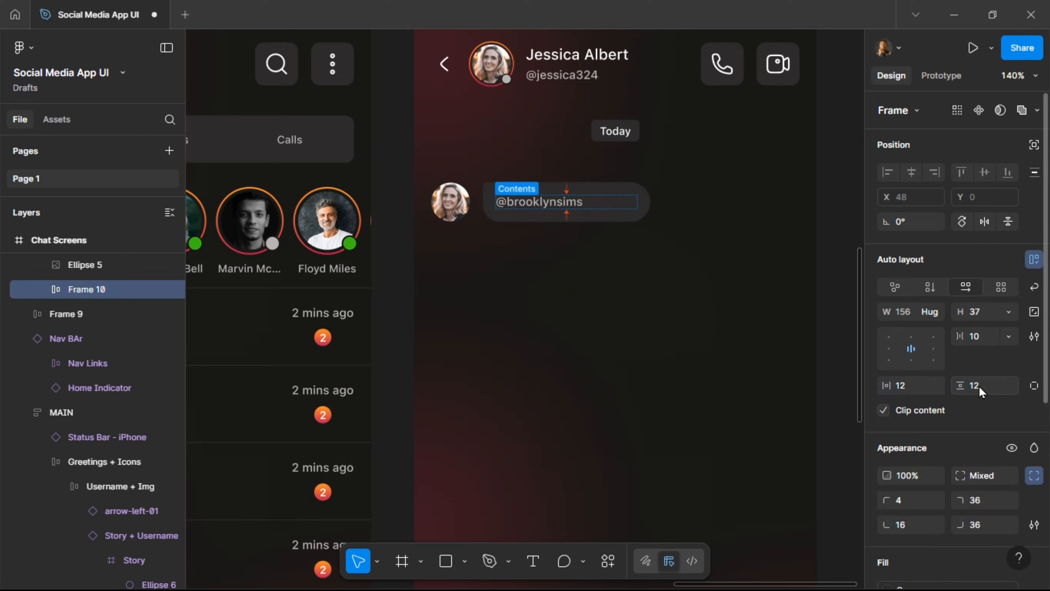
Change the bubble text to 'Hey David! How are you doing?' at auto width.
{"action": "left_click", "coordinate": [546, 204]}
{"action": "double_click", "coordinate": [546, 204]}
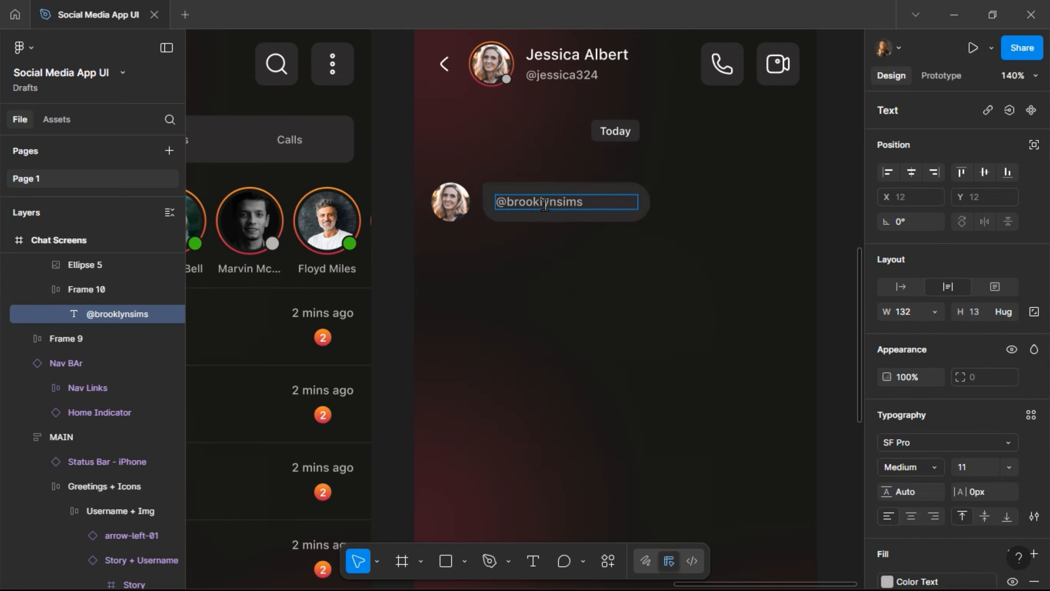
{"action": "type", "text": "H"}
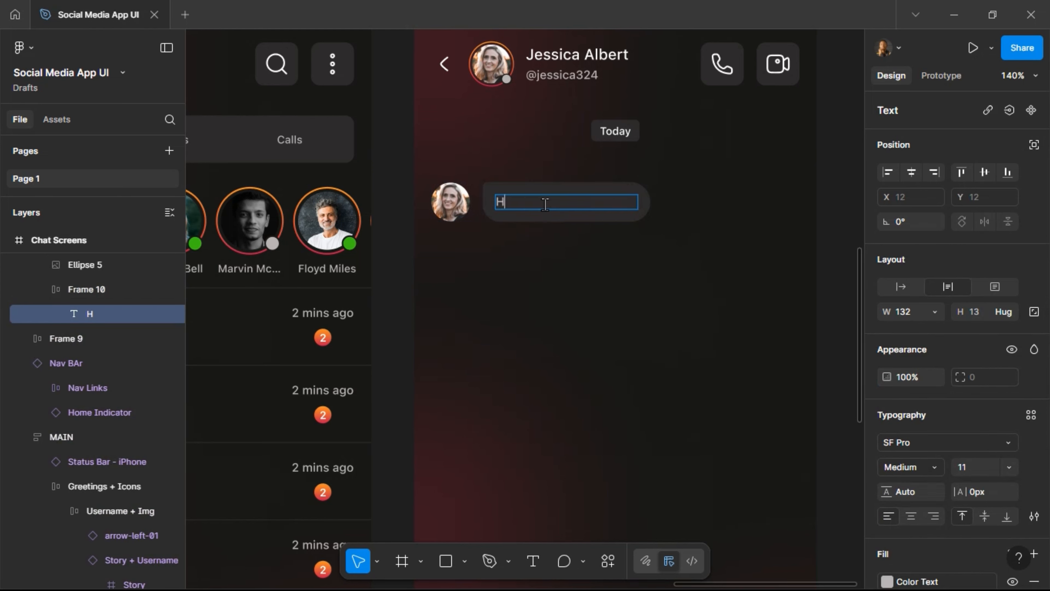
{"action": "type", "text": "ey David!"}
{"action": "key", "text": "Return"}
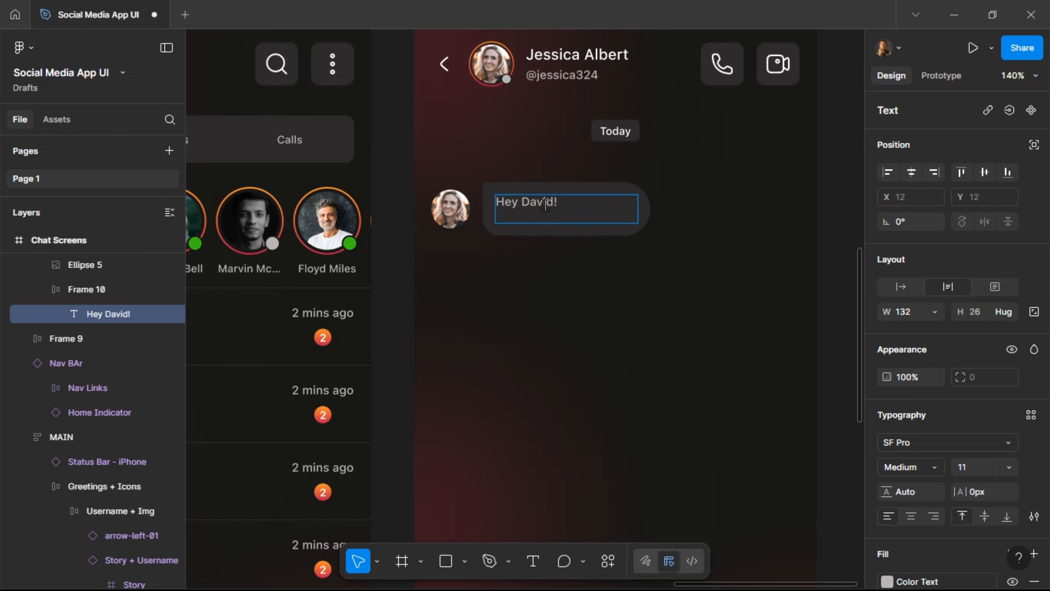
{"action": "type", "text": "How are you d"}
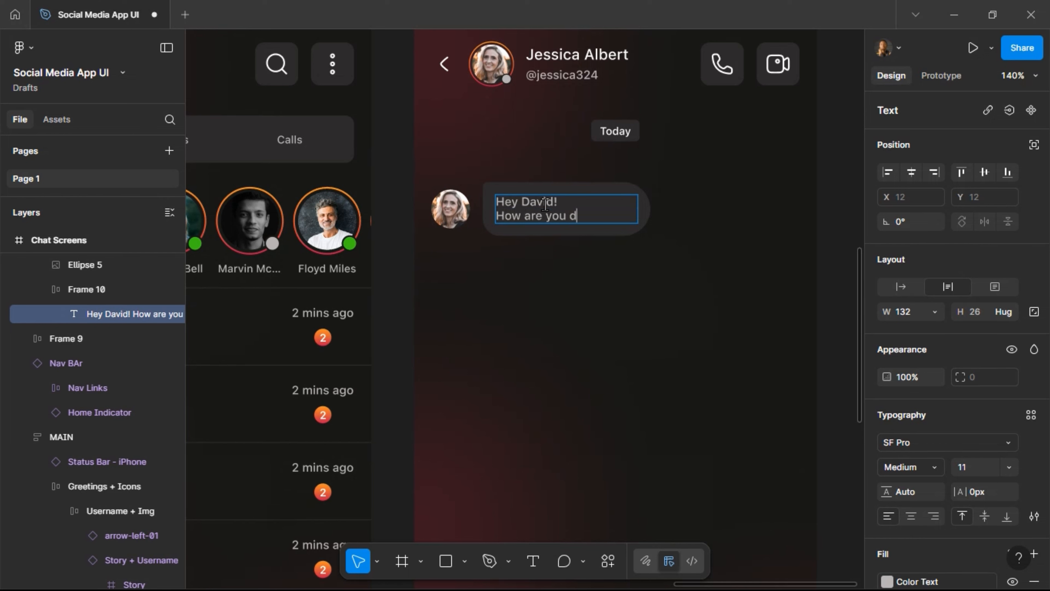
{"action": "type", "text": "oing today"}
{"action": "key", "text": "BackSpace"}
{"action": "key", "text": "BackSpace"}
{"action": "key", "text": "BackSpace"}
{"action": "key", "text": "Escape"}
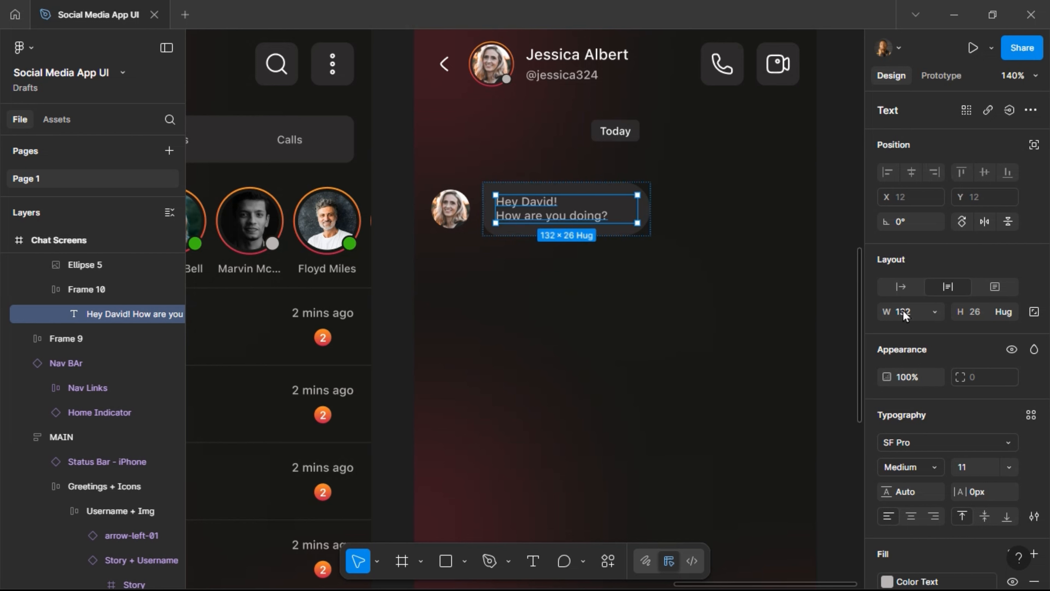
{"action": "left_click", "coordinate": [901, 286]}
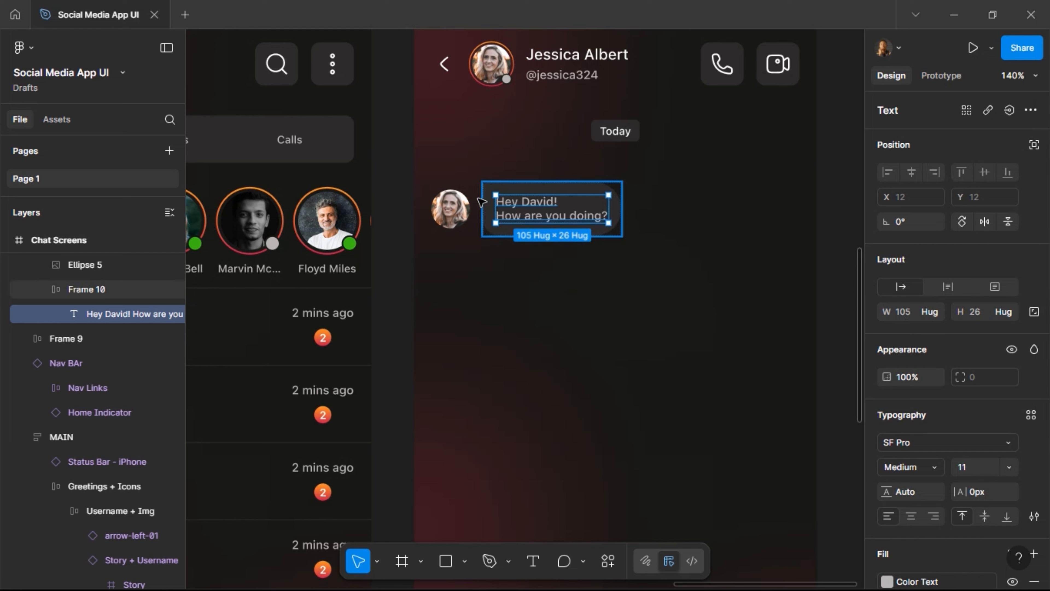
{"action": "key", "text": "shift+Return"}
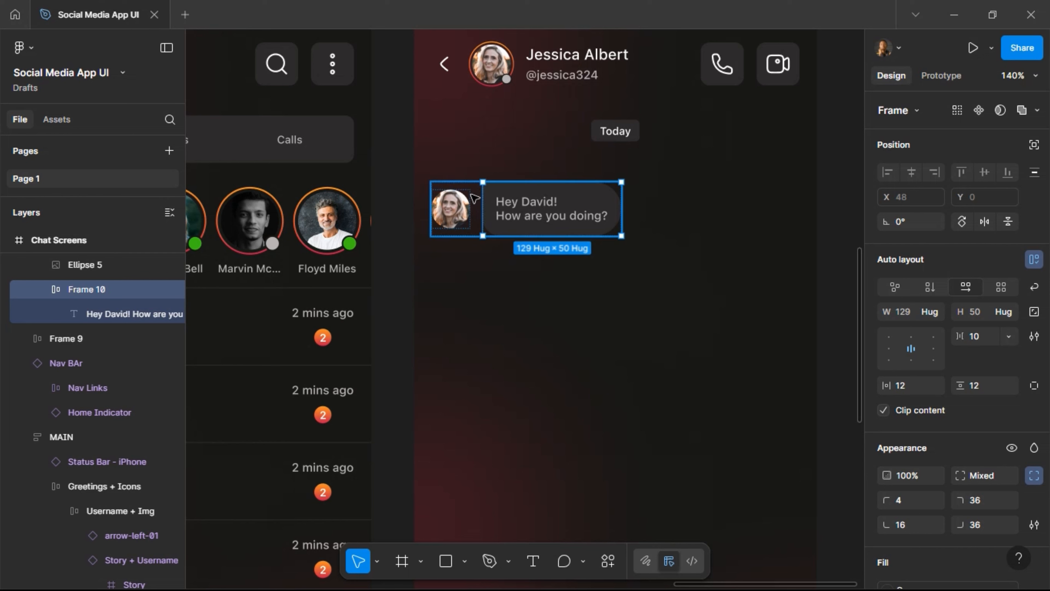
Set the avatar-and-bubble auto layout to top-left alignment.
{"action": "key", "text": "shift+Return"}
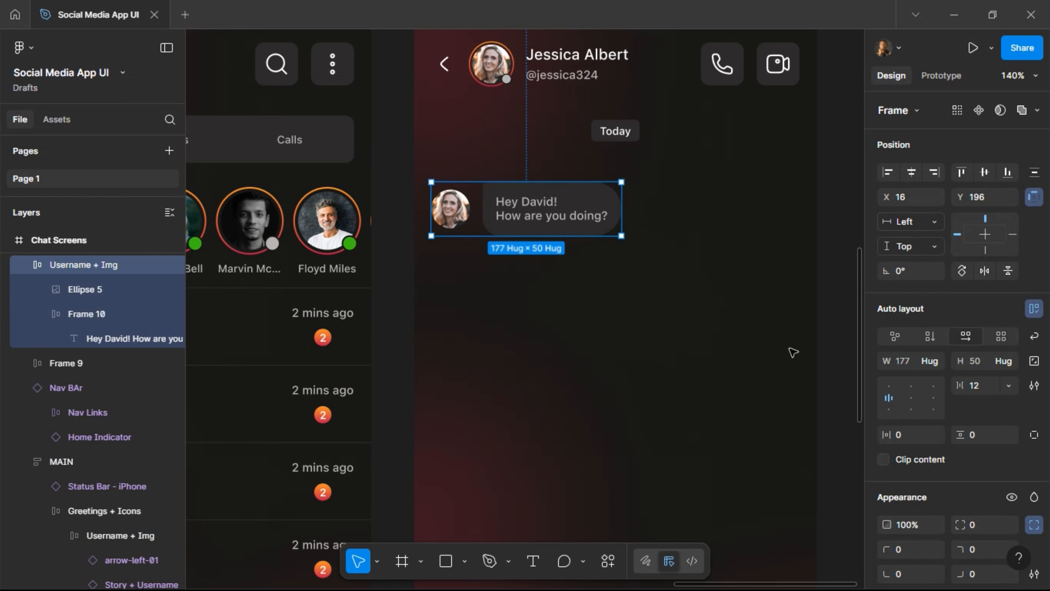
{"action": "left_click", "coordinate": [890, 388]}
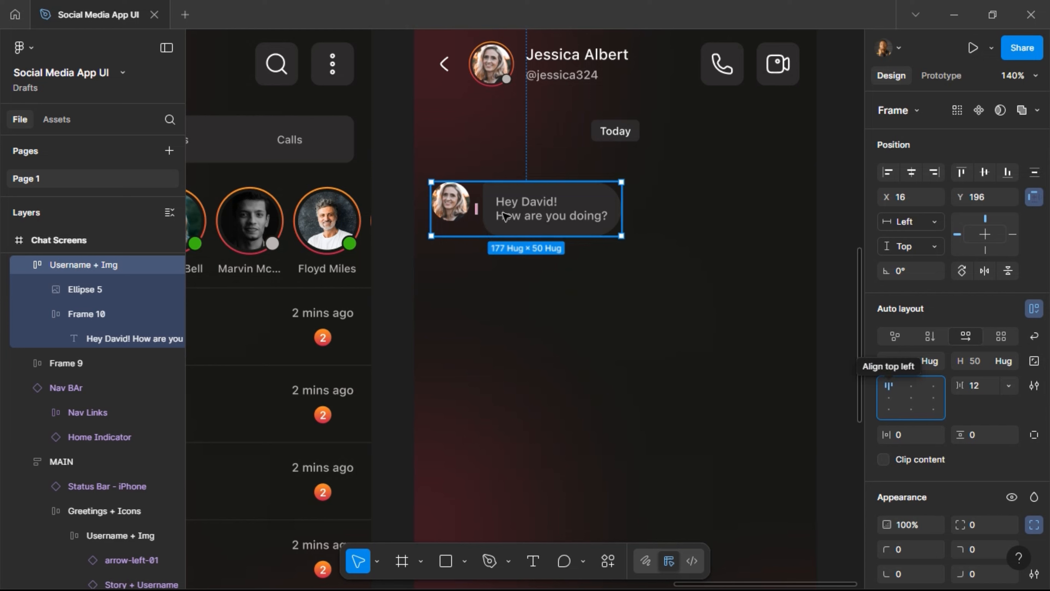
{"action": "key", "text": "alt+s"}
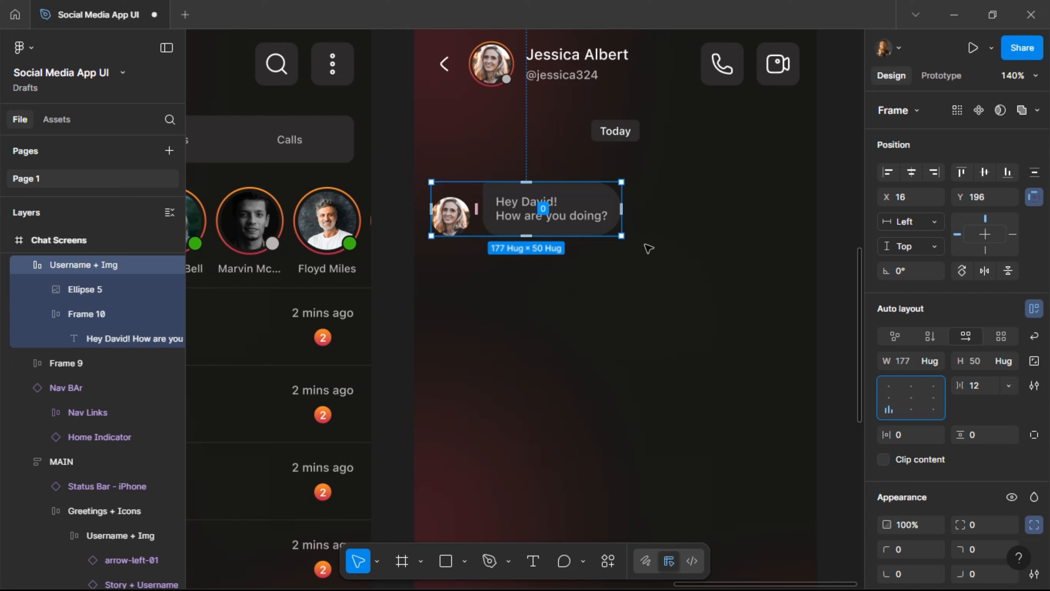
{"action": "key", "text": "alt+w"}
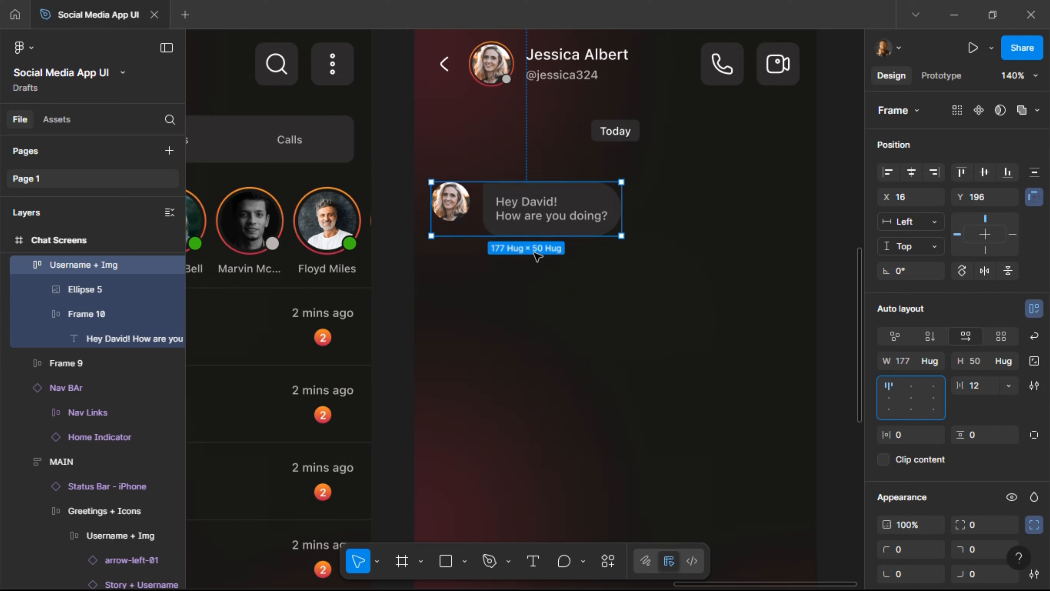
Lower the message row to Y 246 and duplicate it to X 170, Y 170.
{"action": "left_click", "coordinate": [536, 255]}
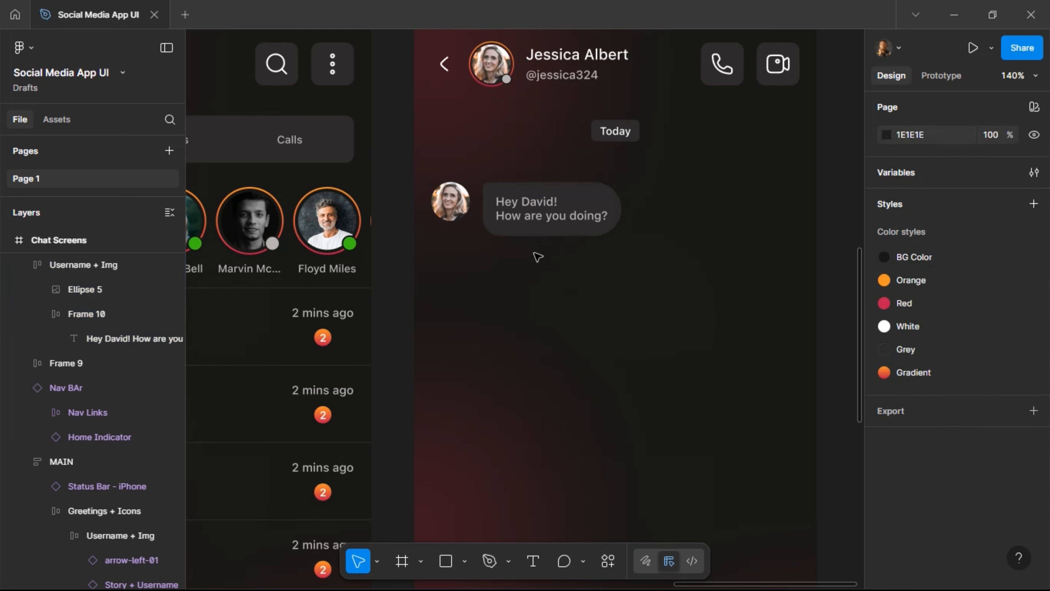
{"action": "left_click", "coordinate": [522, 216]}
{"action": "key", "text": "shift+Down"}
{"action": "key", "text": "shift+Down"}
{"action": "key", "text": "shift+Down"}
{"action": "key", "text": "shift+Down"}
{"action": "key", "text": "shift+Down"}
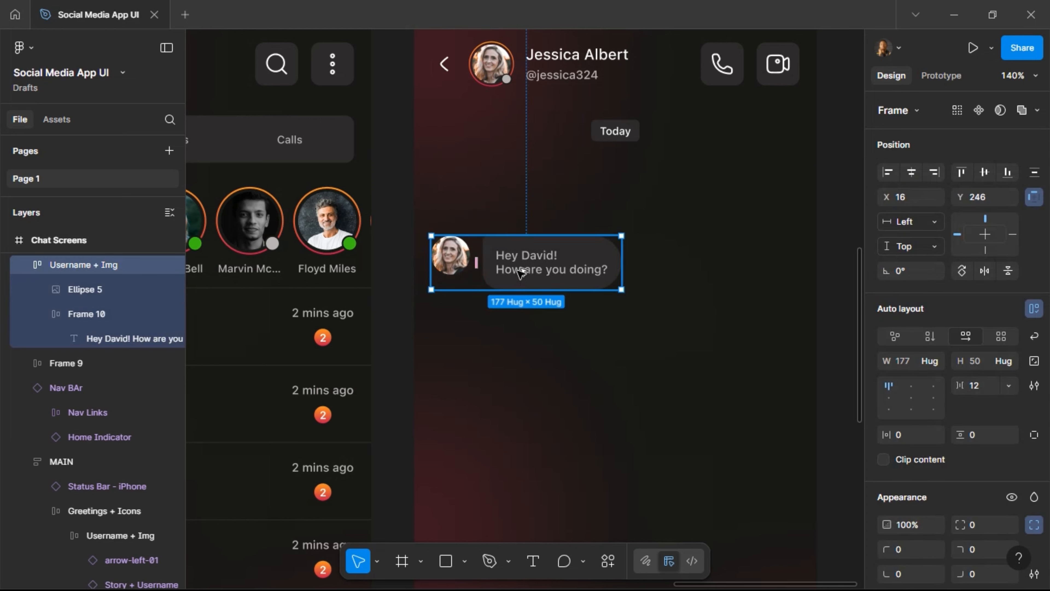
{"action": "left_click_drag", "start_coordinate": [509, 268], "coordinate": [704, 189]}
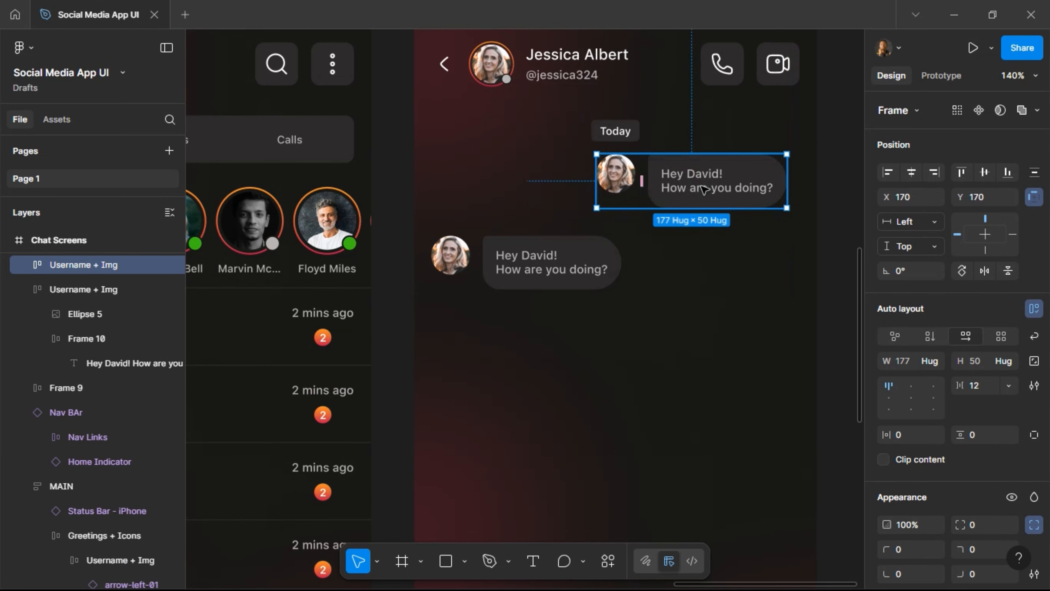
Strip the avatar wrapper from the copied message, leaving only the bubble.
{"action": "double_click", "coordinate": [704, 190]}
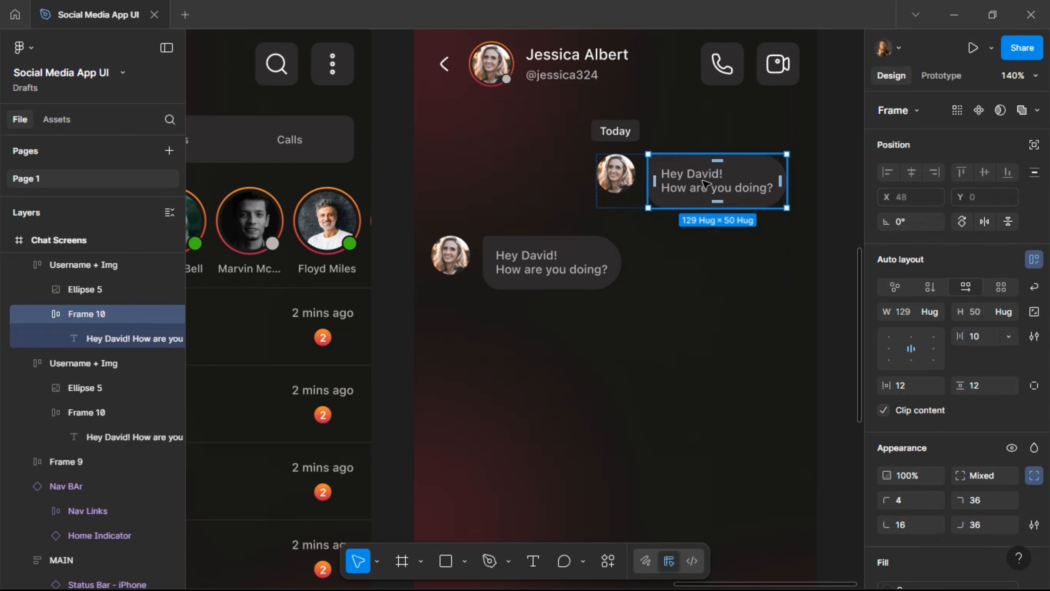
{"action": "left_click", "coordinate": [706, 184]}
{"action": "key", "text": "ctrl+z"}
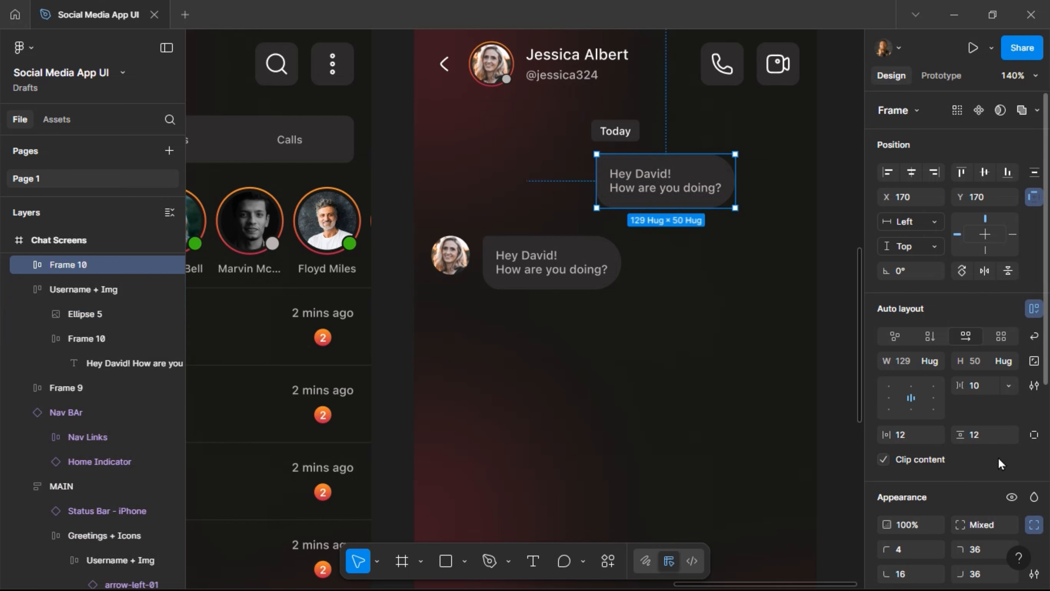
Set the copy's corner radii: top-left 36, top-right 4, bottom-right 16, bottom-left 36.
{"action": "scroll", "coordinate": [988, 426], "scroll_direction": "down", "scroll_amount": 3}
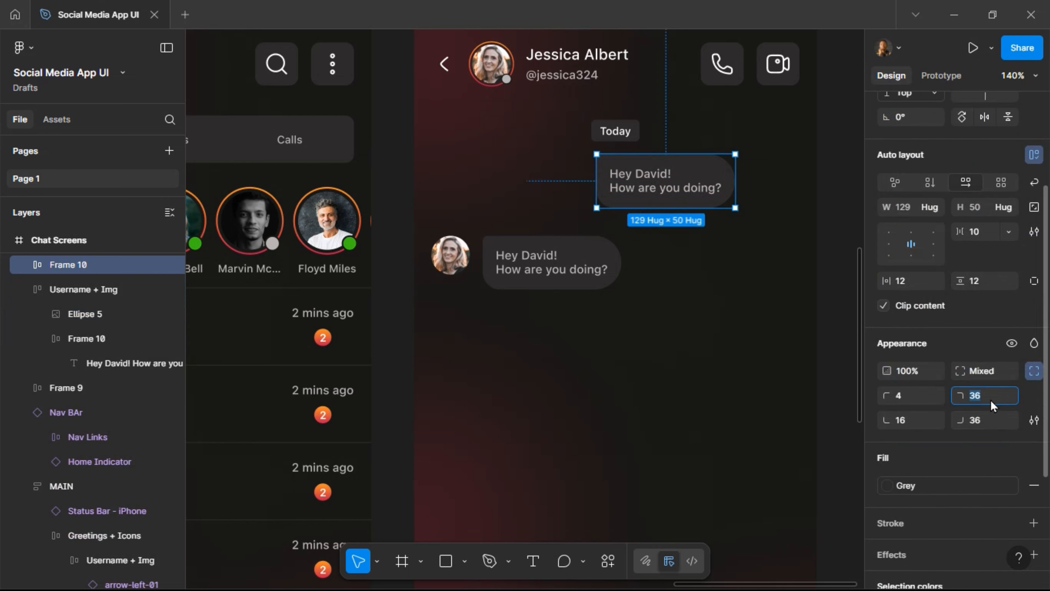
{"action": "type", "text": "4"}
{"action": "key", "text": "Return"}
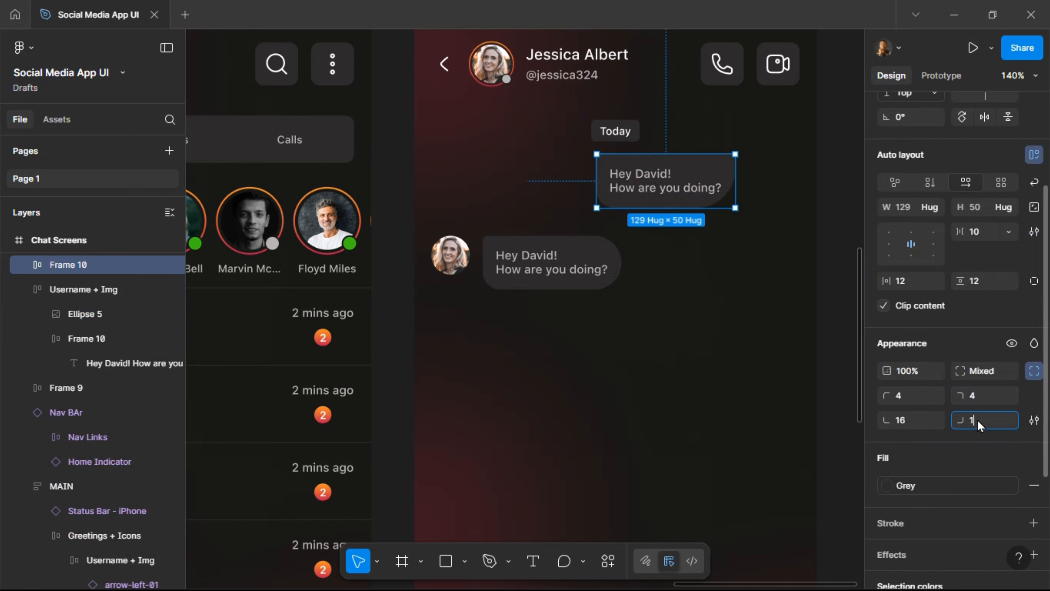
{"action": "key", "text": "Return"}
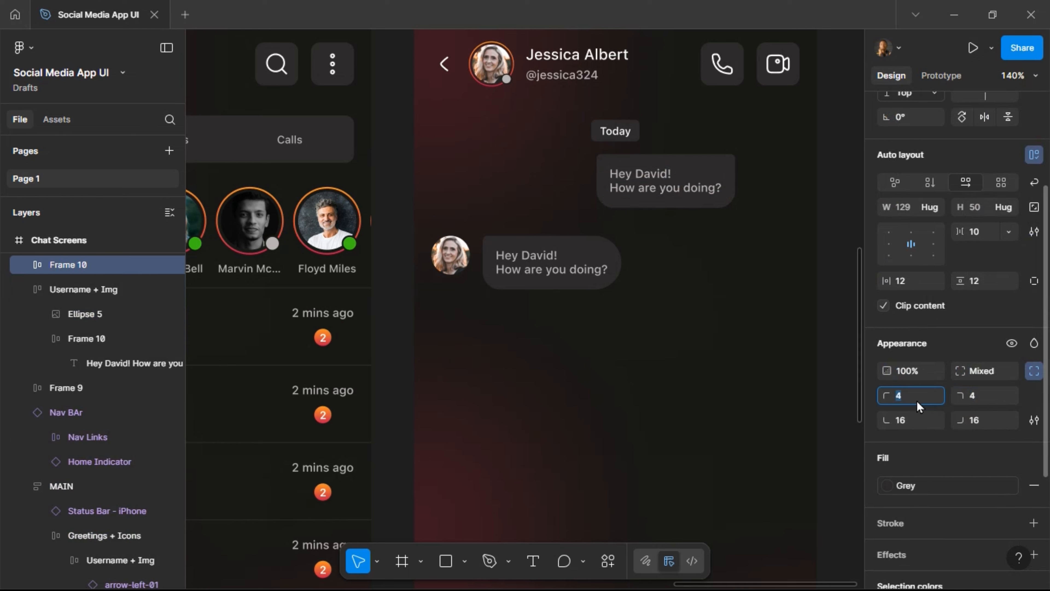
{"action": "type", "text": "36"}
{"action": "key", "text": "Return"}
{"action": "left_click", "coordinate": [917, 421]}
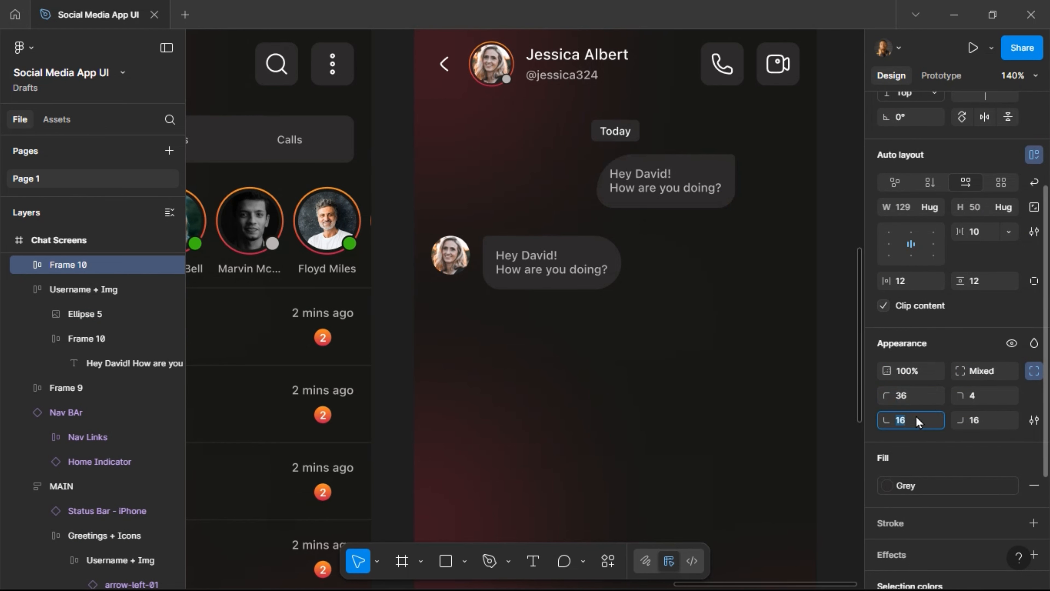
{"action": "type", "text": "36"}
{"action": "key", "text": "Return"}
Move the copied bubble right and change its greeting to 'Hey Jessica!'.
{"action": "left_click_drag", "start_coordinate": [666, 181], "coordinate": [704, 182]}
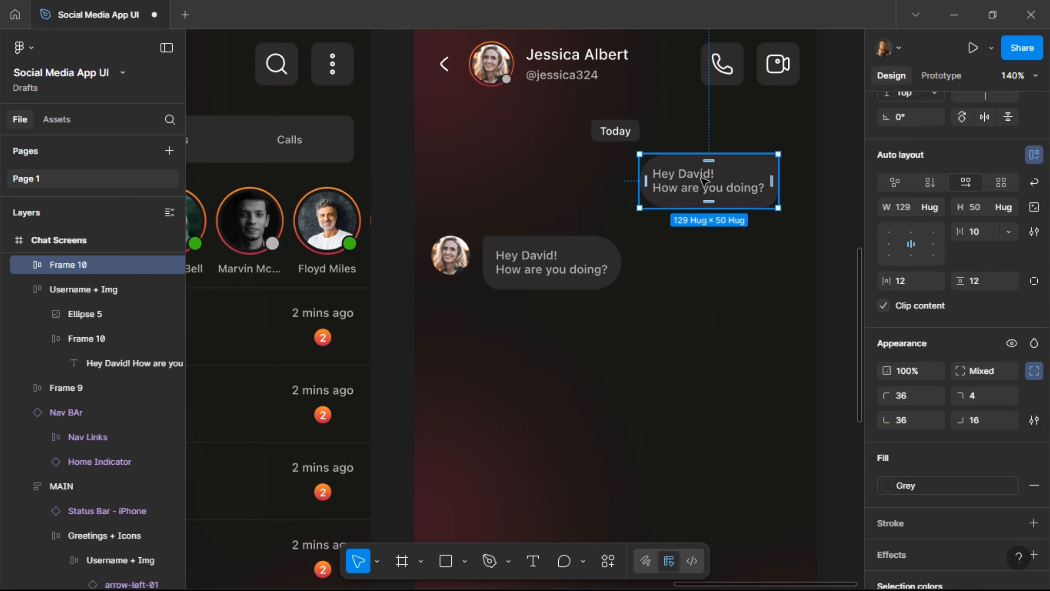
{"action": "double_click", "coordinate": [705, 182]}
{"action": "triple_click", "coordinate": [710, 178]}
{"action": "left_click", "coordinate": [710, 176]}
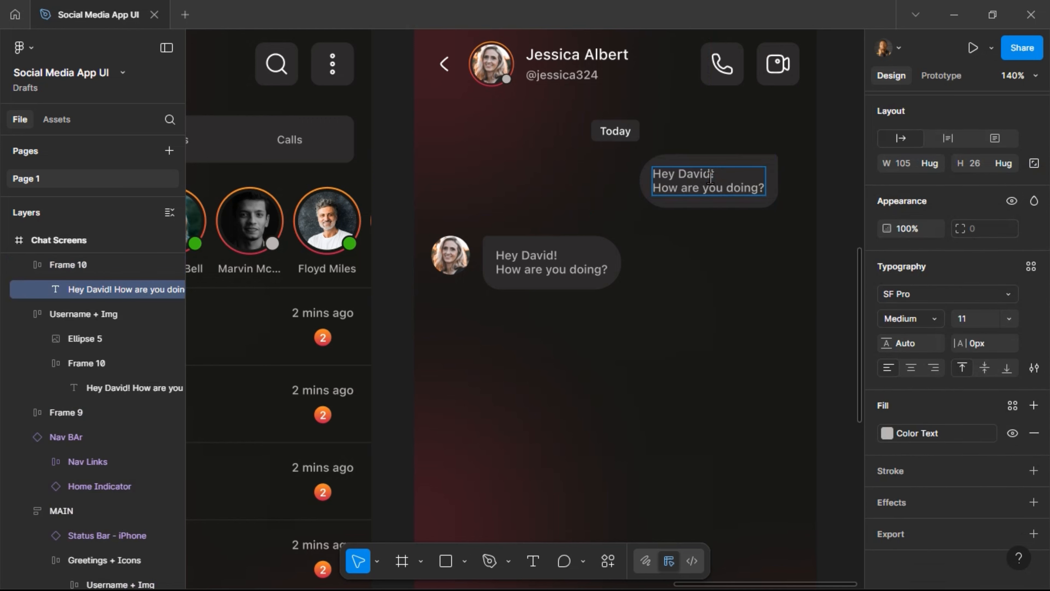
{"action": "key", "text": "BackSpace"}
{"action": "key", "text": "BackSpace"}
{"action": "key", "text": "BackSpace"}
{"action": "key", "text": "BackSpace"}
{"action": "key", "text": "BackSpace"}
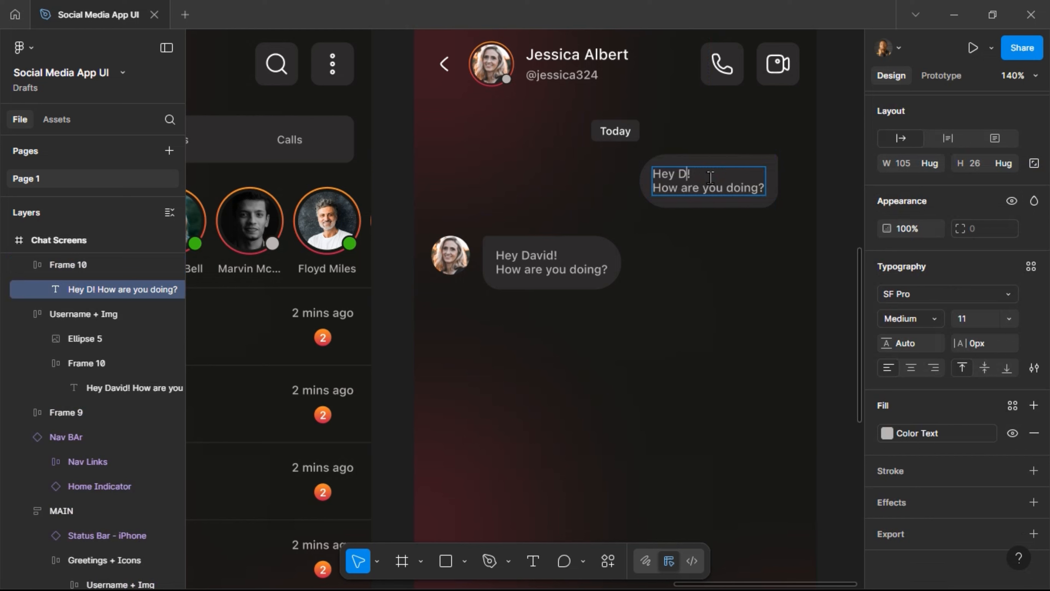
{"action": "type", "text": "Hey"}
{"action": "key", "text": "BackSpace"}
{"action": "key", "text": "BackSpace"}
{"action": "key", "text": "BackSpace"}
{"action": "key", "text": "BackSpace"}
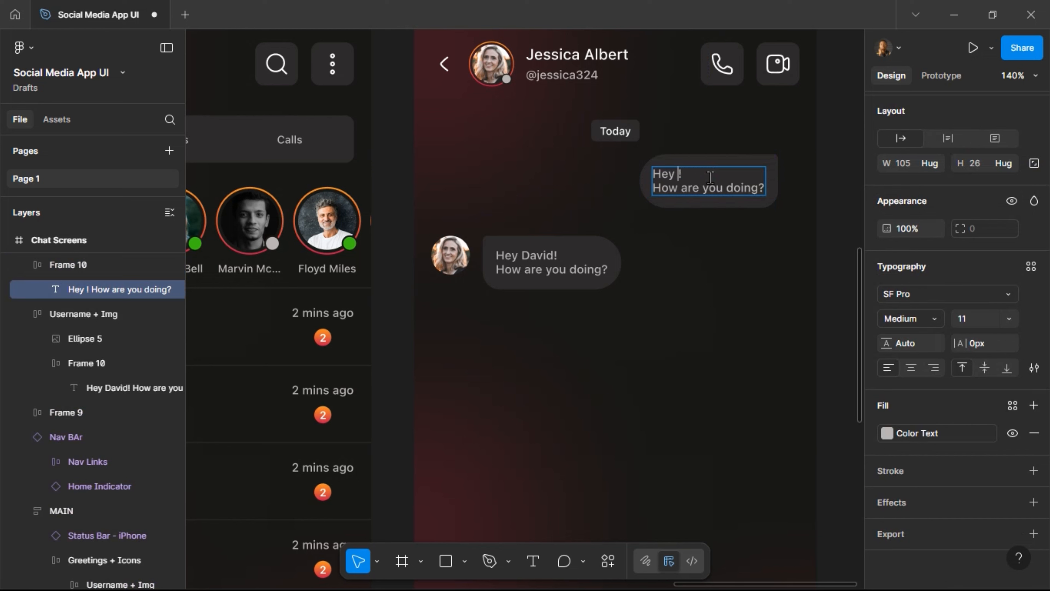
{"action": "type", "text": "Jessica"}
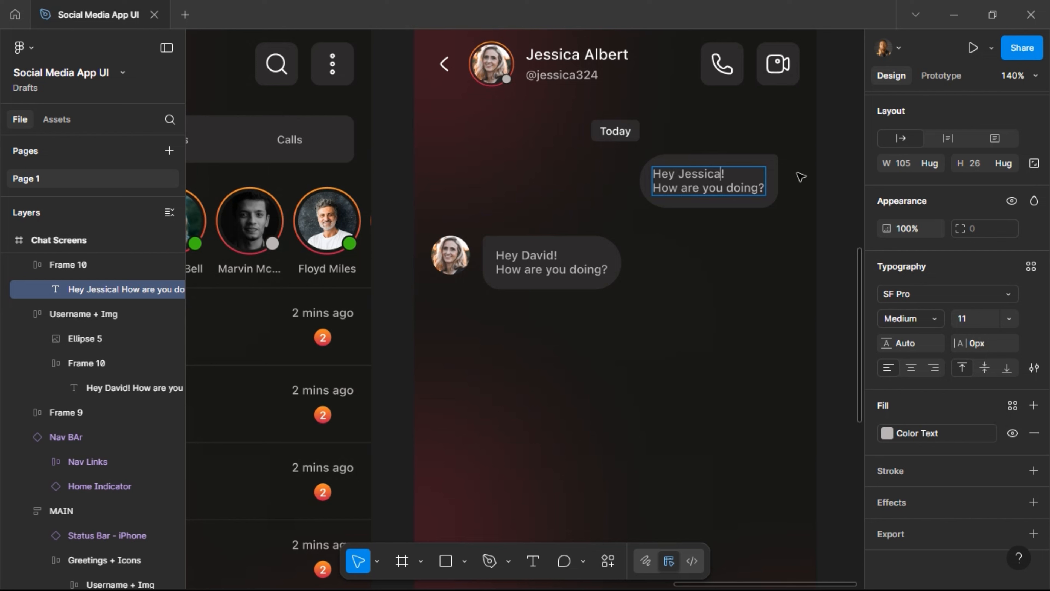
{"action": "key", "text": "Escape"}
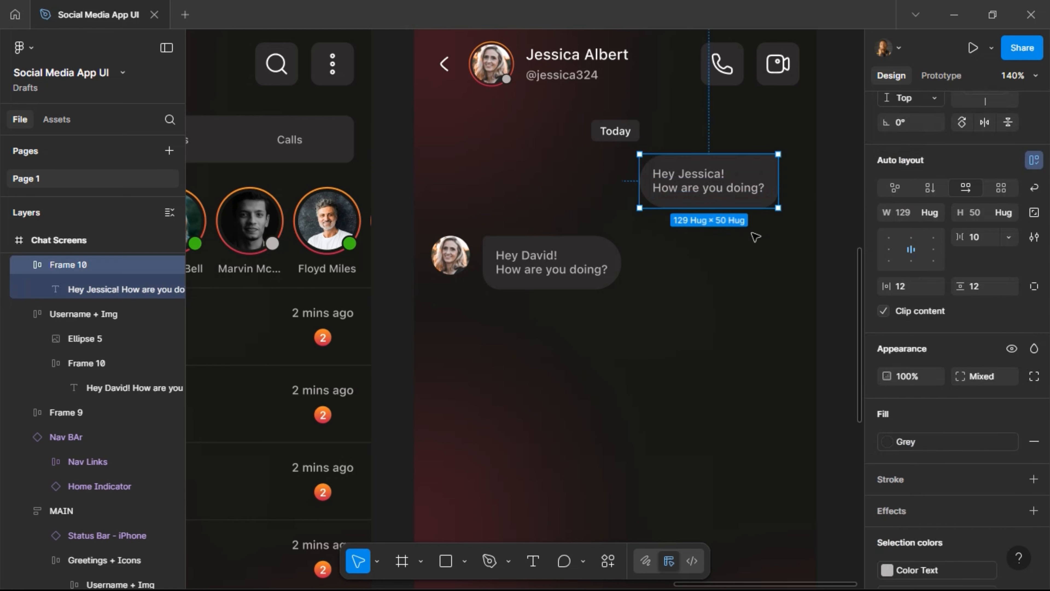
Fill the Hey Jessica bubble with the Gradient style and make its text White.
{"action": "key", "text": "Escape"}
{"action": "scroll", "coordinate": [991, 444], "scroll_direction": "down", "scroll_amount": 4}
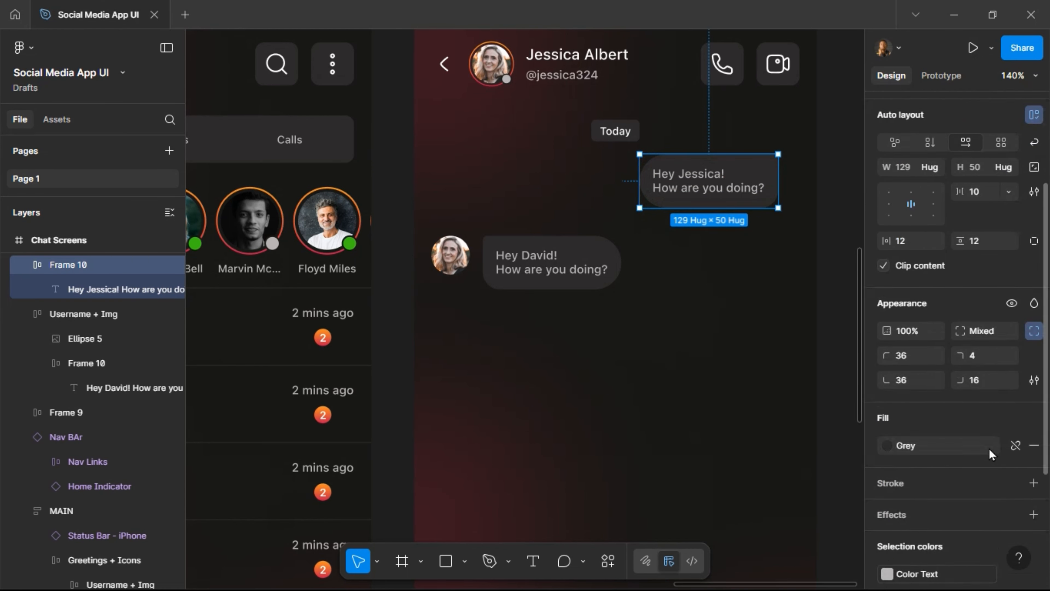
{"action": "left_click", "coordinate": [982, 347]}
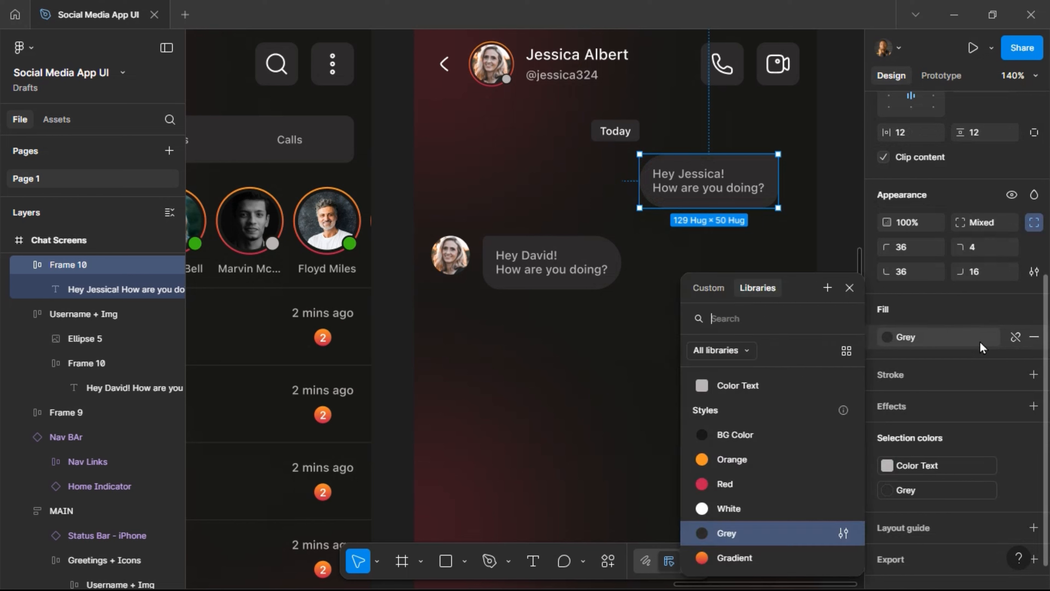
{"action": "left_click", "coordinate": [802, 555]}
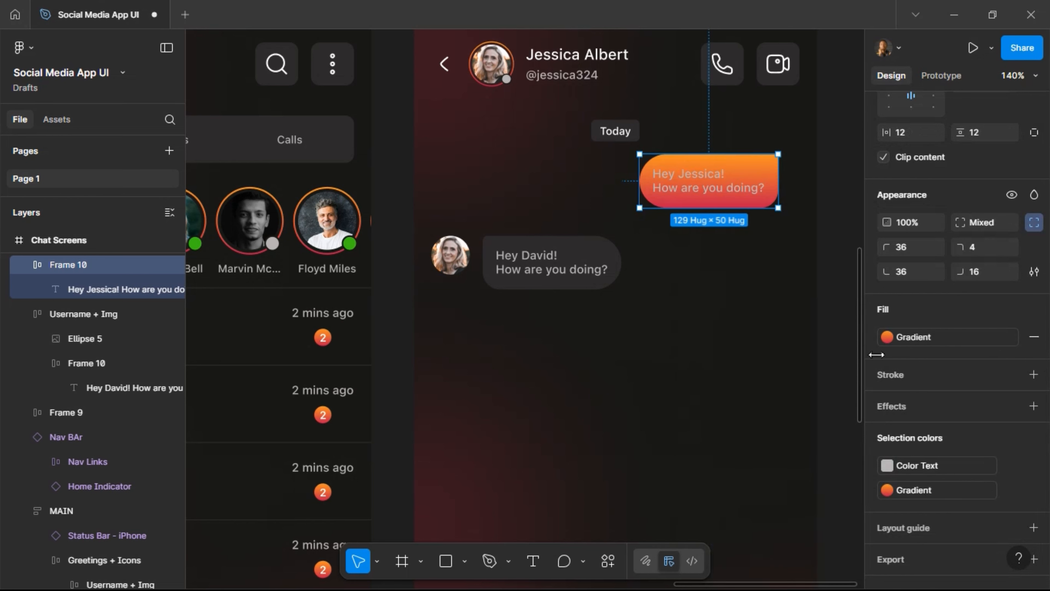
{"action": "left_click", "coordinate": [962, 471]}
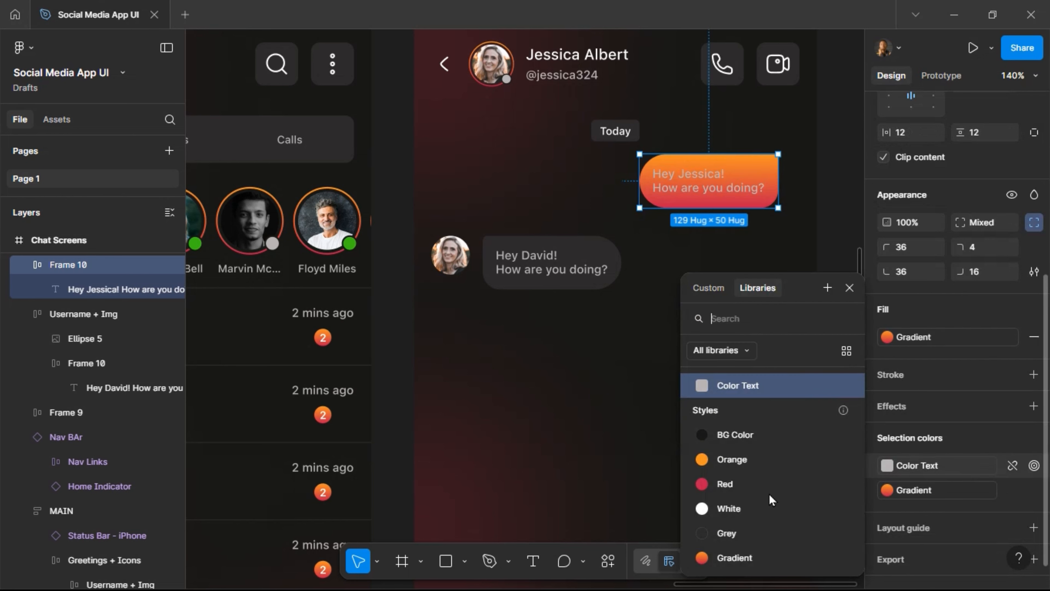
{"action": "left_click", "coordinate": [759, 511]}
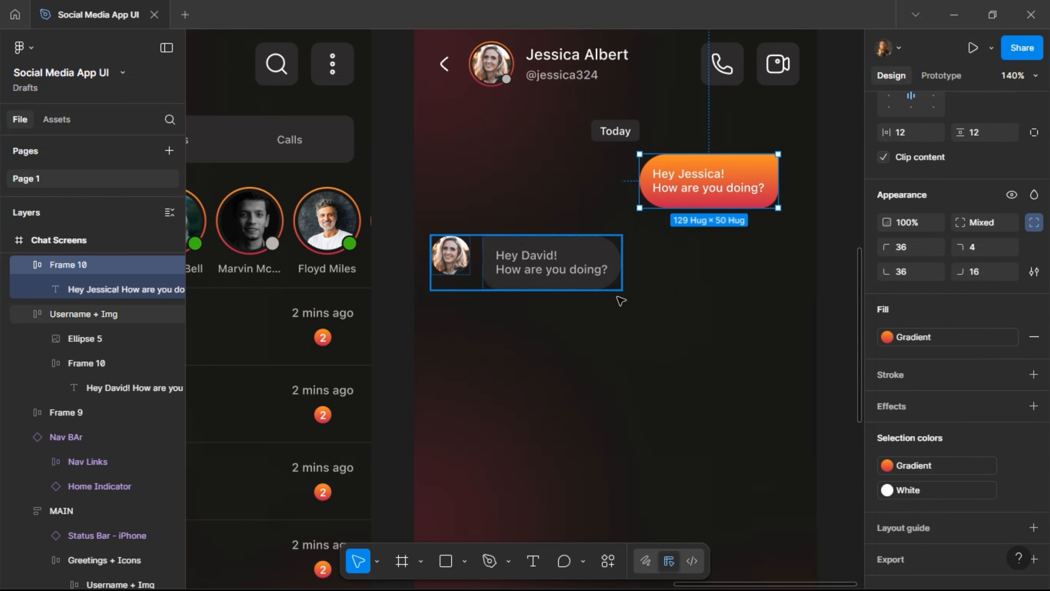
Nudge the orange bubble right and below Today, and move the Hey David message up closer.
{"action": "left_click", "coordinate": [570, 270]}
{"action": "left_click", "coordinate": [682, 185]}
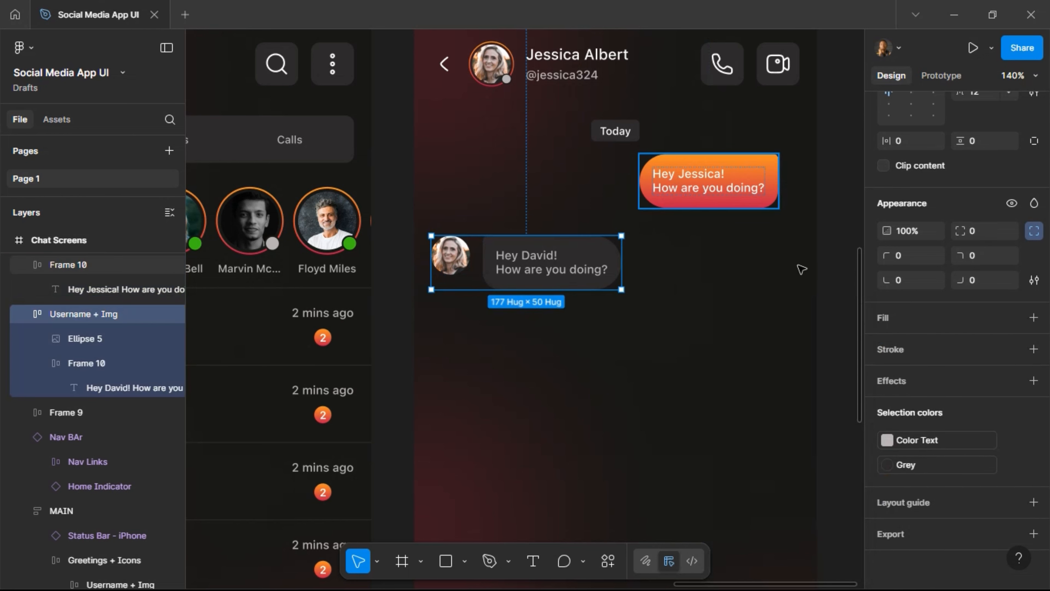
{"action": "key", "text": "alt"}
{"action": "key", "text": "shift+Right"}
{"action": "key", "text": "shift+Right"}
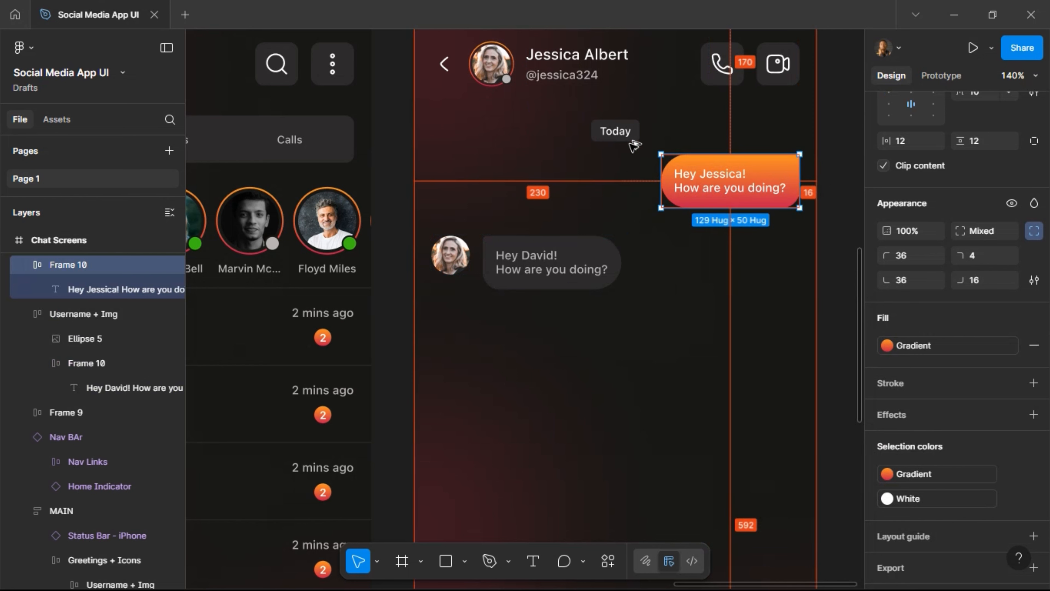
{"action": "key", "text": "Down"}
{"action": "key", "text": "Down"}
{"action": "key", "text": "Down"}
{"action": "key", "text": "Down"}
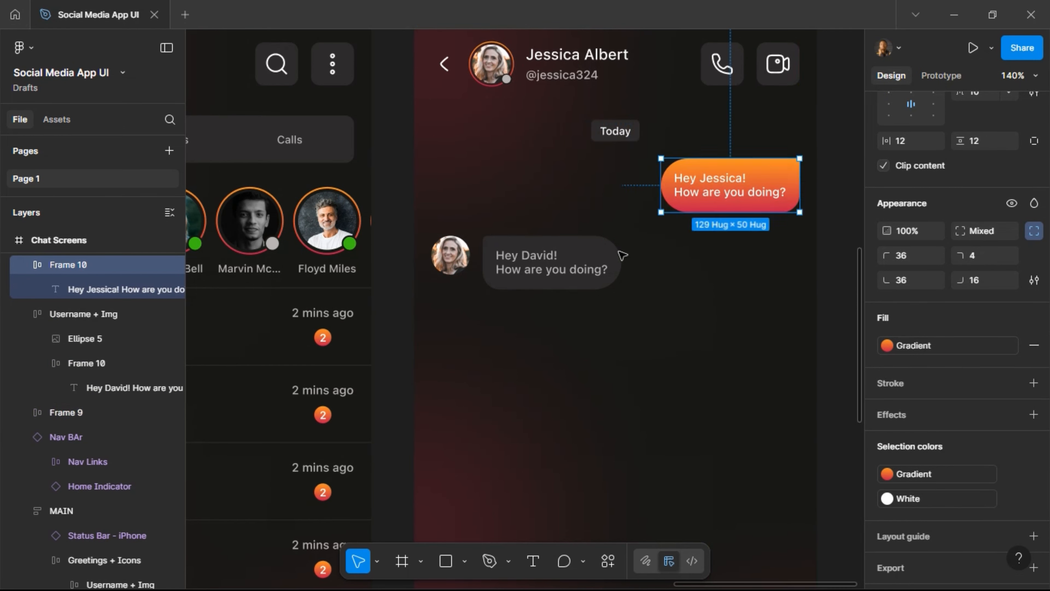
{"action": "left_click", "coordinate": [594, 265]}
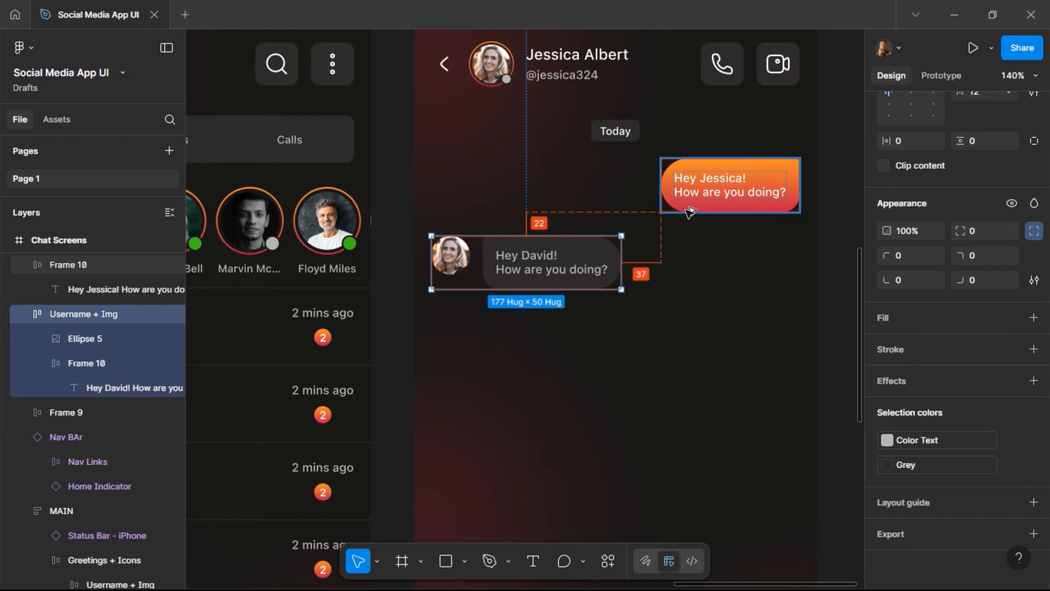
{"action": "key", "text": "Up"}
{"action": "key", "text": "Up"}
{"action": "key", "text": "Up"}
{"action": "key", "text": "Up"}
{"action": "key", "text": "Up"}
{"action": "key", "text": "Up"}
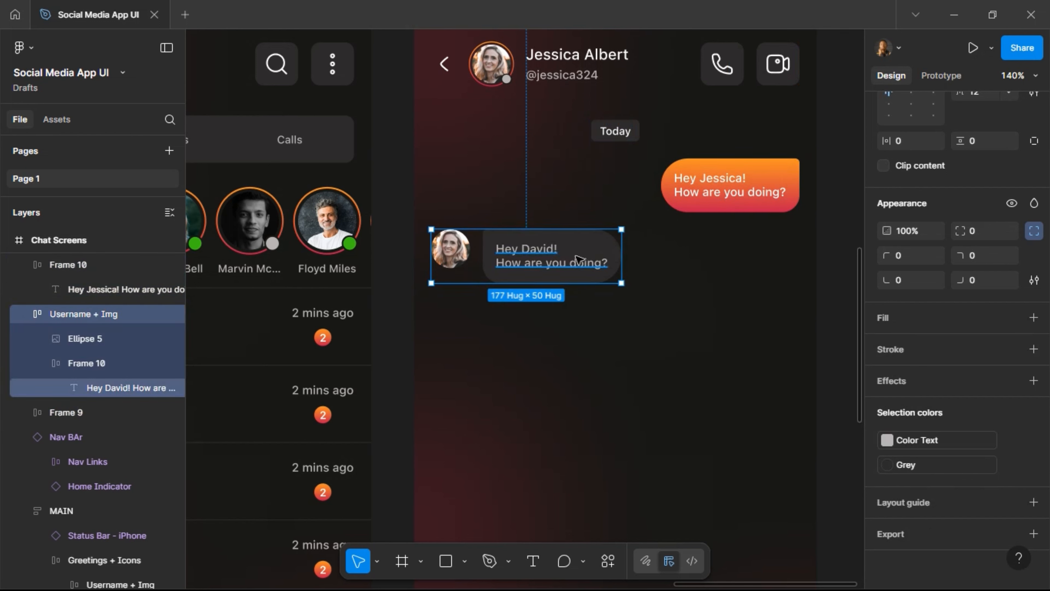
{"action": "key", "text": "ctrl+d"}
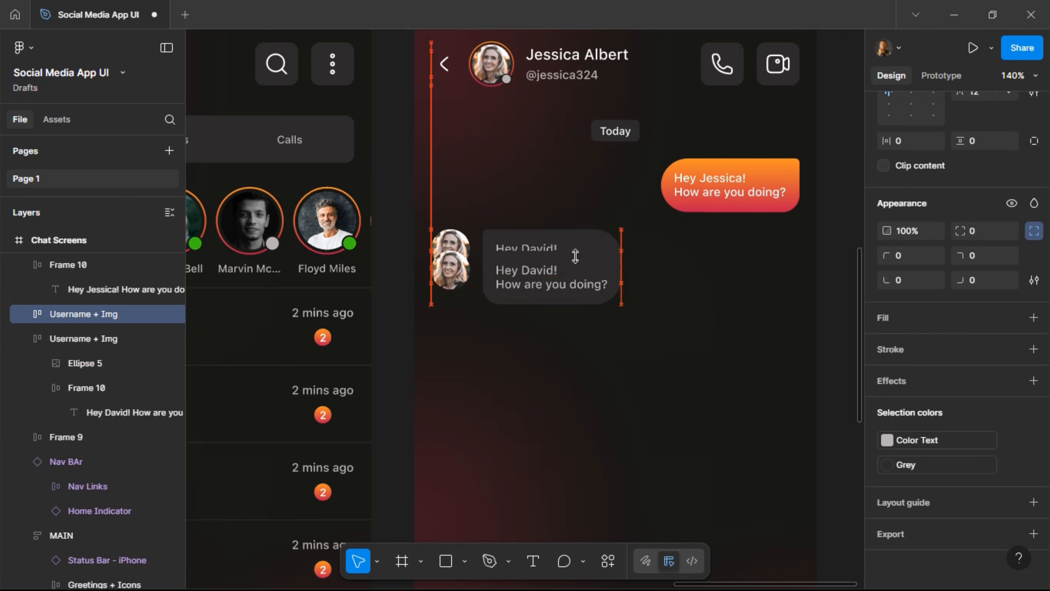
{"action": "key", "text": "shift+Down"}
{"action": "key", "text": "shift+Down"}
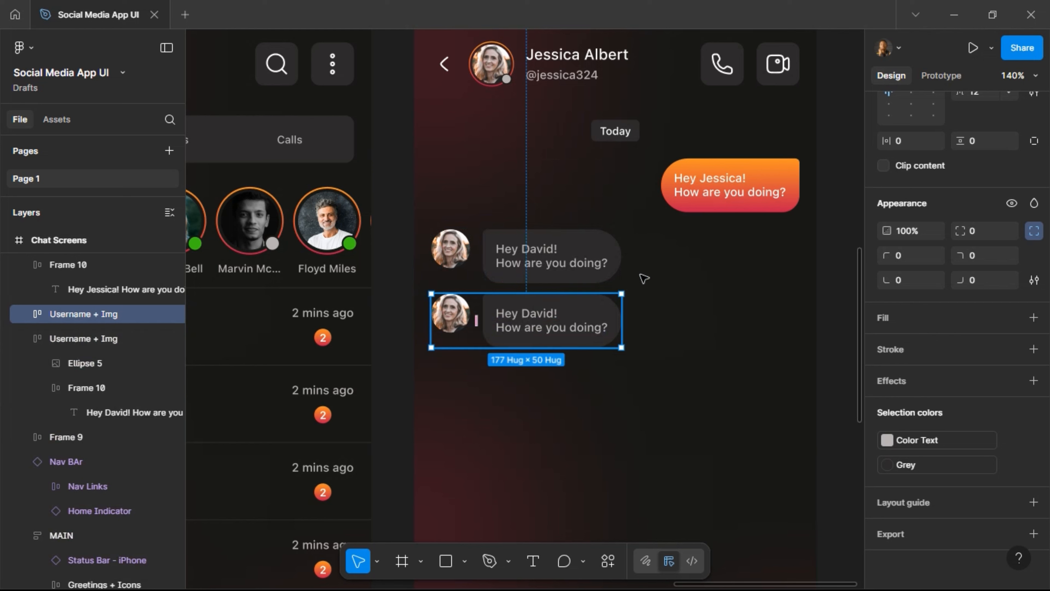
{"action": "key", "text": "Delete"}
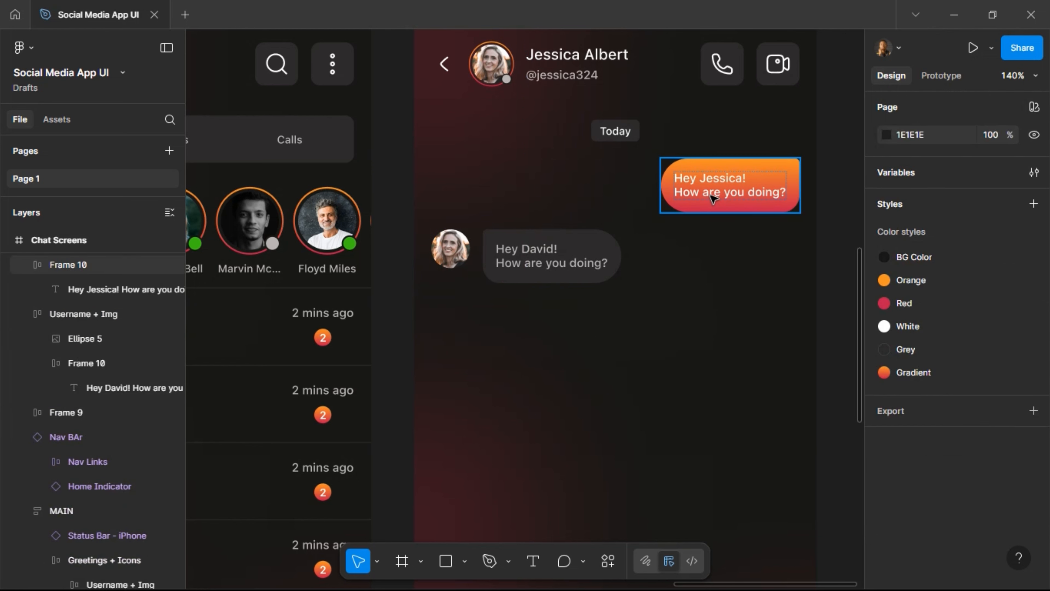
Duplicate the orange Jessica bubble and place the copy at Y 306 below the reply.
{"action": "left_click", "coordinate": [713, 198]}
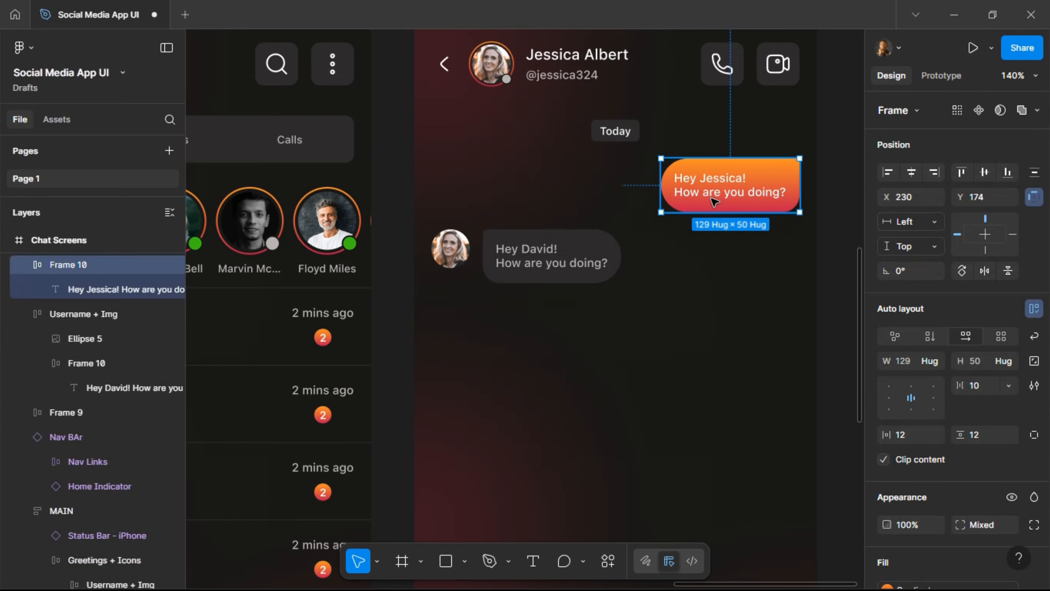
{"action": "key", "text": "ctrl+d"}
{"action": "key", "text": "shift+Down"}
{"action": "key", "text": "shift+Down"}
{"action": "key", "text": "shift+Down"}
{"action": "key", "text": "shift+Down"}
{"action": "key", "text": "shift+Down"}
{"action": "key", "text": "shift+Down"}
{"action": "key", "text": "shift+Down"}
{"action": "key", "text": "shift+Down"}
{"action": "key", "text": "shift+Down"}
{"action": "key", "text": "shift+Down"}
{"action": "key", "text": "shift+Down"}
{"action": "key", "text": "shift+Down"}
{"action": "key", "text": "shift+Down"}
{"action": "key", "text": "shift+Down"}
{"action": "key", "text": "shift+Down"}
{"action": "key", "text": "shift+Down"}
{"action": "key", "text": "shift+Down"}
{"action": "key", "text": "shift+Down"}
{"action": "key", "text": "shift+Down"}
{"action": "key", "text": "shift+Down"}
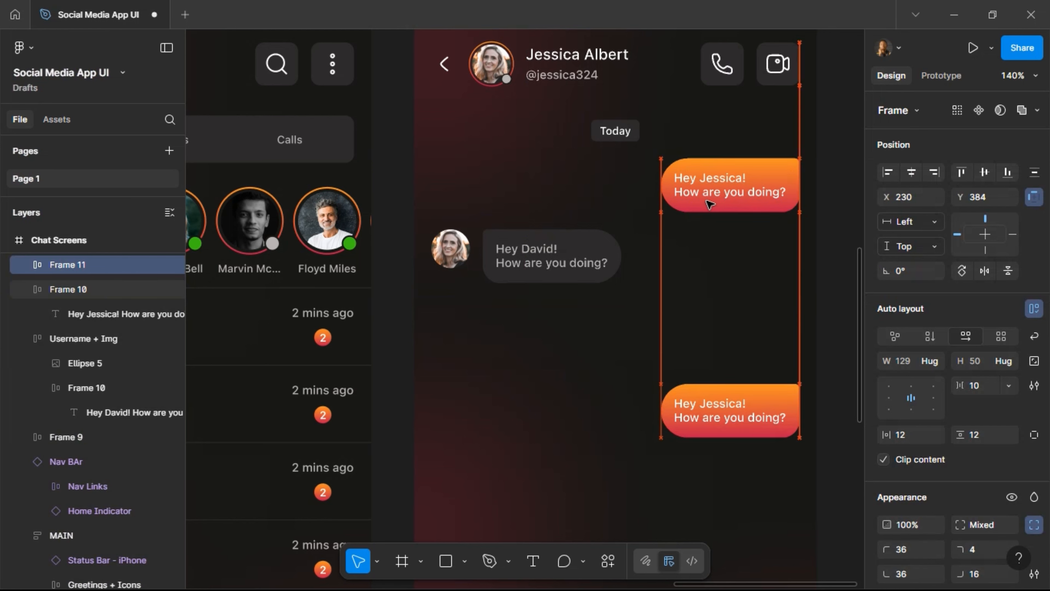
{"action": "key", "text": "shift+Up"}
{"action": "key", "text": "shift+Up"}
{"action": "key", "text": "shift+Up"}
{"action": "key", "text": "shift+Up"}
{"action": "key", "text": "shift+Up"}
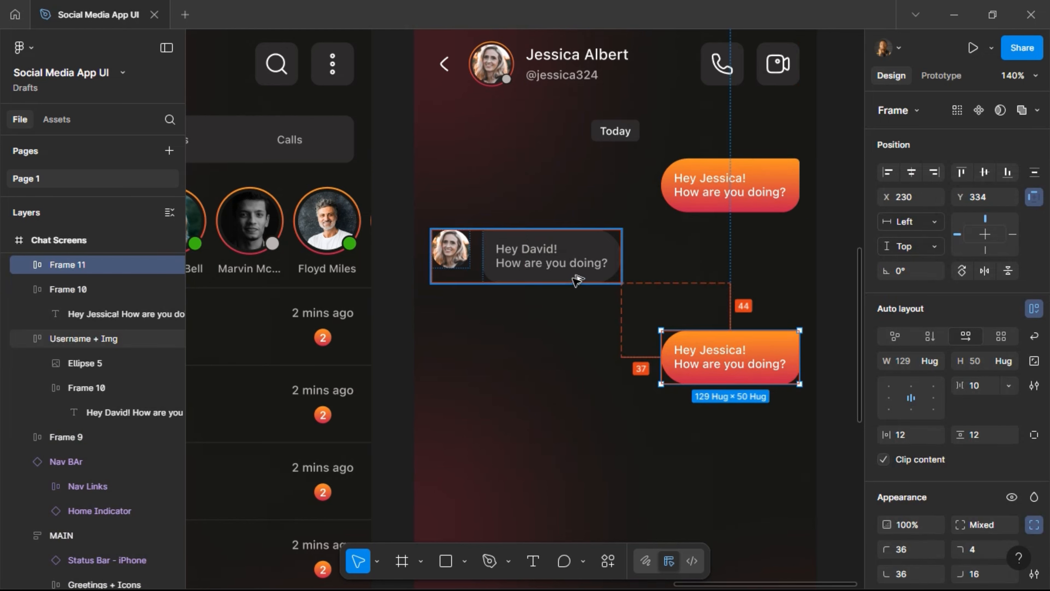
{"action": "key", "text": "Down"}
{"action": "key", "text": "Down"}
{"action": "key", "text": "Down"}
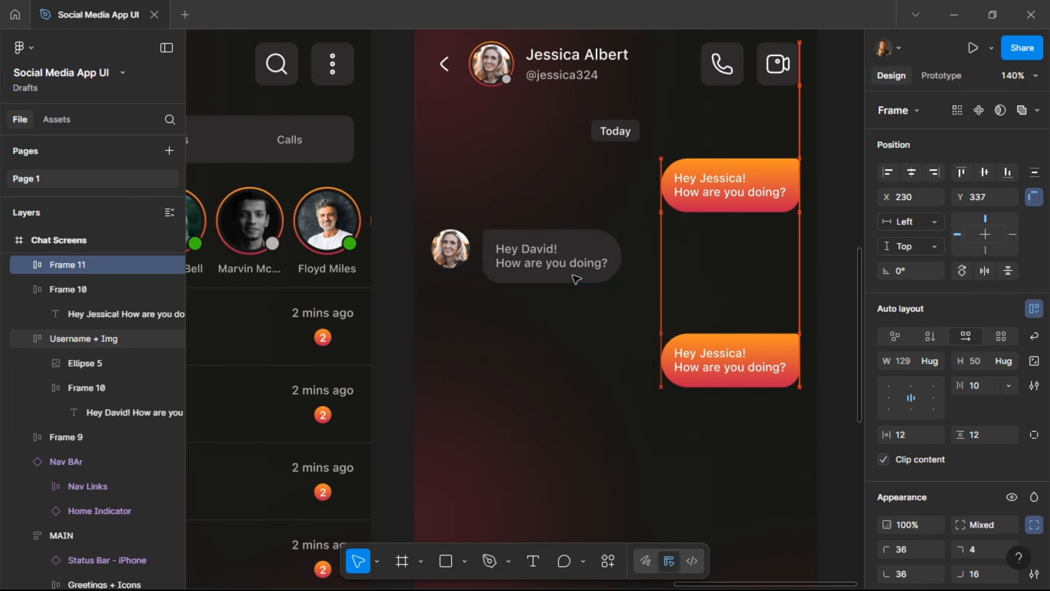
{"action": "key", "text": "shift+Up"}
{"action": "key", "text": "shift+Up"}
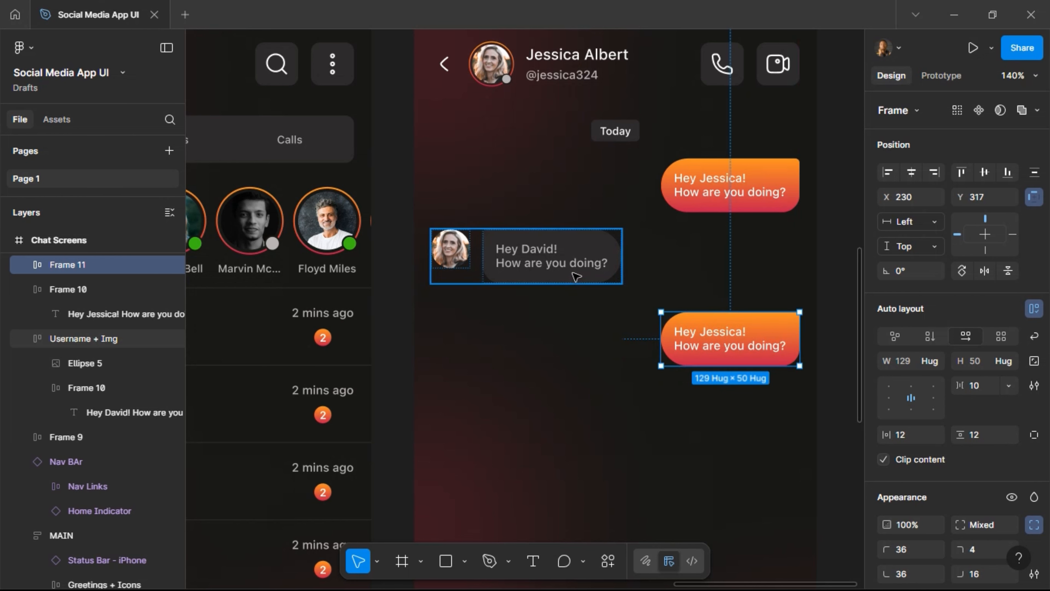
{"action": "key", "text": "shift+Up"}
{"action": "key", "text": "Up"}
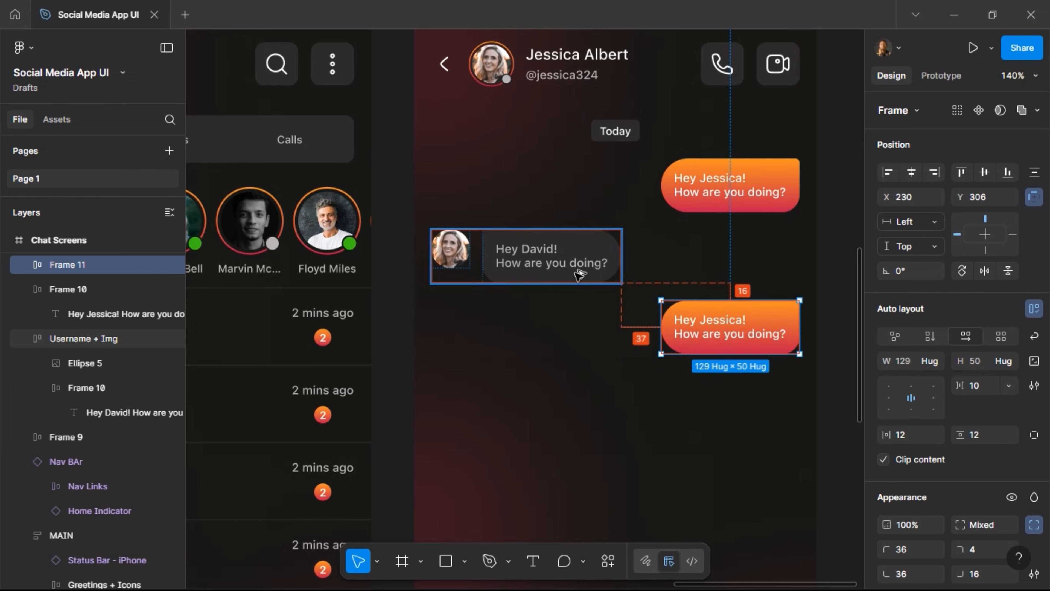
Change the copied bubble's message text to 'Okay!'.
{"action": "double_click", "coordinate": [703, 335]}
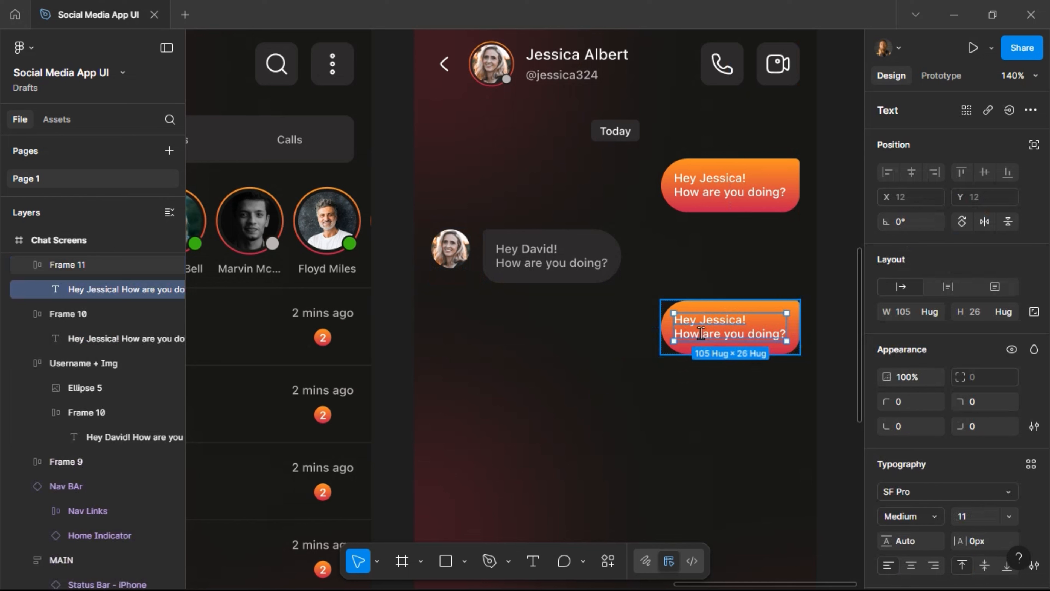
{"action": "double_click", "coordinate": [701, 333]}
{"action": "type", "text": "Ok"}
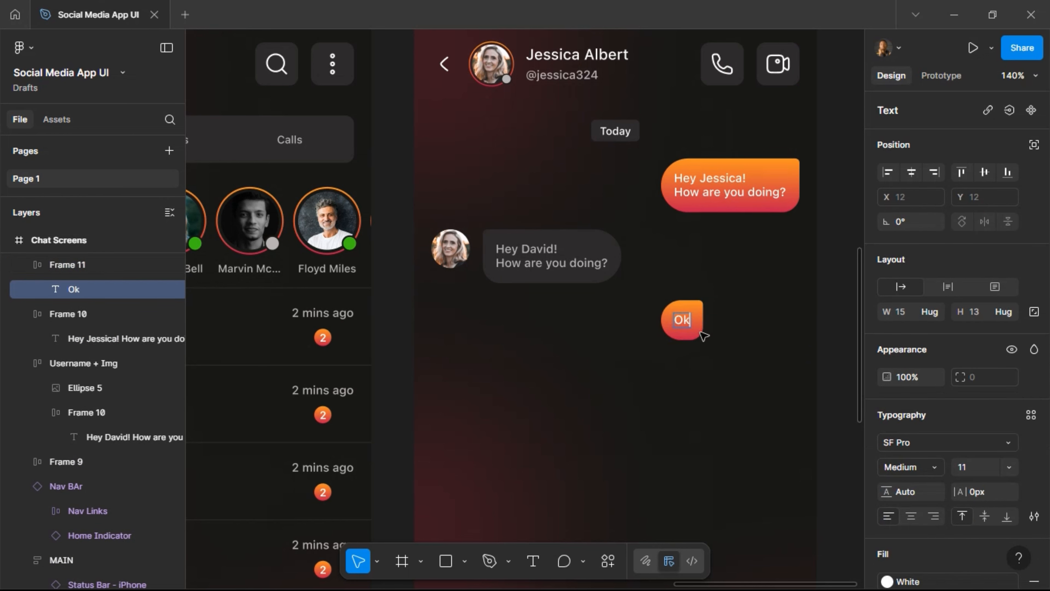
{"action": "type", "text": "ay!"}
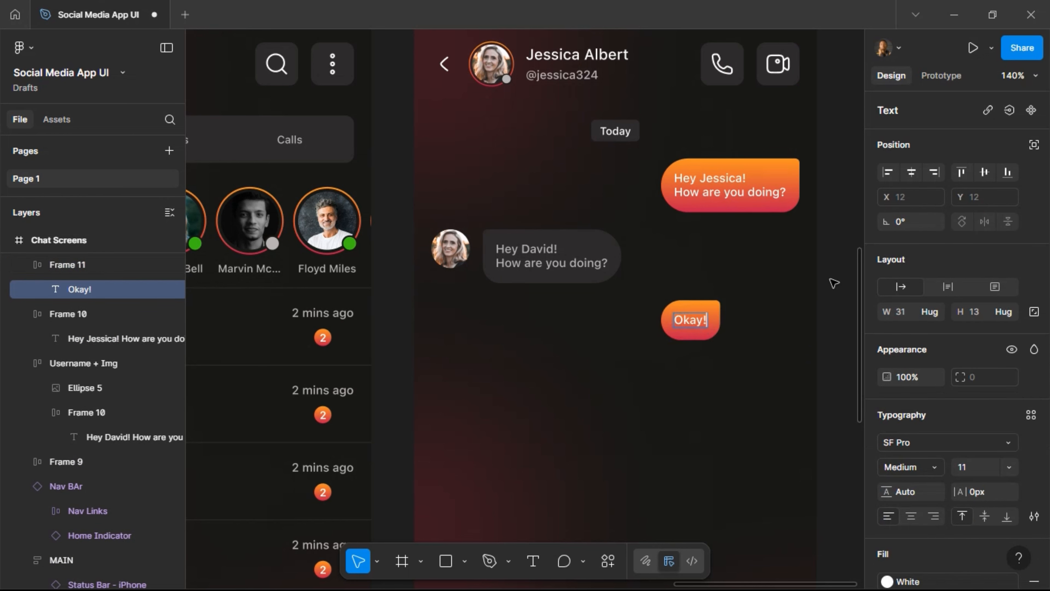
{"action": "key", "text": "Escape"}
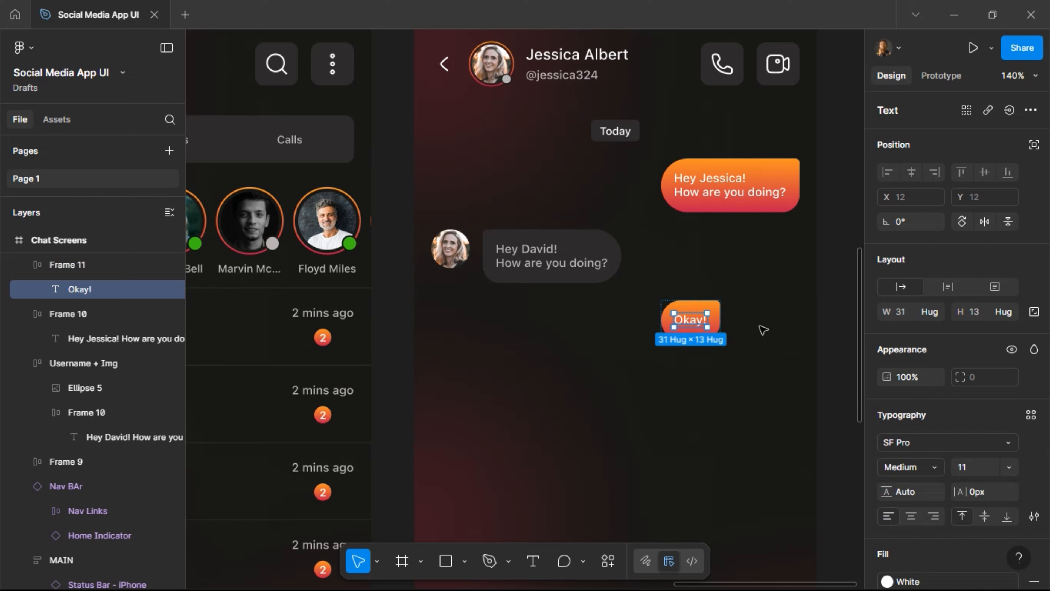
{"action": "key", "text": "Escape"}
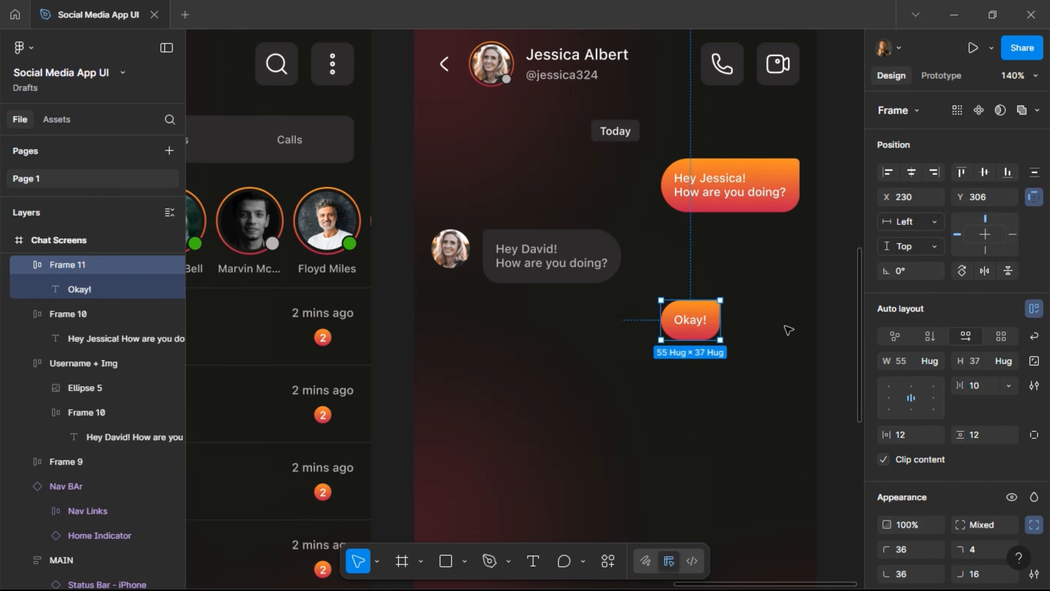
Align the Okay! bubble to the right side at X 304.
{"action": "key", "text": "alt"}
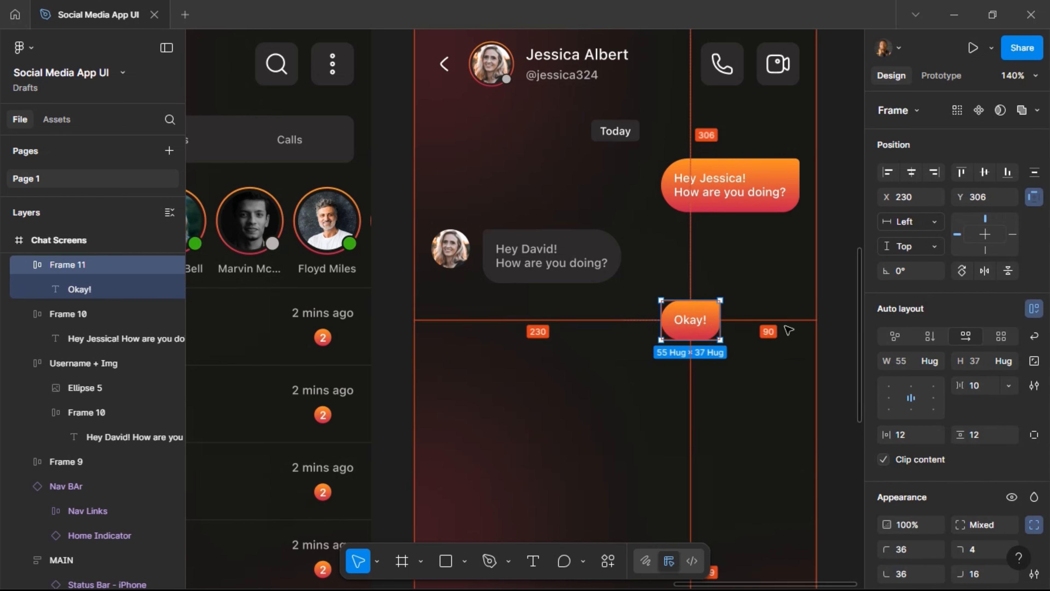
{"action": "key", "text": "shift+Right"}
{"action": "key", "text": "shift+Right"}
{"action": "key", "text": "shift+Right"}
{"action": "key", "text": "shift+Right"}
{"action": "key", "text": "shift+Right"}
{"action": "key", "text": "shift+Right"}
{"action": "key", "text": "shift+Right"}
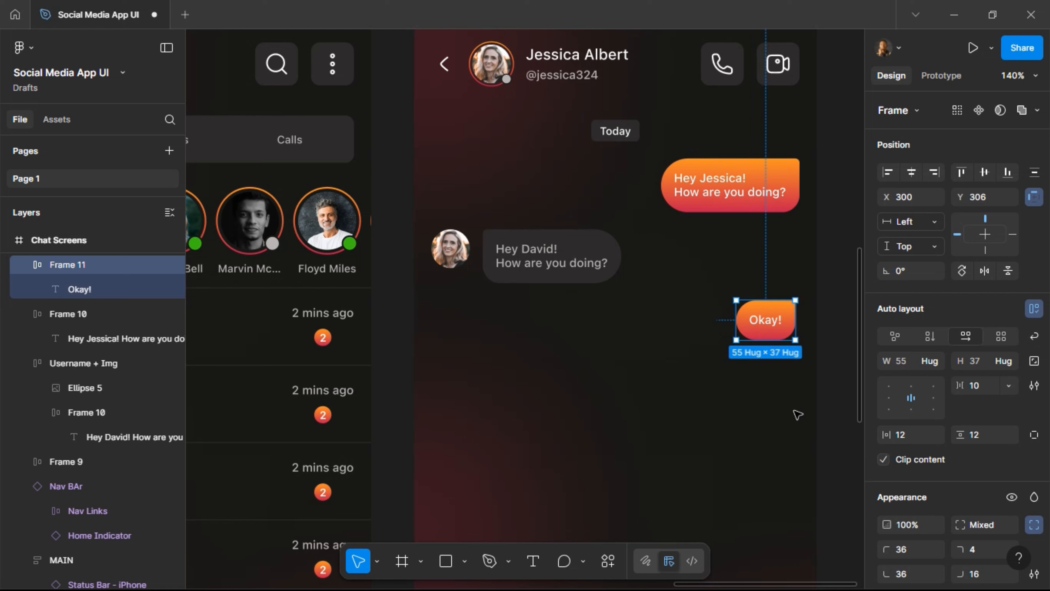
{"action": "key", "text": "alt"}
{"action": "key", "text": "Right"}
{"action": "key", "text": "Right"}
{"action": "key", "text": "Right"}
{"action": "key", "text": "Right"}
{"action": "key", "text": "Right"}
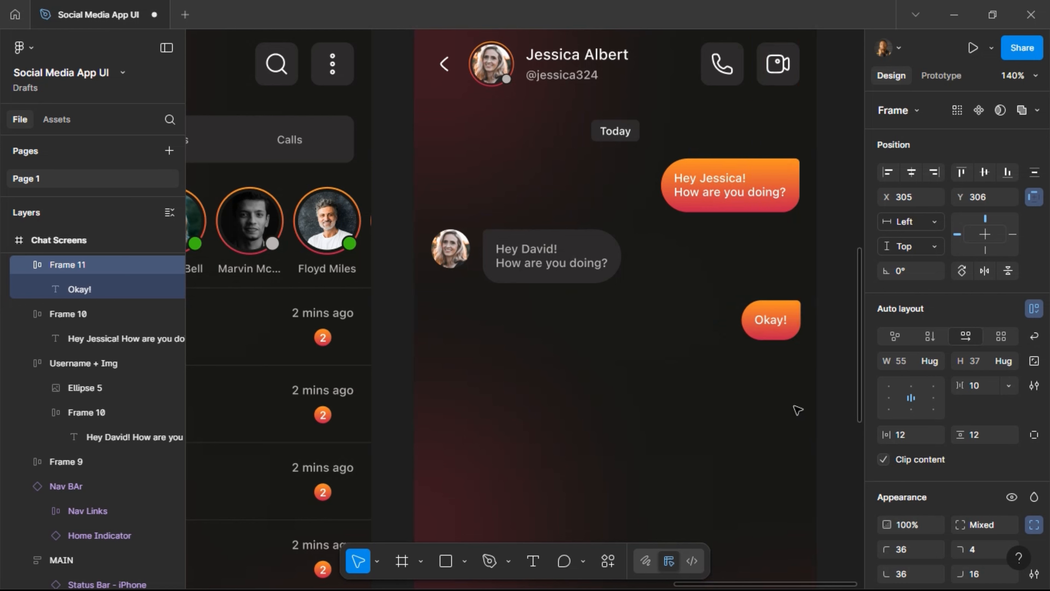
{"action": "key", "text": "alt"}
{"action": "key", "text": "Right"}
{"action": "key", "text": "Left"}
{"action": "key", "text": "Left"}
Replace the Hey David text with 'I'm good!' and a second line 'And You?'.
{"action": "left_click", "coordinate": [545, 264]}
{"action": "double_click", "coordinate": [544, 264]}
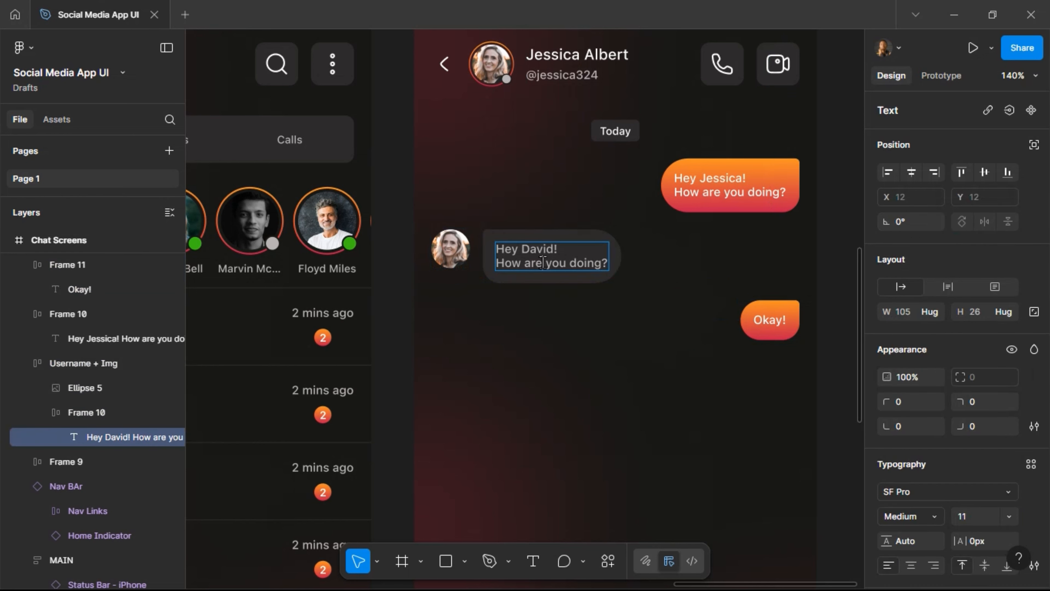
{"action": "double_click", "coordinate": [543, 263]}
{"action": "key", "text": "BackSpace"}
{"action": "type", "text": "I"}
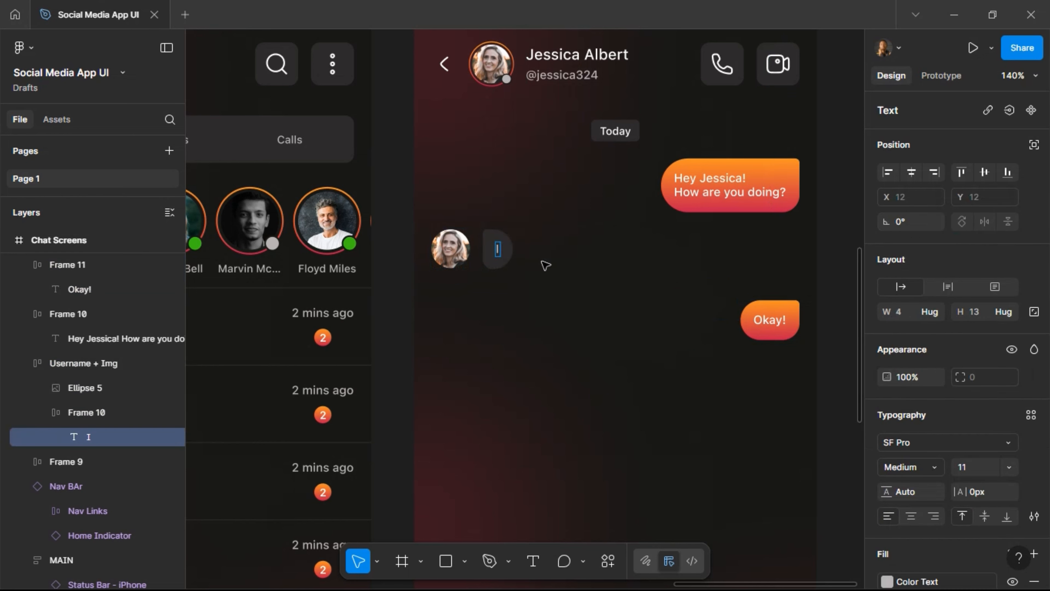
{"action": "type", "text": "'m"}
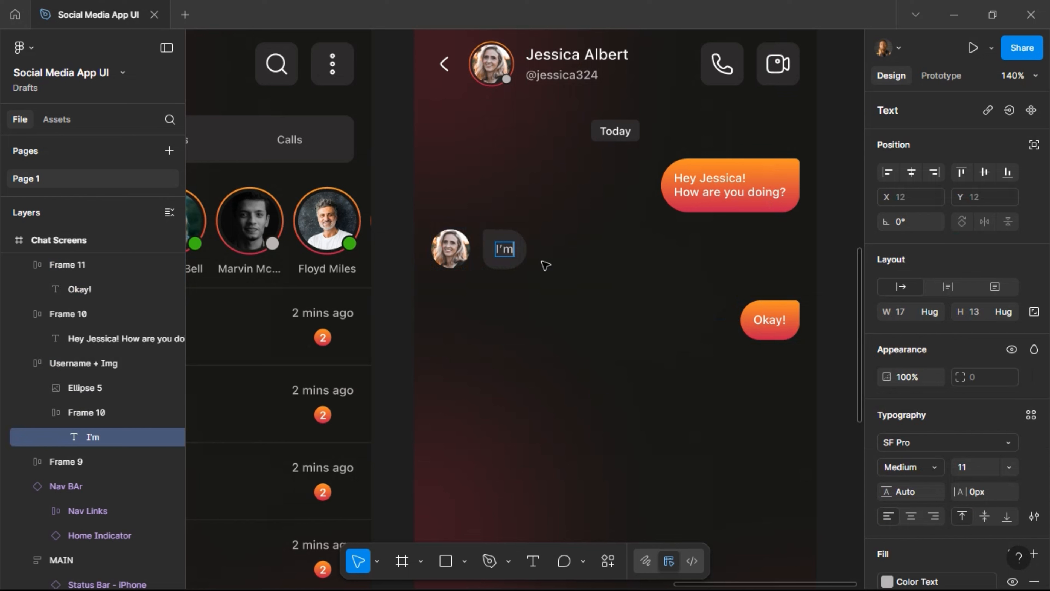
{"action": "type", "text": " good"}
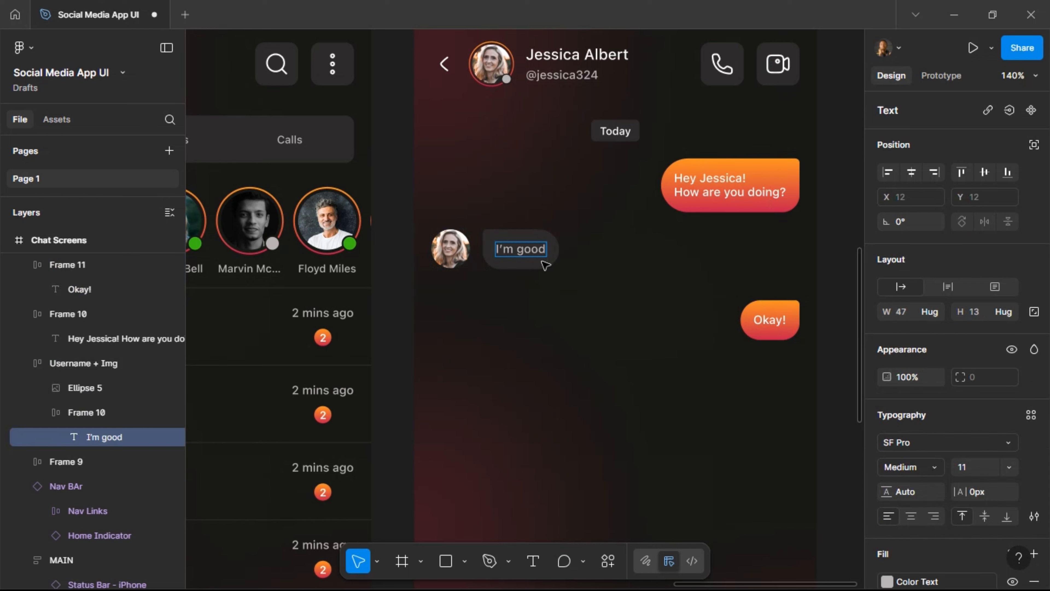
{"action": "type", "text": "!"}
{"action": "key", "text": "Return"}
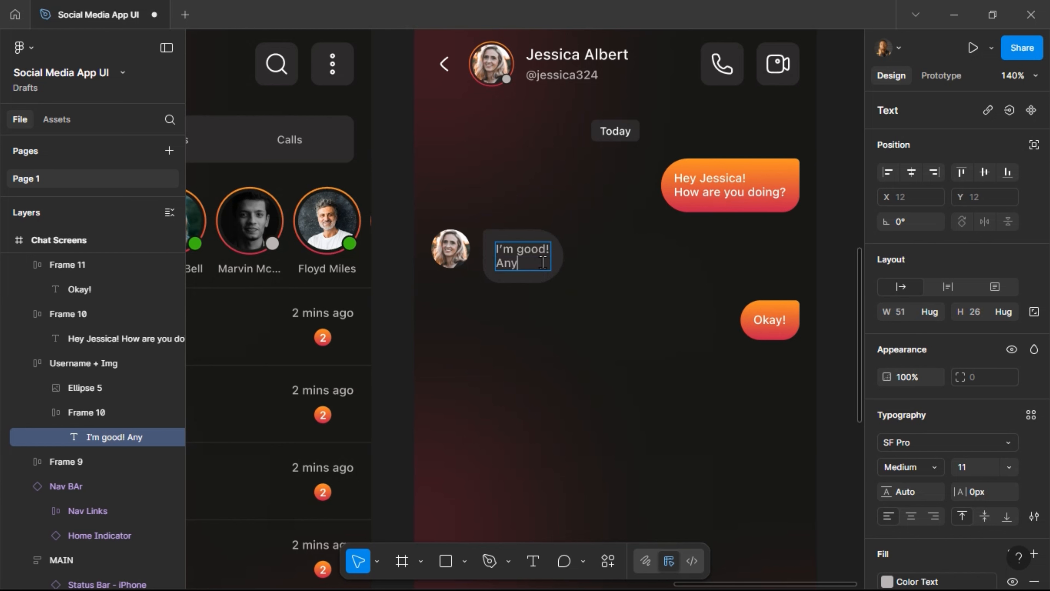
{"action": "type", "text": "Any"}
{"action": "key", "text": "BackSpace"}
{"action": "type", "text": "d You?"}
Join the reply into a single line reading 'I'm good. And You?'.
{"action": "scroll", "coordinate": [543, 261], "scroll_direction": "down", "scroll_amount": 3}
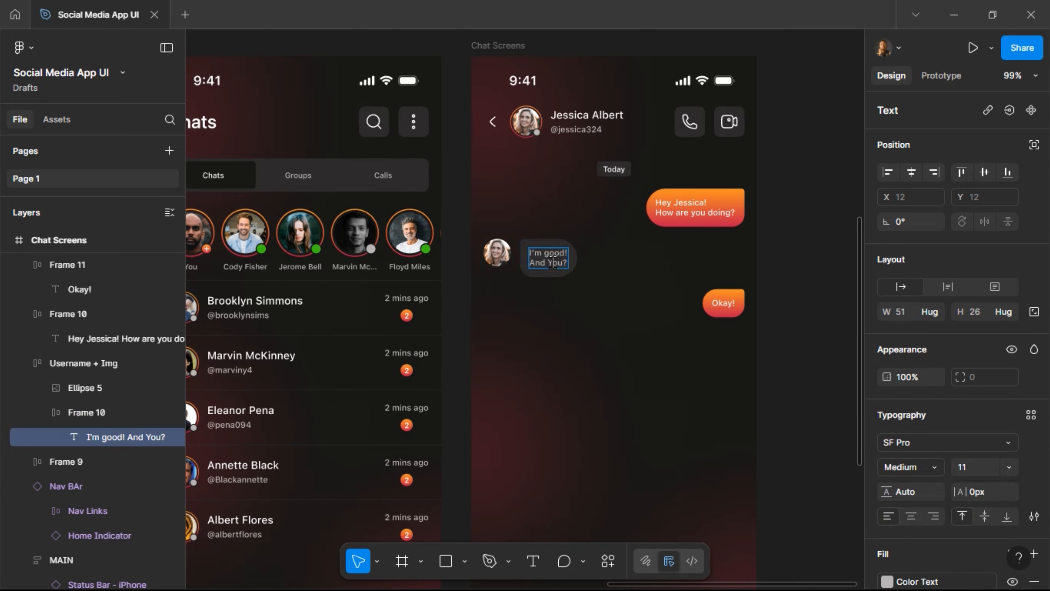
{"action": "key", "text": "Home"}
{"action": "key", "text": "BackSpace"}
{"action": "key", "text": "BackSpace"}
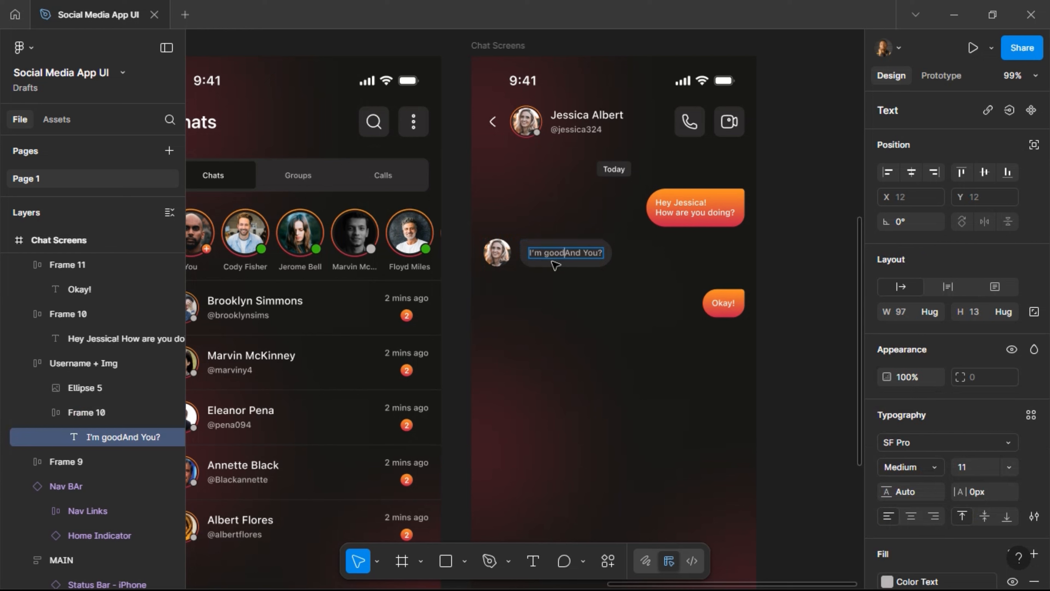
{"action": "type", "text": "."}
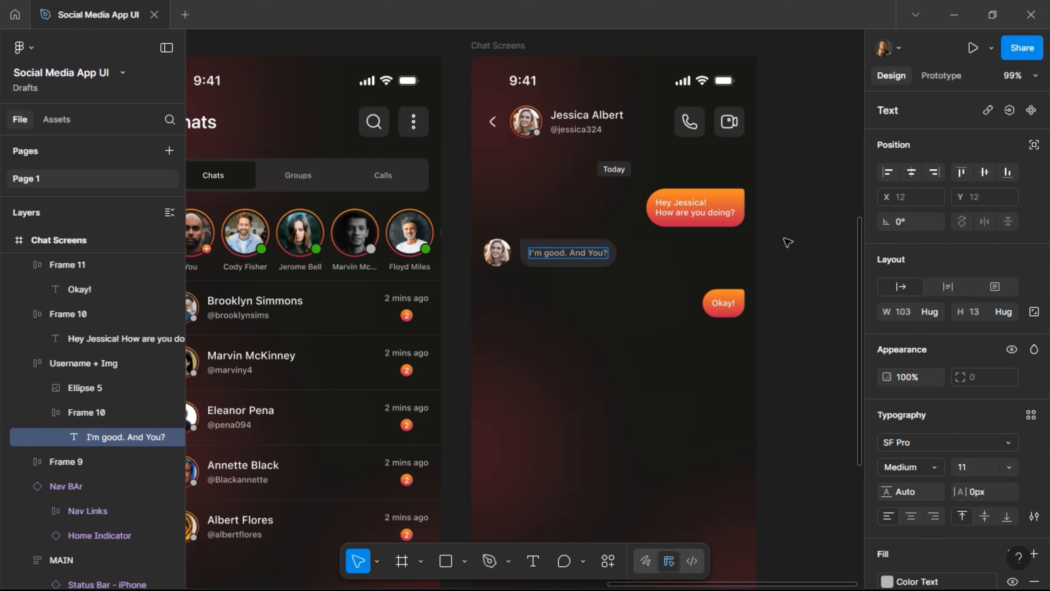
{"action": "key", "text": "Escape"}
{"action": "left_click", "coordinate": [722, 305]}
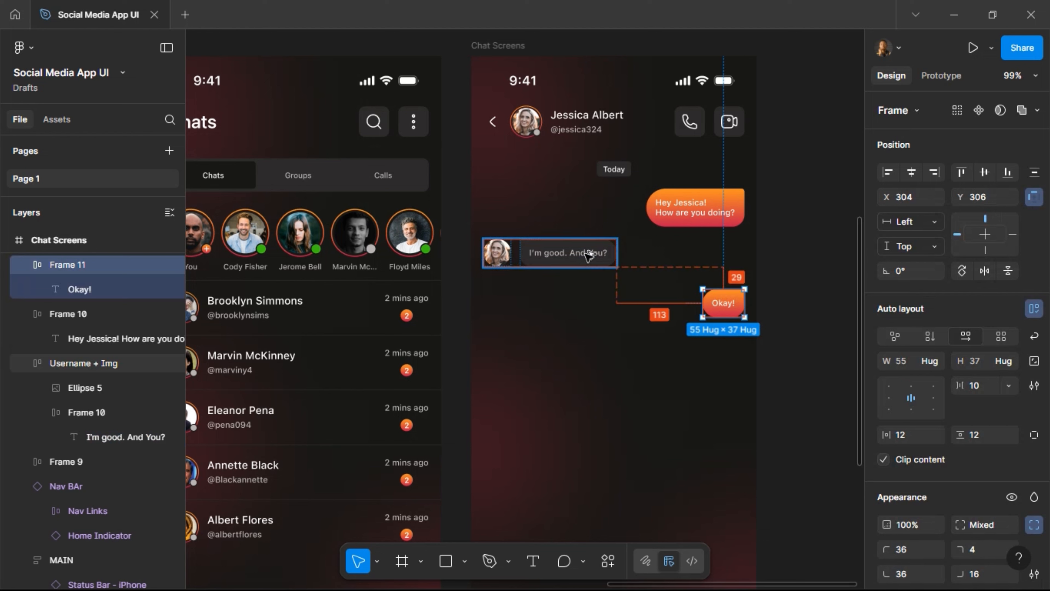
Move the Okay! bubble up to Y 293.
{"action": "key", "text": "Up"}
{"action": "key", "text": "Up"}
{"action": "key", "text": "Up"}
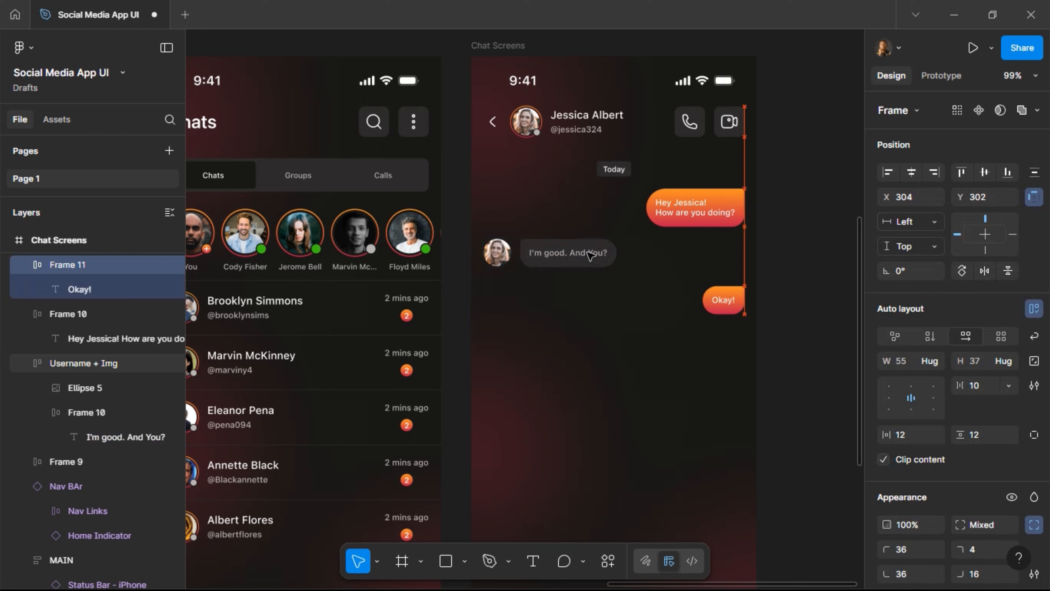
{"action": "key", "text": "Up"}
{"action": "key", "text": "Up"}
{"action": "key", "text": "Up"}
{"action": "key", "text": "Up"}
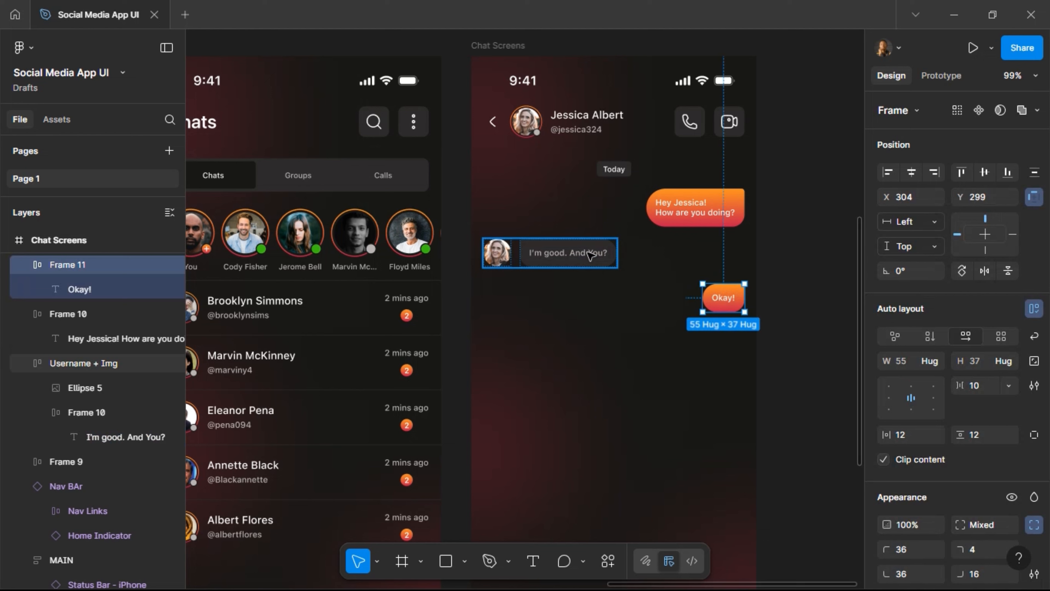
{"action": "key", "text": "Down"}
{"action": "key", "text": "Down"}
{"action": "key", "text": "Down"}
{"action": "key", "text": "Down"}
{"action": "key", "text": "shift+Up"}
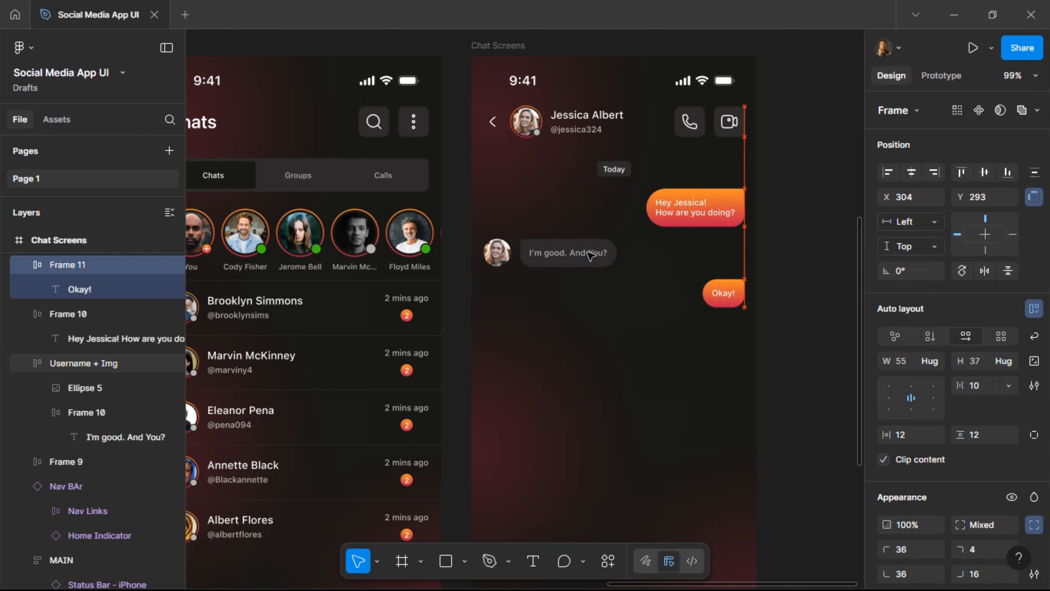
Change the bubble text to 'Same Here!' with a second line 'Trust you are having a great day!'.
{"action": "double_click", "coordinate": [728, 294]}
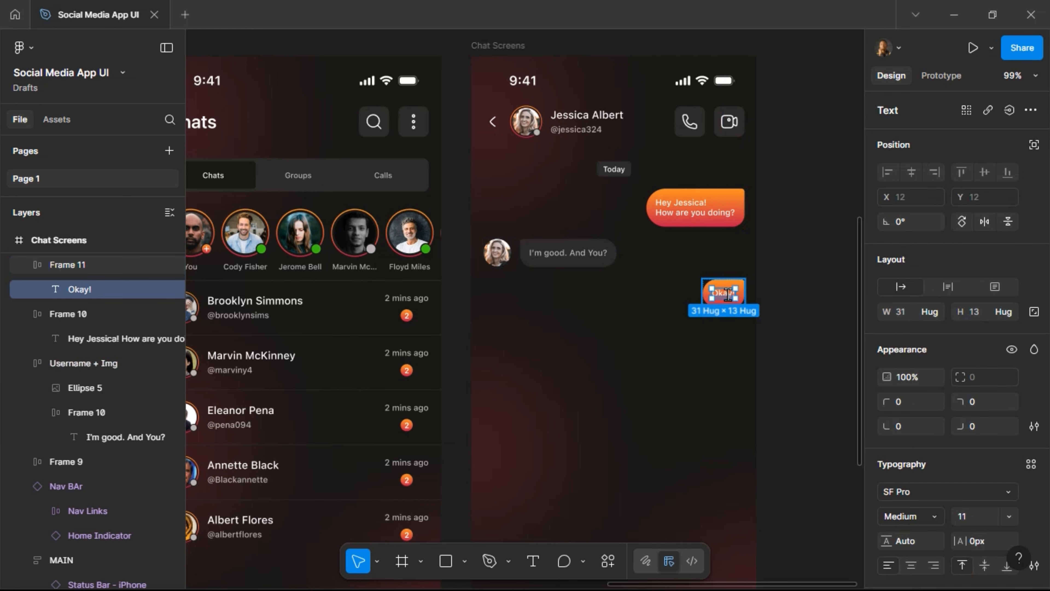
{"action": "double_click", "coordinate": [727, 295]}
{"action": "type", "text": "Sa"}
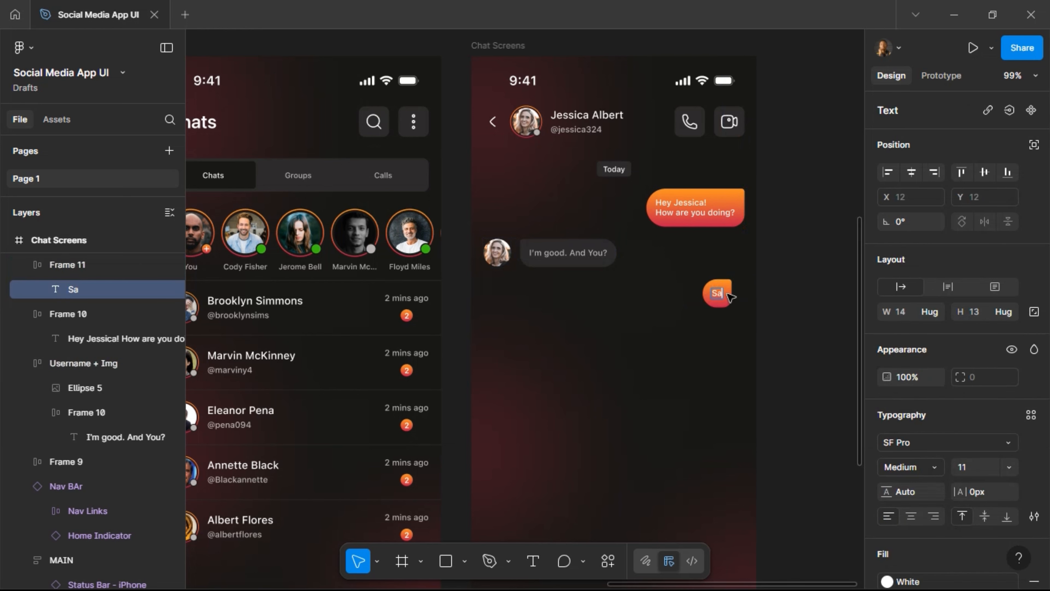
{"action": "type", "text": "me Here"}
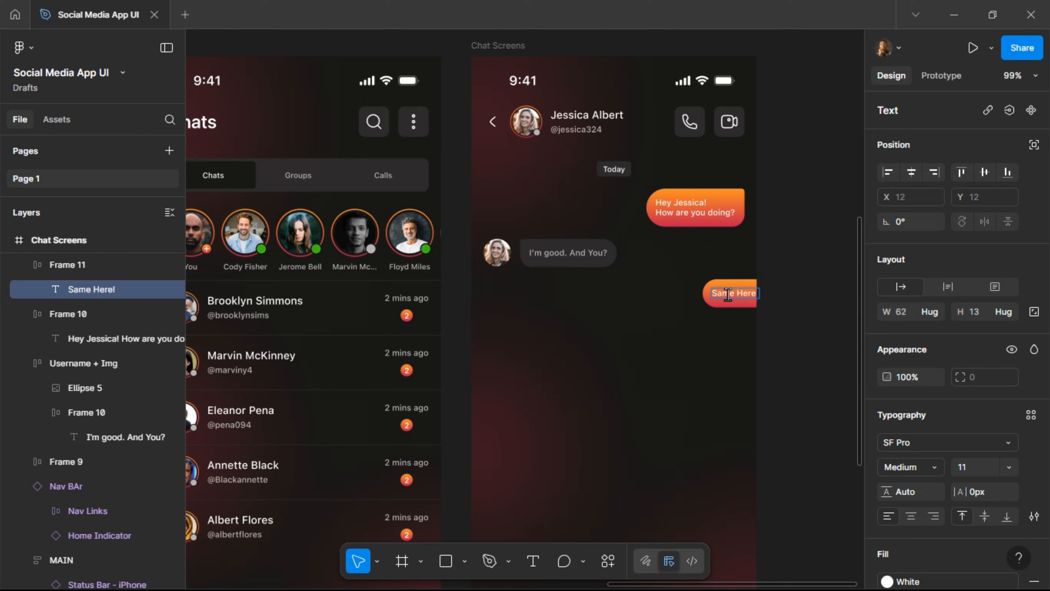
{"action": "type", "text": "!"}
{"action": "key", "text": "Return"}
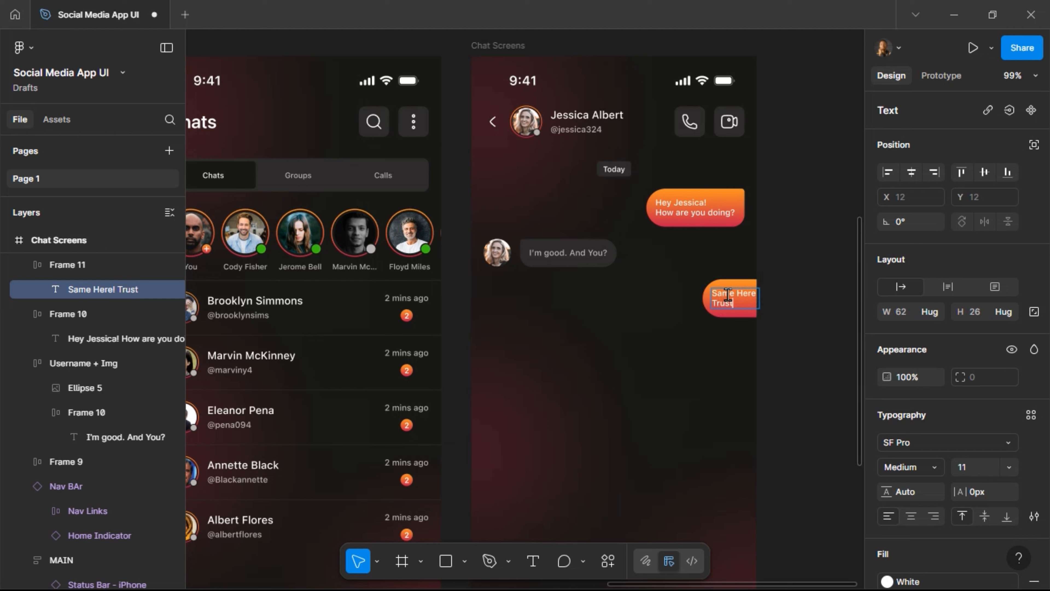
{"action": "type", "text": "Trust you are having a"}
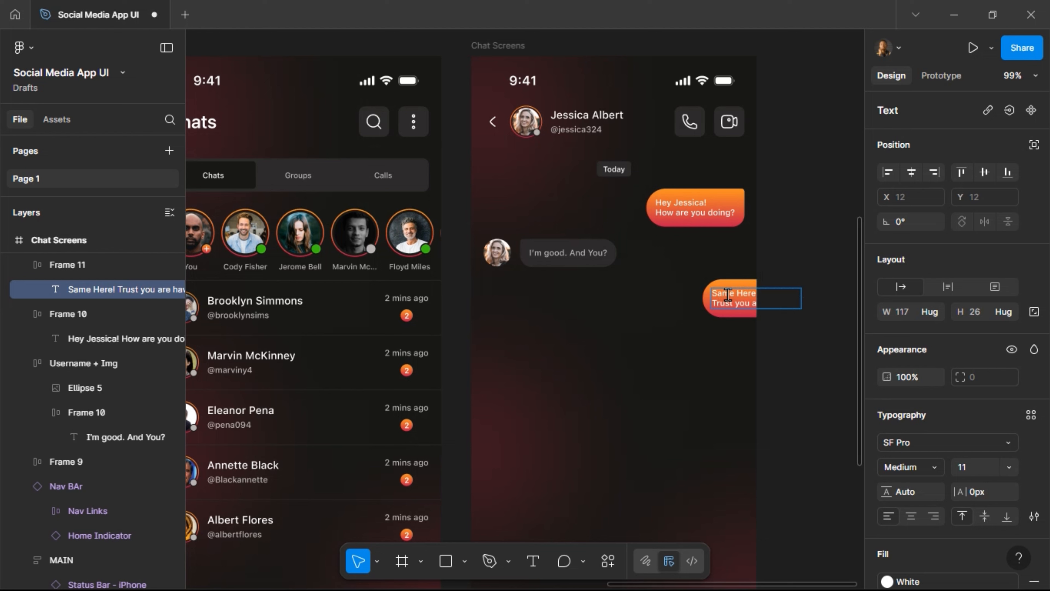
{"action": "type", "text": " great day!"}
{"action": "key", "text": "Escape"}
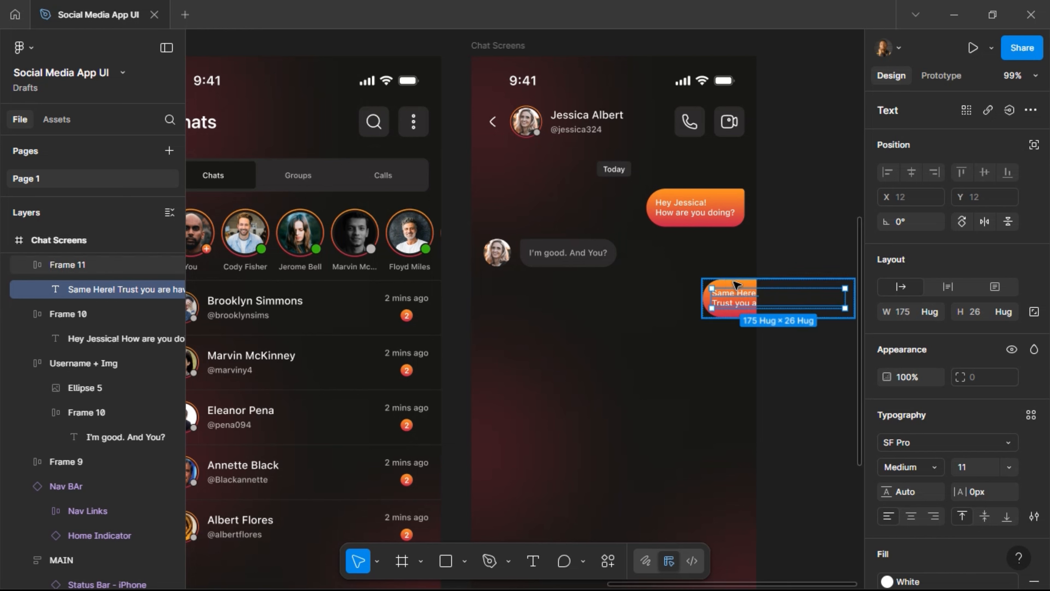
Shift the Same Here bubble left to X 160, checking spacing against the reply.
{"action": "left_click", "coordinate": [733, 282]}
{"action": "key", "text": "shift+Left"}
{"action": "key", "text": "shift+Left"}
{"action": "key", "text": "shift+Left"}
{"action": "key", "text": "shift+Left"}
{"action": "key", "text": "shift+Left"}
{"action": "key", "text": "shift+Left"}
{"action": "key", "text": "shift+Left"}
{"action": "key", "text": "shift+Left"}
{"action": "key", "text": "shift+Left"}
{"action": "key", "text": "shift+Left"}
{"action": "key", "text": "shift+Left"}
{"action": "key", "text": "shift+Left"}
{"action": "key", "text": "shift+Left"}
{"action": "key", "text": "shift+Left"}
{"action": "key", "text": "shift+Left"}
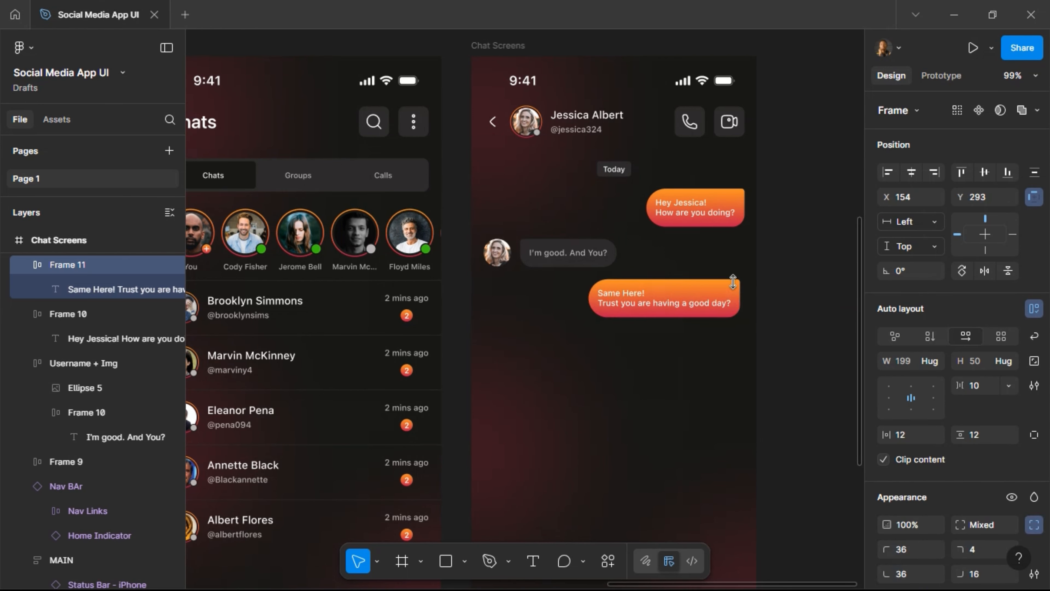
{"action": "key", "text": "shift+Right"}
{"action": "key", "text": "alt"}
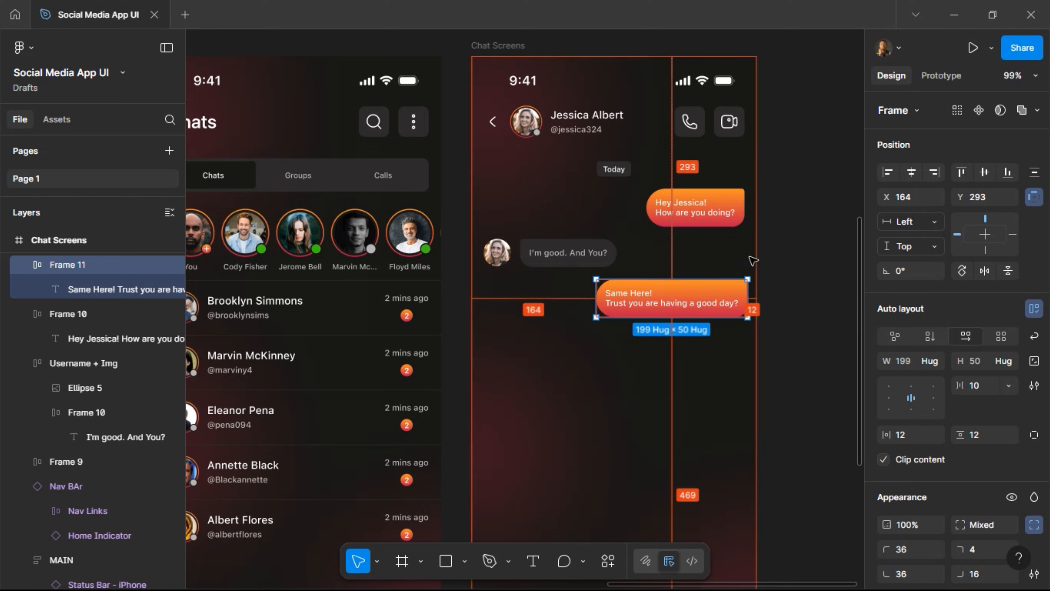
{"action": "key", "text": "Left"}
{"action": "key", "text": "Left"}
{"action": "key", "text": "Left"}
{"action": "key", "text": "Left"}
{"action": "key", "text": "Left"}
{"action": "key", "text": "alt"}
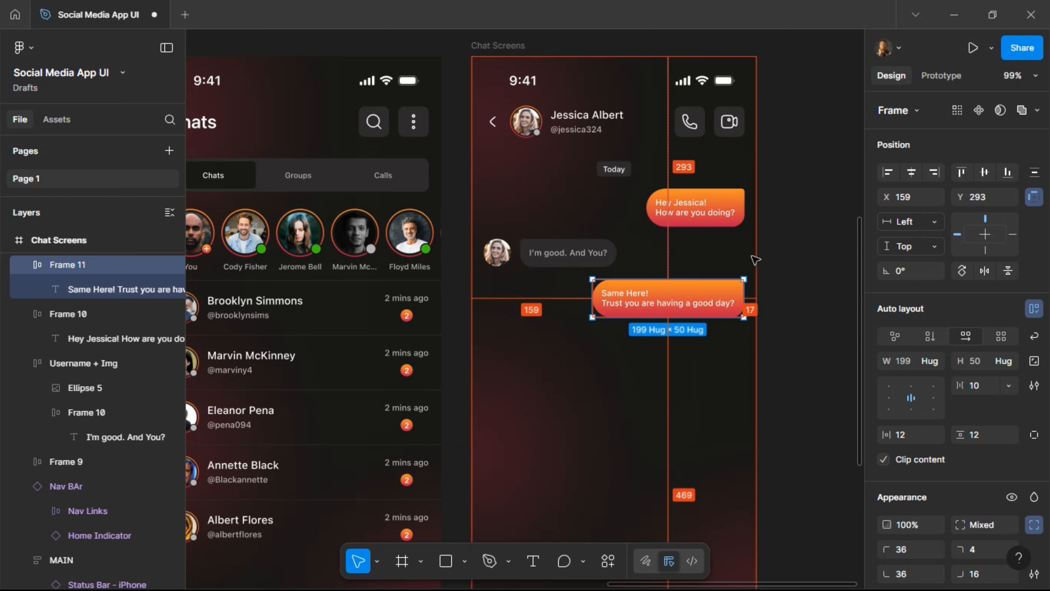
{"action": "key", "text": "Right"}
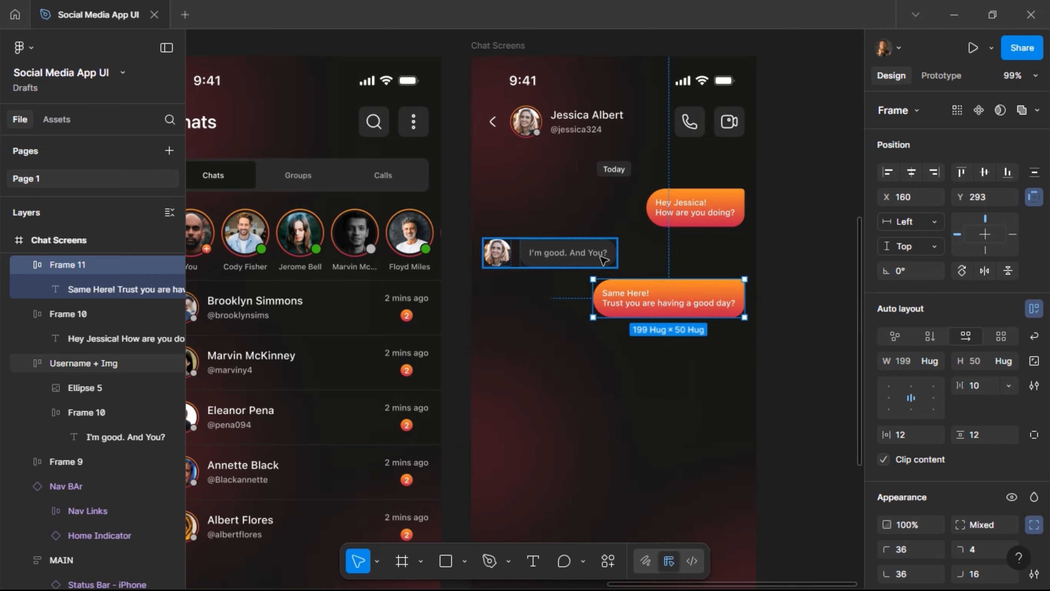
{"action": "key", "text": "alt"}
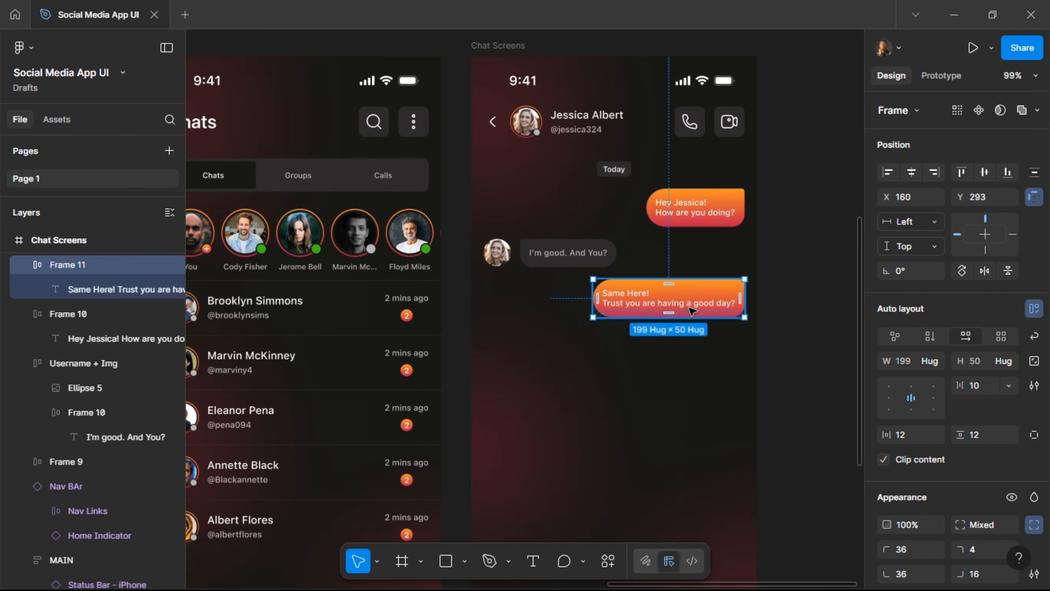
Set the Hey Jessica bubble's horizontal padding to 16.
{"action": "left_click", "coordinate": [798, 236]}
{"action": "scroll", "coordinate": [794, 236], "scroll_direction": "down", "scroll_amount": 5}
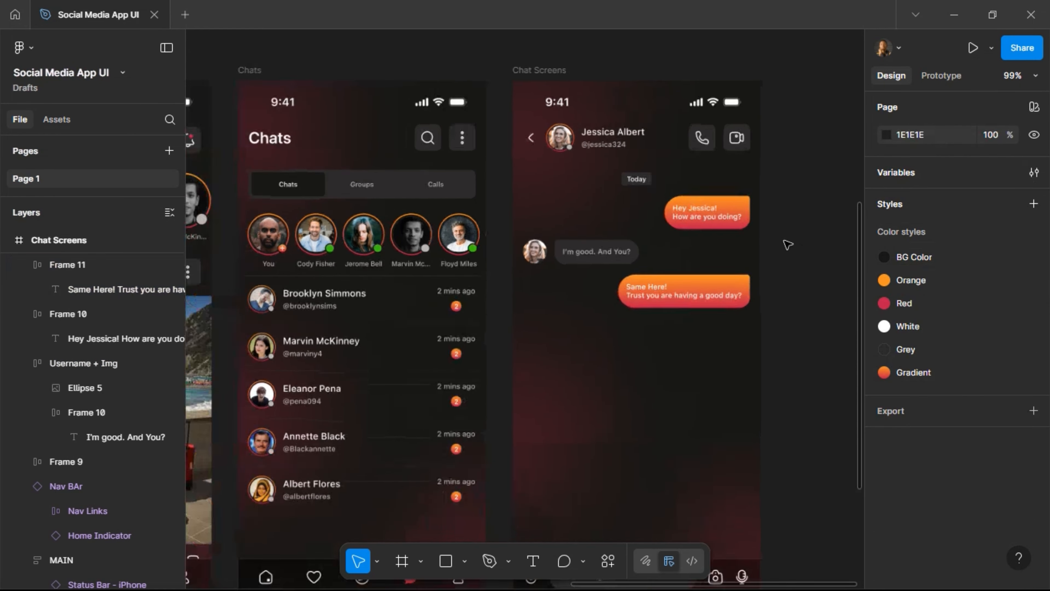
{"action": "scroll", "coordinate": [785, 244], "scroll_direction": "up", "scroll_amount": 4}
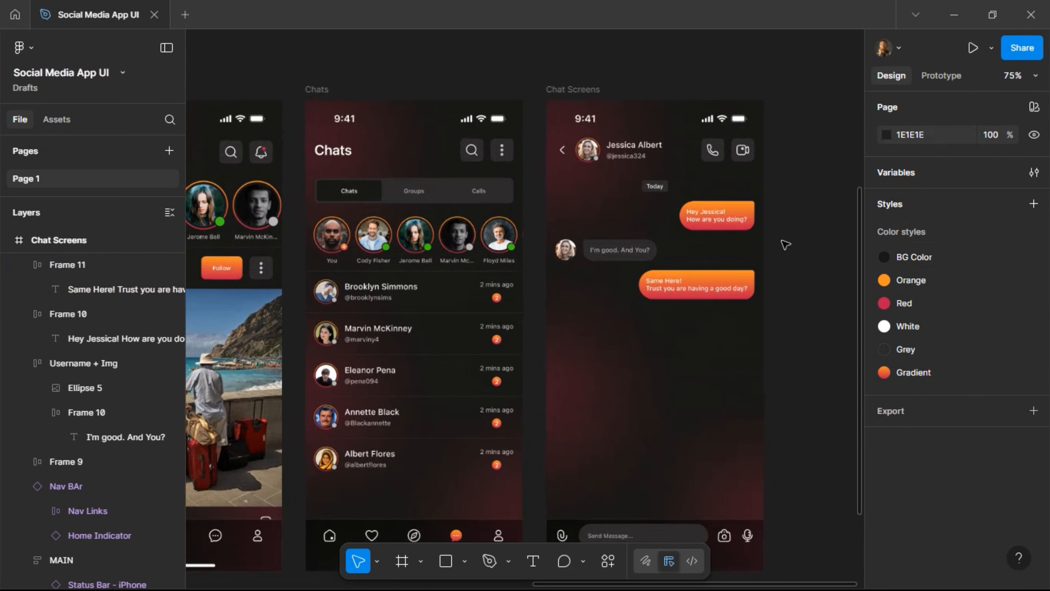
{"action": "left_click", "coordinate": [719, 218]}
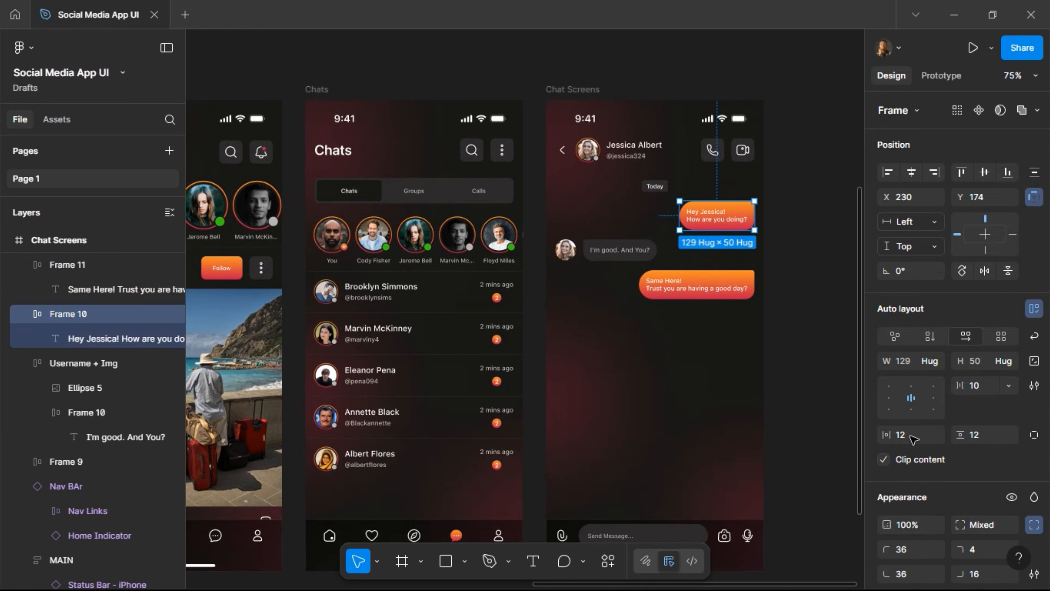
{"action": "left_click", "coordinate": [914, 442]}
{"action": "type", "text": "16"}
{"action": "key", "text": "Return"}
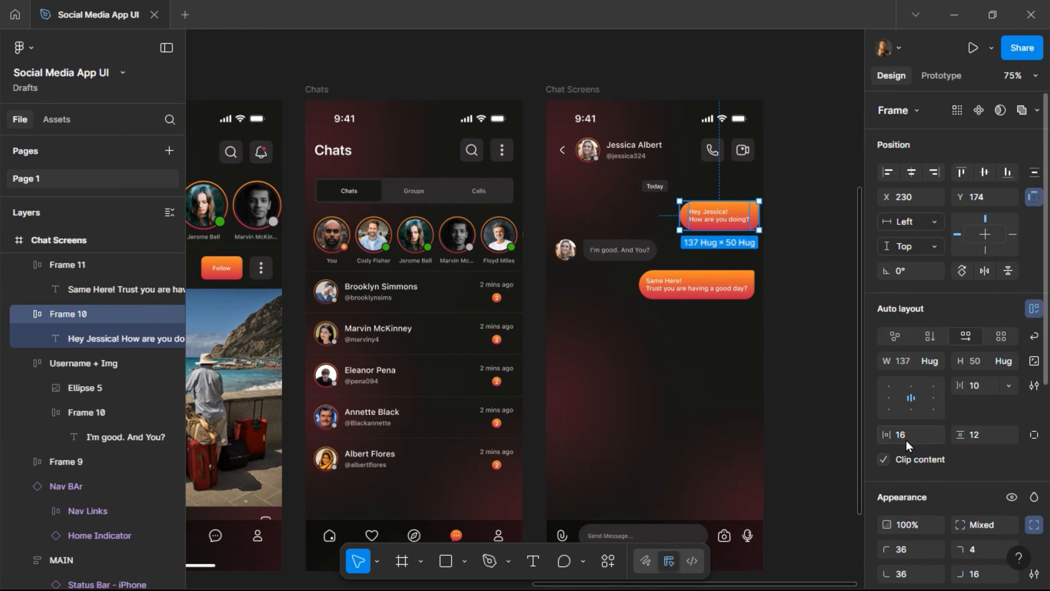
Give all three bubbles 16 horizontal and 16 vertical padding.
{"action": "left_click", "coordinate": [715, 287]}
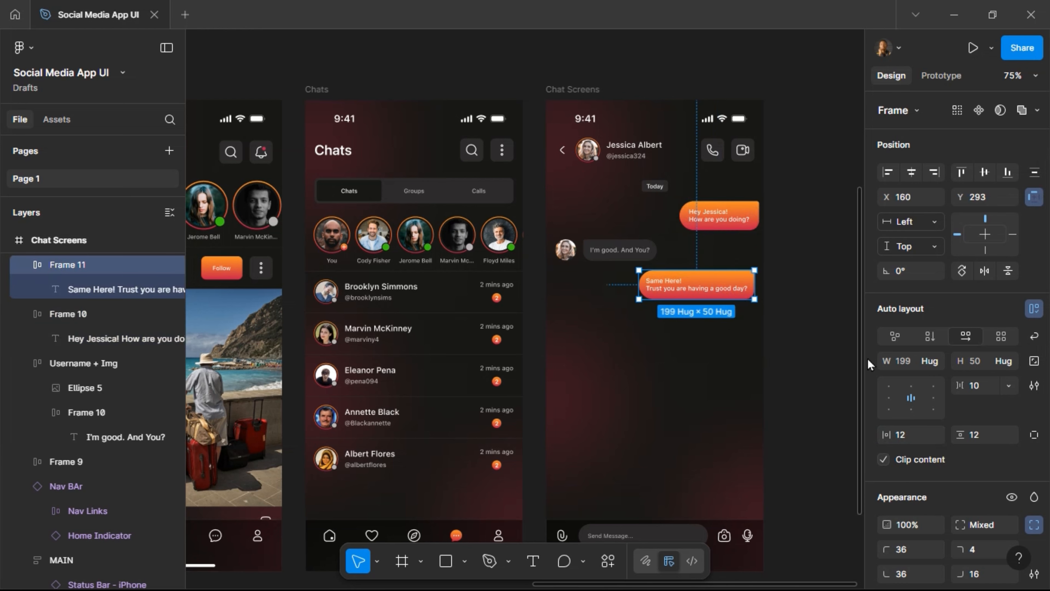
{"action": "left_click", "coordinate": [716, 216], "text": "shift"}
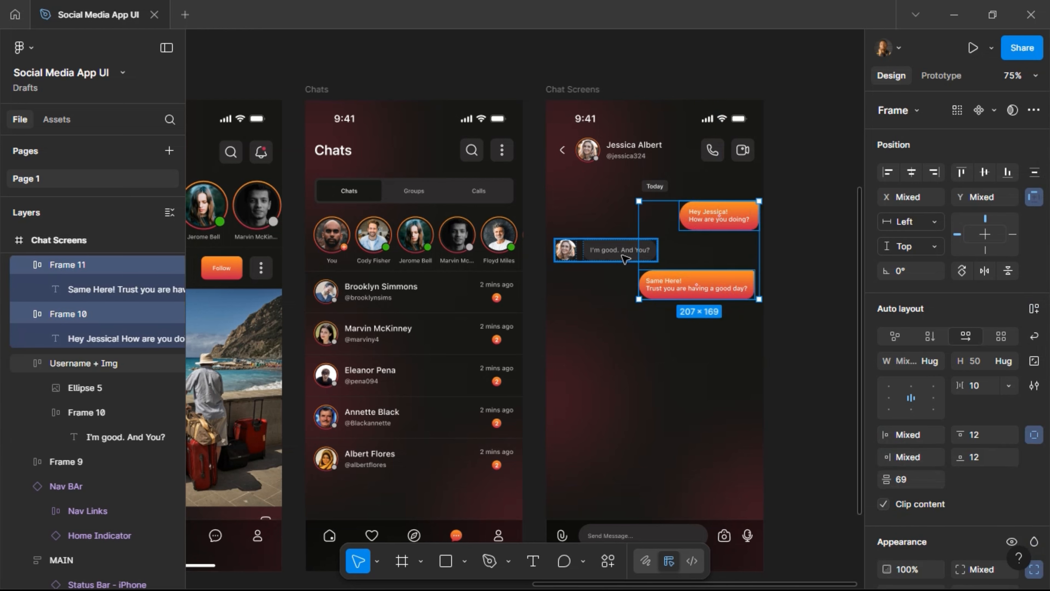
{"action": "left_click", "coordinate": [617, 255], "text": "ctrl+shift"}
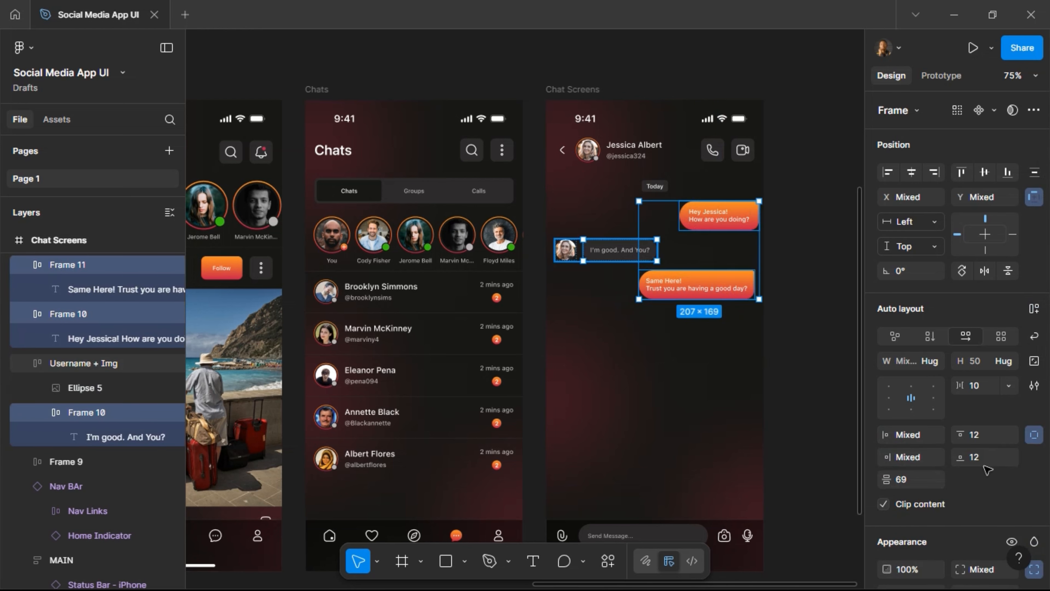
{"action": "left_click", "coordinate": [1038, 439]}
{"action": "left_click", "coordinate": [1036, 438]}
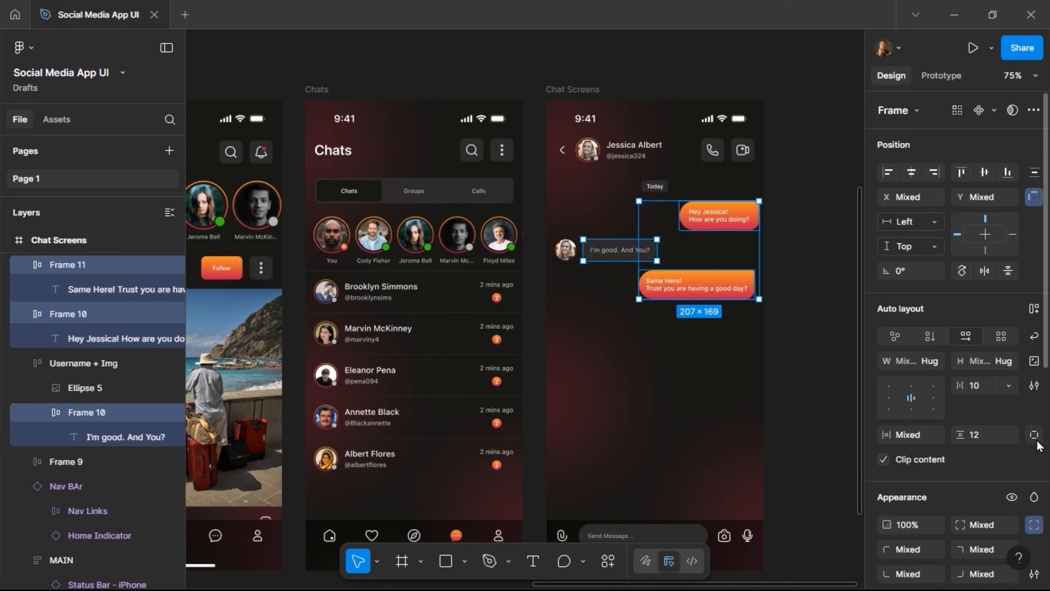
{"action": "left_click", "coordinate": [994, 442]}
{"action": "type", "text": "16"}
{"action": "key", "text": "Return"}
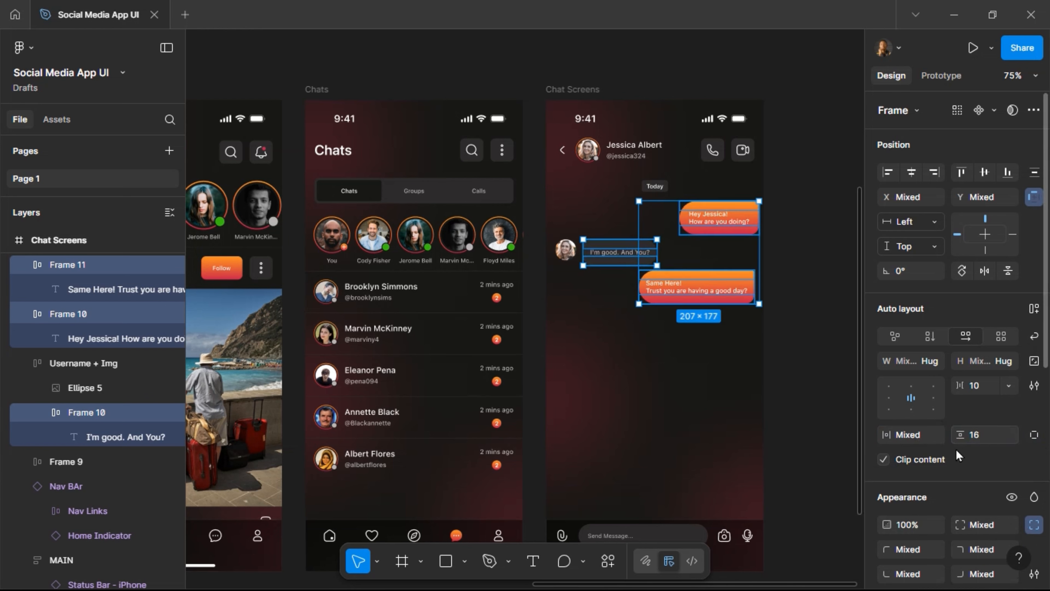
{"action": "left_click", "coordinate": [913, 439]}
{"action": "type", "text": "16"}
{"action": "key", "text": "Return"}
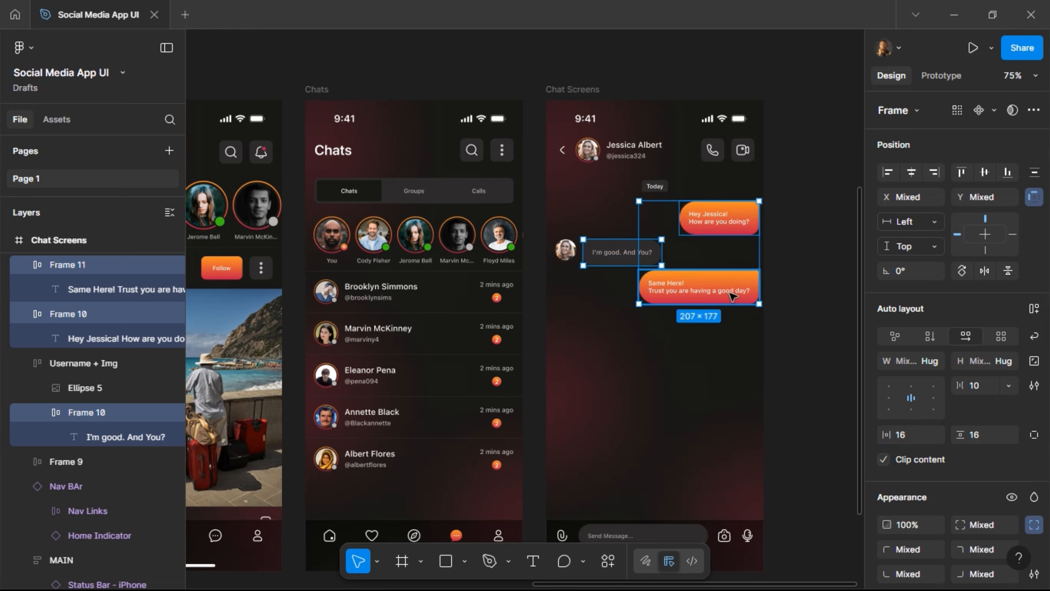
Right-align the two orange bubbles and move the I'm good reply down 8 units.
{"action": "left_click", "coordinate": [731, 293]}
{"action": "left_click", "coordinate": [733, 218], "text": "shift"}
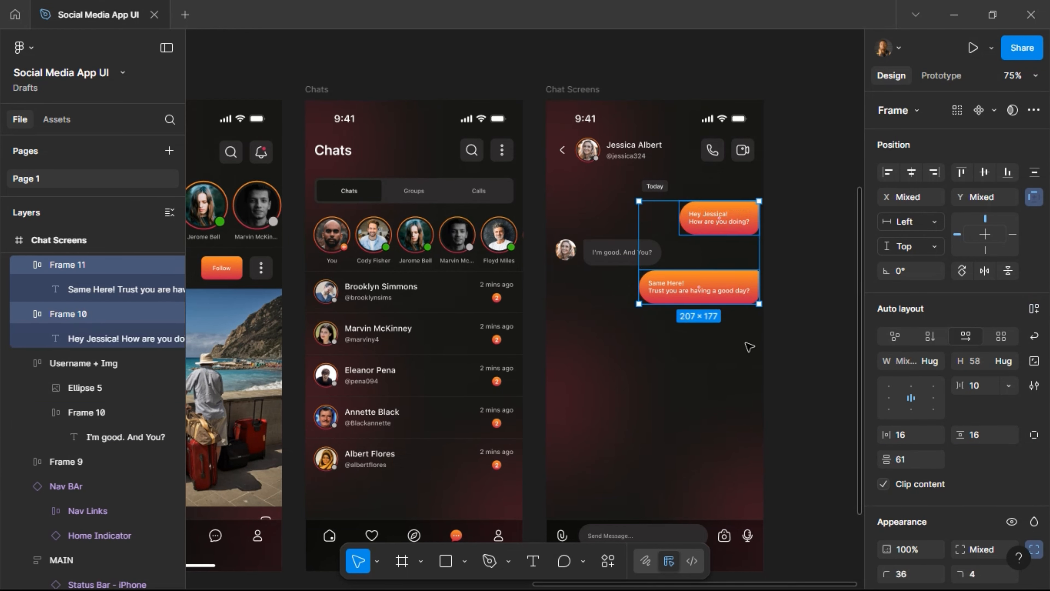
{"action": "key", "text": "alt+d"}
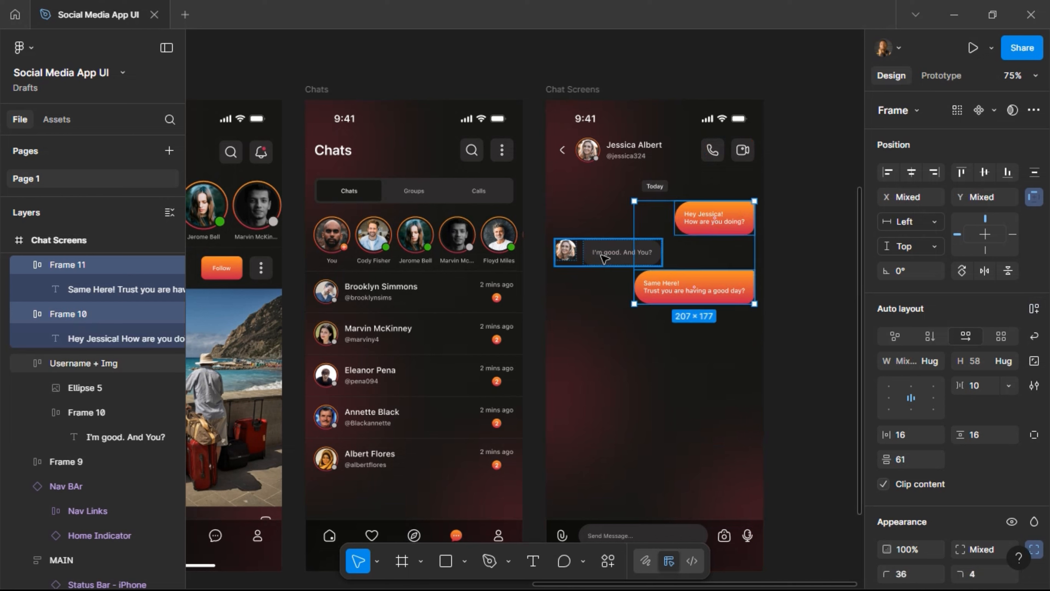
{"action": "left_click", "coordinate": [645, 256]}
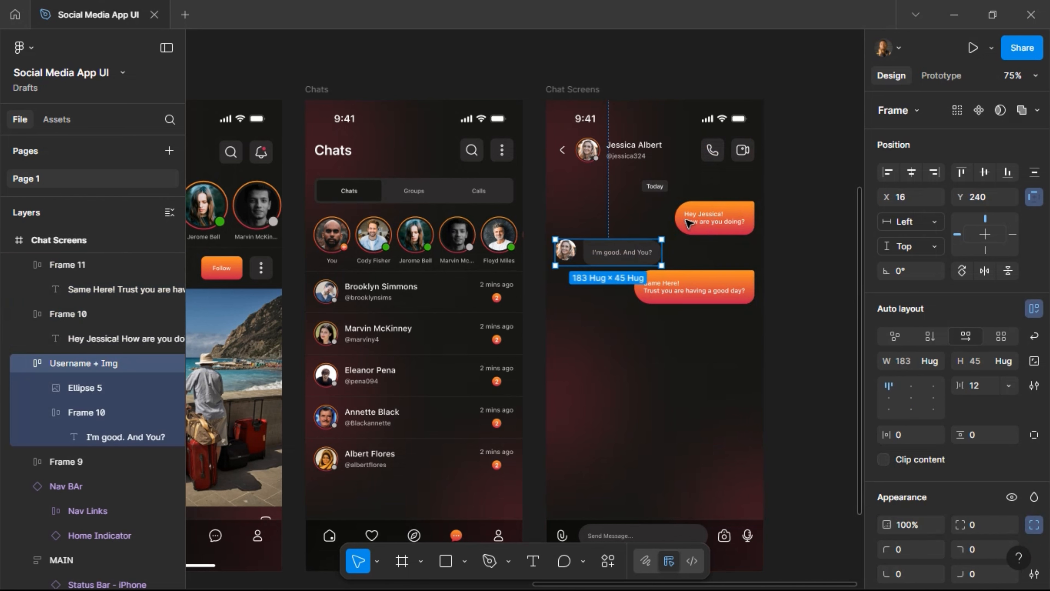
{"action": "key", "text": "alt"}
{"action": "key", "text": "Down"}
{"action": "key", "text": "Down"}
{"action": "key", "text": "Down"}
{"action": "key", "text": "Down"}
{"action": "key", "text": "Down"}
{"action": "key", "text": "Down"}
{"action": "key", "text": "Down"}
{"action": "key", "text": "Down"}
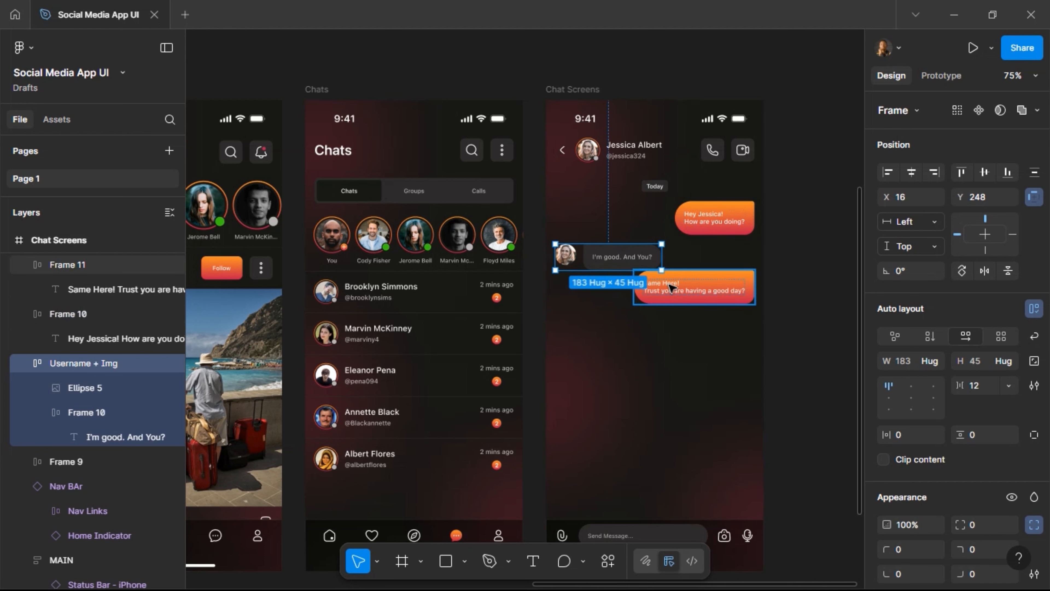
Re-space the Same Here bubble and reply vertically, leaving Same Here at Y 319.
{"action": "left_click", "coordinate": [679, 288]}
{"action": "key", "text": "shift+Down"}
{"action": "key", "text": "shift+Down"}
{"action": "key", "text": "shift+Down"}
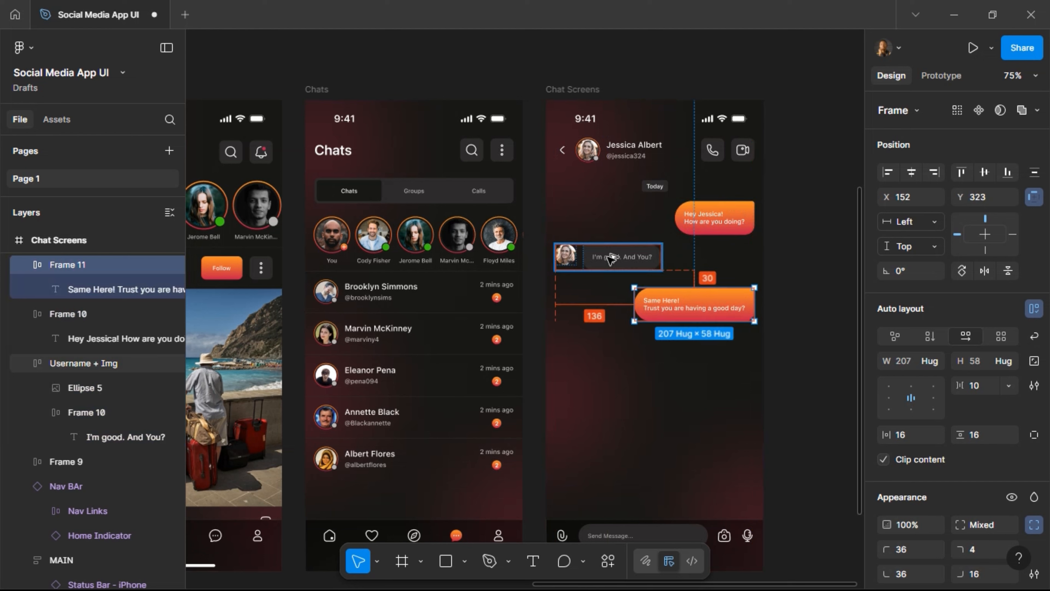
{"action": "key", "text": "Down"}
{"action": "key", "text": "Down"}
{"action": "key", "text": "Down"}
{"action": "key", "text": "Down"}
{"action": "key", "text": "Down"}
{"action": "key", "text": "Down"}
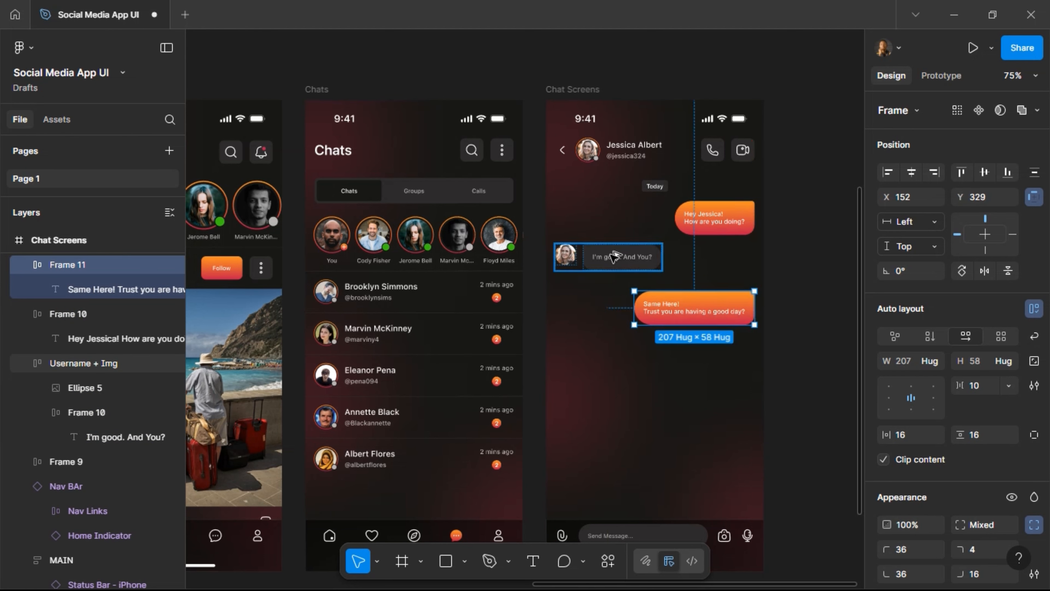
{"action": "key", "text": "shift+Up"}
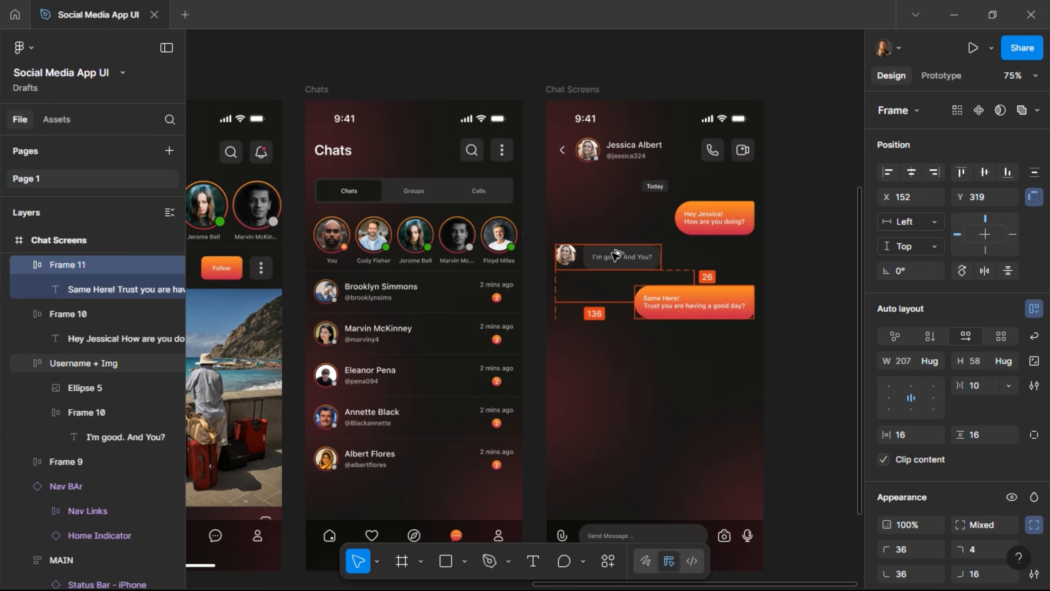
{"action": "key", "text": "shift+Up"}
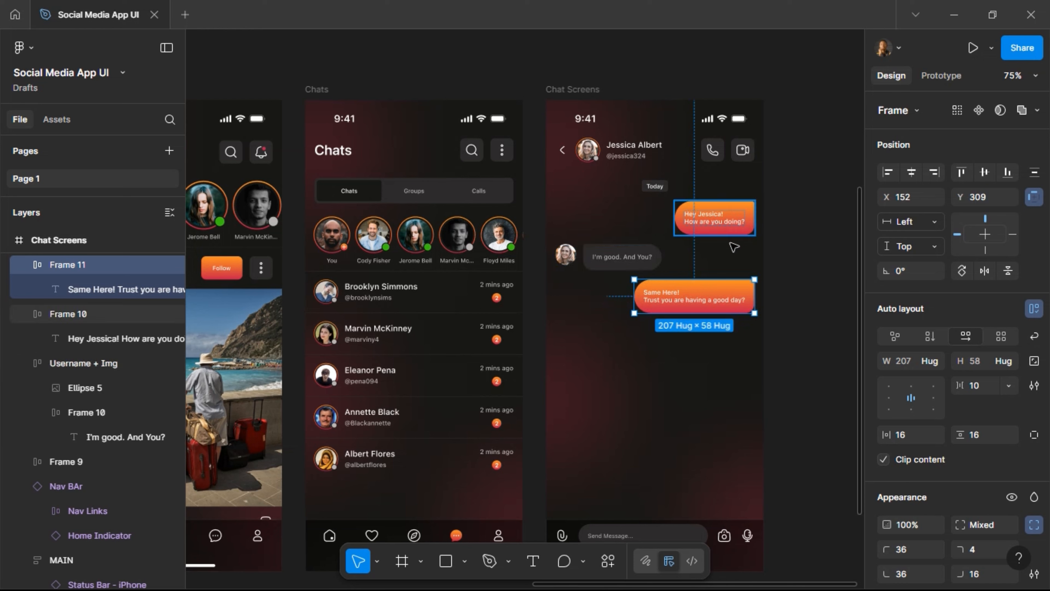
{"action": "key", "text": "shift+Down"}
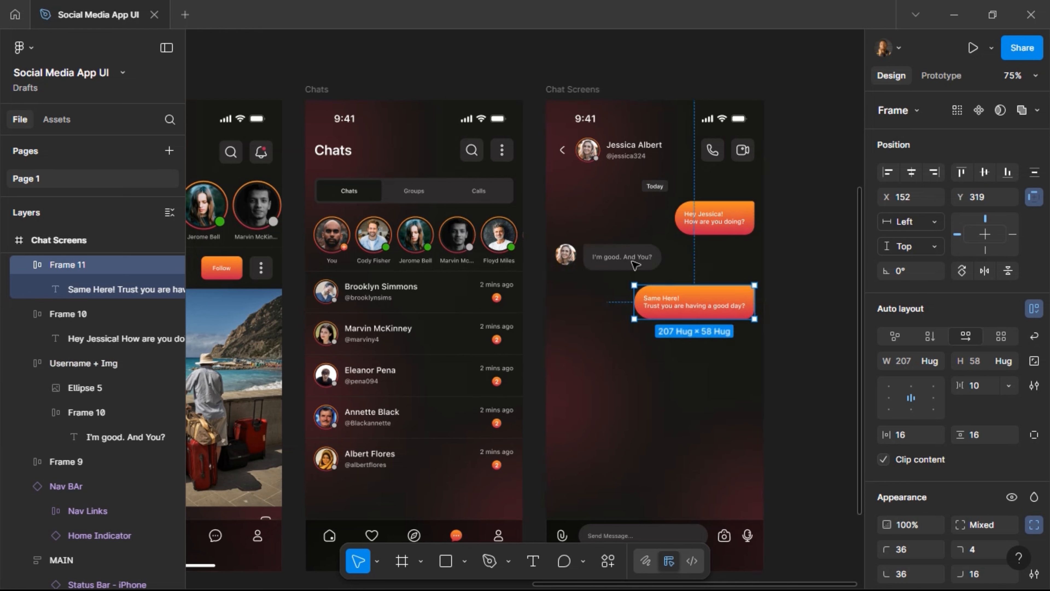
{"action": "key", "text": "Up"}
{"action": "key", "text": "Up"}
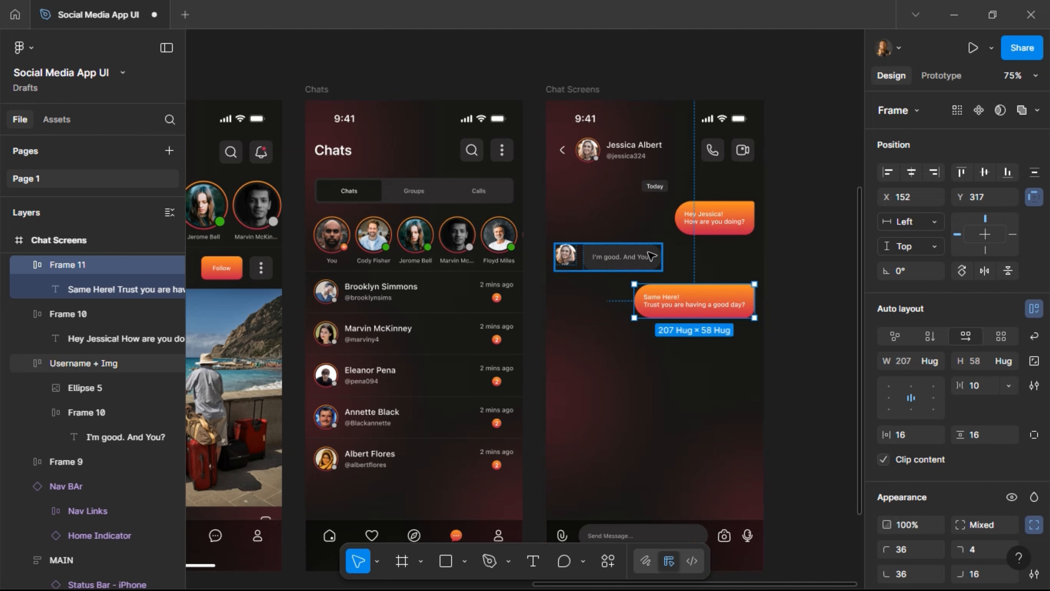
{"action": "left_click", "coordinate": [651, 256], "text": "shift"}
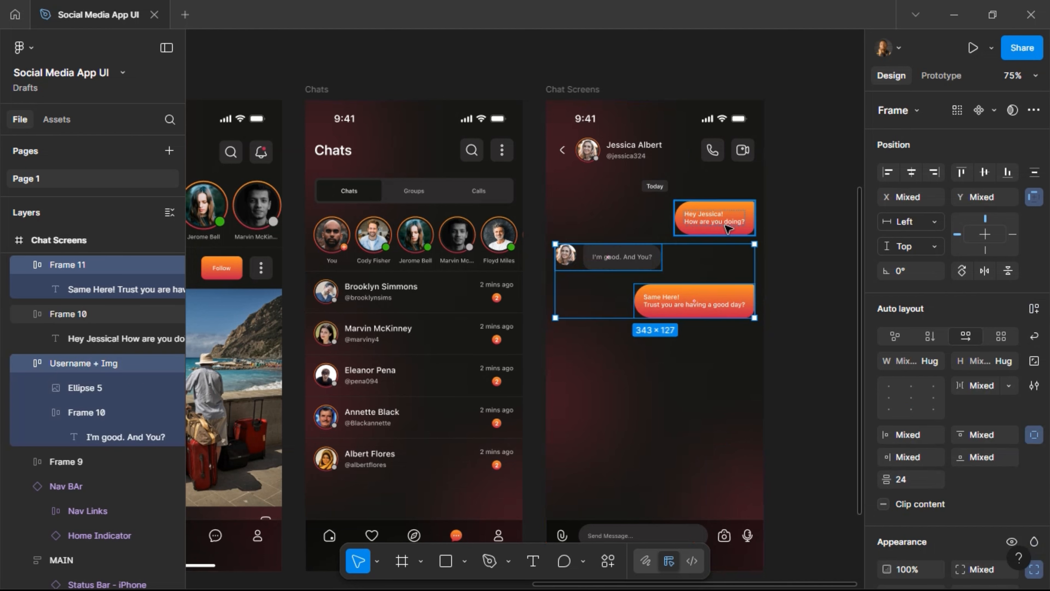
{"action": "key", "text": "Up"}
{"action": "key", "text": "Up"}
{"action": "key", "text": "shift+Down"}
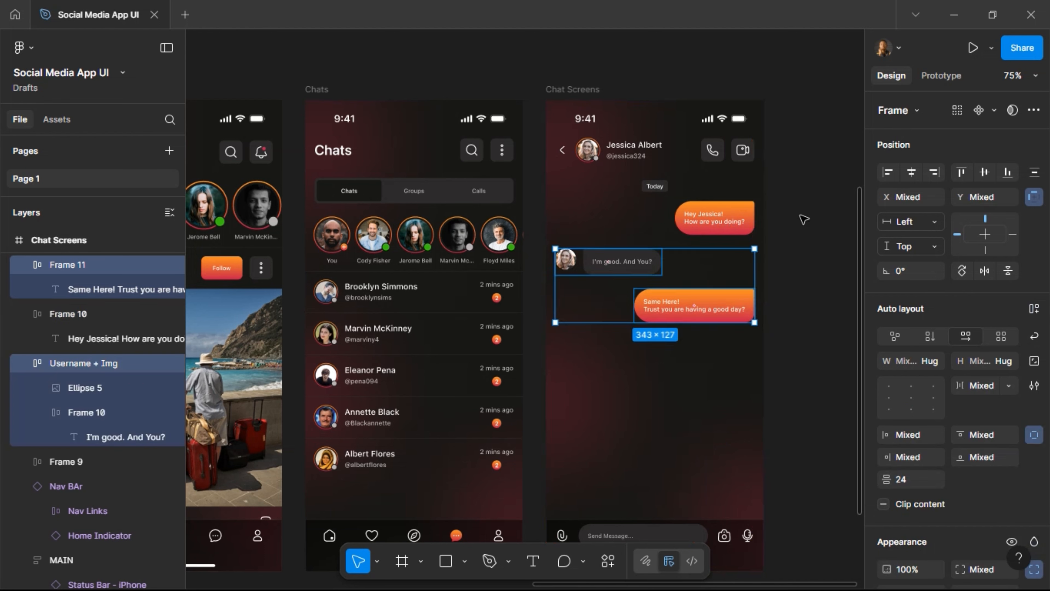
{"action": "left_click", "coordinate": [804, 219]}
{"action": "scroll", "coordinate": [803, 219], "scroll_direction": "right", "scroll_amount": 4}
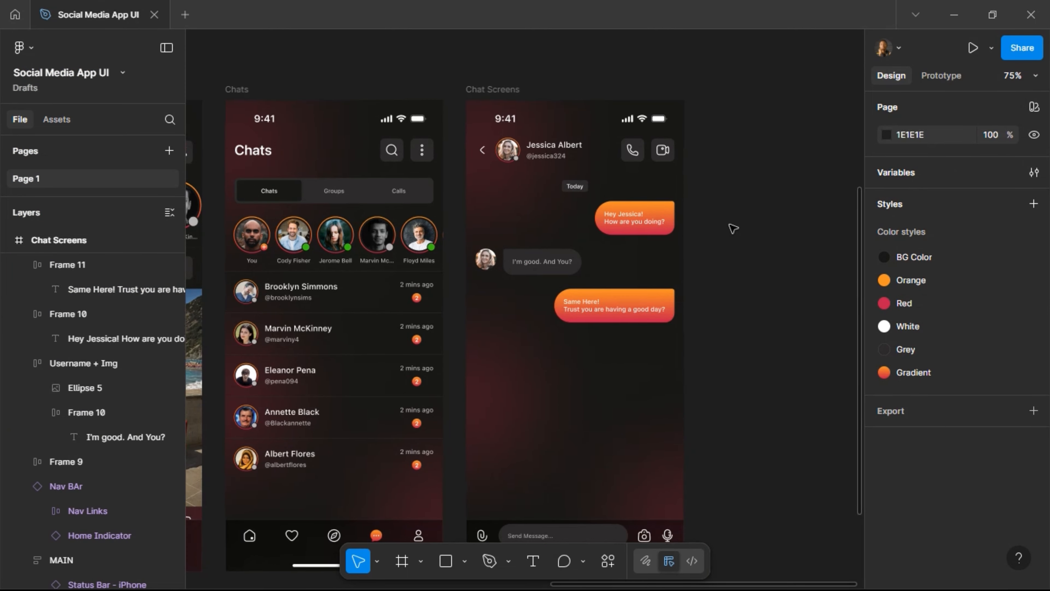
{"action": "scroll", "coordinate": [704, 221], "scroll_direction": "down", "scroll_amount": 5}
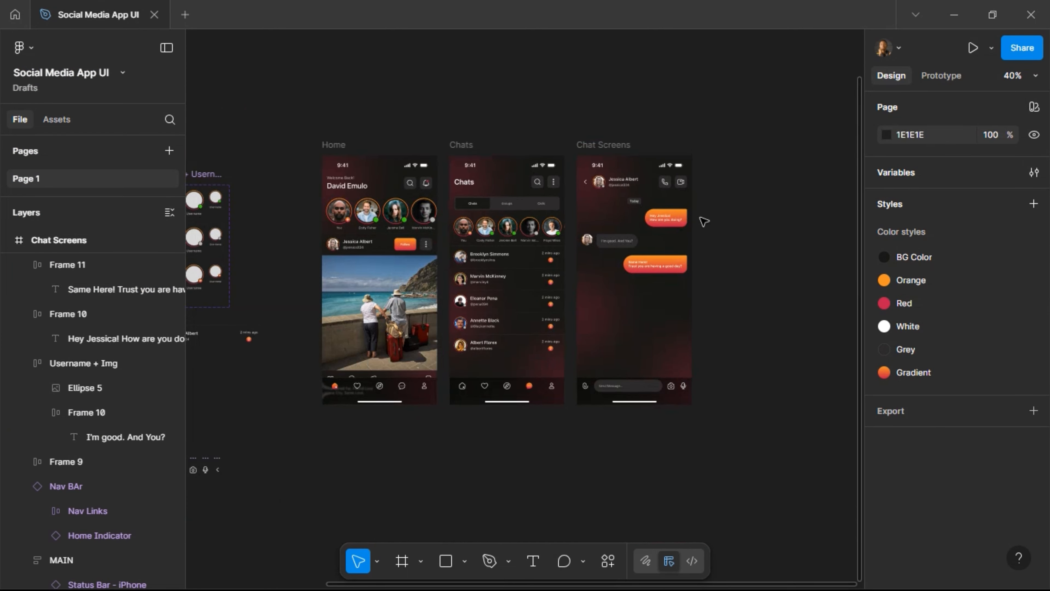
{"action": "scroll", "coordinate": [704, 221], "scroll_direction": "up", "scroll_amount": 5}
{"action": "scroll", "coordinate": [704, 221], "scroll_direction": "up", "scroll_amount": 2}
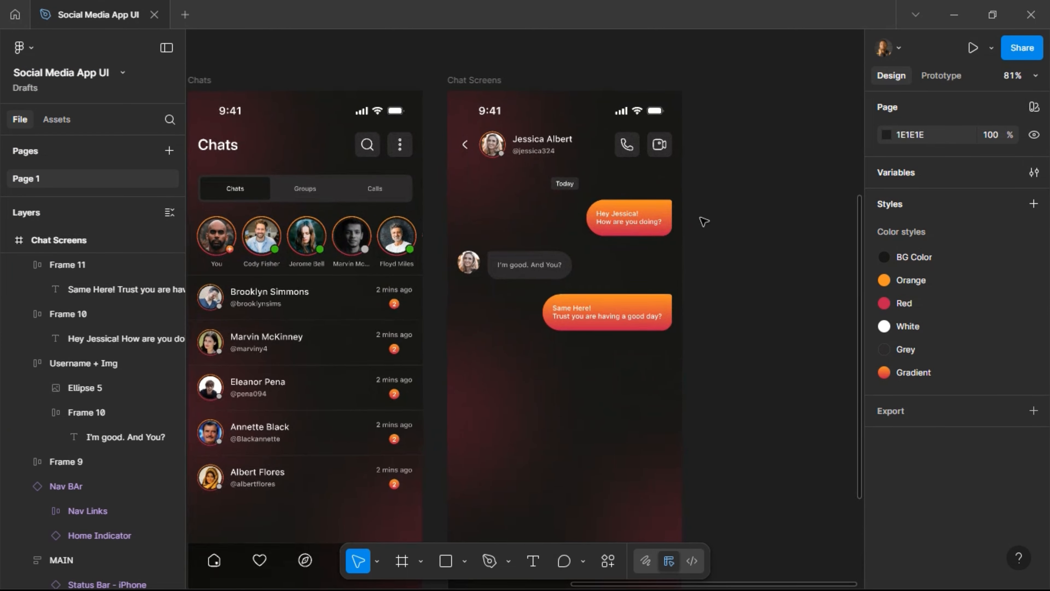
{"action": "scroll", "coordinate": [704, 221], "scroll_direction": "down", "scroll_amount": 4}
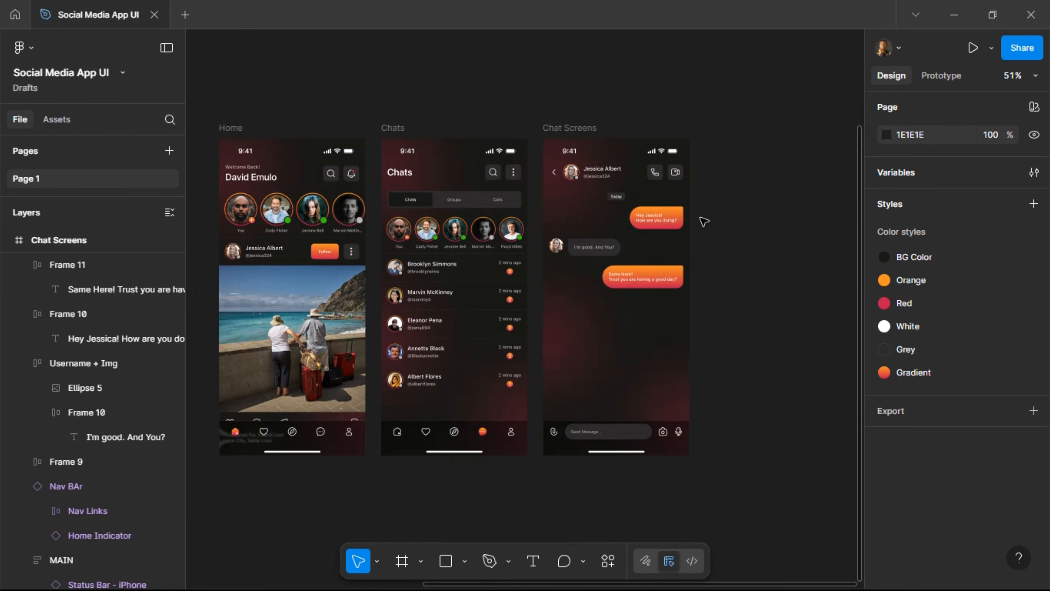
{"action": "scroll", "coordinate": [732, 235], "scroll_direction": "down", "scroll_amount": 2}
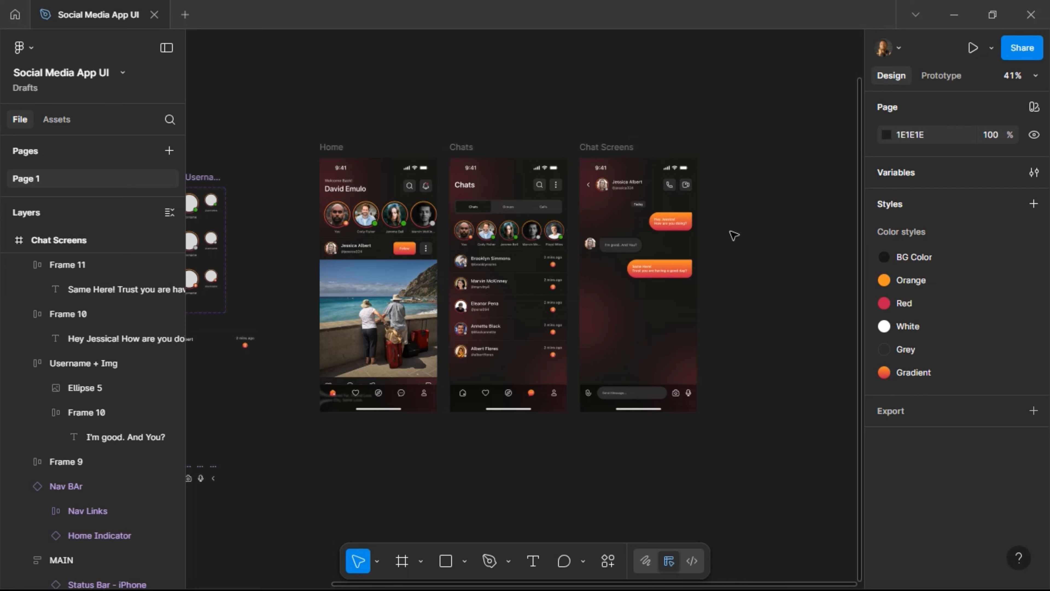
{"action": "scroll", "coordinate": [733, 235], "scroll_direction": "up", "scroll_amount": 4}
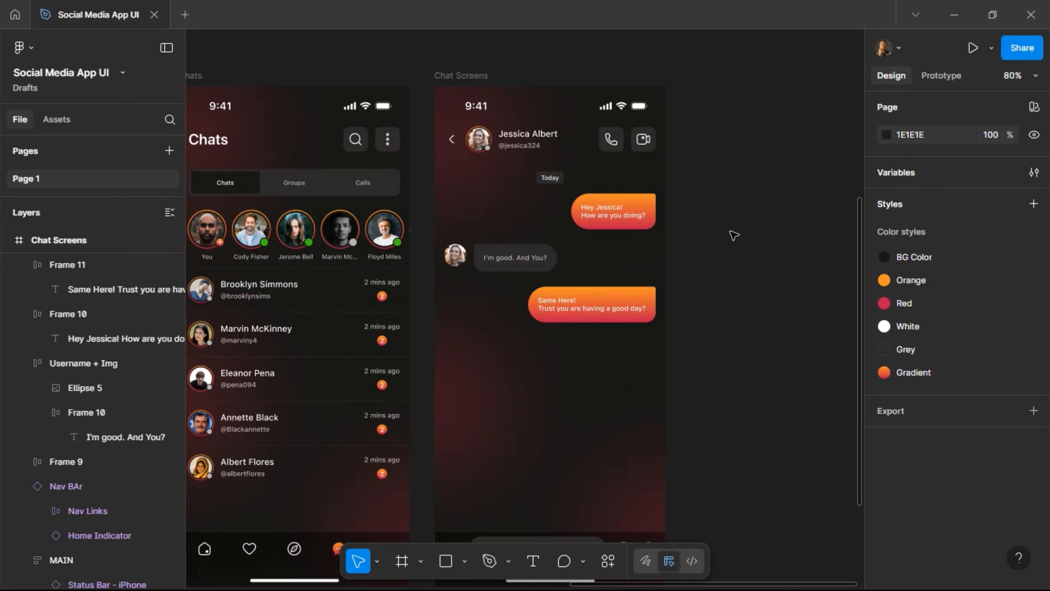
{"action": "scroll", "coordinate": [734, 235], "scroll_direction": "up", "scroll_amount": 2}
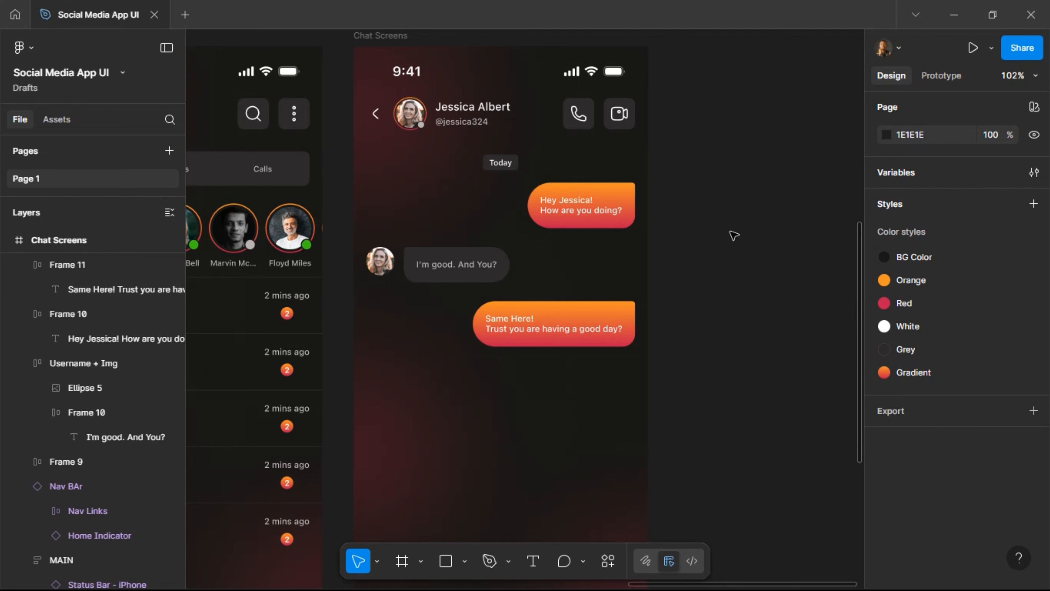
{"action": "scroll", "coordinate": [733, 235], "scroll_direction": "down", "scroll_amount": 4}
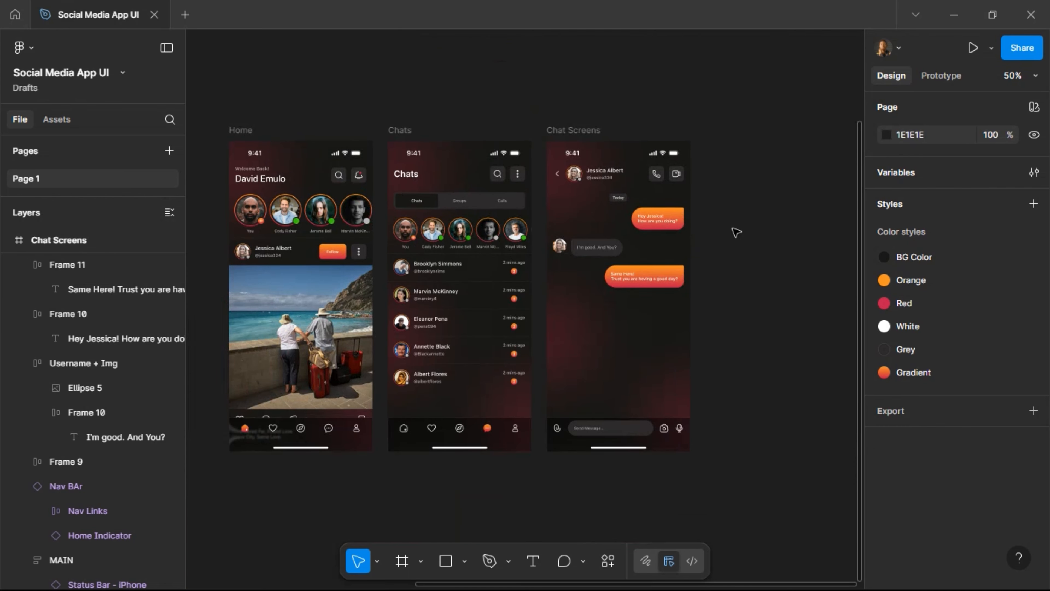
{"action": "scroll", "coordinate": [736, 231], "scroll_direction": "down", "scroll_amount": 1}
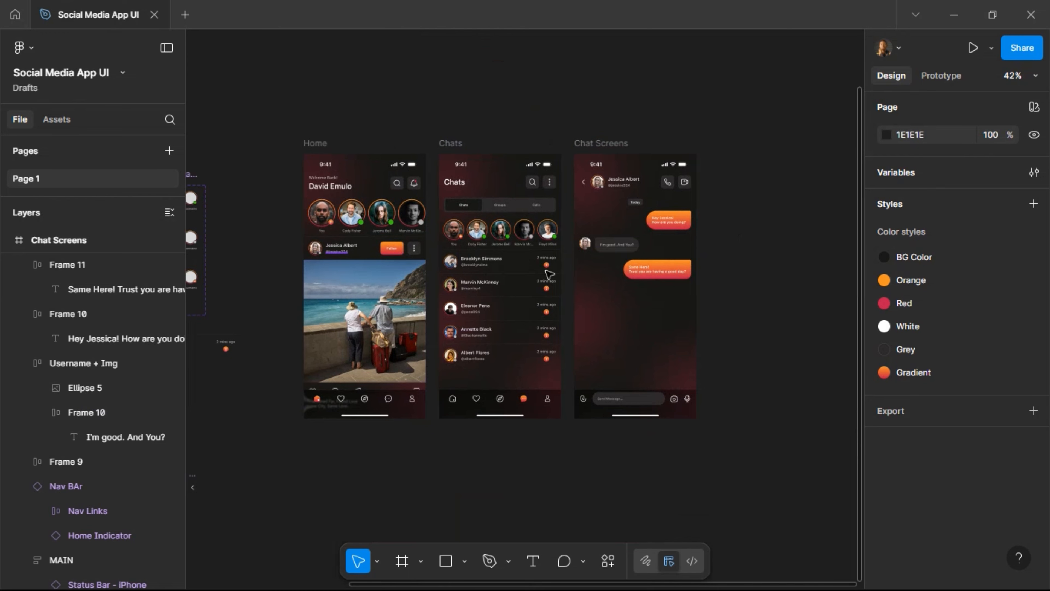
{"action": "scroll", "coordinate": [664, 196], "scroll_direction": "up", "scroll_amount": 5}
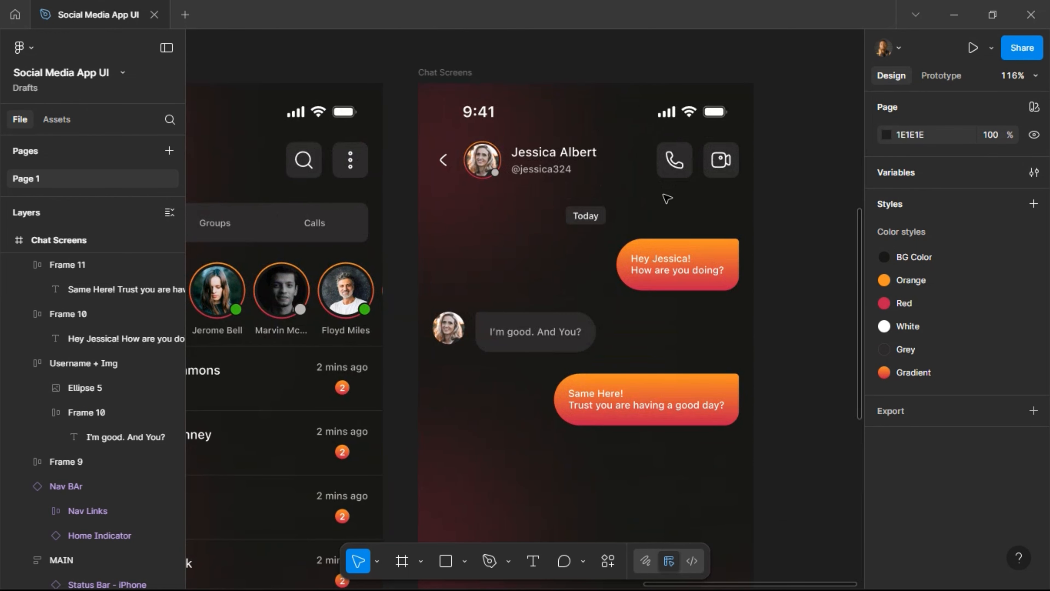
{"action": "scroll", "coordinate": [667, 198], "scroll_direction": "down", "scroll_amount": 4}
{"action": "scroll", "coordinate": [668, 199], "scroll_direction": "down", "scroll_amount": 2}
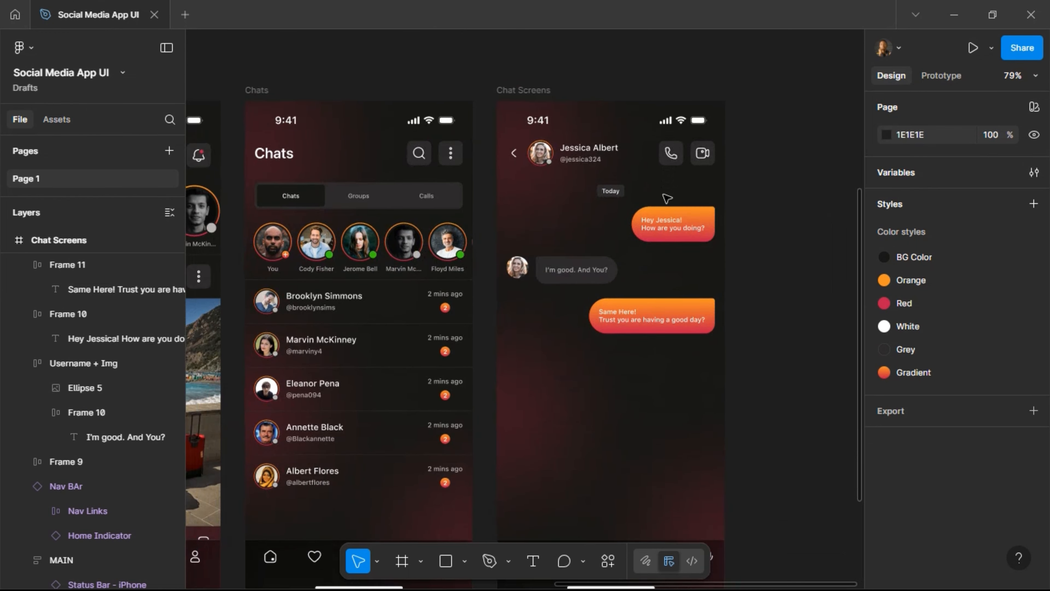
{"action": "scroll", "coordinate": [667, 199], "scroll_direction": "down", "scroll_amount": 3}
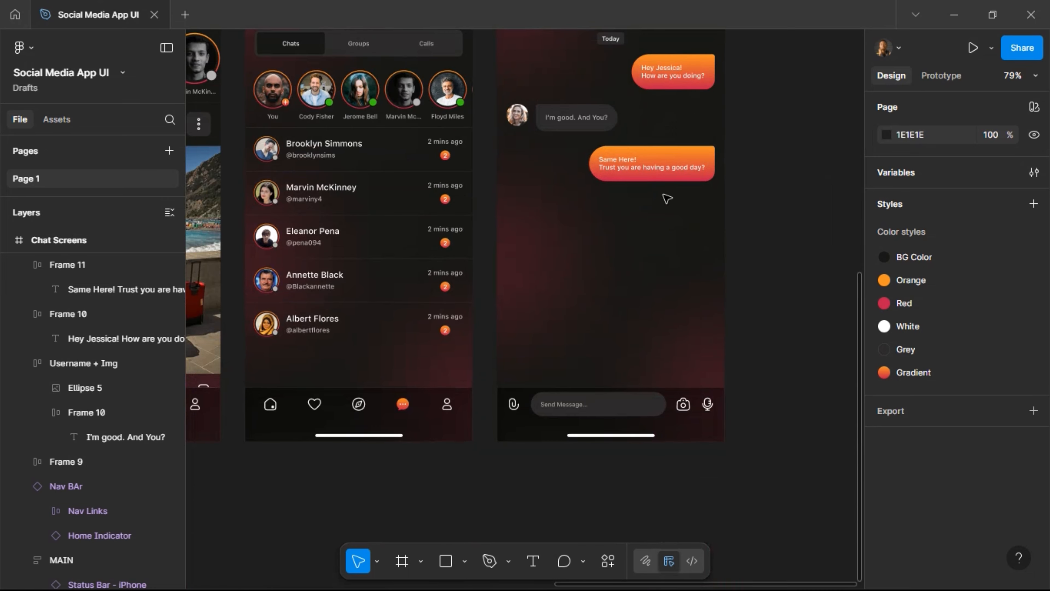
{"action": "scroll", "coordinate": [666, 198], "scroll_direction": "down", "scroll_amount": 5}
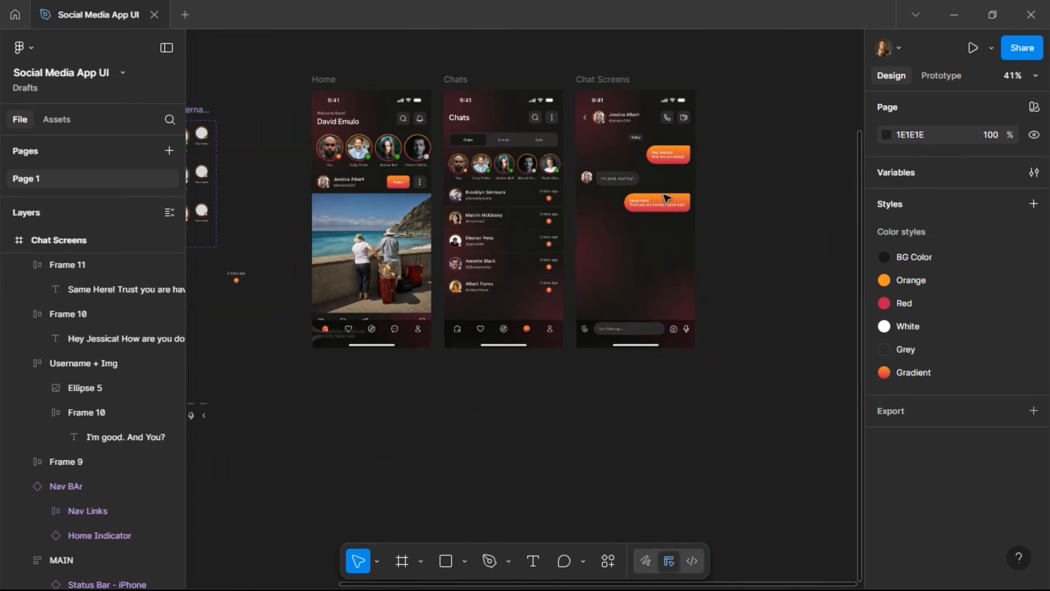
{"action": "scroll", "coordinate": [606, 192], "scroll_direction": "left", "scroll_amount": 7}
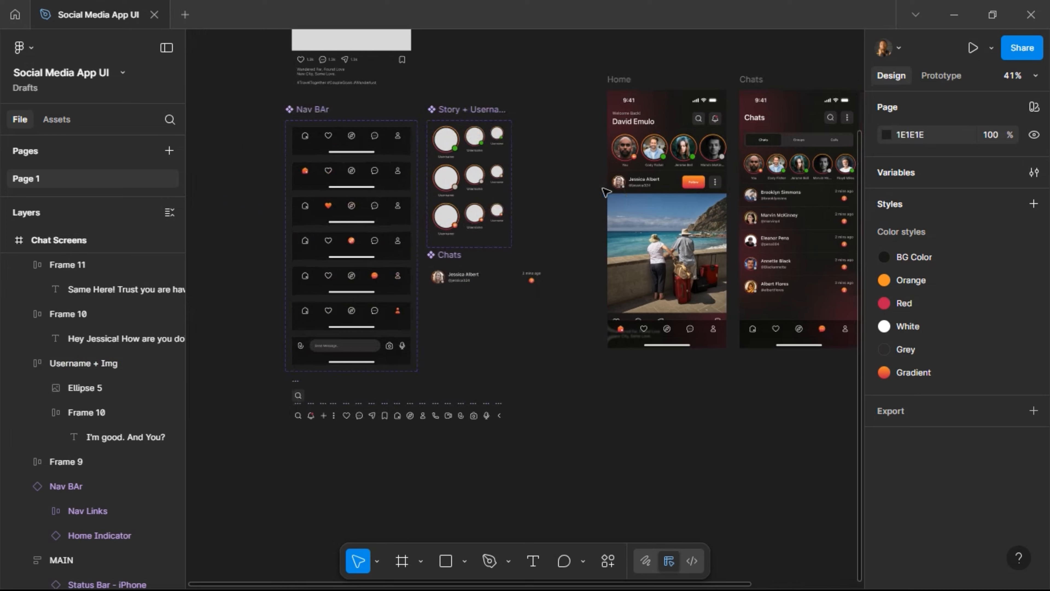
{"action": "scroll", "coordinate": [603, 190], "scroll_direction": "left", "scroll_amount": 2}
Rename the first page to 'Mobile Screens'.
{"action": "double_click", "coordinate": [31, 179]}
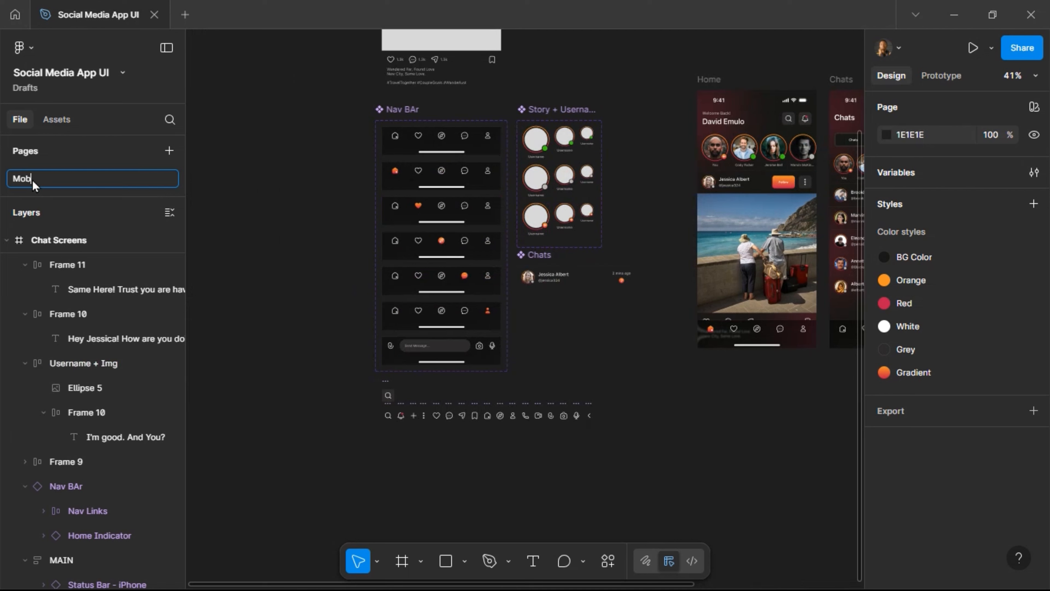
{"action": "type", "text": "Mobile Screens"}
{"action": "key", "text": "Return"}
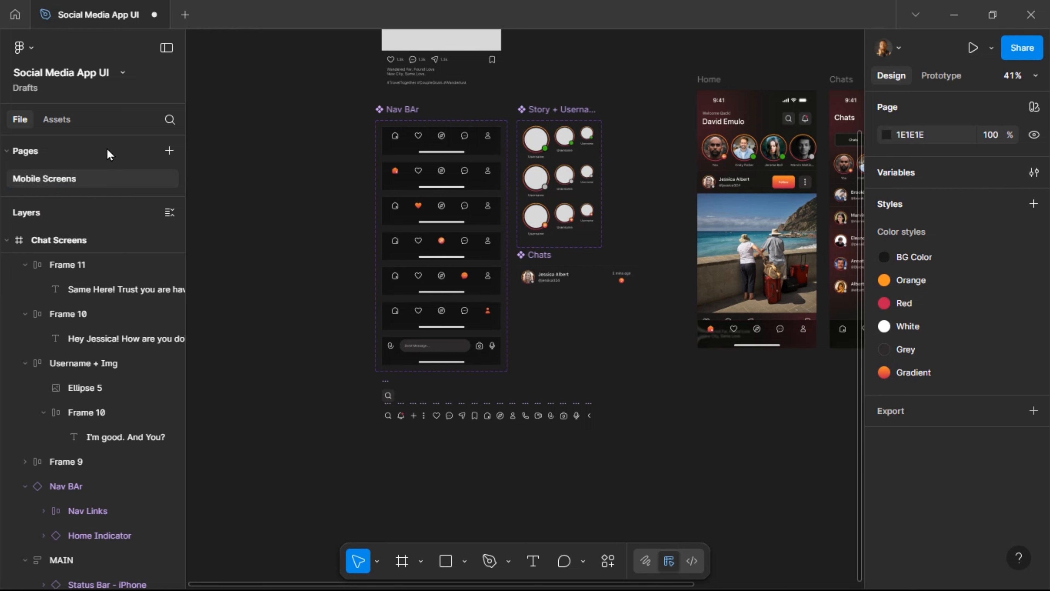
Add a new page named 'Components'.
{"action": "left_click", "coordinate": [169, 151]}
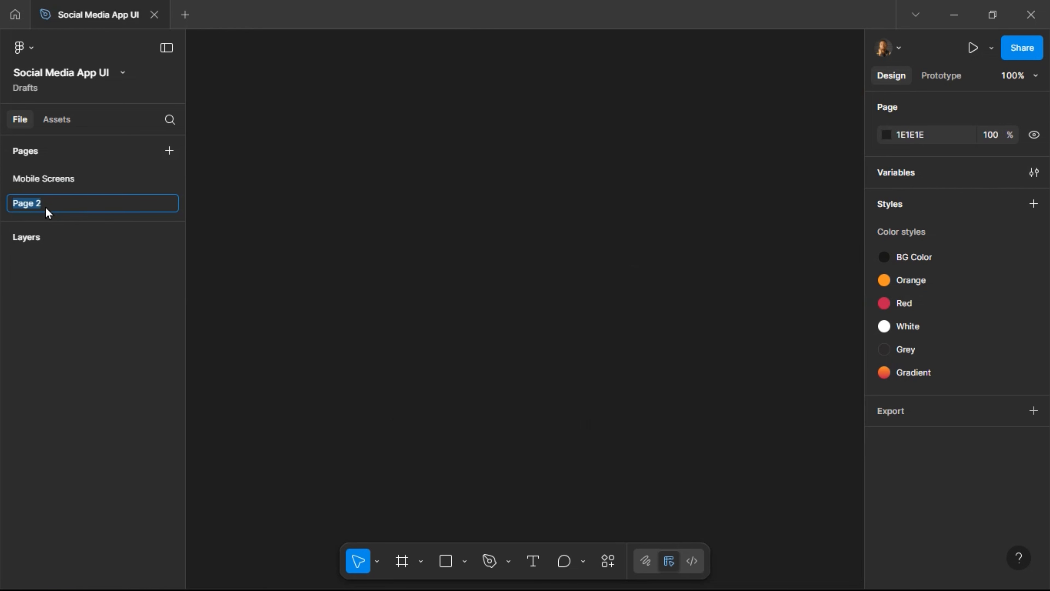
{"action": "type", "text": "Components"}
{"action": "key", "text": "Return"}
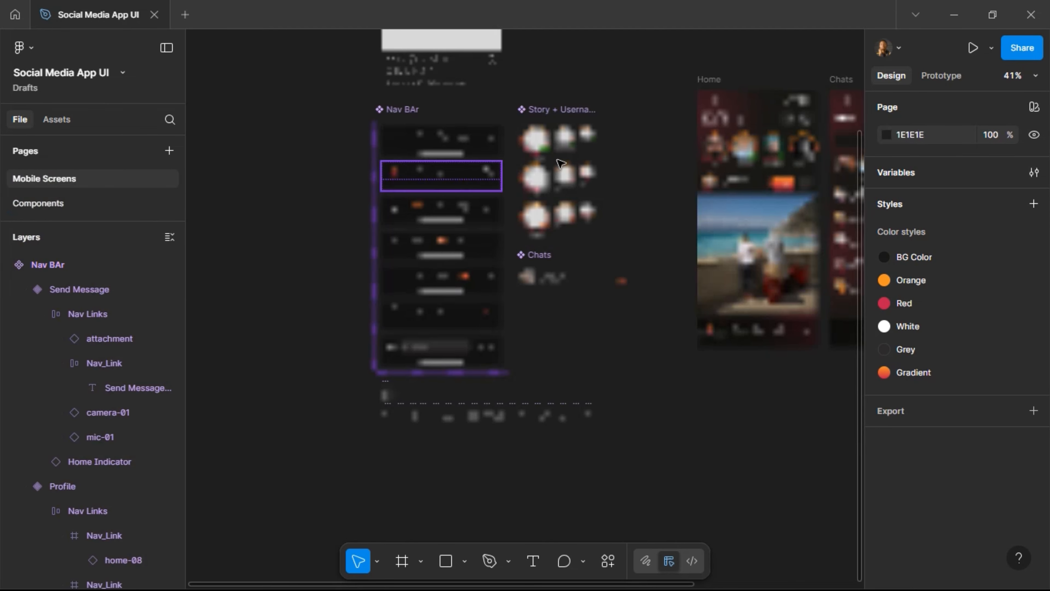
Preview the Home frame's prototype and move the preview window away from the screens.
{"action": "scroll", "coordinate": [619, 90], "scroll_direction": "right", "scroll_amount": 5}
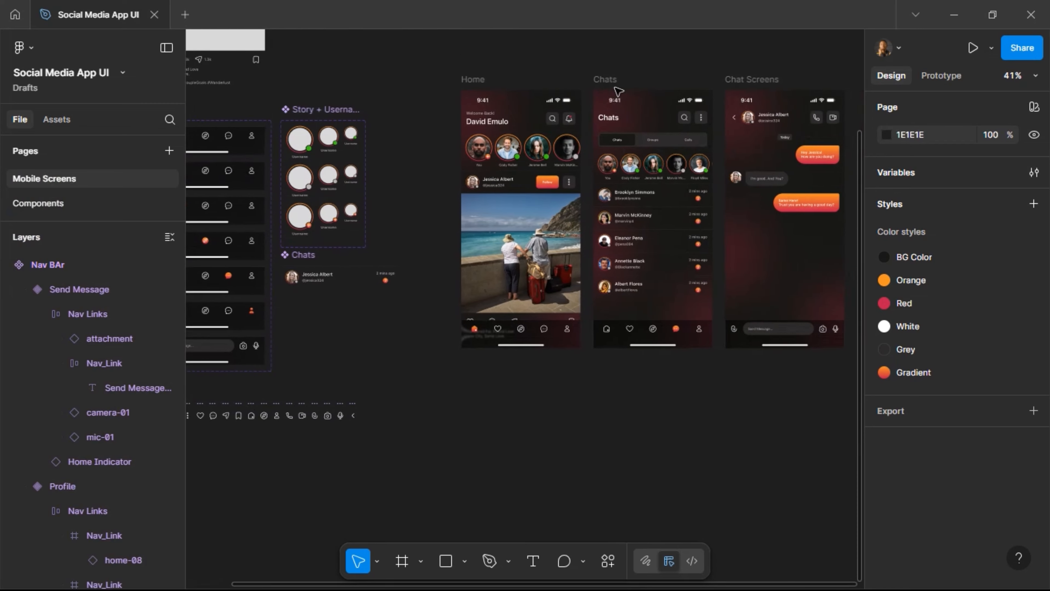
{"action": "left_click", "coordinate": [482, 83]}
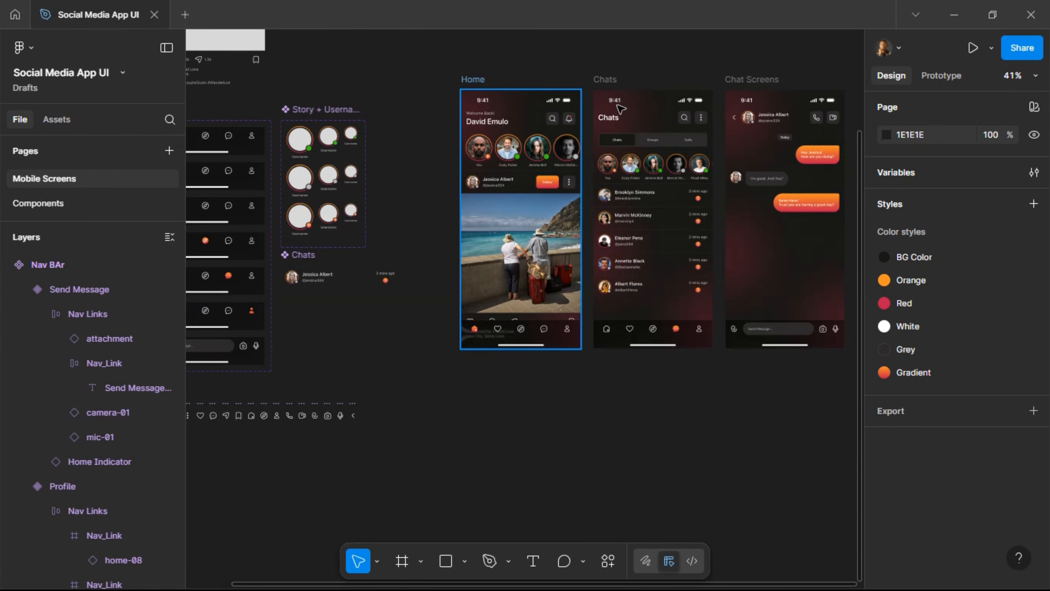
{"action": "left_click", "coordinate": [991, 49]}
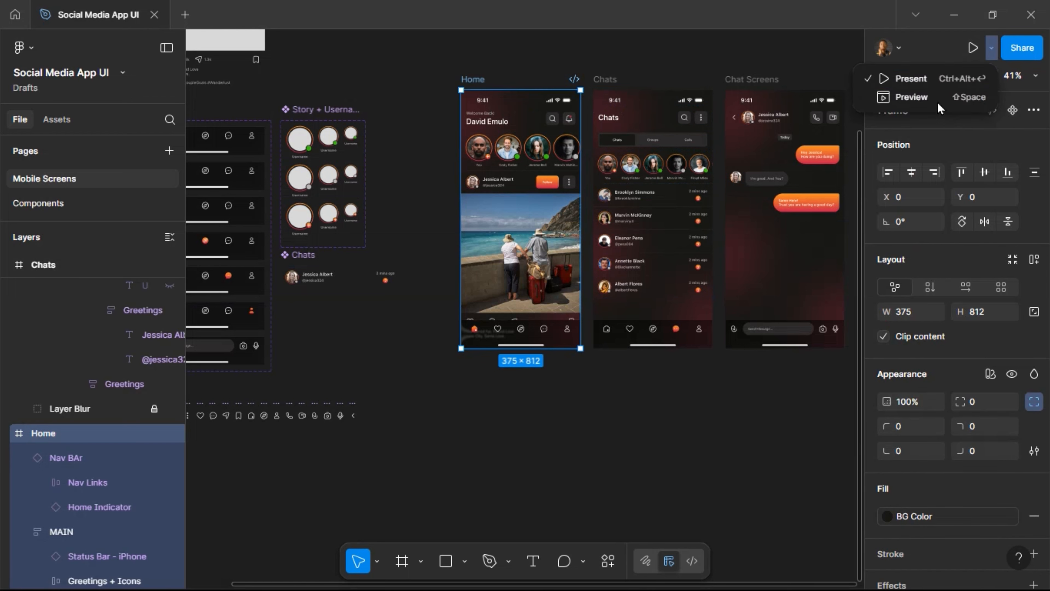
{"action": "left_click", "coordinate": [936, 99]}
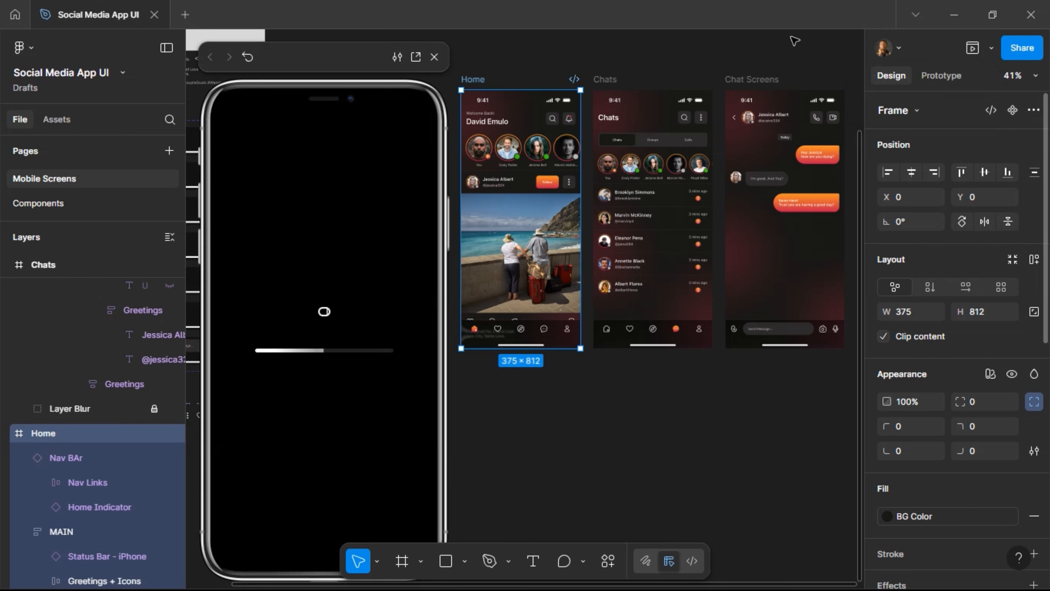
{"action": "left_click_drag", "start_coordinate": [363, 48], "coordinate": [346, 32]}
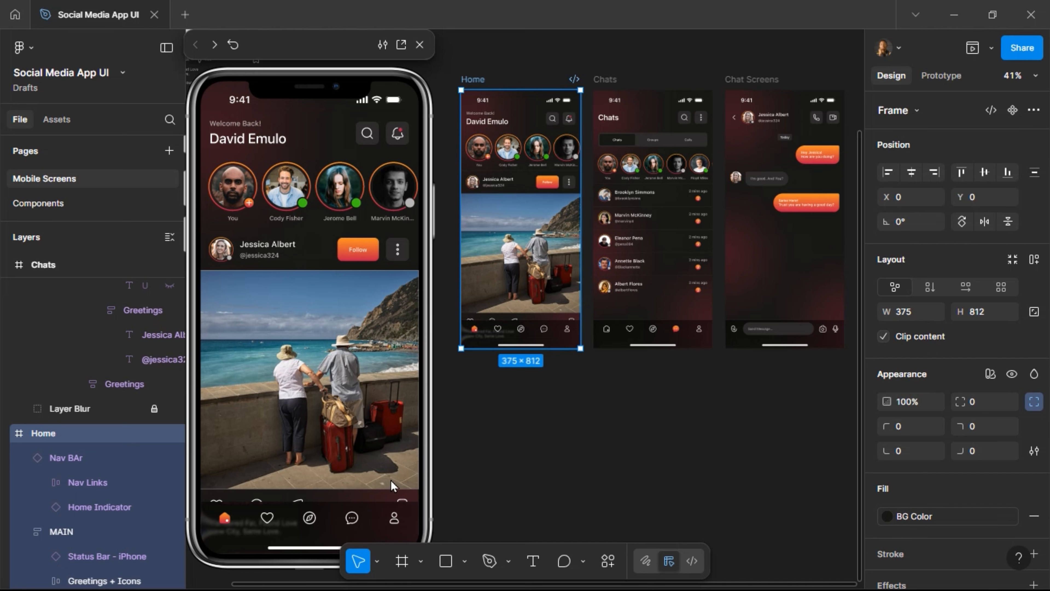
Collapse the Stories and first Post layer groups inside Home's MAIN stack.
{"action": "left_click", "coordinate": [512, 197]}
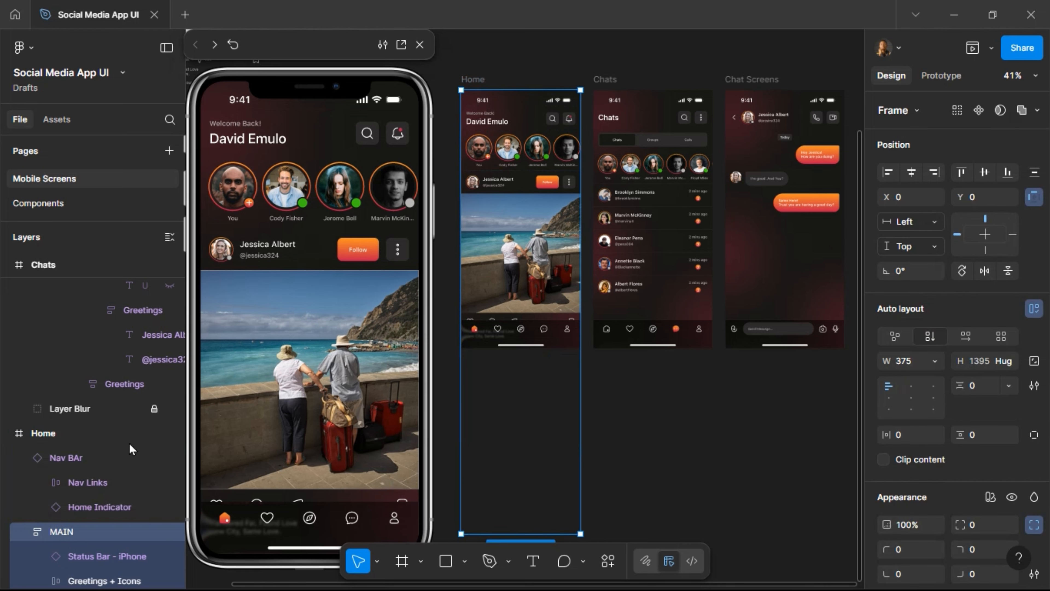
{"action": "left_click", "coordinate": [48, 433]}
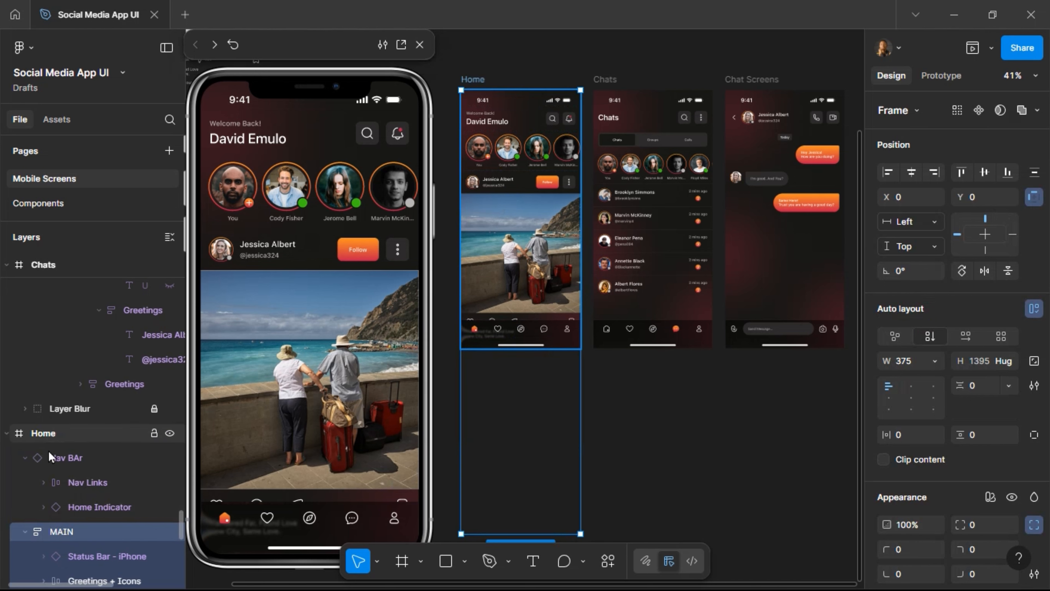
{"action": "left_click", "coordinate": [62, 531]}
{"action": "scroll", "coordinate": [83, 455], "scroll_direction": "down", "scroll_amount": 4}
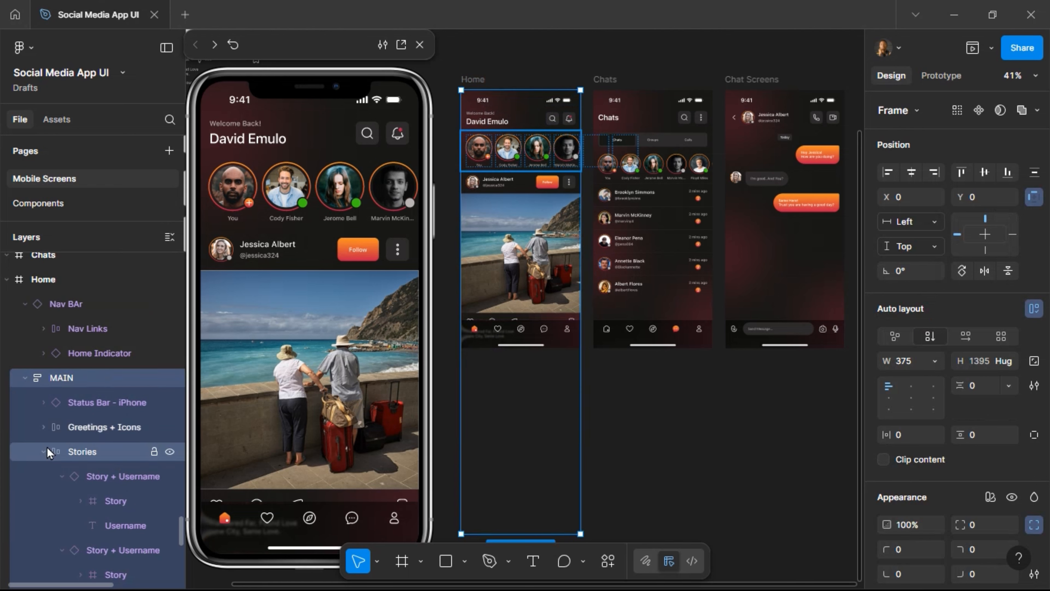
{"action": "left_click", "coordinate": [44, 451]}
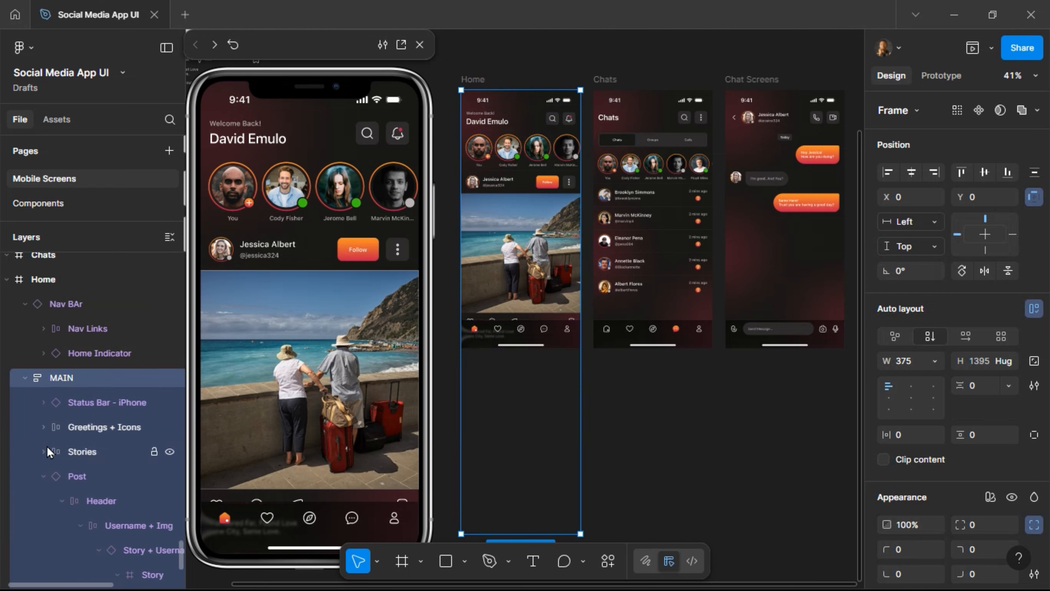
{"action": "left_click", "coordinate": [42, 476]}
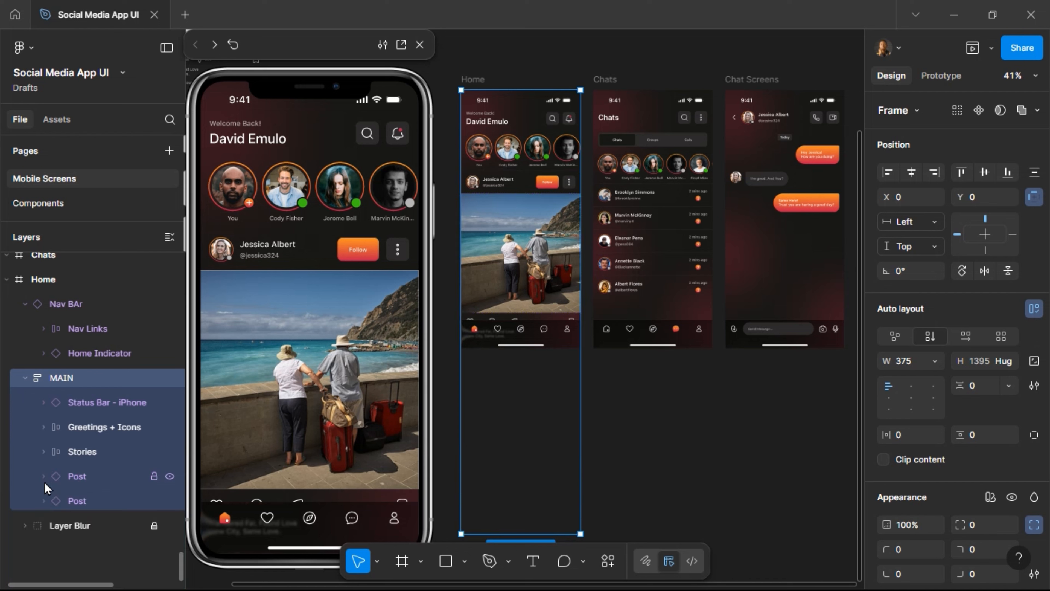
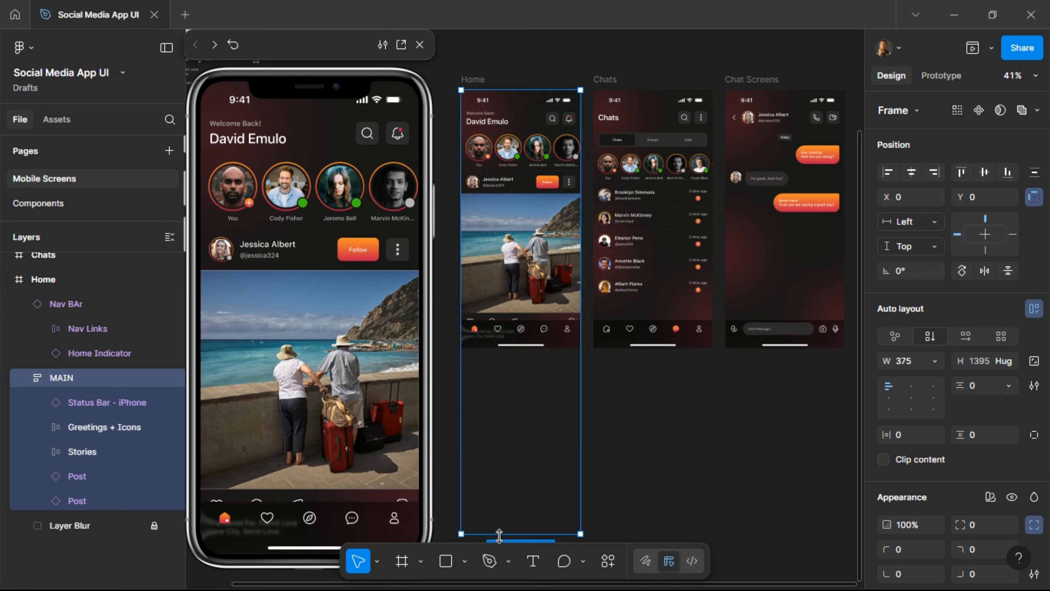
Shorten the Home frame to about 732 px tall and set its prototype Overflow to Vertical.
{"action": "left_click_drag", "start_coordinate": [509, 462], "coordinate": [517, 321]}
{"action": "left_click", "coordinate": [942, 77]}
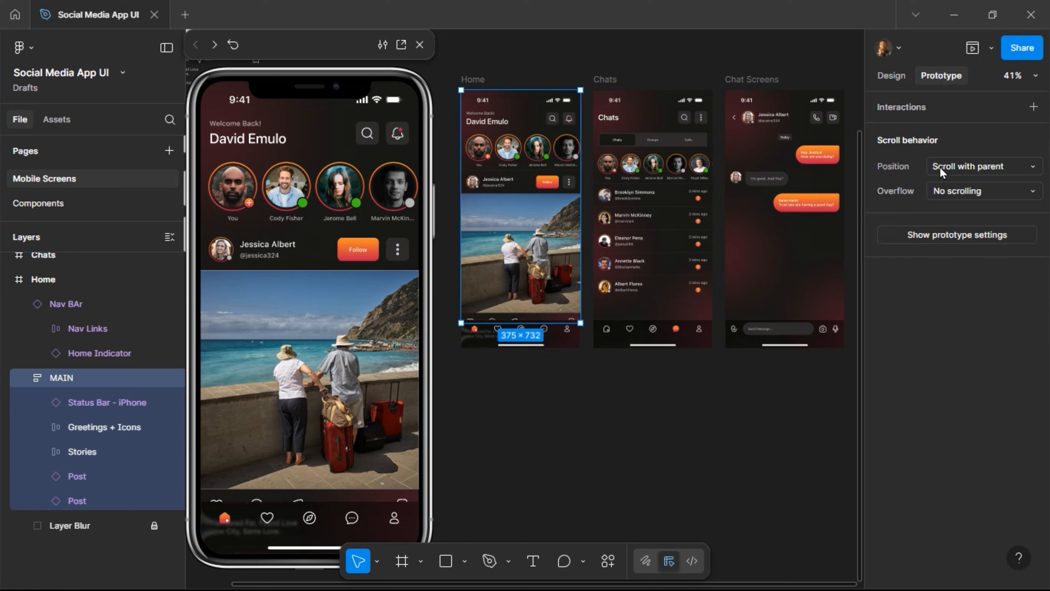
{"action": "left_click", "coordinate": [957, 190]}
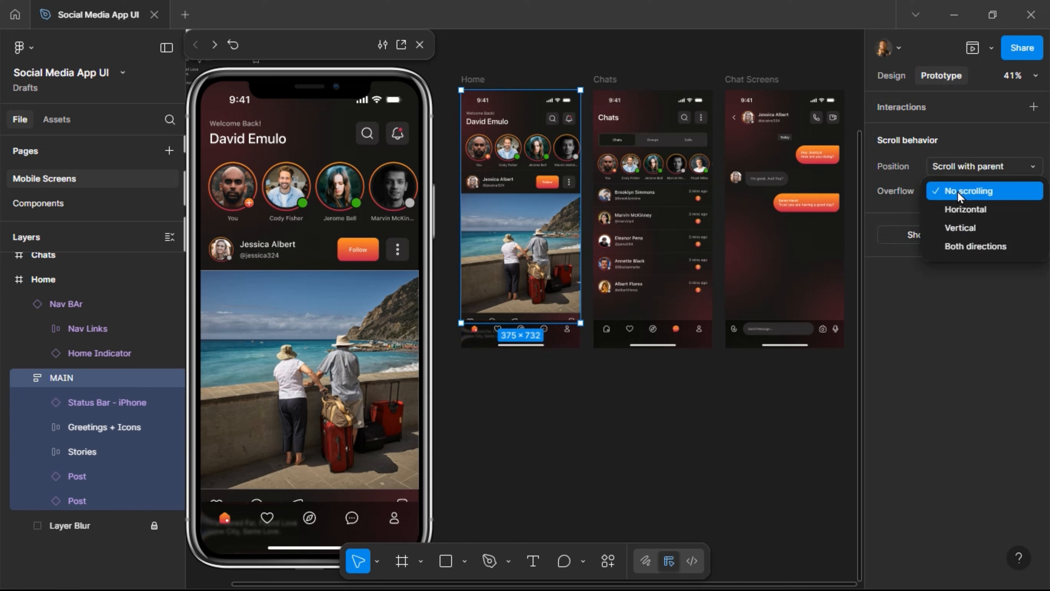
{"action": "left_click", "coordinate": [957, 225]}
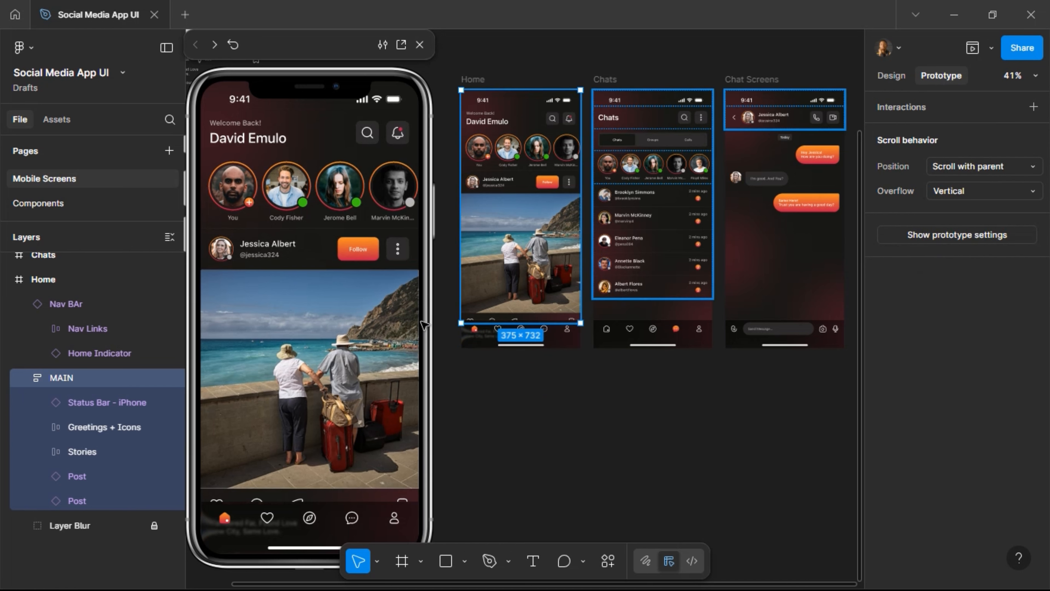
{"action": "scroll", "coordinate": [323, 244], "scroll_direction": "down", "scroll_amount": 8}
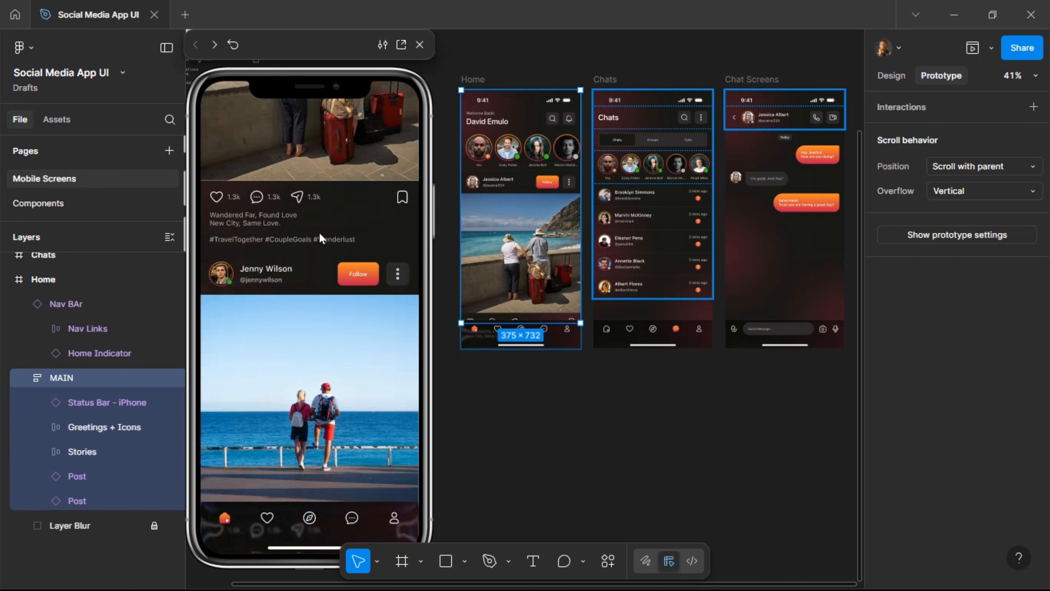
{"action": "scroll", "coordinate": [334, 301], "scroll_direction": "up", "scroll_amount": 8}
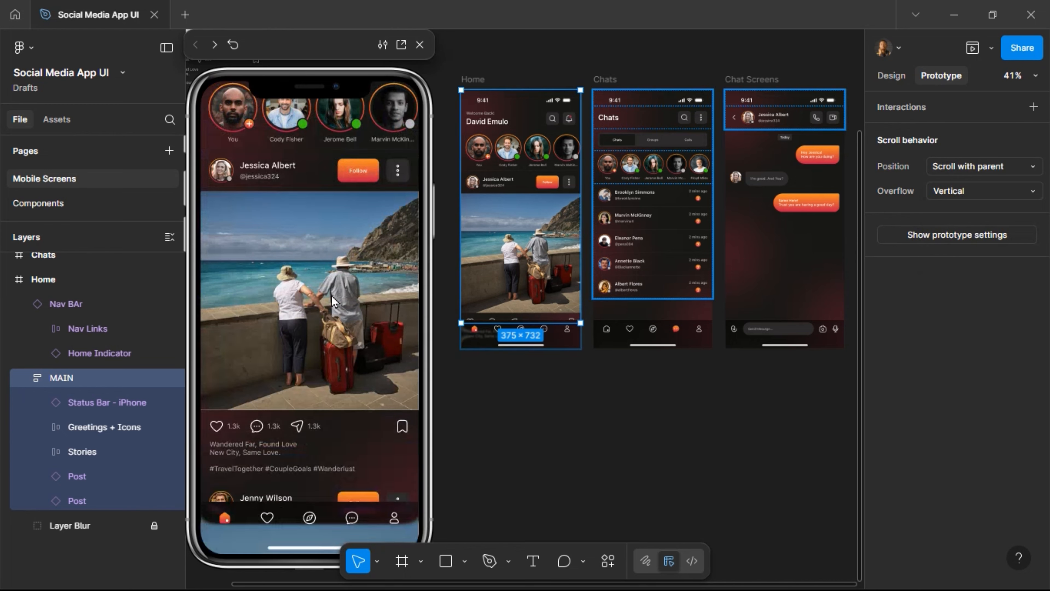
{"action": "scroll", "coordinate": [334, 301], "scroll_direction": "down", "scroll_amount": 8}
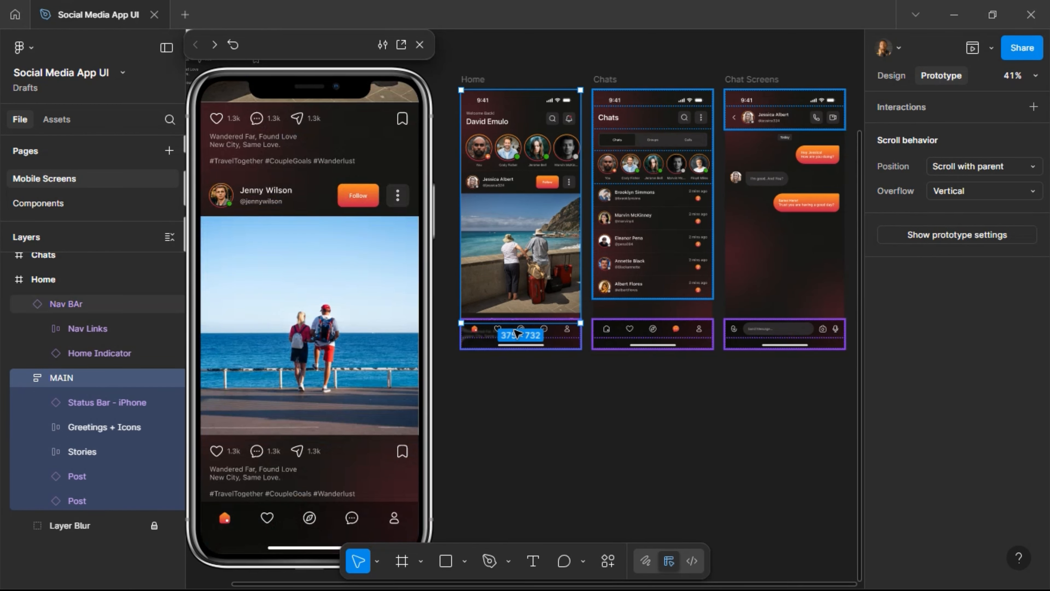
Resize the Home frame to 812 tall, then settle it at 730 tall.
{"action": "left_click_drag", "start_coordinate": [505, 327], "coordinate": [502, 349]}
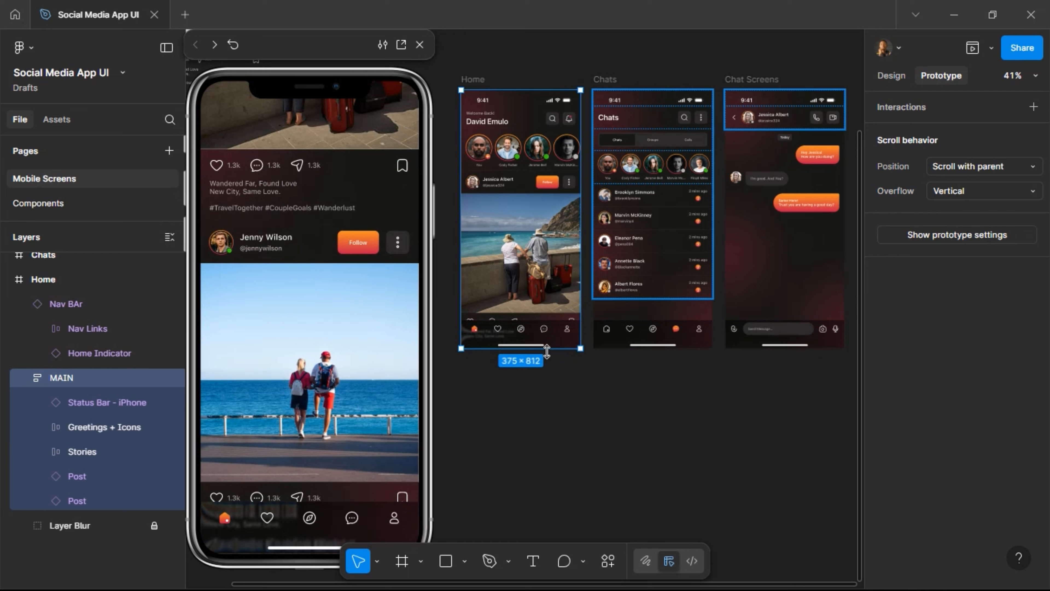
{"action": "left_click_drag", "start_coordinate": [546, 350], "coordinate": [555, 322]}
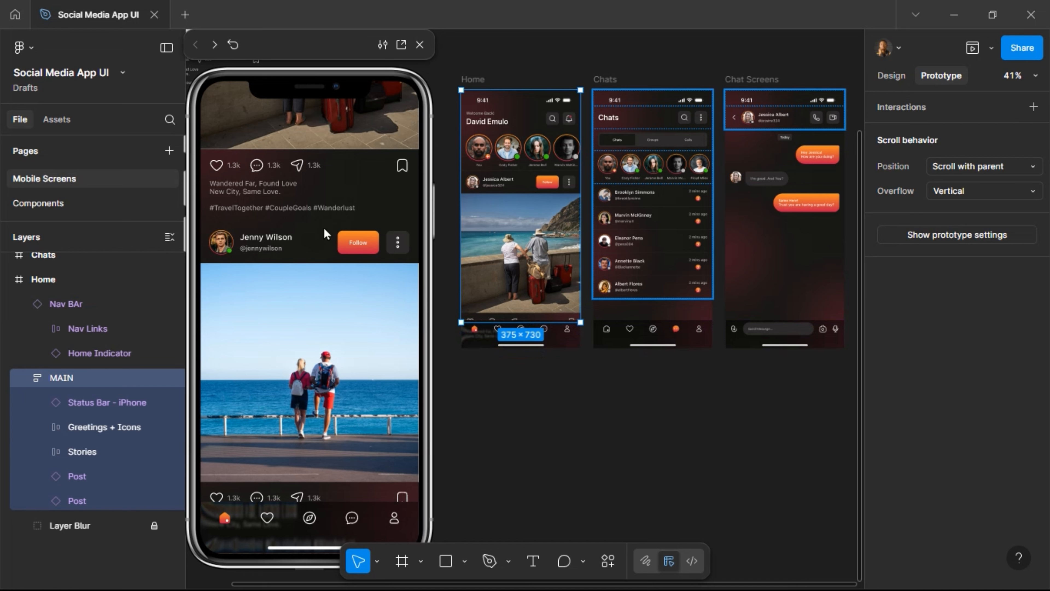
{"action": "scroll", "coordinate": [312, 393], "scroll_direction": "up", "scroll_amount": 5}
{"action": "scroll", "coordinate": [312, 397], "scroll_direction": "down", "scroll_amount": 3}
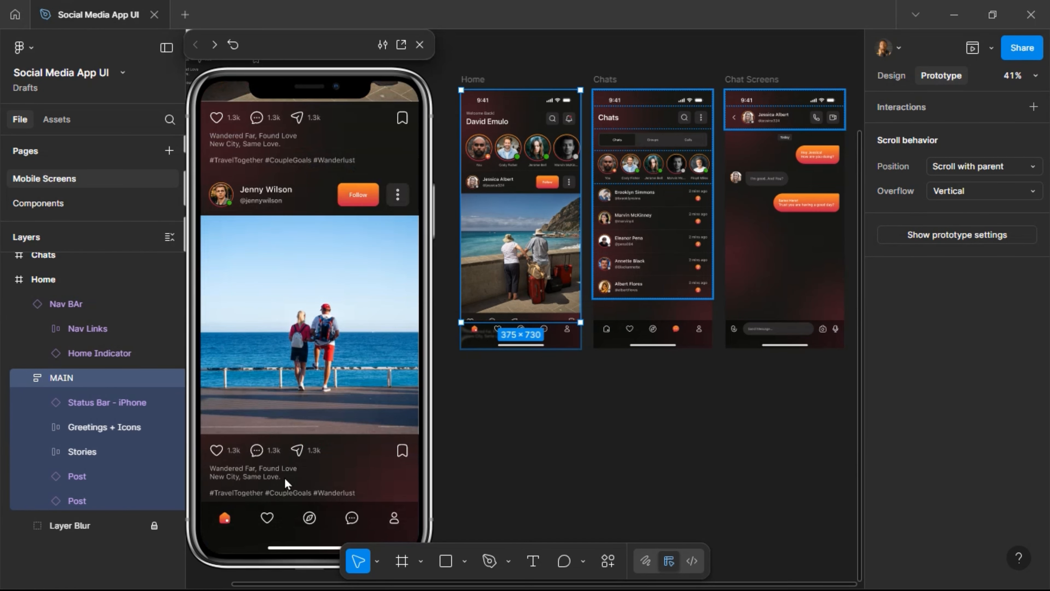
Scroll the preview feed up and down to confirm the 375×730 Home screen scrolls vertically.
{"action": "scroll", "coordinate": [320, 415], "scroll_direction": "up", "scroll_amount": 6}
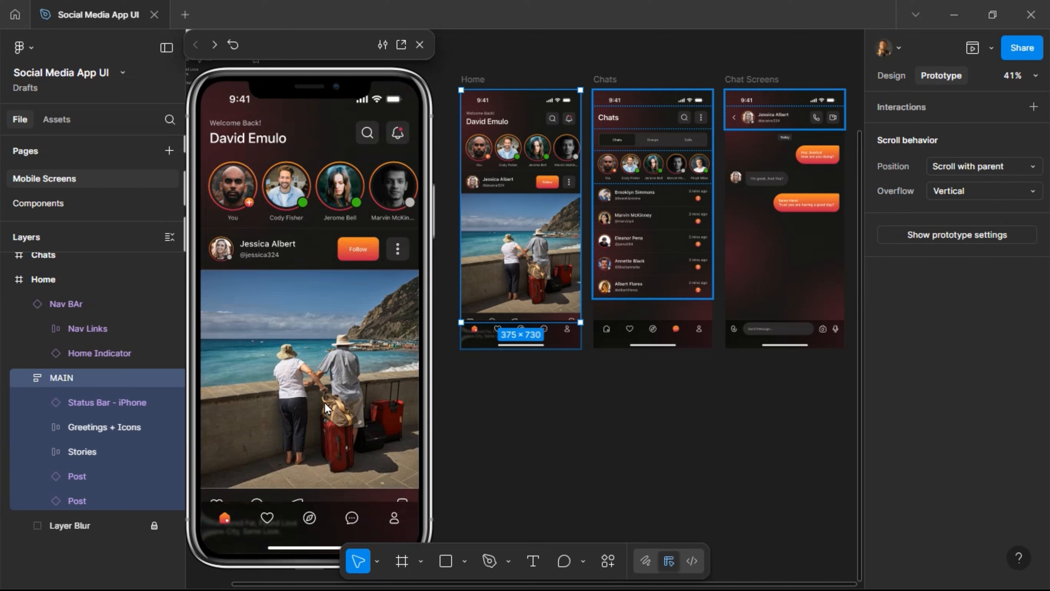
{"action": "scroll", "coordinate": [325, 402], "scroll_direction": "down", "scroll_amount": 4}
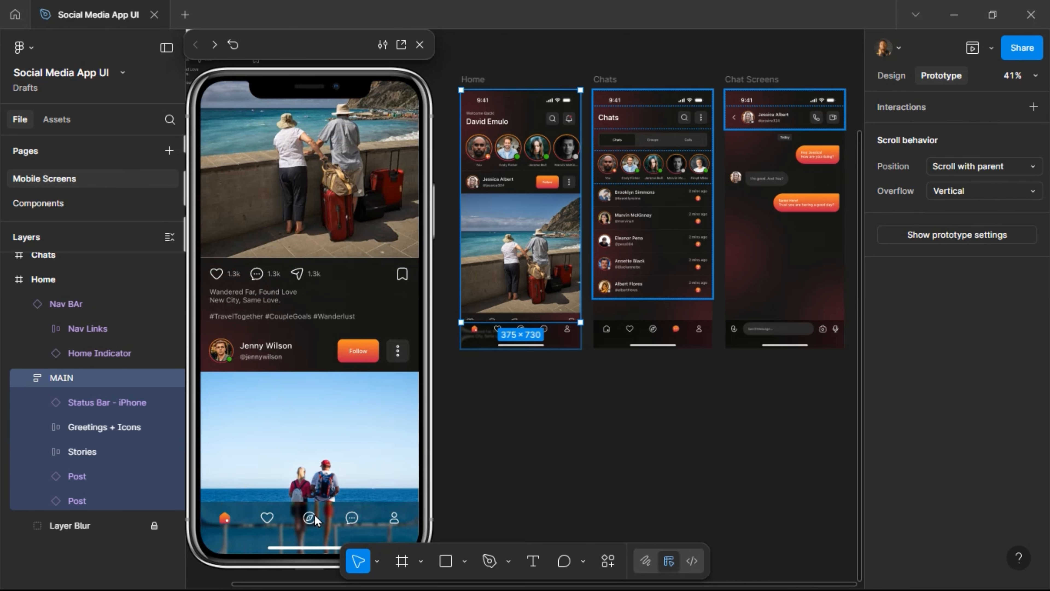
{"action": "scroll", "coordinate": [335, 436], "scroll_direction": "down", "scroll_amount": 2}
{"action": "scroll", "coordinate": [335, 433], "scroll_direction": "up", "scroll_amount": 4}
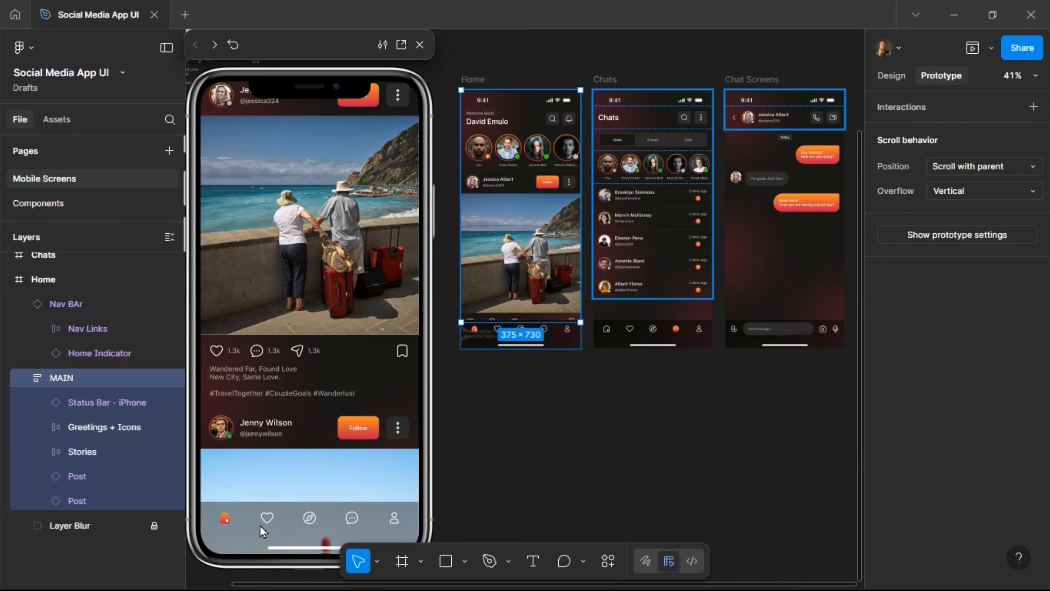
{"action": "scroll", "coordinate": [302, 509], "scroll_direction": "down", "scroll_amount": 2}
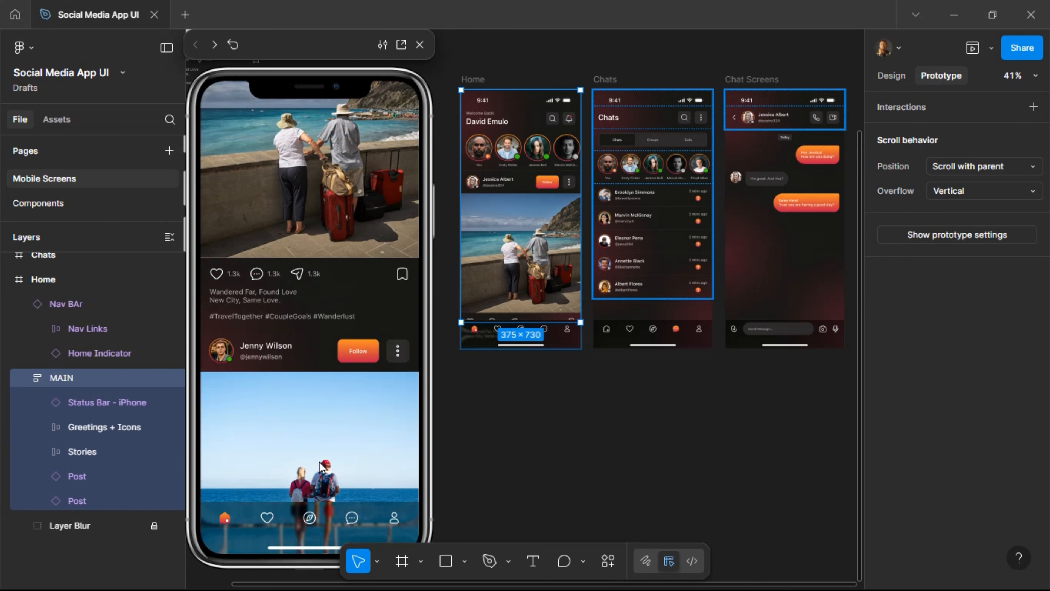
{"action": "scroll", "coordinate": [324, 453], "scroll_direction": "down", "scroll_amount": 3}
{"action": "scroll", "coordinate": [324, 439], "scroll_direction": "up", "scroll_amount": 6}
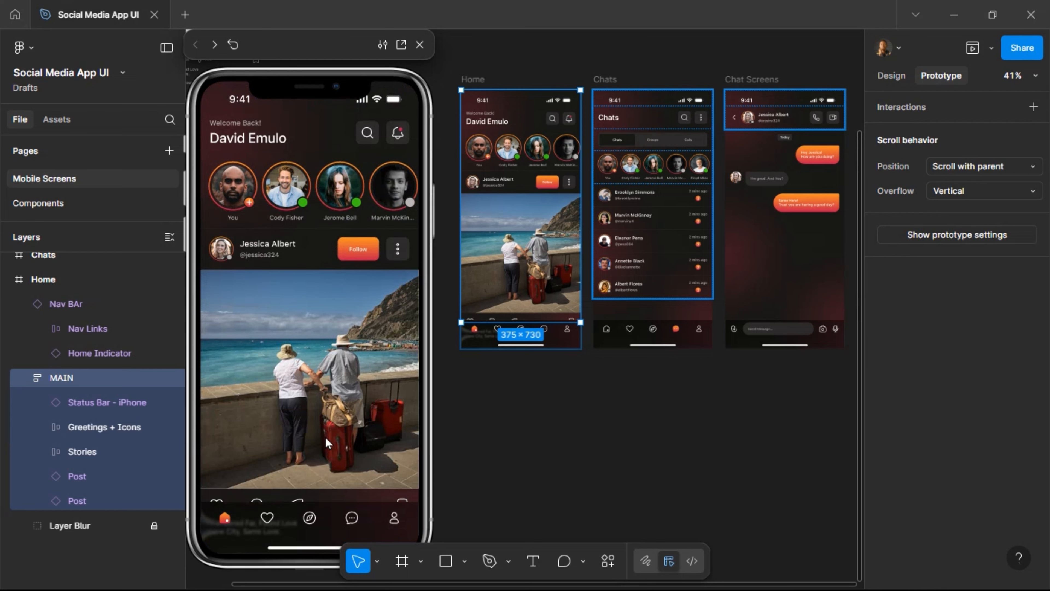
{"action": "scroll", "coordinate": [326, 393], "scroll_direction": "down", "scroll_amount": 5}
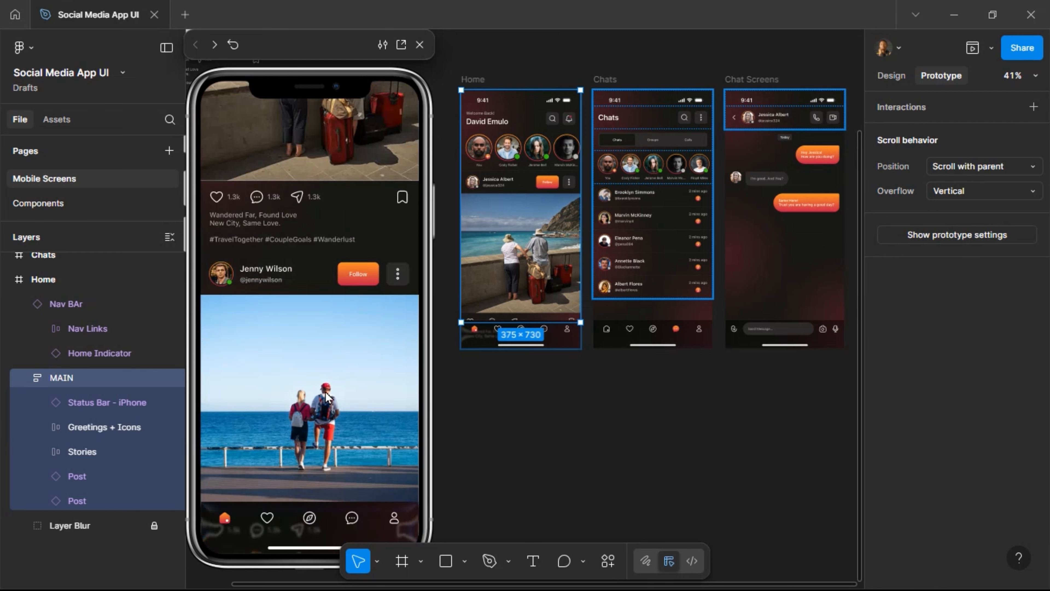
{"action": "scroll", "coordinate": [325, 391], "scroll_direction": "up", "scroll_amount": 5}
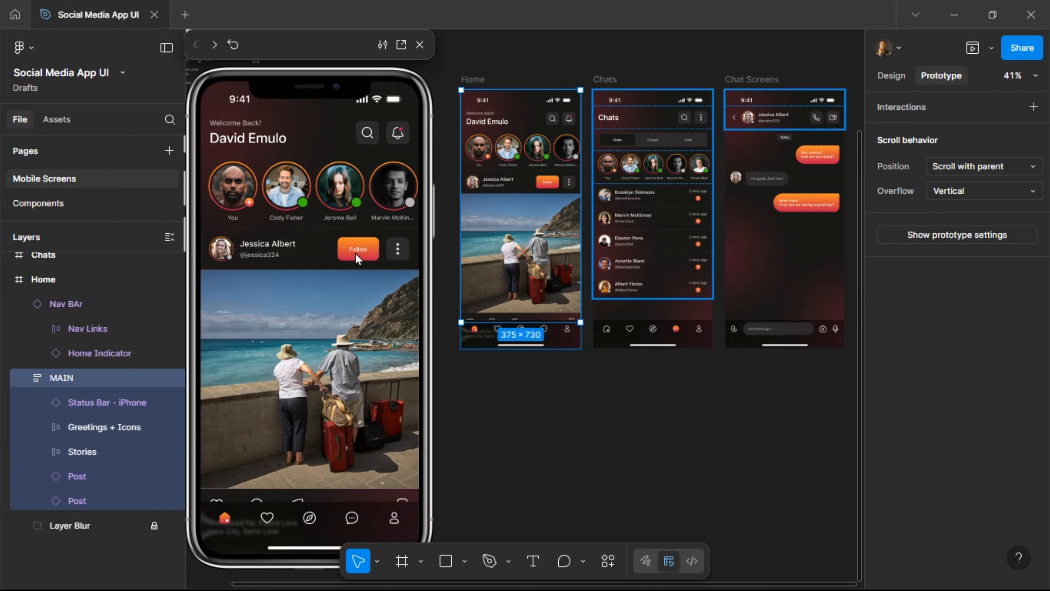
{"action": "scroll", "coordinate": [295, 345], "scroll_direction": "down", "scroll_amount": 3}
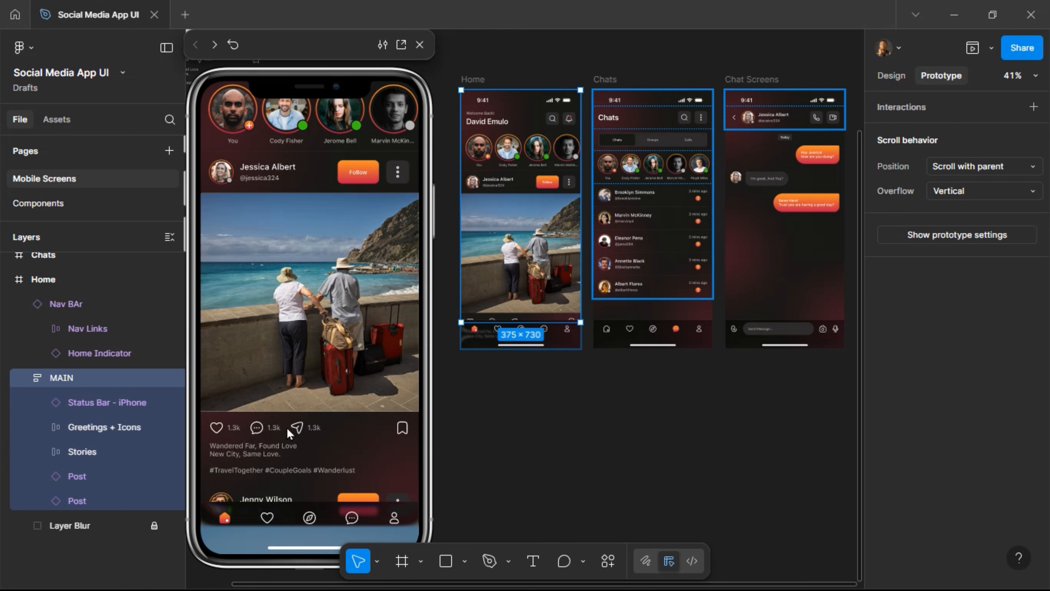
{"action": "scroll", "coordinate": [356, 356], "scroll_direction": "up", "scroll_amount": 3}
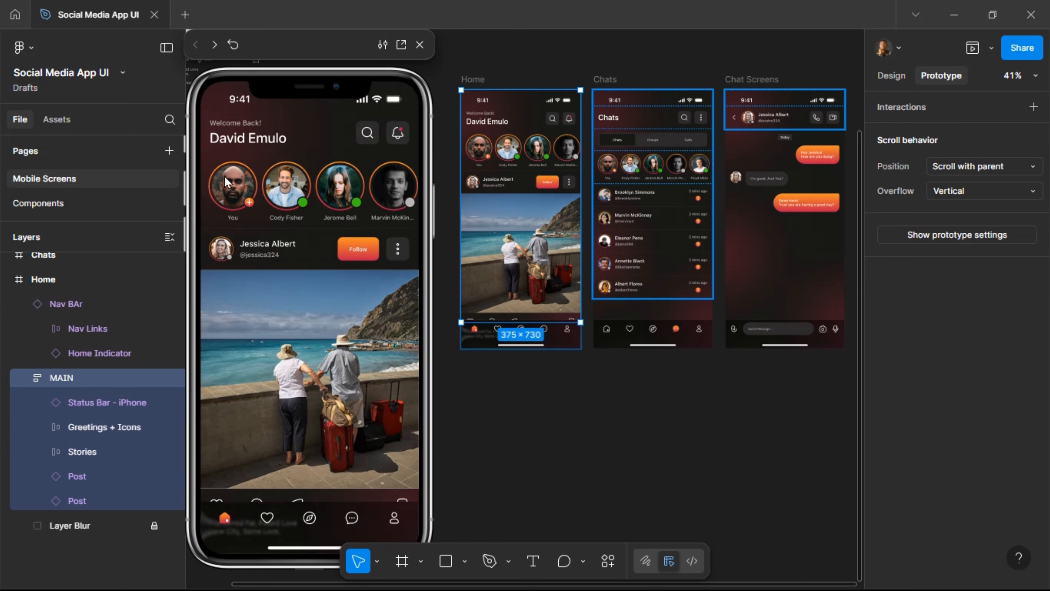
Set the Home screen's Stories row overflow to Horizontal and swipe it sideways in the preview.
{"action": "left_click", "coordinate": [511, 155]}
{"action": "left_click", "coordinate": [512, 154]}
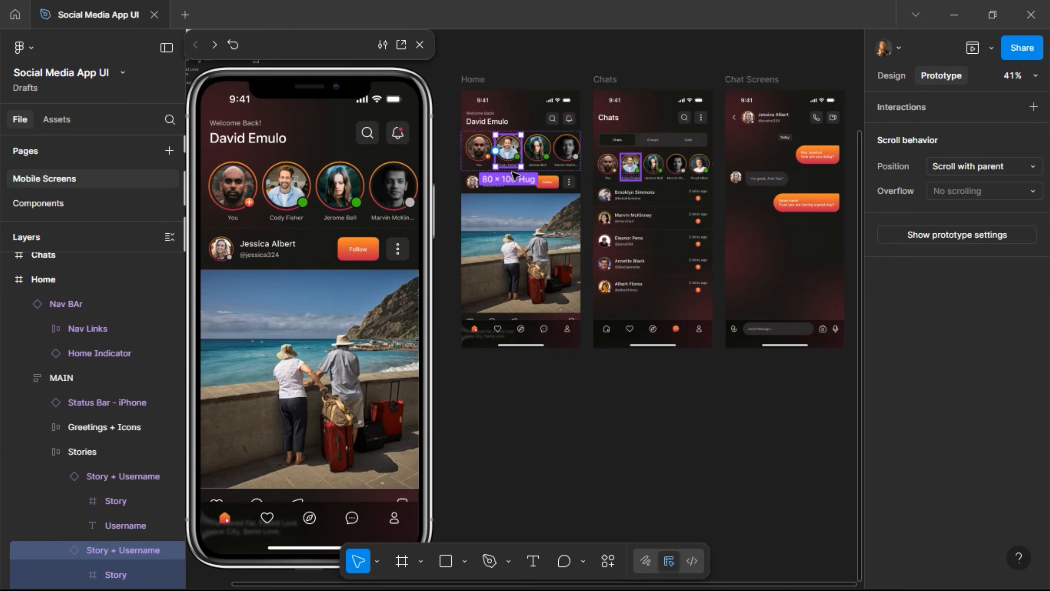
{"action": "left_click", "coordinate": [467, 163]}
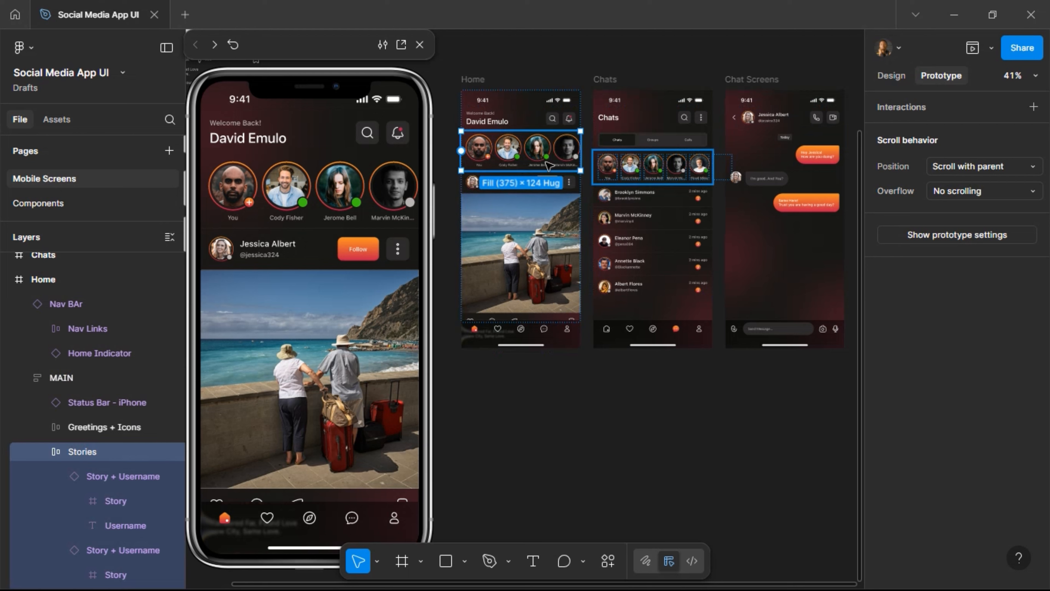
{"action": "left_click", "coordinate": [974, 187]}
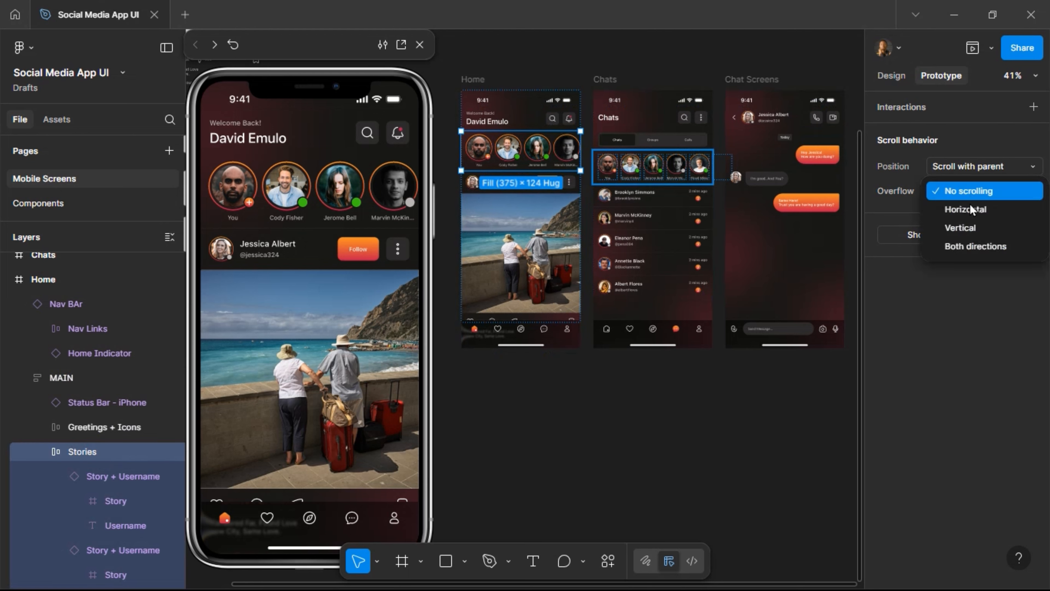
{"action": "left_click", "coordinate": [967, 212]}
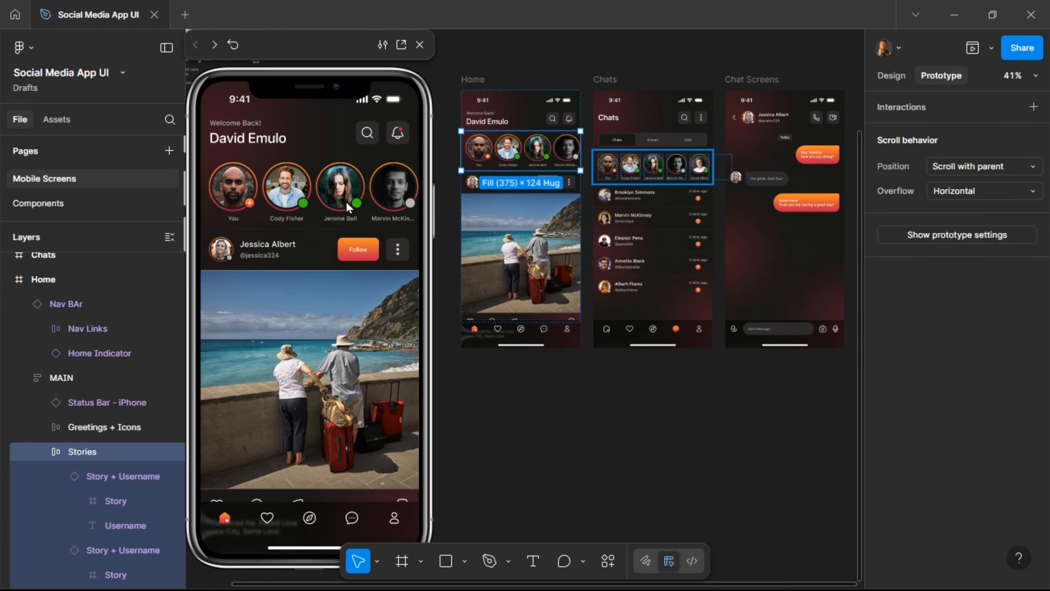
{"action": "left_click_drag", "start_coordinate": [367, 192], "coordinate": [274, 188]}
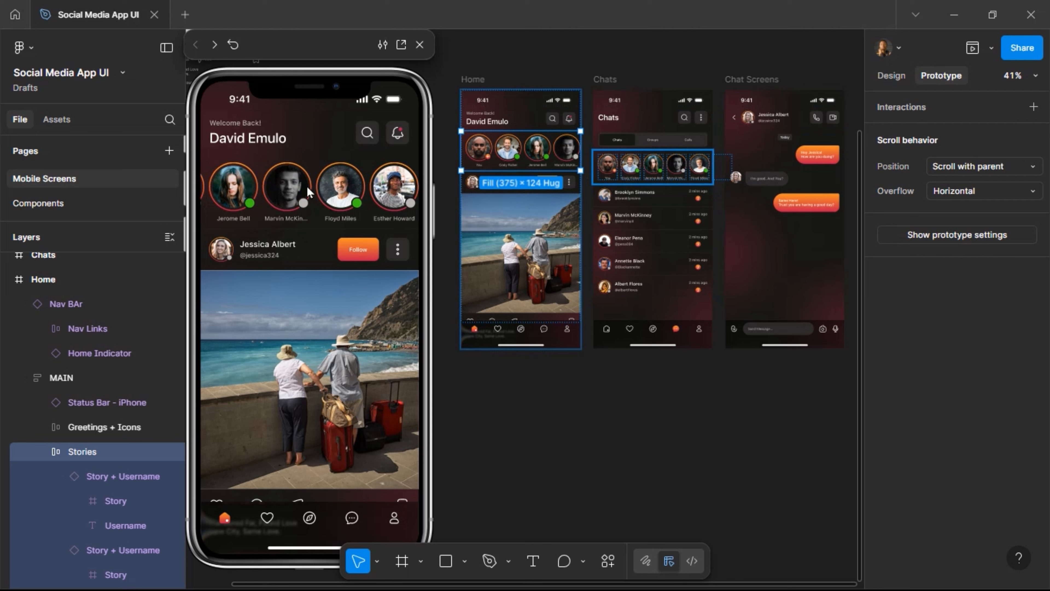
{"action": "left_click_drag", "start_coordinate": [310, 191], "coordinate": [403, 189]}
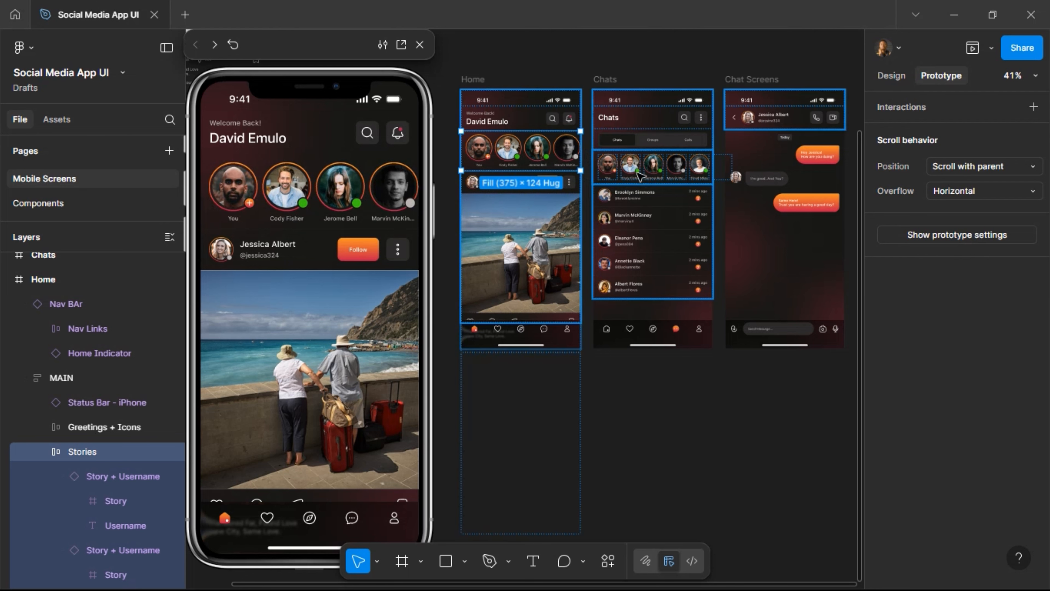
Set the Chats screen's stories row overflow to Horizontal and test it in the preview.
{"action": "left_click", "coordinate": [667, 182]}
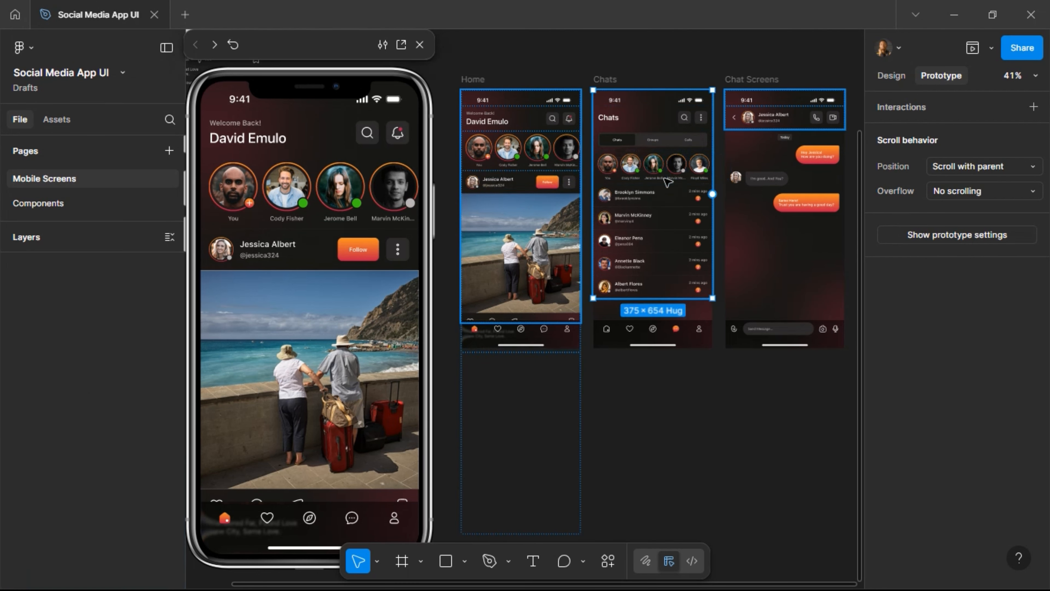
{"action": "left_click", "coordinate": [664, 172]}
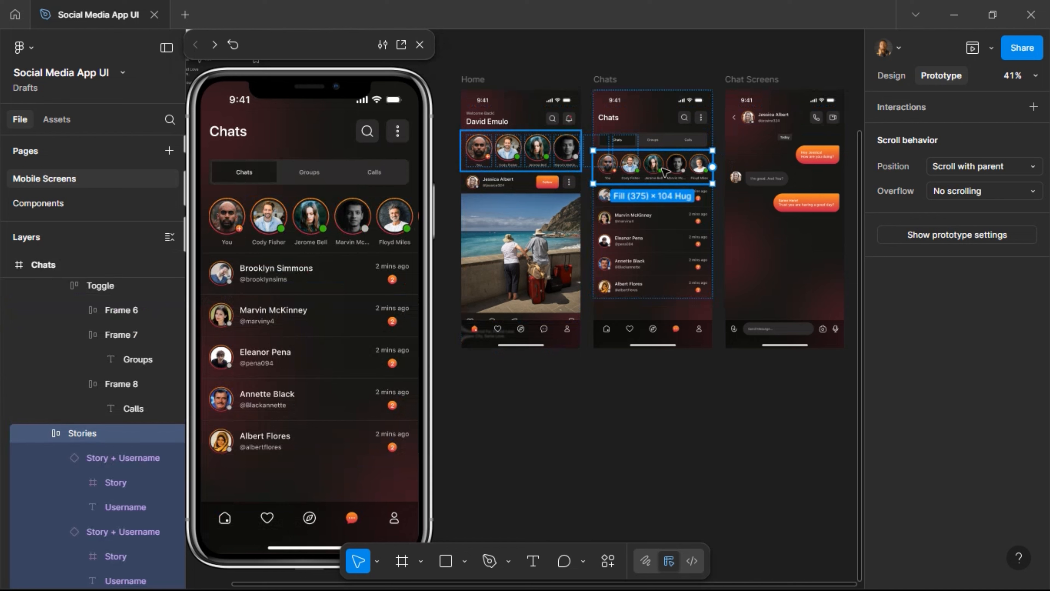
{"action": "left_click", "coordinate": [952, 196]}
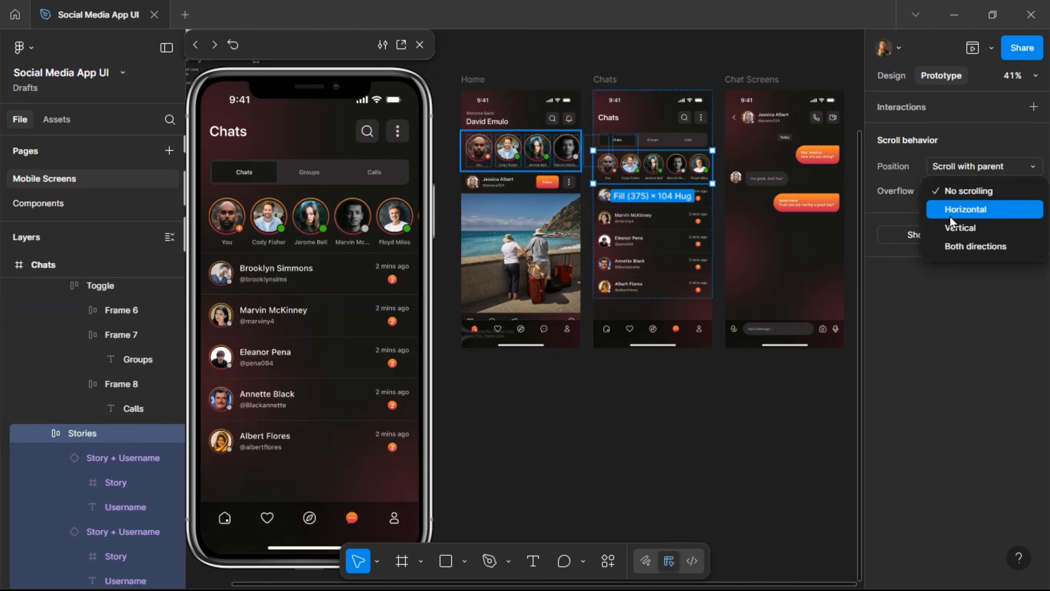
{"action": "left_click", "coordinate": [954, 209]}
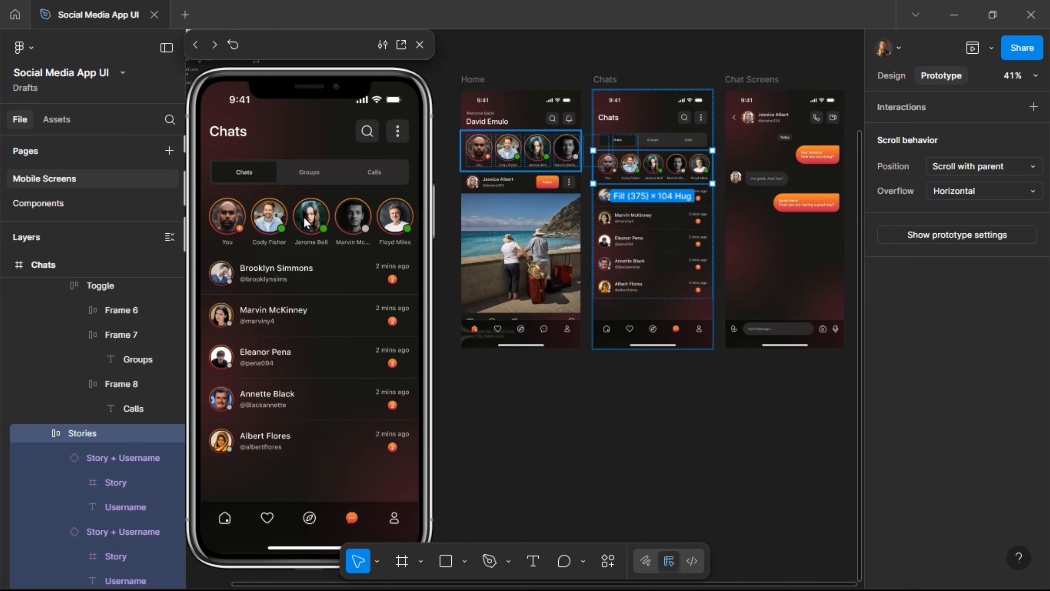
{"action": "left_click_drag", "start_coordinate": [328, 218], "coordinate": [397, 219]}
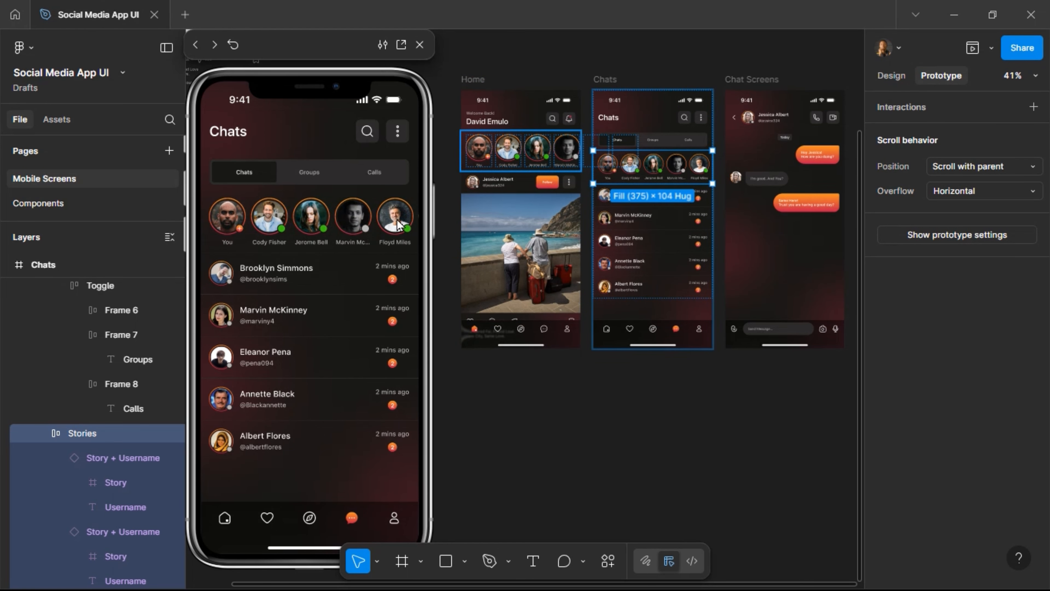
Link the Button component's Follow variant to Variant2 with an instant On click Change to interaction.
{"action": "left_click", "coordinate": [467, 87]}
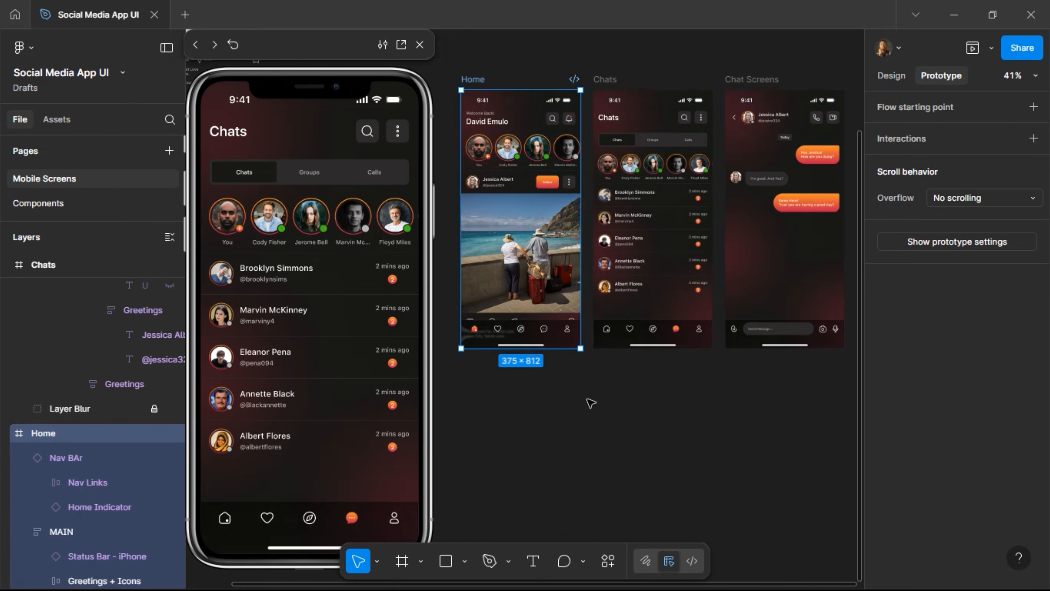
{"action": "scroll", "coordinate": [591, 401], "scroll_direction": "left", "scroll_amount": 5}
{"action": "scroll", "coordinate": [592, 400], "scroll_direction": "left", "scroll_amount": 3}
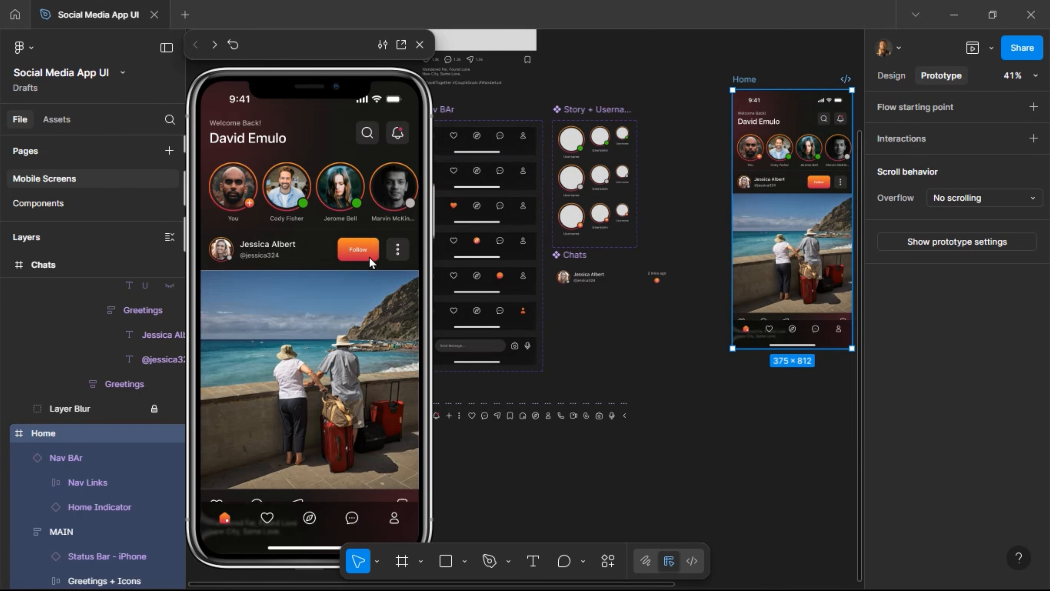
{"action": "scroll", "coordinate": [613, 307], "scroll_direction": "left", "scroll_amount": 5}
{"action": "scroll", "coordinate": [612, 299], "scroll_direction": "right", "scroll_amount": 4}
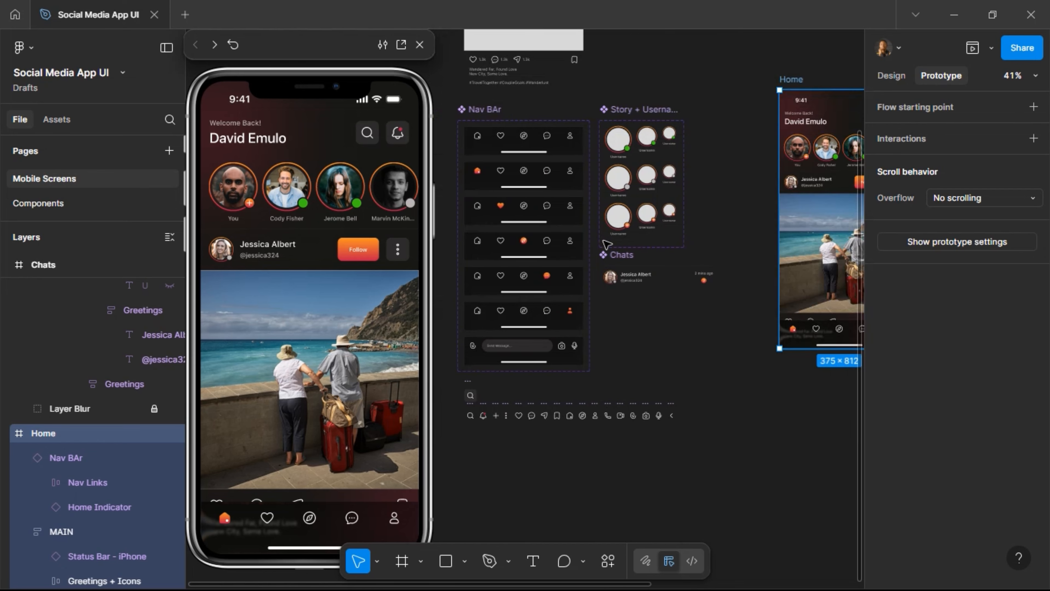
{"action": "scroll", "coordinate": [606, 244], "scroll_direction": "up", "scroll_amount": 3}
{"action": "scroll", "coordinate": [604, 99], "scroll_direction": "up", "scroll_amount": 5, "text": "ctrl"}
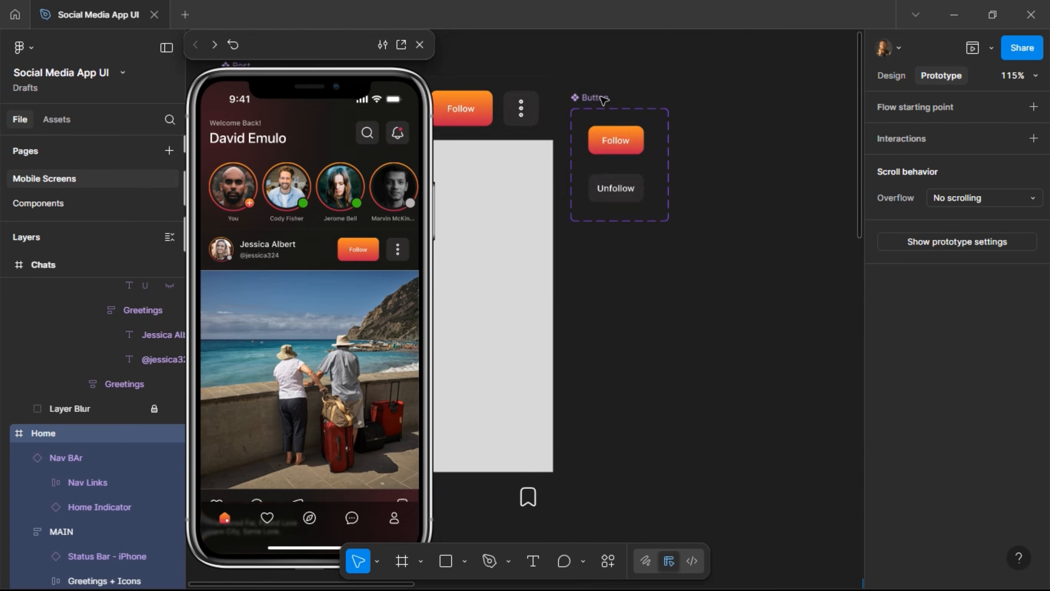
{"action": "scroll", "coordinate": [604, 100], "scroll_direction": "up", "scroll_amount": 2, "text": "ctrl"}
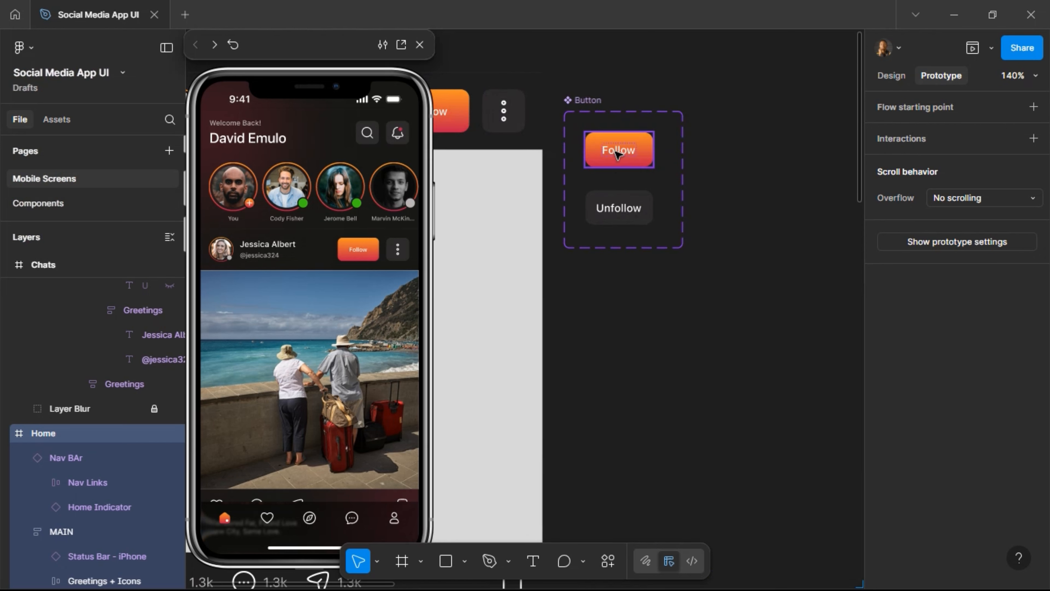
{"action": "left_click", "coordinate": [628, 164]}
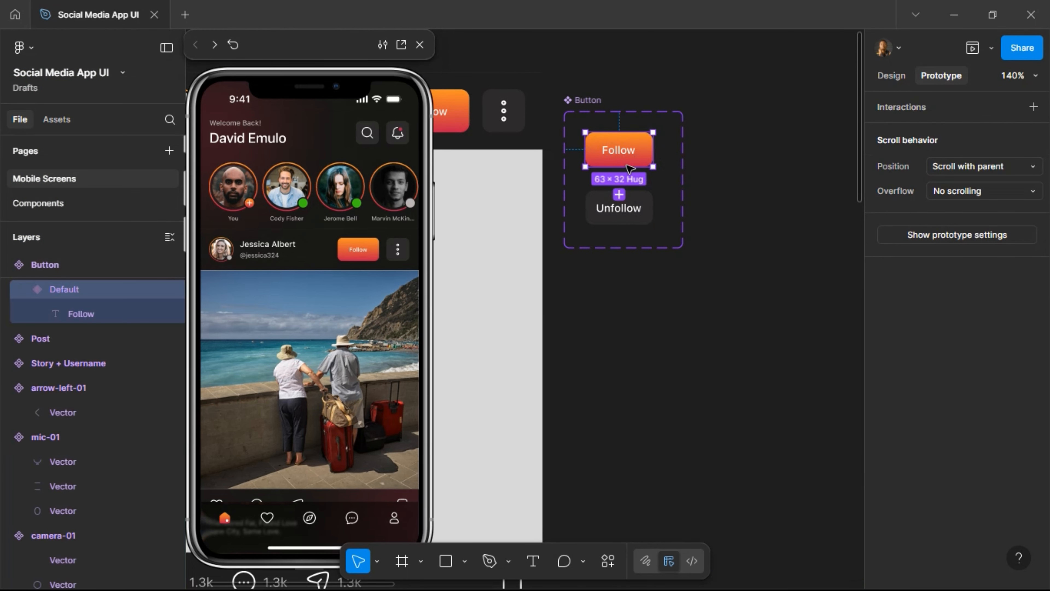
{"action": "mouse_move", "coordinate": [618, 167]}
{"action": "left_click_drag", "start_coordinate": [618, 167], "coordinate": [651, 211]}
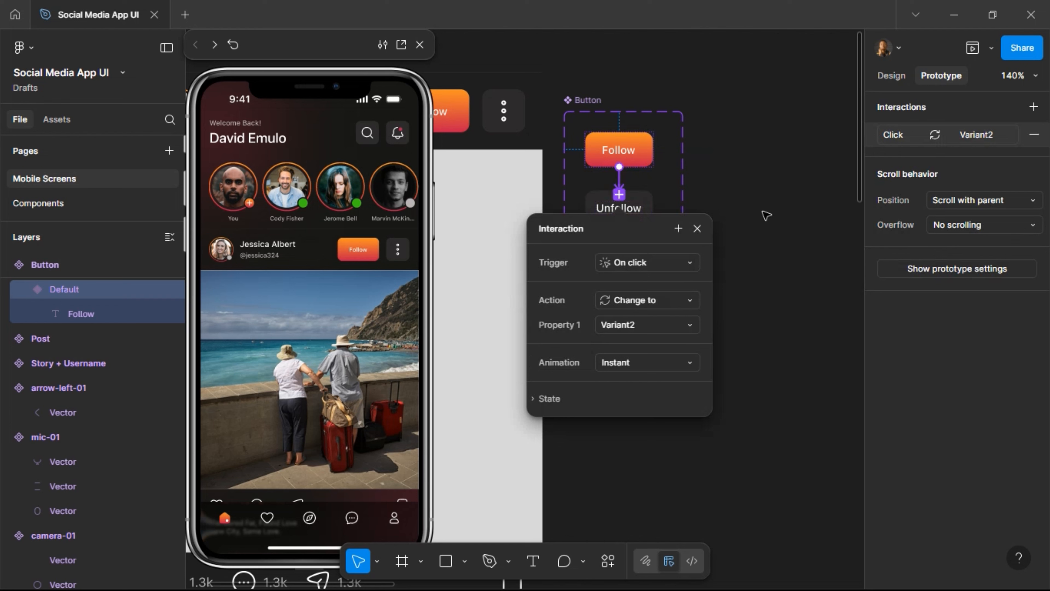
Rename the Button's Default variant to 'Follow CTA'.
{"action": "left_click", "coordinate": [630, 137]}
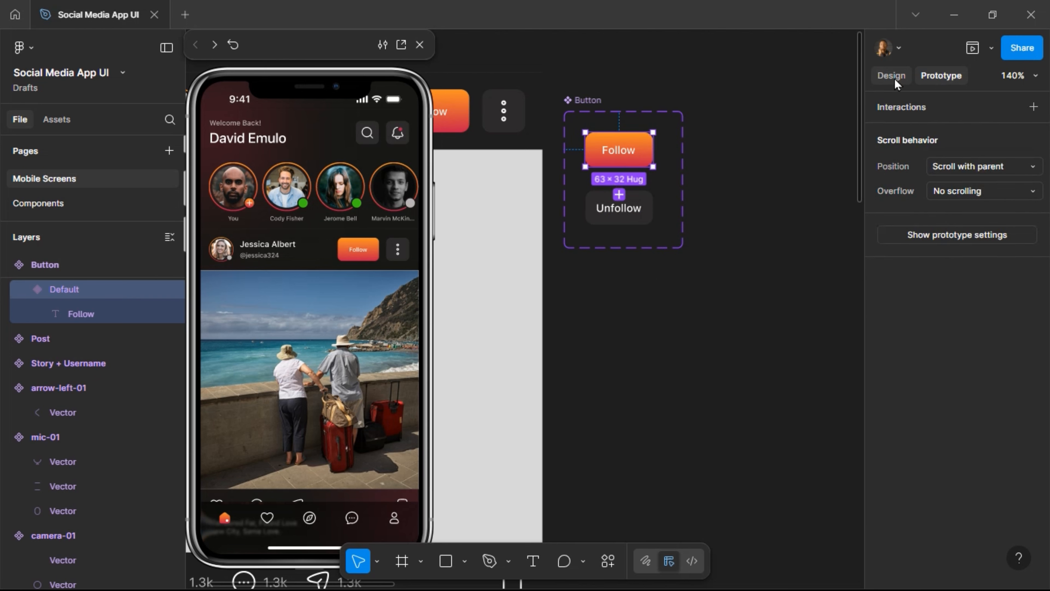
{"action": "key", "text": "shift+e"}
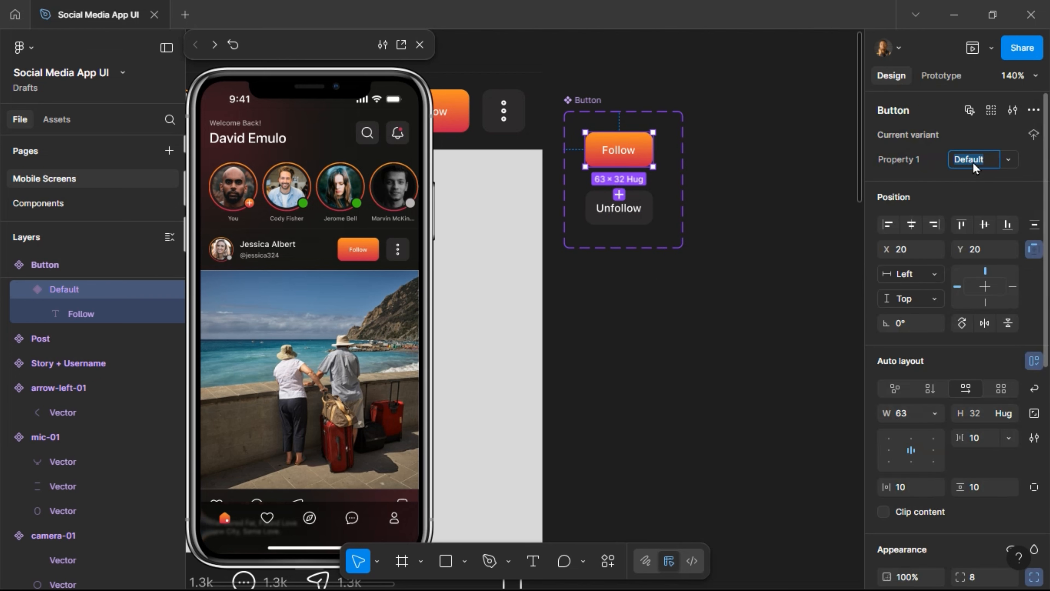
{"action": "type", "text": "Foc"}
{"action": "key", "text": "Return"}
Rename Variant2 to 'Unfollow CTA' and reselect the Follow CTA variant.
{"action": "left_click", "coordinate": [621, 213]}
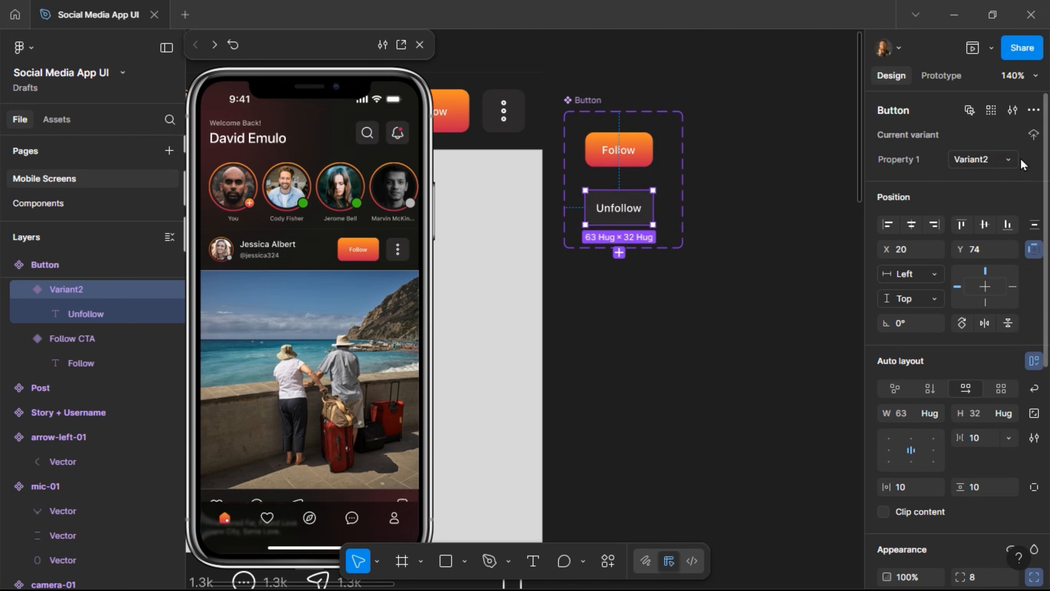
{"action": "left_click", "coordinate": [987, 160]}
{"action": "type", "text": "Un"}
{"action": "type", "text": "follow CTA"}
{"action": "key", "text": "Return"}
{"action": "left_click", "coordinate": [606, 159]}
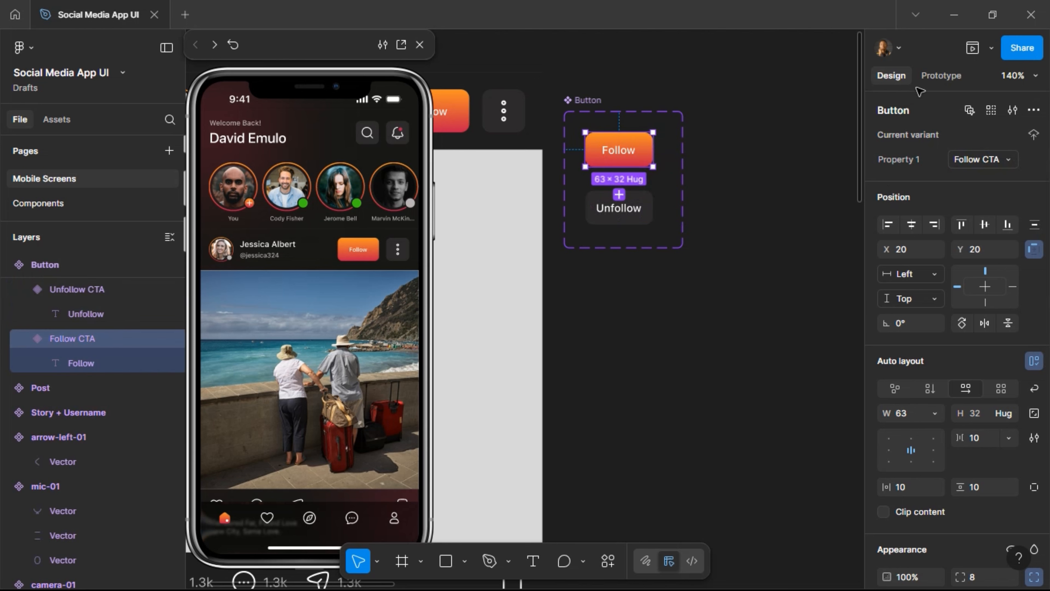
{"action": "left_click", "coordinate": [944, 76]}
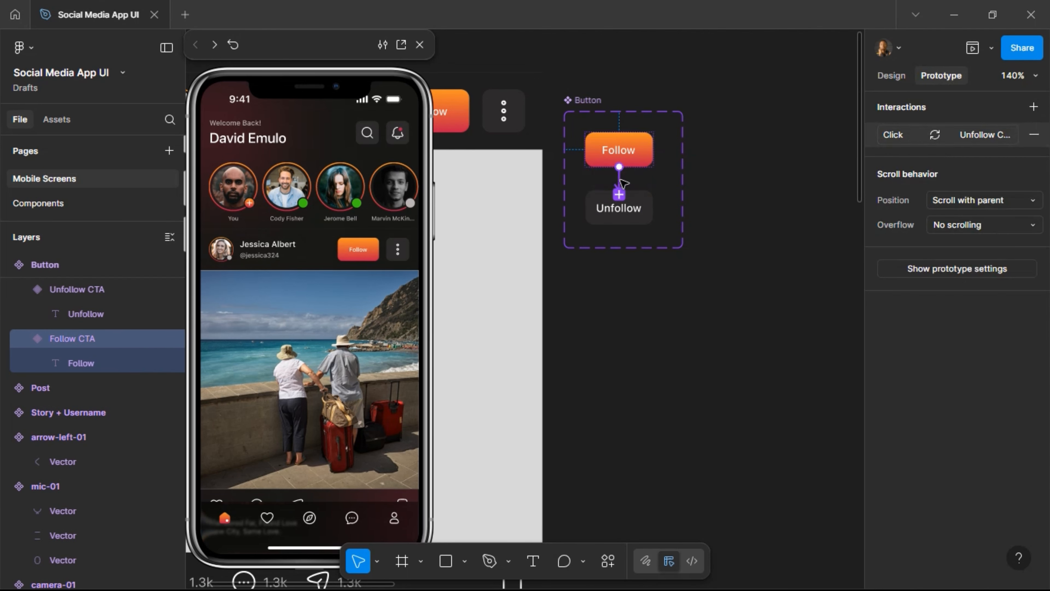
Link Unfollow CTA back to Follow CTA with an instant On click Change to interaction.
{"action": "left_click", "coordinate": [619, 189]}
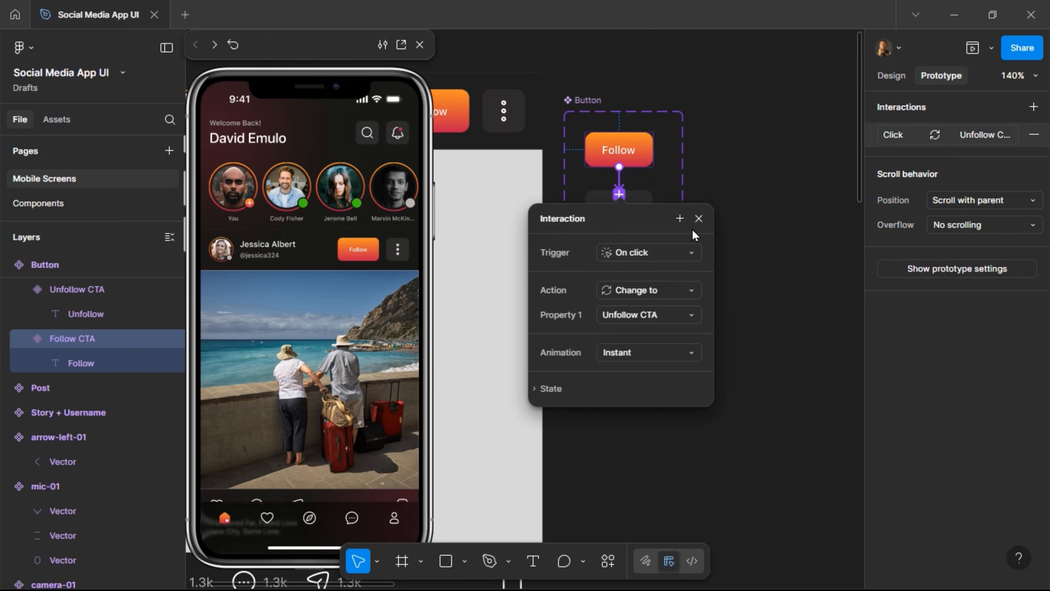
{"action": "left_click", "coordinate": [698, 218]}
{"action": "left_click", "coordinate": [647, 206]}
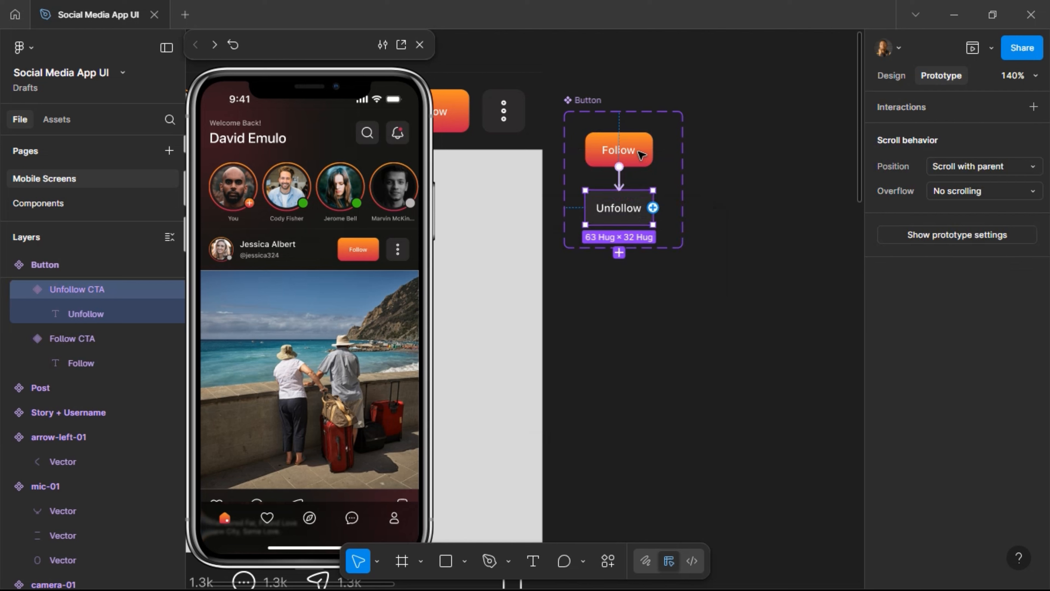
{"action": "left_click_drag", "start_coordinate": [652, 207], "coordinate": [622, 149]}
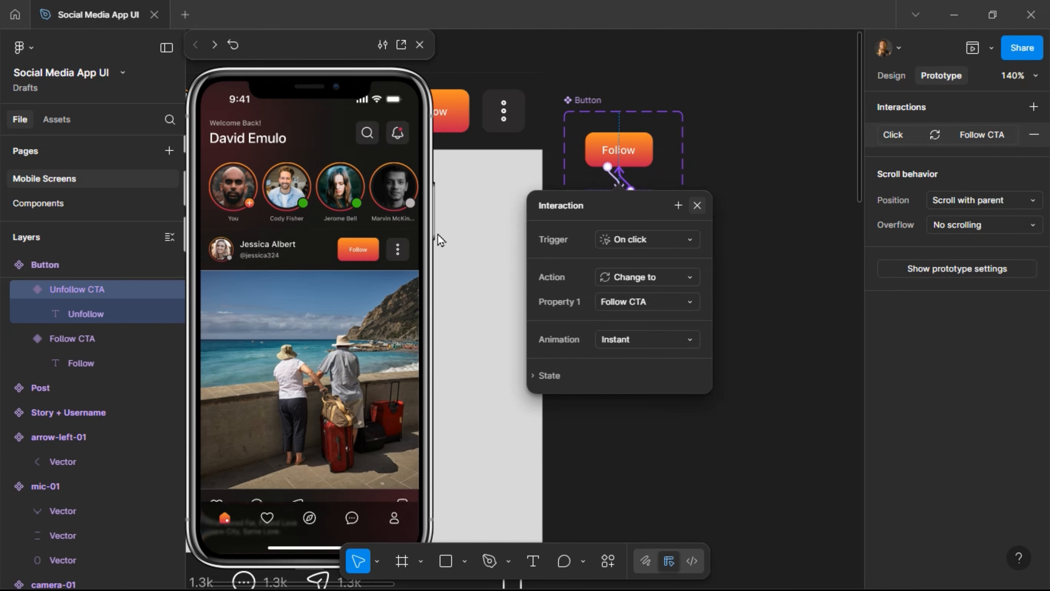
{"action": "left_click", "coordinate": [697, 206]}
{"action": "left_click", "coordinate": [365, 252]}
{"action": "left_click", "coordinate": [365, 257]}
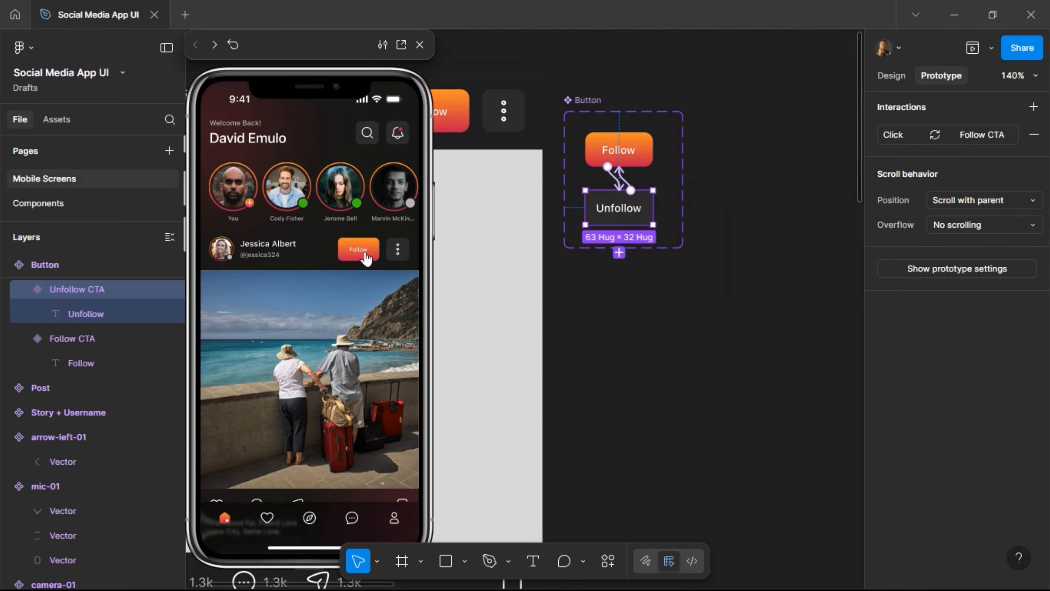
{"action": "left_click", "coordinate": [365, 257]}
{"action": "left_click", "coordinate": [366, 257]}
{"action": "left_click", "coordinate": [366, 256]}
{"action": "left_click", "coordinate": [365, 257]}
{"action": "scroll", "coordinate": [312, 273], "scroll_direction": "down", "scroll_amount": 5}
{"action": "left_click", "coordinate": [362, 273]}
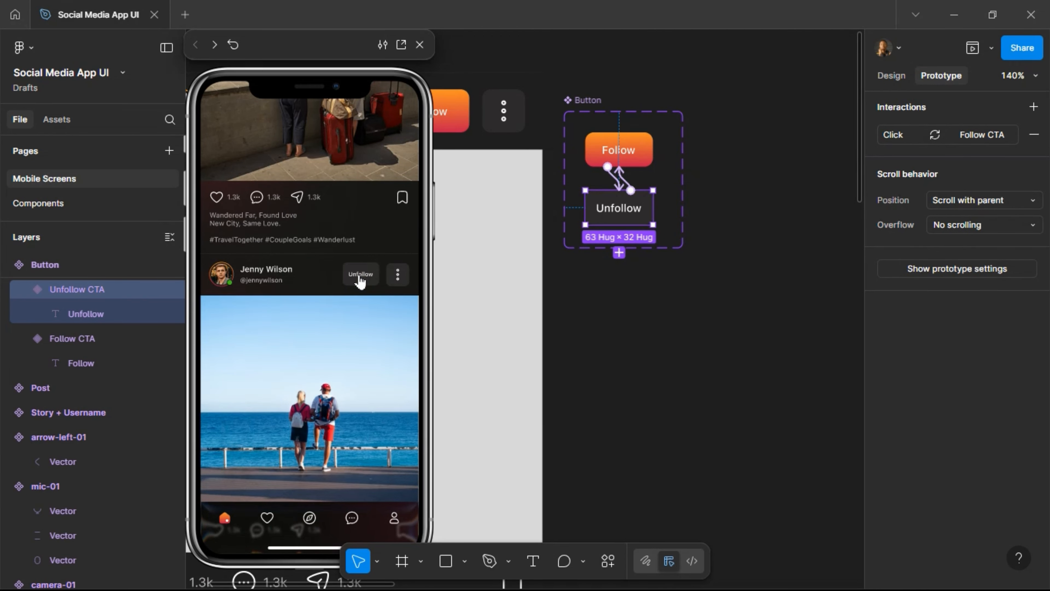
{"action": "left_click", "coordinate": [361, 276]}
{"action": "scroll", "coordinate": [311, 298], "scroll_direction": "up", "scroll_amount": 5}
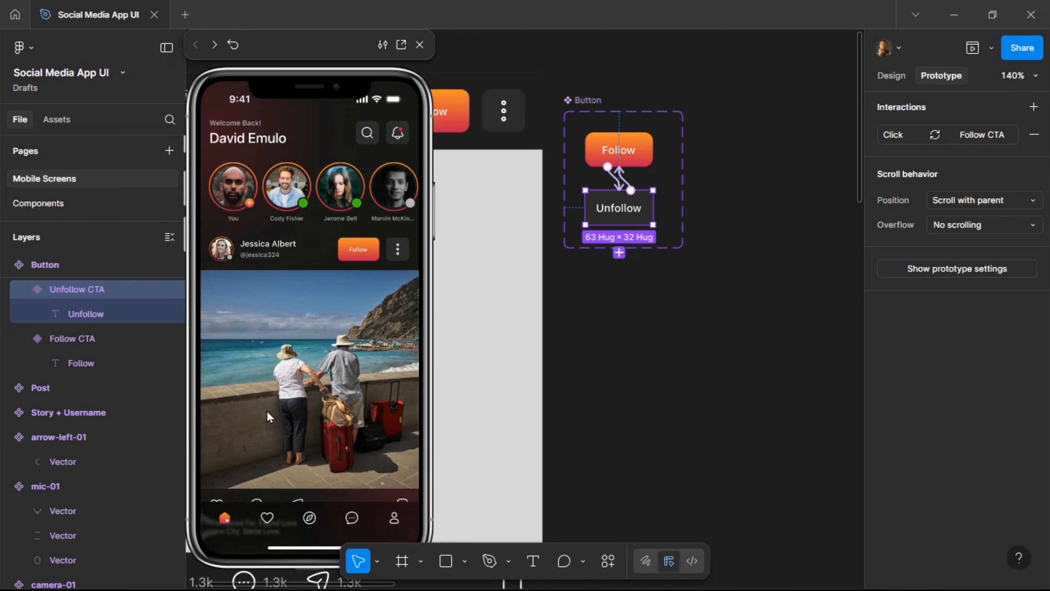
{"action": "scroll", "coordinate": [311, 311], "scroll_direction": "down", "scroll_amount": 5}
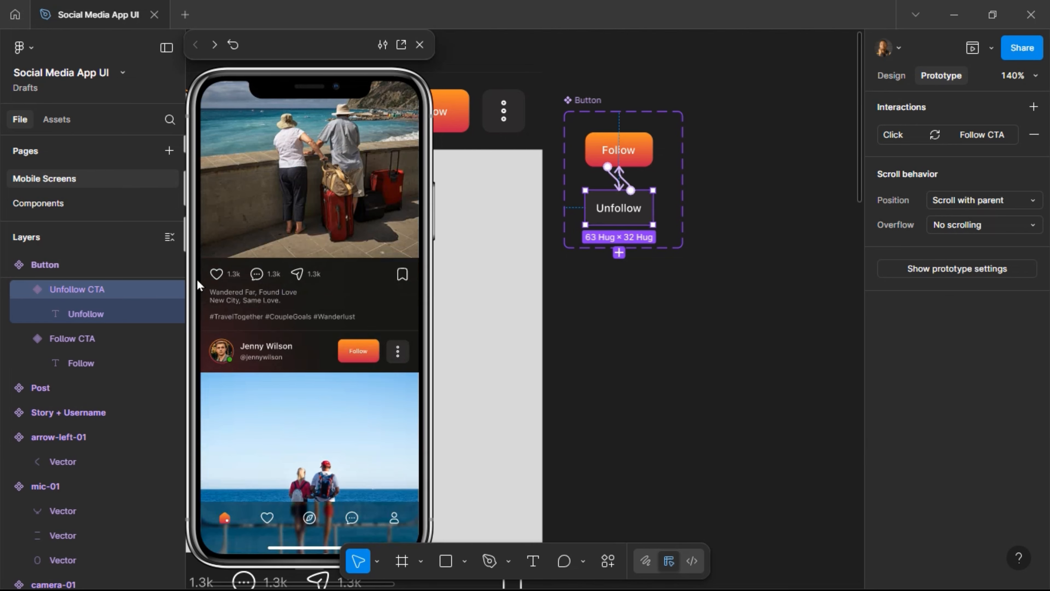
{"action": "left_click", "coordinate": [223, 287]}
{"action": "left_click", "coordinate": [406, 278]}
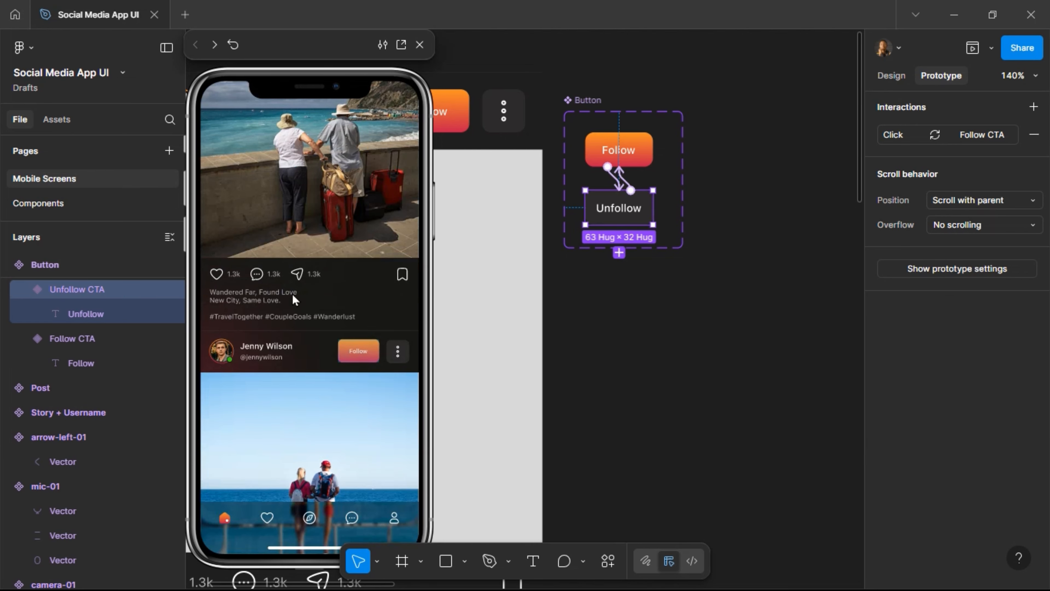
{"action": "left_click", "coordinate": [400, 281]}
{"action": "scroll", "coordinate": [309, 326], "scroll_direction": "down", "scroll_amount": 3}
{"action": "scroll", "coordinate": [313, 337], "scroll_direction": "up", "scroll_amount": 8}
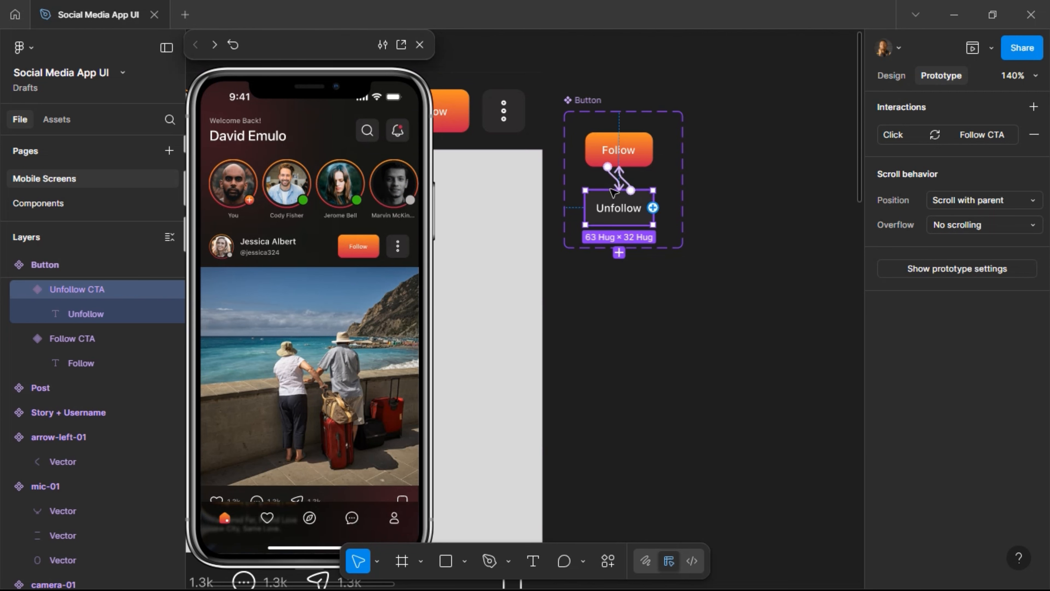
{"action": "scroll", "coordinate": [649, 230], "scroll_direction": "down", "scroll_amount": 10}
{"action": "scroll", "coordinate": [650, 233], "scroll_direction": "down", "scroll_amount": 10}
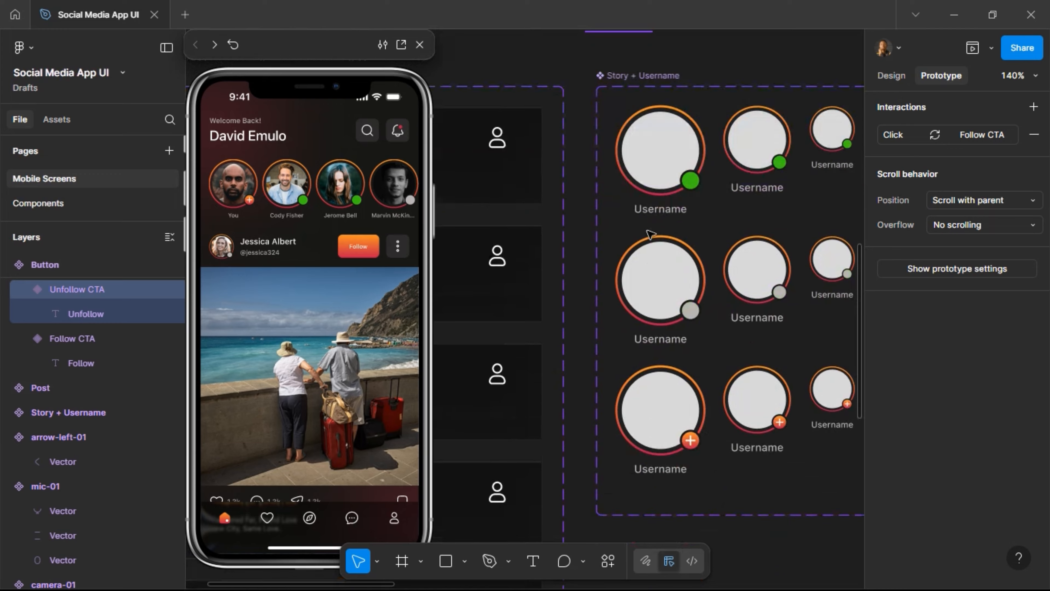
Move the heart and bookmark-02 icon components down below the icon row.
{"action": "scroll", "coordinate": [650, 235], "scroll_direction": "left", "scroll_amount": 10}
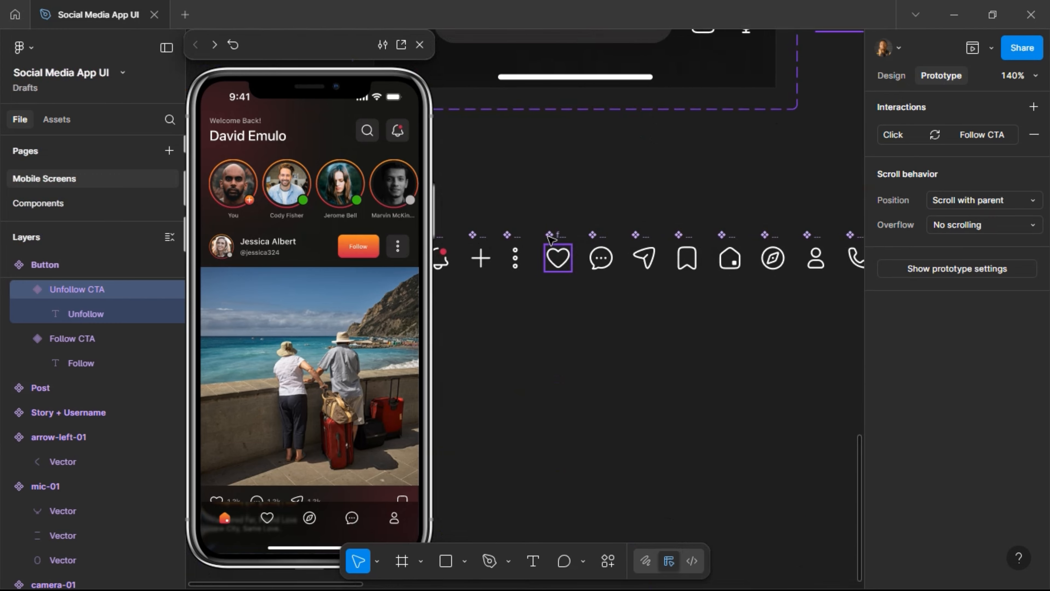
{"action": "left_click", "coordinate": [553, 267]}
{"action": "left_click_drag", "start_coordinate": [548, 237], "coordinate": [547, 284]}
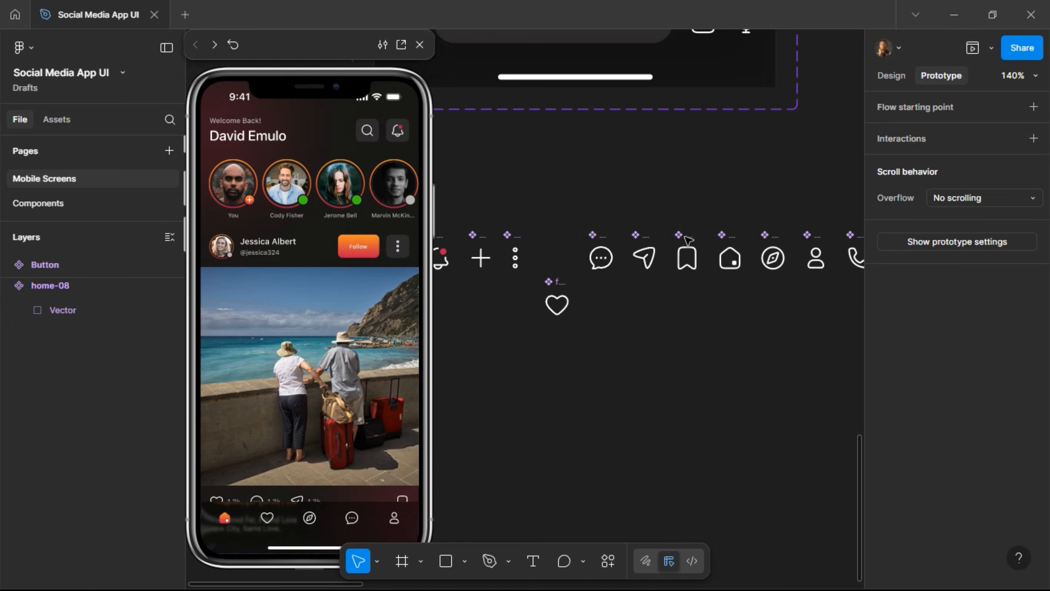
{"action": "left_click", "coordinate": [687, 249]}
{"action": "left_click_drag", "start_coordinate": [684, 279], "coordinate": [685, 324]}
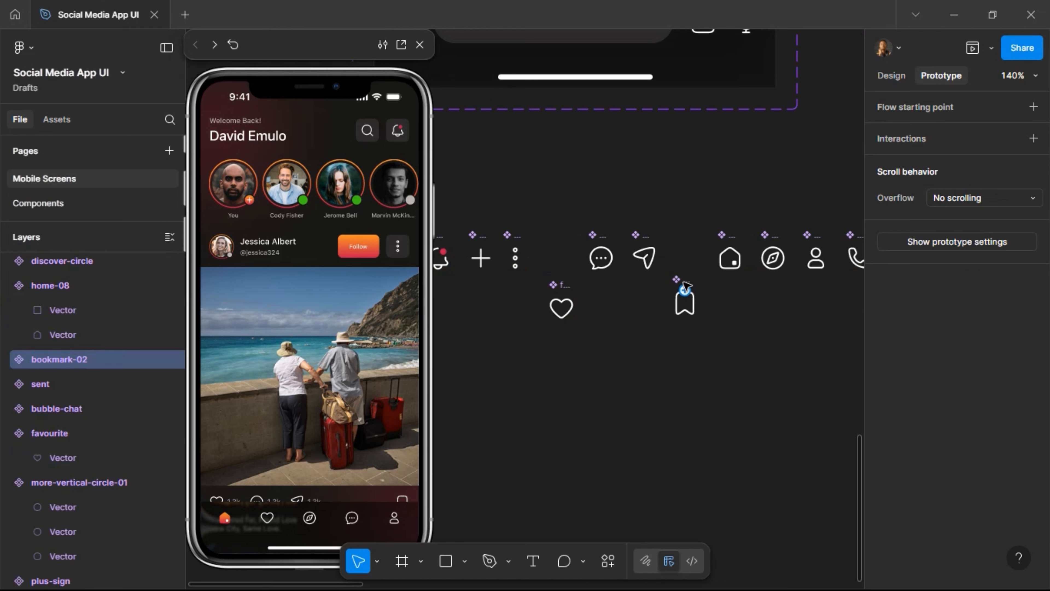
Add a Variant2 to bookmark-02 with its stroke removed and the White style fill.
{"action": "left_click", "coordinate": [891, 76]}
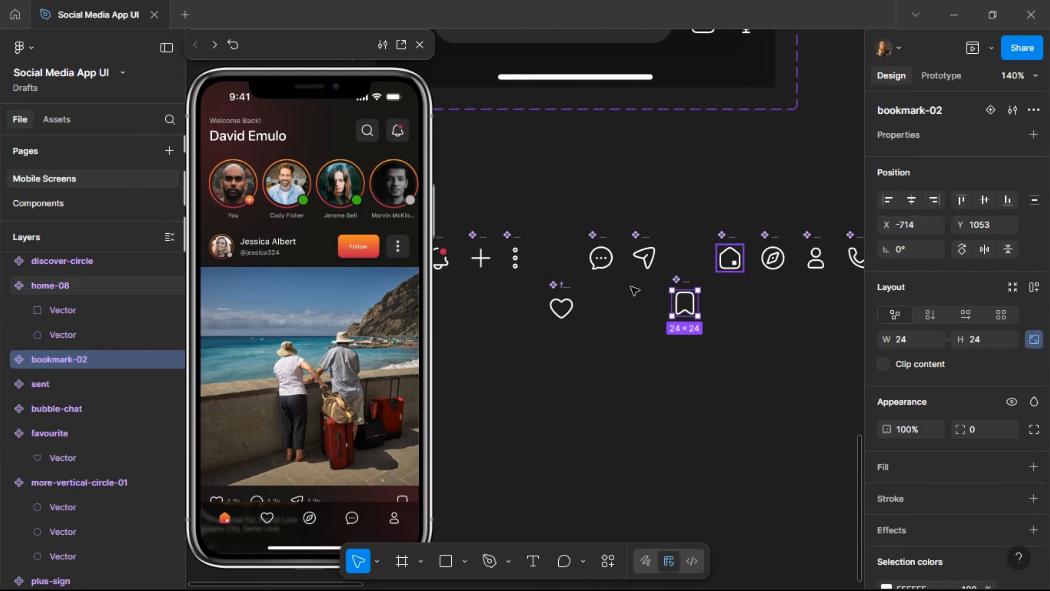
{"action": "left_click", "coordinate": [991, 110]}
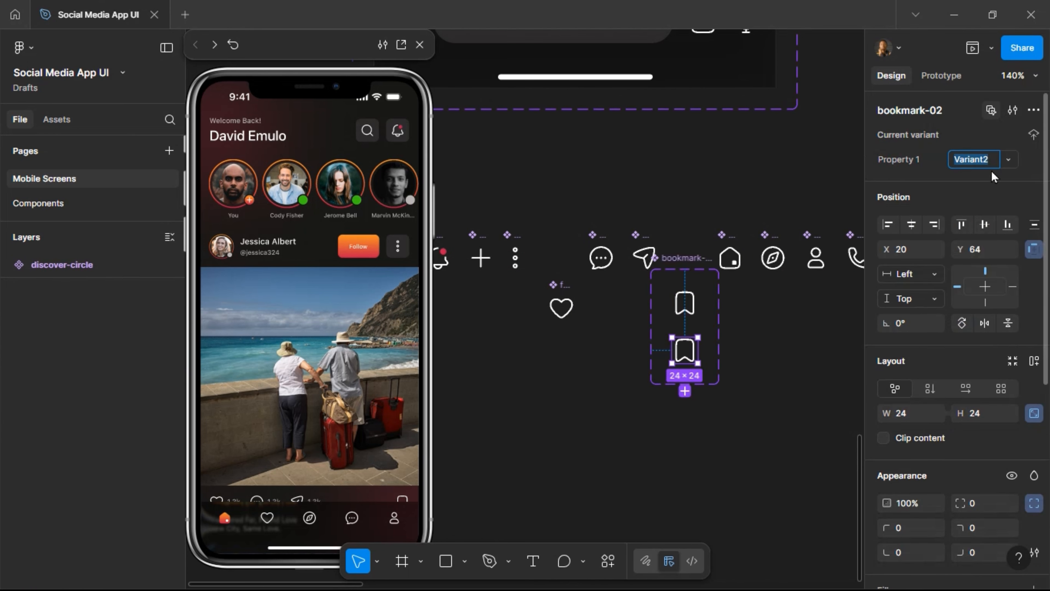
{"action": "scroll", "coordinate": [954, 422], "scroll_direction": "down", "scroll_amount": 5}
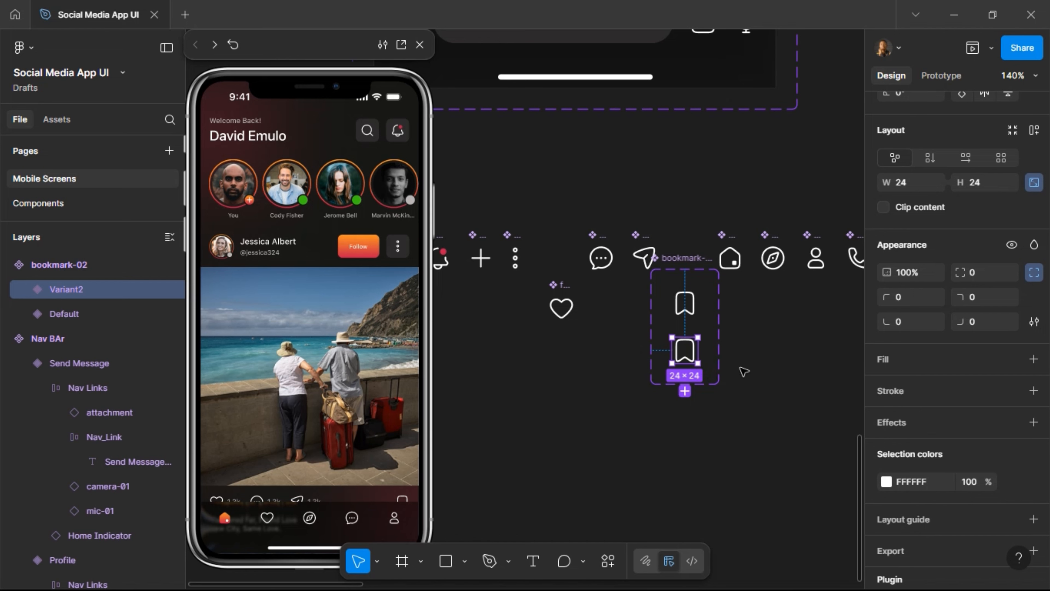
{"action": "key", "text": "Return"}
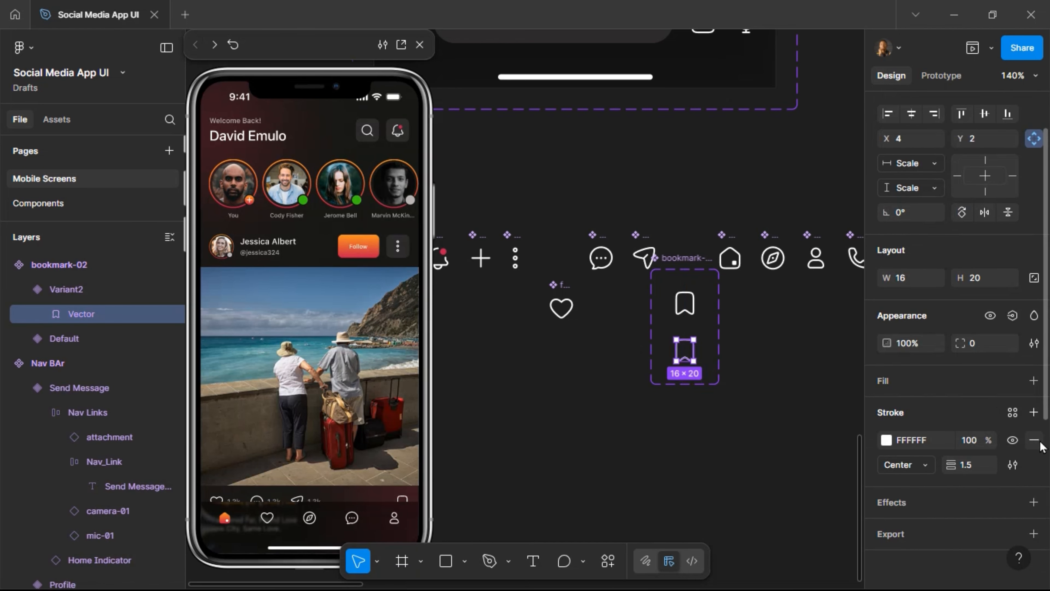
{"action": "left_click", "coordinate": [1035, 441]}
{"action": "left_click", "coordinate": [1012, 381]}
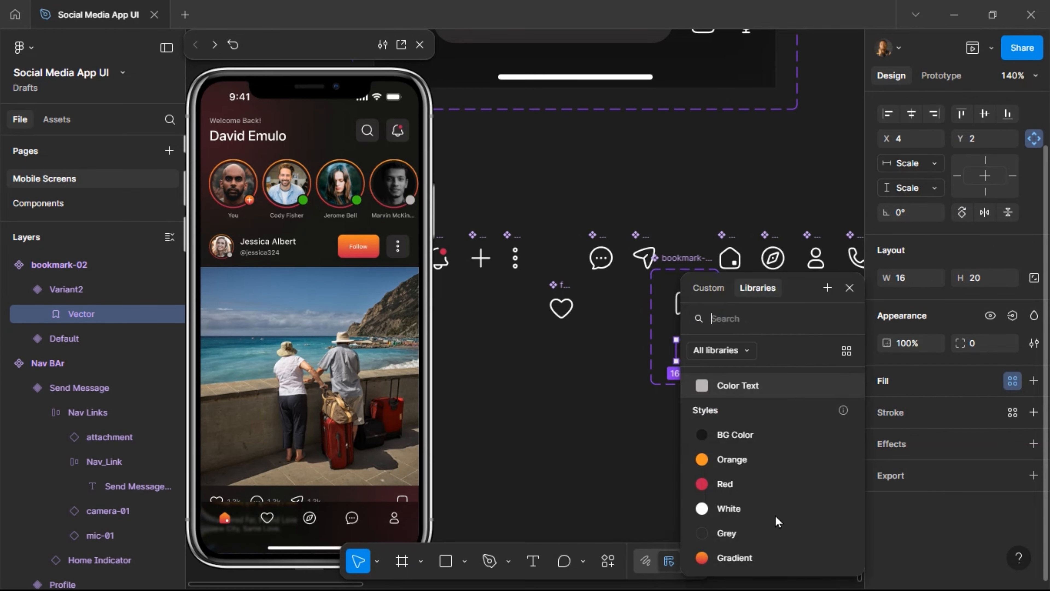
{"action": "left_click", "coordinate": [773, 509]}
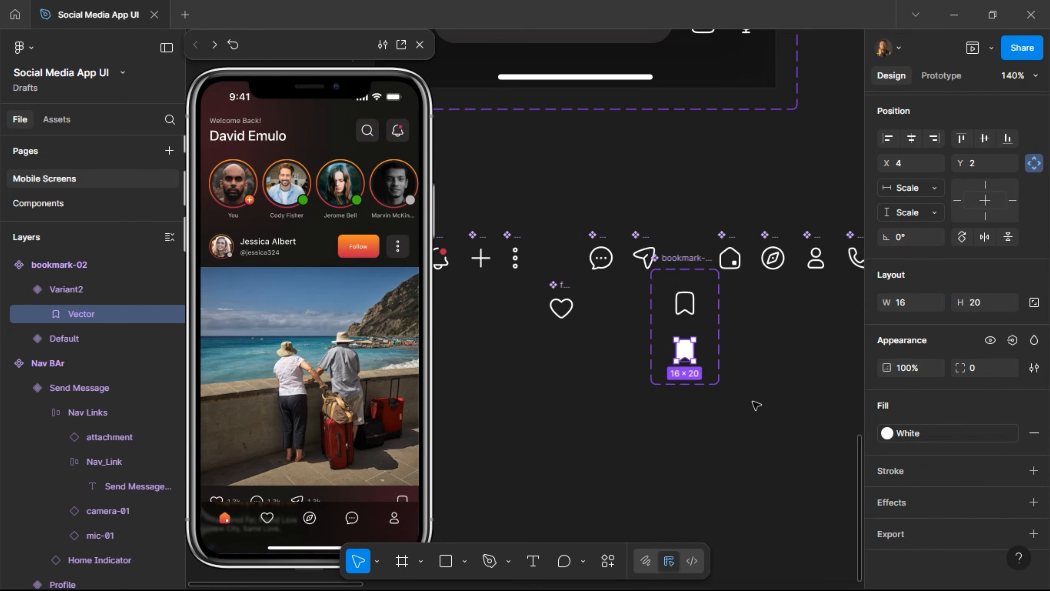
{"action": "left_click", "coordinate": [691, 314]}
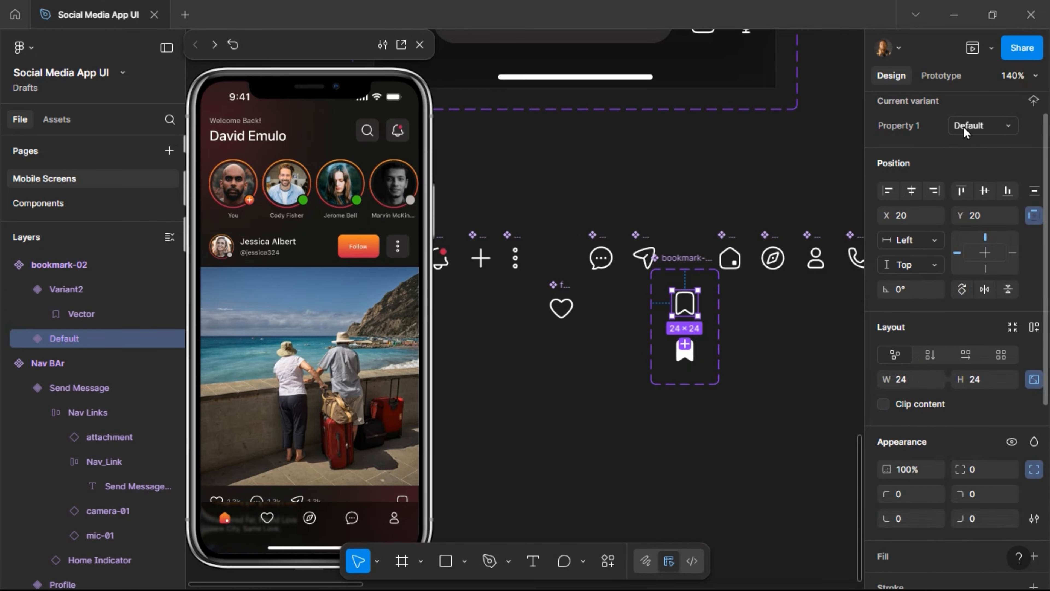
Link bookmark Default to Variant2 and Variant2 back to Default with On click Change to.
{"action": "left_click", "coordinate": [941, 76]}
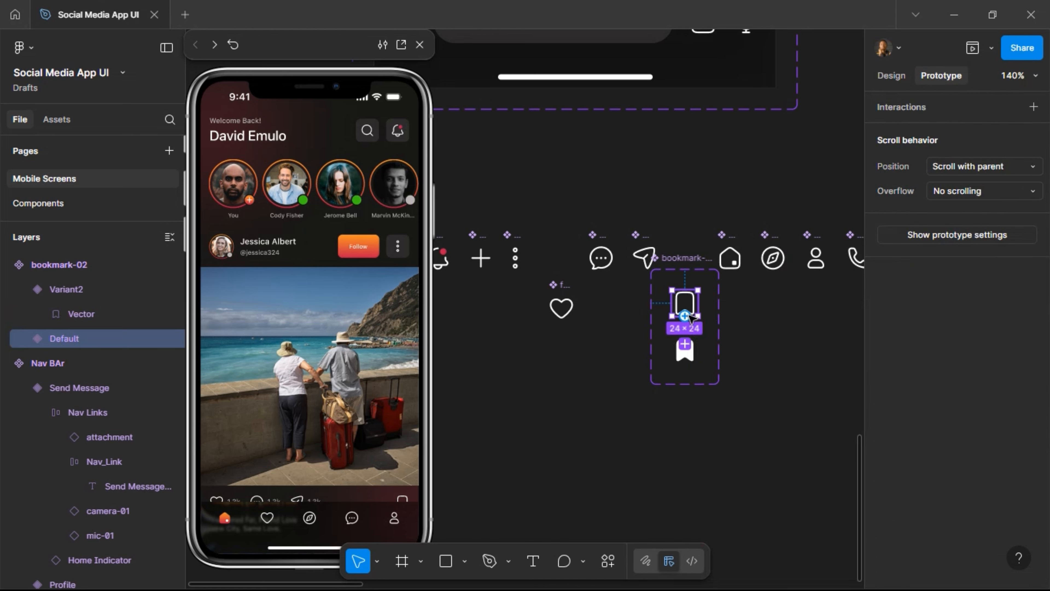
{"action": "left_click_drag", "start_coordinate": [694, 361], "coordinate": [686, 339]}
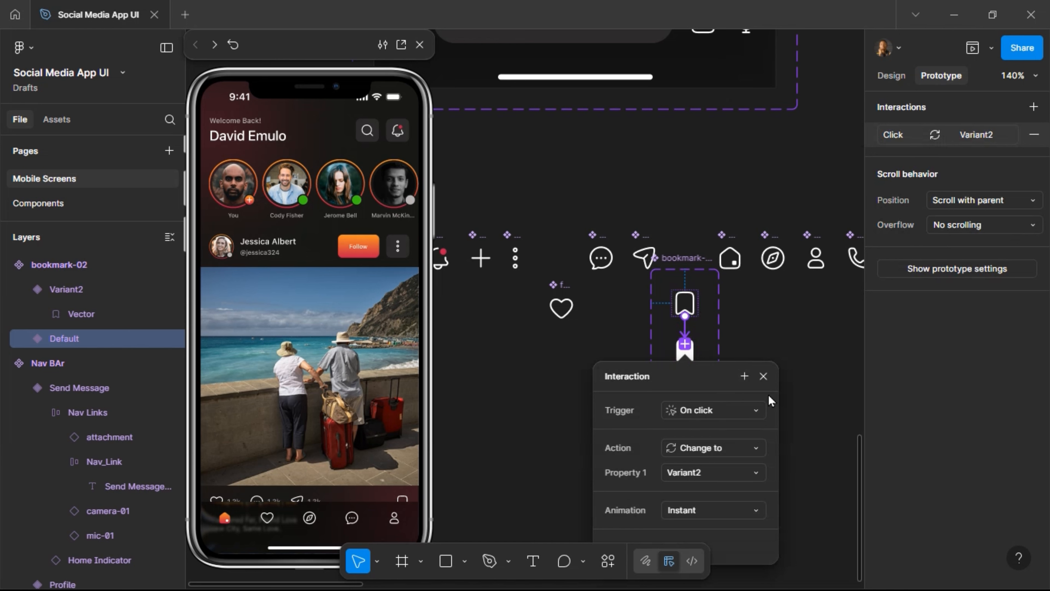
{"action": "left_click", "coordinate": [763, 376]}
{"action": "scroll", "coordinate": [687, 345], "scroll_direction": "up", "scroll_amount": 5}
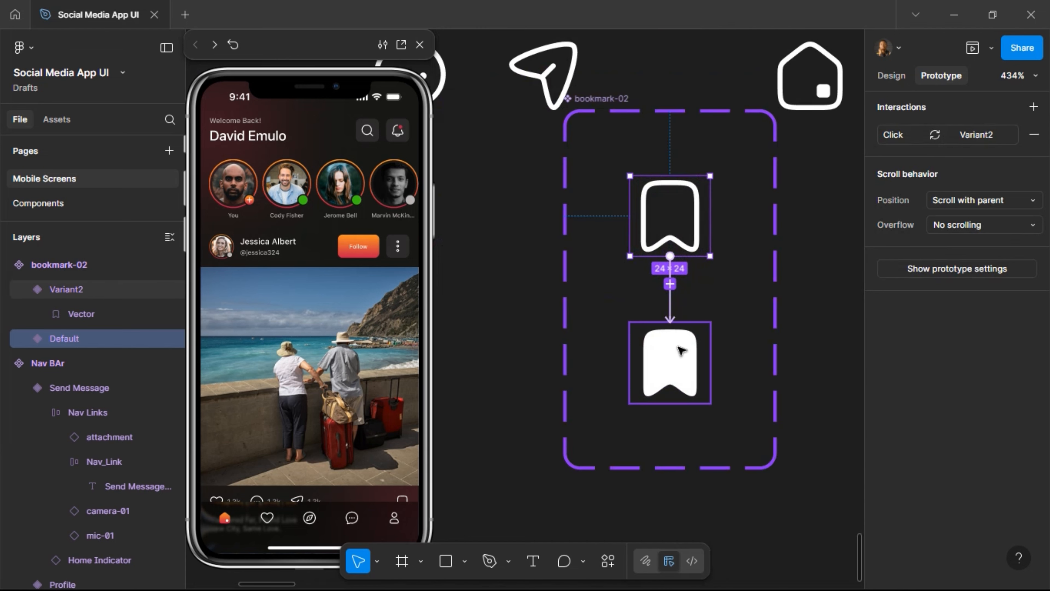
{"action": "left_click", "coordinate": [682, 349]}
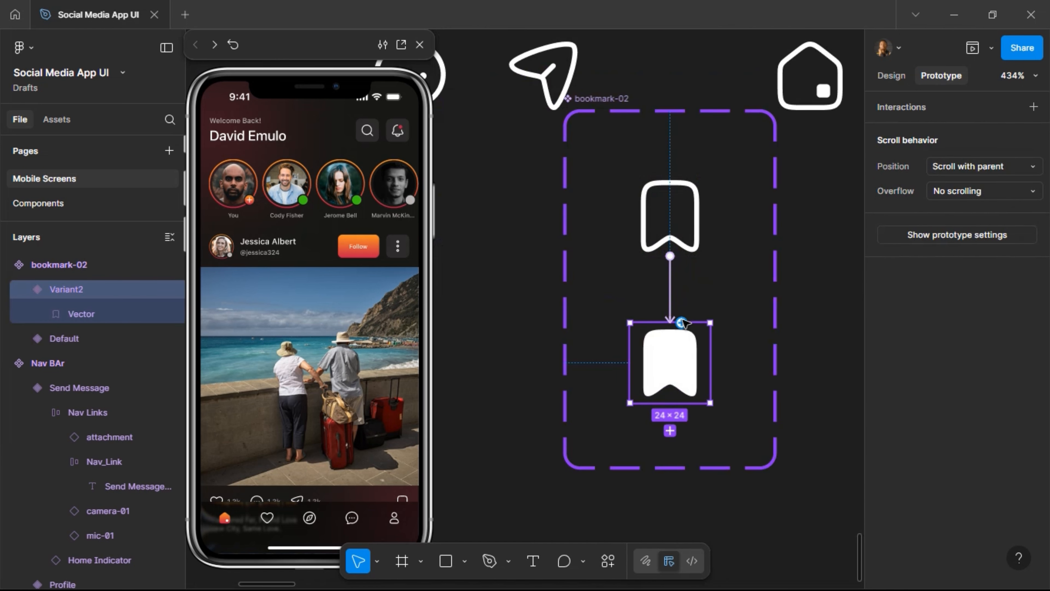
{"action": "left_click_drag", "start_coordinate": [681, 323], "coordinate": [687, 242]}
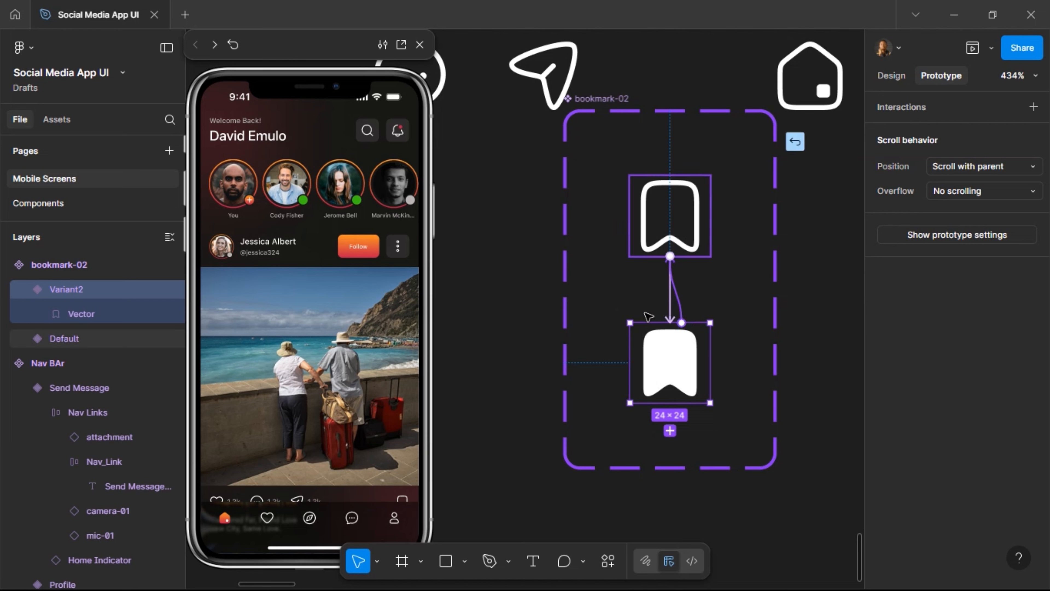
{"action": "key", "text": "Escape"}
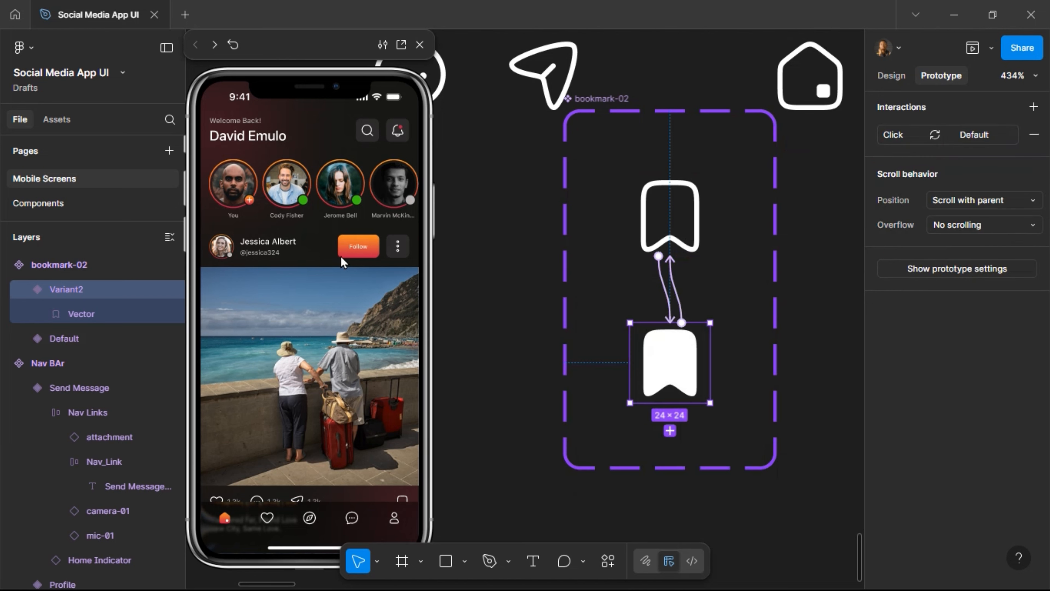
Click a post's bookmark in the preview to check it toggles to solid white.
{"action": "scroll", "coordinate": [355, 277], "scroll_direction": "down", "scroll_amount": 4}
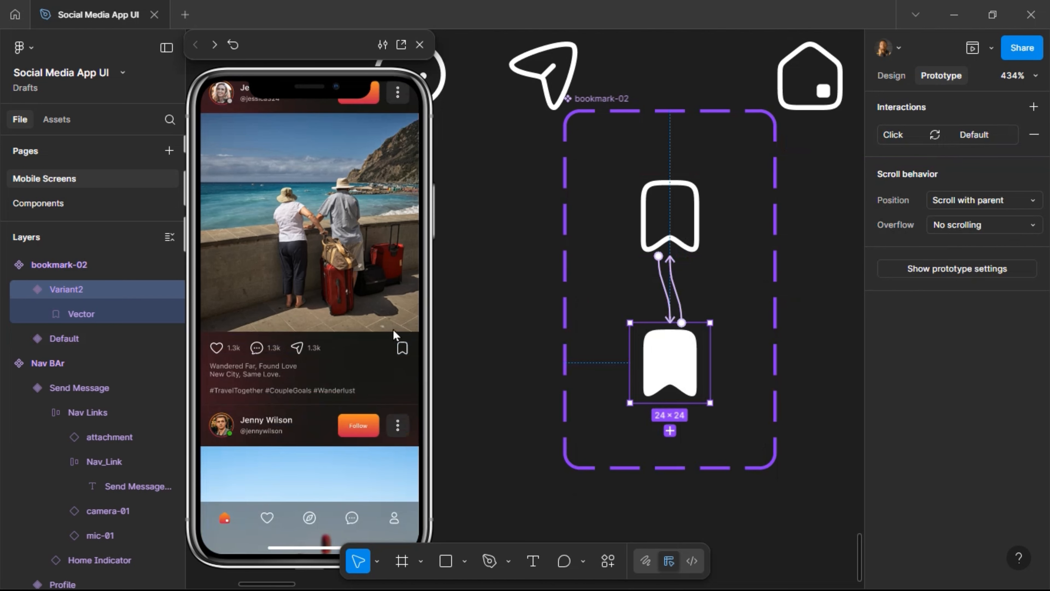
{"action": "left_click", "coordinate": [400, 348]}
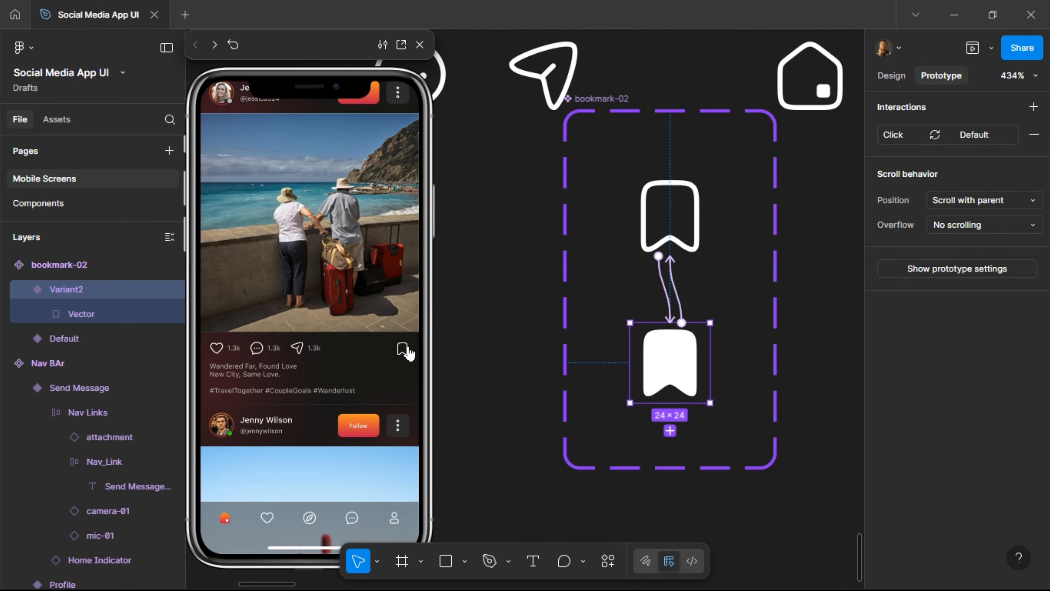
{"action": "scroll", "coordinate": [373, 382], "scroll_direction": "down", "scroll_amount": 3}
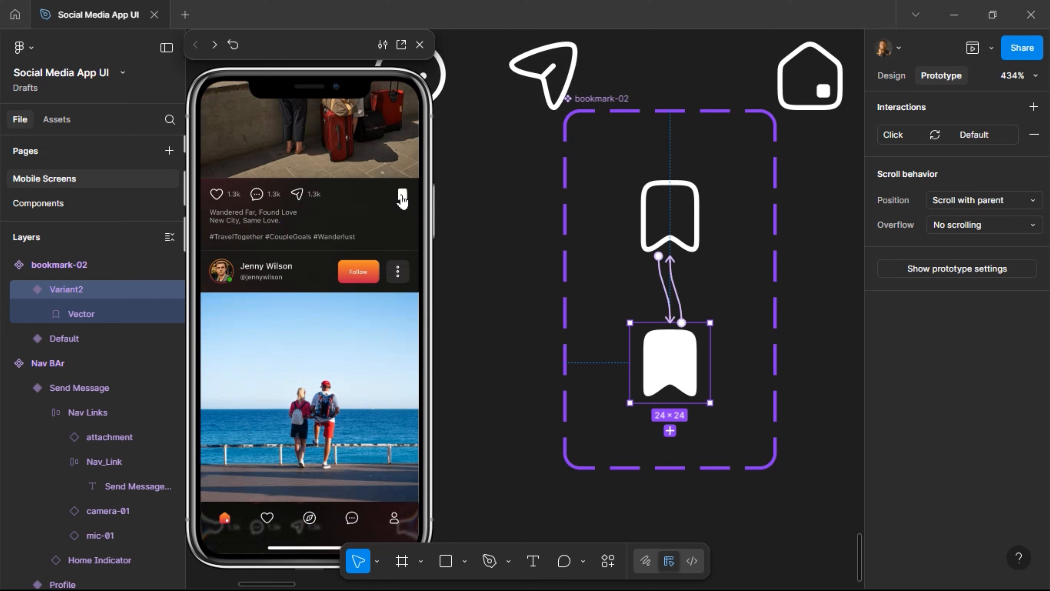
{"action": "left_click", "coordinate": [402, 201]}
{"action": "scroll", "coordinate": [668, 258], "scroll_direction": "left", "scroll_amount": 5}
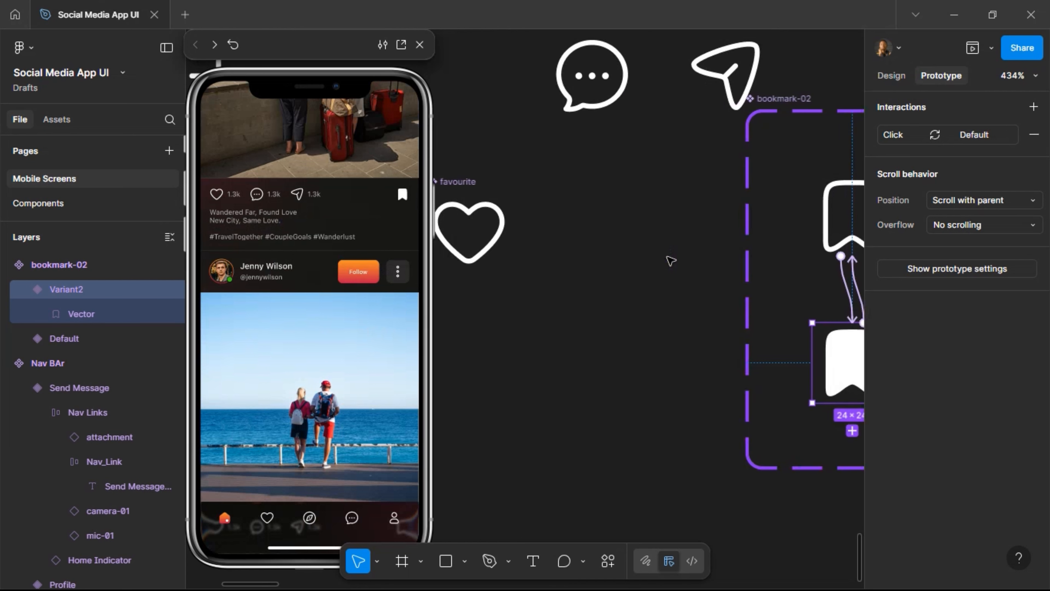
{"action": "scroll", "coordinate": [670, 260], "scroll_direction": "left", "scroll_amount": 2}
Add a Variant2 to the favourite heart with no stroke and the Gradient style fill.
{"action": "left_click", "coordinate": [620, 234]}
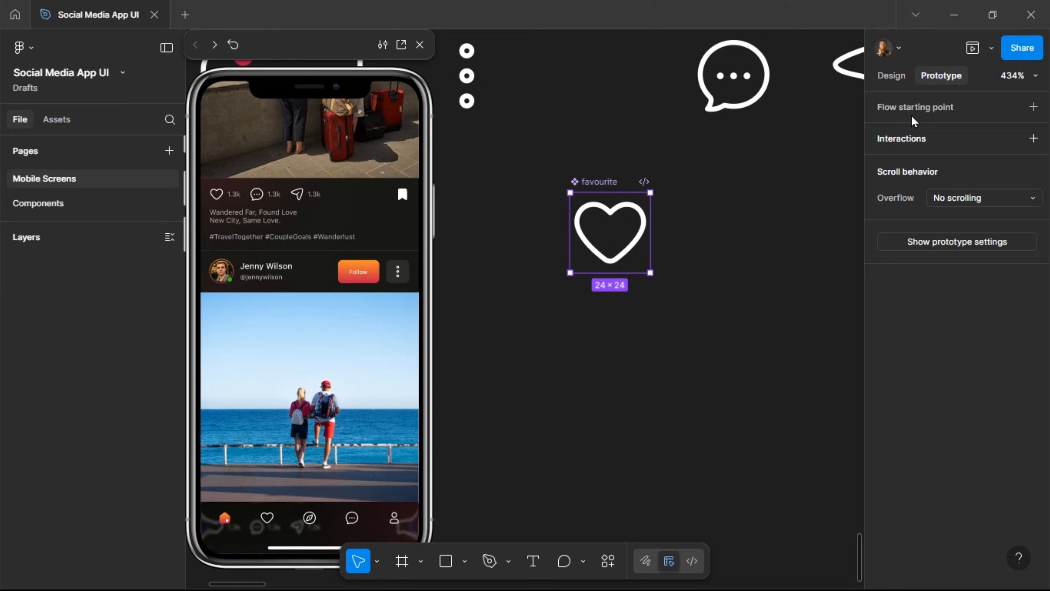
{"action": "left_click", "coordinate": [893, 79]}
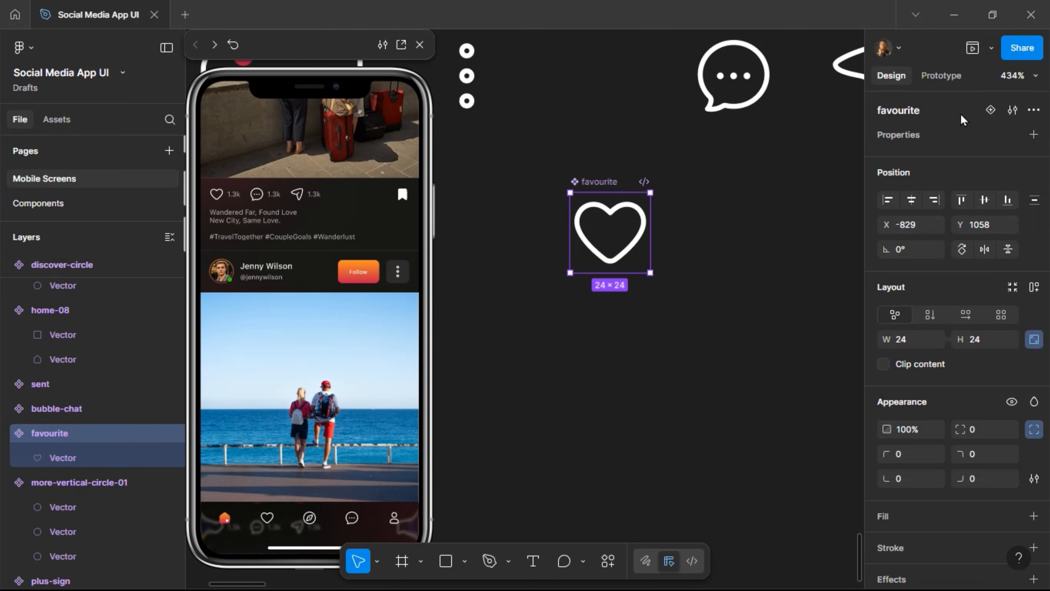
{"action": "left_click", "coordinate": [990, 110]}
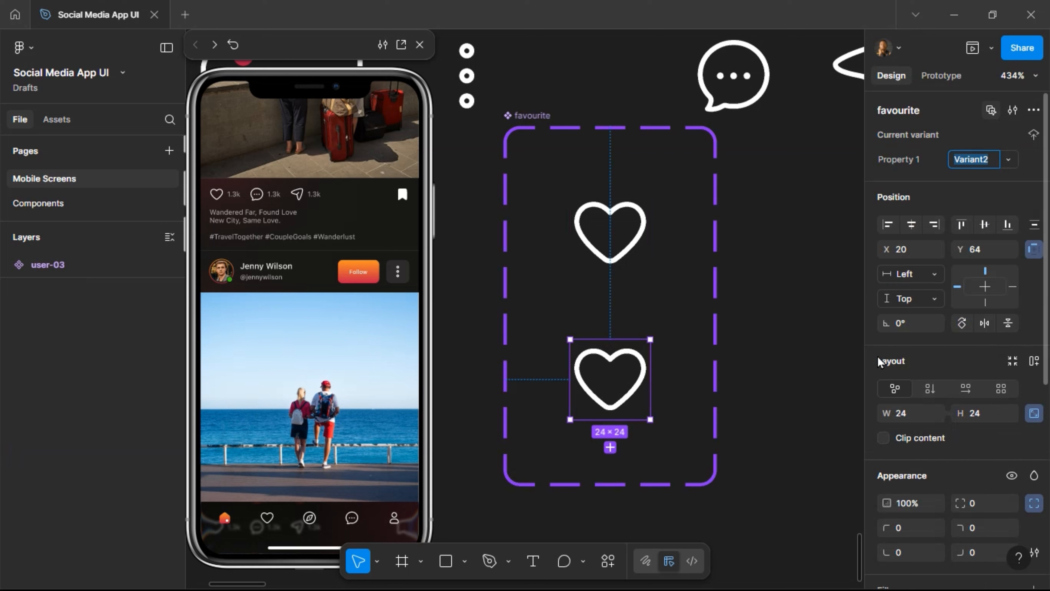
{"action": "key", "text": "Return"}
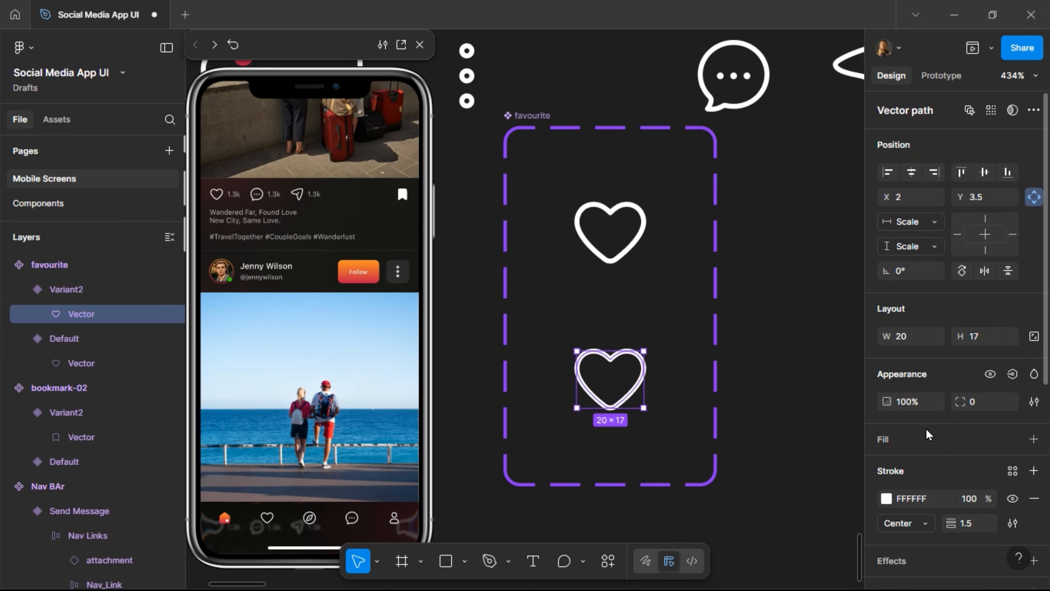
{"action": "left_click", "coordinate": [1035, 499]}
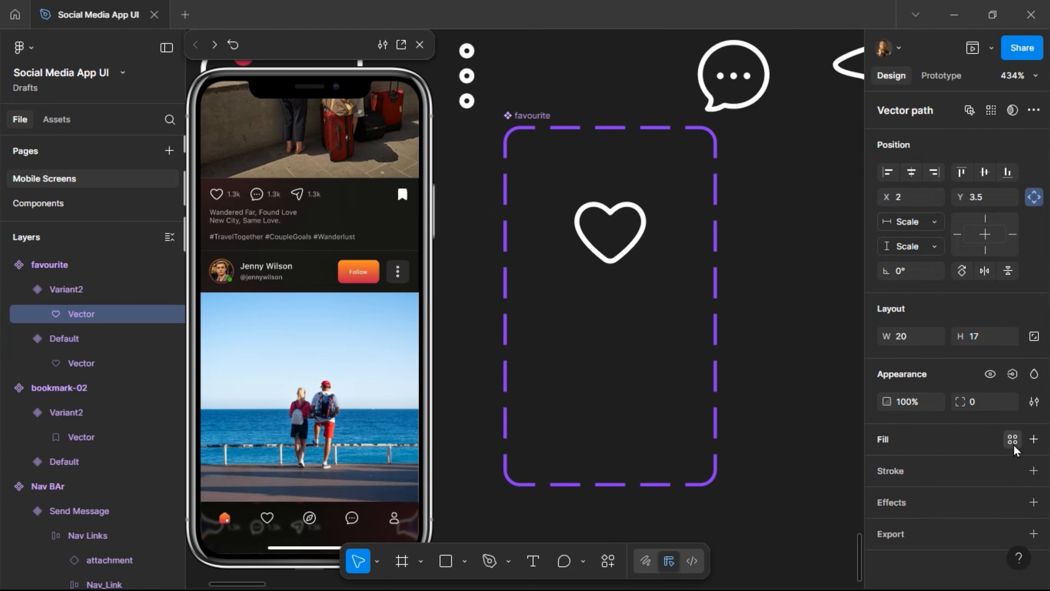
{"action": "left_click", "coordinate": [1013, 440]}
{"action": "left_click", "coordinate": [727, 509]}
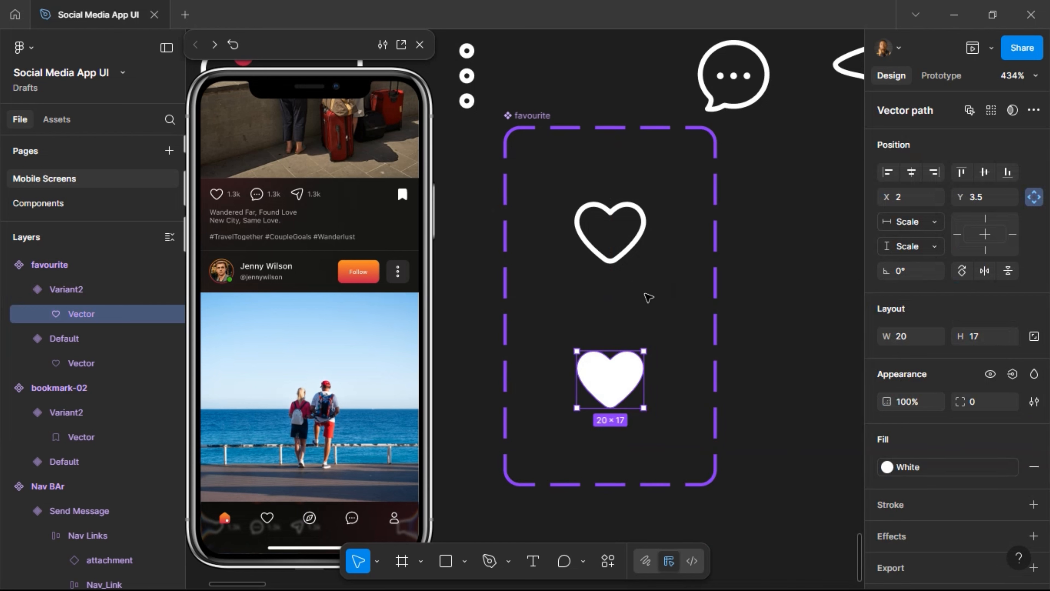
{"action": "left_click", "coordinate": [950, 468]}
{"action": "left_click", "coordinate": [777, 558]}
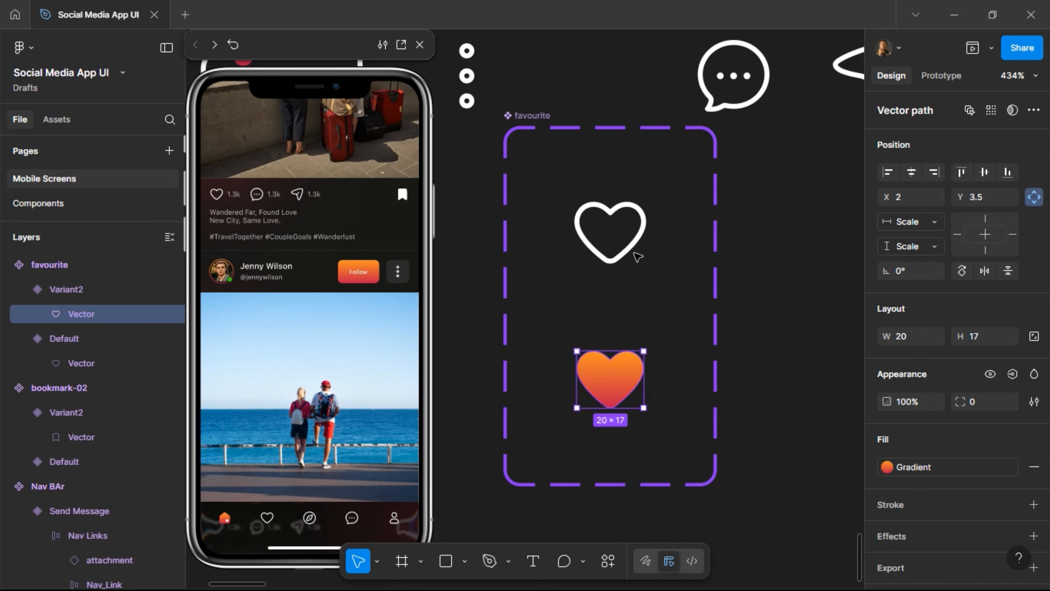
{"action": "left_click", "coordinate": [638, 254]}
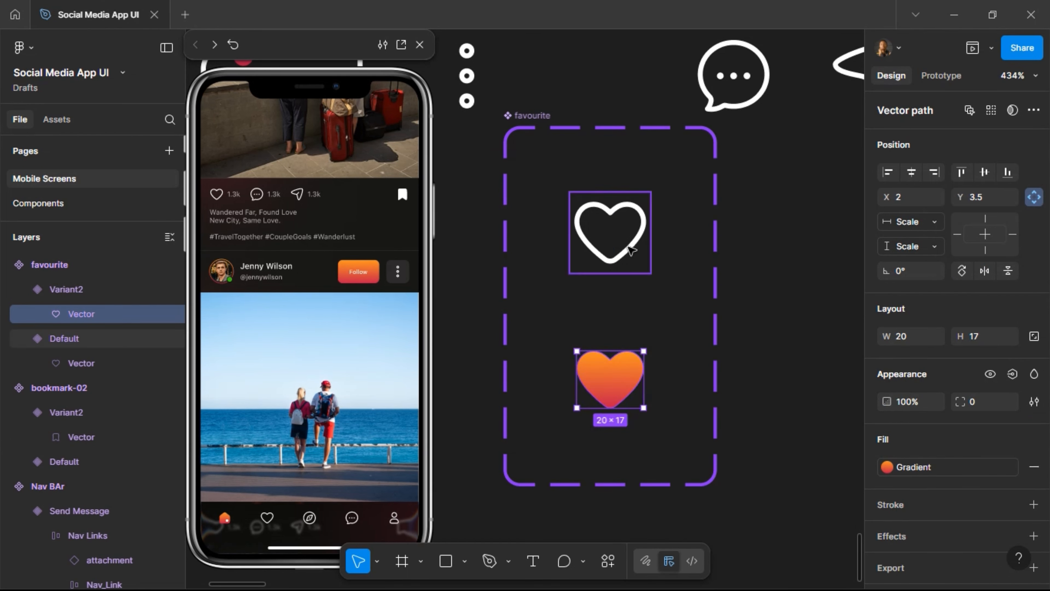
Link the outline heart to the gradient heart and back with On click Change to.
{"action": "left_click", "coordinate": [949, 76]}
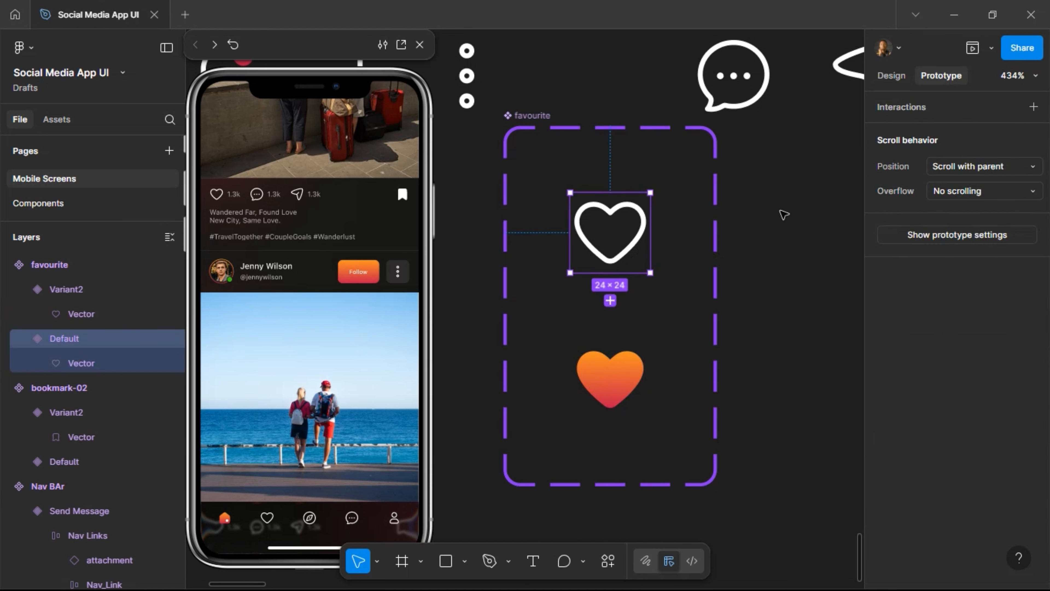
{"action": "left_click_drag", "start_coordinate": [610, 273], "coordinate": [616, 376]}
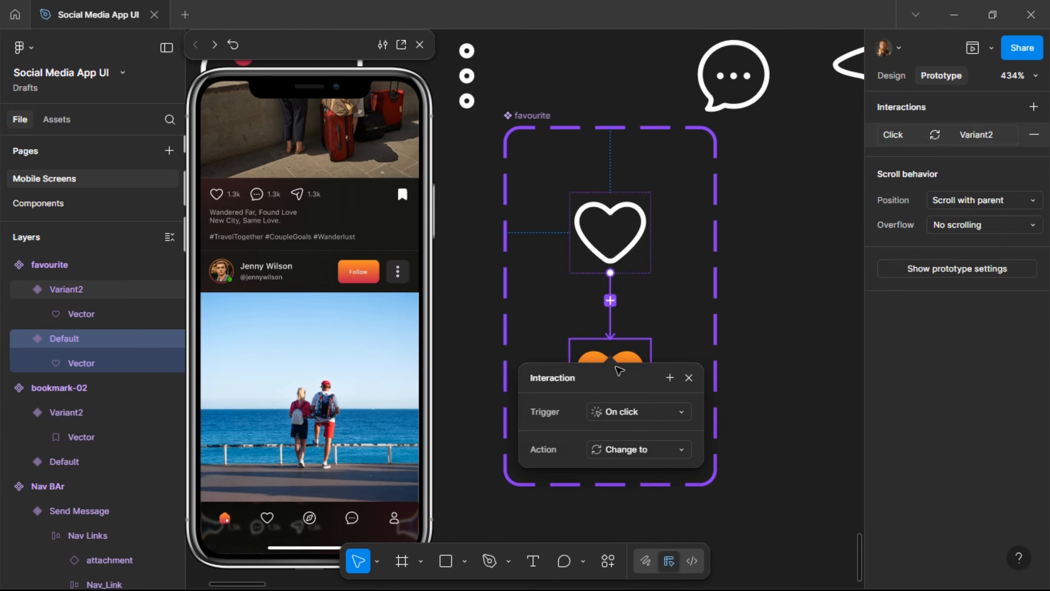
{"action": "left_click", "coordinate": [626, 356]}
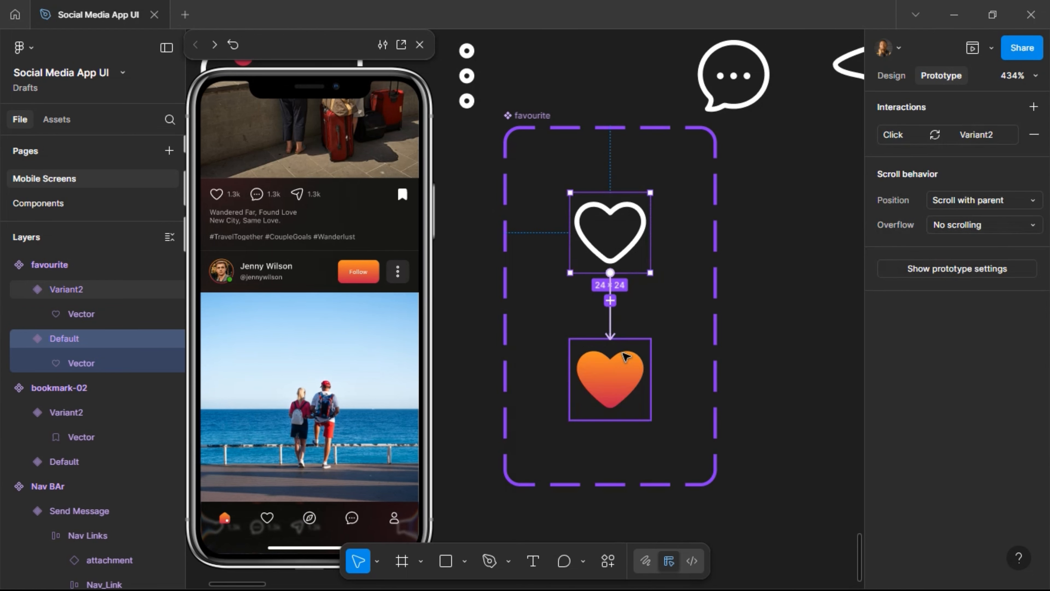
{"action": "left_click", "coordinate": [628, 345]}
{"action": "left_click_drag", "start_coordinate": [622, 339], "coordinate": [632, 242]}
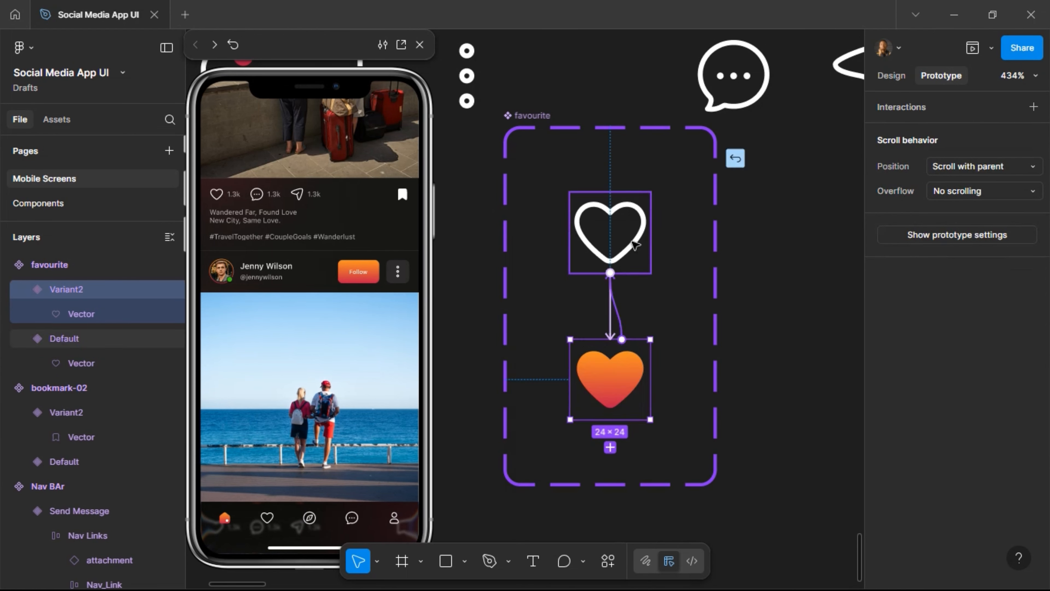
{"action": "left_click_drag", "start_coordinate": [705, 355], "coordinate": [703, 353]}
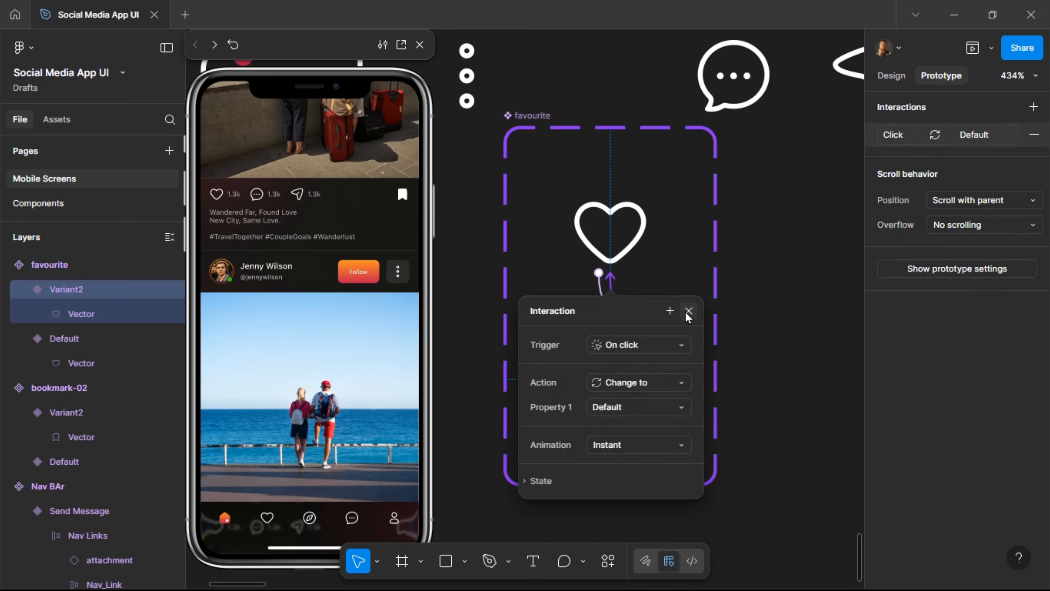
{"action": "left_click", "coordinate": [687, 308]}
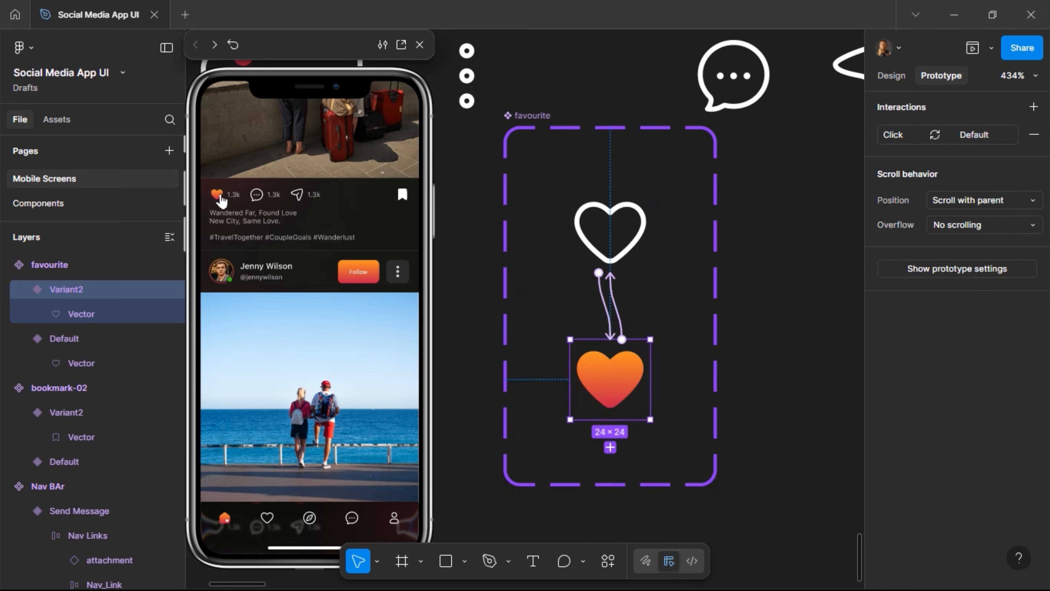
Test liking and unliking the first post and the Follow toggle in the preview.
{"action": "left_click", "coordinate": [219, 197]}
{"action": "left_click", "coordinate": [219, 196]}
{"action": "scroll", "coordinate": [304, 352], "scroll_direction": "up", "scroll_amount": 10}
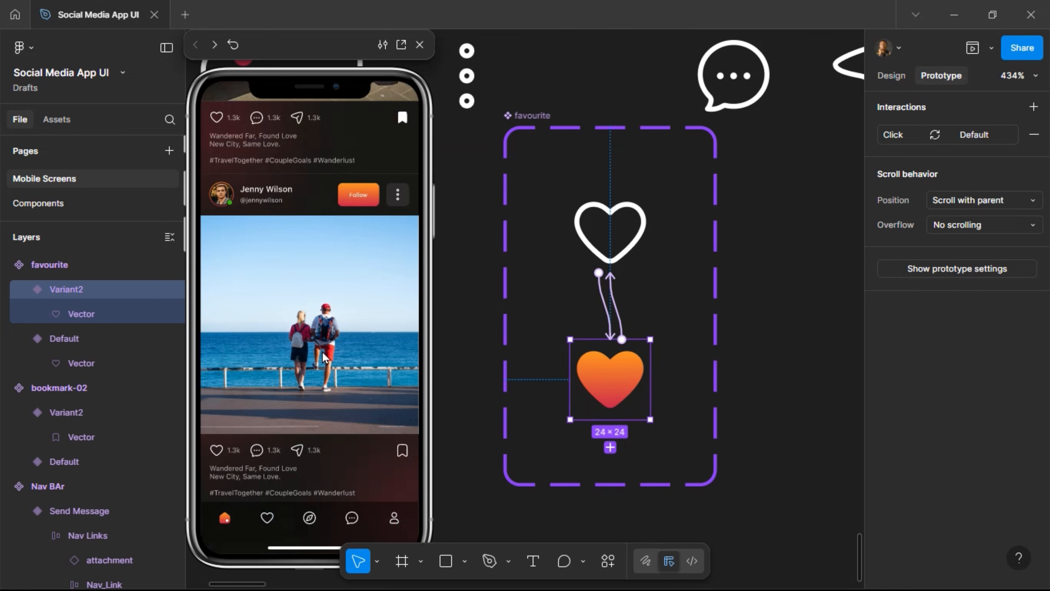
{"action": "scroll", "coordinate": [325, 355], "scroll_direction": "down", "scroll_amount": 9}
{"action": "scroll", "coordinate": [326, 239], "scroll_direction": "up", "scroll_amount": 9}
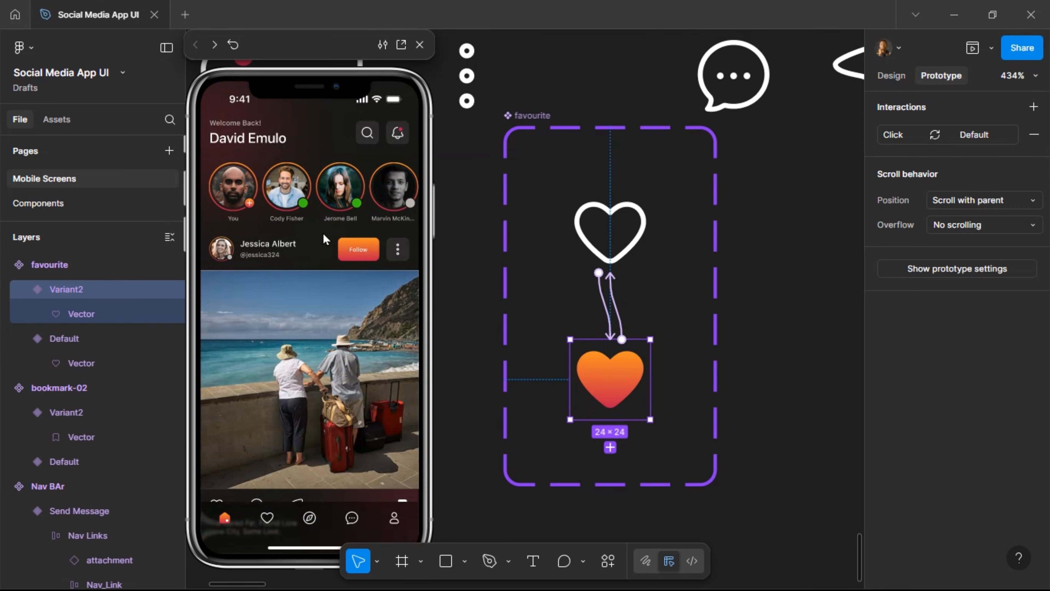
{"action": "left_click", "coordinate": [363, 254]}
Test likes and bookmark toggles on the first and second posts in the preview.
{"action": "scroll", "coordinate": [311, 262], "scroll_direction": "down", "scroll_amount": 5}
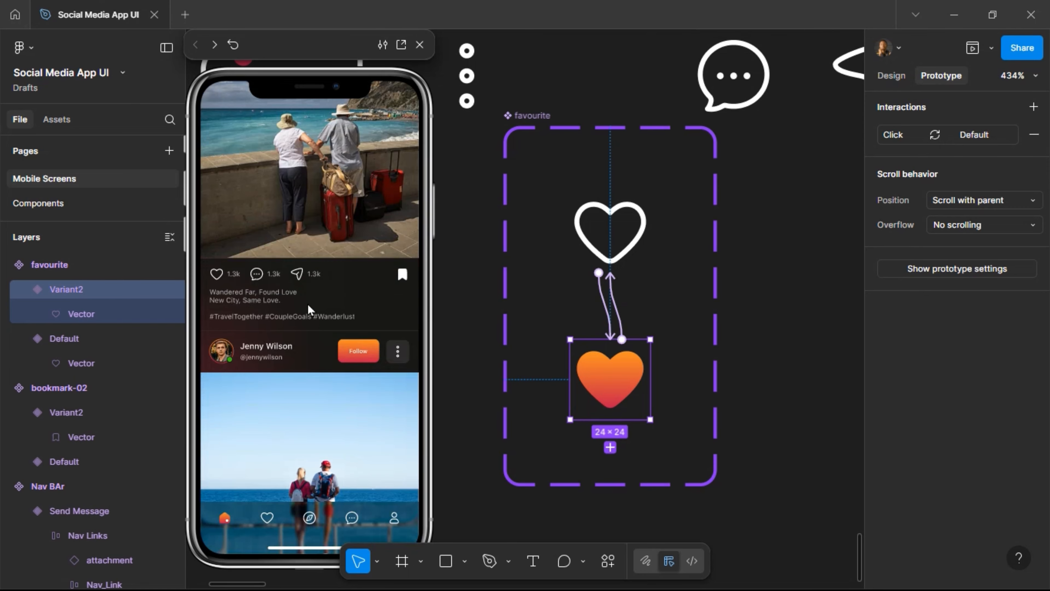
{"action": "left_click", "coordinate": [219, 285]}
{"action": "left_click", "coordinate": [219, 284]}
{"action": "left_click", "coordinate": [403, 276]}
{"action": "scroll", "coordinate": [397, 295], "scroll_direction": "down", "scroll_amount": 3}
{"action": "left_click", "coordinate": [401, 451]}
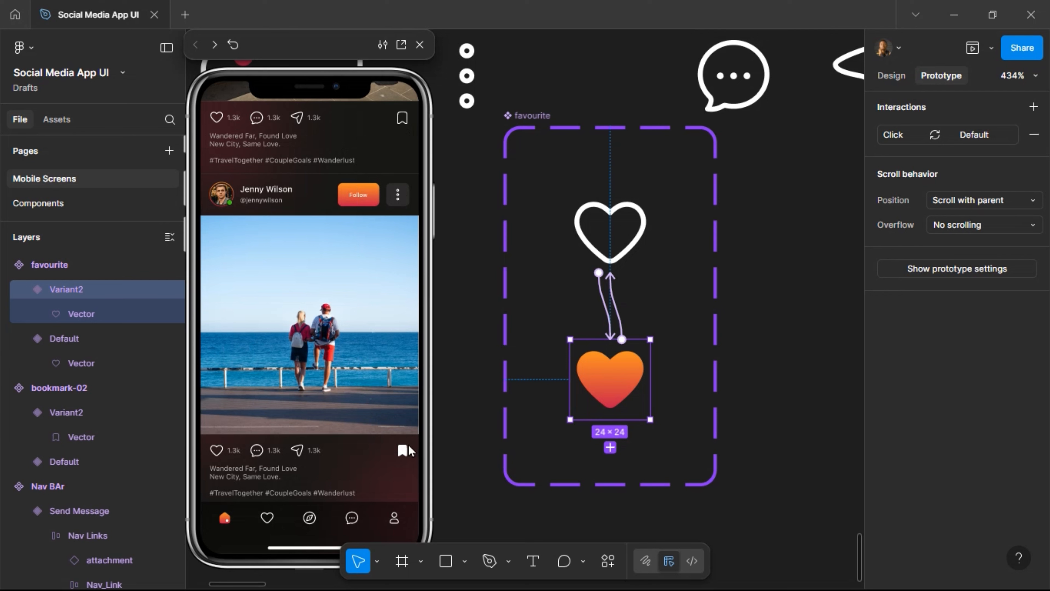
{"action": "left_click", "coordinate": [402, 120]}
{"action": "left_click", "coordinate": [399, 120]}
{"action": "scroll", "coordinate": [652, 161], "scroll_direction": "right", "scroll_amount": 10}
{"action": "scroll", "coordinate": [637, 218], "scroll_direction": "down", "scroll_amount": 5}
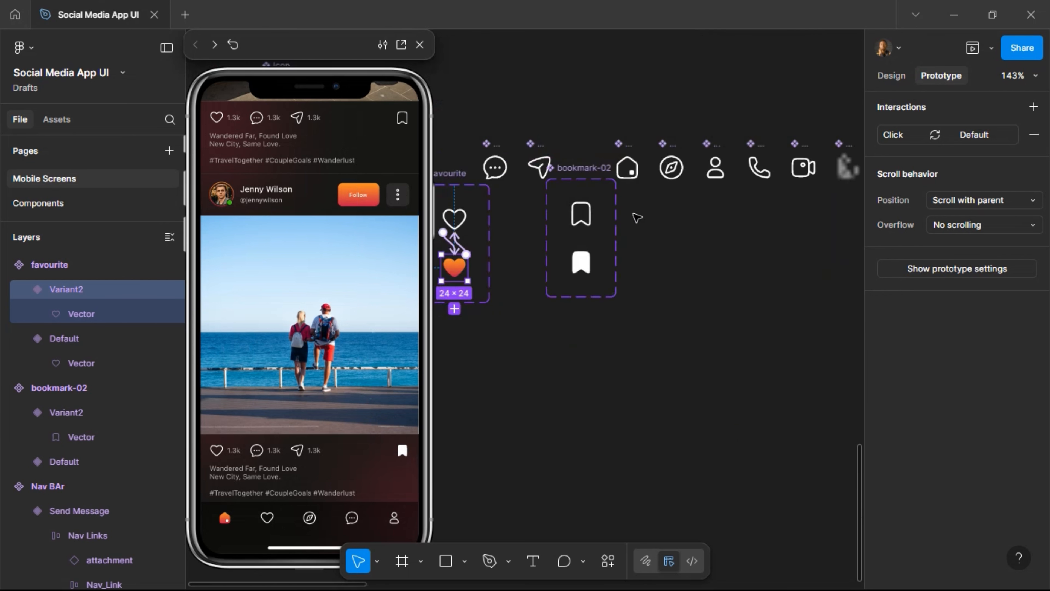
{"action": "scroll", "coordinate": [637, 217], "scroll_direction": "down", "scroll_amount": 3}
{"action": "scroll", "coordinate": [635, 220], "scroll_direction": "right", "scroll_amount": 10}
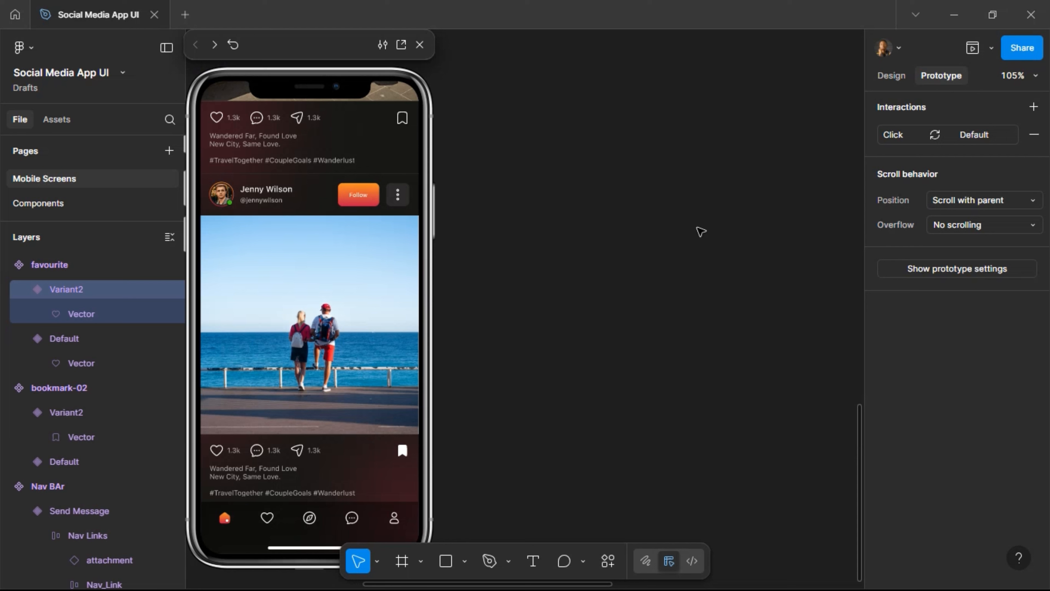
Link the chat icon in Home's nav bar to the Chats screen.
{"action": "scroll", "coordinate": [702, 233], "scroll_direction": "left", "scroll_amount": 10}
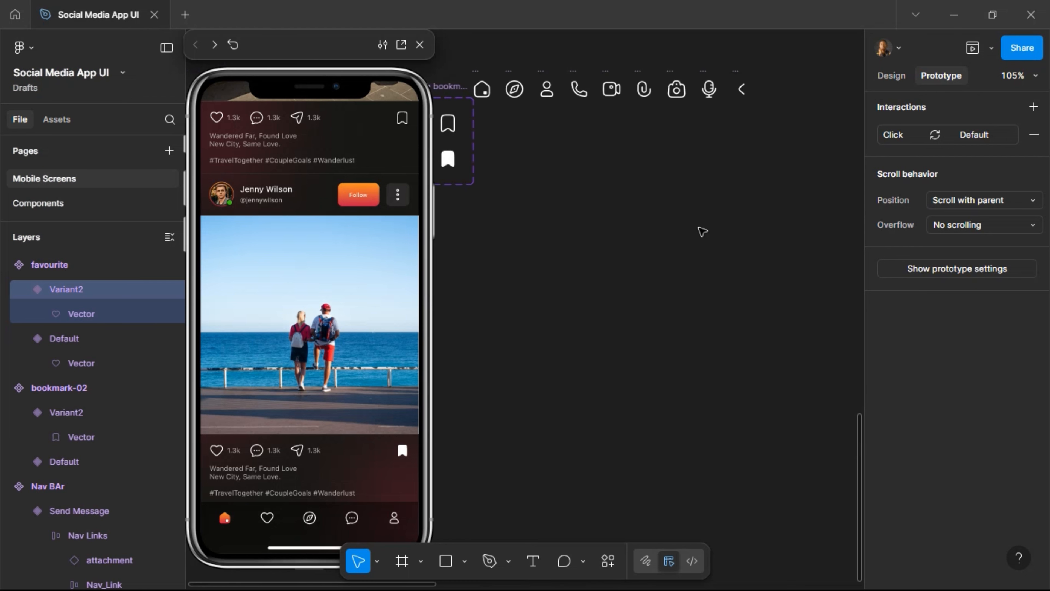
{"action": "scroll", "coordinate": [703, 234], "scroll_direction": "down", "scroll_amount": 5}
{"action": "scroll", "coordinate": [704, 234], "scroll_direction": "up", "scroll_amount": 10}
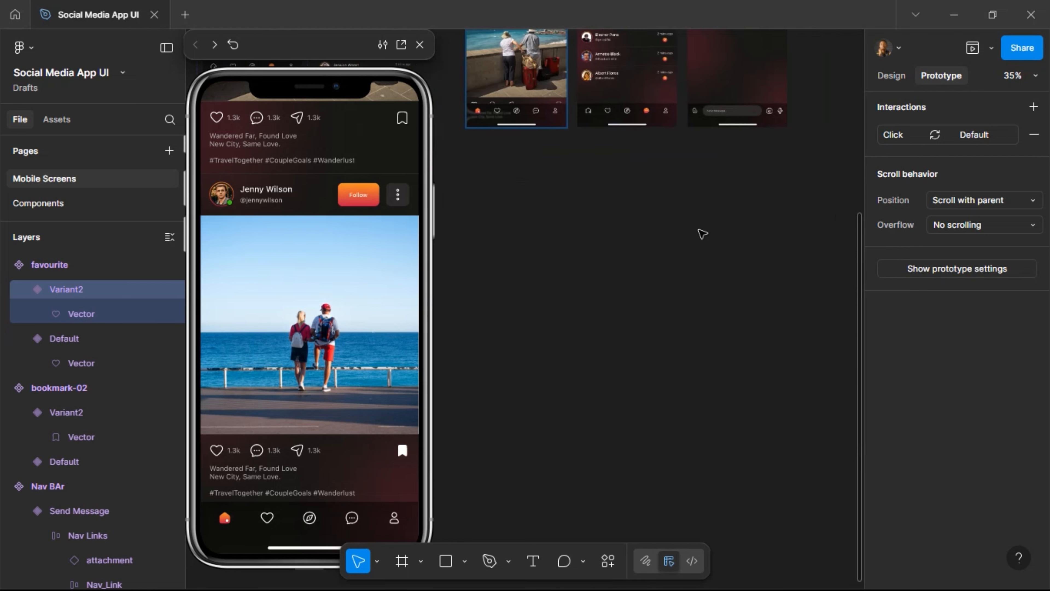
{"action": "scroll", "coordinate": [705, 234], "scroll_direction": "up", "scroll_amount": 3}
{"action": "scroll", "coordinate": [705, 234], "scroll_direction": "left", "scroll_amount": 4}
{"action": "scroll", "coordinate": [722, 242], "scroll_direction": "up", "scroll_amount": 4}
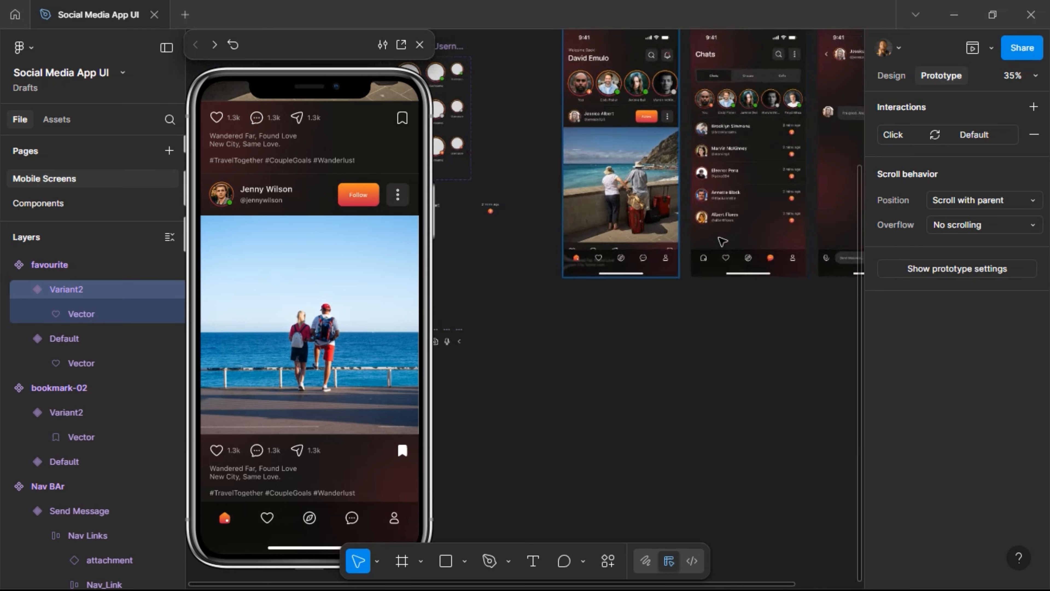
{"action": "left_click", "coordinate": [584, 273]}
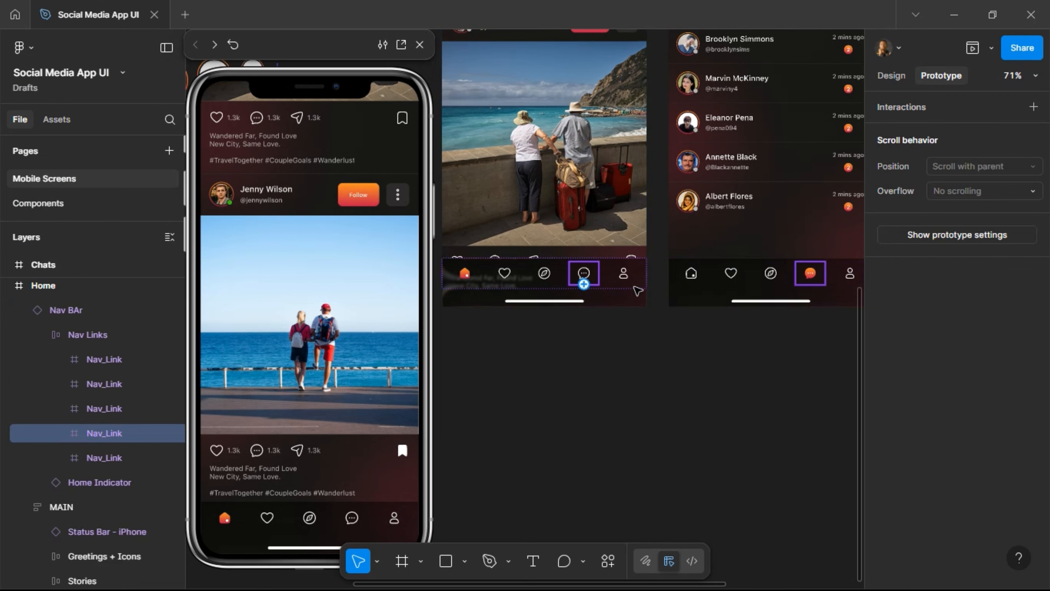
{"action": "left_click_drag", "start_coordinate": [678, 275], "coordinate": [657, 204]}
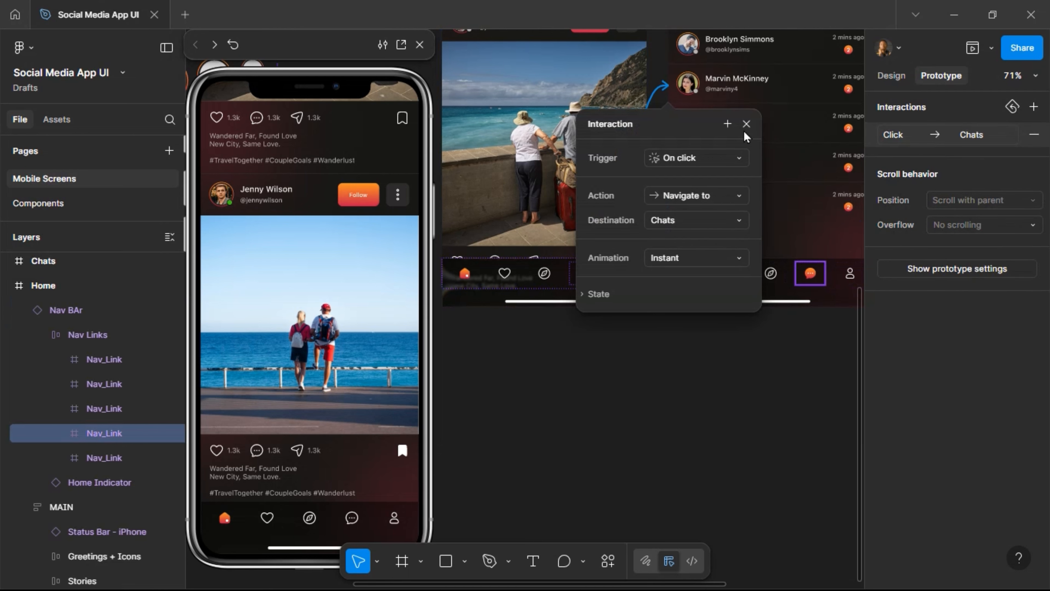
{"action": "left_click", "coordinate": [761, 270]}
Link the home icon in the Chats nav bar back to the Home screen.
{"action": "left_click", "coordinate": [694, 275]}
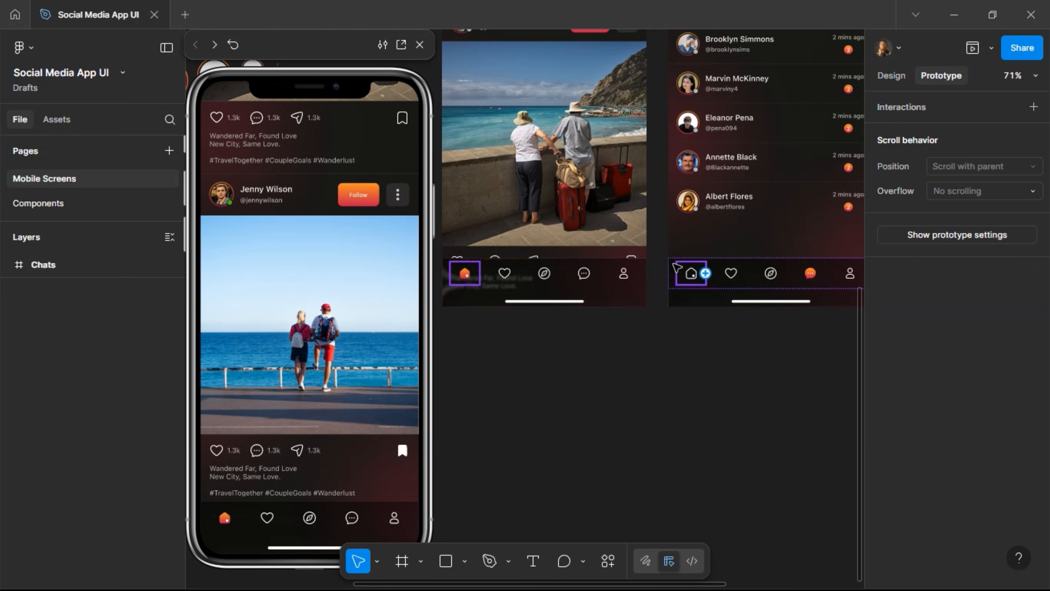
{"action": "left_click_drag", "start_coordinate": [705, 273], "coordinate": [632, 260]}
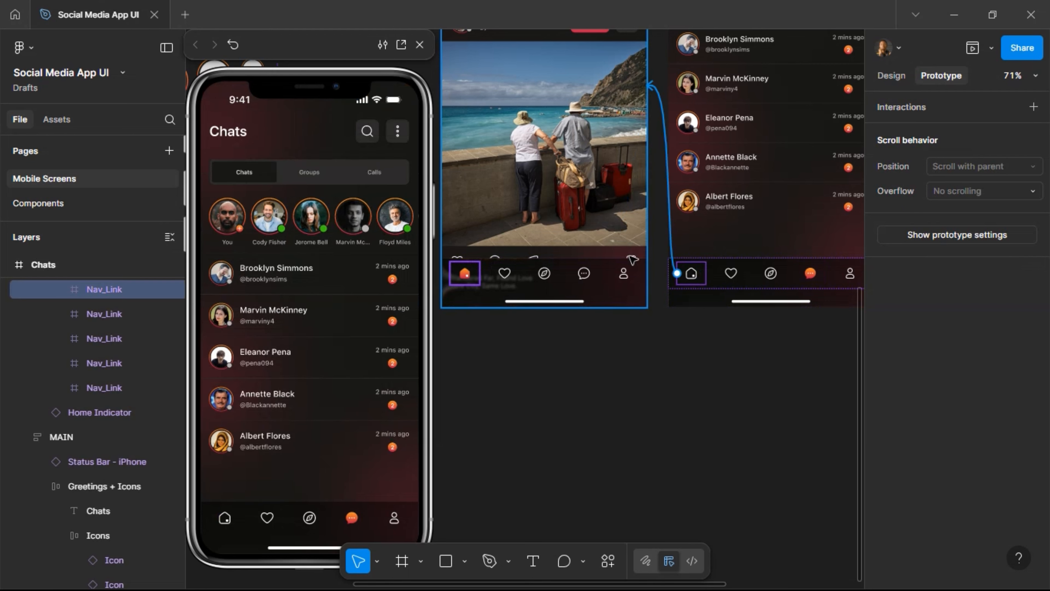
{"action": "scroll", "coordinate": [750, 192], "scroll_direction": "right", "scroll_amount": 3}
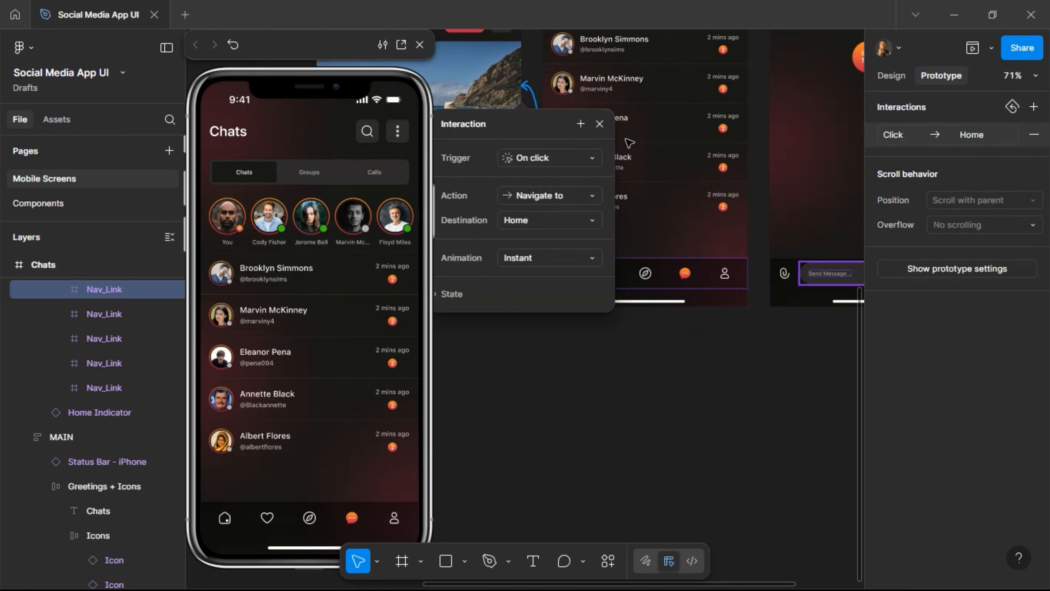
{"action": "scroll", "coordinate": [675, 167], "scroll_direction": "down", "scroll_amount": 3}
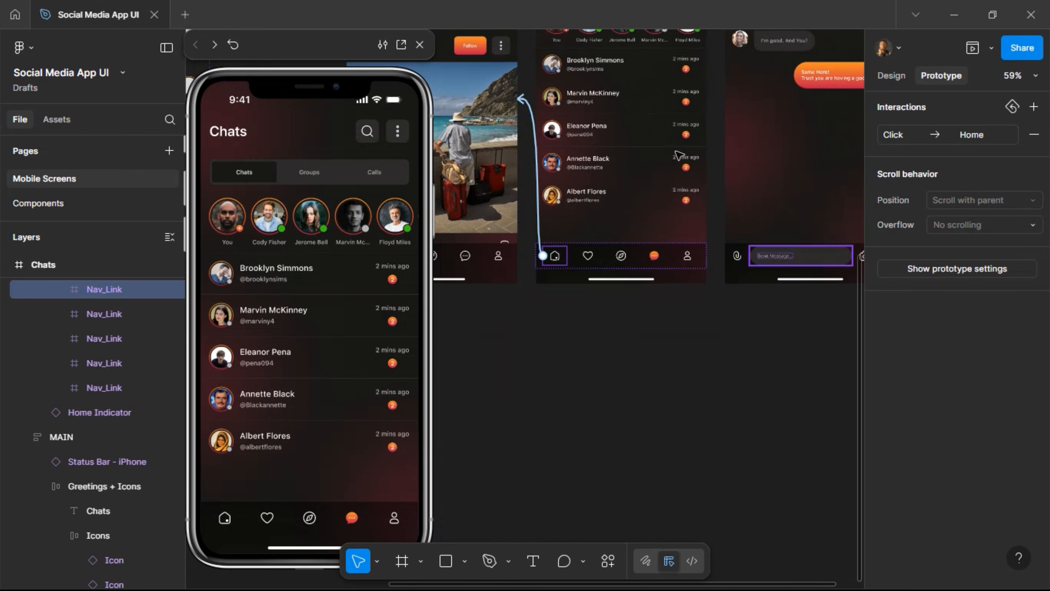
{"action": "scroll", "coordinate": [674, 140], "scroll_direction": "up", "scroll_amount": 3}
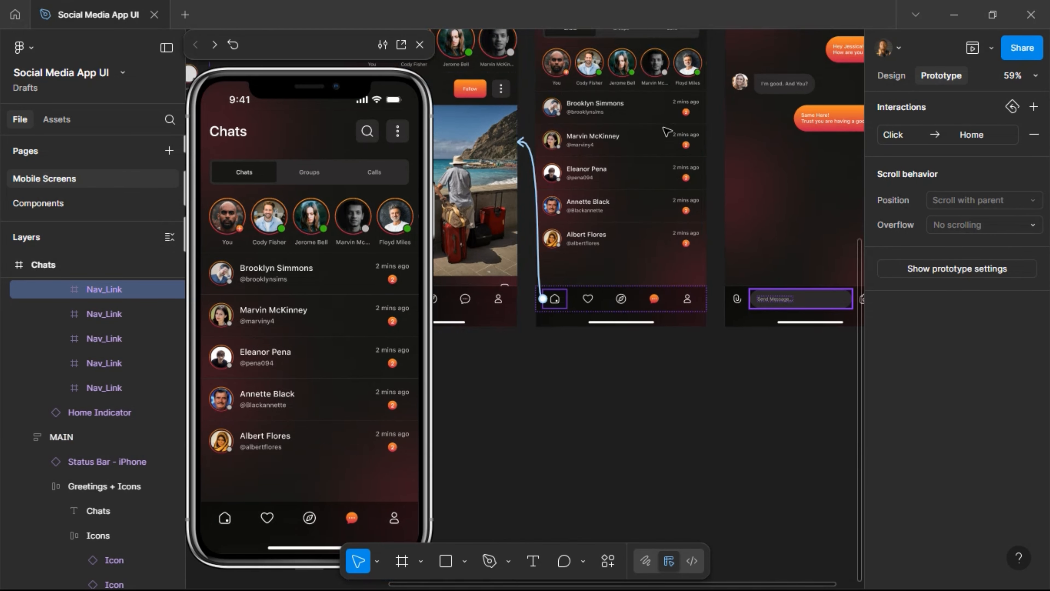
{"action": "left_click", "coordinate": [658, 120]}
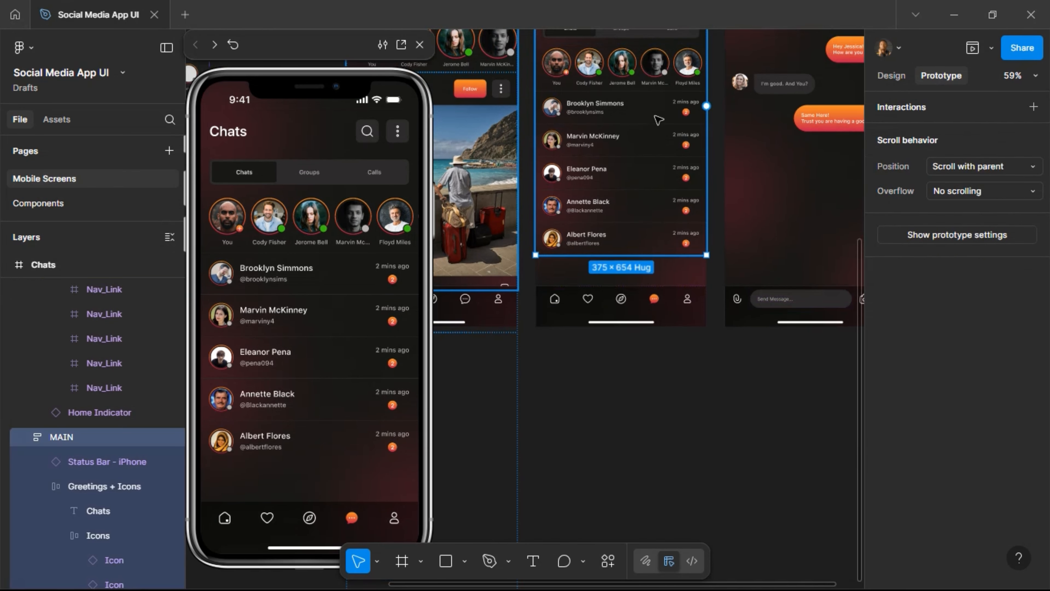
Link the first chat row in the Chats list to the conversation screen.
{"action": "left_click", "coordinate": [642, 110]}
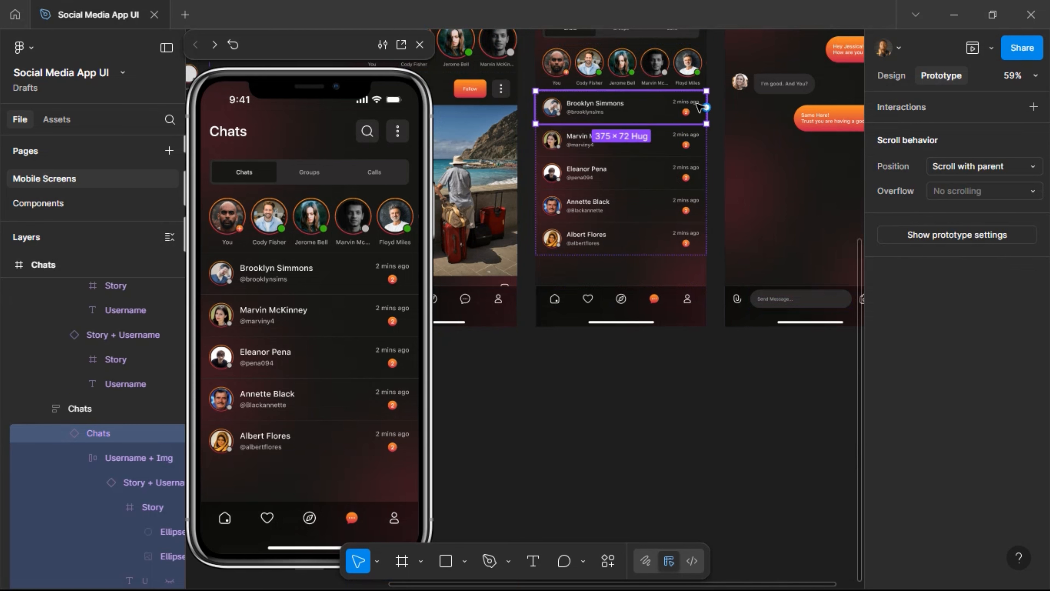
{"action": "left_click_drag", "start_coordinate": [706, 107], "coordinate": [726, 150]}
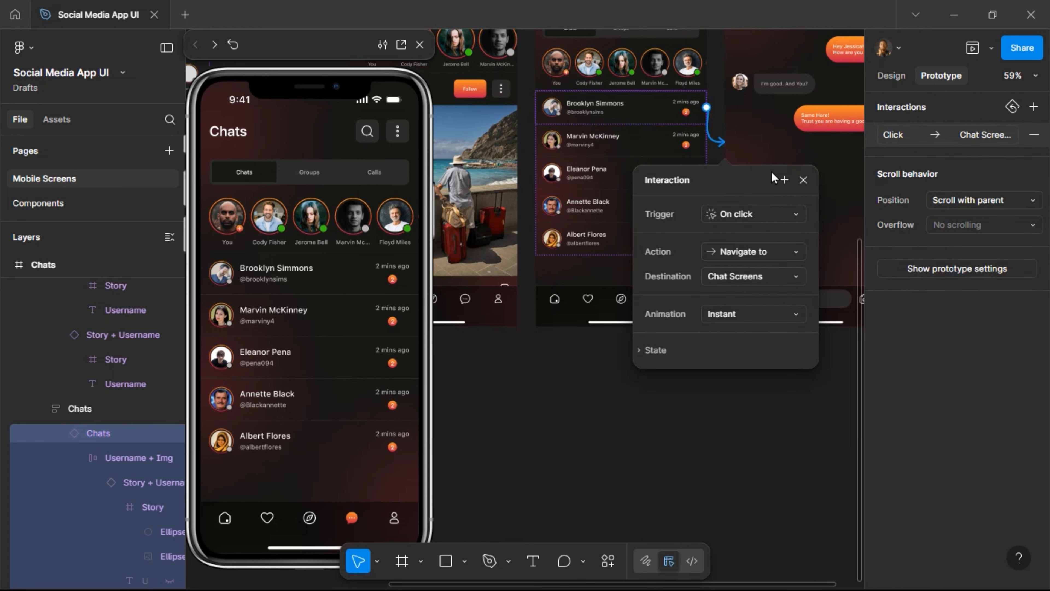
{"action": "left_click", "coordinate": [694, 155]}
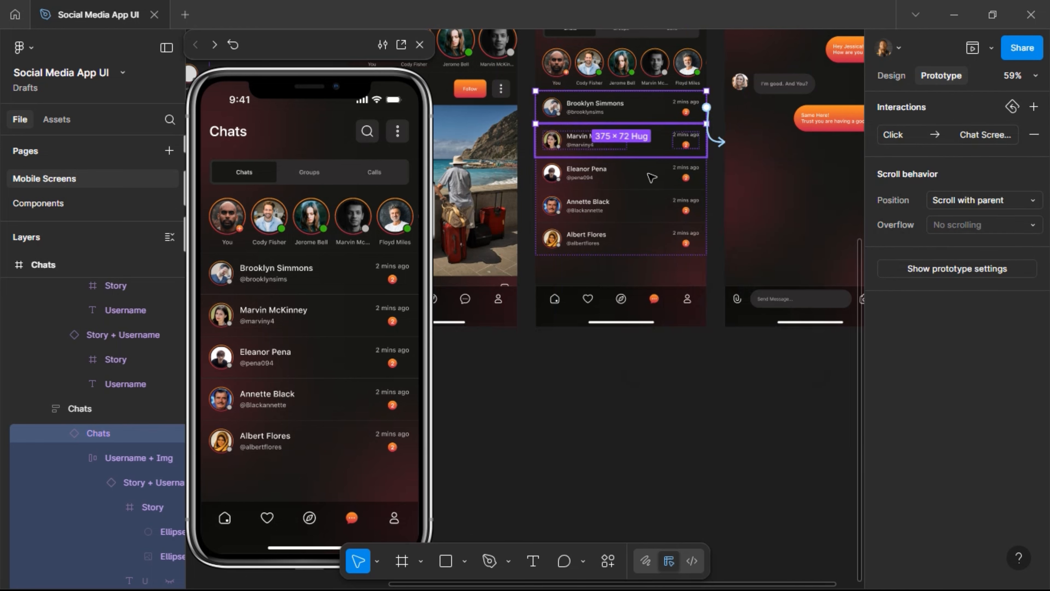
{"action": "left_click", "coordinate": [646, 212], "text": "shift"}
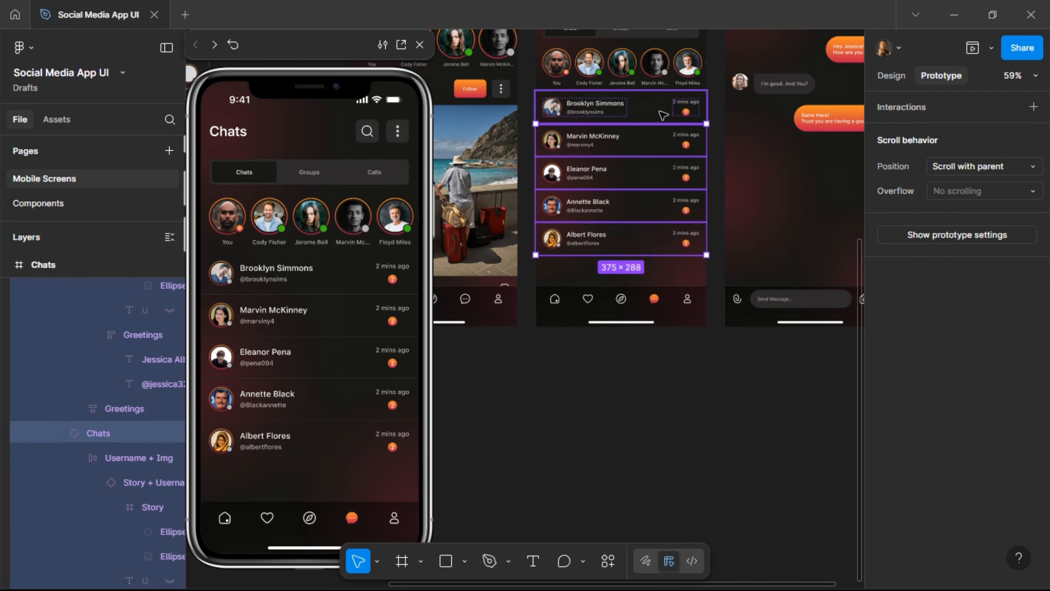
{"action": "left_click", "coordinate": [614, 121]}
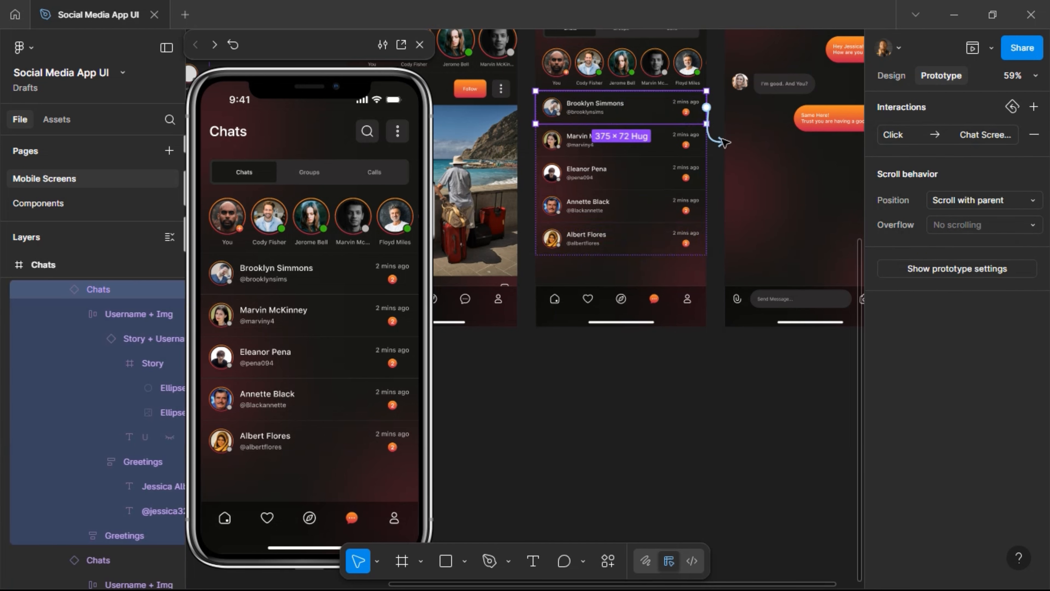
Link the chat header's back arrow to the Chats screen with an instant On click navigation.
{"action": "scroll", "coordinate": [747, 131], "scroll_direction": "right", "scroll_amount": 5}
{"action": "scroll", "coordinate": [714, 151], "scroll_direction": "up", "scroll_amount": 5}
{"action": "scroll", "coordinate": [714, 151], "scroll_direction": "up", "scroll_amount": 2}
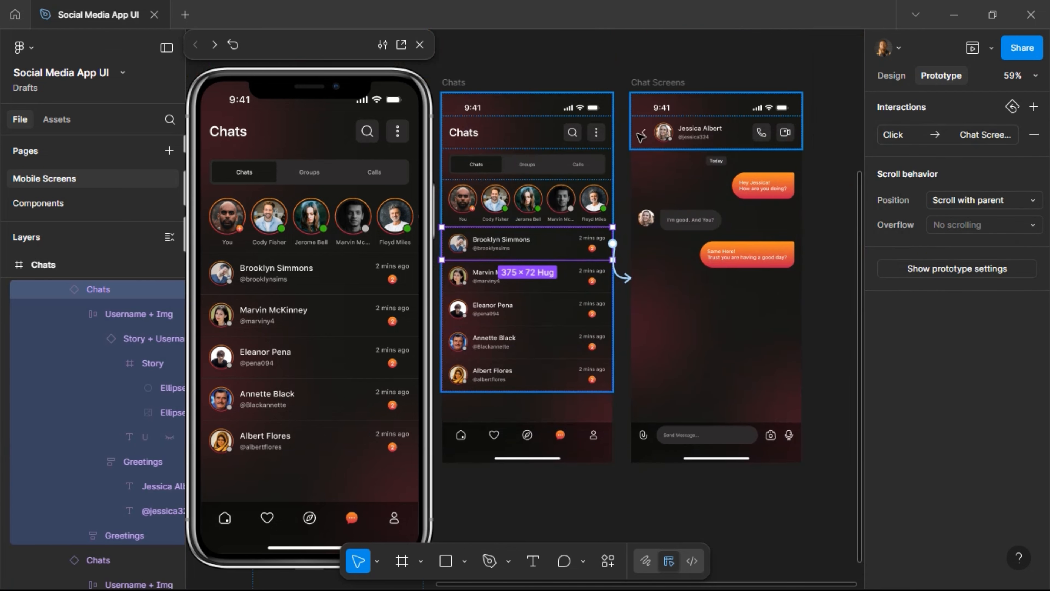
{"action": "left_click", "coordinate": [645, 136]}
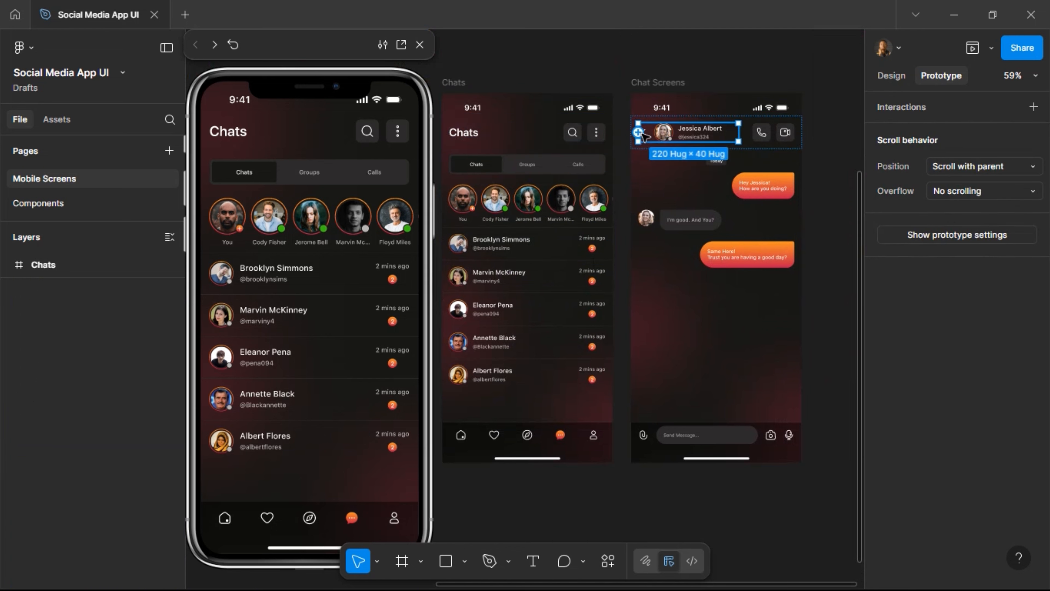
{"action": "left_click", "coordinate": [657, 136]}
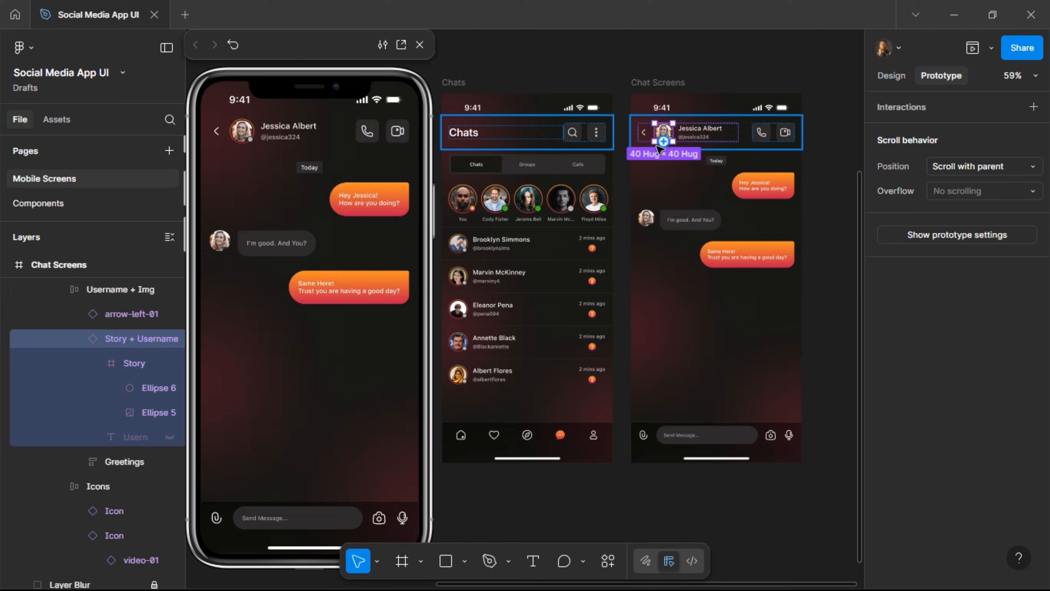
{"action": "key", "text": "Tab"}
{"action": "left_click", "coordinate": [643, 133]}
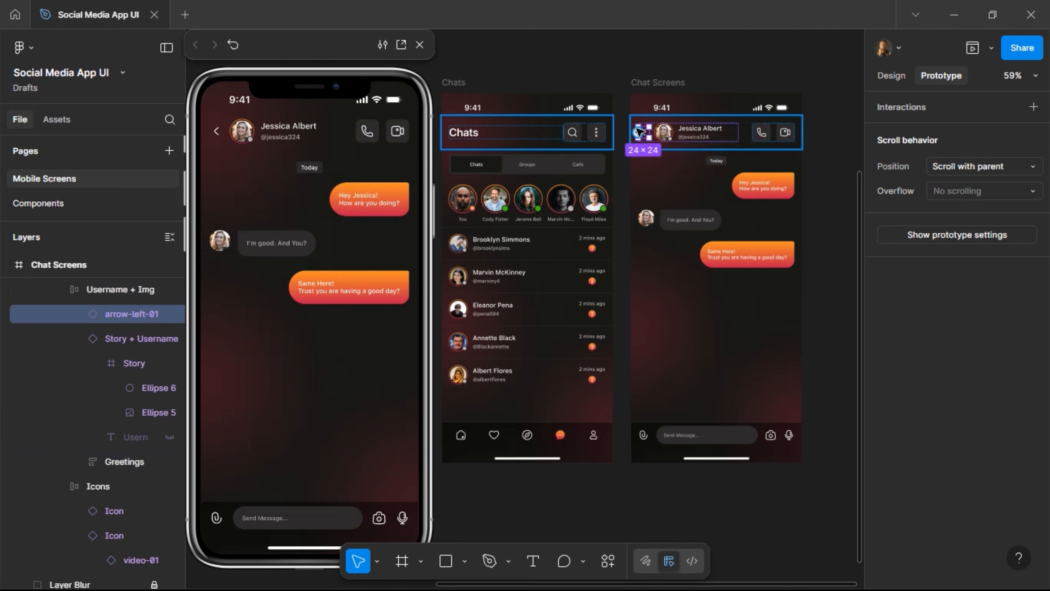
{"action": "left_click_drag", "start_coordinate": [638, 132], "coordinate": [584, 184]}
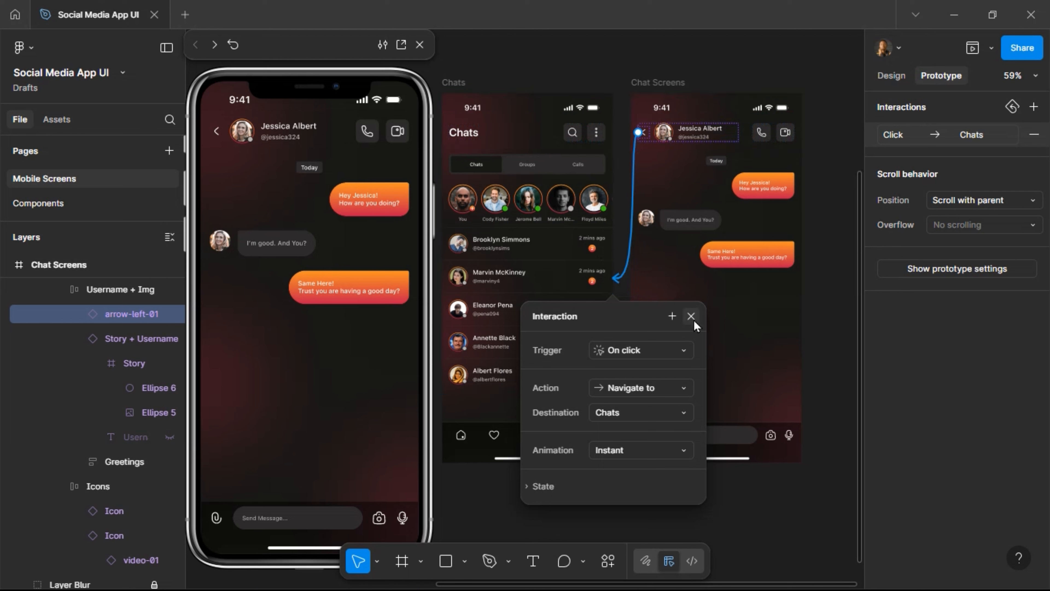
{"action": "left_click", "coordinate": [215, 128]}
Test the back arrow, a chat row and the Home and Chats nav tabs in the preview.
{"action": "left_click", "coordinate": [235, 167]}
{"action": "left_click", "coordinate": [216, 132]}
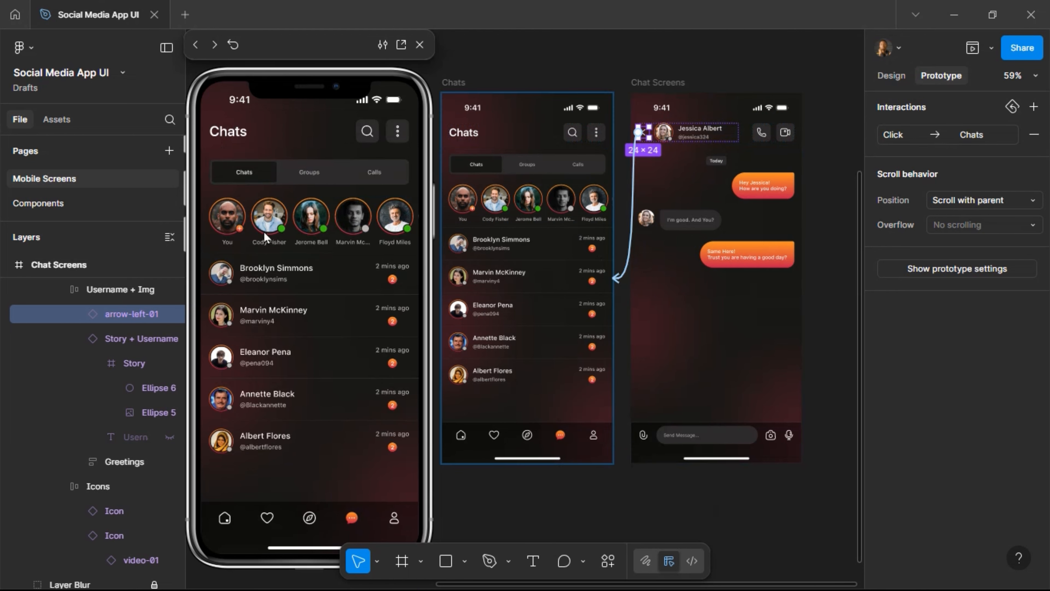
{"action": "left_click", "coordinate": [277, 281]}
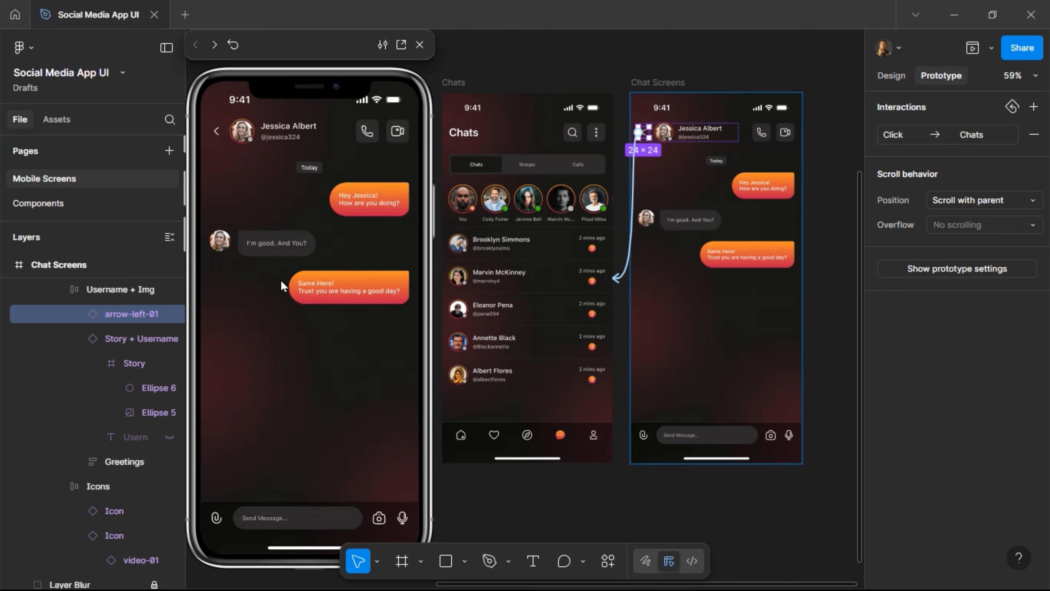
{"action": "left_click", "coordinate": [212, 133]}
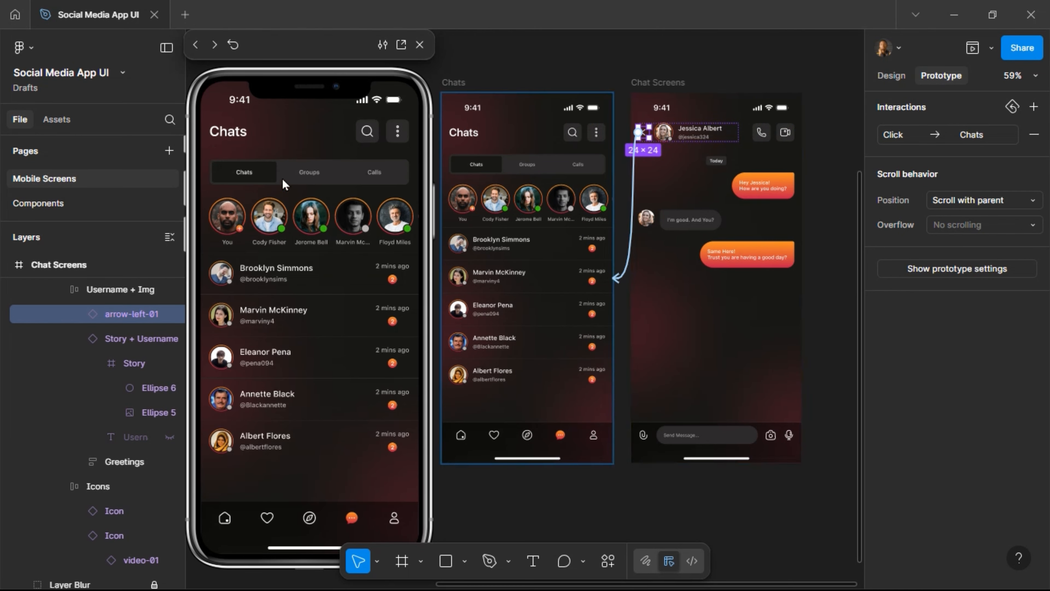
{"action": "left_click", "coordinate": [225, 519]}
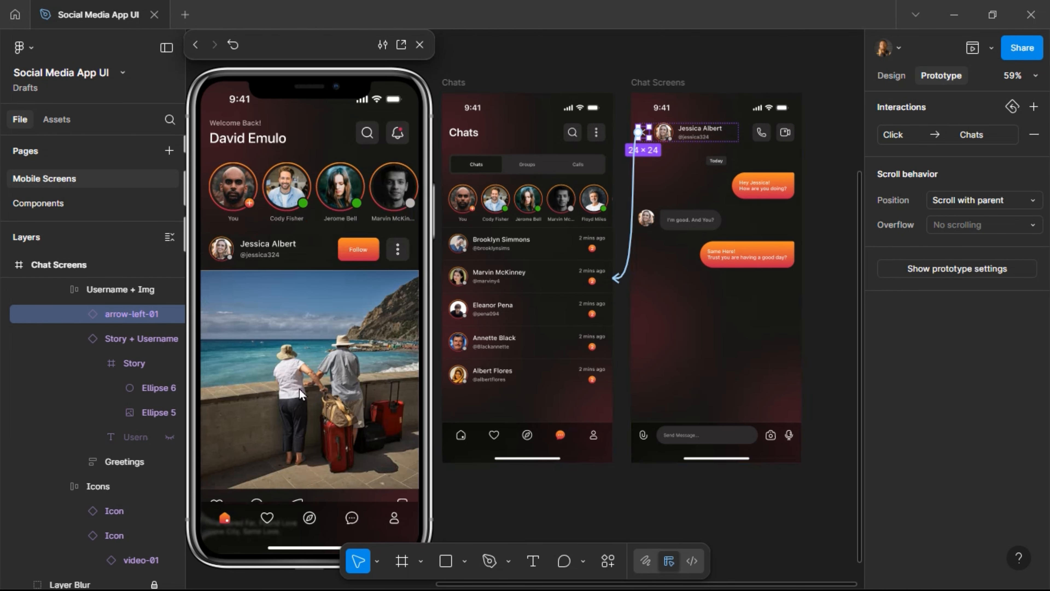
{"action": "scroll", "coordinate": [319, 297], "scroll_direction": "down", "scroll_amount": 9}
{"action": "scroll", "coordinate": [320, 292], "scroll_direction": "up", "scroll_amount": 6}
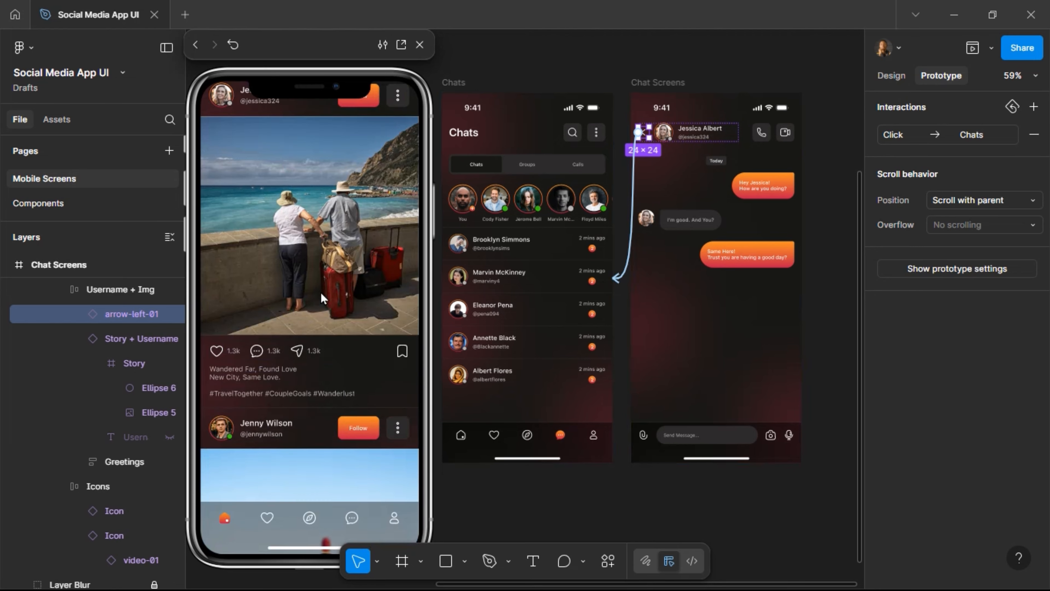
{"action": "left_click", "coordinate": [352, 516]}
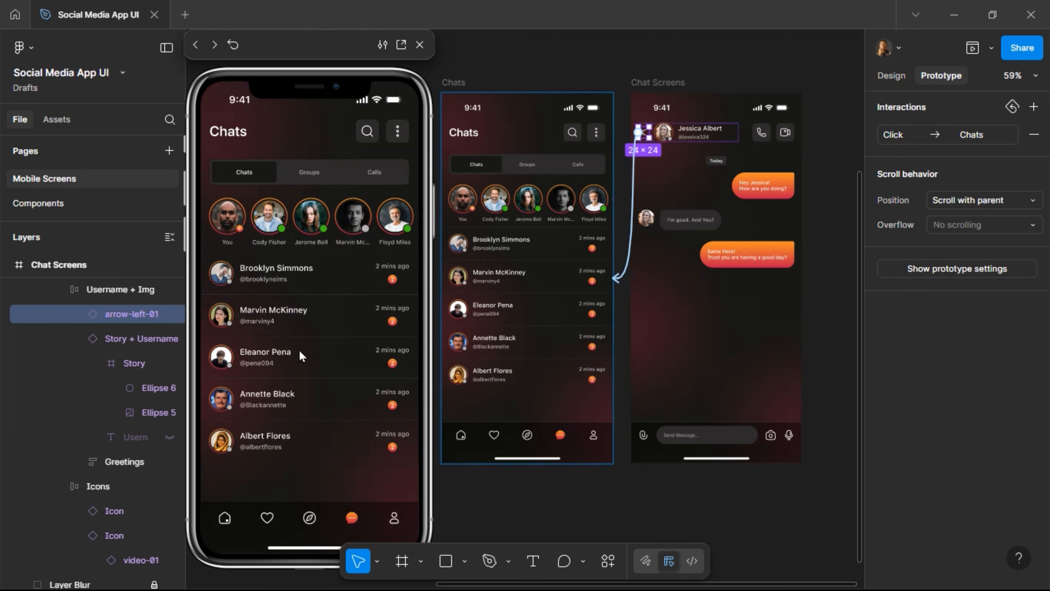
{"action": "left_click", "coordinate": [225, 518]}
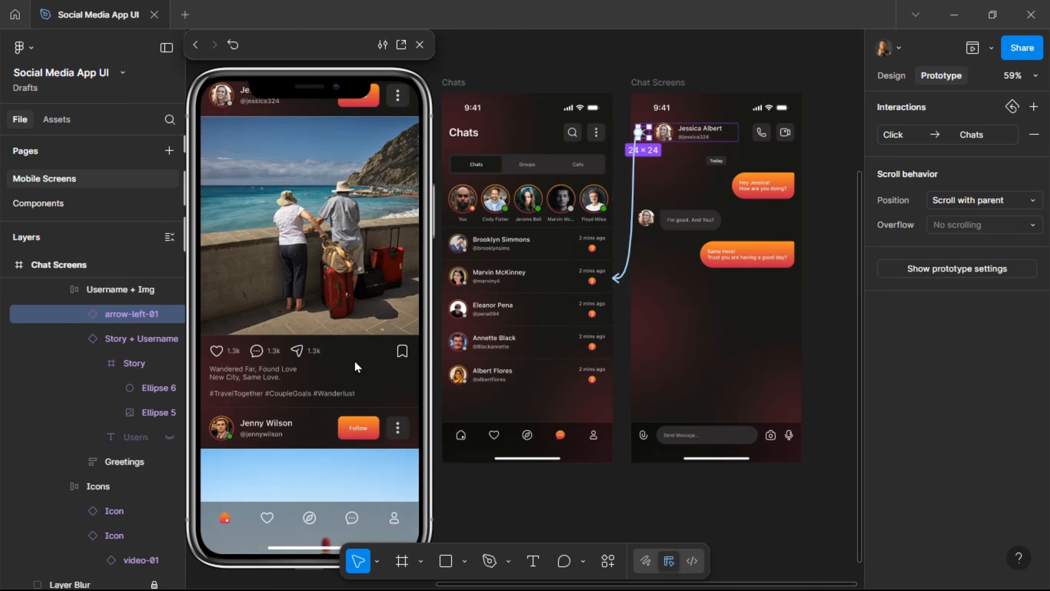
Toggle Follow on two feed posts and try the bookmark and heart icons.
{"action": "scroll", "coordinate": [359, 367], "scroll_direction": "up", "scroll_amount": 5}
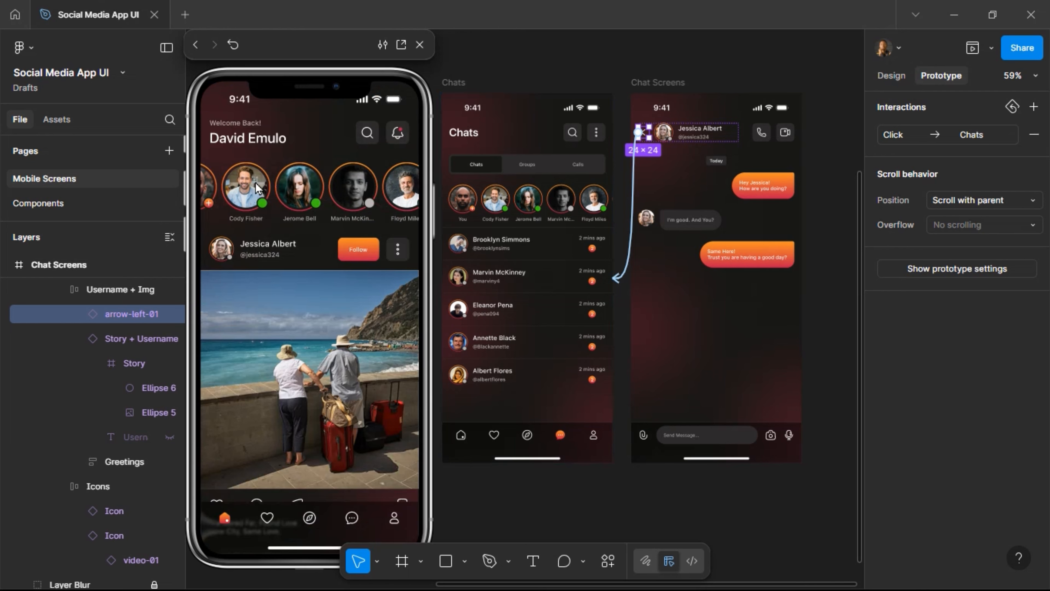
{"action": "left_click", "coordinate": [358, 260]}
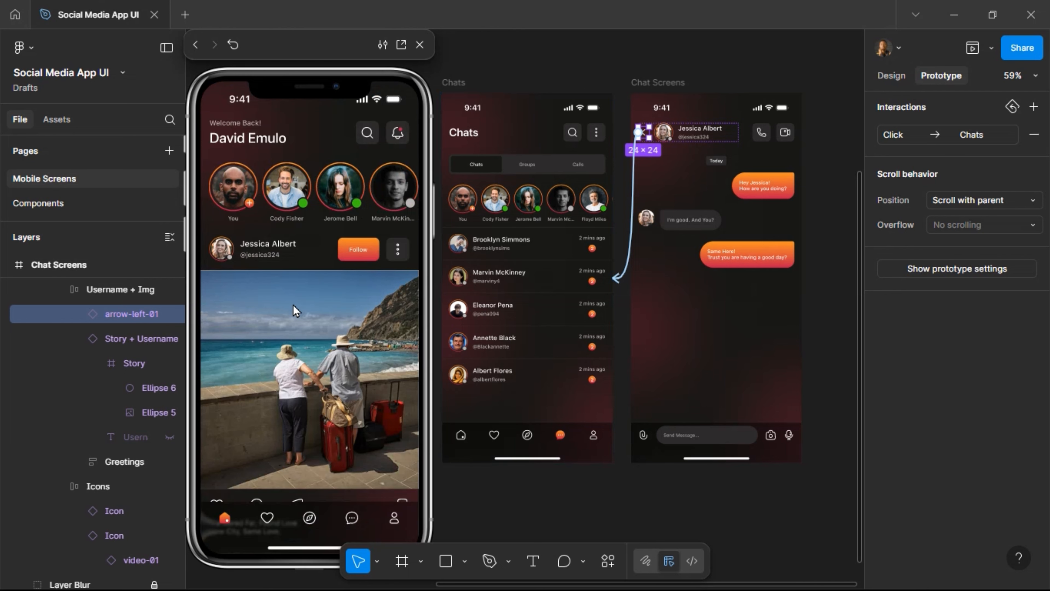
{"action": "scroll", "coordinate": [338, 333], "scroll_direction": "down", "scroll_amount": 5}
{"action": "left_click", "coordinate": [406, 283]}
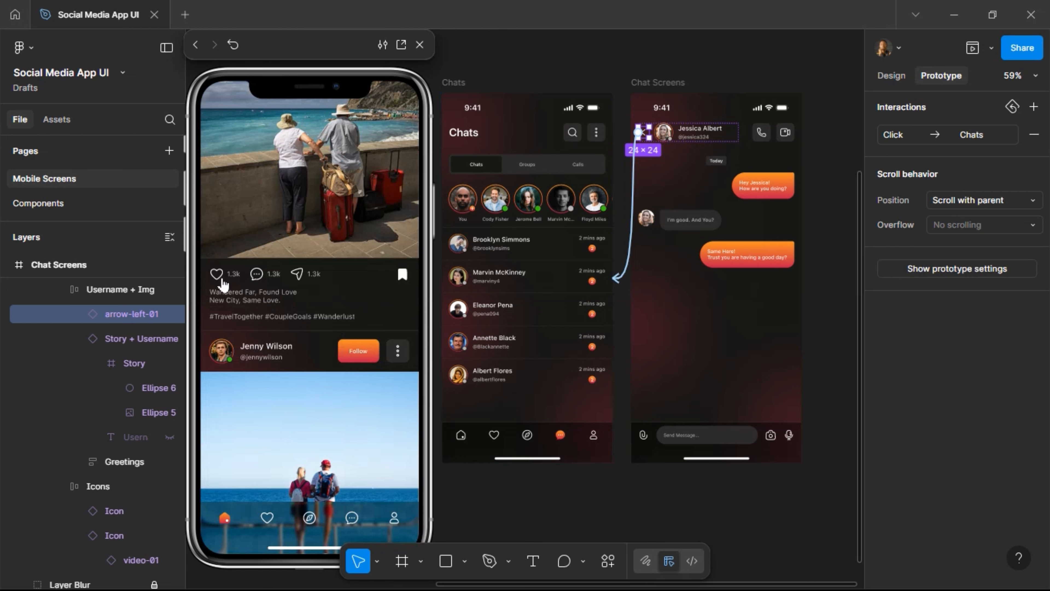
{"action": "left_click", "coordinate": [217, 273]}
{"action": "left_click", "coordinate": [216, 274]}
{"action": "left_click", "coordinate": [360, 354]}
{"action": "left_click", "coordinate": [361, 352]}
{"action": "scroll", "coordinate": [344, 296], "scroll_direction": "down", "scroll_amount": 4}
{"action": "scroll", "coordinate": [344, 315], "scroll_direction": "up", "scroll_amount": 9}
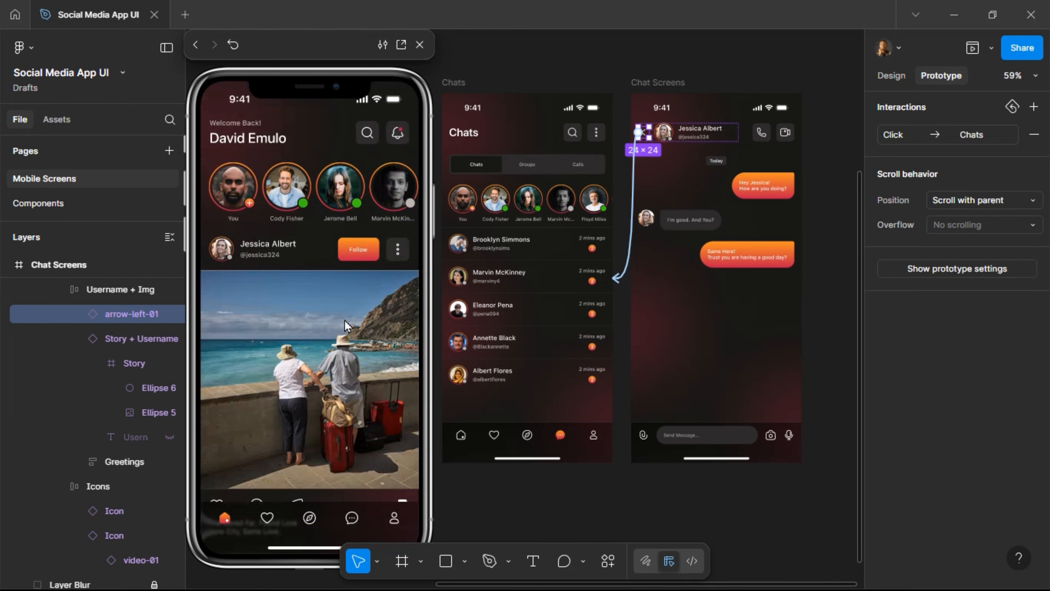
Go to Chats, slide the story row, open a conversation and return to Chats.
{"action": "left_click", "coordinate": [356, 519]}
{"action": "left_click_drag", "start_coordinate": [363, 226], "coordinate": [274, 223]}
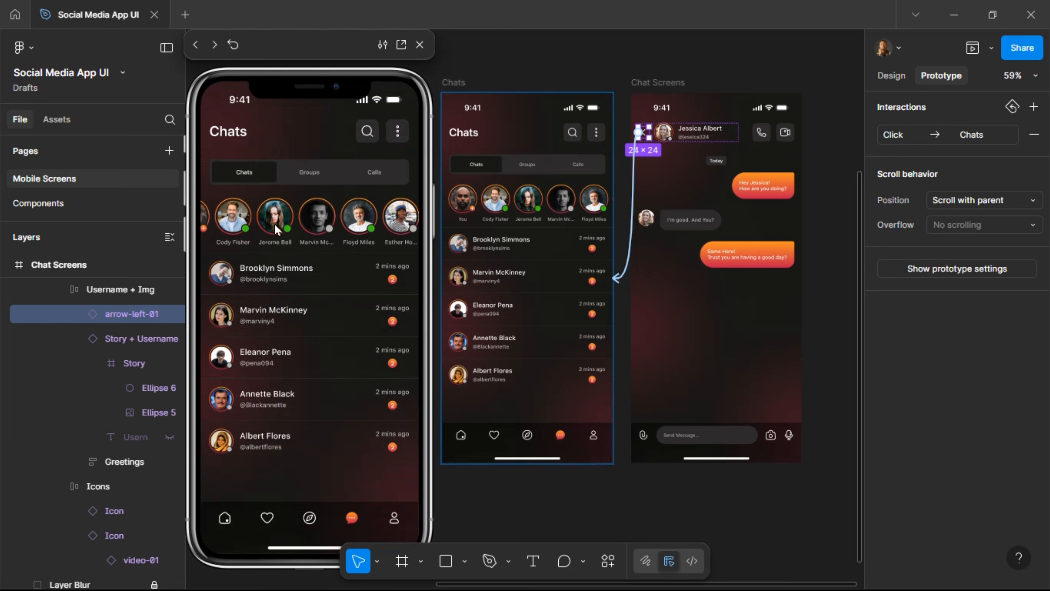
{"action": "left_click", "coordinate": [330, 277]}
{"action": "left_click", "coordinate": [215, 131]}
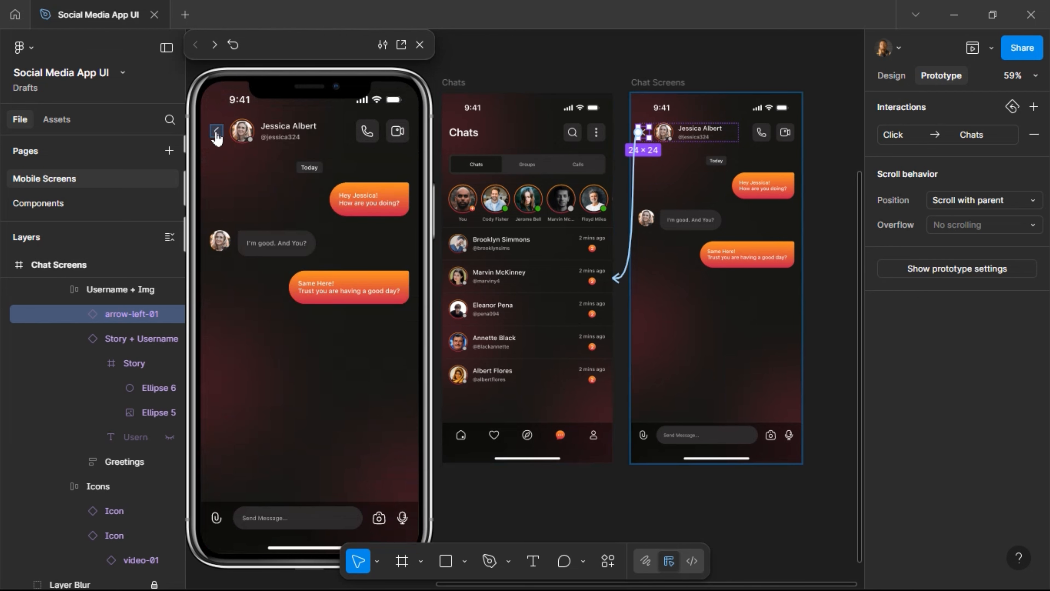
{"action": "scroll", "coordinate": [699, 143], "scroll_direction": "down", "scroll_amount": 5}
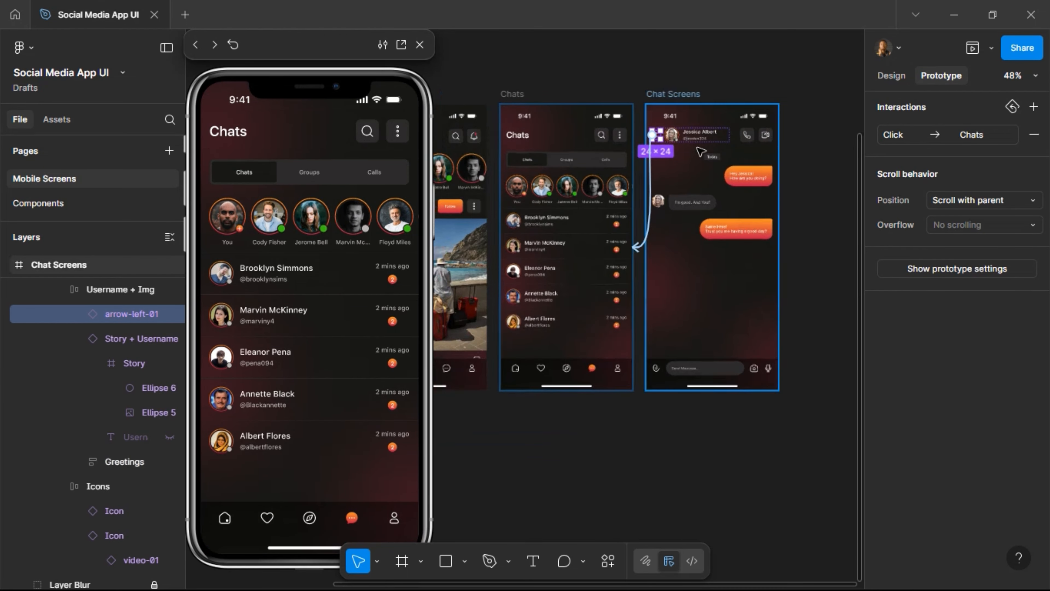
Move the Post, Nav BAr, story and Chats component masters to the Components page, then zoom to fit.
{"action": "left_click", "coordinate": [419, 44]}
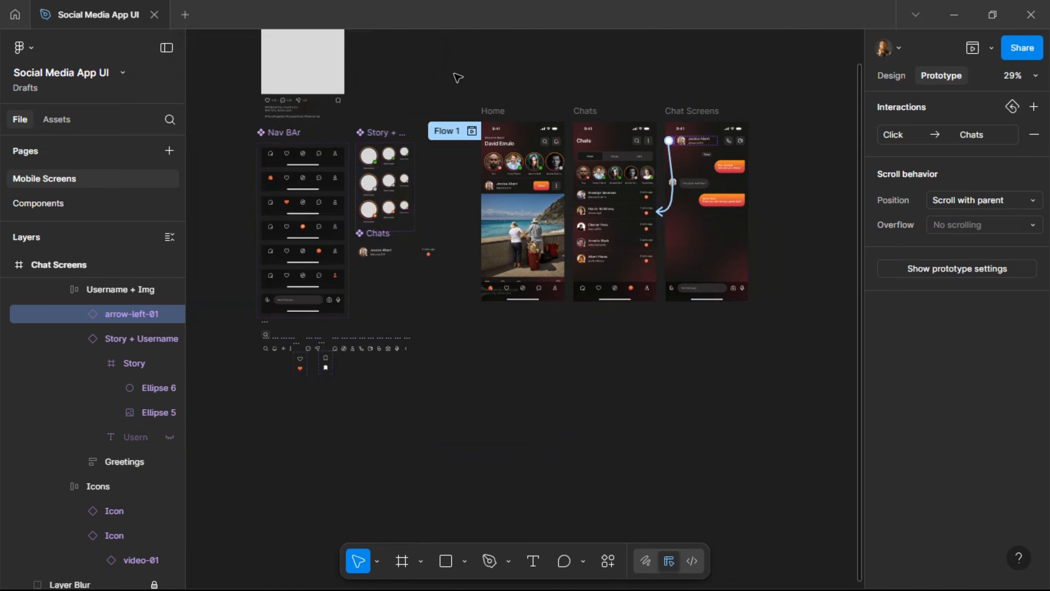
{"action": "left_click", "coordinate": [458, 77]}
{"action": "scroll", "coordinate": [457, 76], "scroll_direction": "left", "scroll_amount": 3}
{"action": "scroll", "coordinate": [457, 76], "scroll_direction": "up", "scroll_amount": 4}
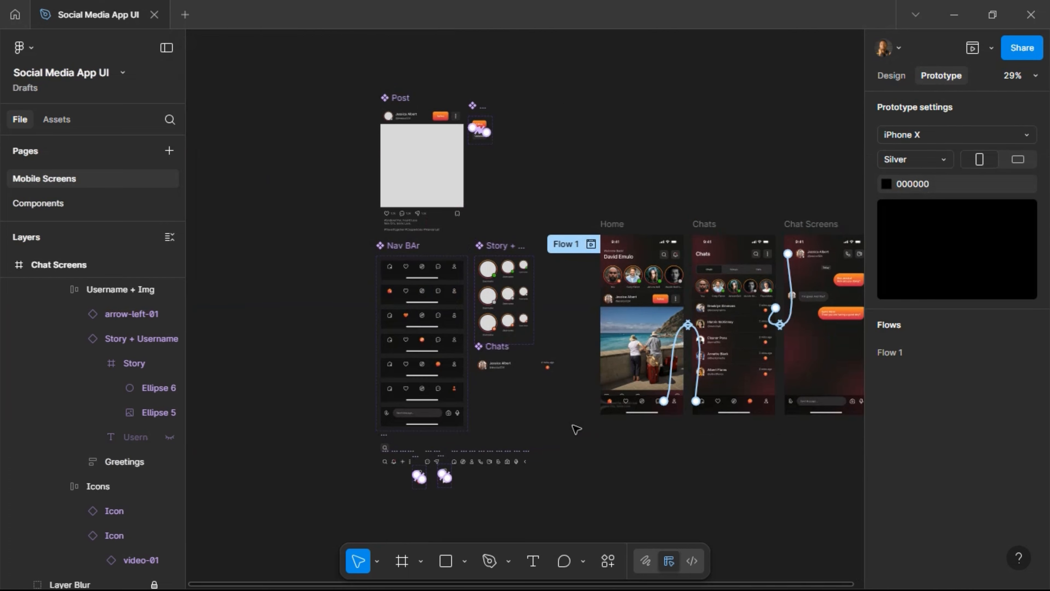
{"action": "left_click_drag", "start_coordinate": [571, 452], "coordinate": [577, 513]}
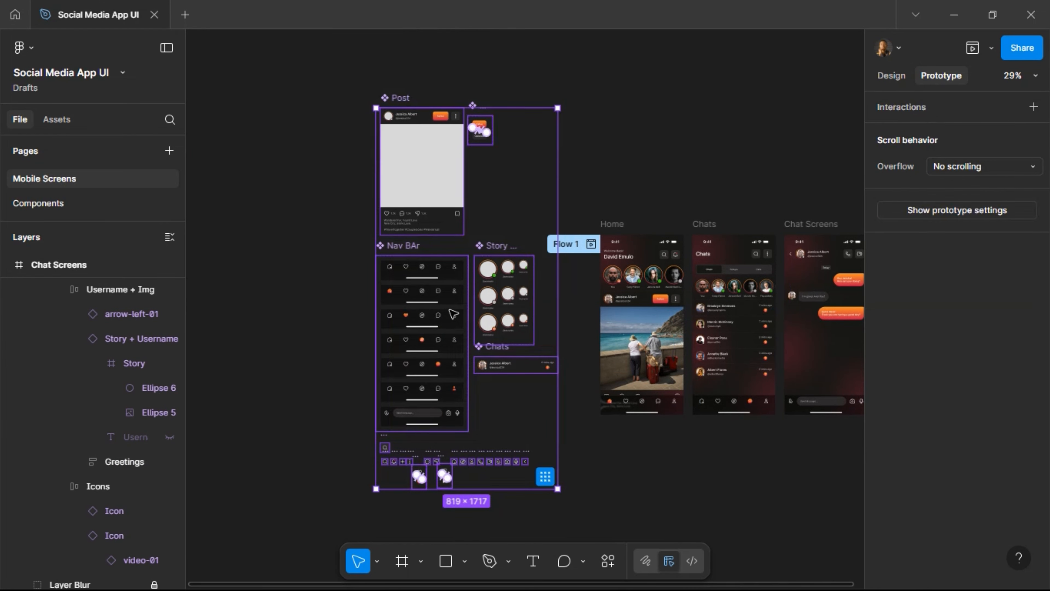
{"action": "right_click", "coordinate": [453, 314]}
{"action": "mouse_move", "coordinate": [546, 466]}
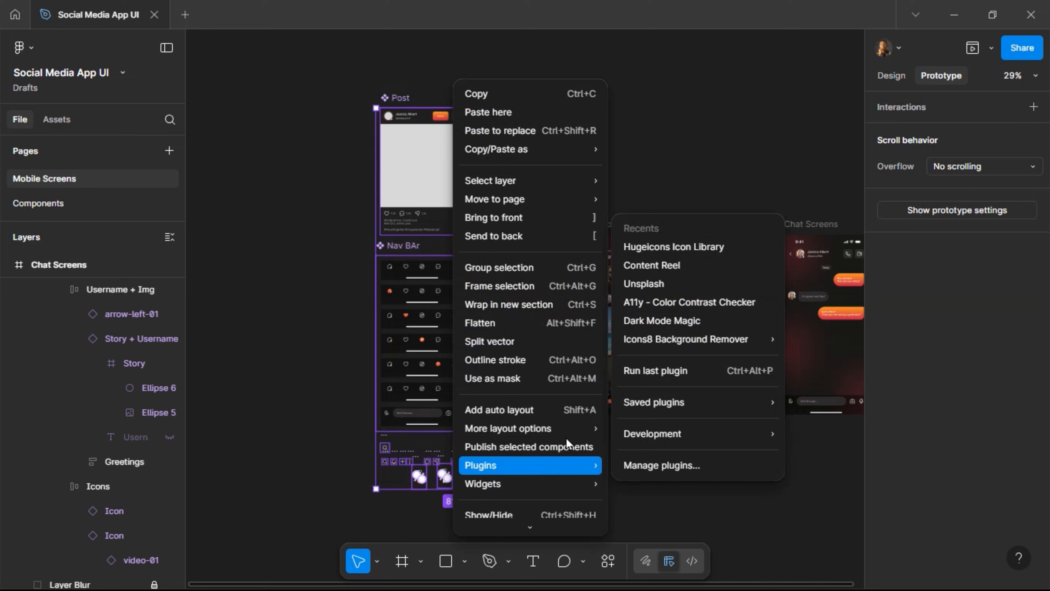
{"action": "mouse_move", "coordinate": [584, 204]}
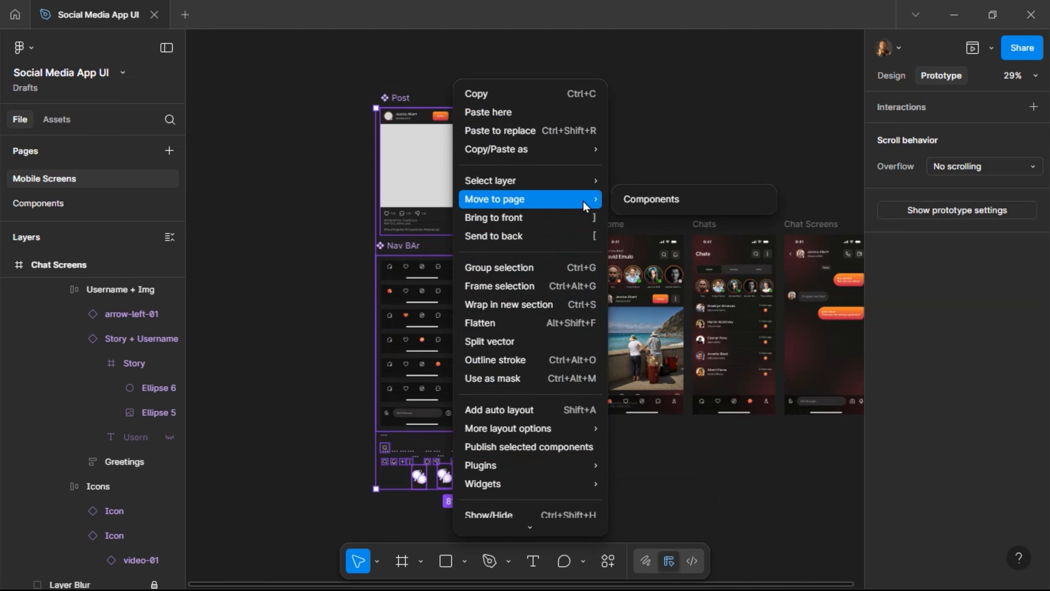
{"action": "left_click", "coordinate": [643, 200]}
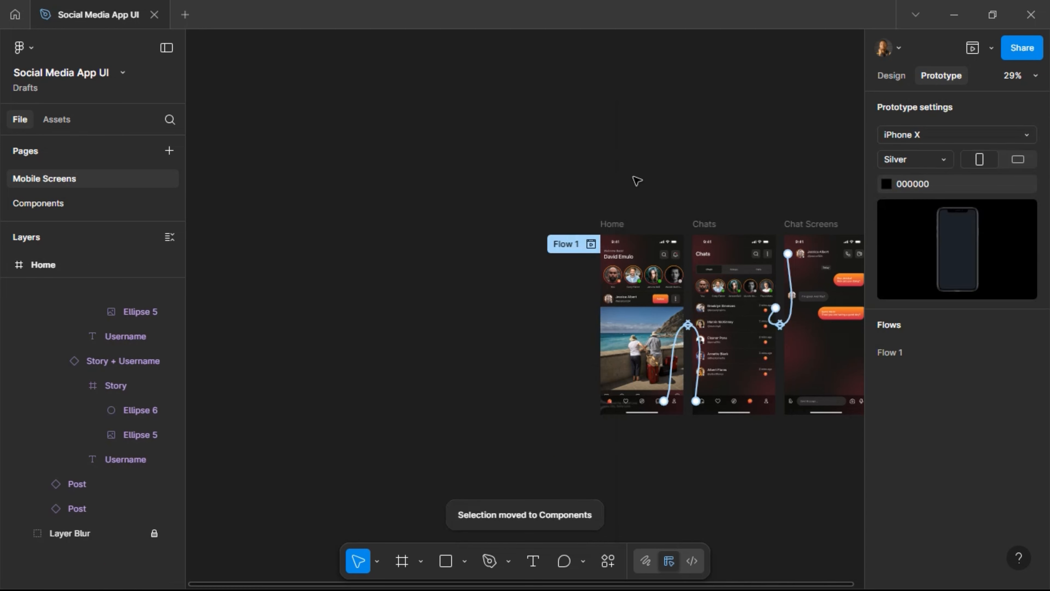
{"action": "key", "text": "shift+1"}
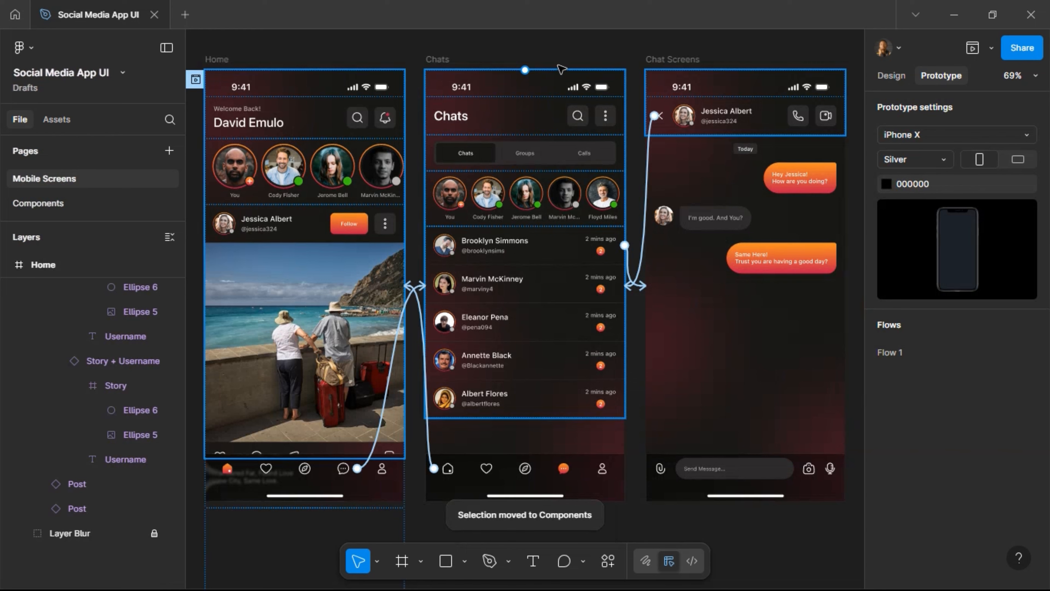
{"action": "left_click", "coordinate": [889, 75]}
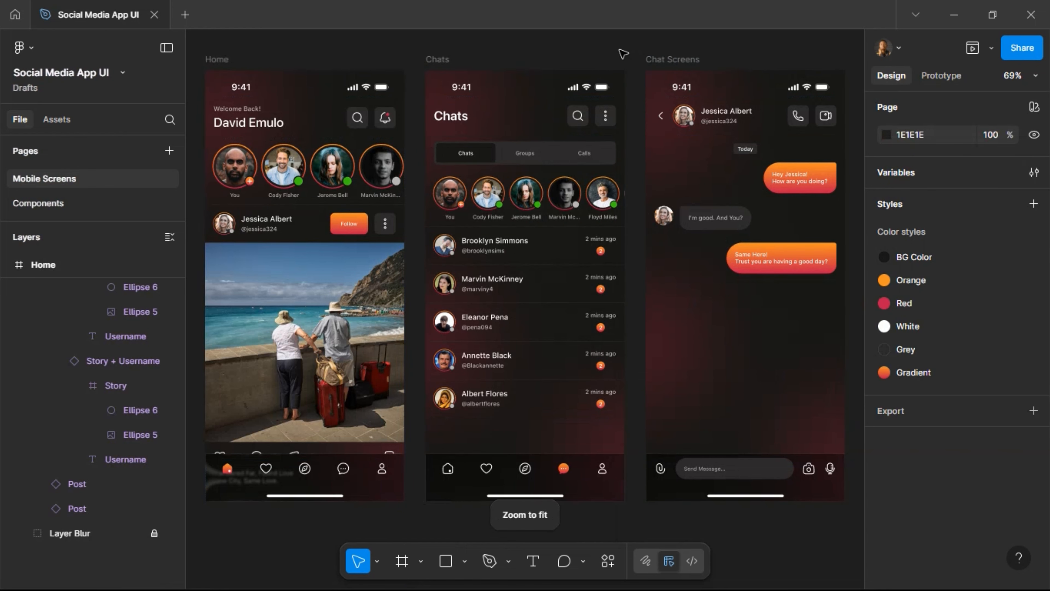